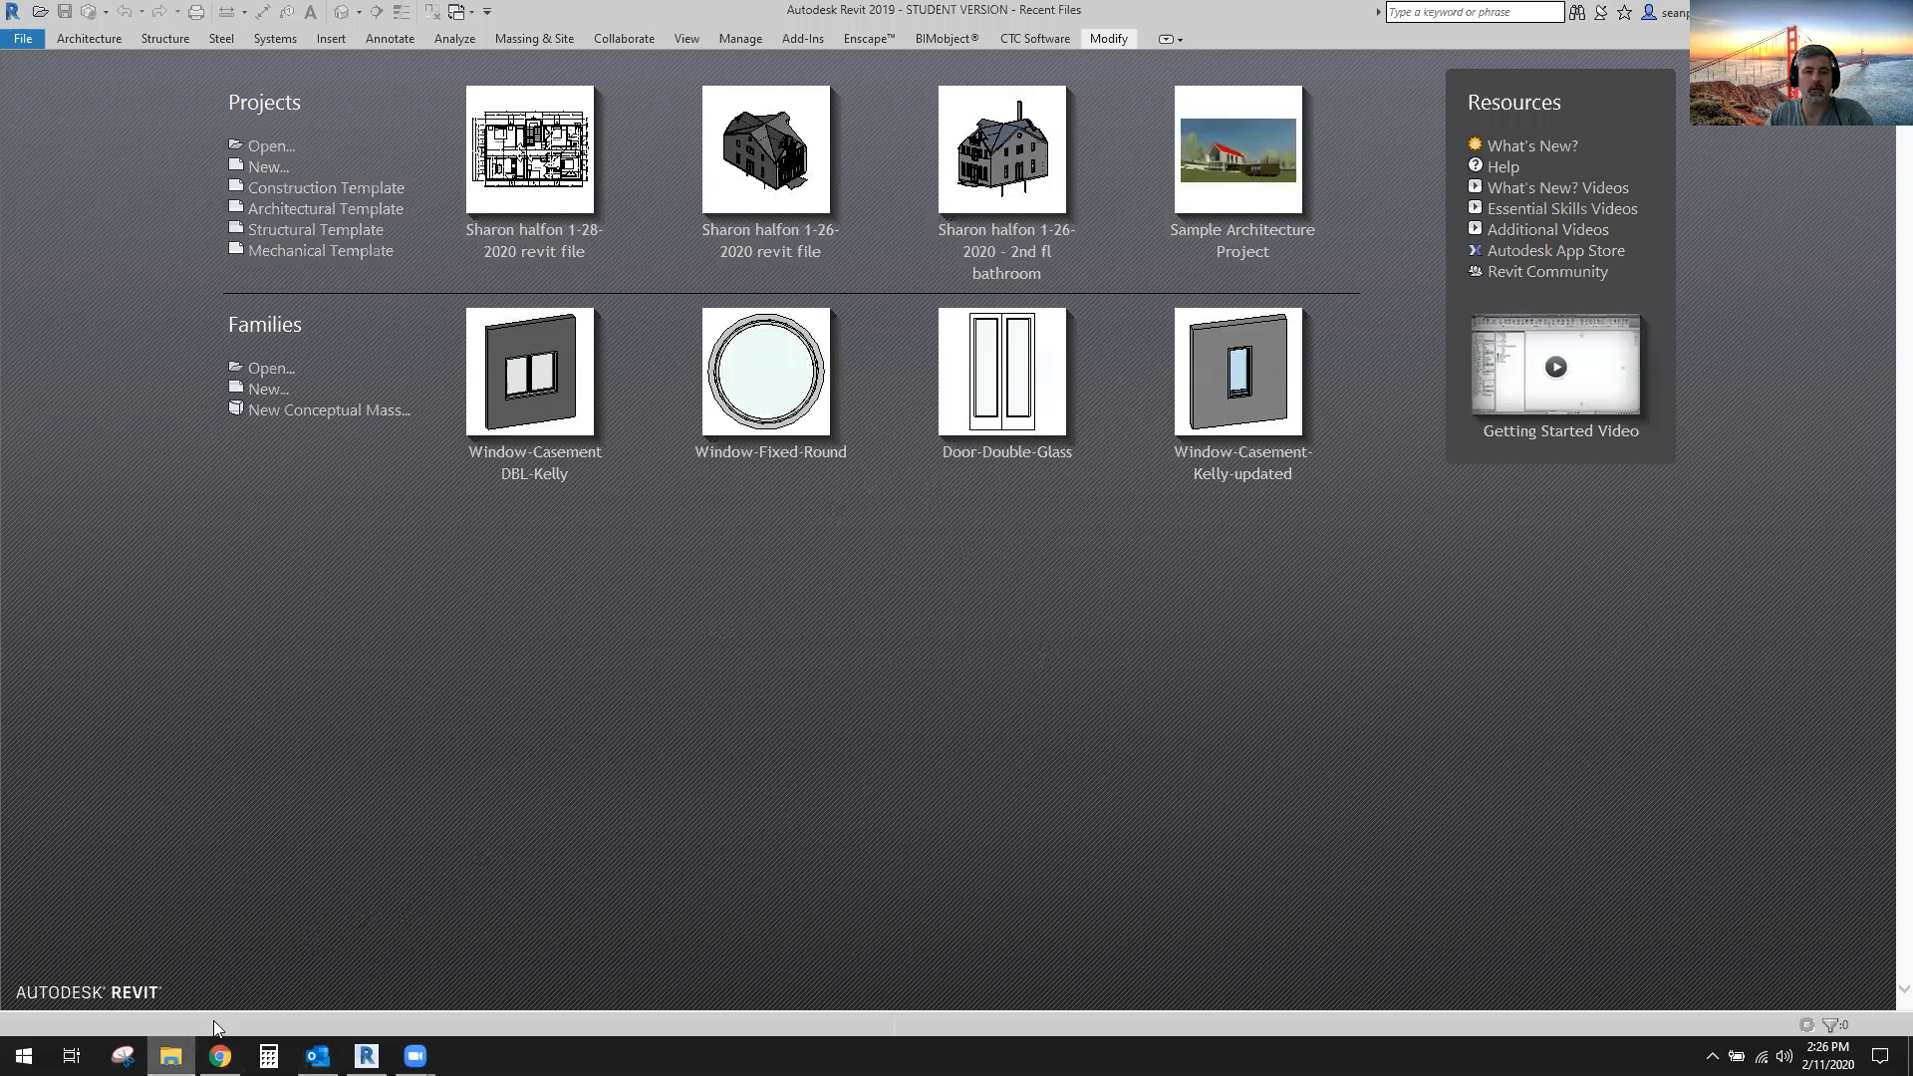
Open the vanity.png reference image from the Ideas folder inside the student's Images folder, and minimize the file window.
left_click(170, 1055)
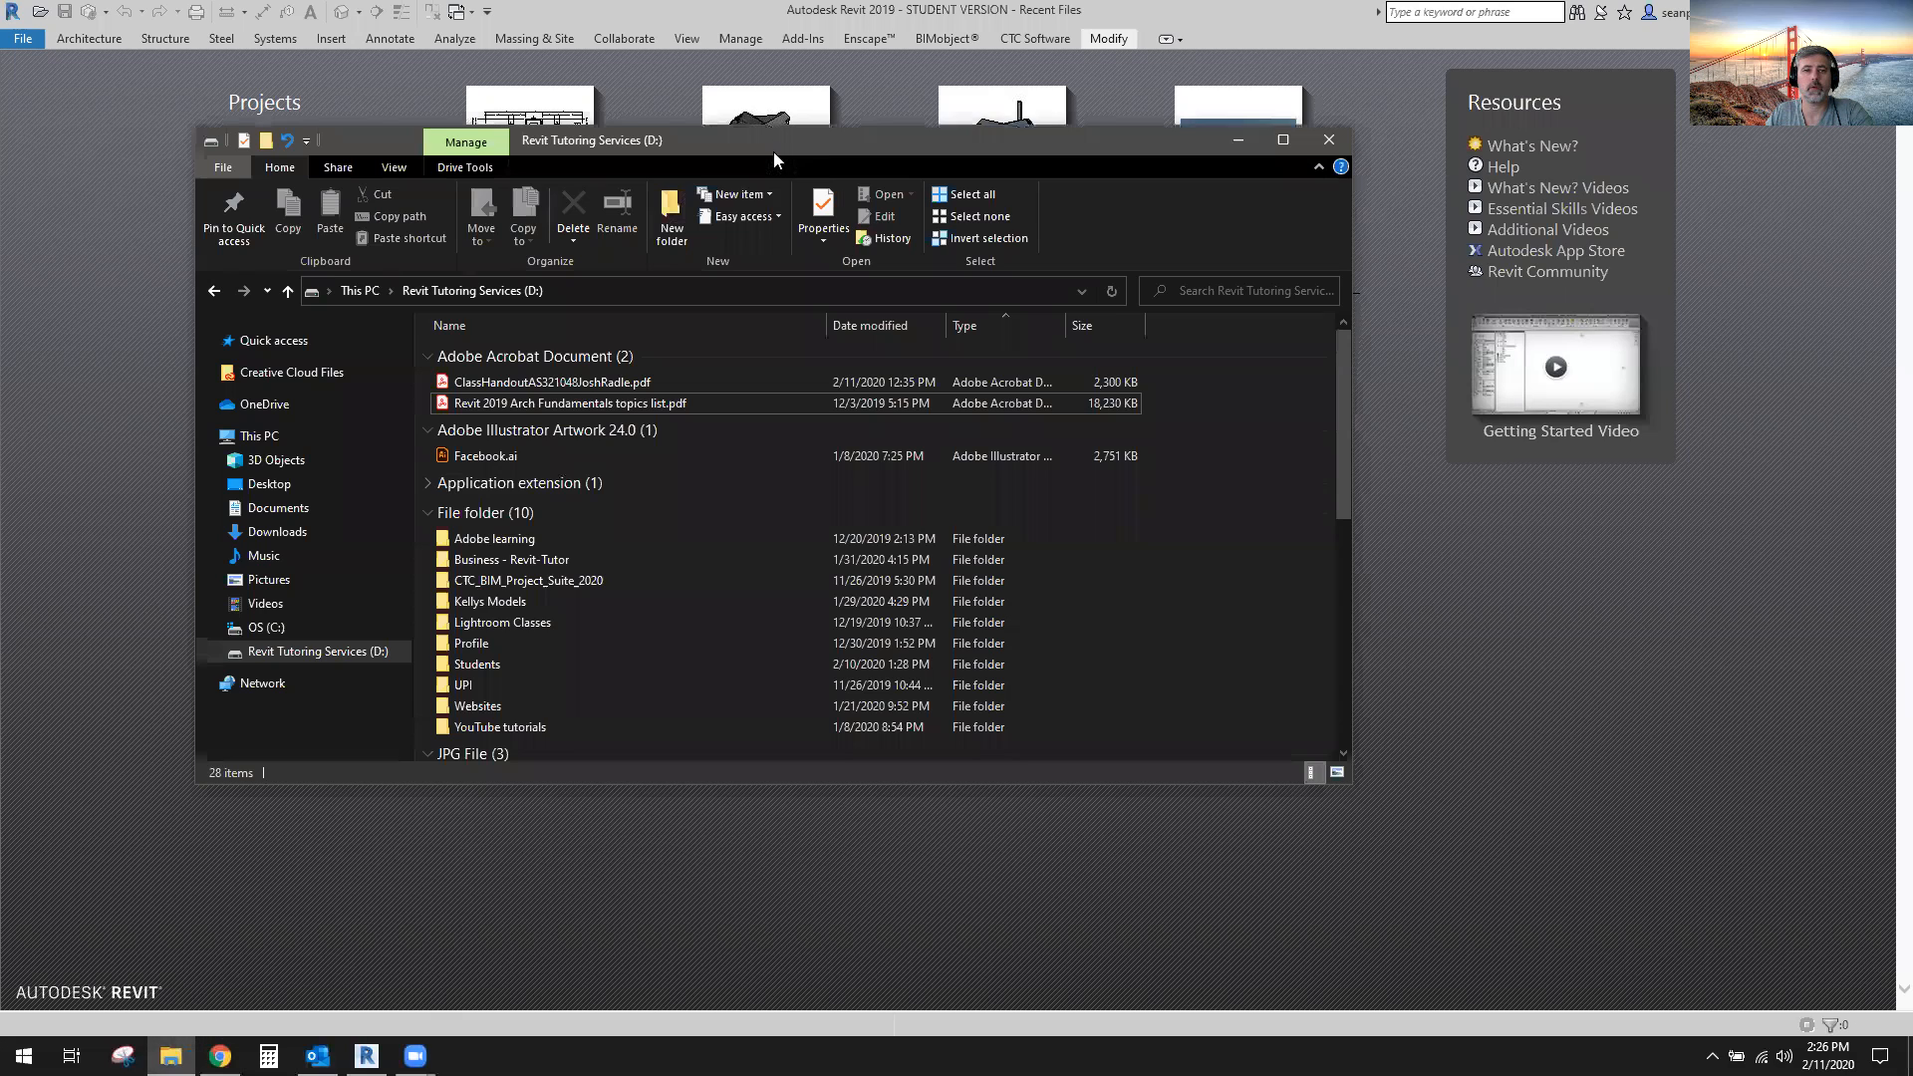
double_click(598, 664)
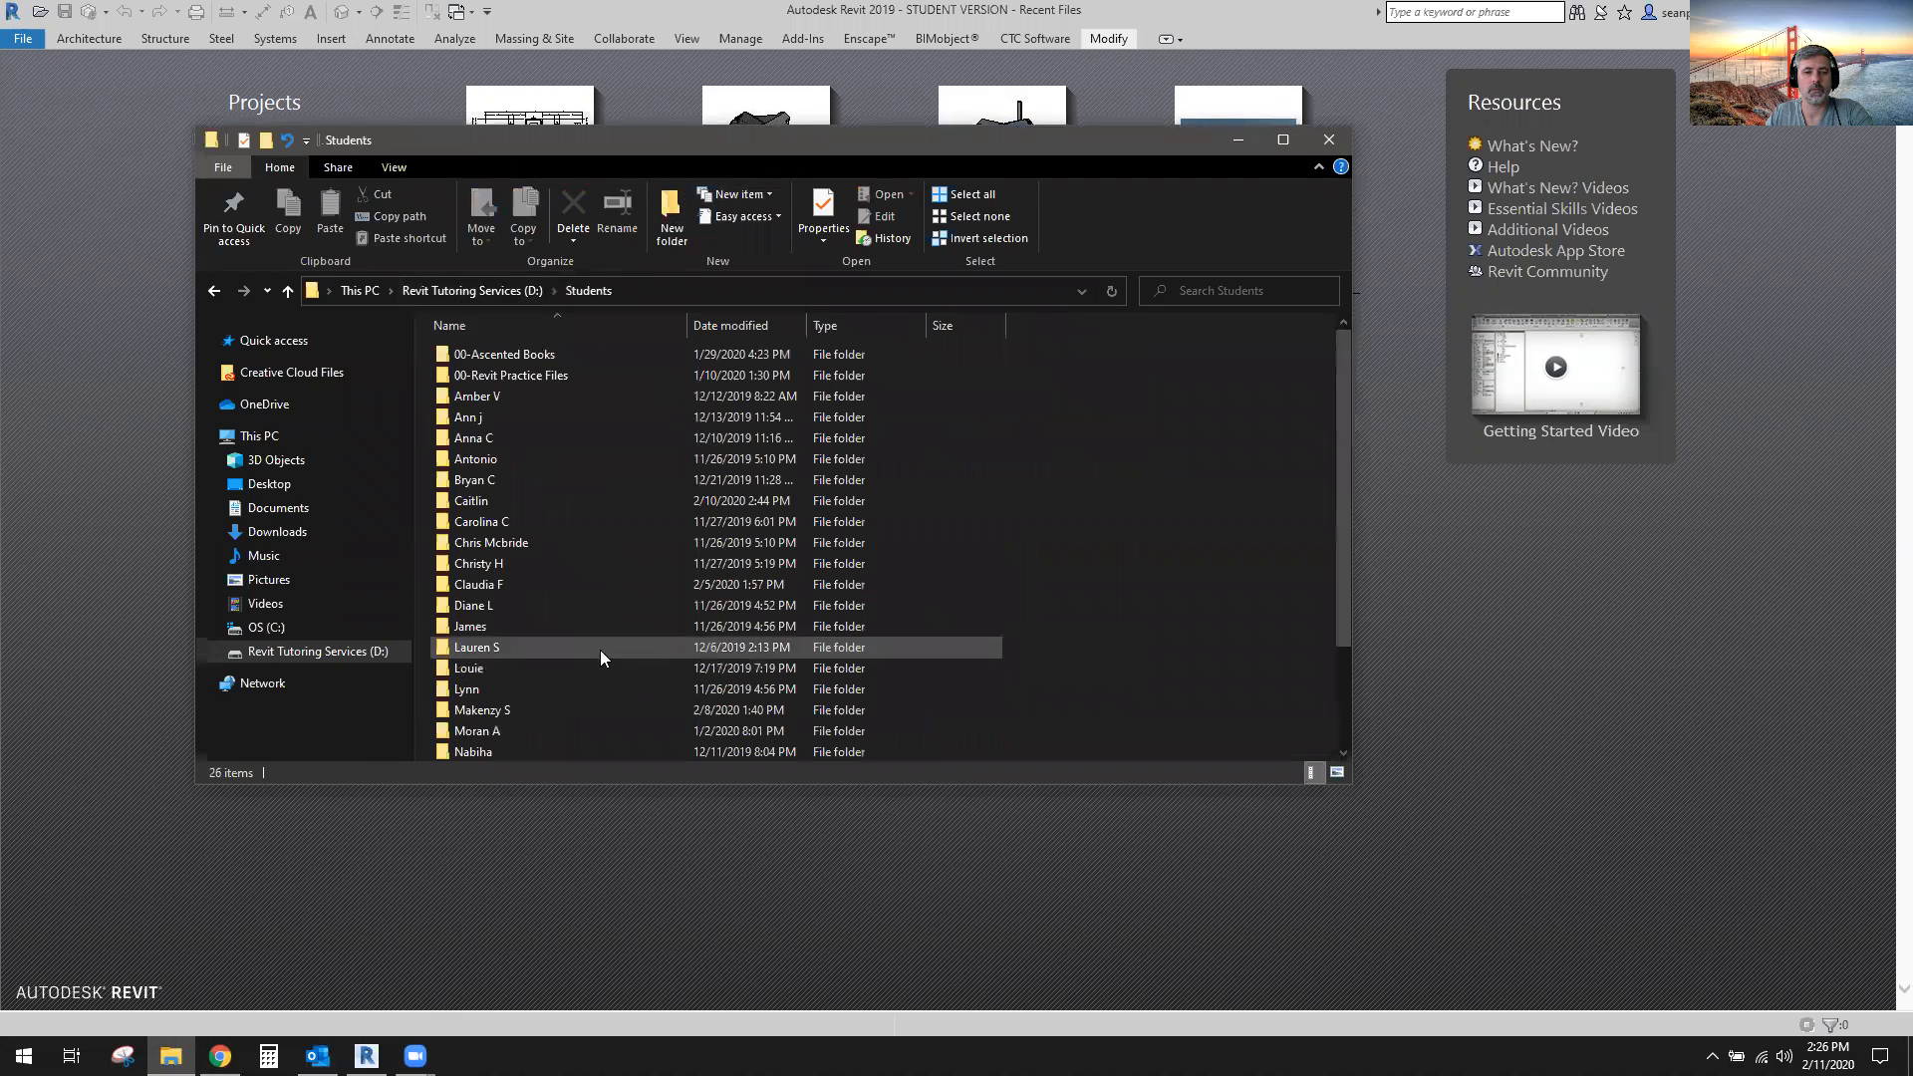
scroll(526, 702, "down", 1)
double_click(476, 688)
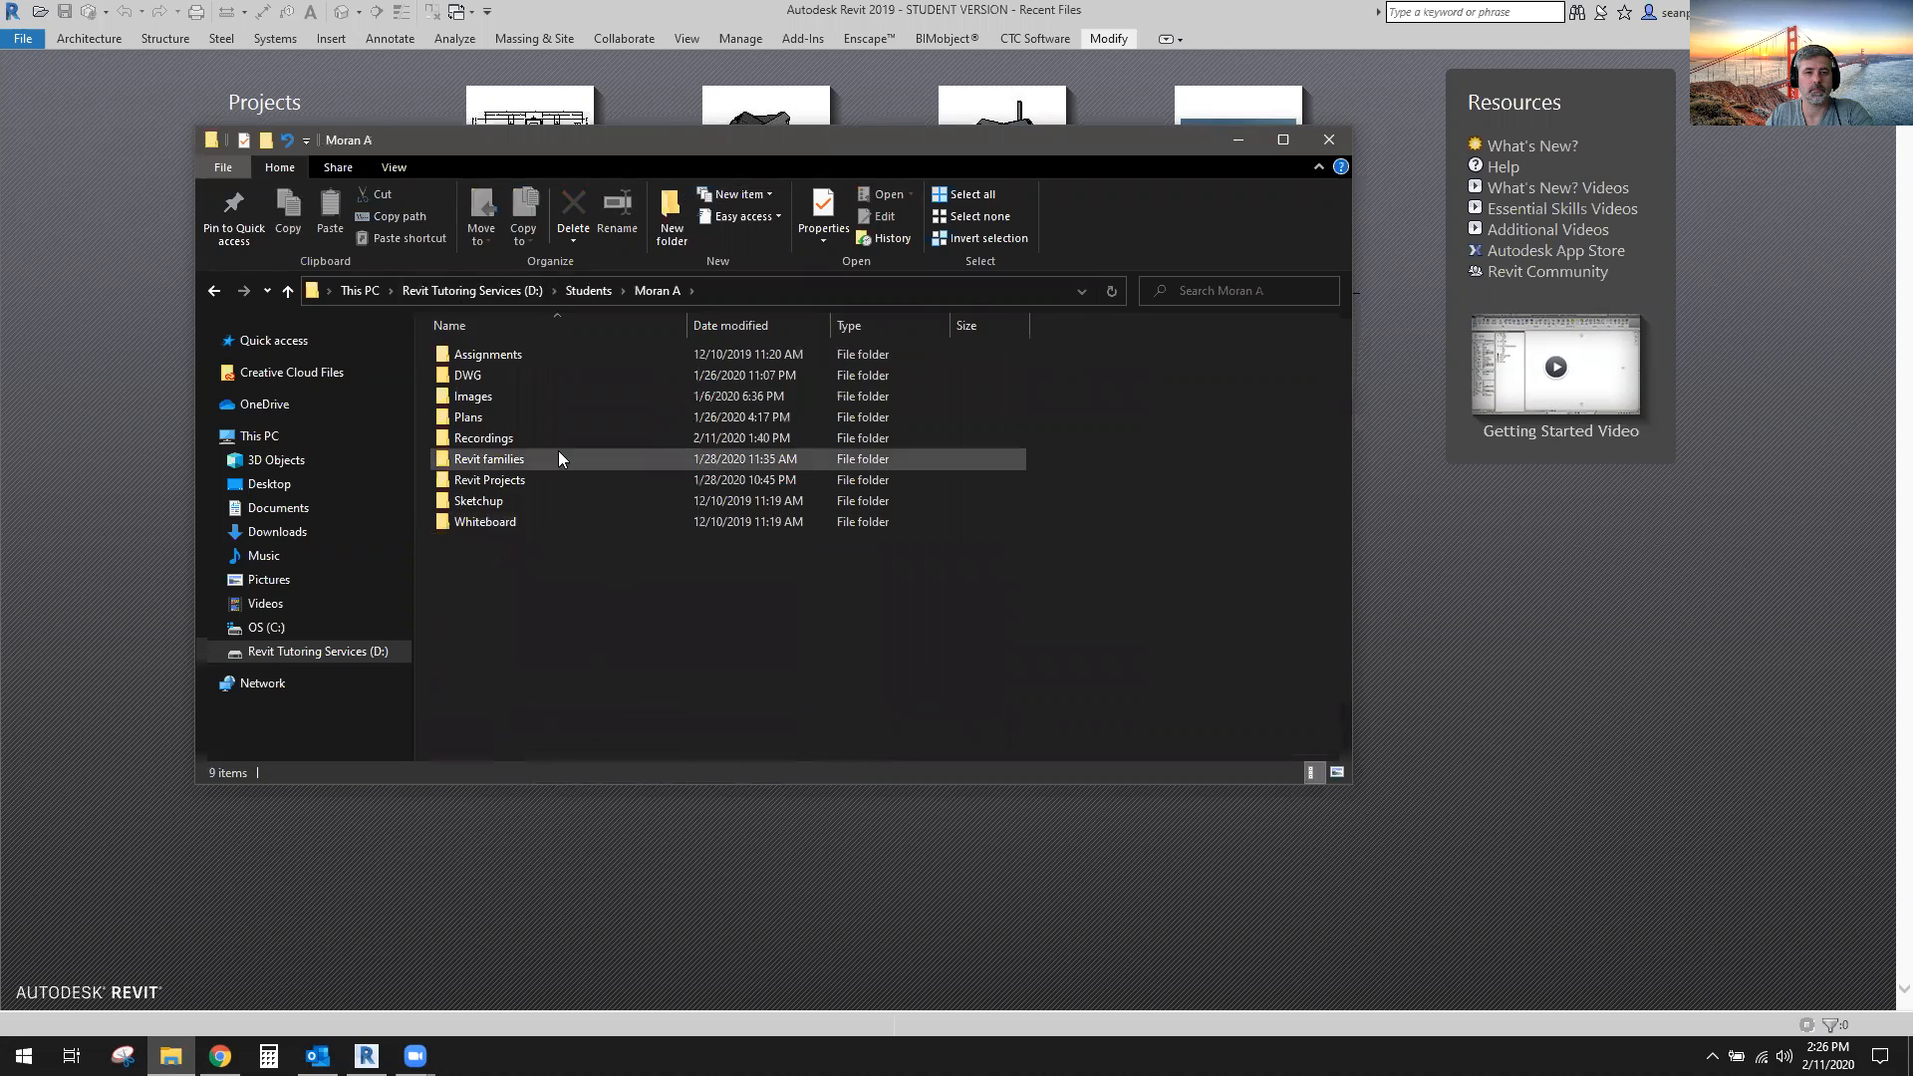
double_click(498, 394)
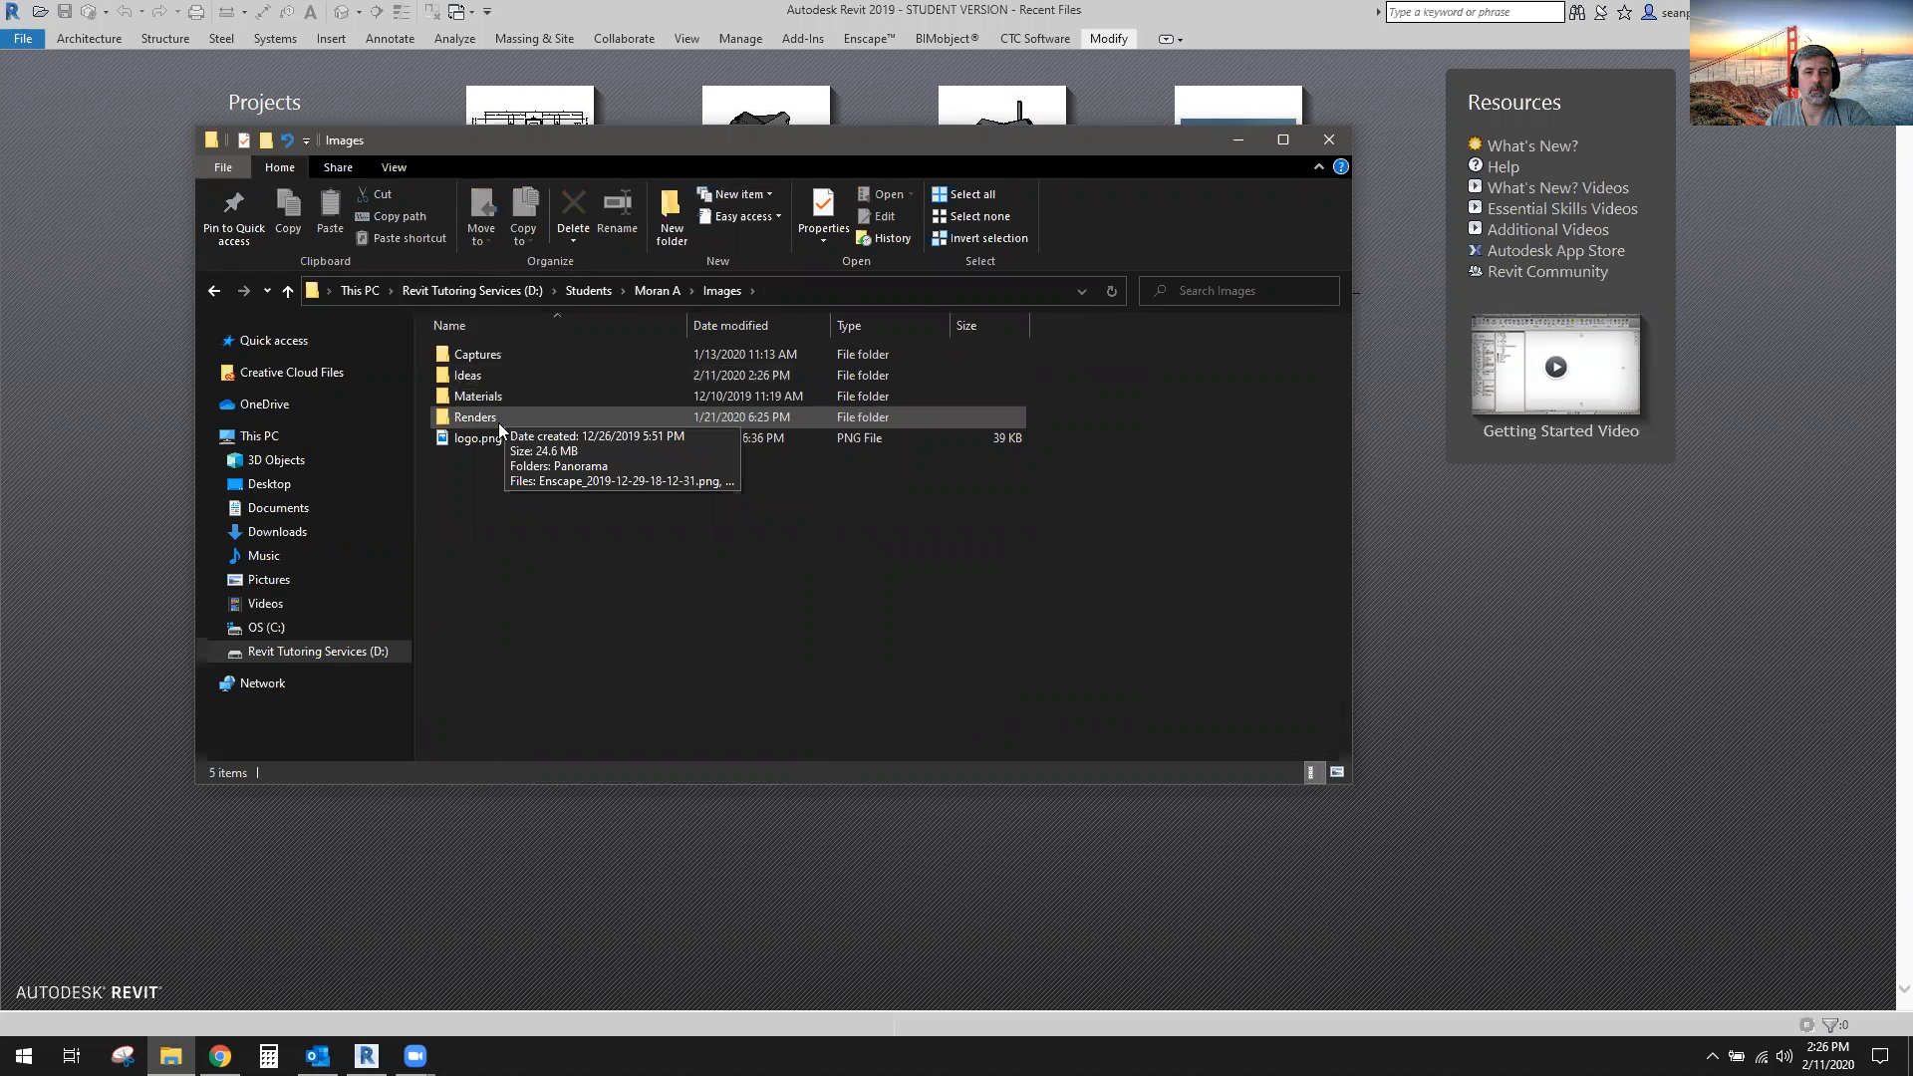
double_click(499, 376)
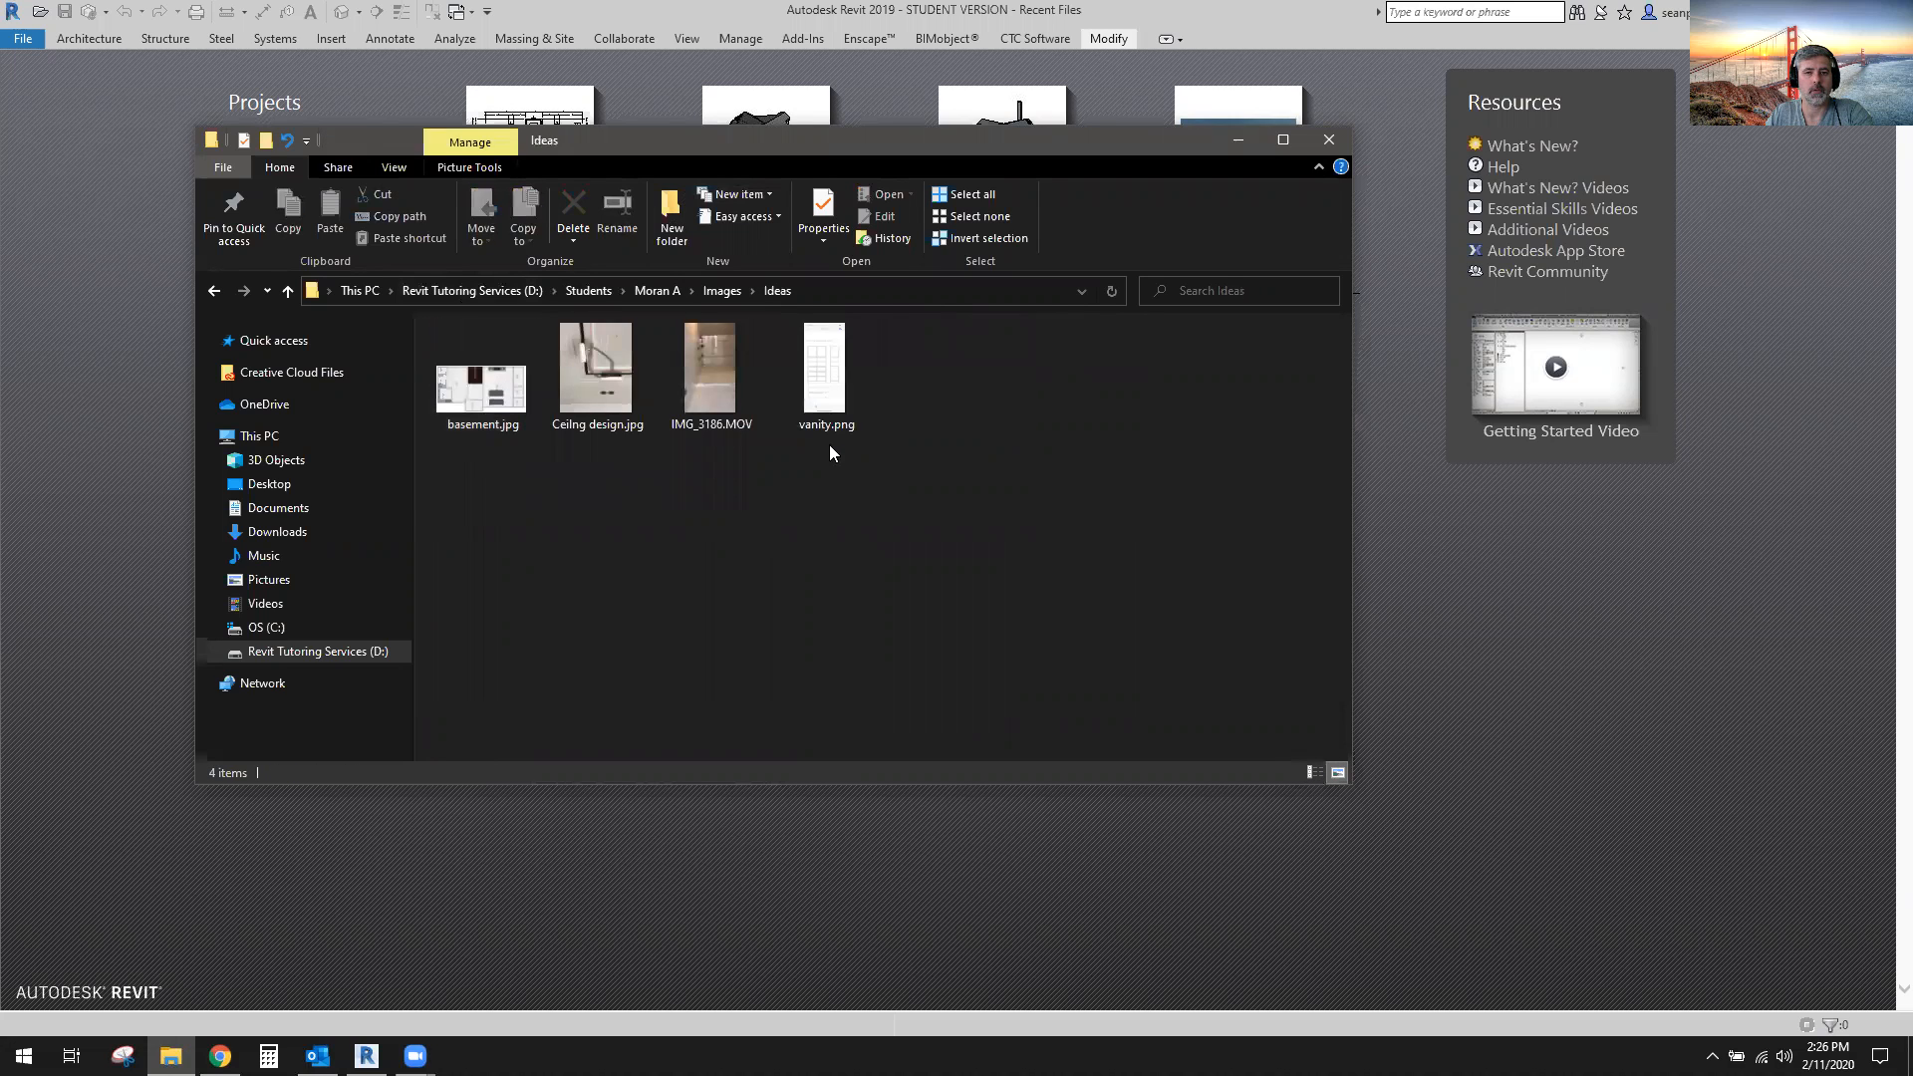
double_click(823, 385)
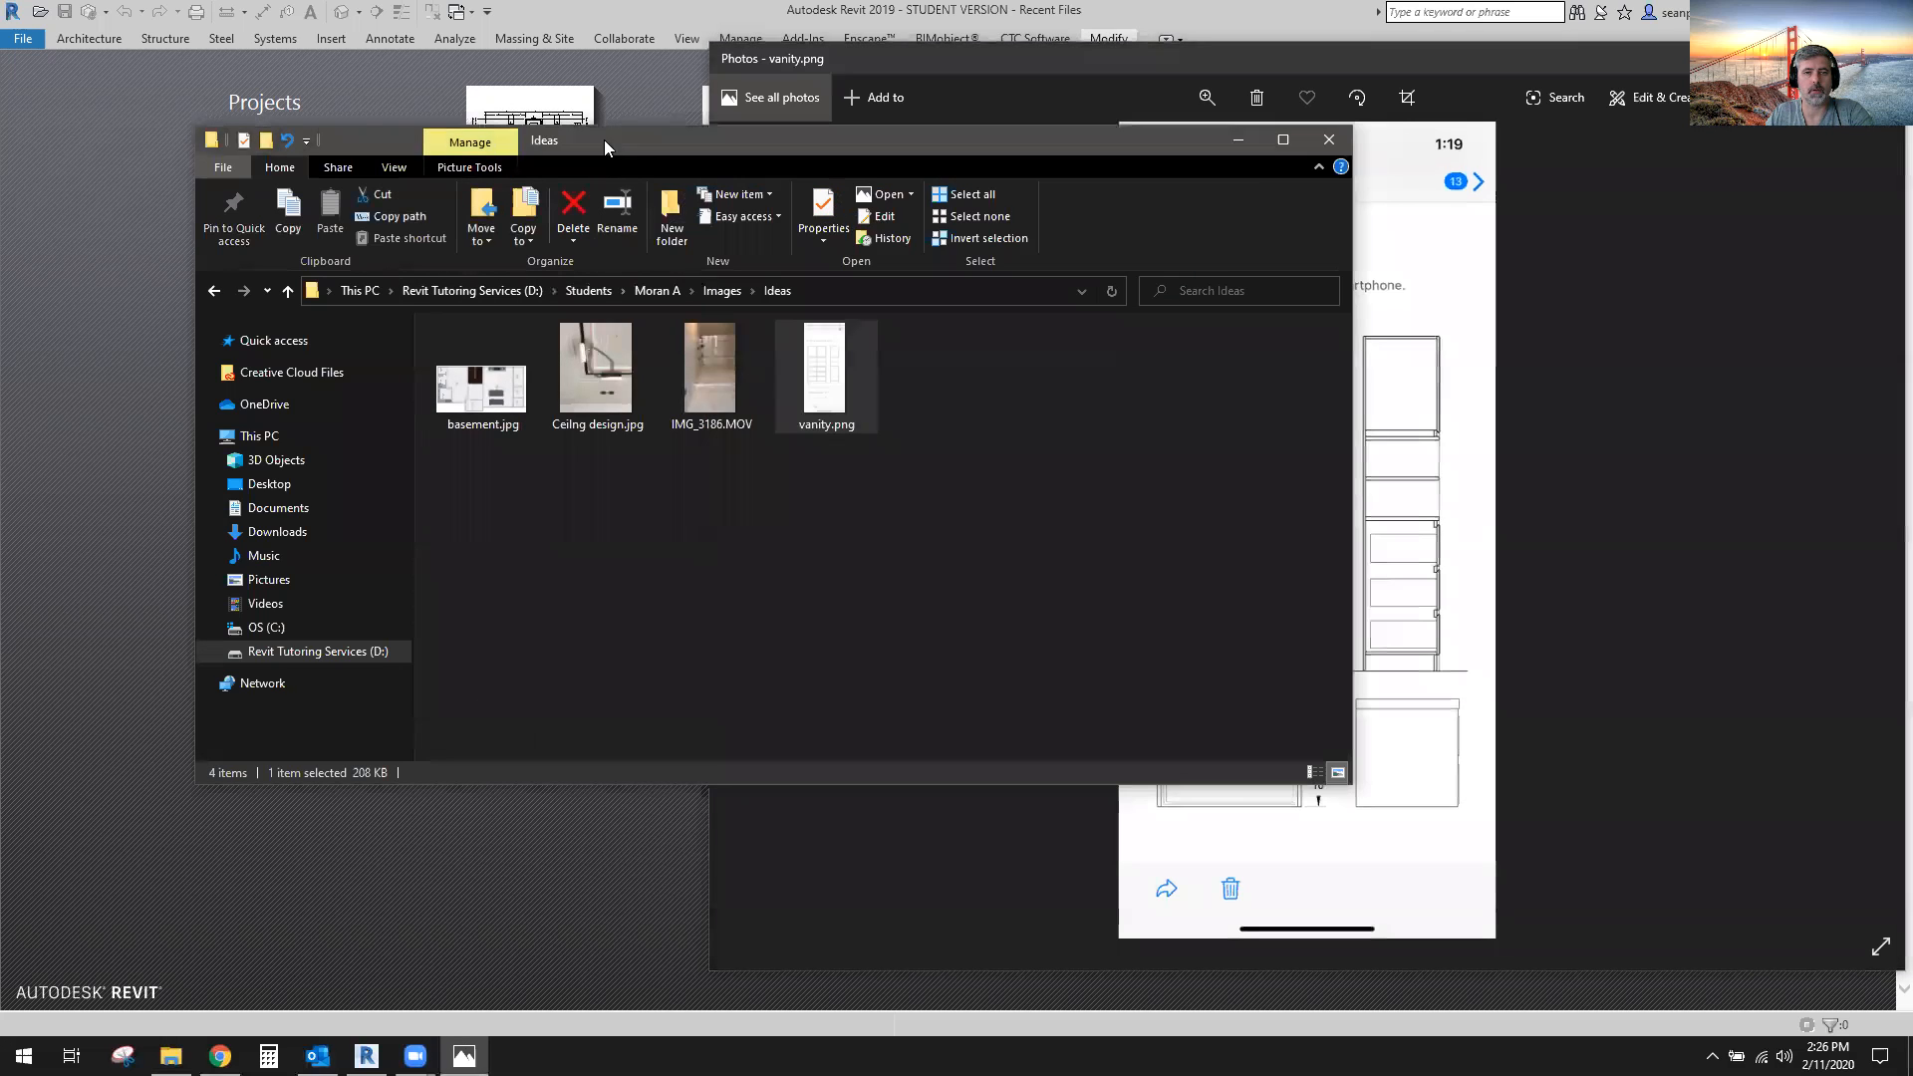
left_click(605, 140)
left_click(1251, 138)
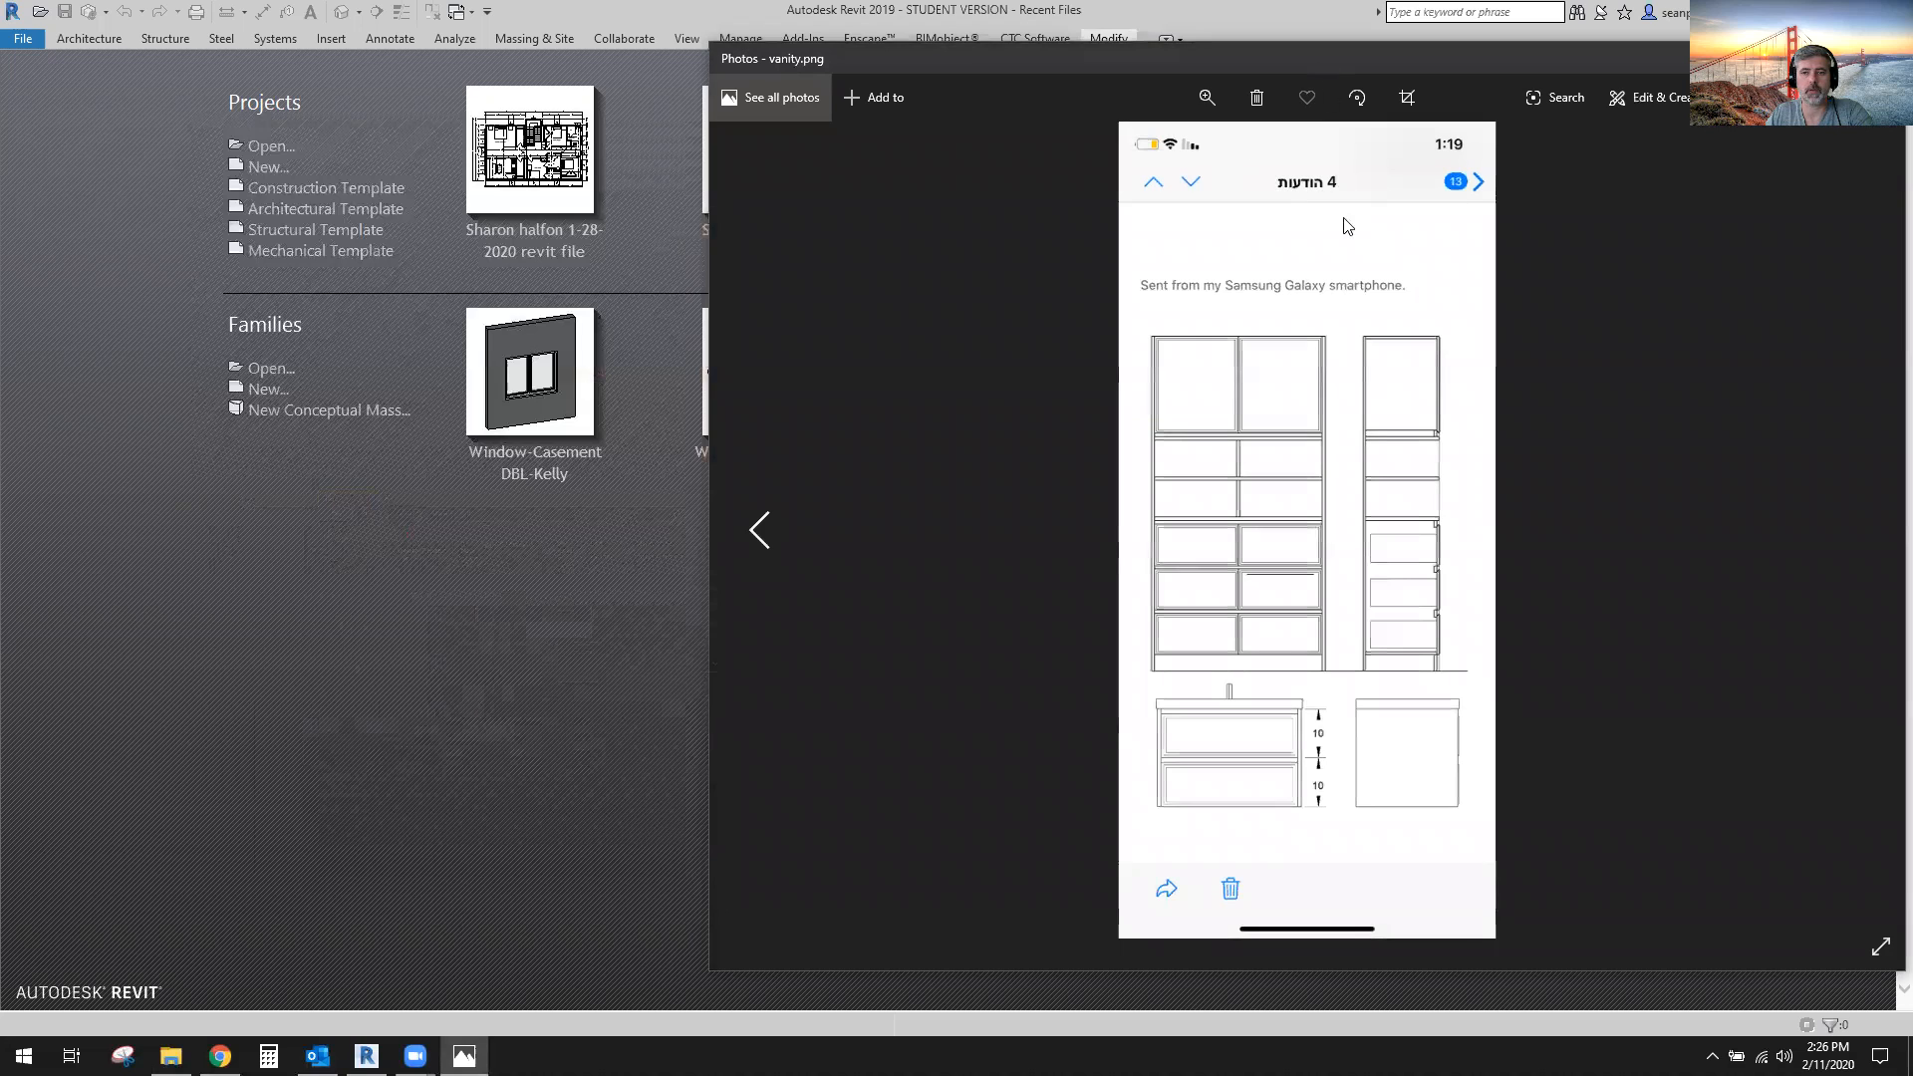
Examine the front and side elevations of the two-drawer vanity in the reference image, and minimize the image.
scroll(1295, 803, "up", 3)
scroll(1151, 768, "up", 3)
scroll(1091, 720, "down", 1)
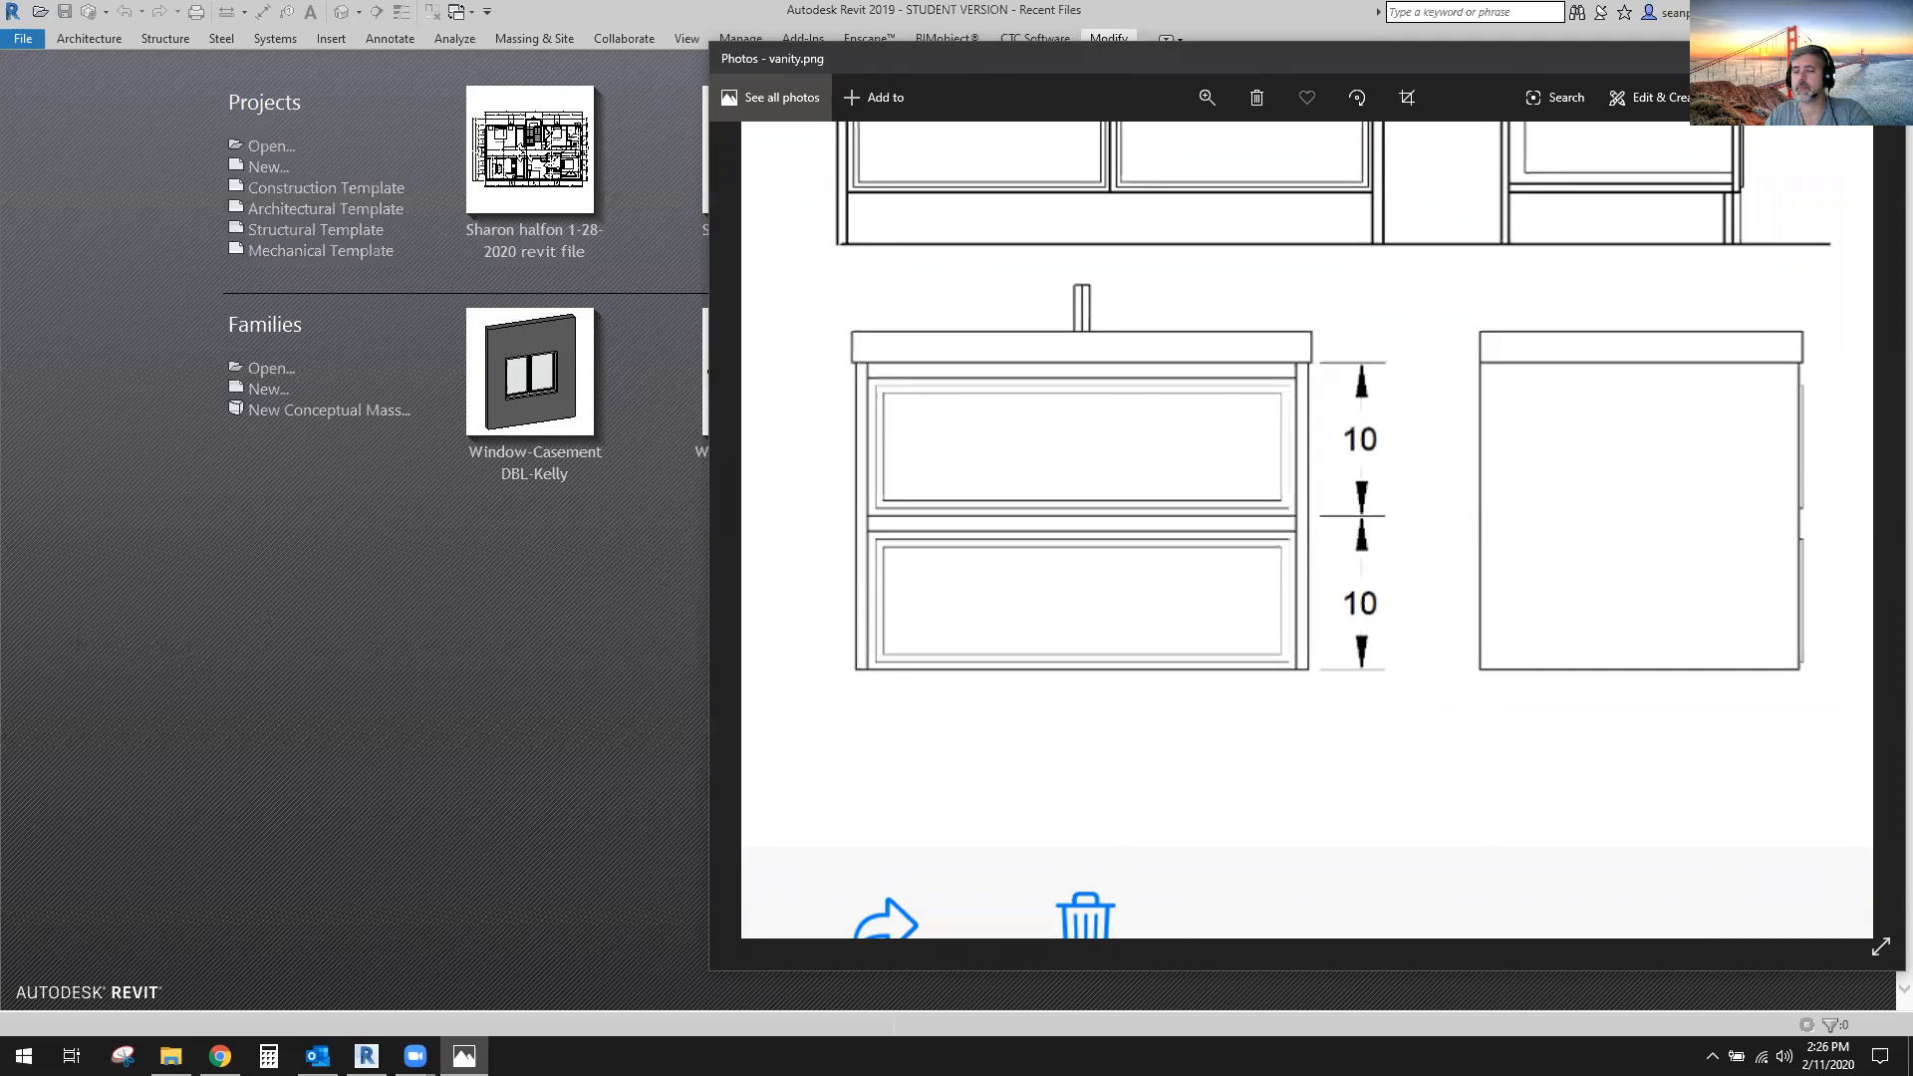
left_click(465, 1057)
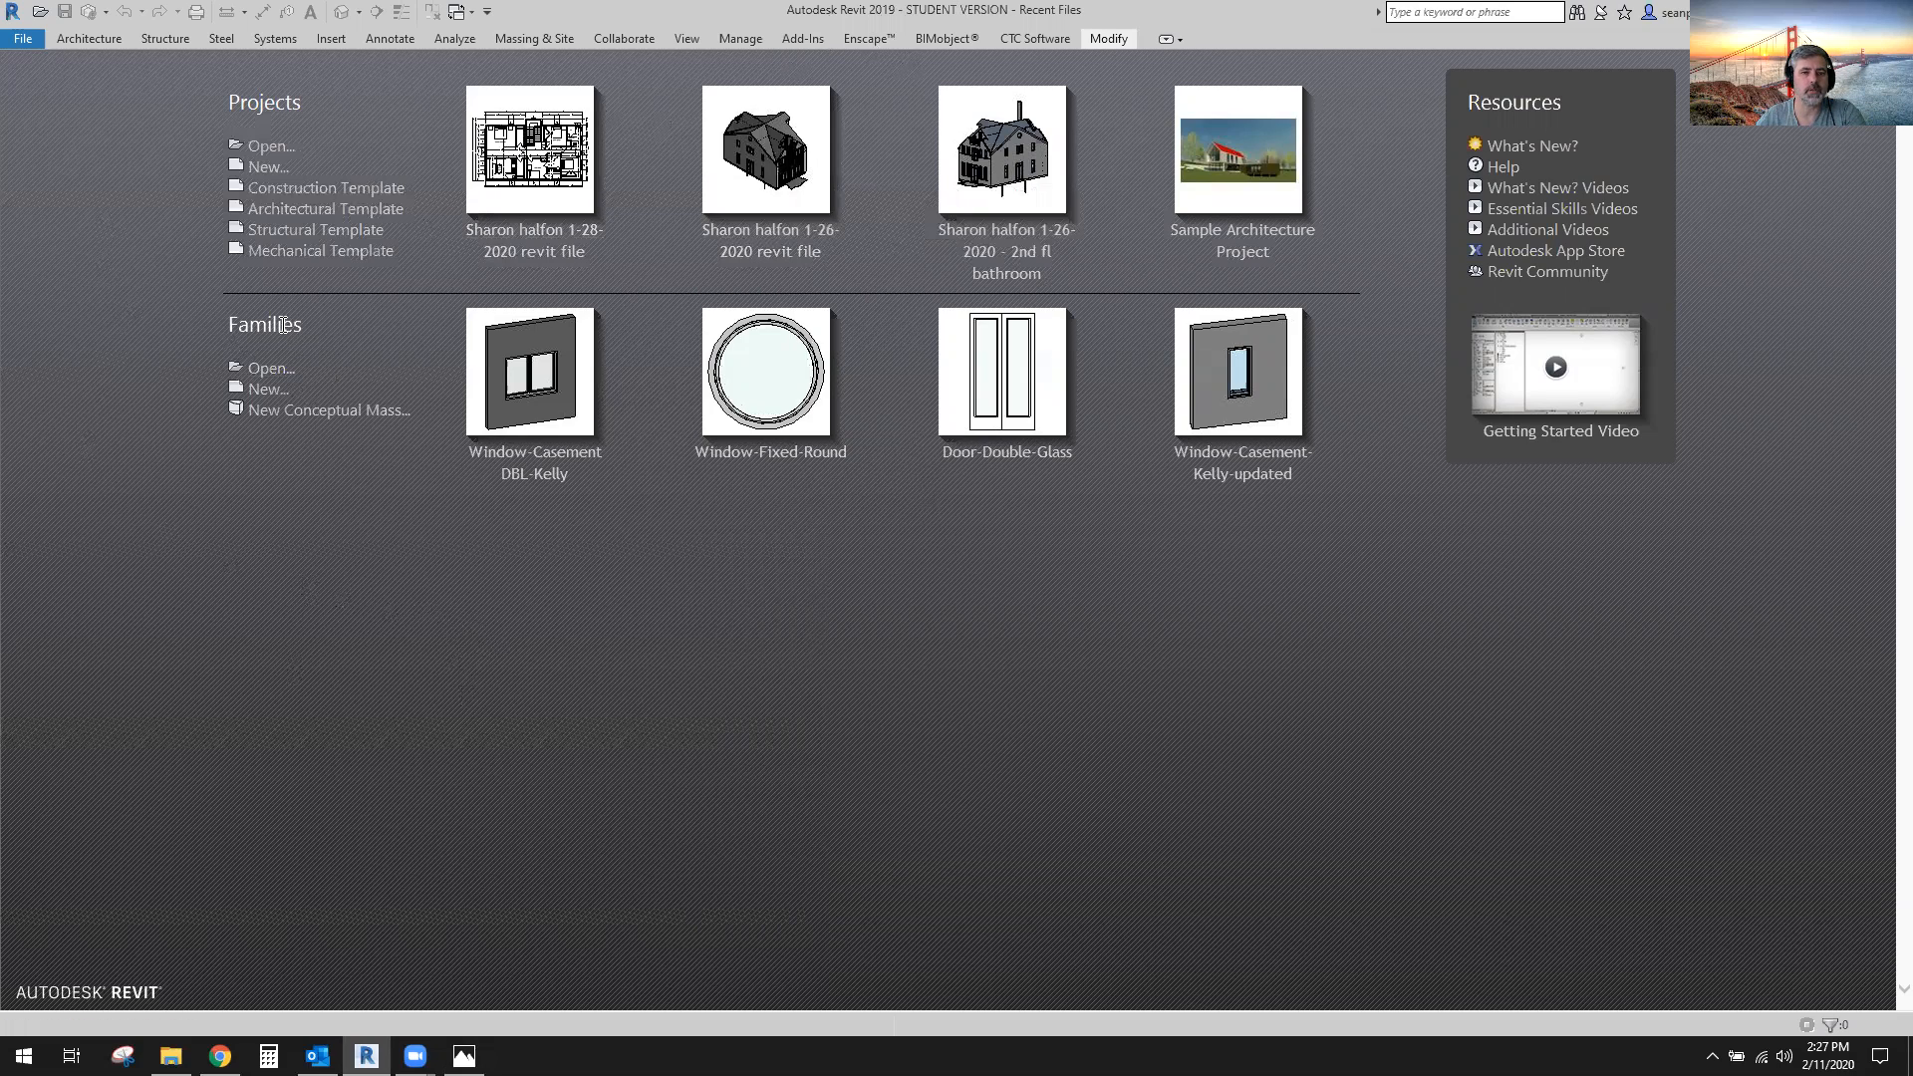
Create a new family from the Casework wall based.rft template.
left_click(269, 389)
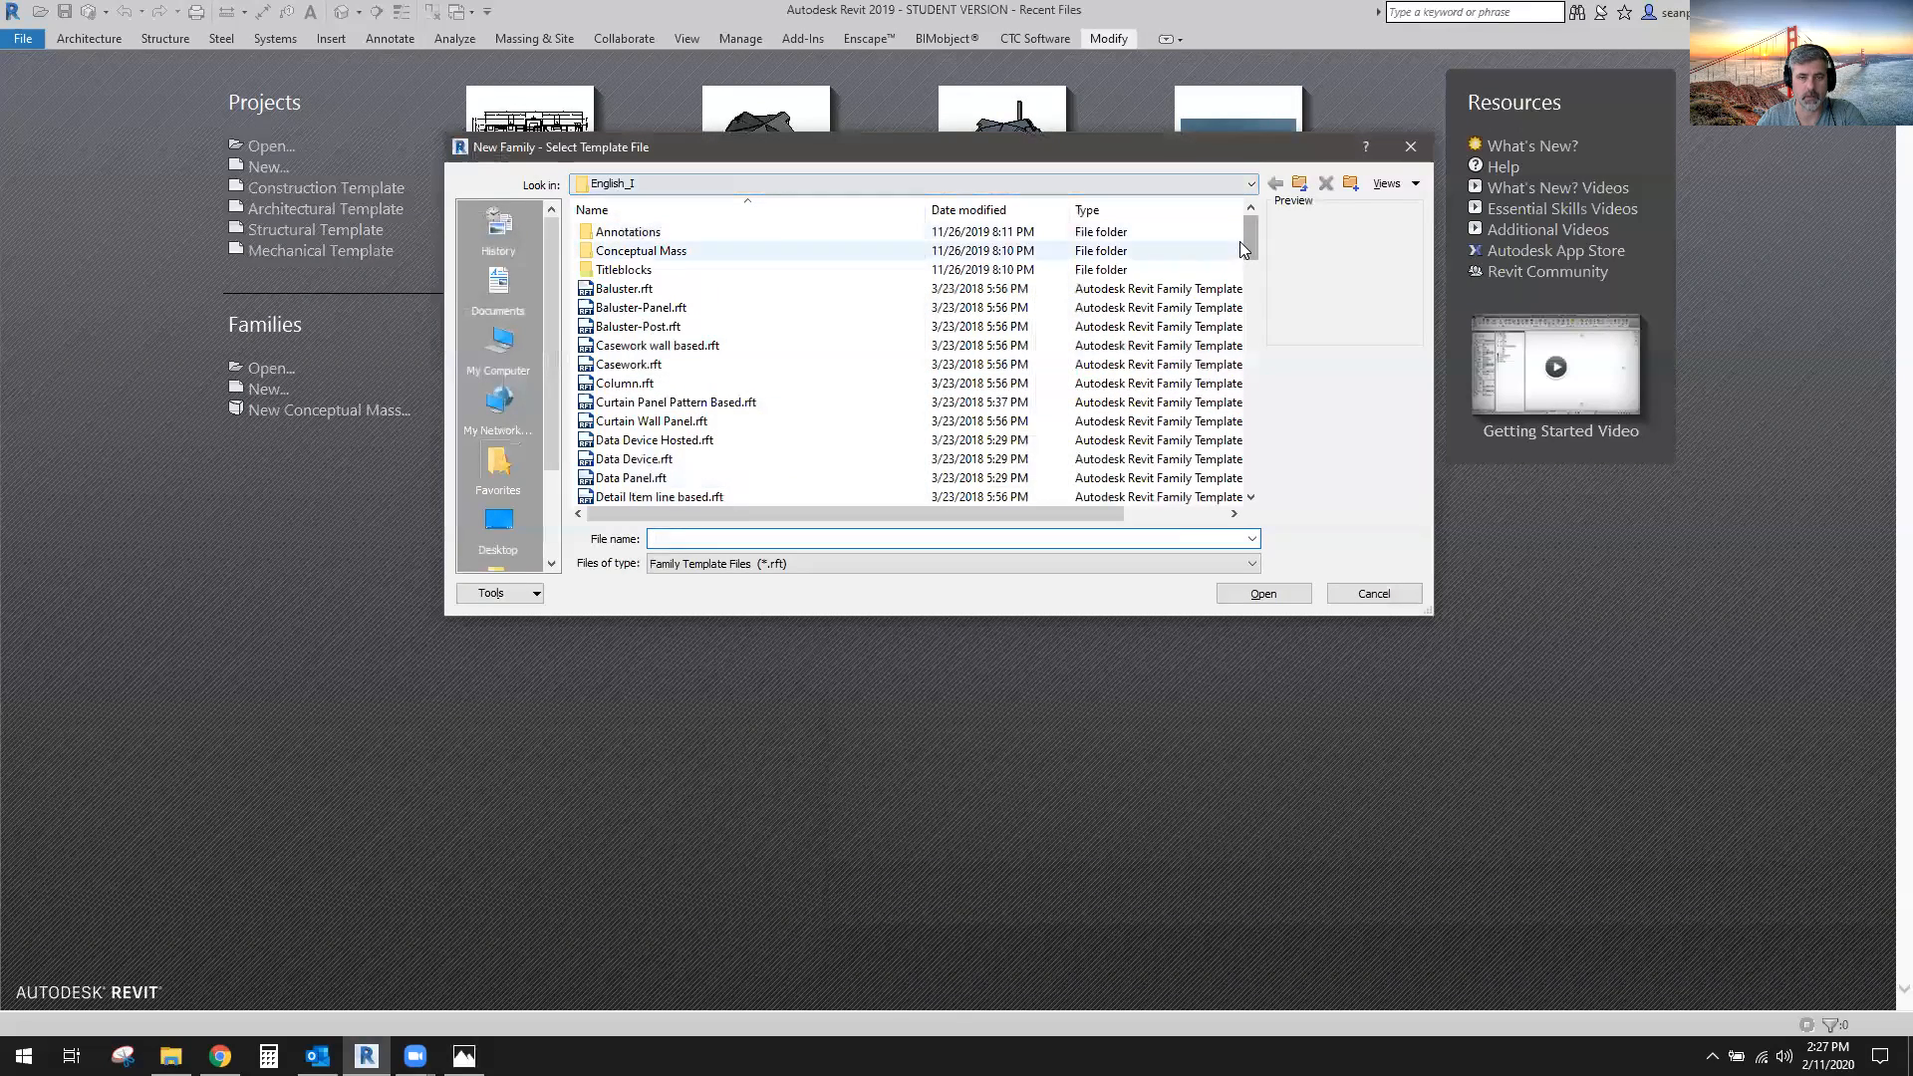
left_click_drag(548, 431, 548, 520)
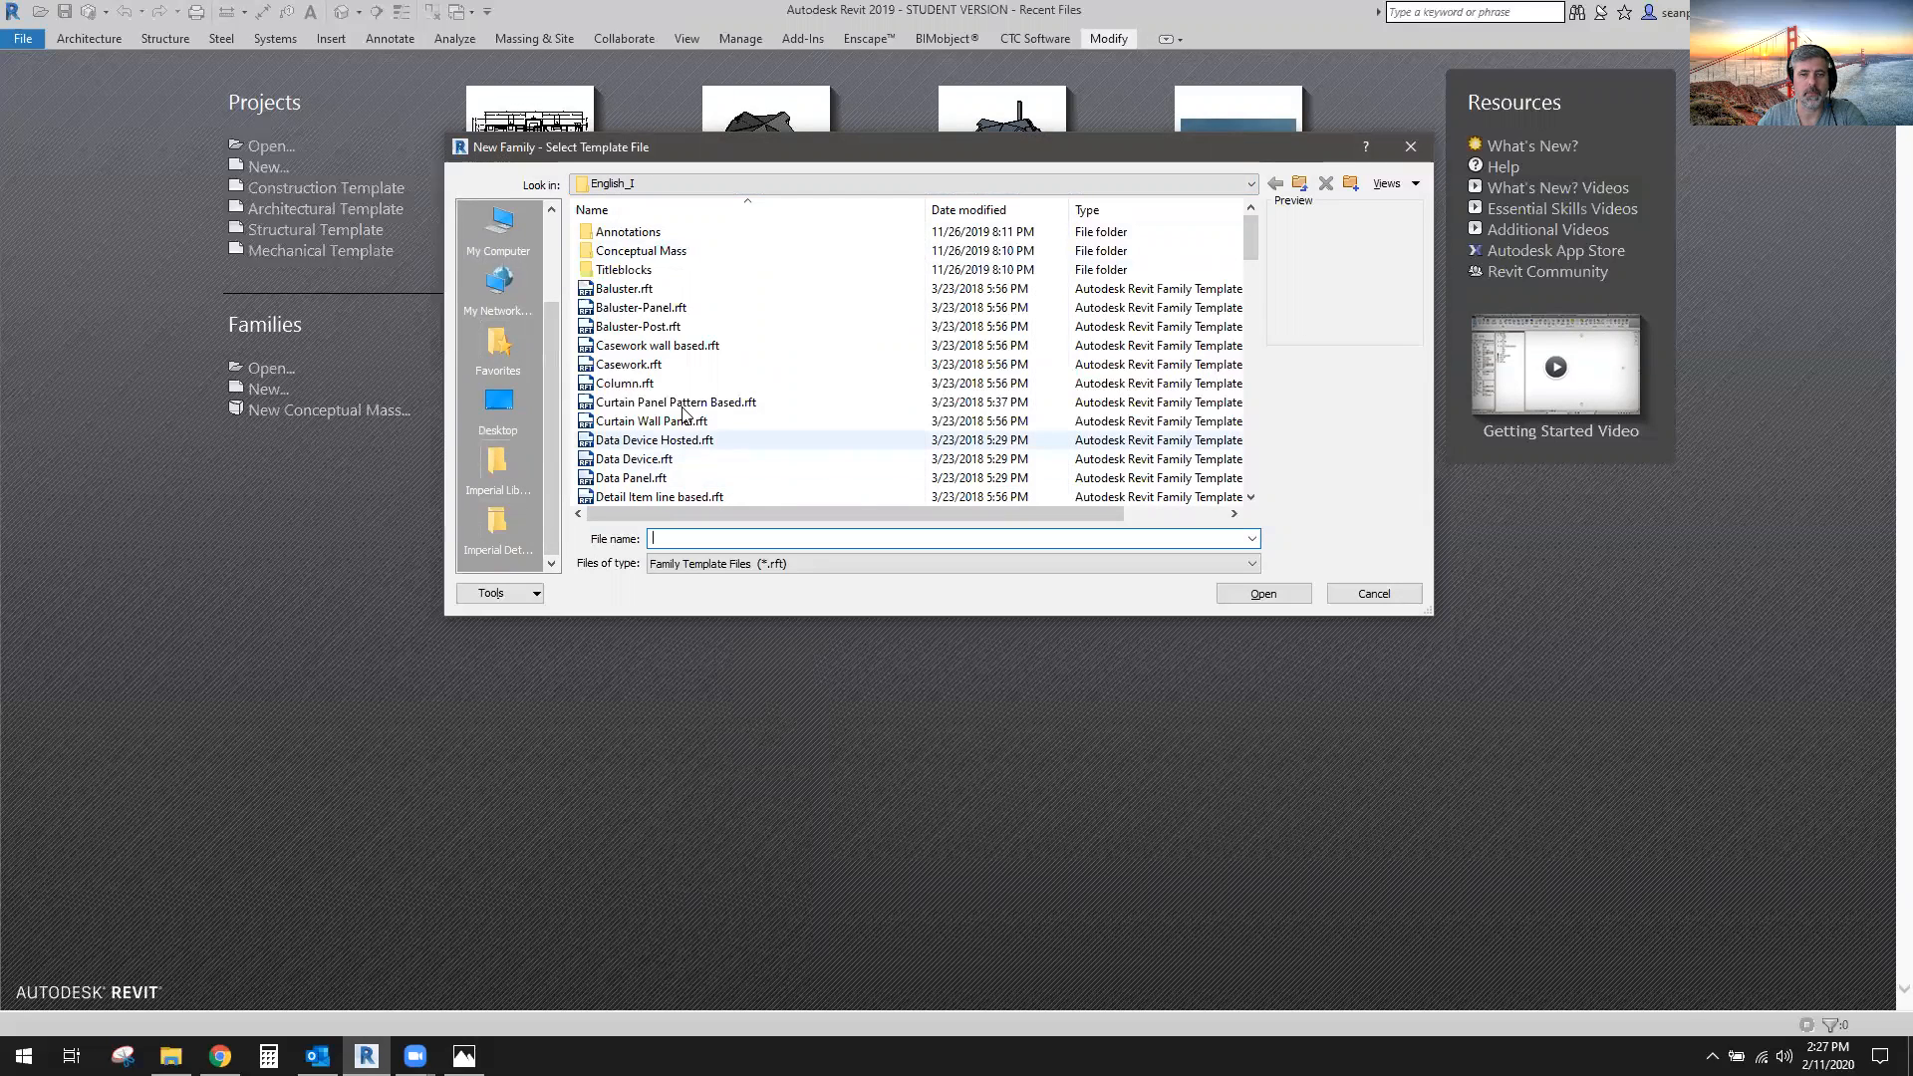
scroll(742, 417, "down", 4)
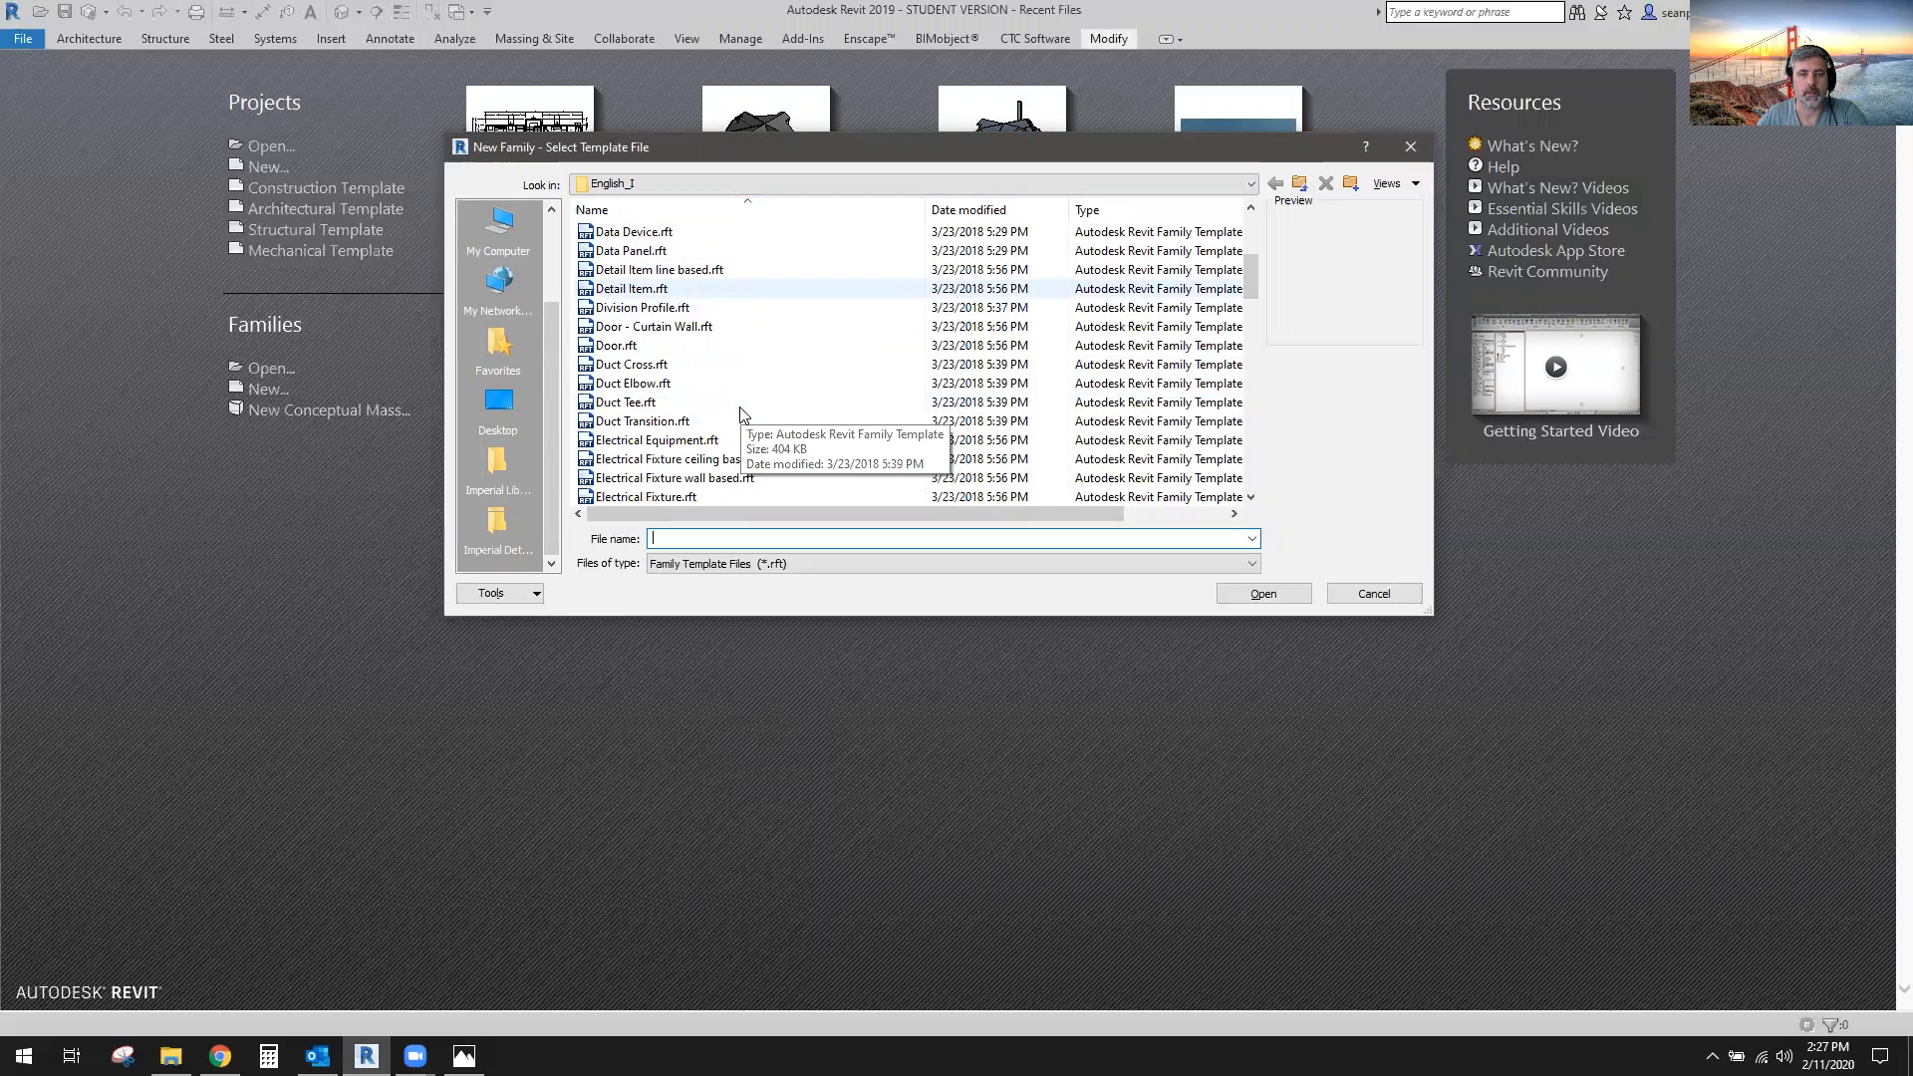
scroll(739, 411, "up", 3)
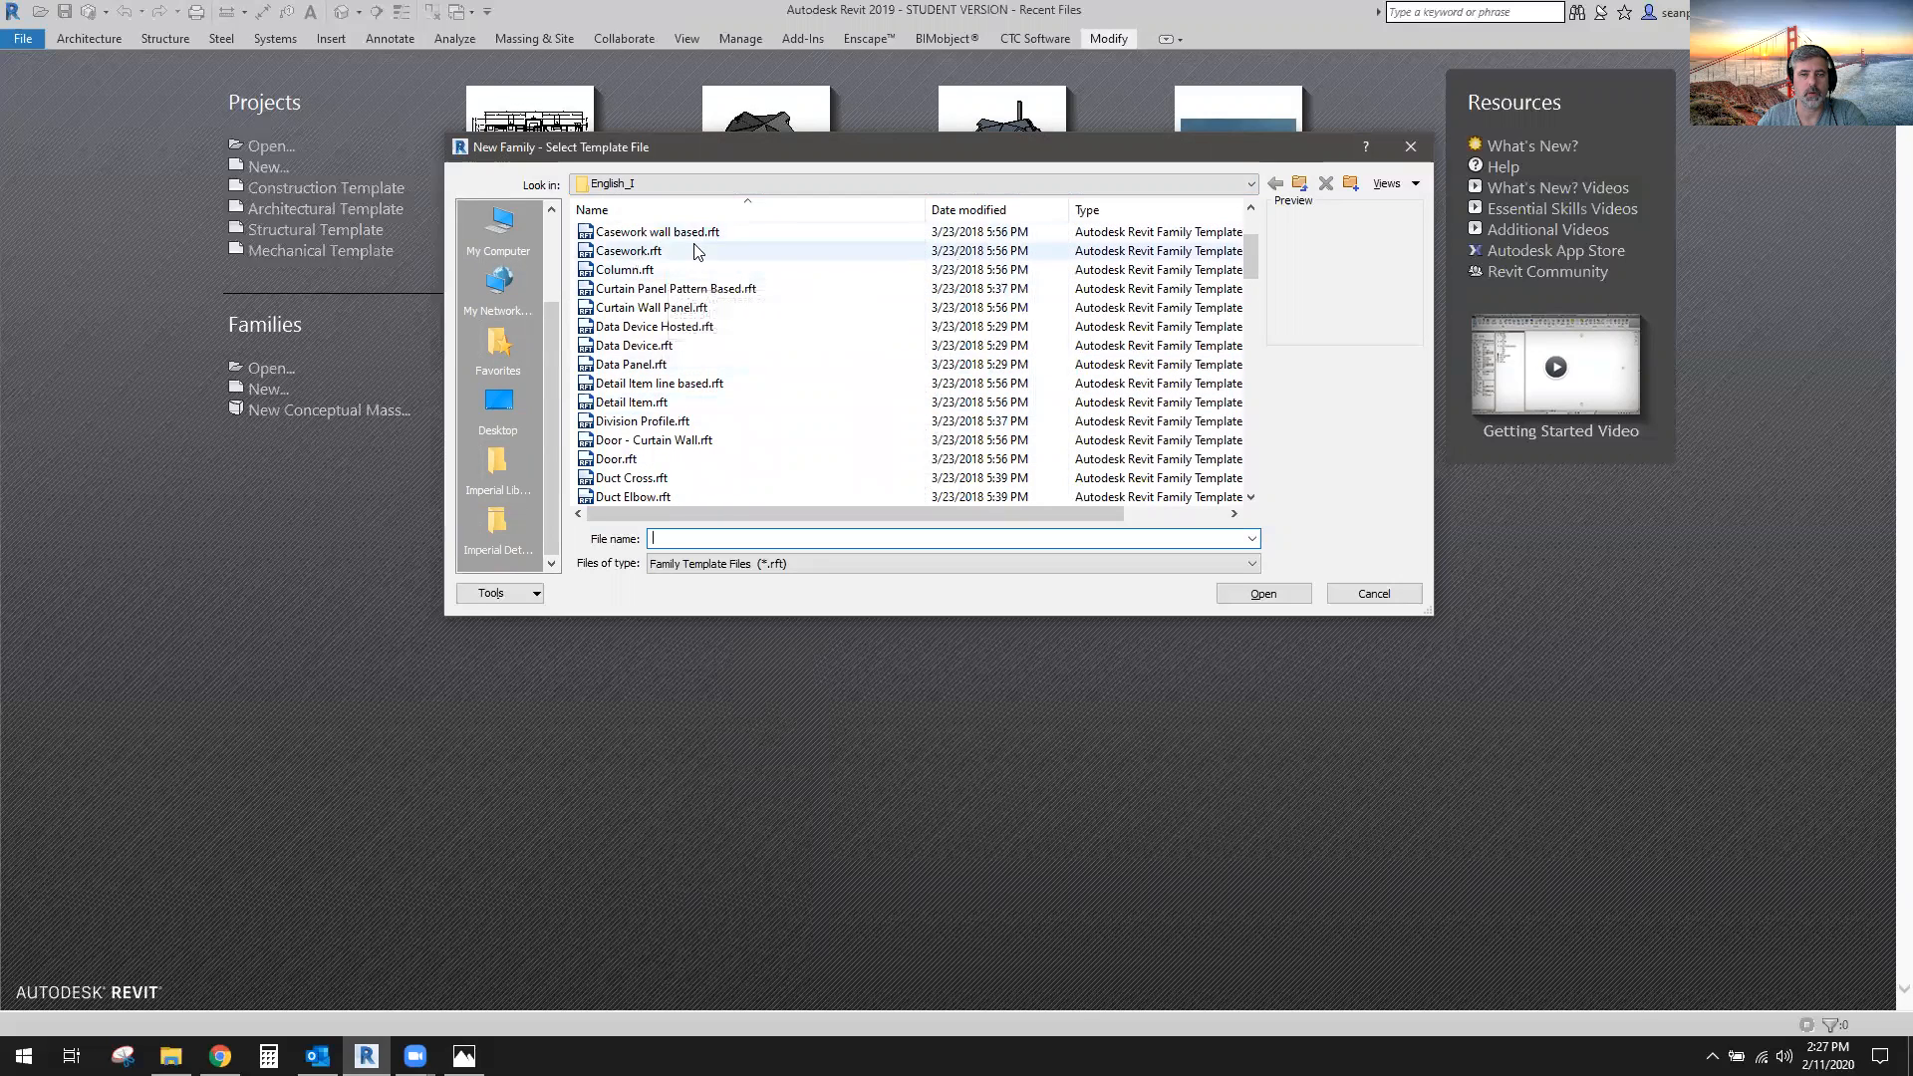
left_click(675, 291)
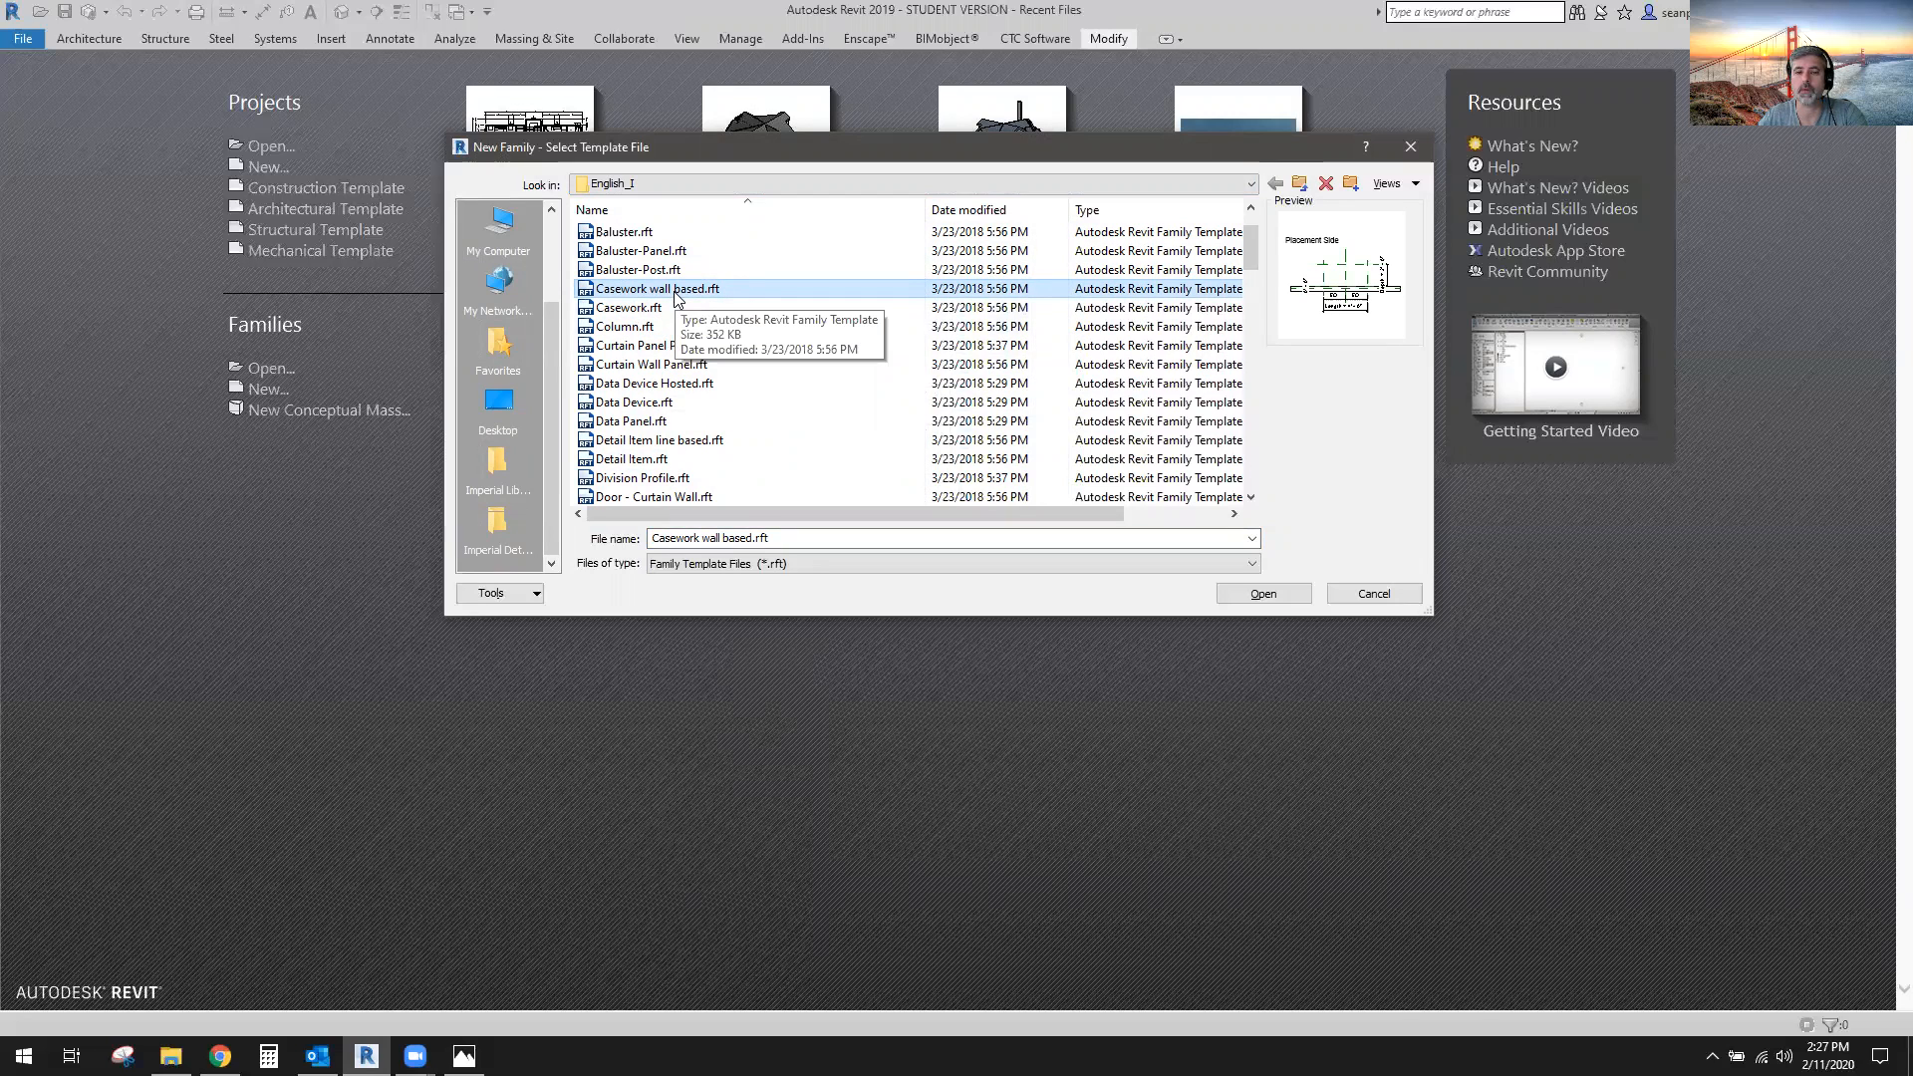
left_click(1264, 594)
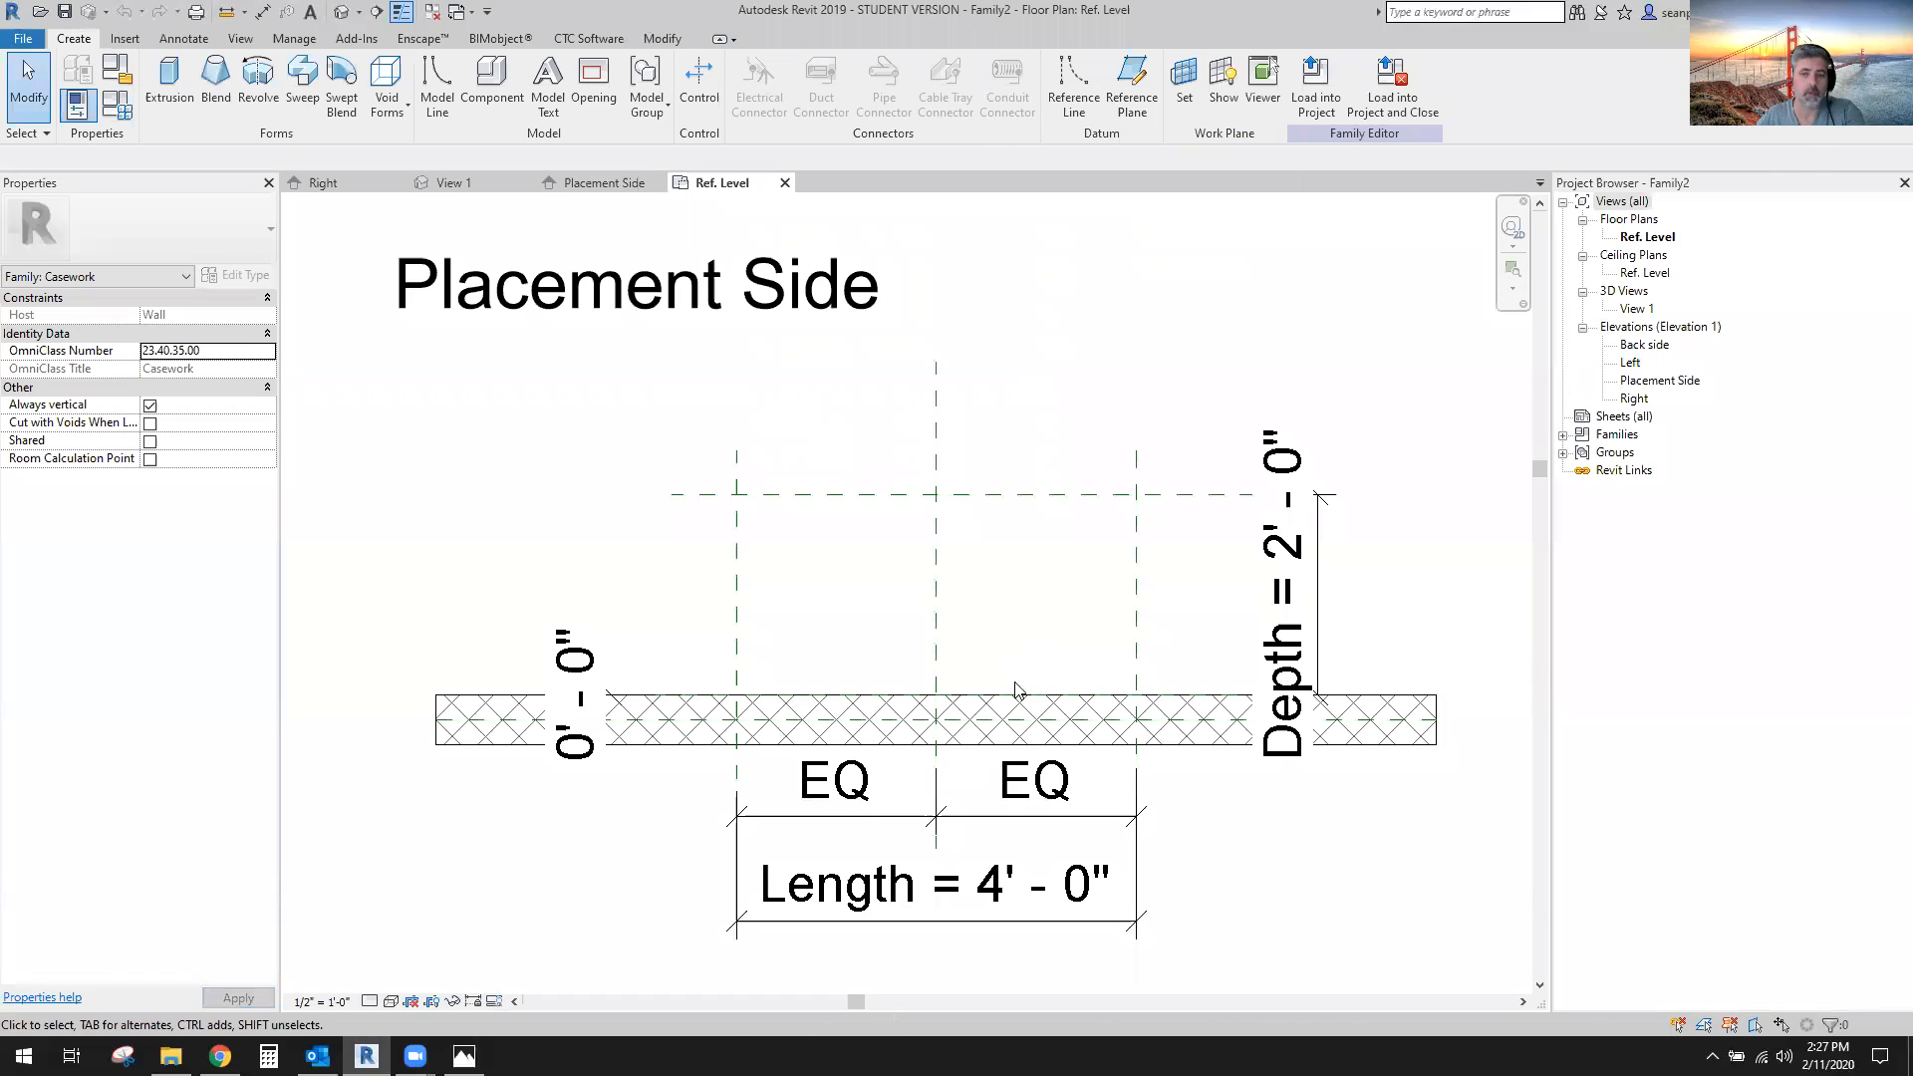
Examine the host wall and reference planes in the family's plan, elevation and 3D views, and compare with the vanity reference image.
left_click(608, 183)
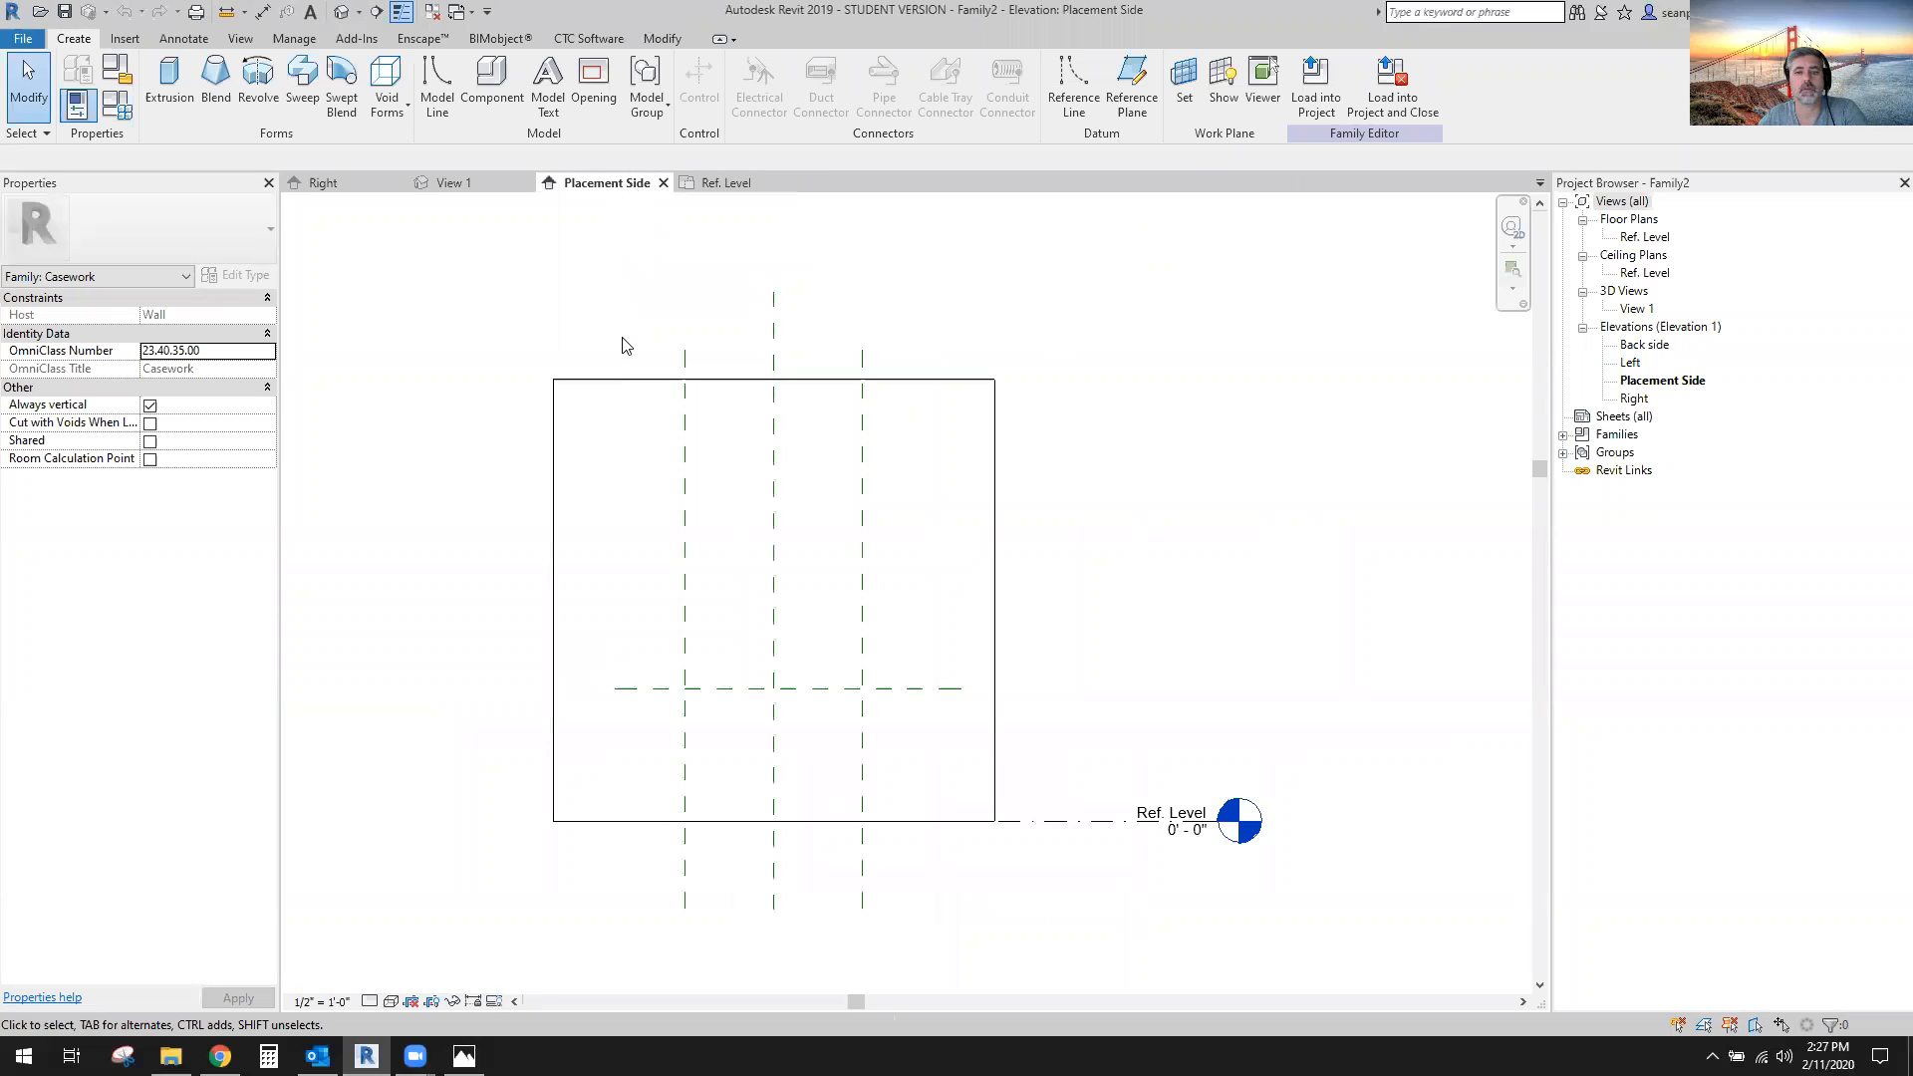
left_click(464, 189)
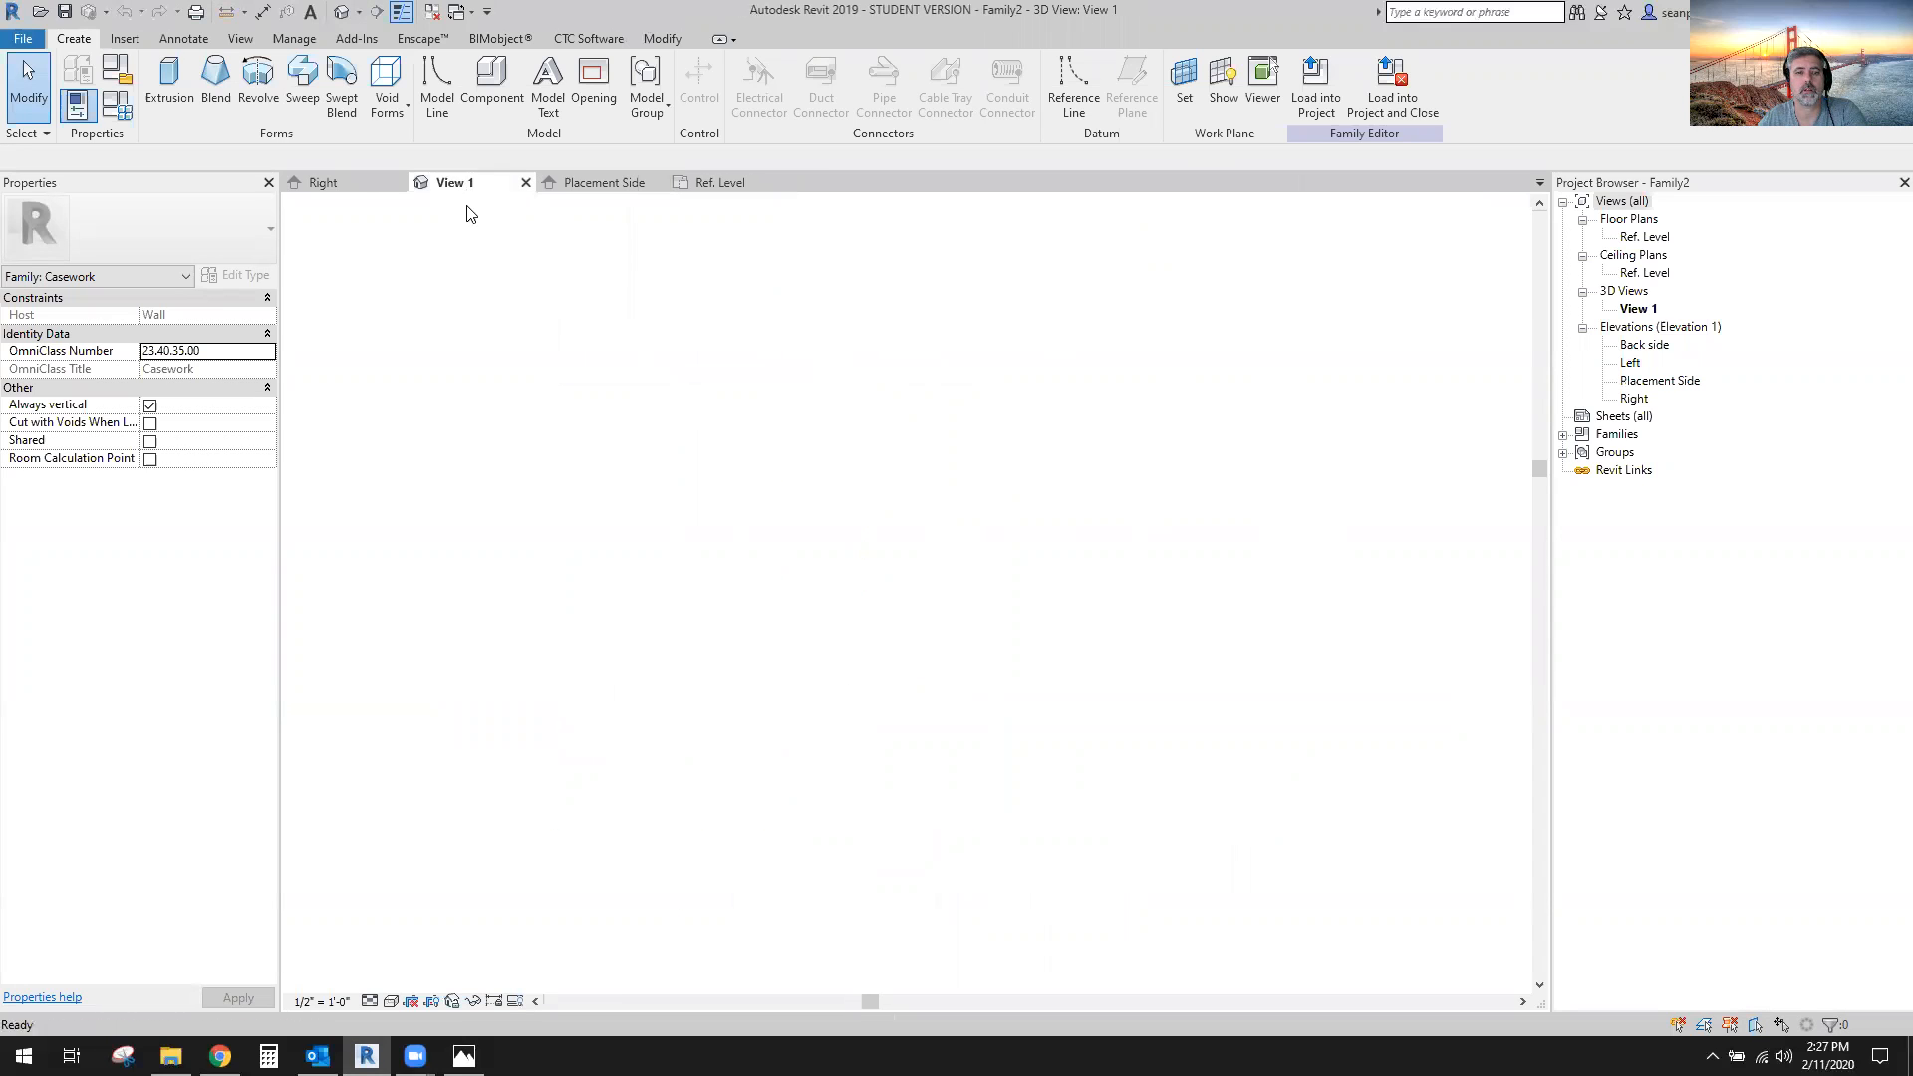
left_click(328, 184)
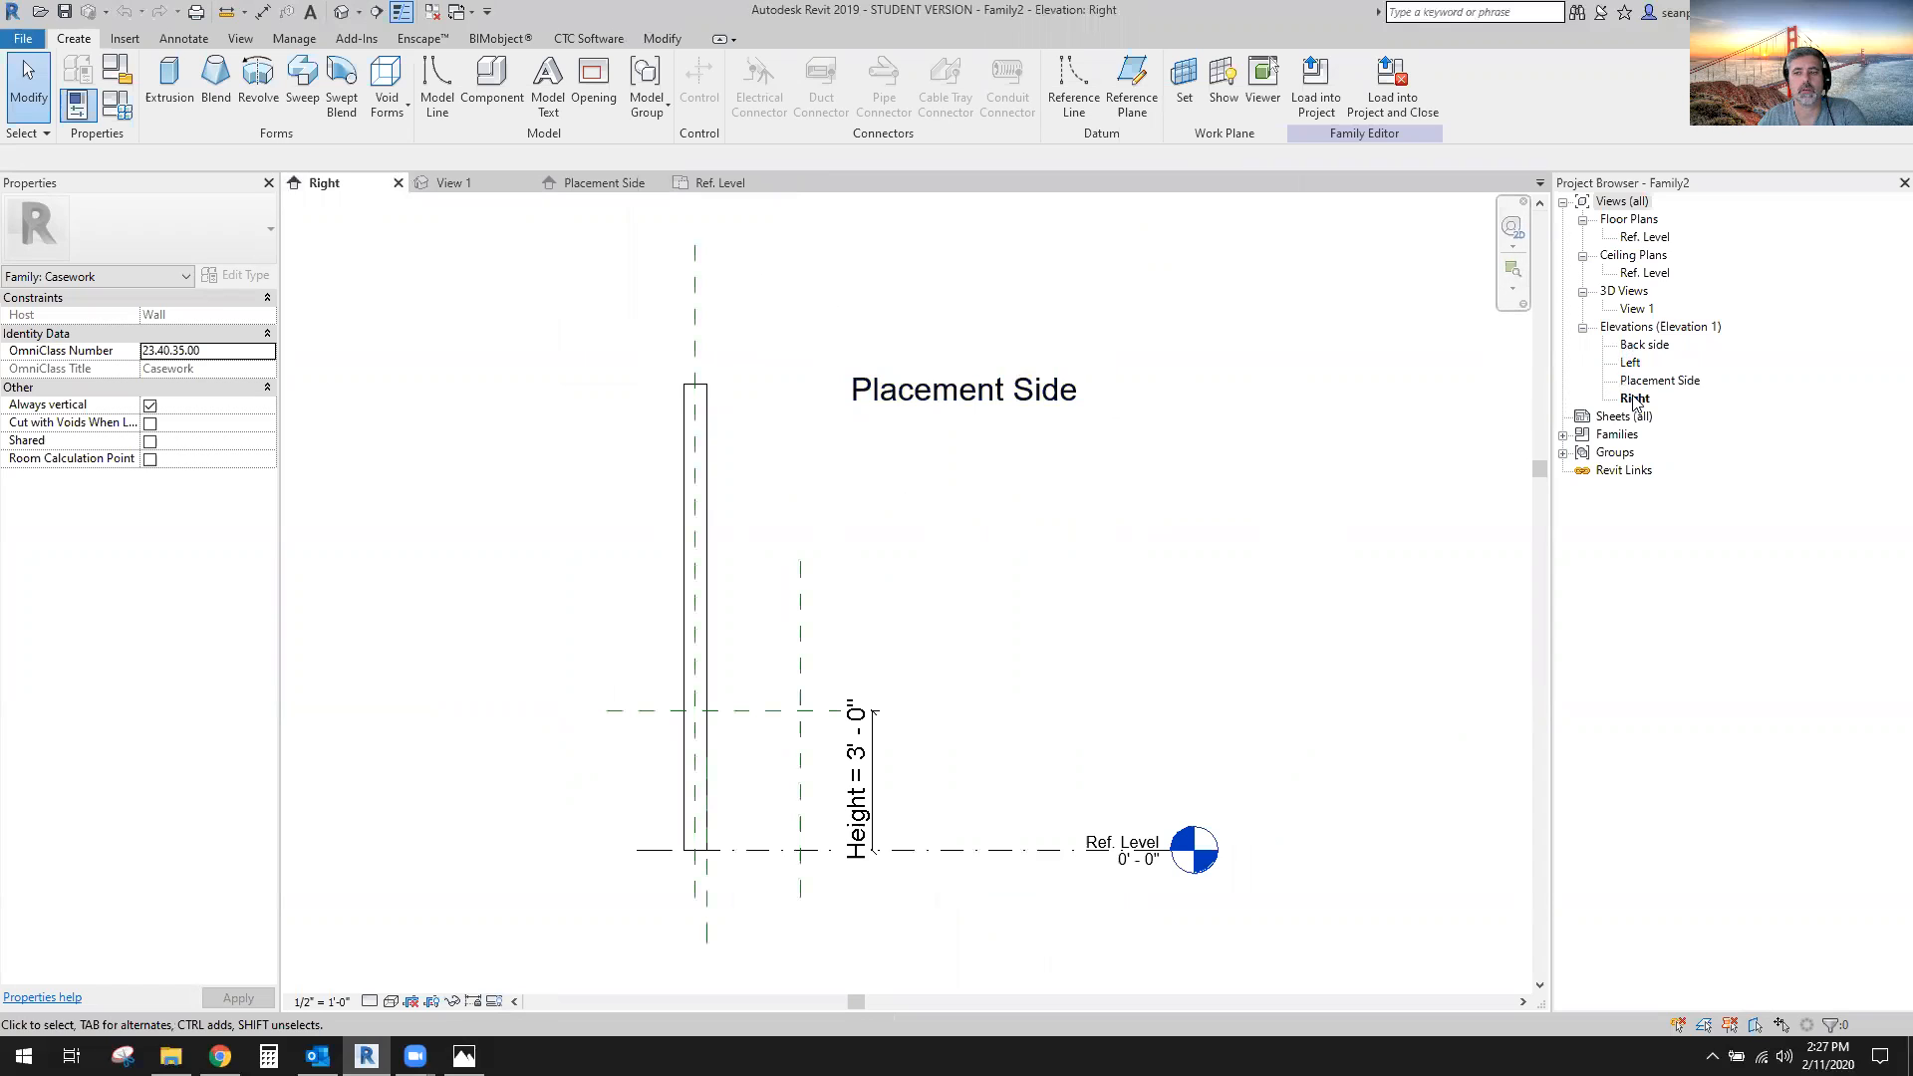
left_click(464, 187)
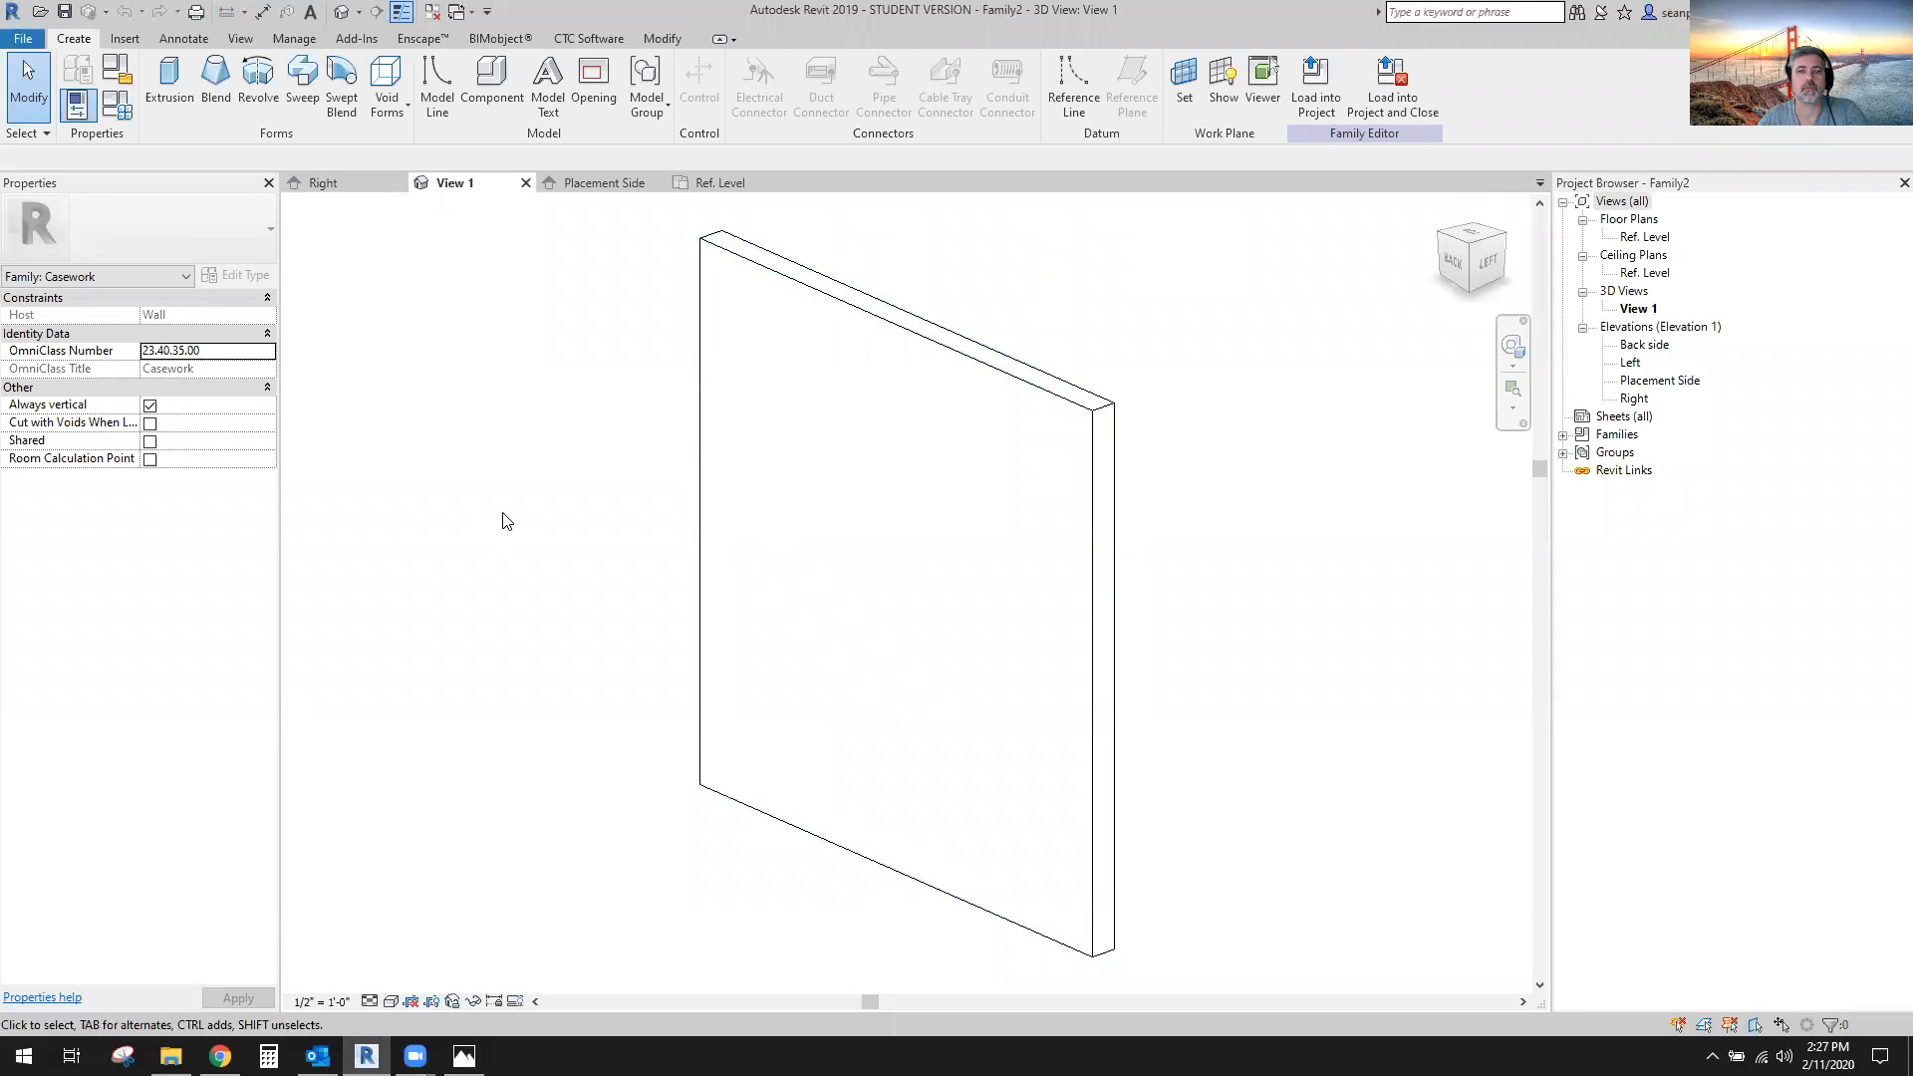
double_click(1644, 238)
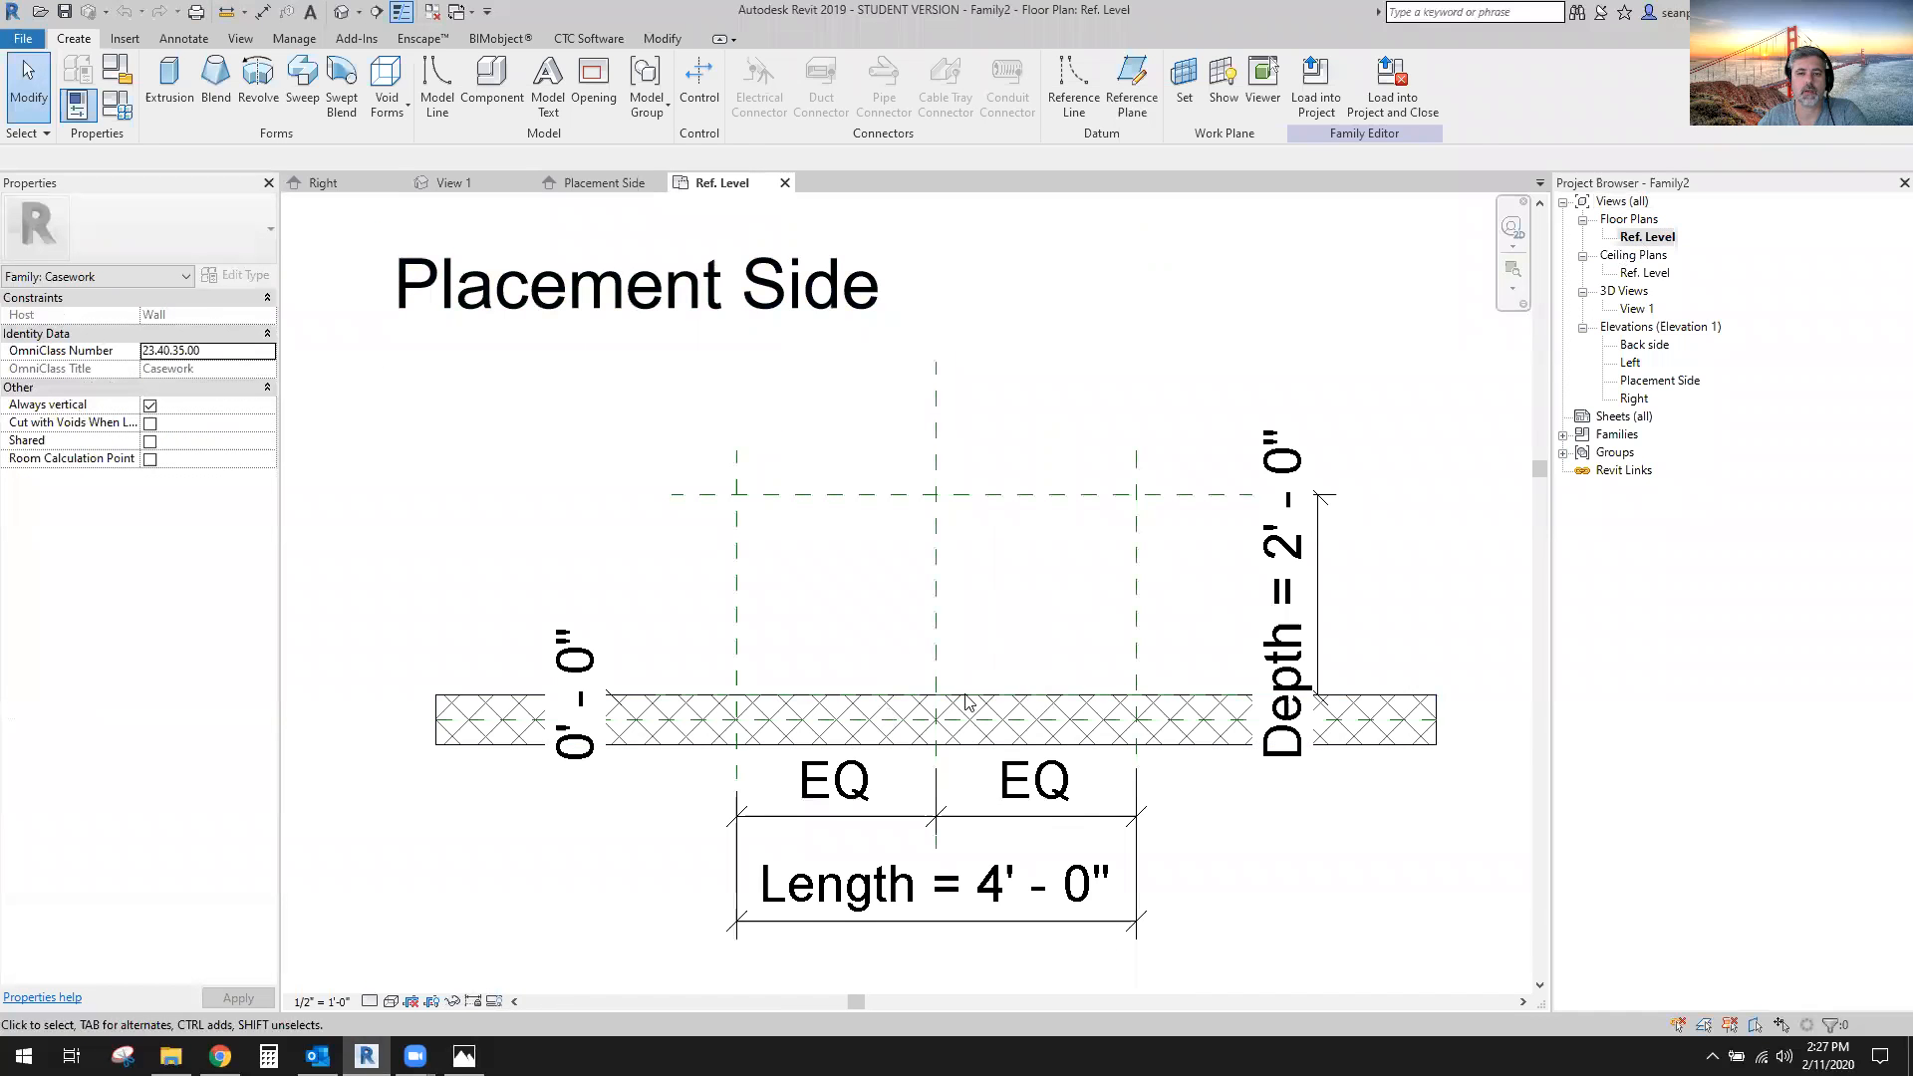
left_click(453, 183)
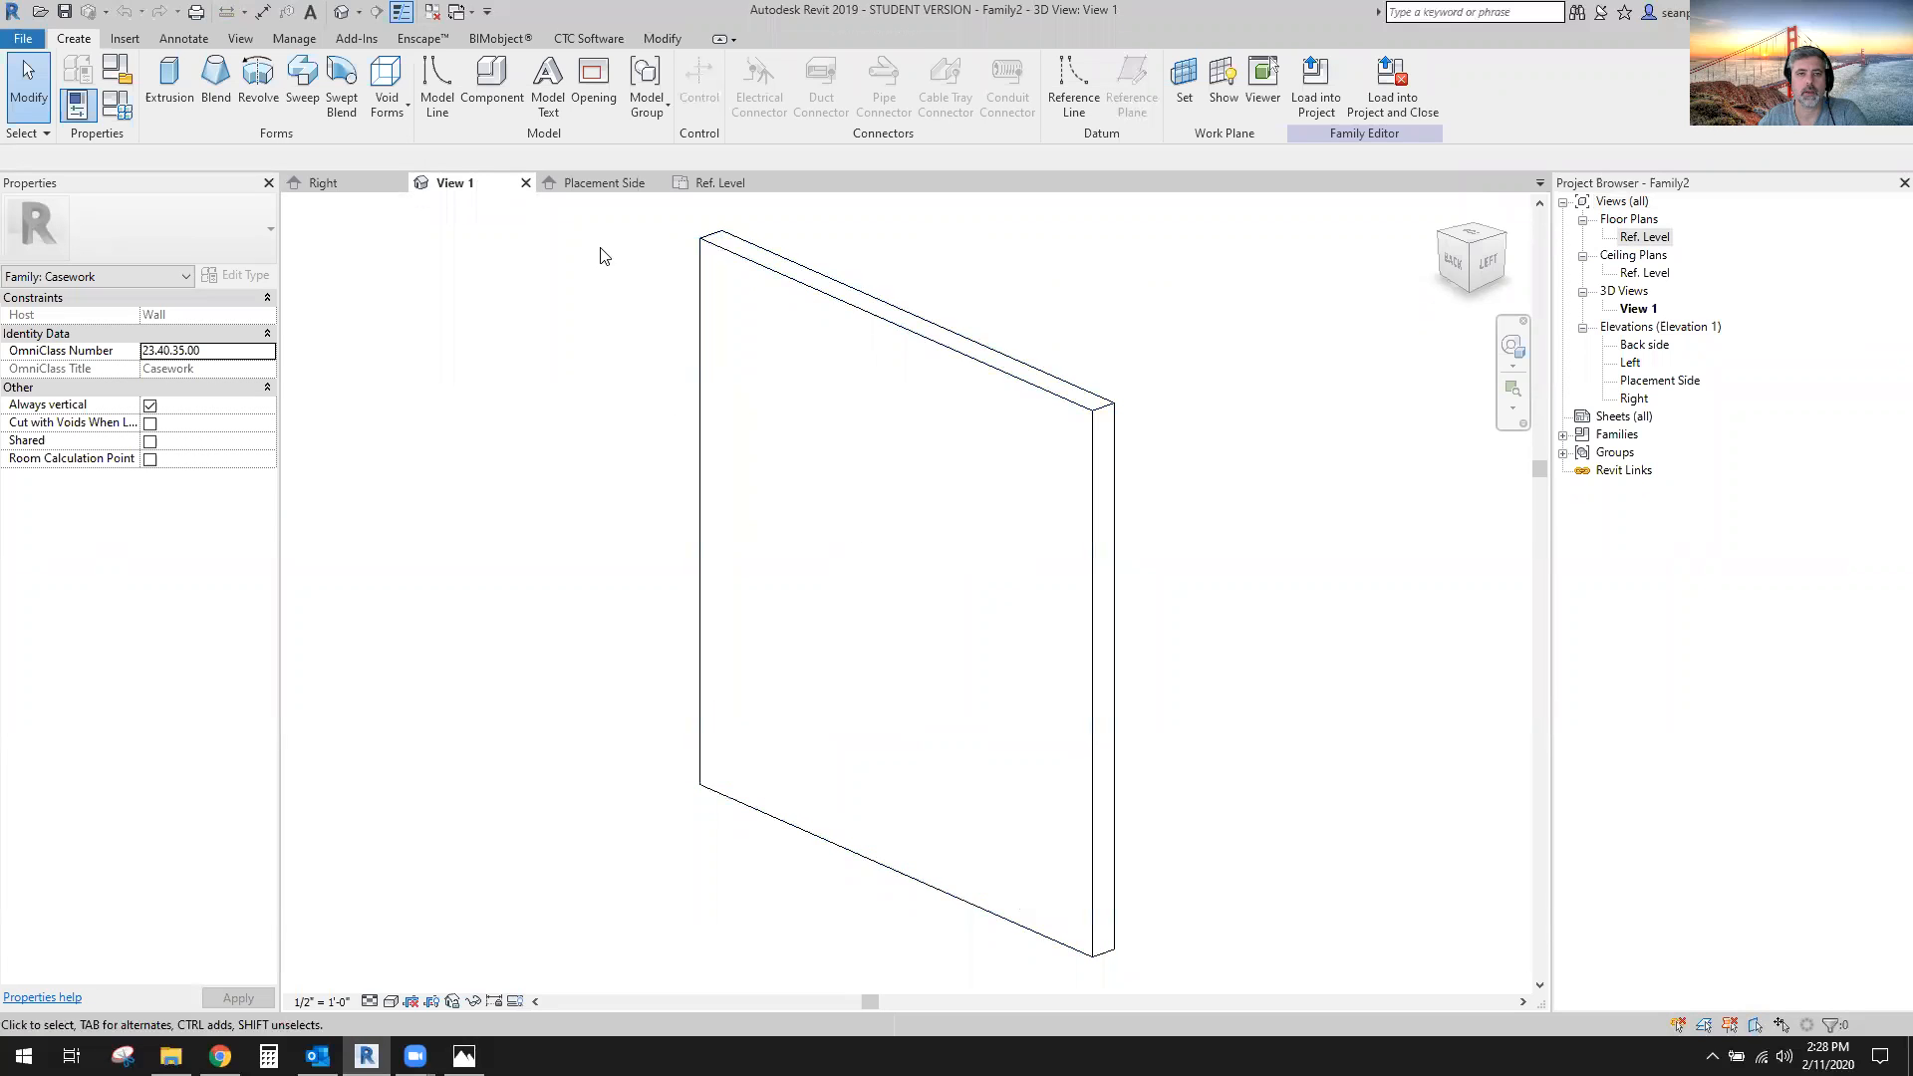
left_click(601, 184)
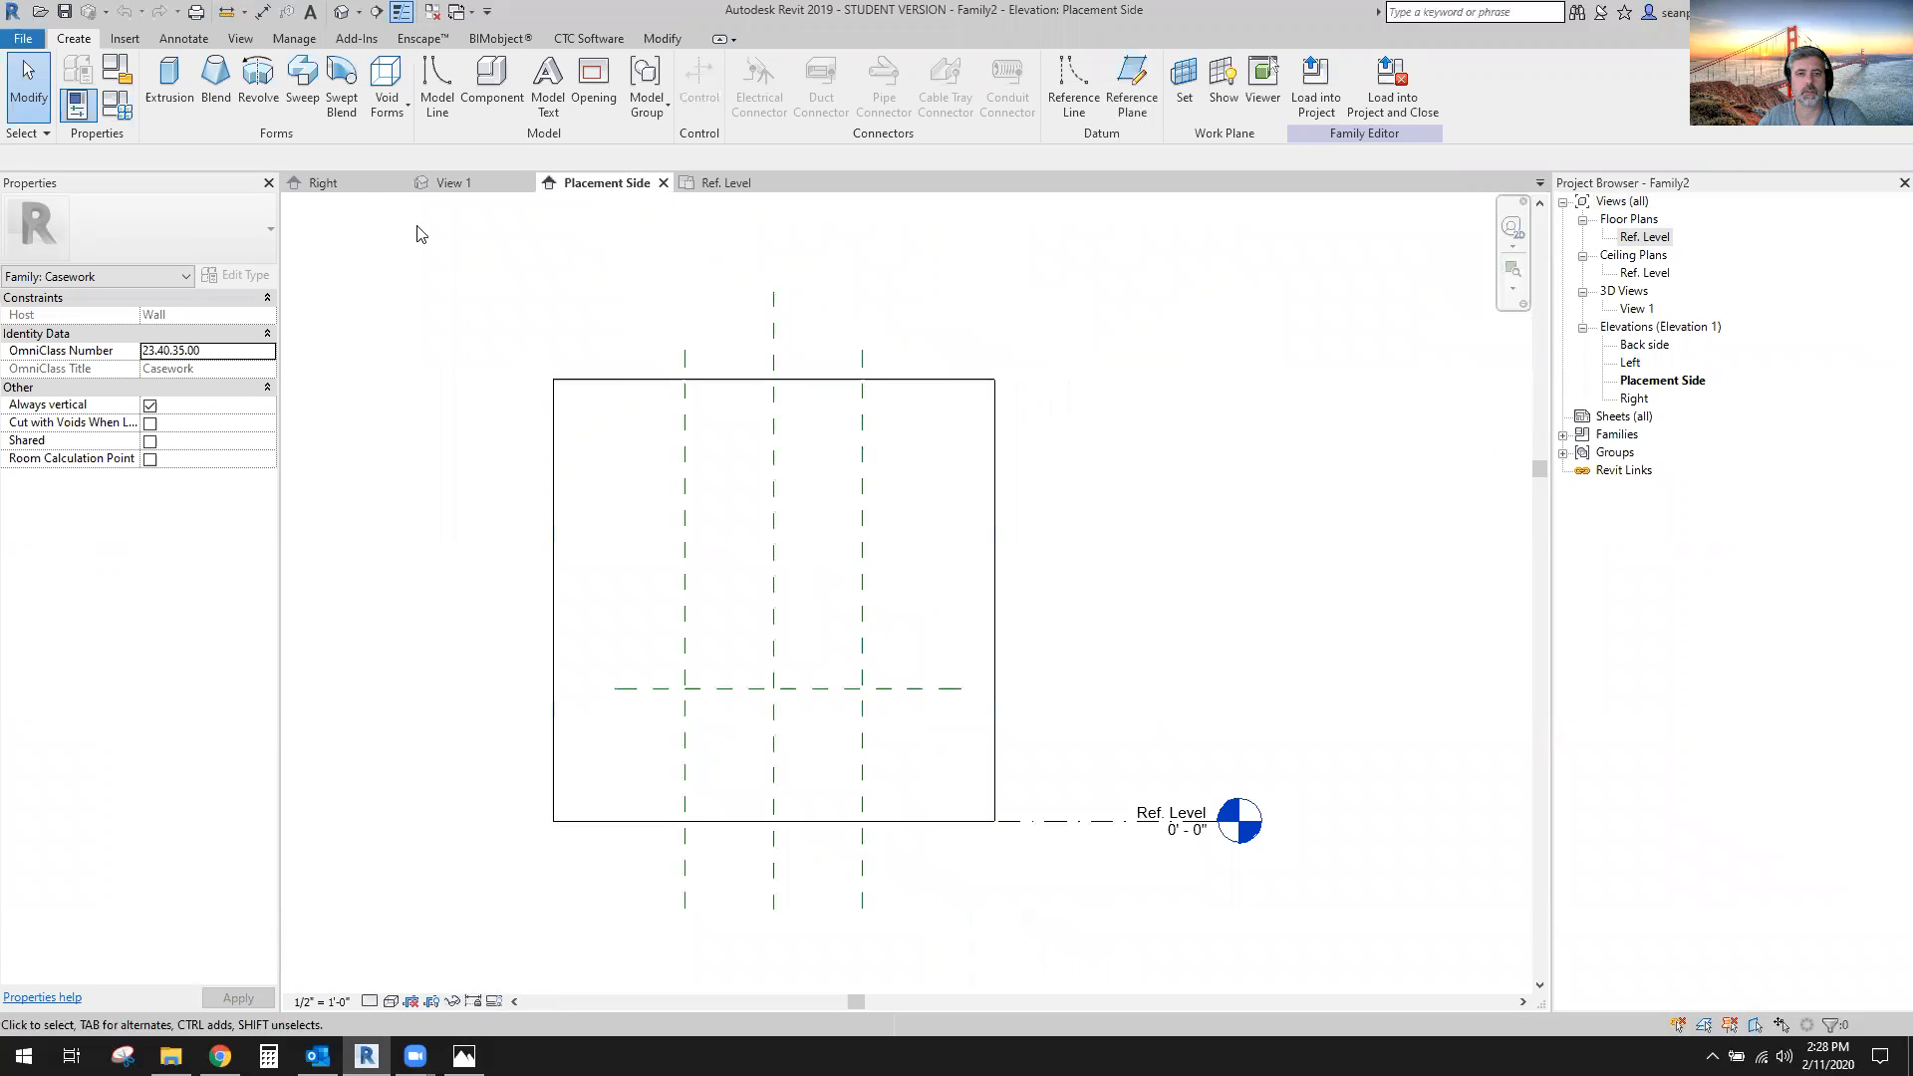
left_click(453, 184)
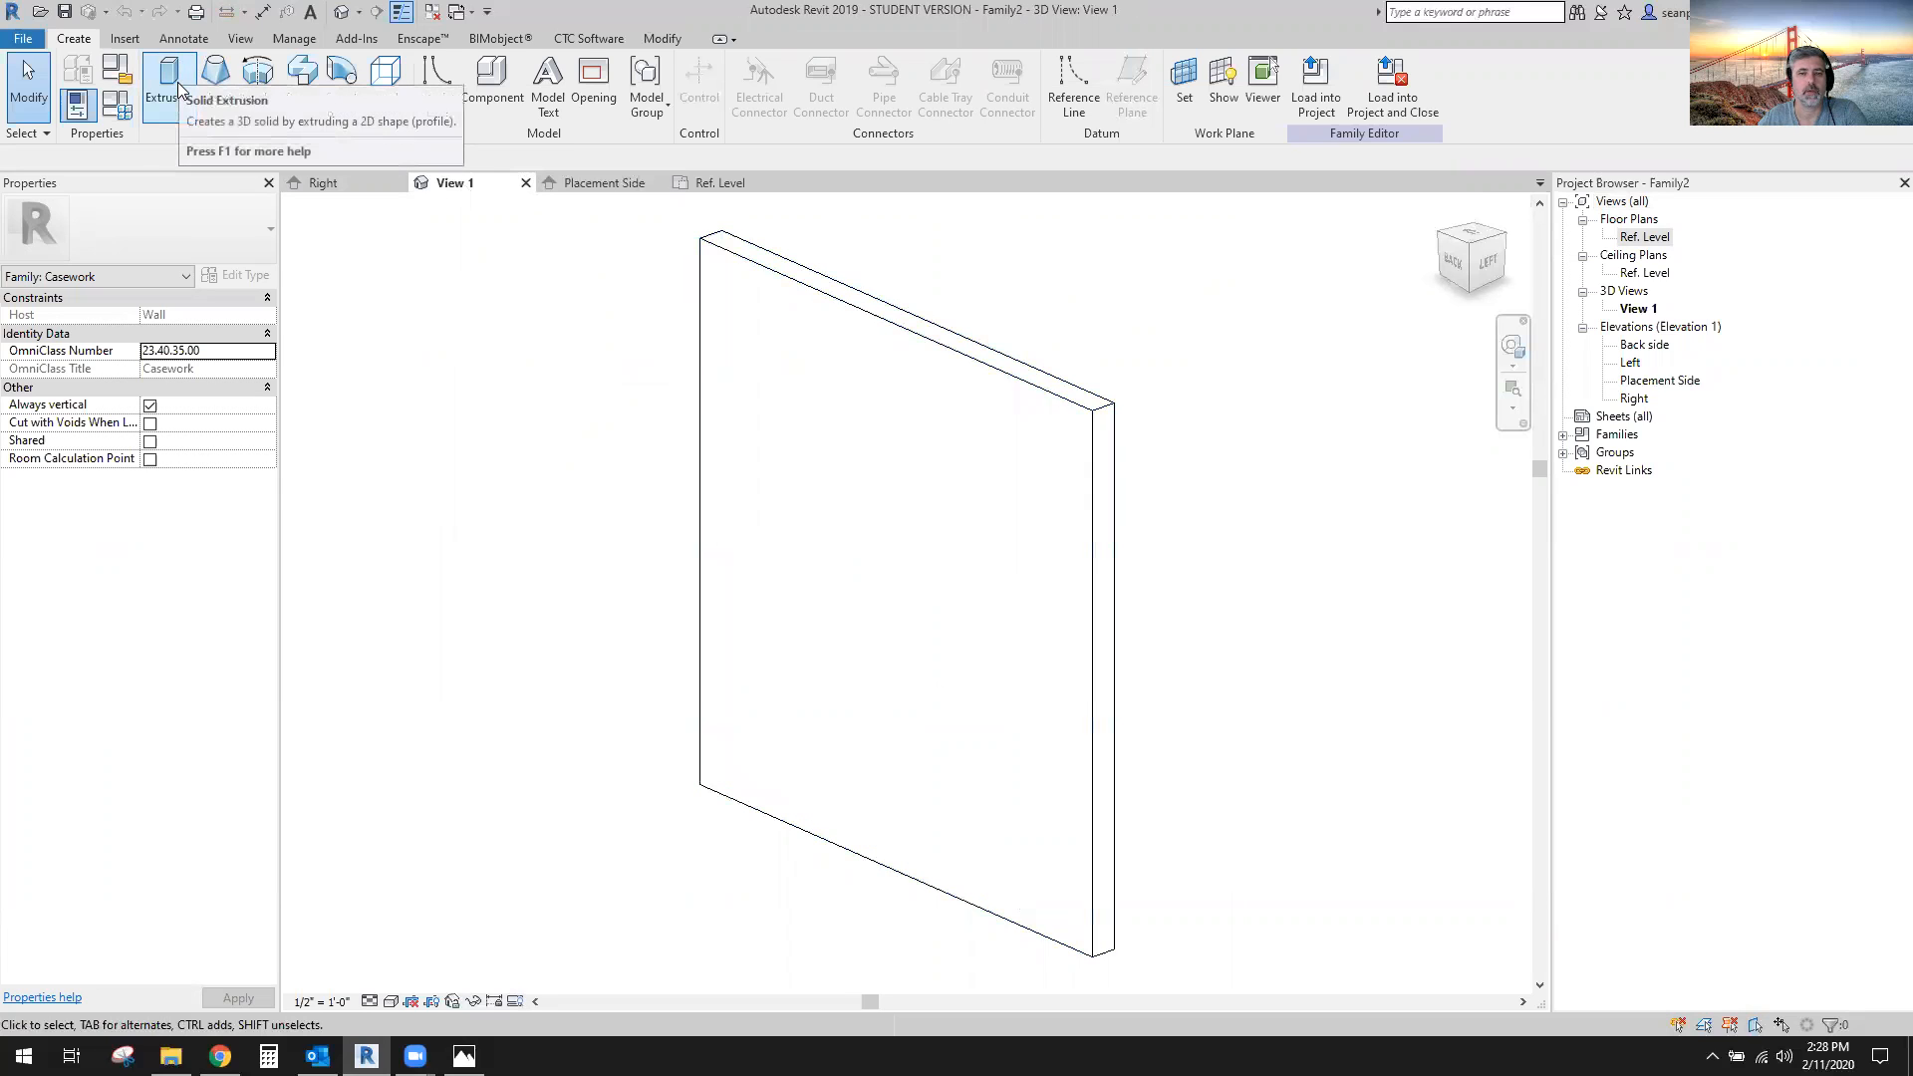
left_click(464, 1055)
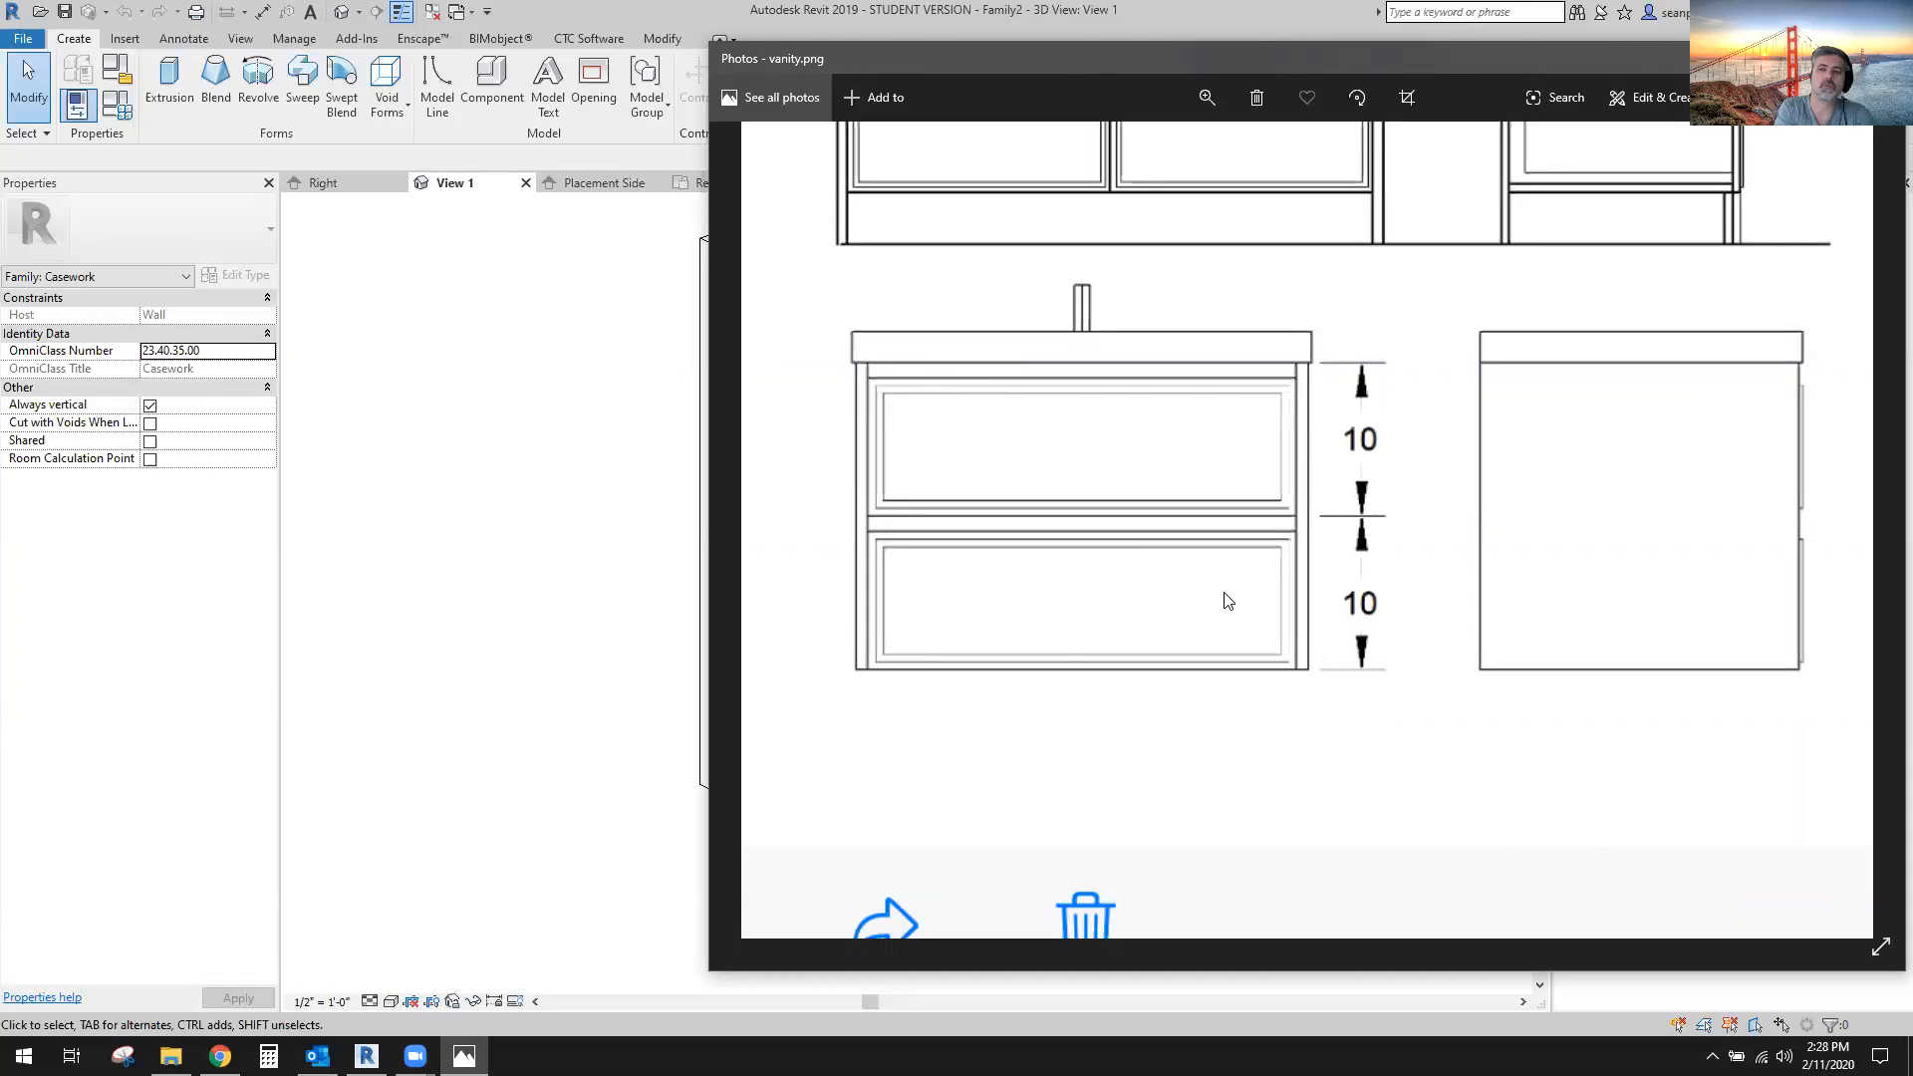
left_click(485, 469)
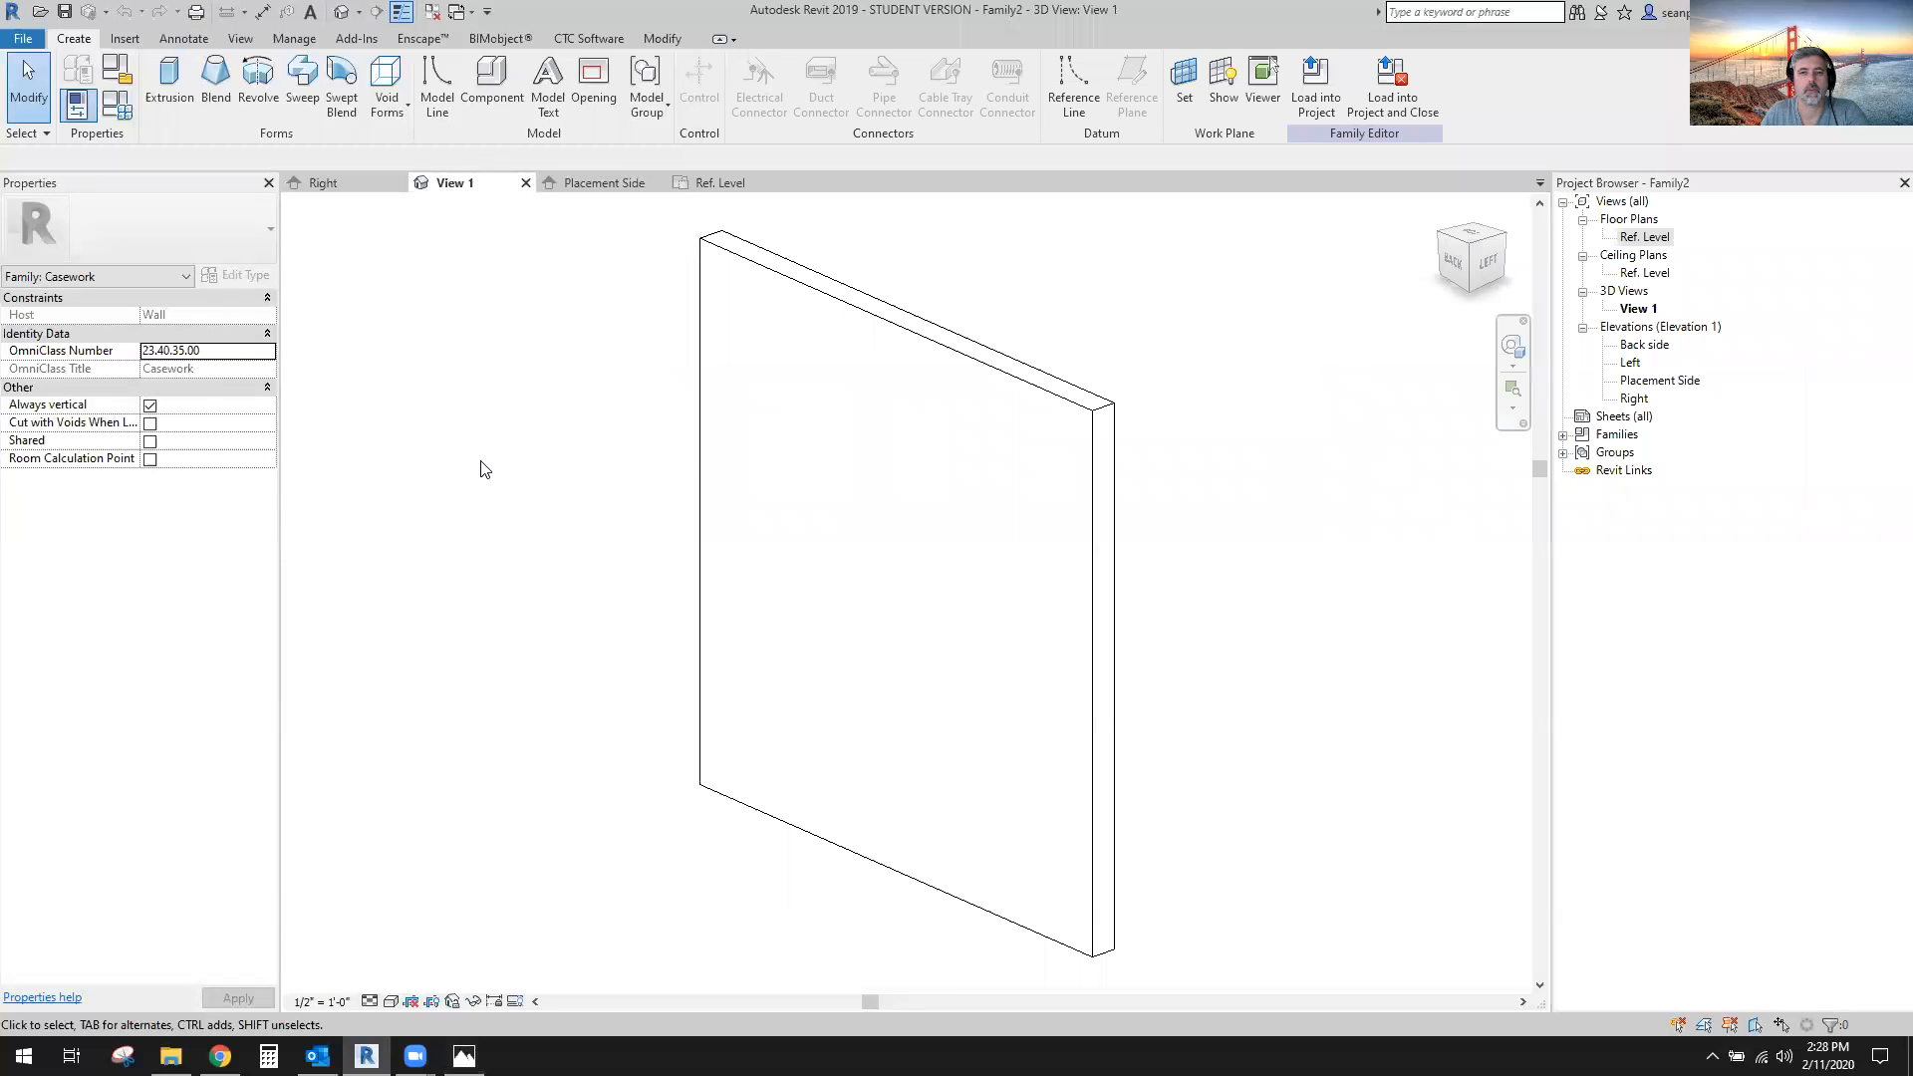
Start a solid extrusion in the 3D view with the wall's placement-side face picked as its work plane.
left_click(167, 85)
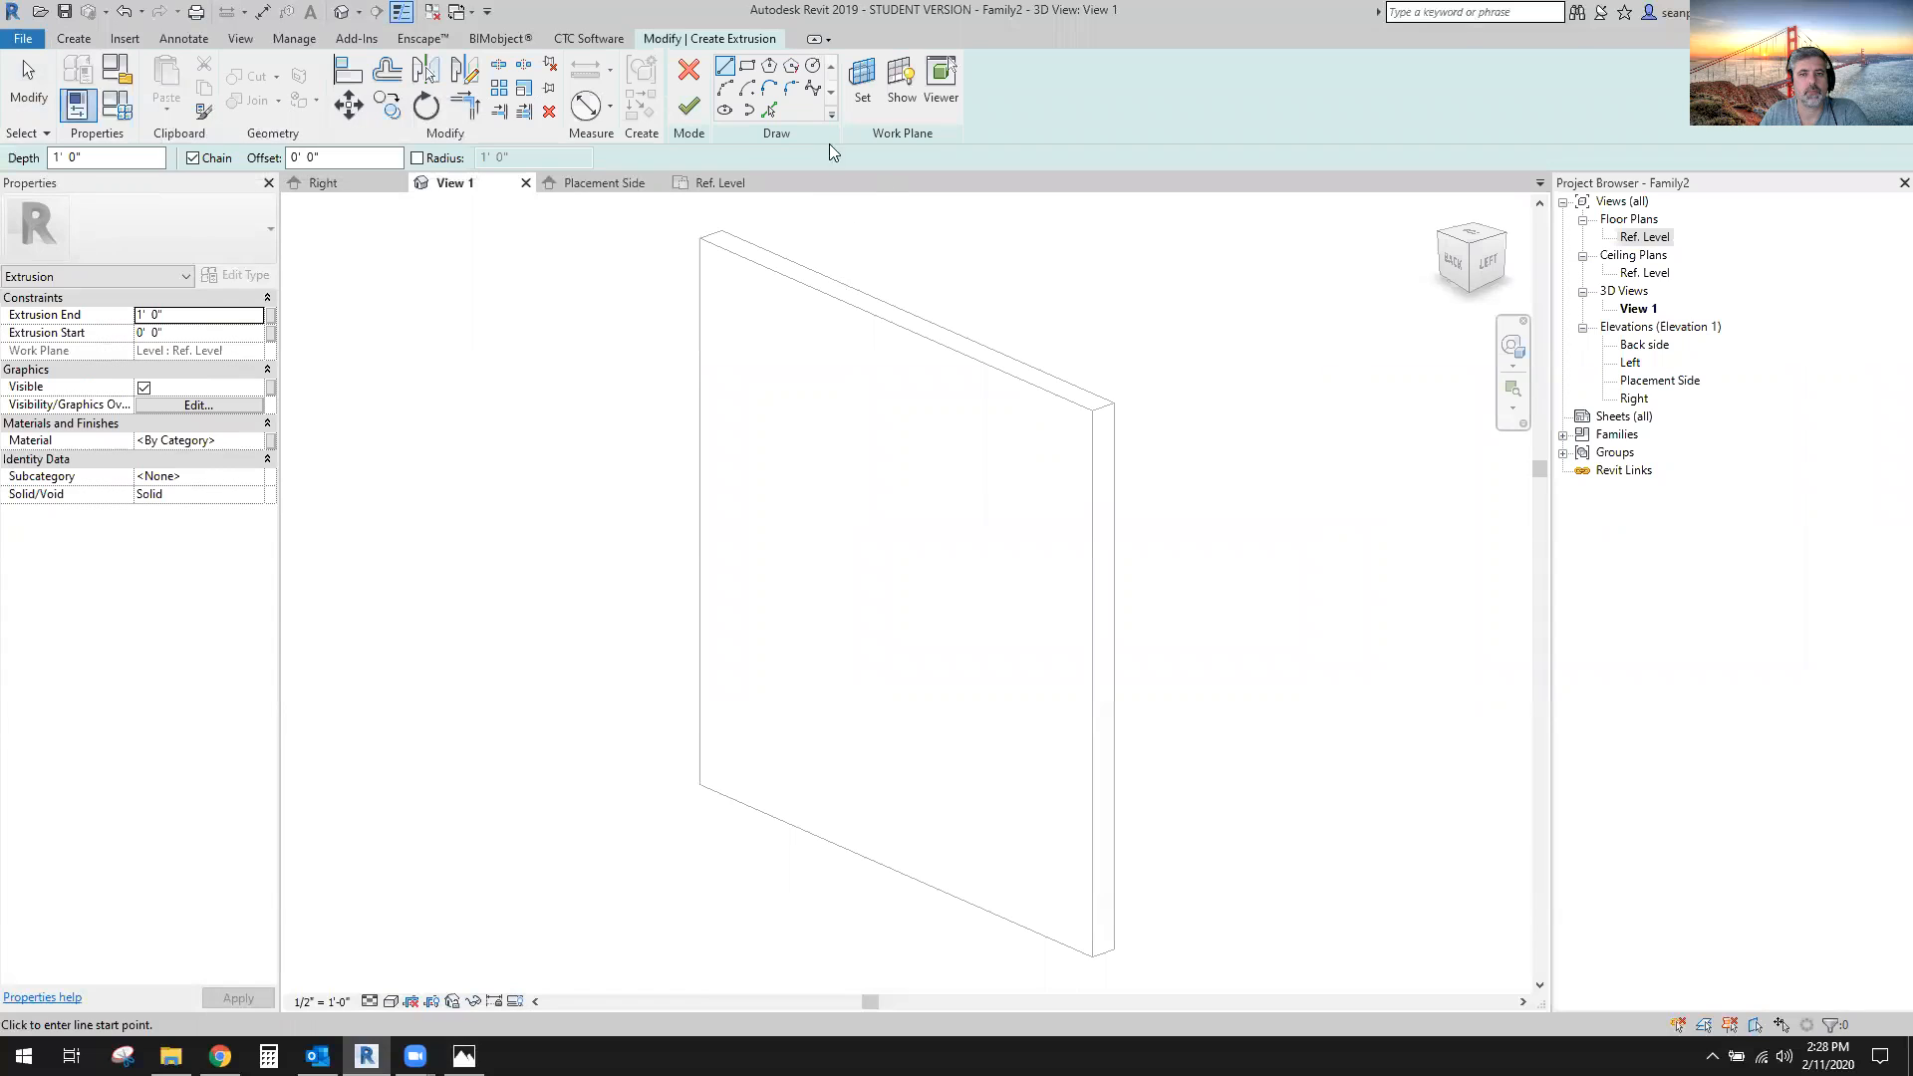
left_click(863, 105)
left_click(827, 555)
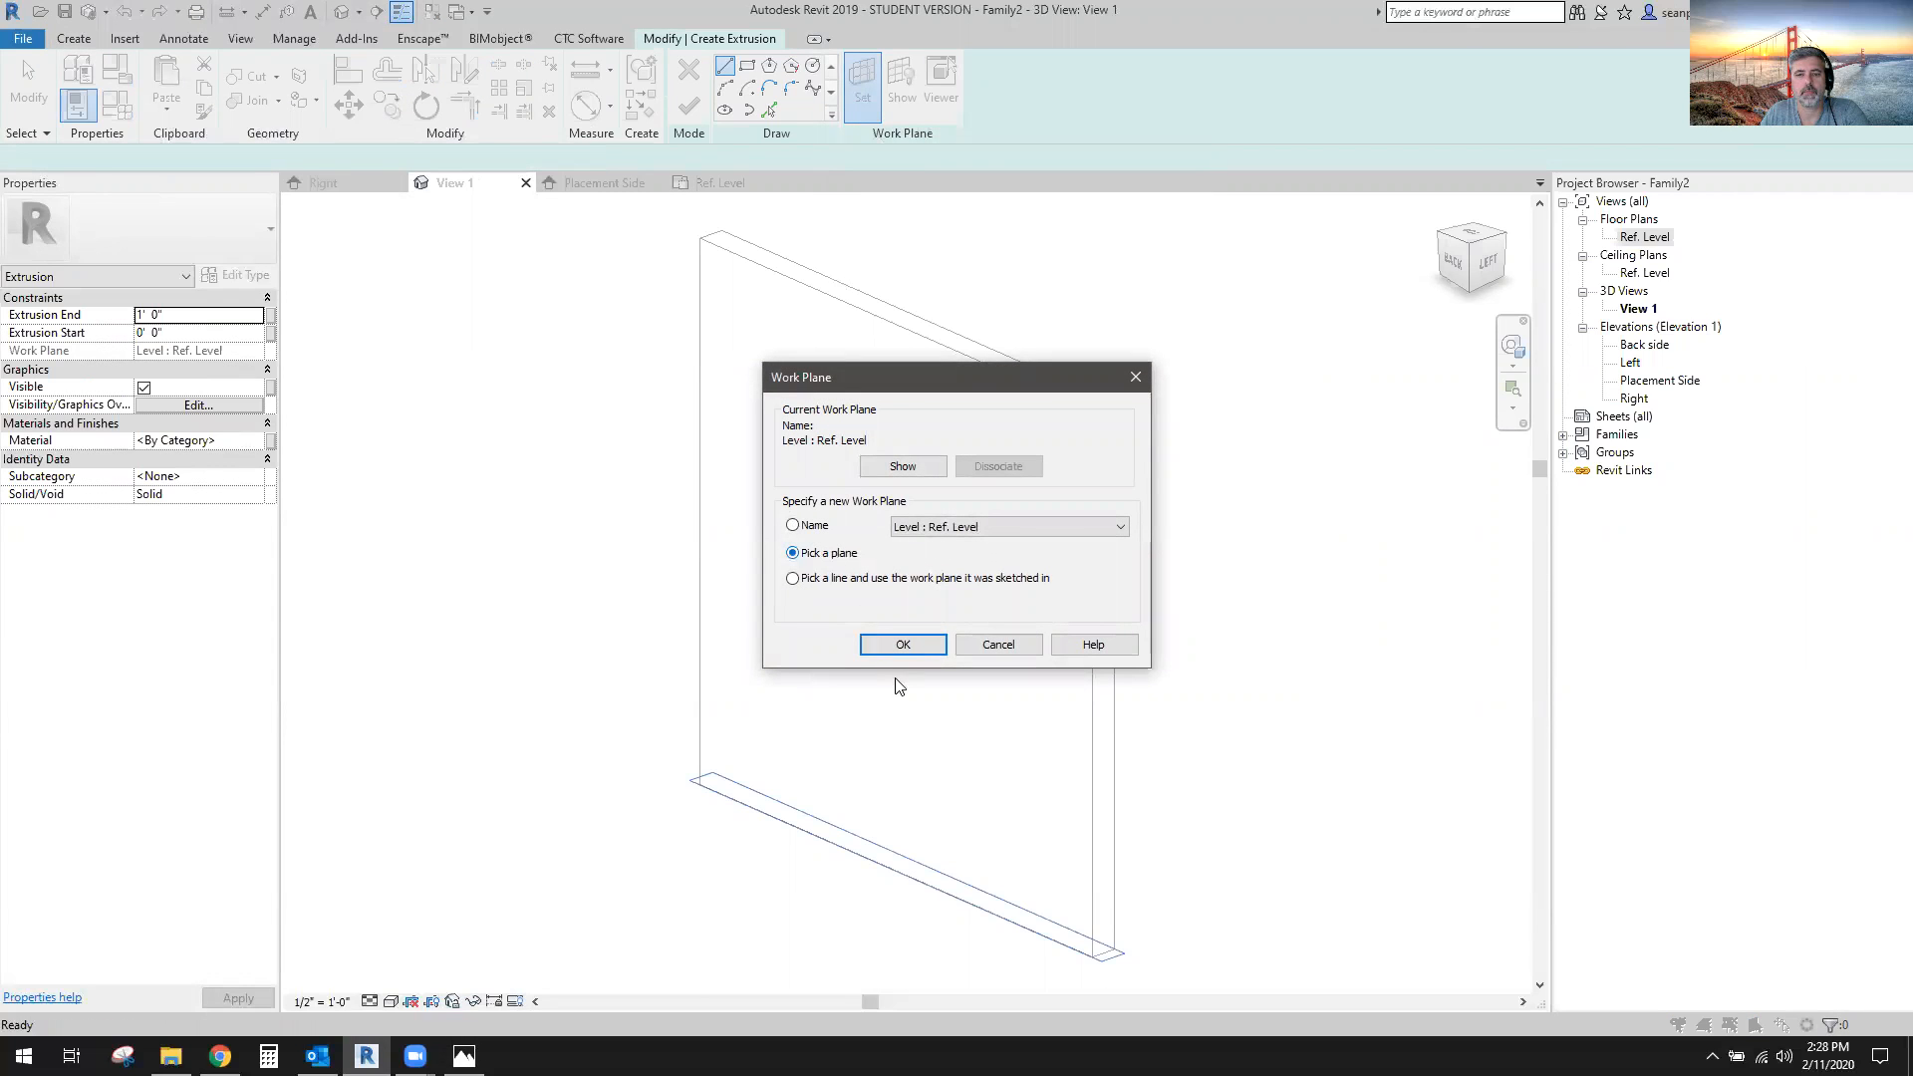
left_click(903, 645)
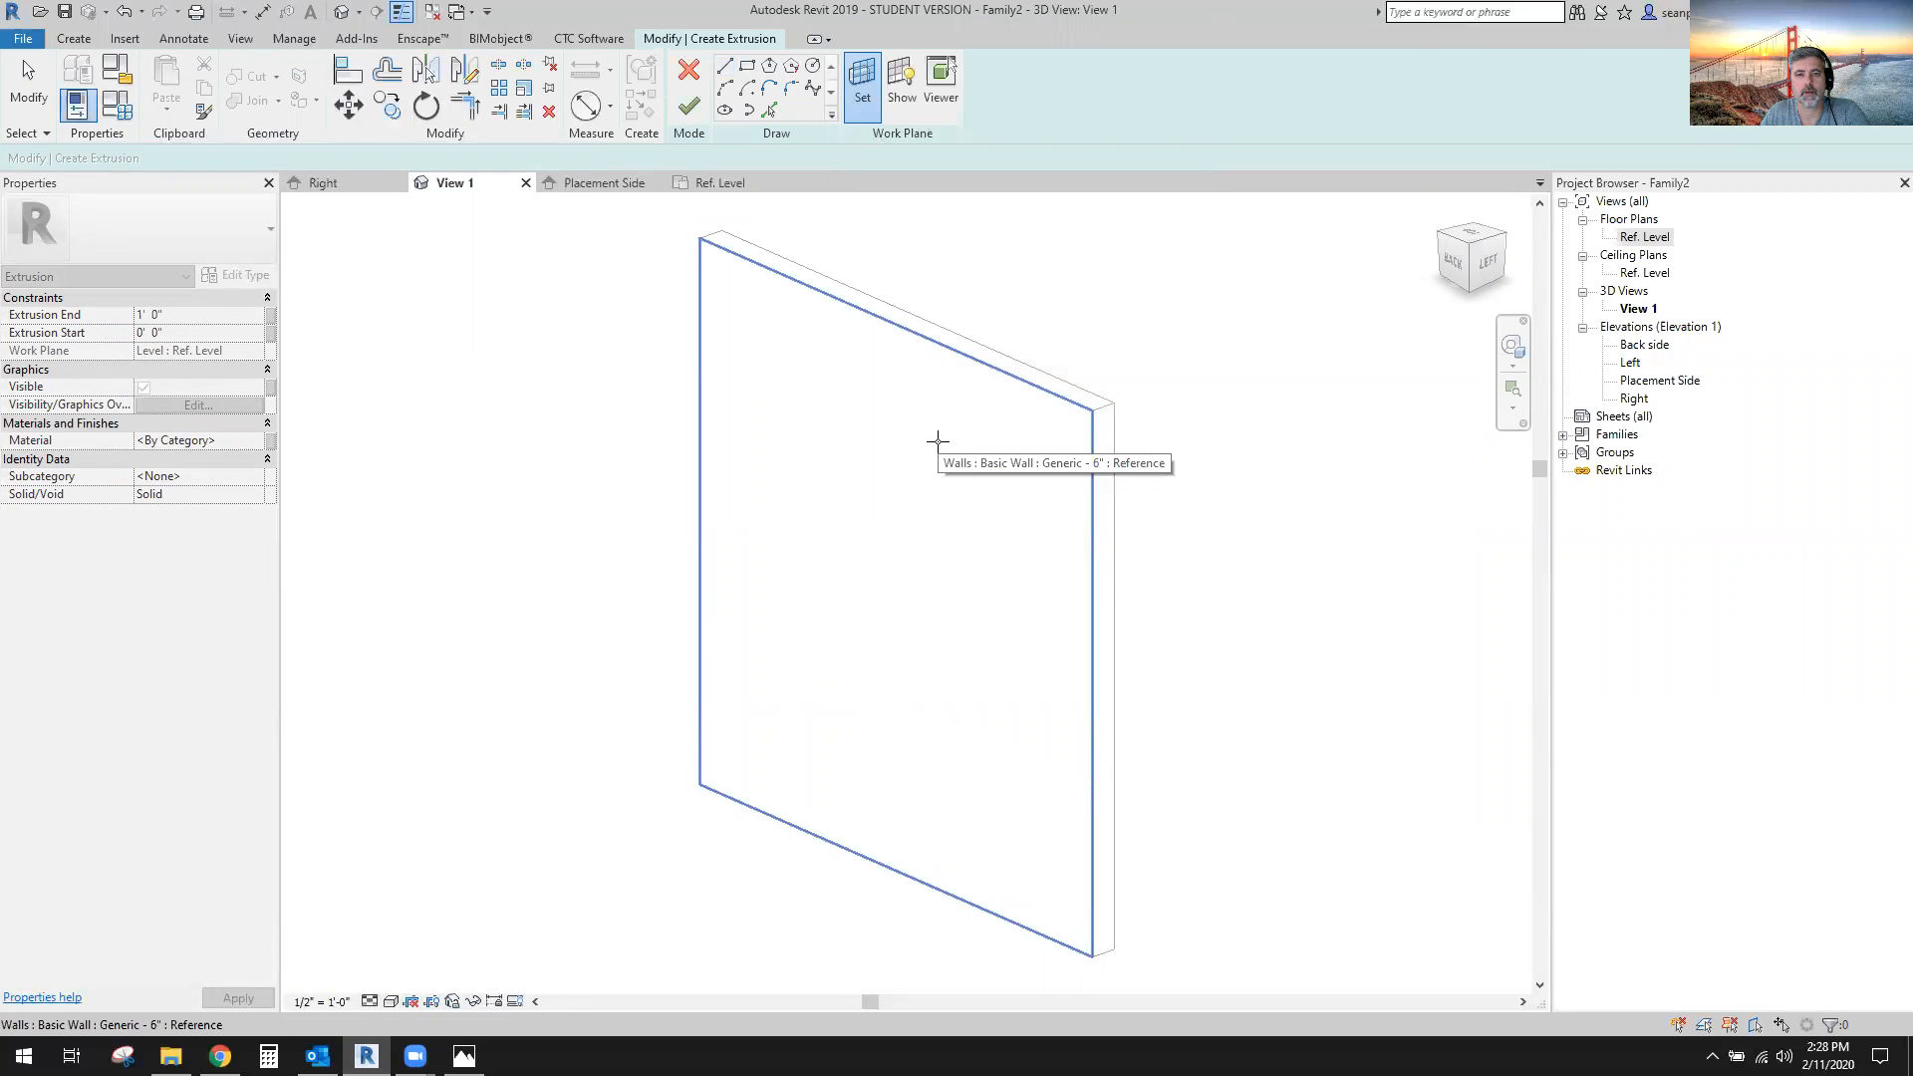
left_click(937, 441)
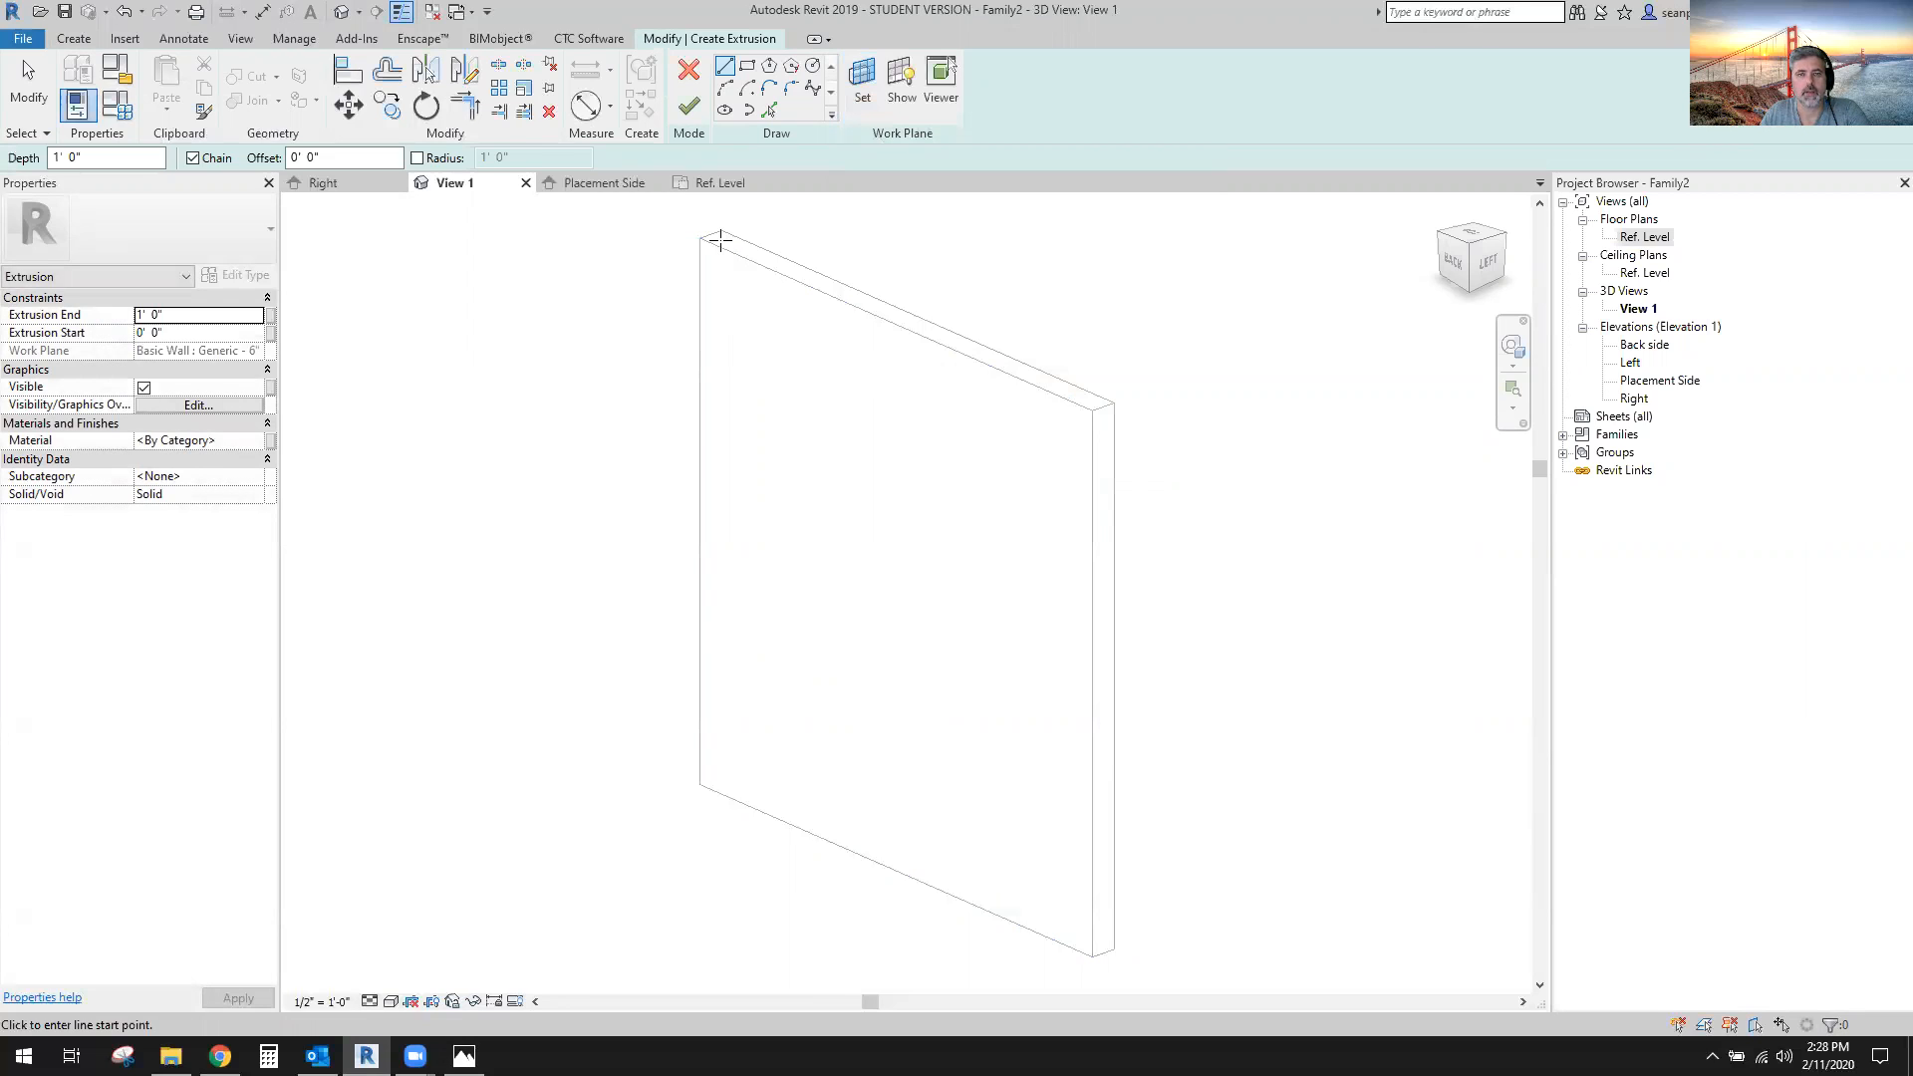
Sketch a narrow vertical rectangle about 4" wide and 3'-0" high near the middle of the wall face.
left_click(748, 65)
left_click(925, 576)
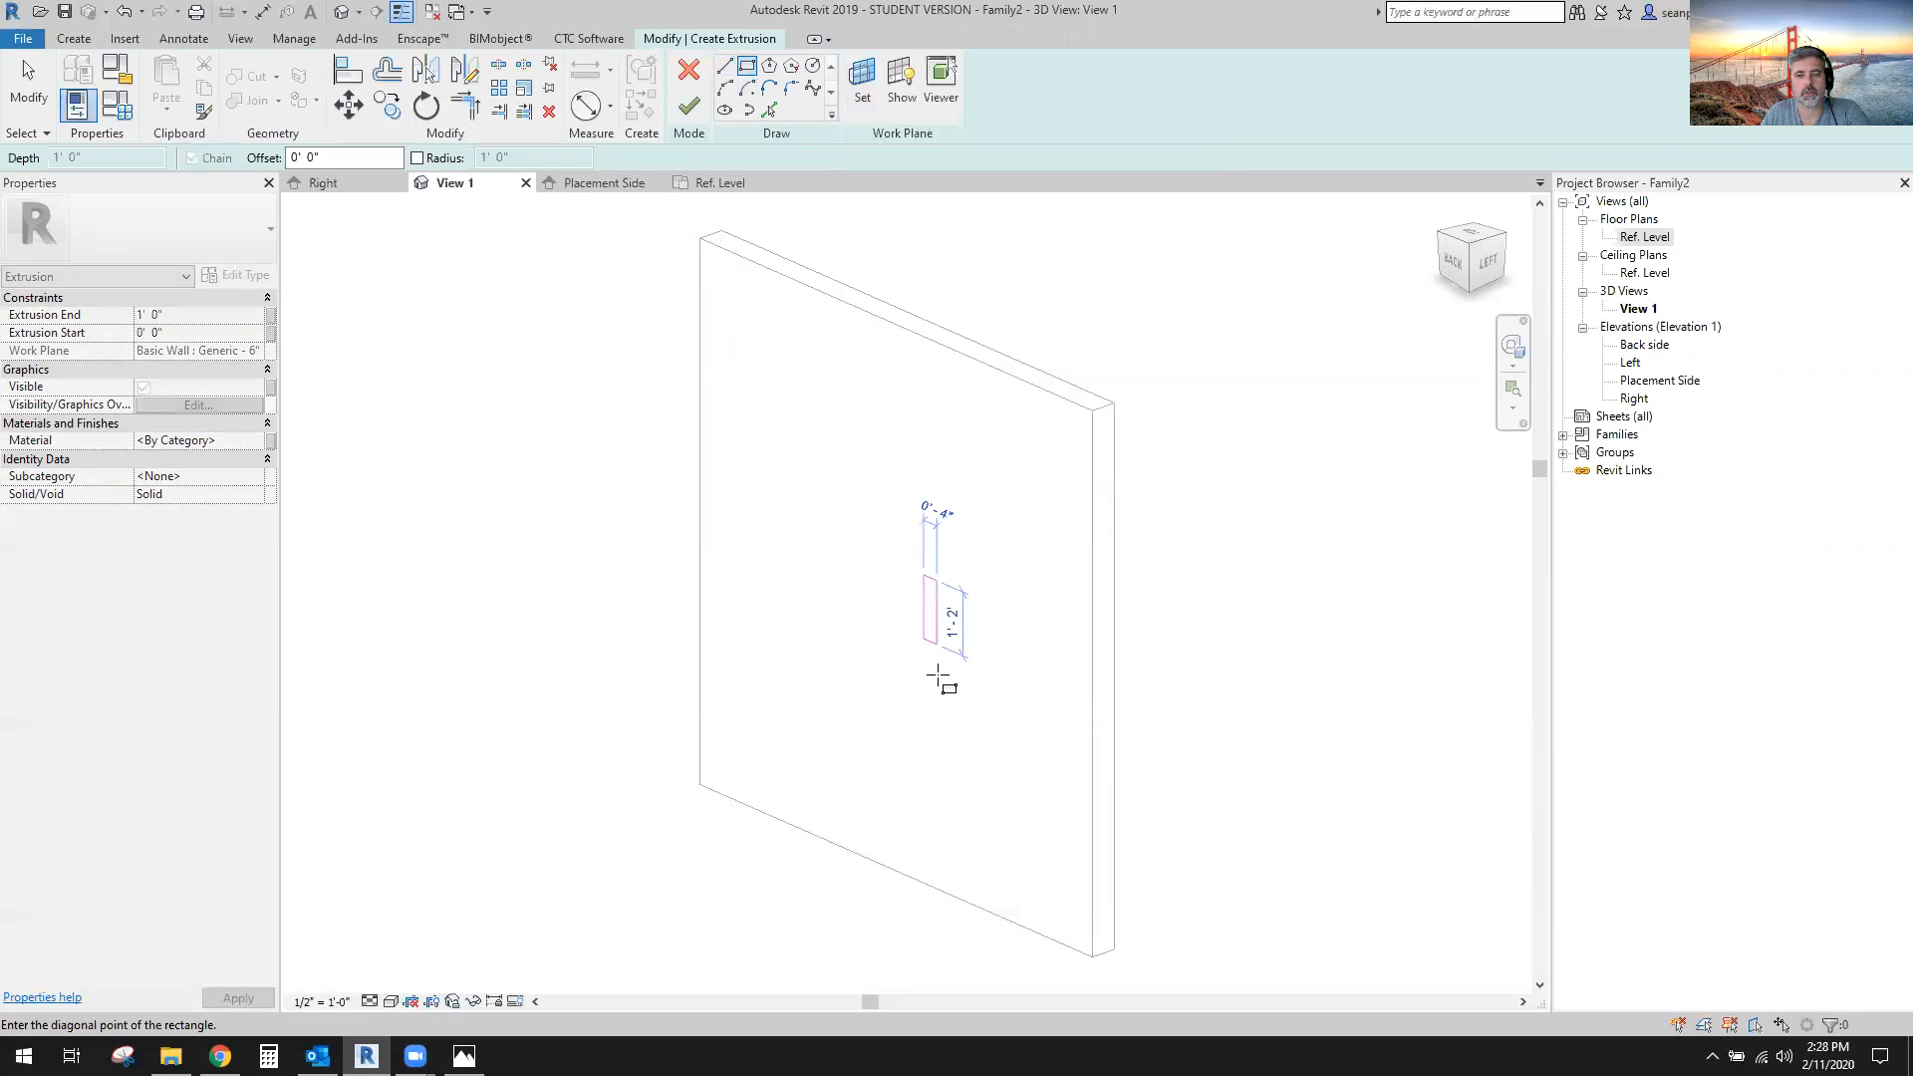
left_click(937, 743)
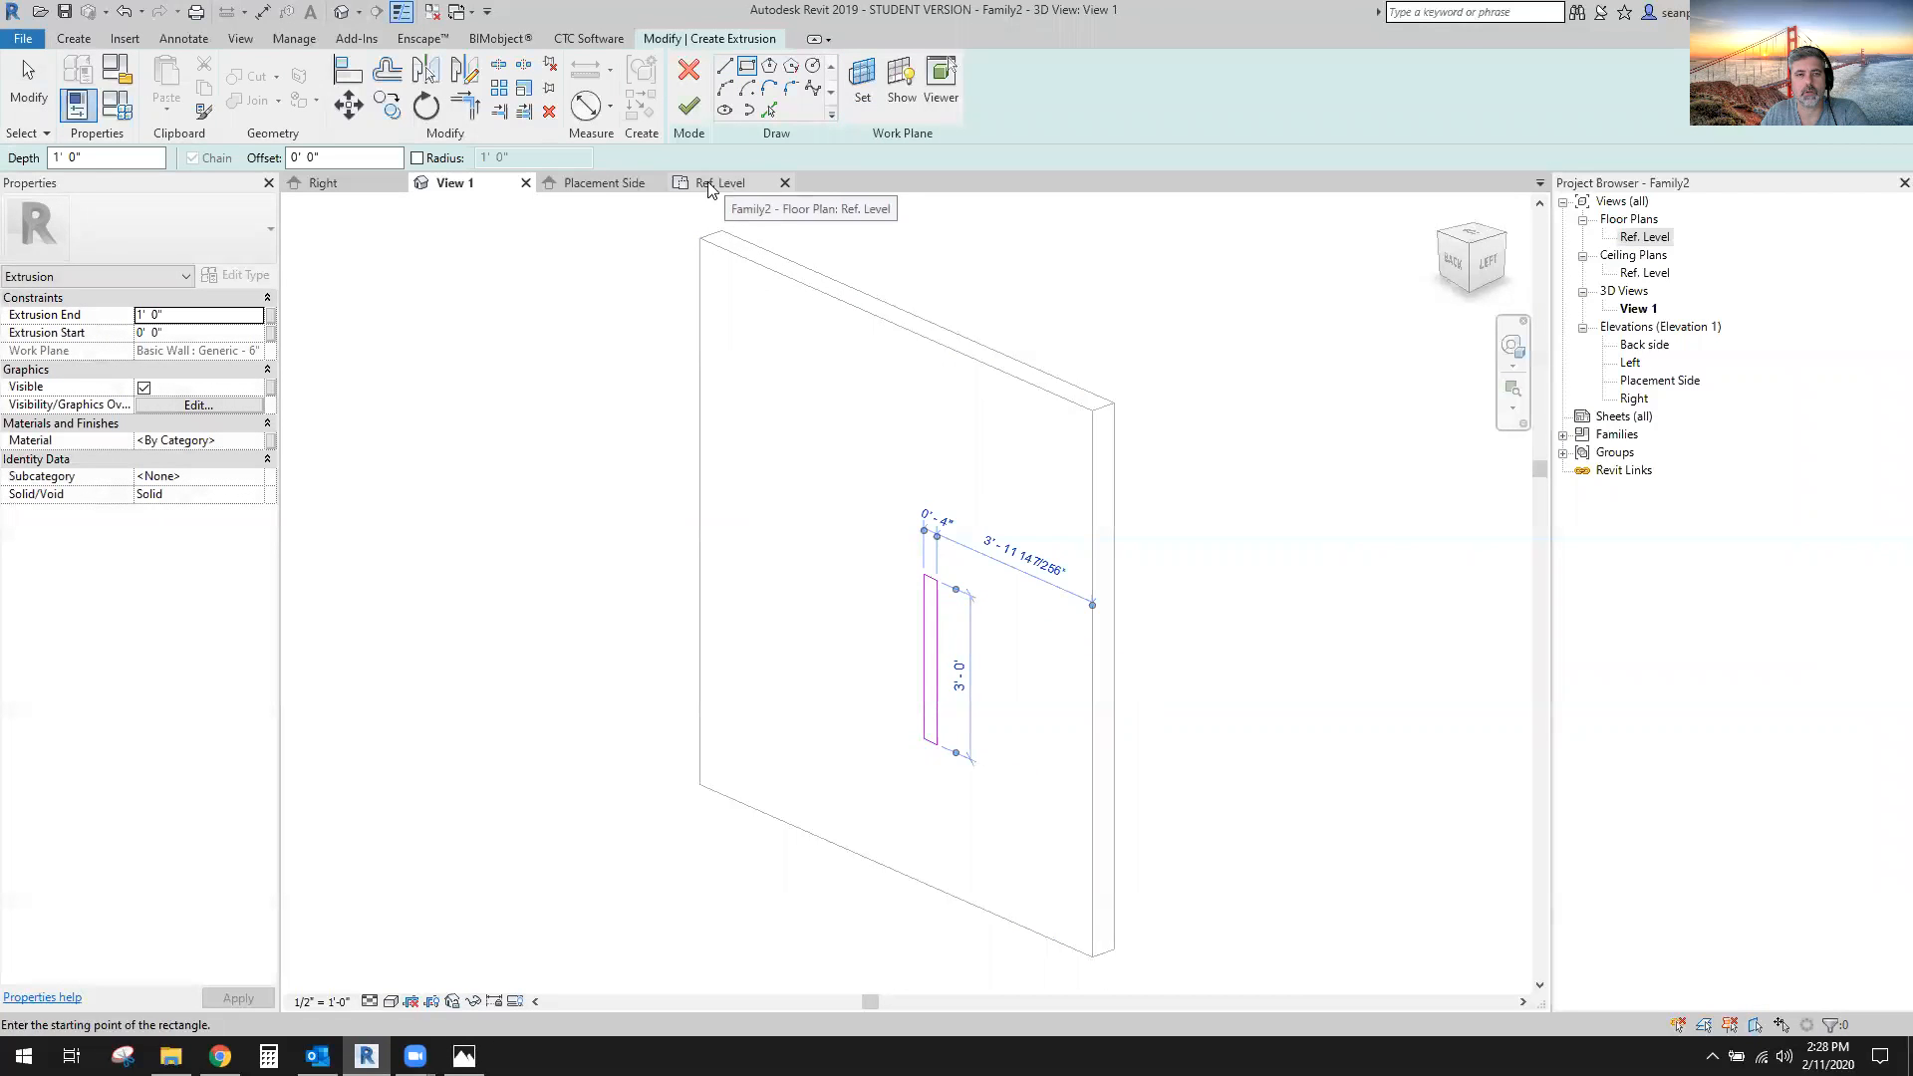
Examine the rectangle's position relative to the reference planes in the Placement Side elevation and the Ref. Level plan.
left_click(601, 184)
scroll(790, 692, "up", 3)
middle_click_drag(876, 735, 1089, 697)
key("Escape")
scroll(1247, 677, "down", 2)
middle_click_drag(1277, 721, 1145, 717)
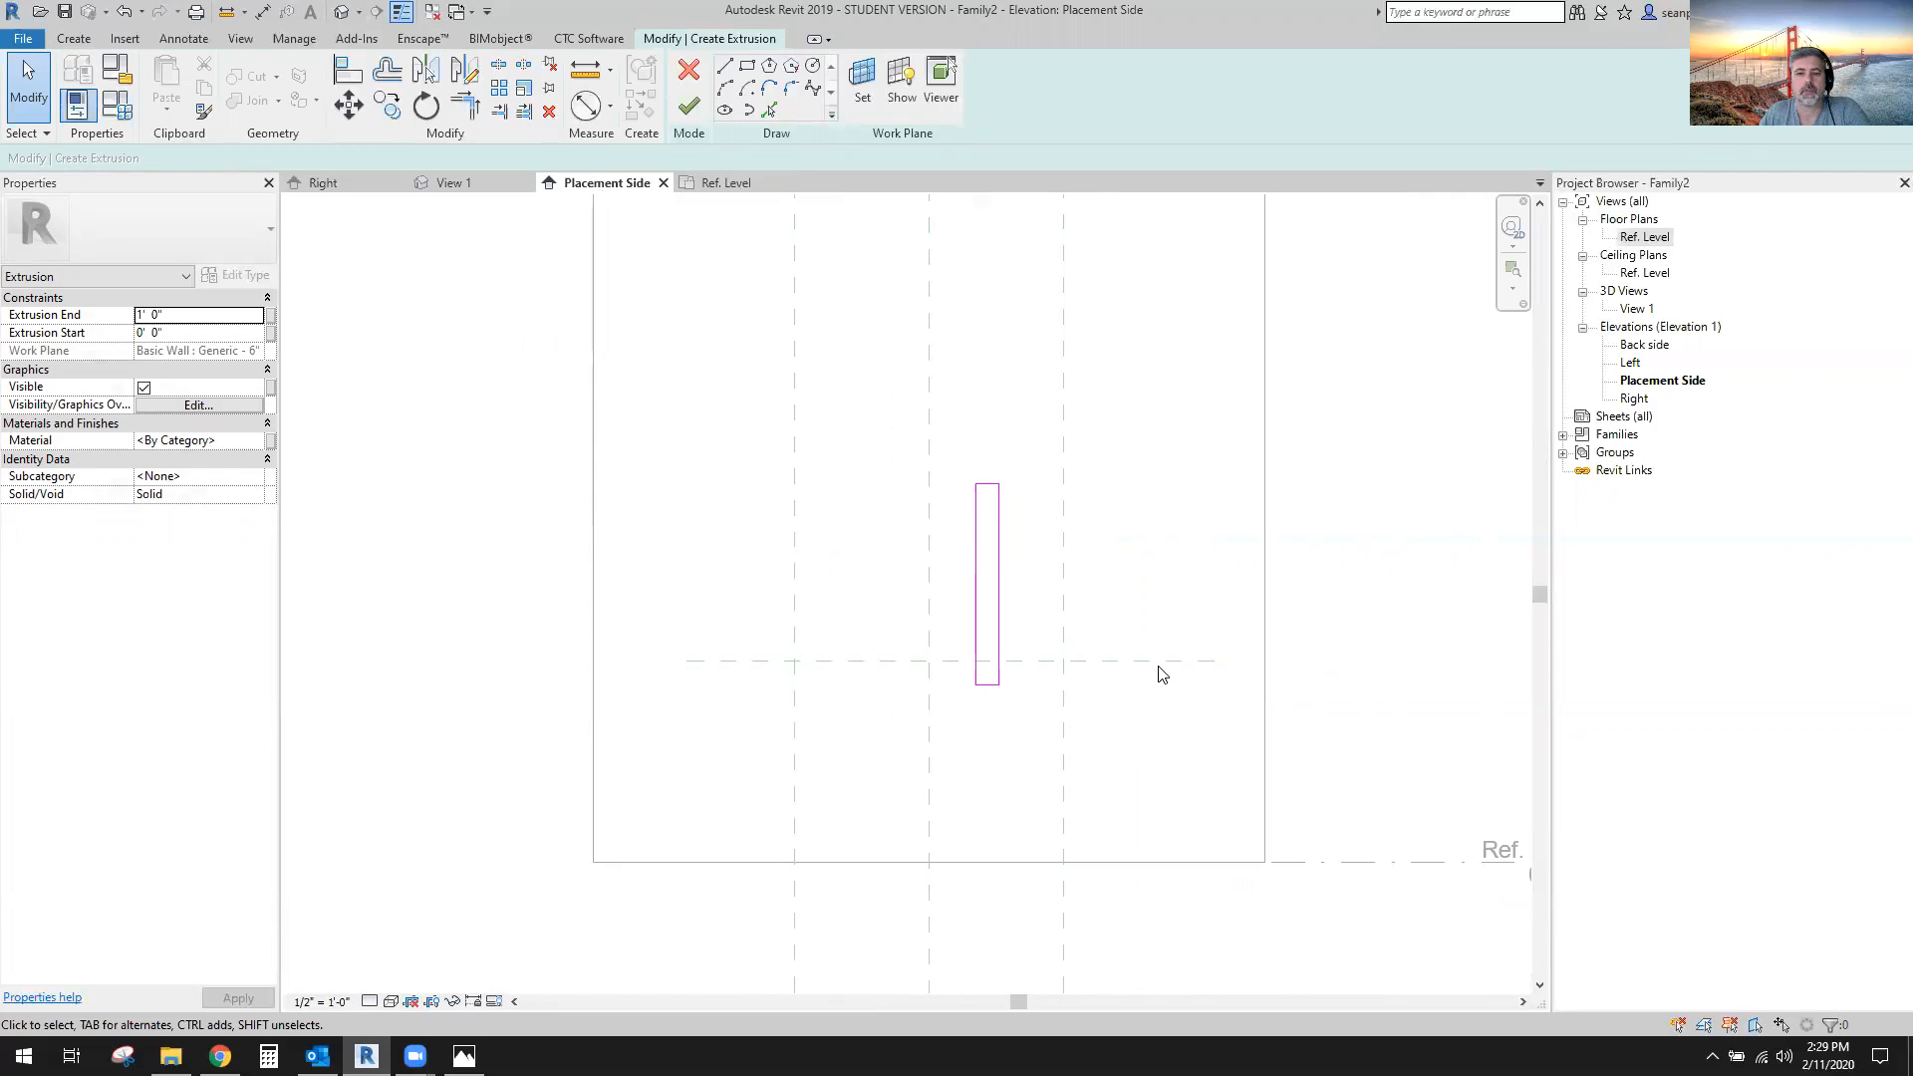
middle_click_drag(1383, 863, 1187, 855)
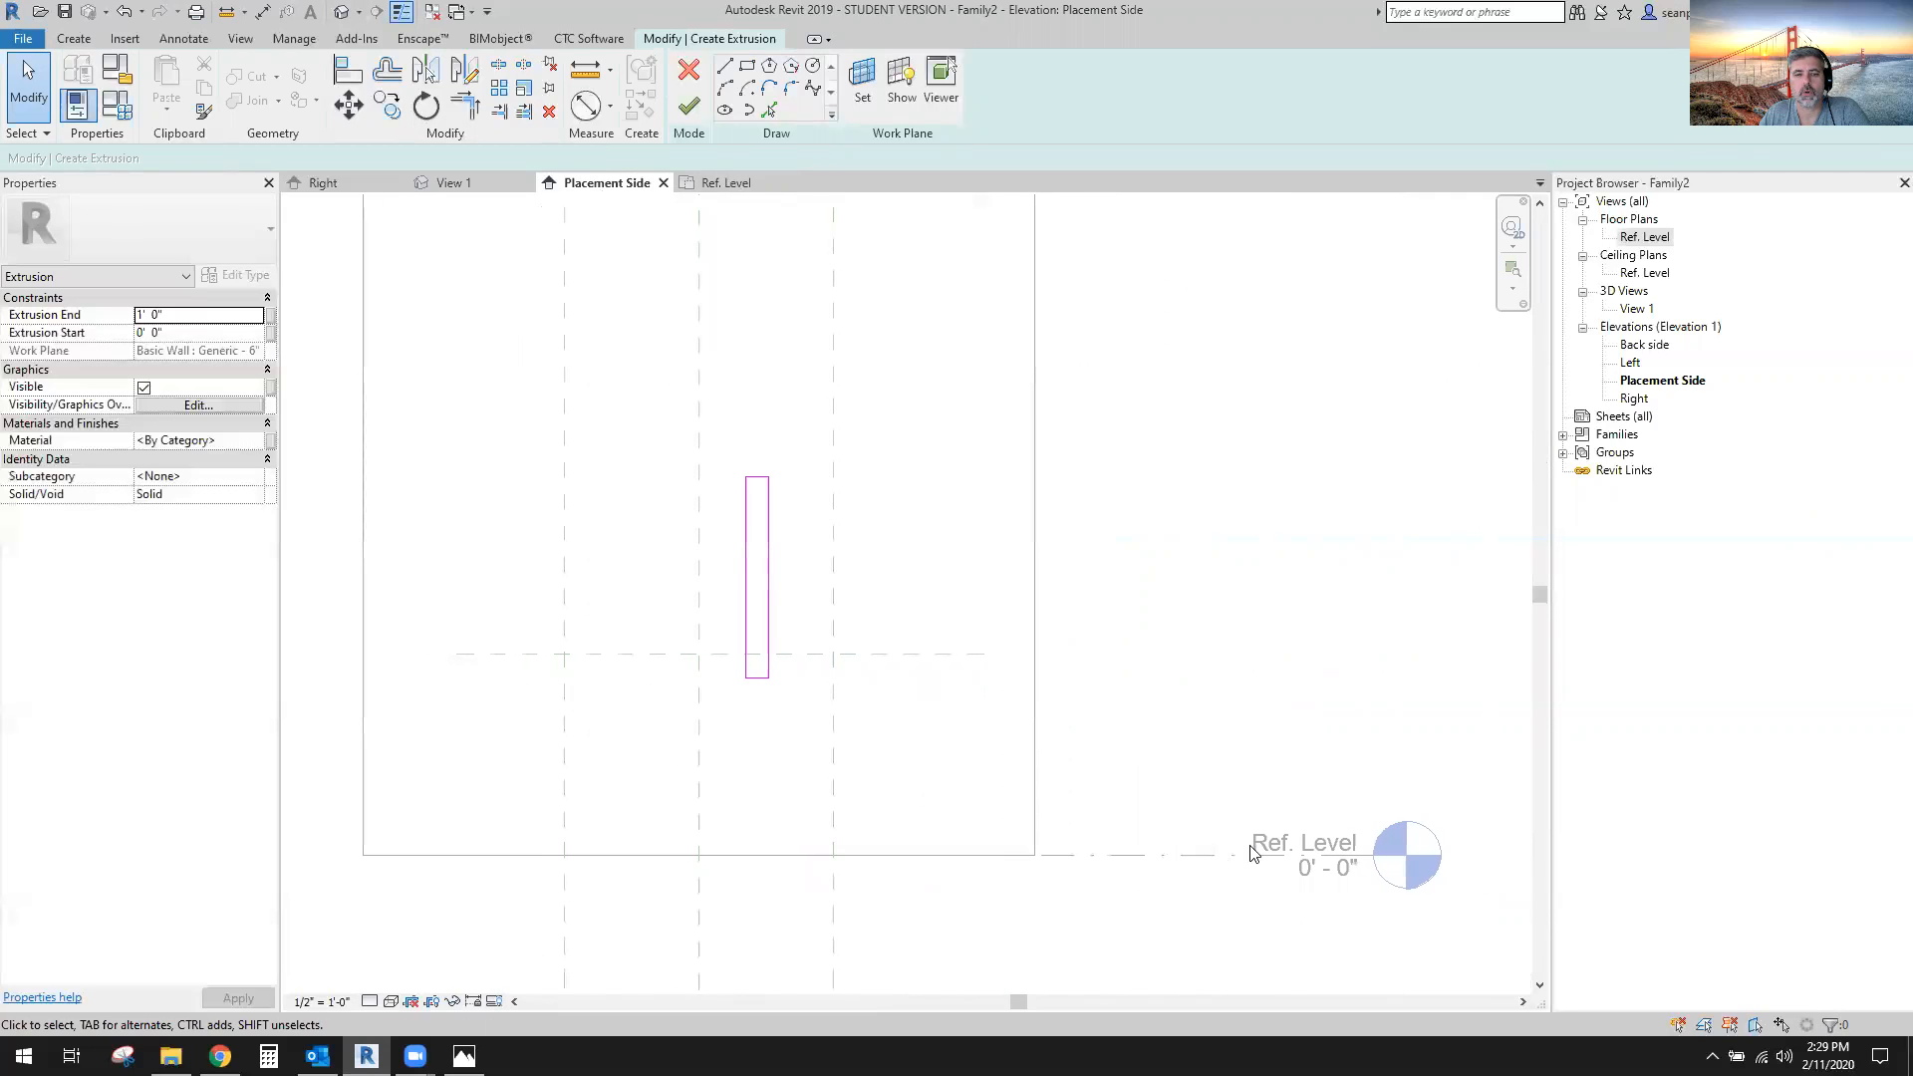
scroll(865, 590, "down", 1)
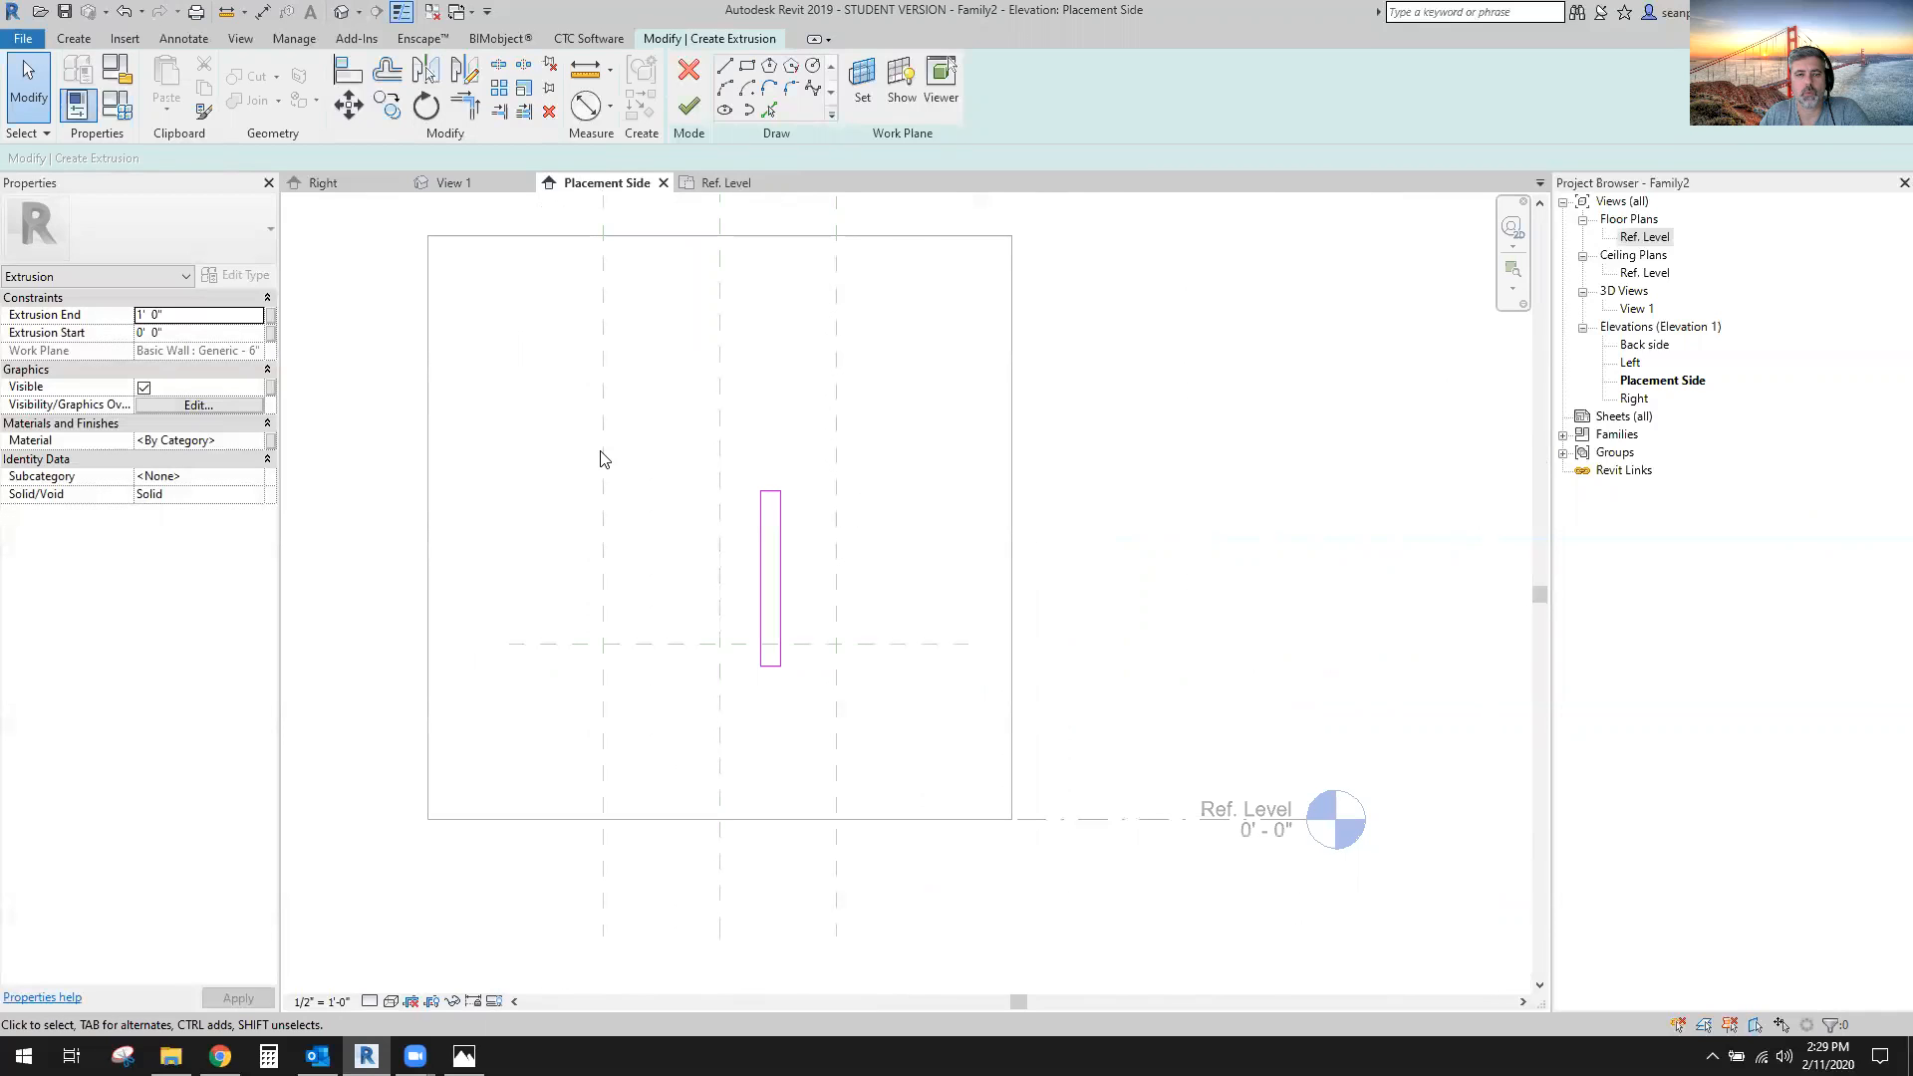
left_click(737, 182)
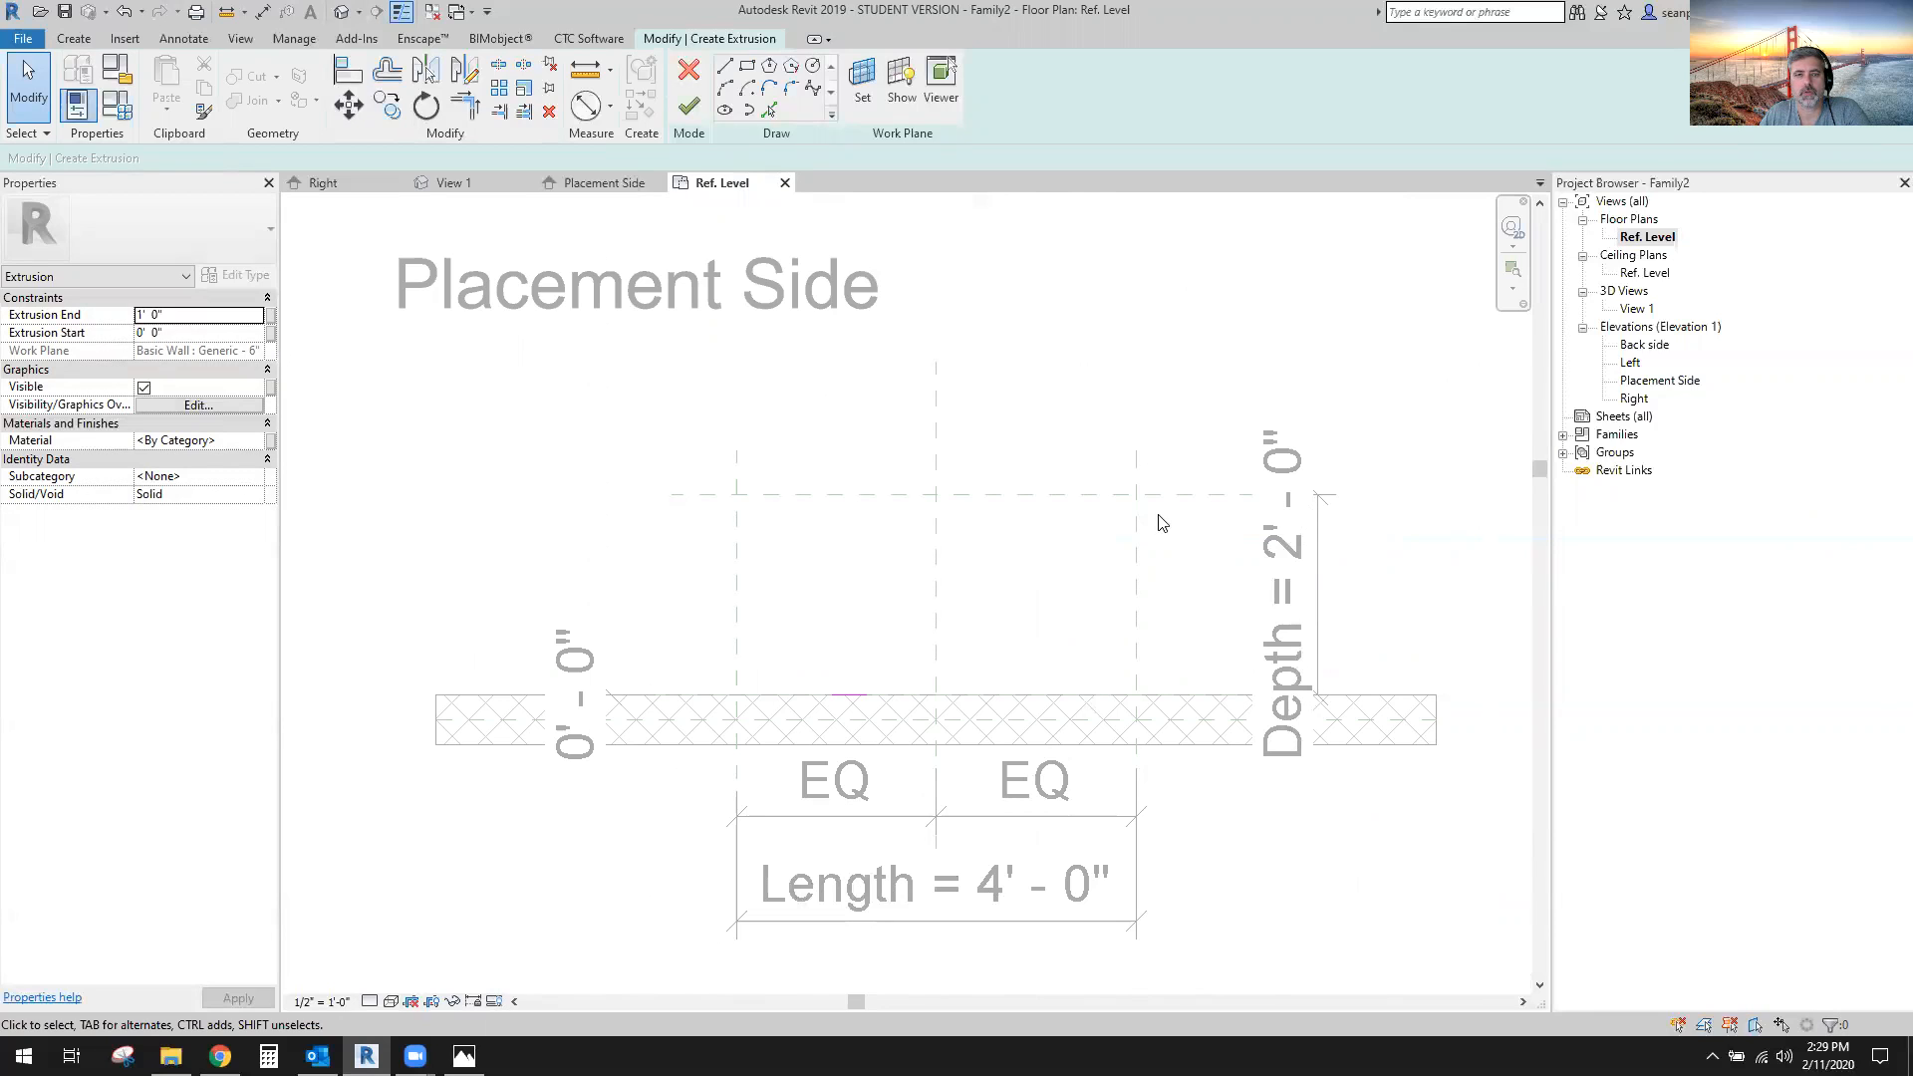
In the Placement Side elevation, stretch the sketched rectangle's bottom edge downward until the rectangle is about 4'-6" high.
left_click(590, 183)
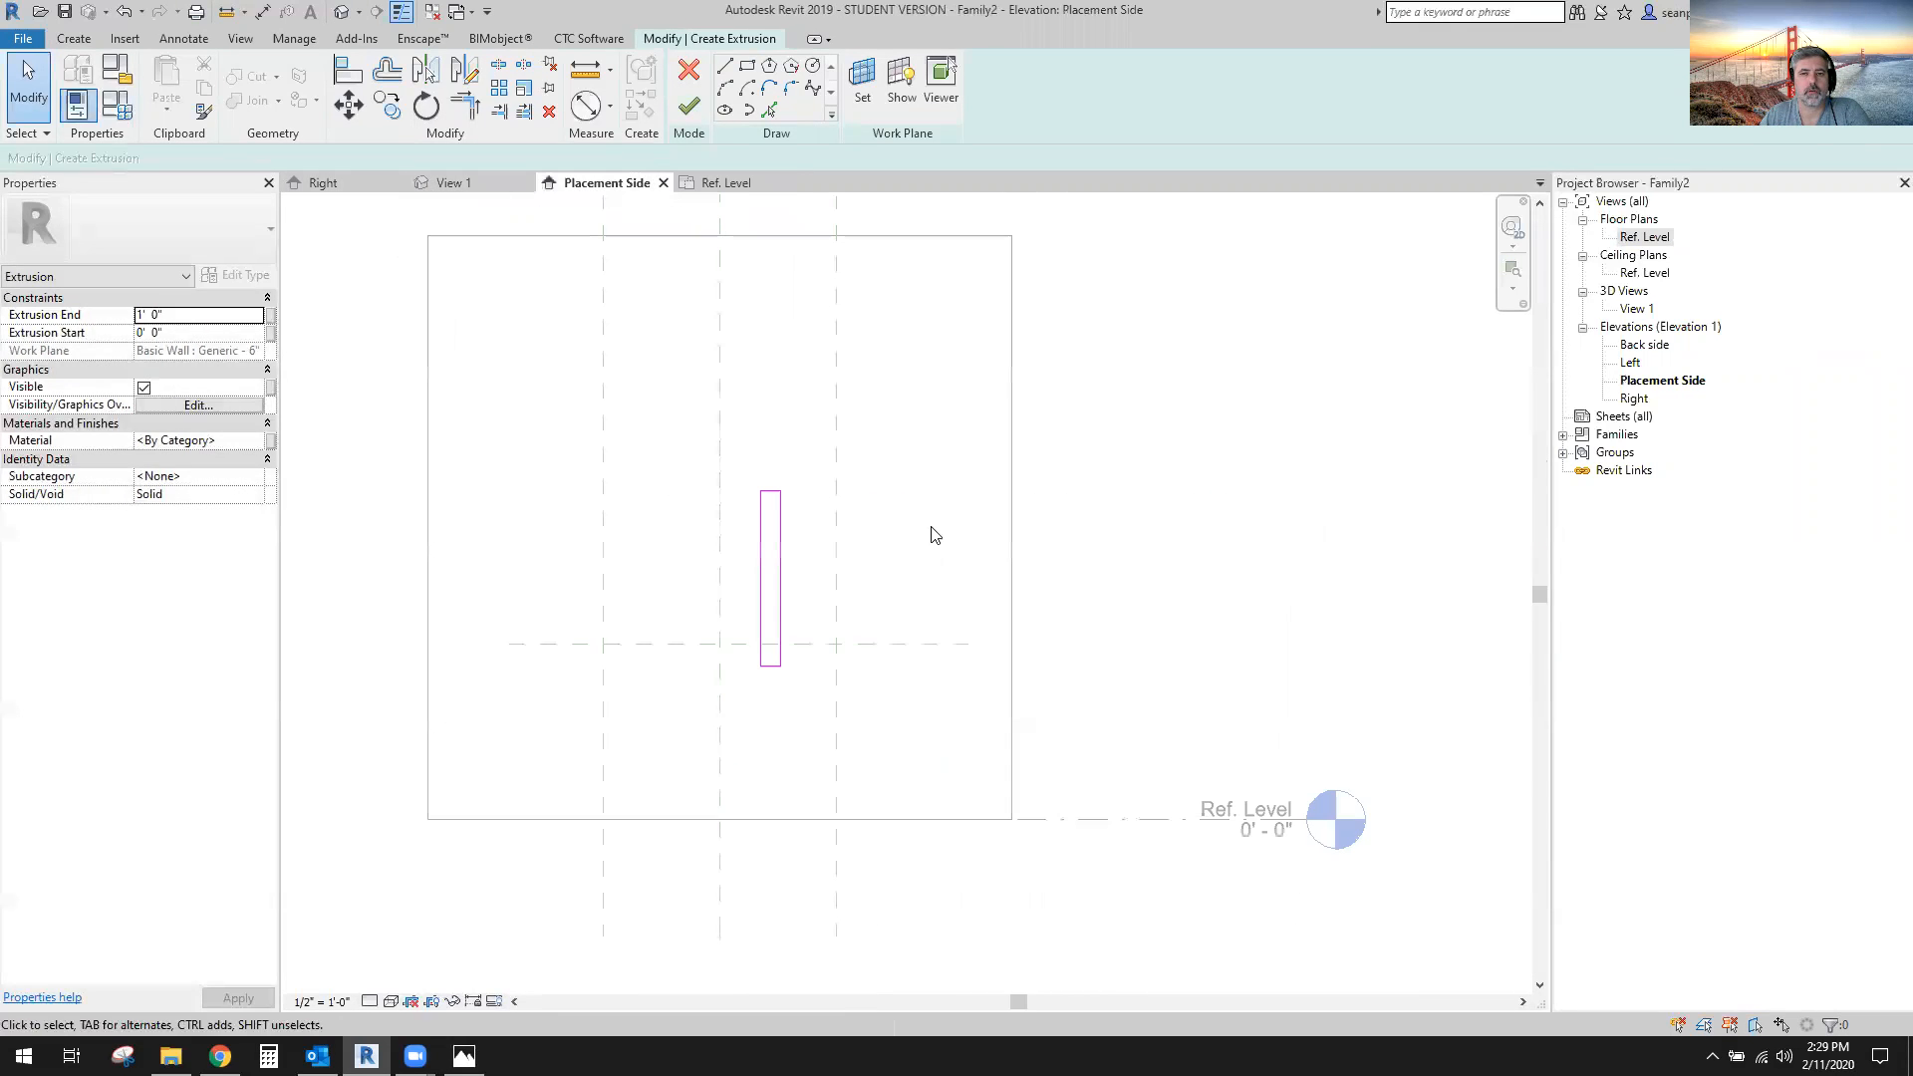
scroll(740, 670, "up", 2)
left_click_drag(785, 662, 787, 814)
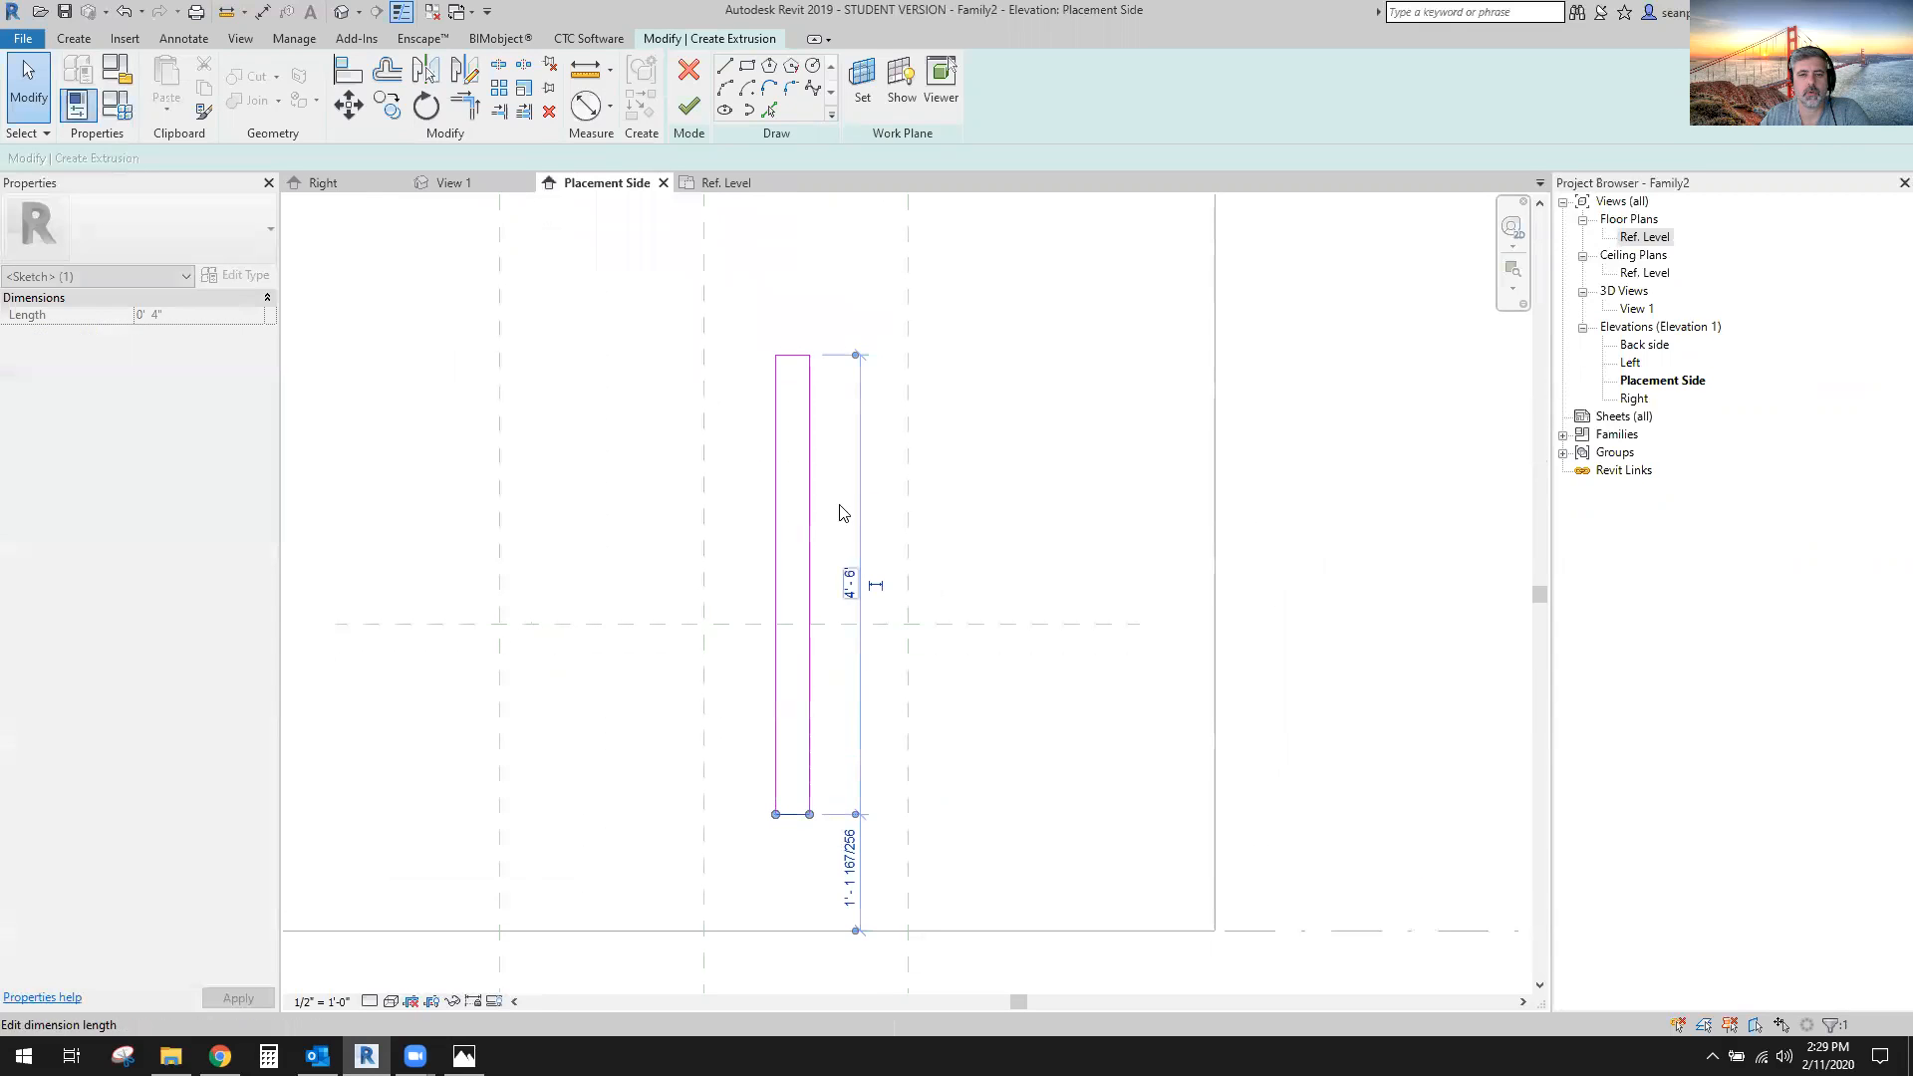
Align and lock the rectangle's top edge to the Top reference plane and its right edge to the right reference plane.
key("a")
key("l")
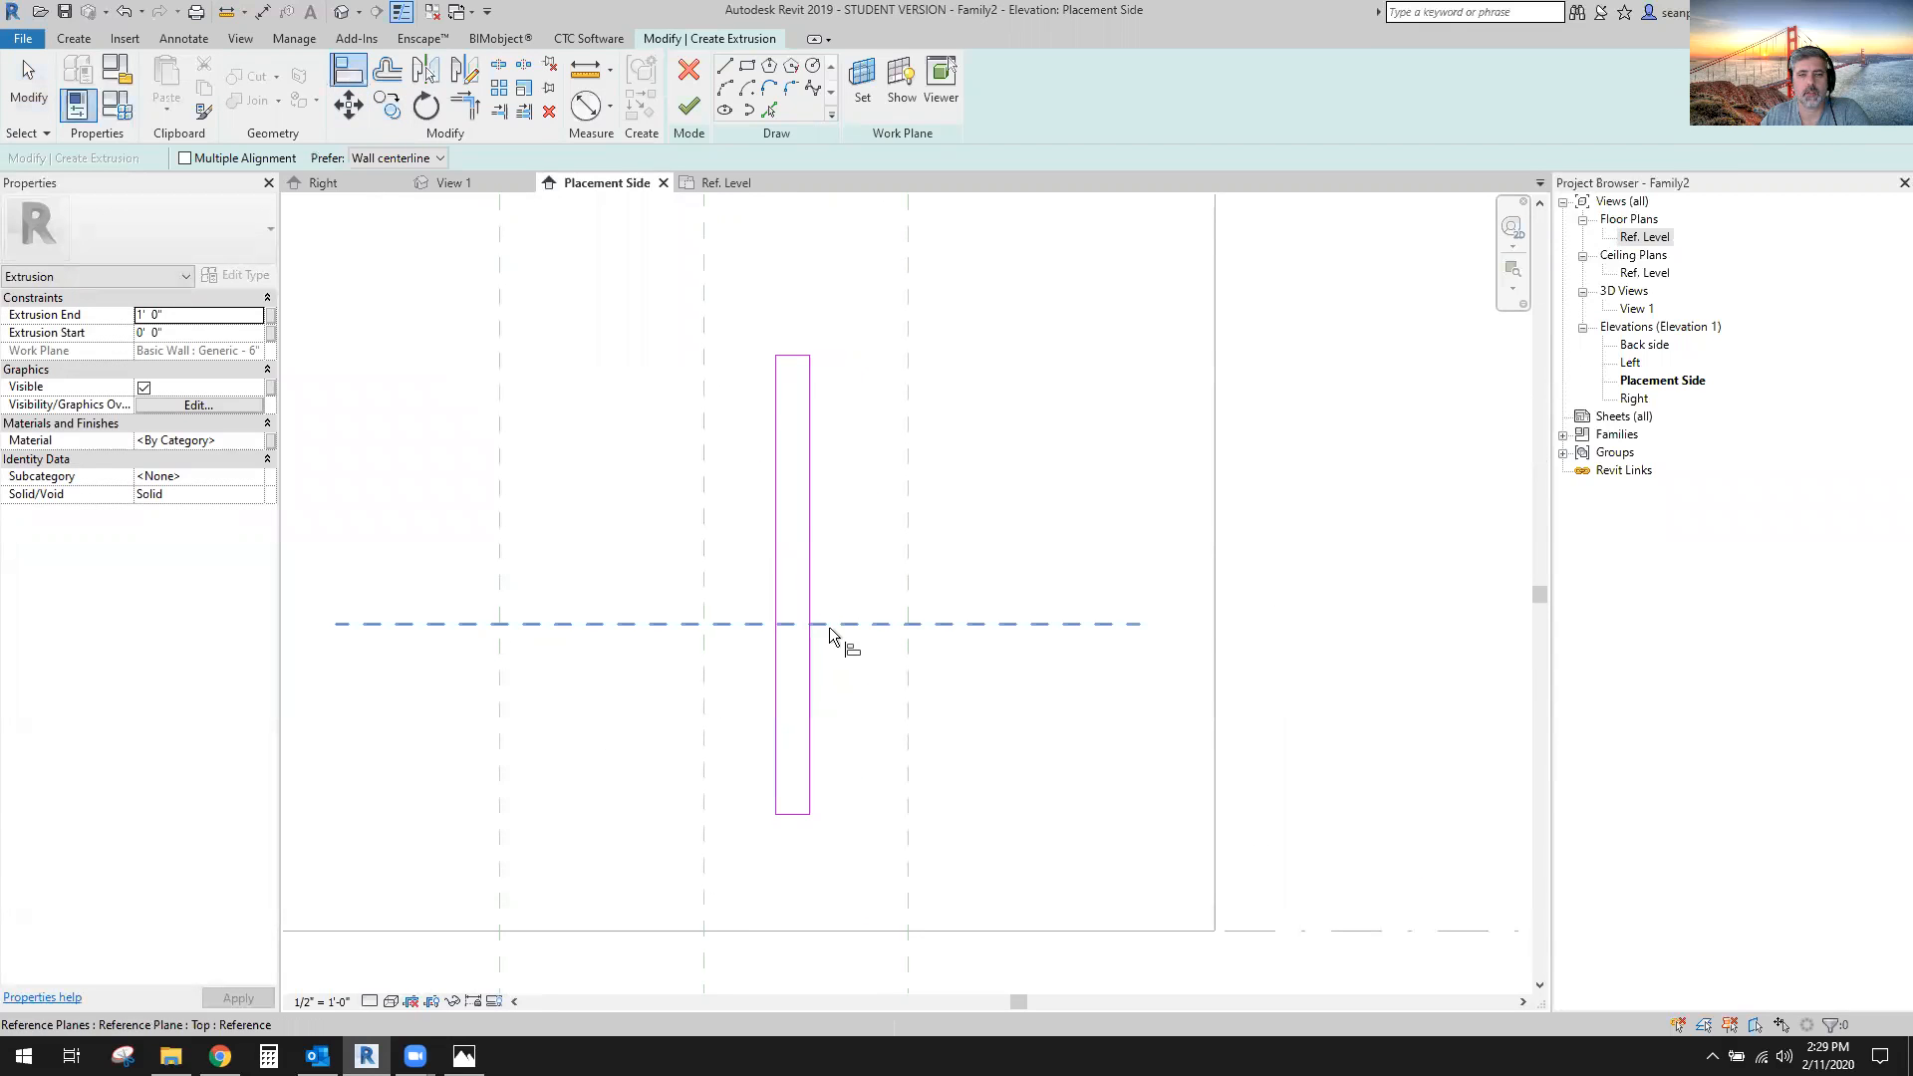
left_click(792, 357)
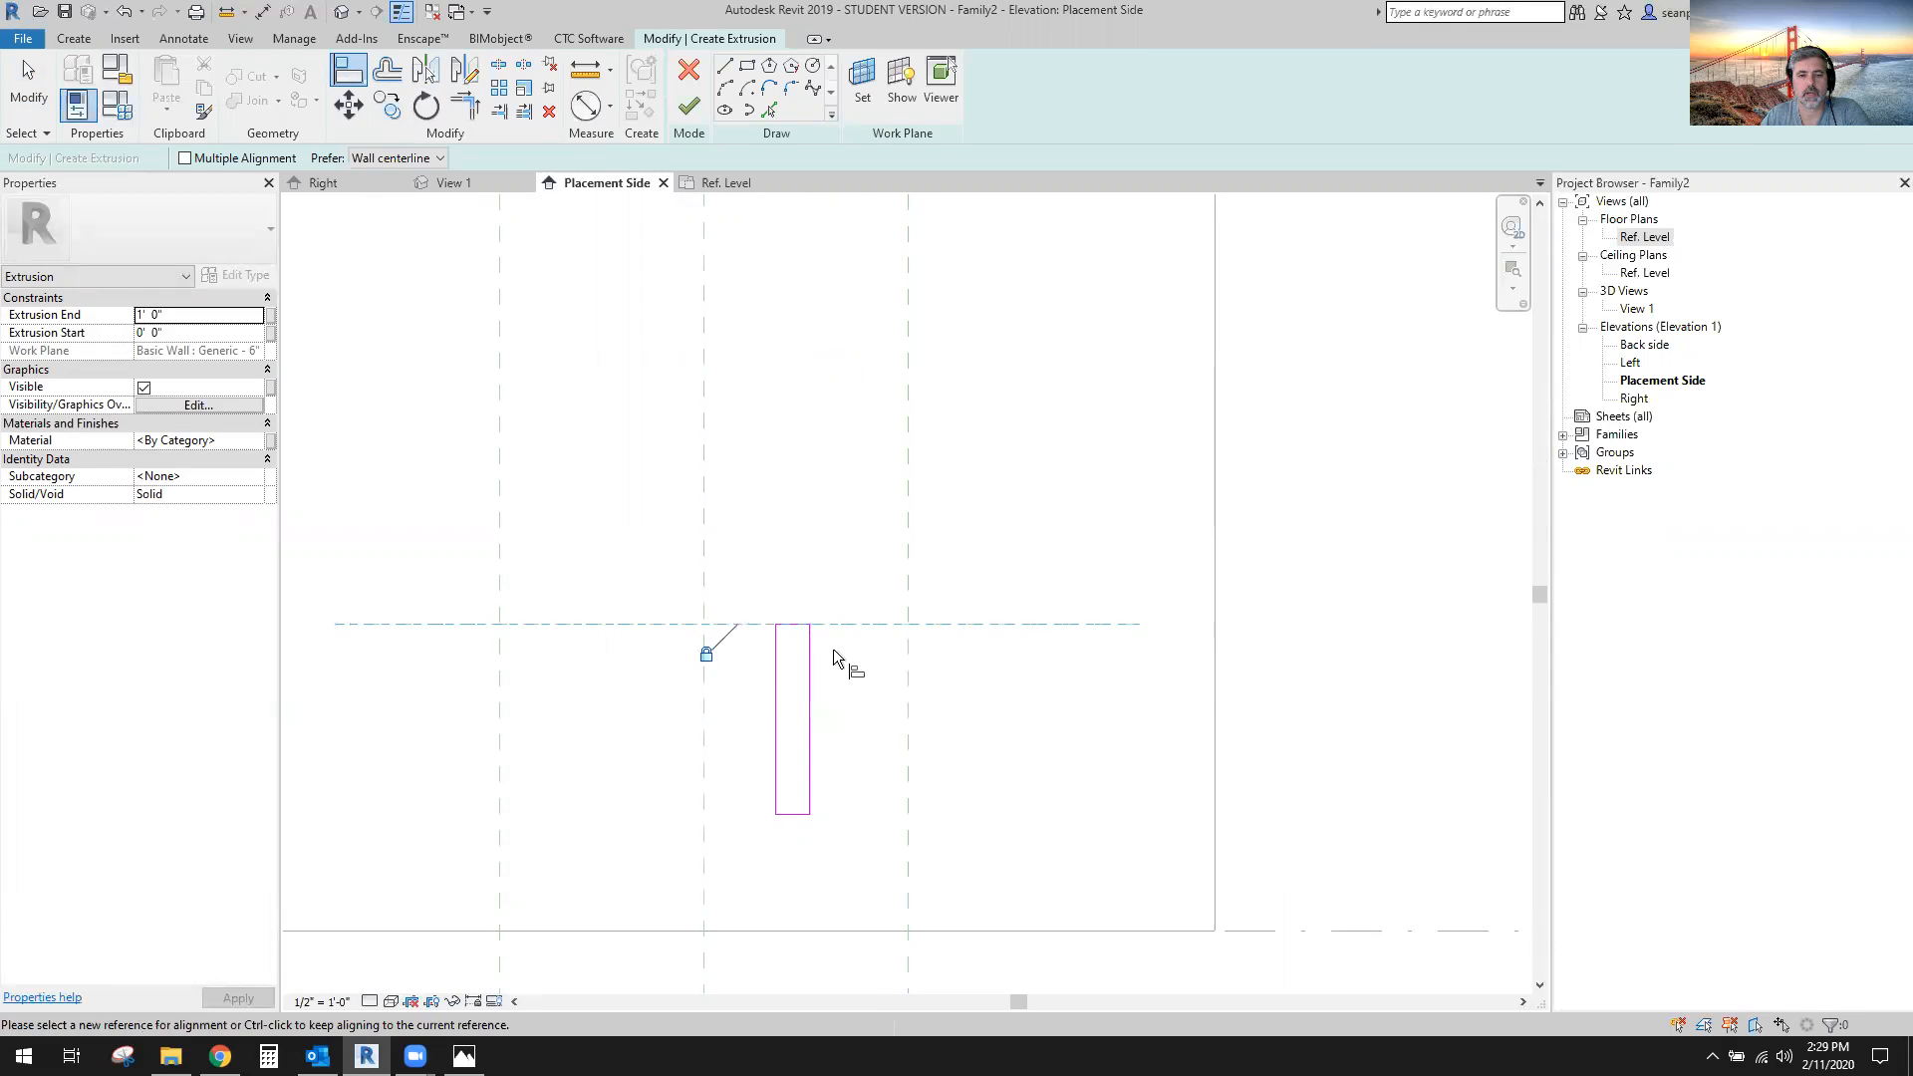
left_click(913, 690)
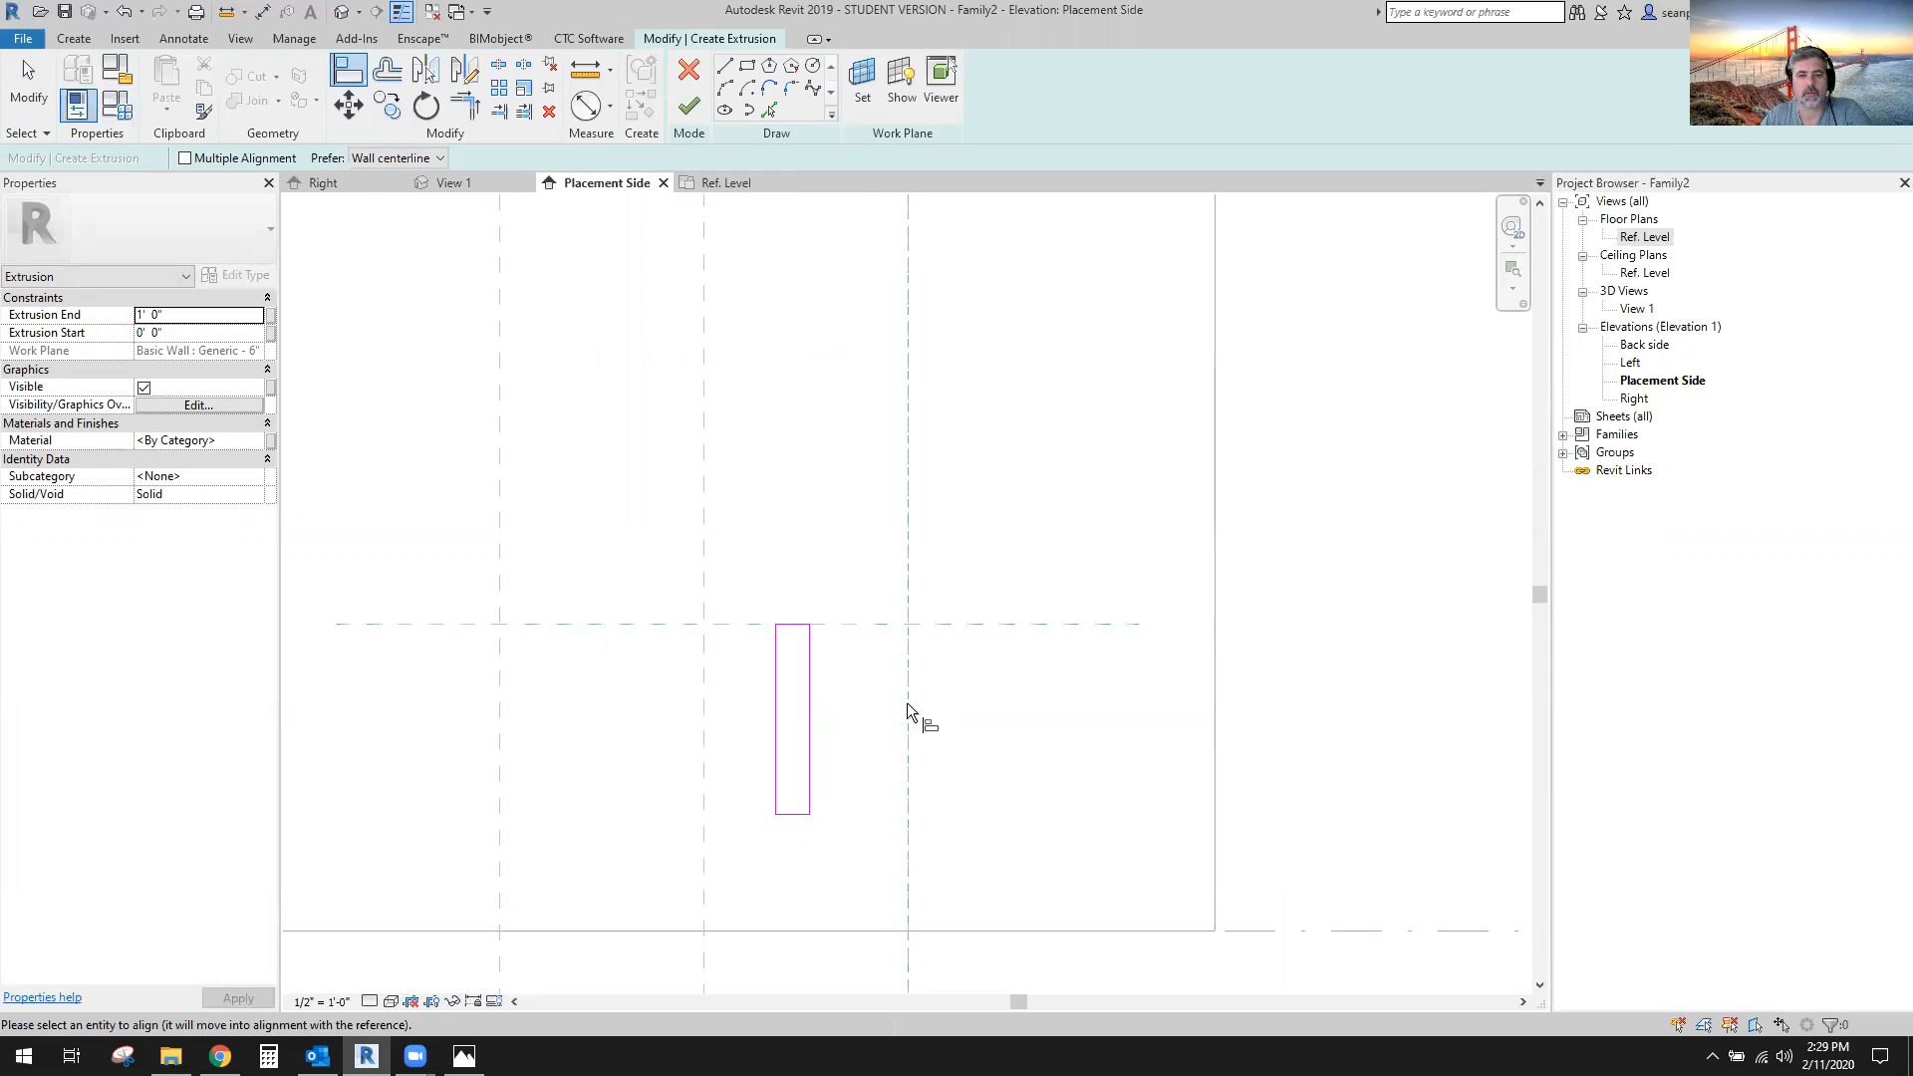
left_click(815, 709)
left_click(877, 564)
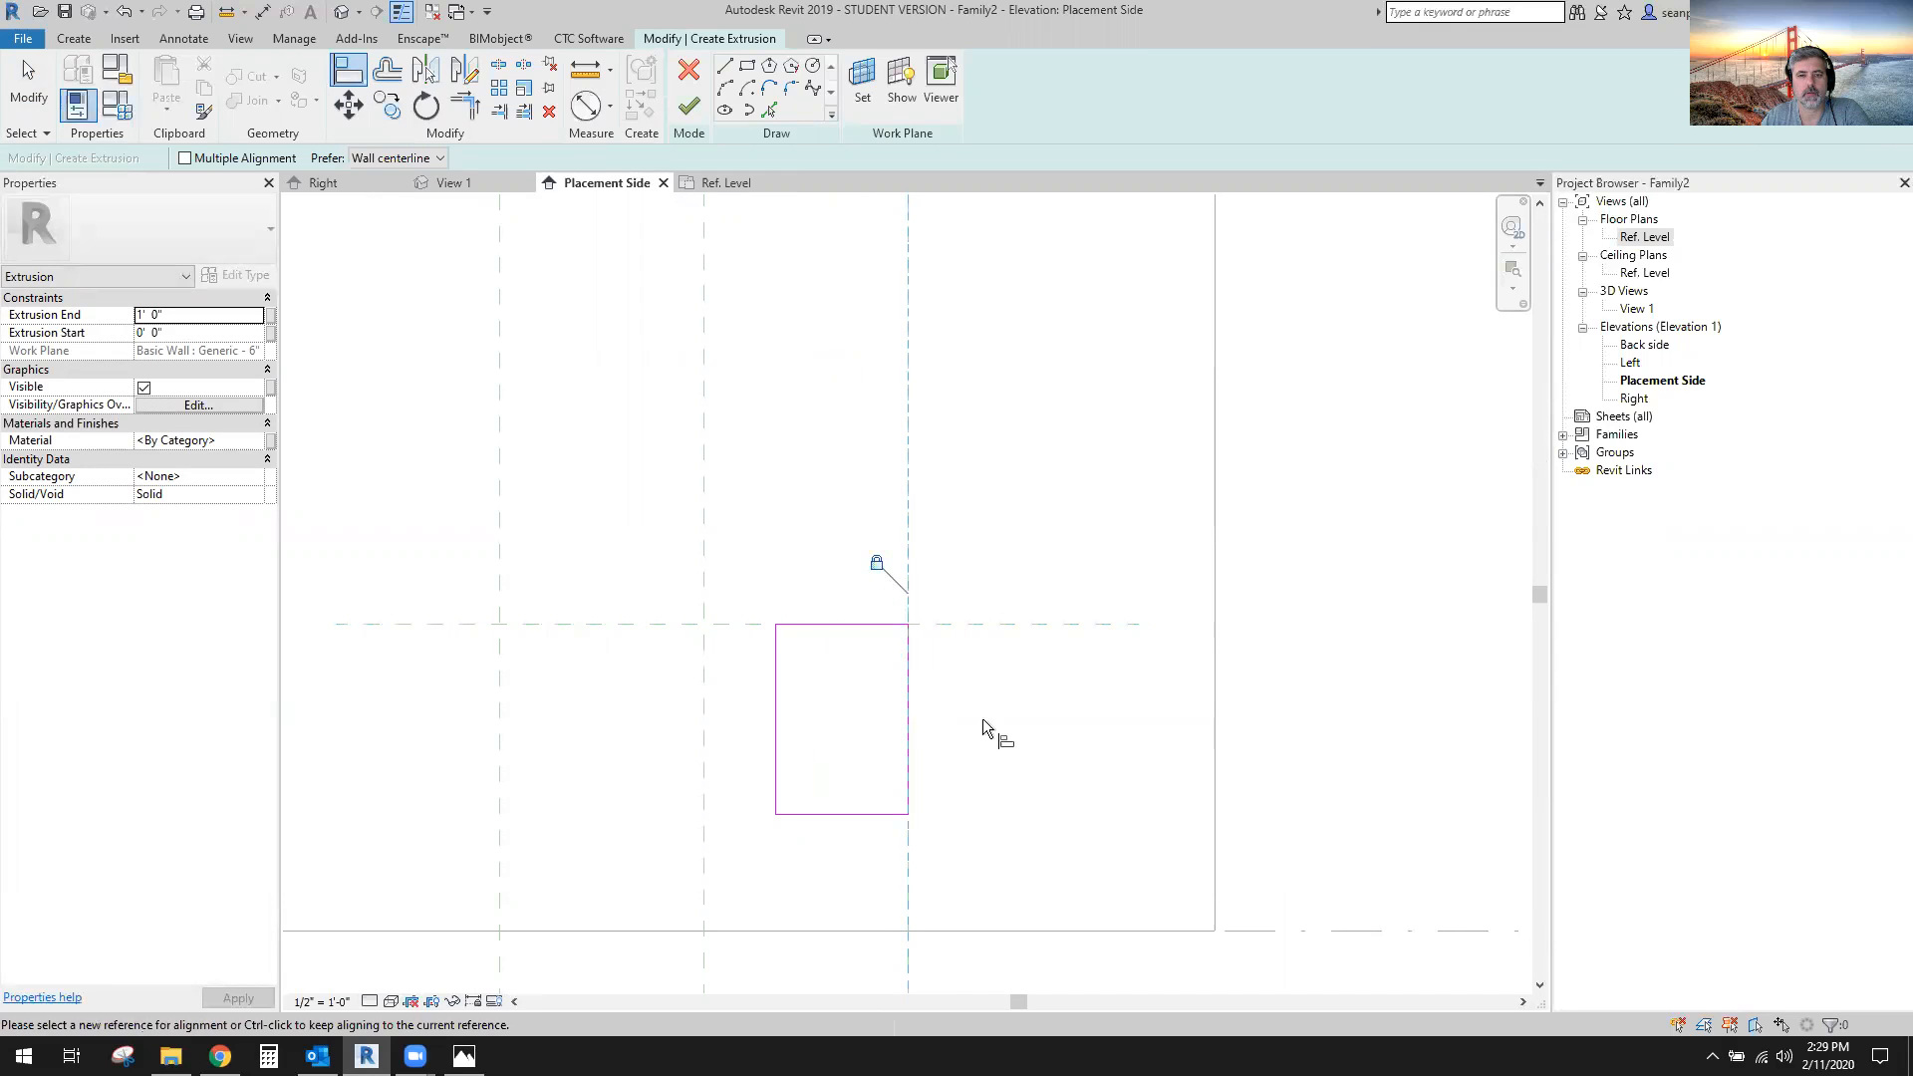
Move the rectangle's left edge toward the right reference plane so the panel profile is about 2" wide.
key("Escape")
left_click_drag(777, 718, 890, 718)
scroll(1021, 760, "down", 1)
middle_click_drag(1020, 759, 1152, 764)
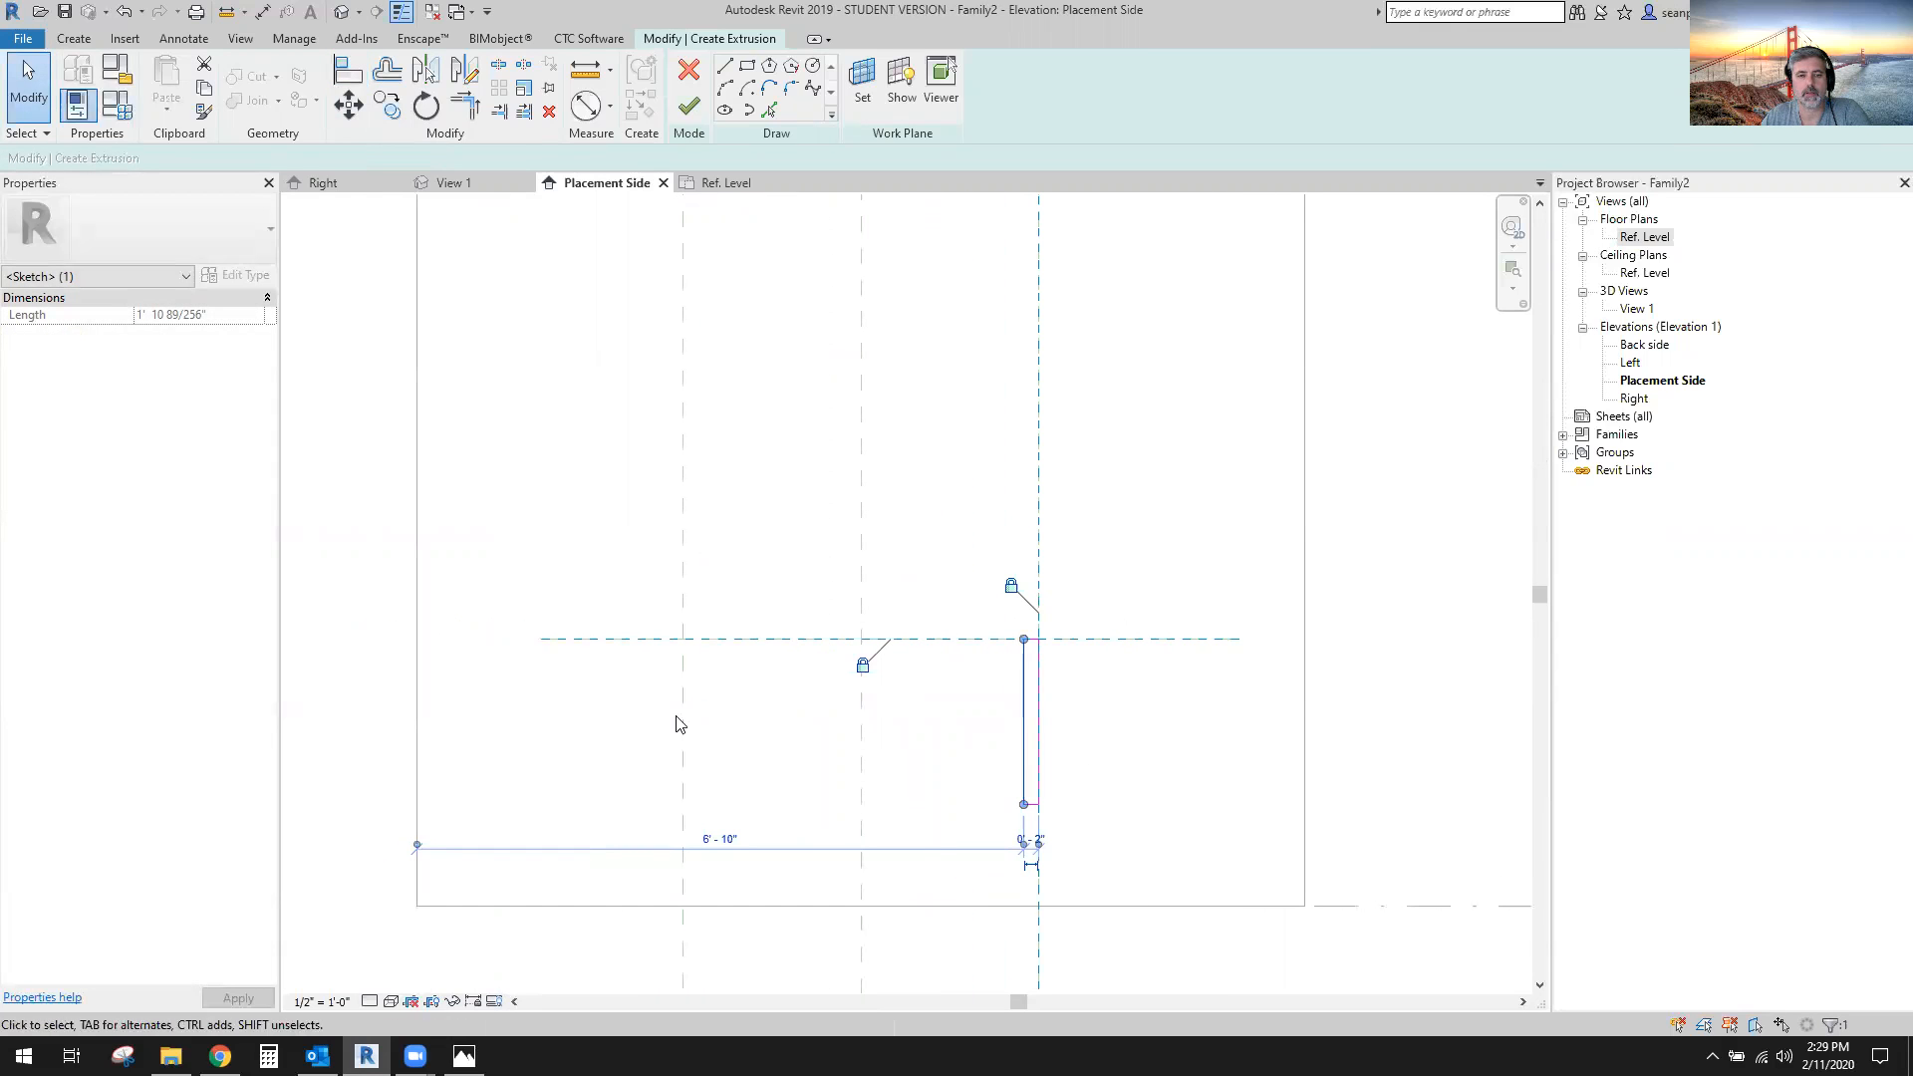
Mirror a copy of the whole rectangle about the Center (Left/Right) reference plane.
left_click(953, 585)
left_click_drag(964, 535, 1120, 886)
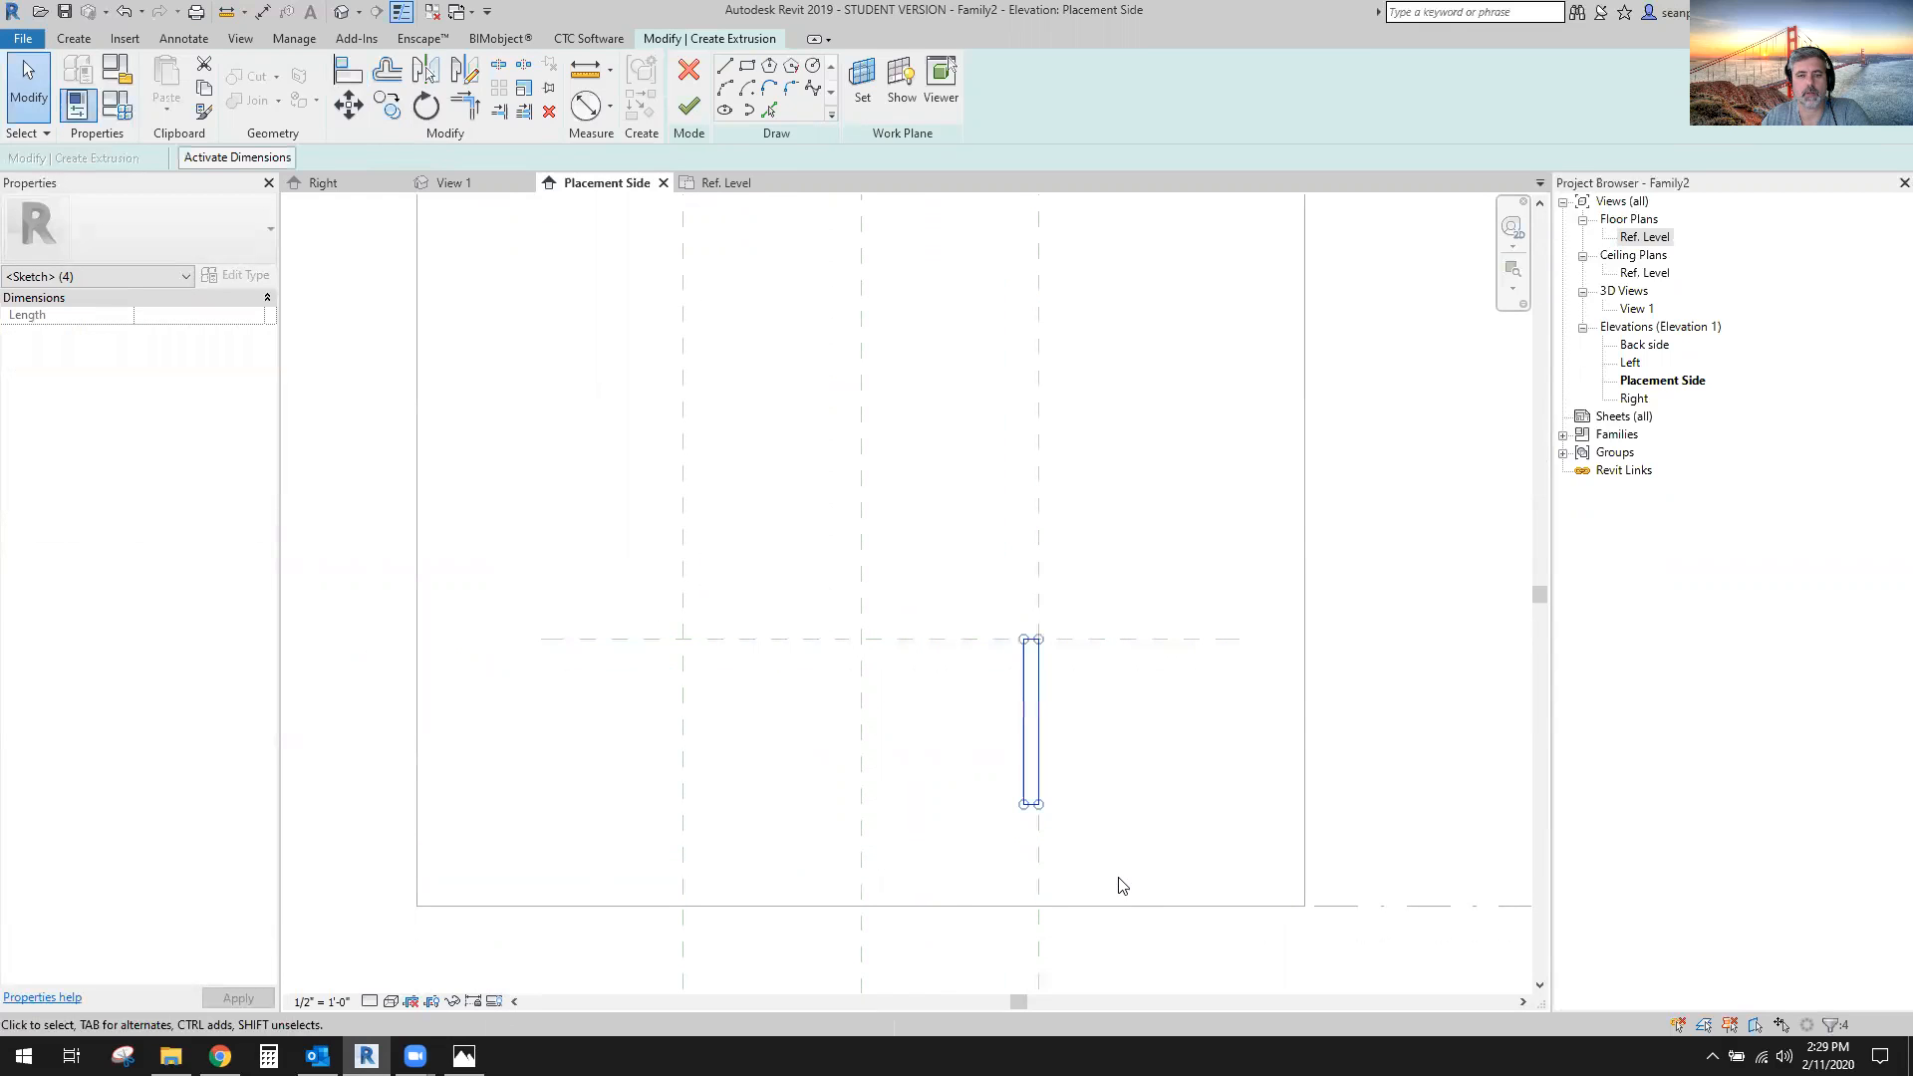
left_click(972, 601)
left_click_drag(942, 510, 1115, 867)
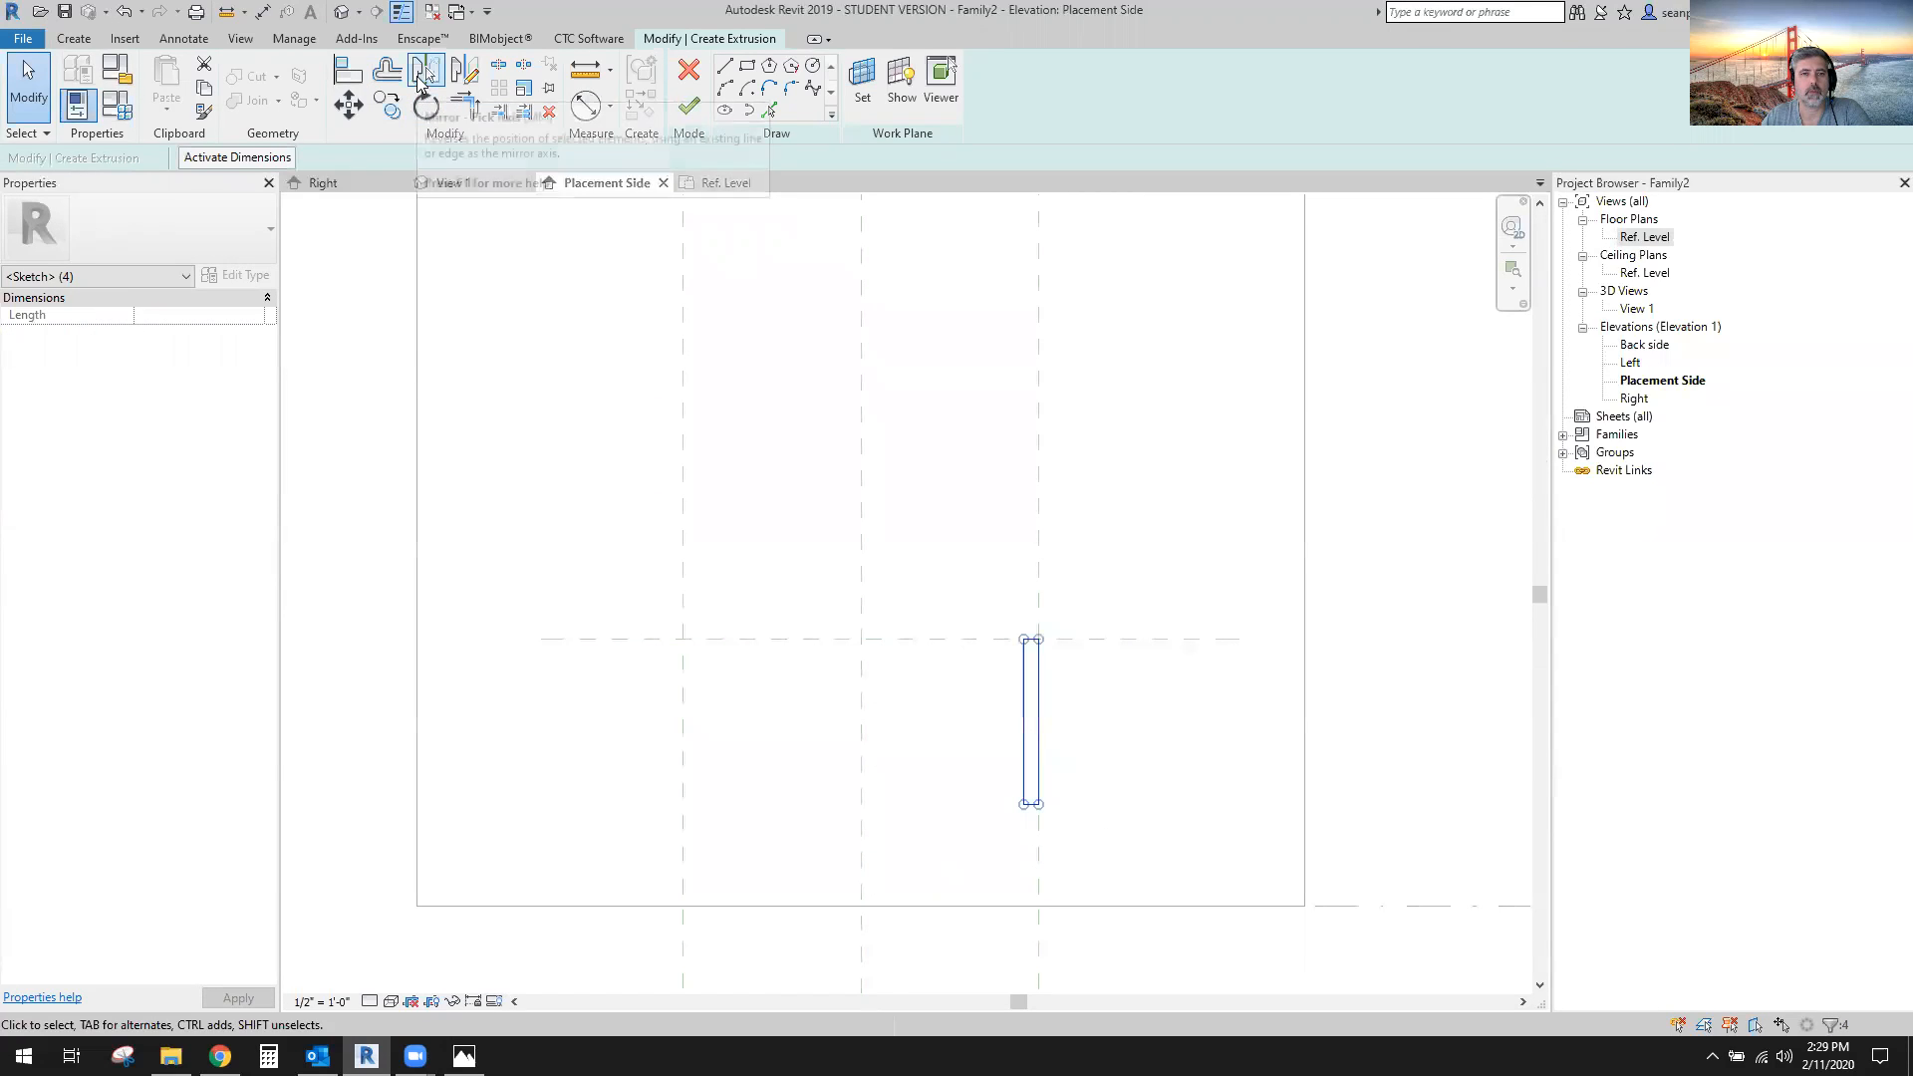
left_click(428, 76)
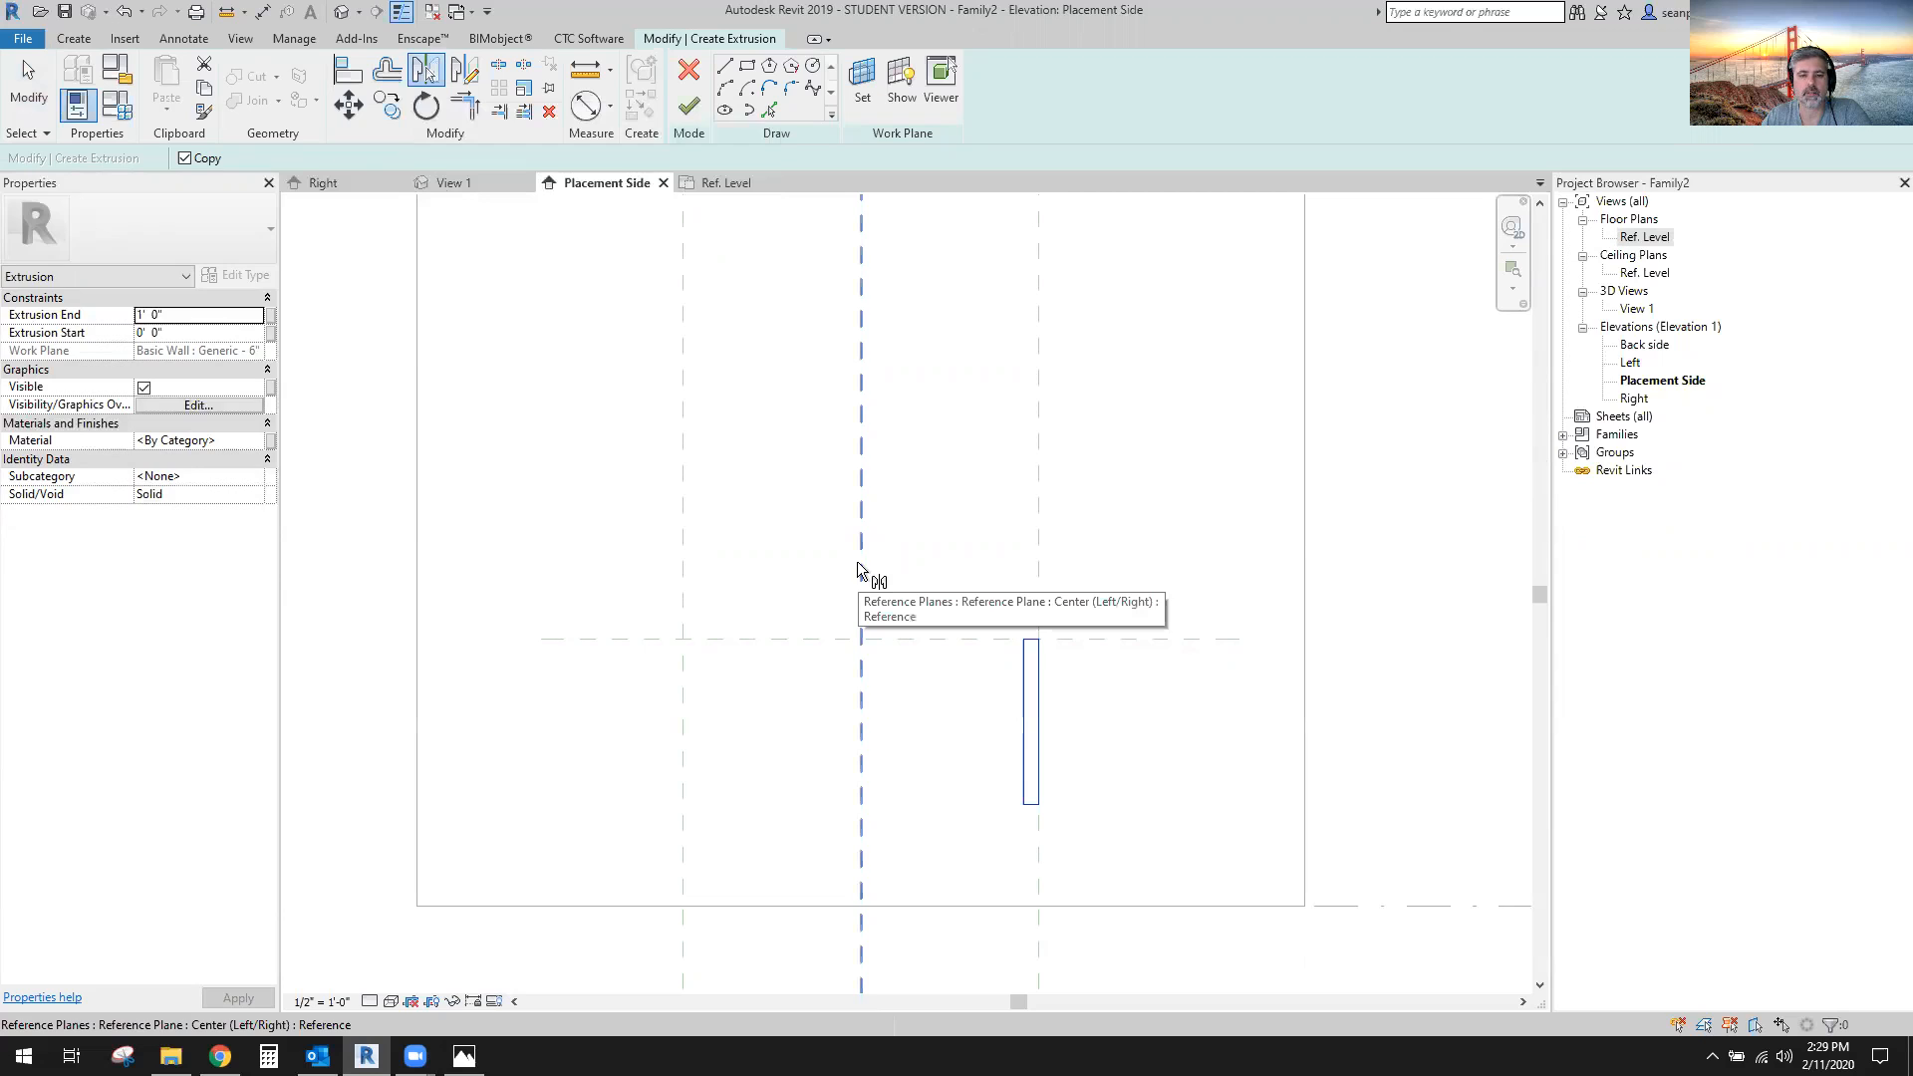
left_click(857, 569)
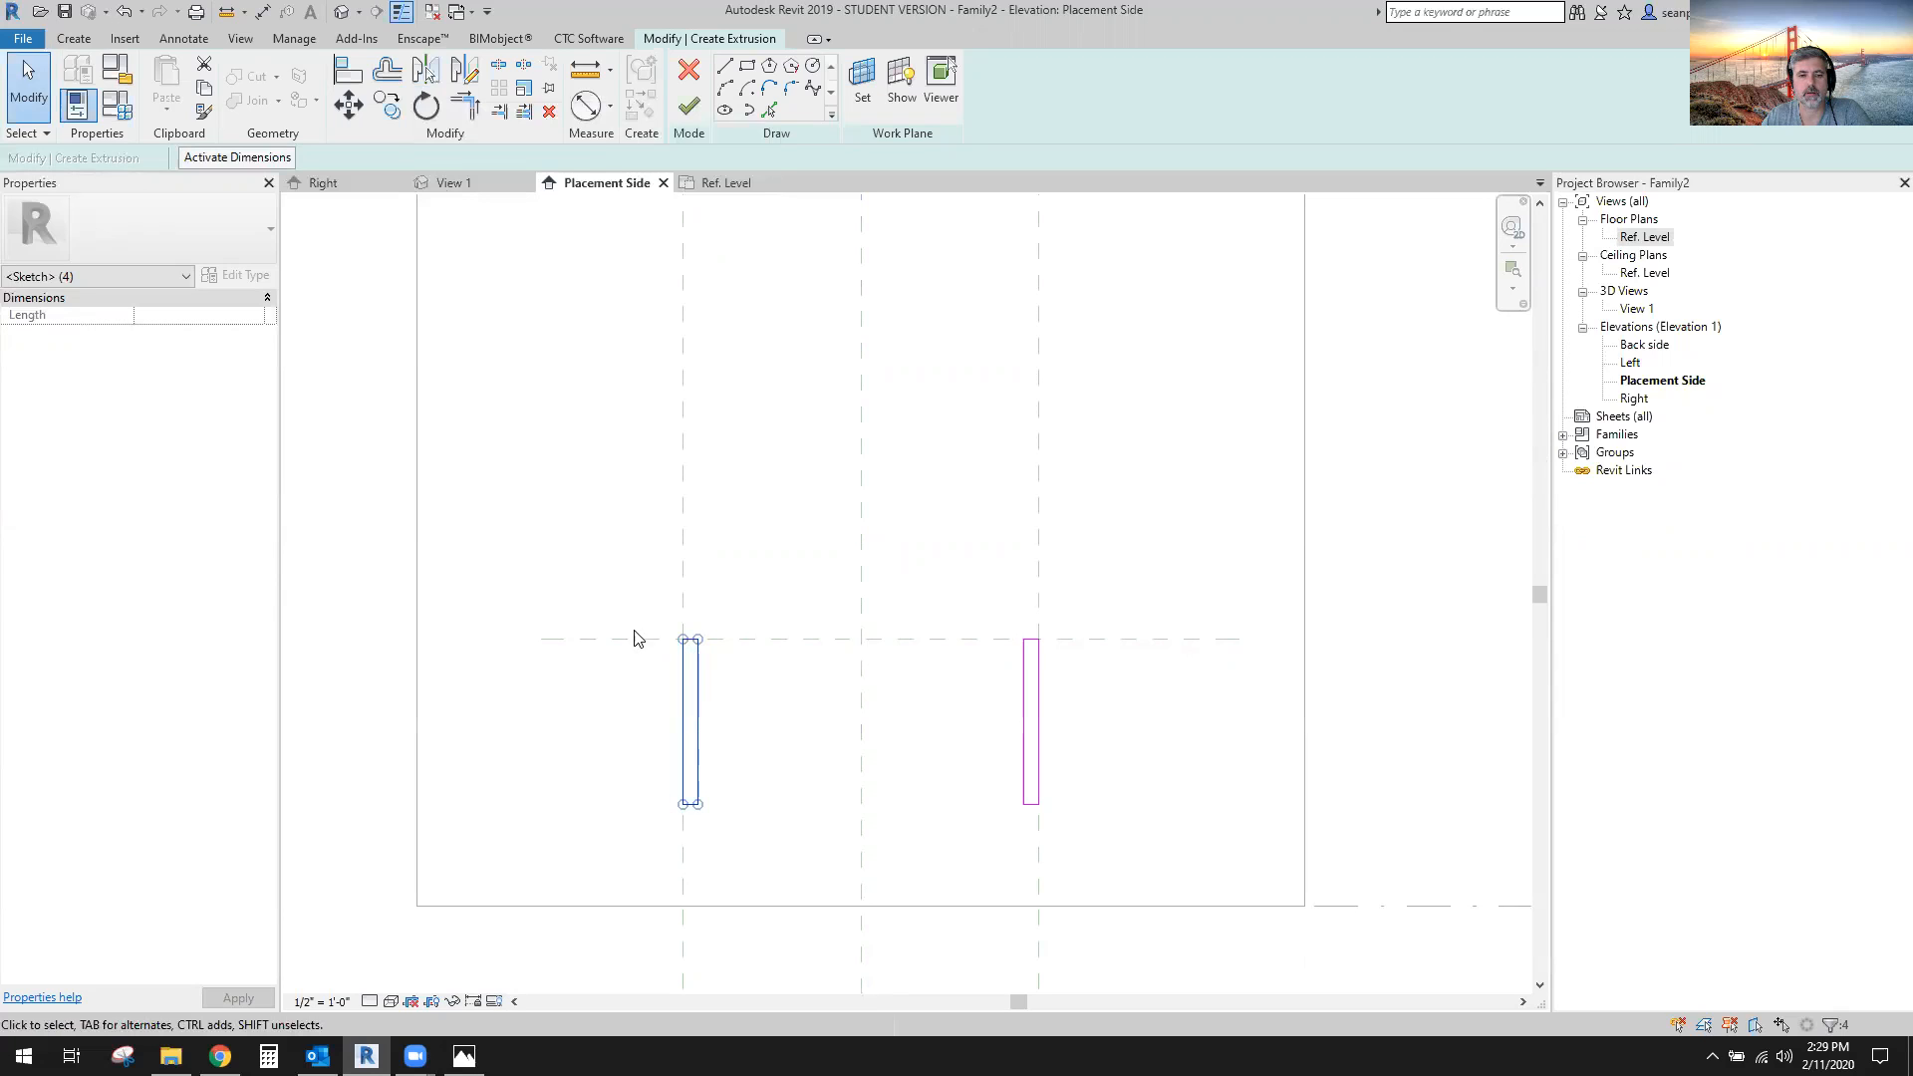
Move the mirrored rectangle off the reference planes, and align its left edge to the left plane and its top edge, locked, to the Top plane.
left_click_drag(692, 722, 737, 737)
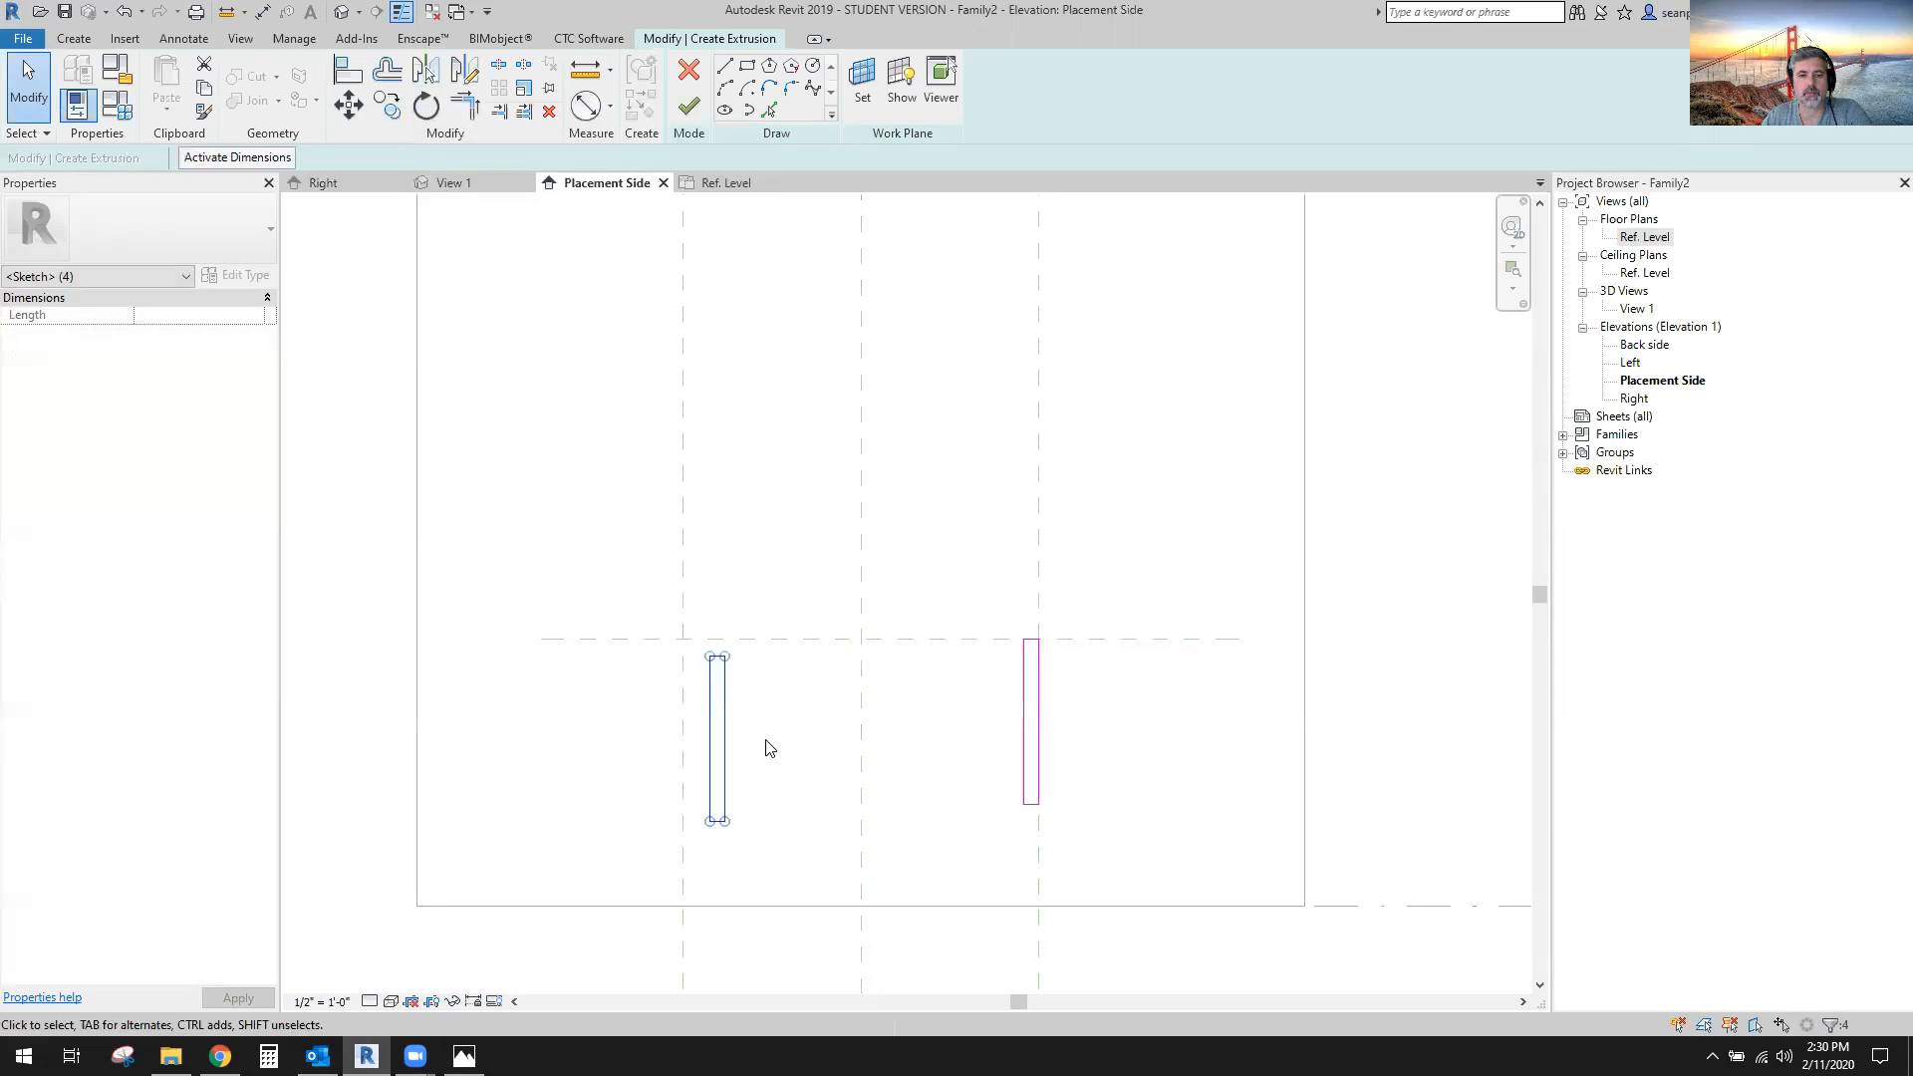
left_click(769, 747)
key("a")
key("l")
left_click(683, 707)
left_click(710, 723)
left_click(760, 643)
left_click(714, 665)
left_click(913, 611)
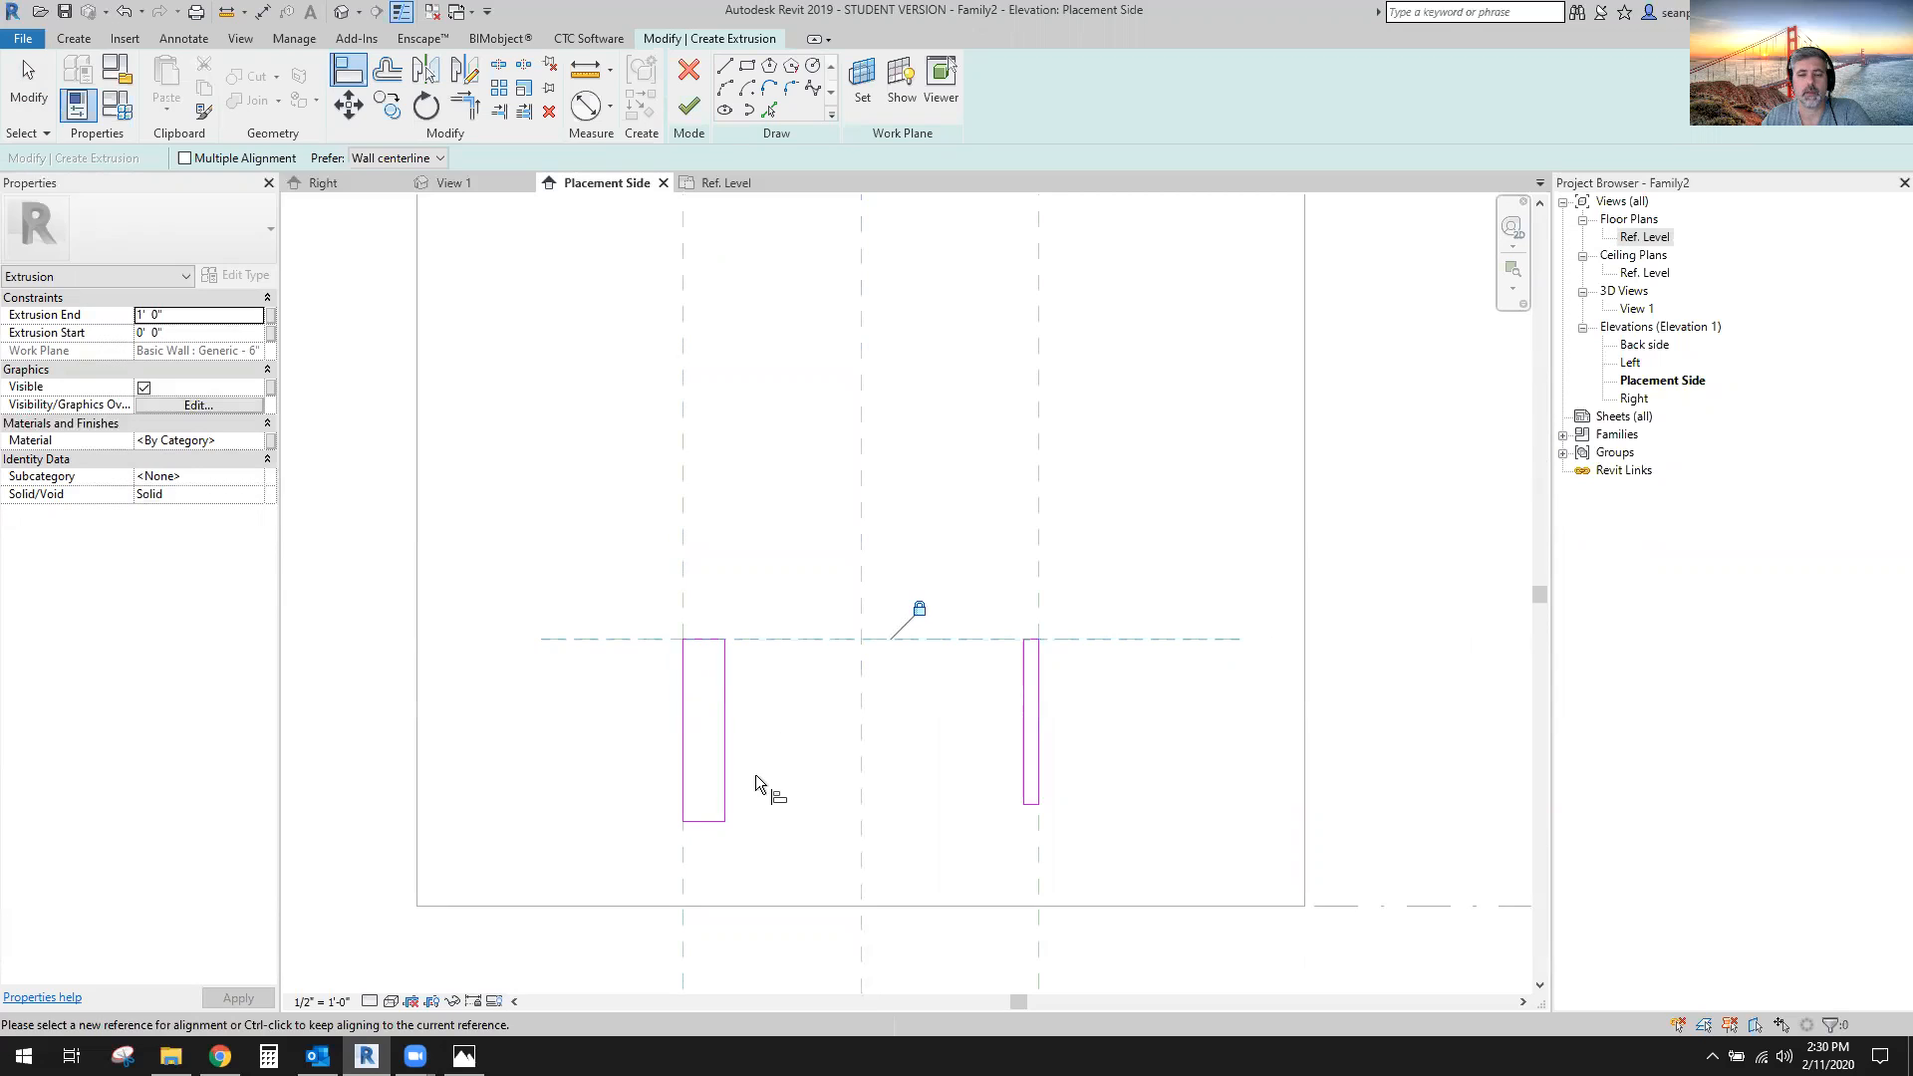
key("Escape")
key("Escape")
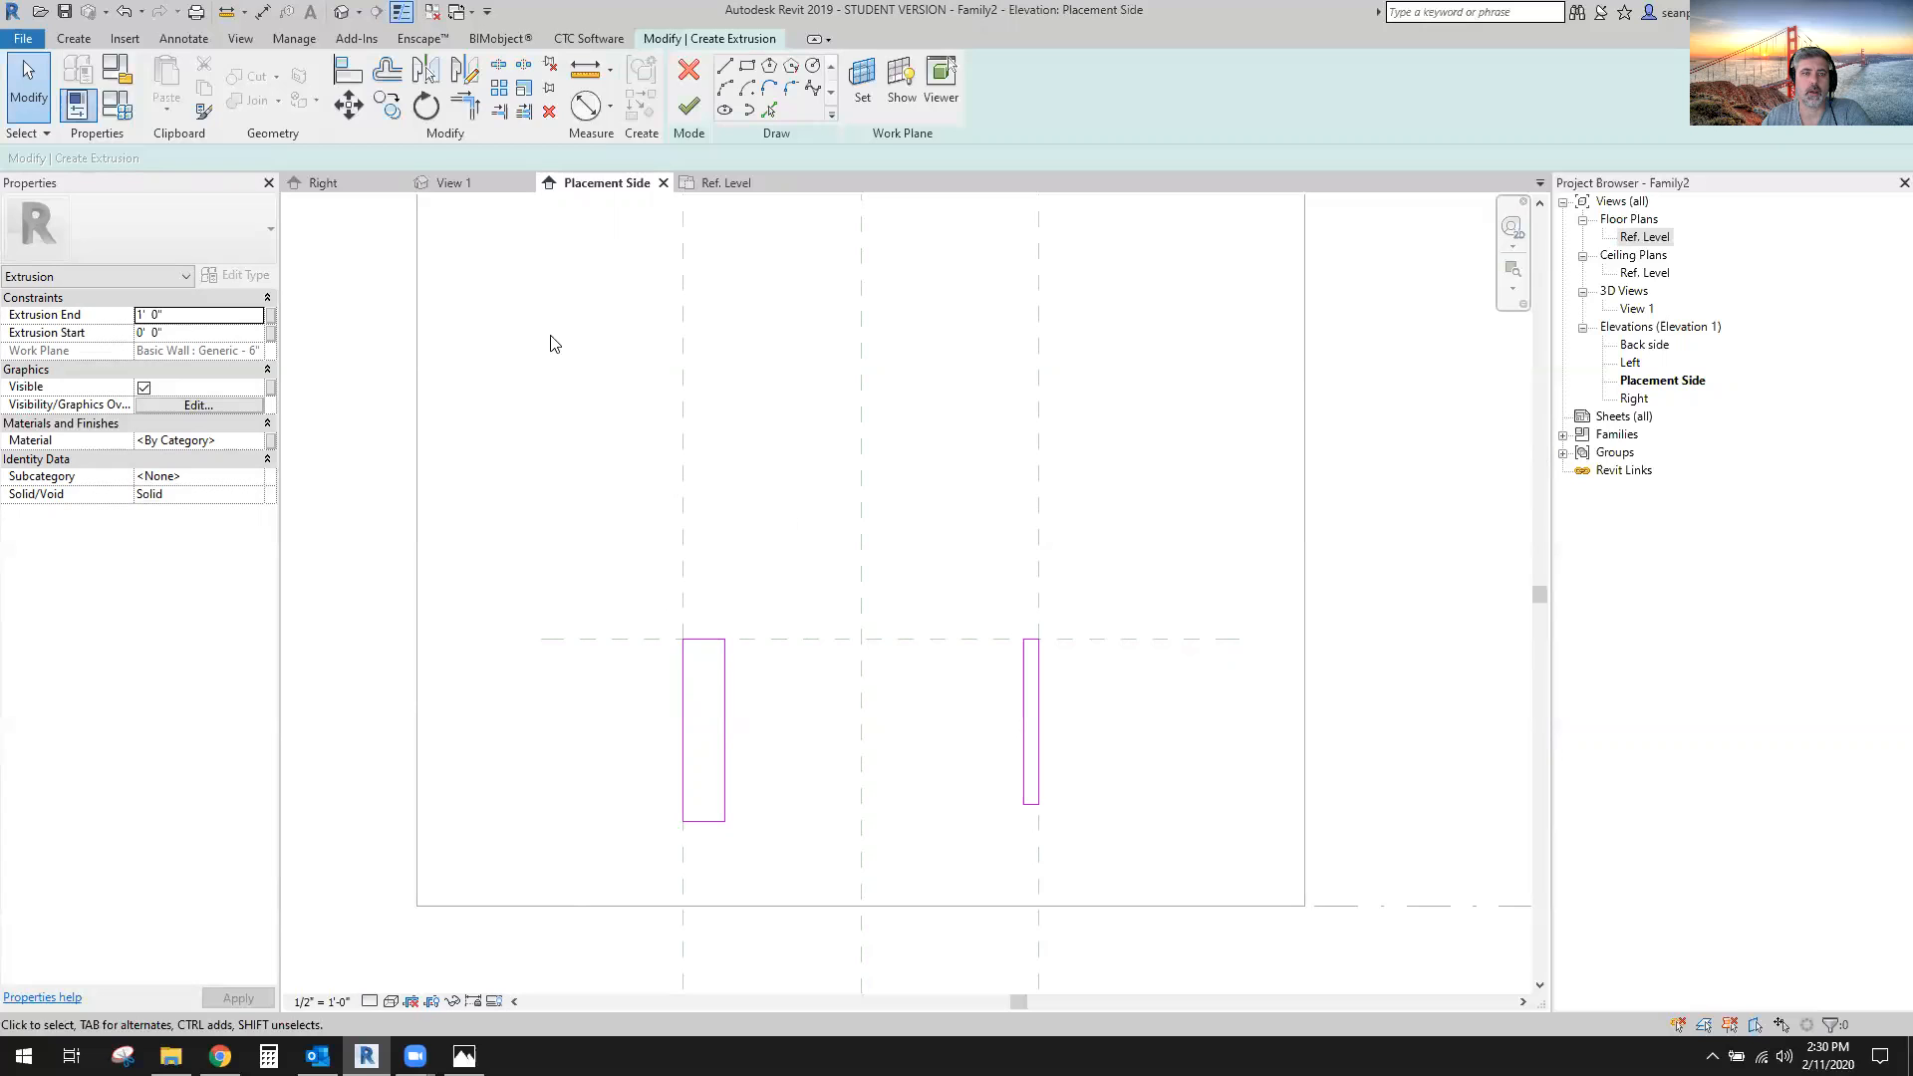
Add an aligned dimension above the left rectangle from the left reference plane to the rectangle's inner edge.
left_click(264, 12)
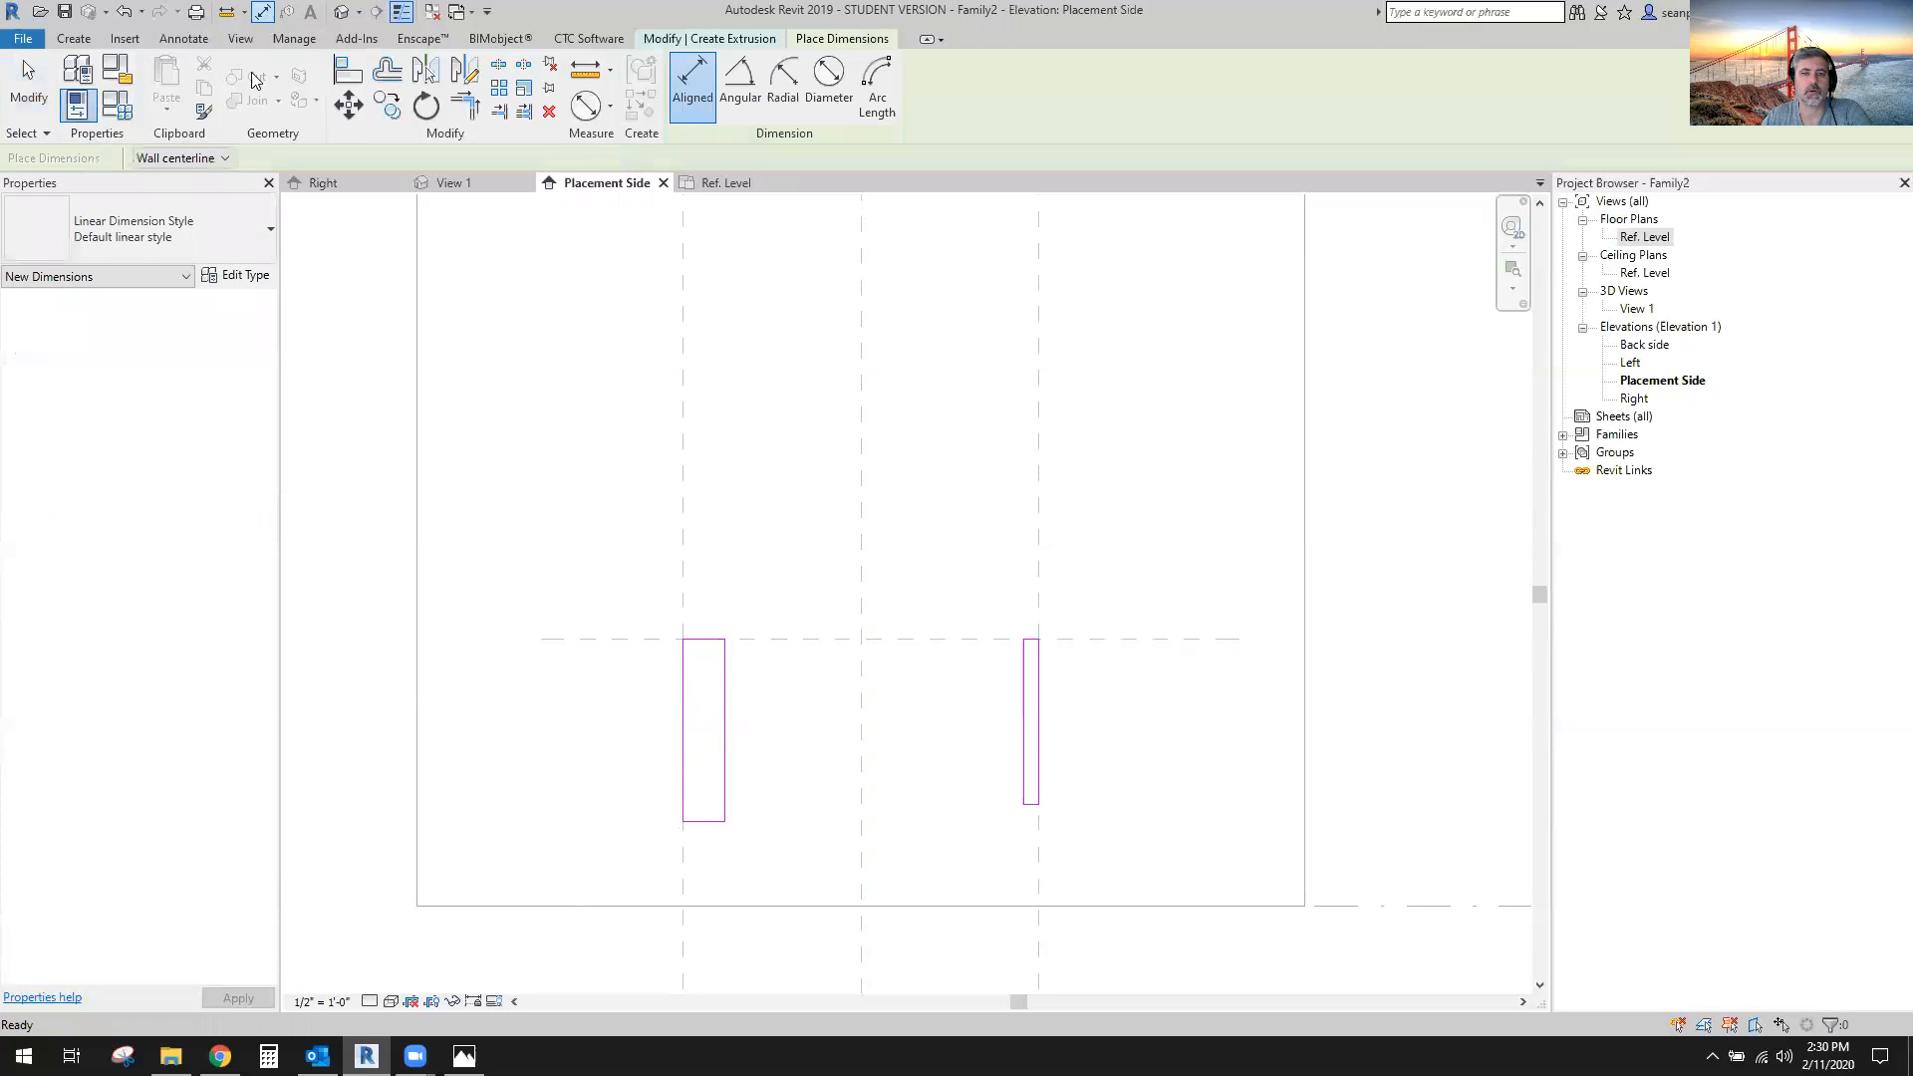
left_click(683, 486)
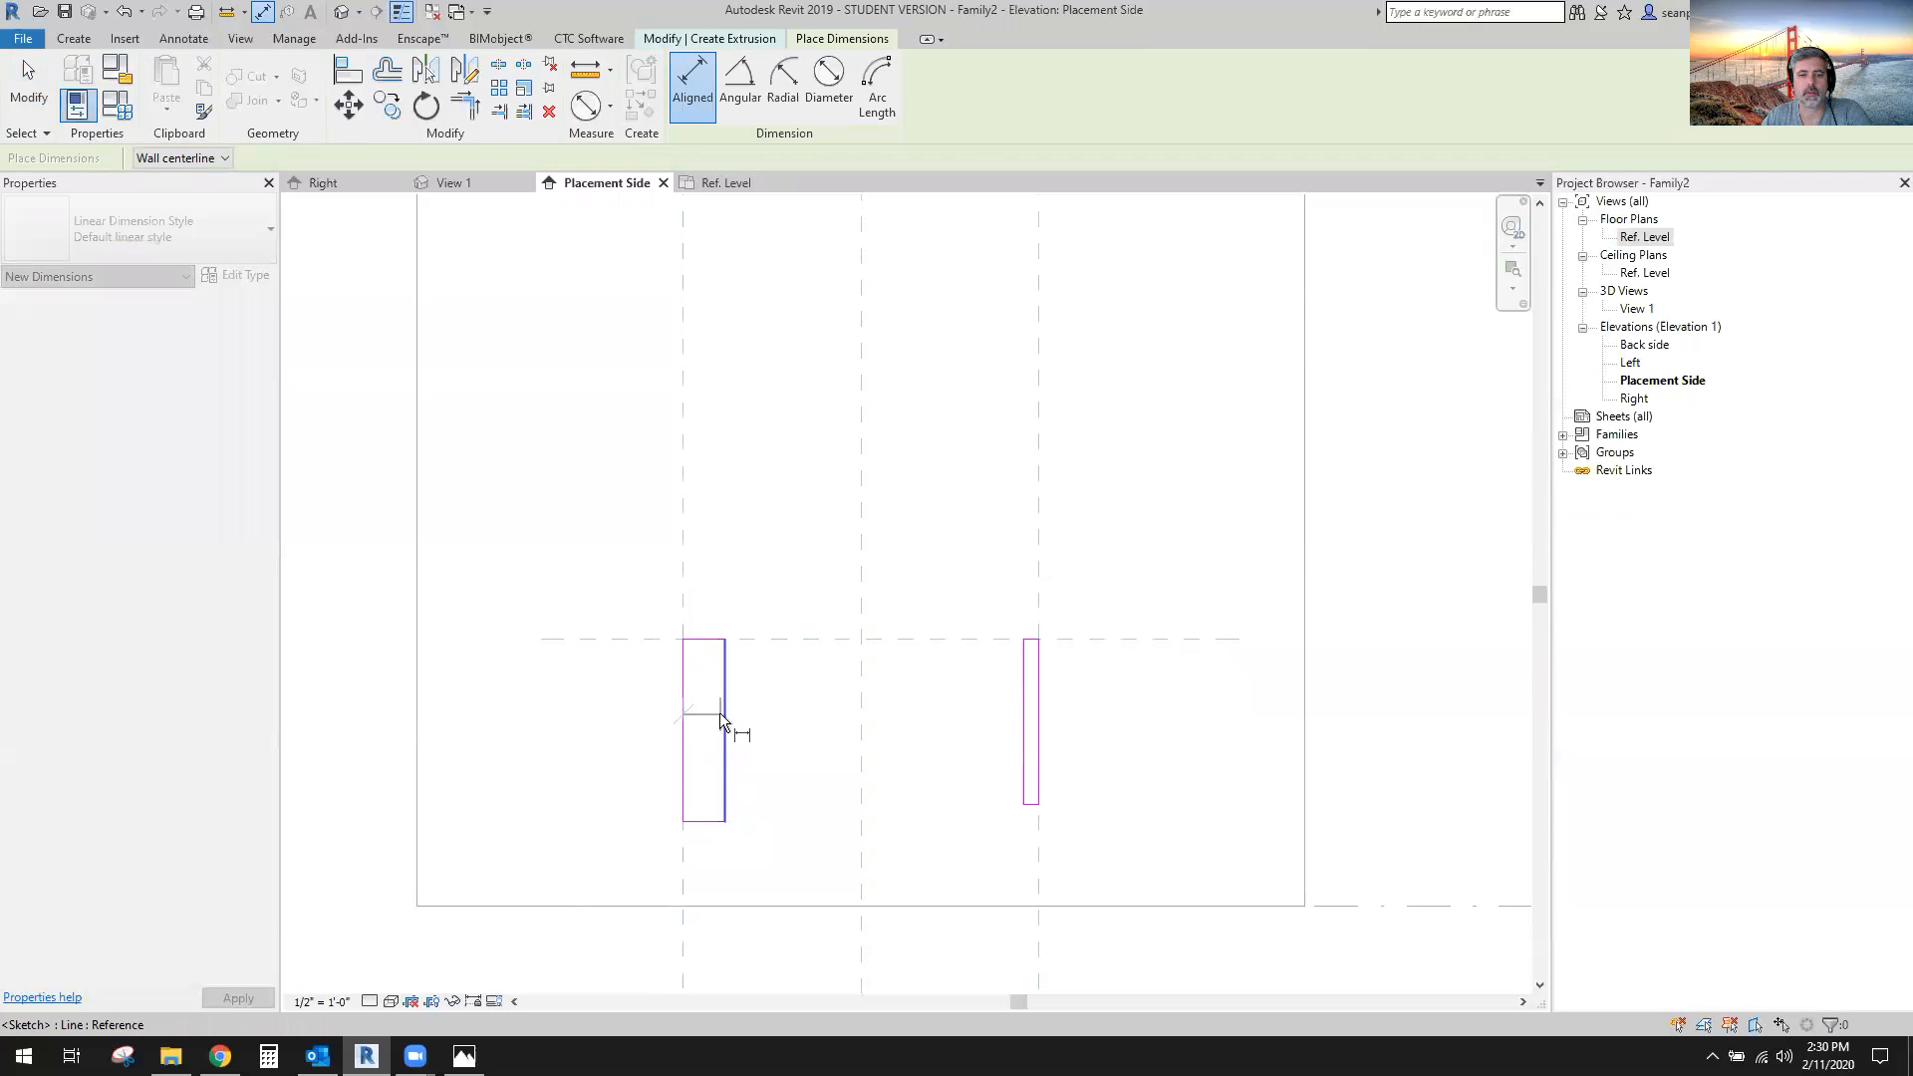
left_click(719, 713)
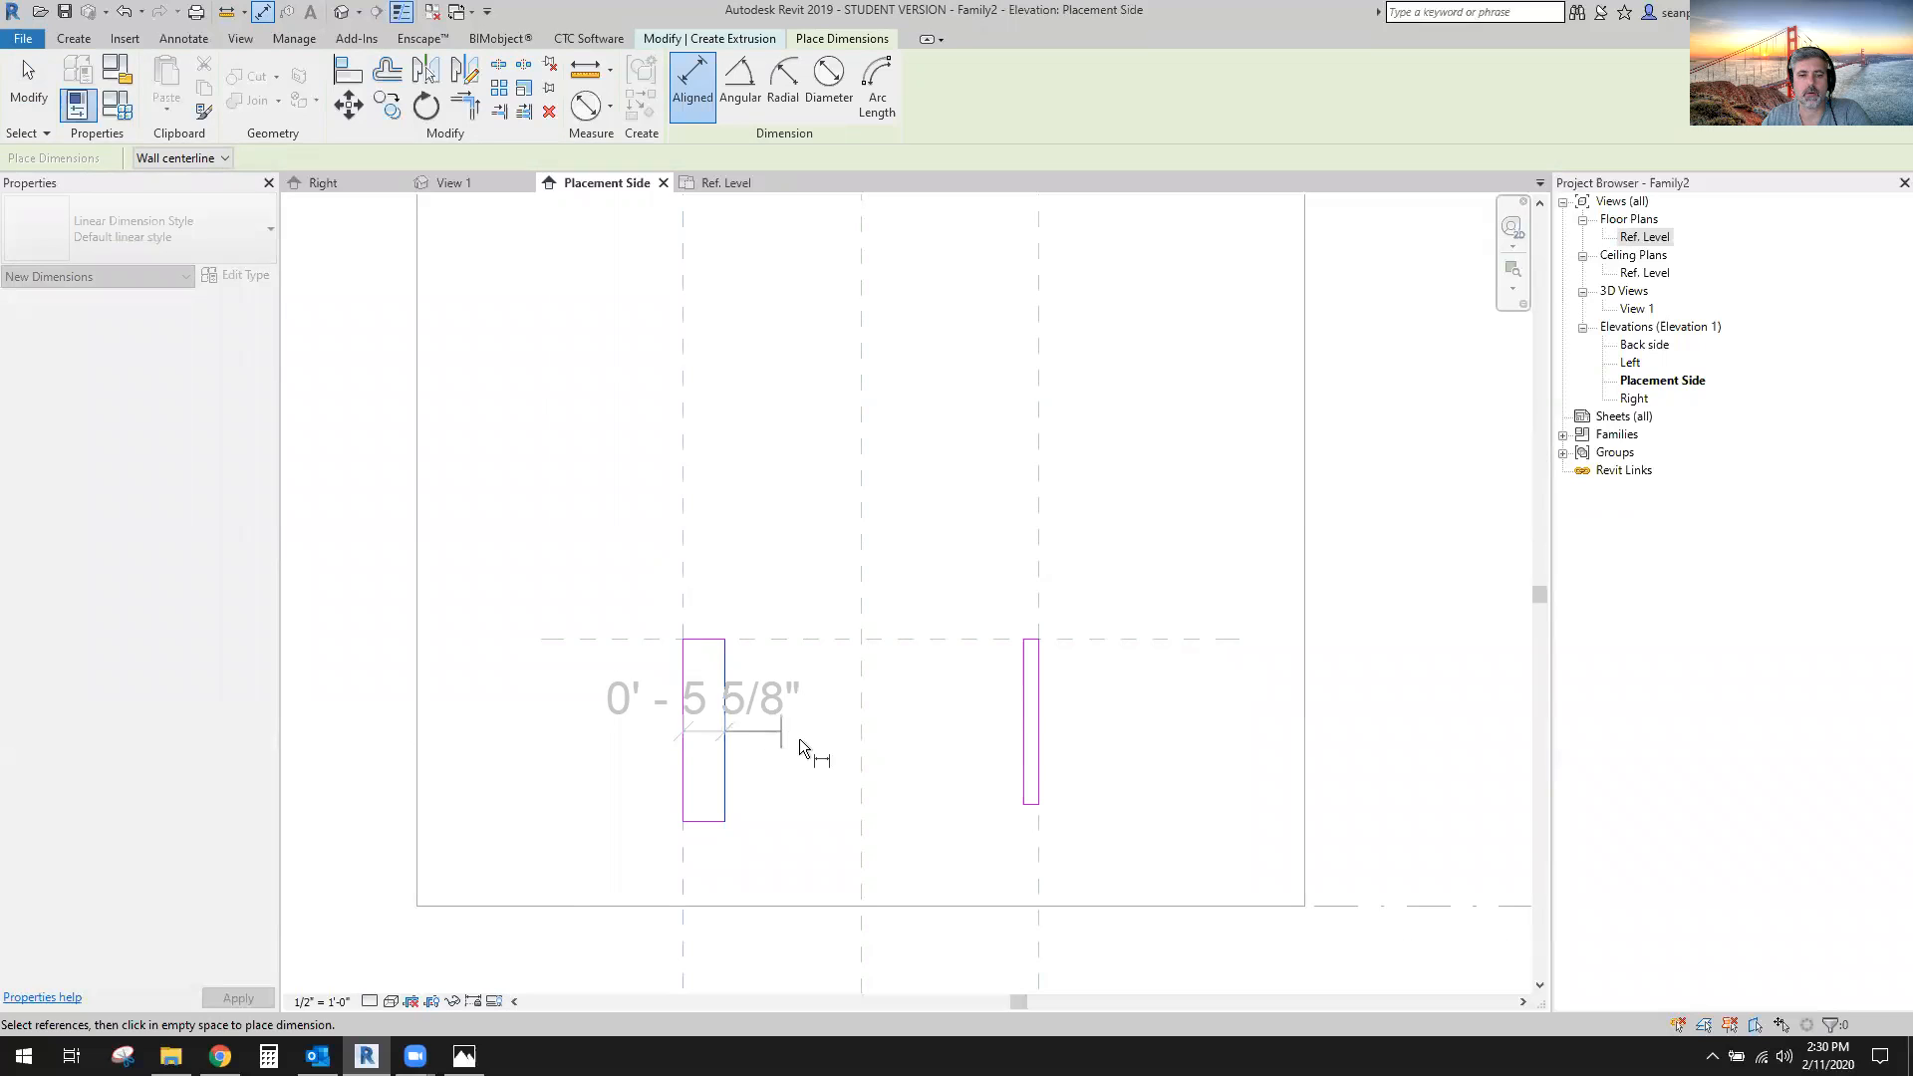
left_click(801, 510)
key("Escape")
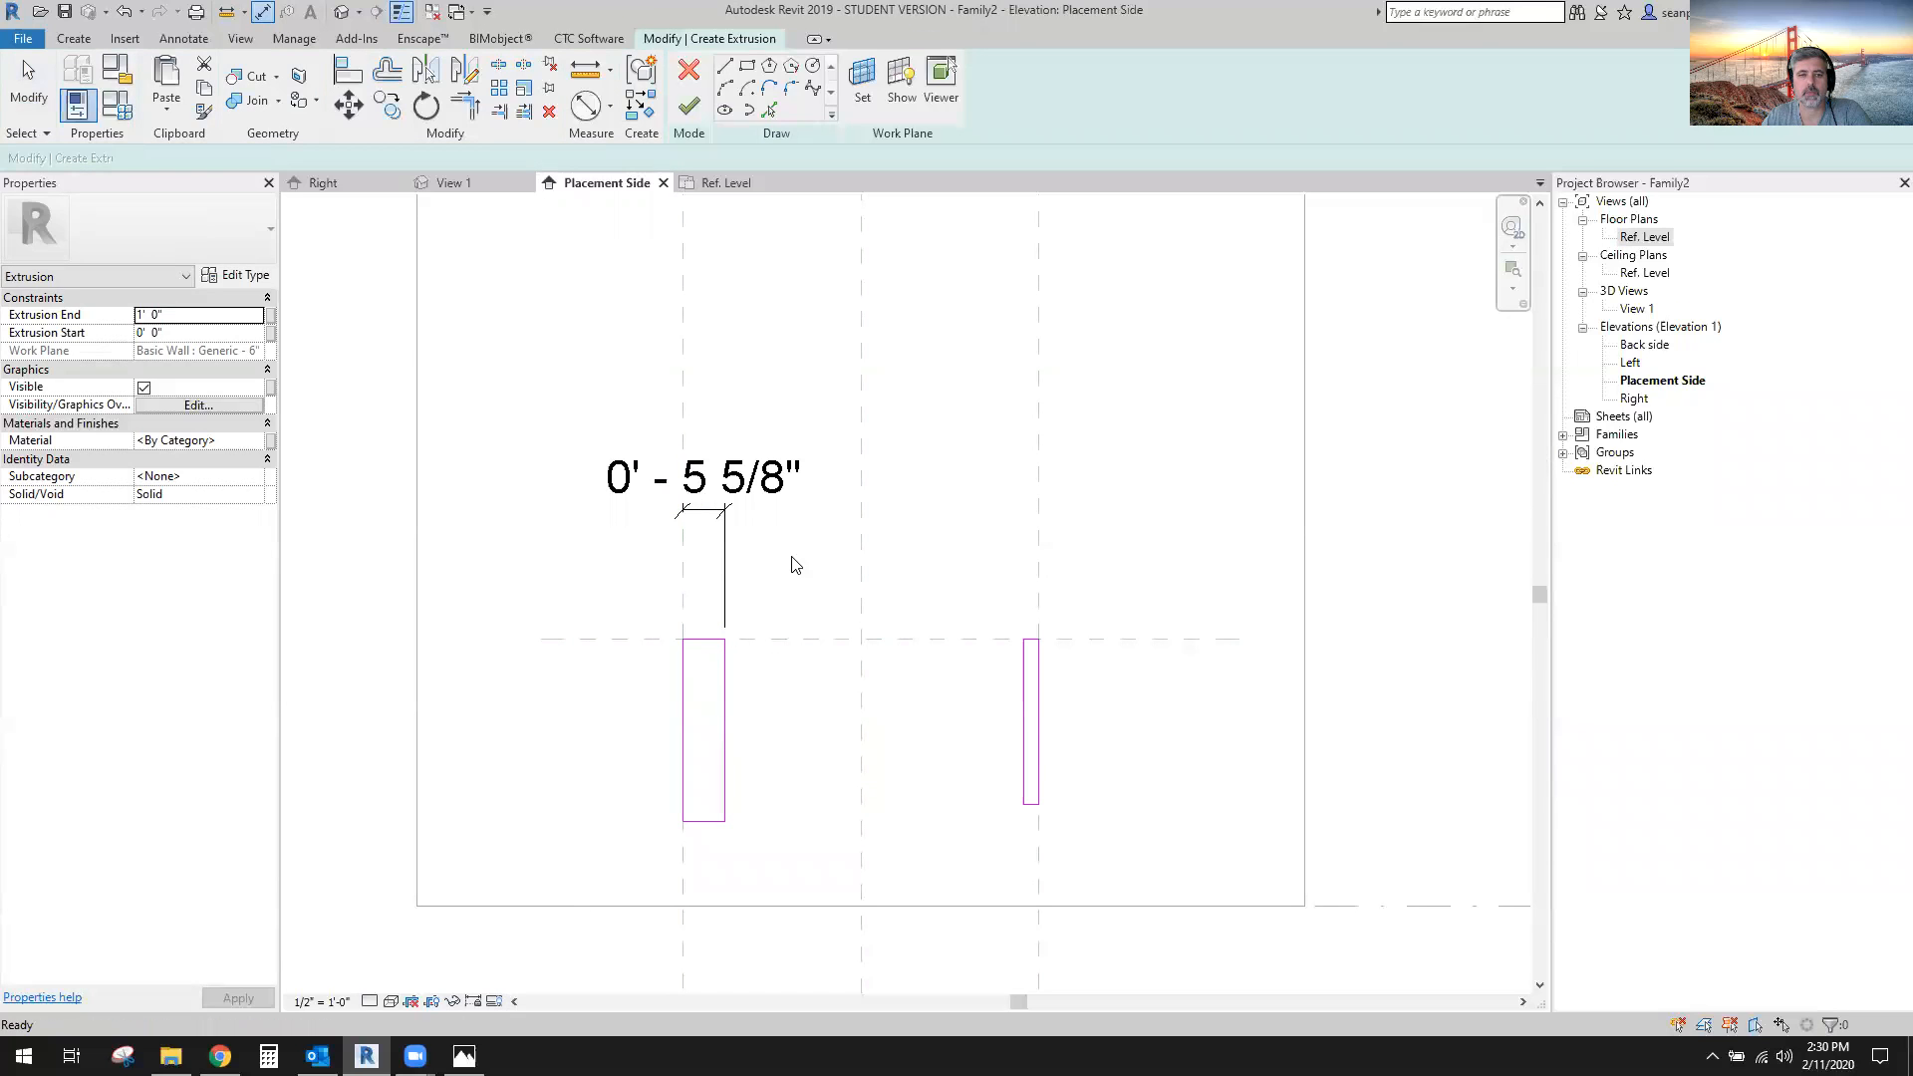
Label the left rectangle's width dimension with a new family type parameter named Side Thickness.
left_click(735, 496)
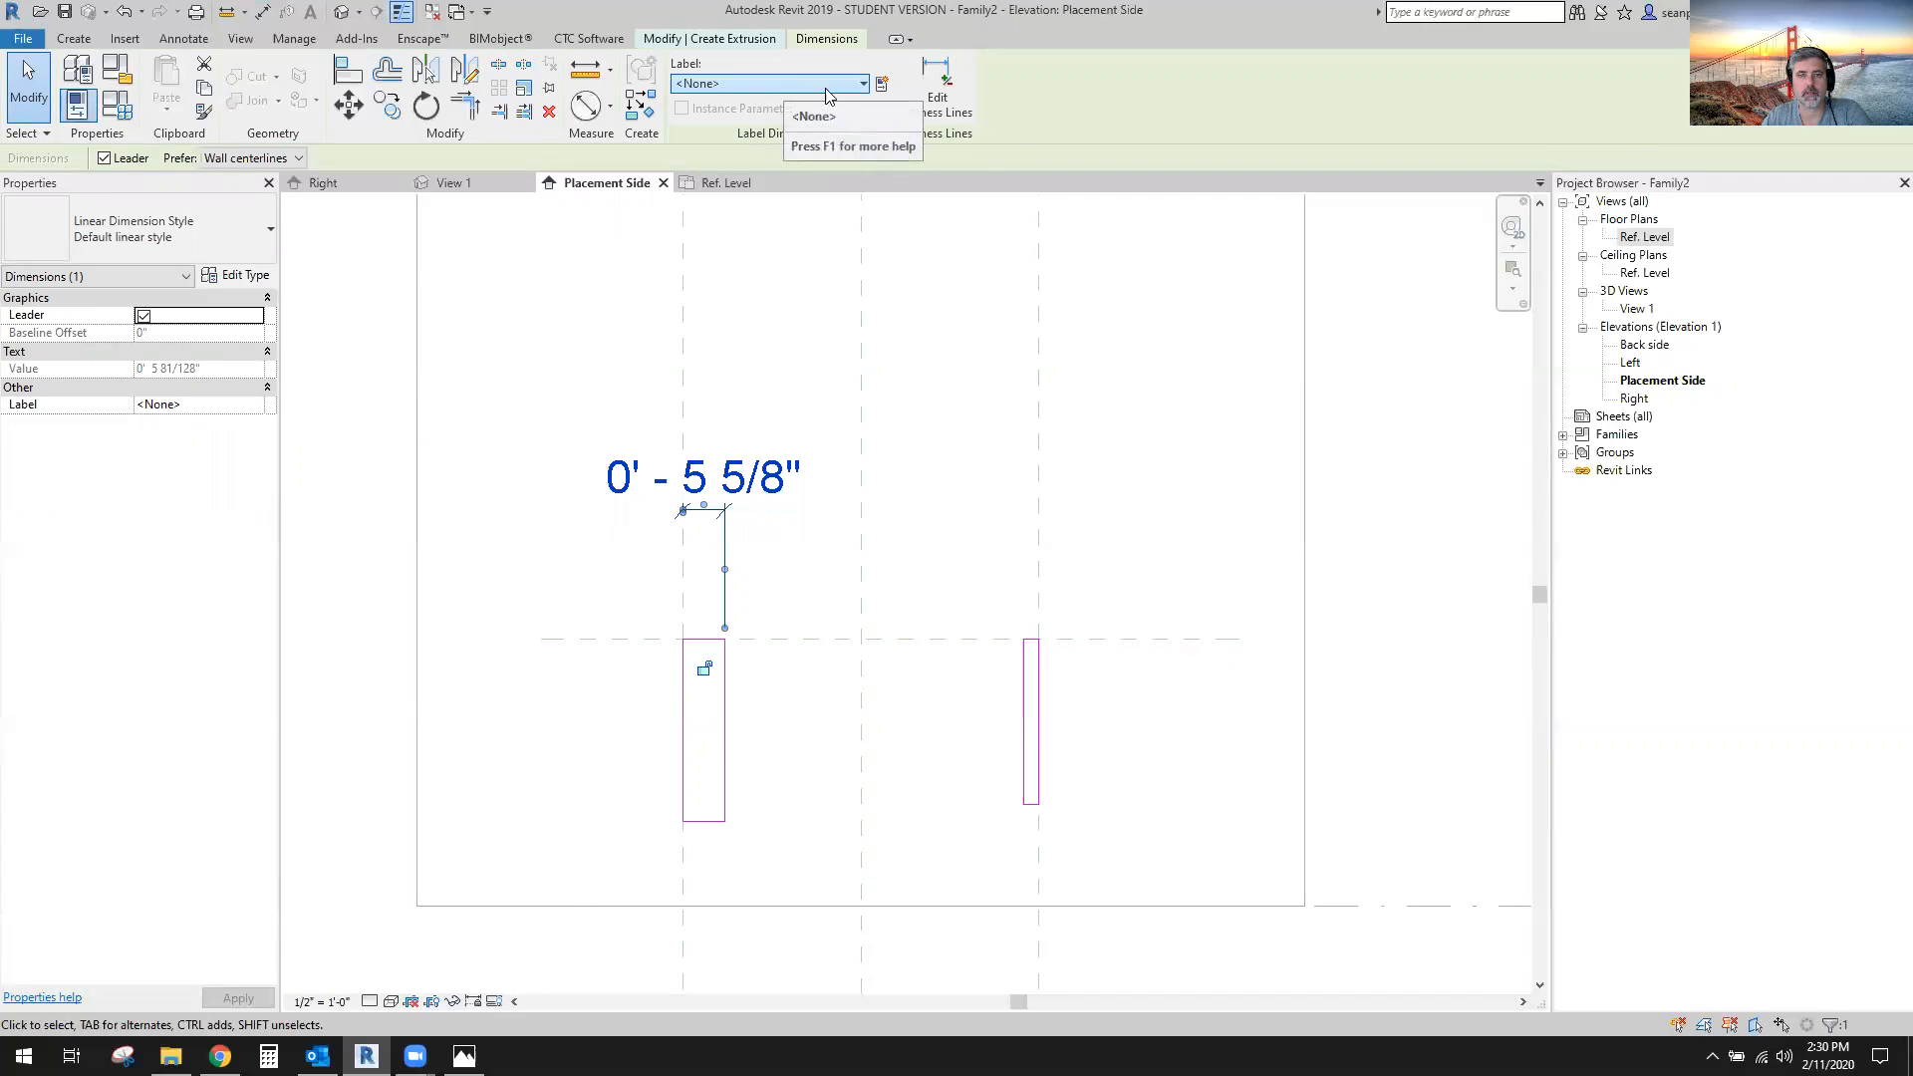
left_click(854, 88)
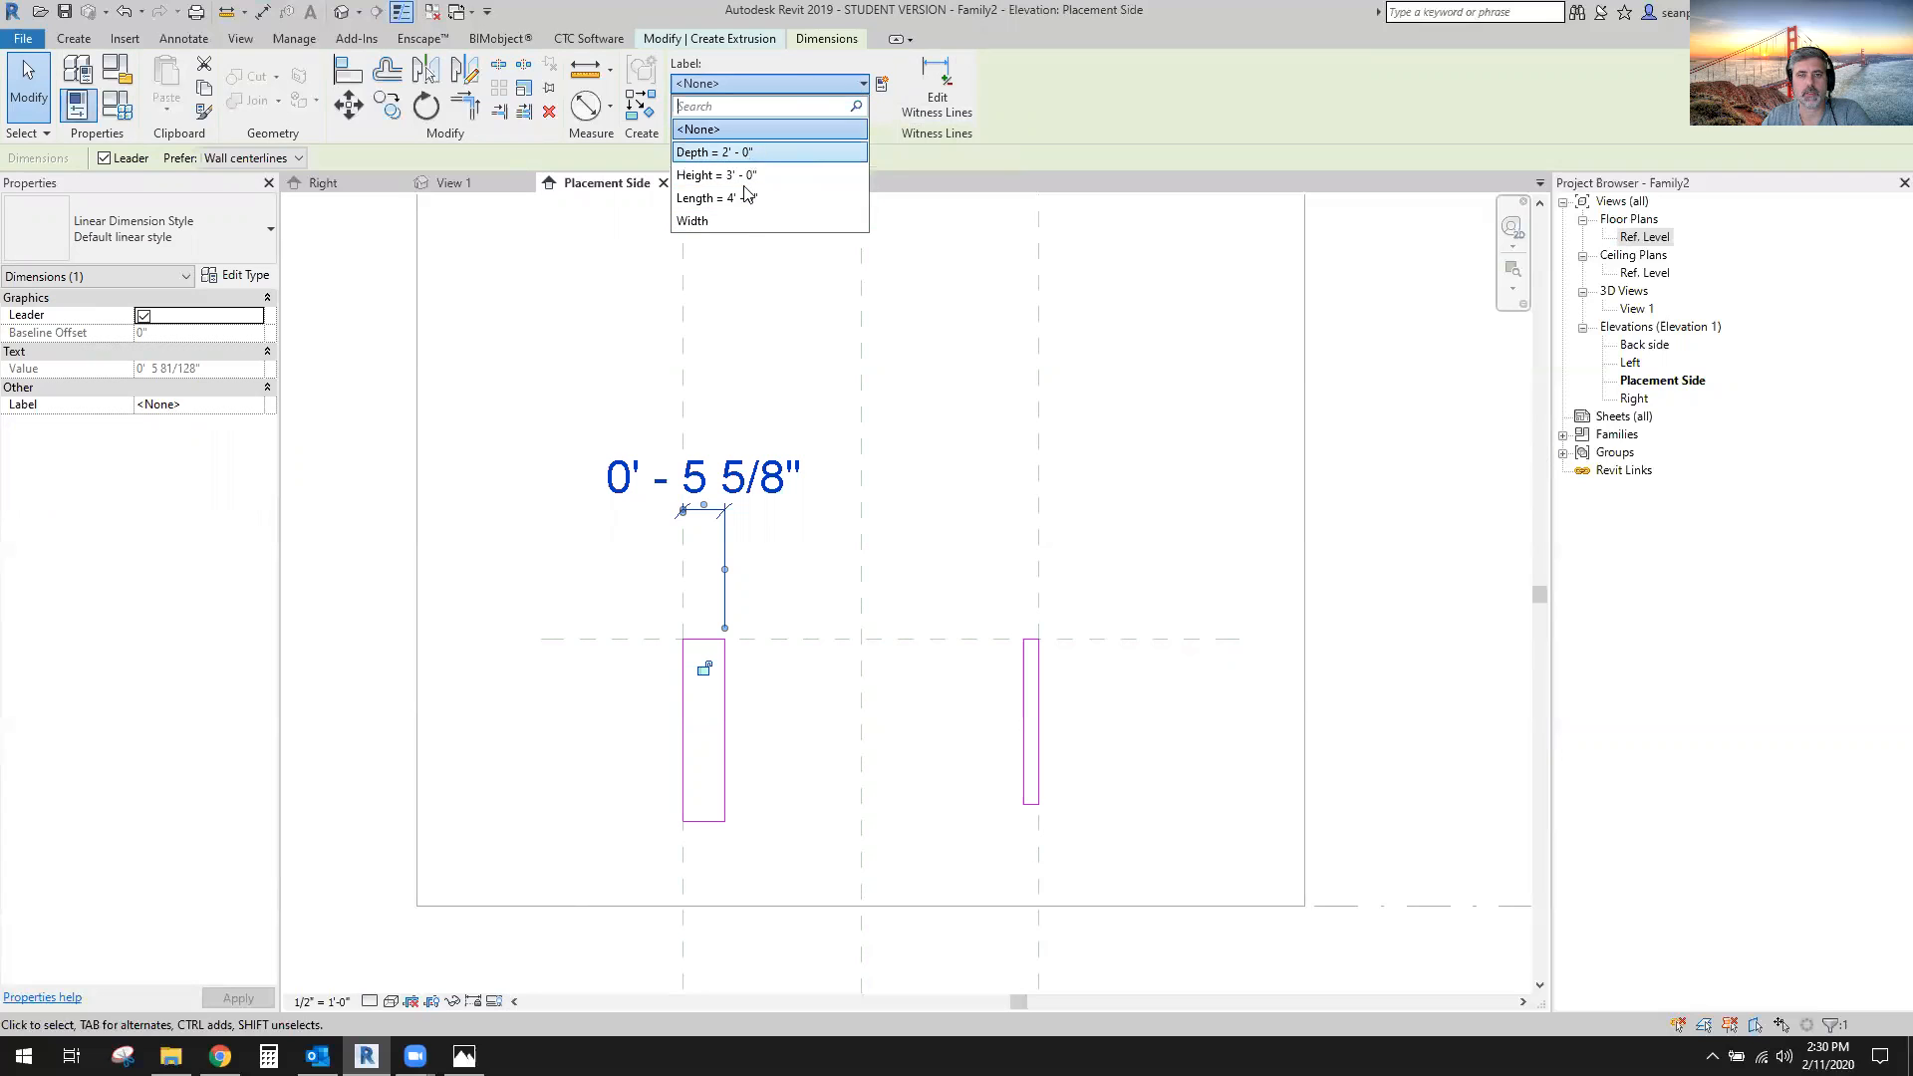
left_click(1094, 110)
left_click(885, 91)
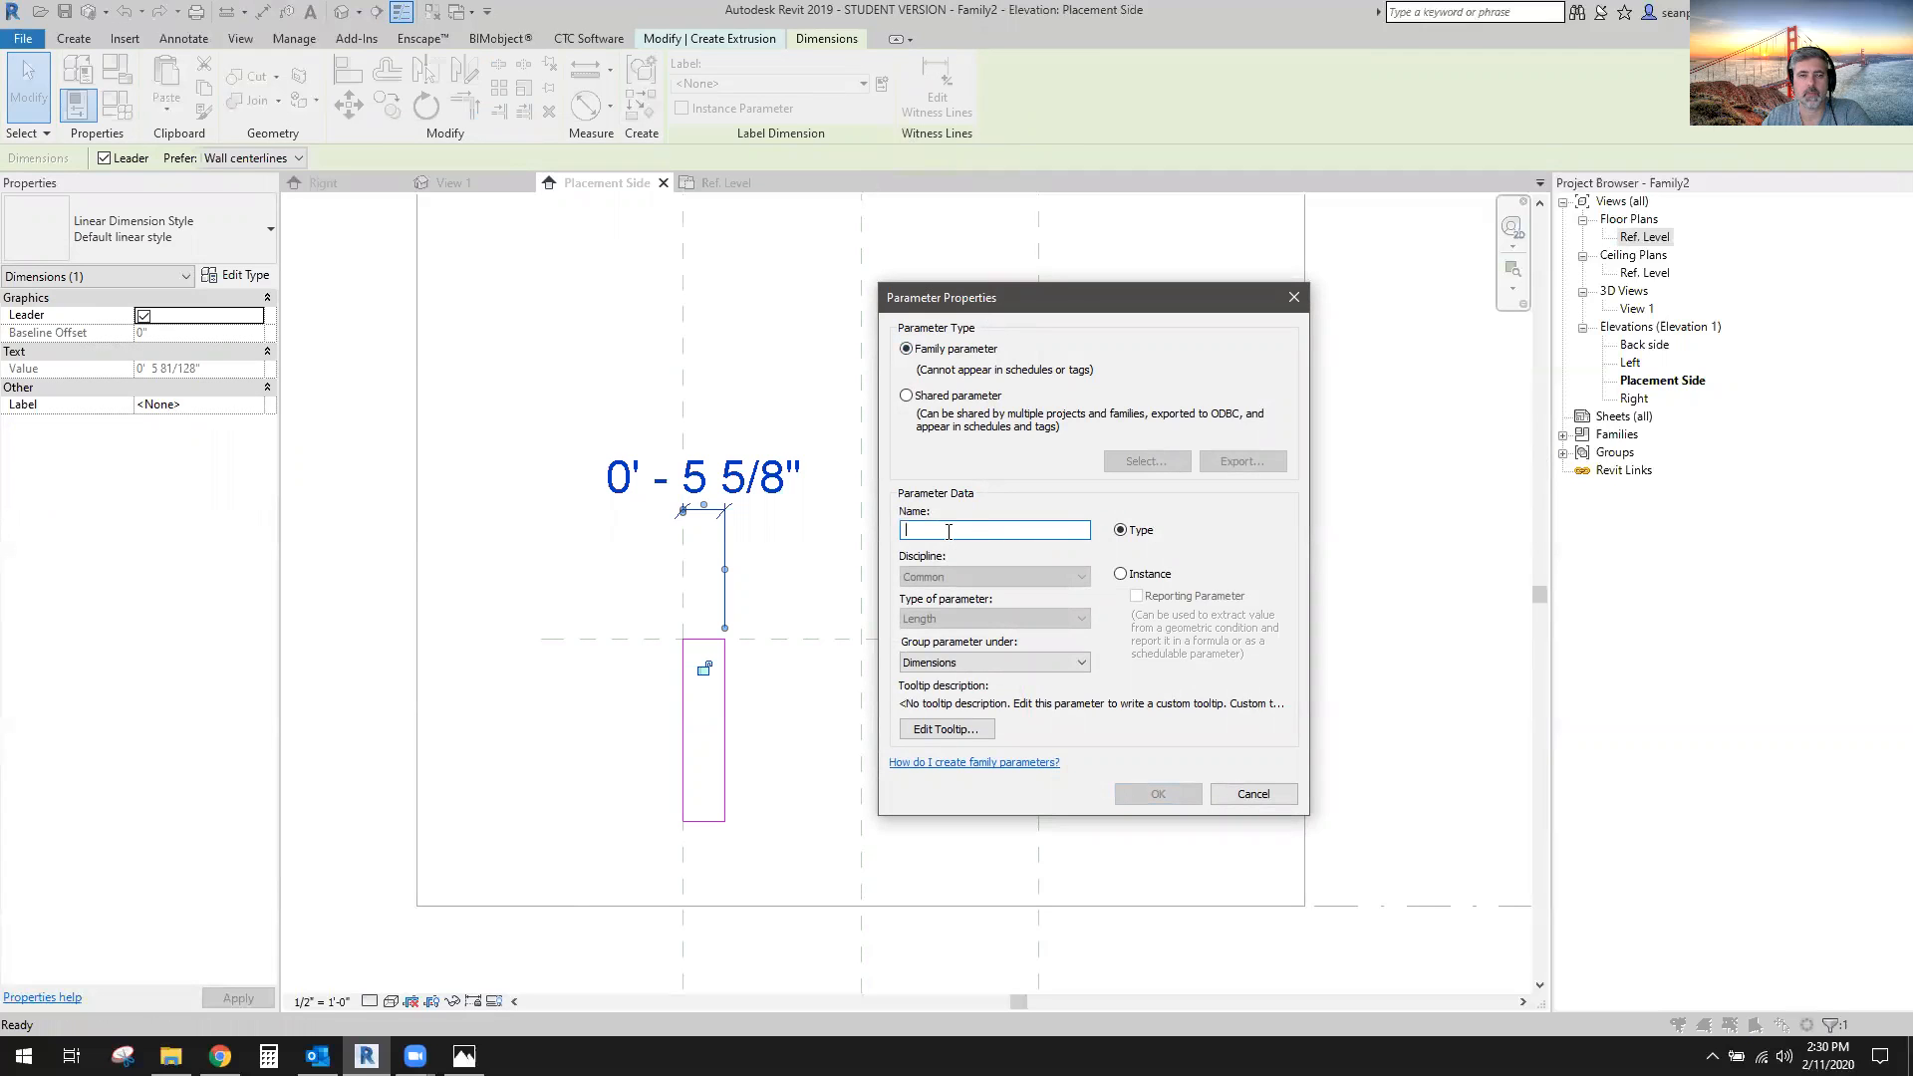
type("T")
key("BackSpace")
type("Side Thickness")
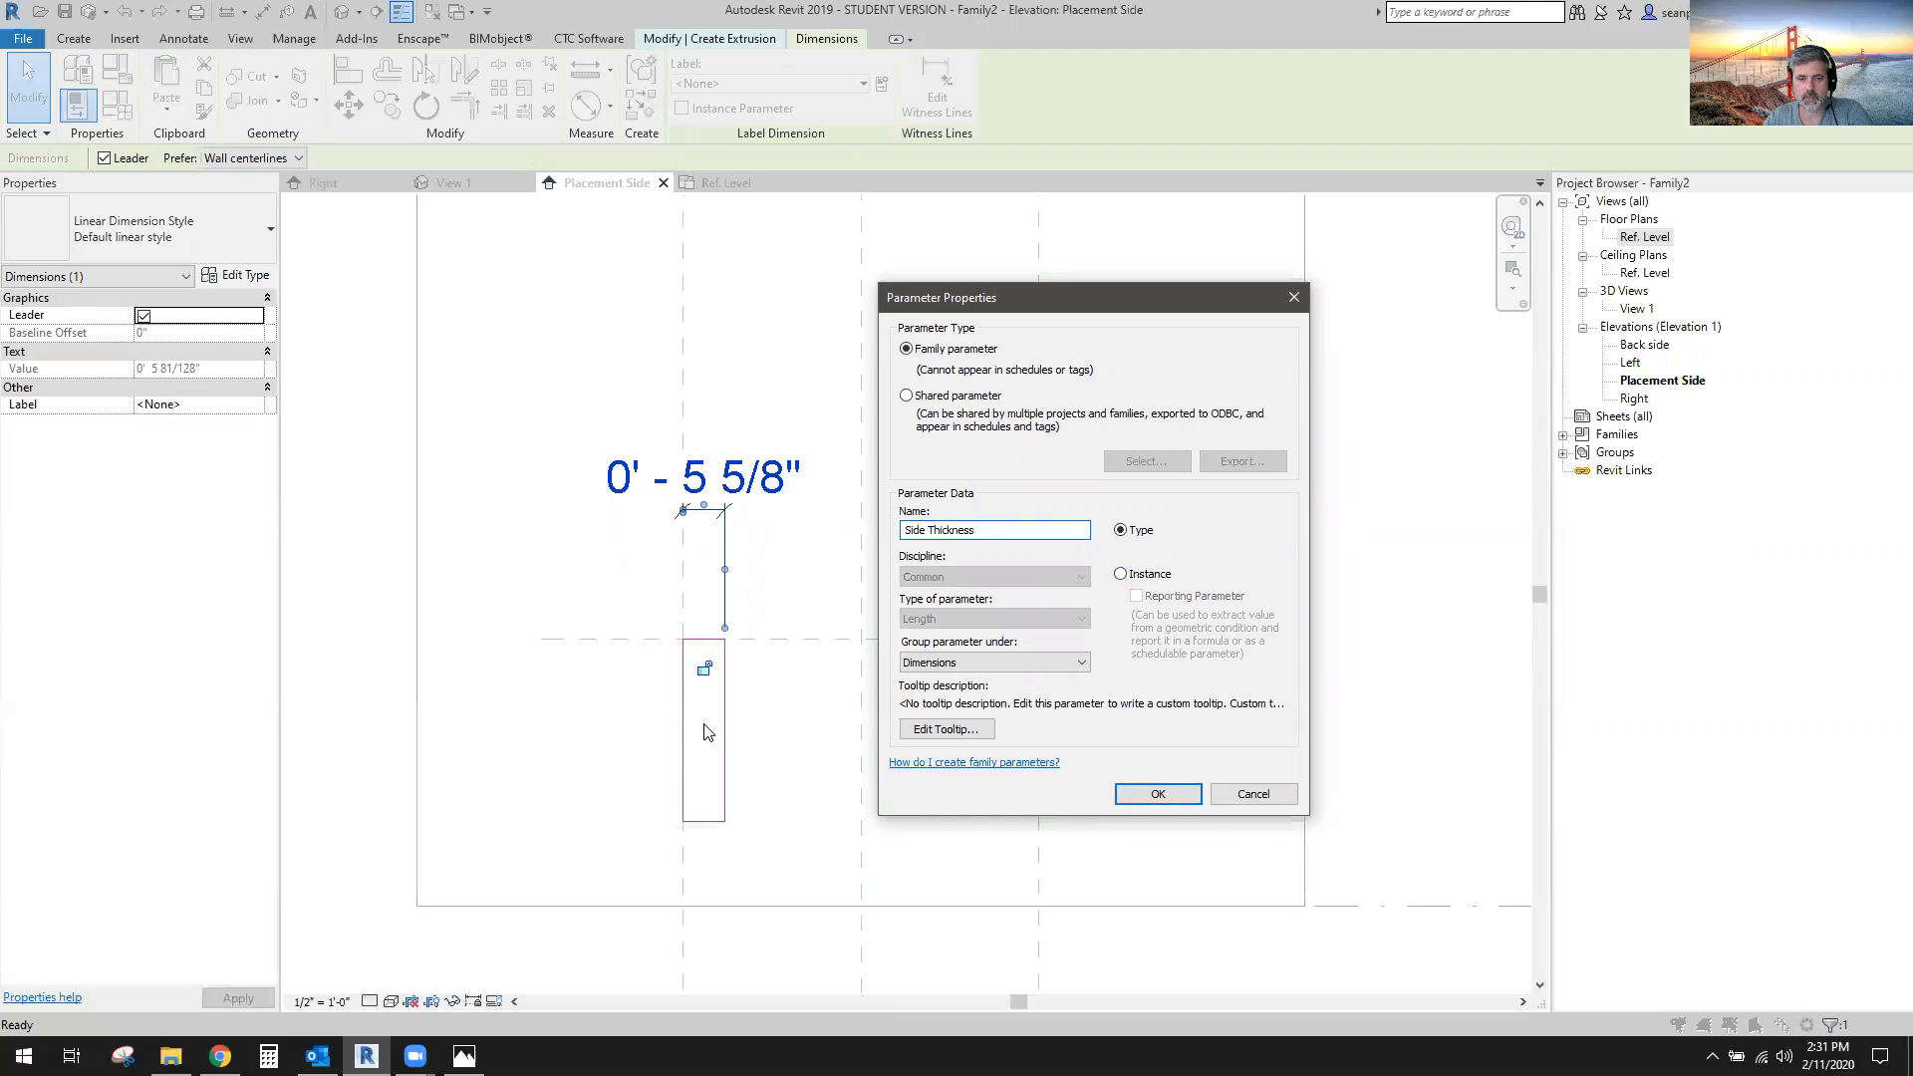
left_click(1156, 794)
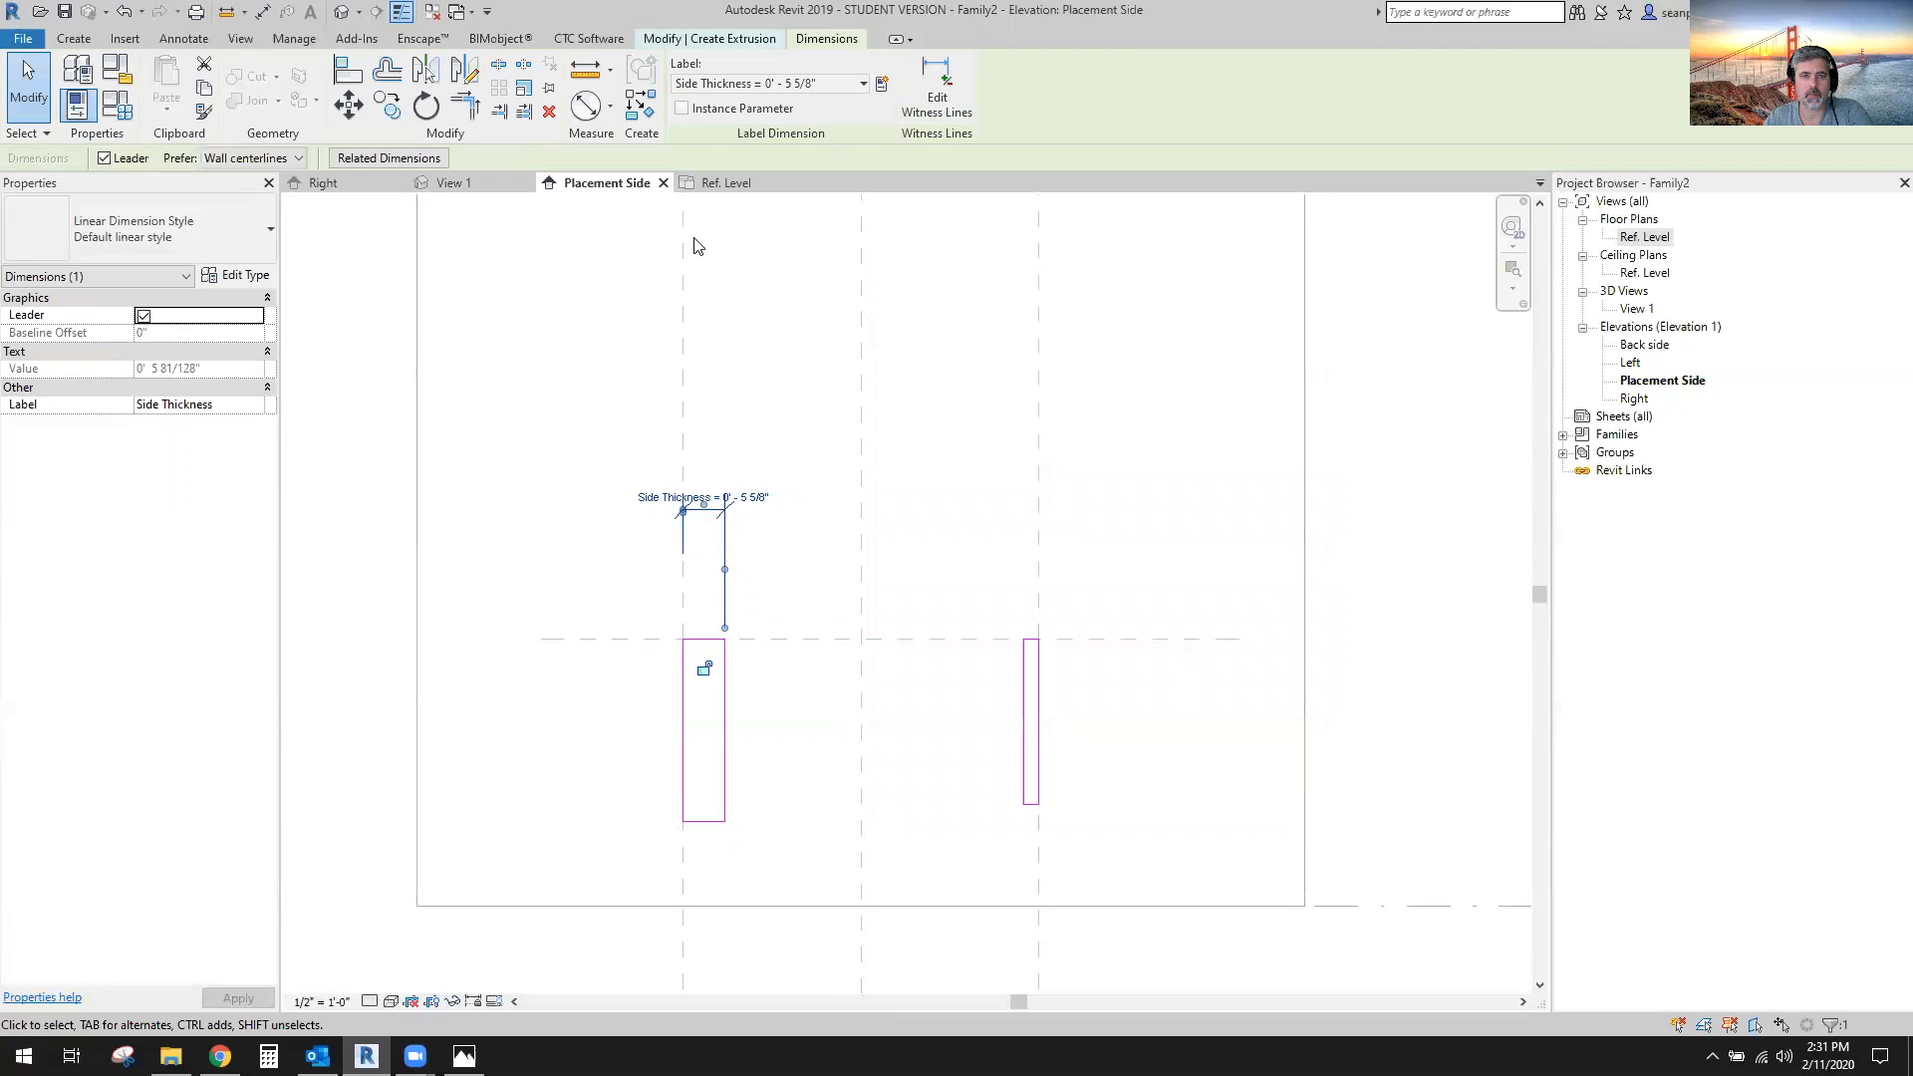
Dimension the right rectangle's width from the right reference plane to its inner edge and label it with the Side Thickness parameter.
left_click(184, 39)
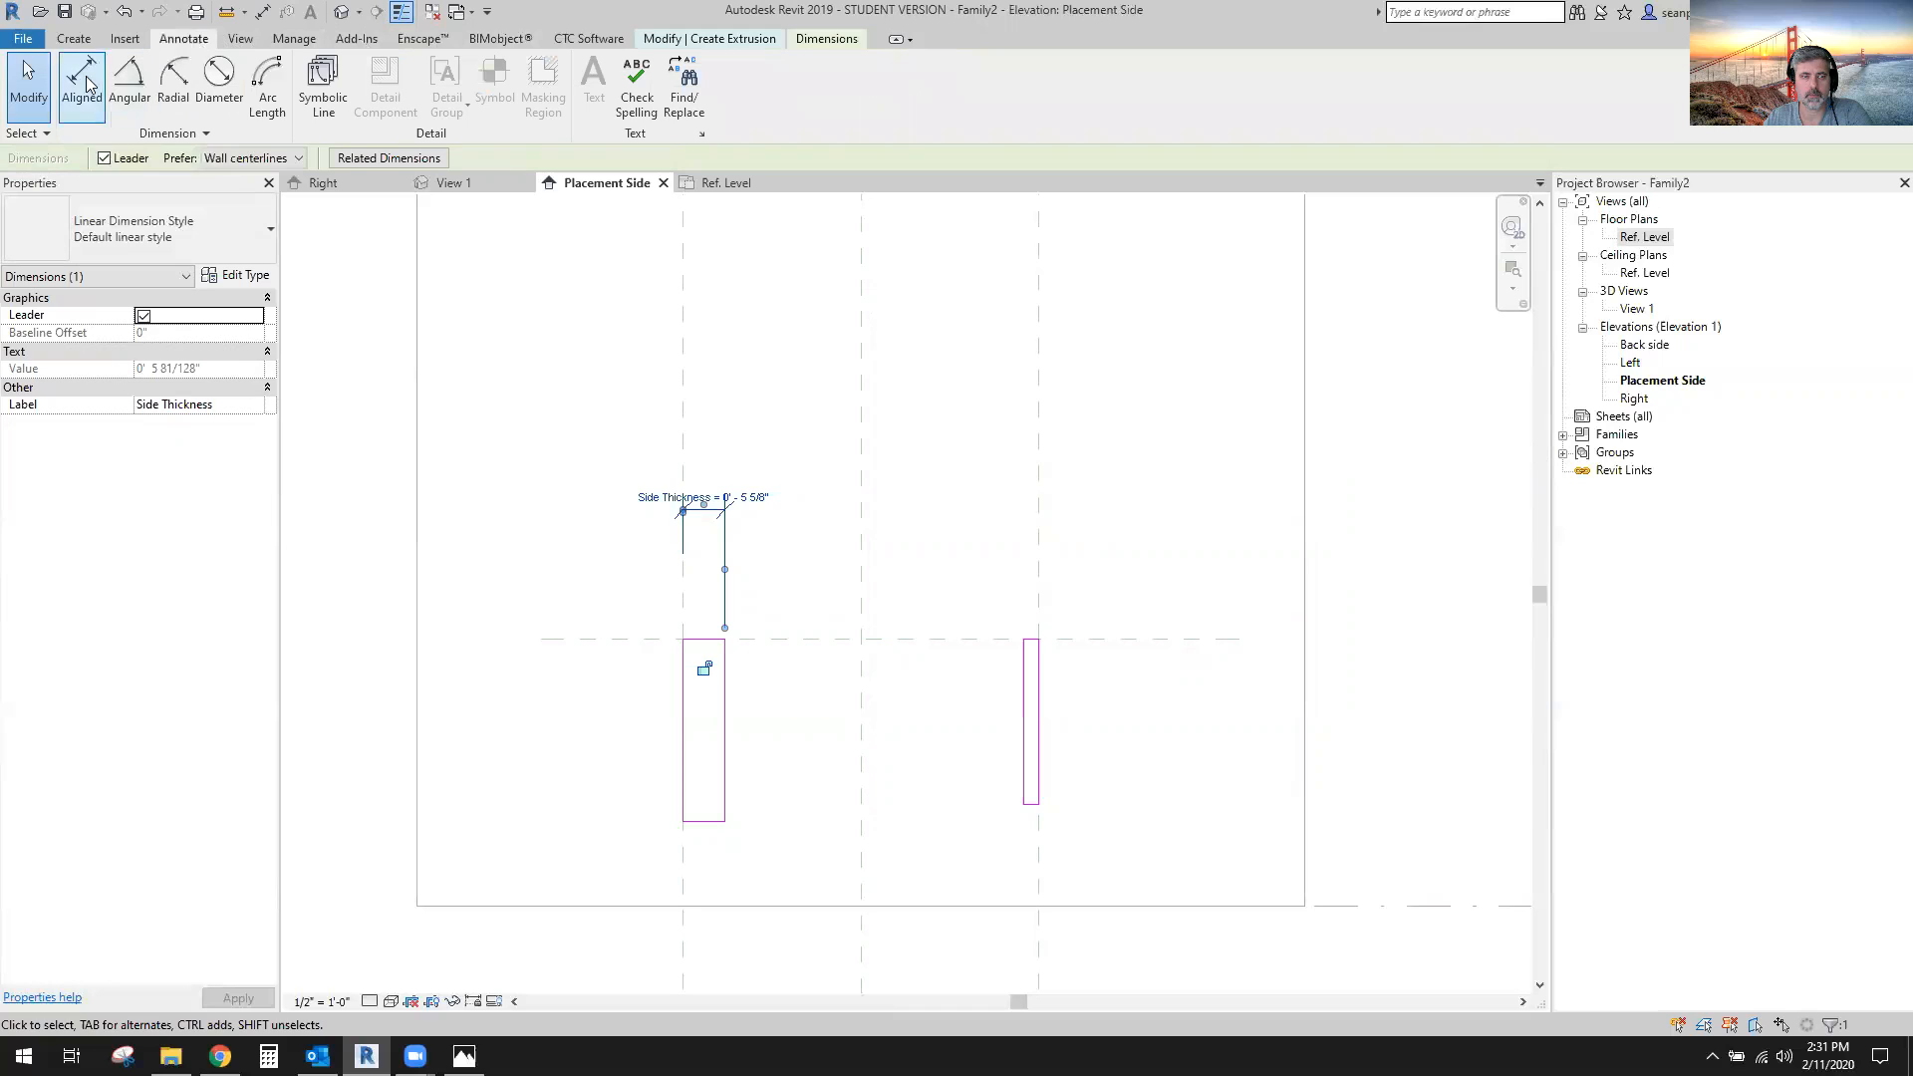
left_click(86, 83)
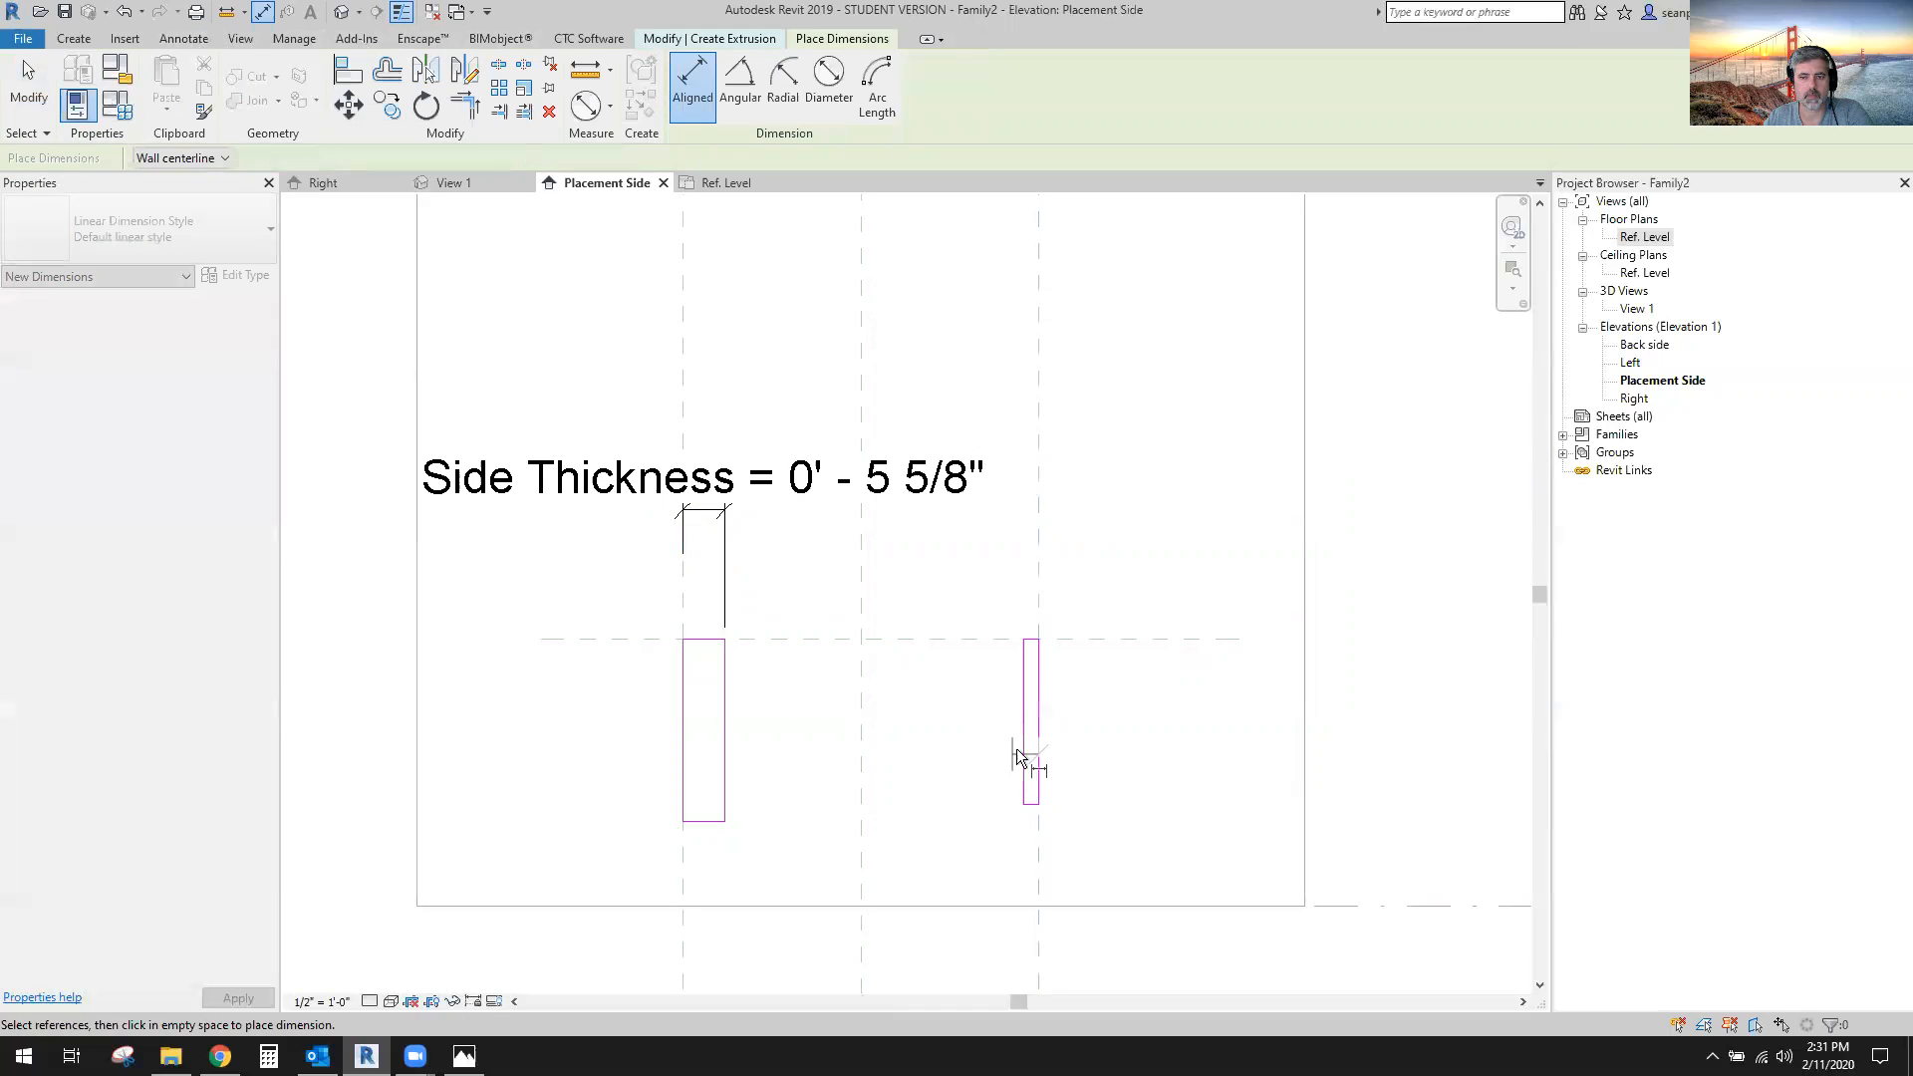
left_click(1021, 729)
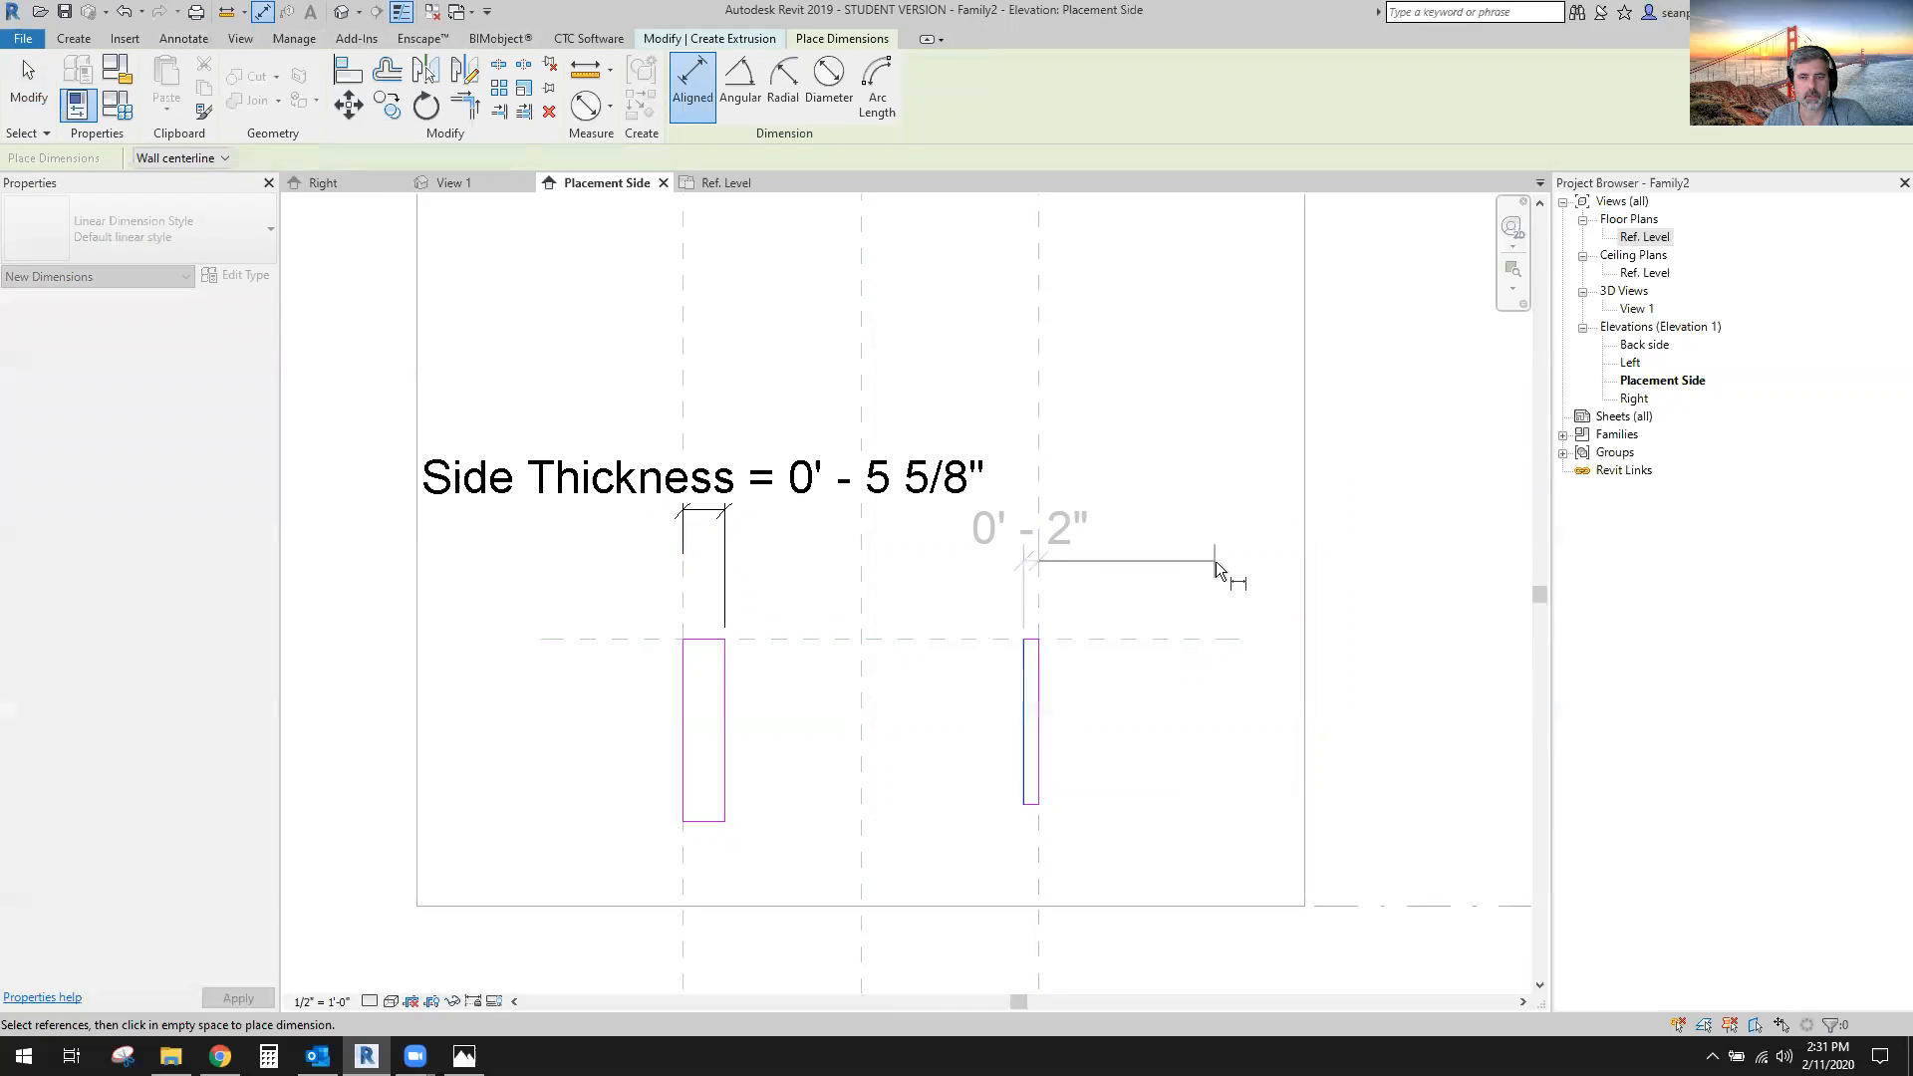
left_click(1215, 560)
key("Escape")
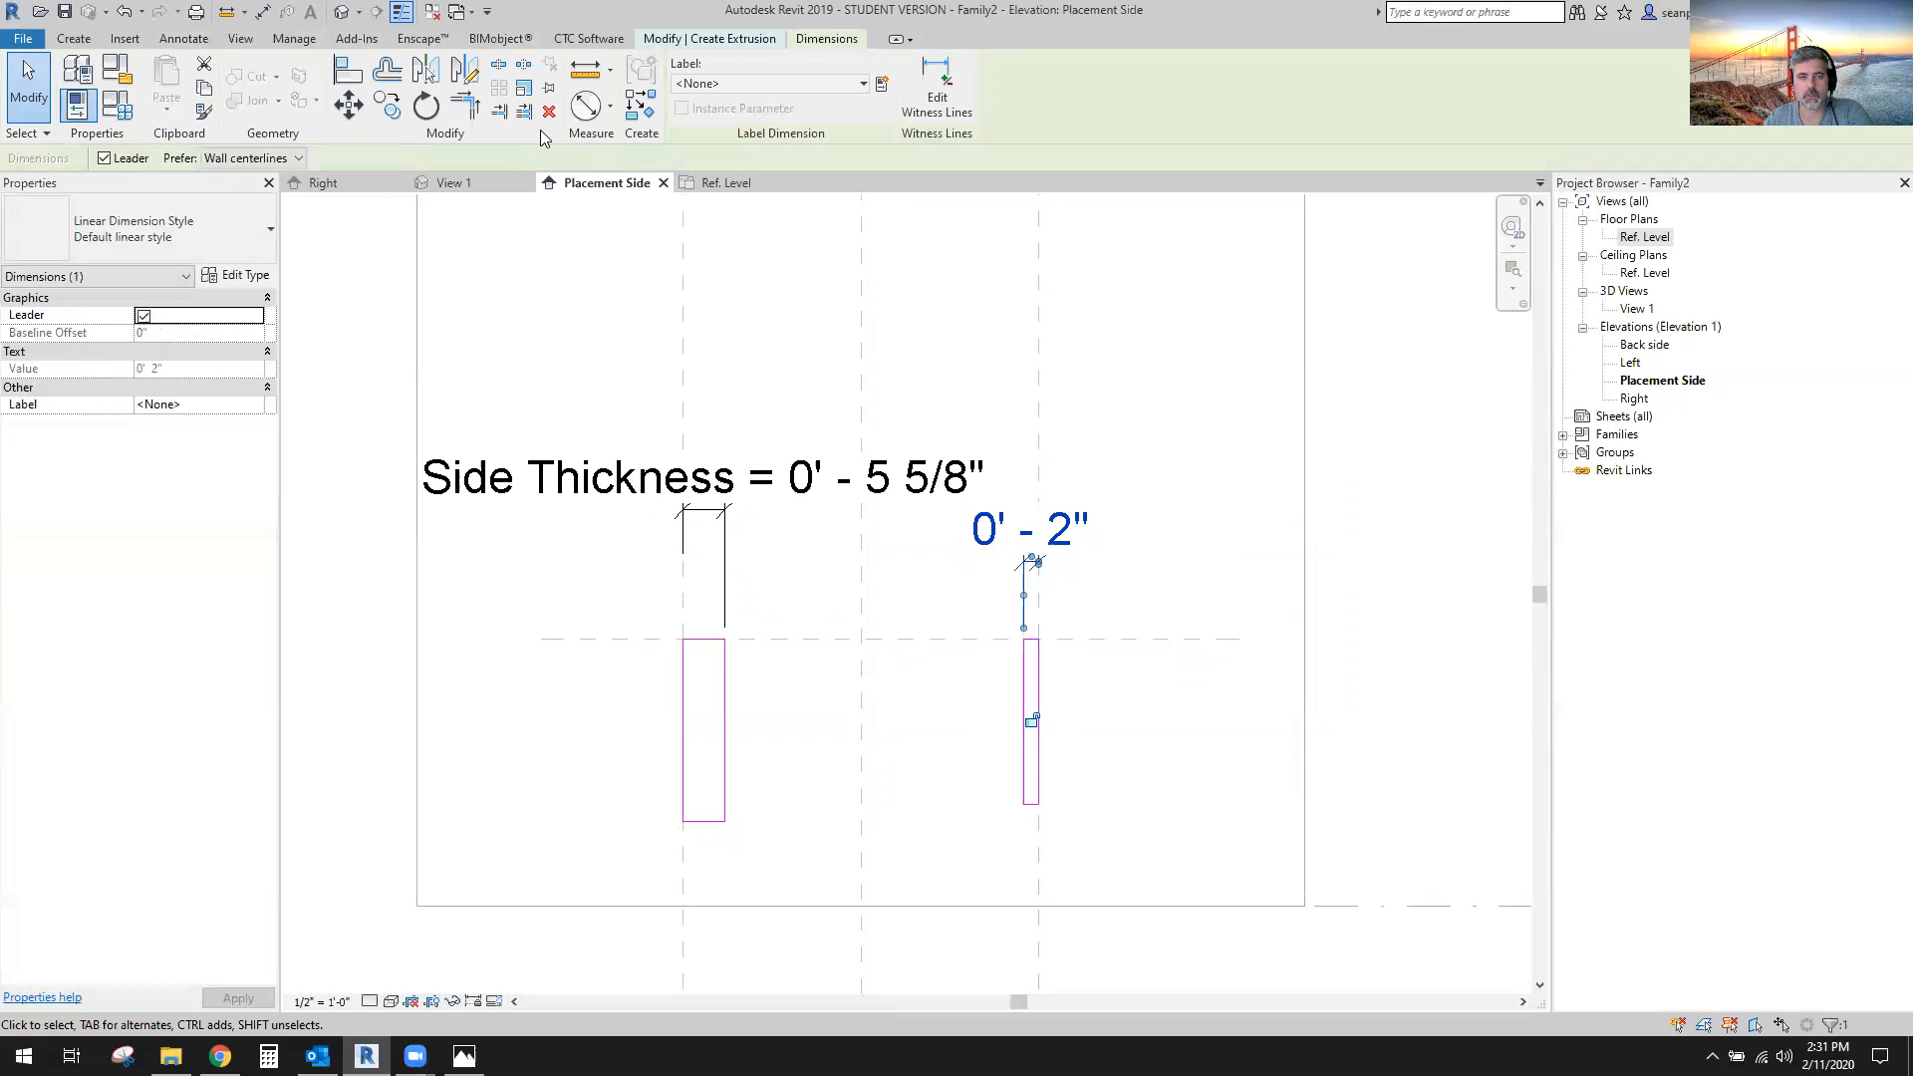
left_click(787, 84)
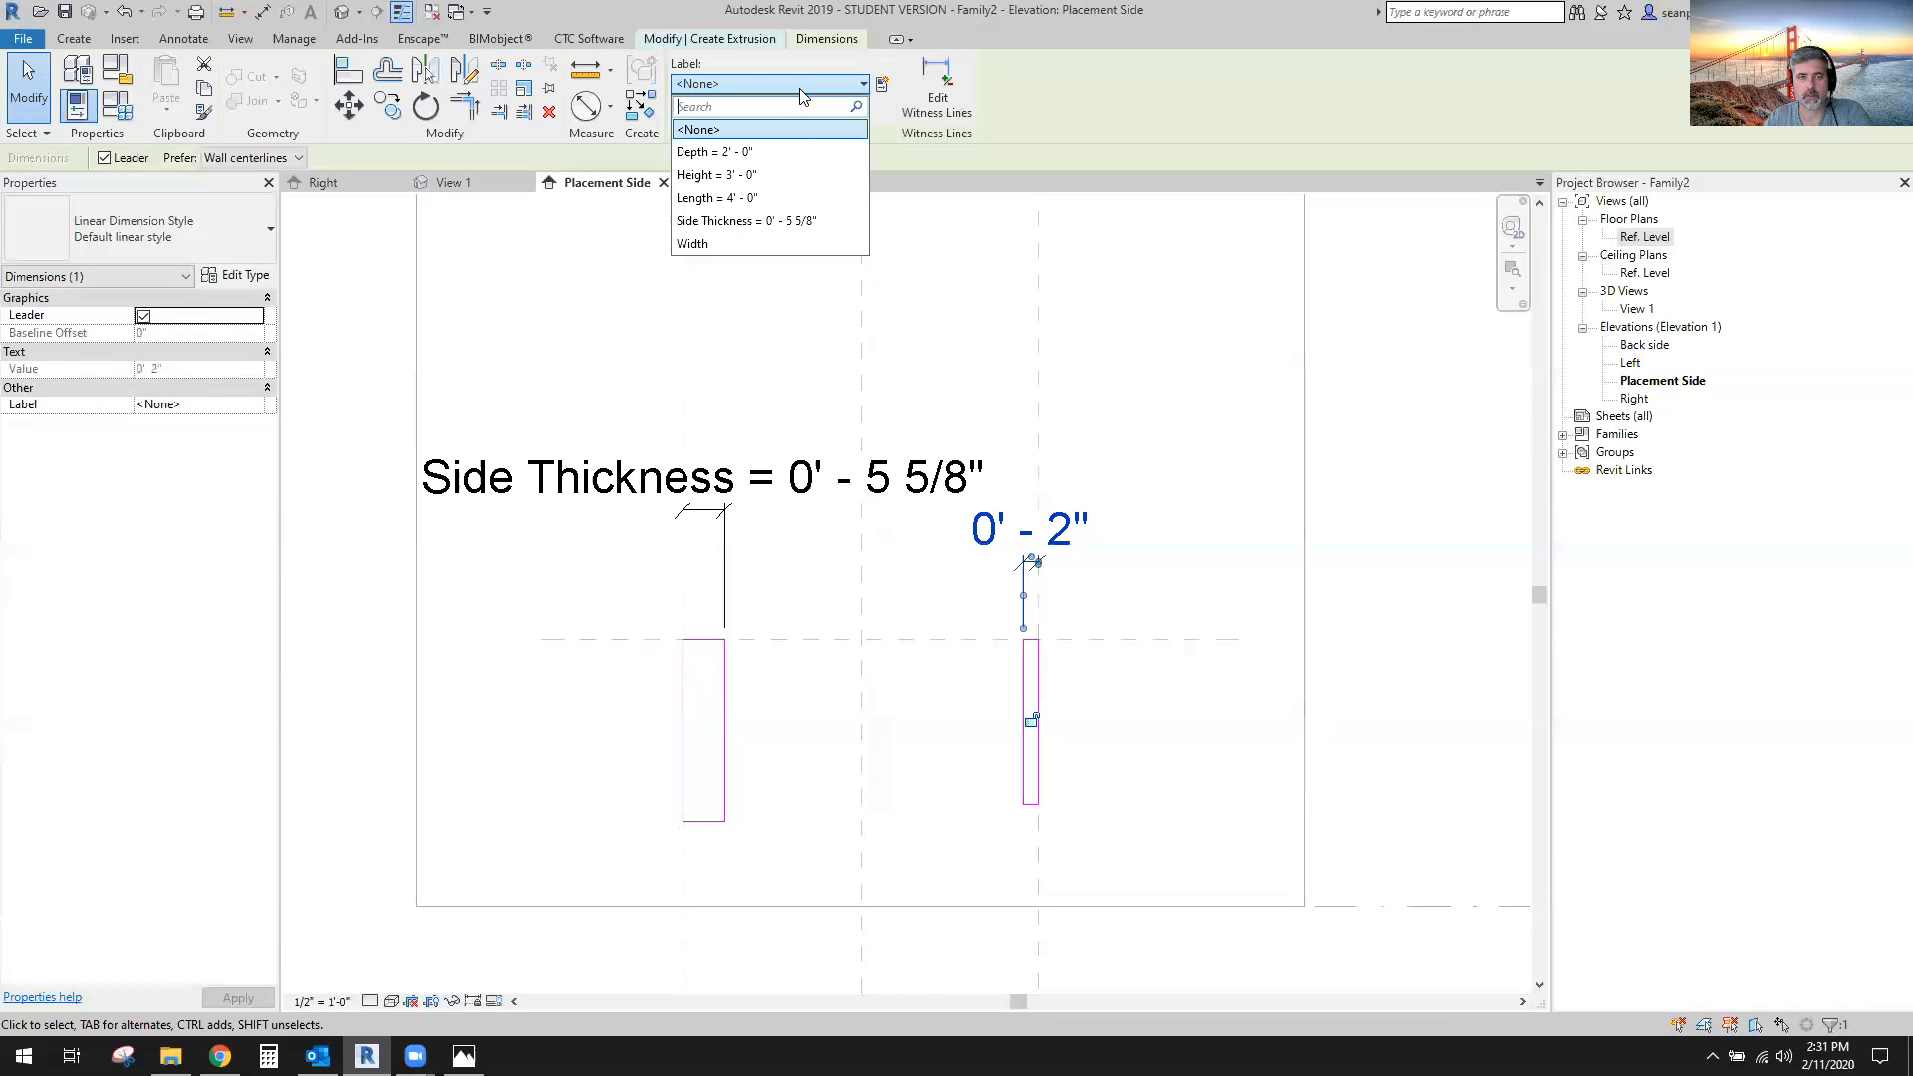
left_click(749, 221)
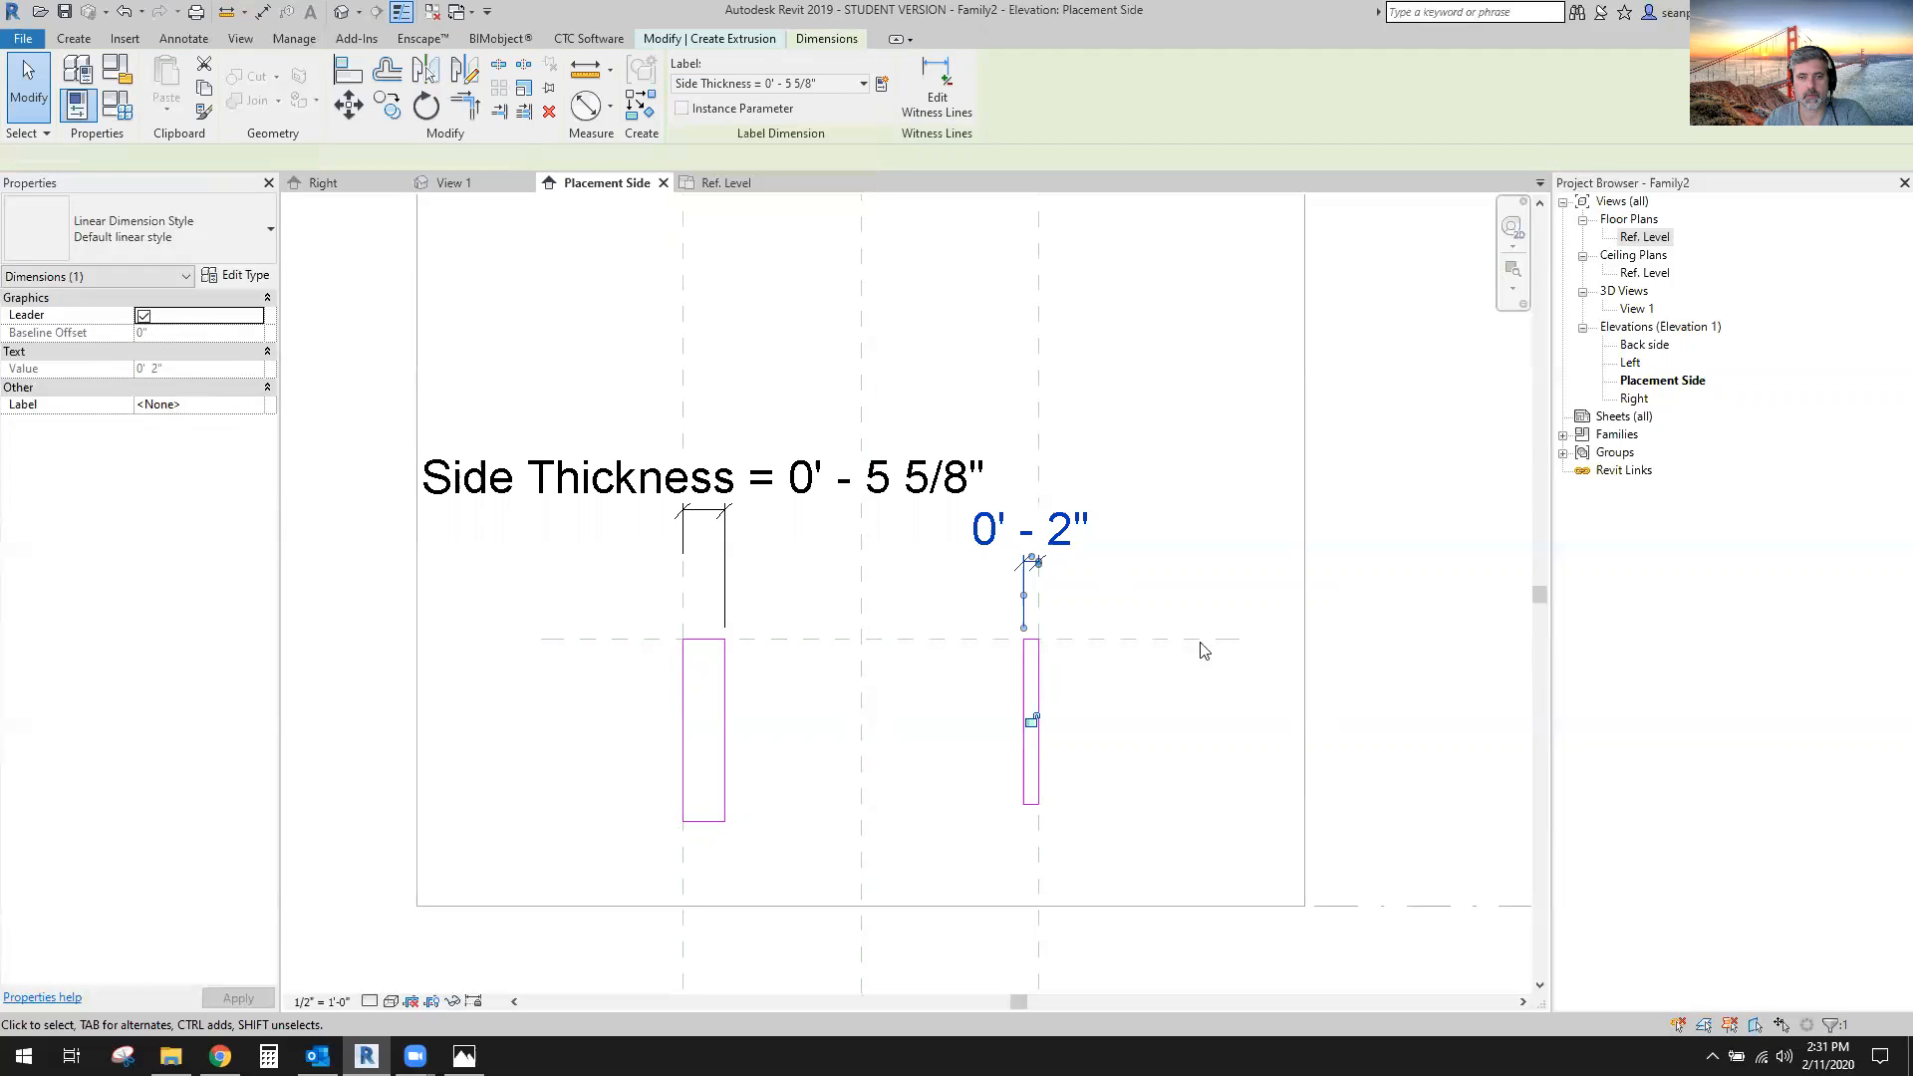
key("Escape")
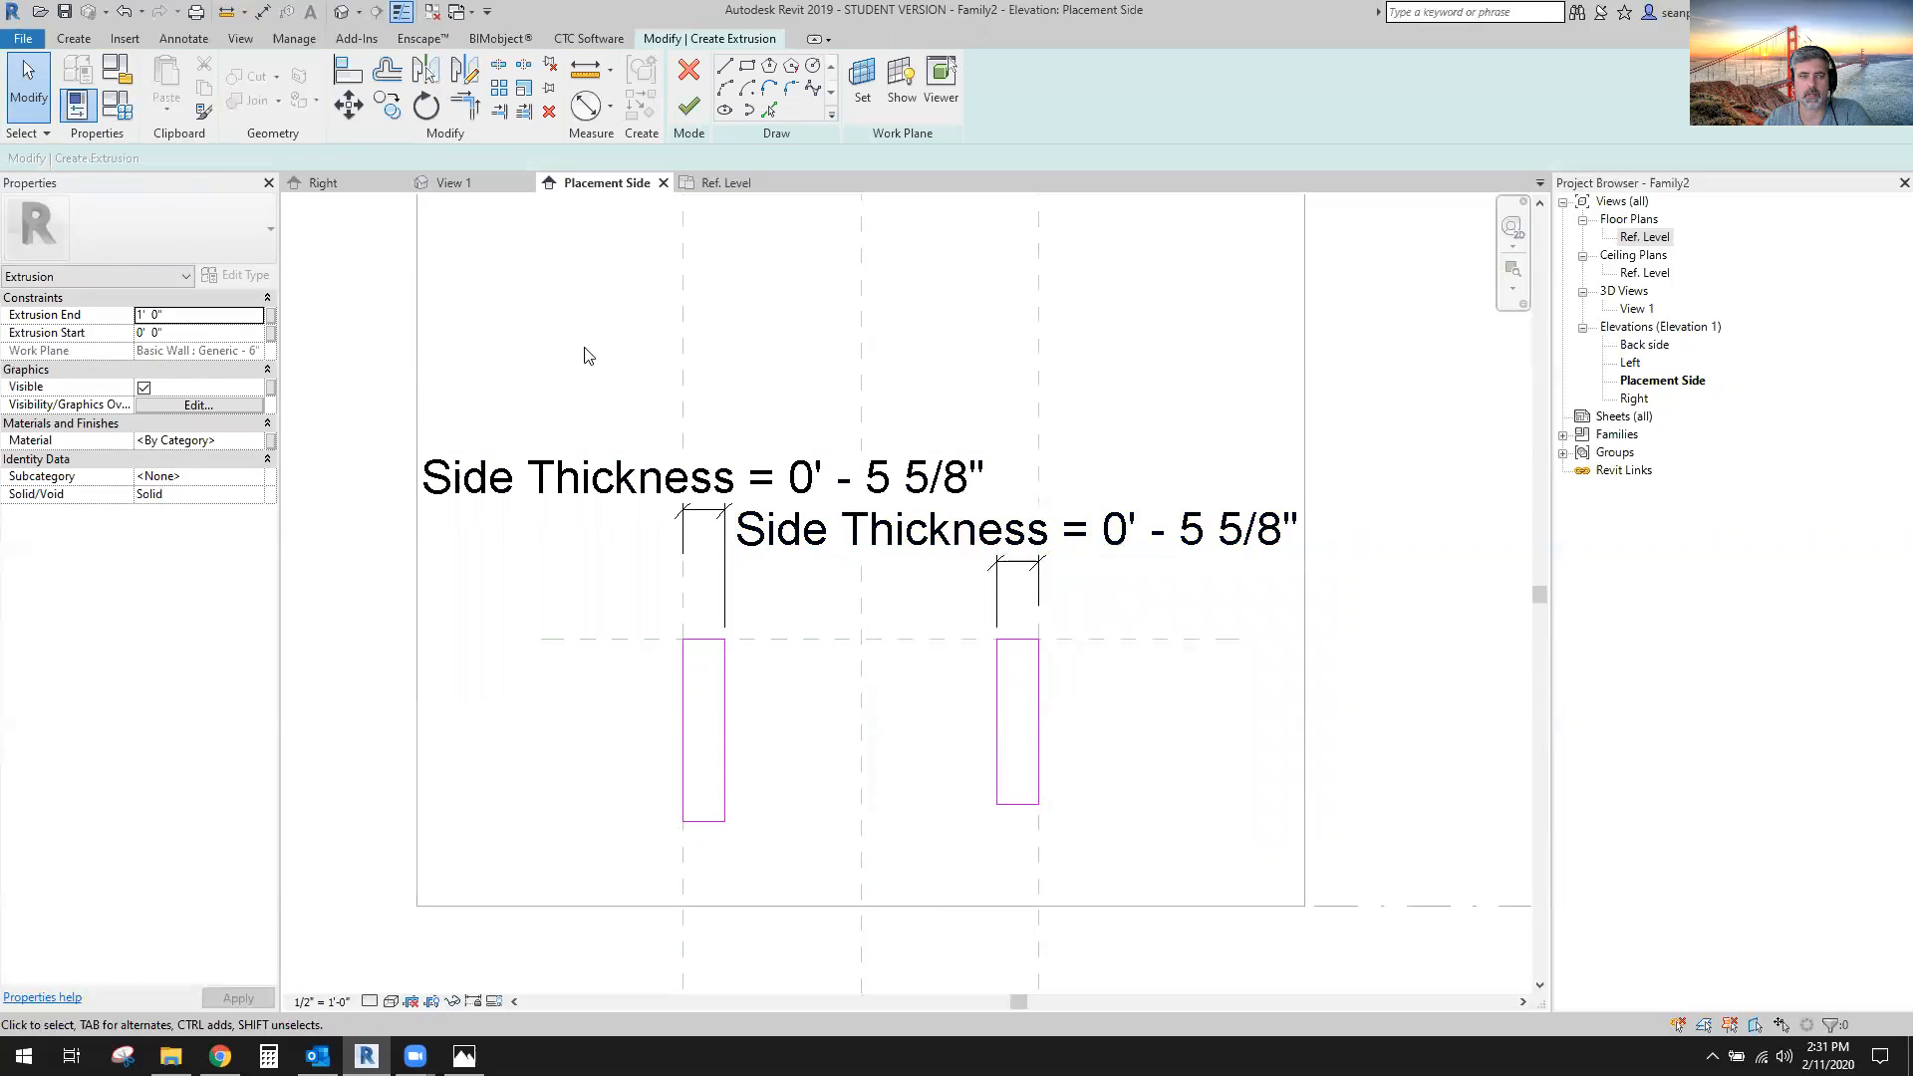
Set the Side Thickness parameter to 1 1/2" in the family types and apply it to both side profiles.
left_click(118, 104)
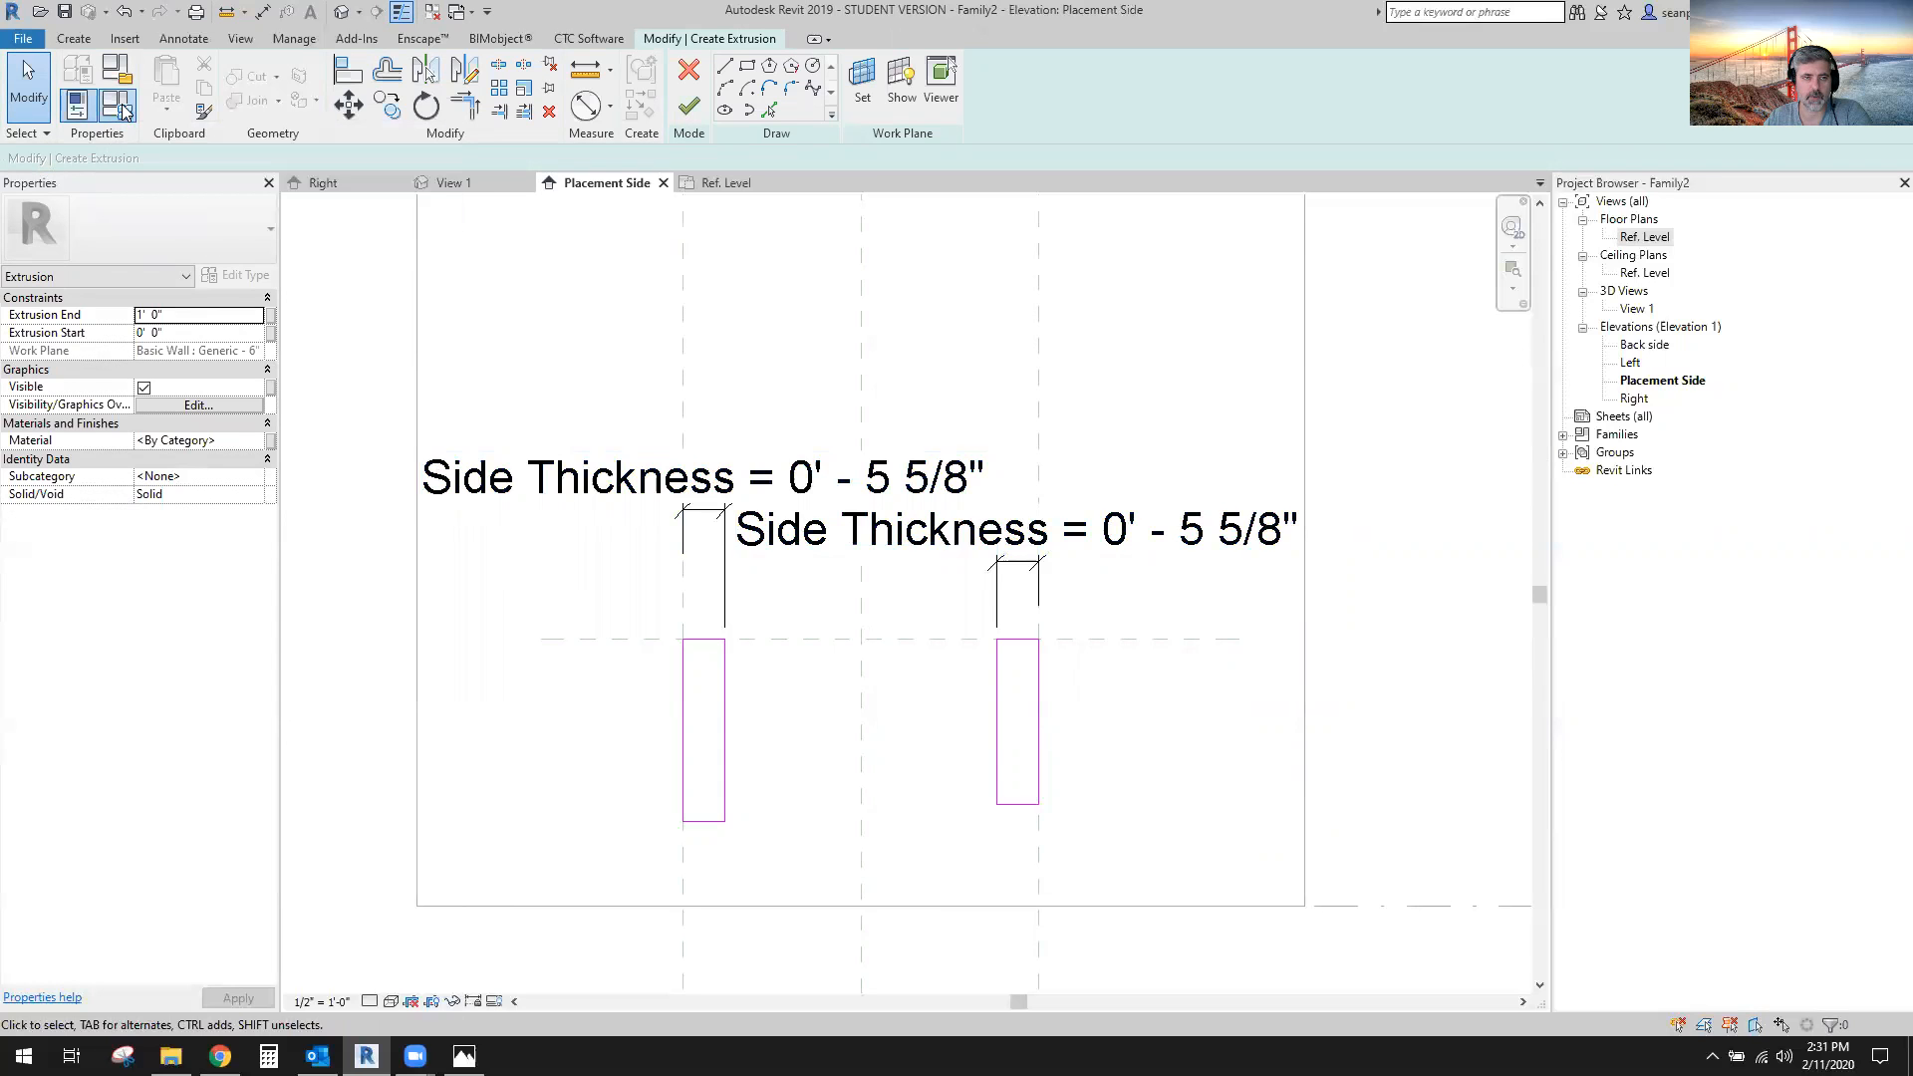
left_click_drag(1427, 229, 1162, 175)
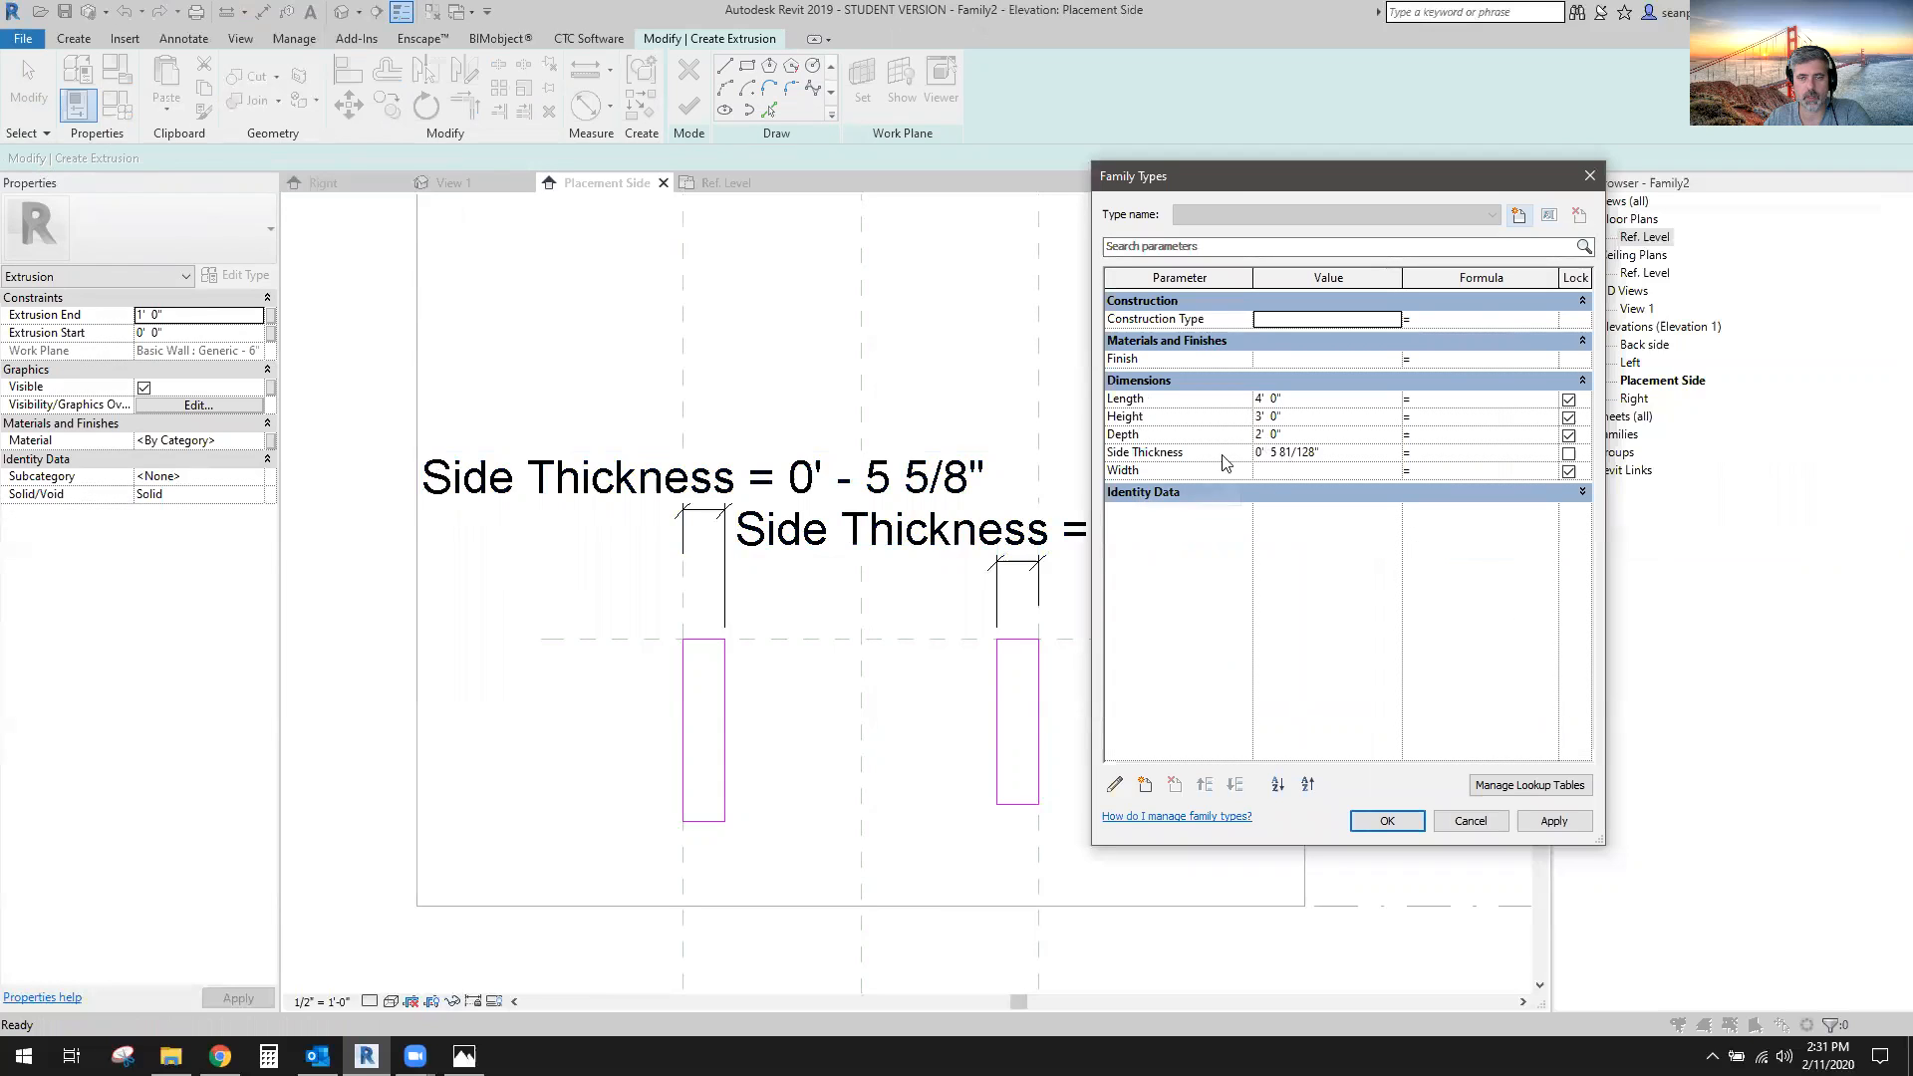
left_click(1369, 453)
type("1")
key("Tab")
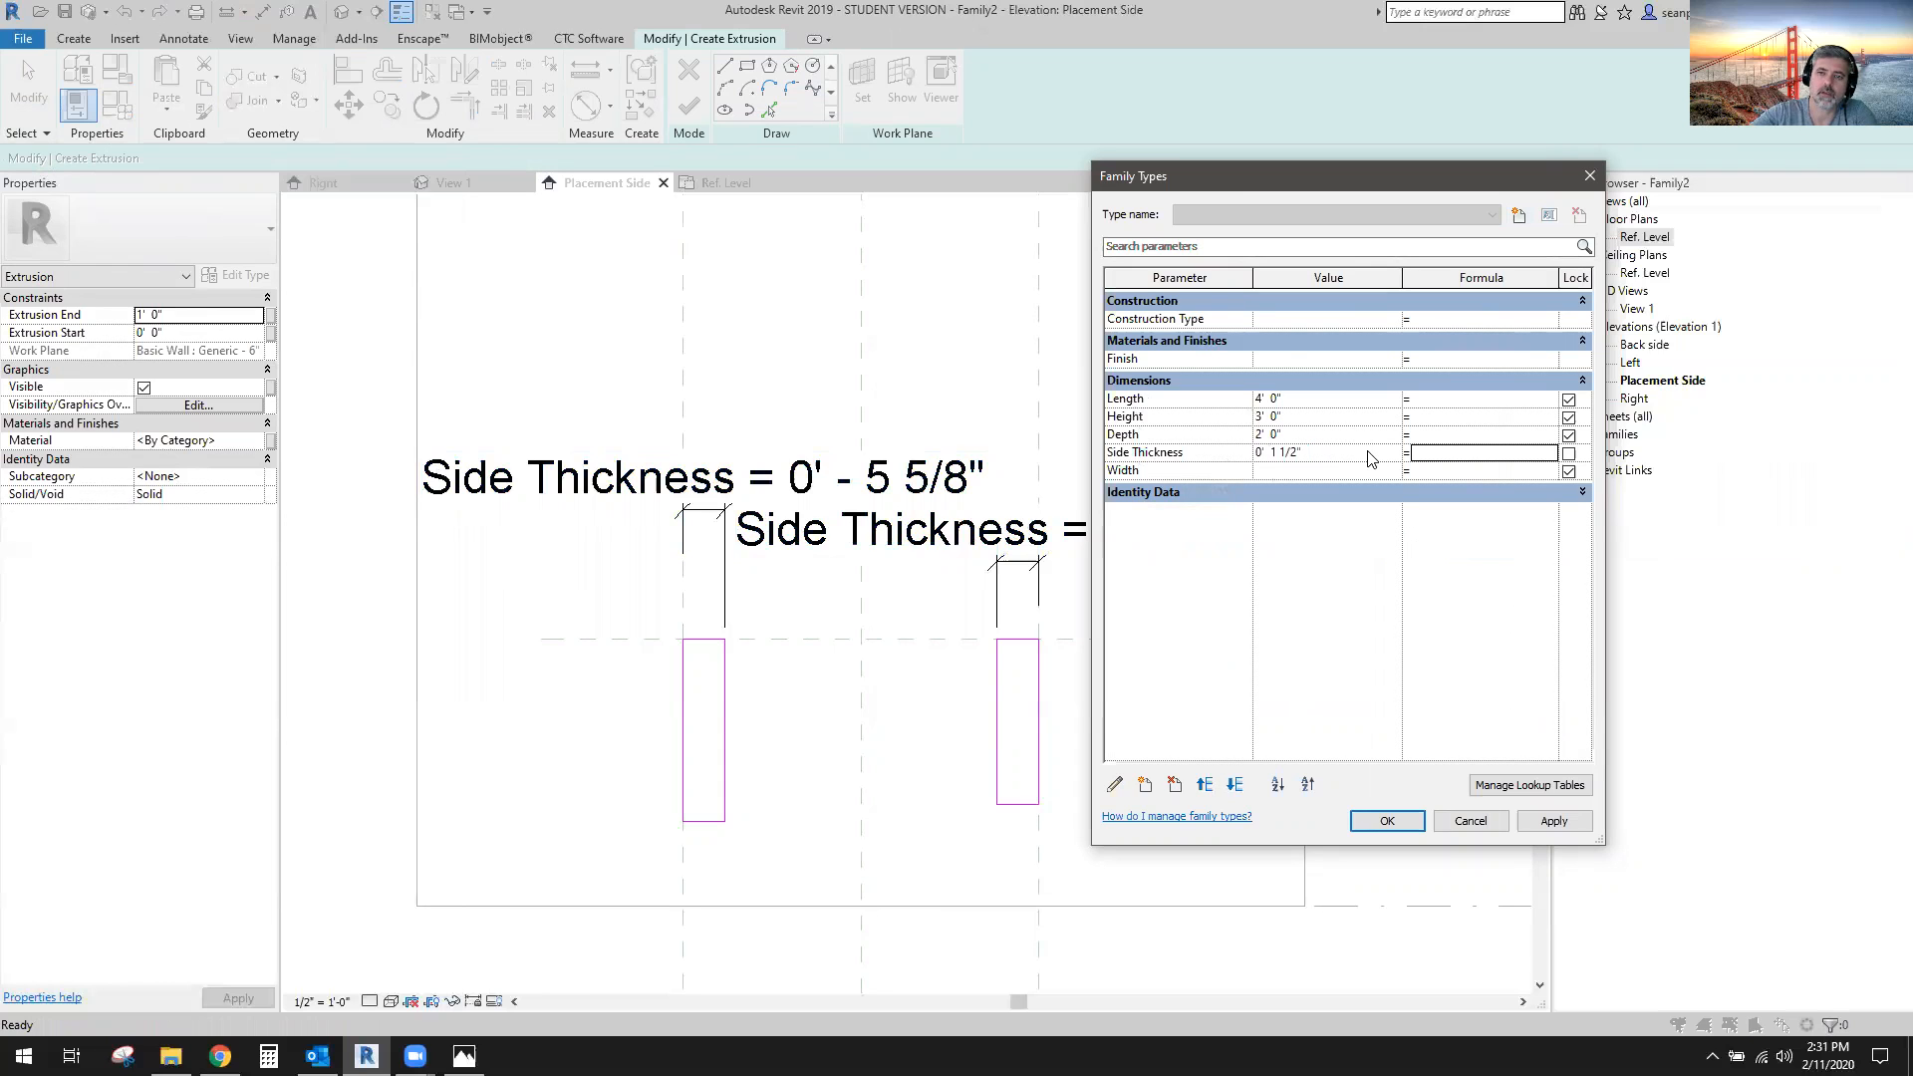
left_click(1386, 821)
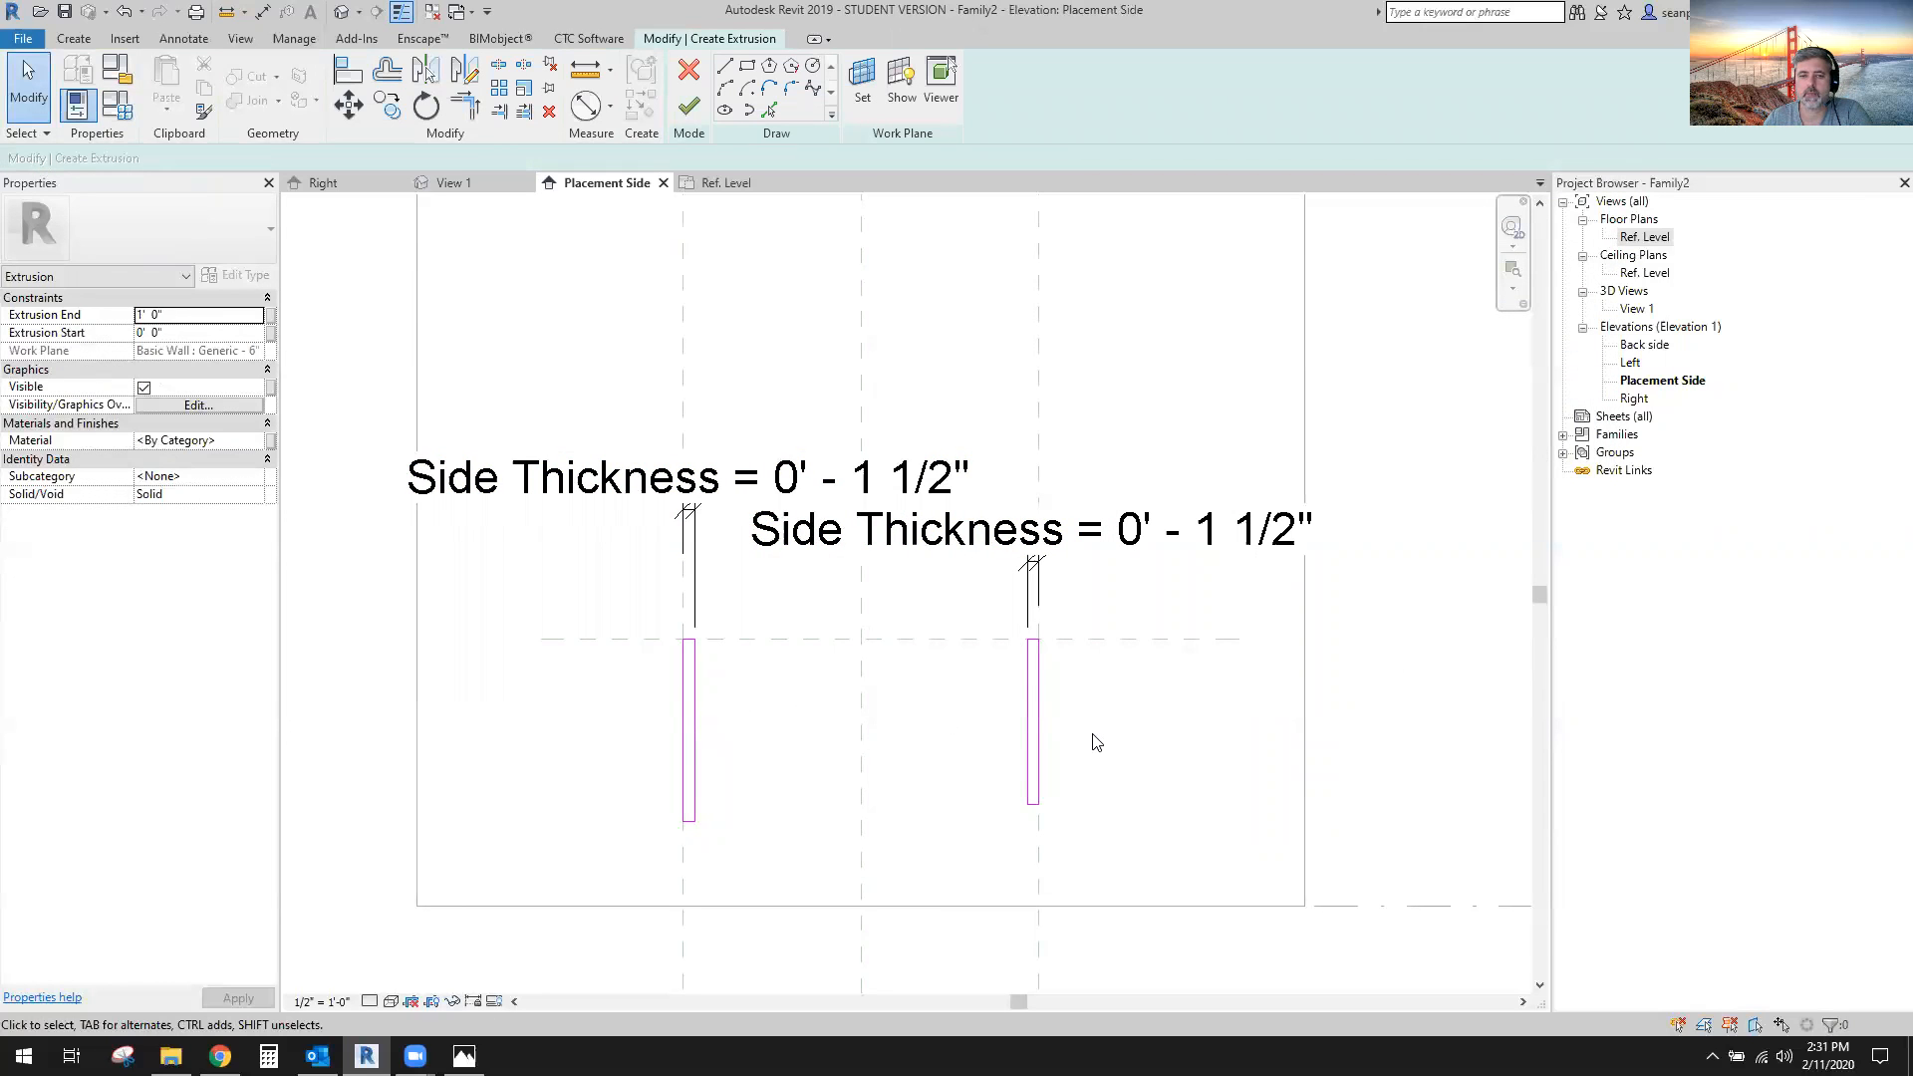
scroll(770, 843, "up", 2)
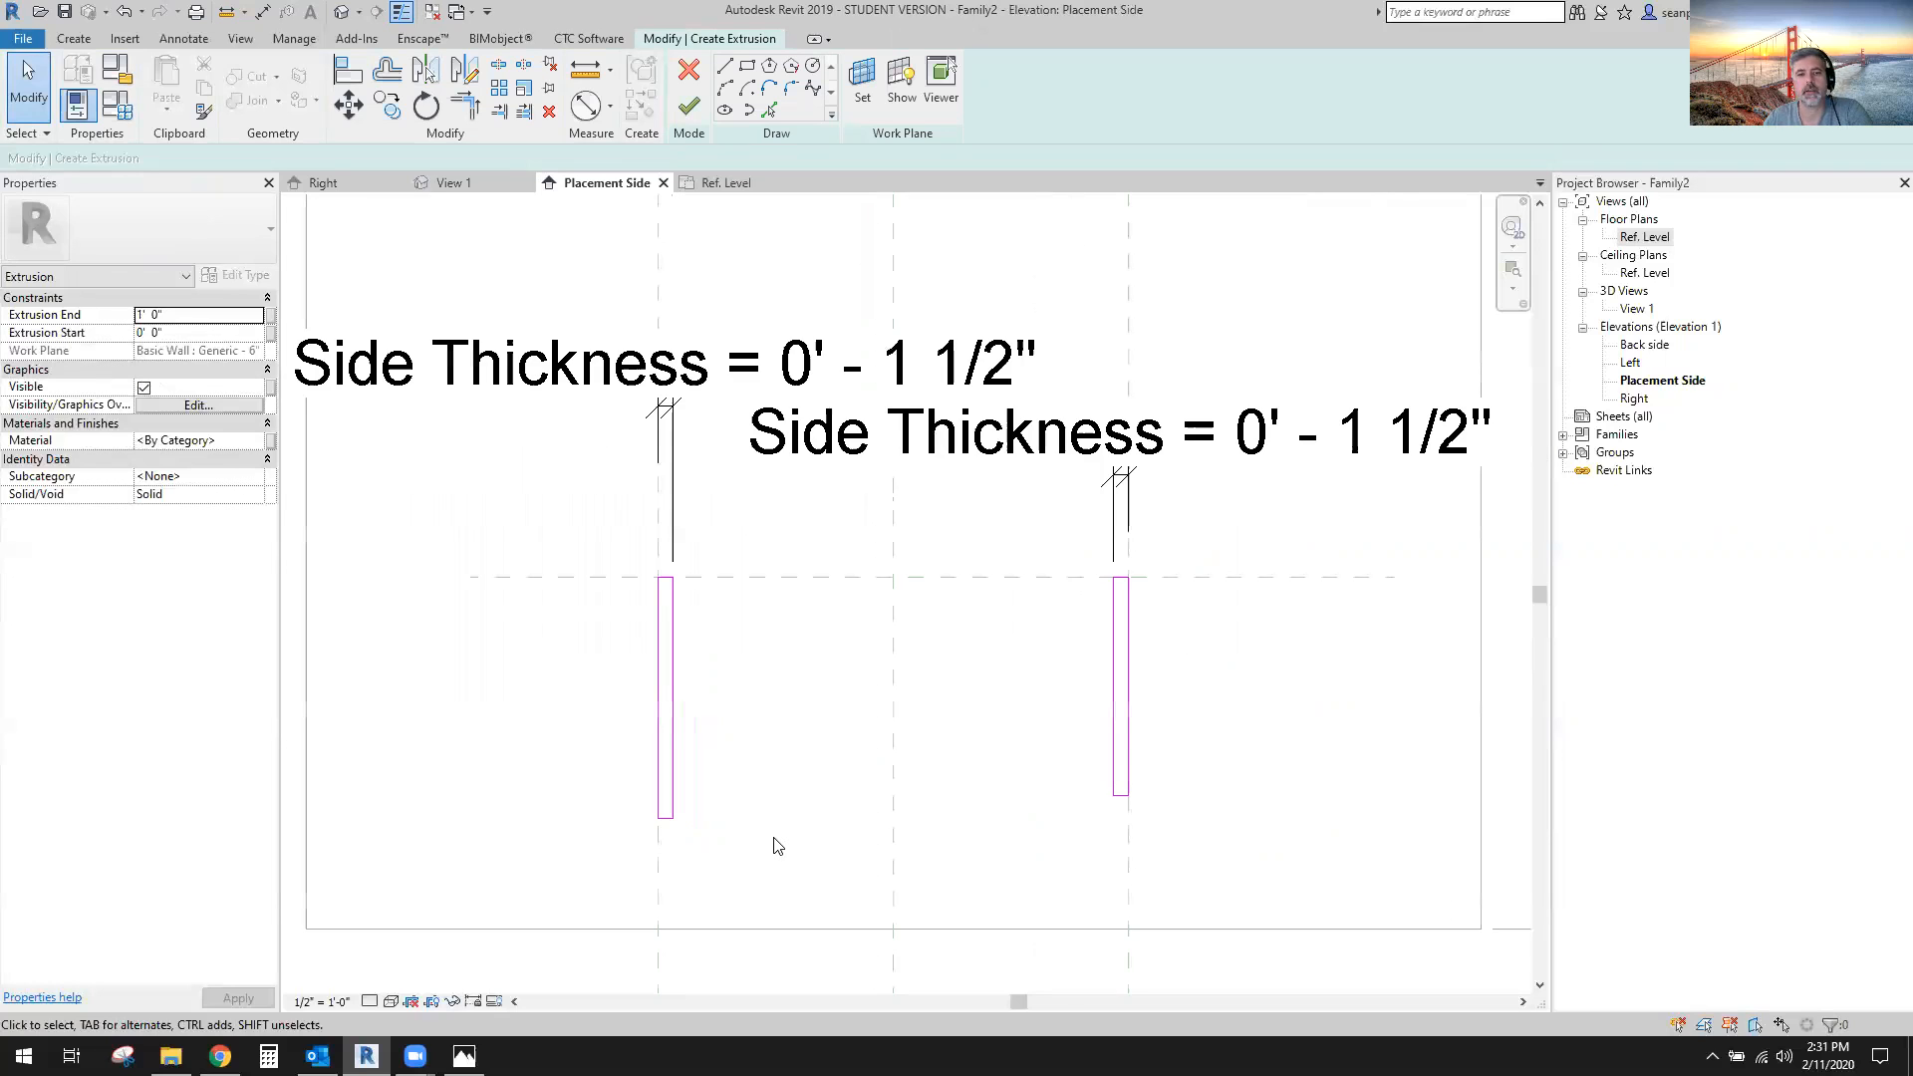
Add an aligned dimension for the left rectangle's height, from the horizontal reference plane to its bottom edge.
scroll(777, 832, "down", 1)
scroll(777, 790, "up", 1)
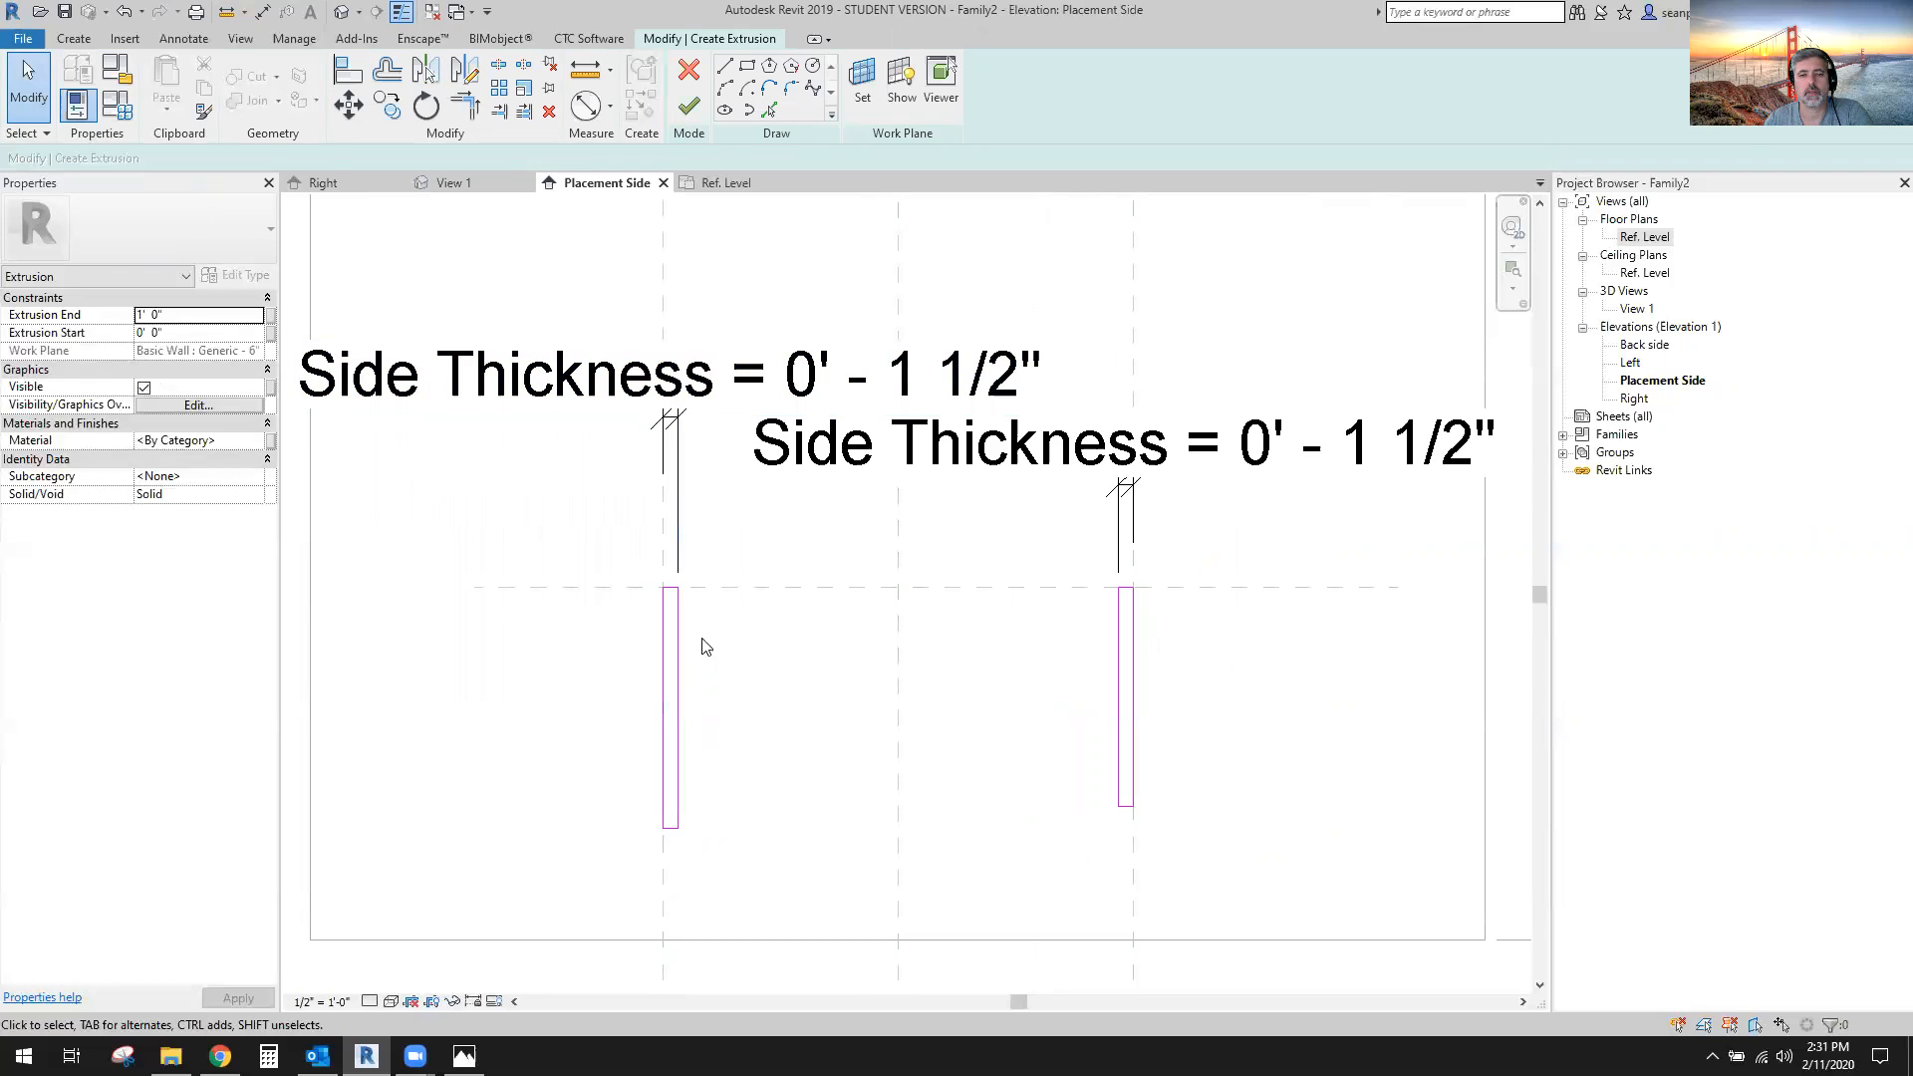
scroll(739, 687, "down", 1)
scroll(757, 682, "down", 1)
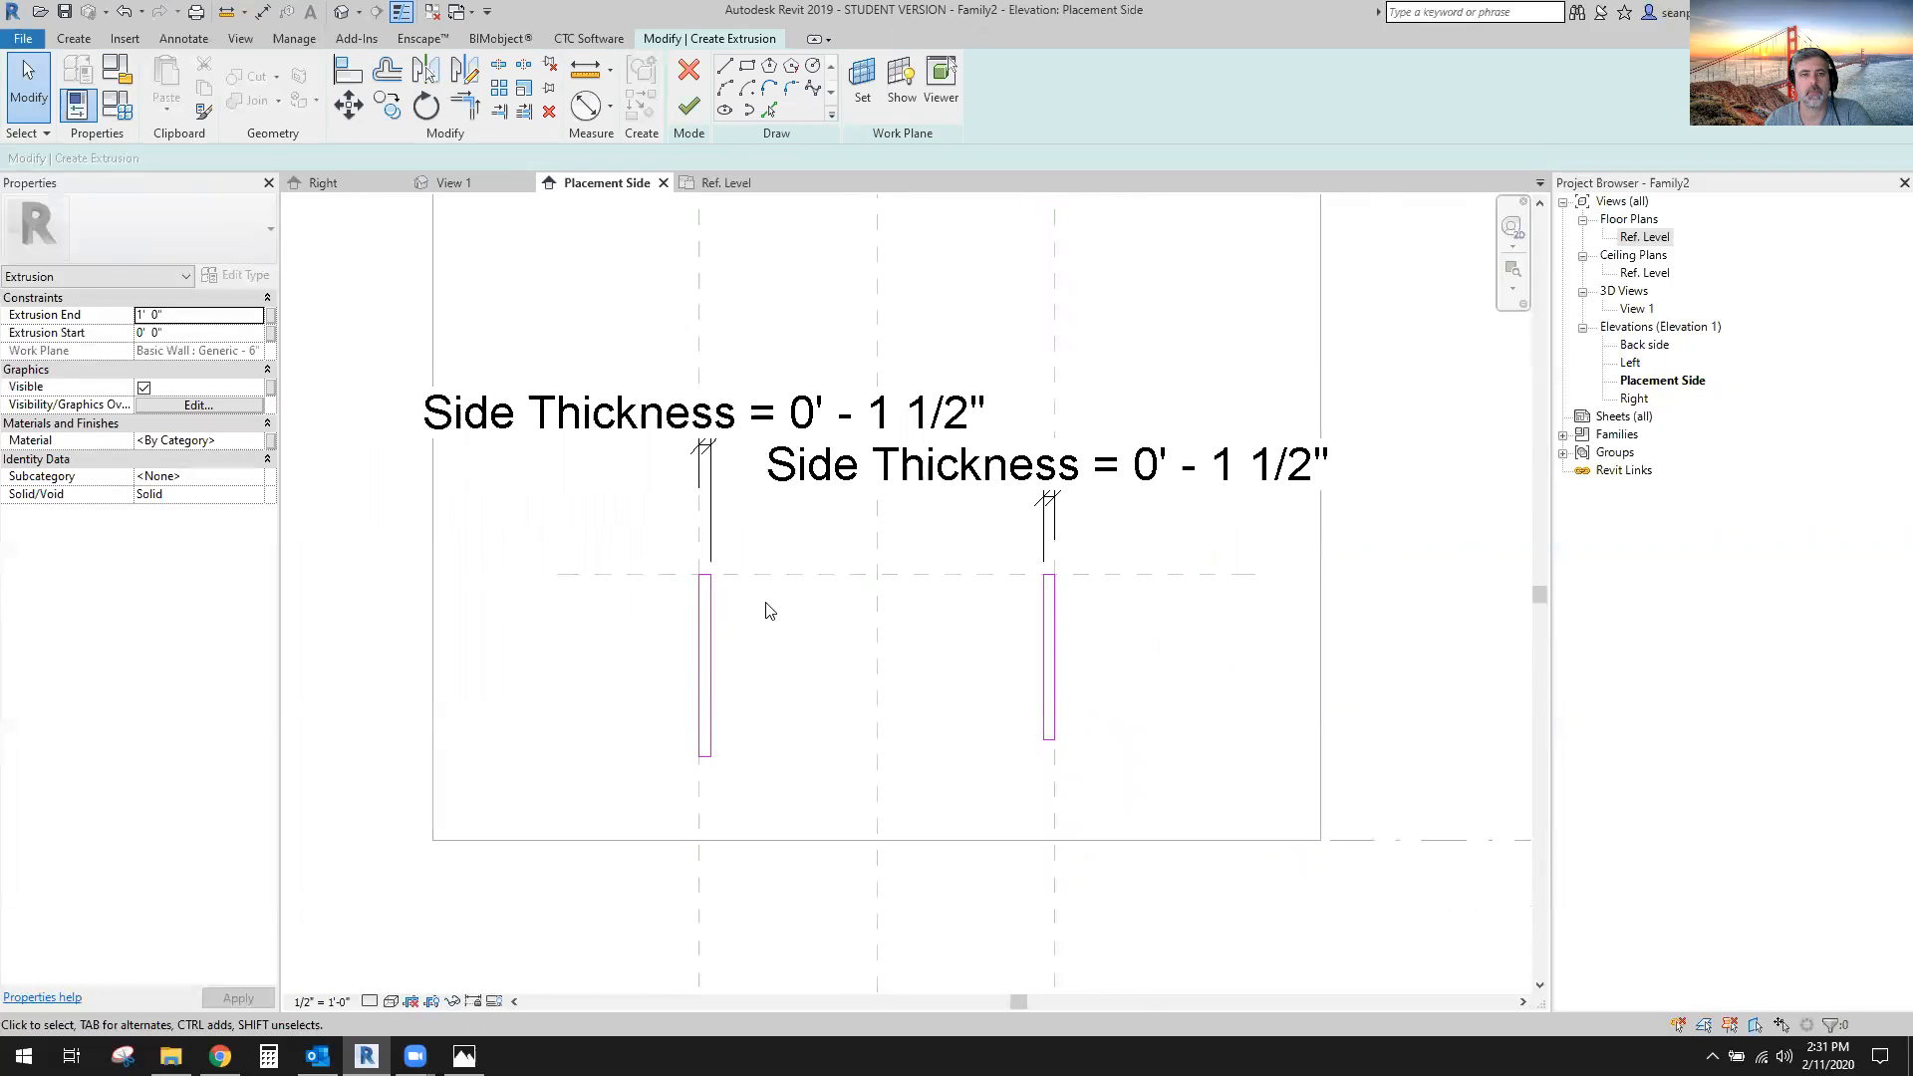
left_click(72, 38)
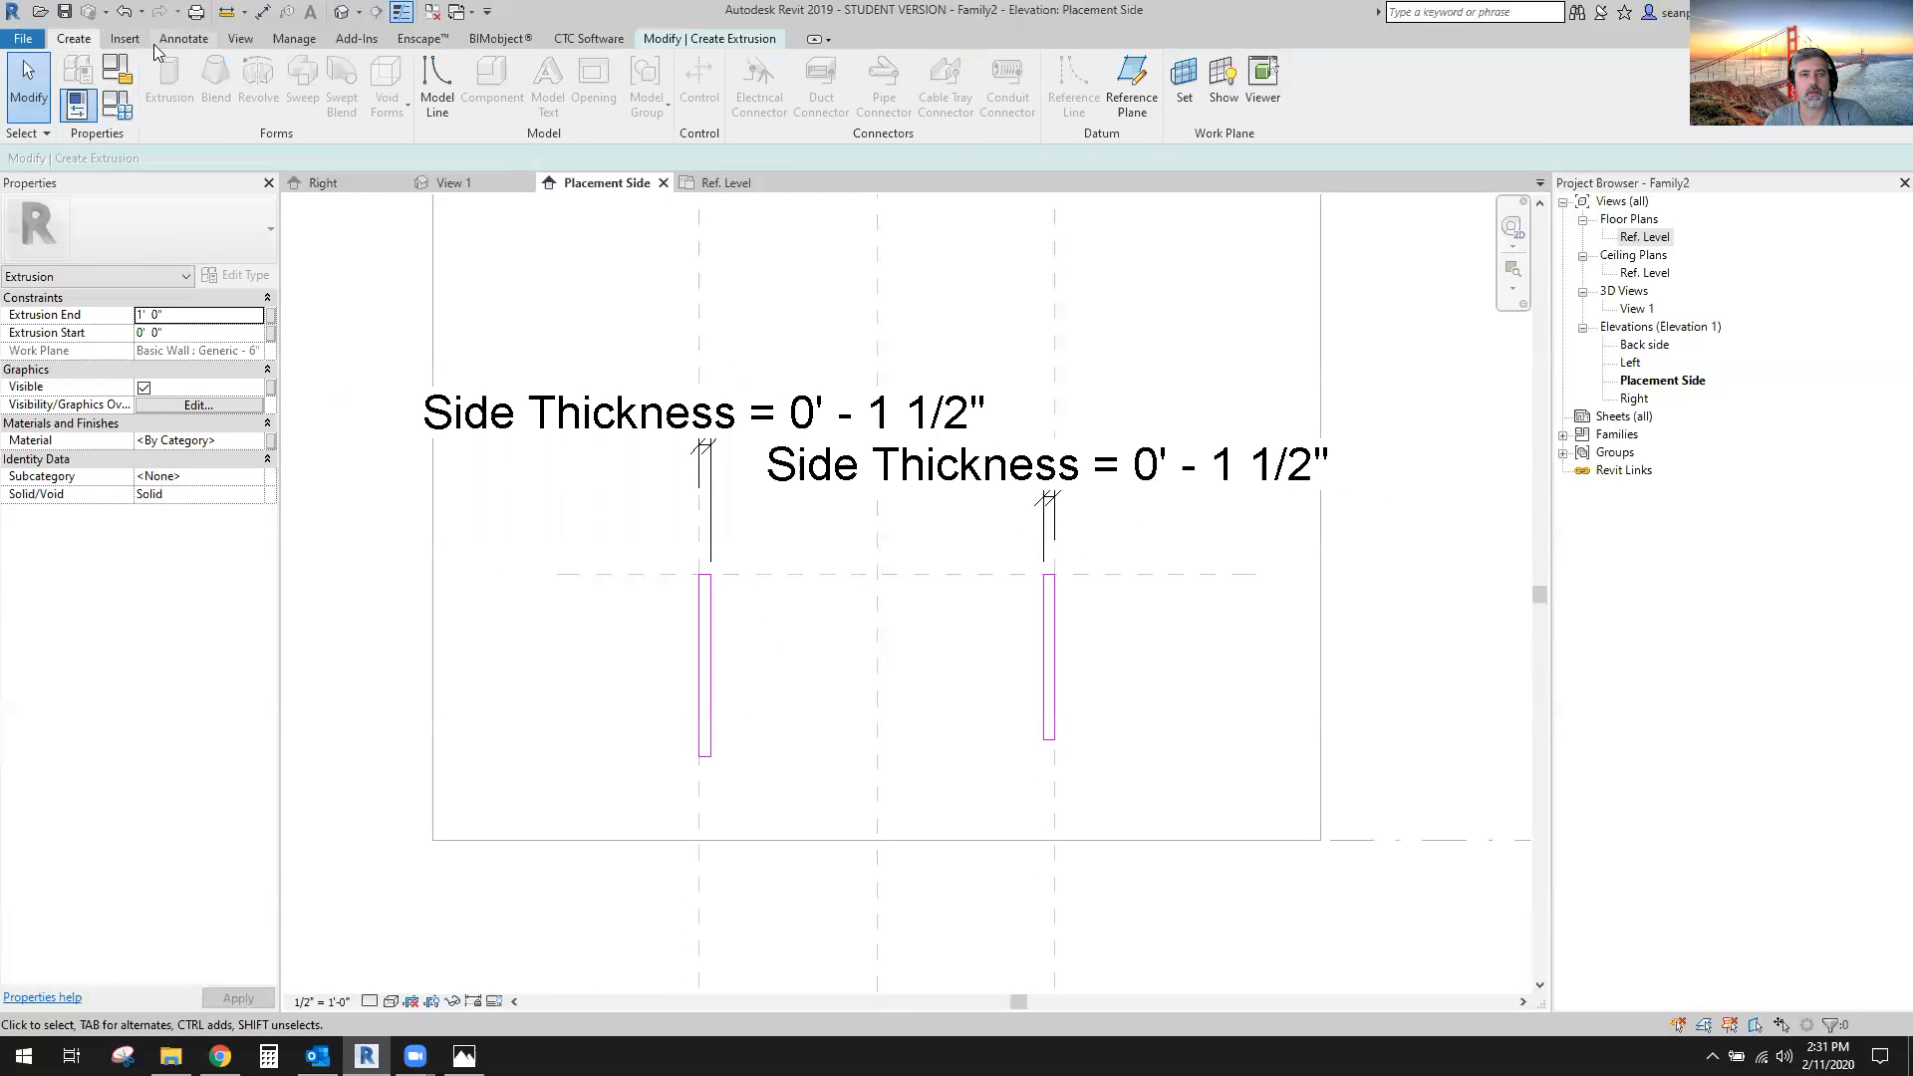
left_click(179, 39)
left_click(88, 82)
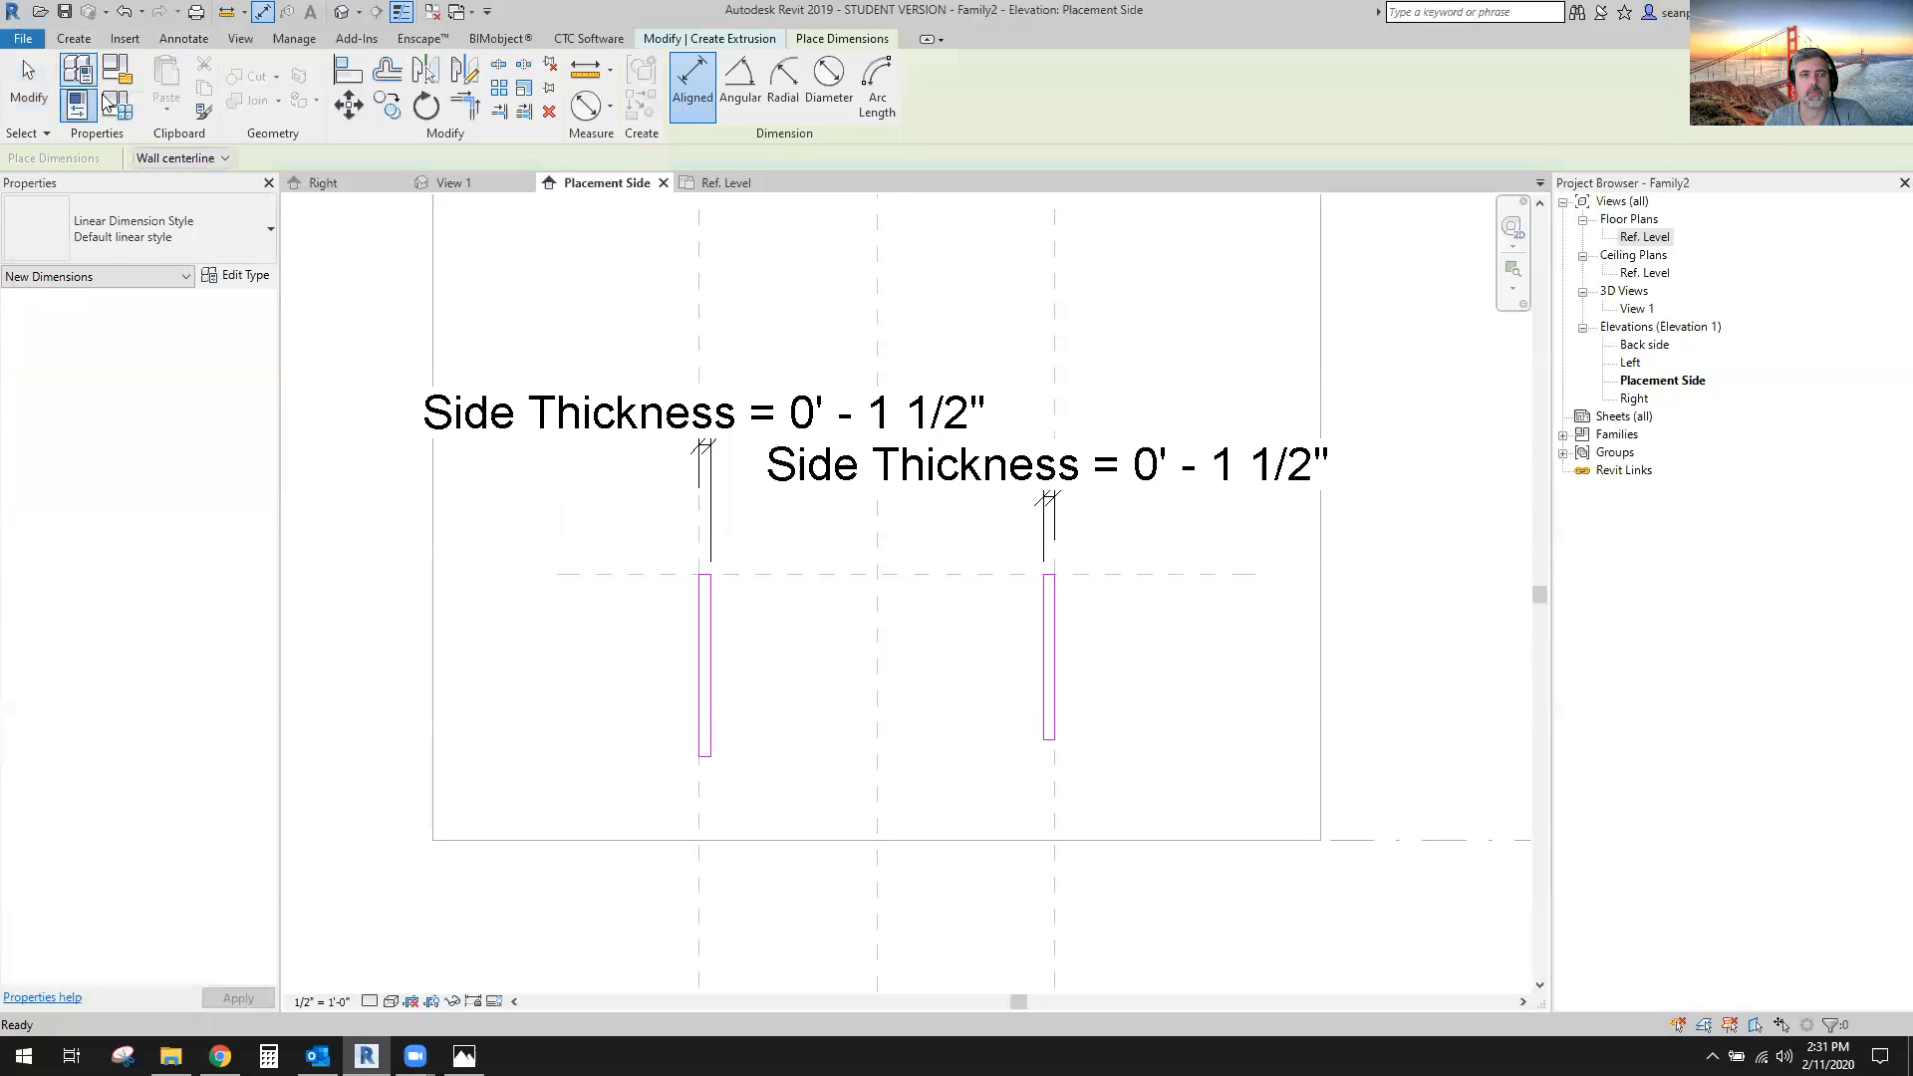
scroll(698, 762, "up", 8)
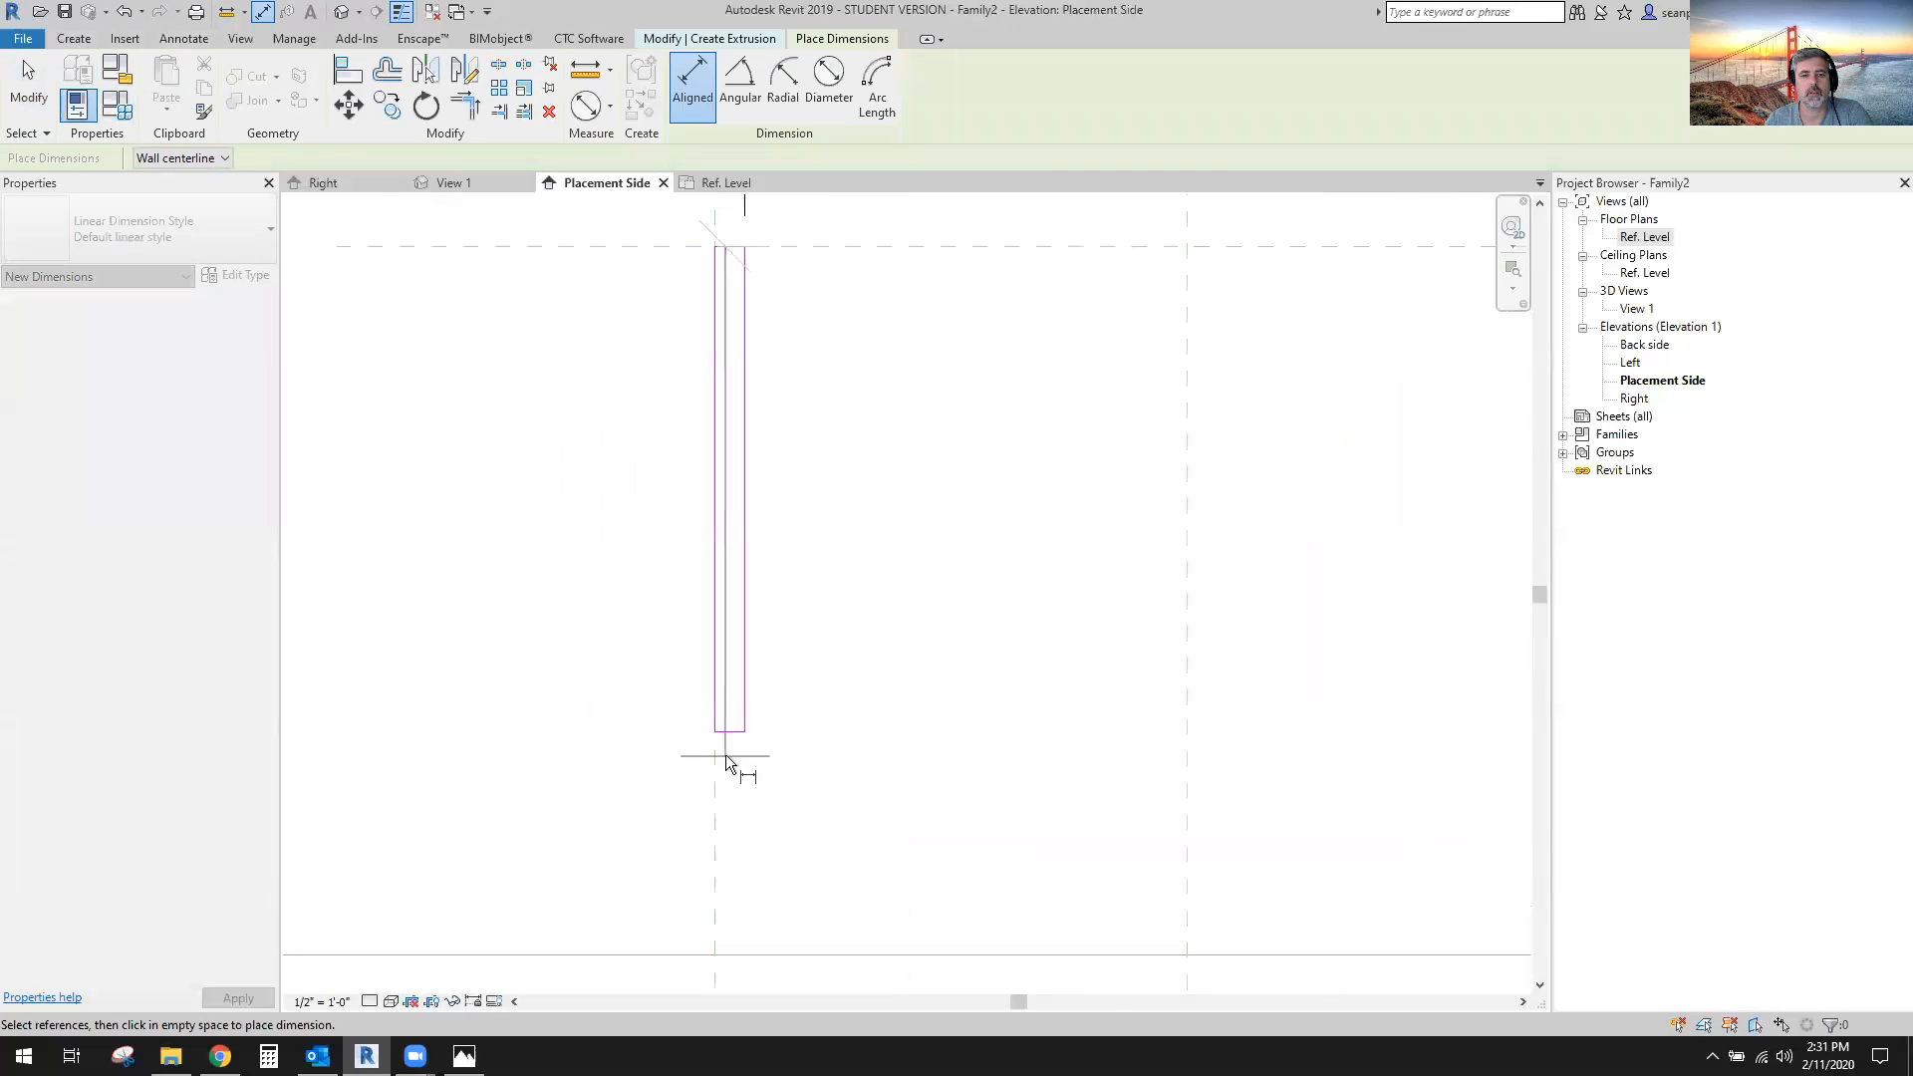
scroll(753, 803, "down", 5)
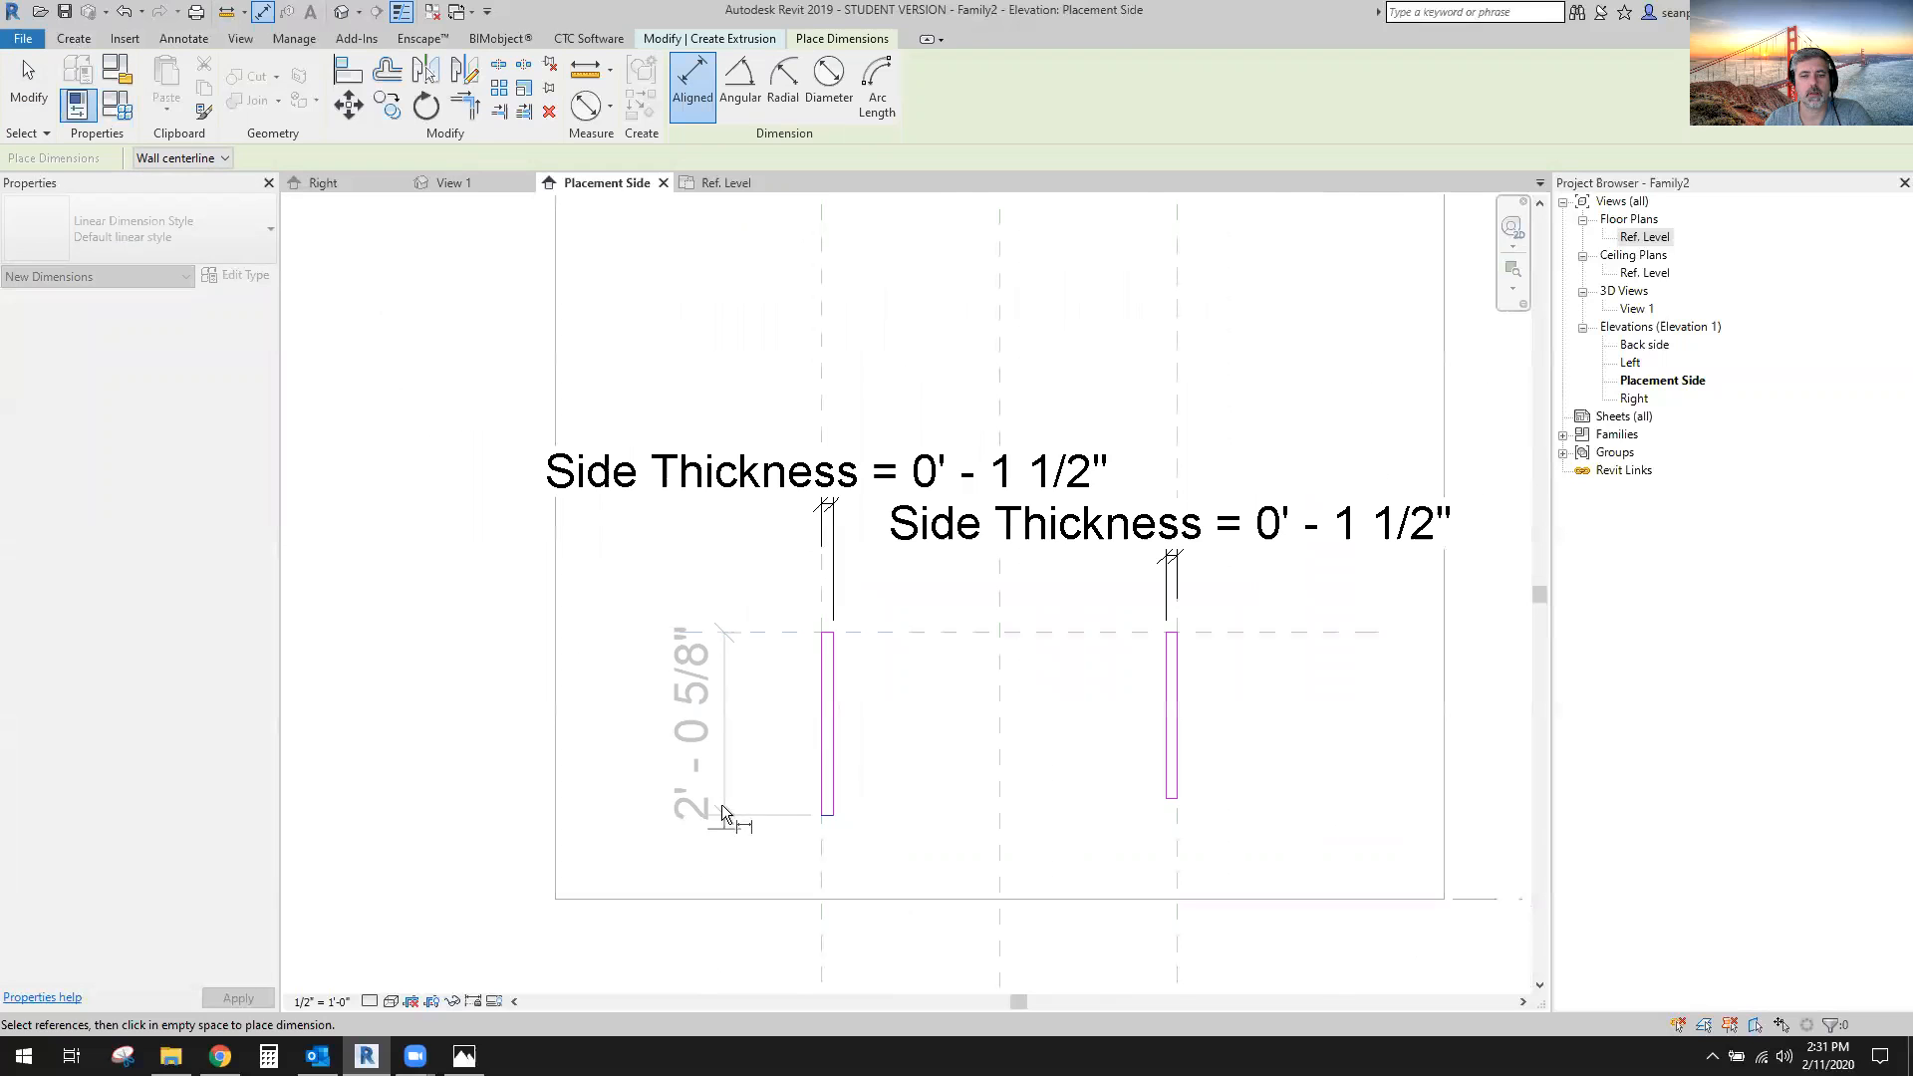
key("Escape")
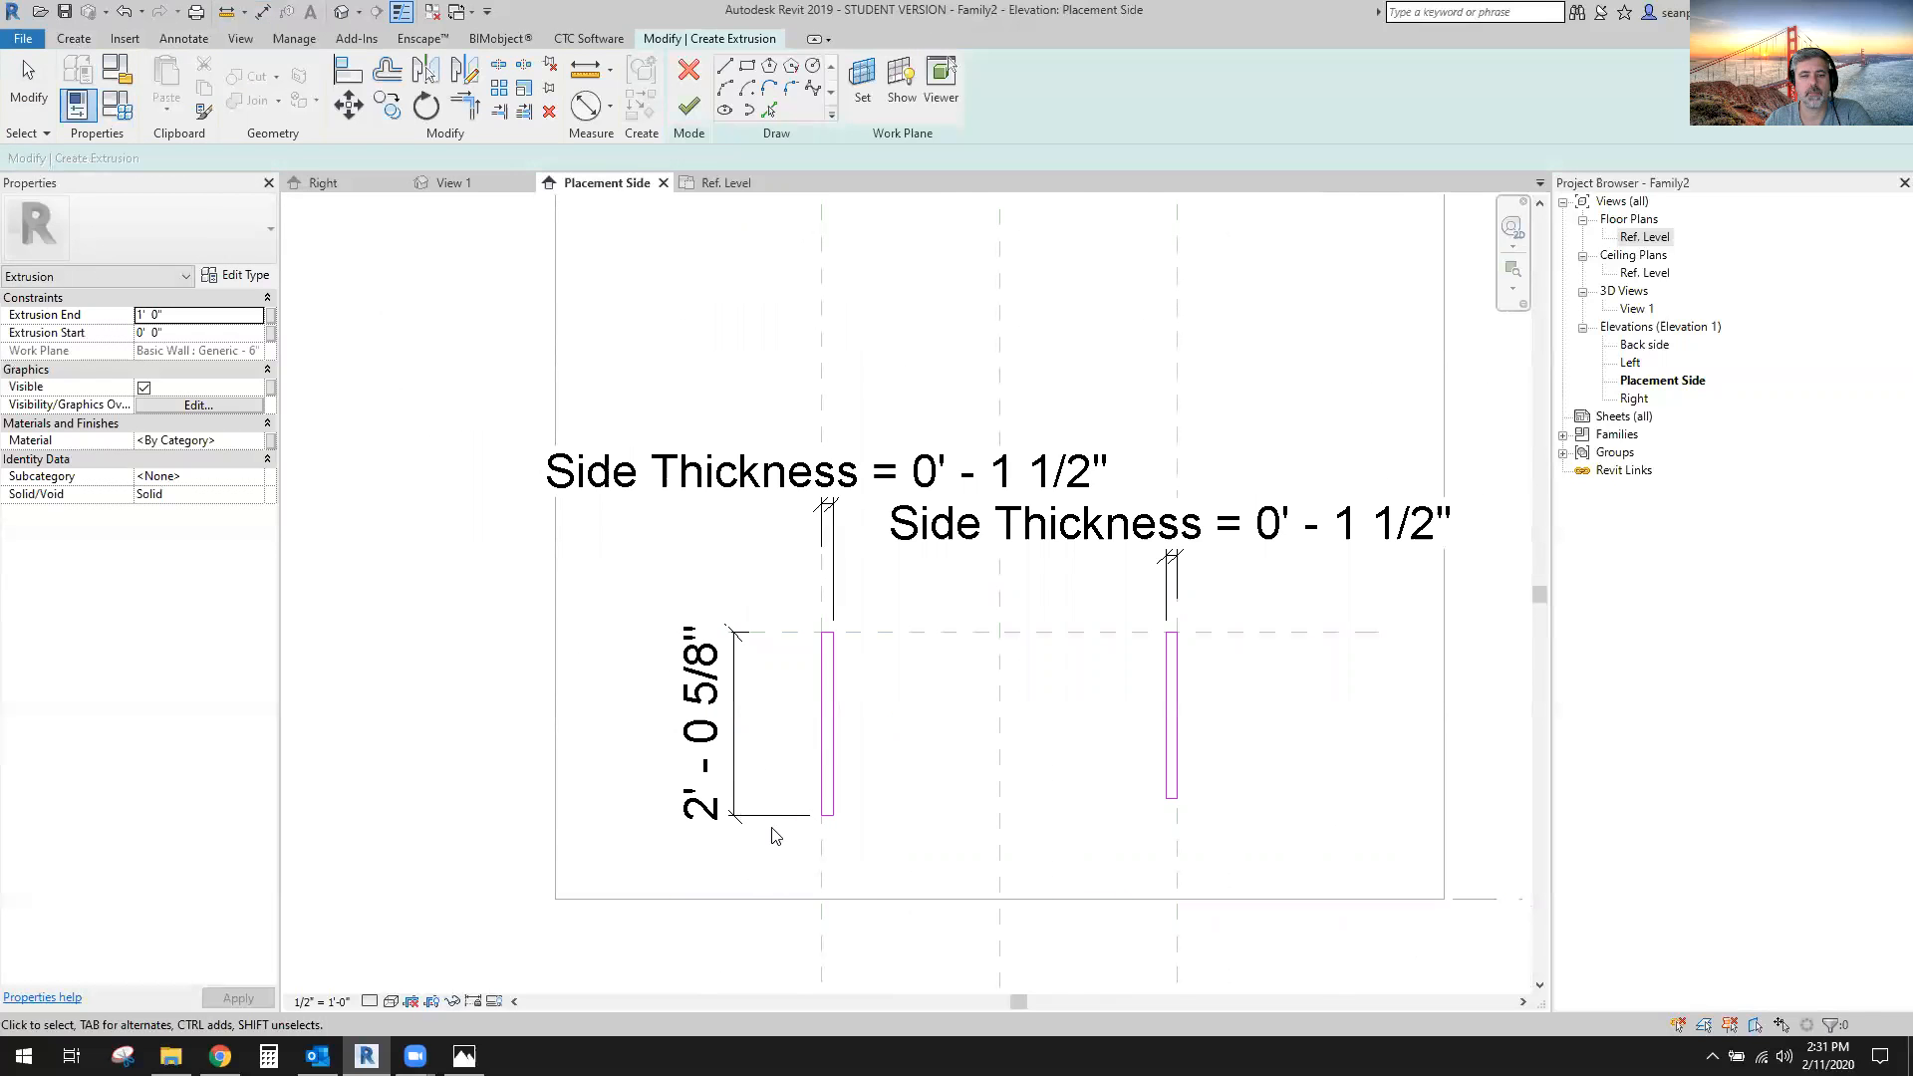
Label the left rectangle's height dimension with a new family instance parameter named Vanity Height.
left_click(787, 815)
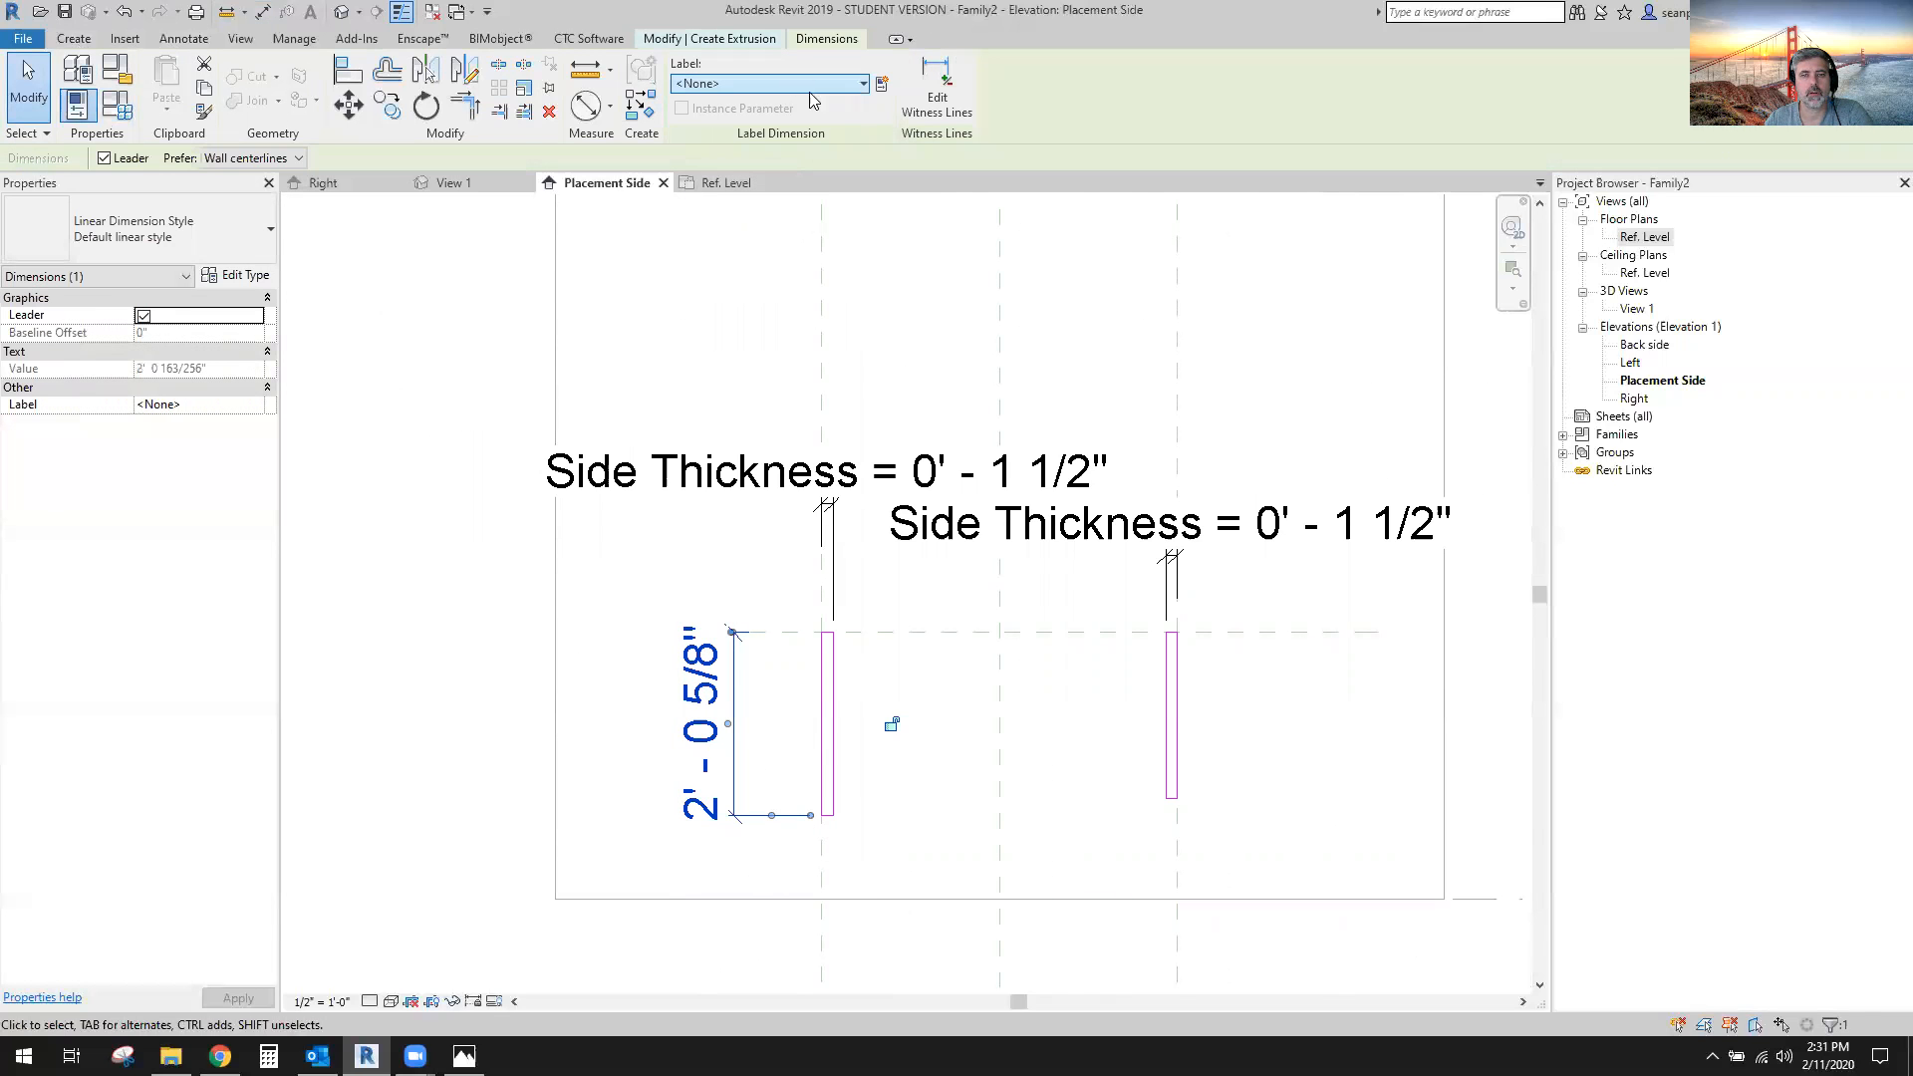
left_click(881, 84)
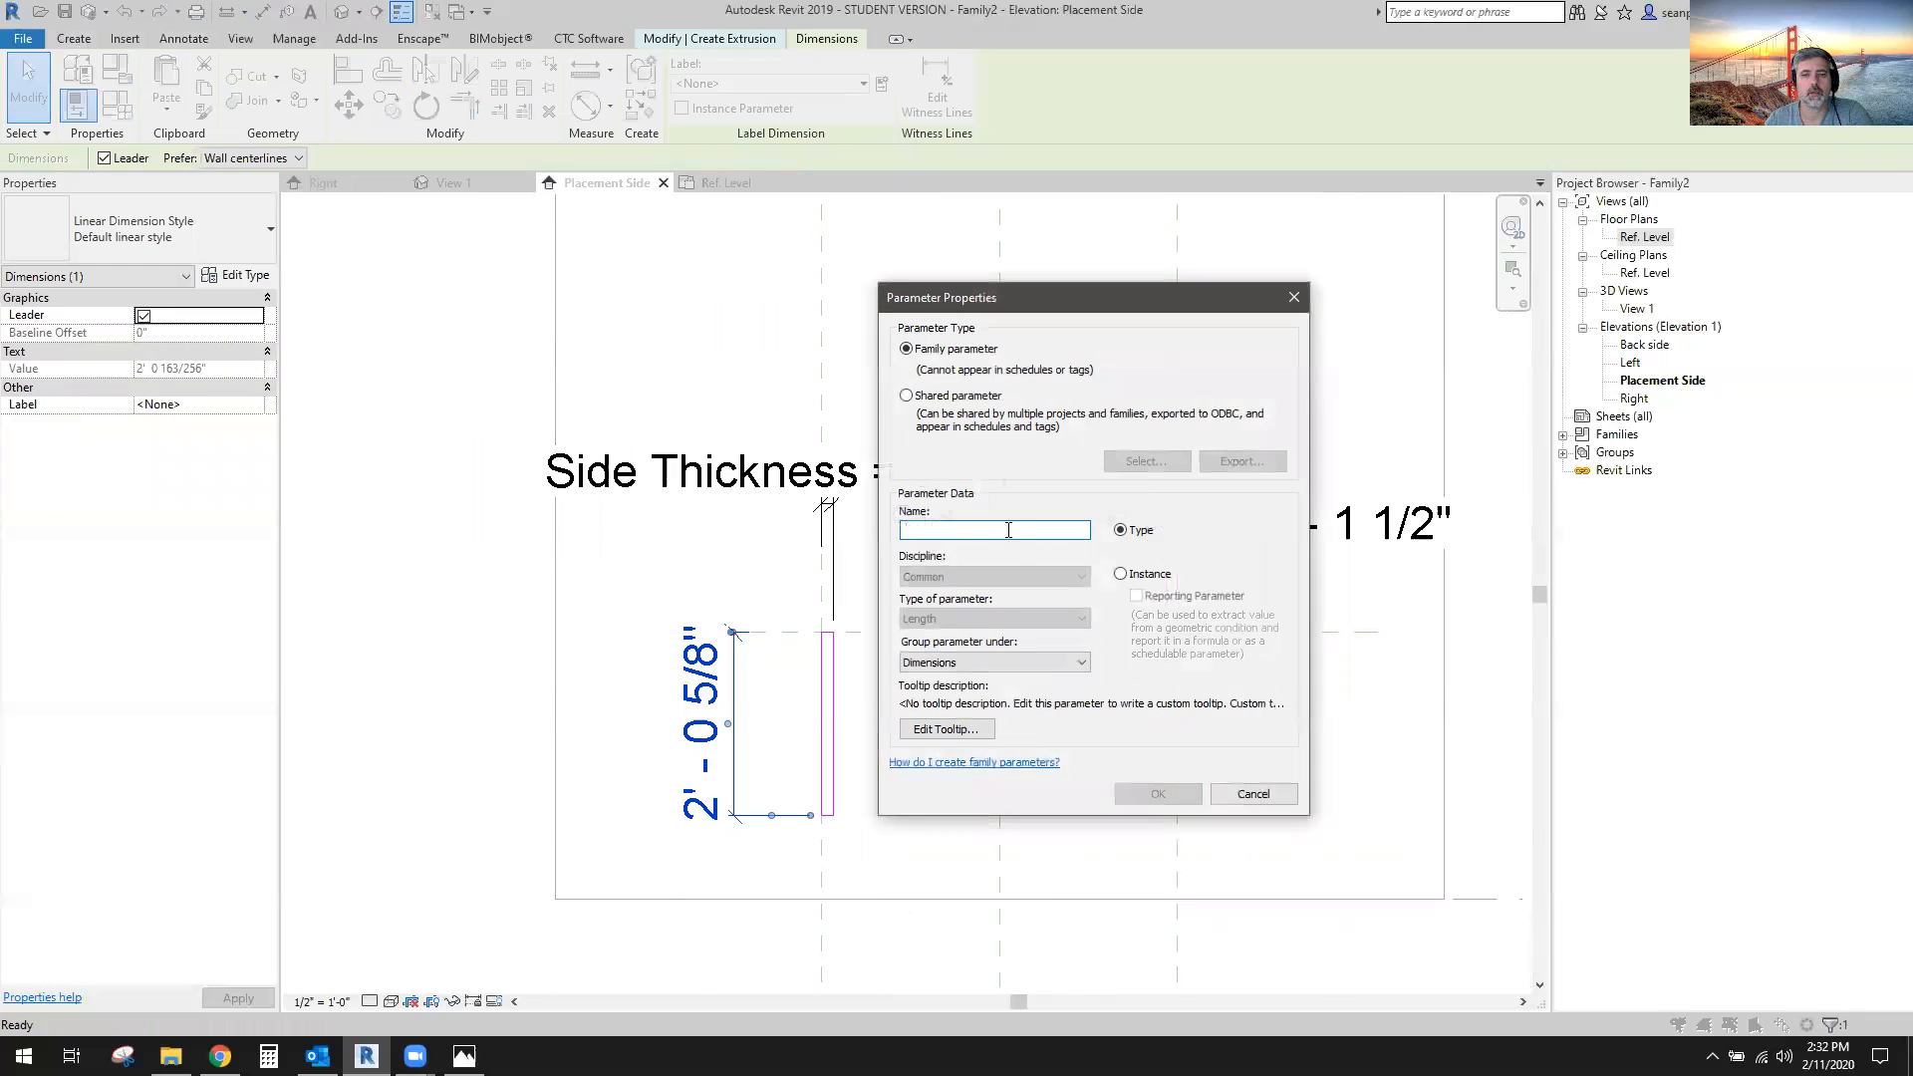
left_click(1120, 575)
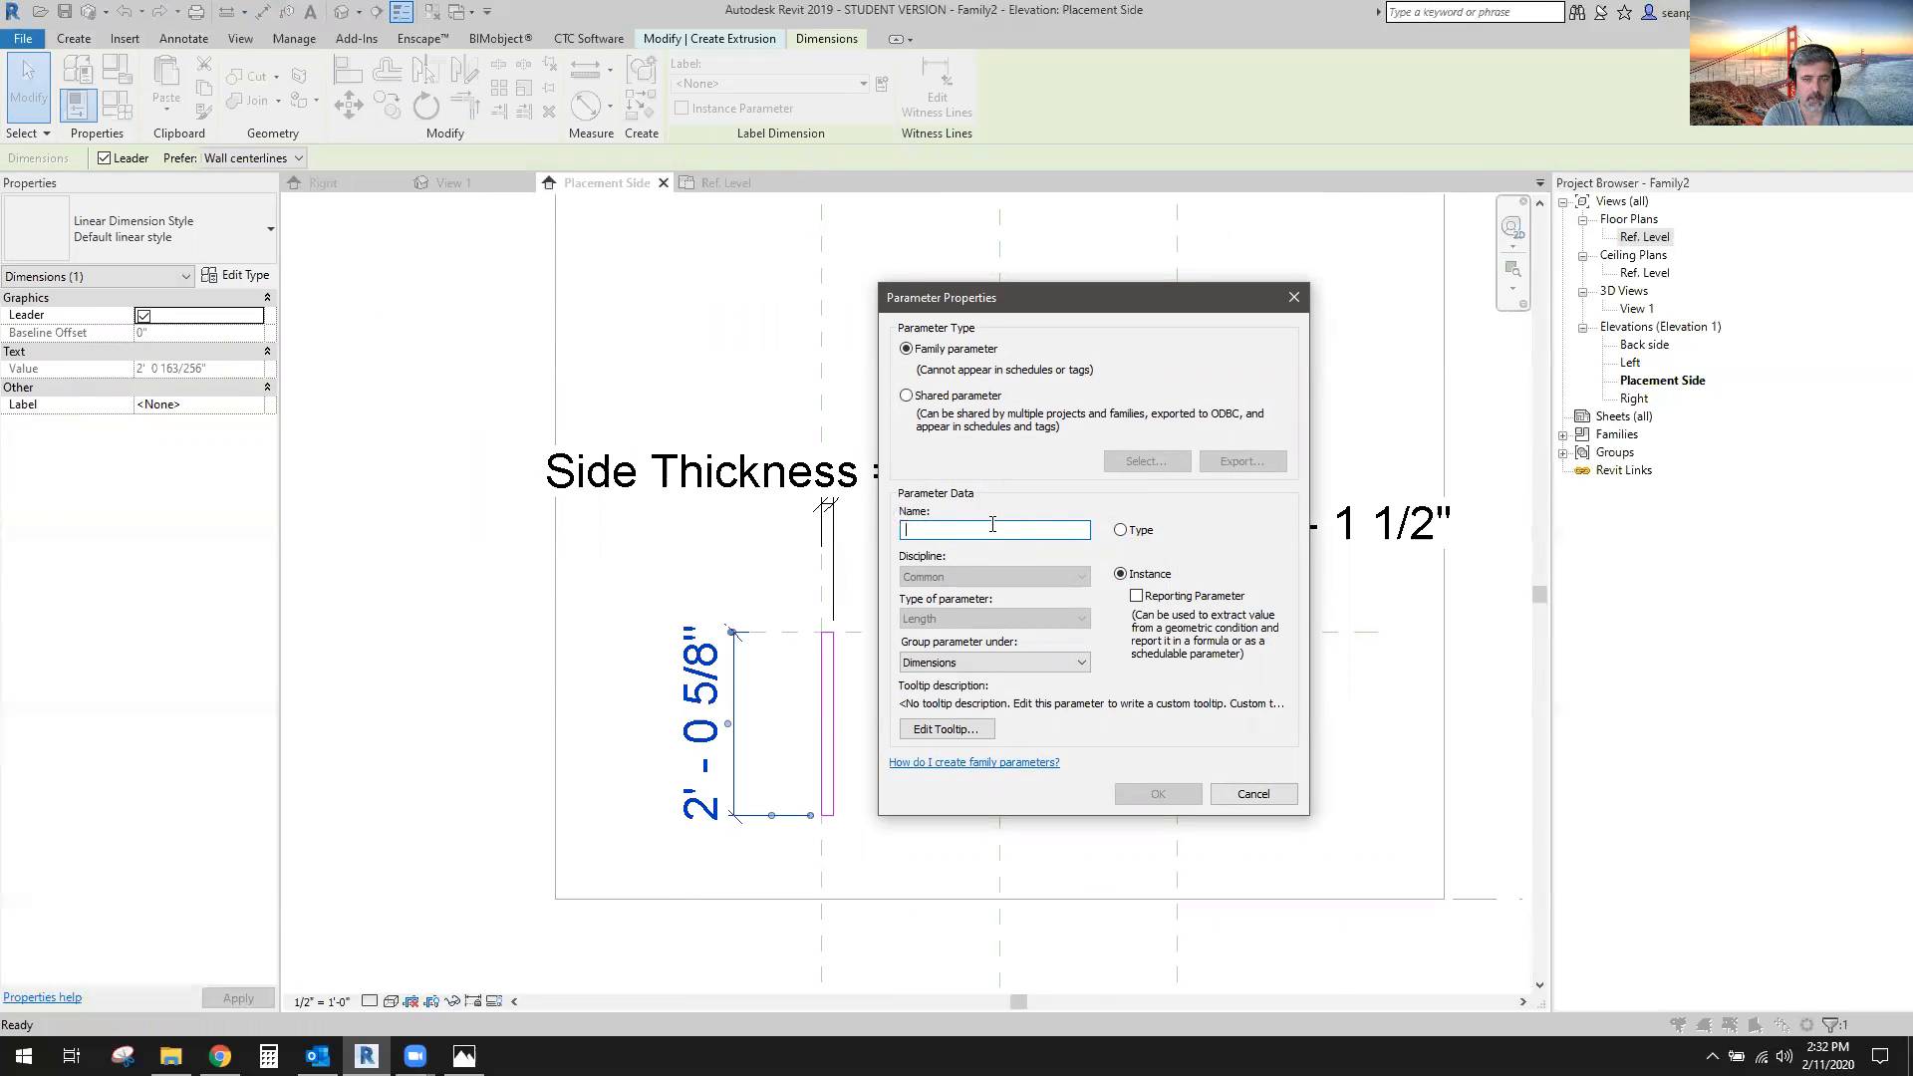
type("Vanity Height")
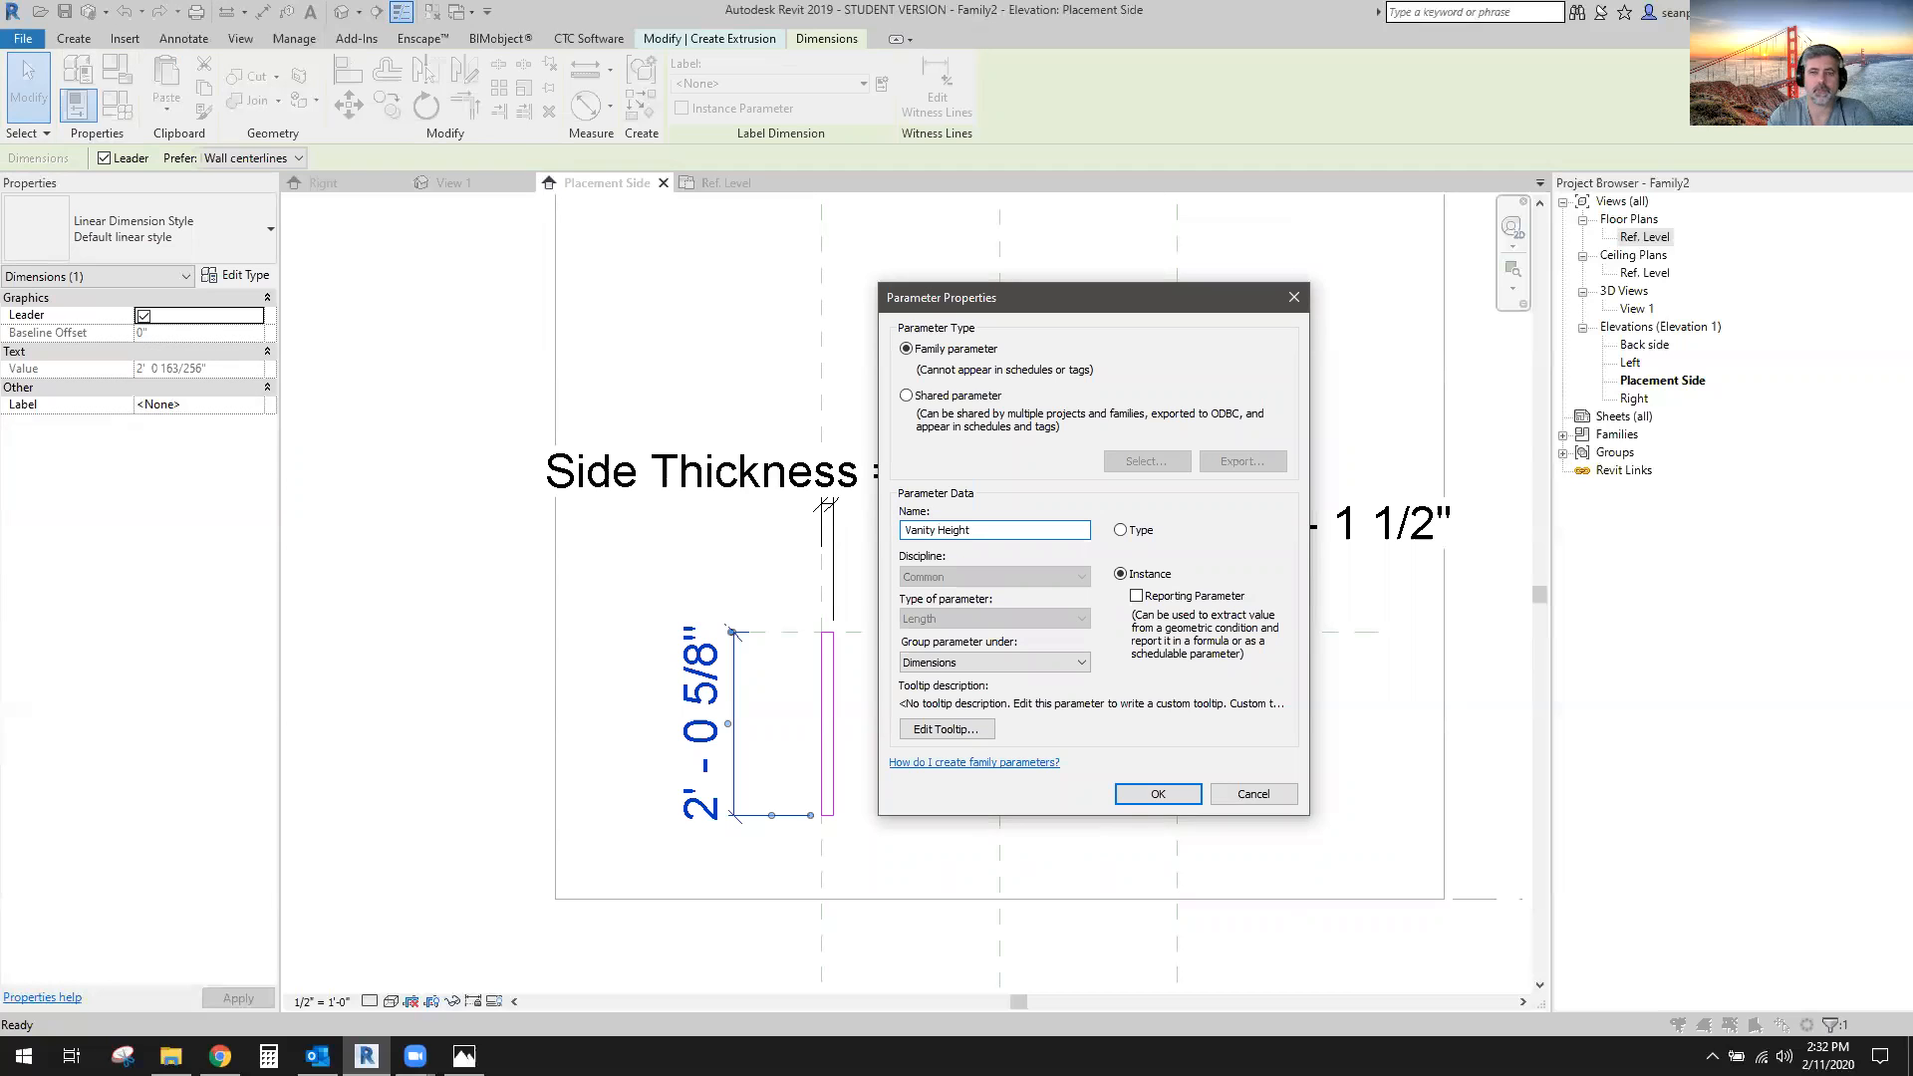
left_click(1136, 792)
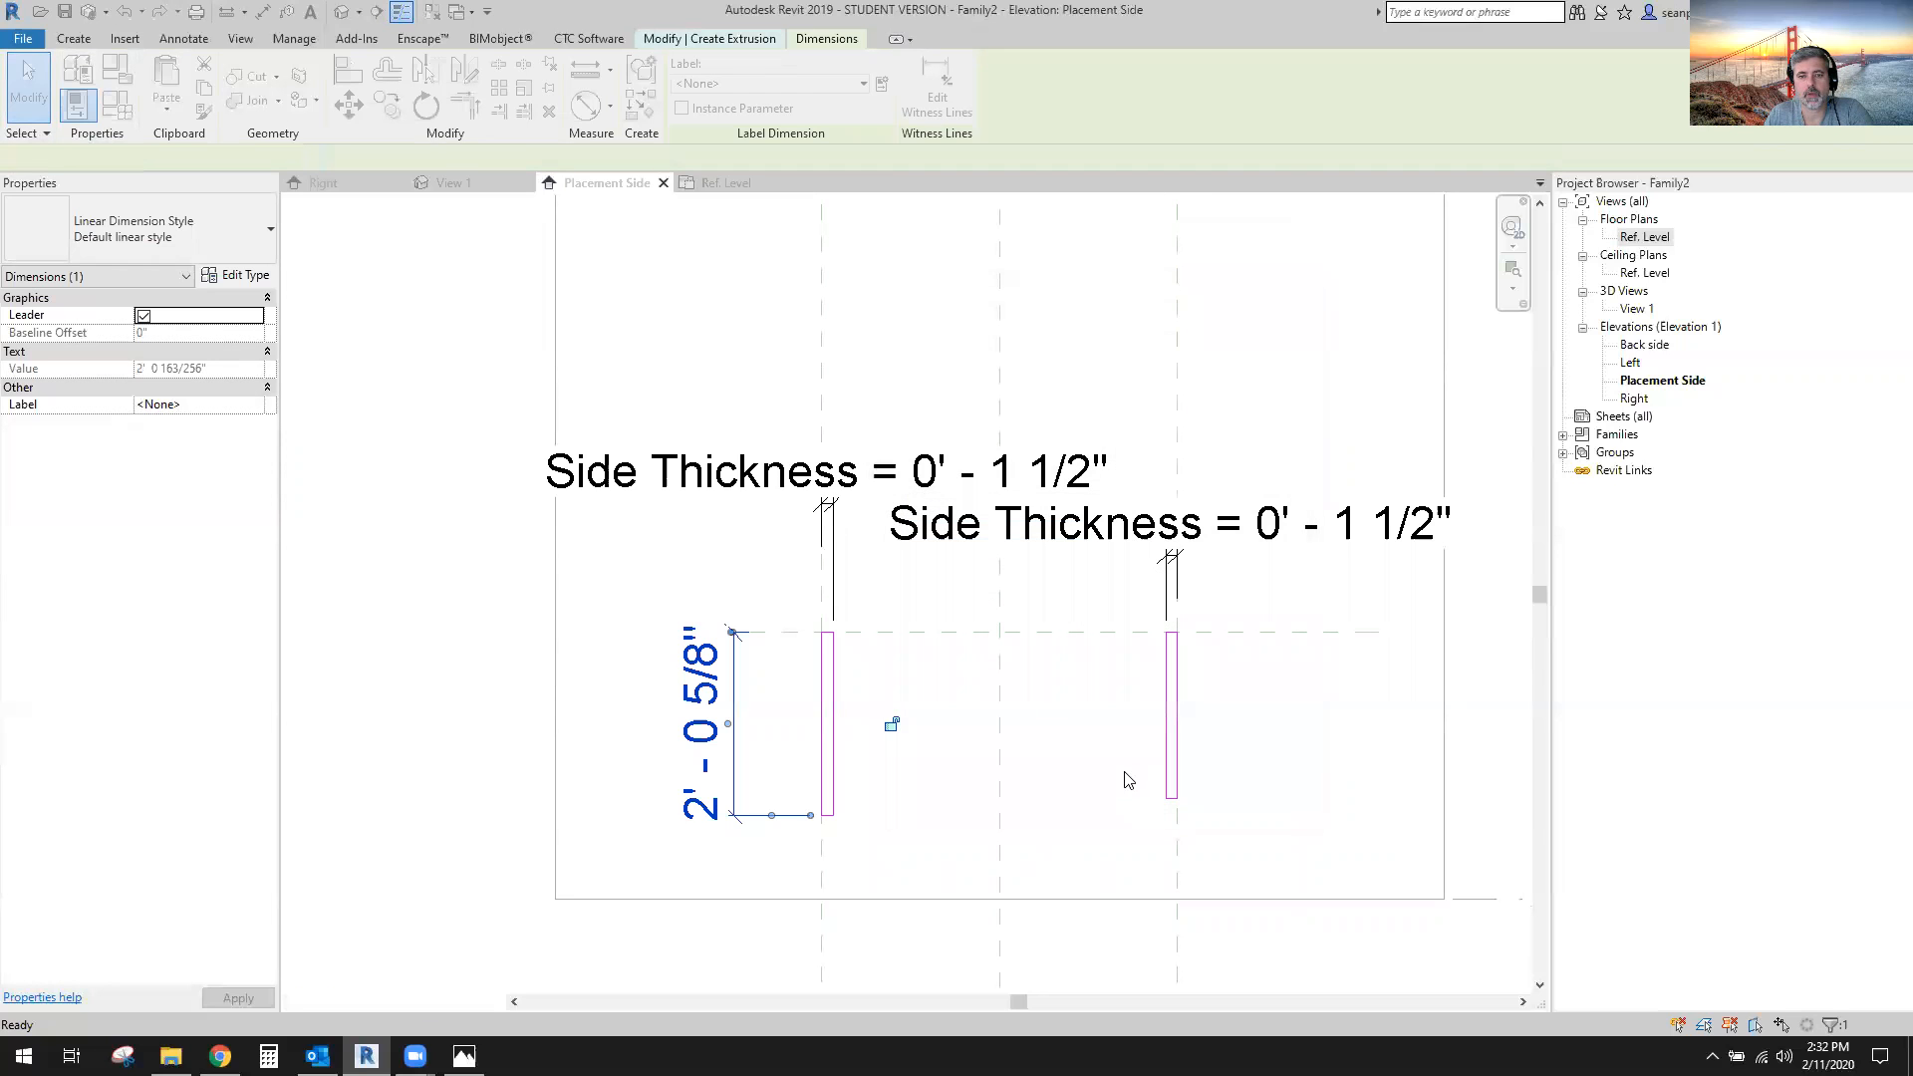
left_click(1040, 773)
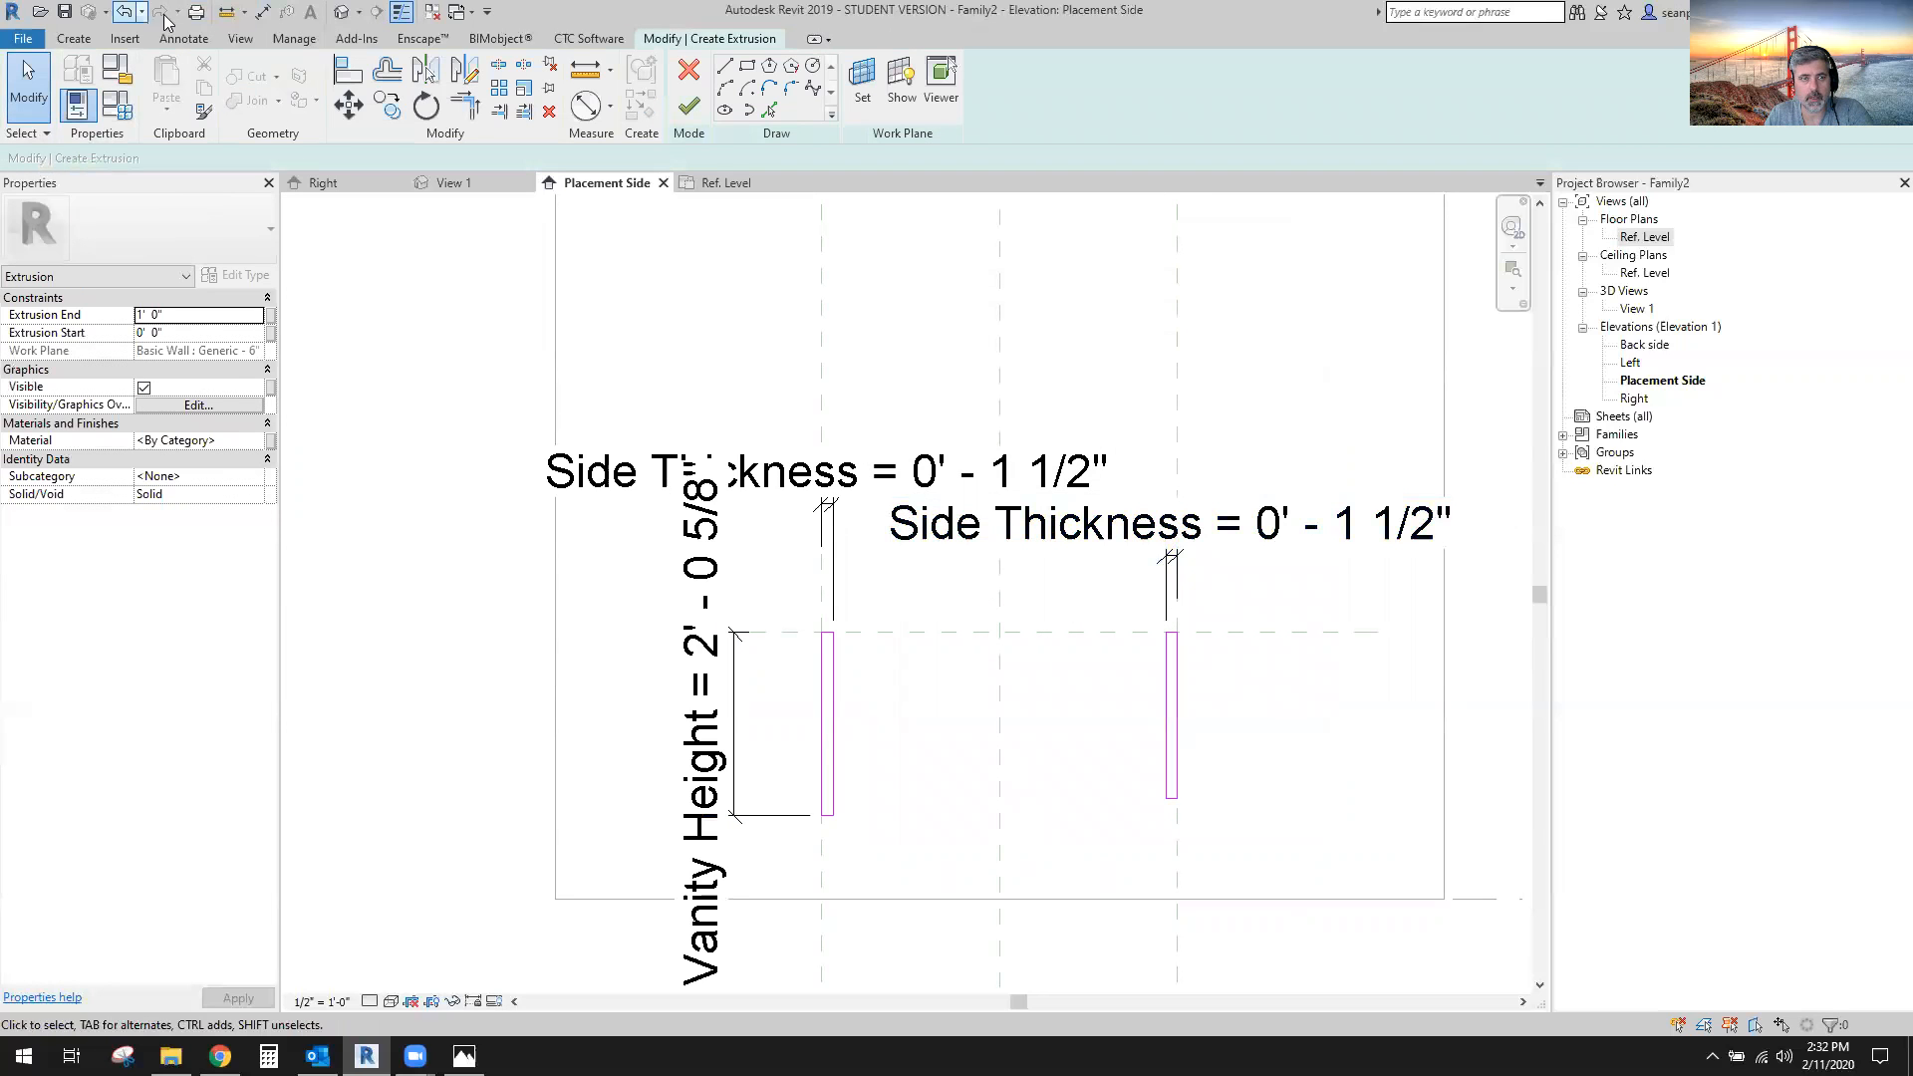
Add an aligned dimension for the right rectangle's height, from the horizontal reference plane to its bottom edge.
left_click(262, 13)
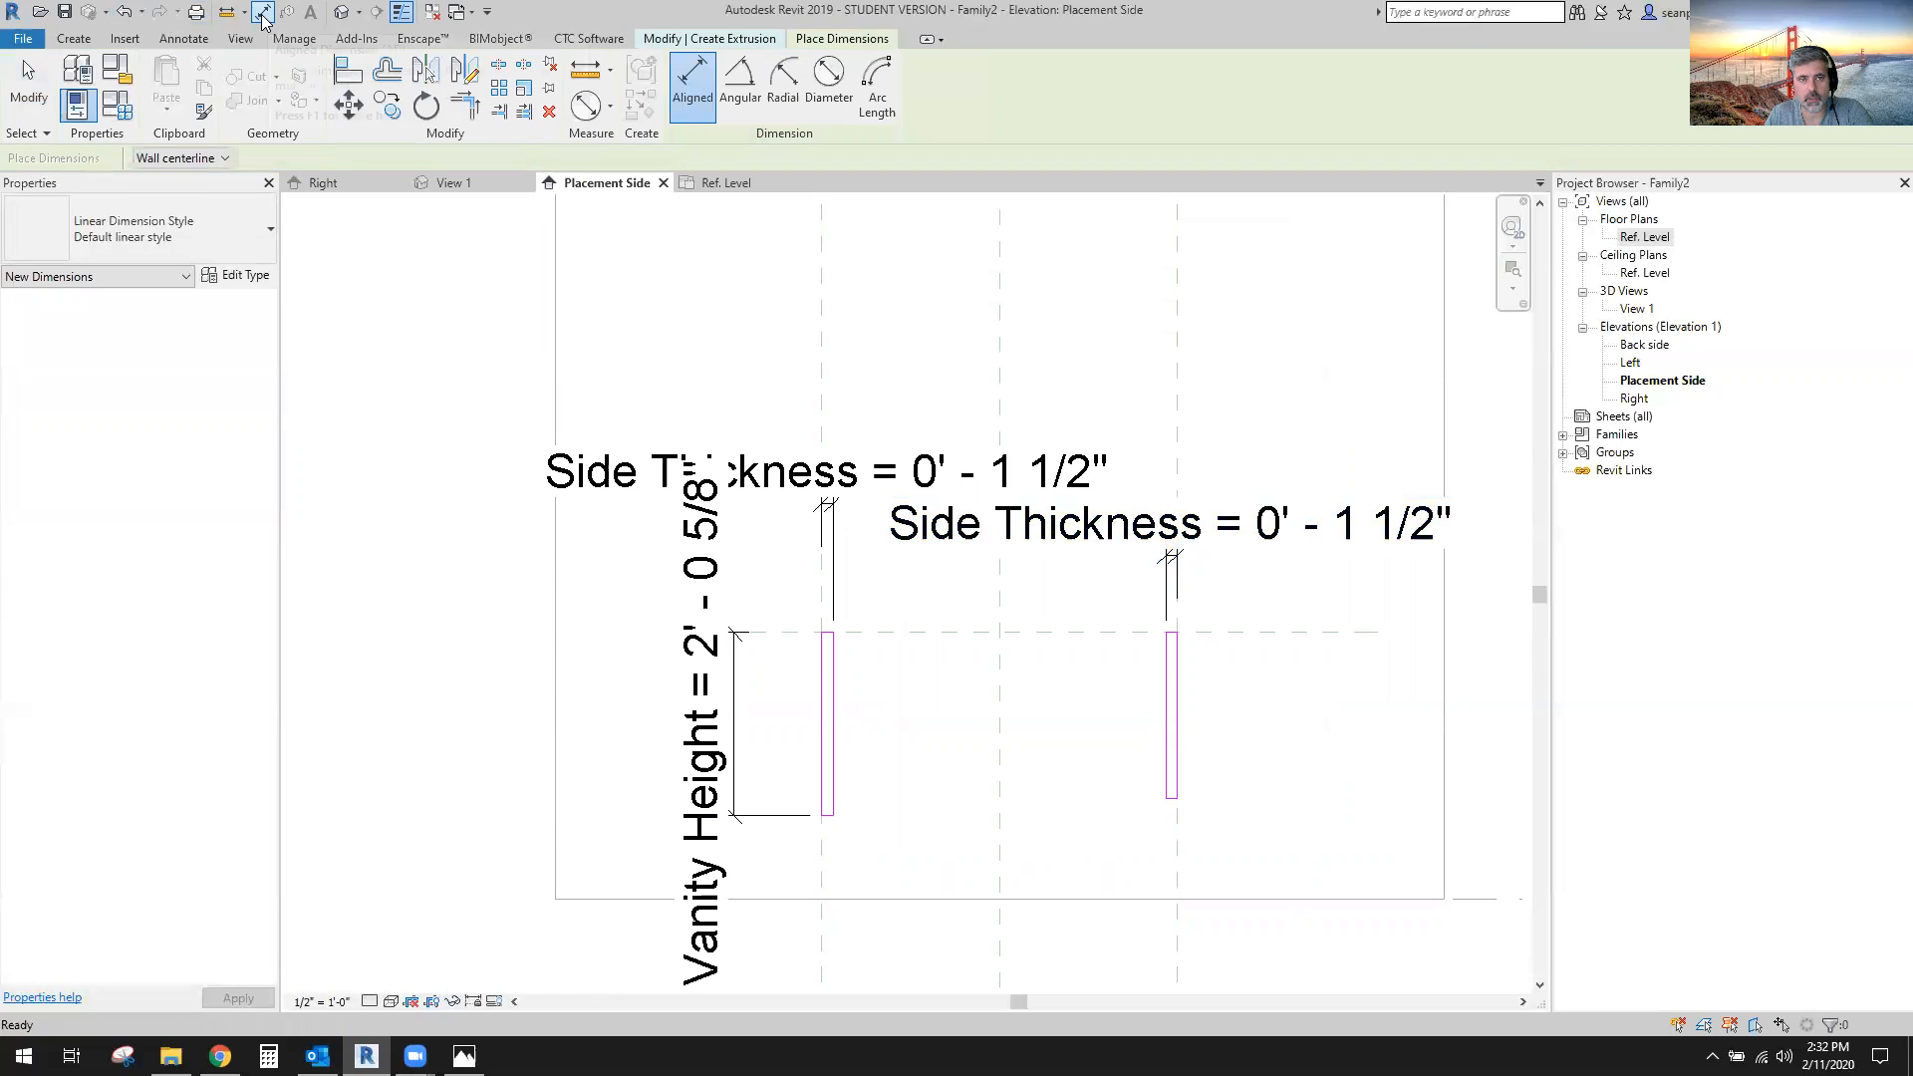
left_click(1279, 631)
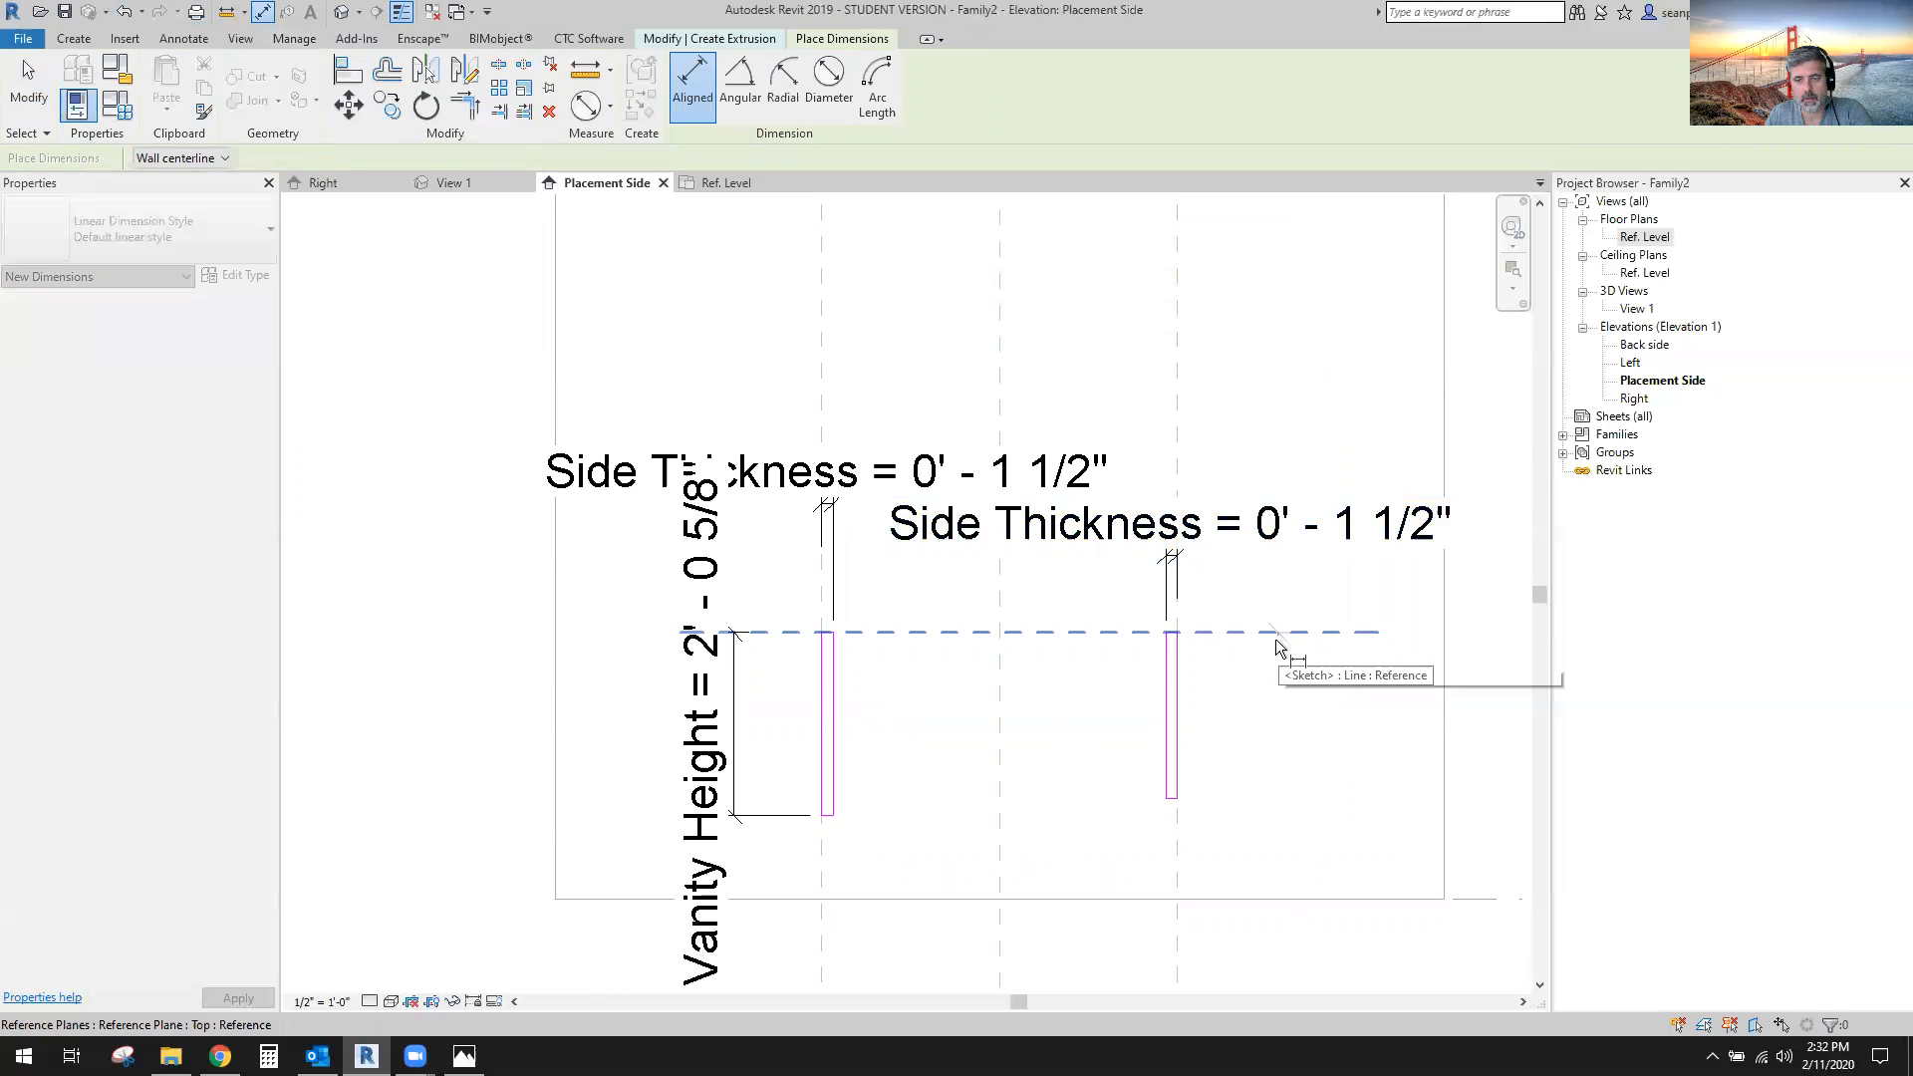
scroll(1201, 834, "up", 5)
scroll(1141, 737, "up", 4)
left_click(1170, 590)
scroll(1169, 698, "down", 6)
scroll(1154, 773, "down", 4)
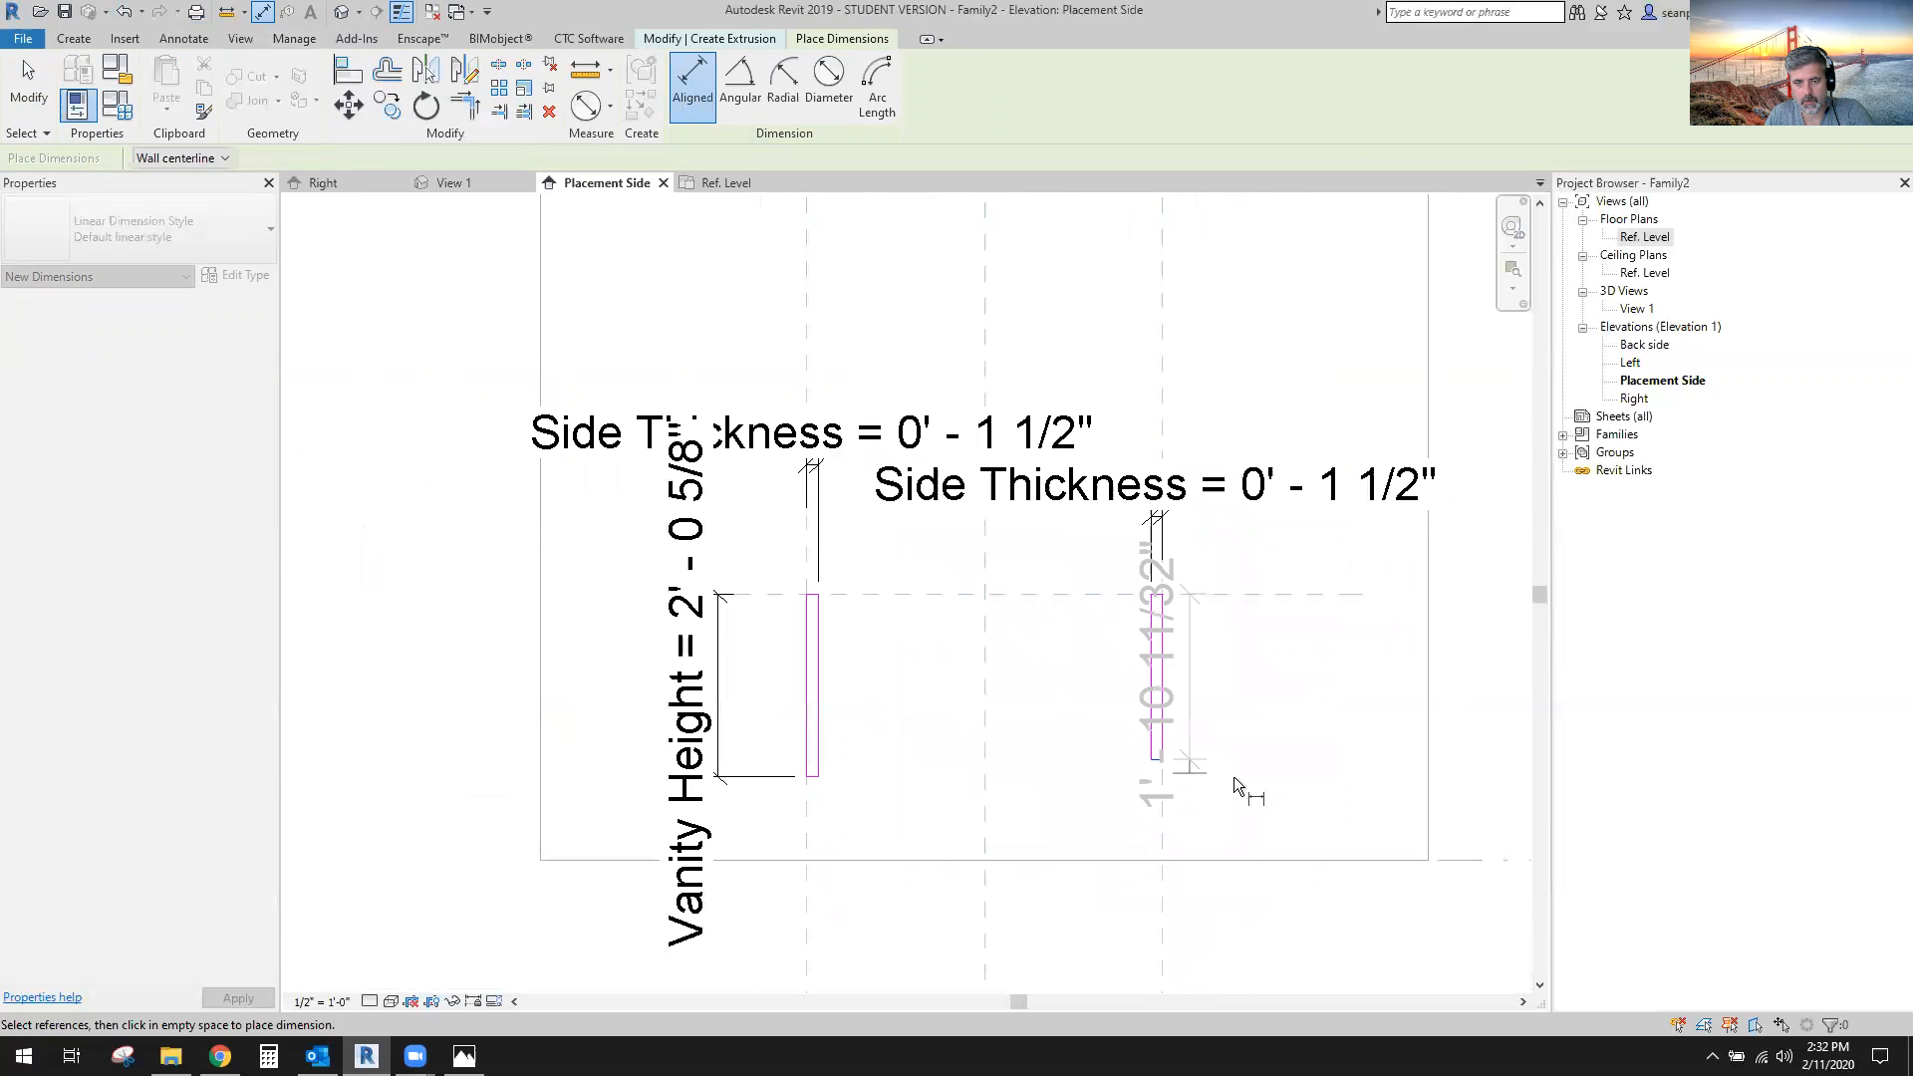
left_click(1275, 797)
key("Escape")
key("Escape")
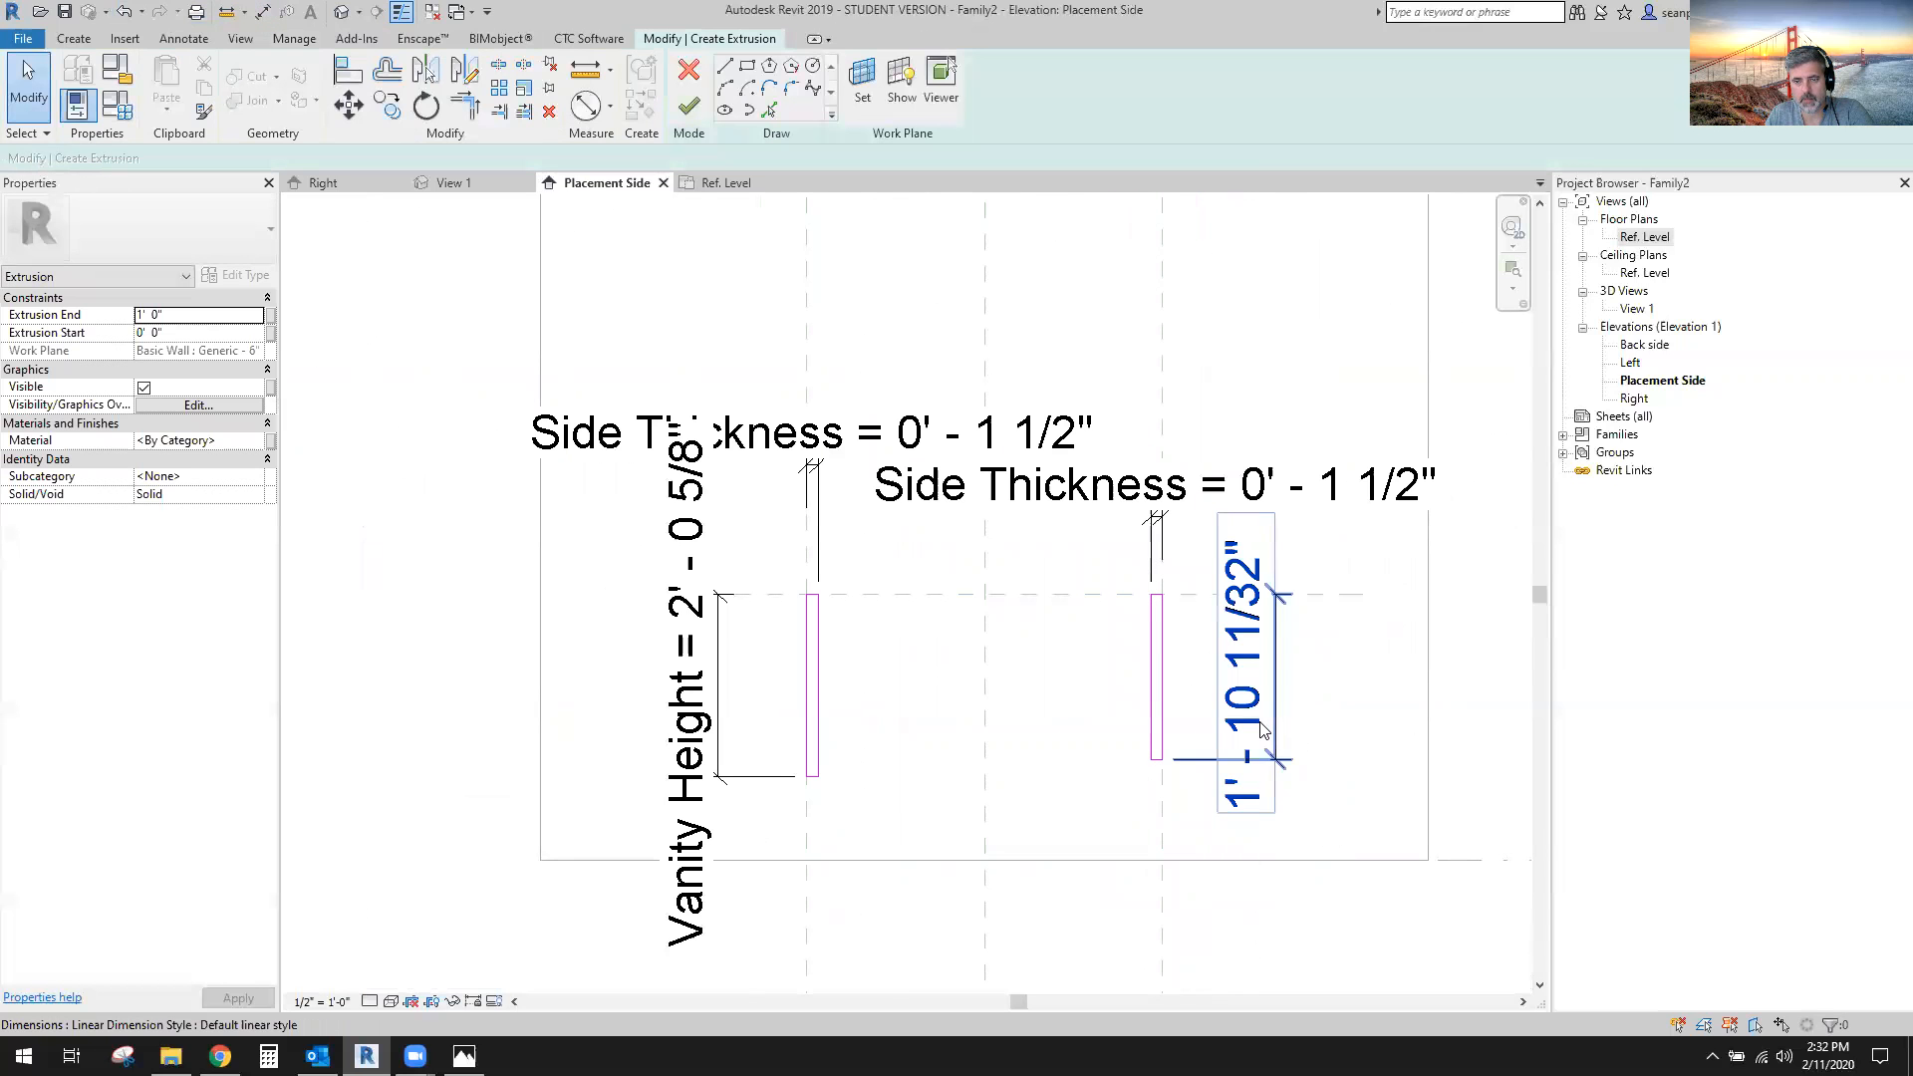
Label the right rectangle's height dimension with the existing Vanity Height parameter.
left_click(1244, 762)
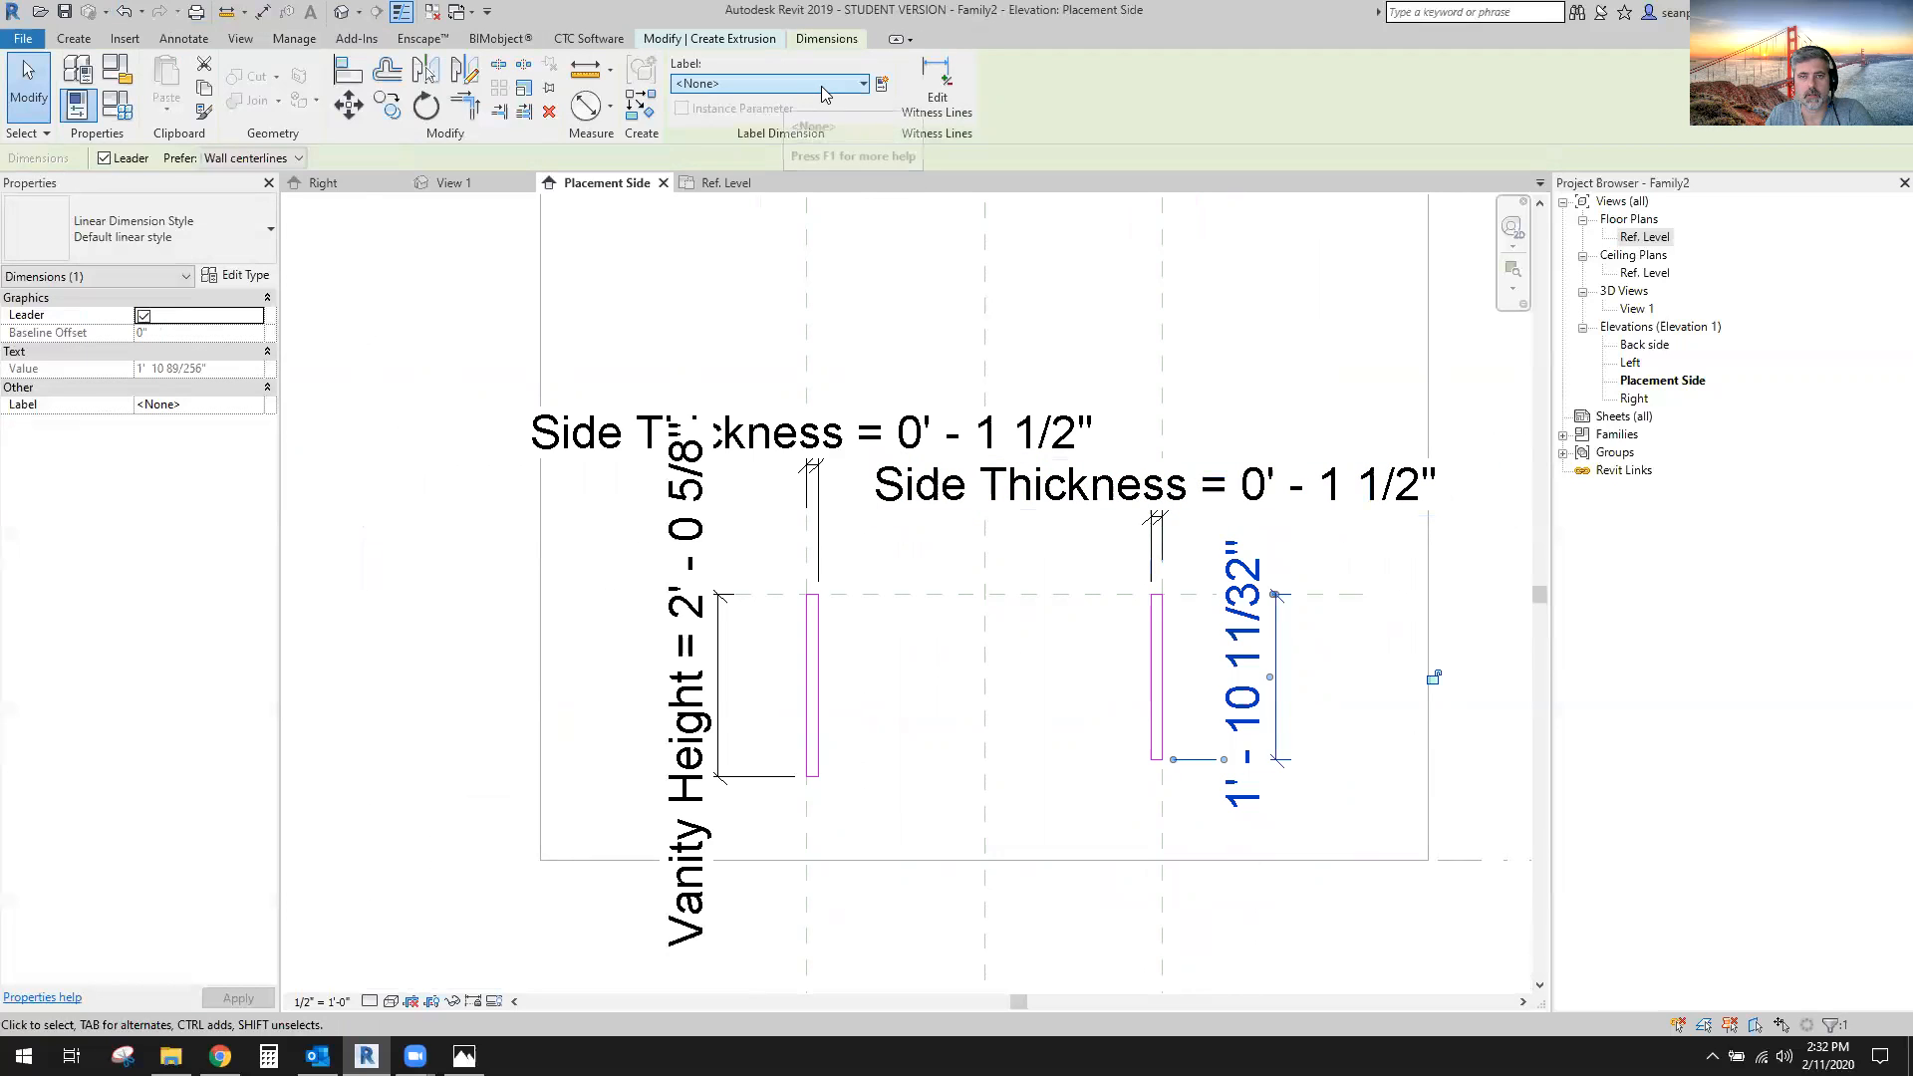
left_click(782, 84)
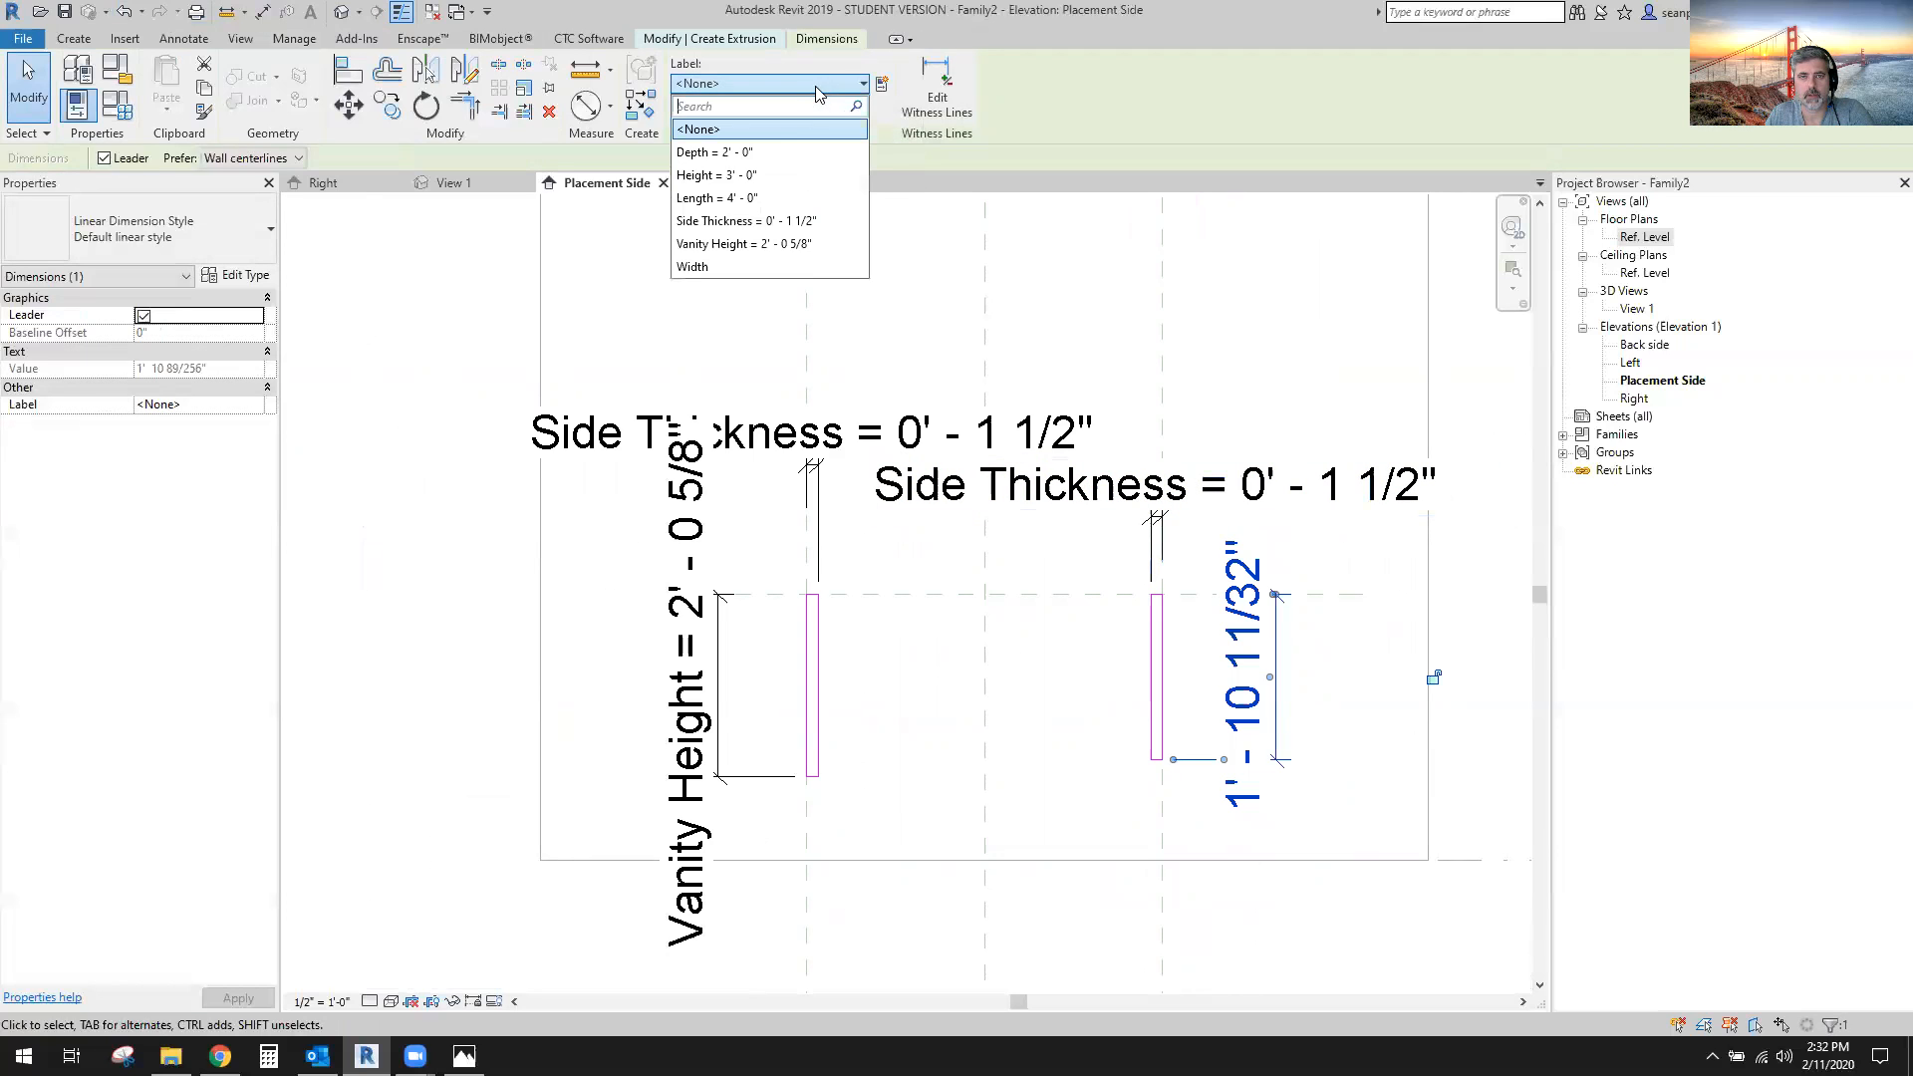
left_click(764, 244)
left_click(1118, 781)
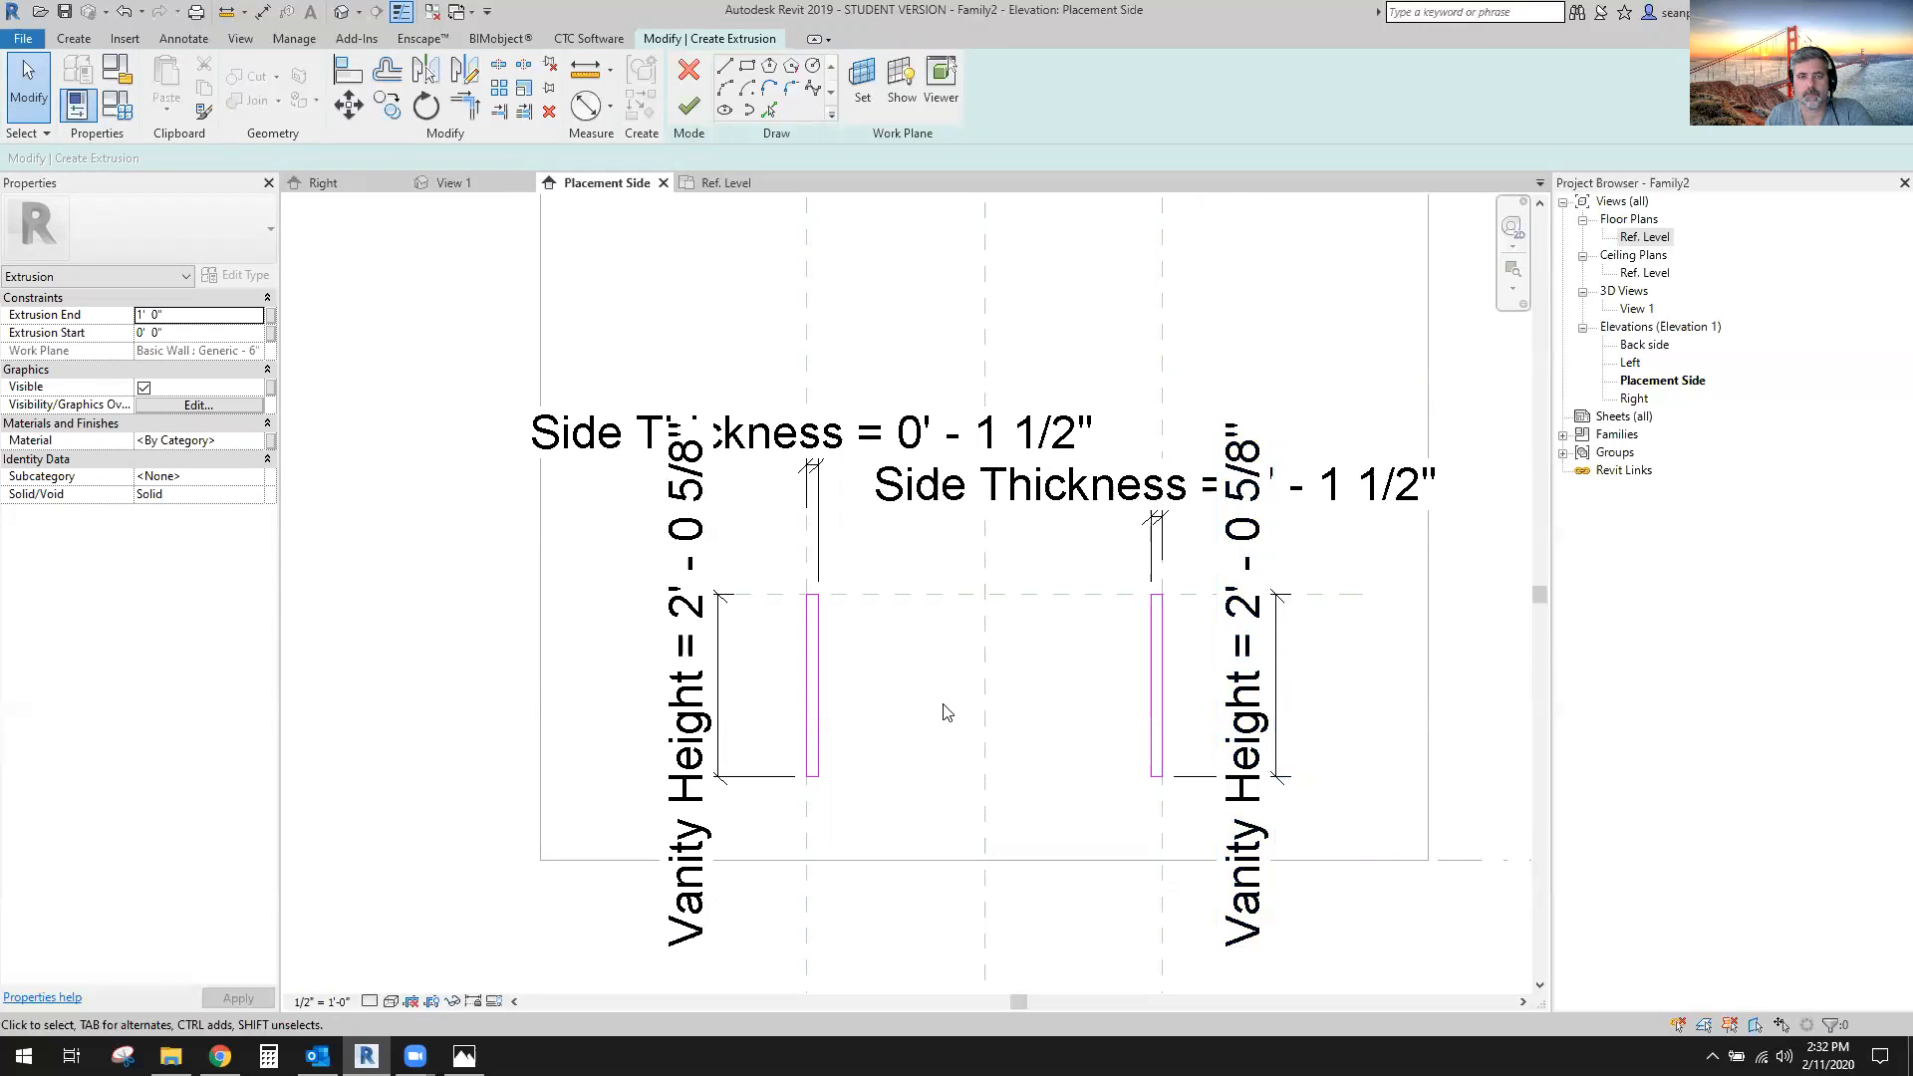
Finish the side panel extrusion sketch from the 3D view and inspect the two resulting panels.
left_click(476, 183)
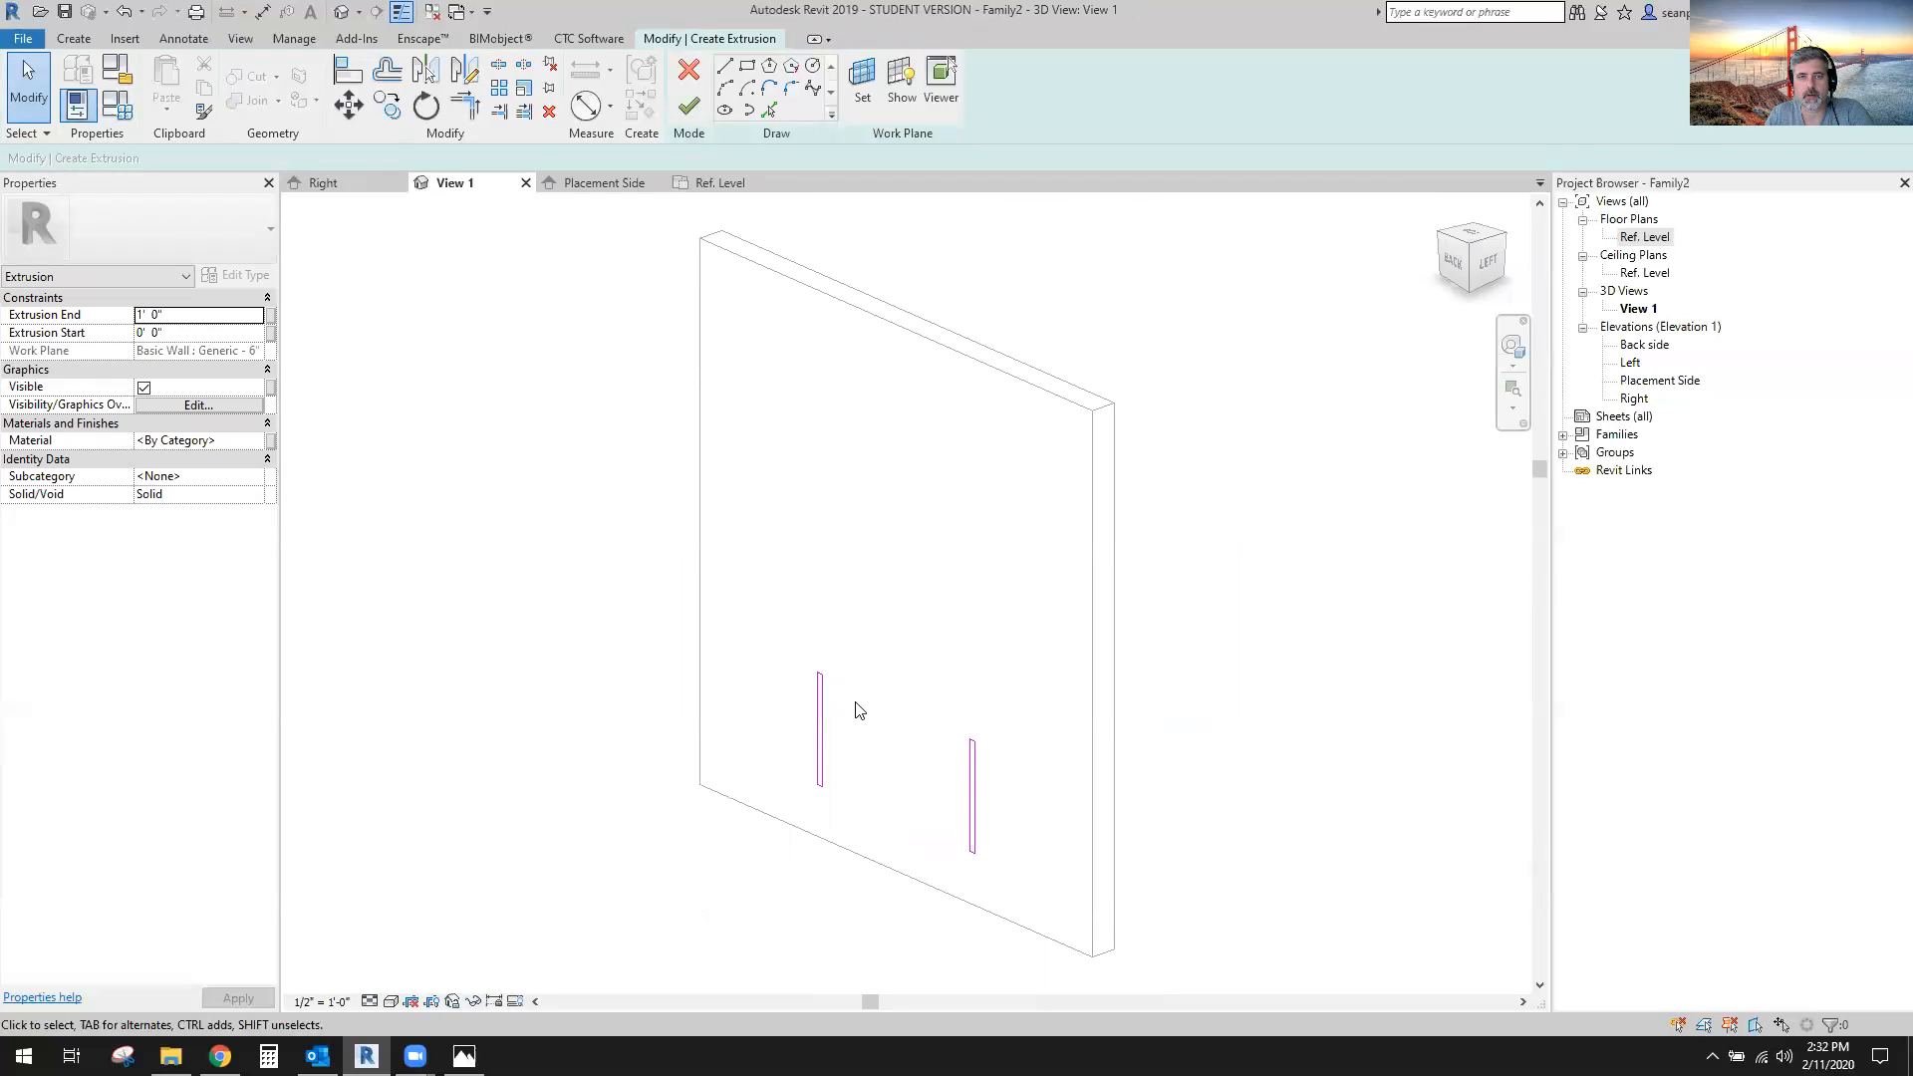
left_click(687, 110)
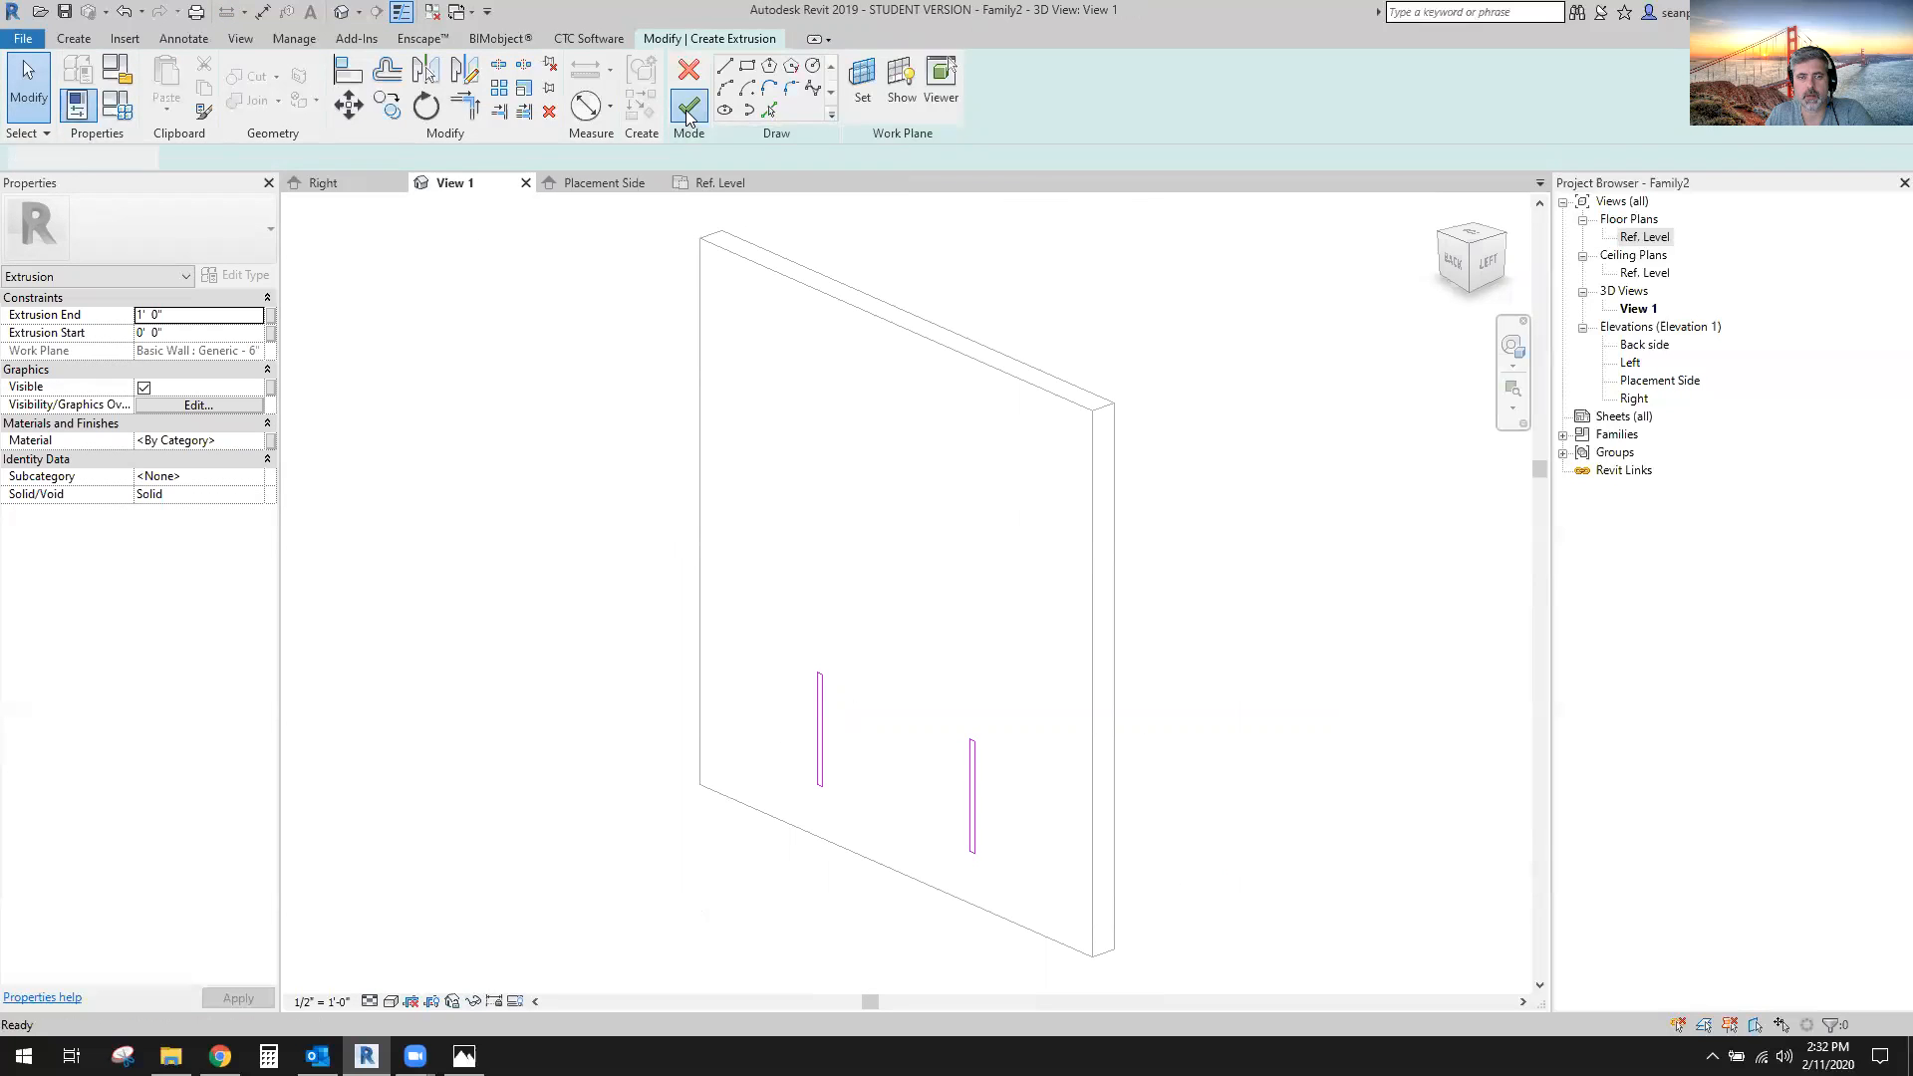
scroll(897, 927, "up", 3)
middle_click_drag(976, 749, 875, 800, "shift")
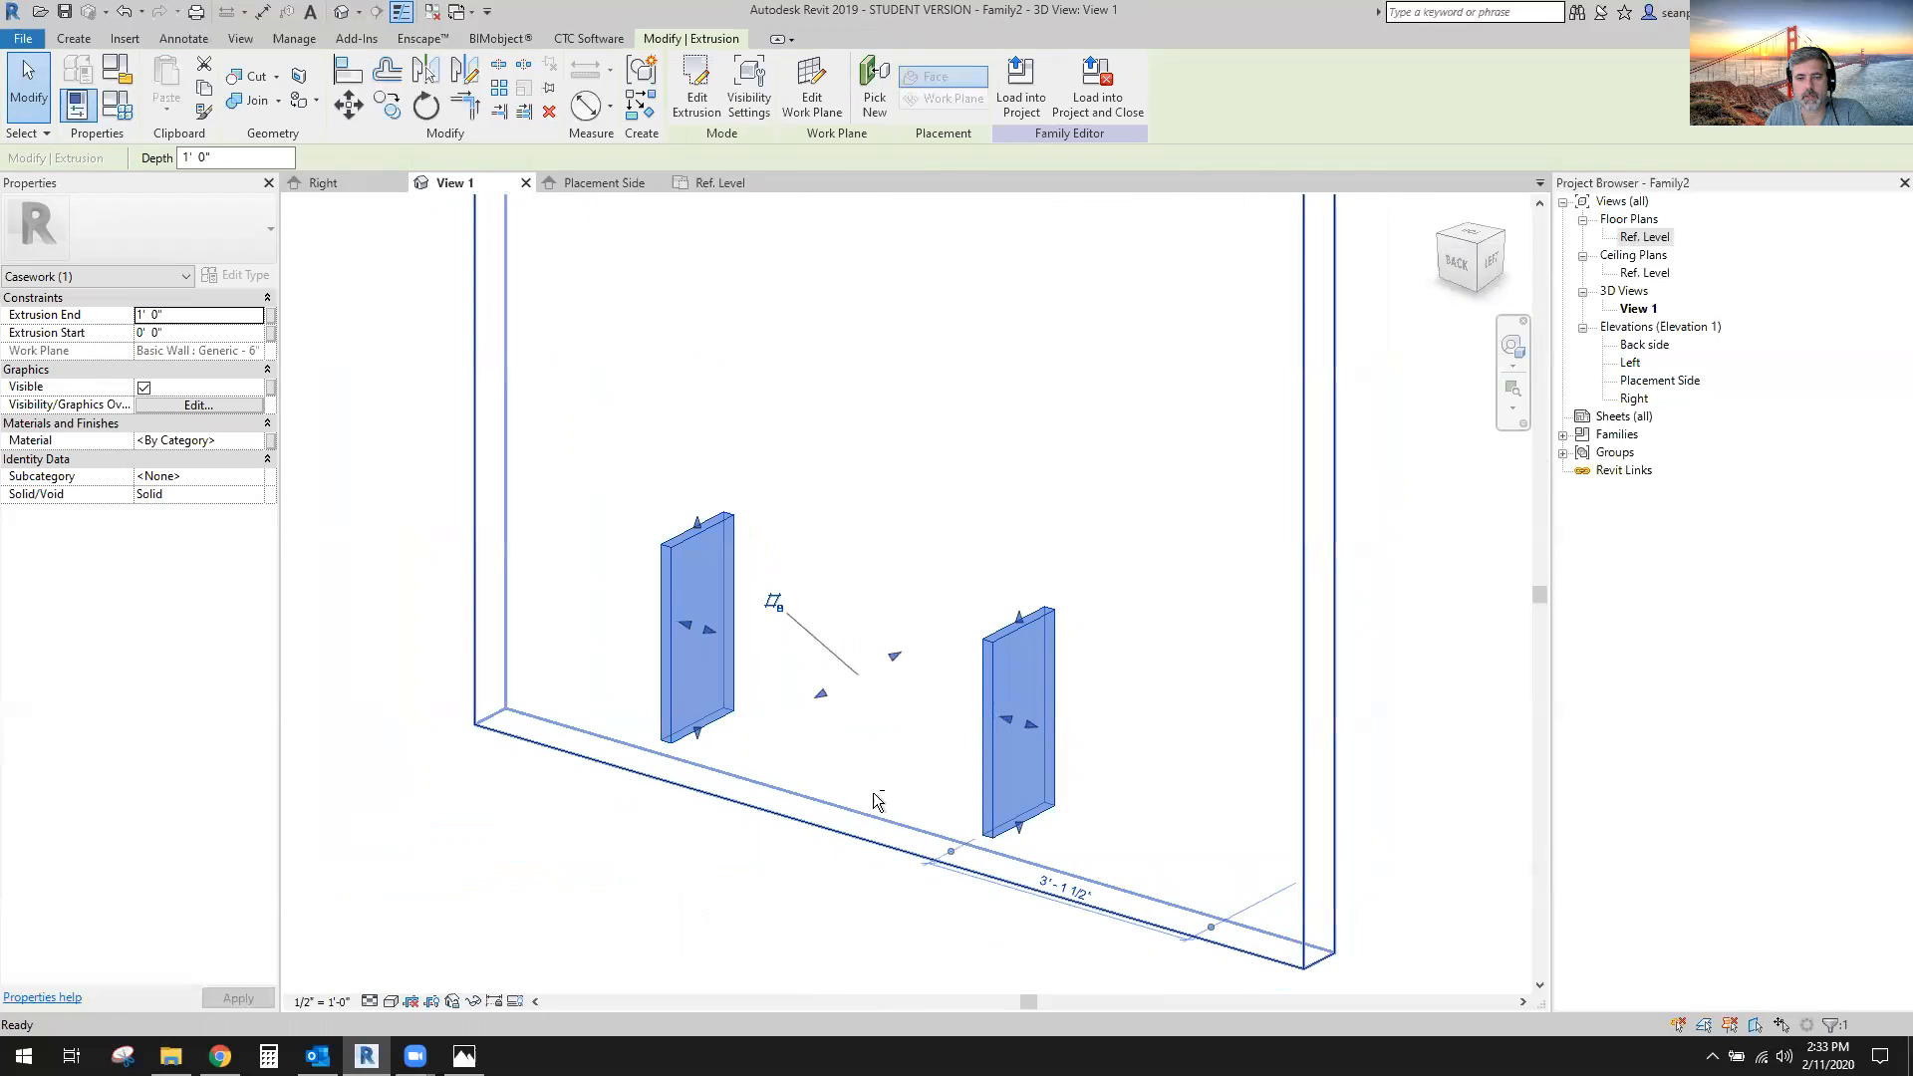
Try to stretch the side panels downward by the shape handle on the right panel's bottom face.
scroll(1046, 847, "up", 2)
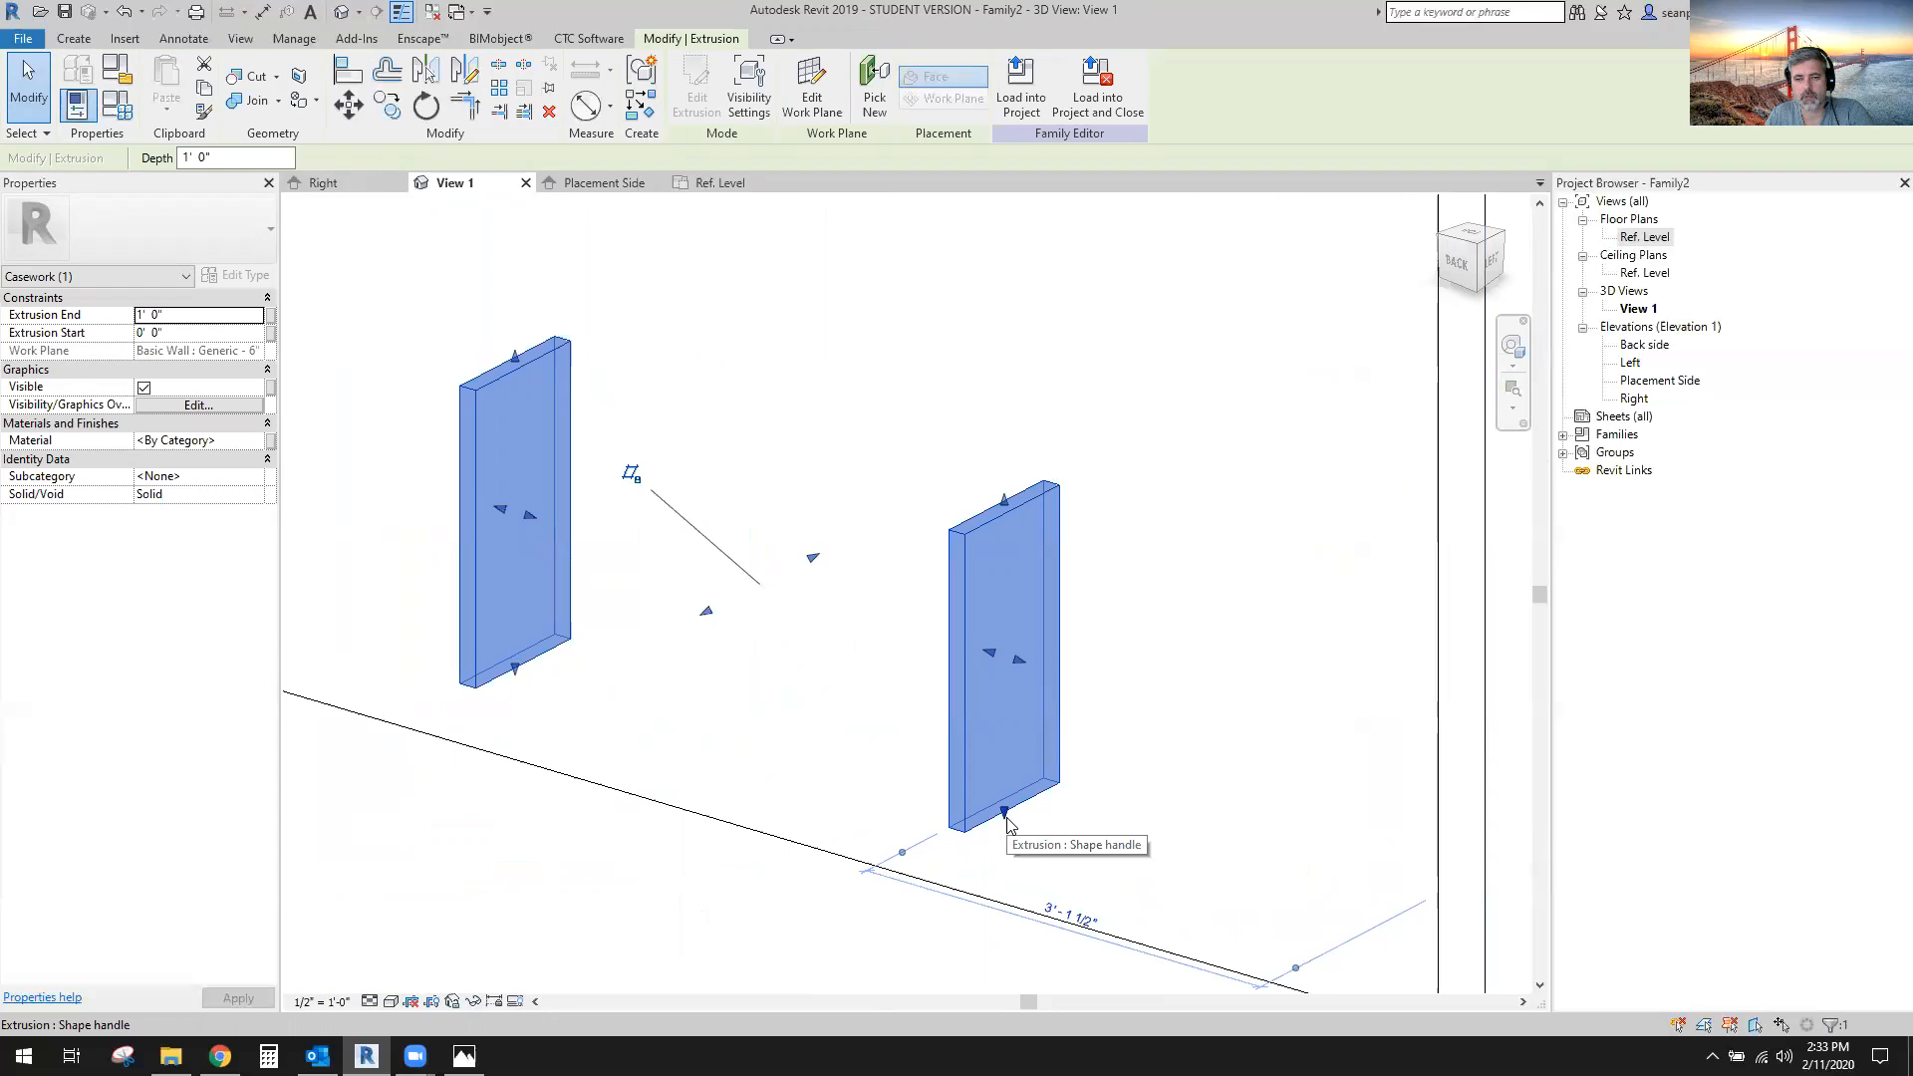
left_click_drag(1006, 823, 1006, 879)
middle_click_drag(1146, 777, 1233, 835, "shift")
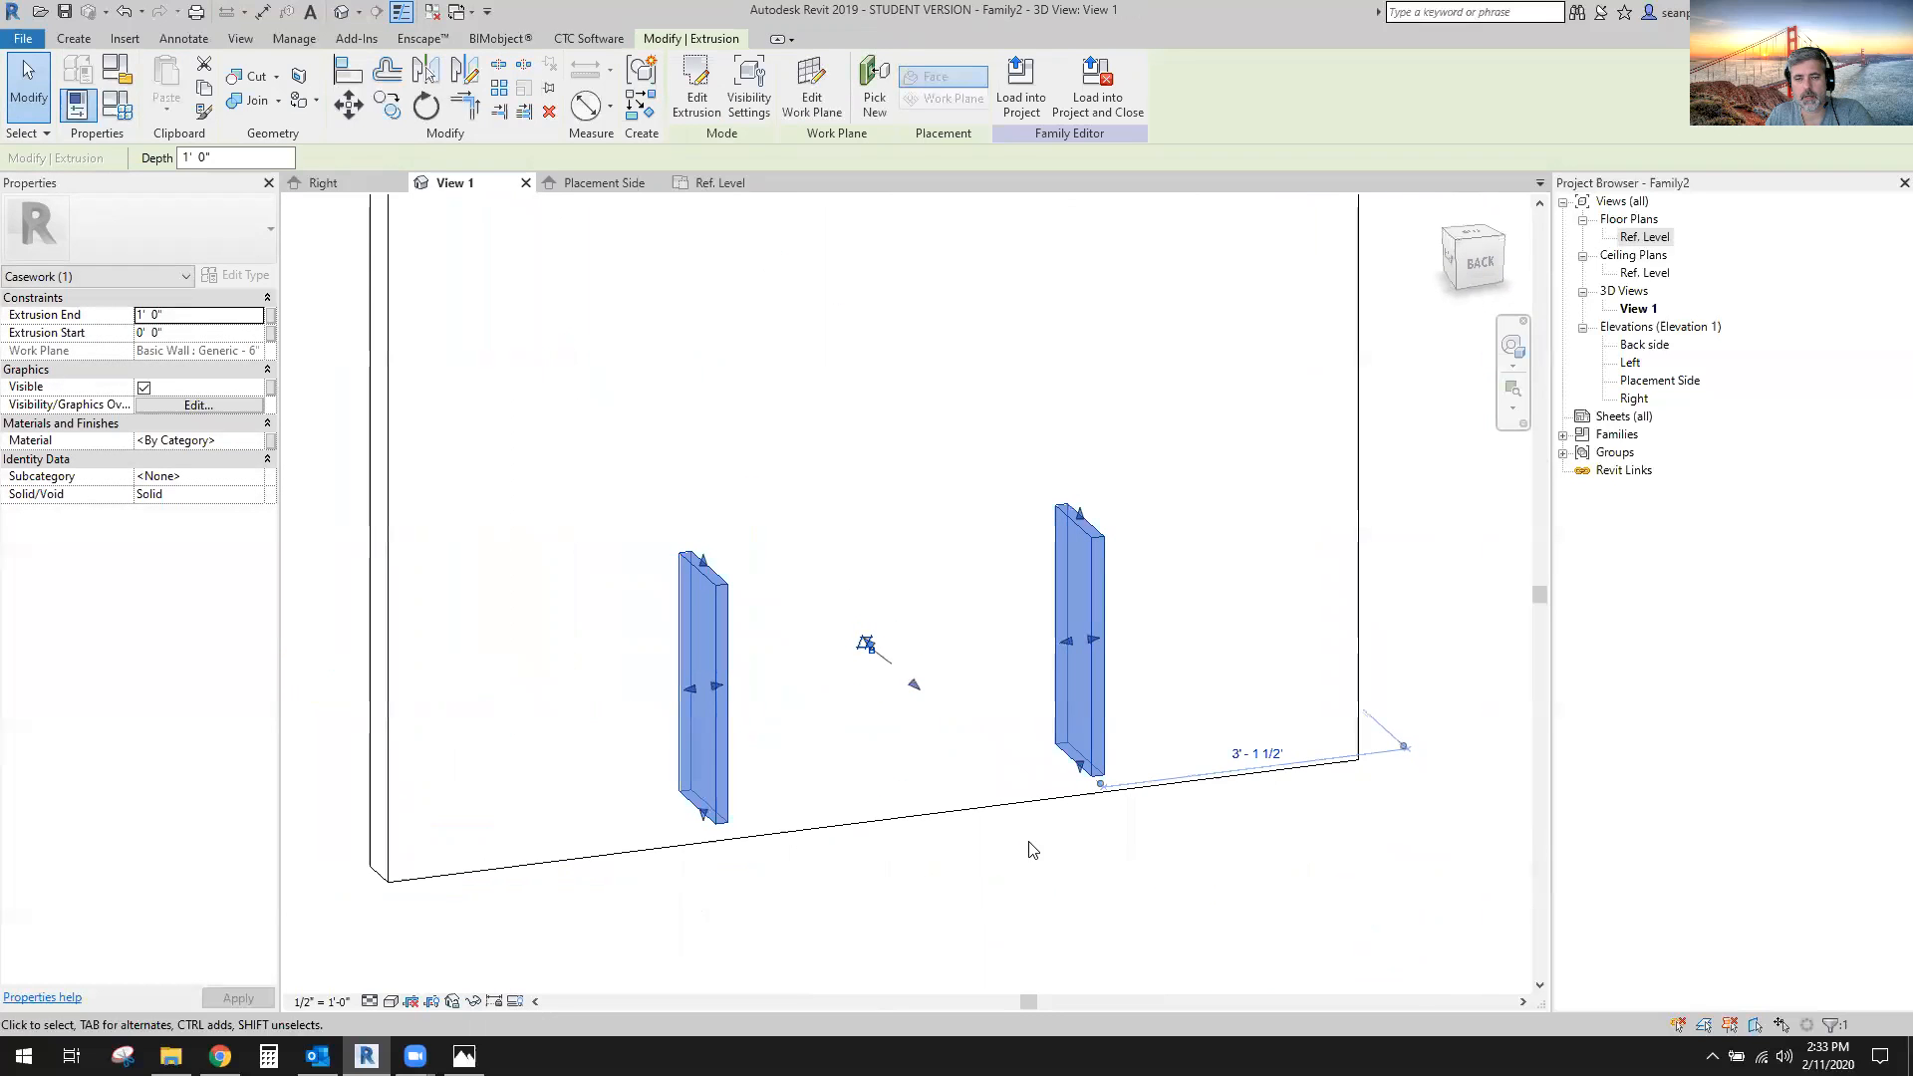
left_click(1100, 864)
scroll(1100, 863, "up", 2)
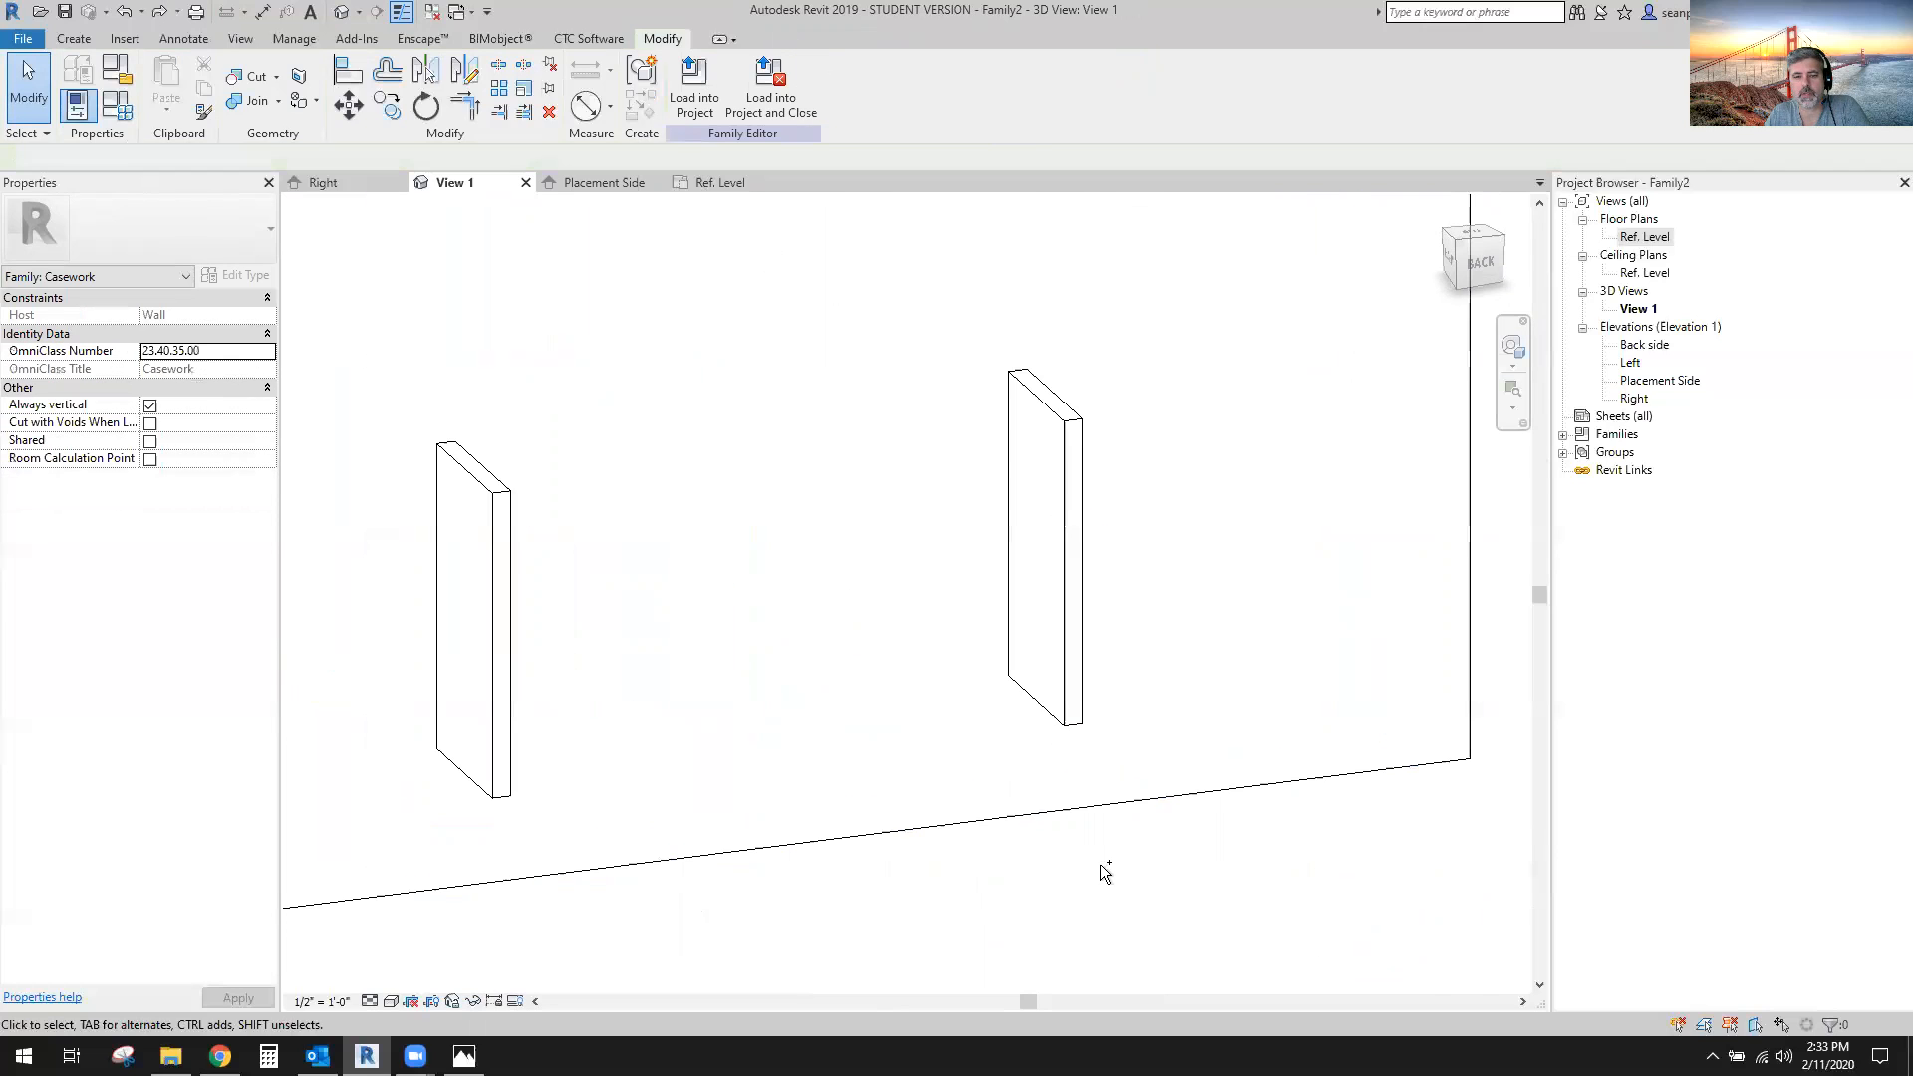
Lock the Vanity Height parameter in the family types and set it to 2' 0".
left_click(1075, 645)
key("f")
key("t")
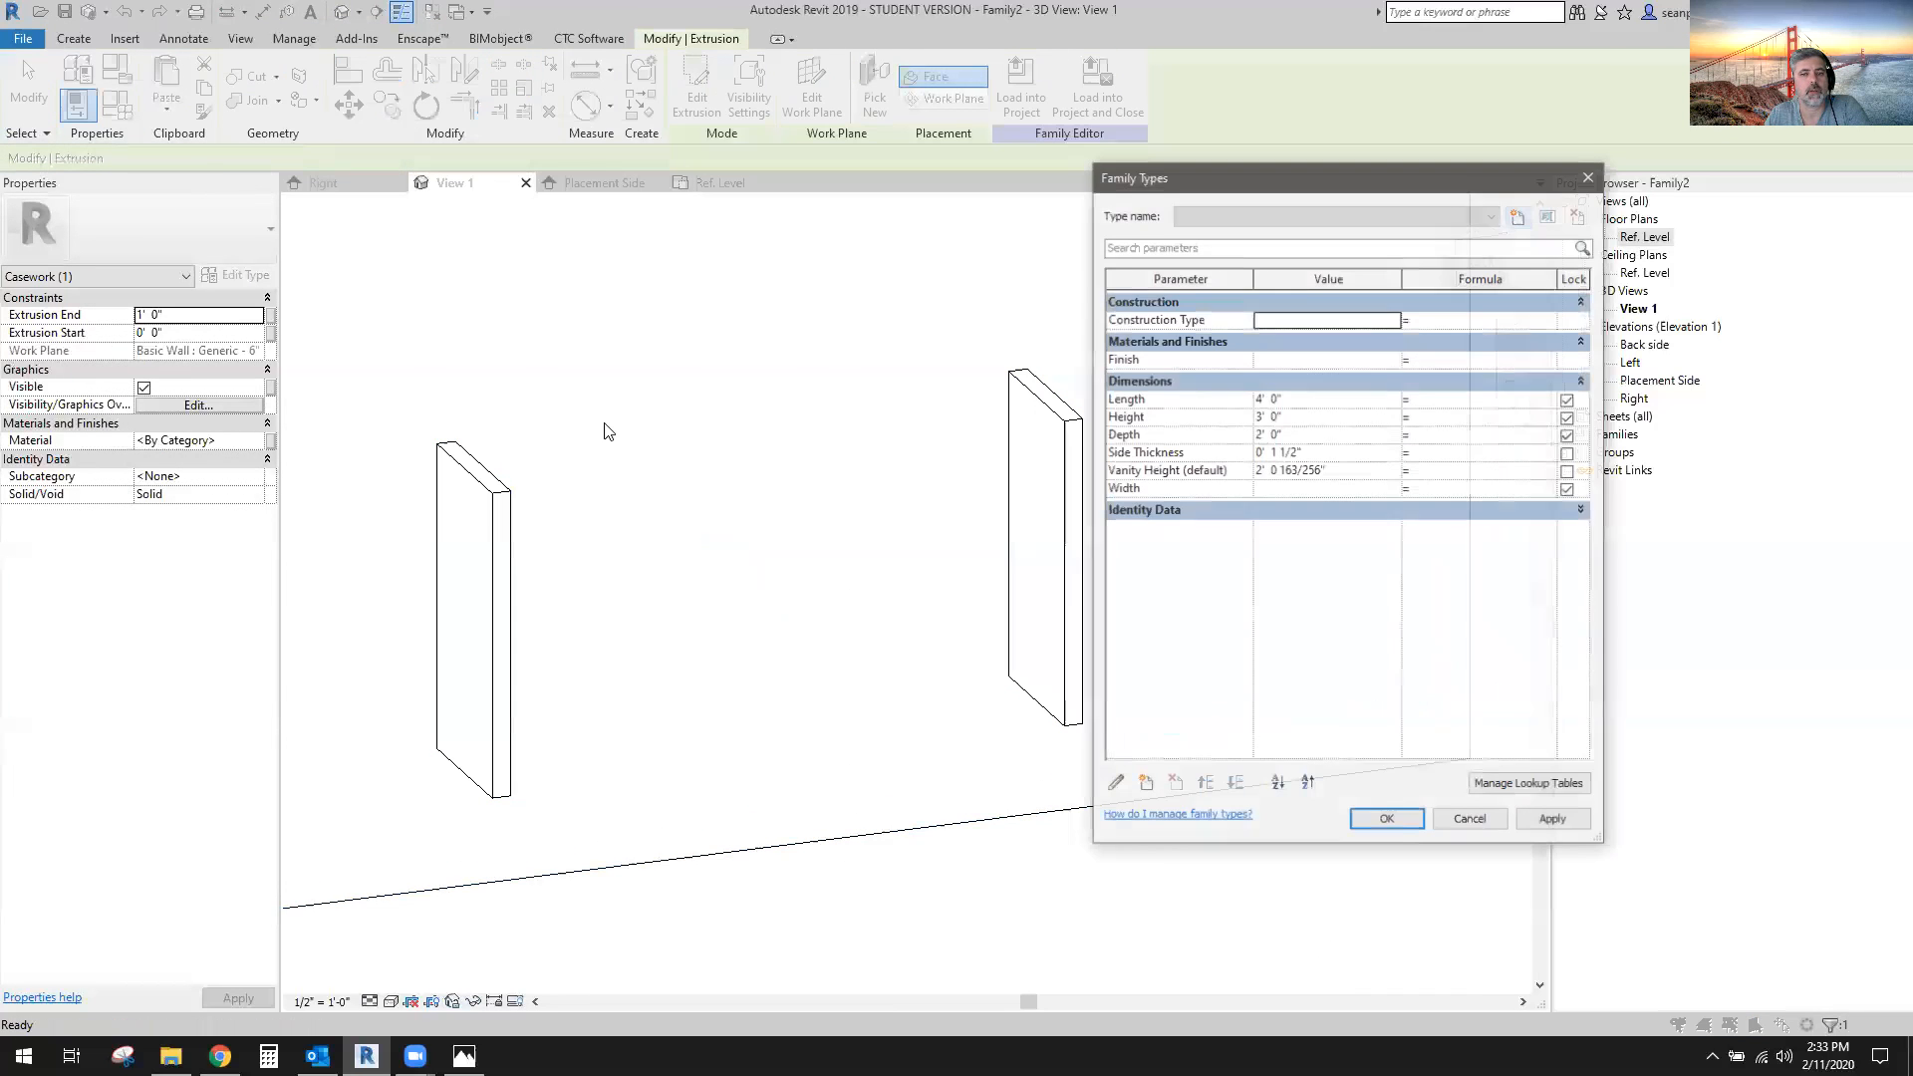
left_click(1569, 472)
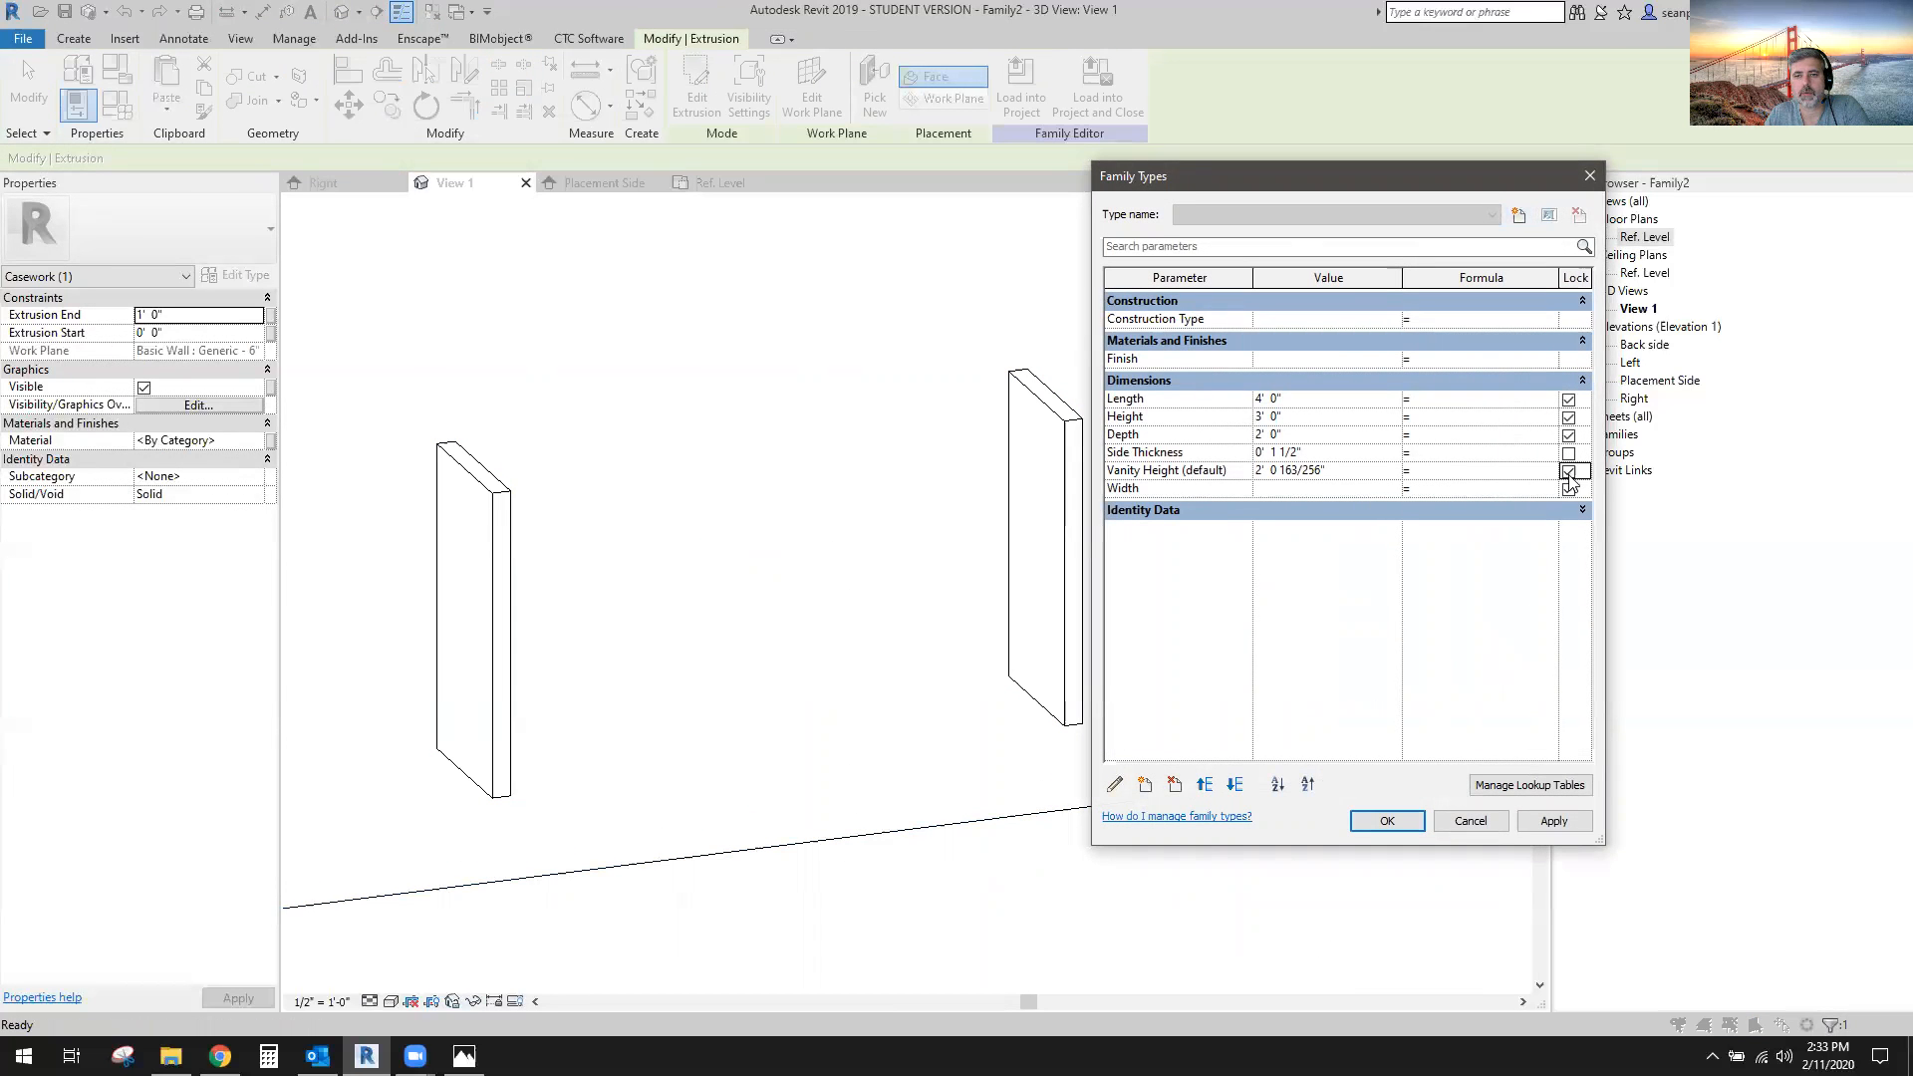
double_click(1362, 475)
type("2")
key("Tab")
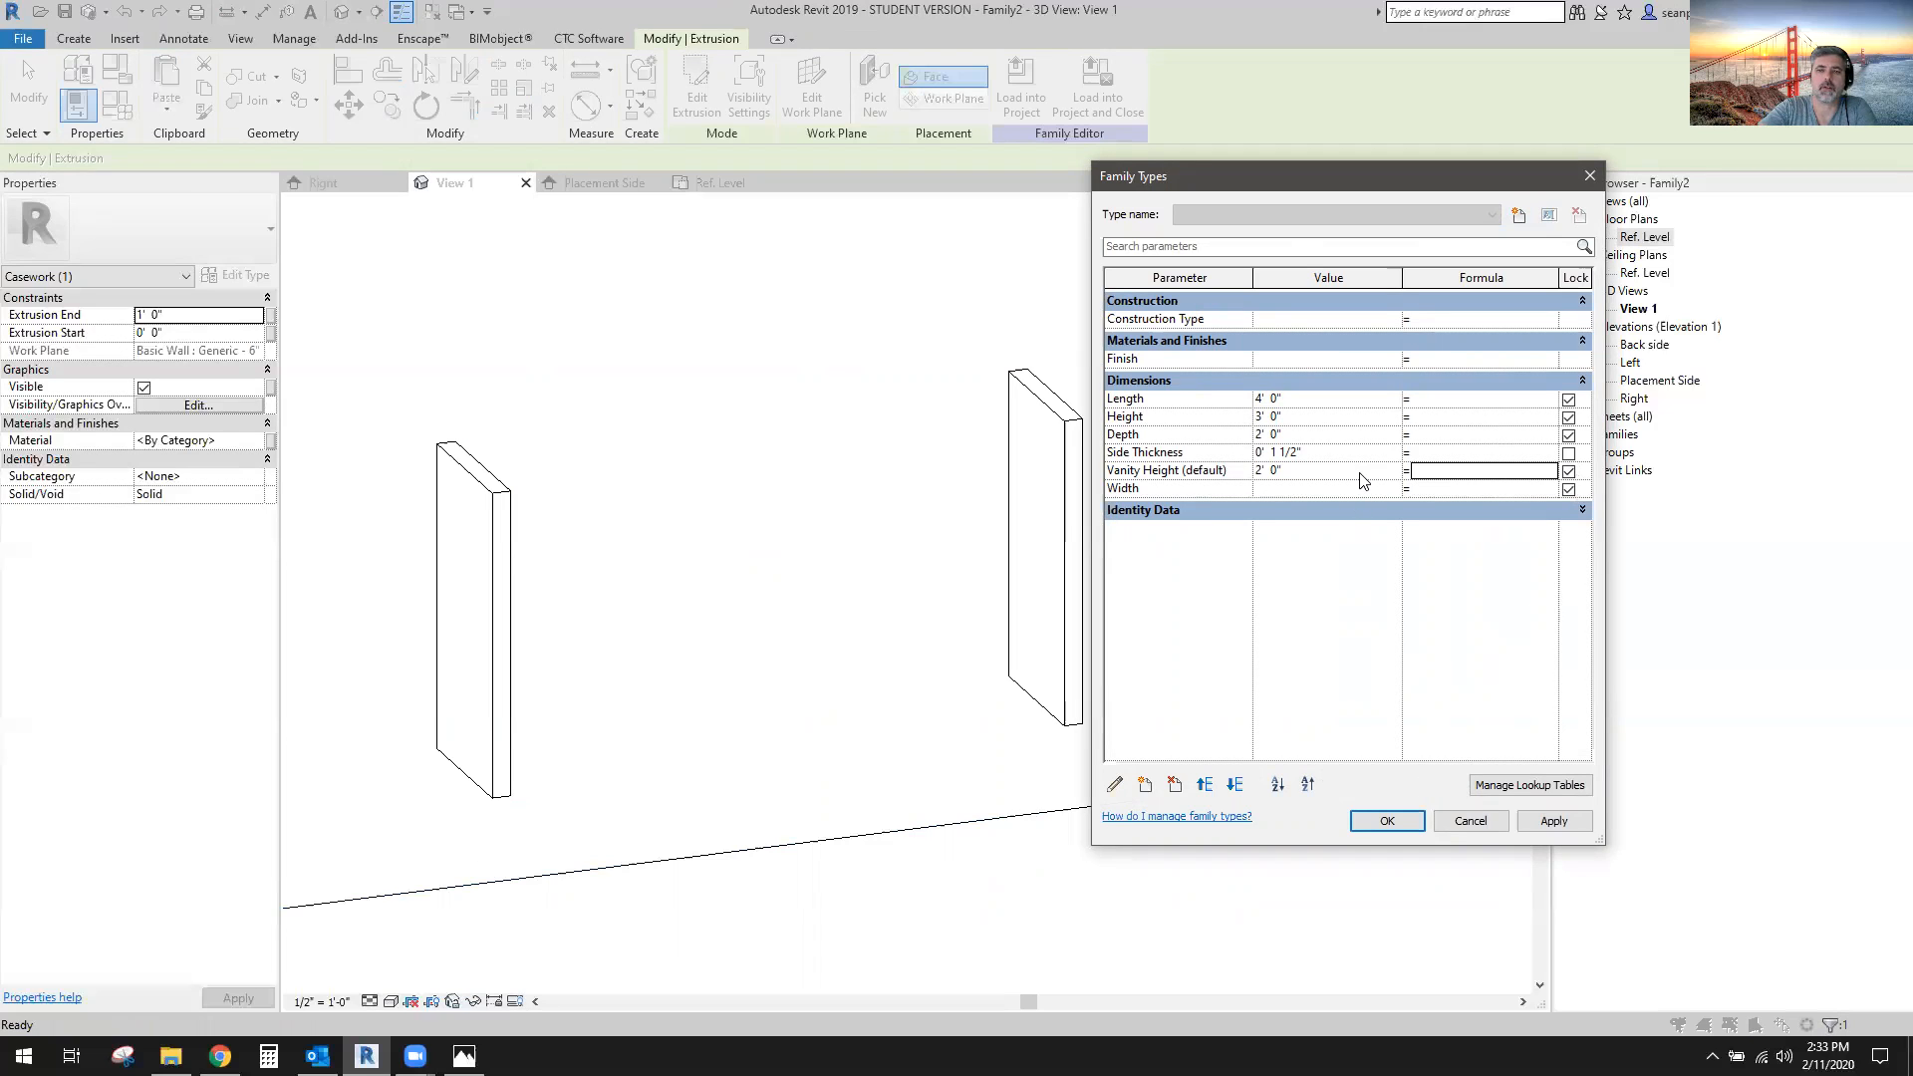
left_click(1387, 820)
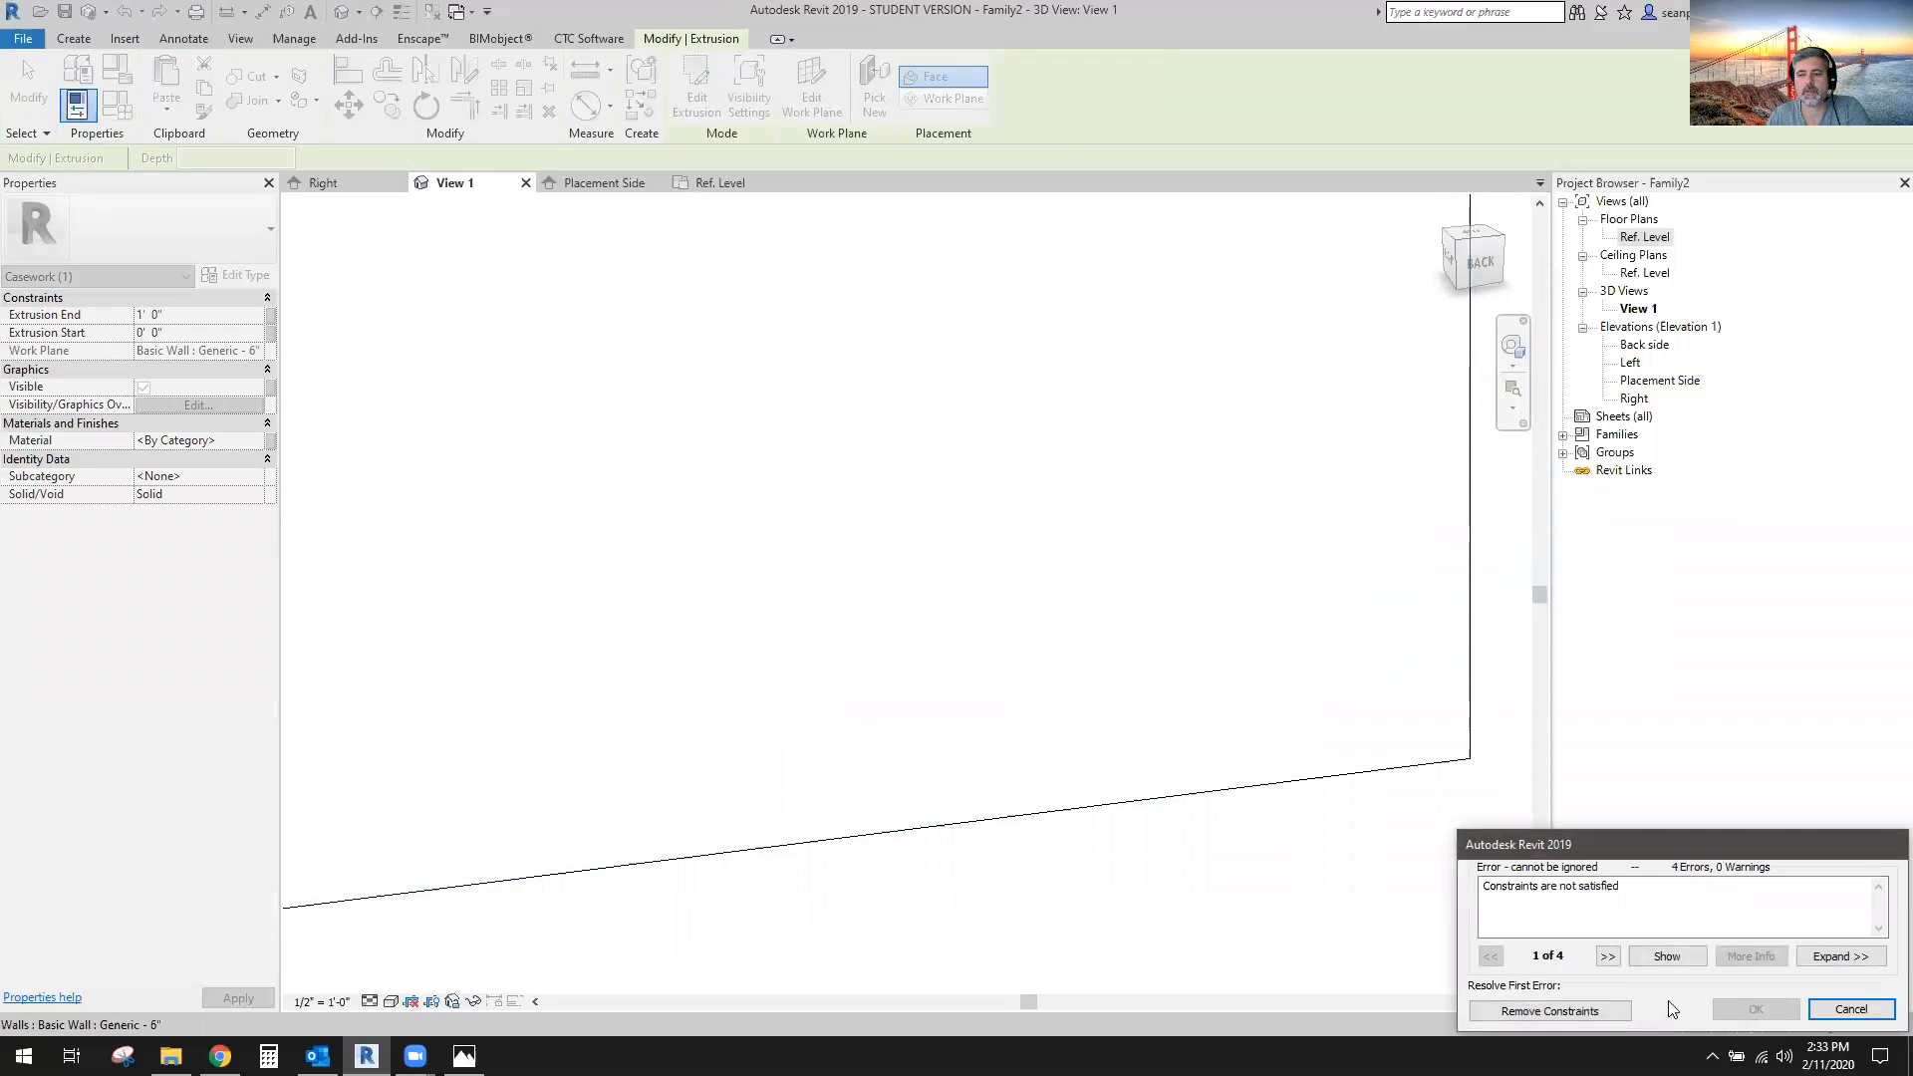
left_click(1851, 1009)
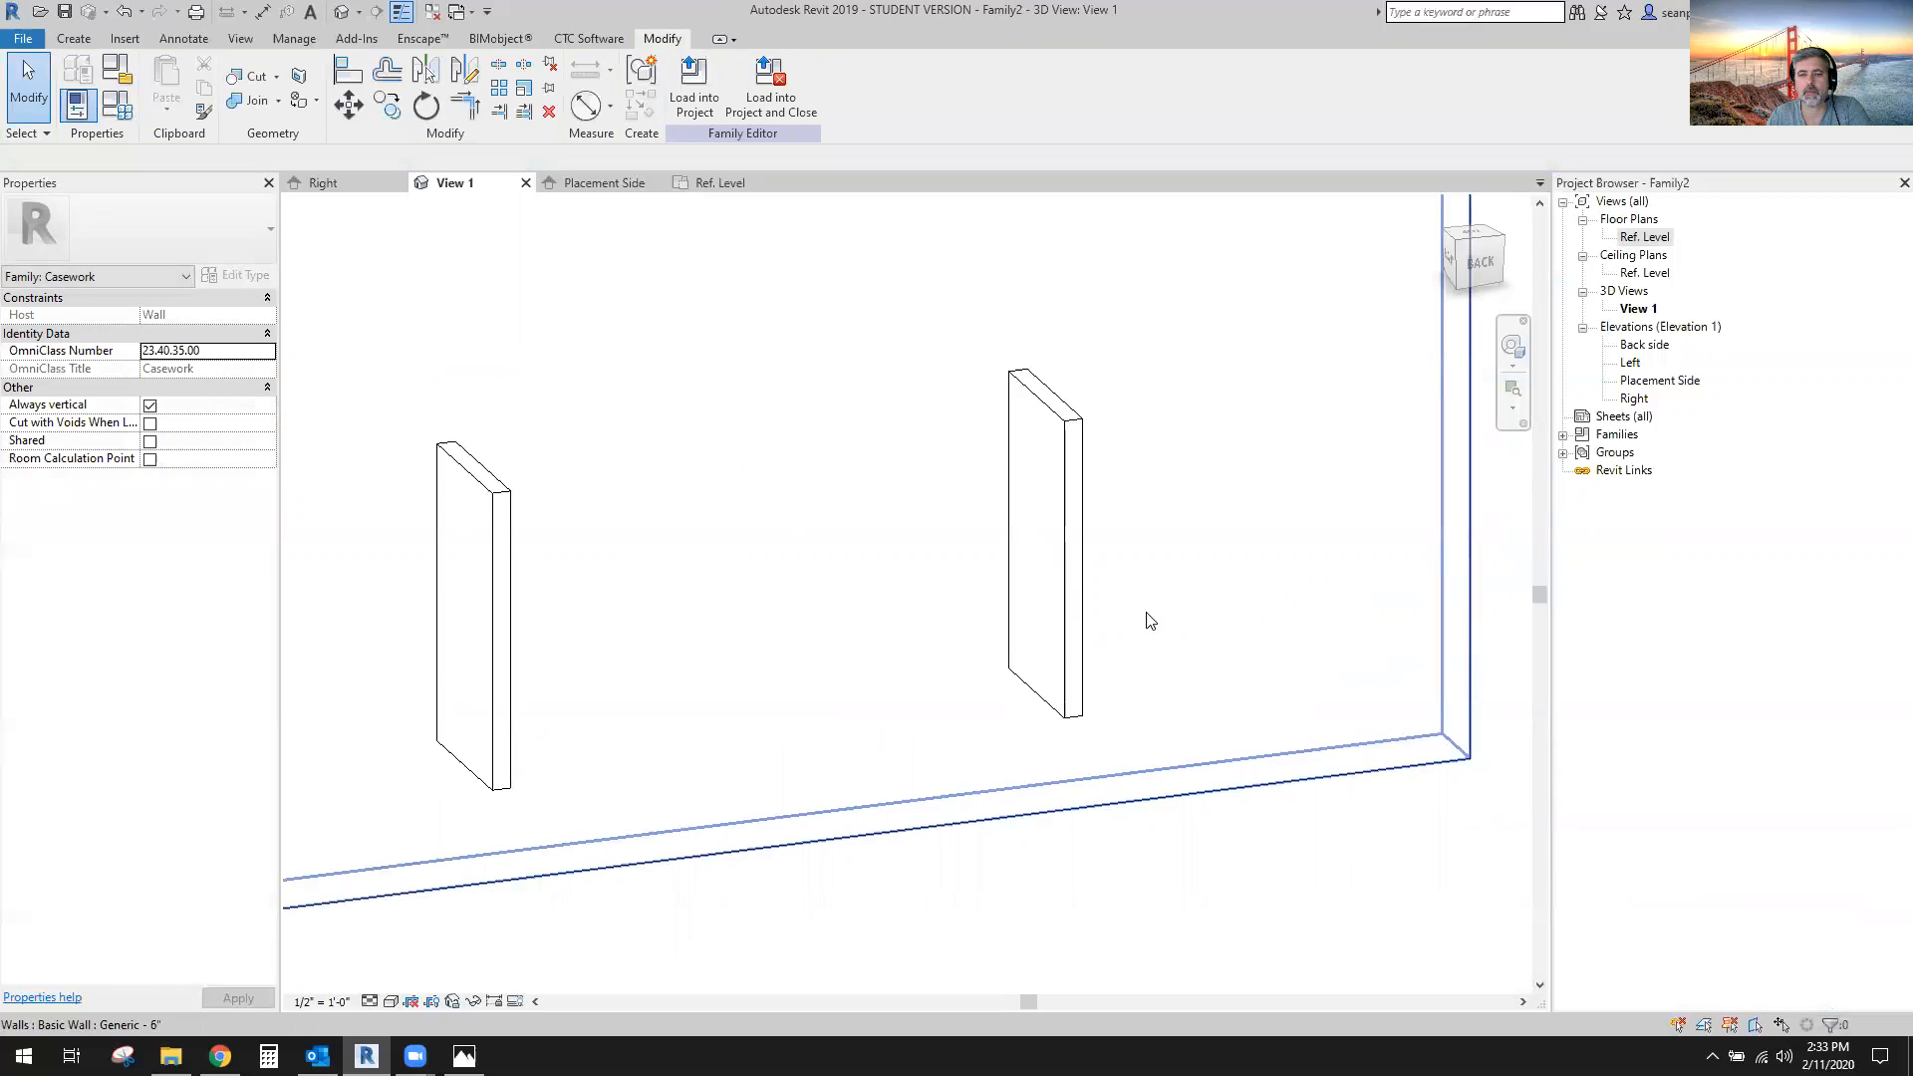
Test the panel constraints by trying to stretch the right panel's side and top faces, then cancel the change.
middle_click_drag(1196, 673, 1194, 716, "shift")
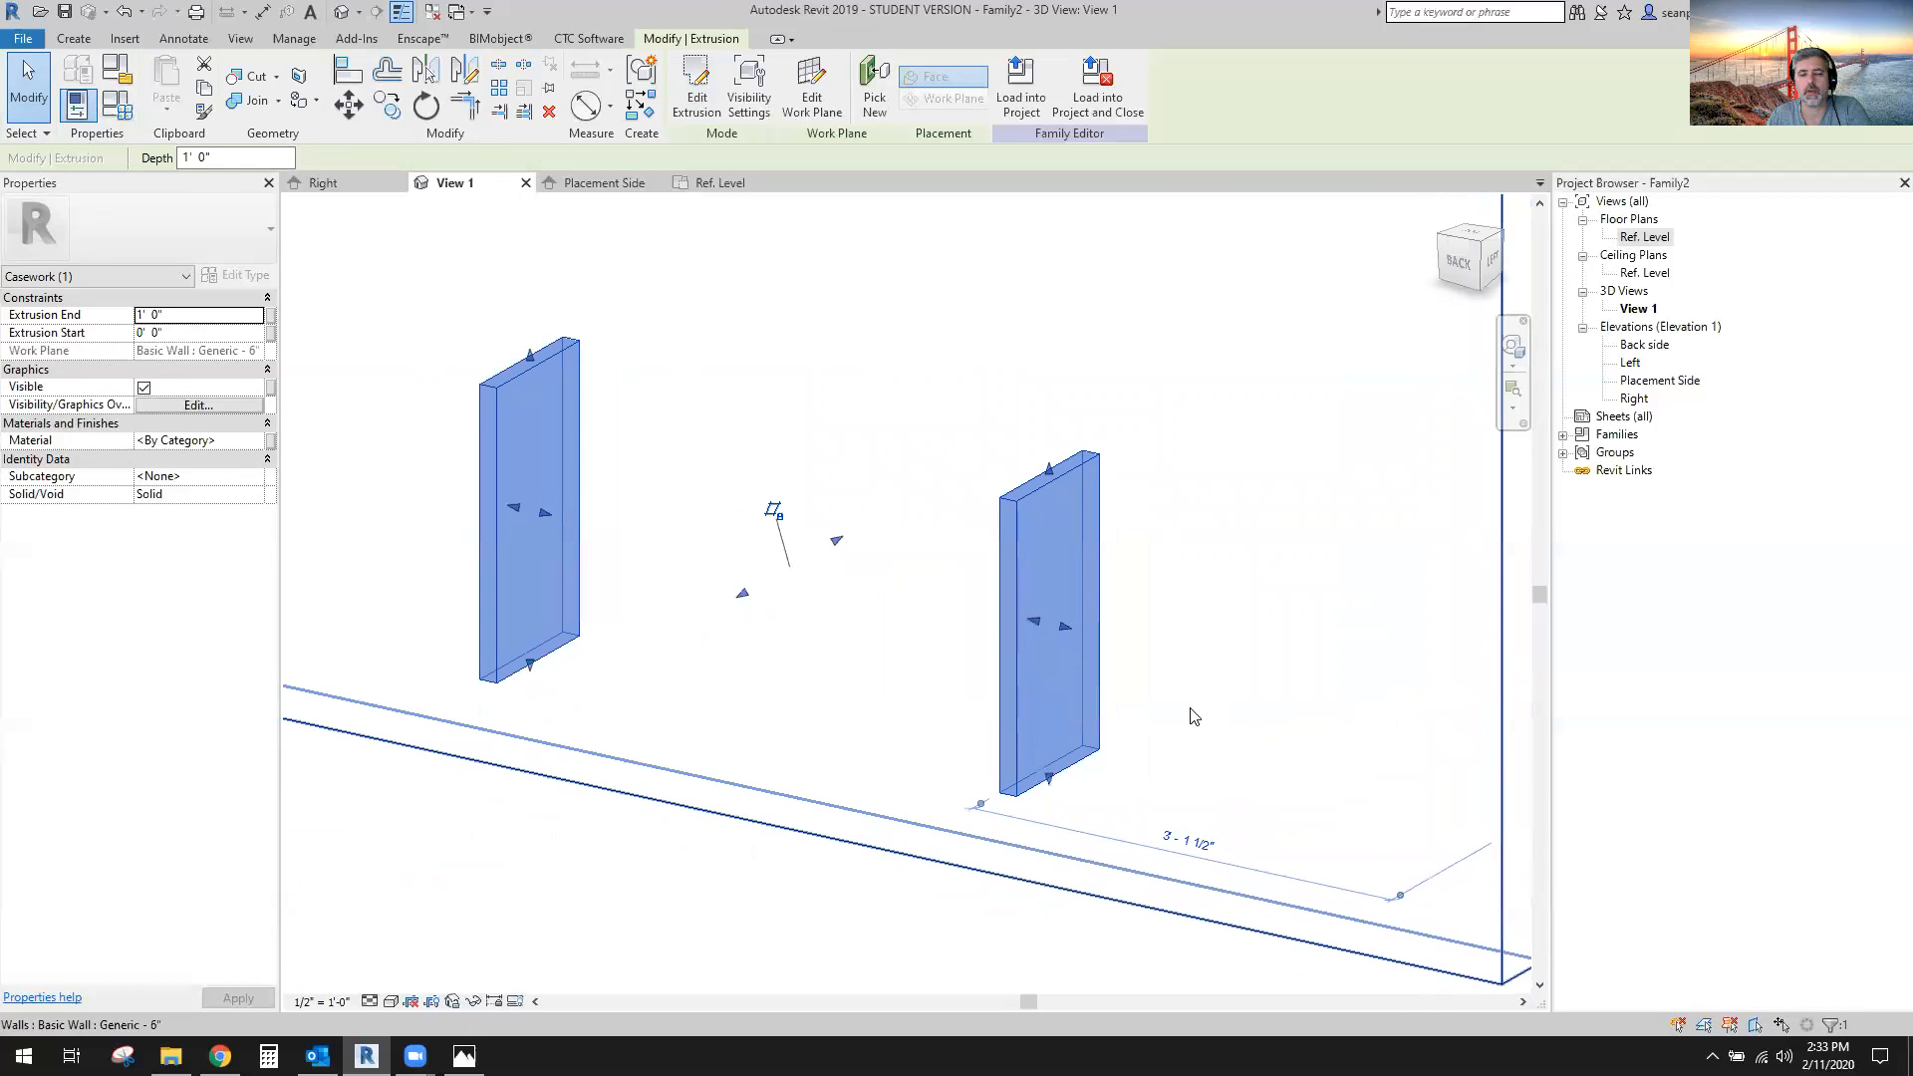
left_click_drag(1065, 627, 1083, 632)
key("Escape")
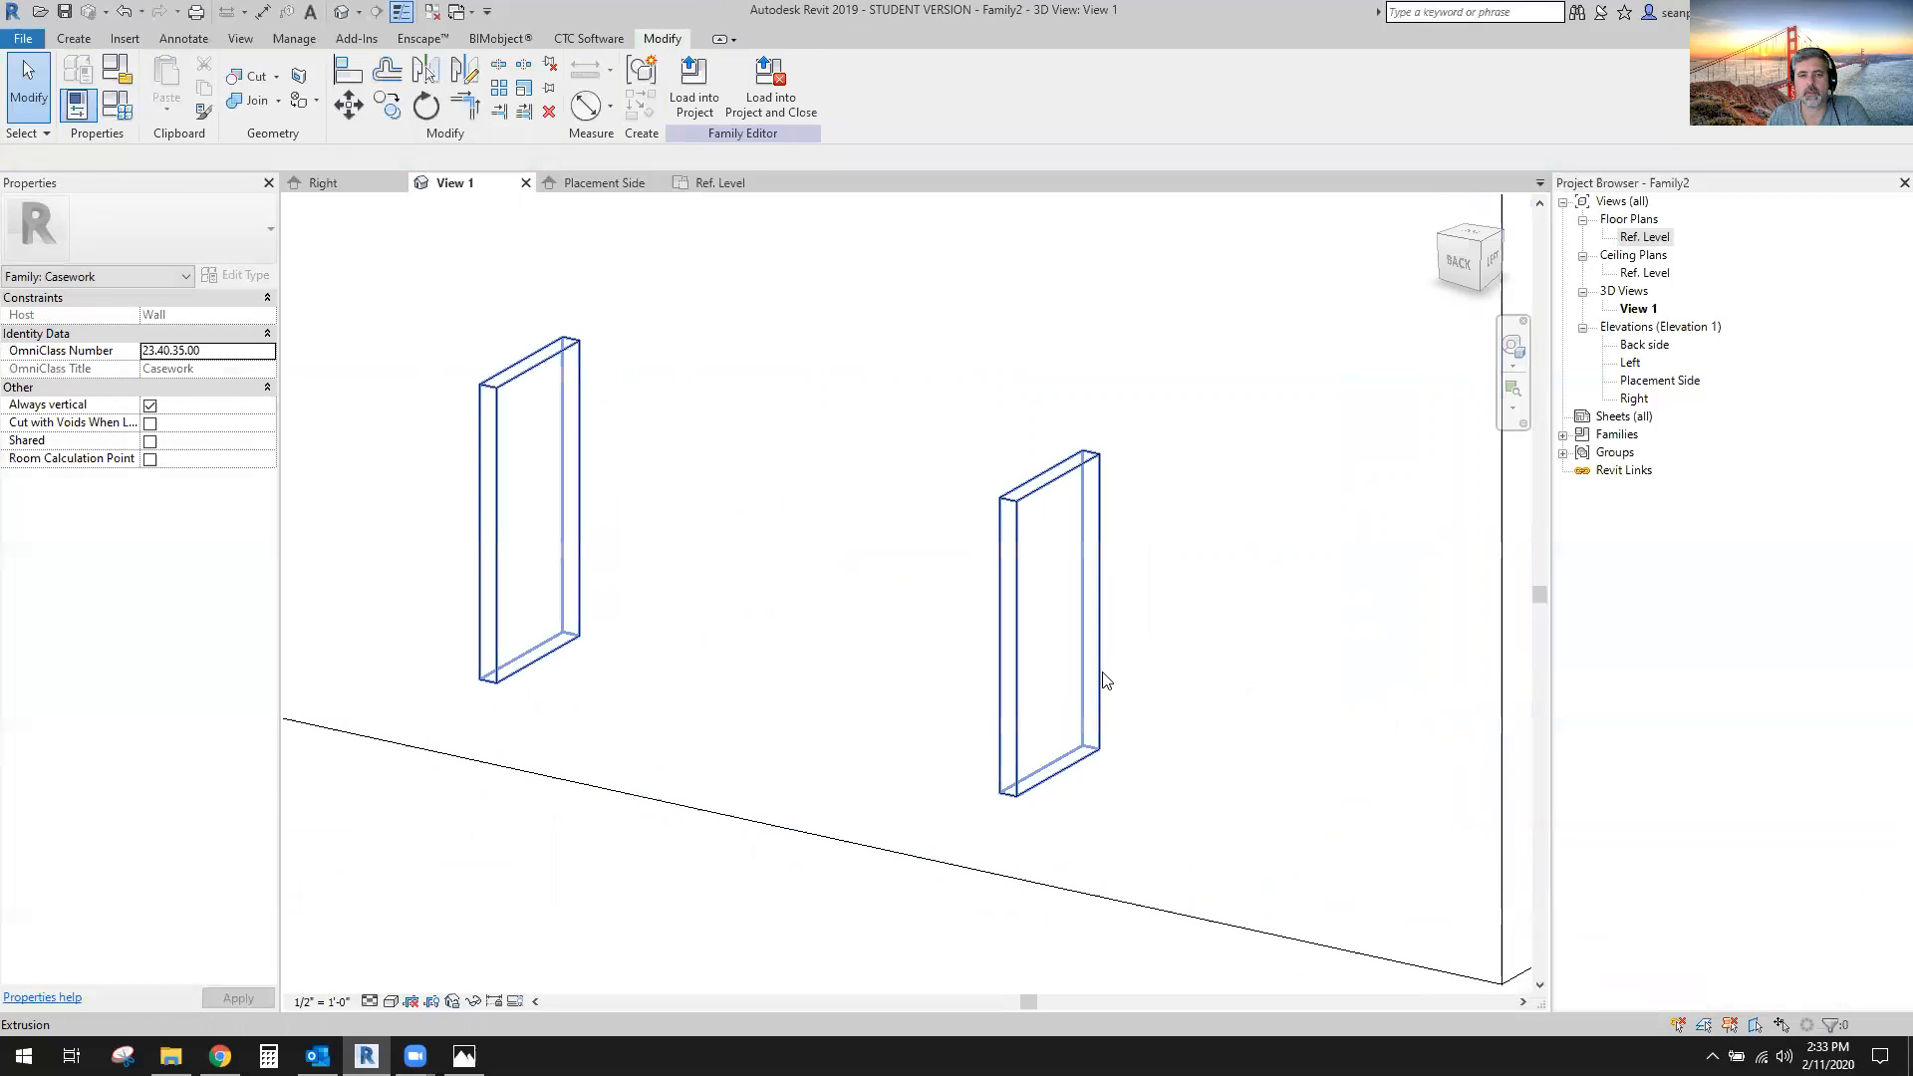
left_click_drag(1050, 470, 1043, 419)
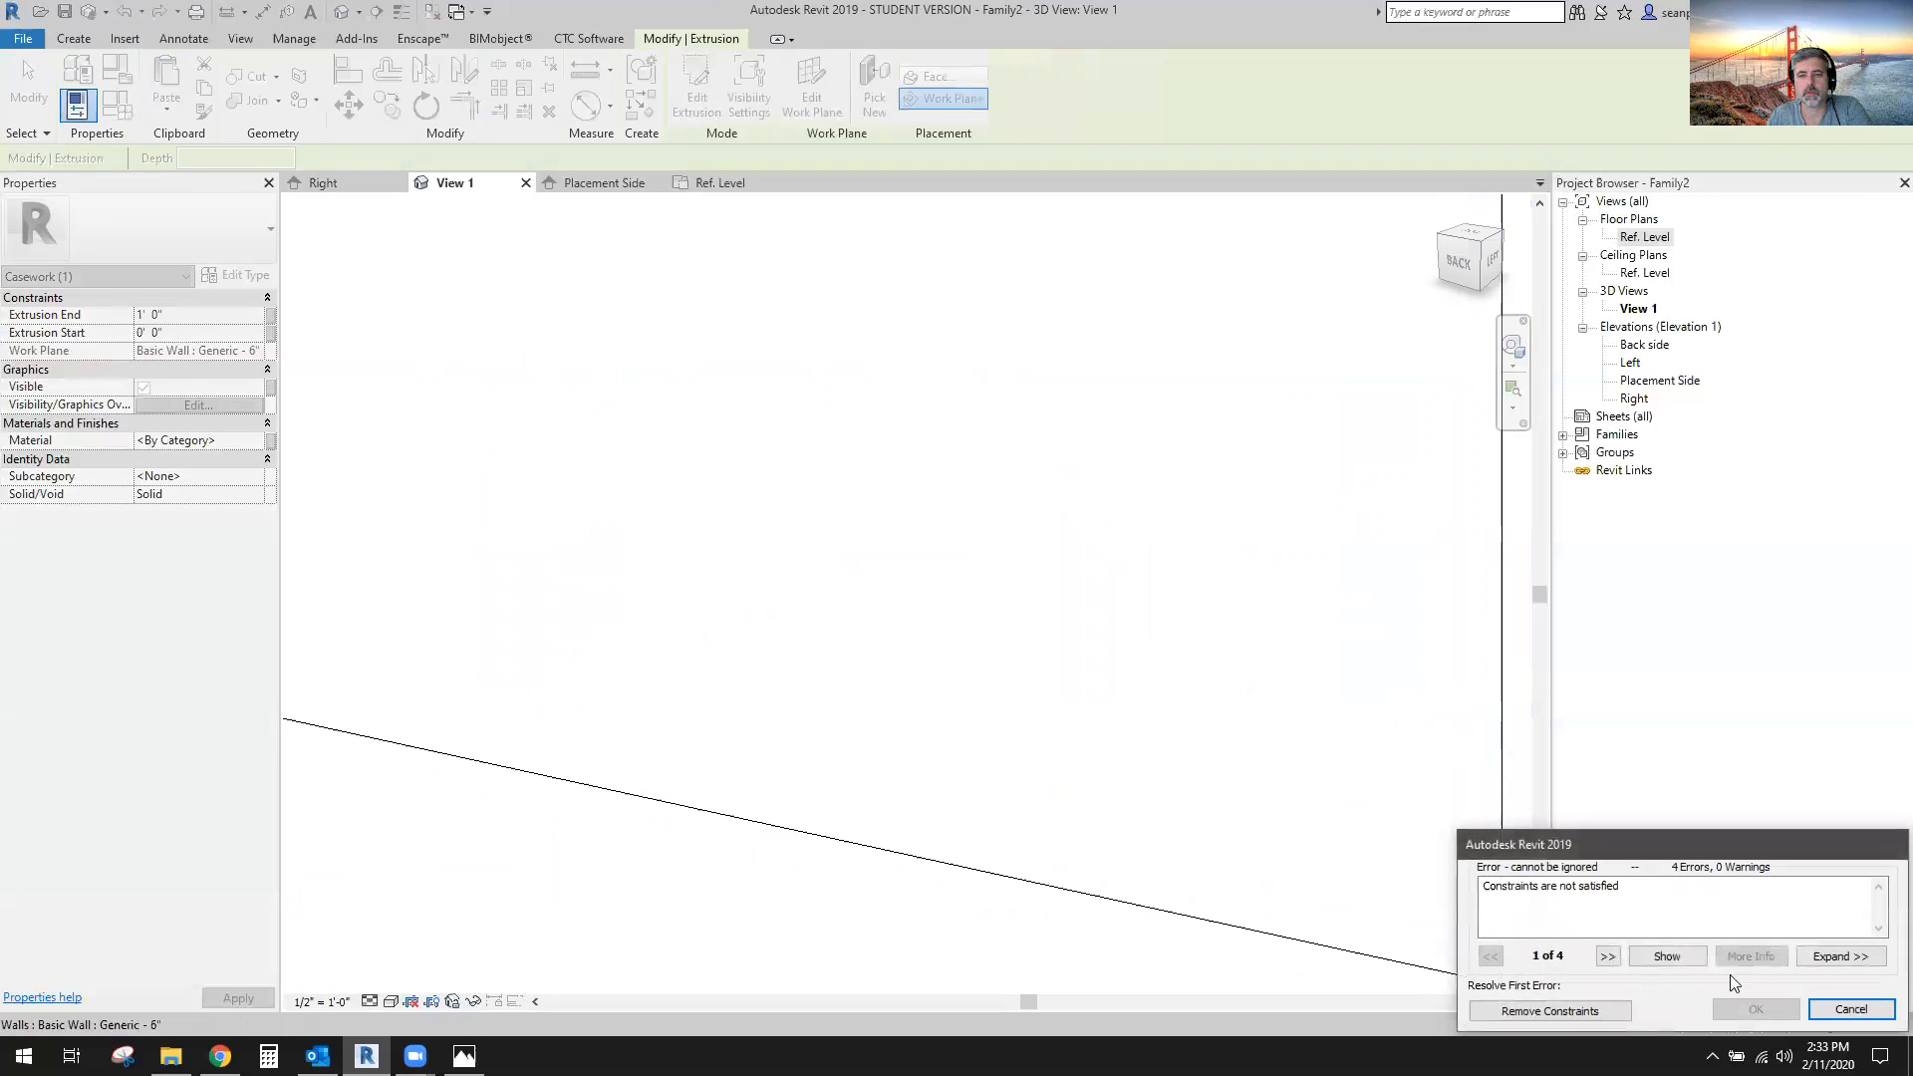
left_click(1851, 1010)
left_click(1072, 674)
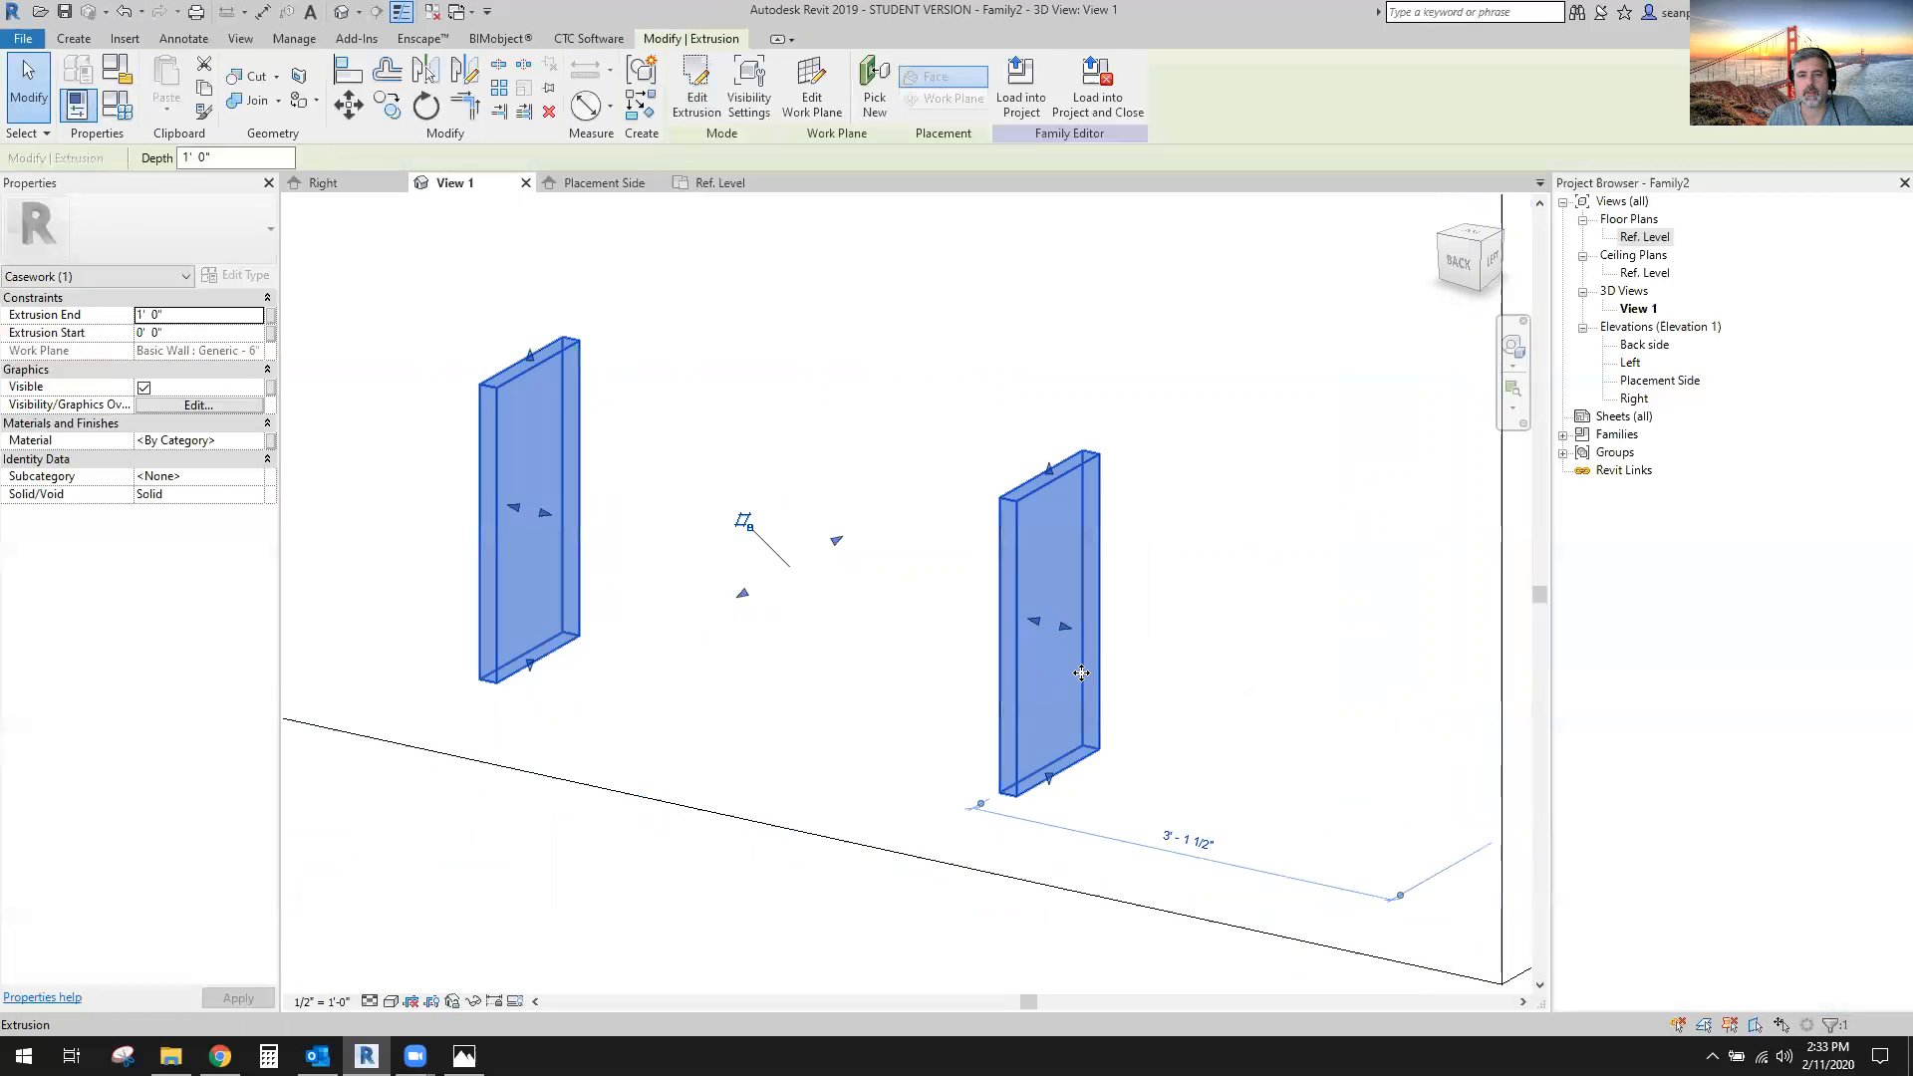
Stretch the front faces of the side panels away from the wall to a depth of about 2' 10".
middle_click_drag(828, 707, 463, 579, "shift")
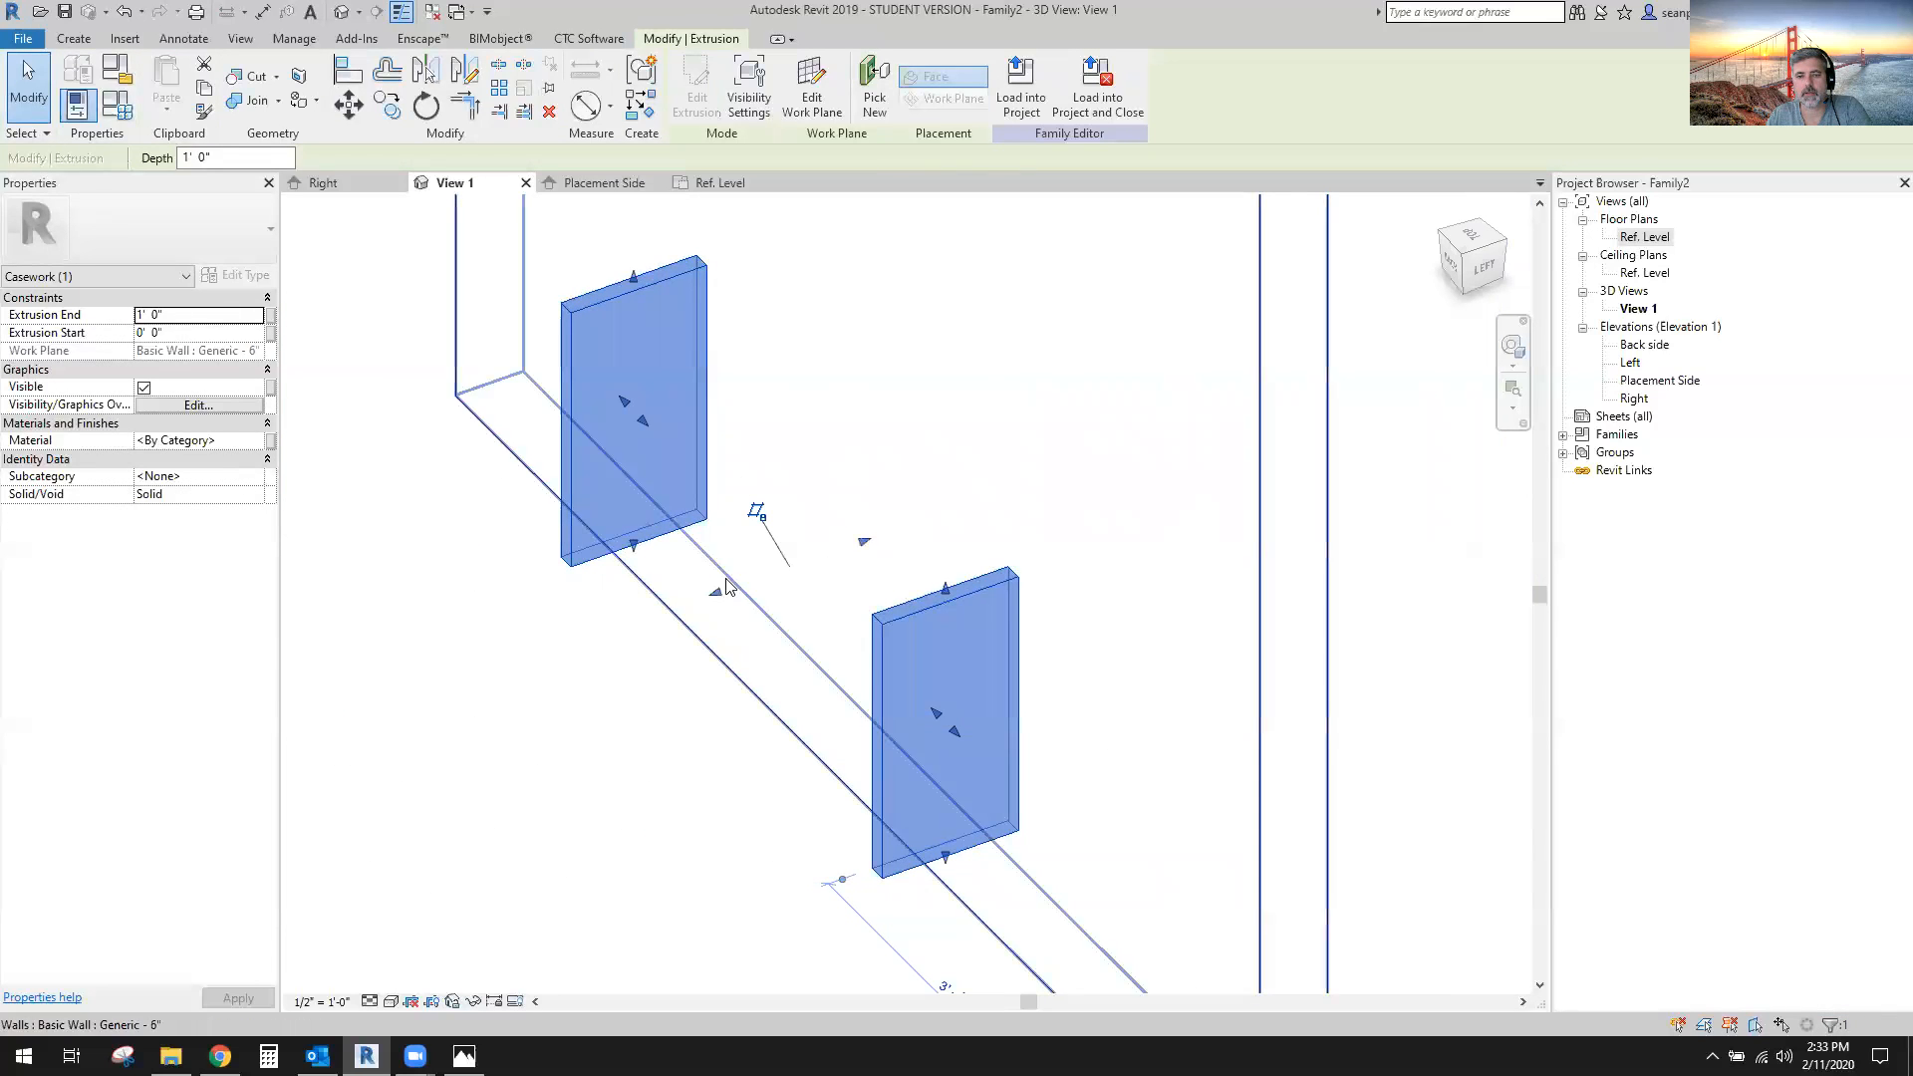
left_click_drag(720, 594, 561, 681)
scroll(558, 679, "down", 1)
middle_click_drag(571, 738, 683, 735)
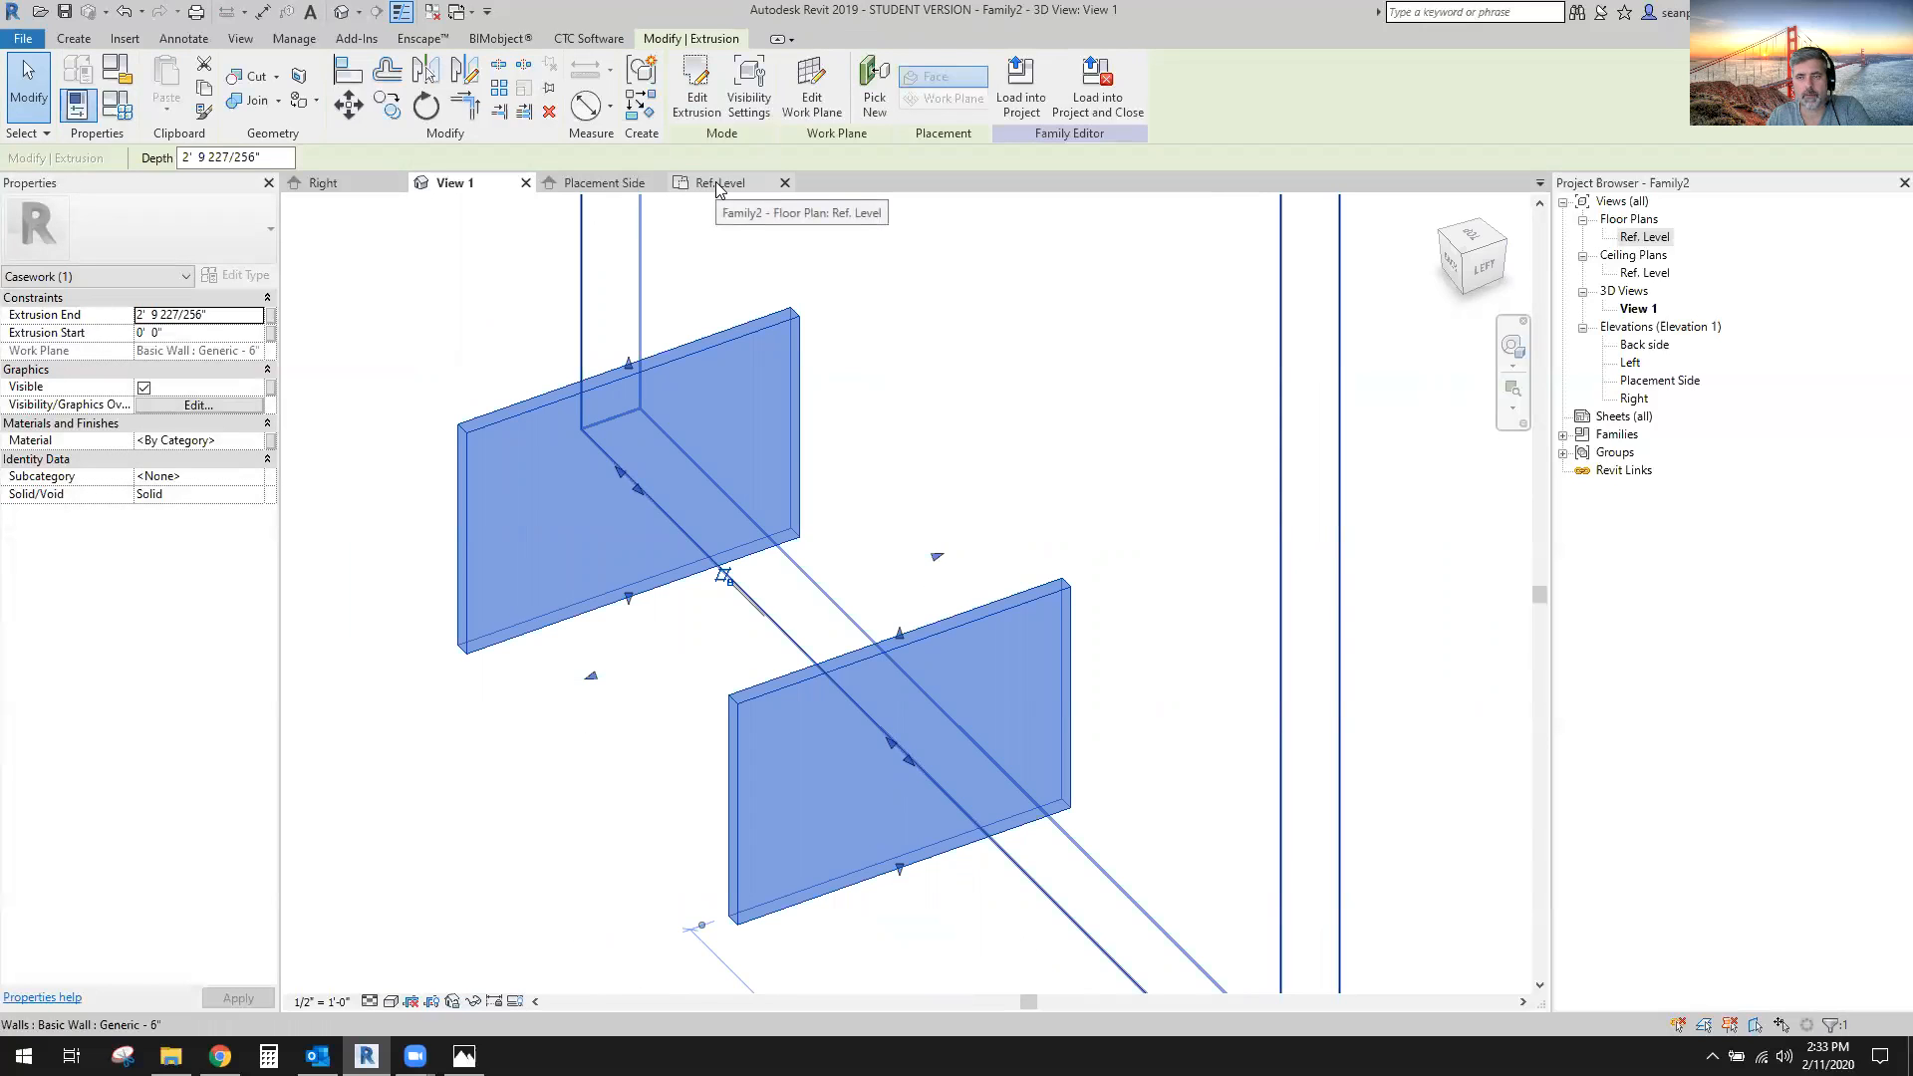
In the Ref. Level plan, align the front edge of the side panels to the front reference plane and lock the alignment.
left_click(746, 194)
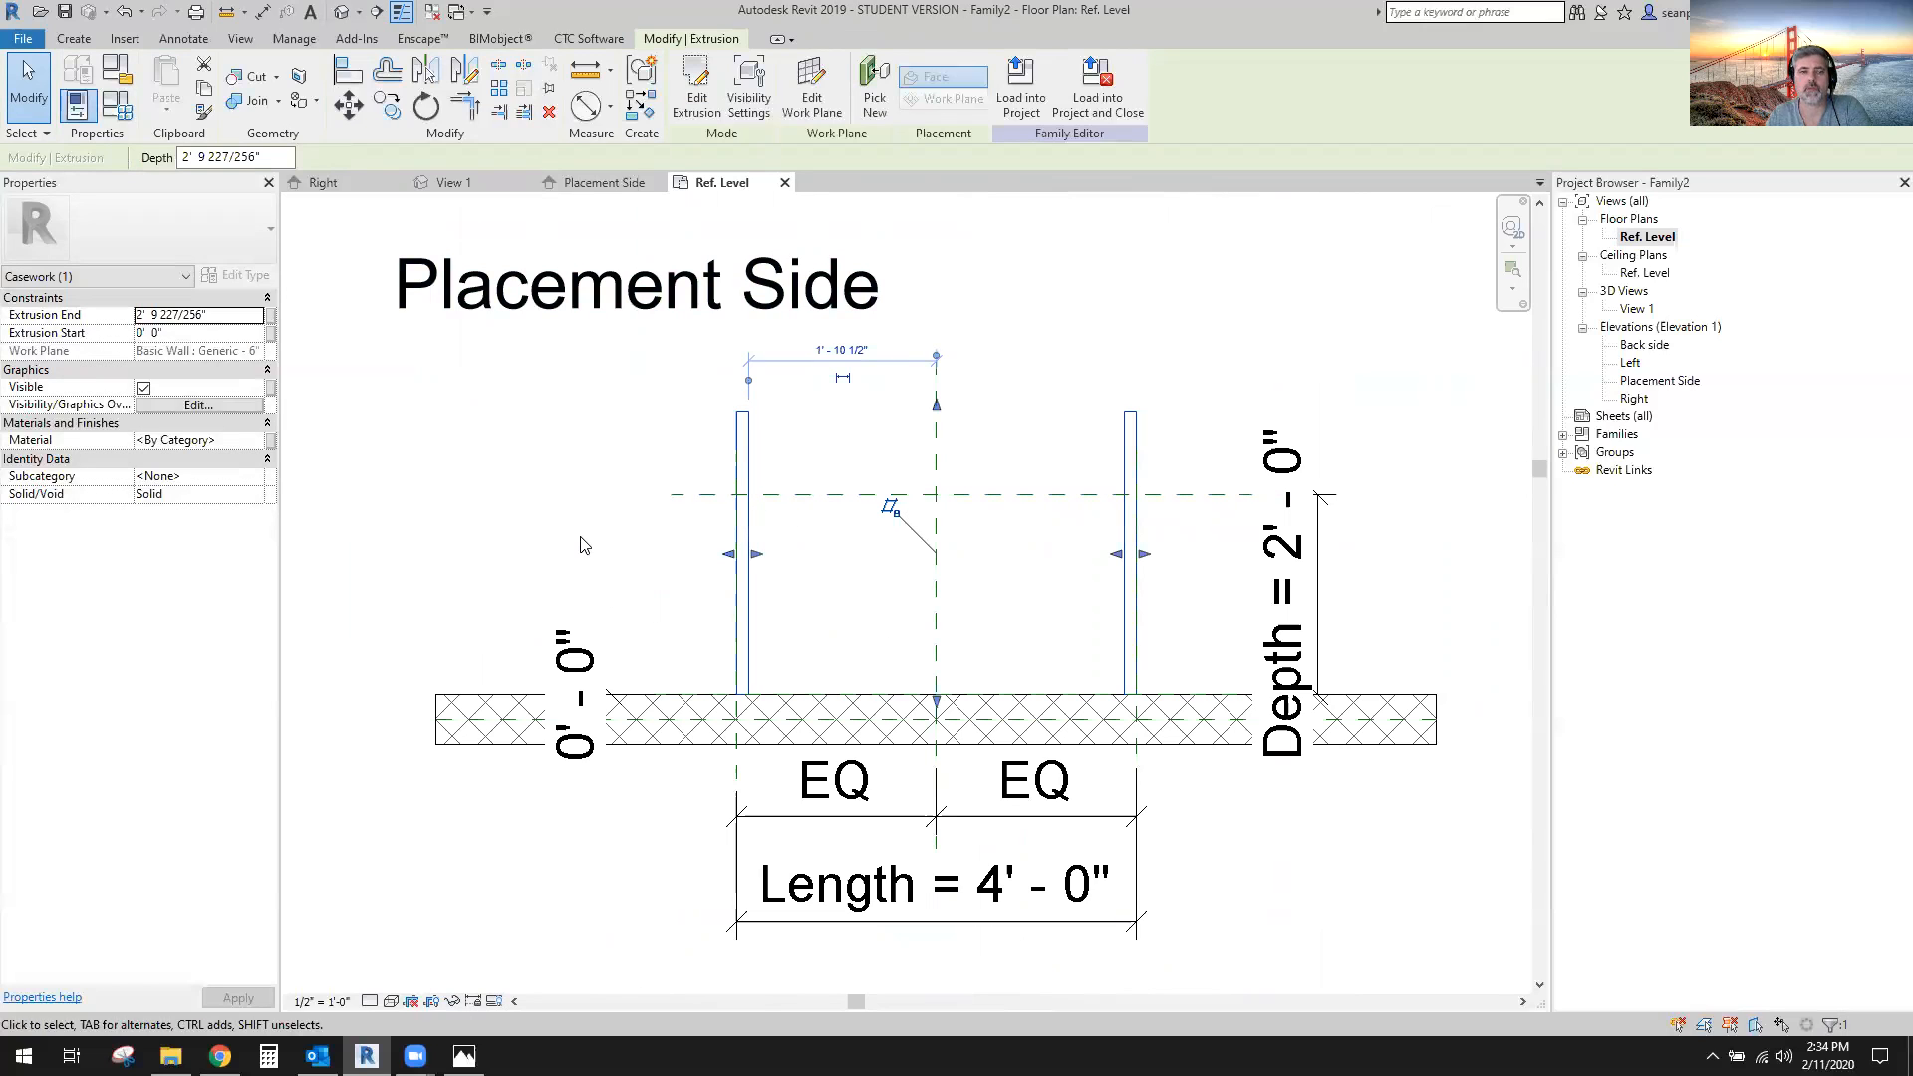
key("a")
key("l")
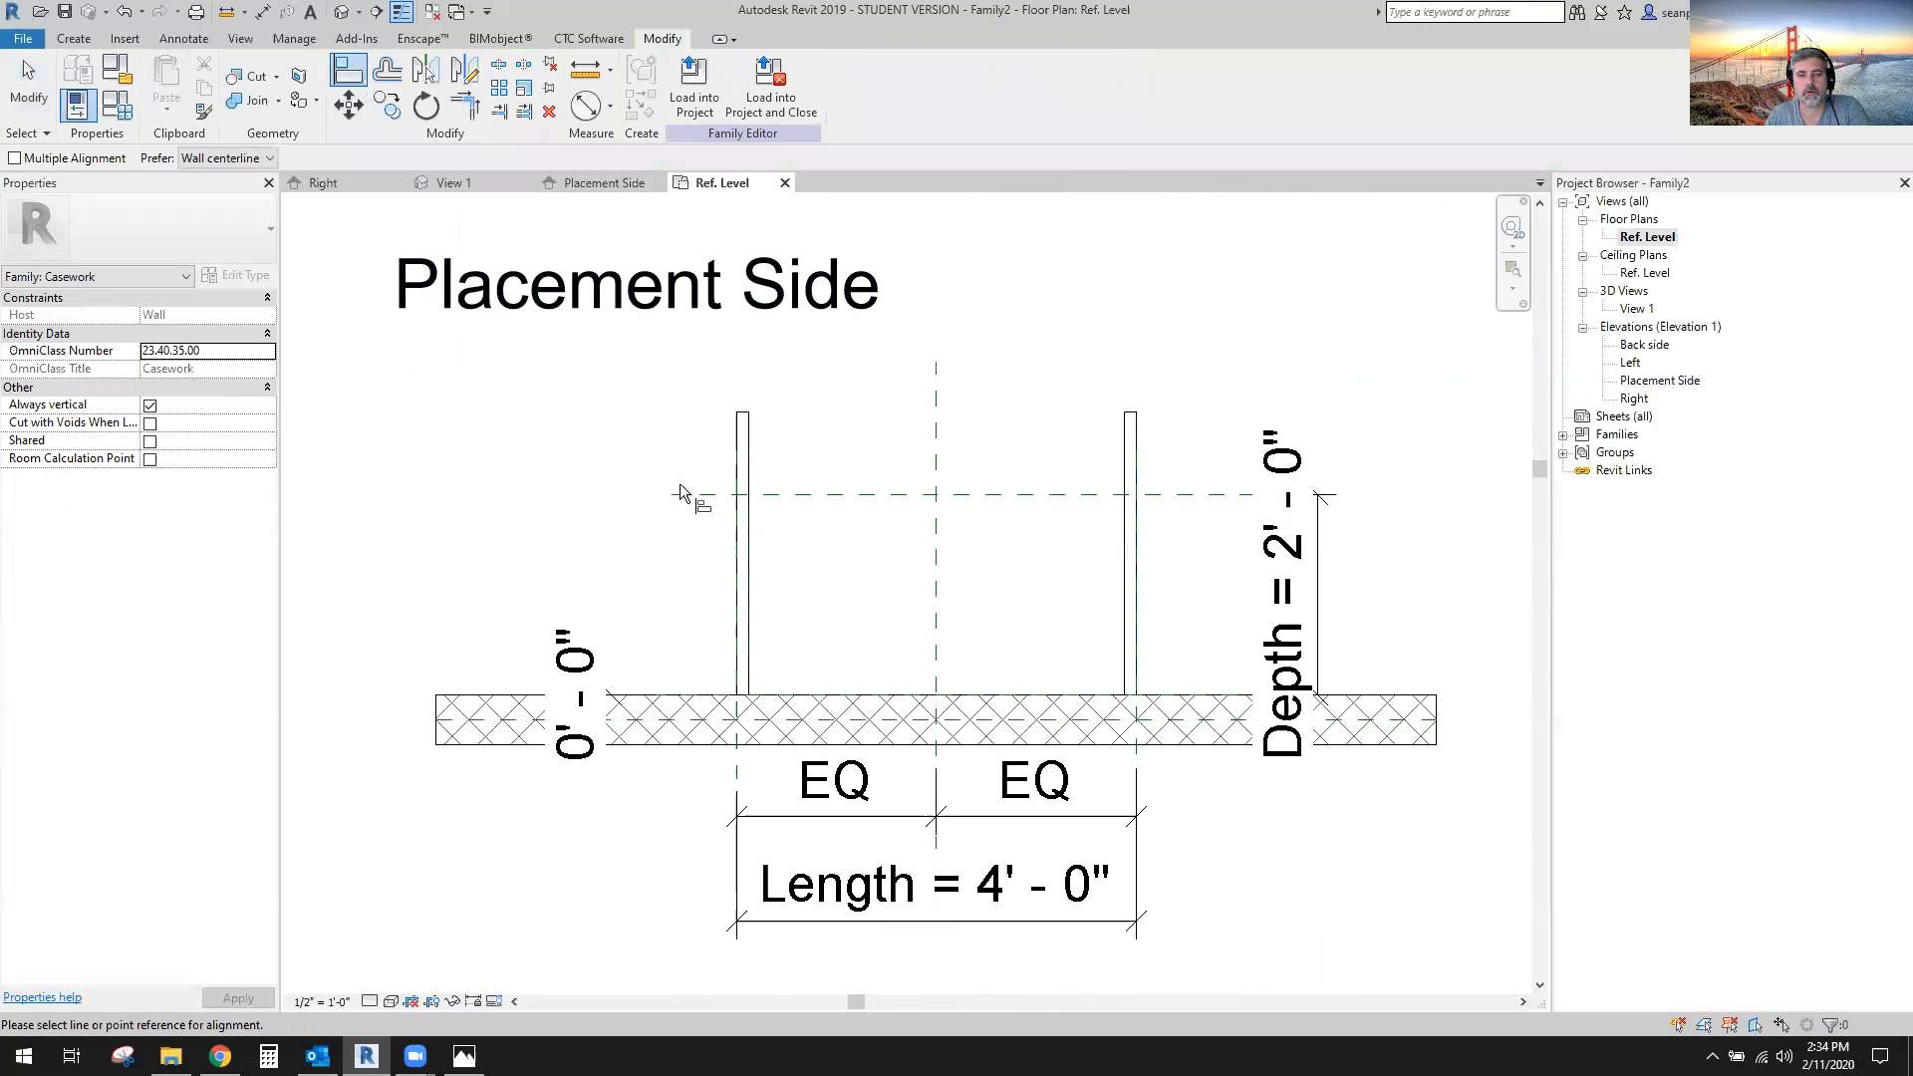
left_click(684, 494)
scroll(717, 403, "up", 4)
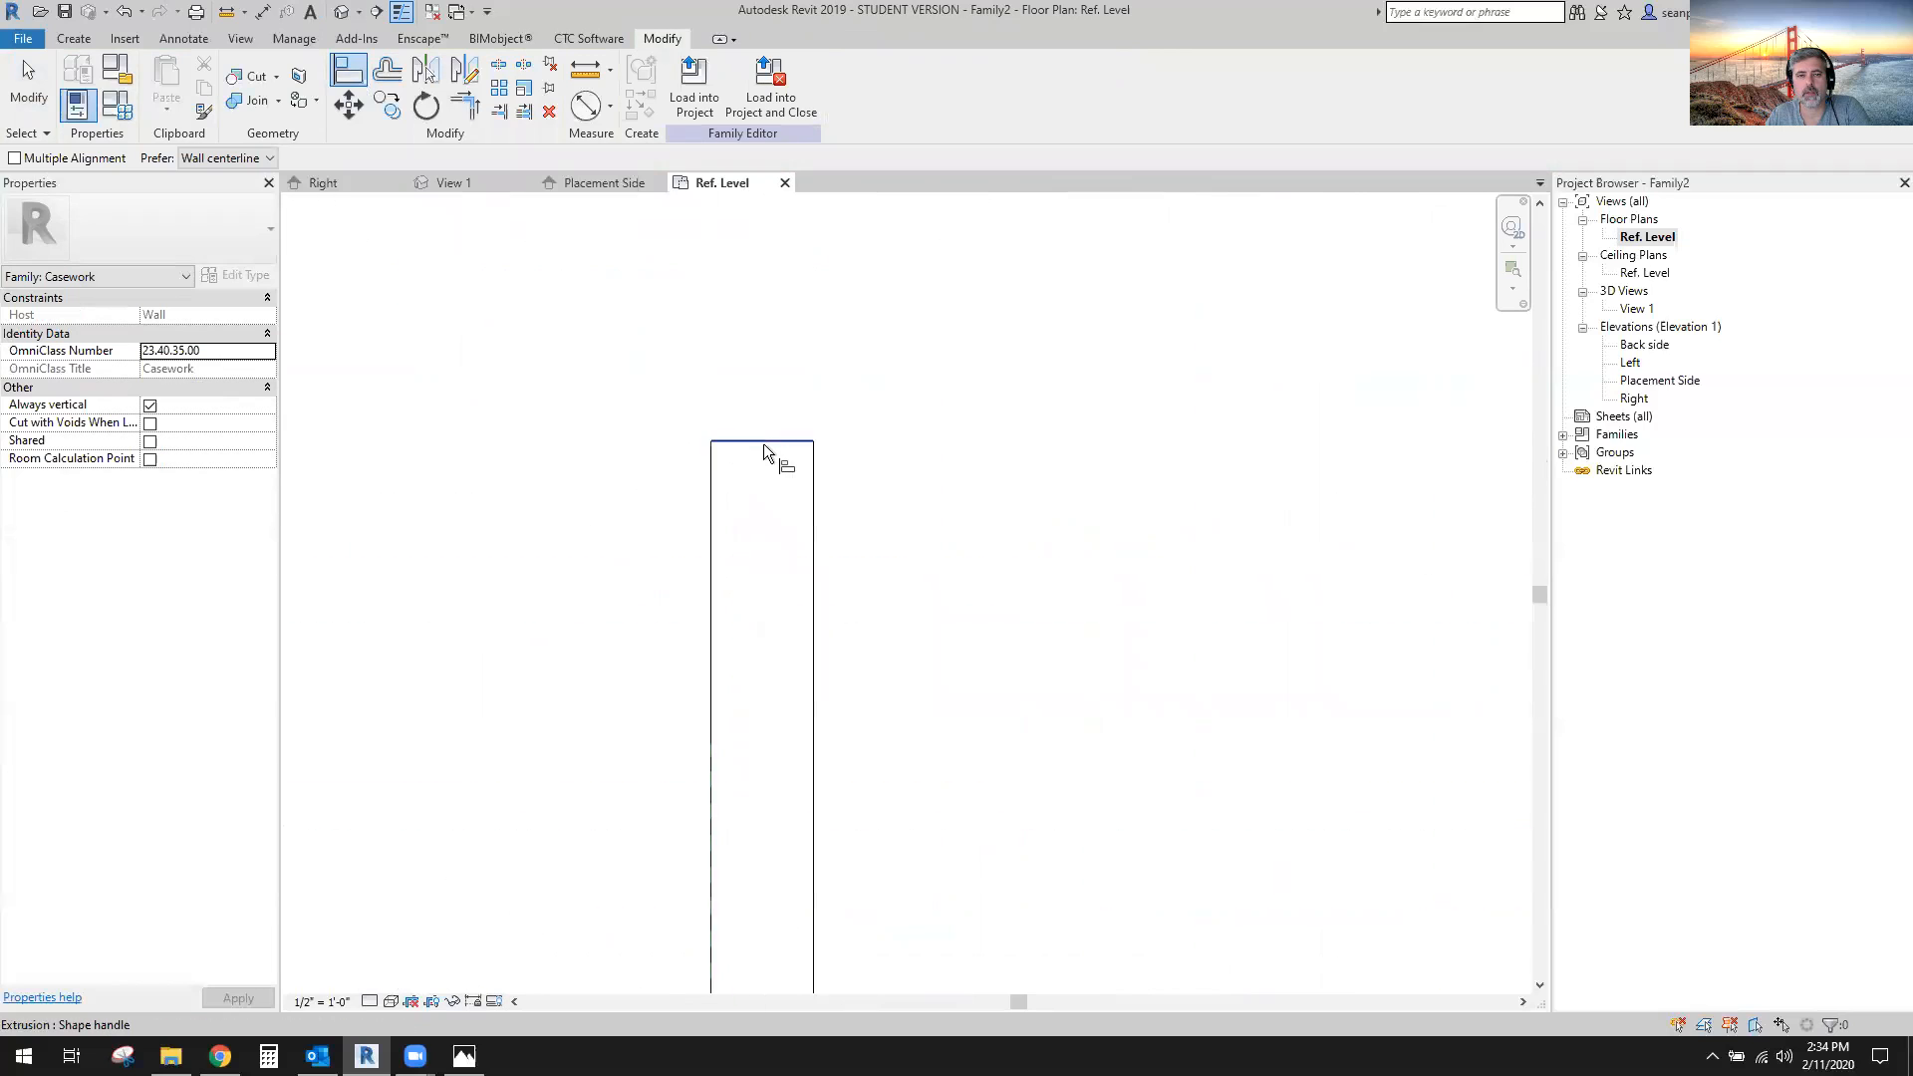
left_click(761, 441)
scroll(818, 440, "down", 4)
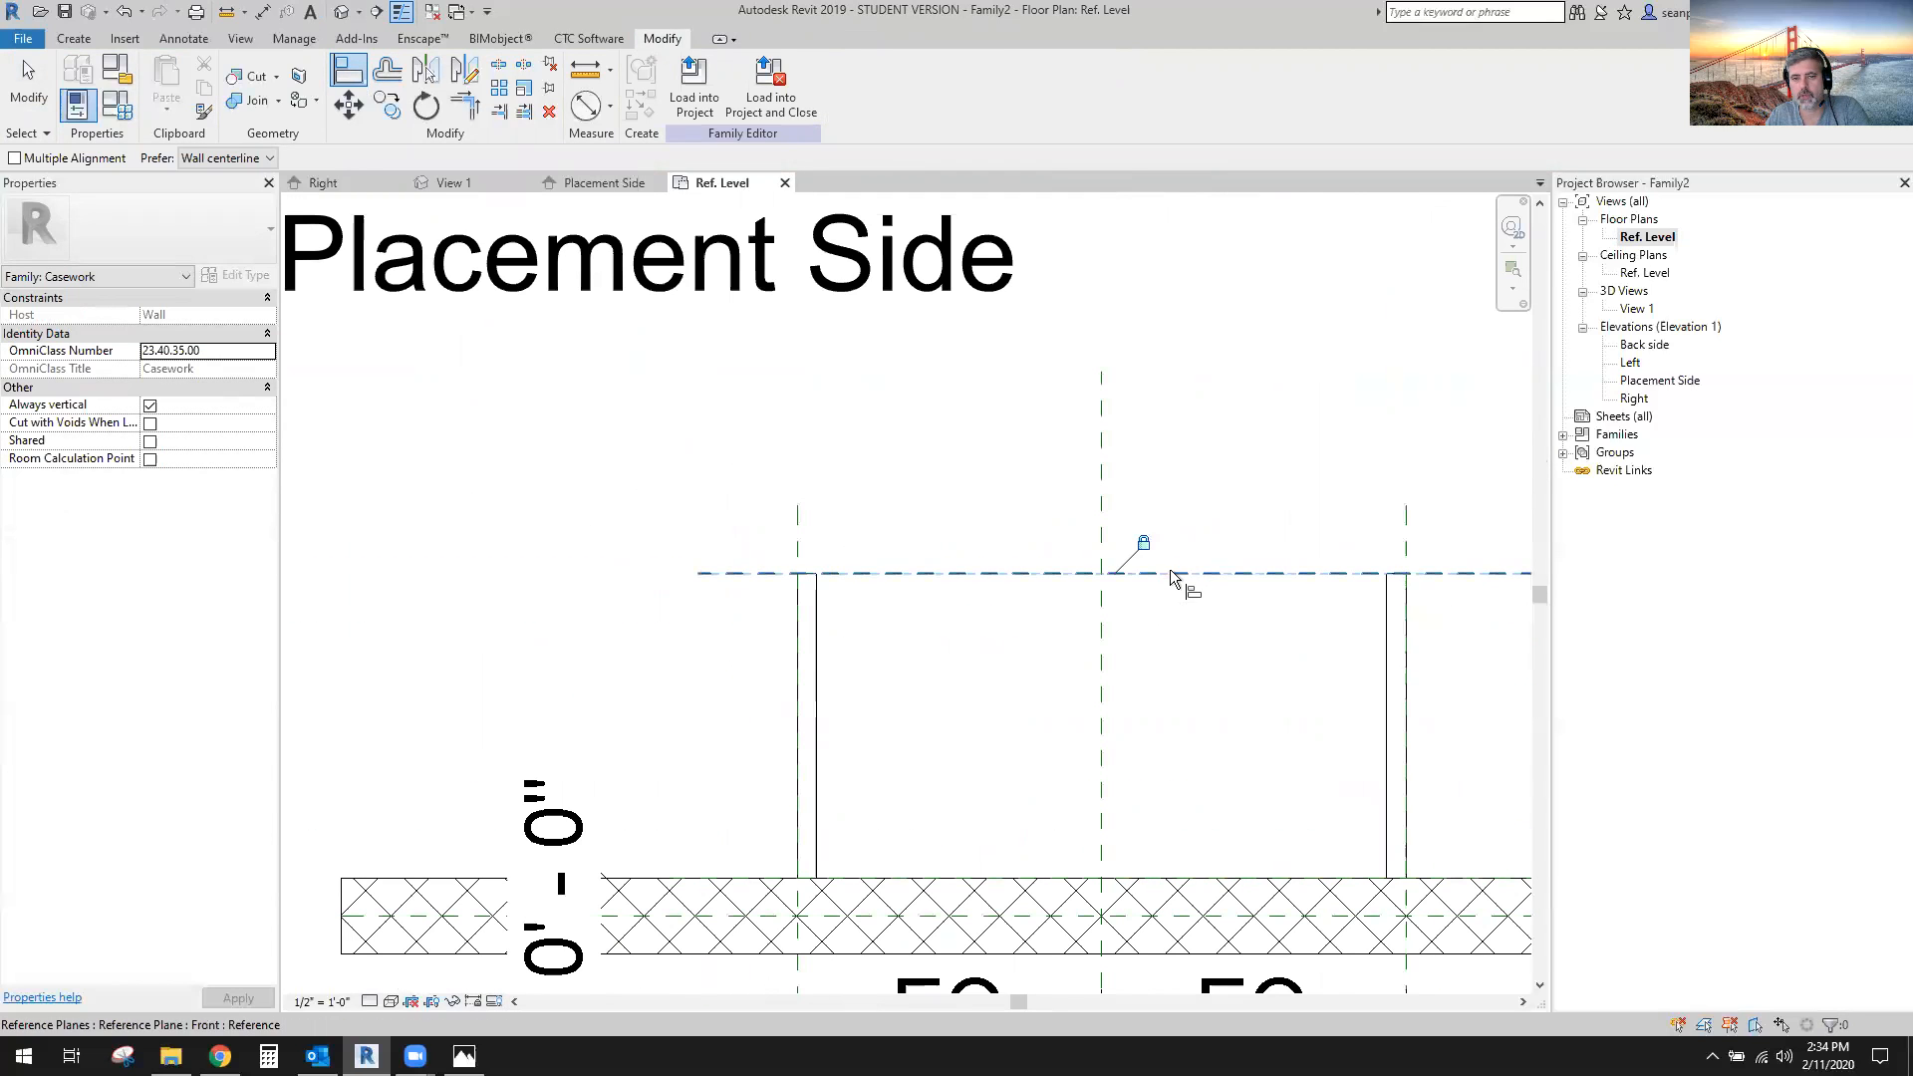
key("Escape")
key("Escape")
scroll(826, 623, "down", 2)
middle_click_drag(1135, 658, 997, 657)
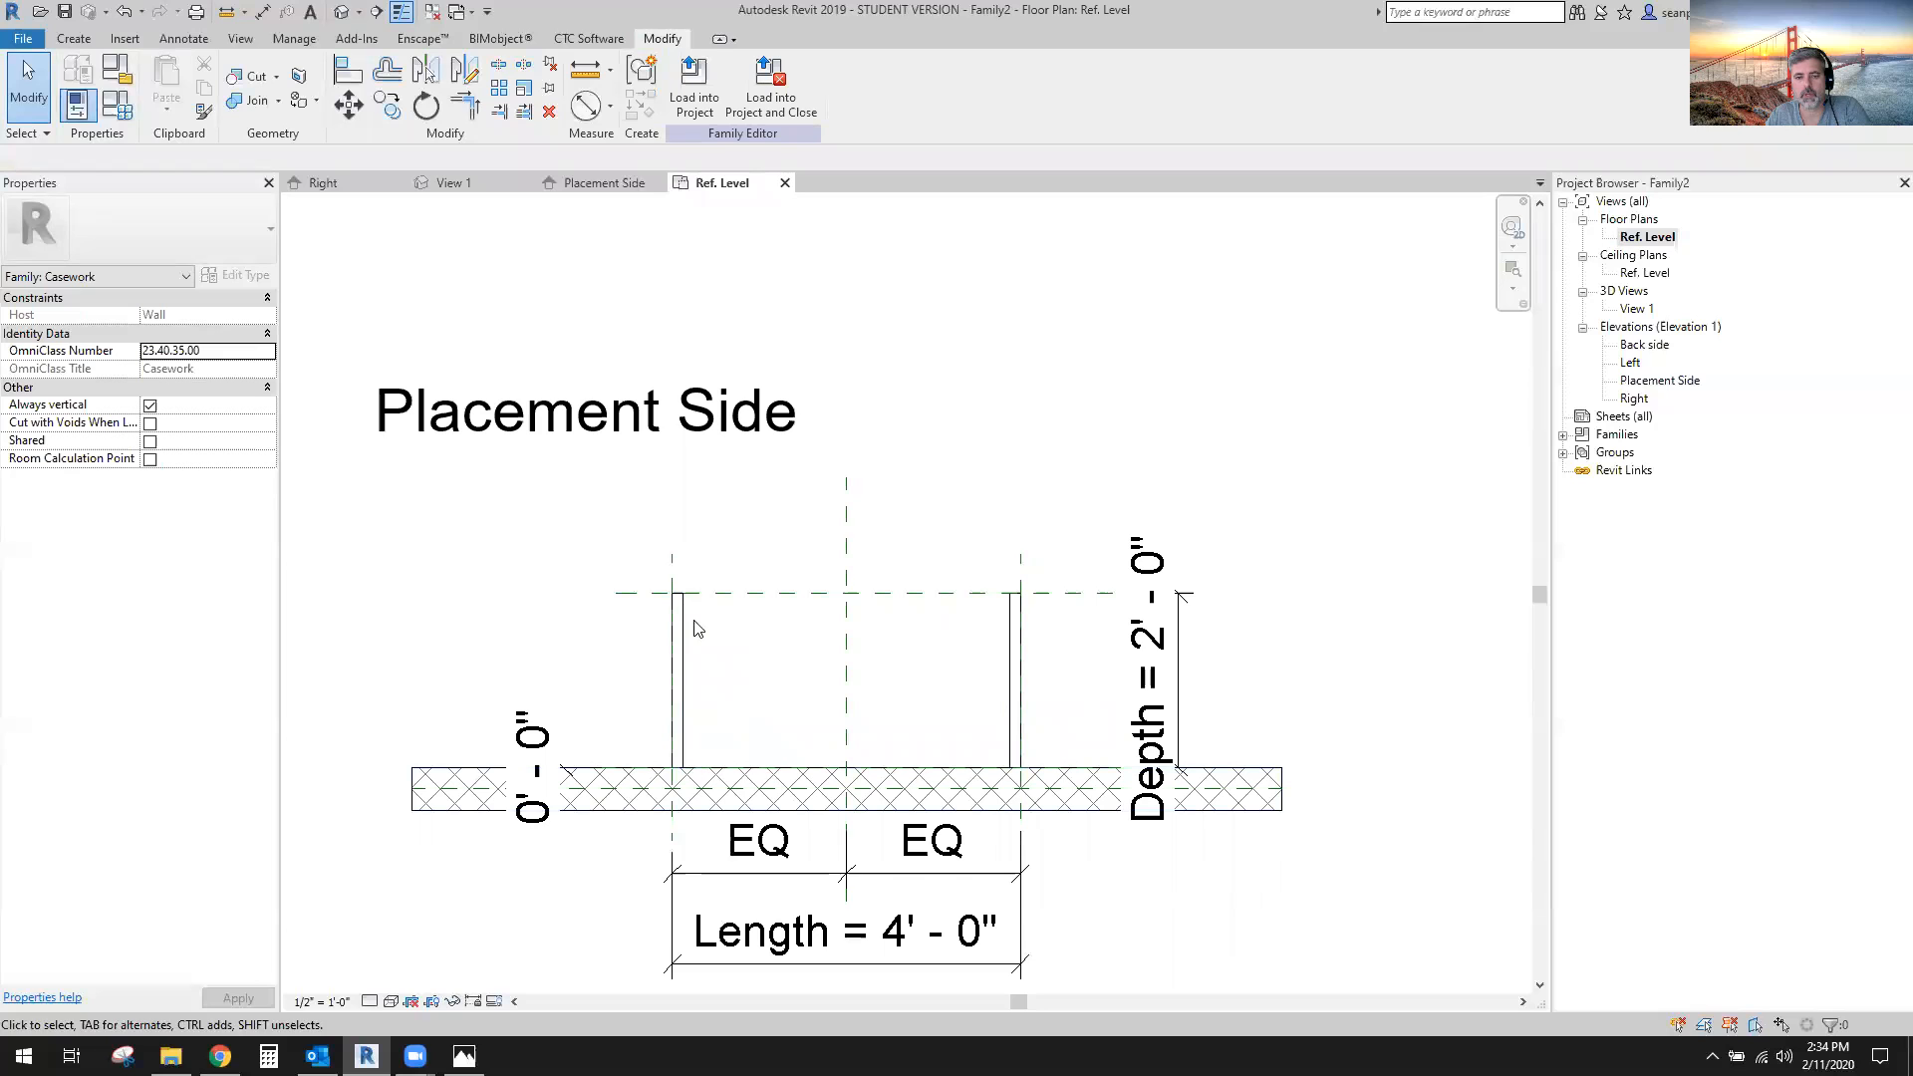
Flex the side panels in the 3D view by setting the Vanity Height parameter to 1' 6".
left_click(453, 183)
scroll(538, 742, "down", 2)
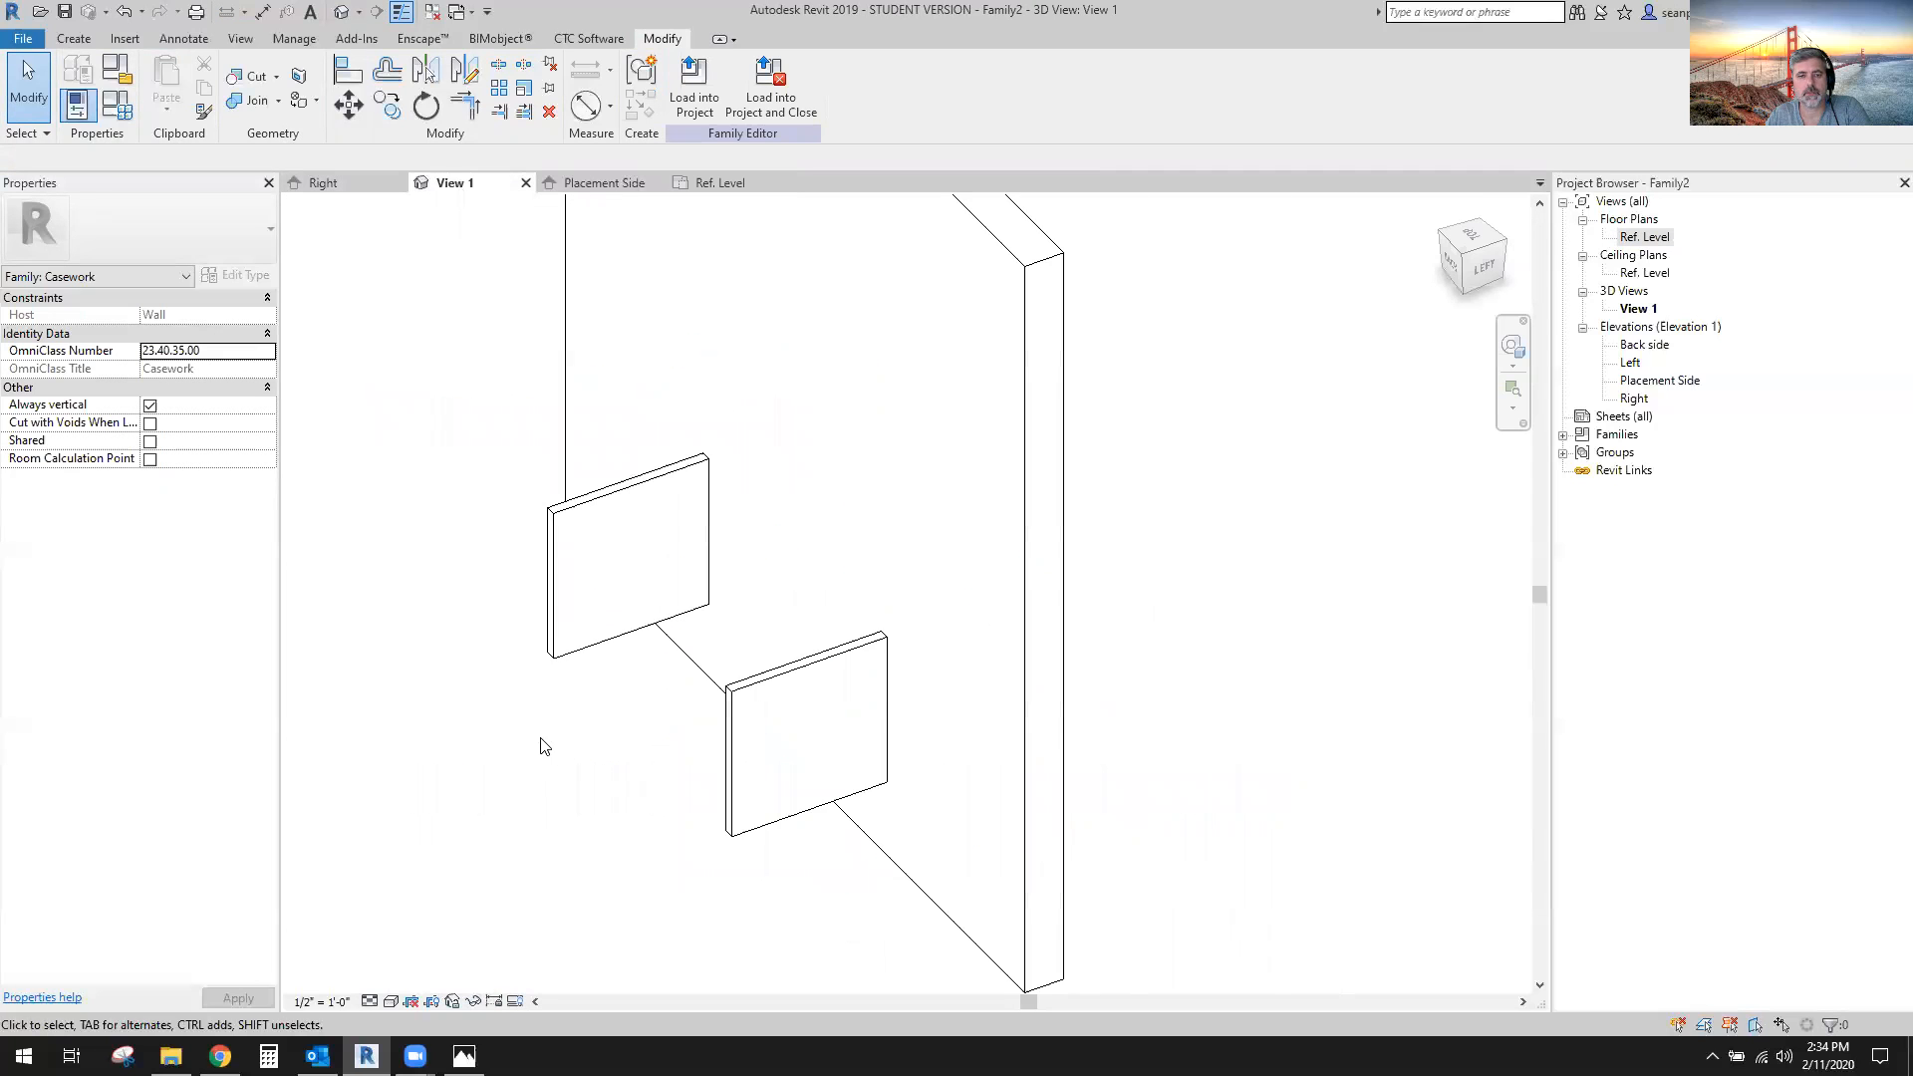
left_click(127, 112)
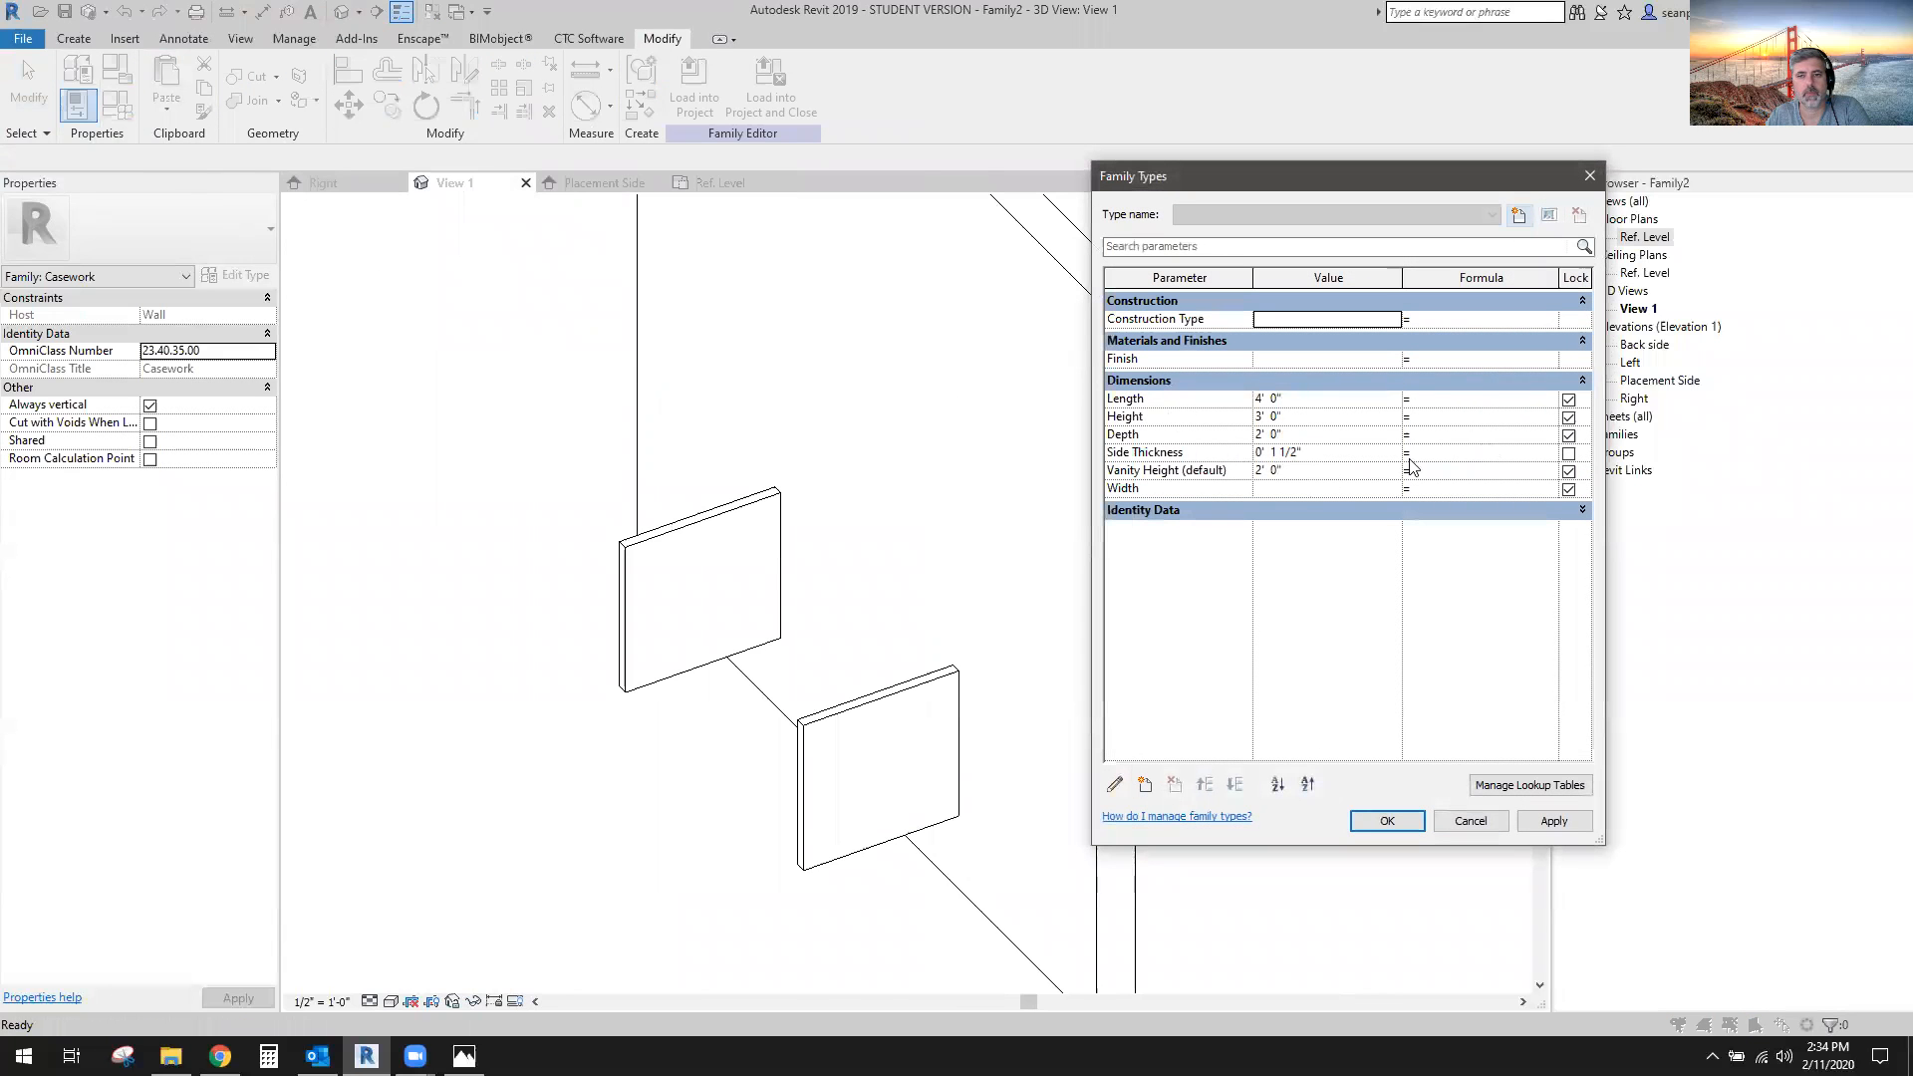
left_click(1309, 472)
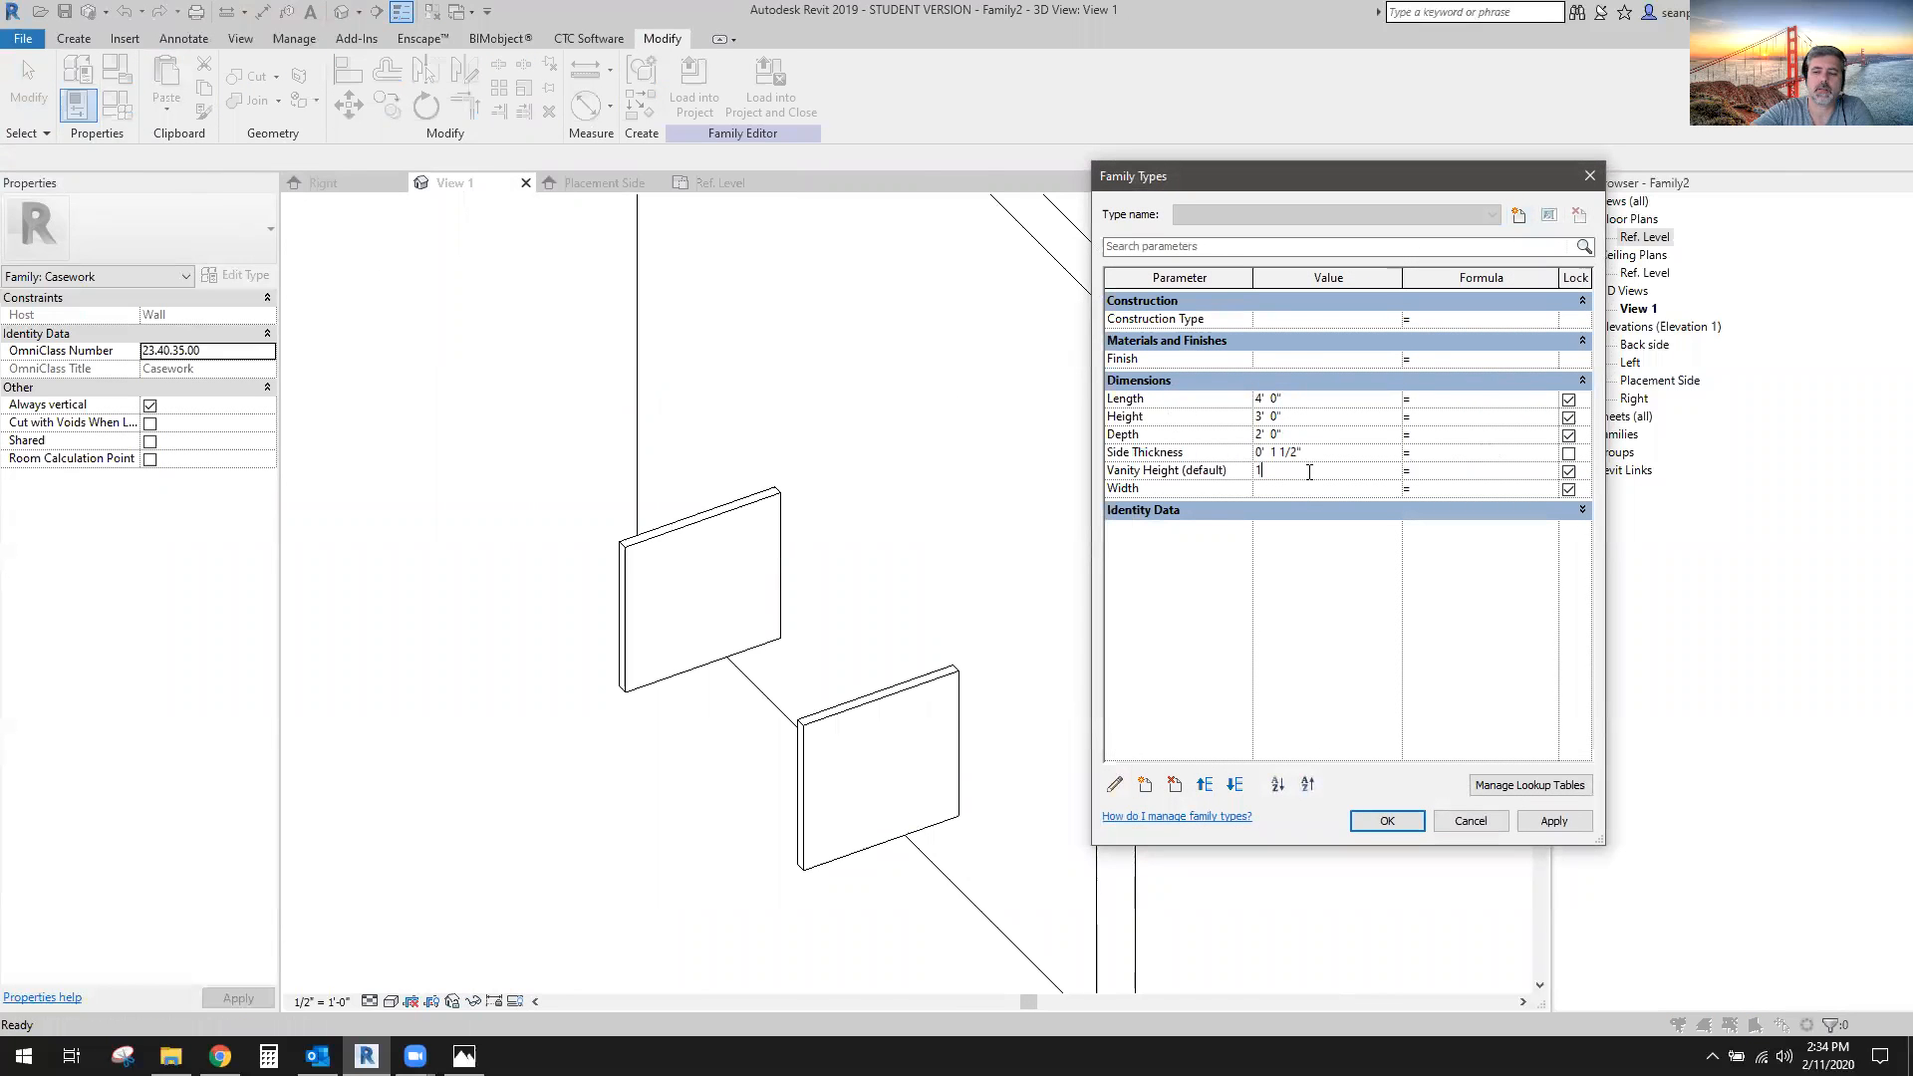
type("1 6")
key("Tab")
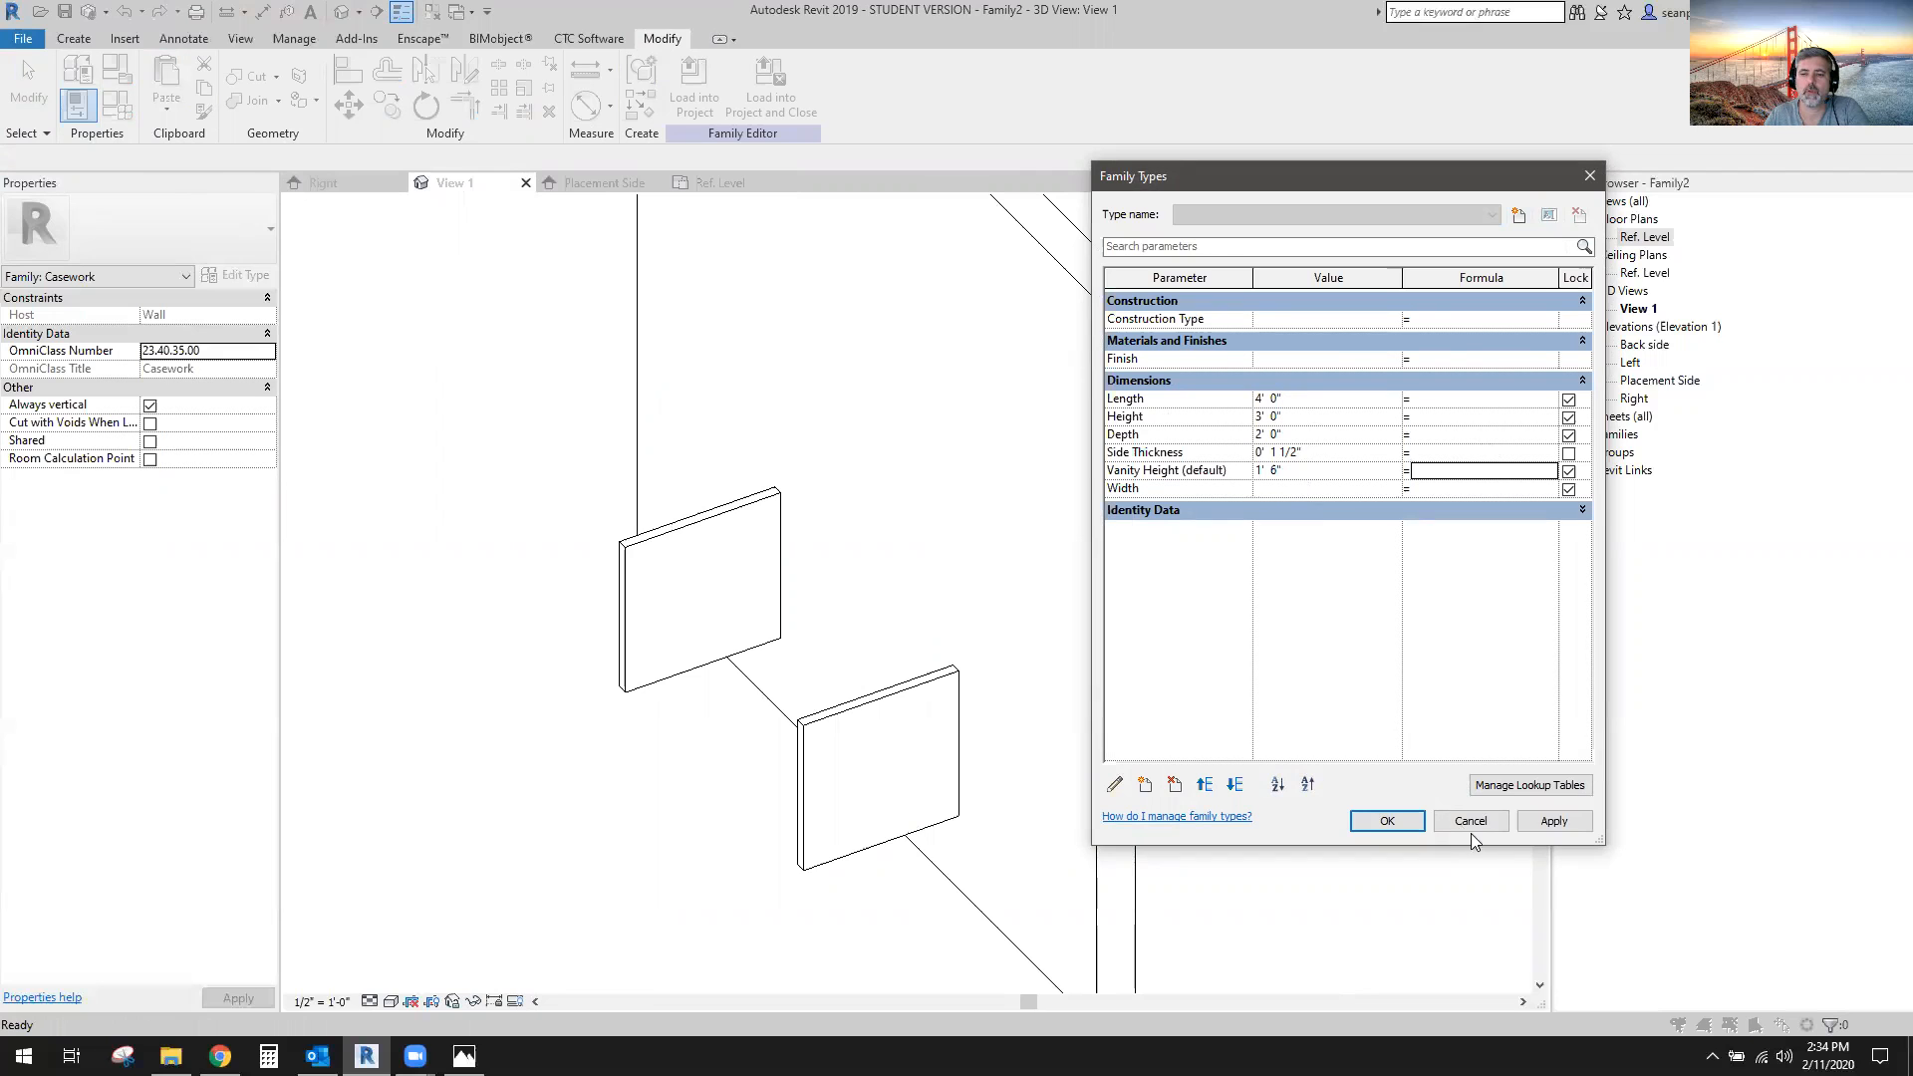
left_click(1393, 822)
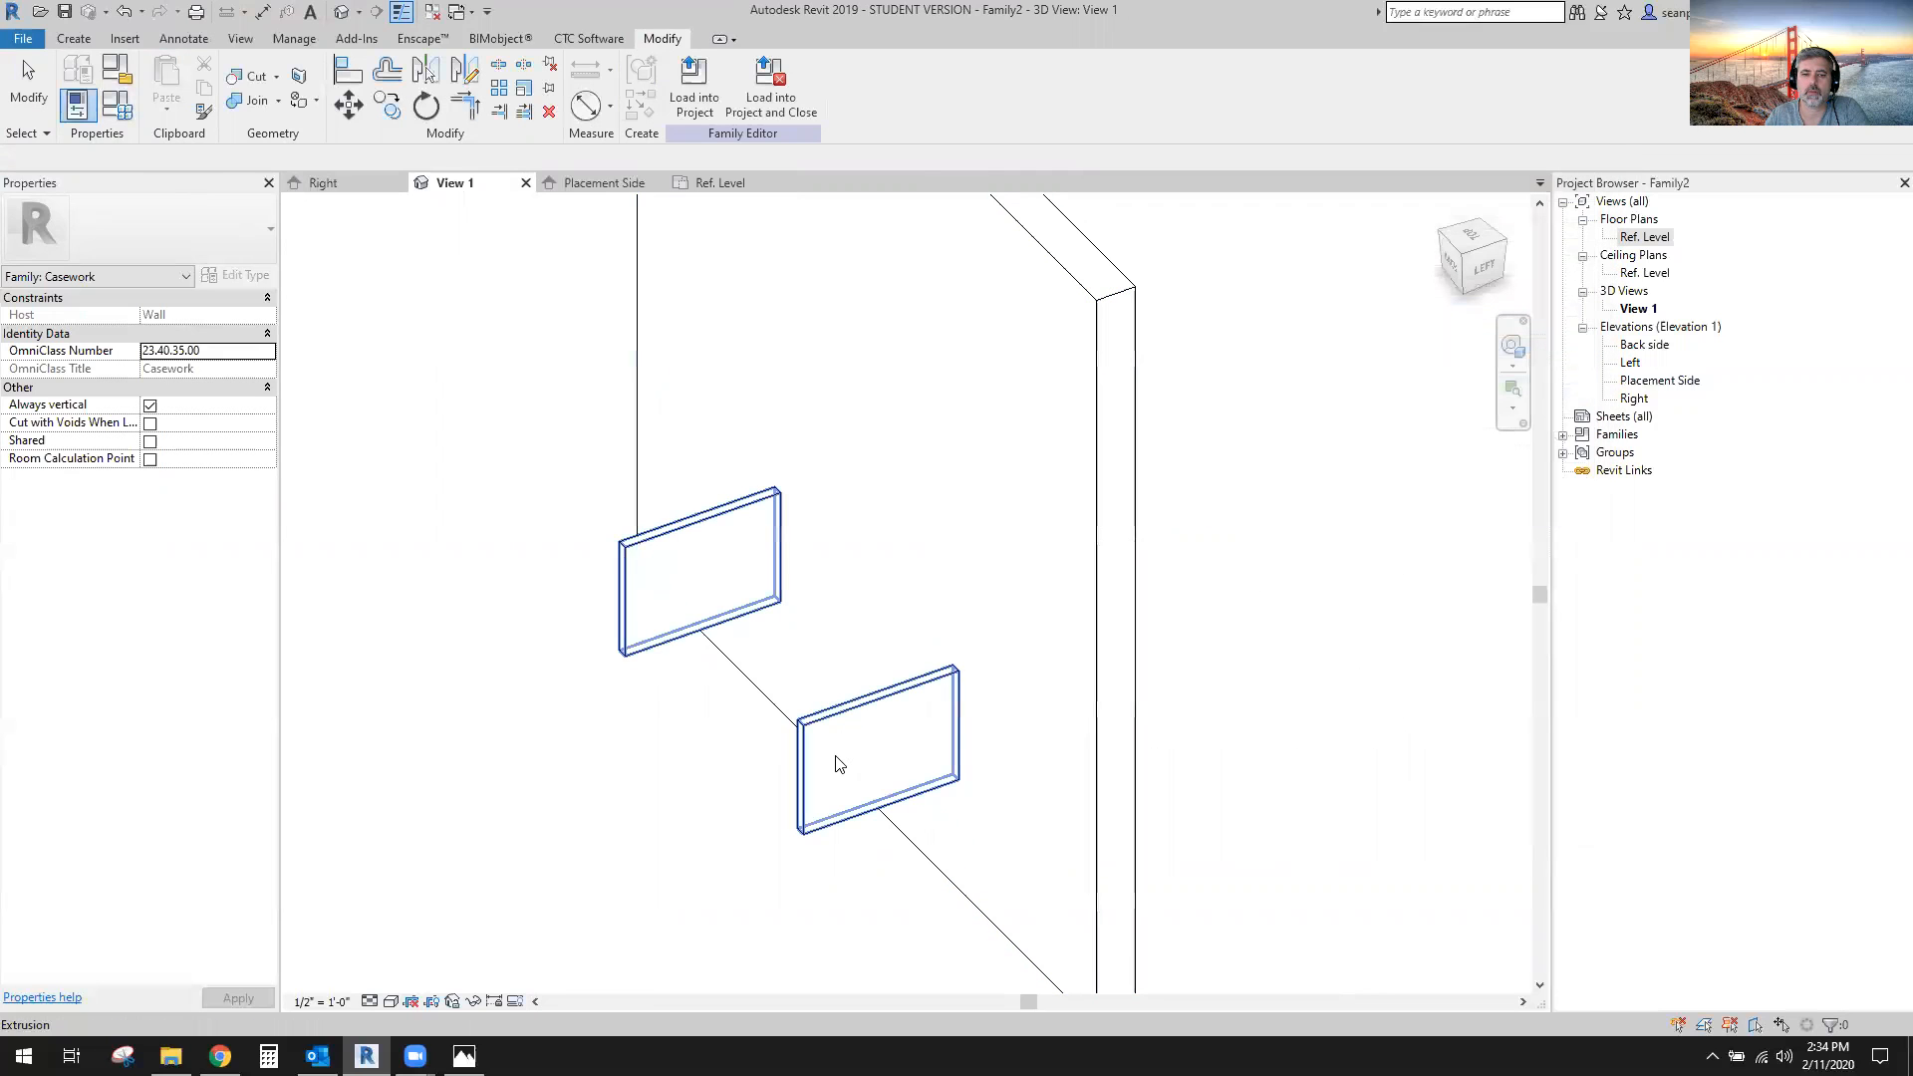
Set the Depth parameter to 1' 6" and Vanity Height to 2' 6", and apply both to the model.
left_click(117, 104)
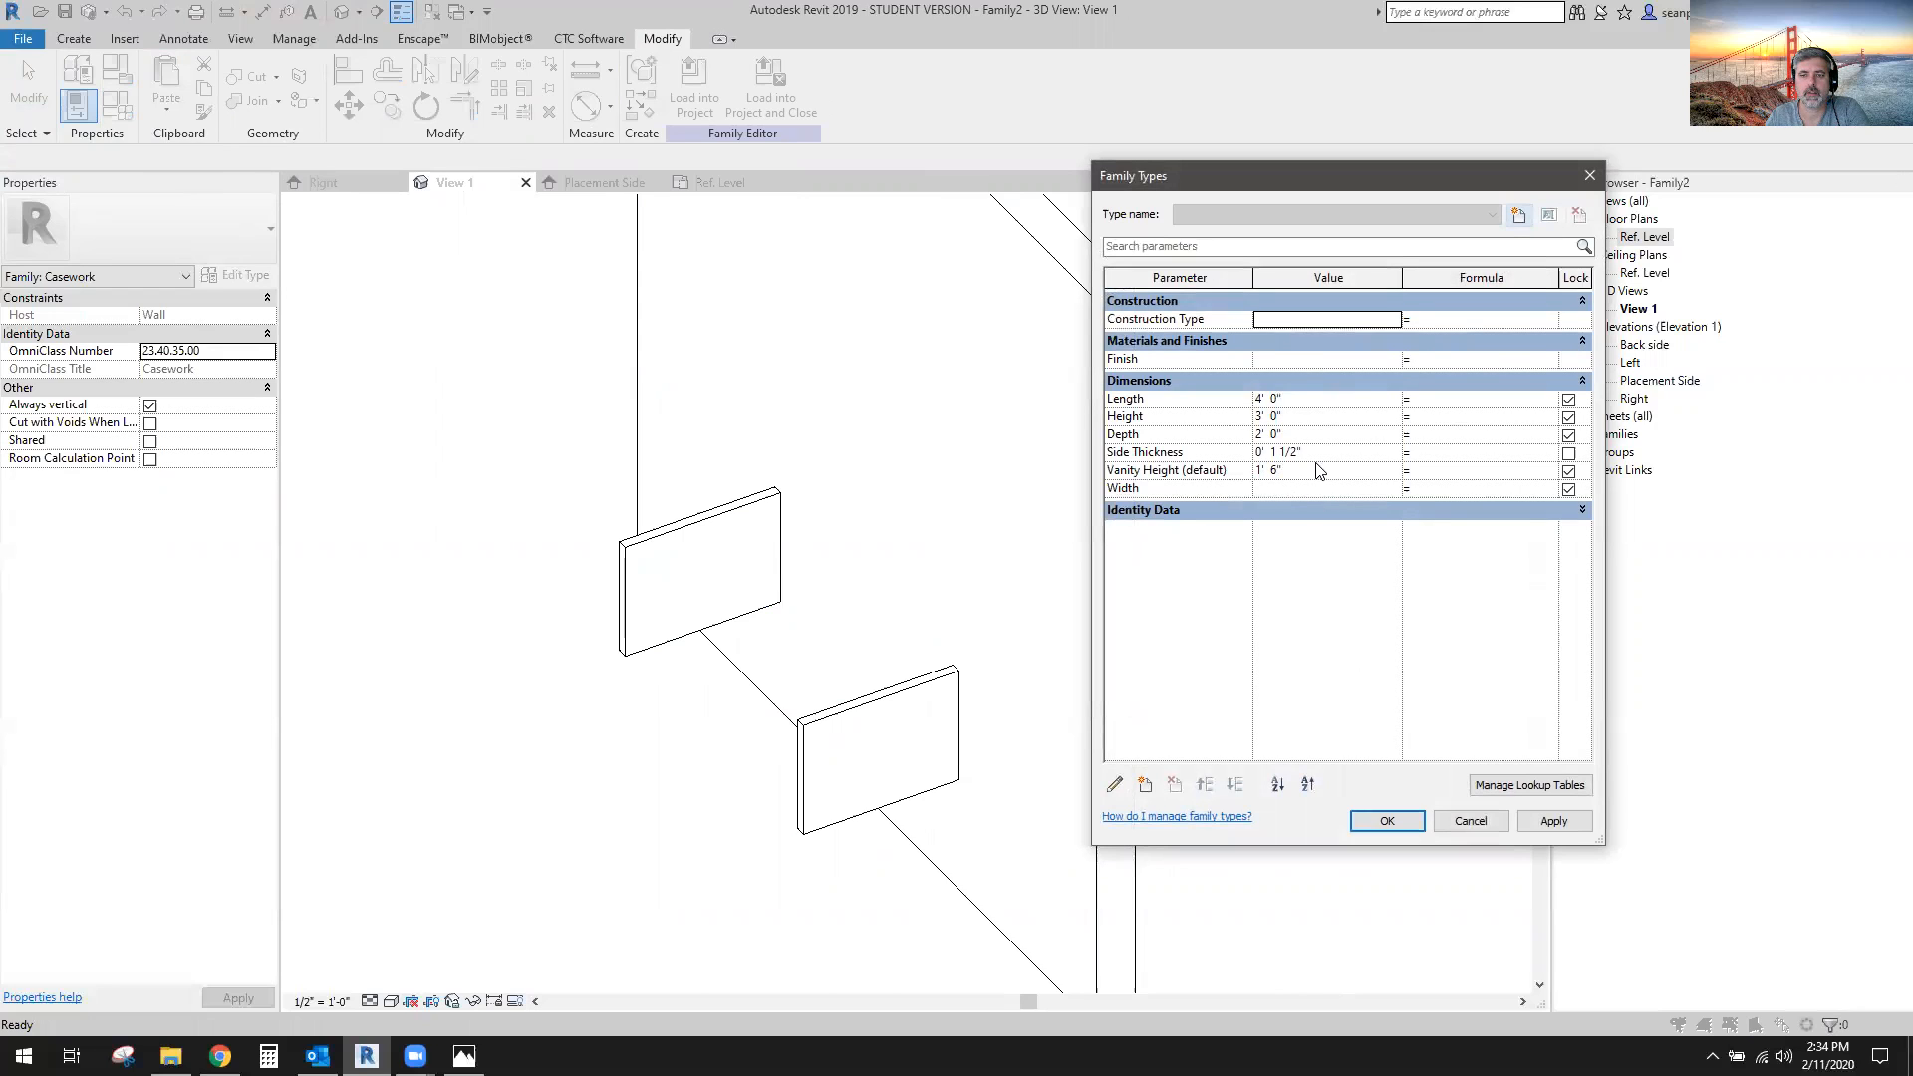
left_click(1326, 439)
type("1' 6\"")
key("Tab")
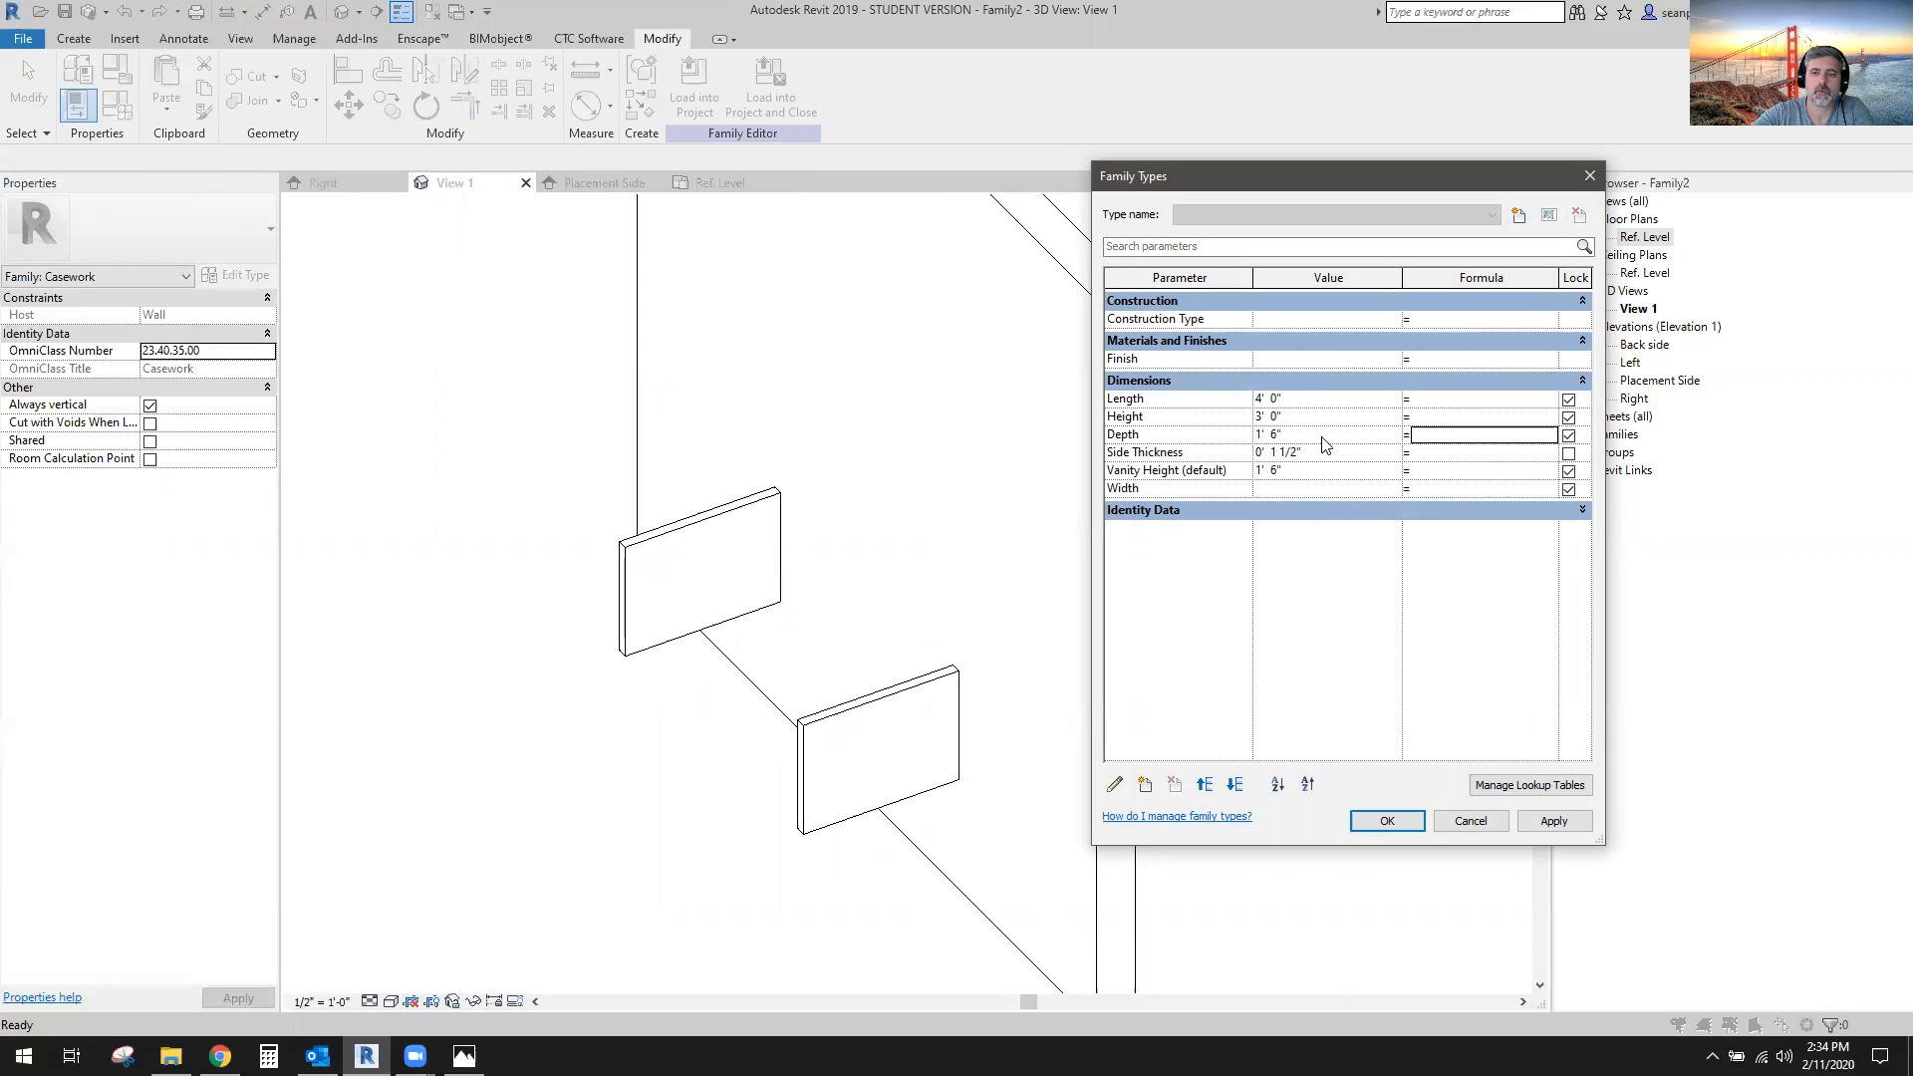
left_click(1321, 478)
type("2' 6\"")
key("Tab")
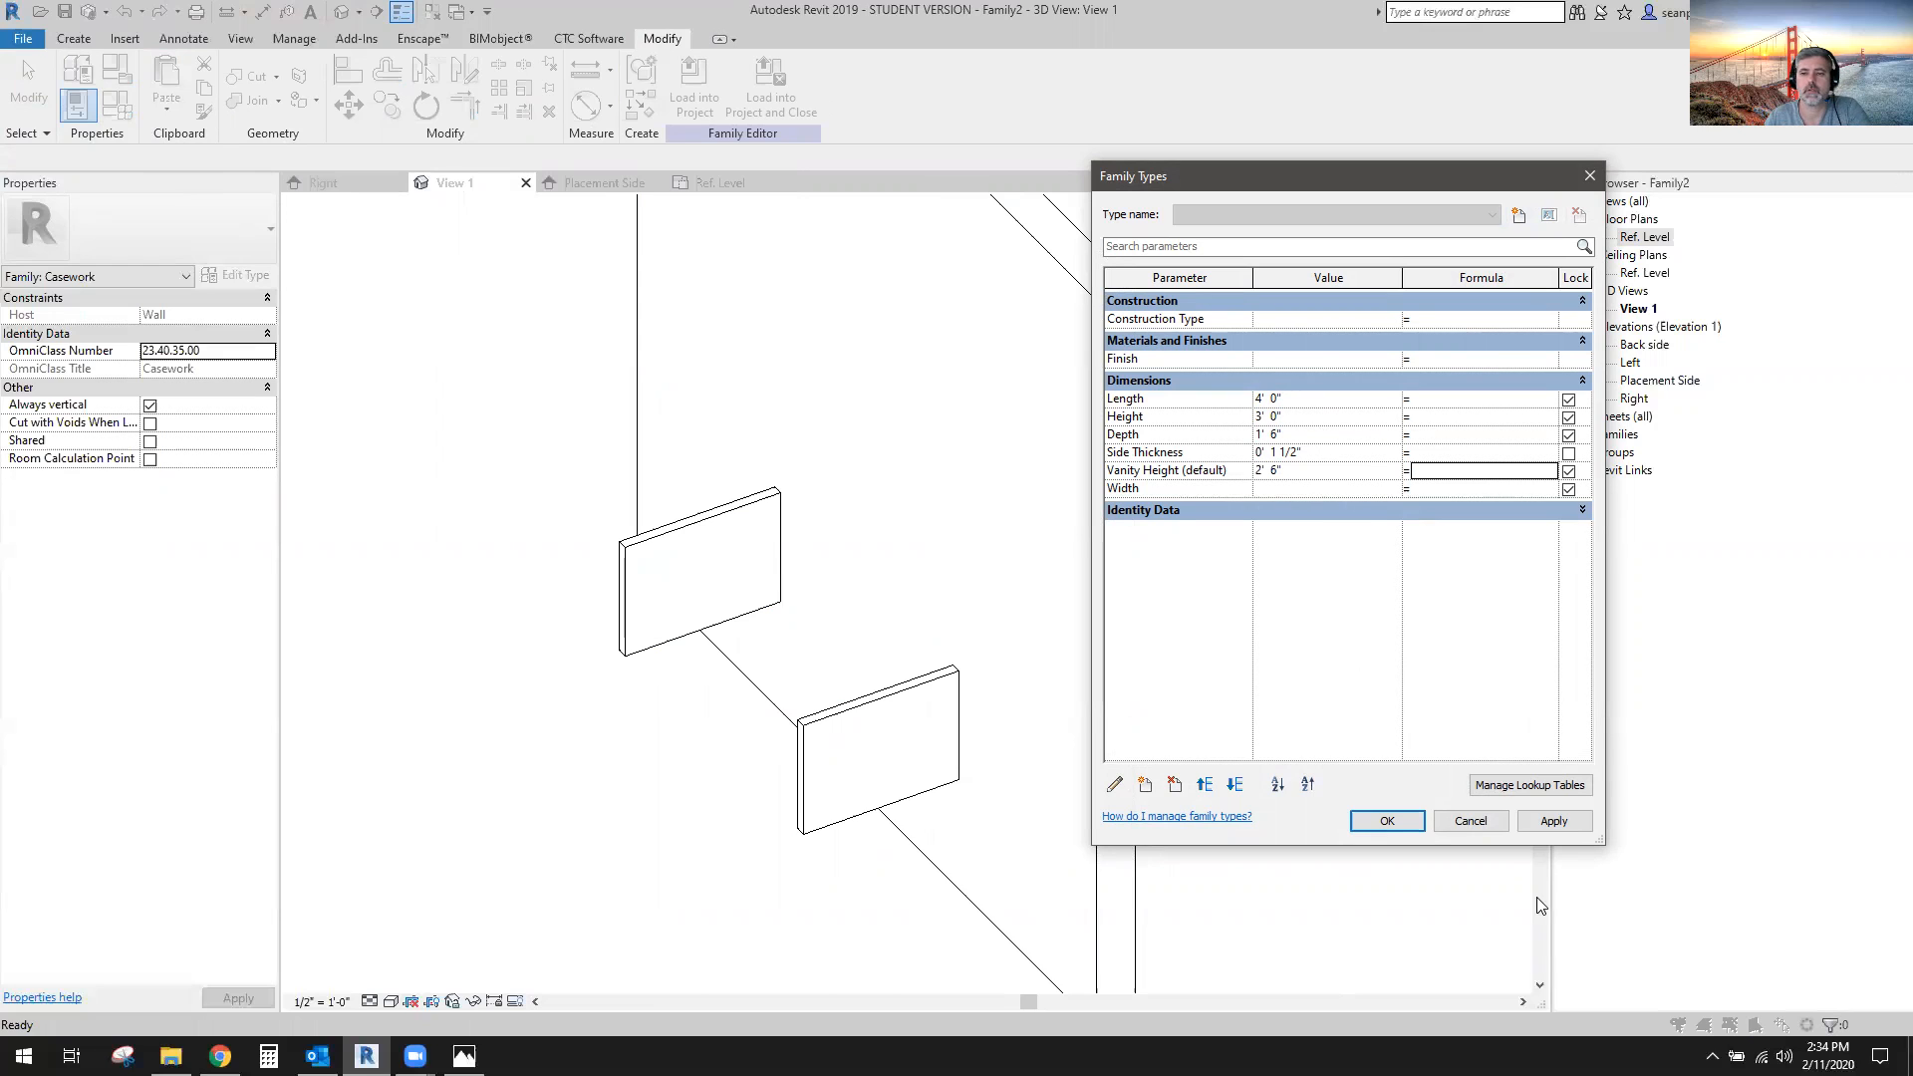
left_click(1569, 827)
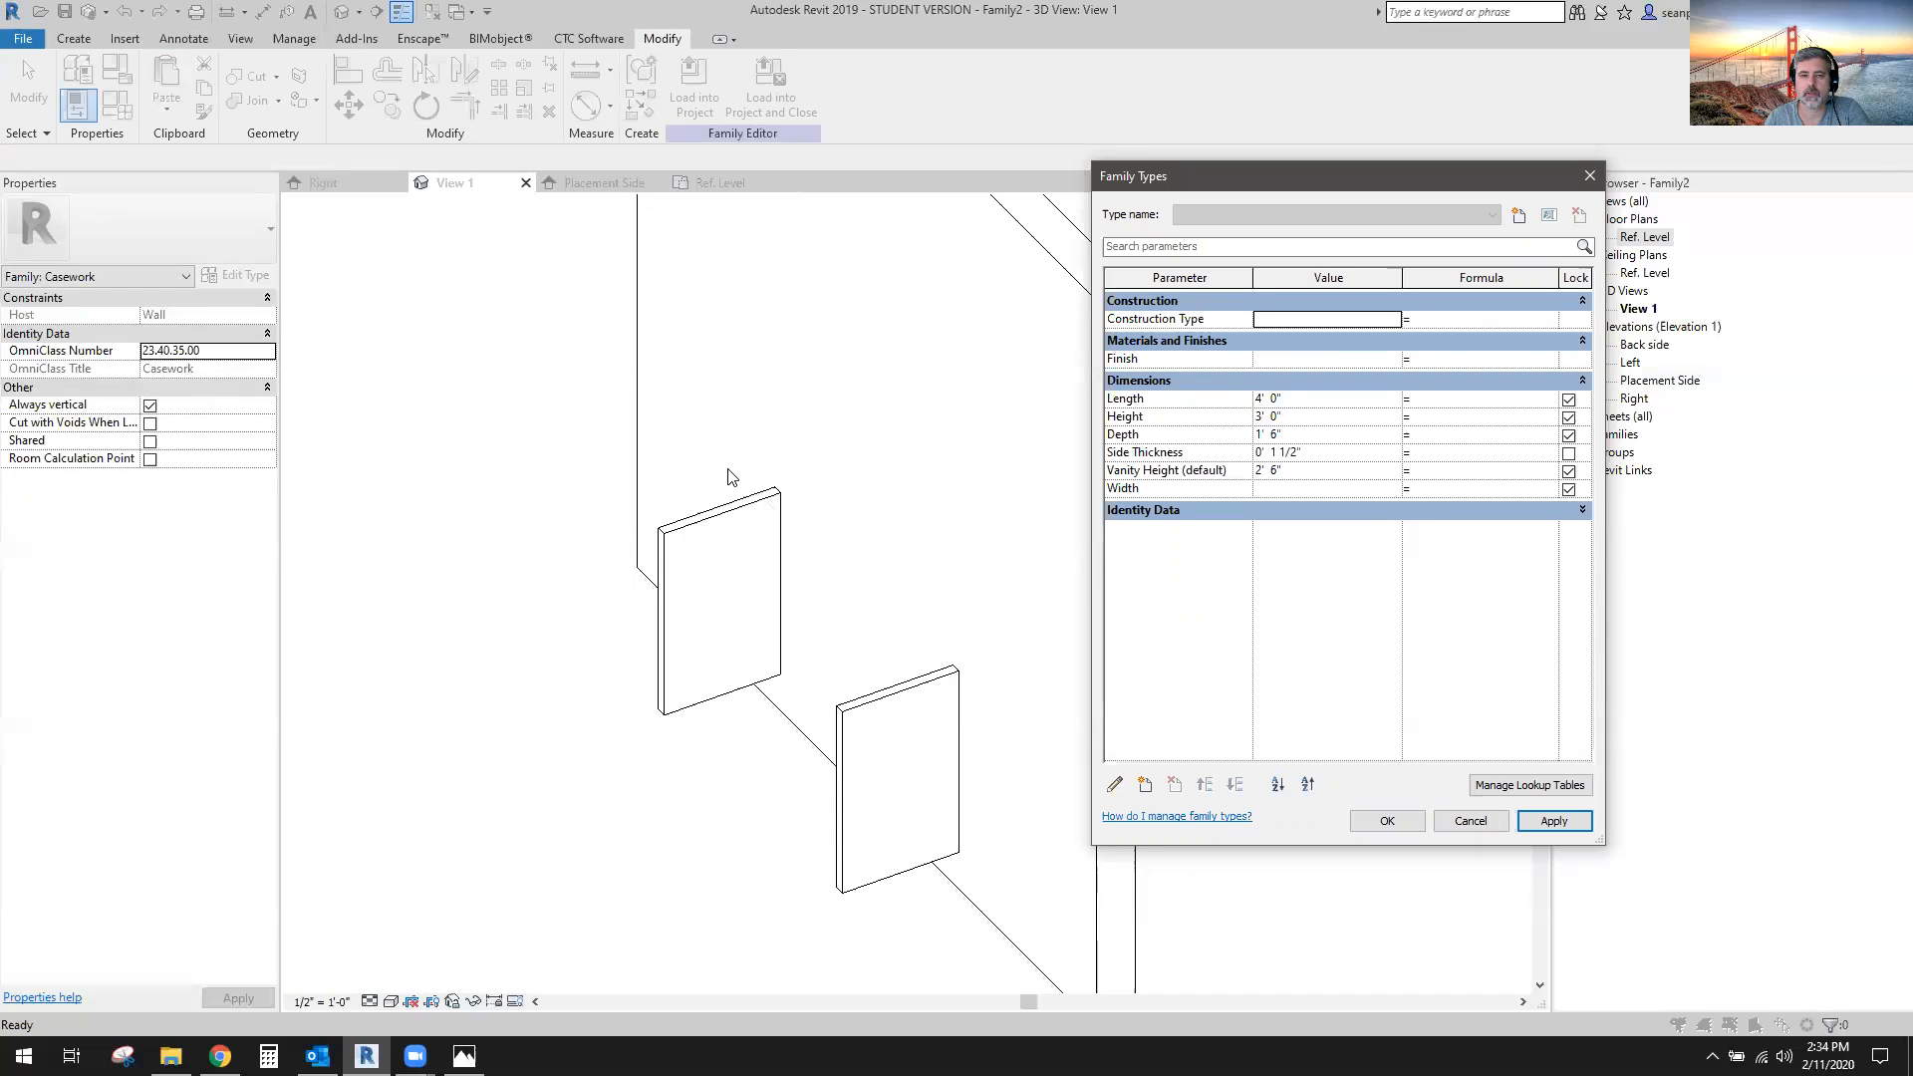
Flex the spacing of the side panels by setting the Length parameter to 3' 0" and applying it.
left_click(1311, 384)
left_click(1585, 380)
left_click(1315, 400)
type("3")
key("Tab")
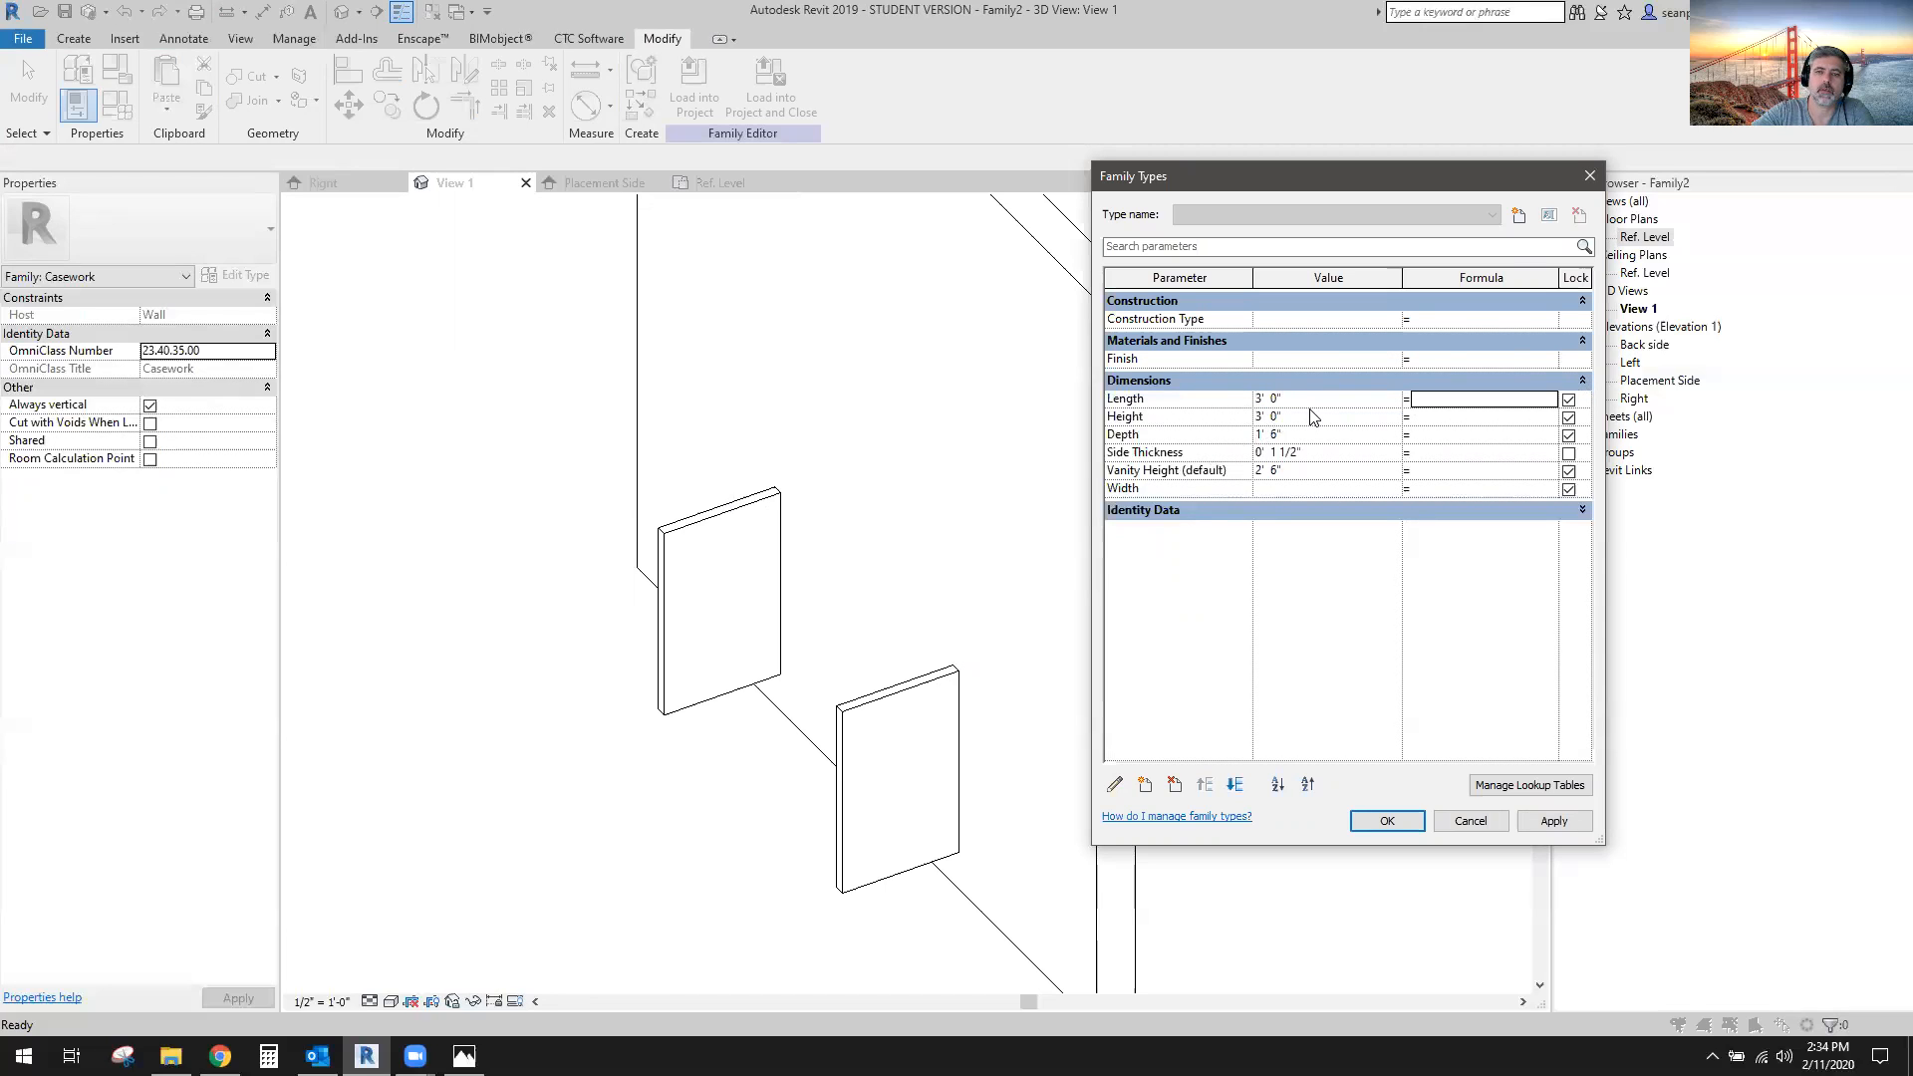
left_click(1554, 820)
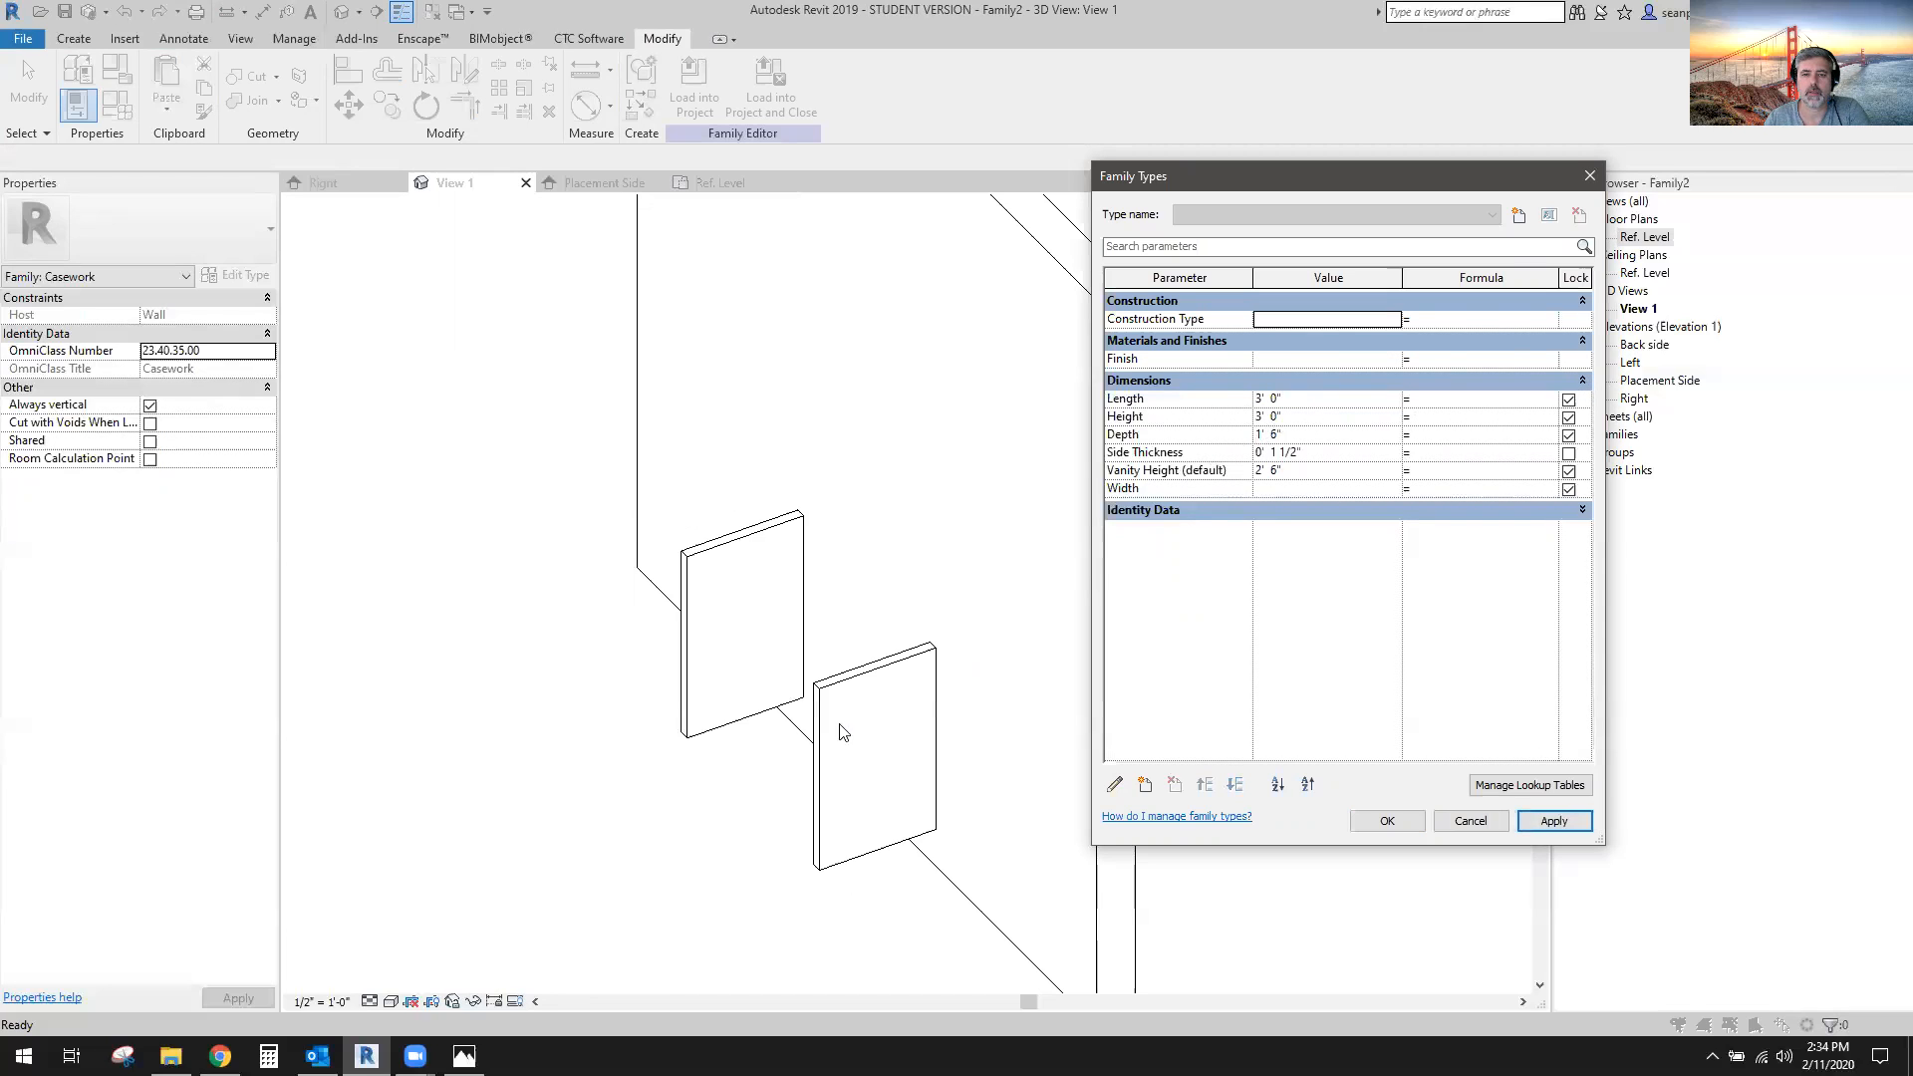
Set the Length parameter to 4' 0", apply it, and close the family types.
left_click(1308, 398)
type("4")
key("Tab")
left_click(1560, 821)
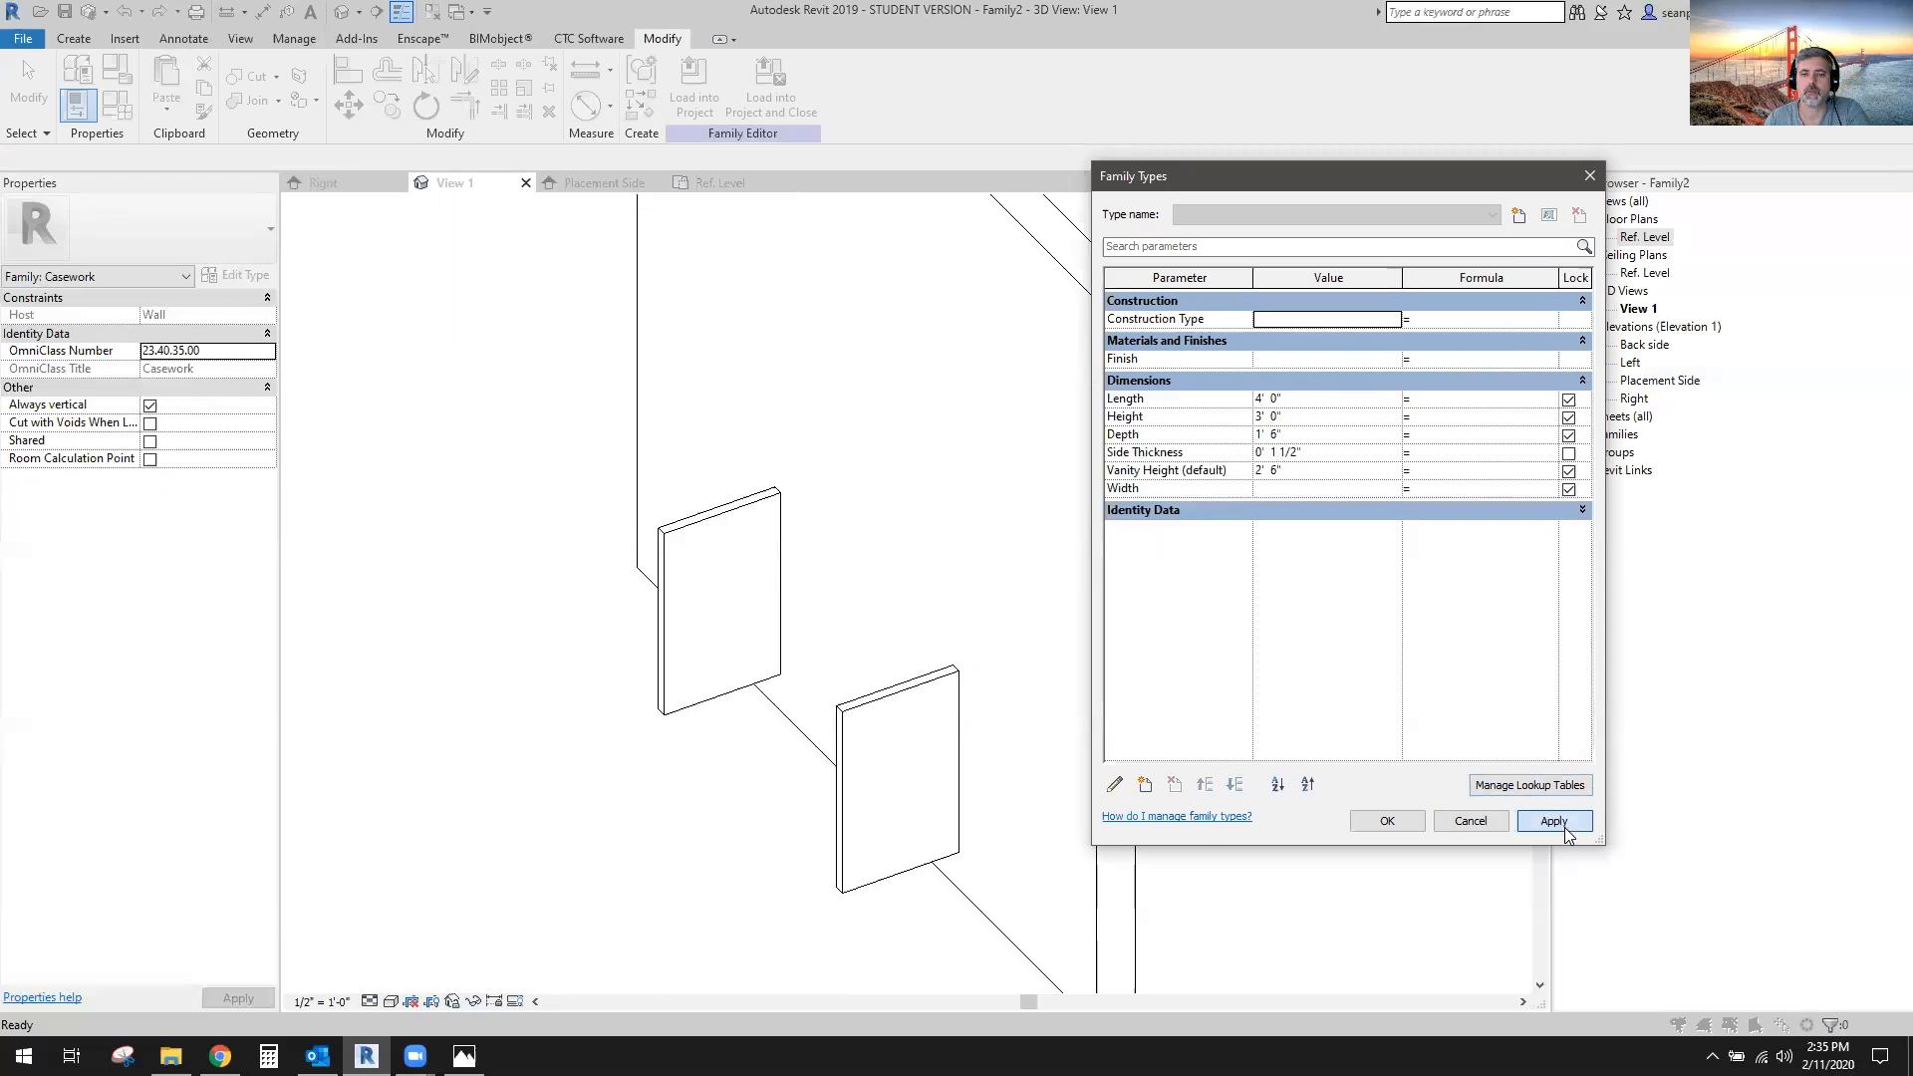
left_click(1387, 820)
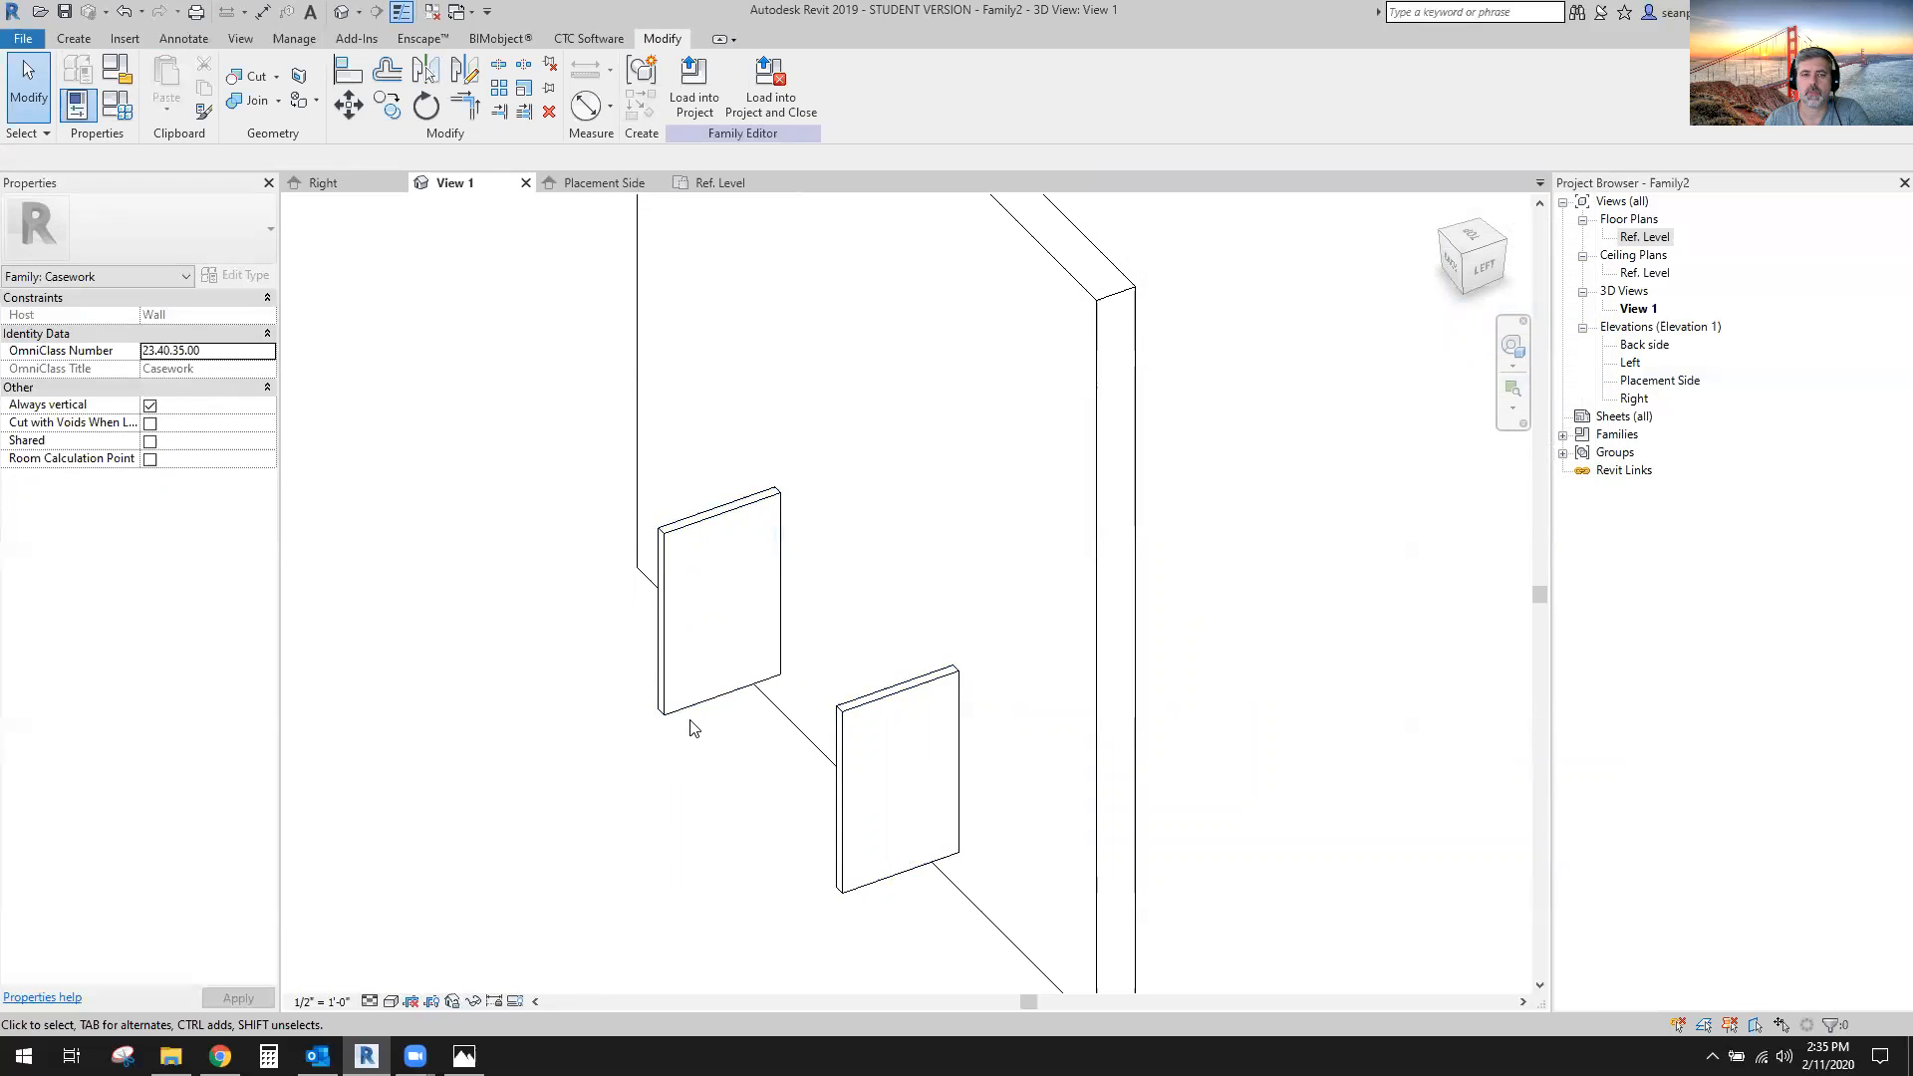
Check the two-drawer vanity elevation in the vanity.png reference image in Photos, and return to the Revit model.
middle_click_drag(474, 774, 850, 807, "shift")
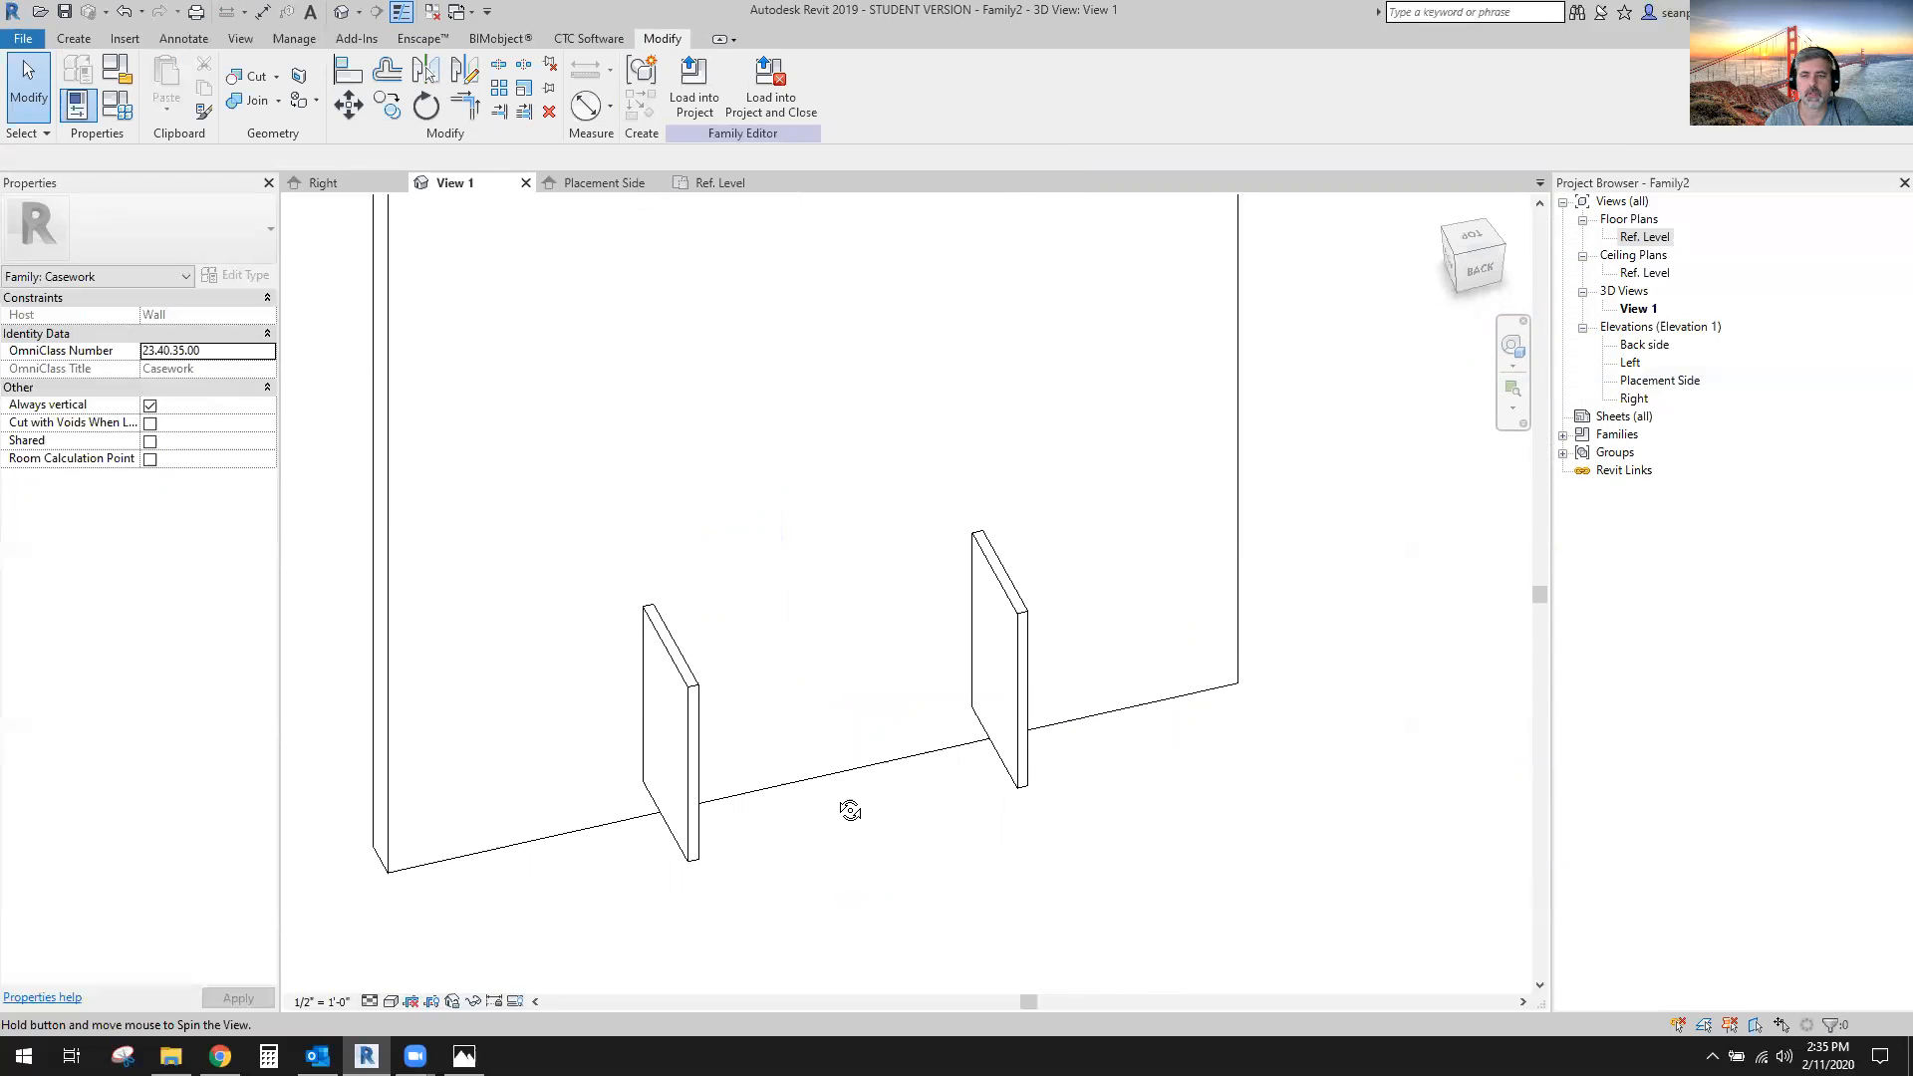
left_click(465, 1056)
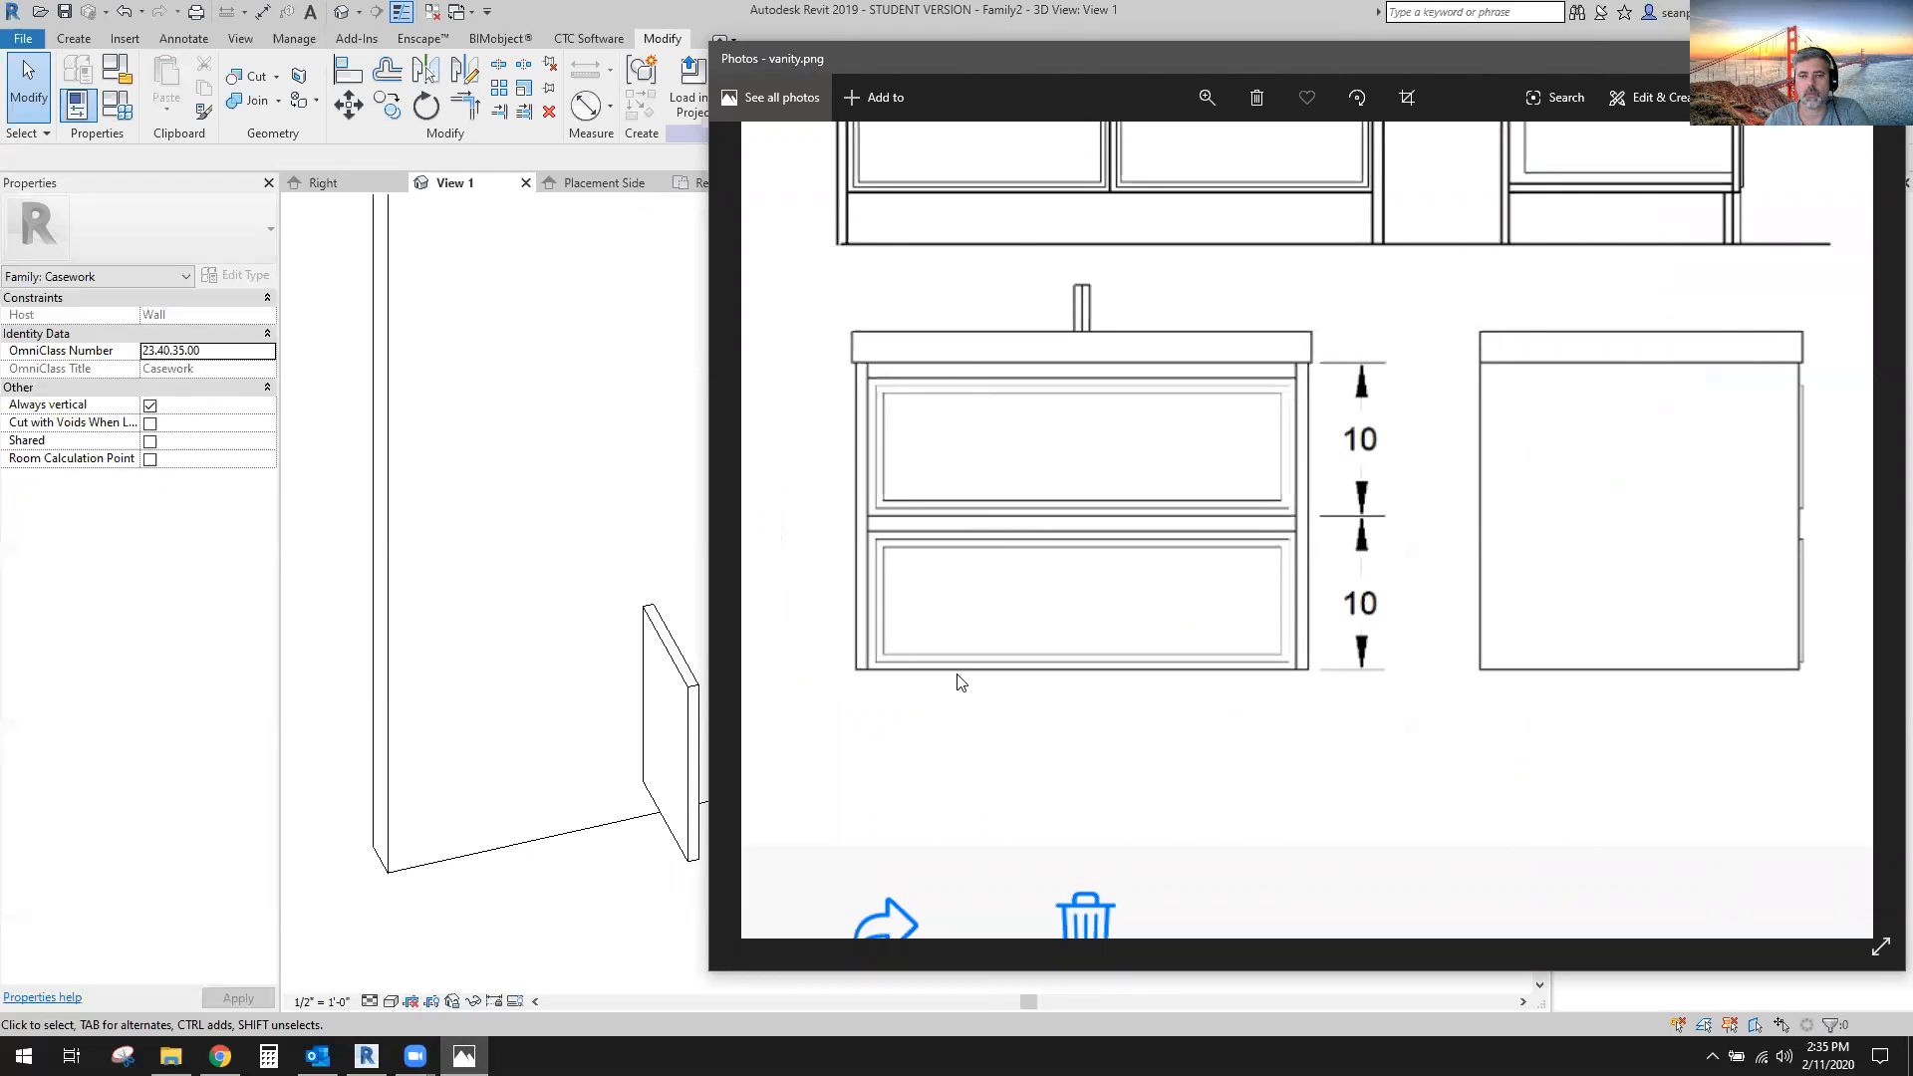
left_click(559, 922)
Start a new extrusion and pick the front face of the wall as its work plane.
middle_click_drag(559, 918, 773, 865, "shift")
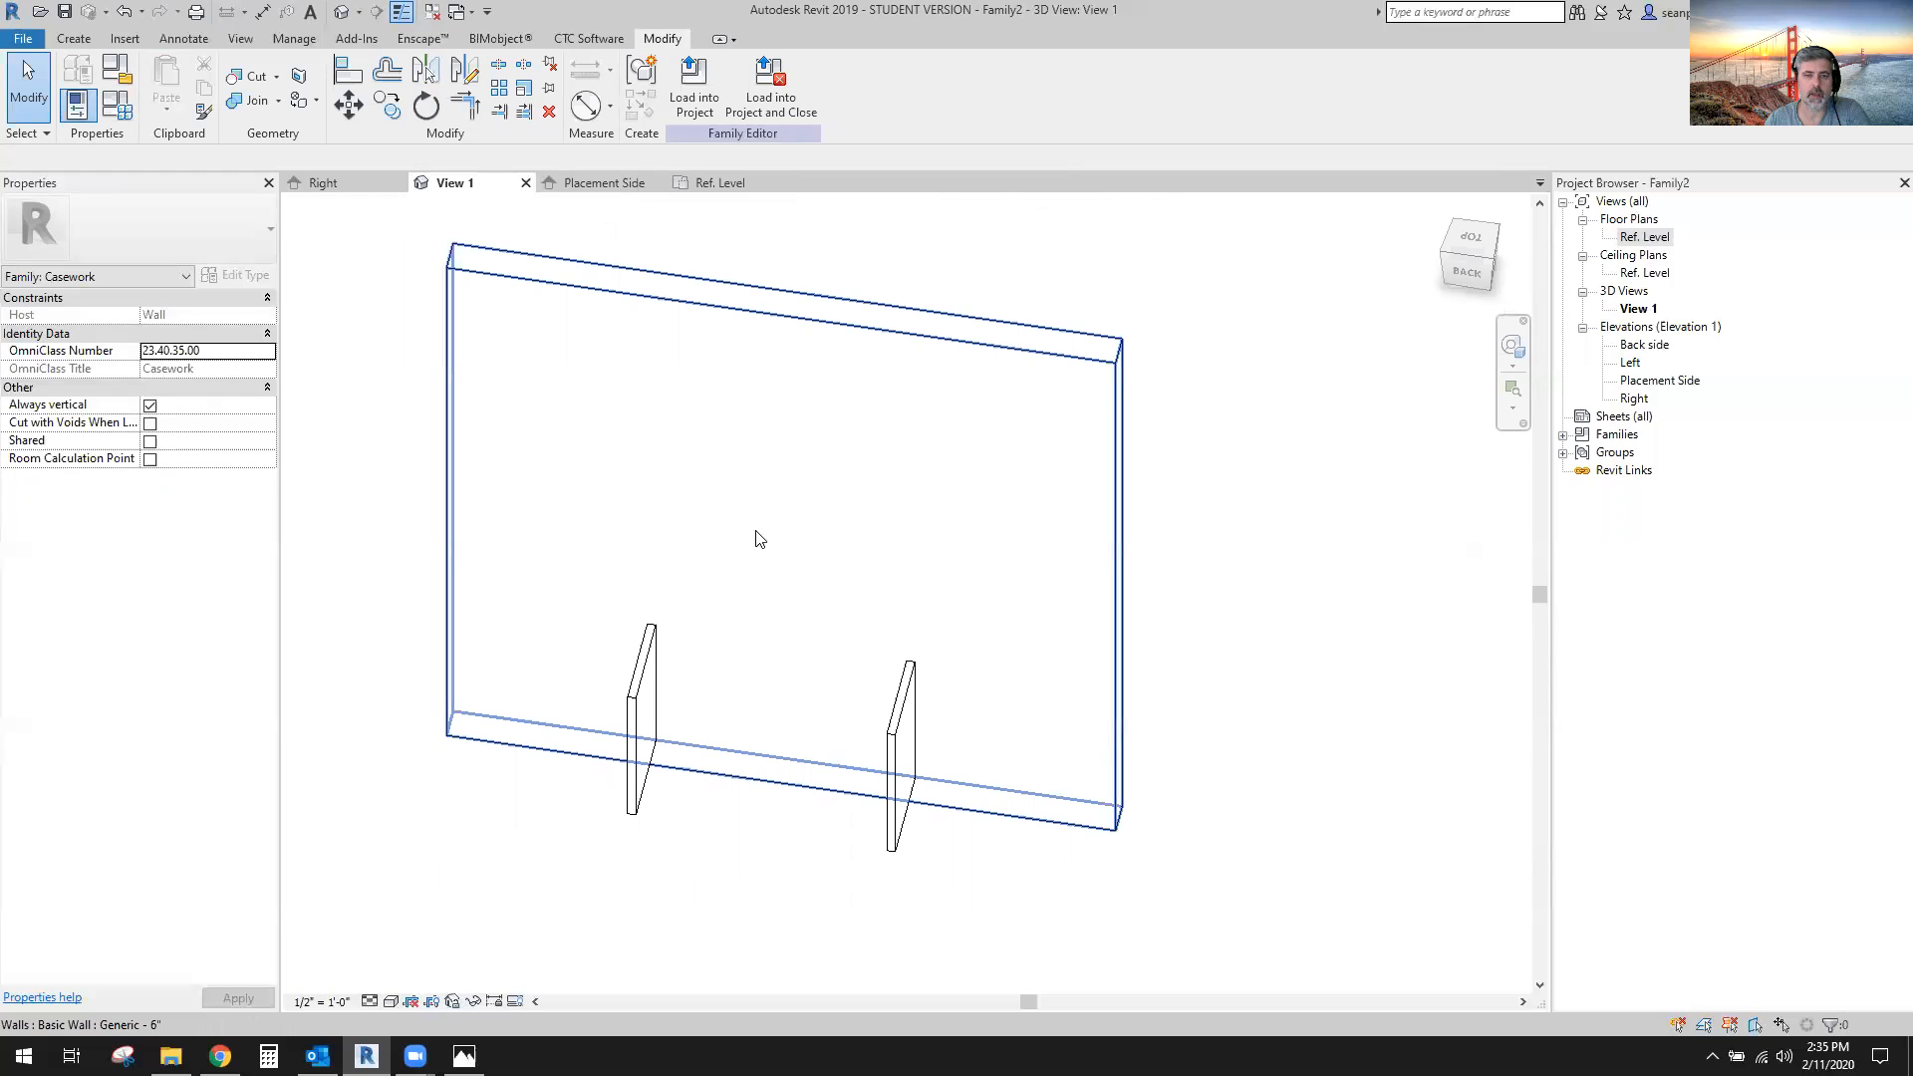
left_click(82, 38)
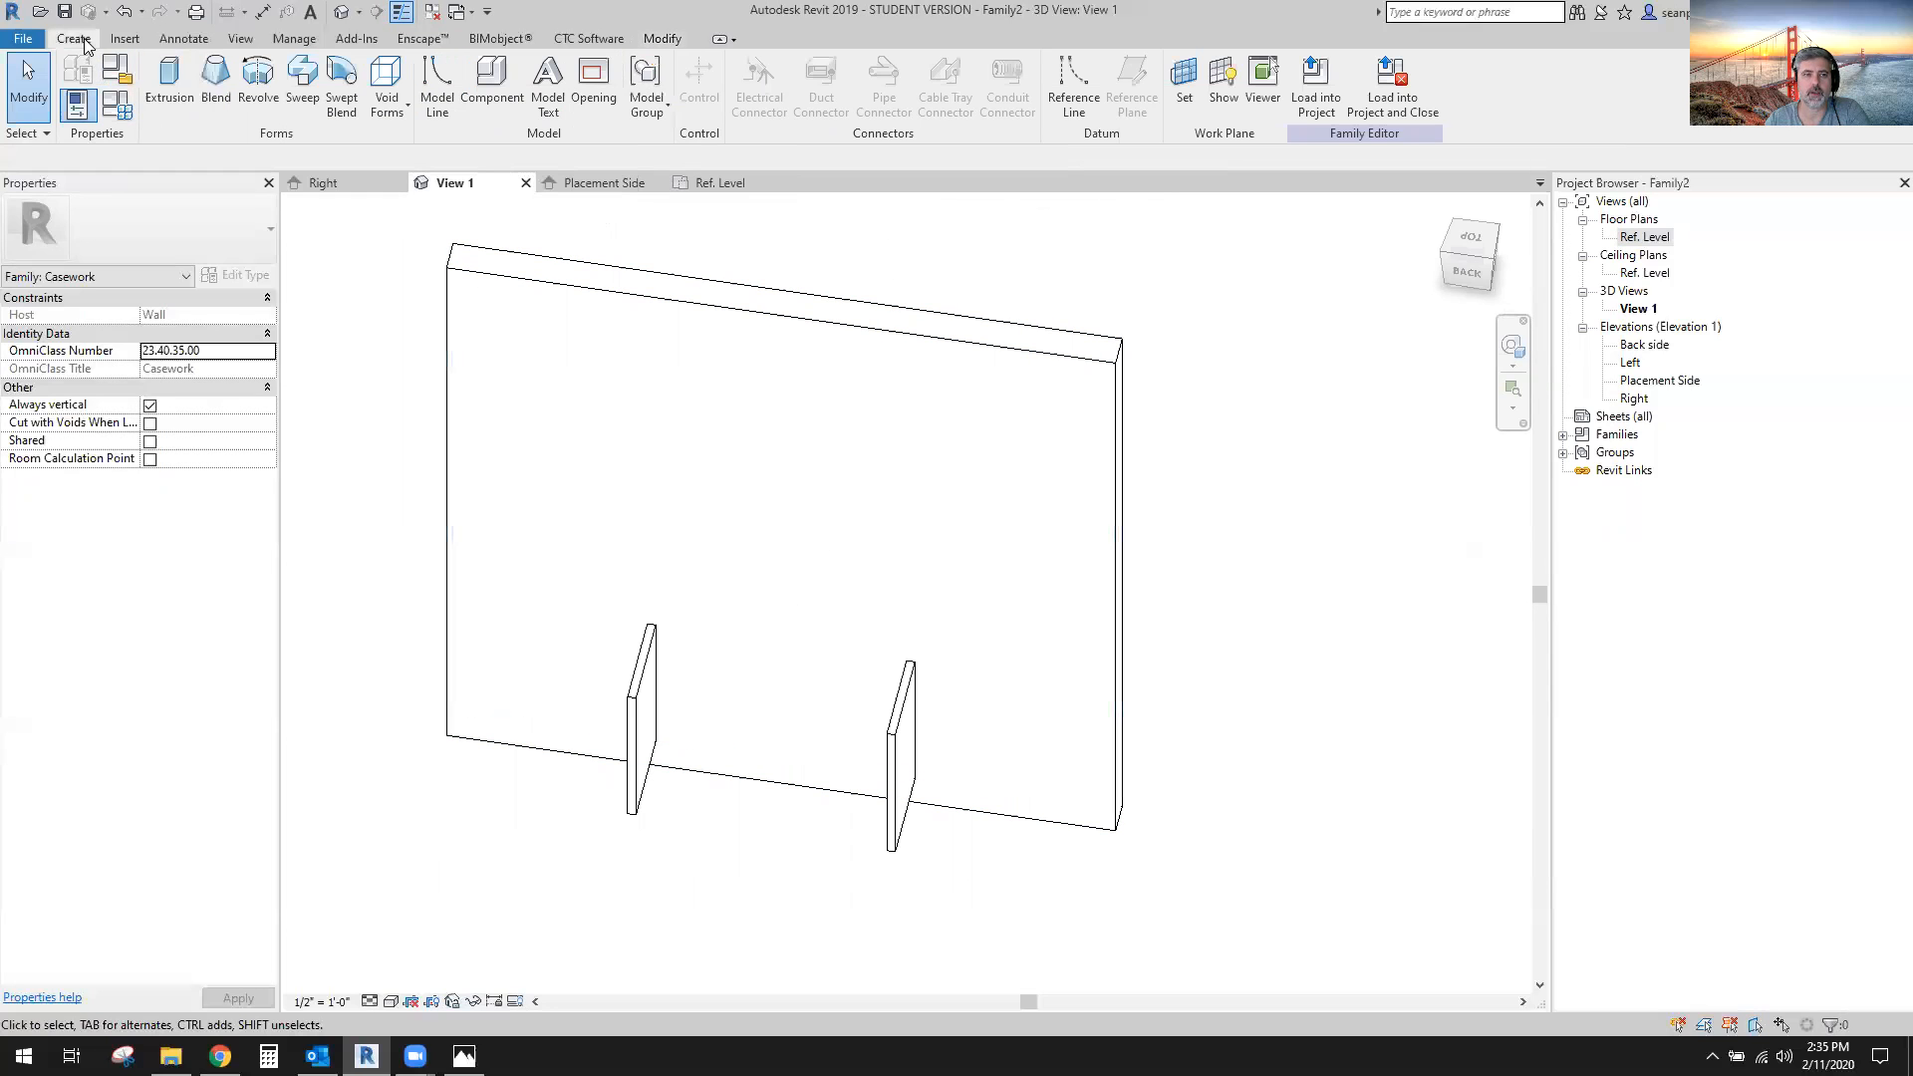
left_click(169, 89)
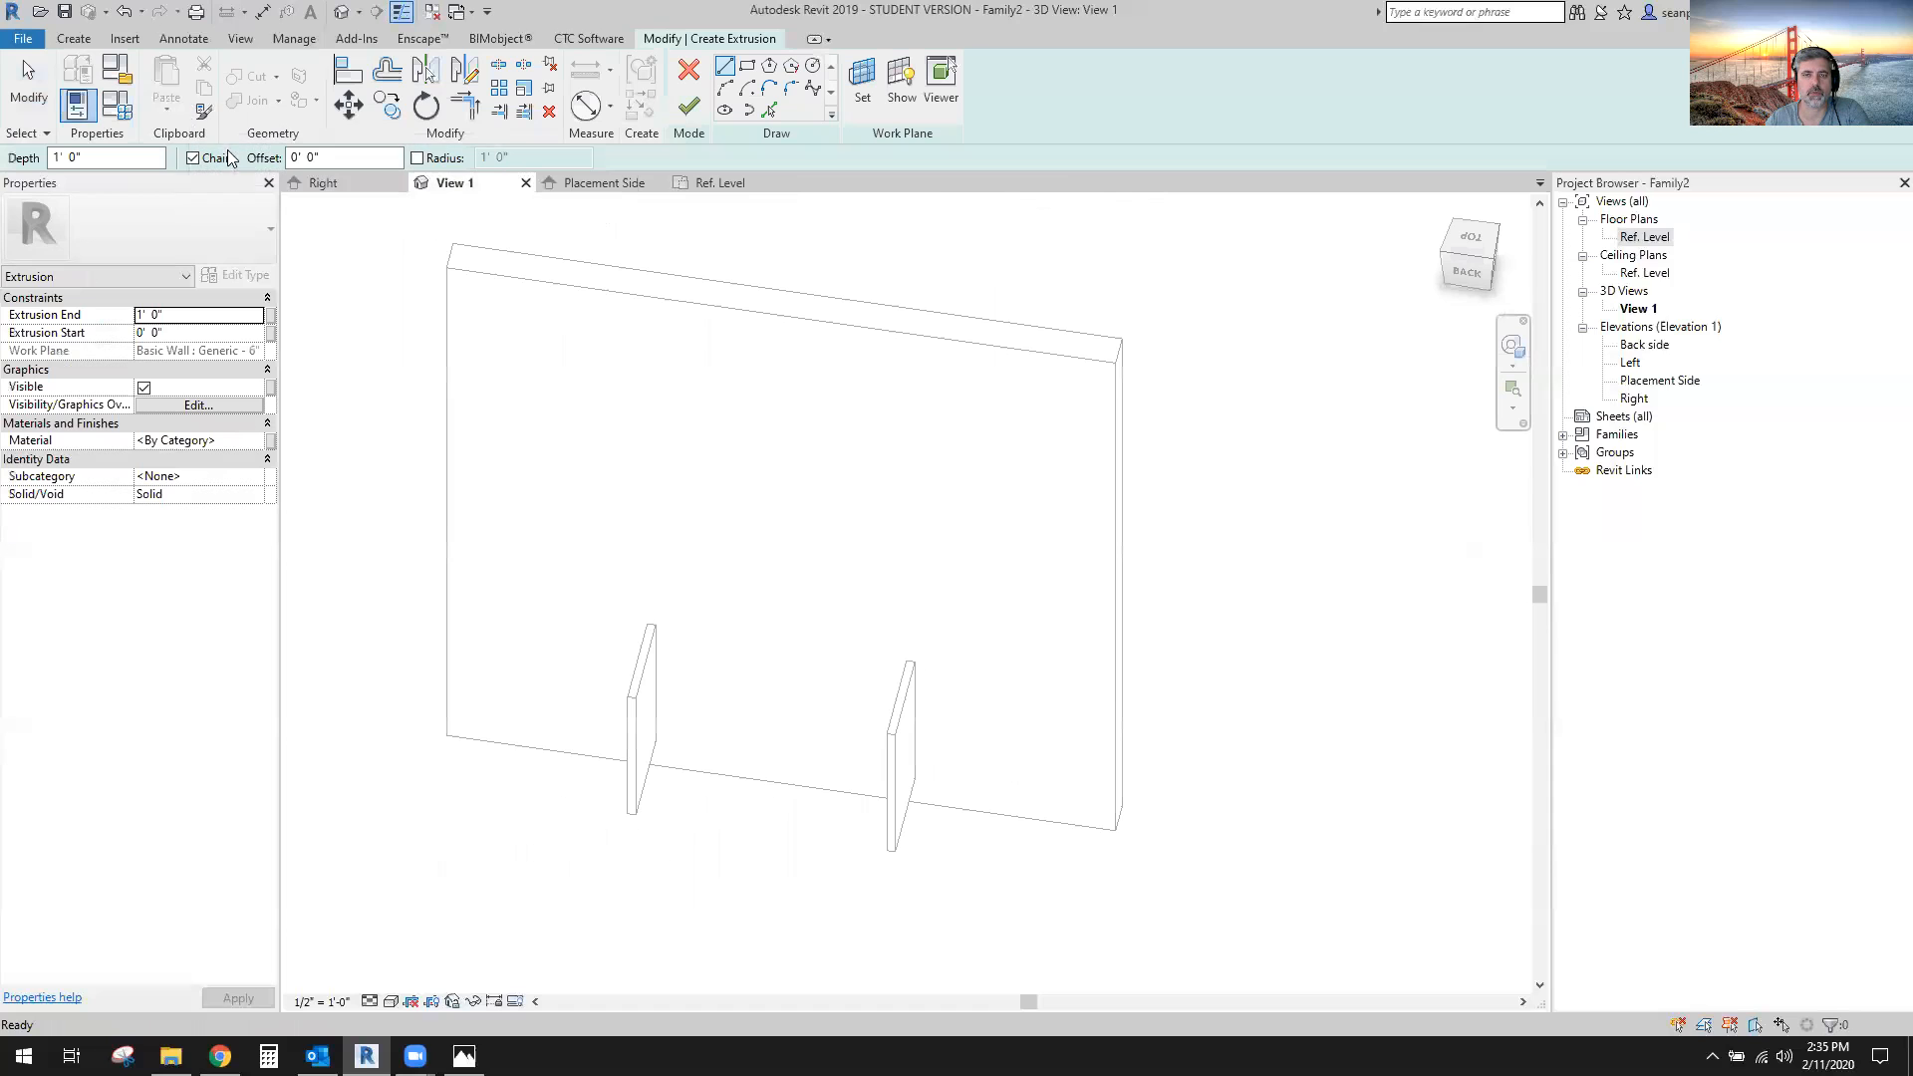
left_click(863, 80)
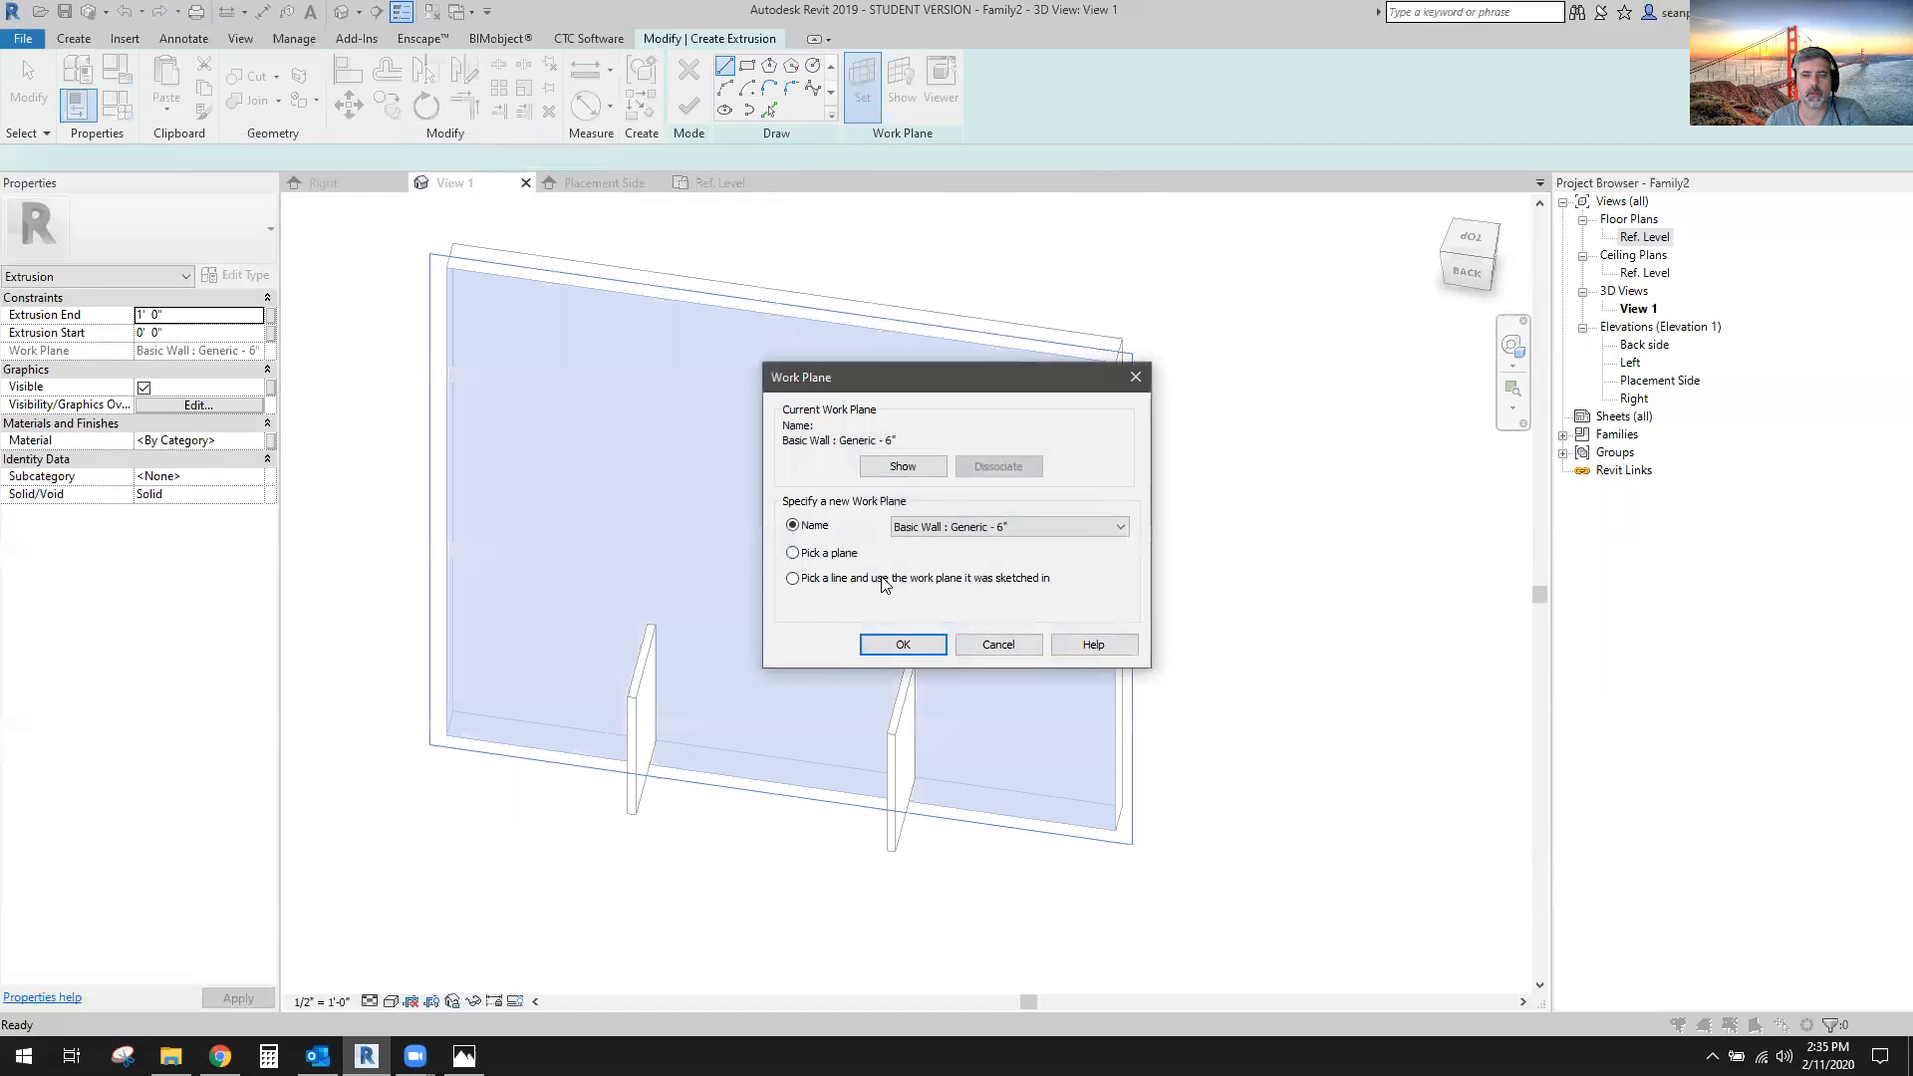
left_click(881, 642)
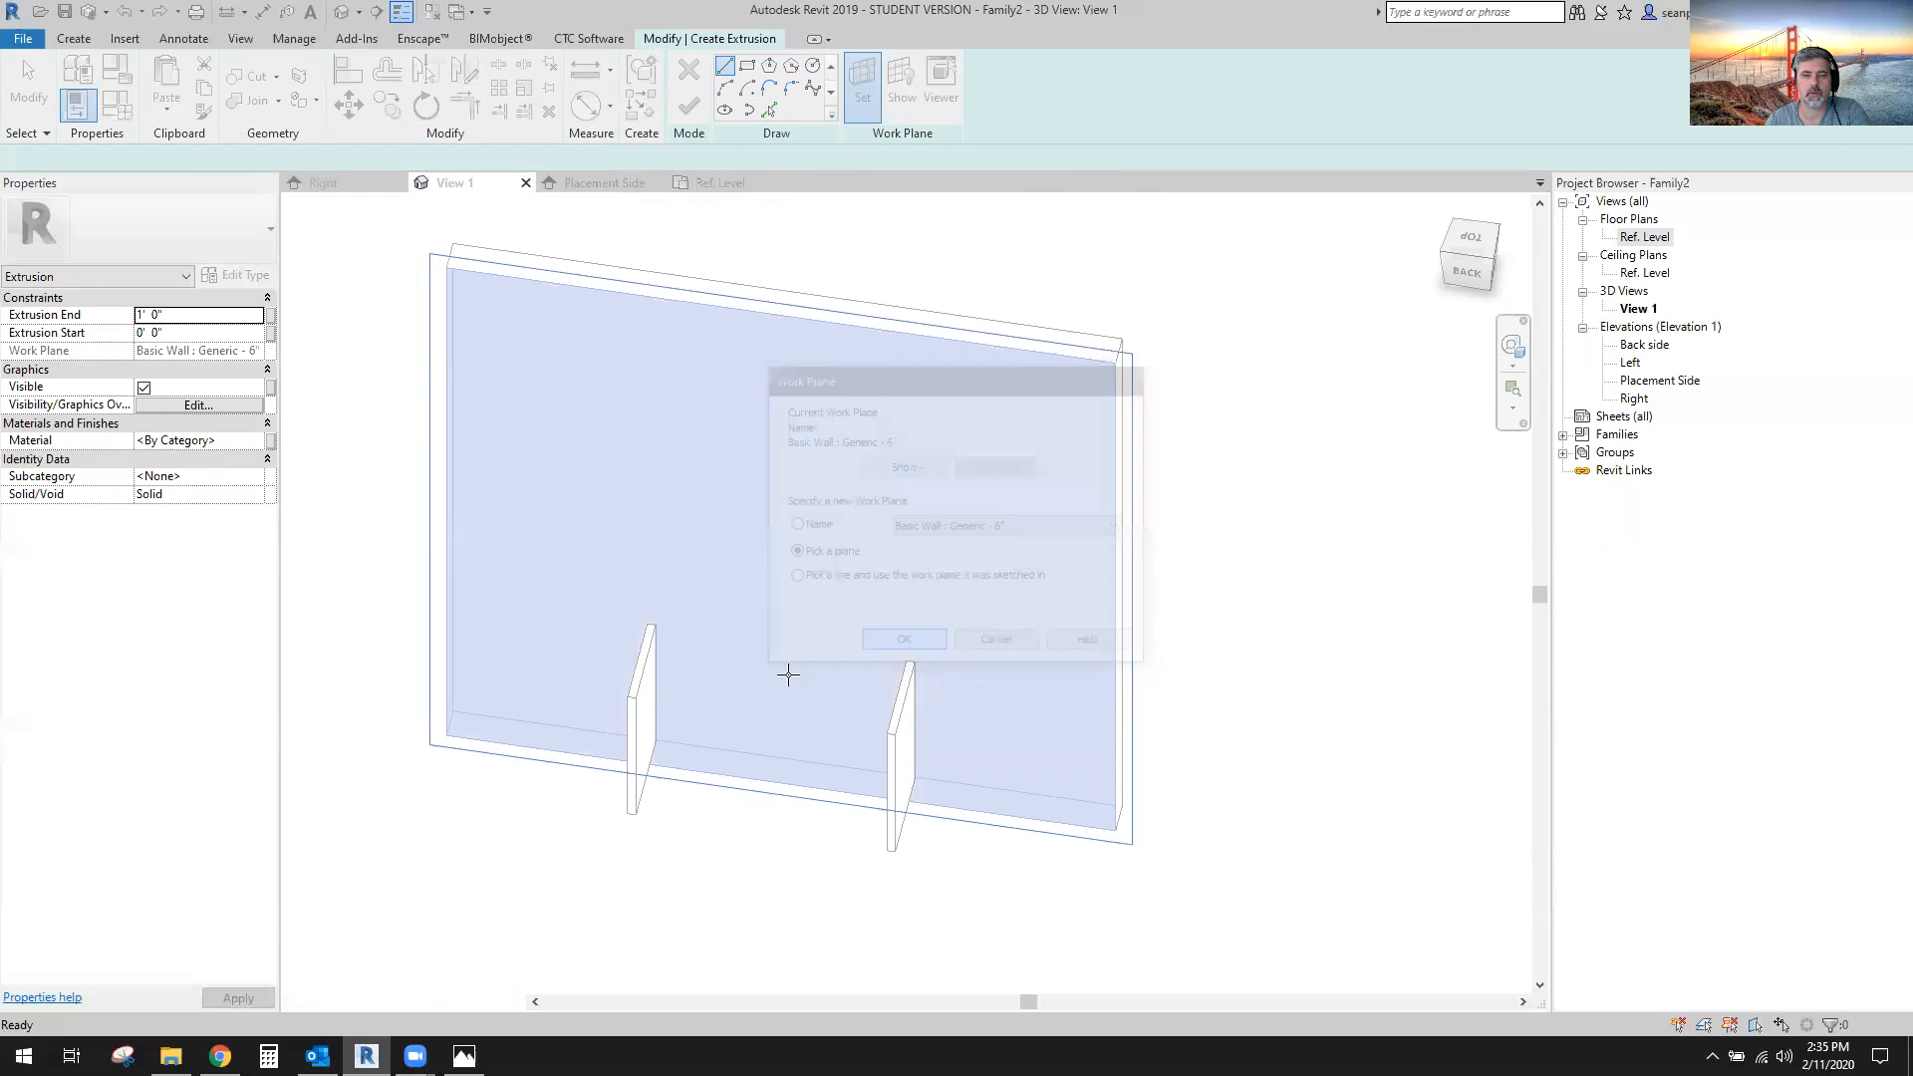
left_click(760, 538)
Sketch a rectangle about 3' 4" wide and 5" high on the wall face, just above the two side panels.
left_click(747, 66)
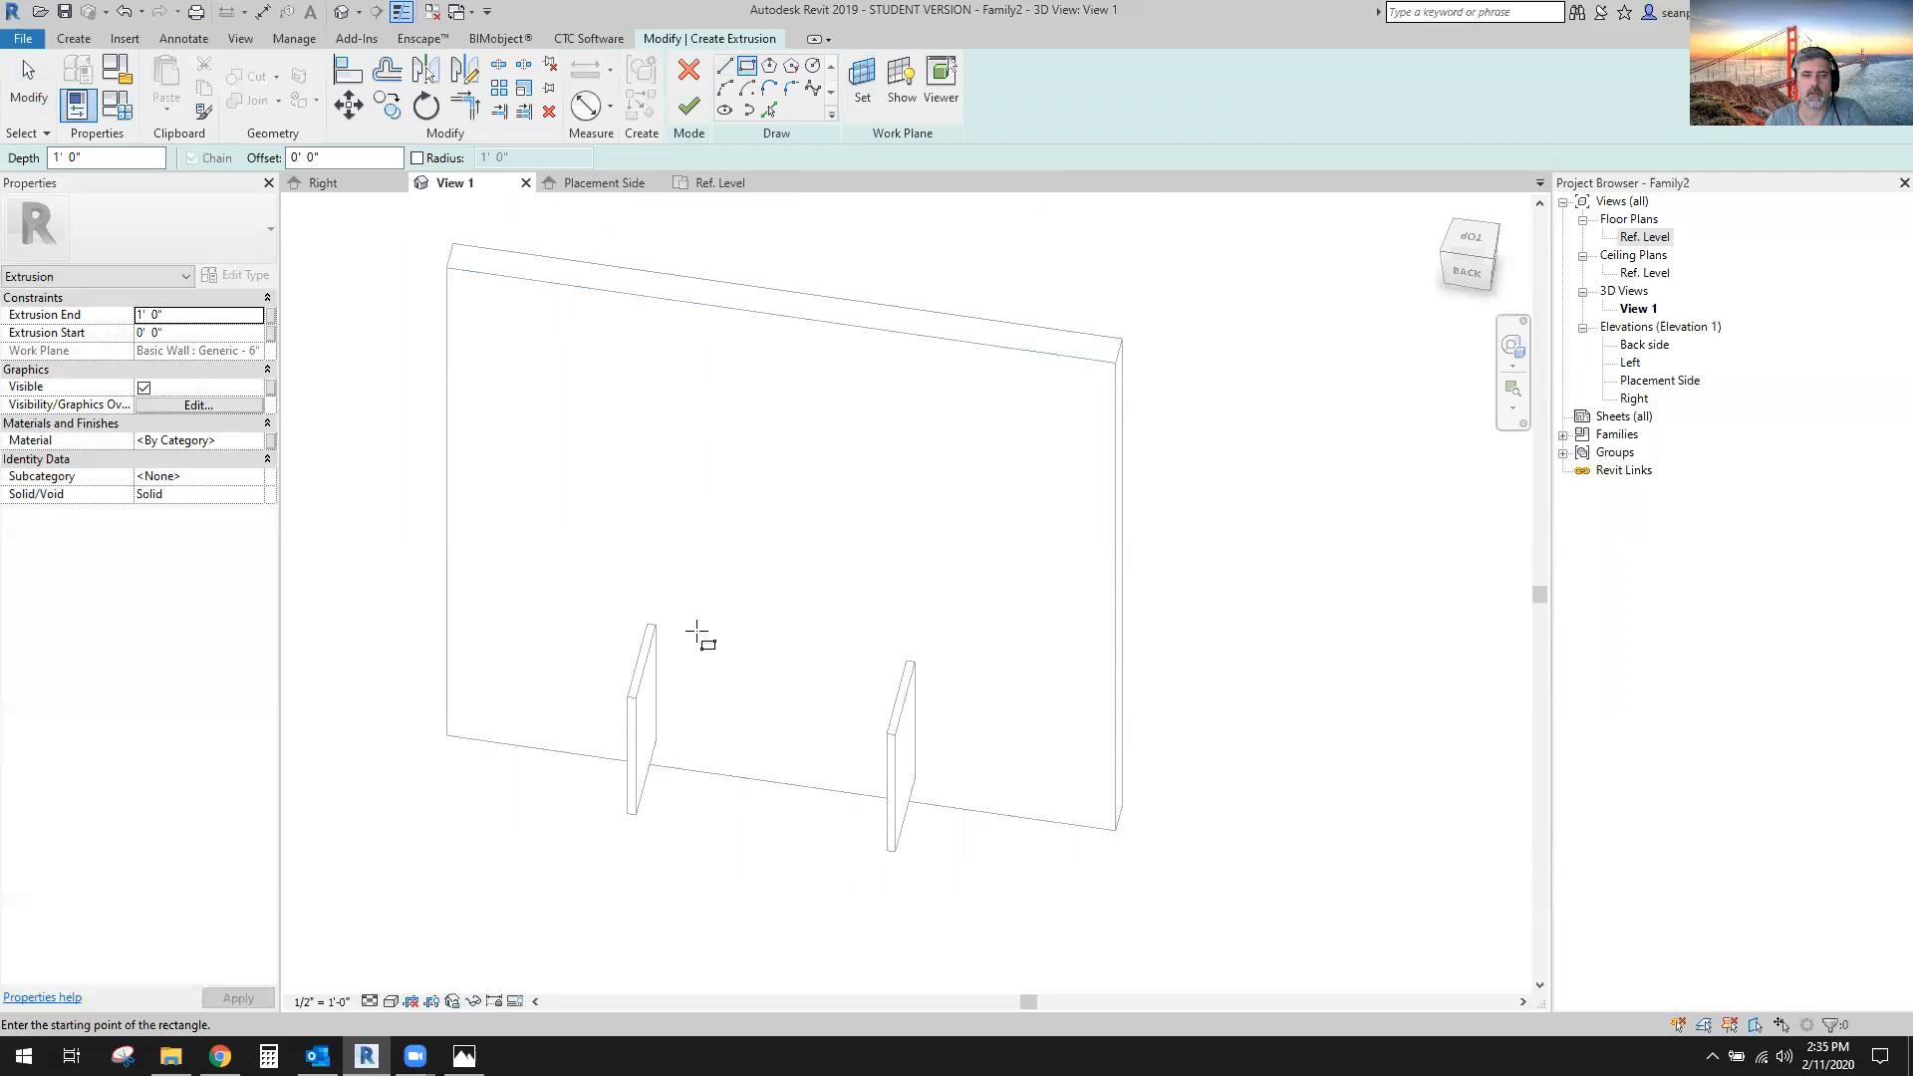
left_click(679, 592)
left_click(902, 641)
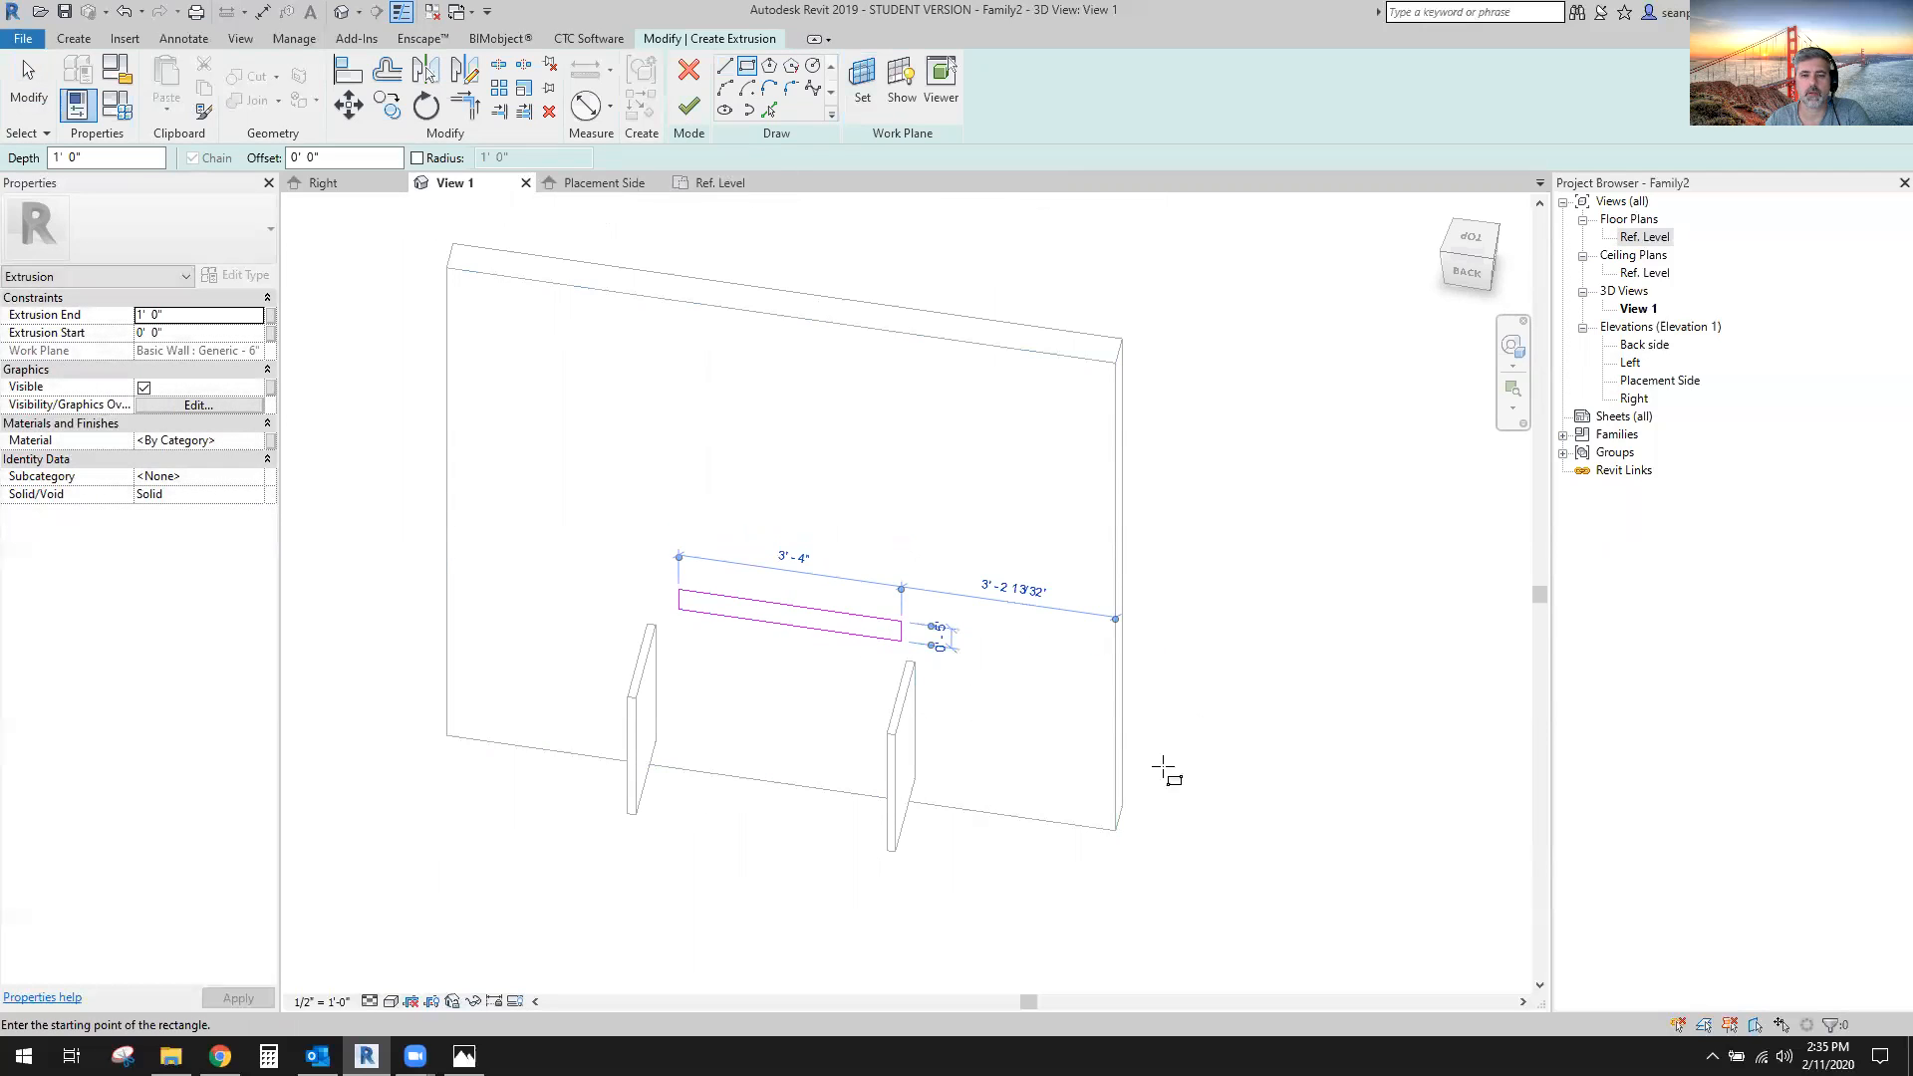
key("Escape")
key("Escape")
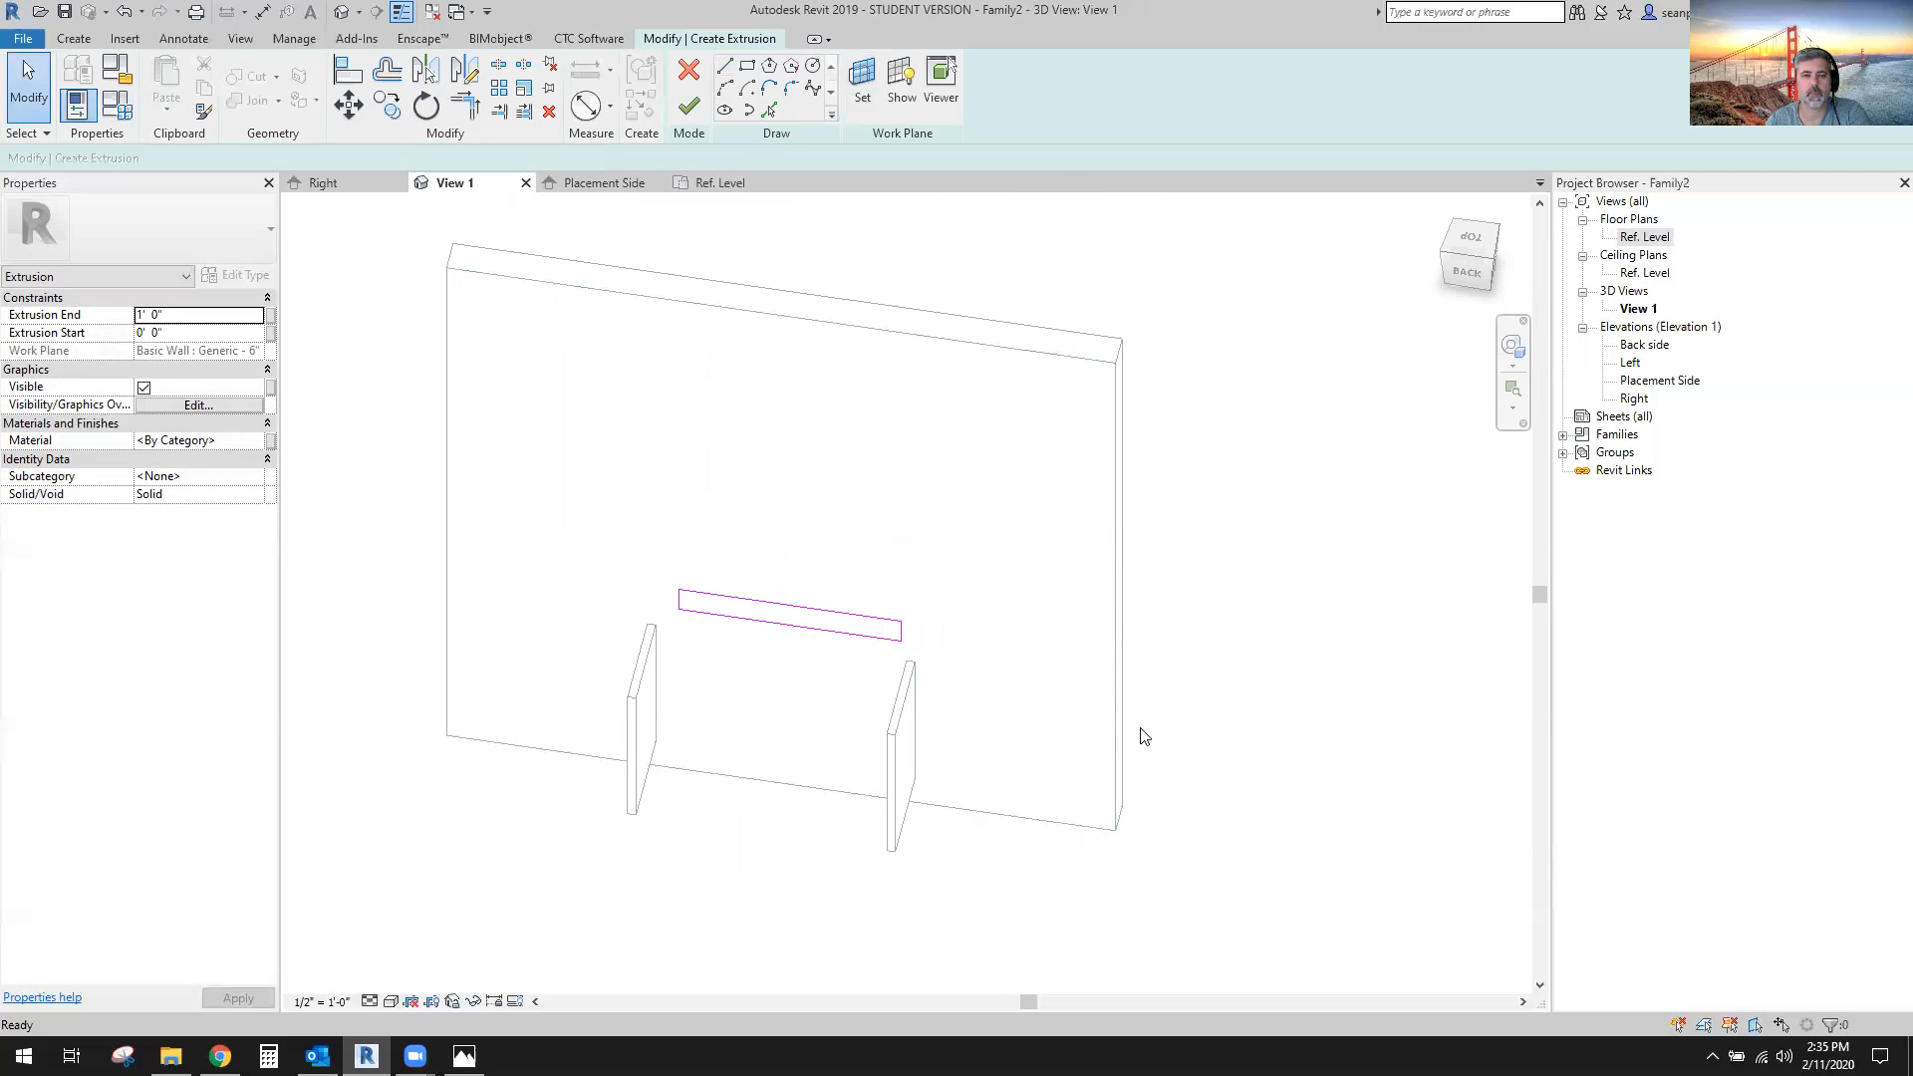
In the Placement Side elevation, align the rectangle's lower edge with the bottom of the side panels.
left_click(618, 186)
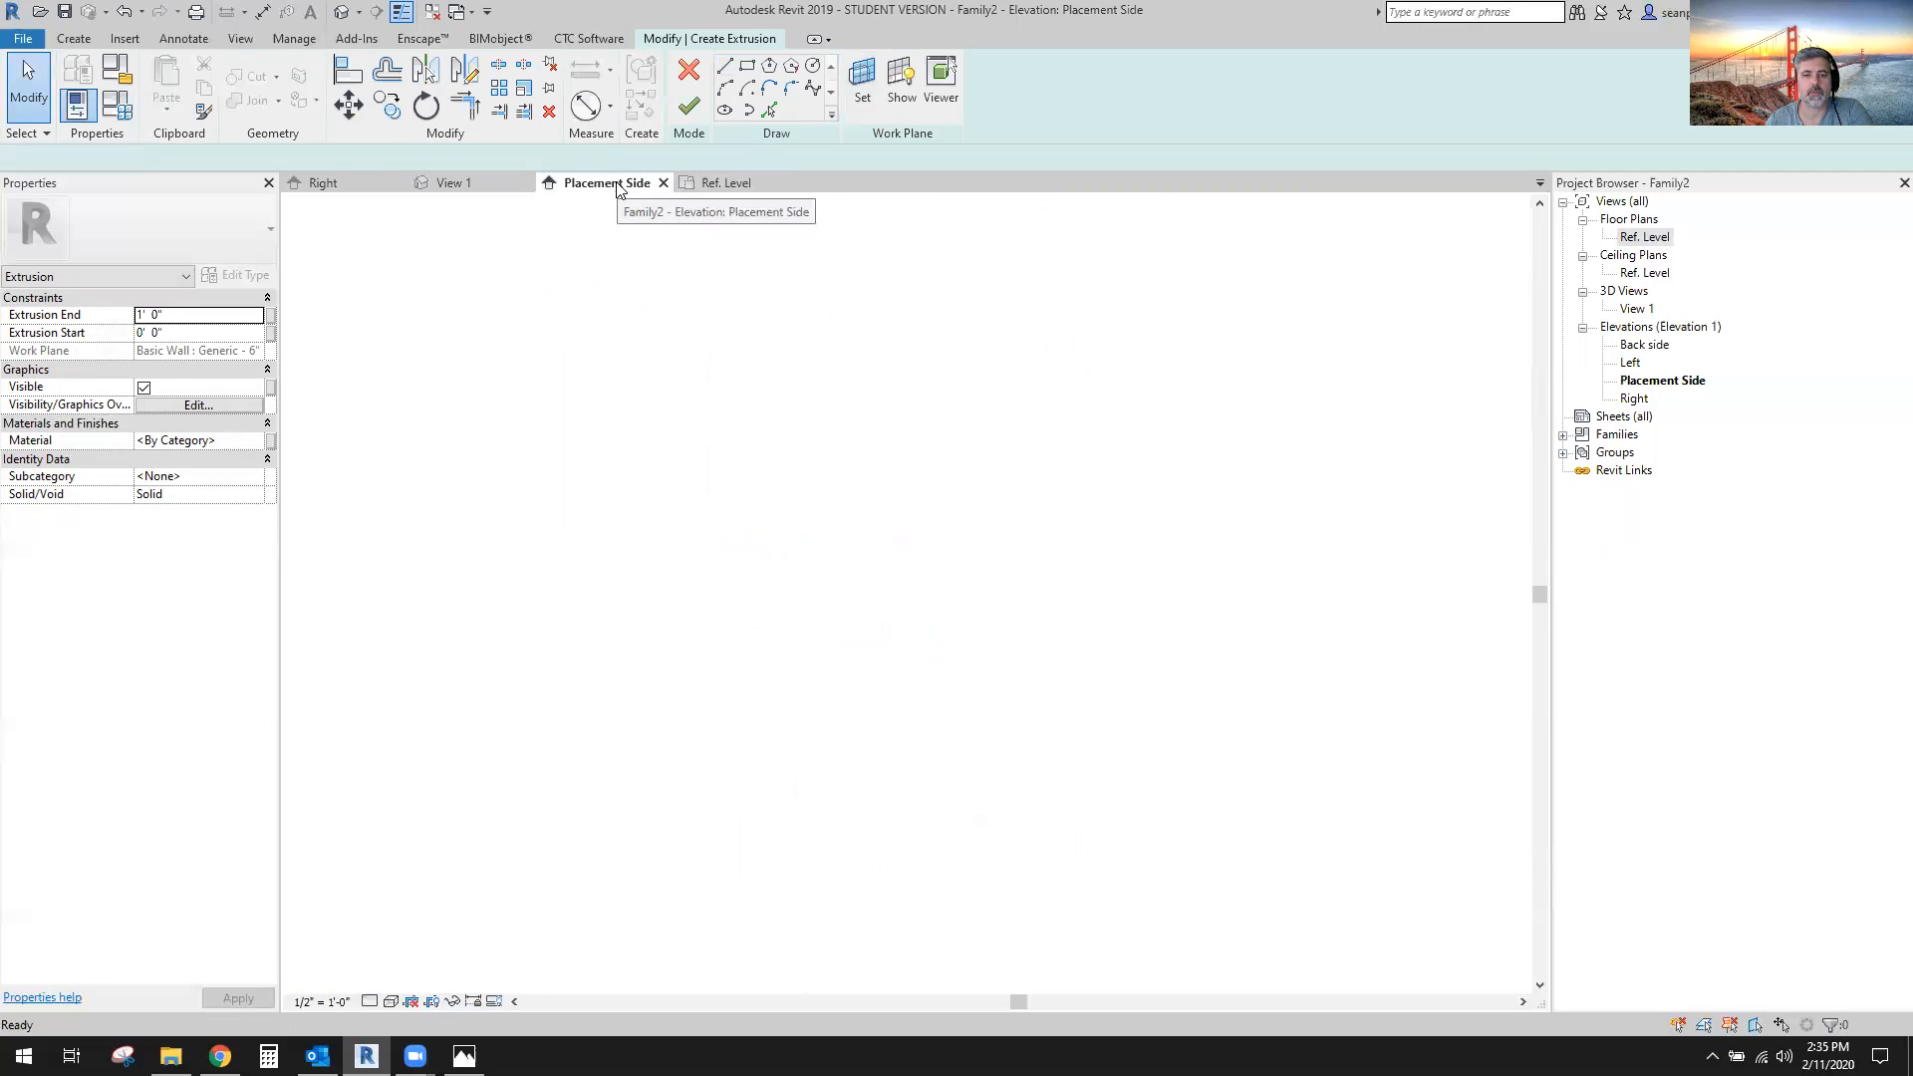
middle_click_drag(1141, 697, 1109, 609)
scroll(812, 726, "up", 3)
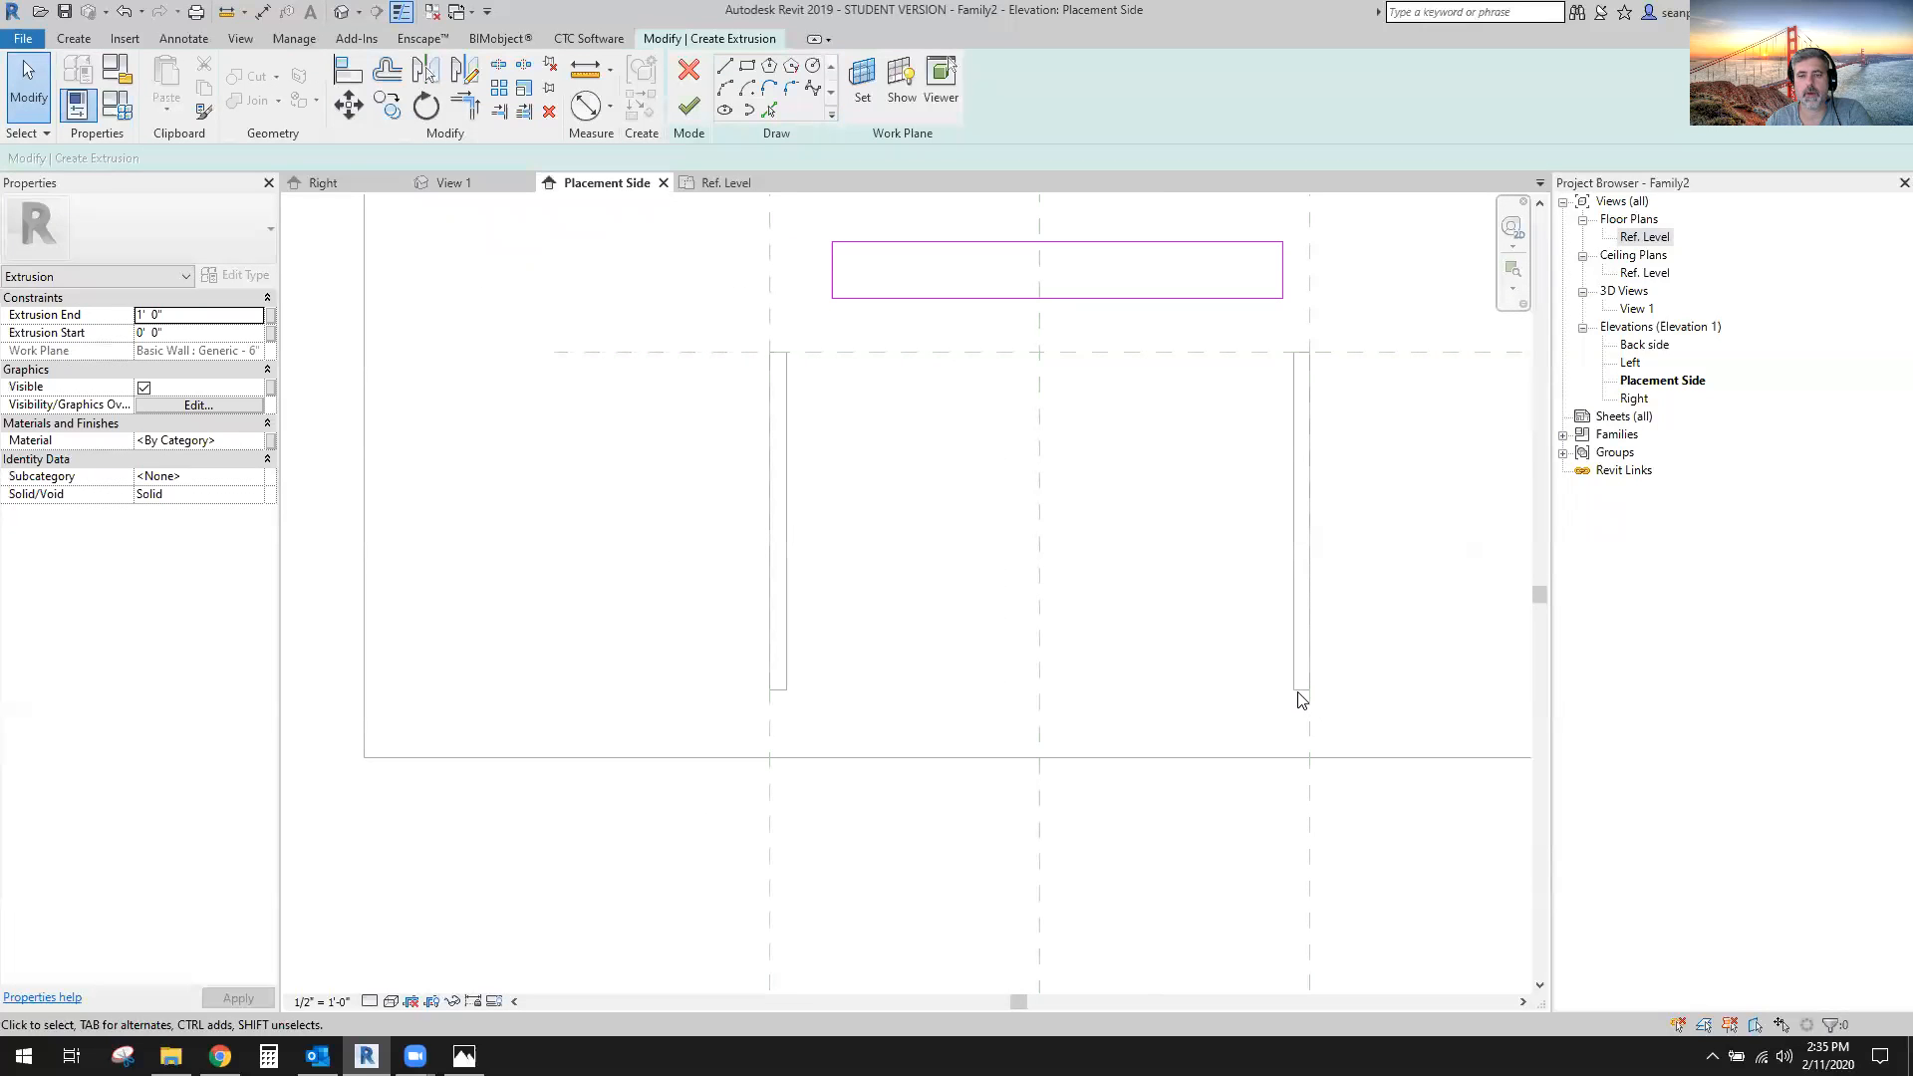
left_click(348, 70)
scroll(790, 721, "up", 5)
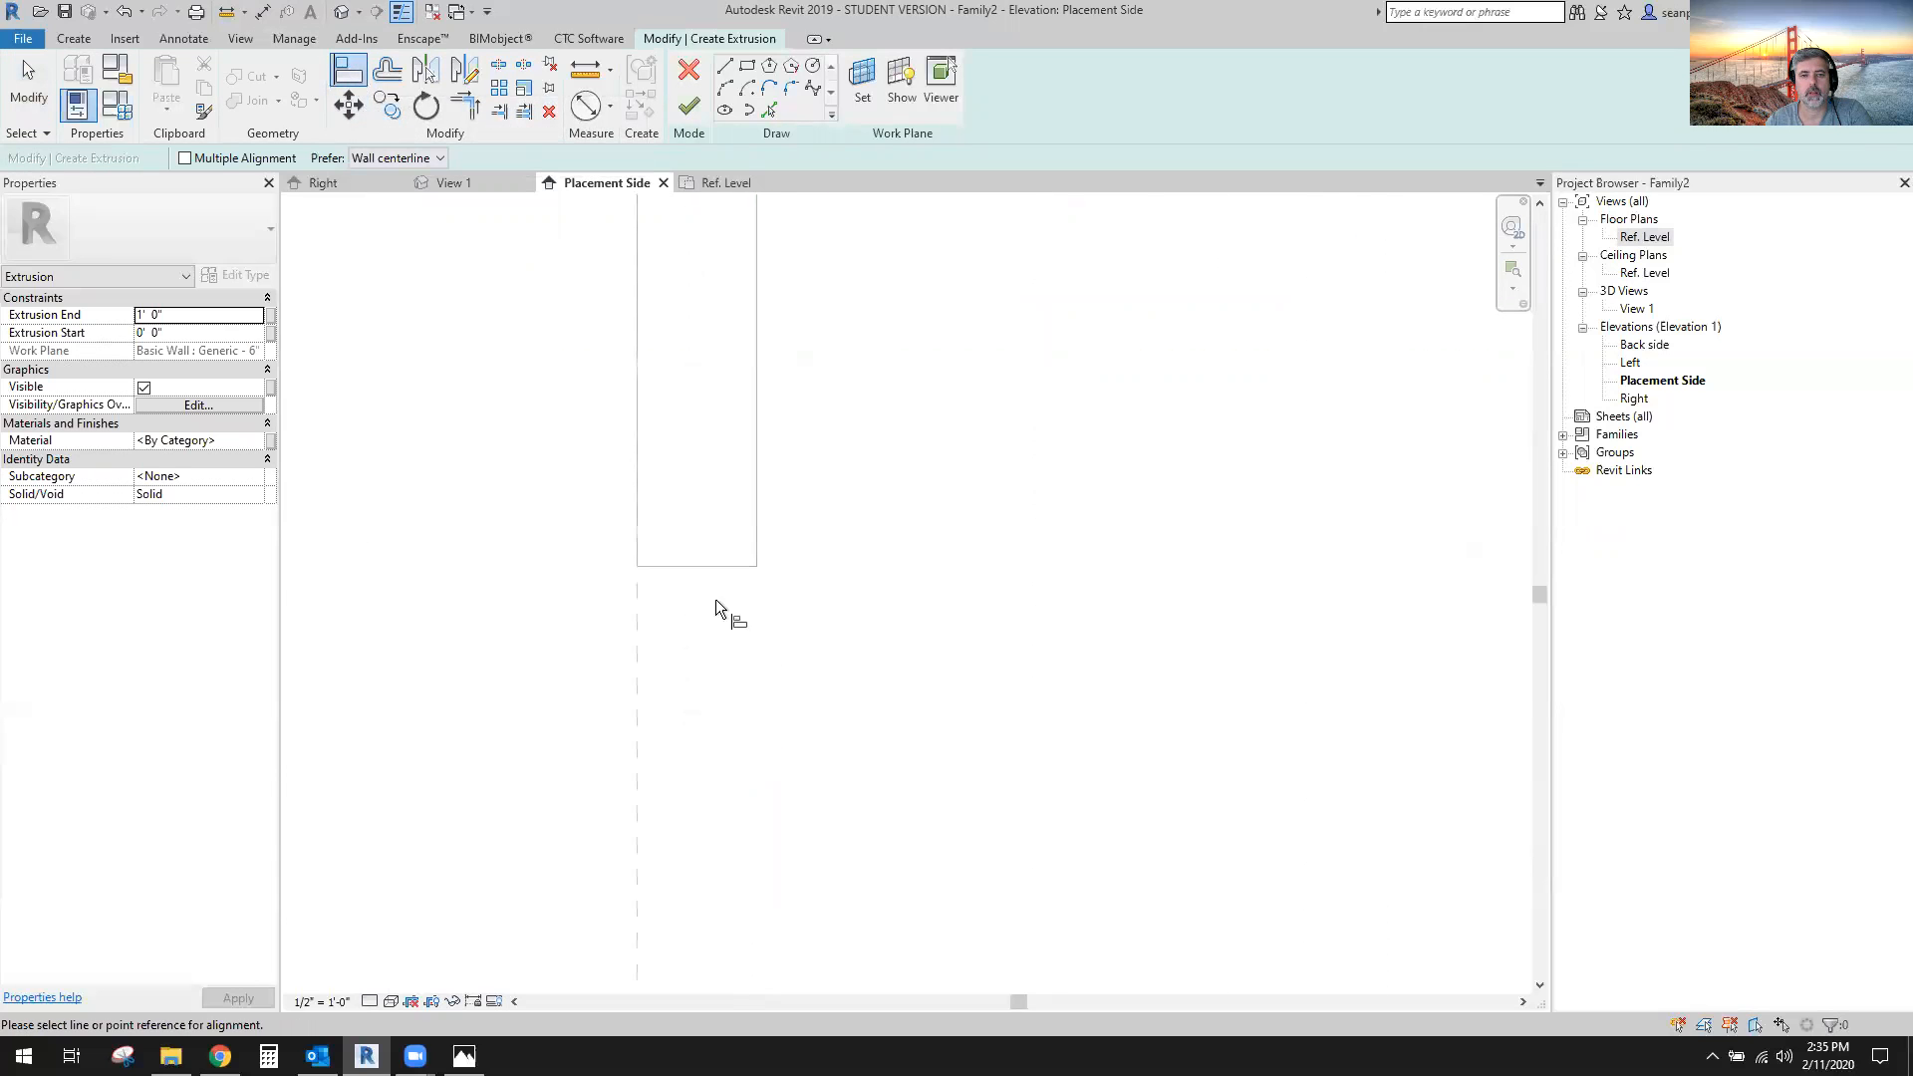
left_click(707, 566)
scroll(795, 758, "down", 1)
scroll(797, 750, "down", 3)
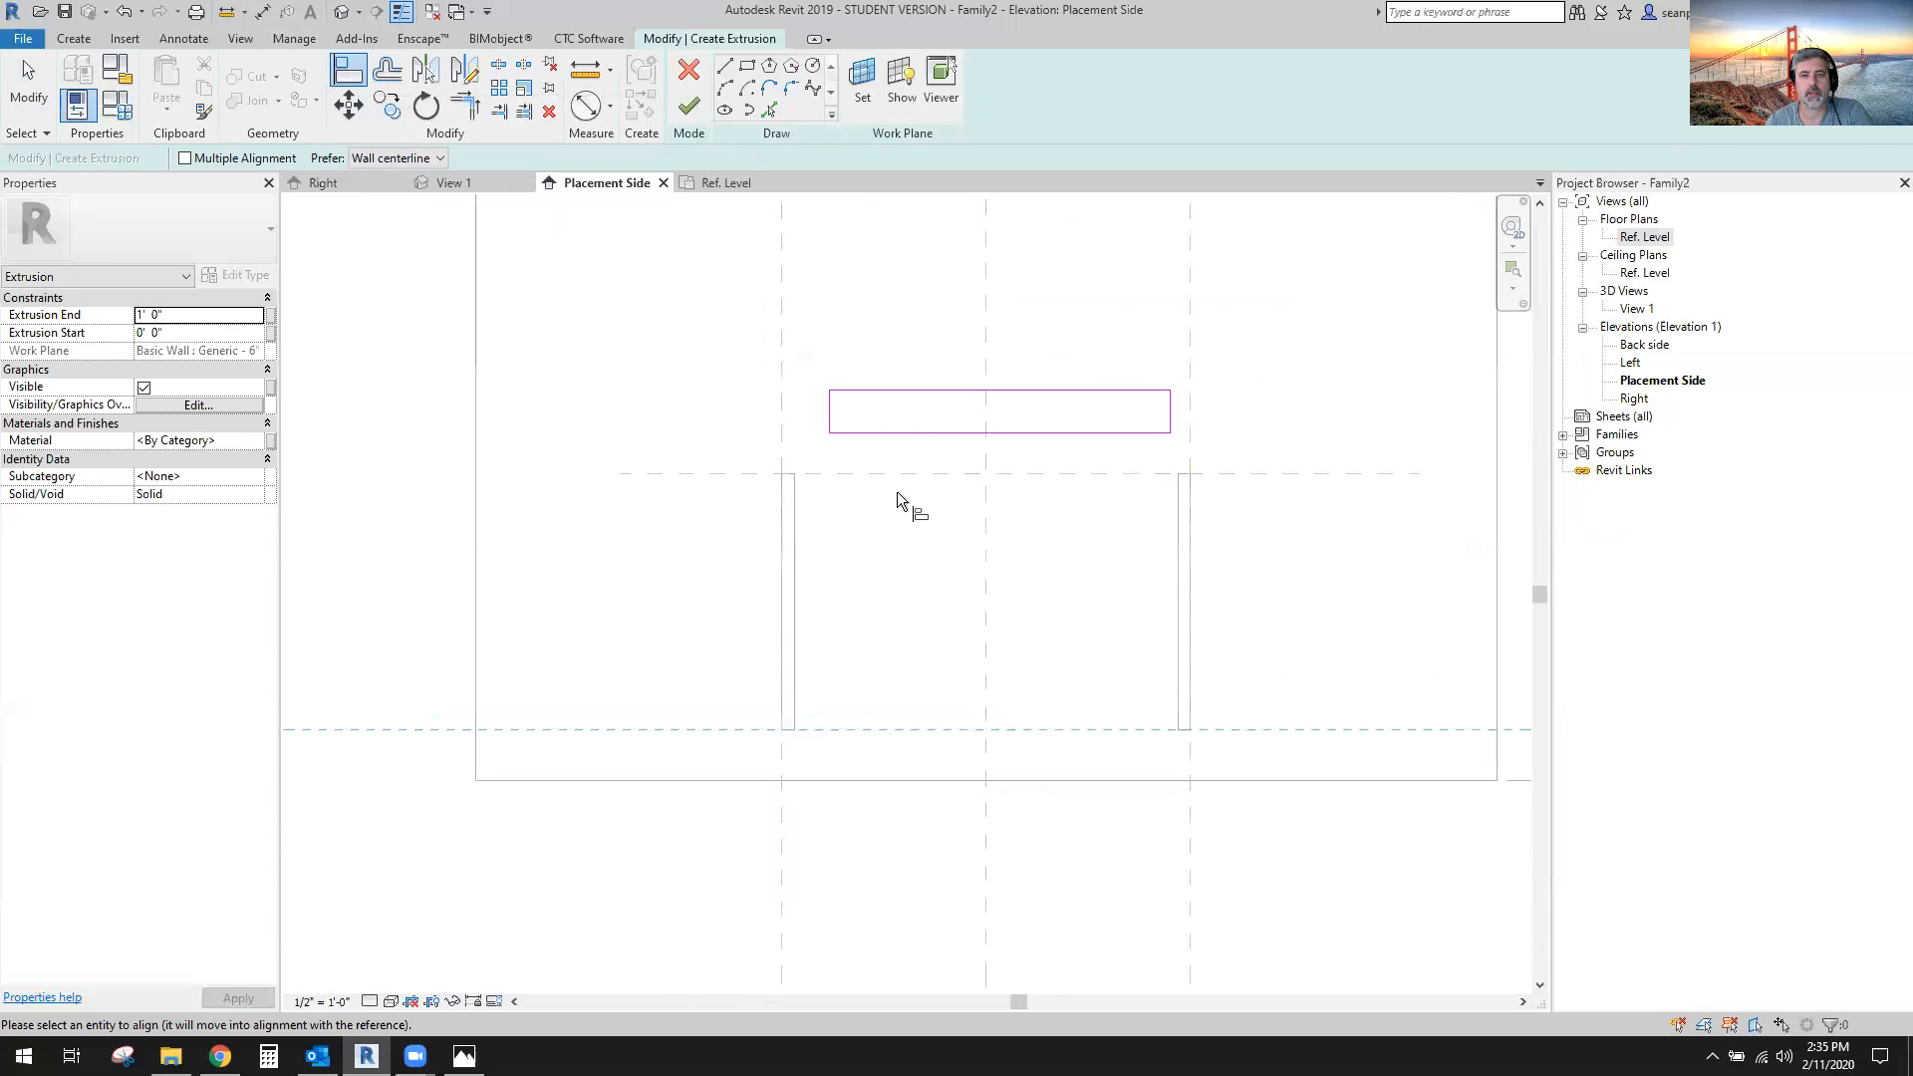
left_click(913, 430)
Align the rectangle's right edge with the inner face of the right side panel.
scroll(1174, 760, "up", 5)
left_click(1200, 606)
left_click(1164, 612)
scroll(1363, 722, "down", 5)
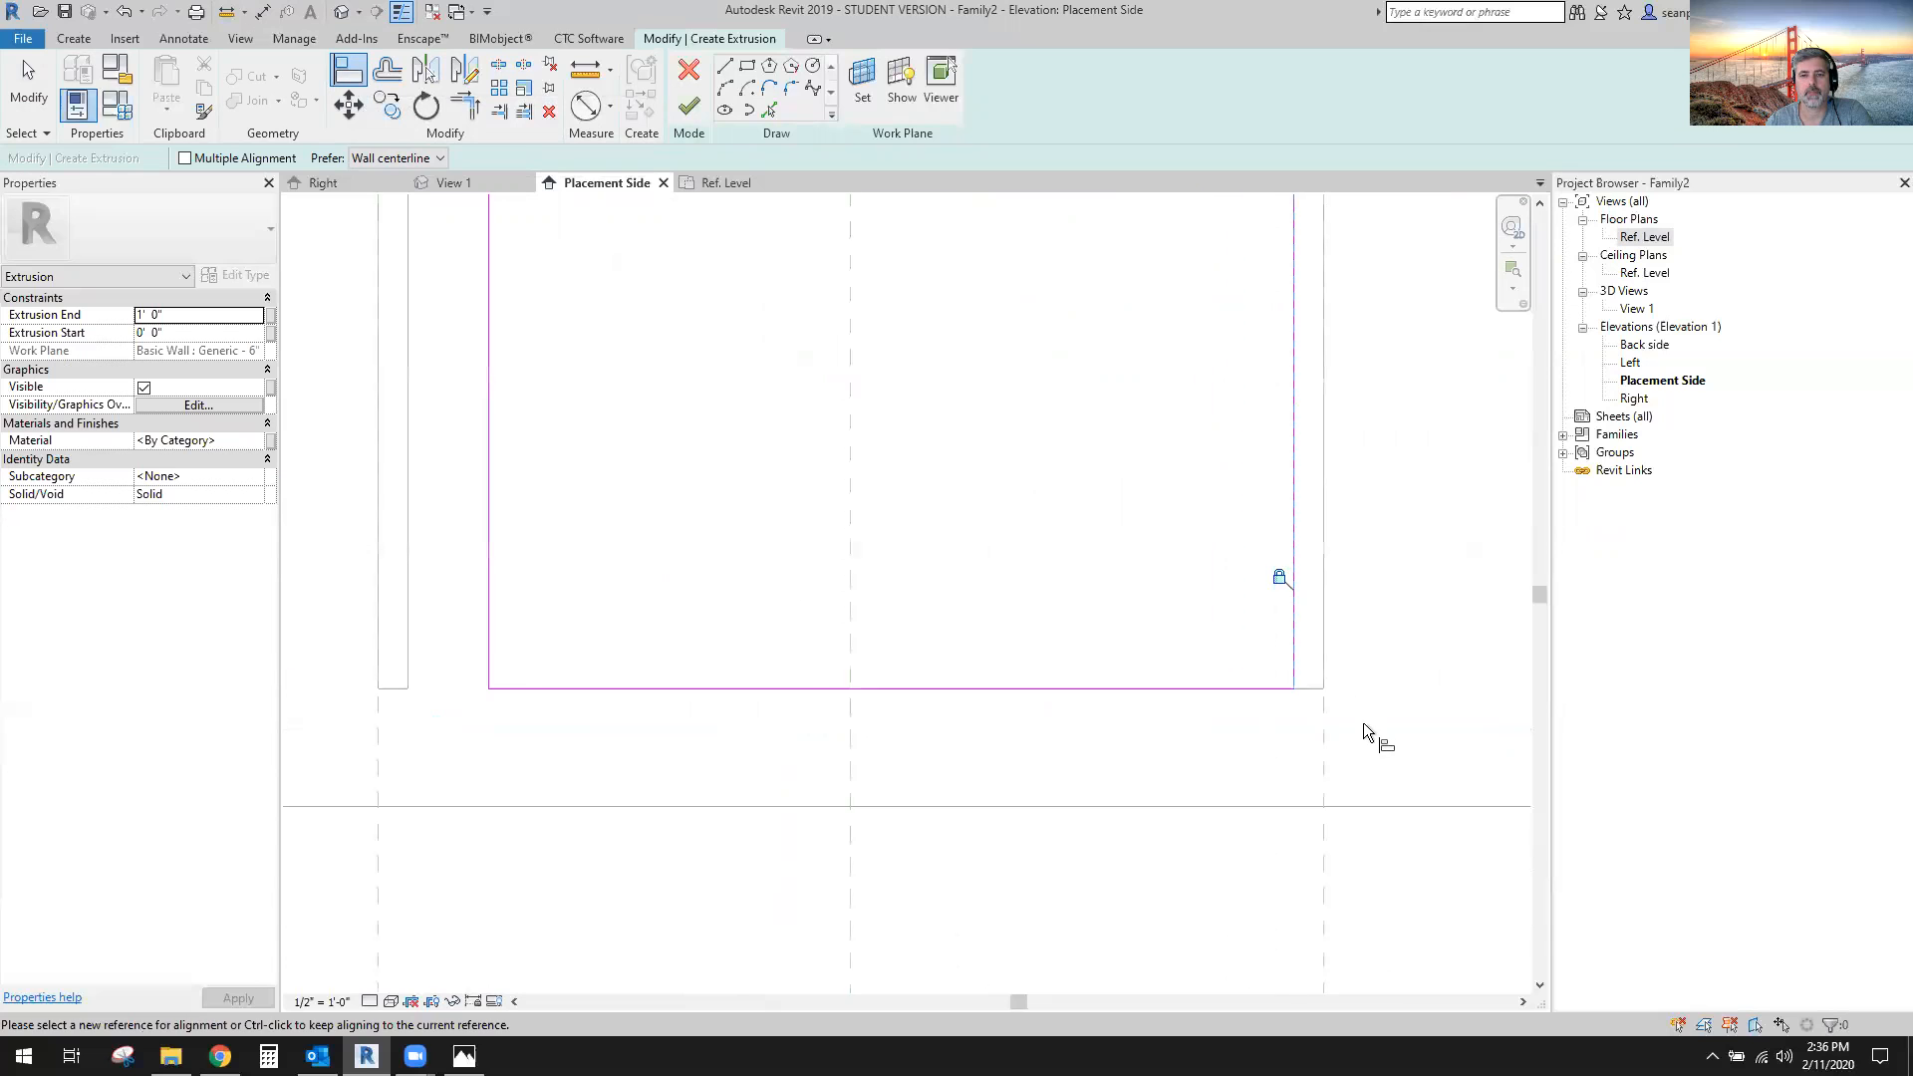
Align the rectangle's left edge with the inner face of the left side panel and lock it there.
scroll(889, 636, "up", 5)
left_click(960, 619)
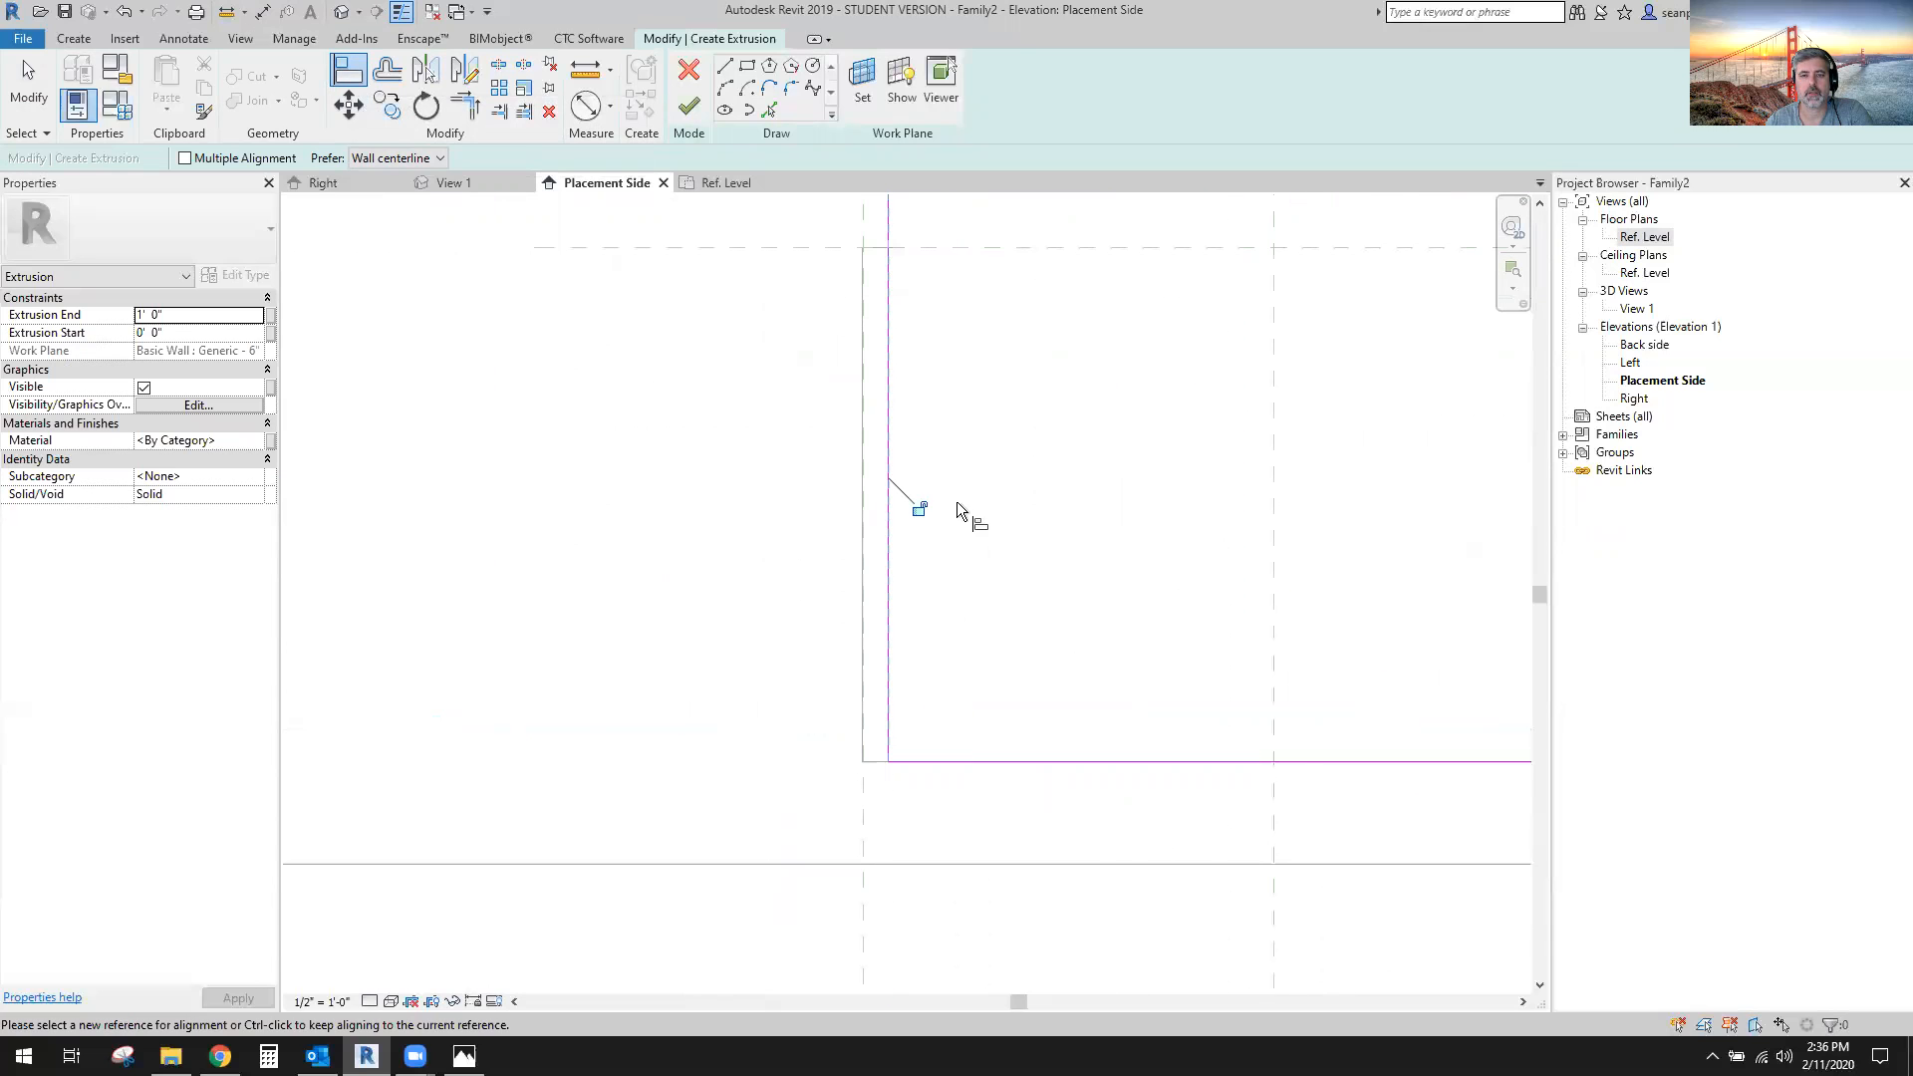
scroll(1074, 742, "down", 4)
middle_click_drag(1125, 664, 1037, 671)
key("Escape")
key("Escape")
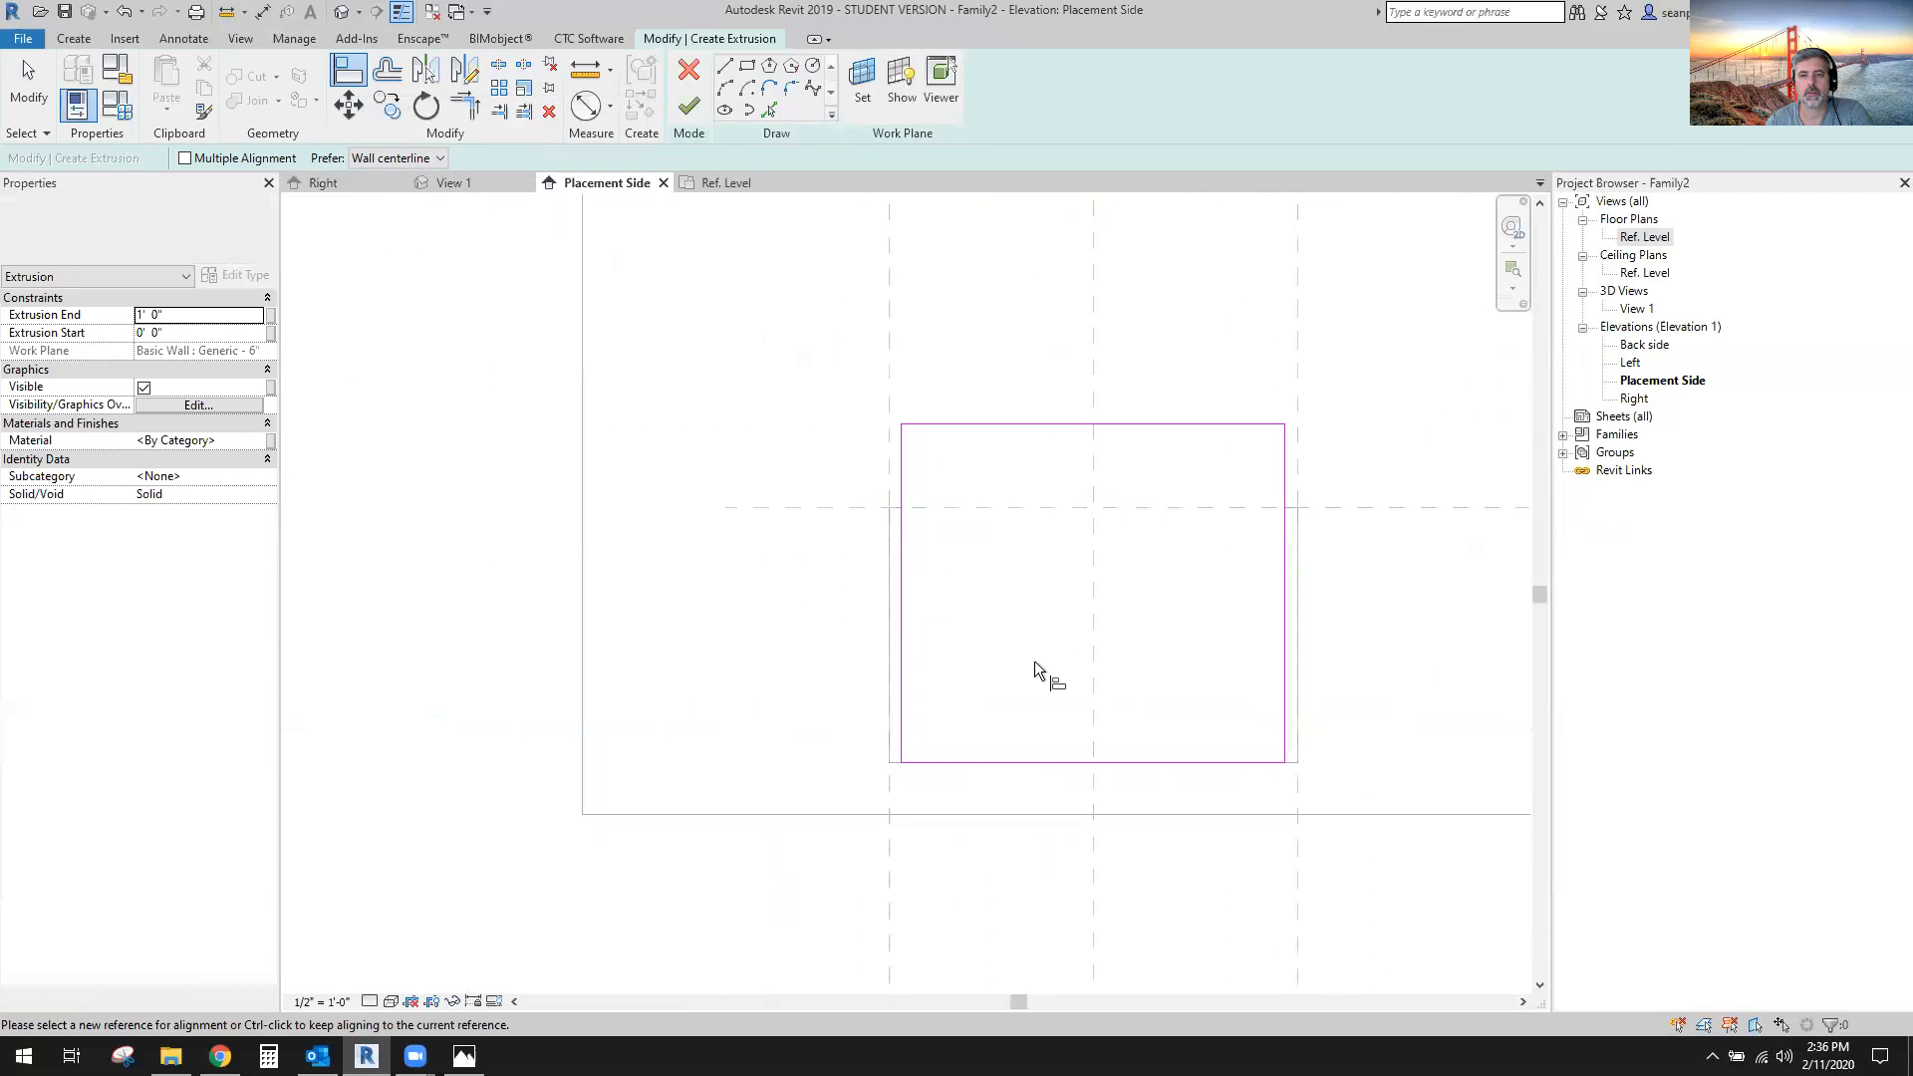
Lower the rectangle's top edge to about 2" above its bottom edge and dimension the distance between the two edges.
left_click_drag(994, 426, 1007, 744)
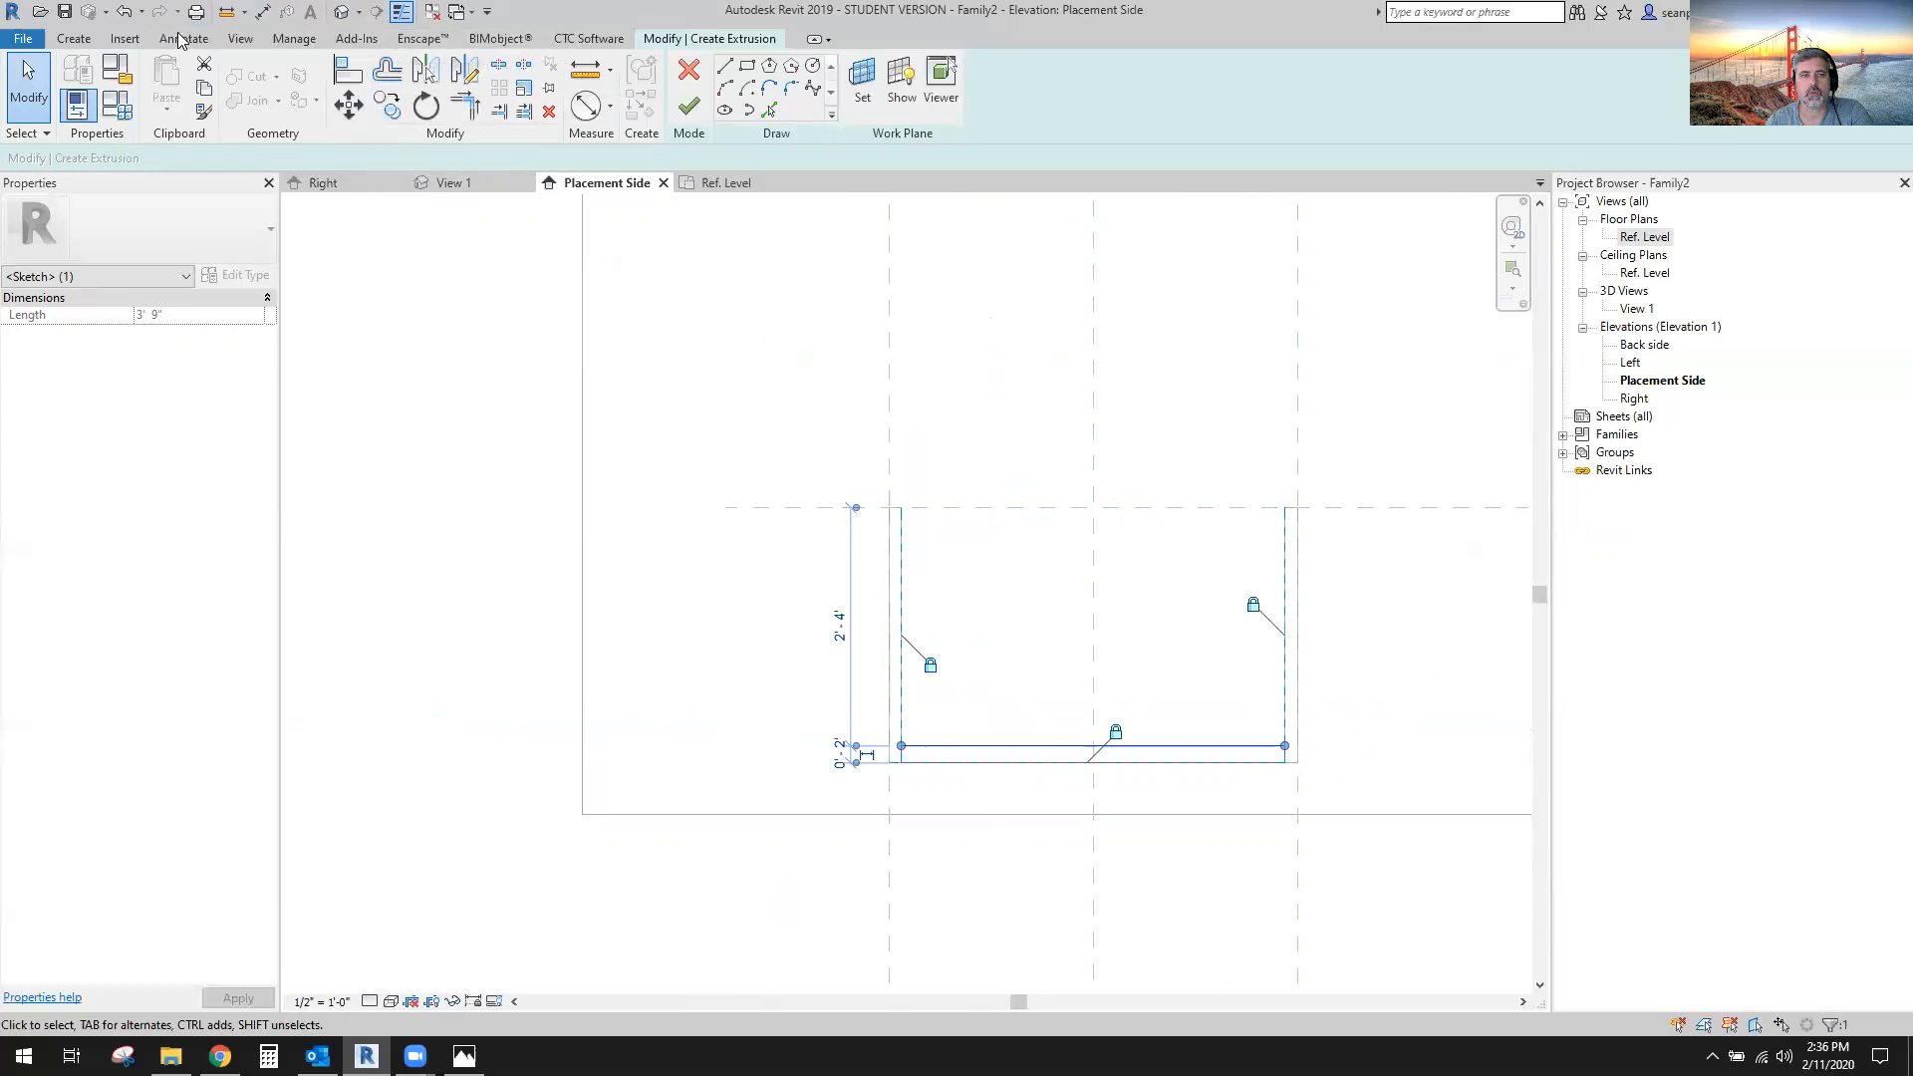
left_click(262, 15)
scroll(1011, 768, "up", 5)
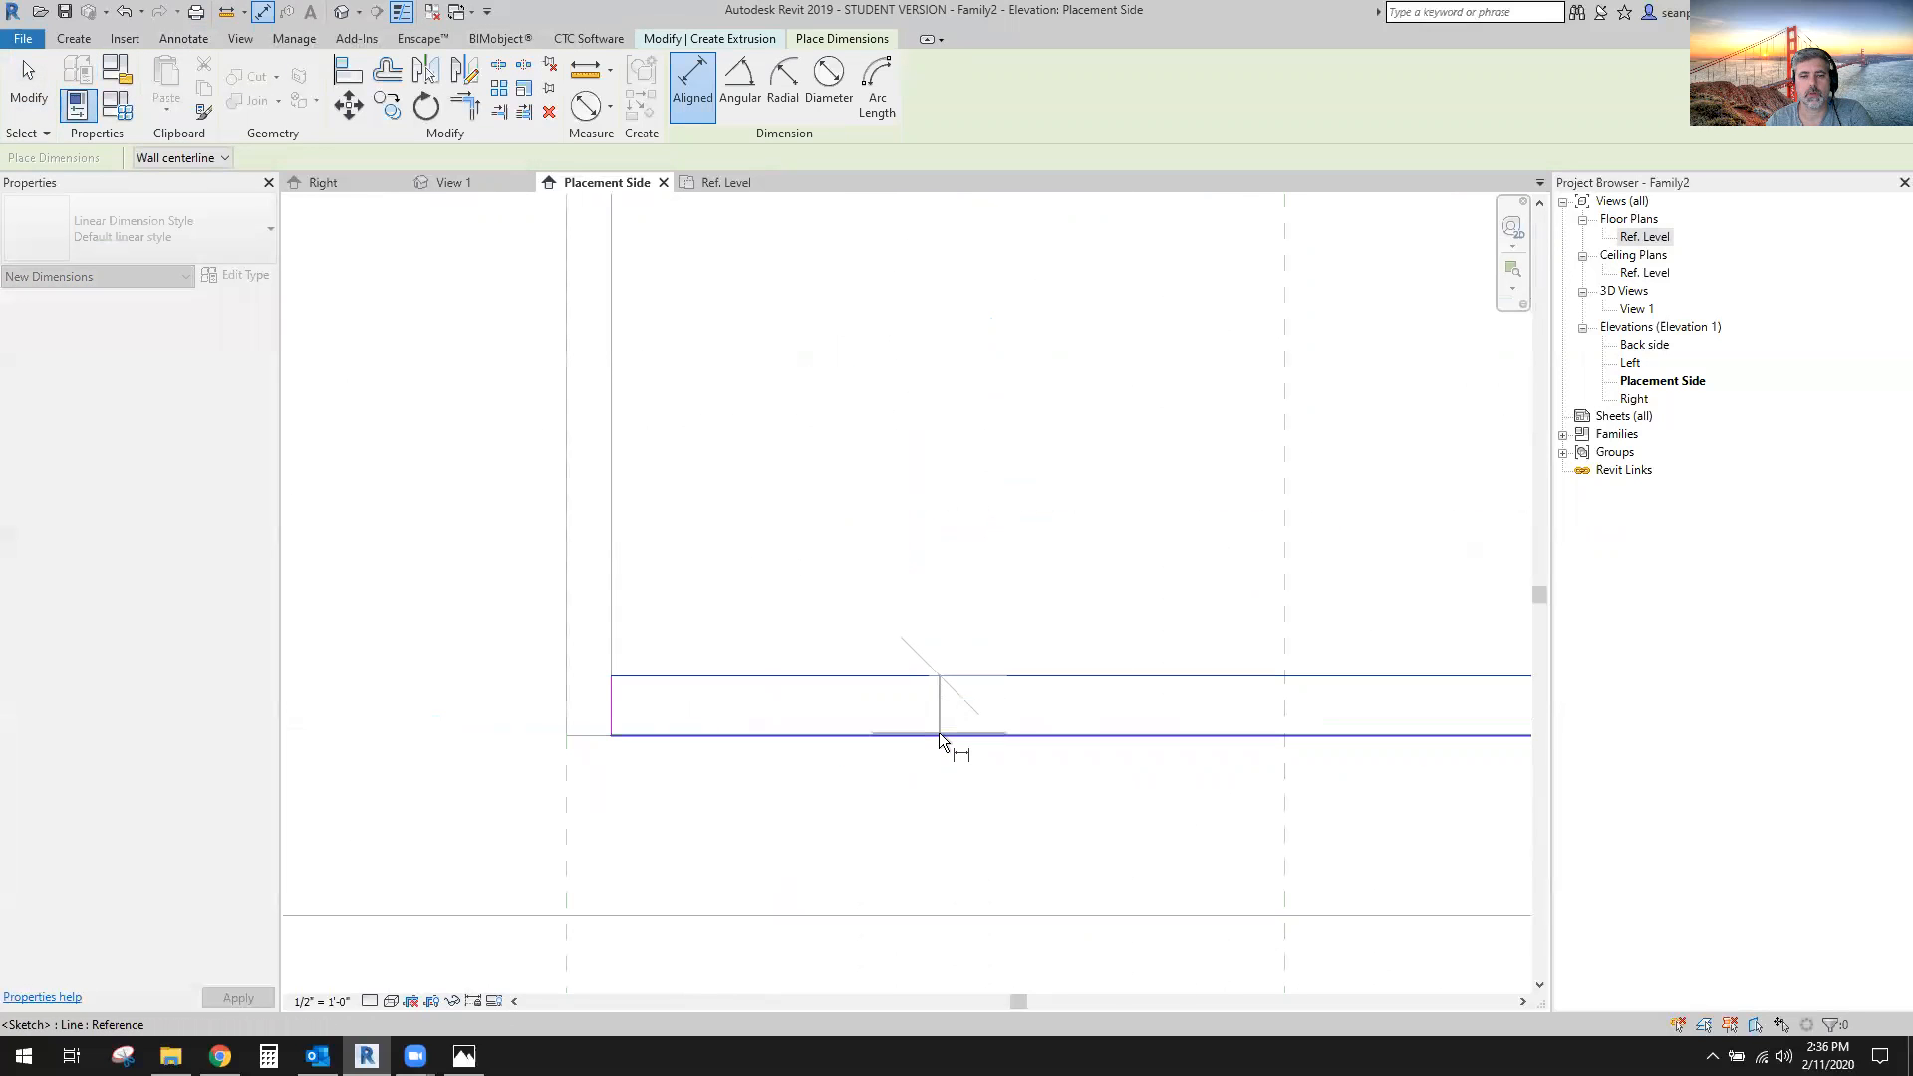
left_click(938, 734)
scroll(998, 742, "down", 2)
scroll(1000, 739, "down", 3)
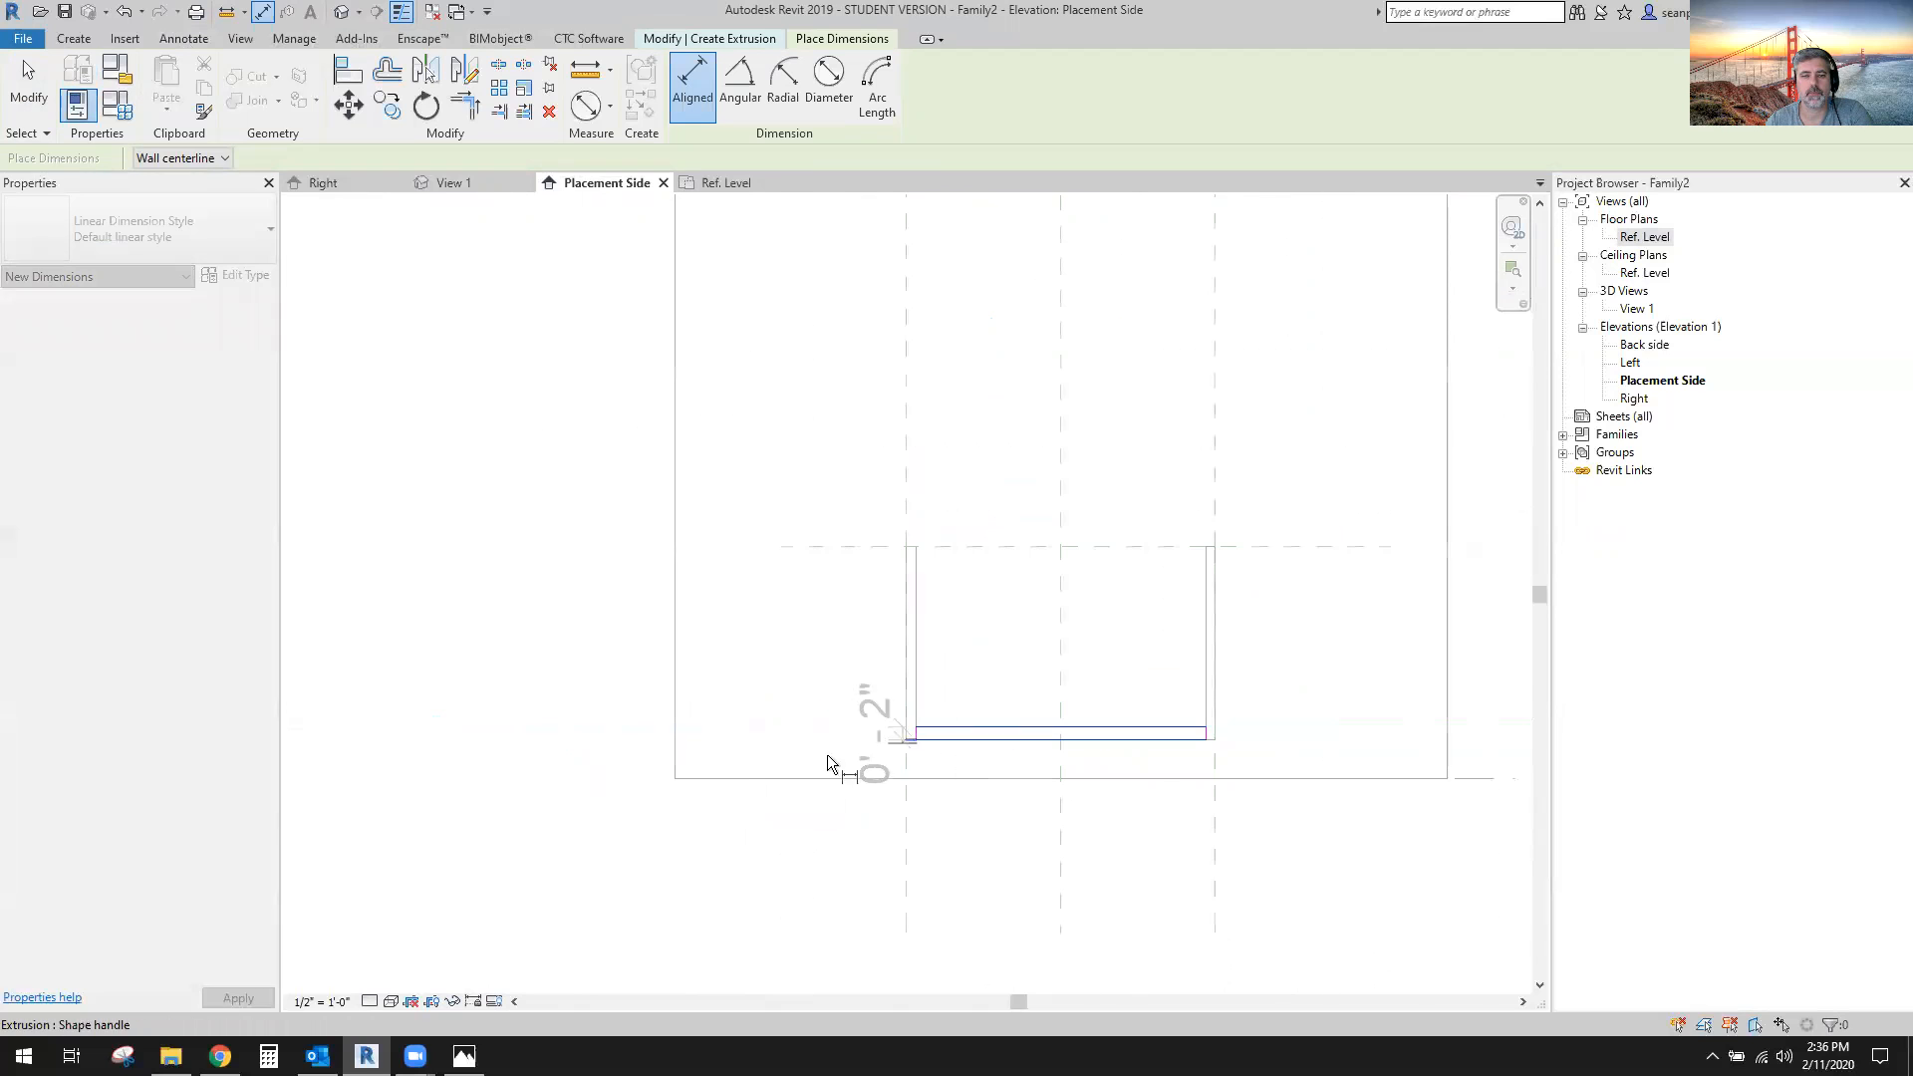
left_click(823, 864)
key("Escape")
Label the rectangle's height dimension with the Side Thickness parameter.
left_click(782, 742)
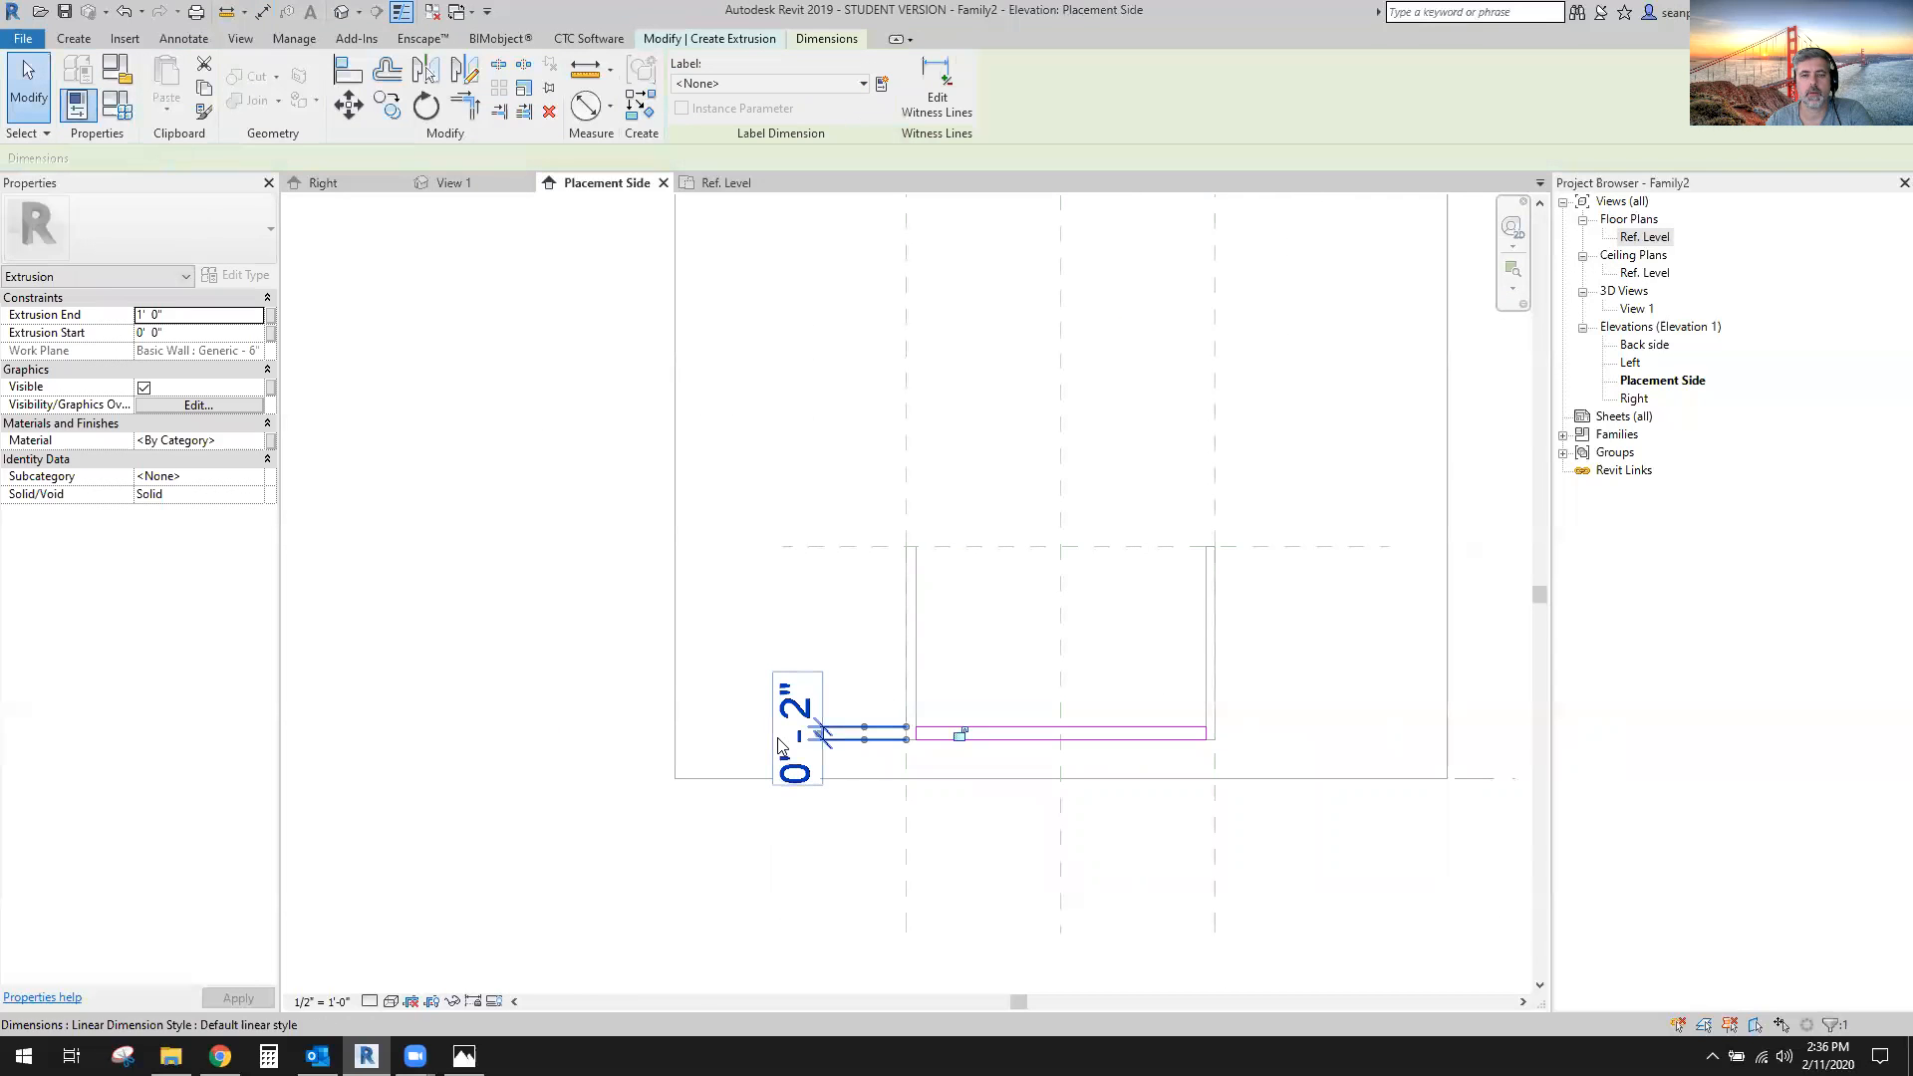
left_click(770, 85)
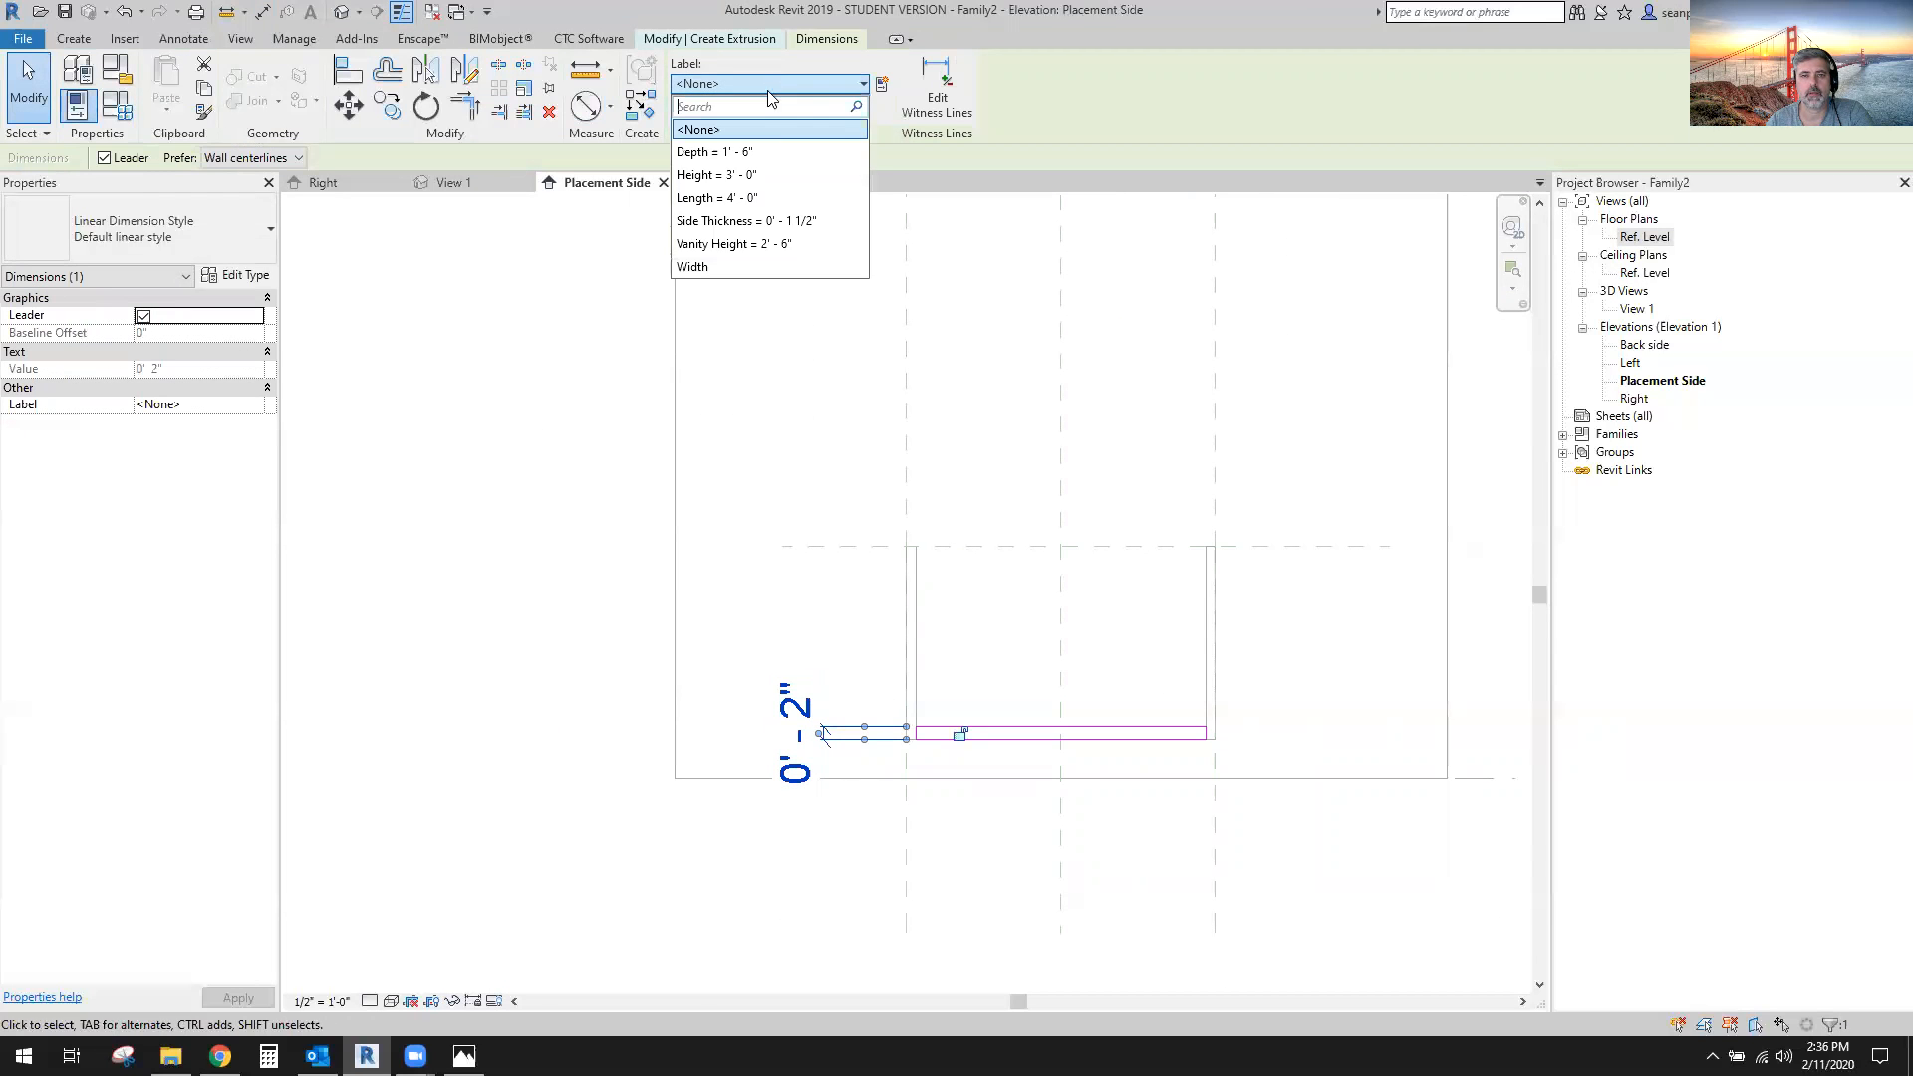
left_click(787, 222)
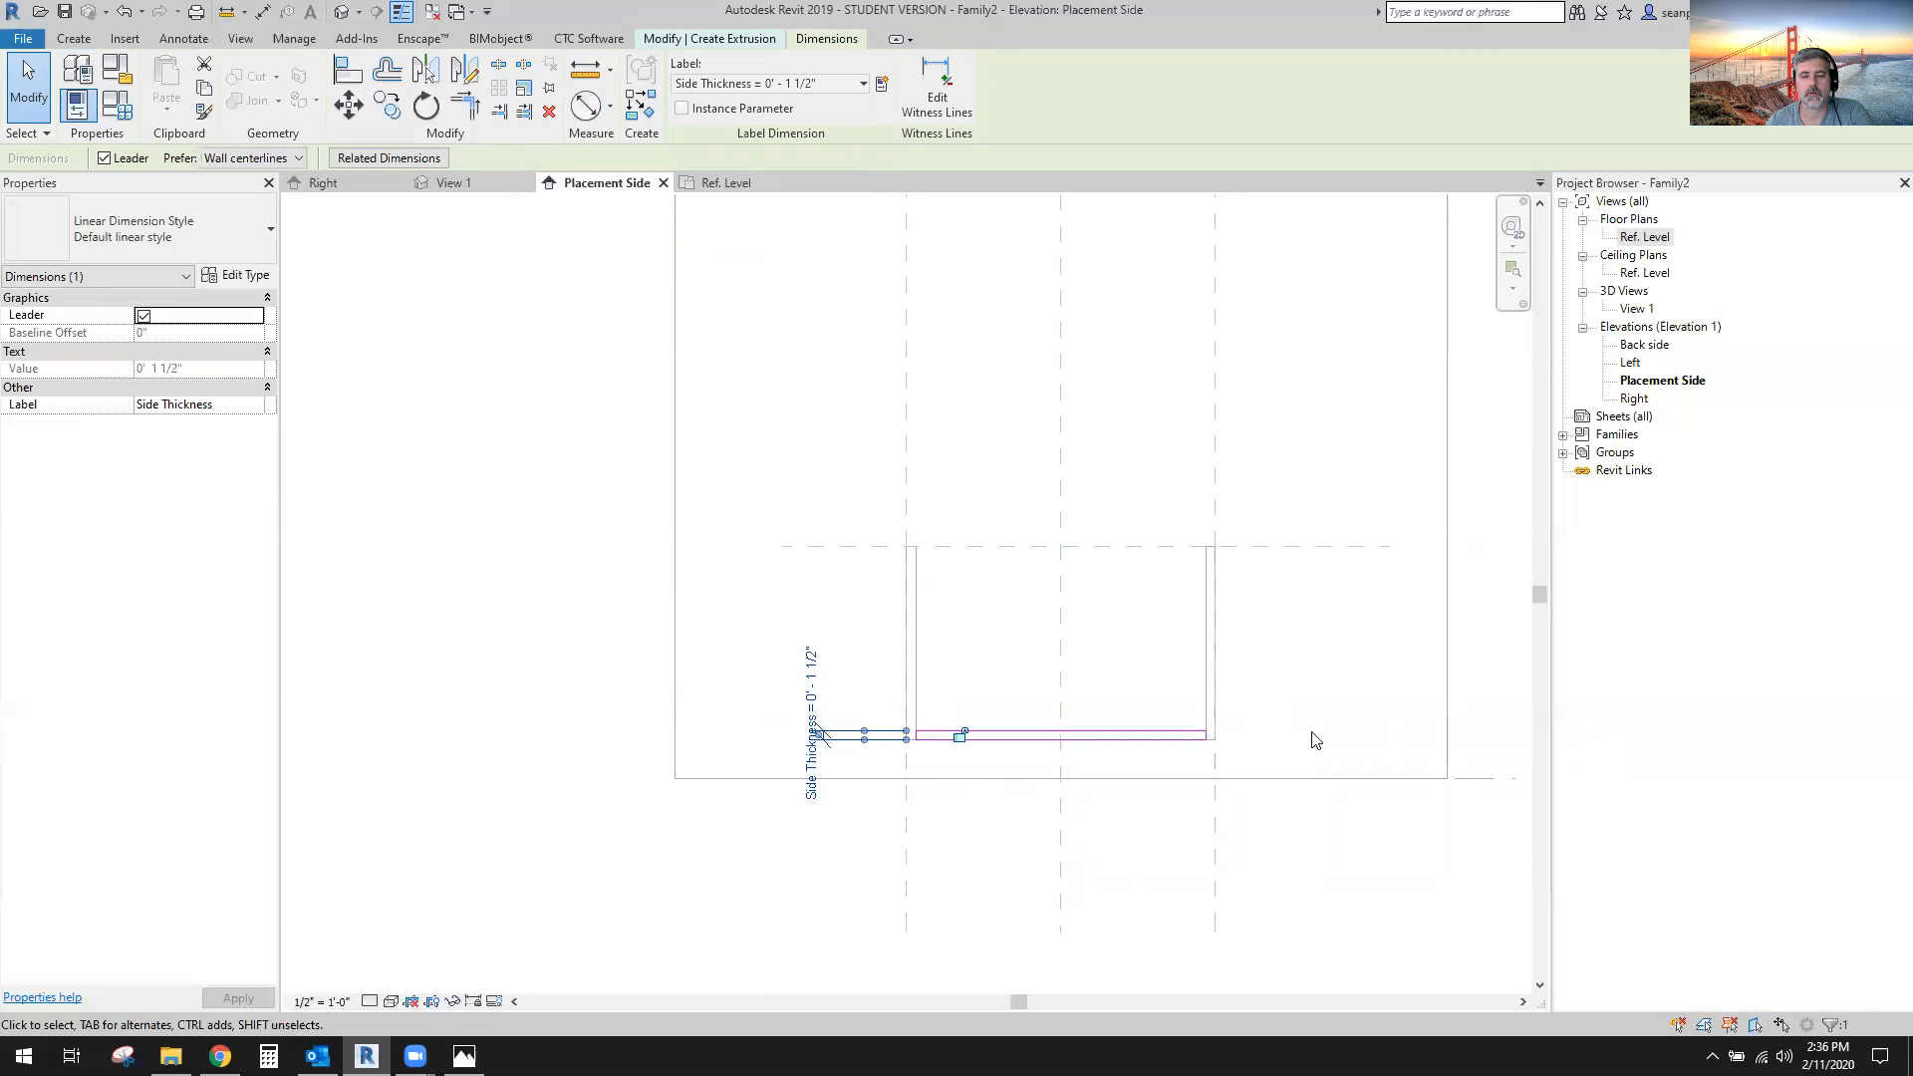
left_click(1293, 858)
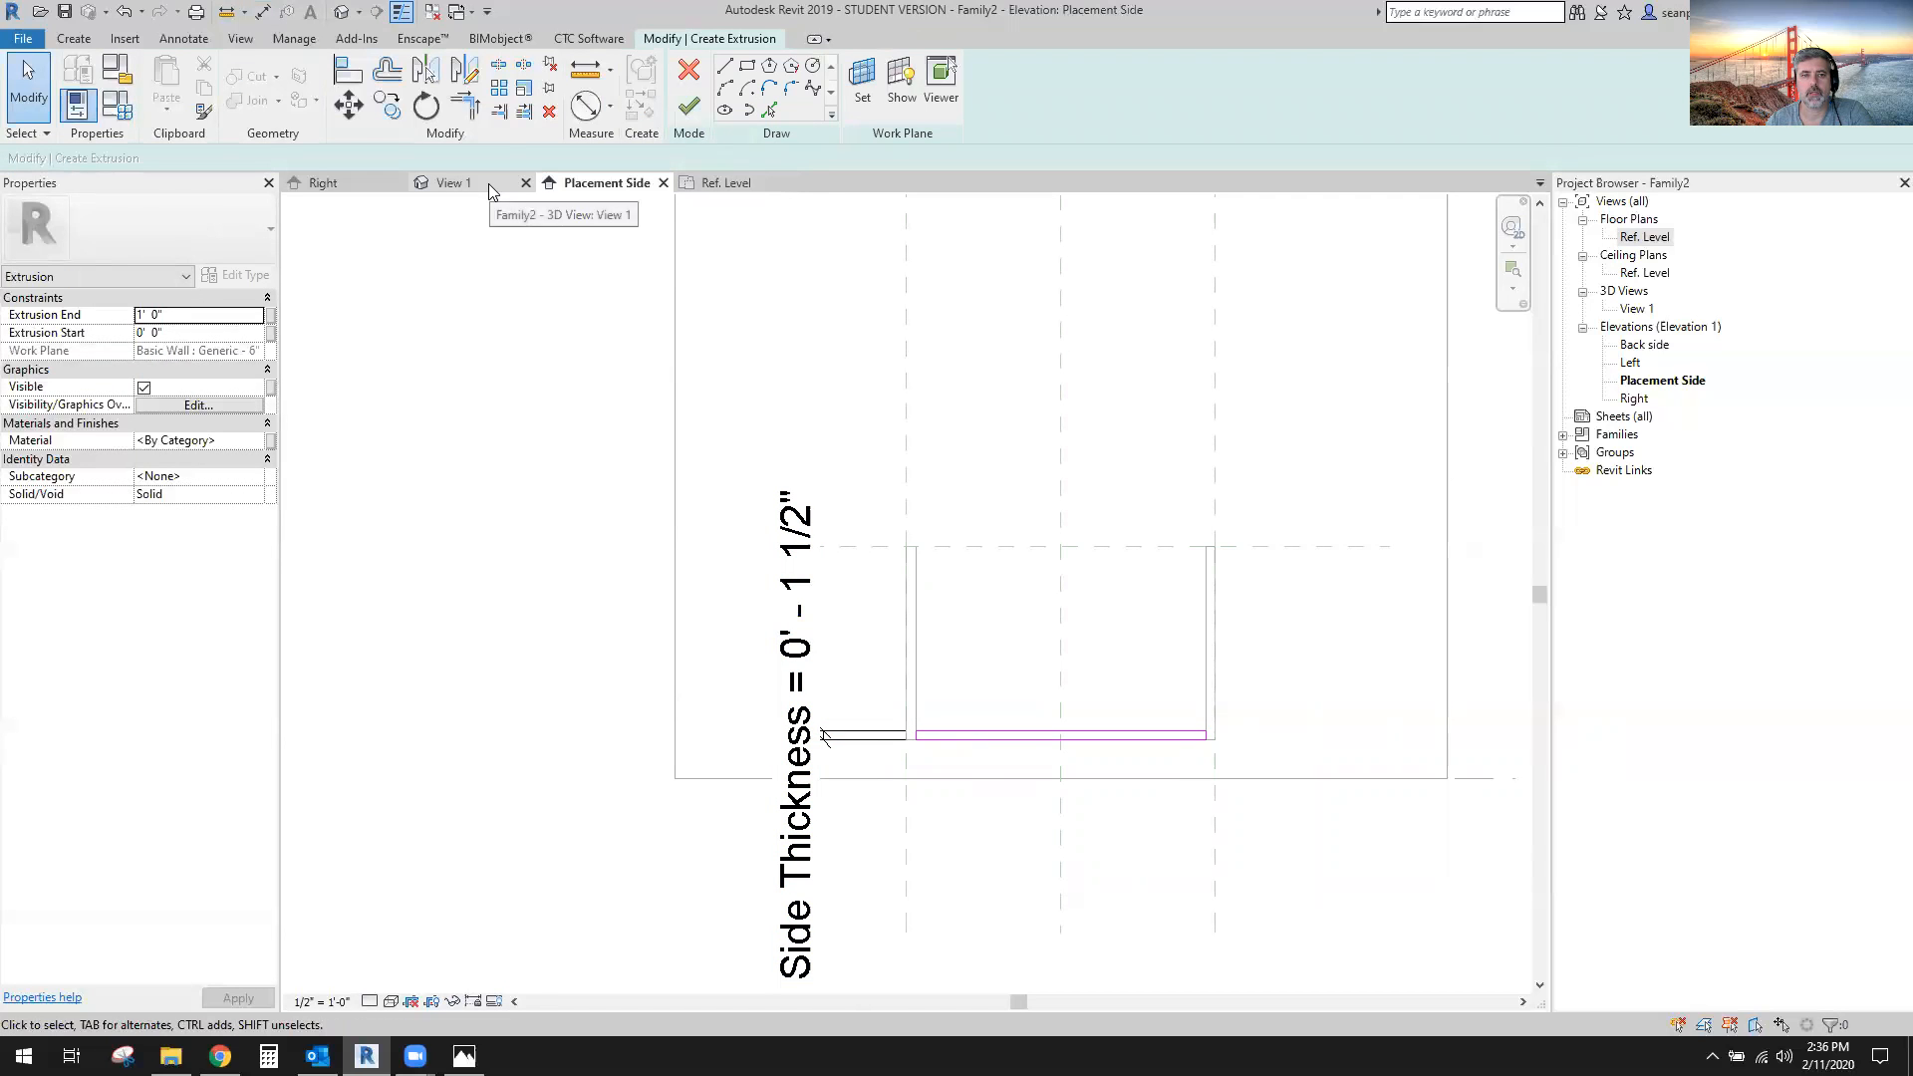
Finish the extrusion and, in the 3D view, pull its front face out past the side panels to a depth of about 2' 9".
left_click(456, 183)
middle_click_drag(1153, 815, 977, 841, "shift")
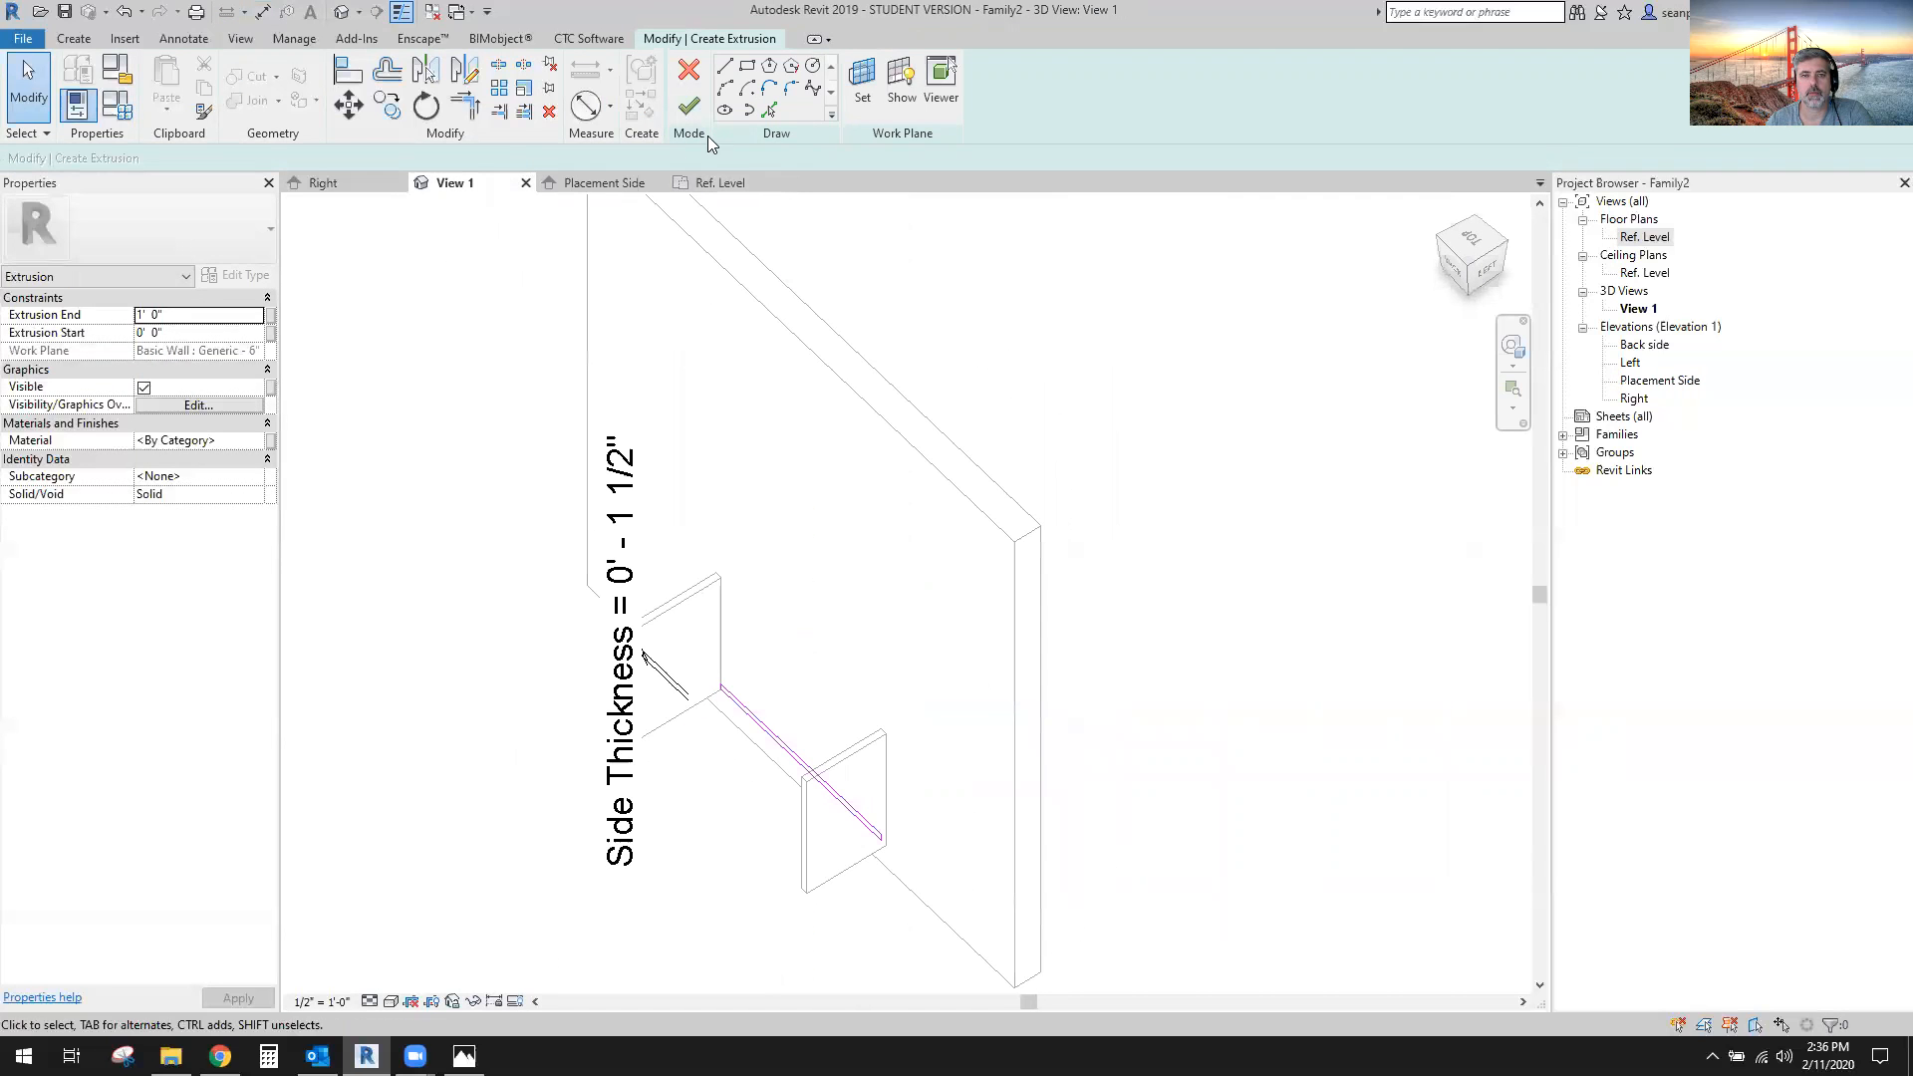
left_click(688, 107)
scroll(703, 897, "up", 2)
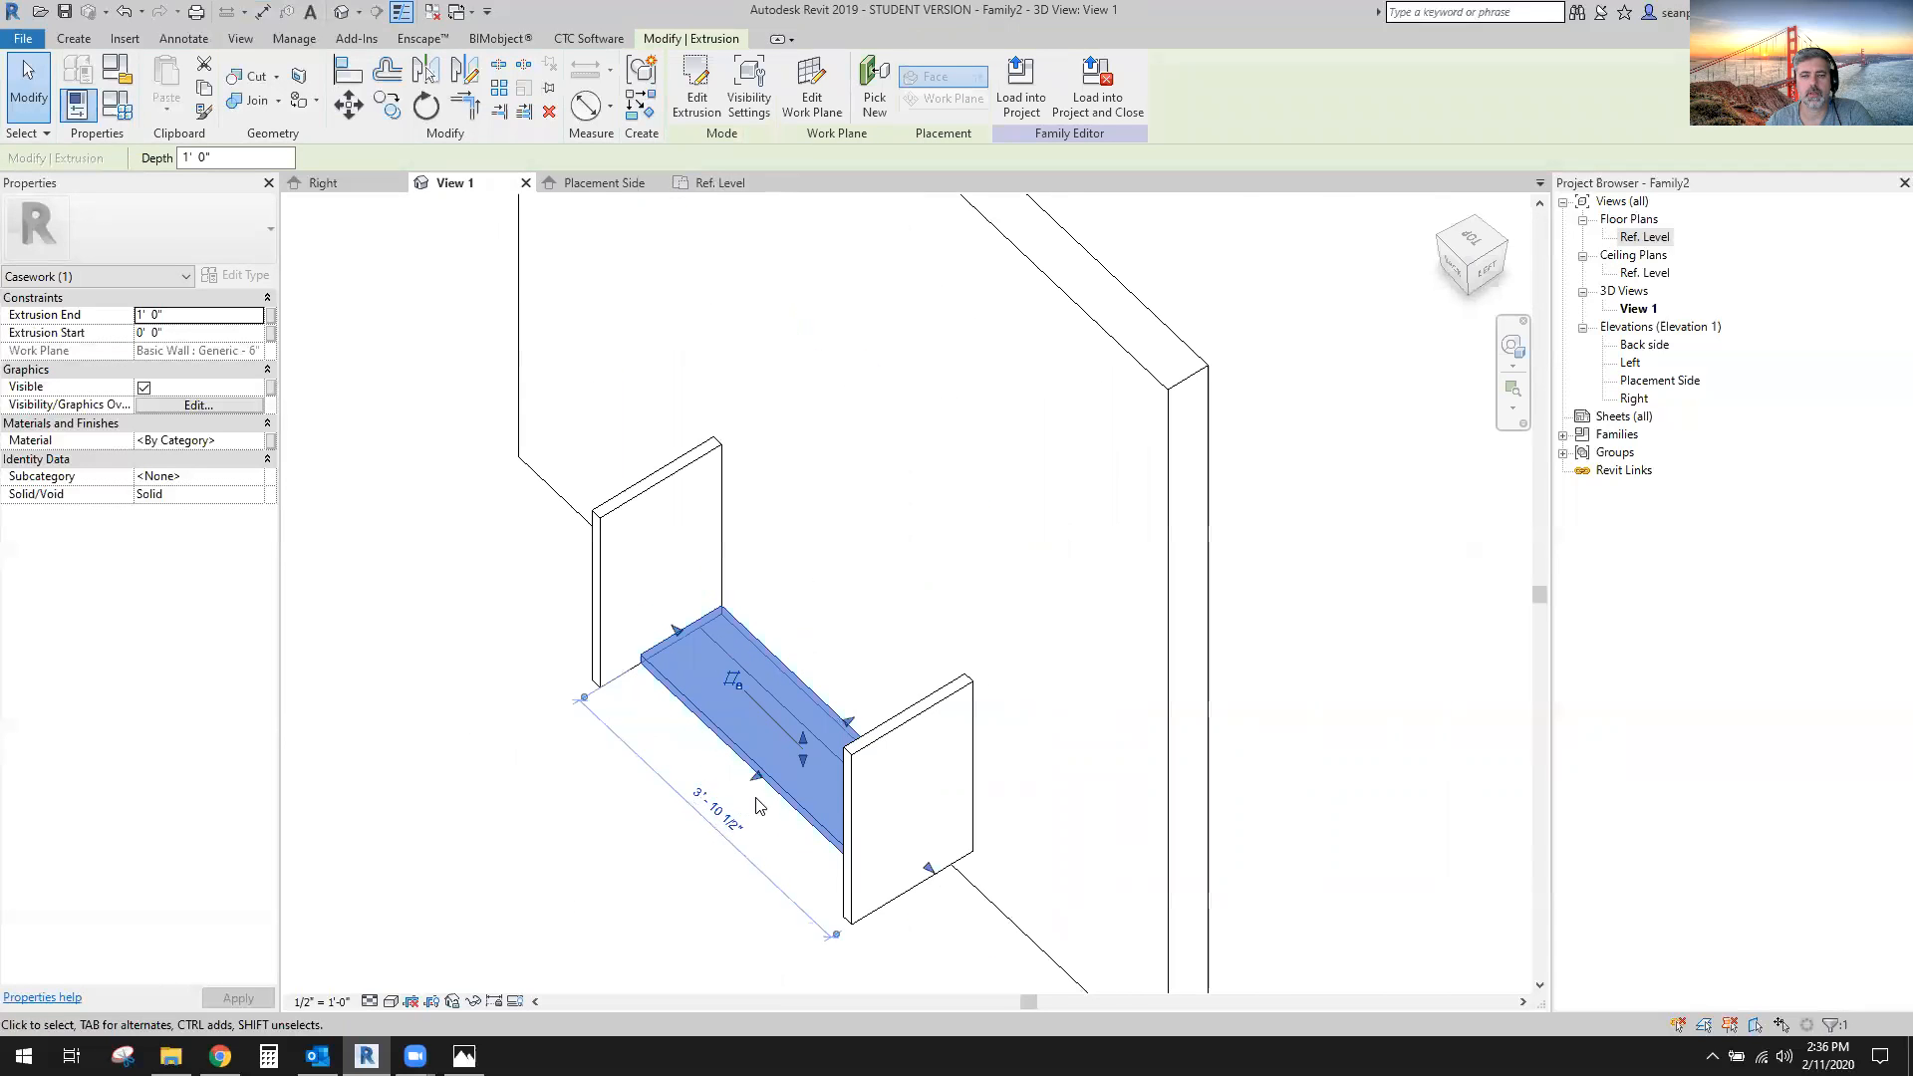
scroll(766, 831, "up", 2)
left_click_drag(819, 737, 727, 779)
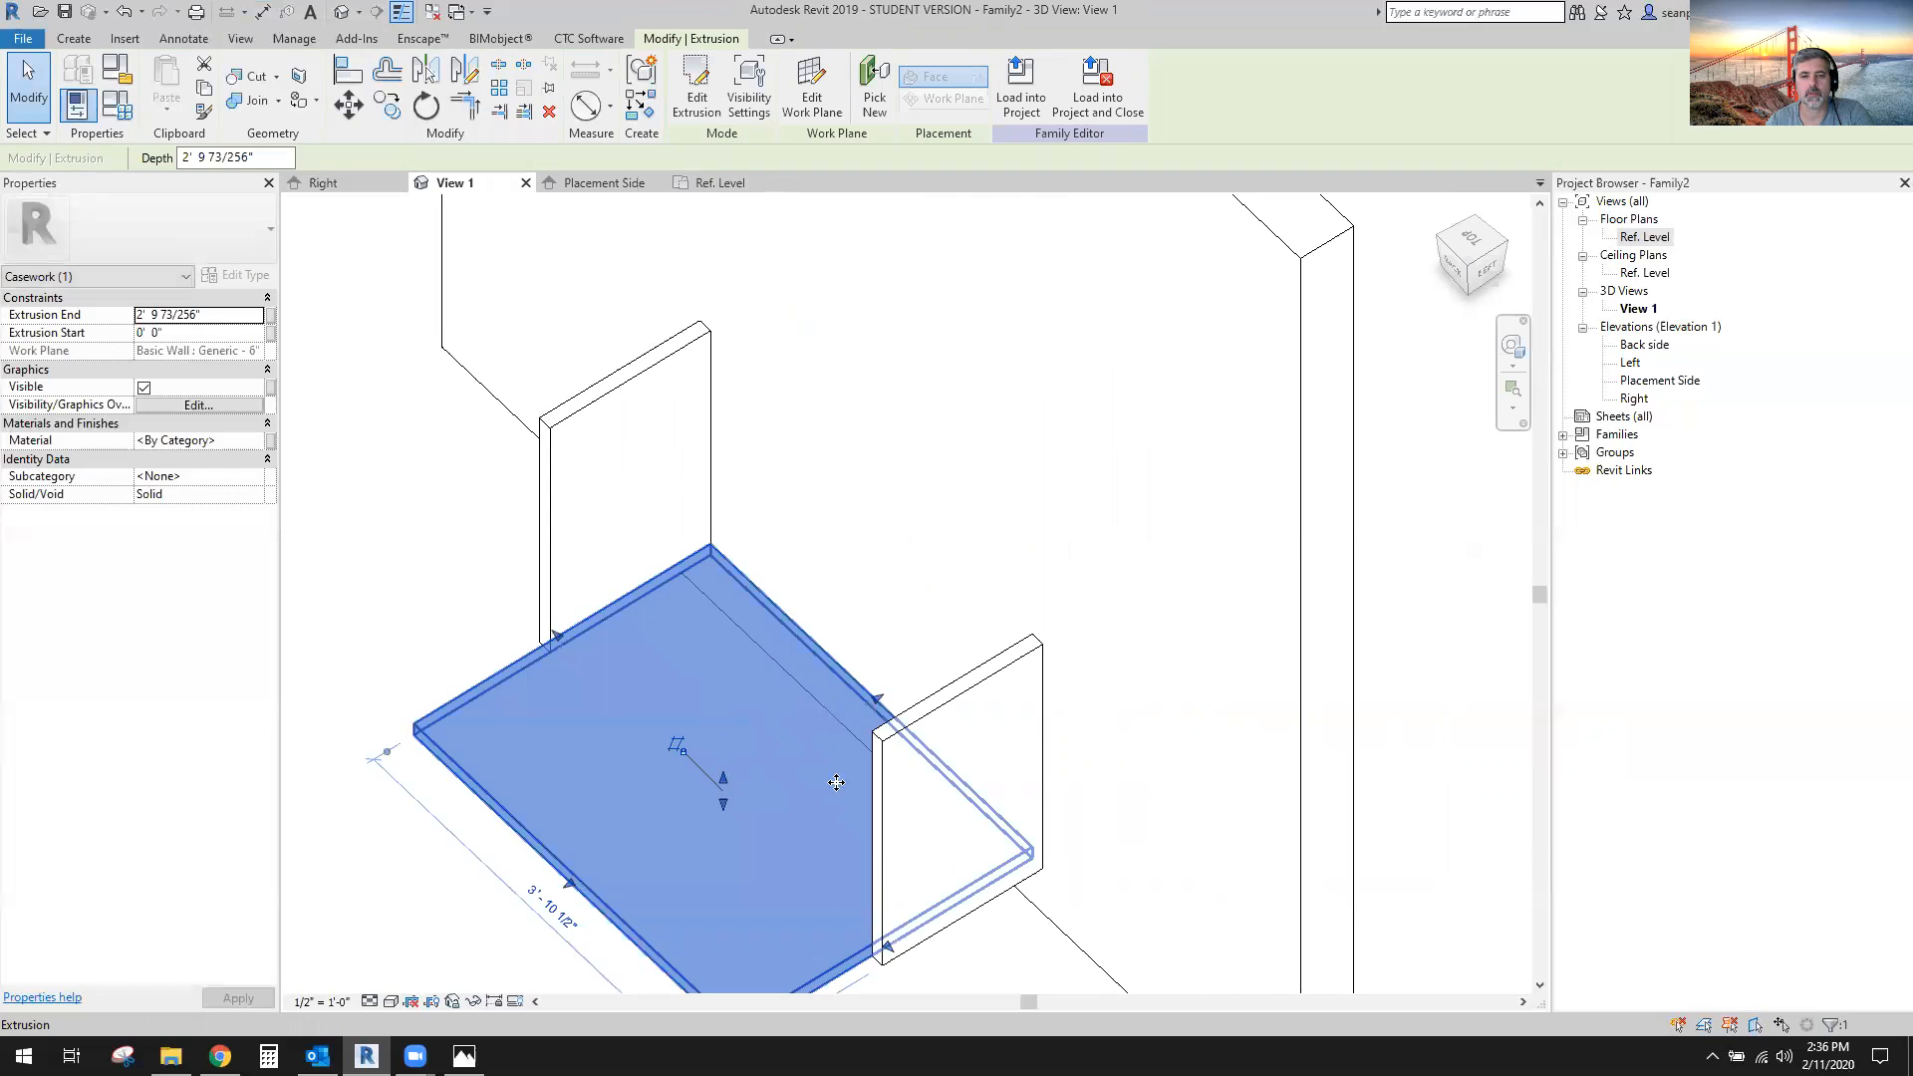
middle_click_drag(624, 842, 677, 729)
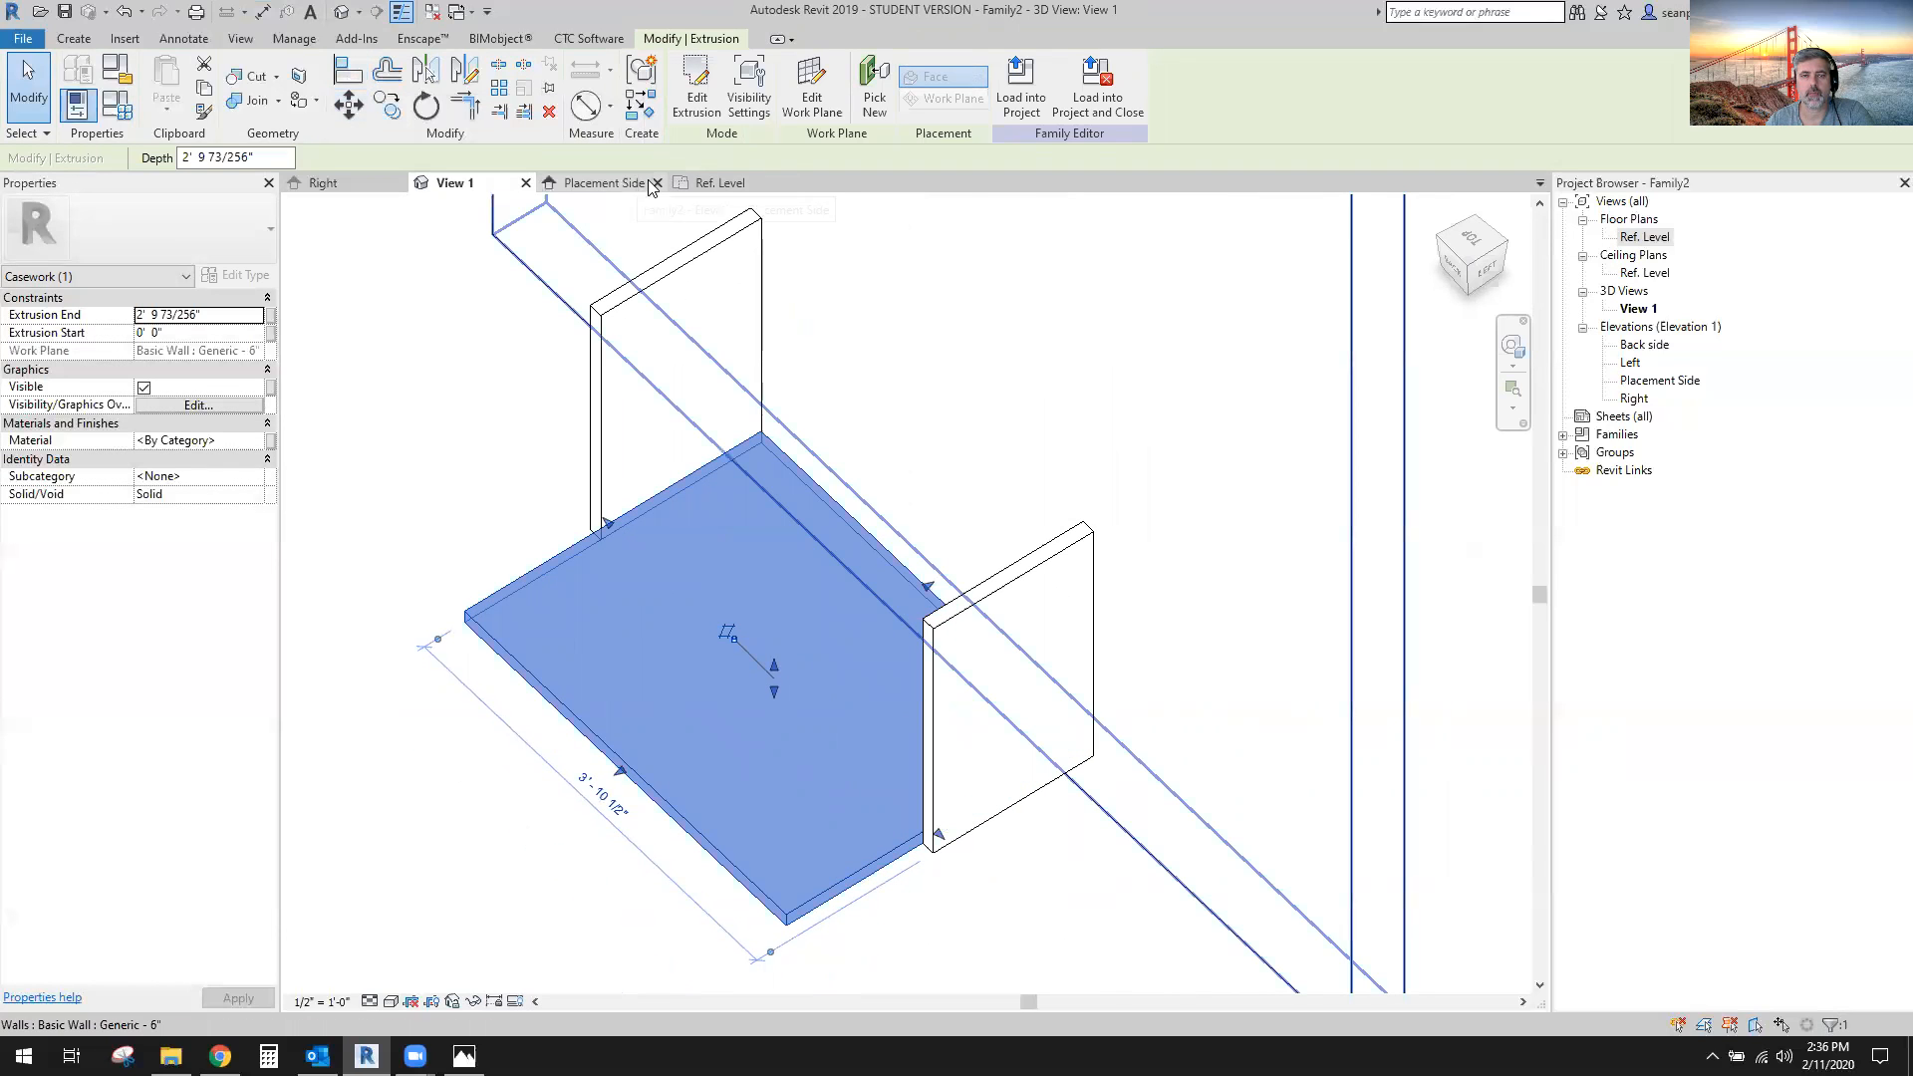
In the Ref. Level plan, align the bottom panel's front edge with the Depth reference plane, lock it and check the result in 3D.
left_click(720, 182)
scroll(794, 602, "up", 2)
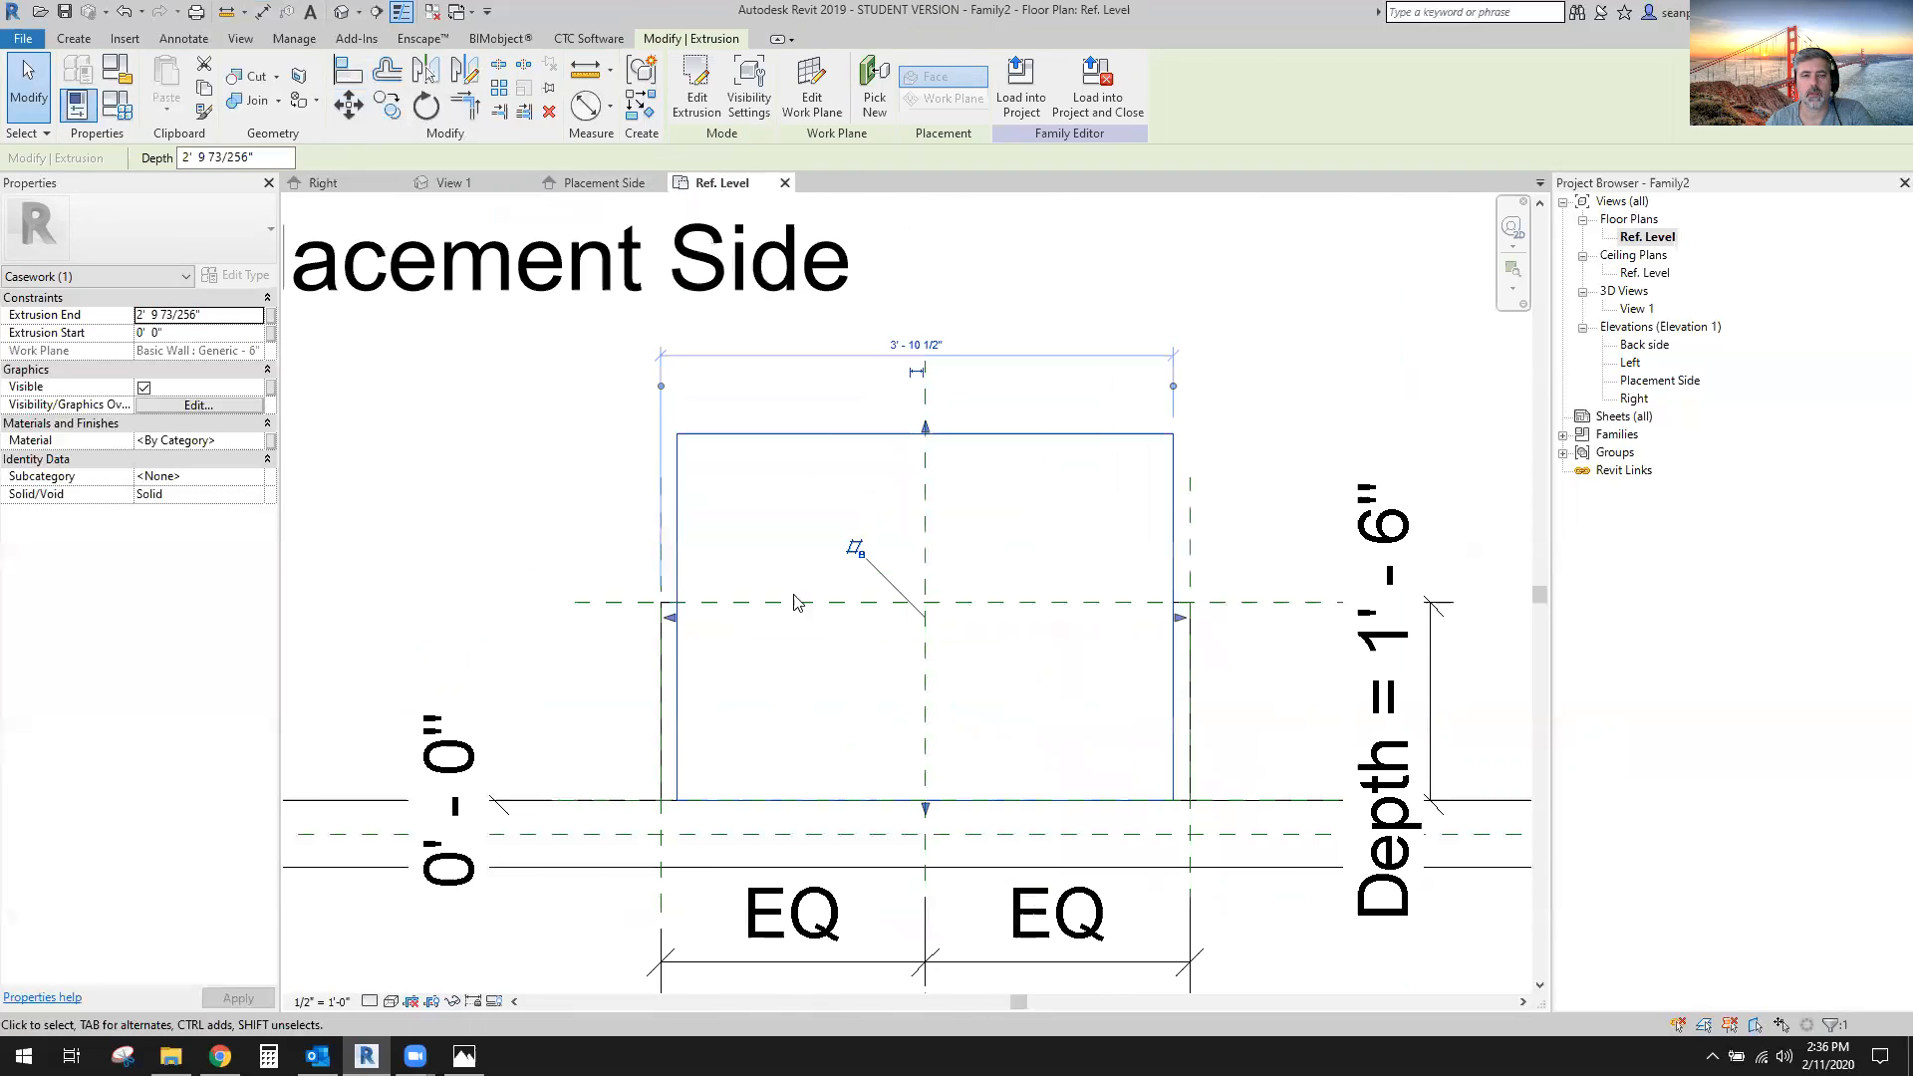
key("Escape")
key("a")
key("l")
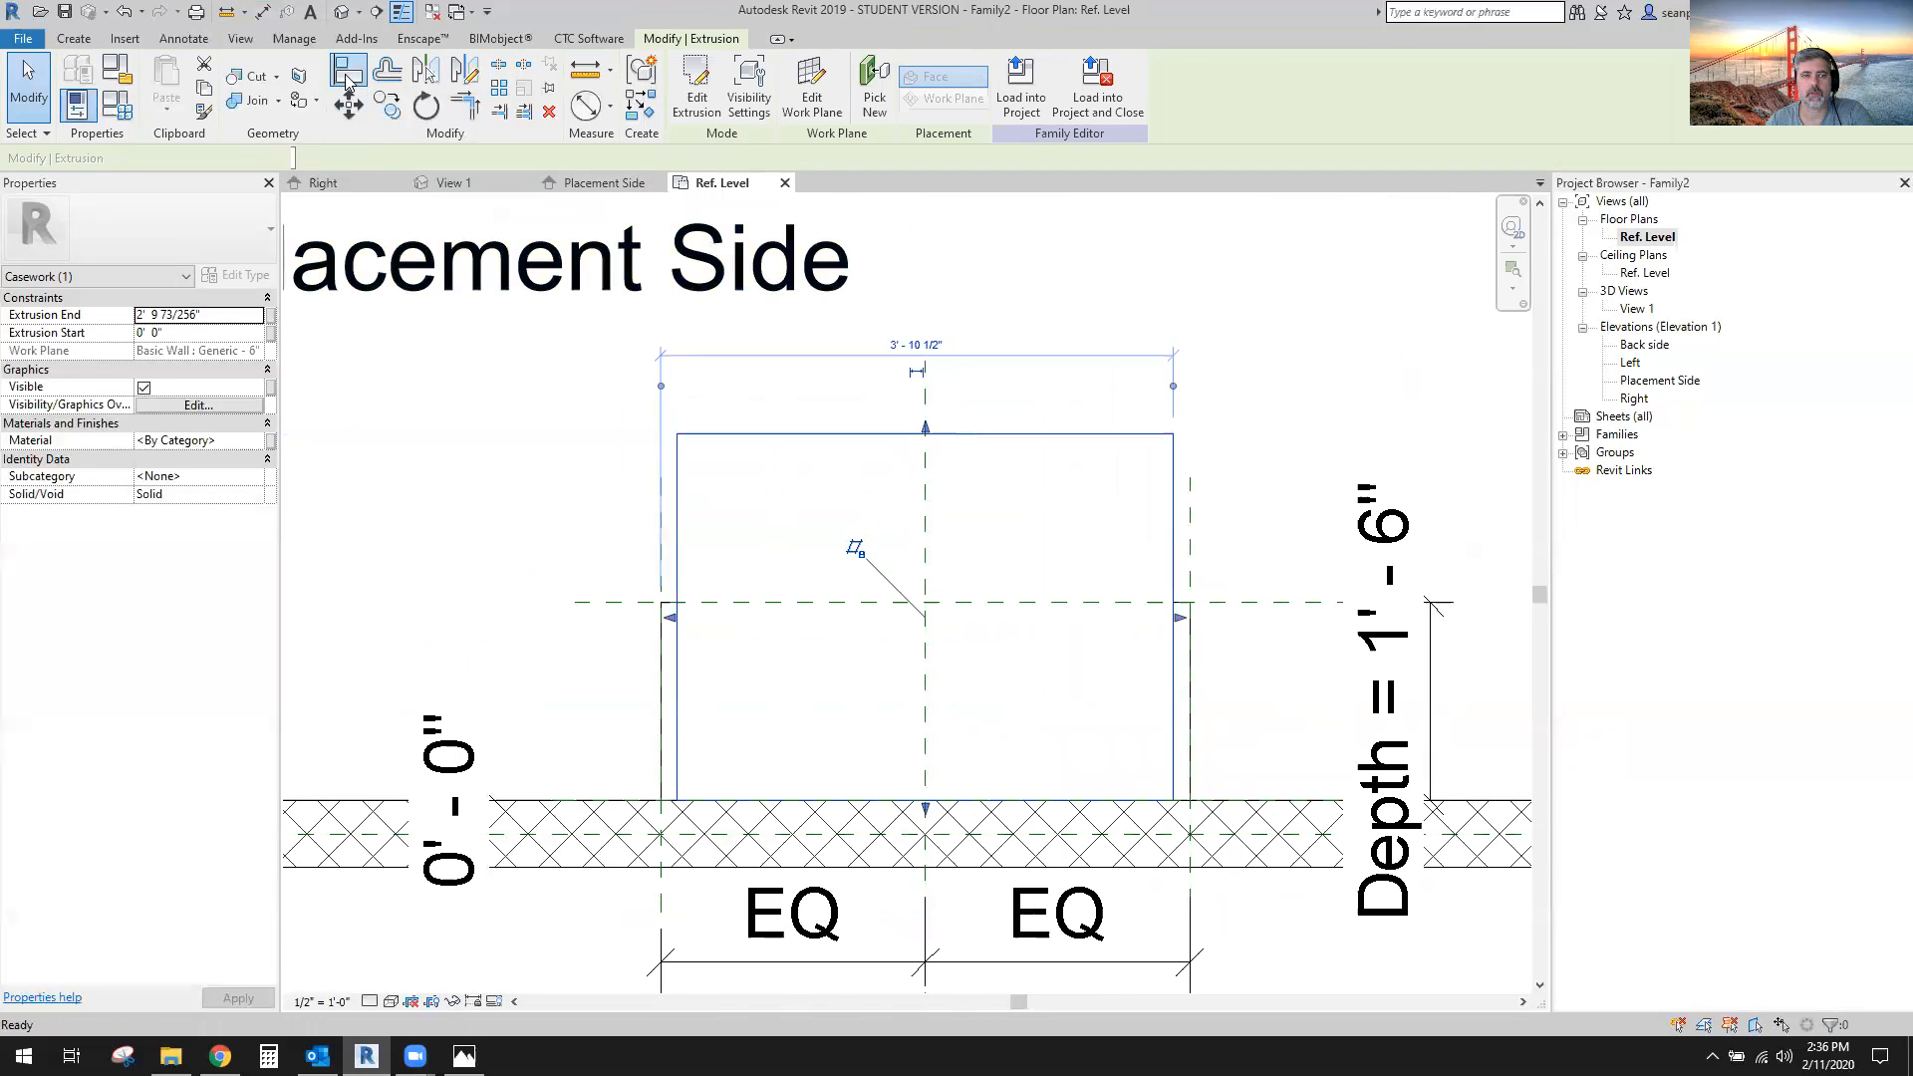
left_click(605, 602)
left_click(817, 436)
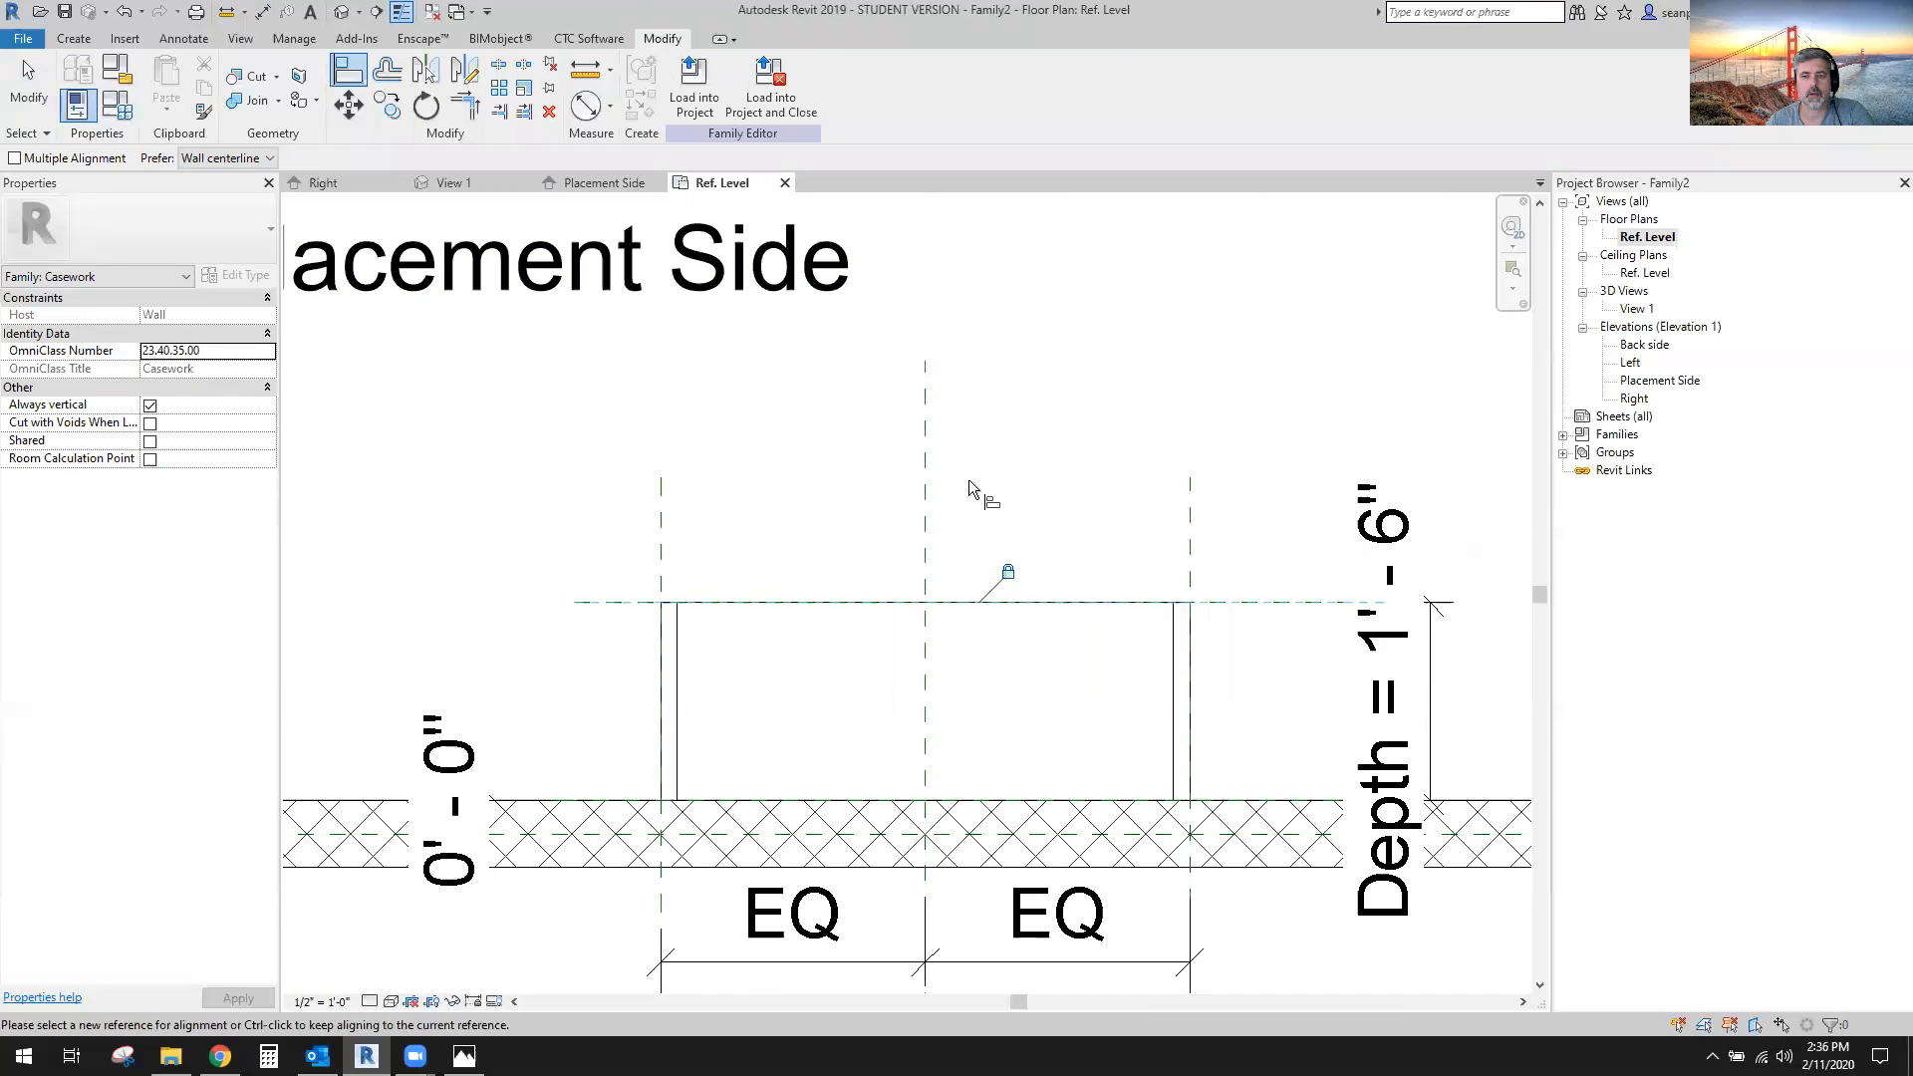
scroll(968, 480, "down", 2)
left_click(455, 182)
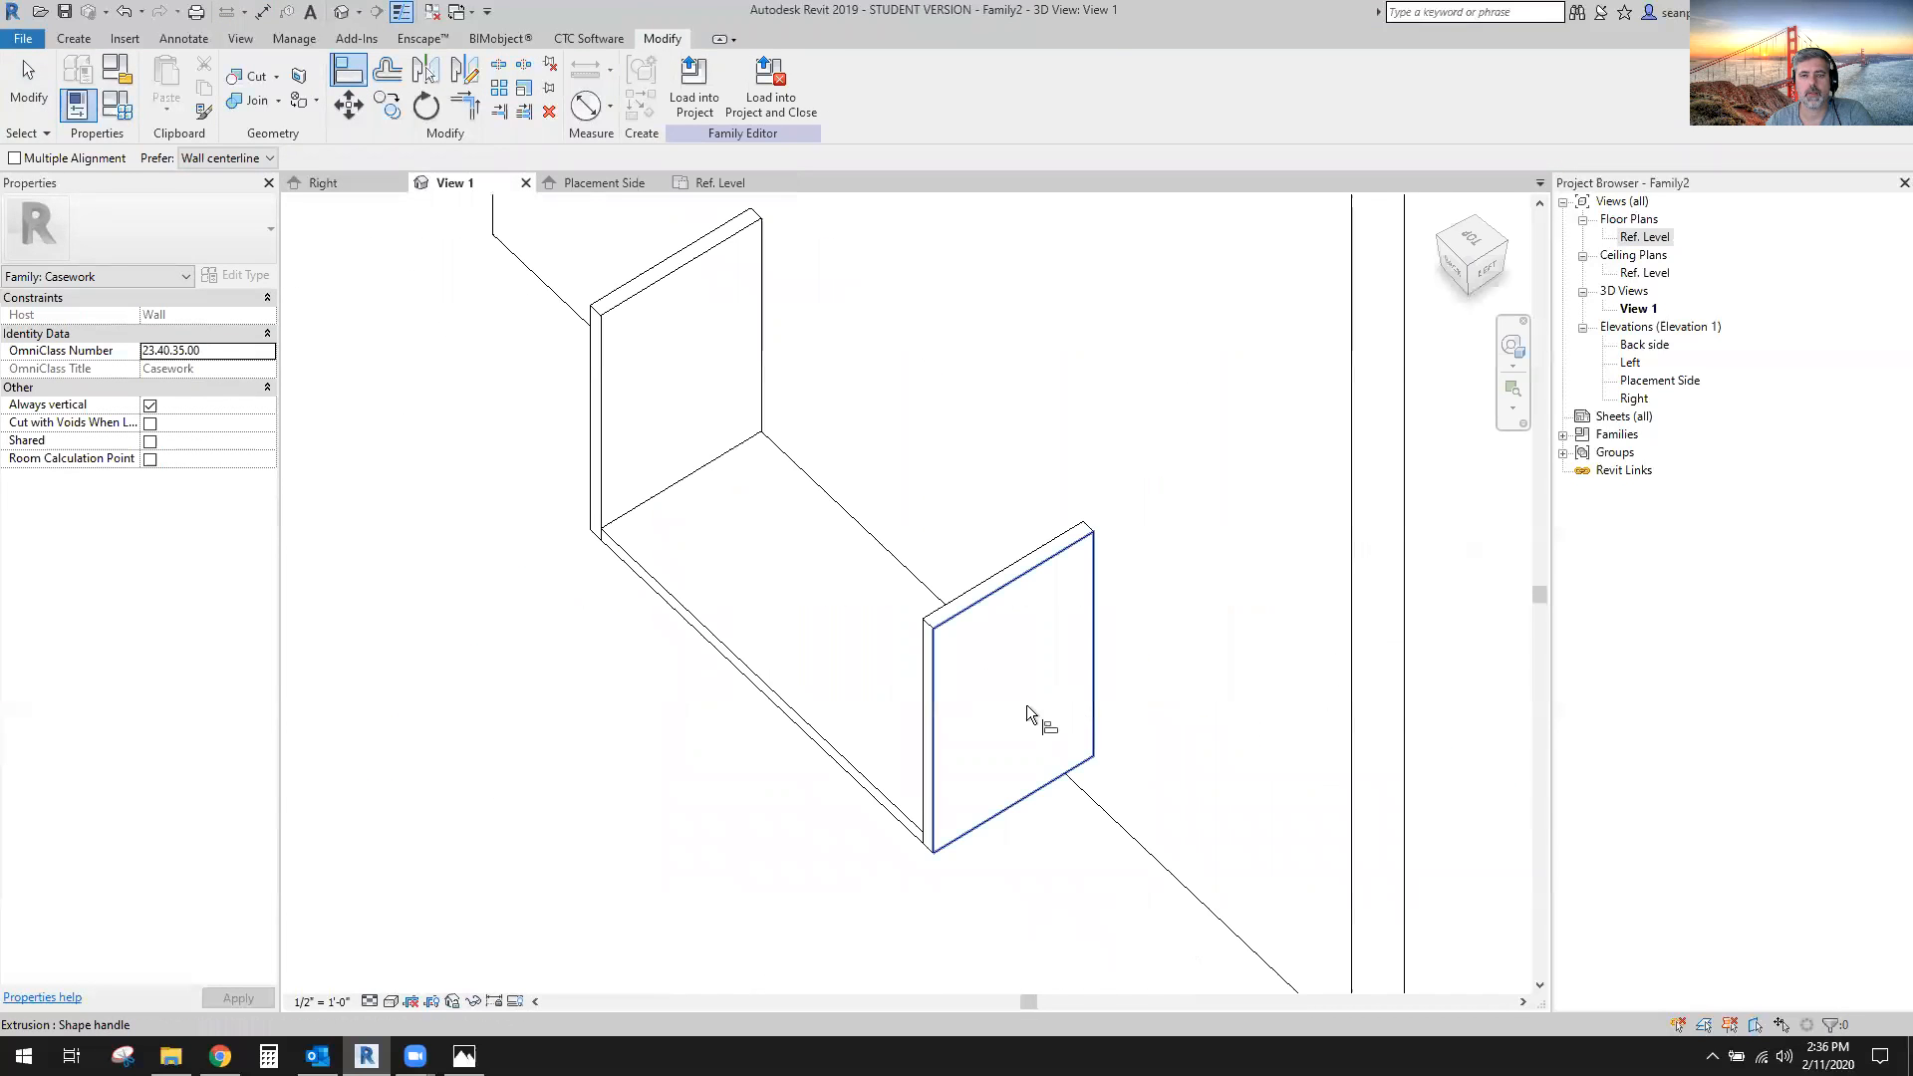
key("Escape")
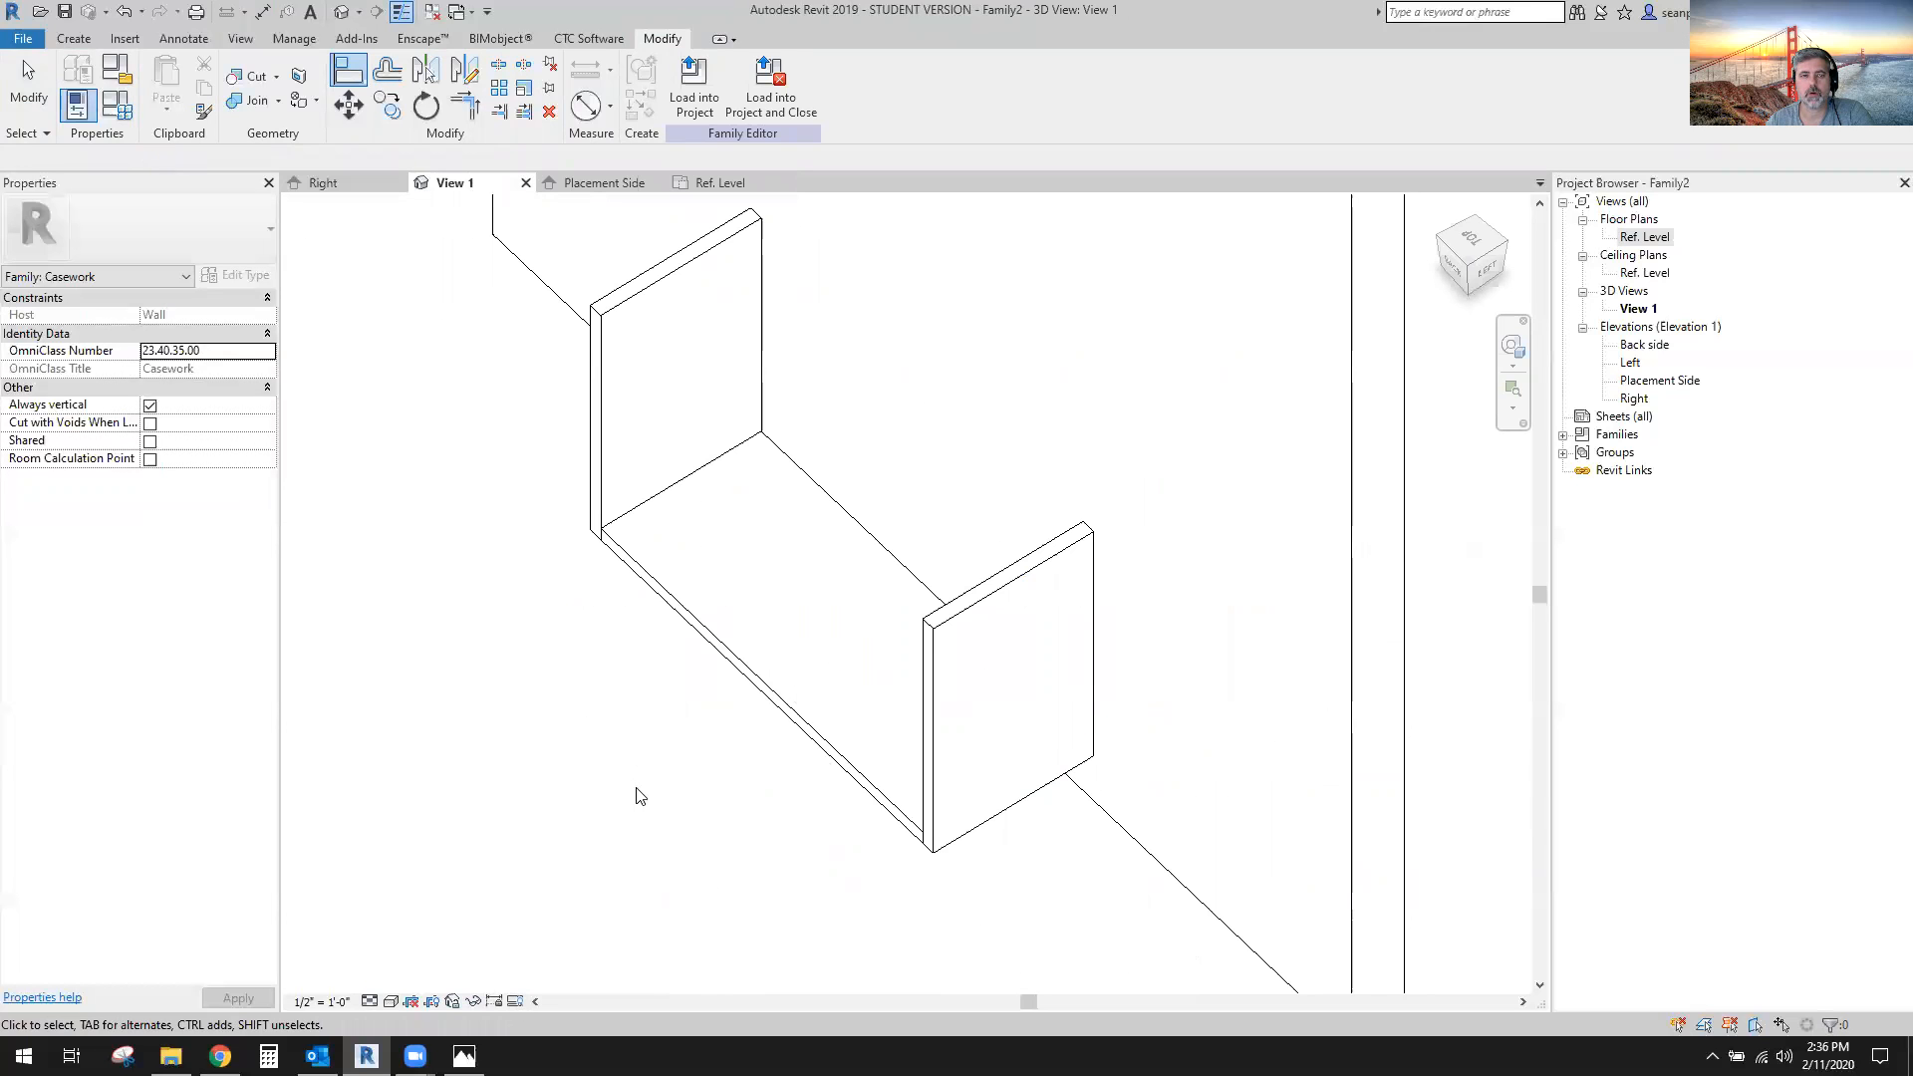
Try to change the bottom panel's thickness by stretching its top and bottom faces in the 3D view, and undo the changes.
left_click(794, 703)
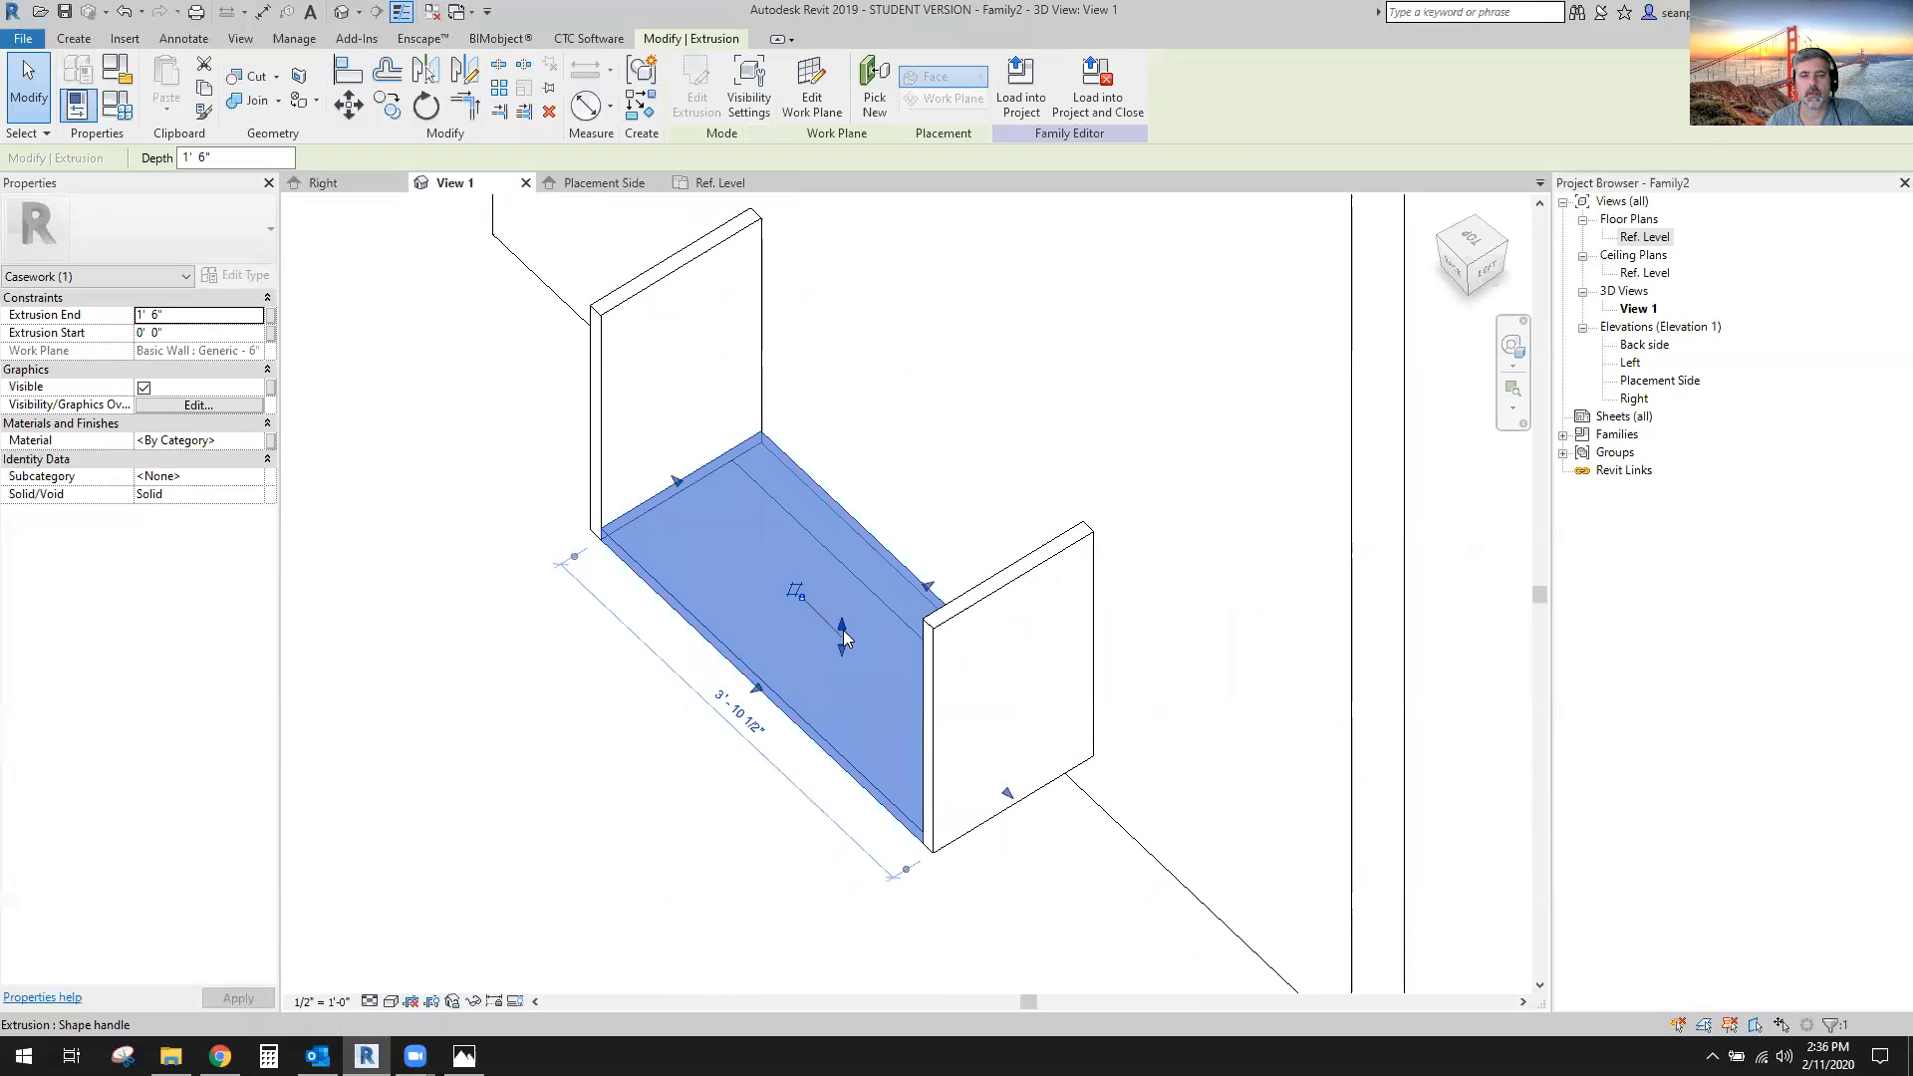
middle_click_drag(807, 721, 863, 497, "shift")
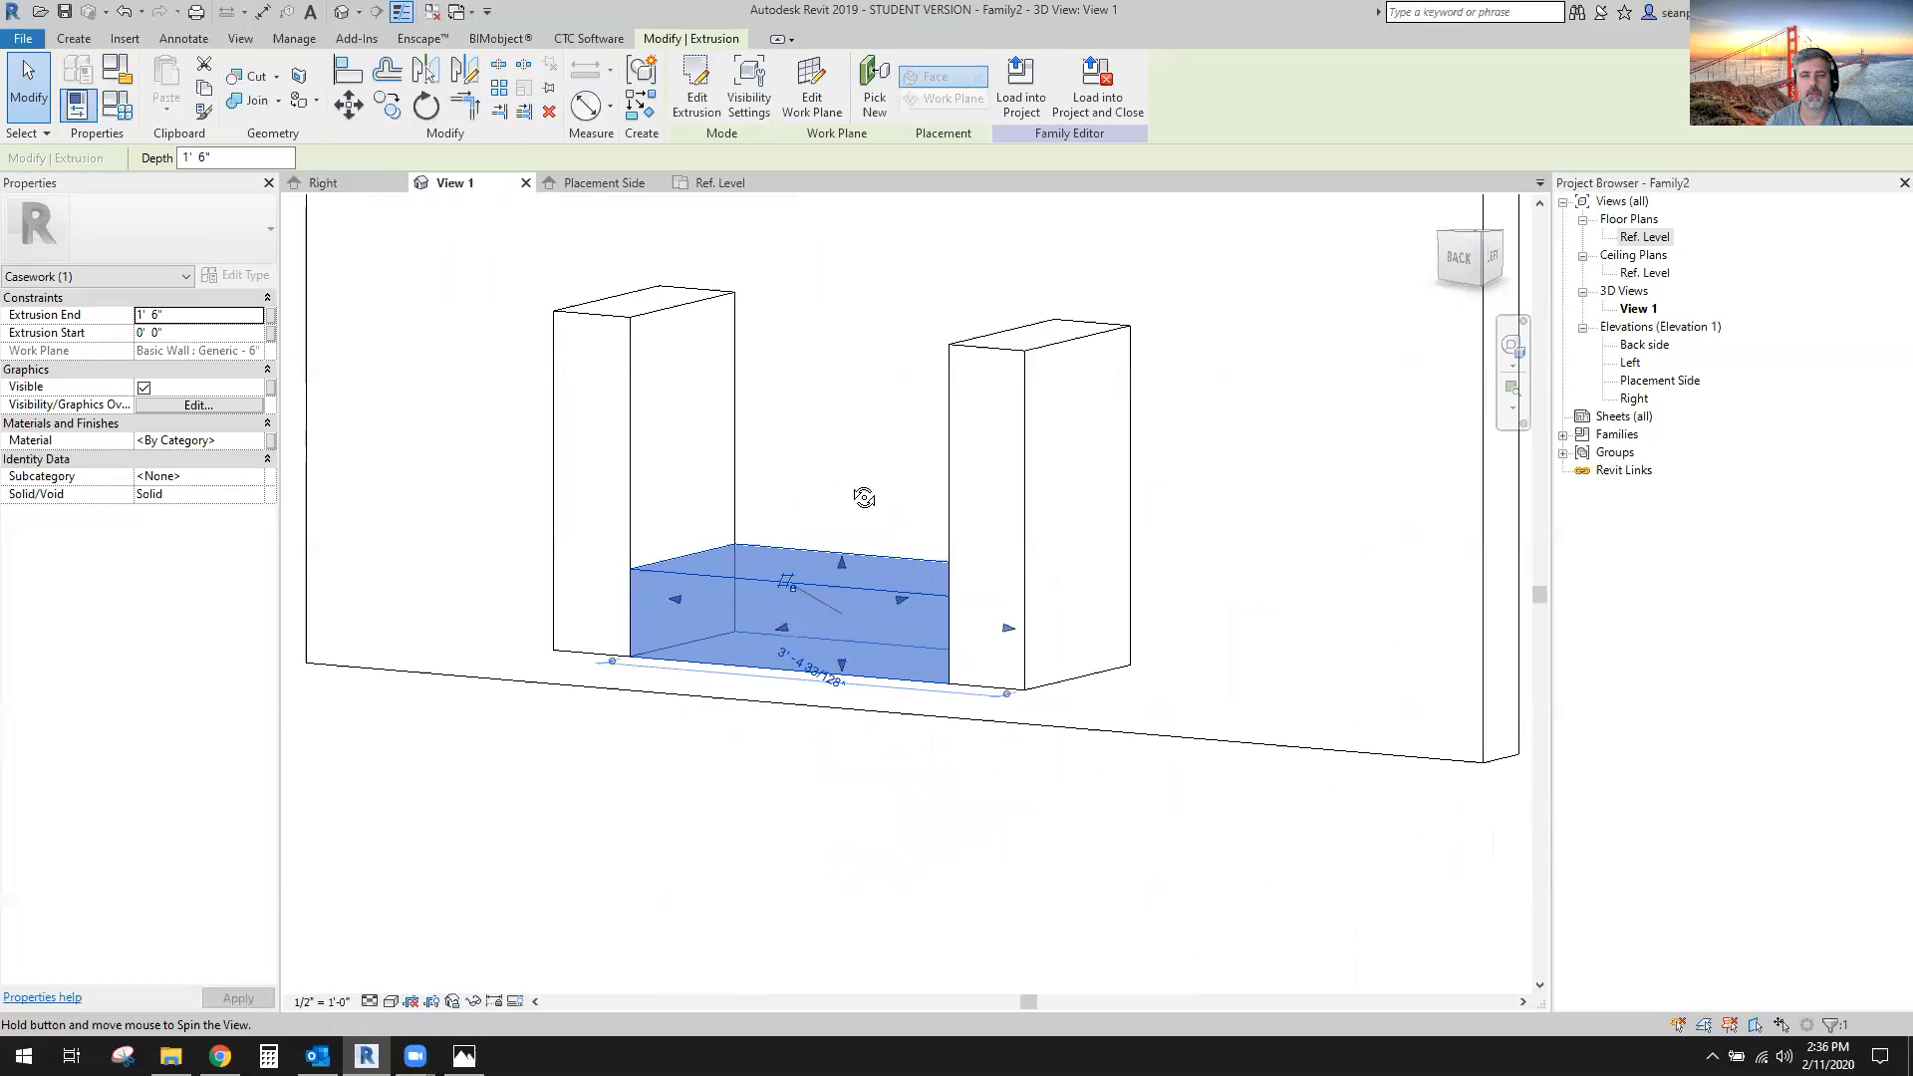
left_click(840, 674)
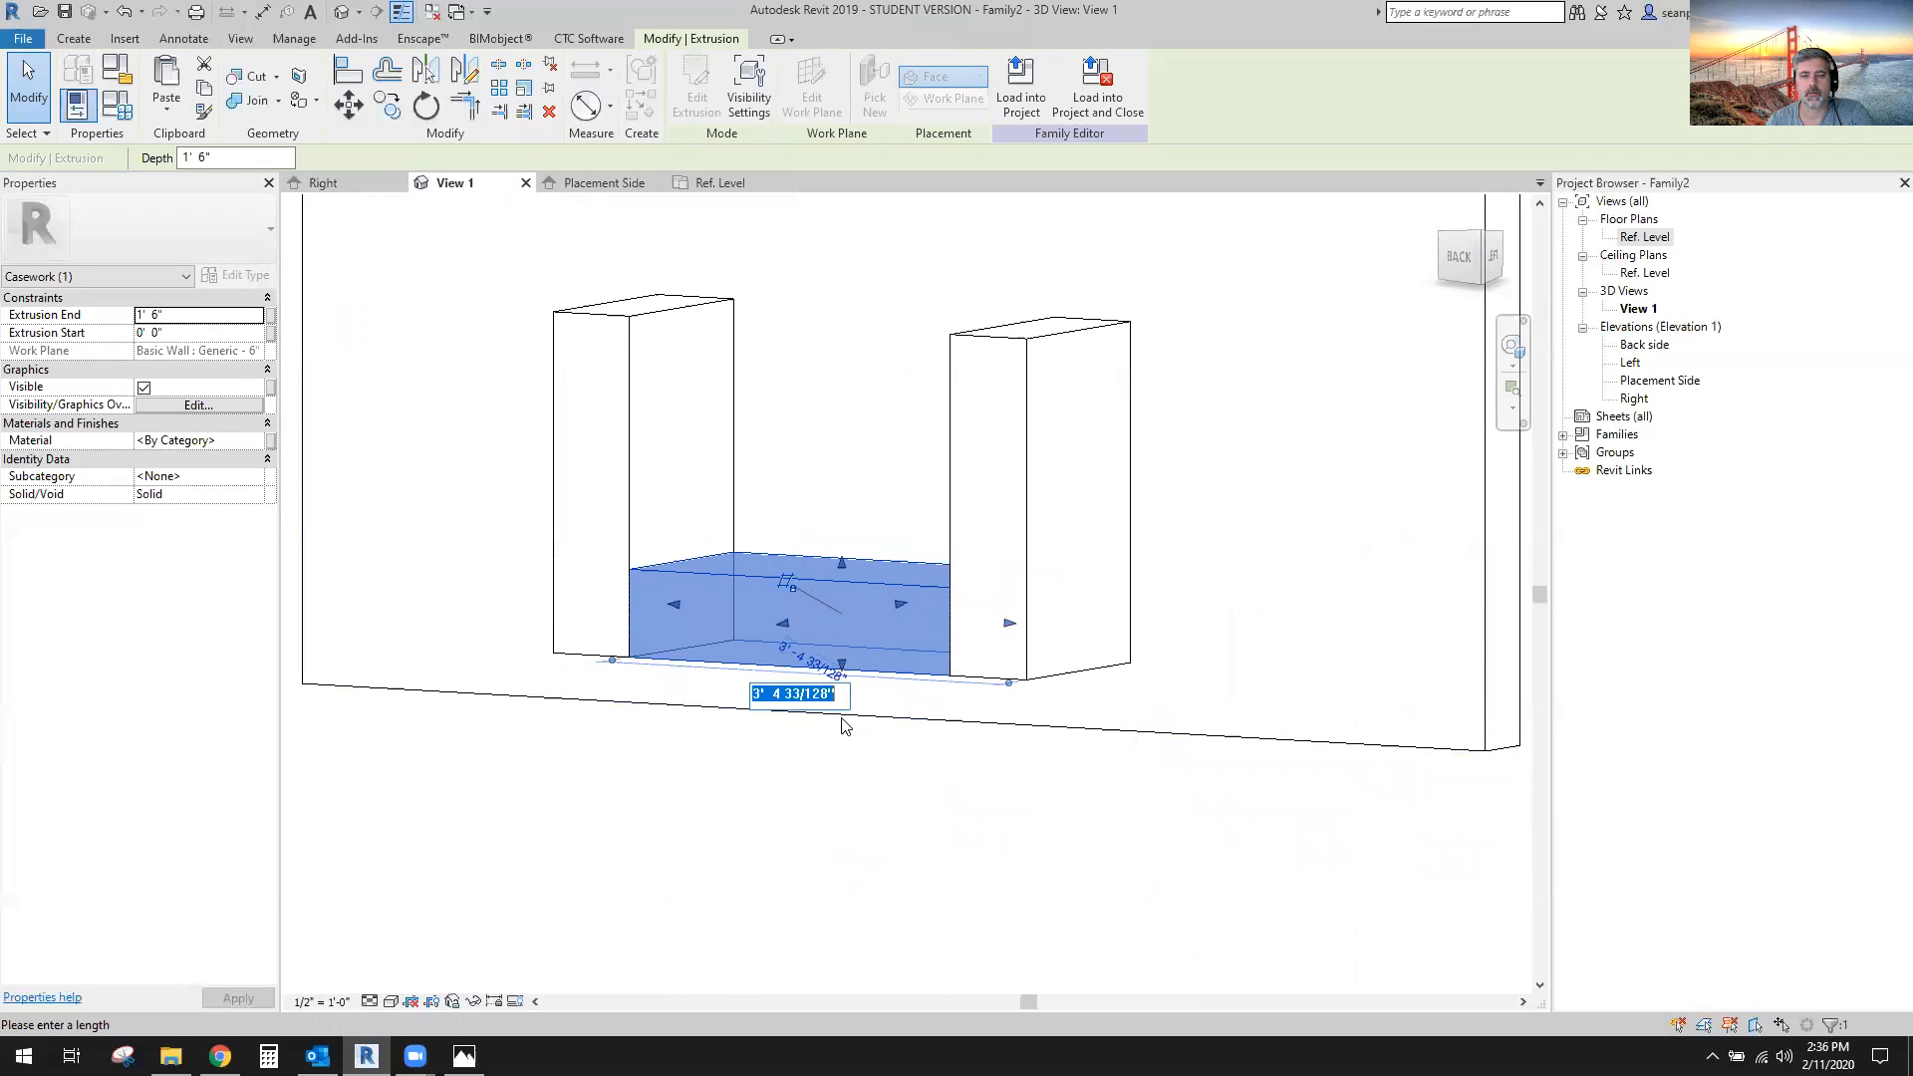
left_click(886, 750)
scroll(854, 700, "up", 5)
left_click_drag(834, 626, 847, 696)
left_click(1851, 1009)
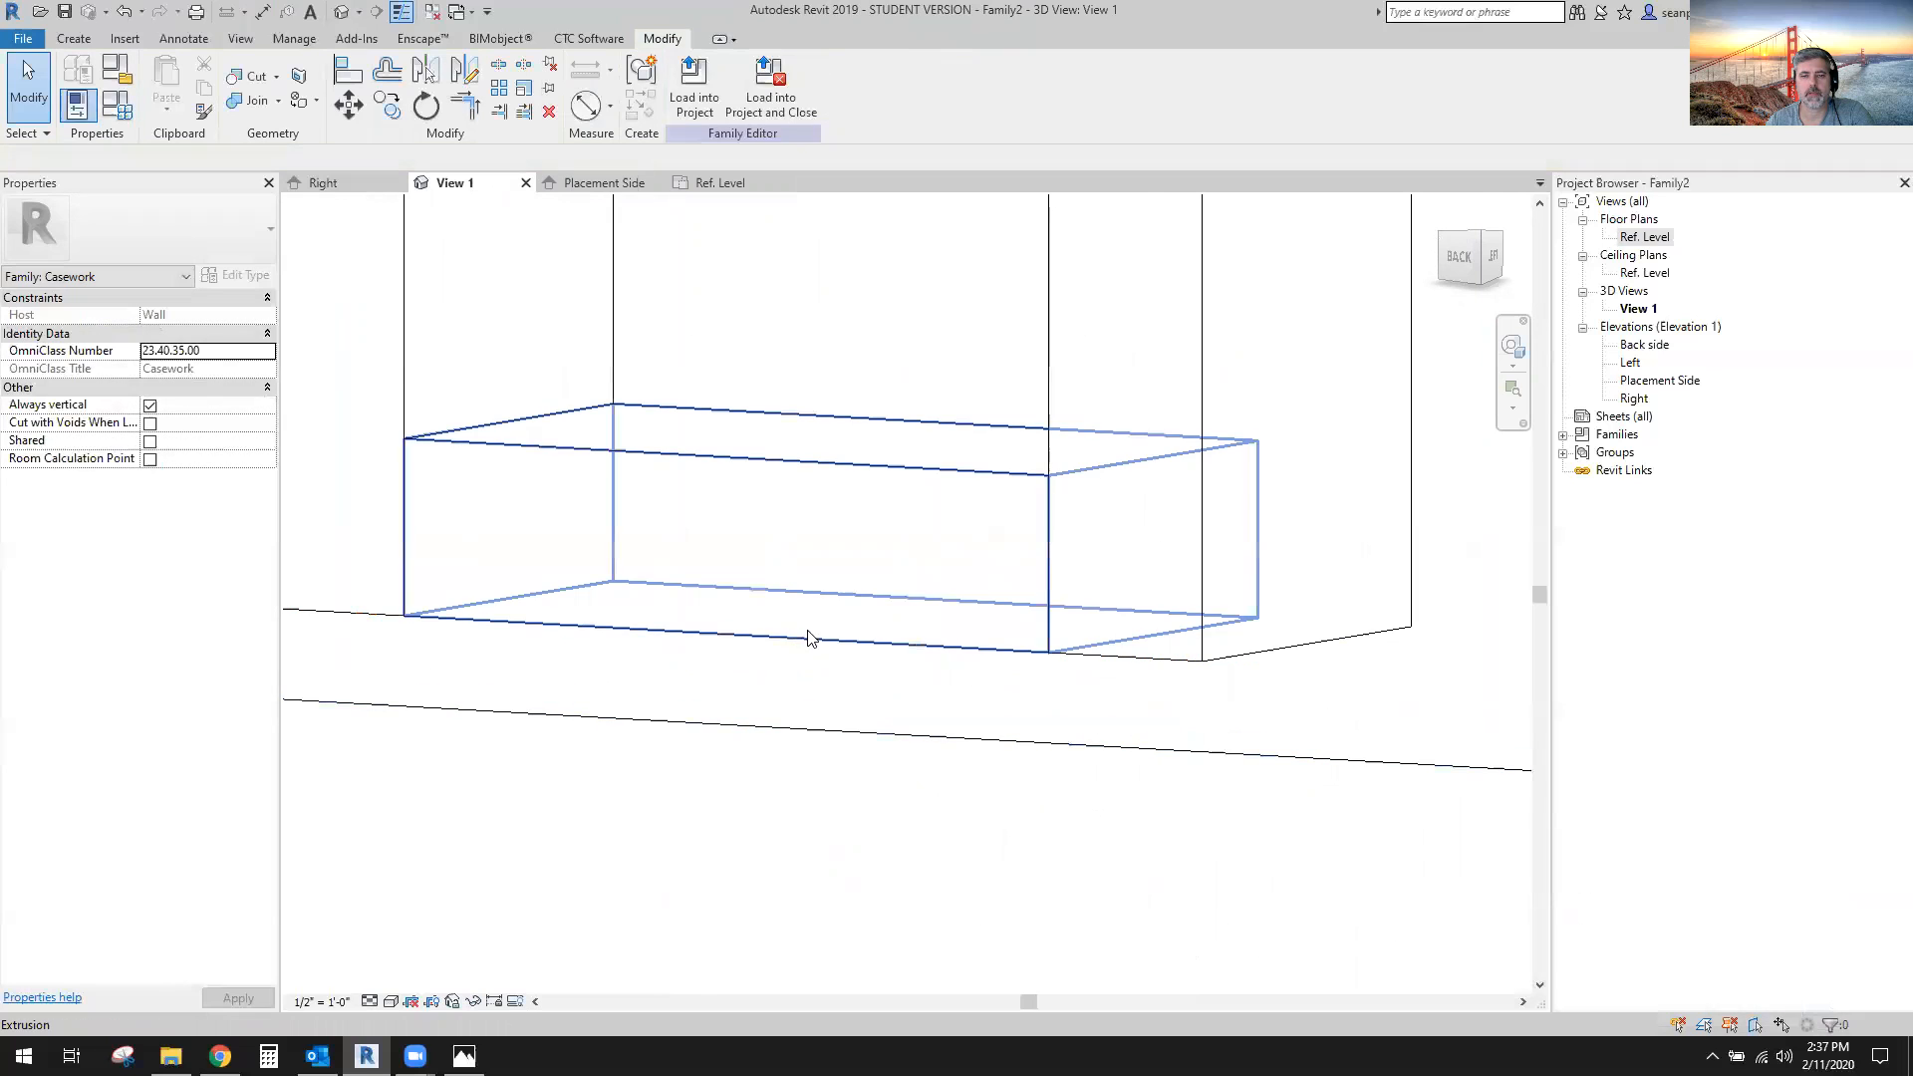
left_click(853, 518)
scroll(855, 671, "down", 3)
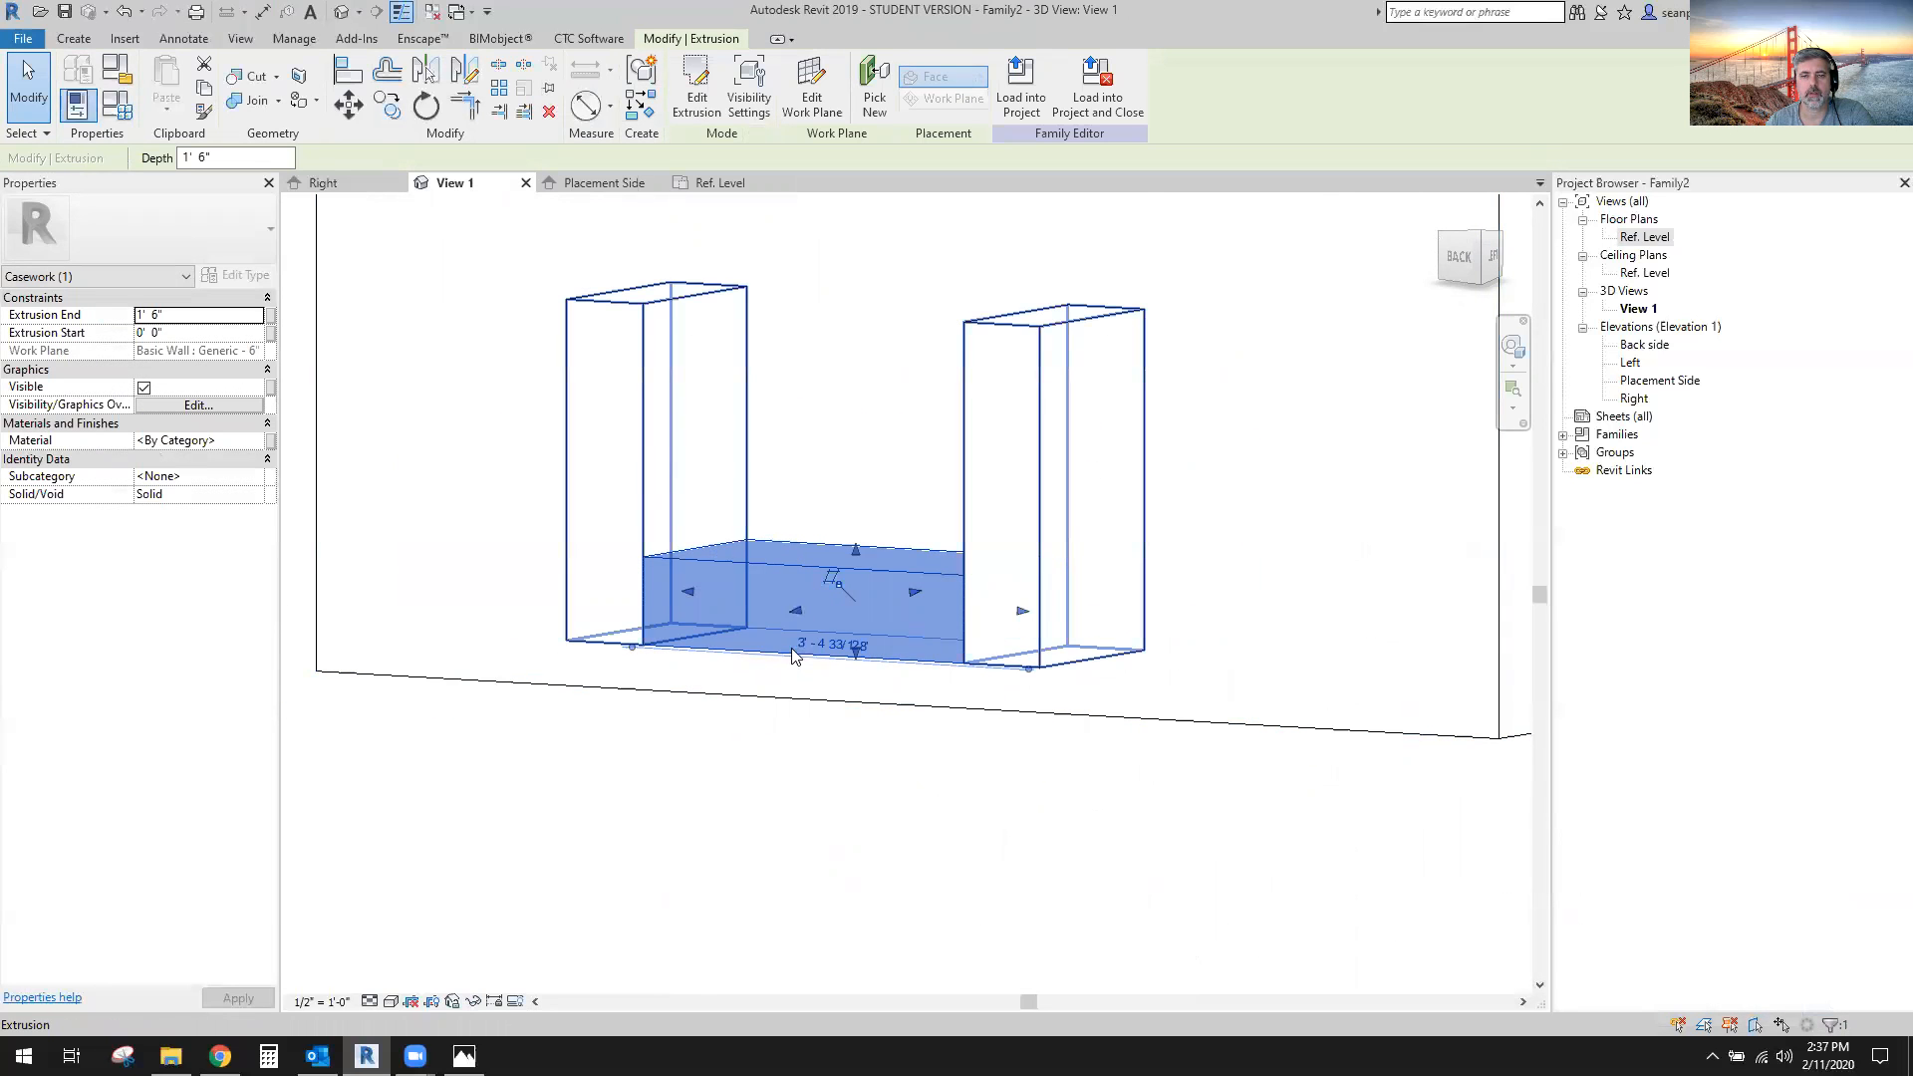
left_click_drag(780, 565, 848, 648)
key("ctrl+z")
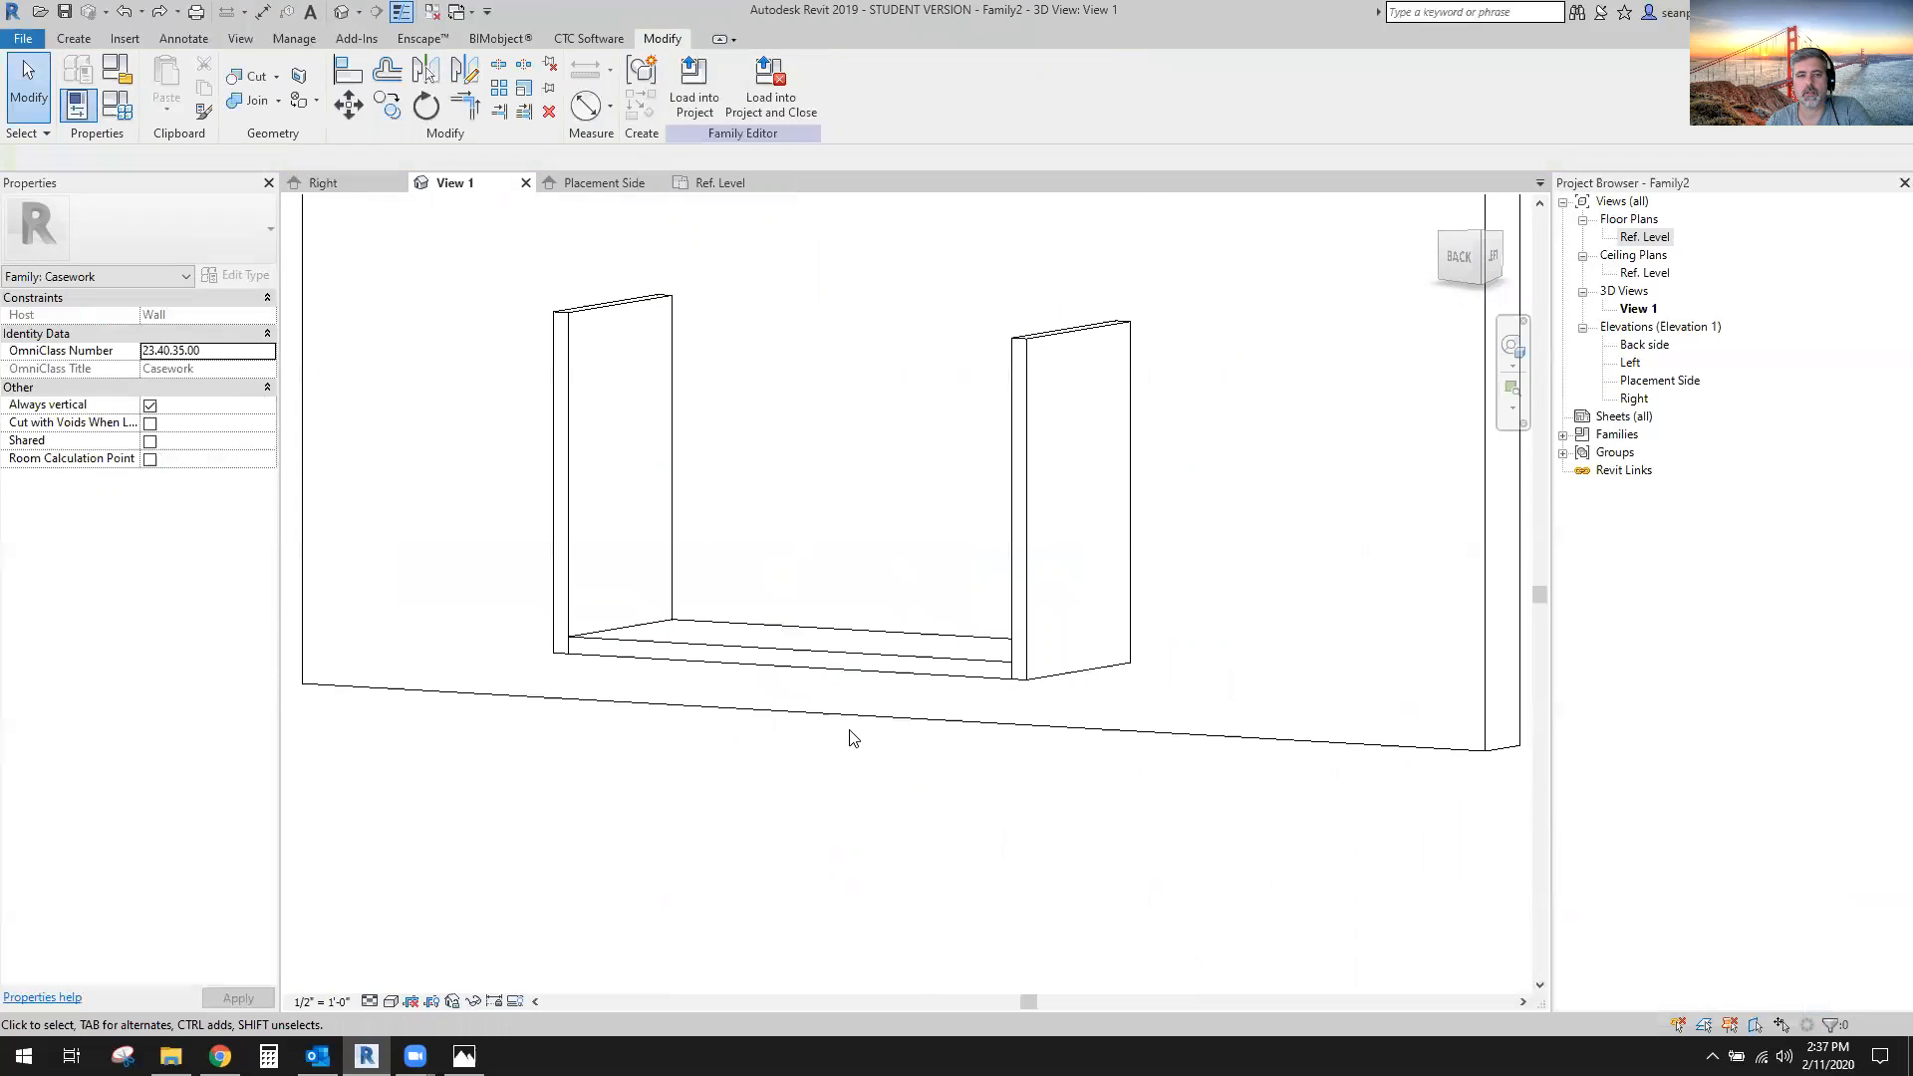
Lock the Side Thickness parameter in the family types and apply the change.
left_click(117, 103)
left_click(1186, 454)
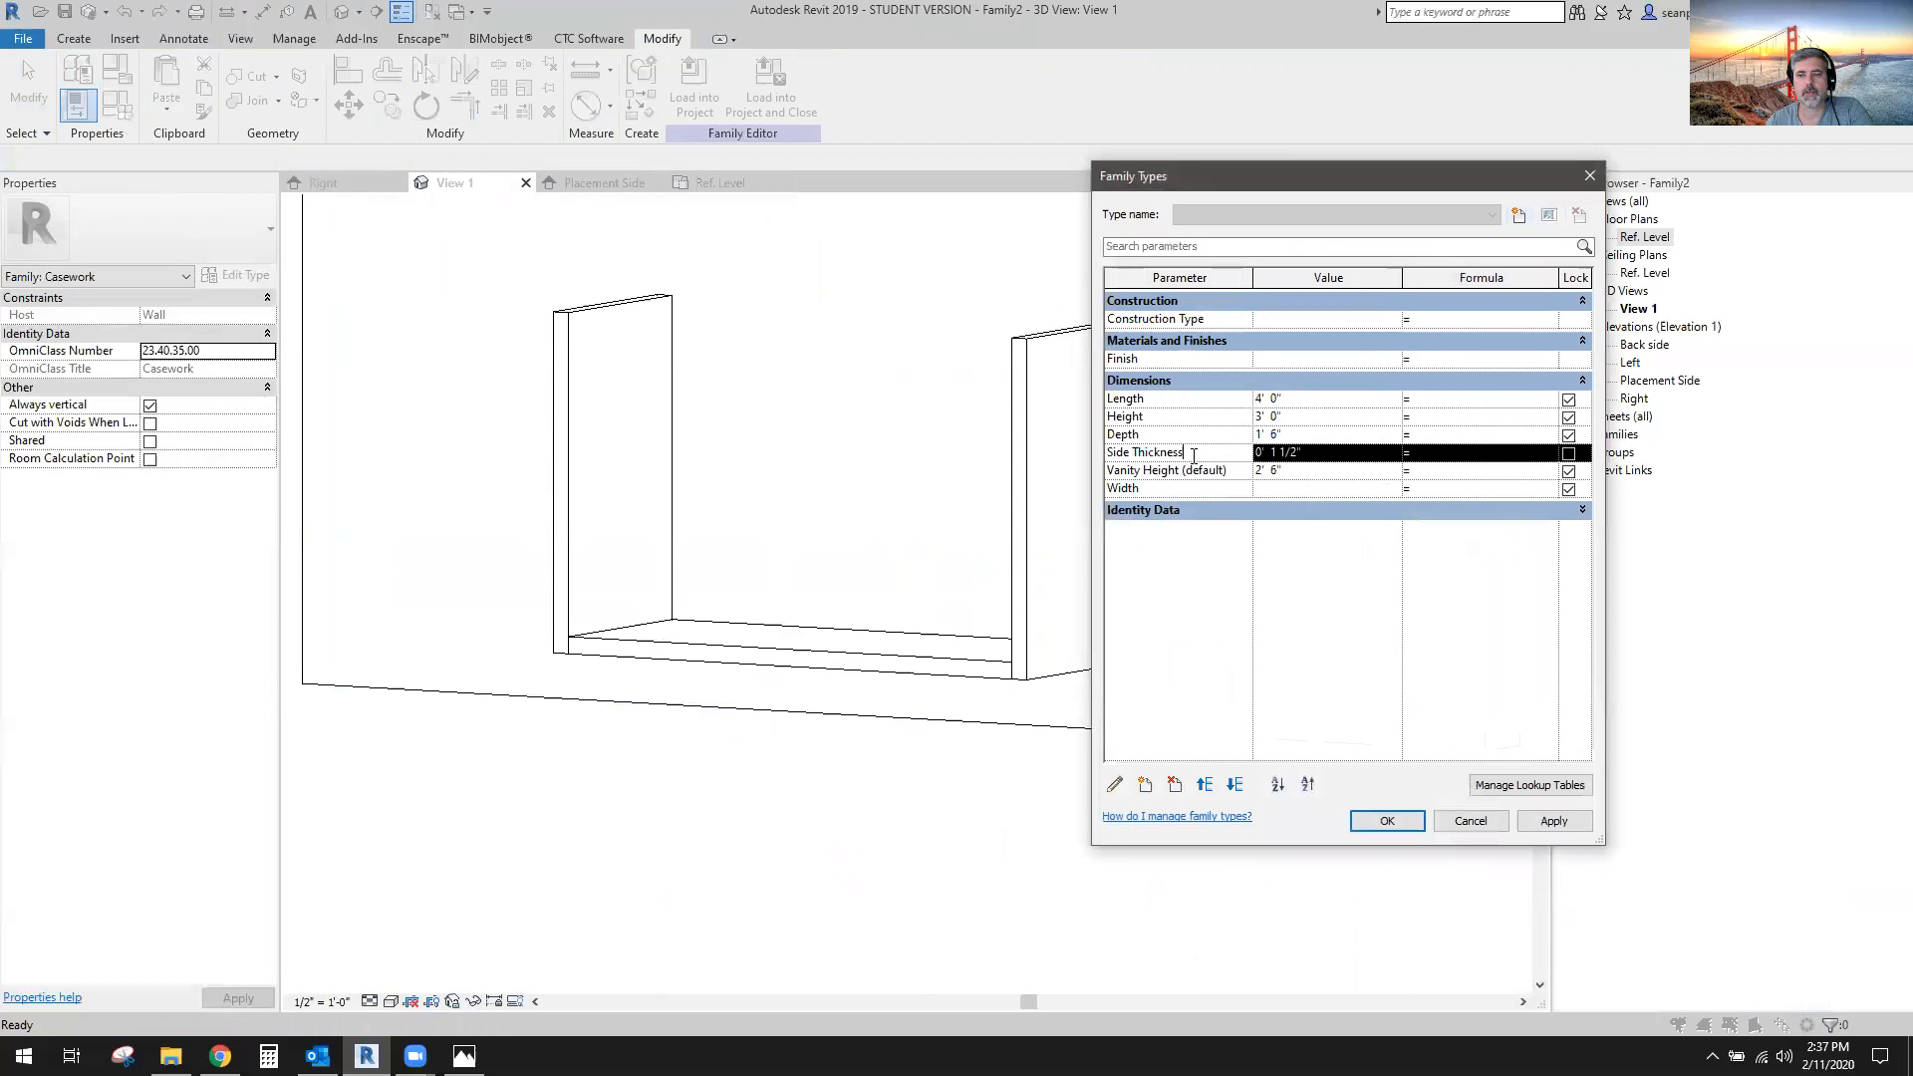
left_click(1568, 454)
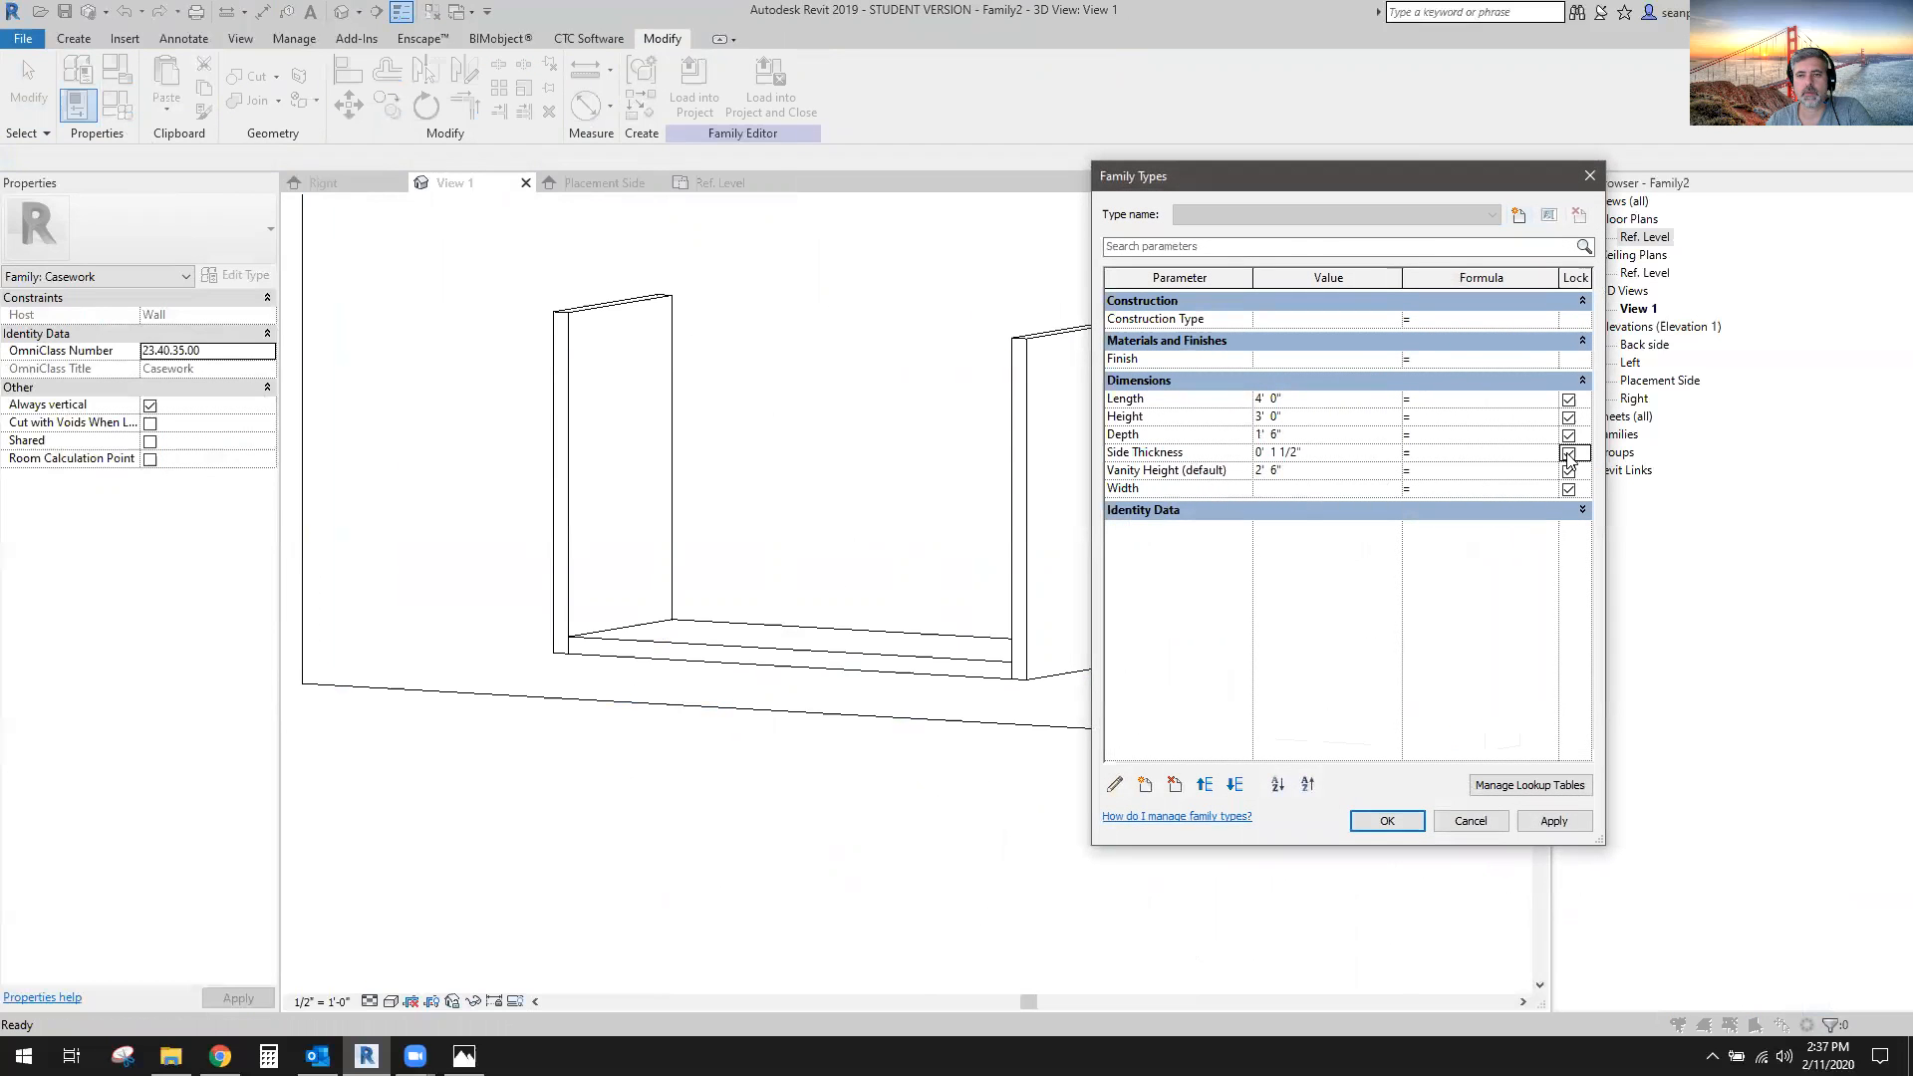
left_click(1412, 818)
Test the Side Thickness lock by trying to stretch the bottom panel's top face upward.
left_click(853, 634)
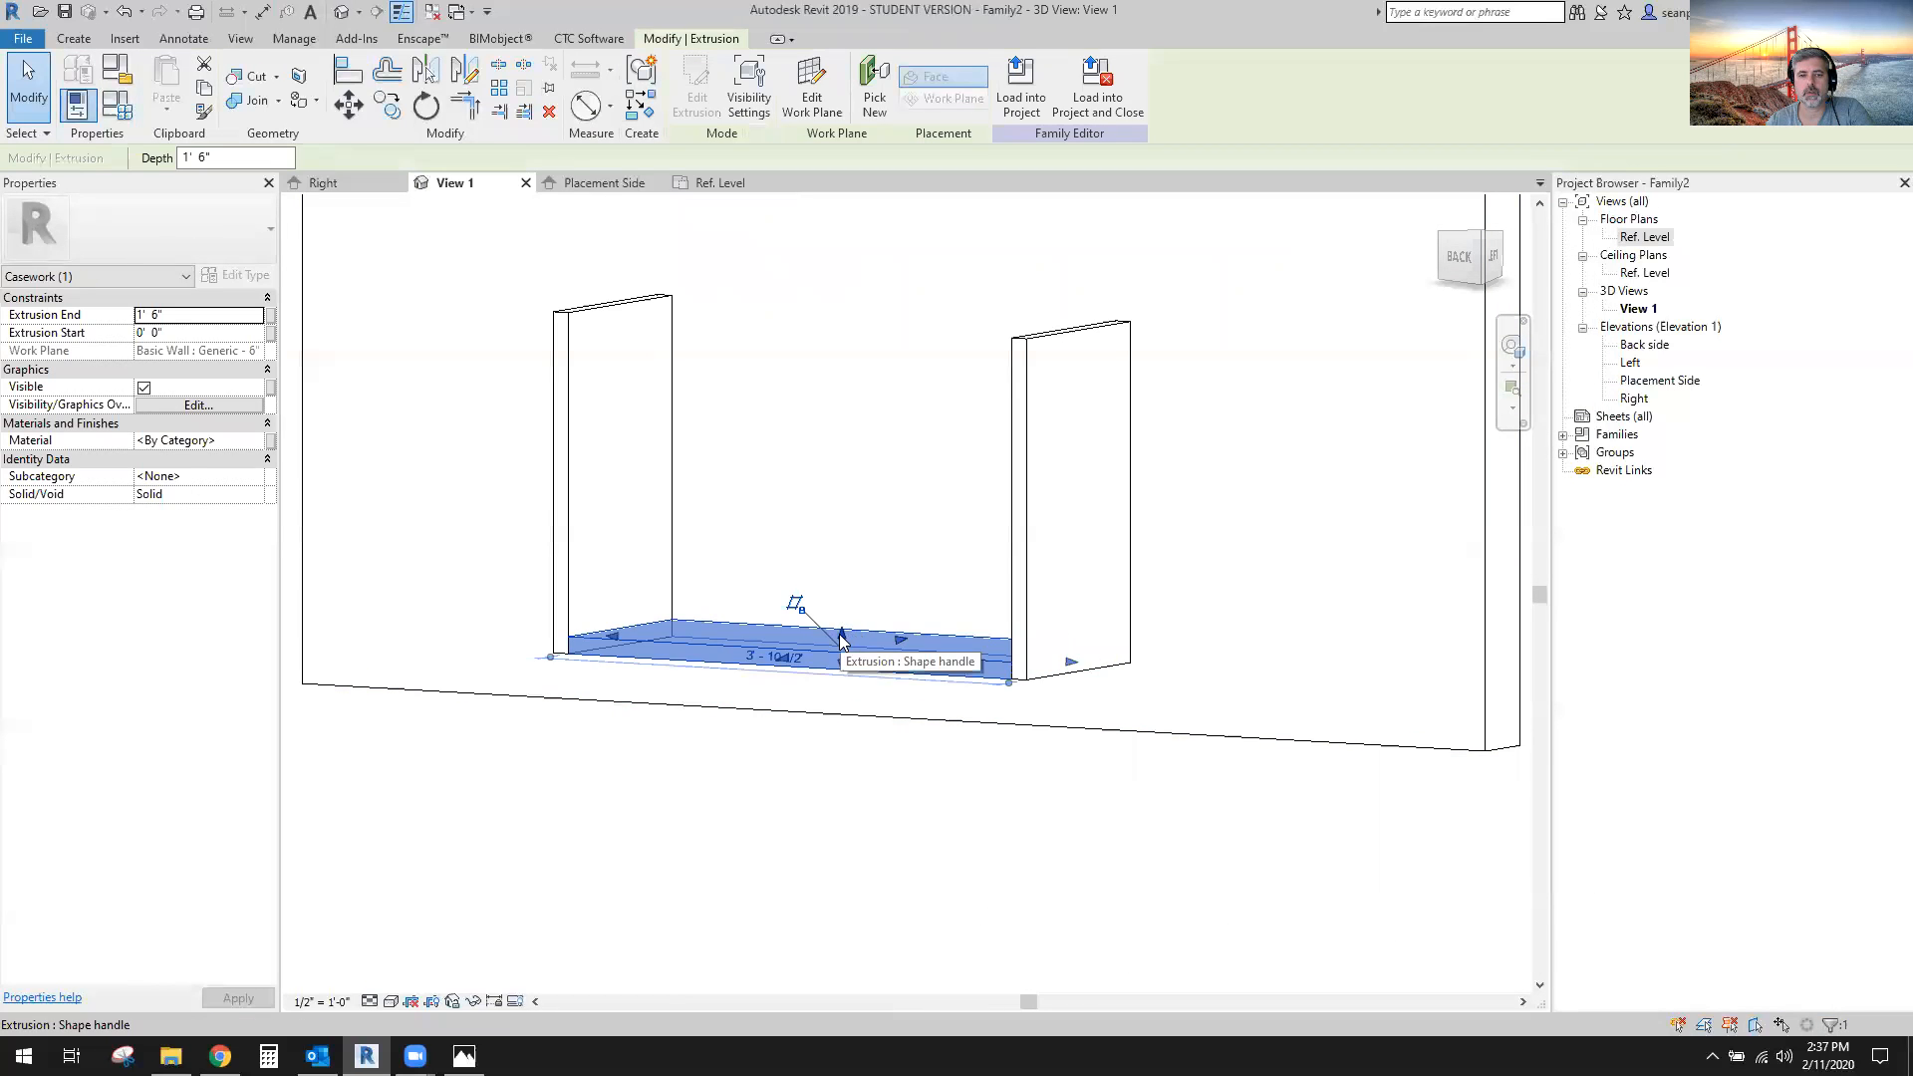
left_click_drag(854, 633, 846, 572)
left_click(1848, 1010)
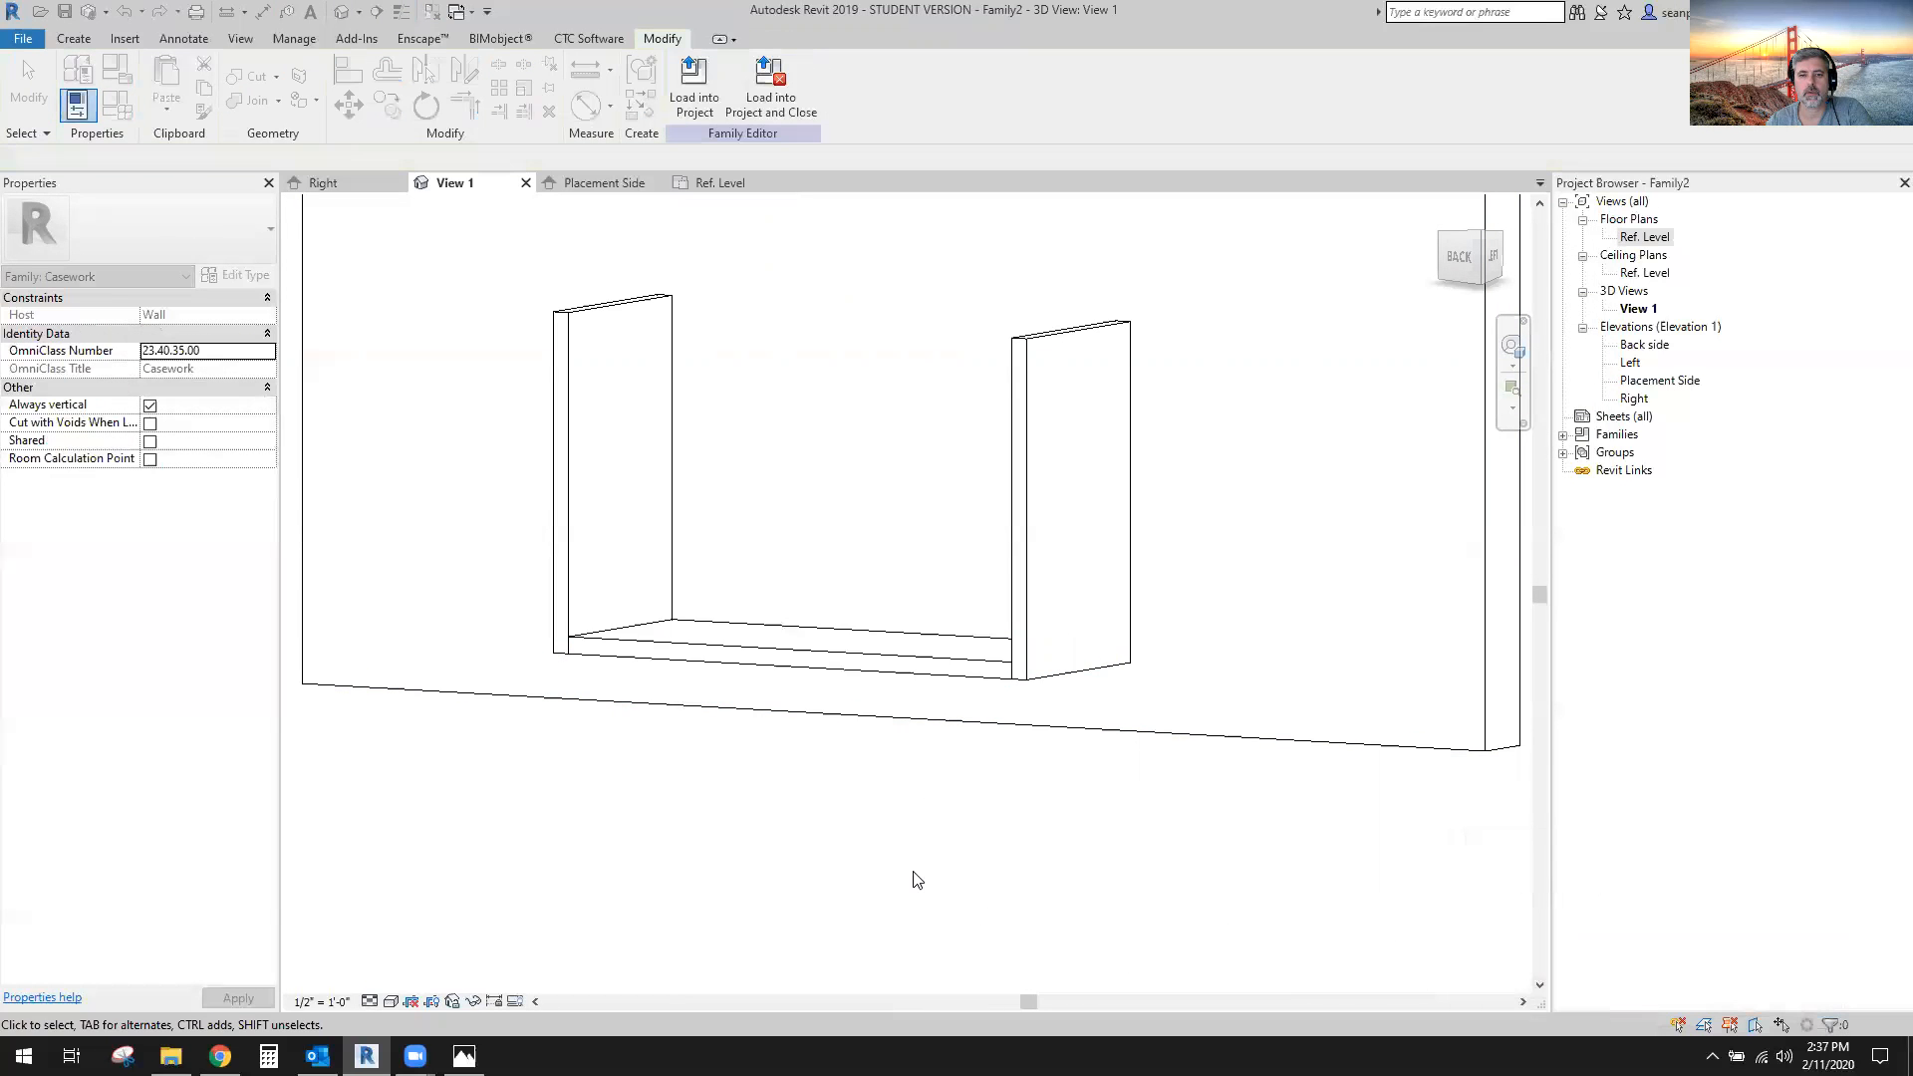
In the Placement Side elevation, copy the bottom panel straight up so its top sits about 1' 8 1/2" above the wall base.
scroll(874, 818, "down", 2)
middle_click_drag(874, 817, 973, 763, "shift")
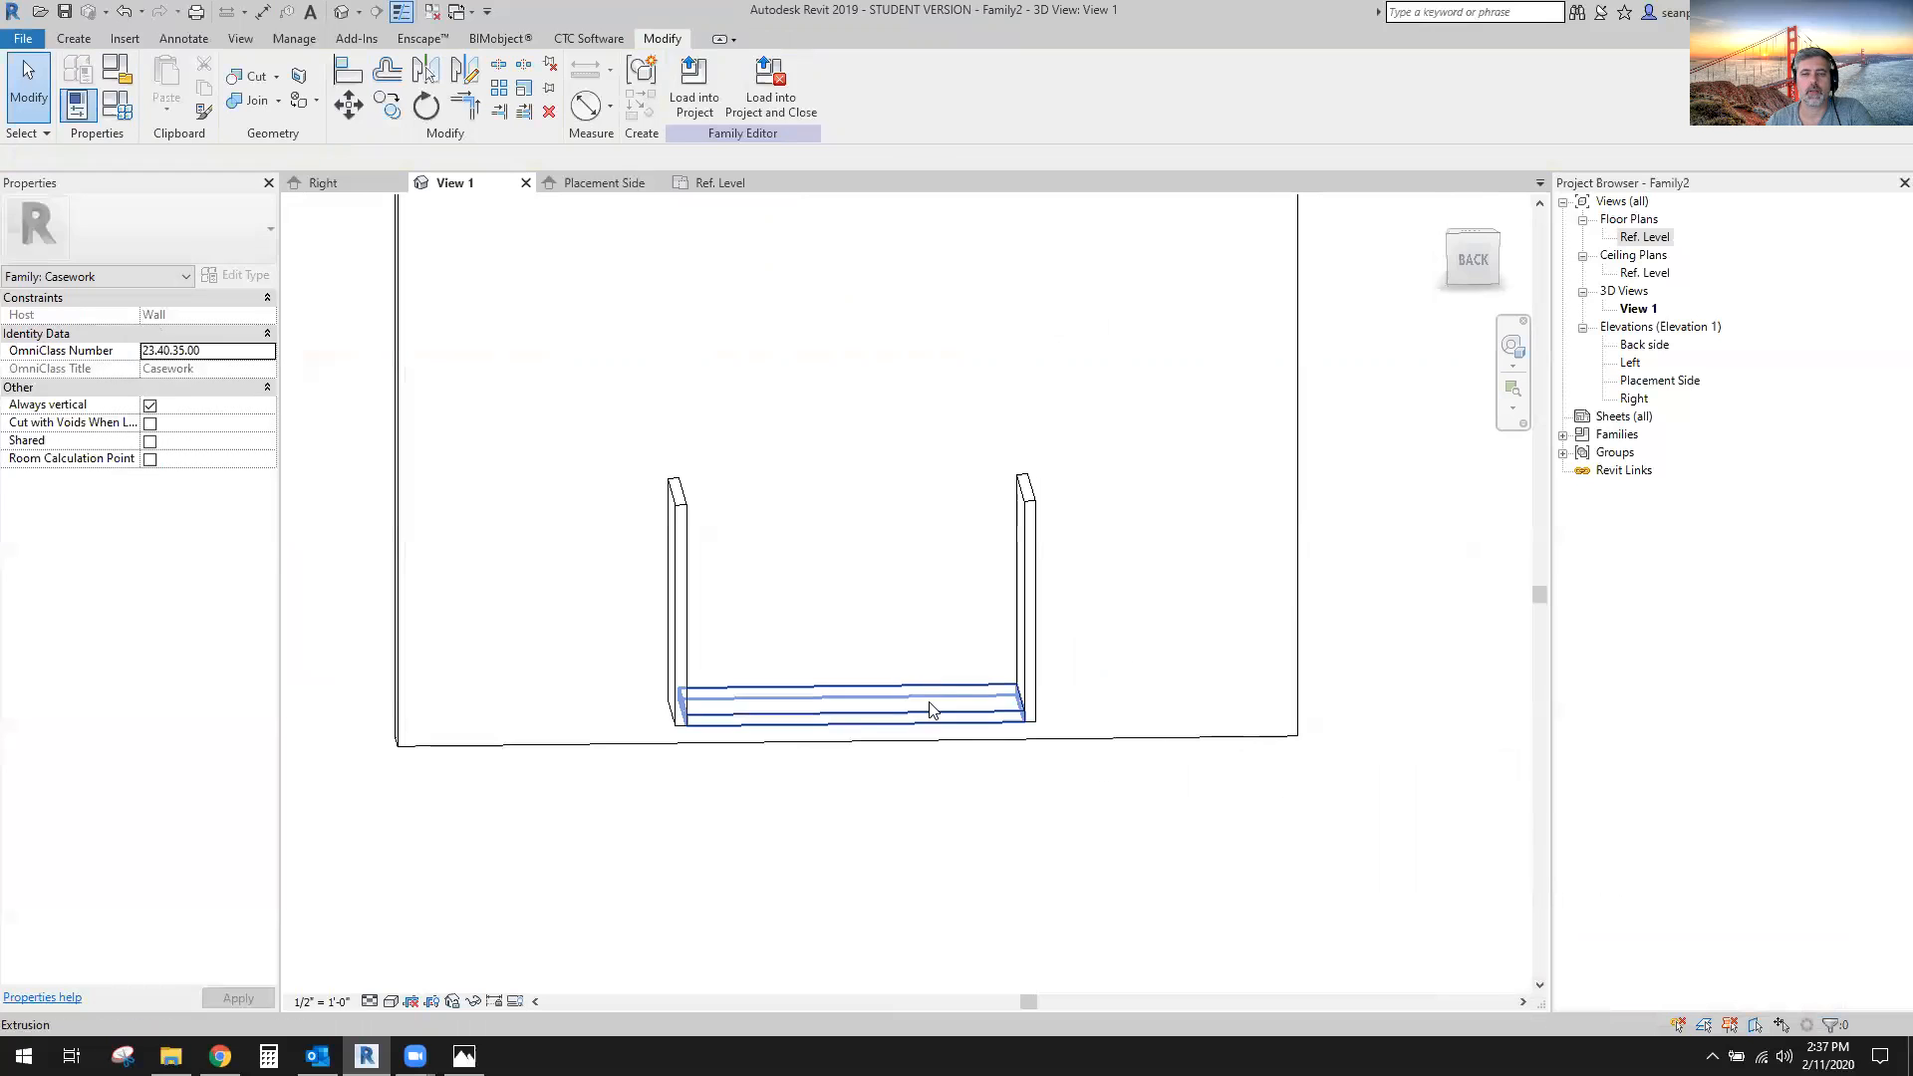
left_click(857, 703)
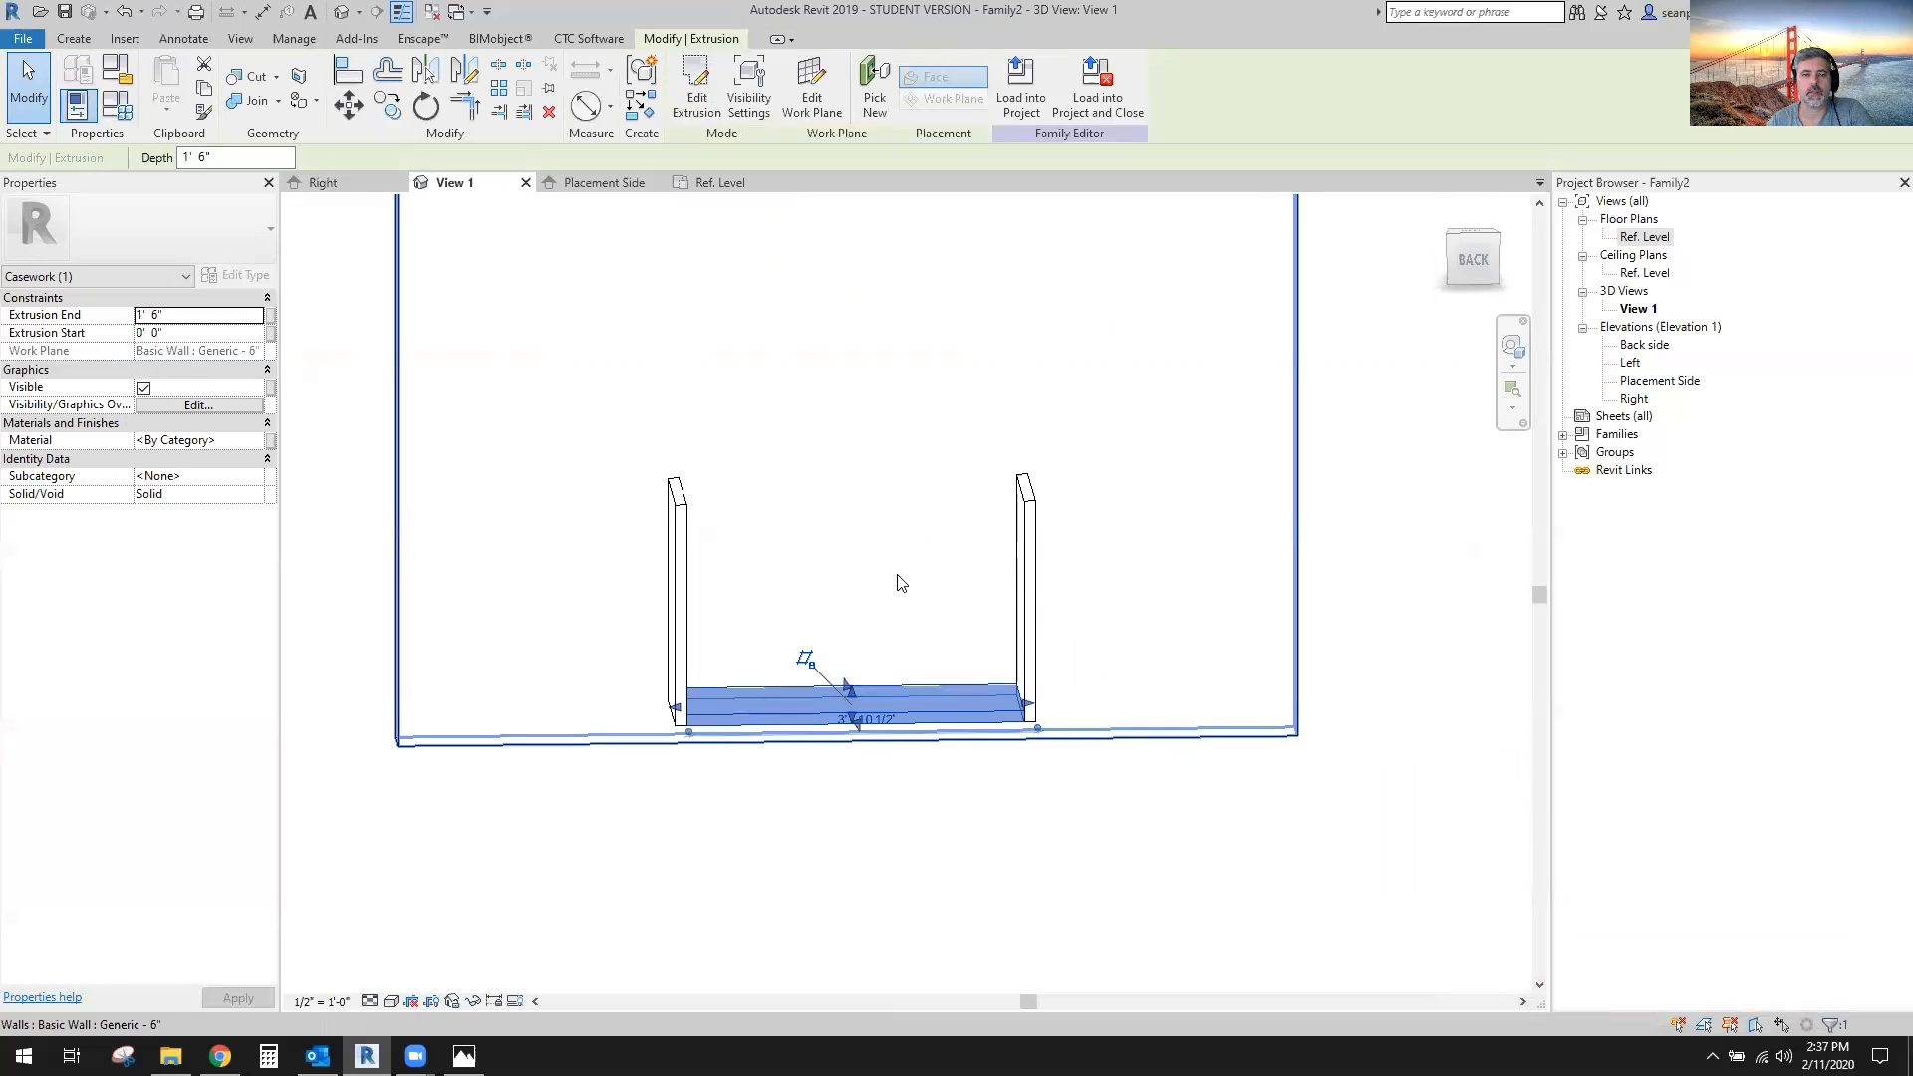
middle_click_drag(900, 610, 995, 729, "shift")
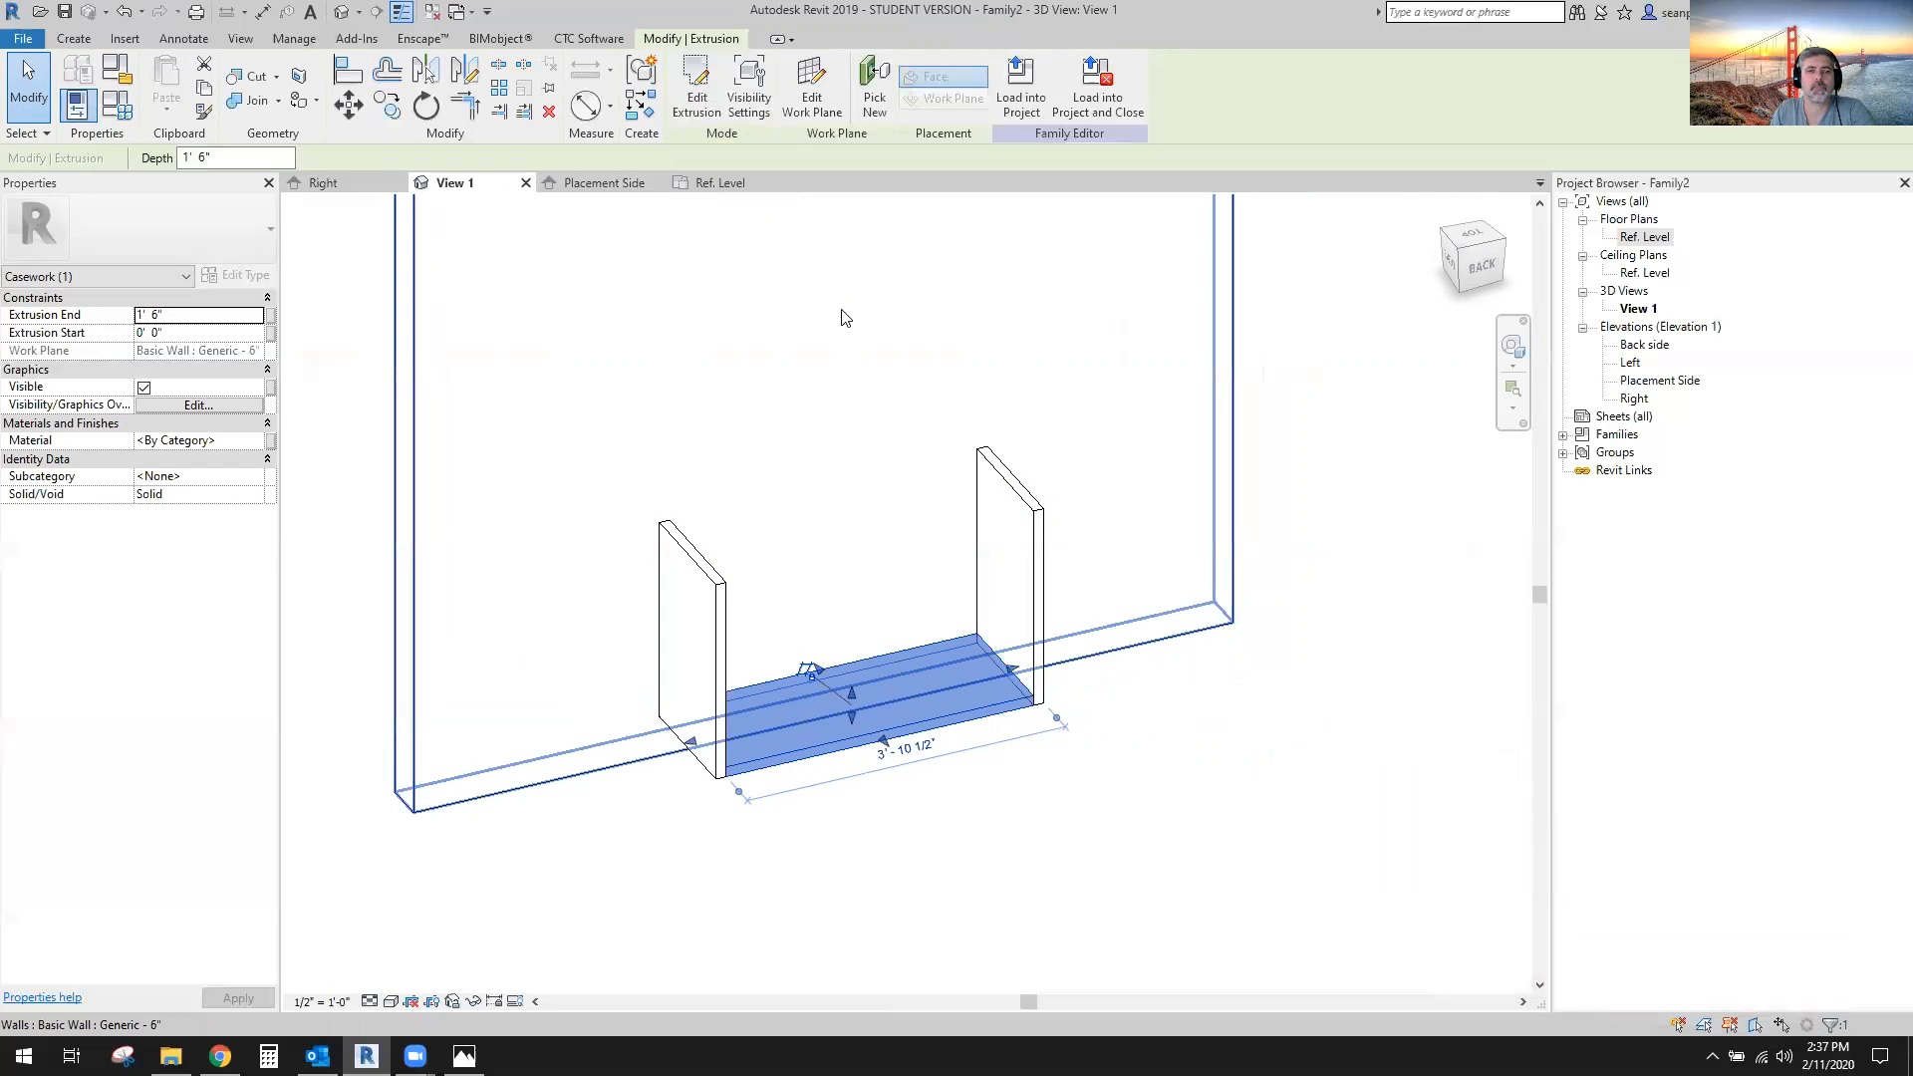
left_click(606, 184)
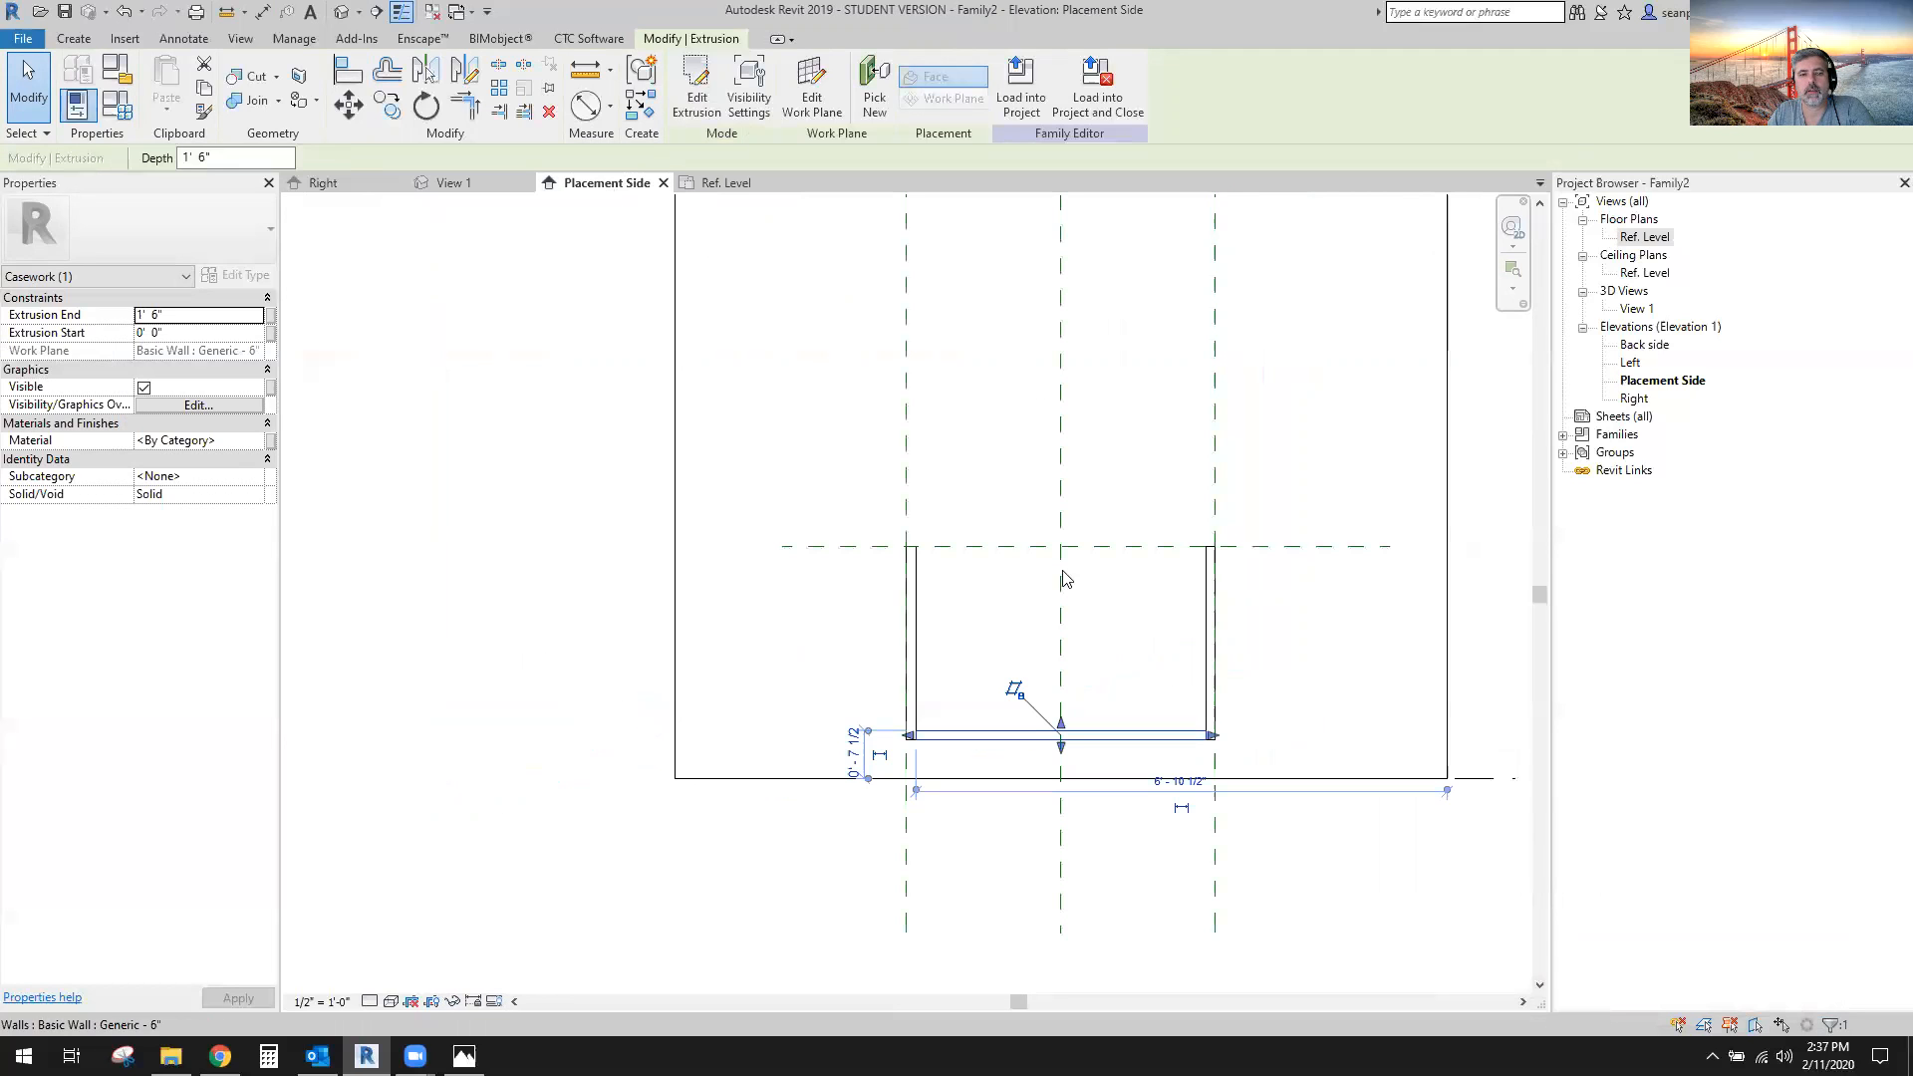
left_click(388, 106)
left_click(1164, 885)
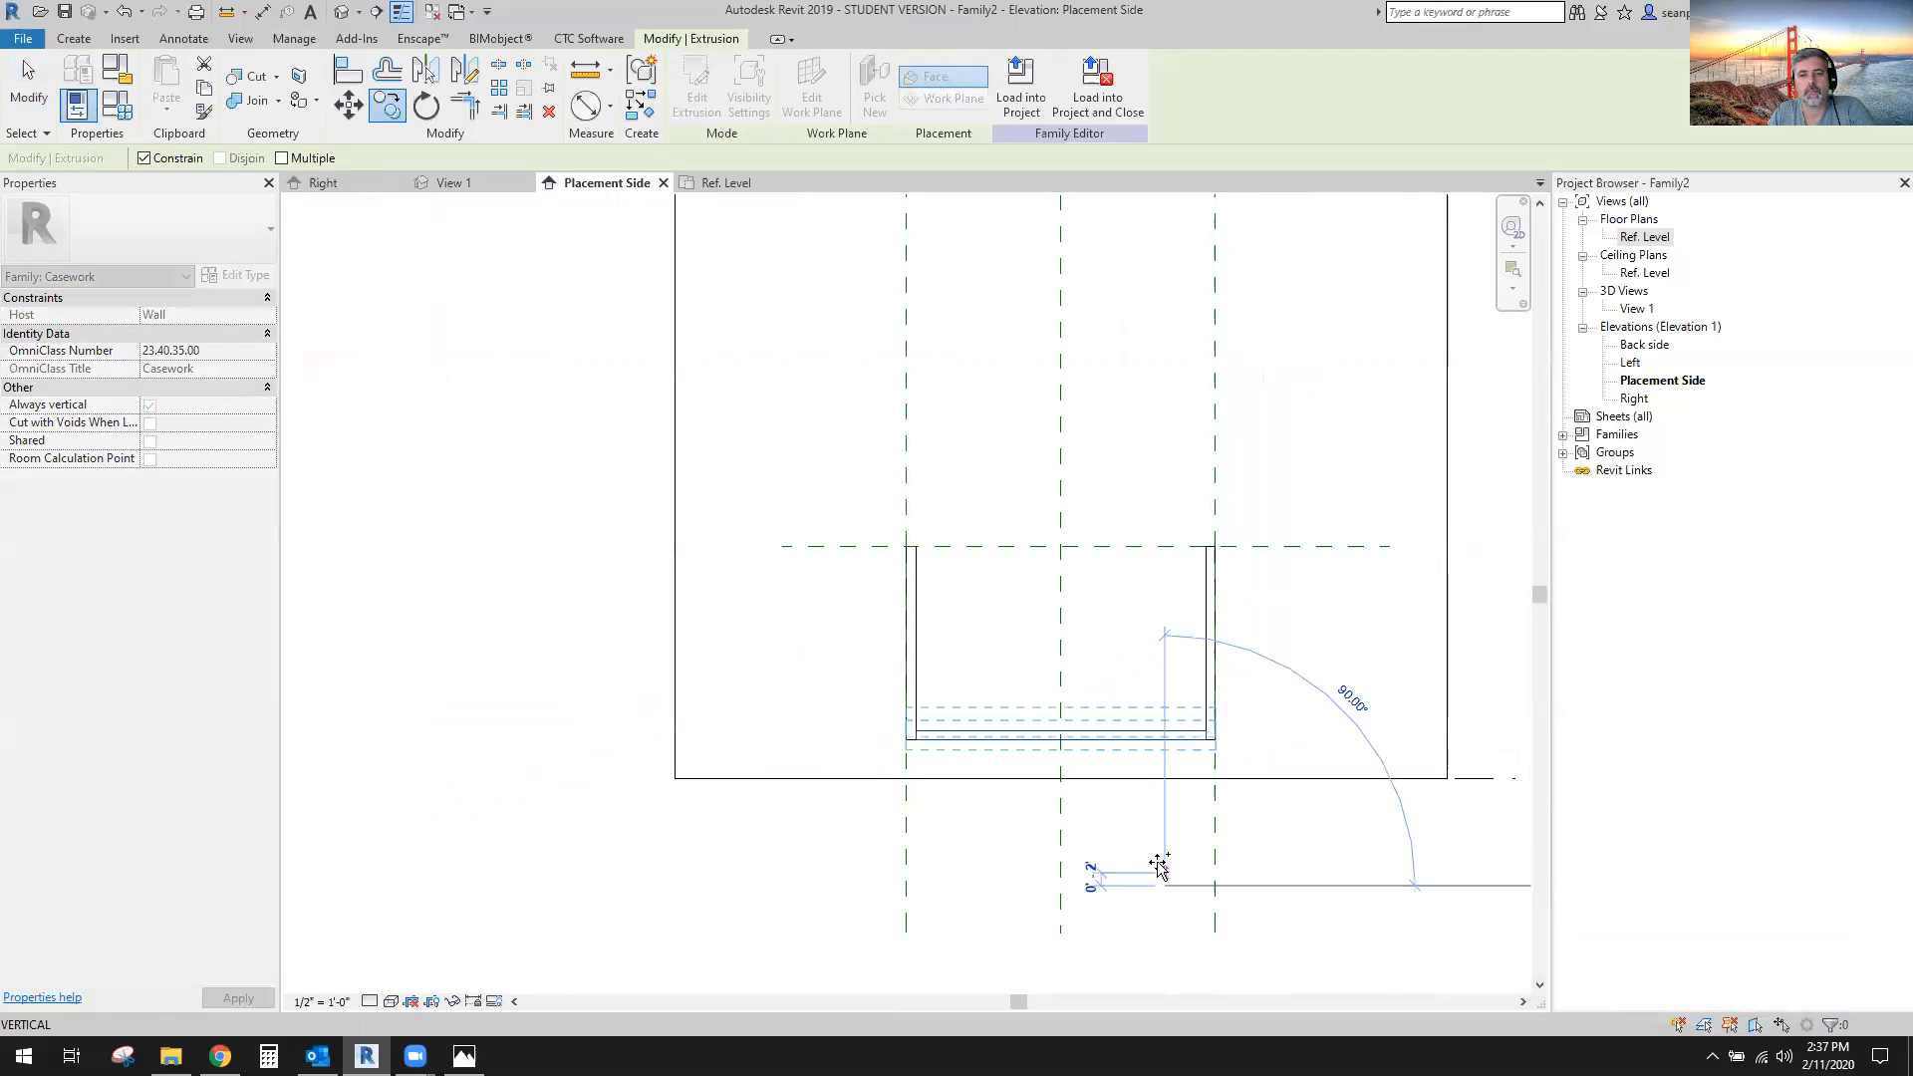
left_click(1149, 823)
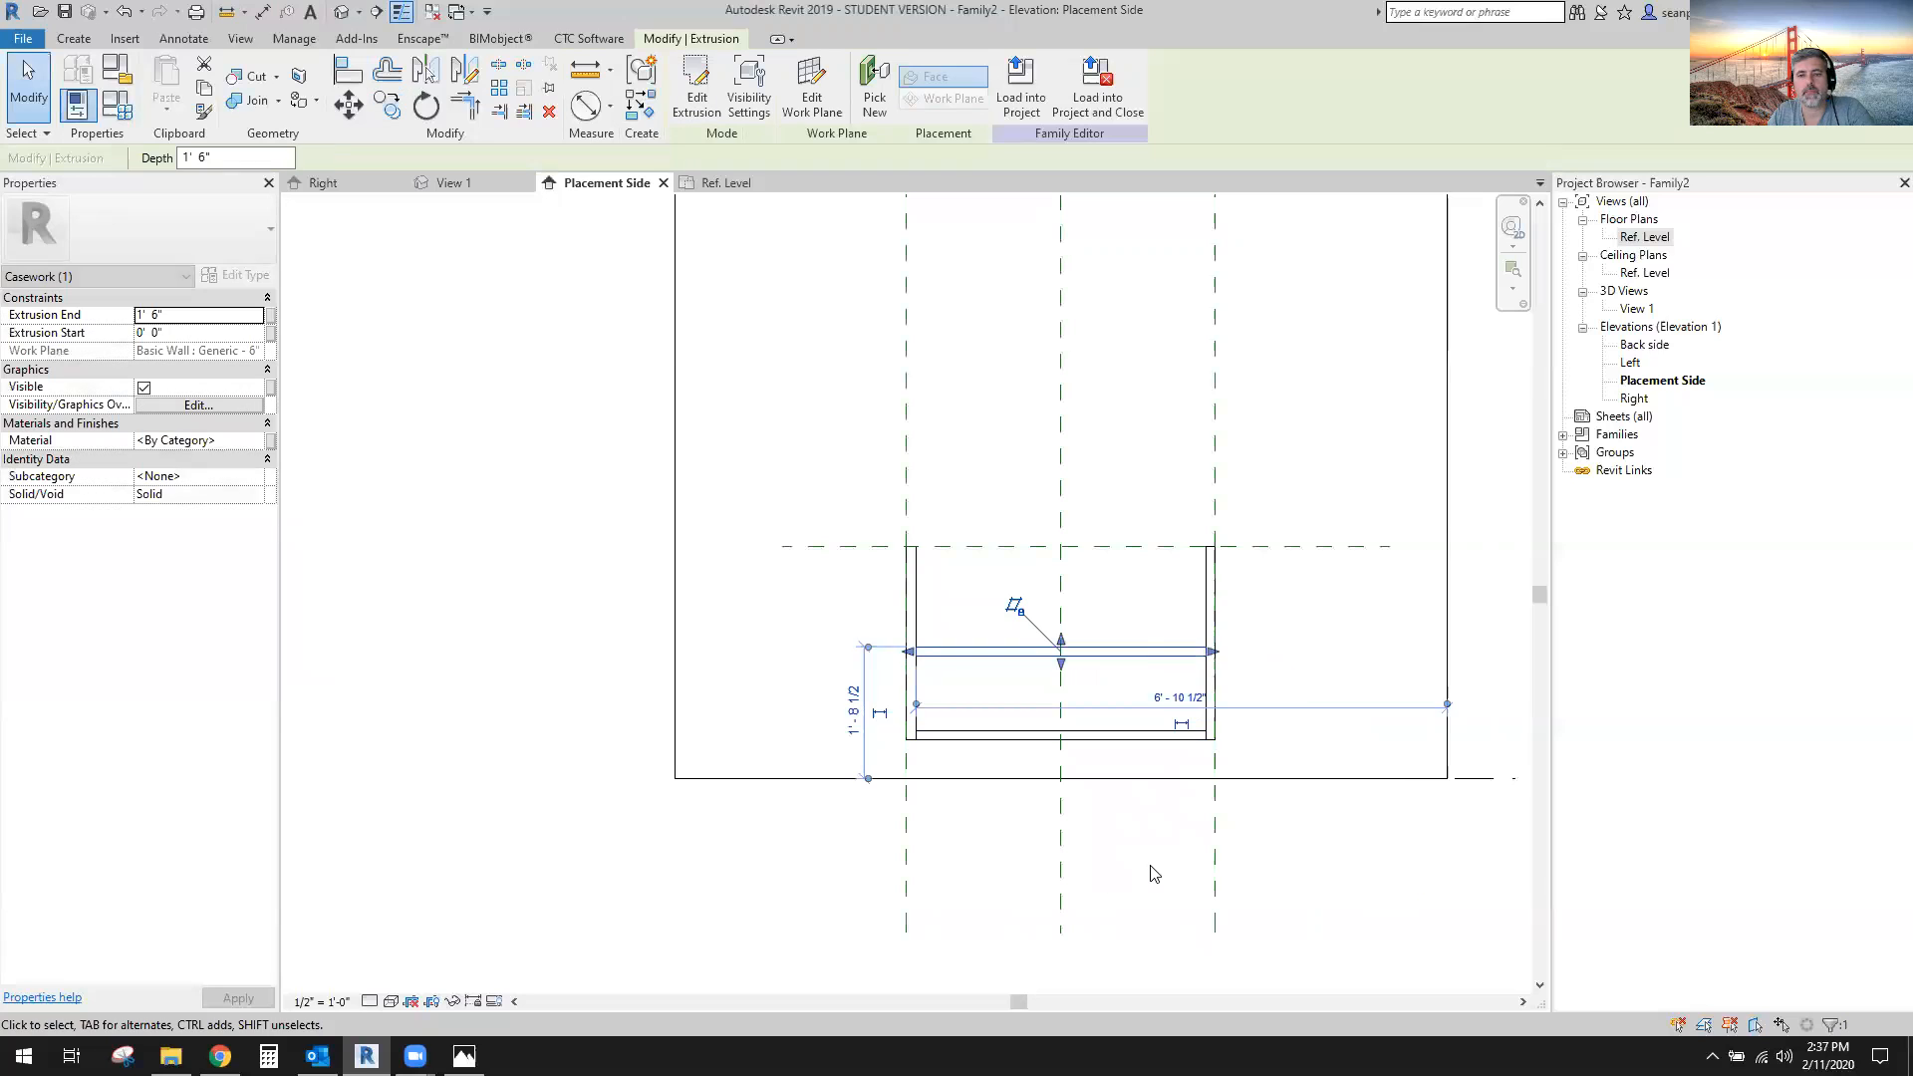
Pull both ends of the copied intermediate shelf inward, leaving gaps to the two side panels.
scroll(1153, 658, "up", 5)
left_click_drag(1320, 657, 1249, 658)
left_click_drag(431, 657, 496, 654)
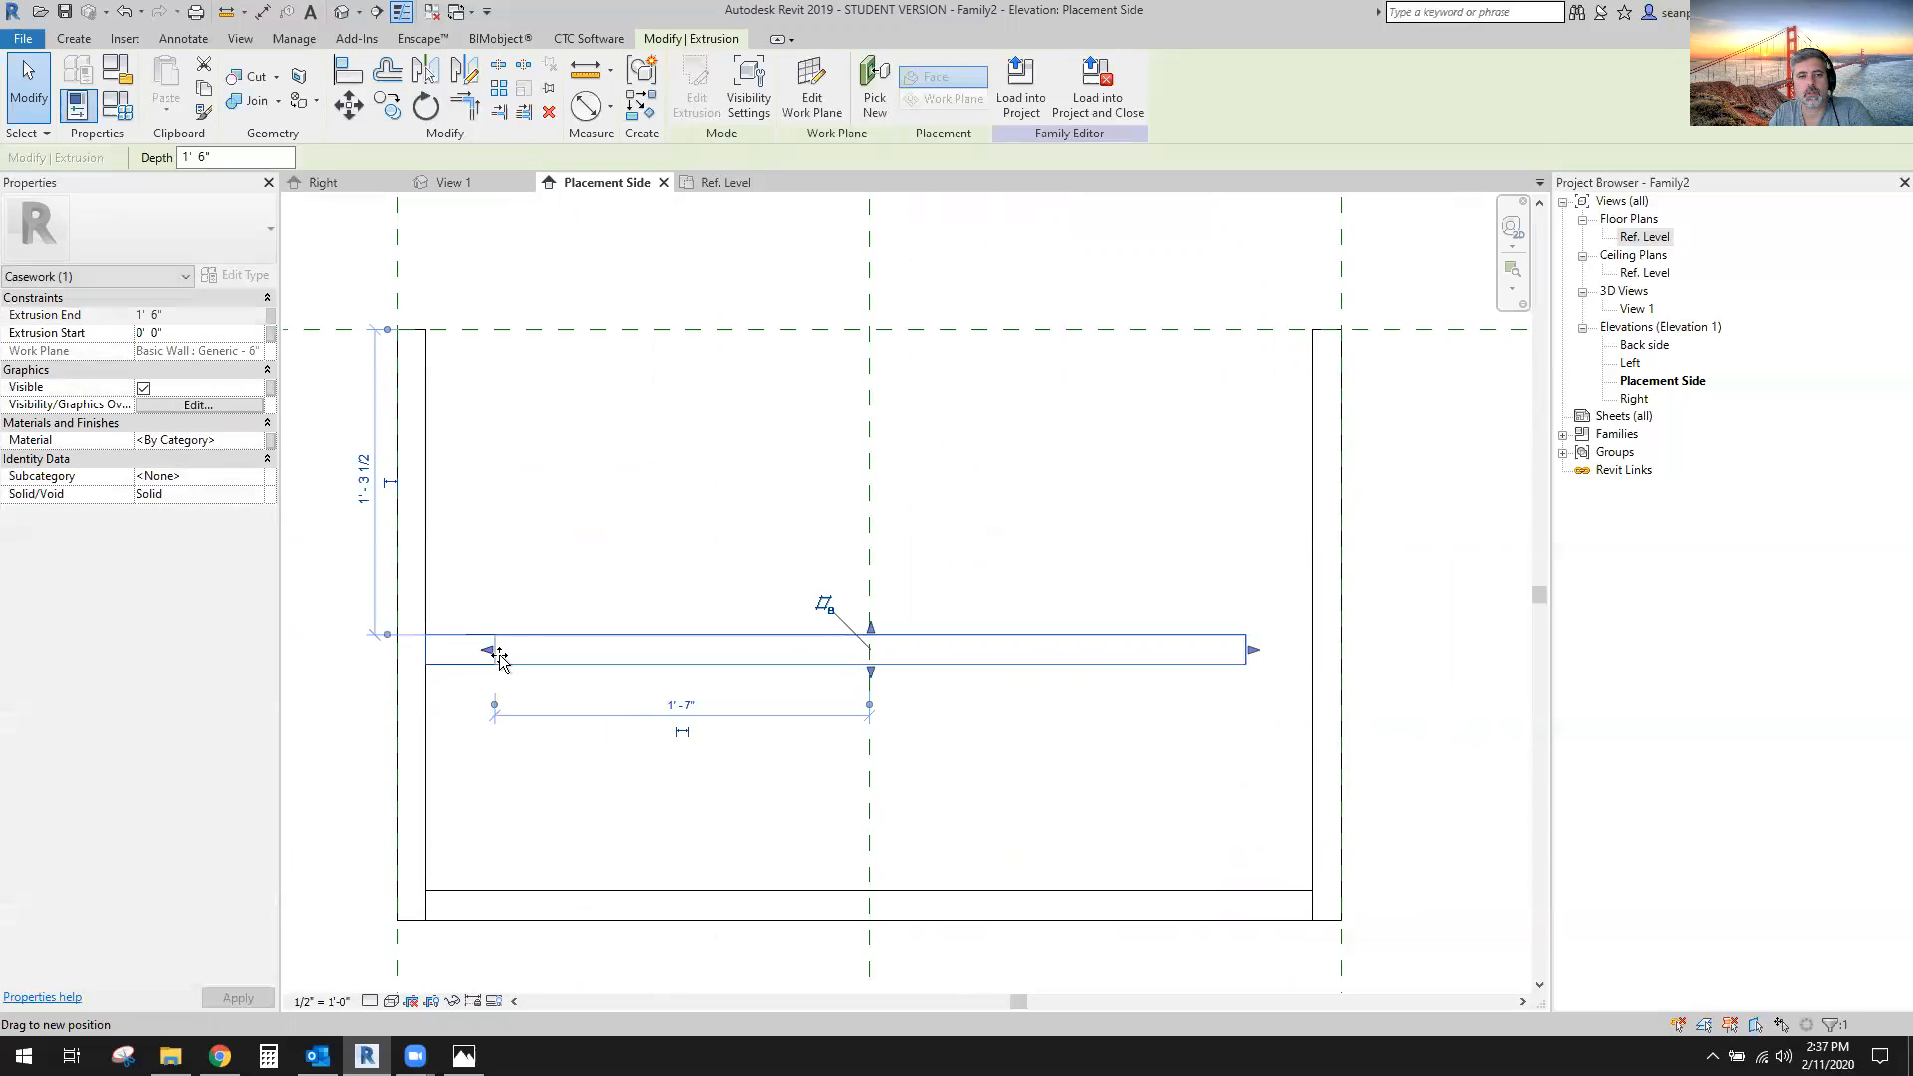
left_click(619, 760)
Edit the intermediate shelf's extrusion sketch and align its left end with the inner face of the left side panel.
double_click(705, 660)
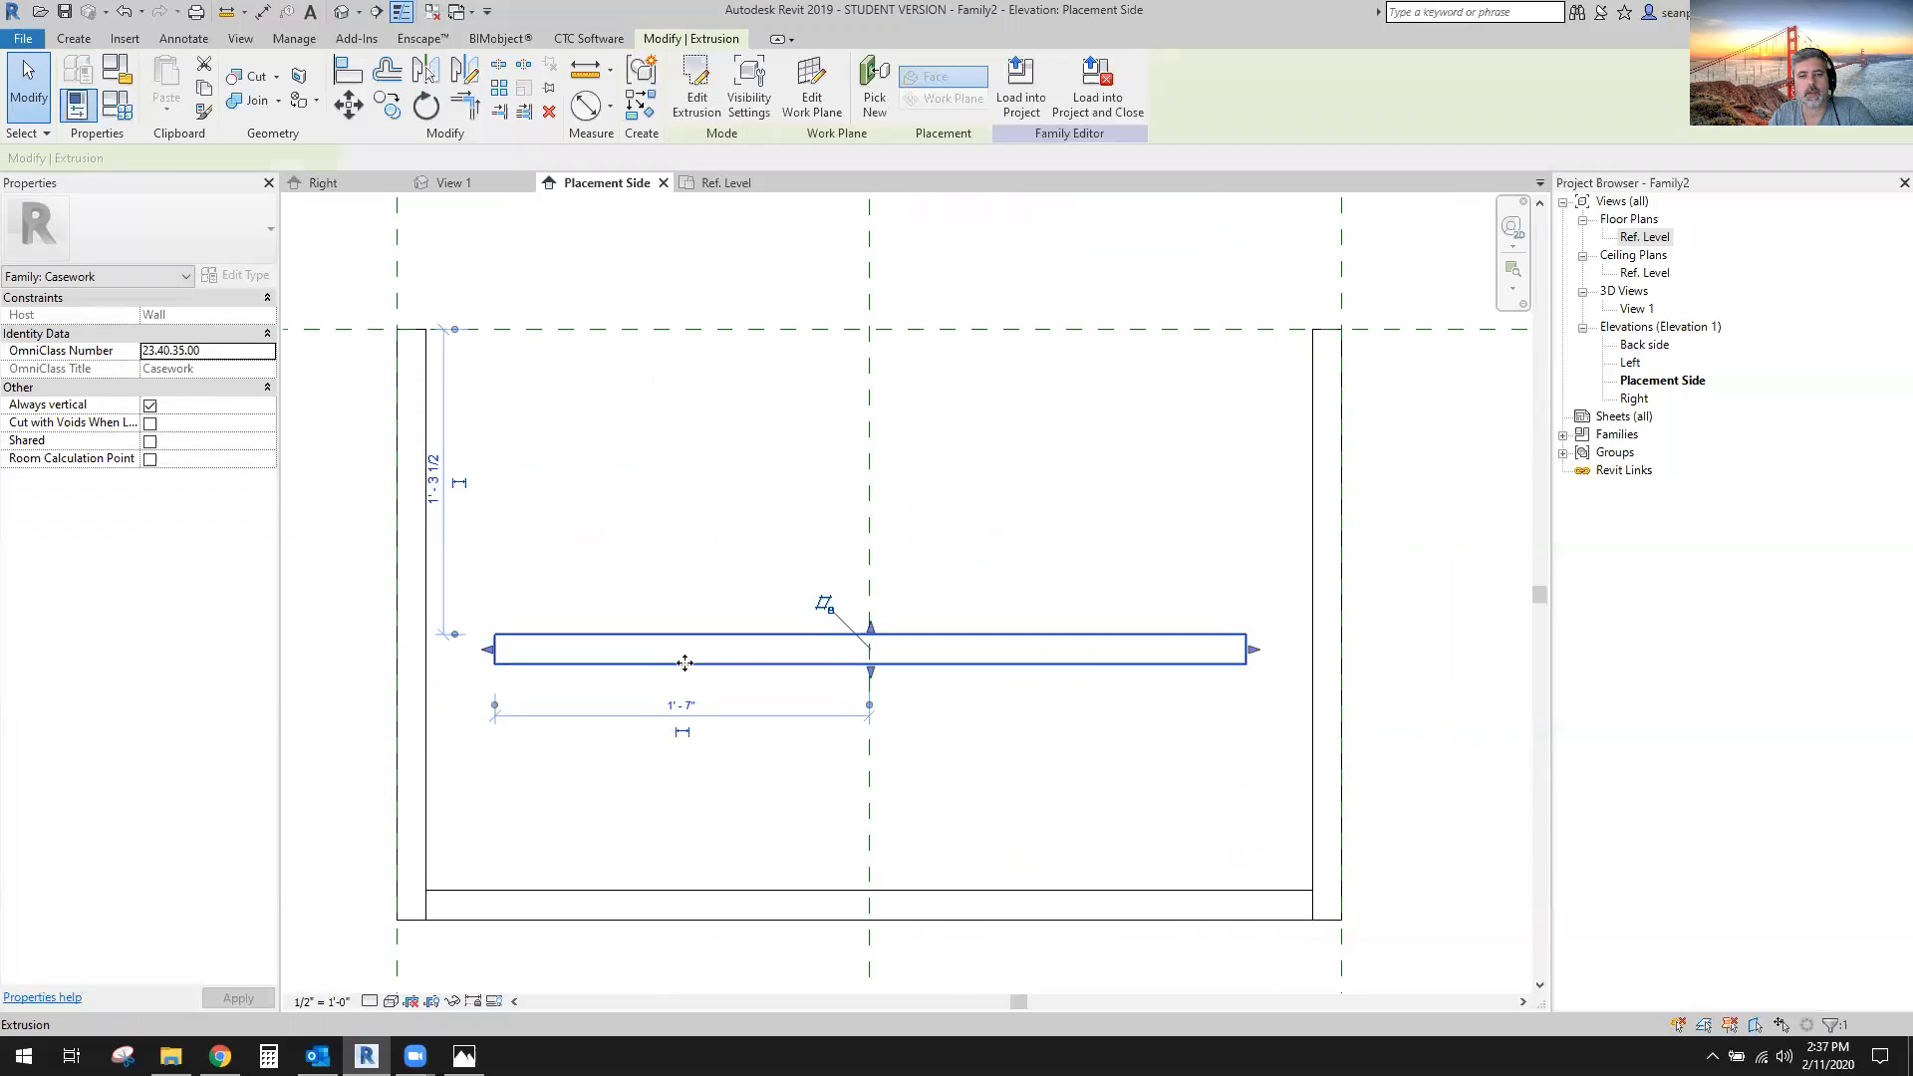
scroll(702, 653, "down", 2)
middle_click_drag(818, 685, 1093, 661)
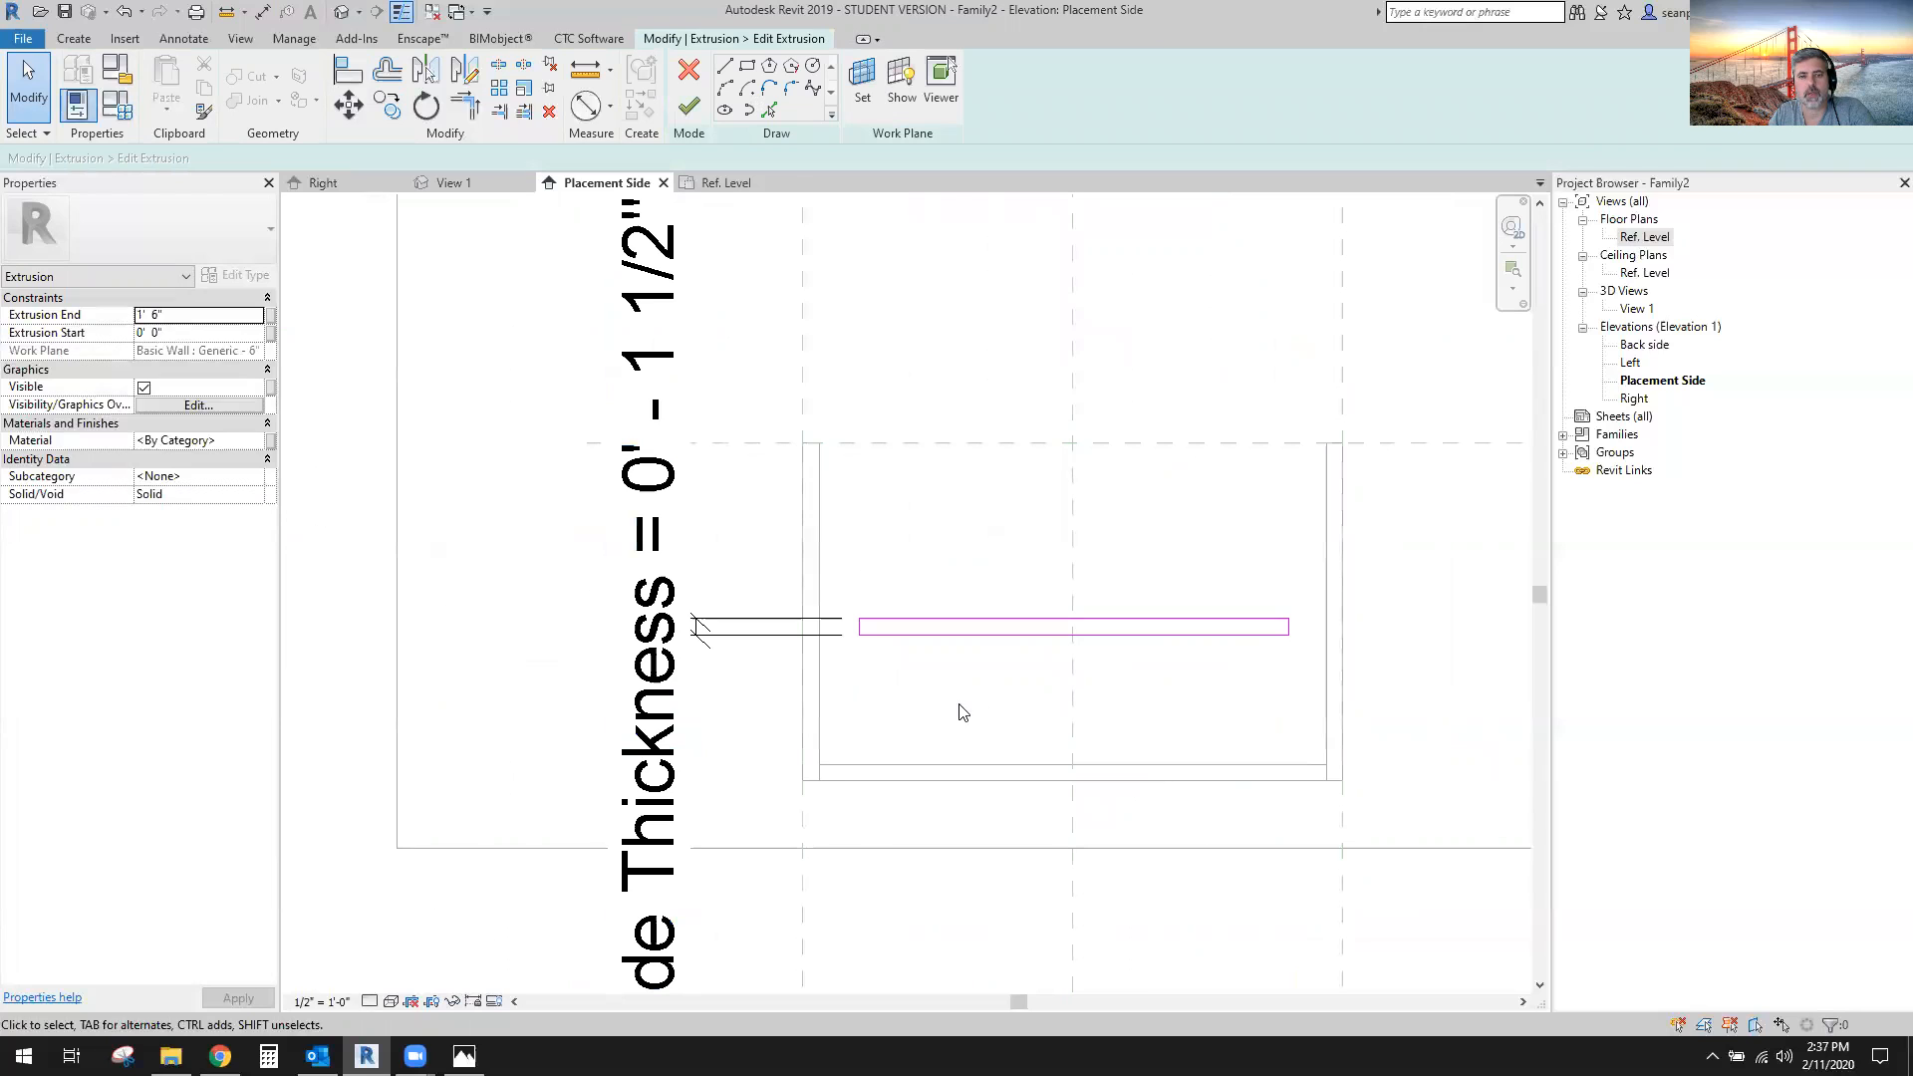
left_click(351, 70)
left_click(819, 510)
scroll(845, 613, "up", 2)
scroll(854, 641, "up", 2)
left_click(875, 610)
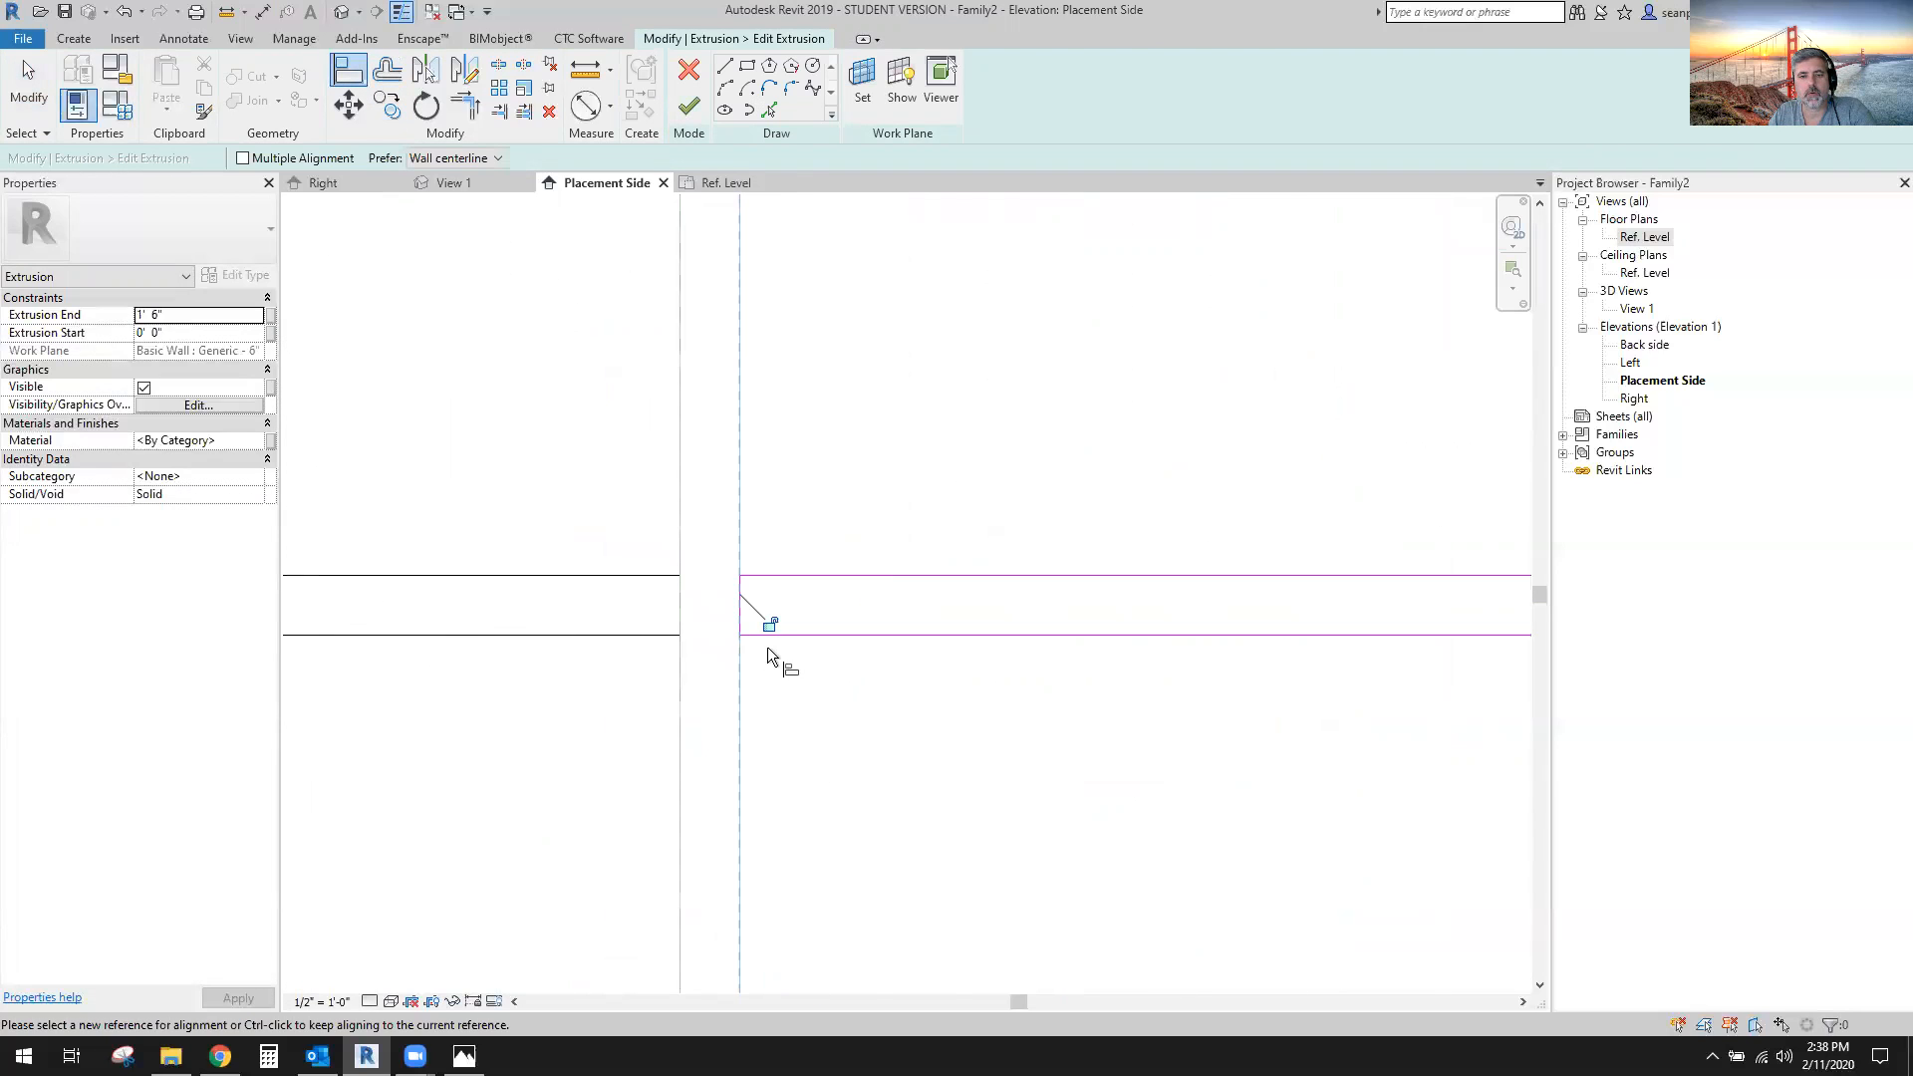
Align and lock the shelf sketch's right end to the right side panel's inner face, and finish the sketch.
scroll(794, 734, "down", 3)
scroll(1056, 707, "down", 2)
scroll(1070, 697, "up", 4)
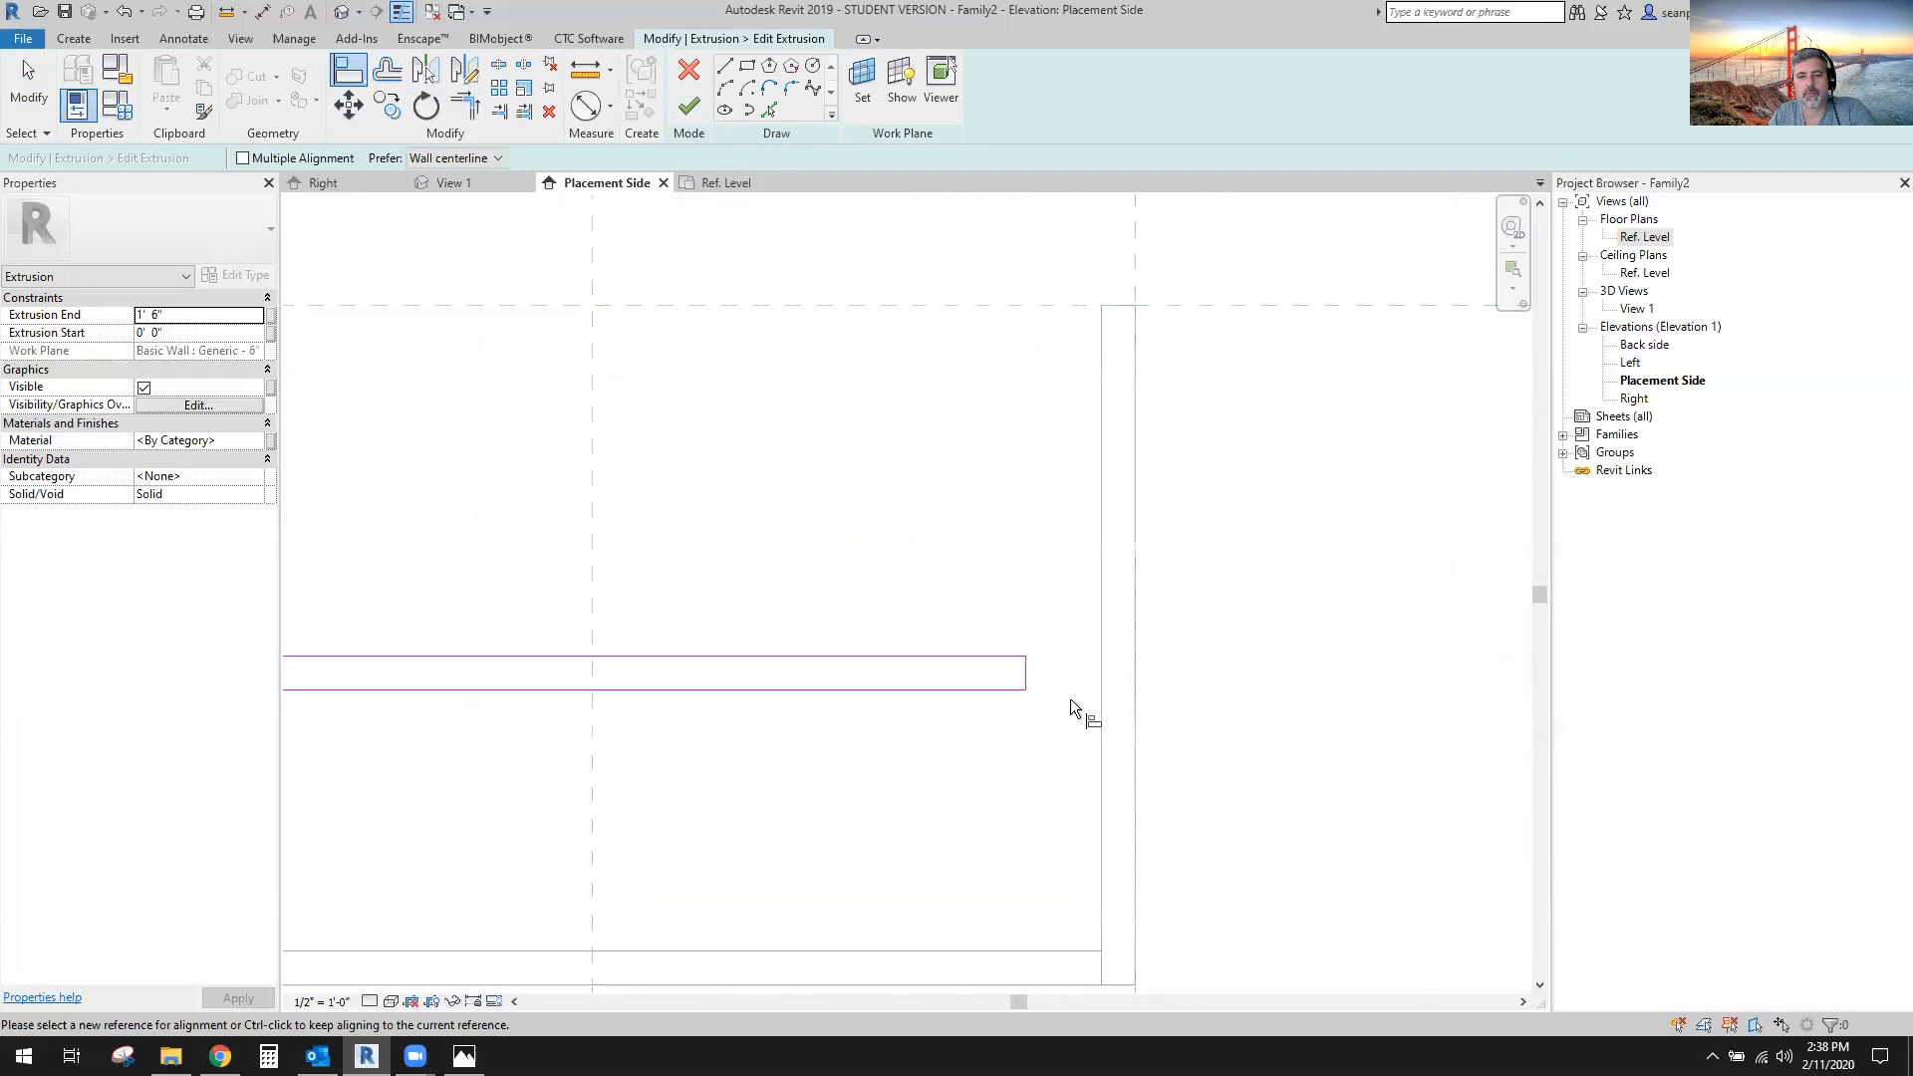
left_click(1096, 692)
scroll(1032, 673, "up", 2)
left_click(1015, 667)
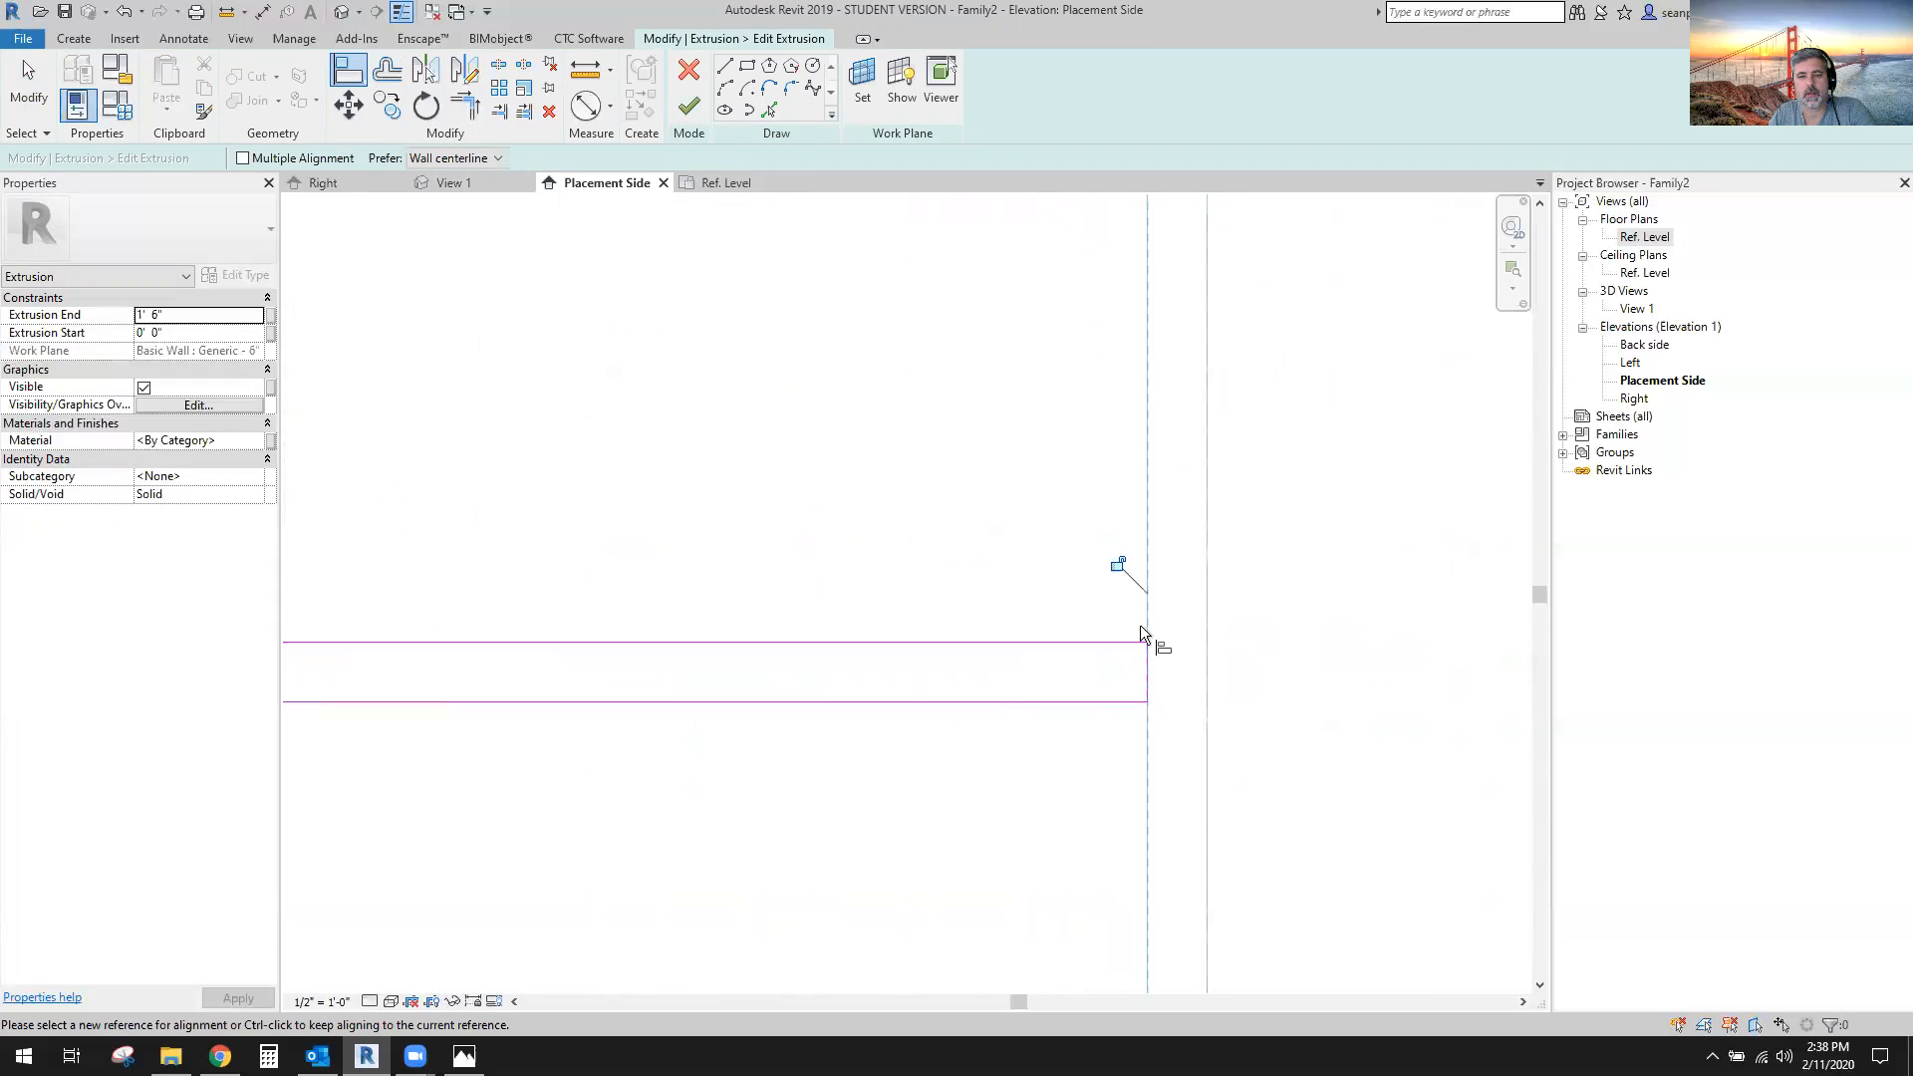
scroll(1059, 675, "down", 3)
scroll(1059, 674, "down", 2)
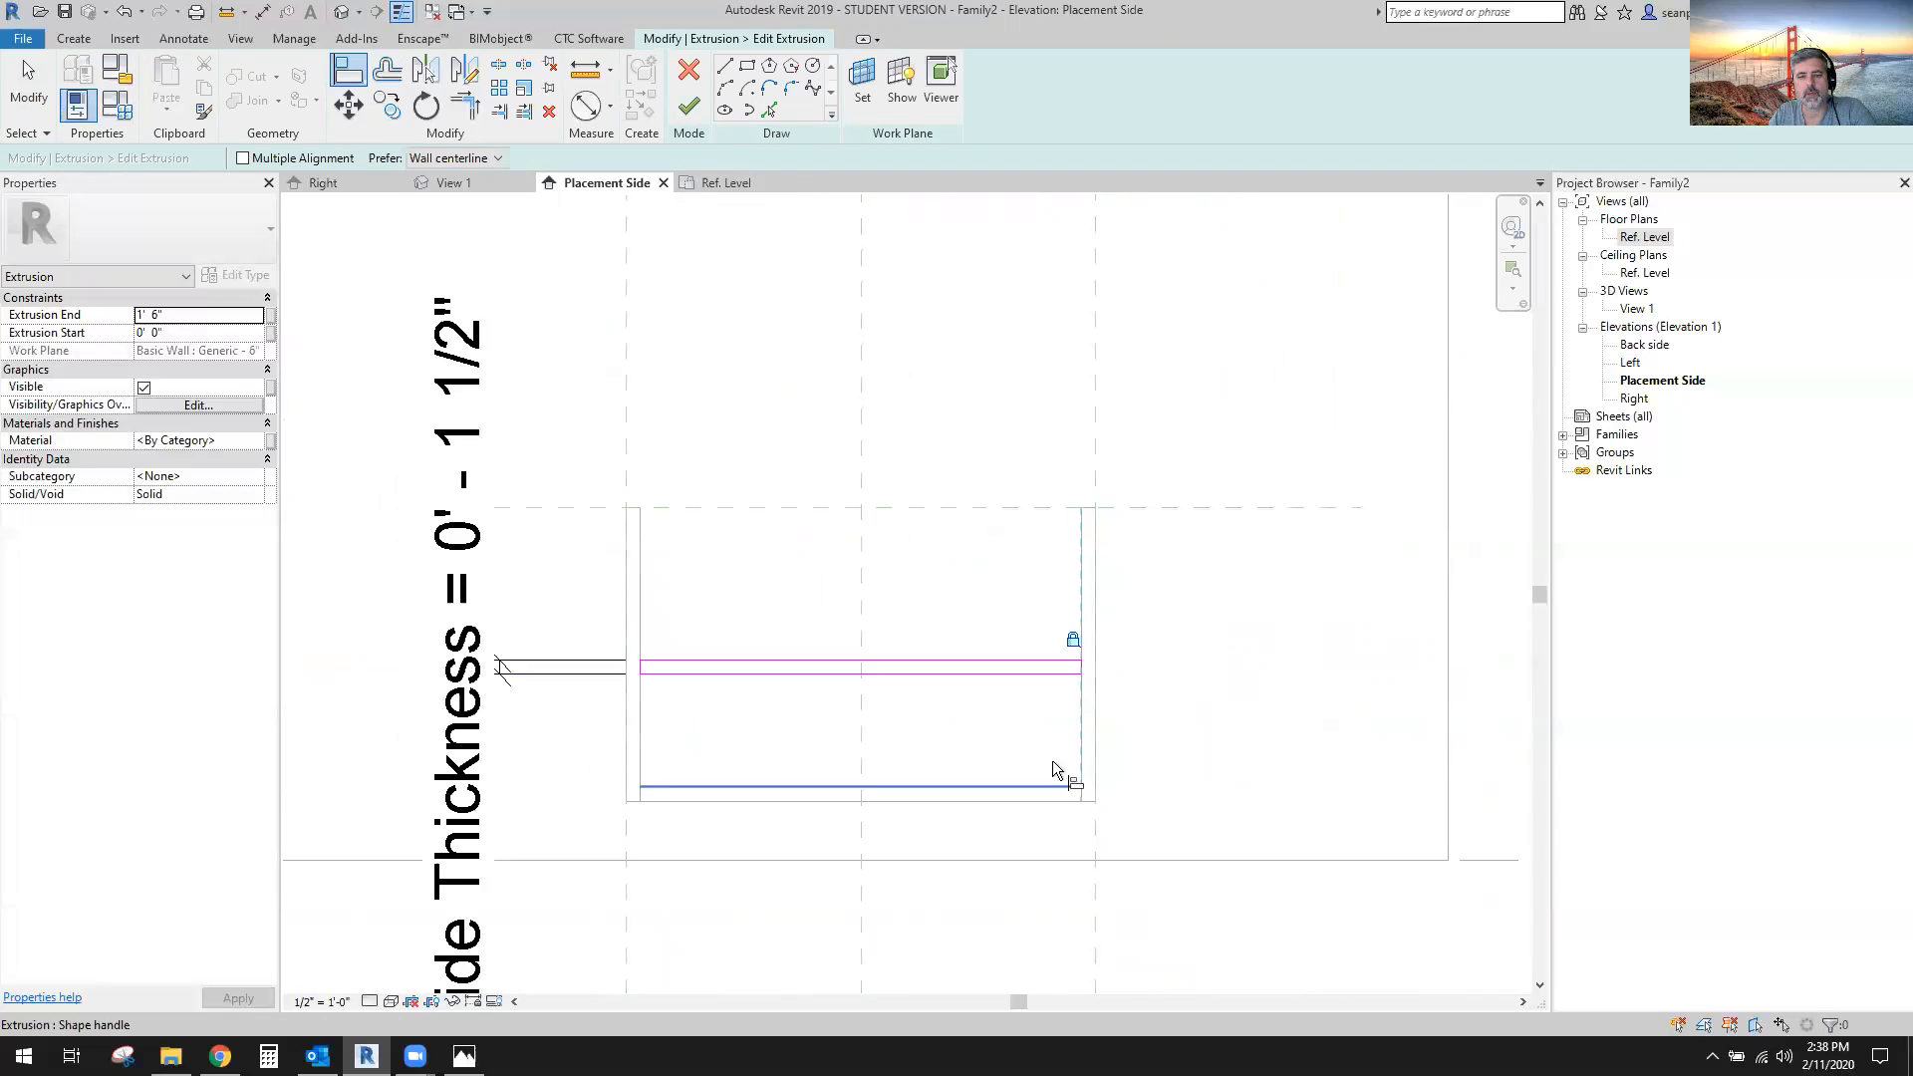
middle_click_drag(953, 727, 1064, 734)
key("Escape")
key("Escape")
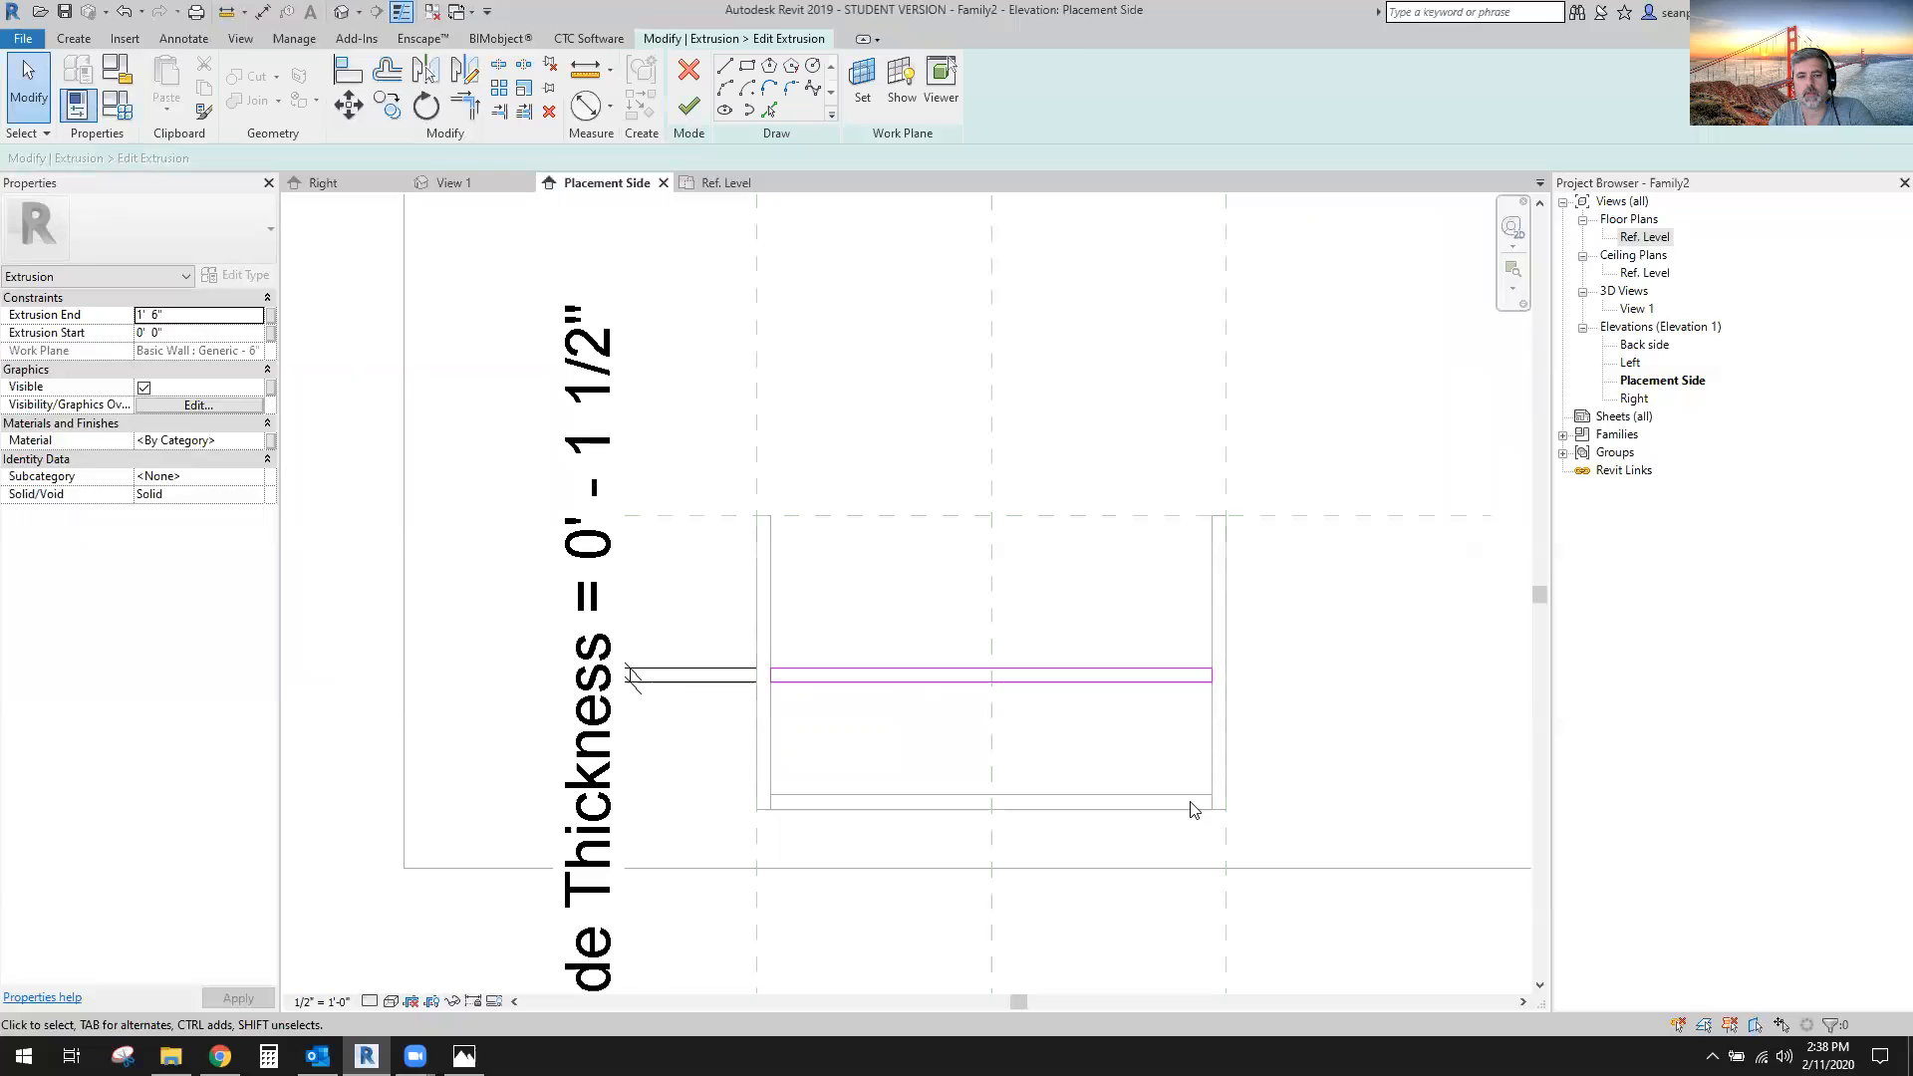
left_click(689, 106)
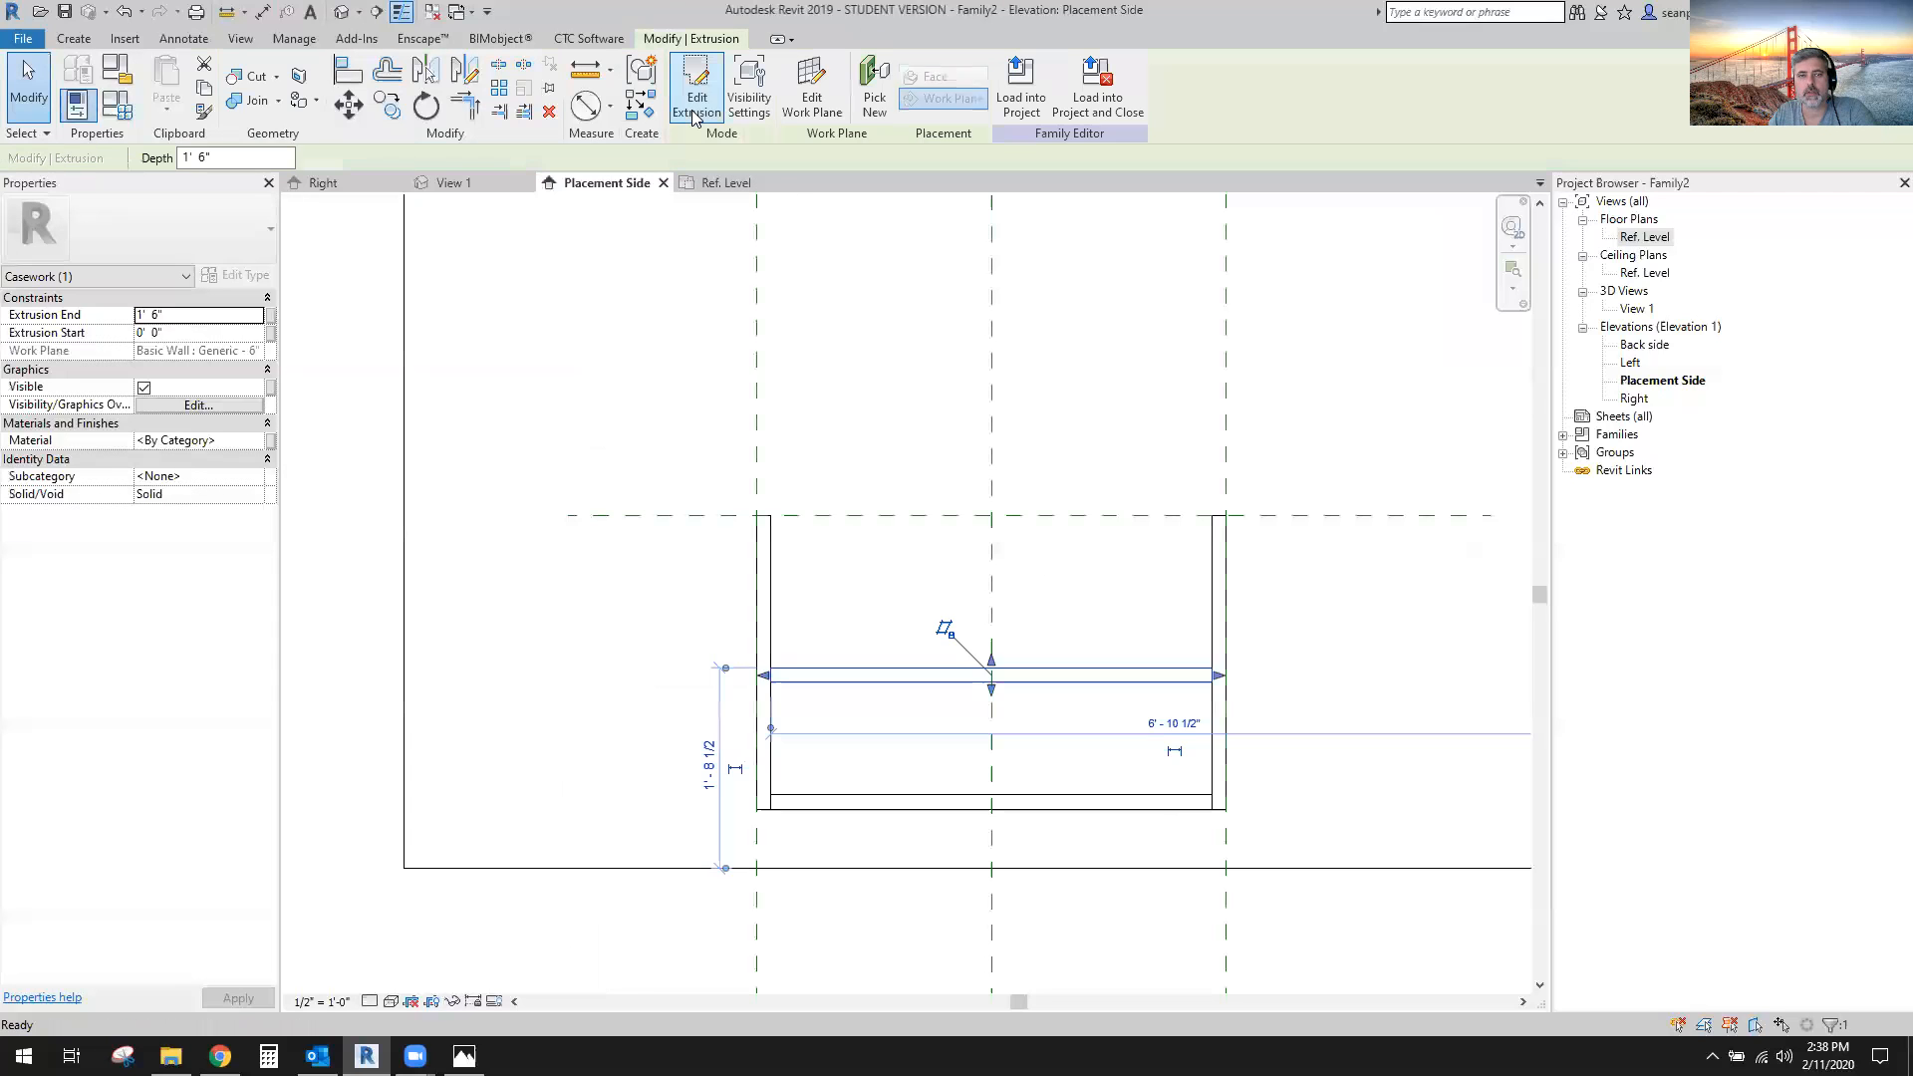
left_click(1312, 683)
mouse_move(1313, 684)
middle_mouse_down()
mouse_move(1340, 674)
mouse_move(1265, 666)
middle_mouse_up()
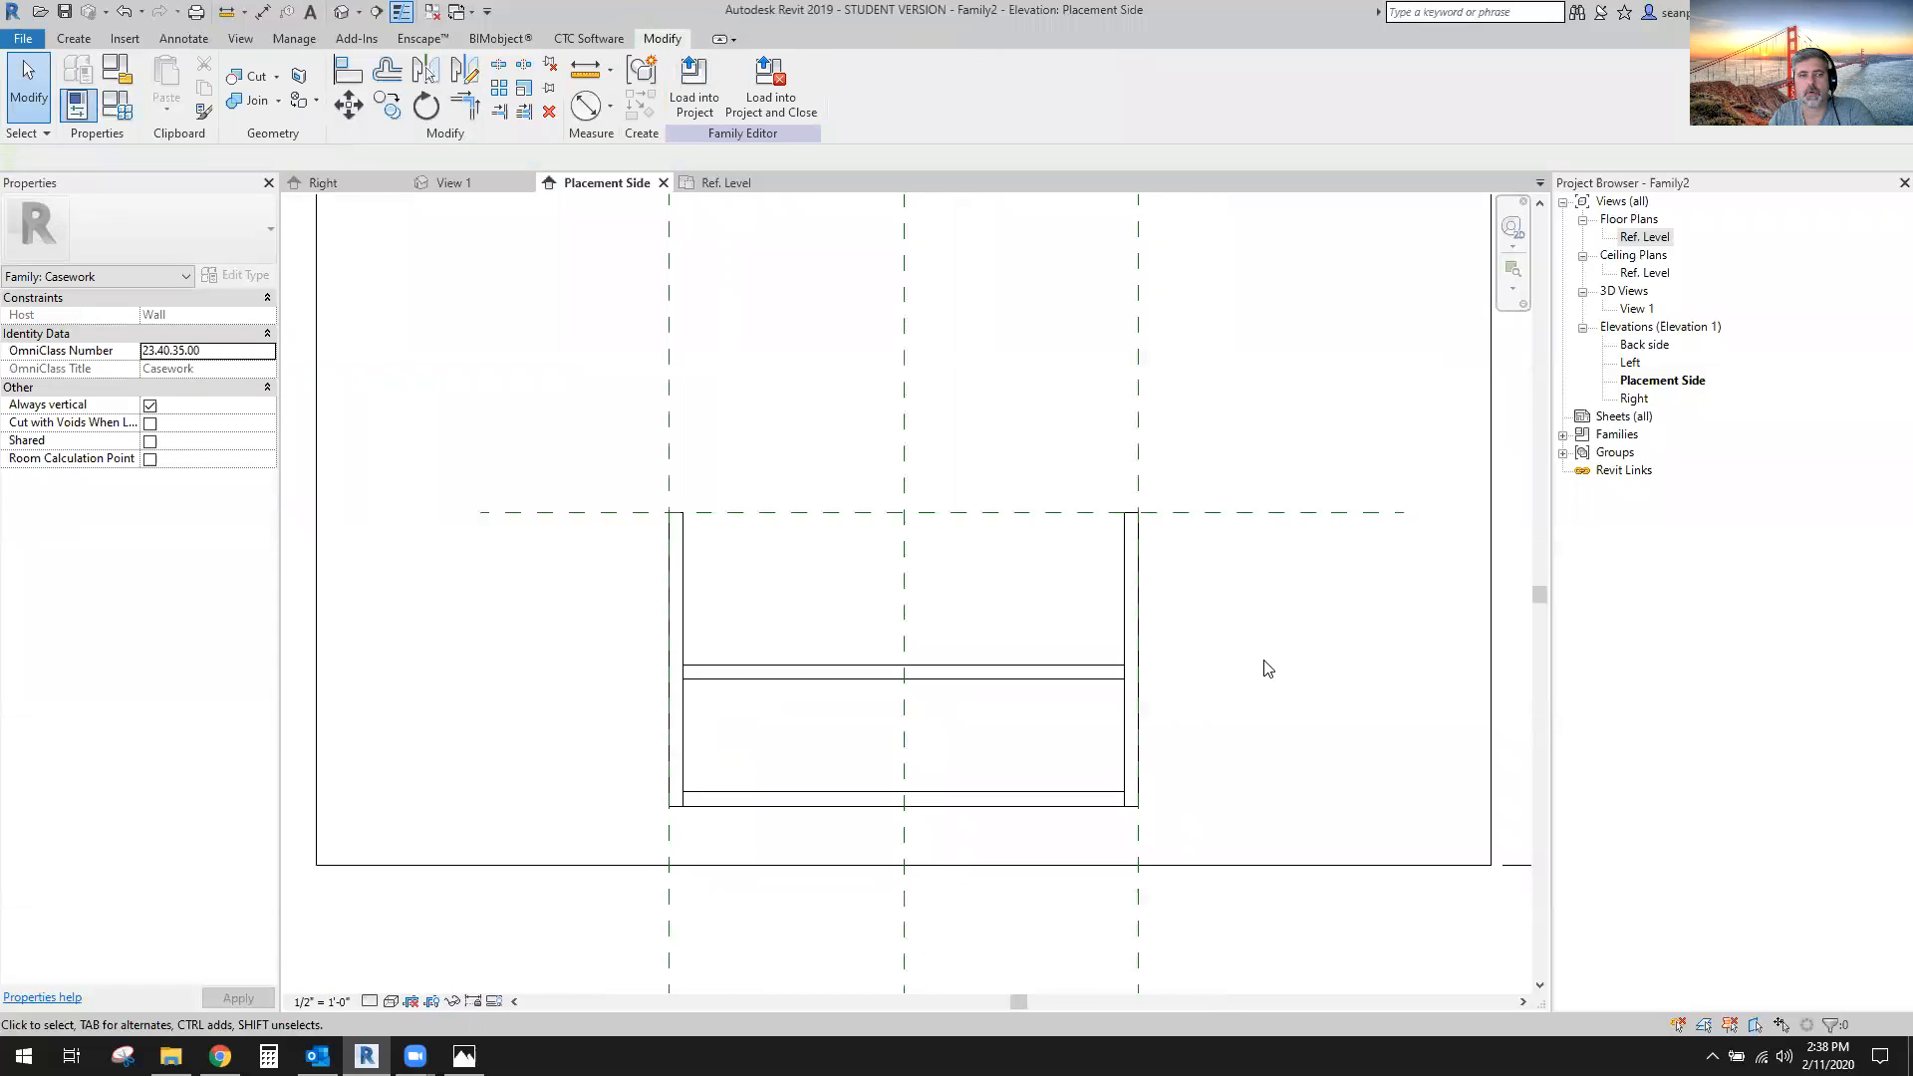
Draw a horizontal reference plane across the cabinet just above the intermediate shelf, about 1' 3" below the top reference plane.
left_click(88, 40)
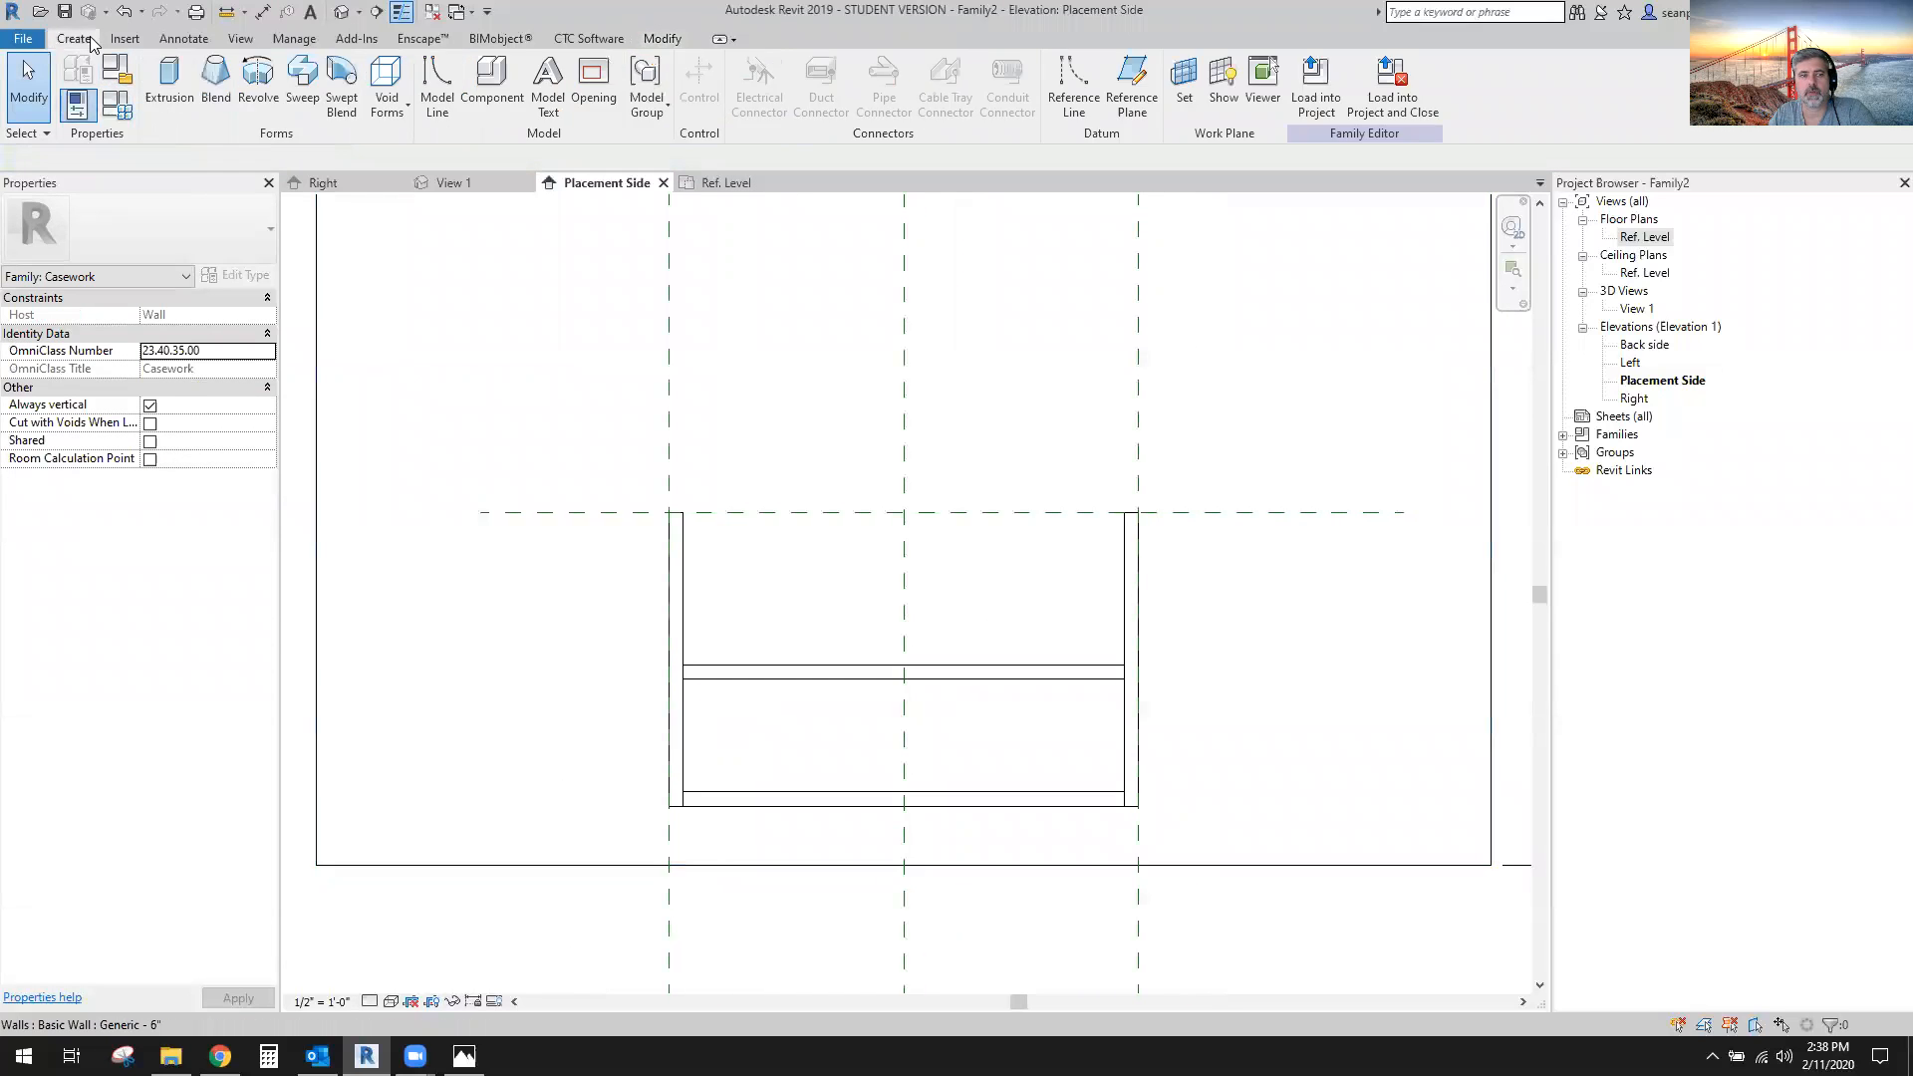
left_click(1132, 85)
left_click(483, 661)
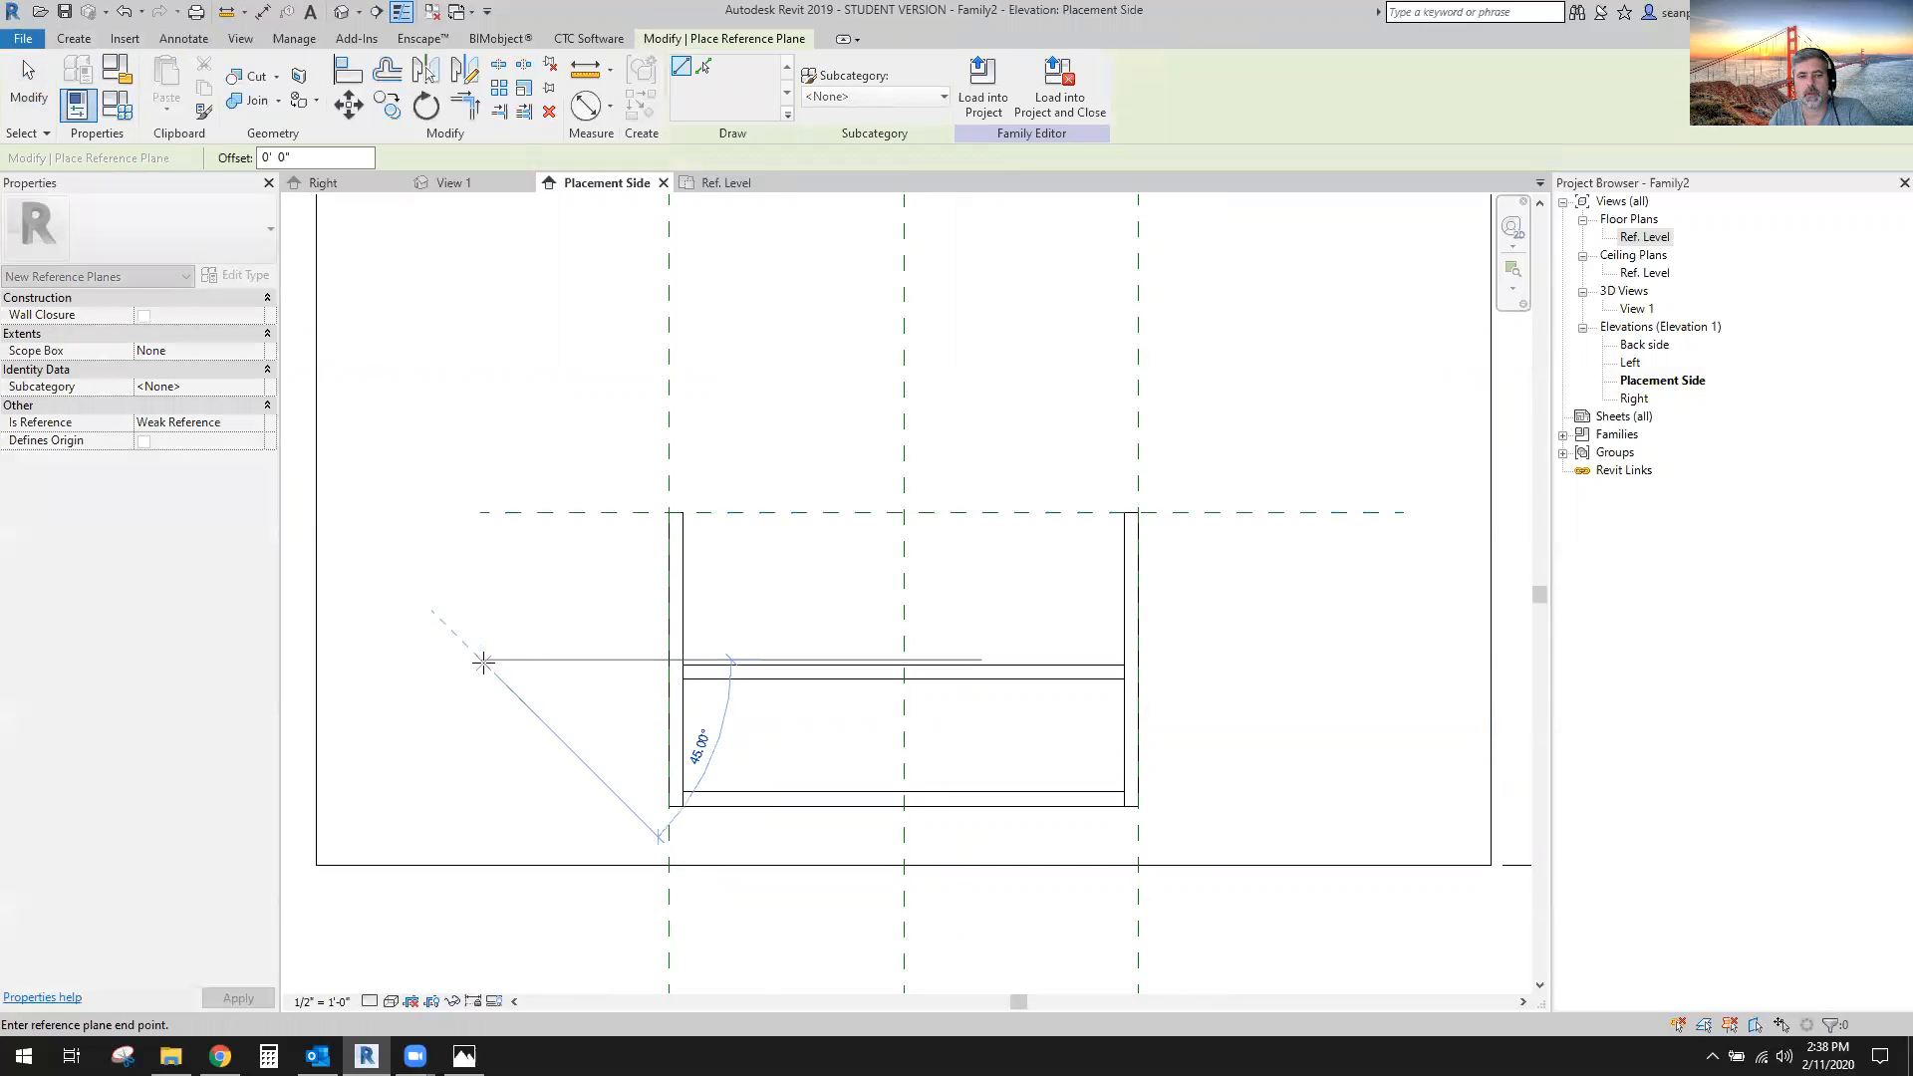
left_click(1397, 660)
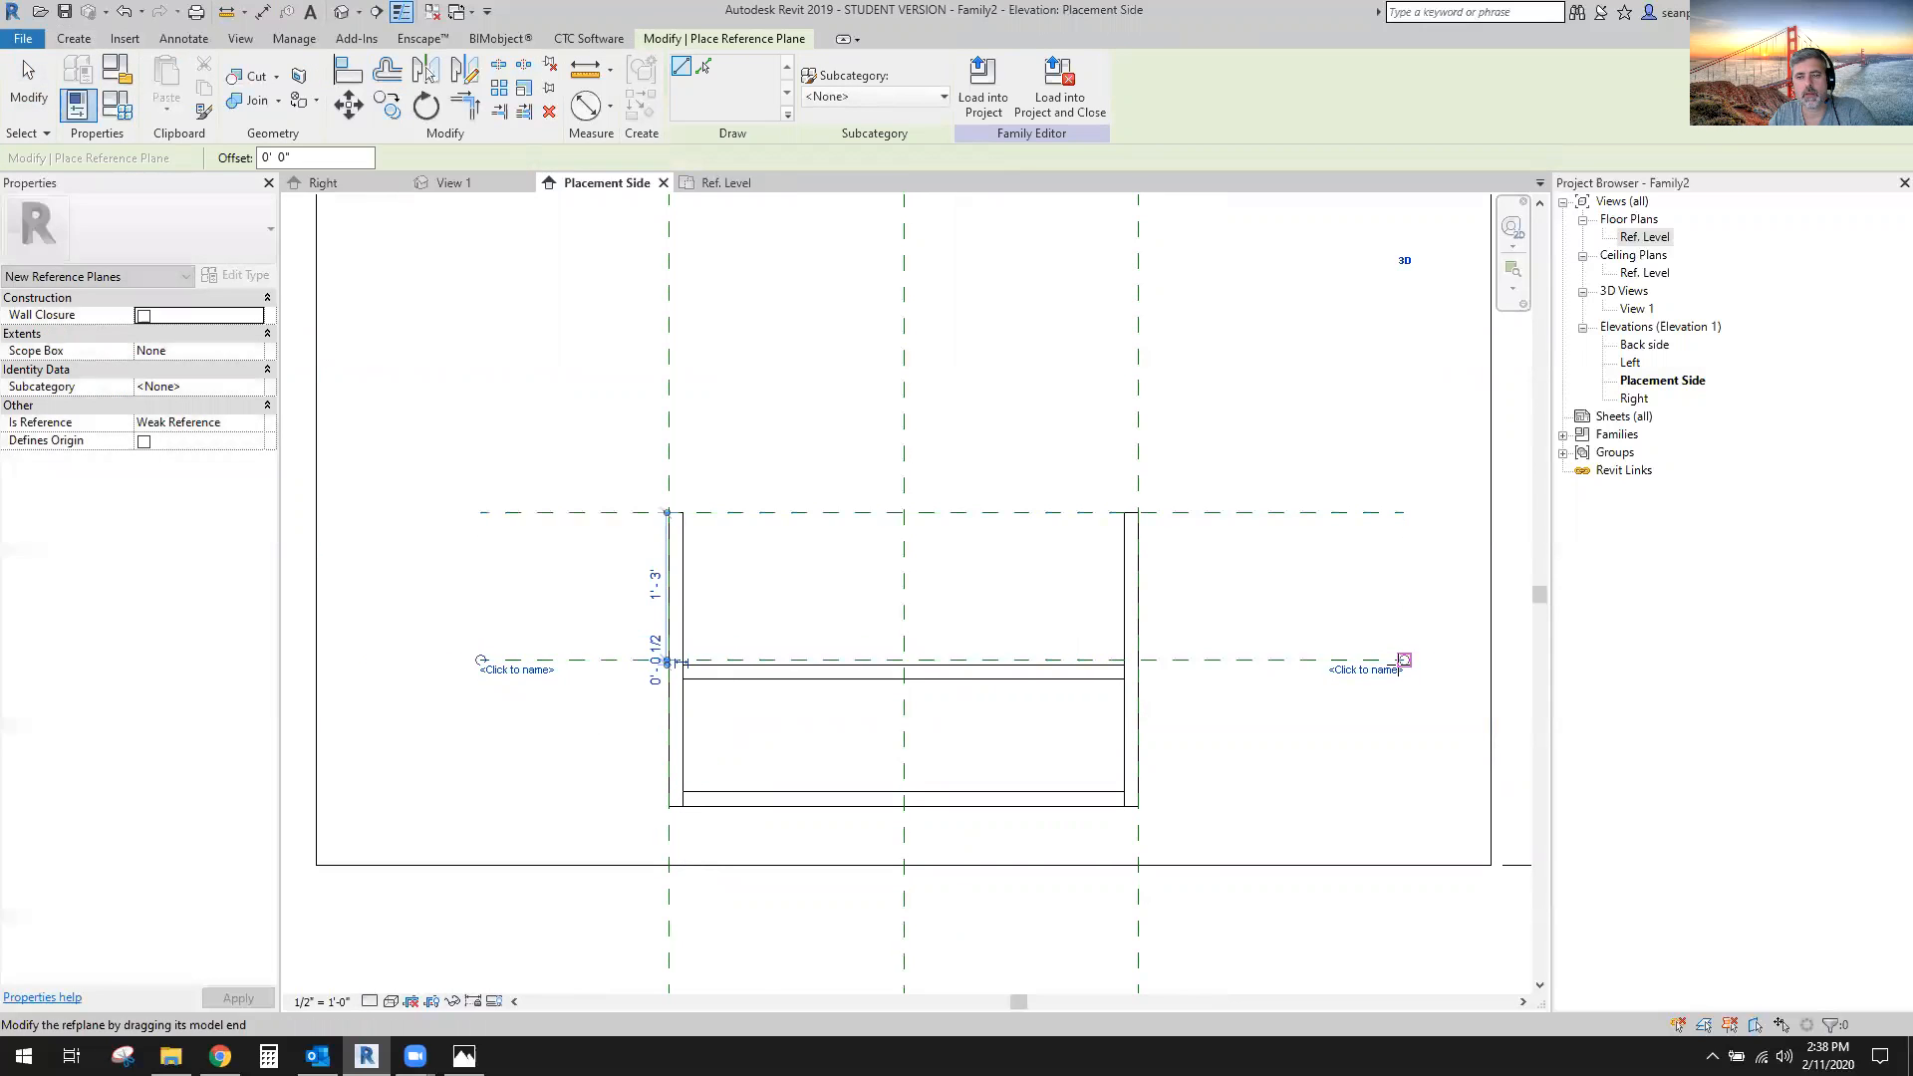
key("Escape")
key("Escape")
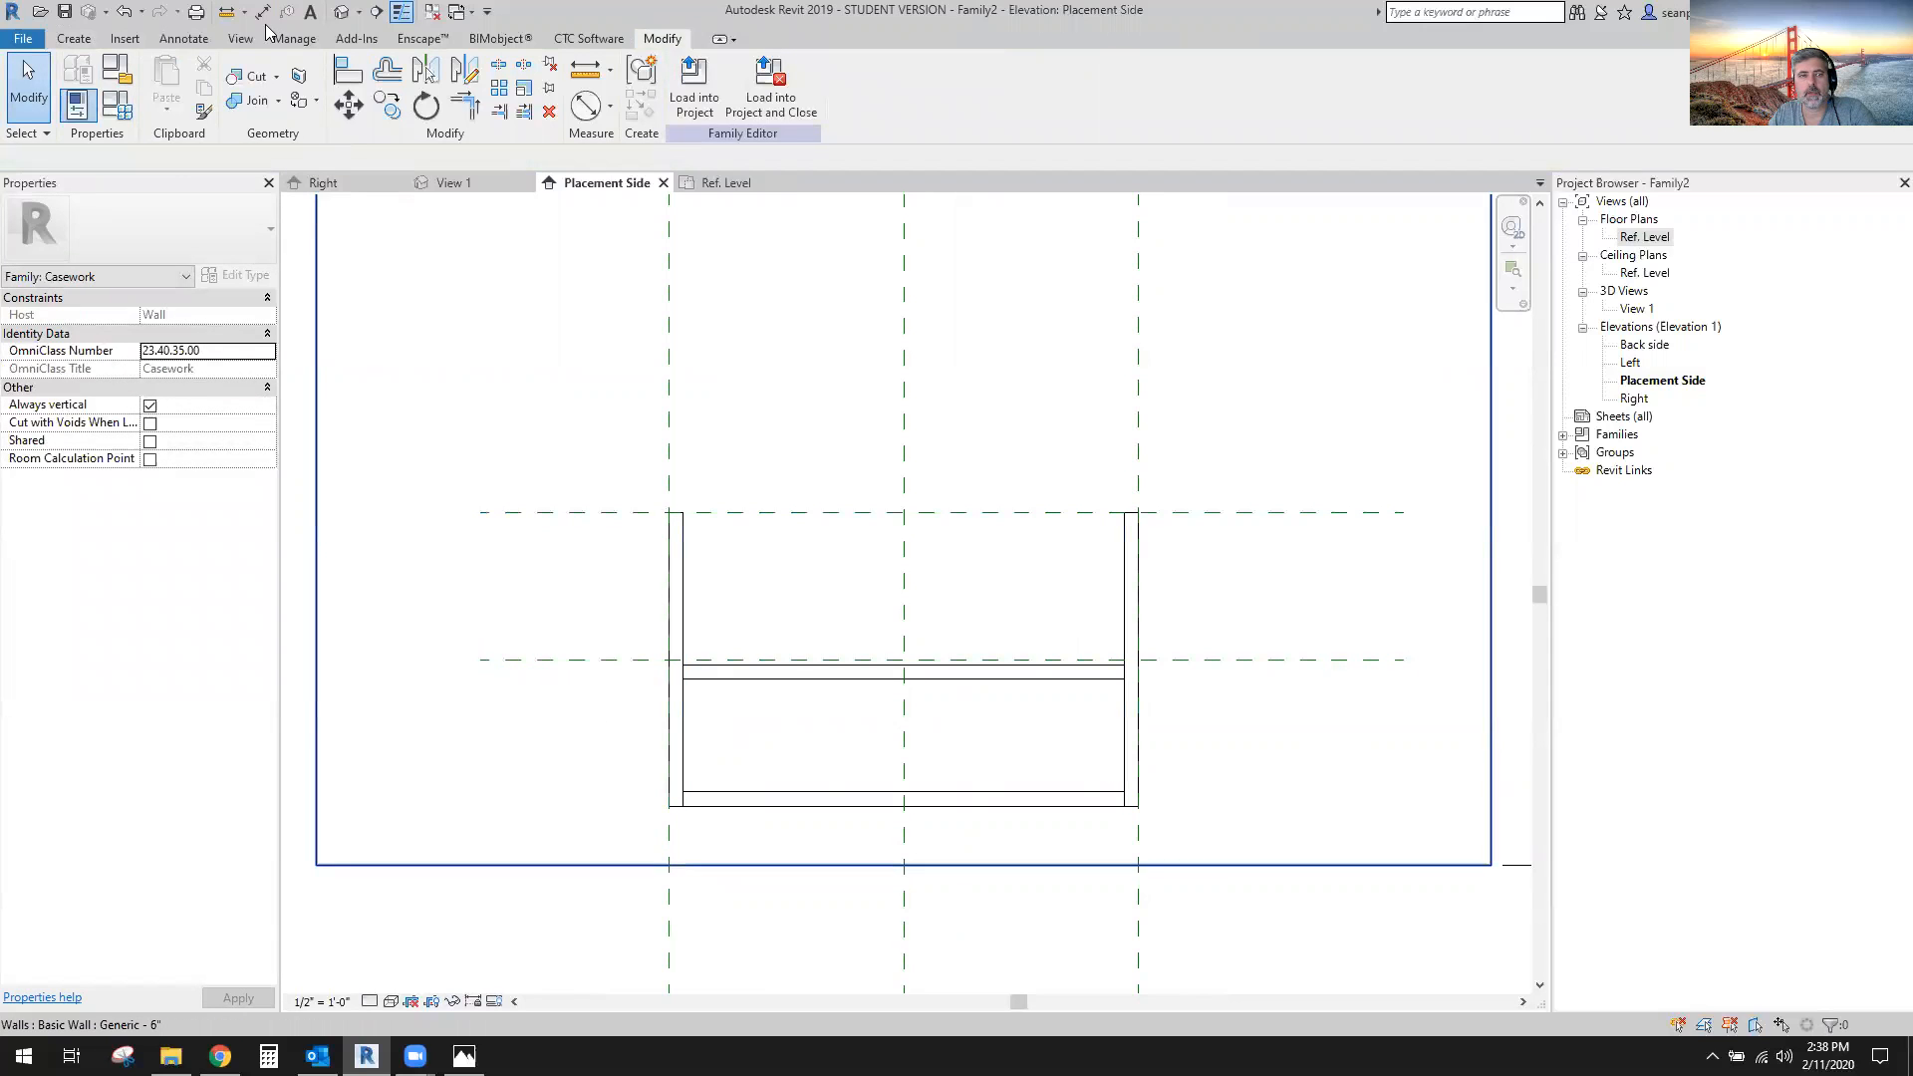
Dimension the distance between the top reference plane and the shelf reference plane, placing the dimension beside the cabinet's left side.
left_click(266, 18)
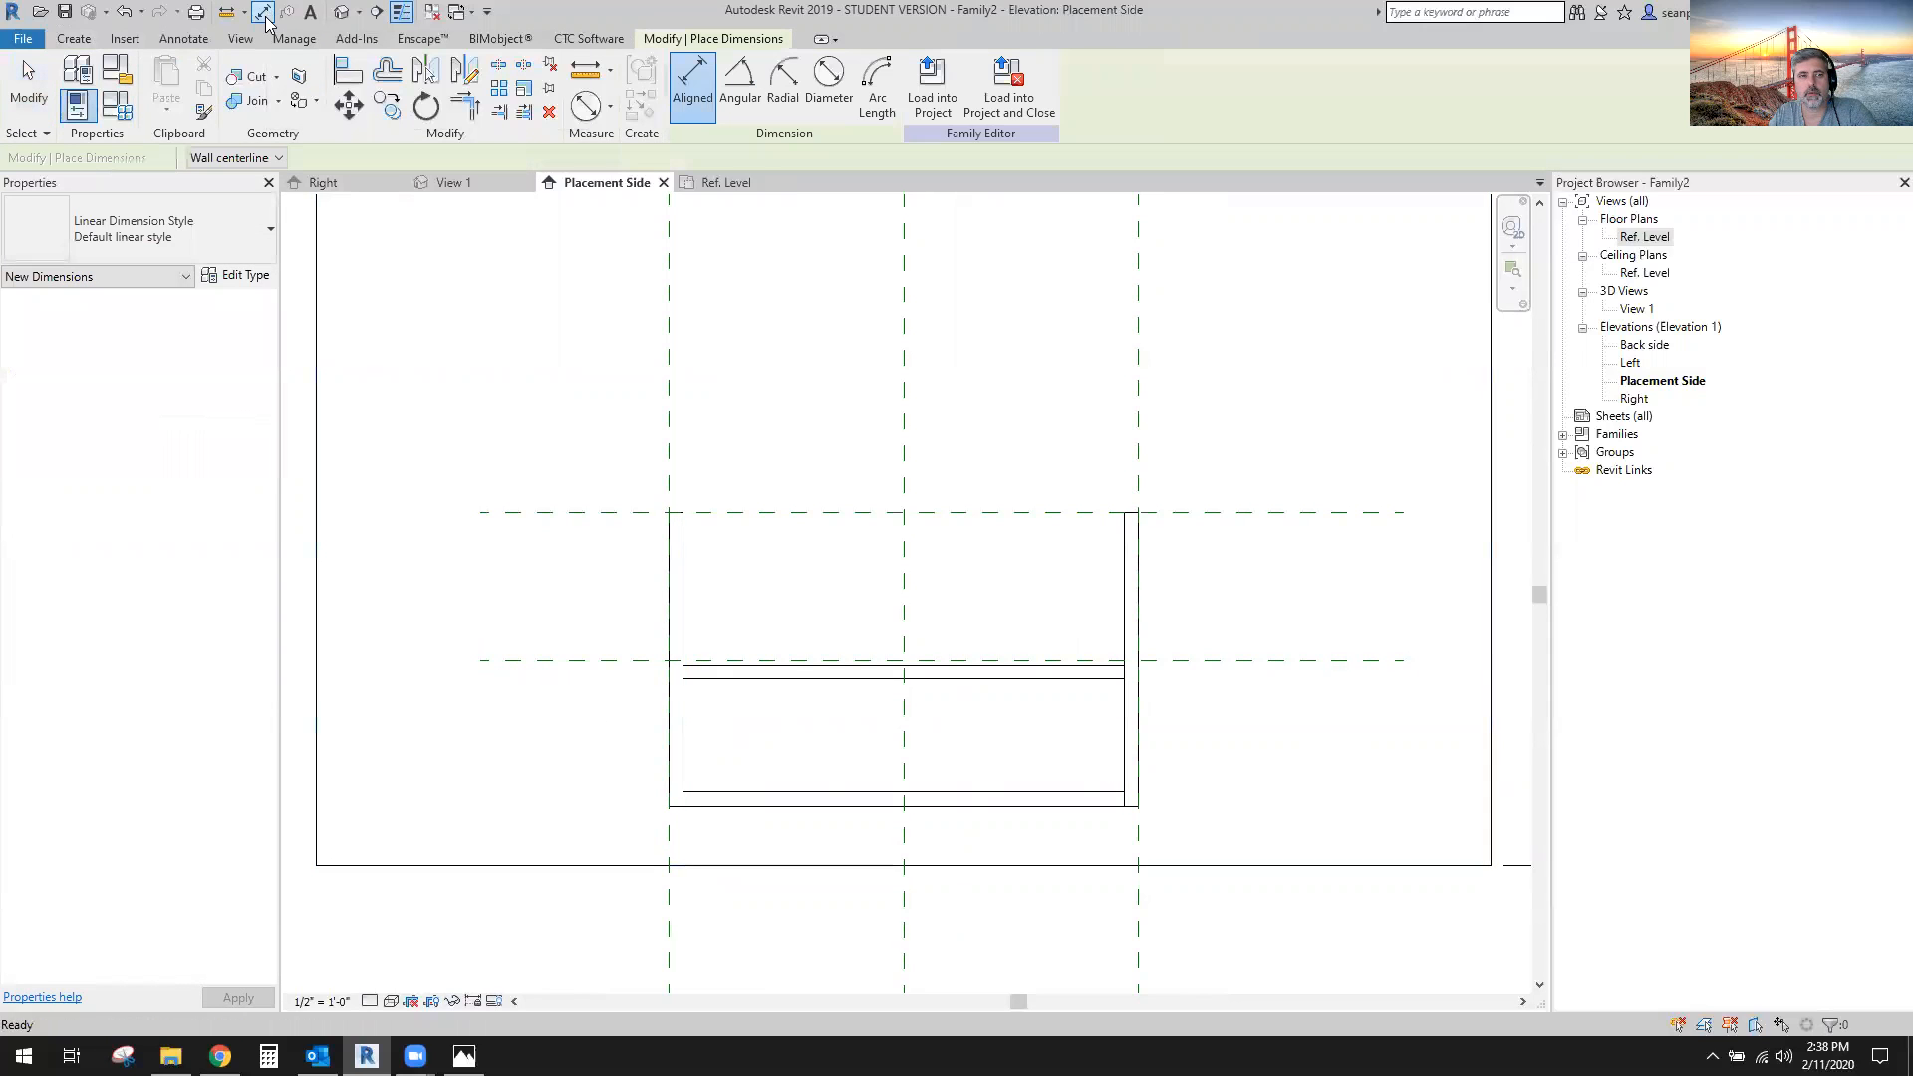
left_click(576, 513)
left_click(555, 660)
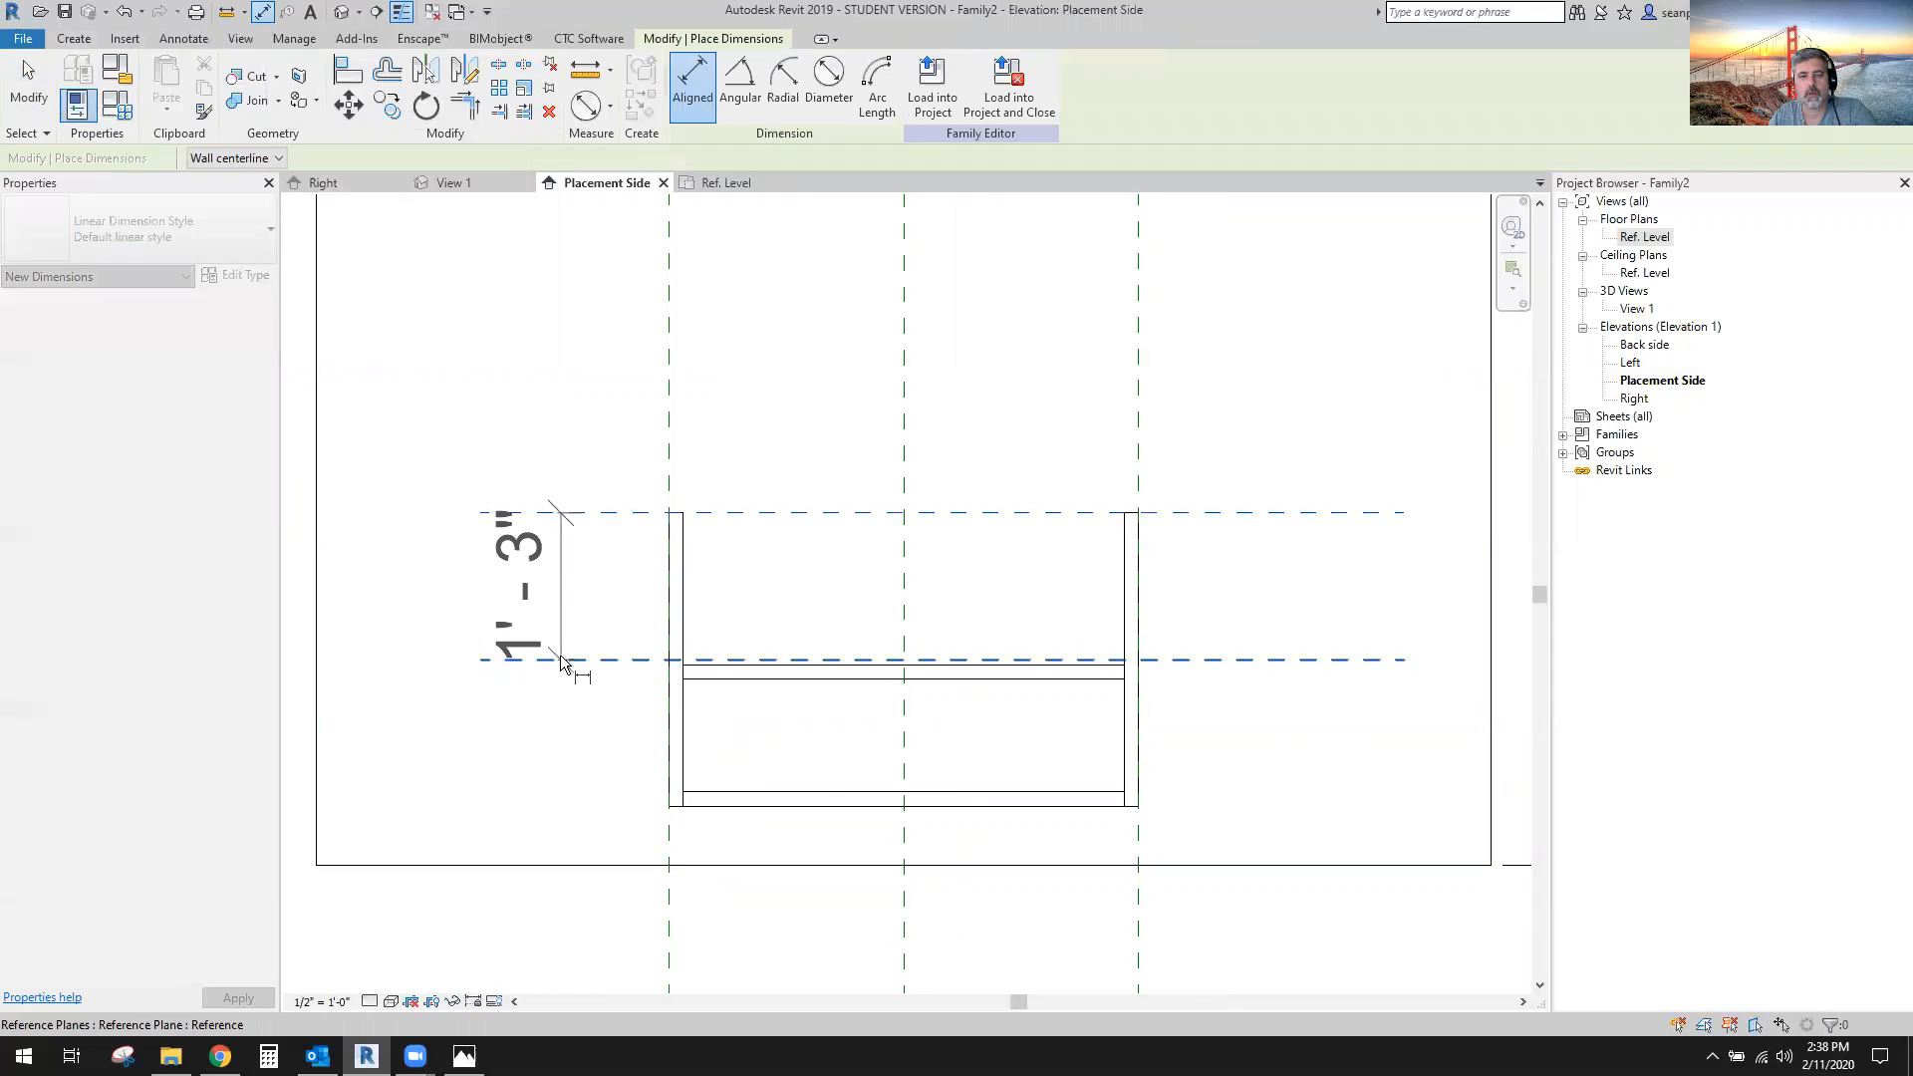
left_click(444, 834)
key("Escape")
key("Escape")
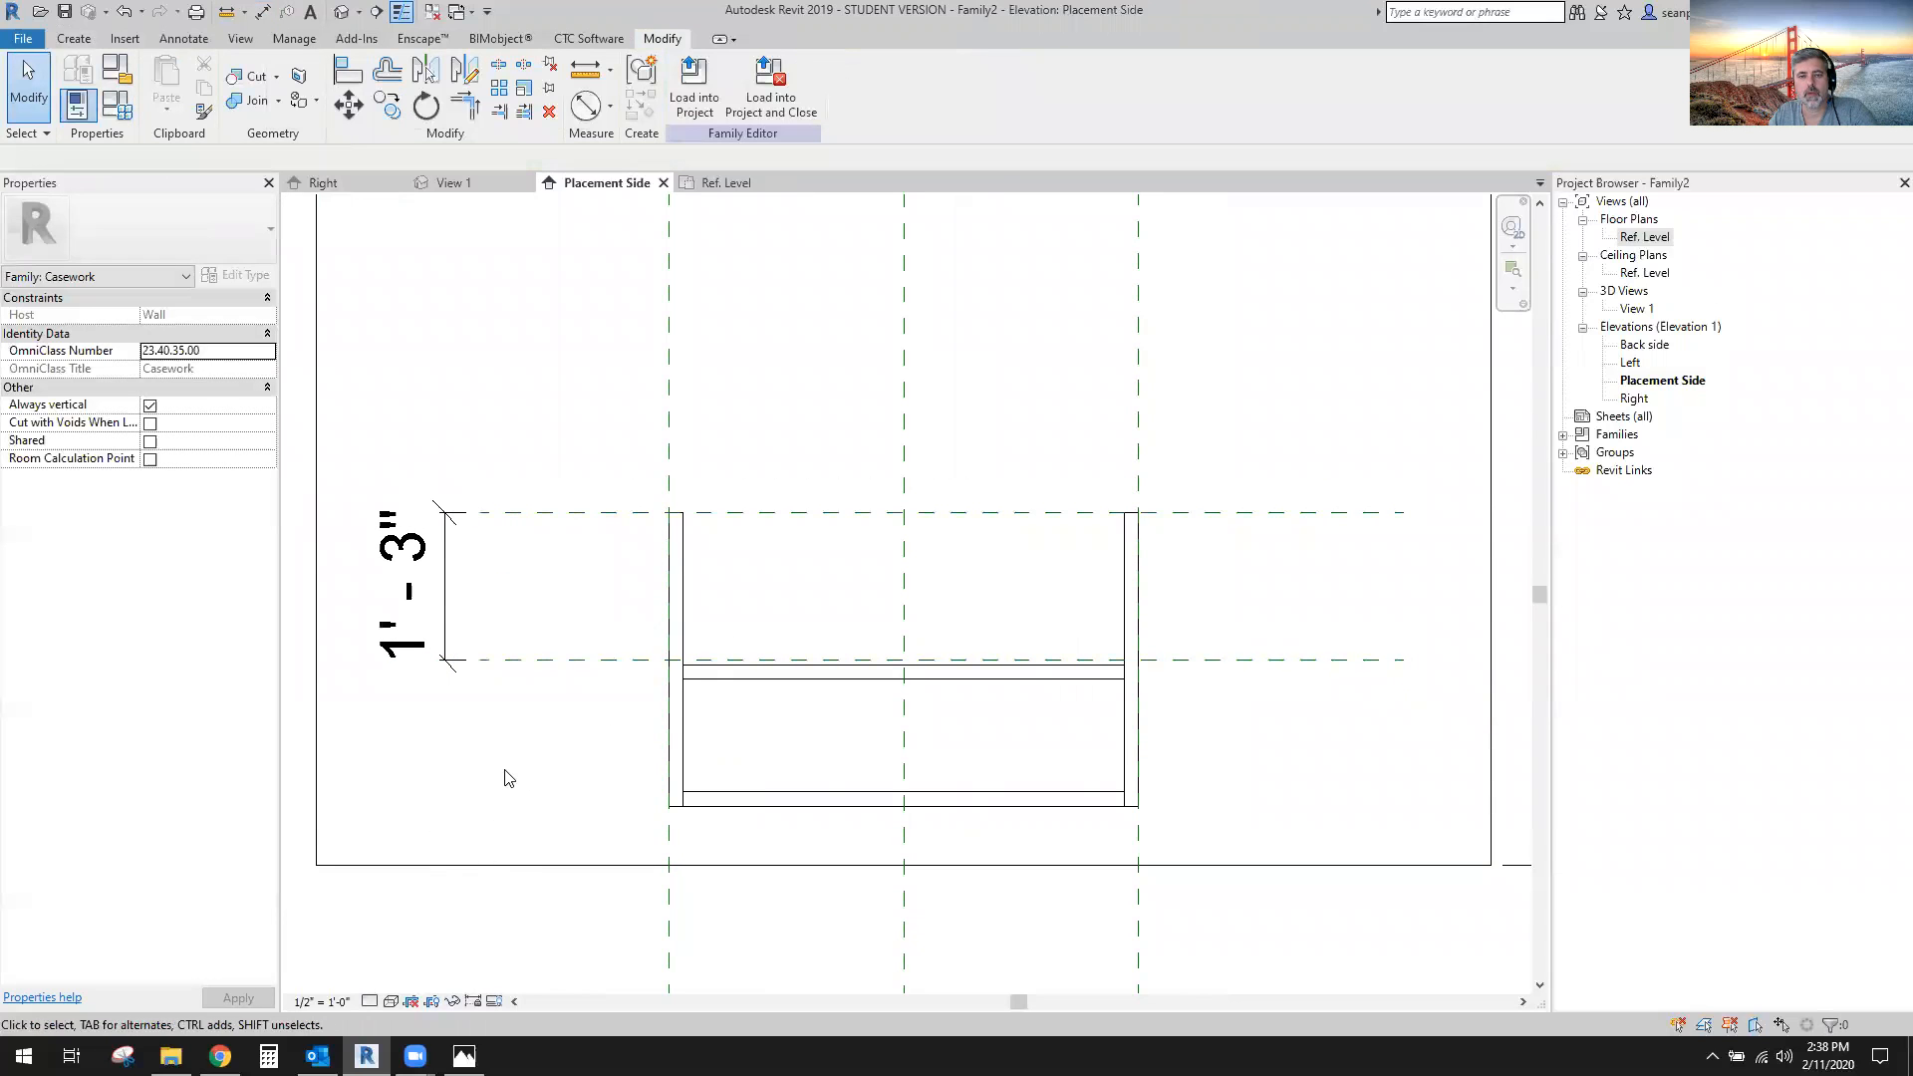
Pull the intermediate shelf down below its reference plane, and align the shelf's top face with that plane.
left_click(788, 677)
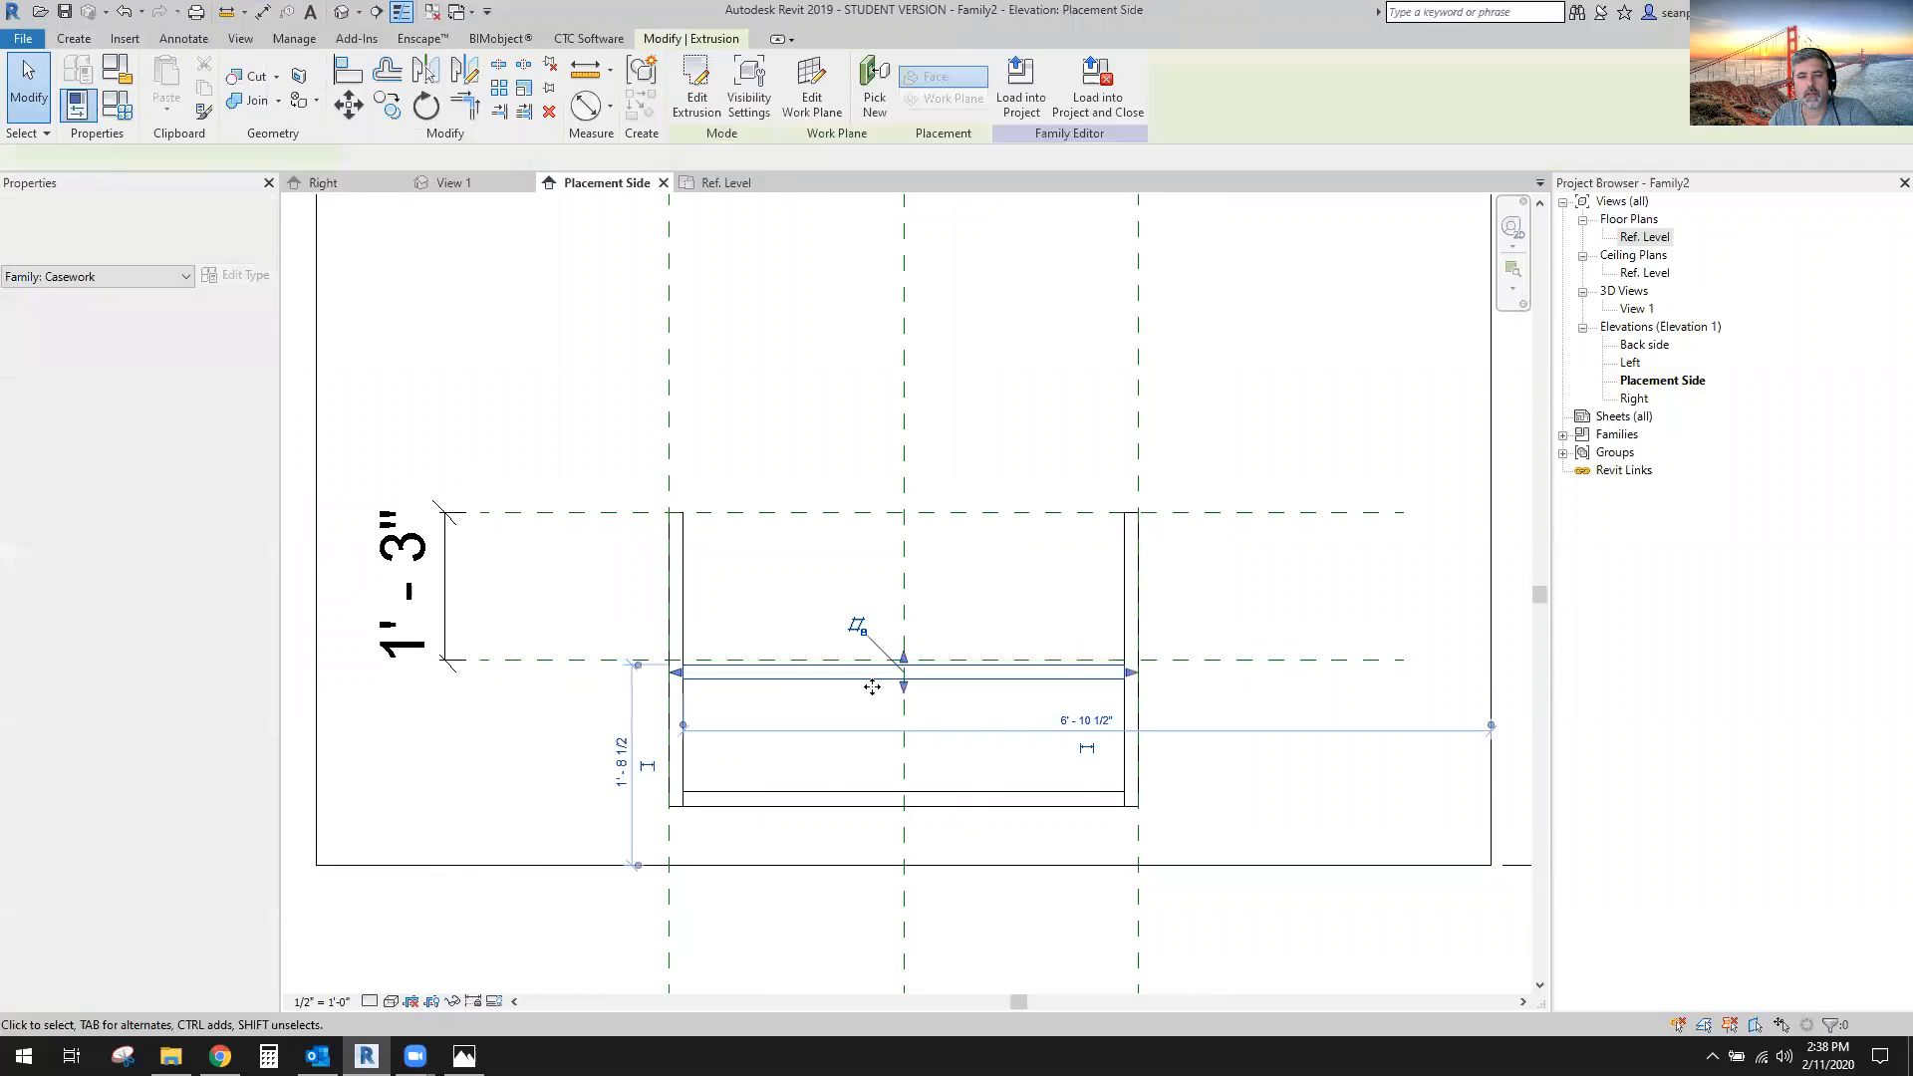
scroll(922, 663, "up", 2)
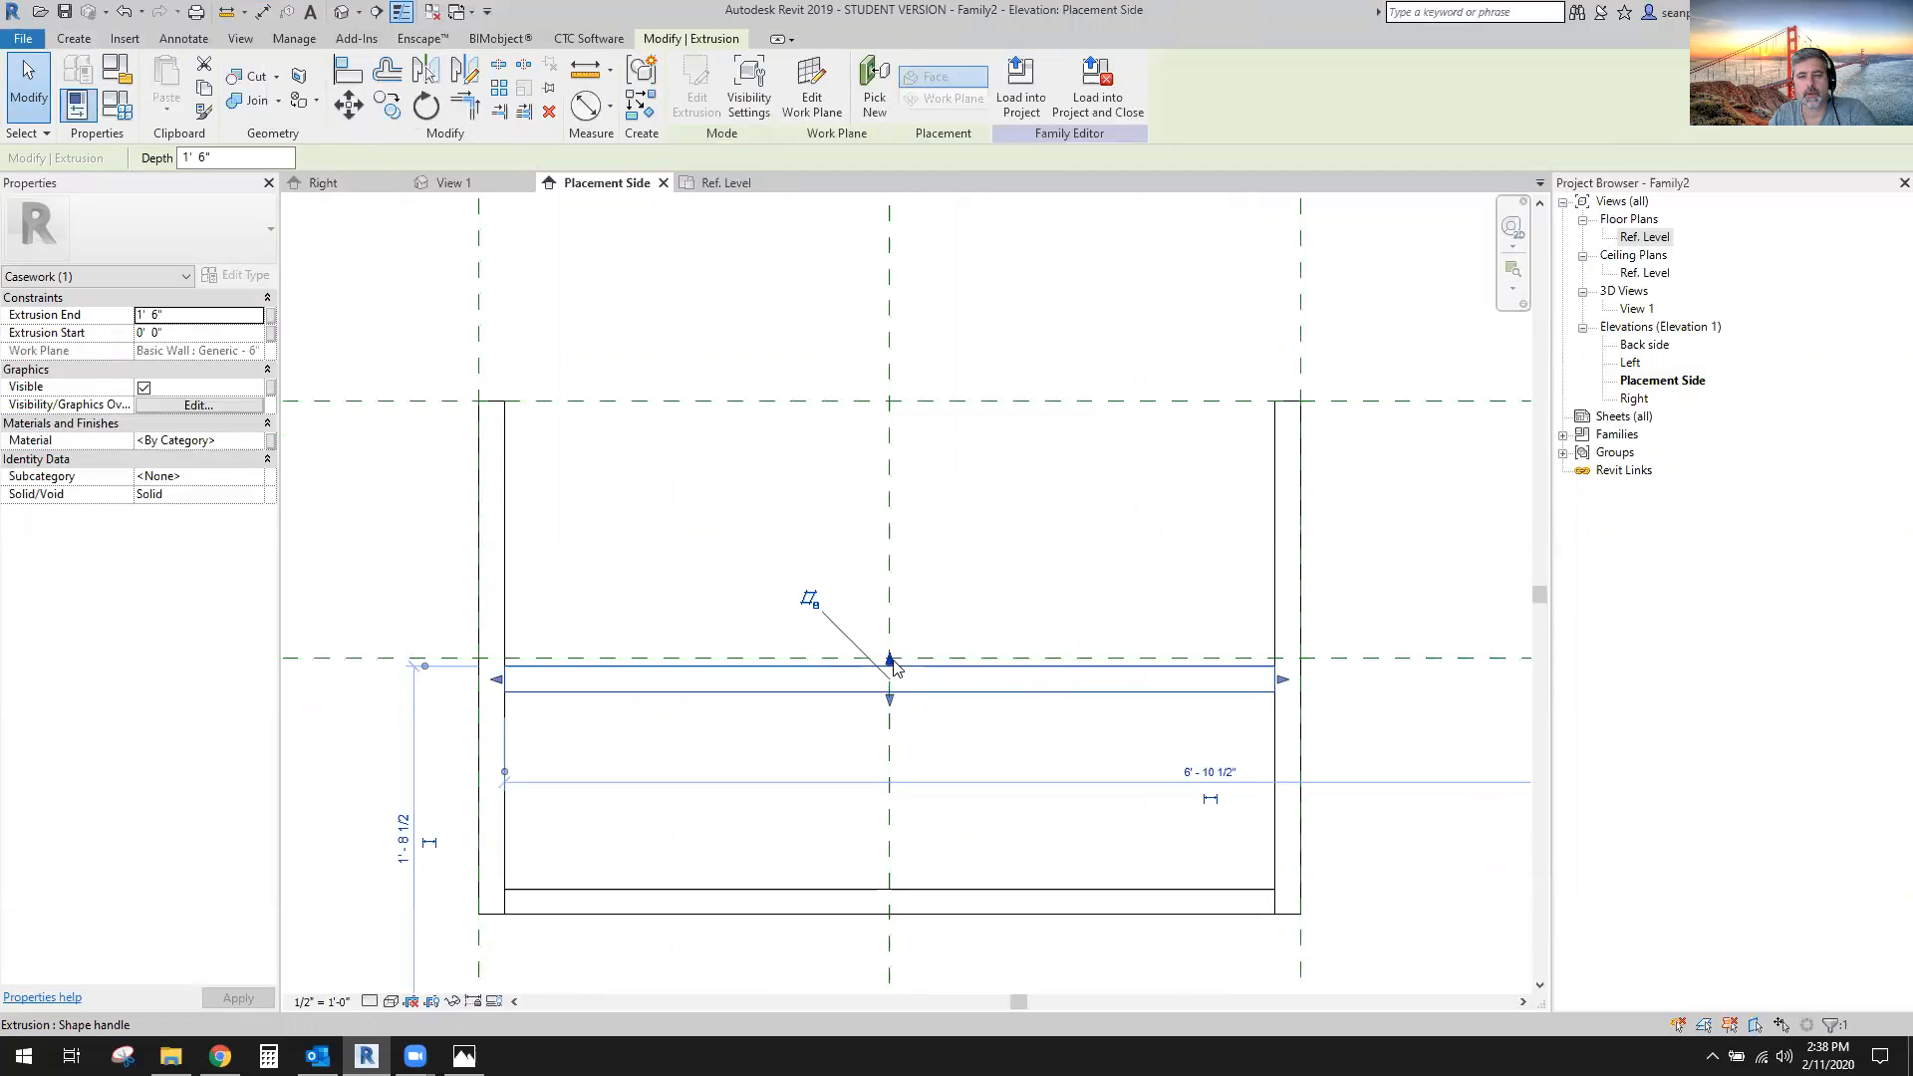
left_click_drag(893, 666, 892, 715)
key("Escape")
key("a")
key("l")
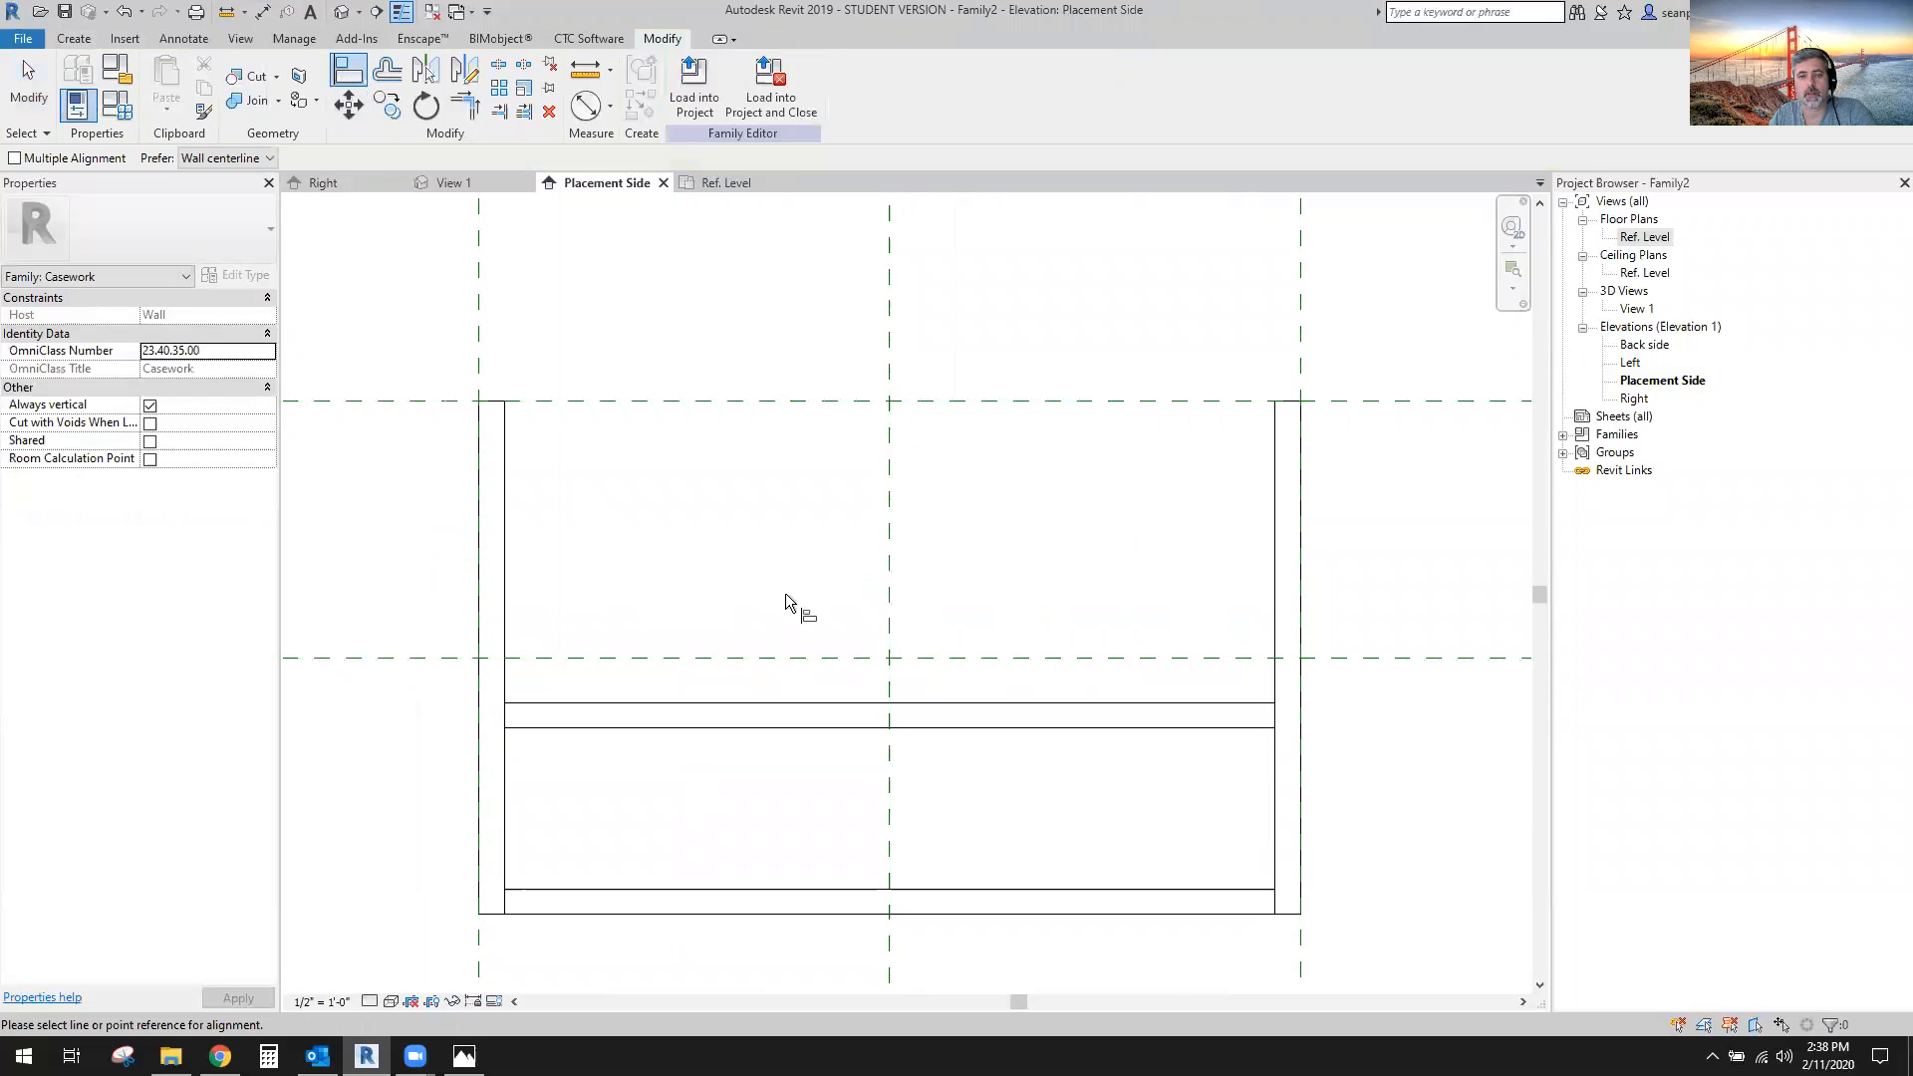
left_click(981, 703)
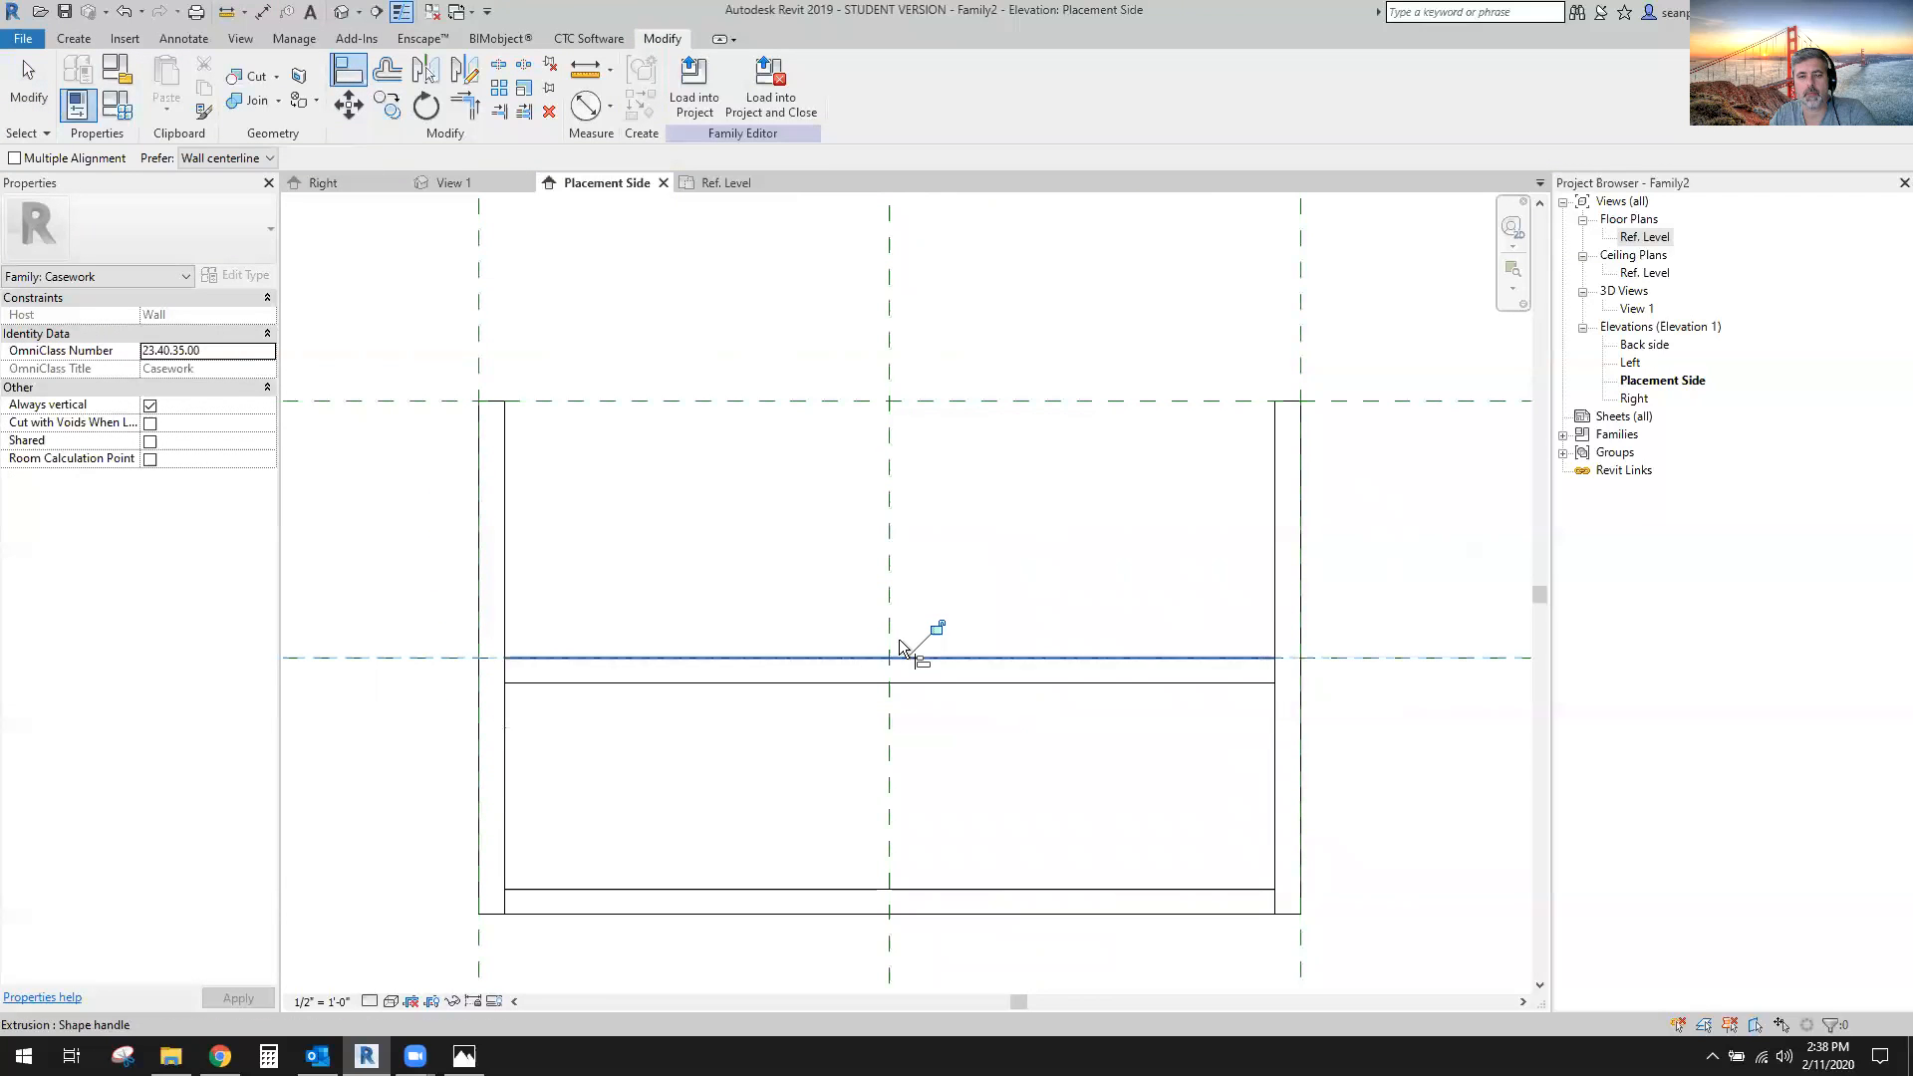
scroll(1030, 767, "down", 2)
middle_click_drag(1031, 767, 1064, 761)
key("Escape")
key("Escape")
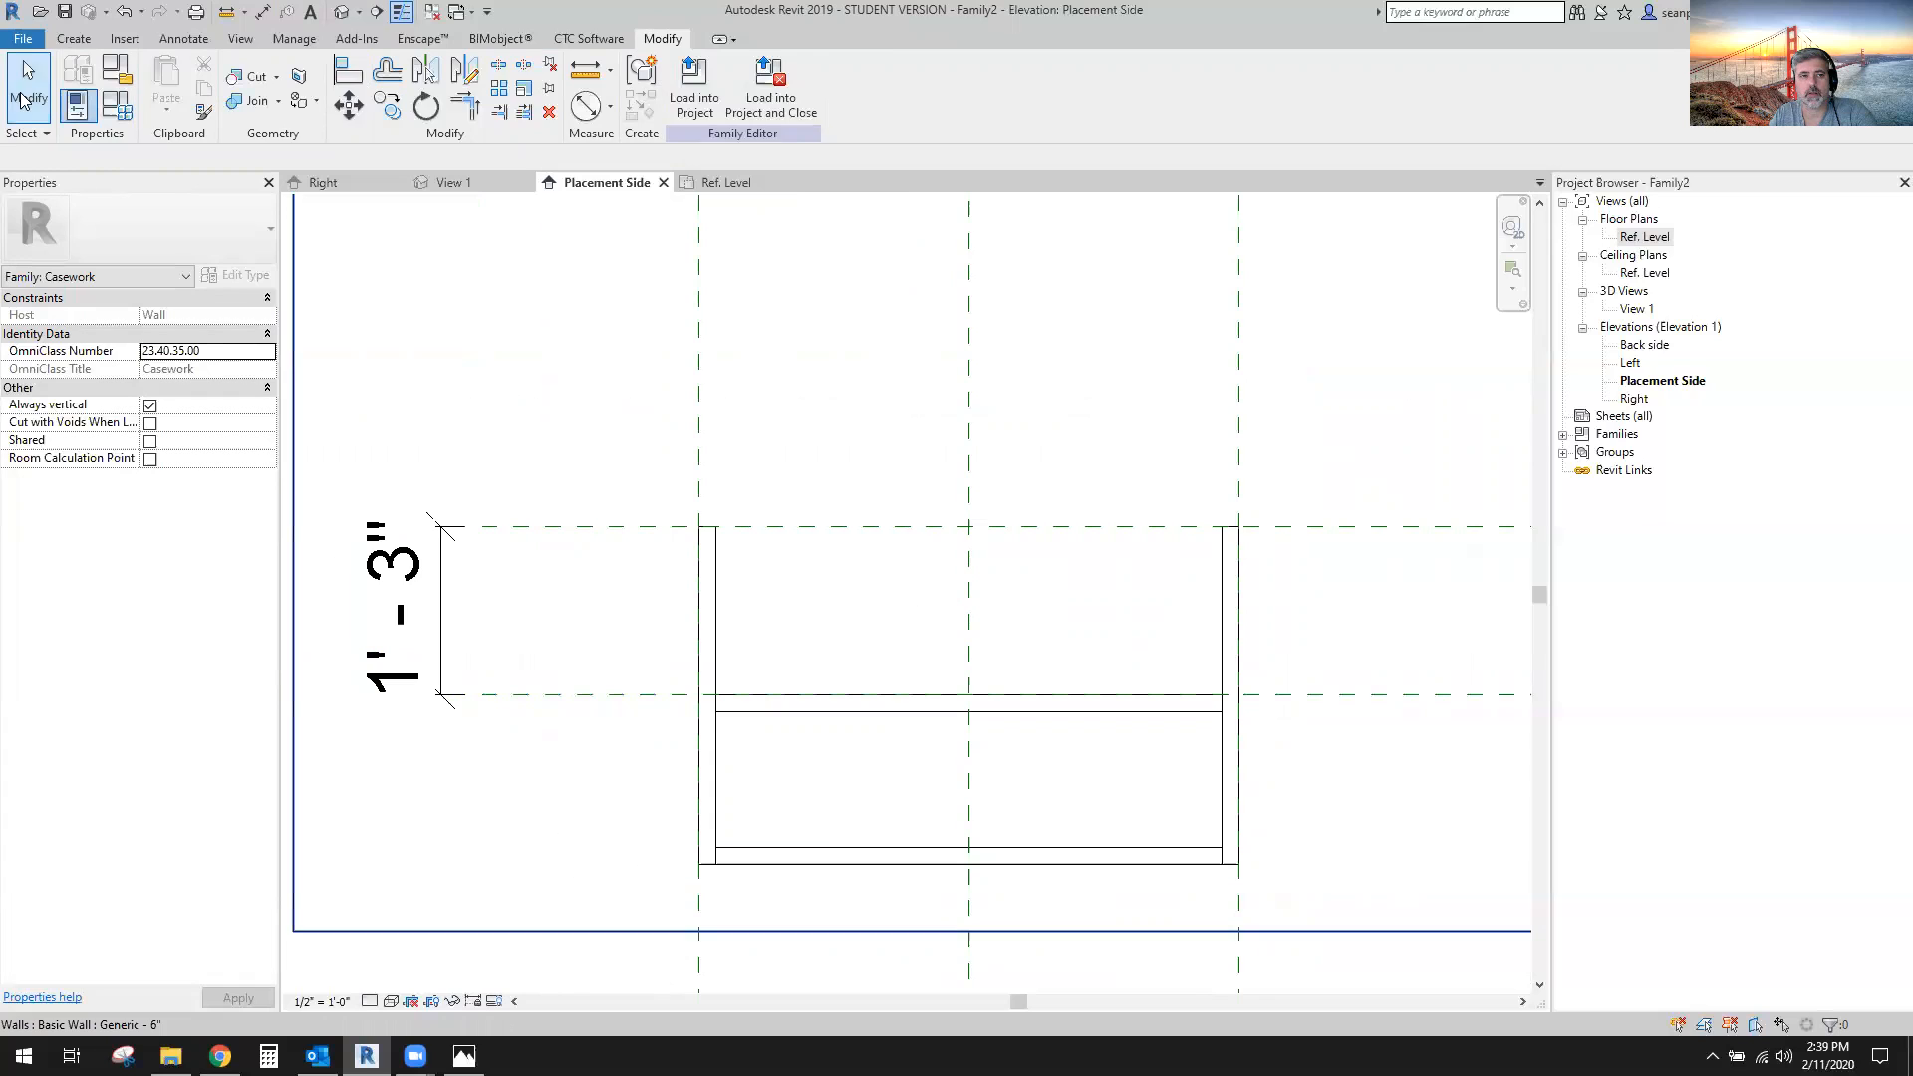
Draw a horizontal reference plane across the elevation just below the cabinet's bottom panel.
left_click(73, 38)
left_click(1129, 104)
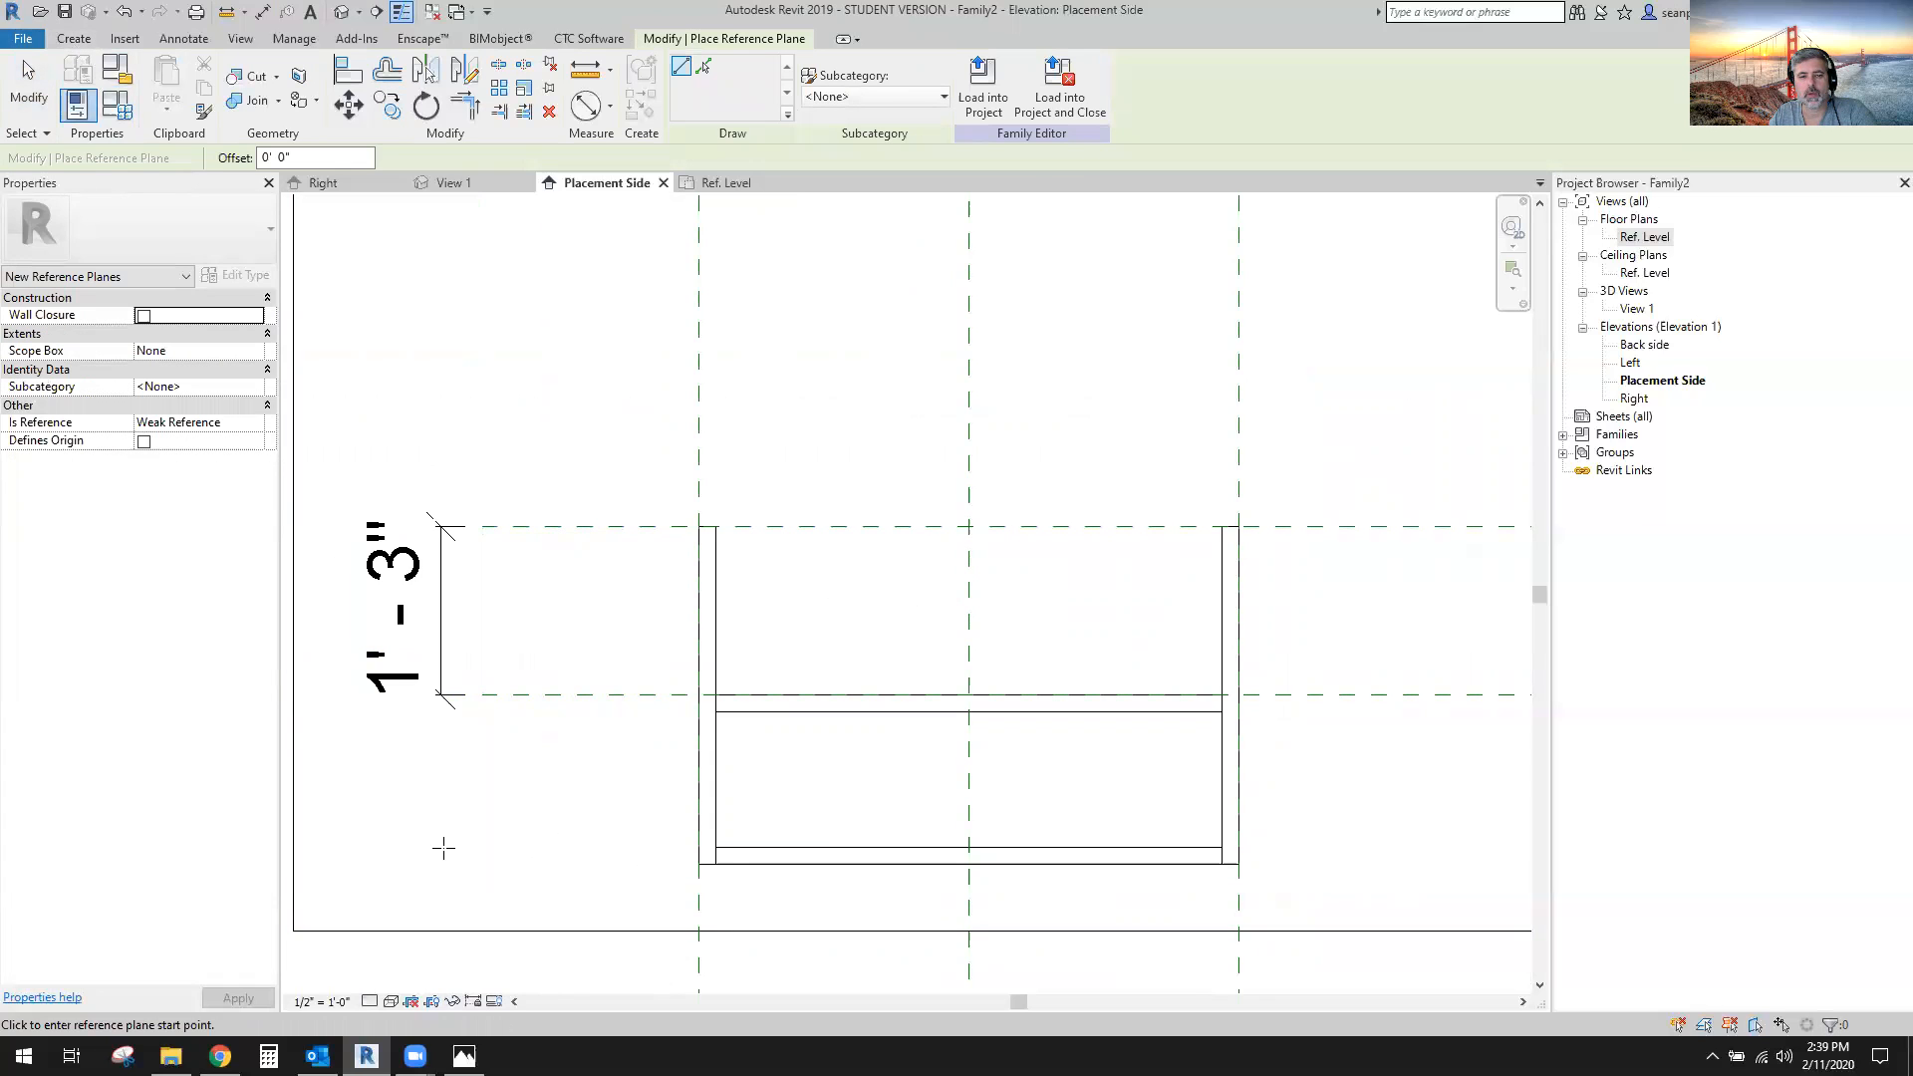
left_click(439, 878)
left_click(1511, 878)
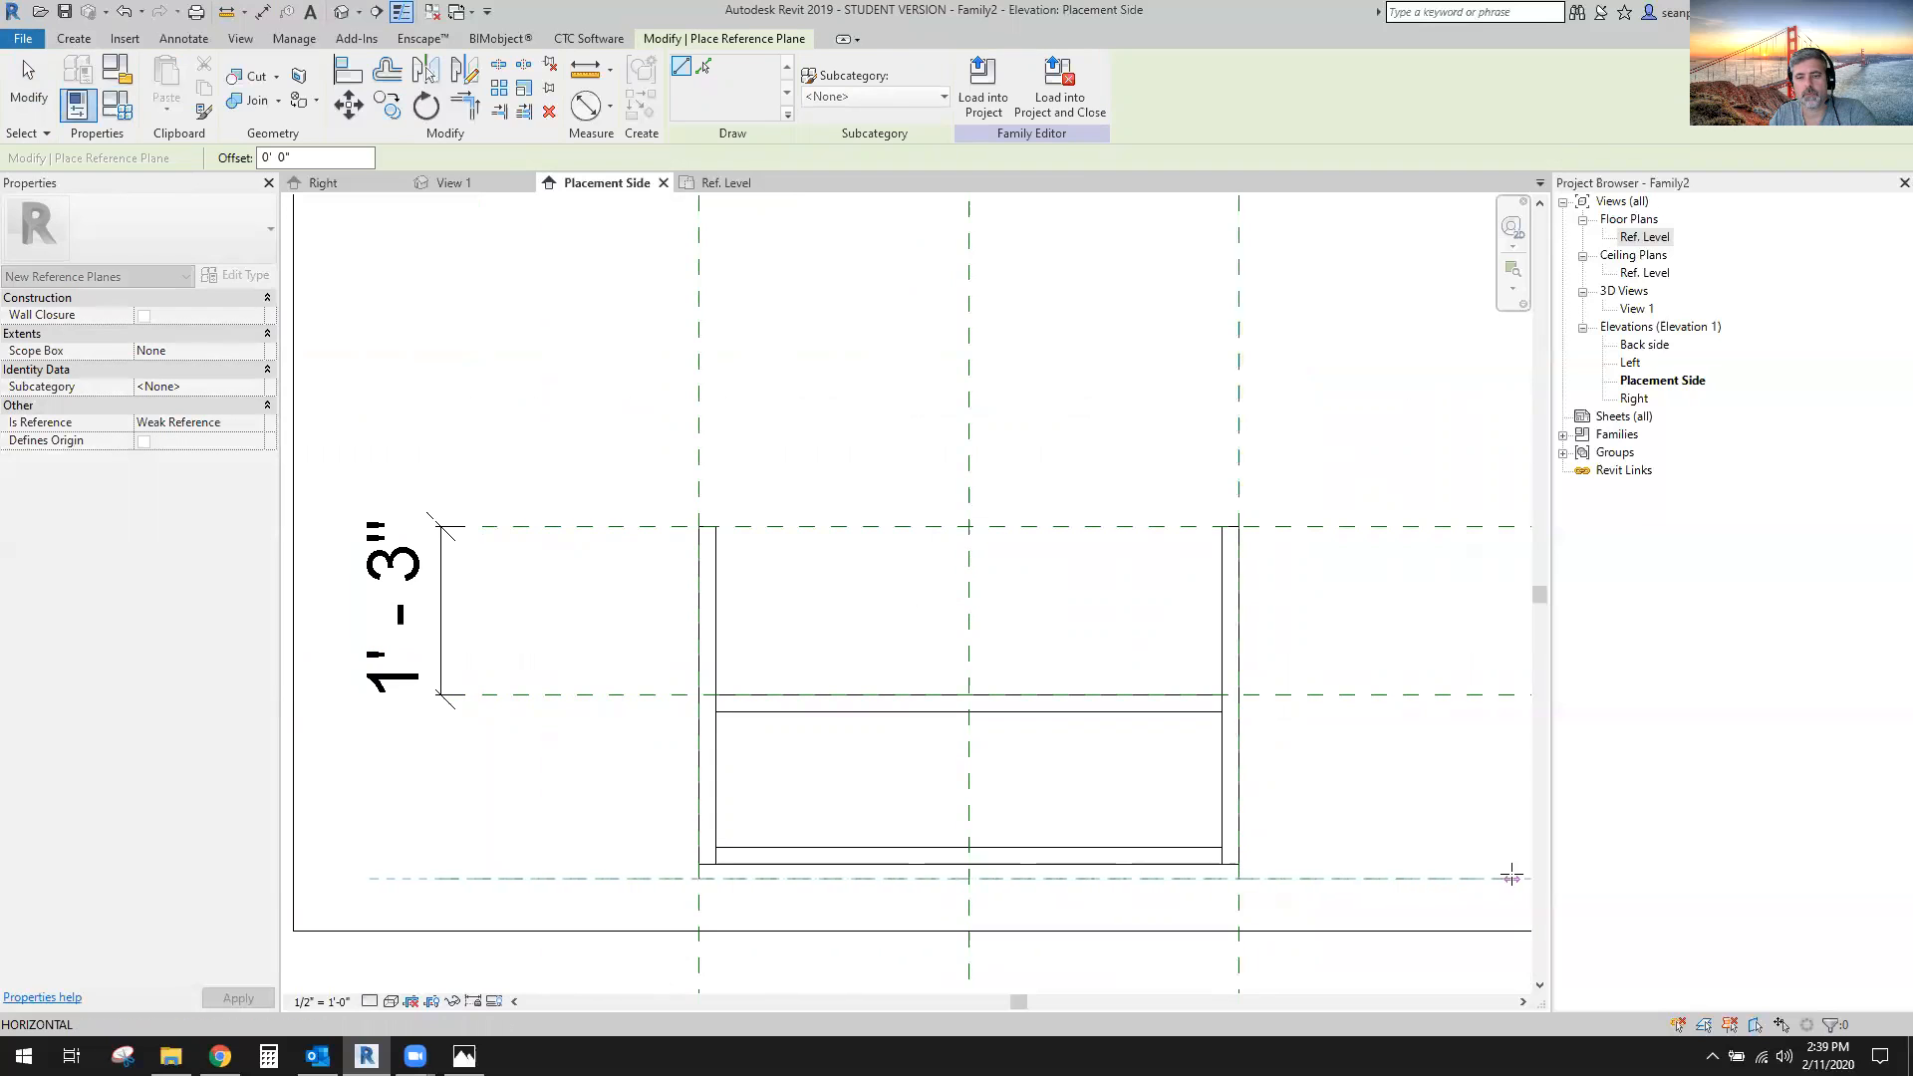
key("Escape")
key("Escape")
Align the lower reference plane with the underside of the bottom panel and lock the alignment.
scroll(1325, 813, "down", 2)
left_click(347, 70)
scroll(845, 859, "up", 3)
scroll(865, 845, "up", 1)
left_click(911, 807)
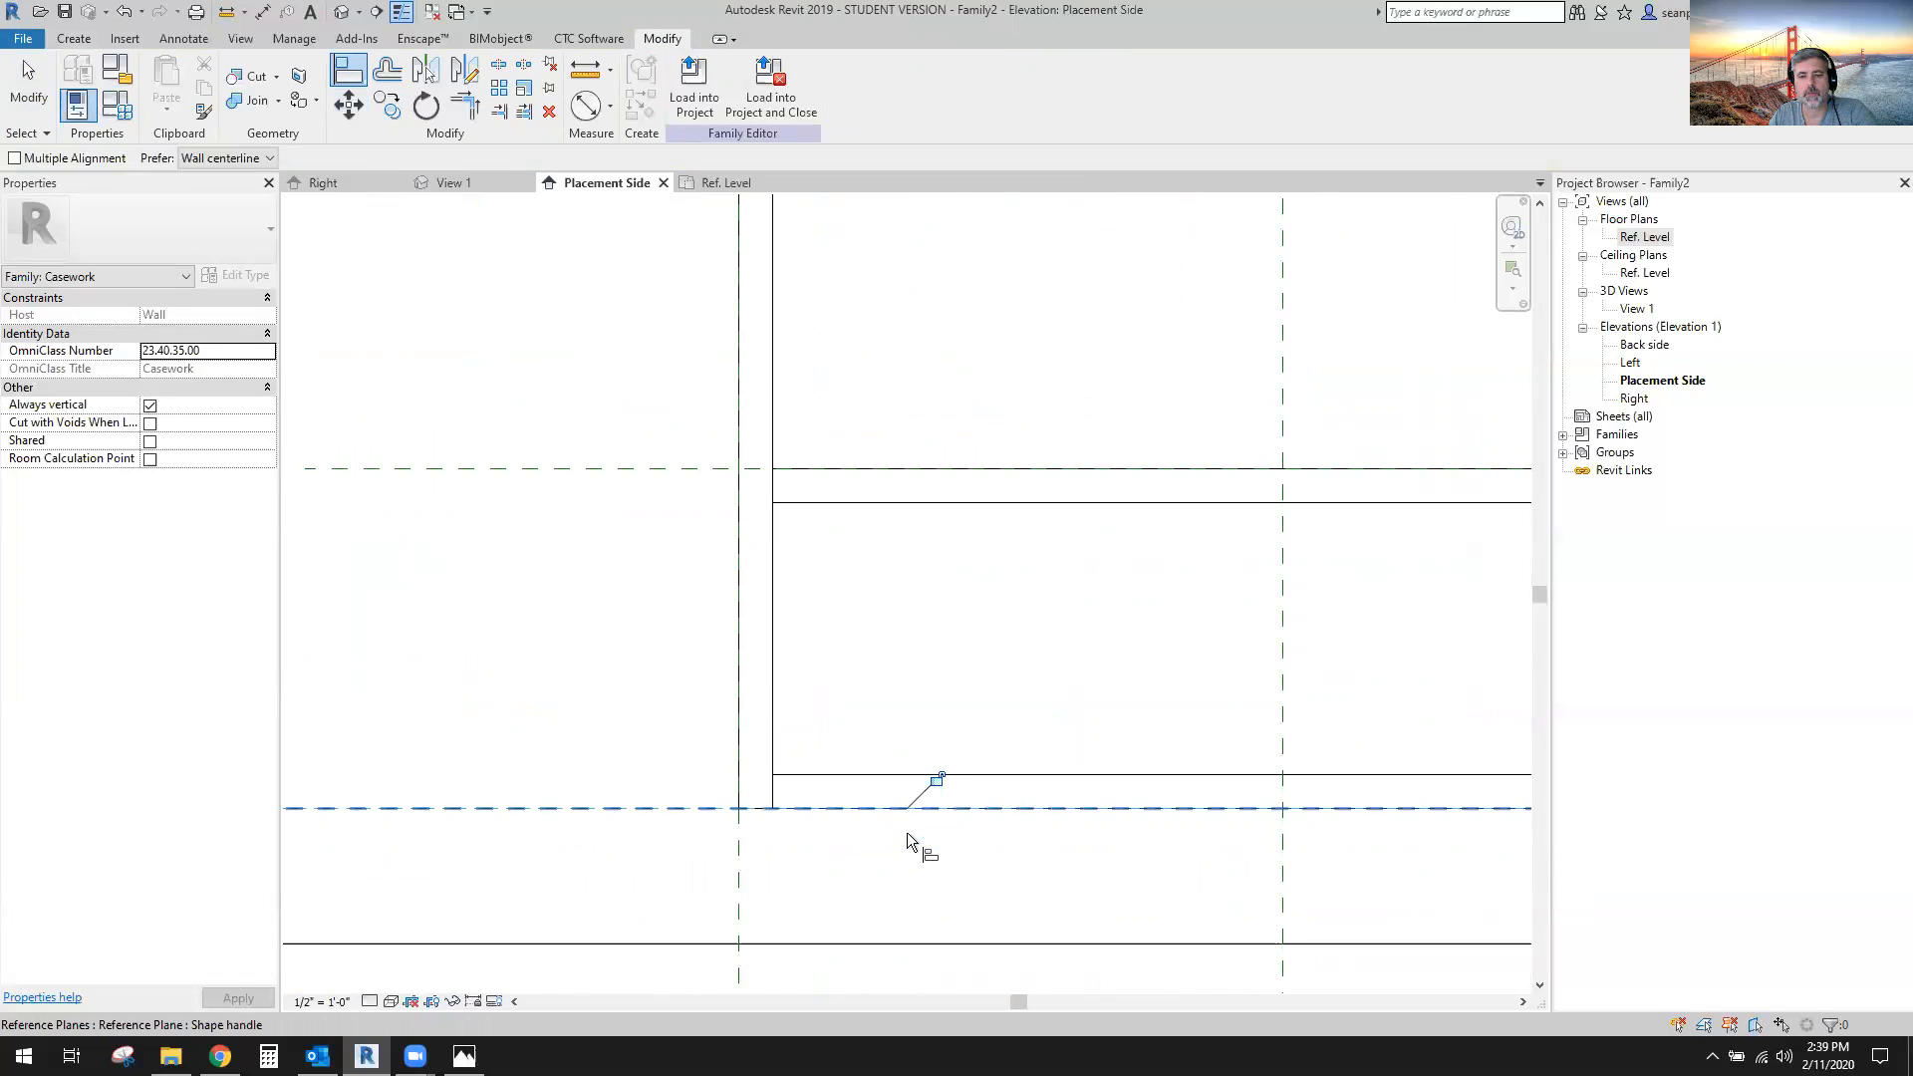
scroll(943, 826, "down", 1)
left_click(939, 791)
scroll(998, 867, "down", 2)
middle_click_drag(1023, 878, 958, 861)
left_click(17, 100)
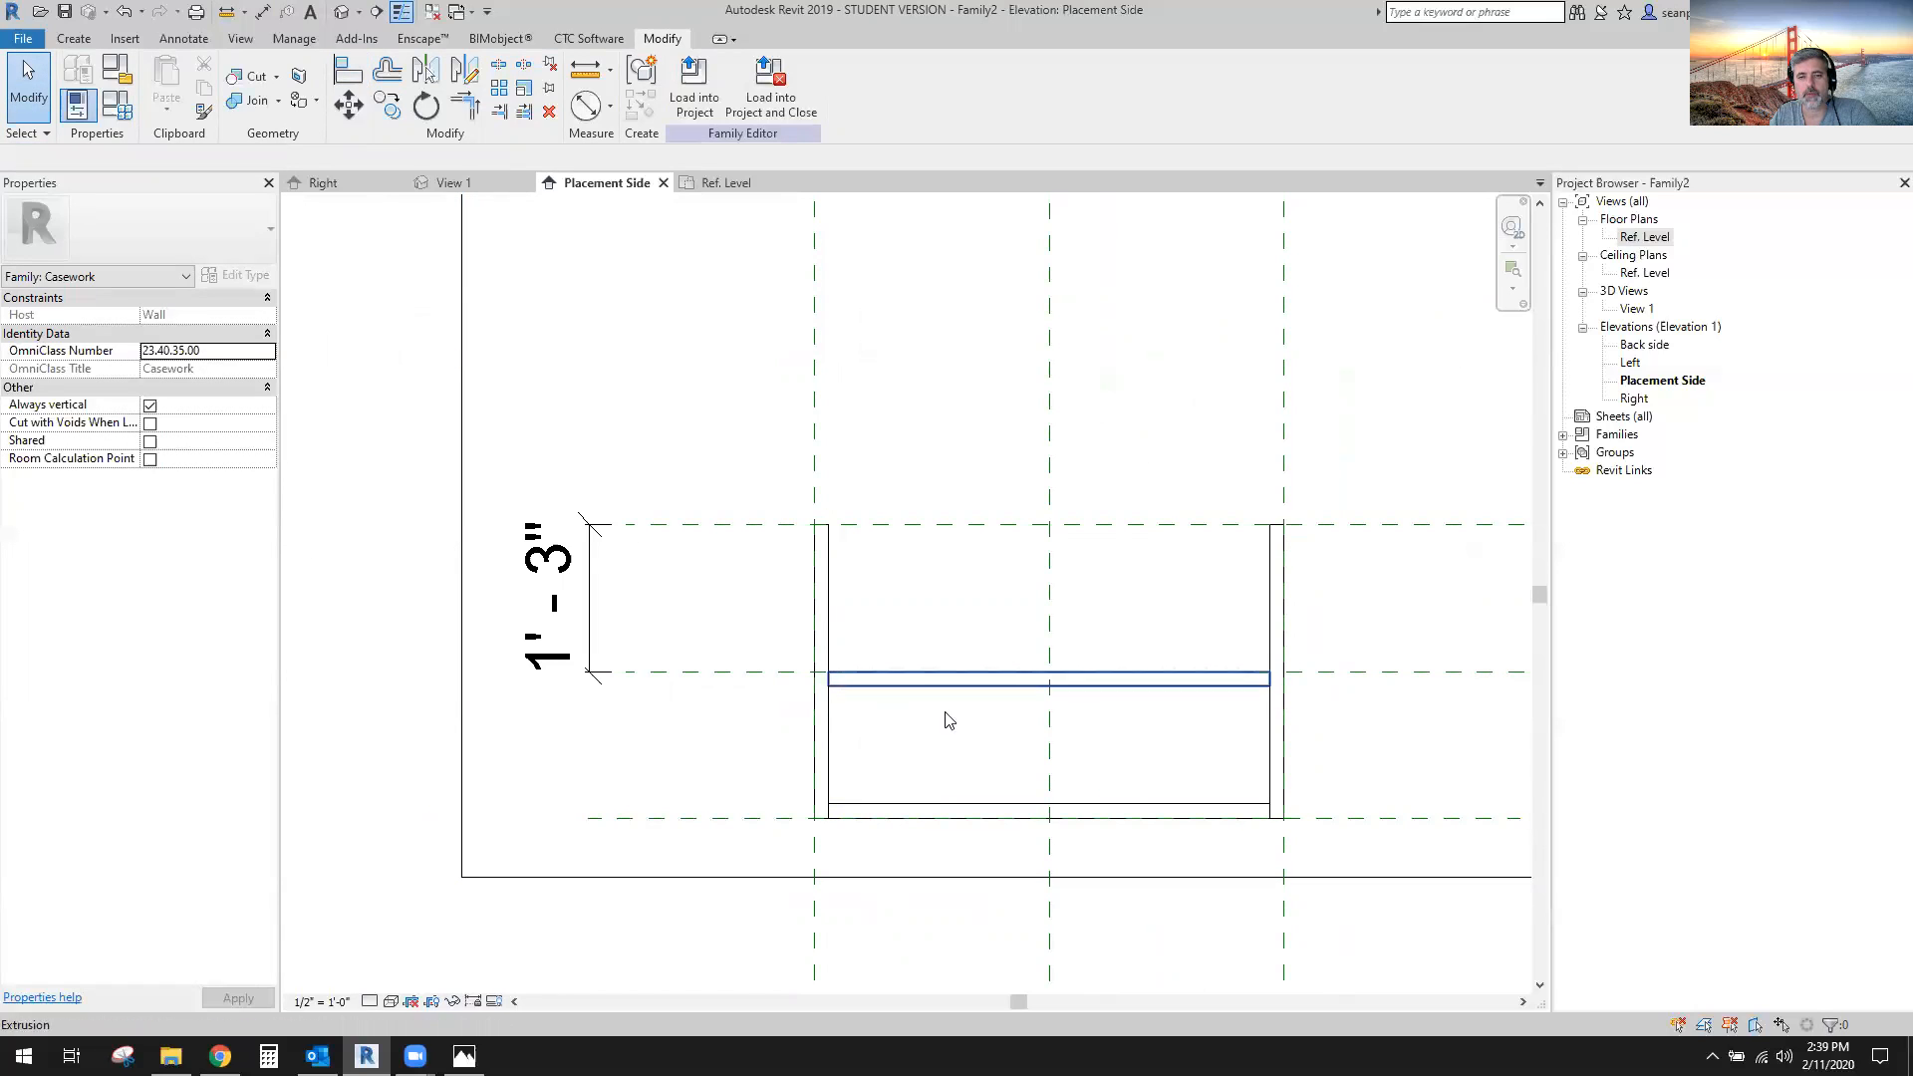
Copy the intermediate shelf straight up about 1' 1" so the copy sits just below the cabinet's top.
left_click(922, 683)
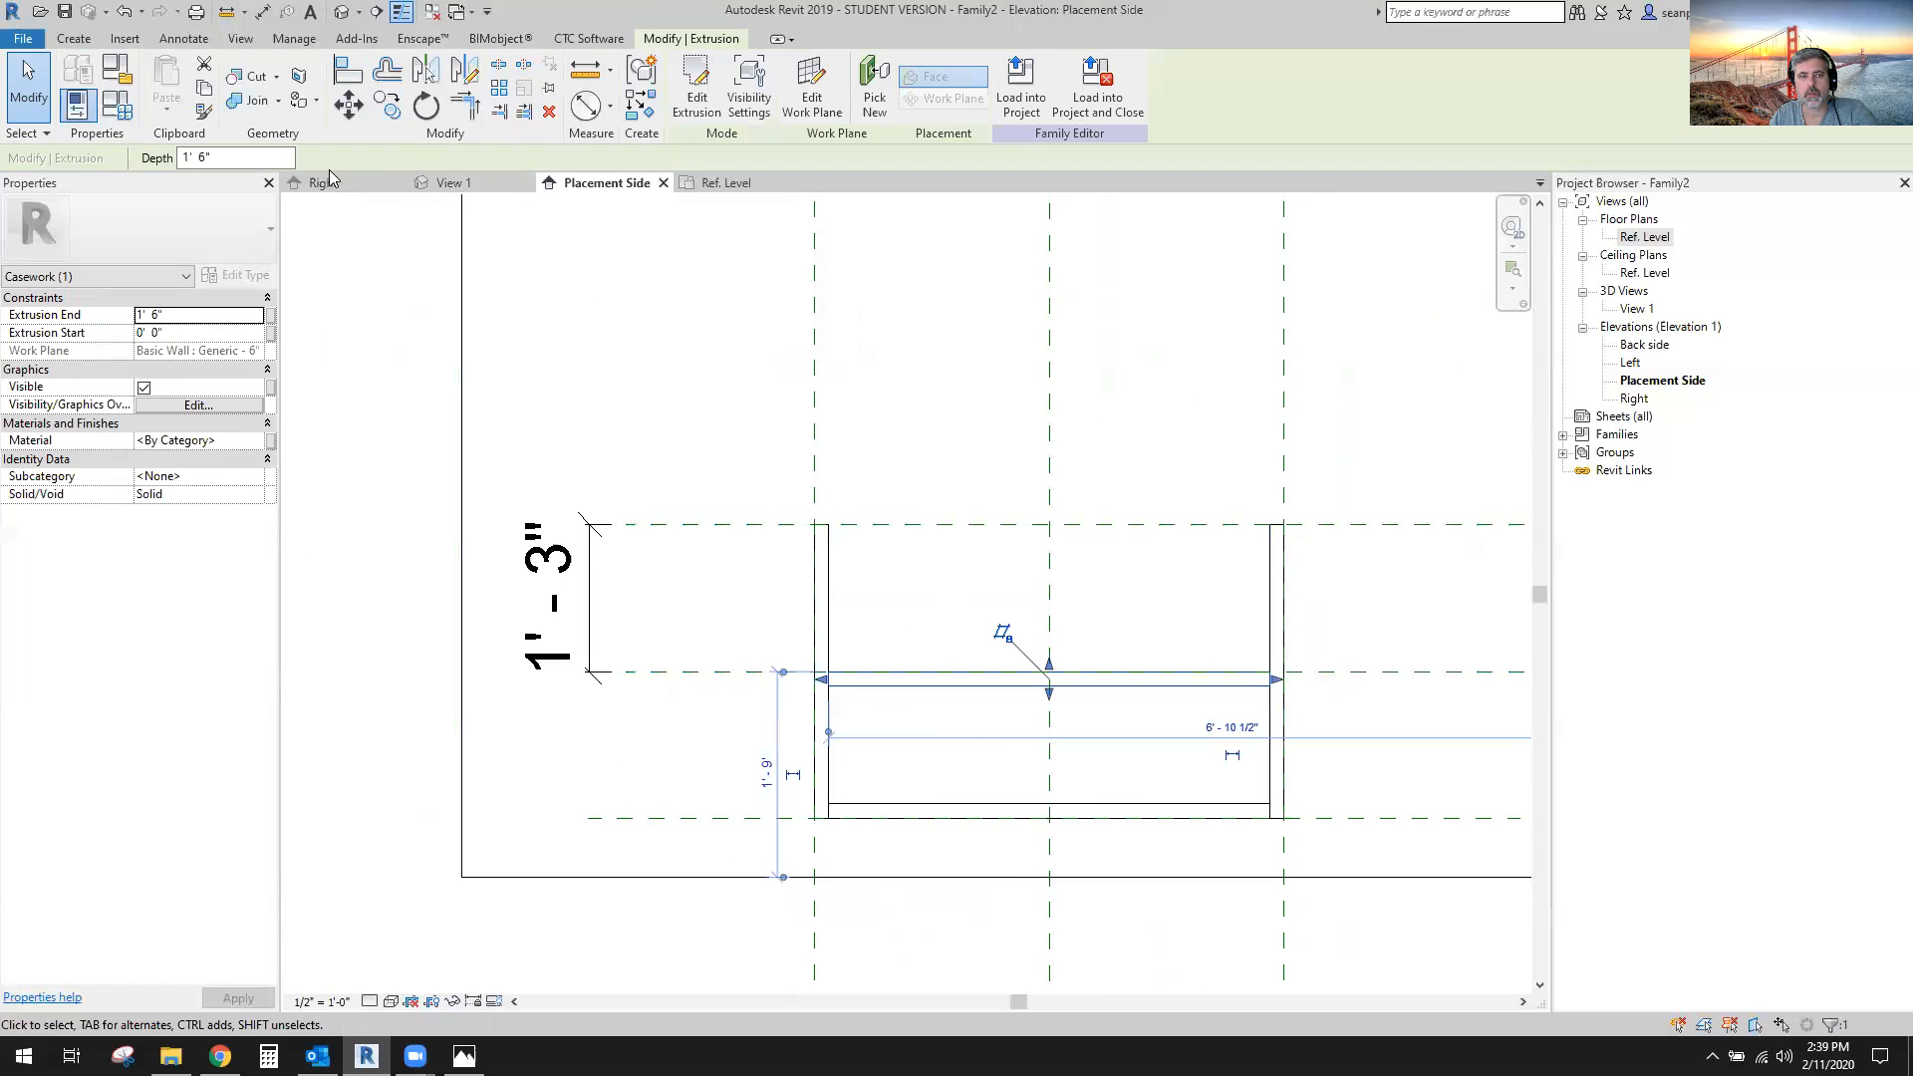
left_click(399, 108)
left_click(960, 762)
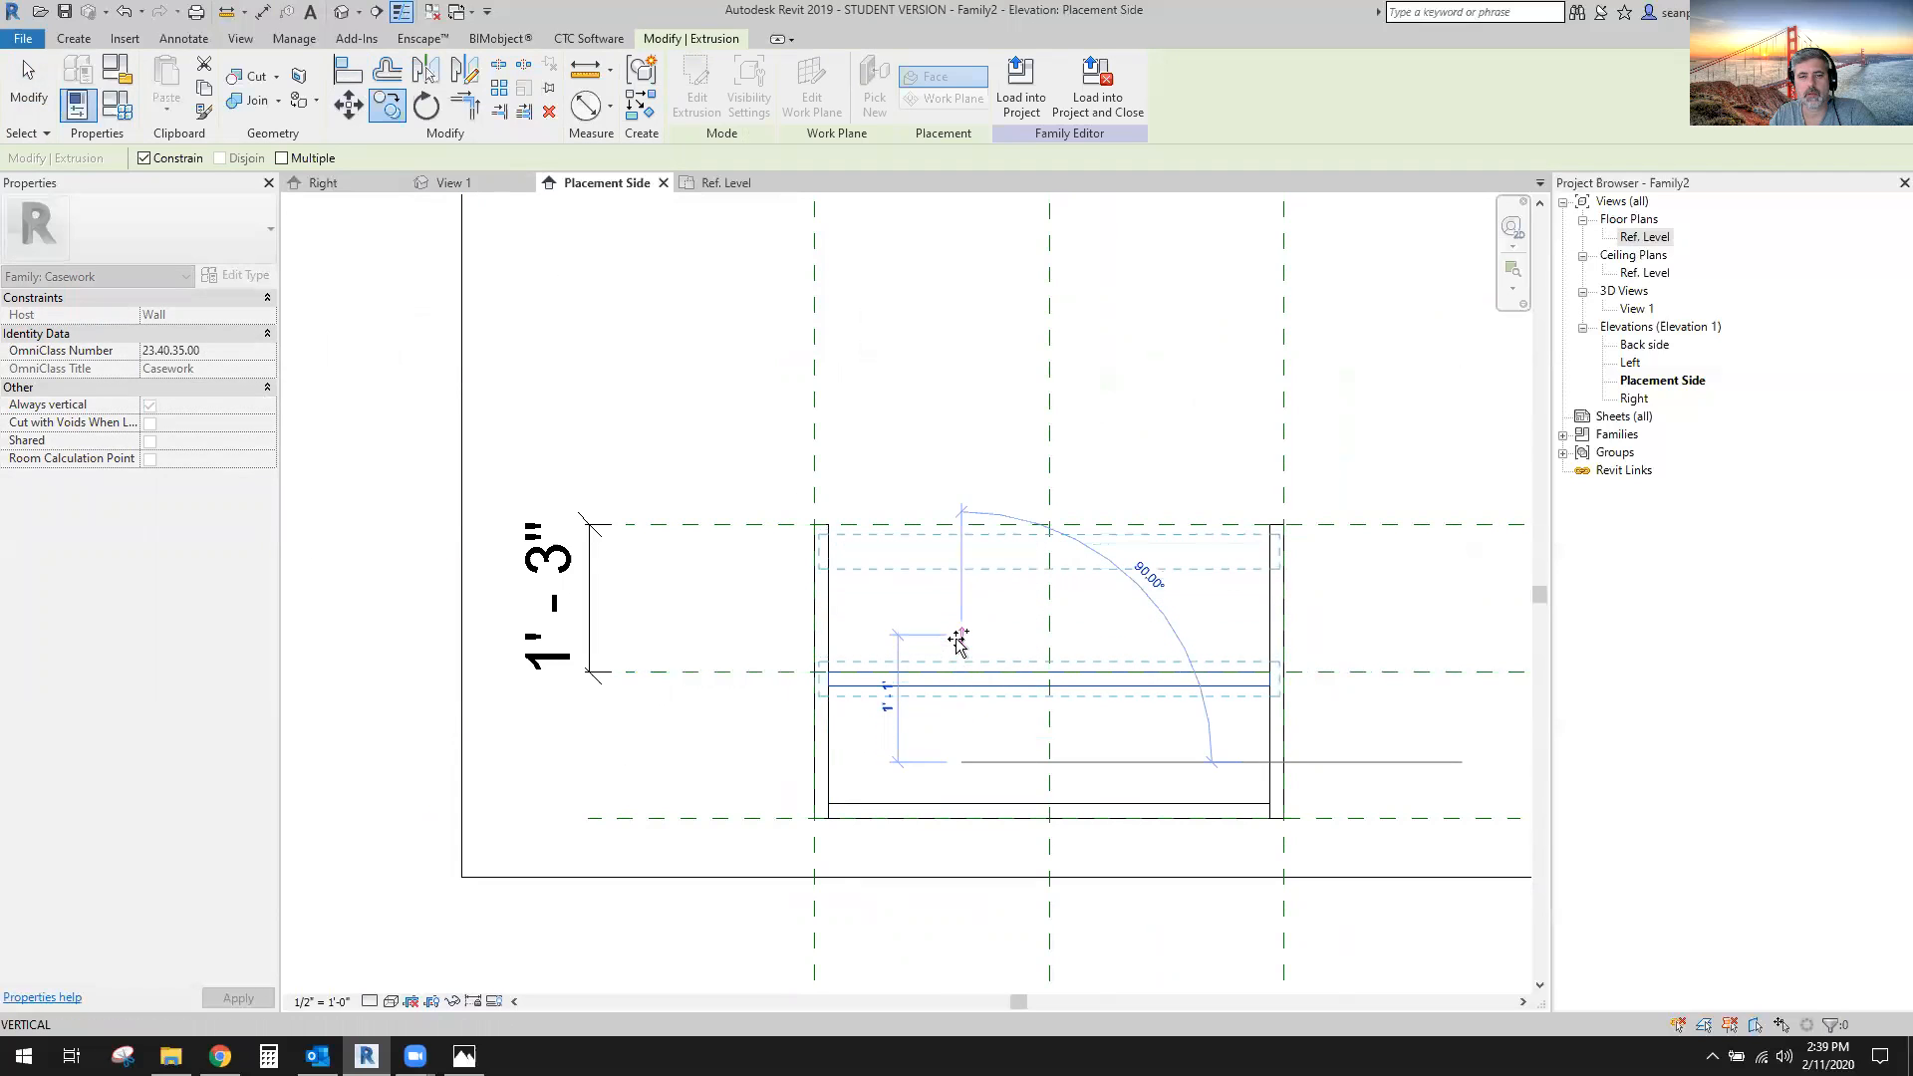
left_click(958, 636)
left_click(658, 897)
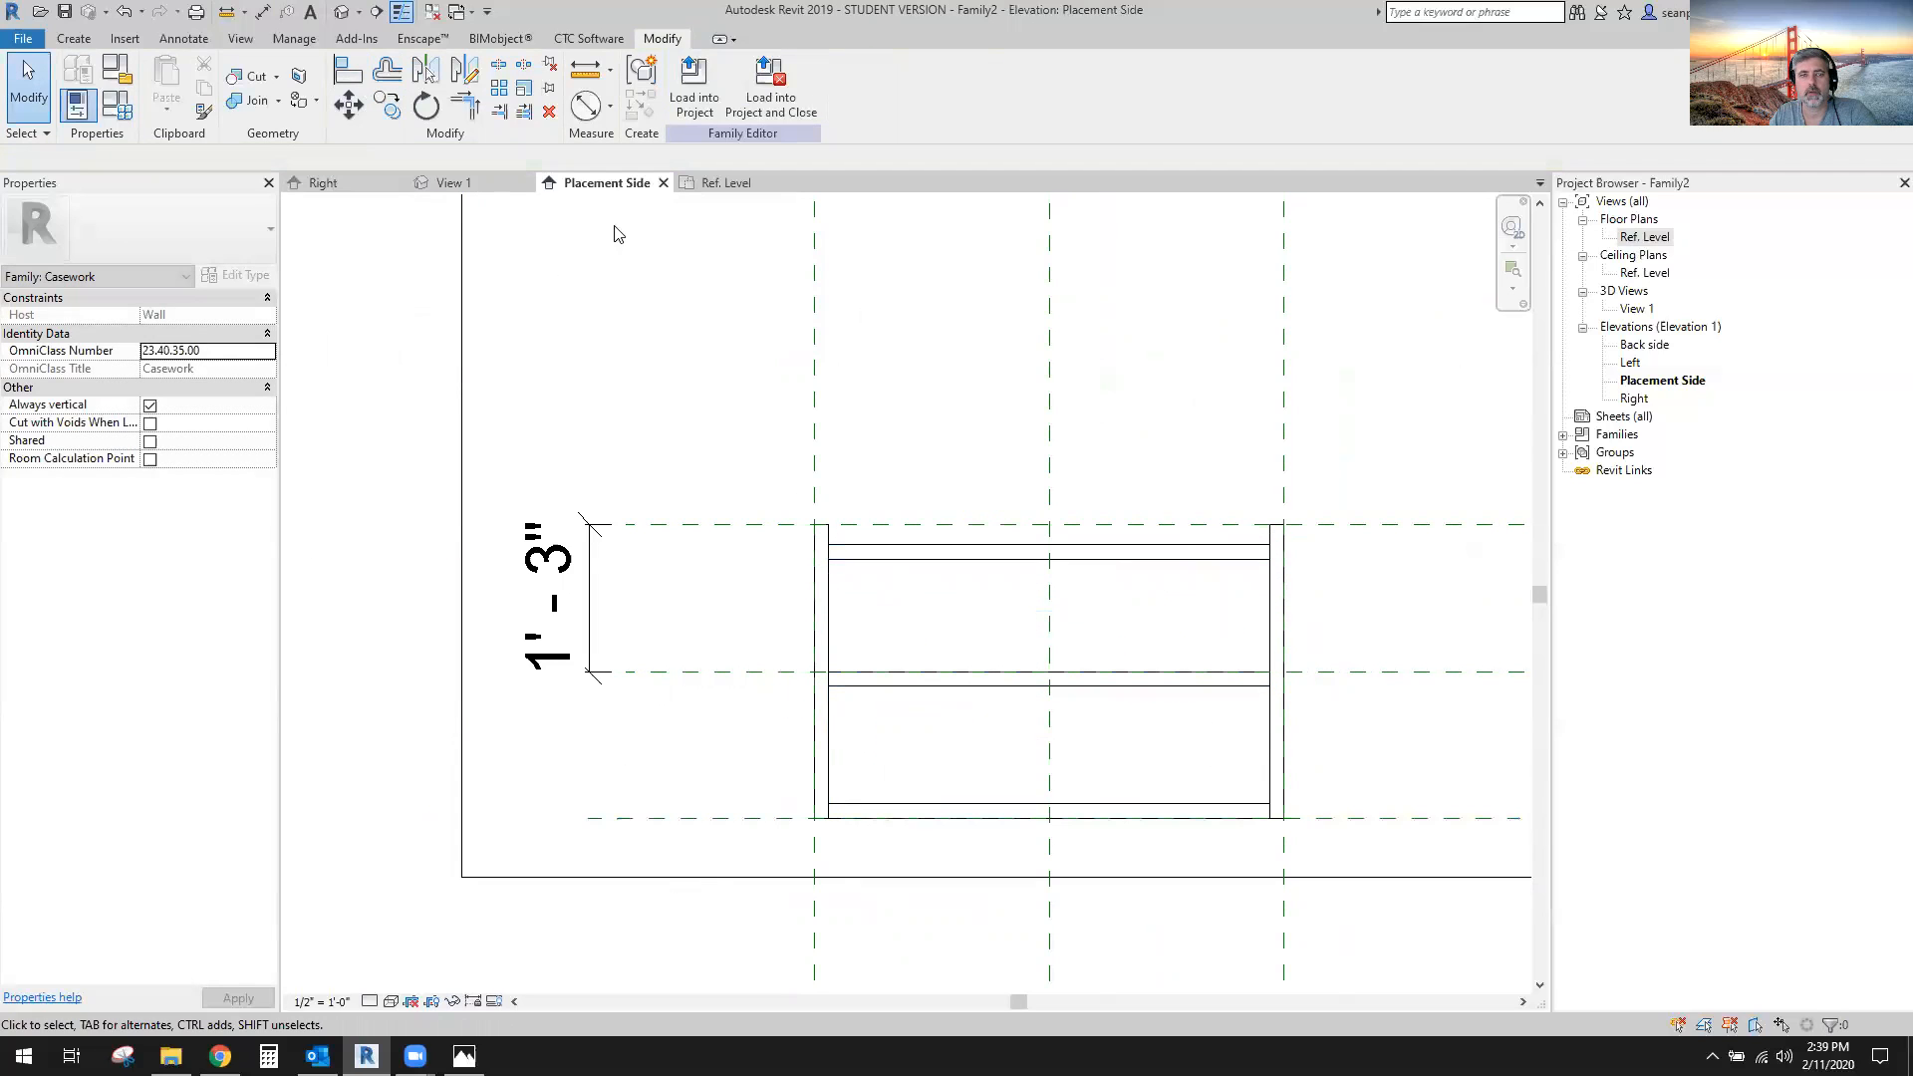
In the 3D view, pull the upper shelf's wall-side face forward, leaving a front strip about 3 1/4" deep.
left_click(487, 186)
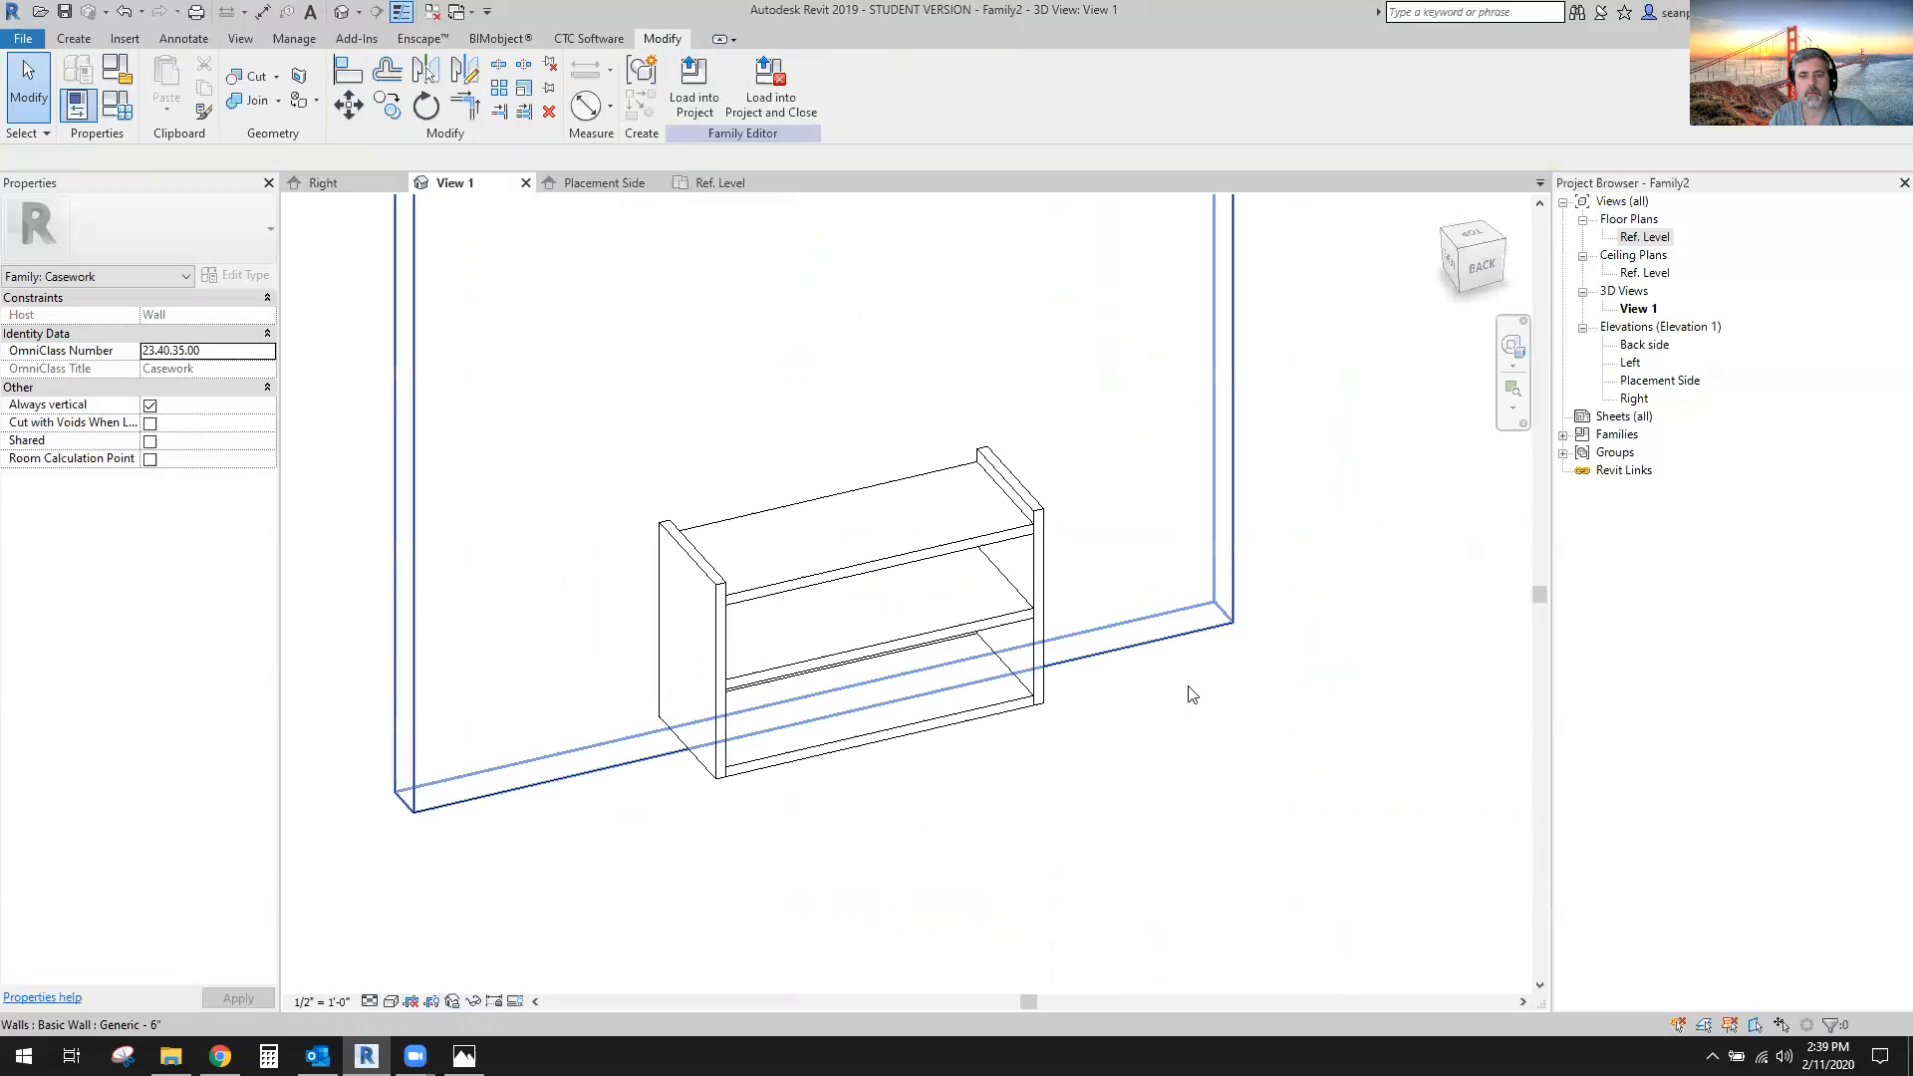
left_click(950, 560)
middle_click_drag(1345, 798, 1109, 900, "shift")
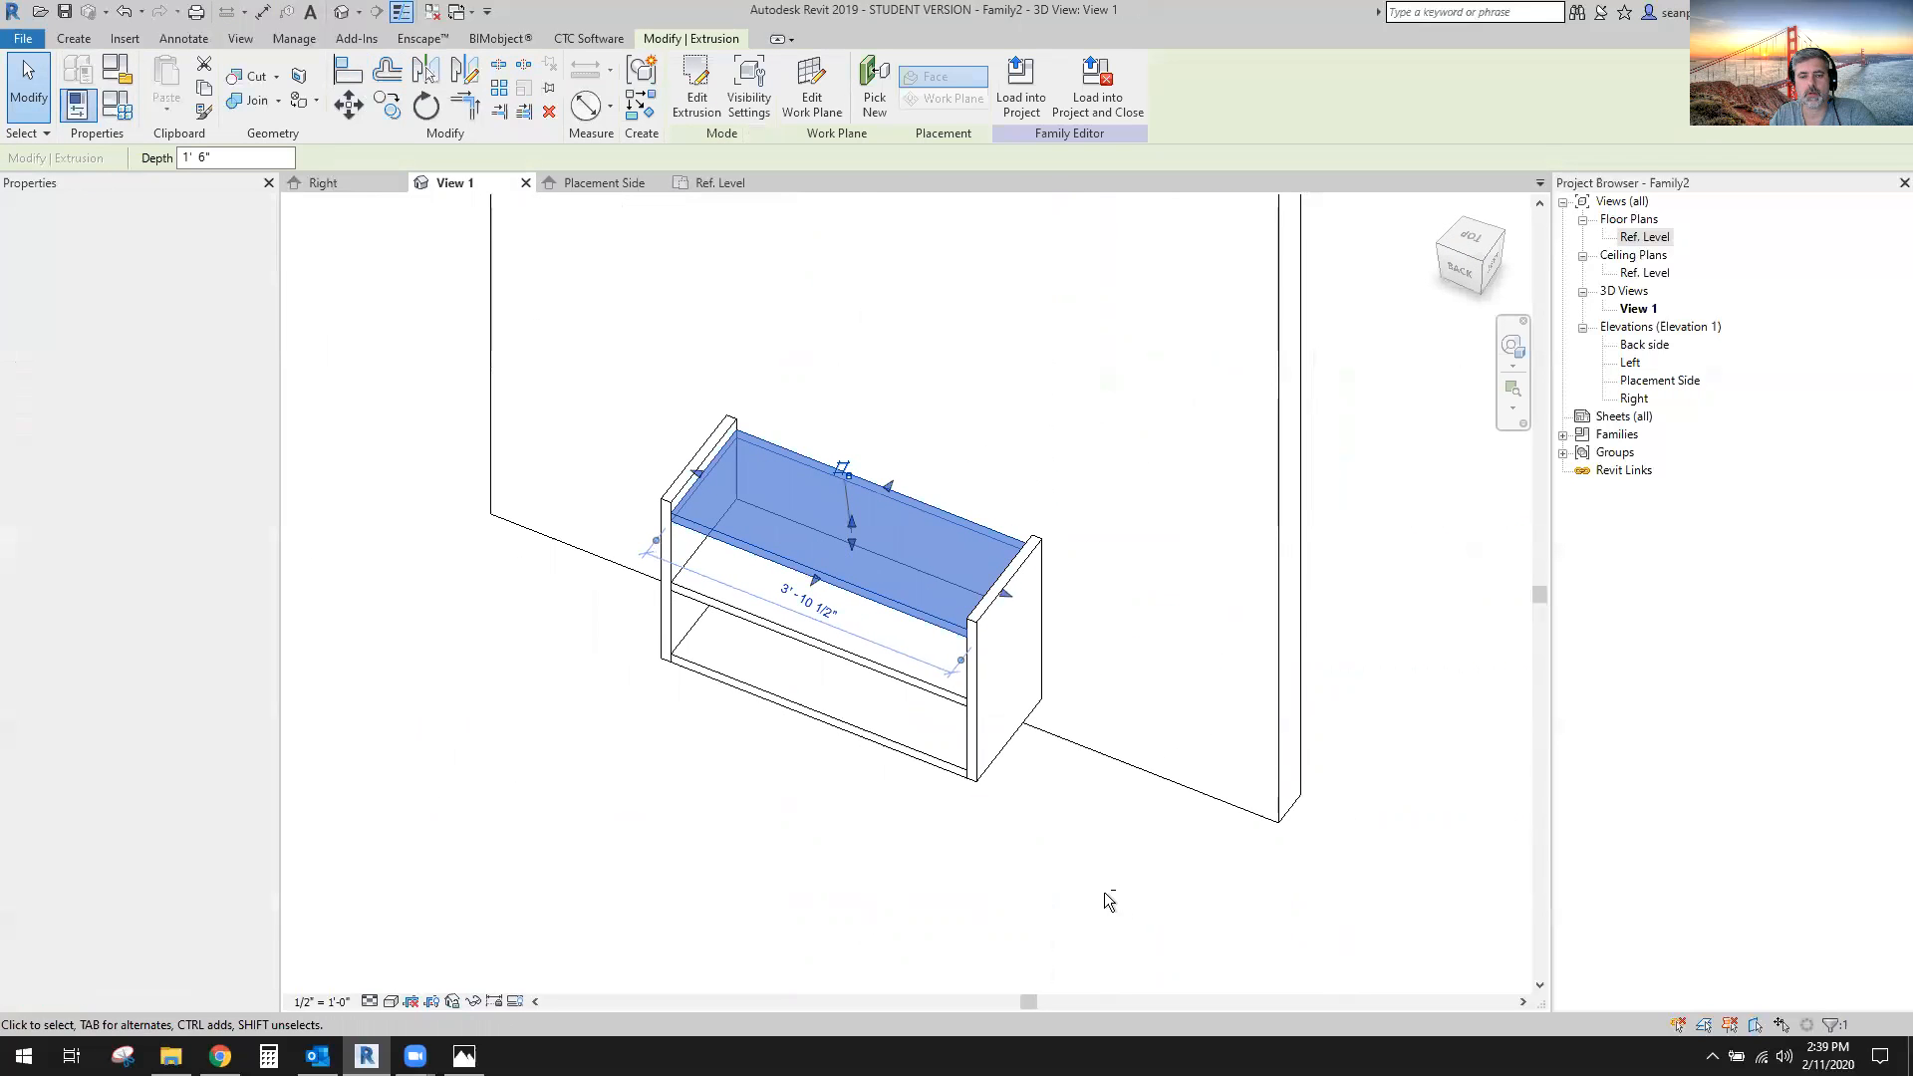
scroll(847, 514, "up", 5)
left_click_drag(912, 486, 812, 585)
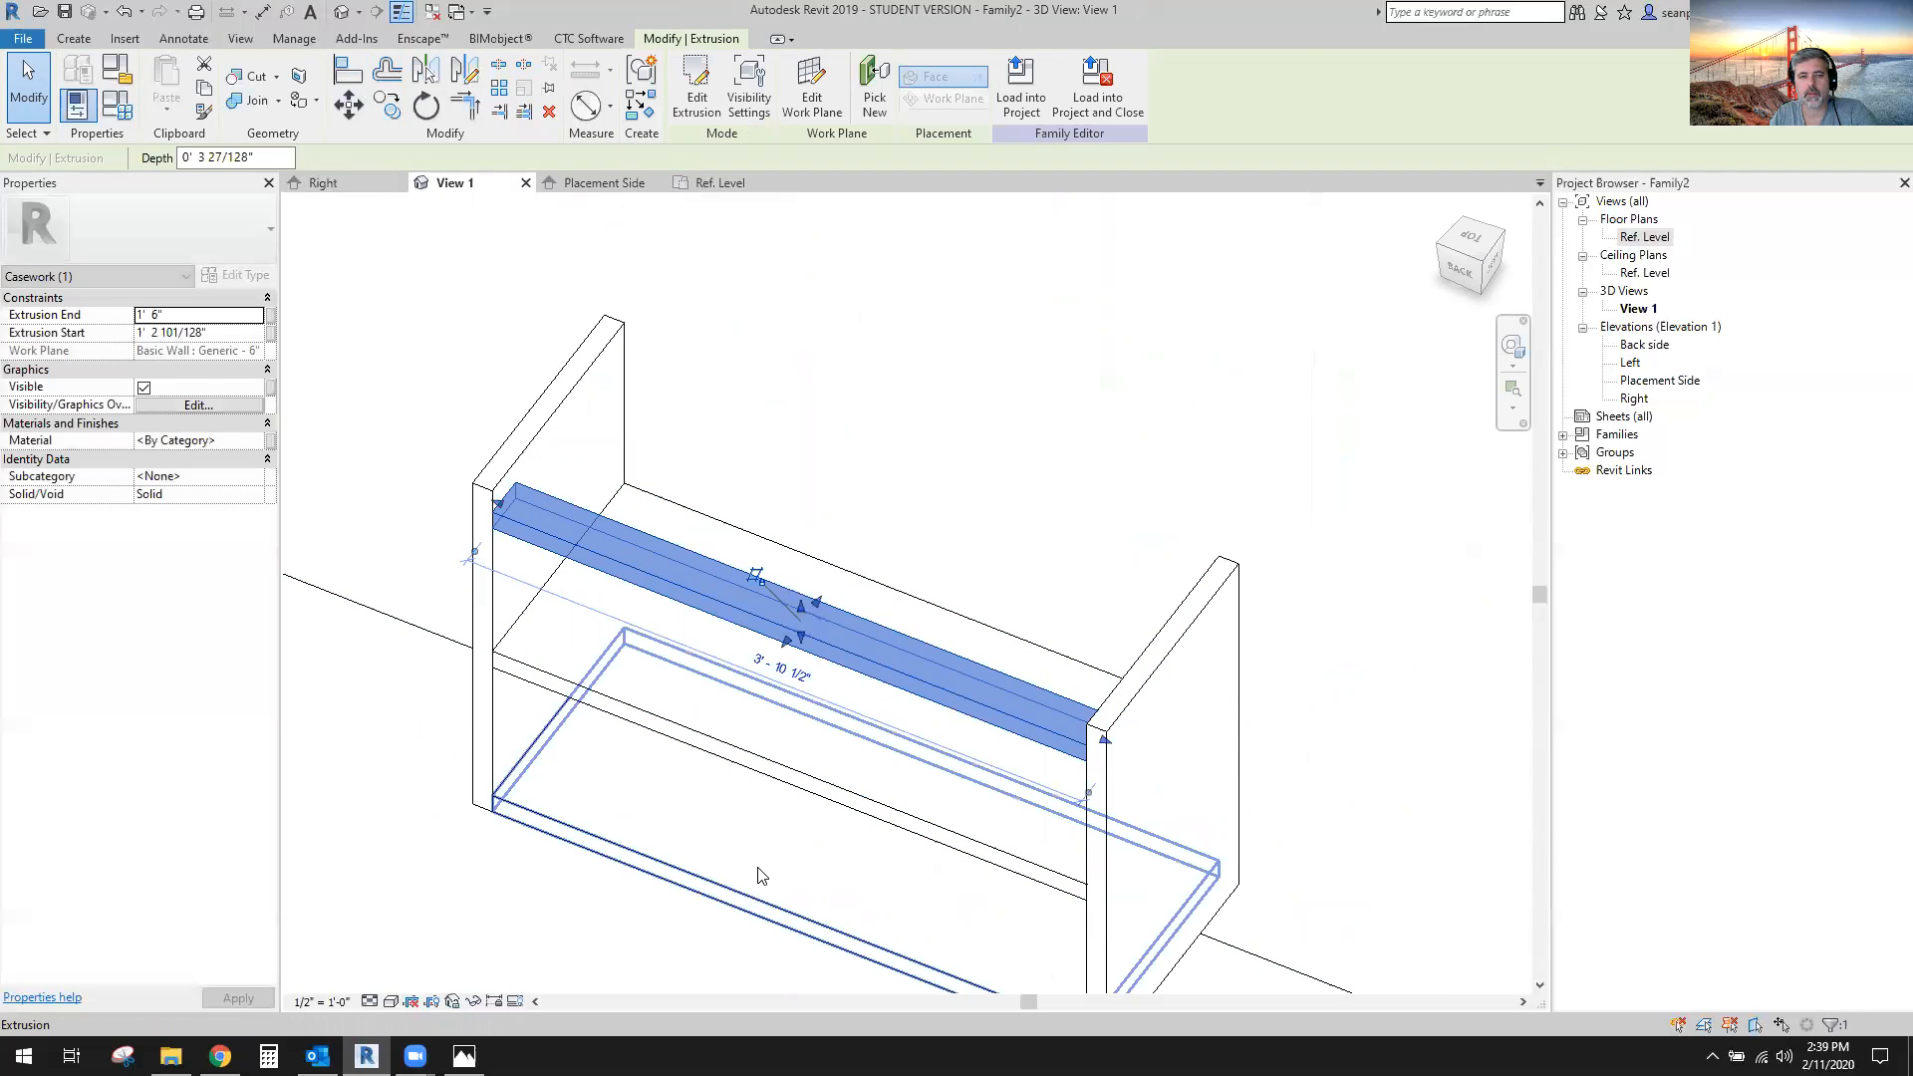
In the Ref. Level plan, pull the top strip's front edge slightly past the front reference plane.
left_click(722, 183)
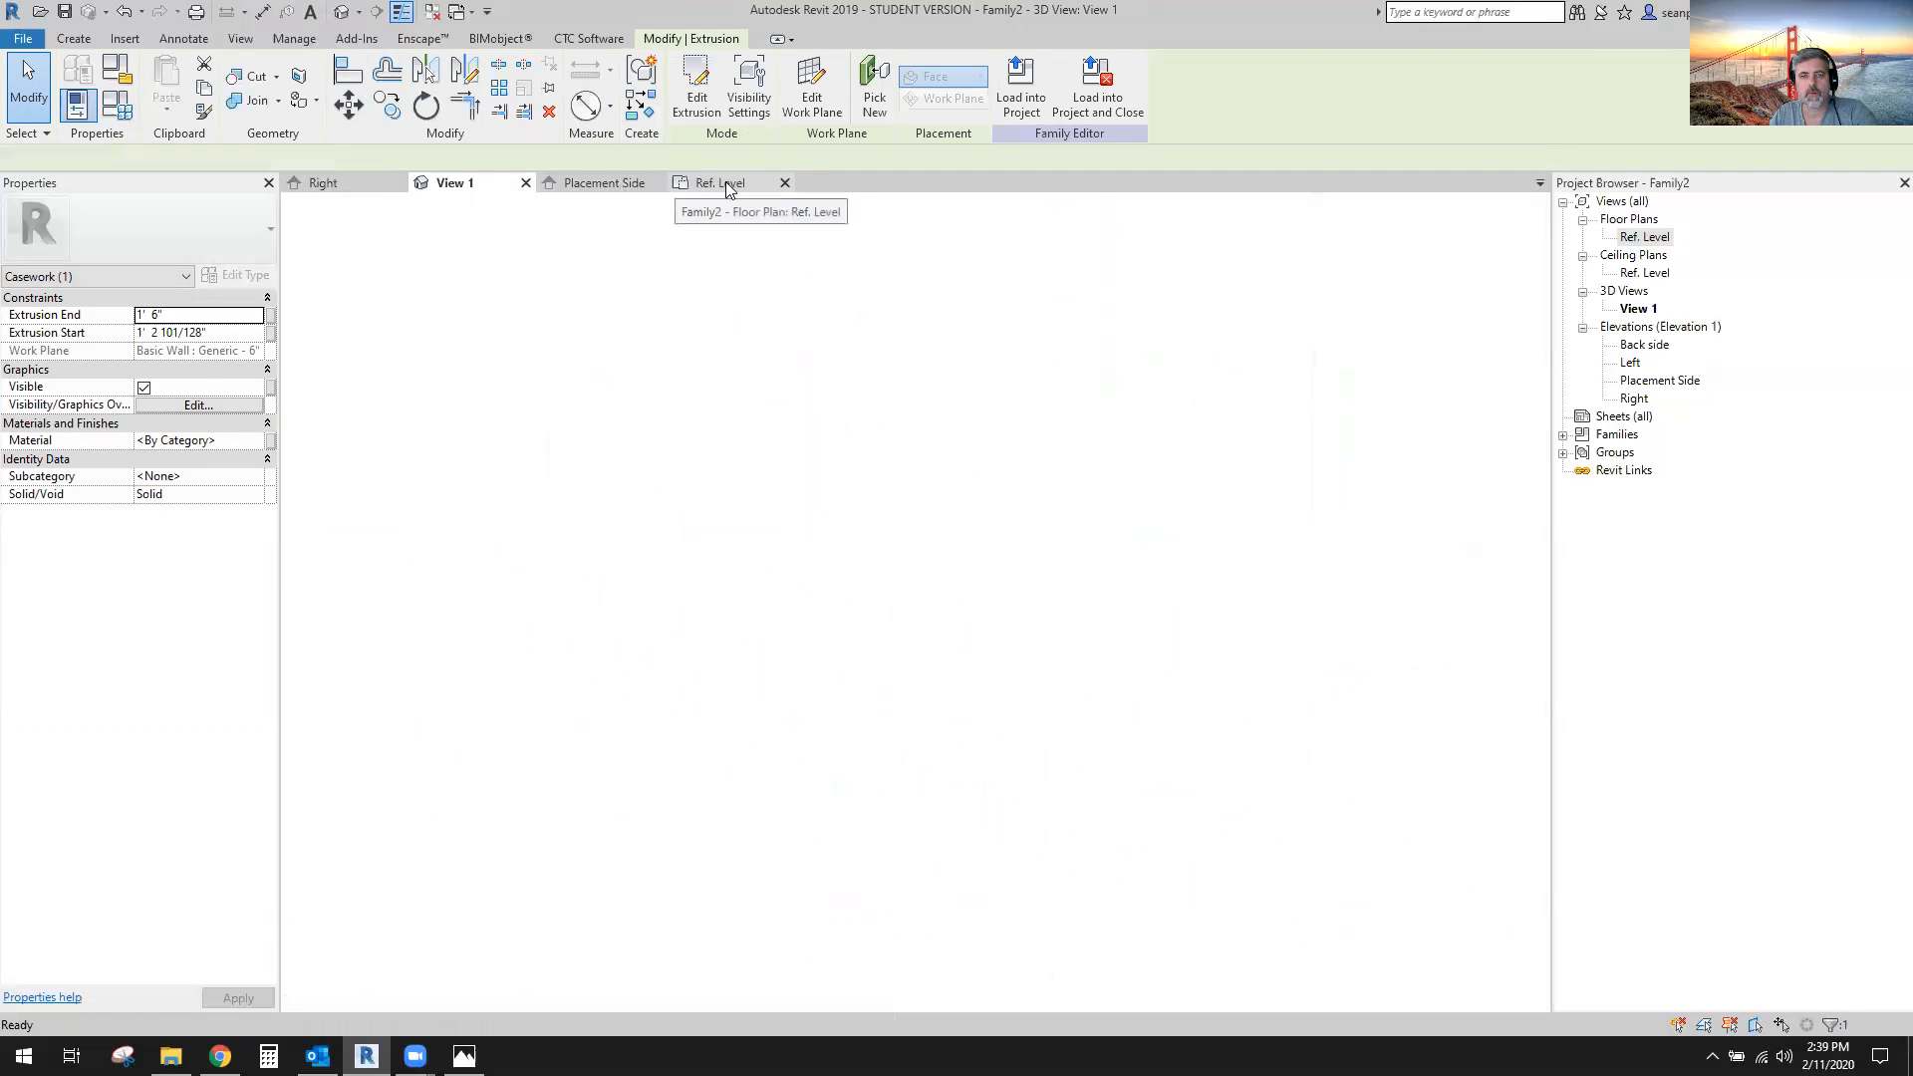
scroll(1102, 663, "up", 3)
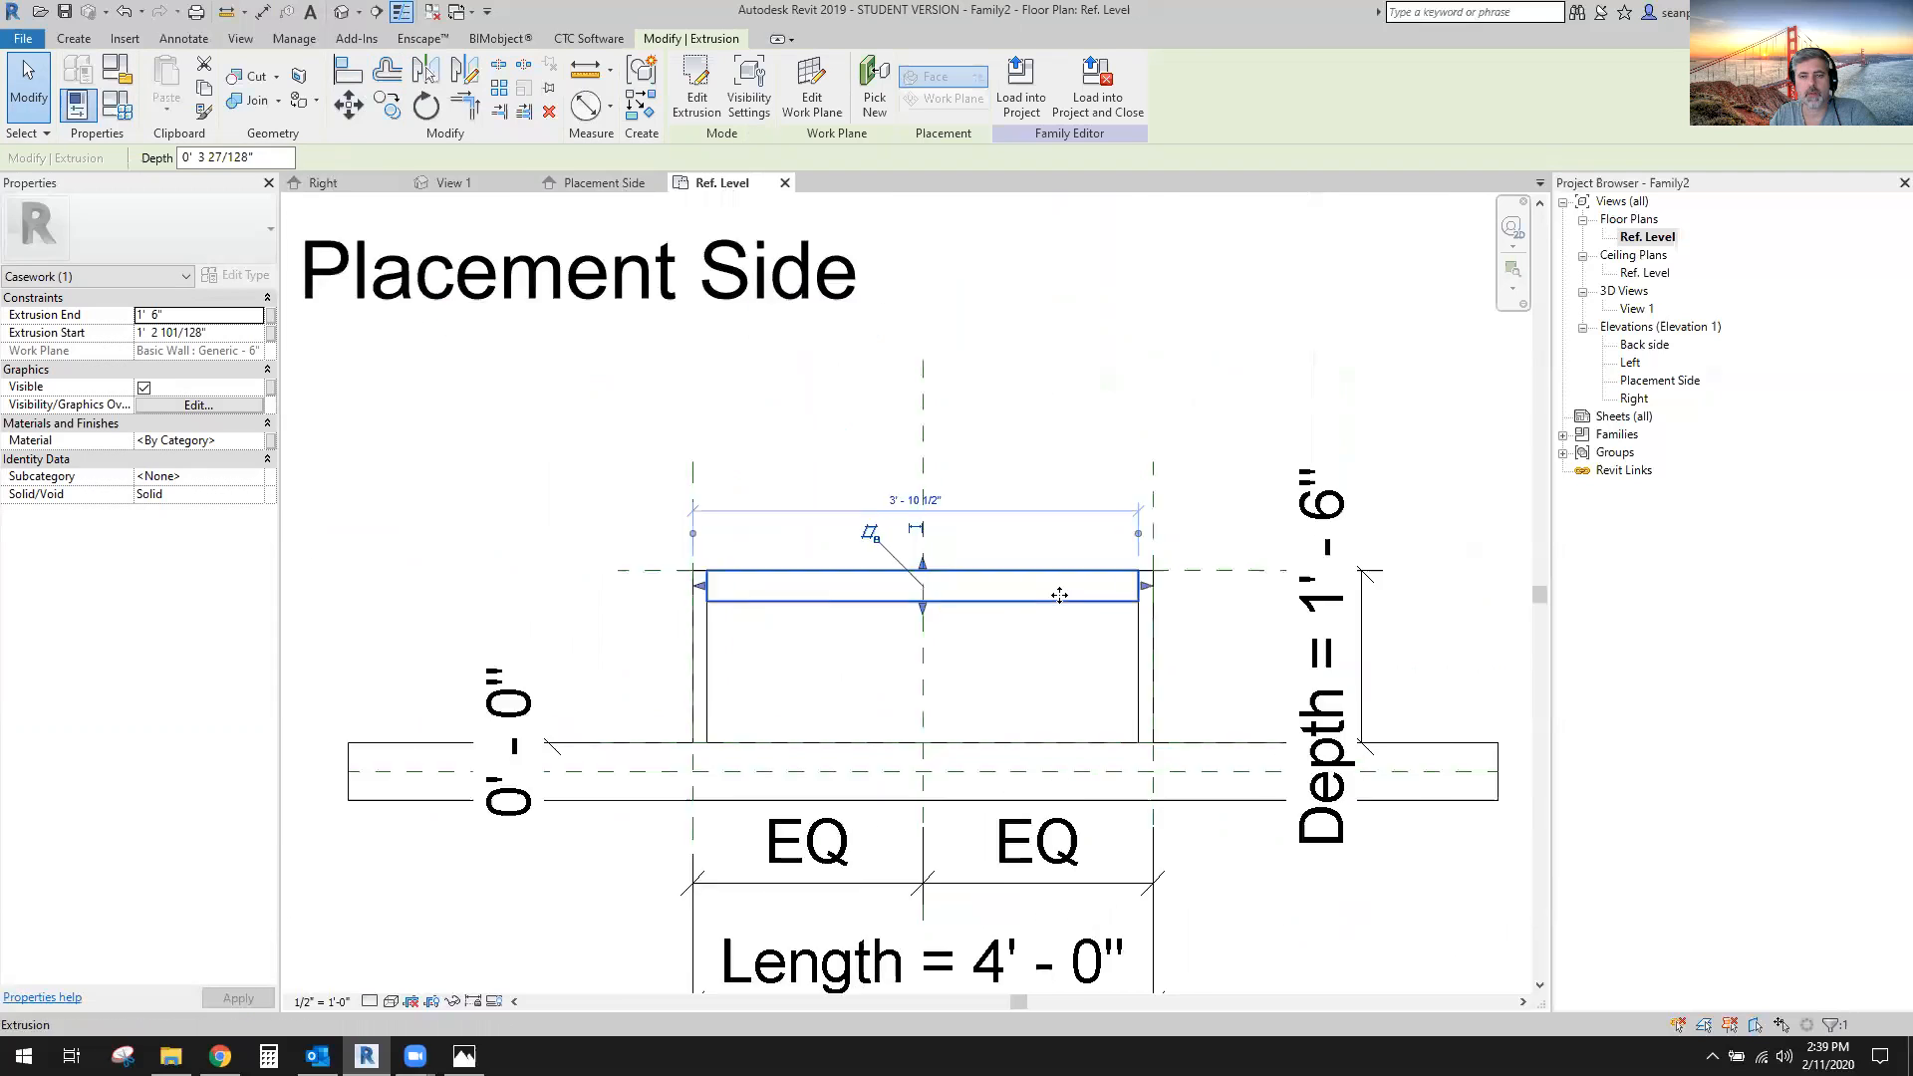
left_click(677, 110)
left_click(1067, 727)
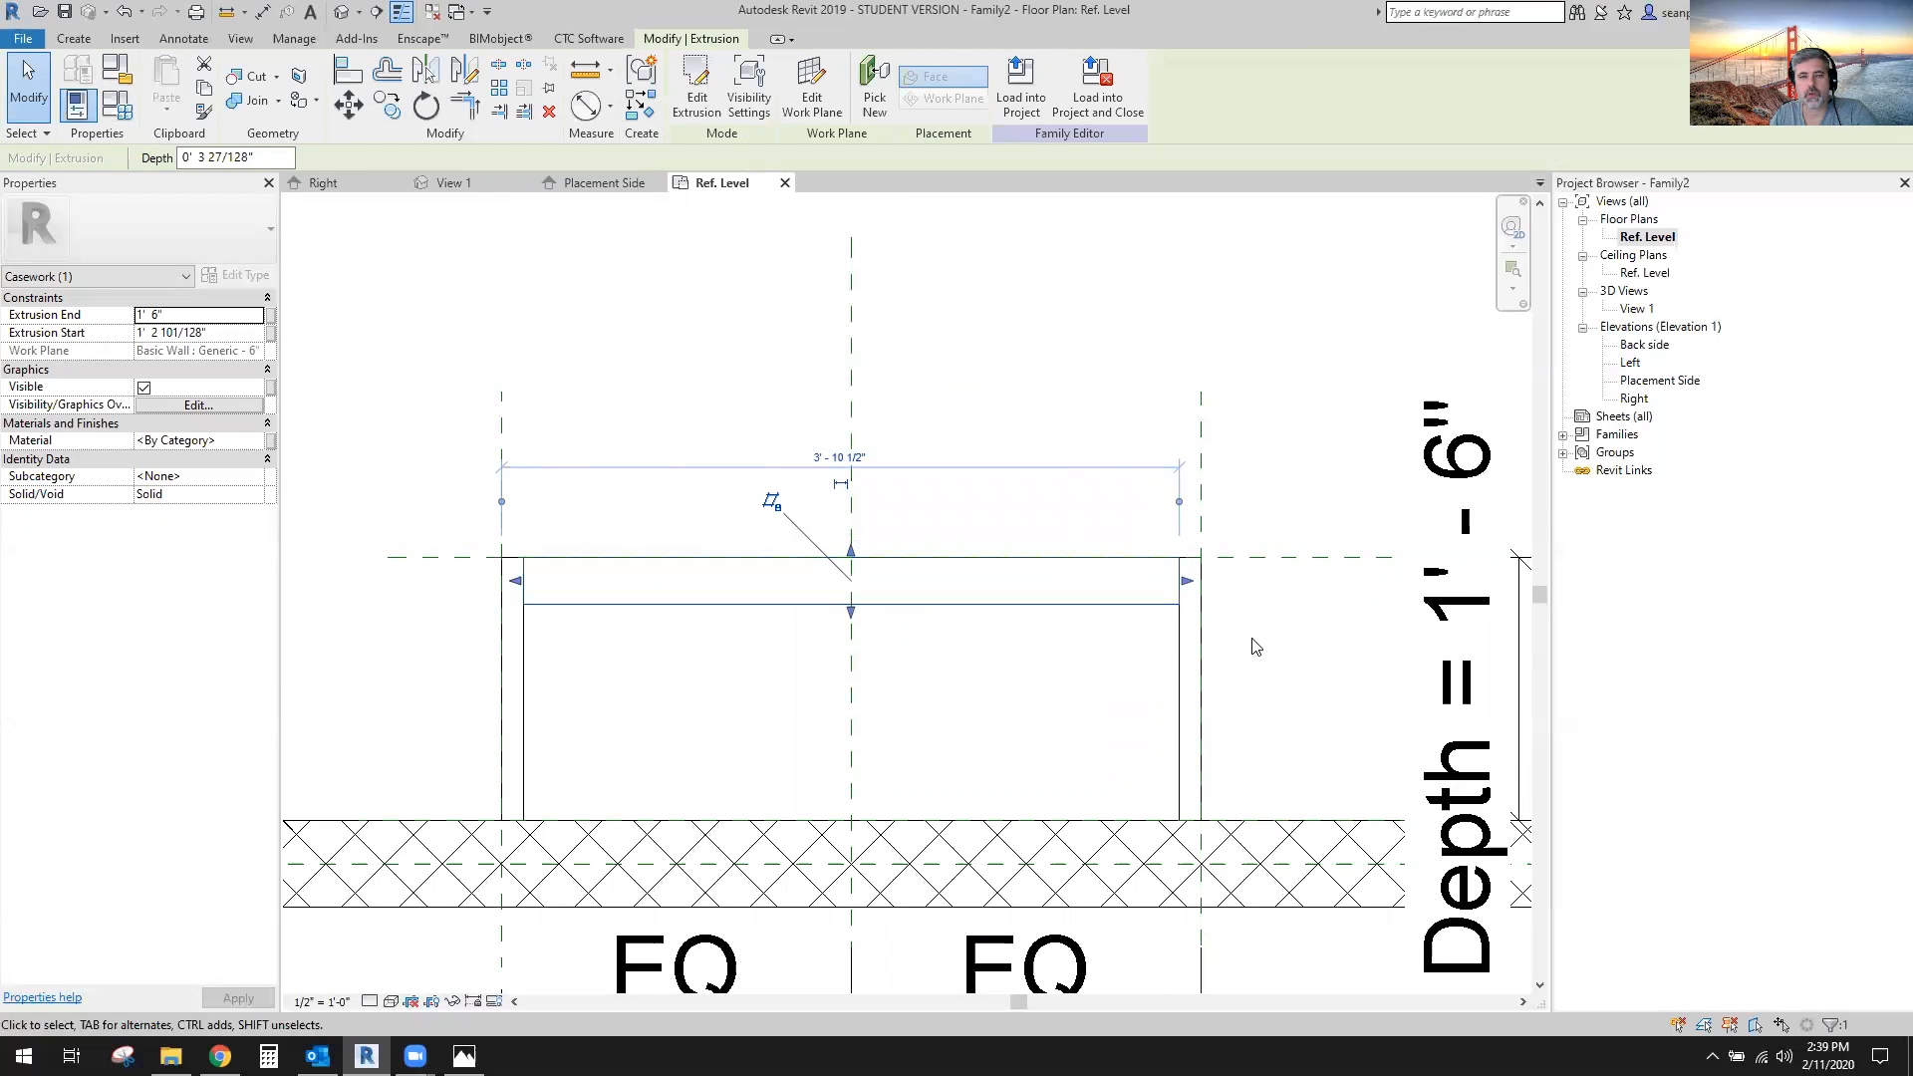
scroll(1161, 627, "down", 2)
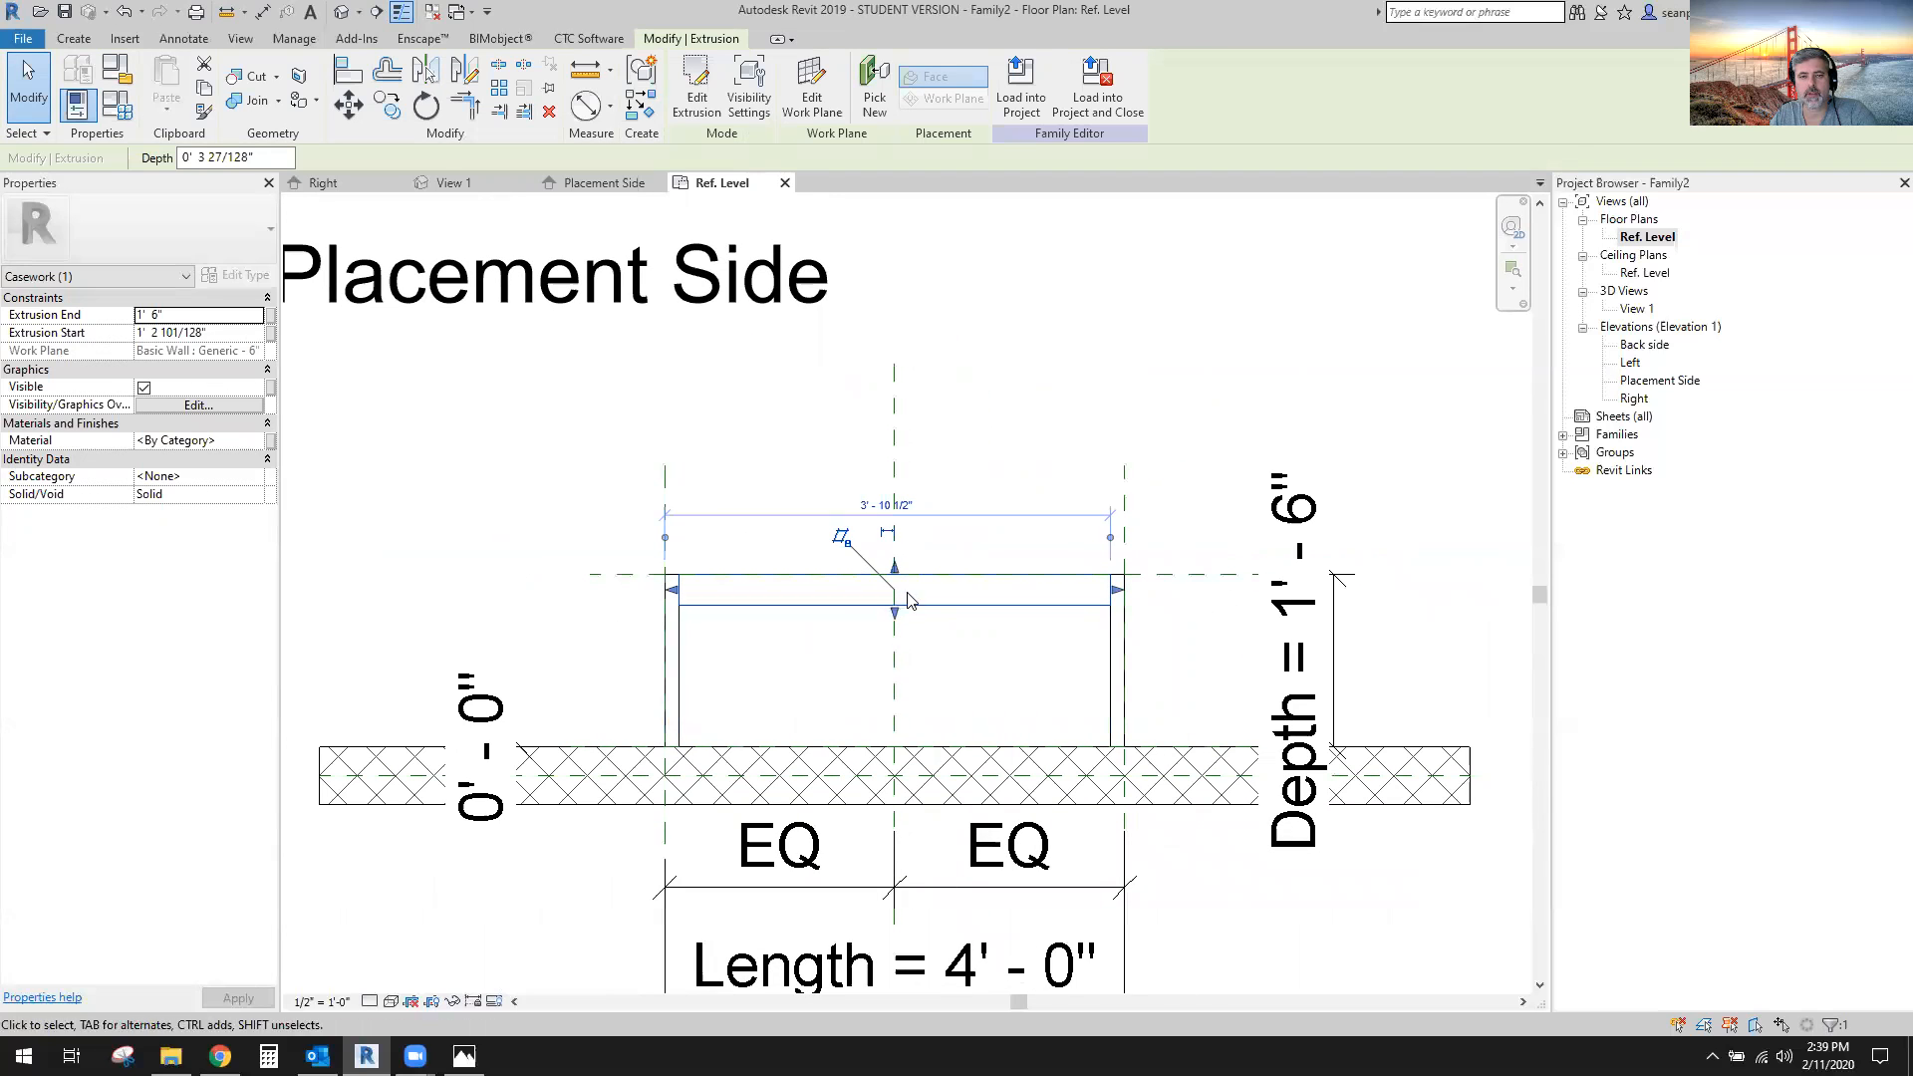
scroll(895, 580, "up", 2)
left_click_drag(901, 558, 901, 532)
left_click(956, 598)
scroll(966, 613, "down", 2)
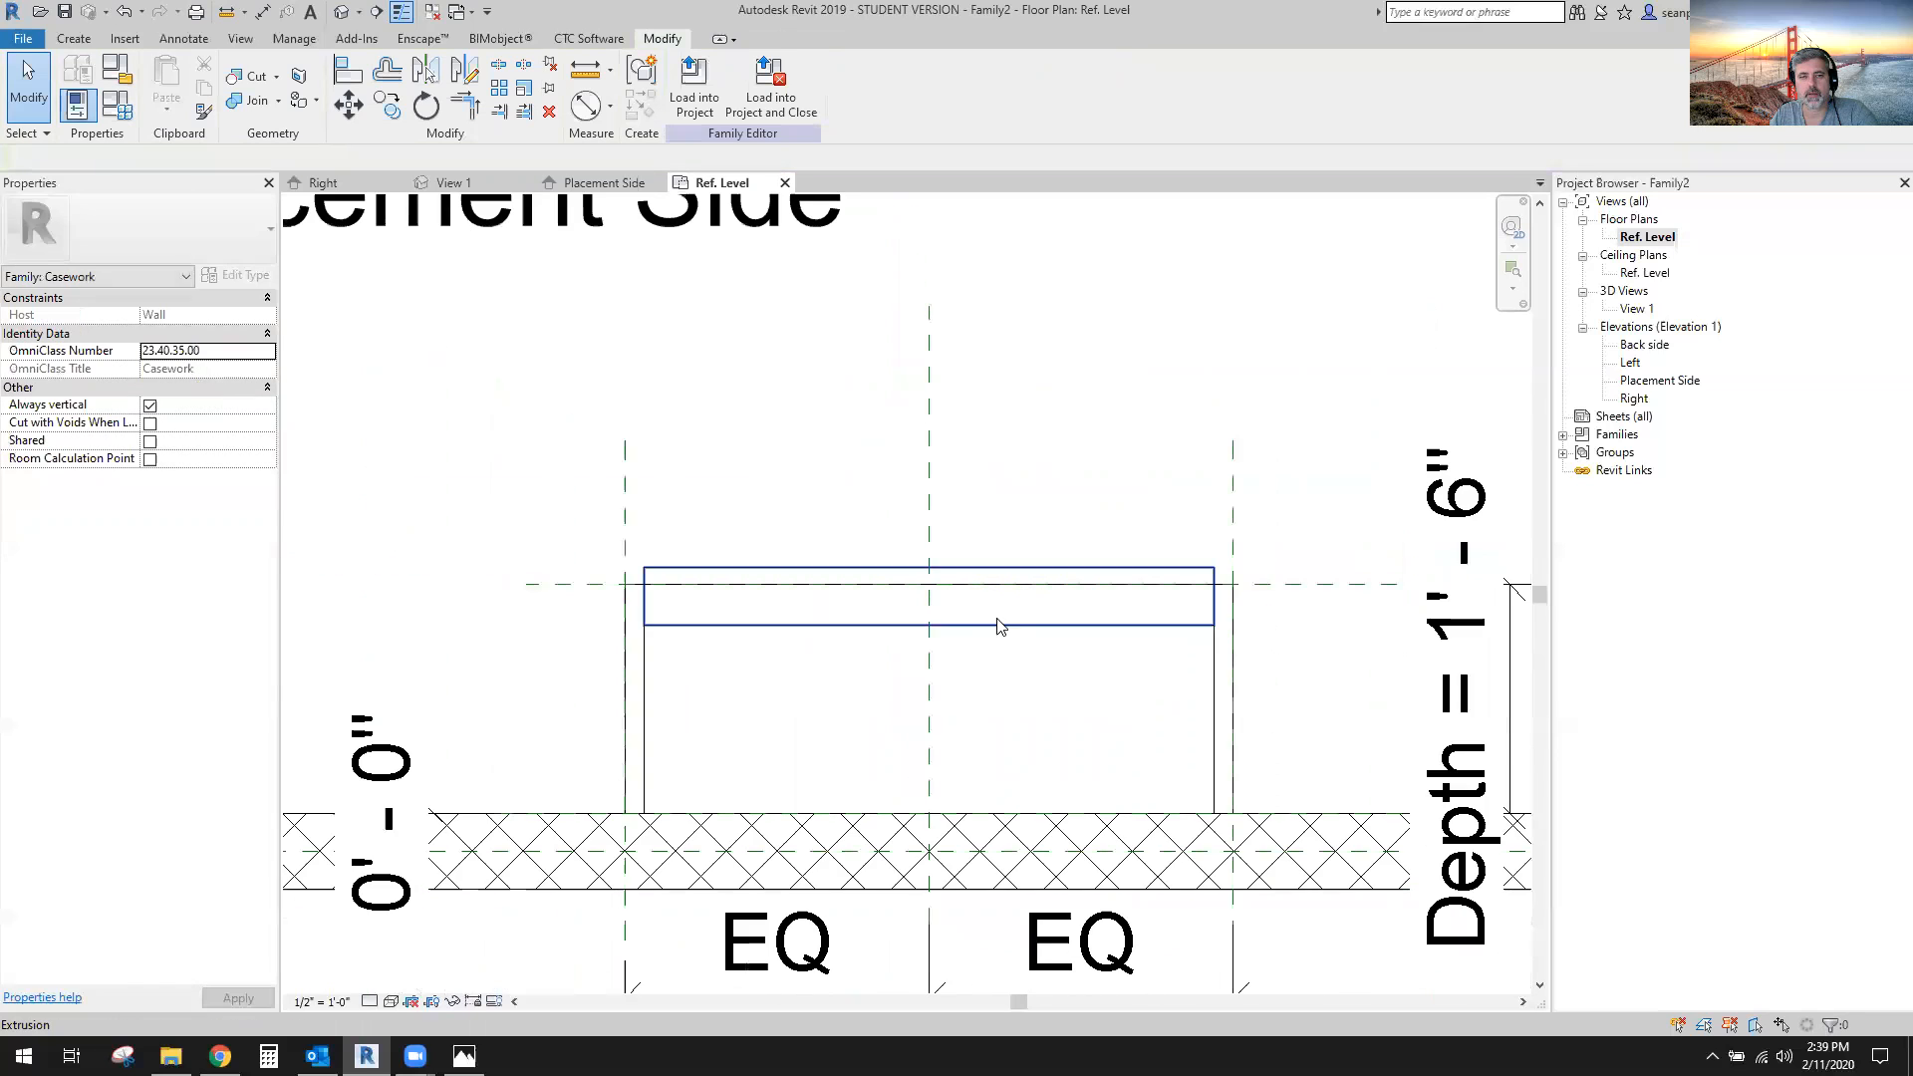
Align the top strip's front edge with the front reference plane and lock the alignment.
left_click(351, 72)
left_click(543, 585)
left_click(737, 569)
left_click(1023, 556)
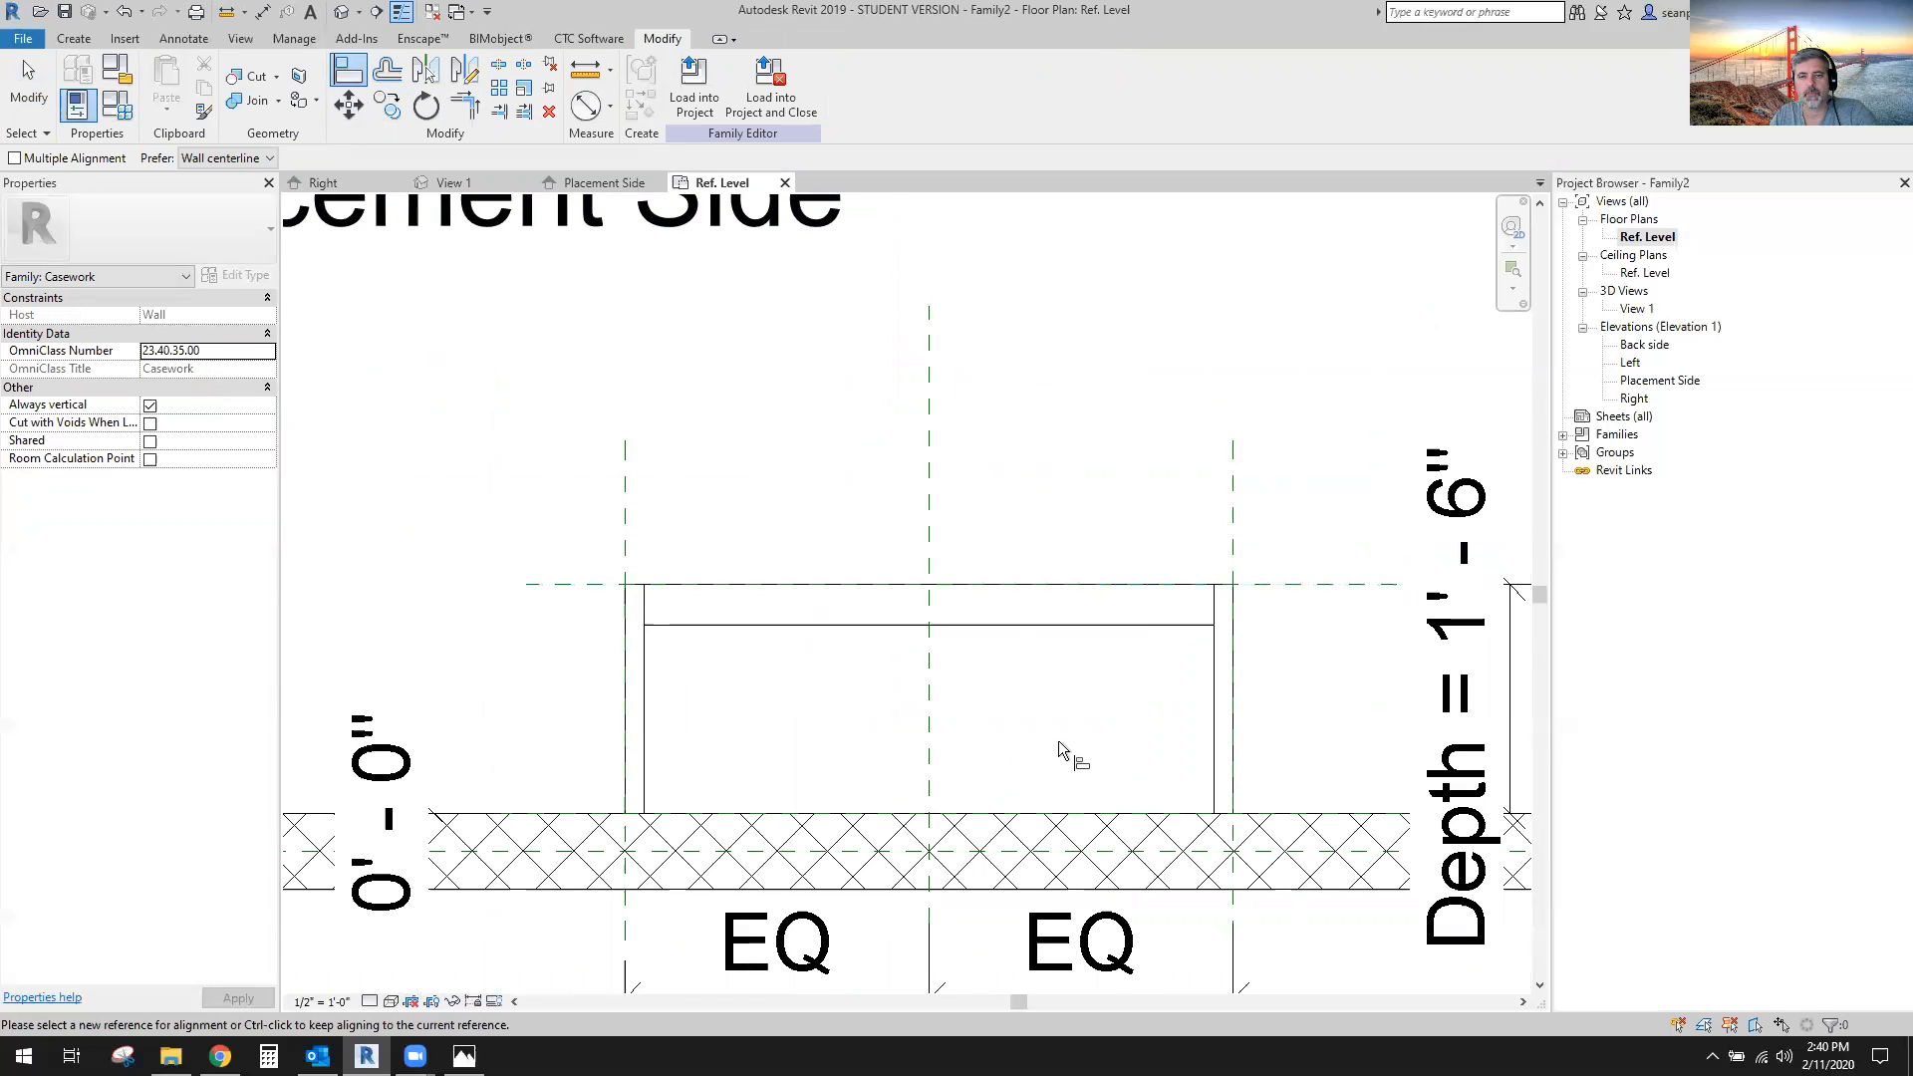
key("Escape")
Pull both ends of the top strip inward so they stand clear of the side panels.
left_click(1175, 624)
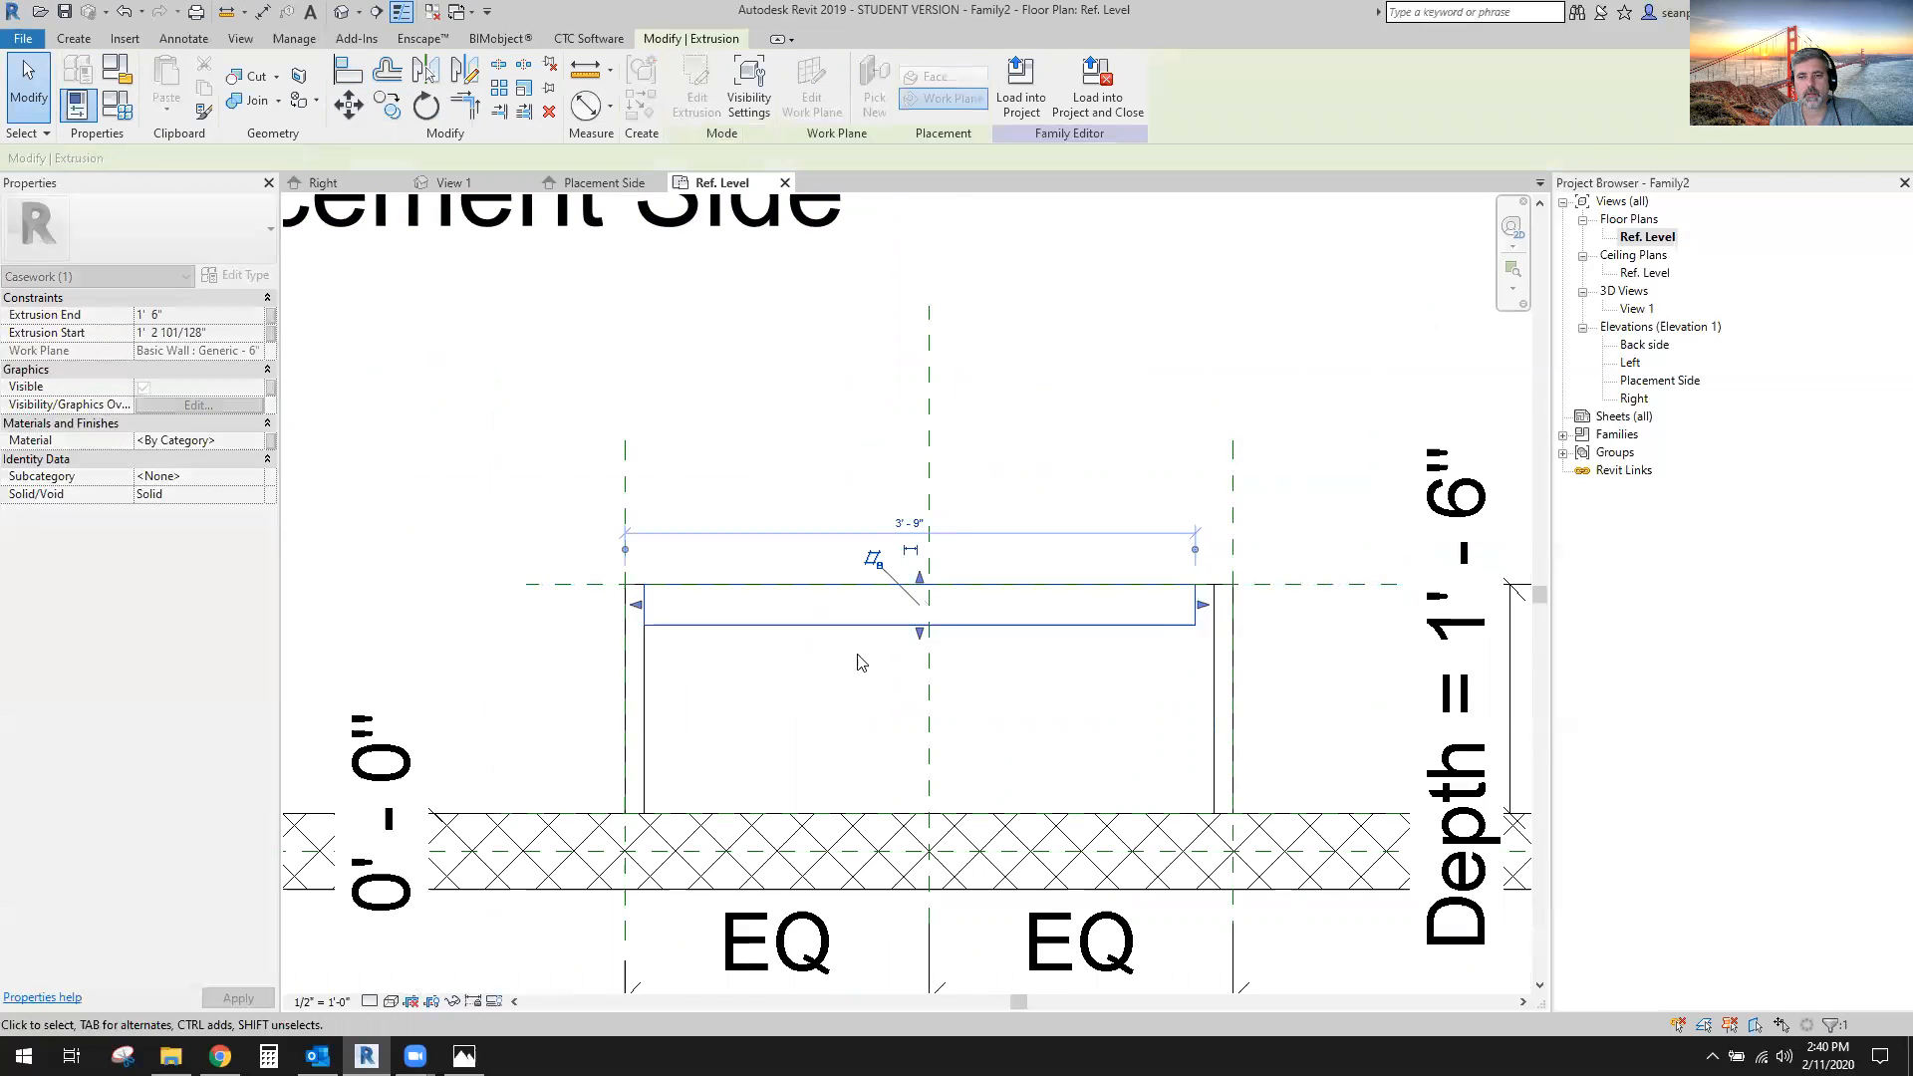
left_click_drag(639, 605, 706, 609)
left_click(726, 675)
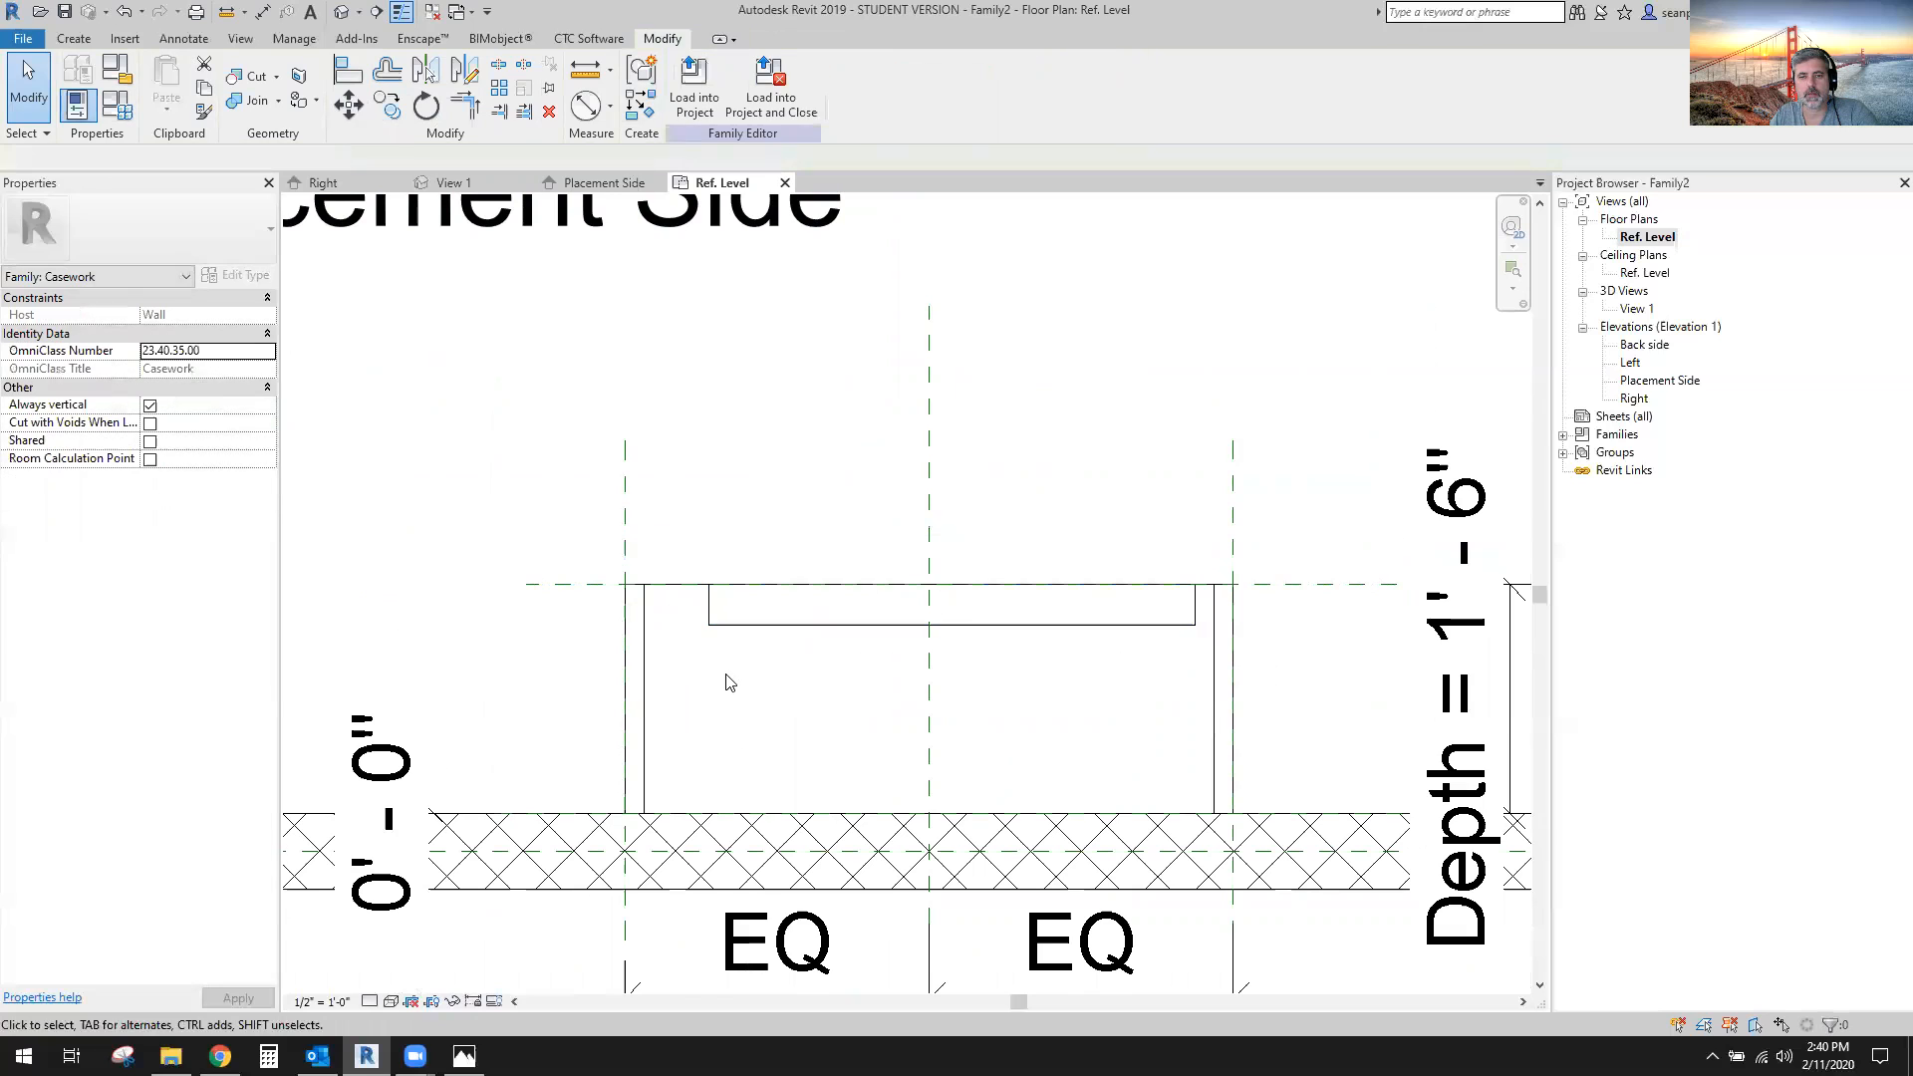
Draw a horizontal reference plane across the plan just behind the top strip's wall-side edge.
left_click(74, 38)
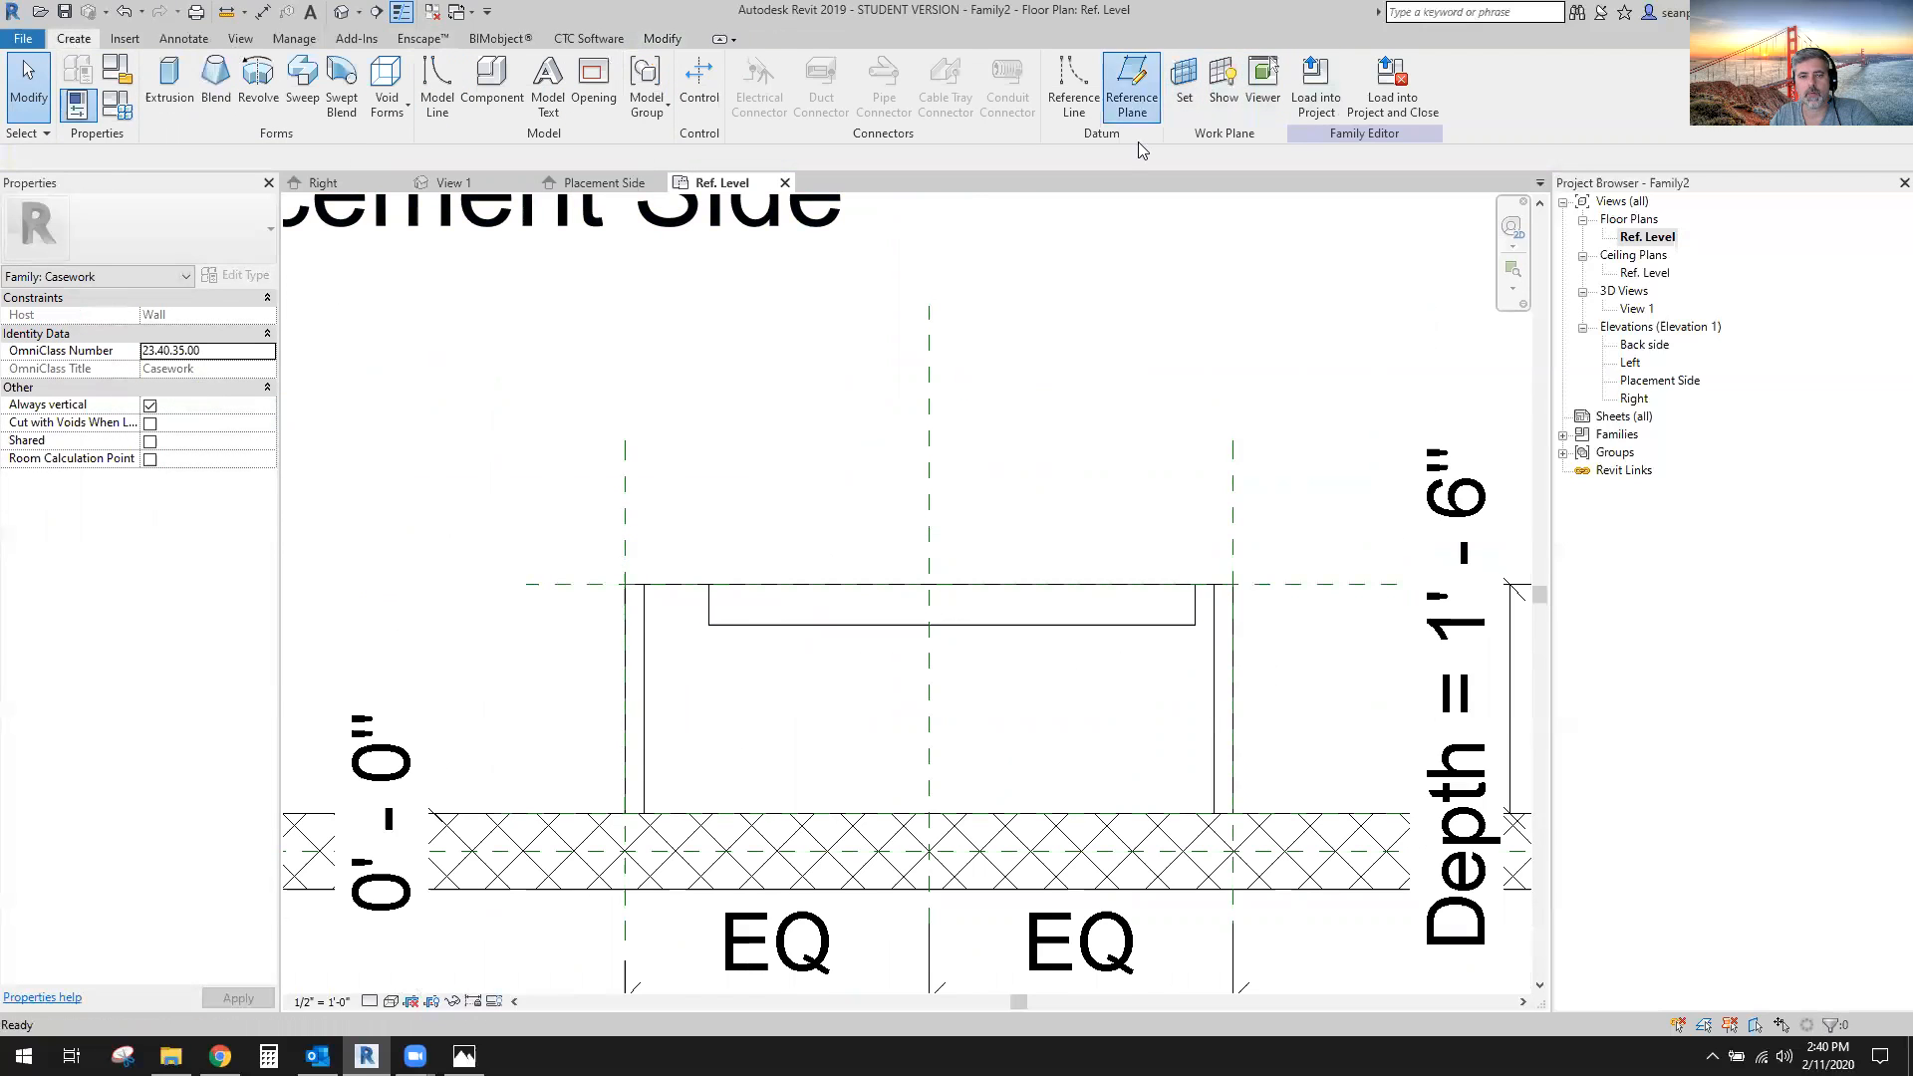
left_click(1132, 85)
left_click(545, 644)
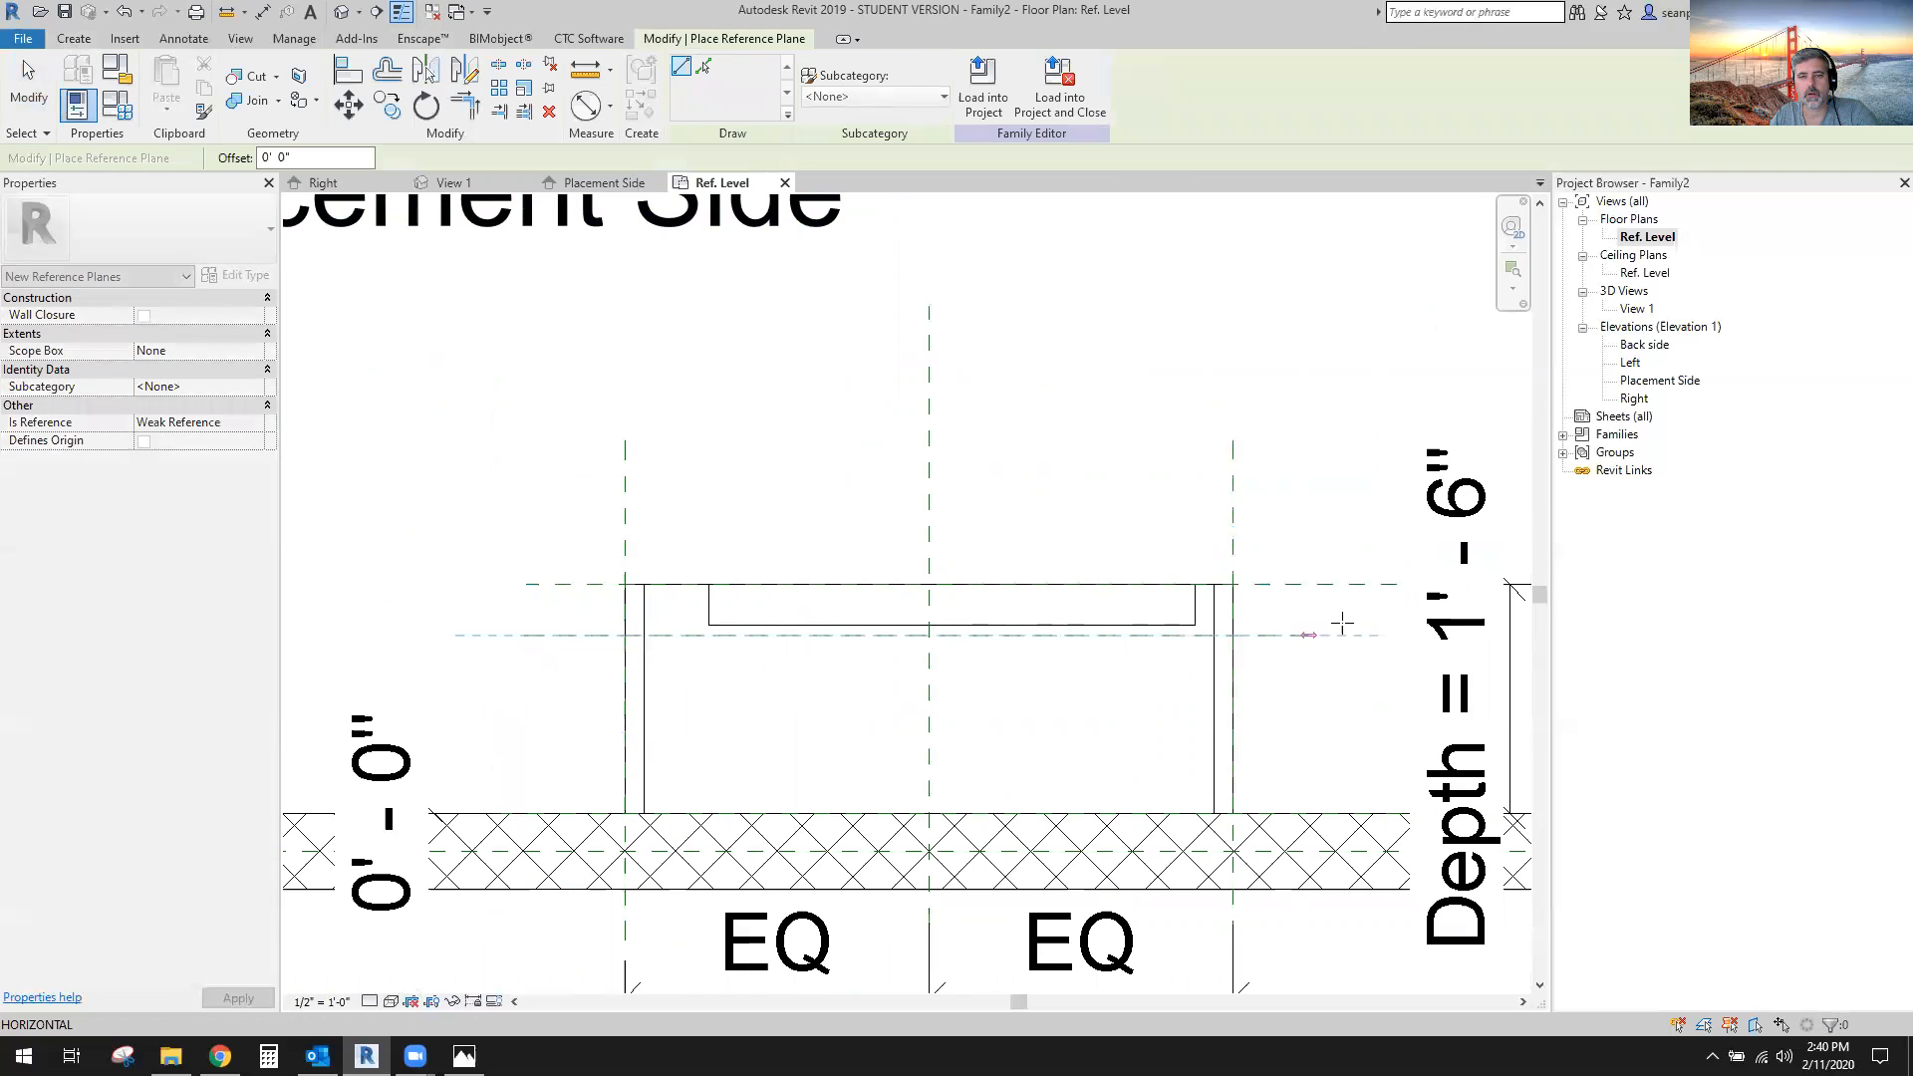
left_click(1395, 634)
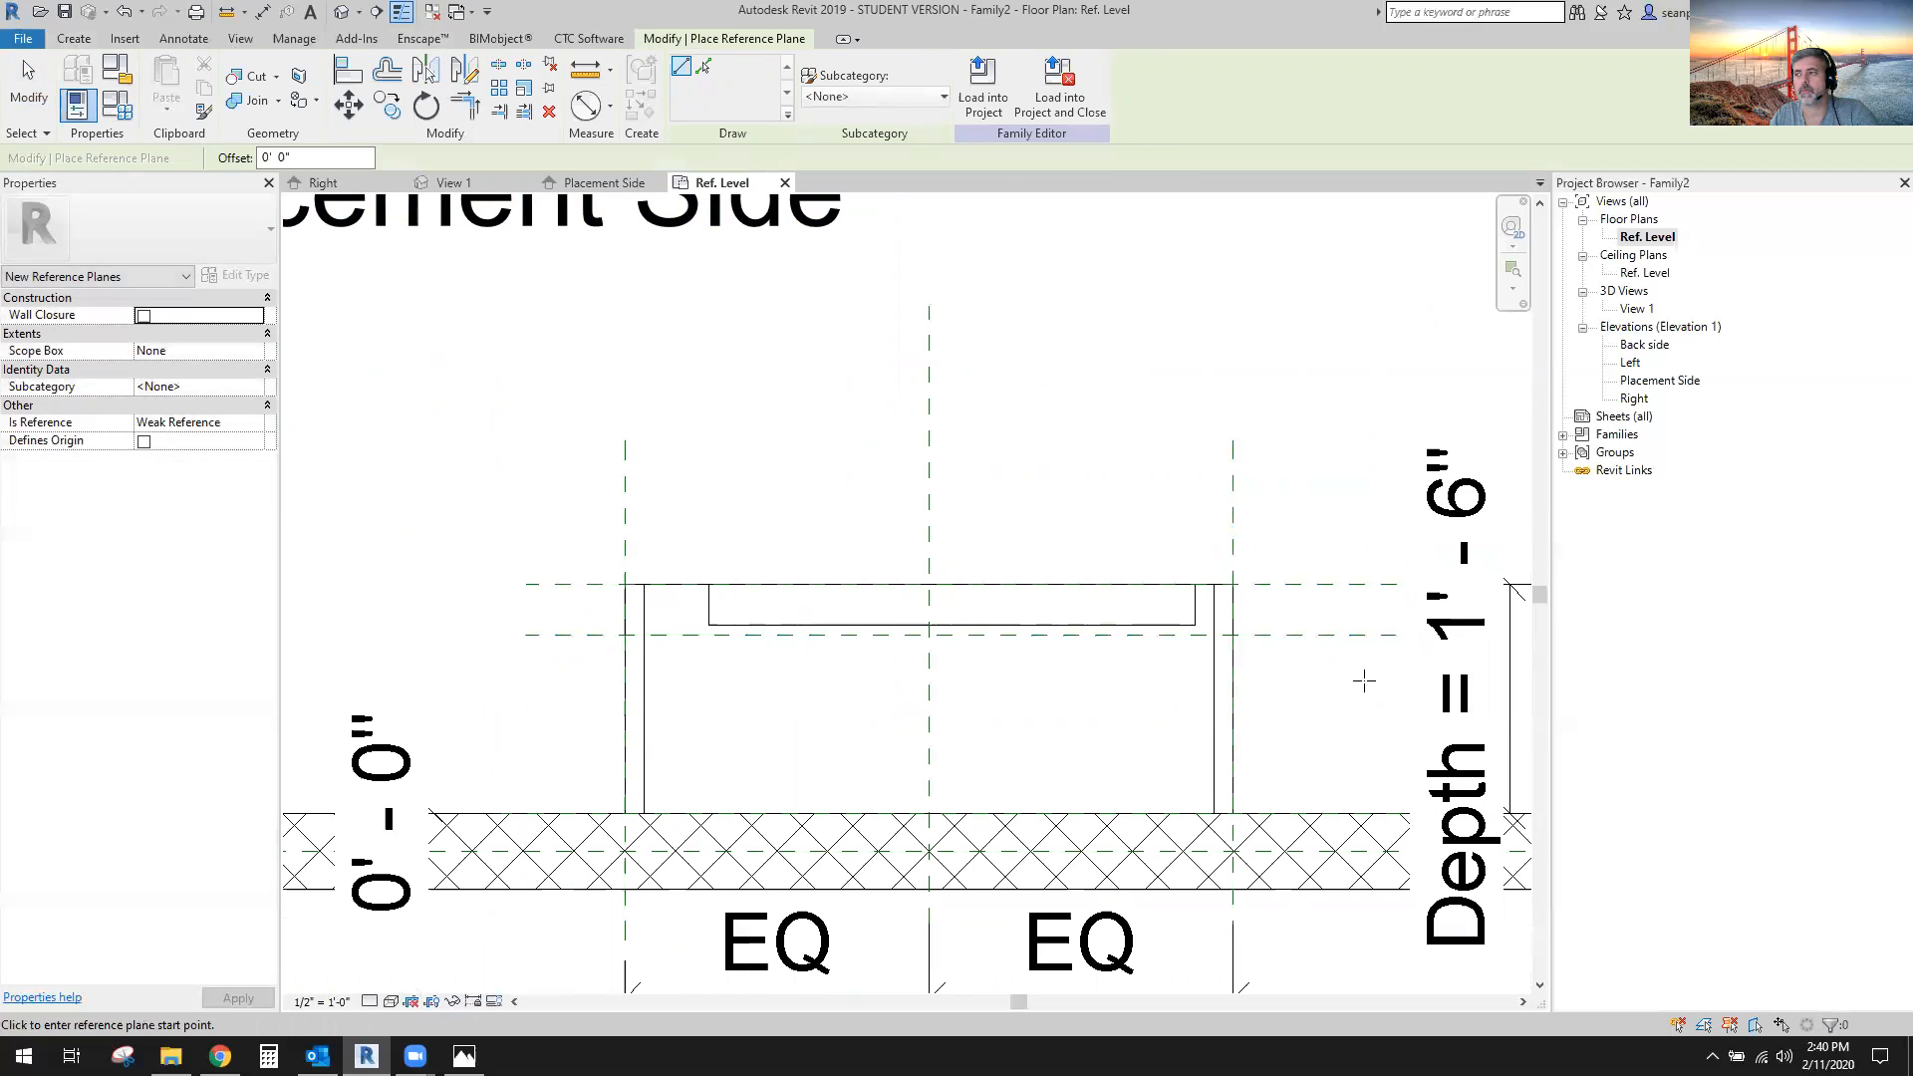
key("Escape")
key("Escape")
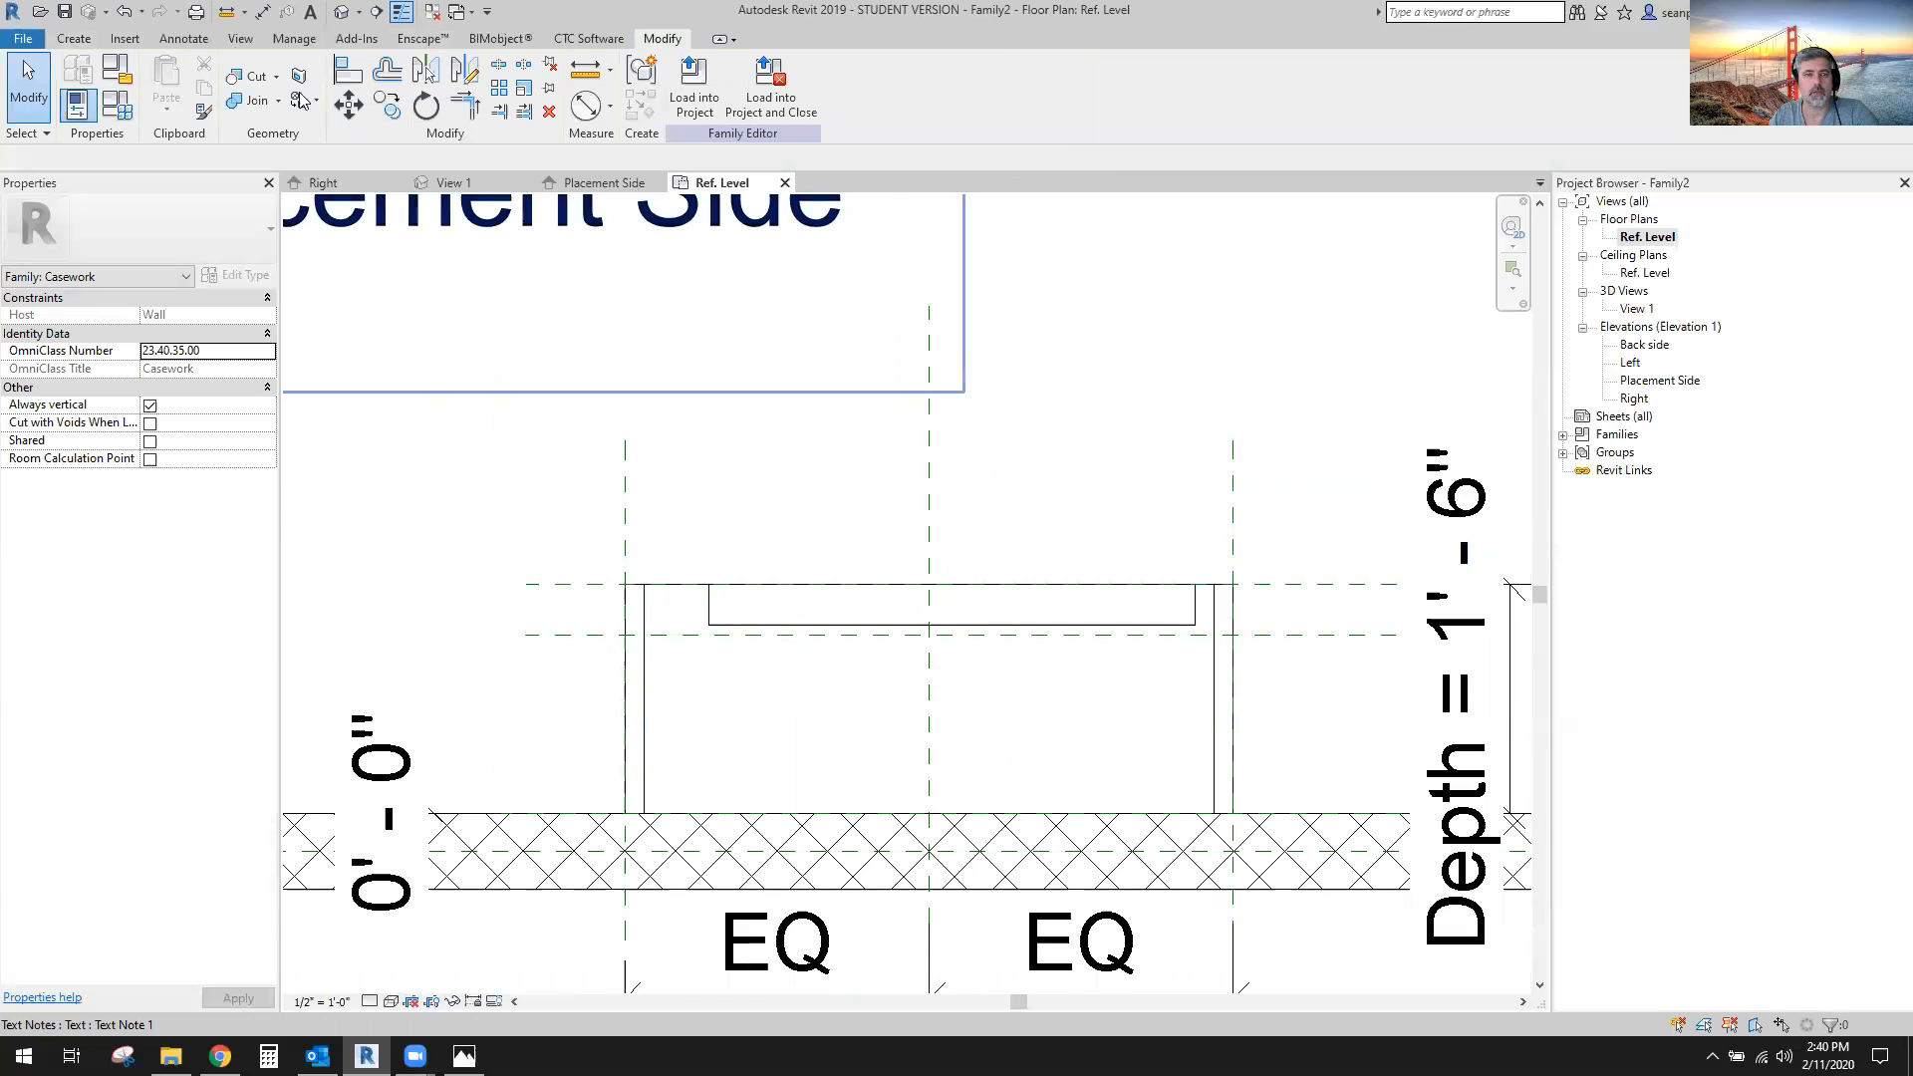
Align the new reference plane with the strip's wall-side edge and lock the alignment.
left_click(348, 70)
left_click(865, 625)
left_click(860, 635)
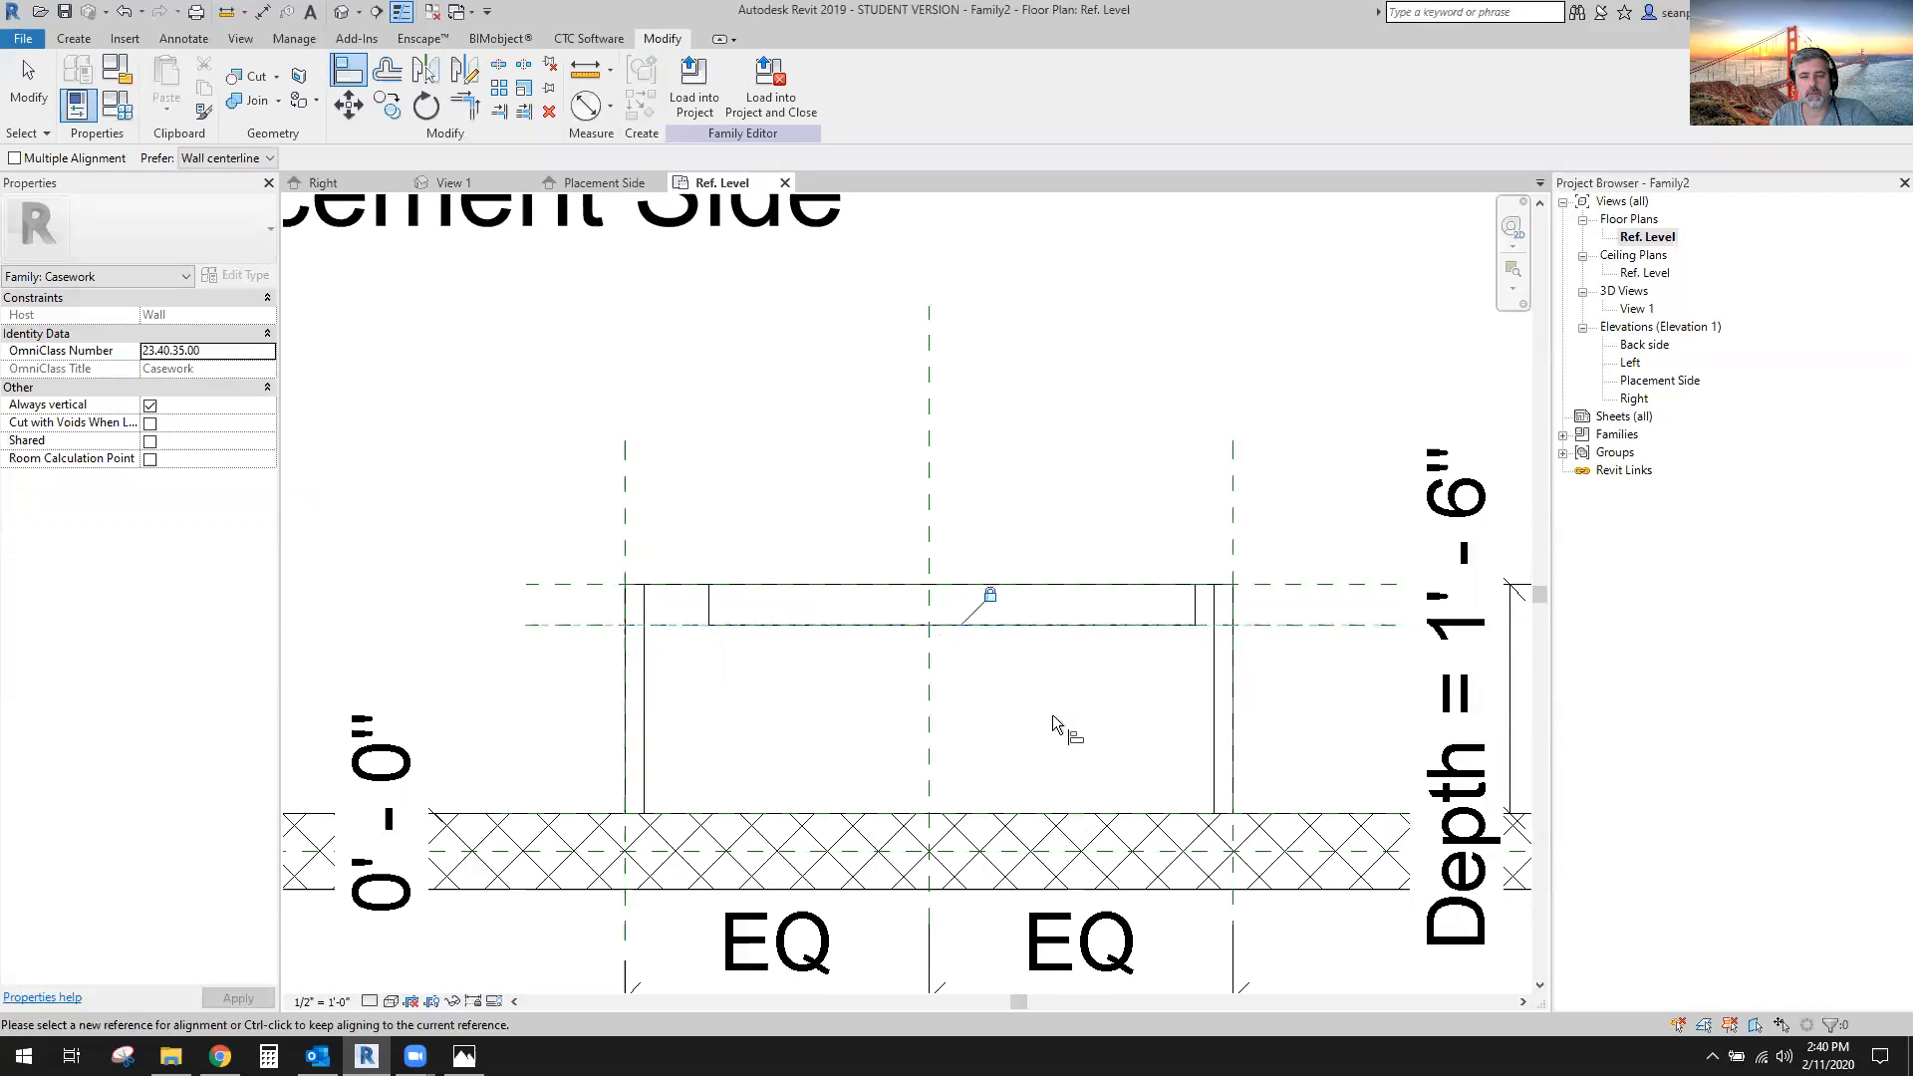
key("Escape")
key("Escape")
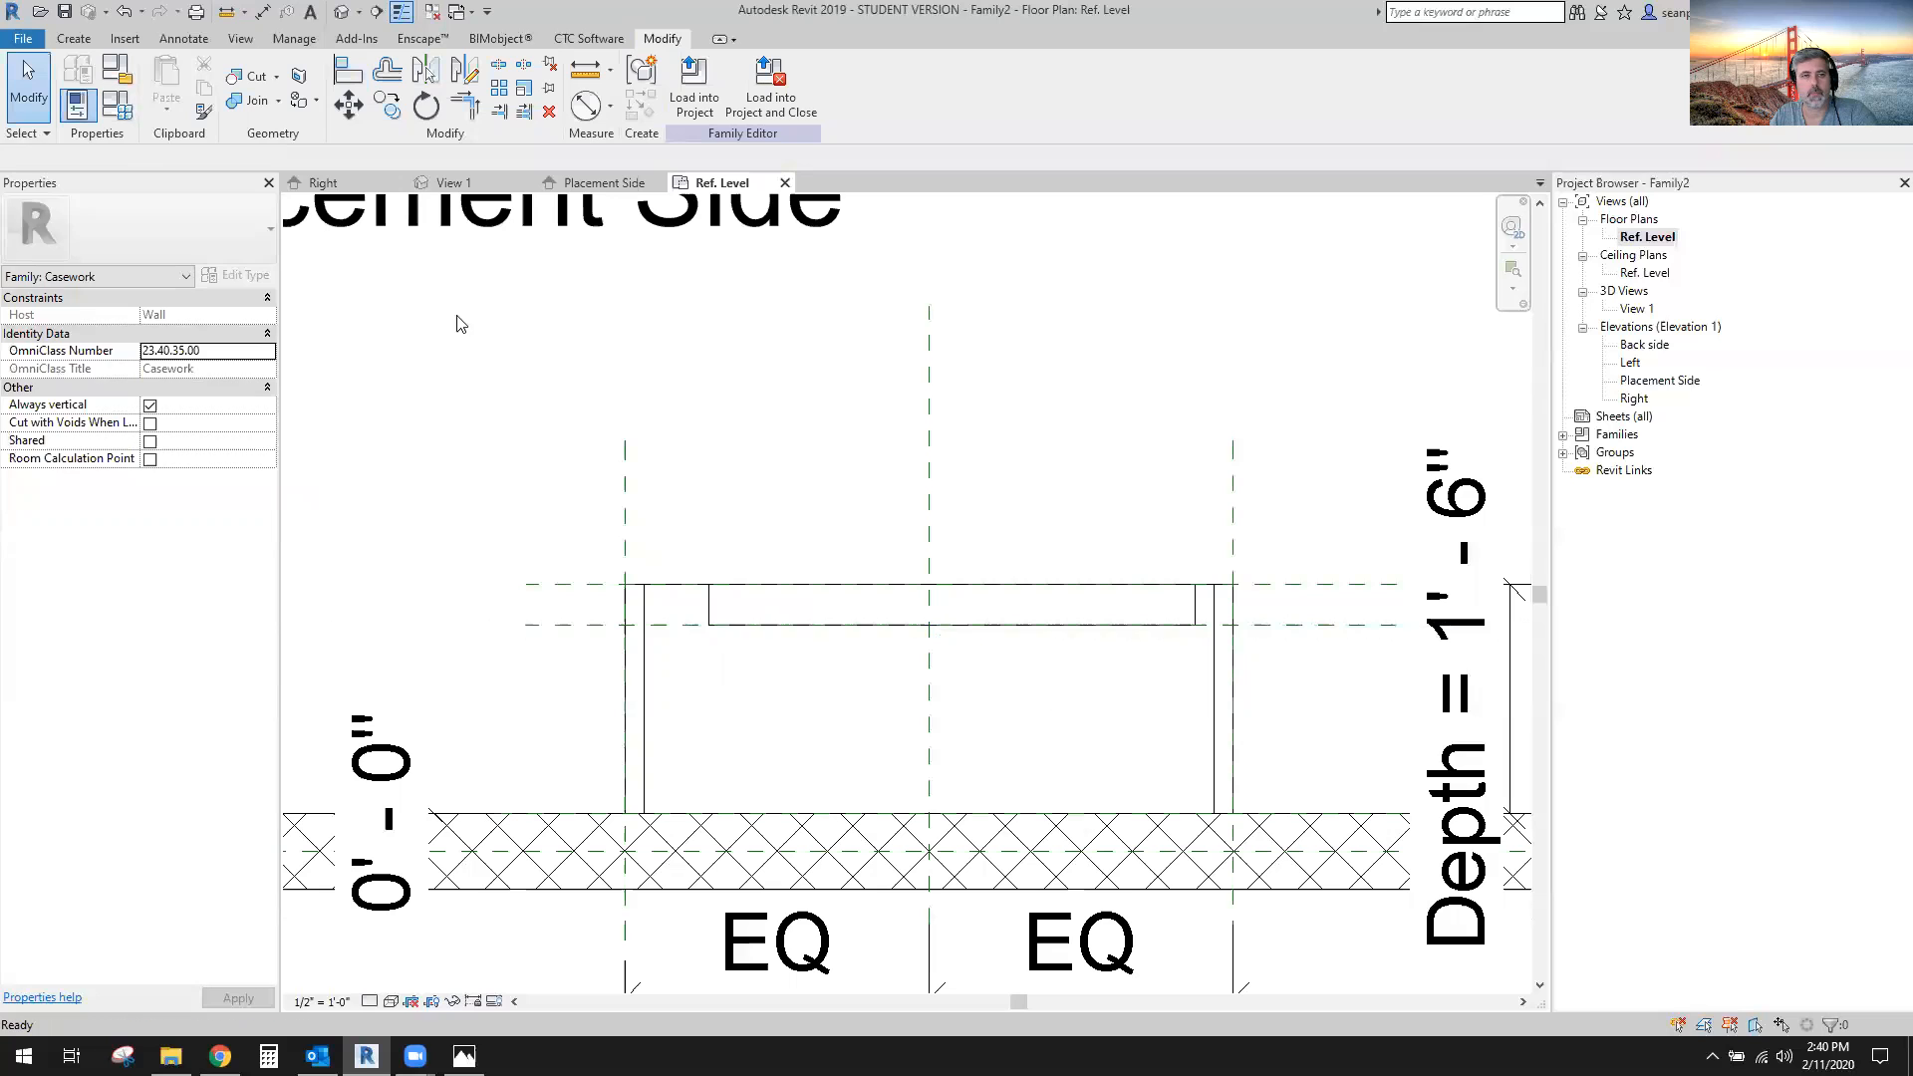
Dimension between the front plane and the plane behind the strip, and label it with the Side Thickness parameter of 1 1/2".
left_click(262, 12)
left_click(578, 613)
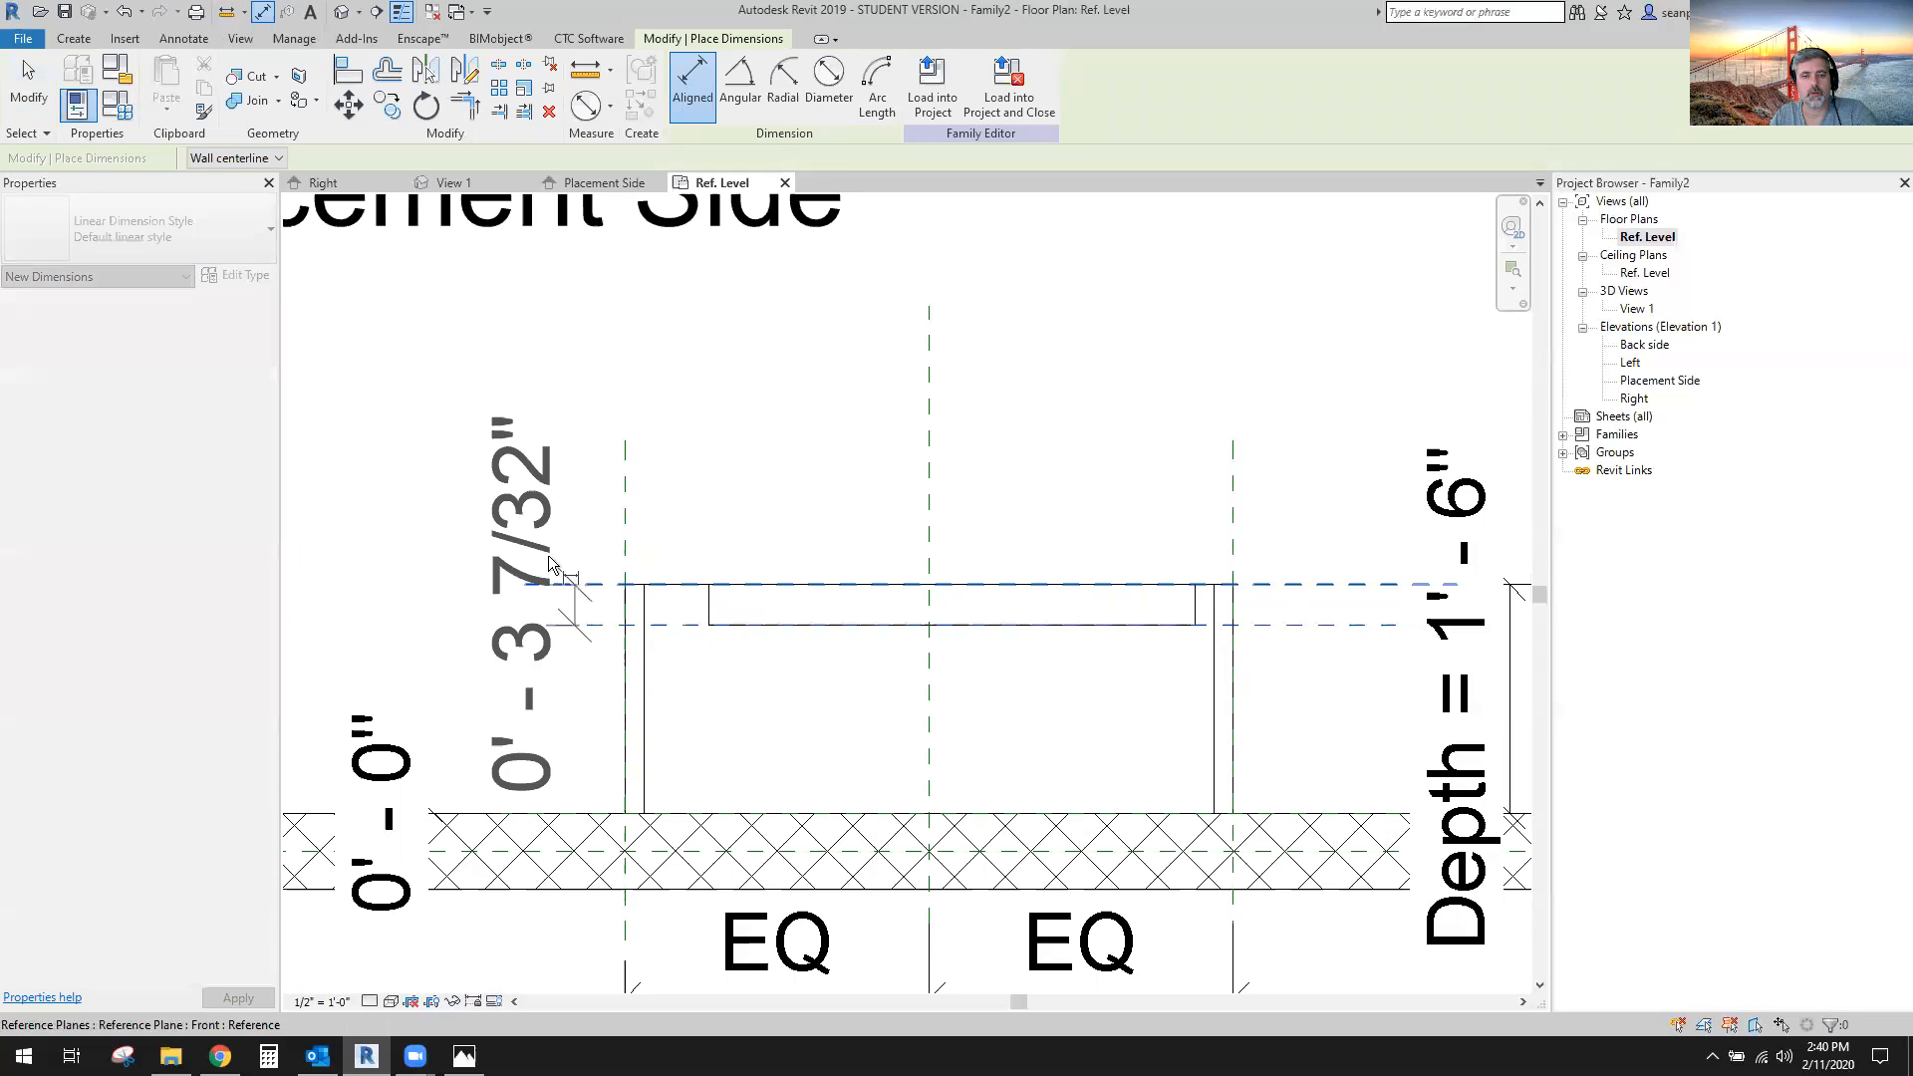
scroll(513, 488, "down", 2)
key("Escape")
key("Escape")
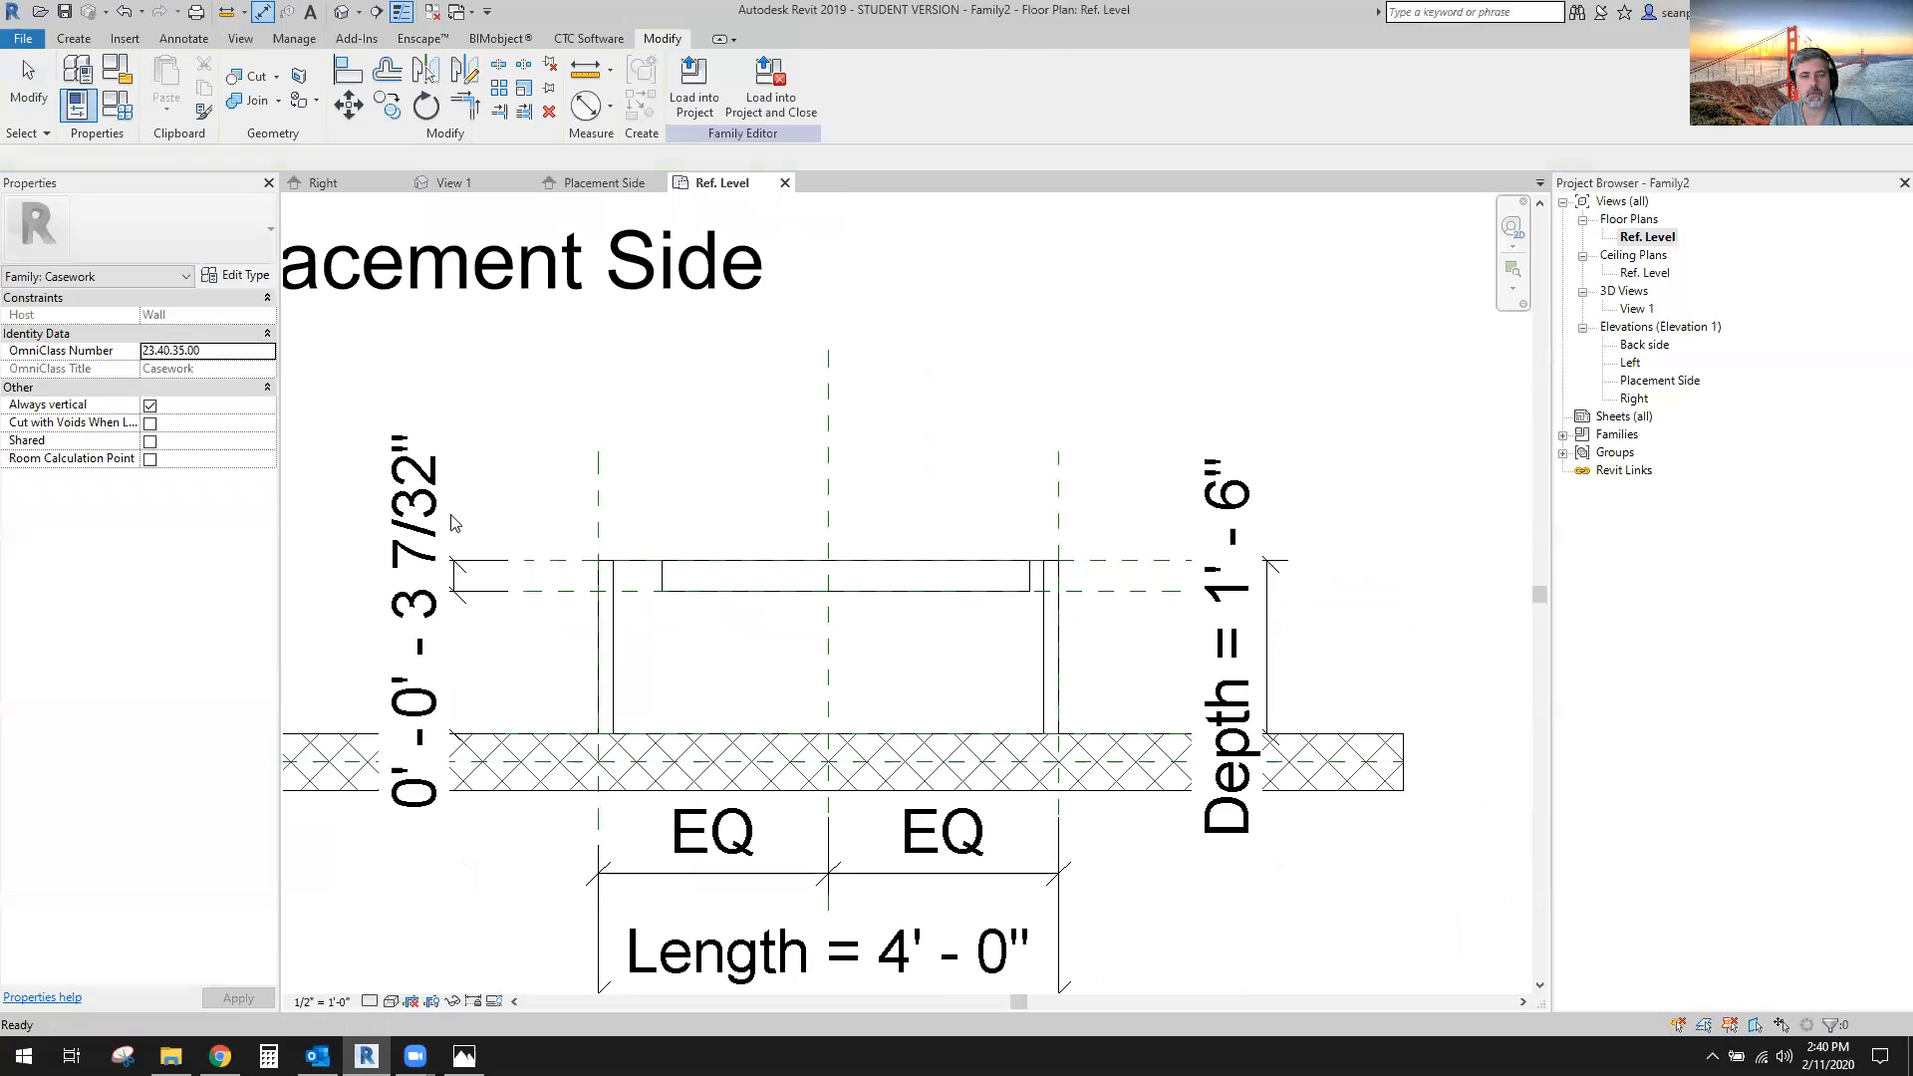
left_click(439, 524)
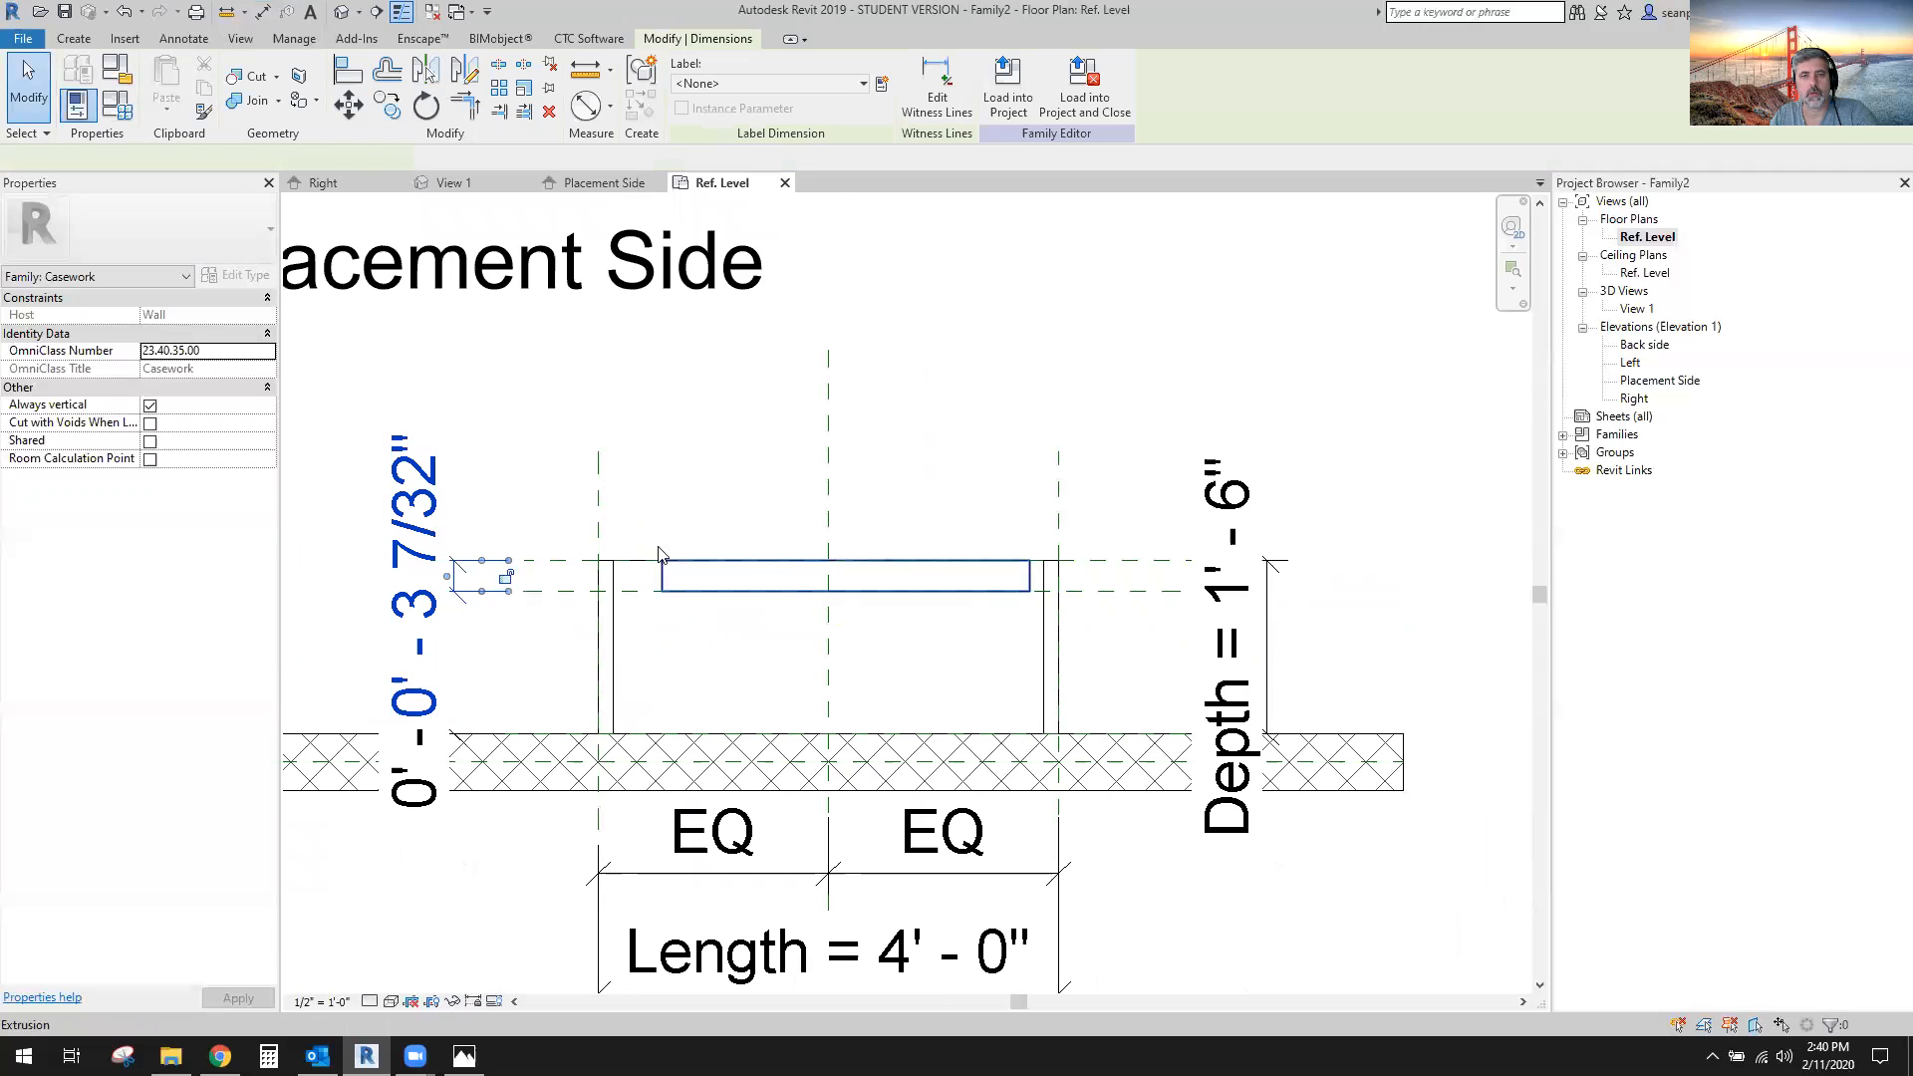
left_click(825, 90)
left_click(754, 221)
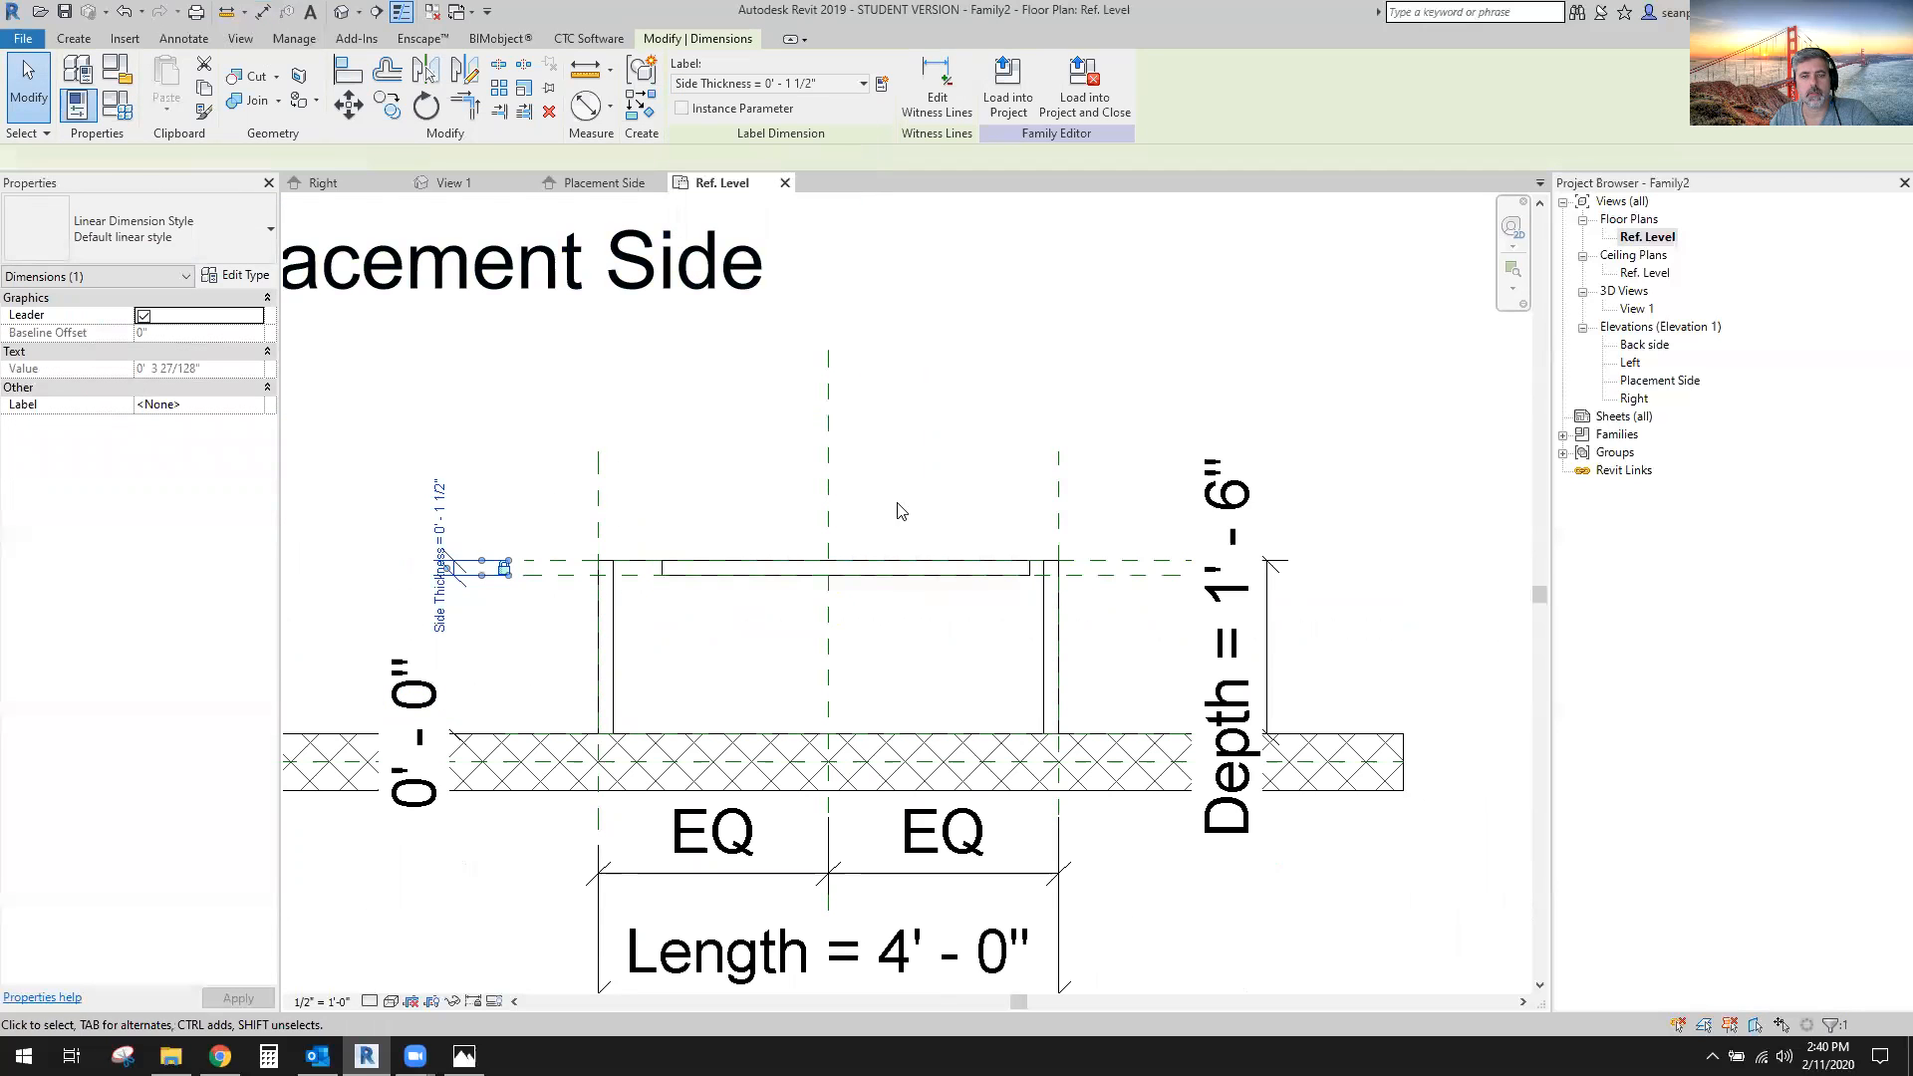
left_click(1286, 401)
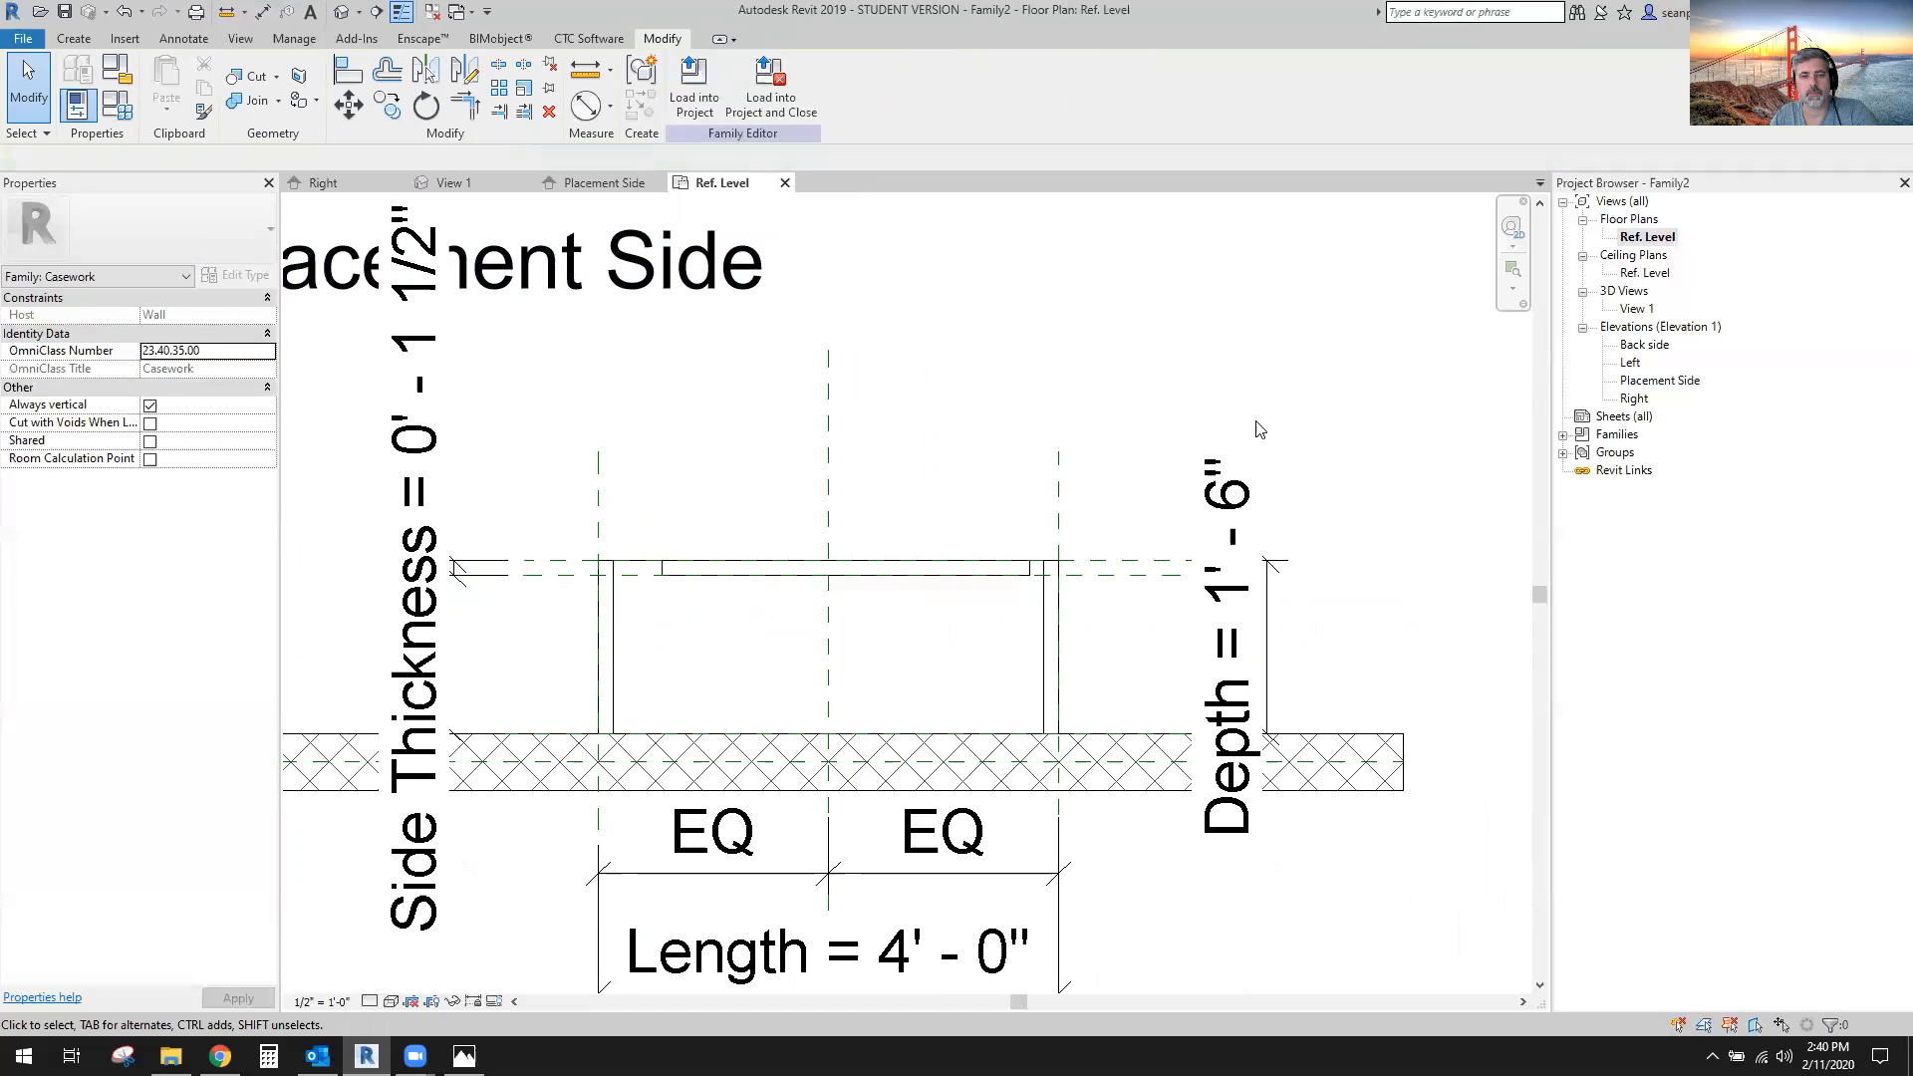
Align both ends of the top strip with the inner faces of the side panels.
scroll(649, 589, "up", 3)
left_click(348, 70)
scroll(627, 637, "up", 1)
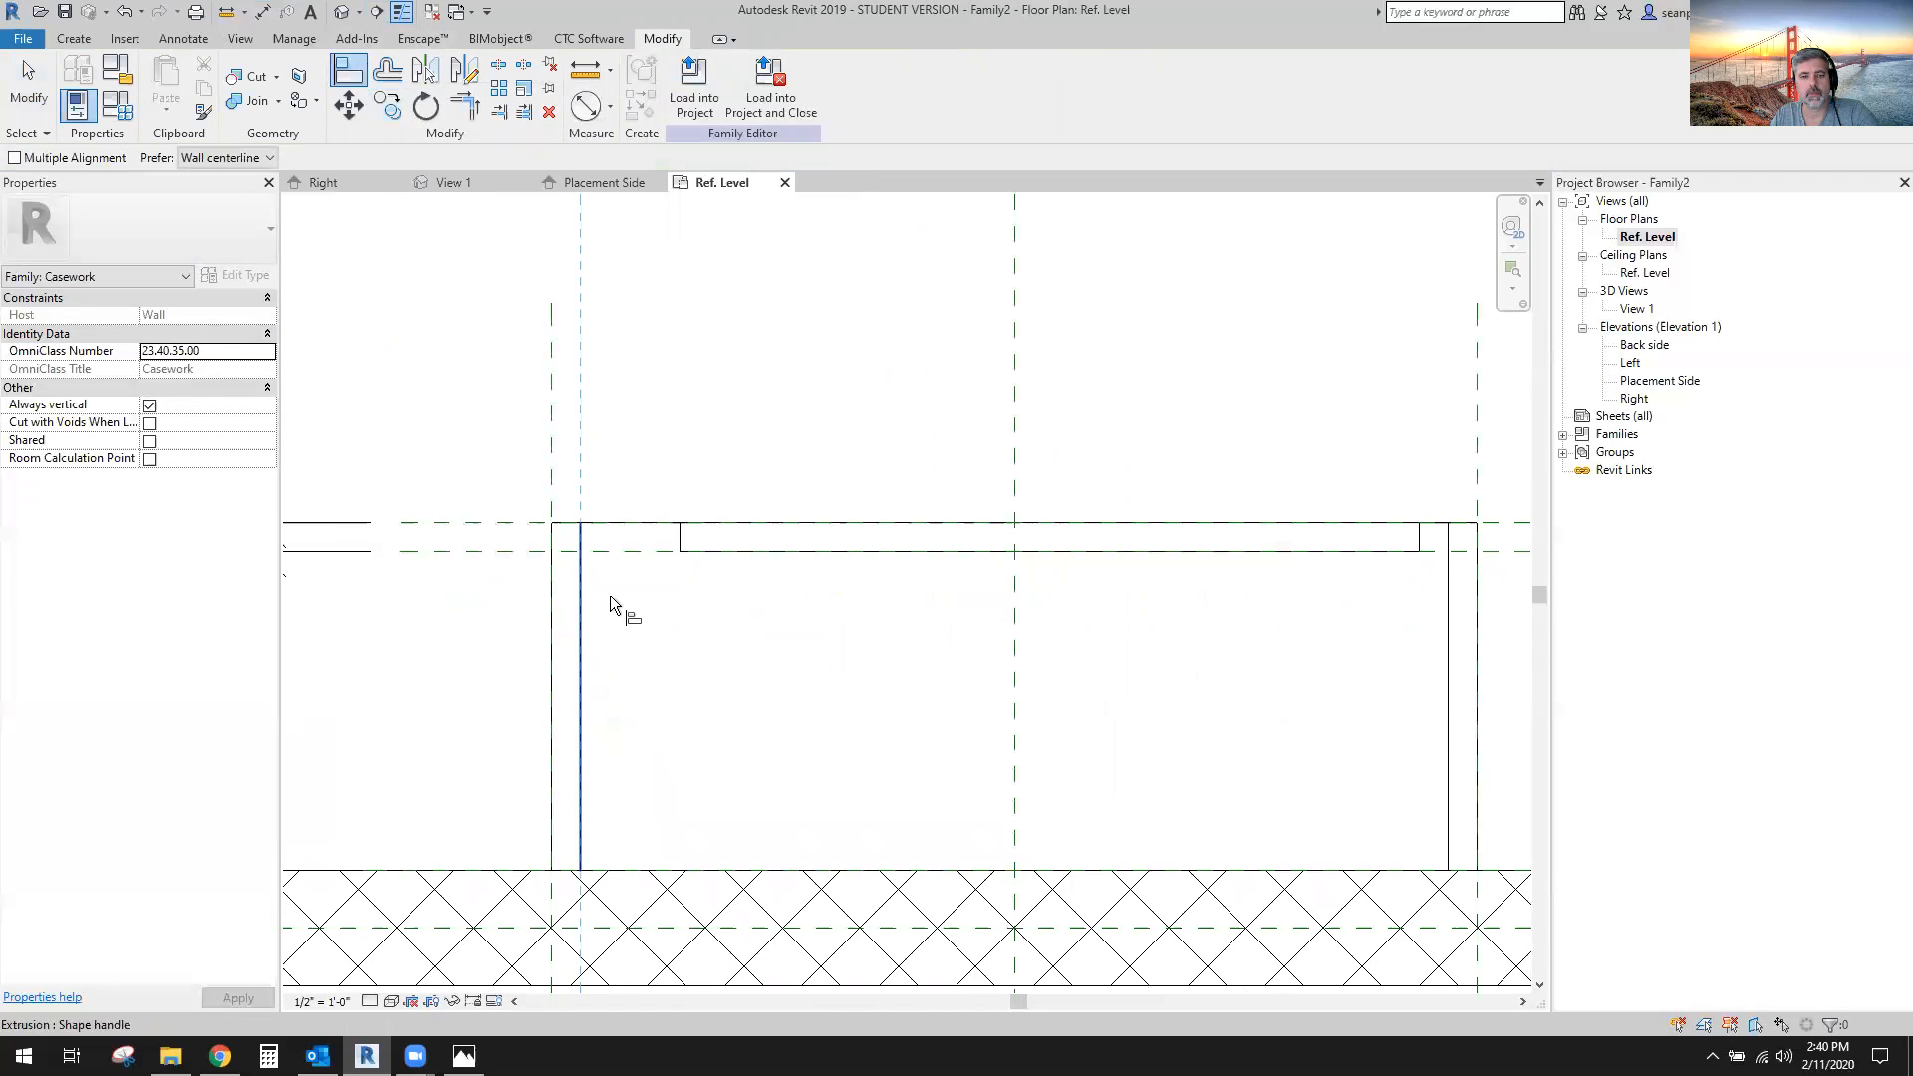
scroll(673, 540, "up", 1)
left_click(679, 540)
scroll(750, 793, "down", 6)
middle_click_drag(897, 751, 579, 742)
scroll(952, 718, "up", 5)
left_click(1009, 706)
left_click(970, 638)
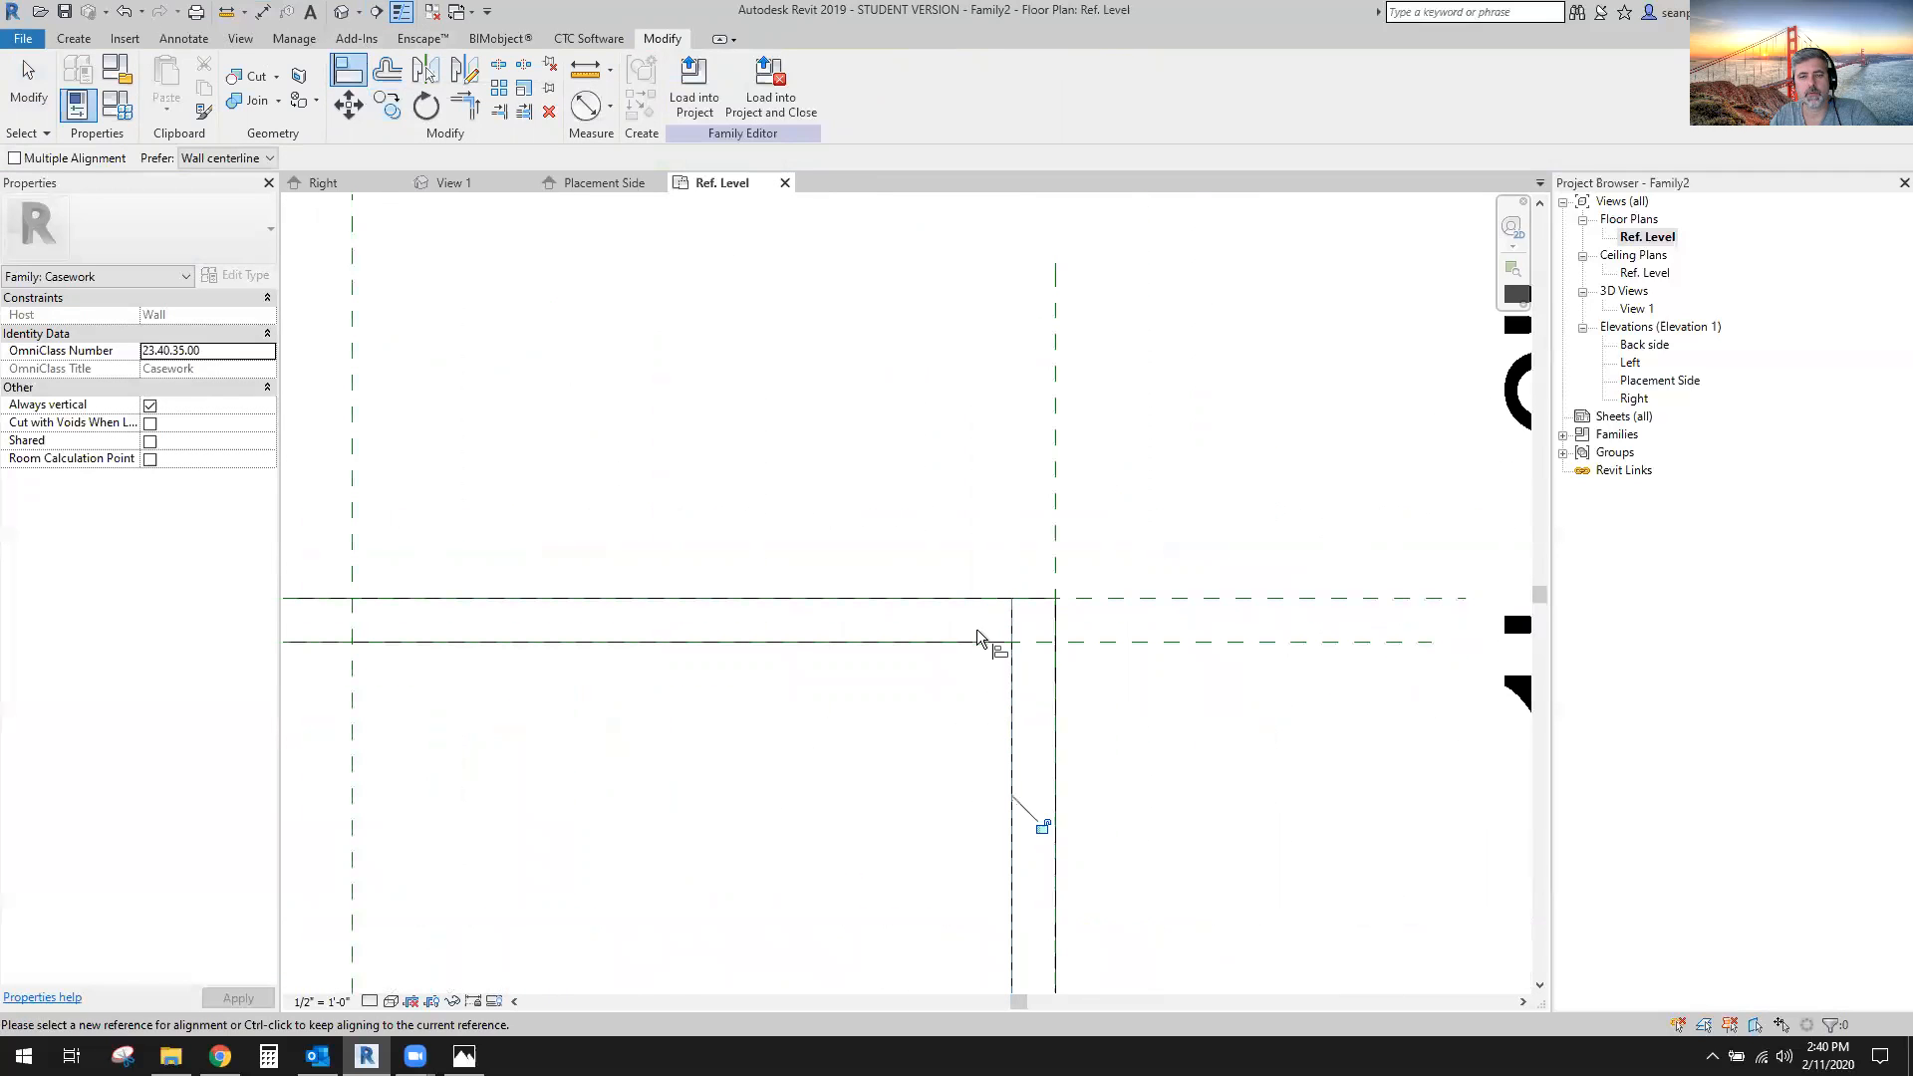
left_click(40, 97)
scroll(948, 765, "down", 3)
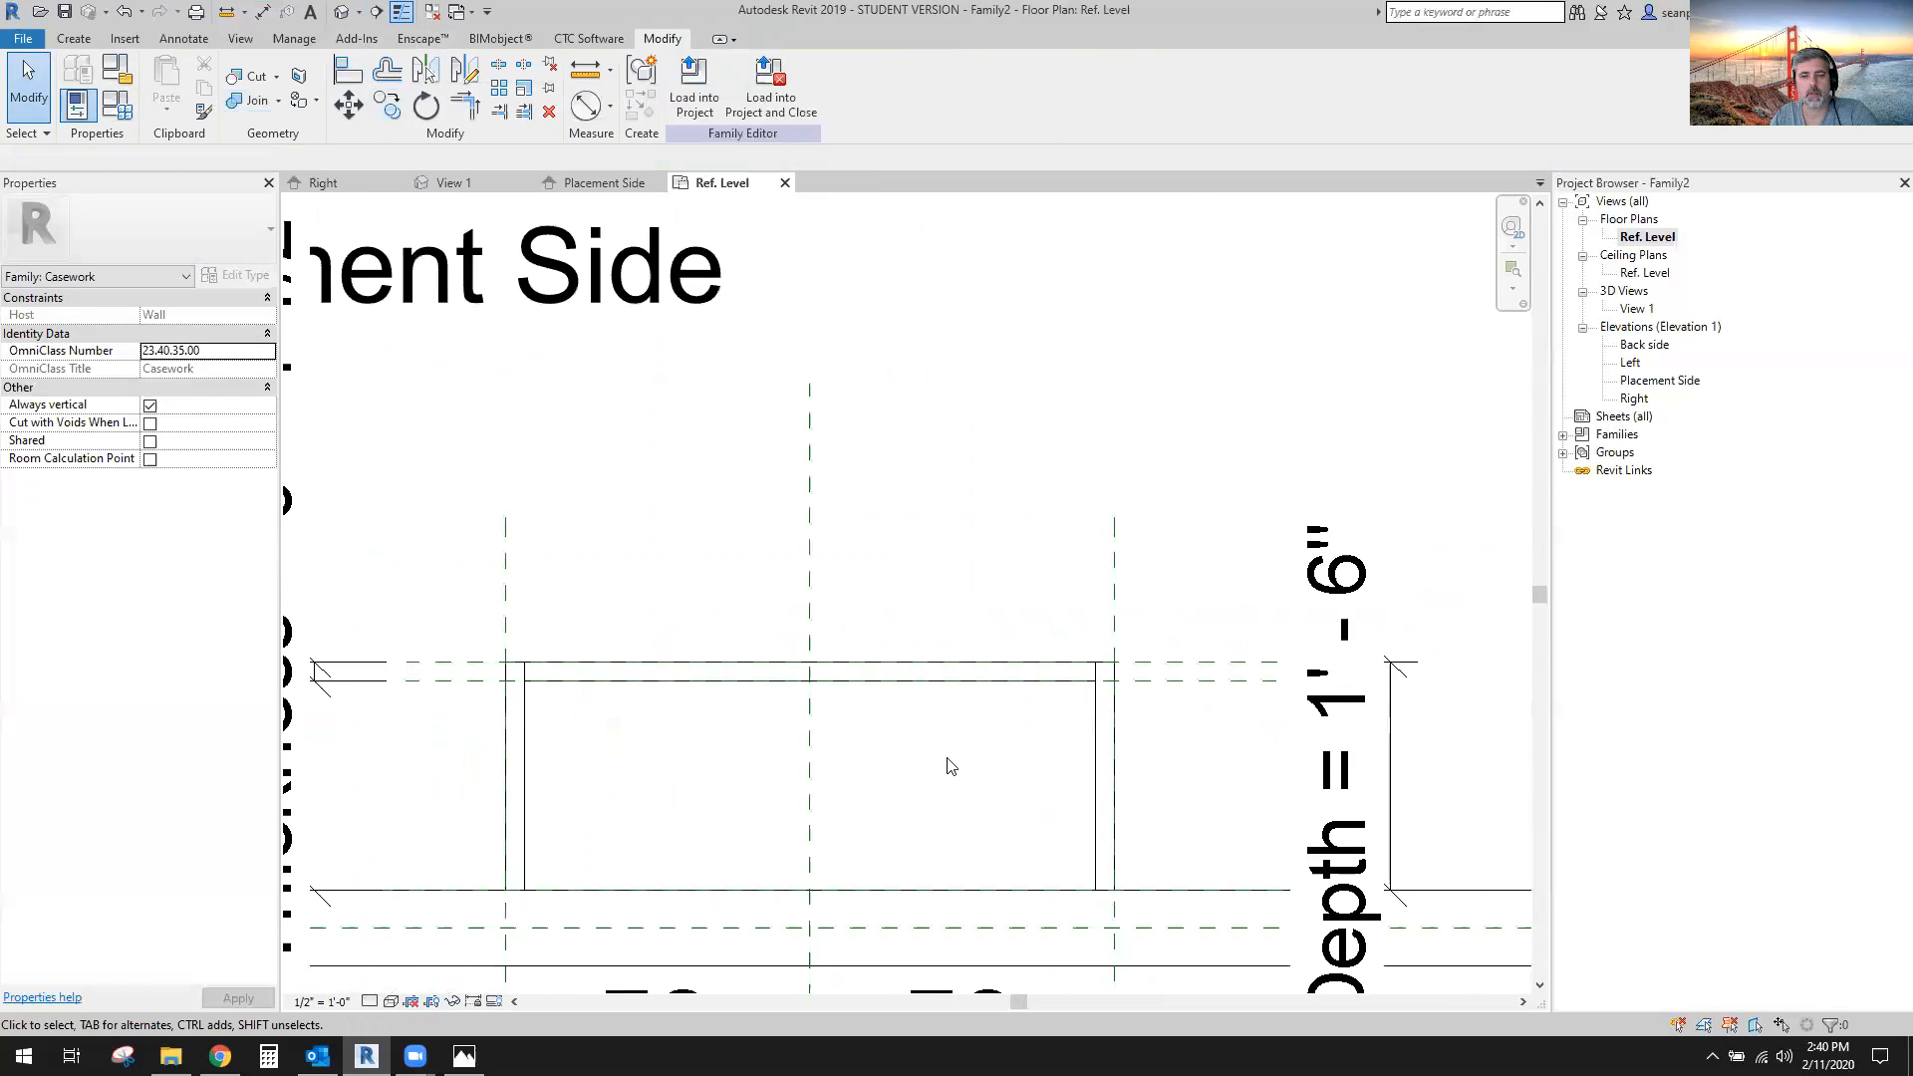
middle_click_drag(949, 765, 999, 698)
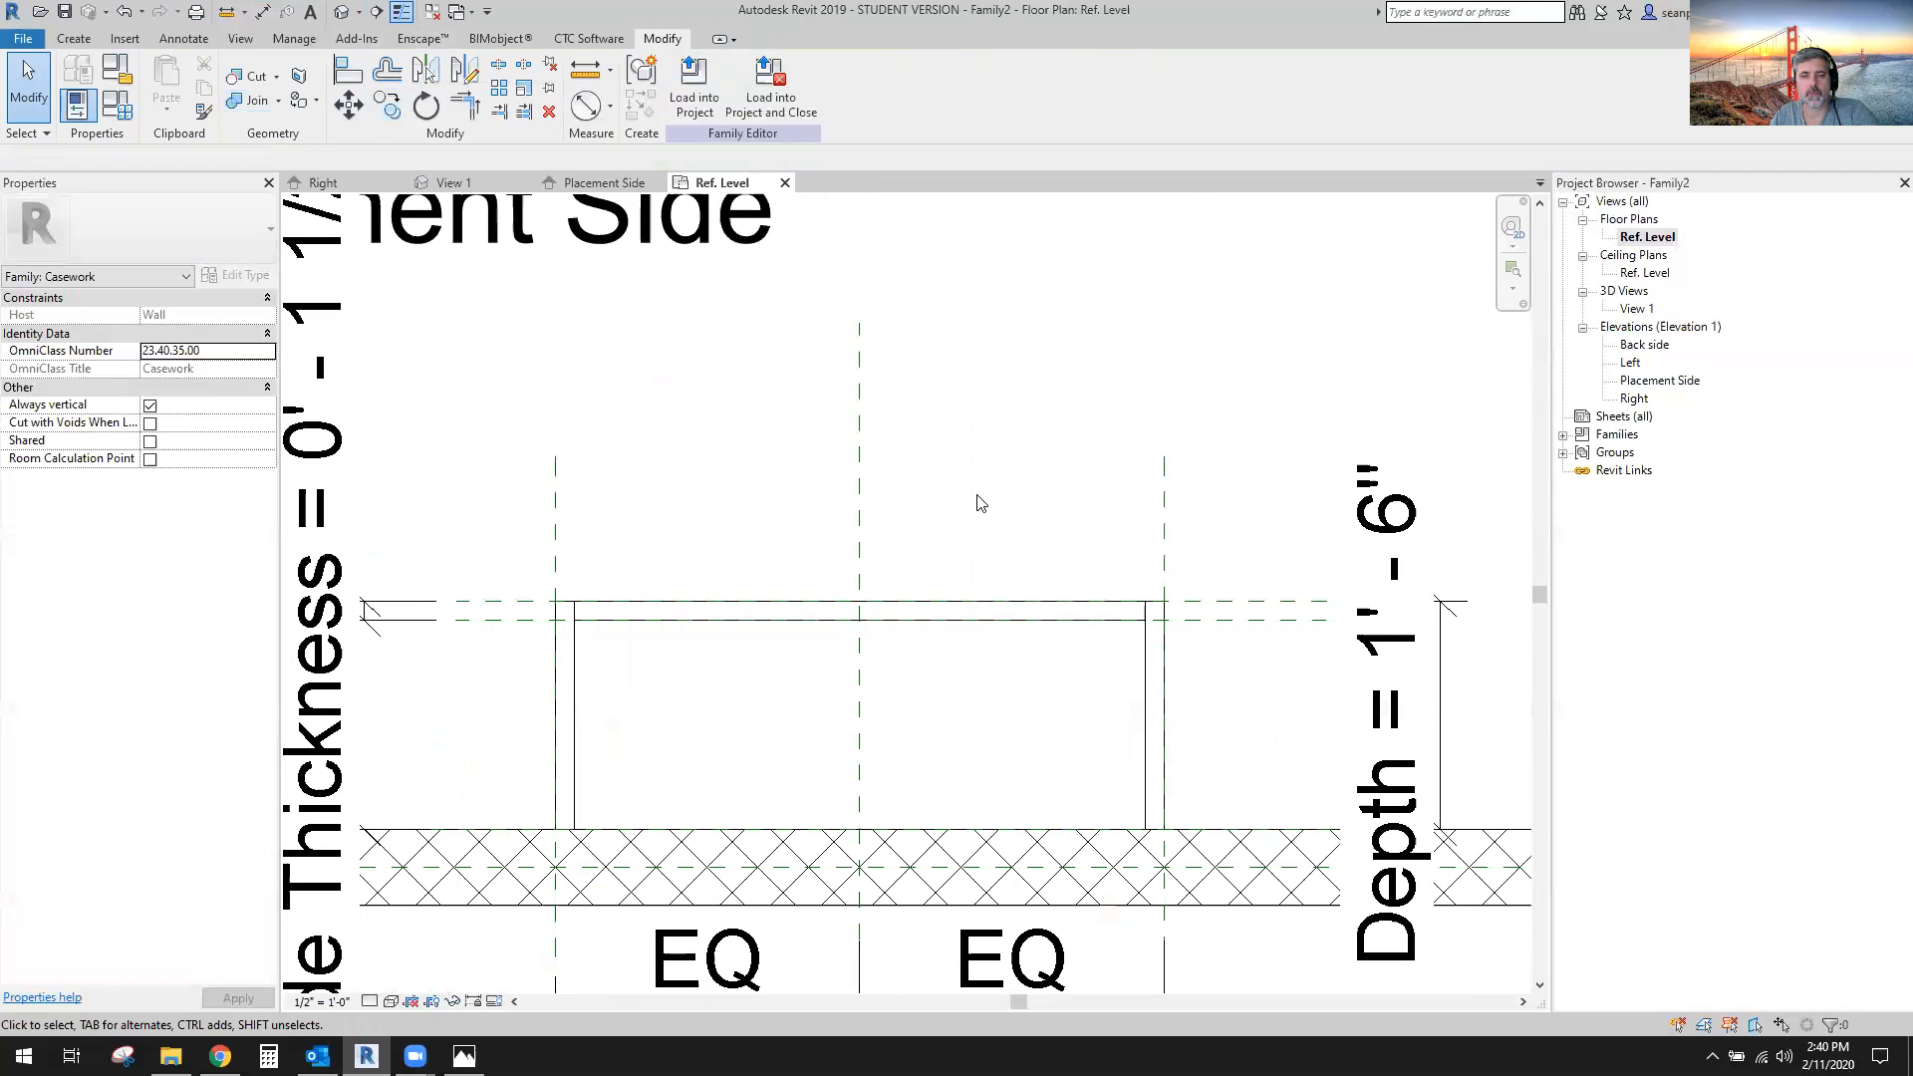
Move the Side Thickness dimension farther out from the cabinet, clear of the 0' - 0" dimension and the Placement Side text.
scroll(975, 529, "down", 2)
left_click_drag(648, 587, 448, 587)
left_click(582, 908)
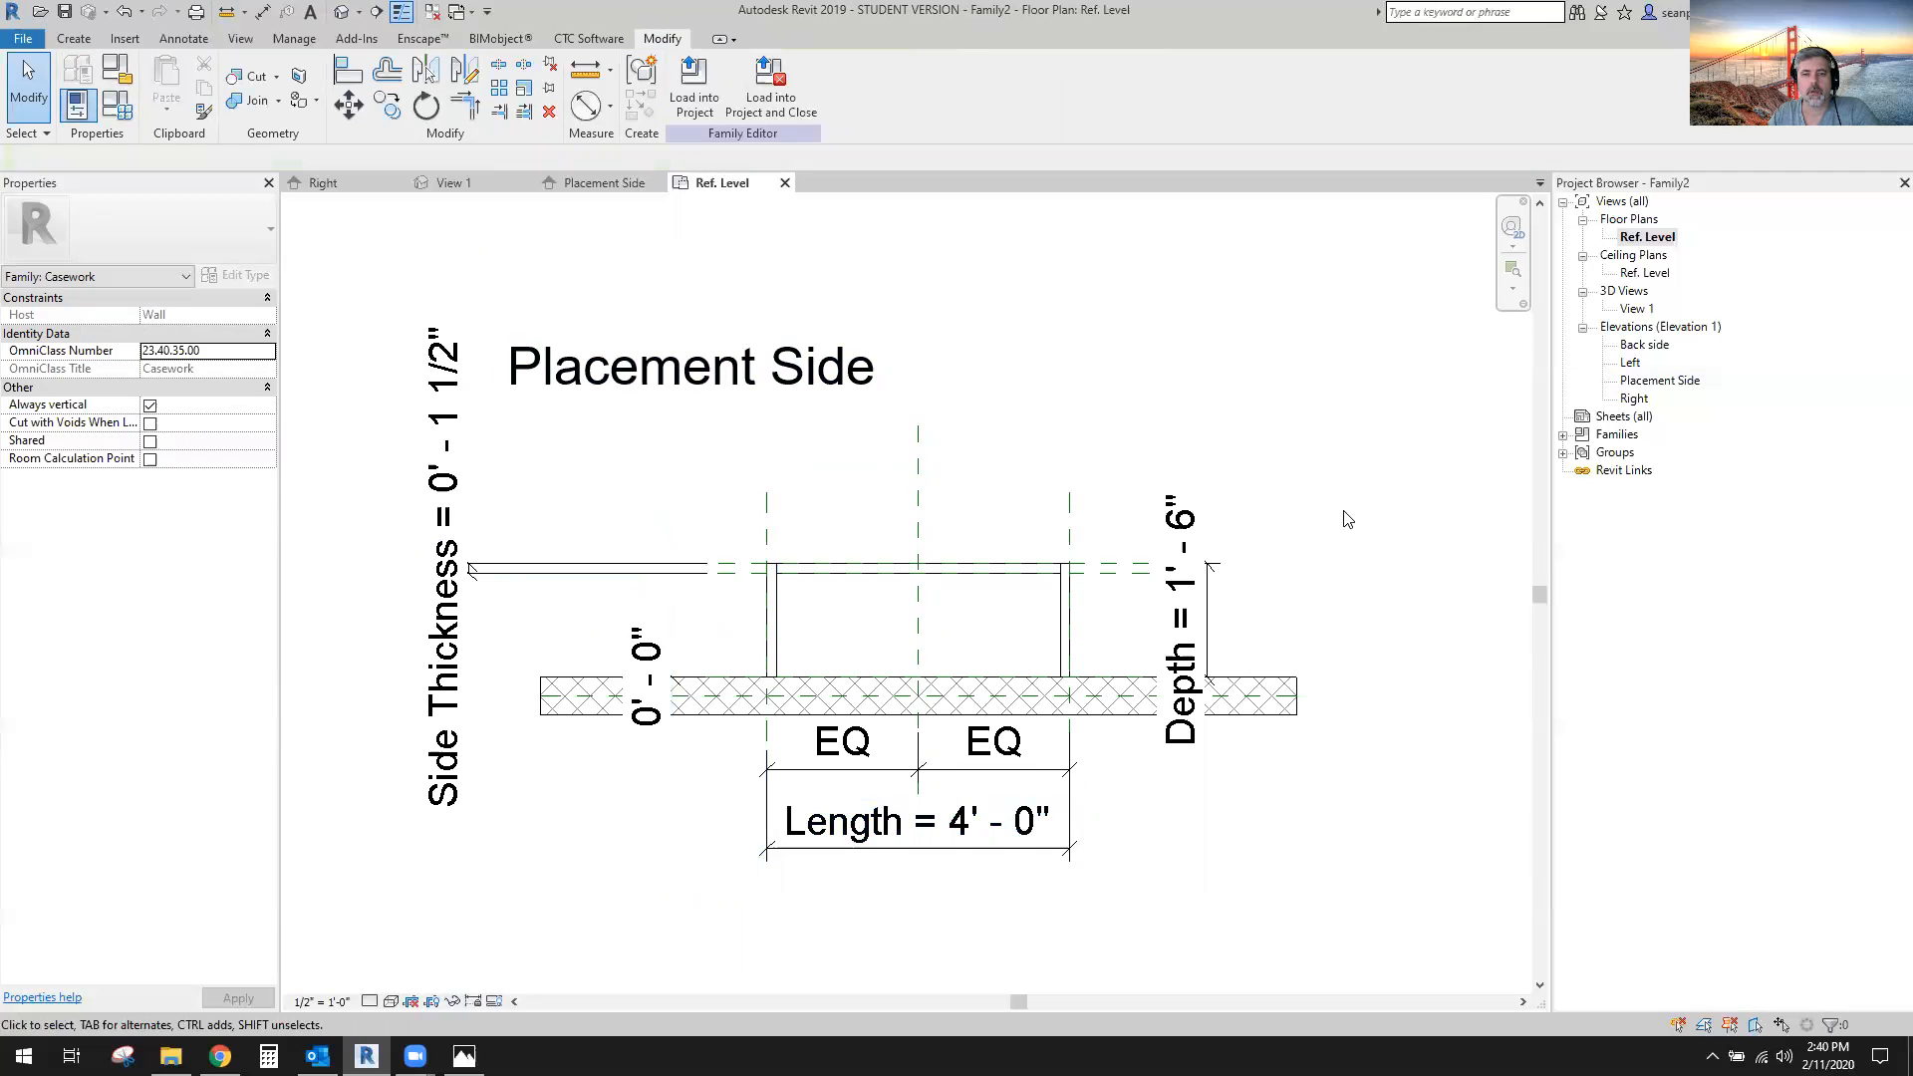
scroll(1024, 576, "up", 1)
In the 3D view, shift the top strip down so it sits slightly below the side panels' top edges.
left_click(457, 182)
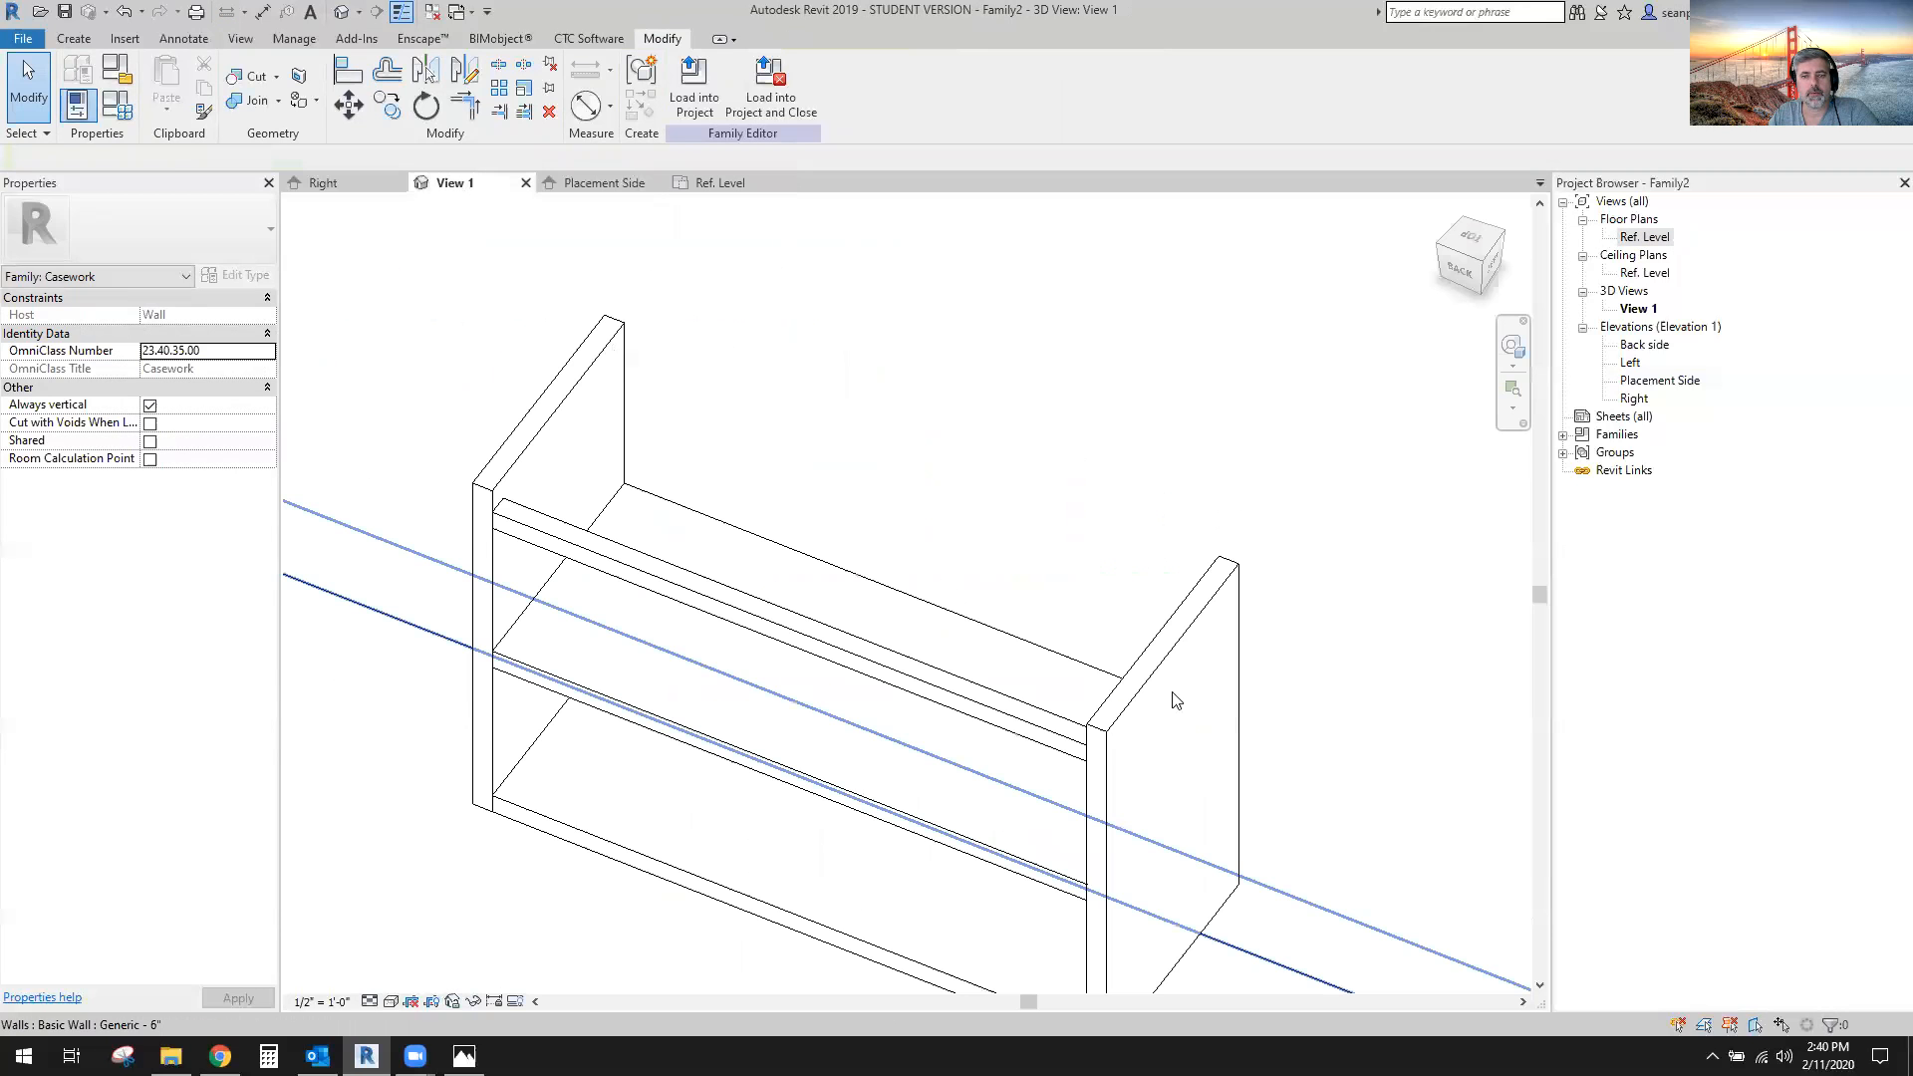
left_click(902, 687)
scroll(892, 703, "up", 1)
middle_click_drag(891, 703, 796, 496, "shift")
scroll(756, 538, "up", 2)
left_click_drag(812, 624, 814, 547)
scroll(1194, 623, "down", 1)
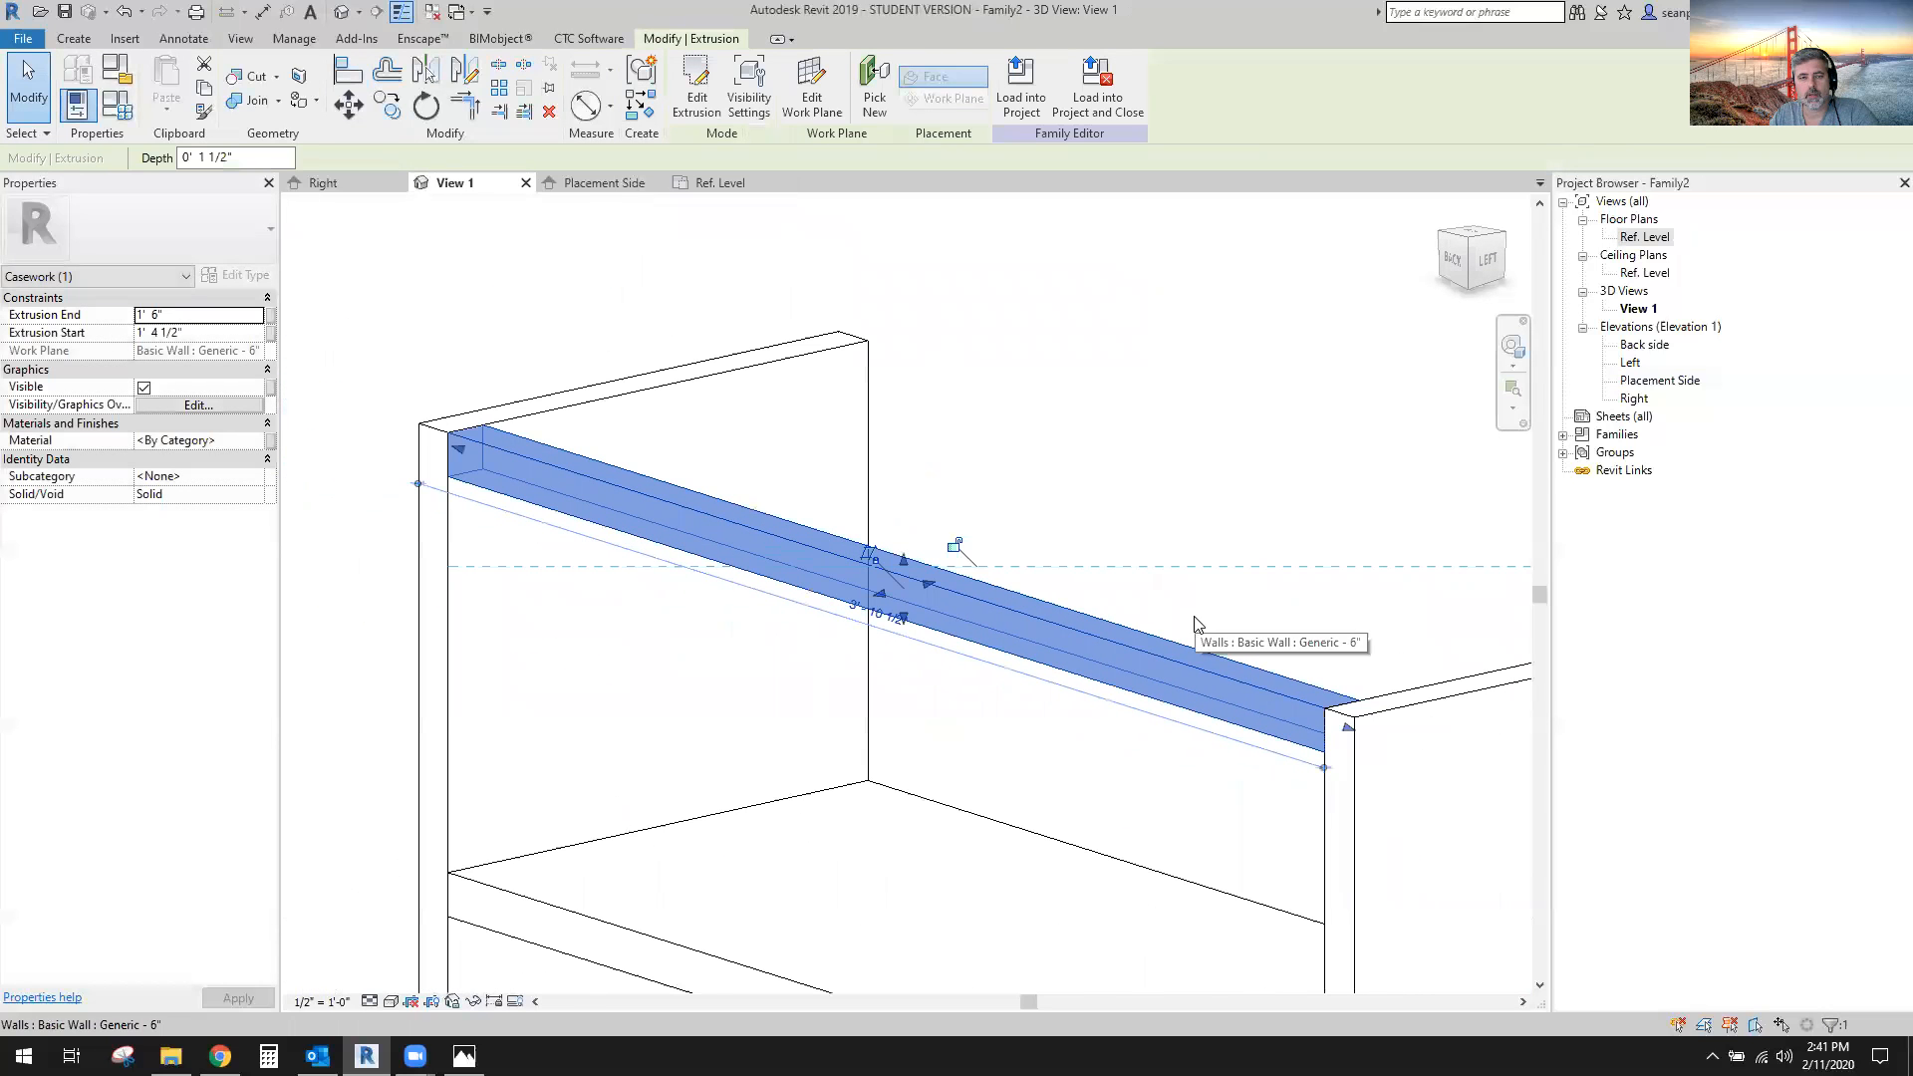
left_click(890, 611)
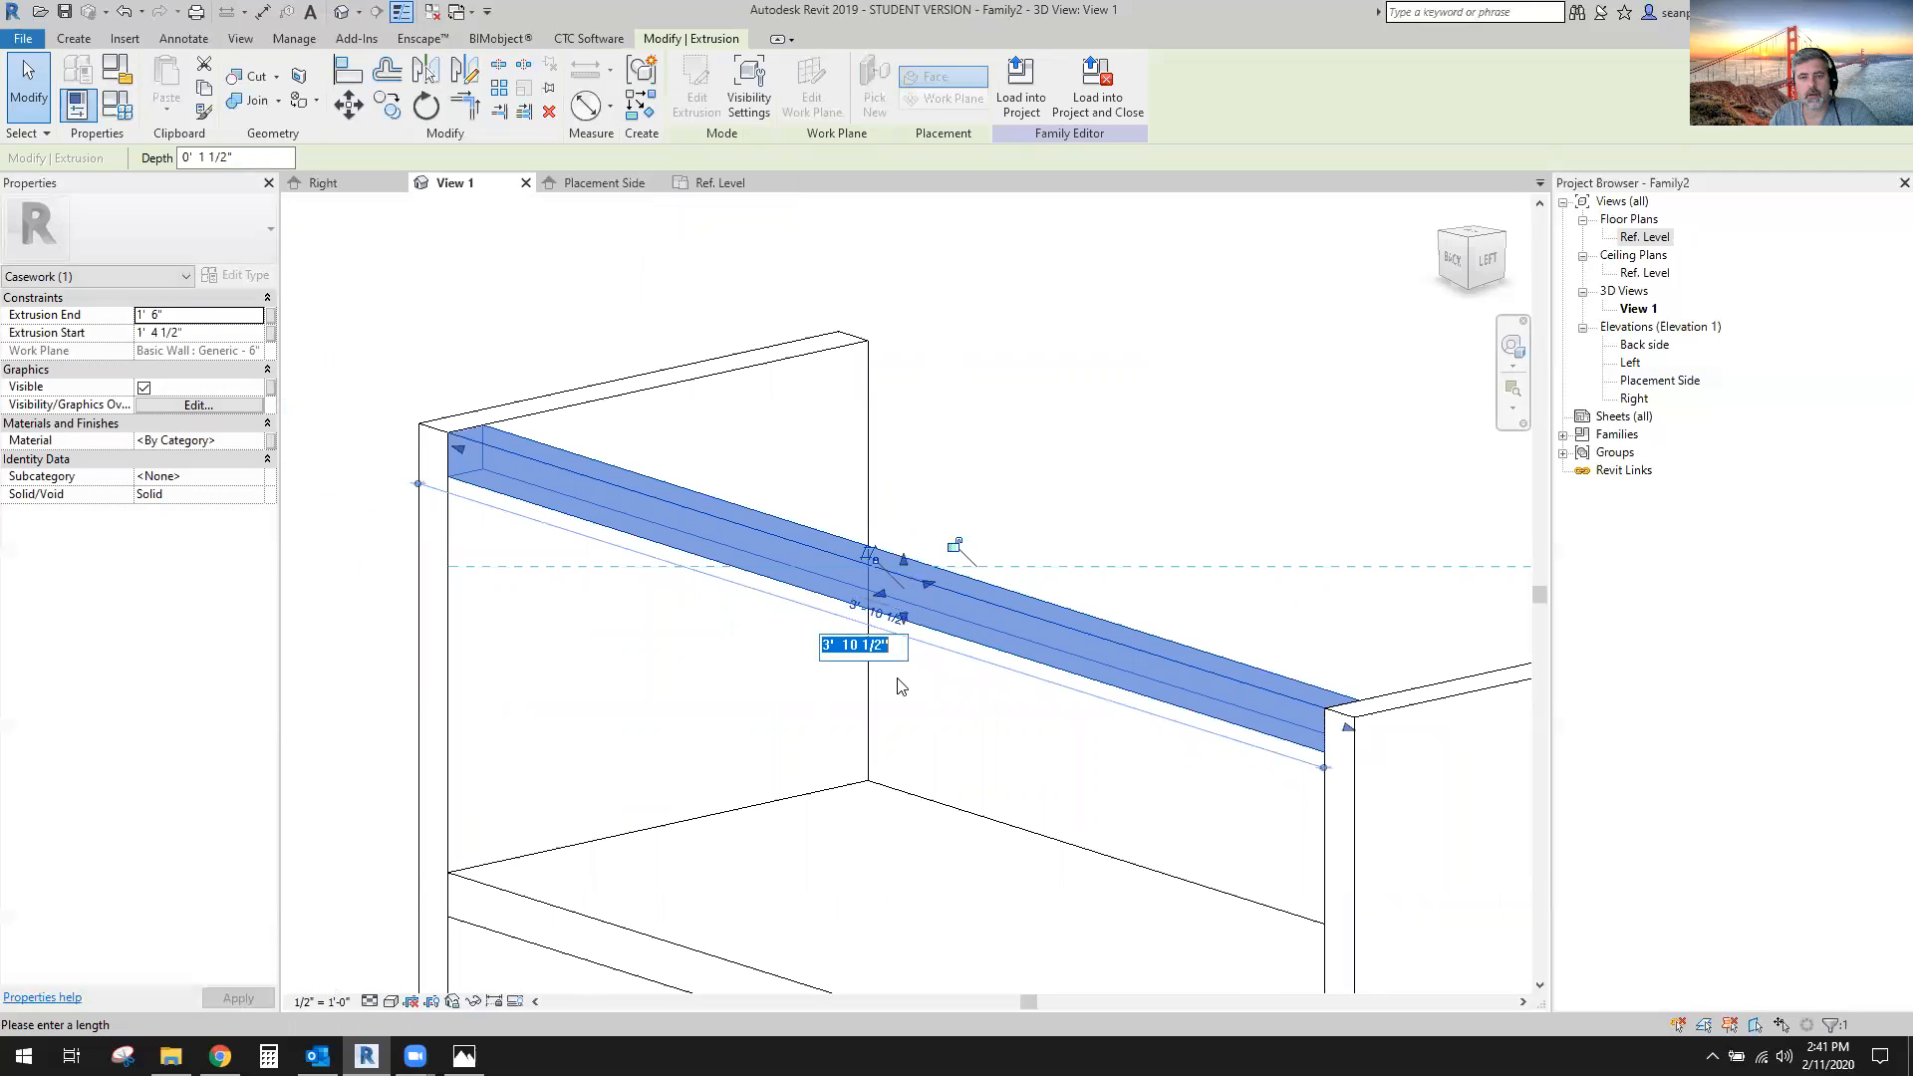
key("Escape")
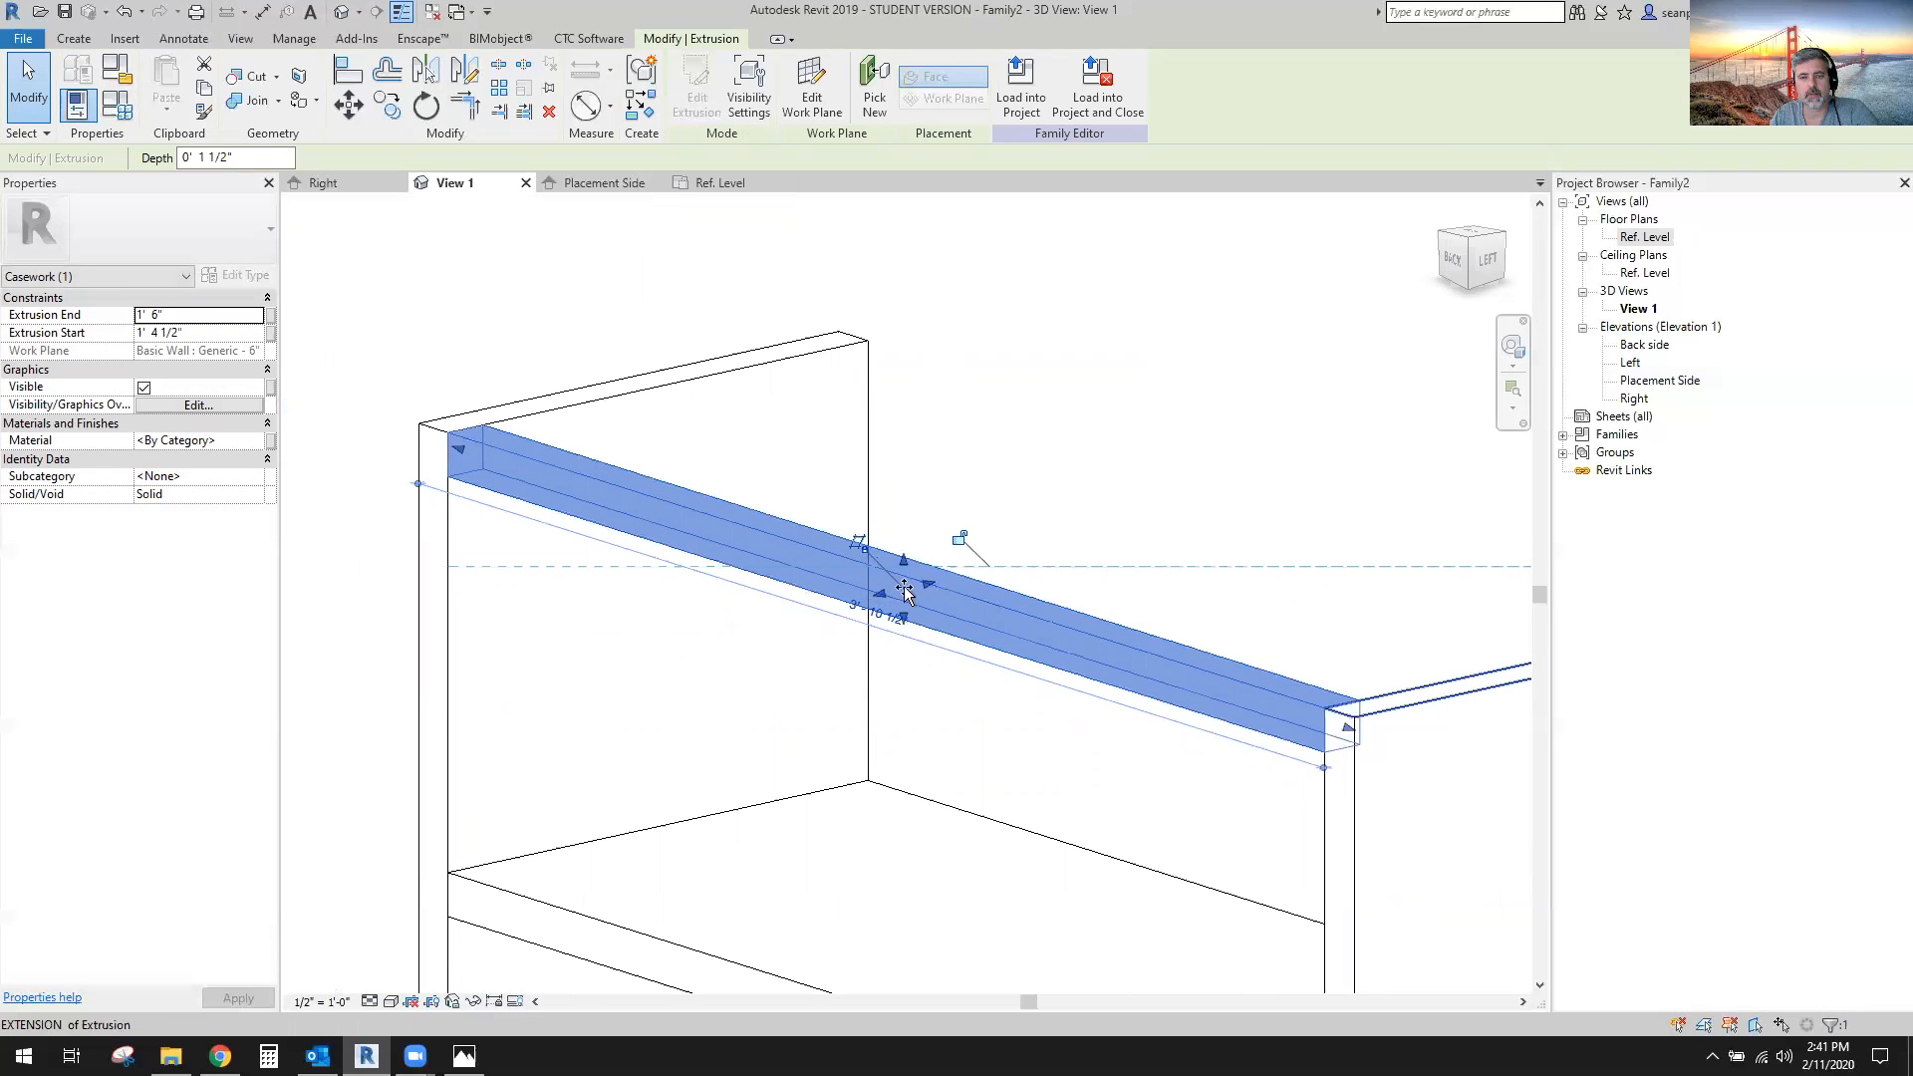
left_click_drag(879, 590, 884, 639)
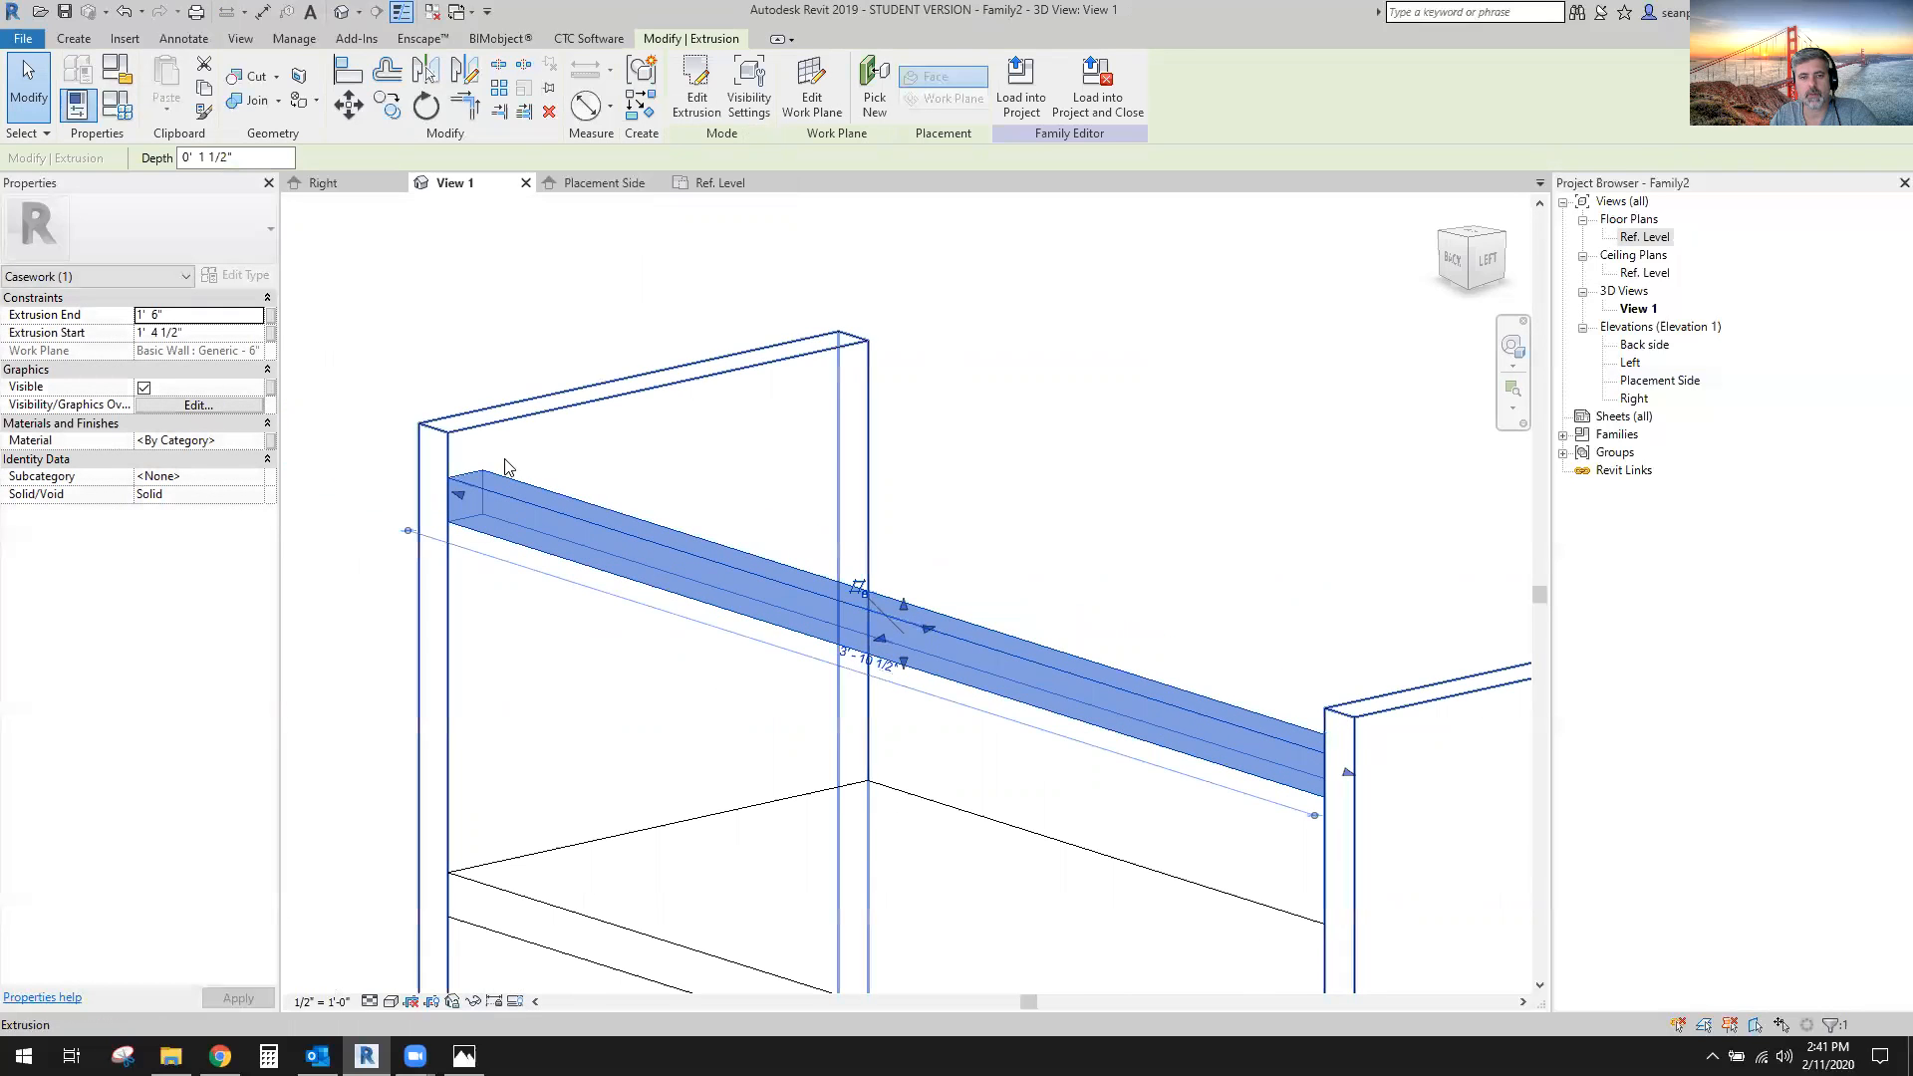
In the Placement Side elevation, align and lock the strip's top edge to the cabinet's top reference plane, and return to the 3D view.
left_click(617, 187)
scroll(759, 510, "up", 2)
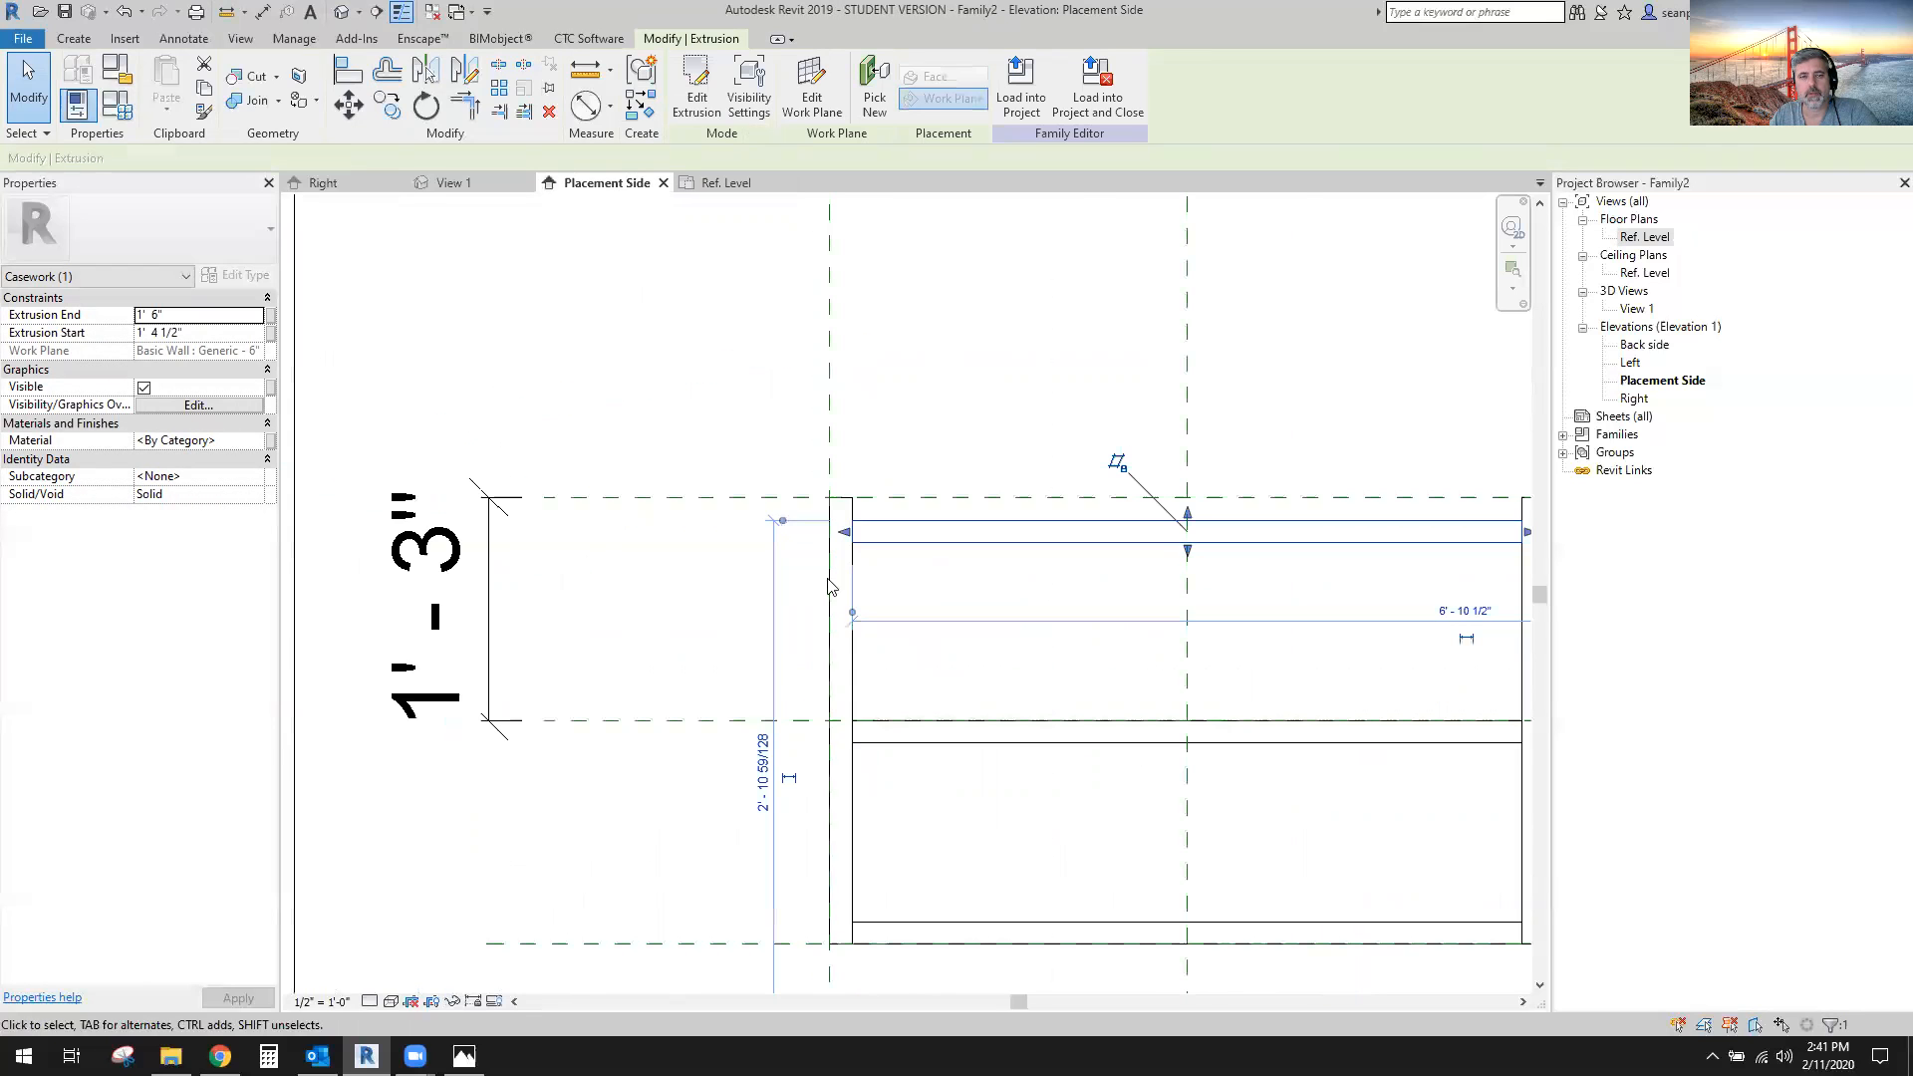
left_click(348, 72)
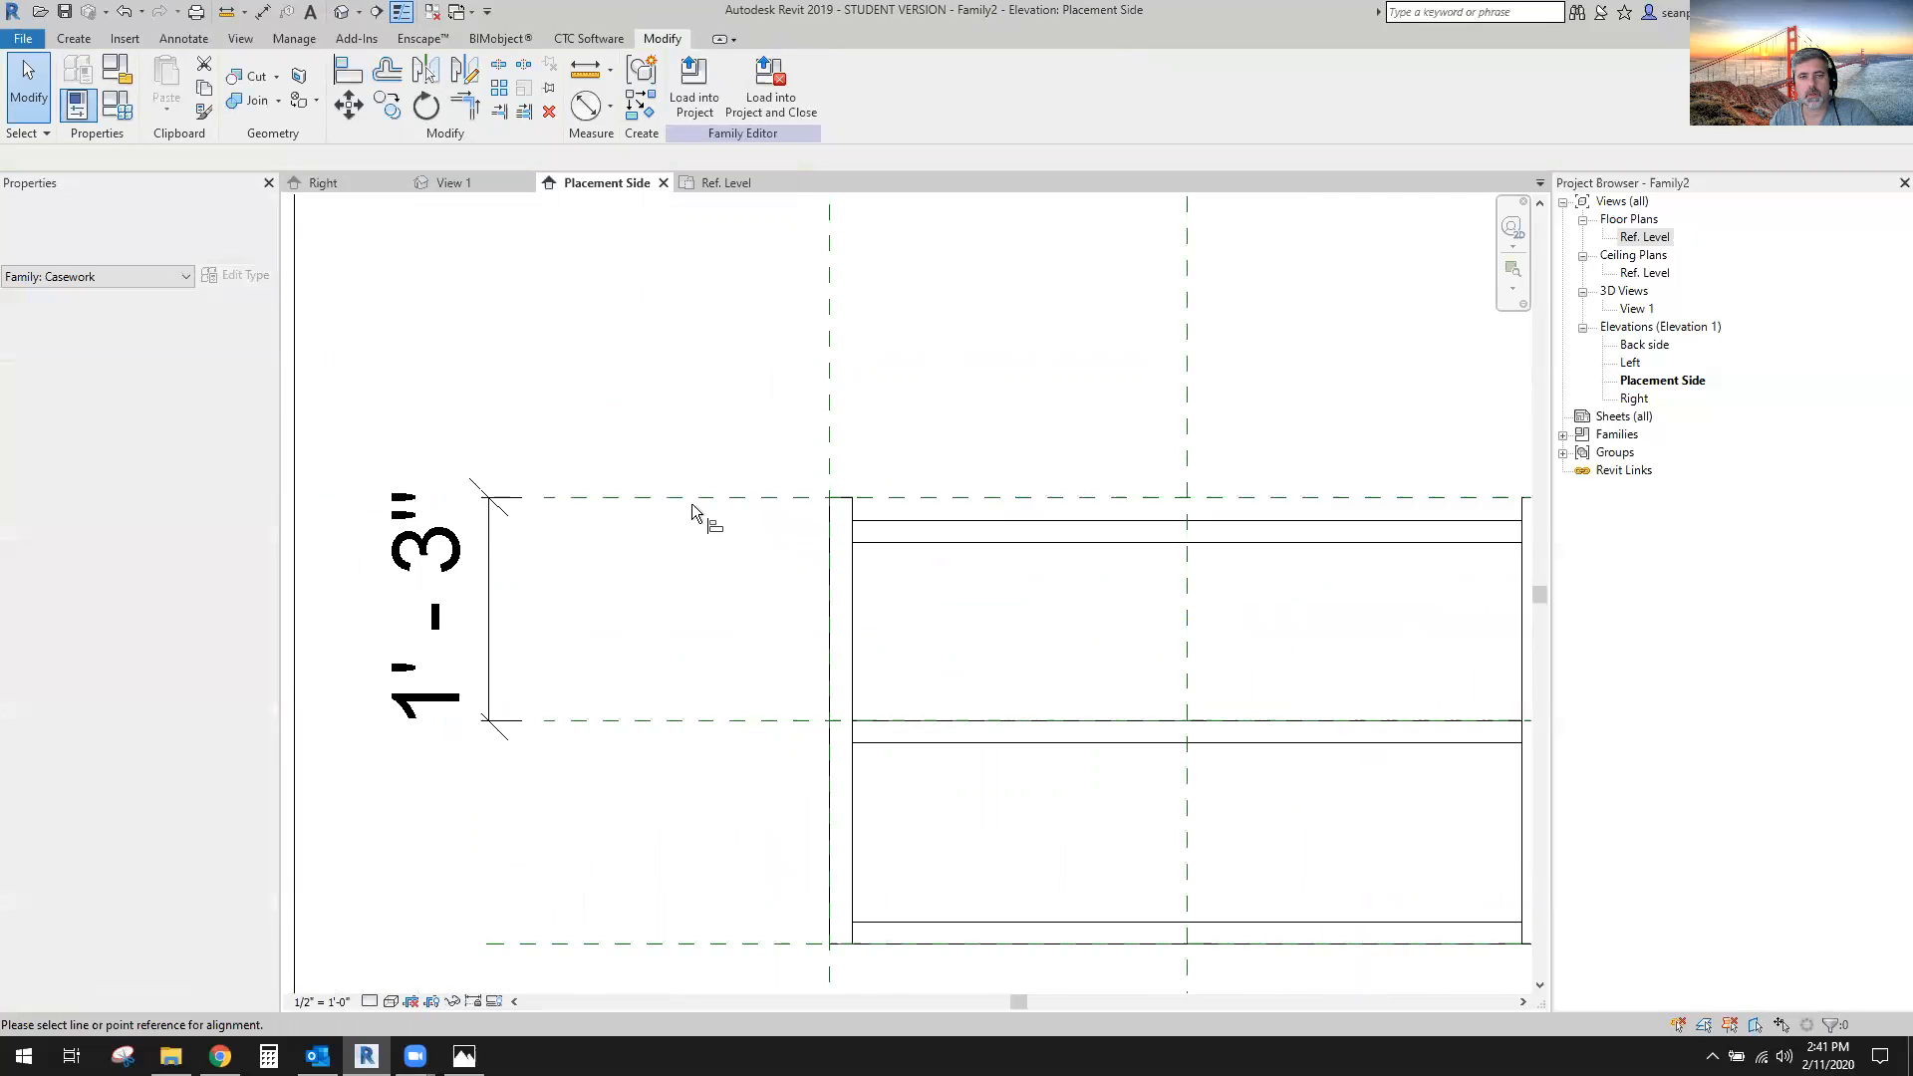
scroll(972, 536, "up", 1)
scroll(974, 535, "up", 2)
left_click(987, 511)
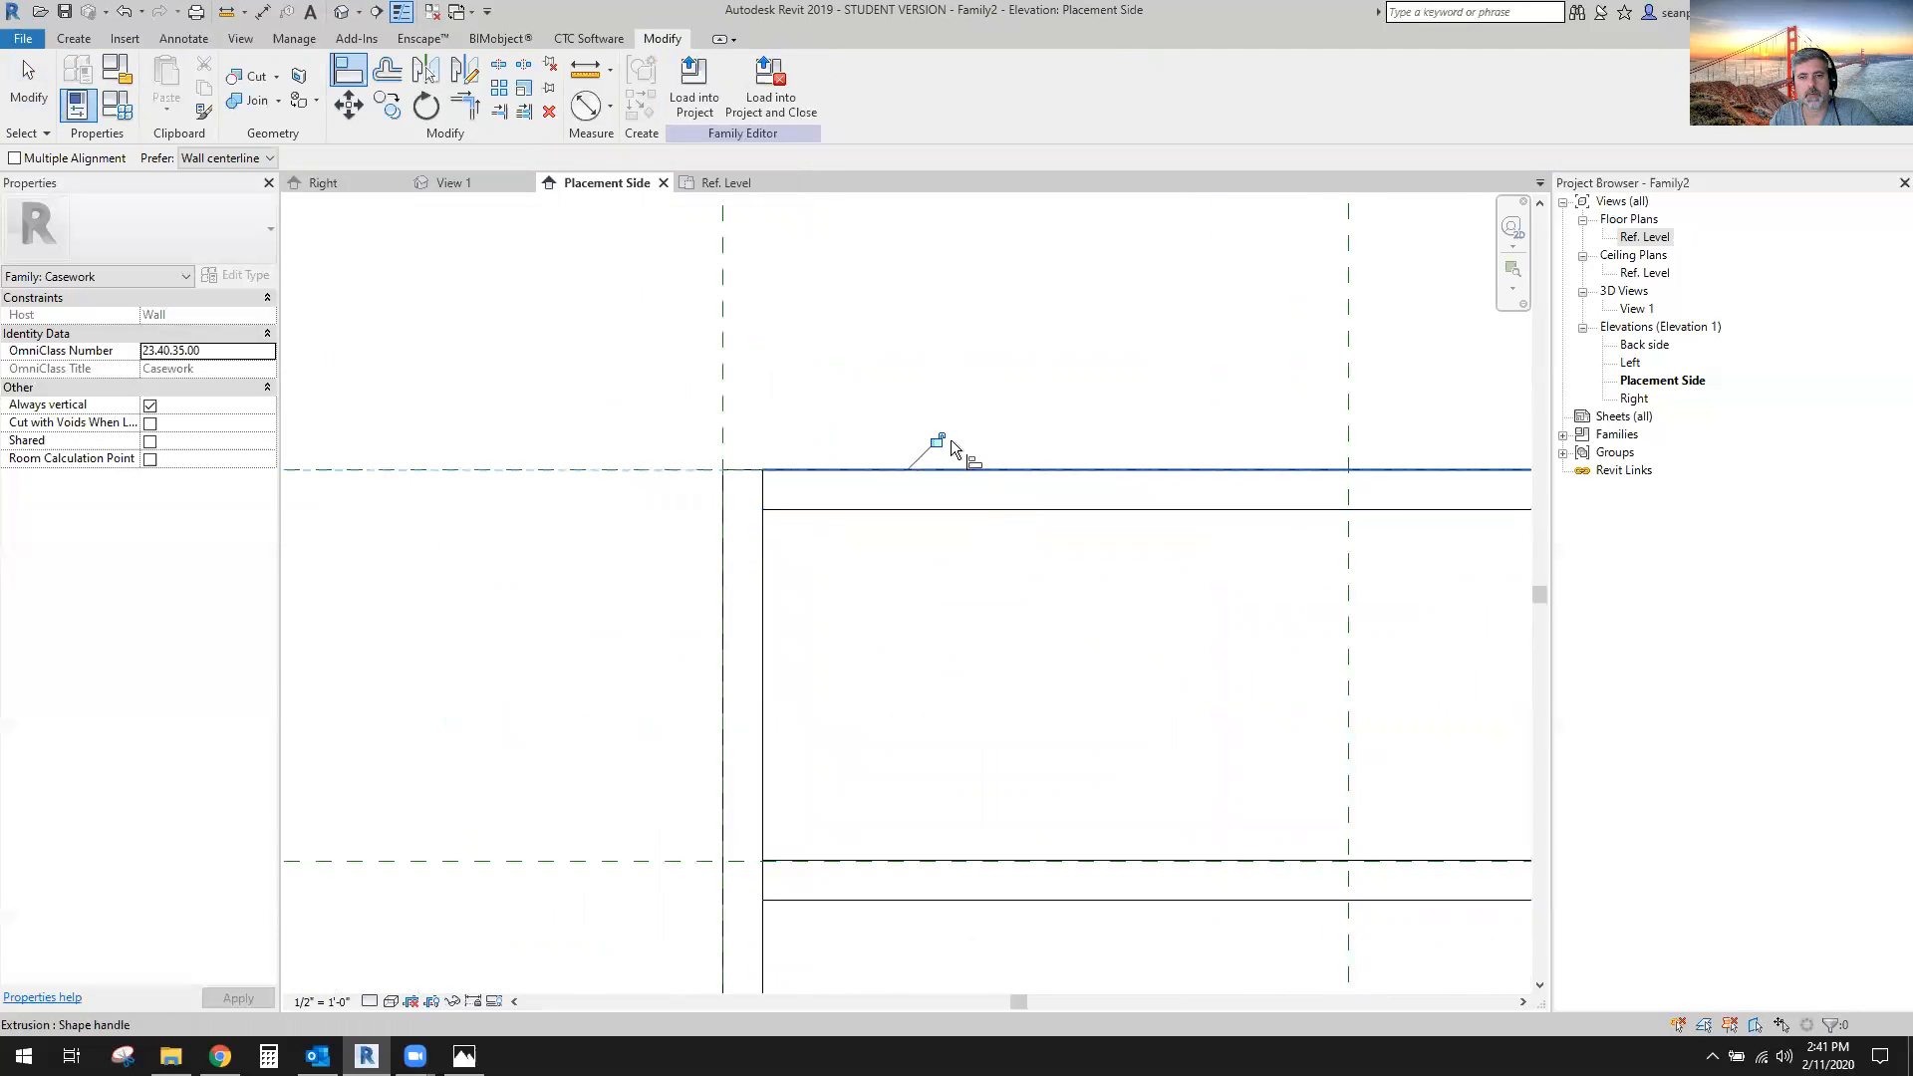
left_click(939, 440)
scroll(1096, 683, "down", 2)
middle_click_drag(1116, 691, 910, 650)
key("Escape")
key("Escape")
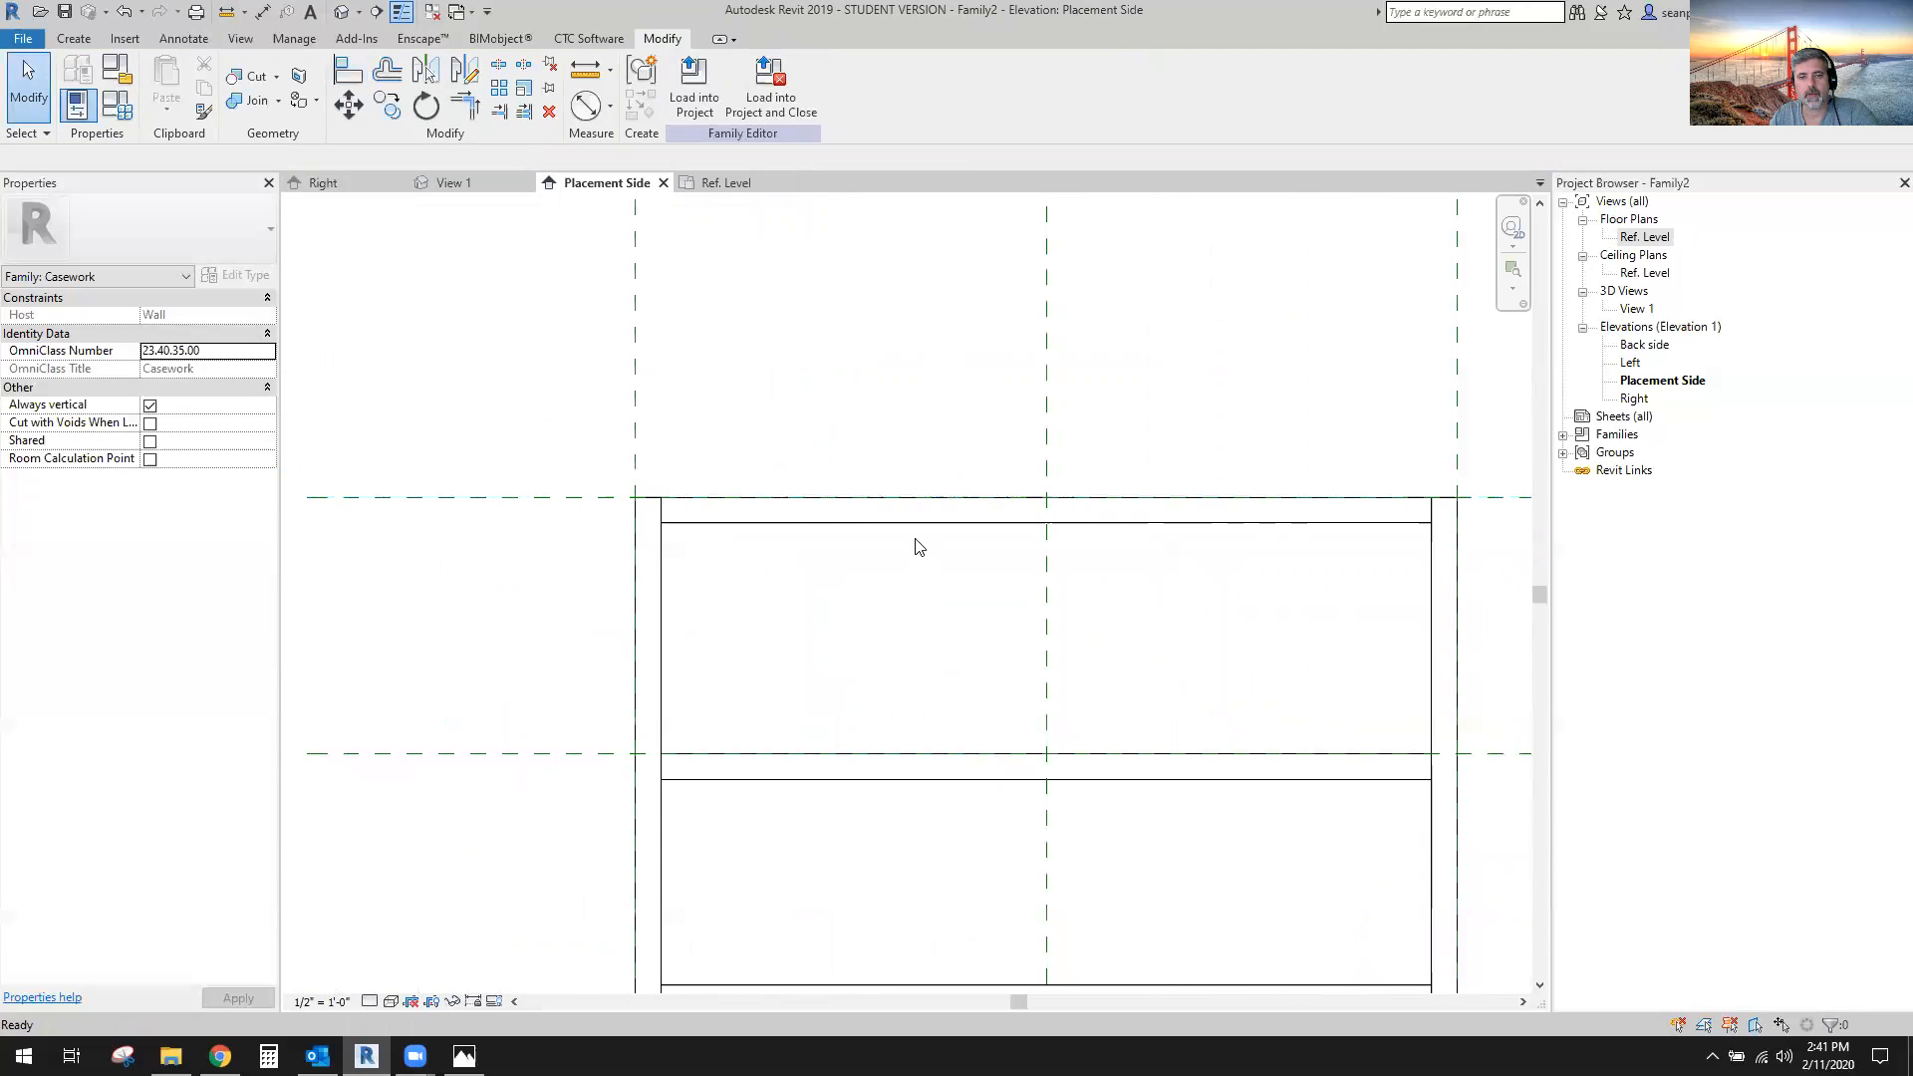
scroll(910, 636, "down", 2)
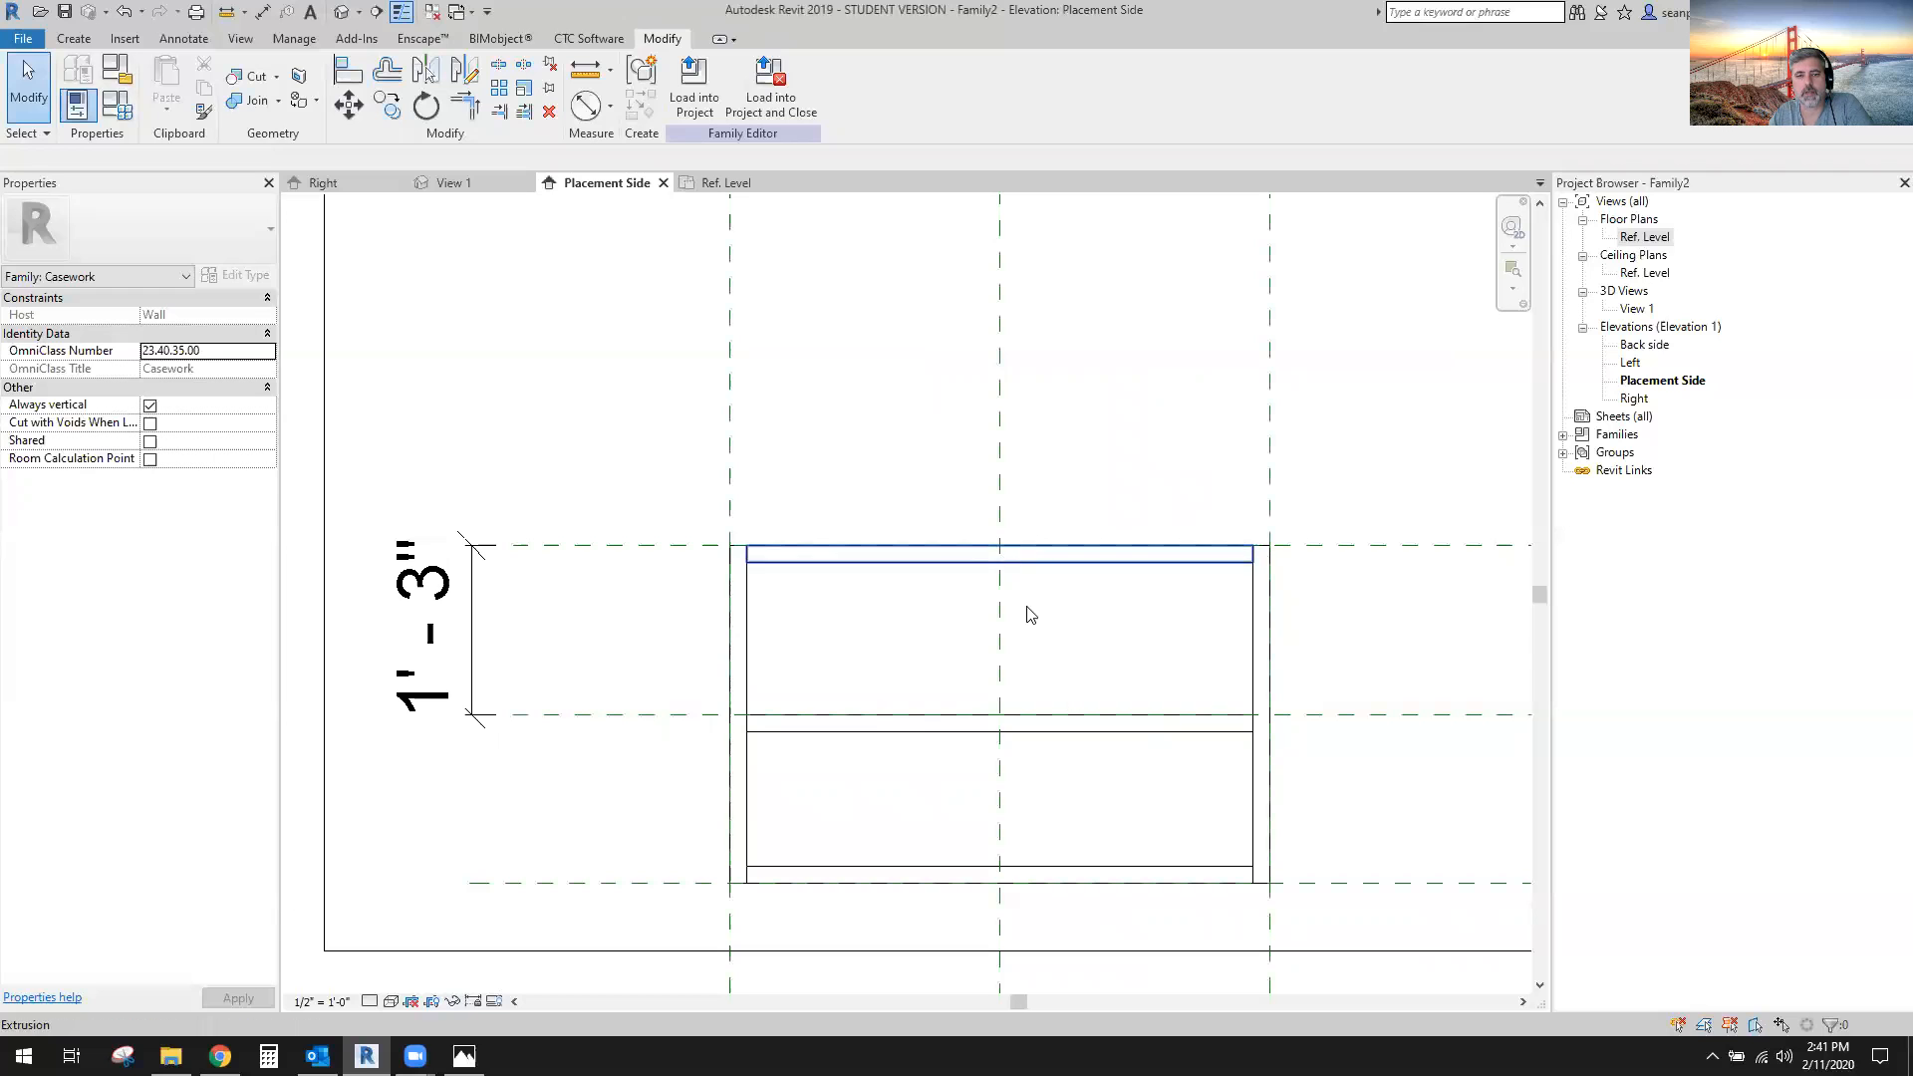
left_click(449, 182)
scroll(897, 499, "down", 3)
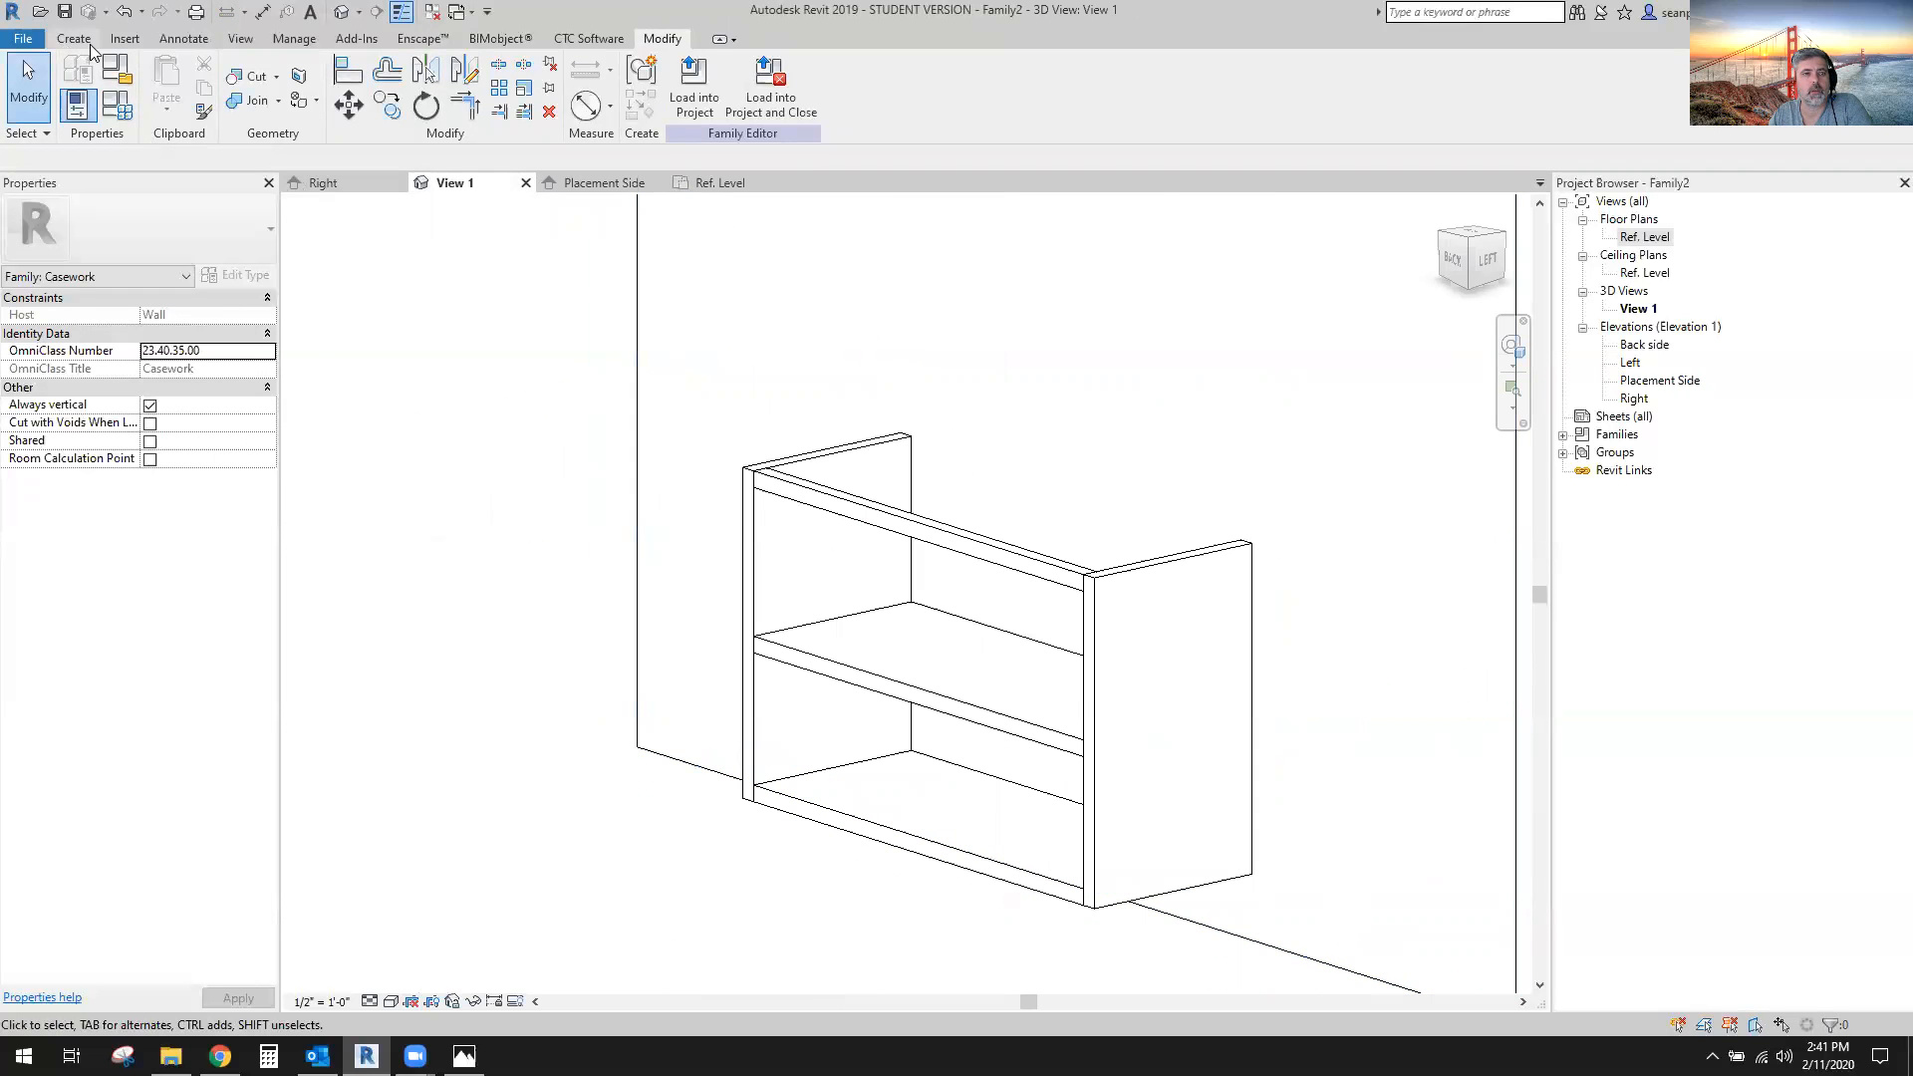
Set the family's Length parameter to 3' in the family types and apply it to the cabinet.
left_click(123, 111)
left_click(1307, 399)
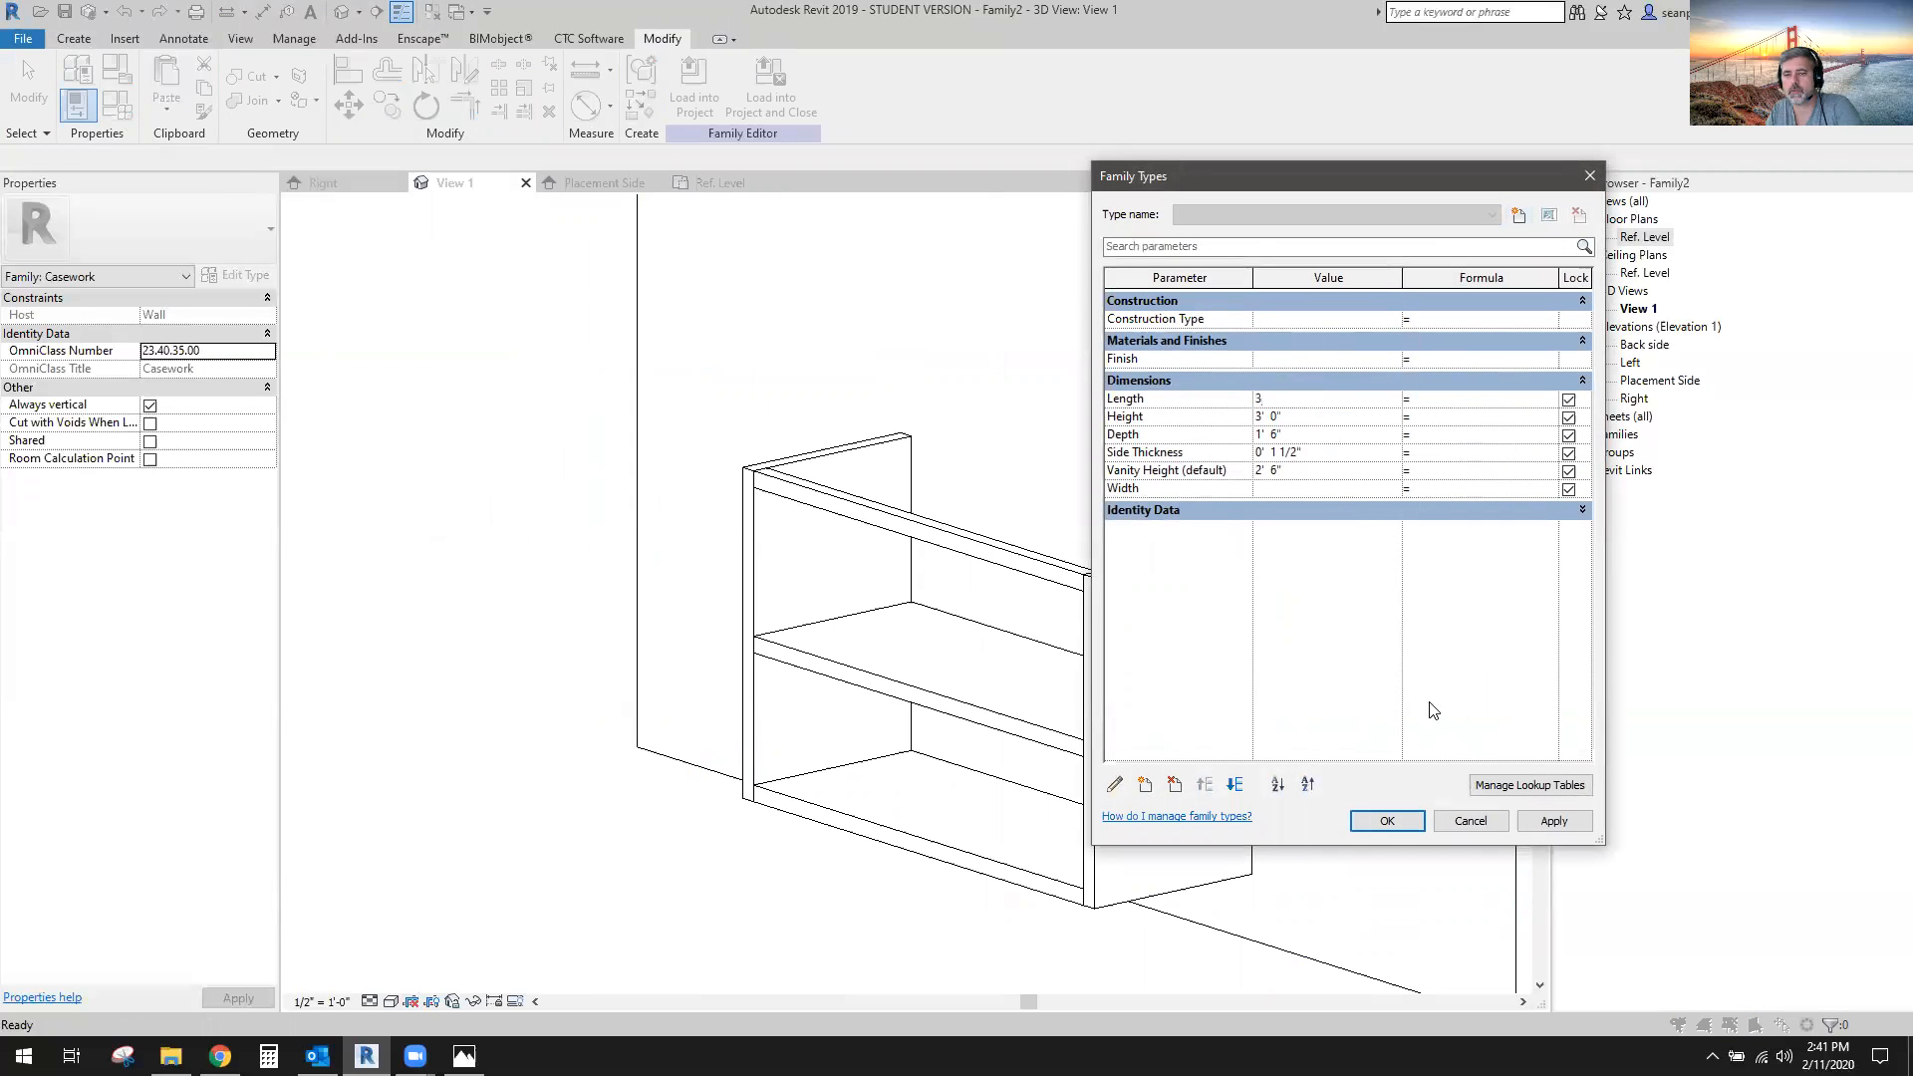
left_click(1552, 823)
left_click_drag(1220, 186, 1342, 194)
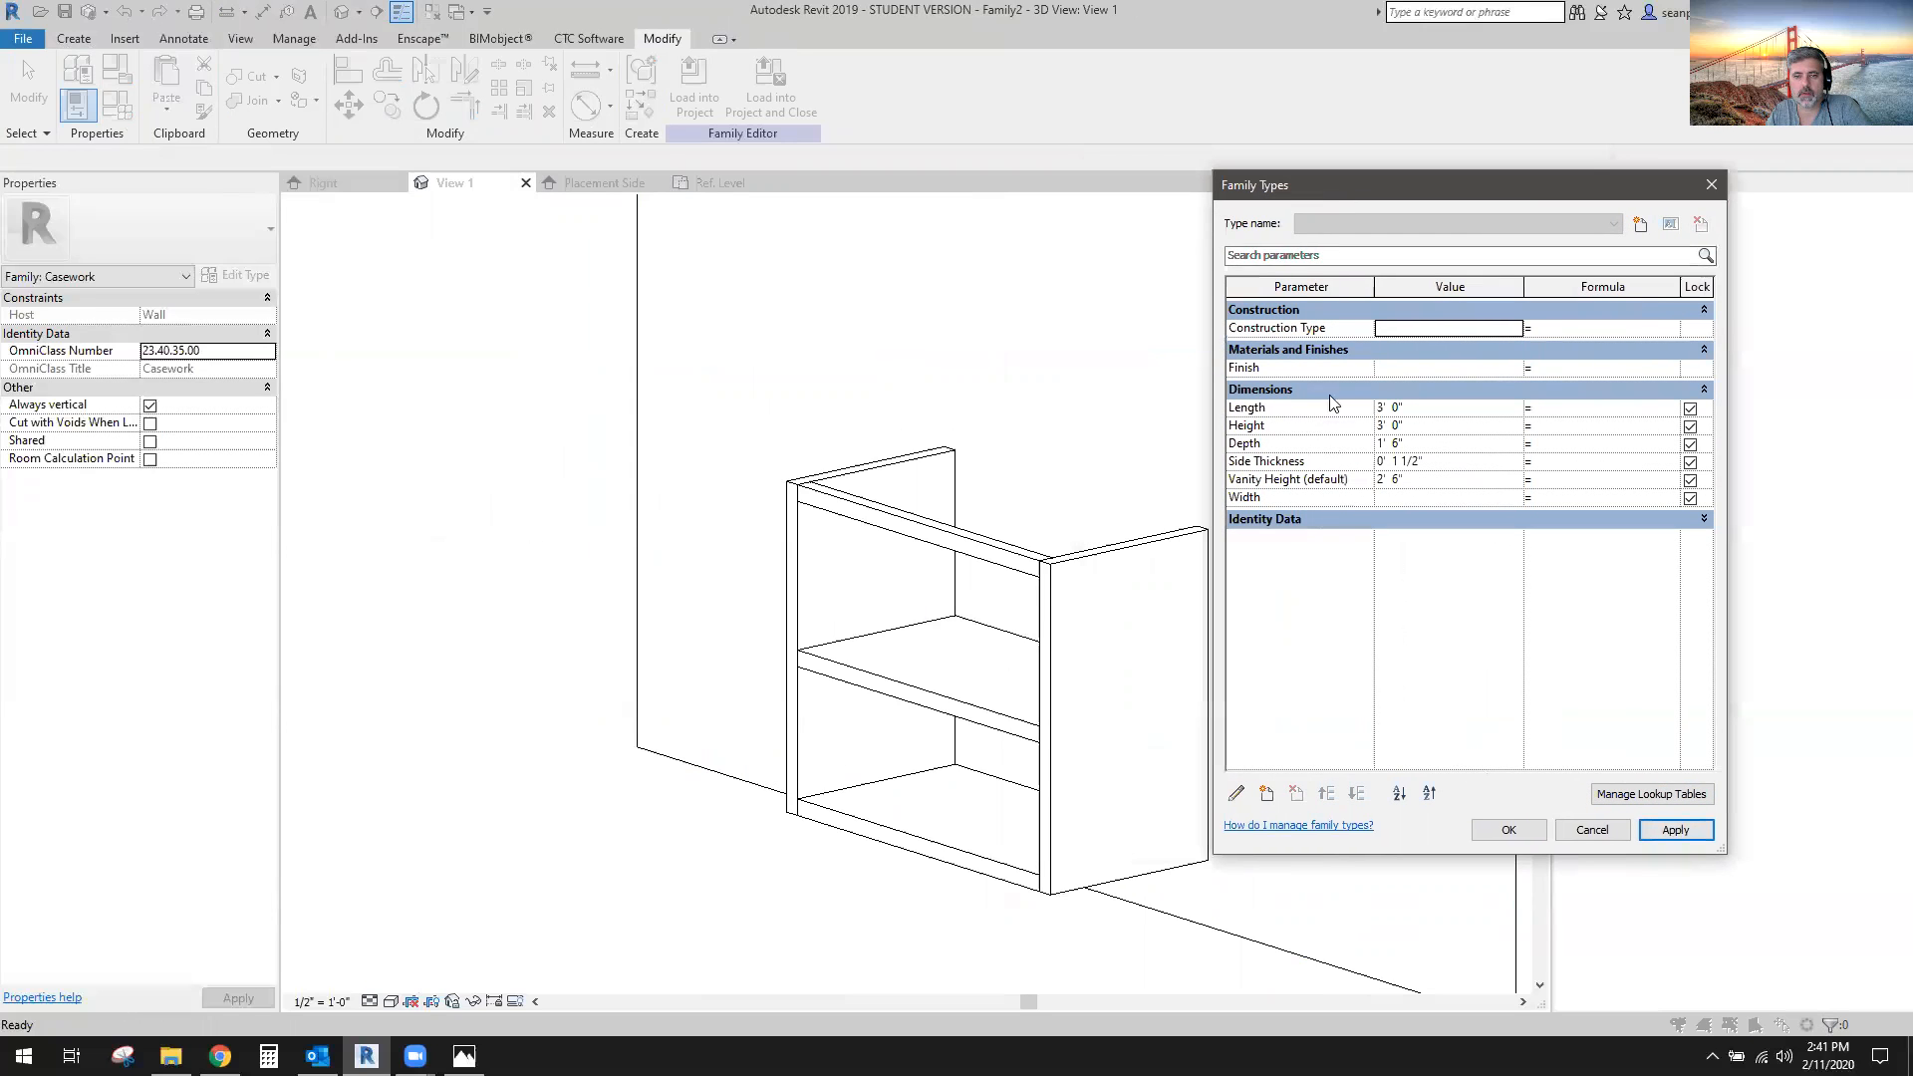
left_click(1543, 826)
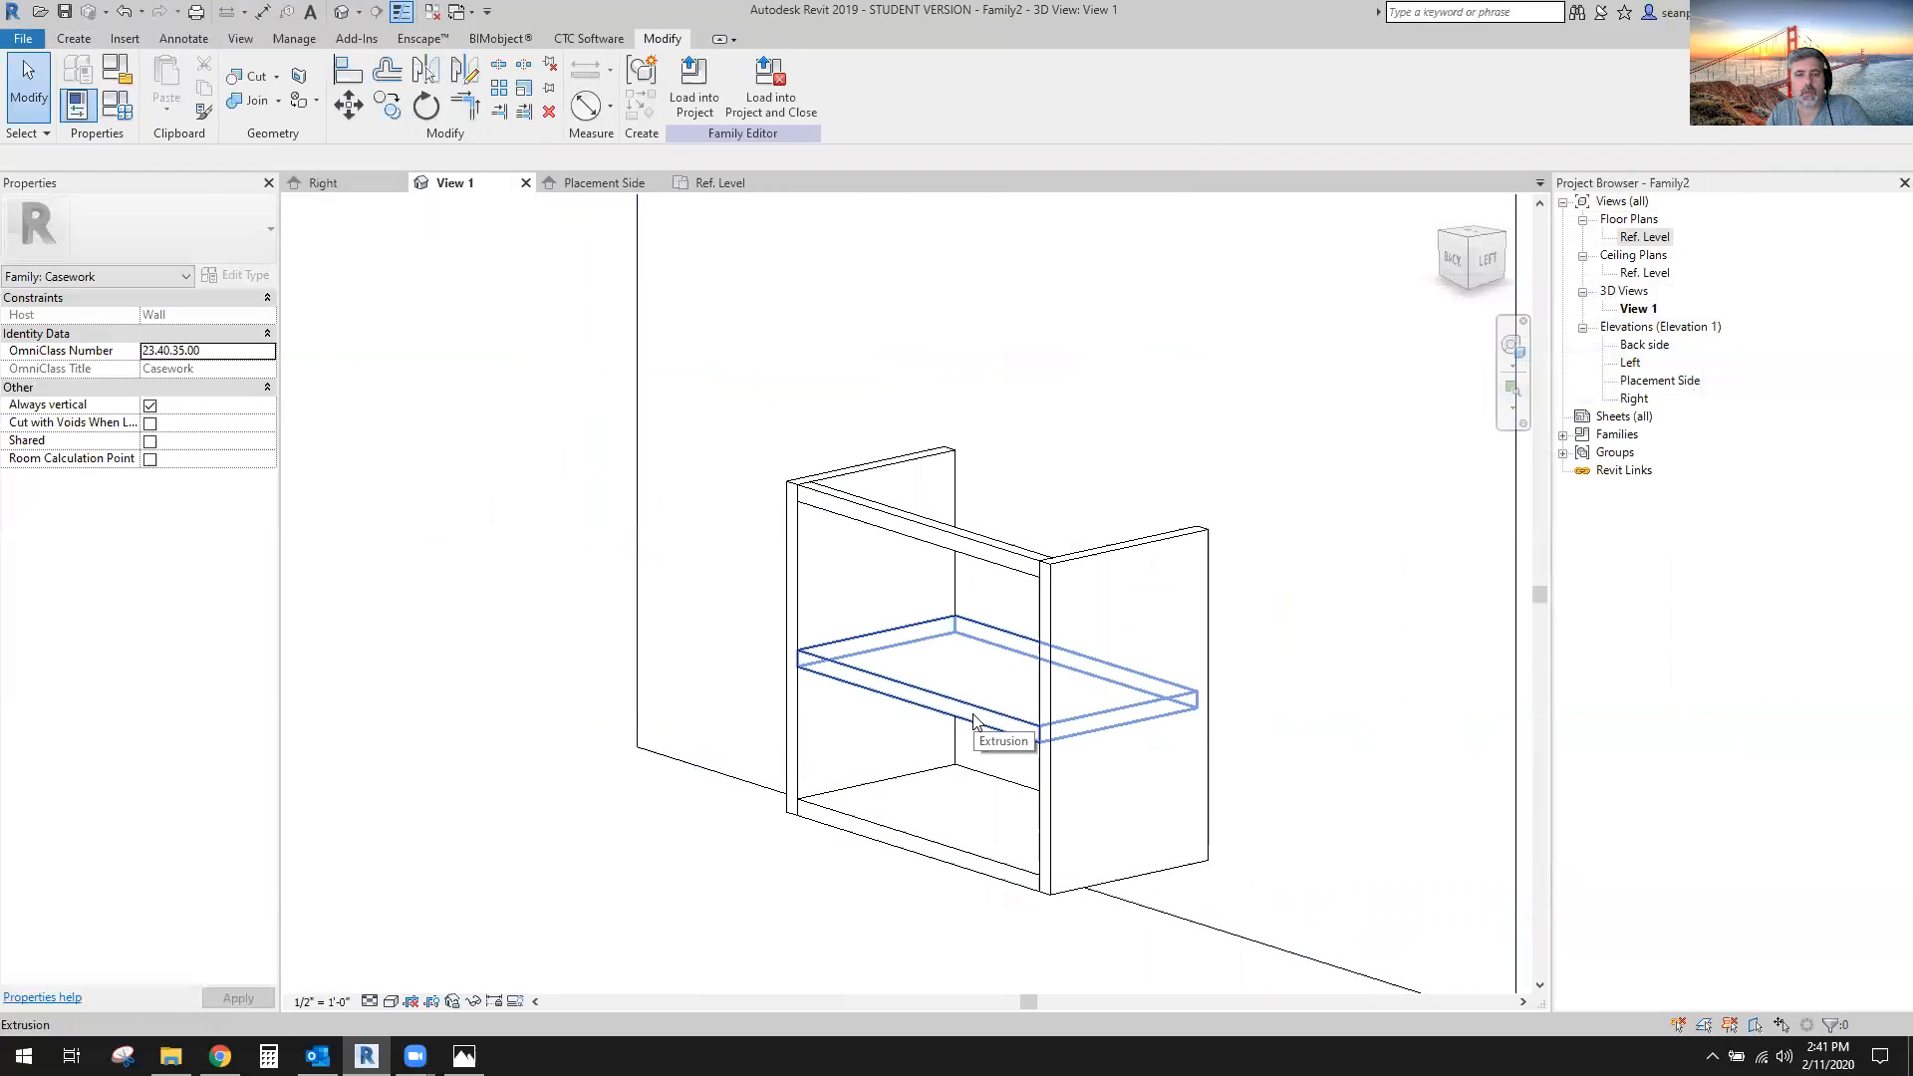
In the Placement Side elevation, extend the existing 1' - 3" dimension with a witness line on the cabinet's bottom reference plane.
left_click(586, 183)
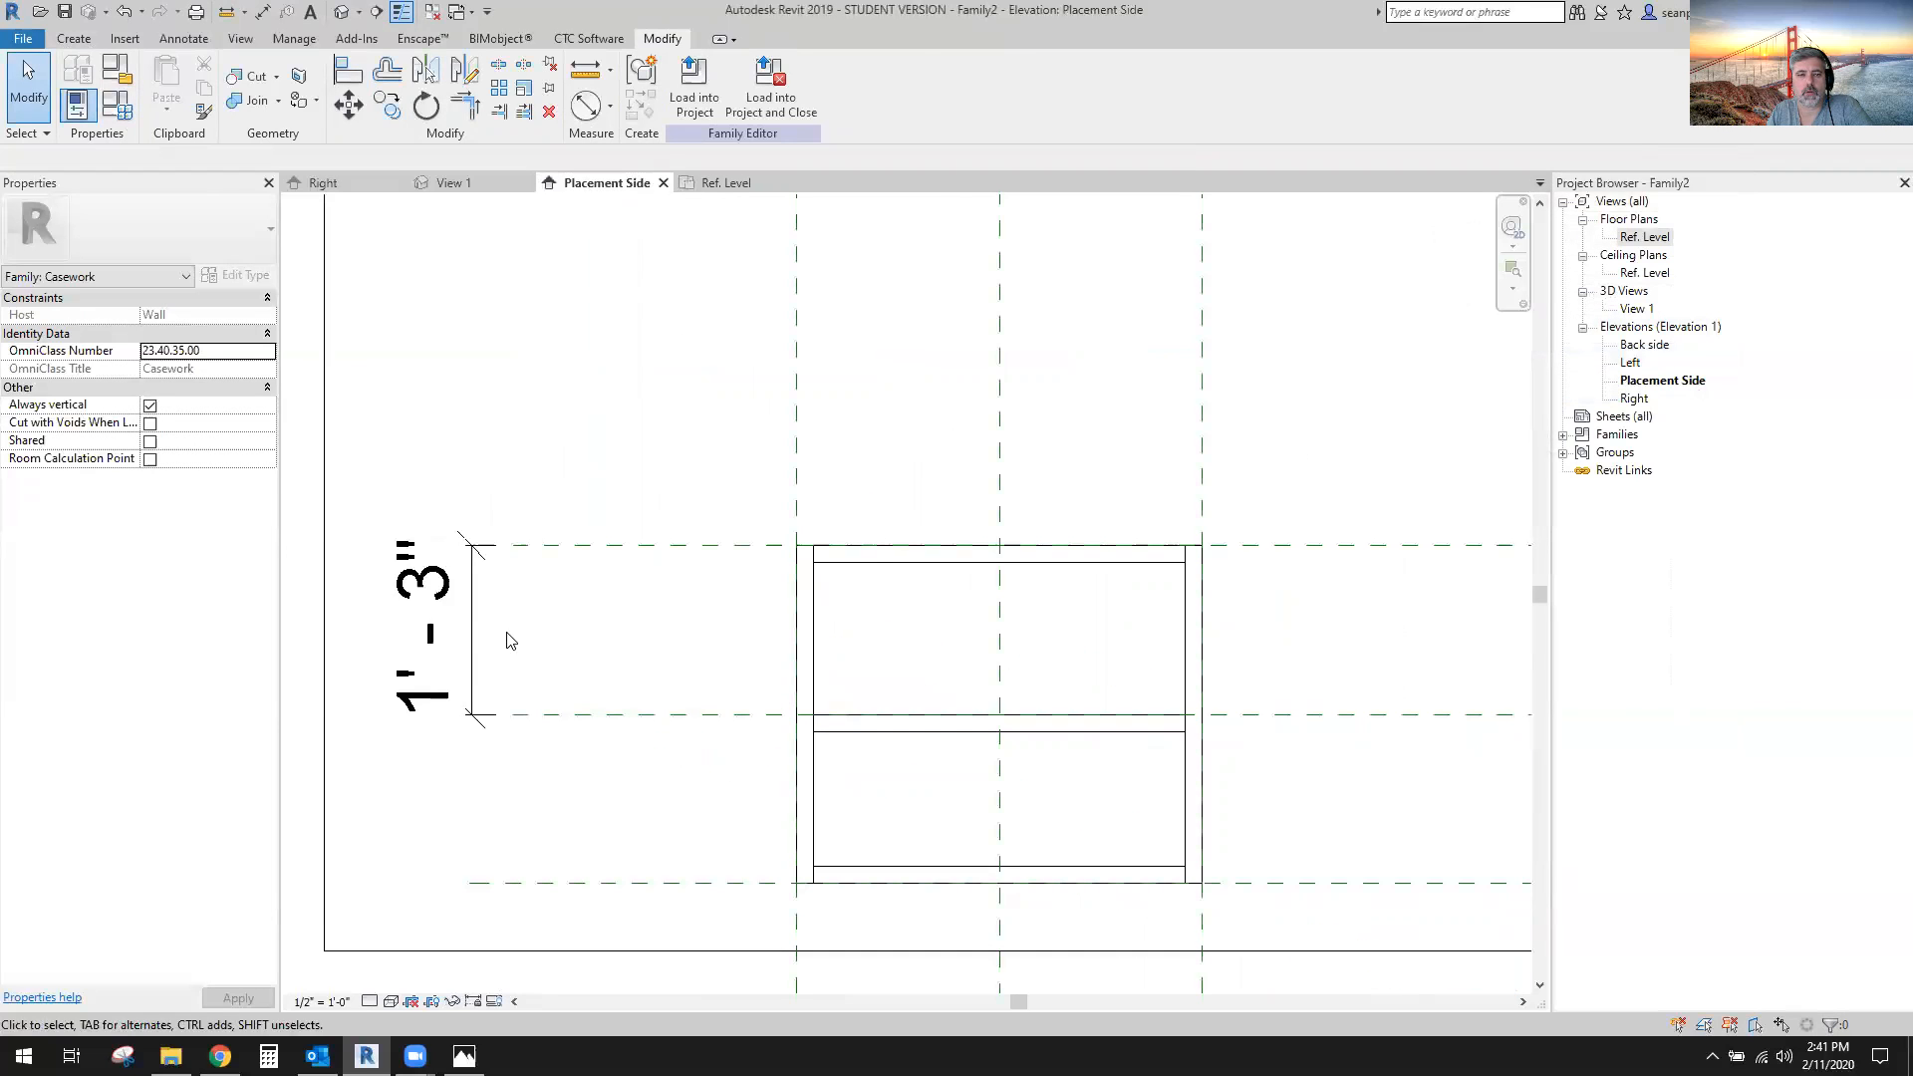
left_click(476, 634)
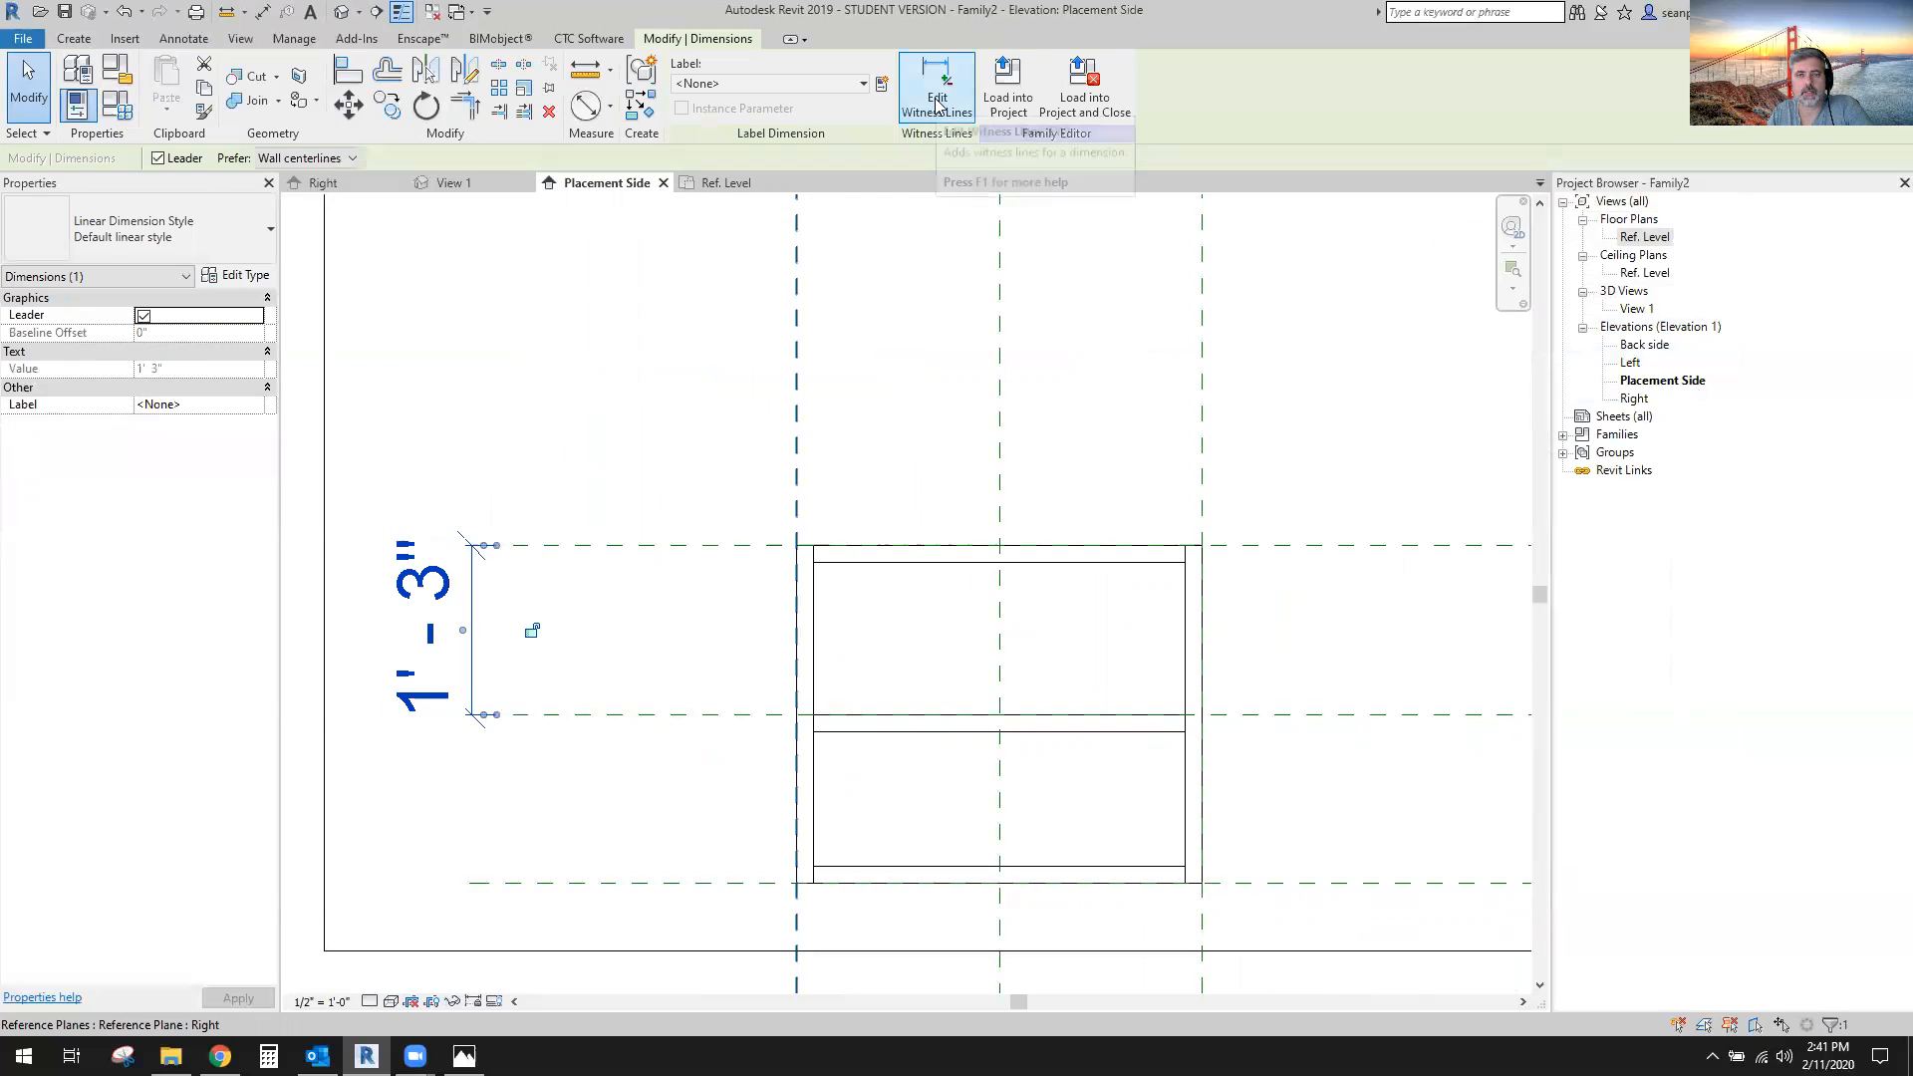
key("Escape")
left_click(641, 872)
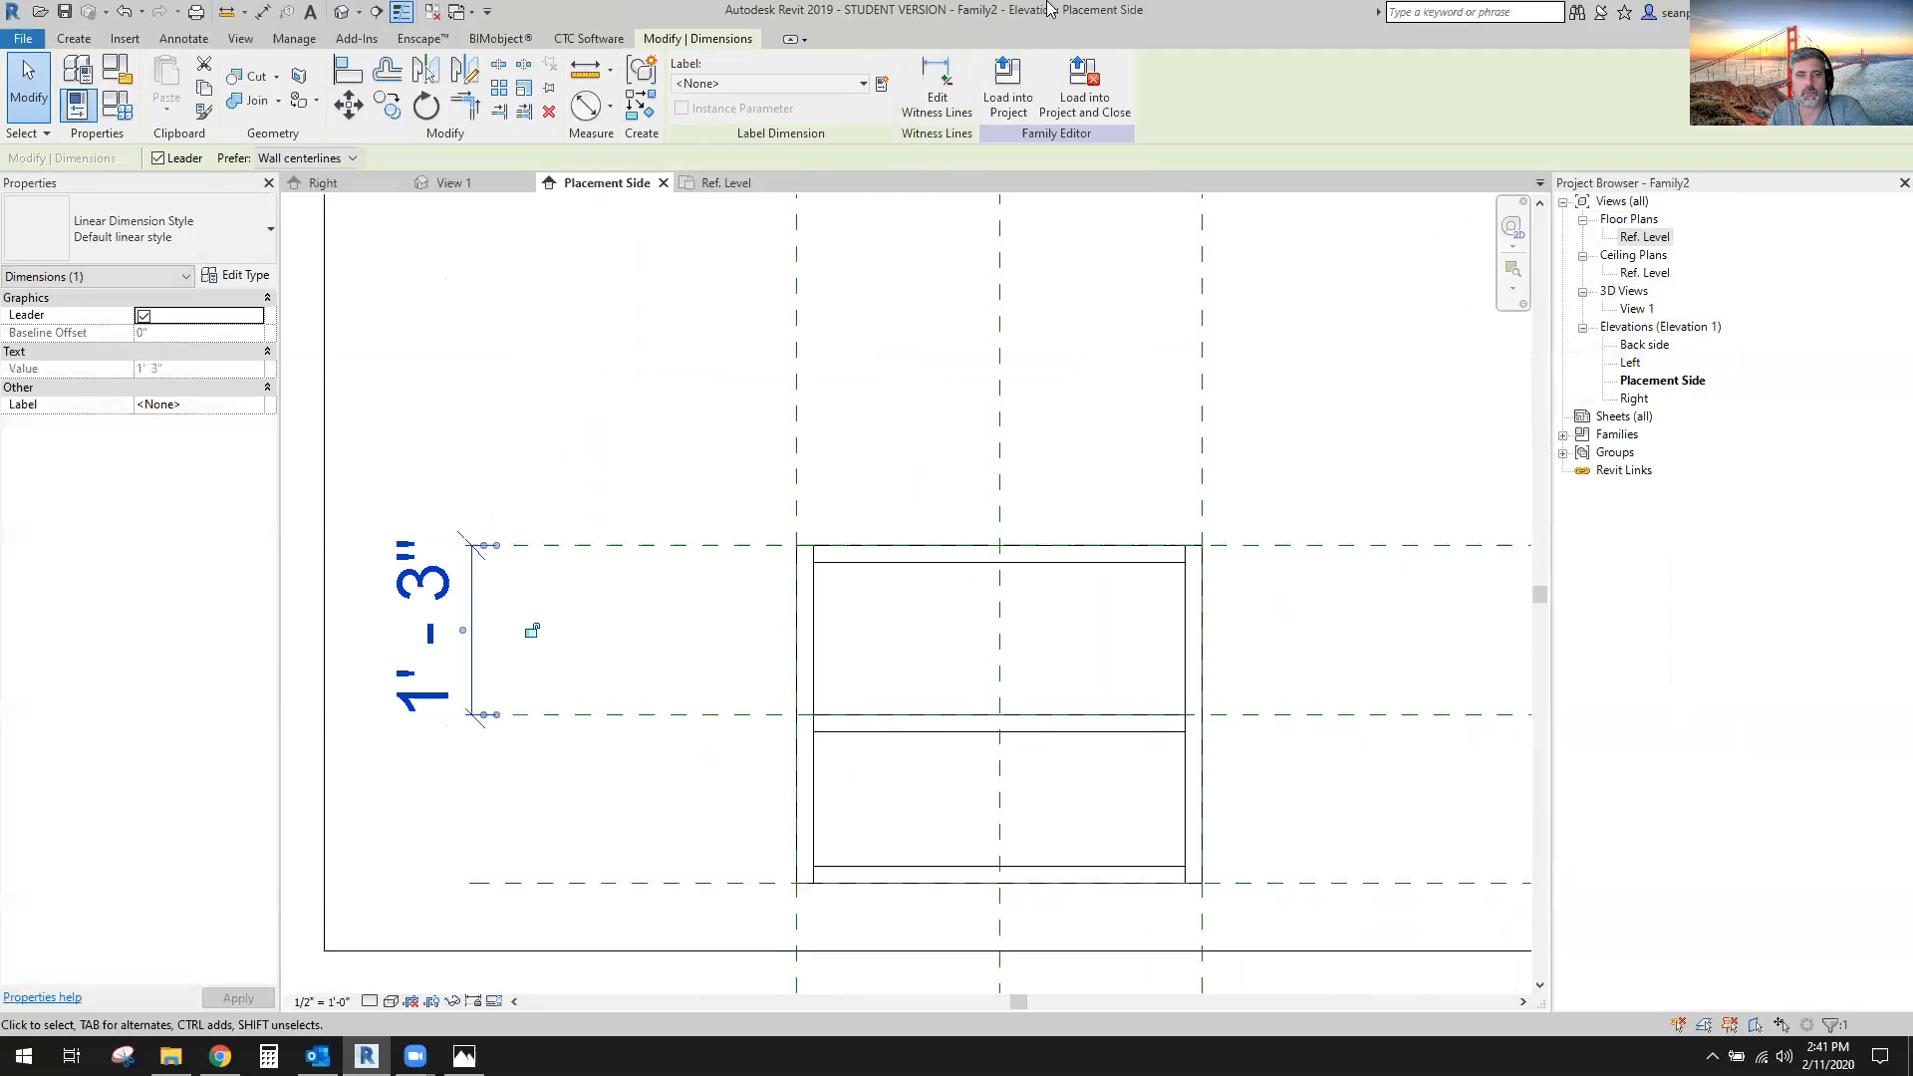
left_click(936, 90)
left_click(703, 883)
left_click(666, 810)
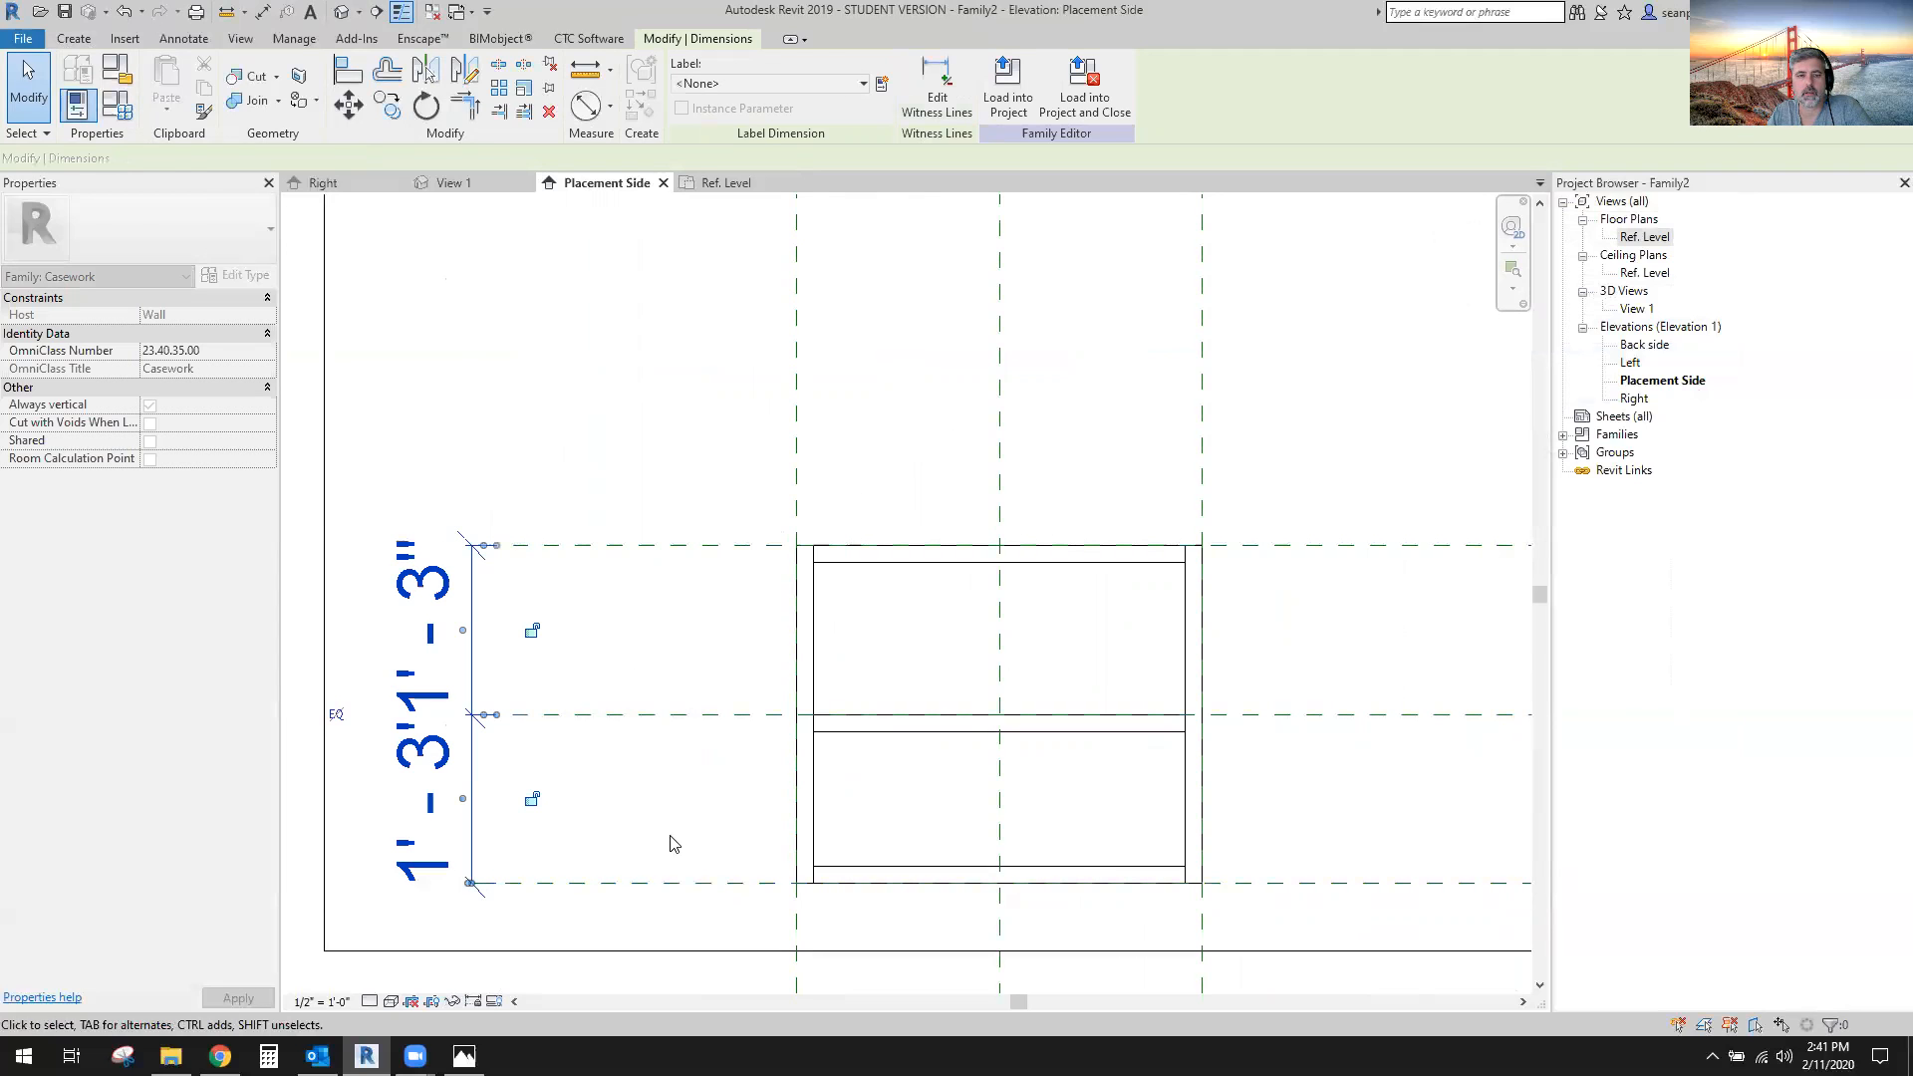
left_click(609, 794)
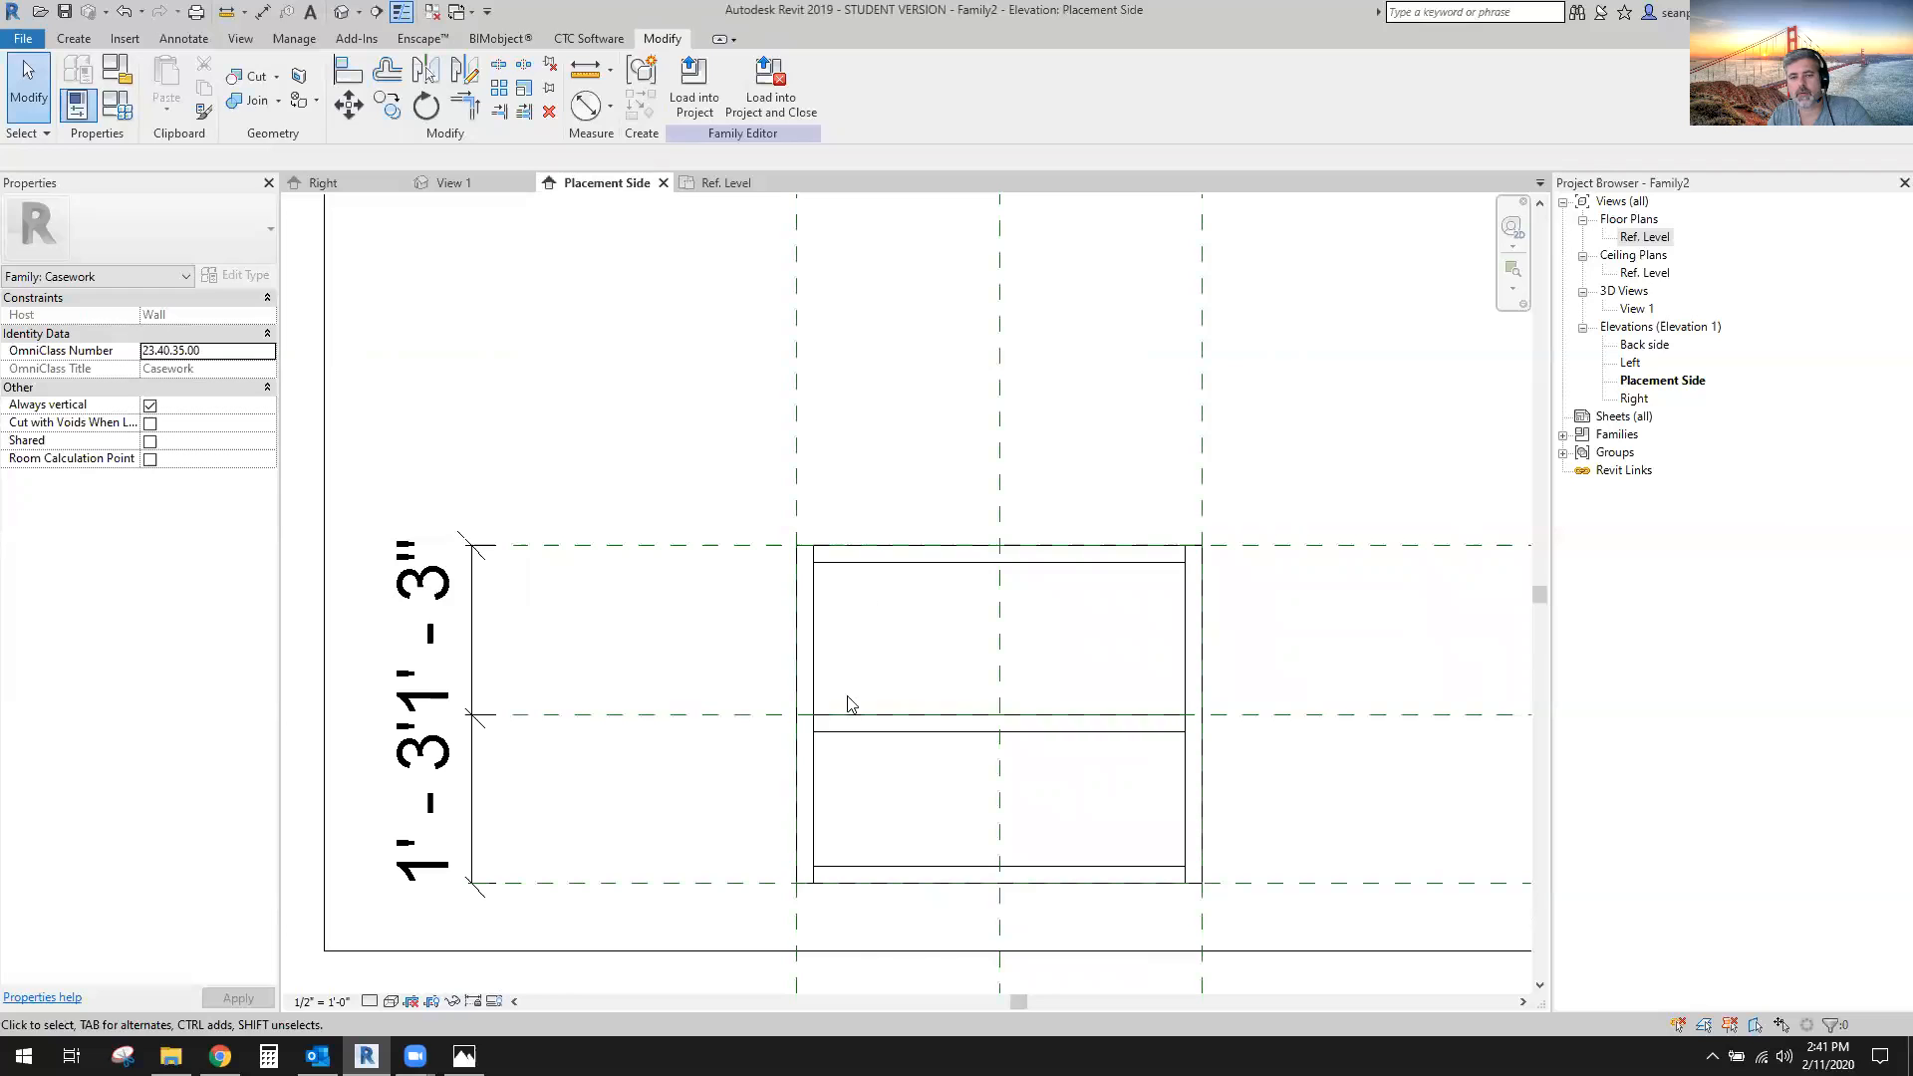
Try dimensioning the opening from the top strip's lower edge to the shelf's upper edge, and delete that dimension.
left_click(264, 12)
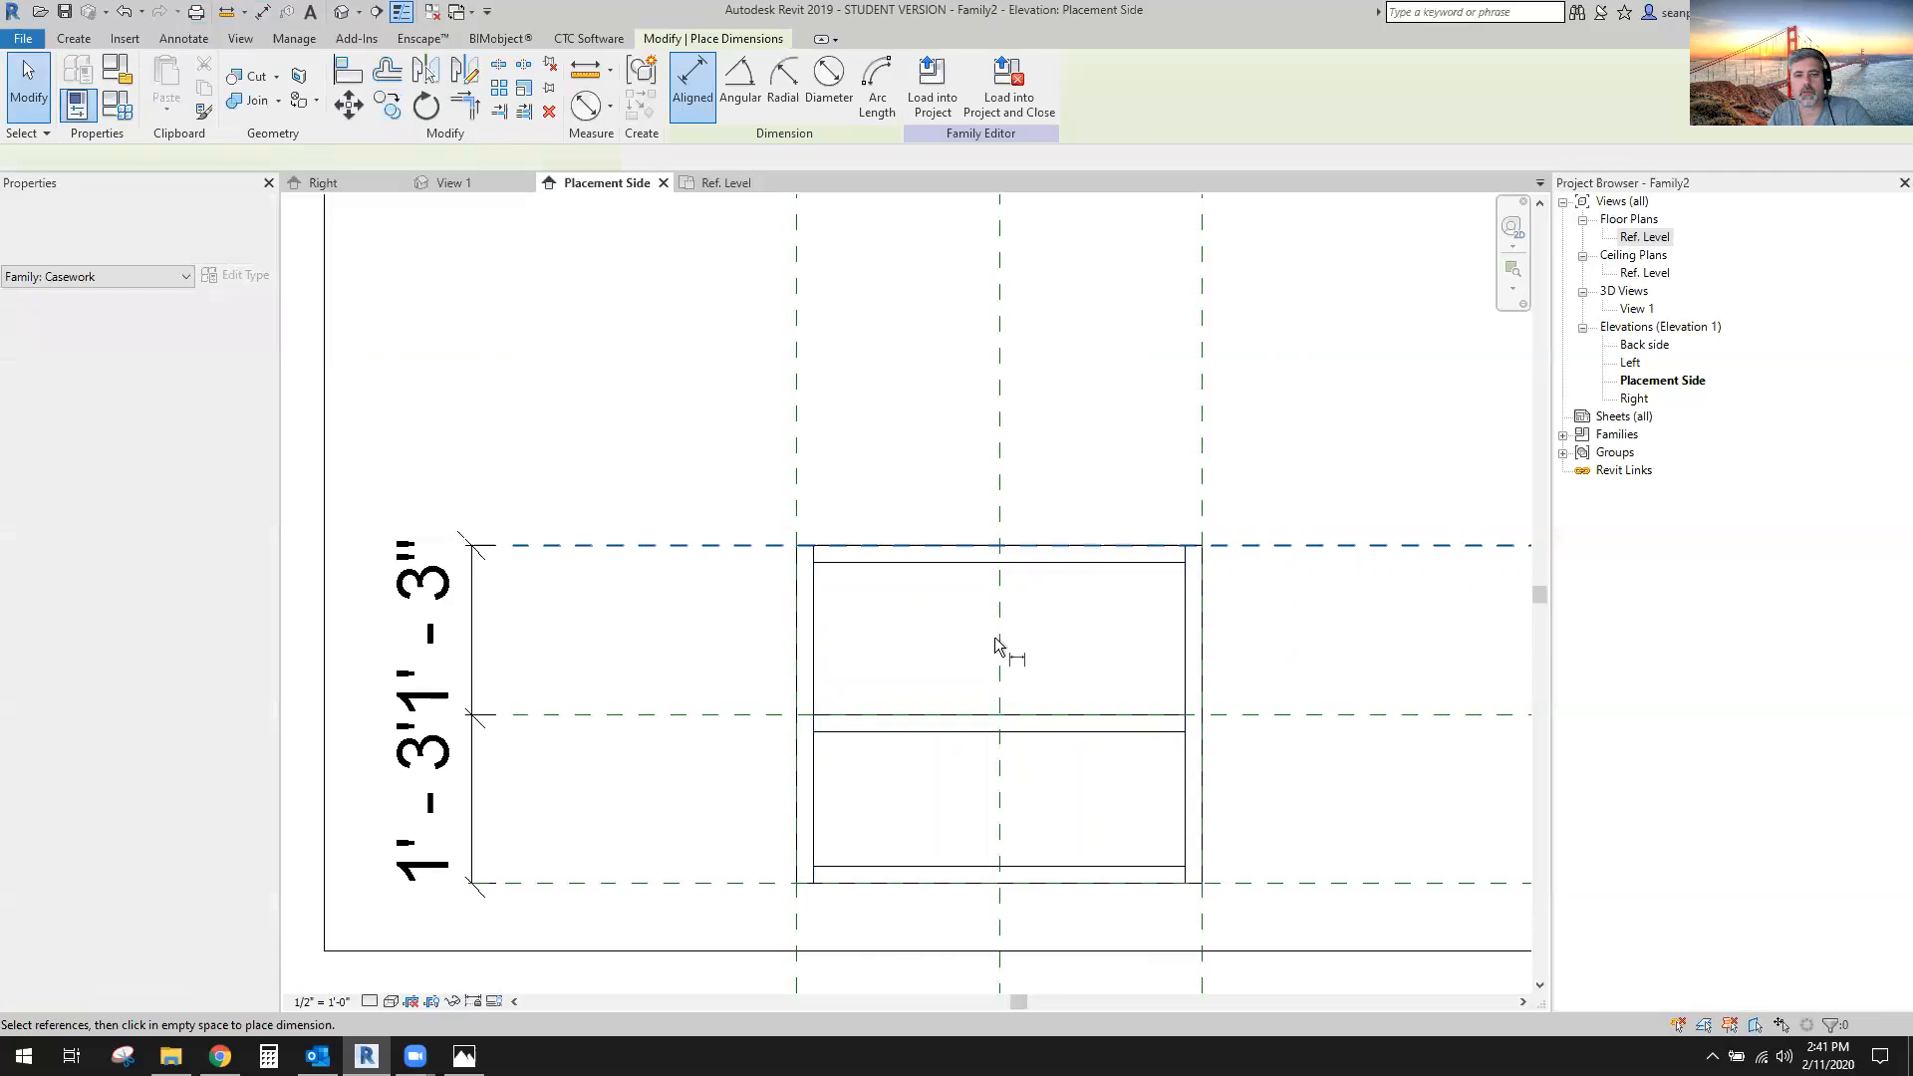
left_click(921, 568)
left_click(889, 710)
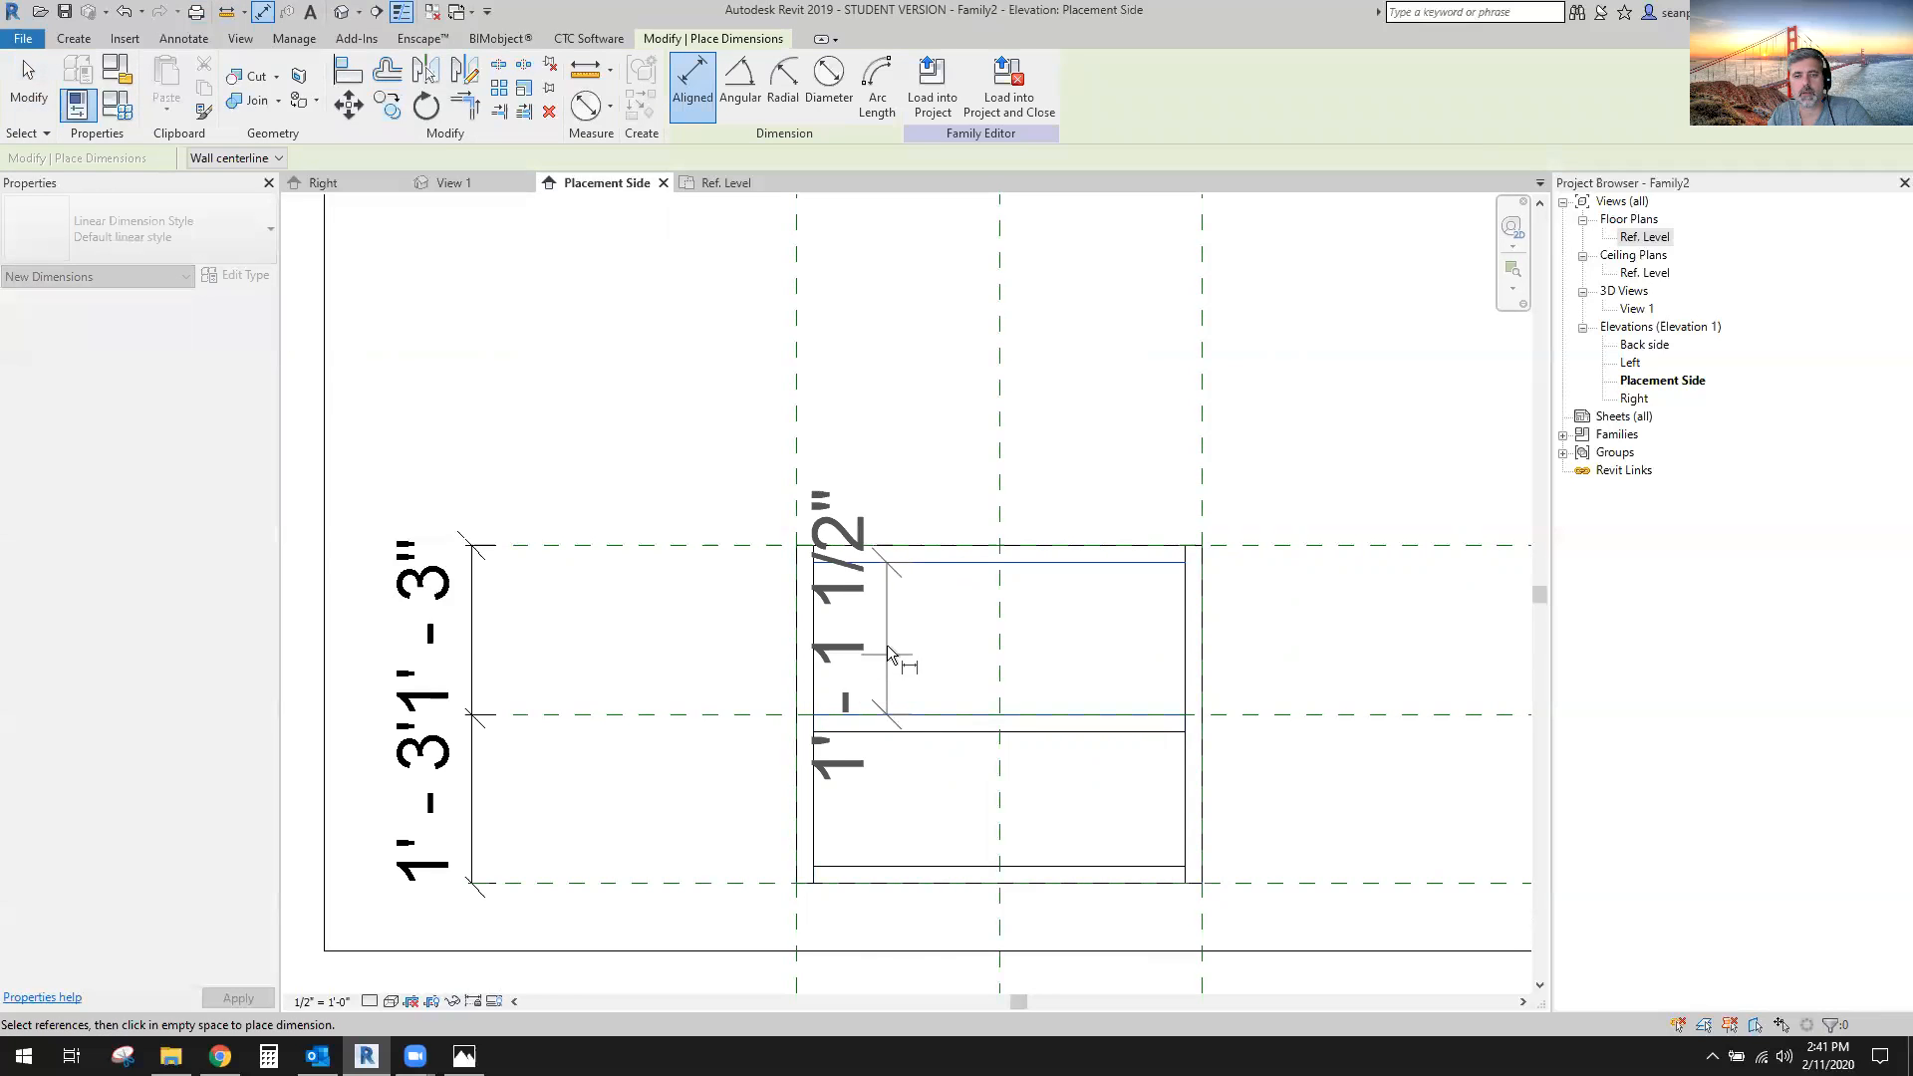
left_click(732, 642)
left_click(900, 742)
left_click(893, 866)
key("Escape")
key("Escape")
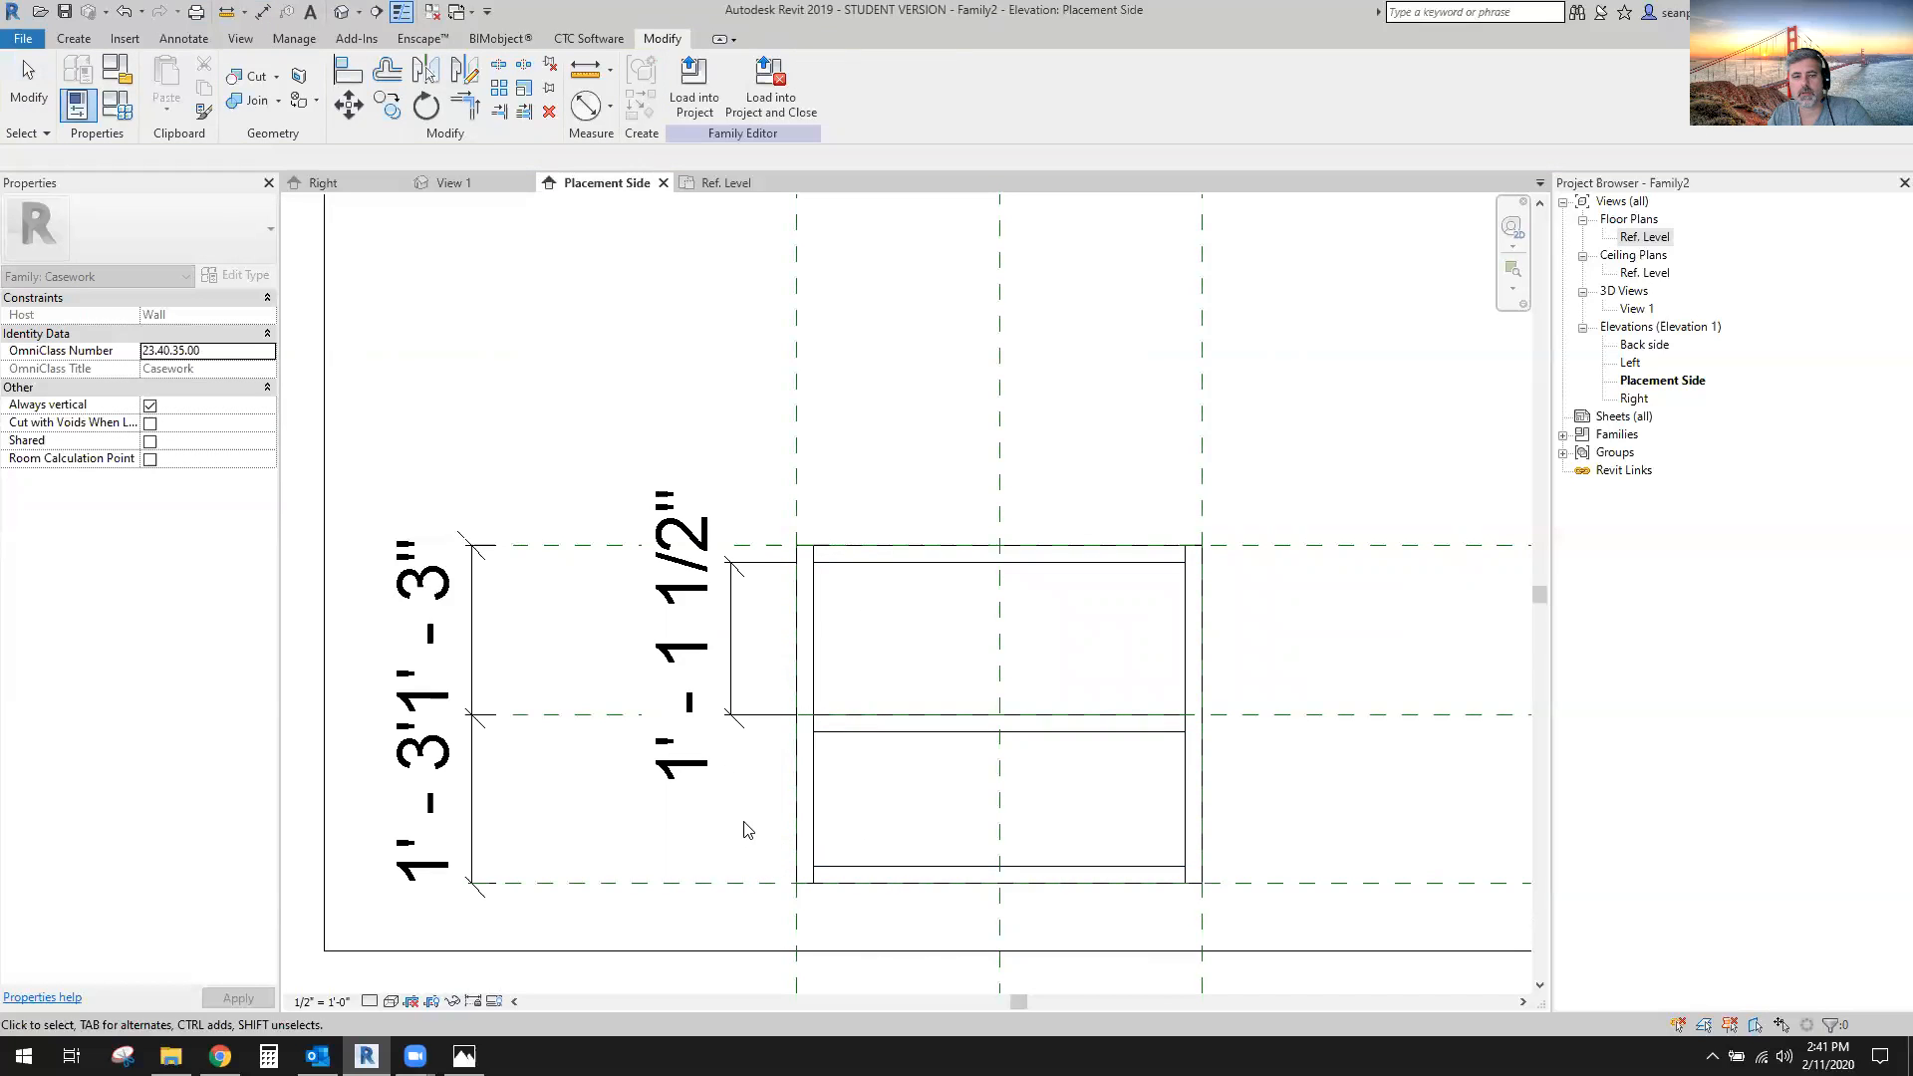
left_click(697, 634)
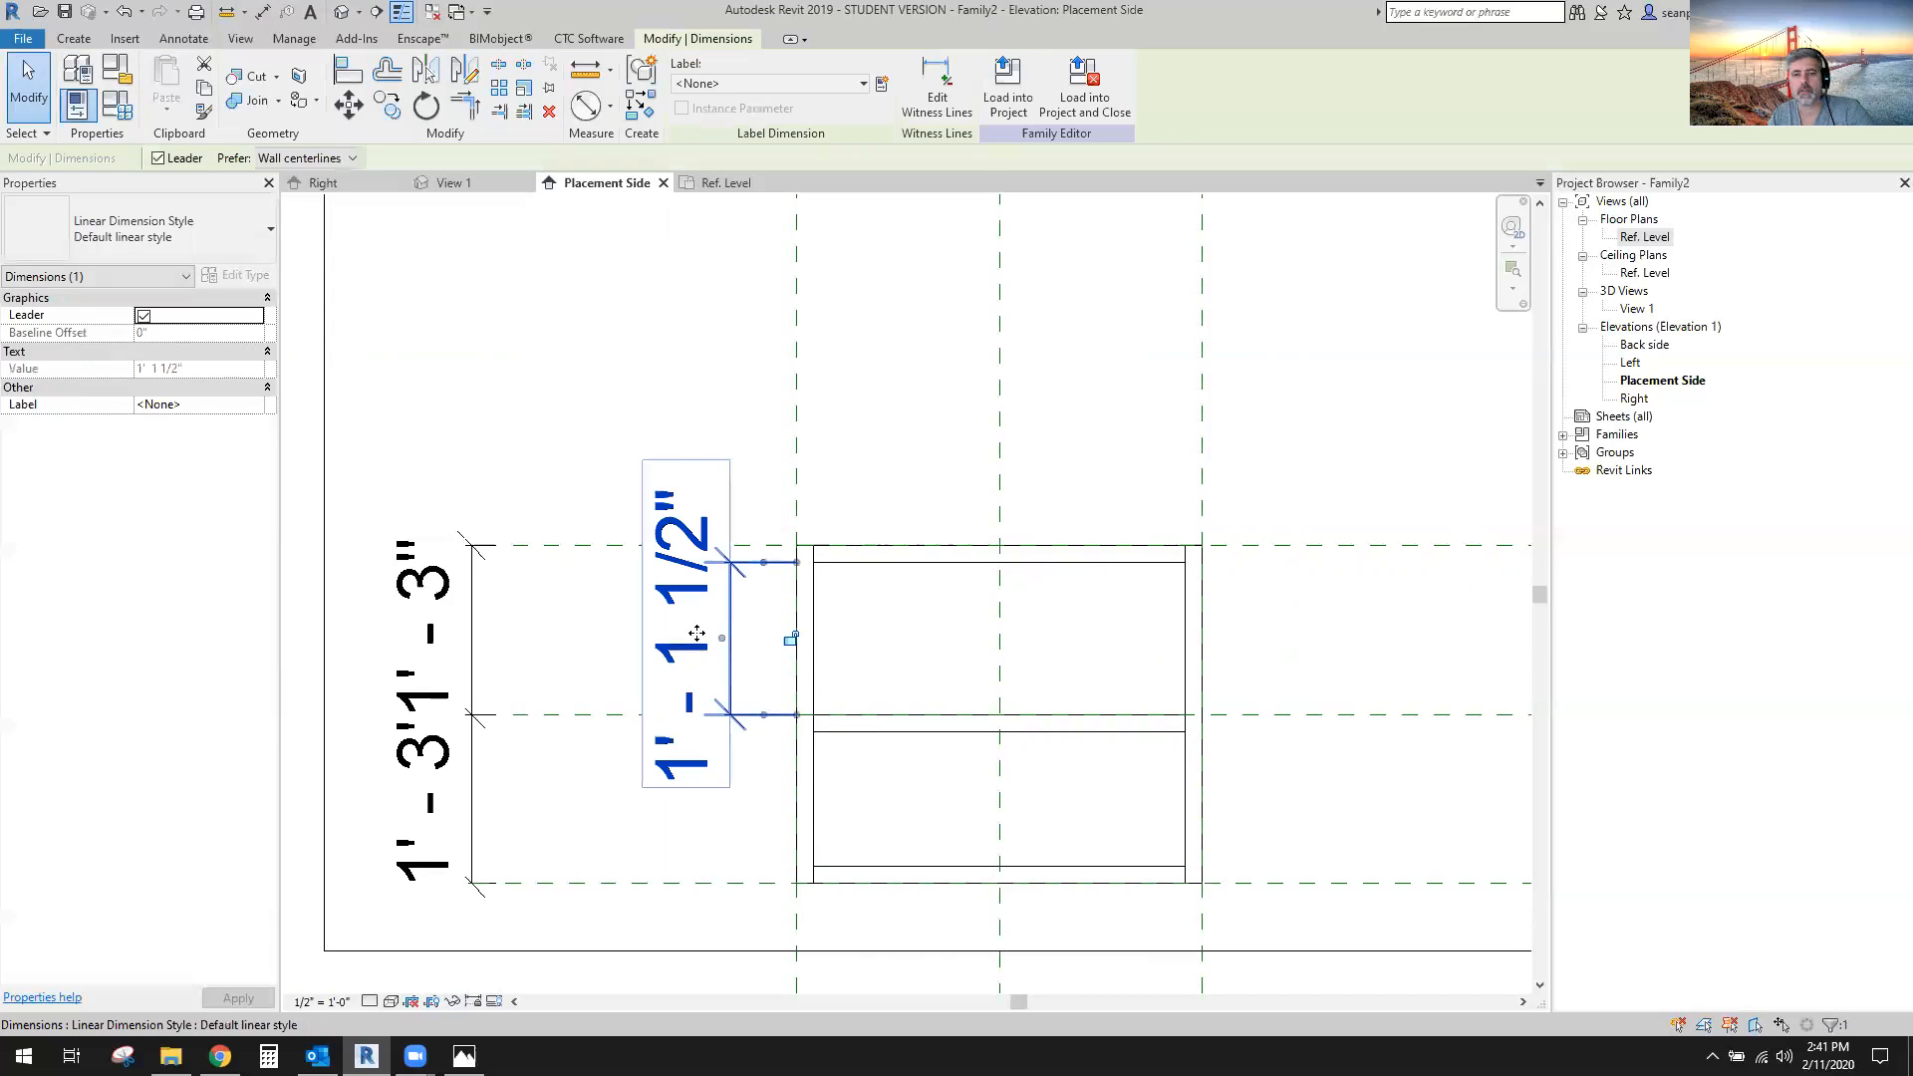
key("Delete")
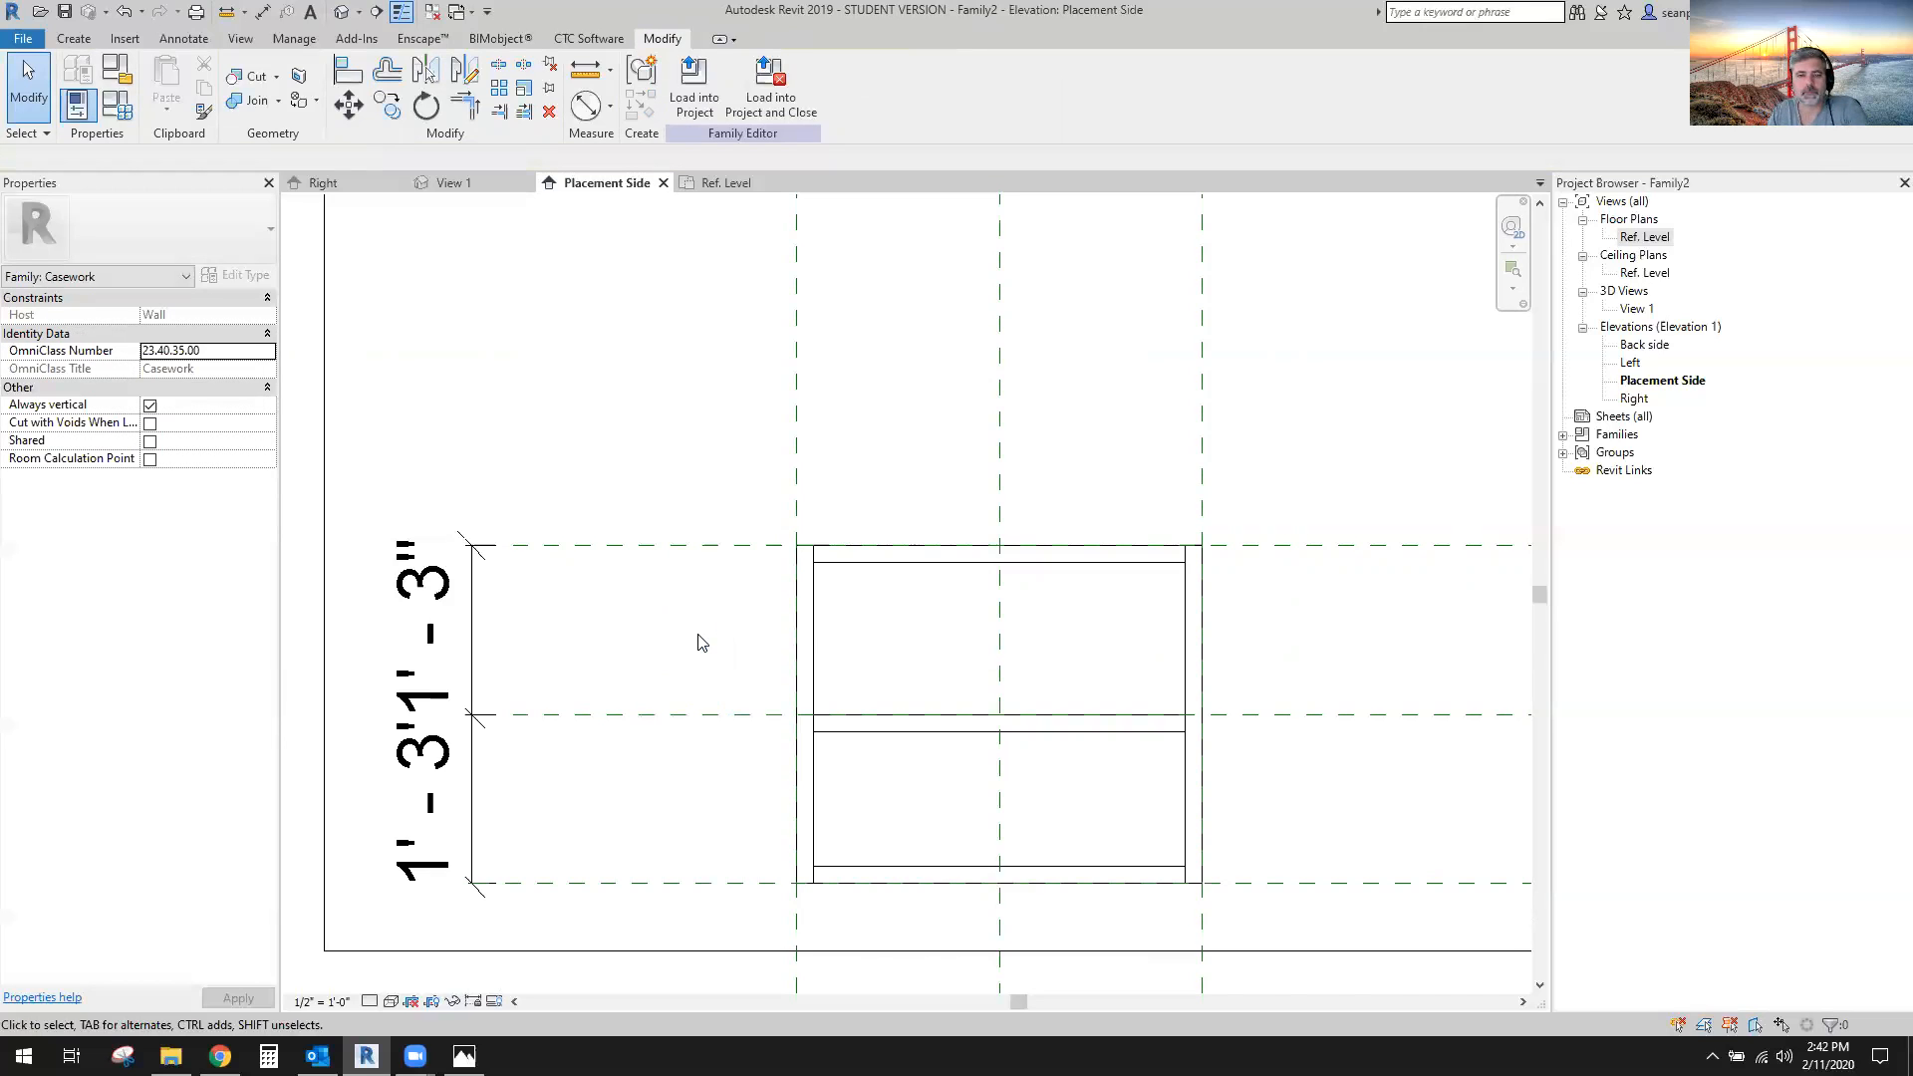
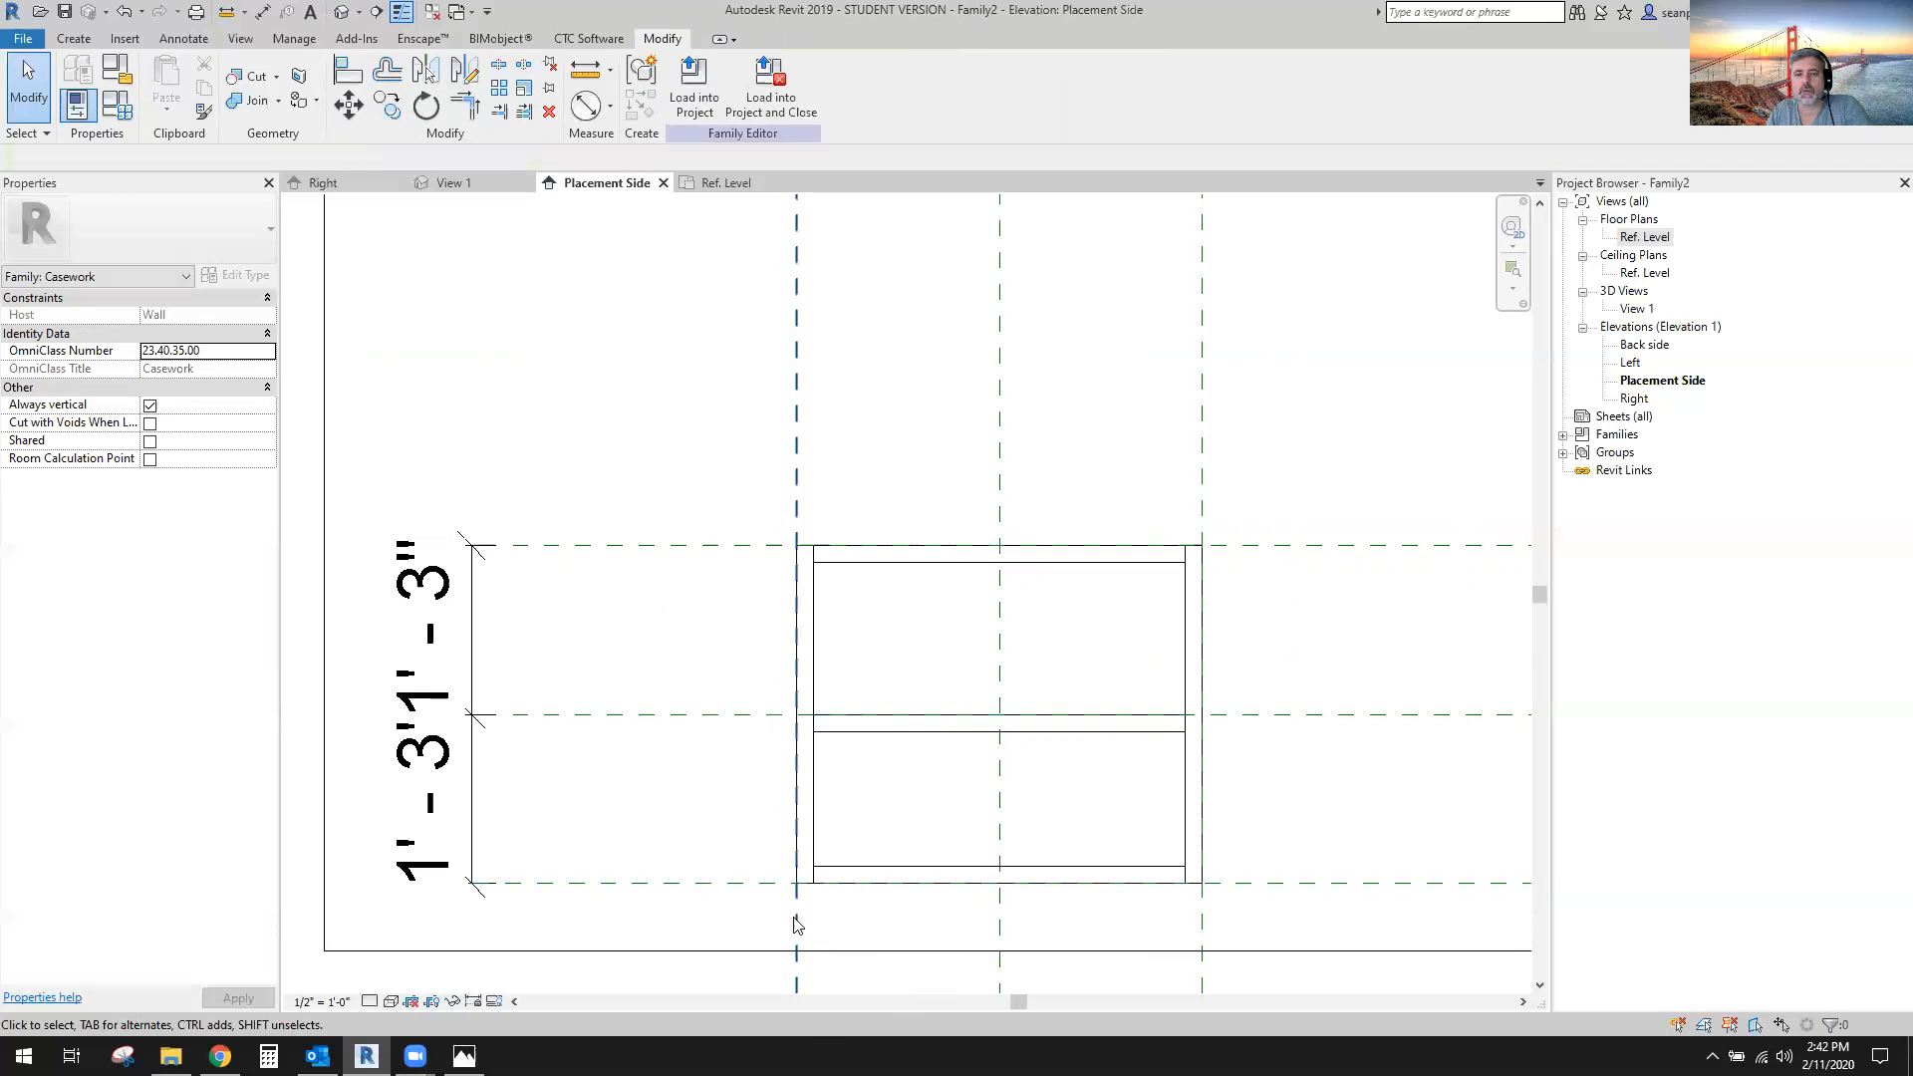
Open the intermediate shelf's extrusion sketch for editing.
left_click(877, 760)
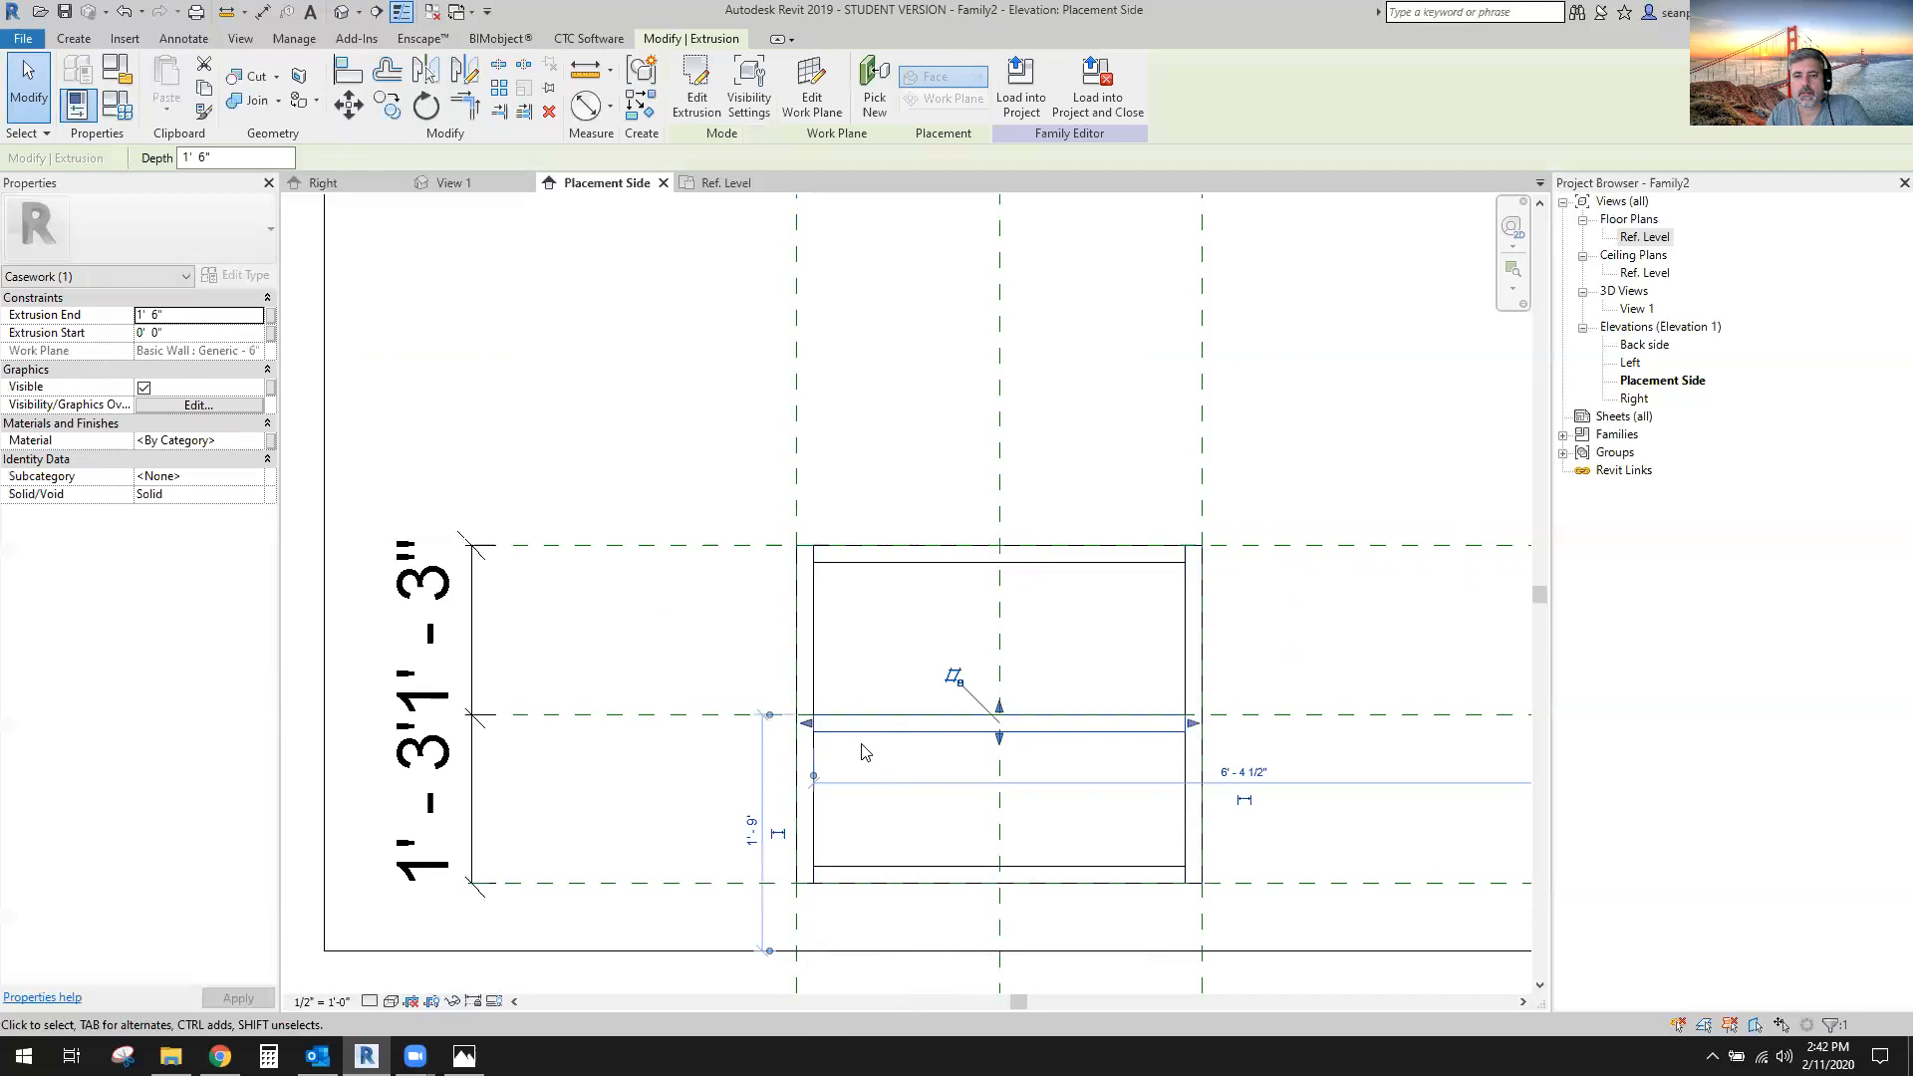
scroll(901, 803, "up", 3)
scroll(964, 777, "down", 3)
scroll(923, 769, "up", 3)
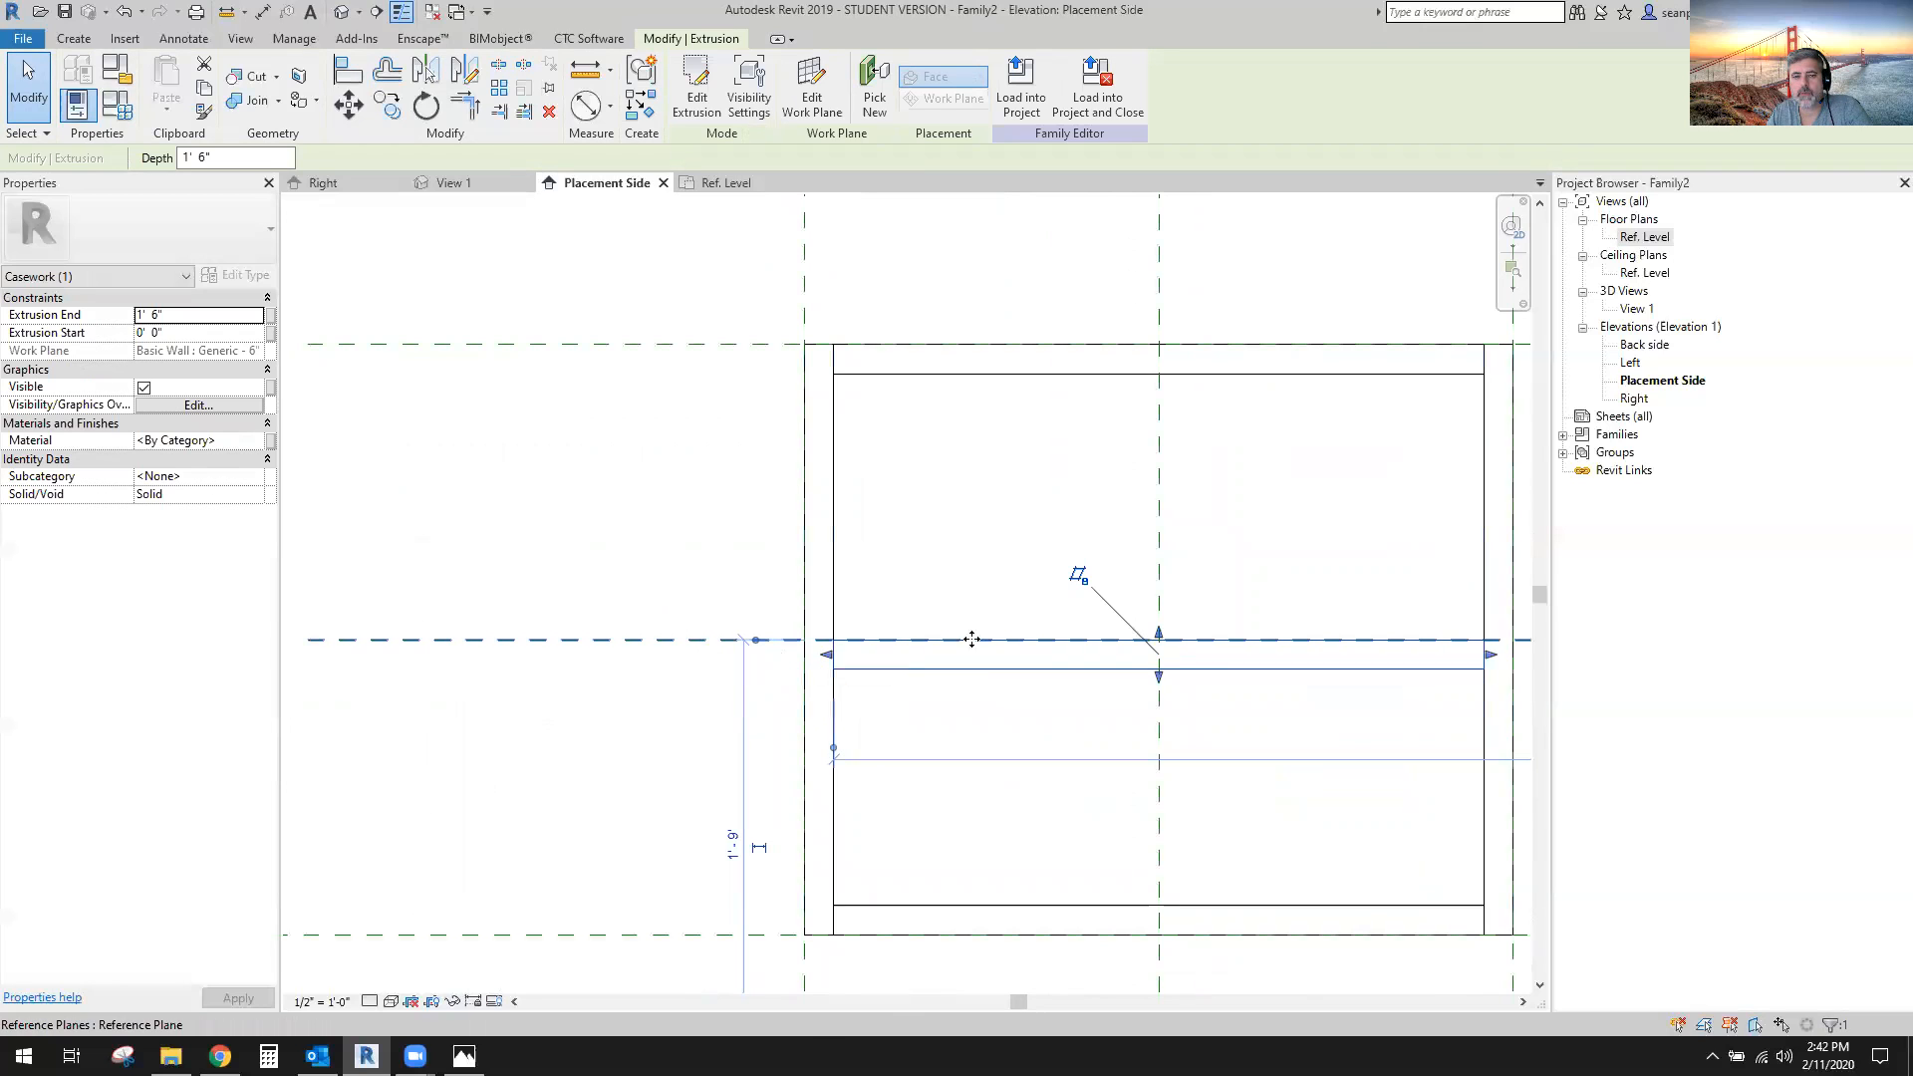
left_click(694, 82)
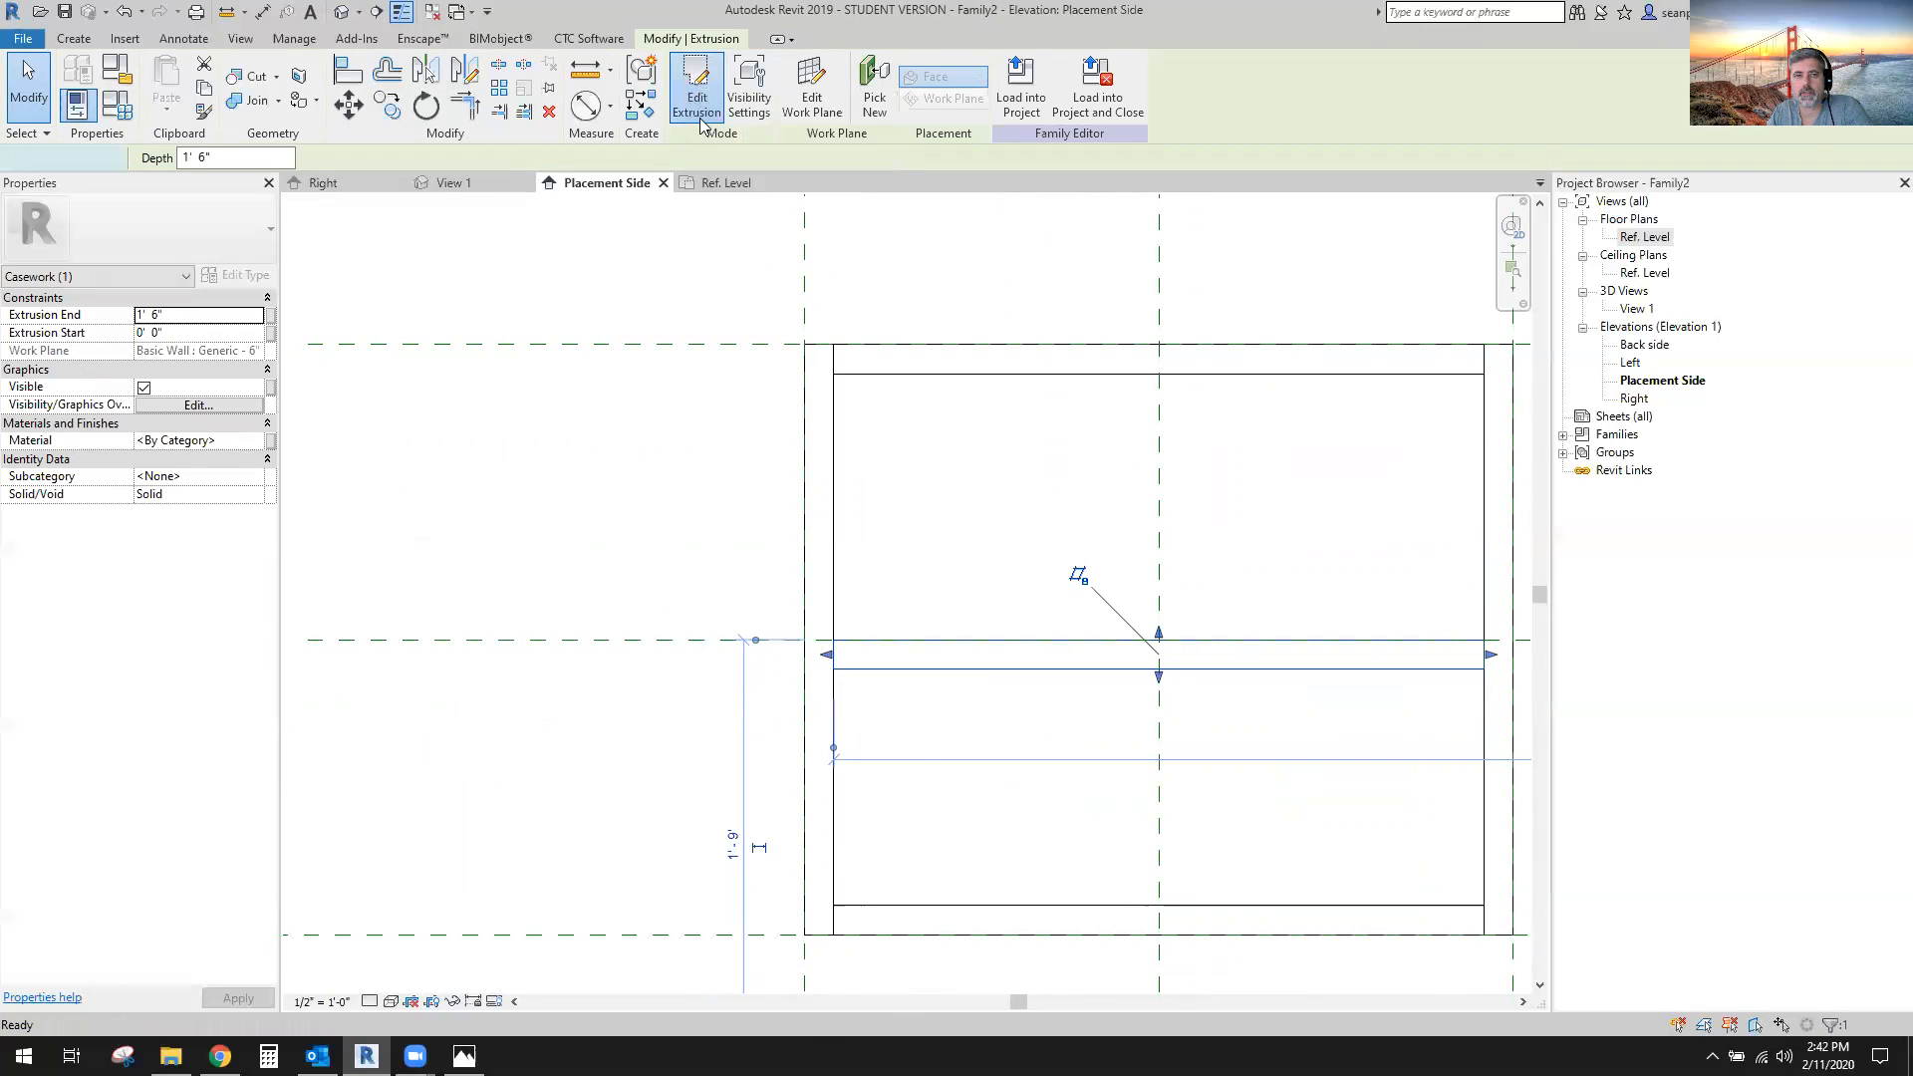
Unlock the end constraints of the shelf sketch's upper line and try to move the line above the middle reference plane.
left_click(989, 641)
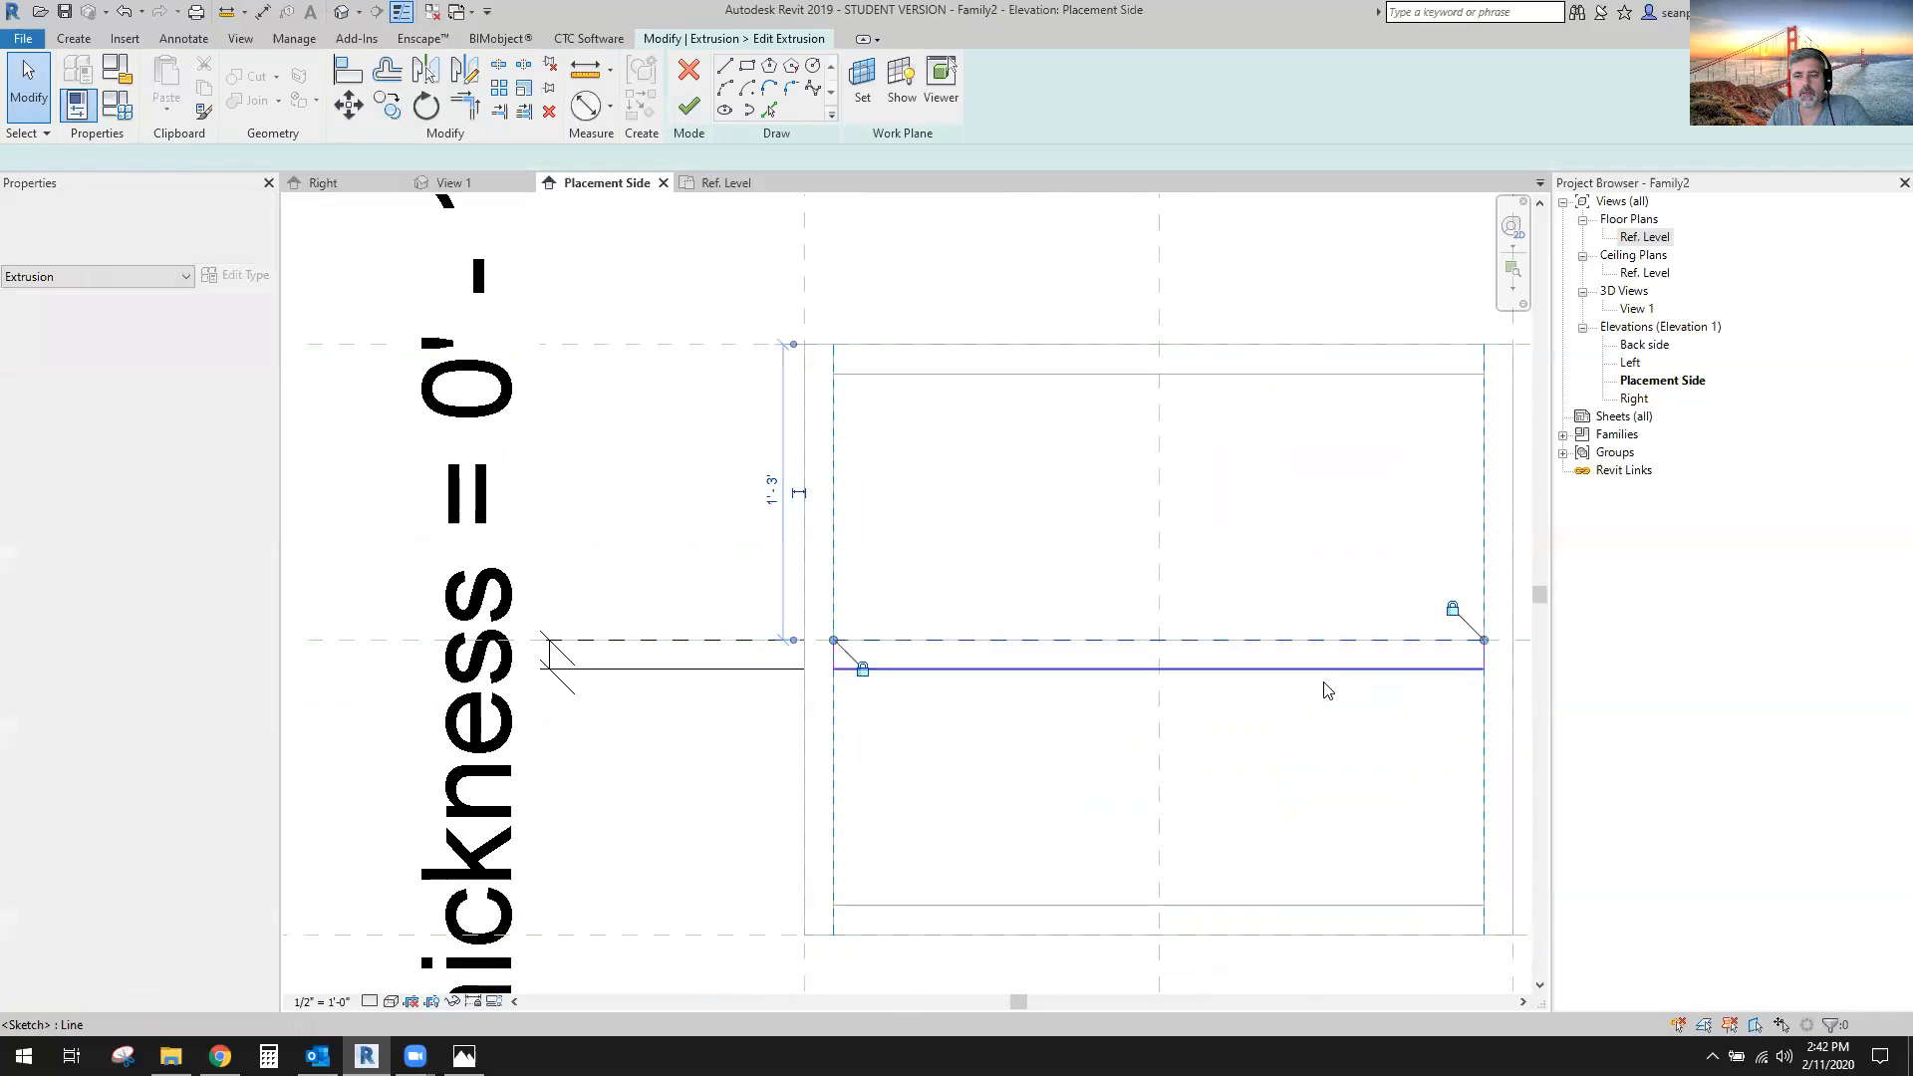
middle_click_drag(1315, 685, 1021, 711)
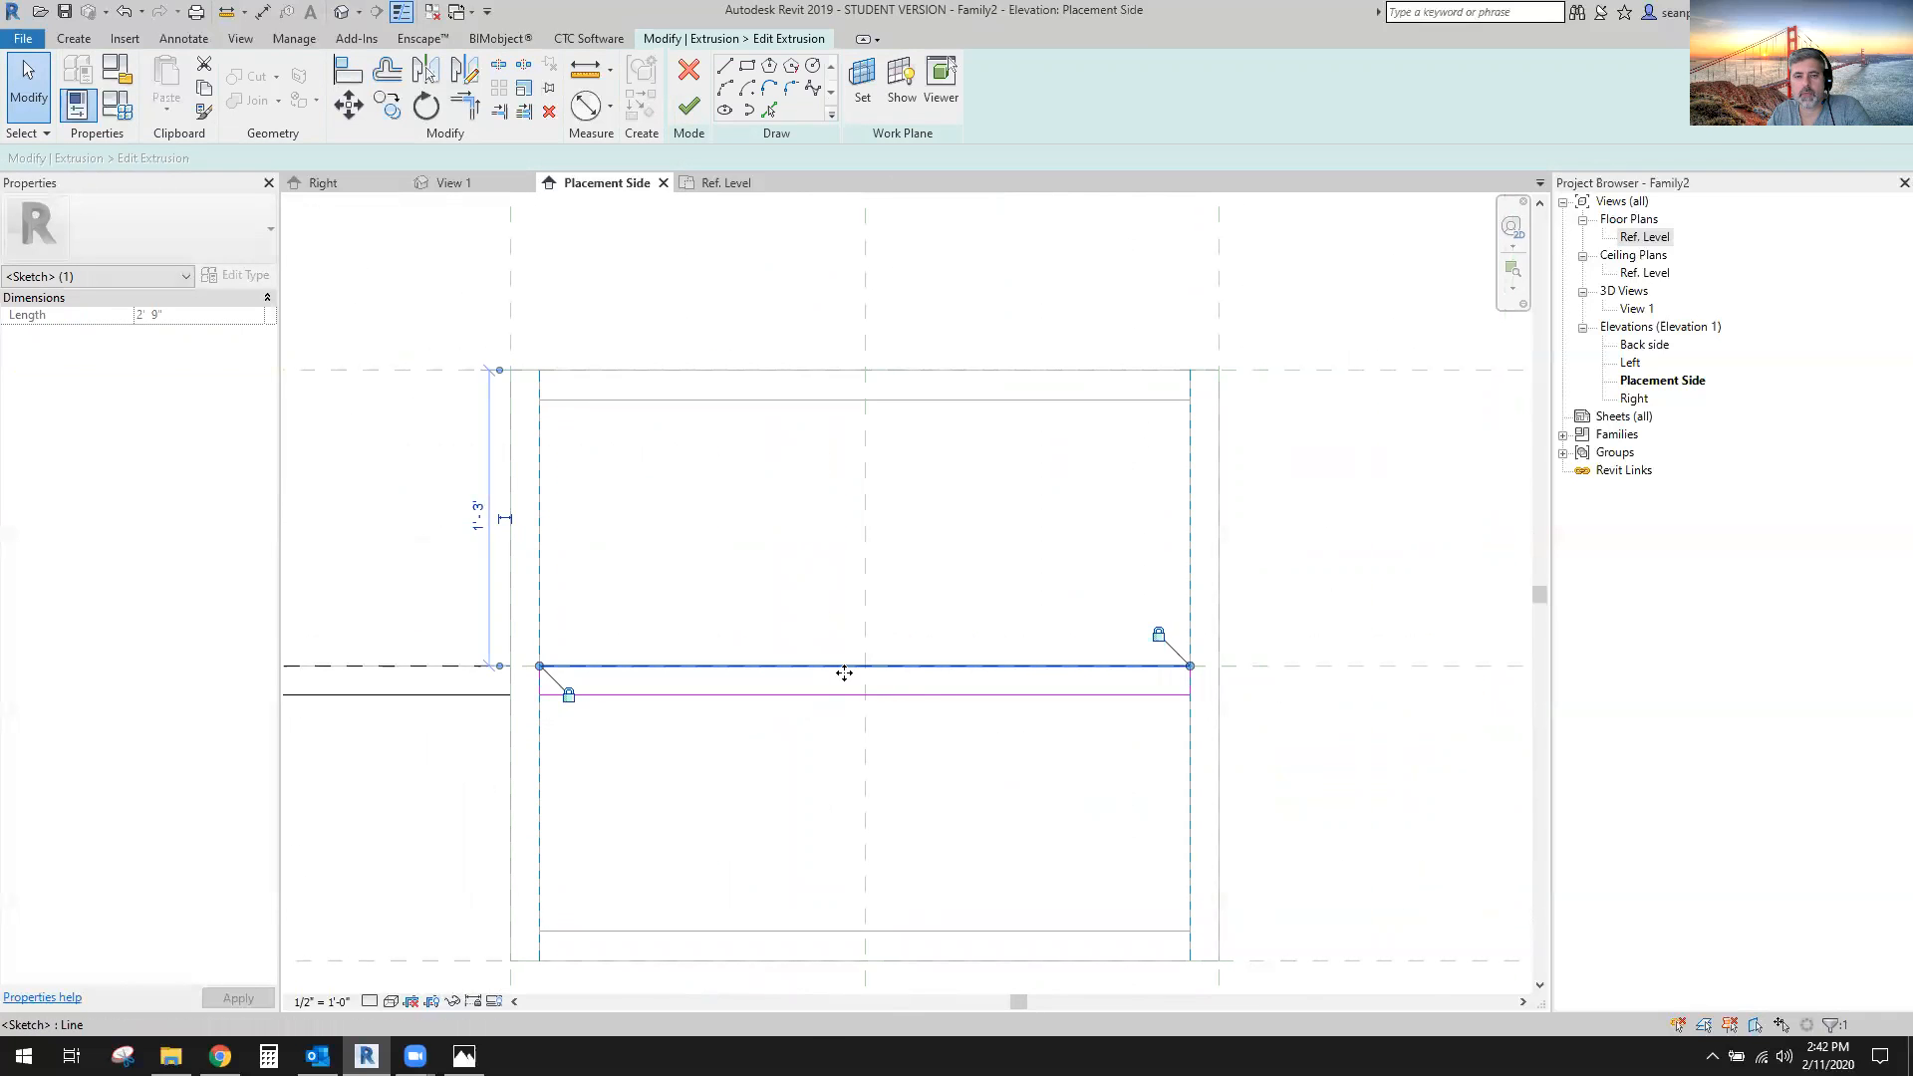
mouse_move(848, 667)
left_mouse_down()
mouse_move(838, 580)
mouse_move(830, 601)
left_mouse_up()
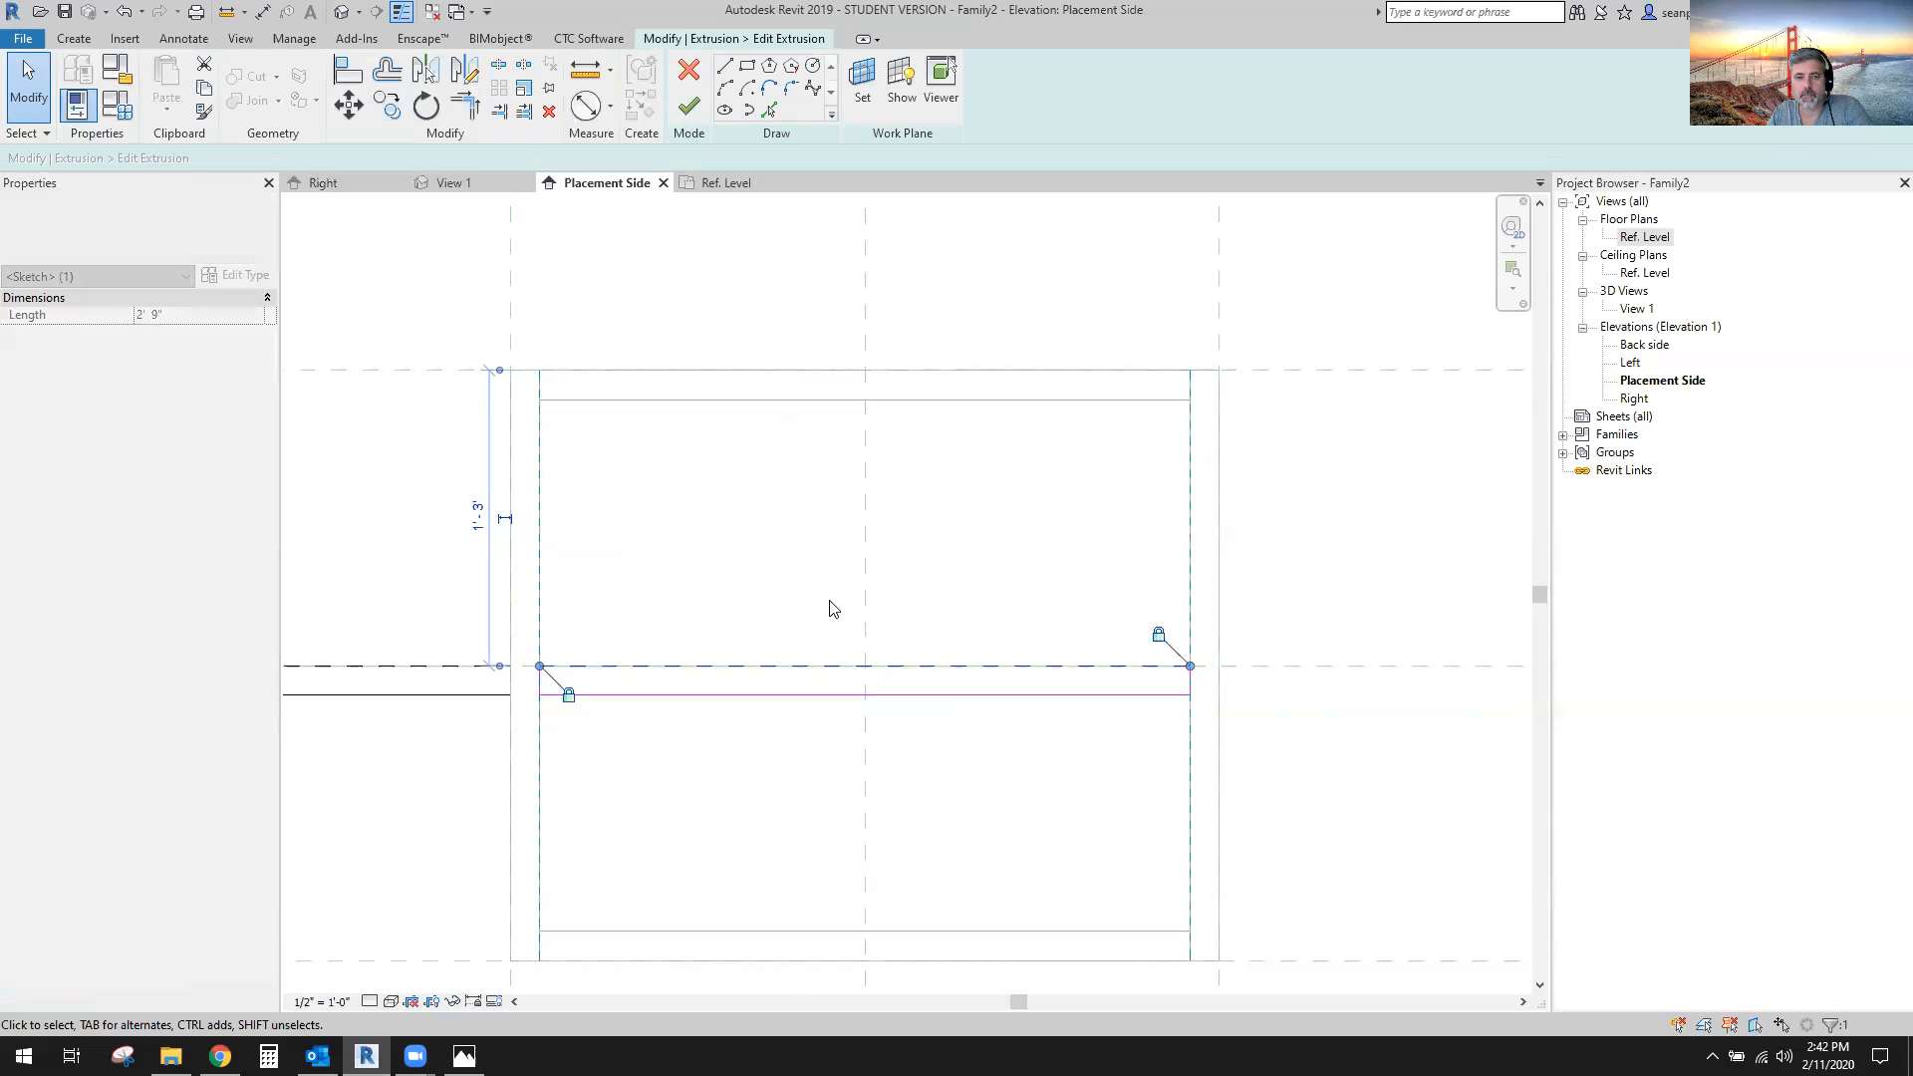
left_click(569, 698)
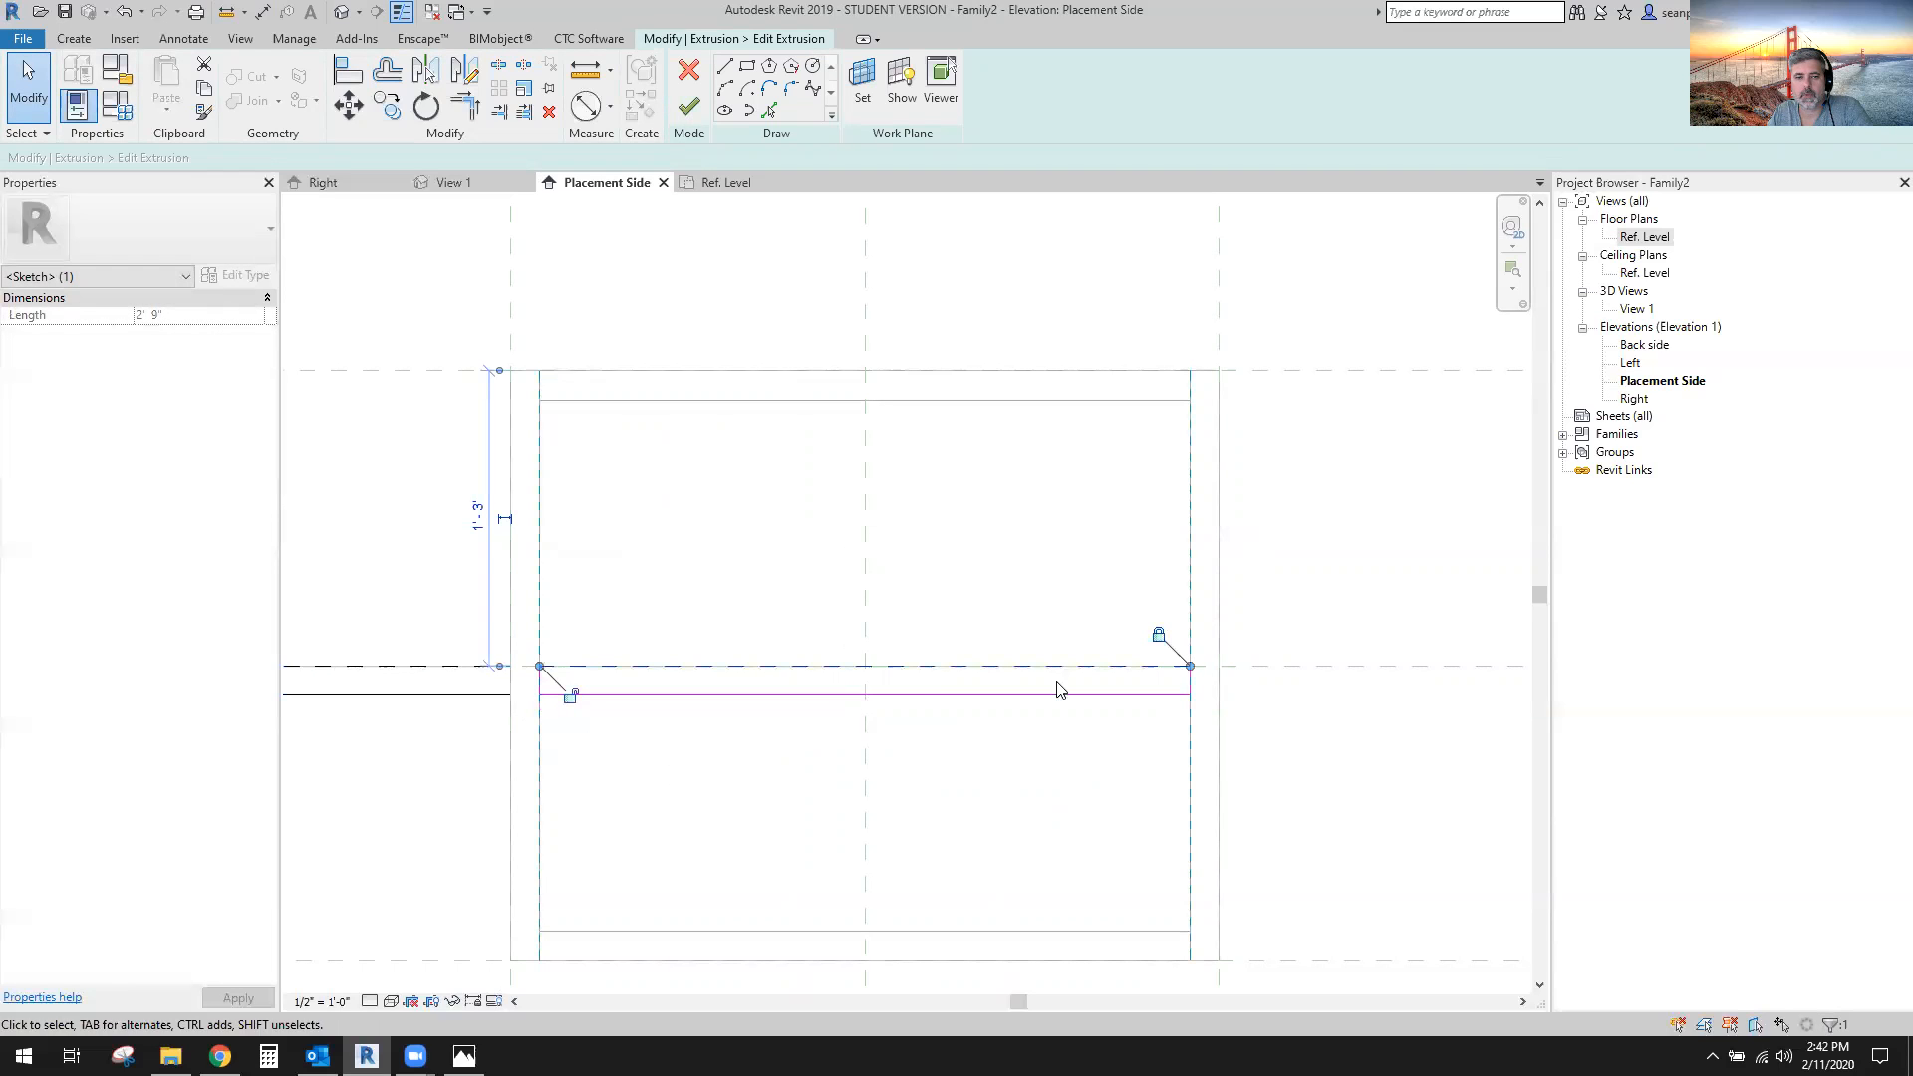
mouse_move(979, 667)
left_mouse_down()
mouse_move(992, 555)
mouse_move(1041, 588)
left_mouse_up()
left_click(1081, 667)
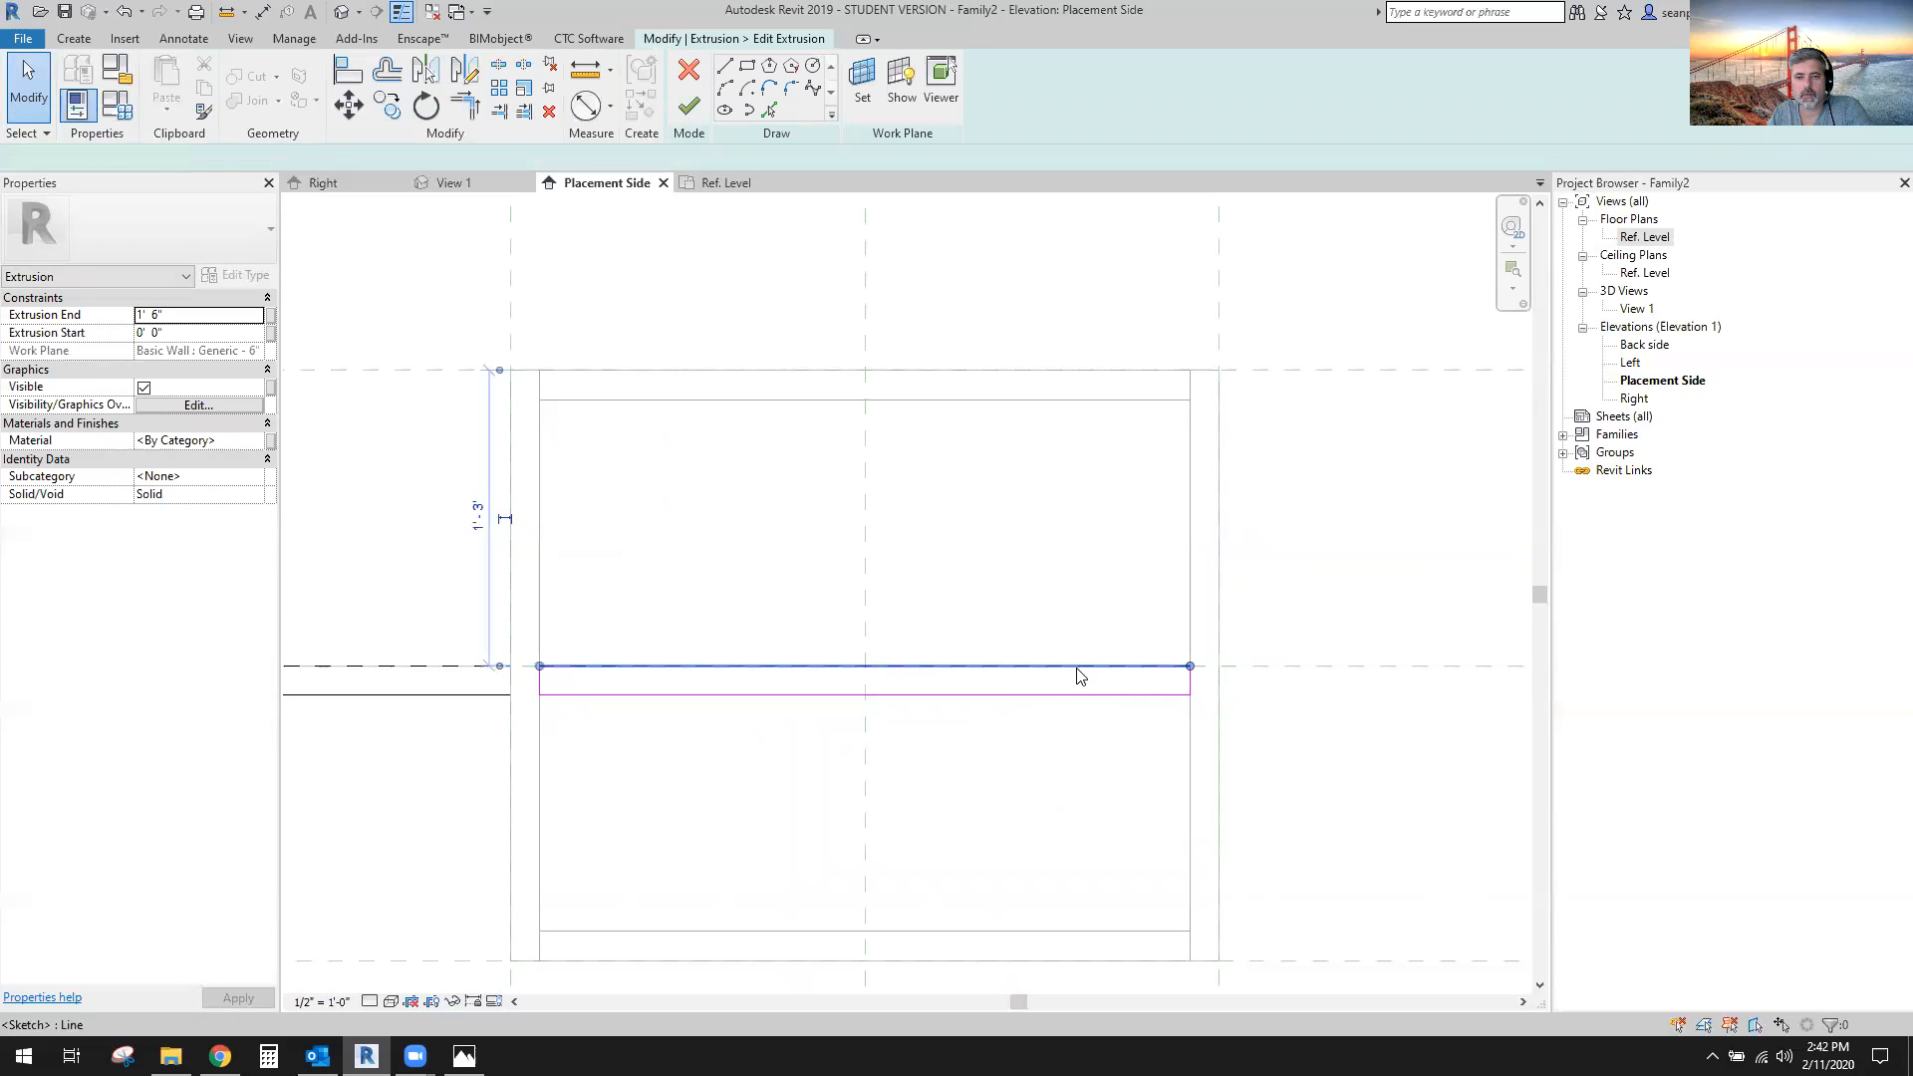
scroll(1052, 789, "down", 2)
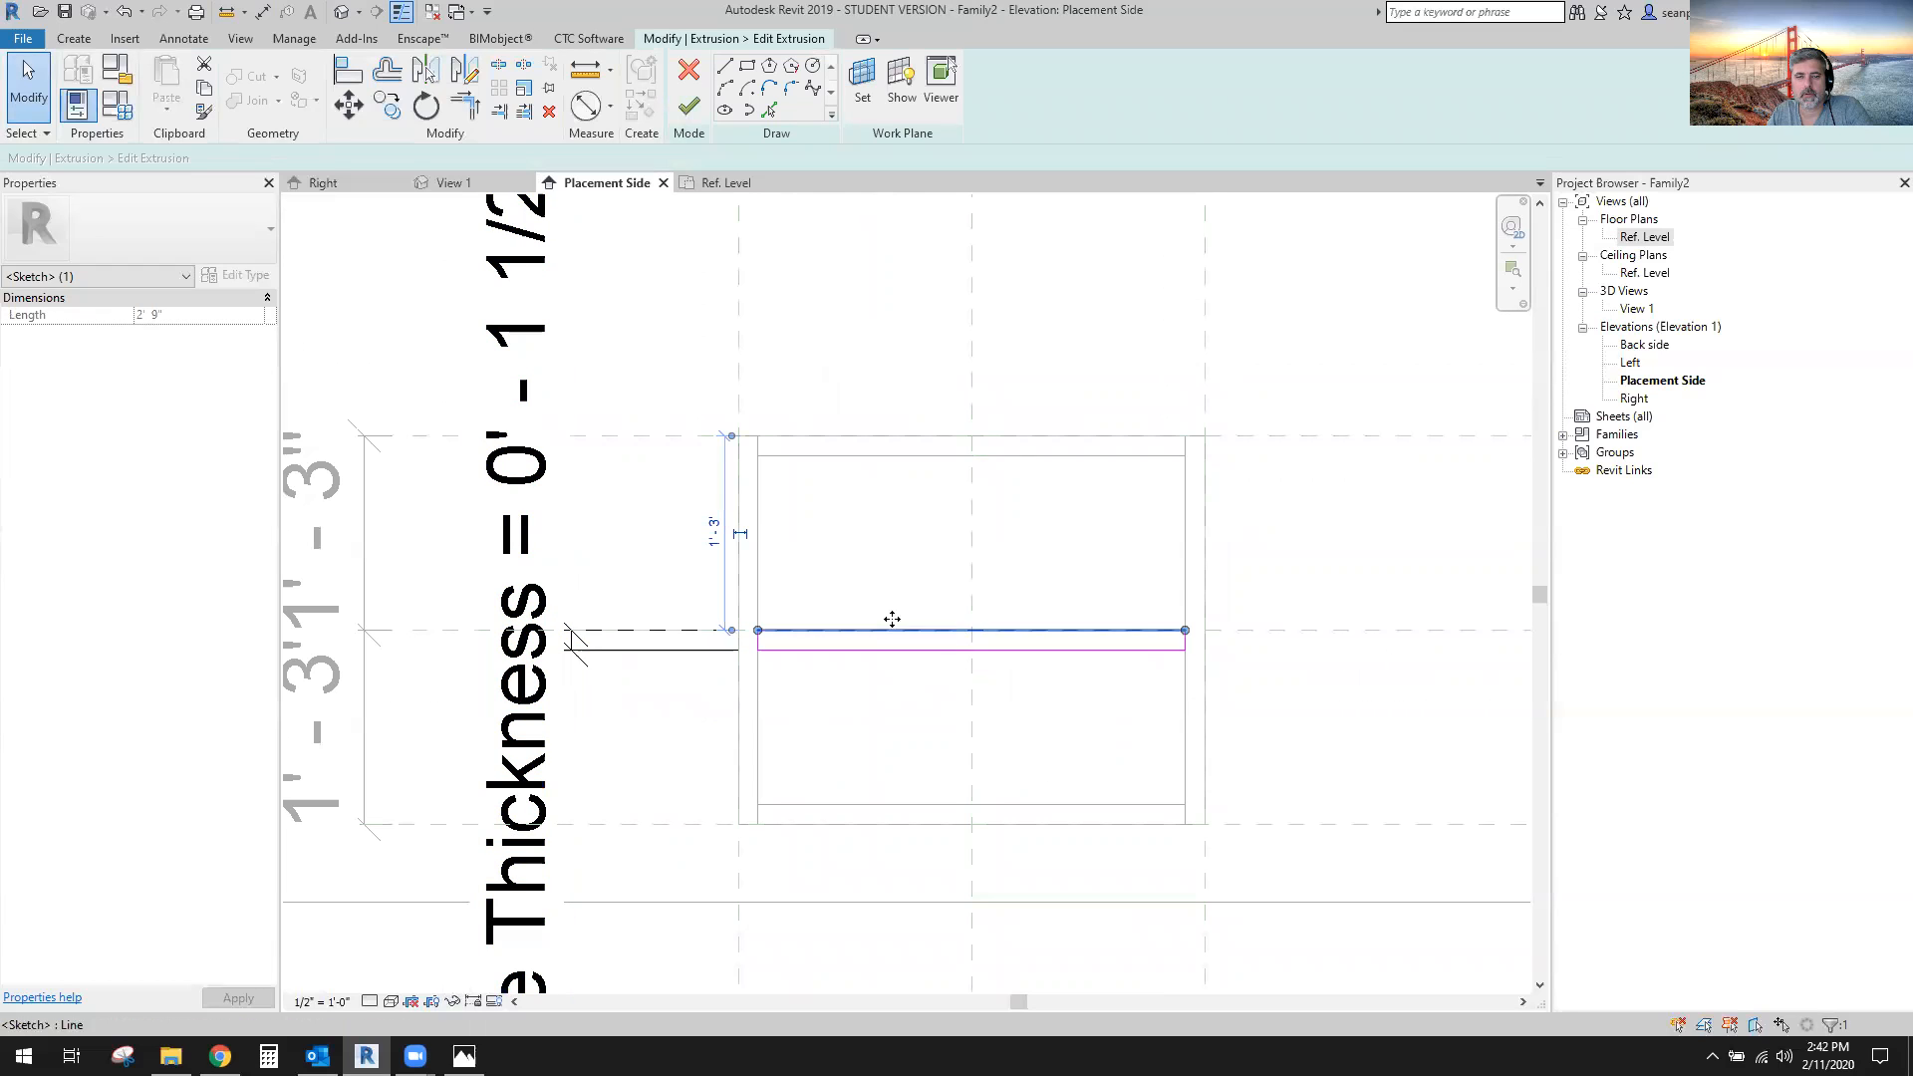
scroll(1002, 718, "down", 2)
scroll(1001, 718, "up", 2)
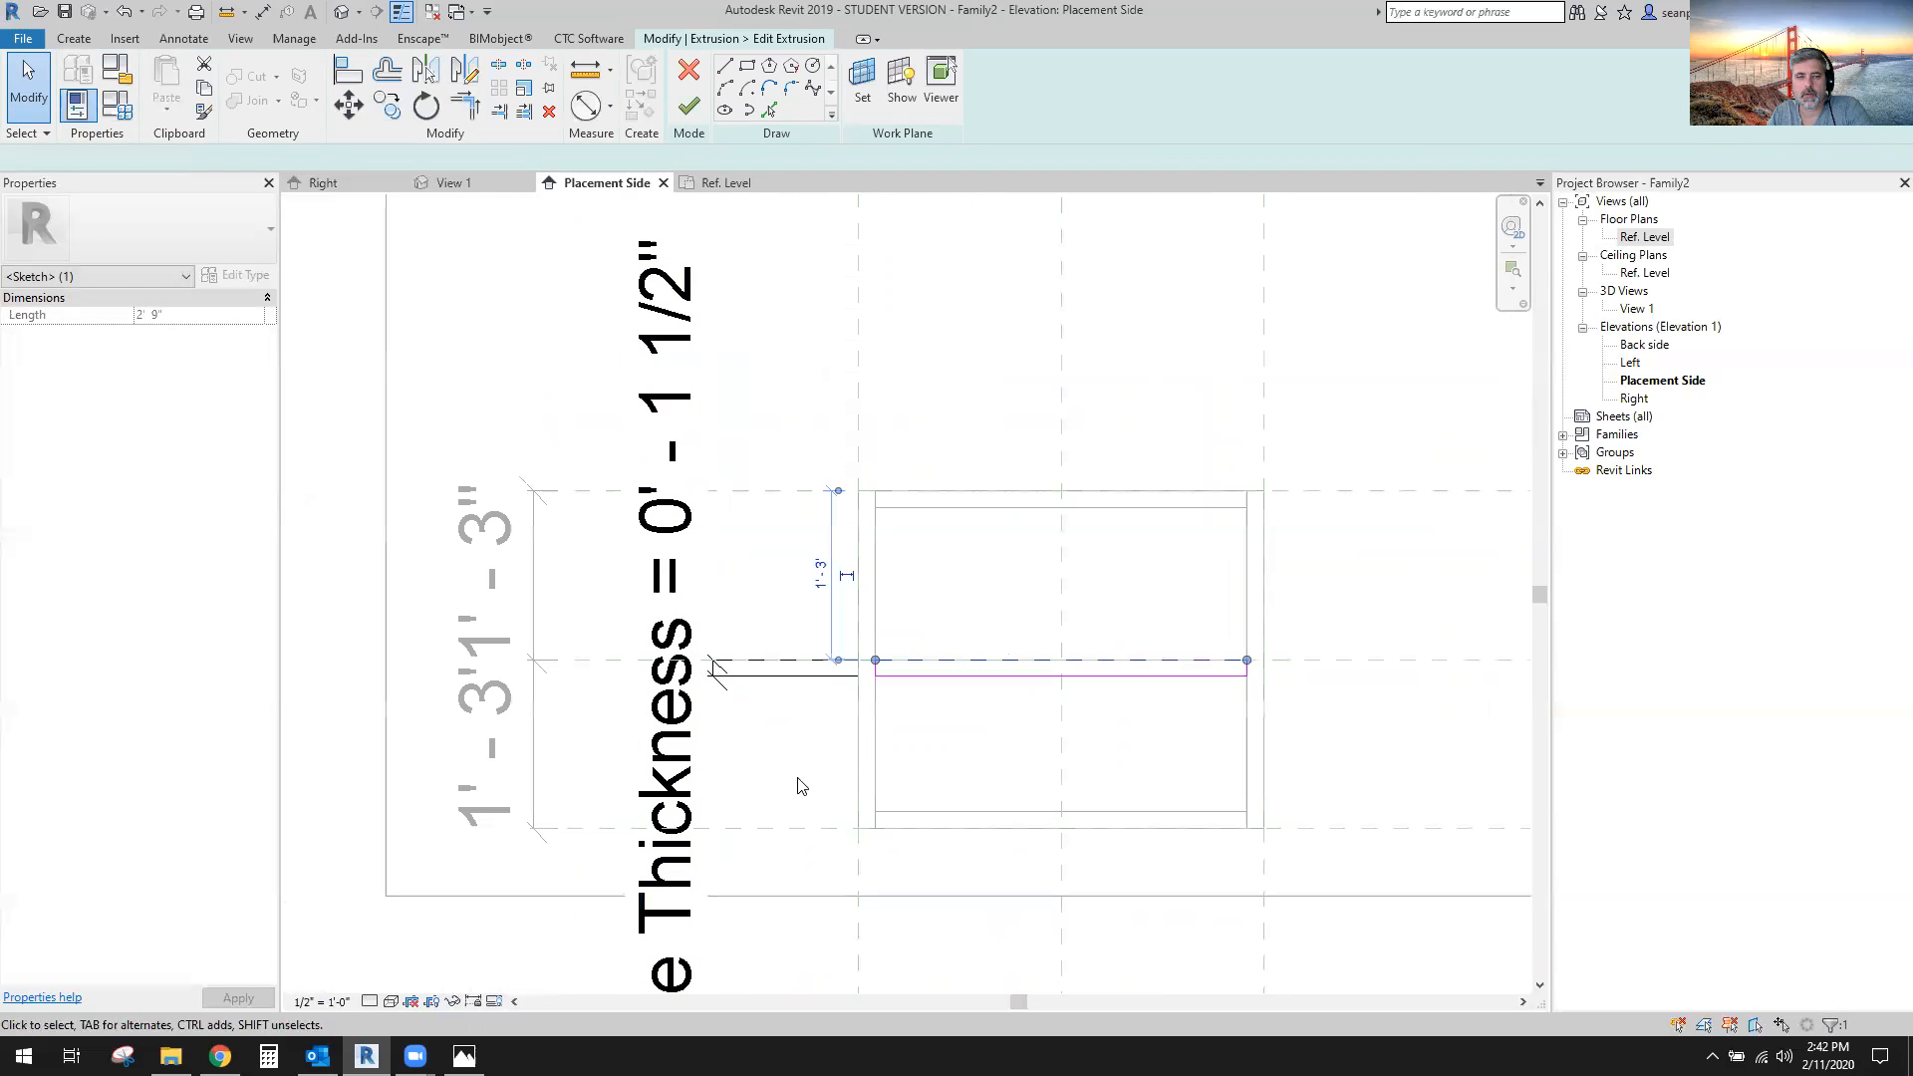
Replace the shelf's sketch lines with a new rectangle straddling the middle reference plane, clear of both side panels.
left_click_drag(821, 554, 1395, 787)
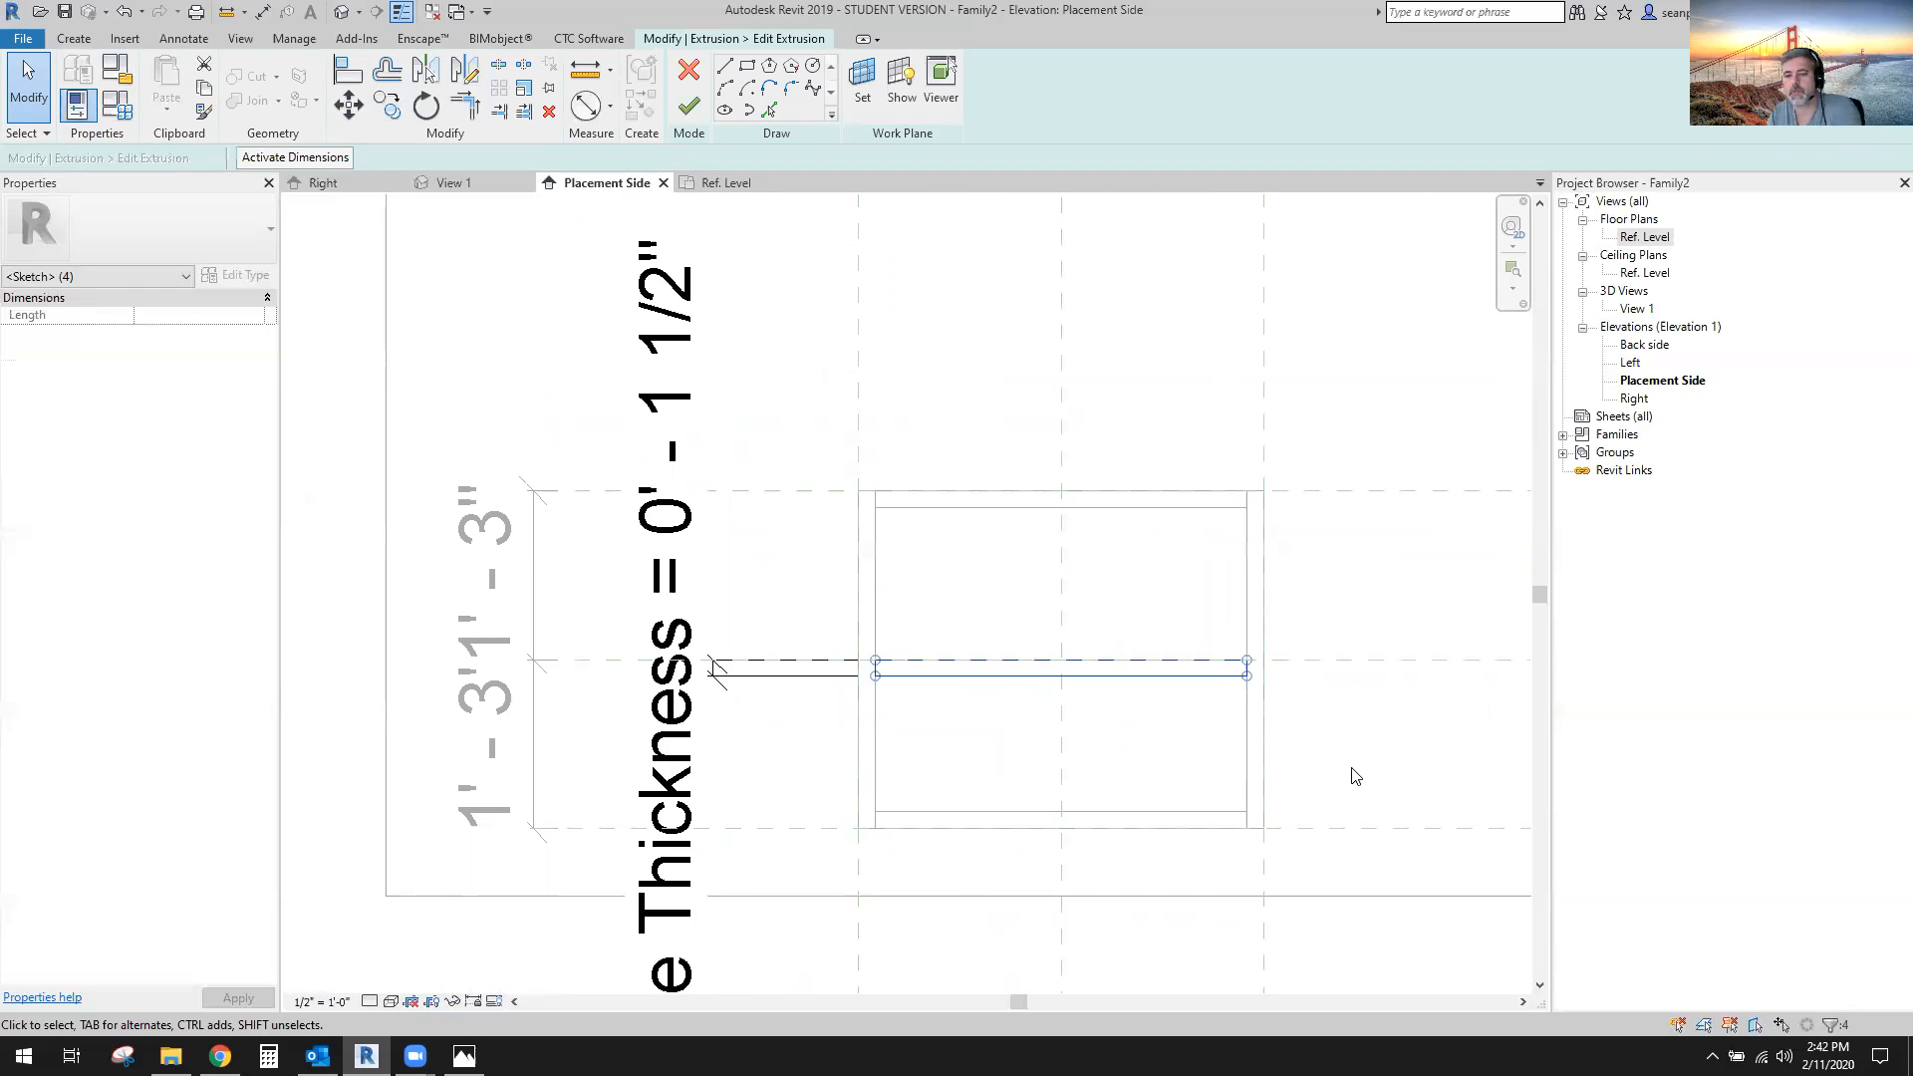
key("Delete")
left_click(748, 65)
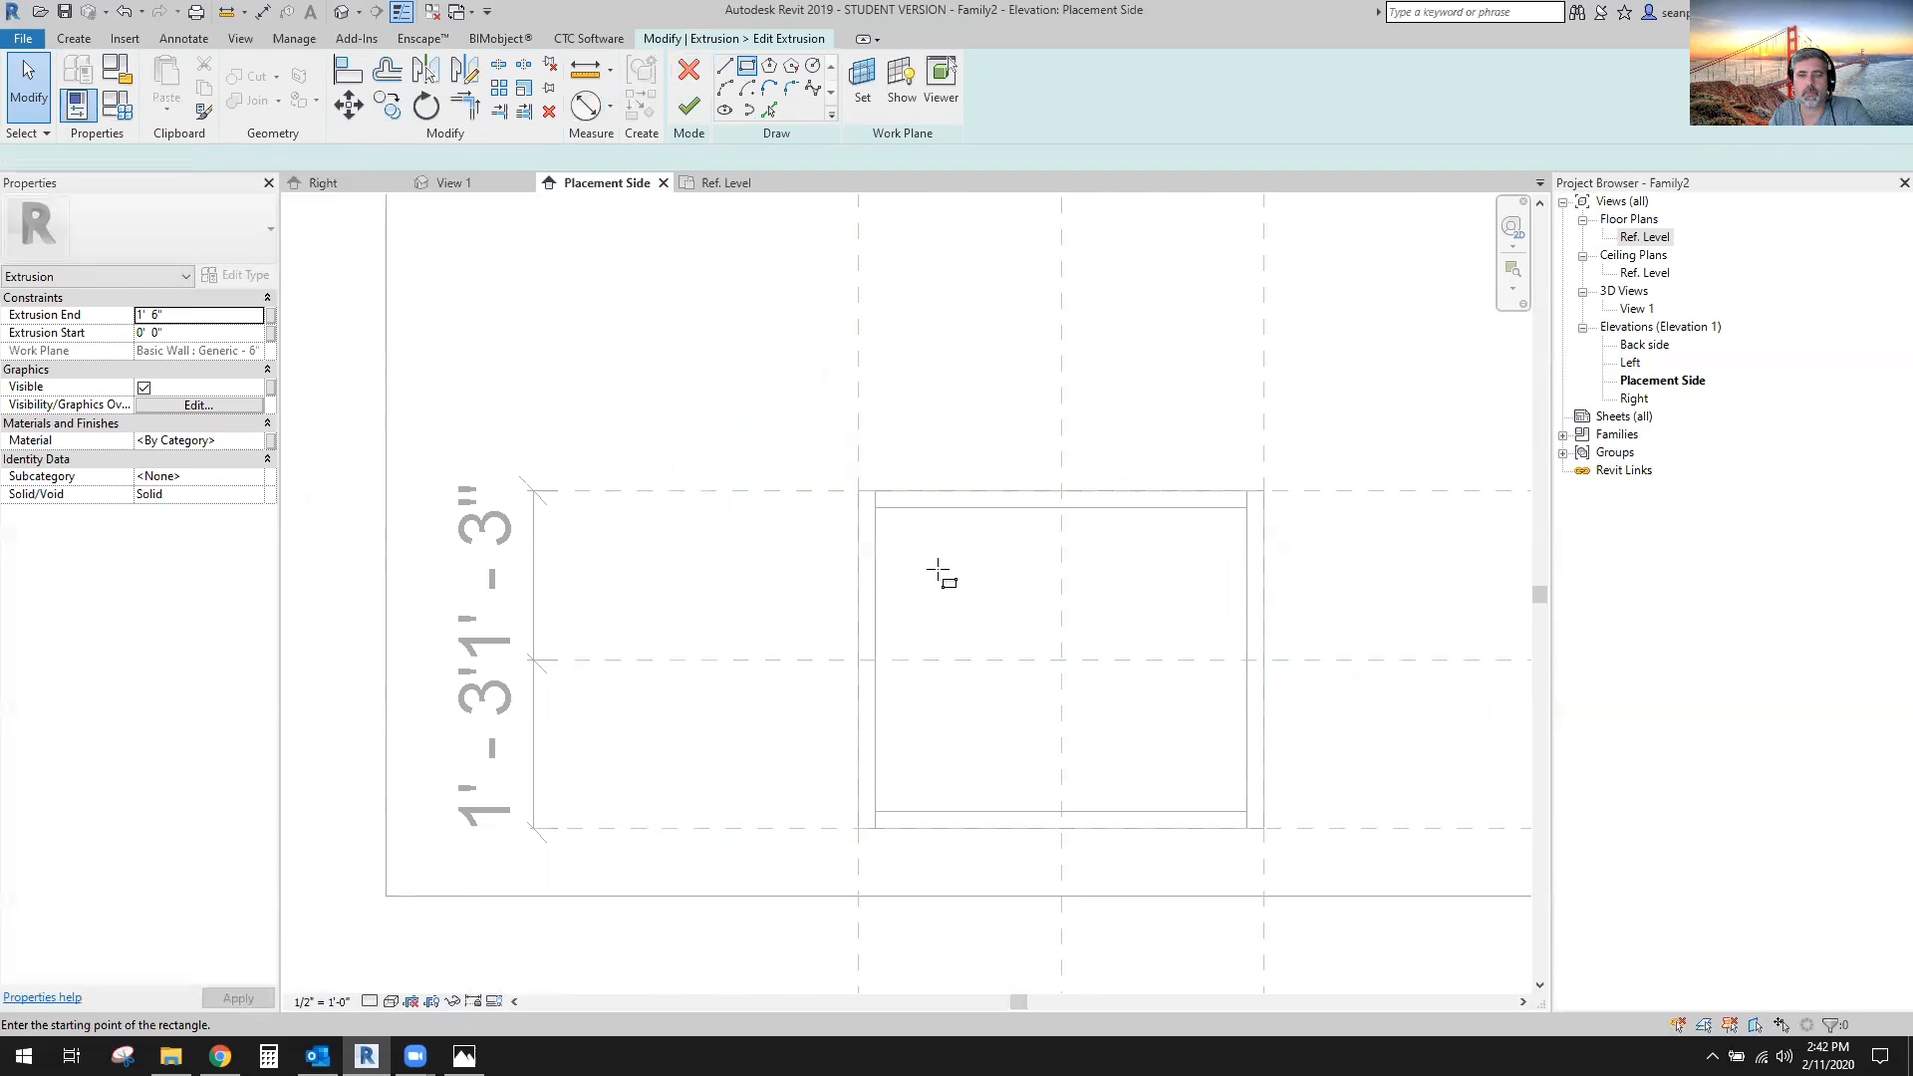
scroll(955, 681, "up", 3)
left_click(729, 561)
left_click(1415, 648)
scroll(1361, 785, "down", 2)
middle_click_drag(1358, 761, 1212, 756)
key("Escape")
key("Escape")
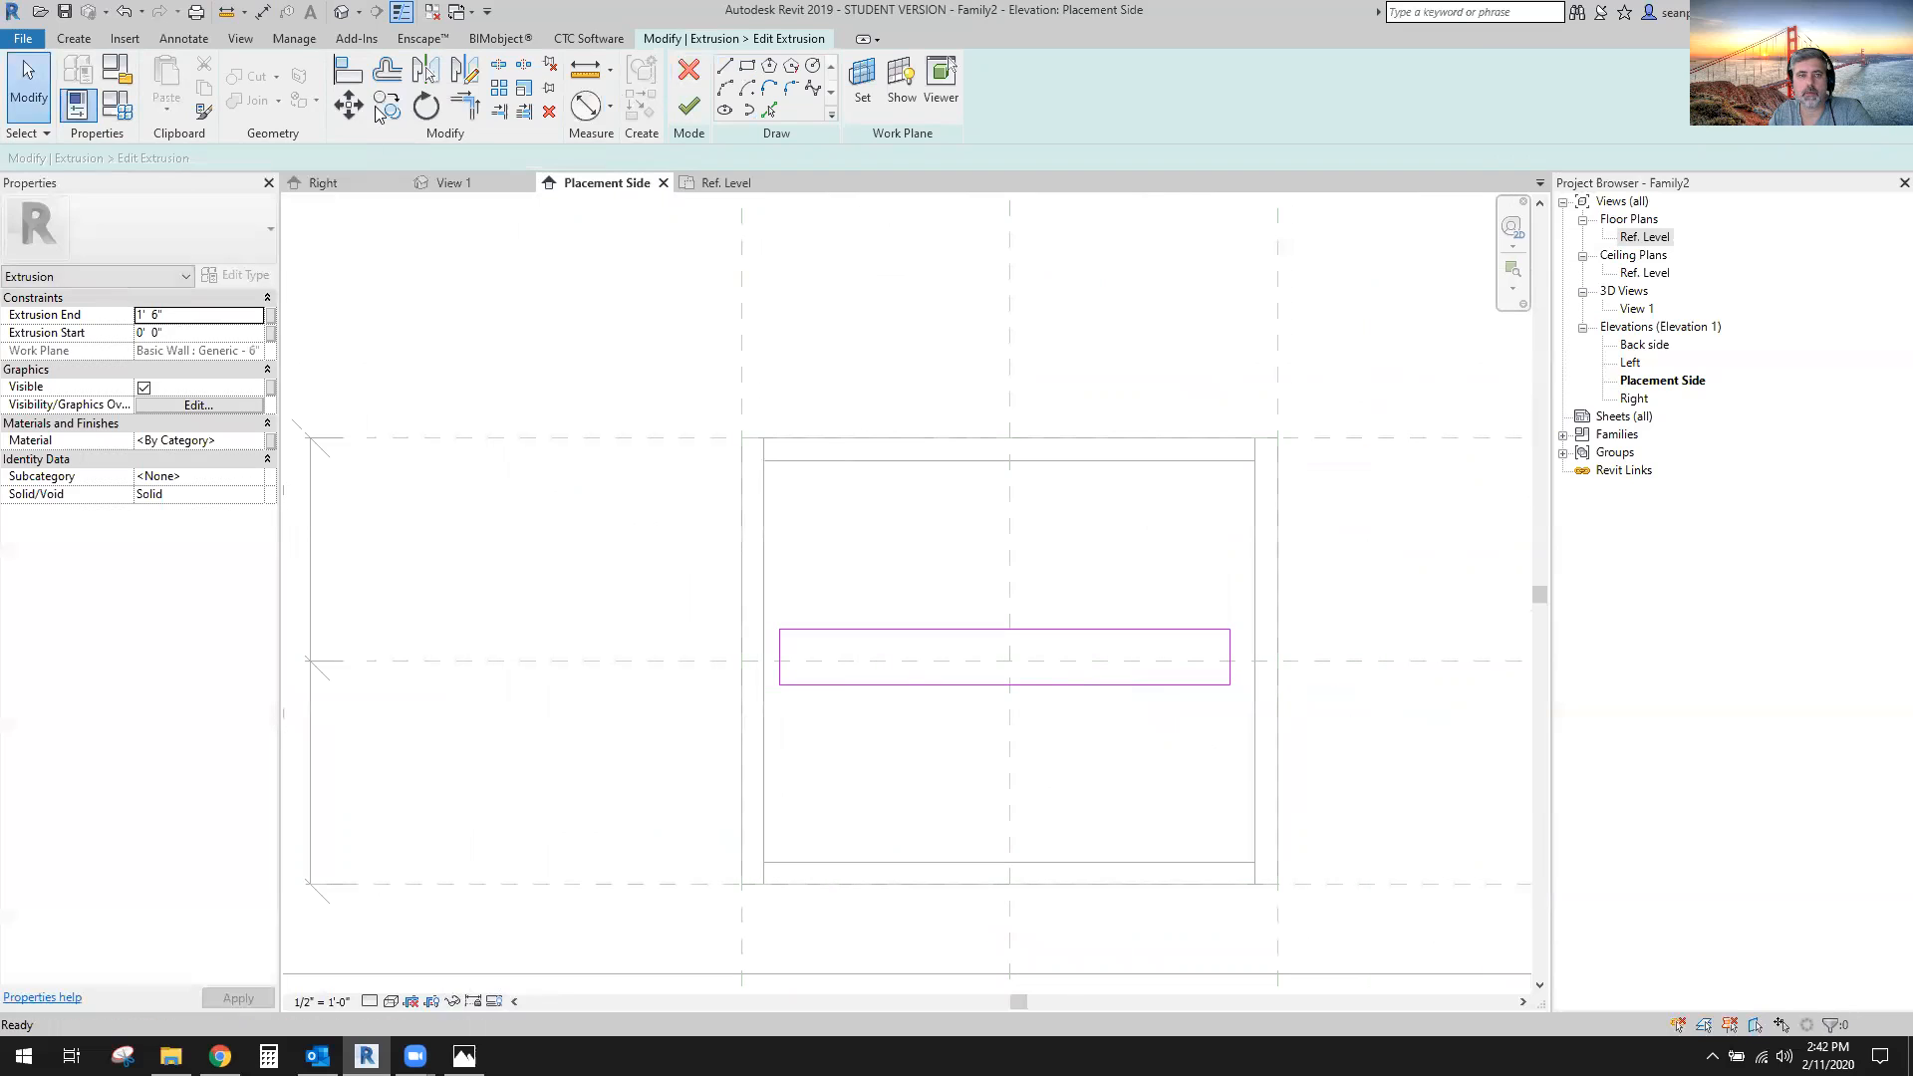
Dimension the rectangle's upper and lower edges to the middle reference plane and make the two distances equal.
middle_click_drag(592, 735, 779, 716)
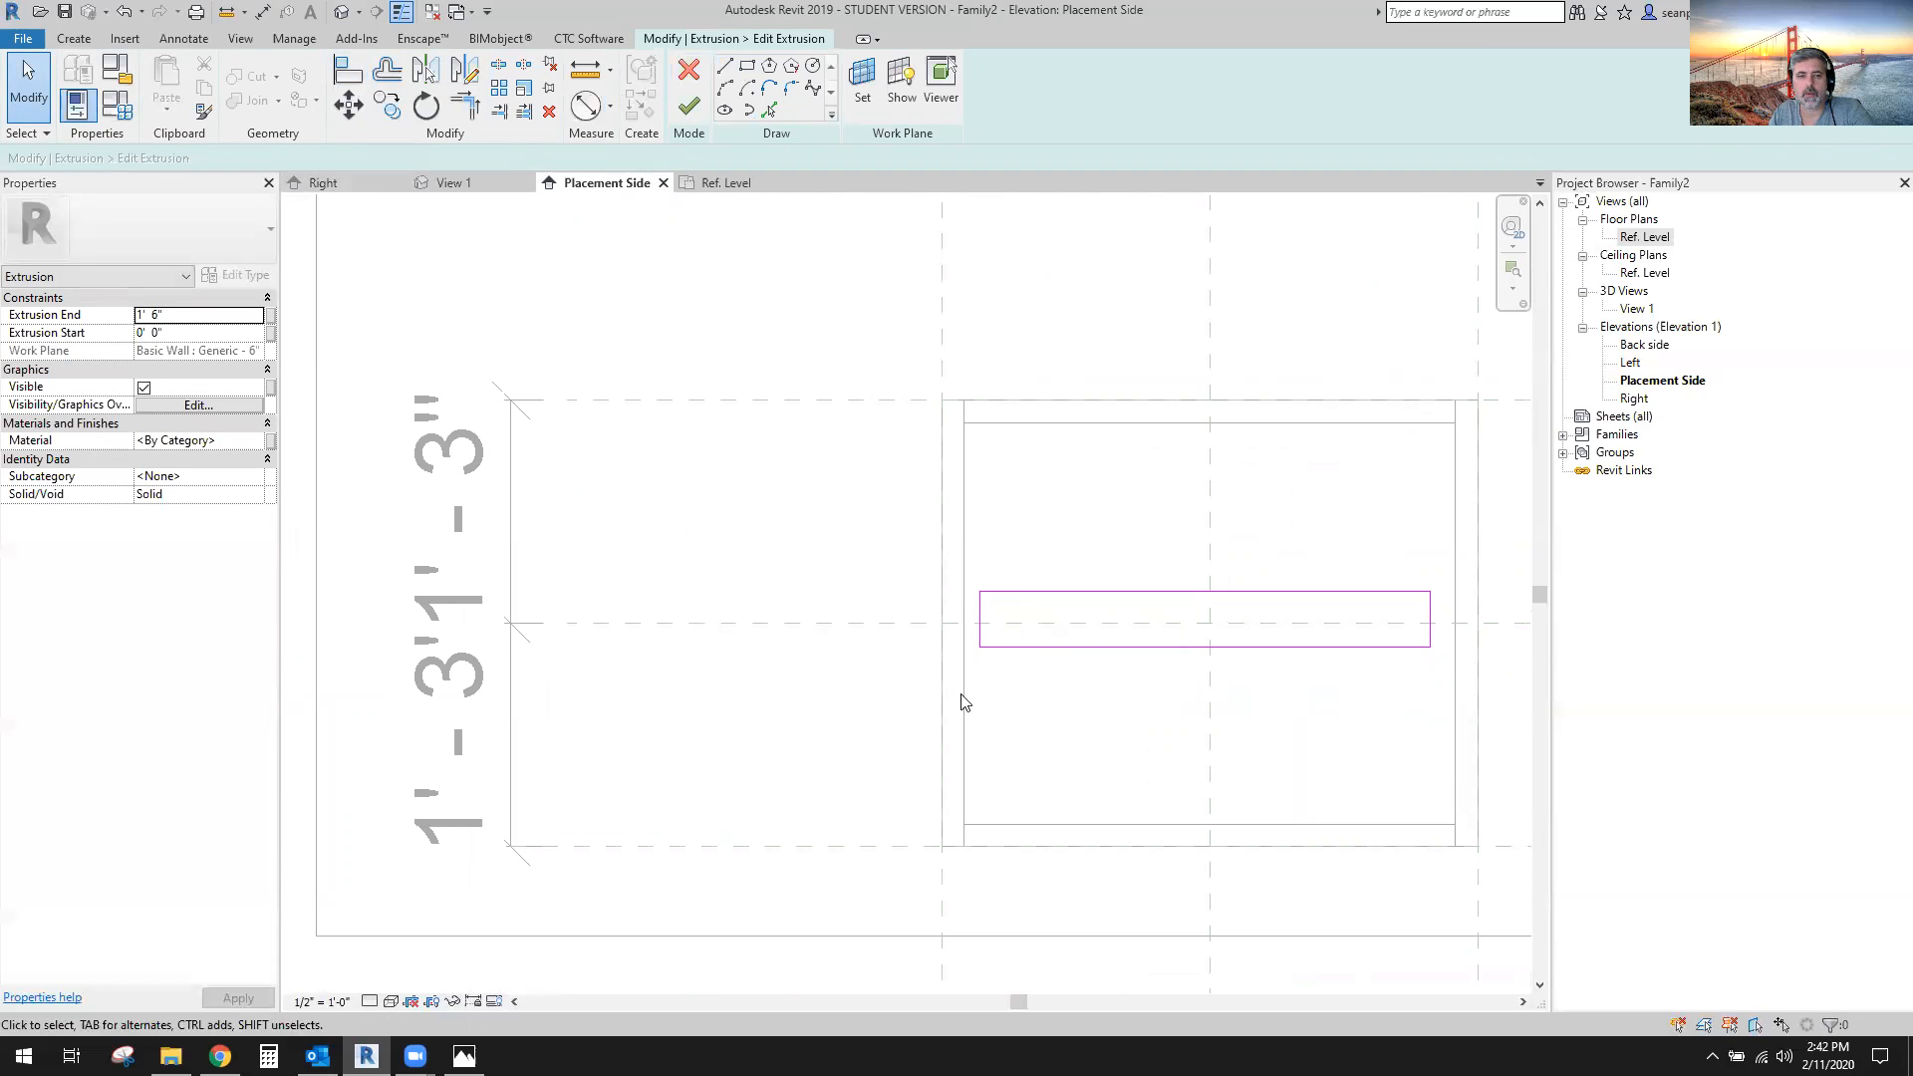
middle_click_drag(966, 696, 778, 721)
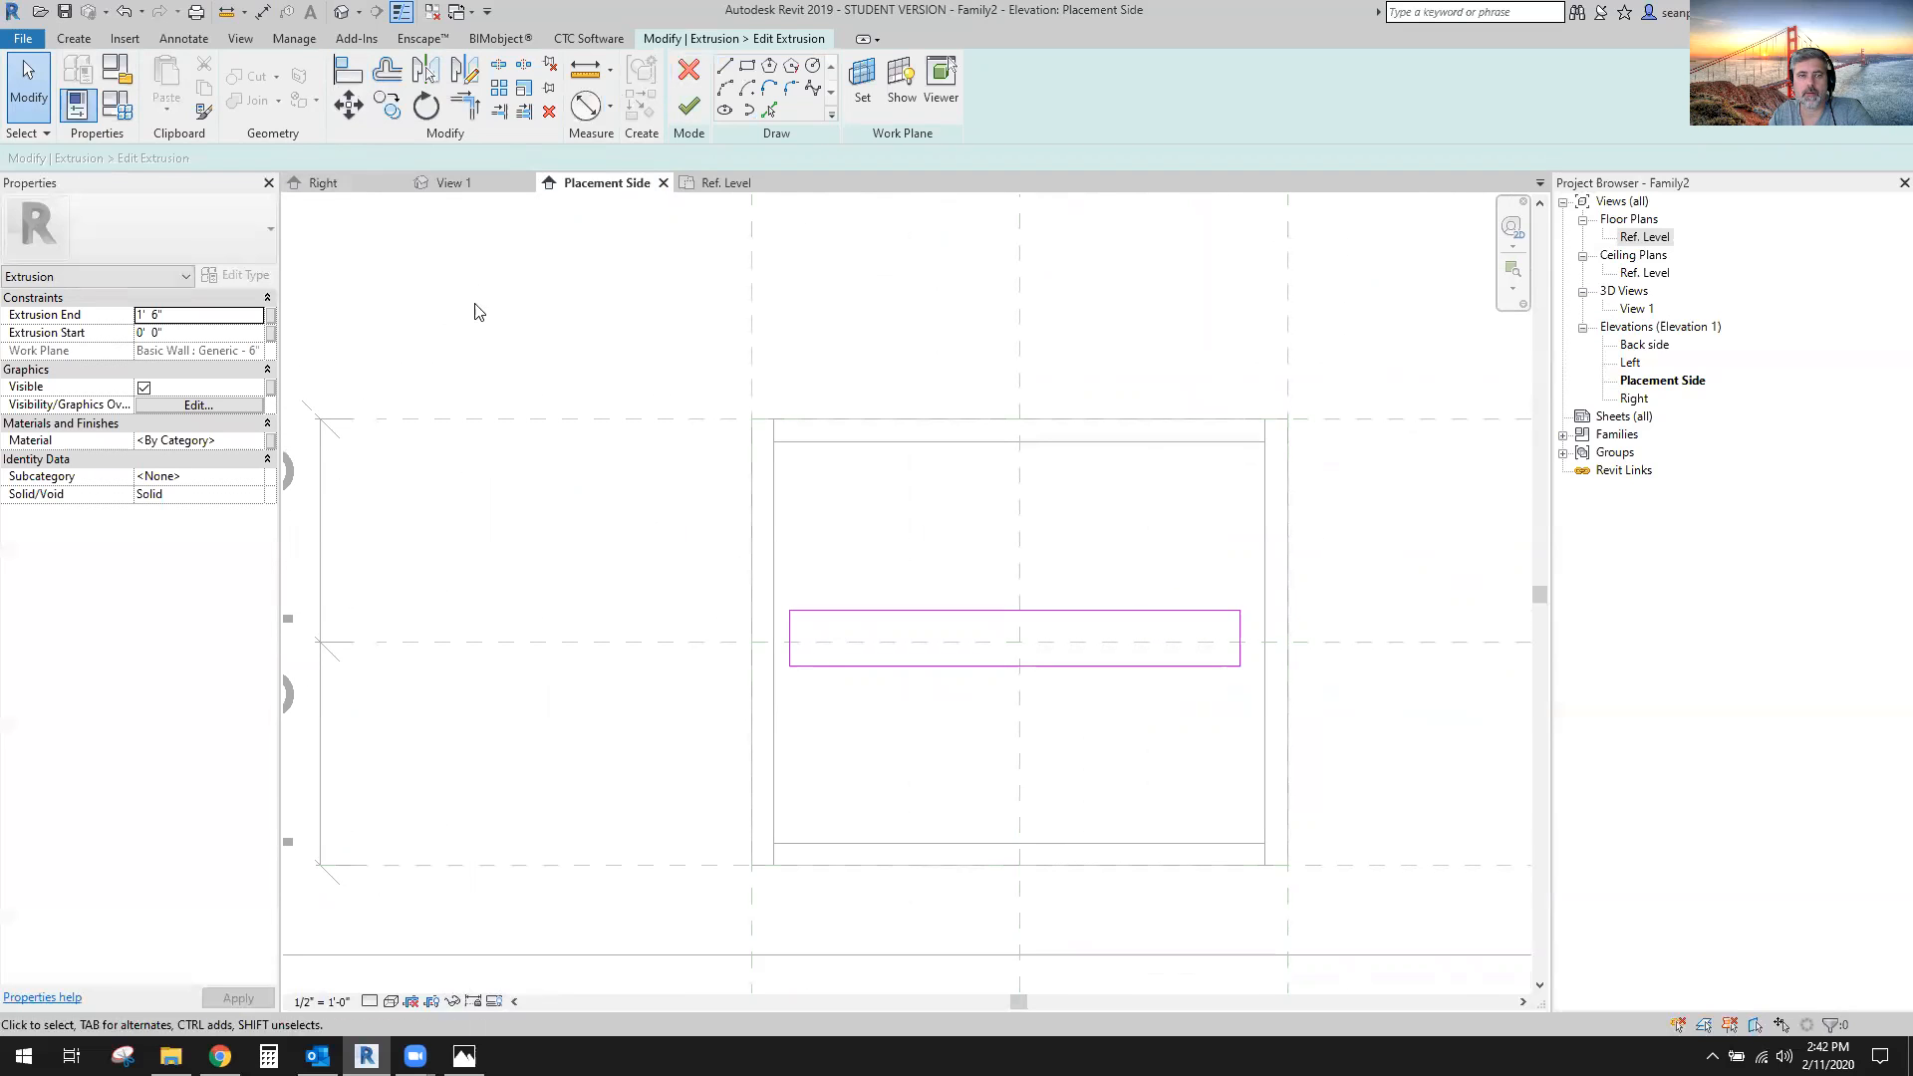
left_click(184, 39)
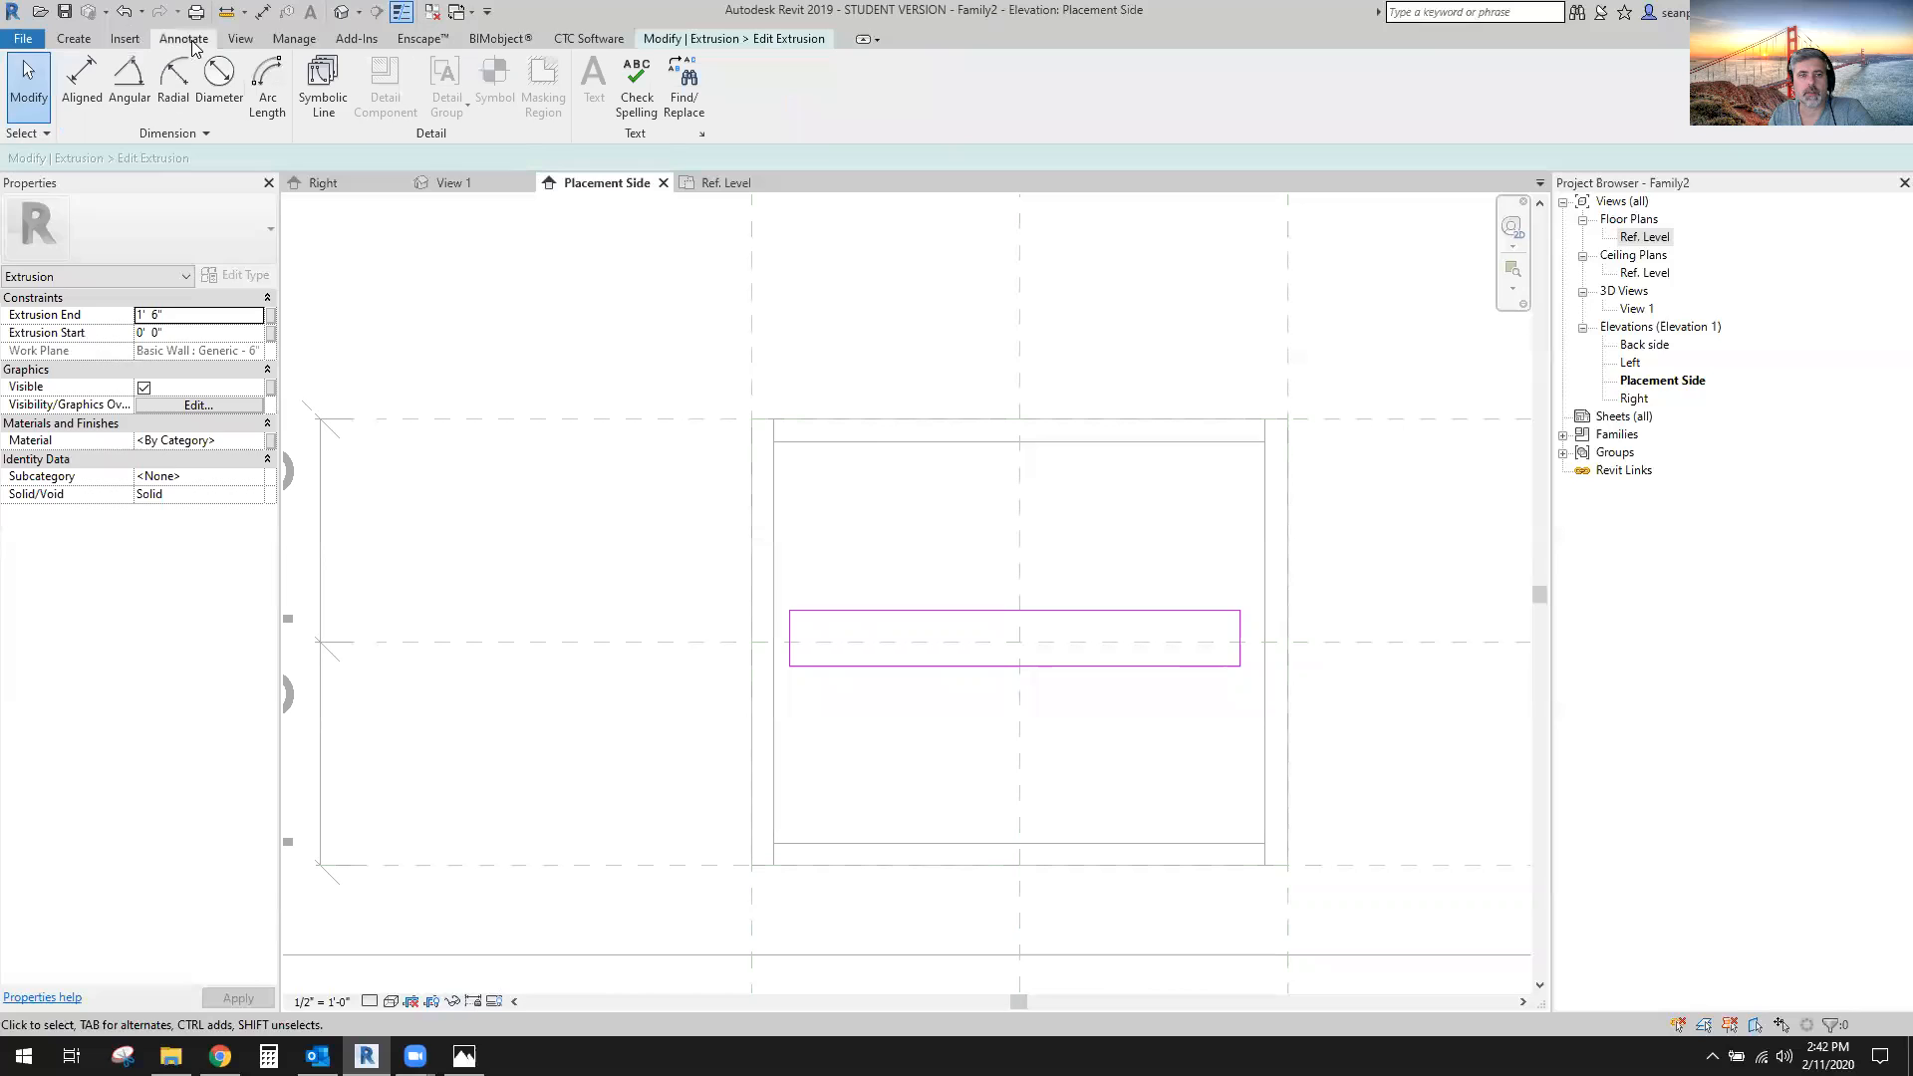
left_click(79, 85)
scroll(568, 636, "up", 2)
left_click(733, 643)
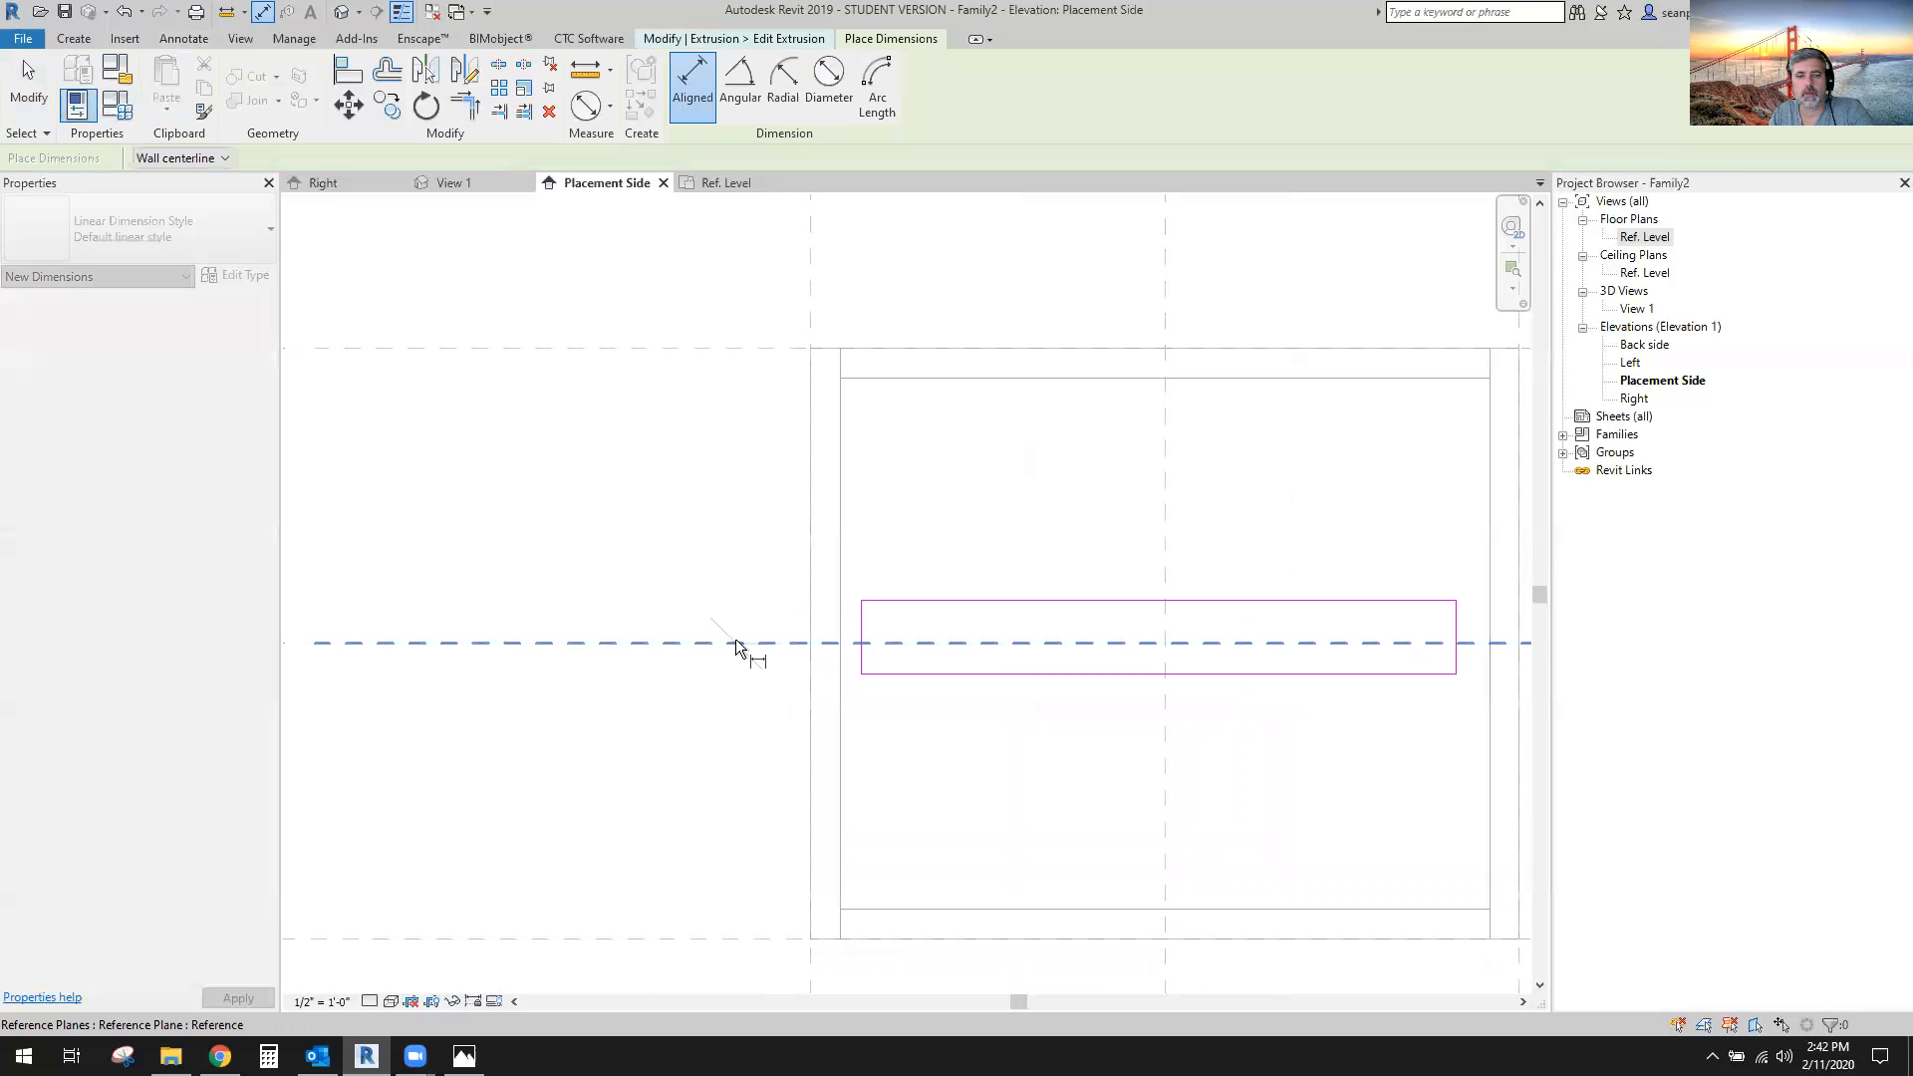
left_click(937, 601)
left_click(941, 675)
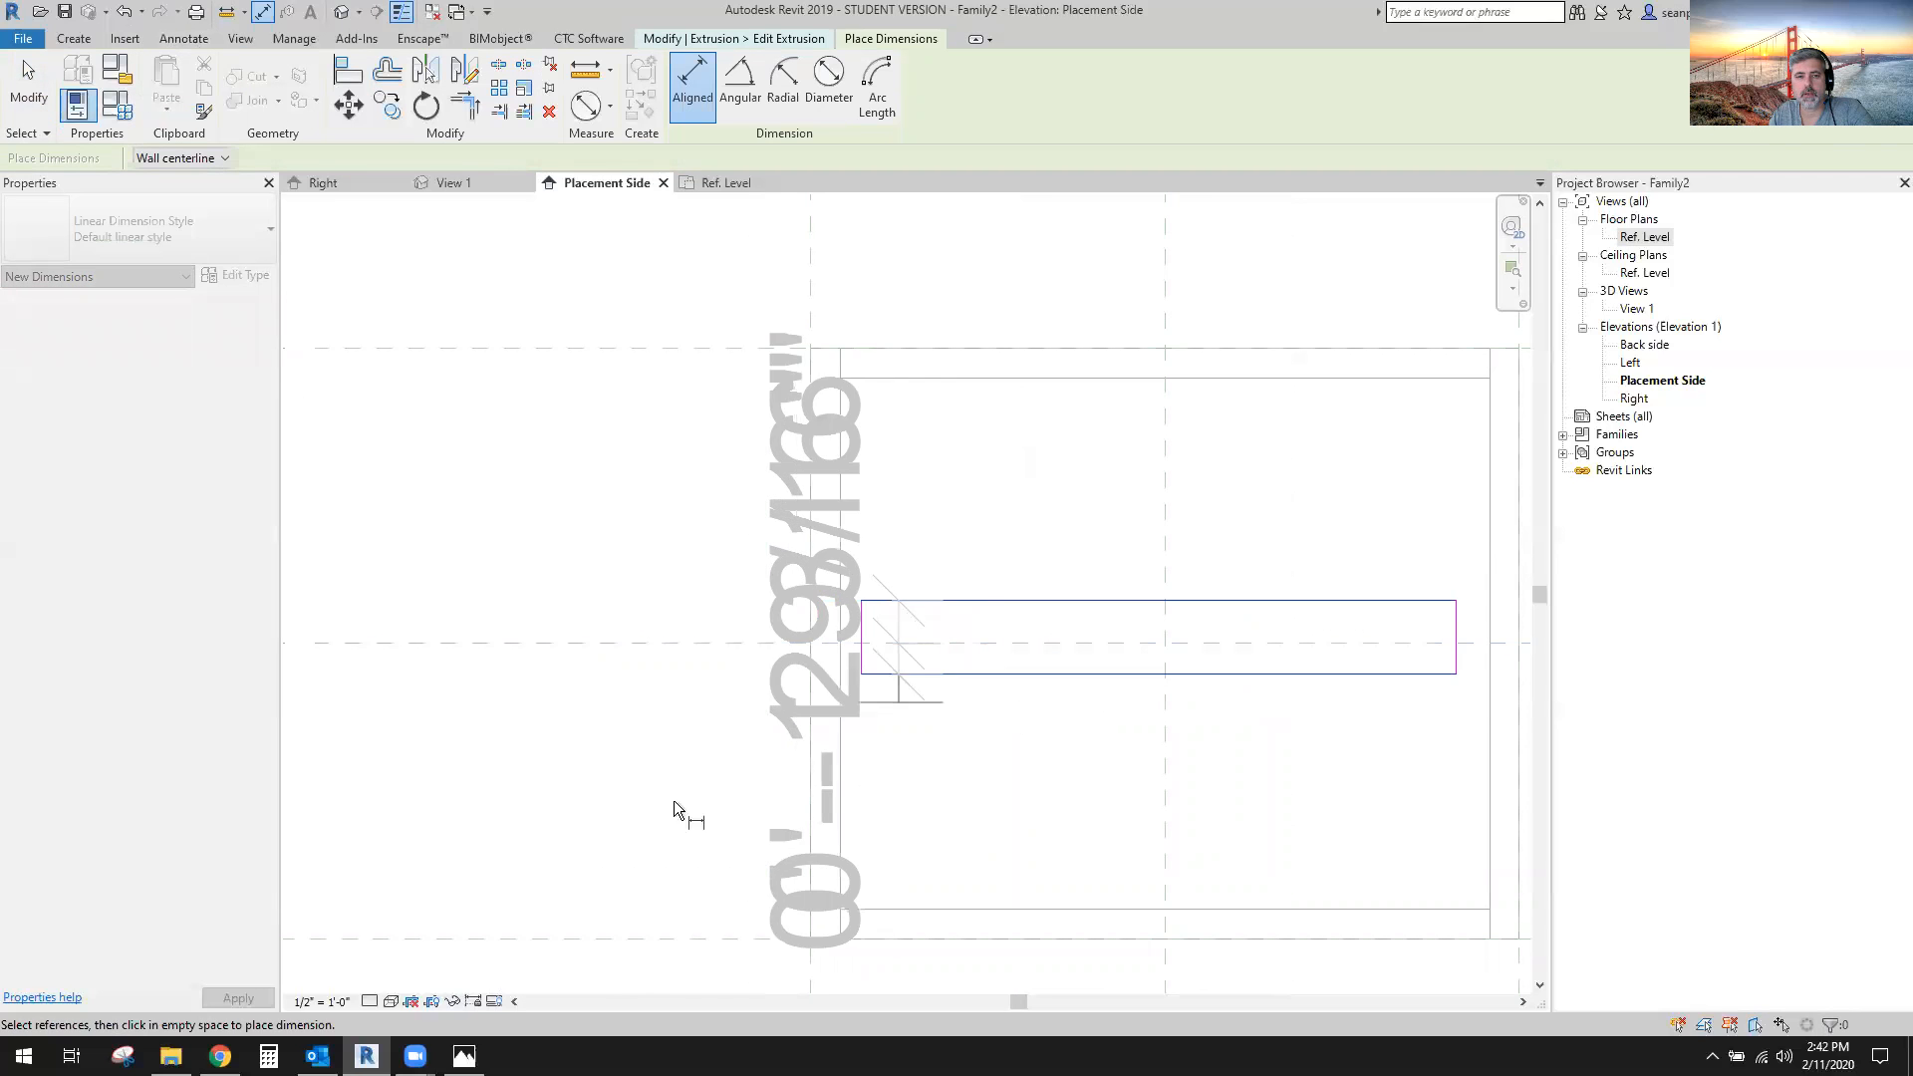
left_click(644, 827)
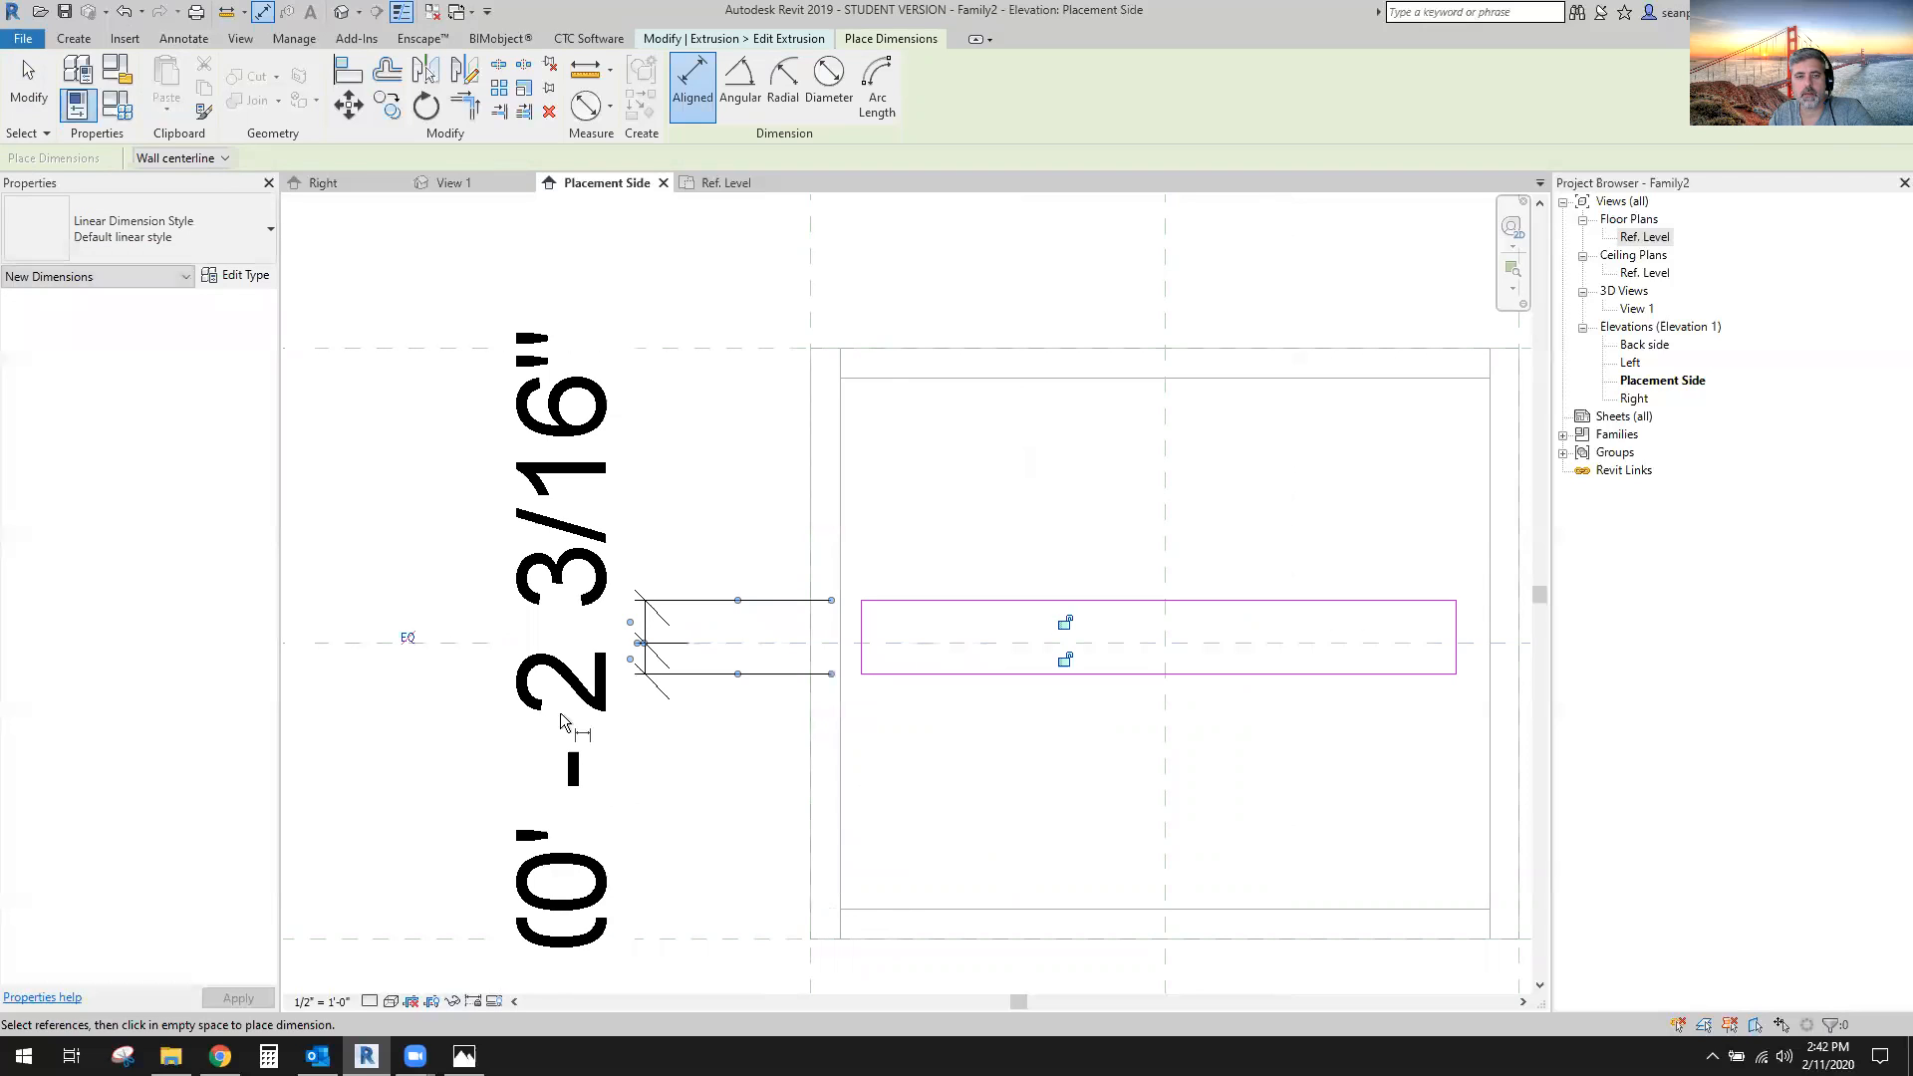
left_click(408, 642)
key("Escape")
key("Escape")
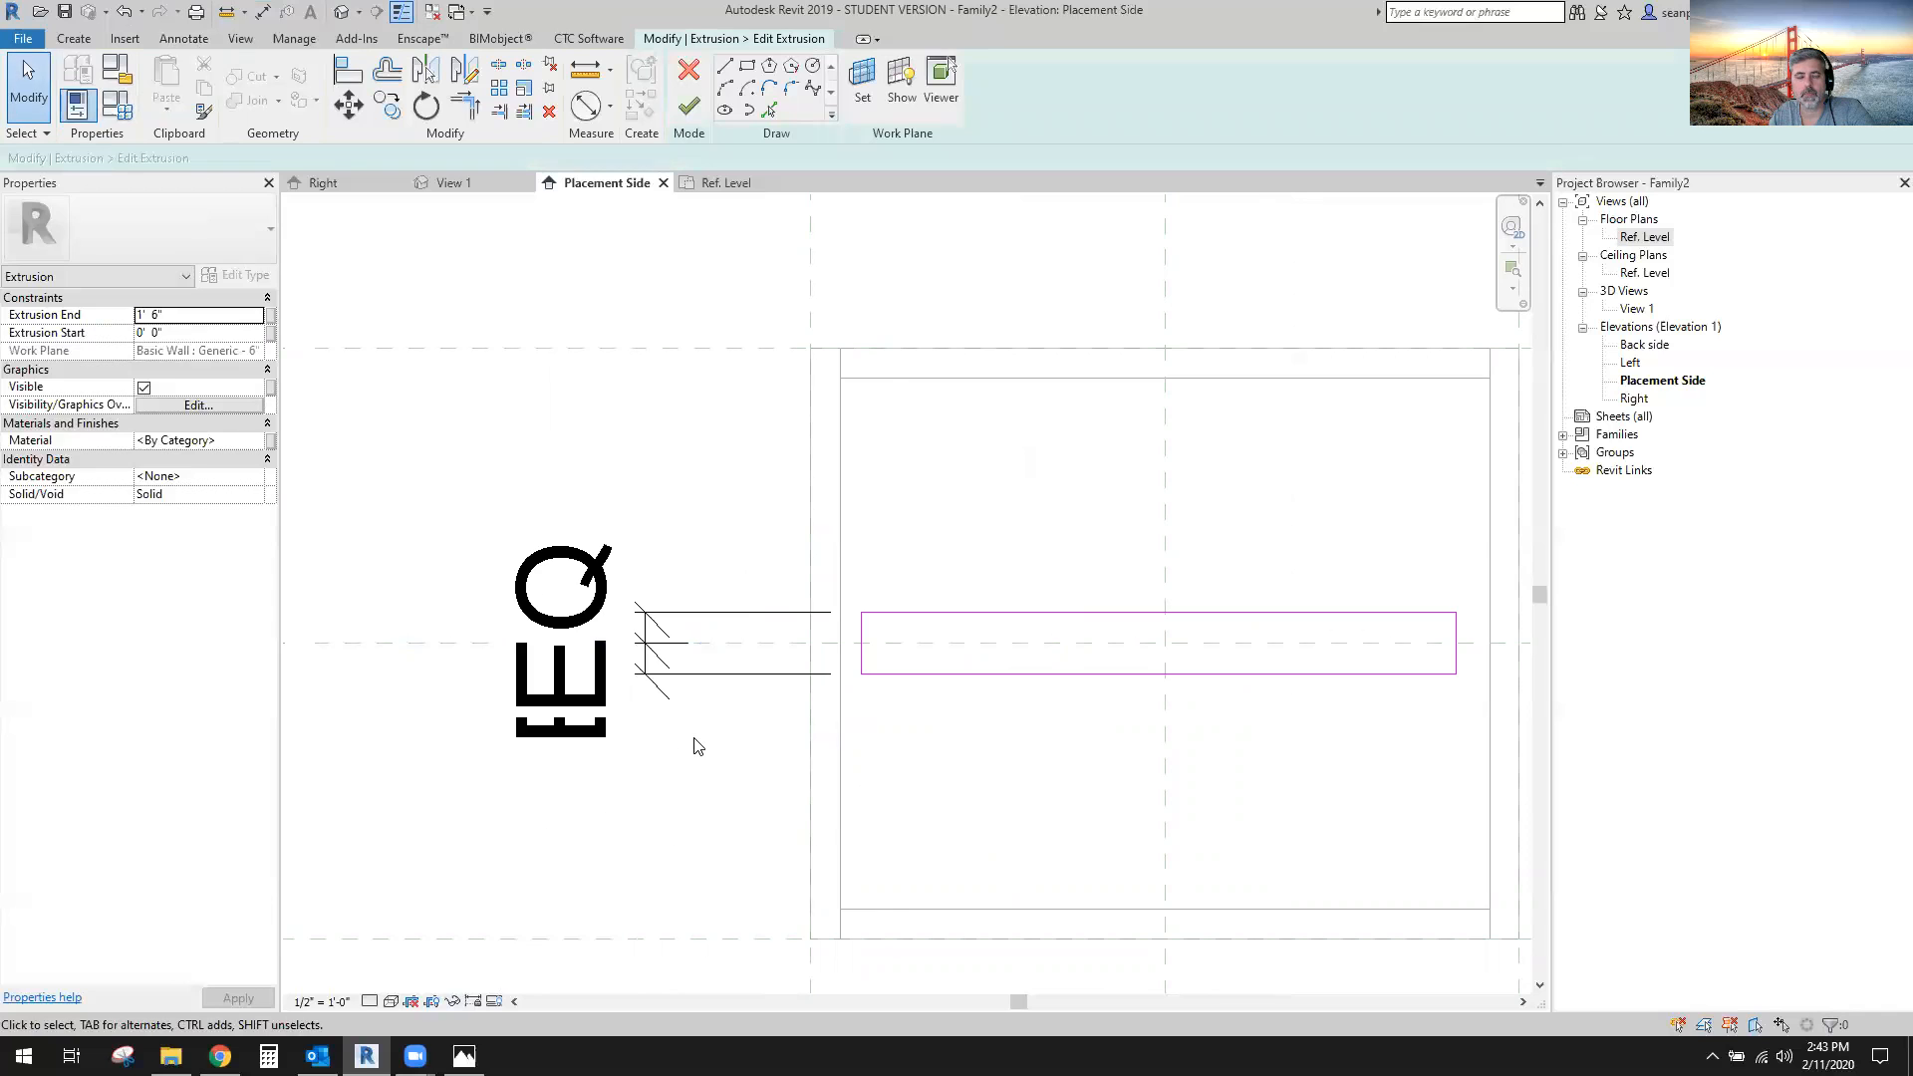
Dimension the rectangle's overall height between its upper and lower edges, placing the dimension outside the cabinet opposite the EQ dimension.
scroll(697, 743, "down", 1)
middle_click_drag(648, 769, 788, 738)
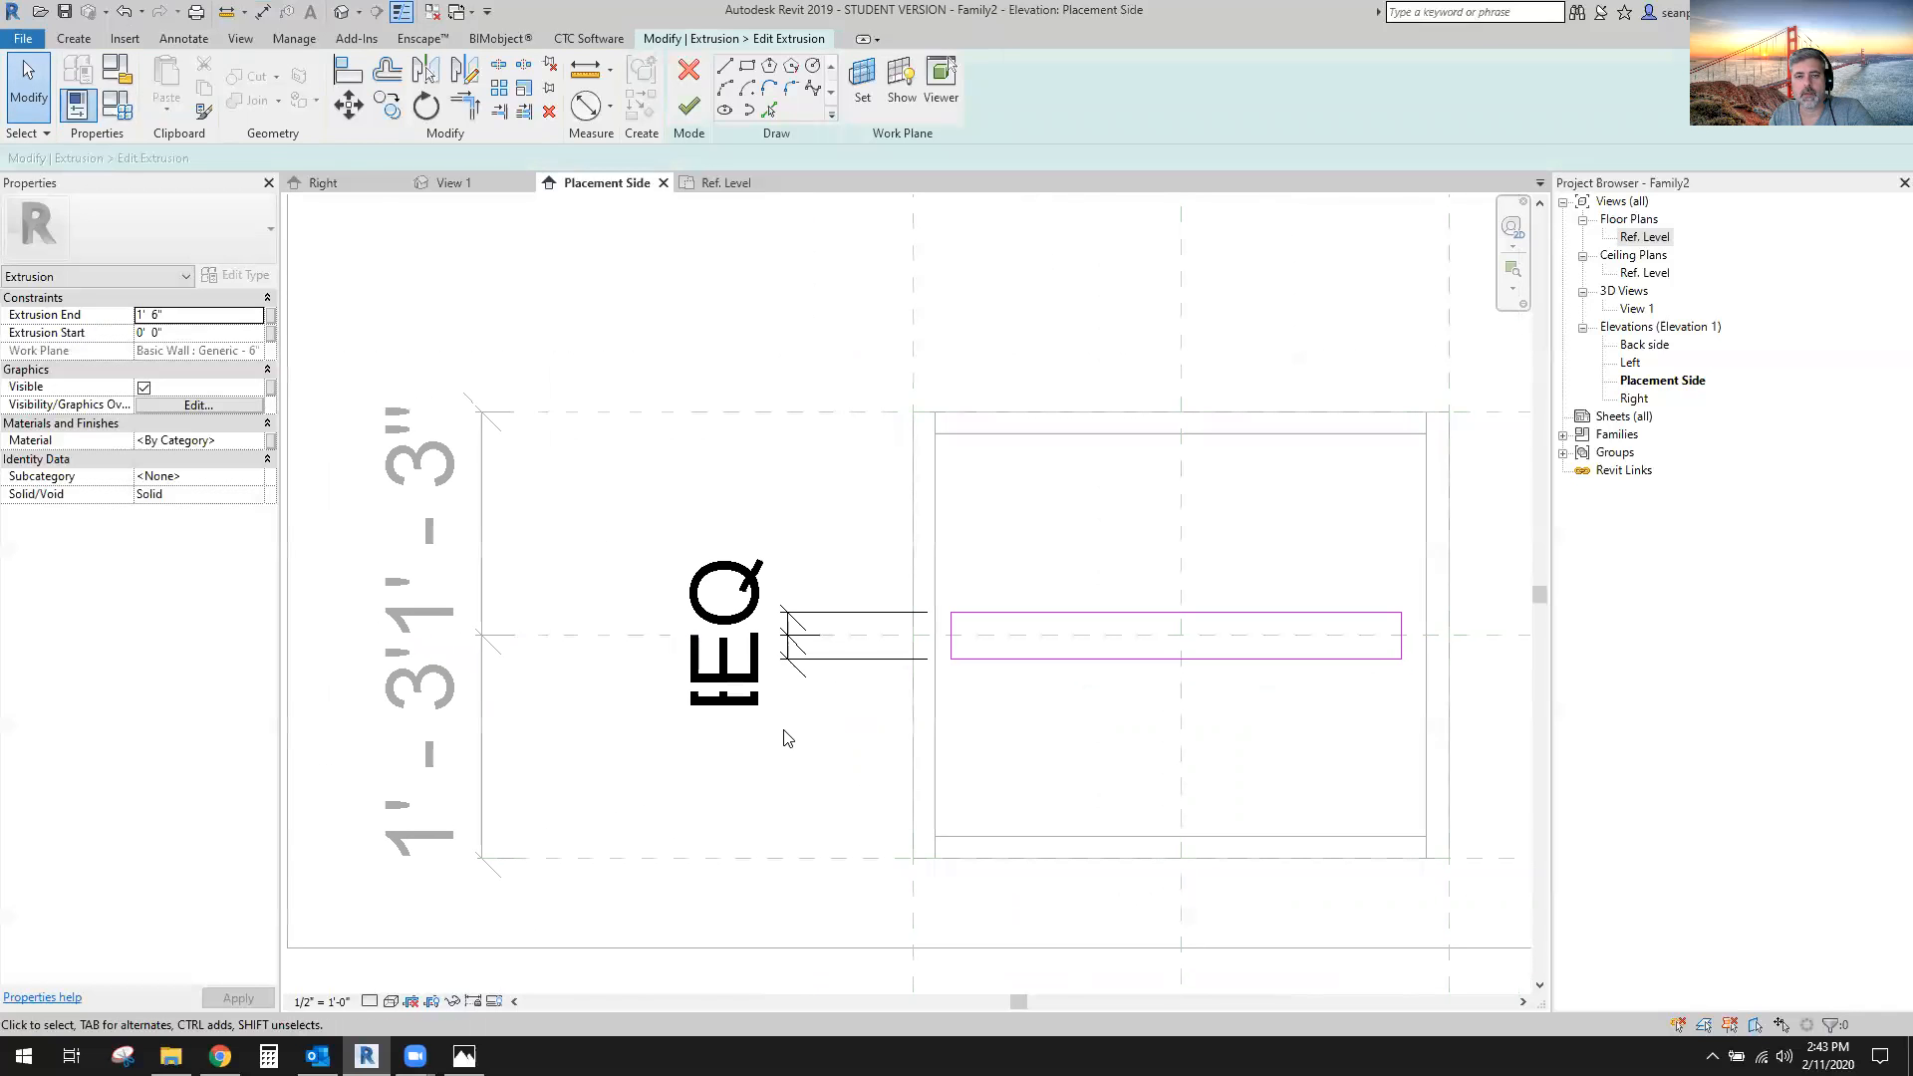
left_click(263, 13)
scroll(1295, 648, "down", 1)
middle_click_drag(1207, 669, 732, 672)
left_click(1246, 759)
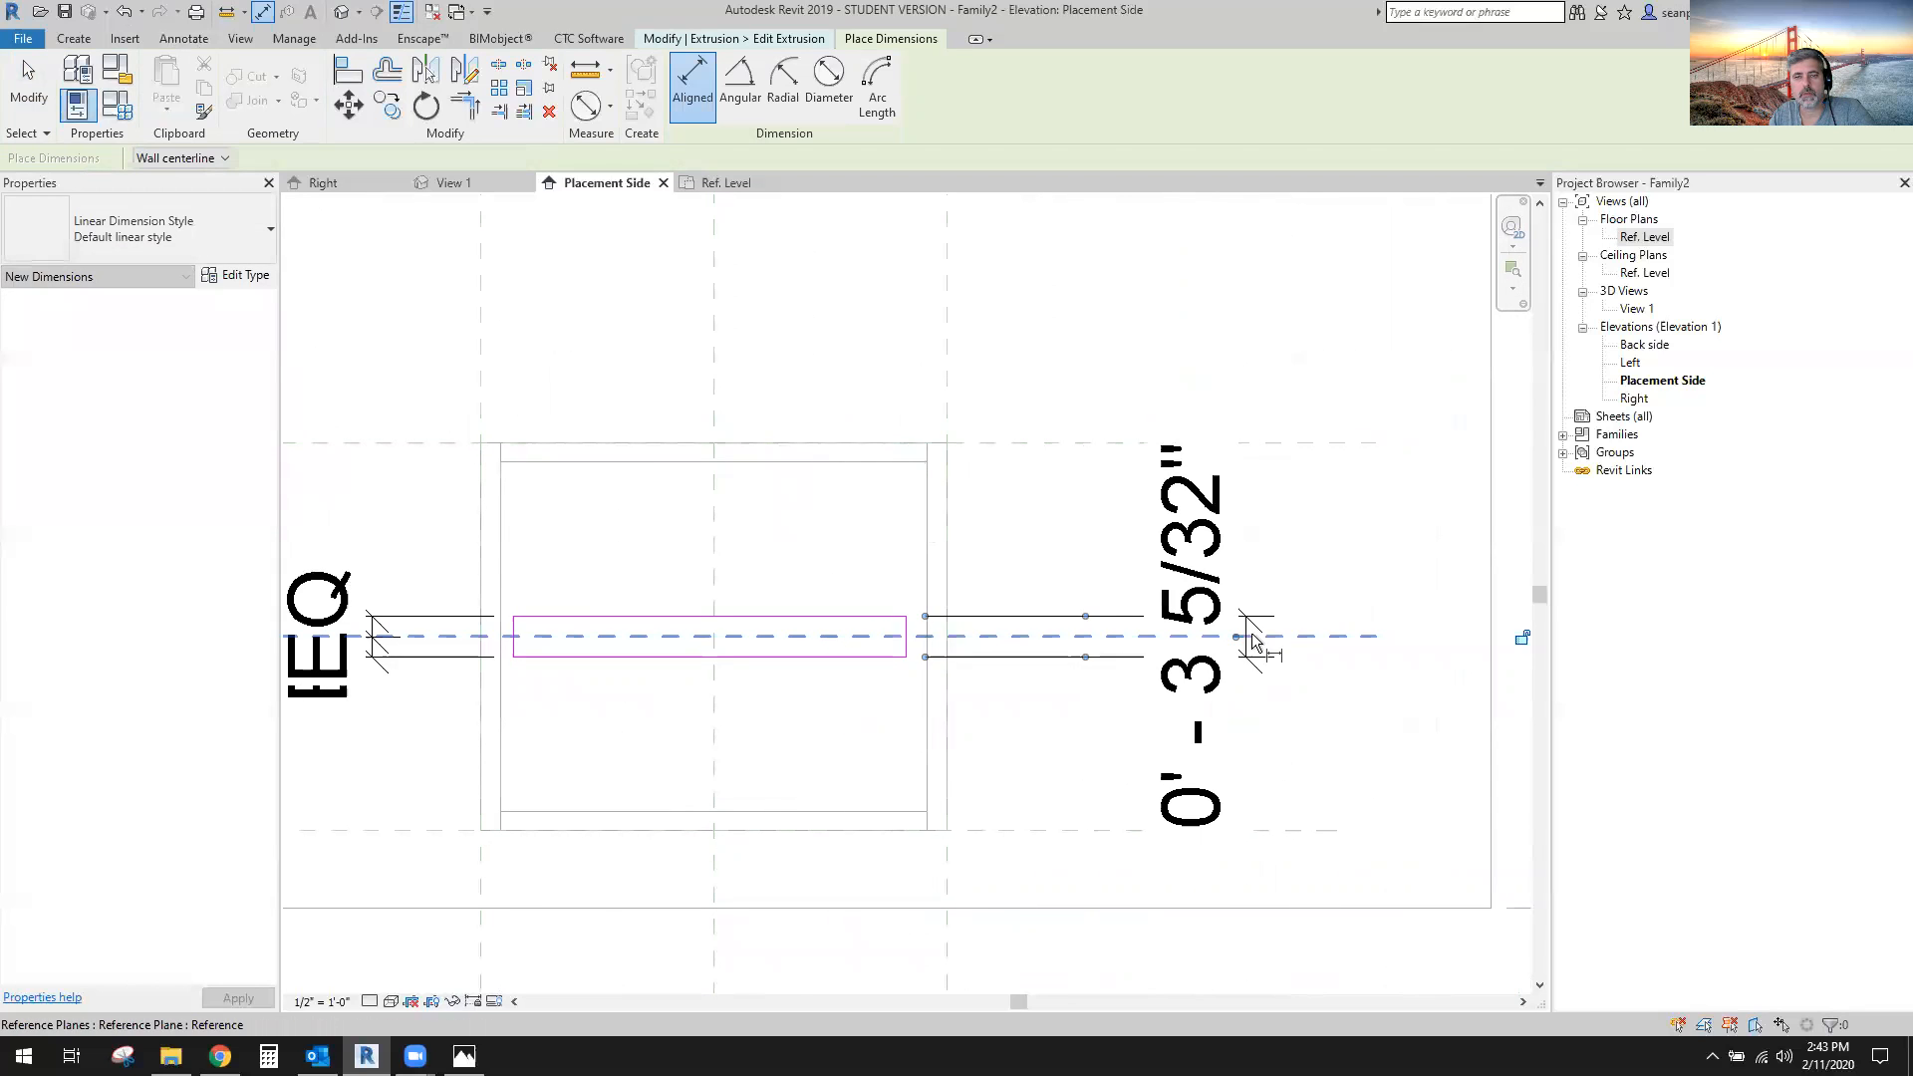
key("Escape")
key("Escape")
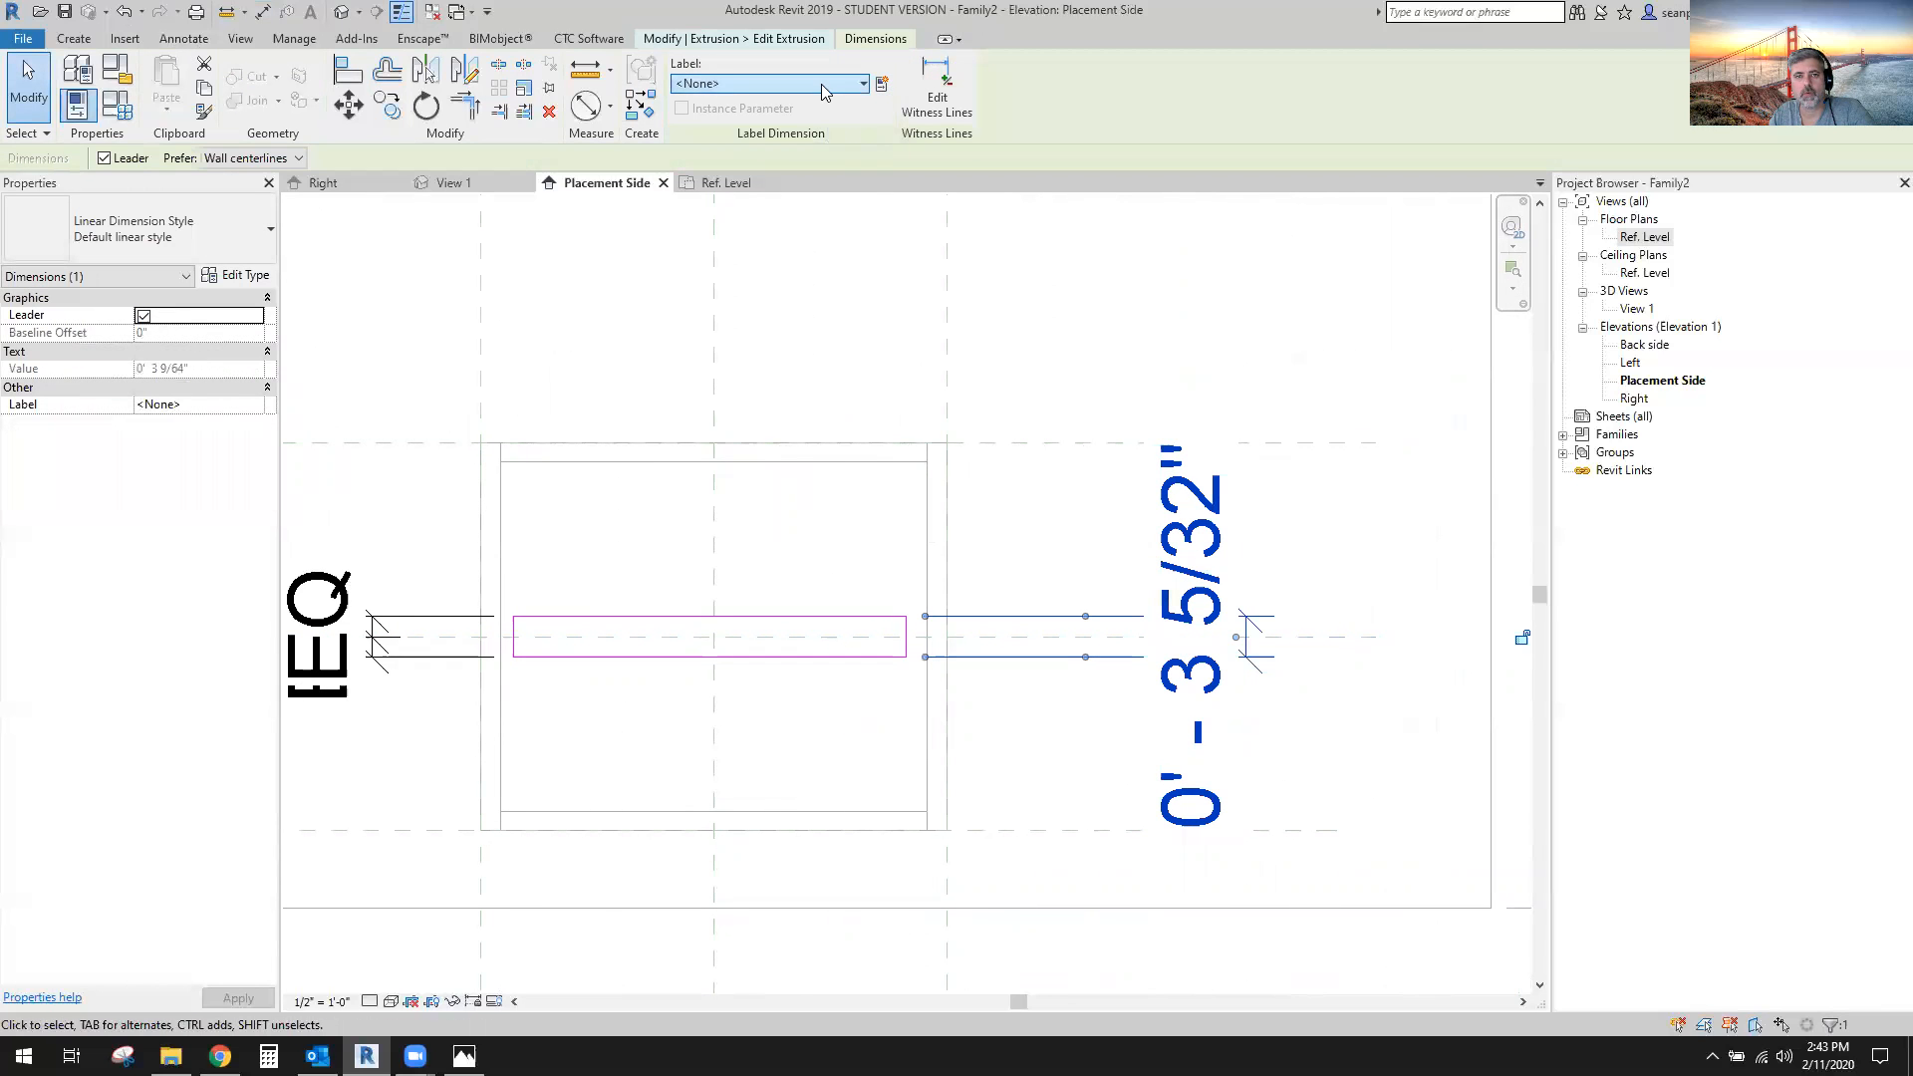
Label the shelf sketch's thickness dimension with the Side Thickness parameter.
left_click(823, 88)
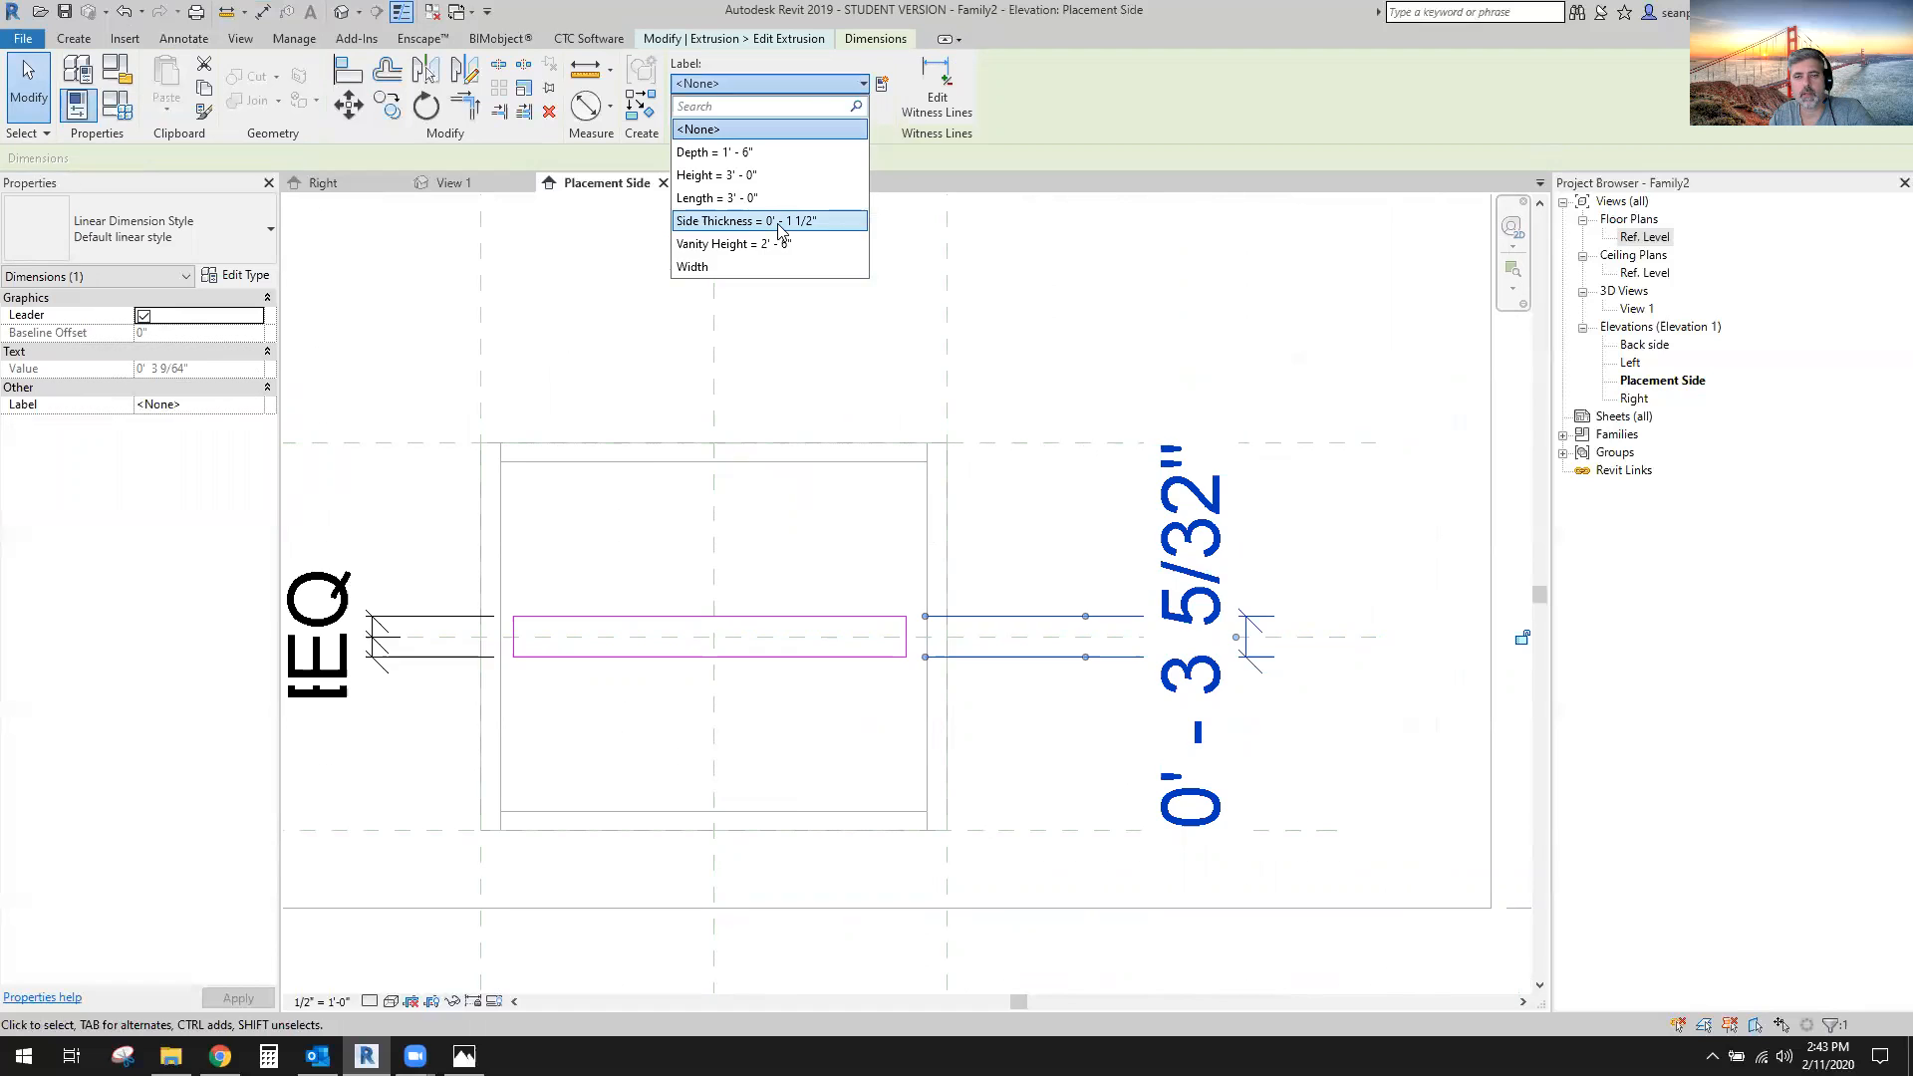
left_click(780, 221)
left_click(1375, 747)
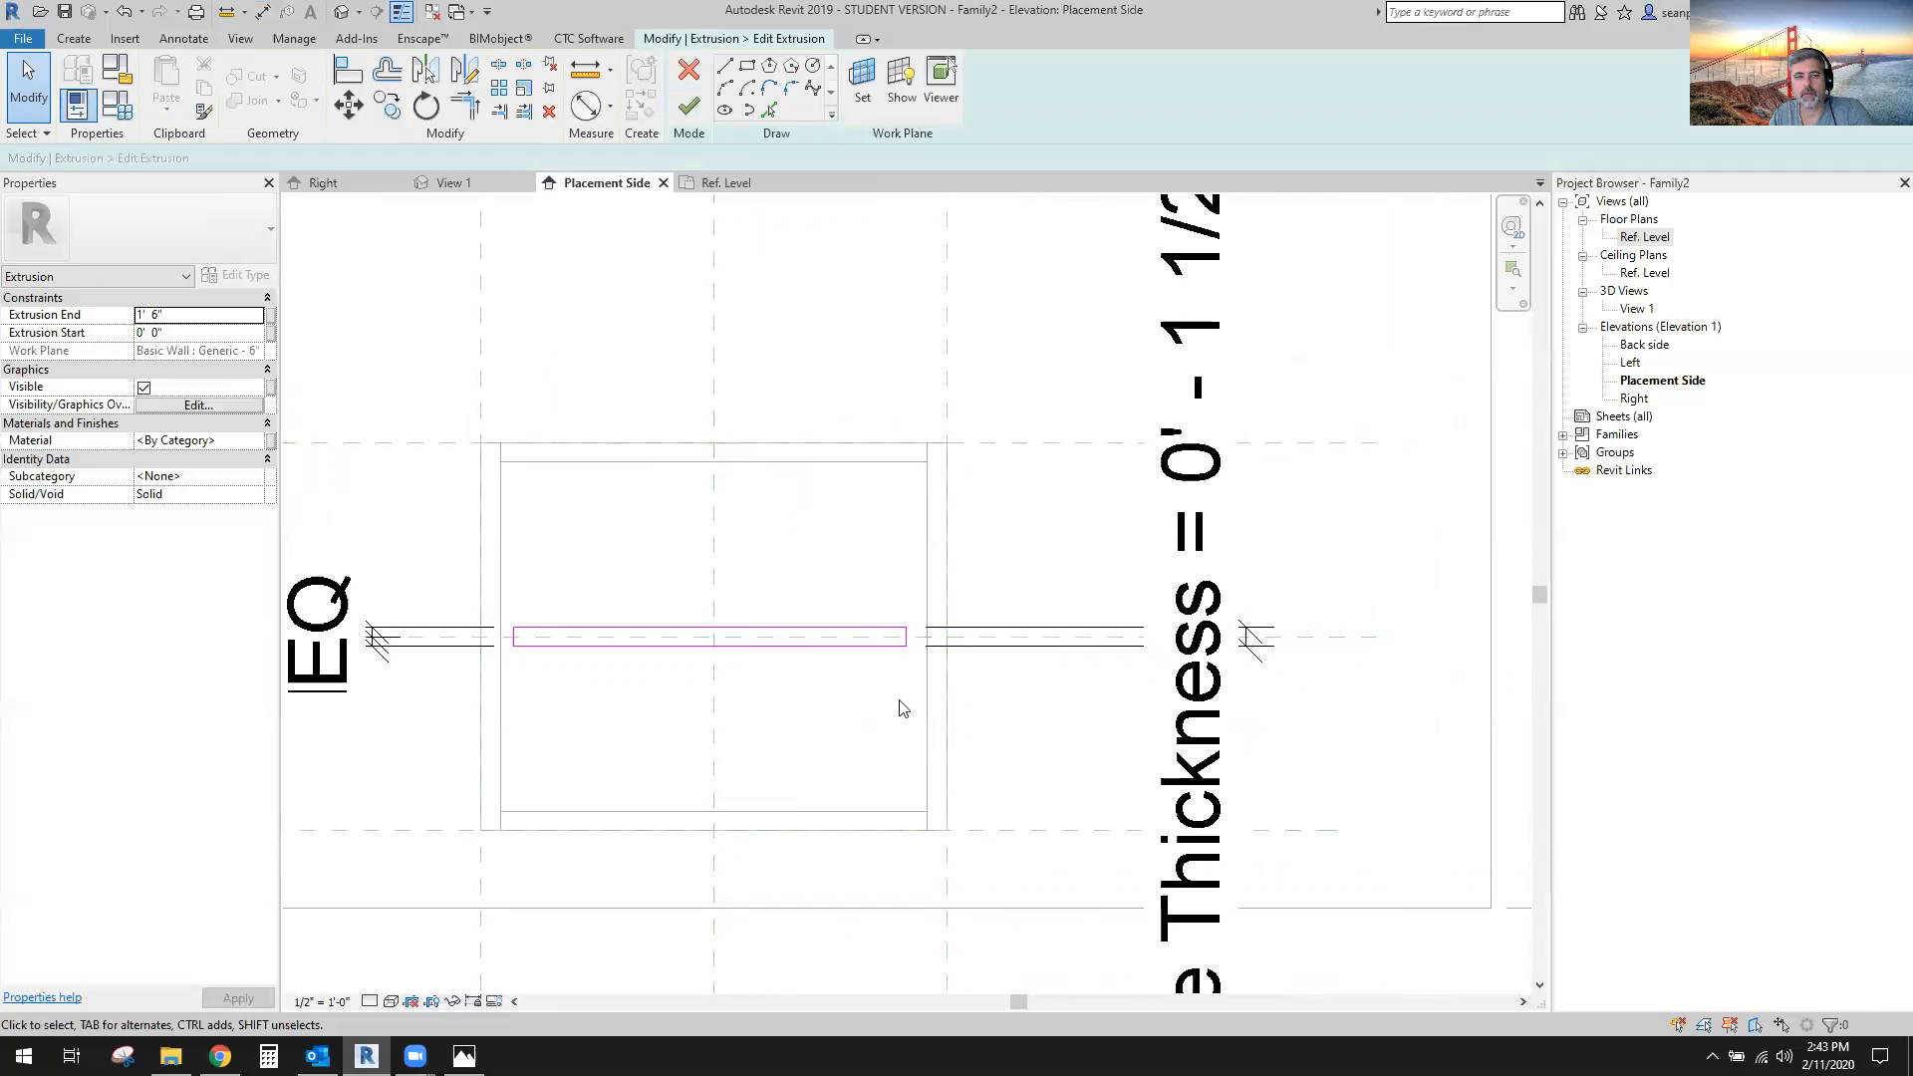
Align the left end of the shelf sketch to the left side panel's inner face and lock it.
middle_click_drag(772, 726, 915, 730)
left_click(346, 68)
scroll(693, 703, "up", 1)
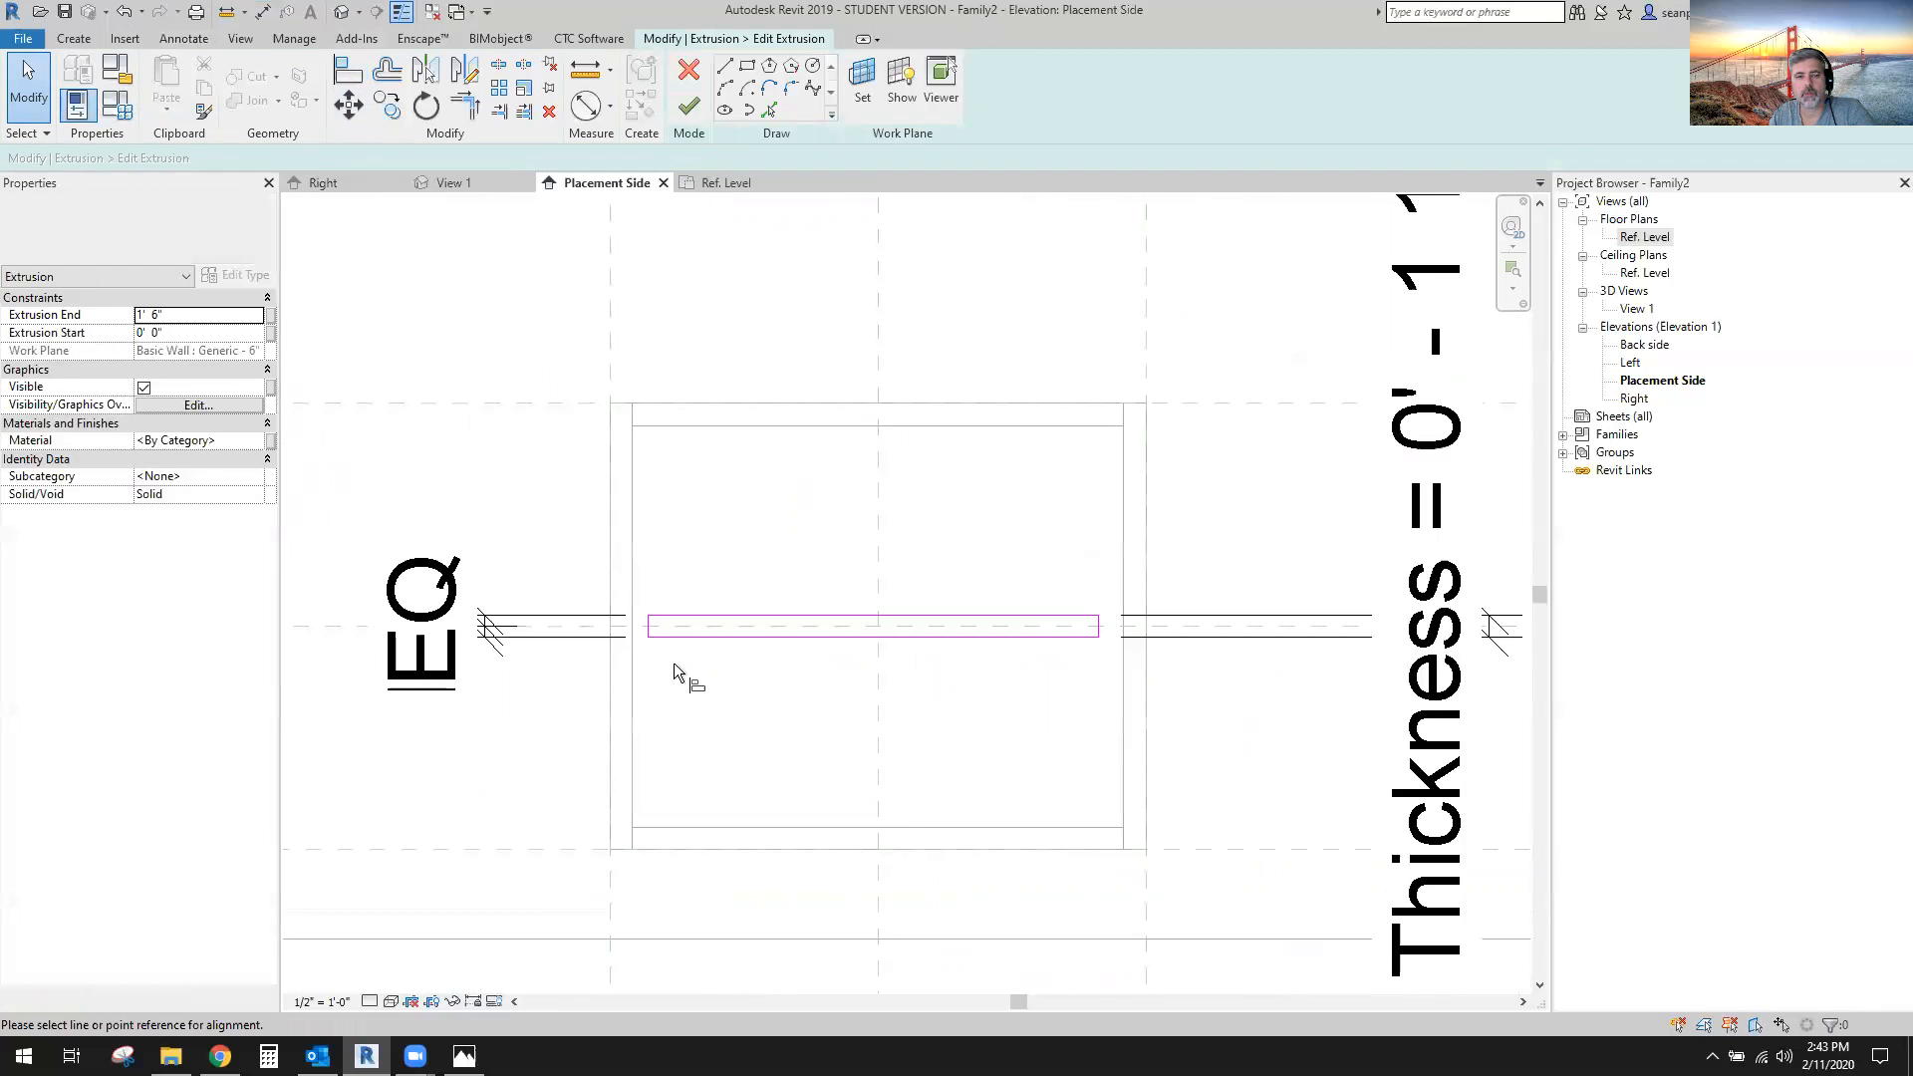
left_click(610, 508)
scroll(640, 624, "up", 4)
left_click(650, 576)
left_click(612, 622)
Align and lock the shelf sketch's right end to the right side panel's inner face, then finish the extrusion, removing the unsatisfied constraints.
scroll(680, 876, "down", 2)
middle_click_drag(967, 823, 524, 793)
middle_click_drag(1180, 747, 971, 767)
left_click(964, 630)
scroll(931, 754, "up", 2)
scroll(928, 759, "up", 2)
left_click(869, 709)
left_click(1042, 564)
scroll(1226, 837, "down", 6)
key("Escape")
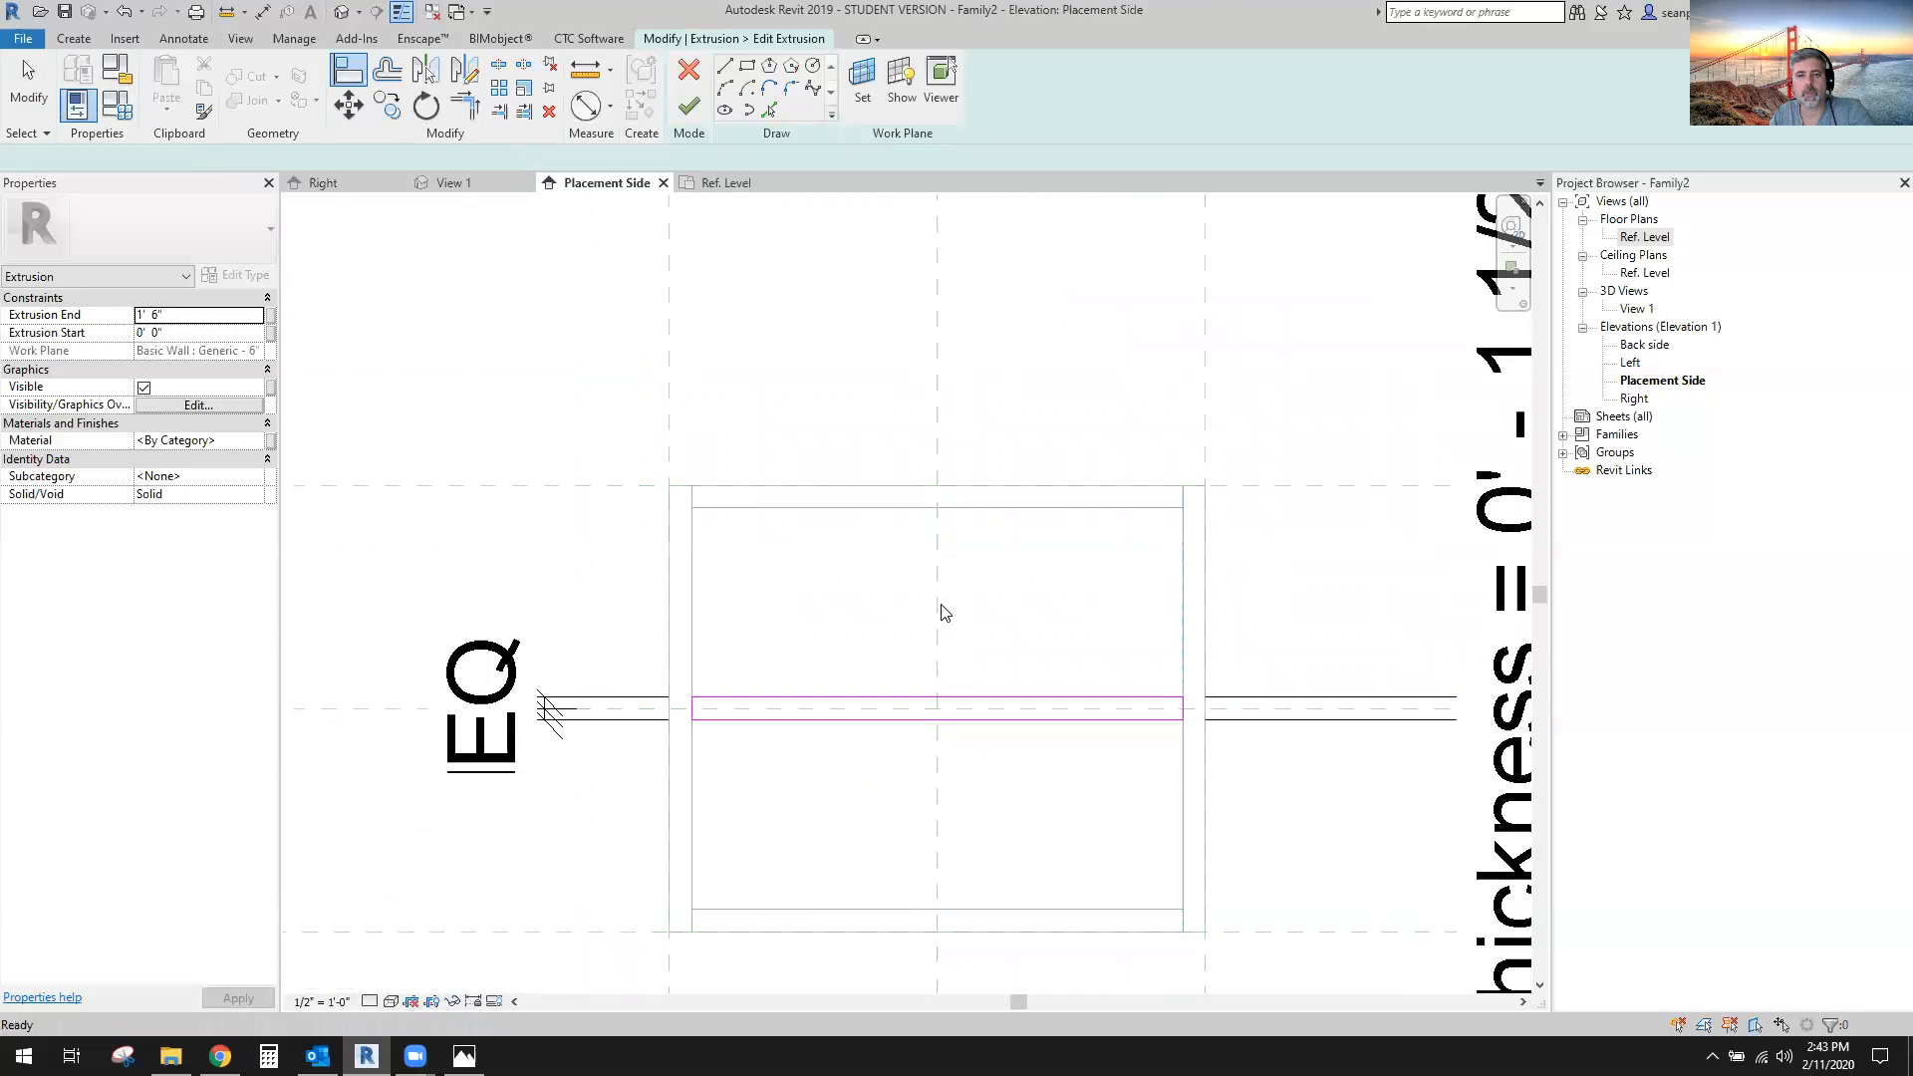
left_click(689, 106)
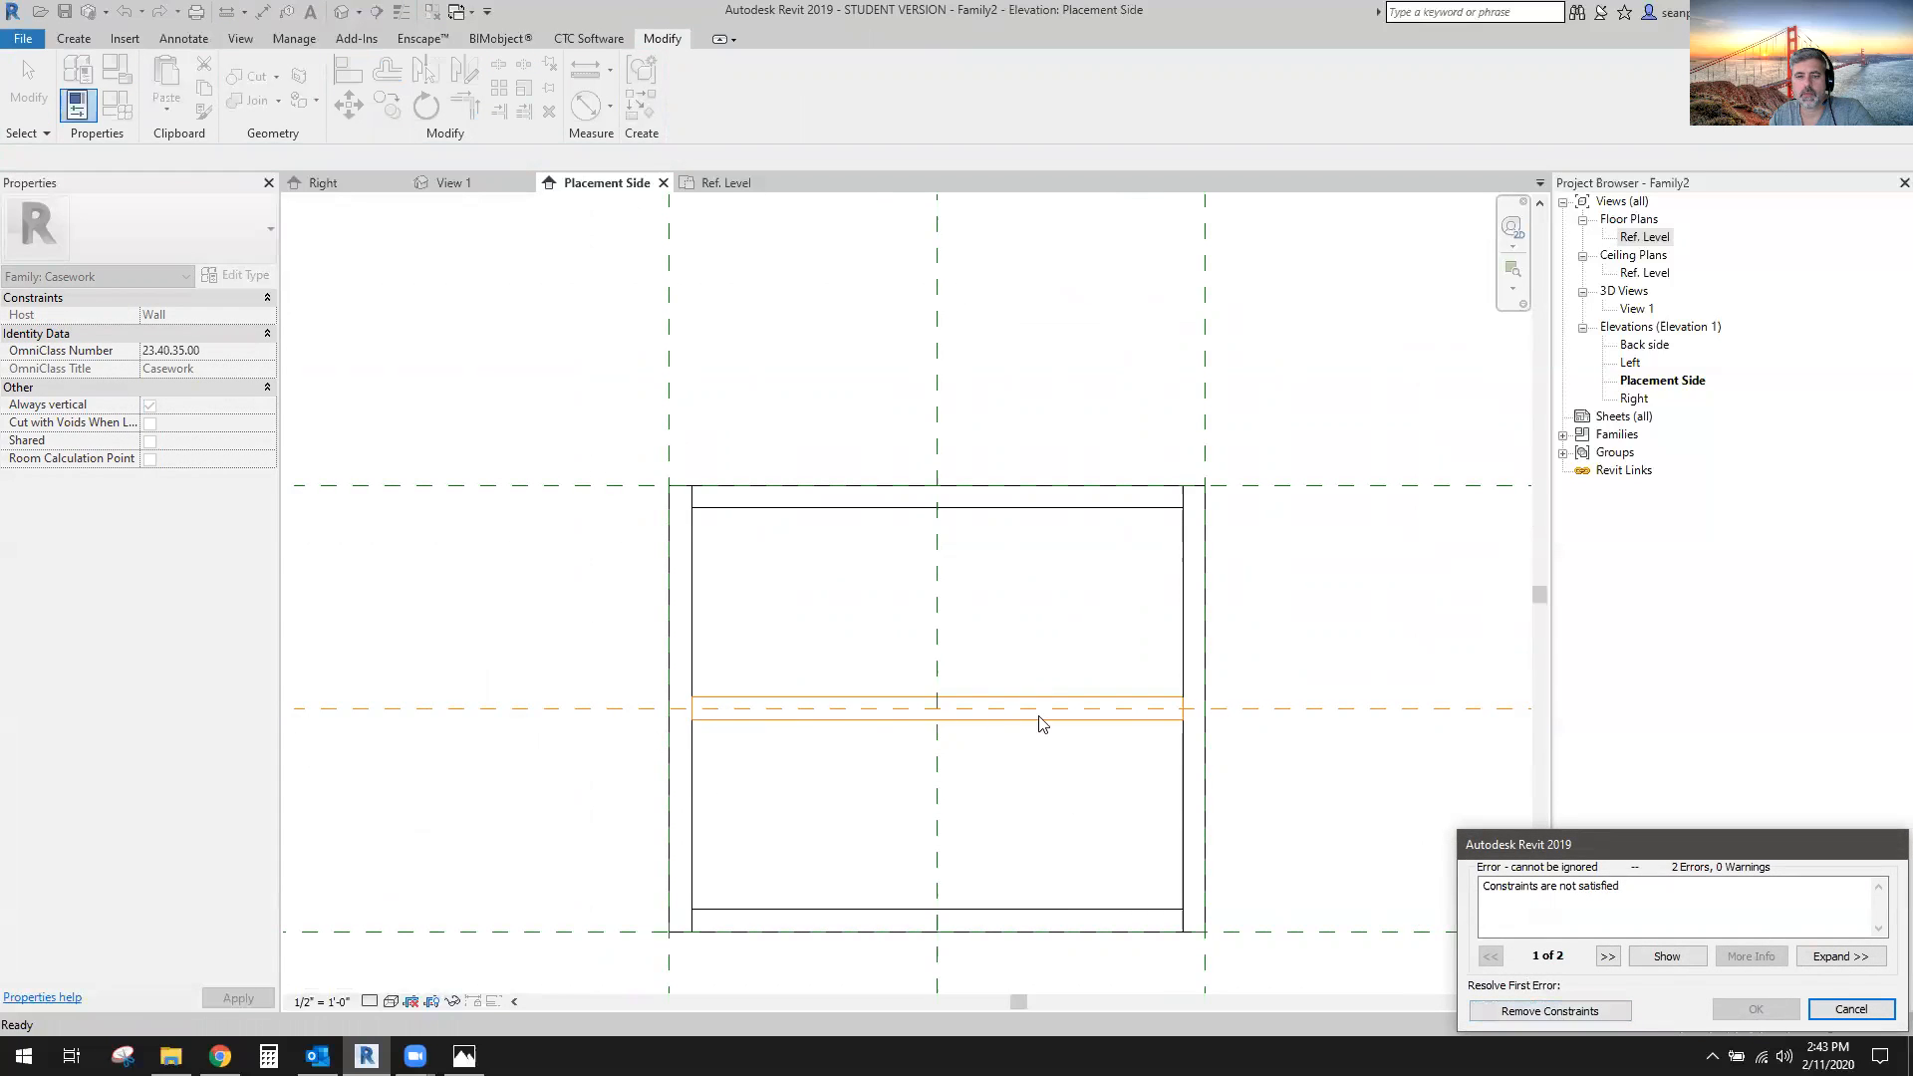
left_click(1551, 1010)
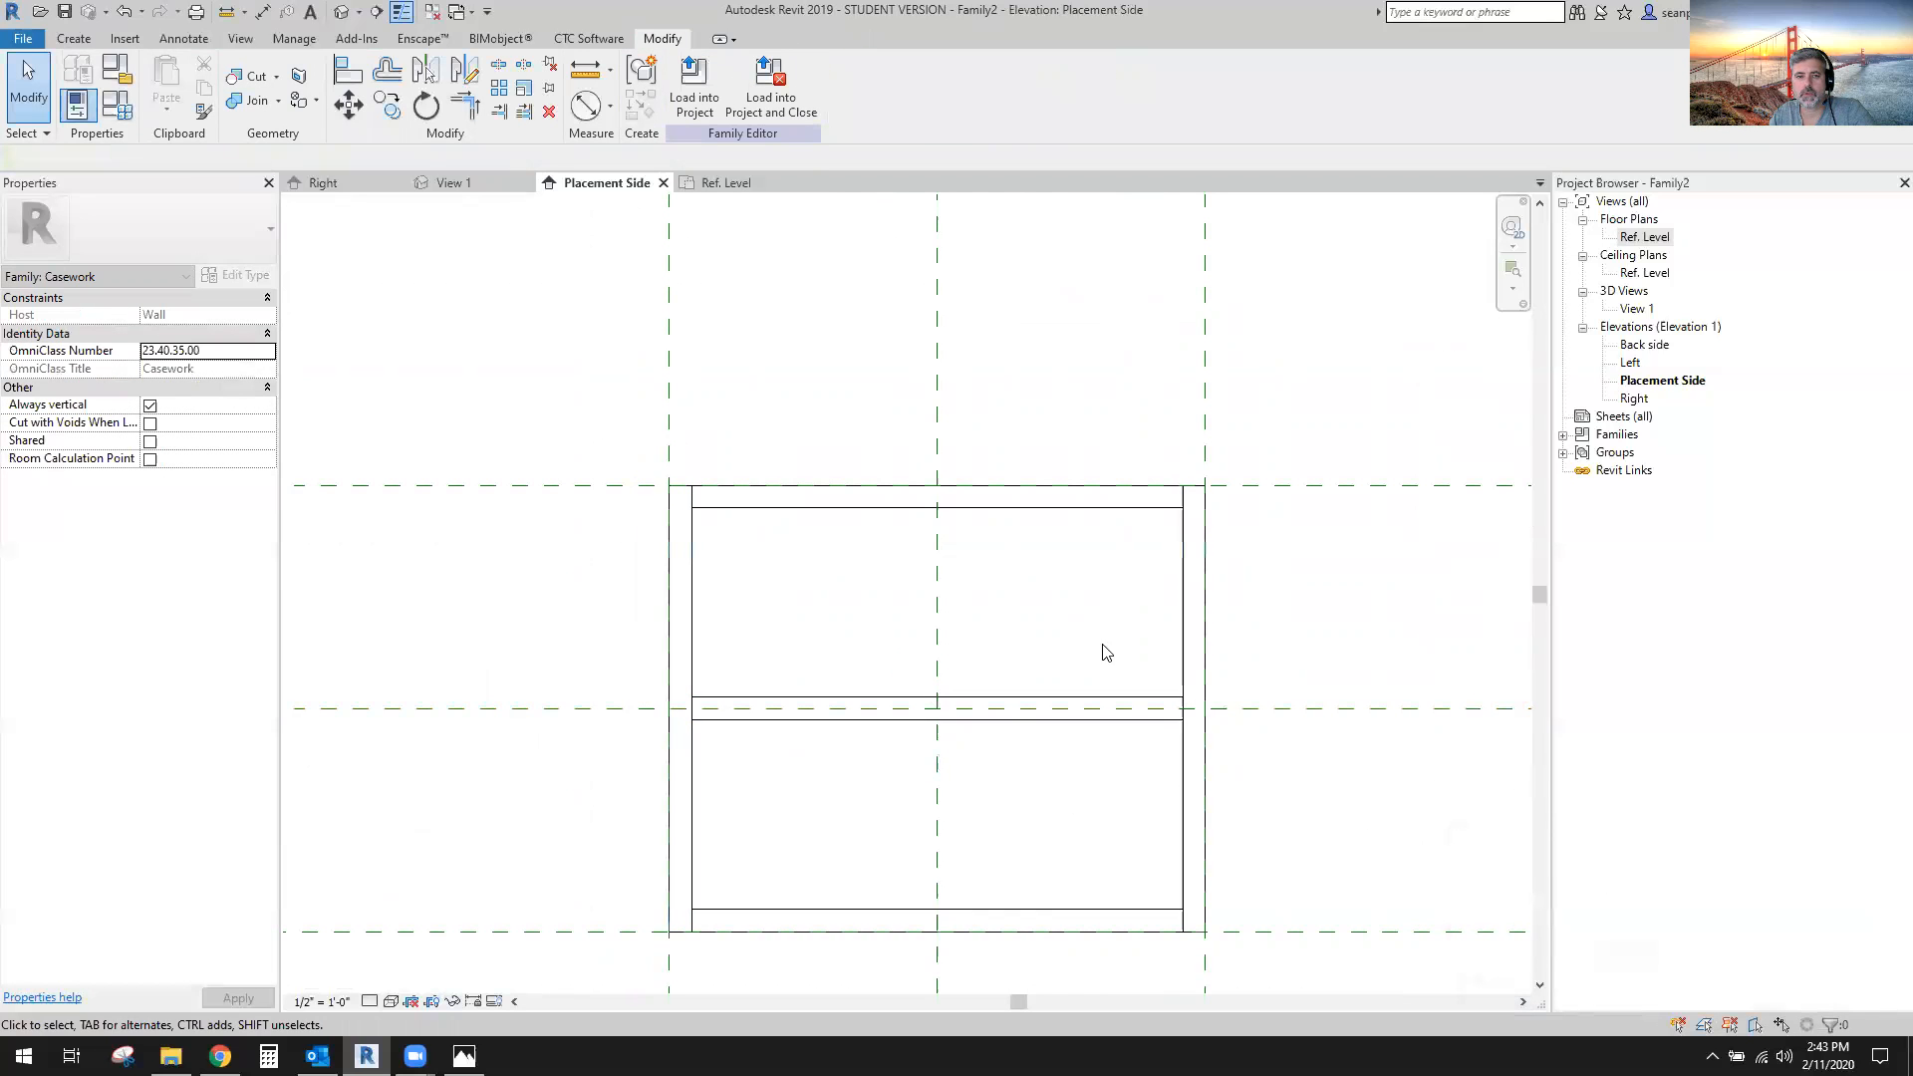
Try to stretch the middle shelf upward in the 3D view.
left_click(453, 182)
left_click(996, 656)
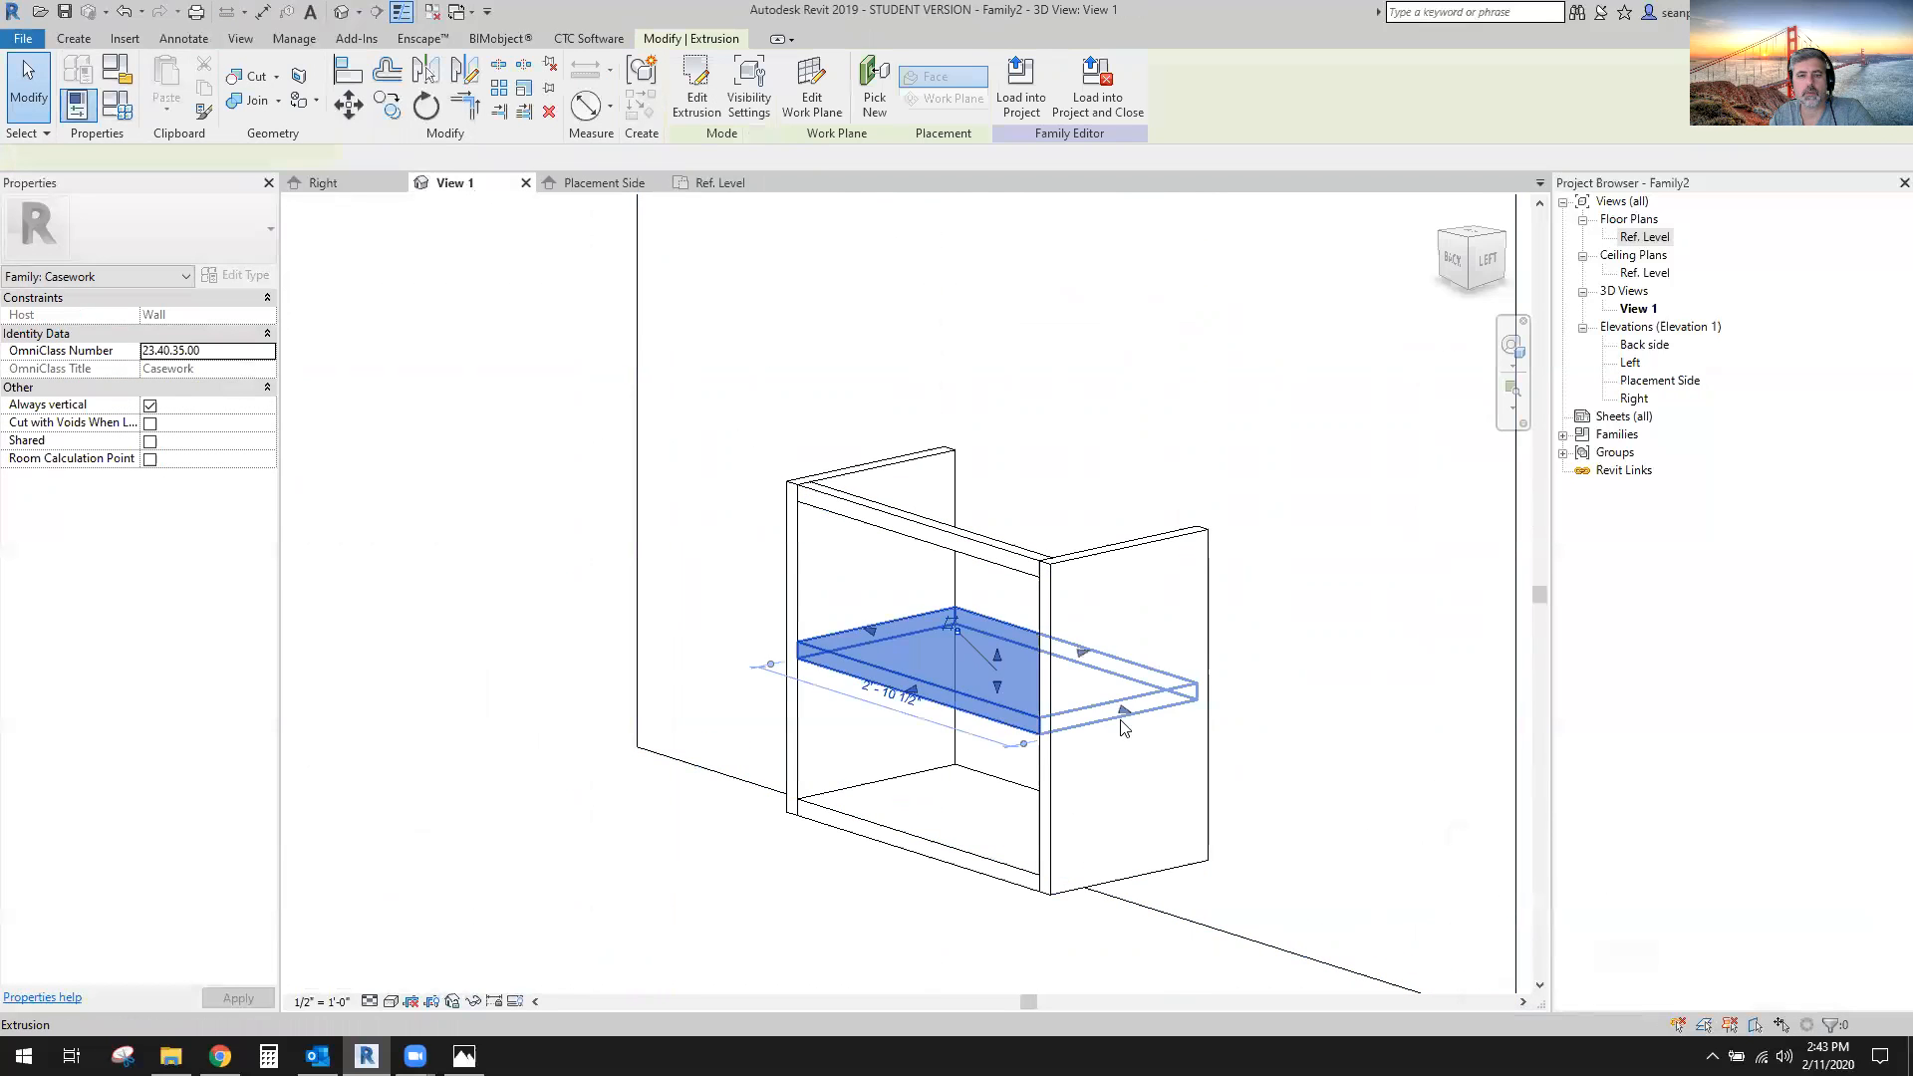
left_click_drag(1007, 648, 1004, 599)
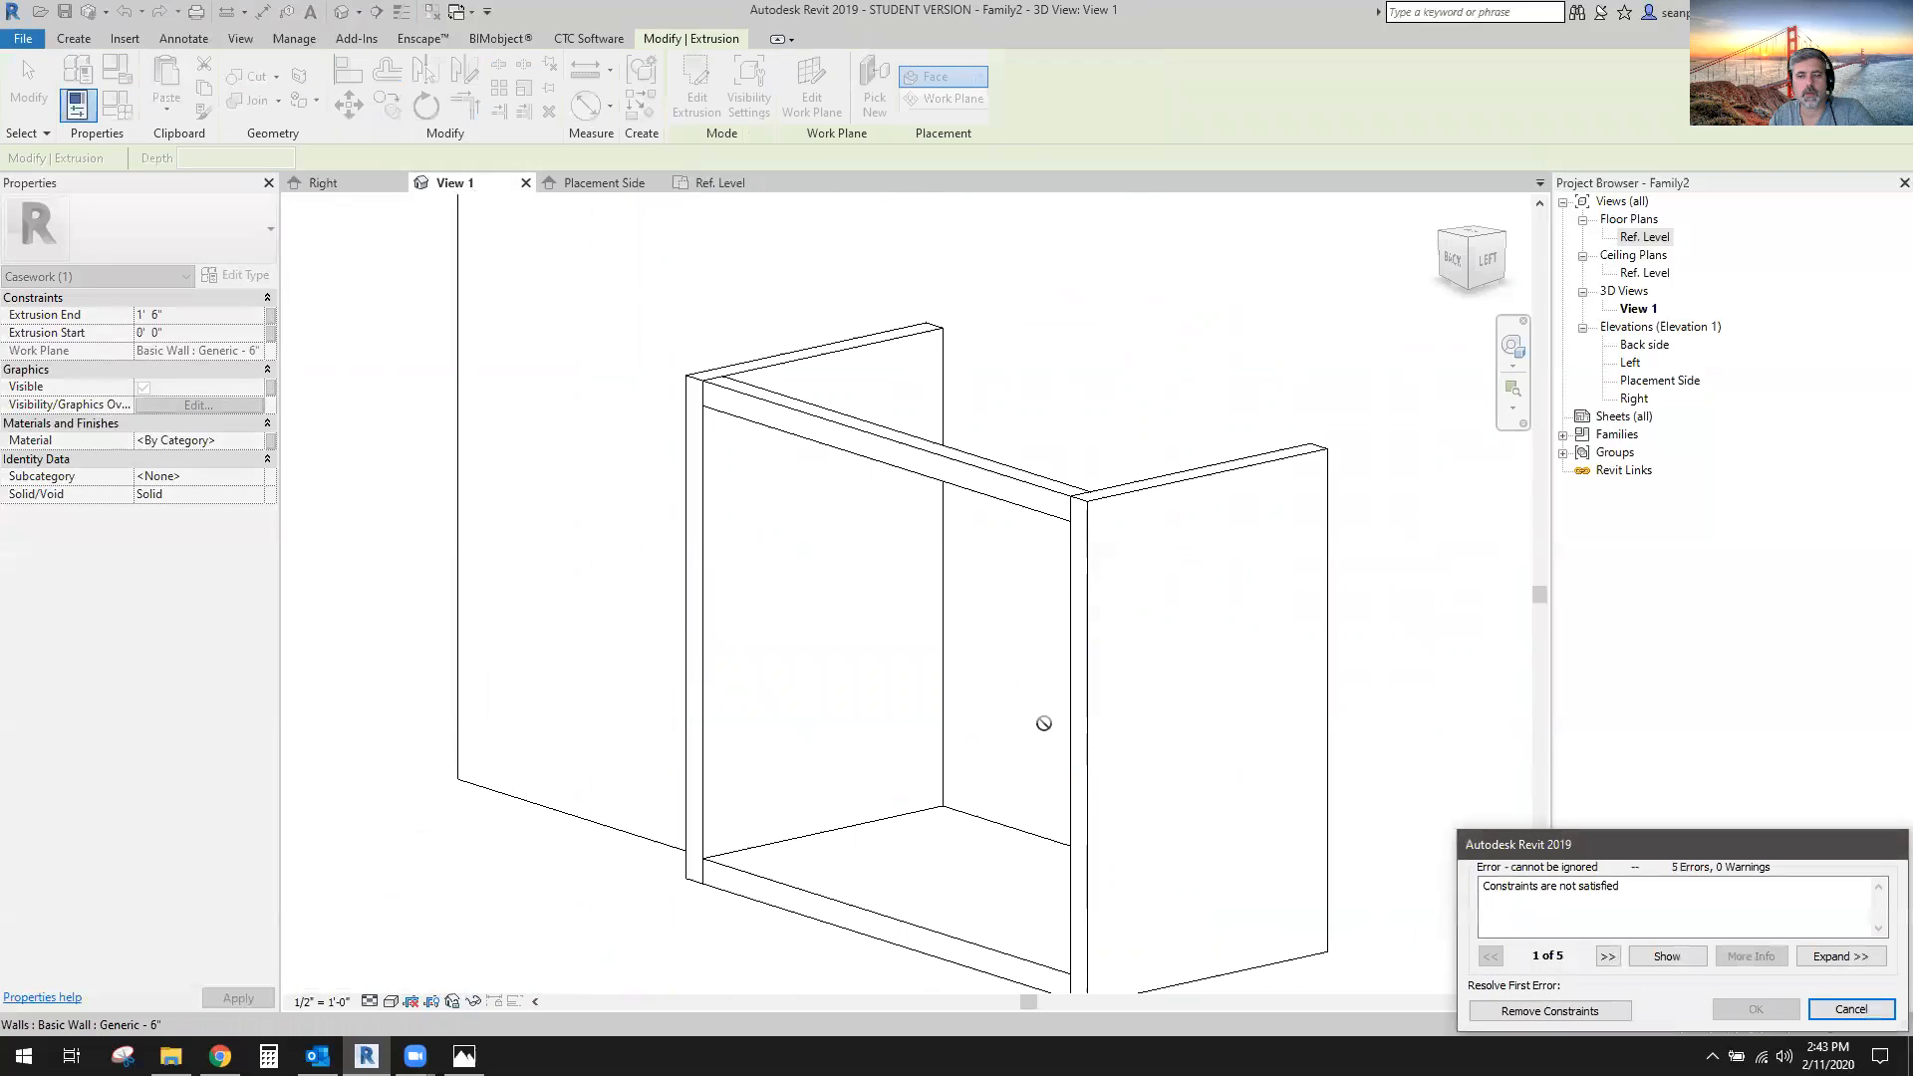
left_click(1873, 1012)
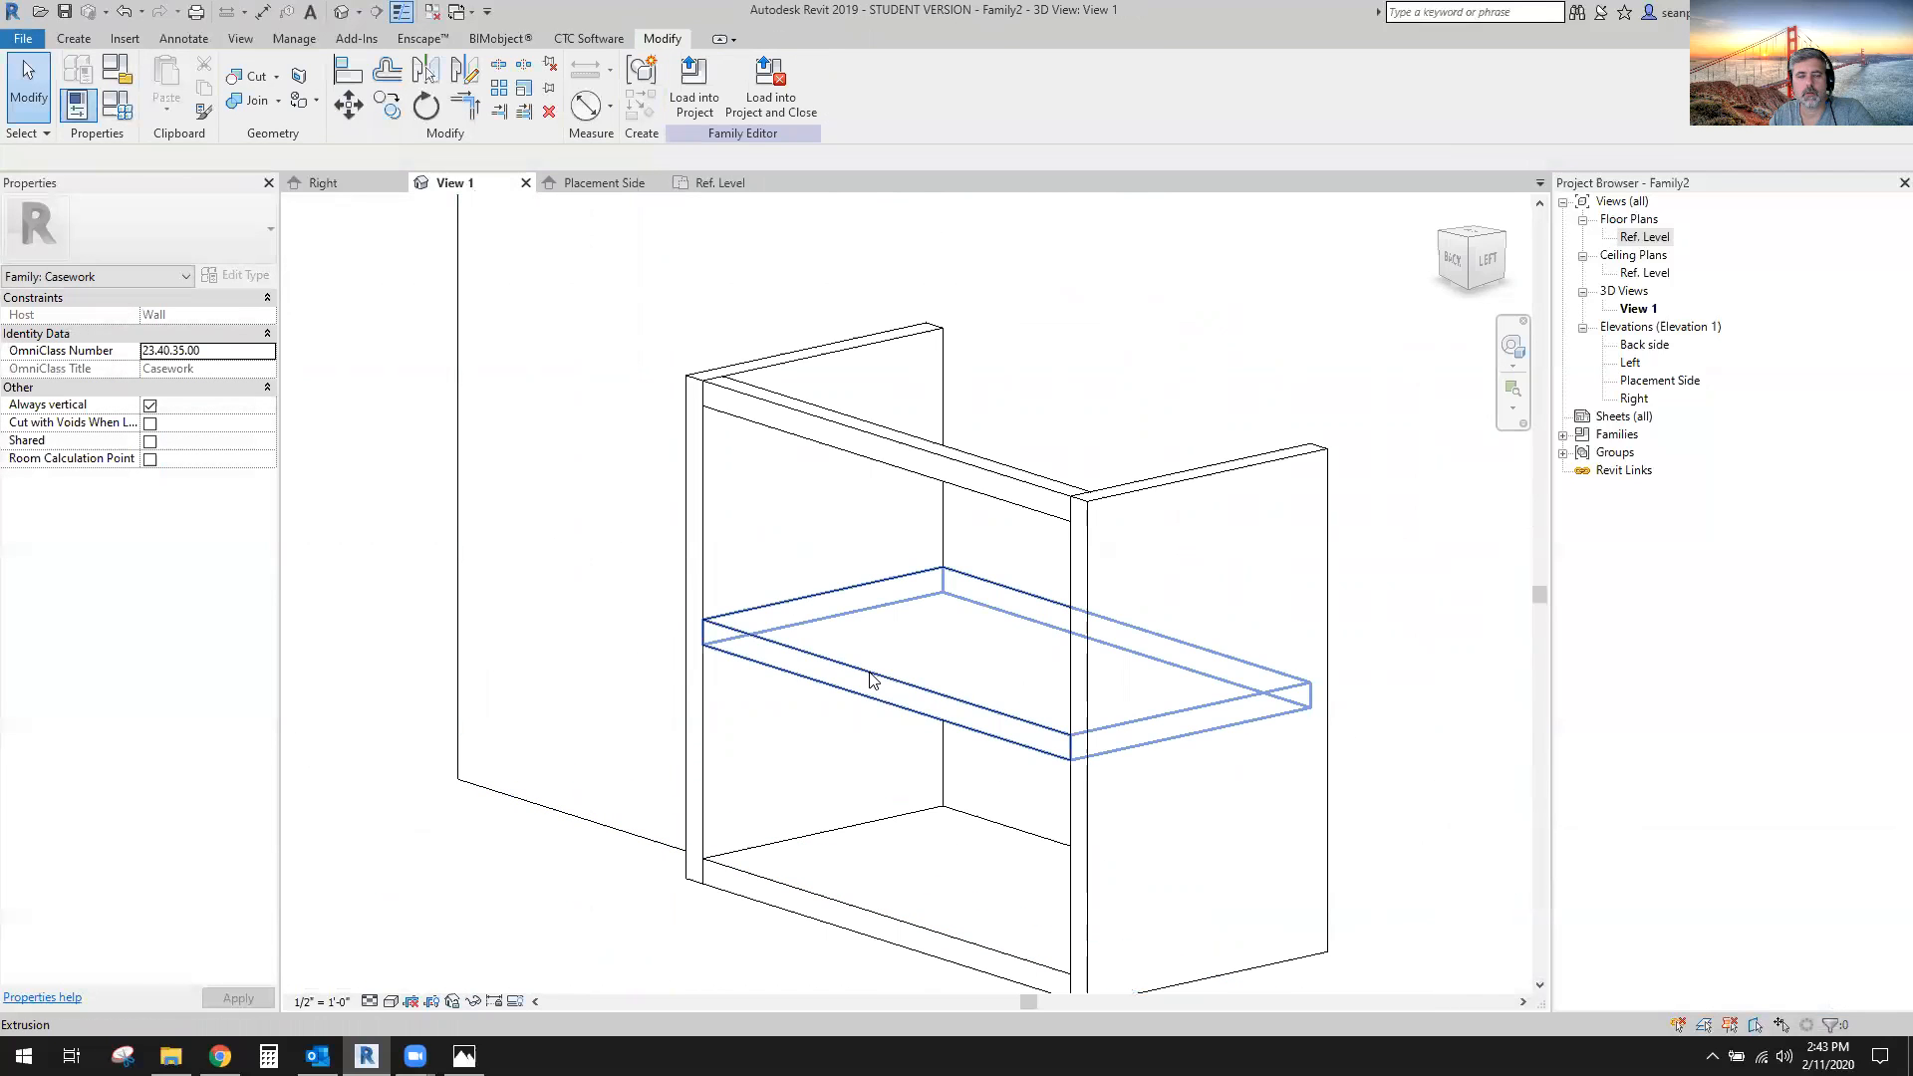
Make the two vertical spacings between the horizontal reference planes equal in the Placement Side elevation.
left_click(655, 182)
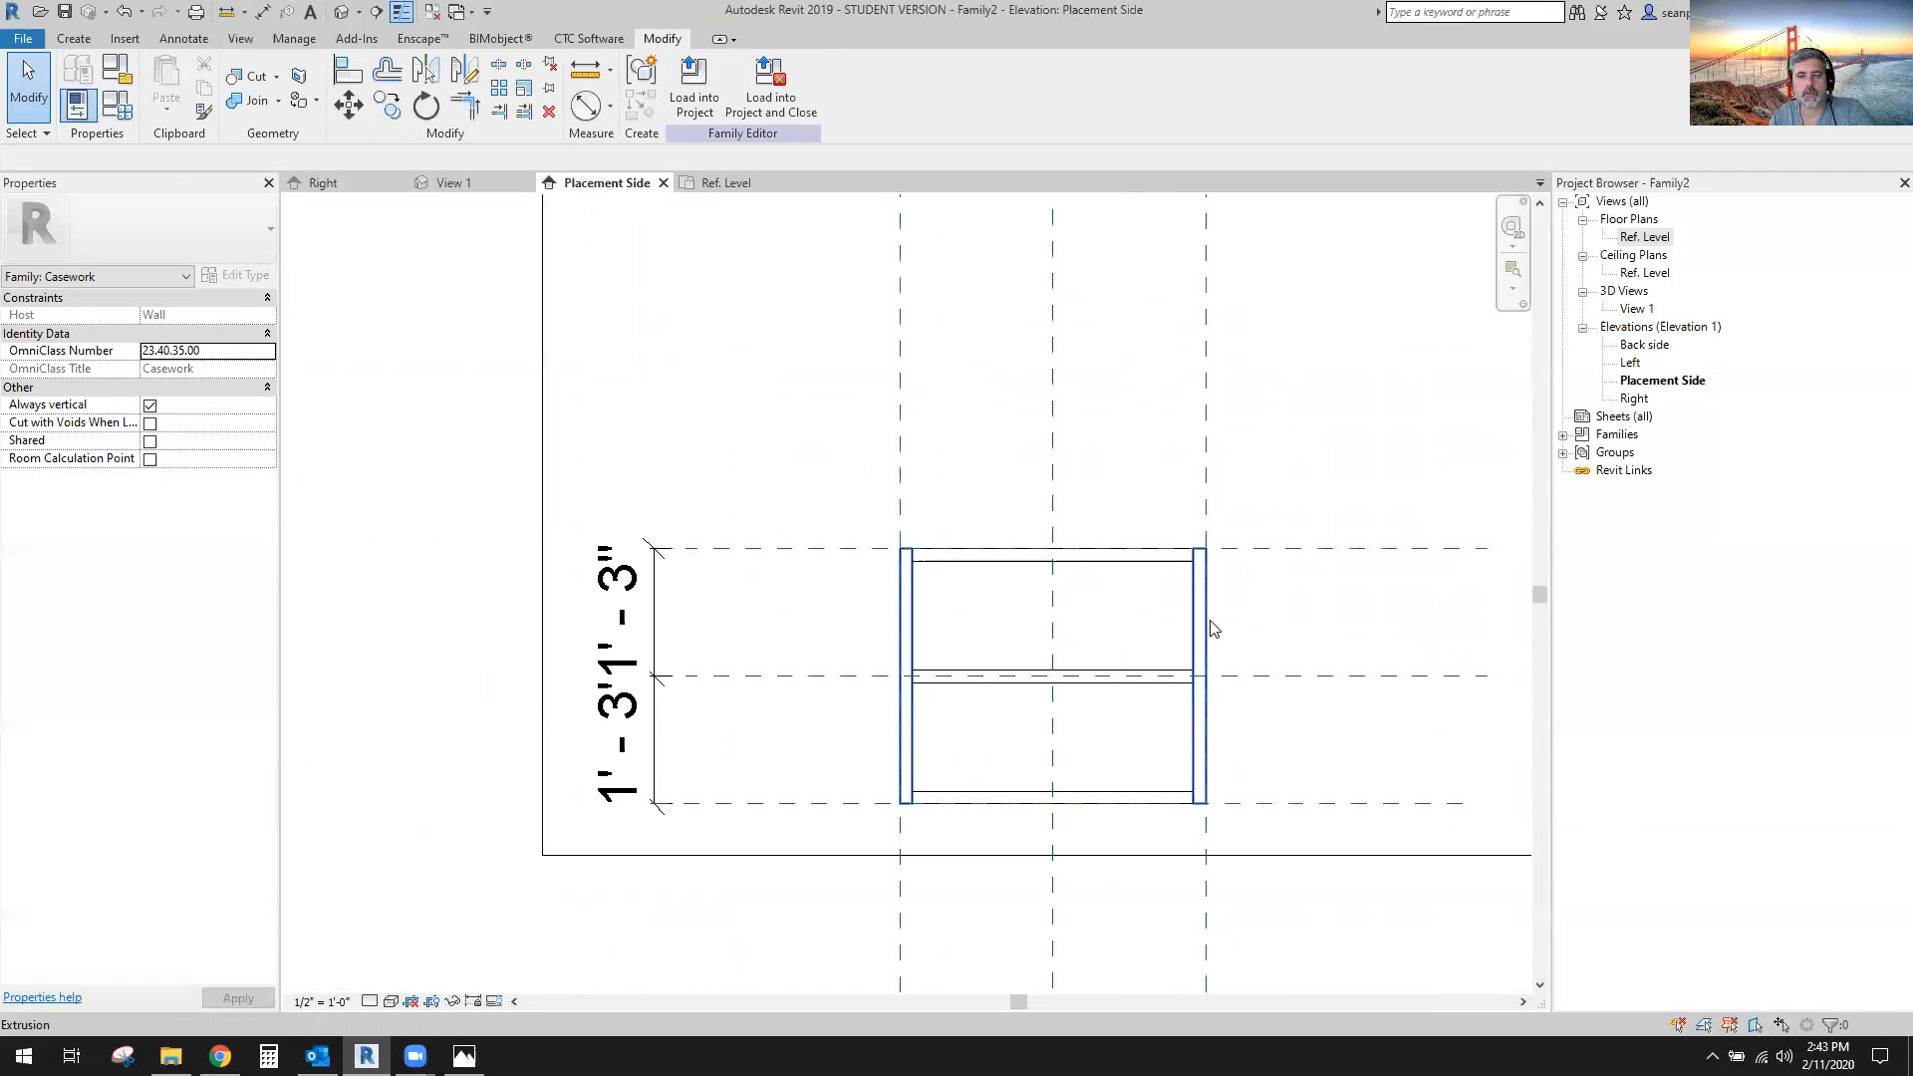
left_click(654, 630)
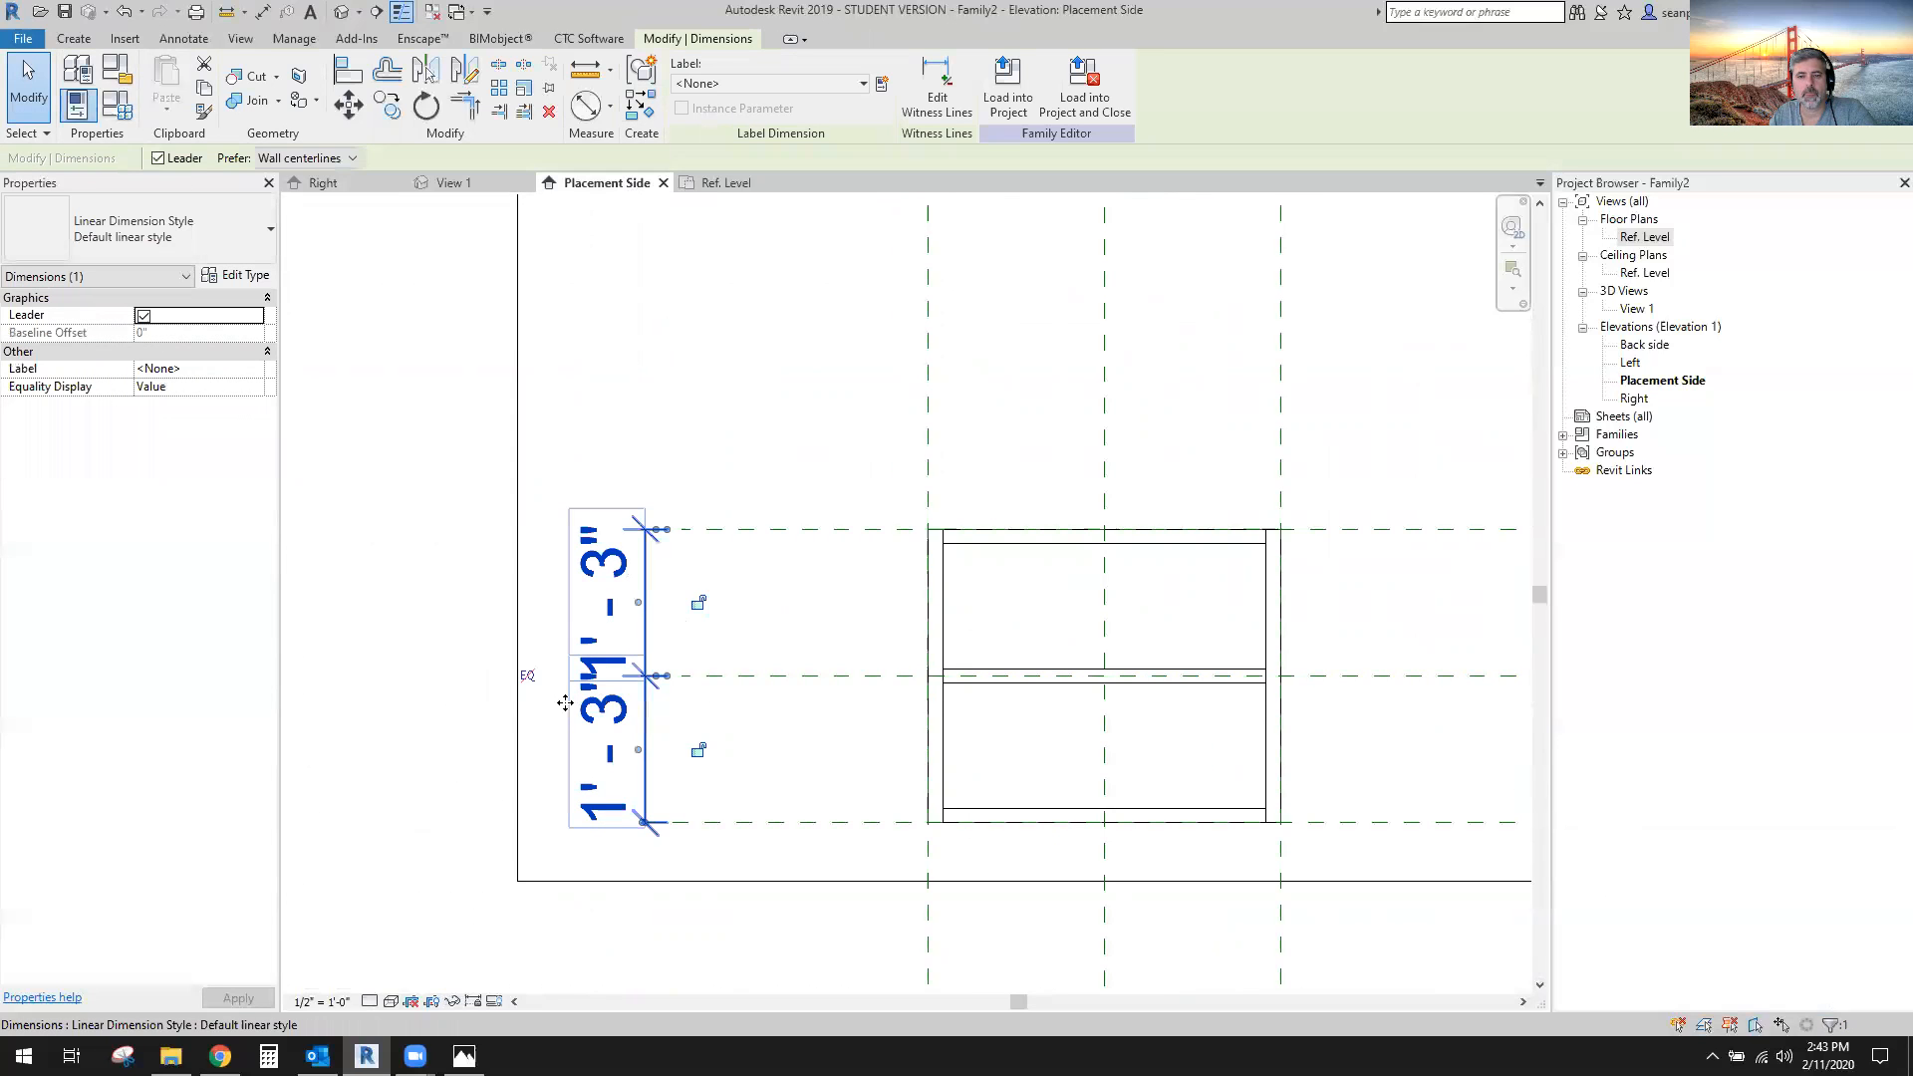
left_click(527, 675)
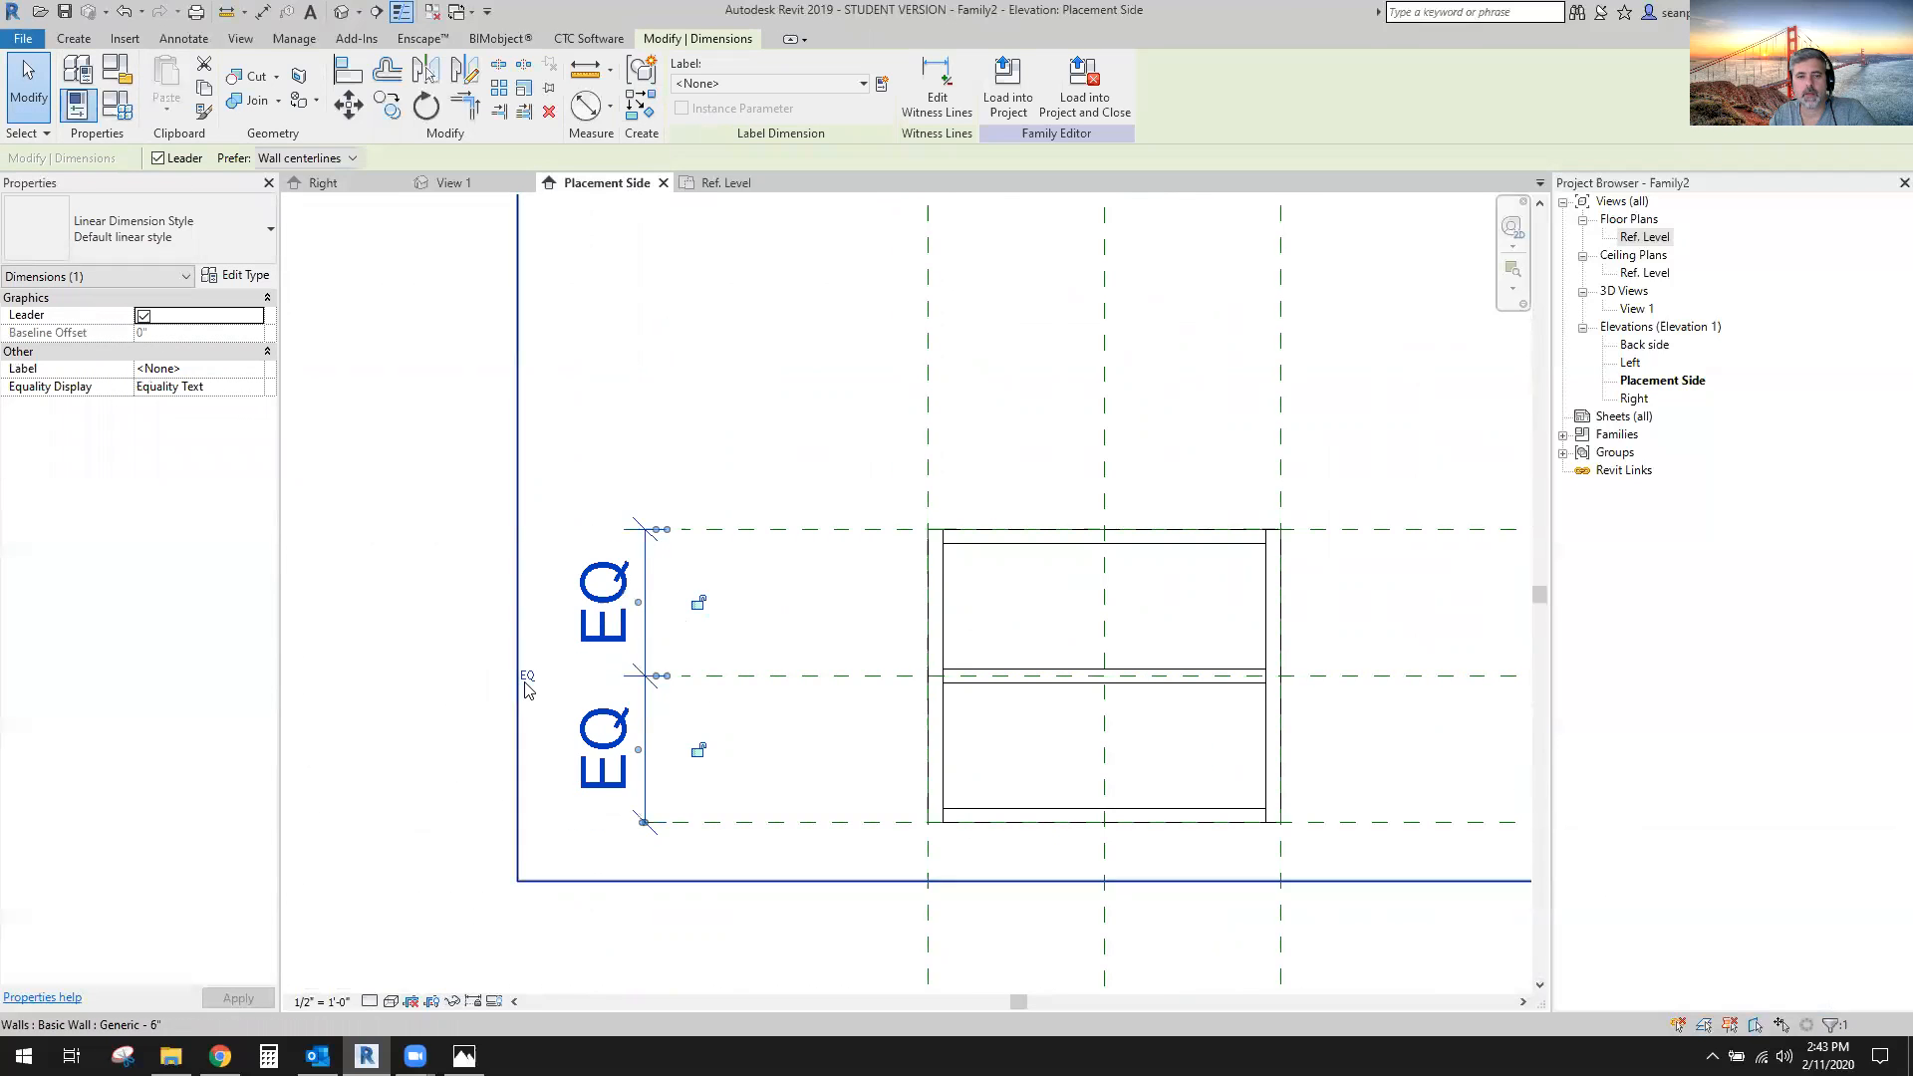
left_click(860, 737)
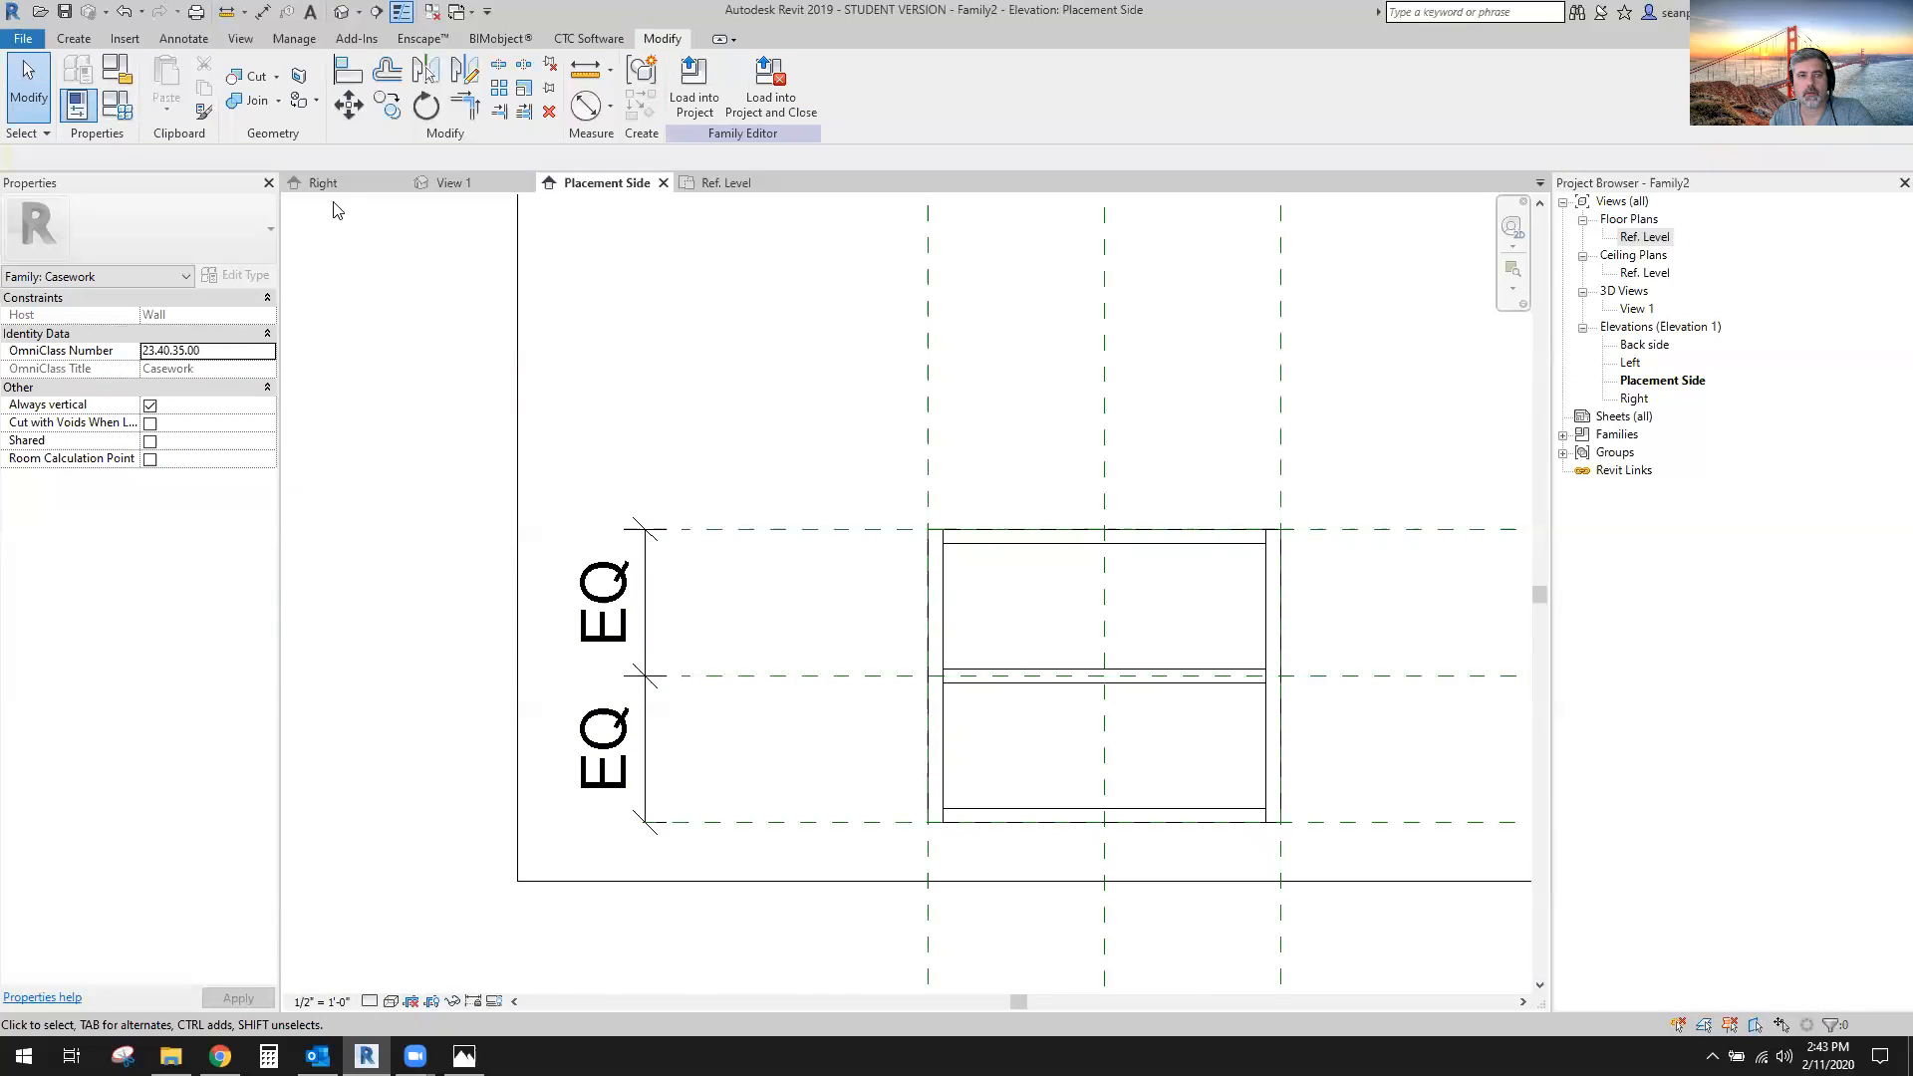
Set the family's Vanity Height parameter to 3' 0" with the cabinet shown in 3D.
left_click(464, 194)
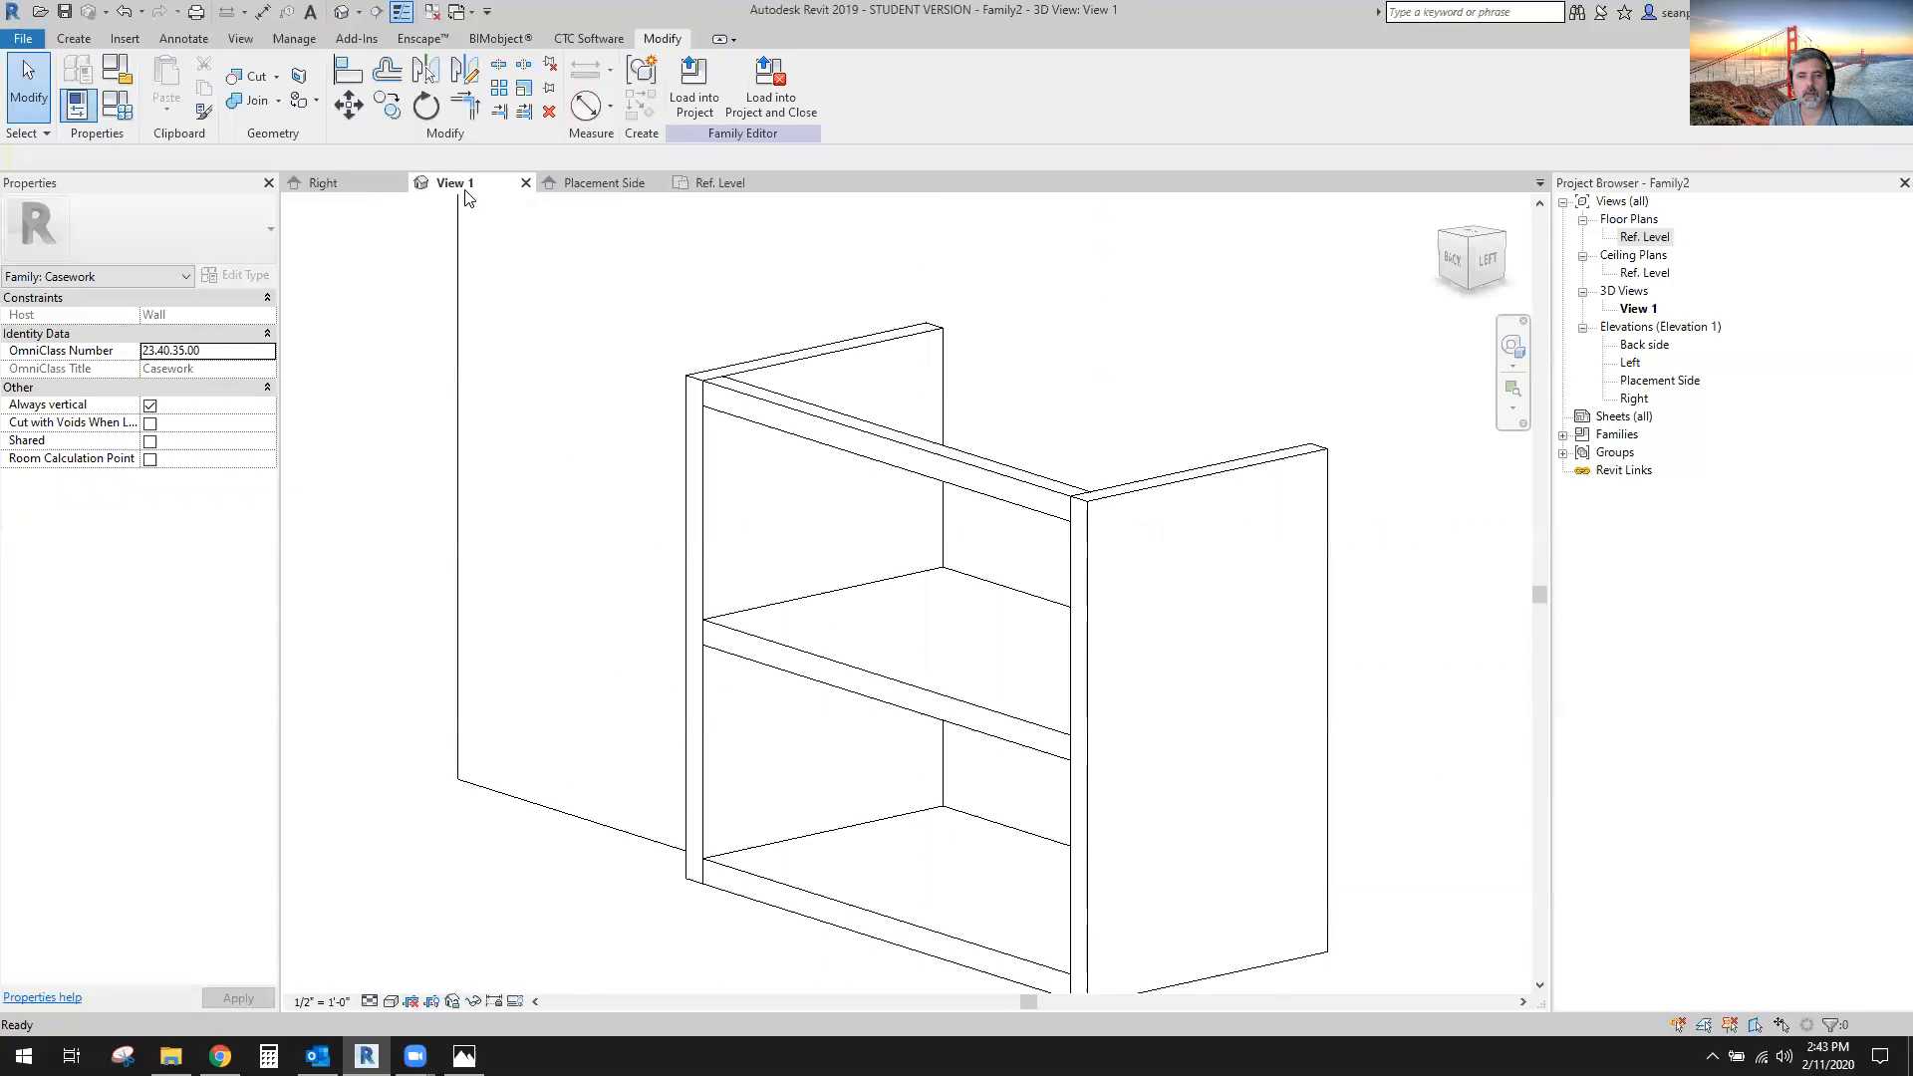
scroll(775, 588, "down", 2)
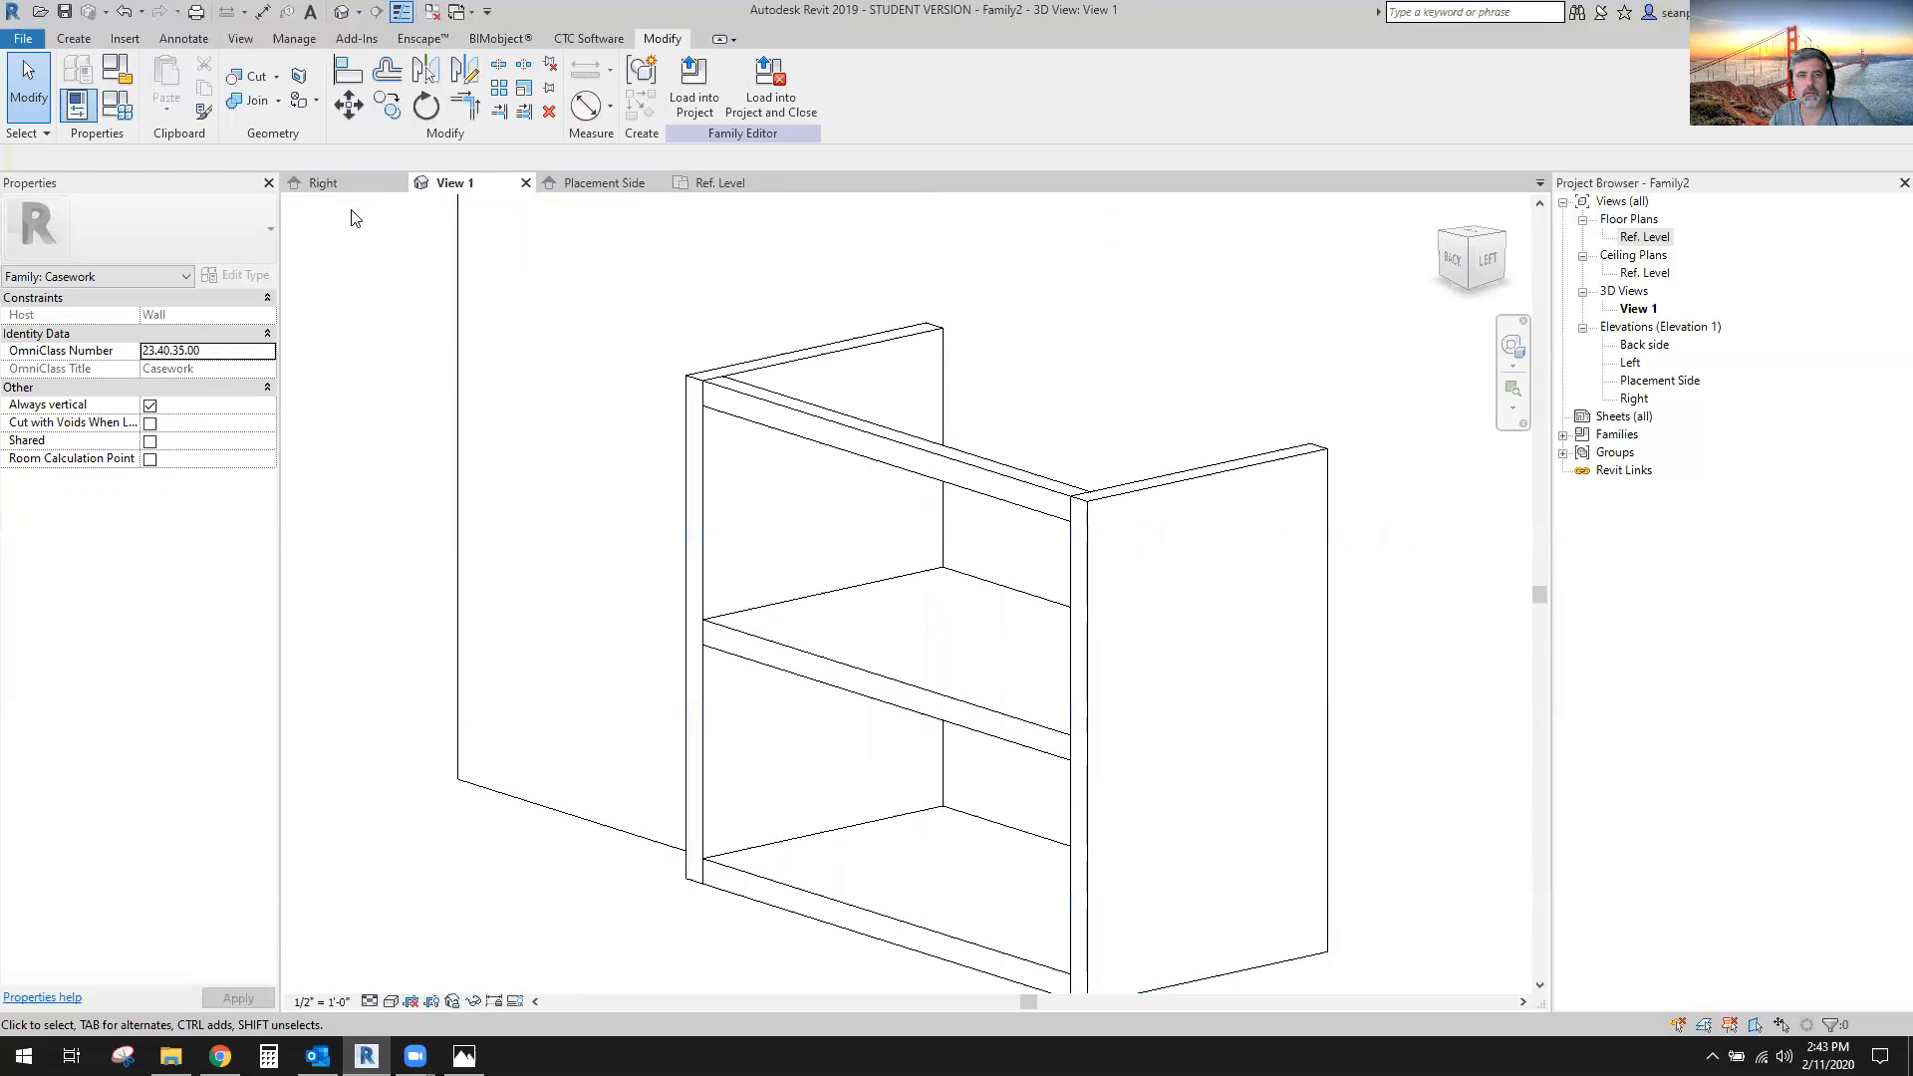
scroll(887, 720, "down", 2)
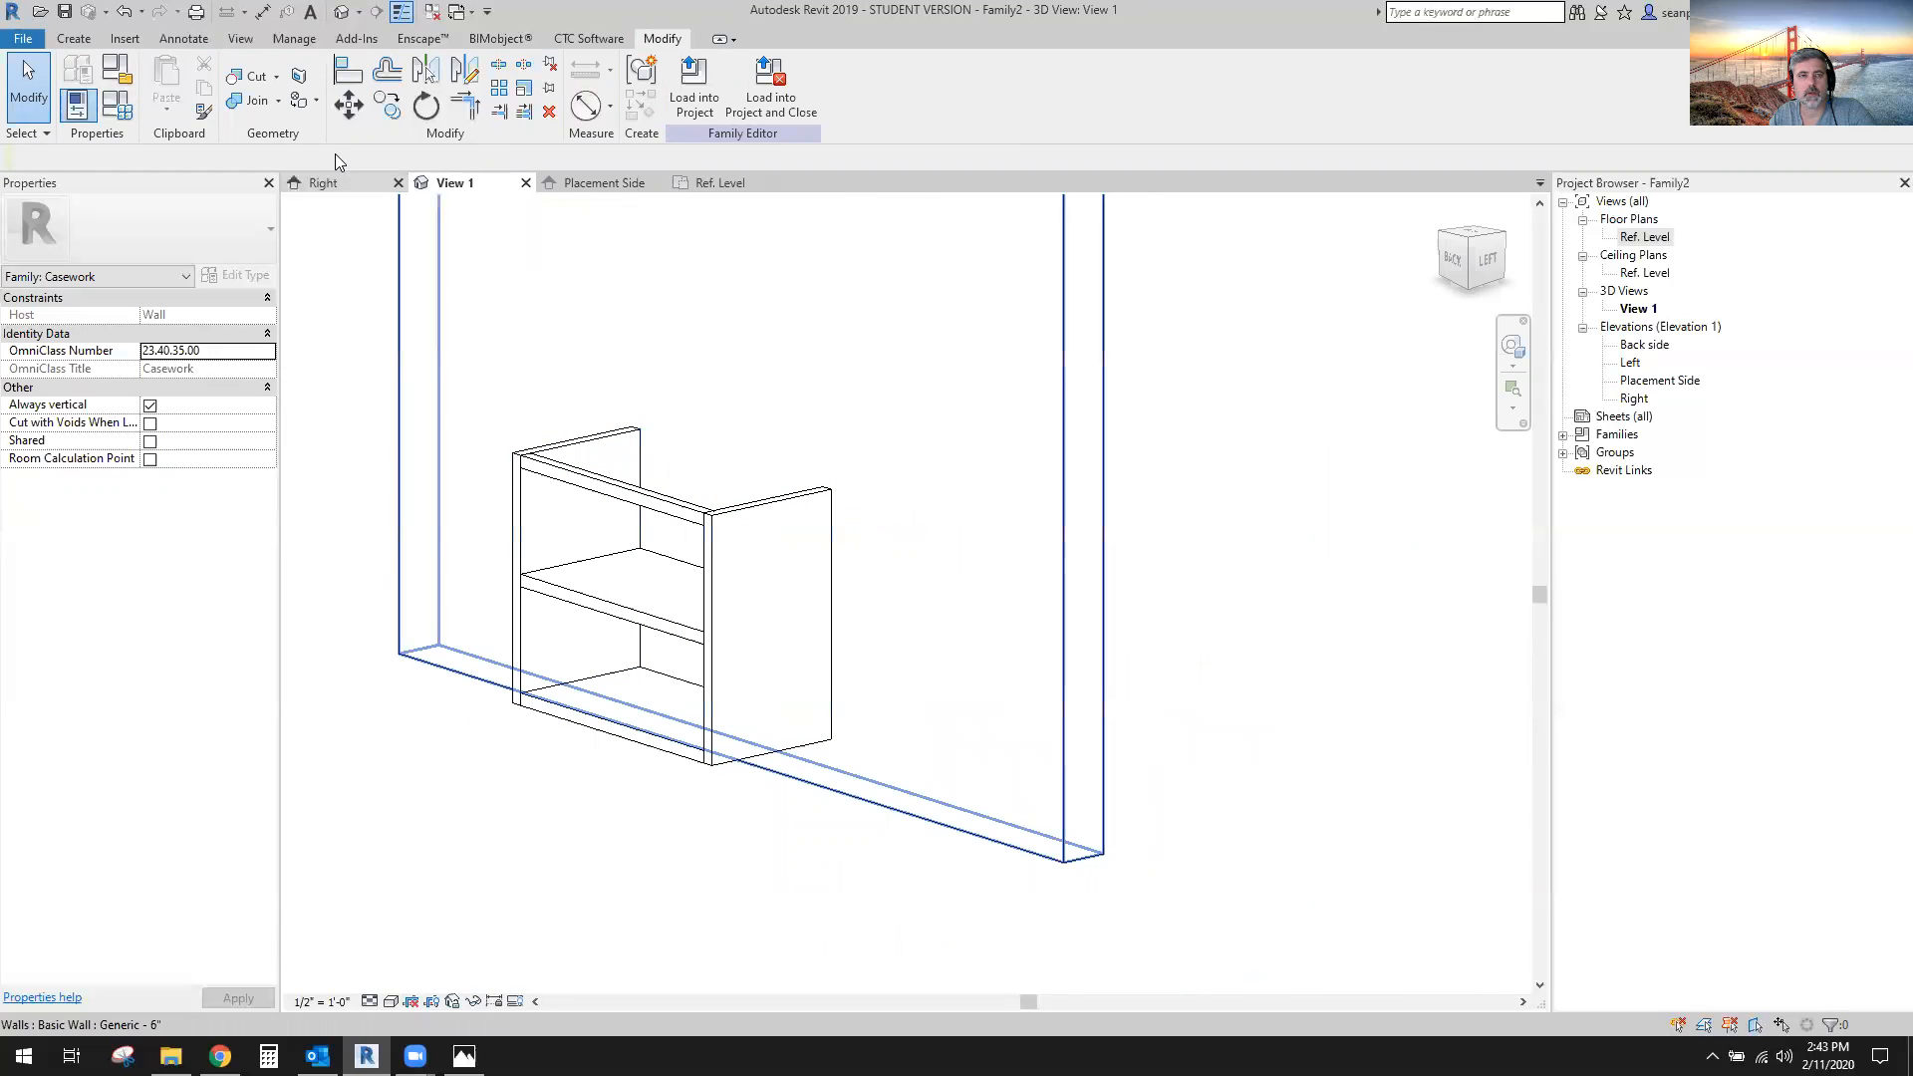
left_click(116, 104)
left_click_drag(1329, 190, 1061, 237)
left_click_drag(1029, 546, 1028, 514)
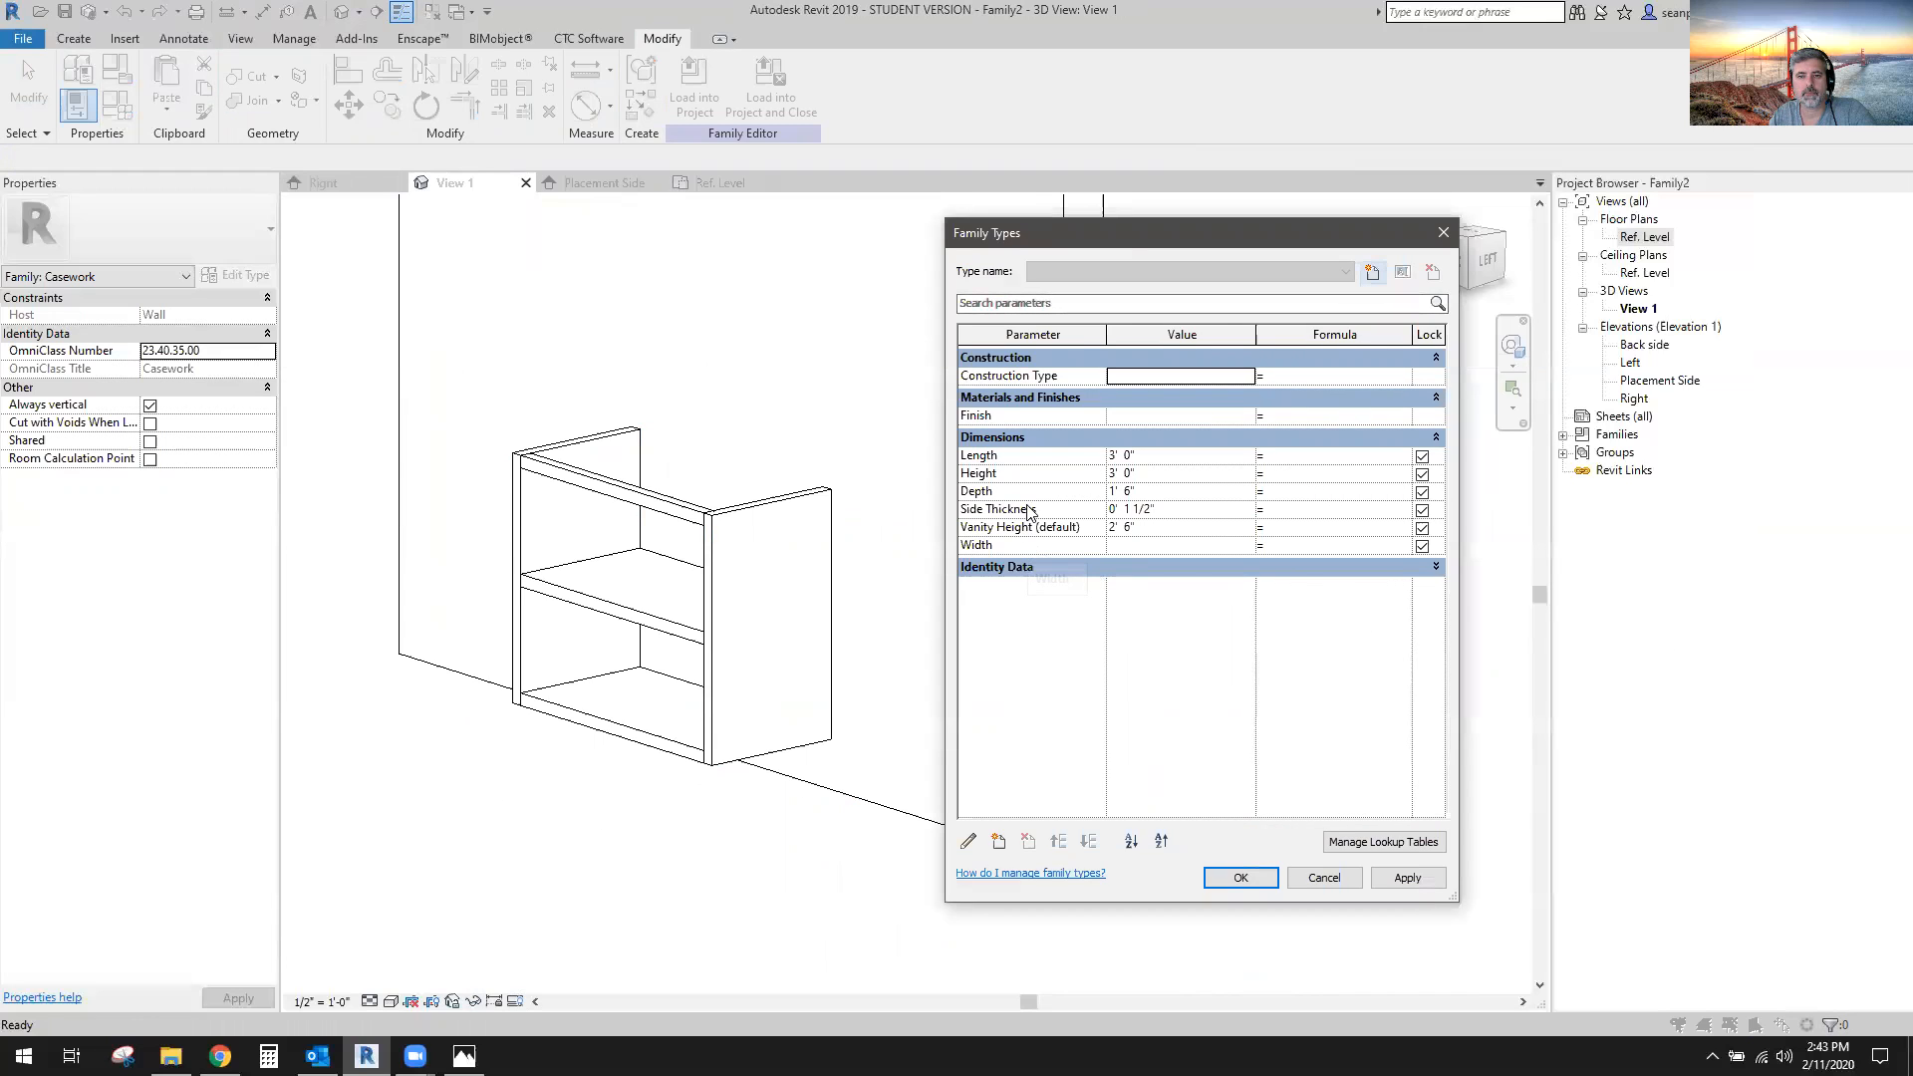
left_click(1209, 526)
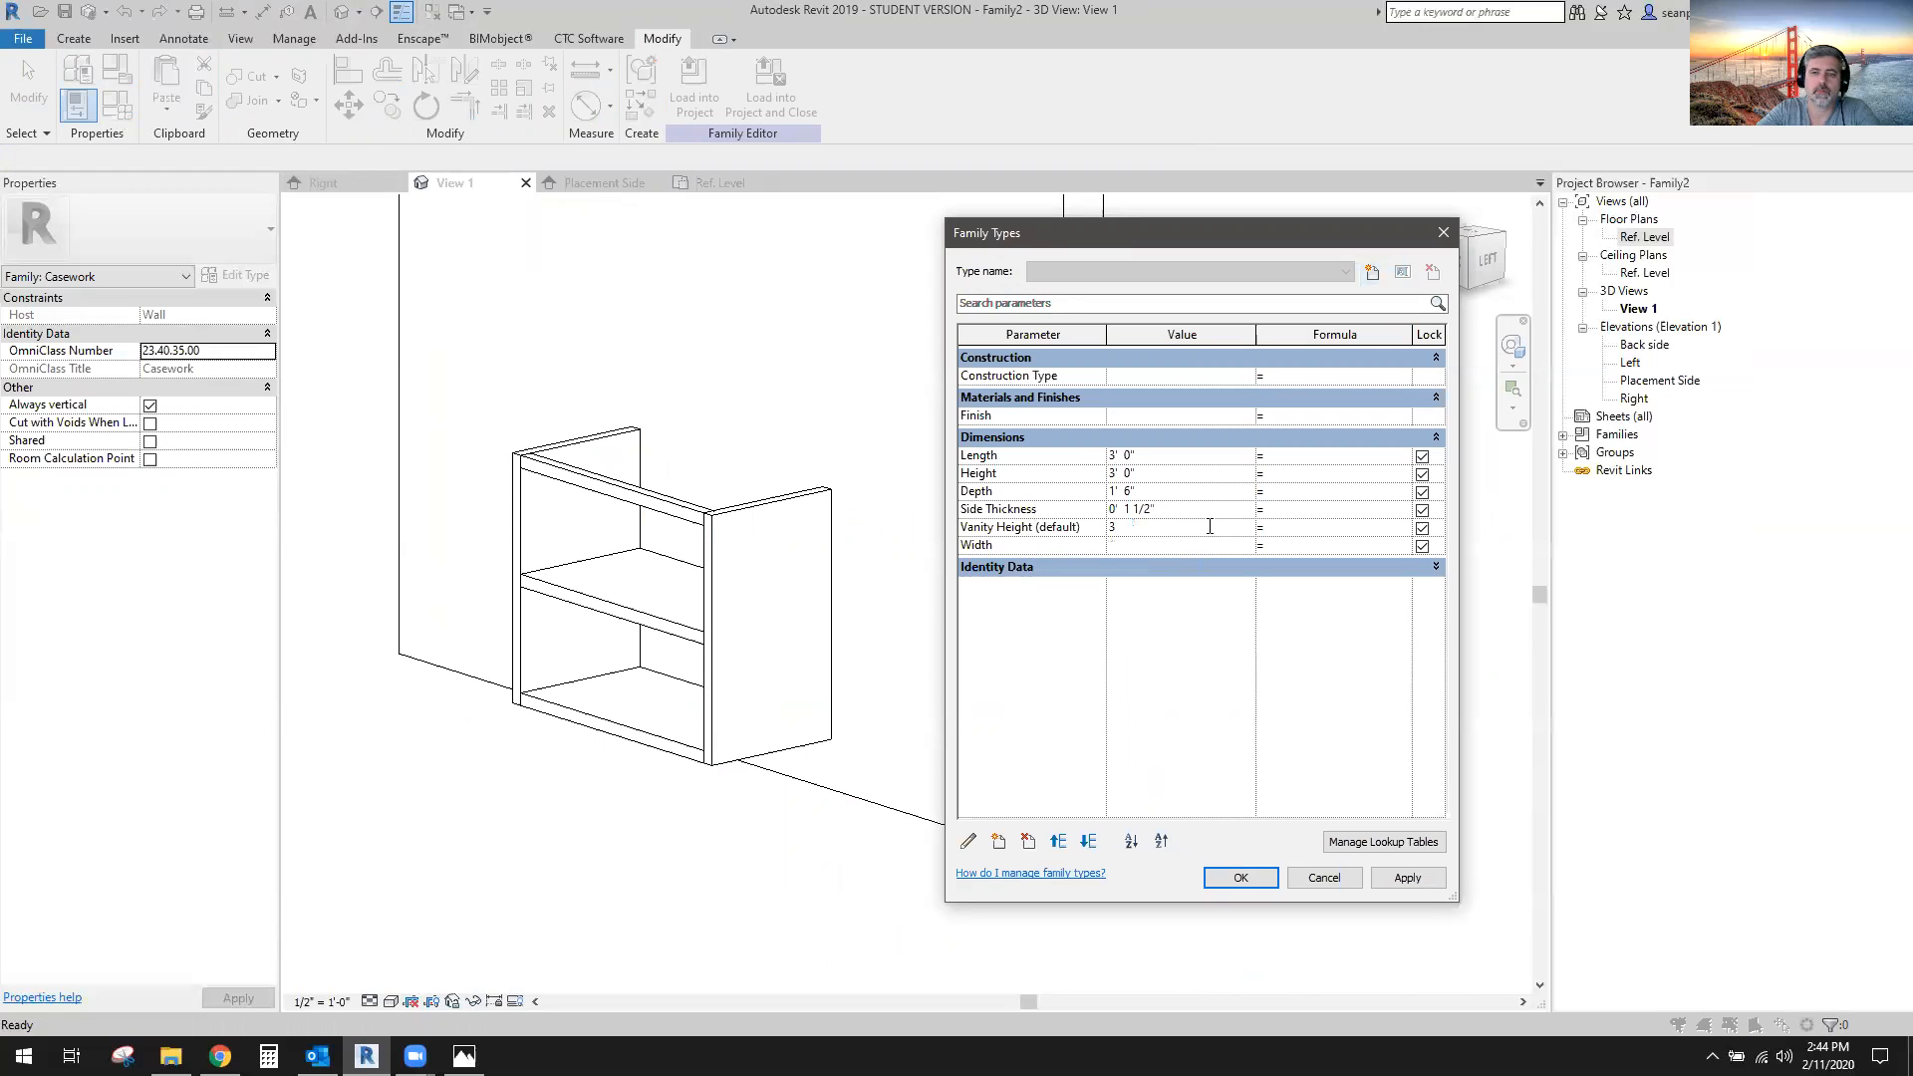
left_click(1405, 877)
left_click(1093, 642)
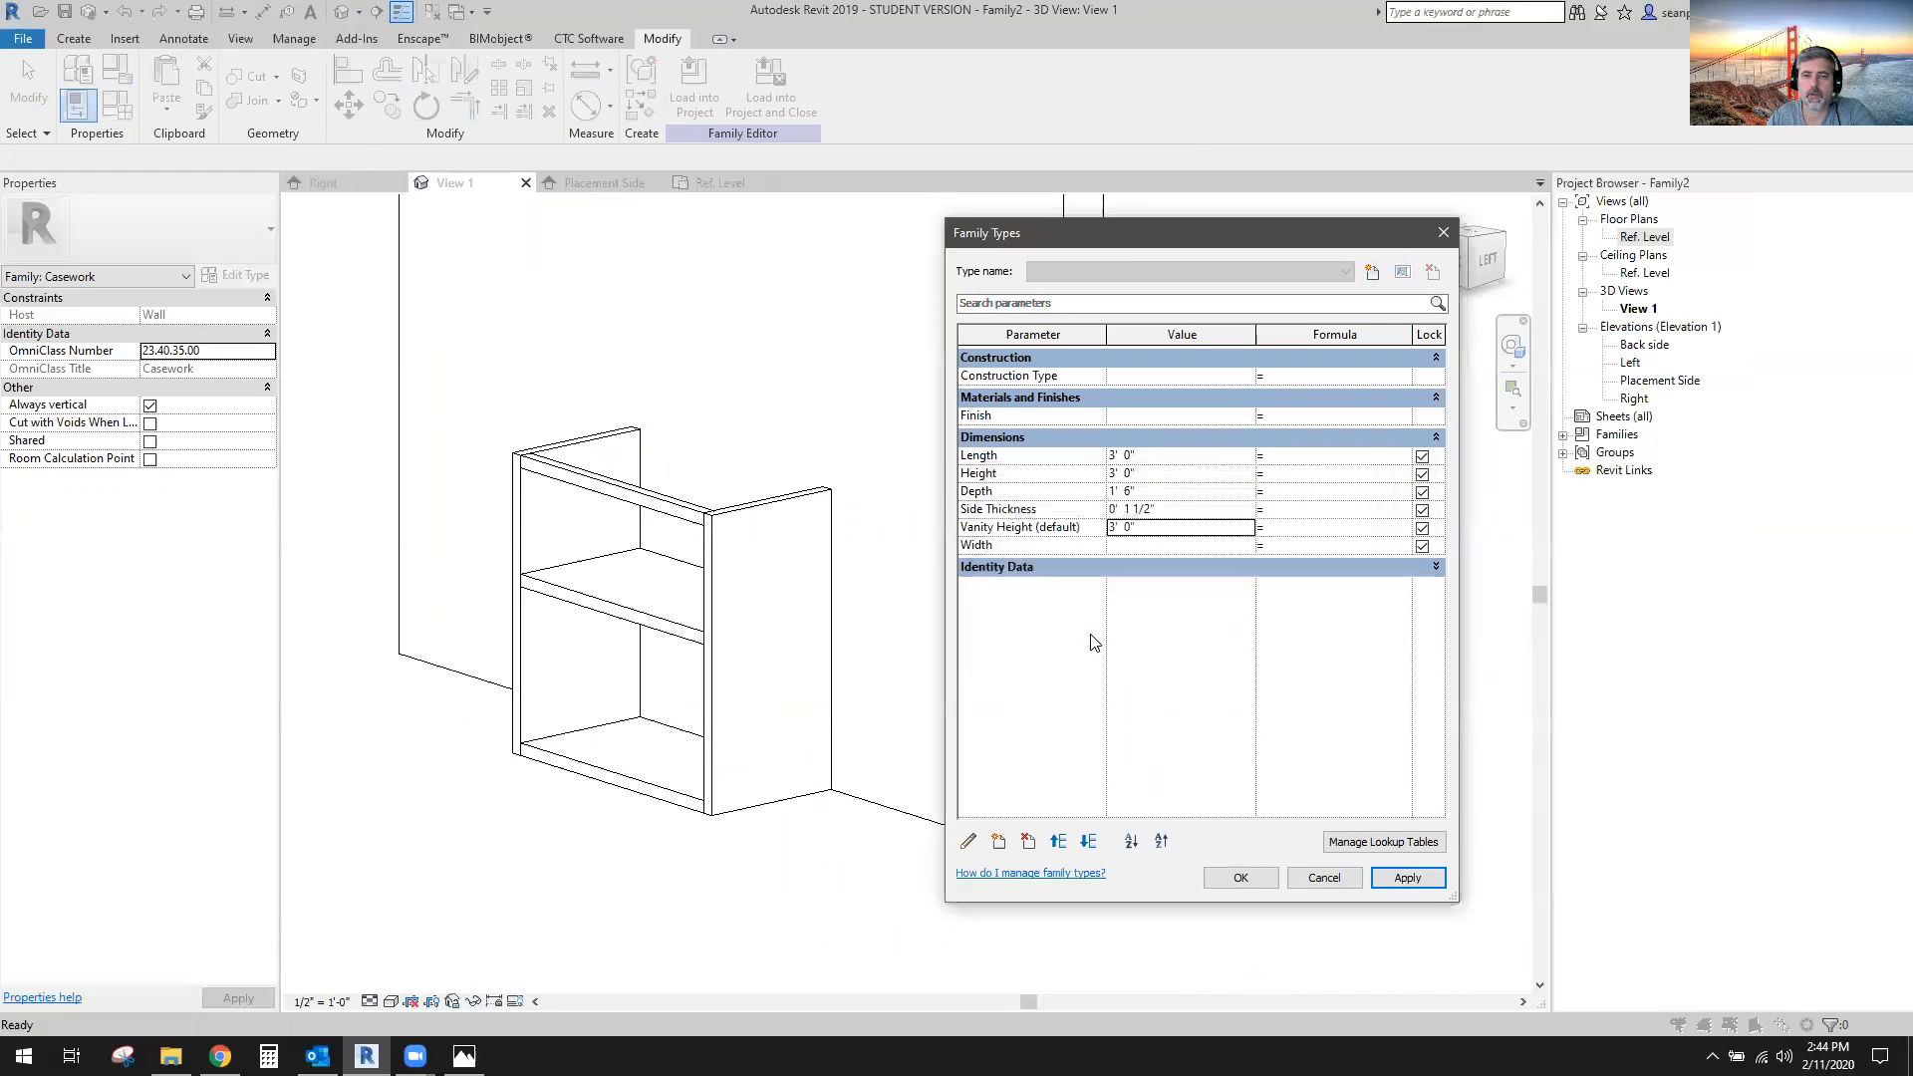
left_click(1242, 878)
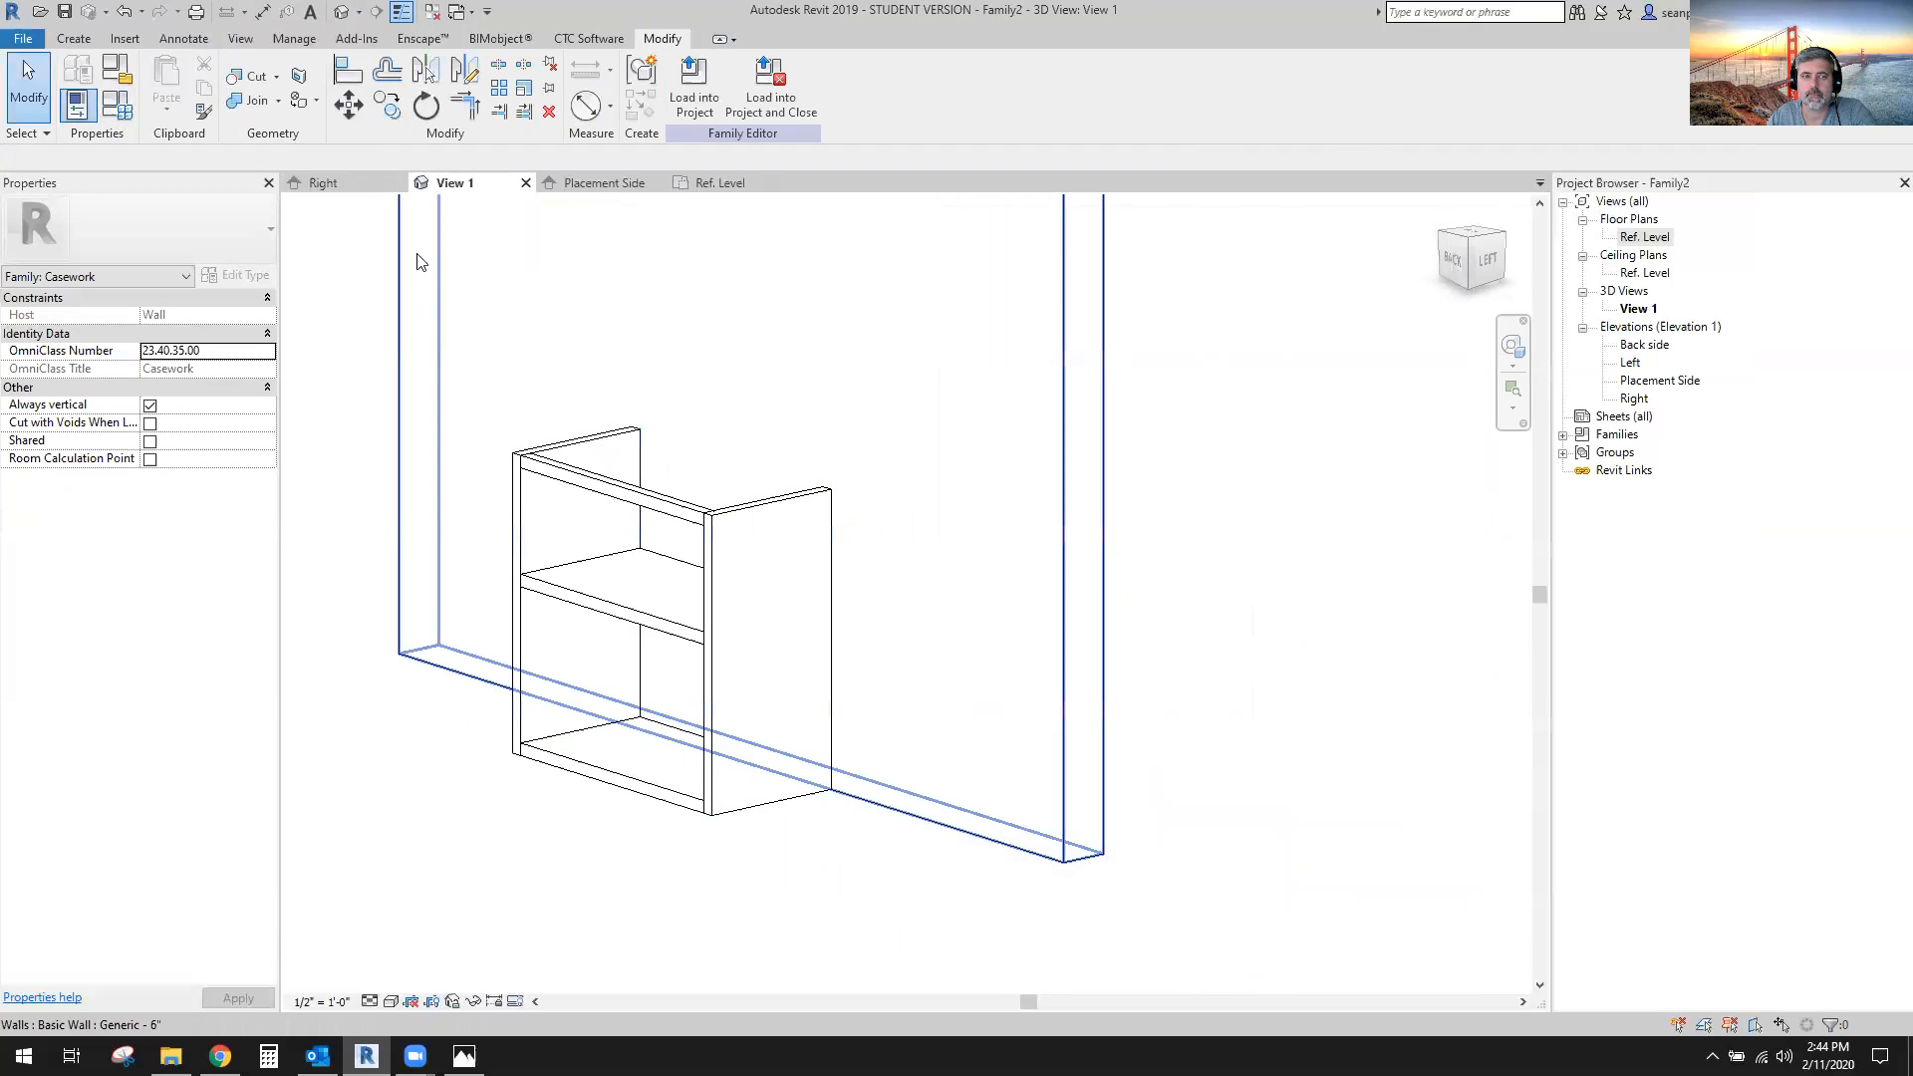
Try to stretch the bottom panel's upper edge upward in the Placement Side elevation.
left_click(605, 183)
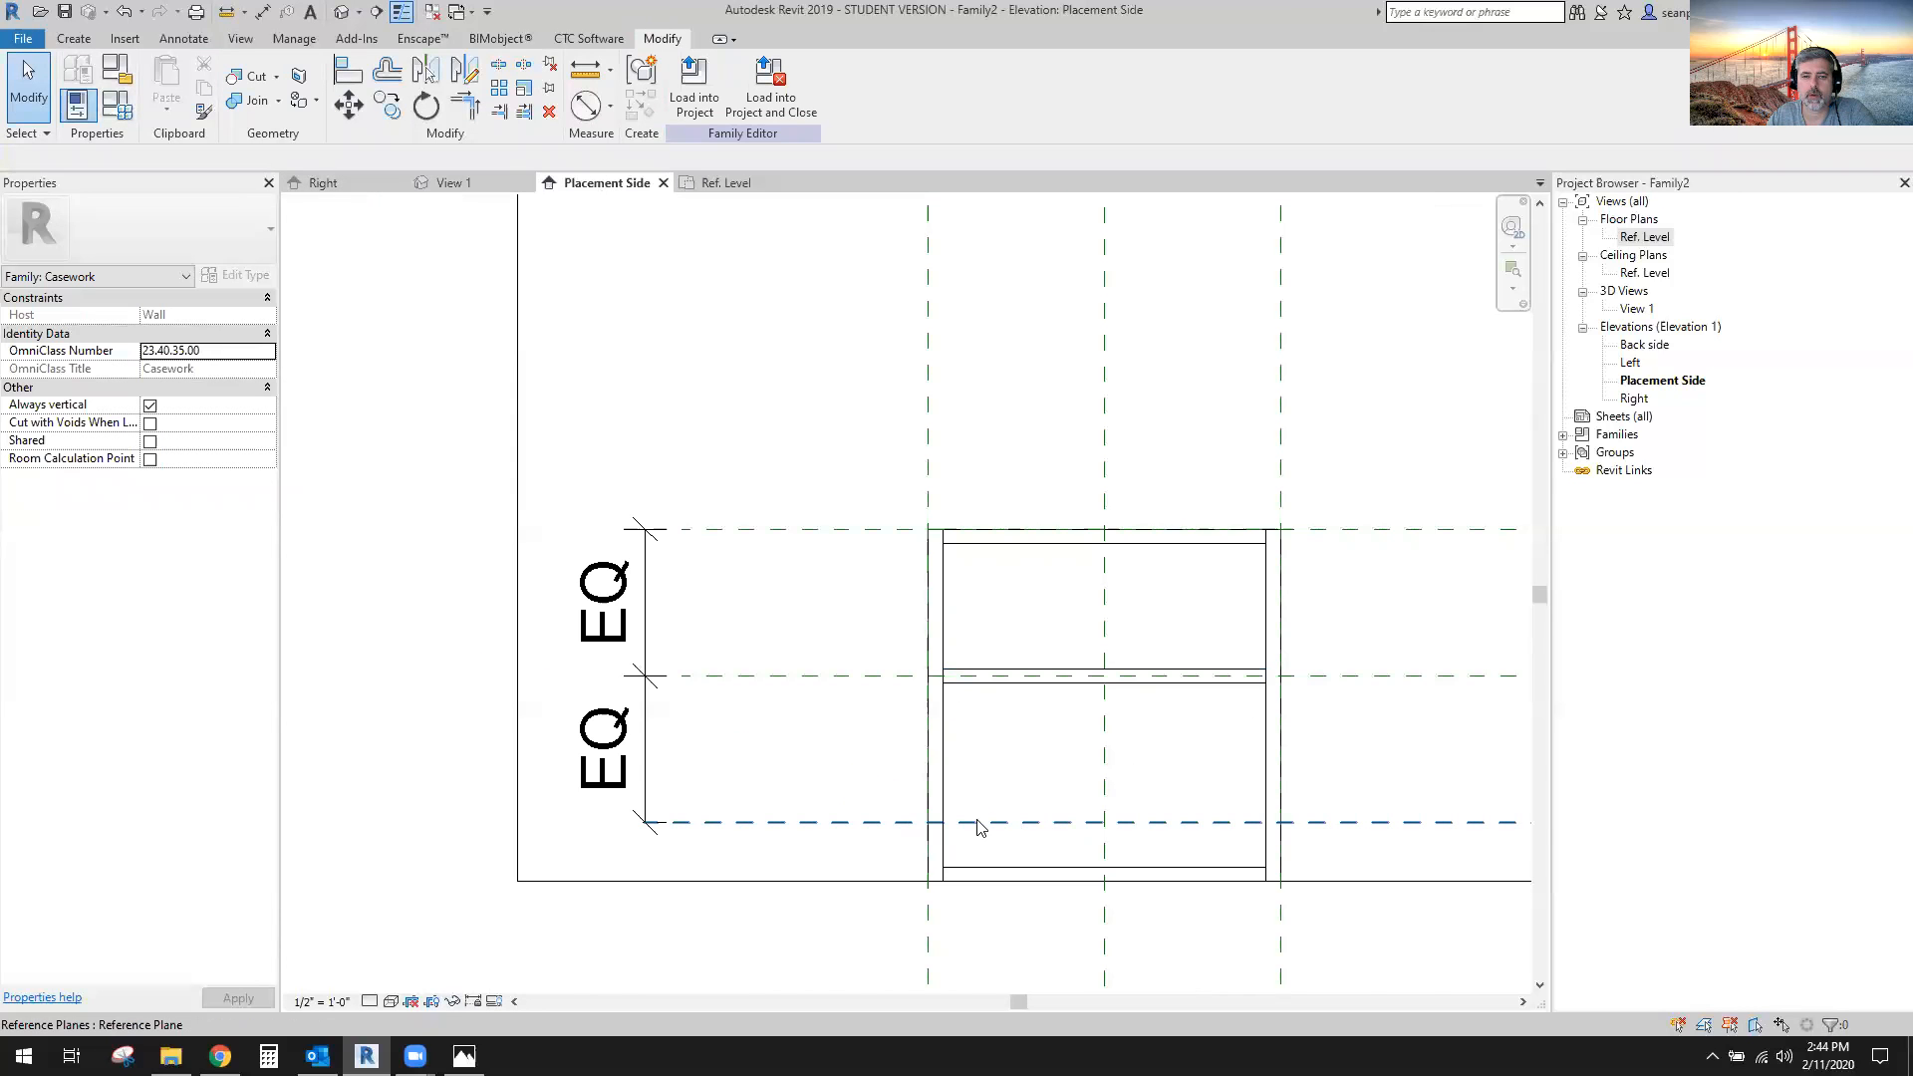
left_click(1003, 875)
scroll(1059, 841, "up", 2)
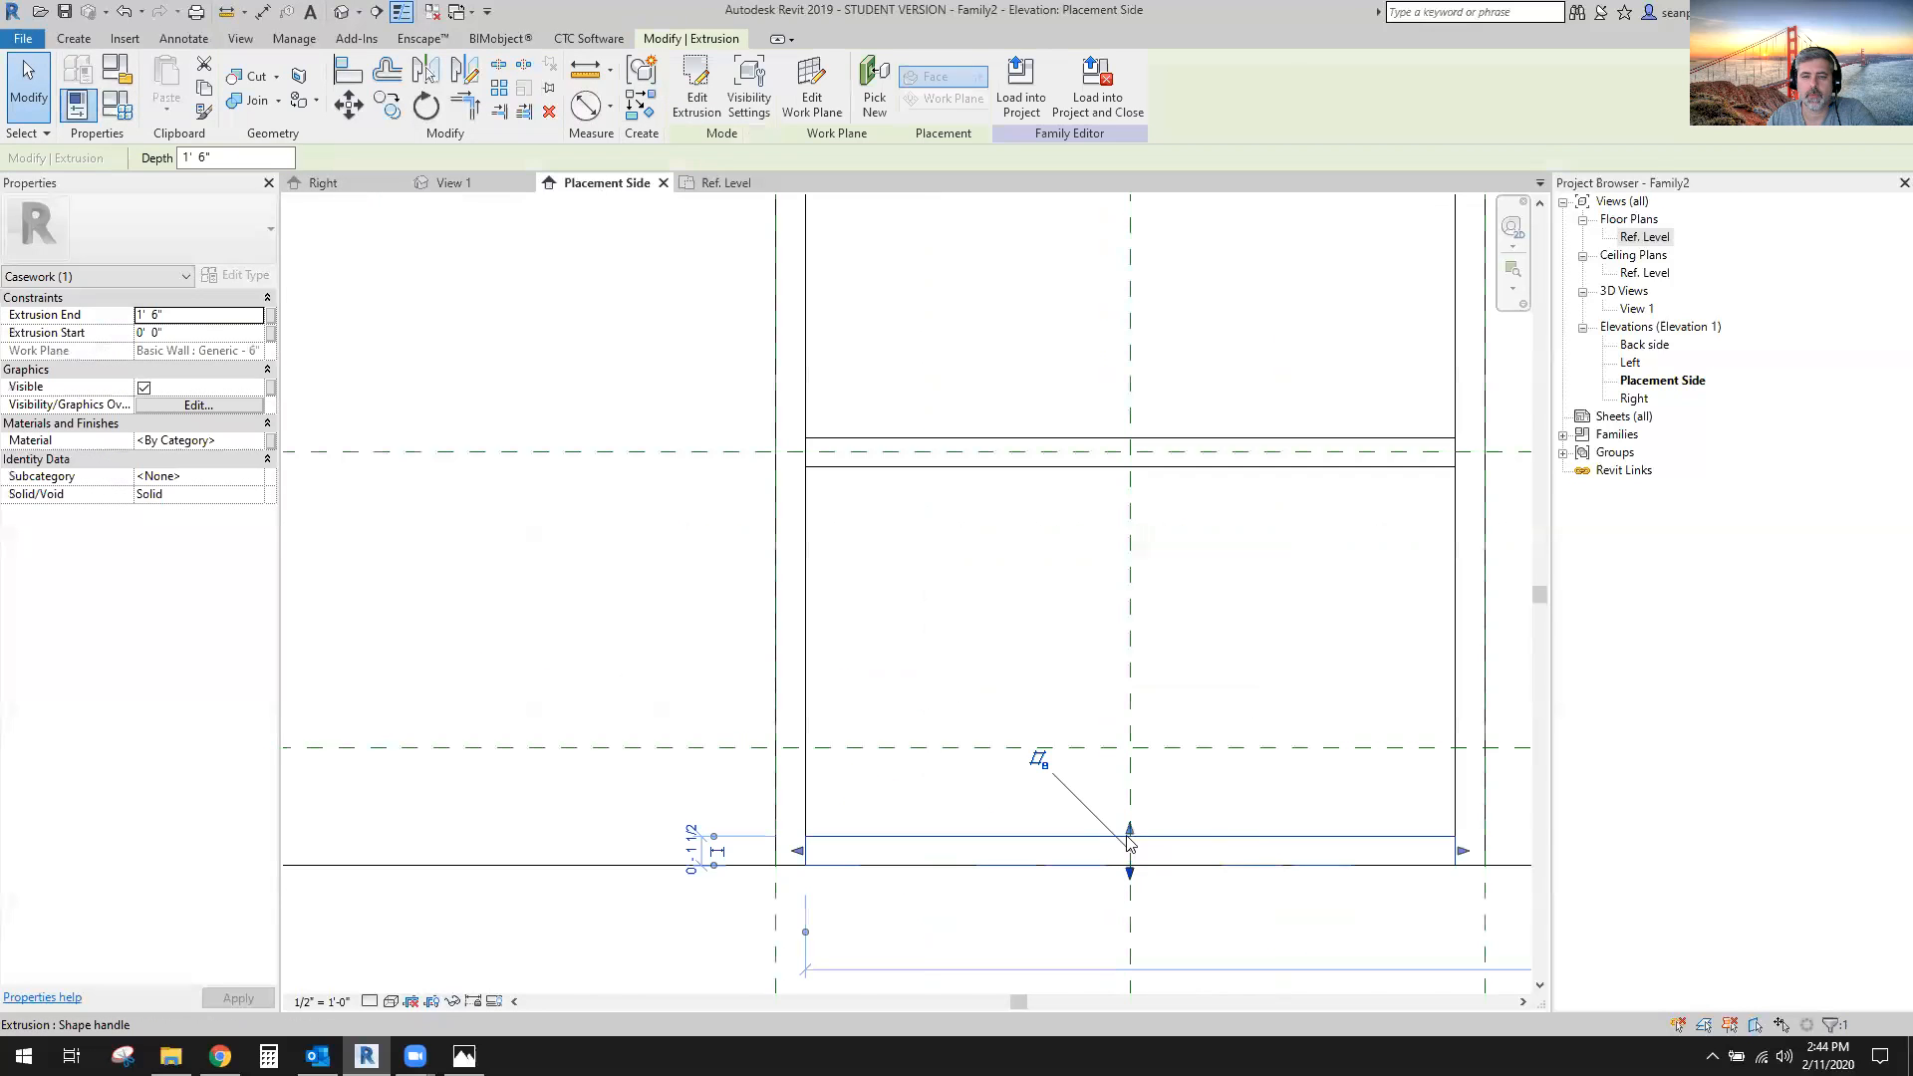
left_click_drag(1130, 831, 1239, 790)
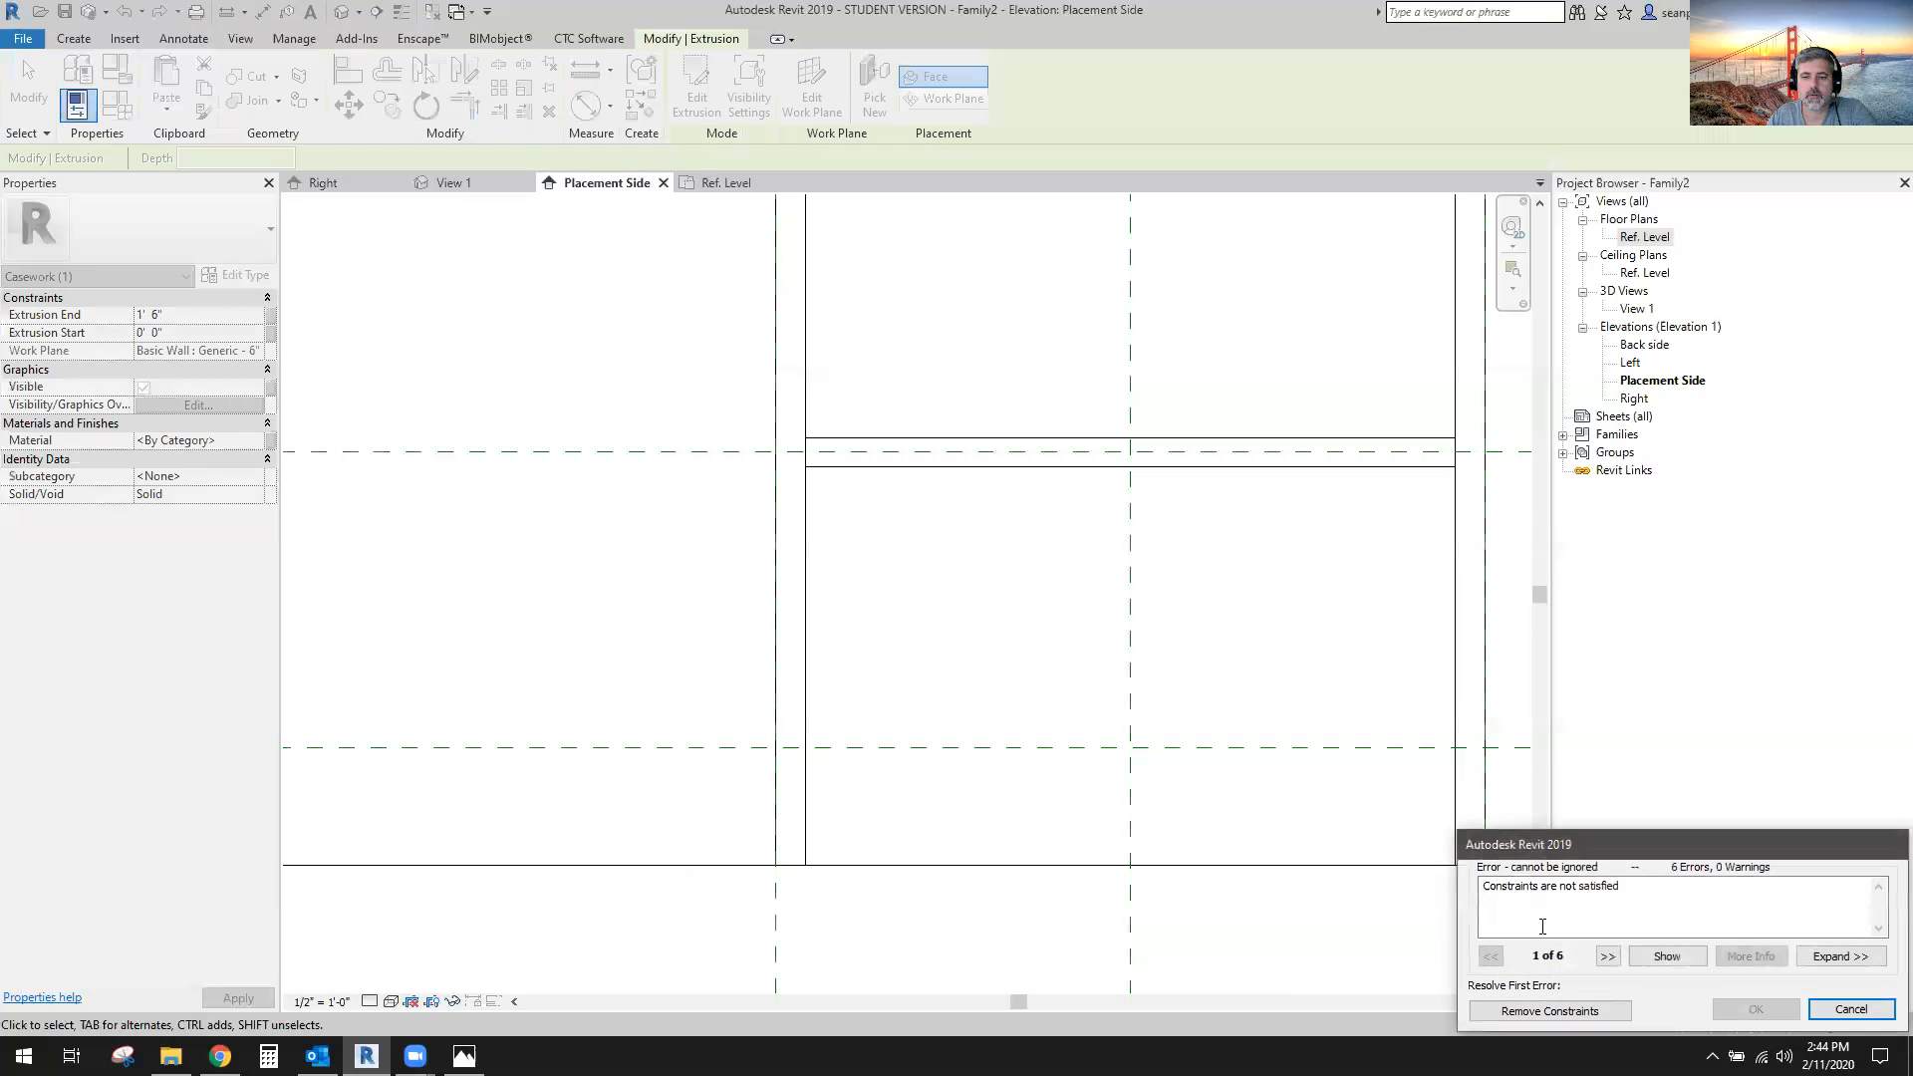
left_click(1850, 1010)
scroll(1046, 833, "down", 3)
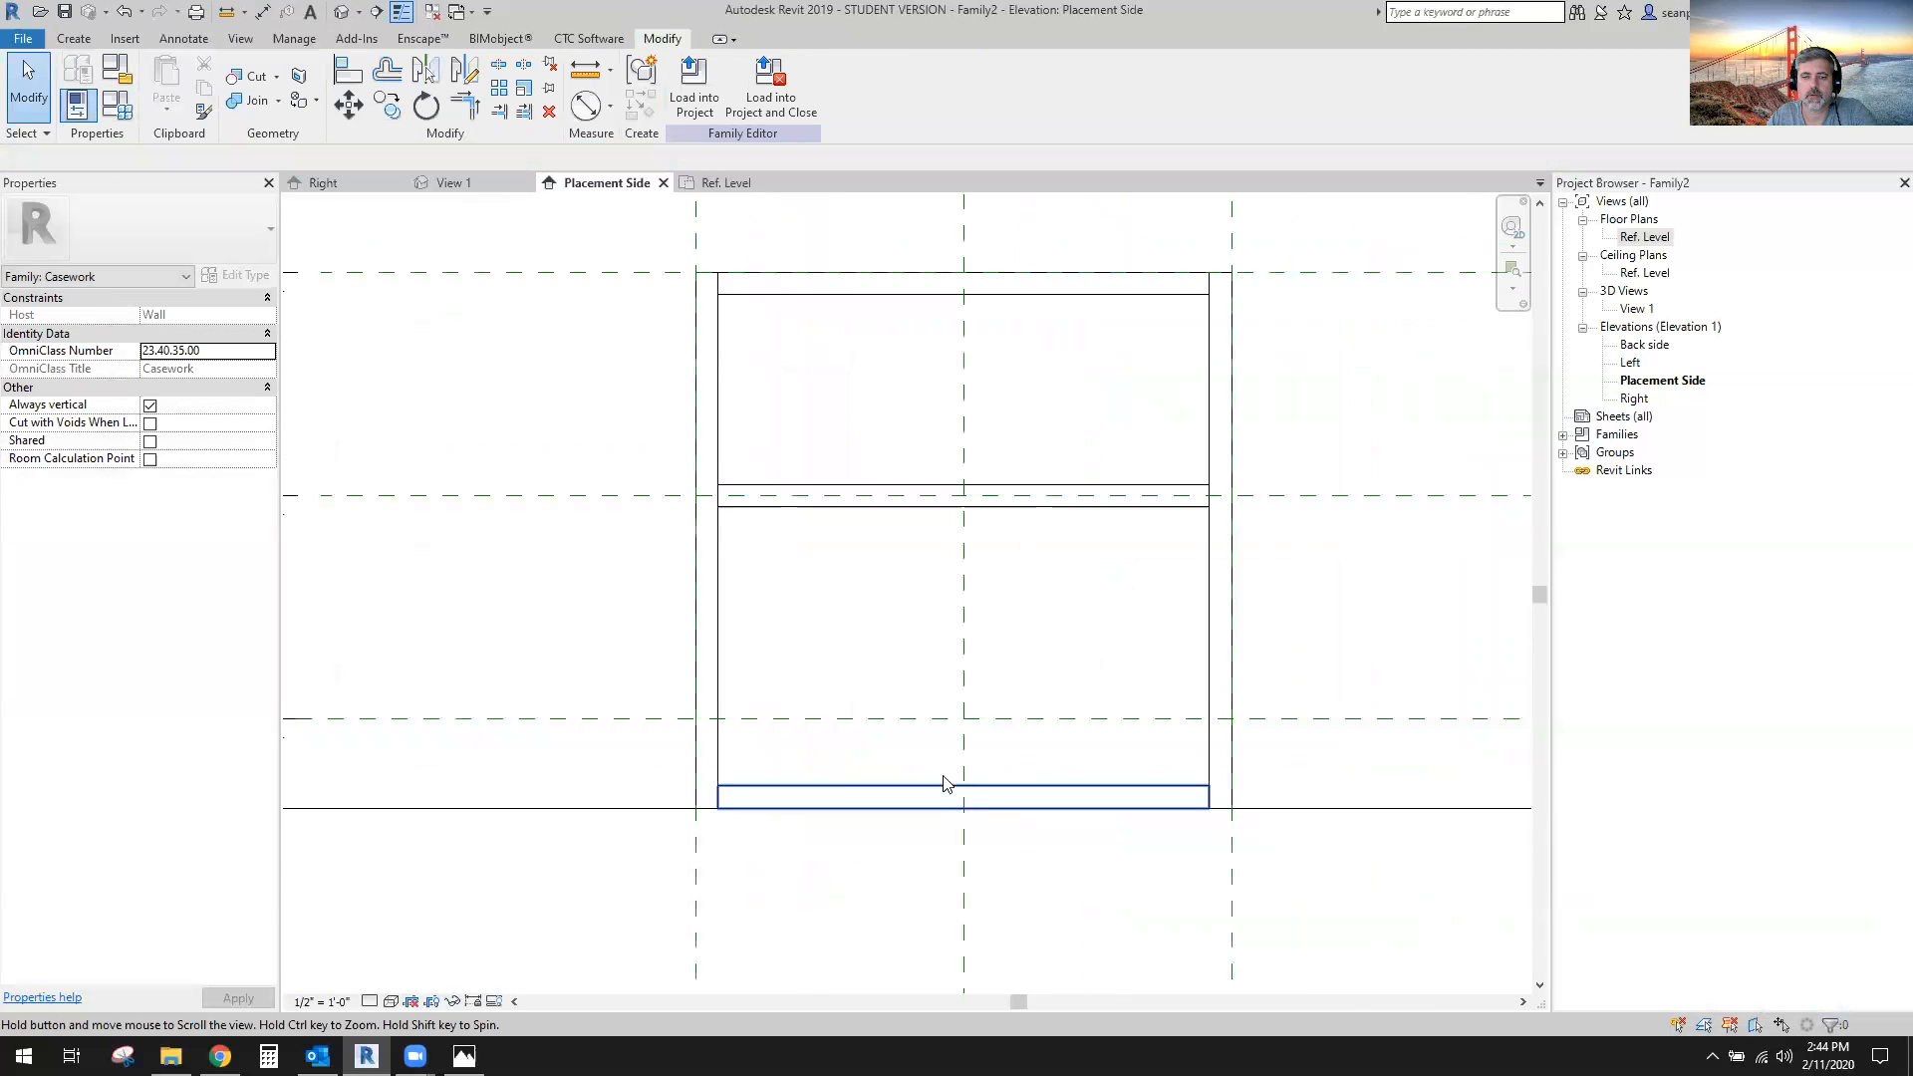
Inspect the dimensions in the bottom panel's extrusion sketch and cancel the sketch edit.
left_click(920, 798)
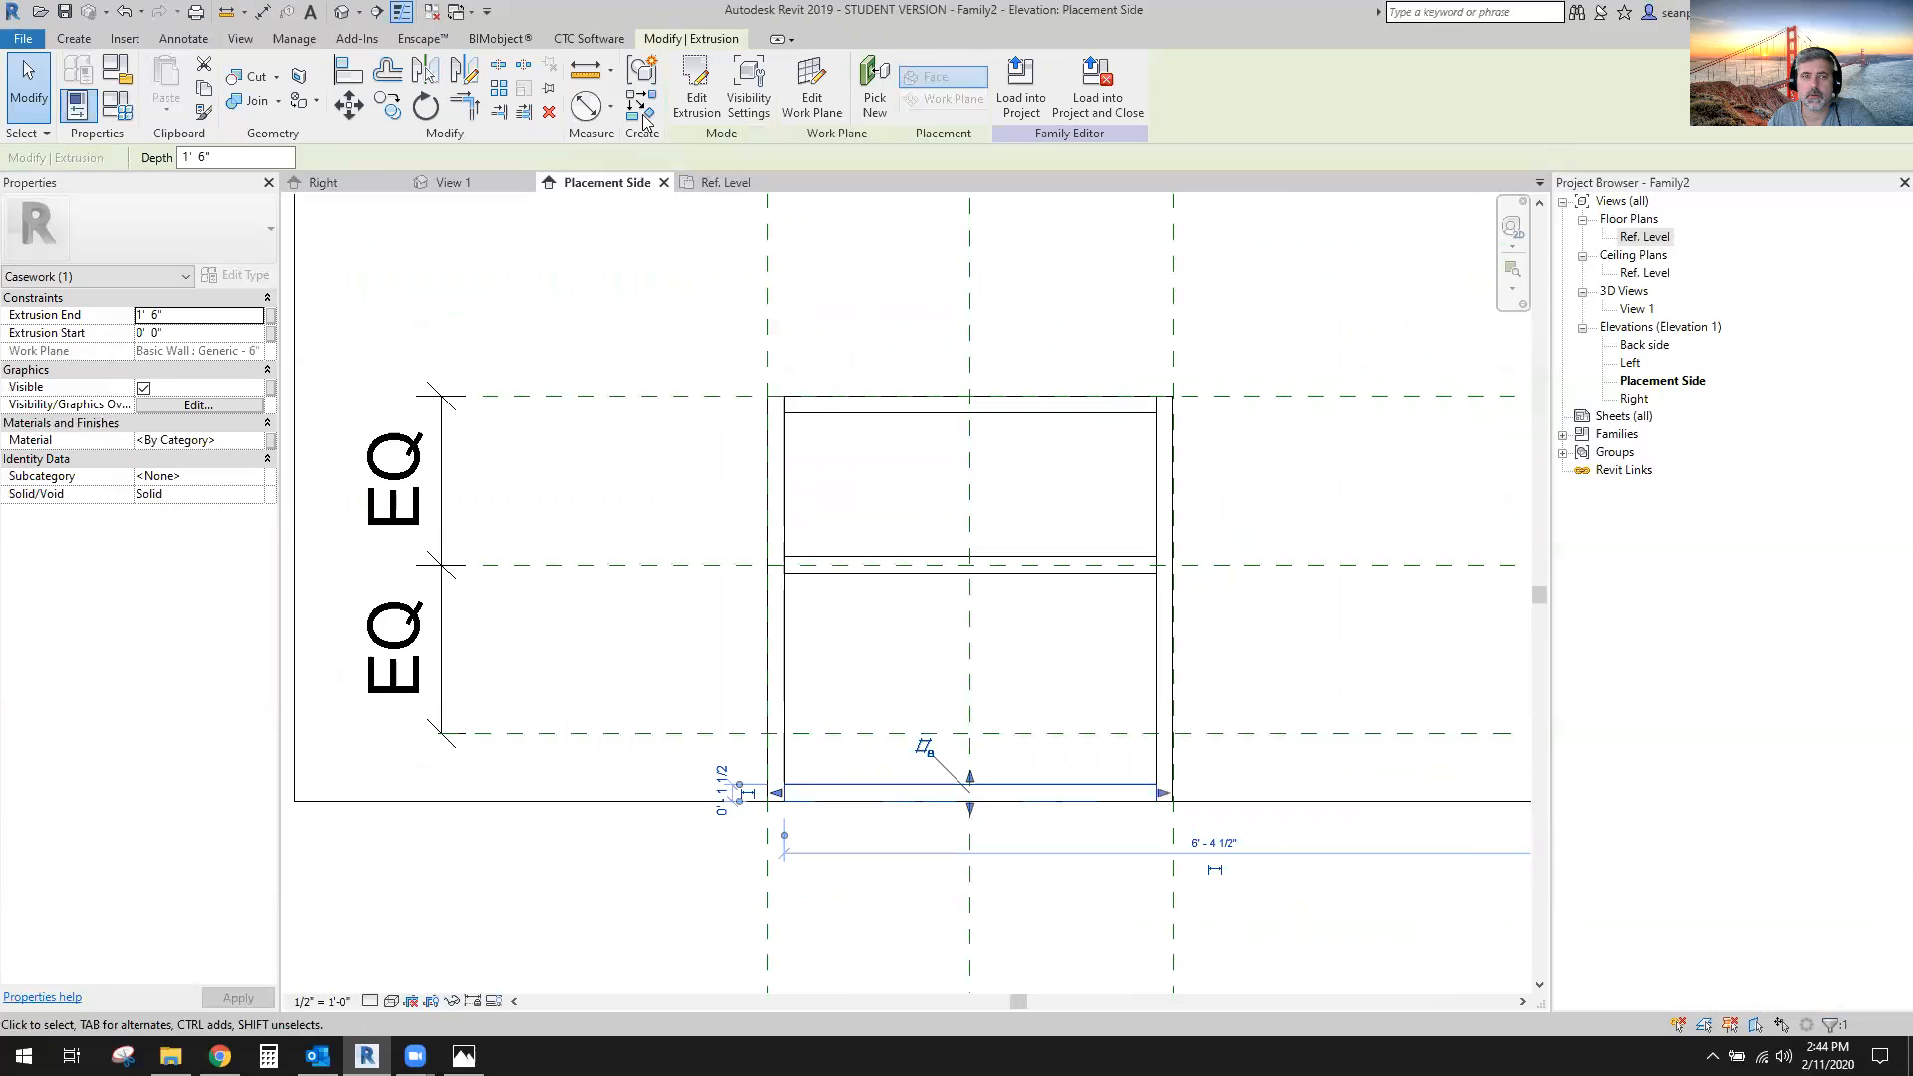
left_click(697, 88)
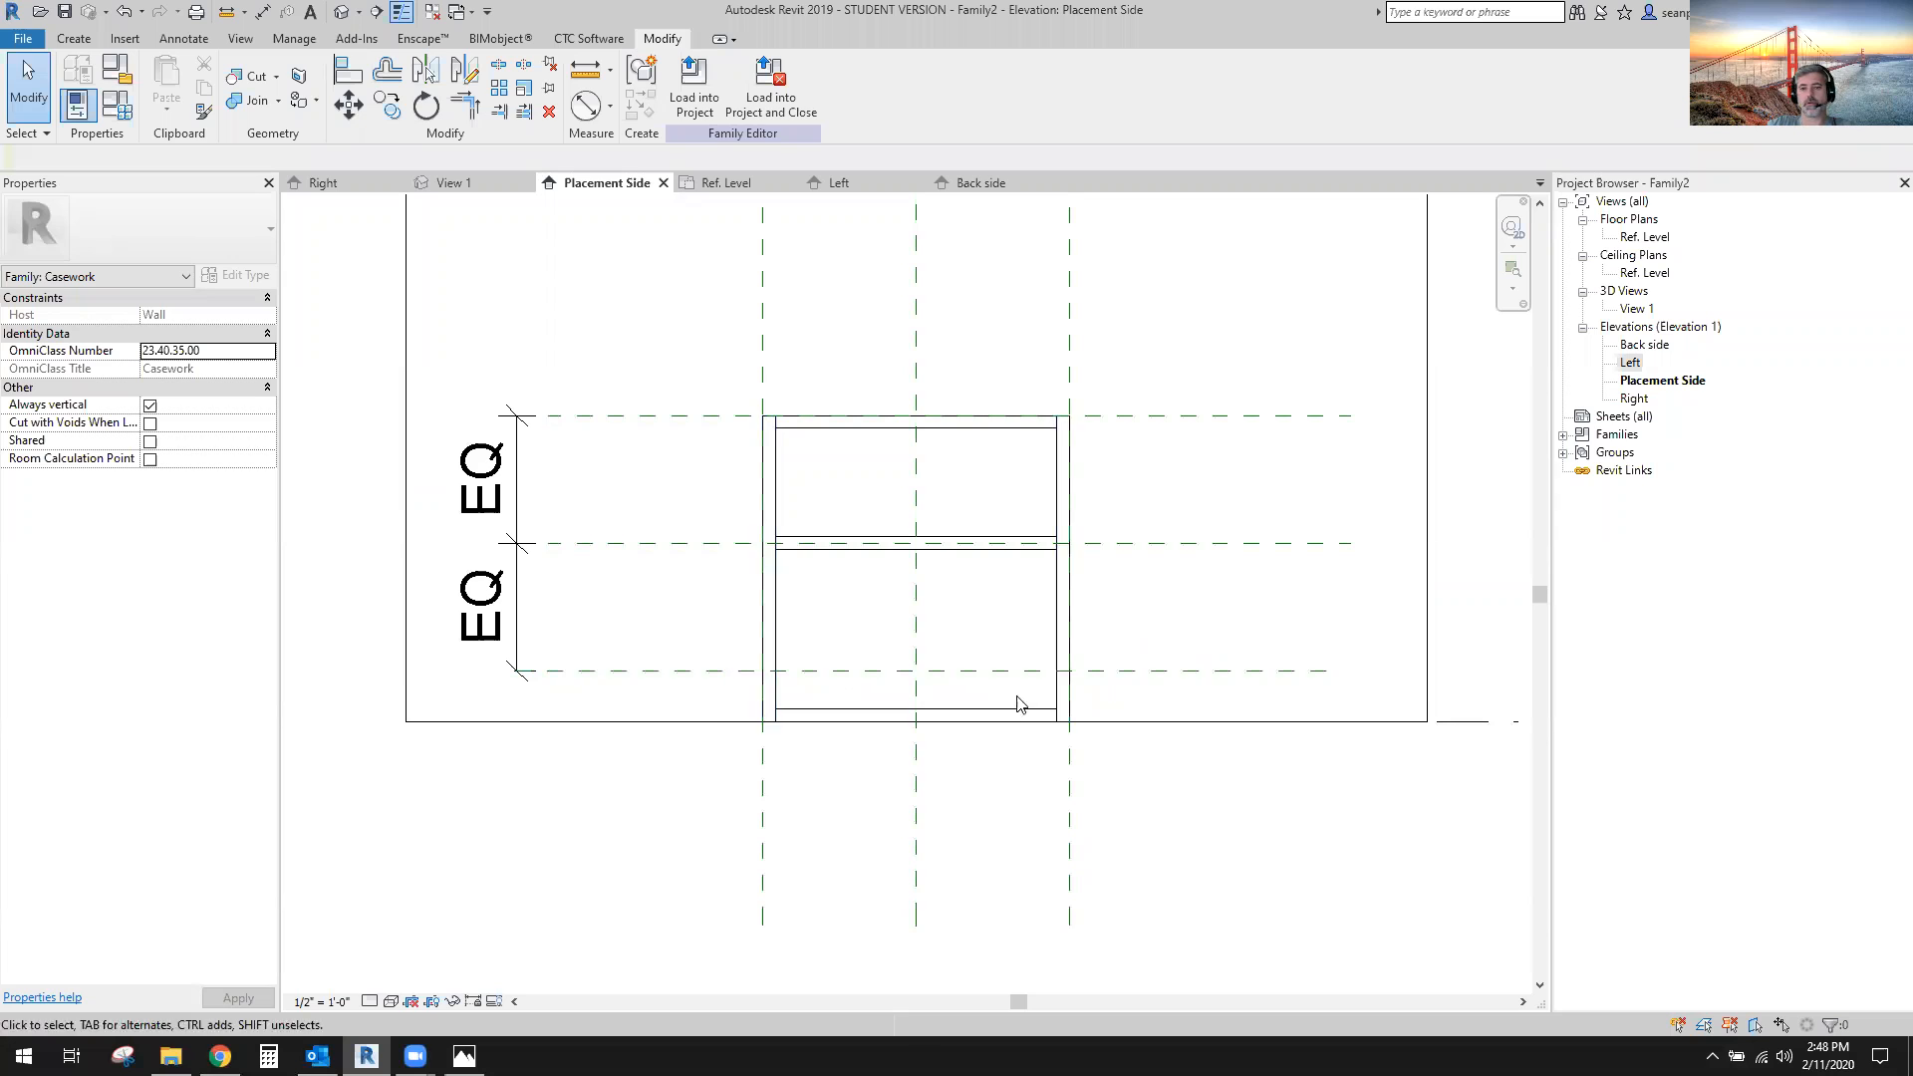
left_click(1016, 707)
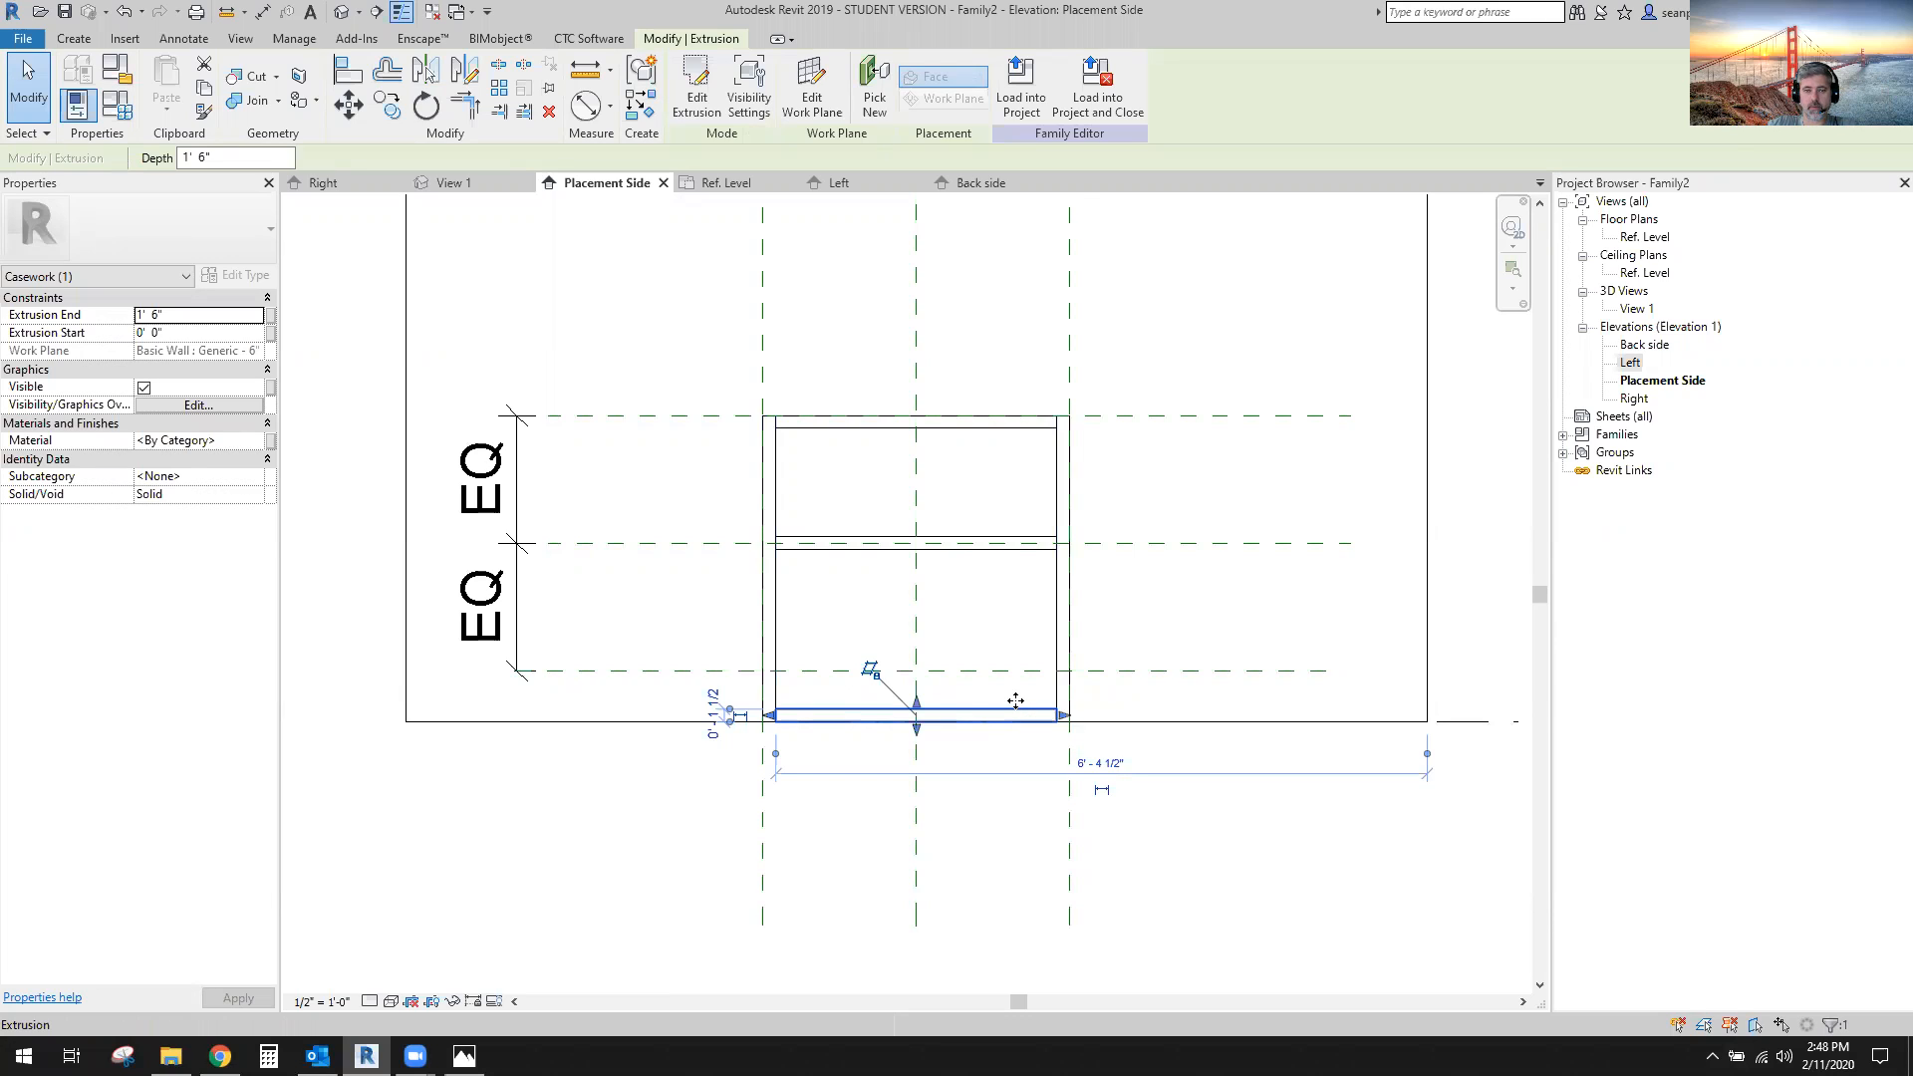
double_click(1007, 701)
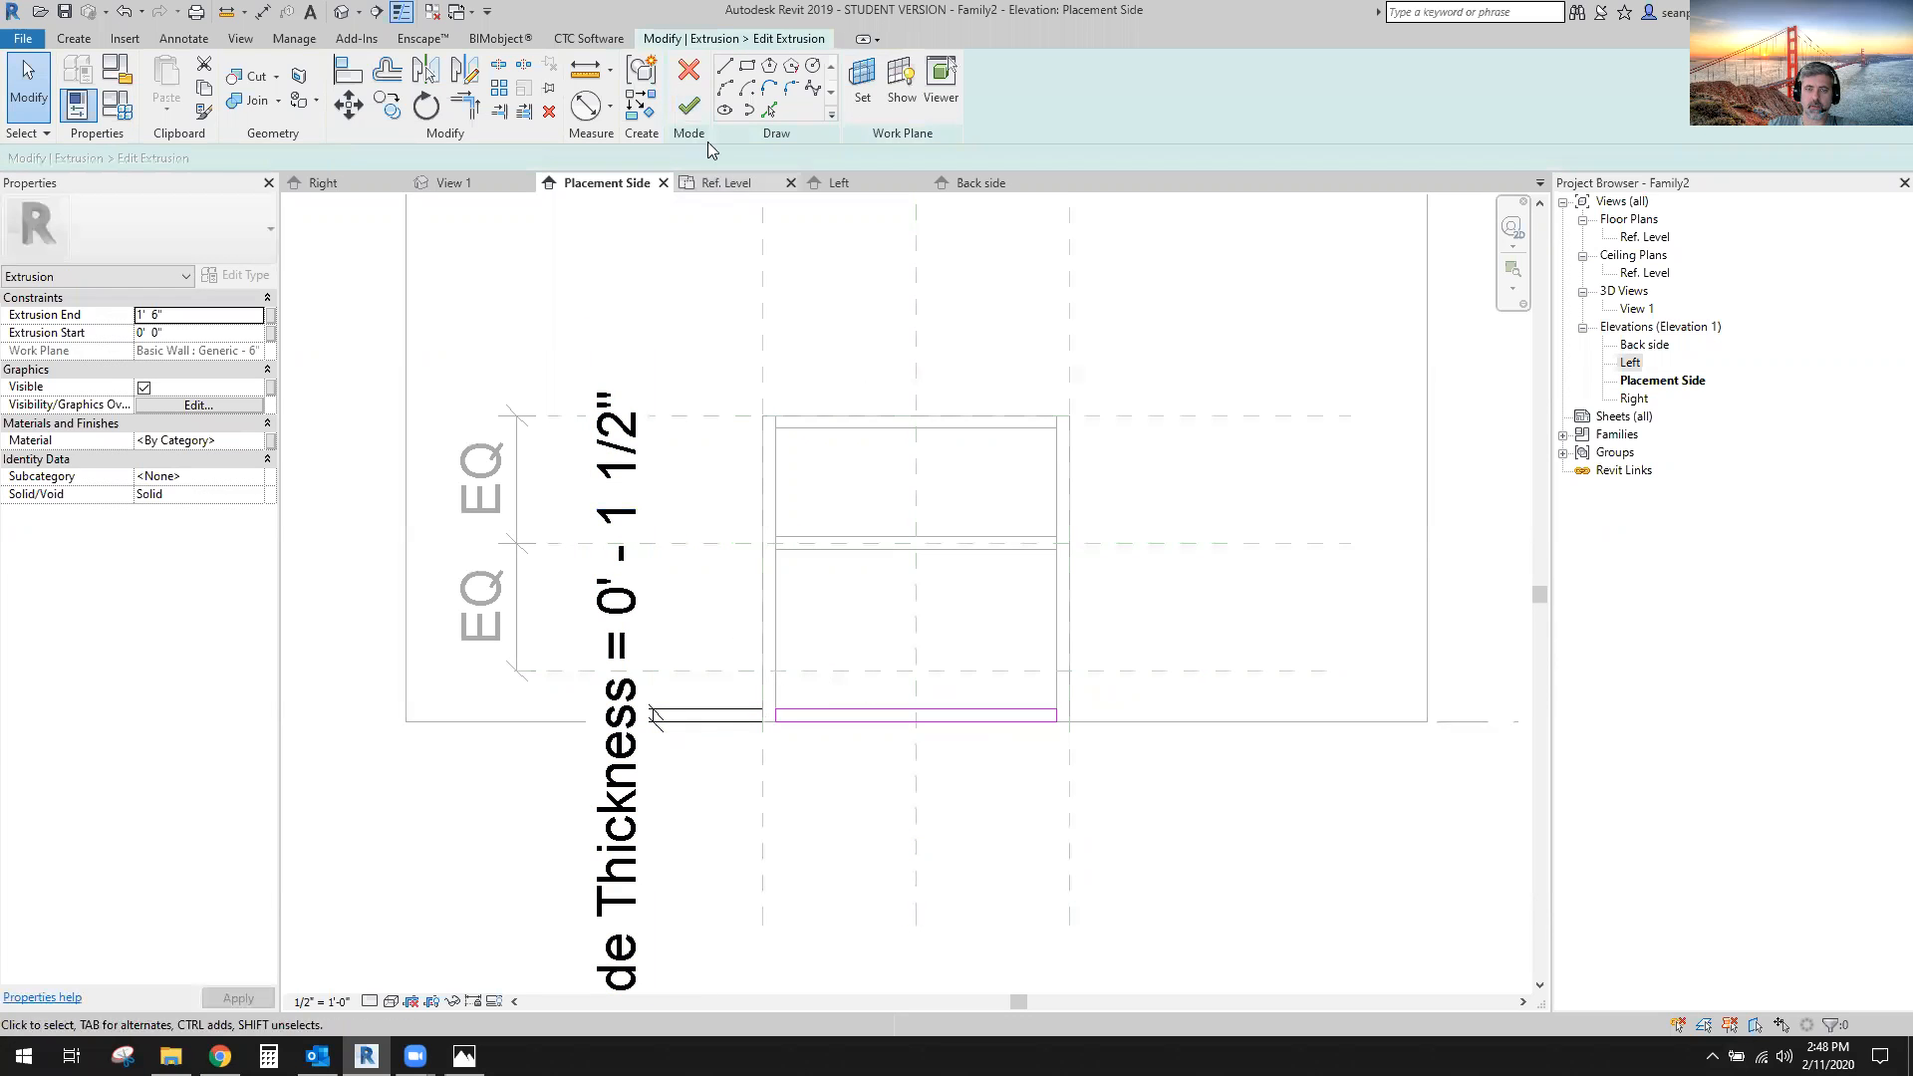
left_click(687, 67)
Edit the side panels' extrusion sketch and delete both Vanity Height dimensions.
left_click(871, 521)
left_click(693, 82)
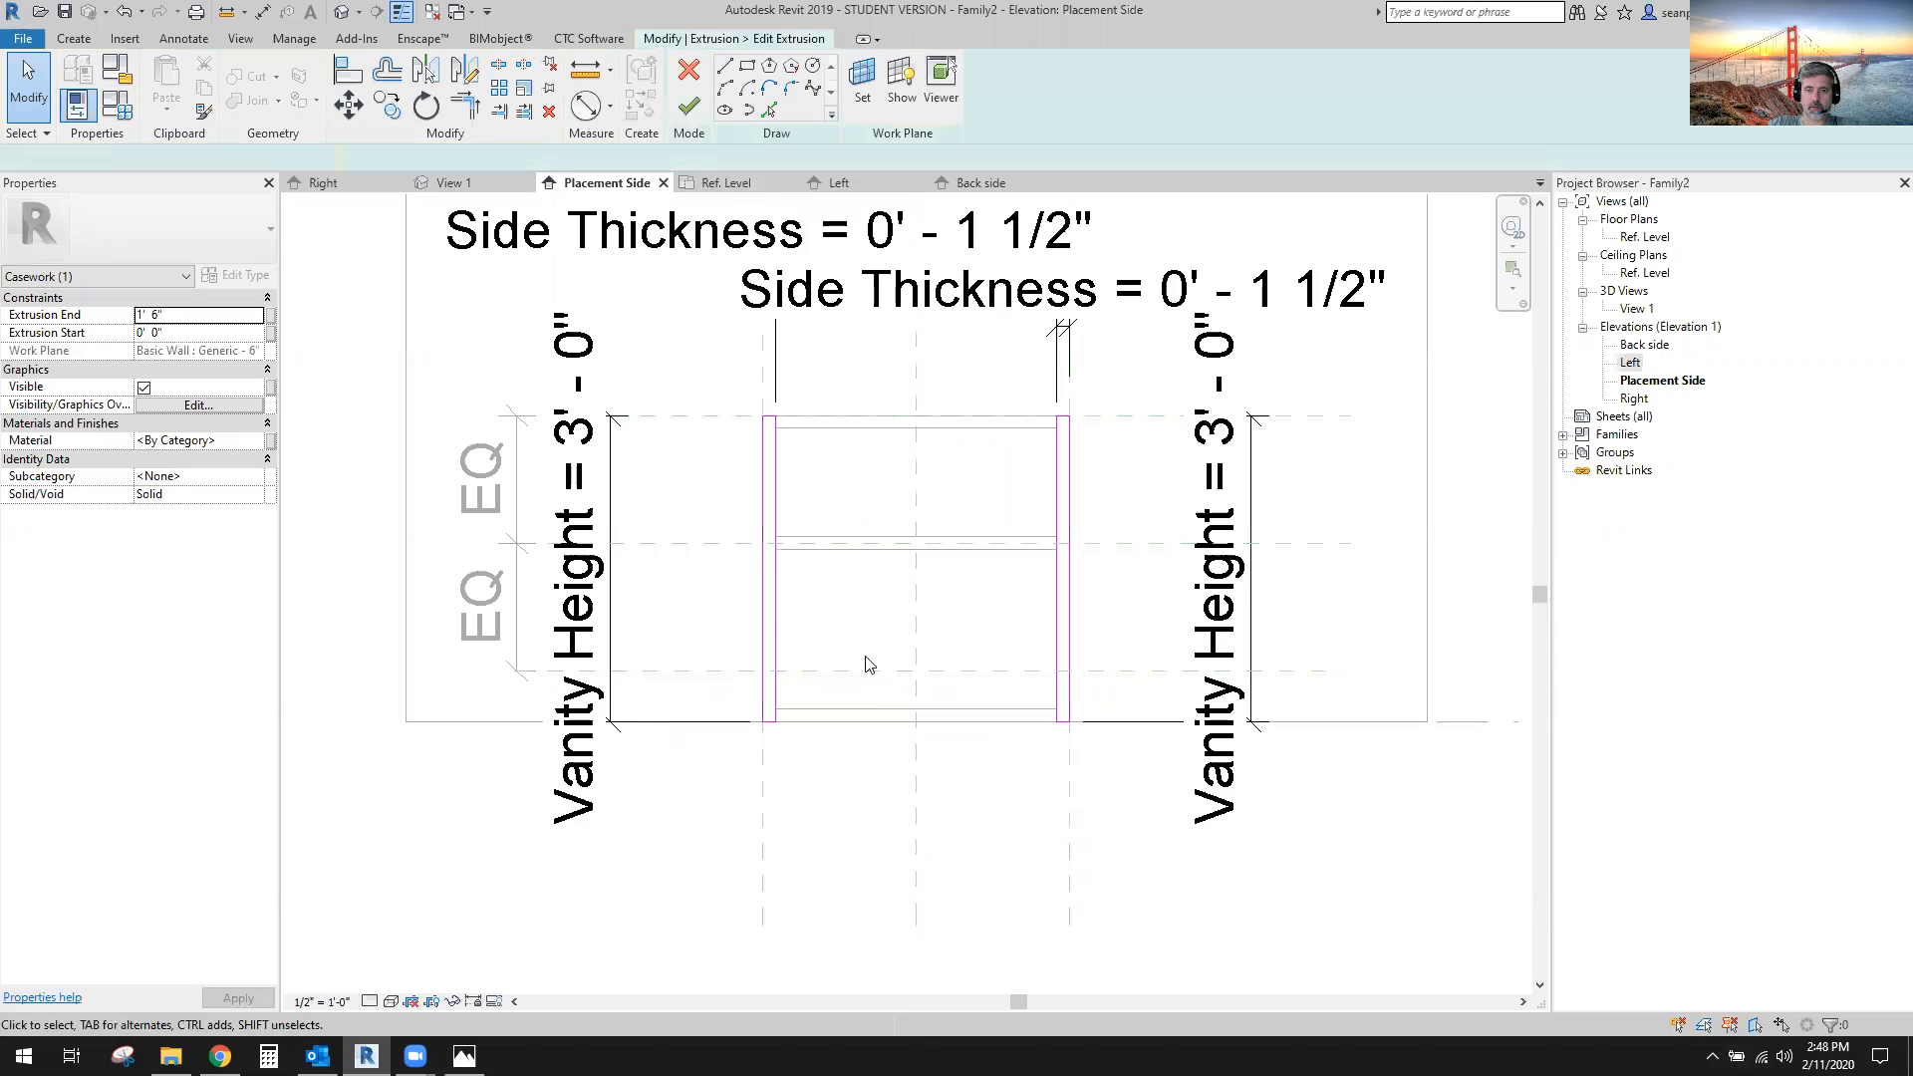
left_click(618, 566)
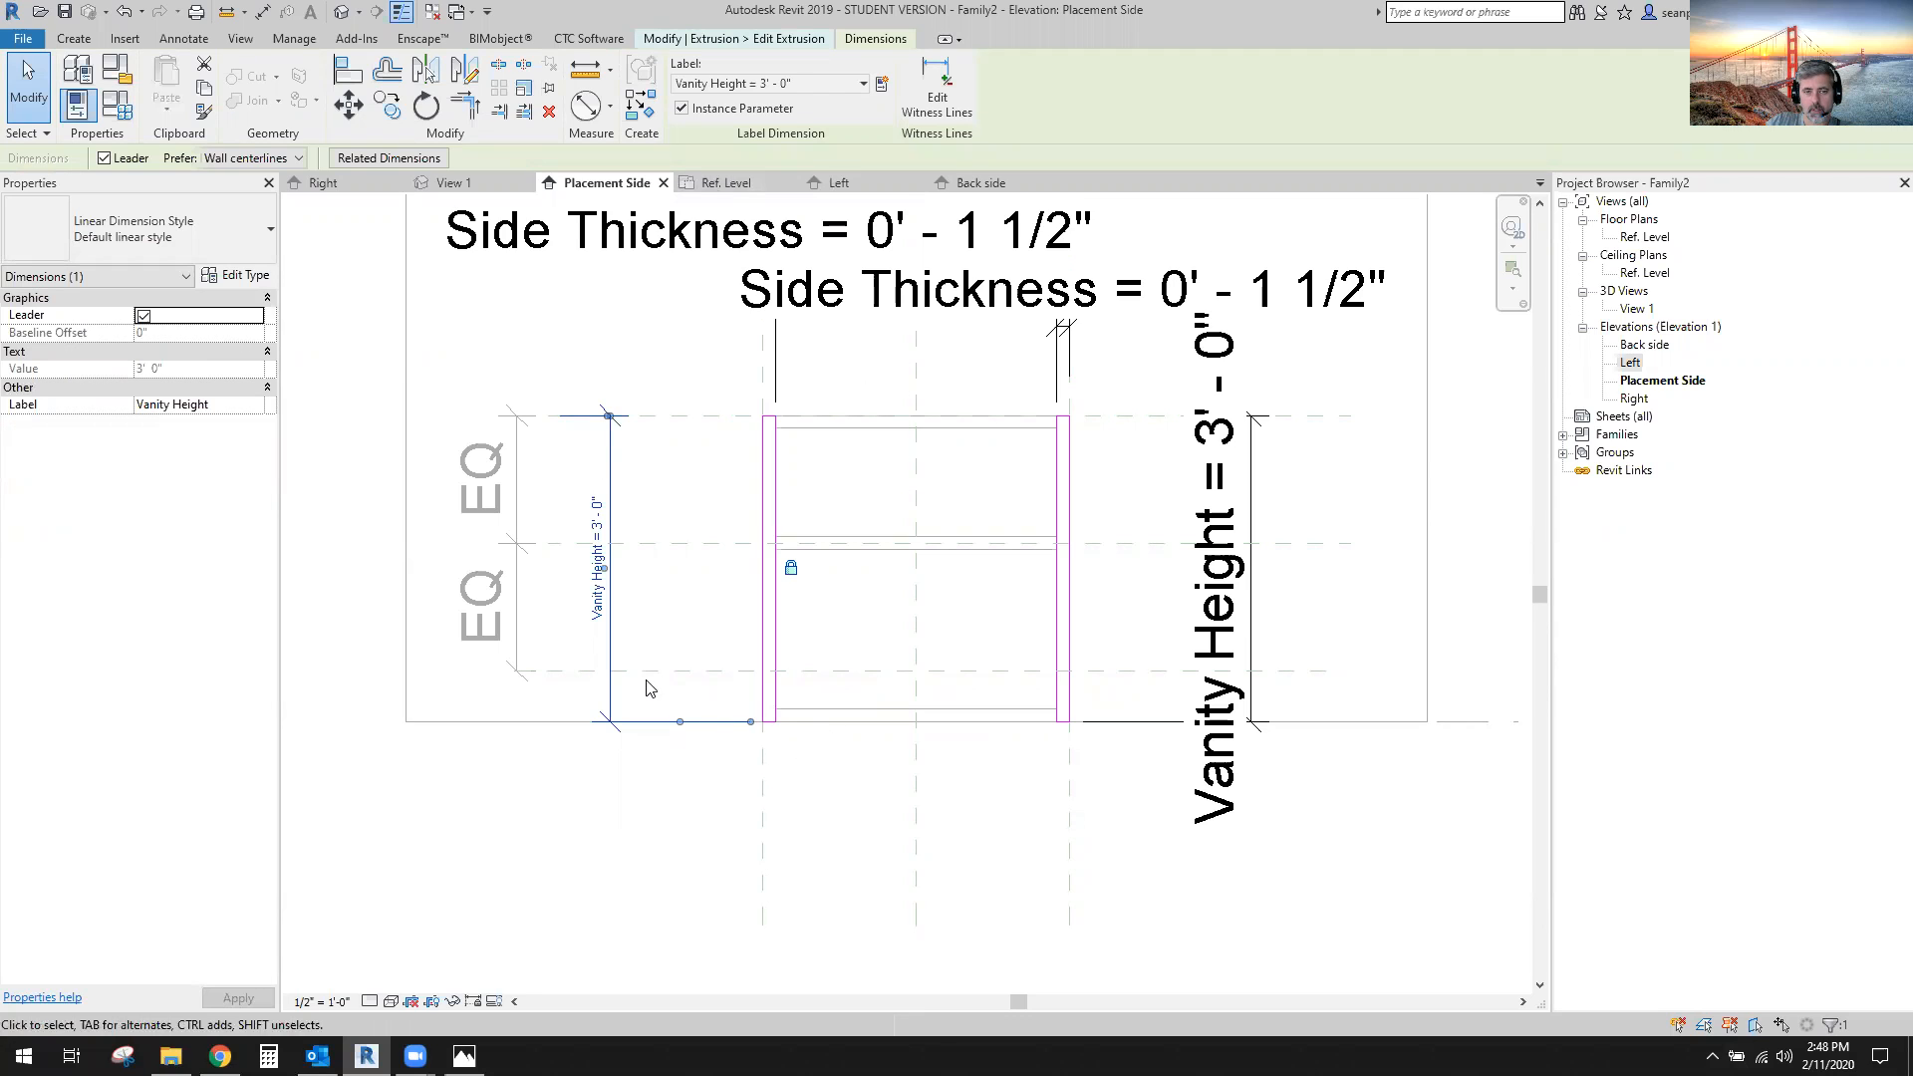
key("Delete")
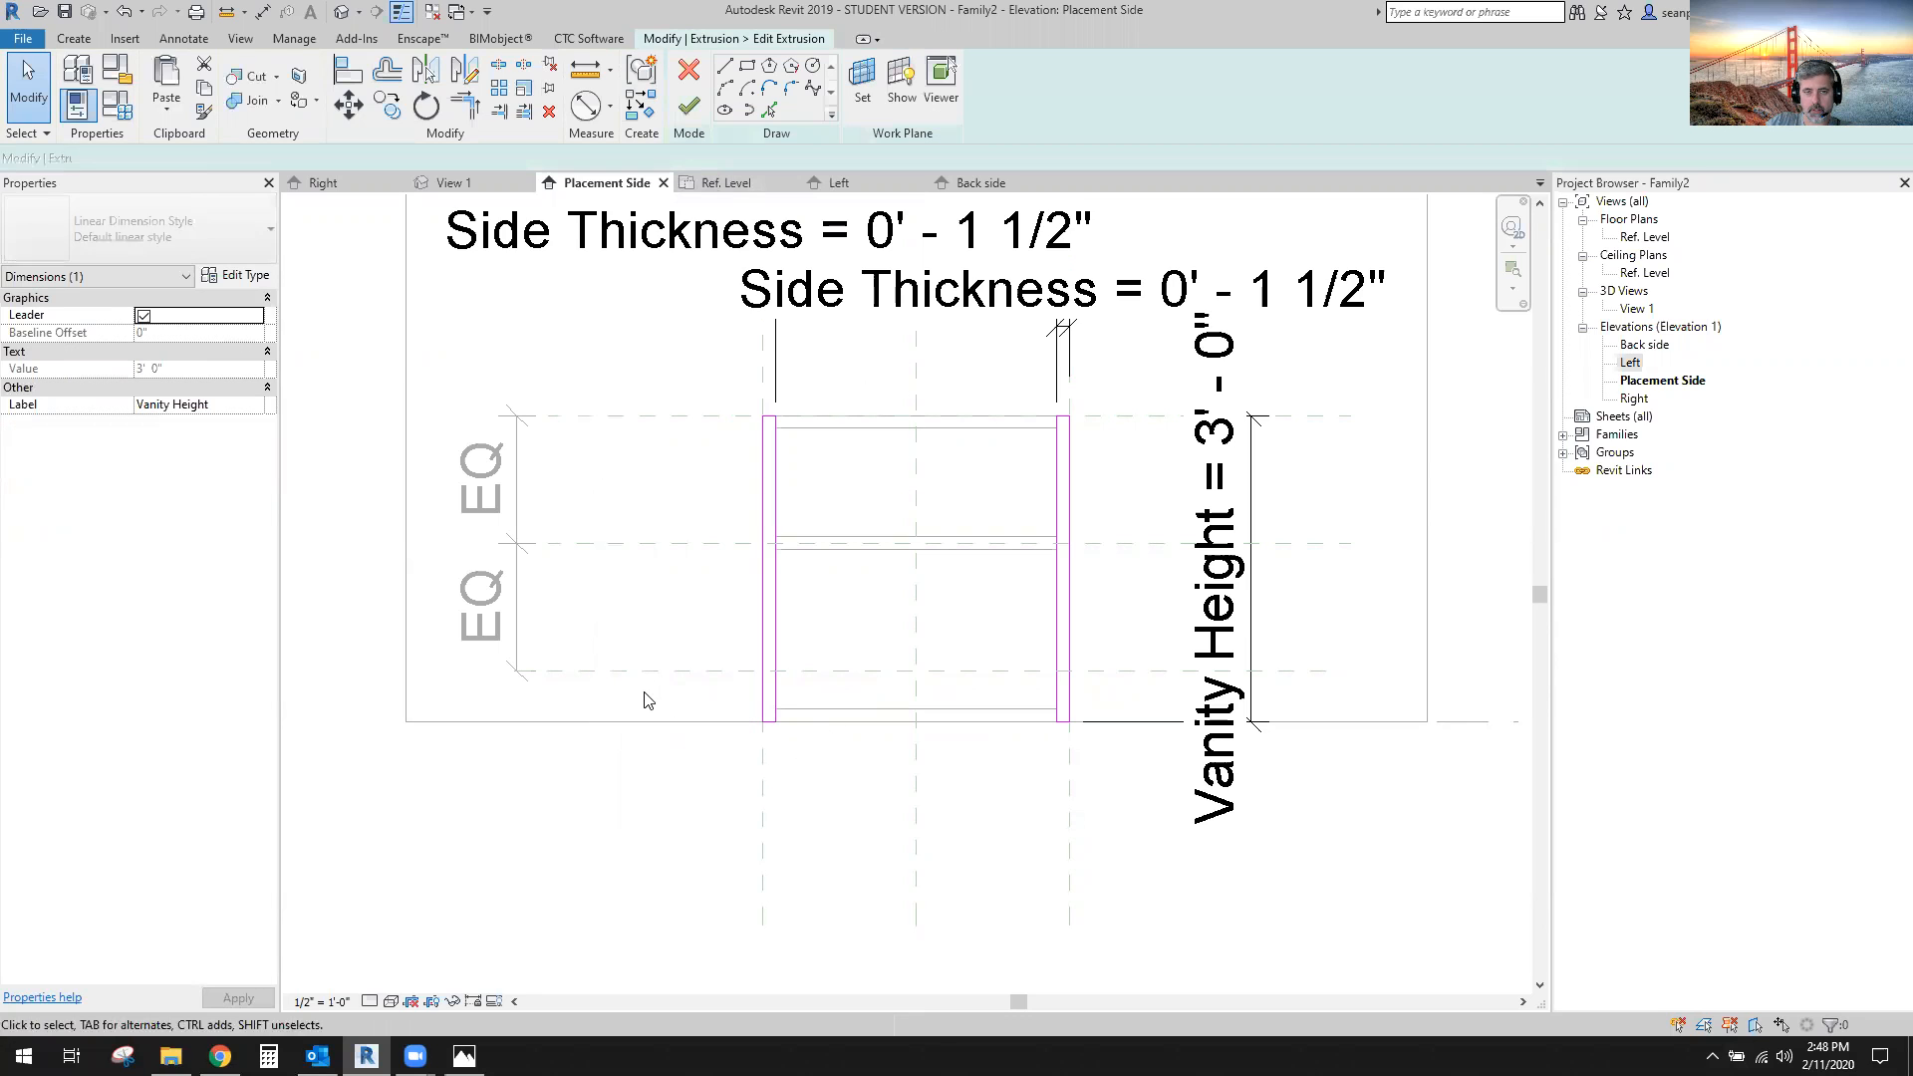
left_click(1243, 516)
key("Delete")
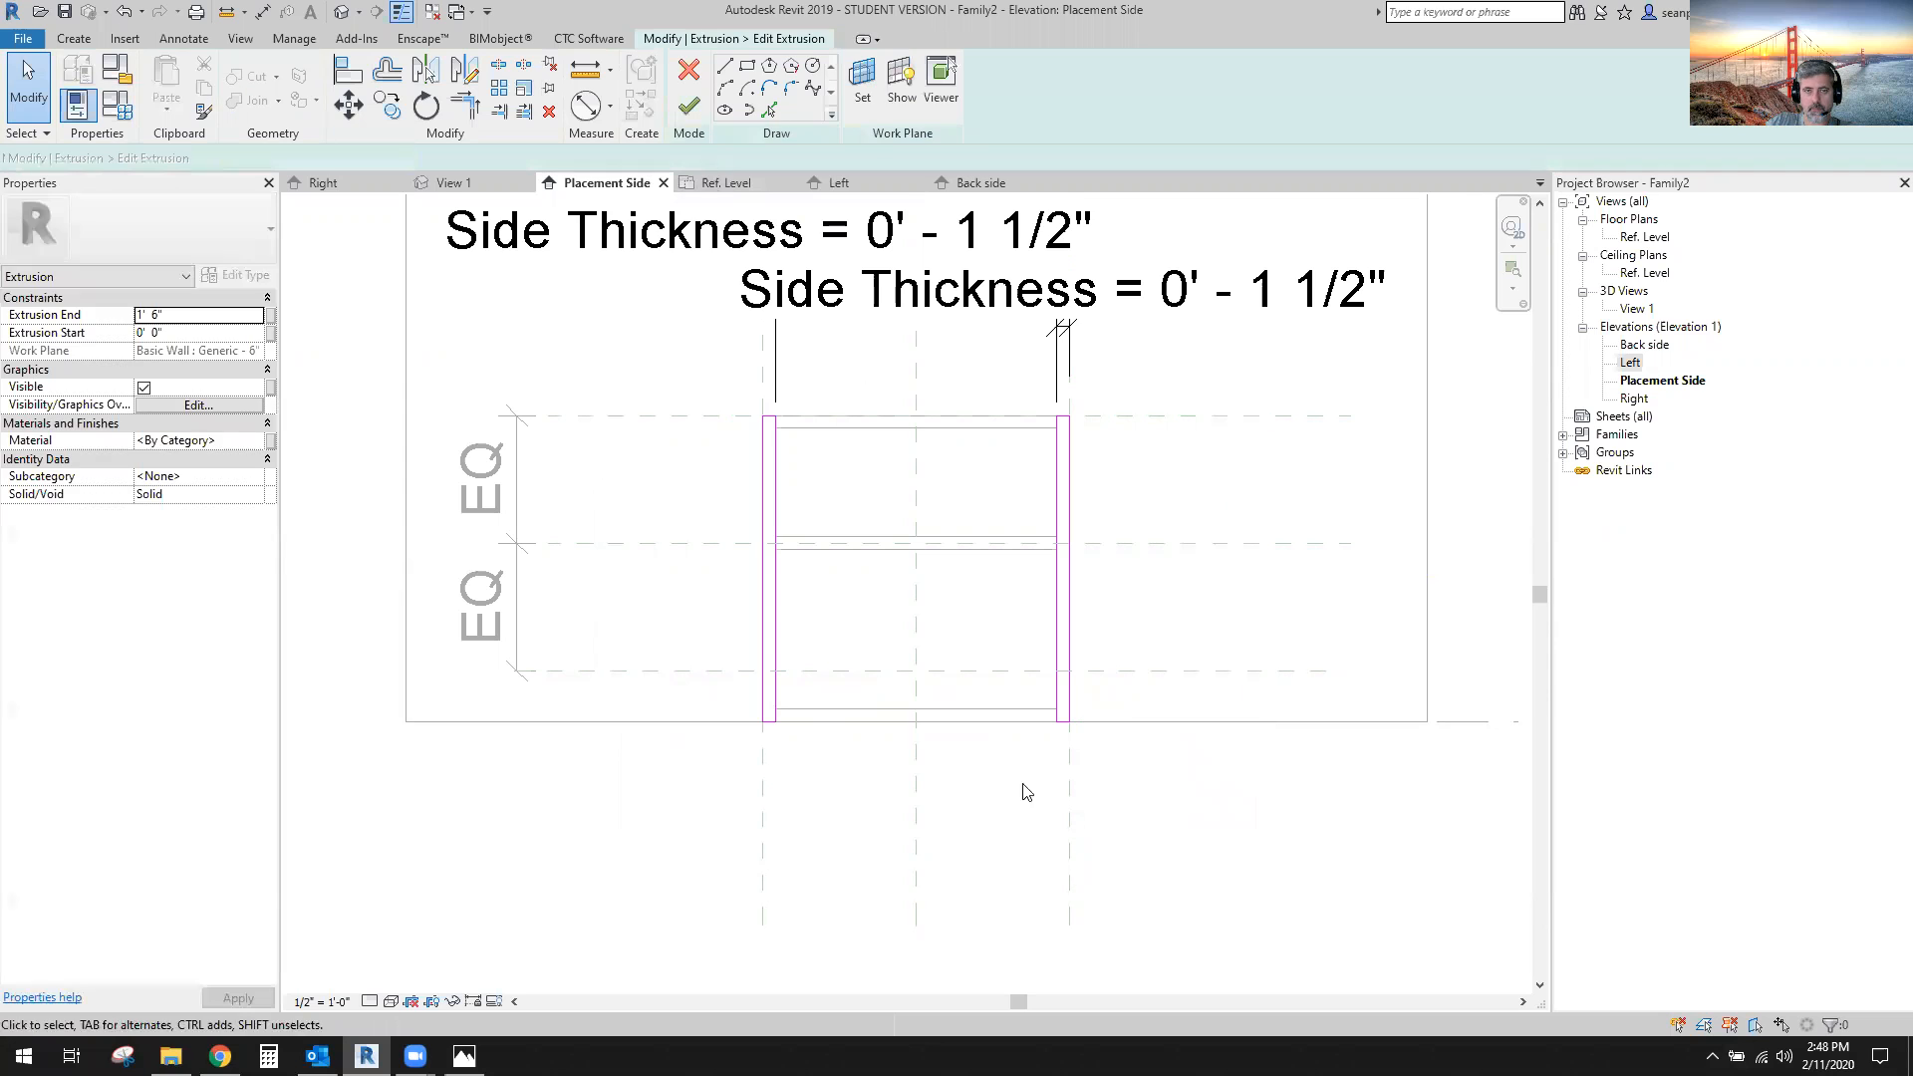
Raise the bottom edge of the left side panel's sketch off the floor line, removing its constraints.
scroll(773, 738, "up", 5)
left_click_drag(765, 676, 765, 448)
scroll(762, 617, "down", 2)
left_click(1565, 1014)
Raise the bottom edge of the right side panel's sketch to about 8 3/4" above the floor line.
scroll(872, 655, "down", 4)
scroll(1048, 653, "up", 5)
scroll(1072, 674, "up", 2)
left_click(1086, 460)
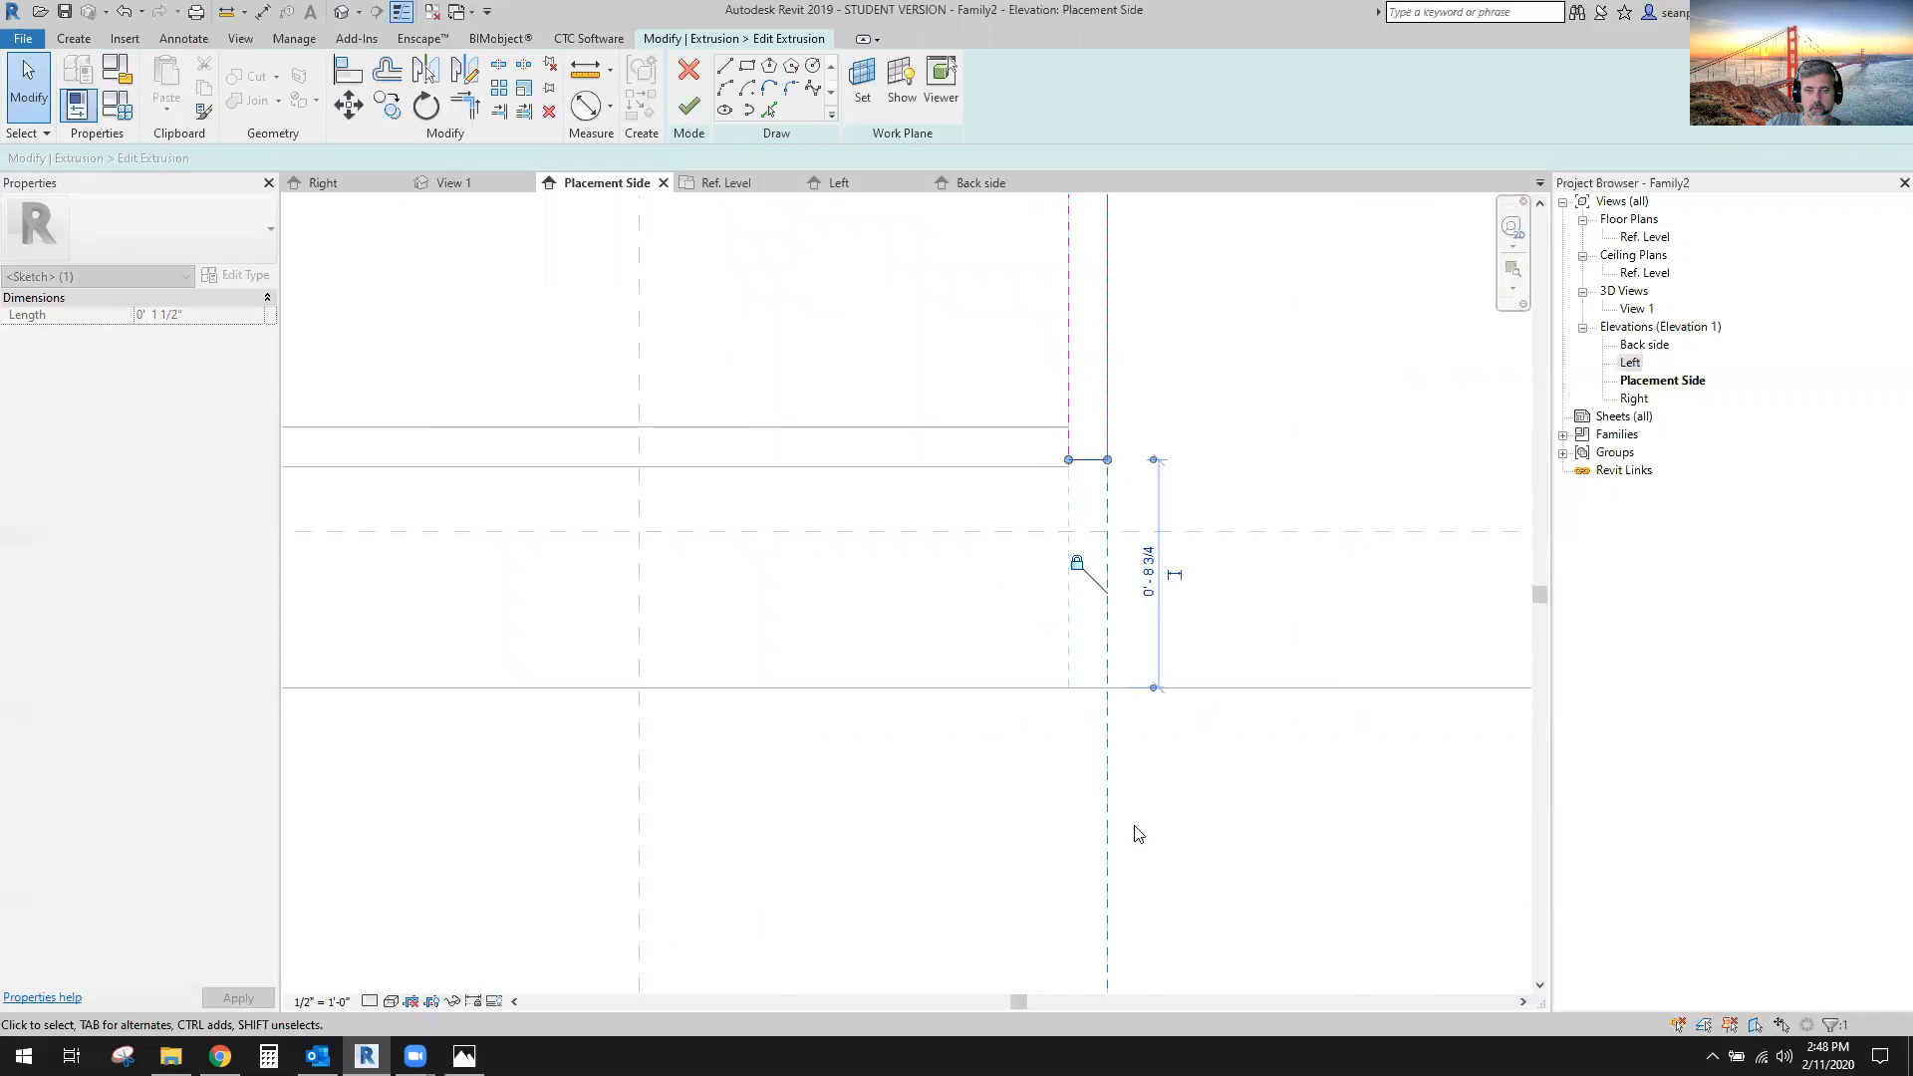
left_click(1139, 833)
Align the bottom edge of the left side panel's sketch to the lower horizontal reference plane.
scroll(1196, 788, "down", 3)
key("a")
key("l")
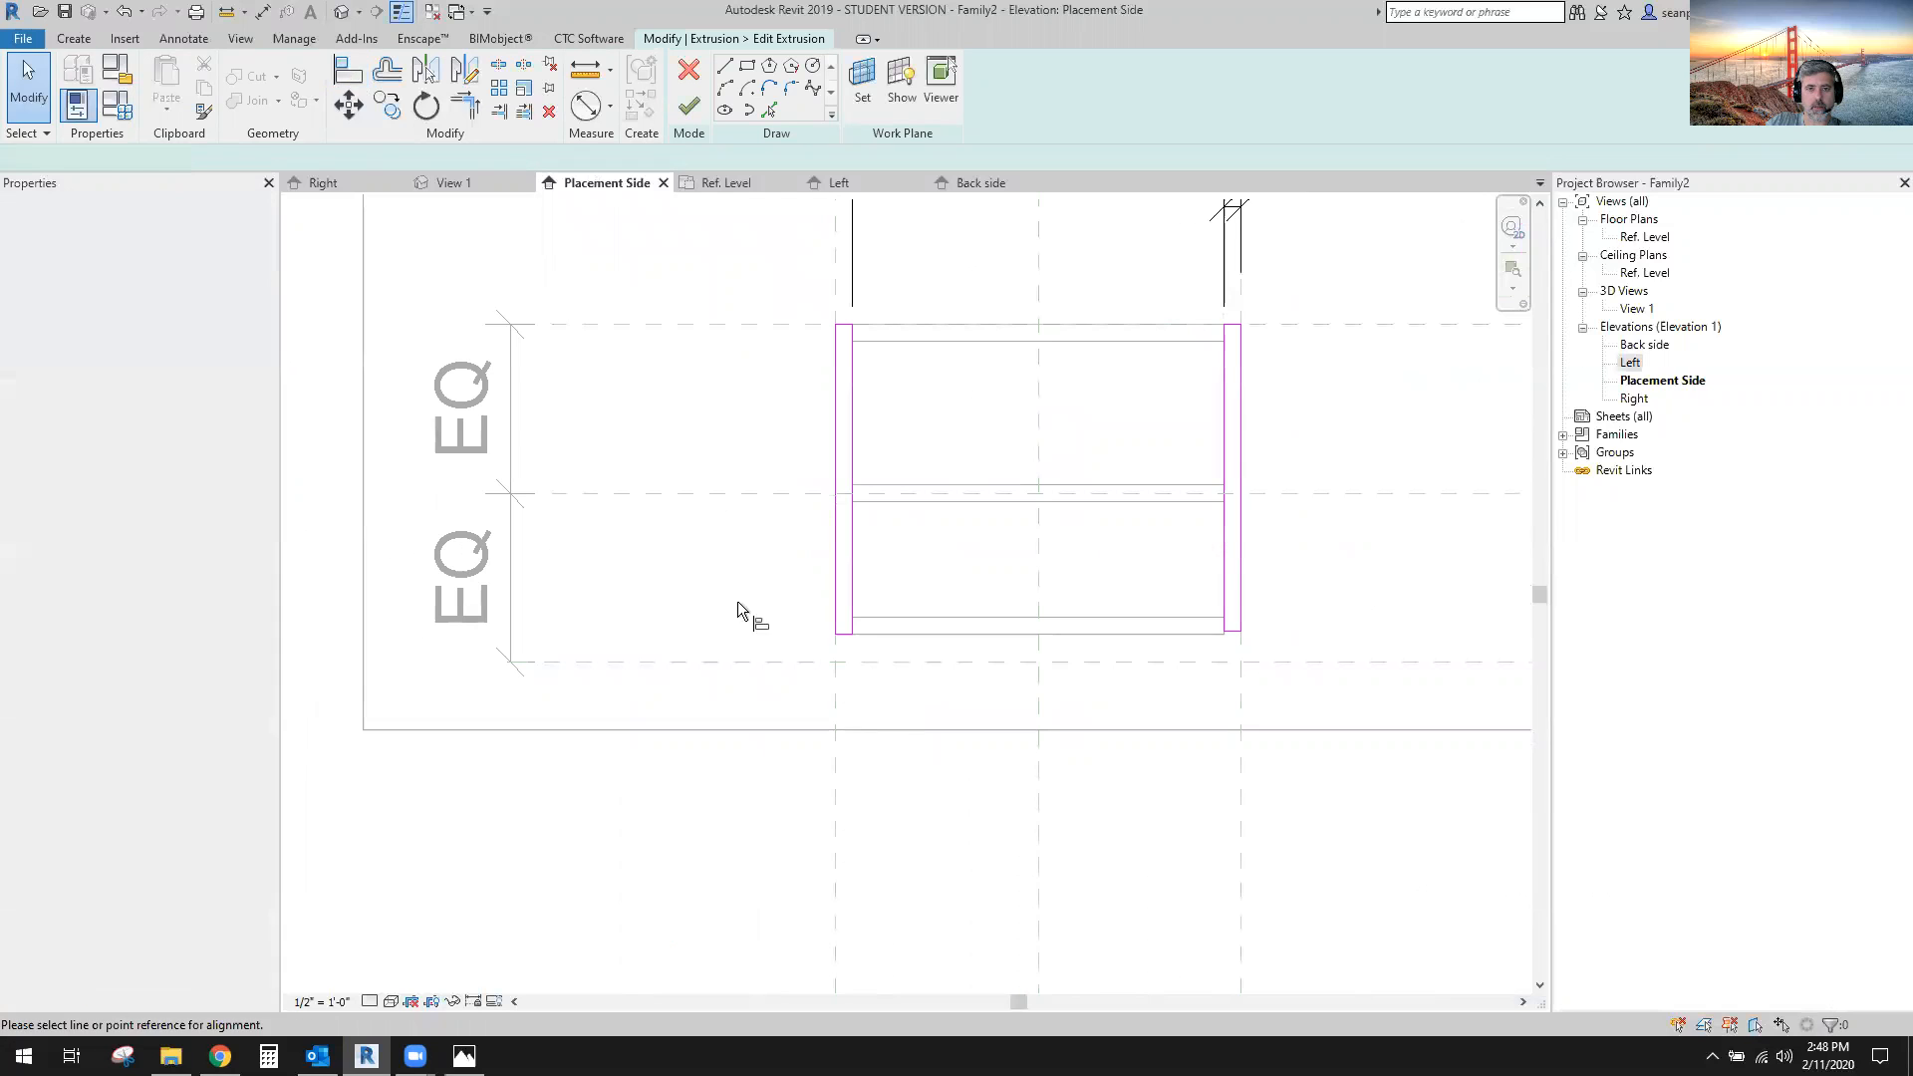
left_click(789, 665)
scroll(811, 646, "up", 3)
left_click(823, 626)
scroll(877, 747, "down", 3)
middle_click_drag(1239, 718, 1008, 722)
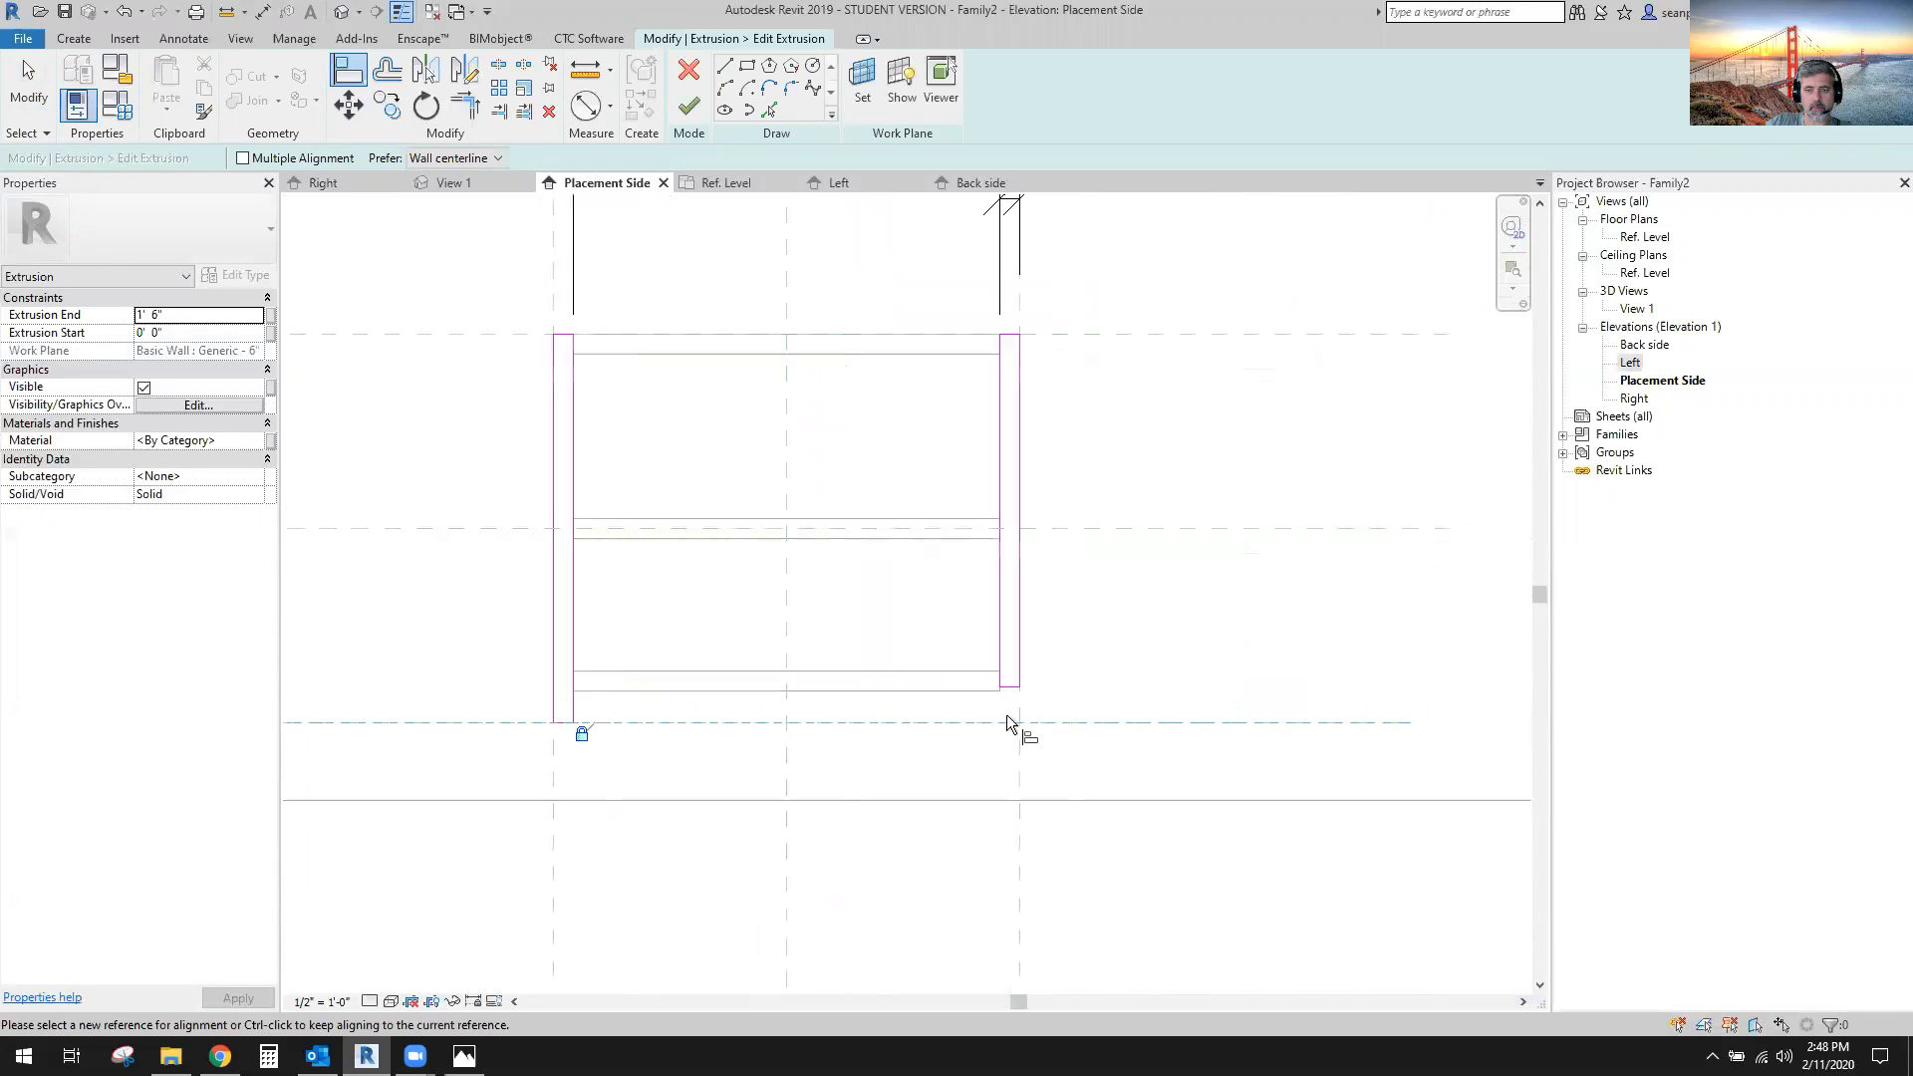
Align and lock the bottom edge of the right side panel's sketch to the lower horizontal reference plane, and finish the sketch.
scroll(1012, 708, "up", 4)
left_click(1026, 672)
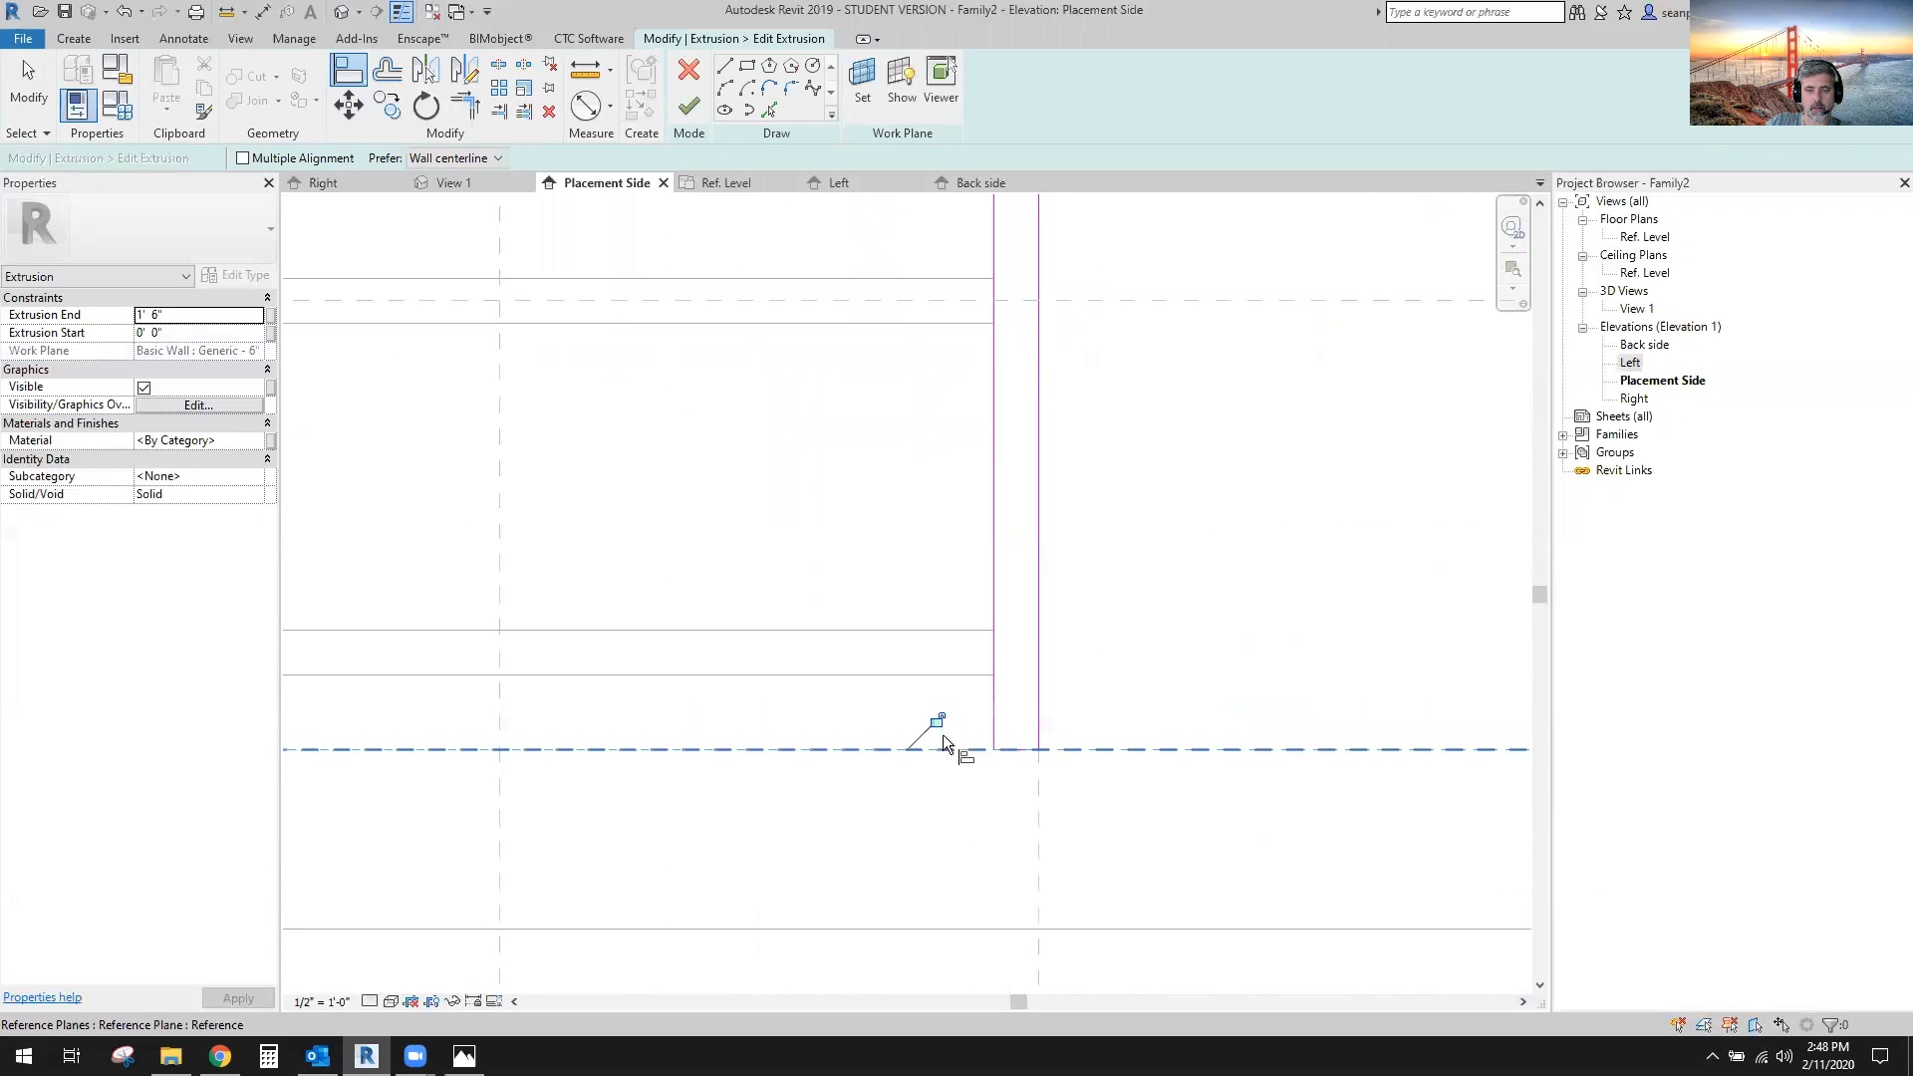
scroll(1066, 777, "down", 4)
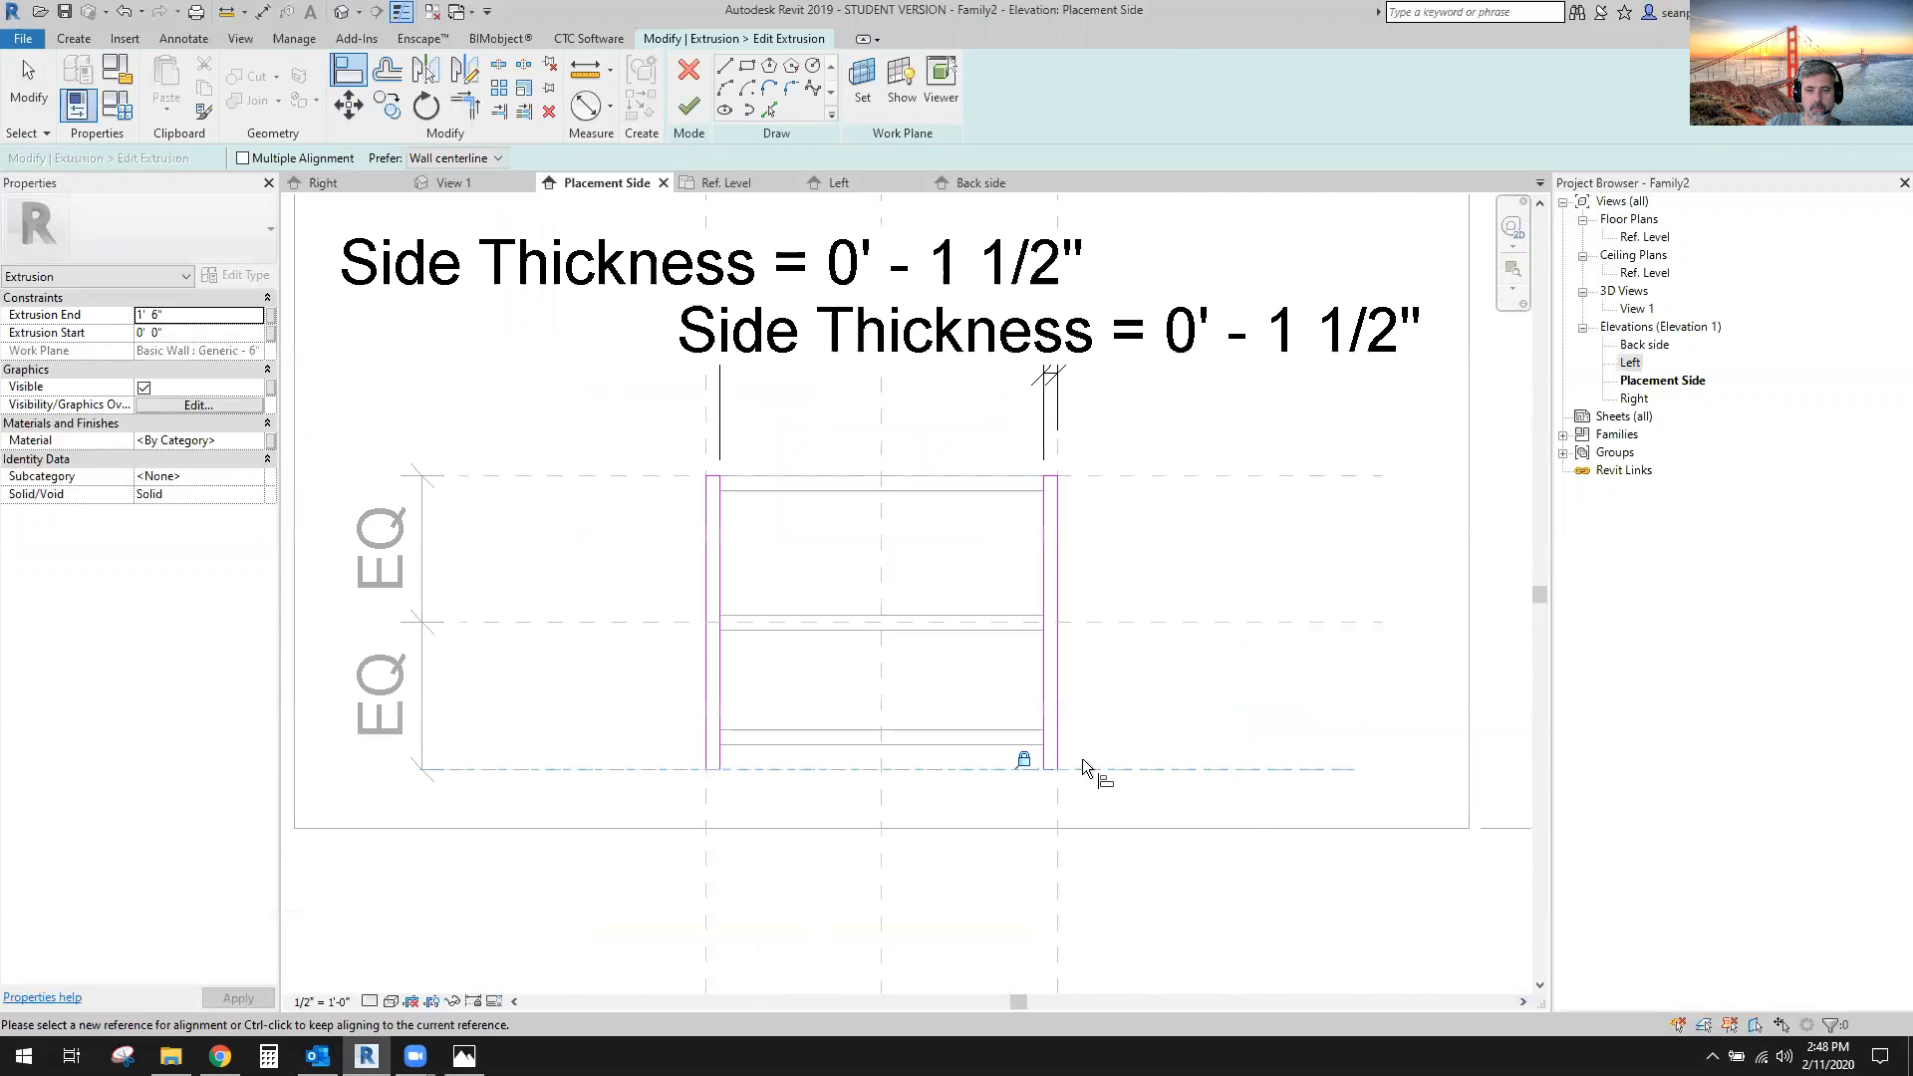
left_click(30, 91)
left_click(676, 118)
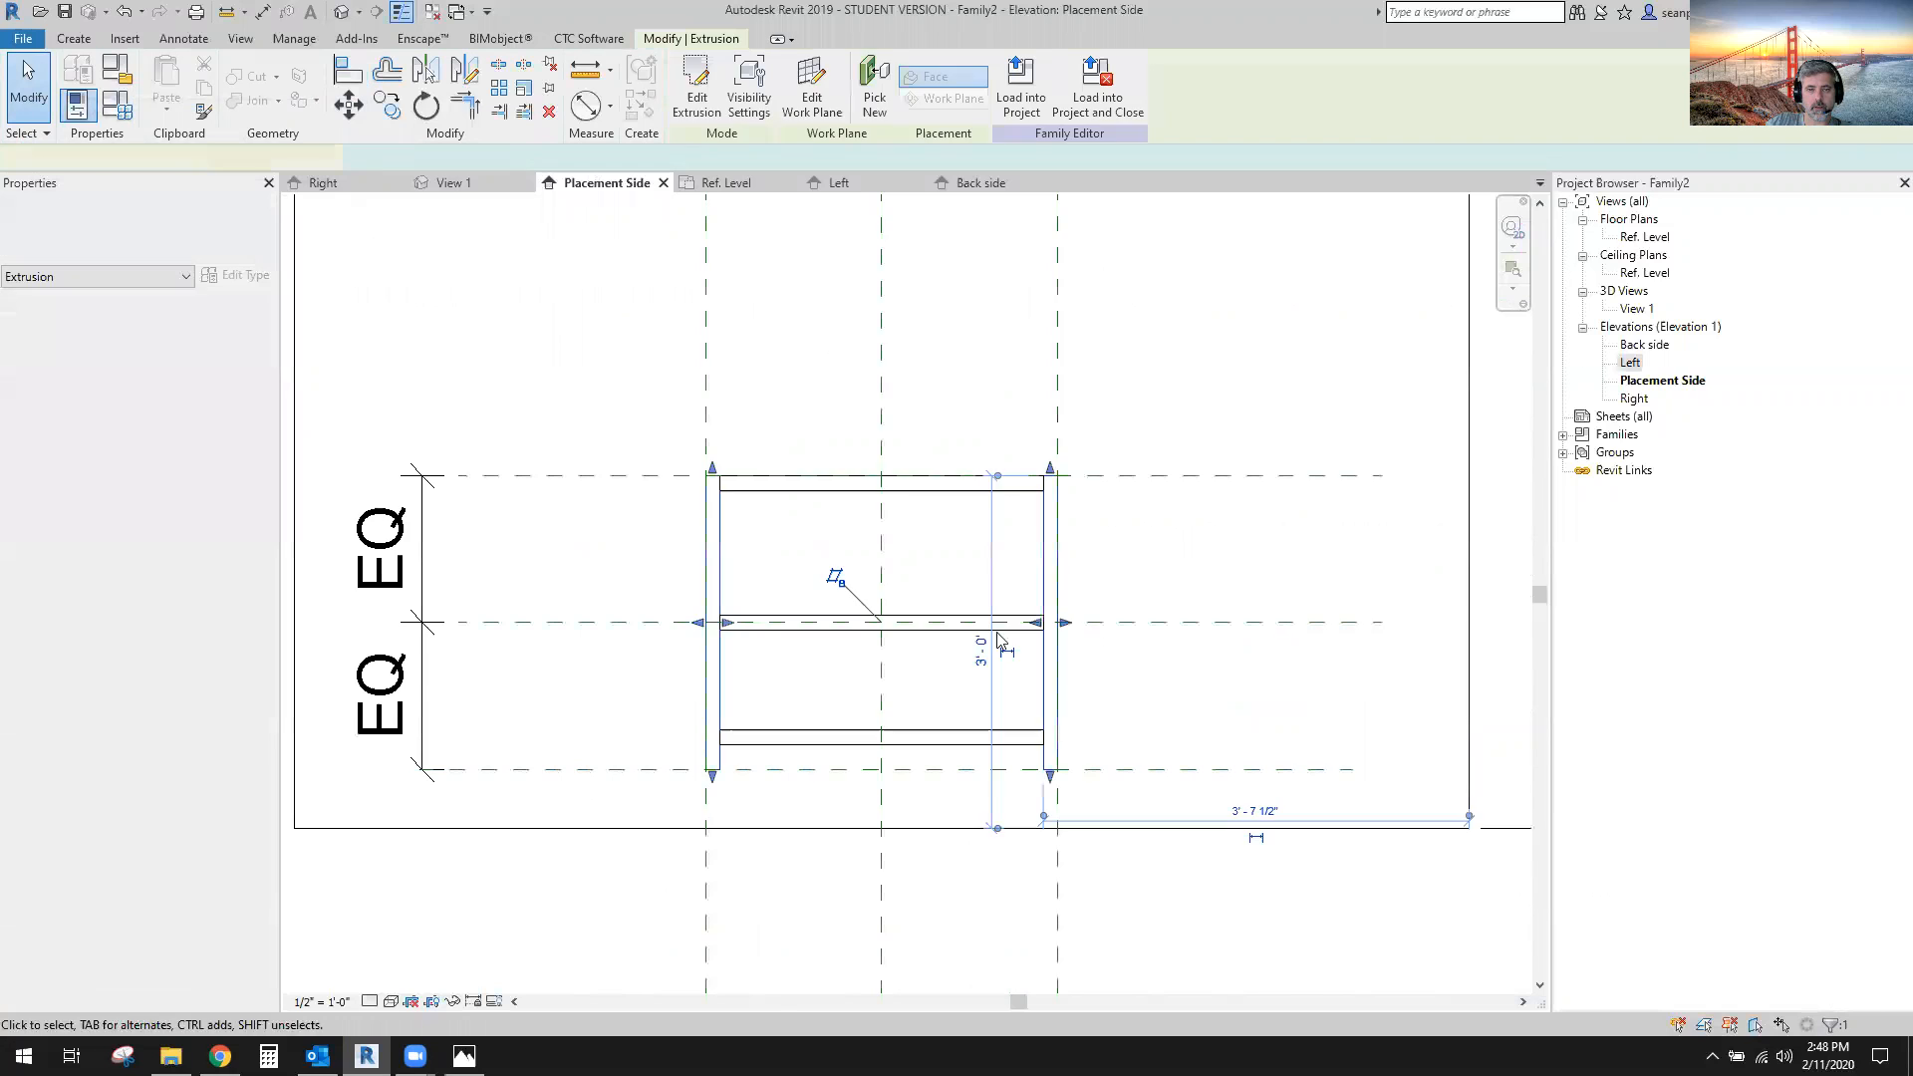
left_click(888, 697)
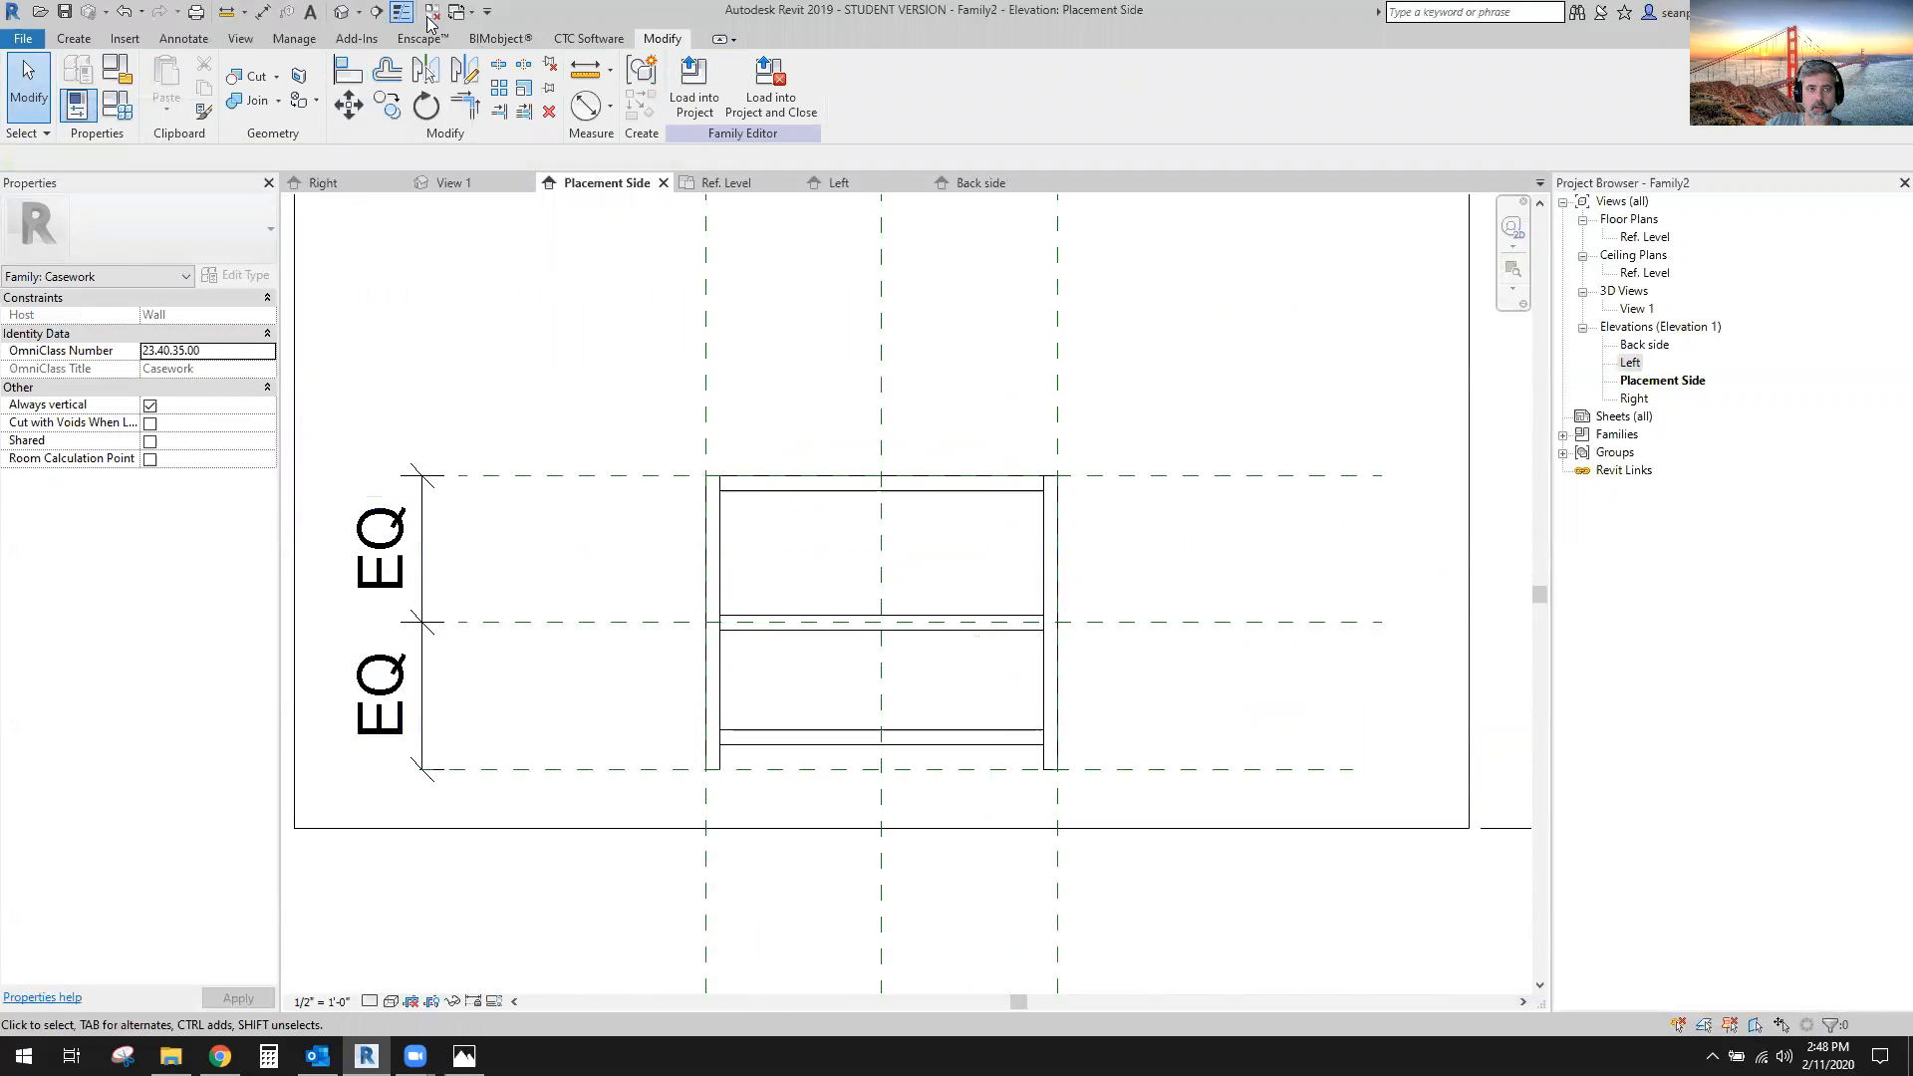
Dimension from the upper to the lower horizontal reference plane and place the dimension outside the EQ string.
left_click(262, 12)
left_click(615, 475)
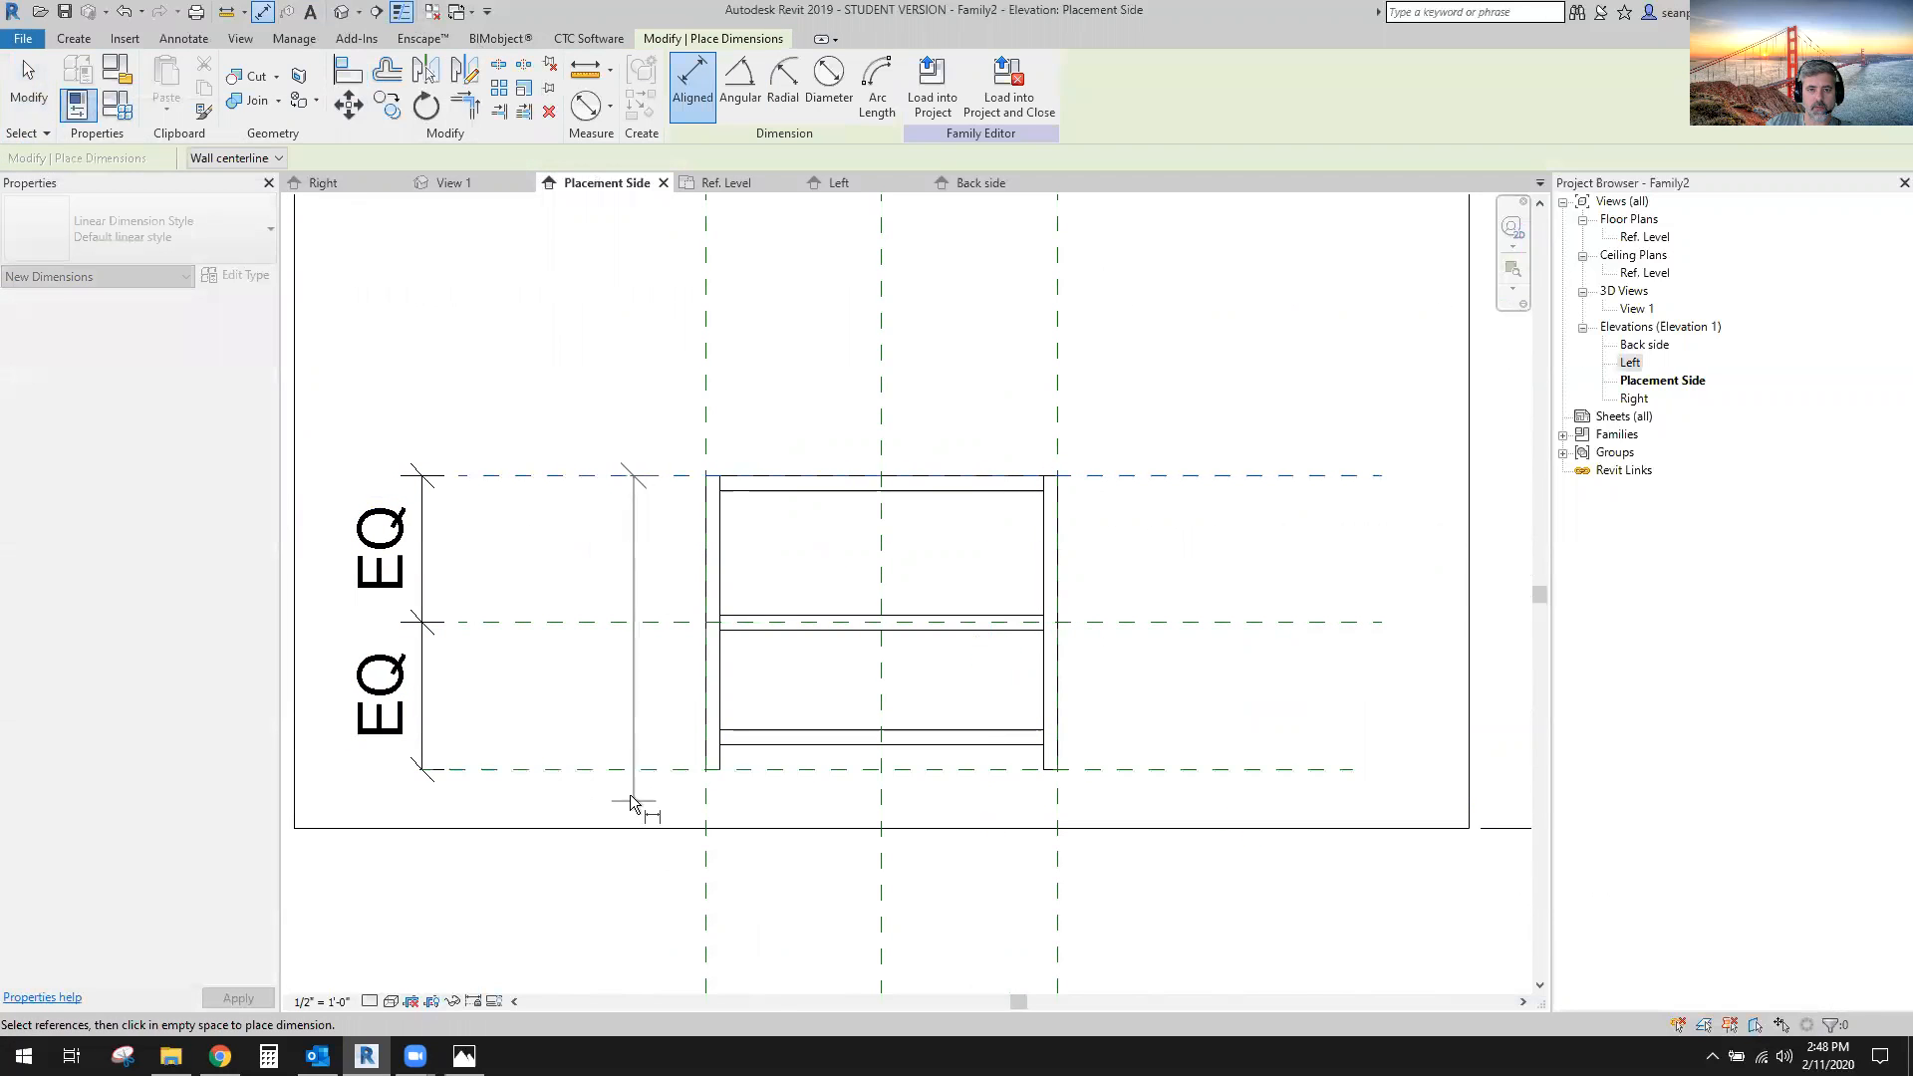
left_click(608, 749)
left_click(571, 683)
middle_click_drag(659, 697, 928, 687)
key("Escape")
left_click_drag(842, 548, 531, 553)
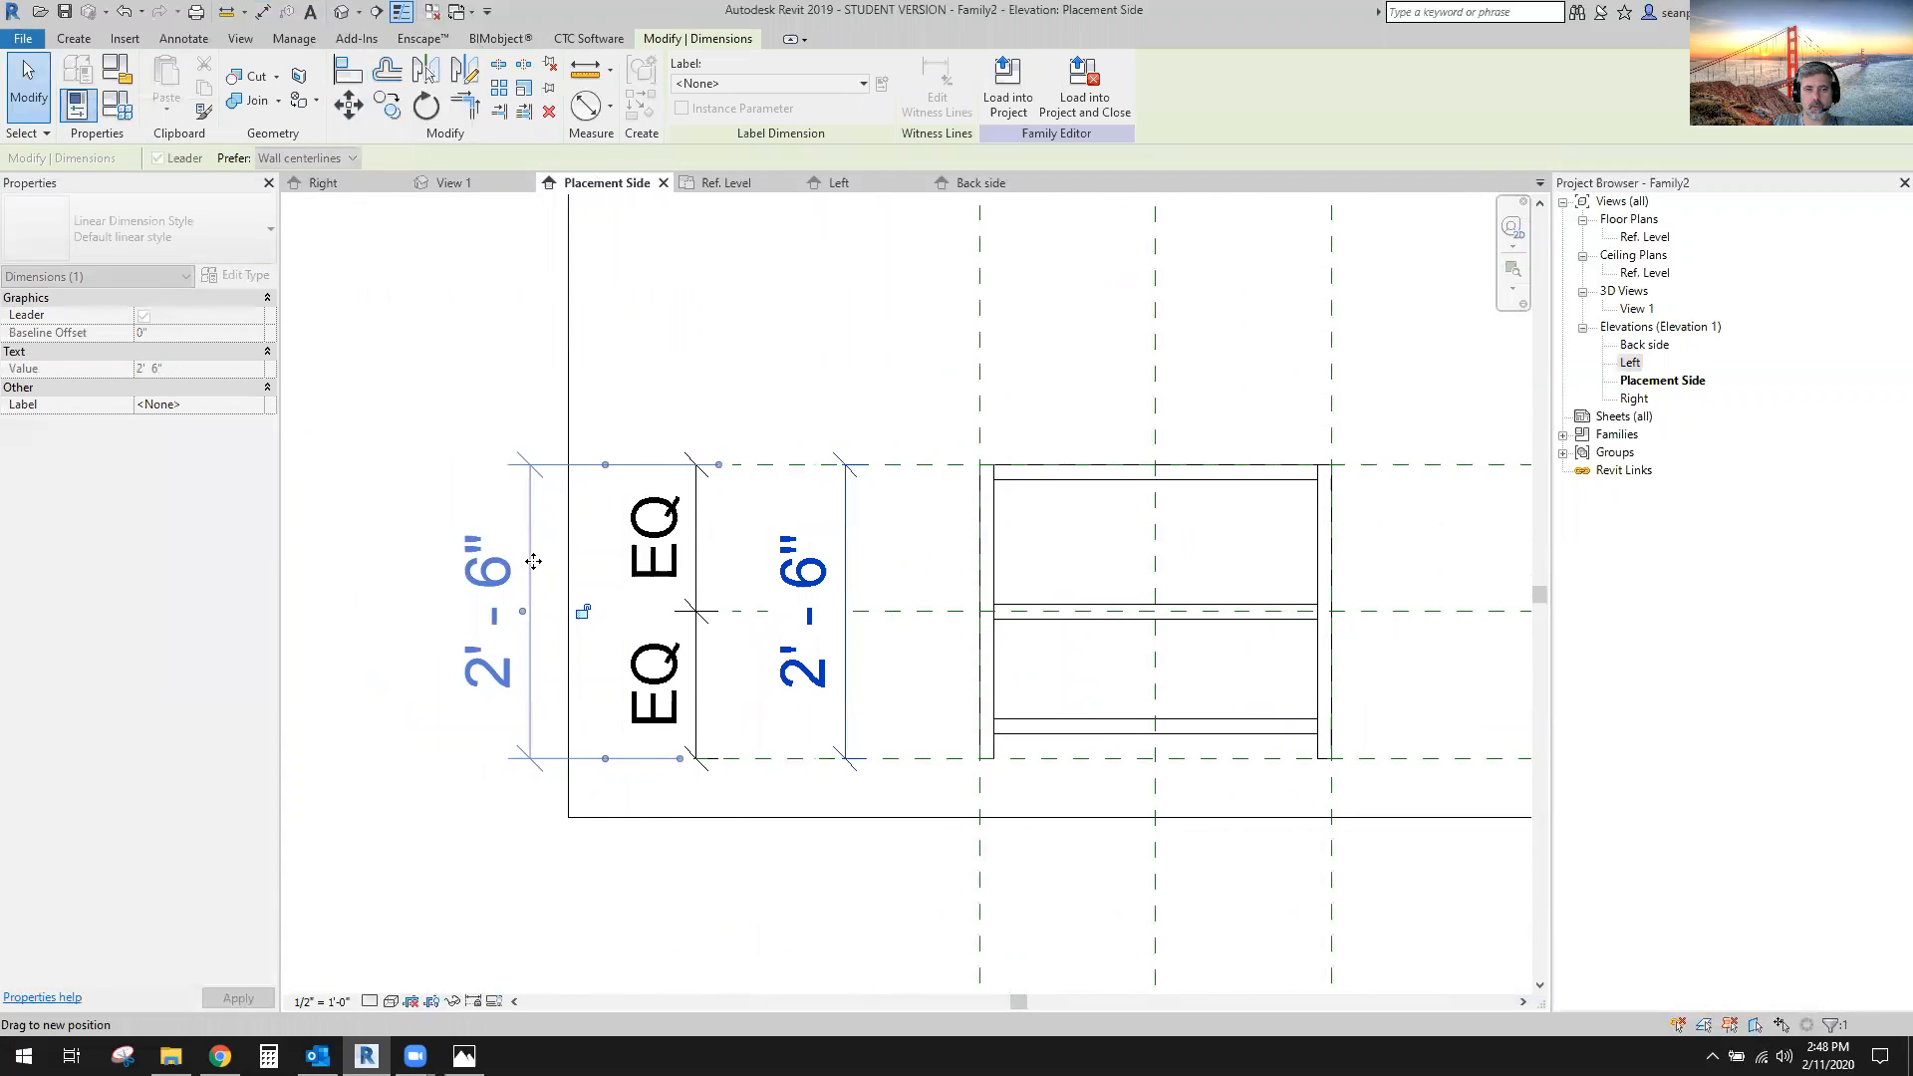
Label the overall height dimension with the Vanity Height parameter.
left_click(778, 84)
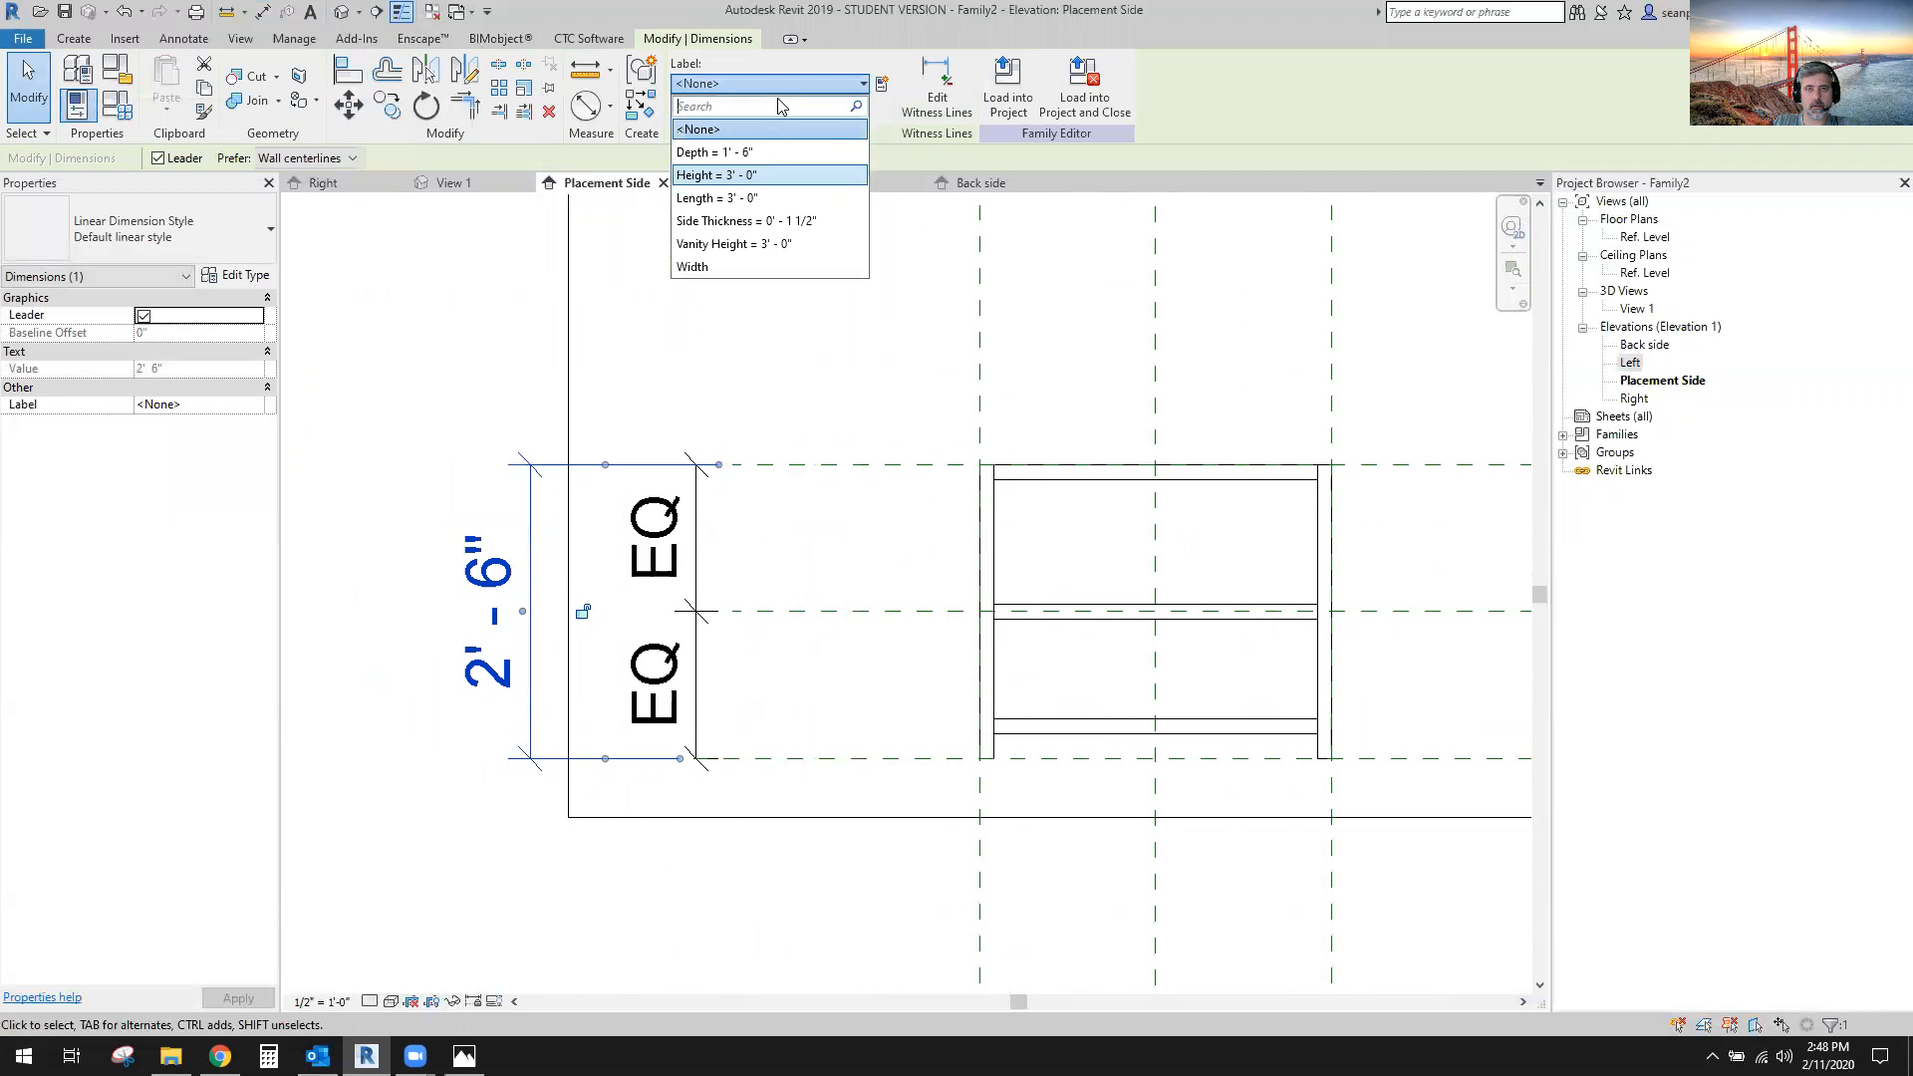
left_click(751, 249)
left_click(717, 360)
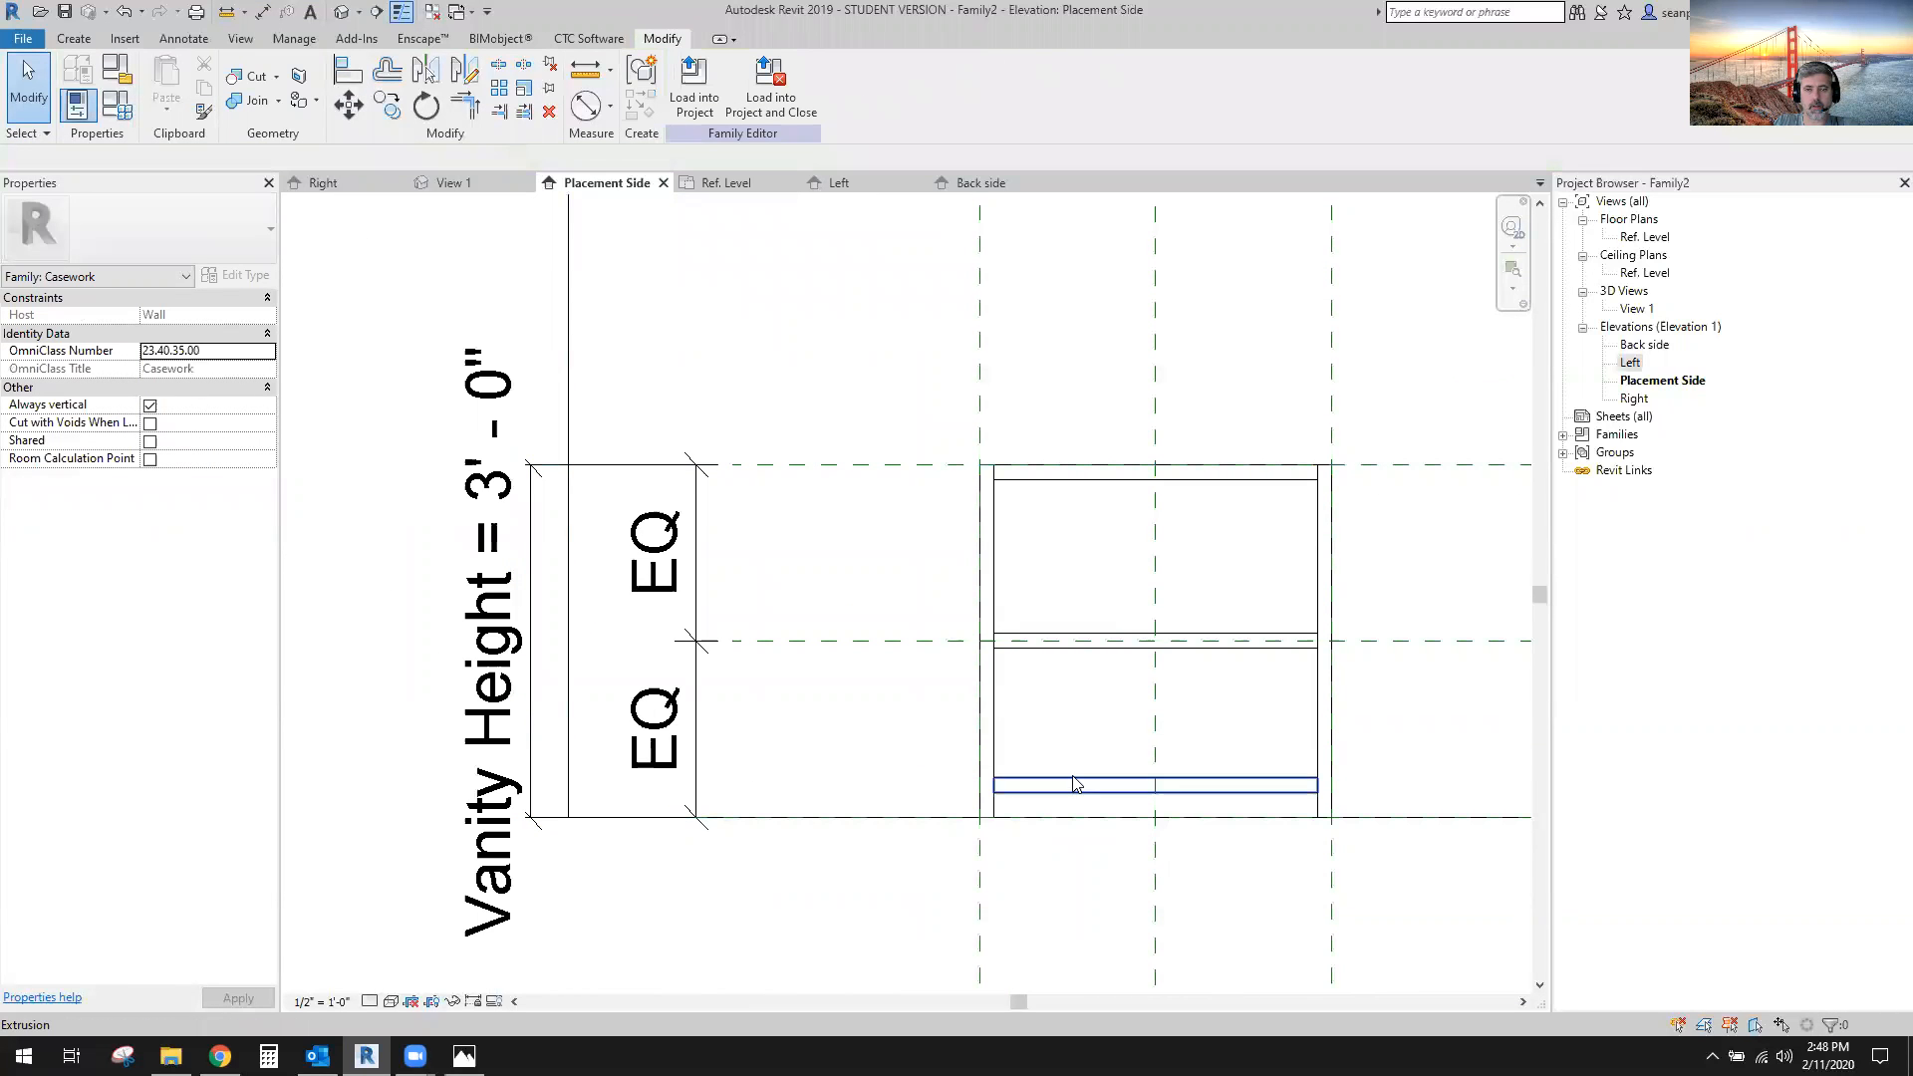
Set the Vanity Height family parameter to 2' 0".
left_click(117, 103)
left_click(1186, 459)
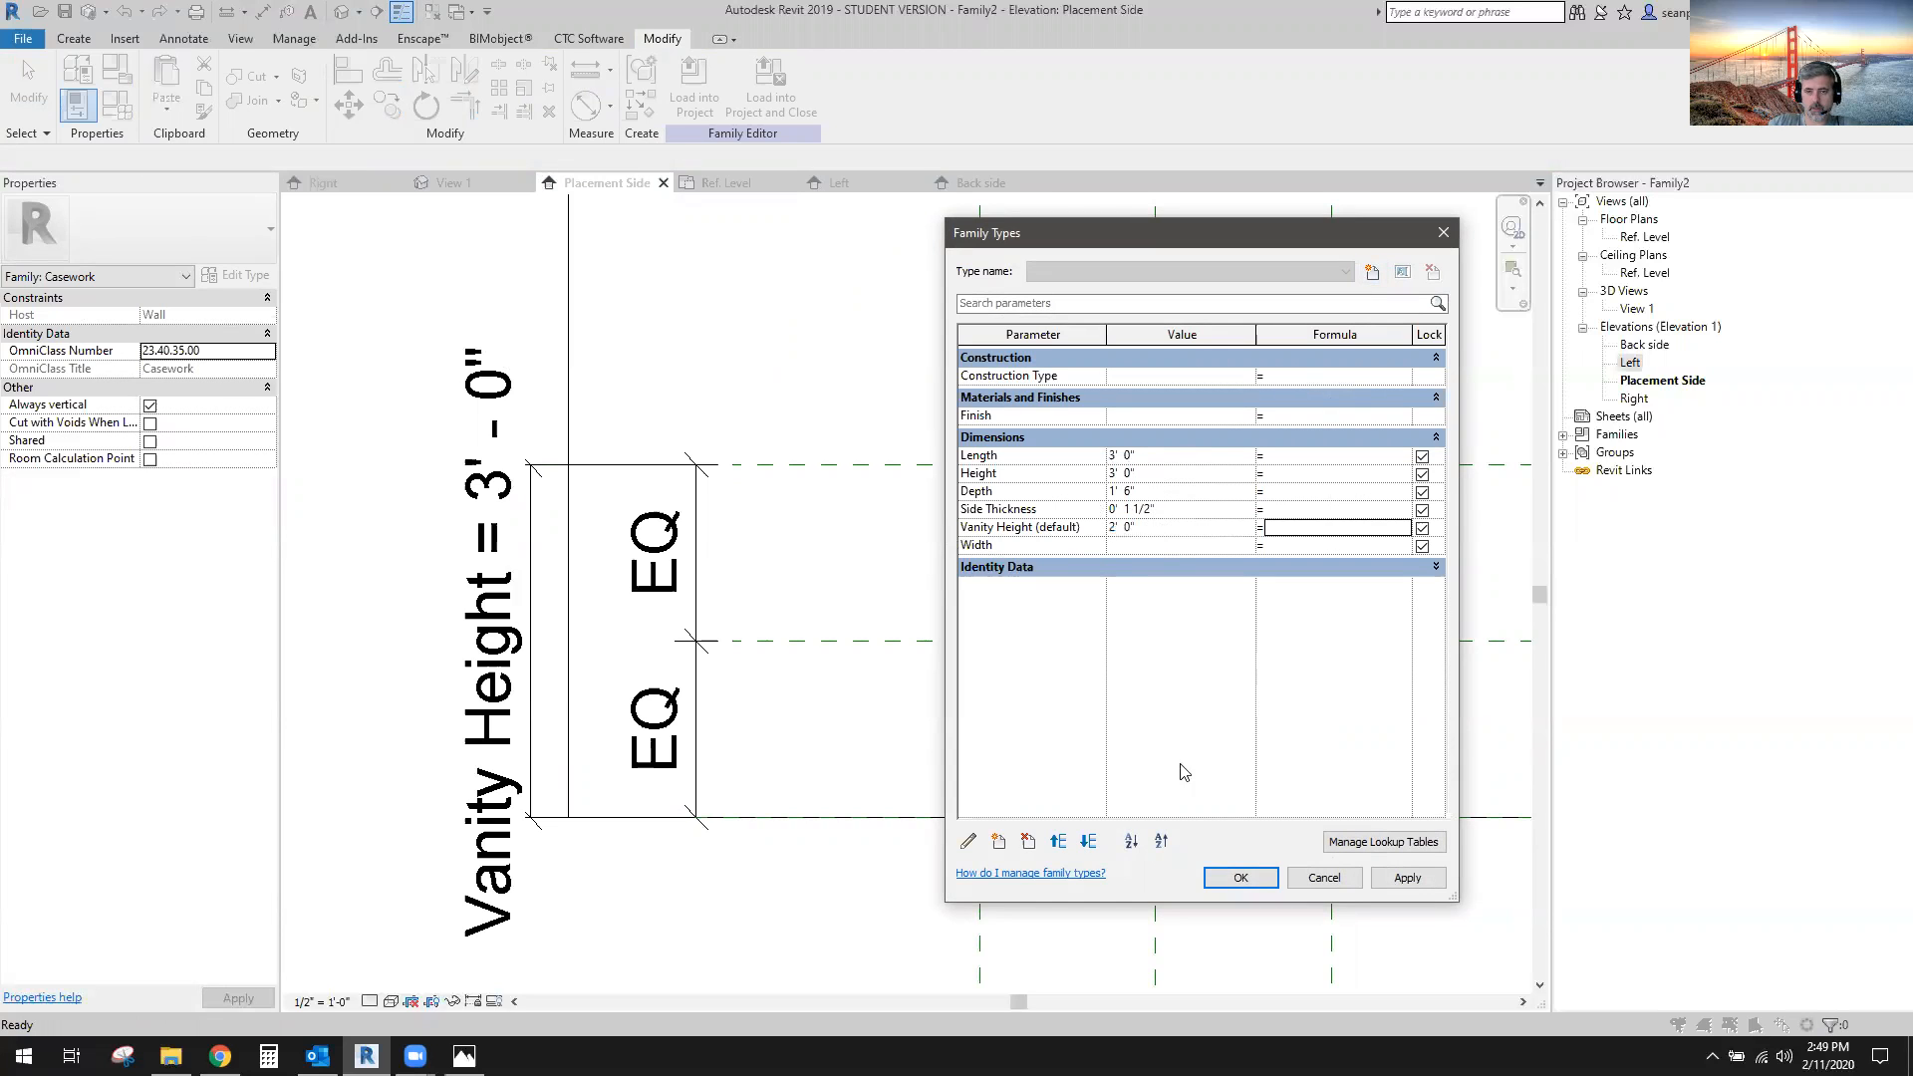
left_click(1240, 878)
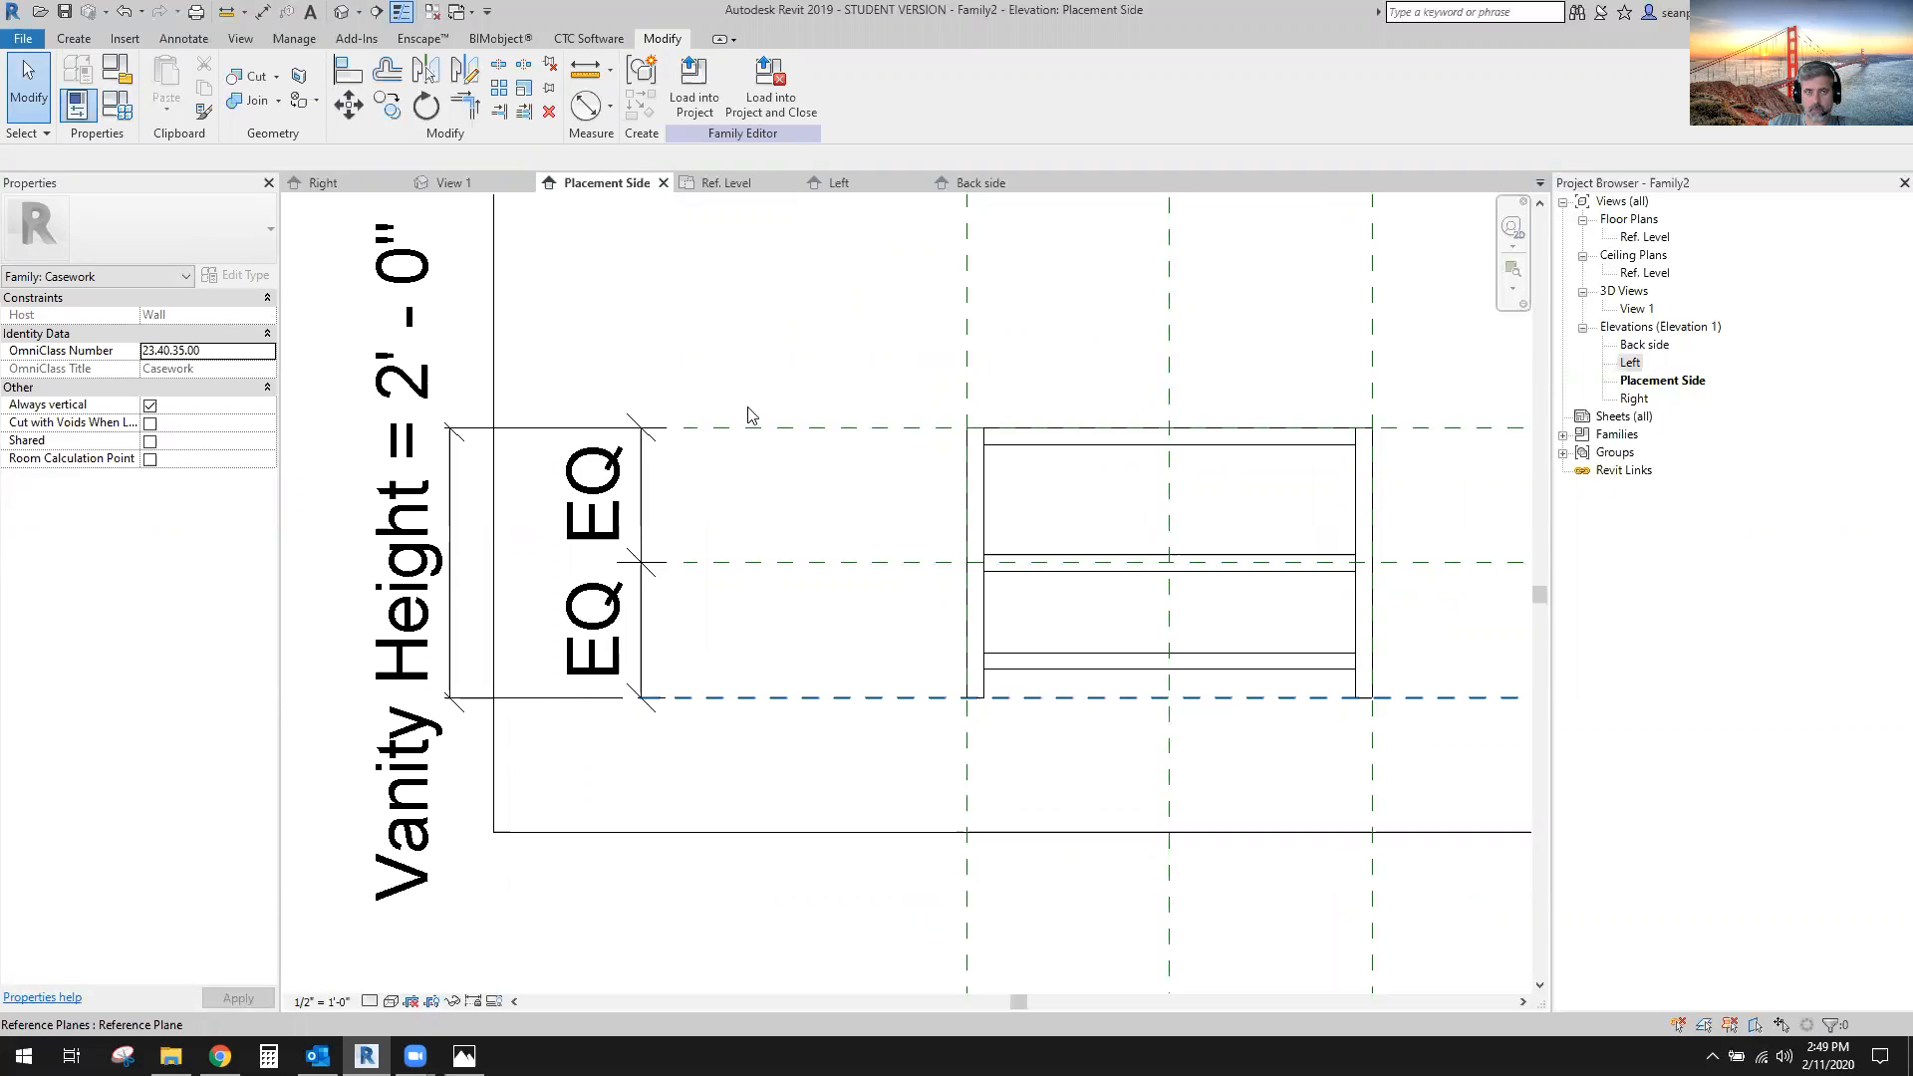
Align the underside of the bottom shelf to the lower horizontal reference plane.
left_click(347, 70)
left_click(880, 698)
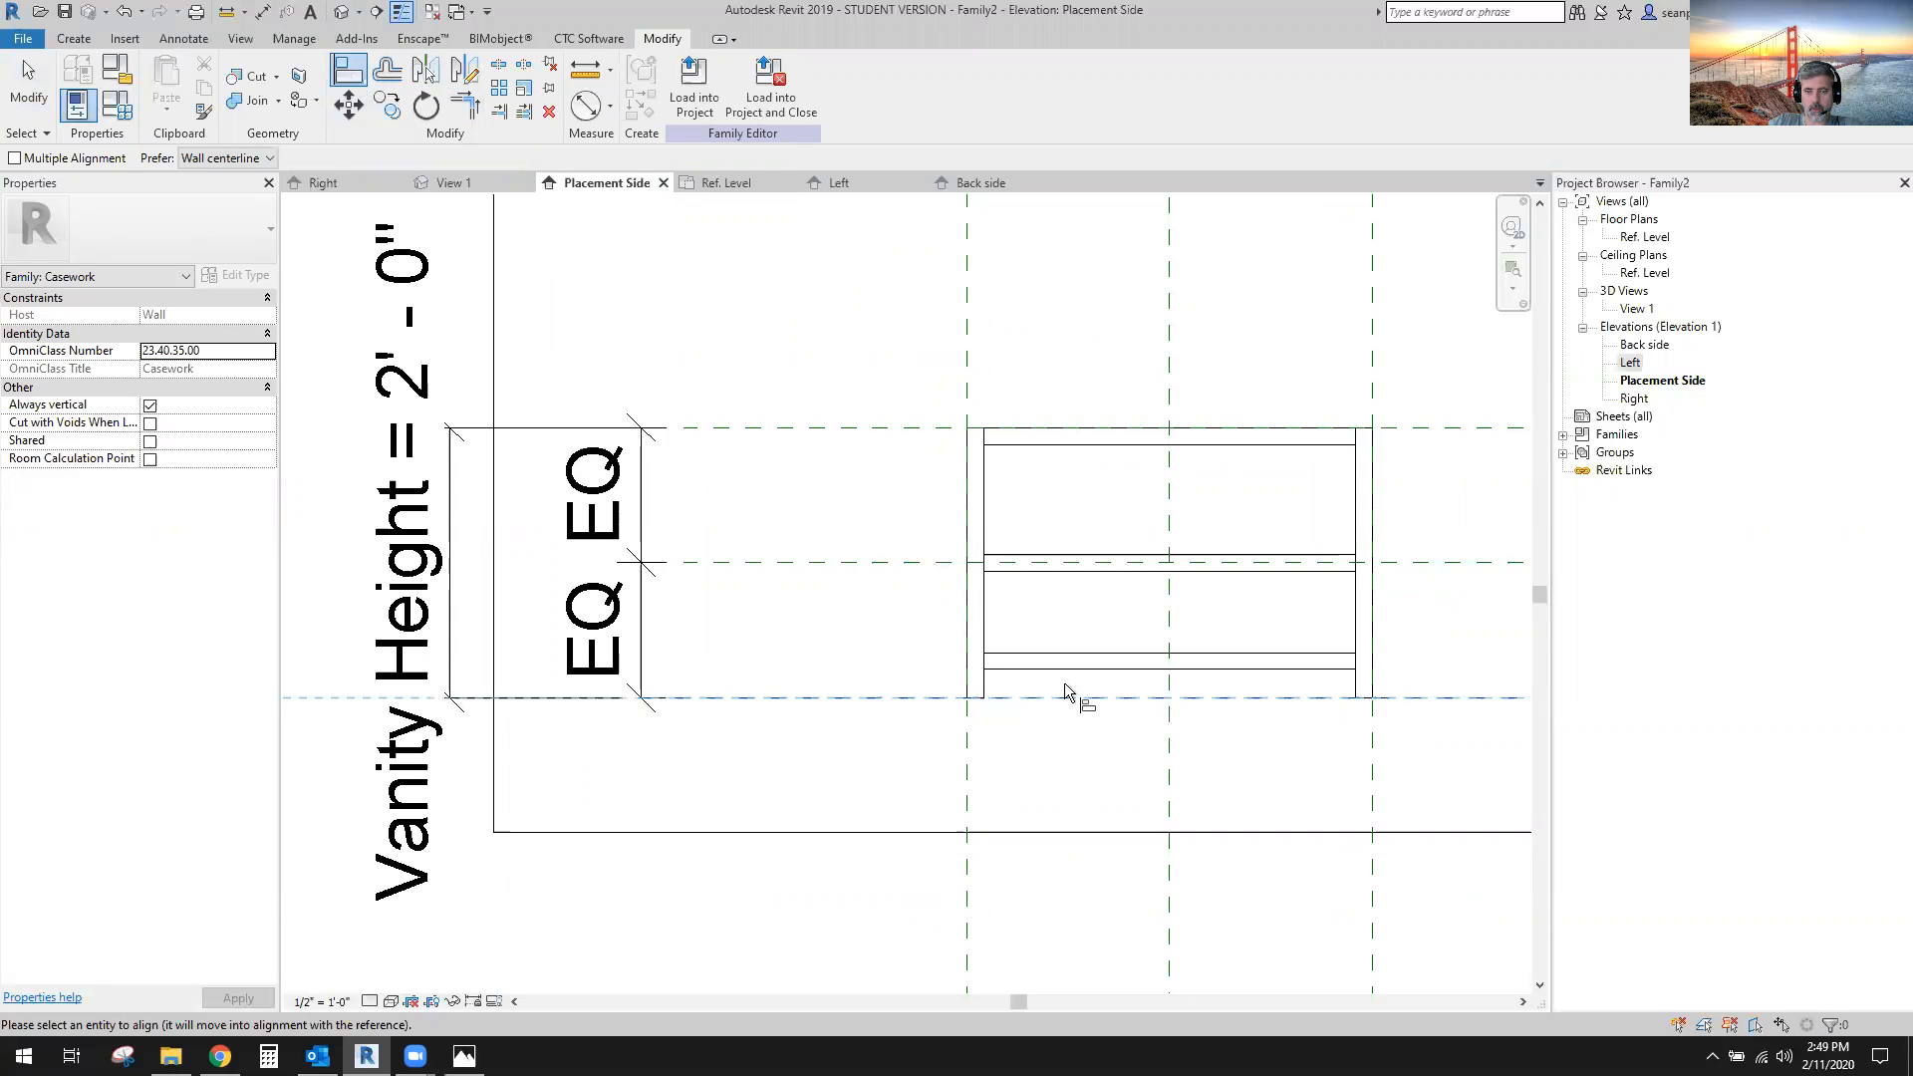
left_click(1083, 669)
key("Escape")
key("Escape")
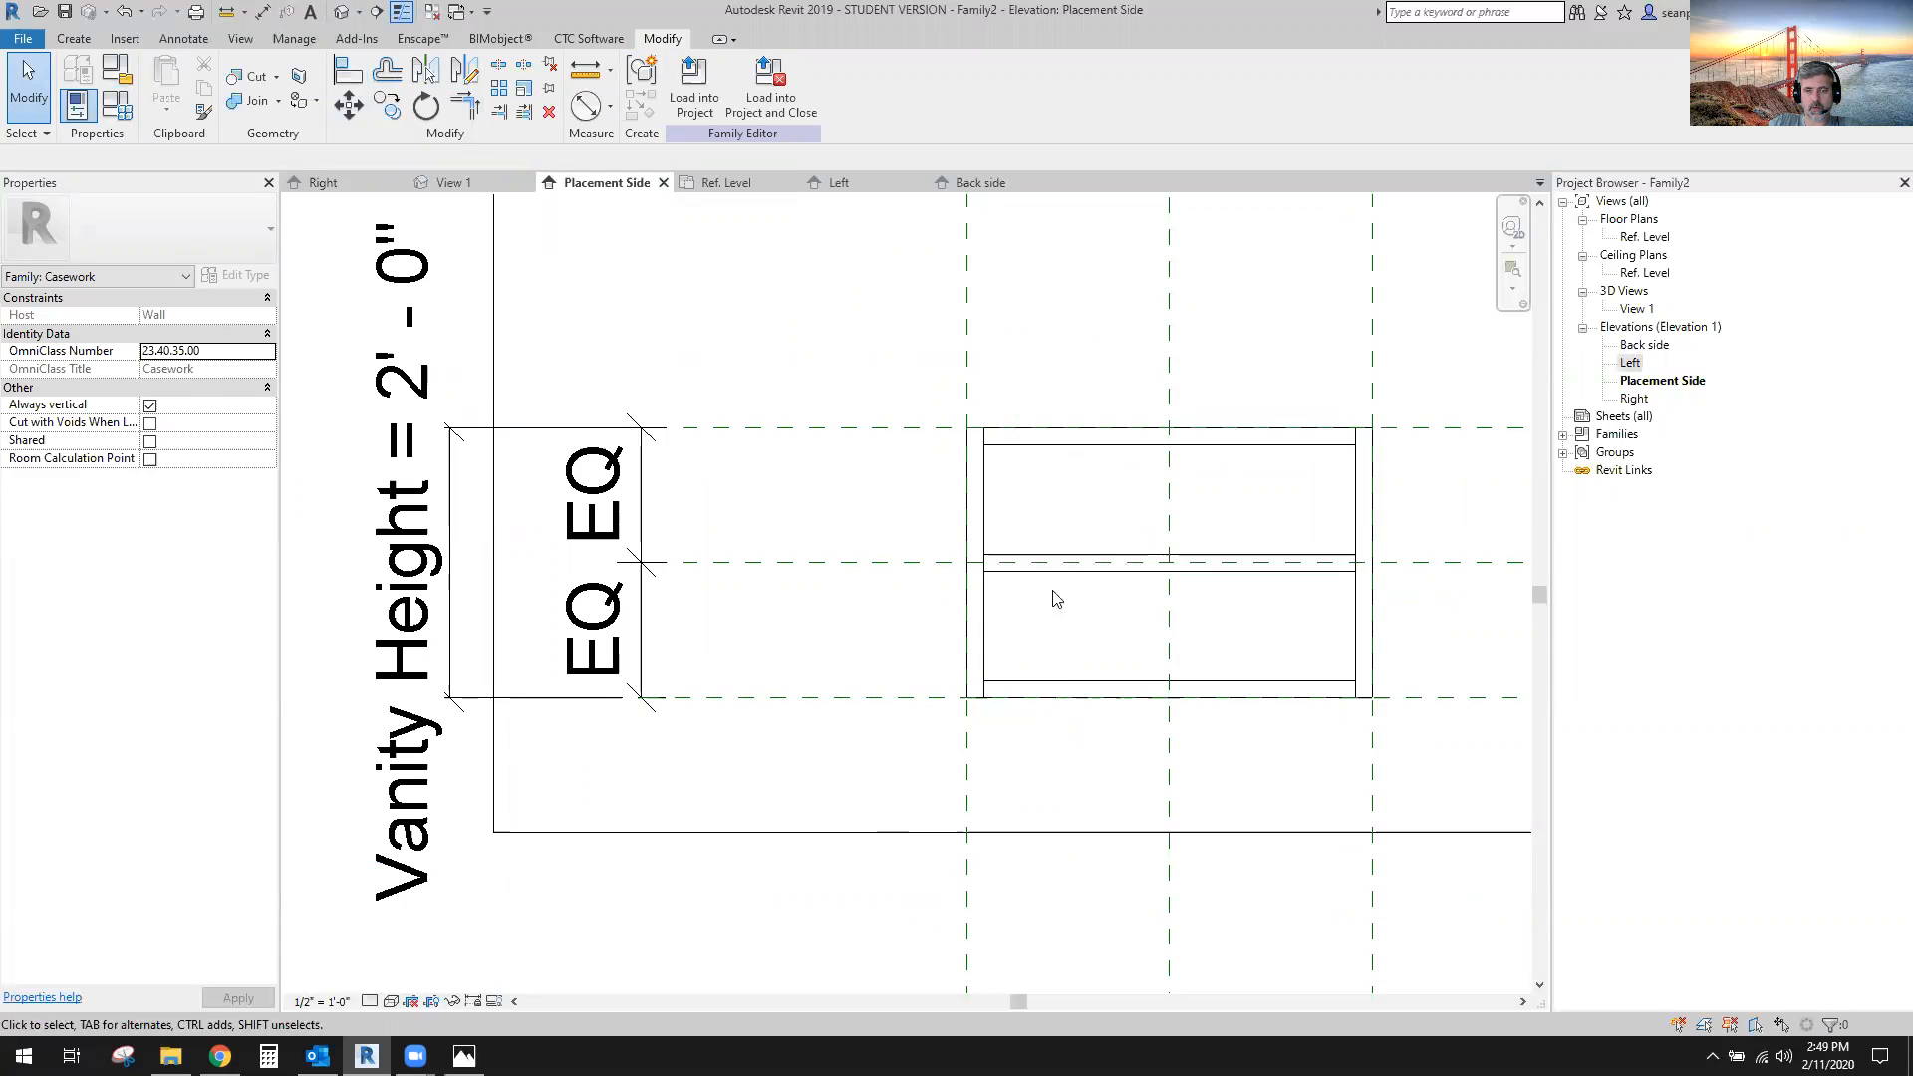
Flex the family by setting the Vanity Height parameter to 3' 0".
left_click(117, 103)
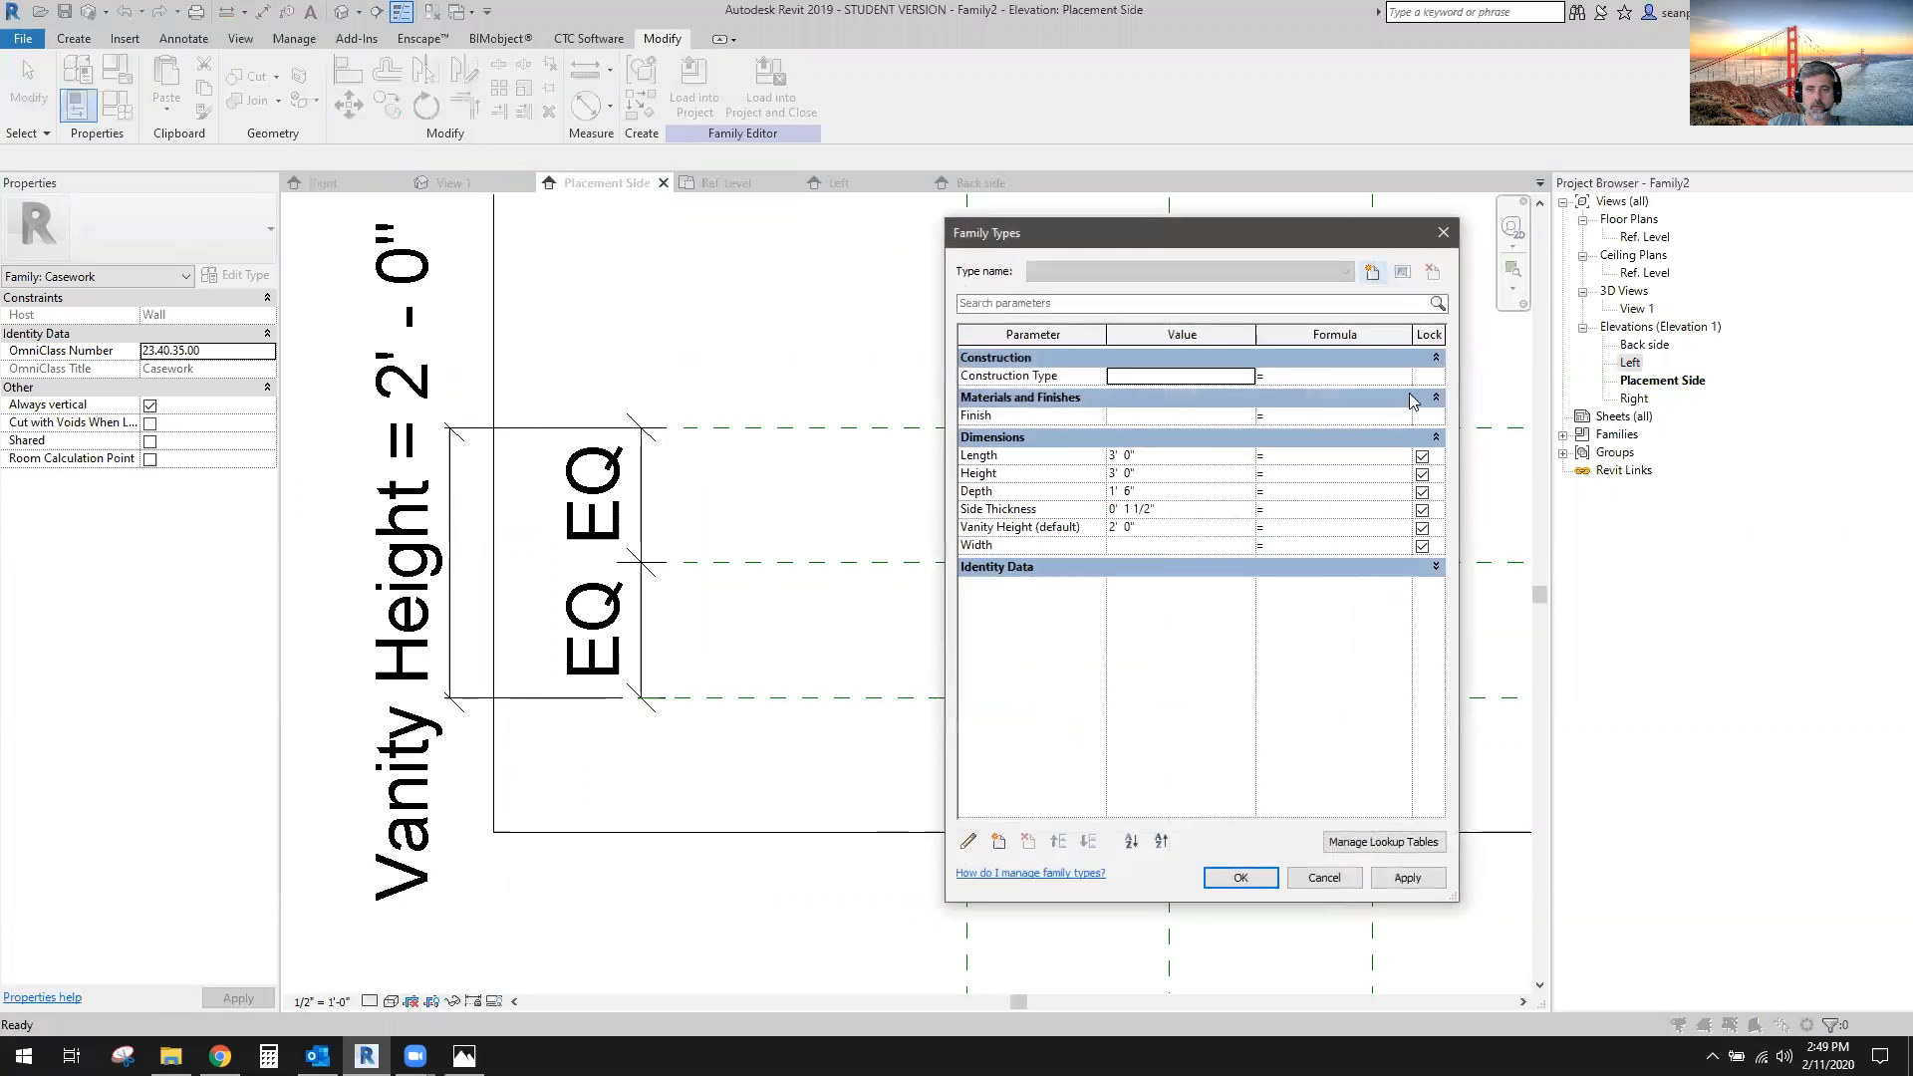
left_click(1173, 527)
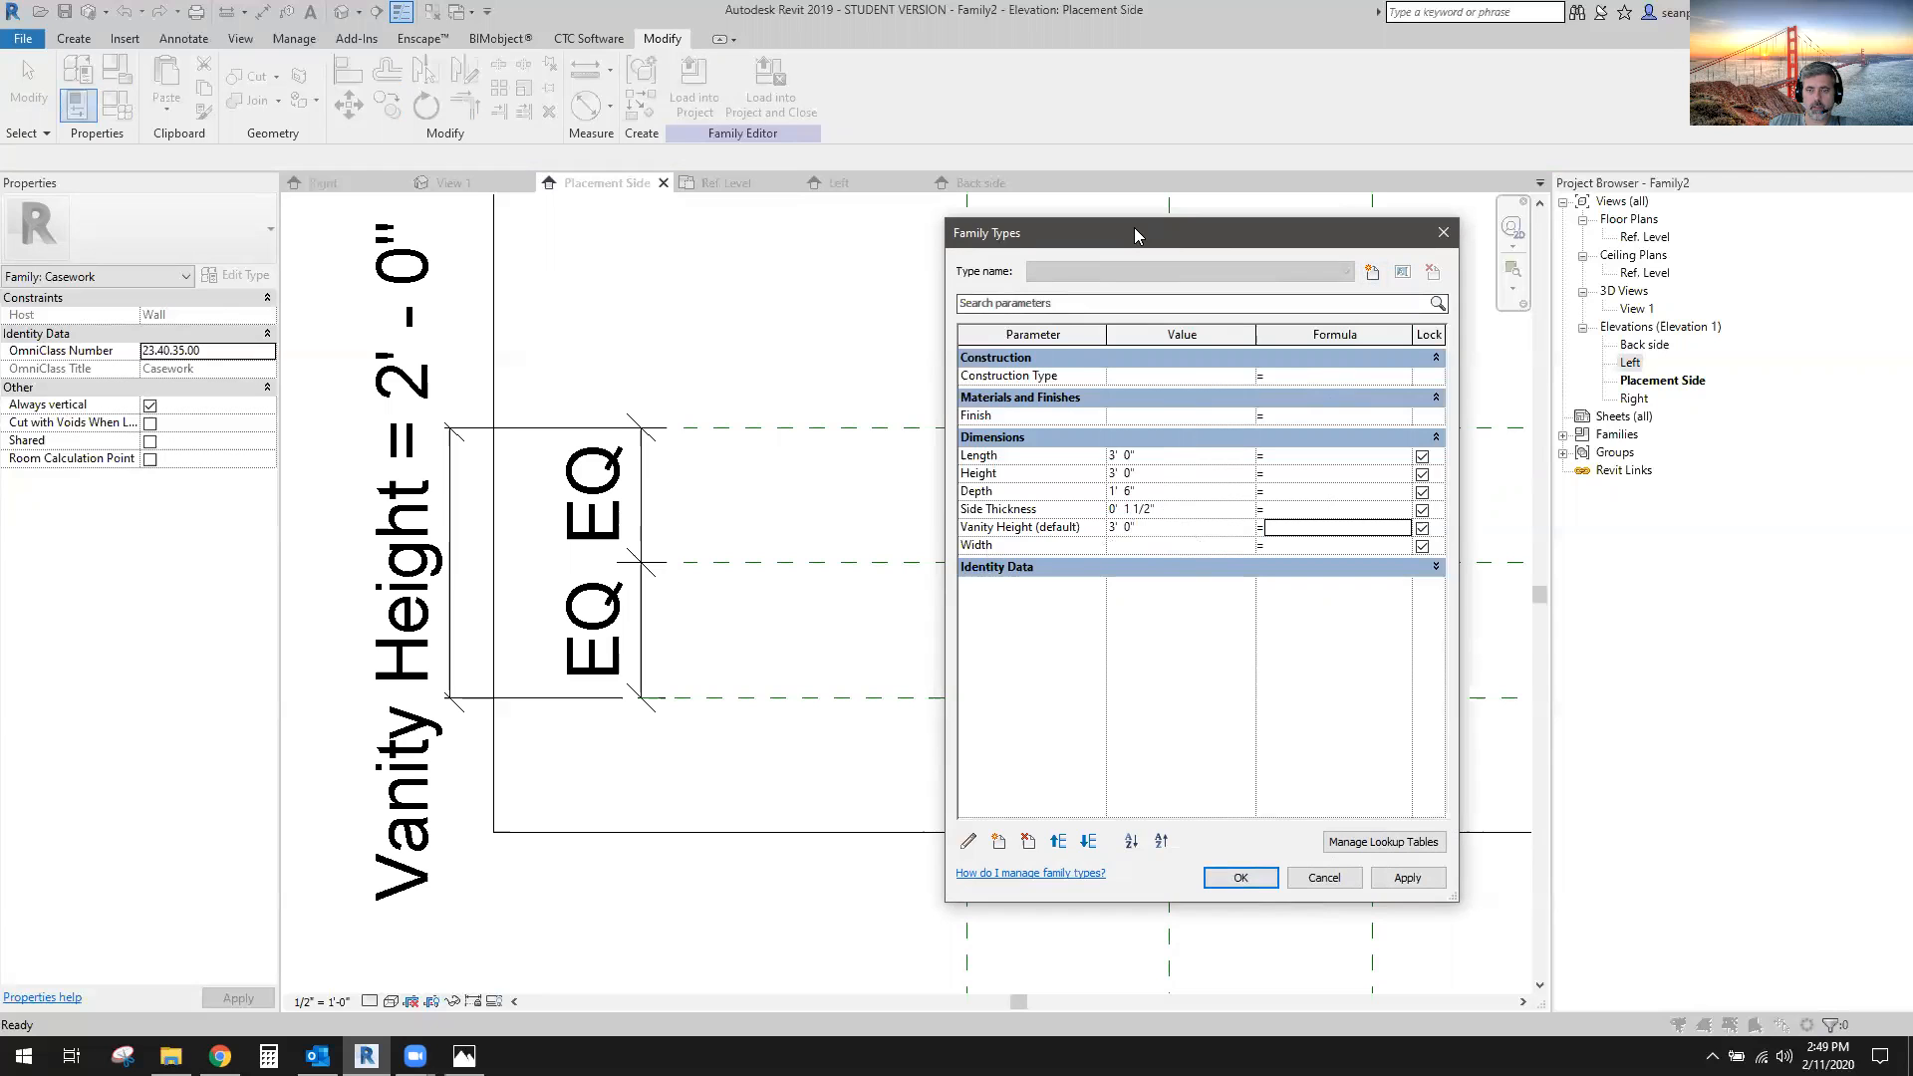
left_click_drag(1134, 235, 1527, 232)
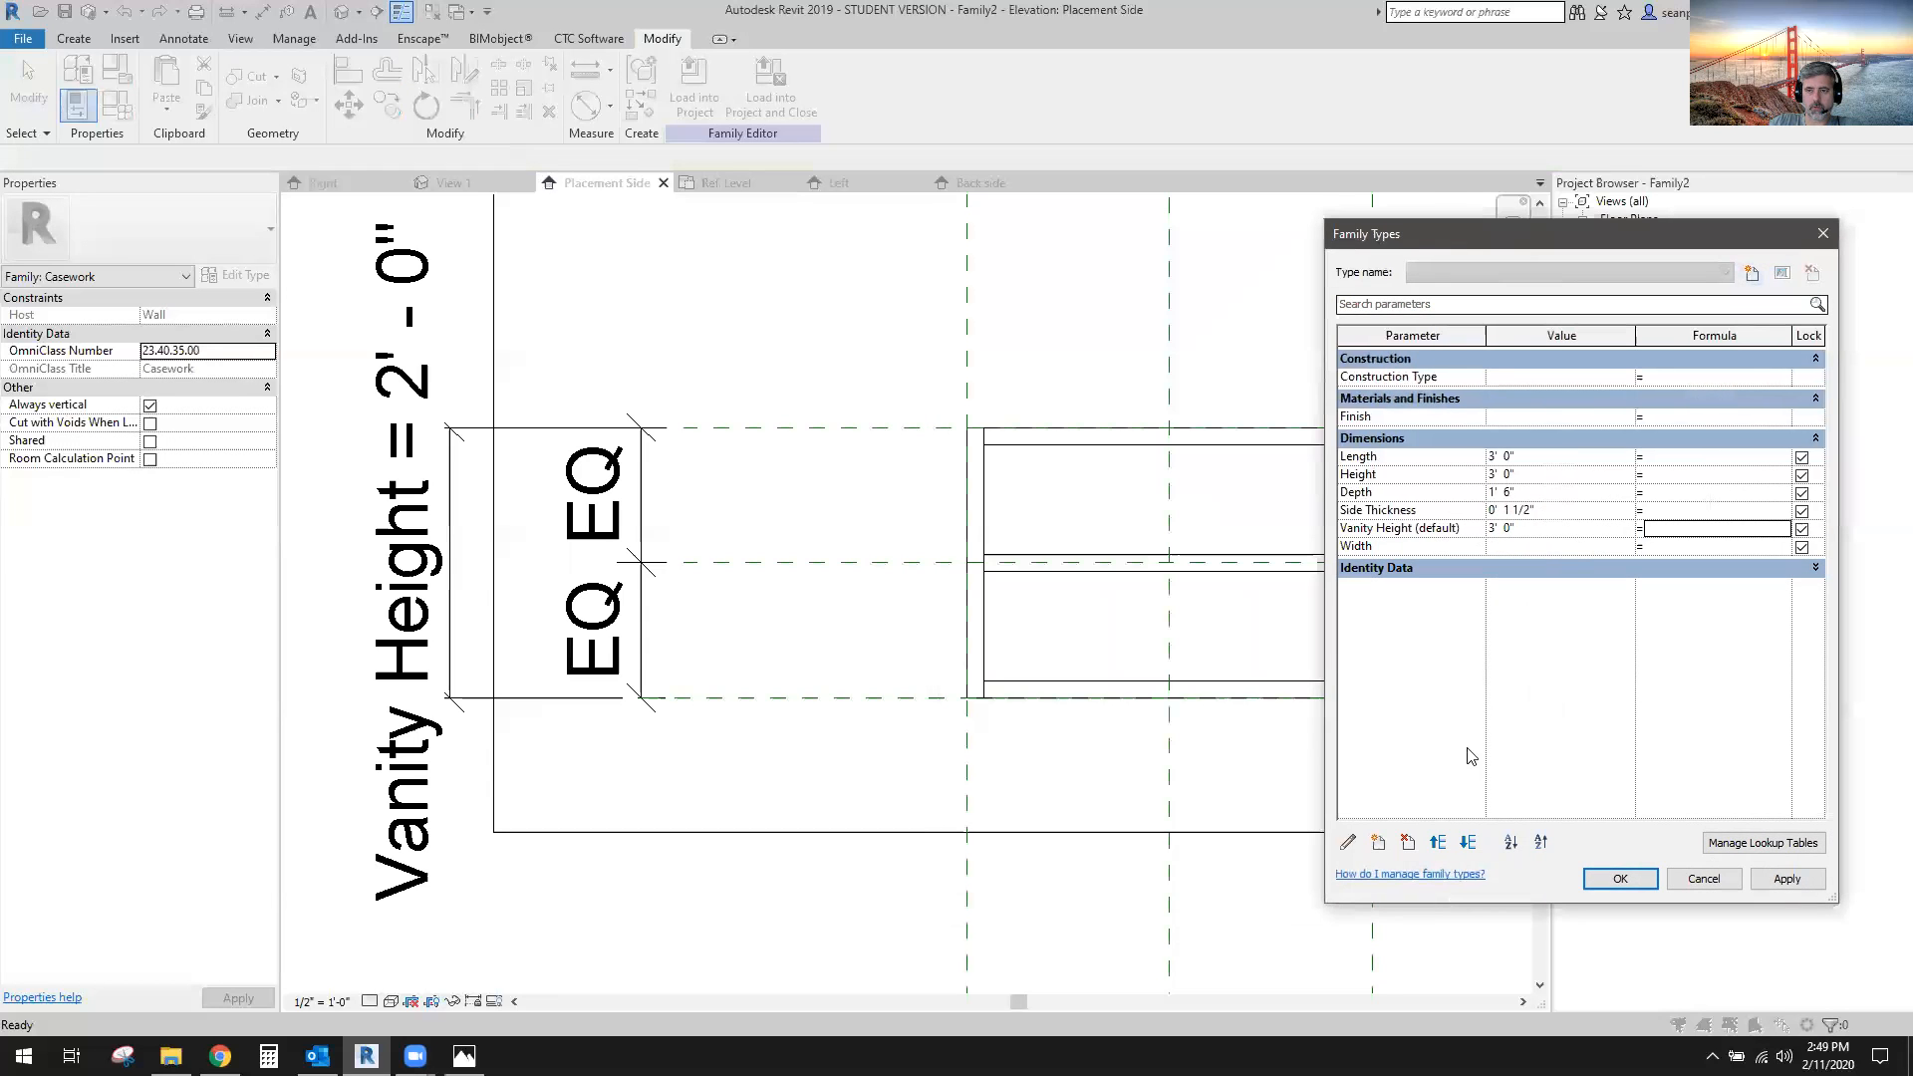
left_click(1629, 877)
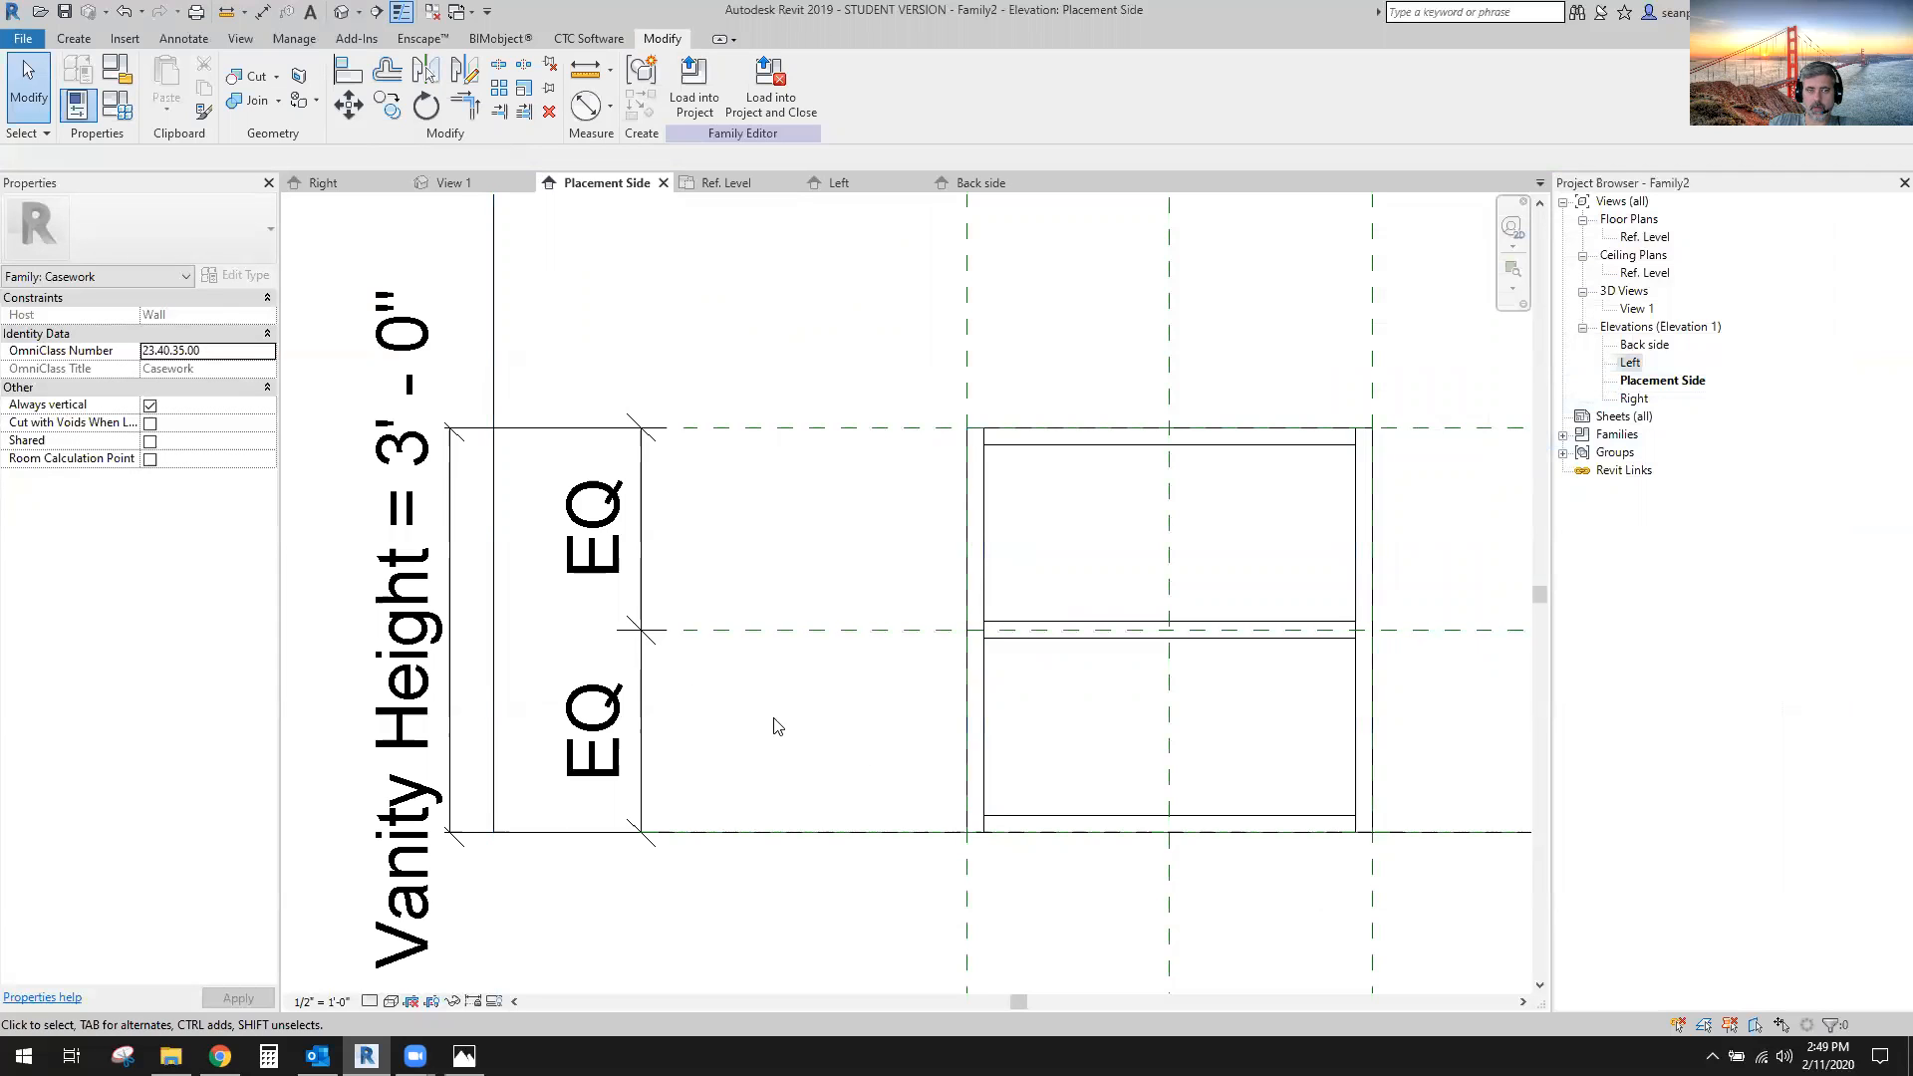
Open the View 1 3D view and set the Vanity Height parameter to 2' 0" while watching the cabinet from the front.
left_click(453, 185)
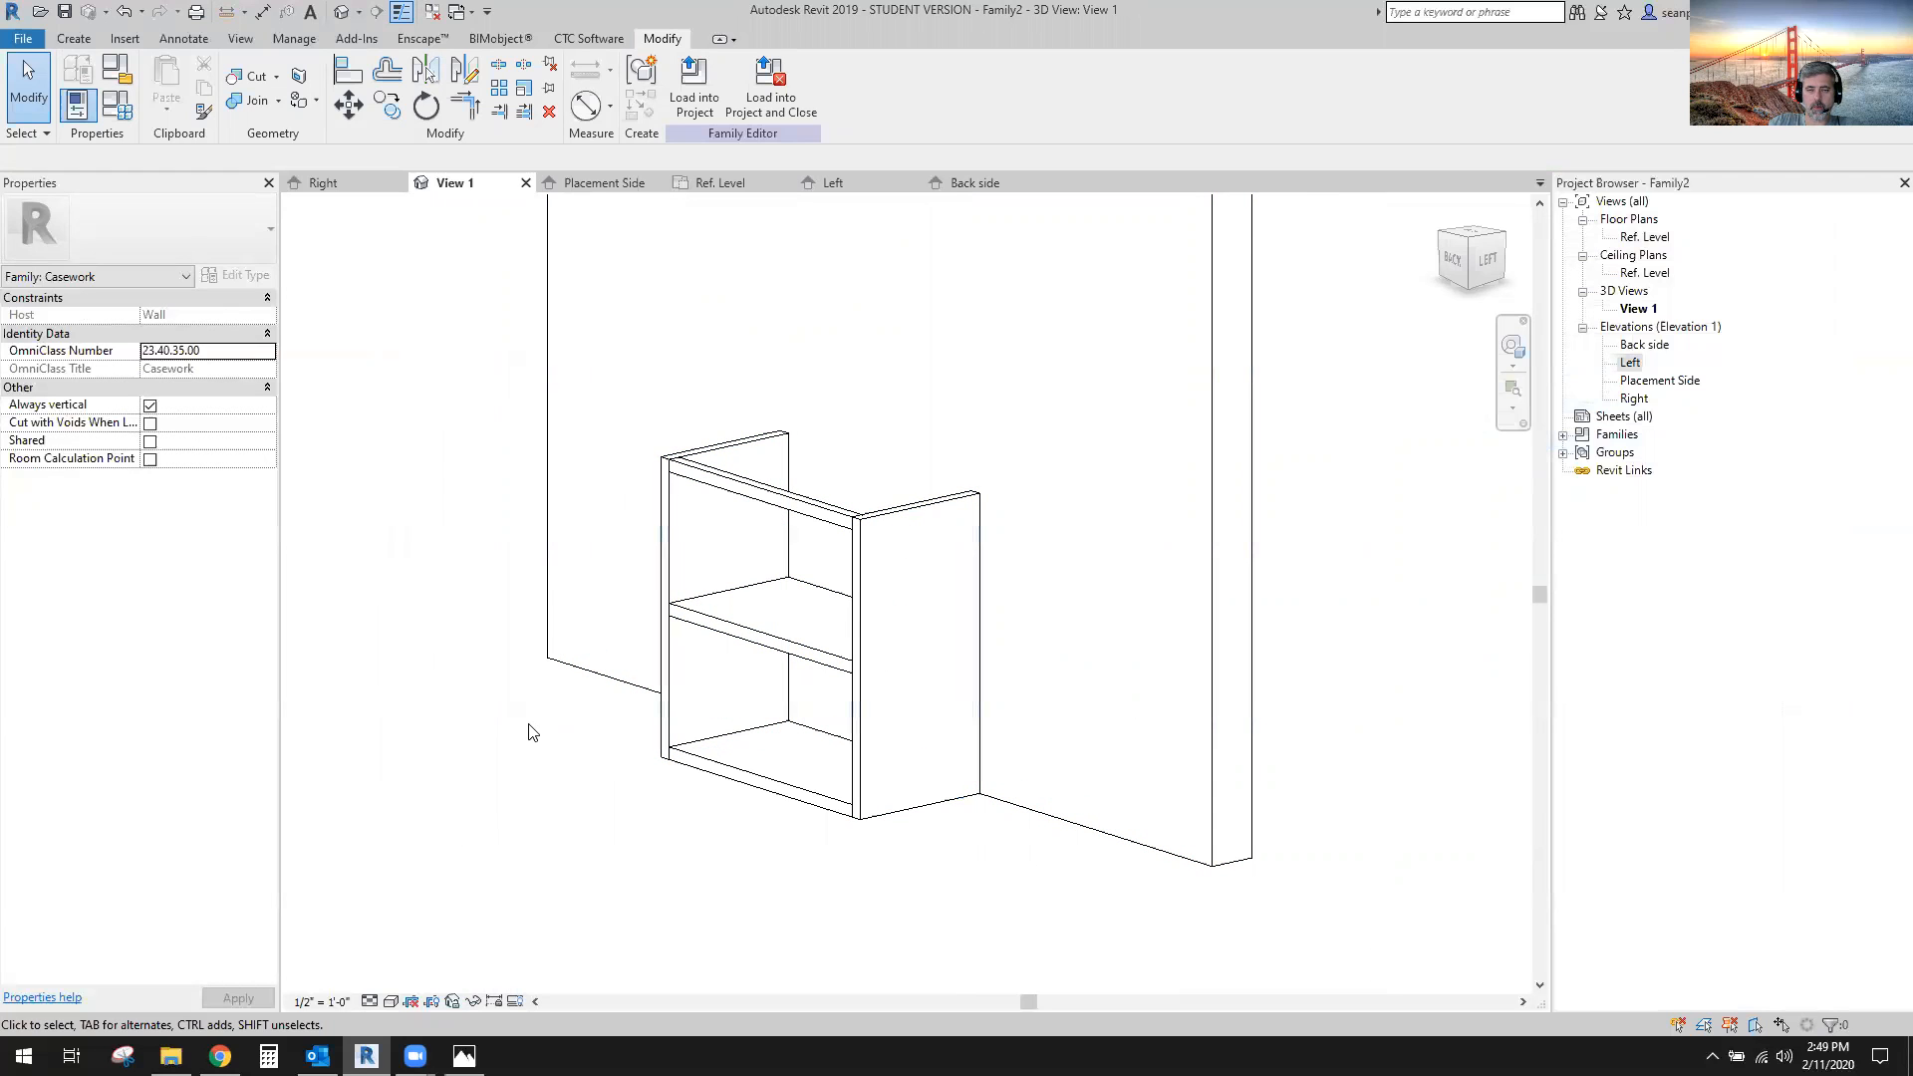
middle_click_drag(525, 763, 772, 821, "shift")
left_click(117, 106)
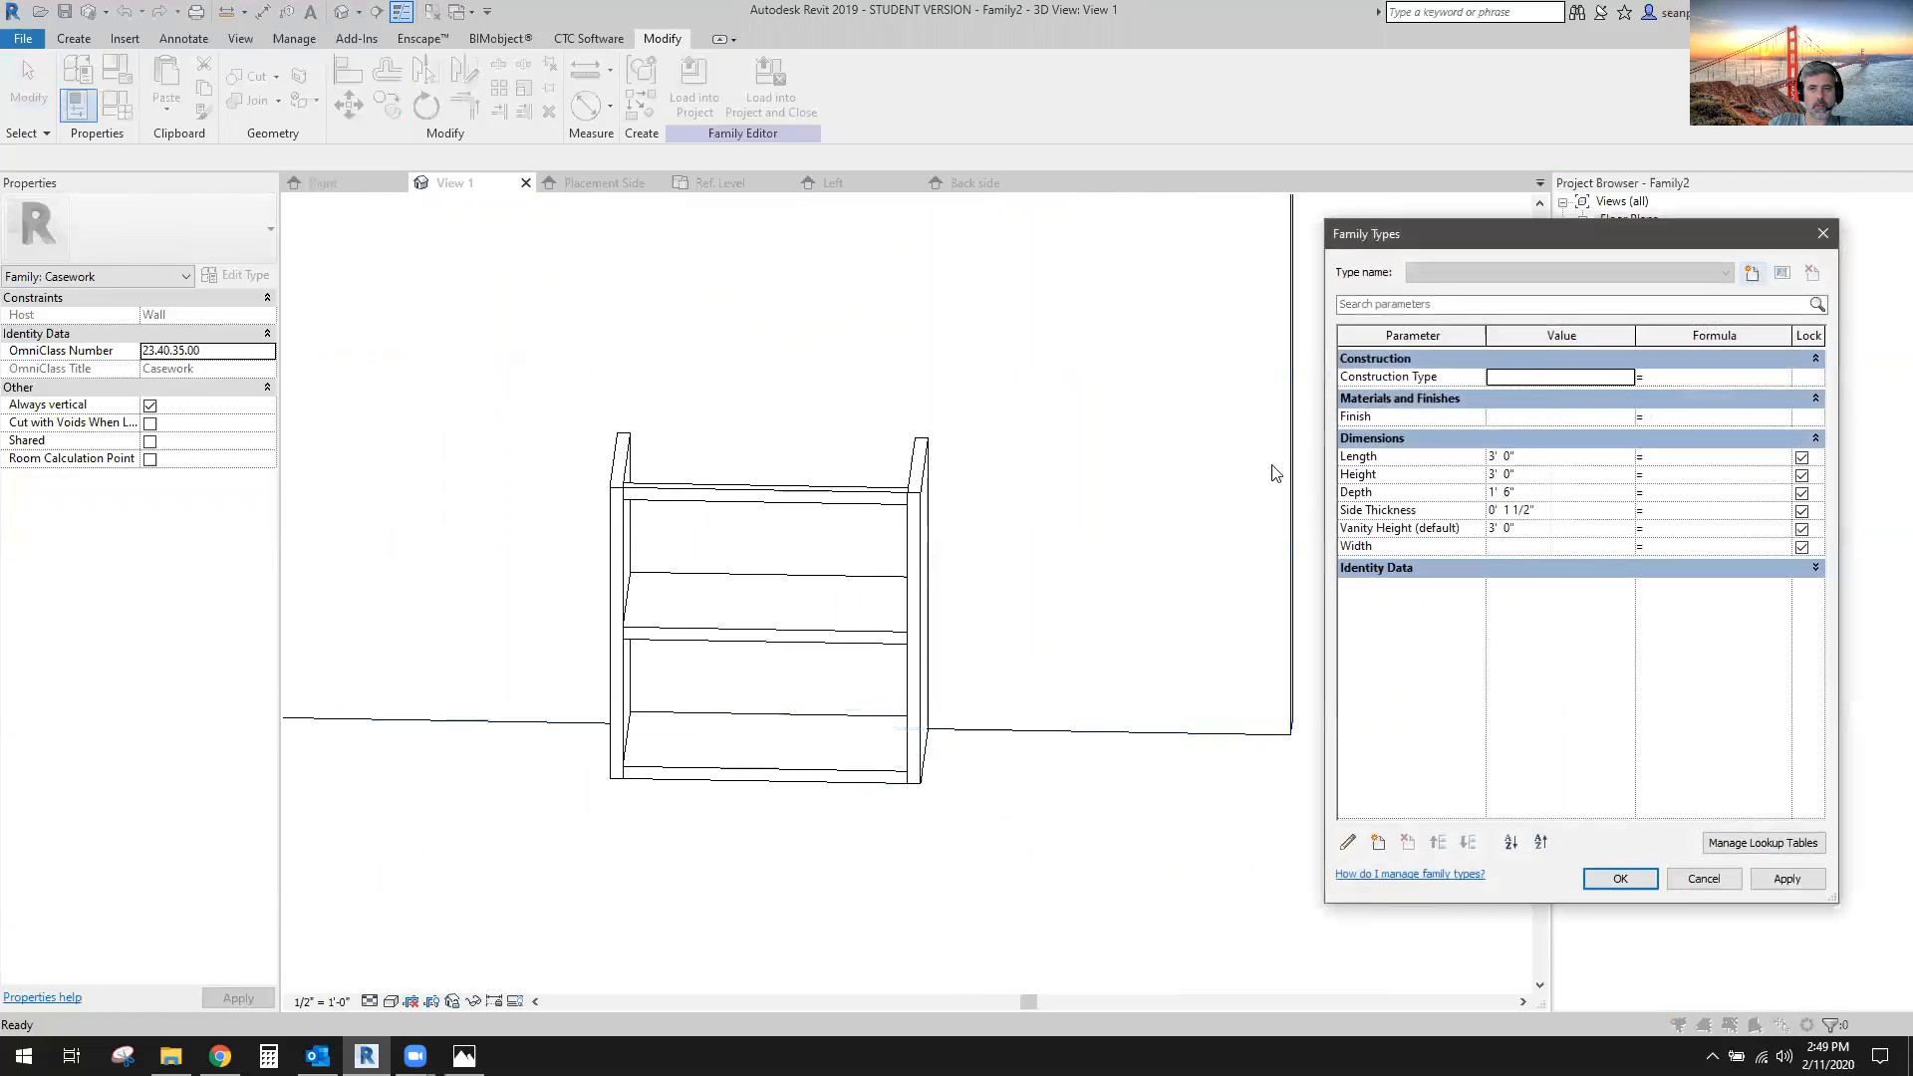
left_click(1554, 529)
type("2")
key("Tab")
left_click(1781, 879)
left_click(1620, 878)
middle_click_drag(782, 835, 1016, 787, "shift")
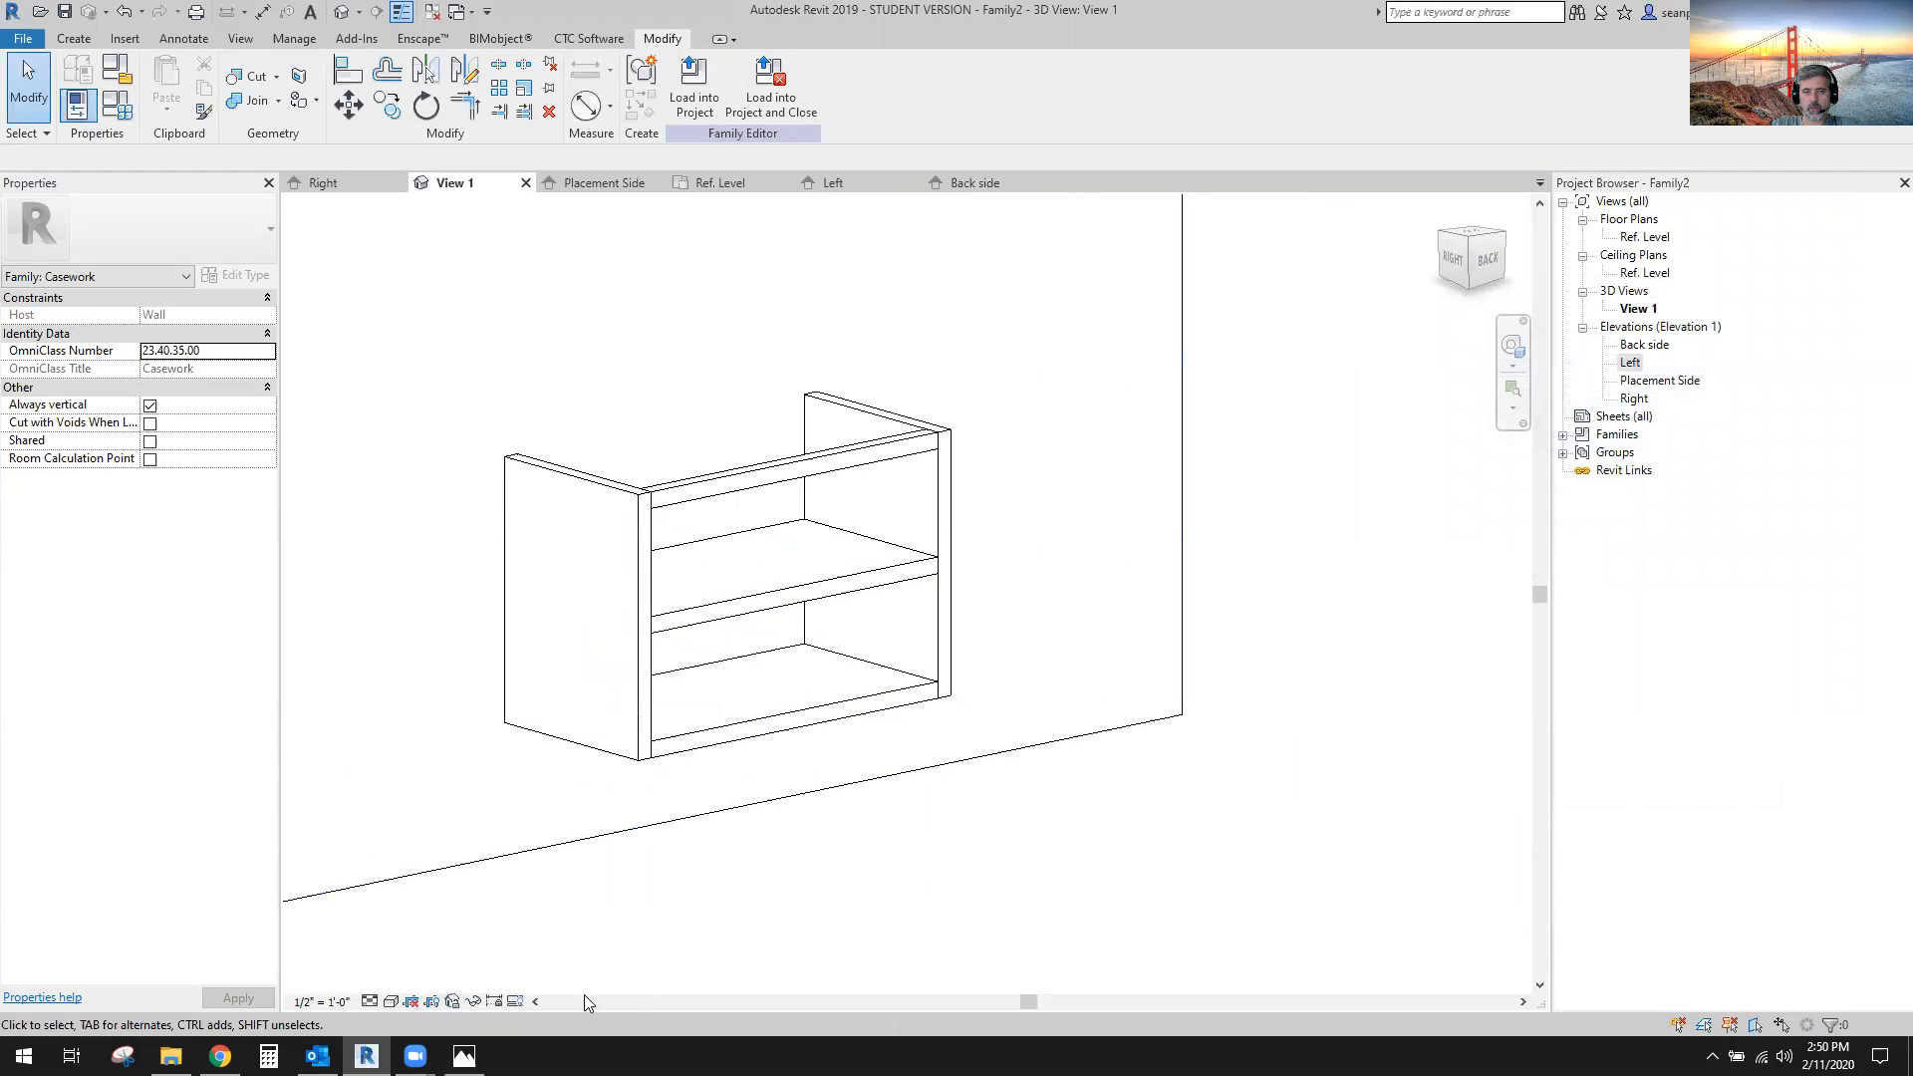
Check the drawer fronts in the vanity.png reference drawing in Photos and examine the cabinet's upper front corner in Revit.
left_click(465, 1056)
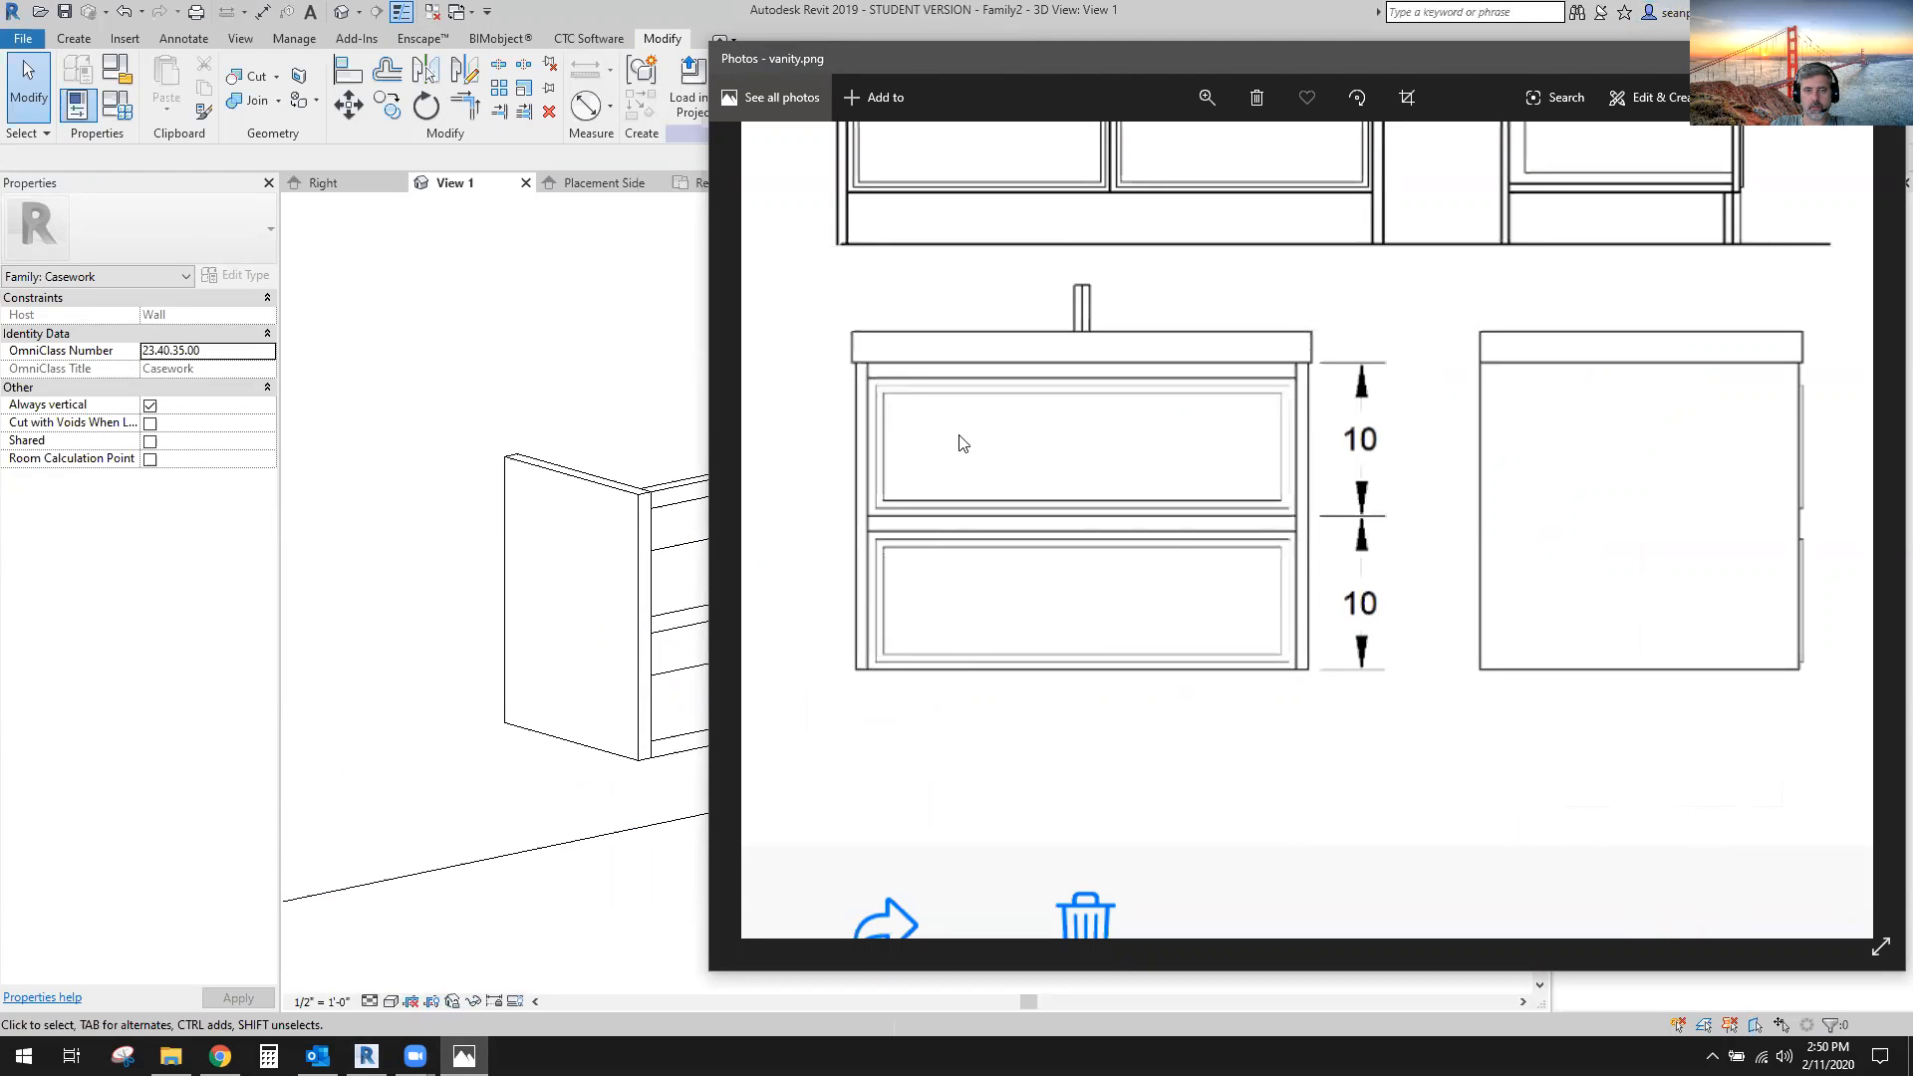
left_click(438, 370)
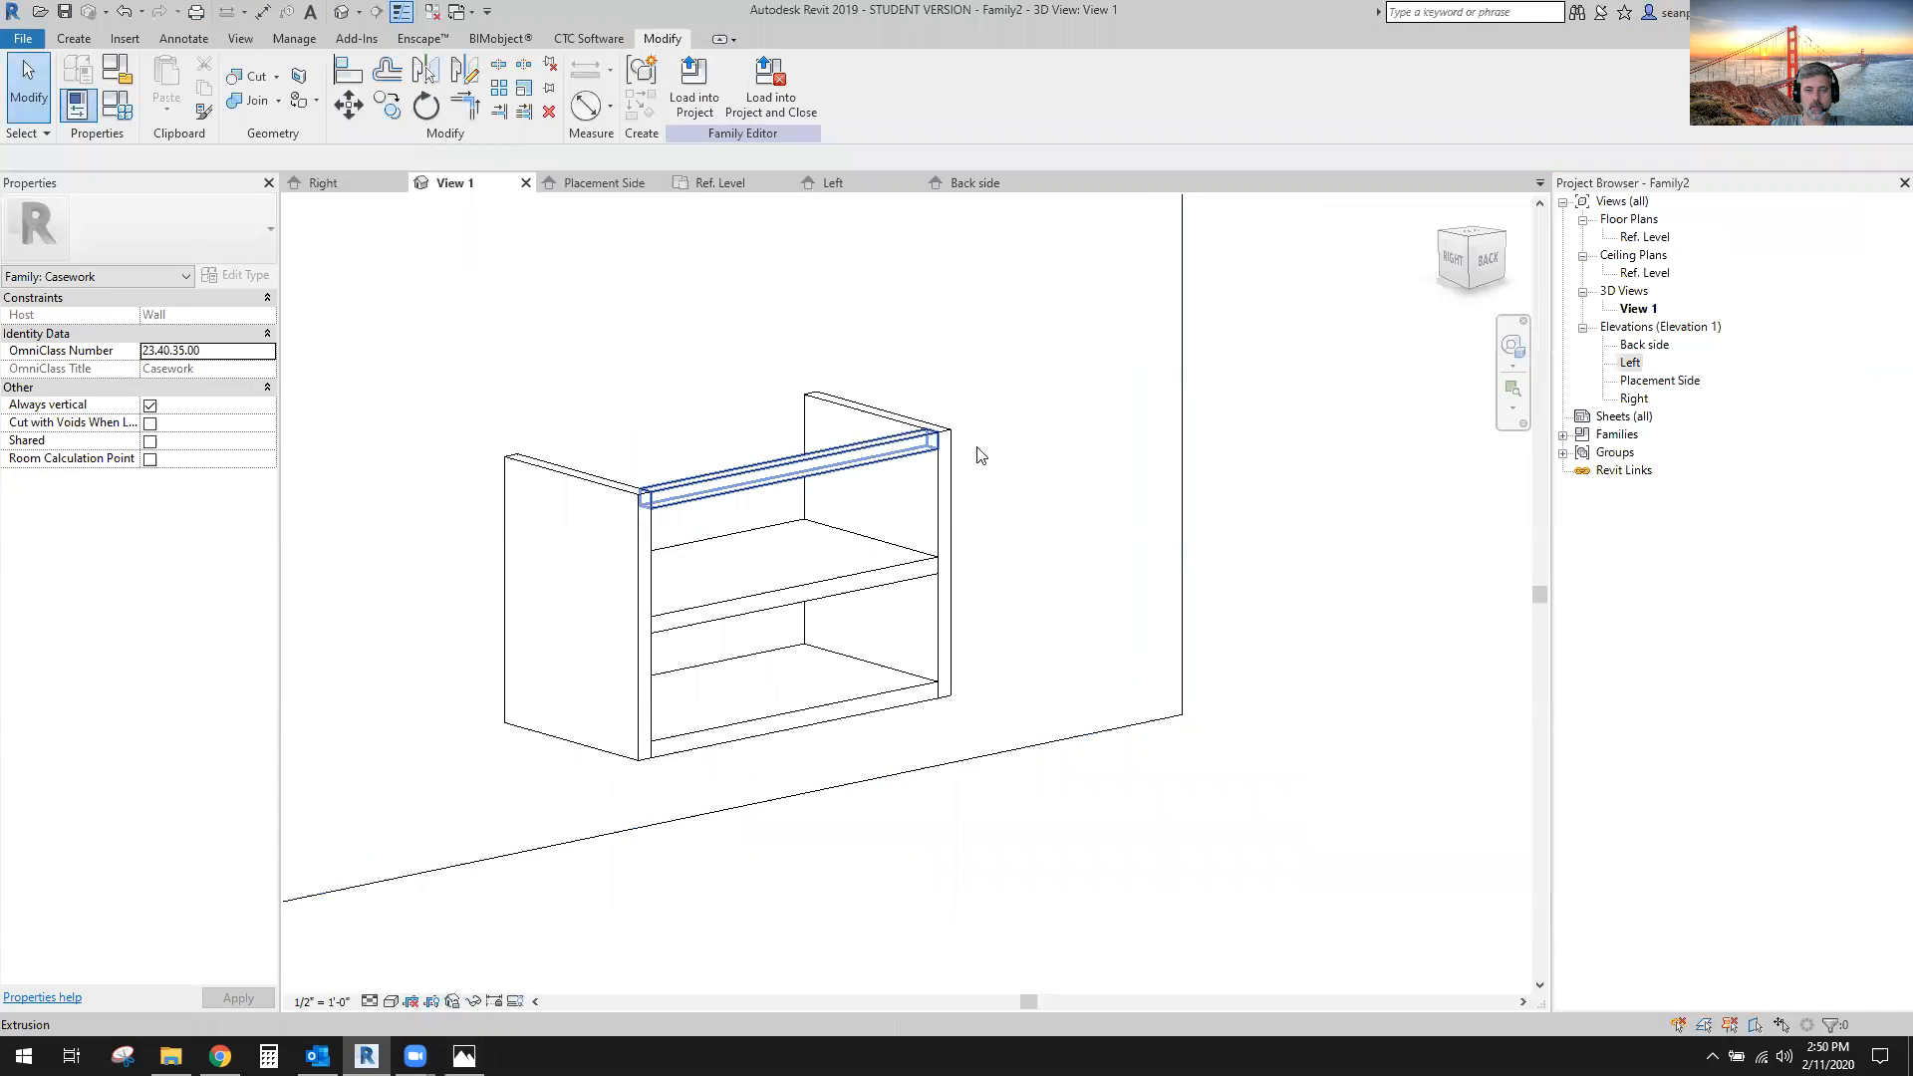
scroll(964, 463, "up", 4)
scroll(964, 463, "up", 4)
middle_click_drag(1020, 390, 1156, 423)
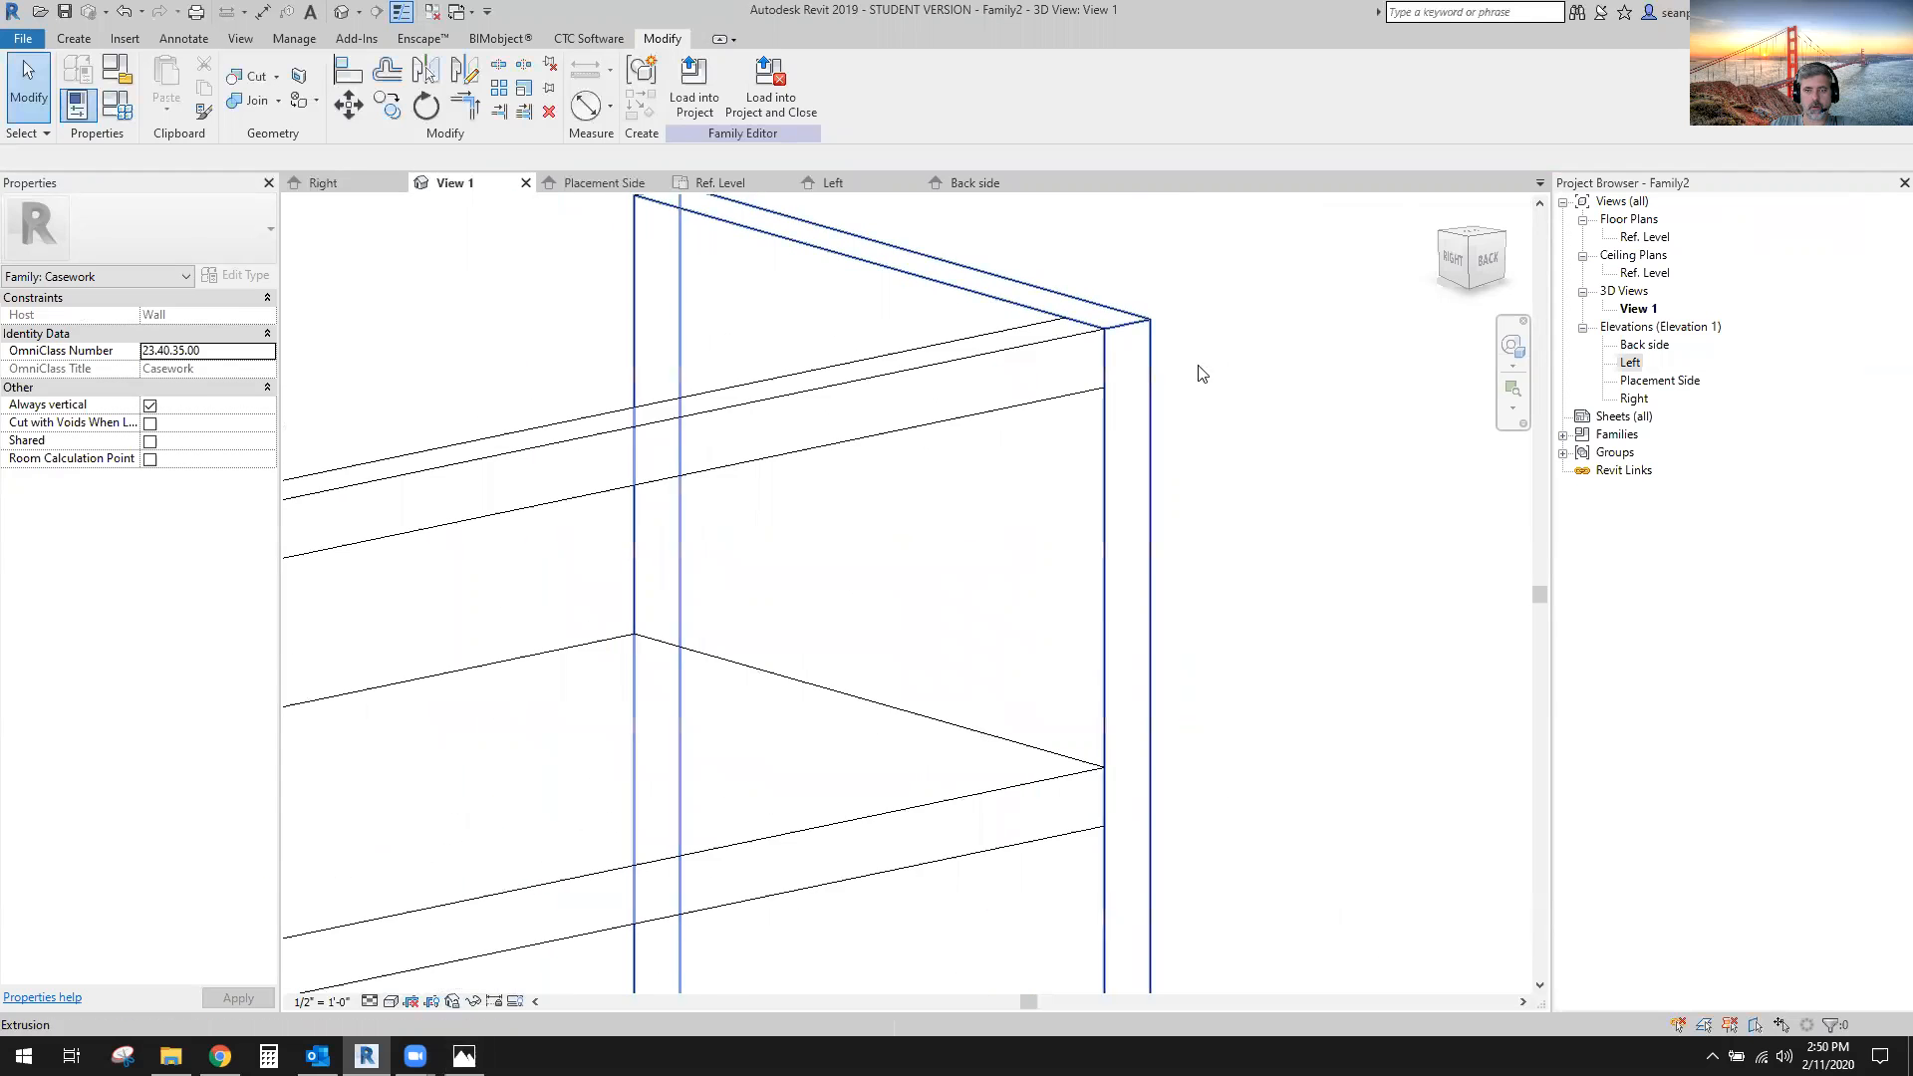
scroll(604, 379, "down", 3)
middle_click_drag(571, 393, 1001, 373)
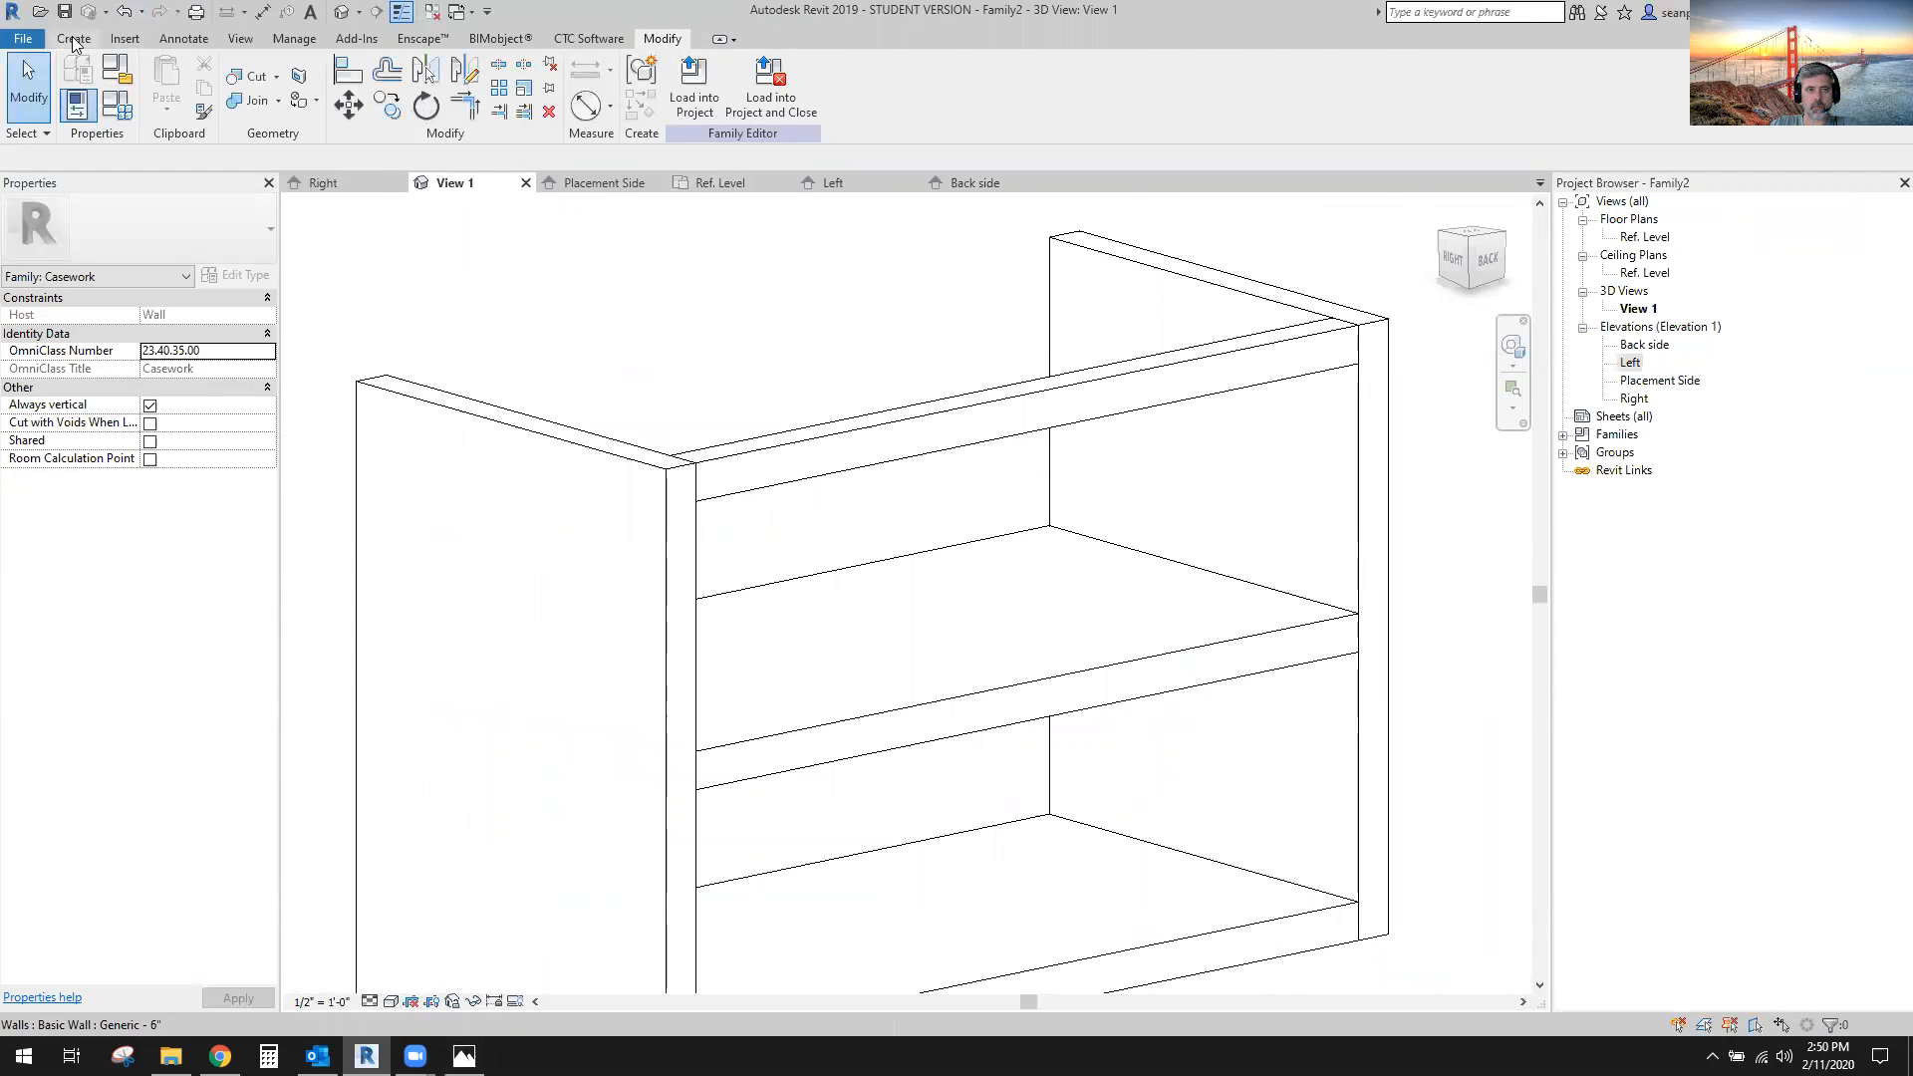
Start a new extrusion and pick the cabinet's front face as its work plane.
left_click(73, 40)
left_click(170, 90)
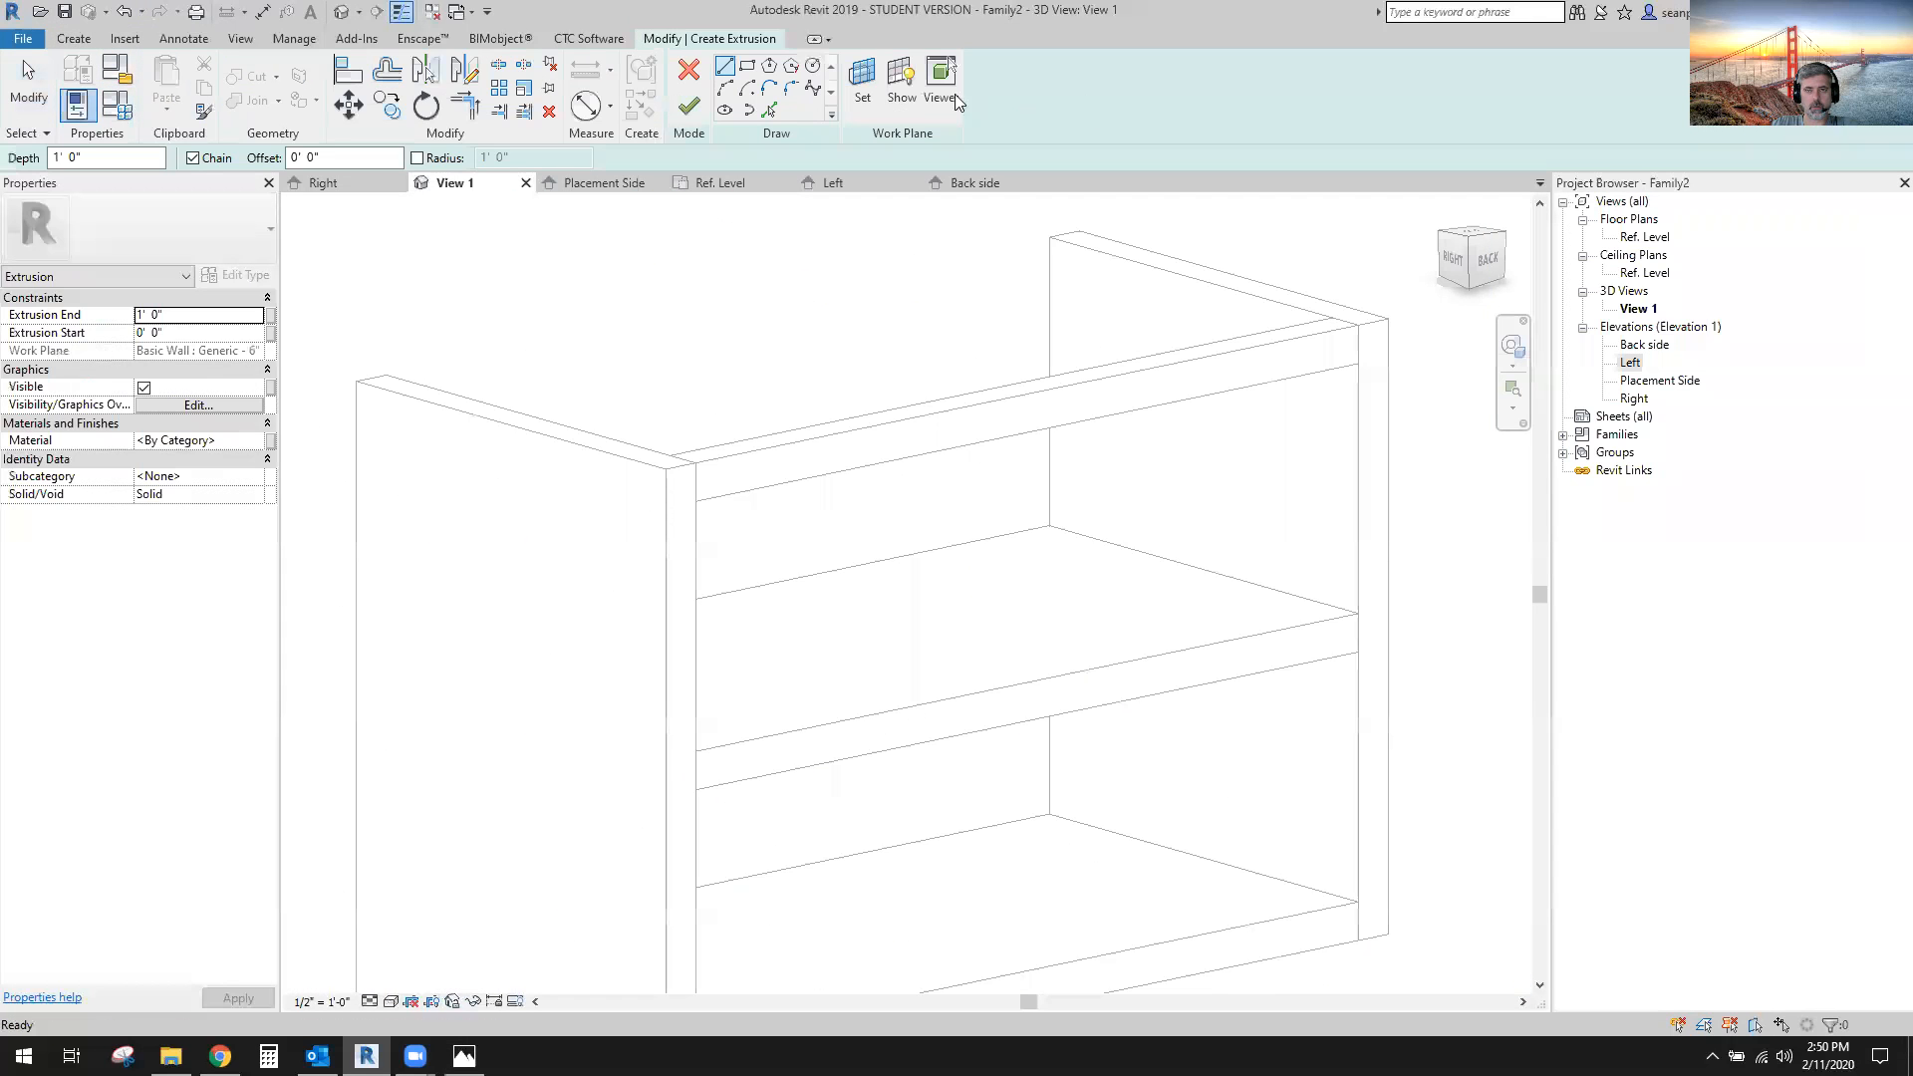
left_click(863, 94)
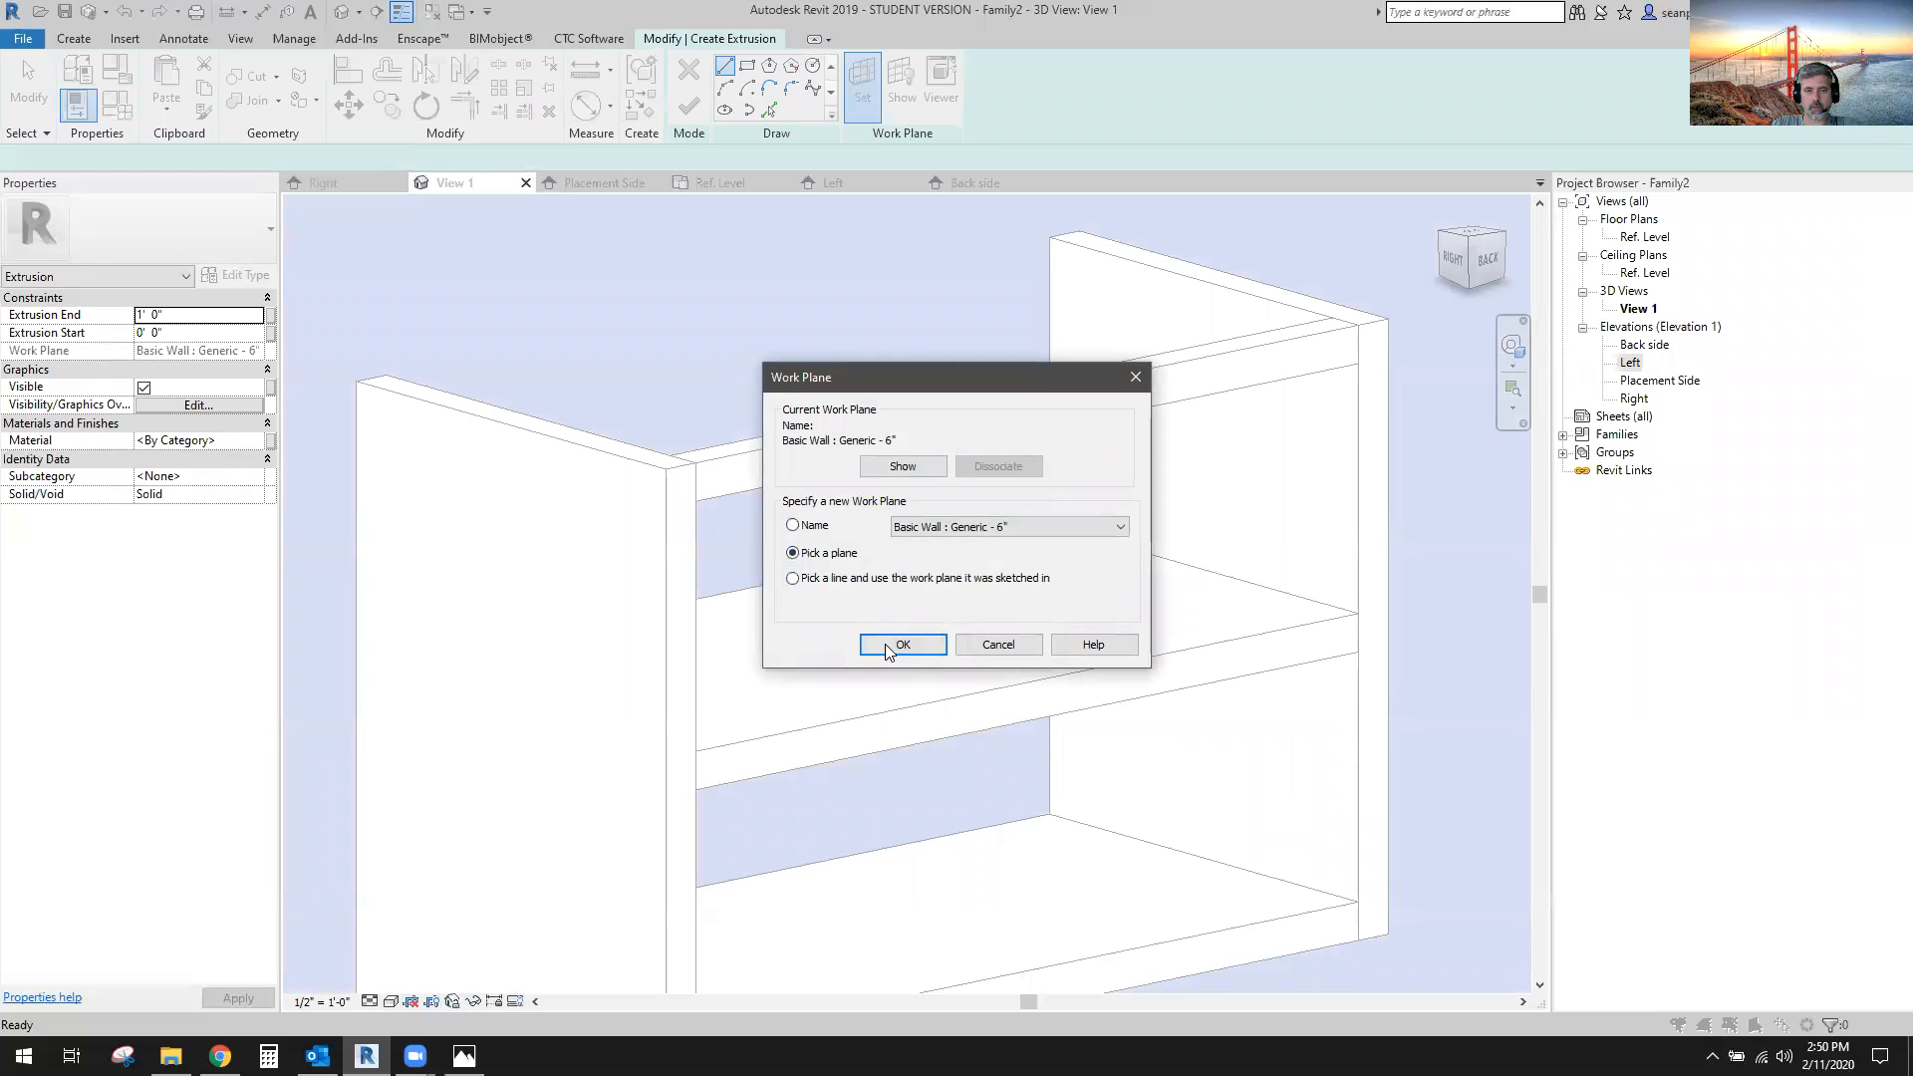
left_click(901, 645)
scroll(683, 518, "up", 4)
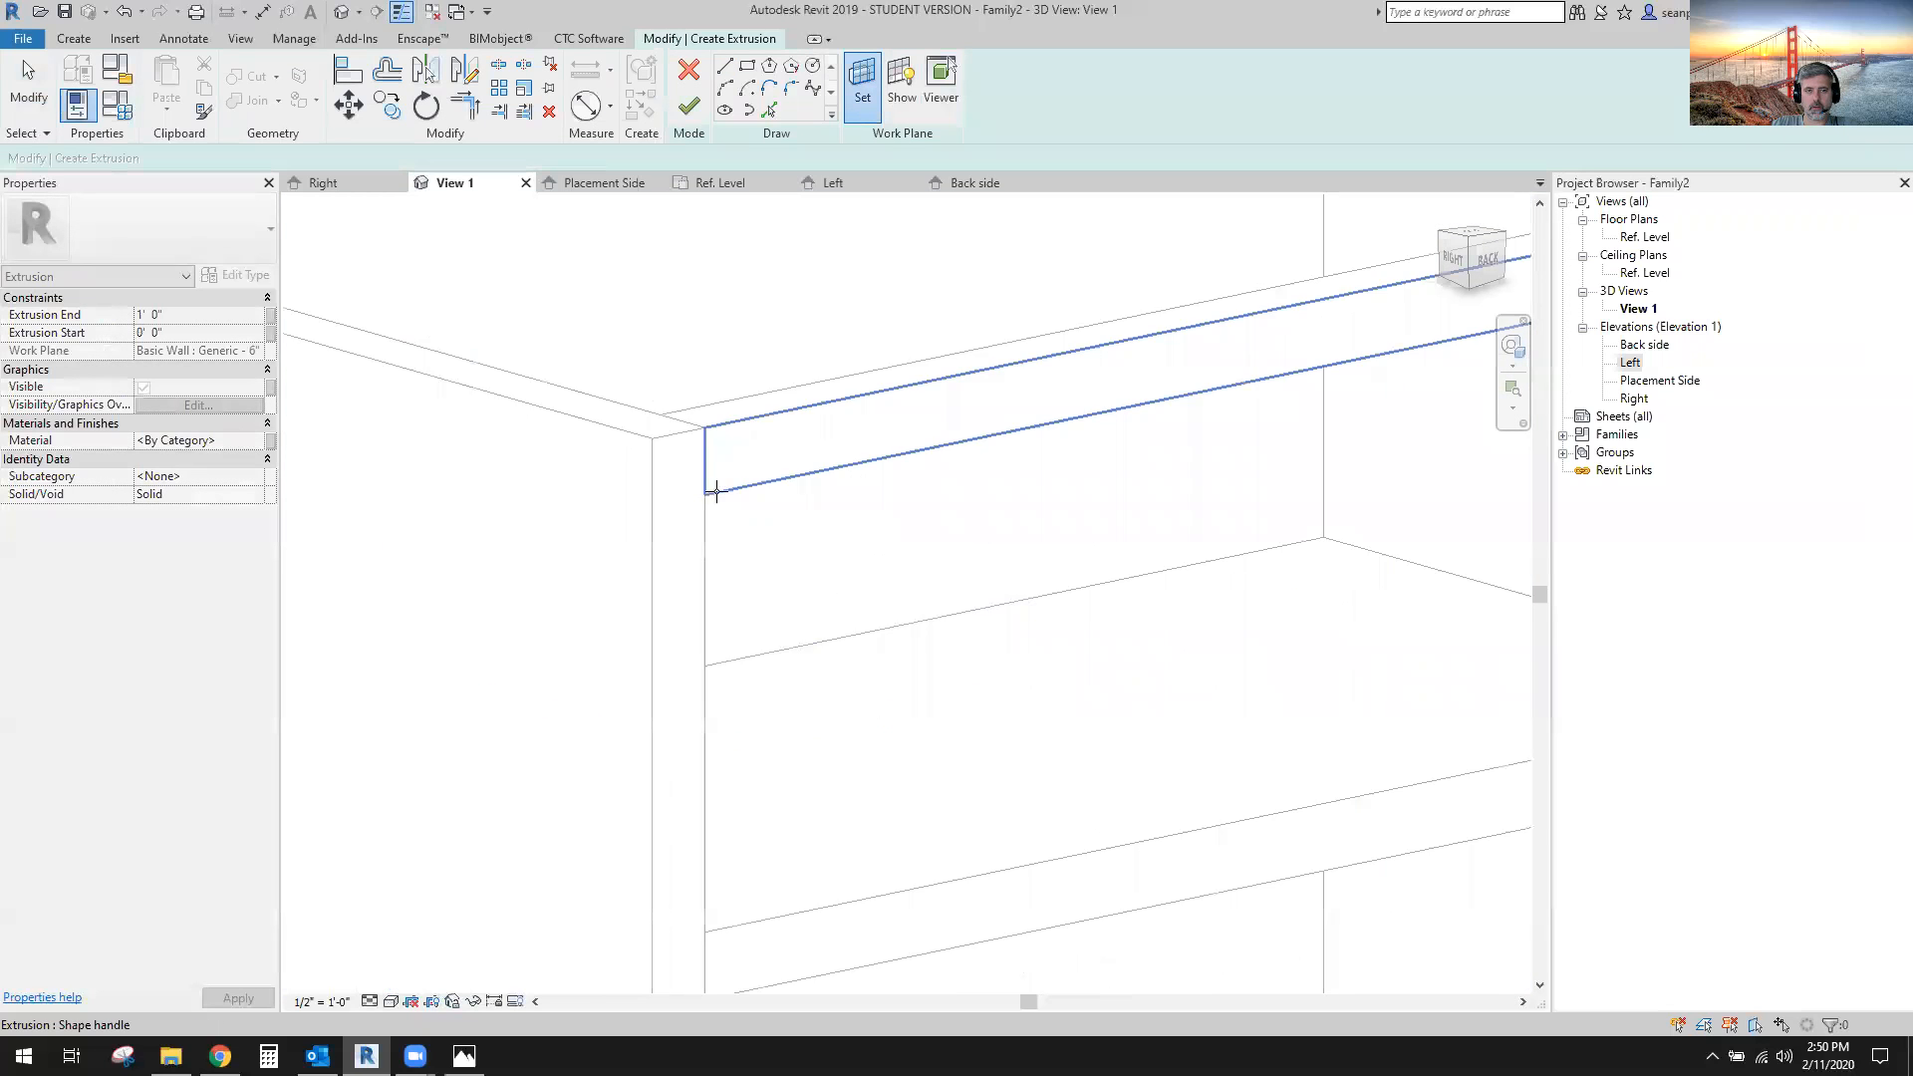
left_click(639, 465)
Sketch a rectangle just inside the cabinet's upper opening and show it in the Placement Side elevation.
scroll(658, 499, "down", 4)
scroll(697, 524, "down", 1)
left_click(749, 70)
scroll(753, 576, "up", 2)
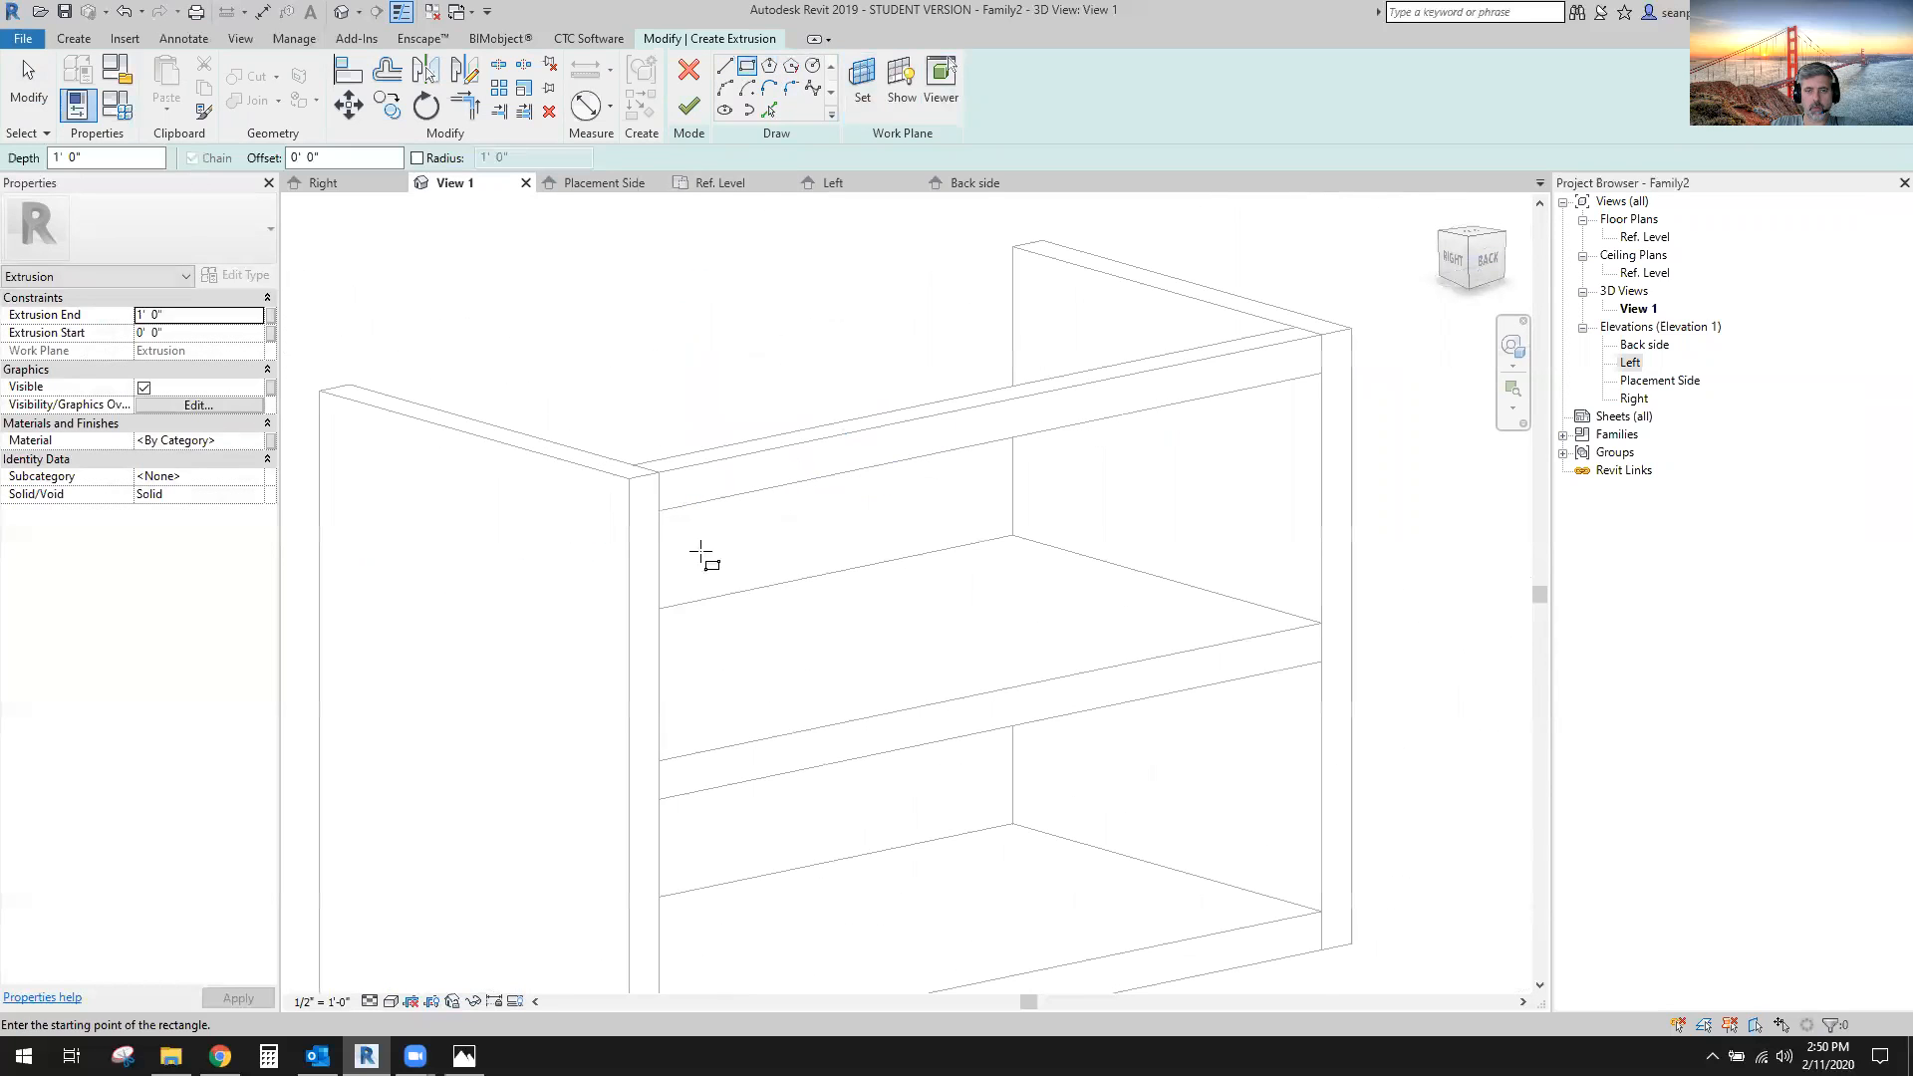
left_click(690, 532)
left_click(1303, 598)
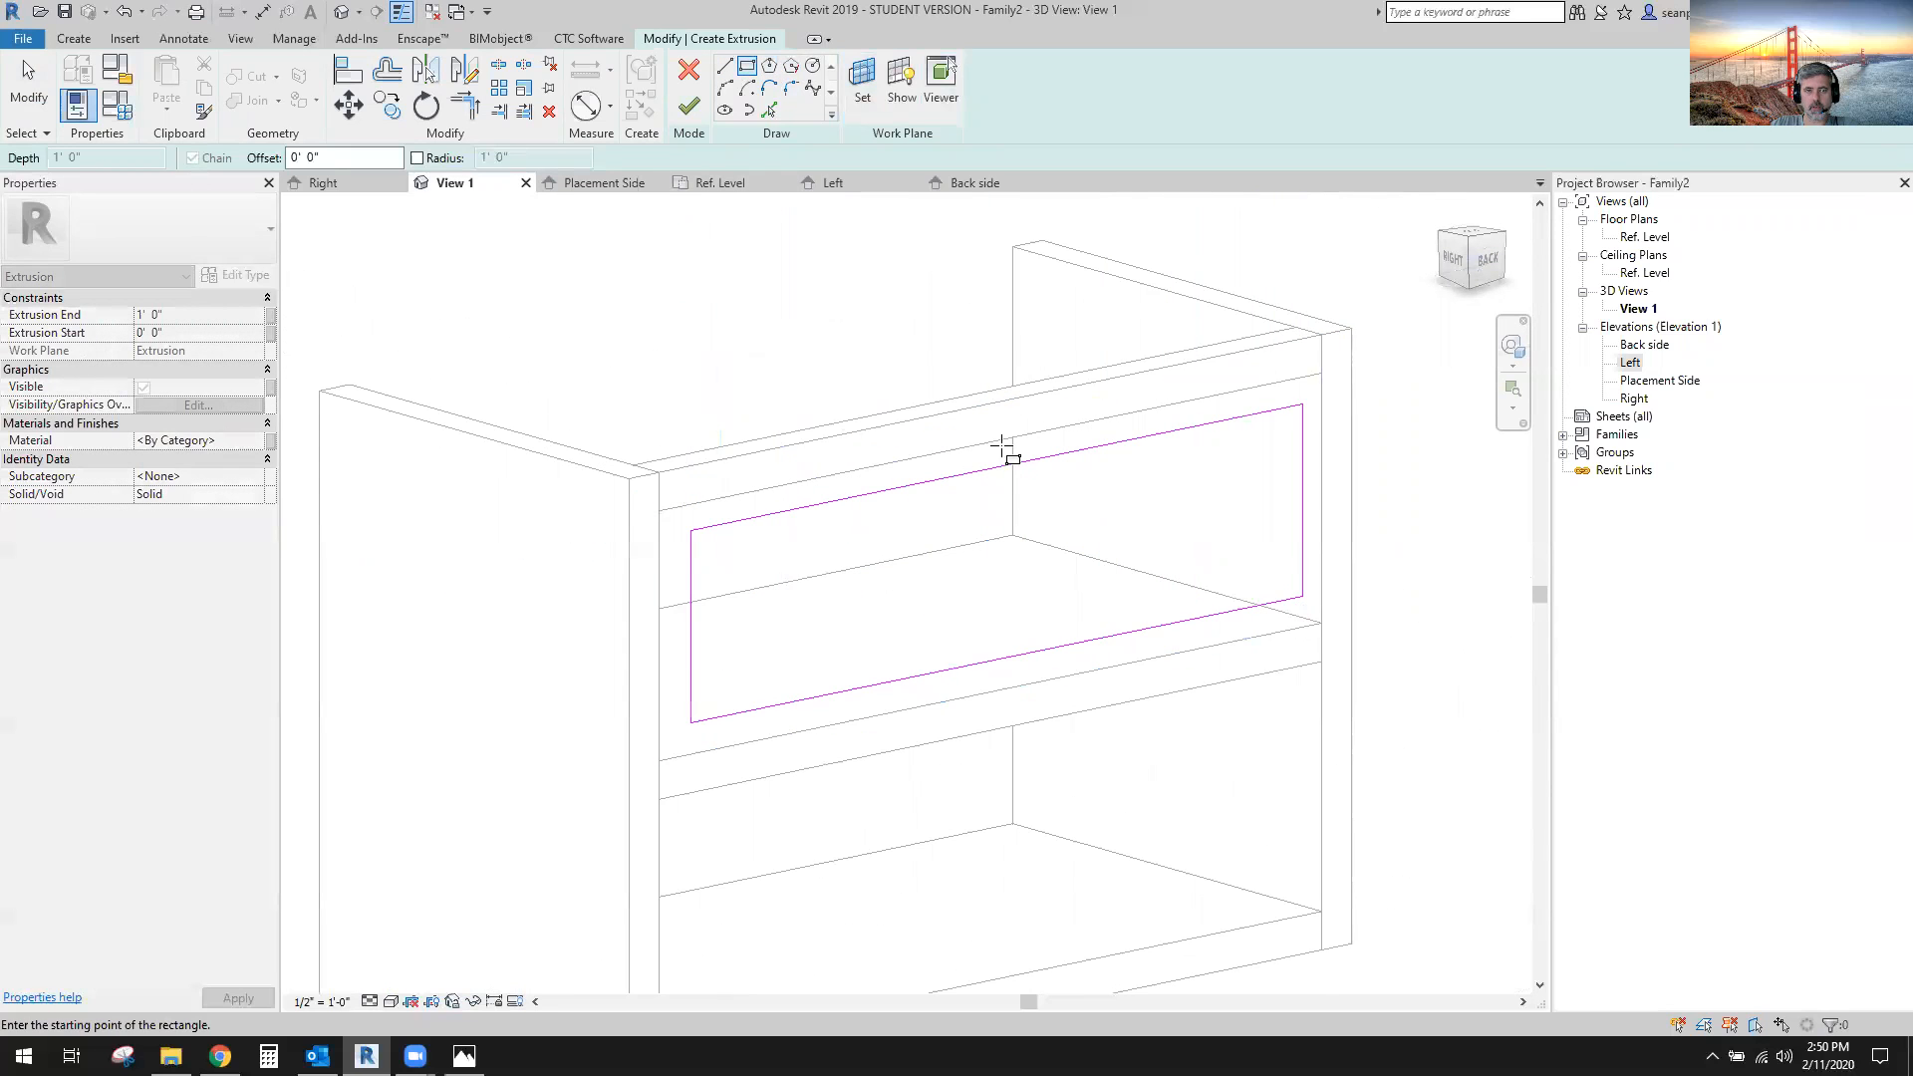
left_click(577, 184)
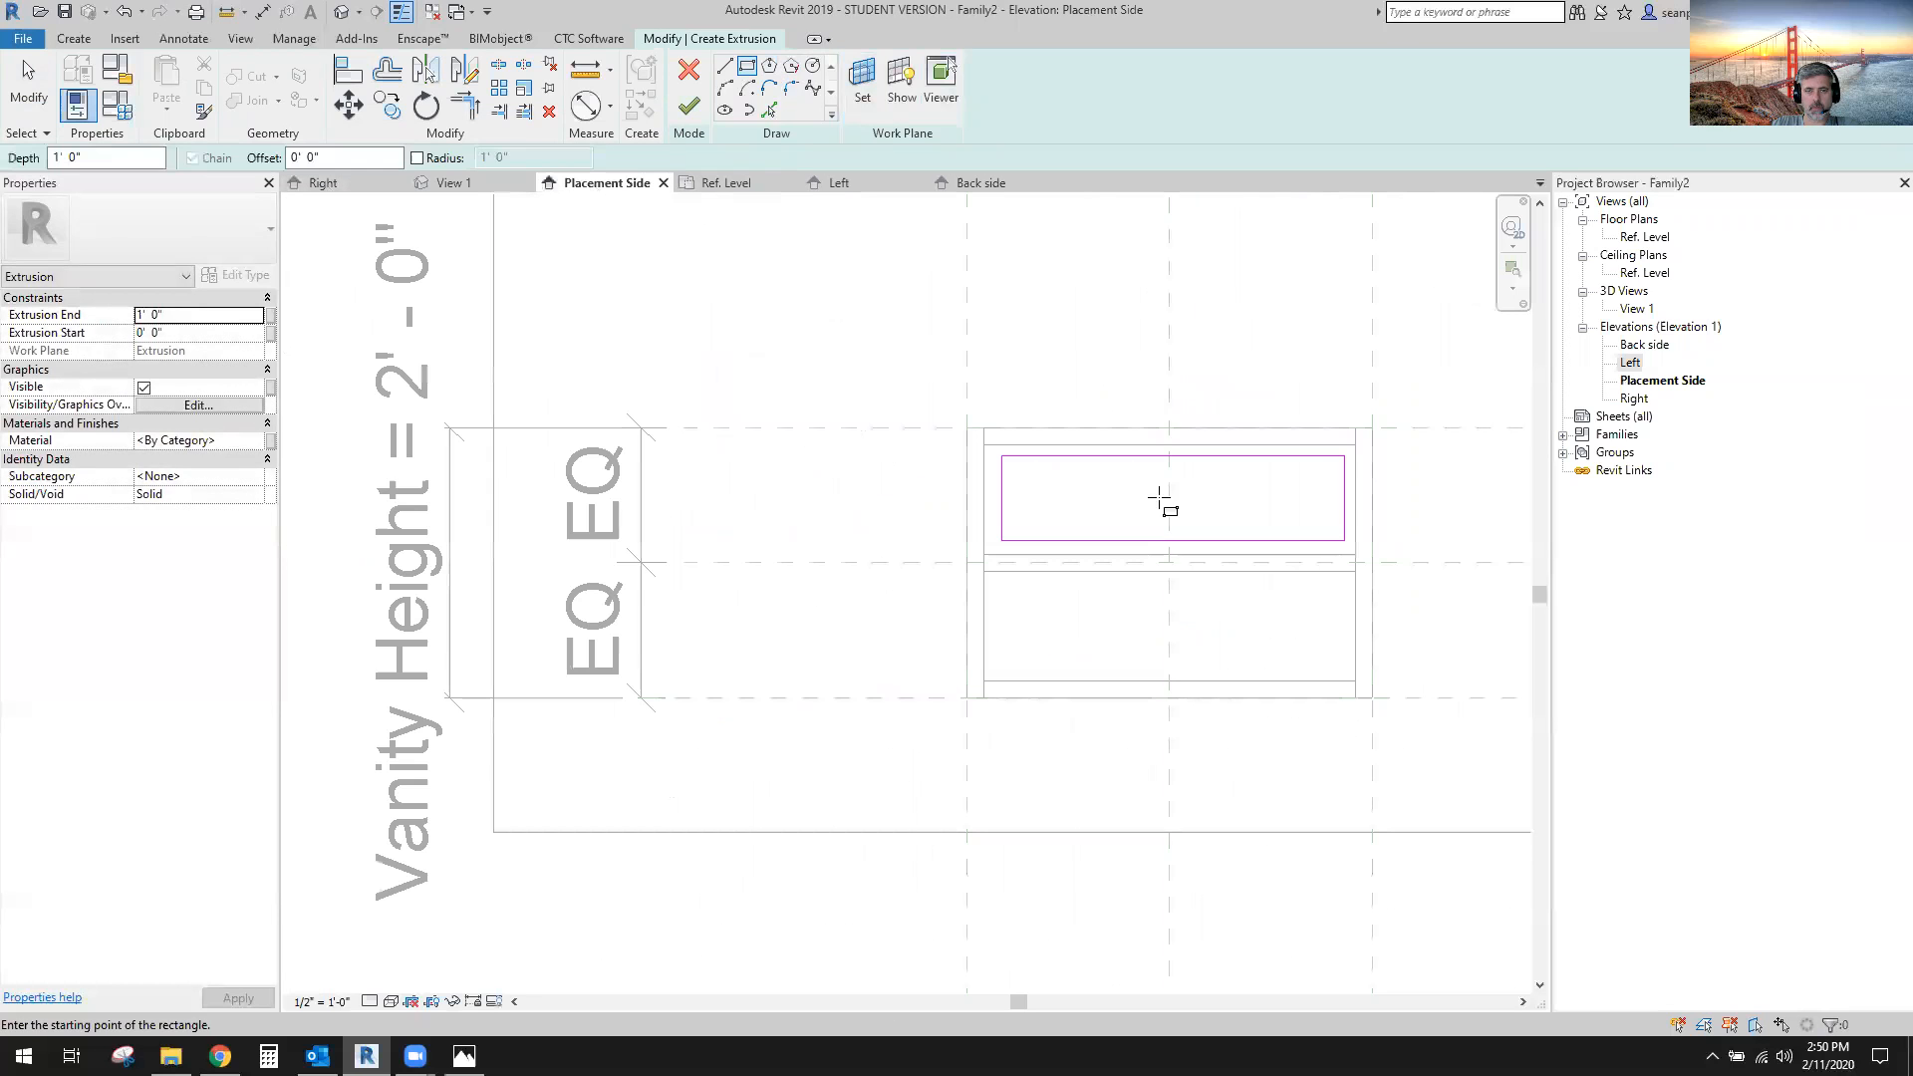
scroll(1392, 484, "up", 3)
key("Escape")
key("Escape")
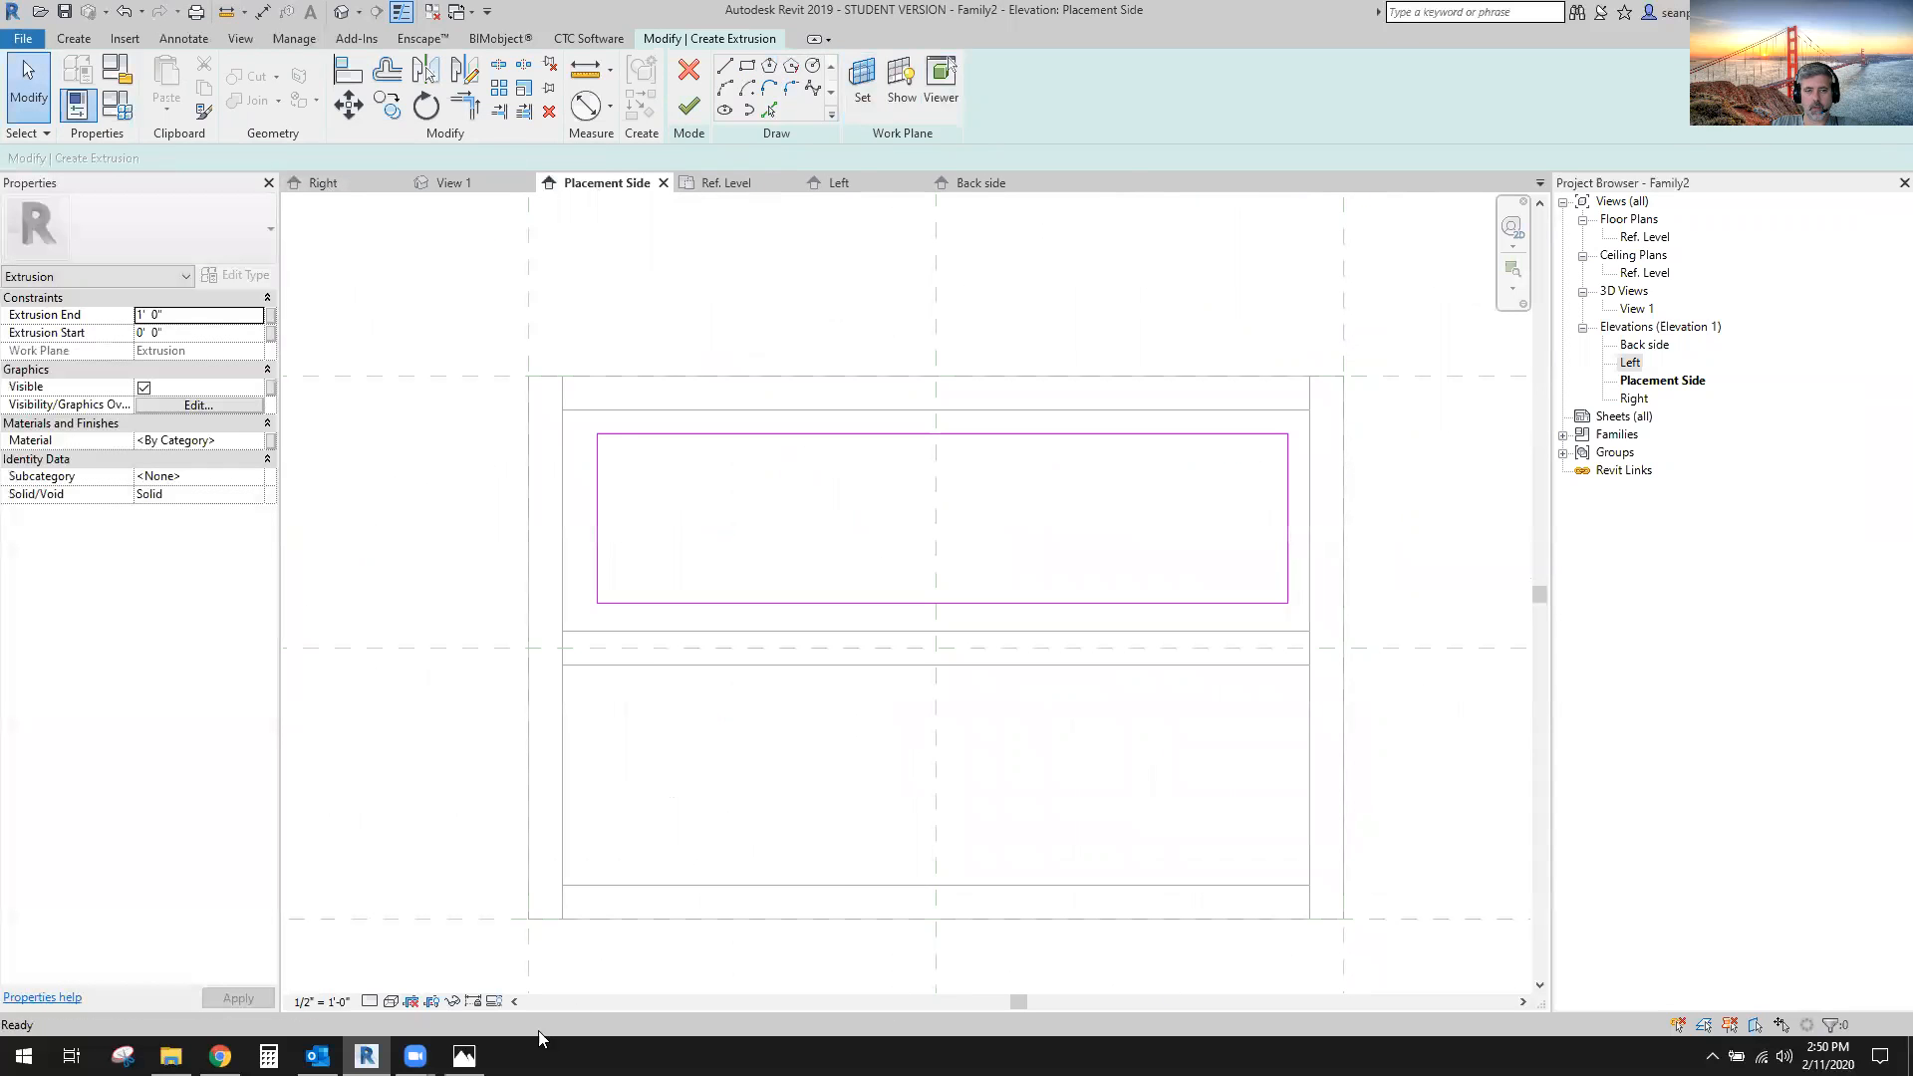
Consult the vanity.png drawing, and align the rectangle's left edge to the inner face of the left side panel.
left_click(465, 1055)
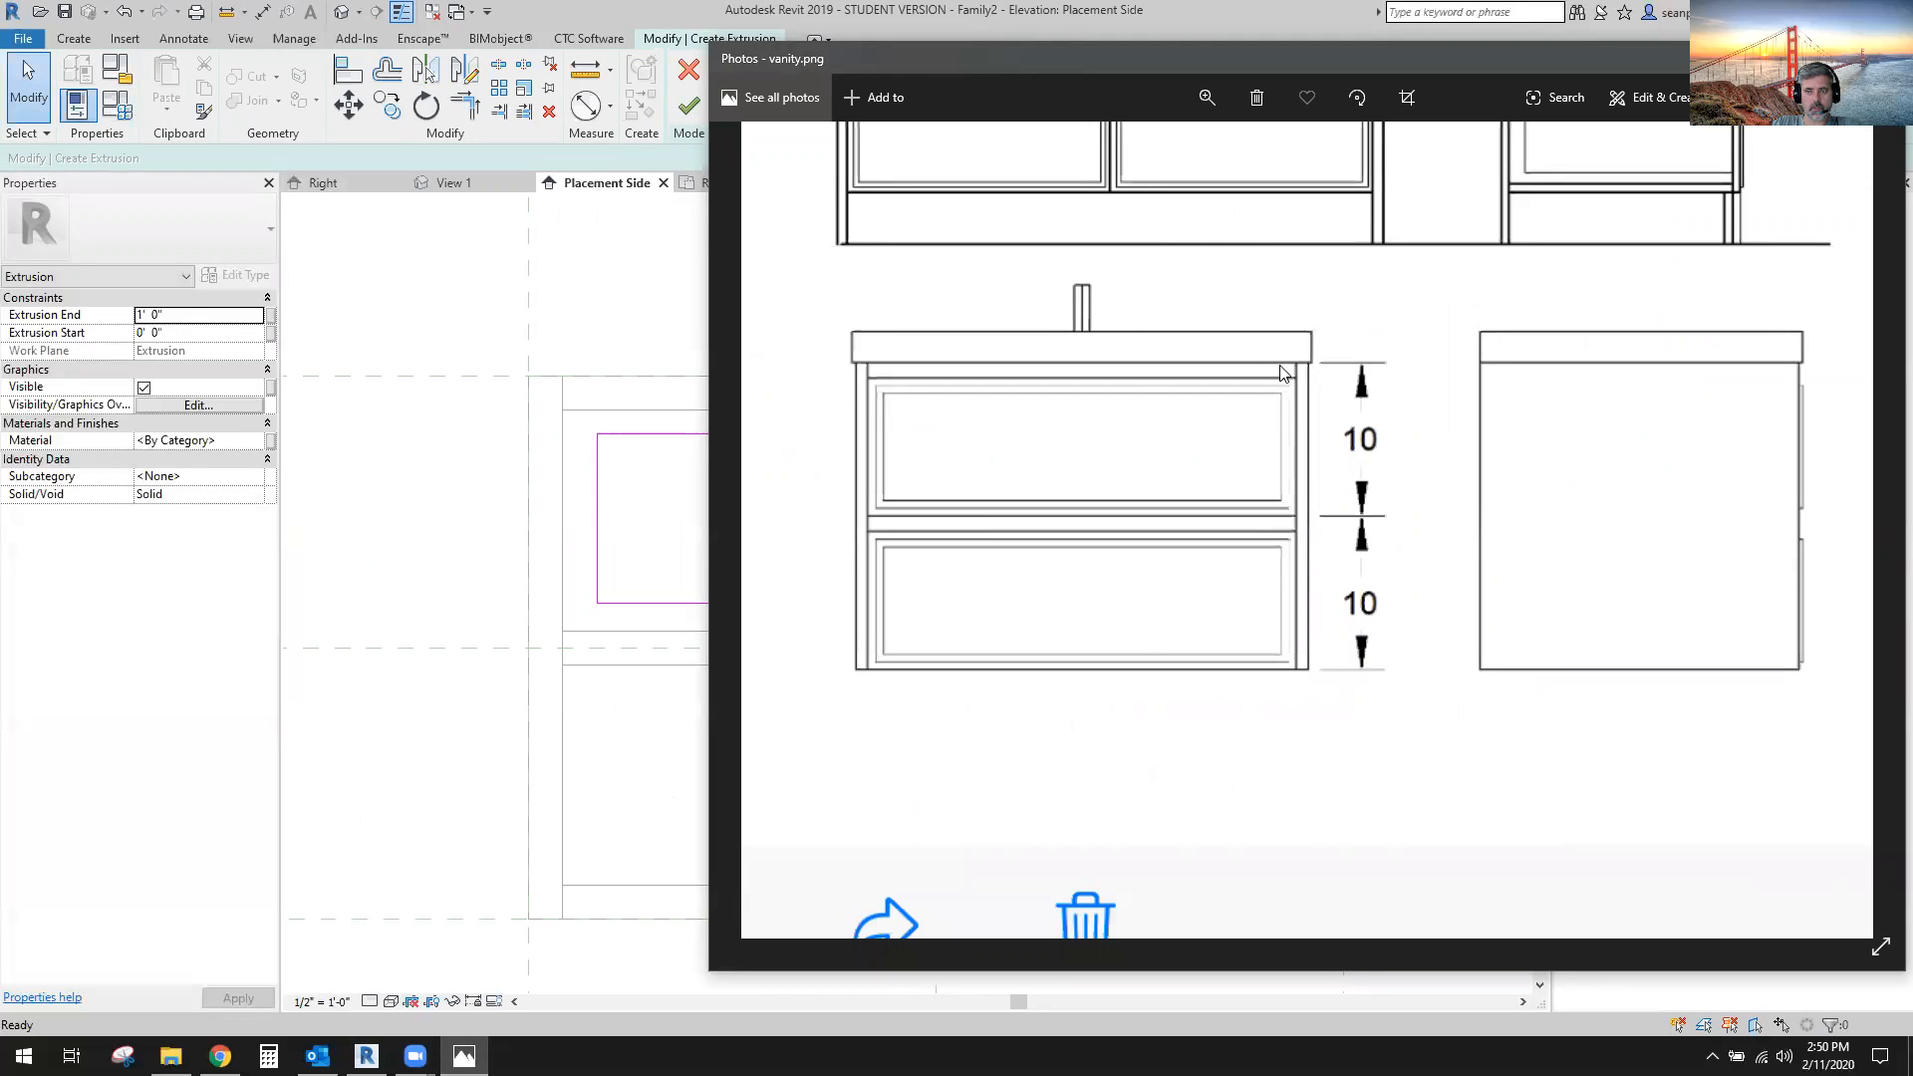
left_click(449, 597)
scroll(597, 435, "up", 2)
key("a")
key("l")
scroll(541, 482, "up", 2)
left_click(535, 484)
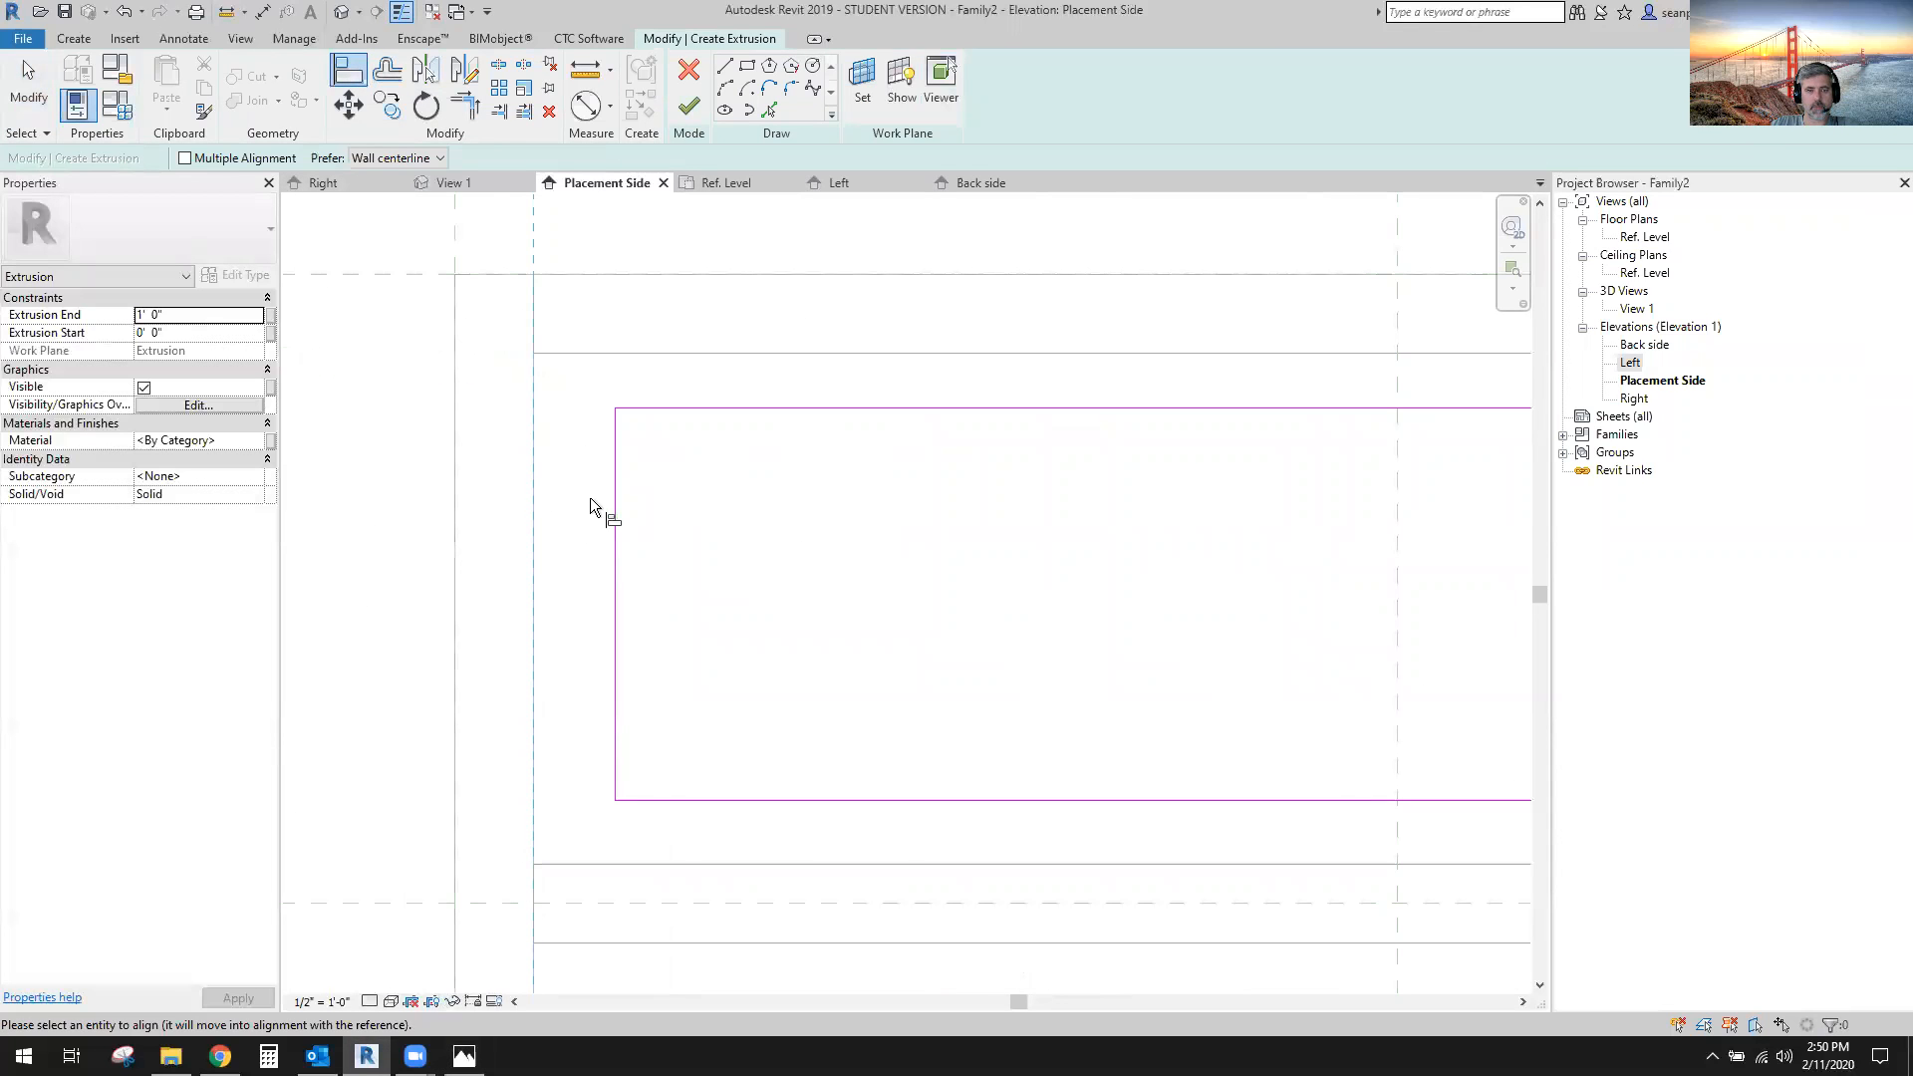
left_click(615, 504)
Align and lock the rectangle's top edge to the top shelf's underside and its bottom edge to the middle shelf's upper face.
left_click(642, 355)
left_click(686, 408)
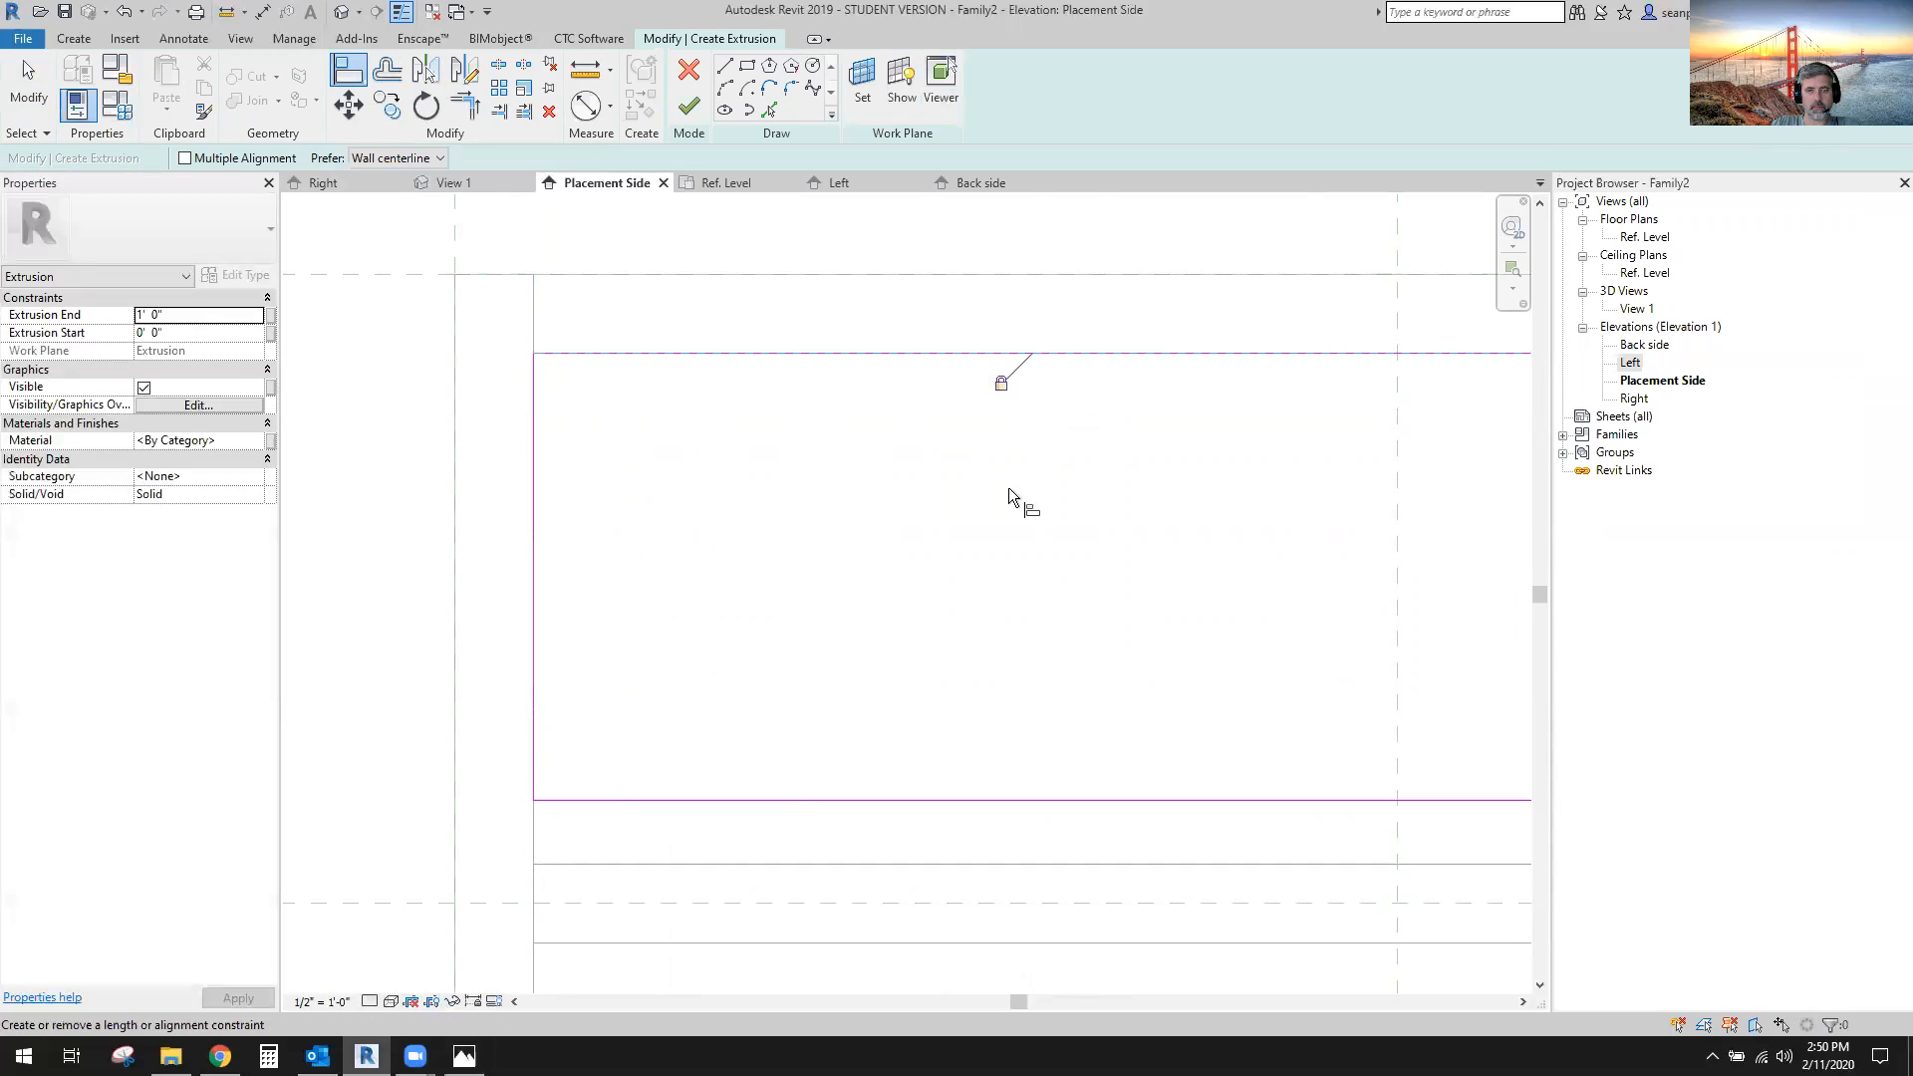
left_click(702, 863)
left_click(753, 801)
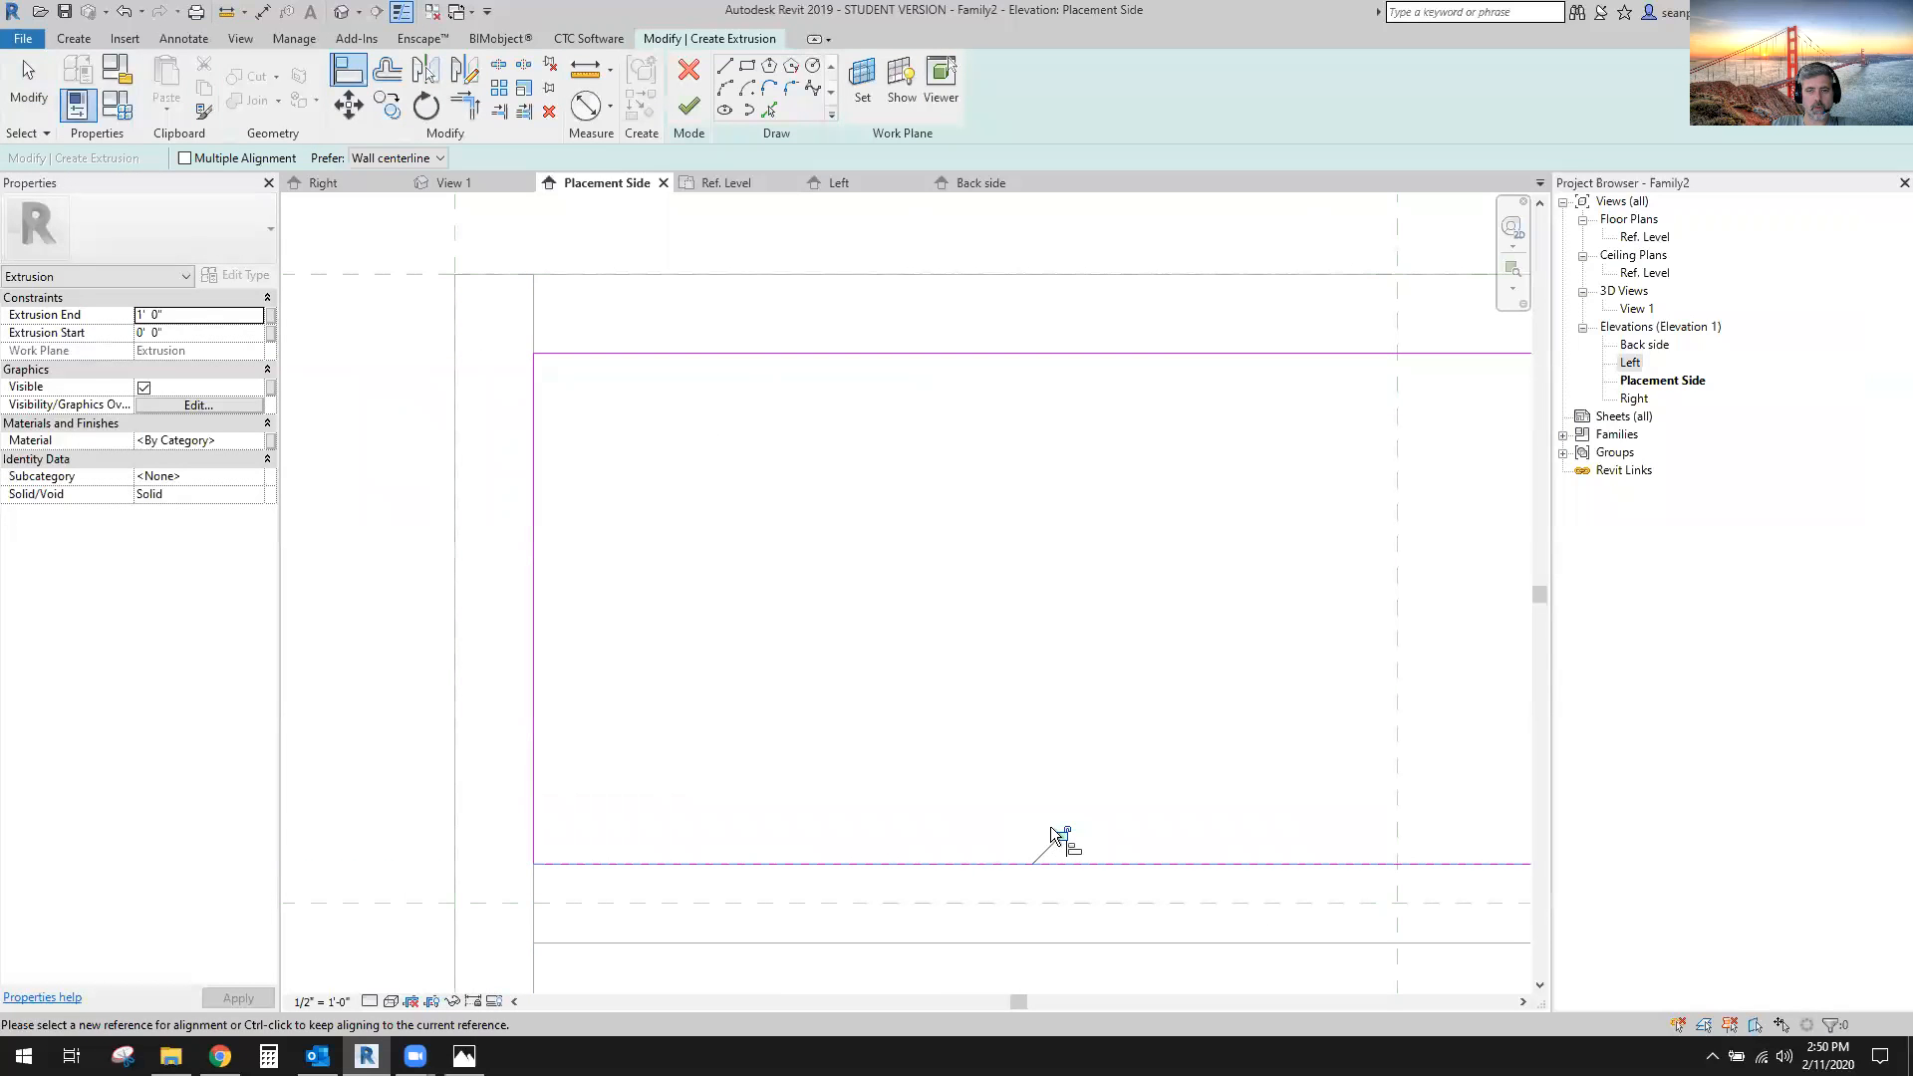
Align and lock the rectangle's right edge to the inner face of the right side panel.
scroll(777, 708, "down", 4)
scroll(1270, 638, "up", 3)
left_click(1315, 662)
scroll(974, 696, "down", 3)
middle_click_drag(974, 695, 1128, 570)
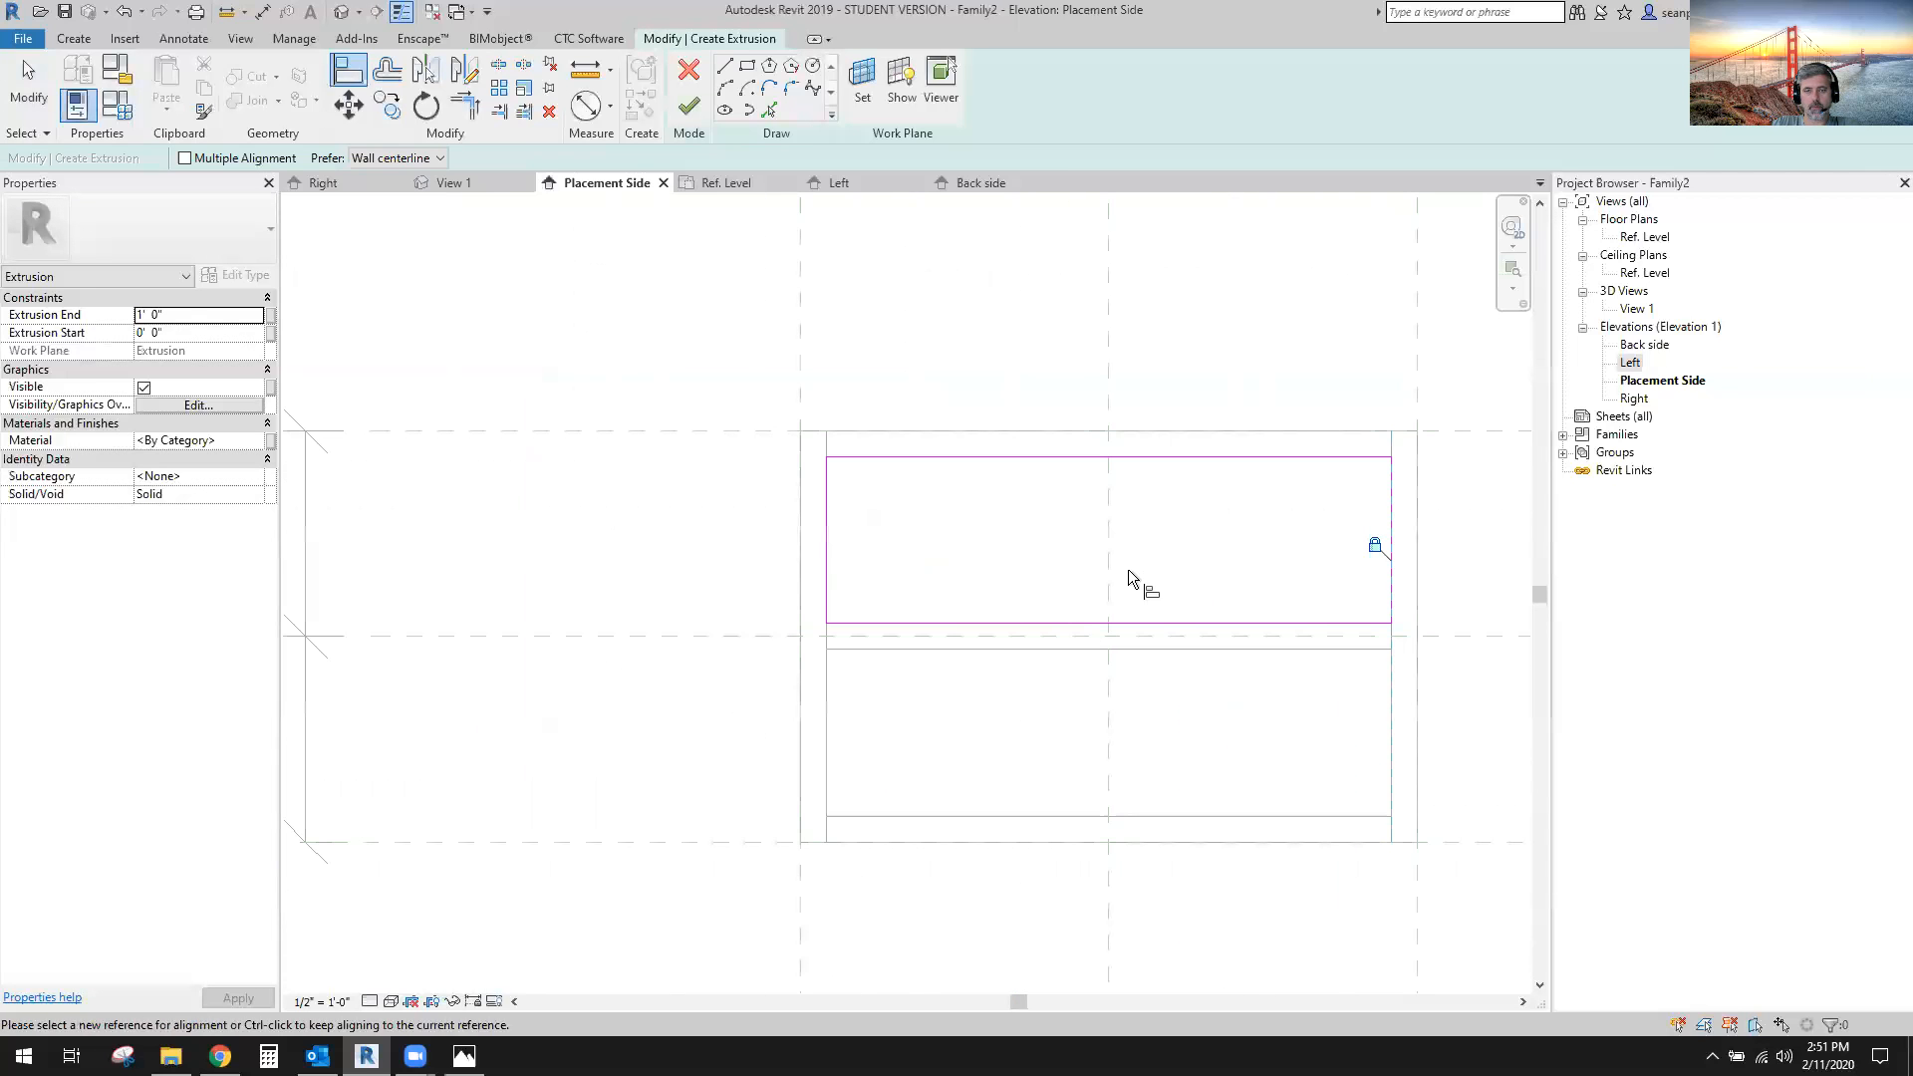
Sketch a second rectangle just inside the cabinet's lower opening, between the middle and bottom shelves.
left_click(746, 65)
scroll(921, 712, "up", 2)
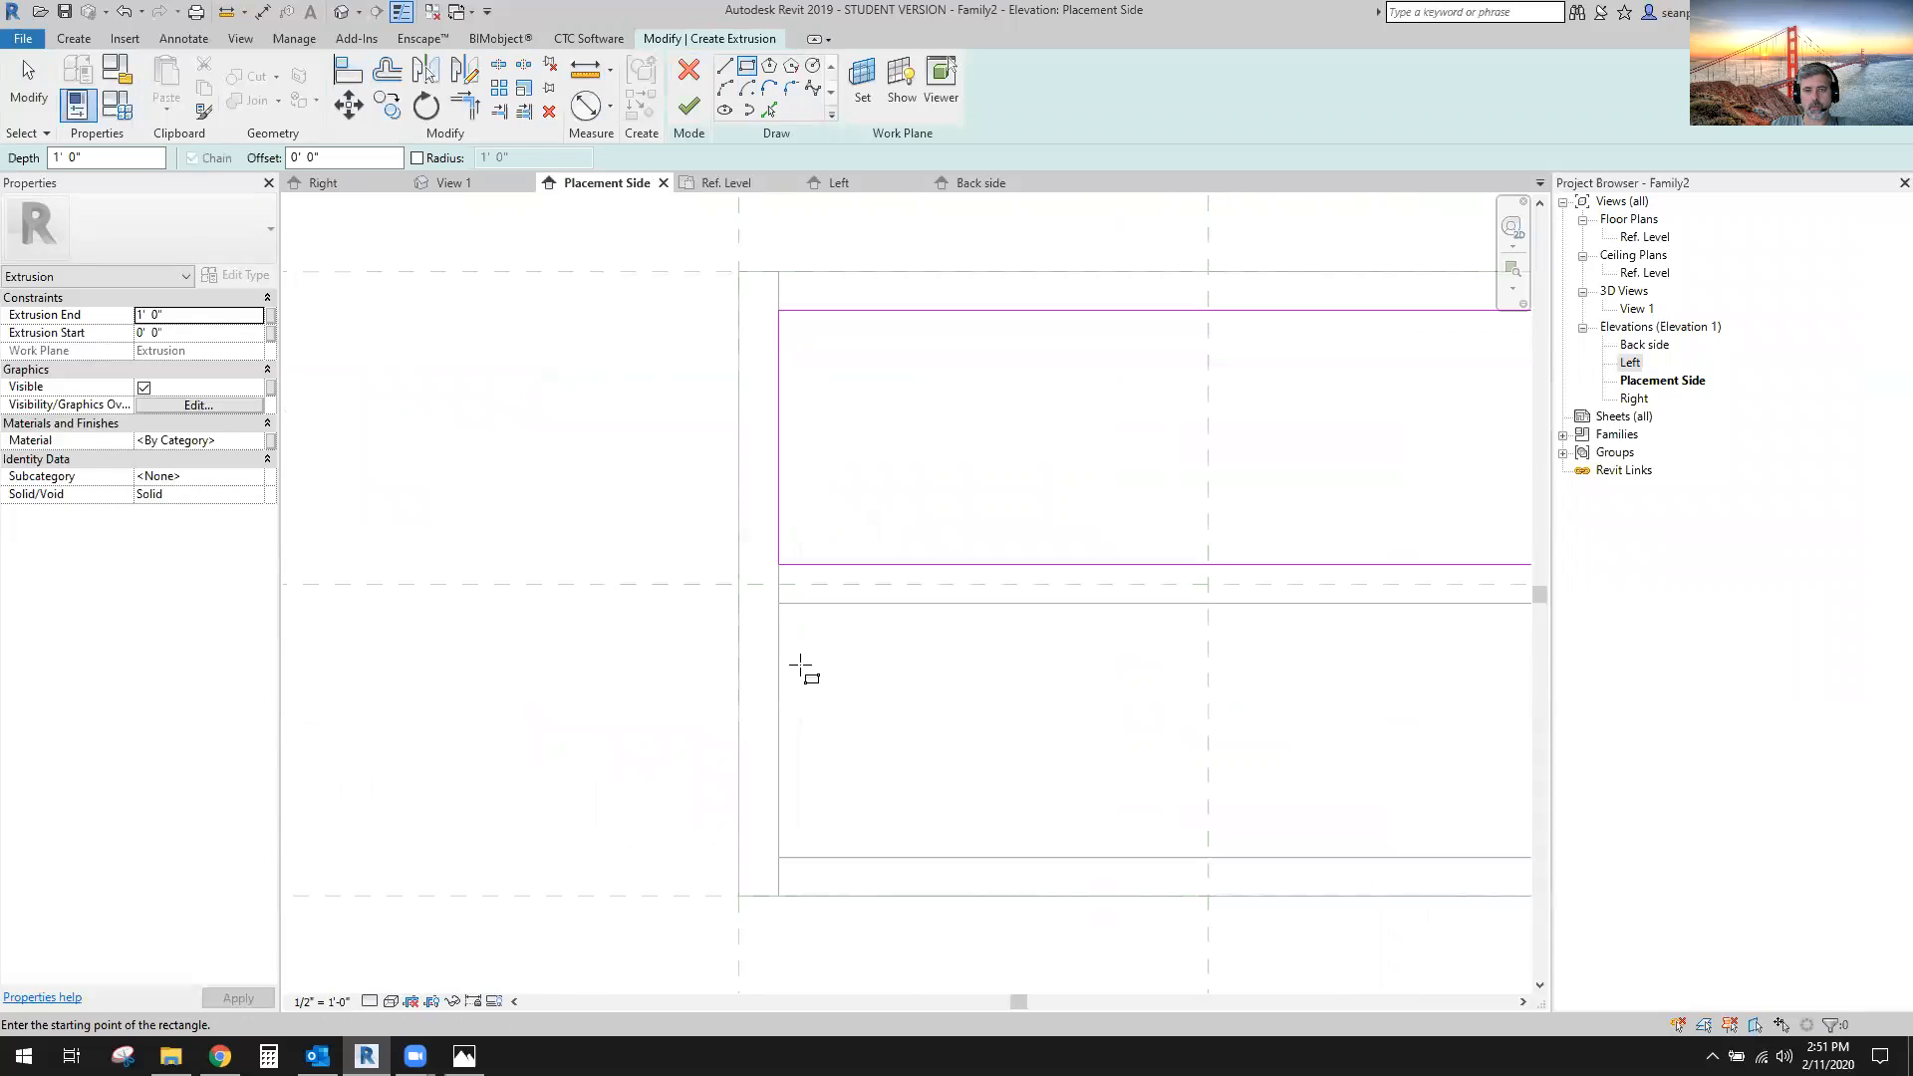
left_click(802, 633)
middle_click_drag(1358, 769, 934, 712)
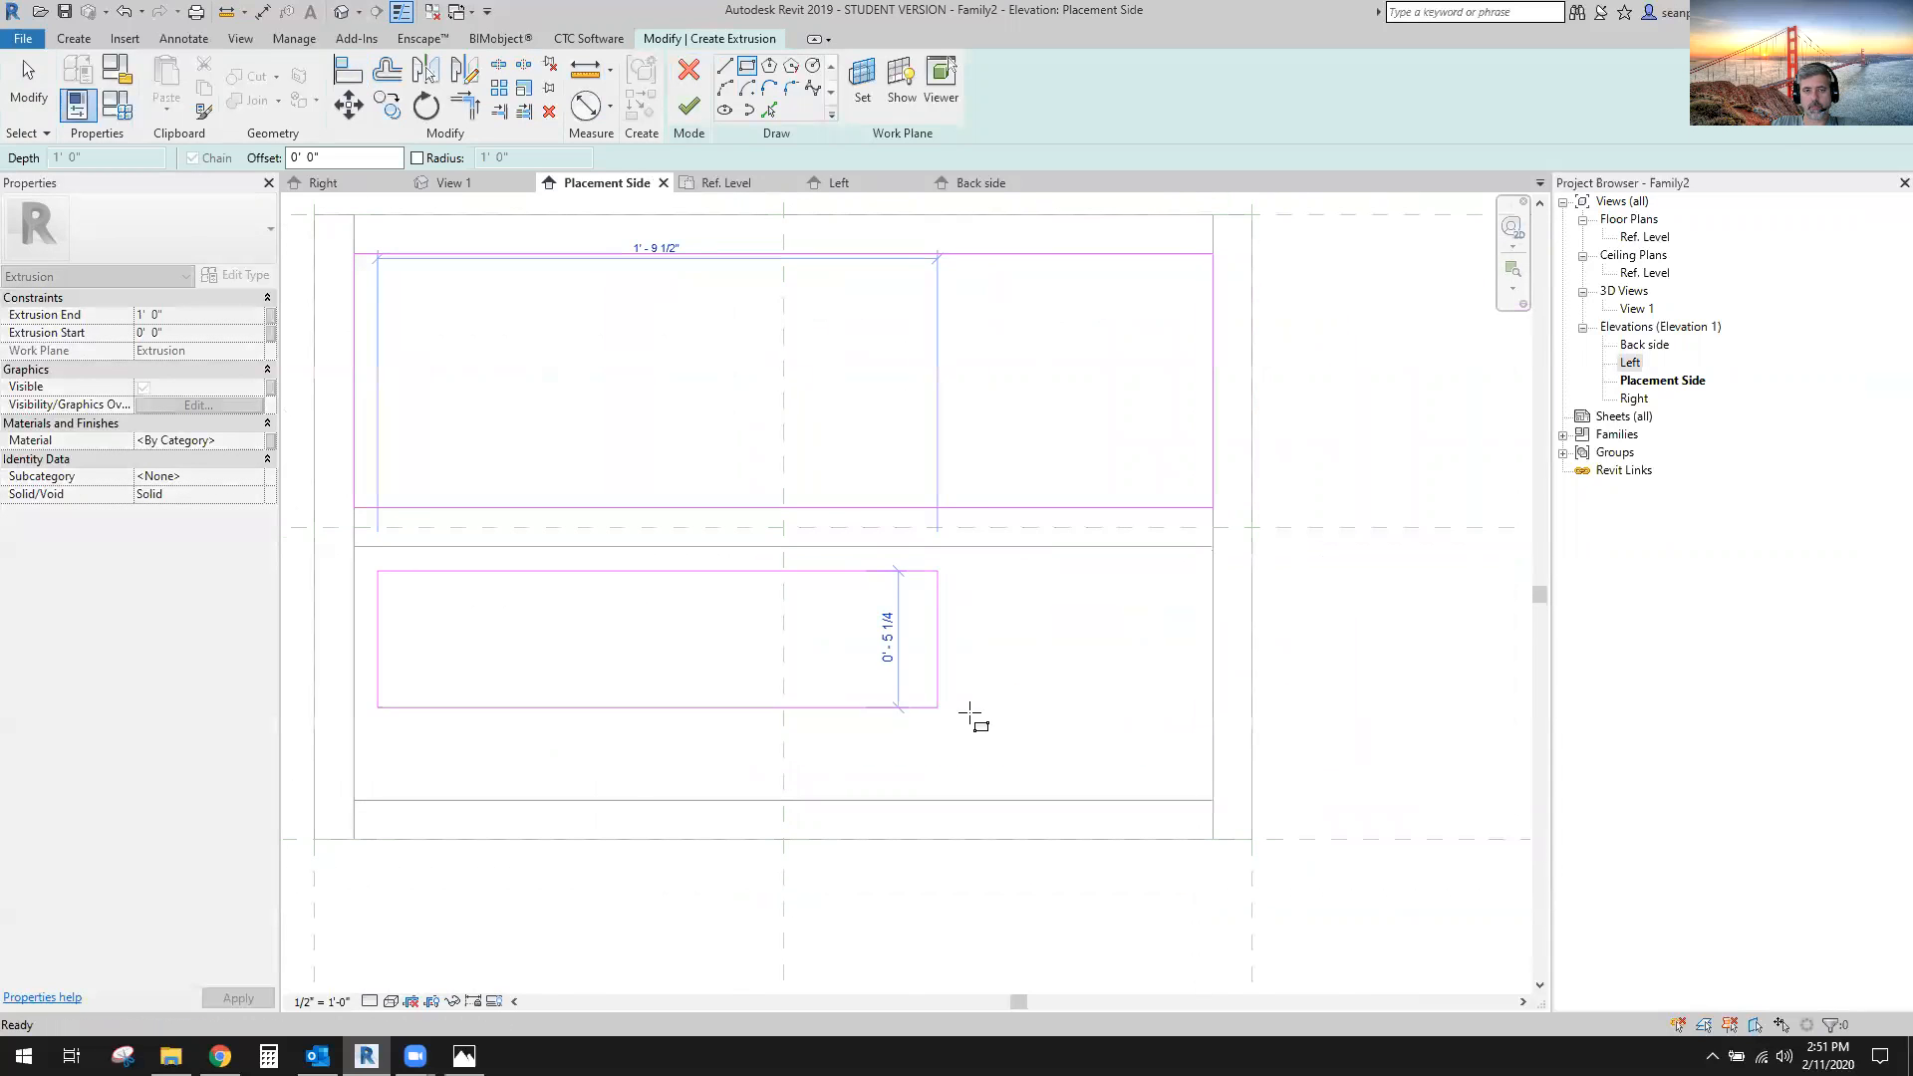
left_click(1193, 767)
scroll(1209, 674, "down", 2)
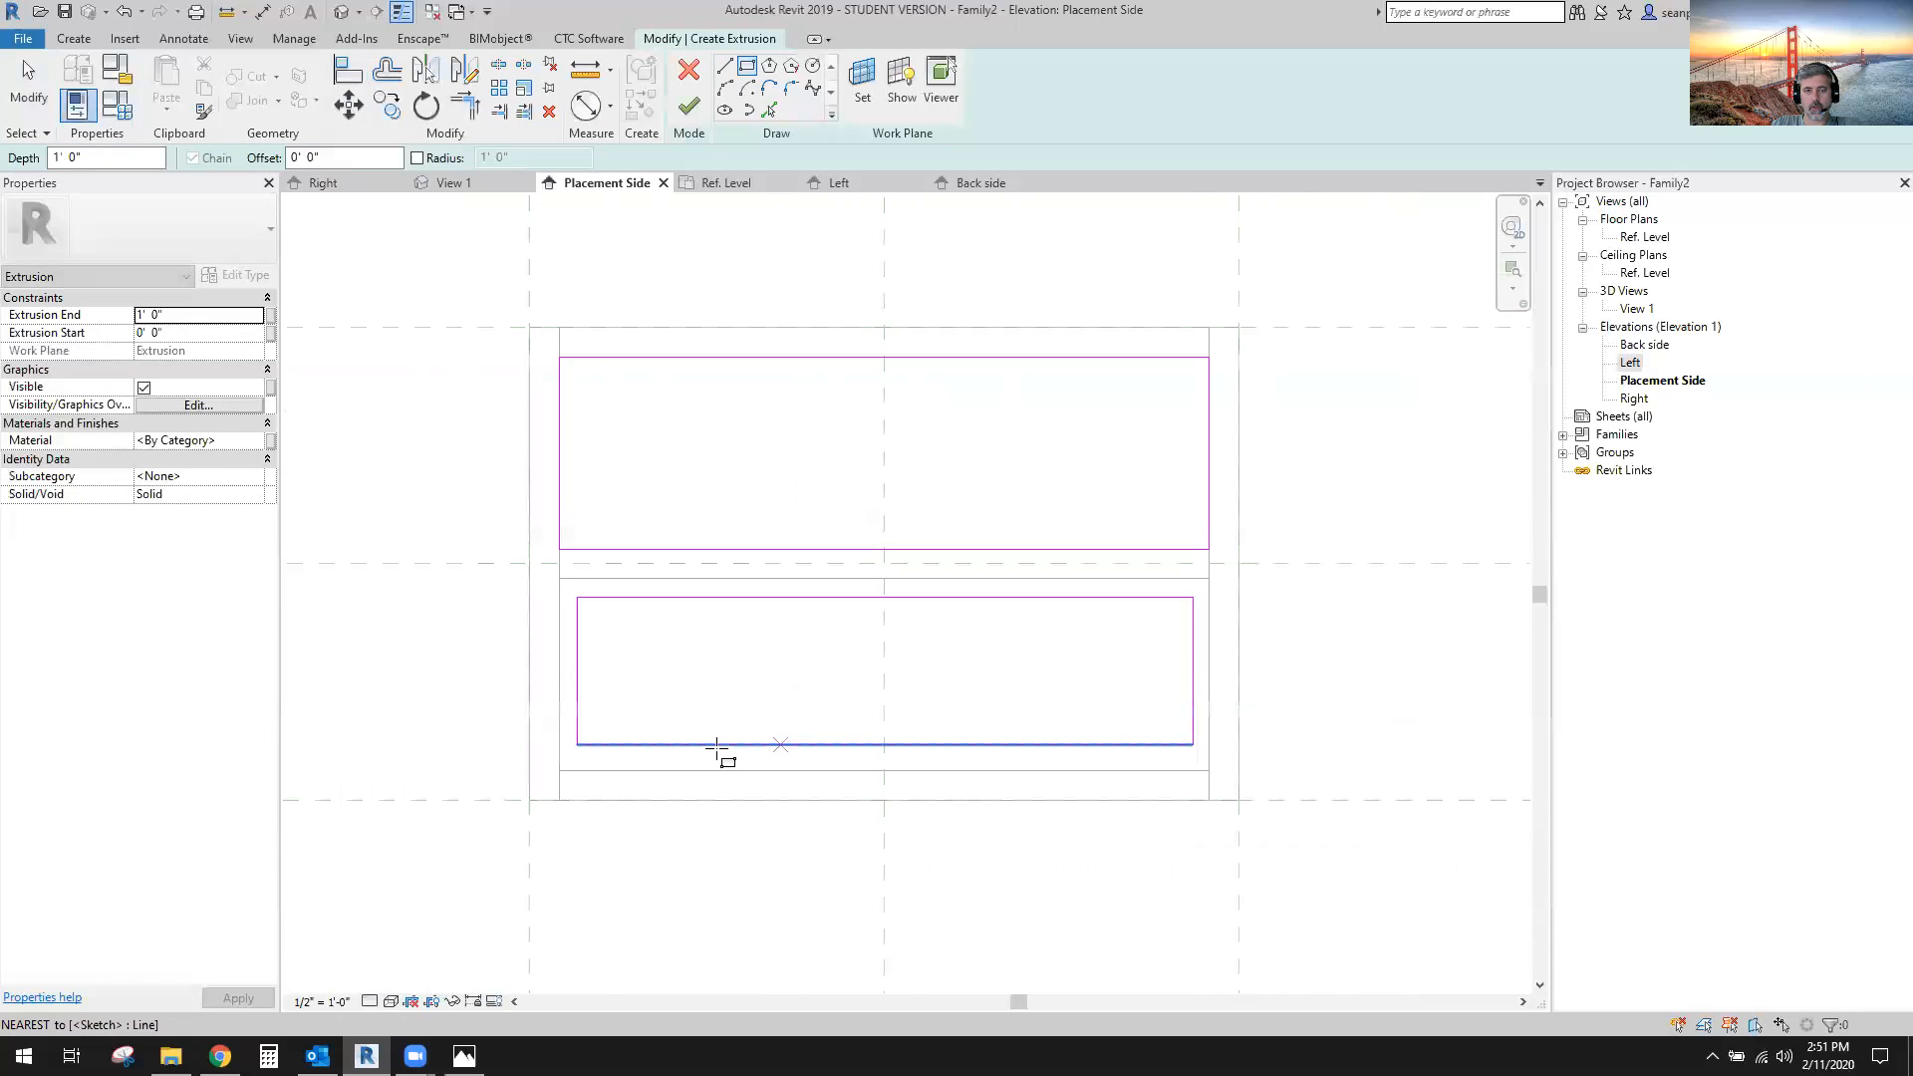
key("Escape")
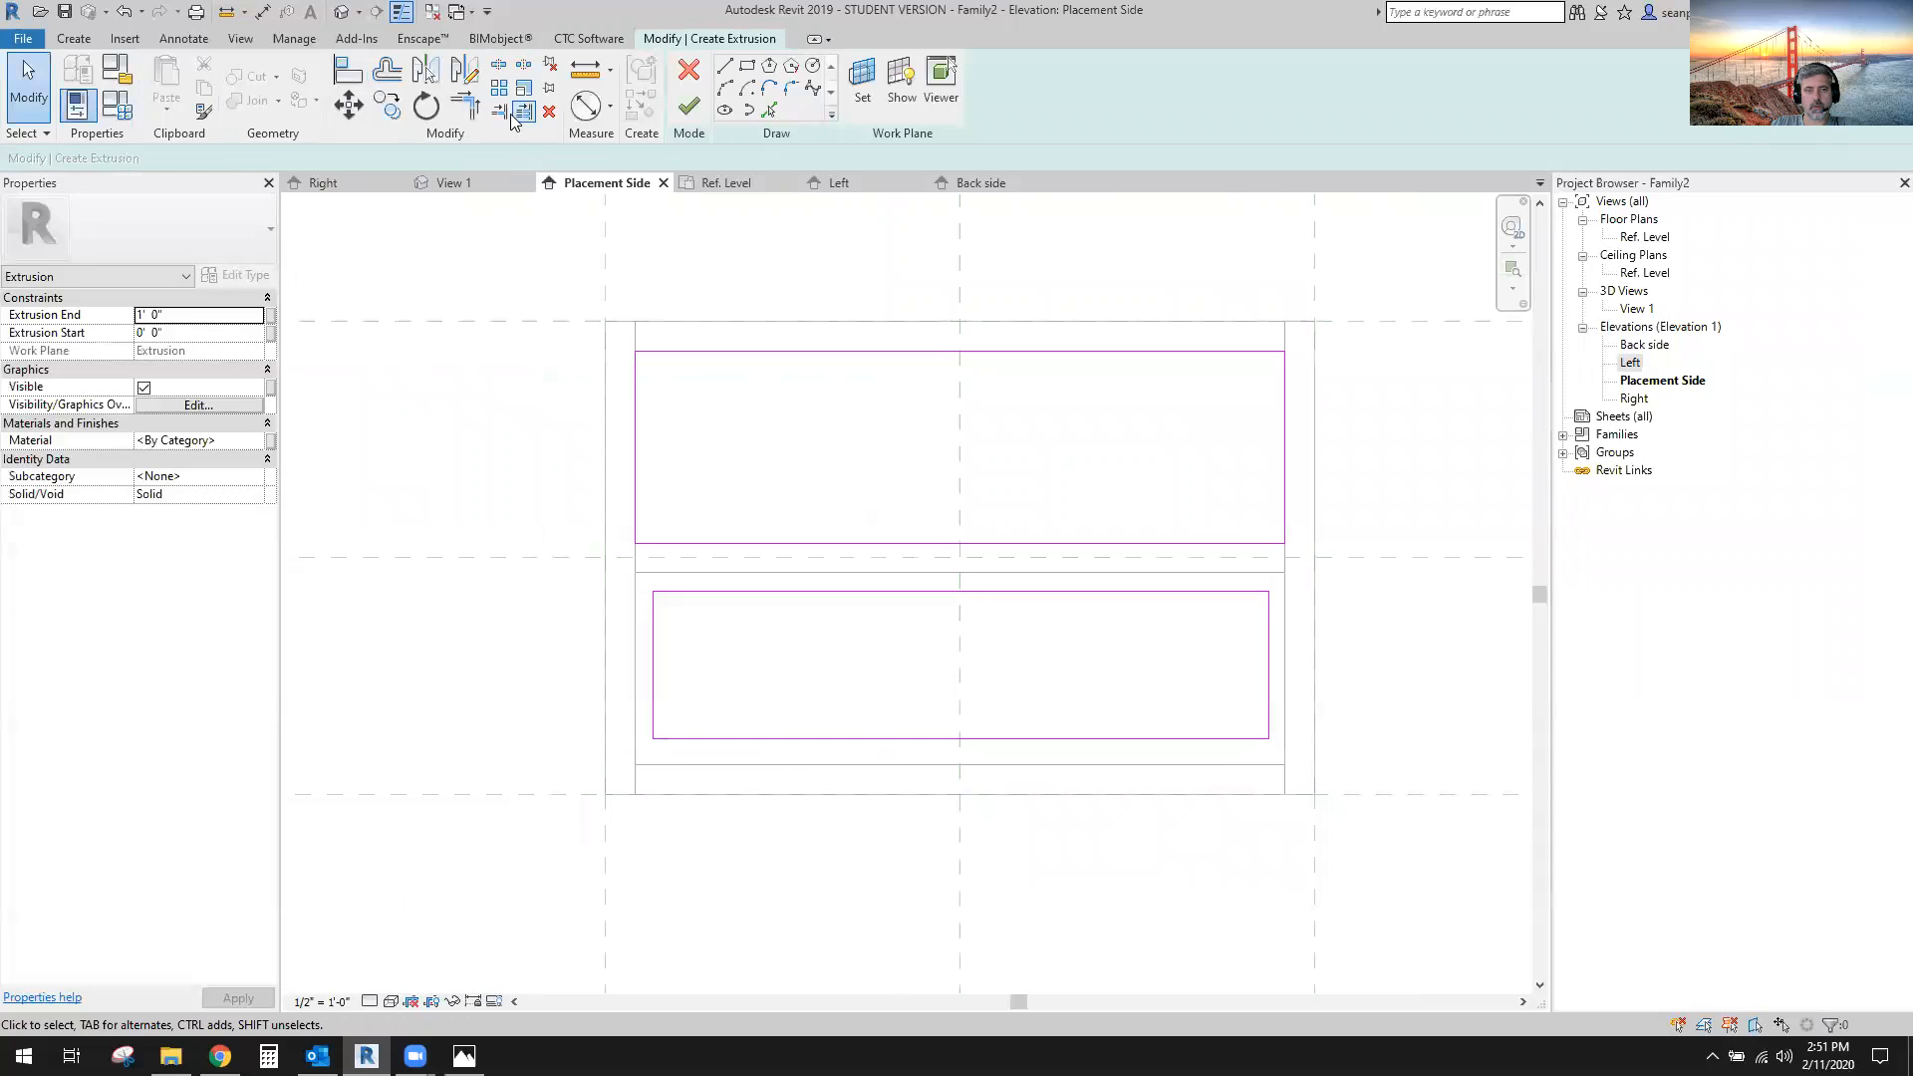
Align the lower rectangle's left edge to the left side panel's inner face and its bottom edge to the bottom shelf's upper face, locking the latter.
left_click(348, 70)
scroll(687, 792, "up", 2)
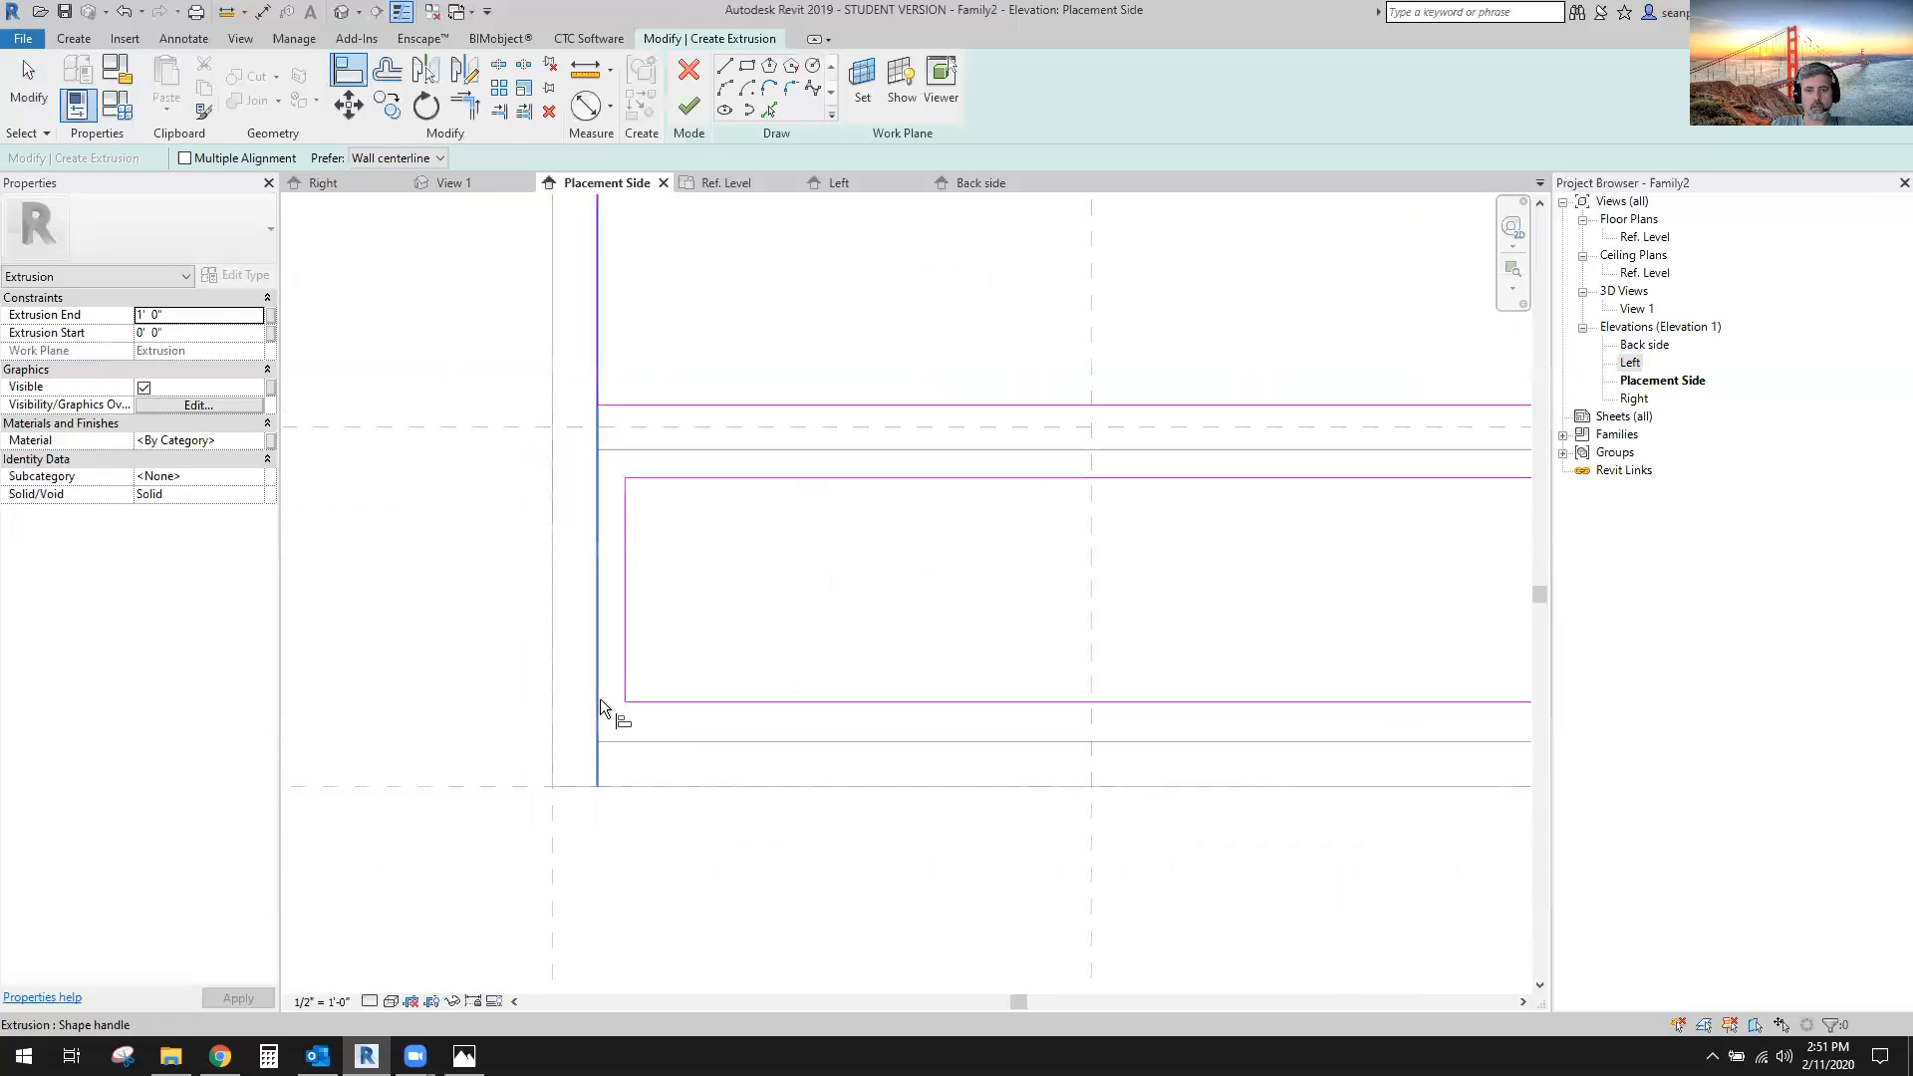
left_click(625, 523)
left_click(767, 741)
left_click(775, 701)
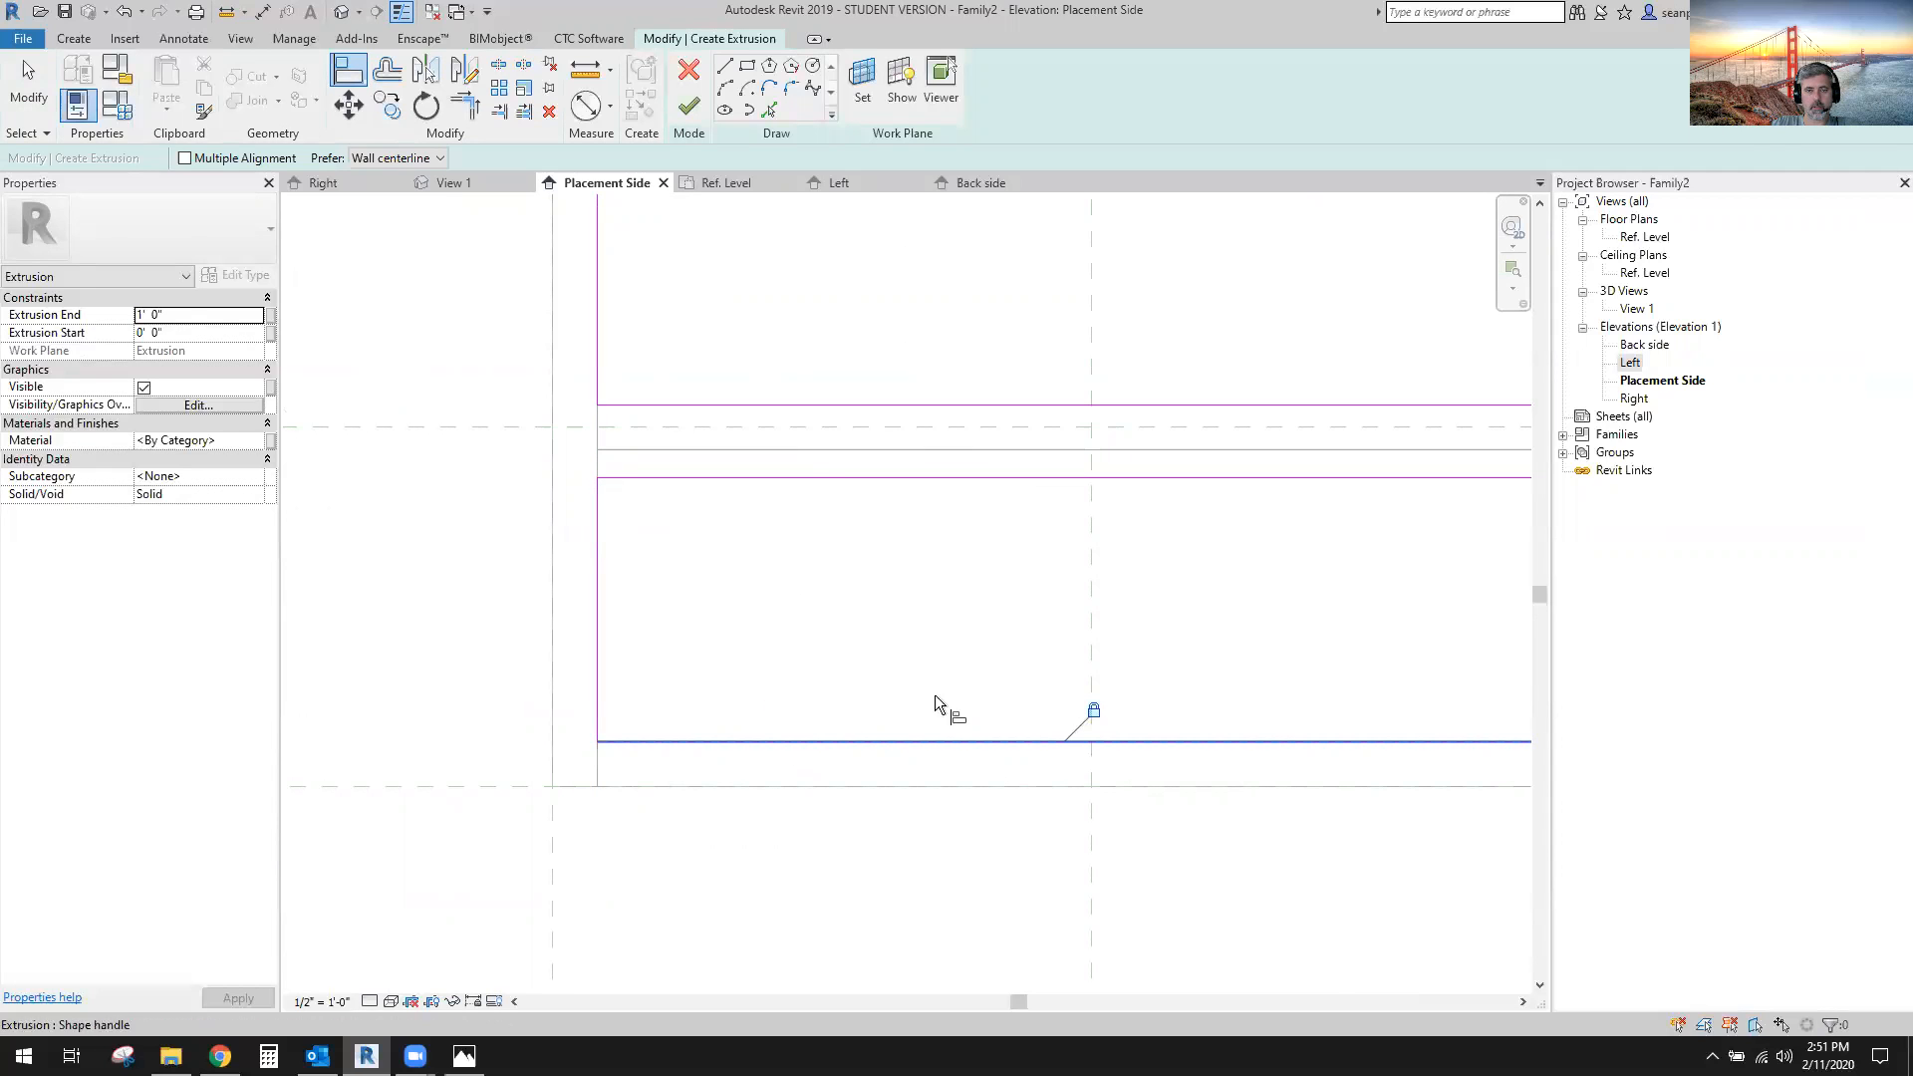
Align and lock the lower rectangle's top edge to the middle shelf's underside and its right edge to the right side panel's inner face.
left_click(799, 449)
left_click(938, 479)
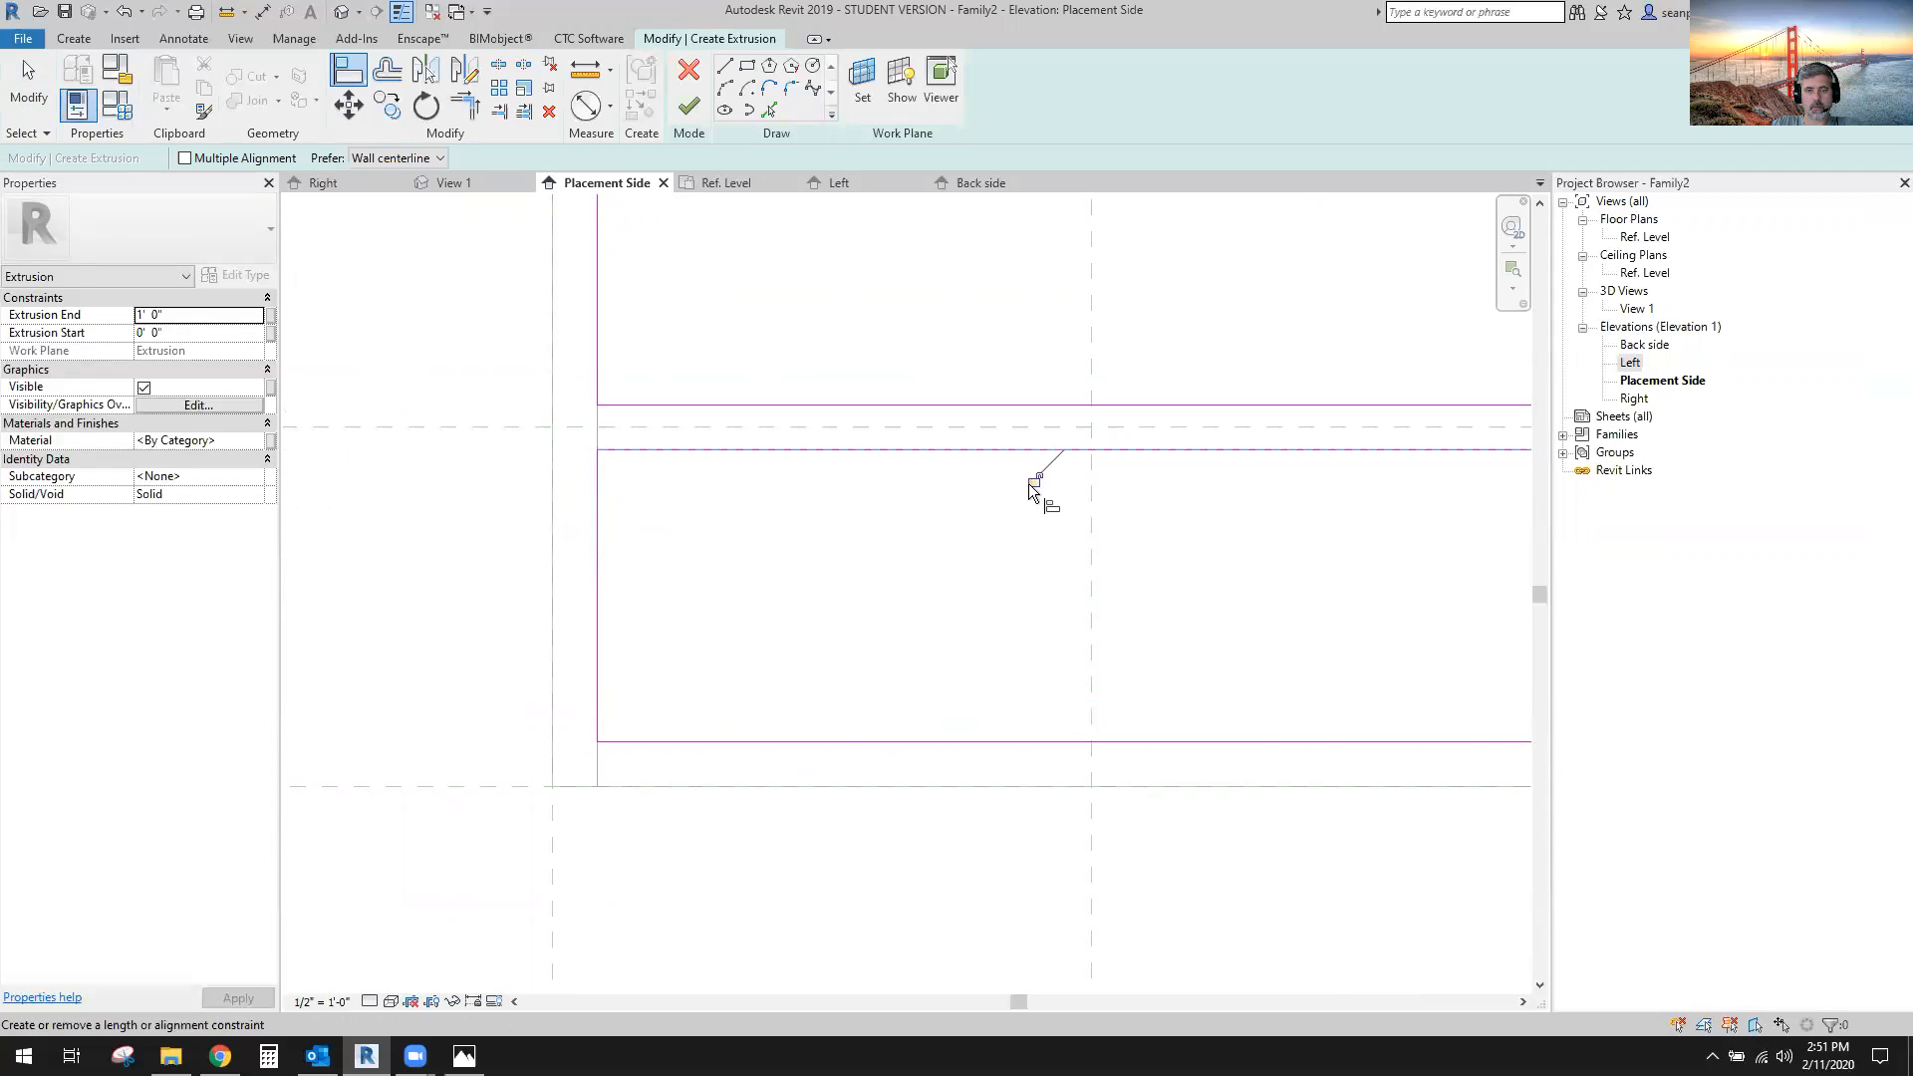
scroll(935, 779, "down", 3)
scroll(1037, 727, "up", 4)
left_click(960, 716)
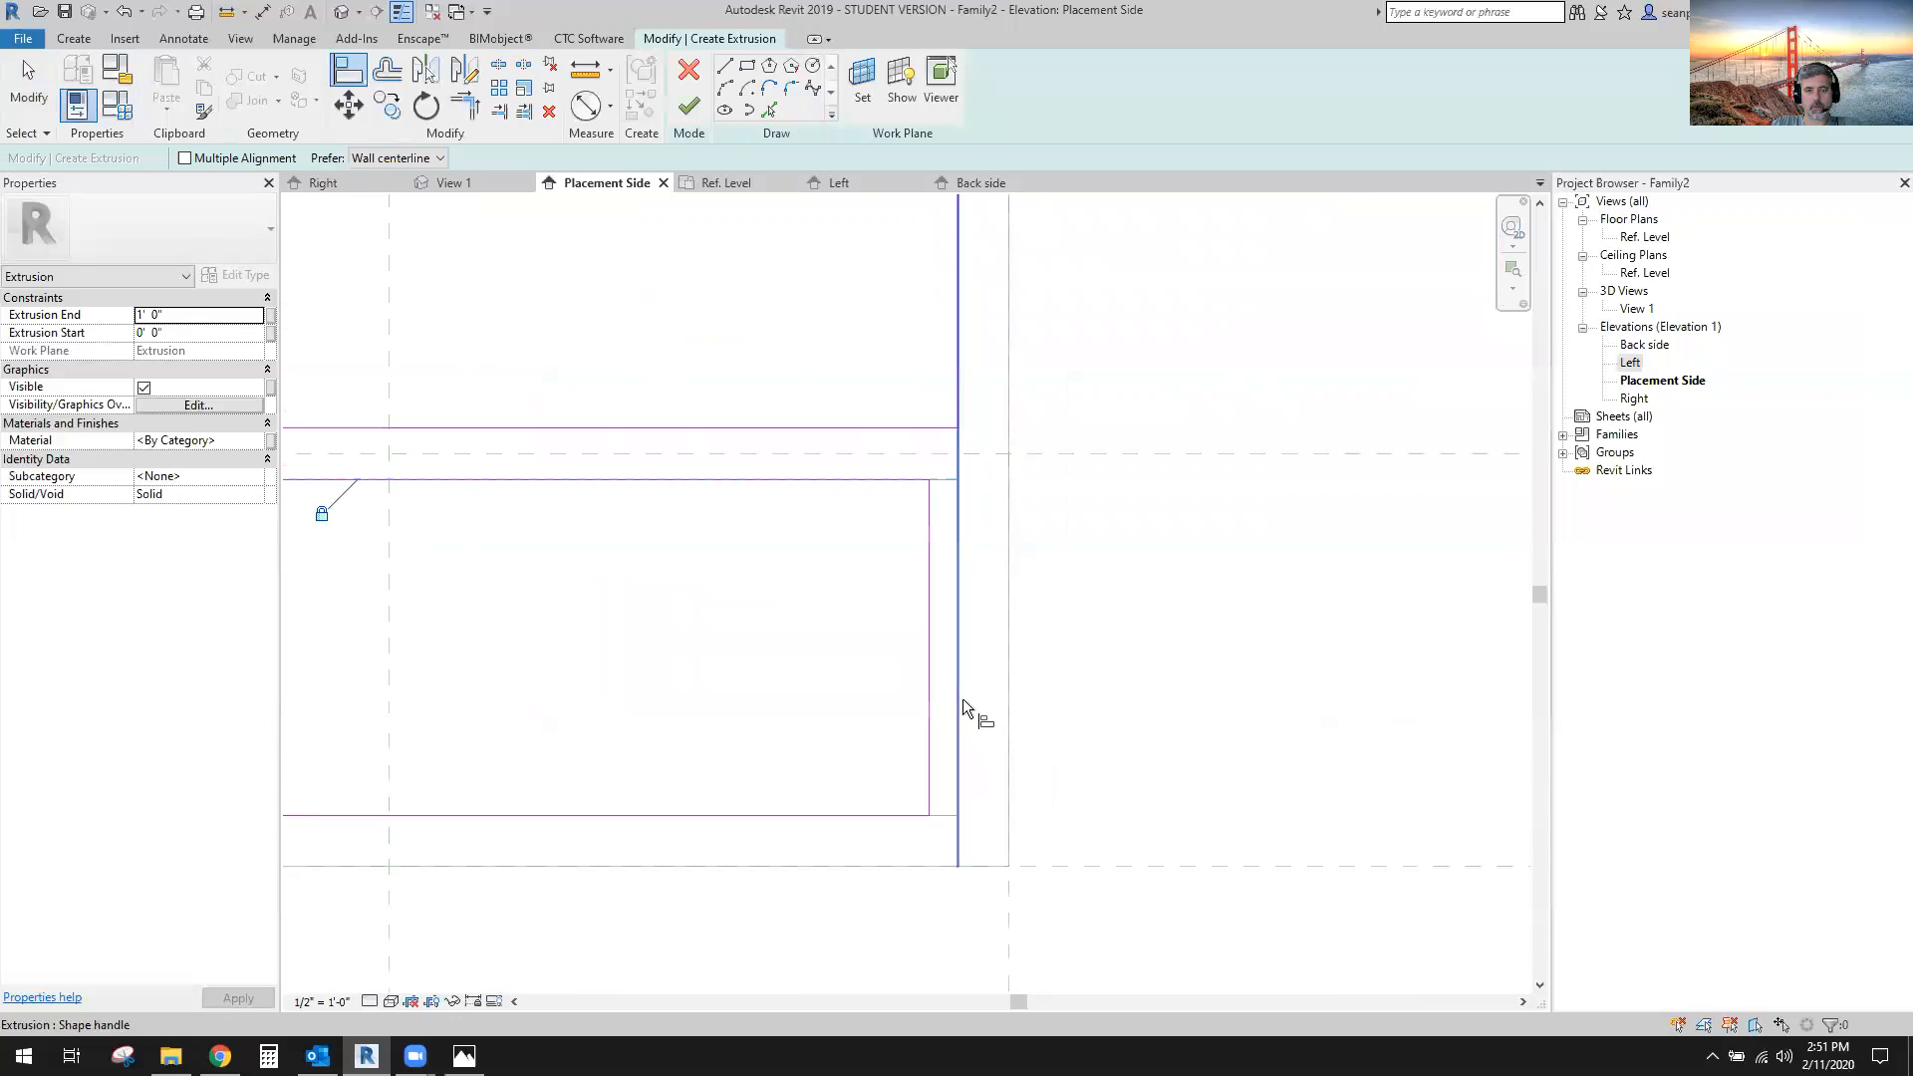
left_click(935, 711)
scroll(1179, 714, "down", 2)
middle_click_drag(1179, 713, 1236, 700)
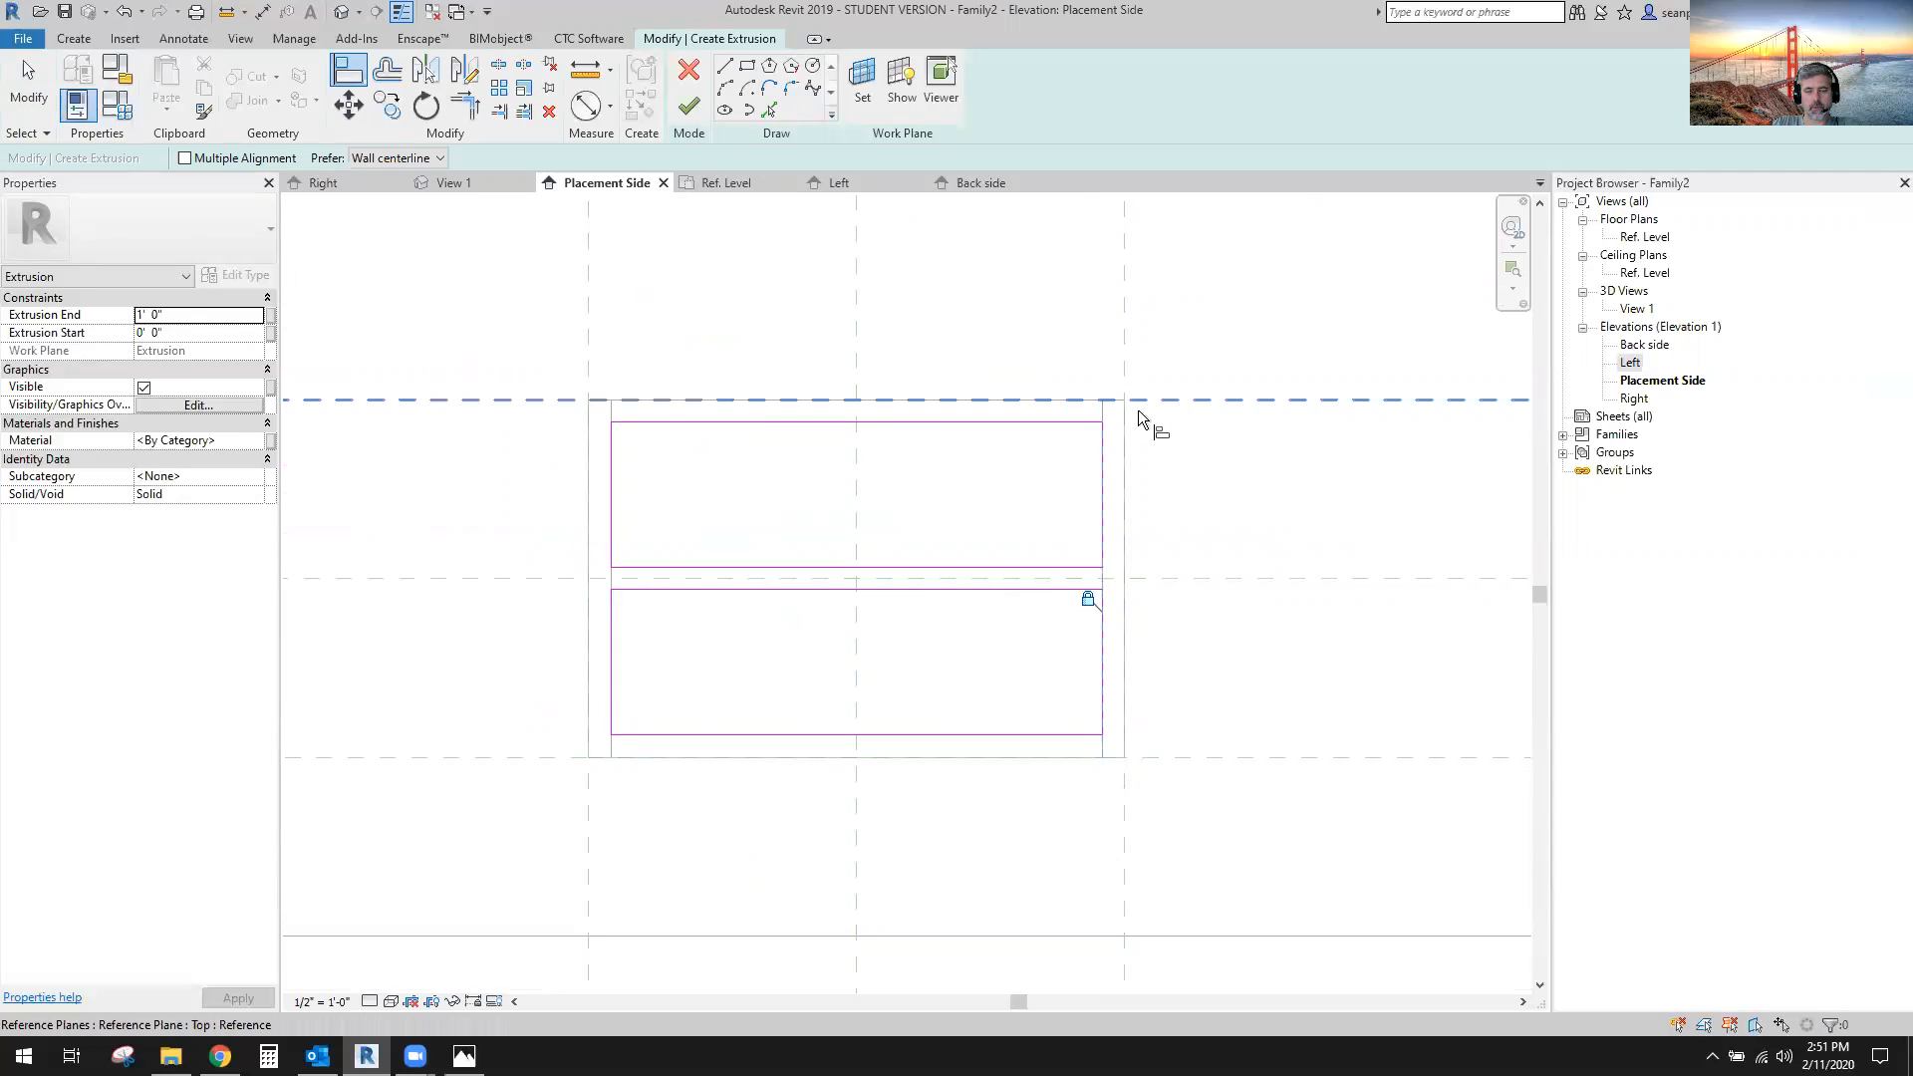
key("Escape")
key("Escape")
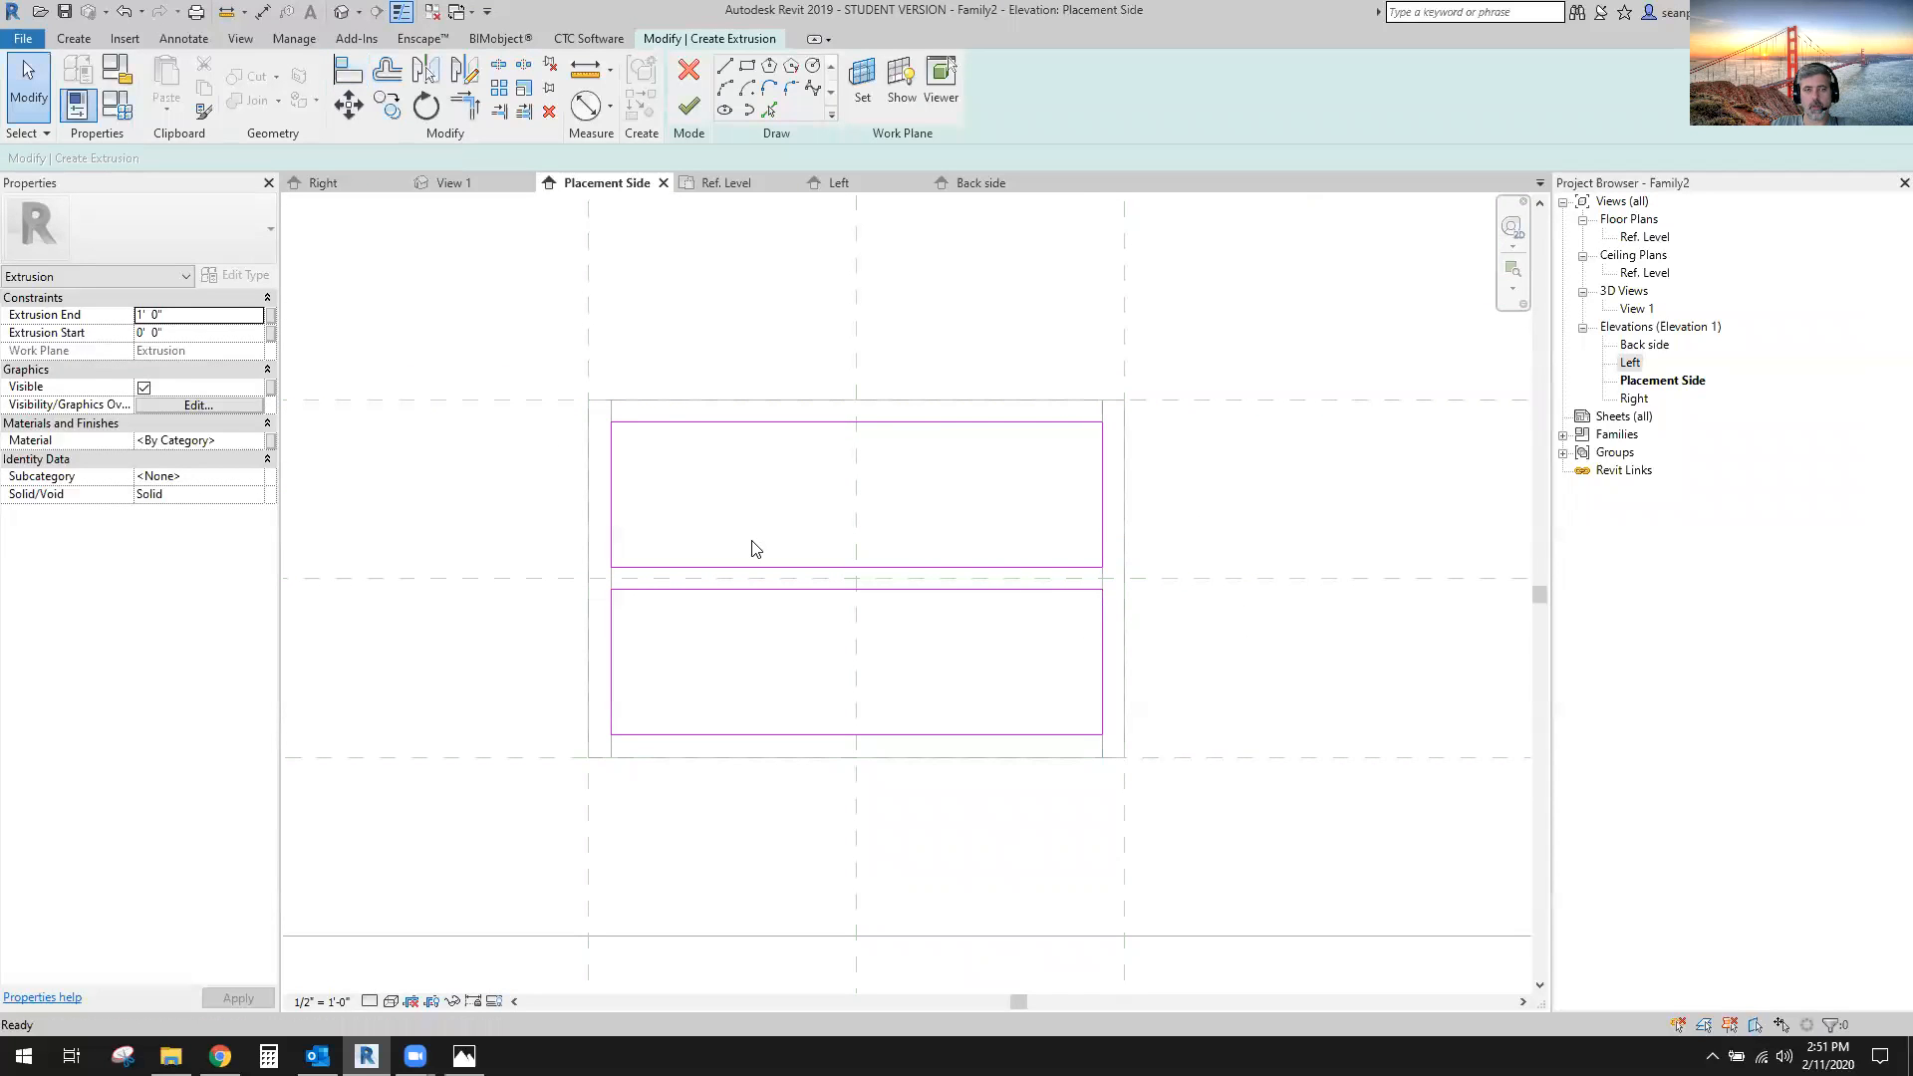
Associate the drawer front sketch's Extrusion End with the Side Thickness parameter.
left_click(181, 316)
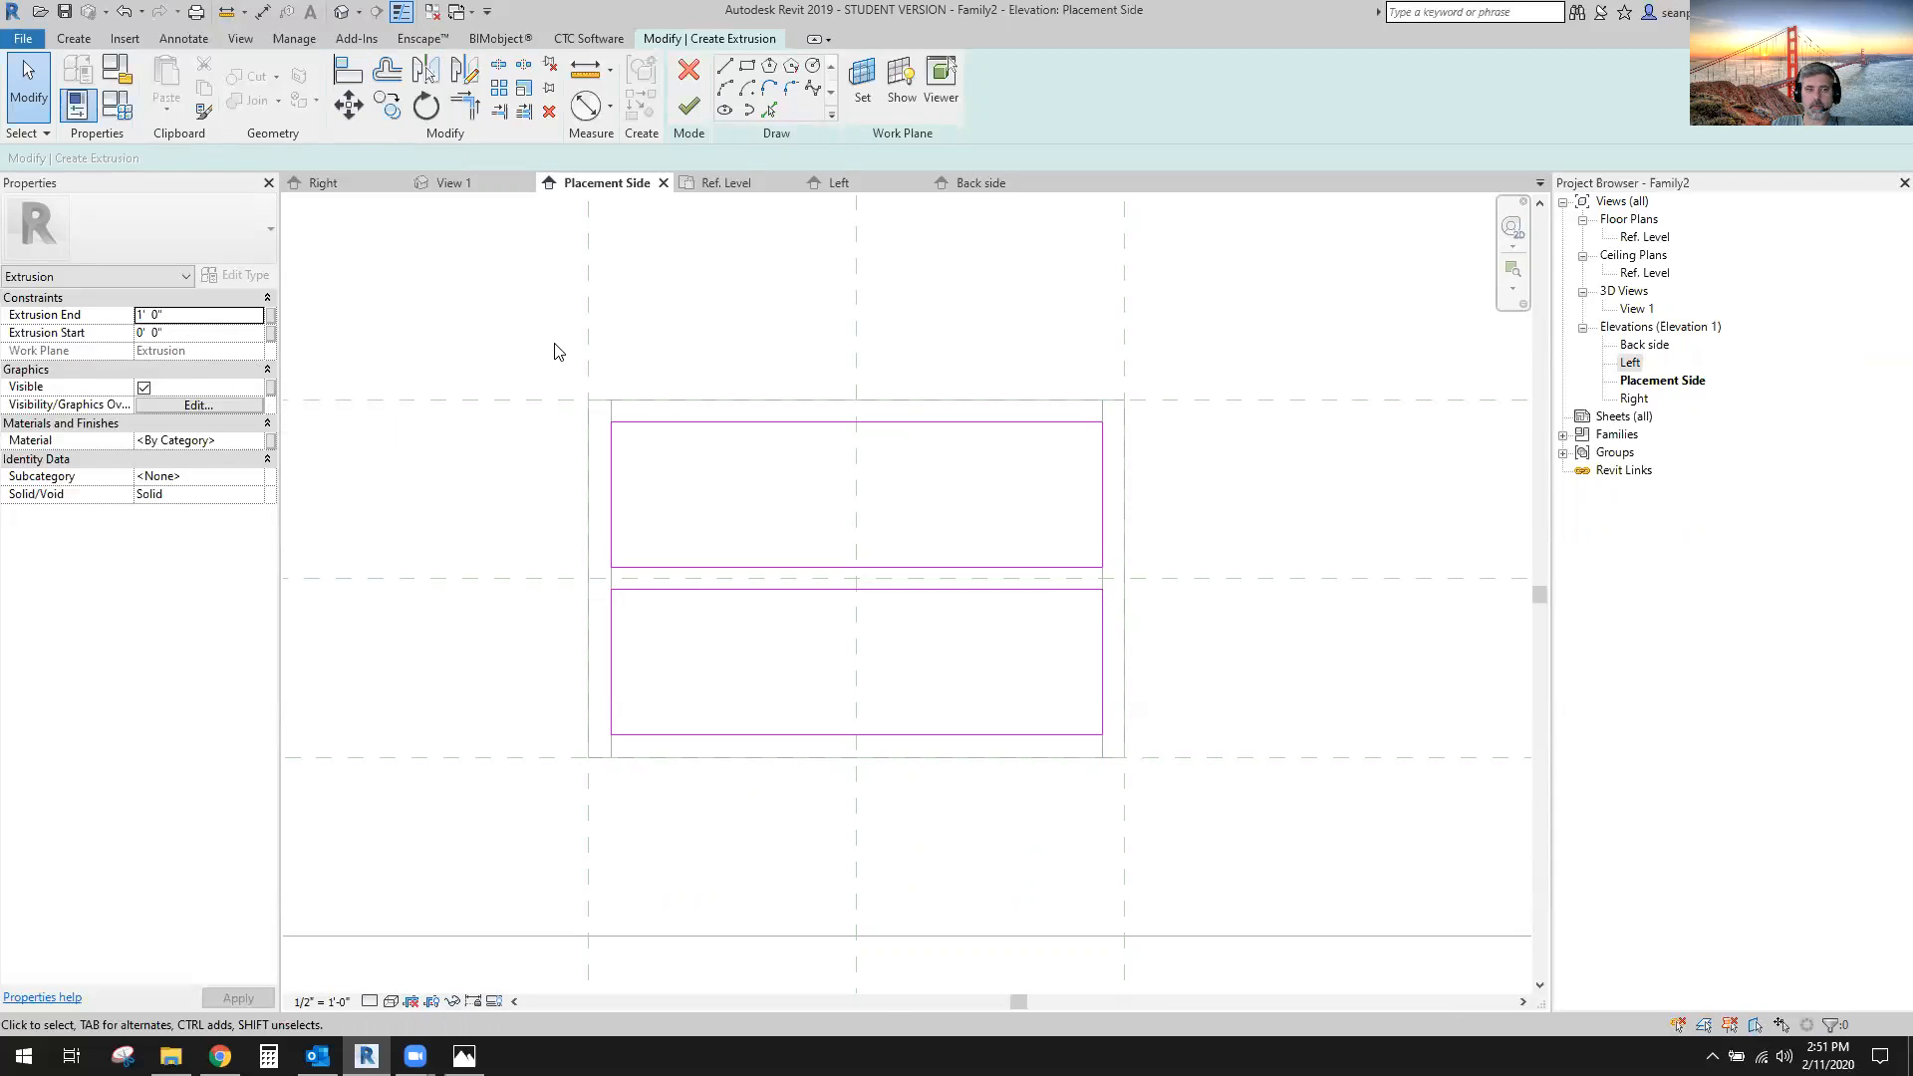
left_click(270, 318)
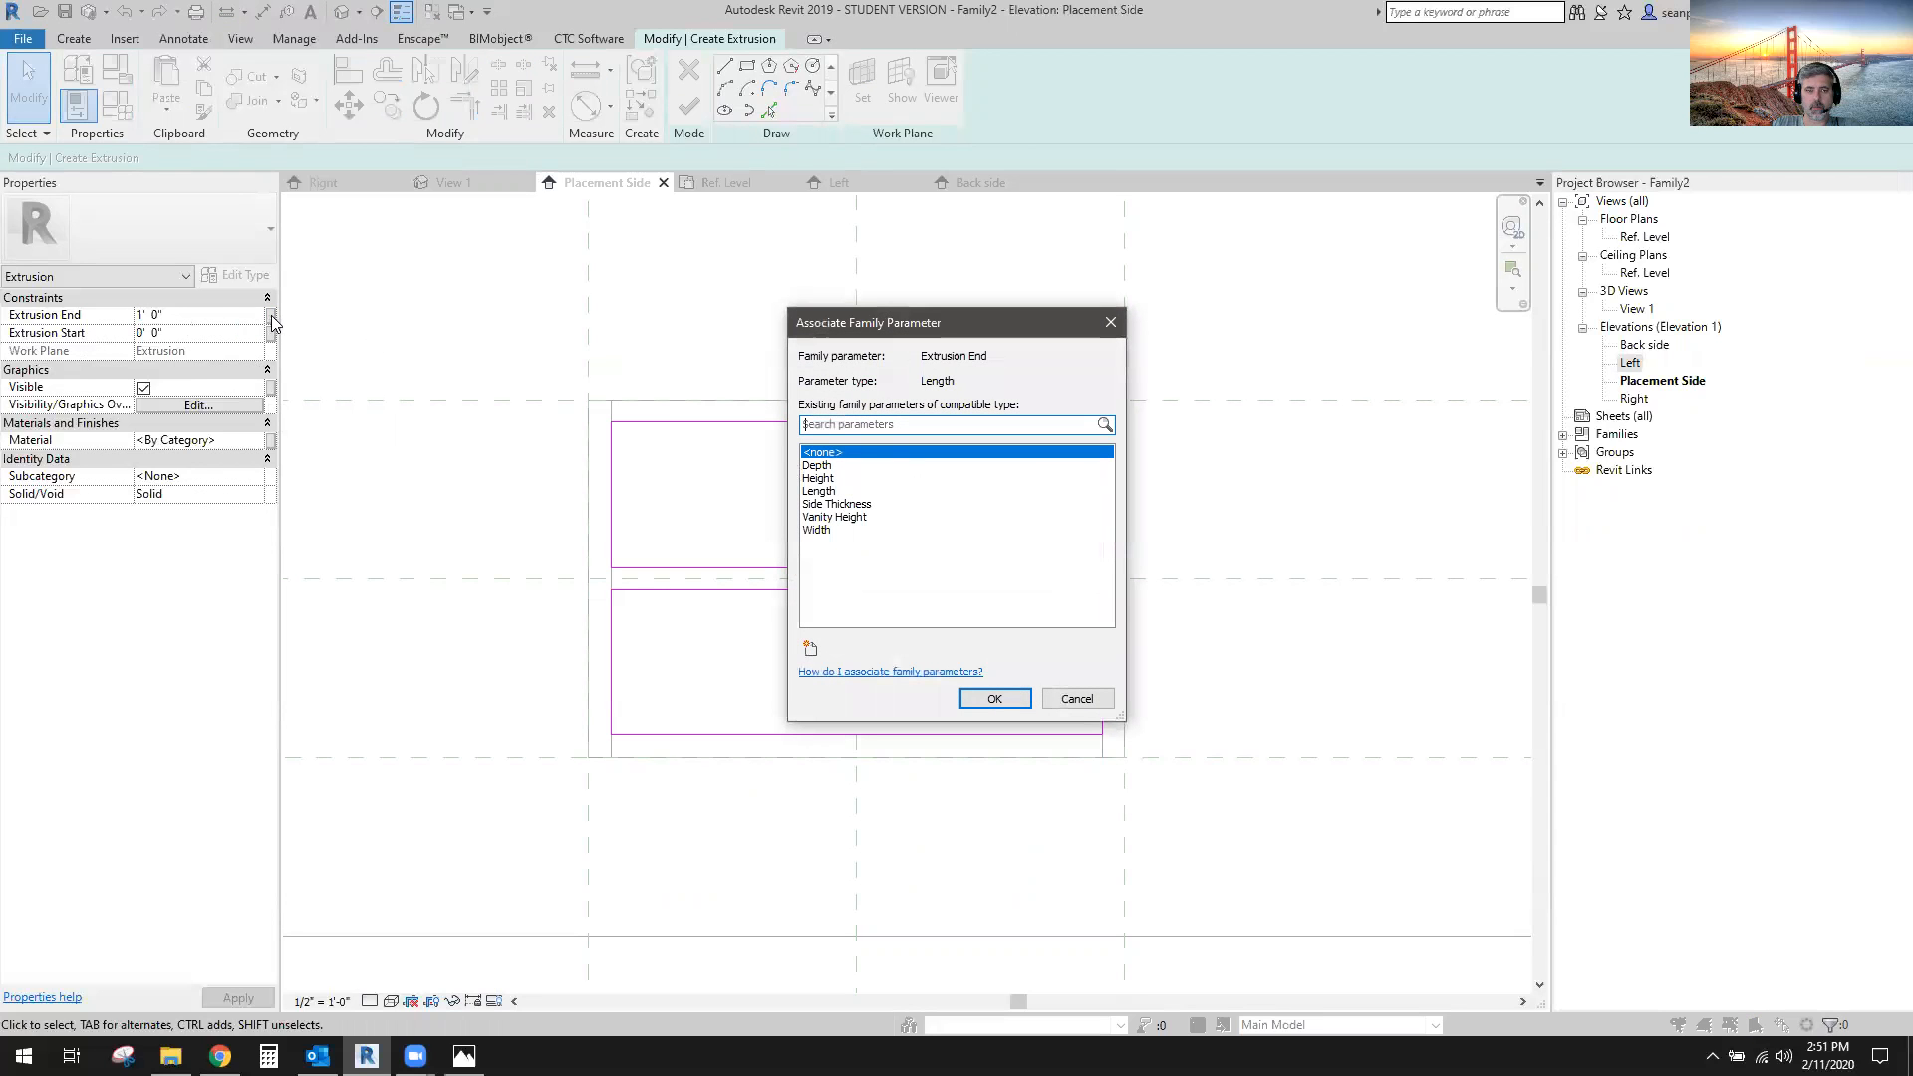
left_click(855, 518)
left_click(857, 504)
left_click(994, 700)
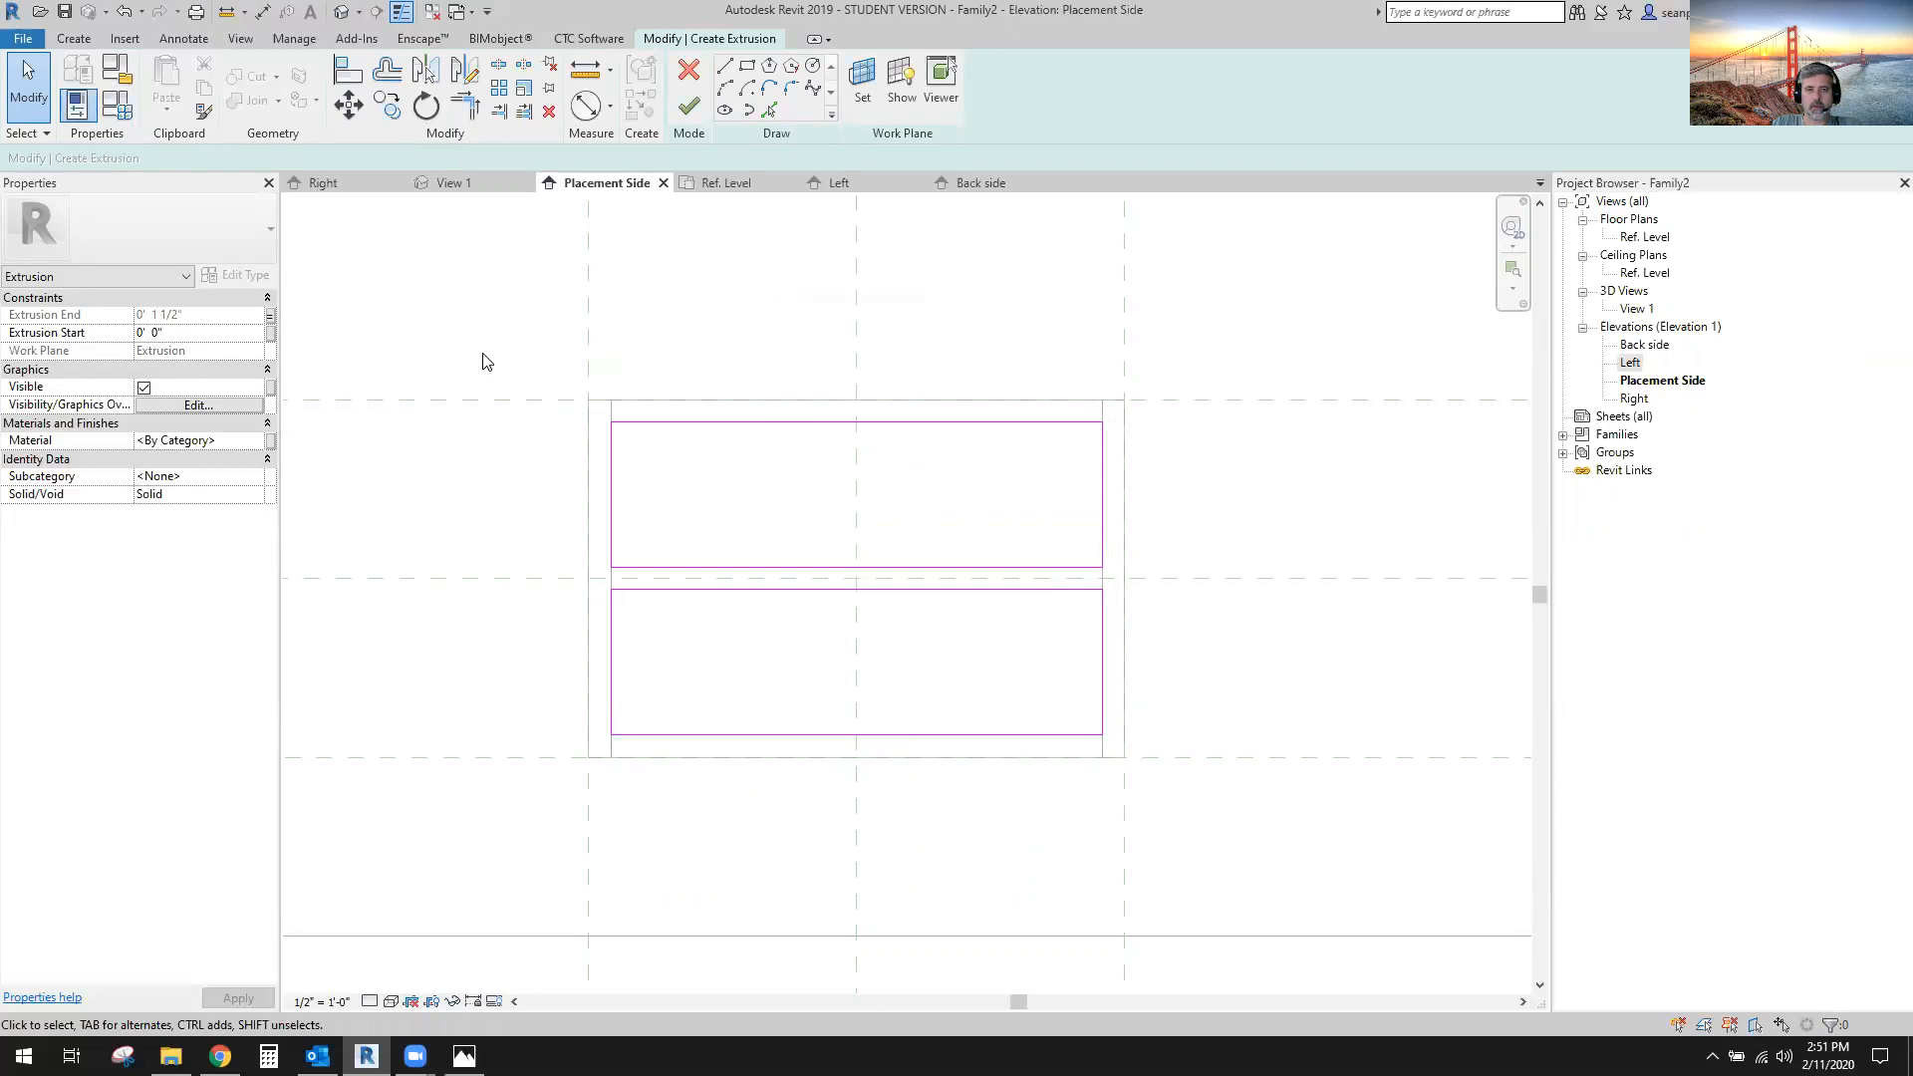
Show the two-rectangle sketch in the 3D View 1 and finish the drawer front extrusion.
left_click(465, 183)
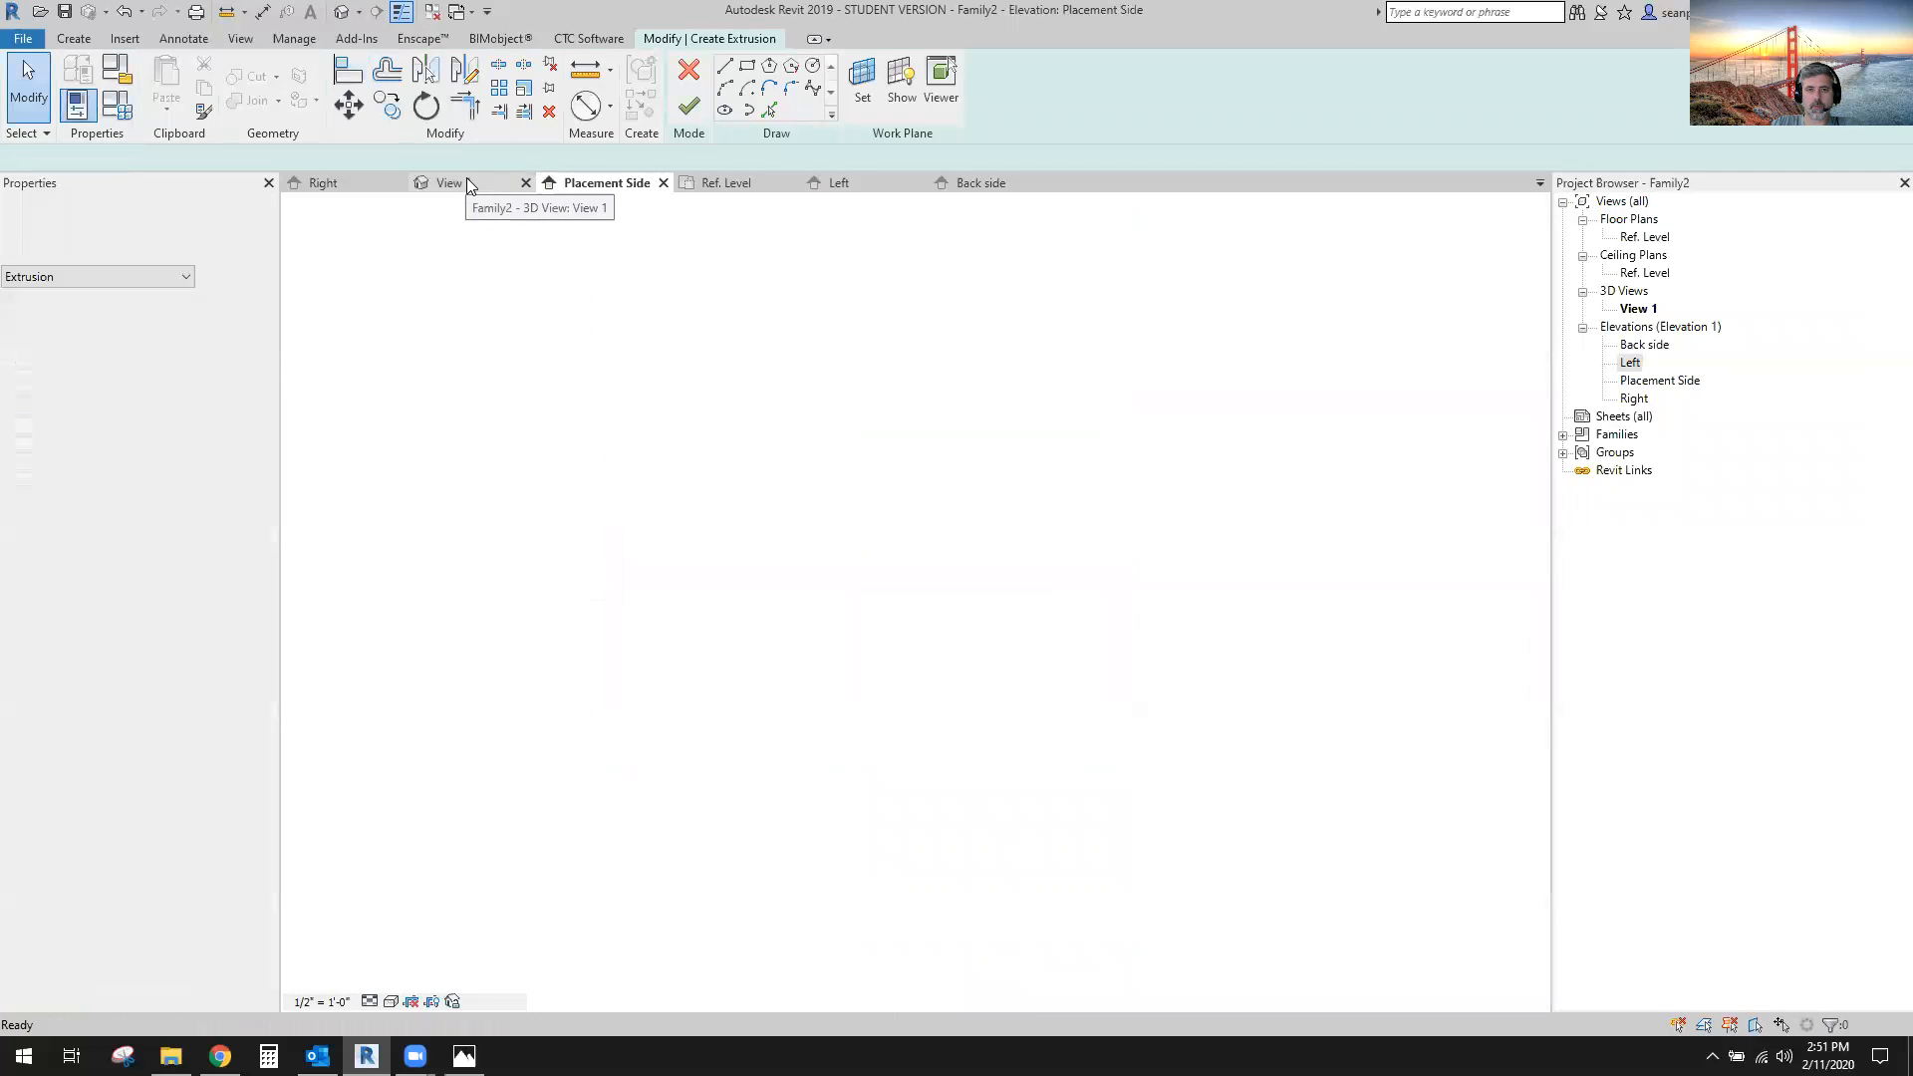
scroll(986, 610, "down", 3)
left_click(689, 102)
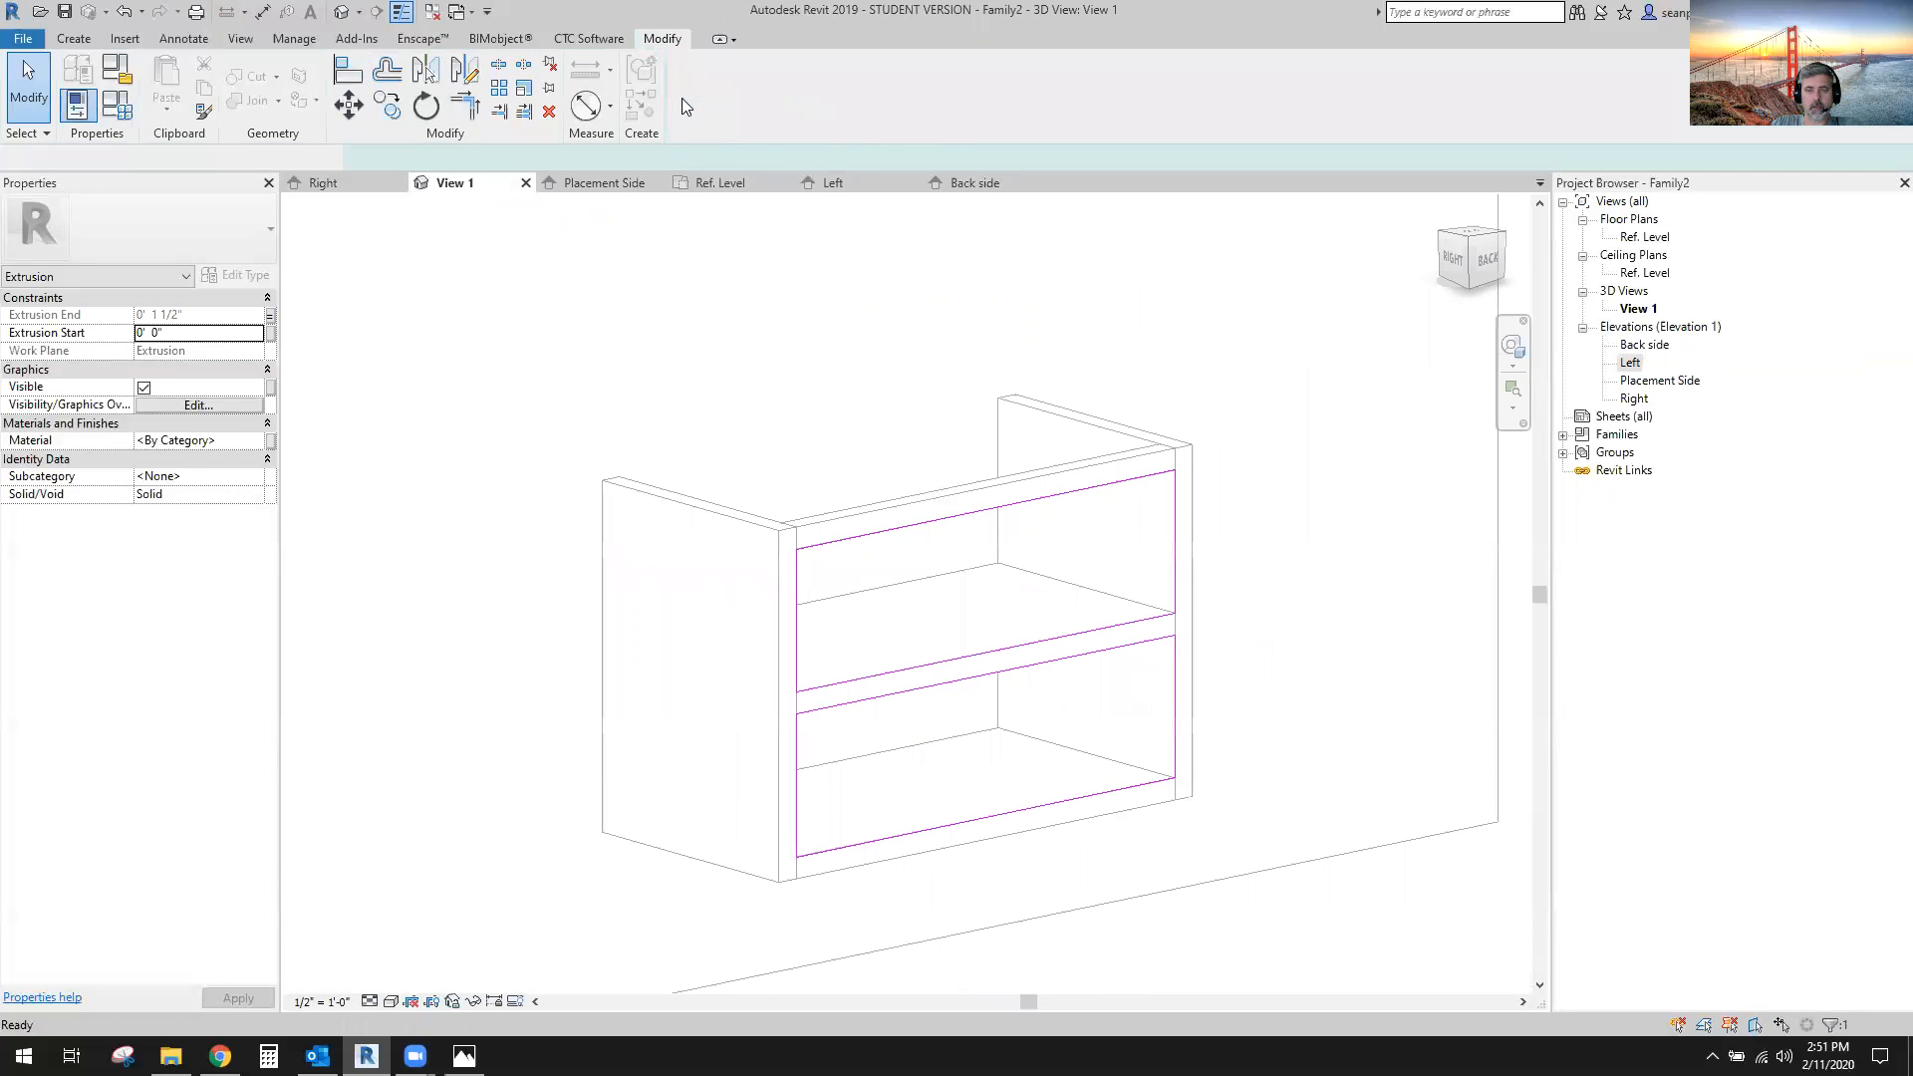
mouse_move(725, 613)
middle_mouse_down("shift")
mouse_move(922, 689)
mouse_move(445, 727)
mouse_move(858, 870)
mouse_move(813, 869)
middle_mouse_up("shift")
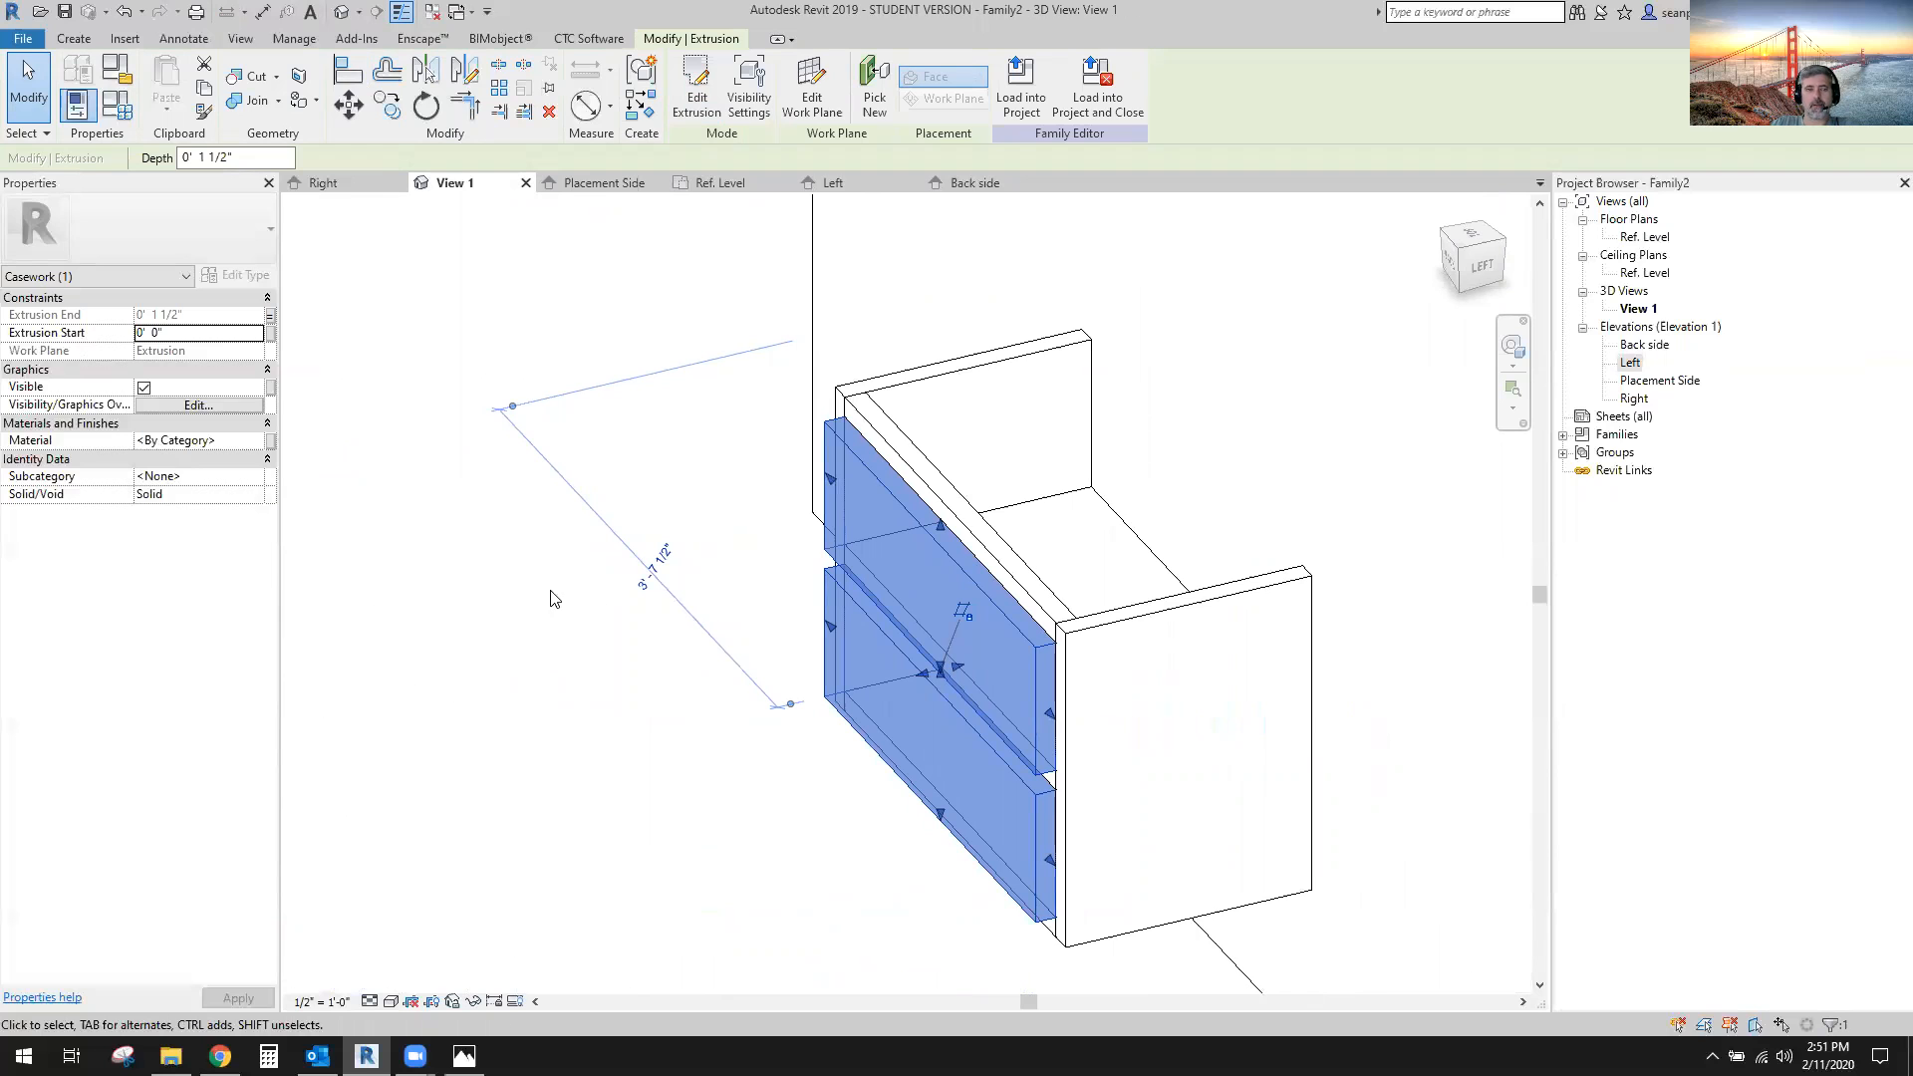
Remove the family parameter link from the drawer fronts' Extrusion End and set it to 3/4".
left_click(270, 315)
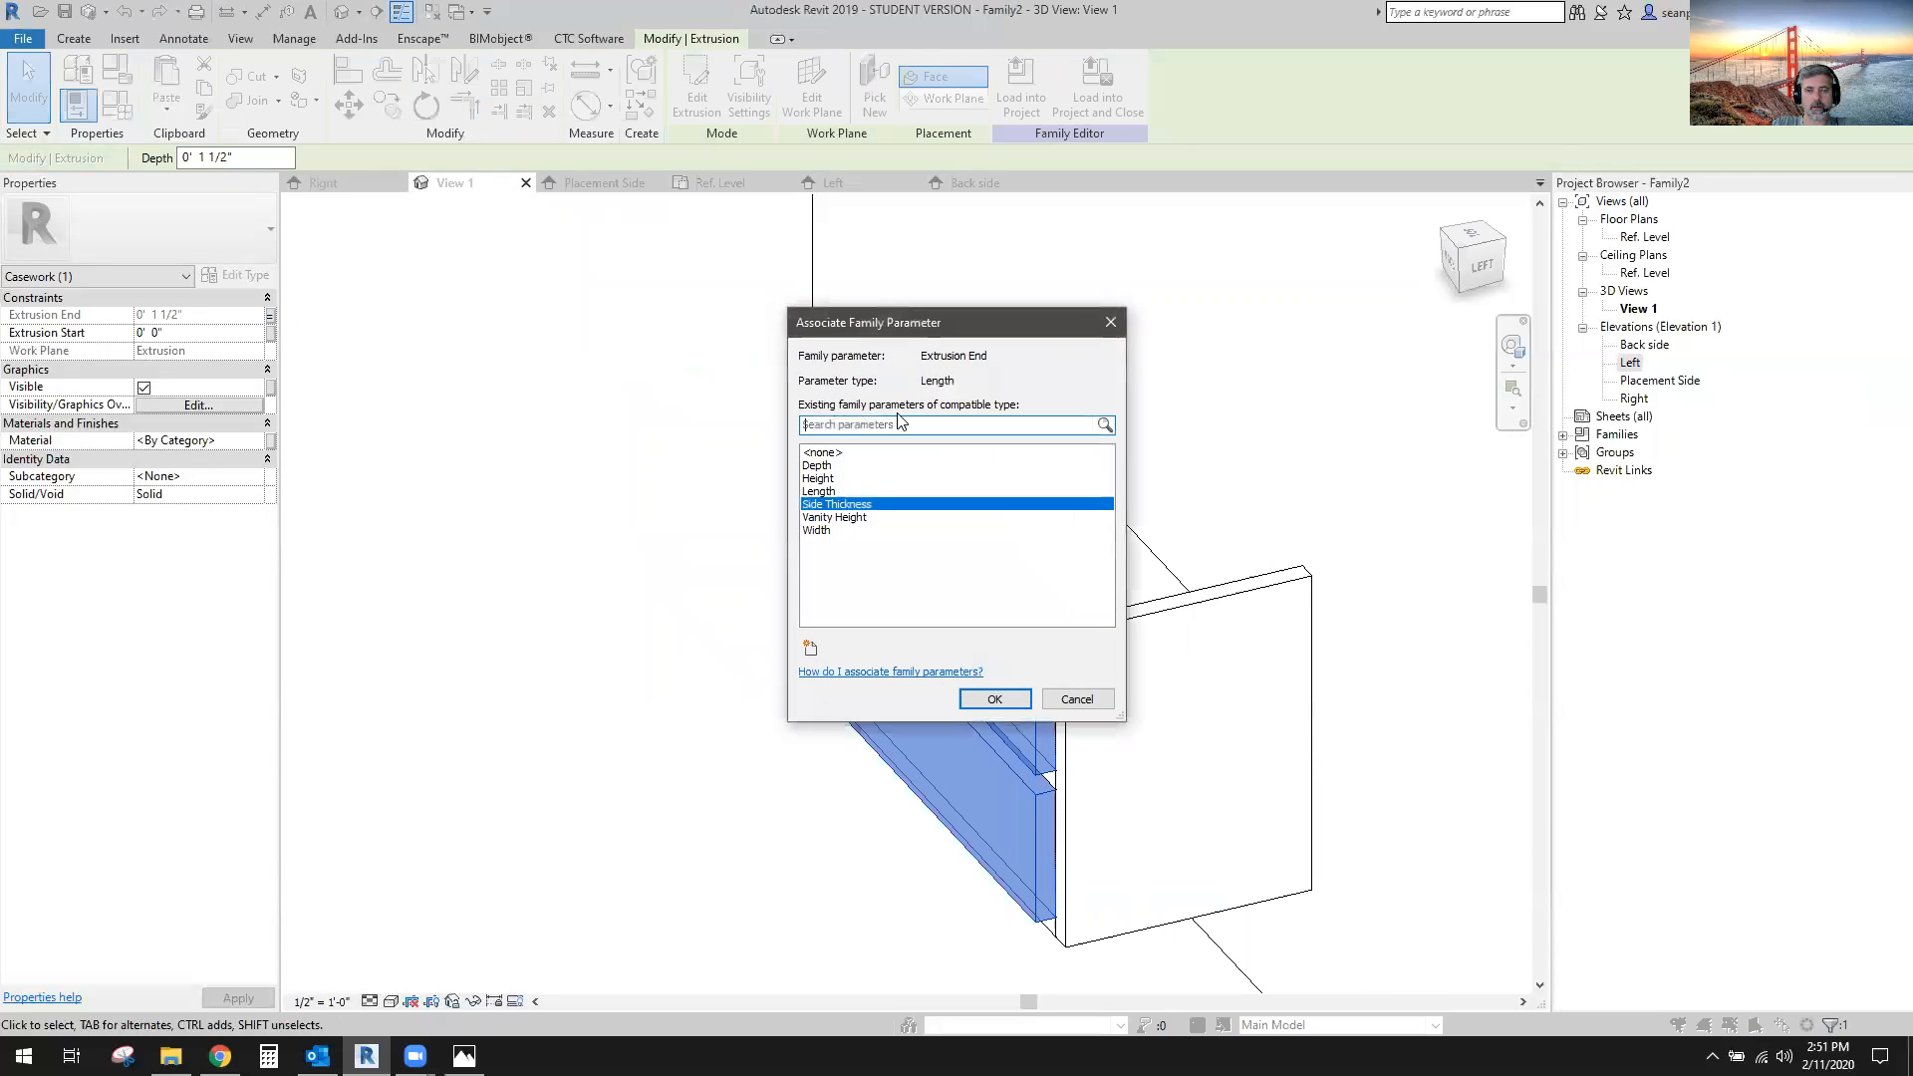
left_click(825, 454)
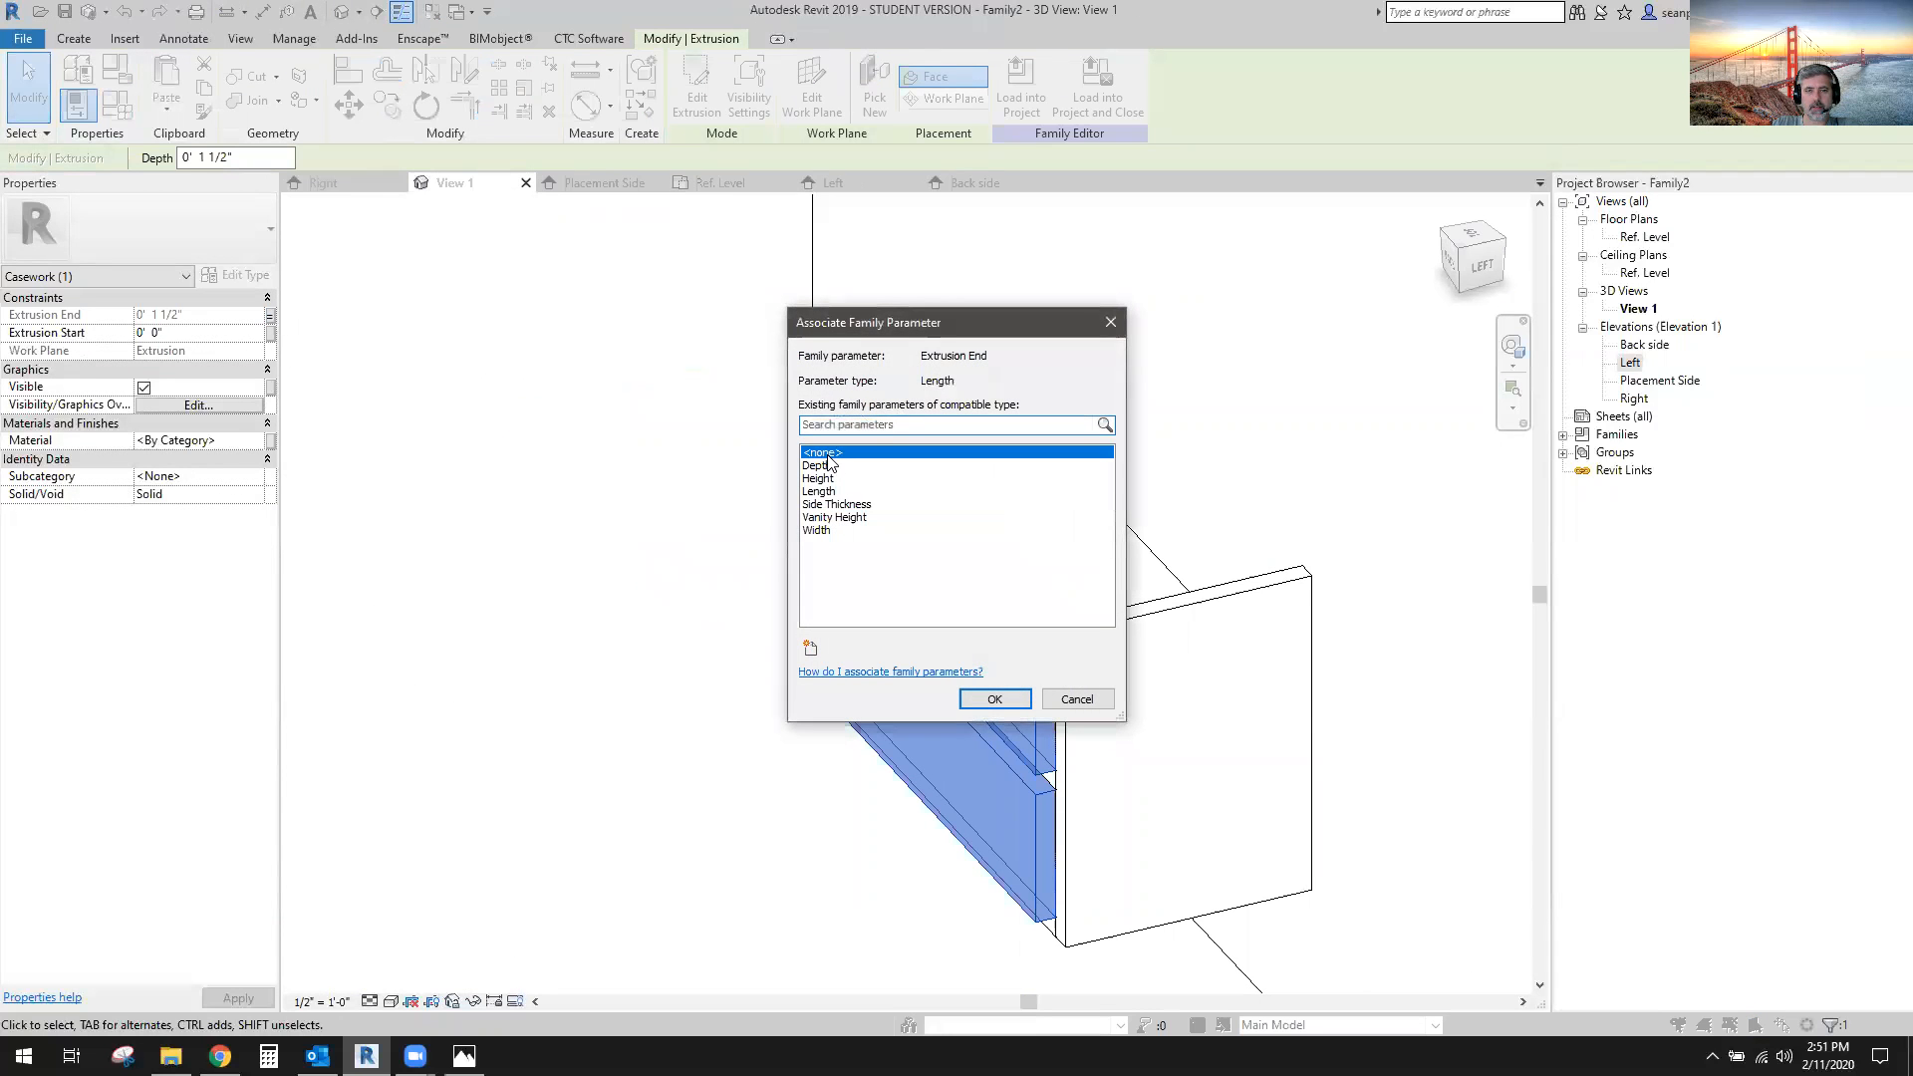
left_click(994, 699)
left_click(216, 316)
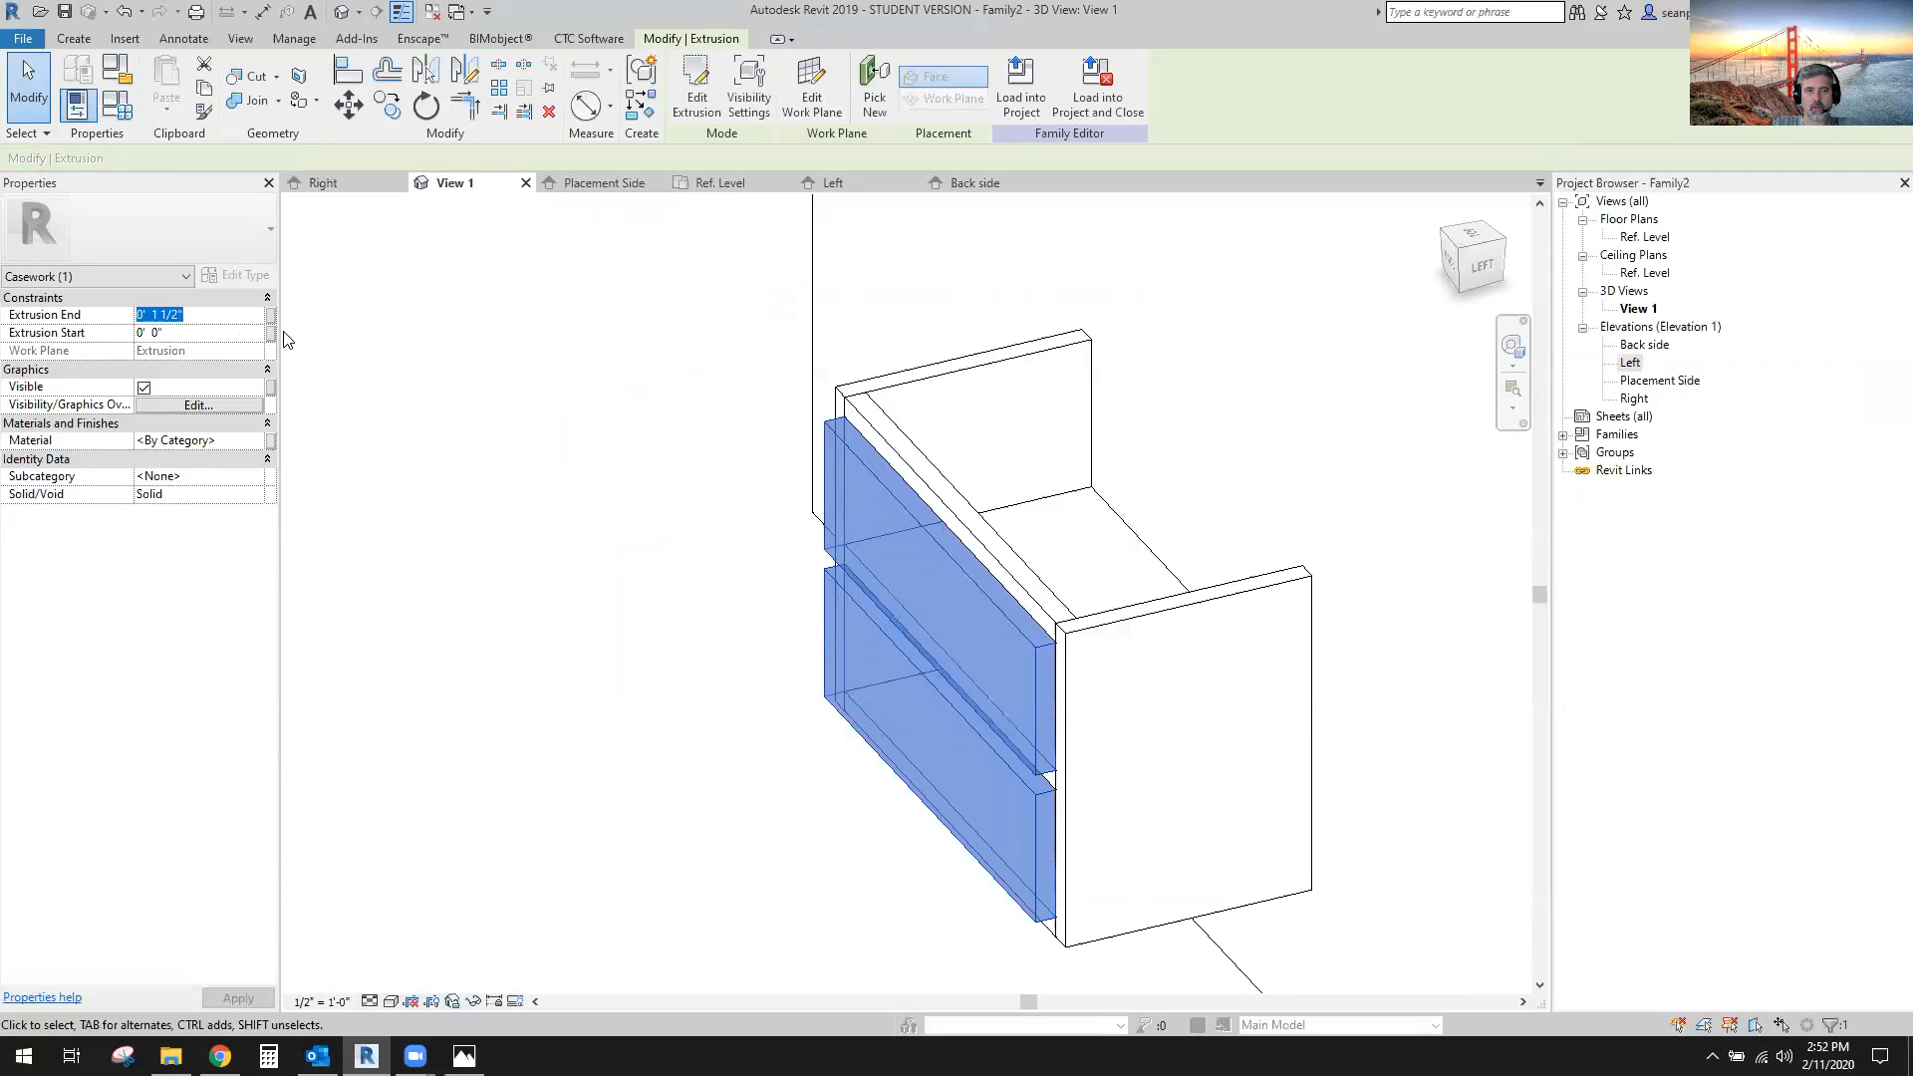
left_click(211, 317)
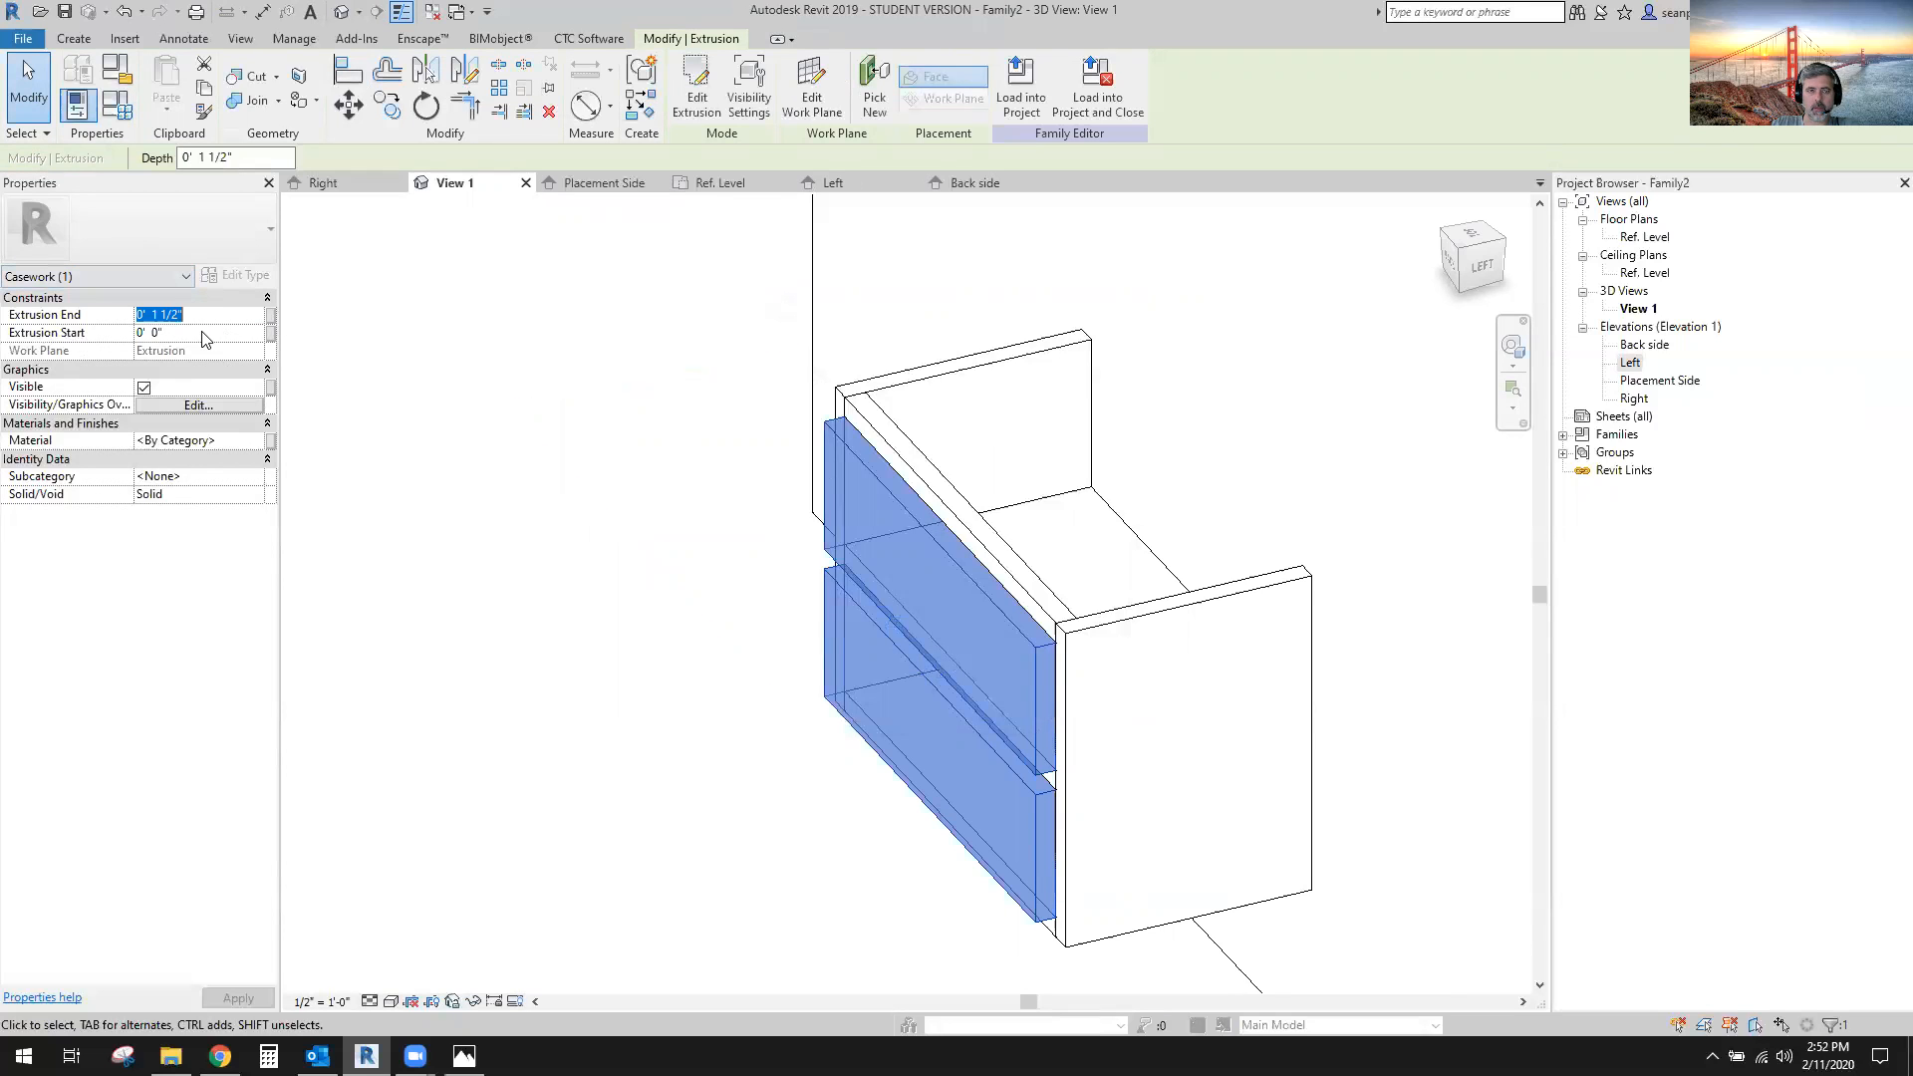
type("3/")
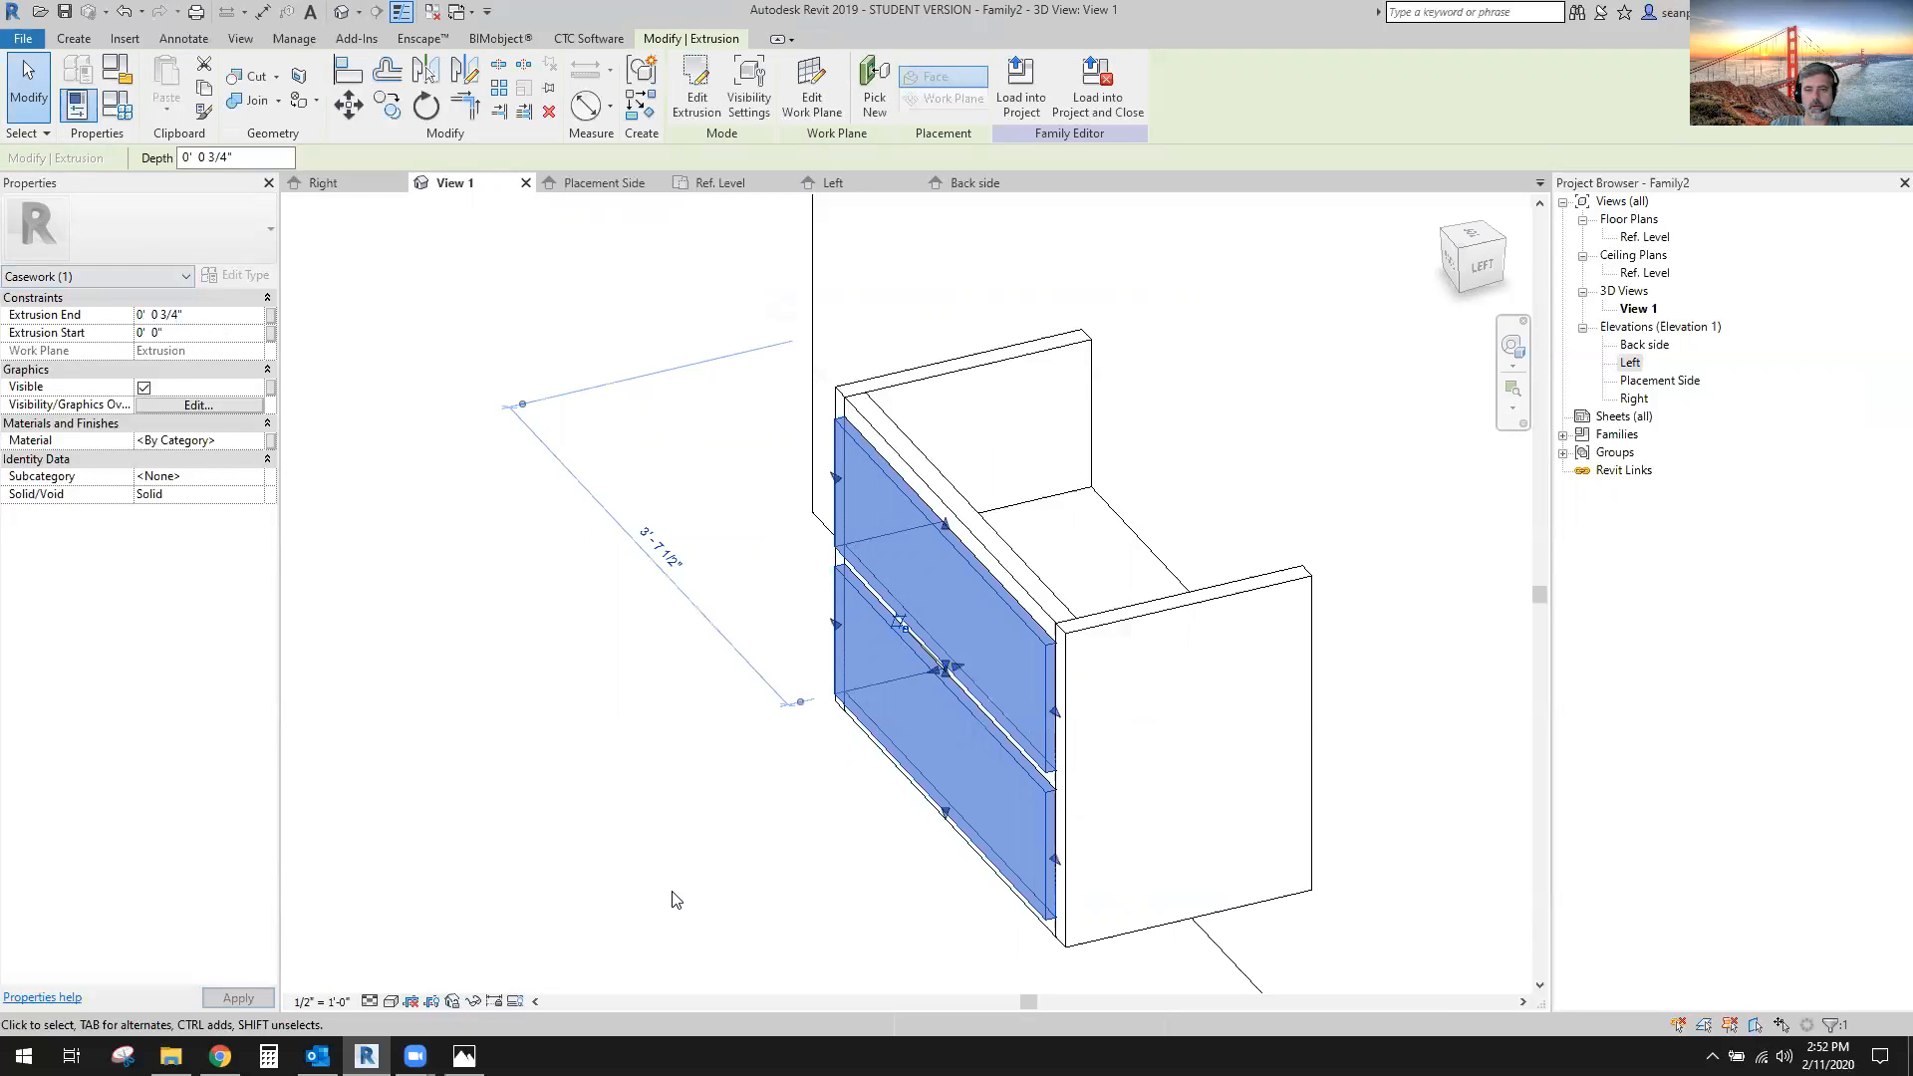
Stretch the drawer fronts' back face toward the wall in the Ref. Level plan, to a depth of about 4".
left_click(719, 865)
middle_click_drag(695, 875, 1178, 846, "shift")
left_click(968, 616)
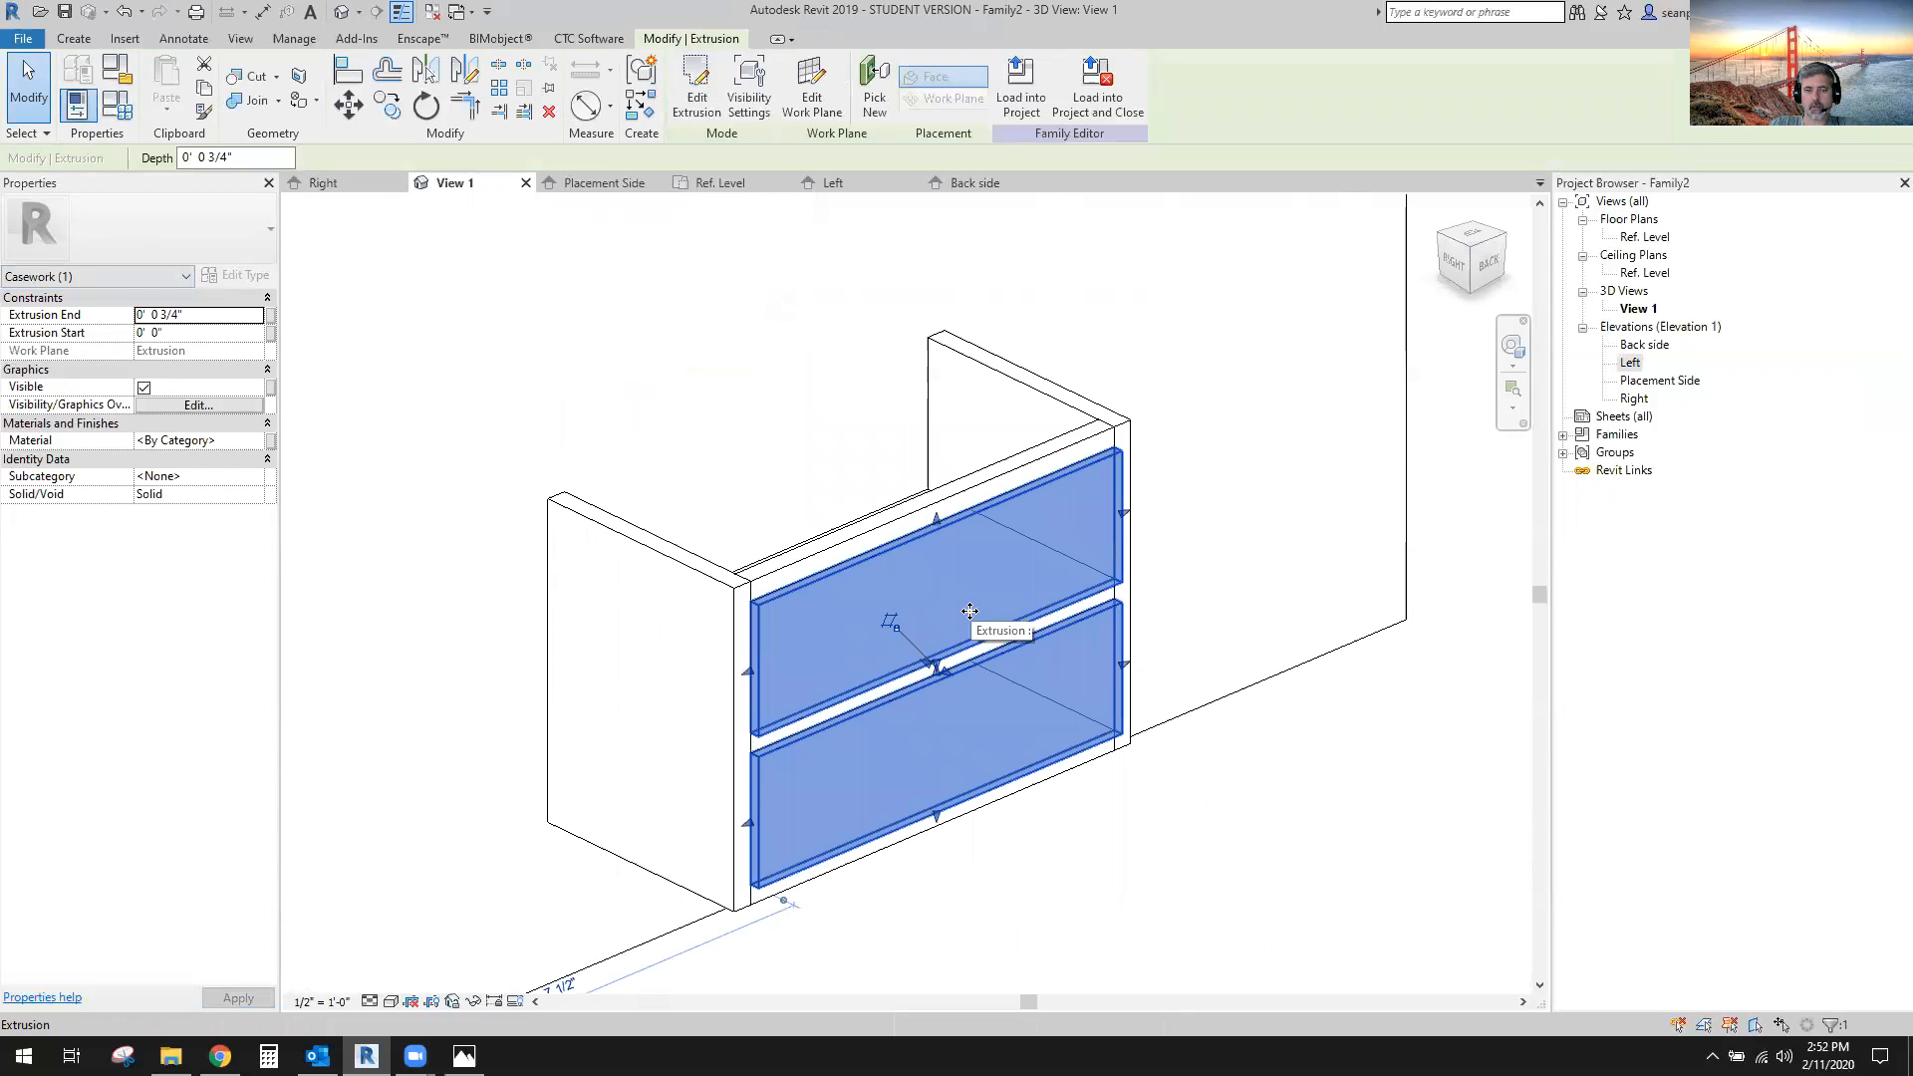
middle_click_drag(1039, 722, 1007, 670, "shift")
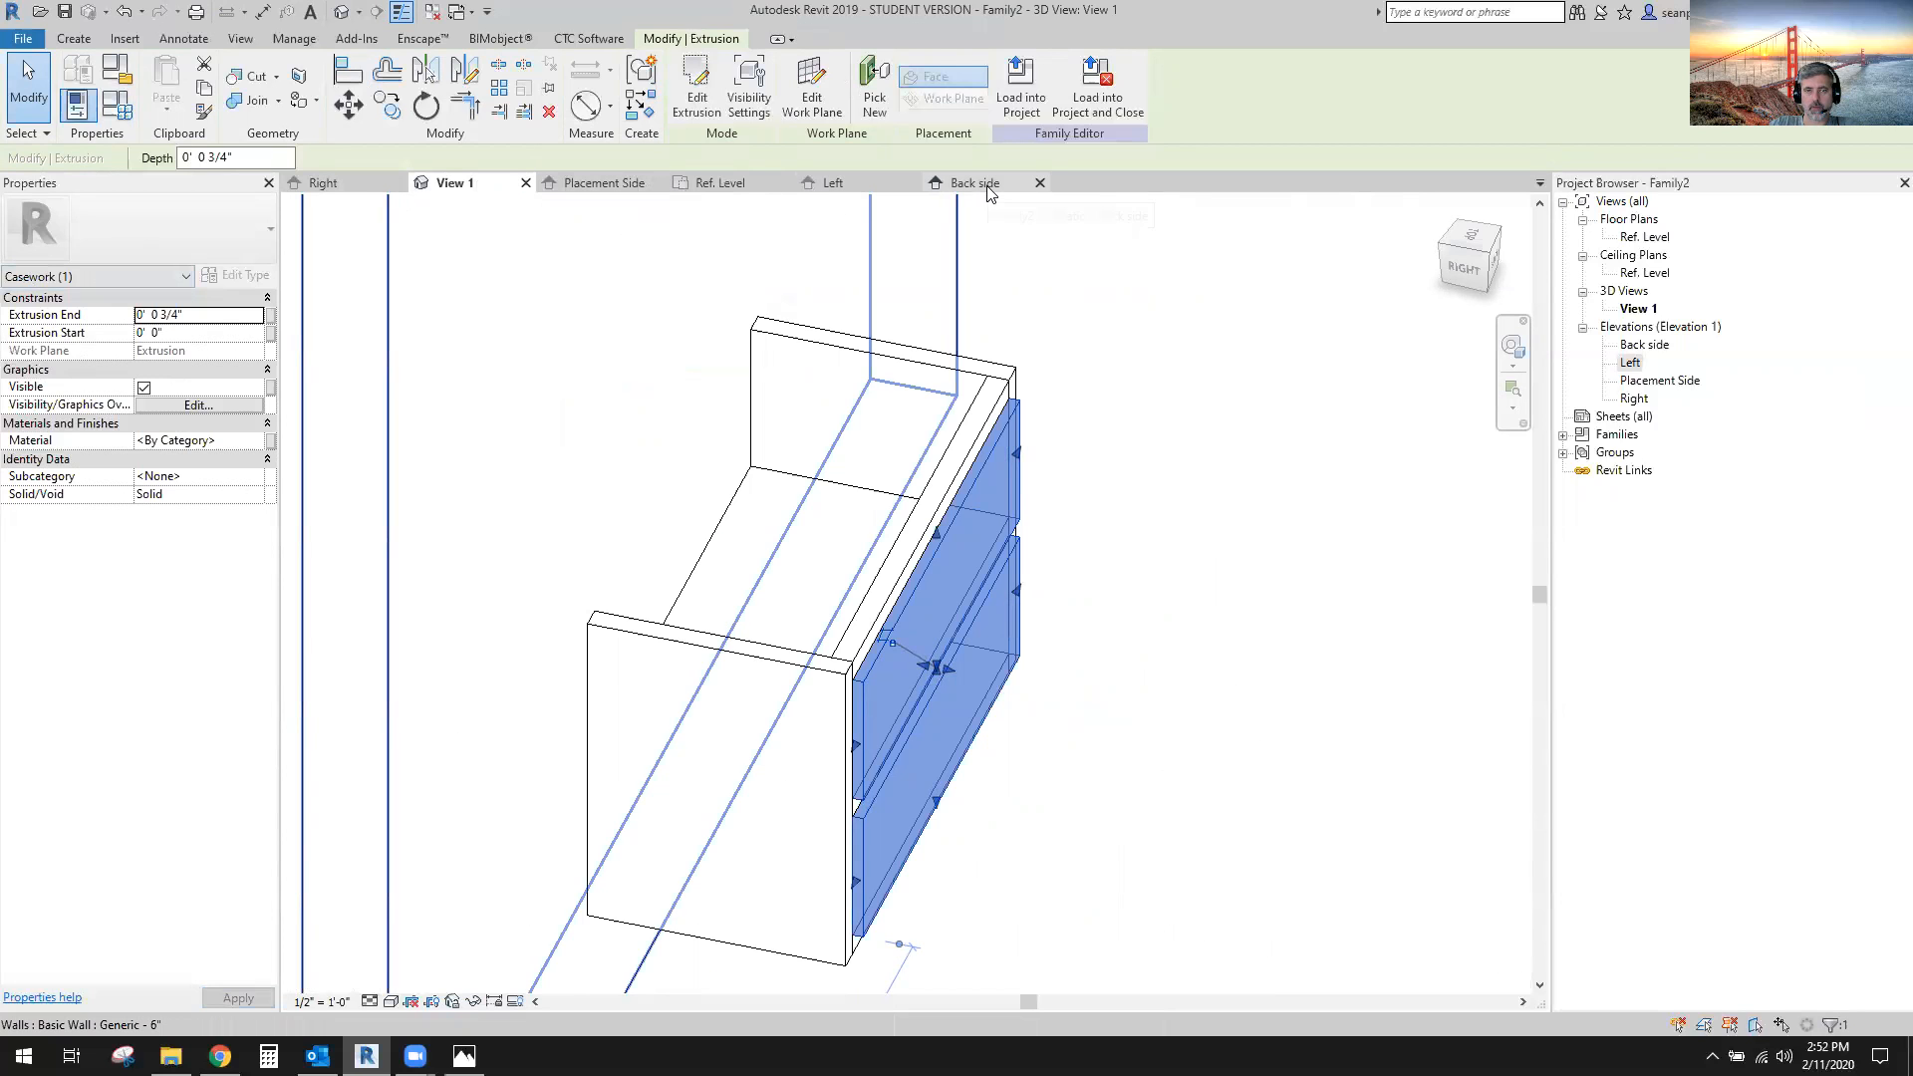
left_click(722, 184)
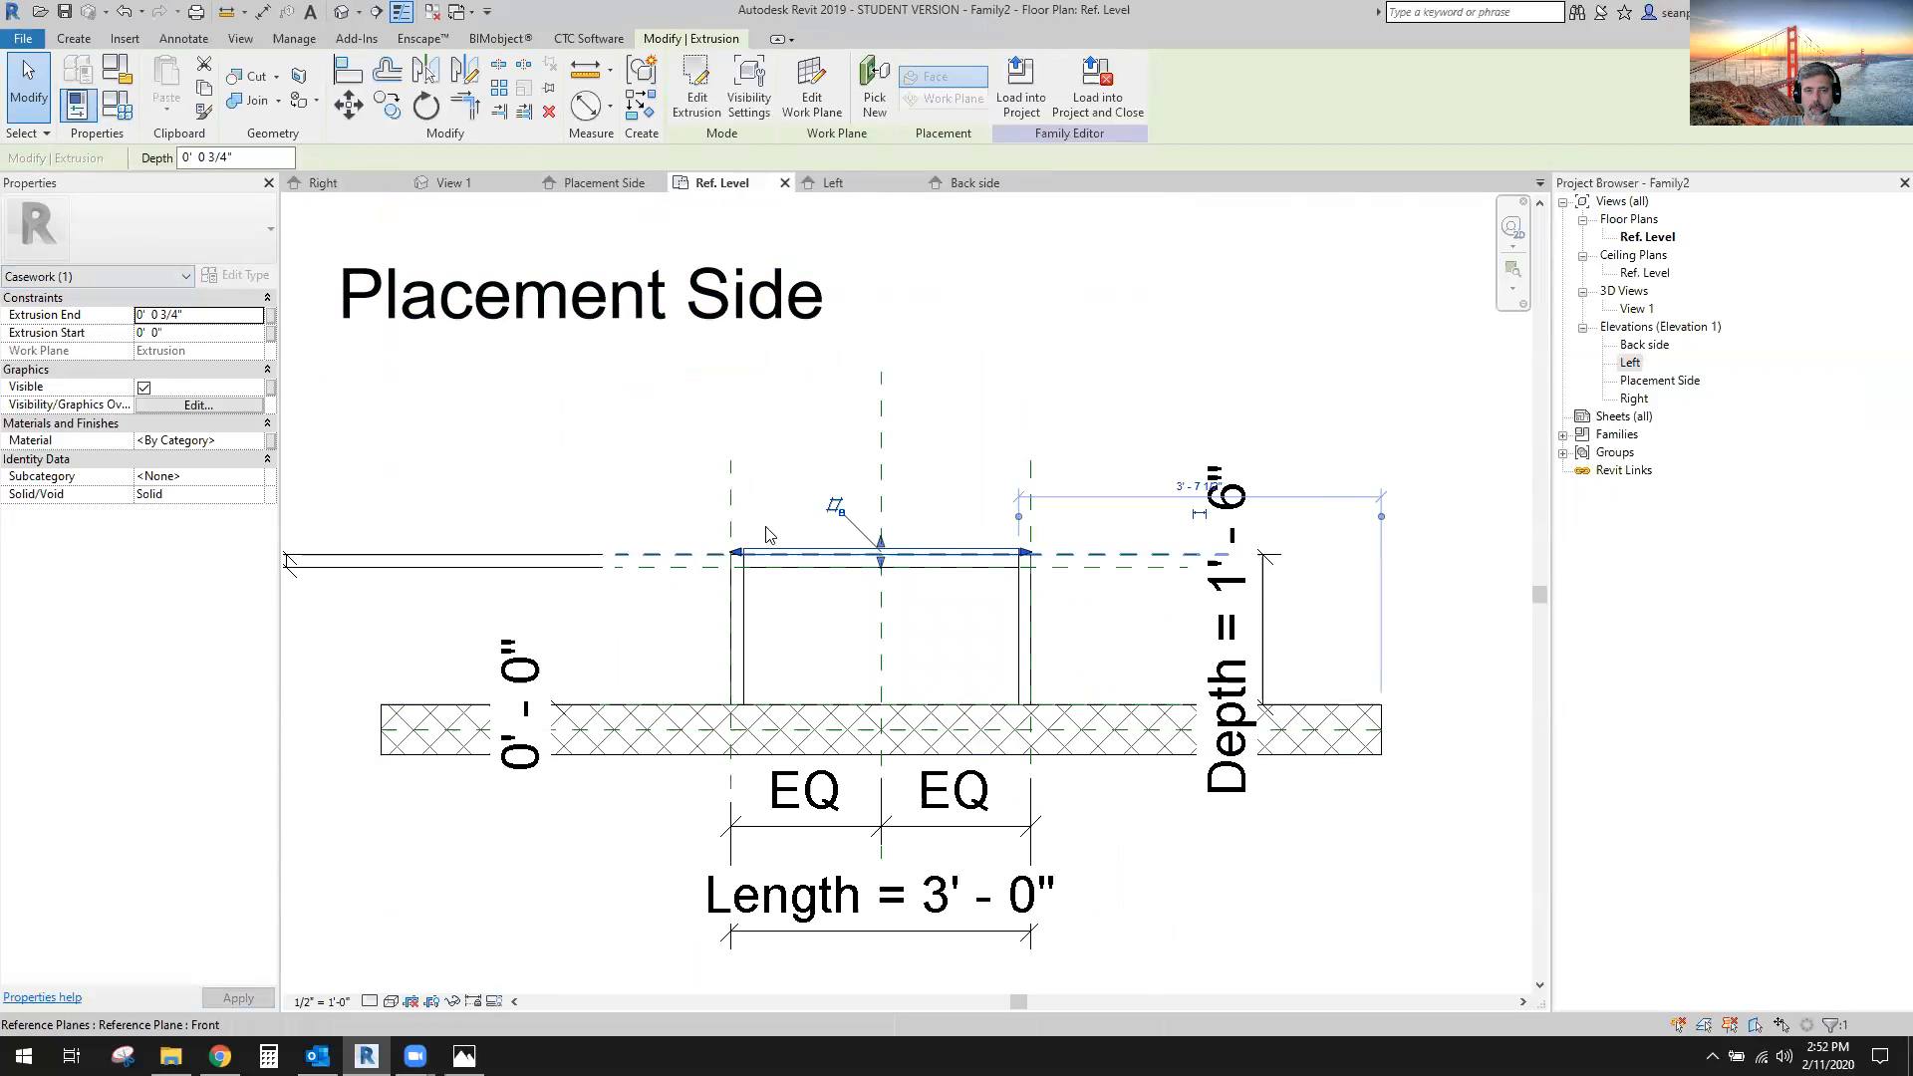
scroll(1048, 612, "up", 2)
left_click_drag(1023, 580, 1108, 702)
scroll(1111, 703, "down", 2)
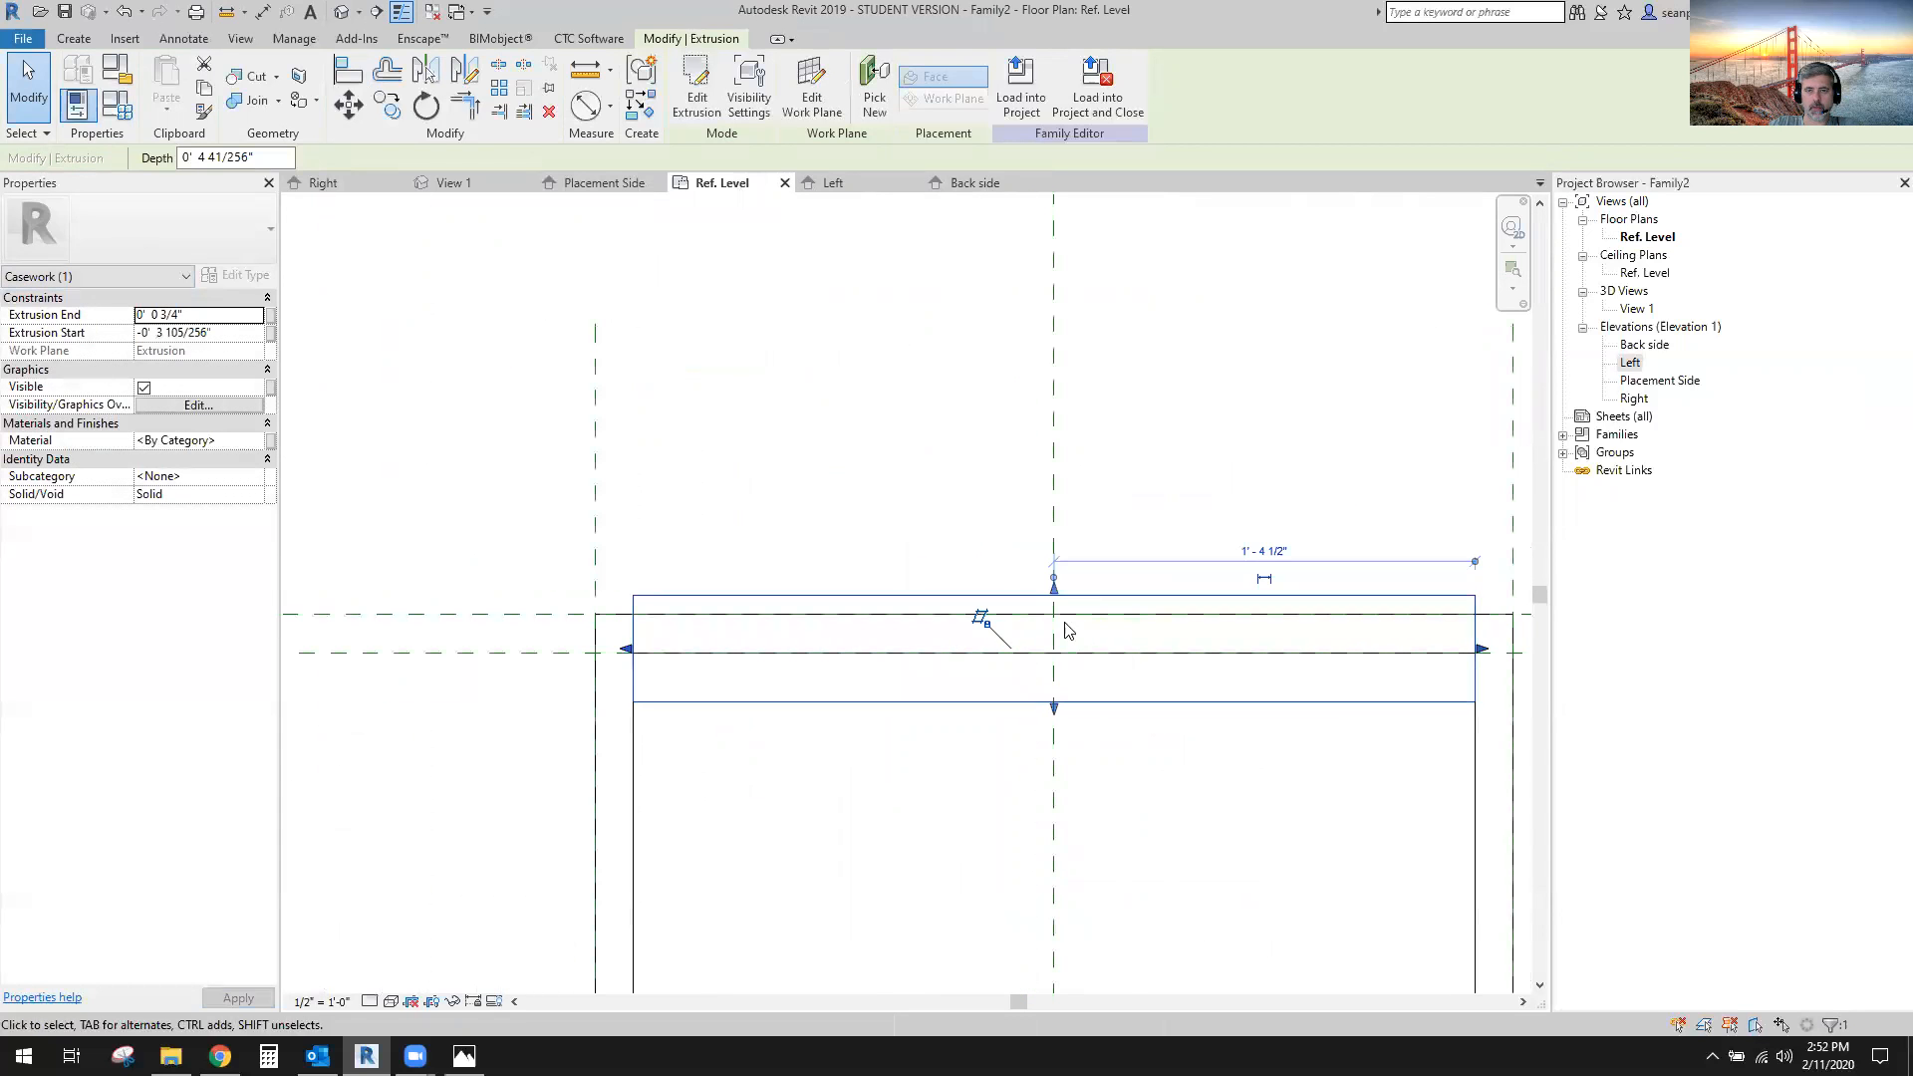
Align and lock the drawer fronts' back face to the reference plane behind the cabinet front, and check the extrusion in 3D.
middle_click_drag(588, 612, 826, 639)
key("a")
key("l")
left_click(726, 680)
left_click(1082, 729)
scroll(997, 797, "down", 2)
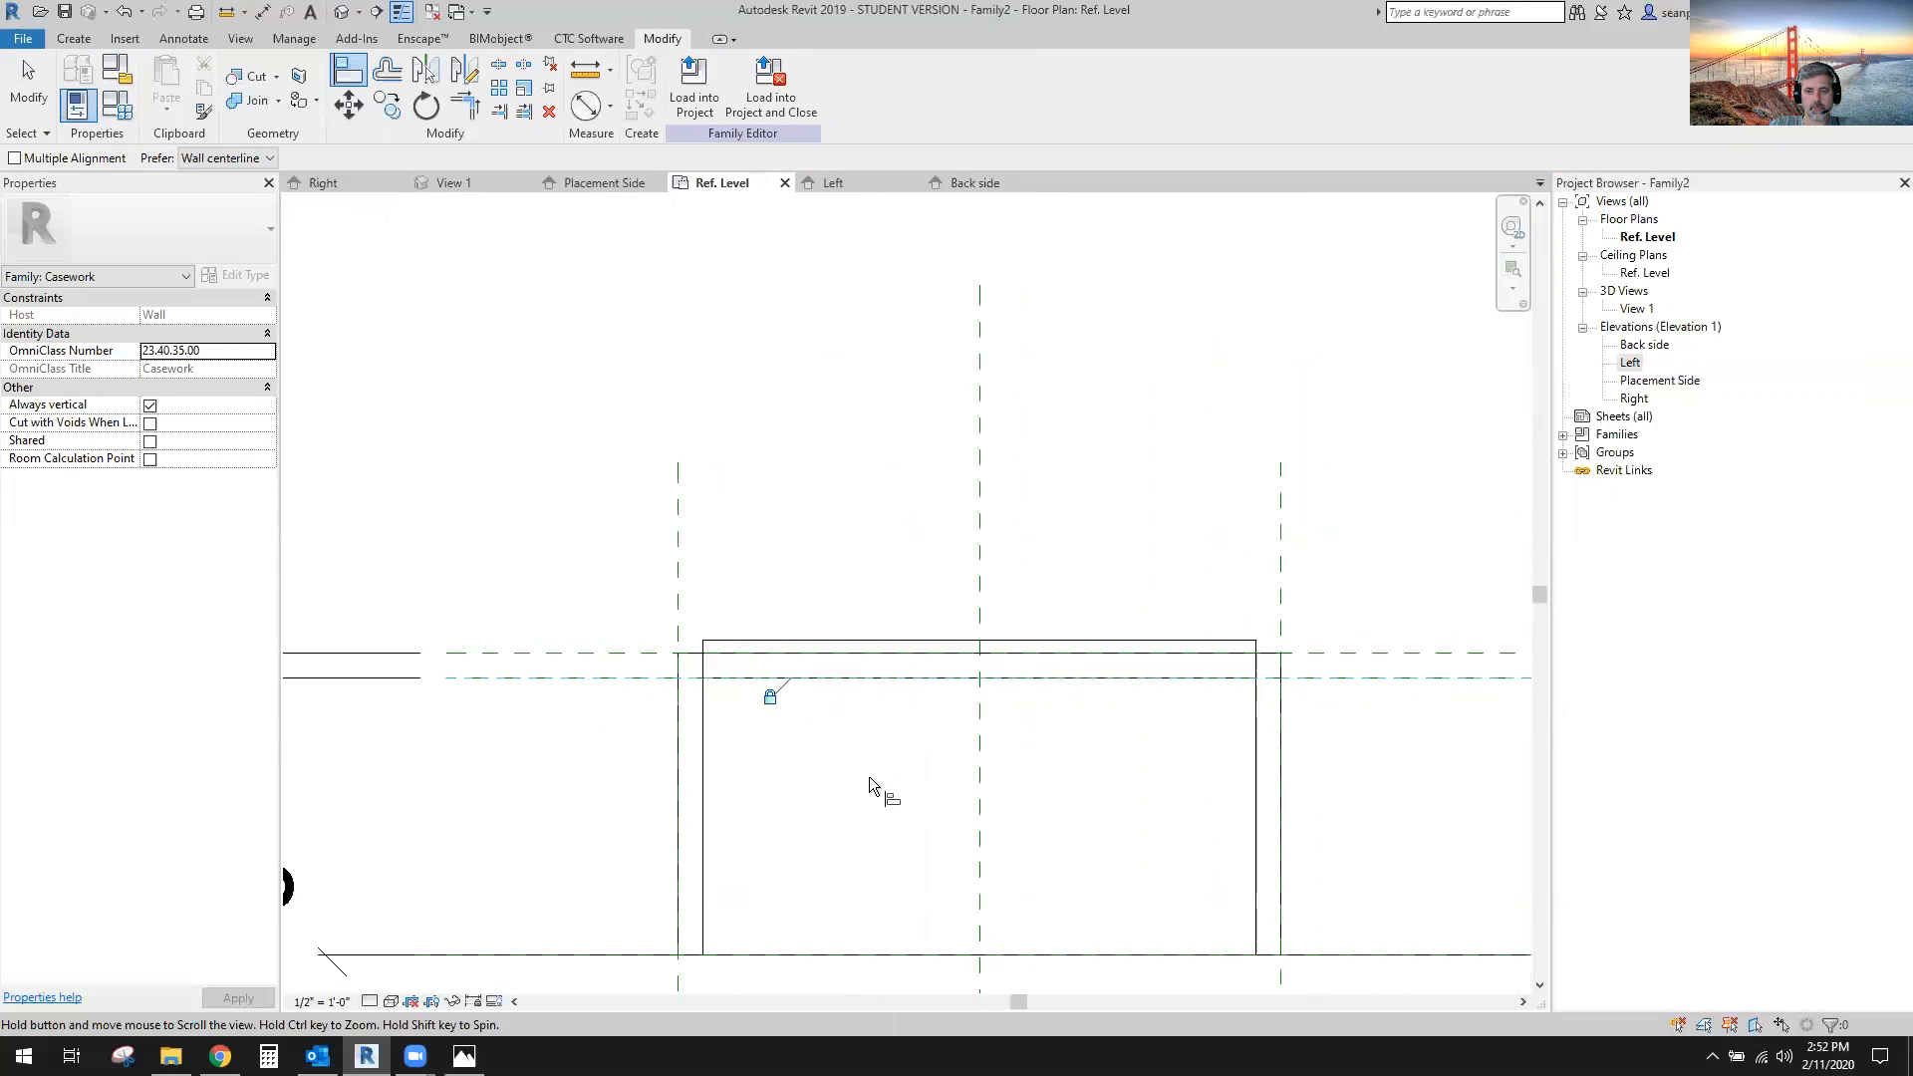
key("Escape")
key("Escape")
left_click(1051, 643)
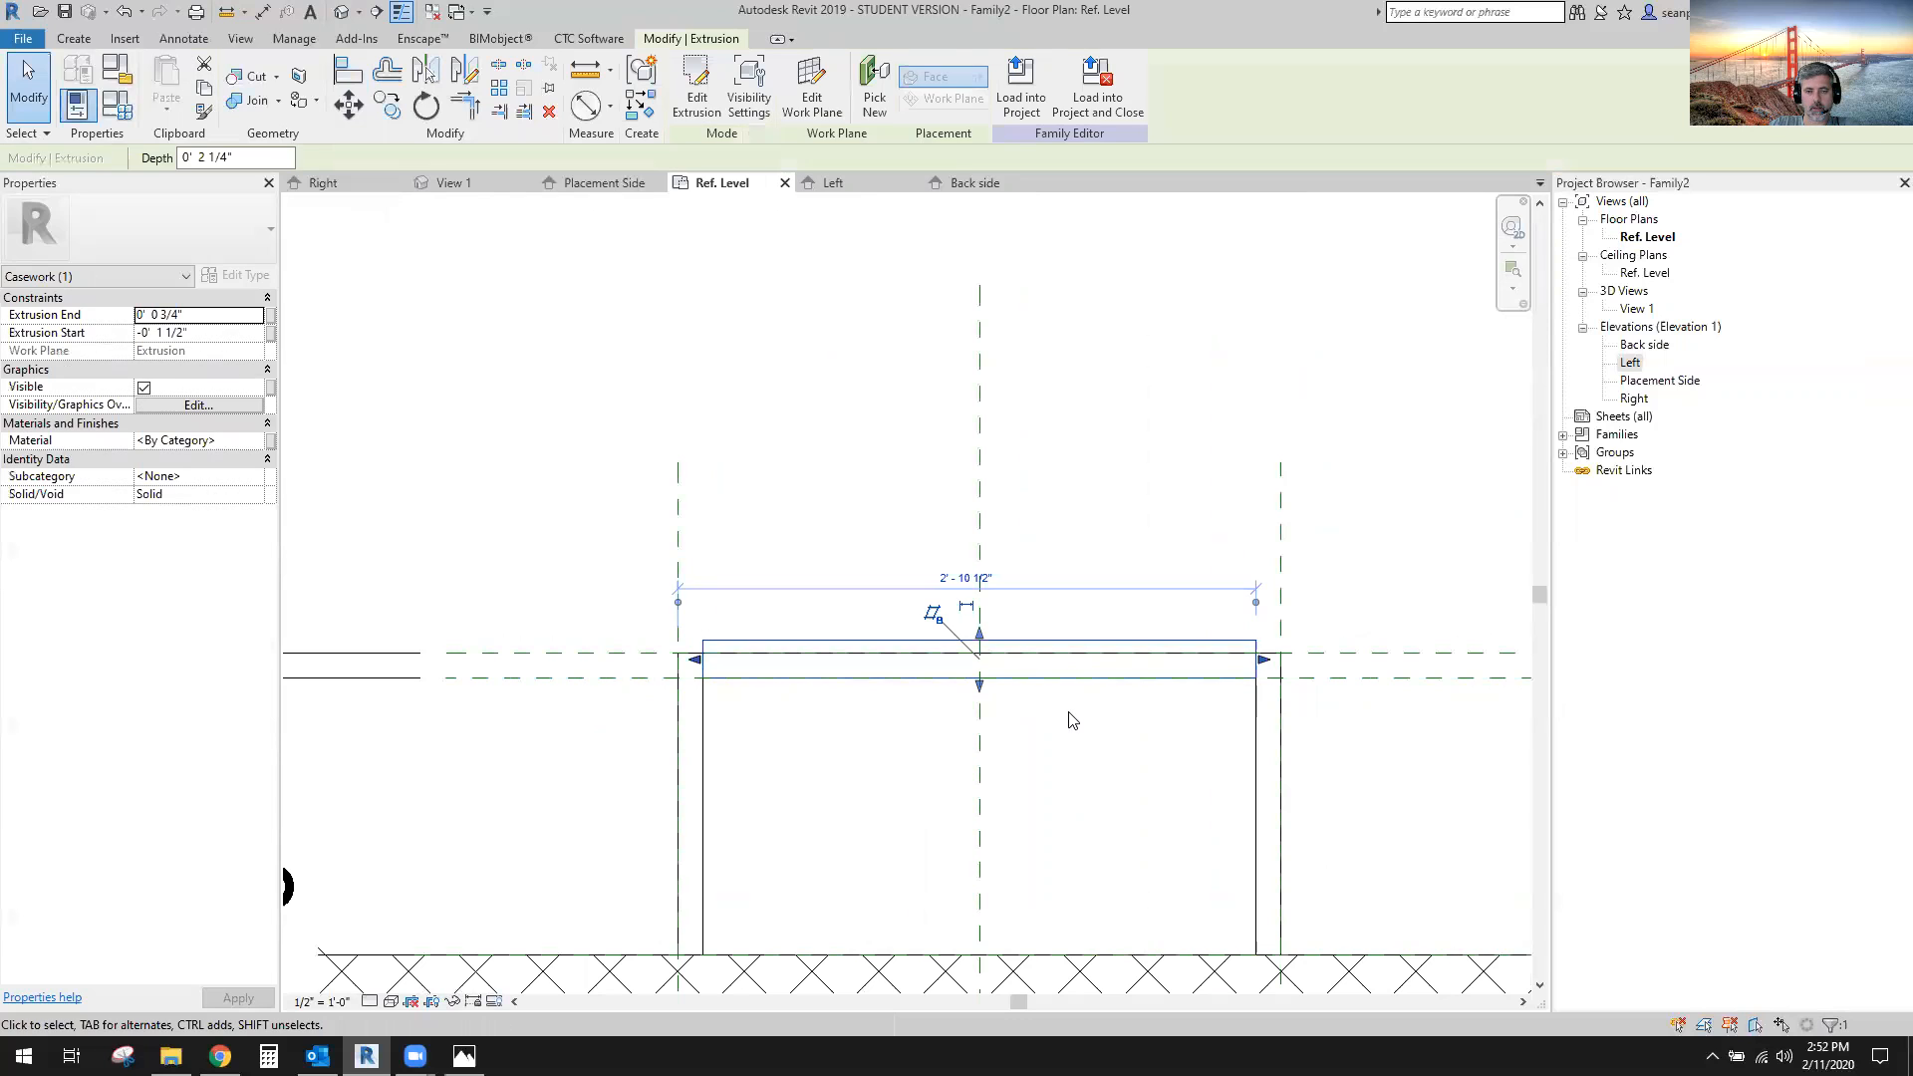
left_click(456, 184)
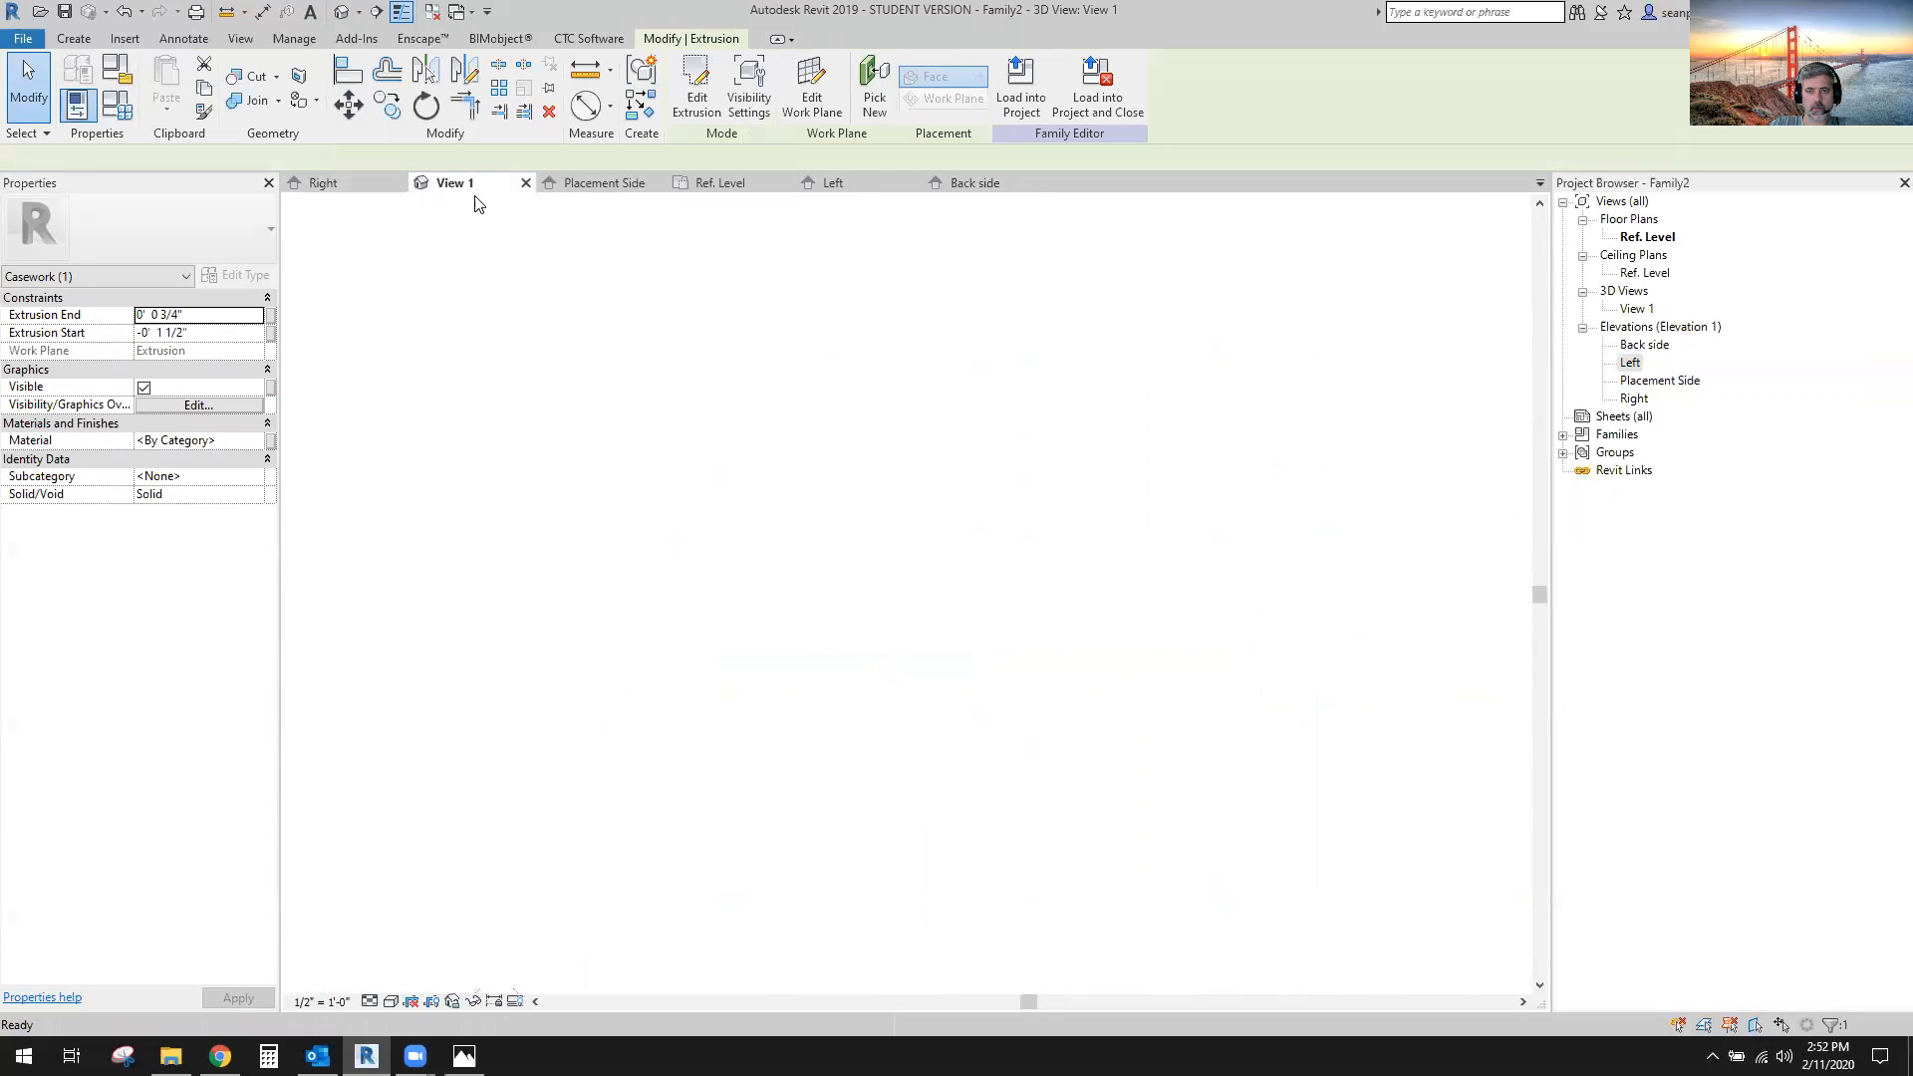
middle_click_drag(1153, 774, 1226, 718, "shift")
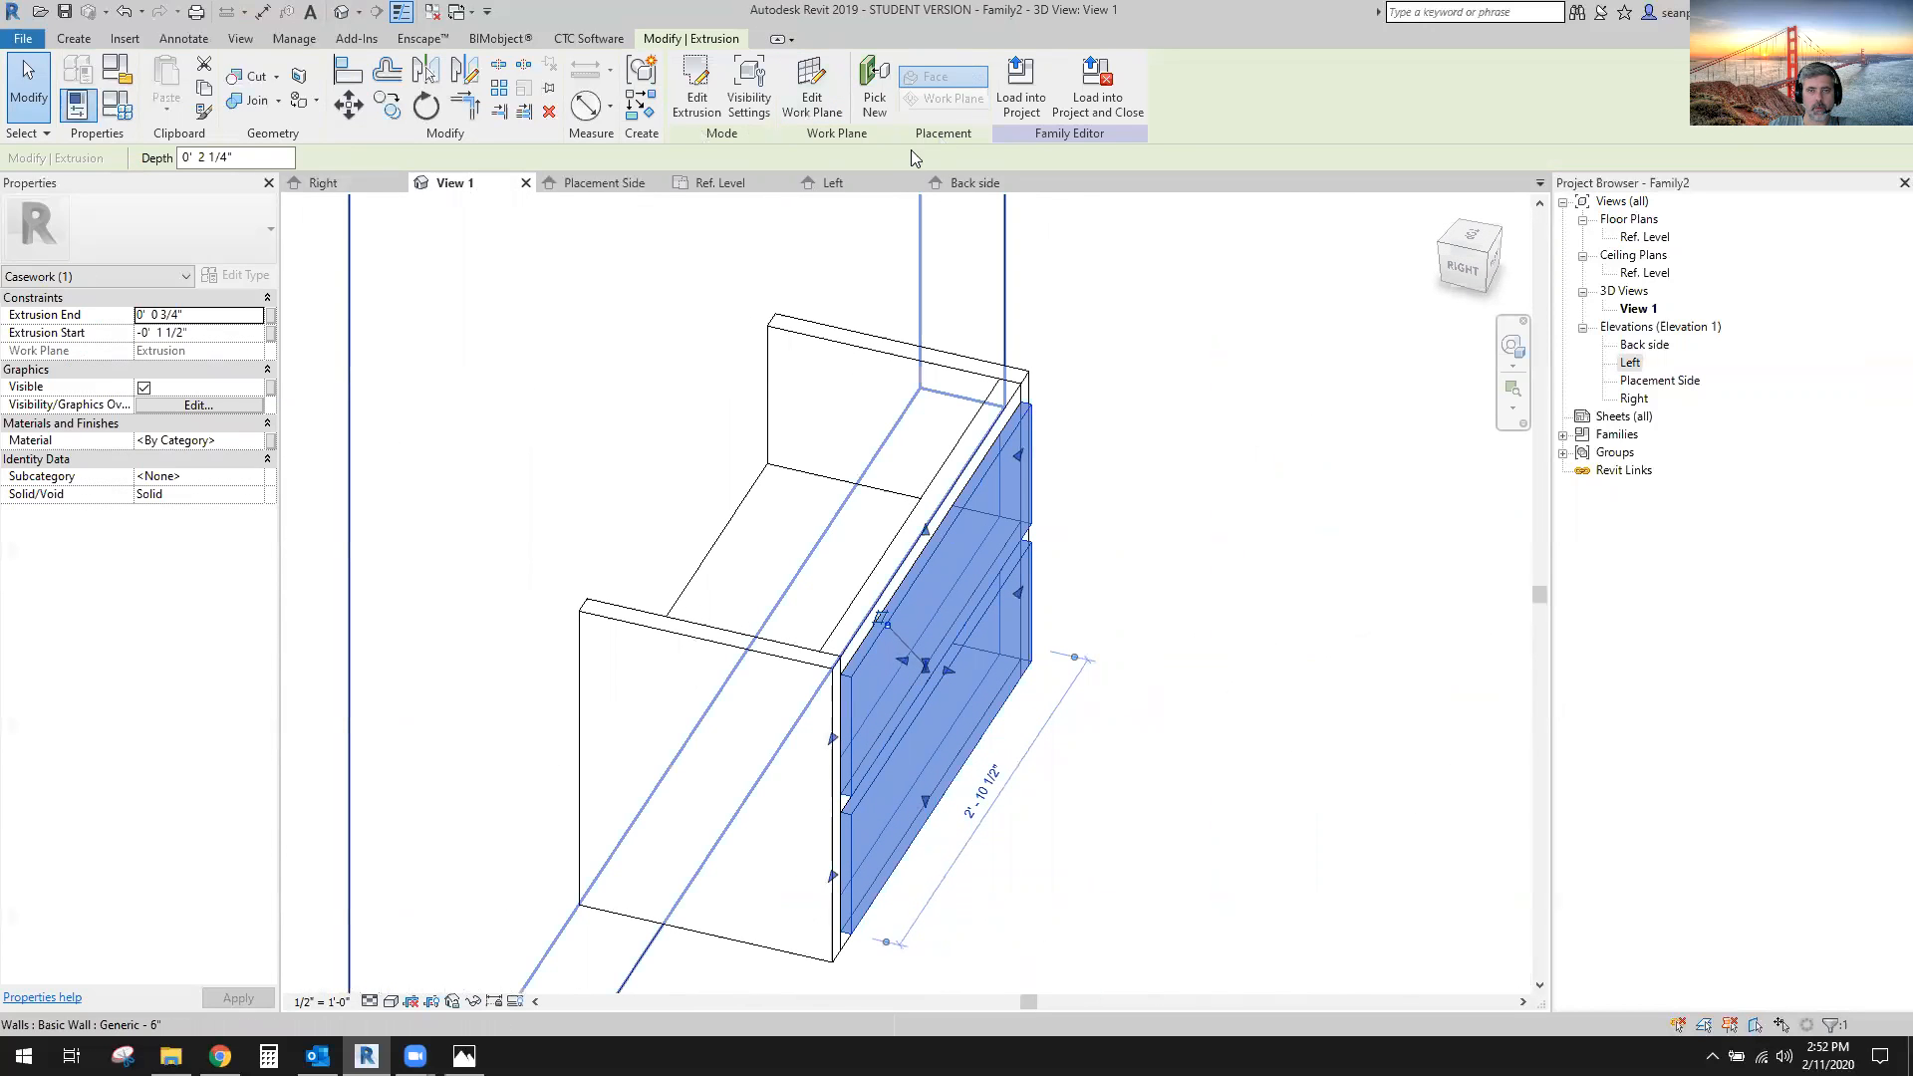
Pull the drawer fronts' back face off its locked plane in the Ref. Level plan, and remove the constraints holding it.
left_click(719, 182)
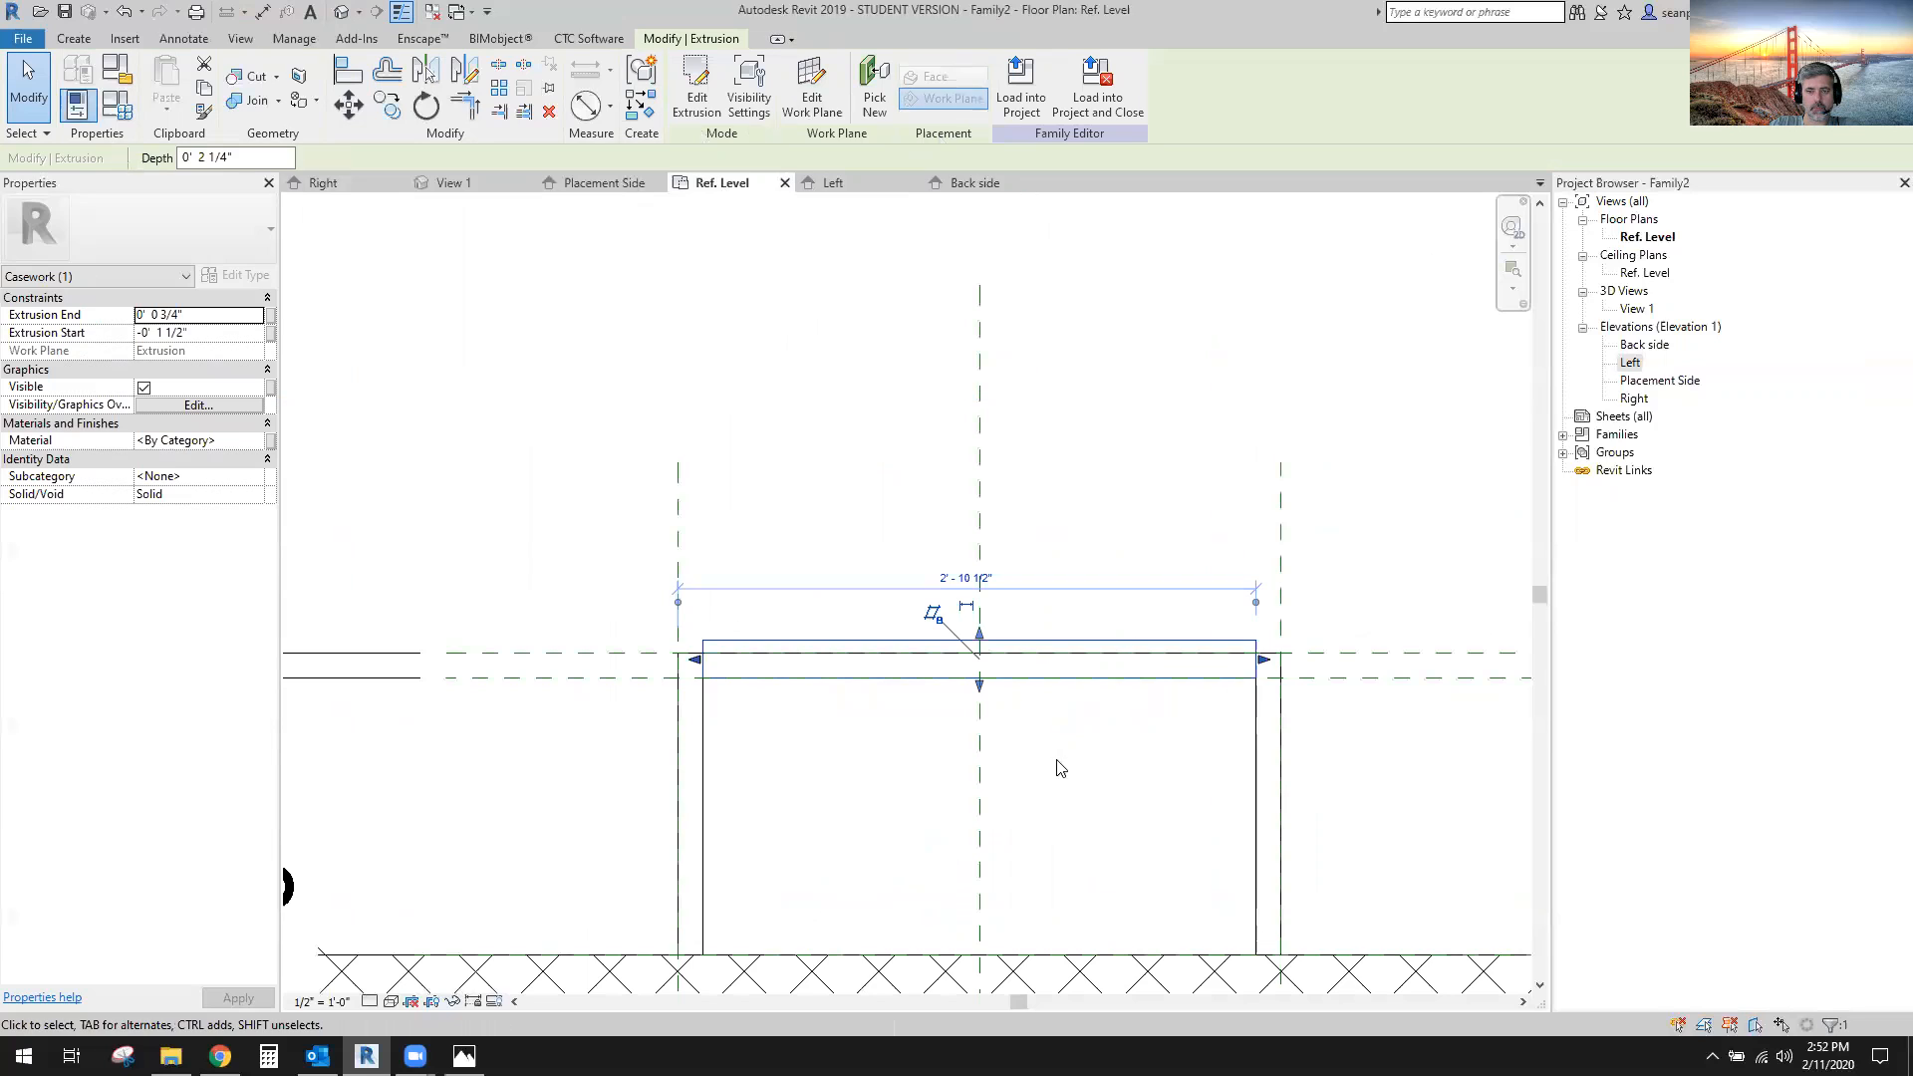
scroll(997, 697, "up", 3)
scroll(1043, 643, "down", 2)
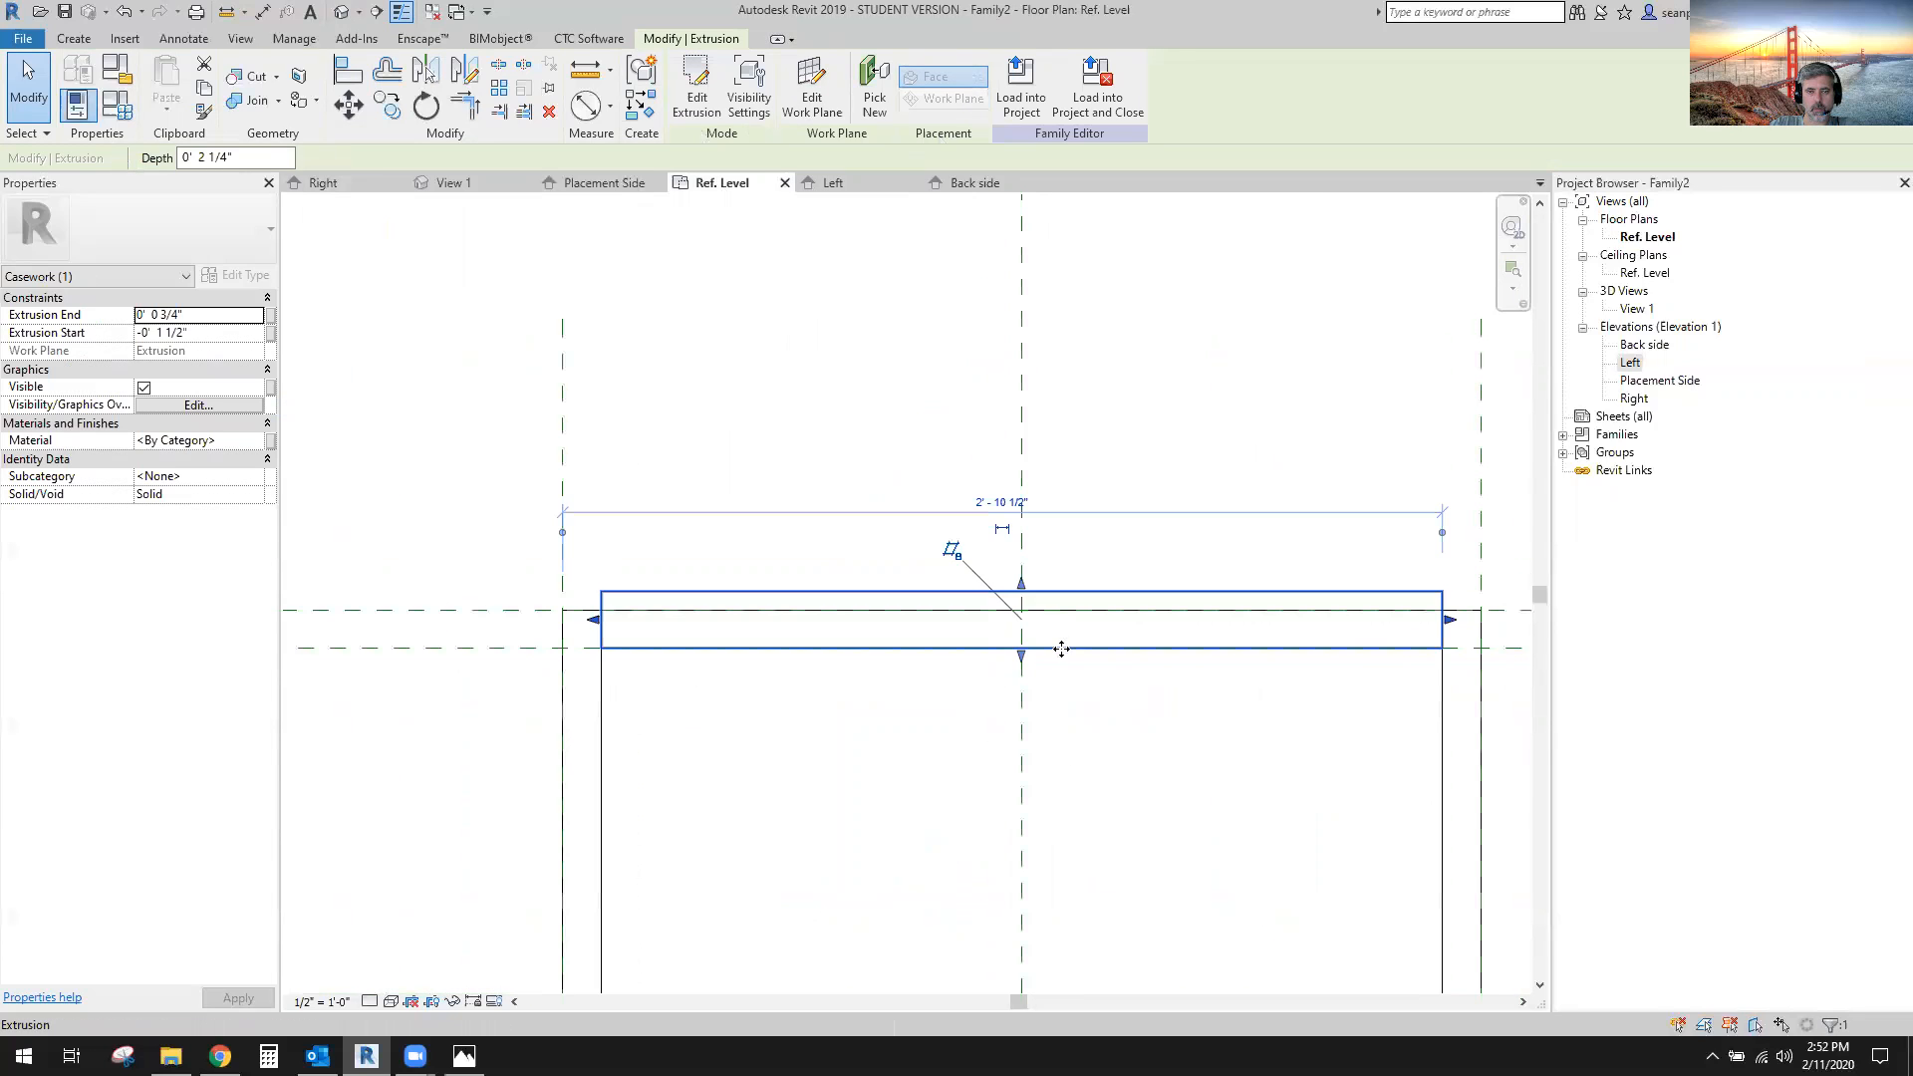
middle_click_drag(653, 706, 927, 729)
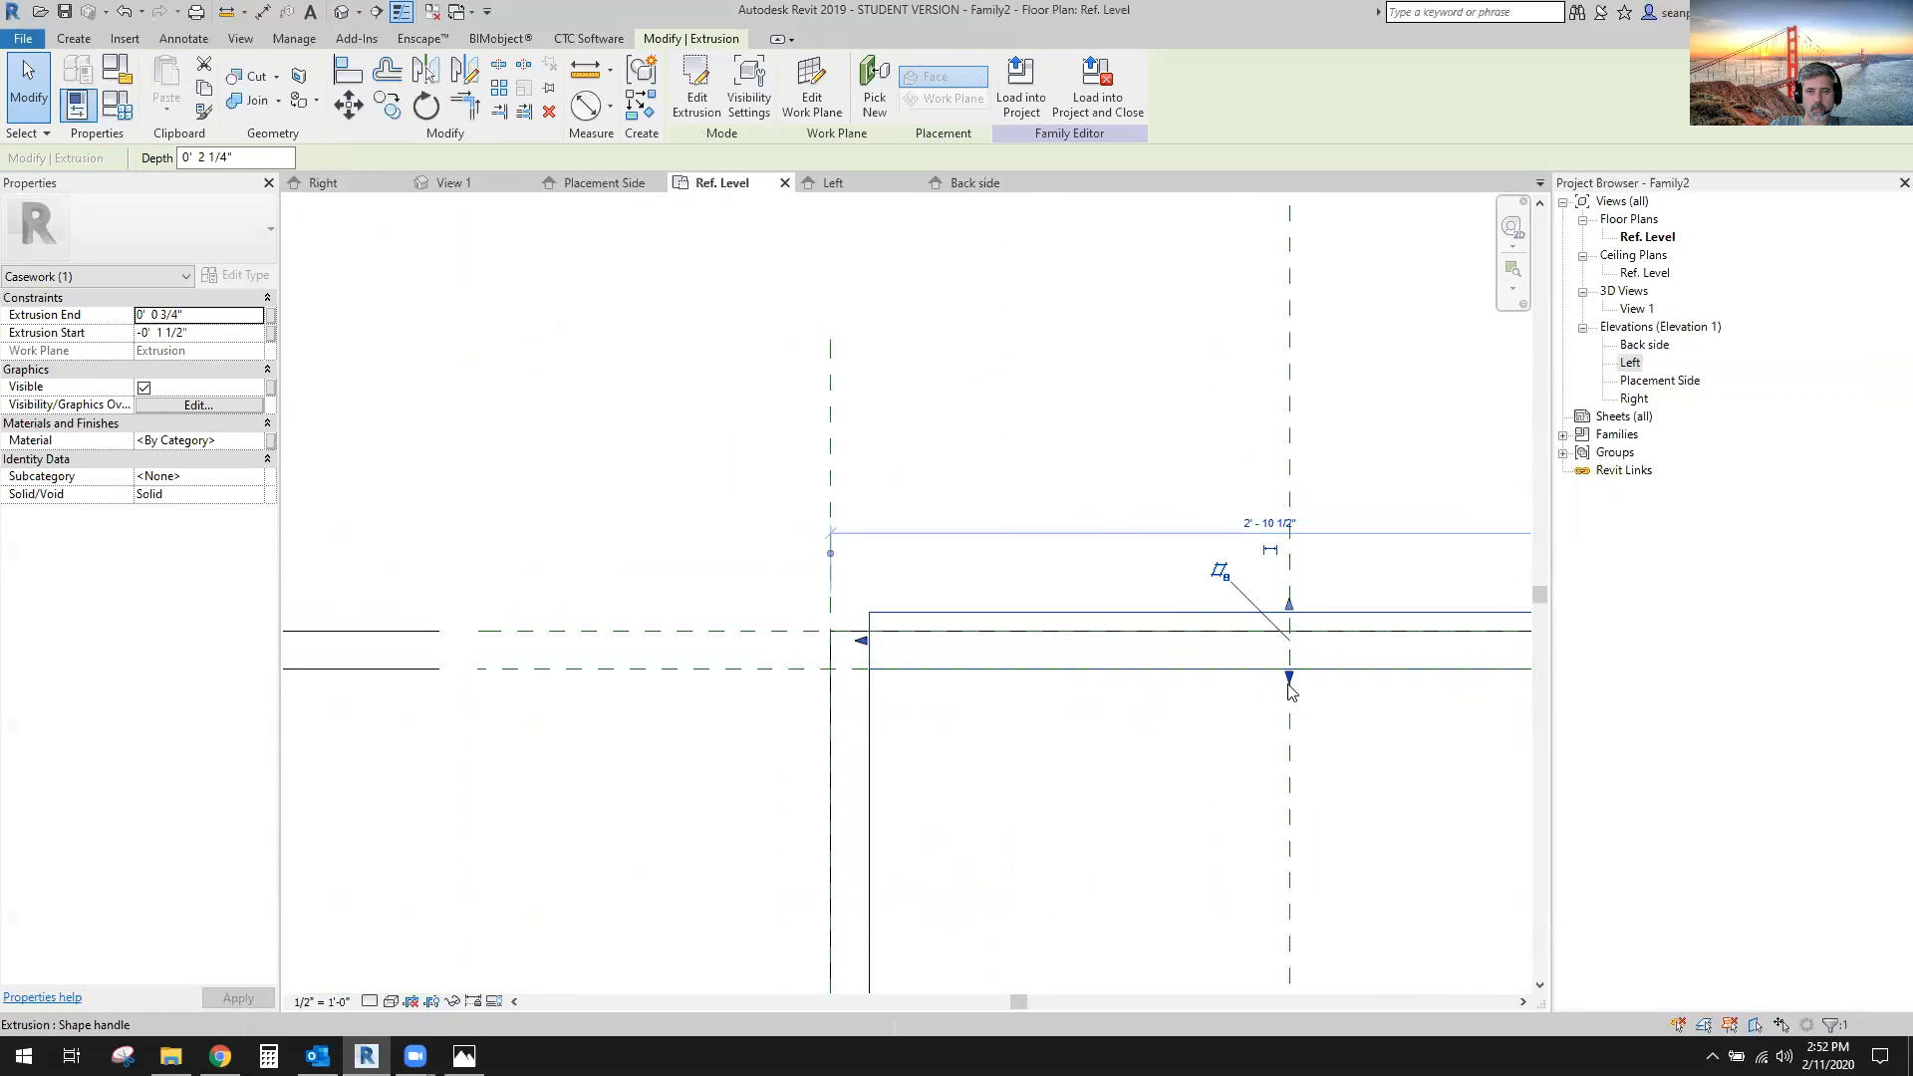
left_click_drag(1290, 687, 1290, 754)
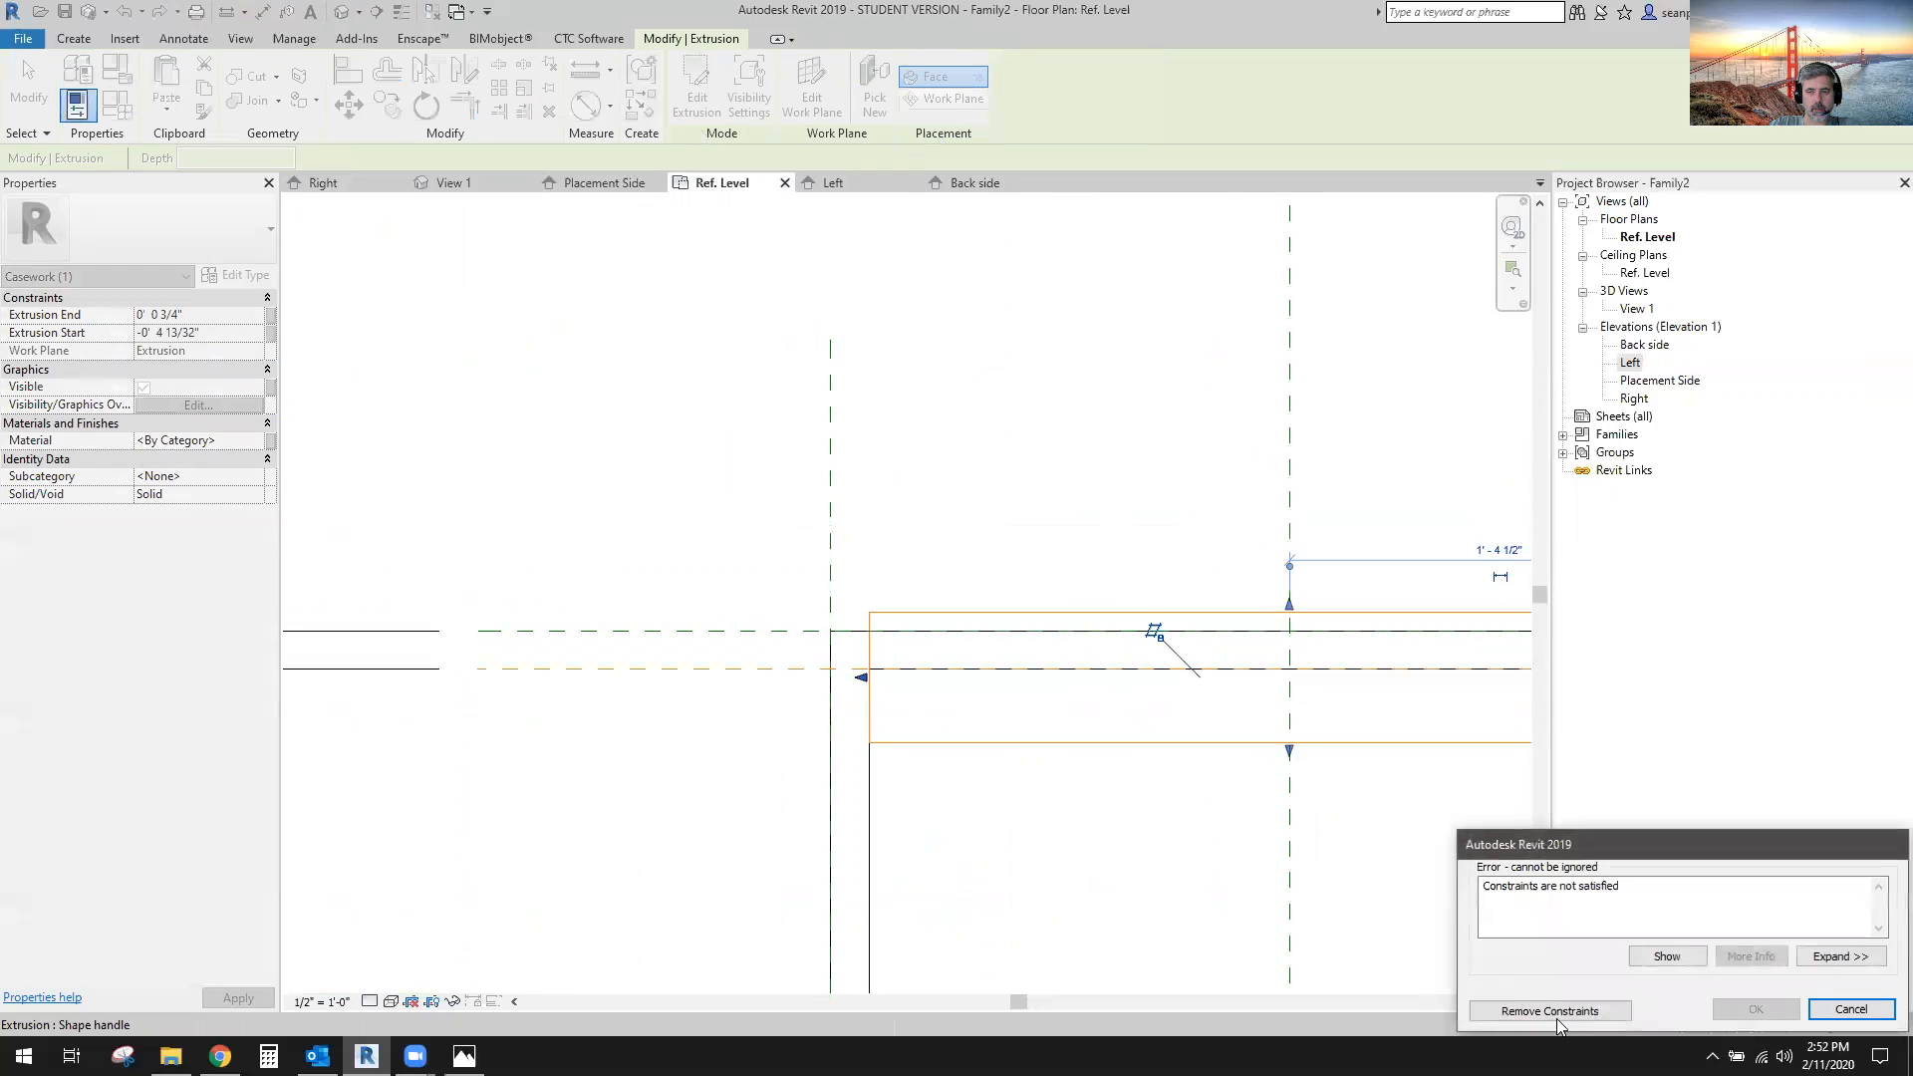
left_click(1551, 1012)
Align and lock the drawer fronts' back face to the Front reference plane at the cabinet's front.
key("a")
key("l")
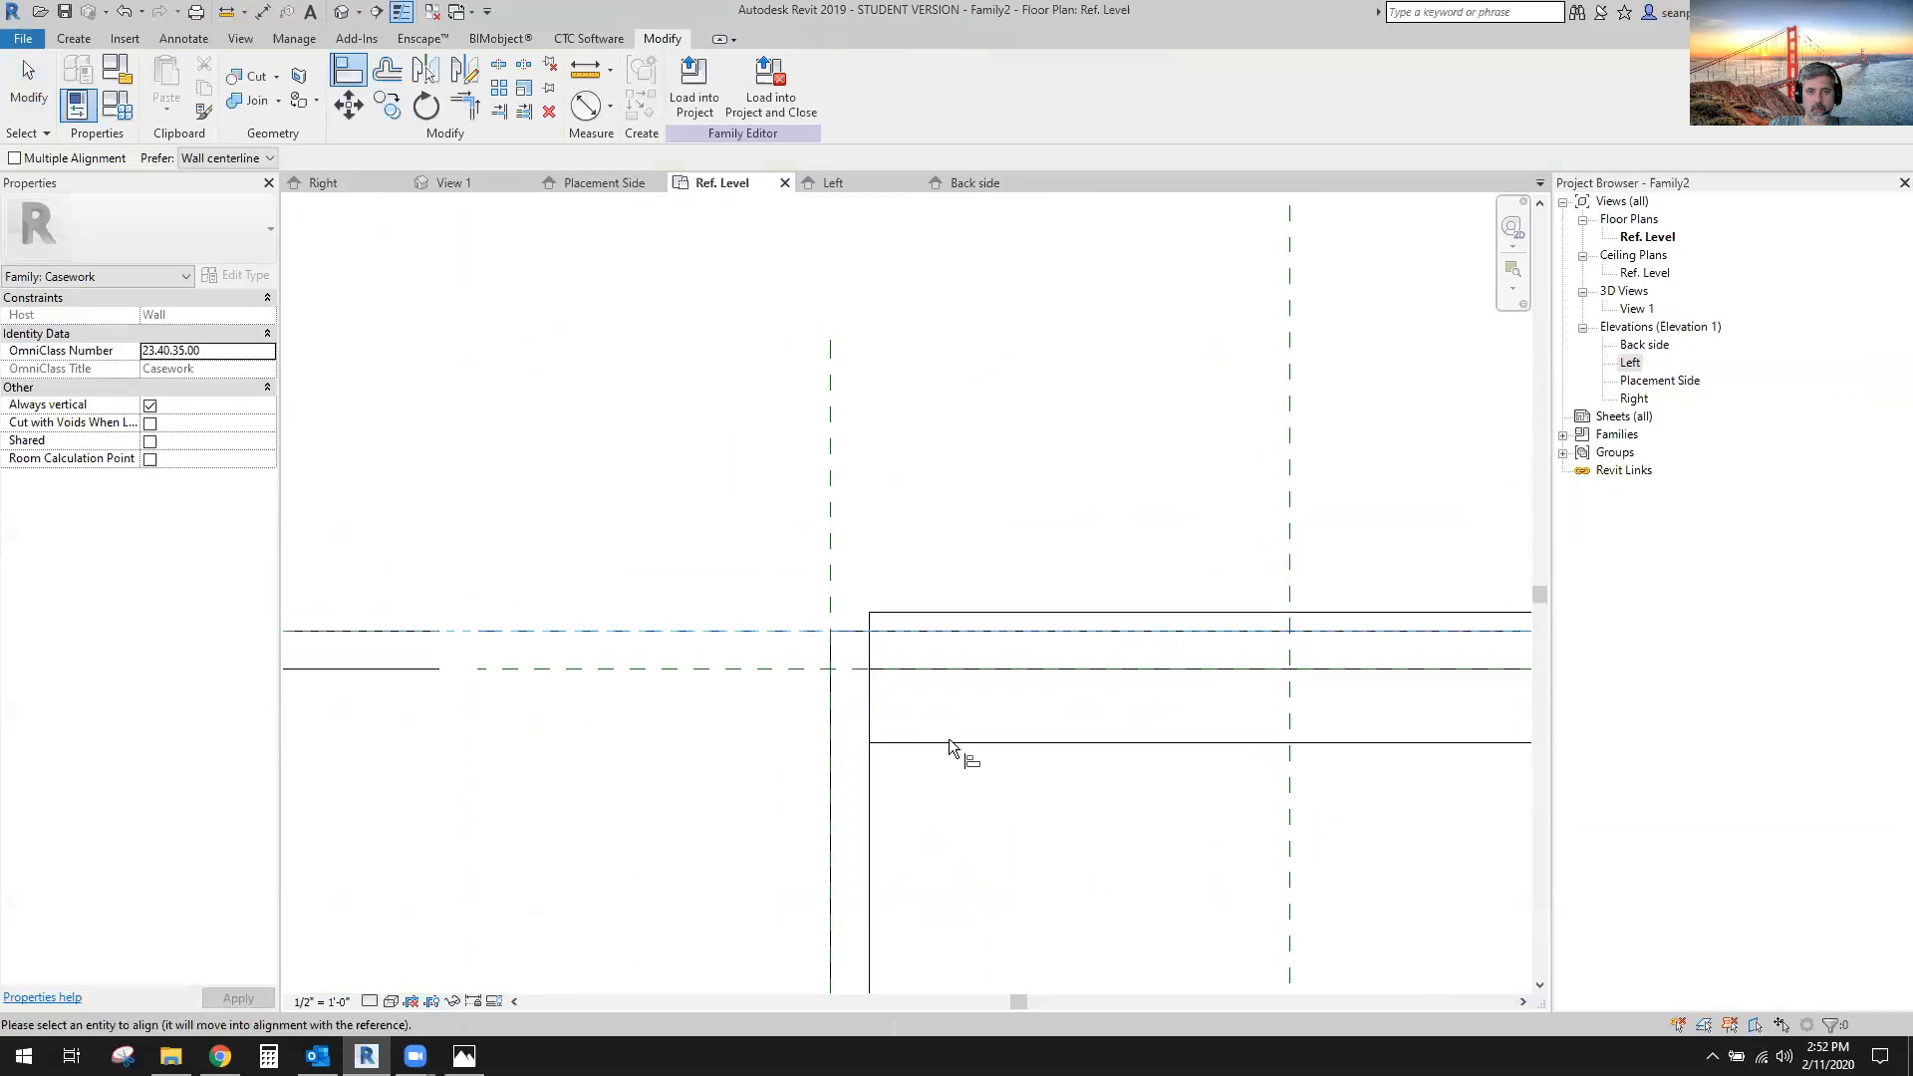
left_click(1012, 743)
scroll(925, 774, "down", 2)
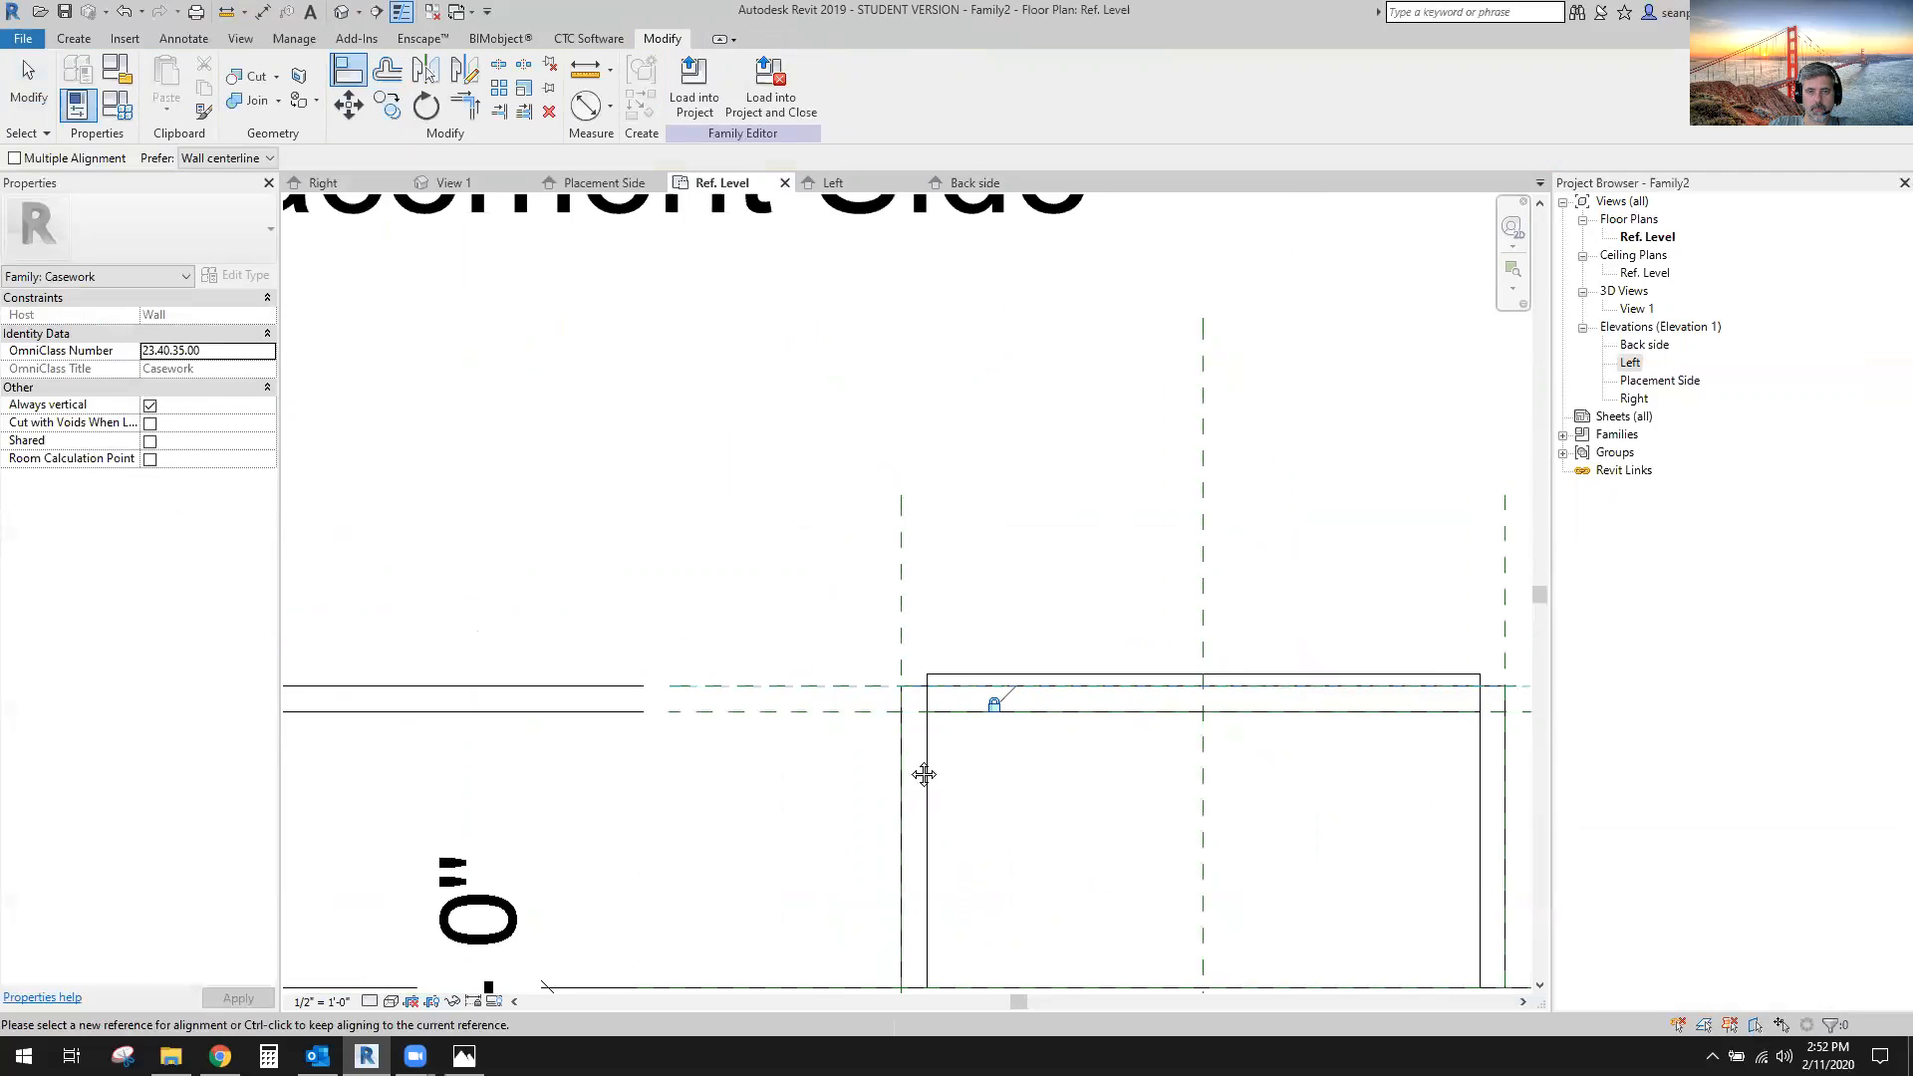
Stretch the drawer fronts' front face outward from the cabinet in the Ref. Level plan, to a depth of about 4 1/2".
key("Escape")
left_click(1196, 663)
scroll(974, 657, "up", 3)
left_click_drag(975, 655, 973, 530)
scroll(725, 678, "down", 2)
left_click_drag(918, 388, 573, 512)
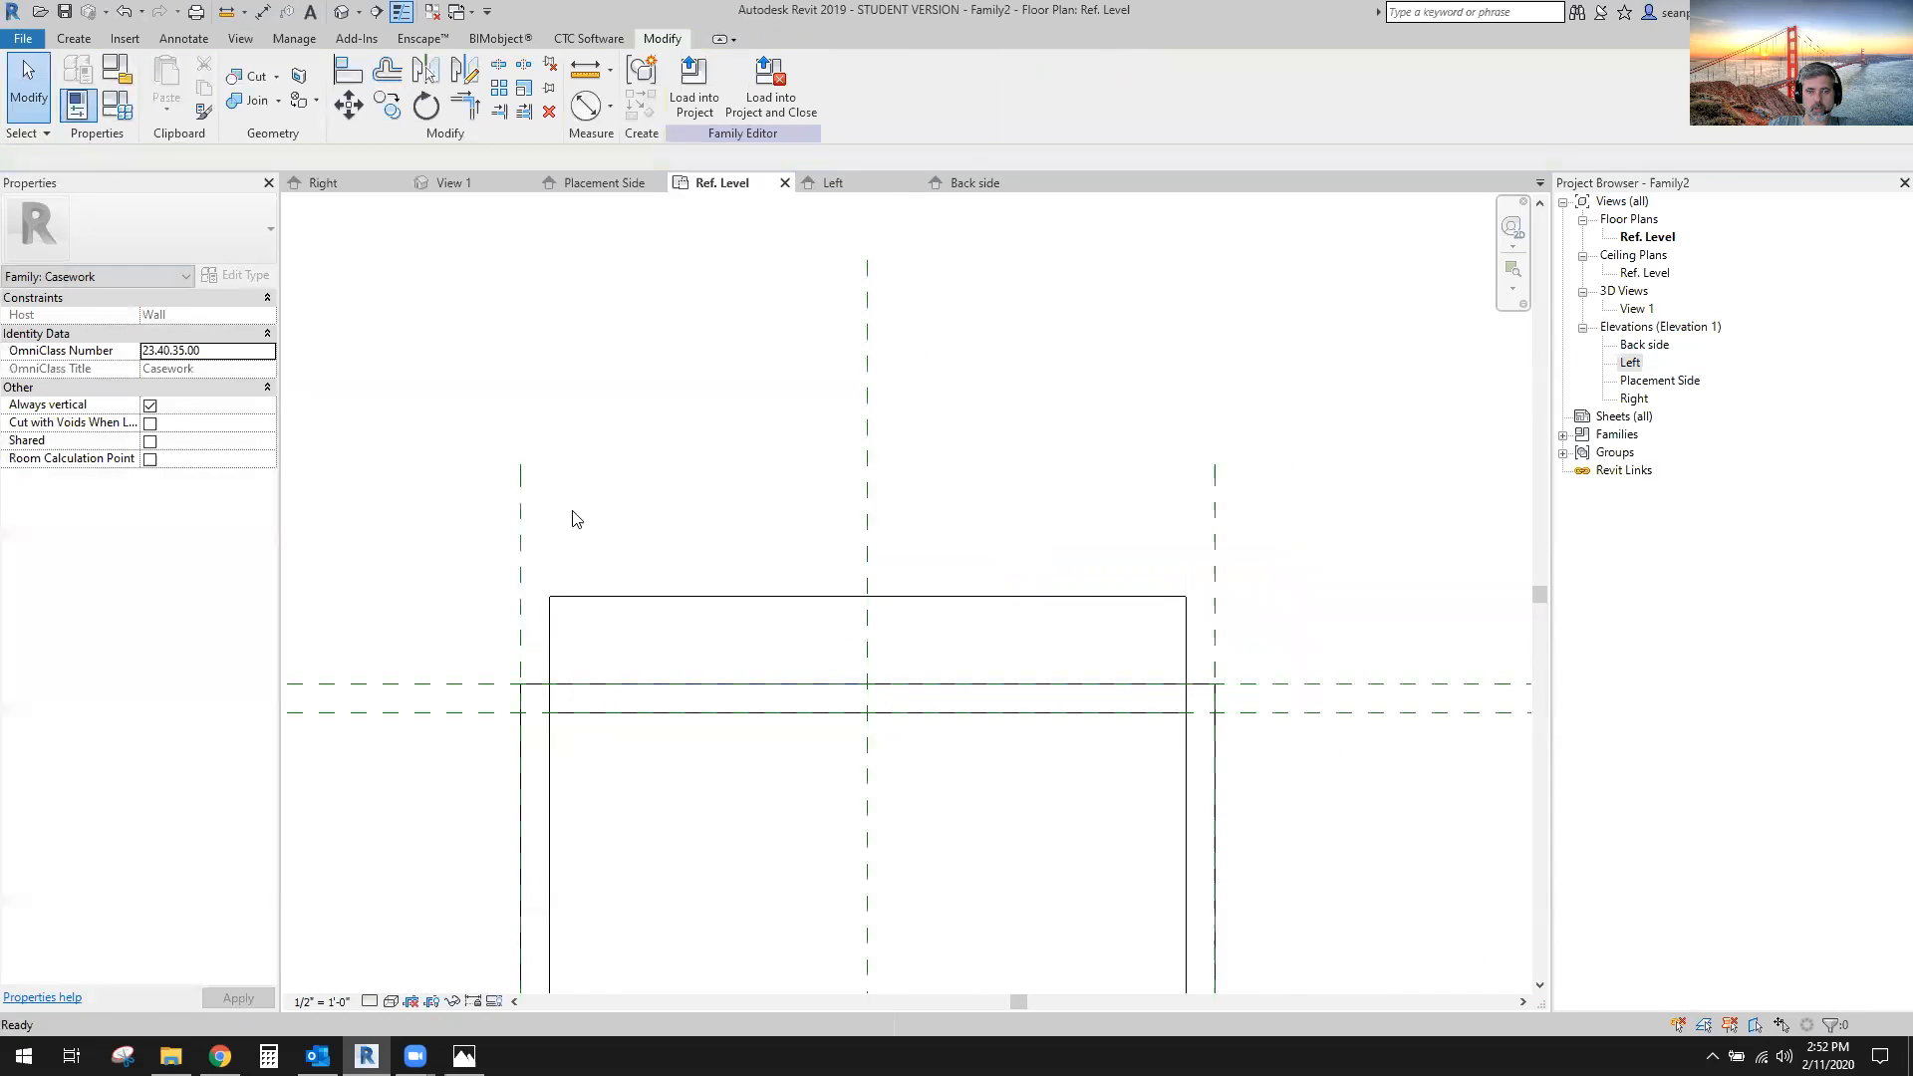
left_click(671, 598)
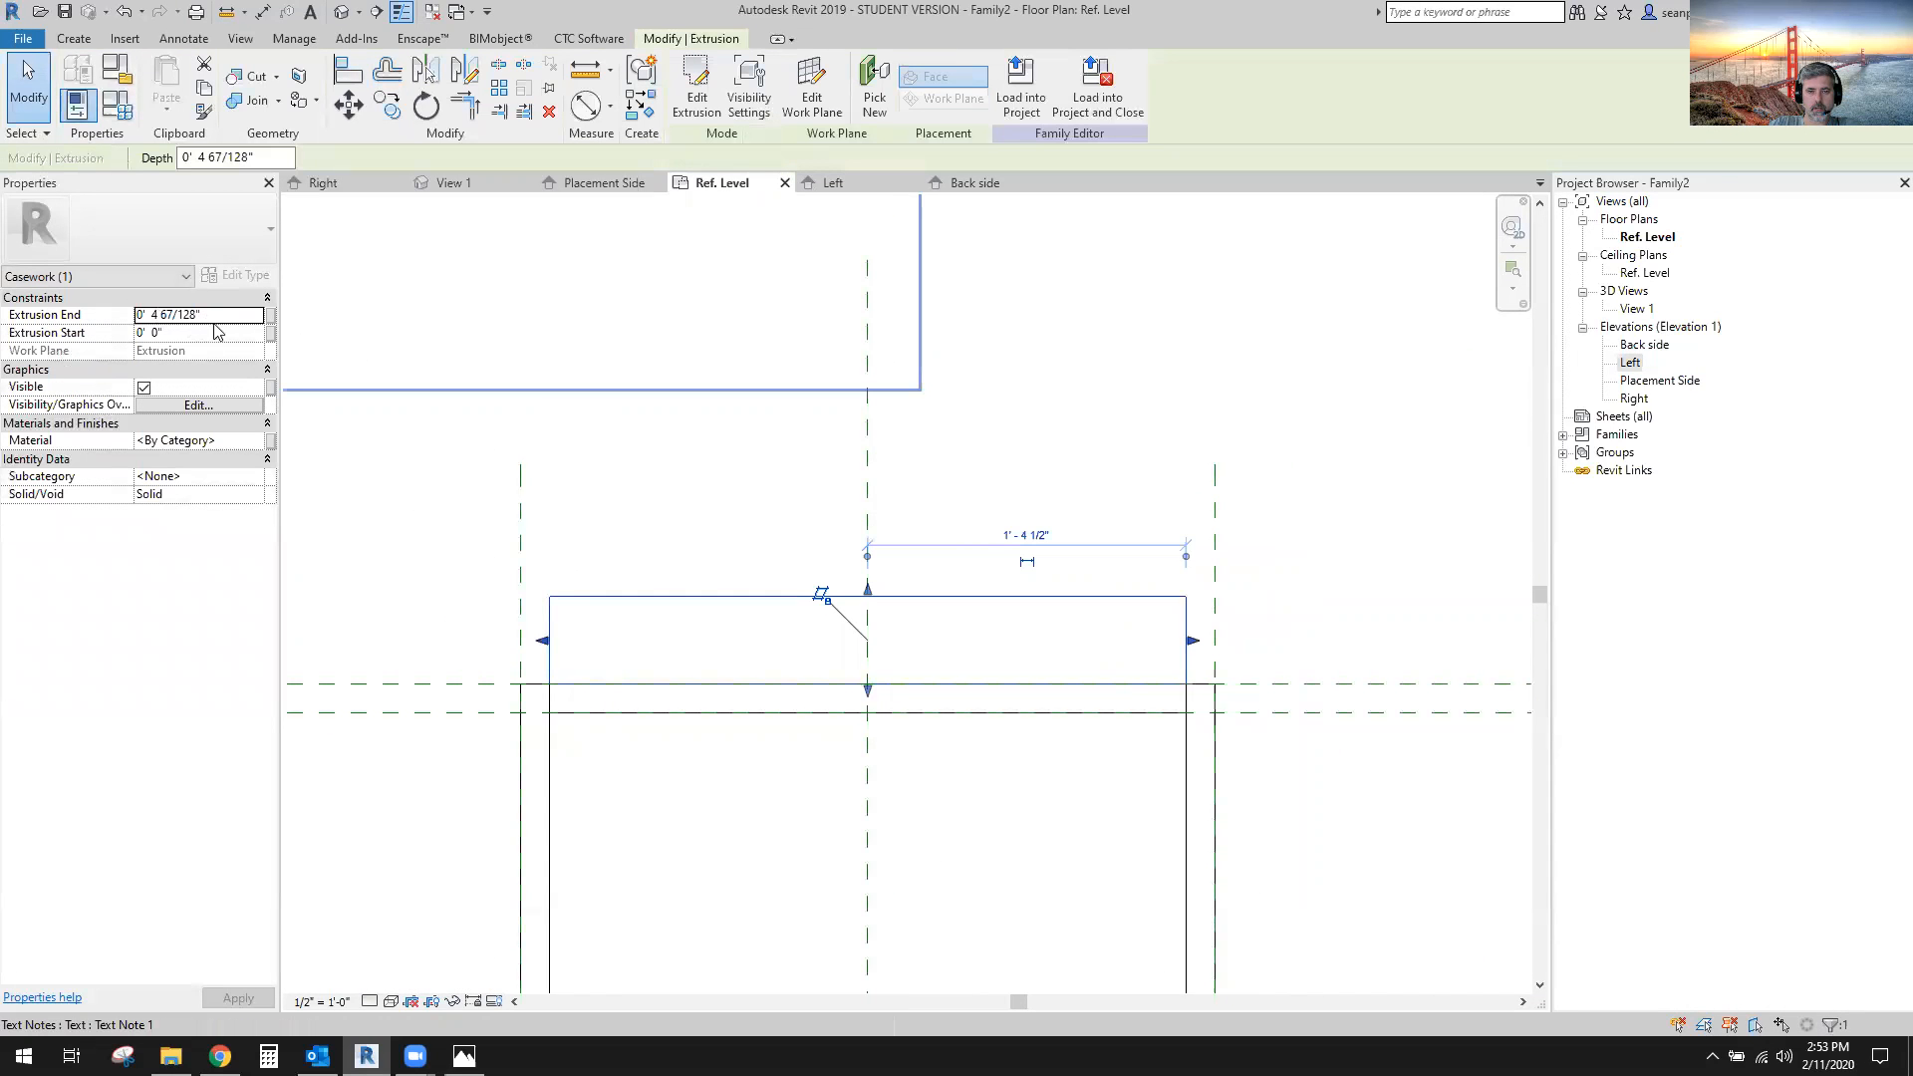
middle_click_drag(1279, 518, 1065, 532)
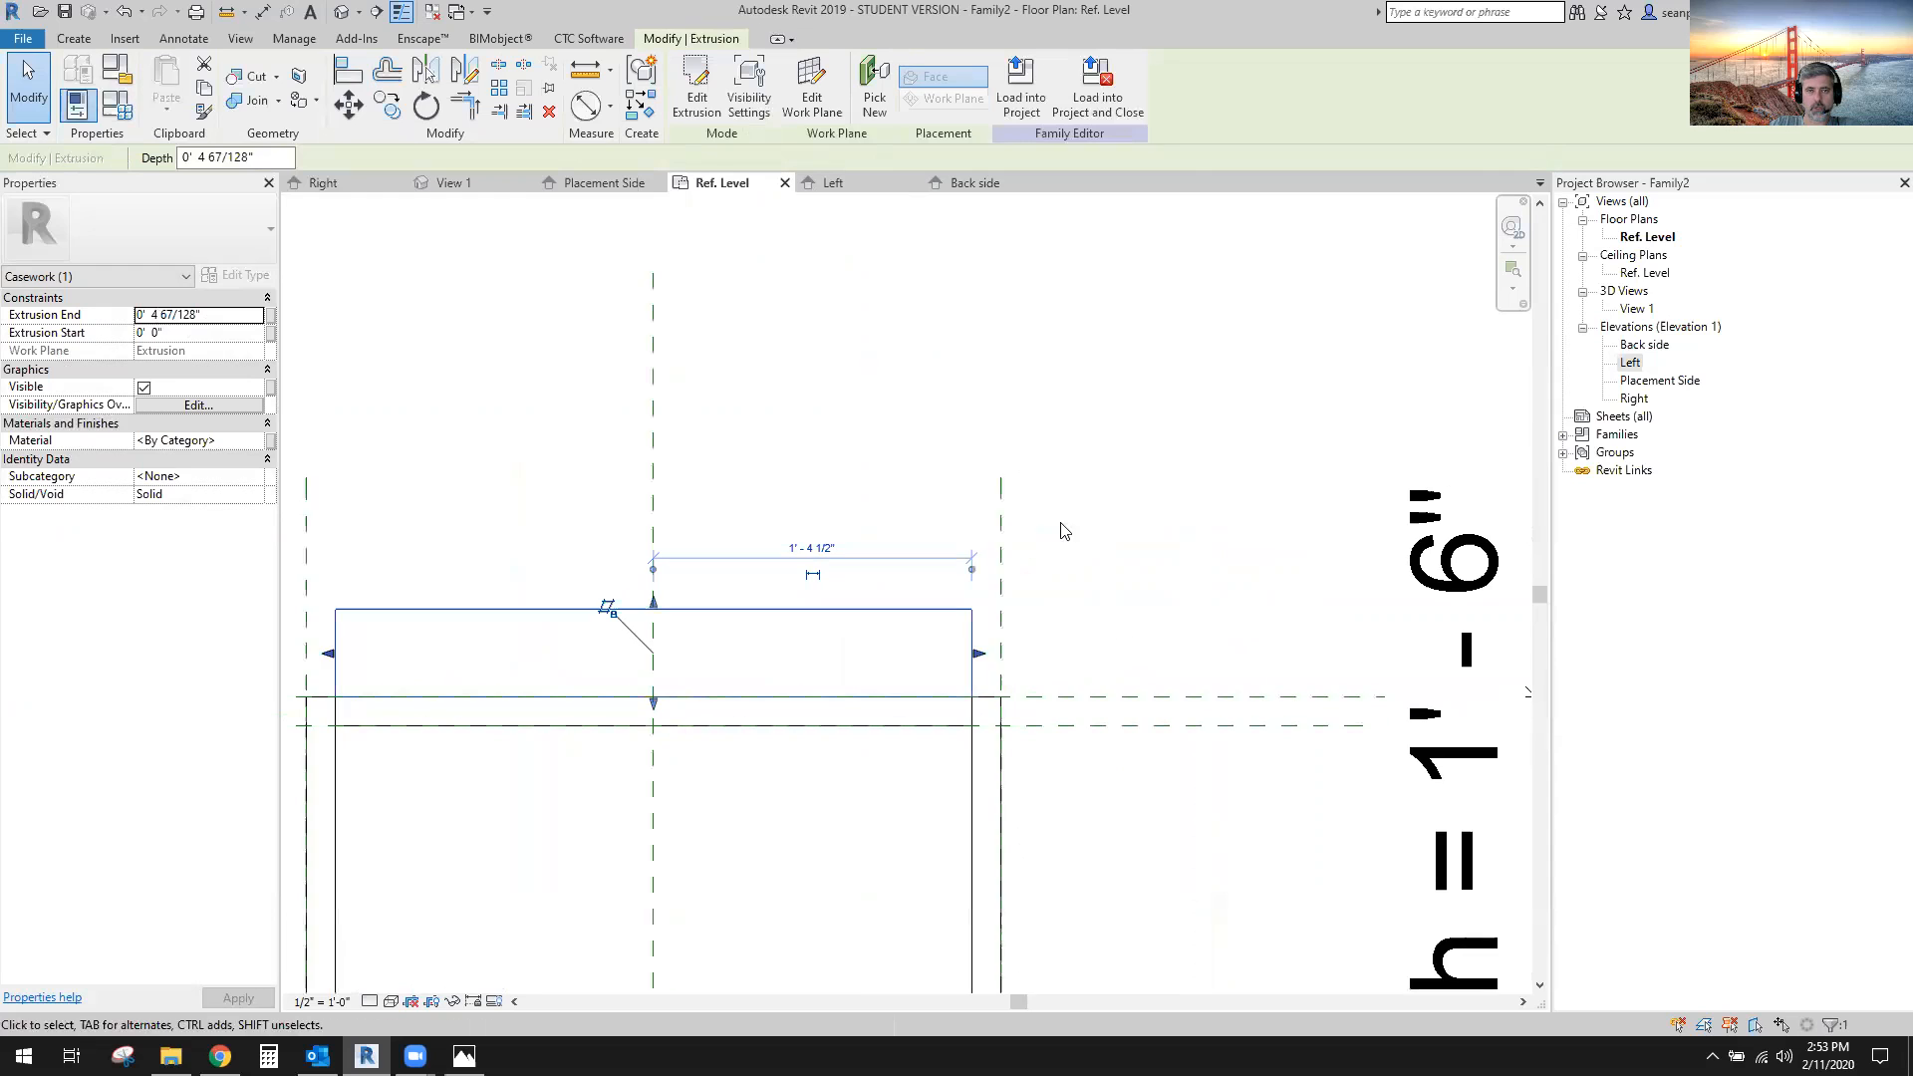
left_click(92, 41)
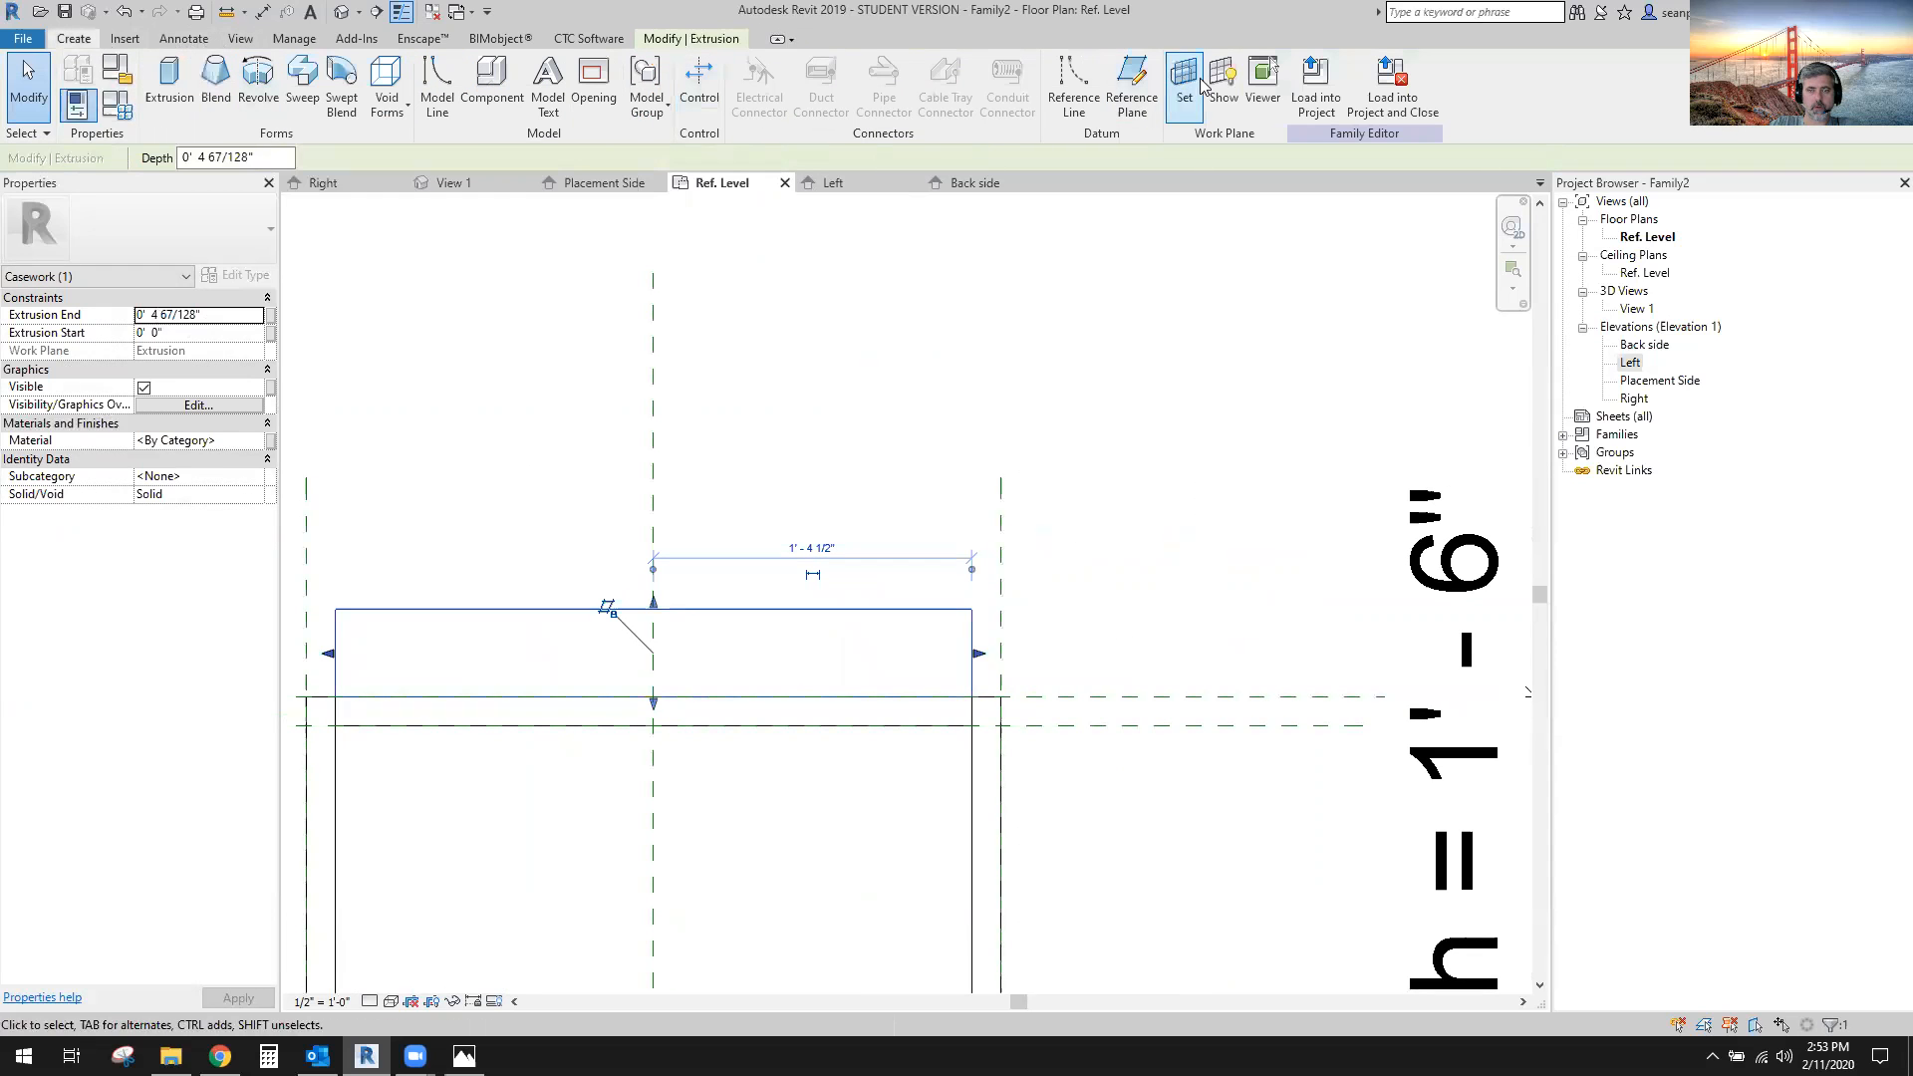
left_click(1132, 91)
middle_click_drag(553, 650, 883, 615)
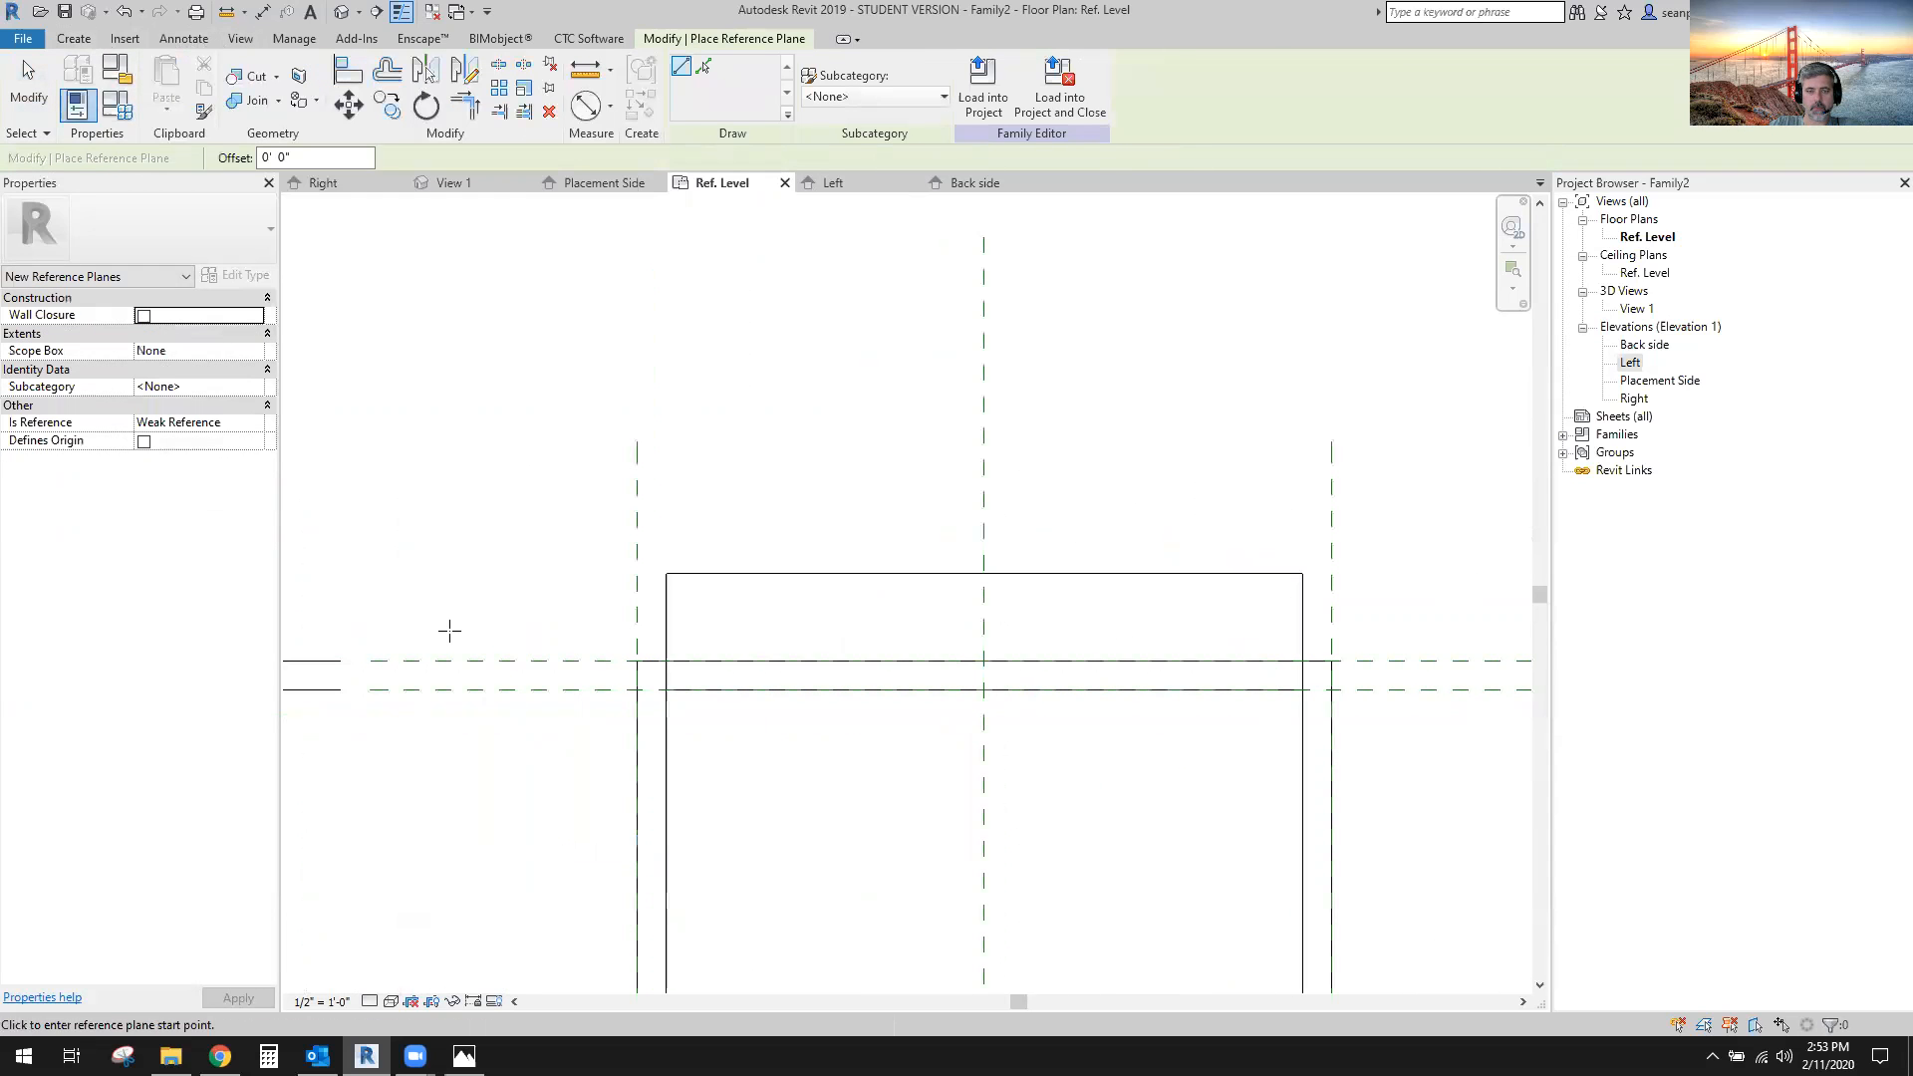
left_click(382, 627)
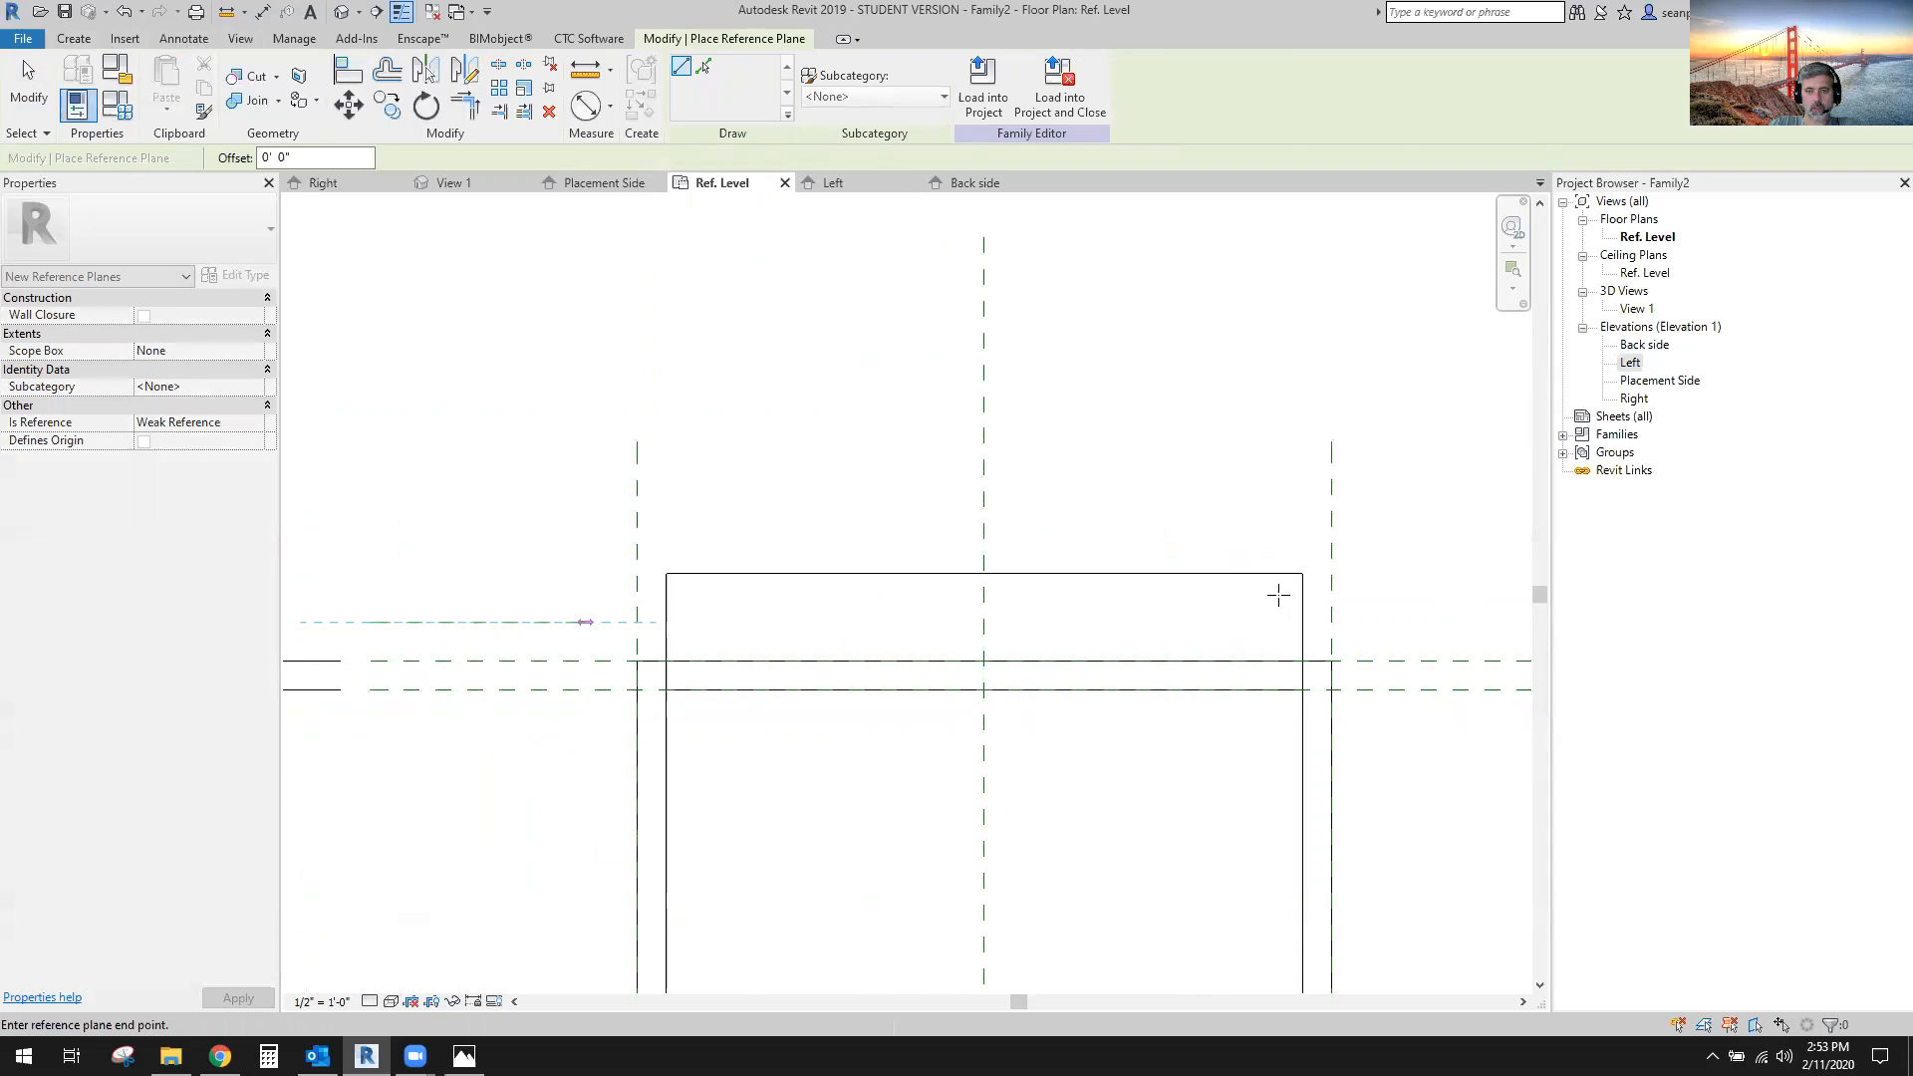
scroll(1279, 594, "down", 2)
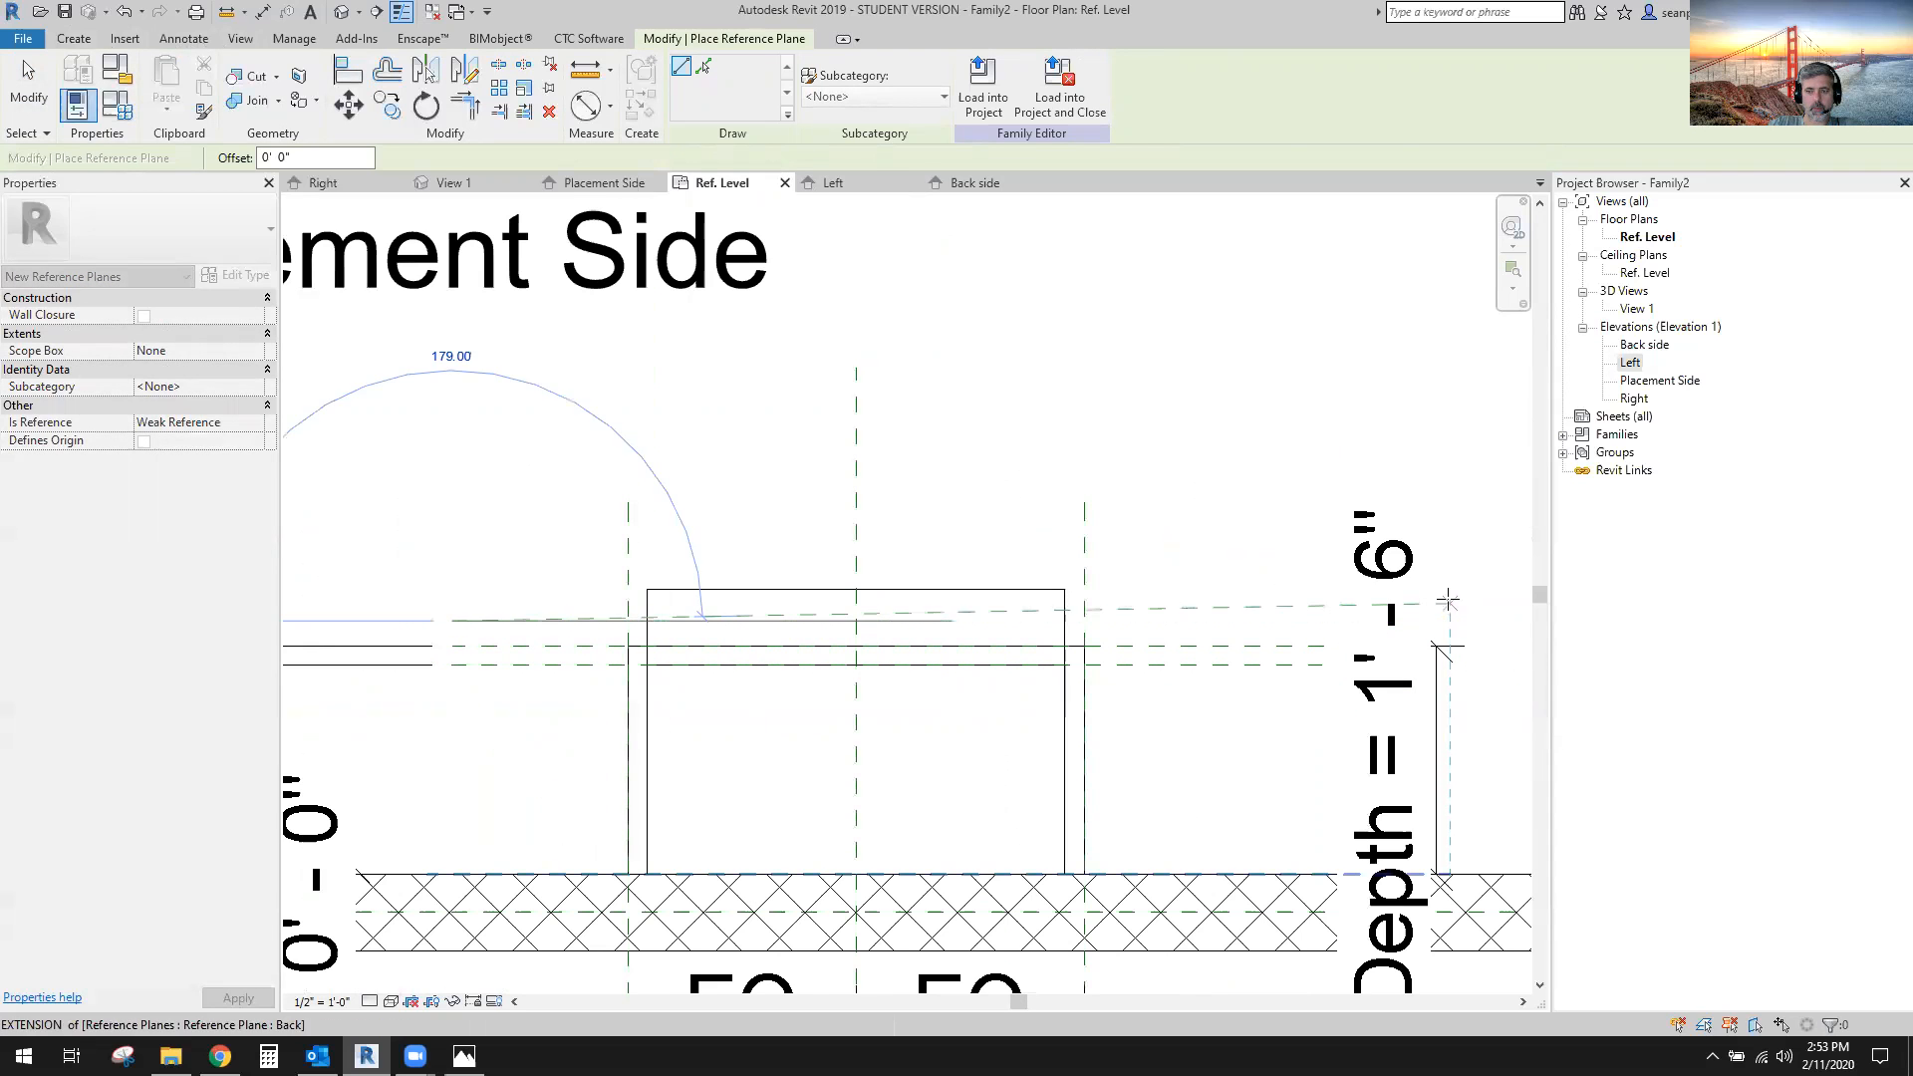
left_click(1448, 603)
key("Escape")
left_click(1259, 608)
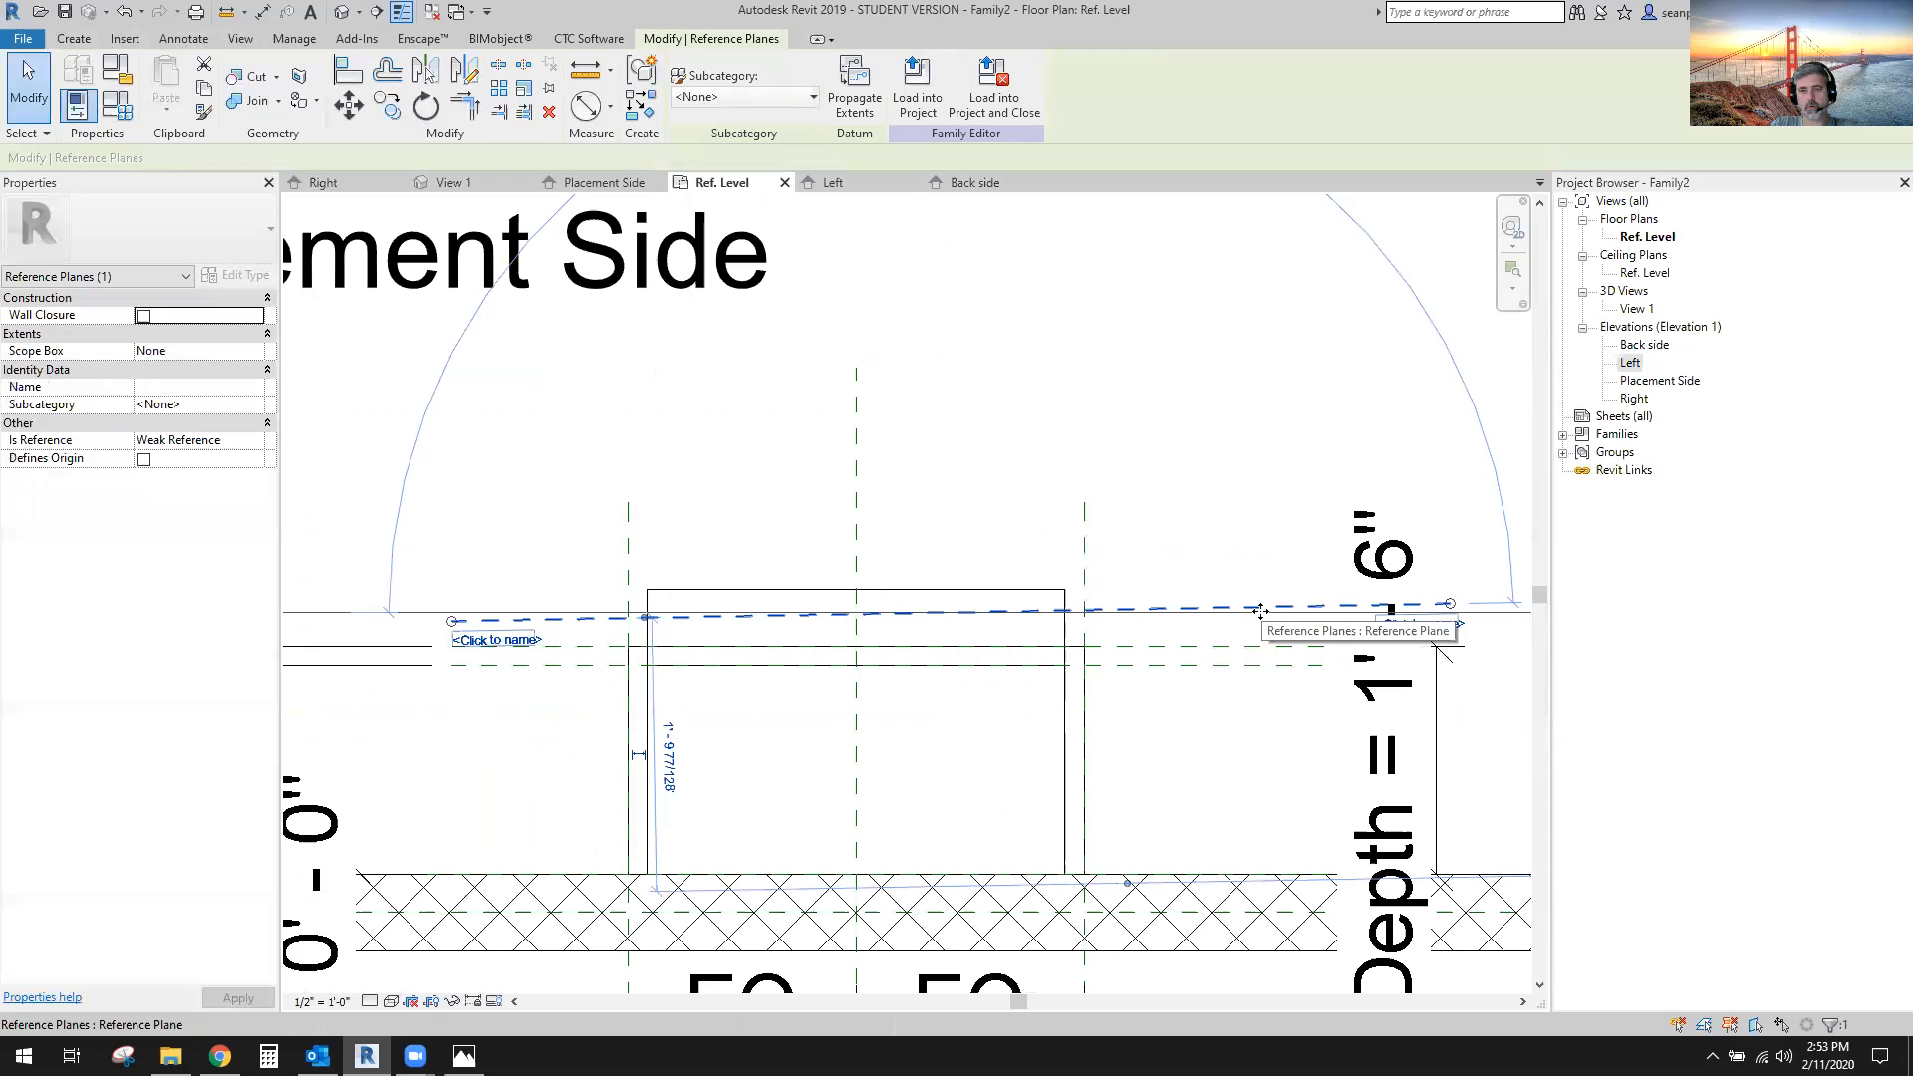
key("Delete")
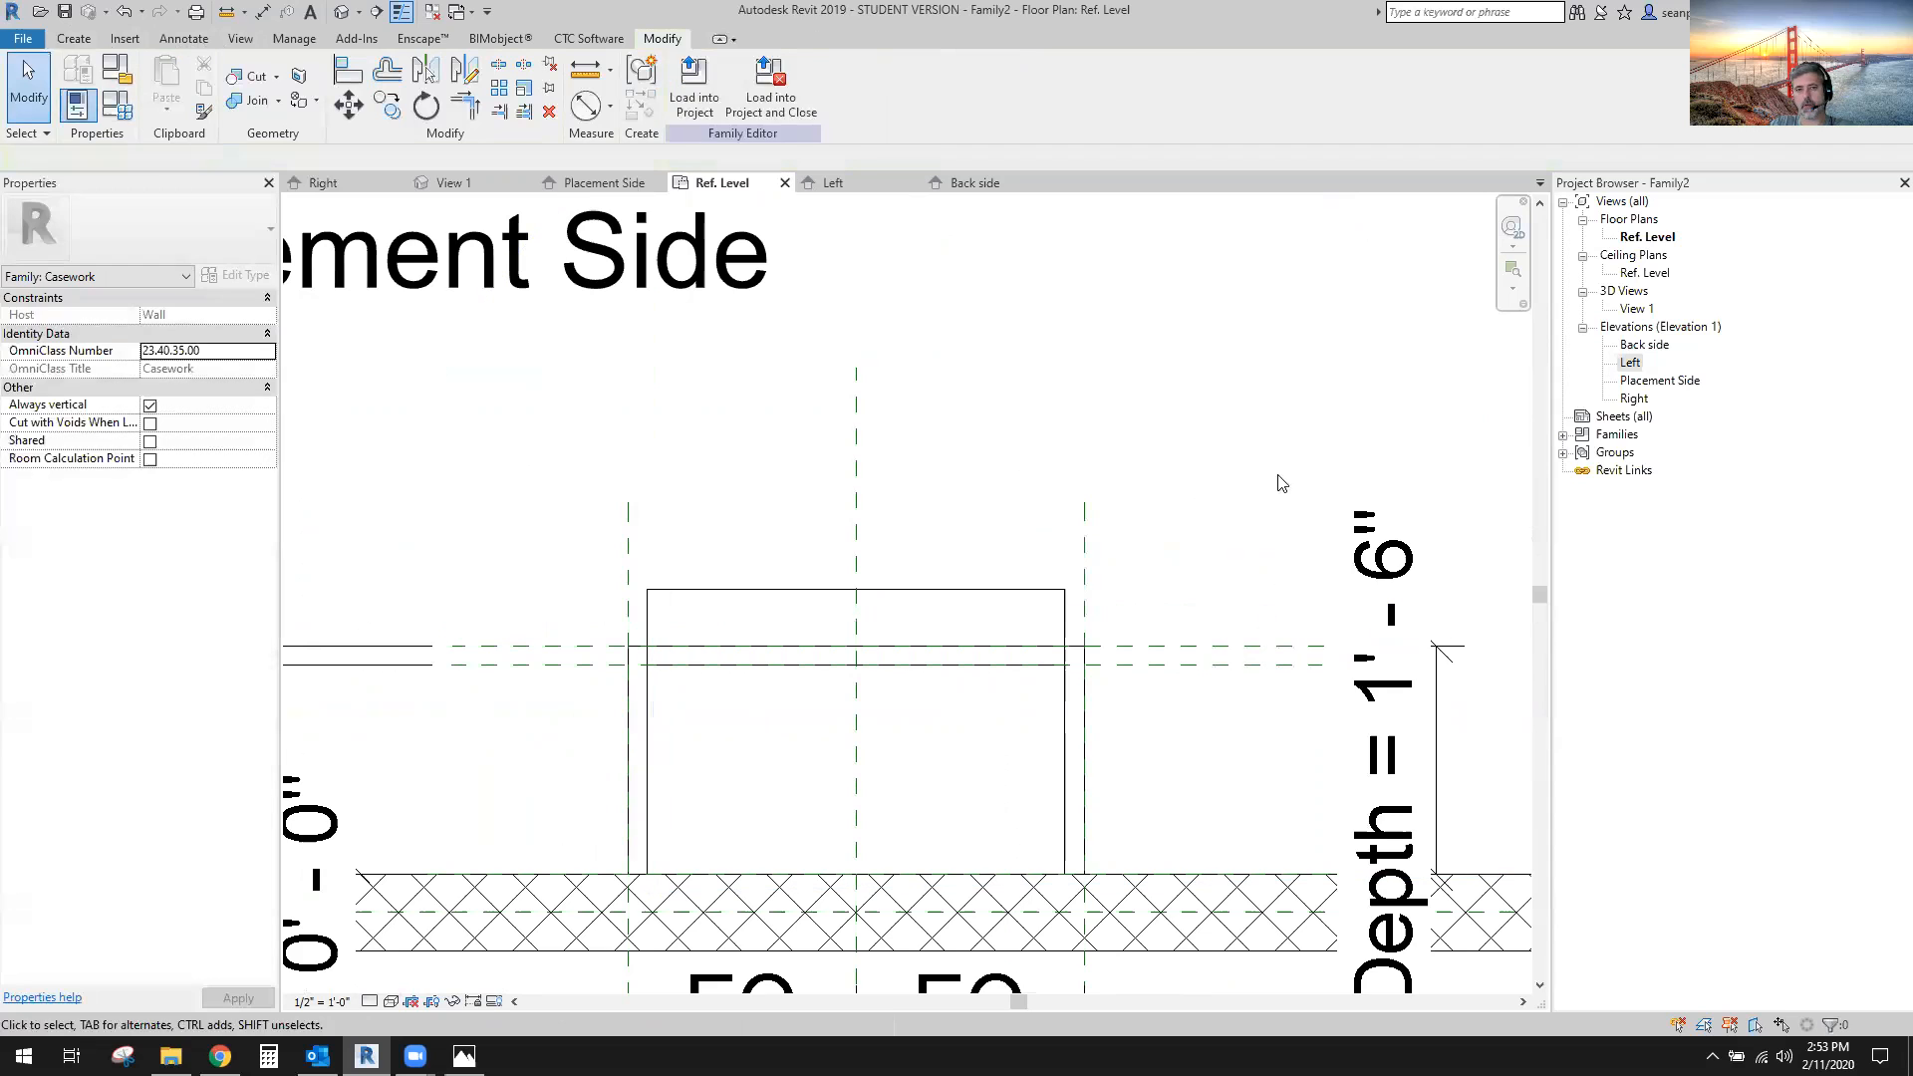
Draw a horizontal reference plane about 3" in front of the Front reference plane, extending past both cabinet sides.
left_click(74, 38)
left_click(1143, 87)
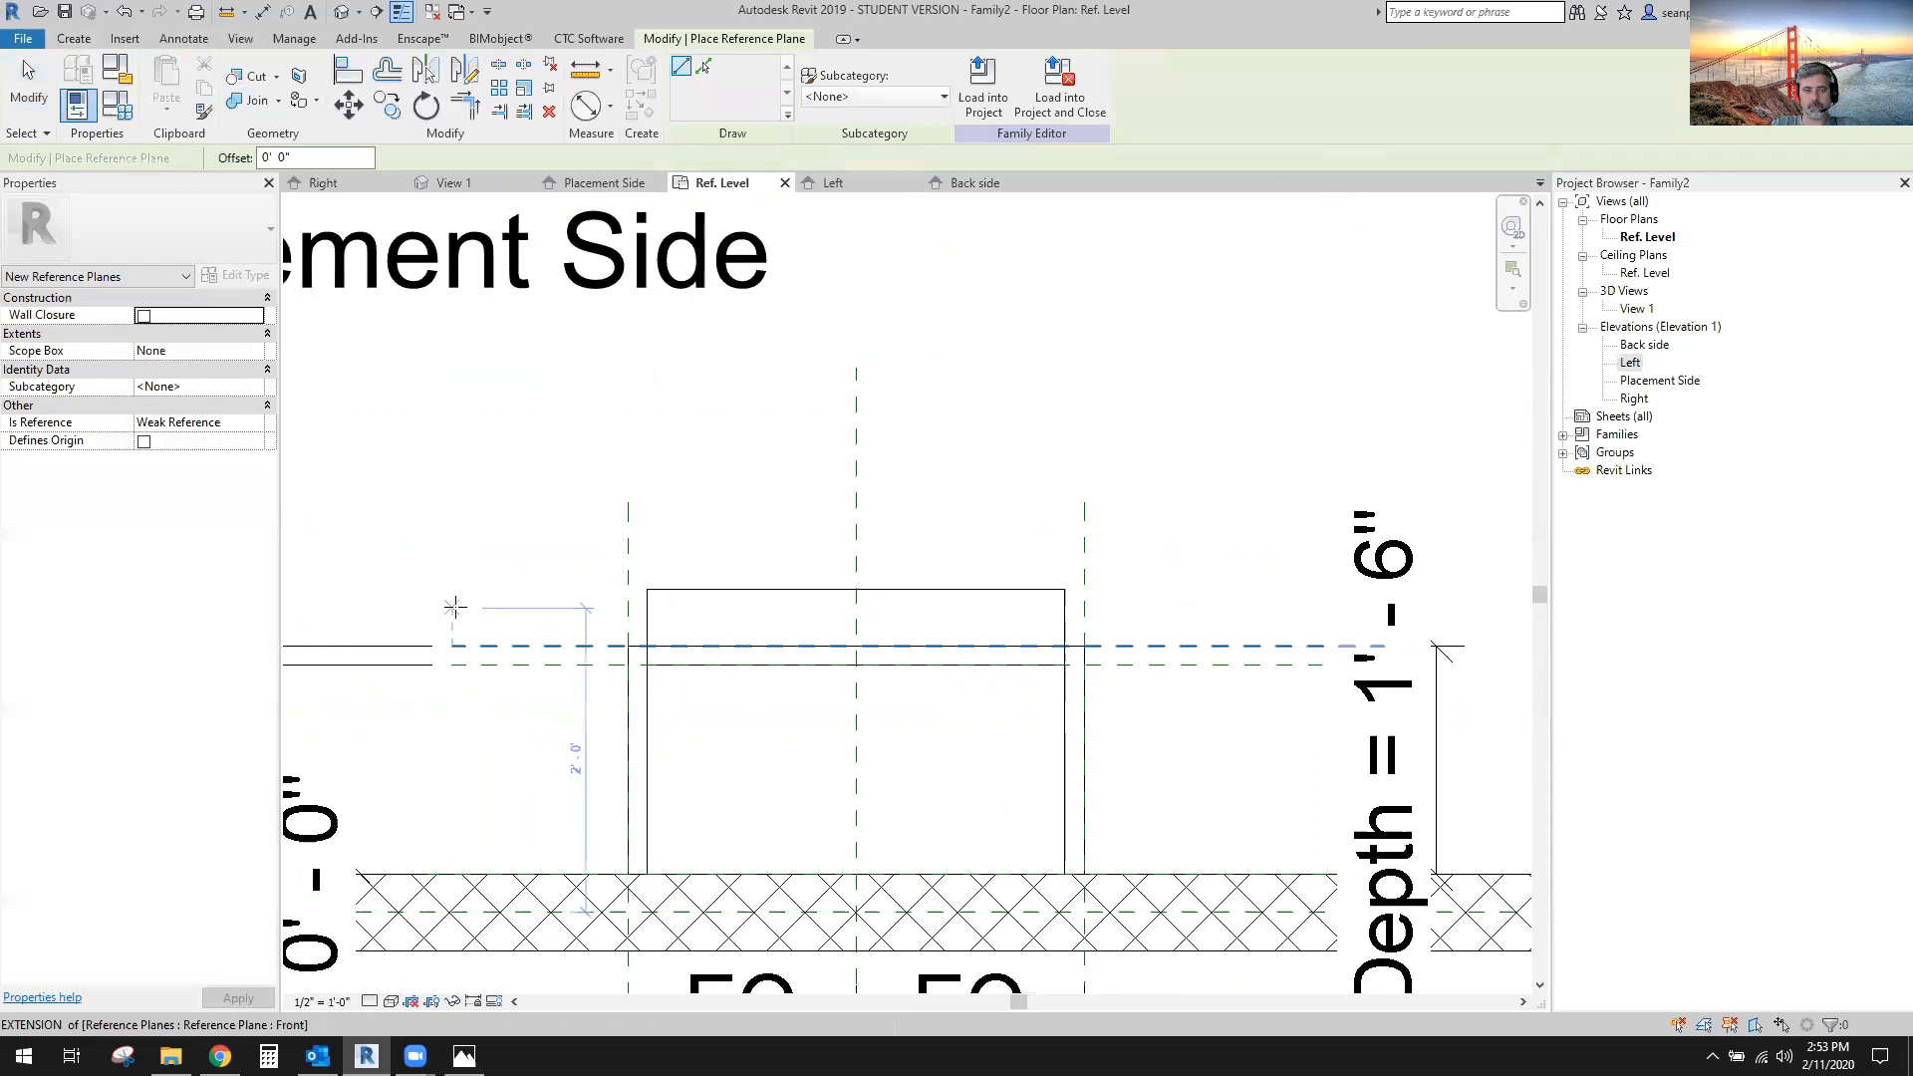
left_click(381, 608)
left_click(1345, 608)
key("Escape")
key("Escape")
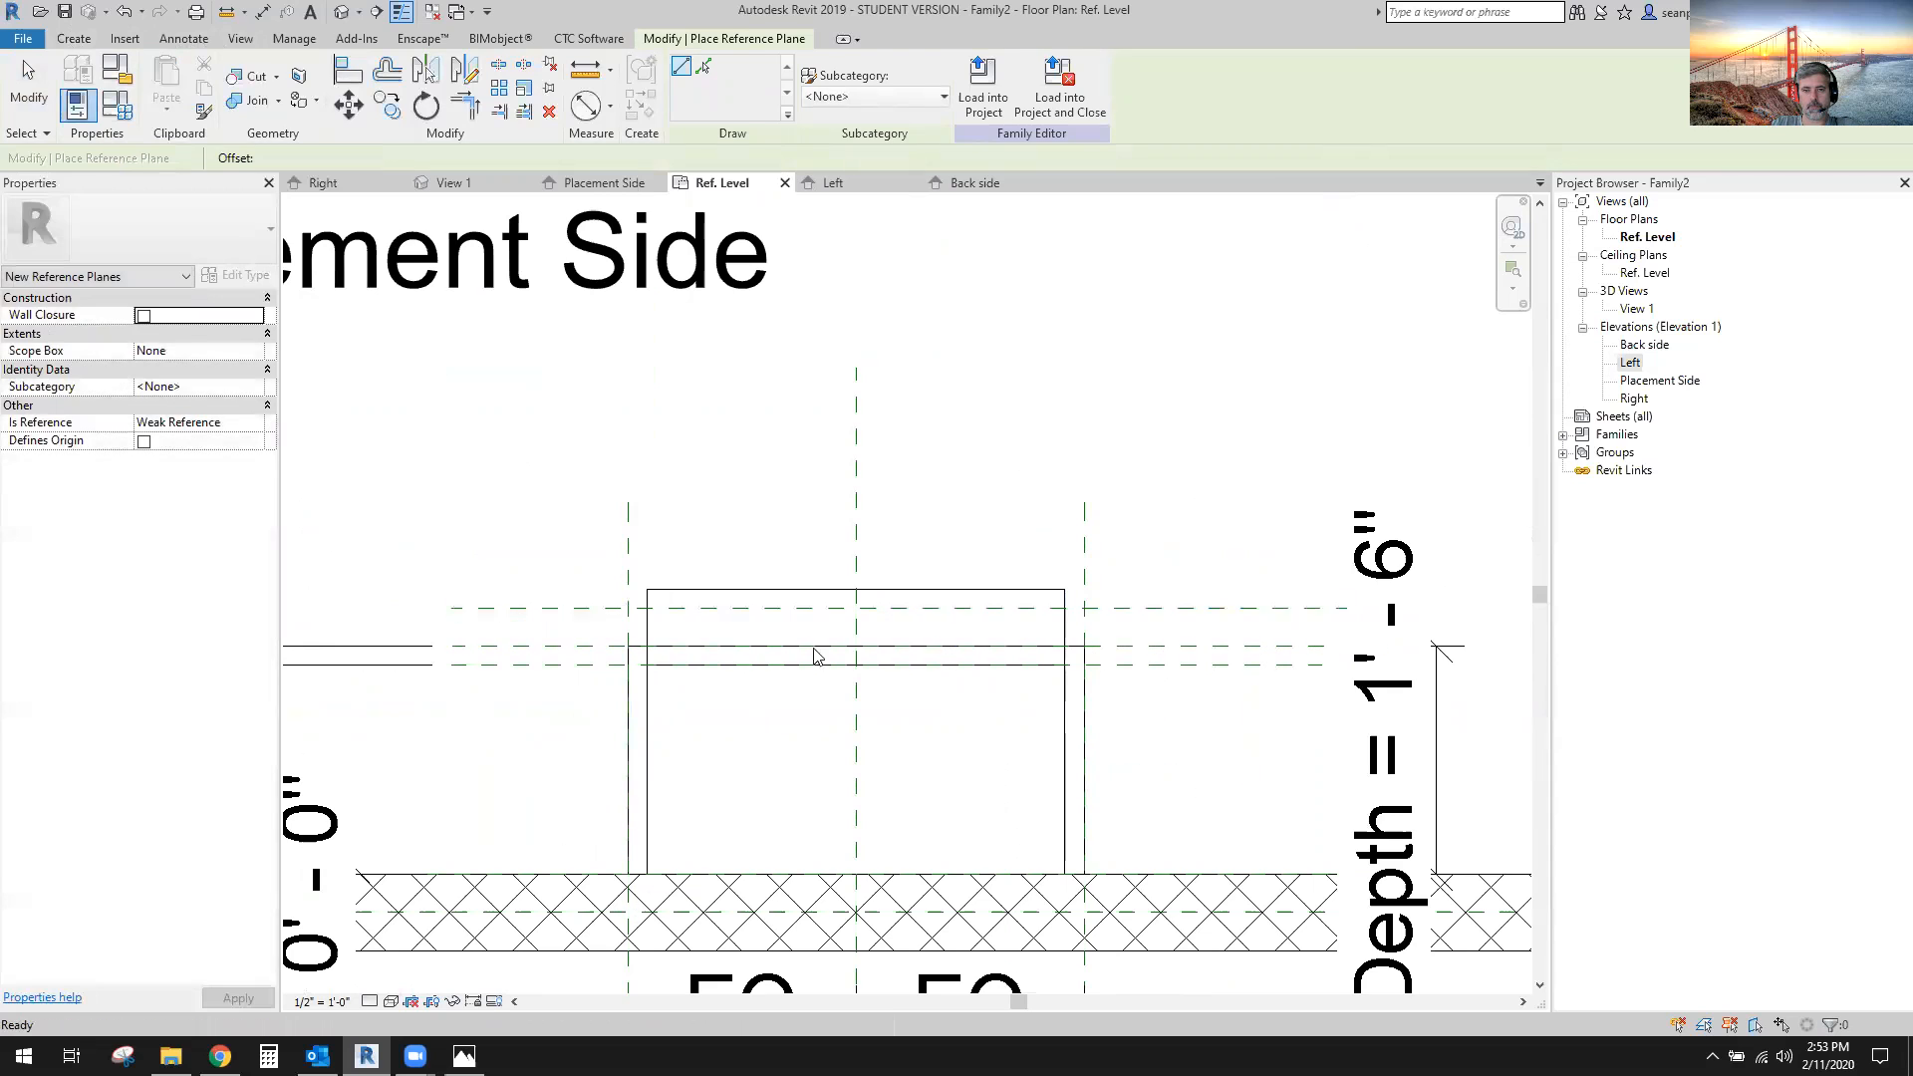
Align the drawer fronts' front face to the new reference plane.
left_click(353, 84)
left_click(662, 608)
left_click(912, 589)
Dimension the distance between the new reference plane and the Front reference plane, placing the dimension beside the cabinet.
left_click(261, 11)
left_click(510, 613)
left_click(518, 646)
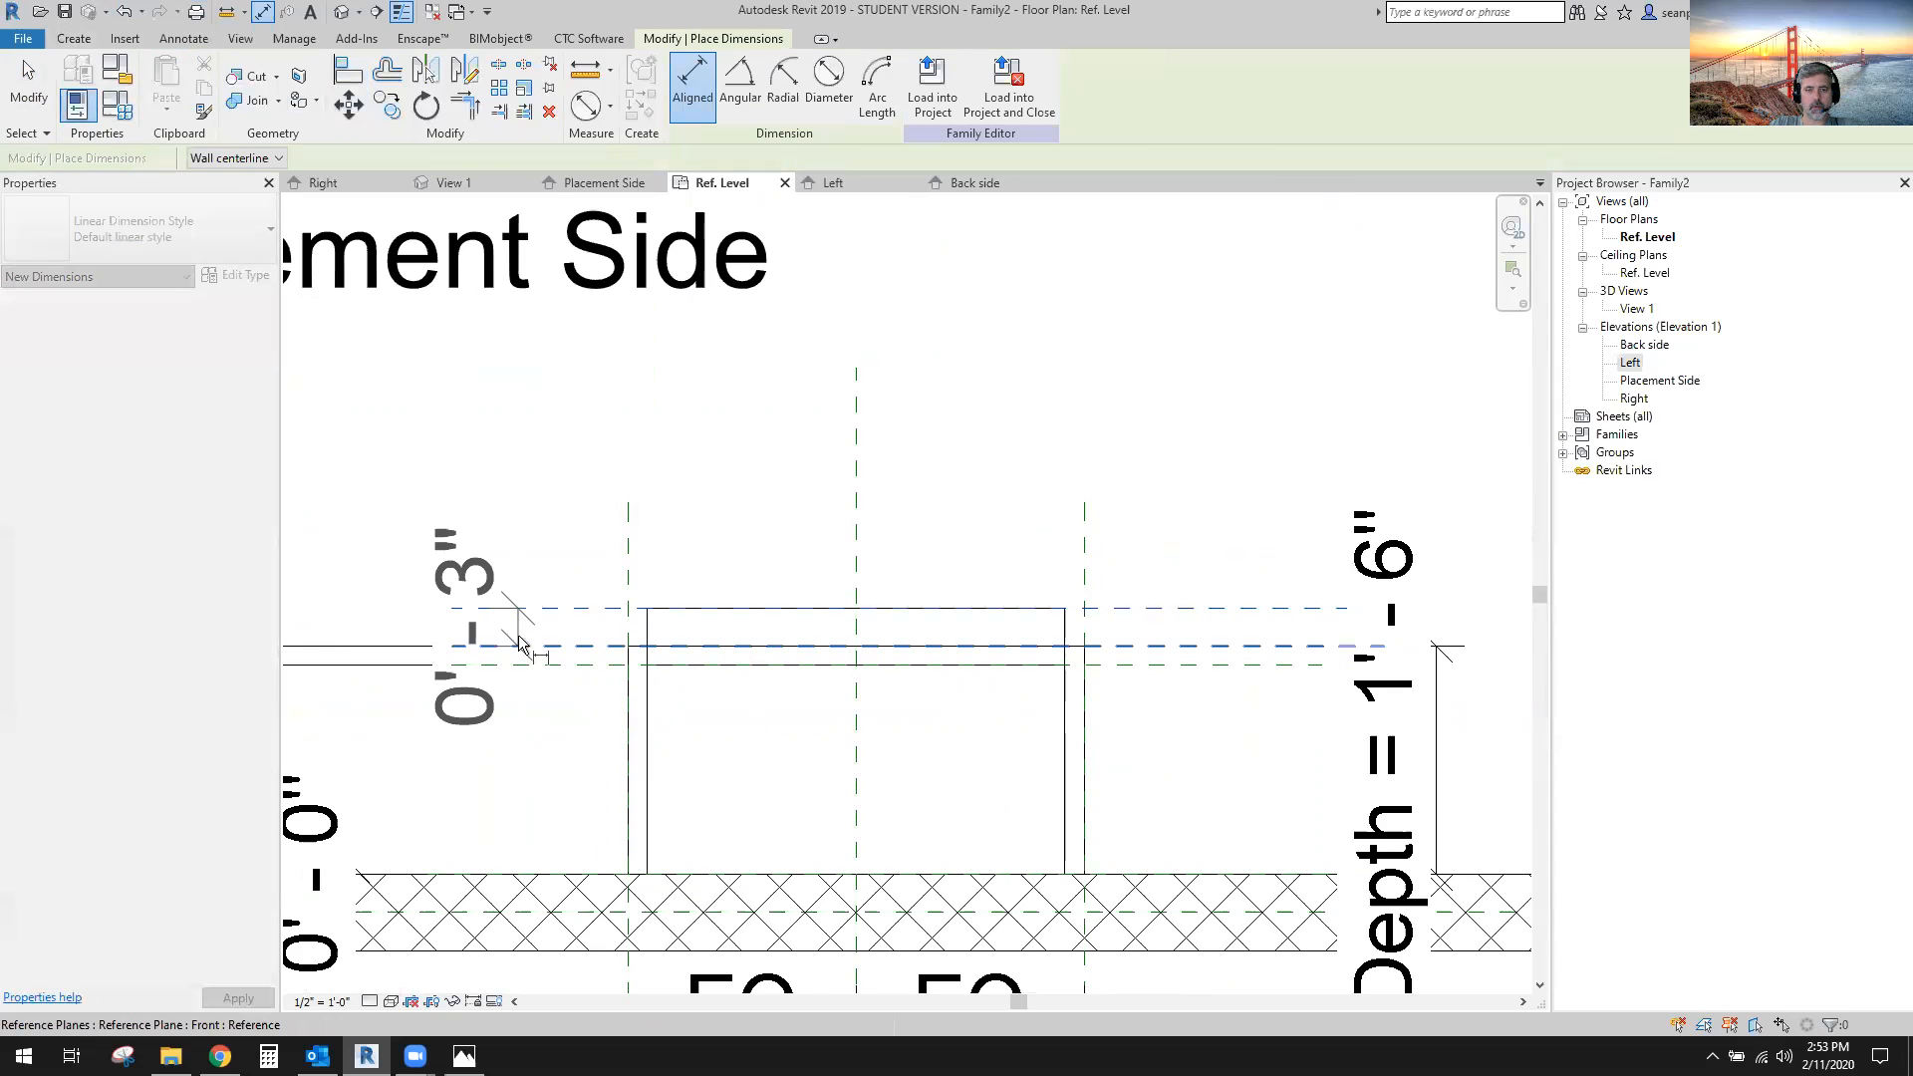
scroll(558, 492, "down", 4)
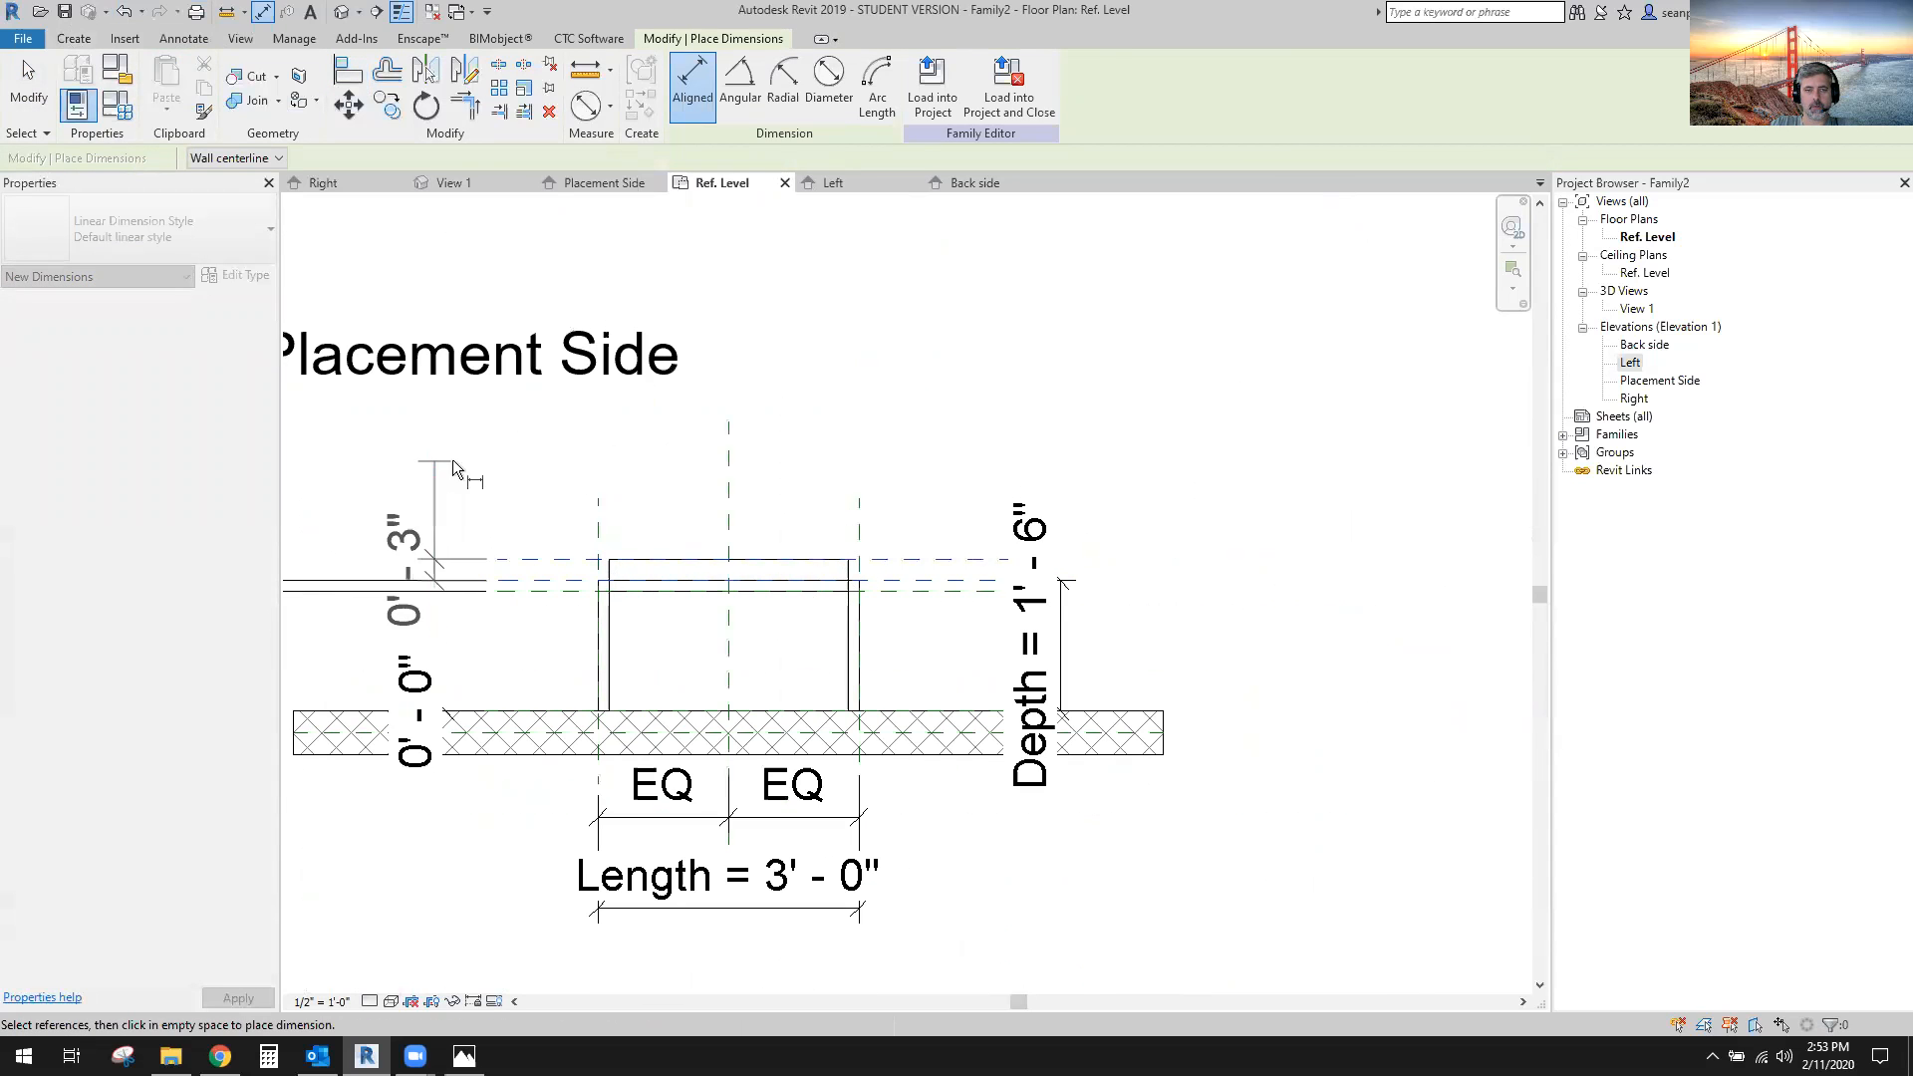
middle_click_drag(452, 458, 863, 453)
scroll(842, 449, "up", 2)
left_click(944, 440)
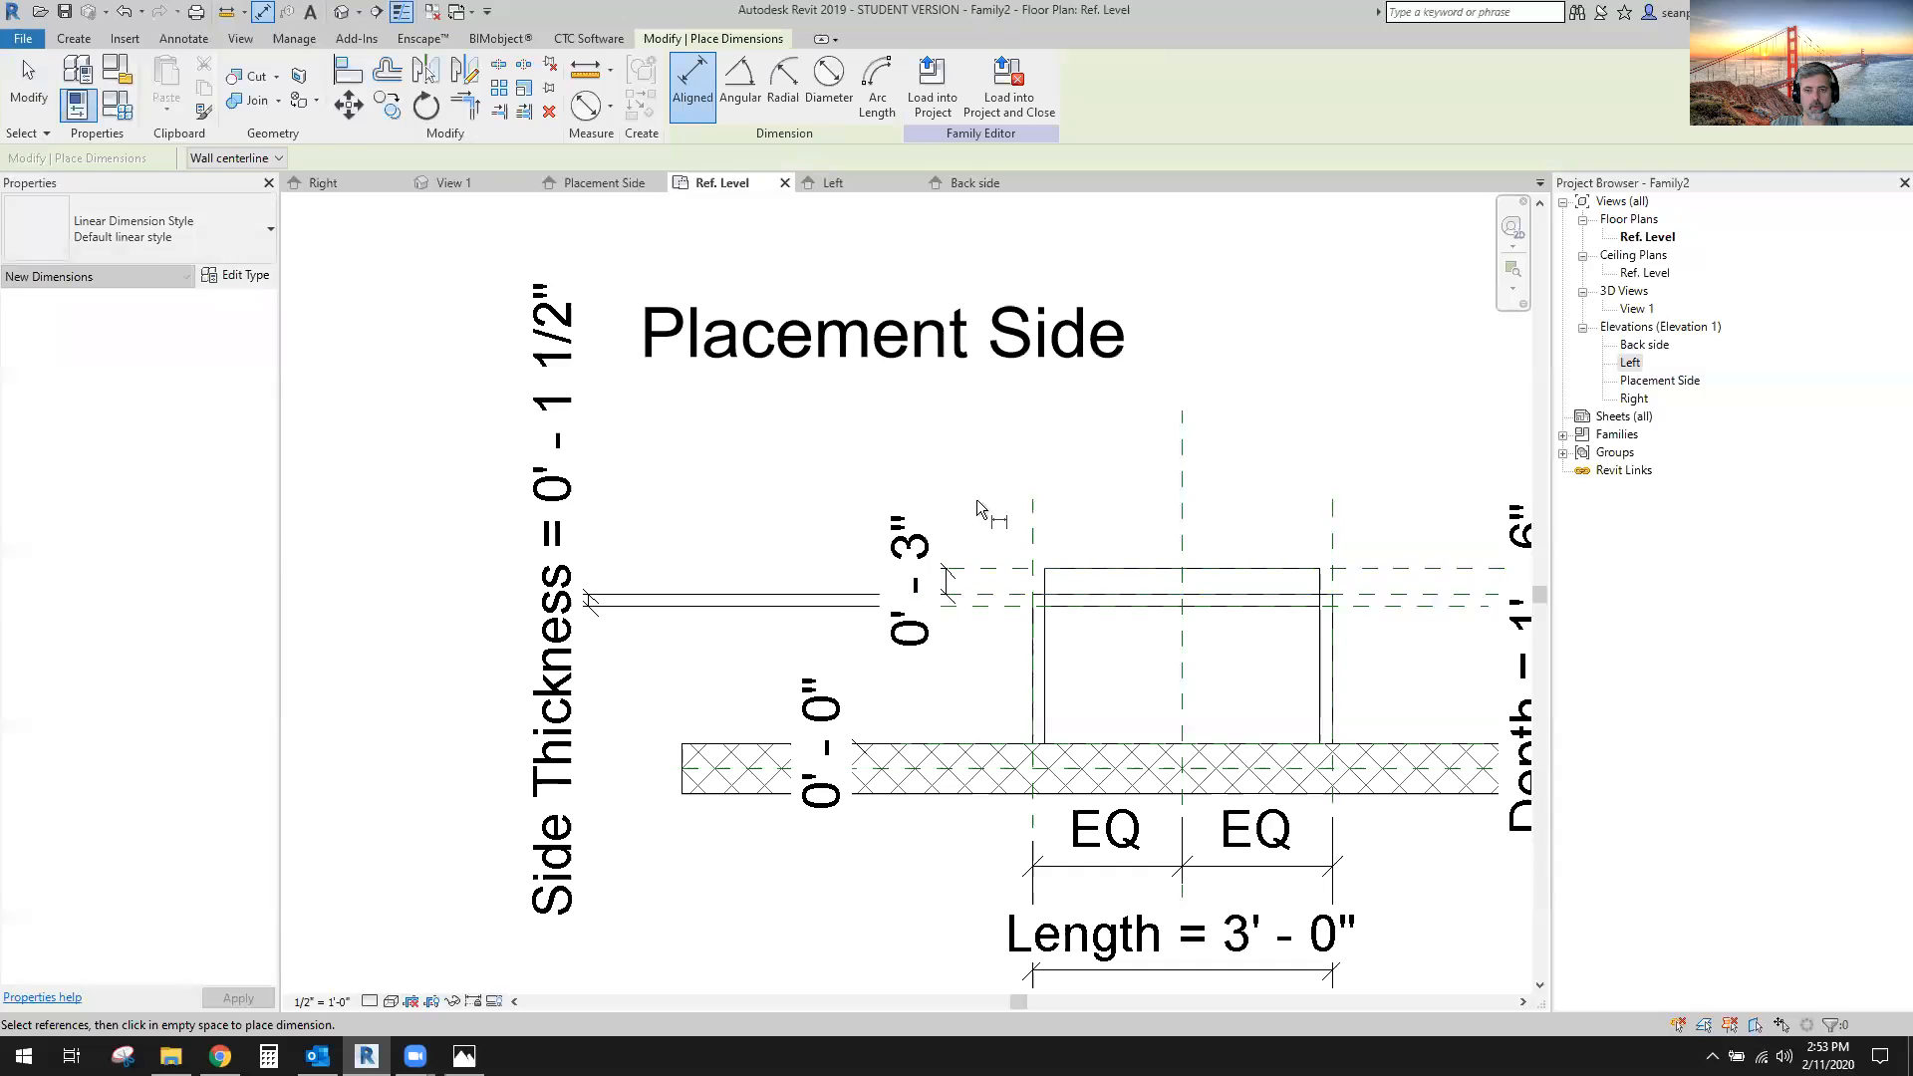
key("Escape")
key("Escape")
Set the distance between the new reference plane and the Front reference plane to 3/4".
left_click(925, 538)
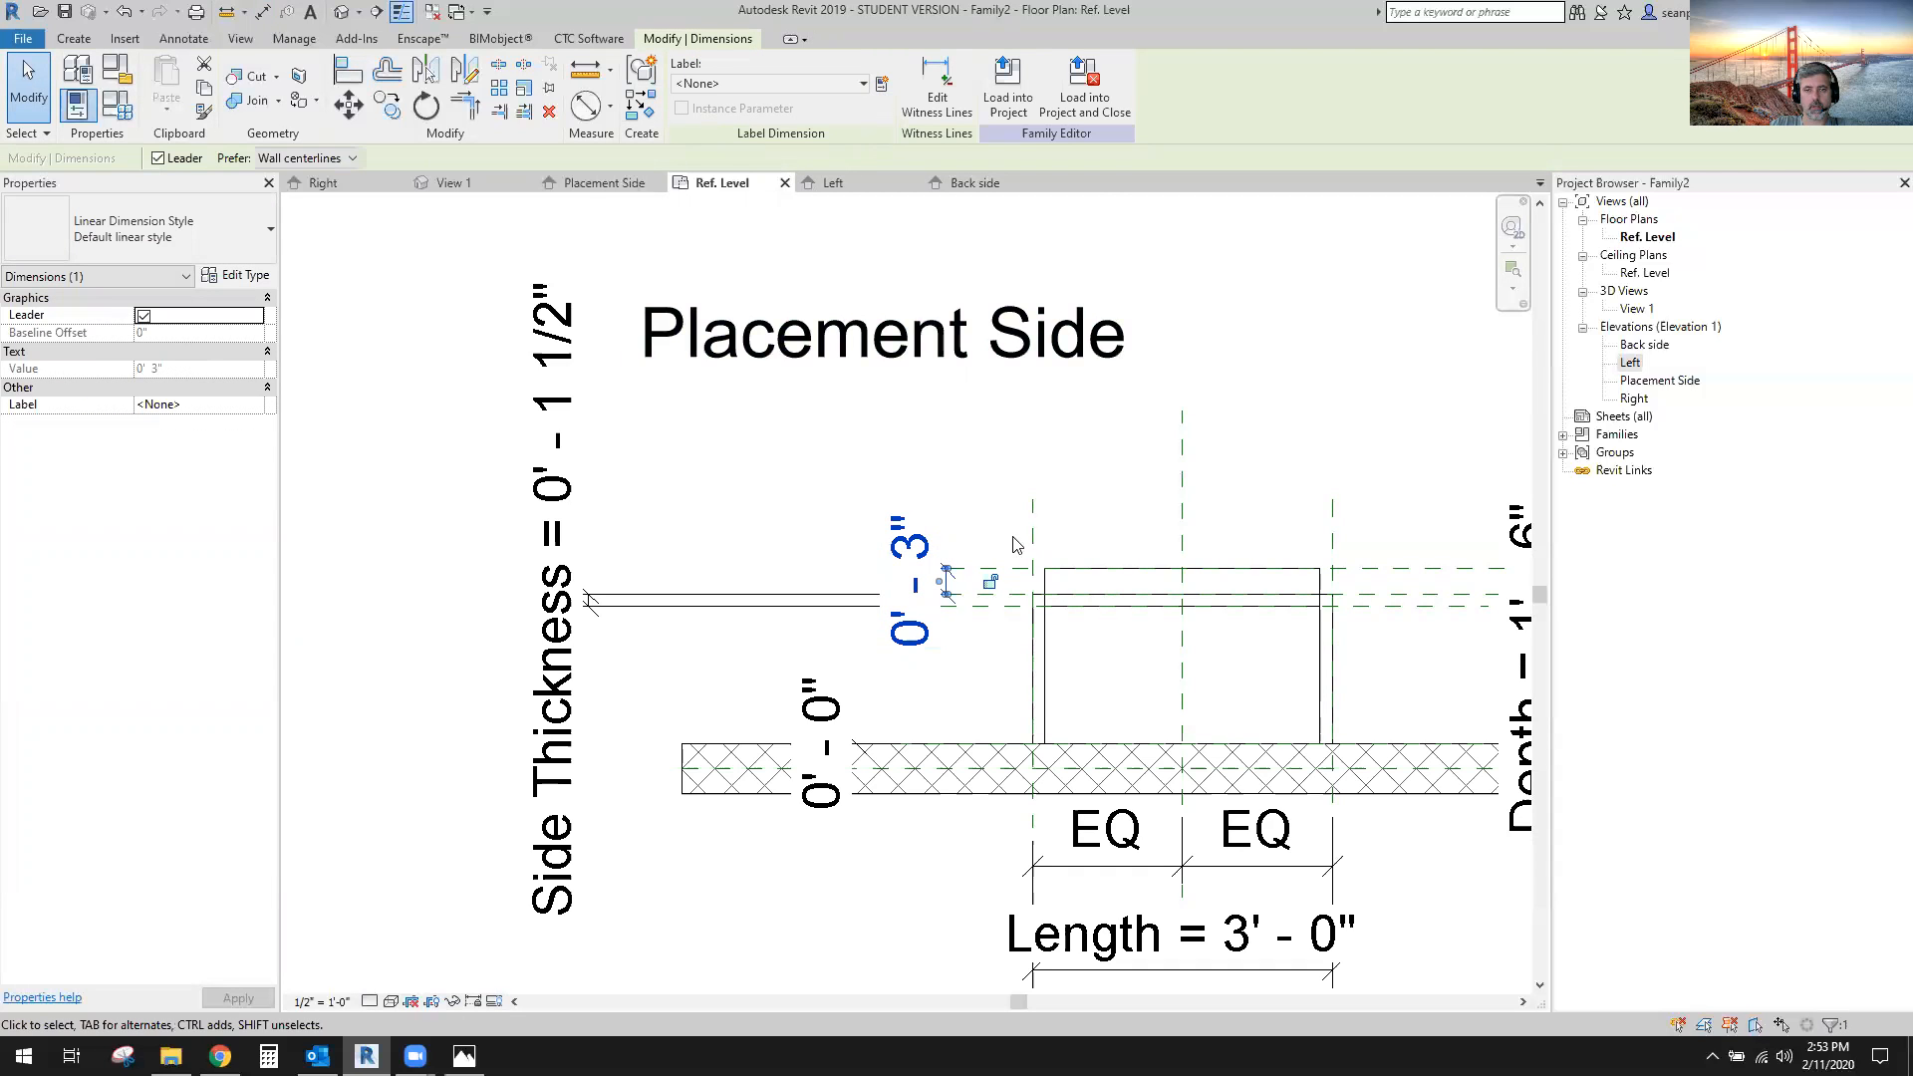
scroll(1016, 545, "up", 3)
left_click(847, 586)
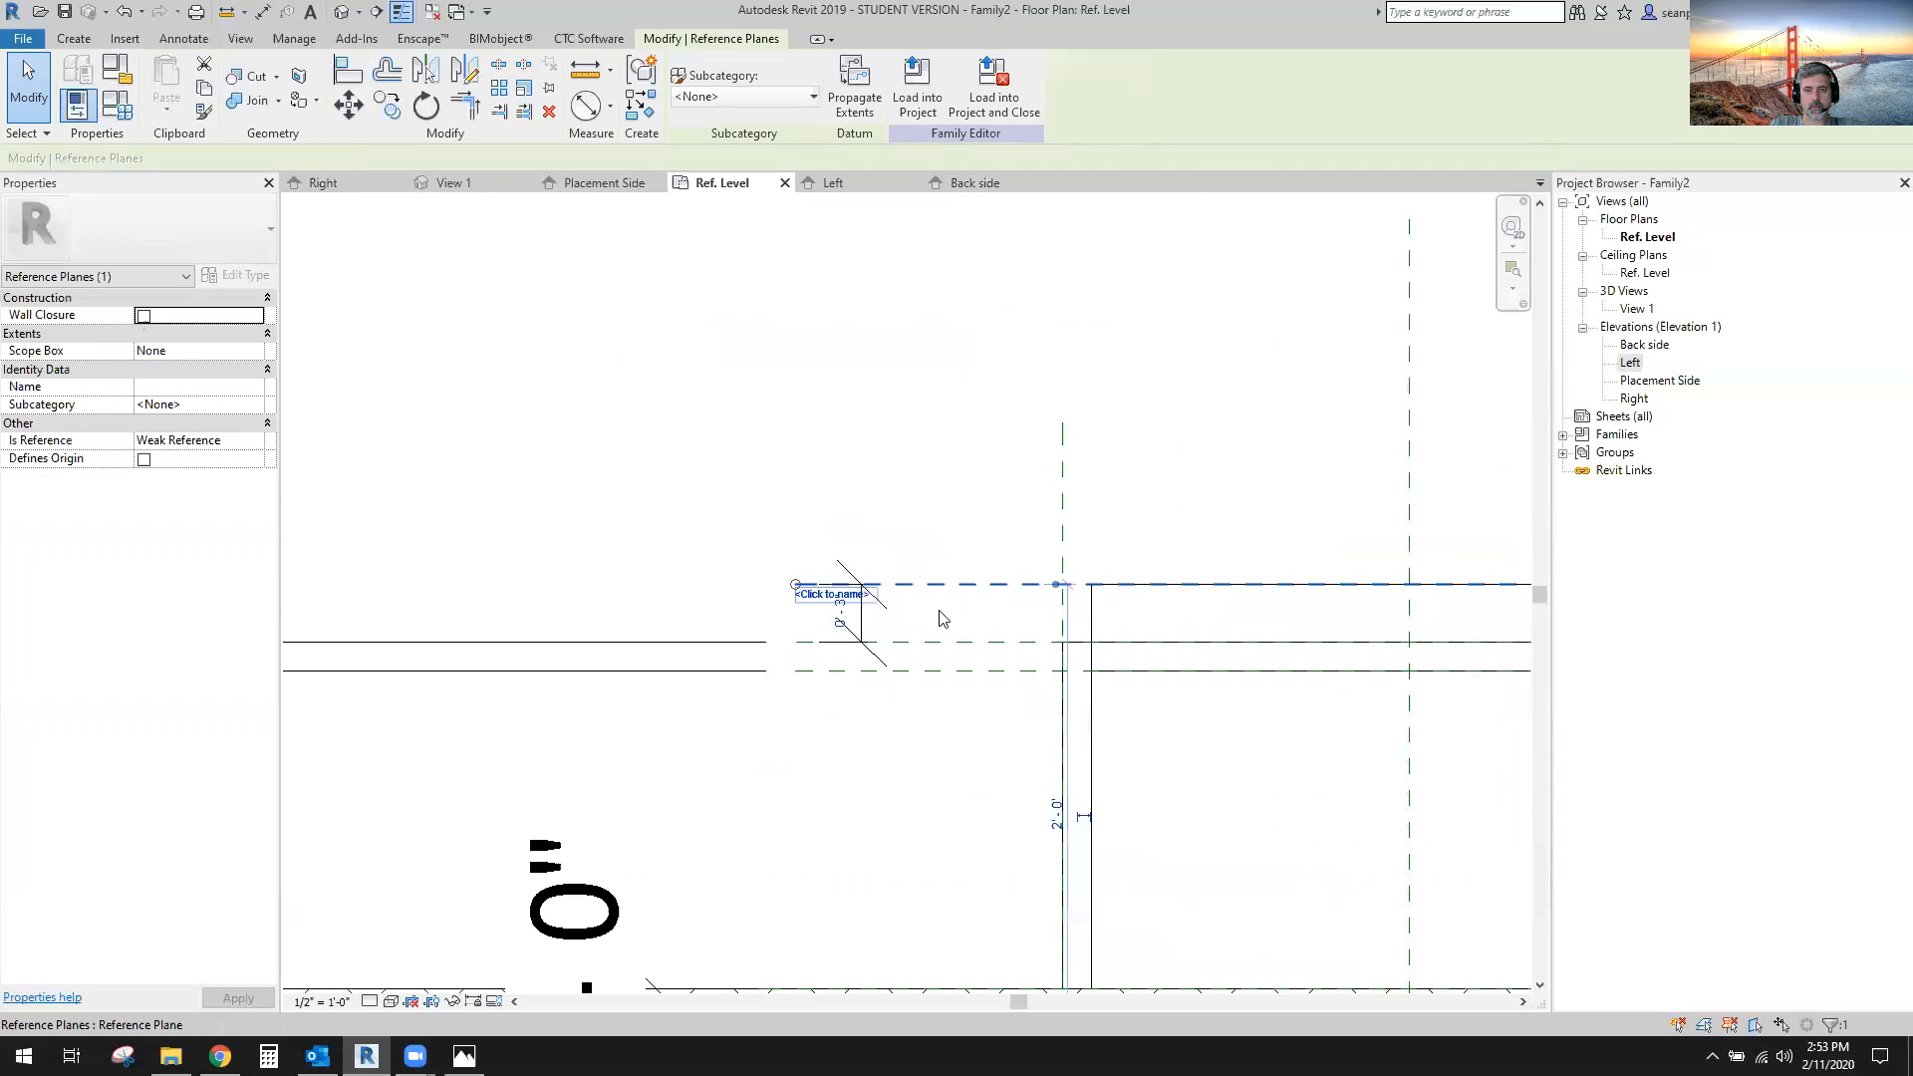
scroll(842, 633, "up", 2)
left_click(841, 610)
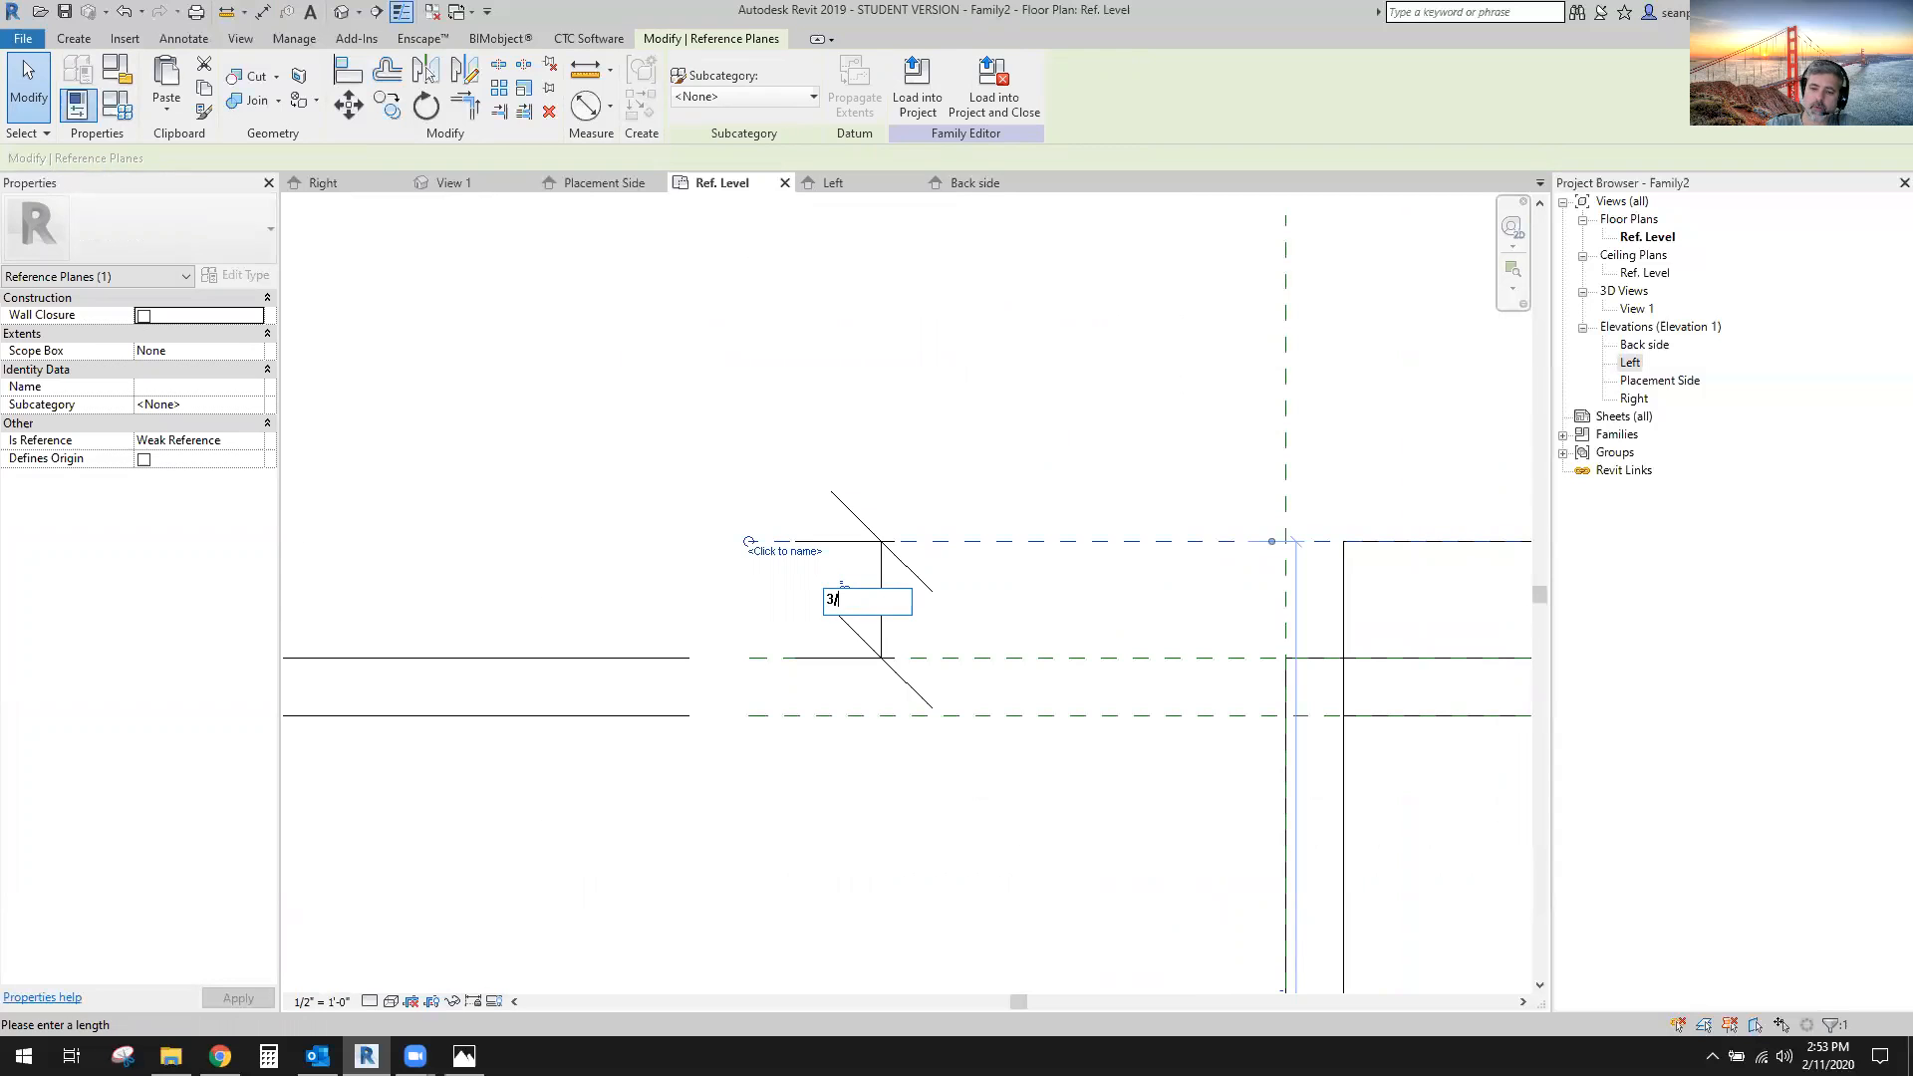
key("Return")
key("Escape")
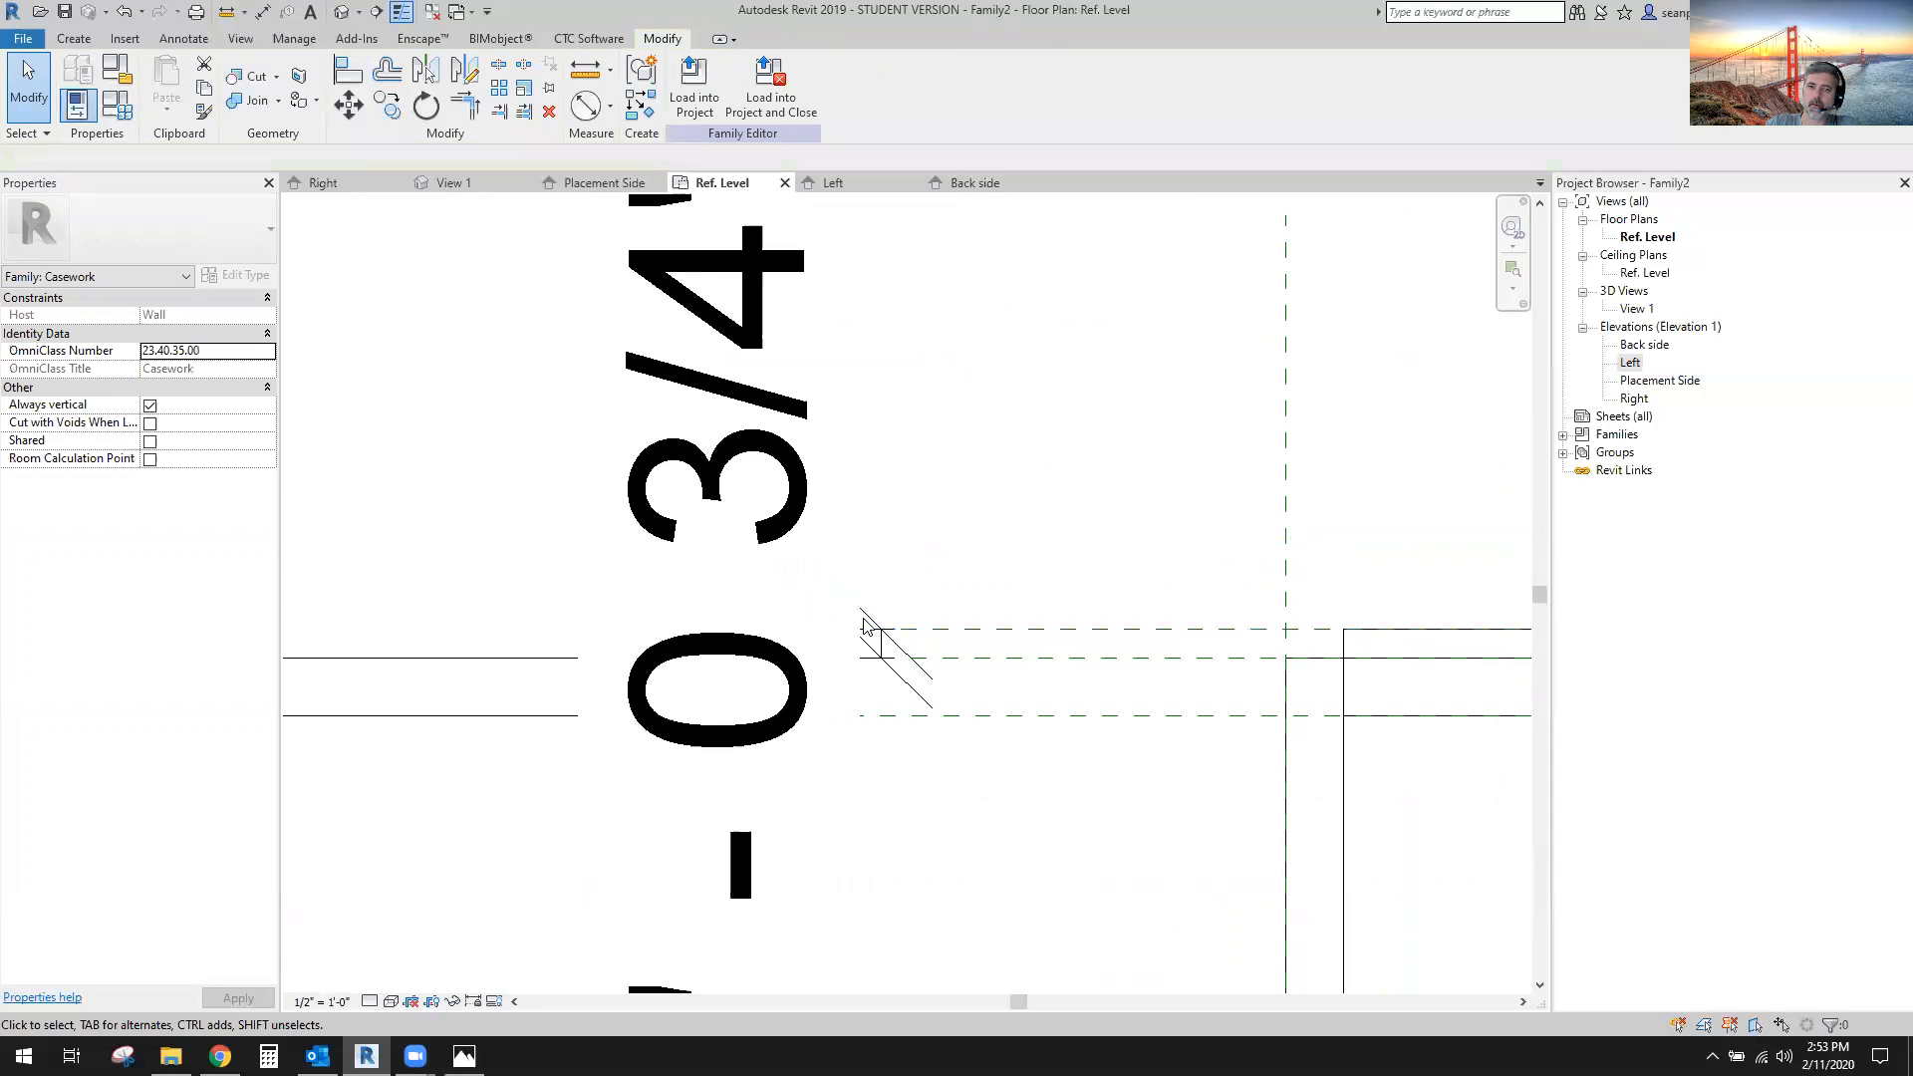
Lock the 3/4" dimension between the two front reference planes.
left_click(870, 642)
scroll(982, 568, "down", 2)
scroll(1012, 568, "up", 3)
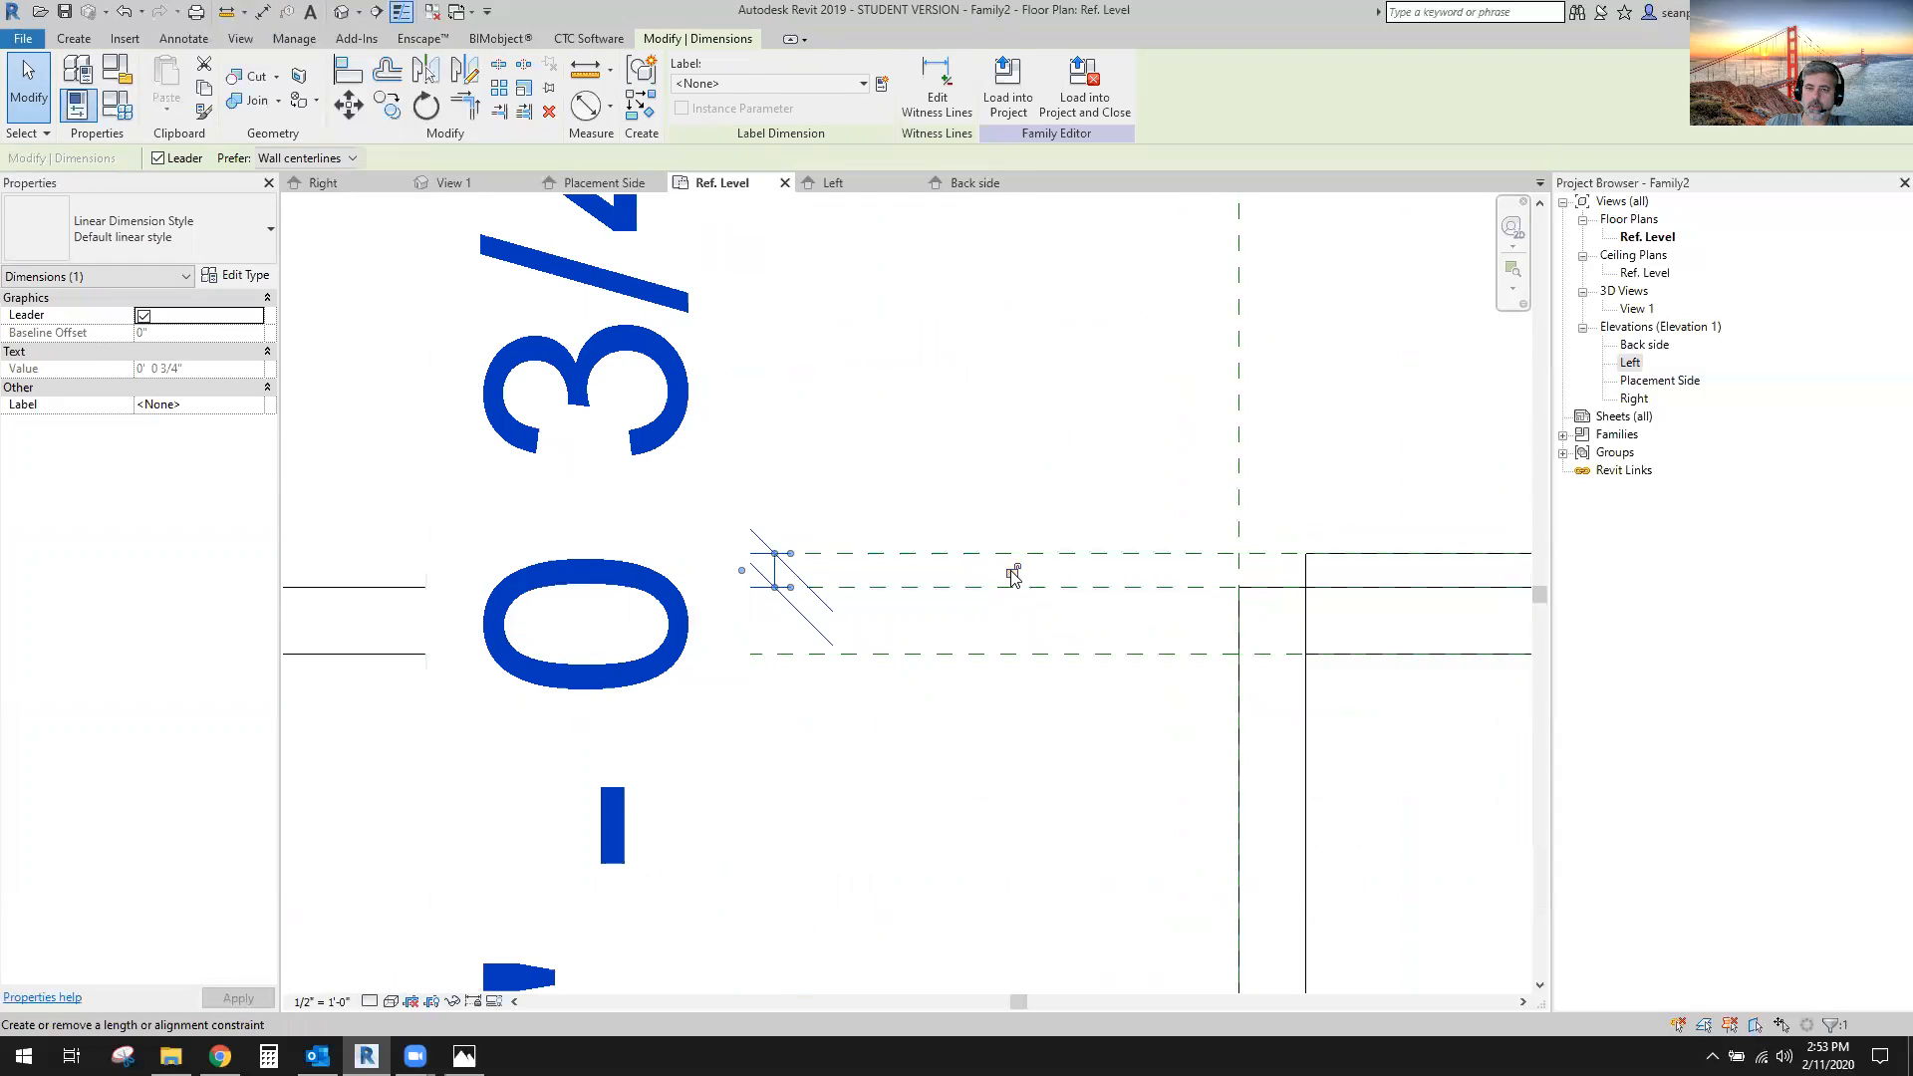
left_click(1003, 368)
scroll(982, 394, "down", 6)
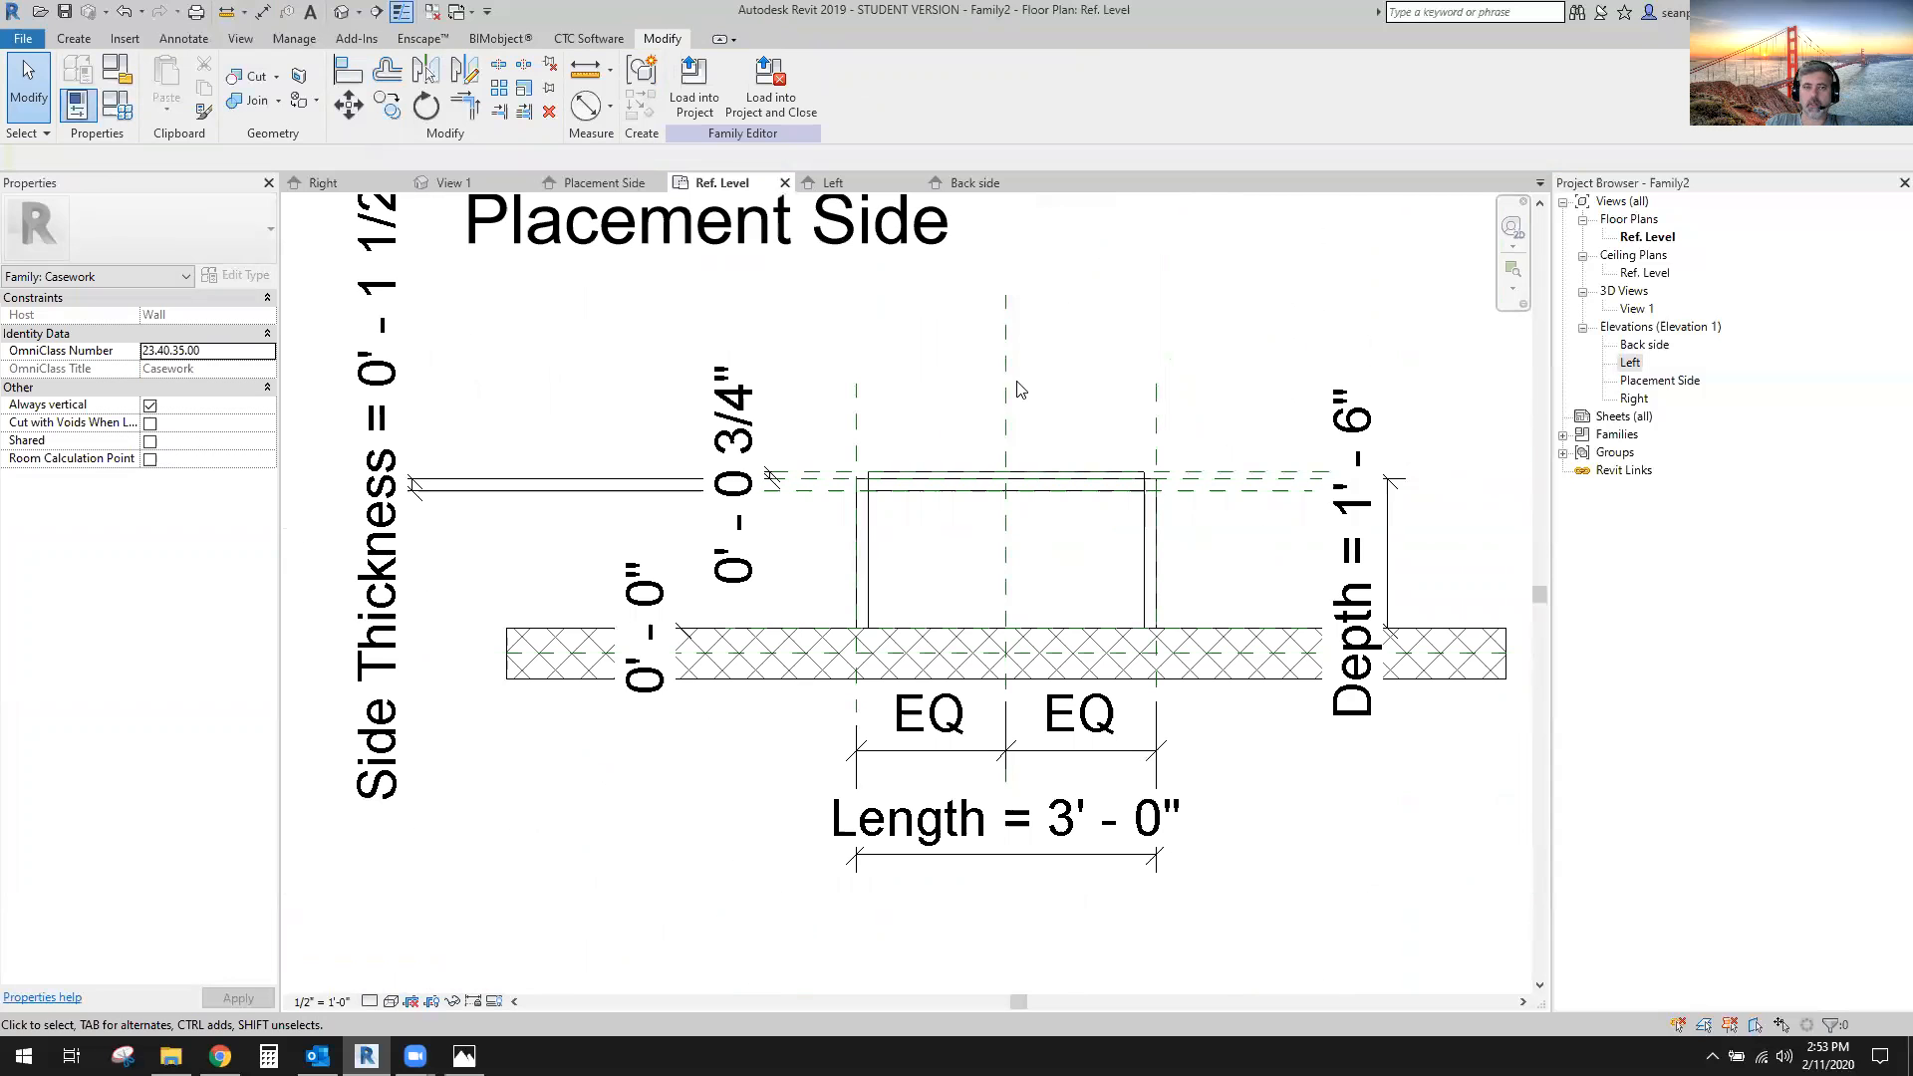
Check the drawer fronts in the 3D view and compare them with the vanity.png reference drawing.
left_click(453, 183)
middle_click_drag(1362, 649, 1383, 842, "shift")
scroll(1058, 568, "up", 3)
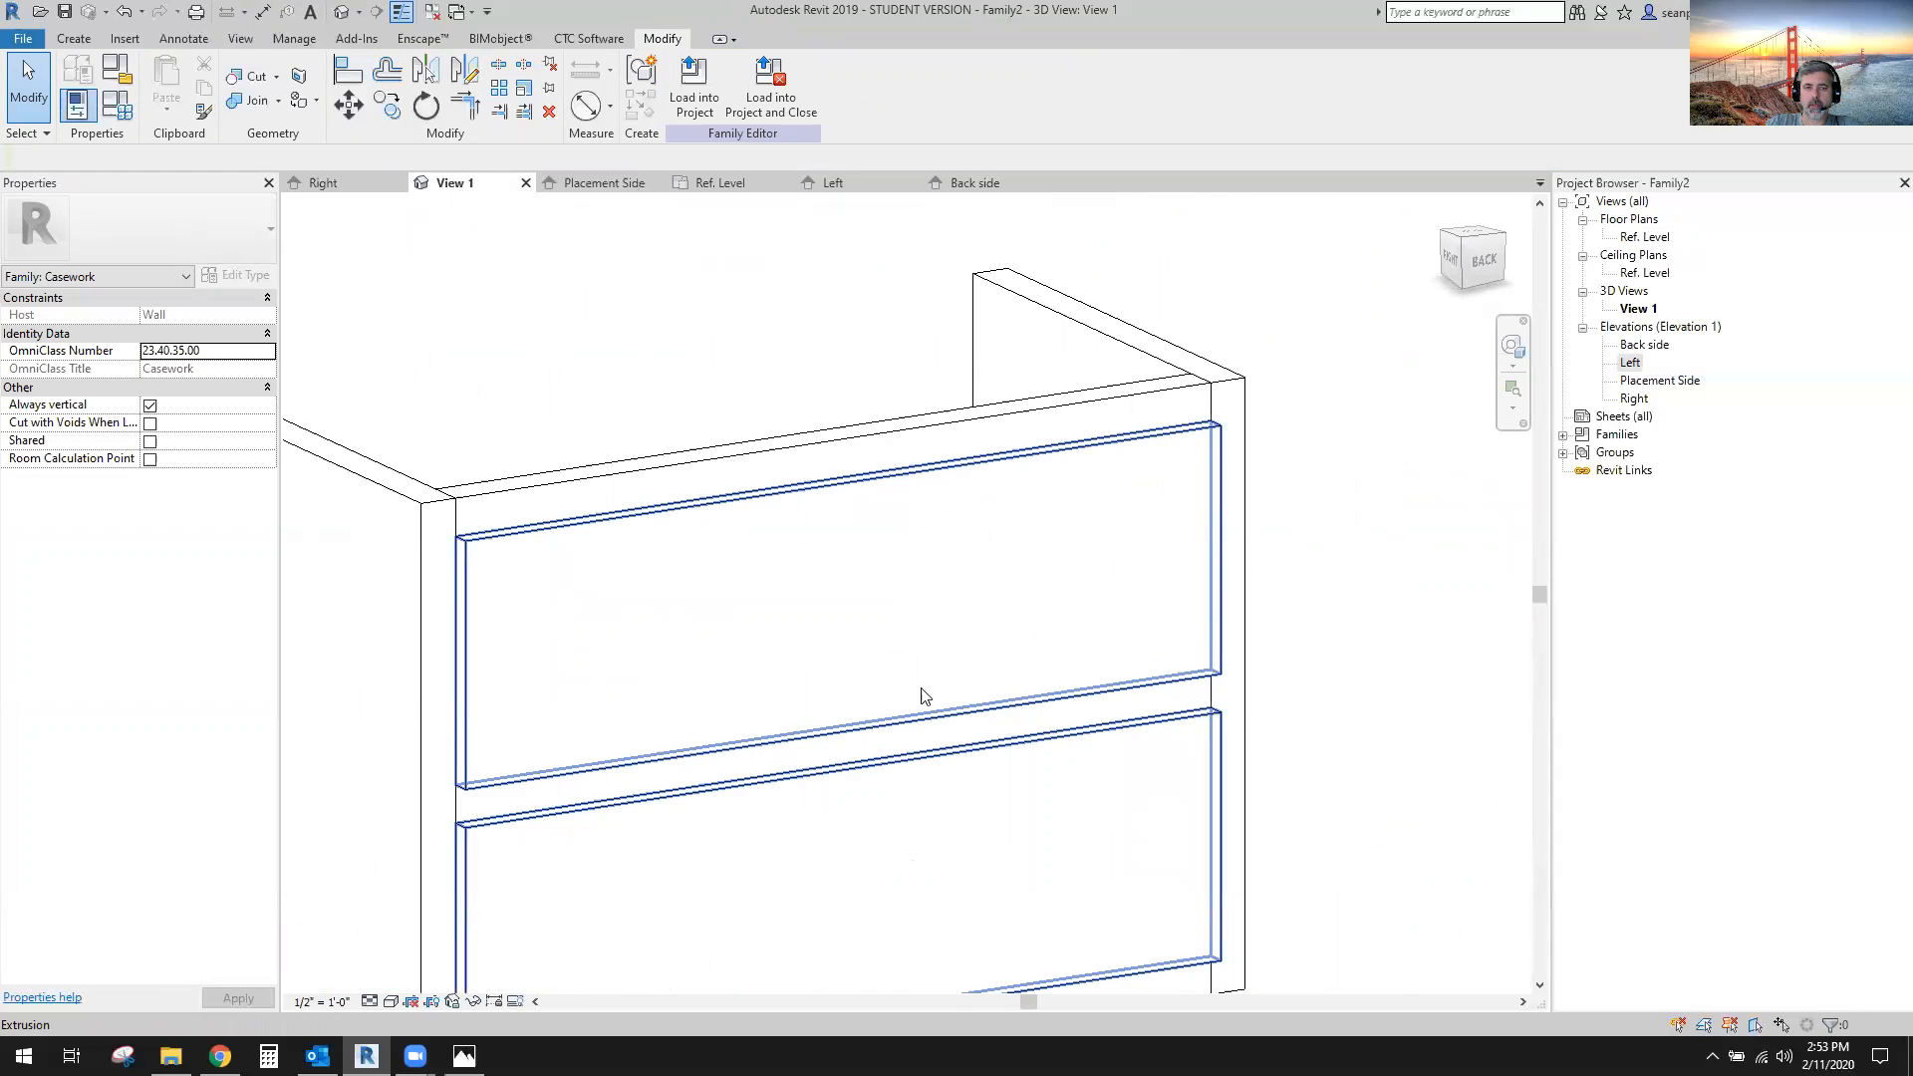
scroll(850, 624, "down", 3)
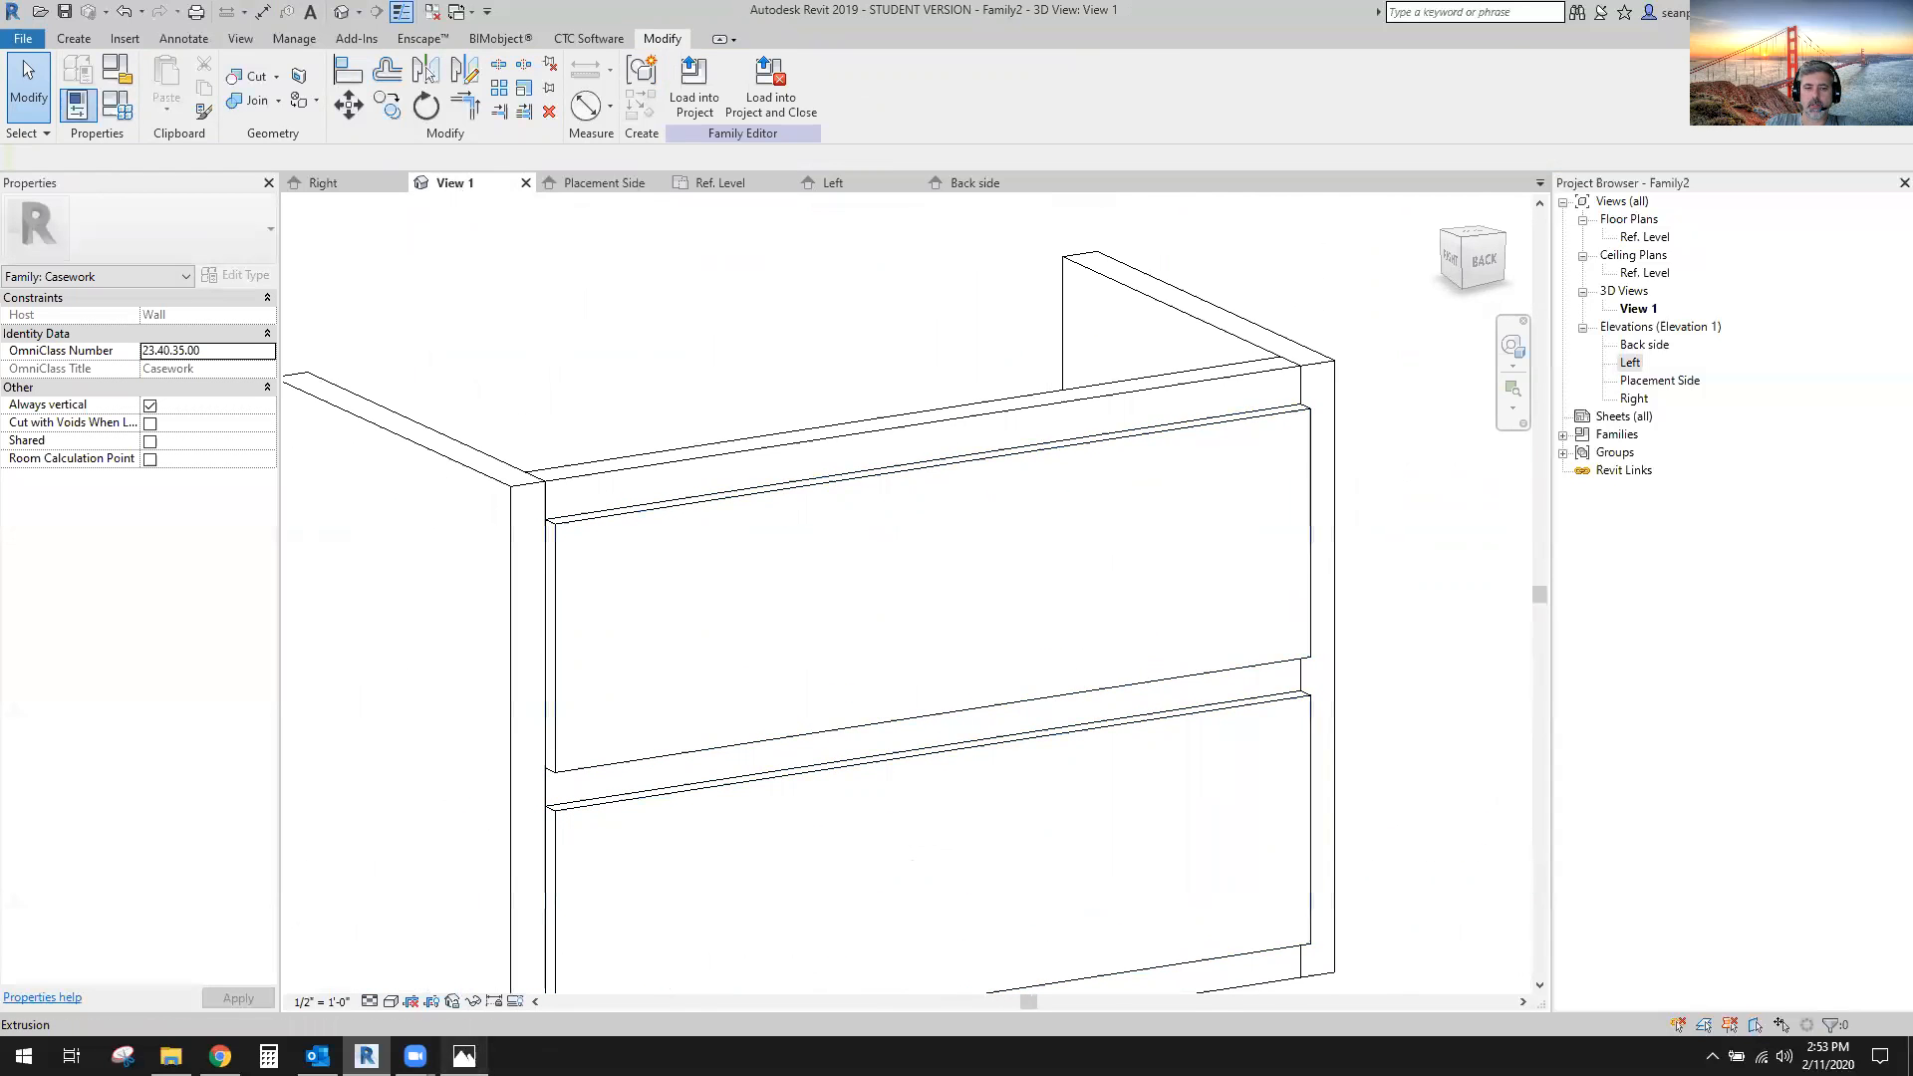
left_click(464, 1055)
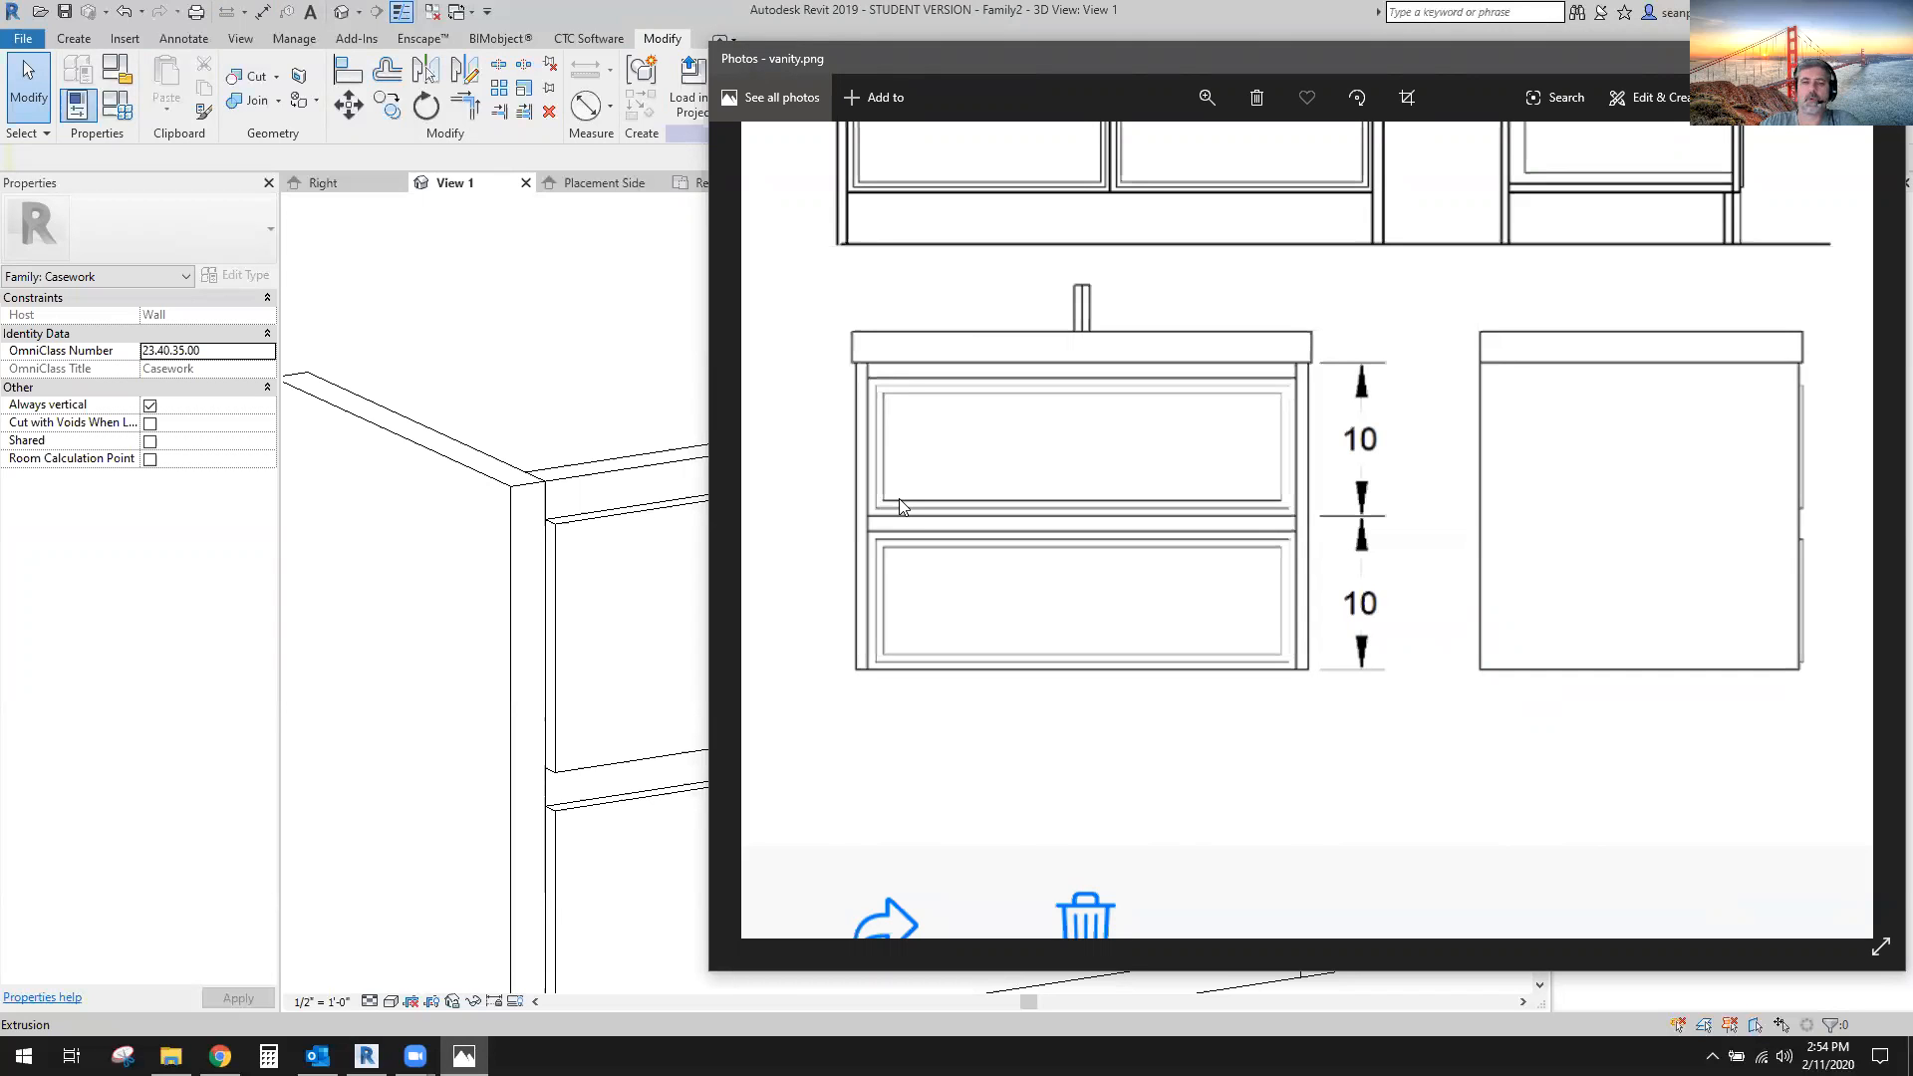
left_click(615, 461)
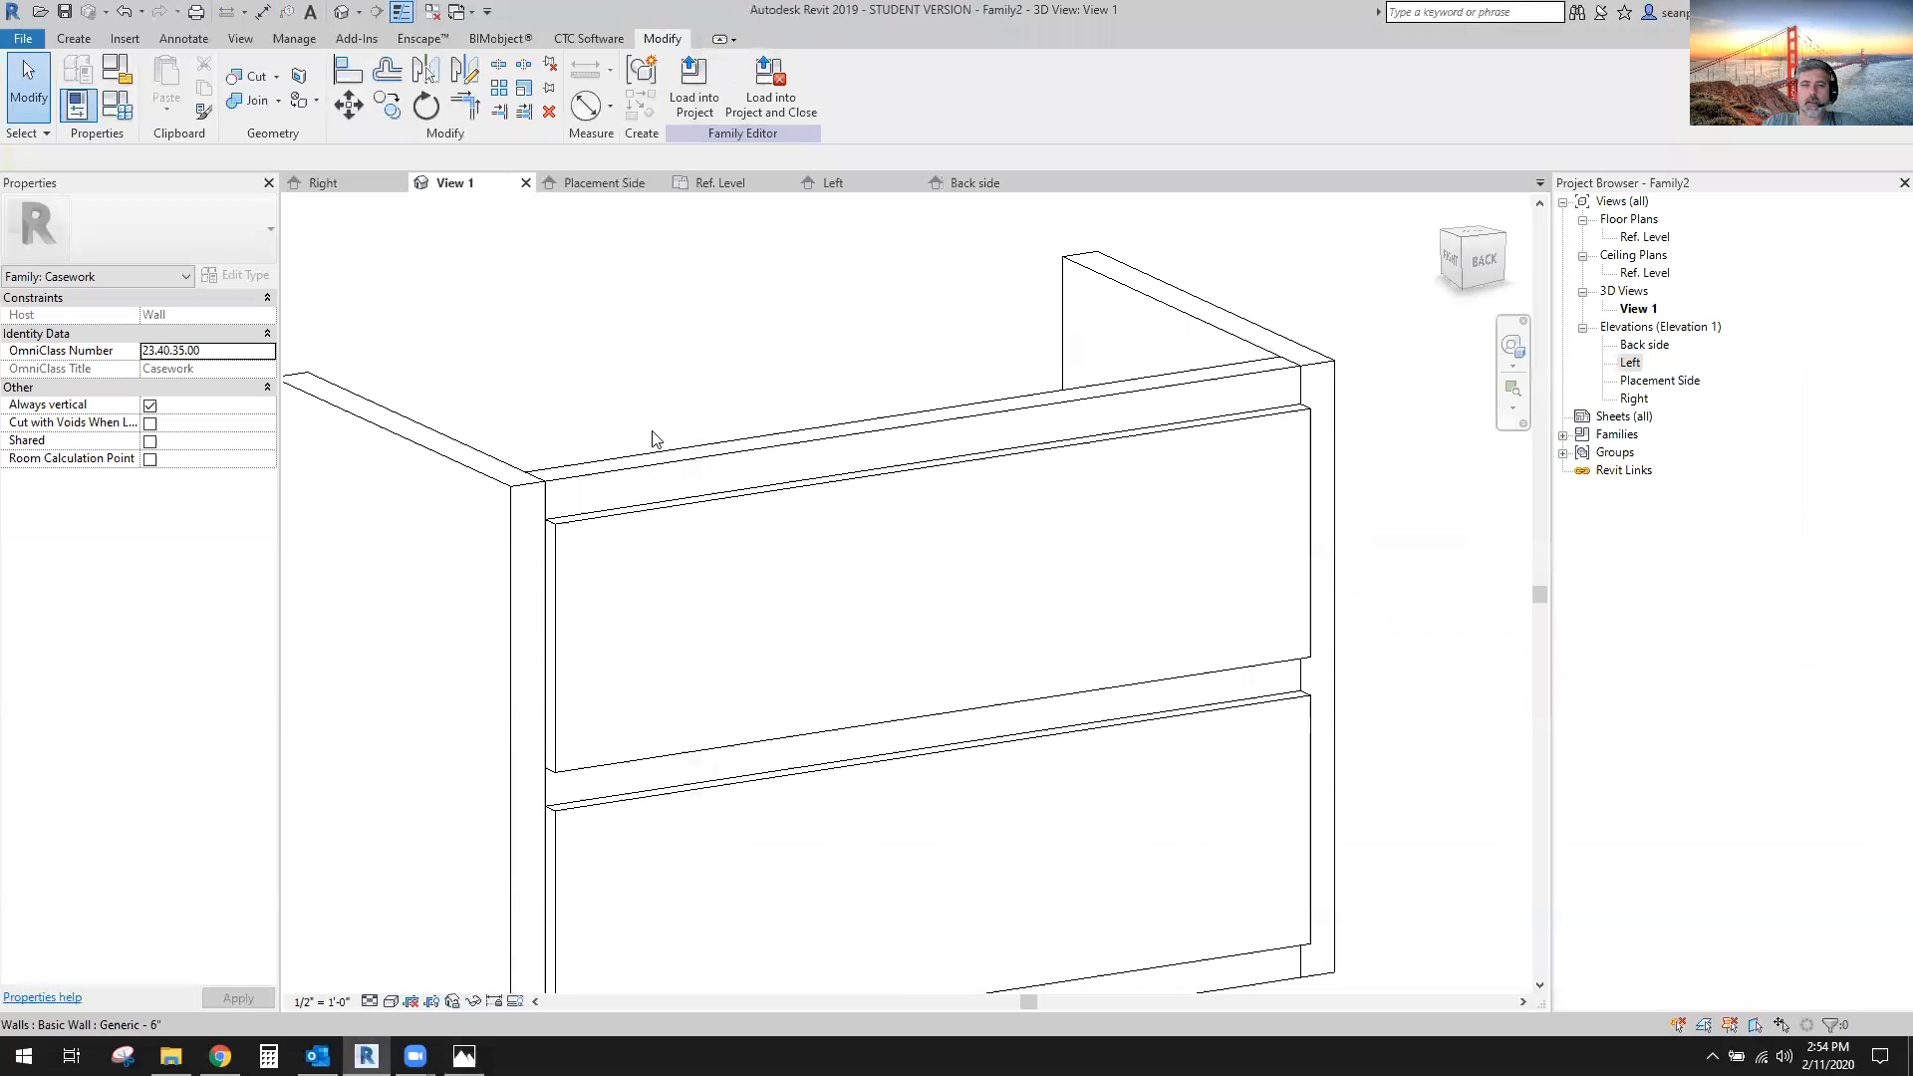
Start a new solid sweep for the edge detail of the upper drawer front.
scroll(598, 573, "up", 3)
left_click(634, 602)
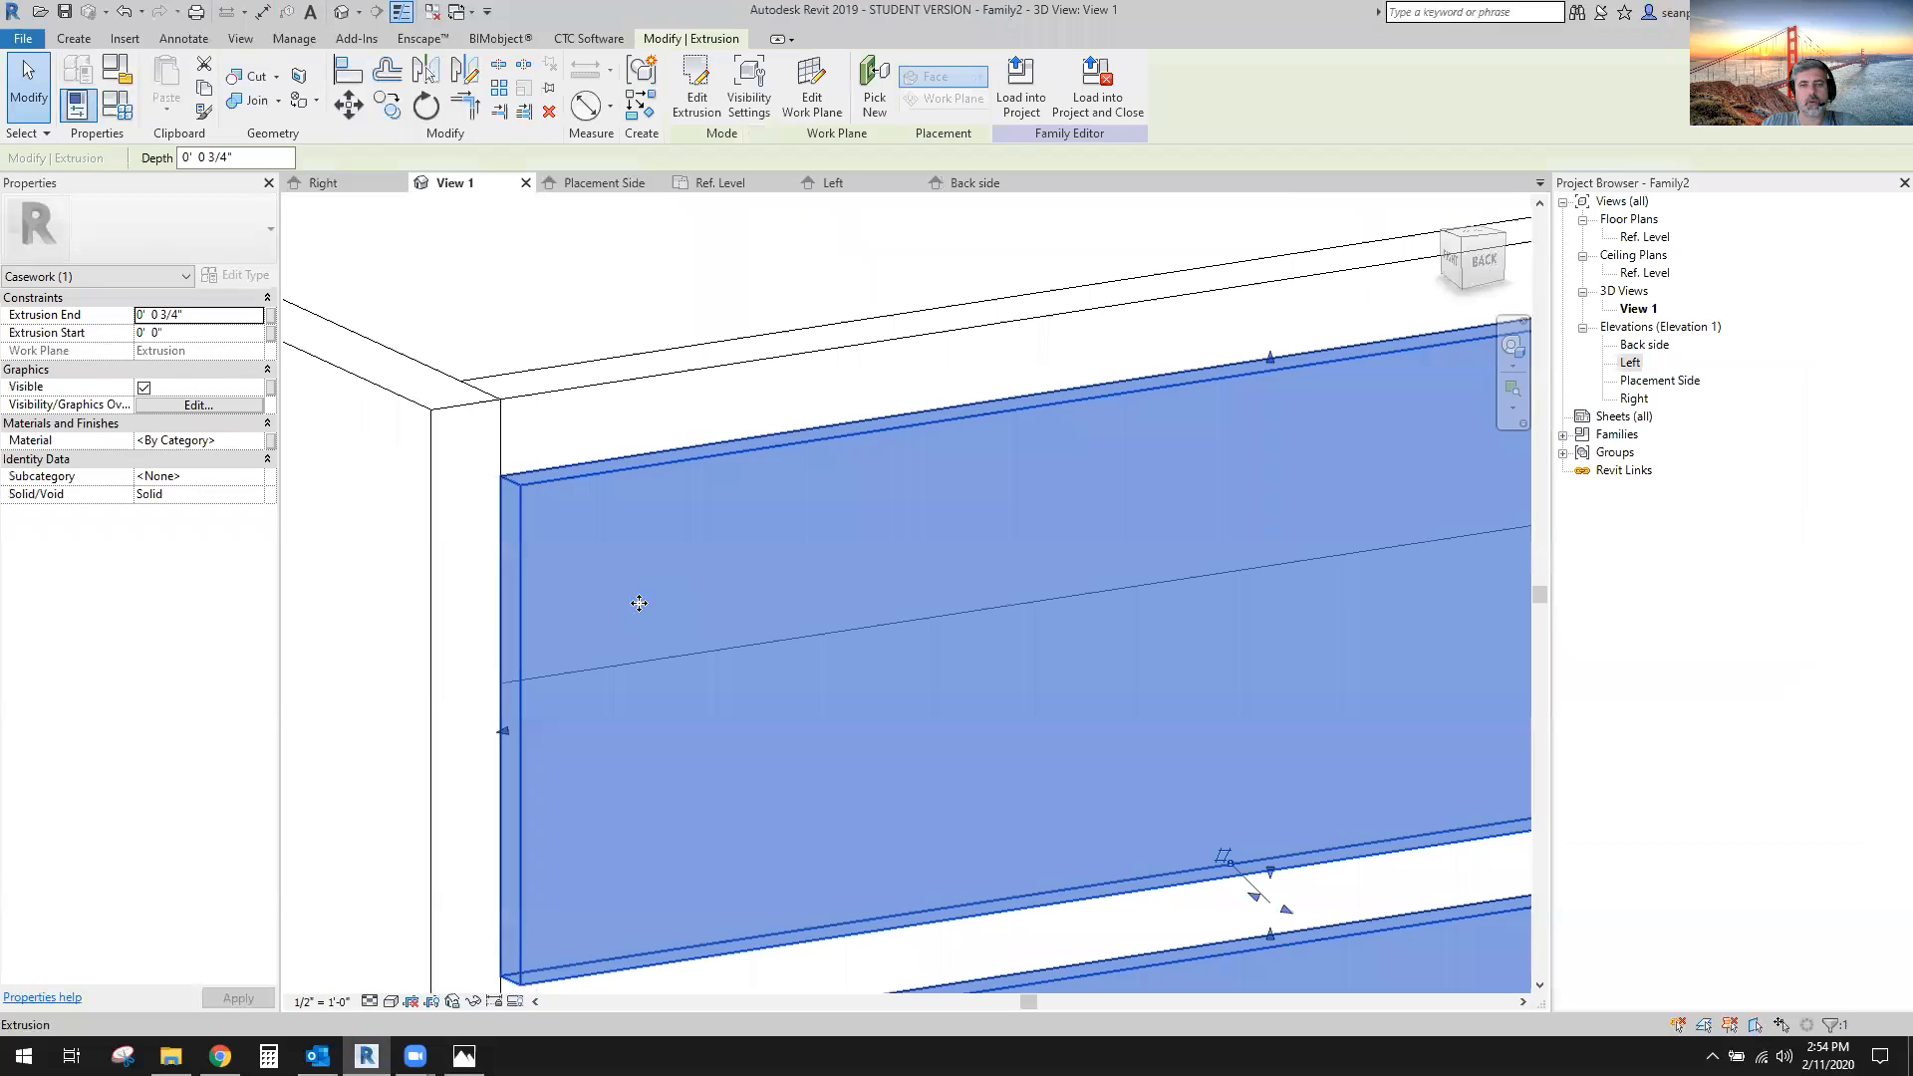
left_click(72, 39)
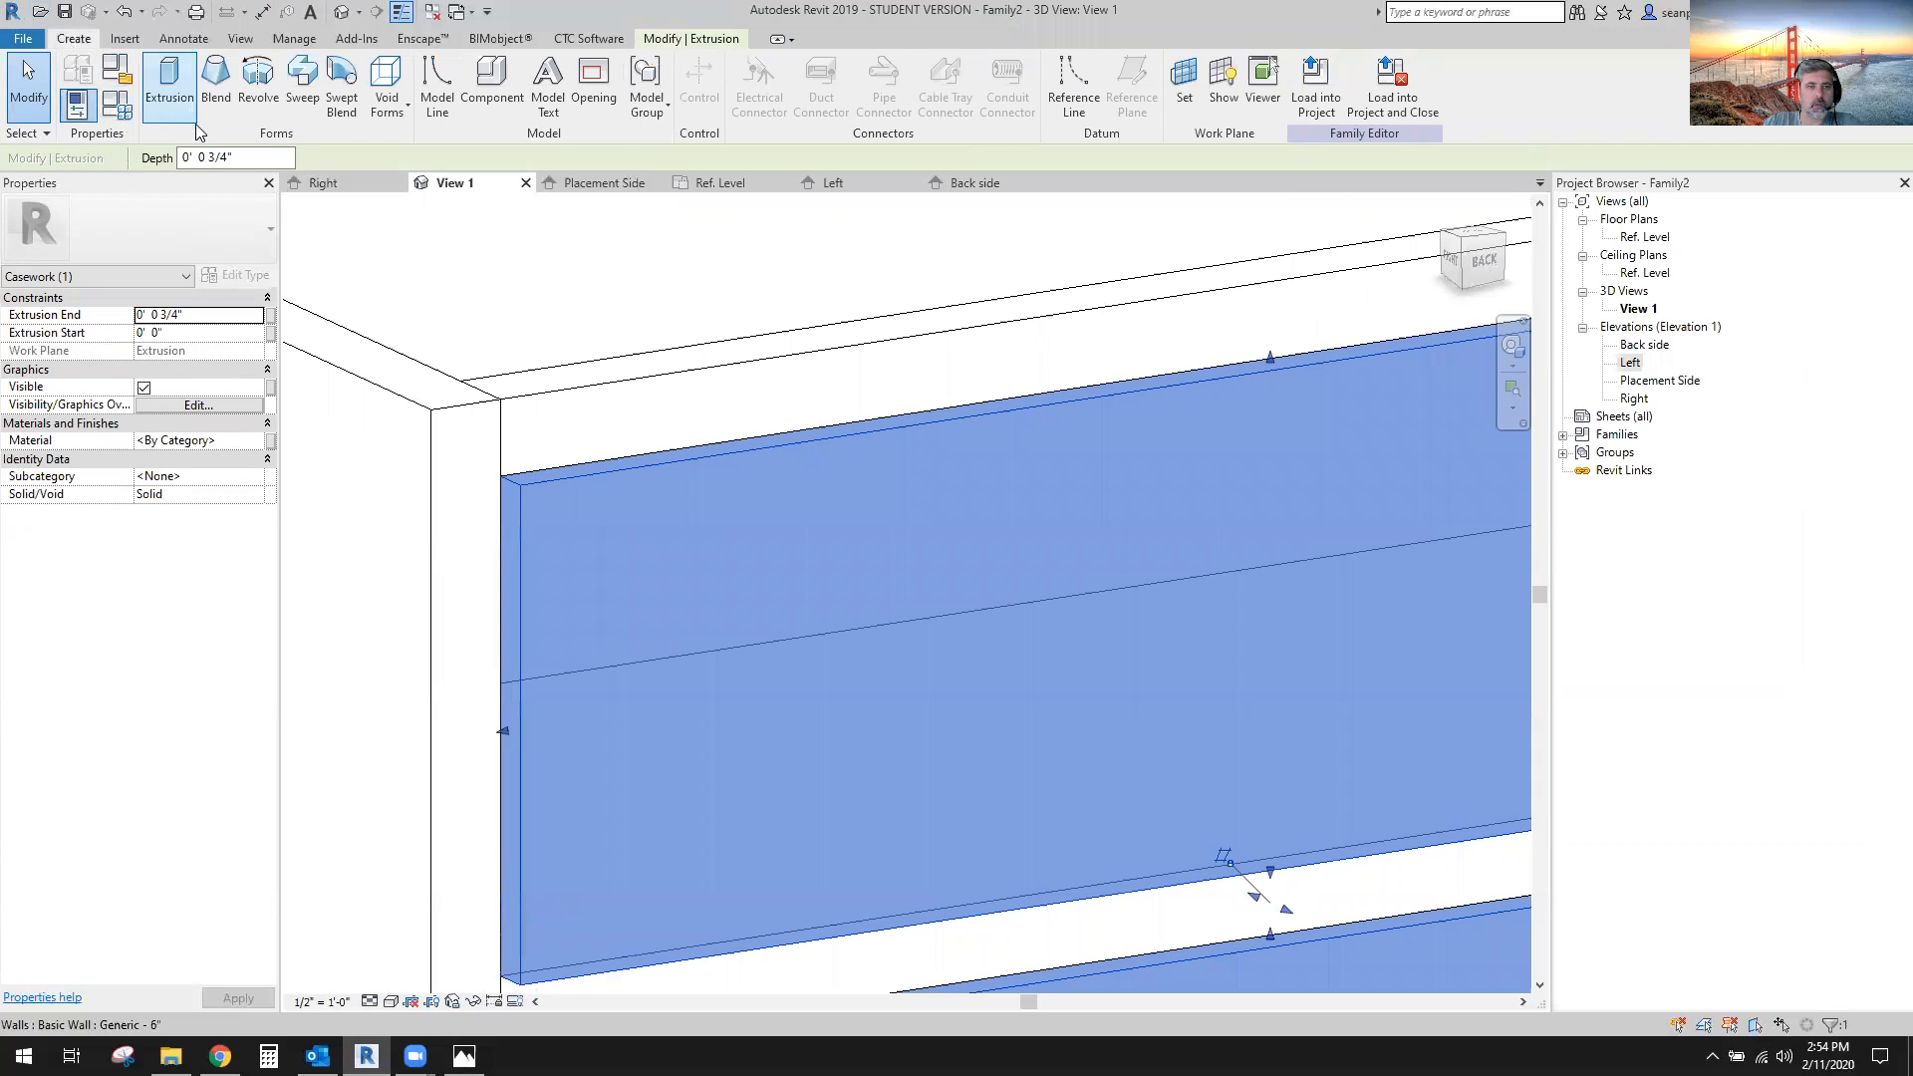
left_click(302, 80)
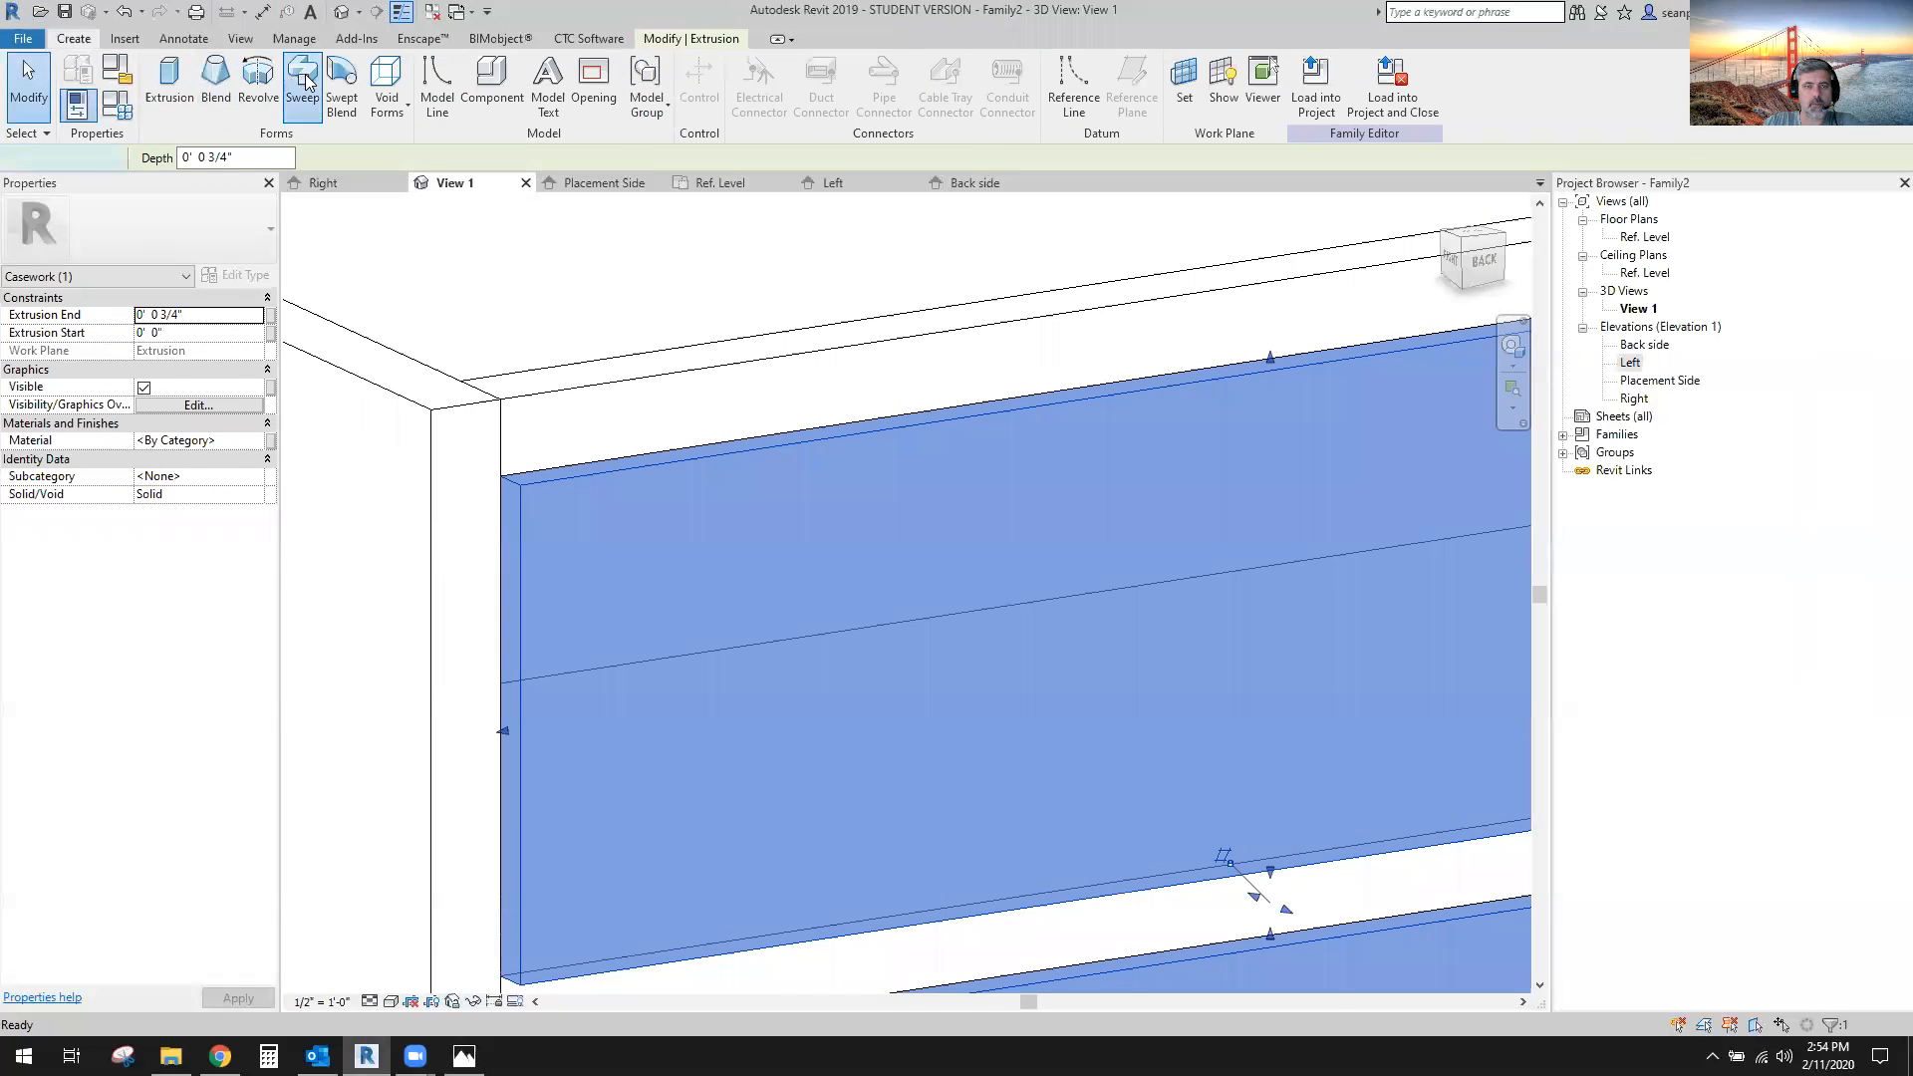
scroll(482, 282, "down", 4)
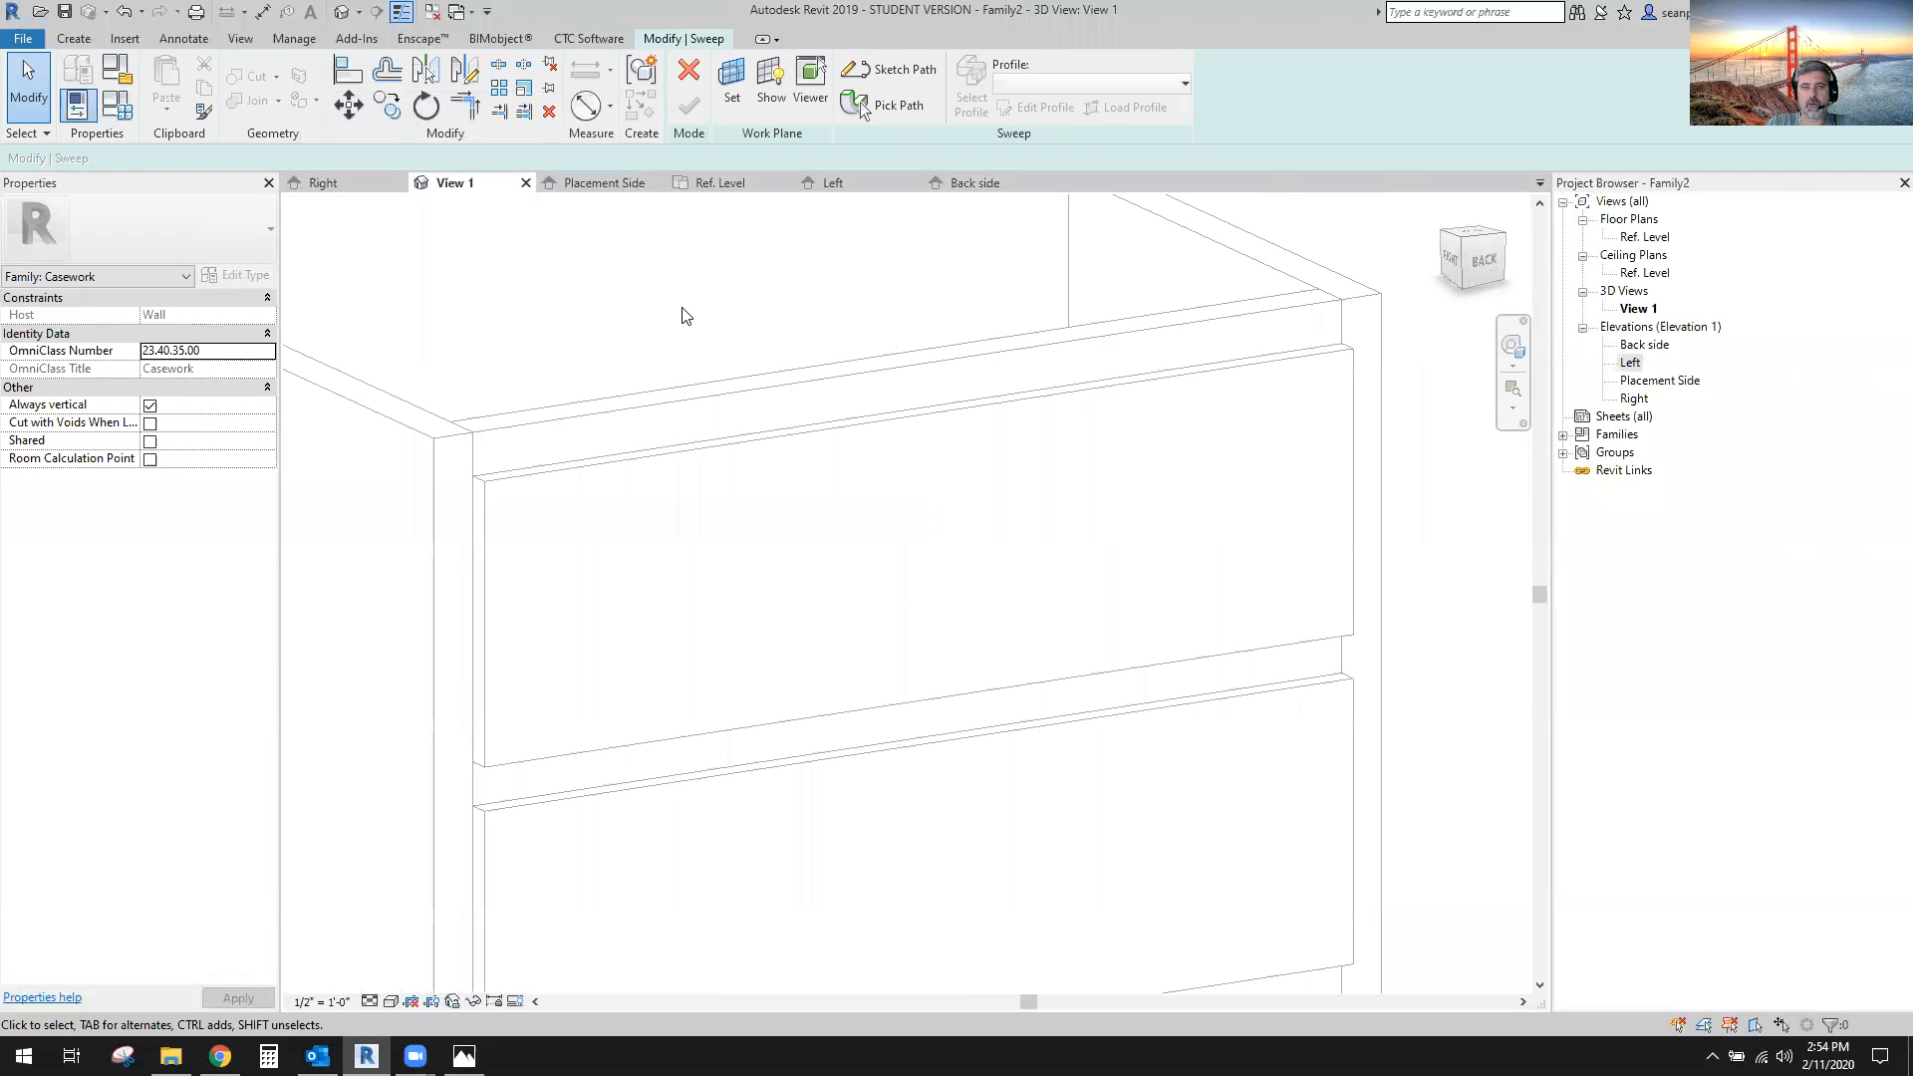
left_click(906, 72)
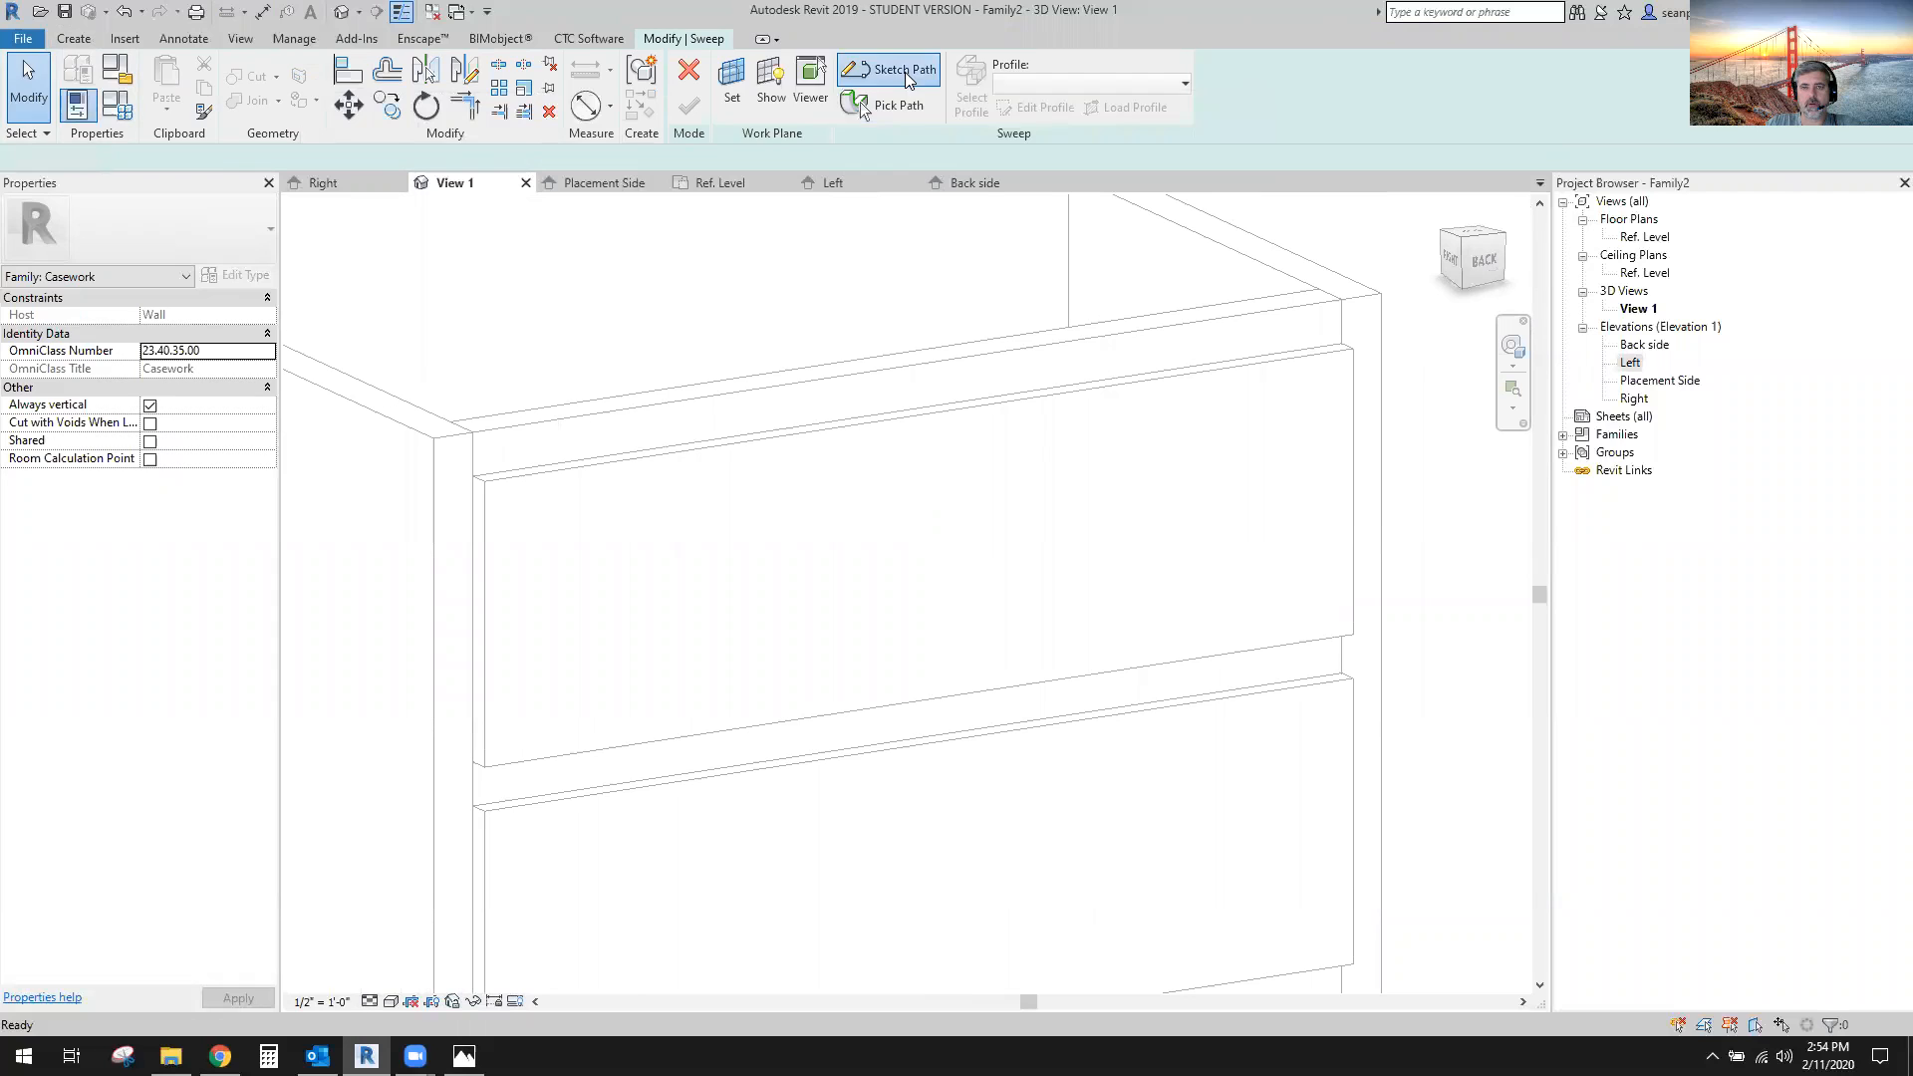
left_click(770, 112)
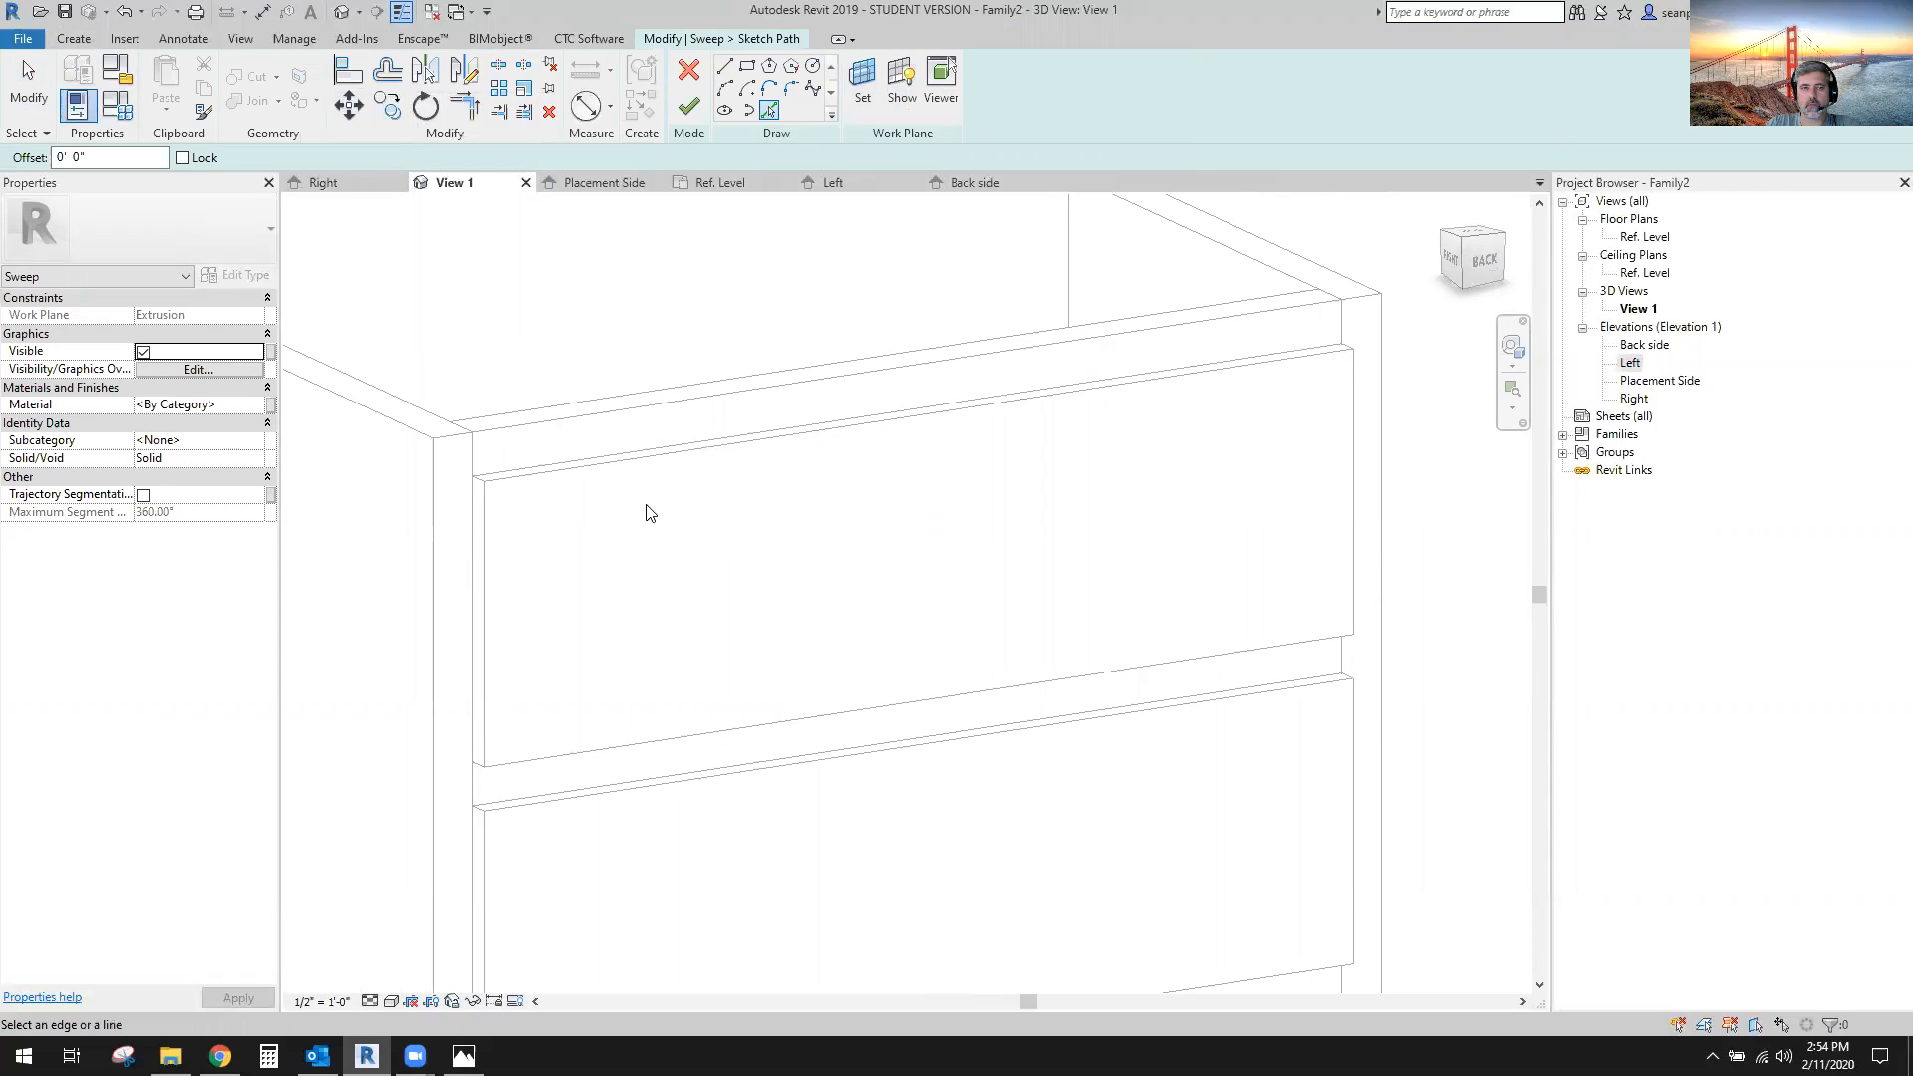
left_click(631, 465)
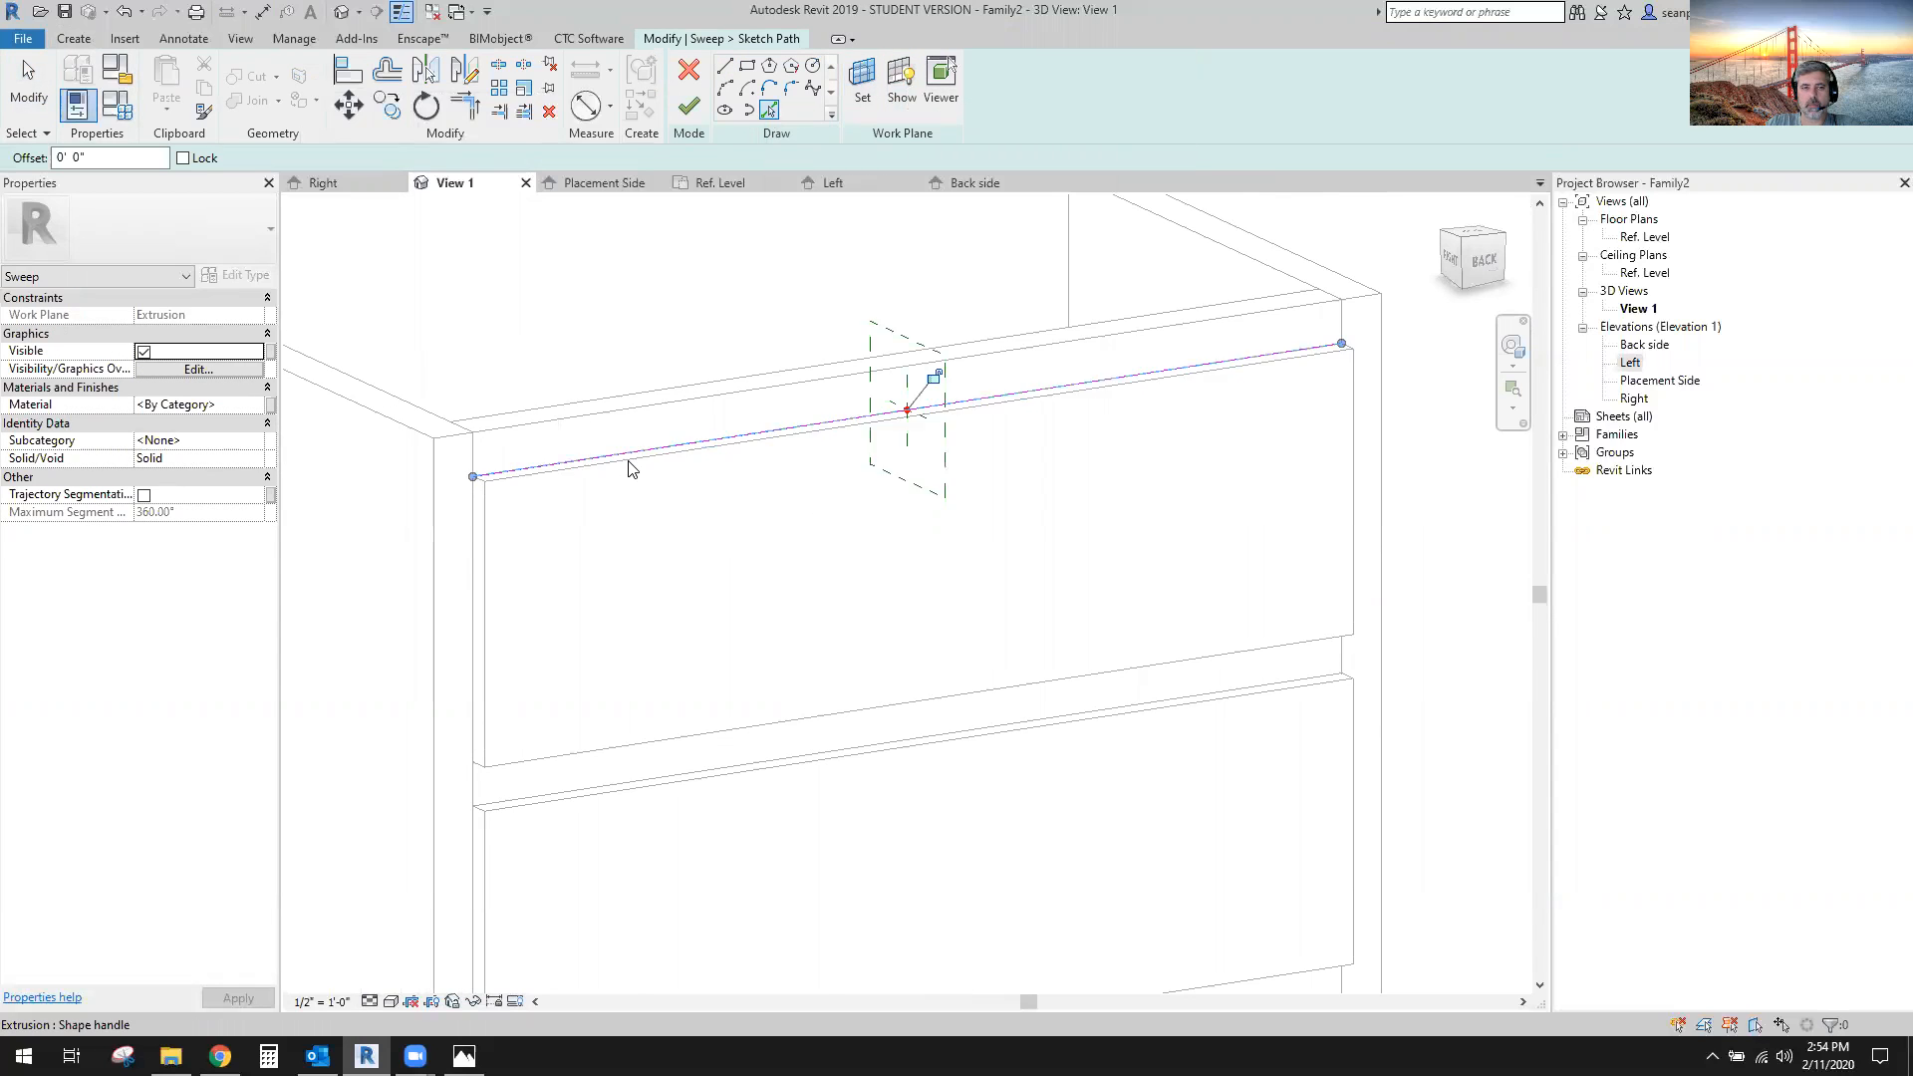
left_click(934, 379)
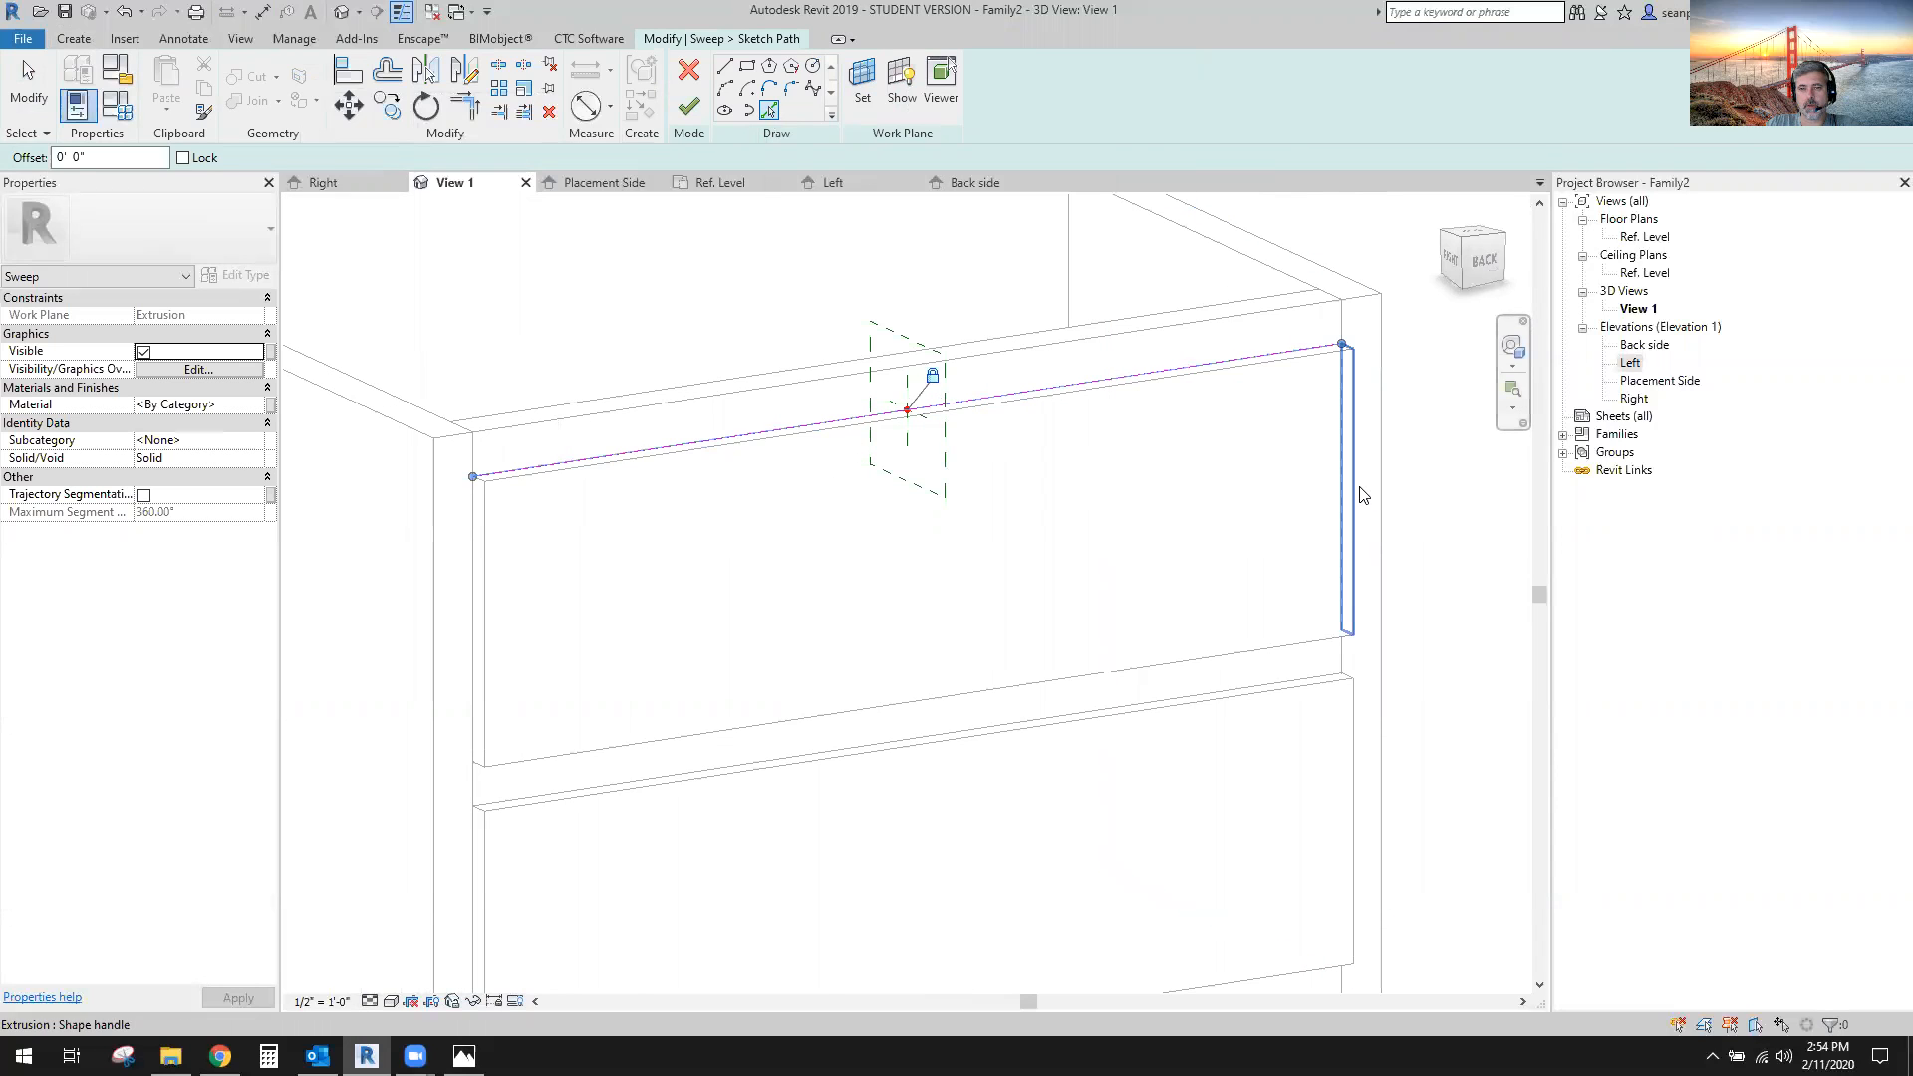
left_click(1363, 498)
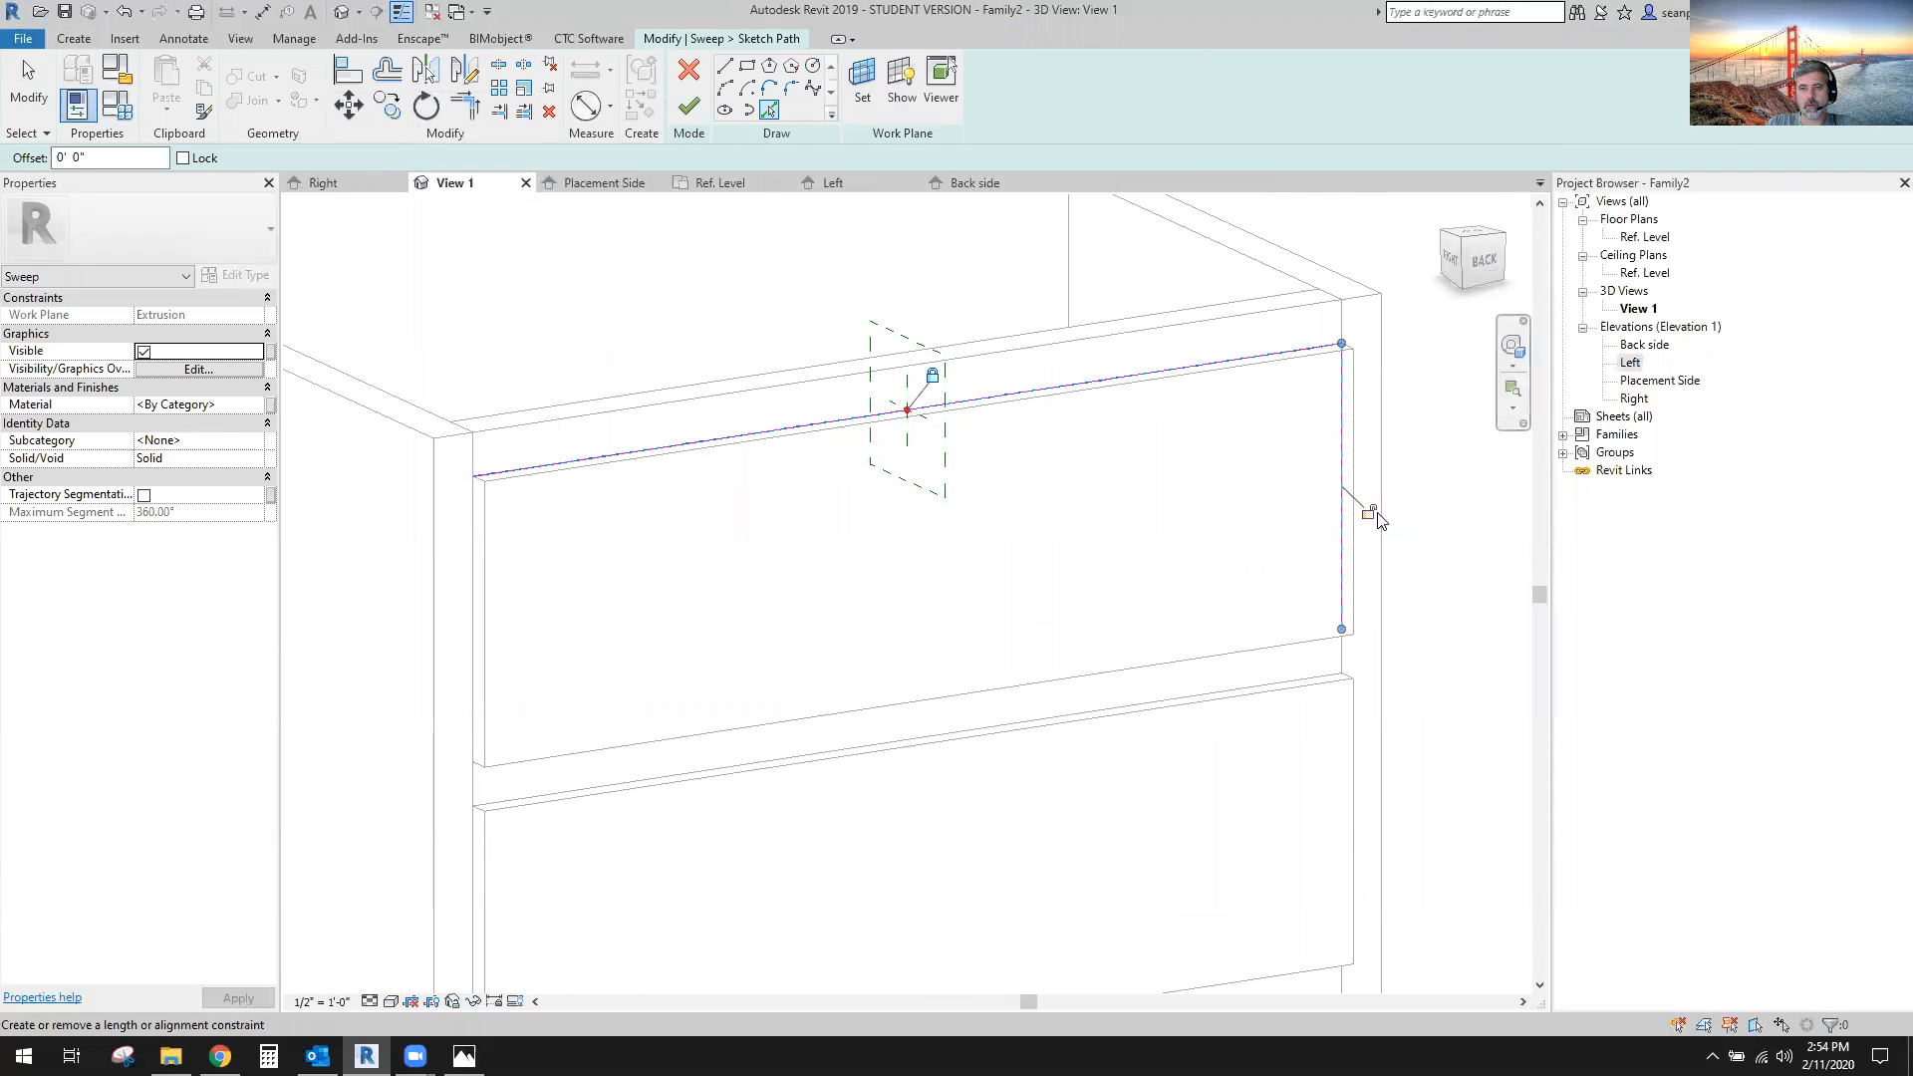
left_click(1372, 514)
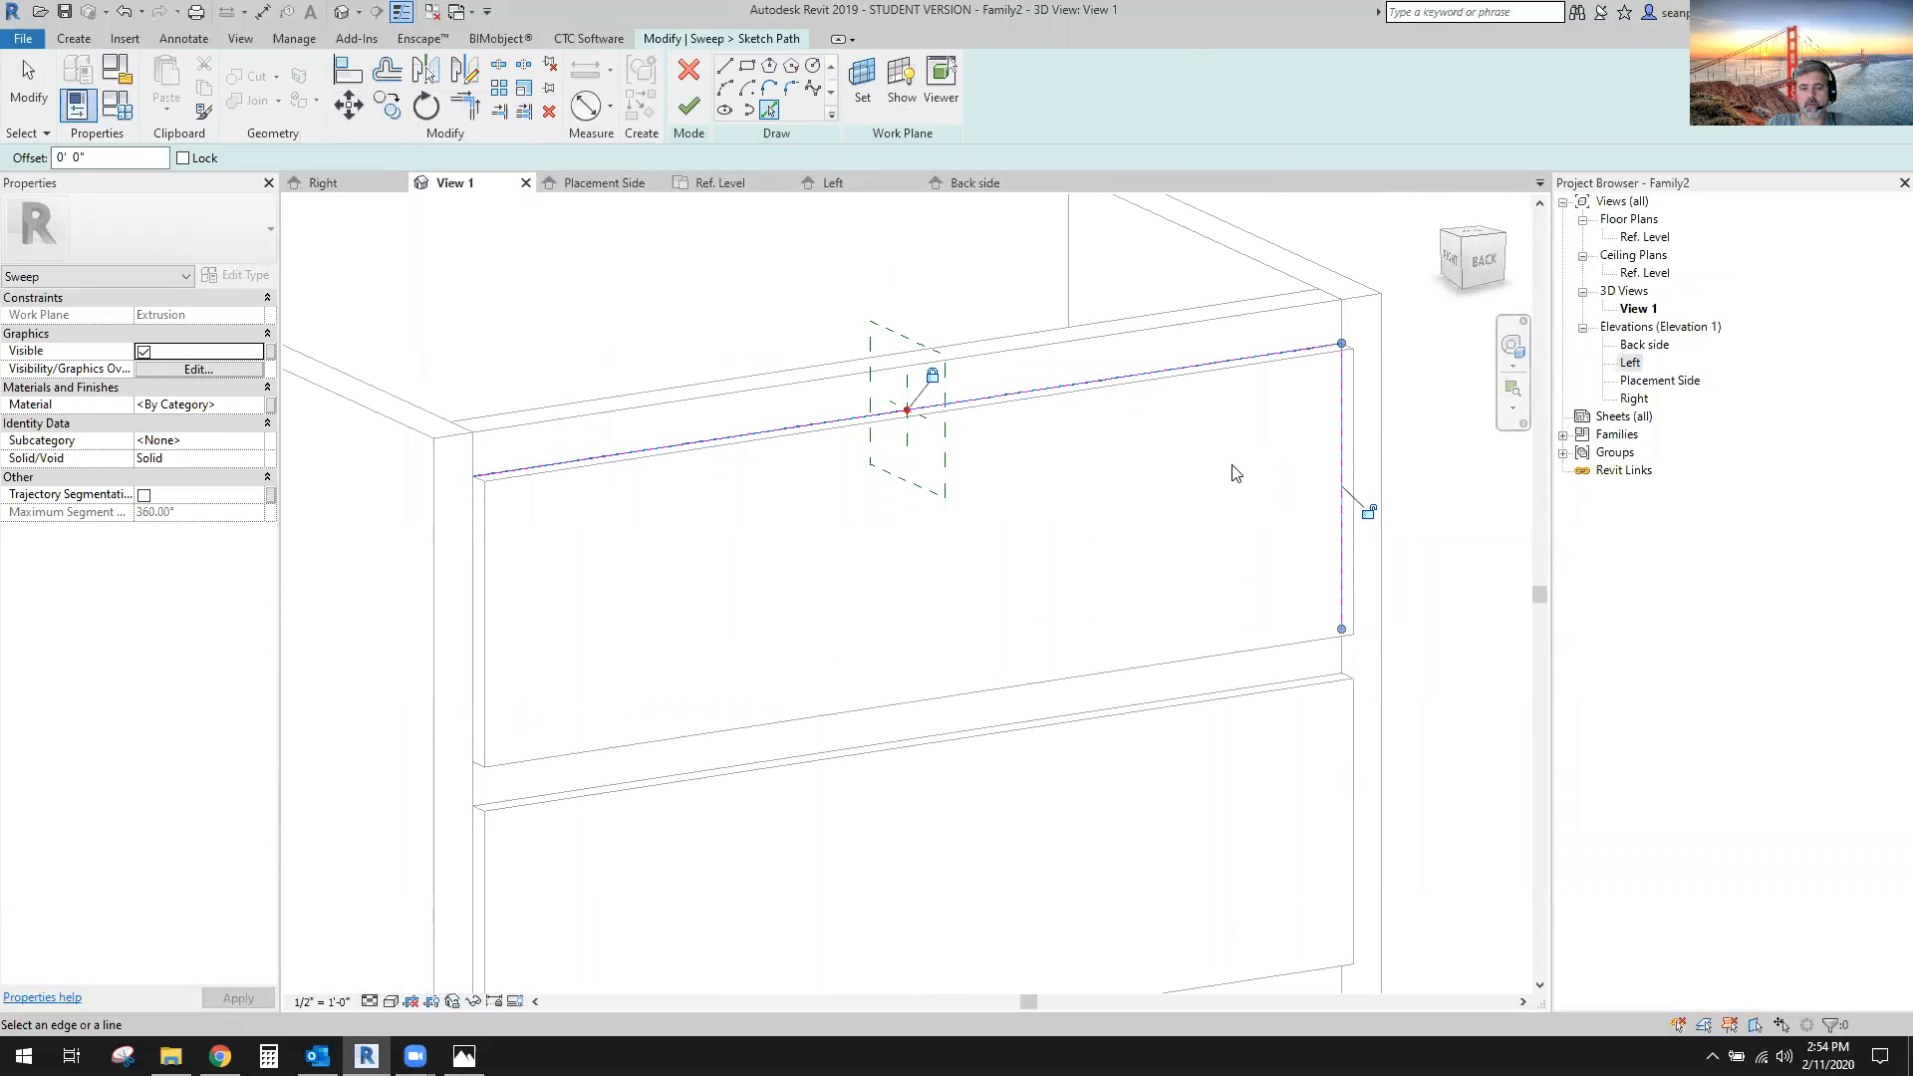
left_click(689, 69)
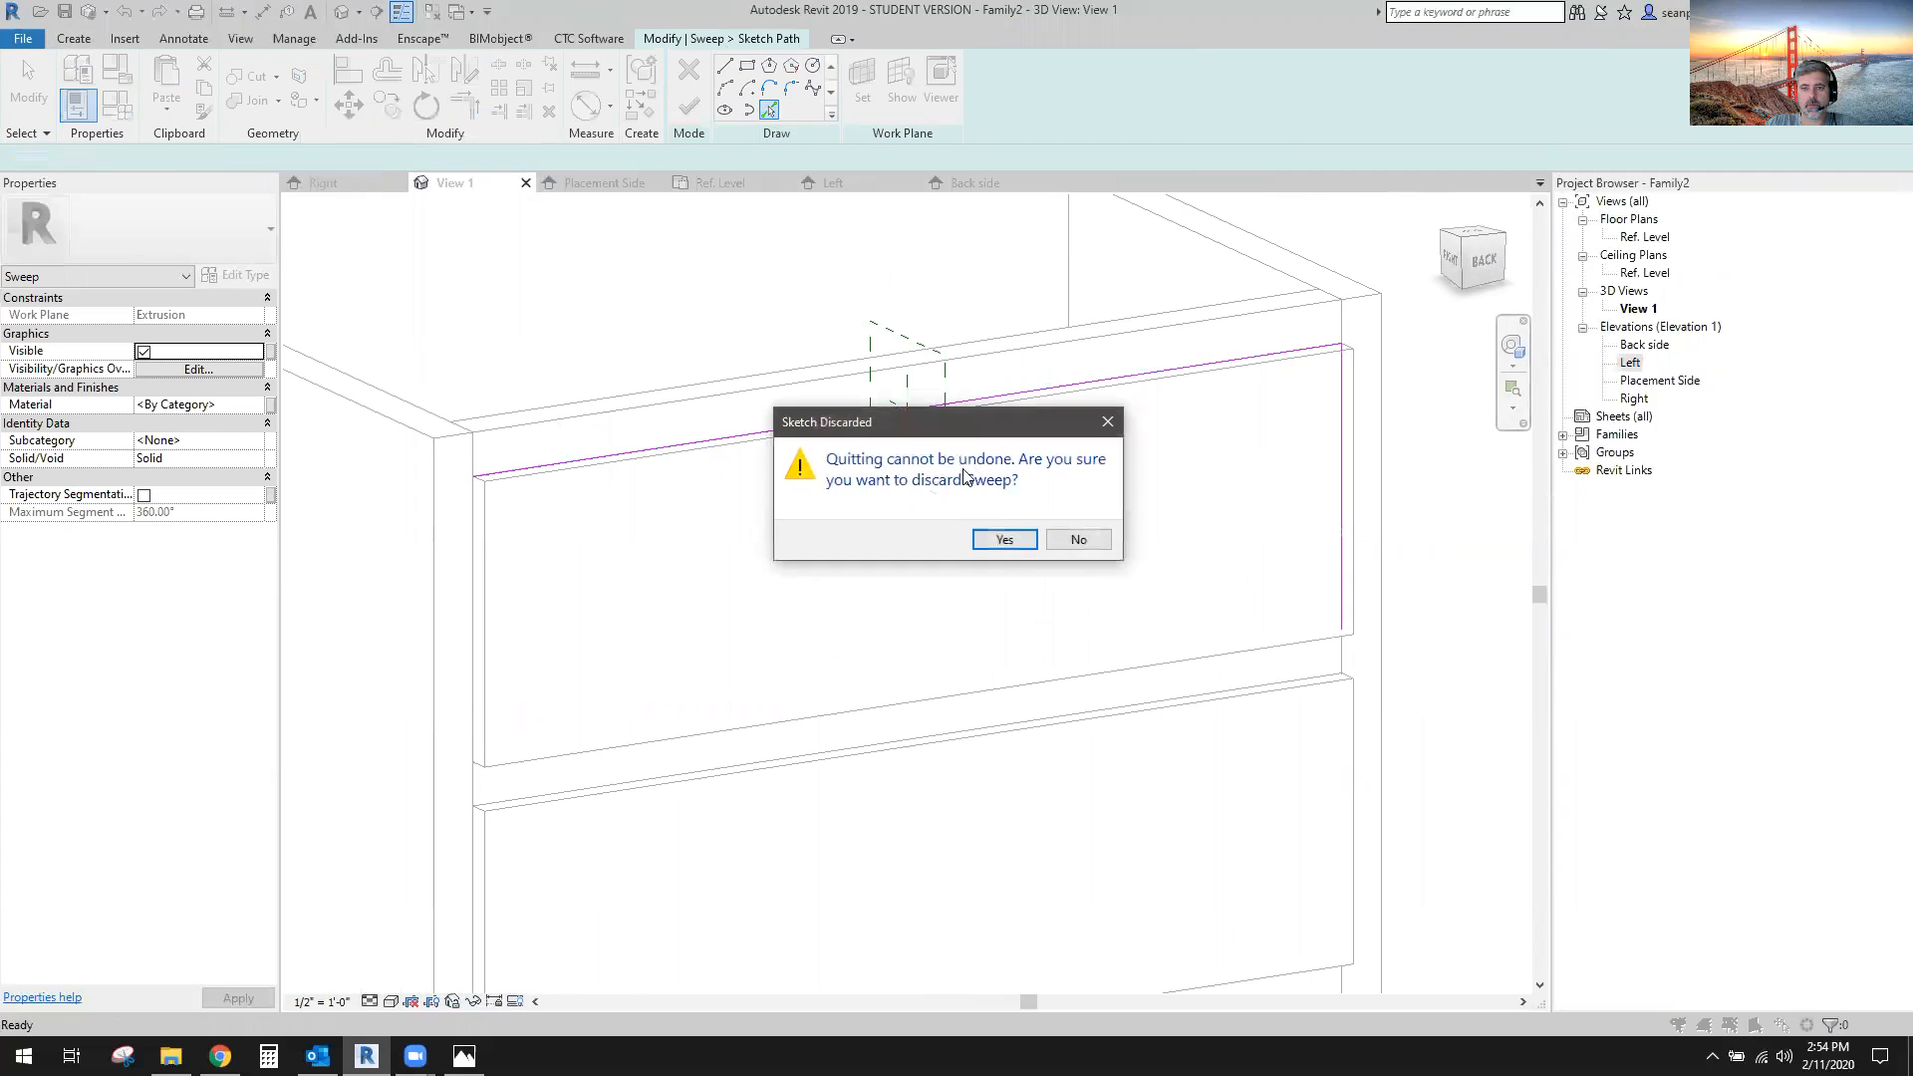
left_click(1005, 539)
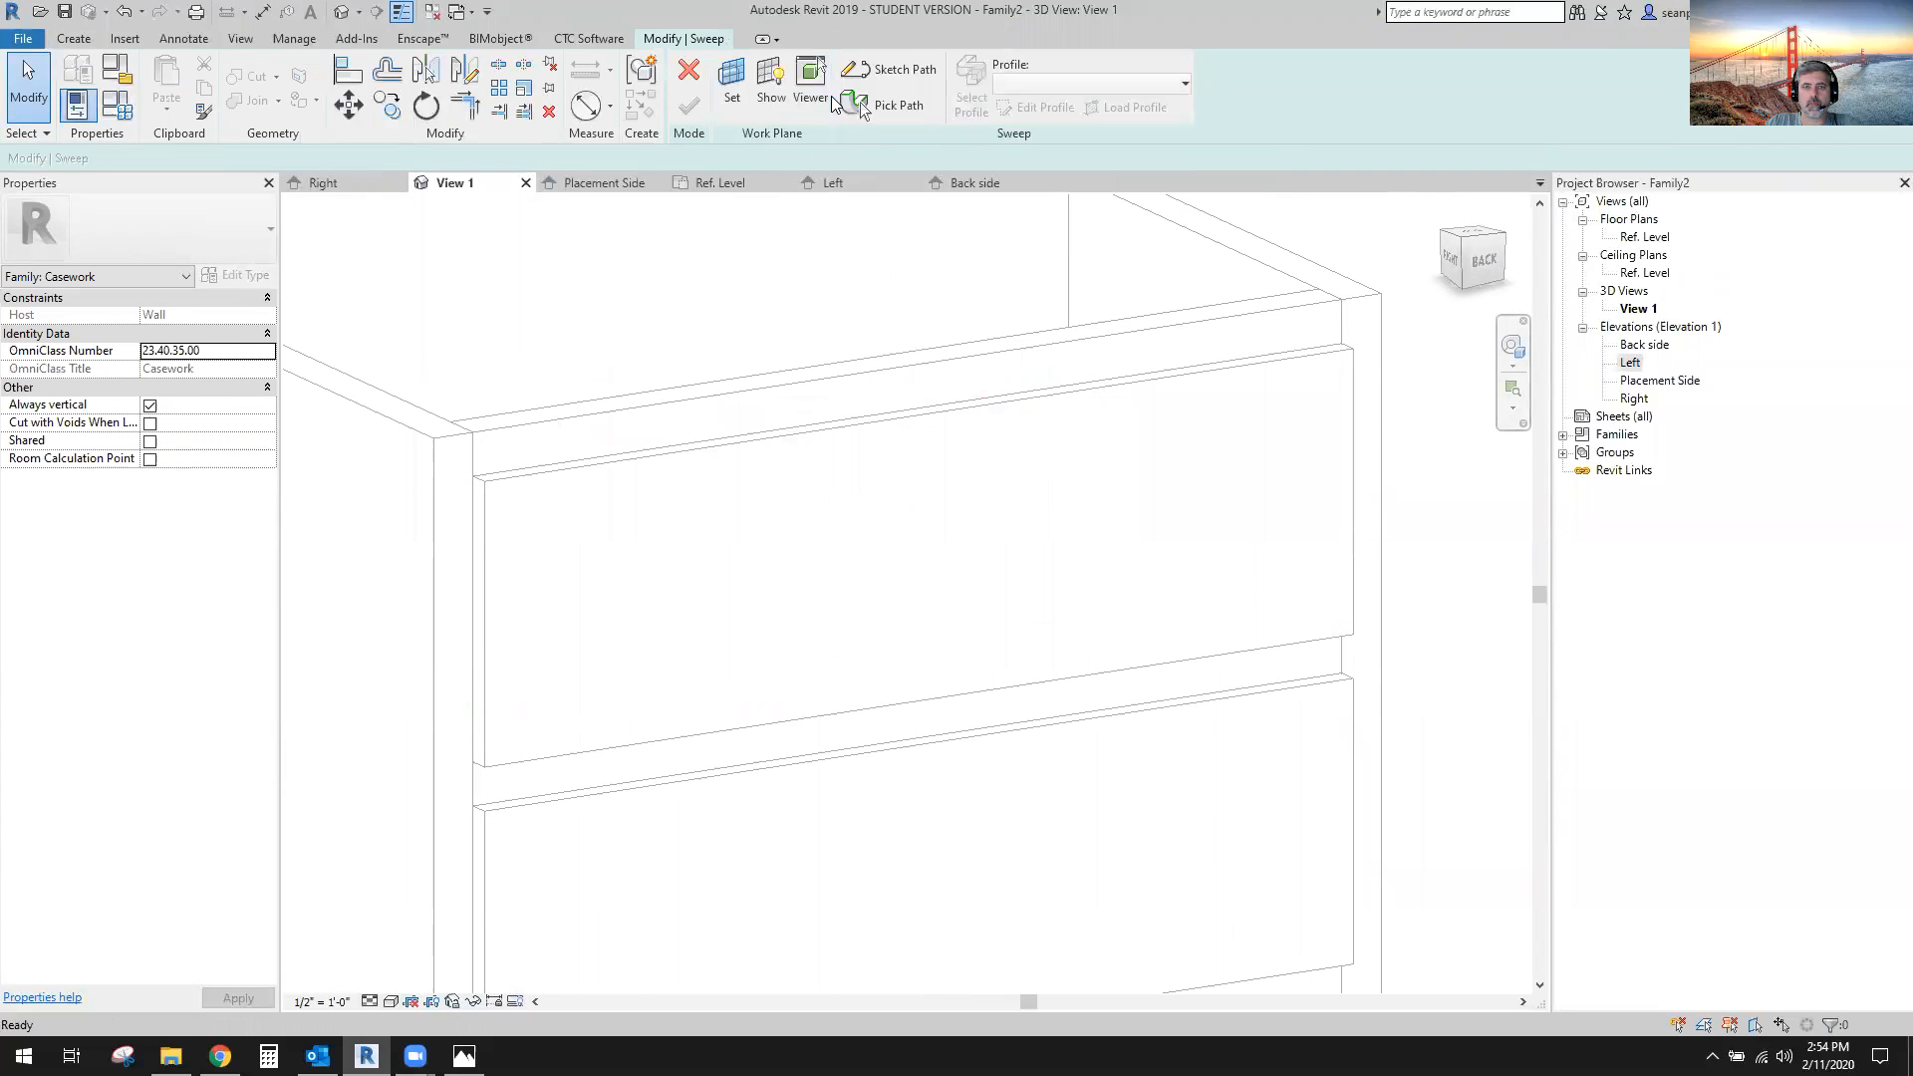
Set the sweep's work plane to the upper drawer front's outer face and begin sketching its path with Pick Lines.
left_click(733, 80)
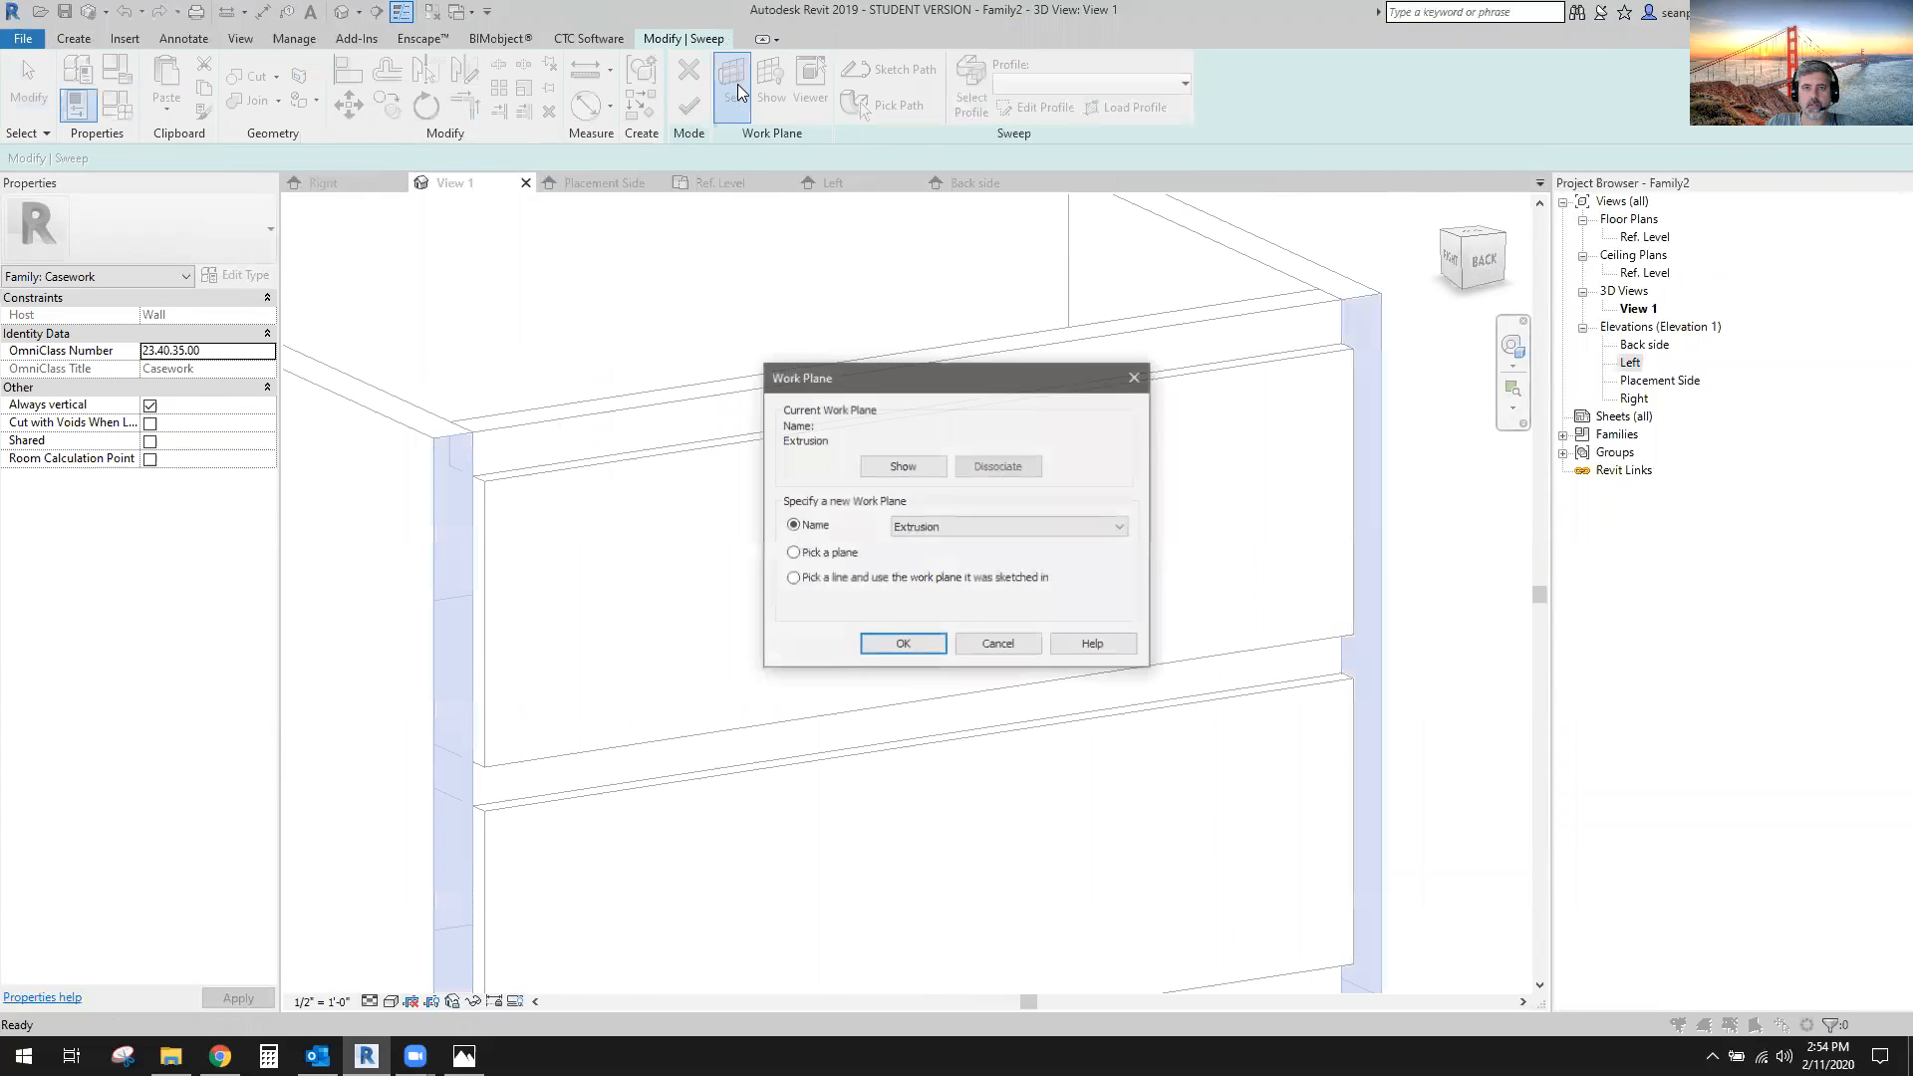
left_click(902, 643)
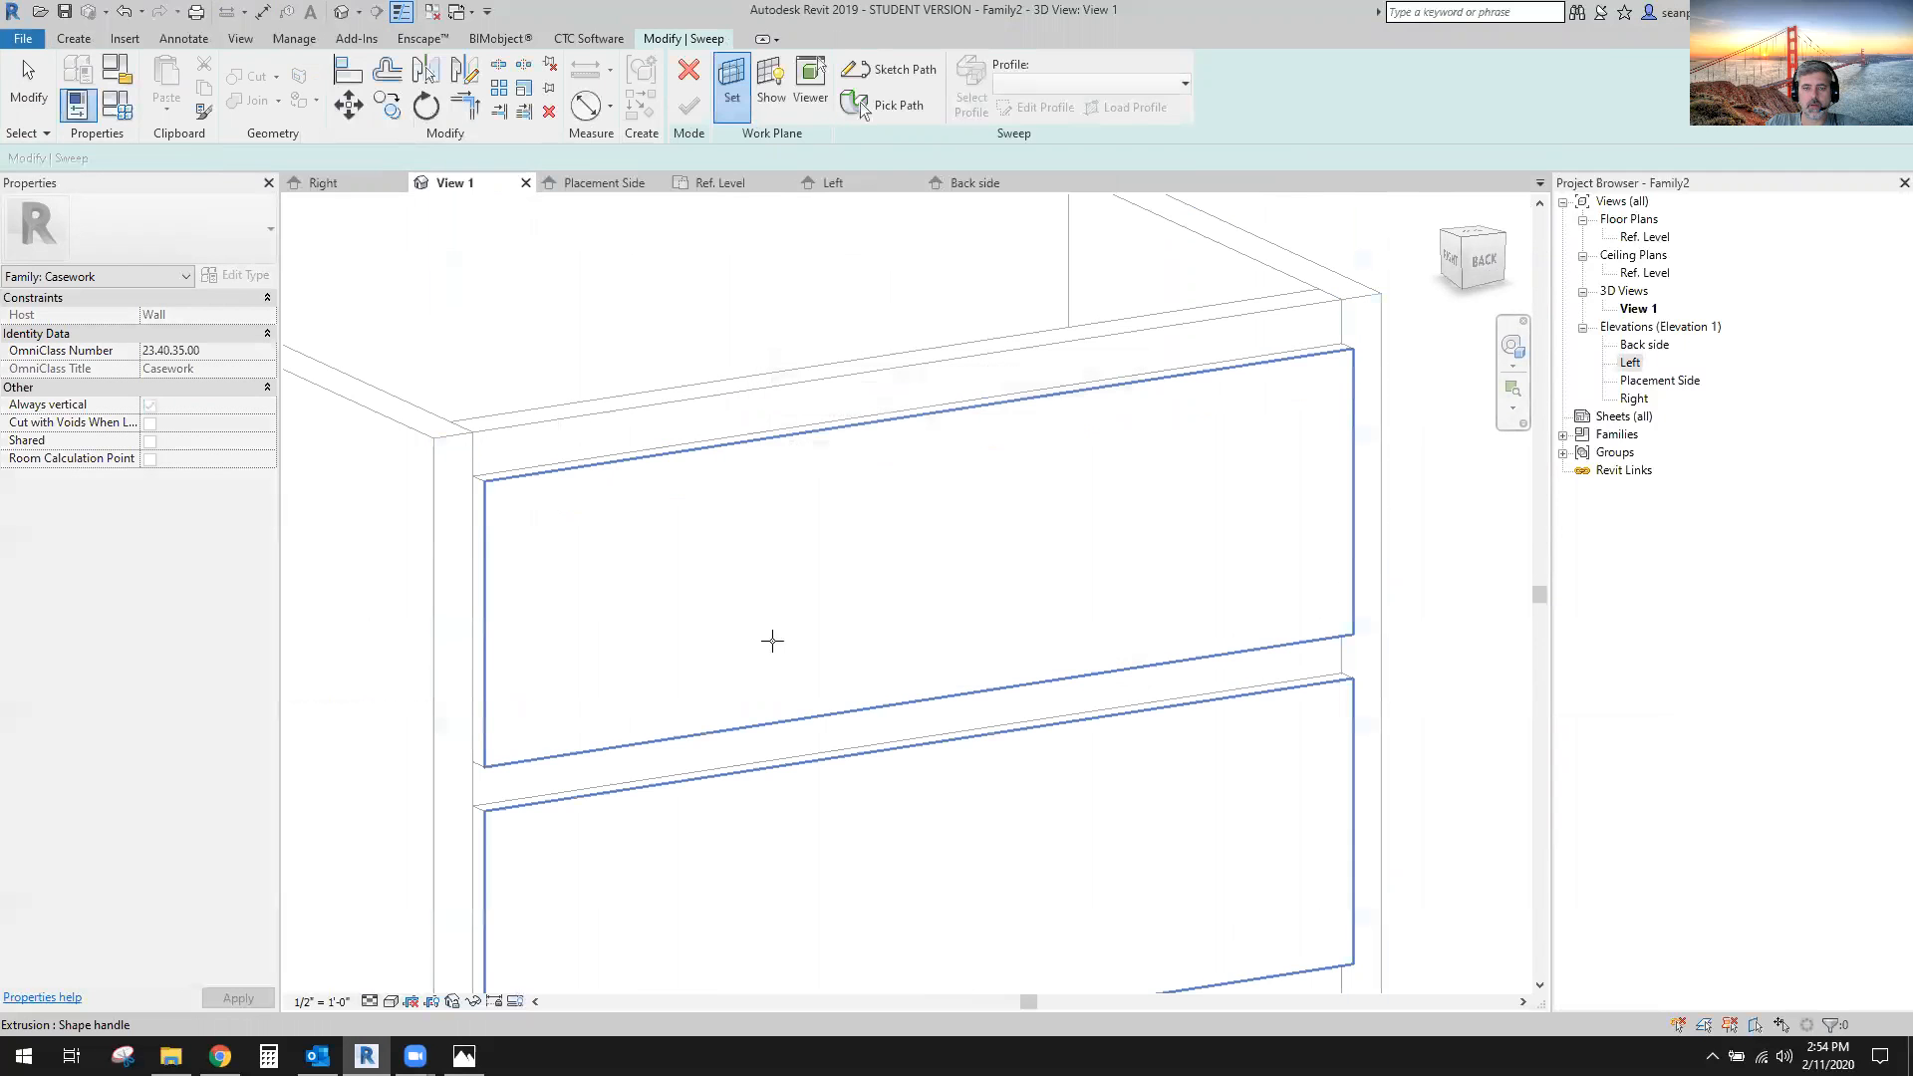
left_click(698, 589)
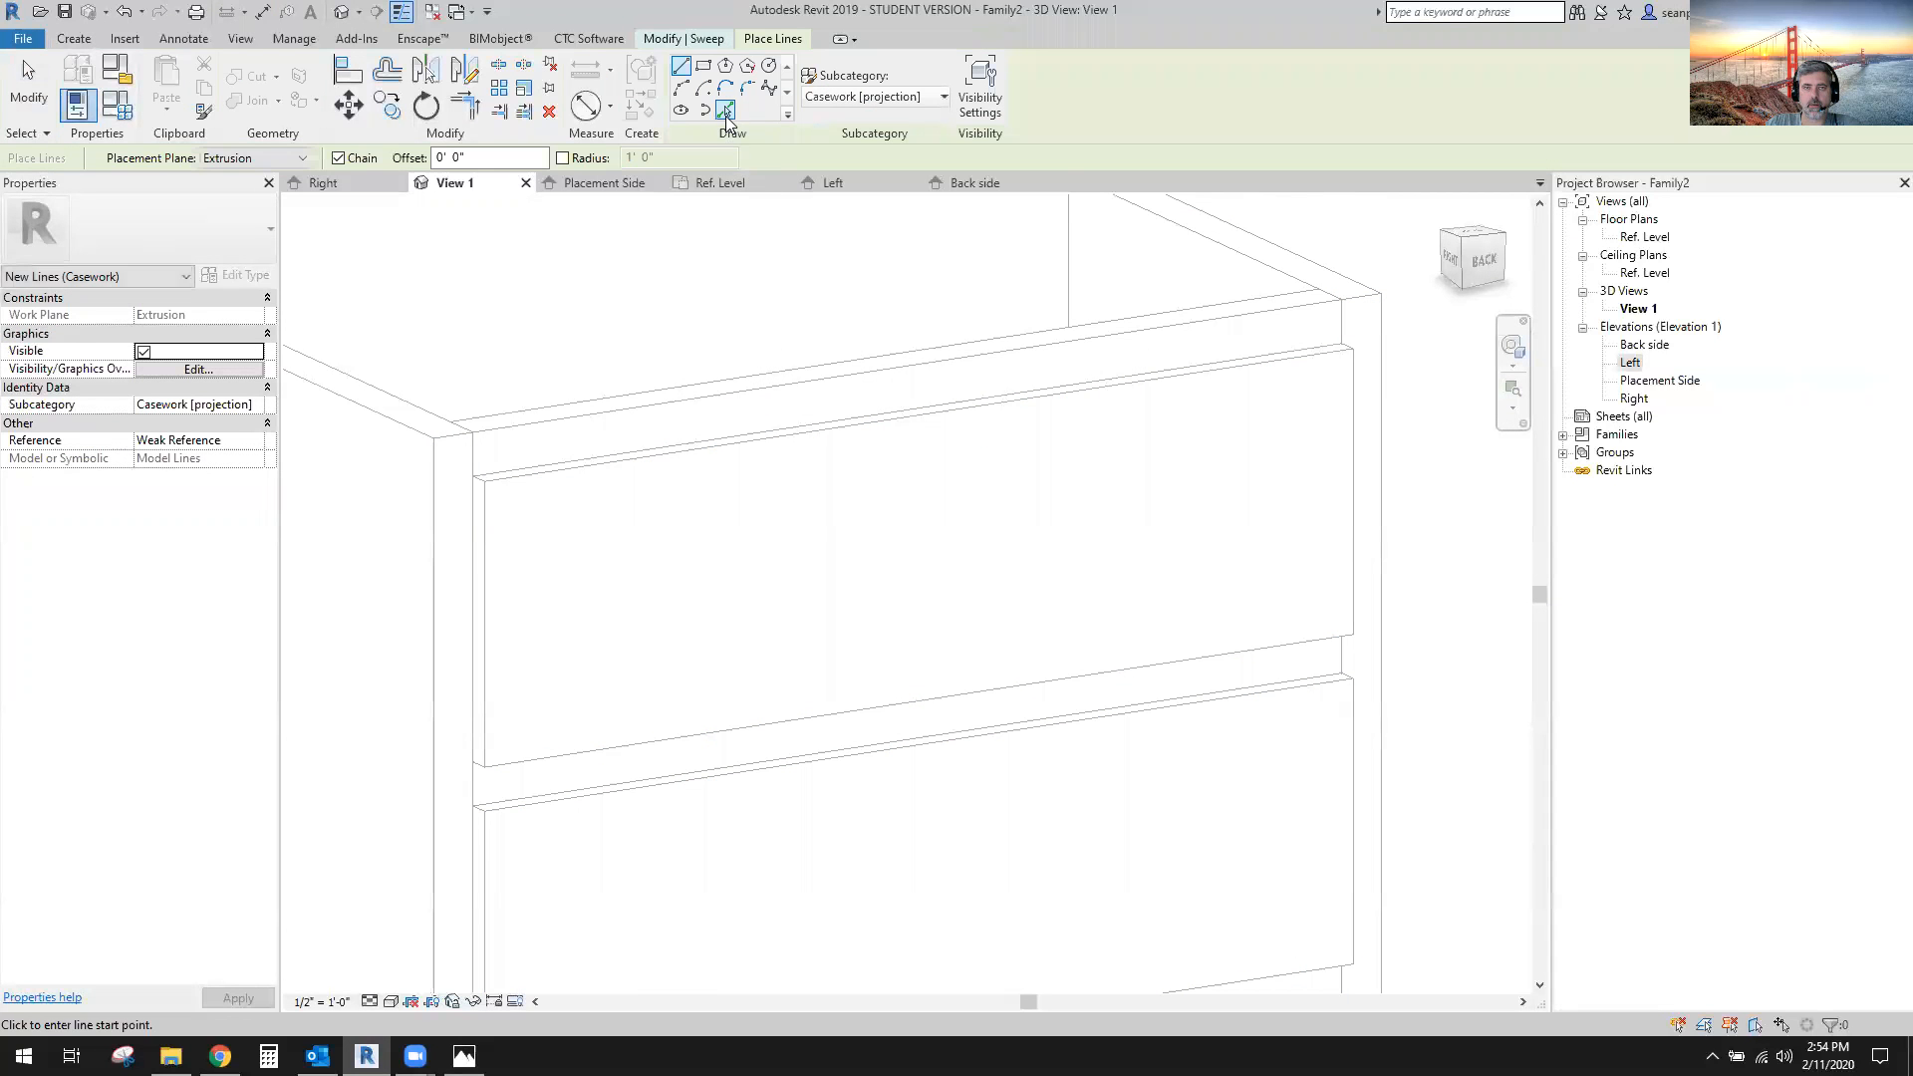
left_click(701, 40)
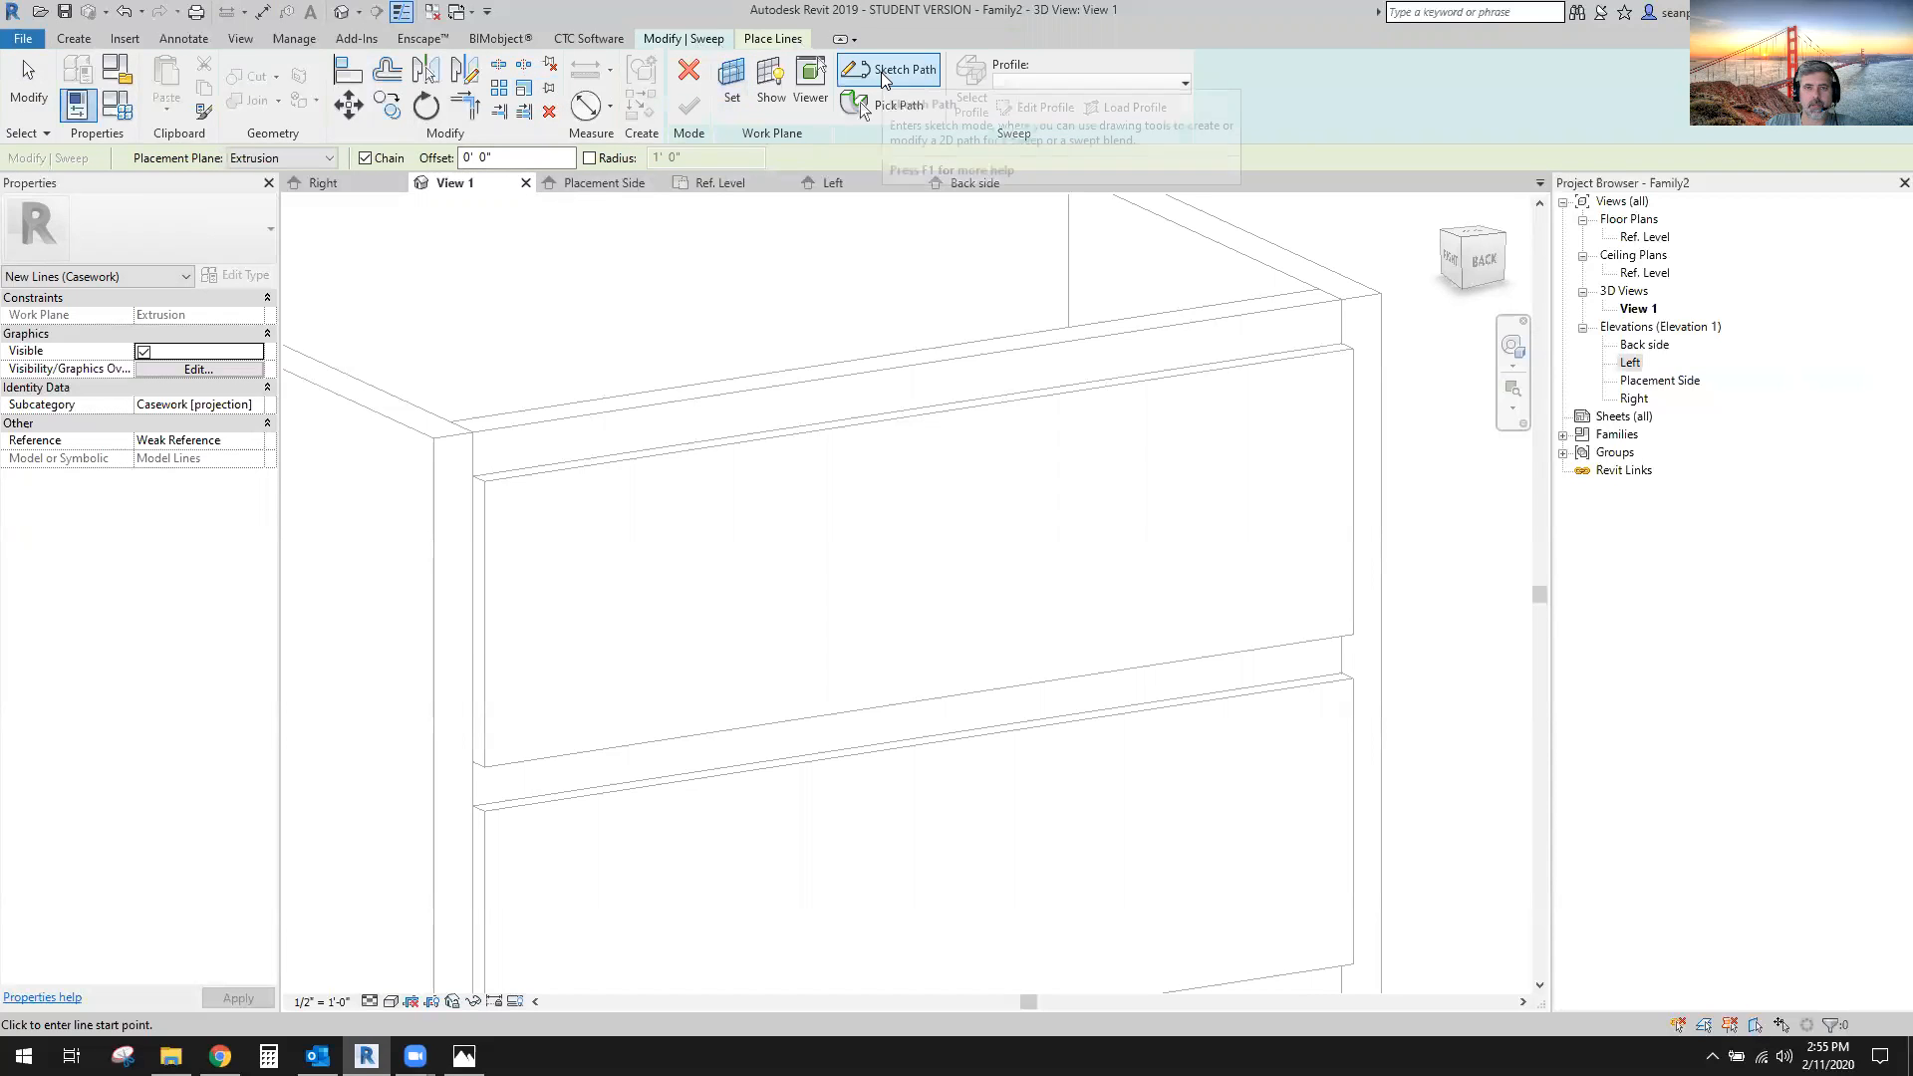
left_click(889, 72)
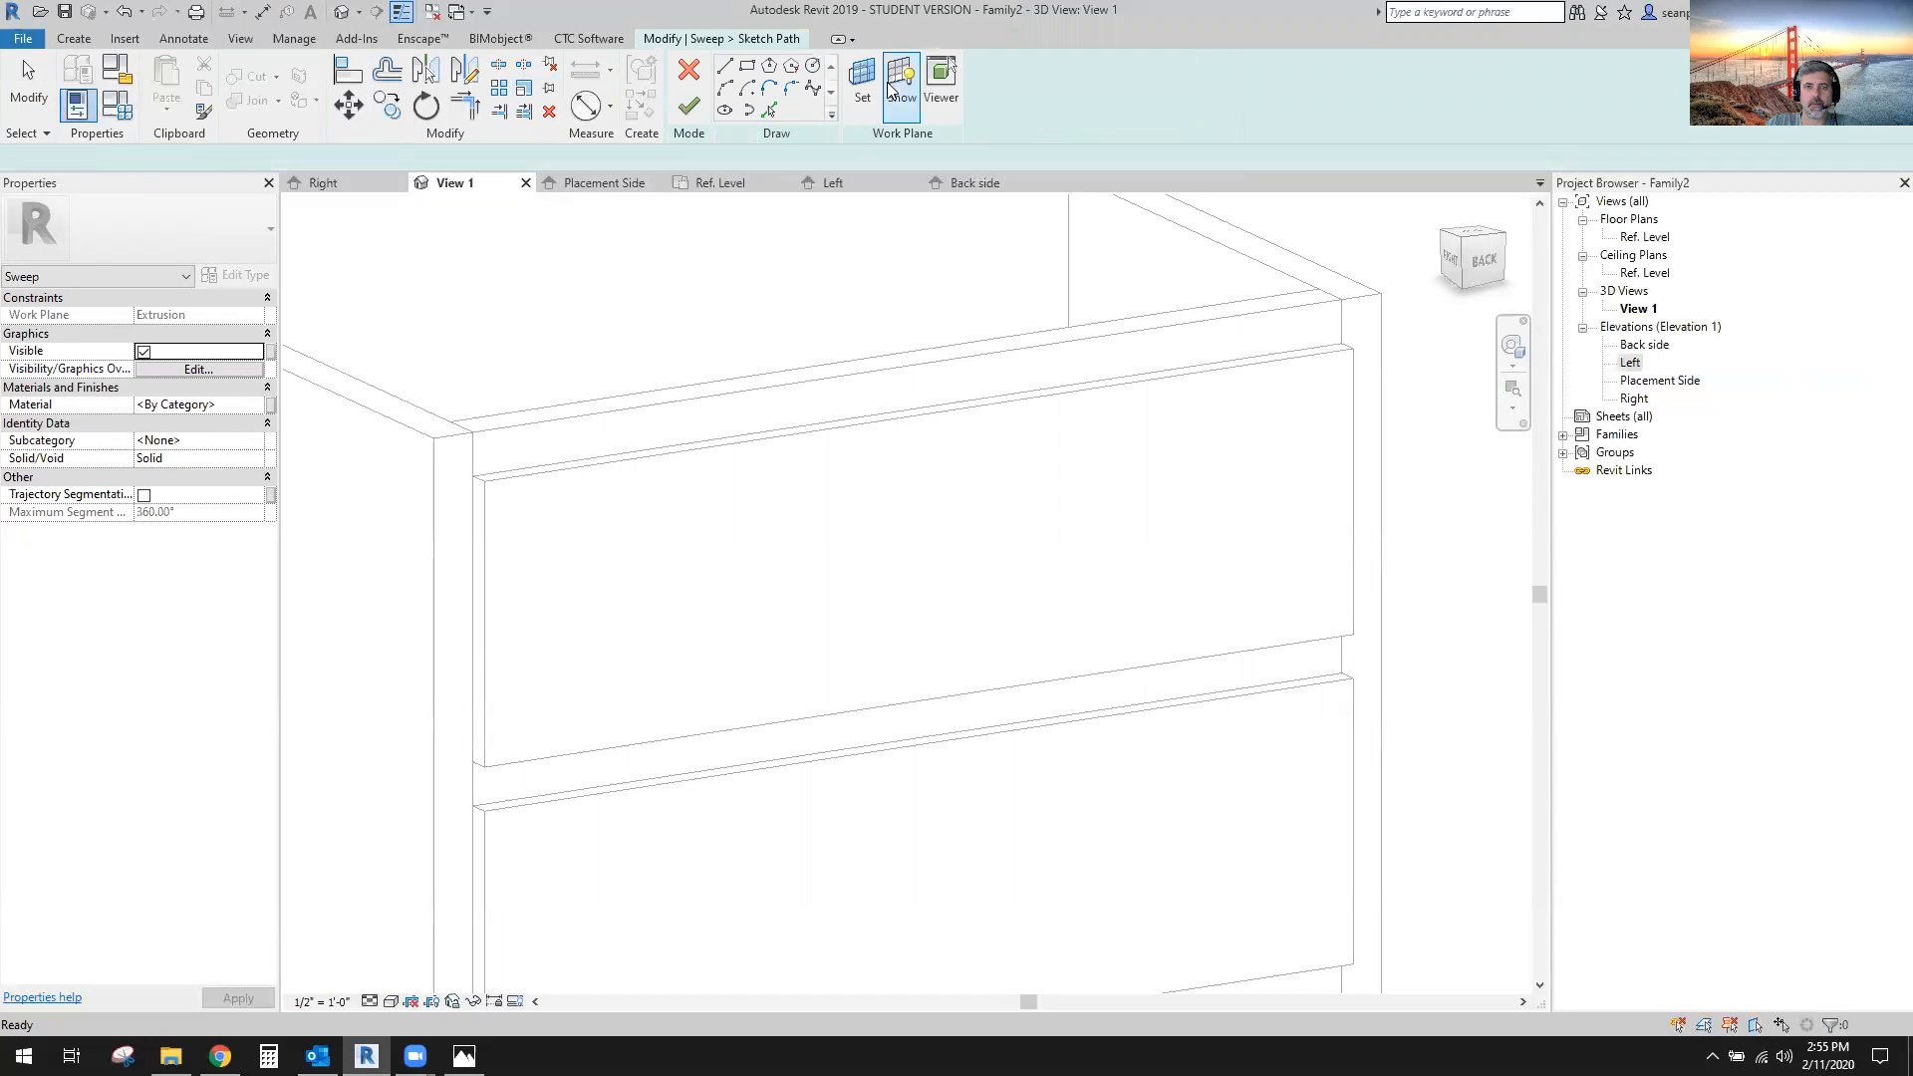
left_click(770, 112)
left_click(669, 453)
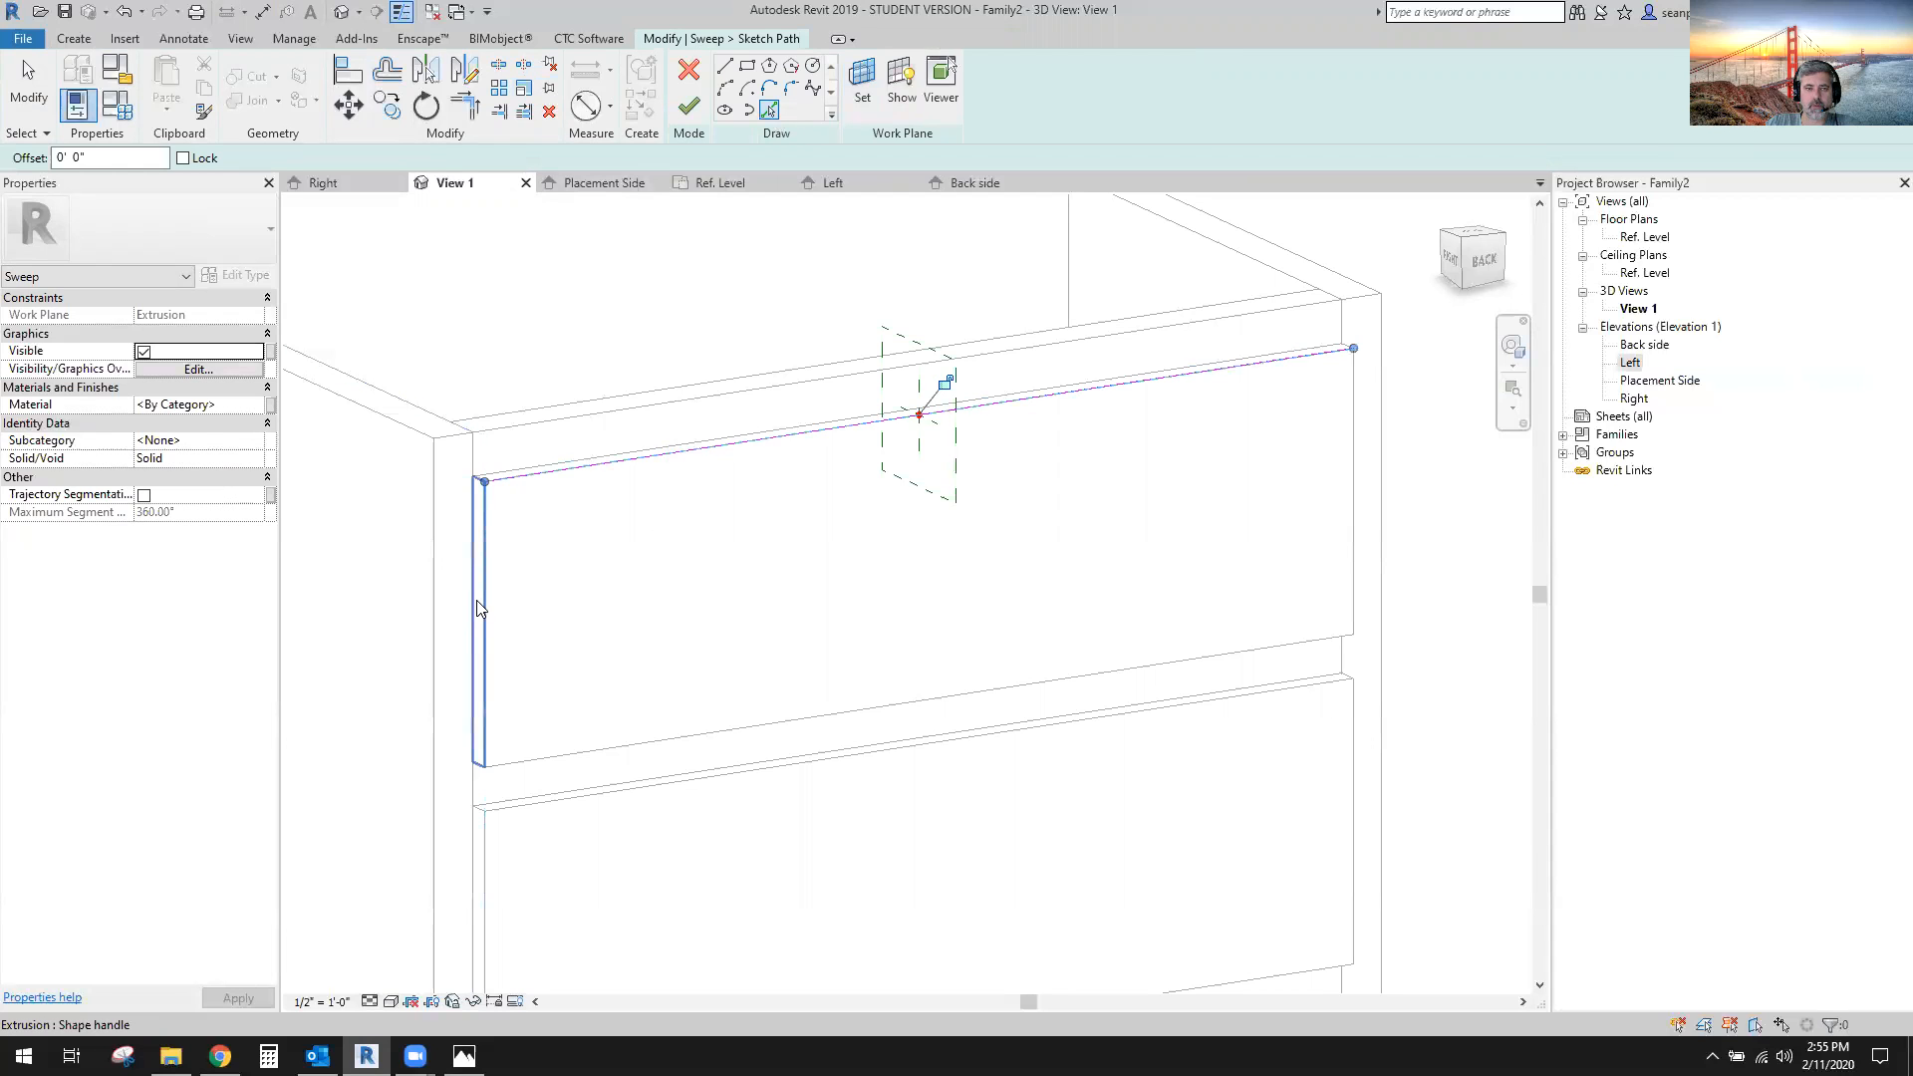
left_click(1353, 509)
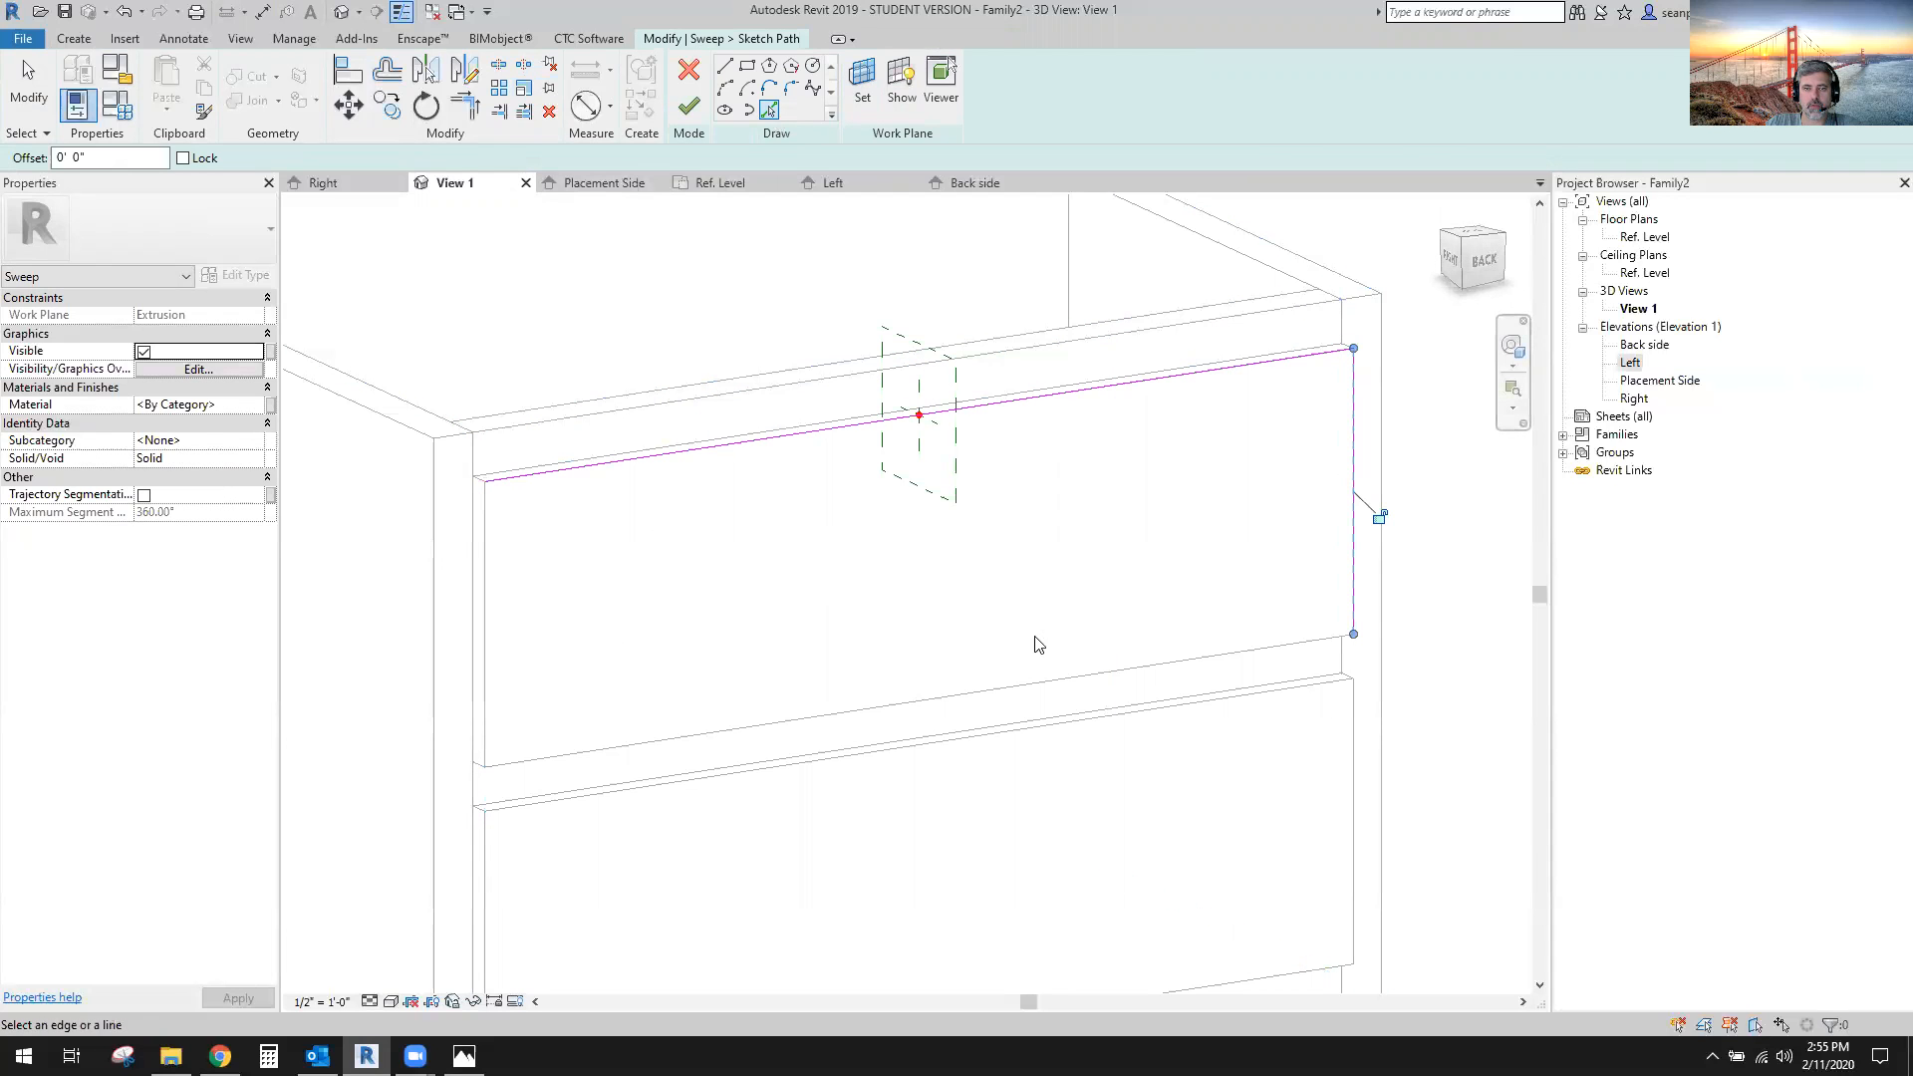
left_click(857, 709)
left_click(498, 710)
middle_click_drag(782, 667, 843, 641)
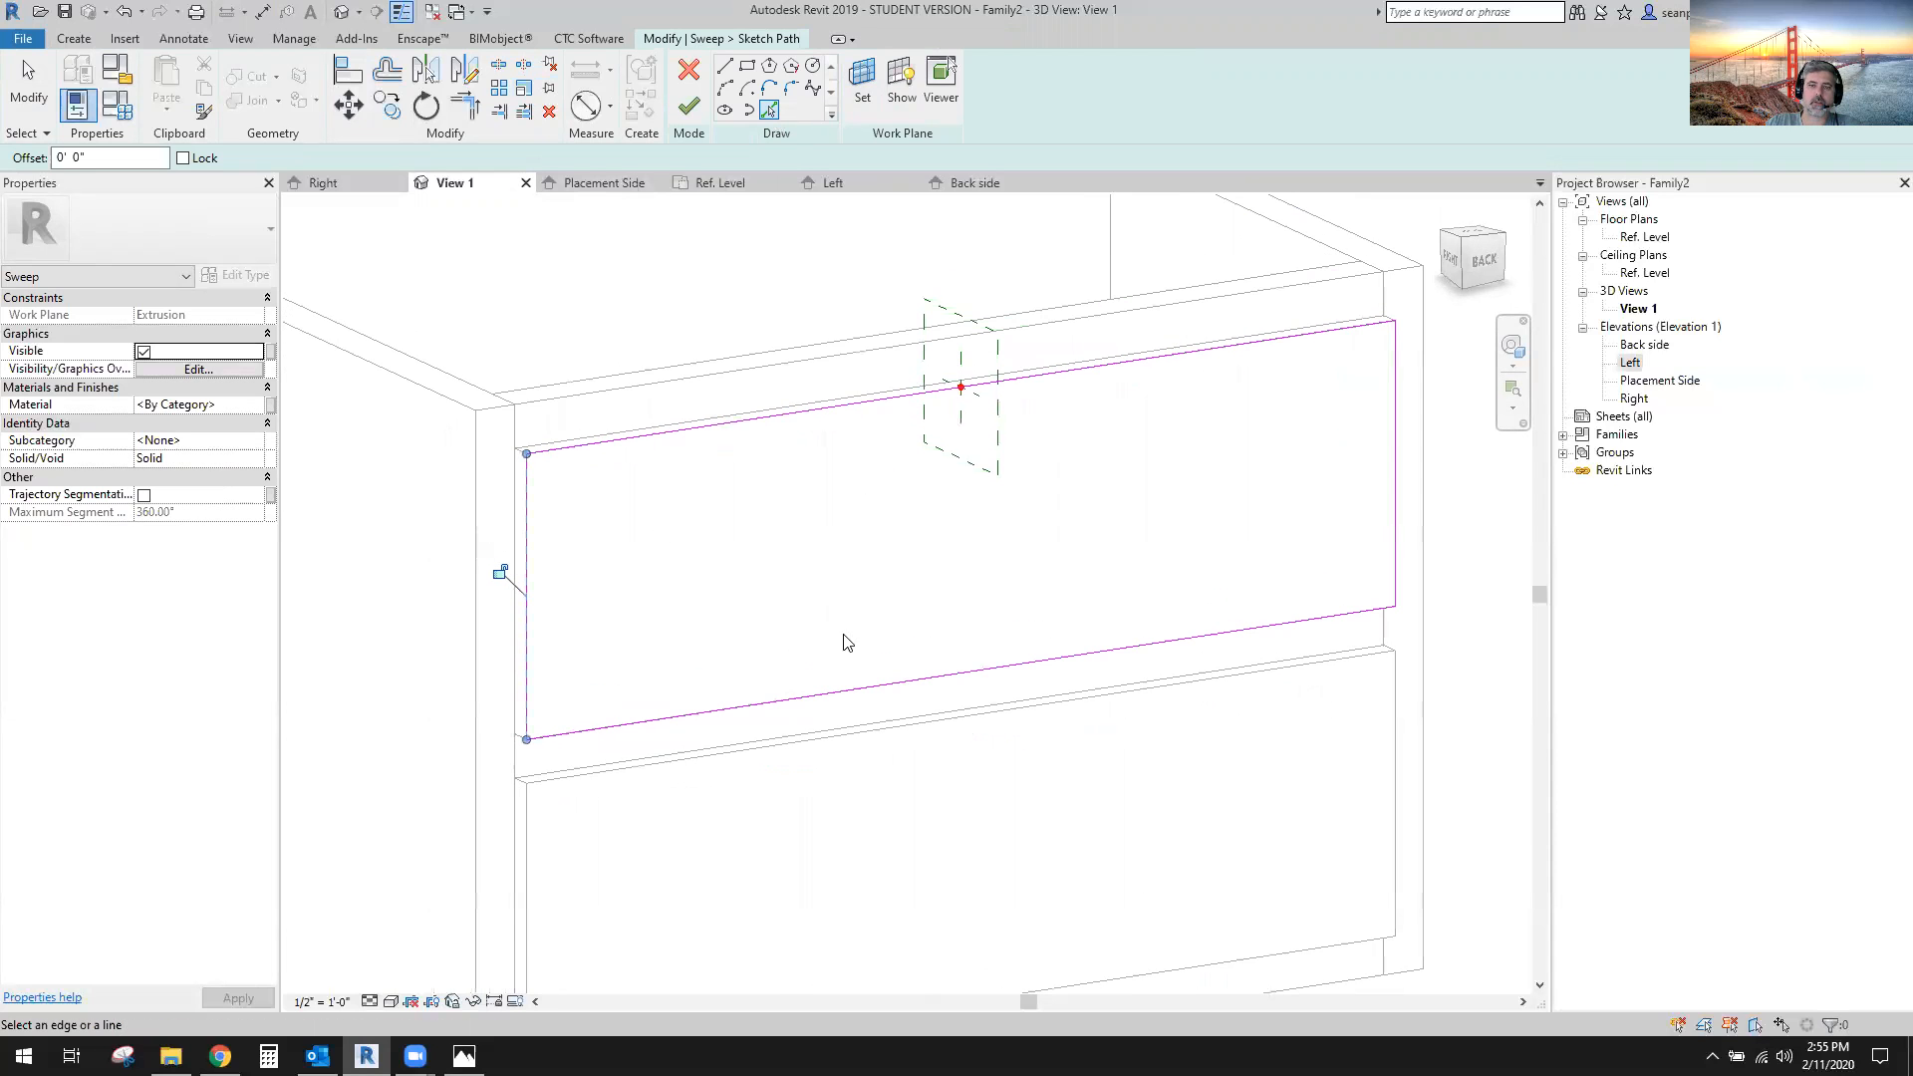
scroll(563, 503, "up", 3)
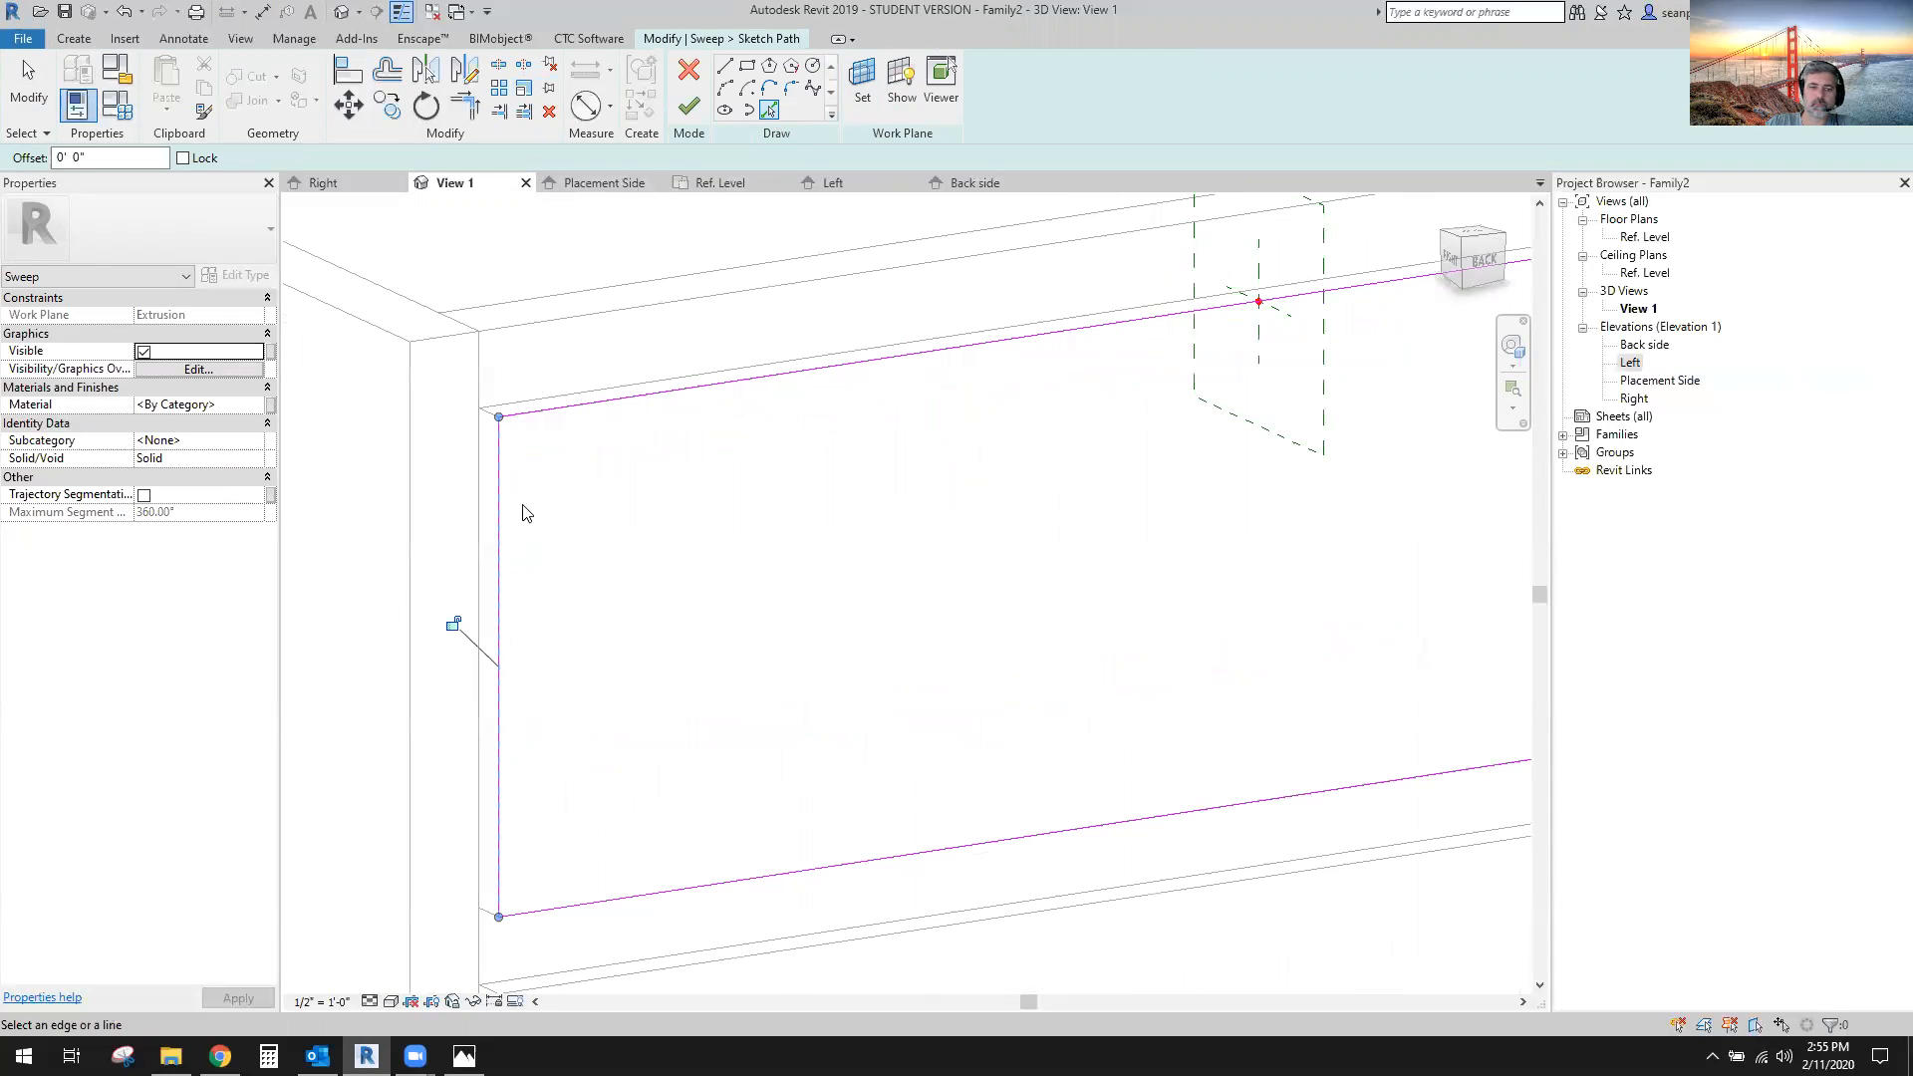
scroll(855, 619, "down", 3)
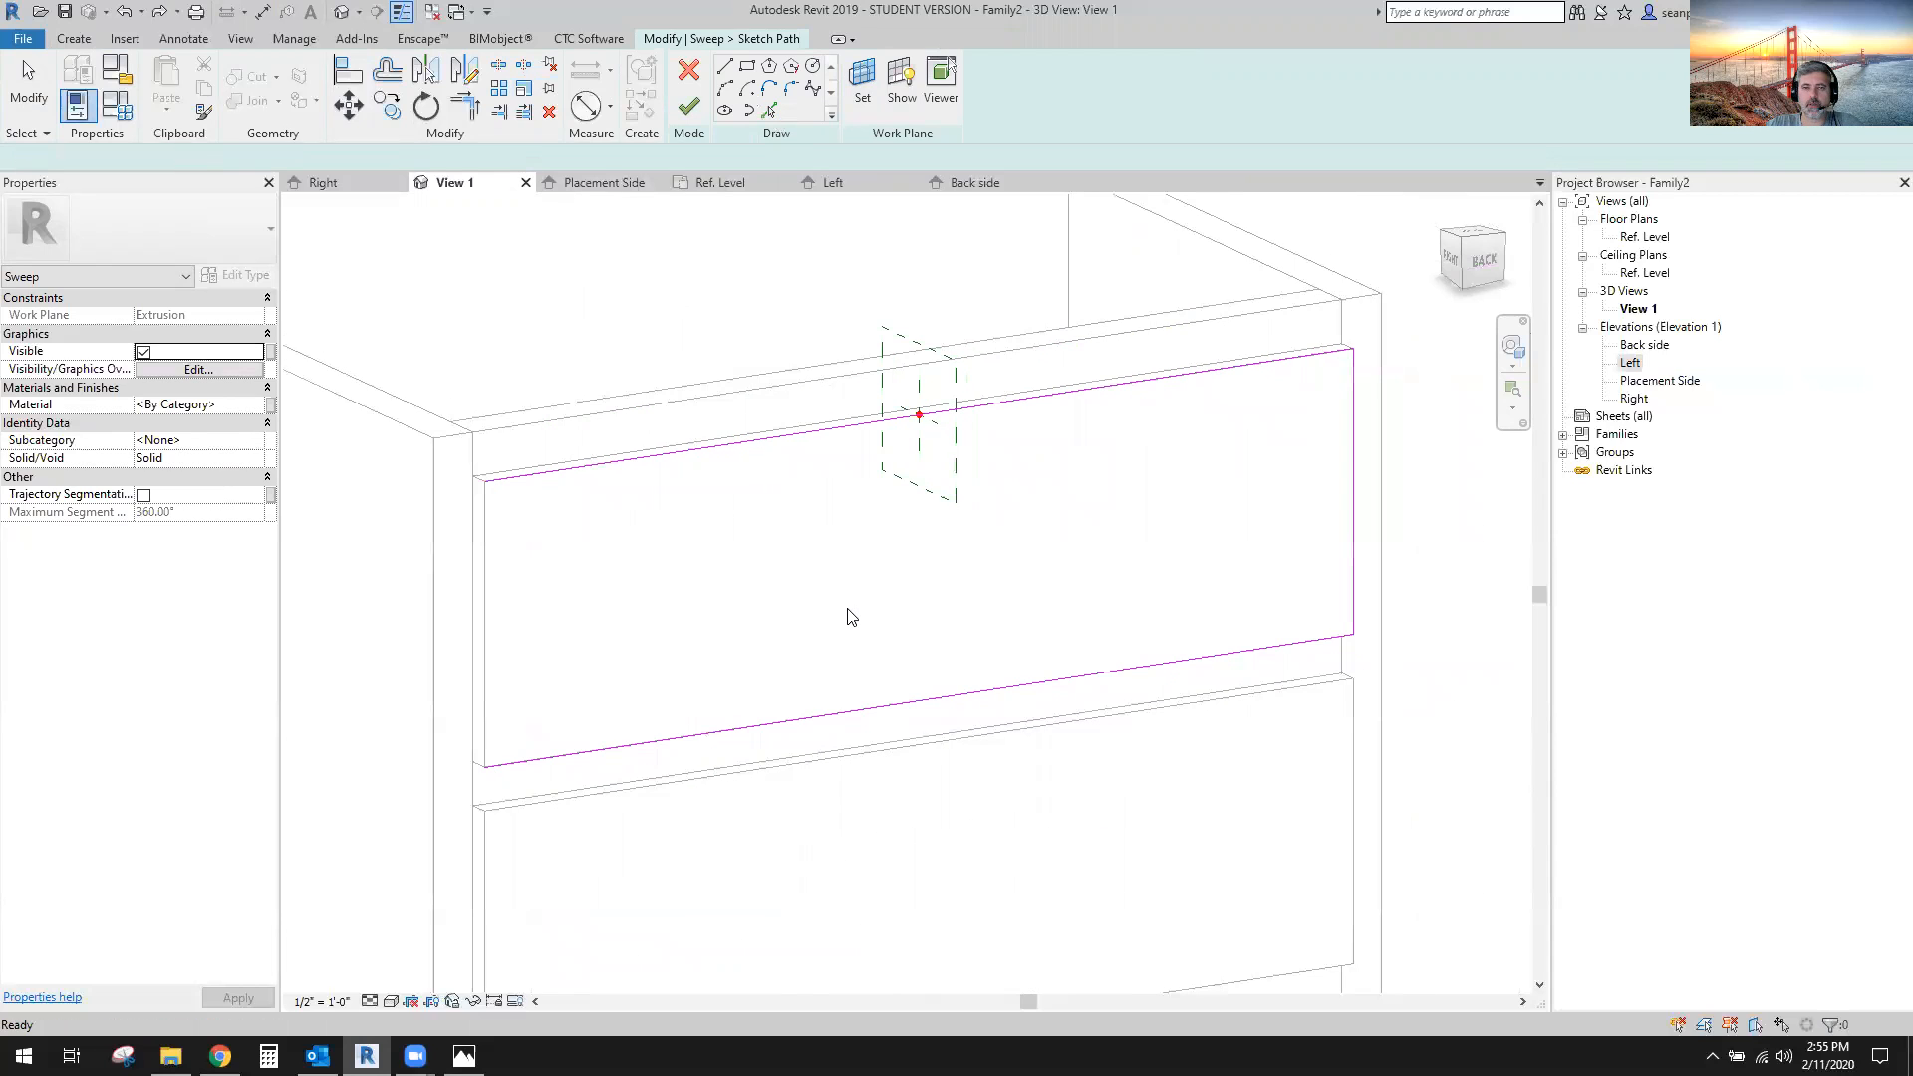
key("ctrl+z")
key("ctrl+z")
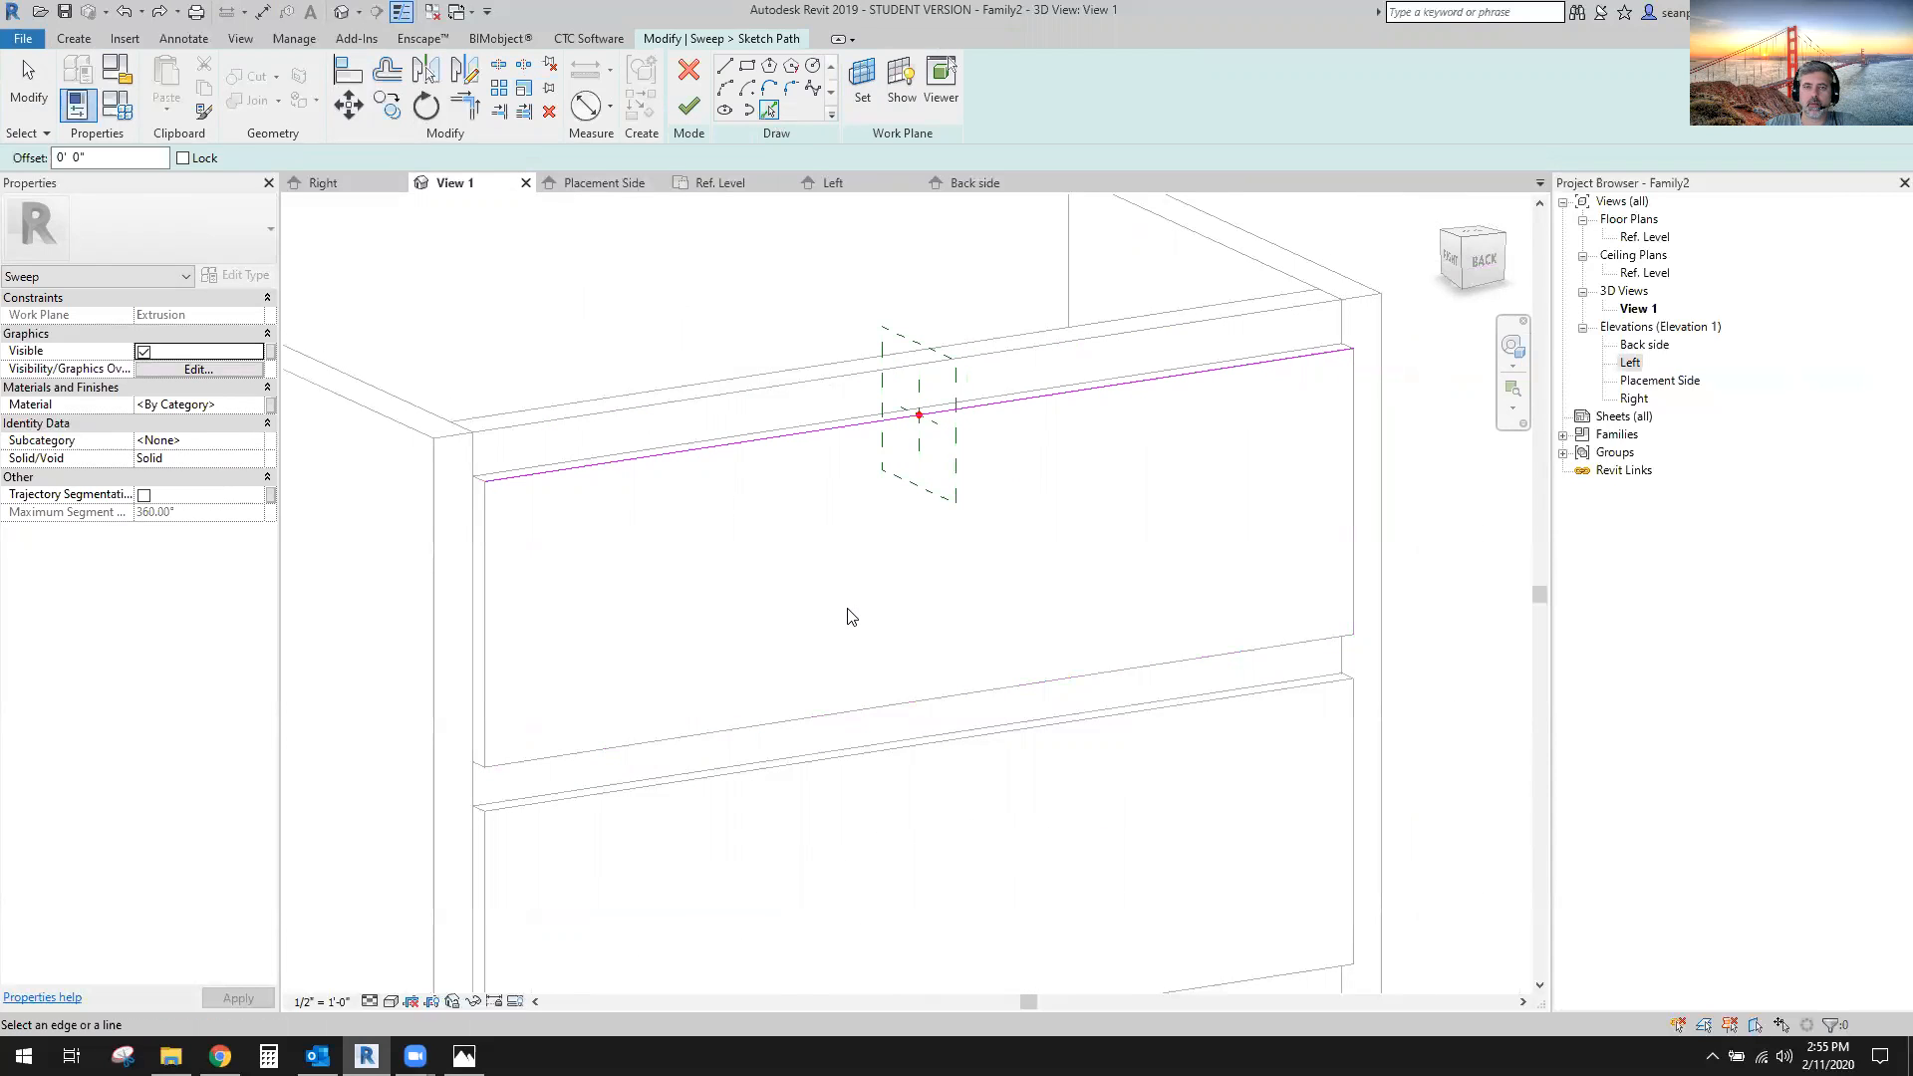
key("ctrl+z")
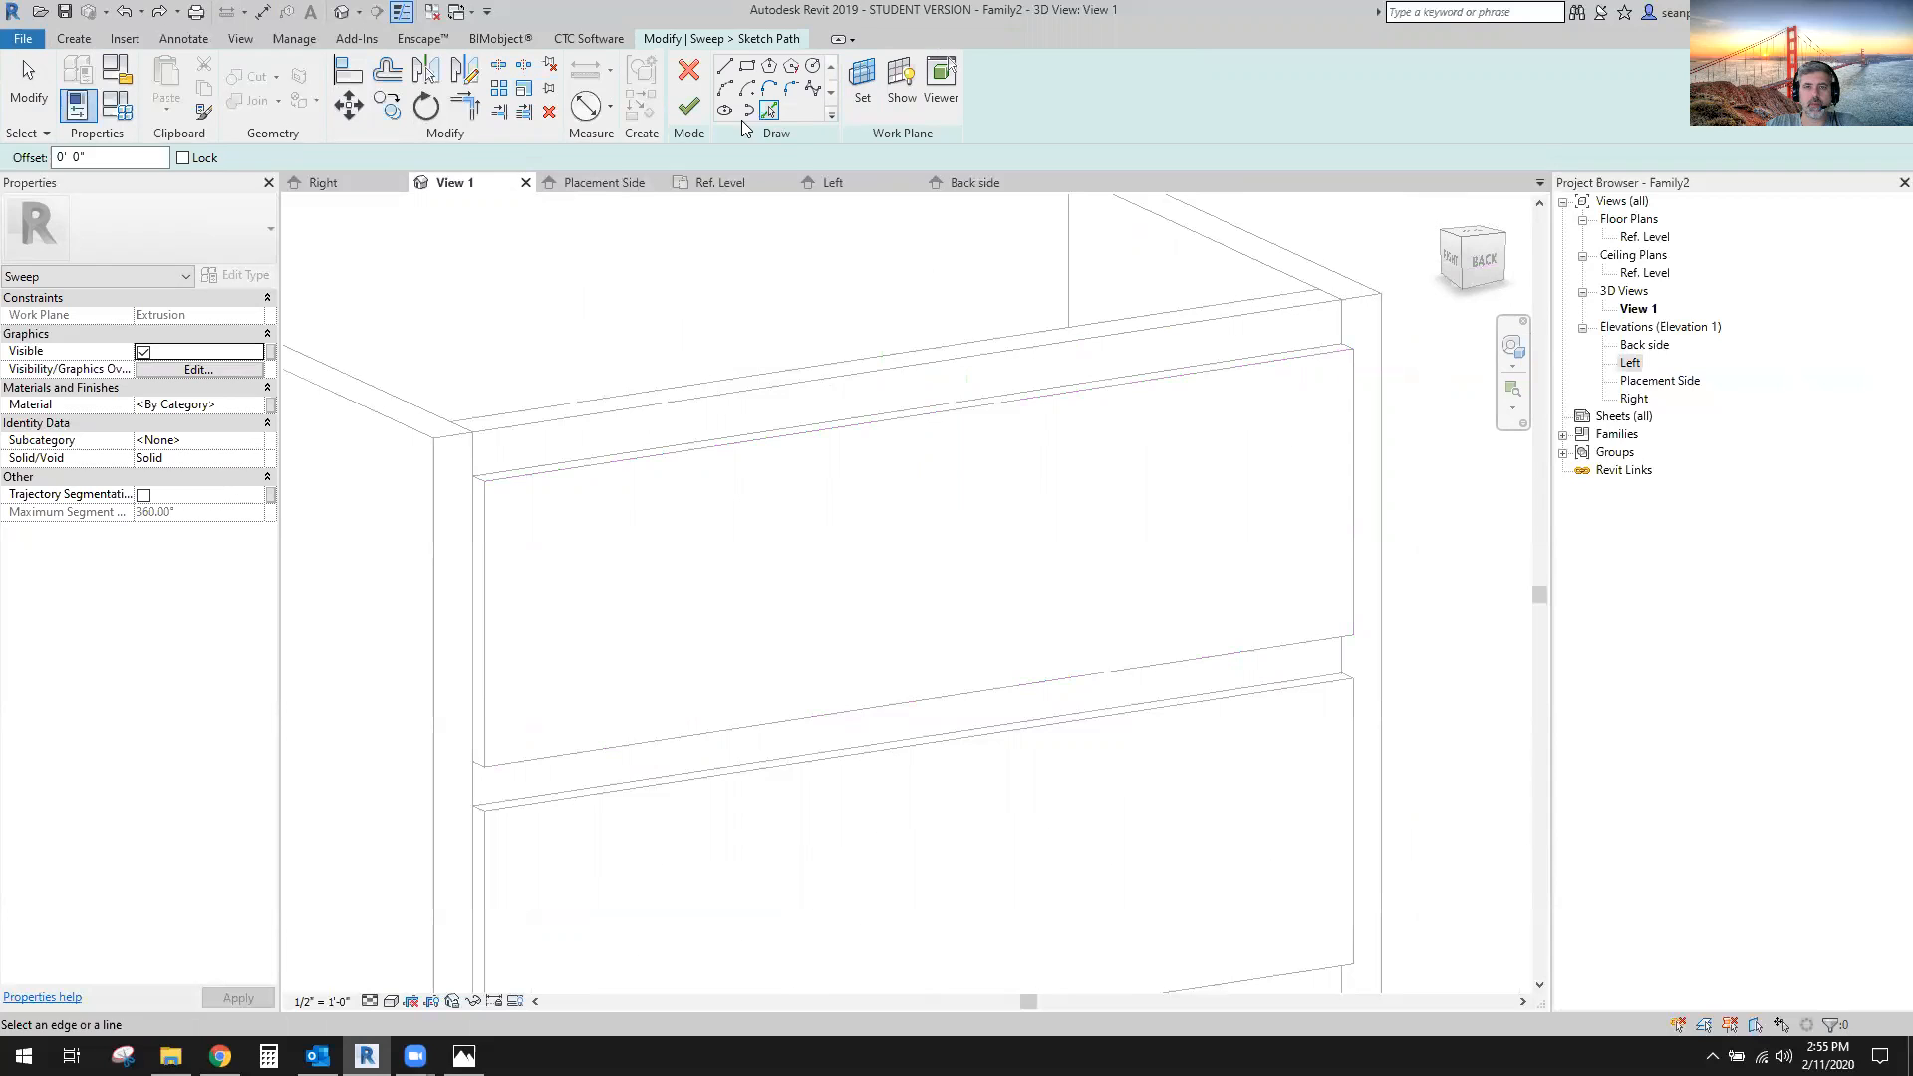
Create the sweep path from the four outer-face edges of the upper drawer front, locking each path line to its edge.
left_click(844, 431)
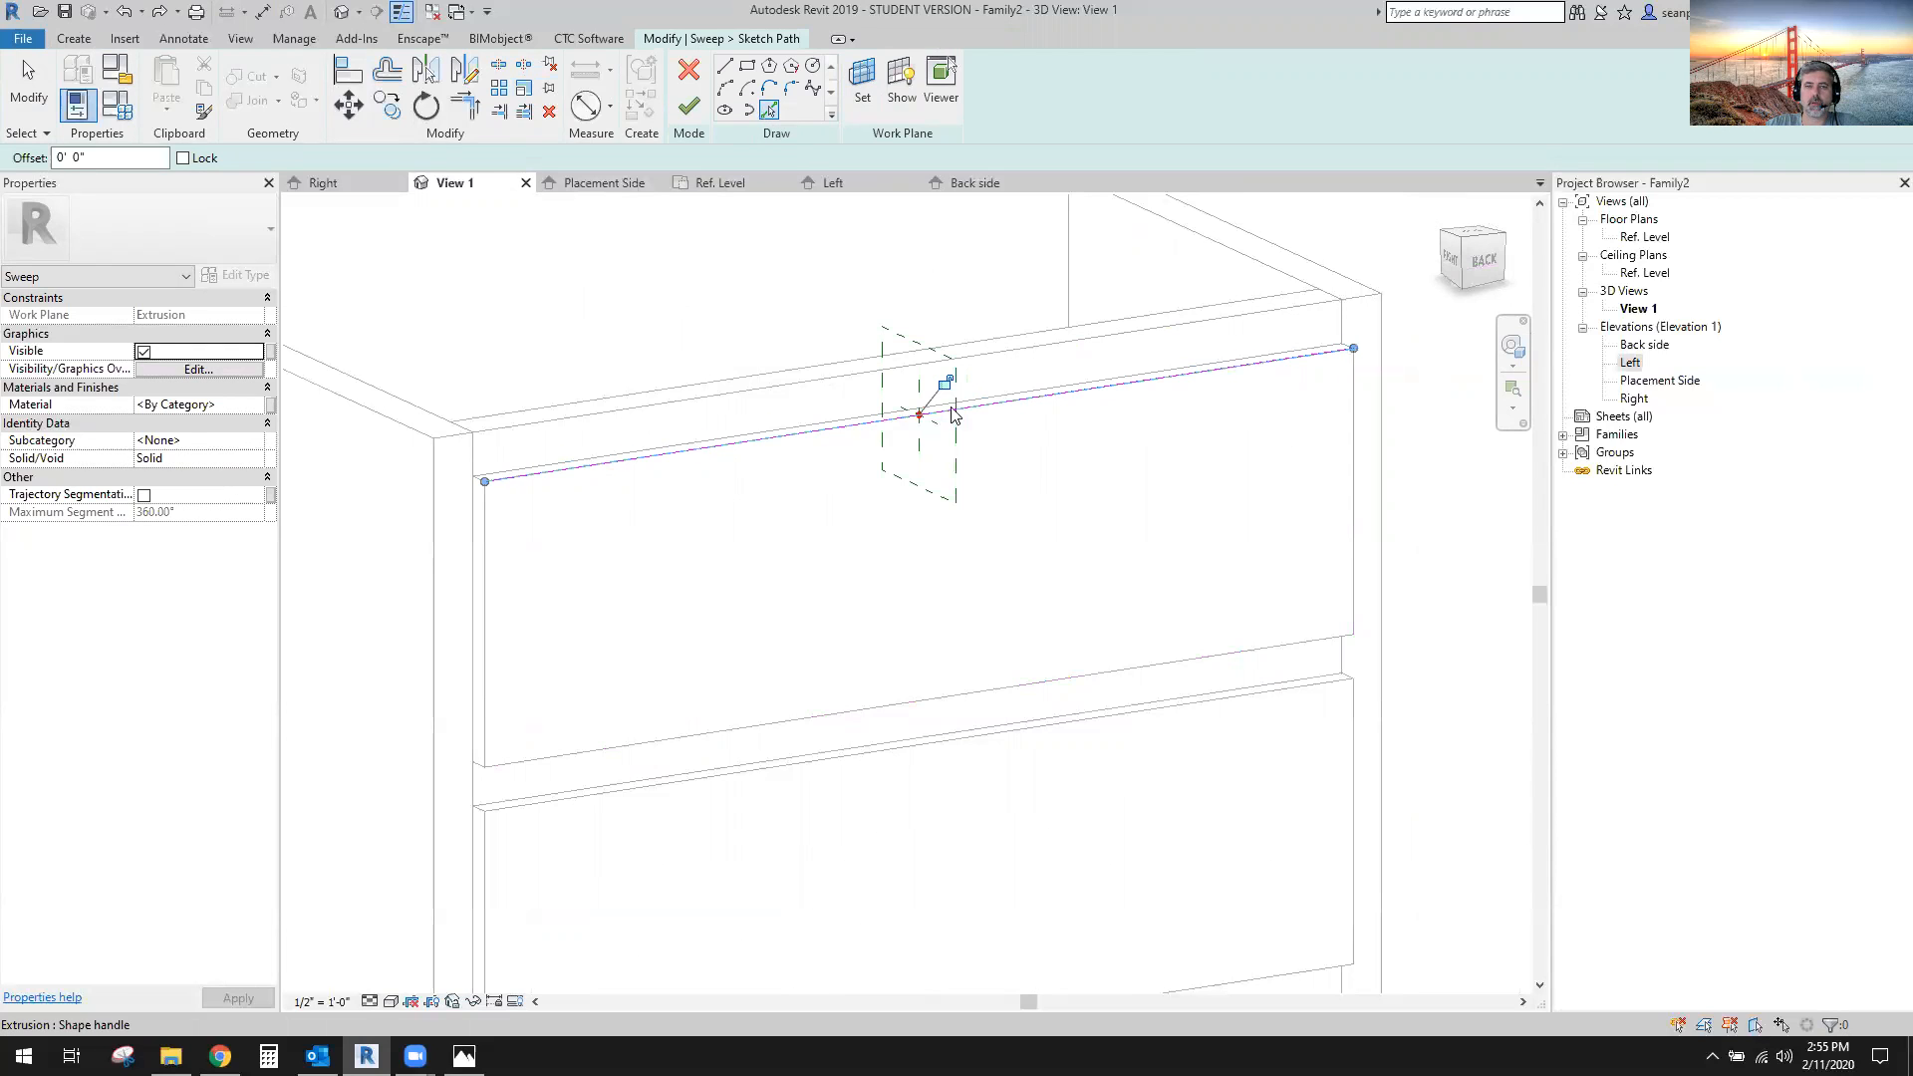
left_click(1353, 496)
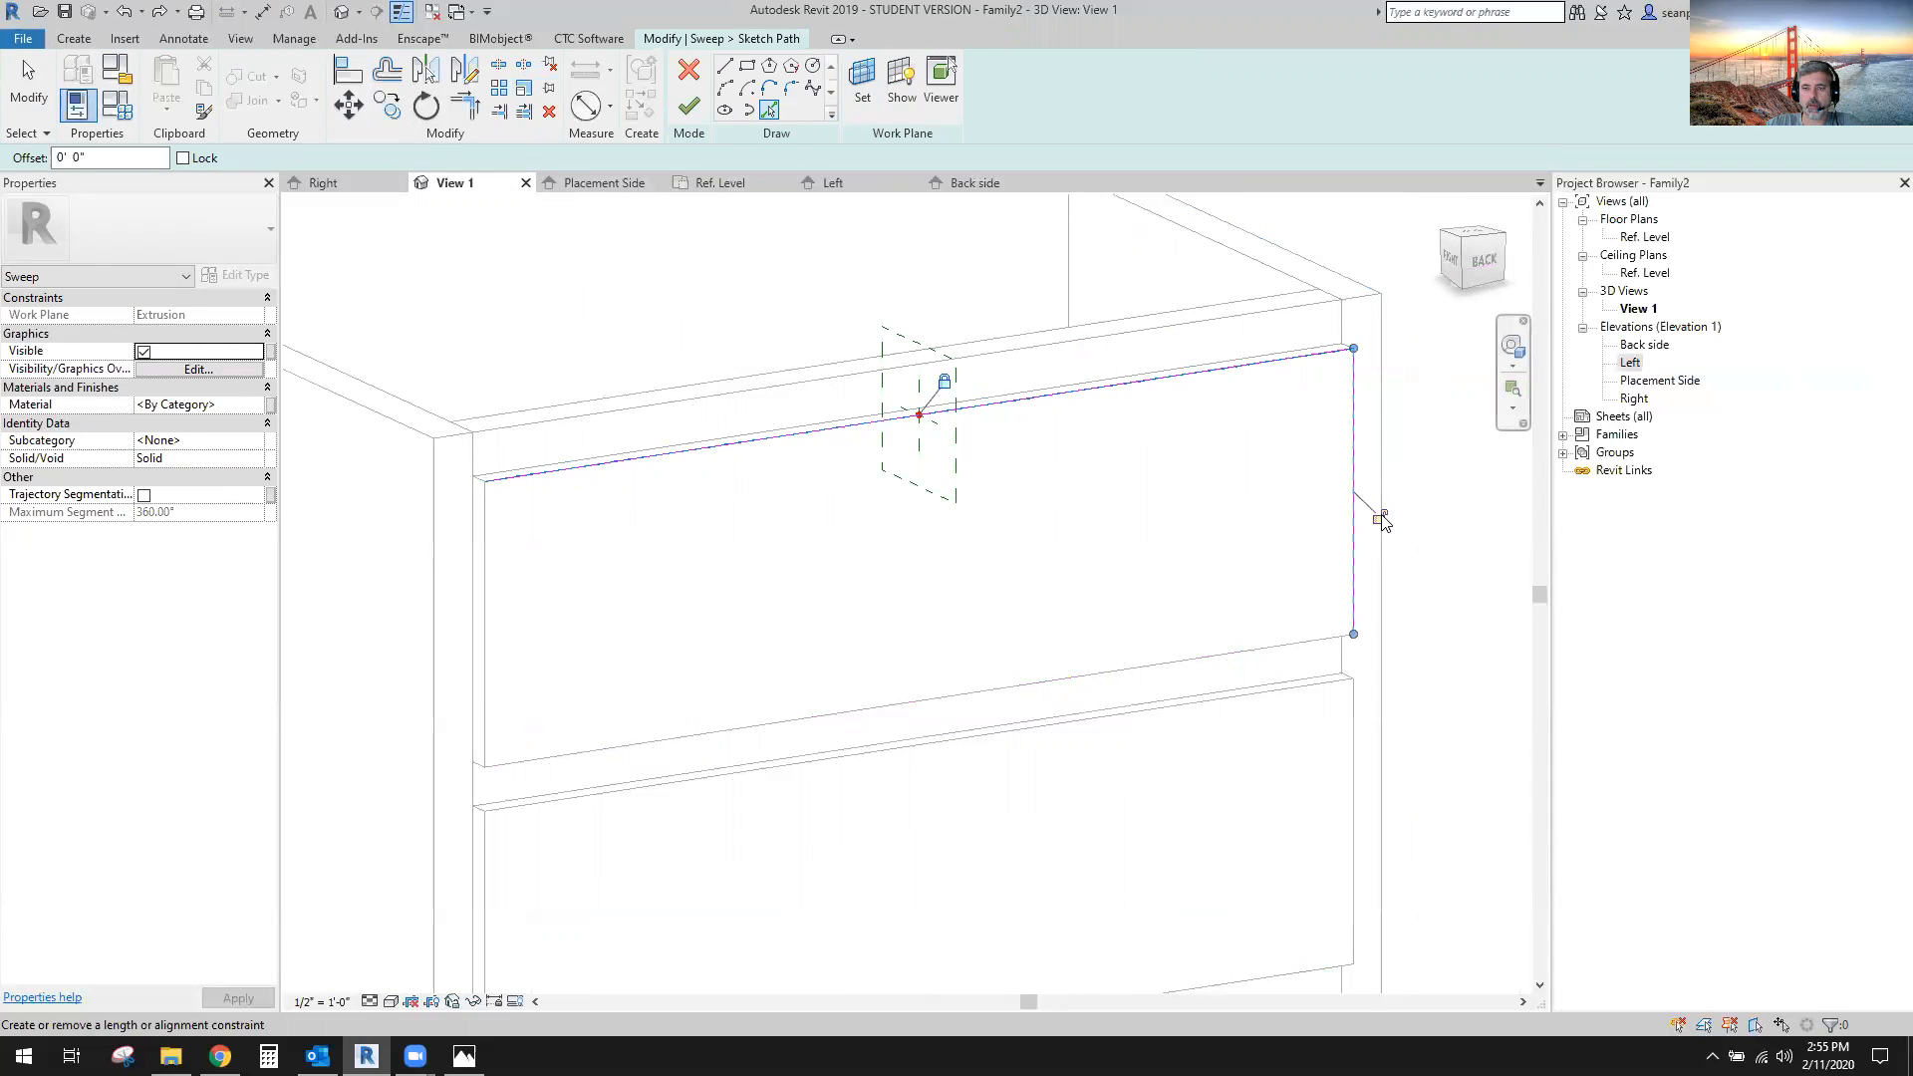
left_click(1118, 671)
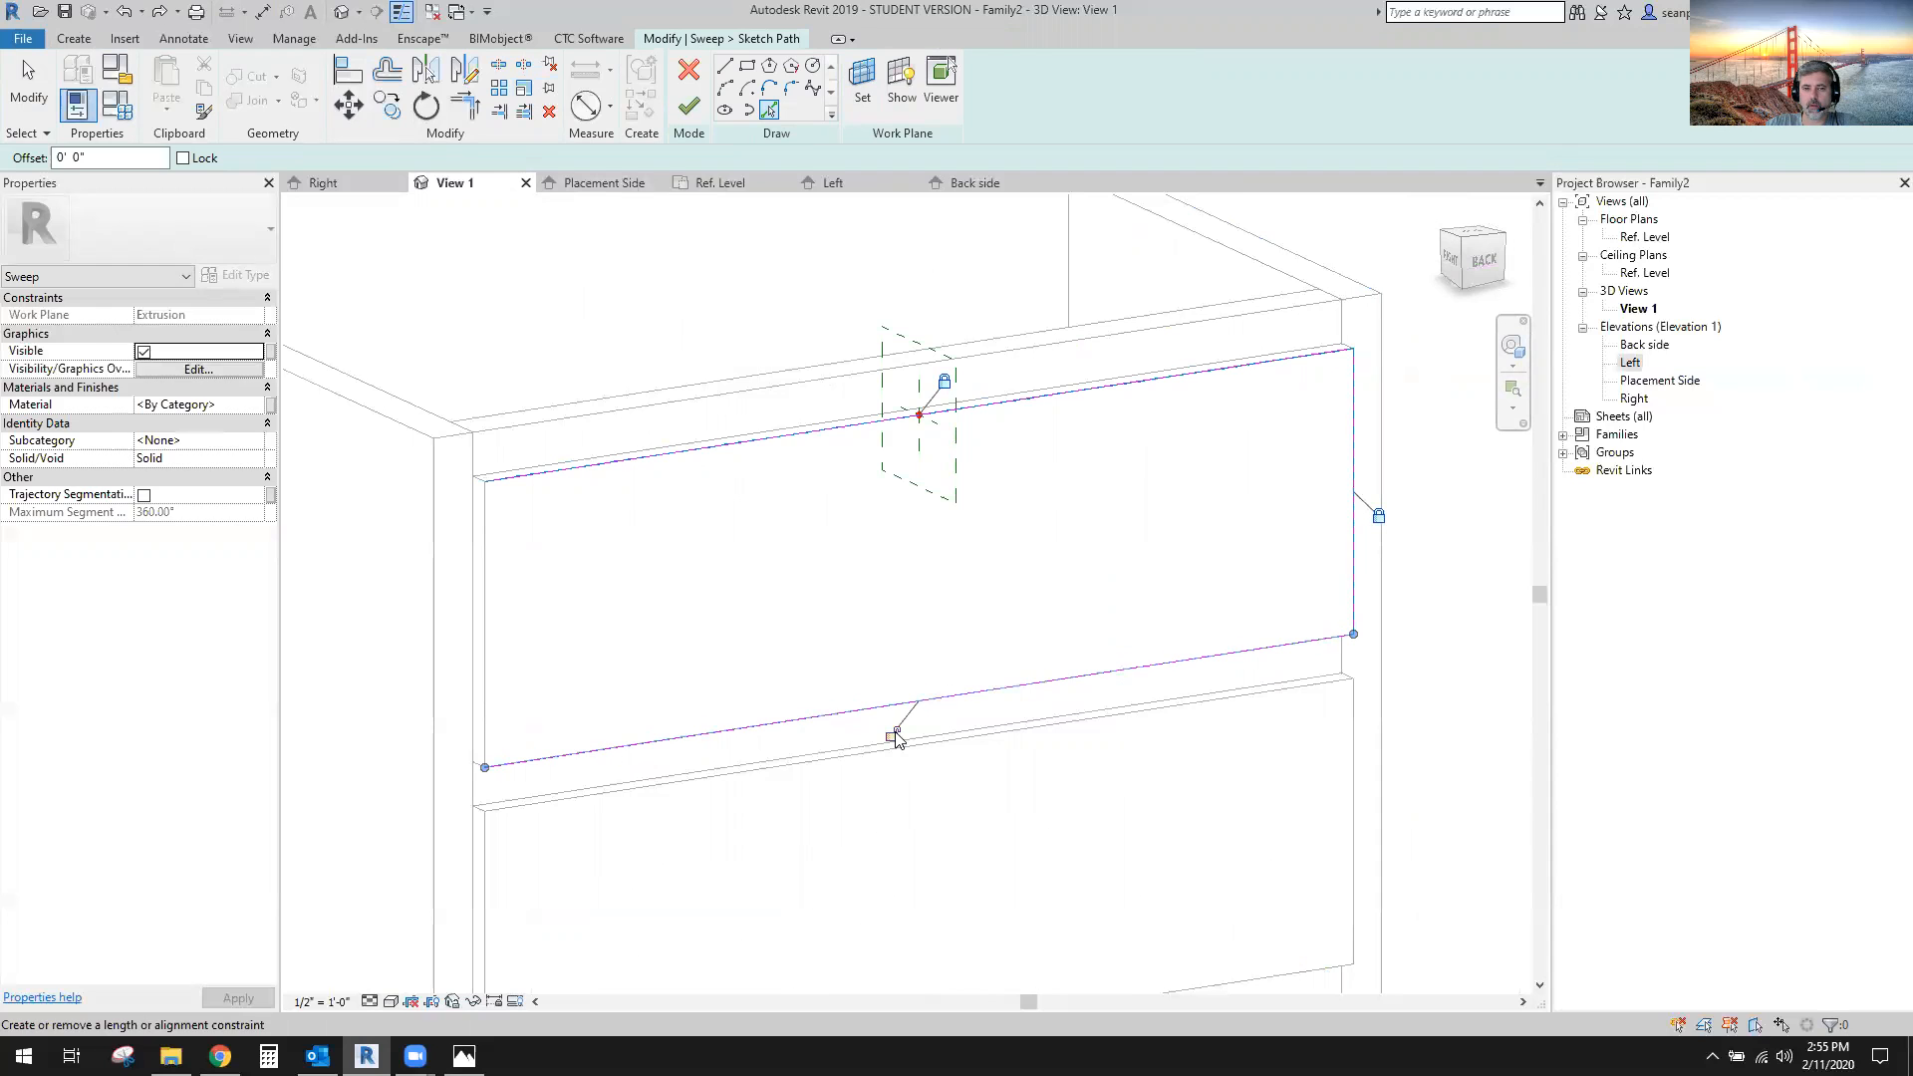
left_click(484, 626)
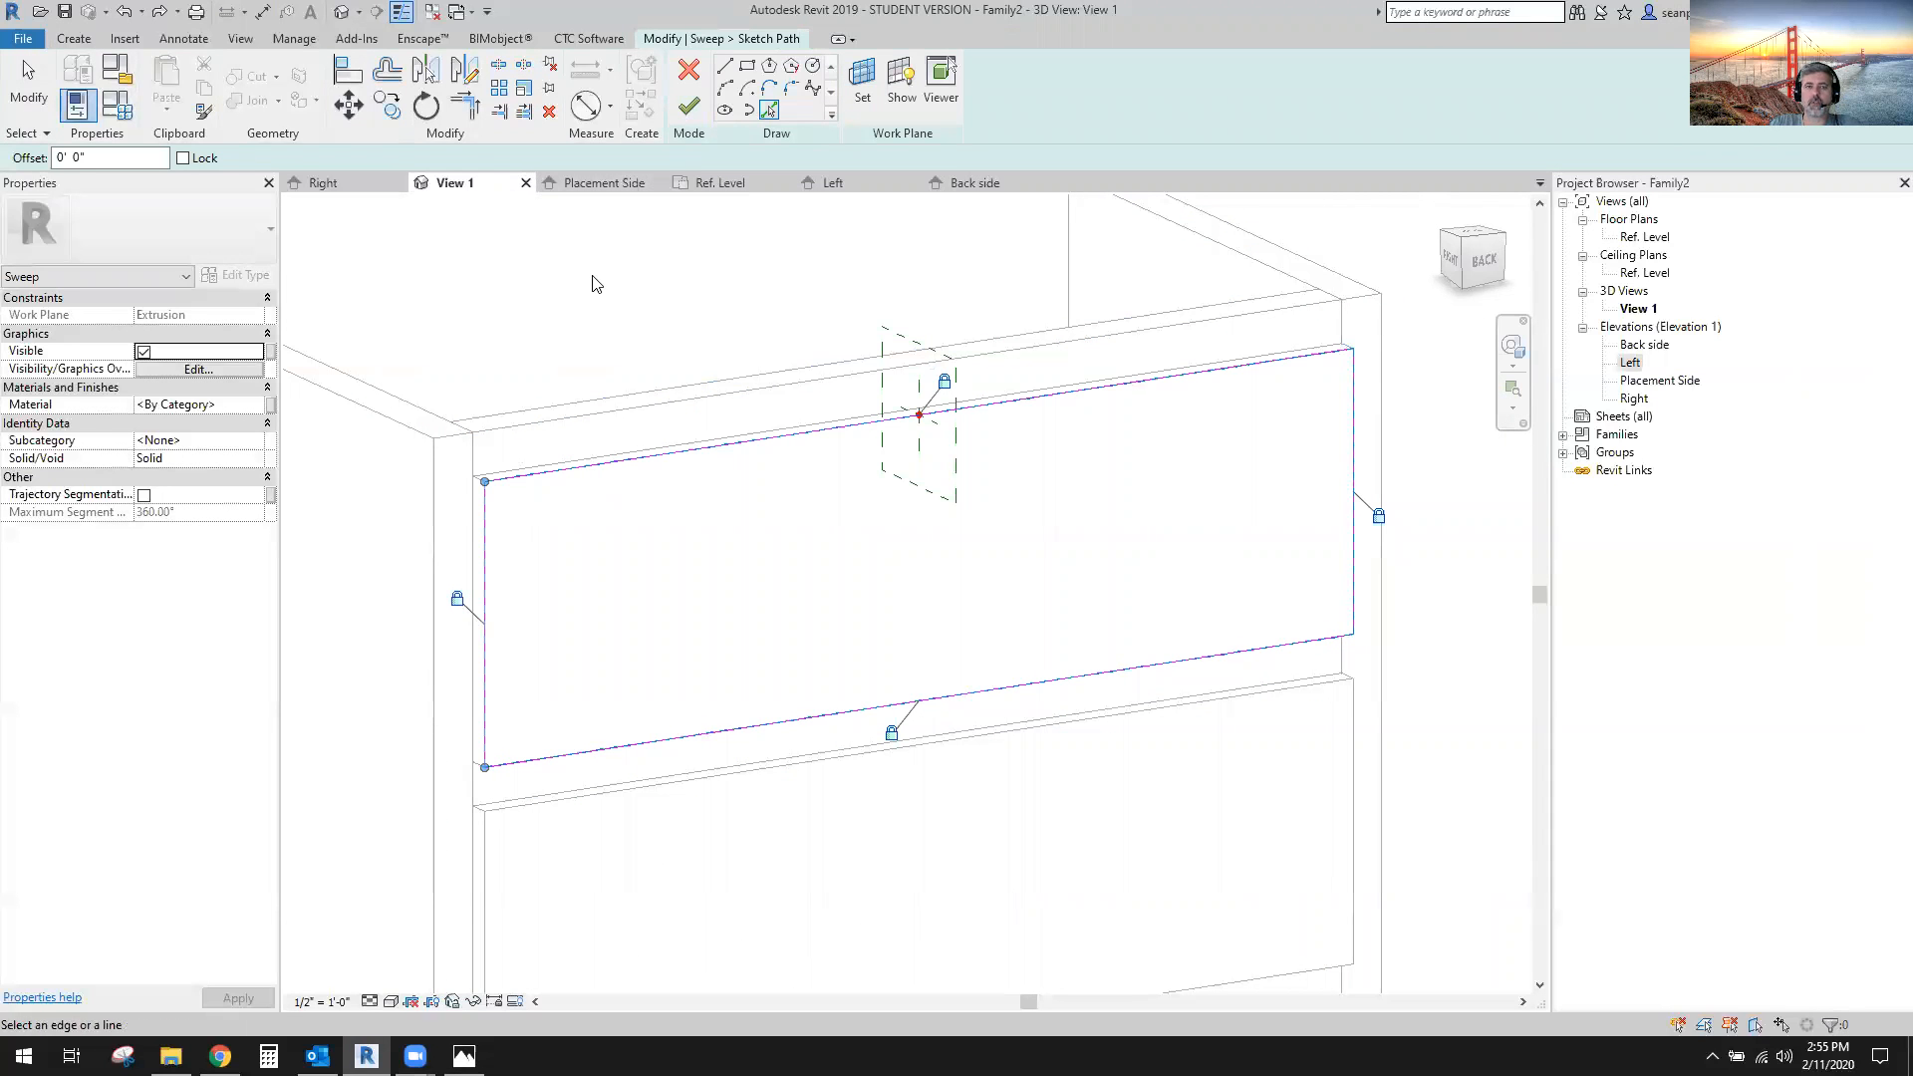
left_click(688, 106)
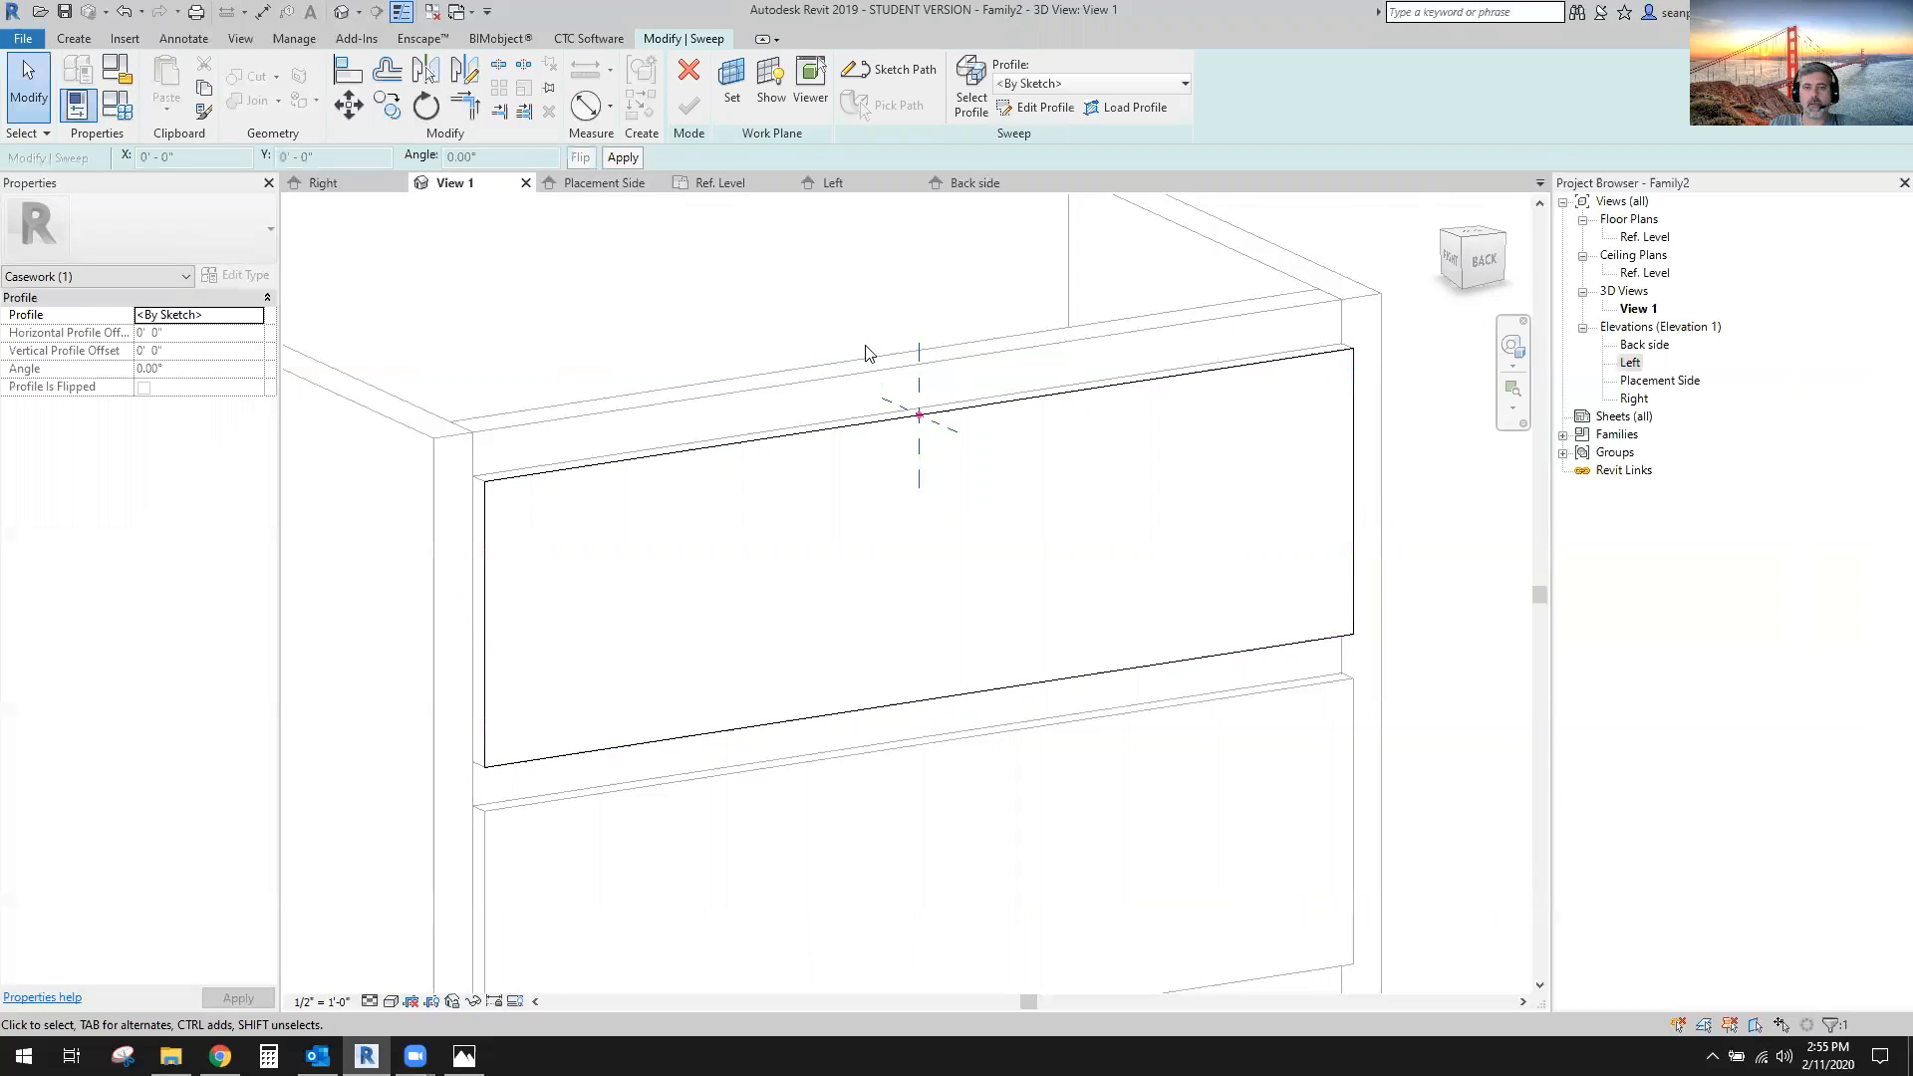
Open the Right elevation and start editing the sweep profile where its plane meets the upper drawer front's top edge.
mouse_move(778, 495)
middle_mouse_down("shift")
mouse_move(982, 521)
mouse_move(1033, 495)
middle_mouse_up("shift")
scroll(961, 406, "up", 4)
scroll(972, 441, "down", 1)
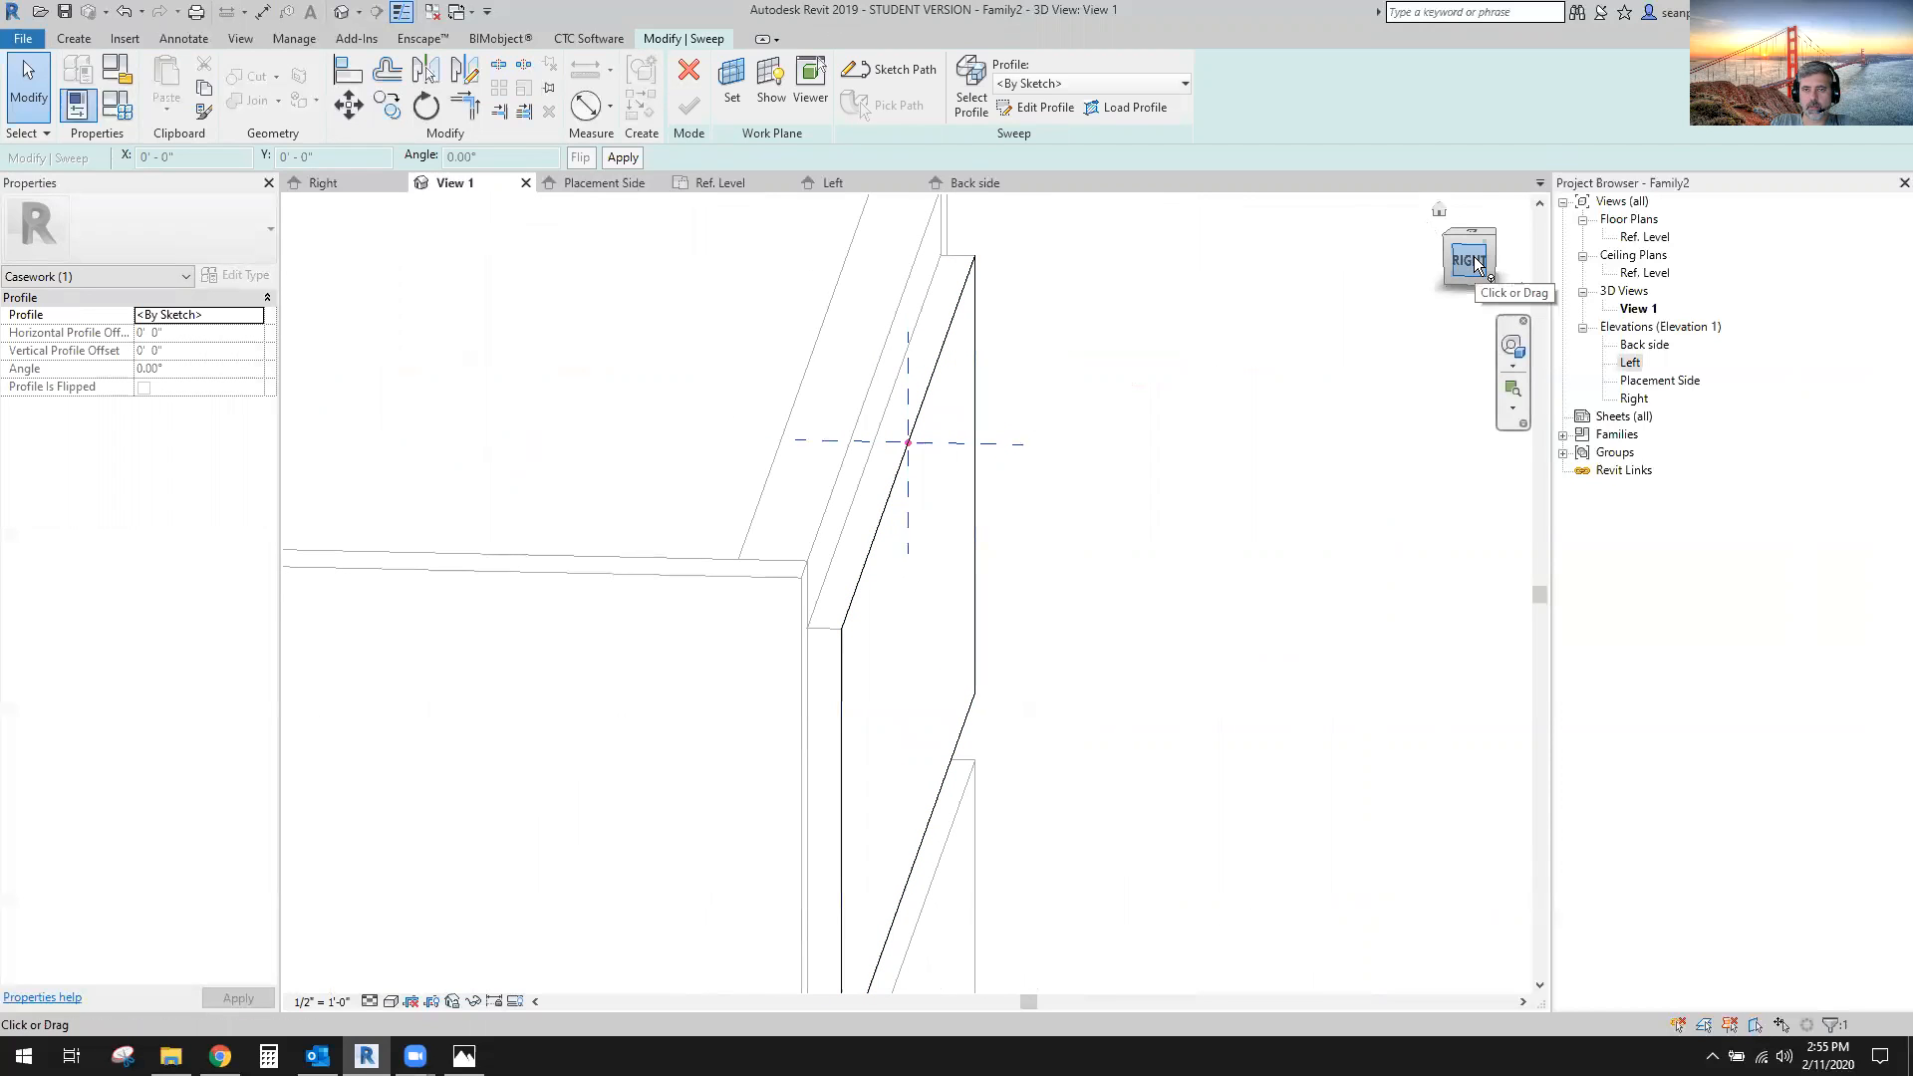
double_click(1645, 400)
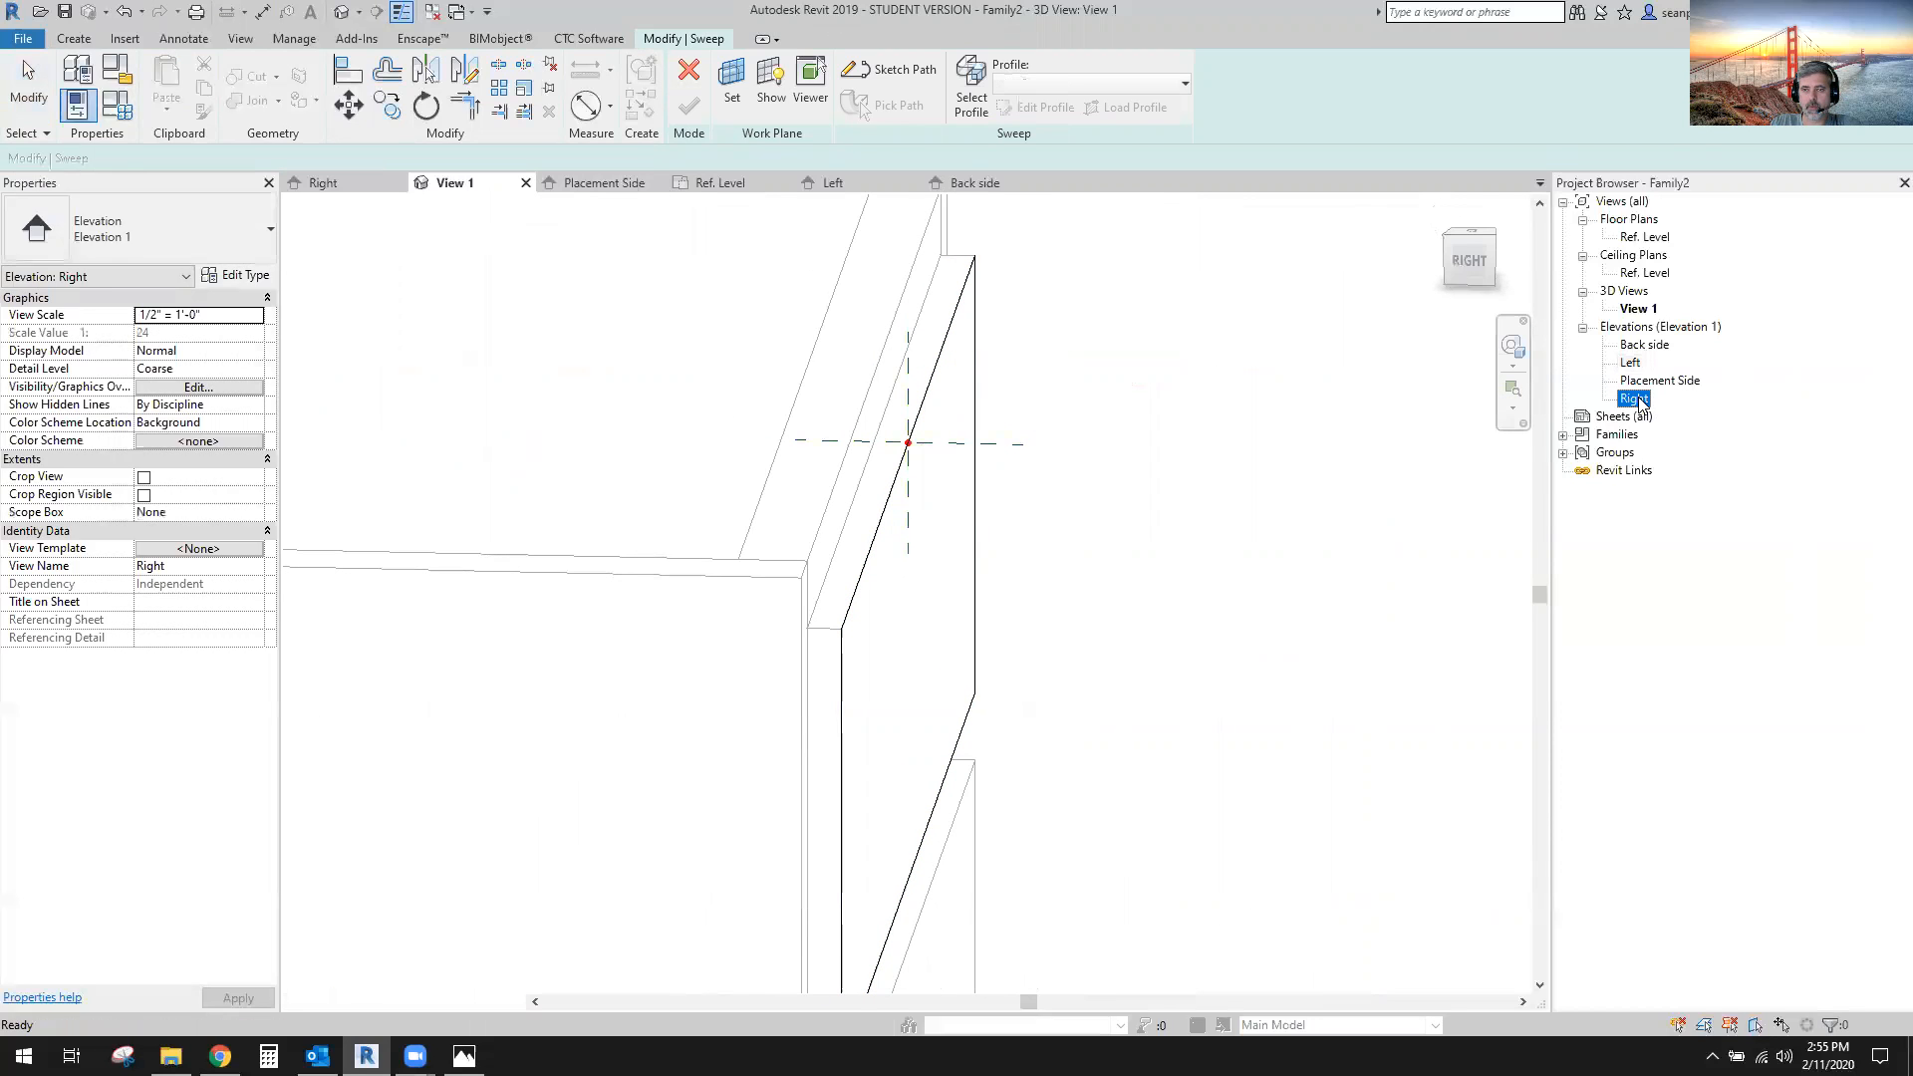
scroll(741, 727, "up", 7)
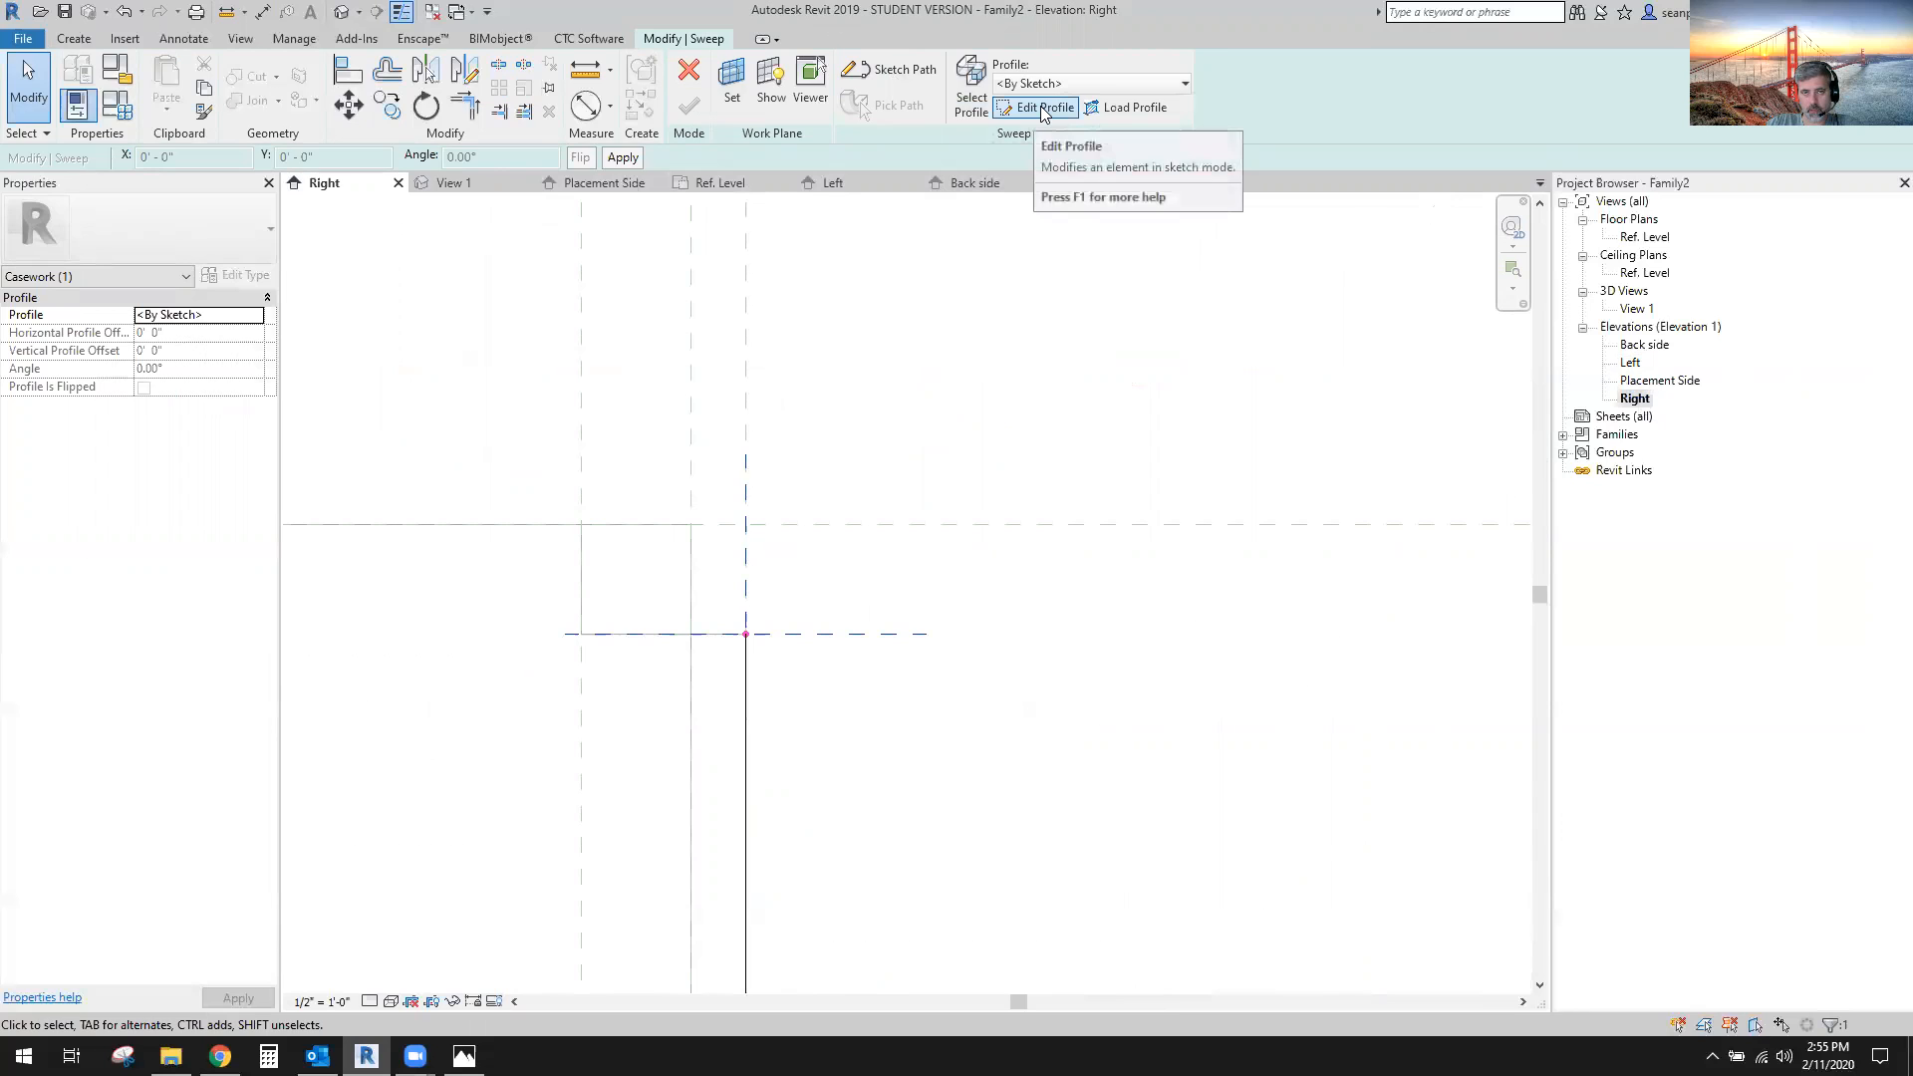
left_click(1044, 108)
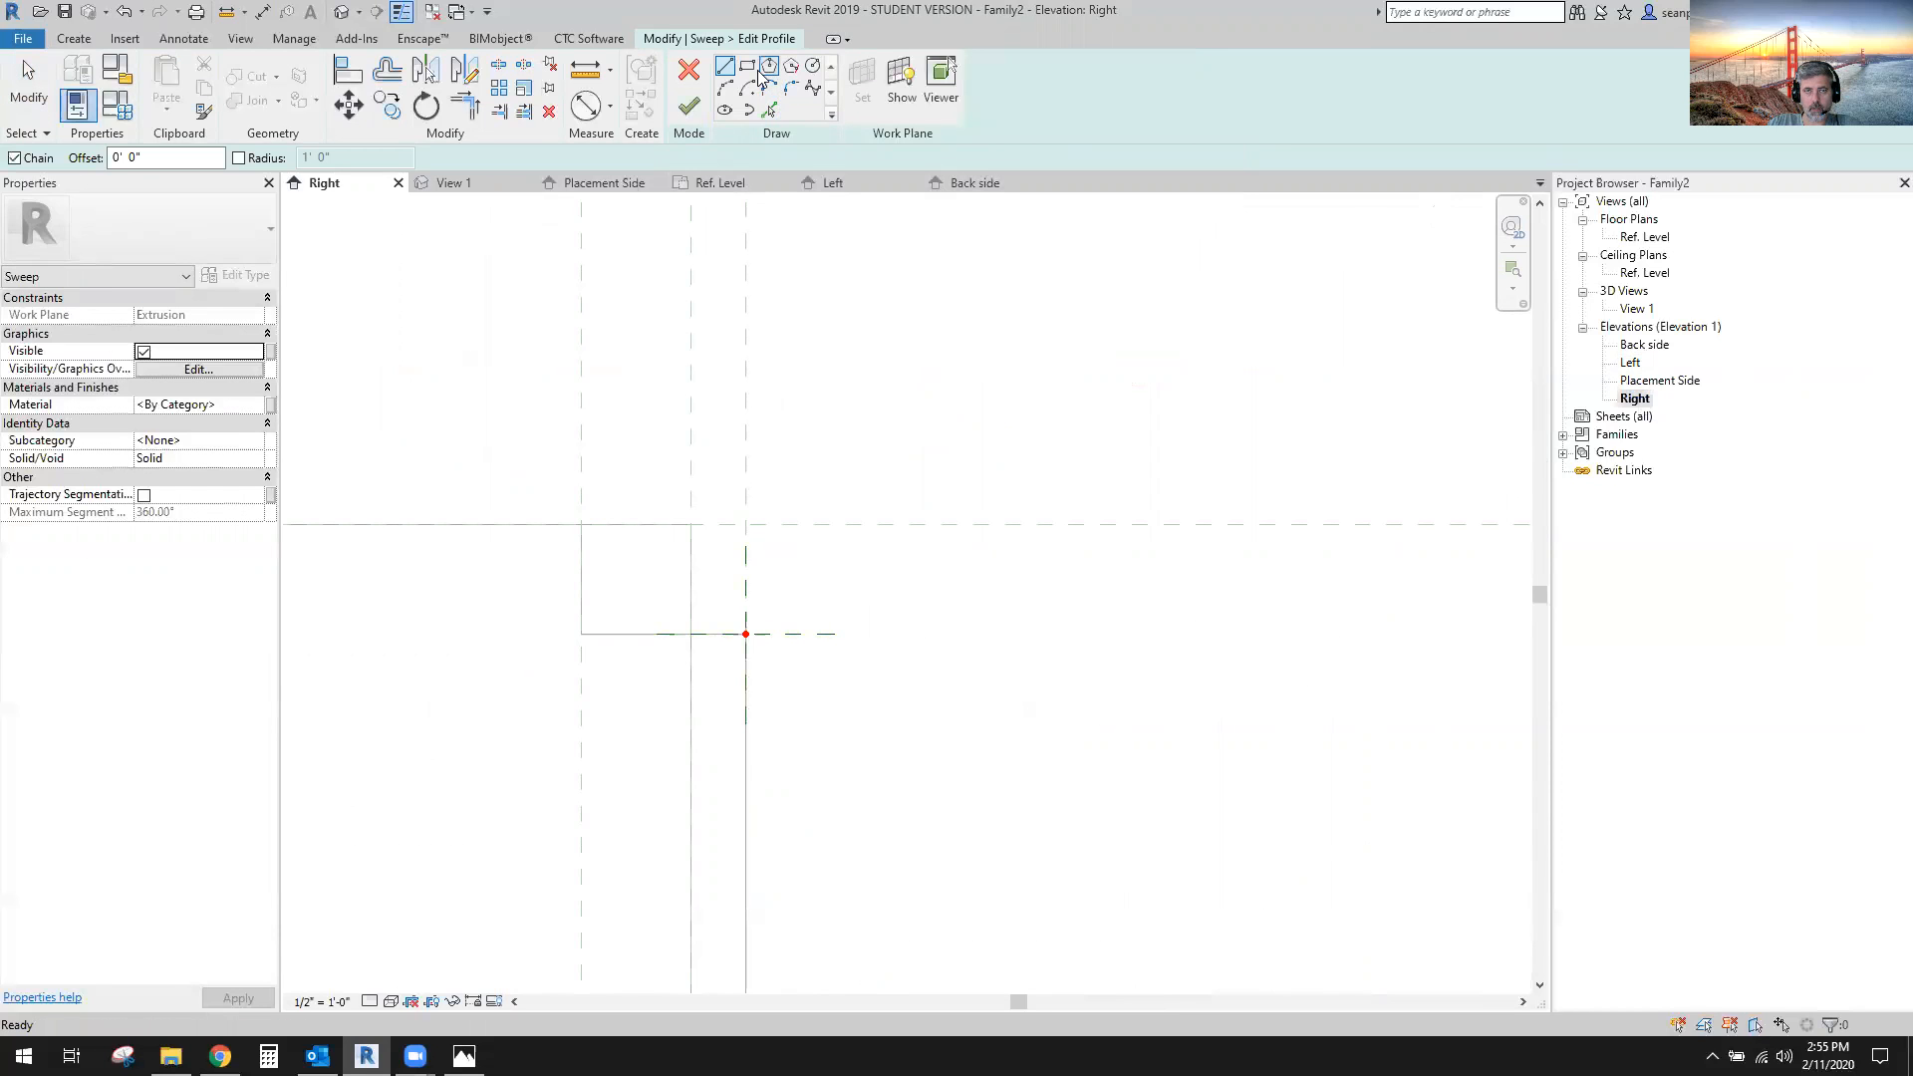
Sketch a closed four-sided profile just outside the drawer front, with a horizontal top, two vertical sides and a sloped lower edge.
scroll(742, 704, "up", 4)
scroll(818, 638, "down", 5)
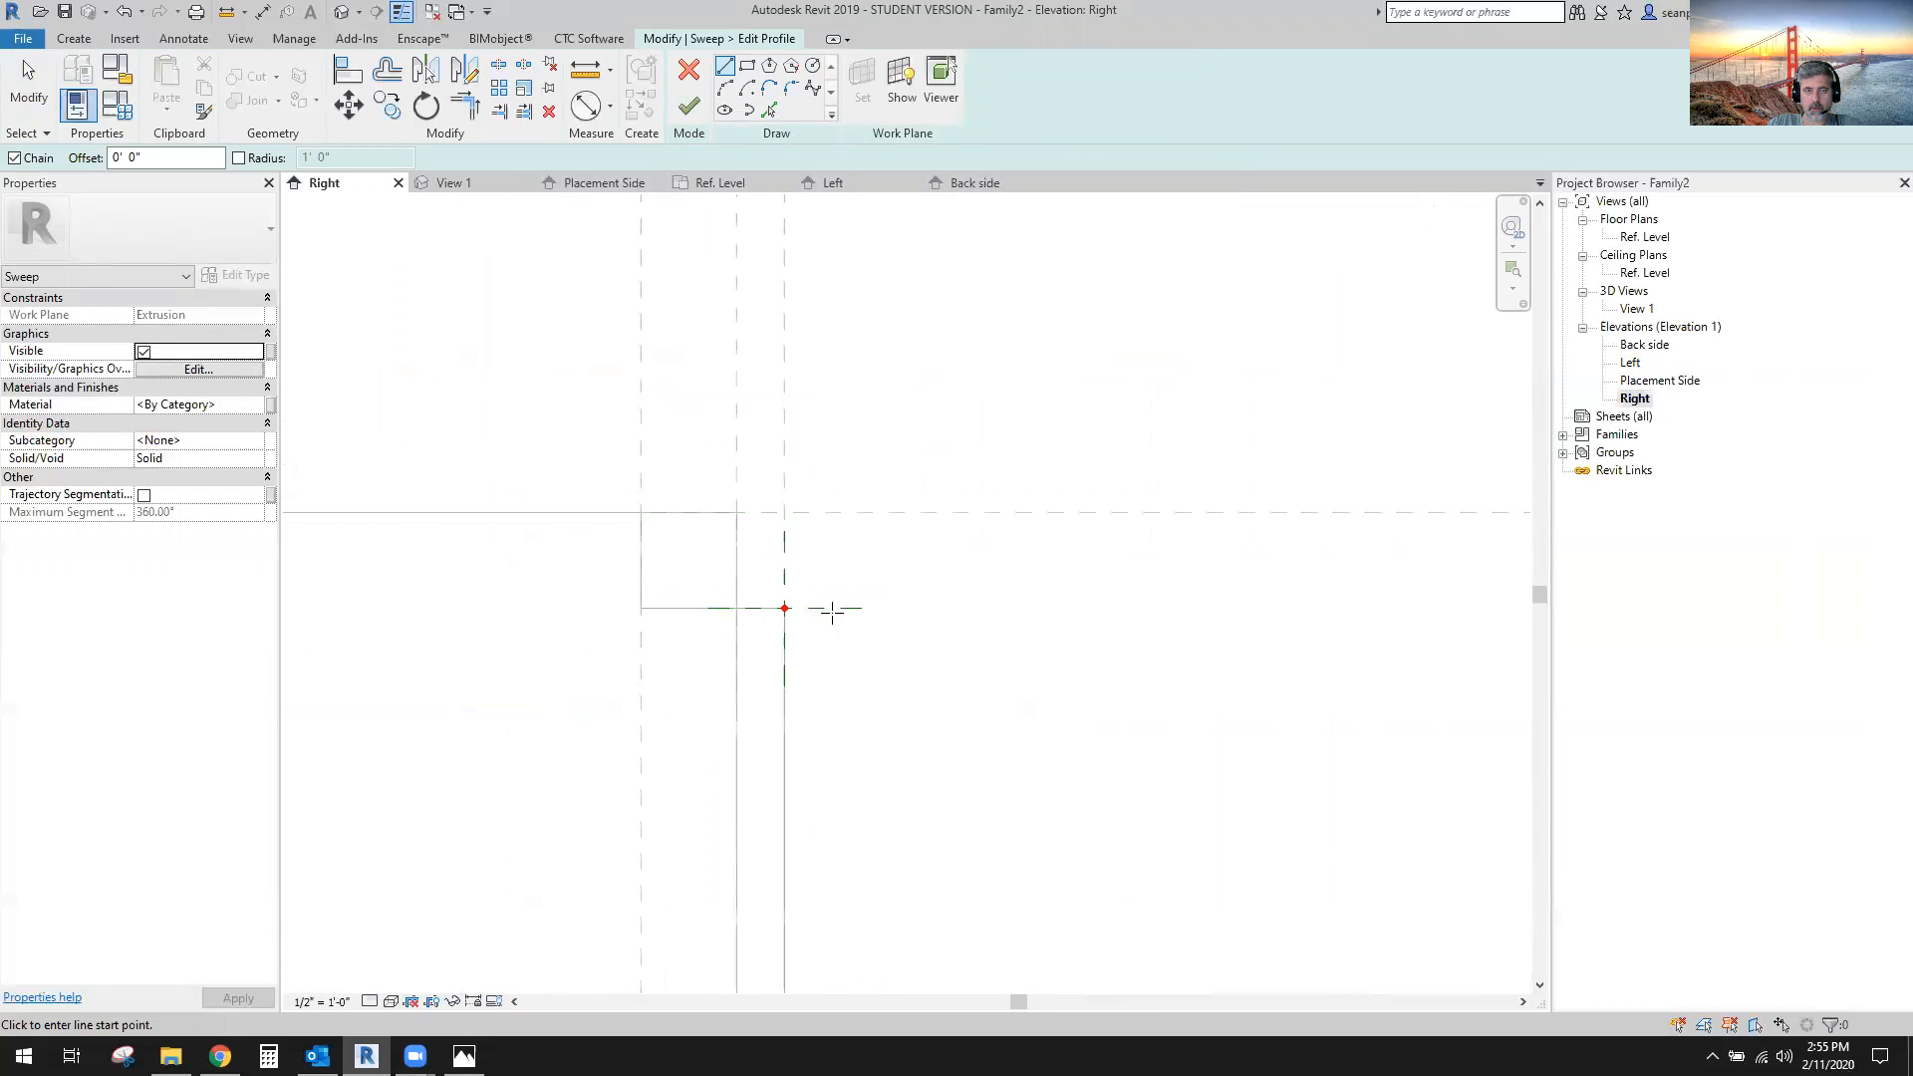
scroll(812, 612, "up", 3)
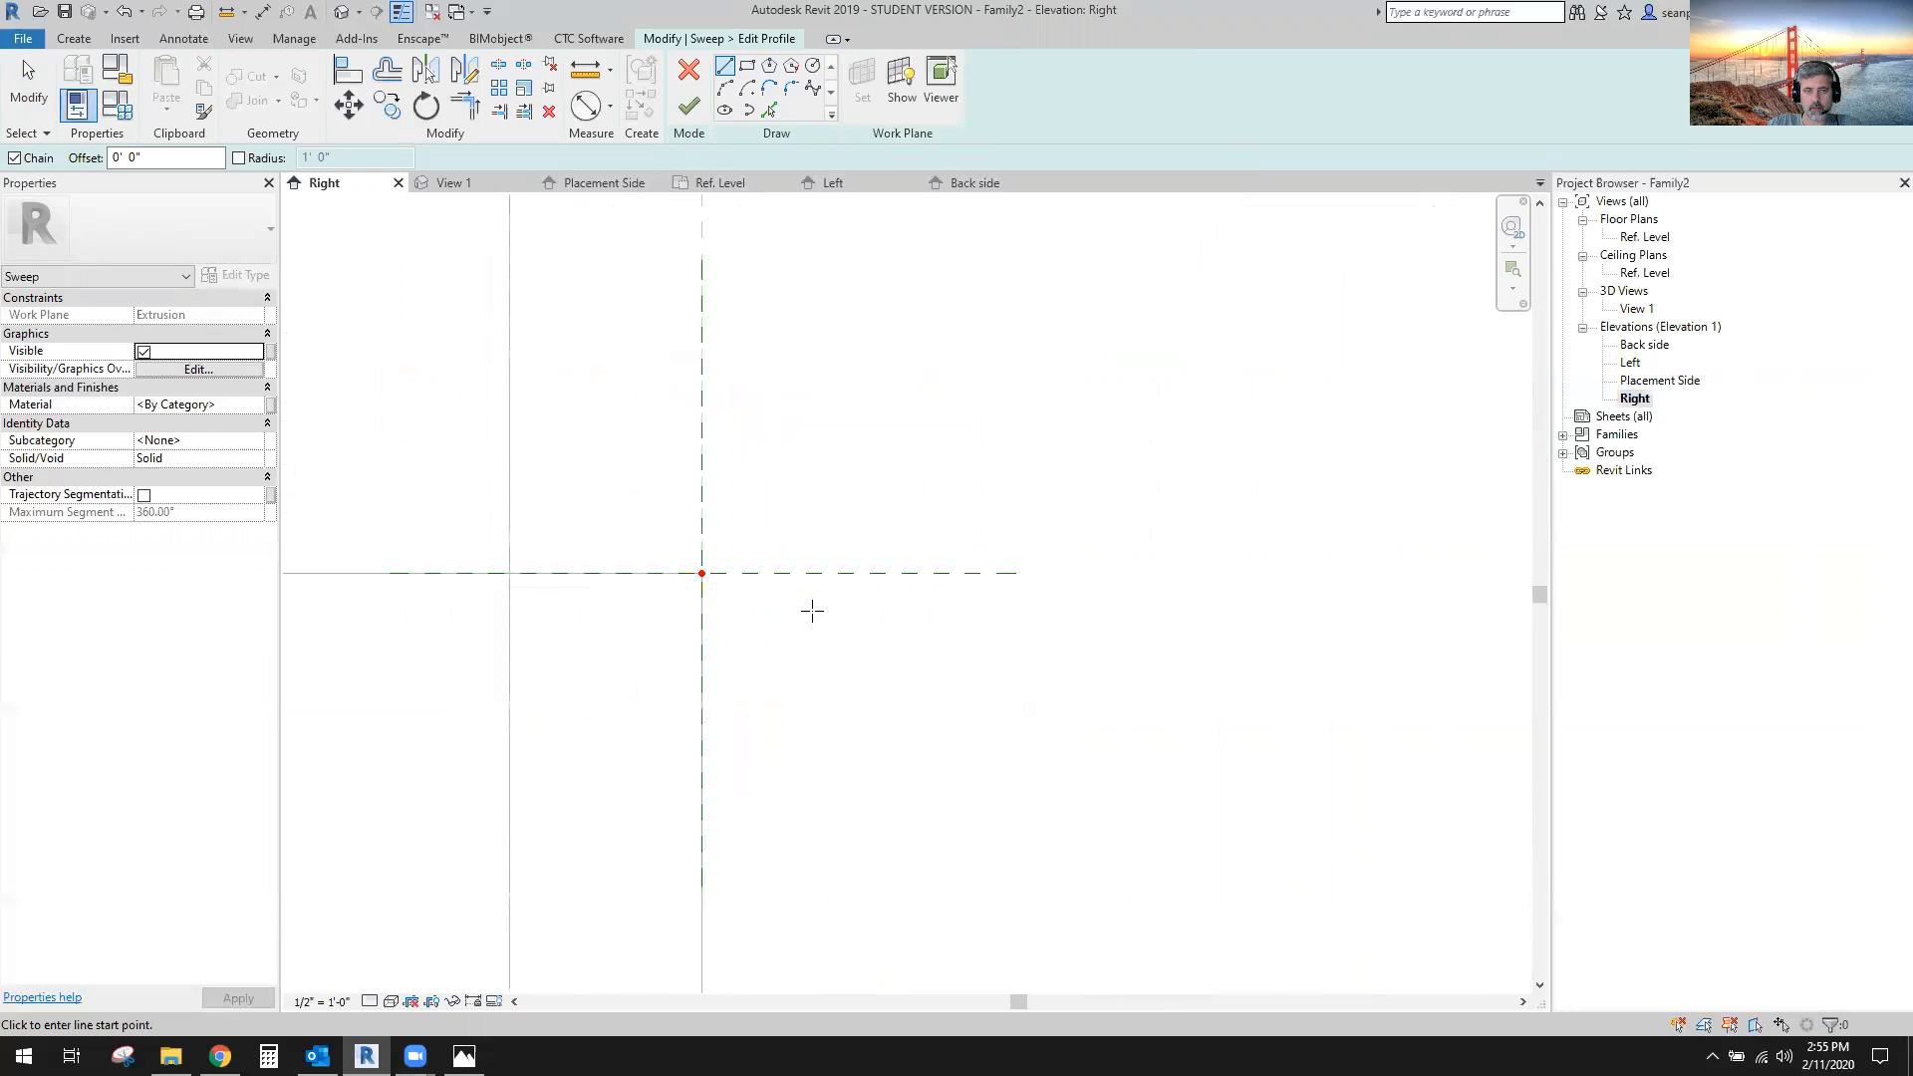
left_click(743, 601)
left_click(923, 601)
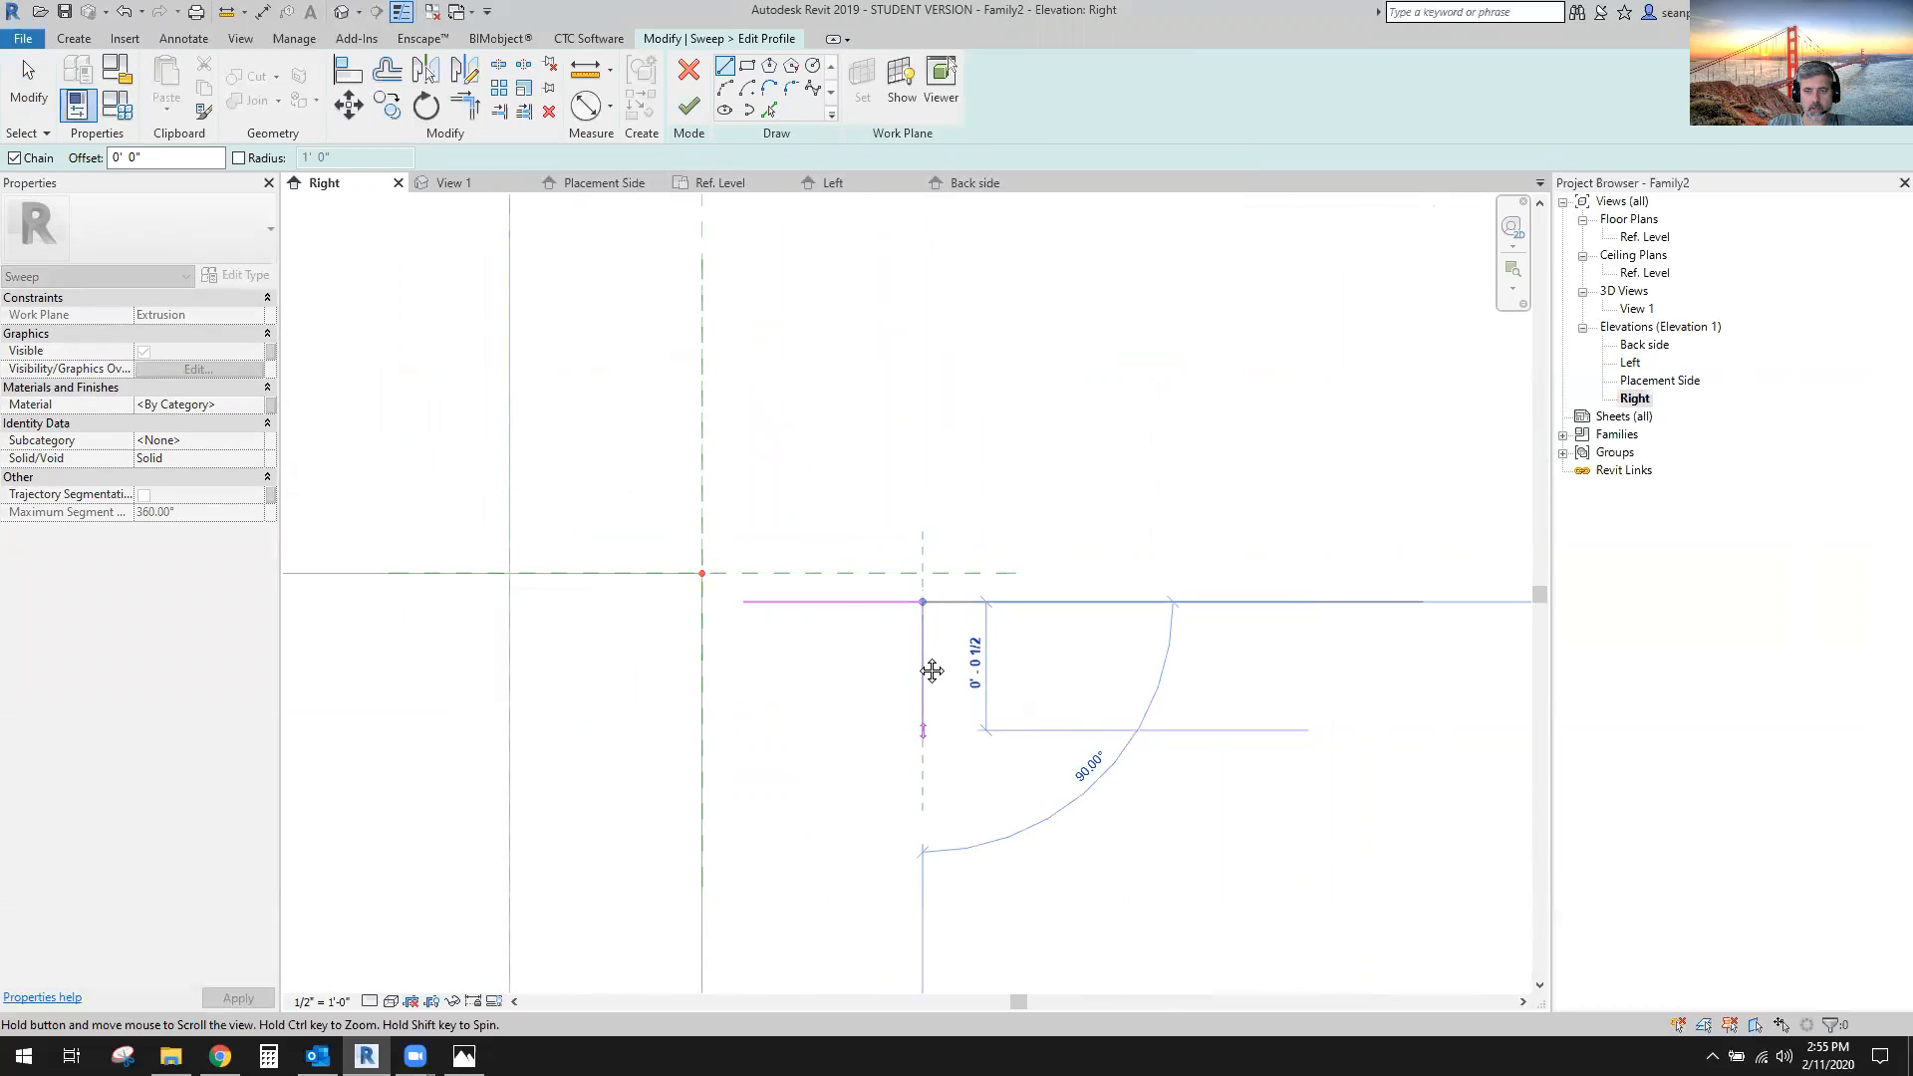
middle_click_drag(932, 671, 922, 544)
left_click(912, 603)
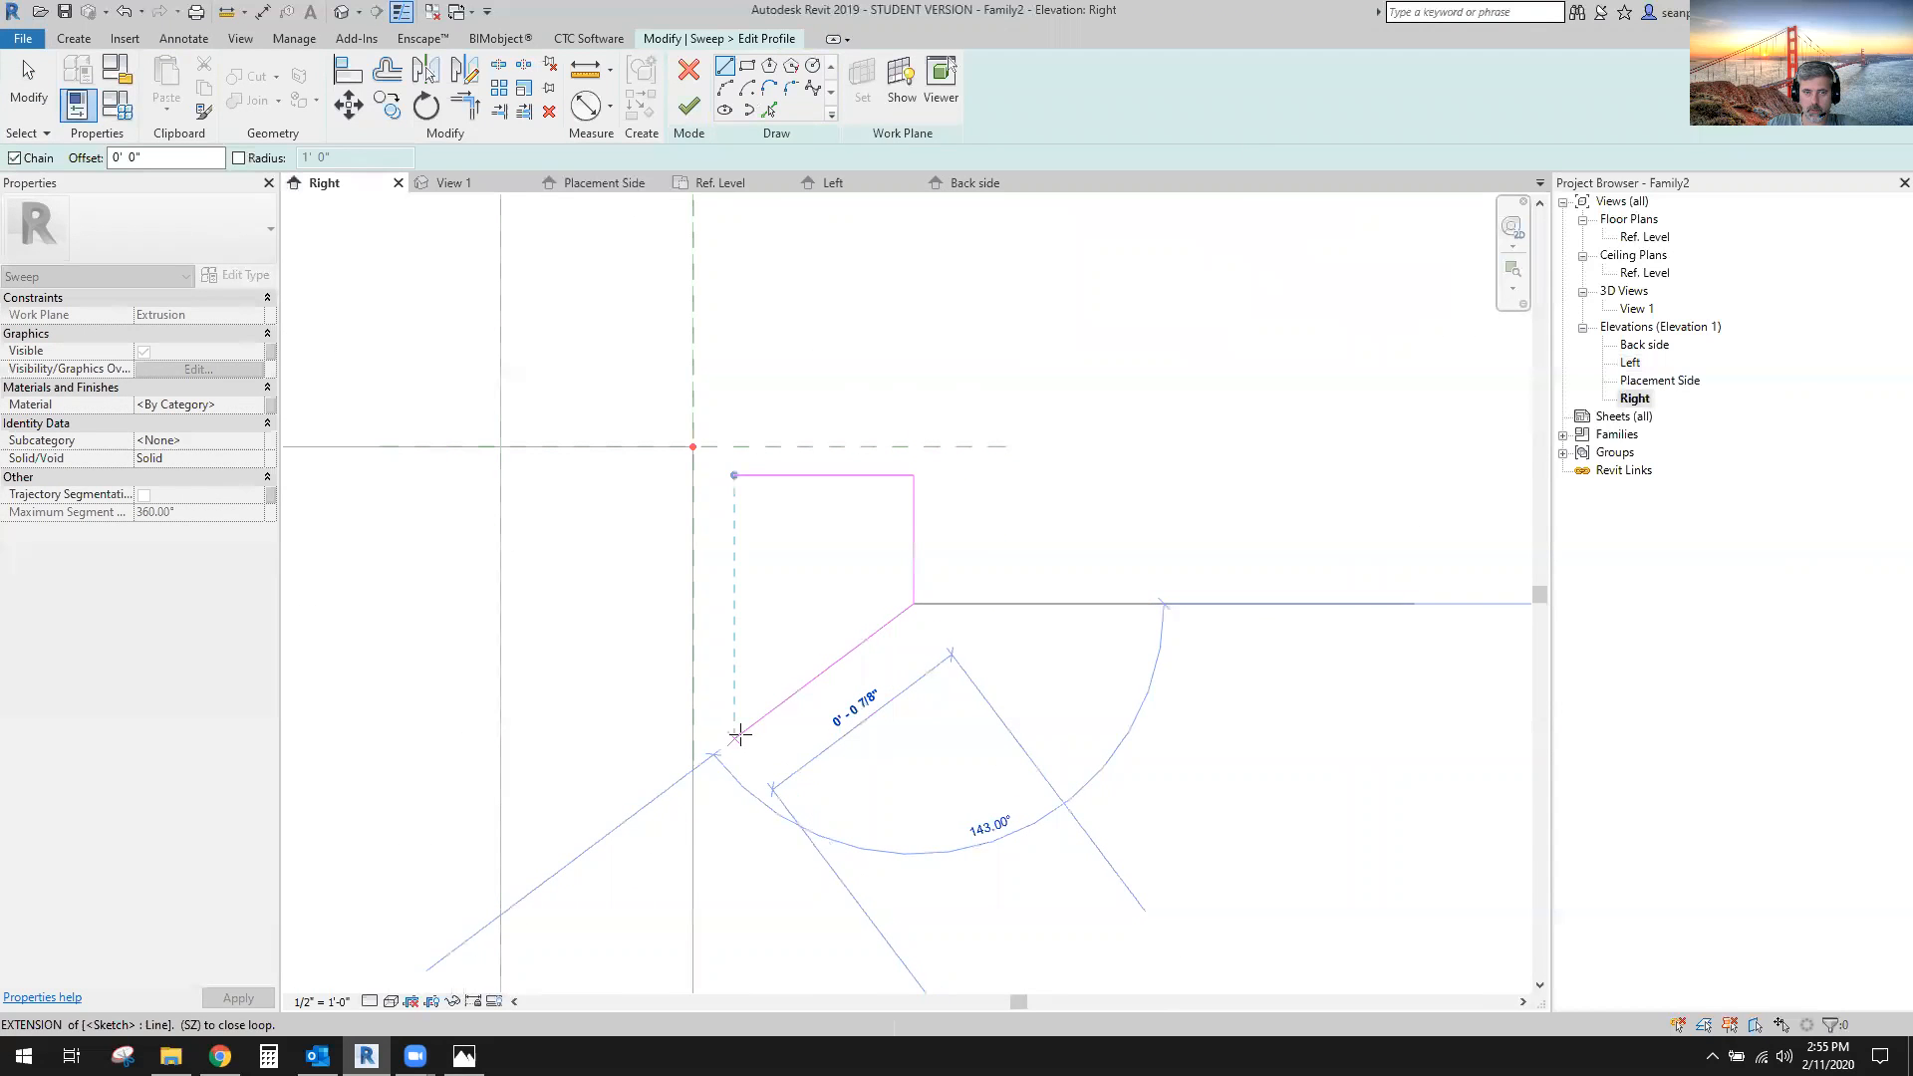
left_click(736, 736)
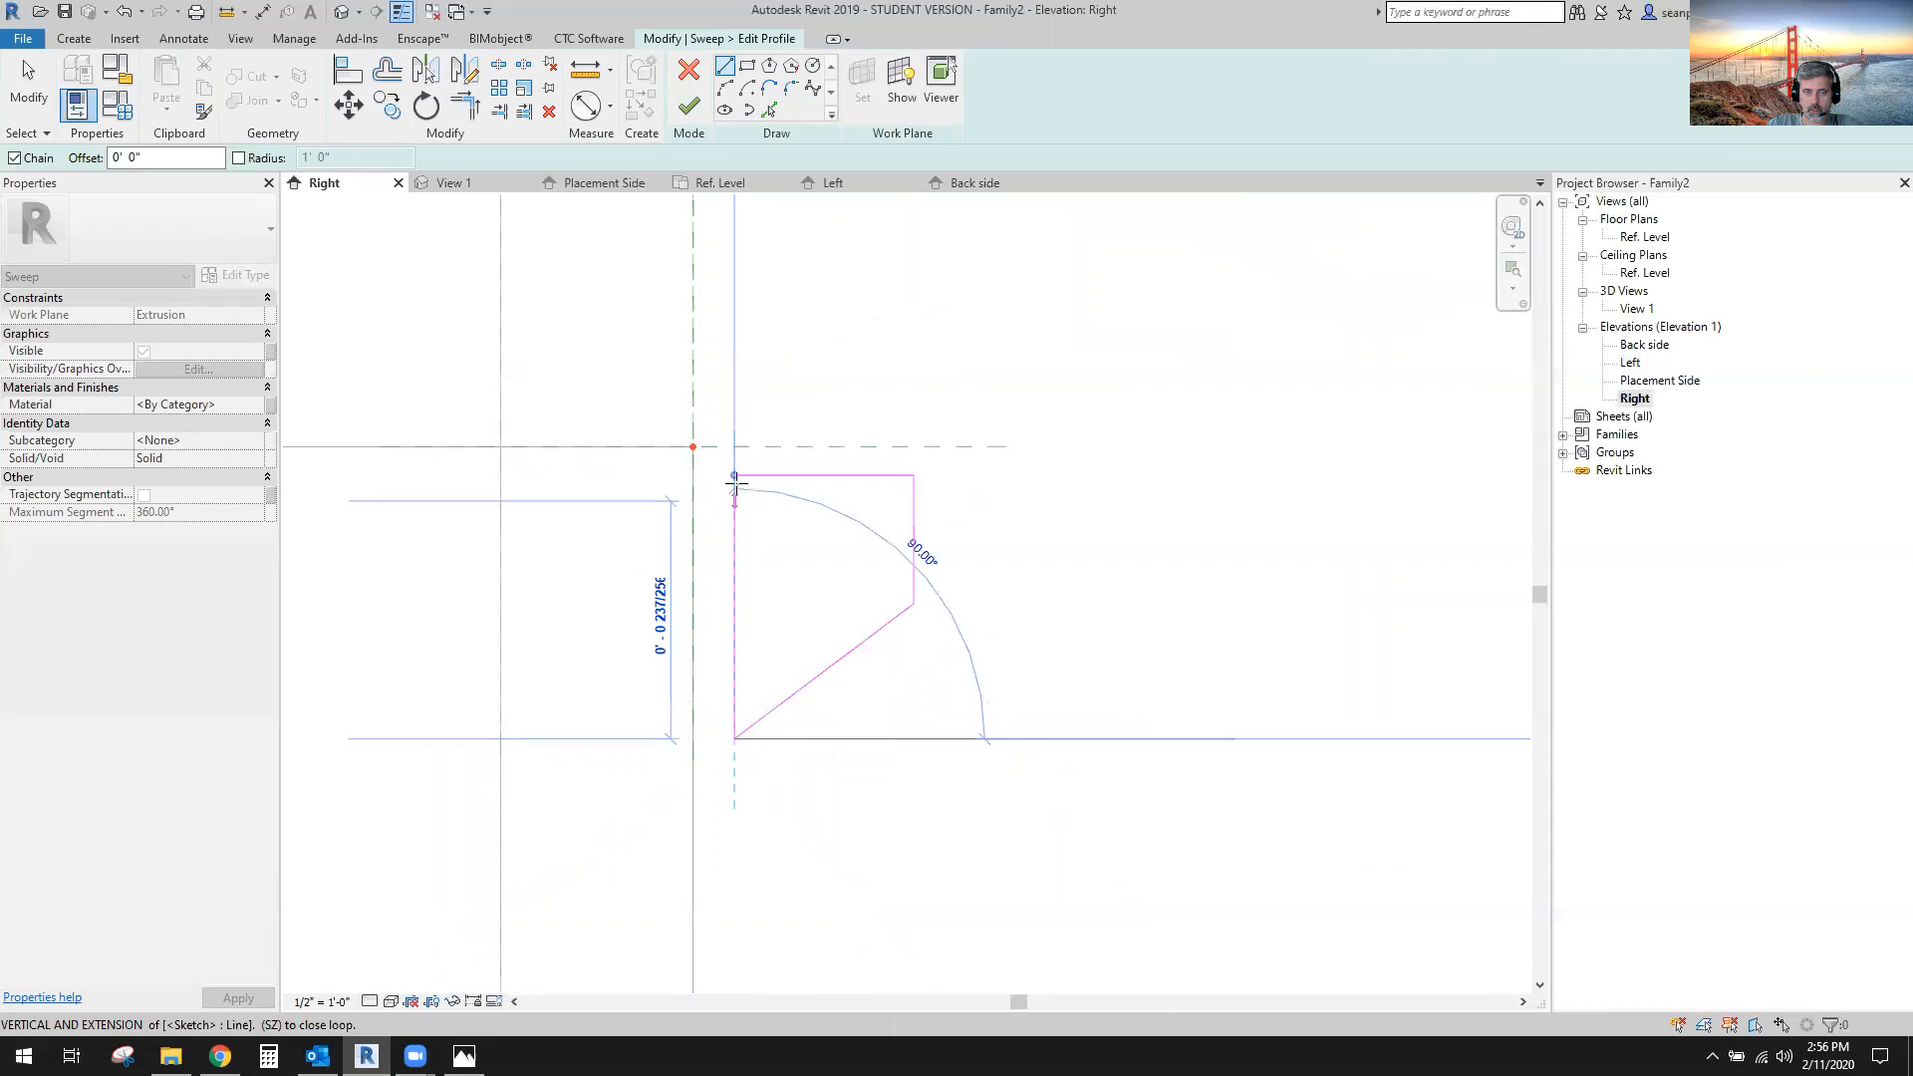
left_click(734, 476)
key("Escape")
key("Escape")
scroll(1012, 589, "down", 3)
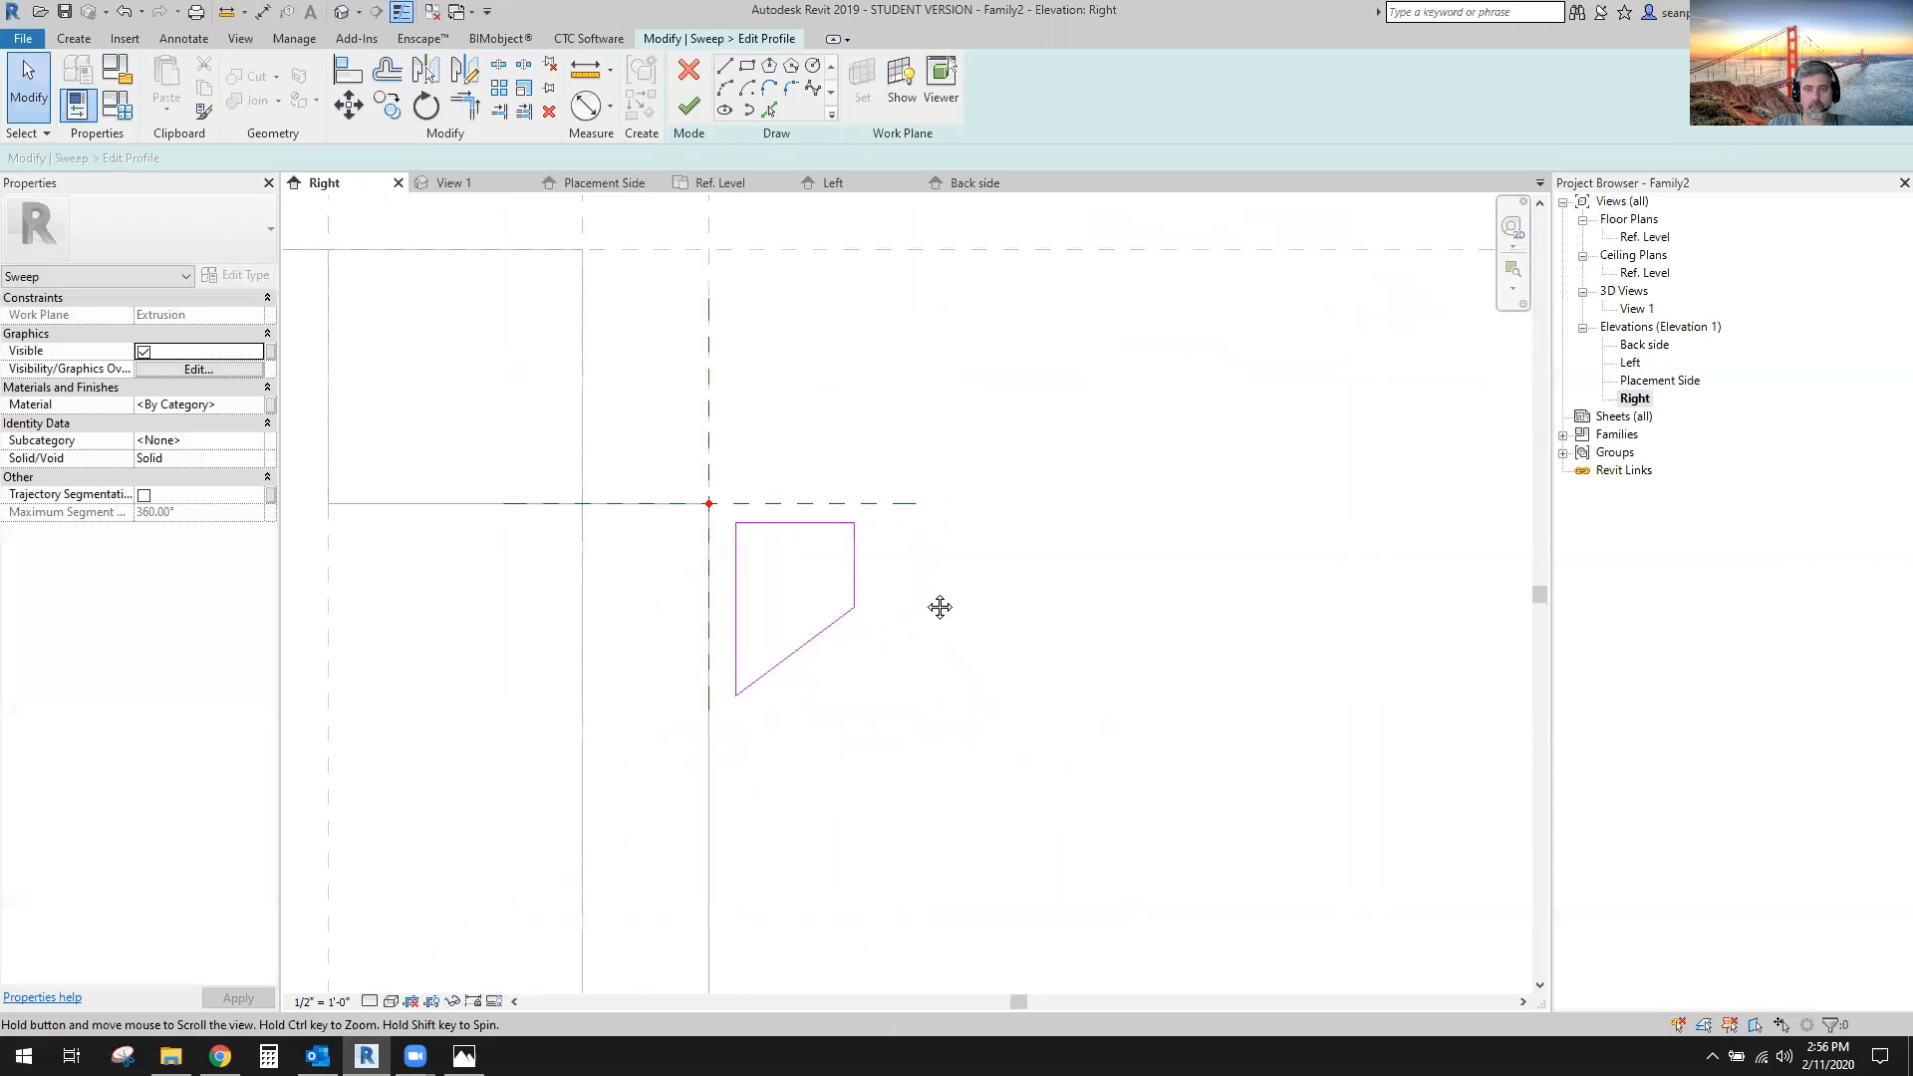
Align the profile's inner vertical edge and top edge to the vertical and horizontal profile reference lines, locking both alignments.
key("a")
key("l")
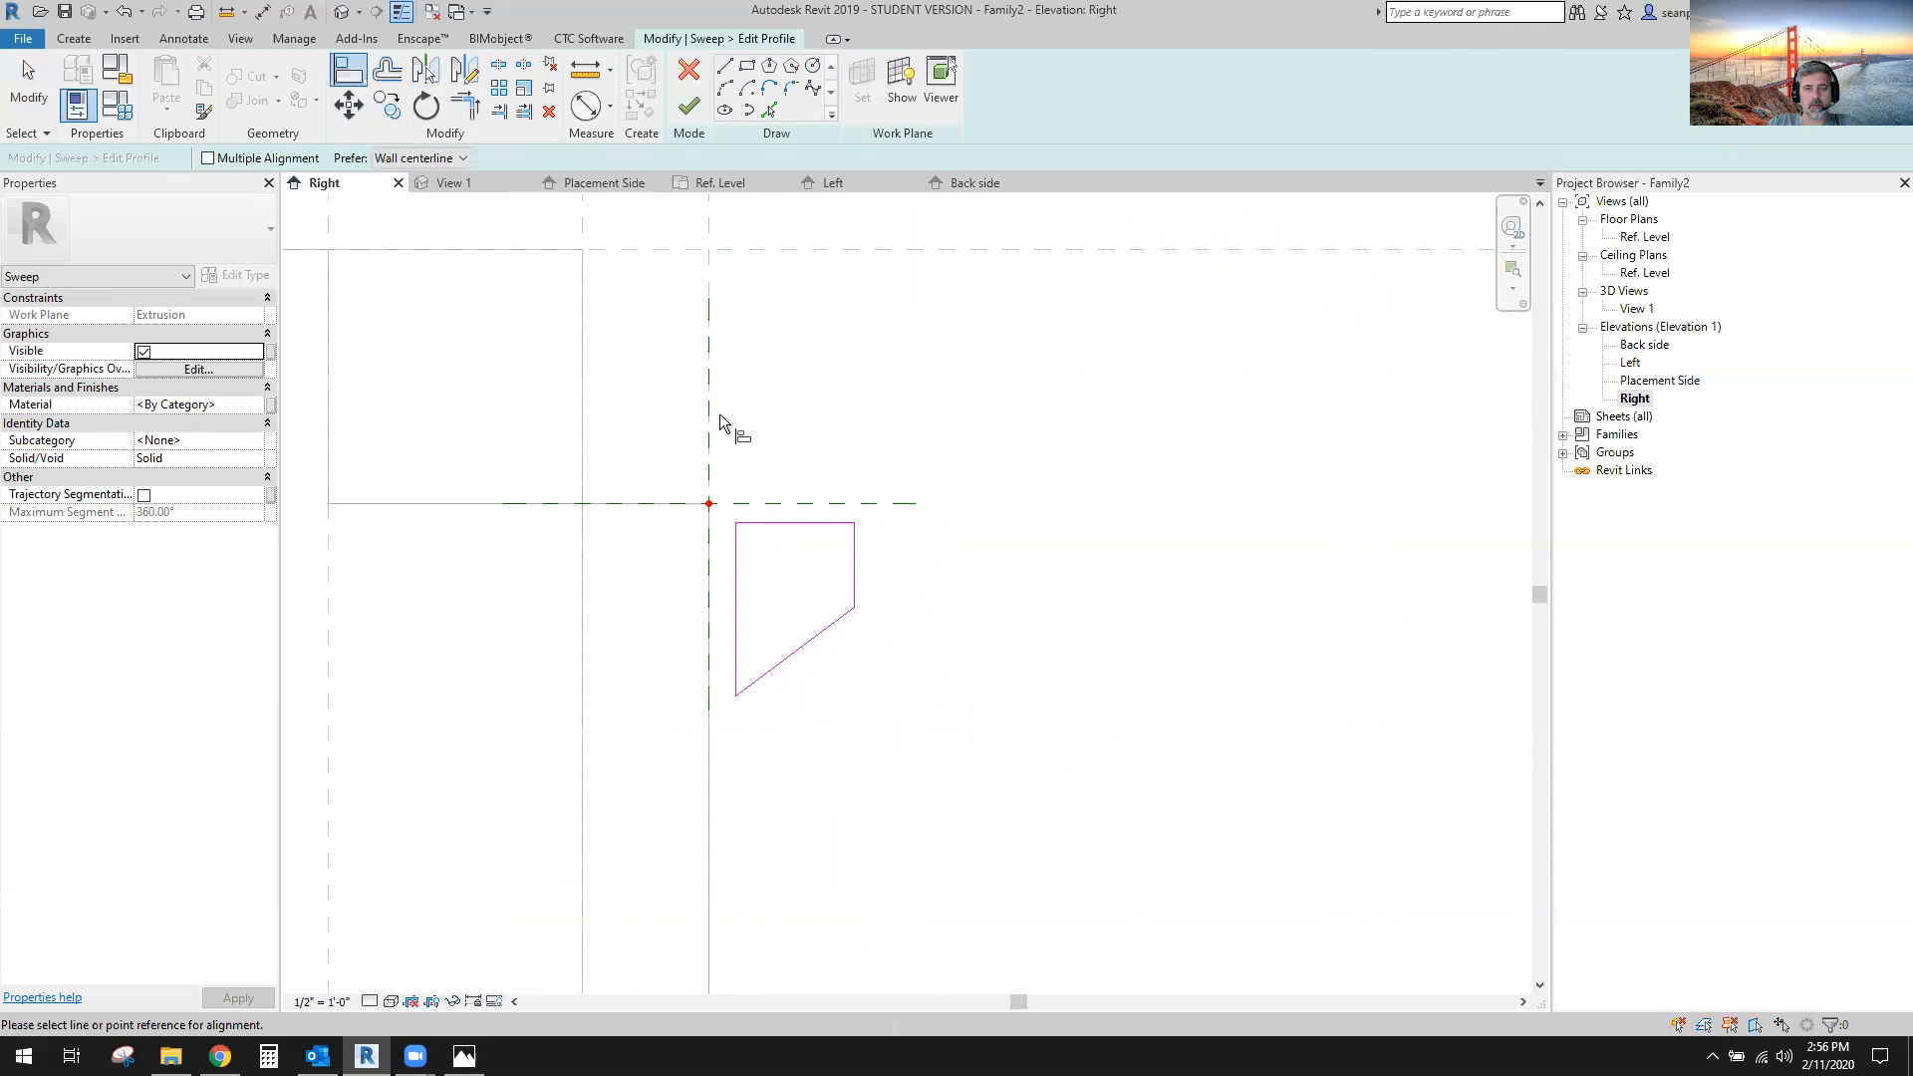
left_click(704, 415)
left_click(734, 563)
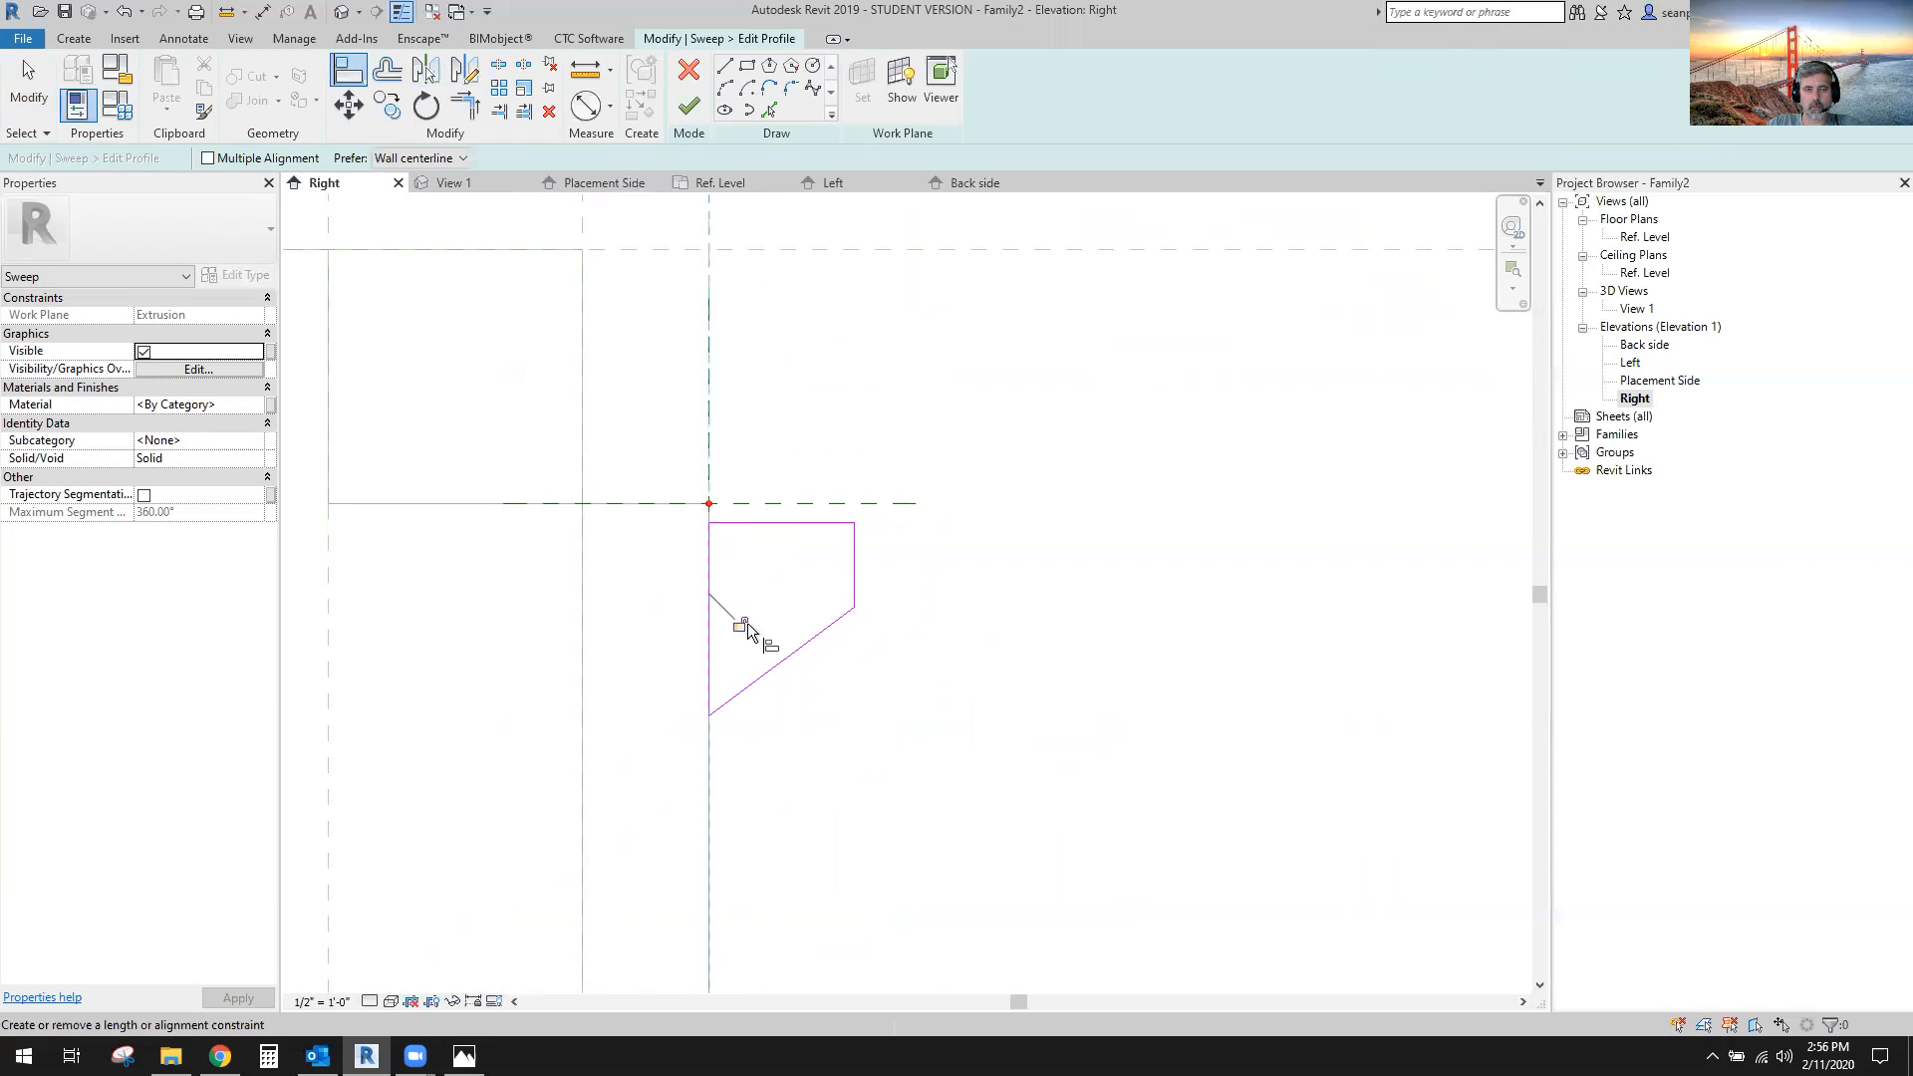
left_click(890, 514)
left_click(779, 524)
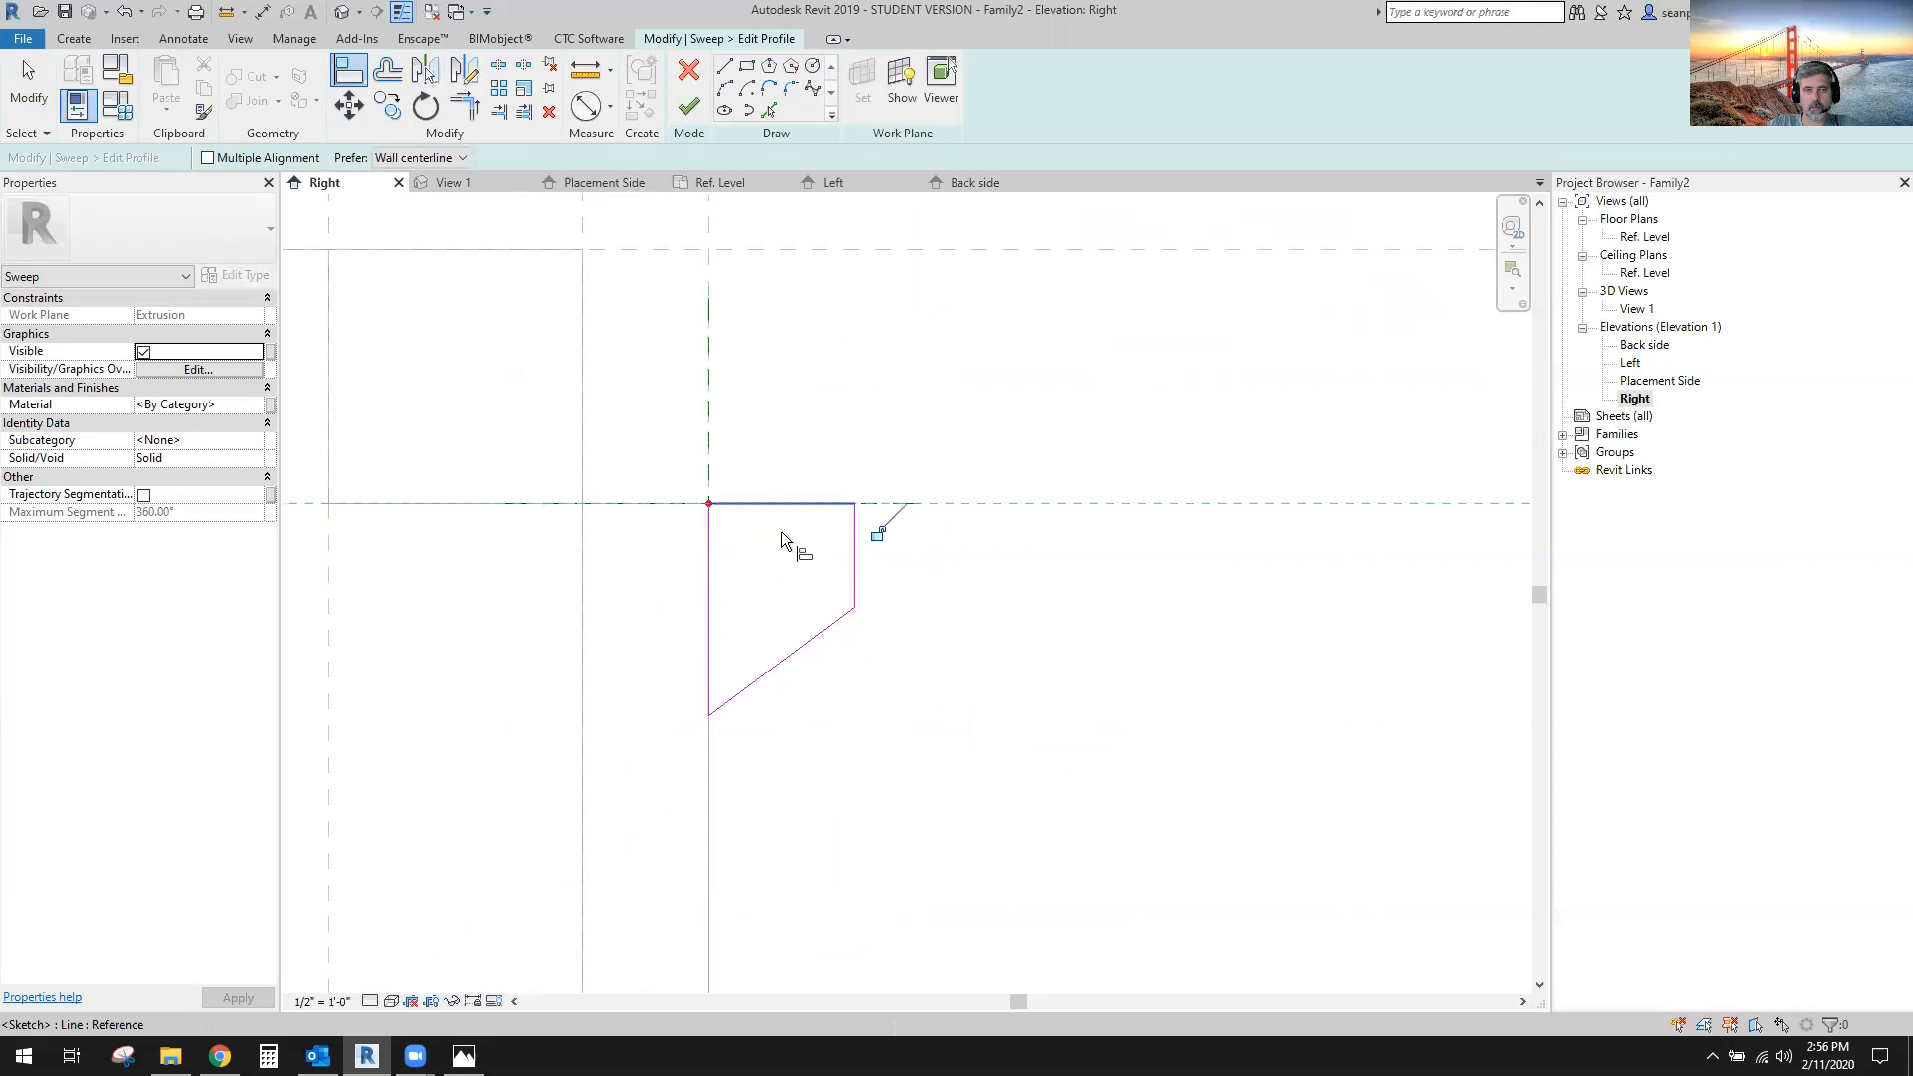
key("Escape")
key("Escape")
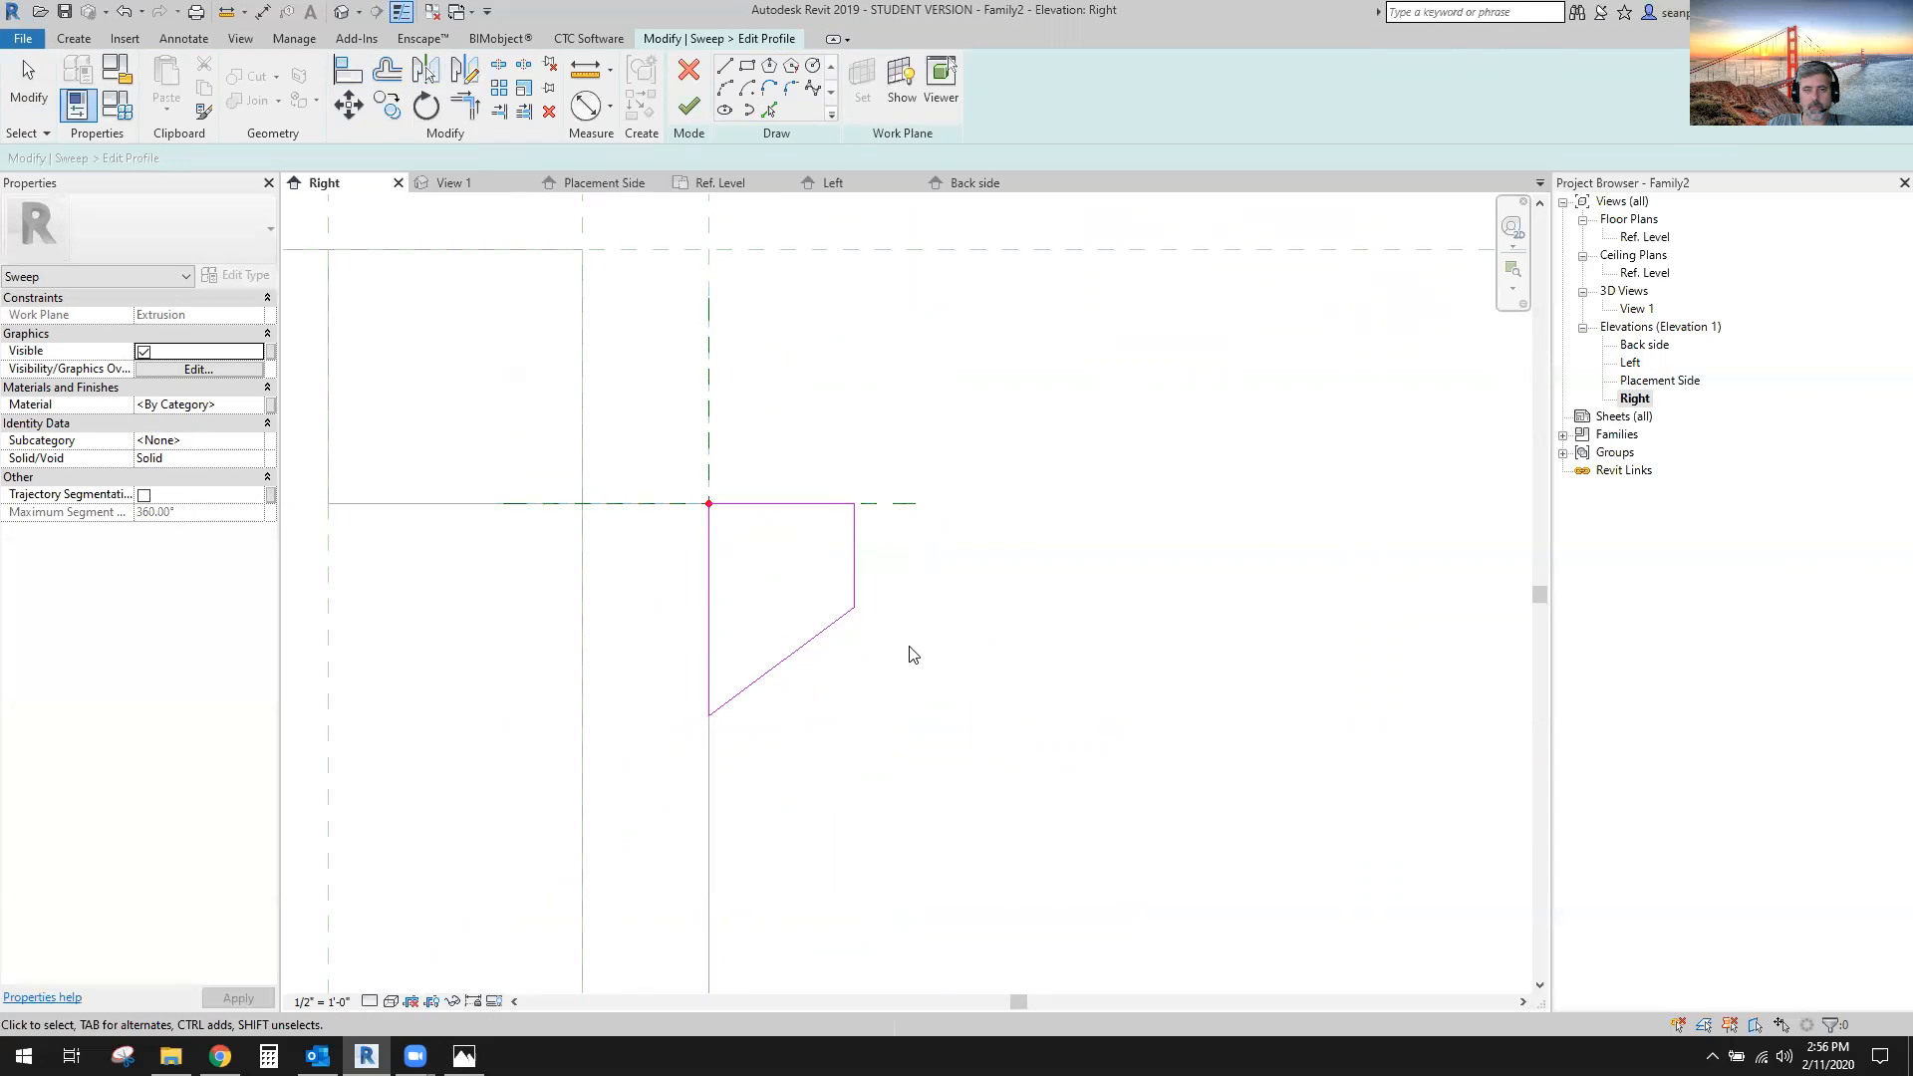
Raise the outer endpoint of the sloped edge so it slopes at about 45° and the outer vertical edge is about 103/256" long.
scroll(854, 648, "up", 3)
left_click(826, 610)
scroll(905, 632, "down", 1)
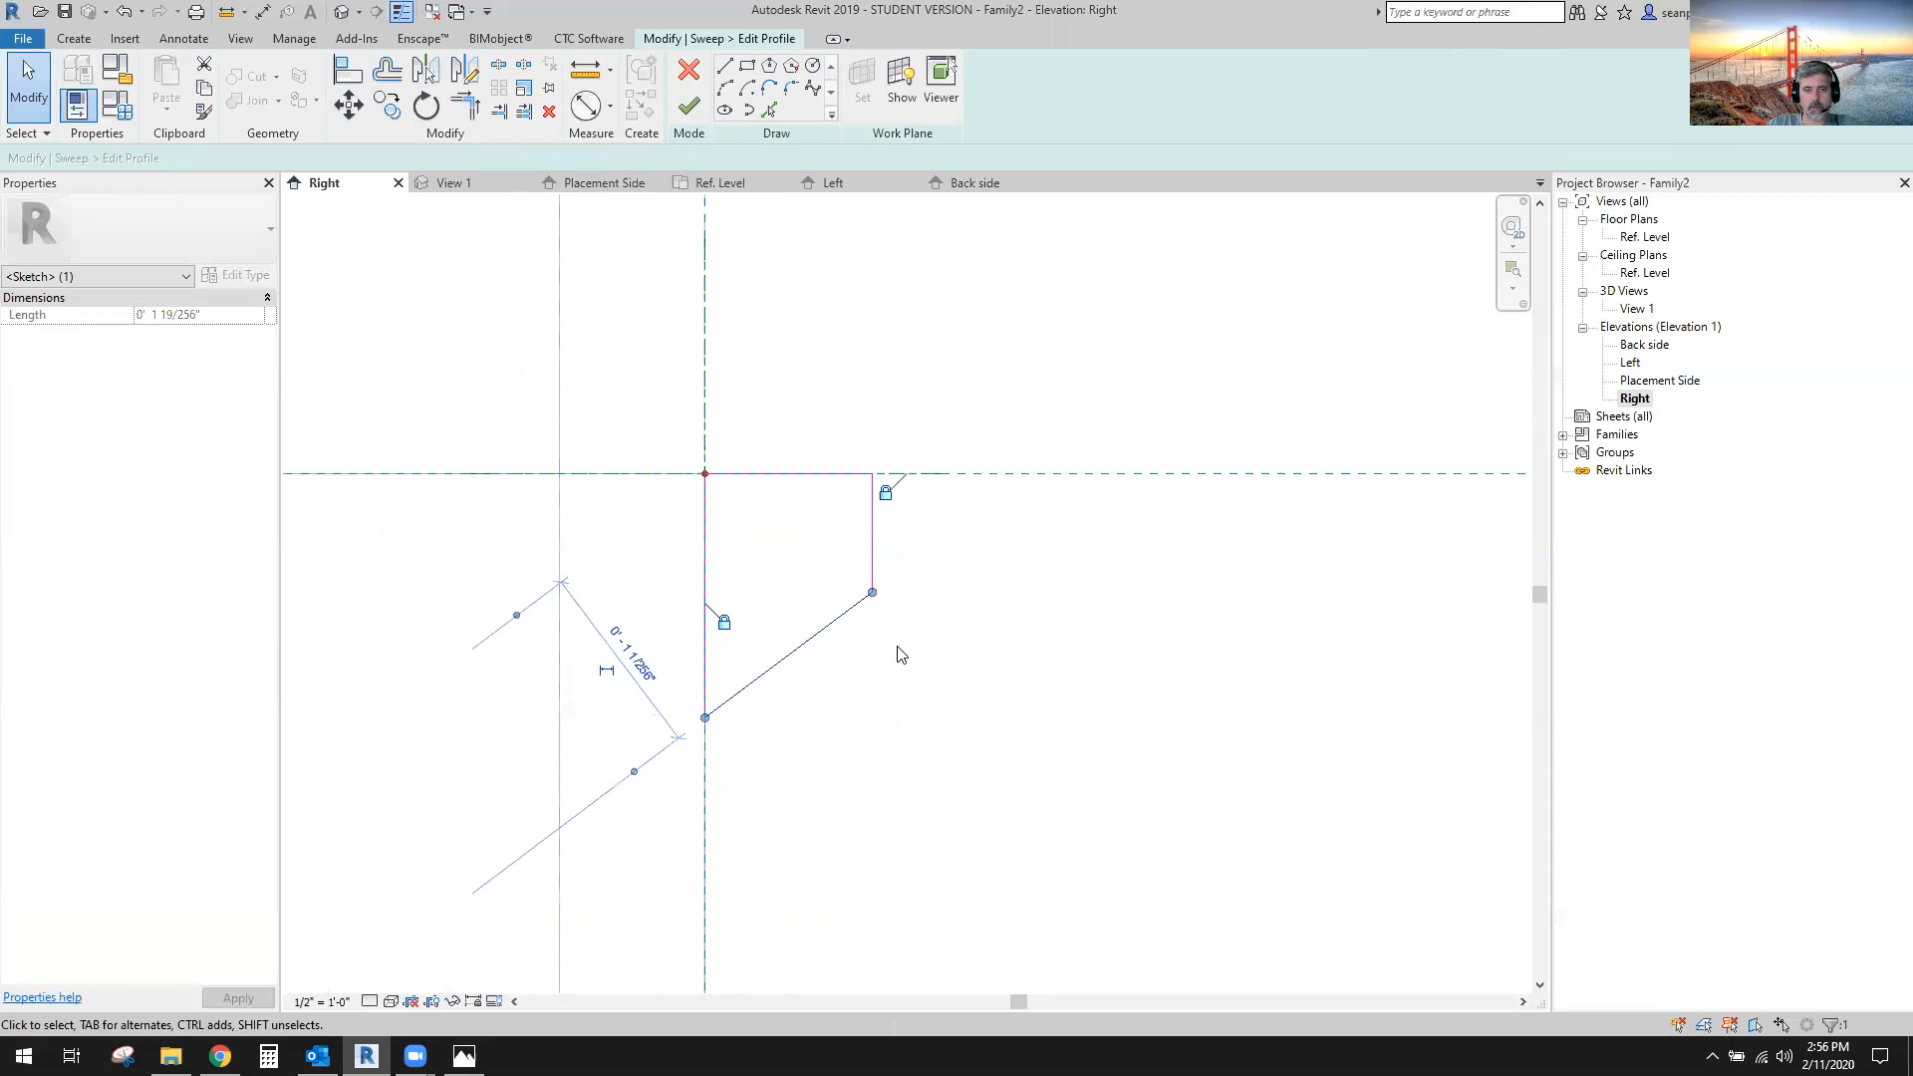
scroll(881, 566, "up", 2)
left_click(877, 564)
scroll(891, 583, "up", 1)
left_click_drag(865, 607, 865, 523)
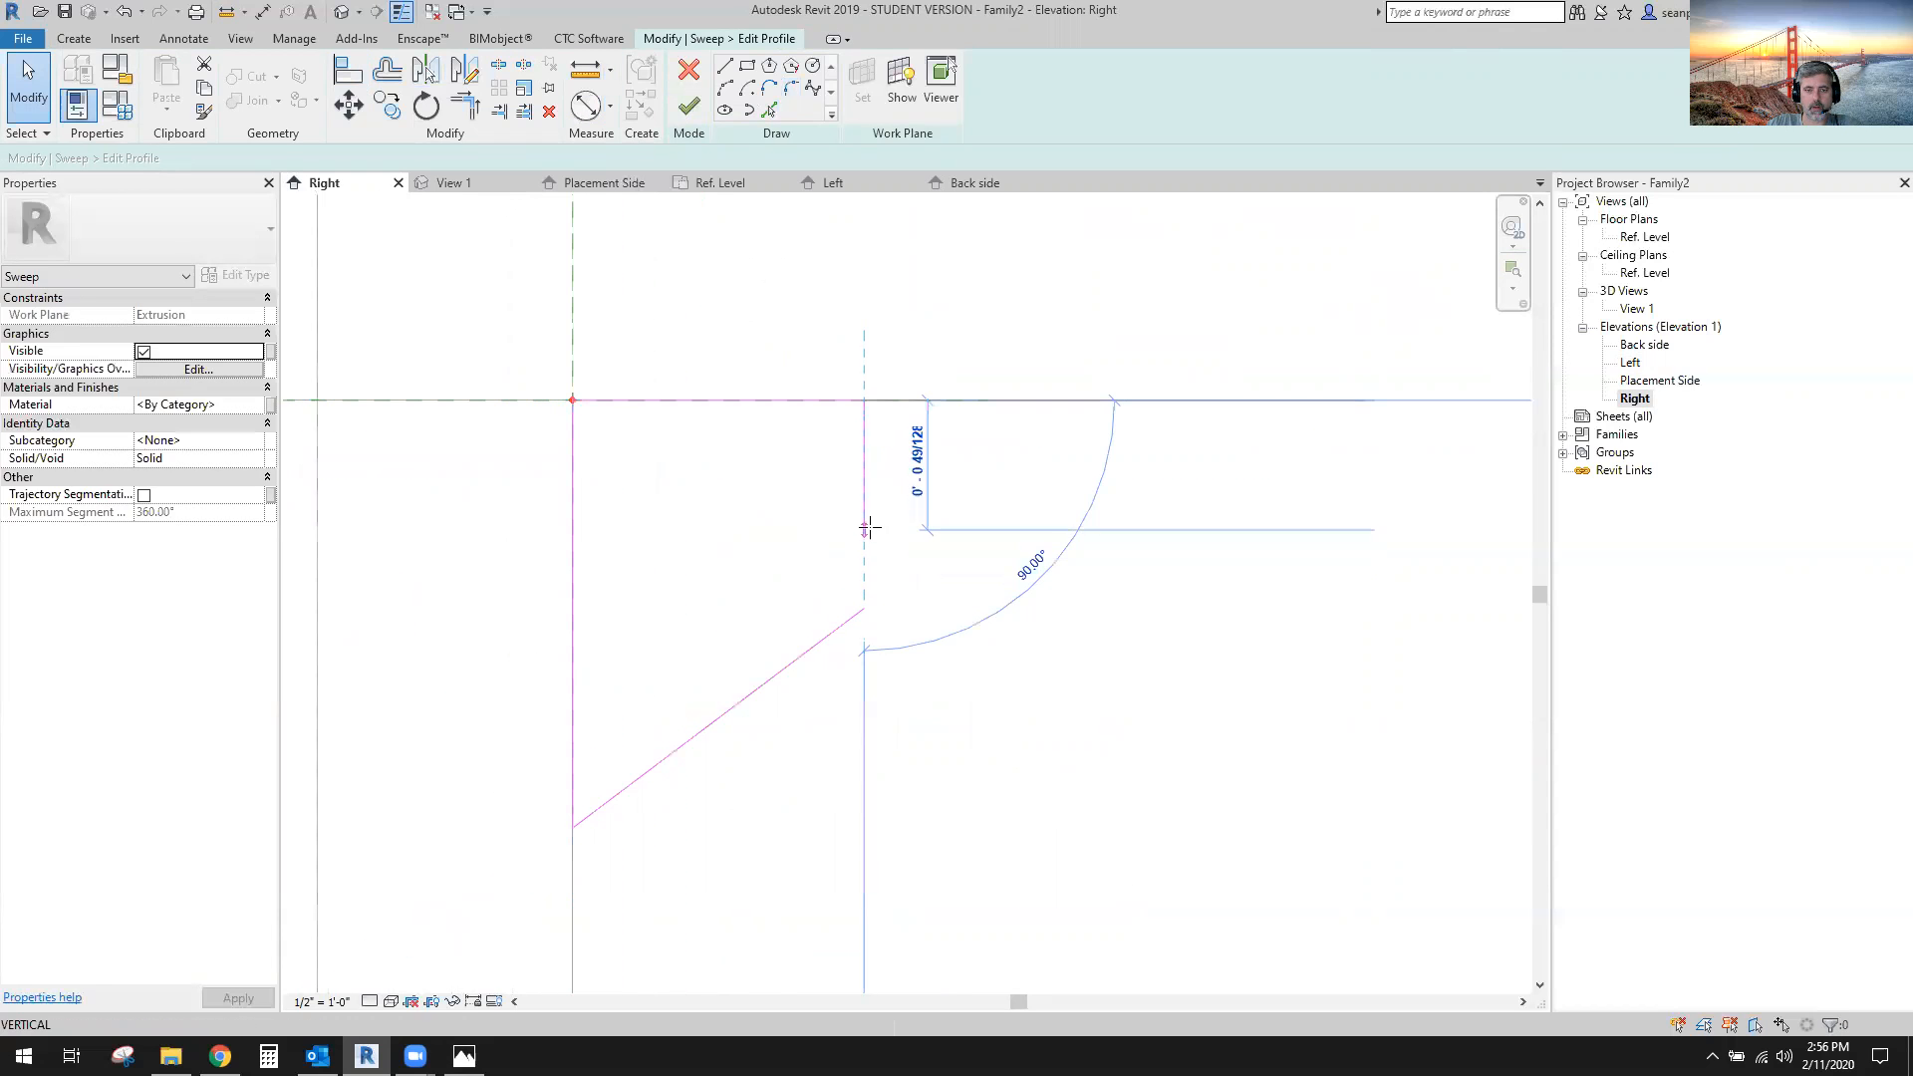
left_click(814, 648)
left_click_drag(863, 609, 864, 535)
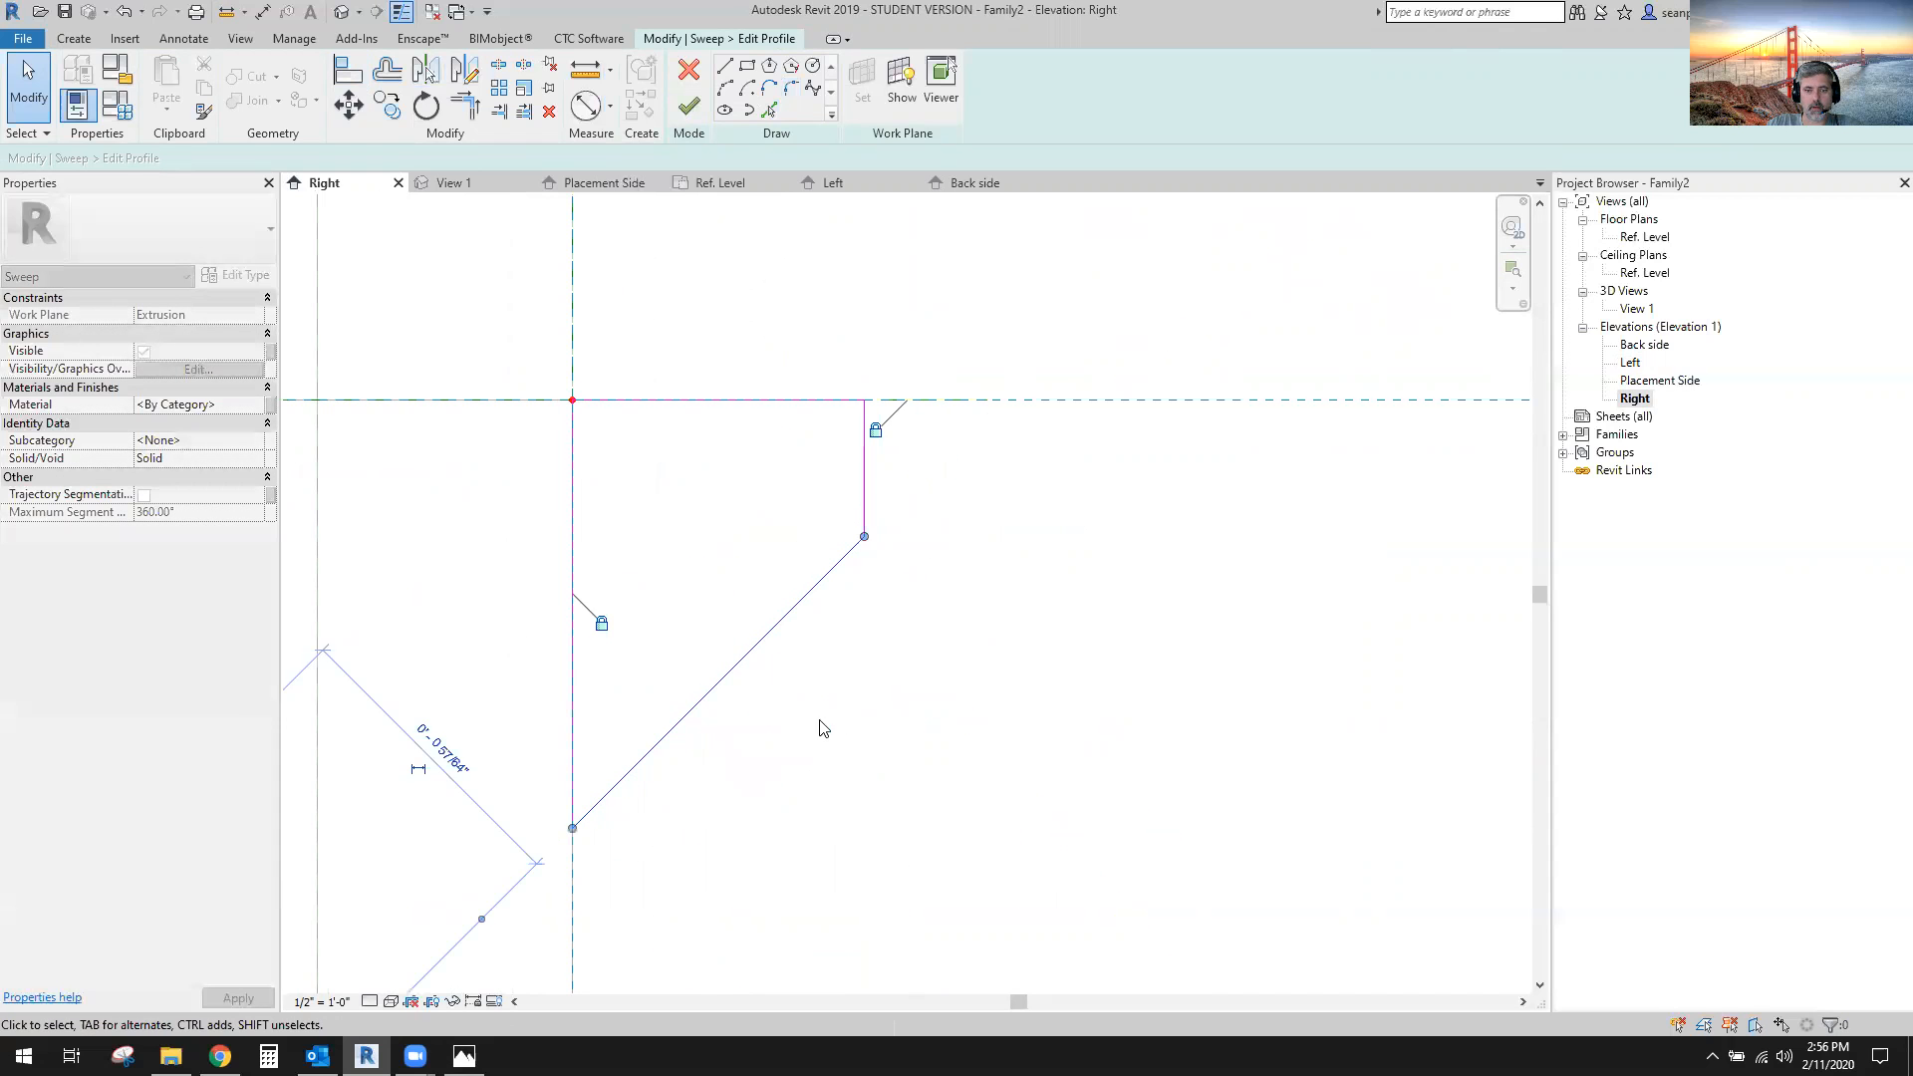
left_click(936, 628)
left_click(781, 623)
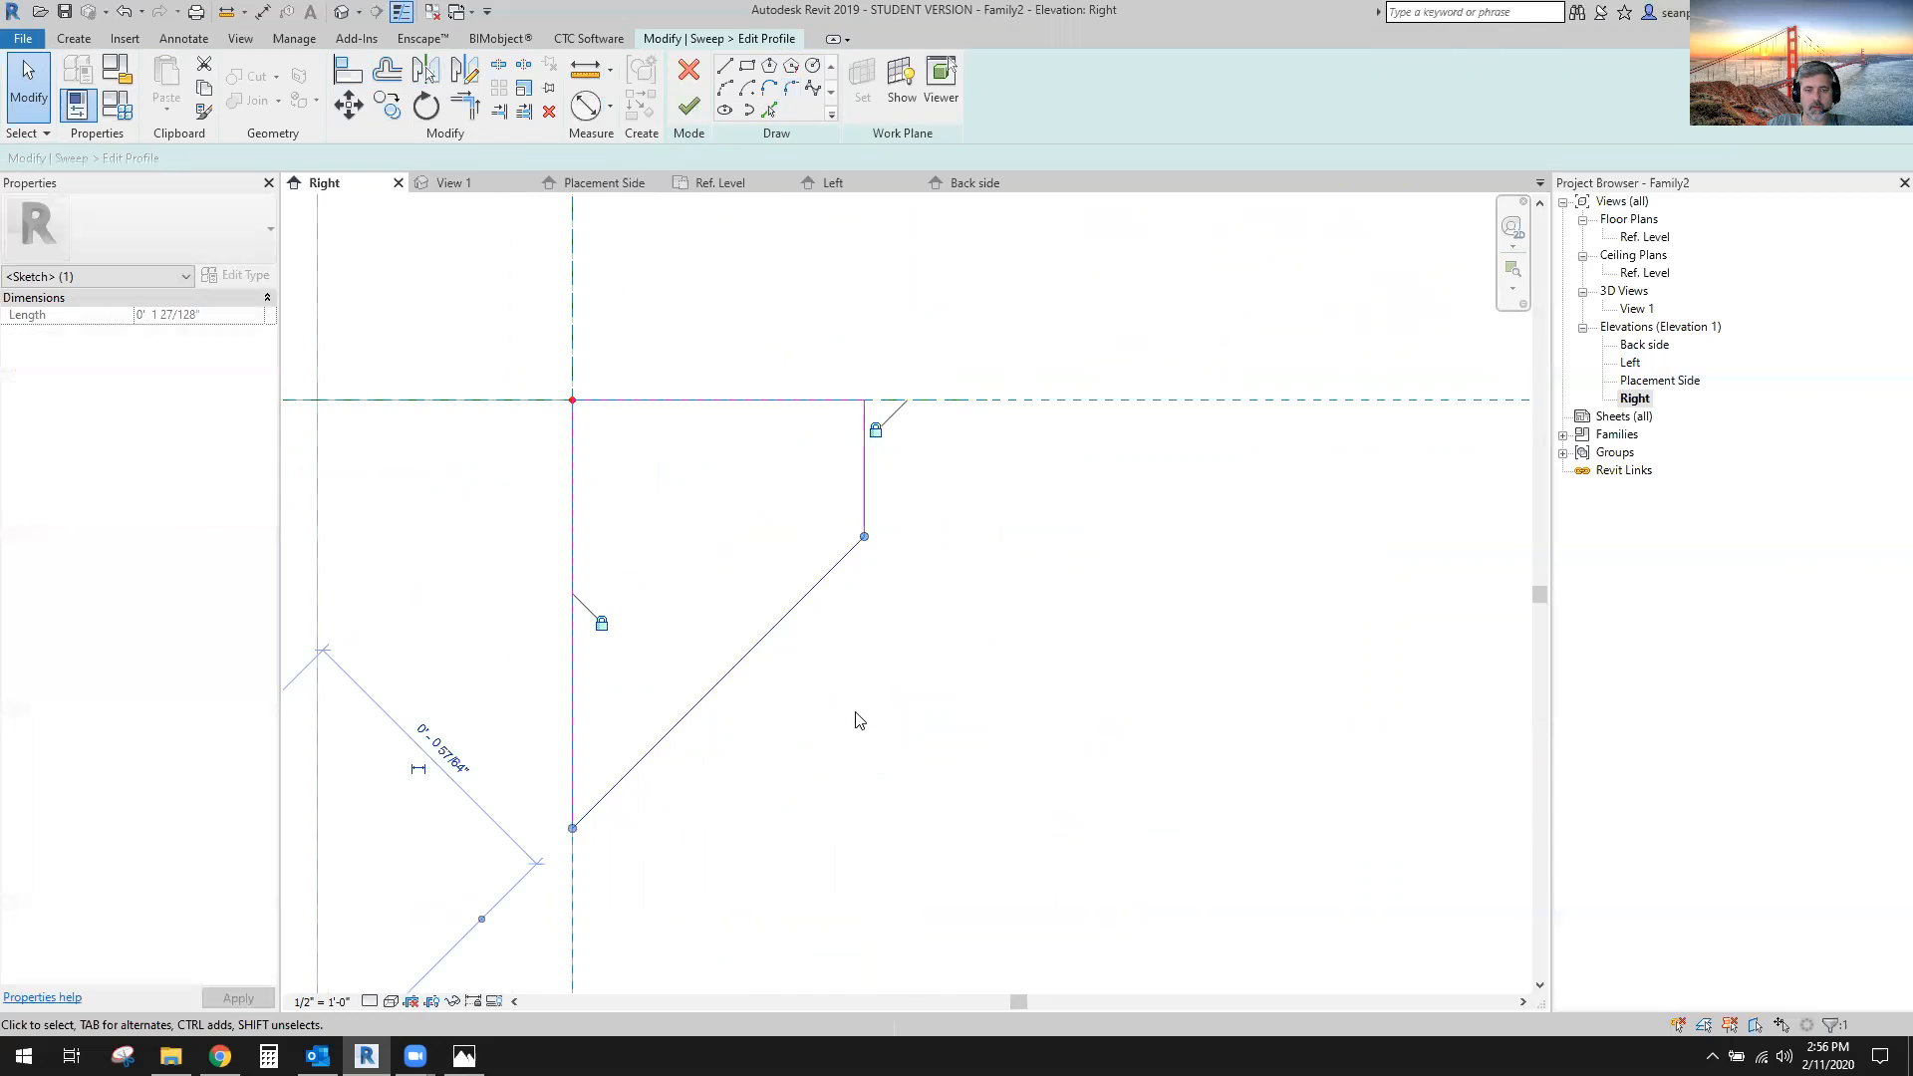
left_click(858, 720)
scroll(863, 713, "down", 3)
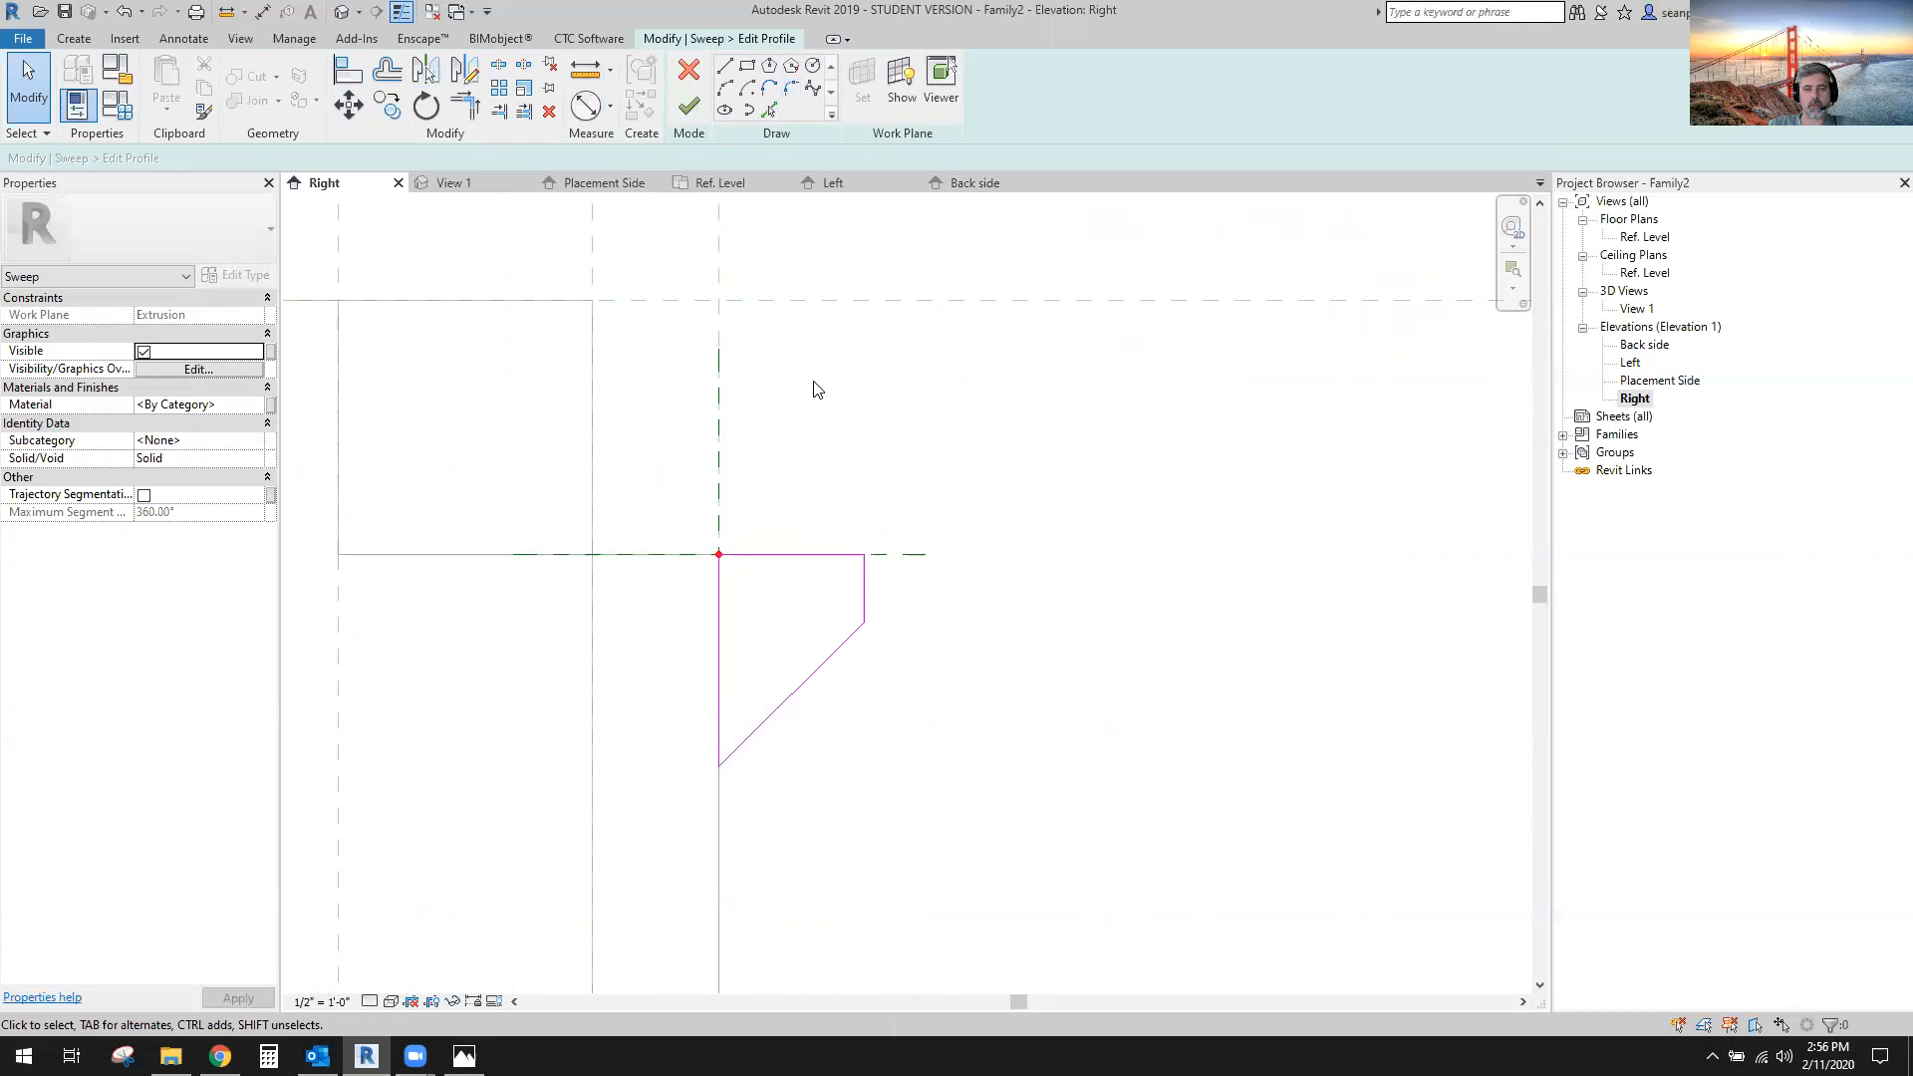
Add an angular dimension between the profile's inner vertical edge and its sloped edge, and lock the angle.
left_click(72, 39)
left_click(184, 38)
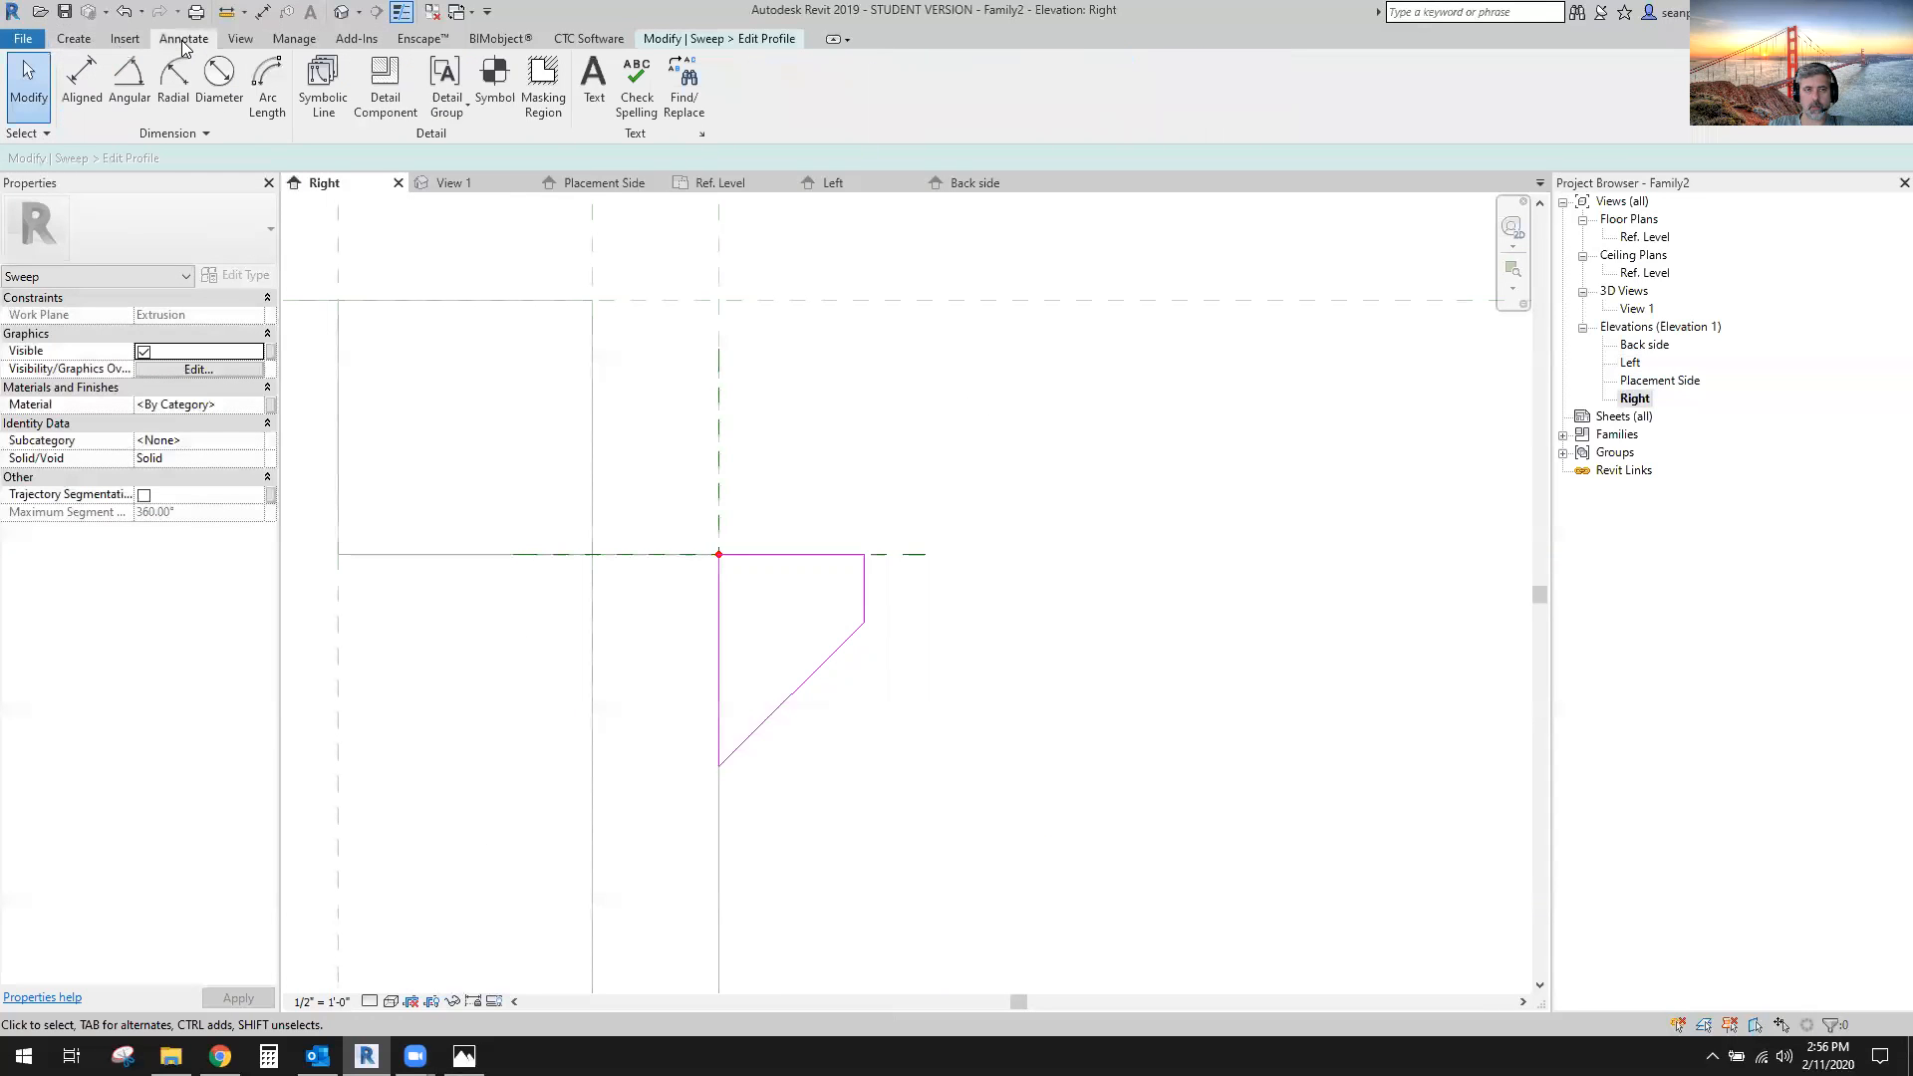
left_click(131, 96)
left_click(717, 643)
left_click(812, 668)
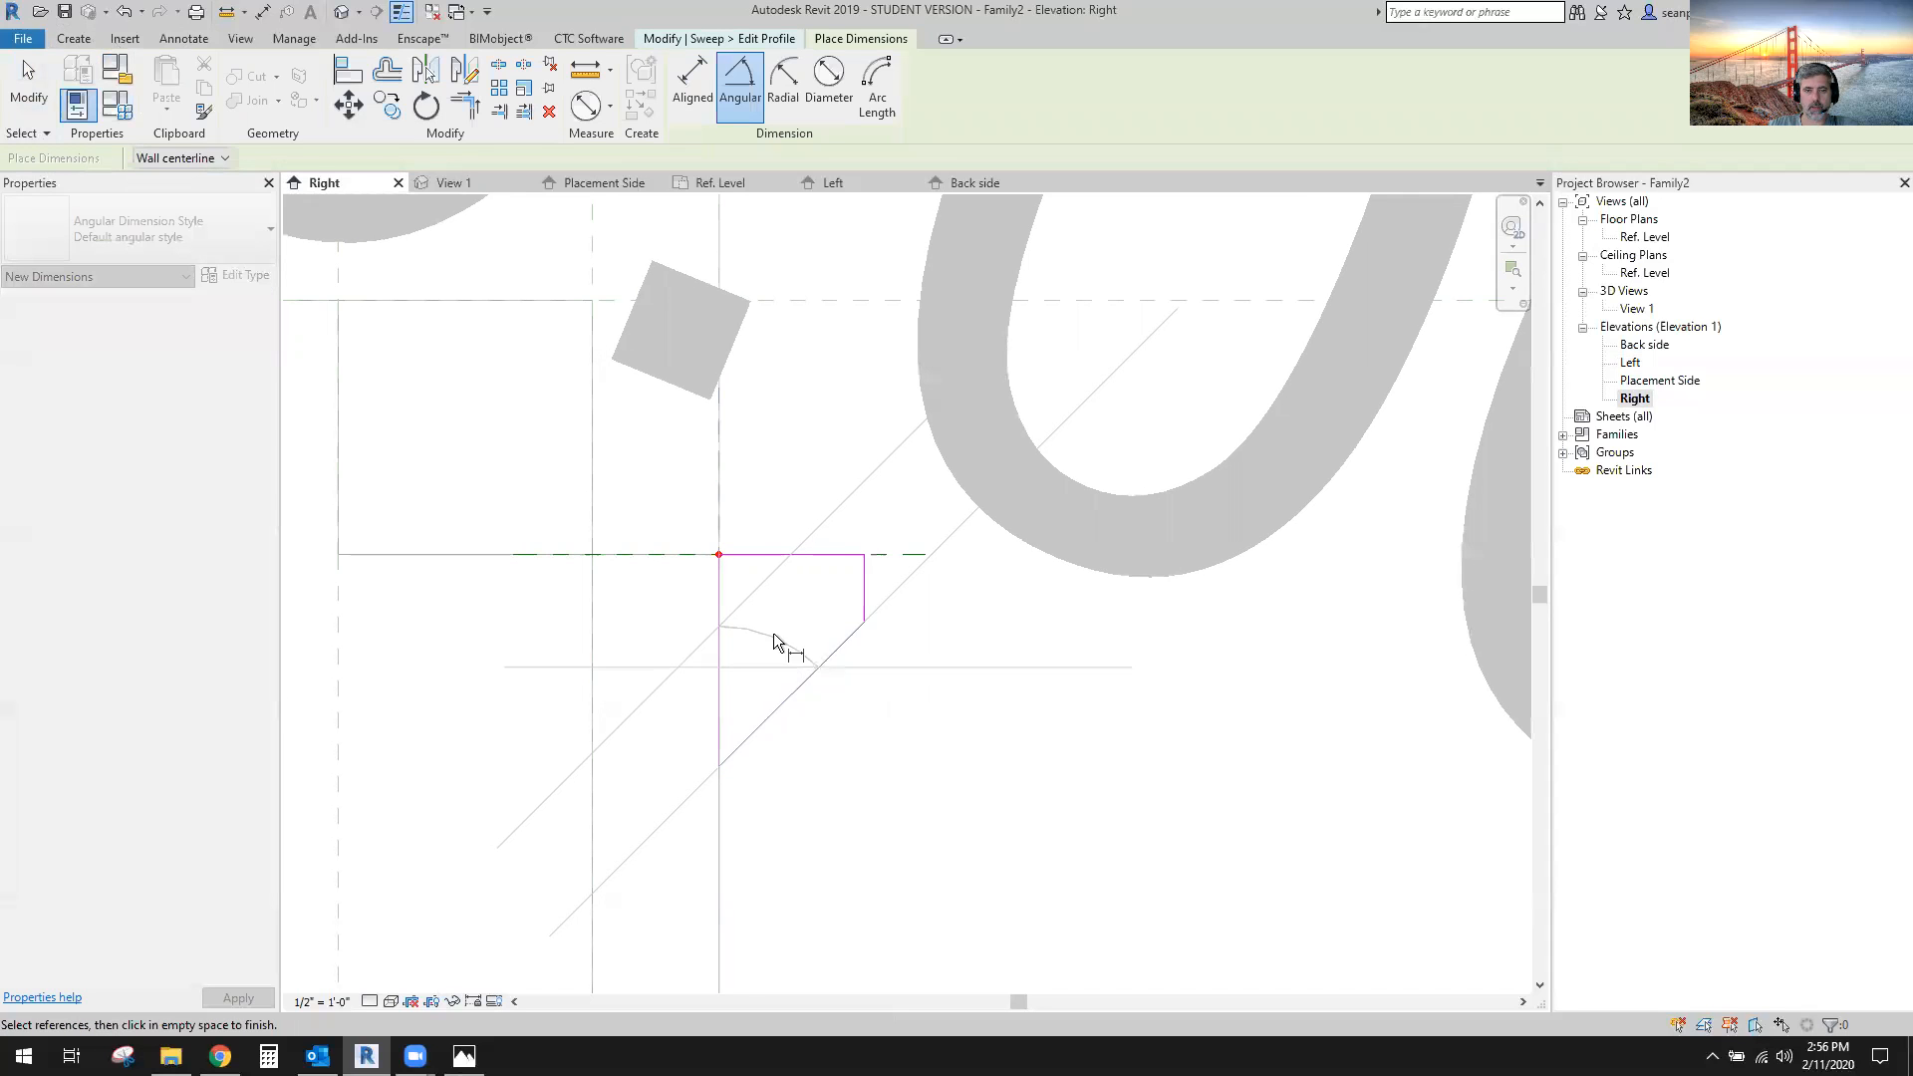
scroll(773, 633, "down", 4)
left_click(903, 403)
scroll(923, 499, "down", 2)
middle_click_drag(997, 528, 933, 682)
scroll(887, 634, "down", 2)
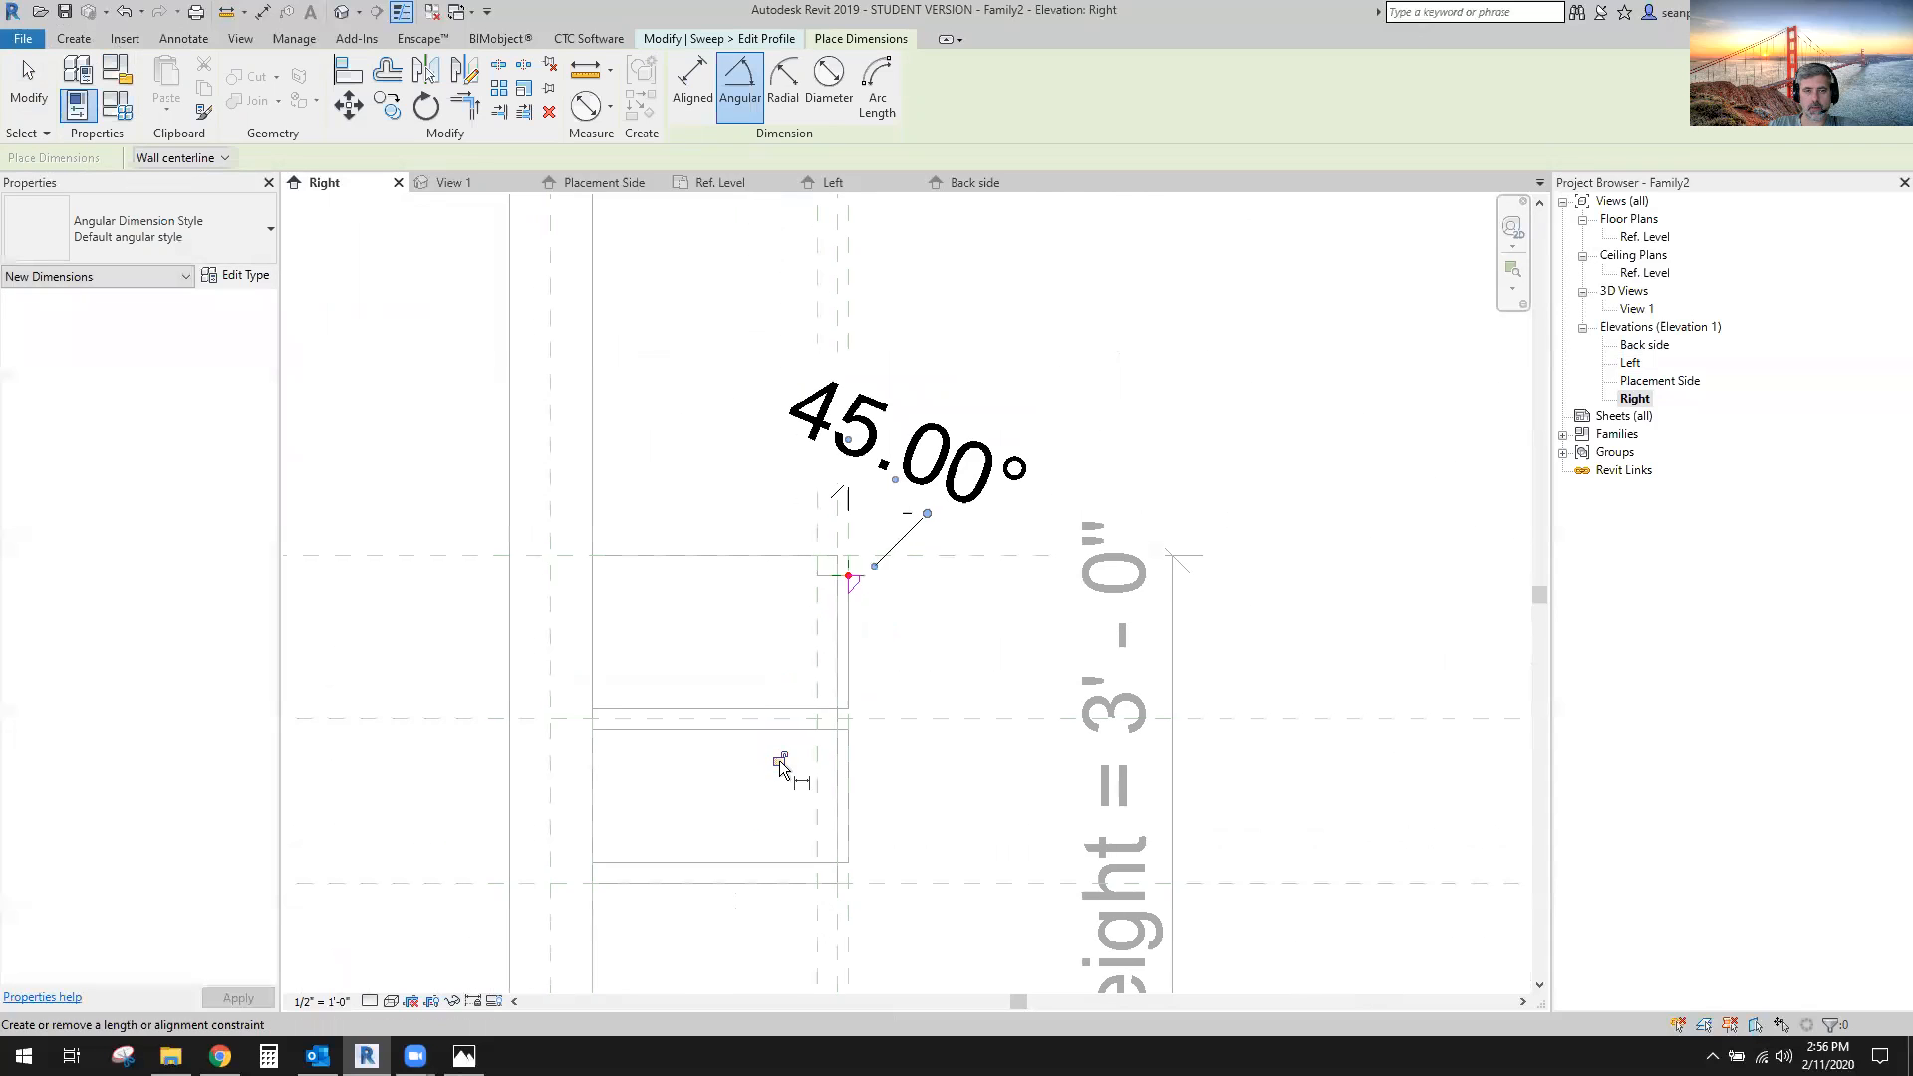
scroll(865, 608, "up", 3)
scroll(869, 550, "up", 4)
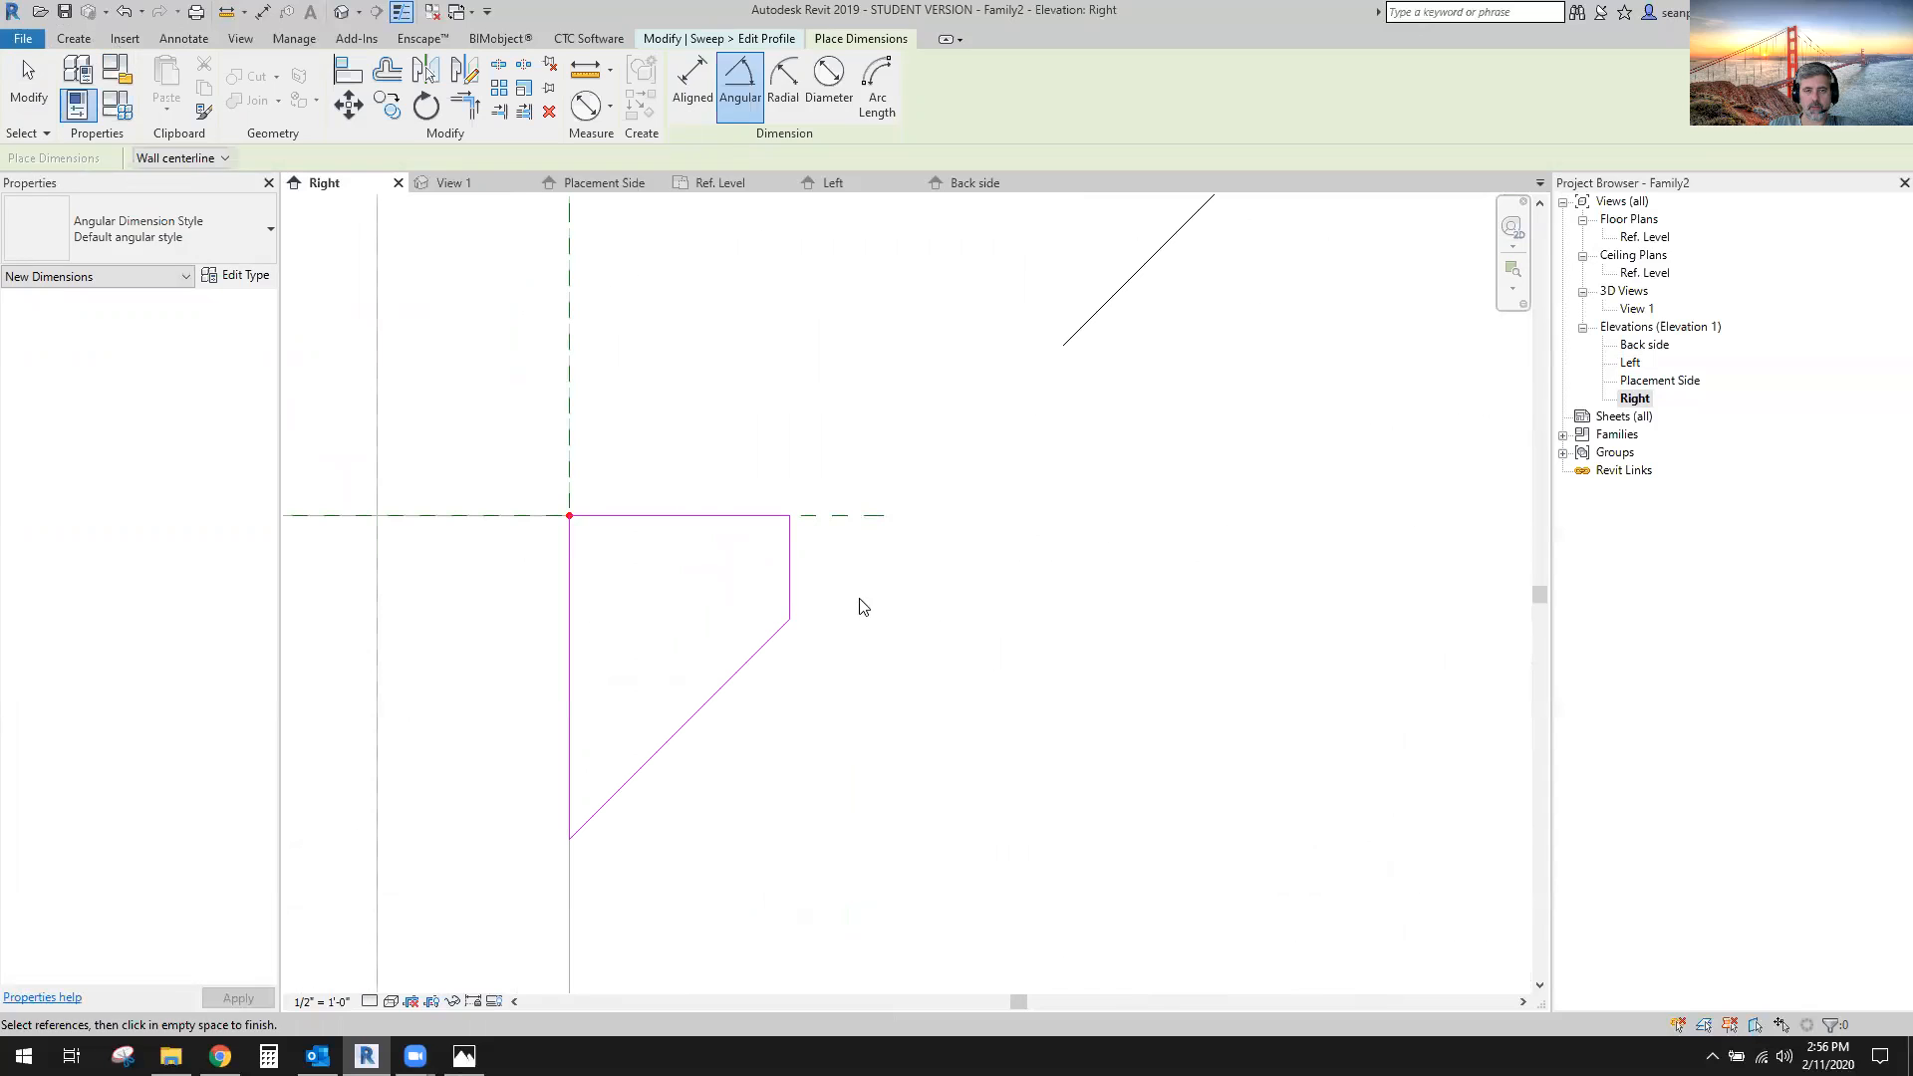
Set the distance between the profile's inner and outer vertical edges to 1/2".
key("Escape")
left_click(789, 588)
middle_click_drag(784, 590, 887, 528)
scroll(782, 496, "up", 2)
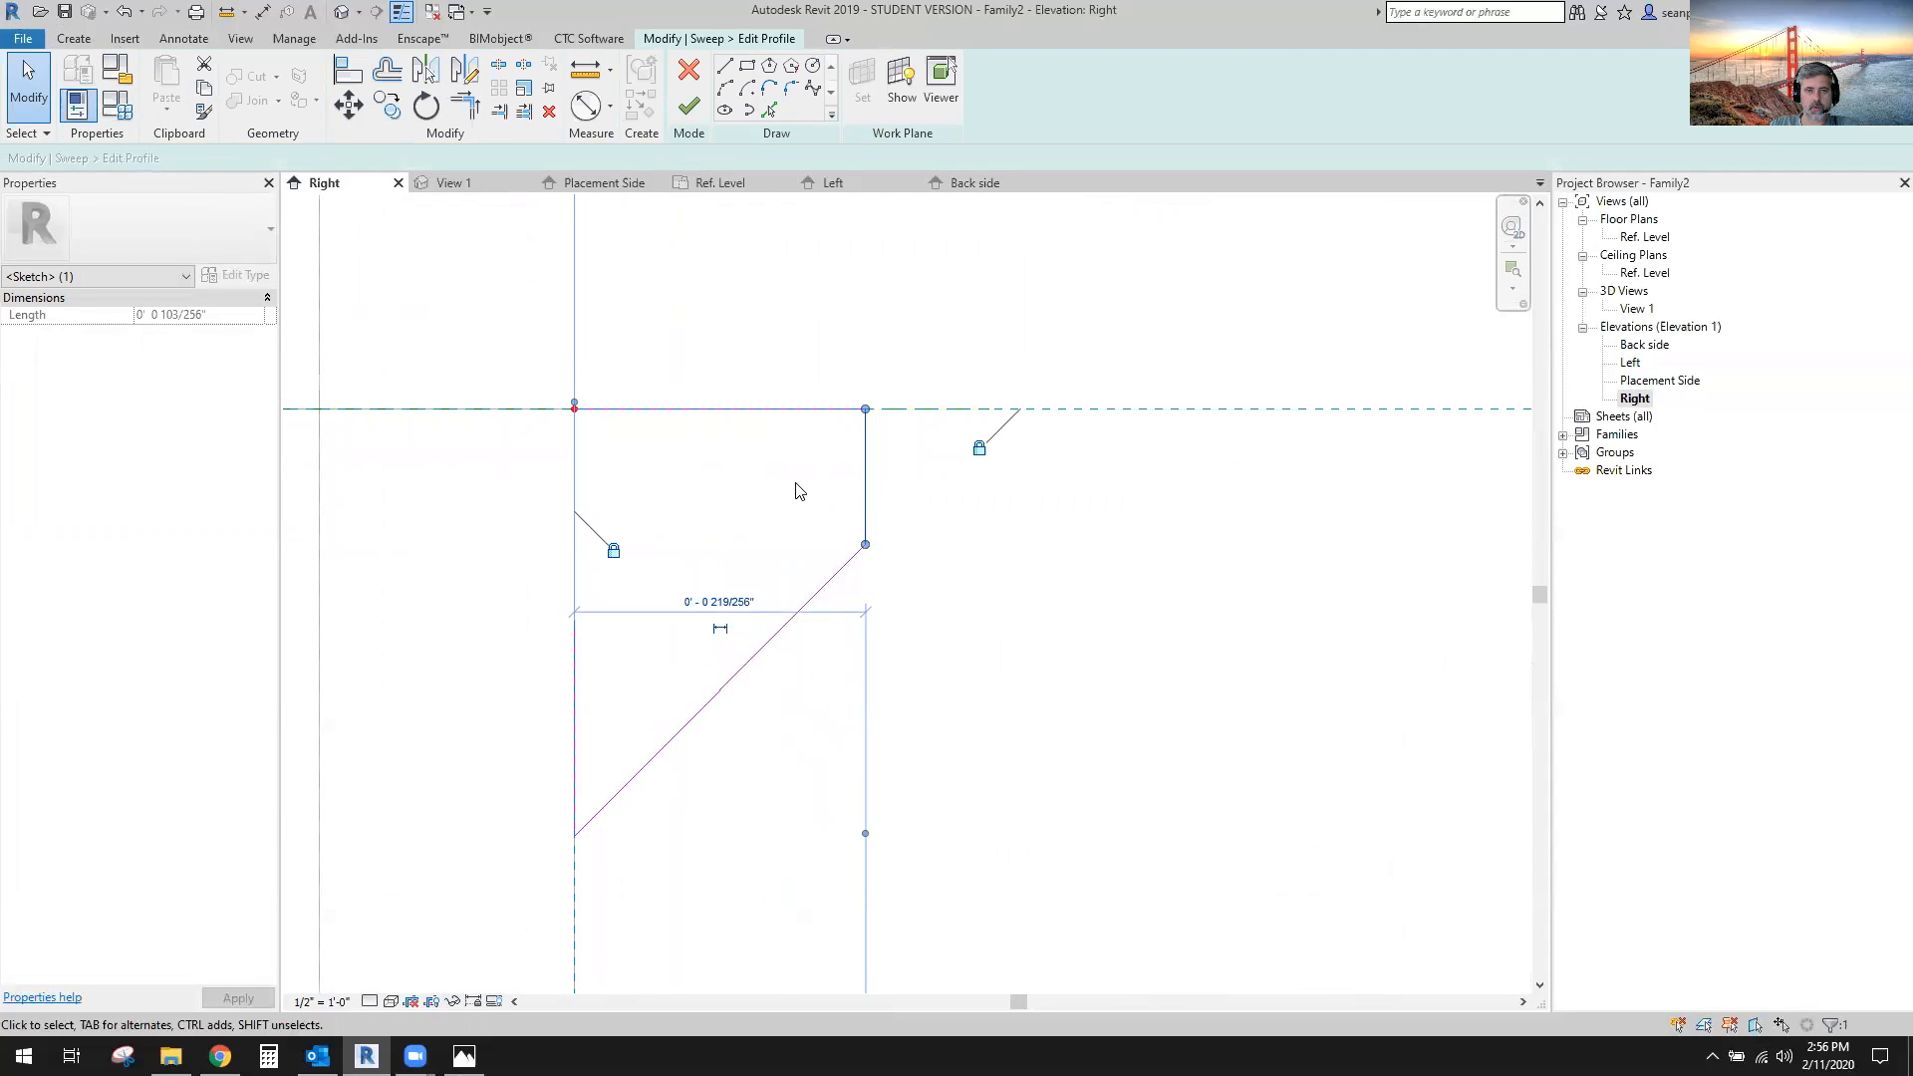
left_click(721, 601)
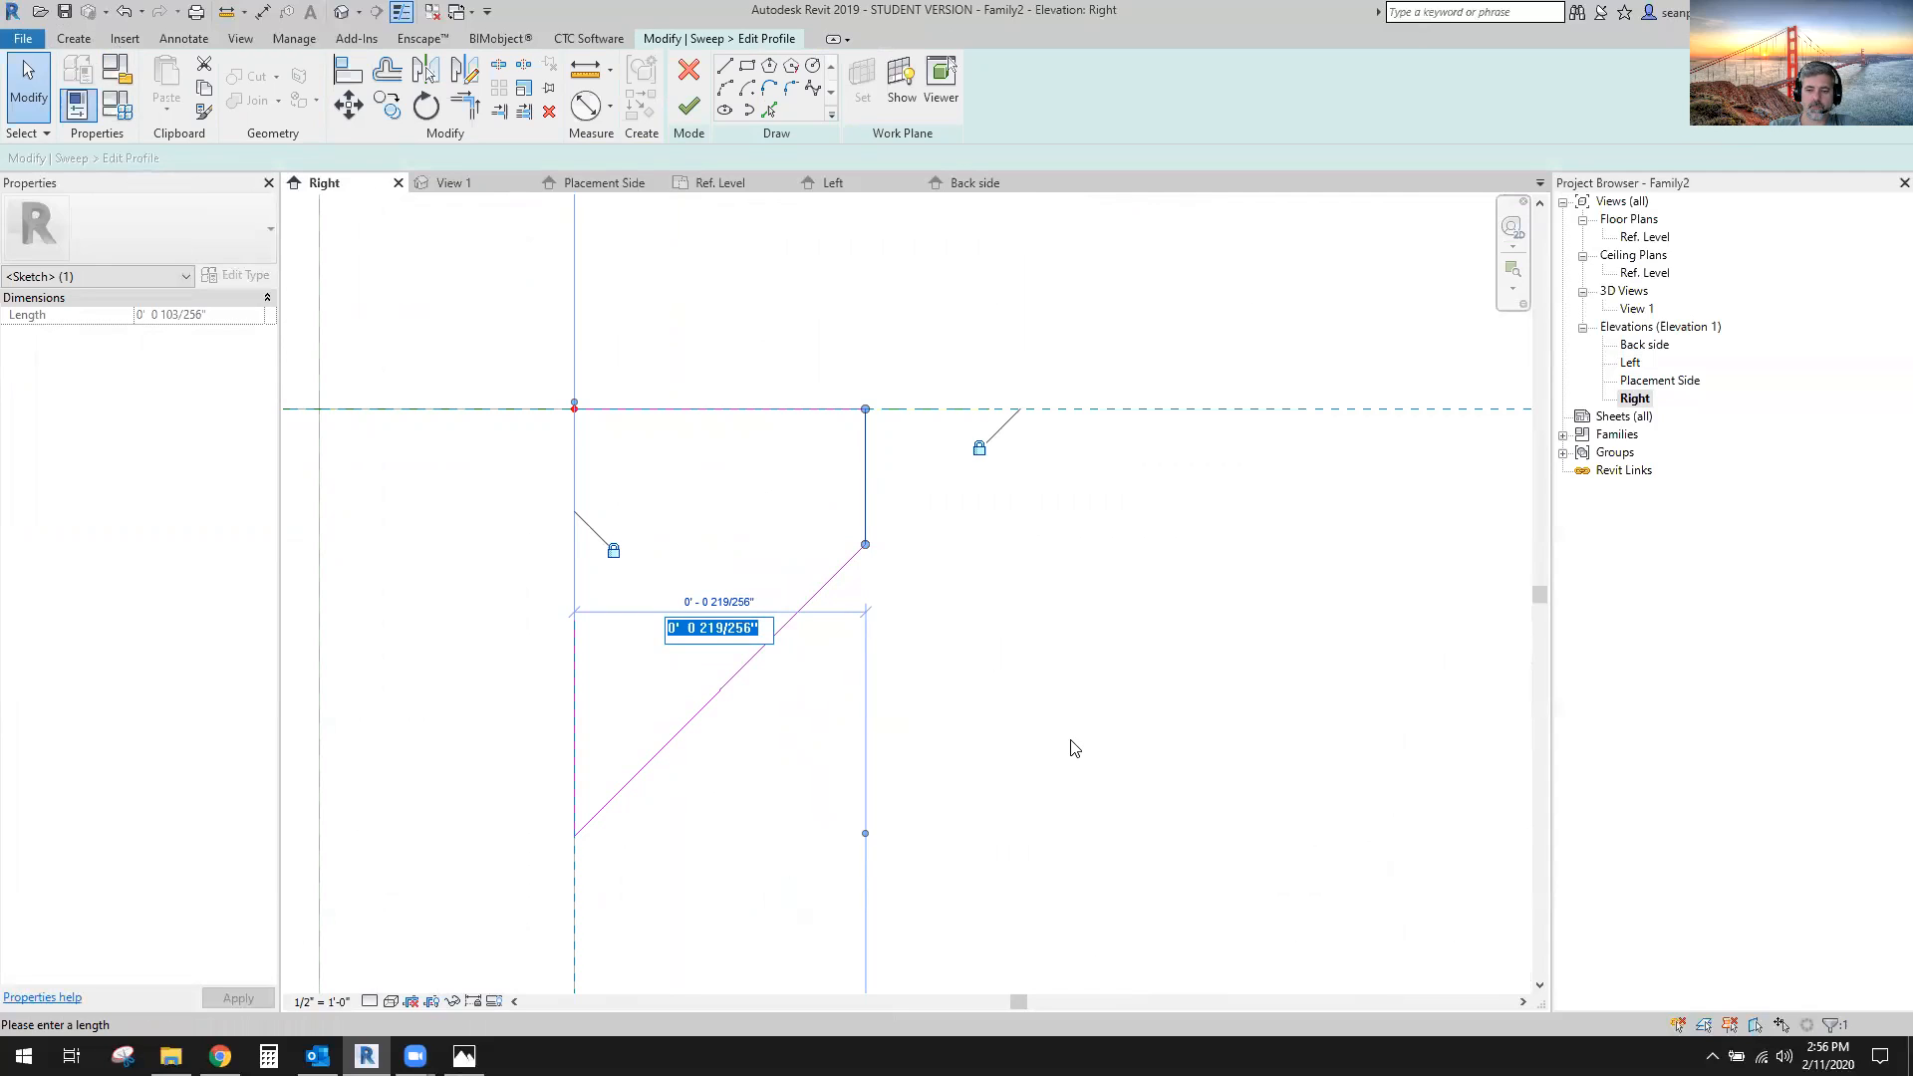
type("1/2")
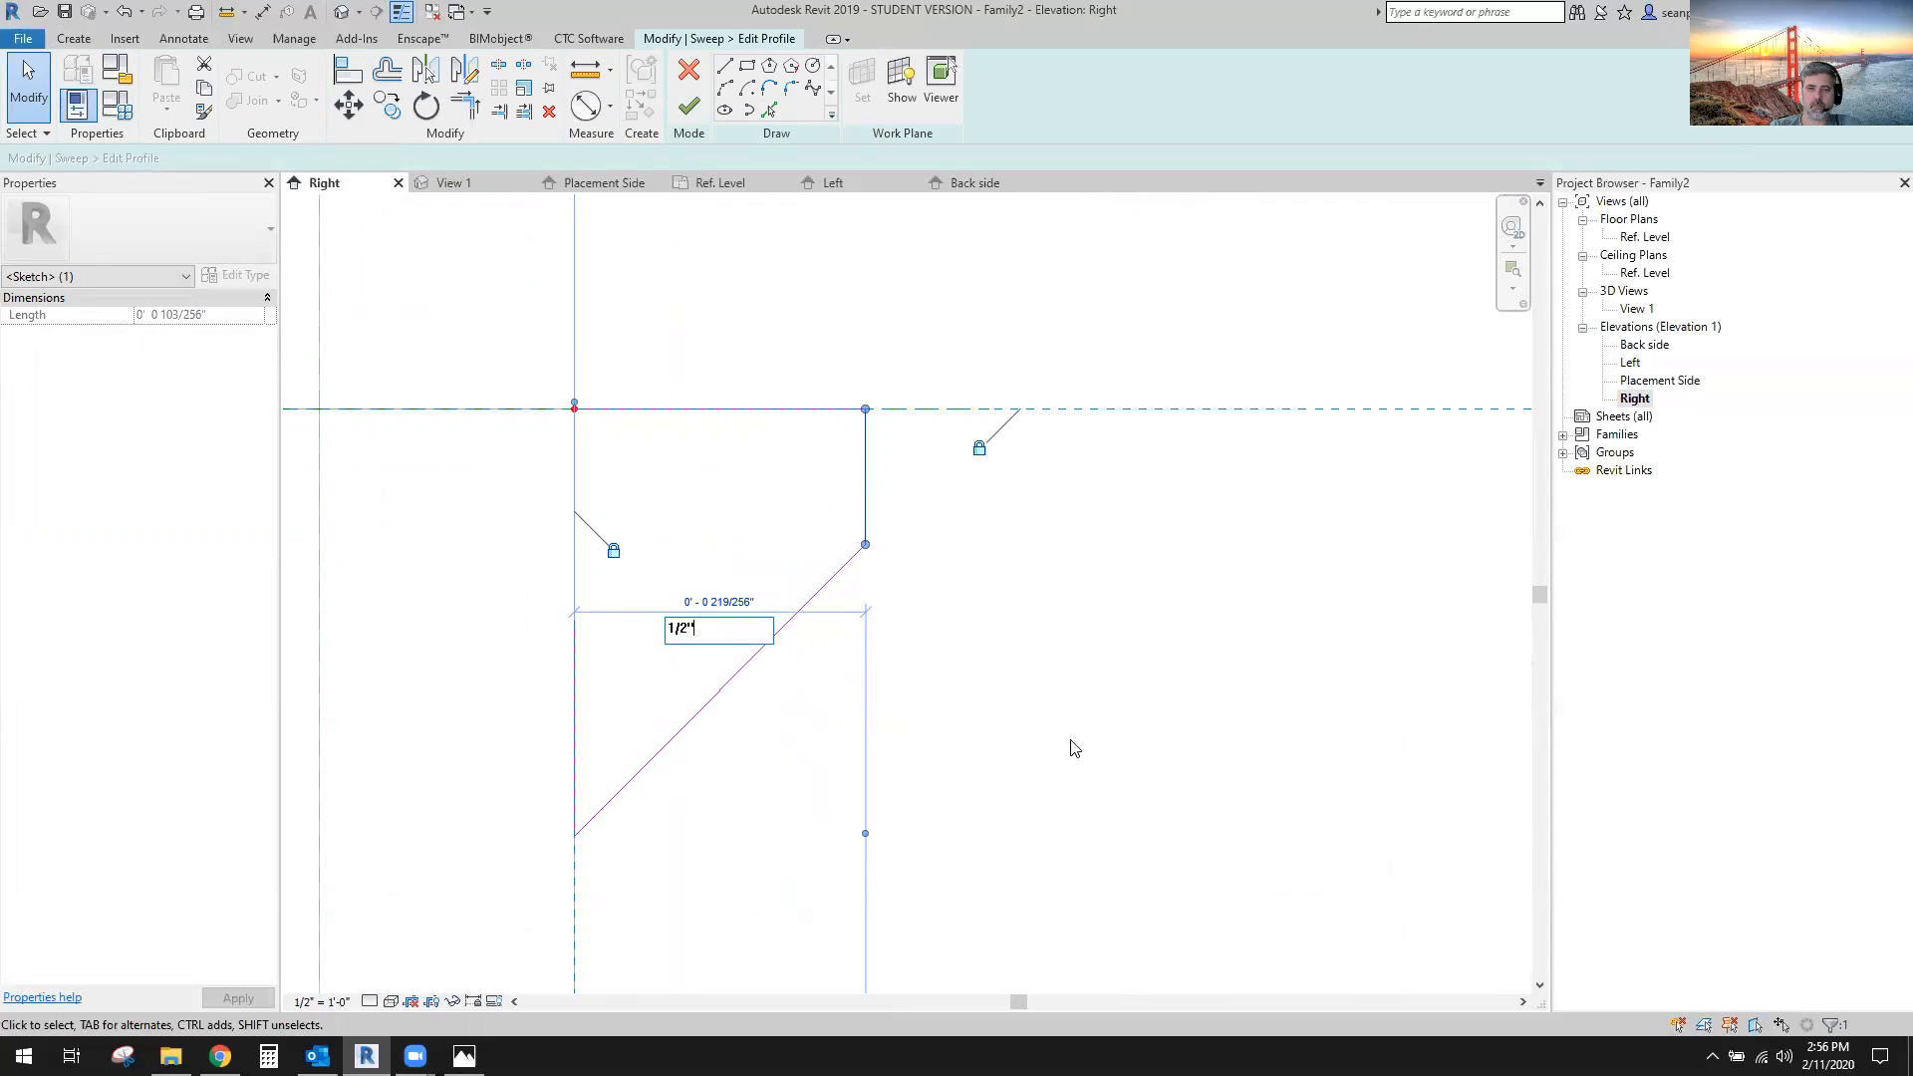
key("Return")
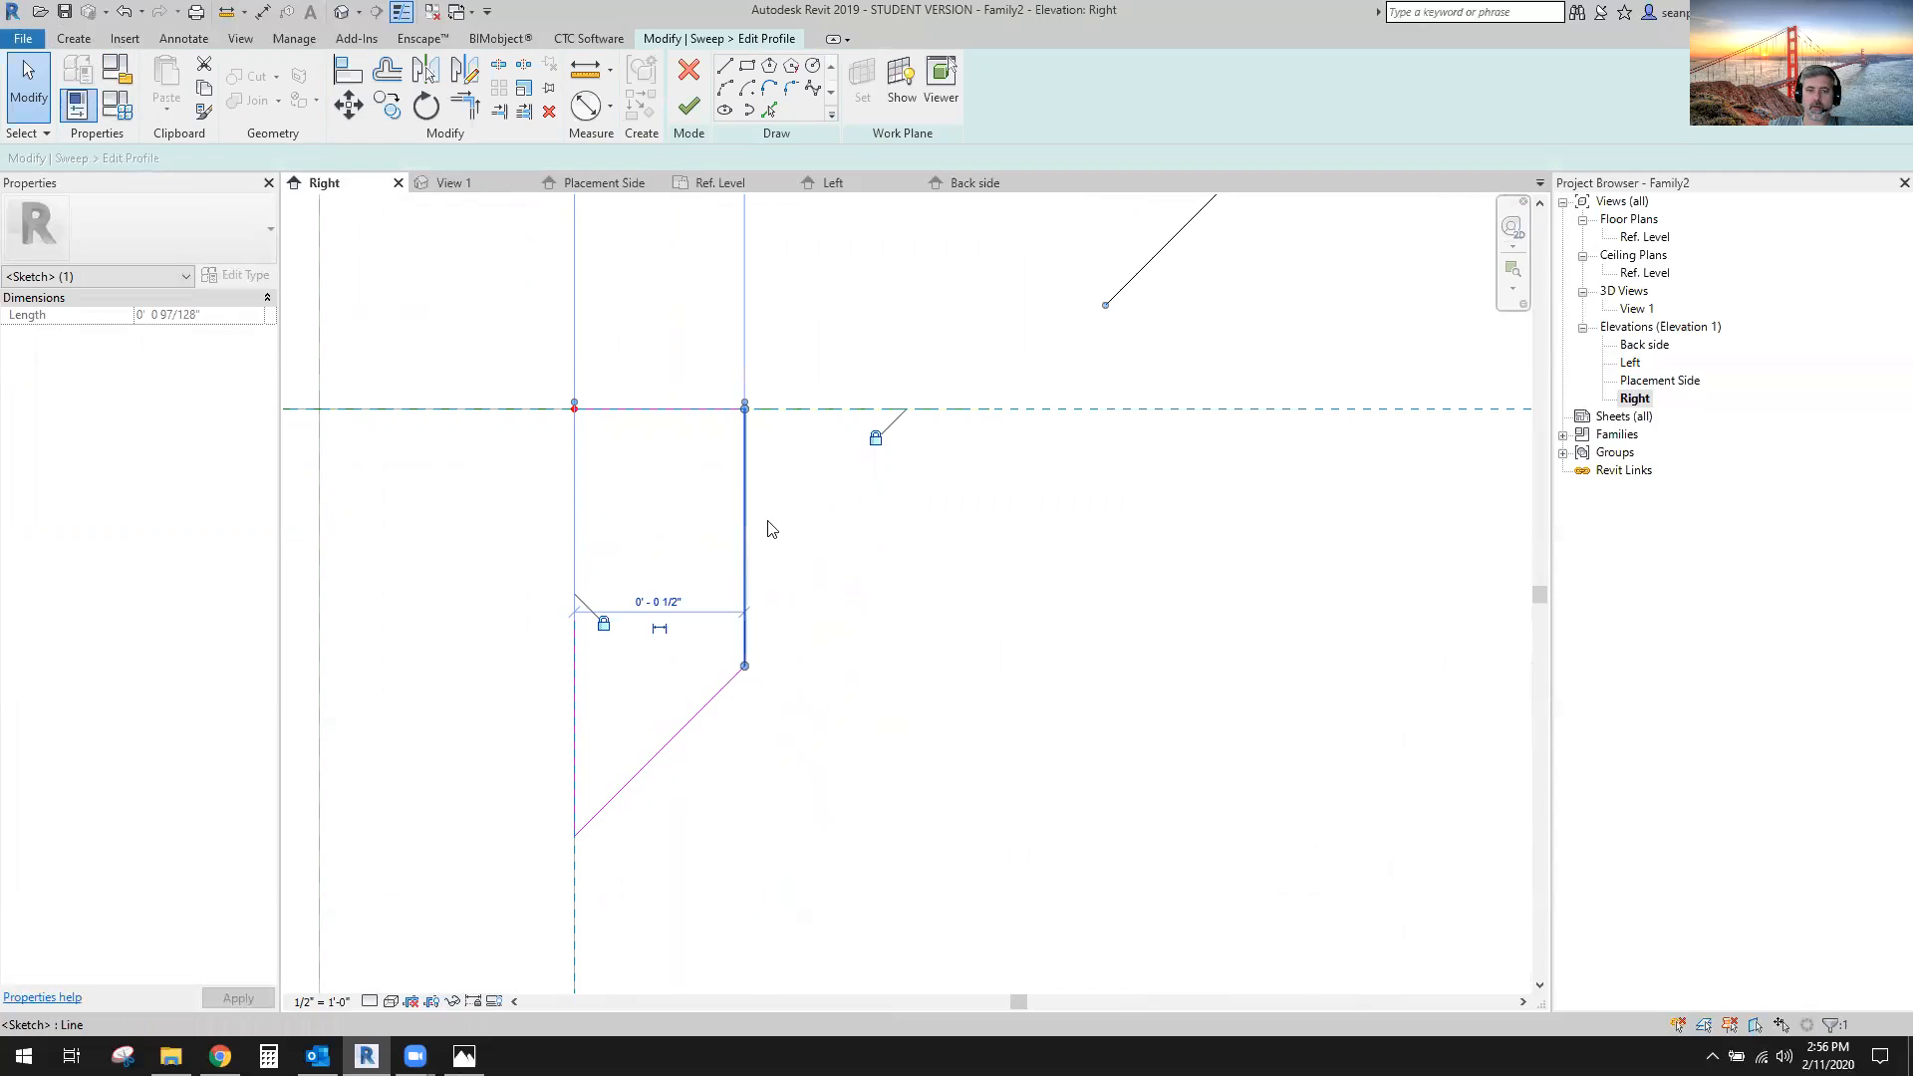
key("Escape")
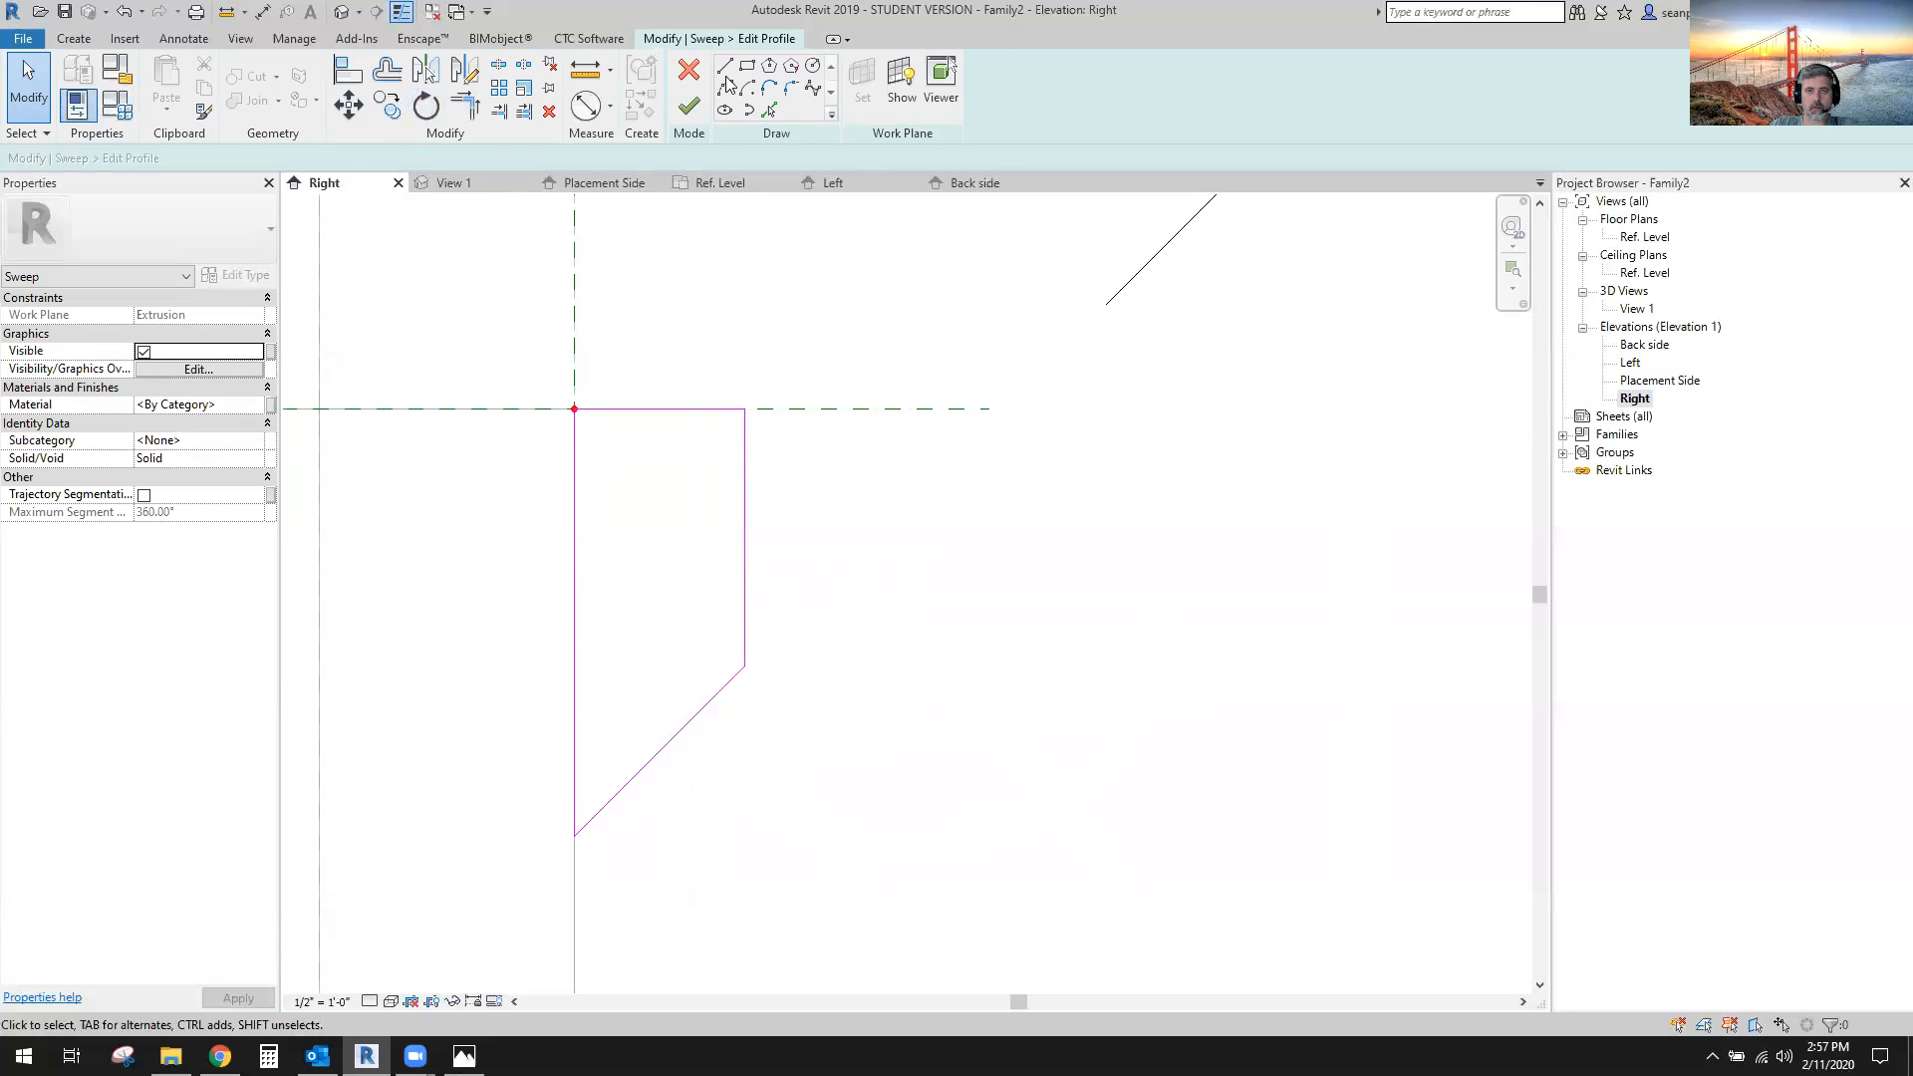
Fillet the corner between the profile's outer vertical edge and its sloped edge with a fixed 1/8" radius.
left_click(793, 90)
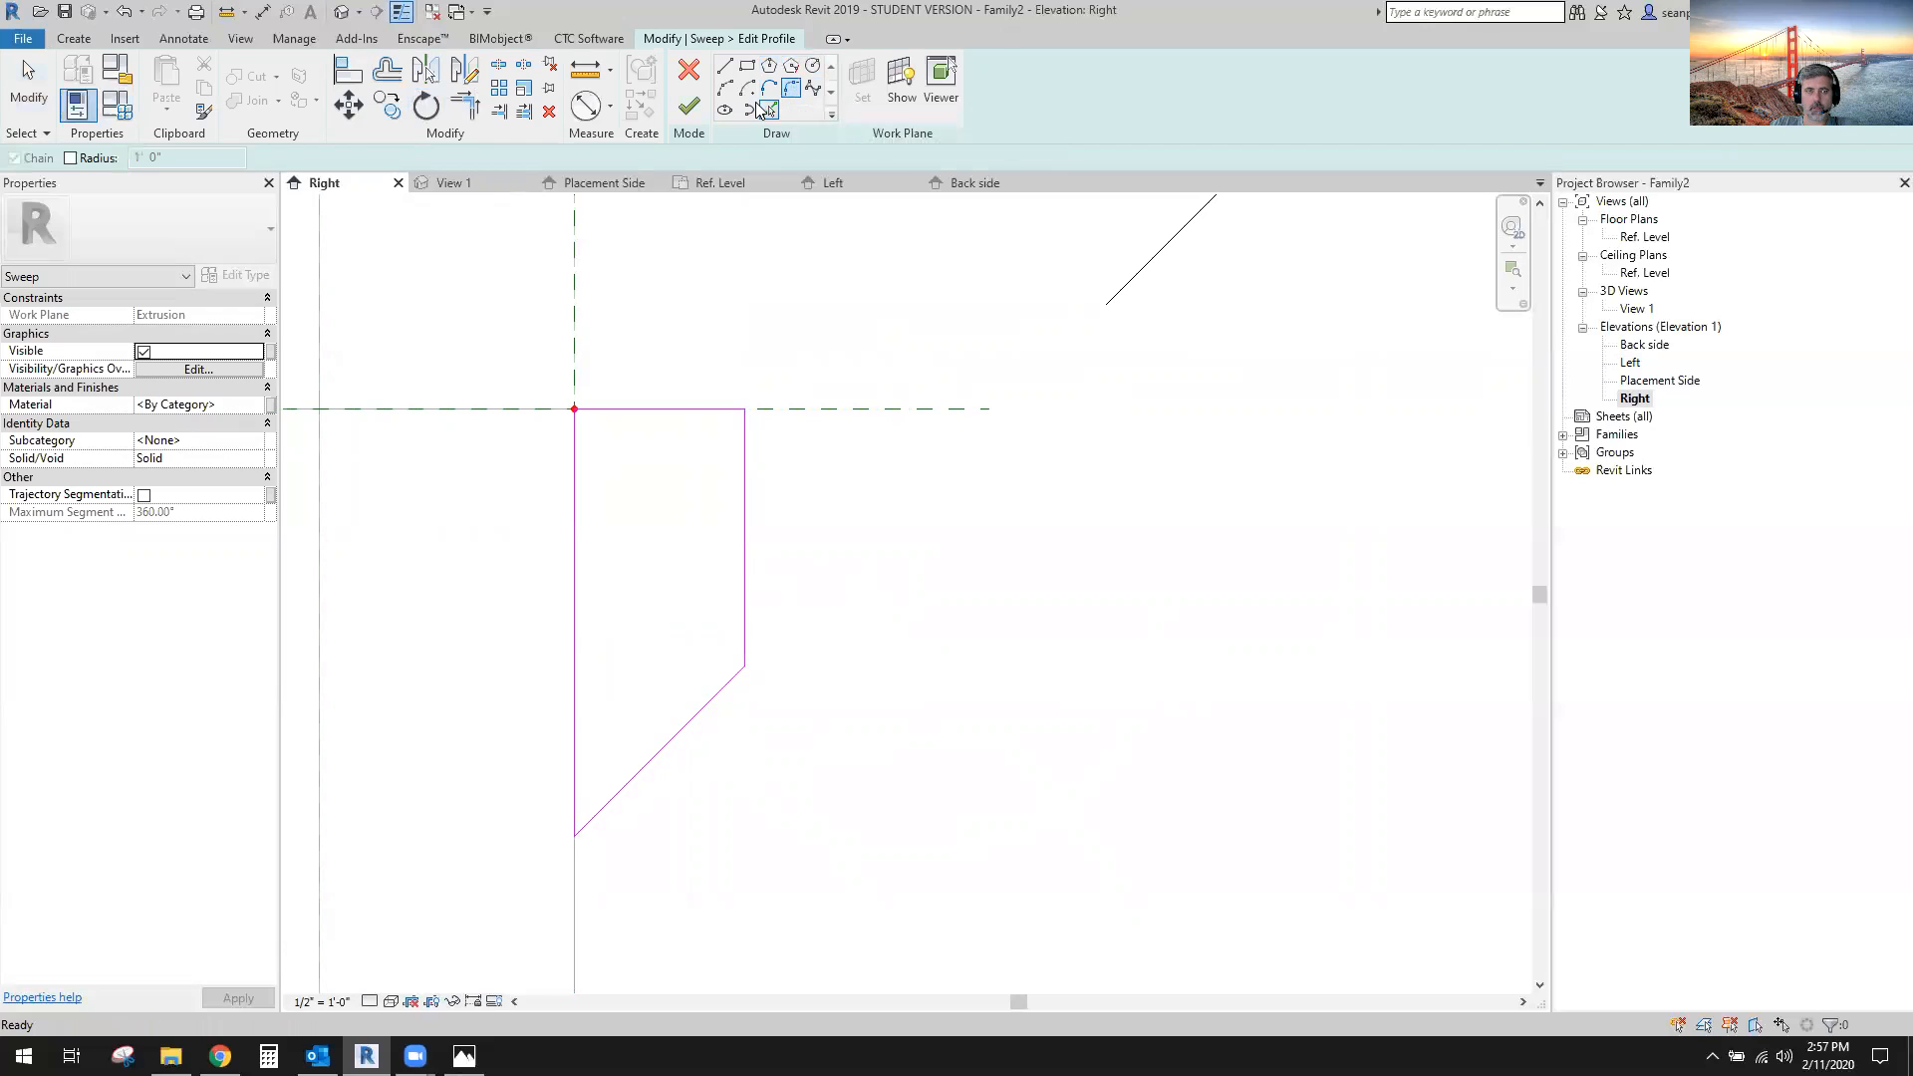
left_click(70, 159)
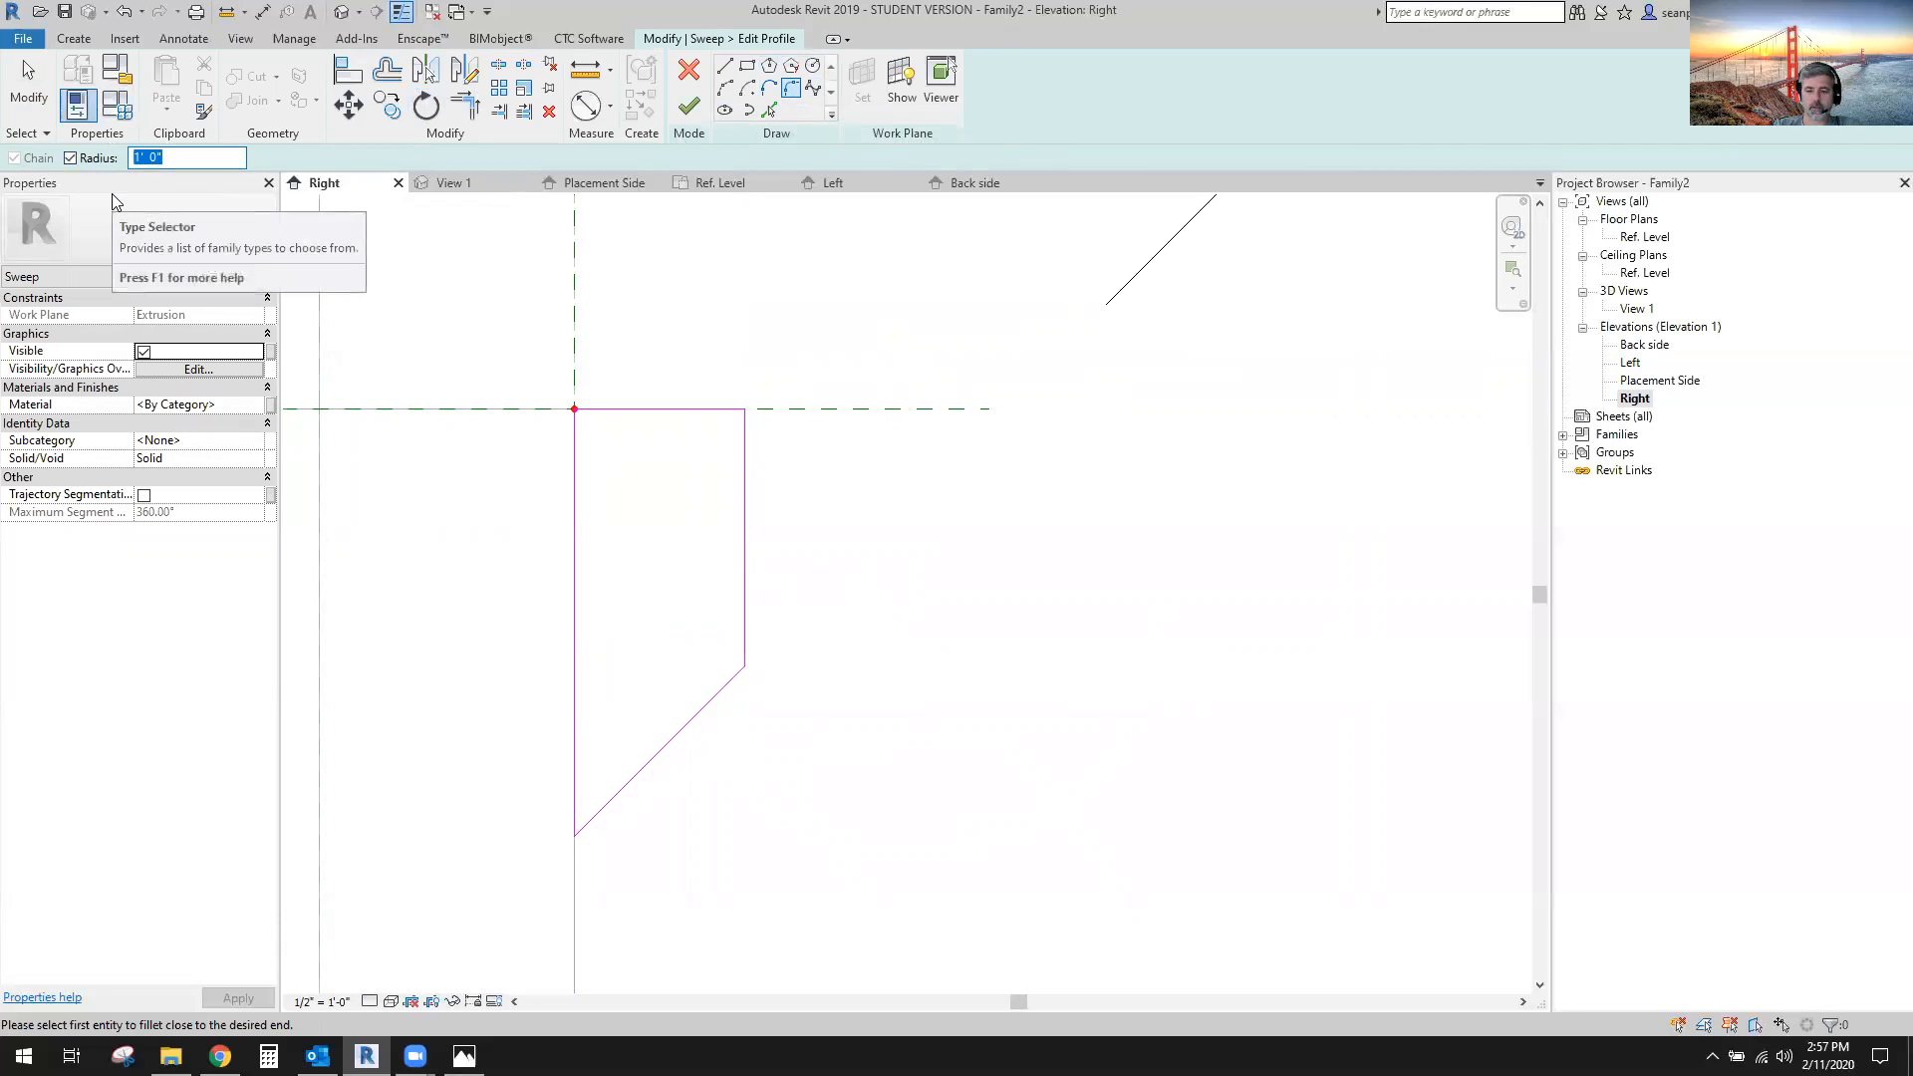
type("1/8")
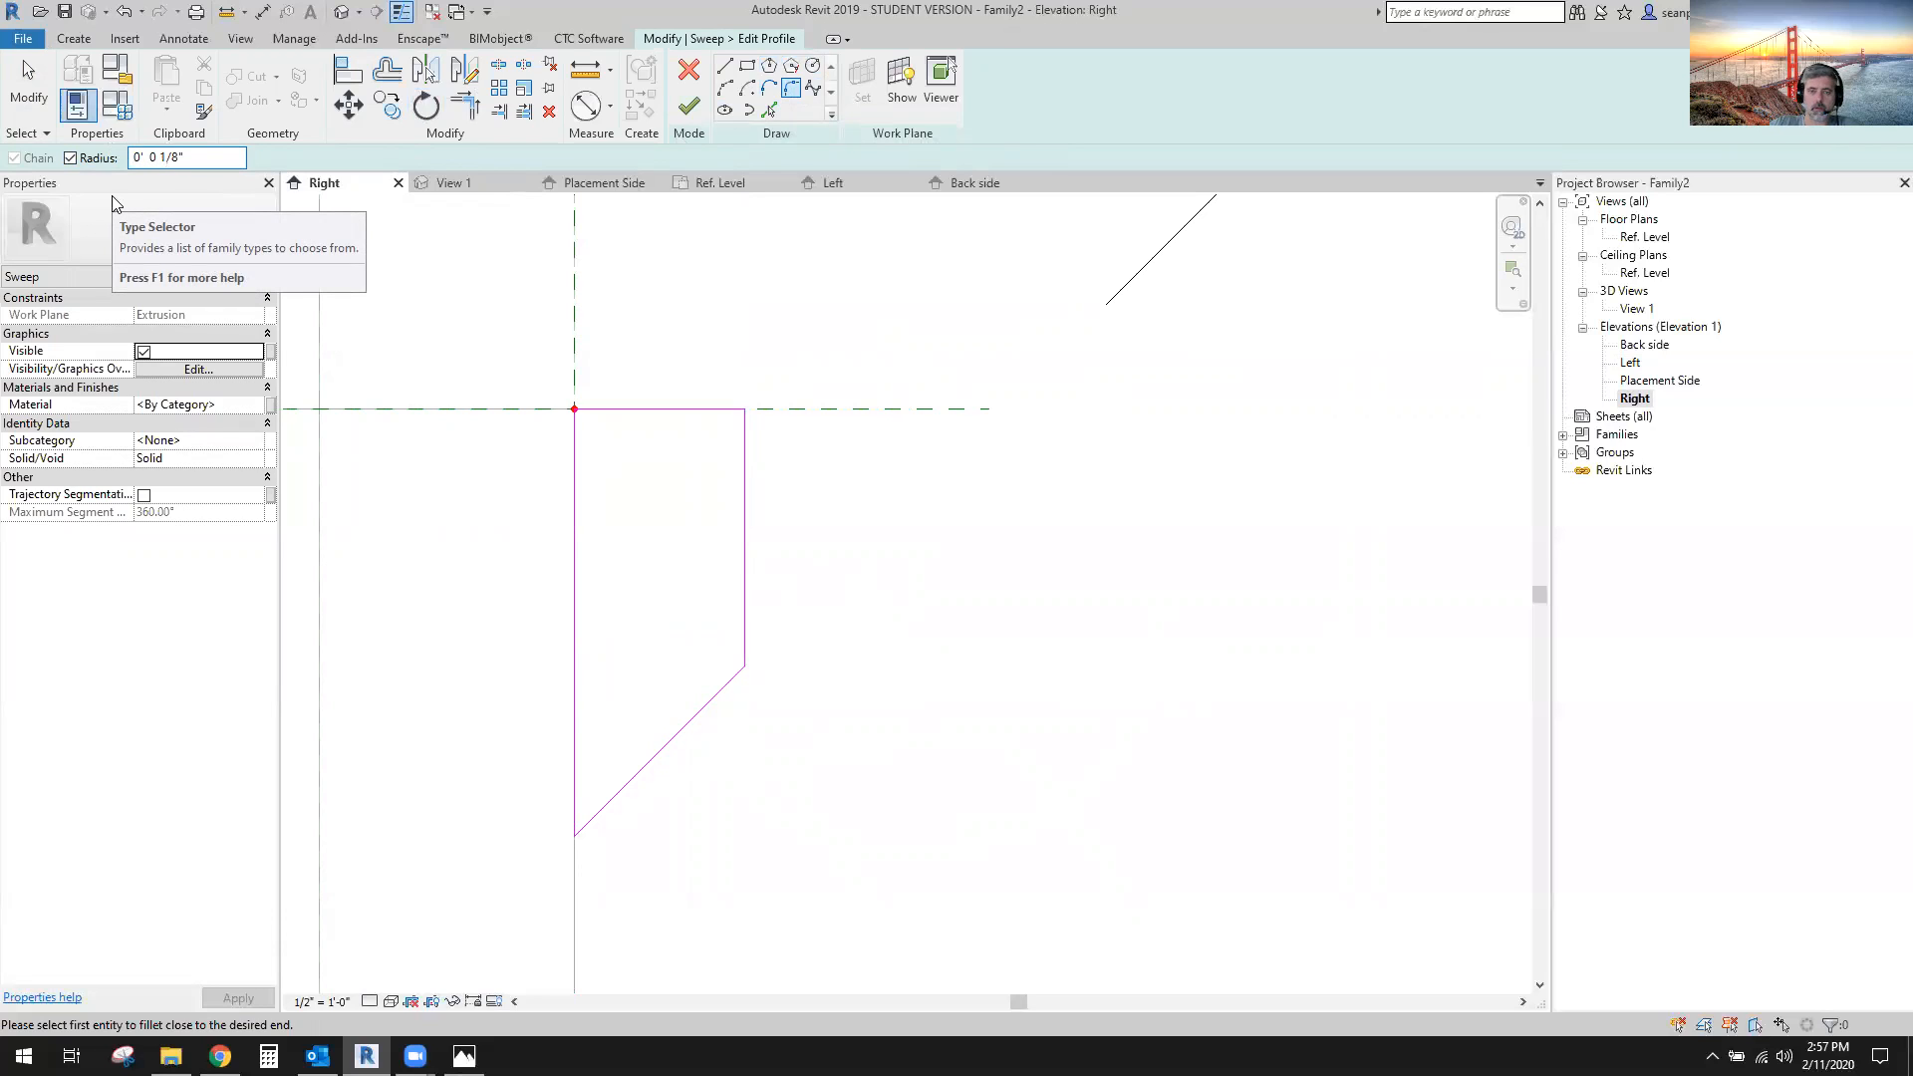
left_click(711, 701)
scroll(706, 670, "up", 7)
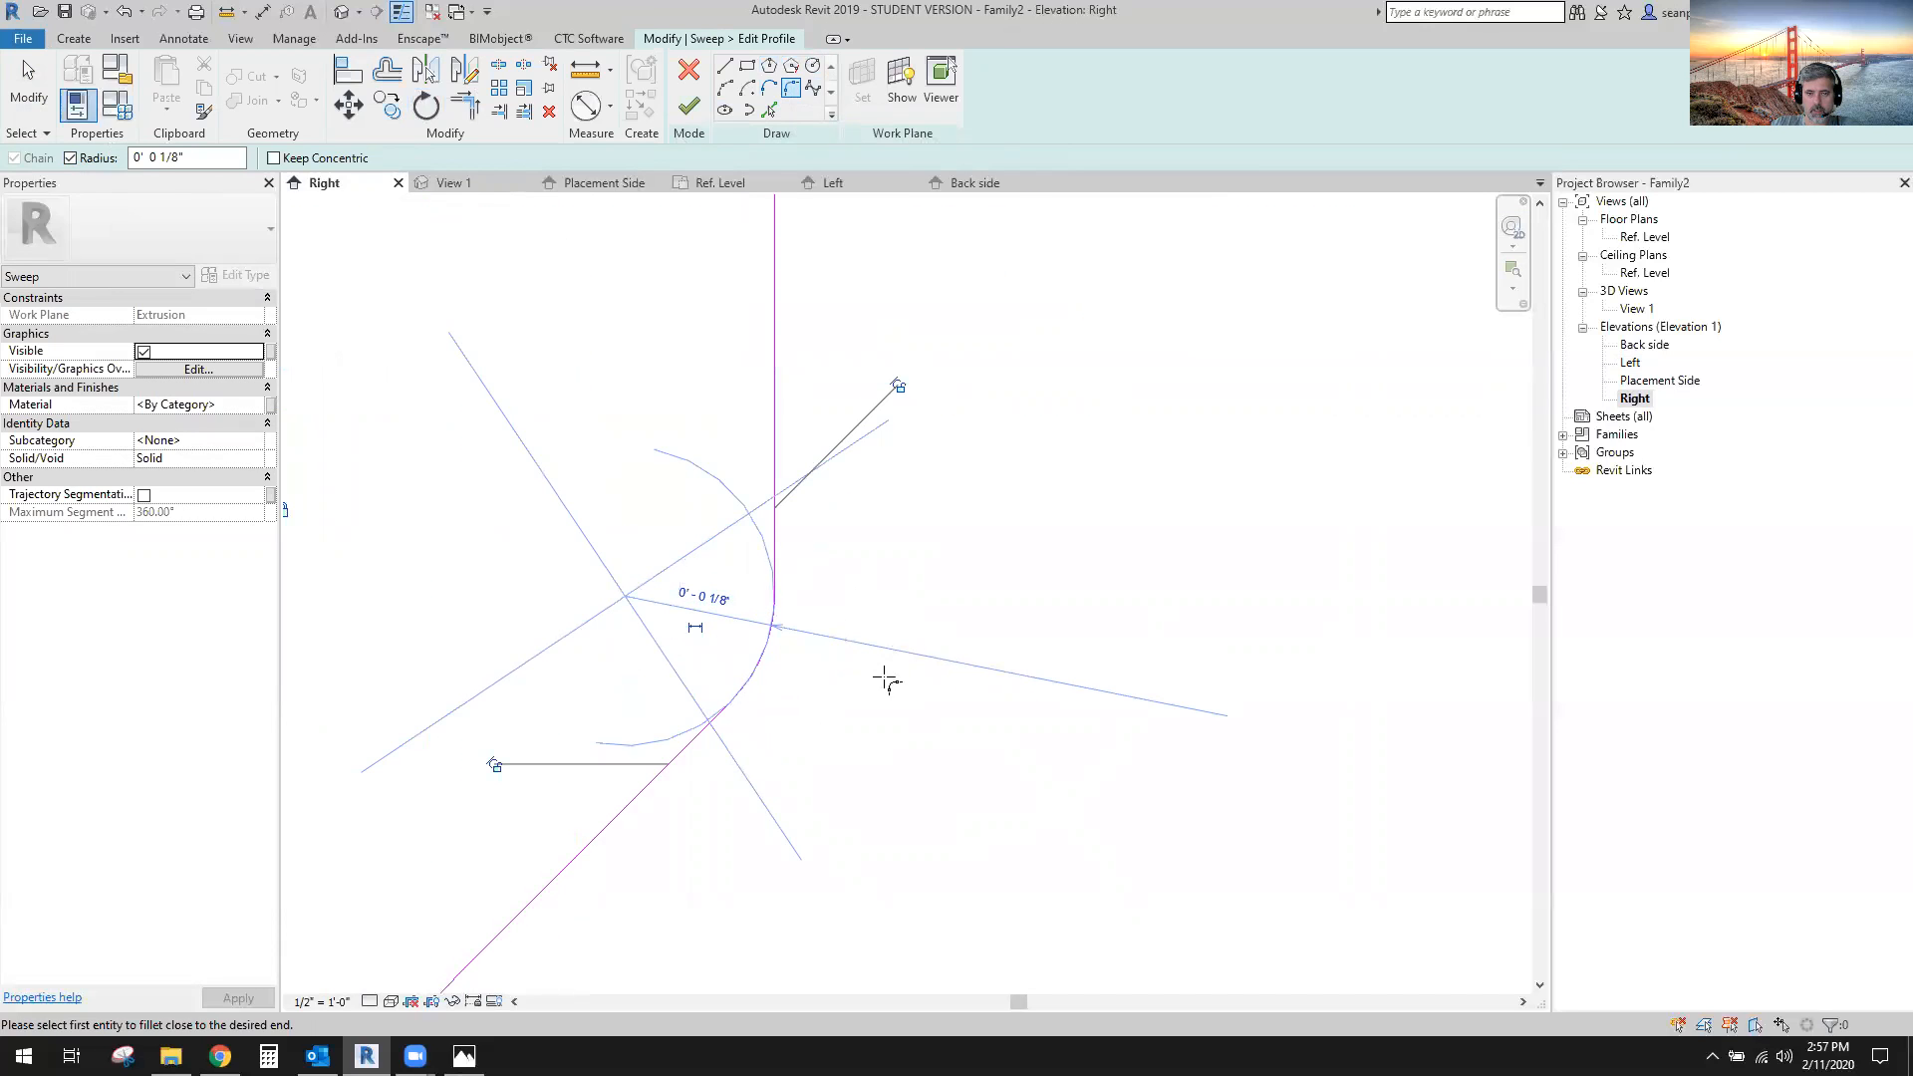
Set the fillet arc's radius to 1/4" and finish the profile sketch.
left_click(697, 596)
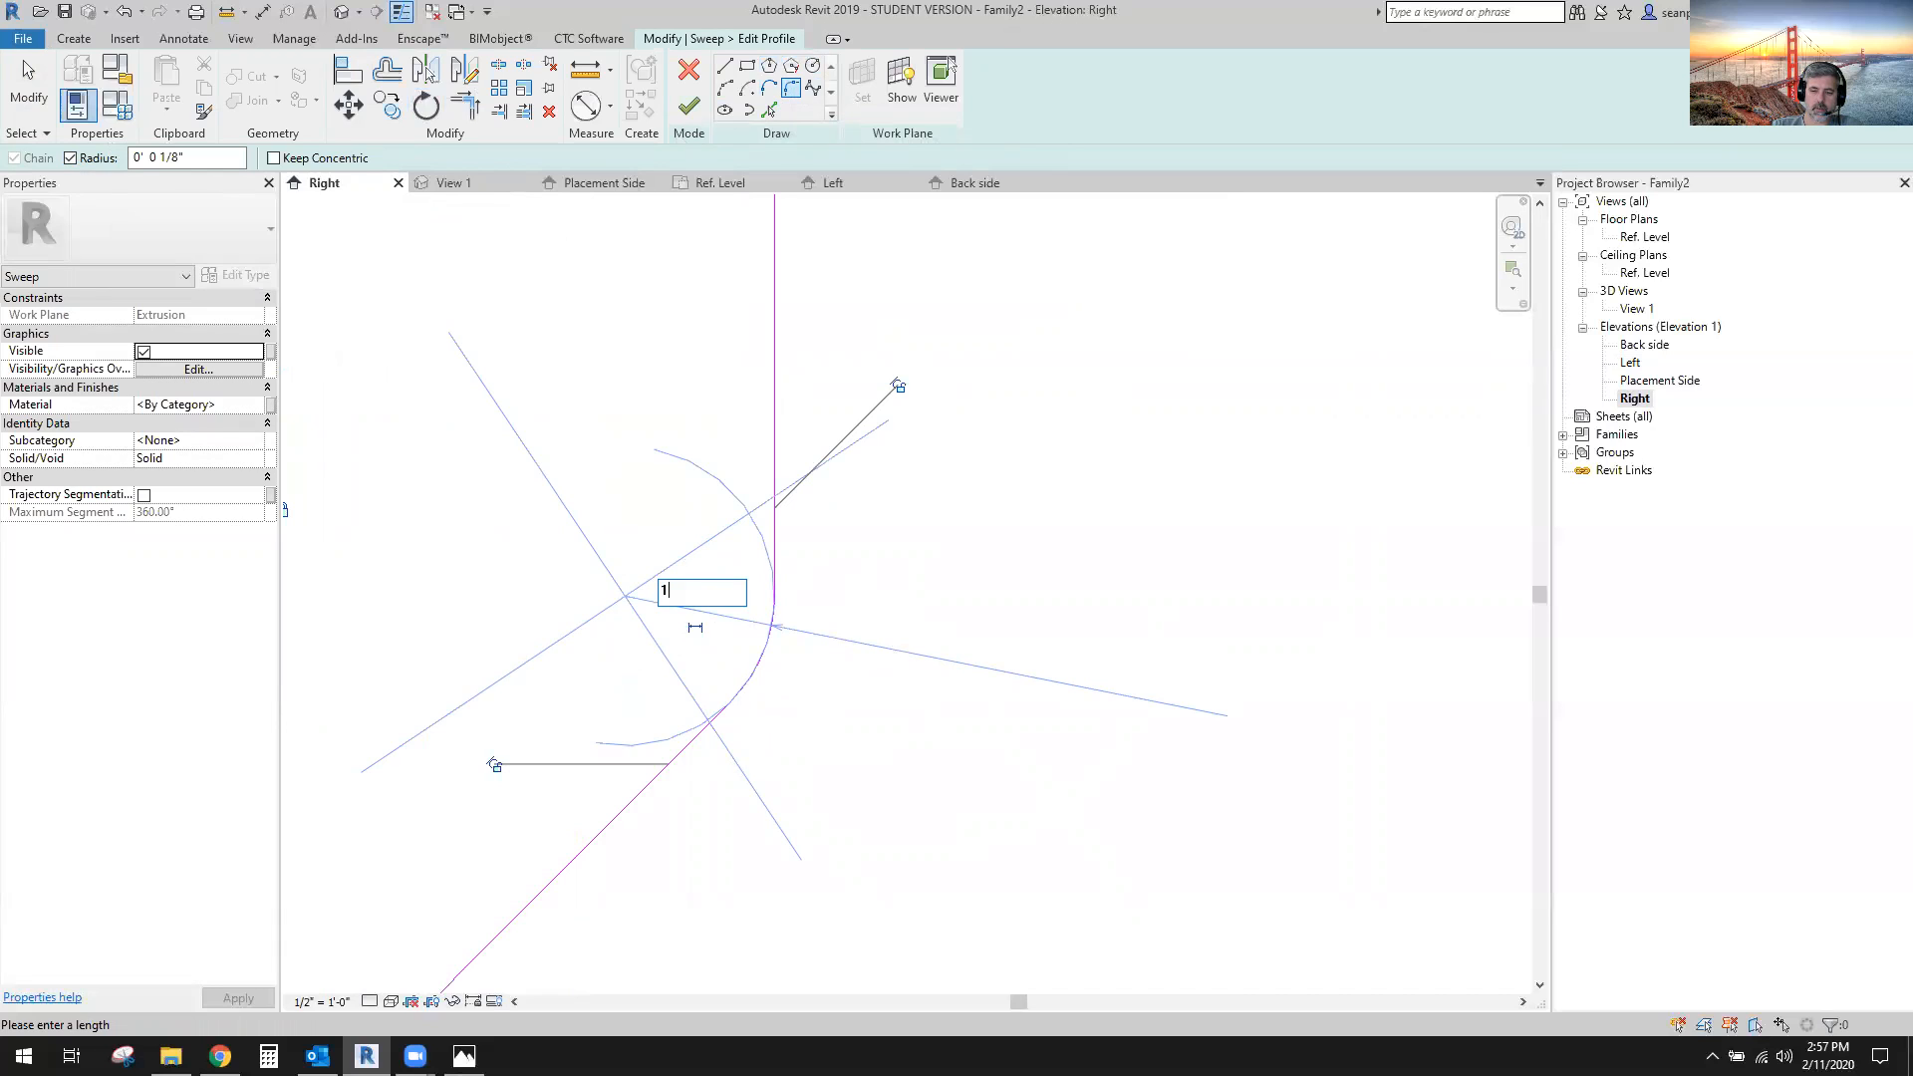
type("1/4")
key("Return")
scroll(956, 678, "down", 3)
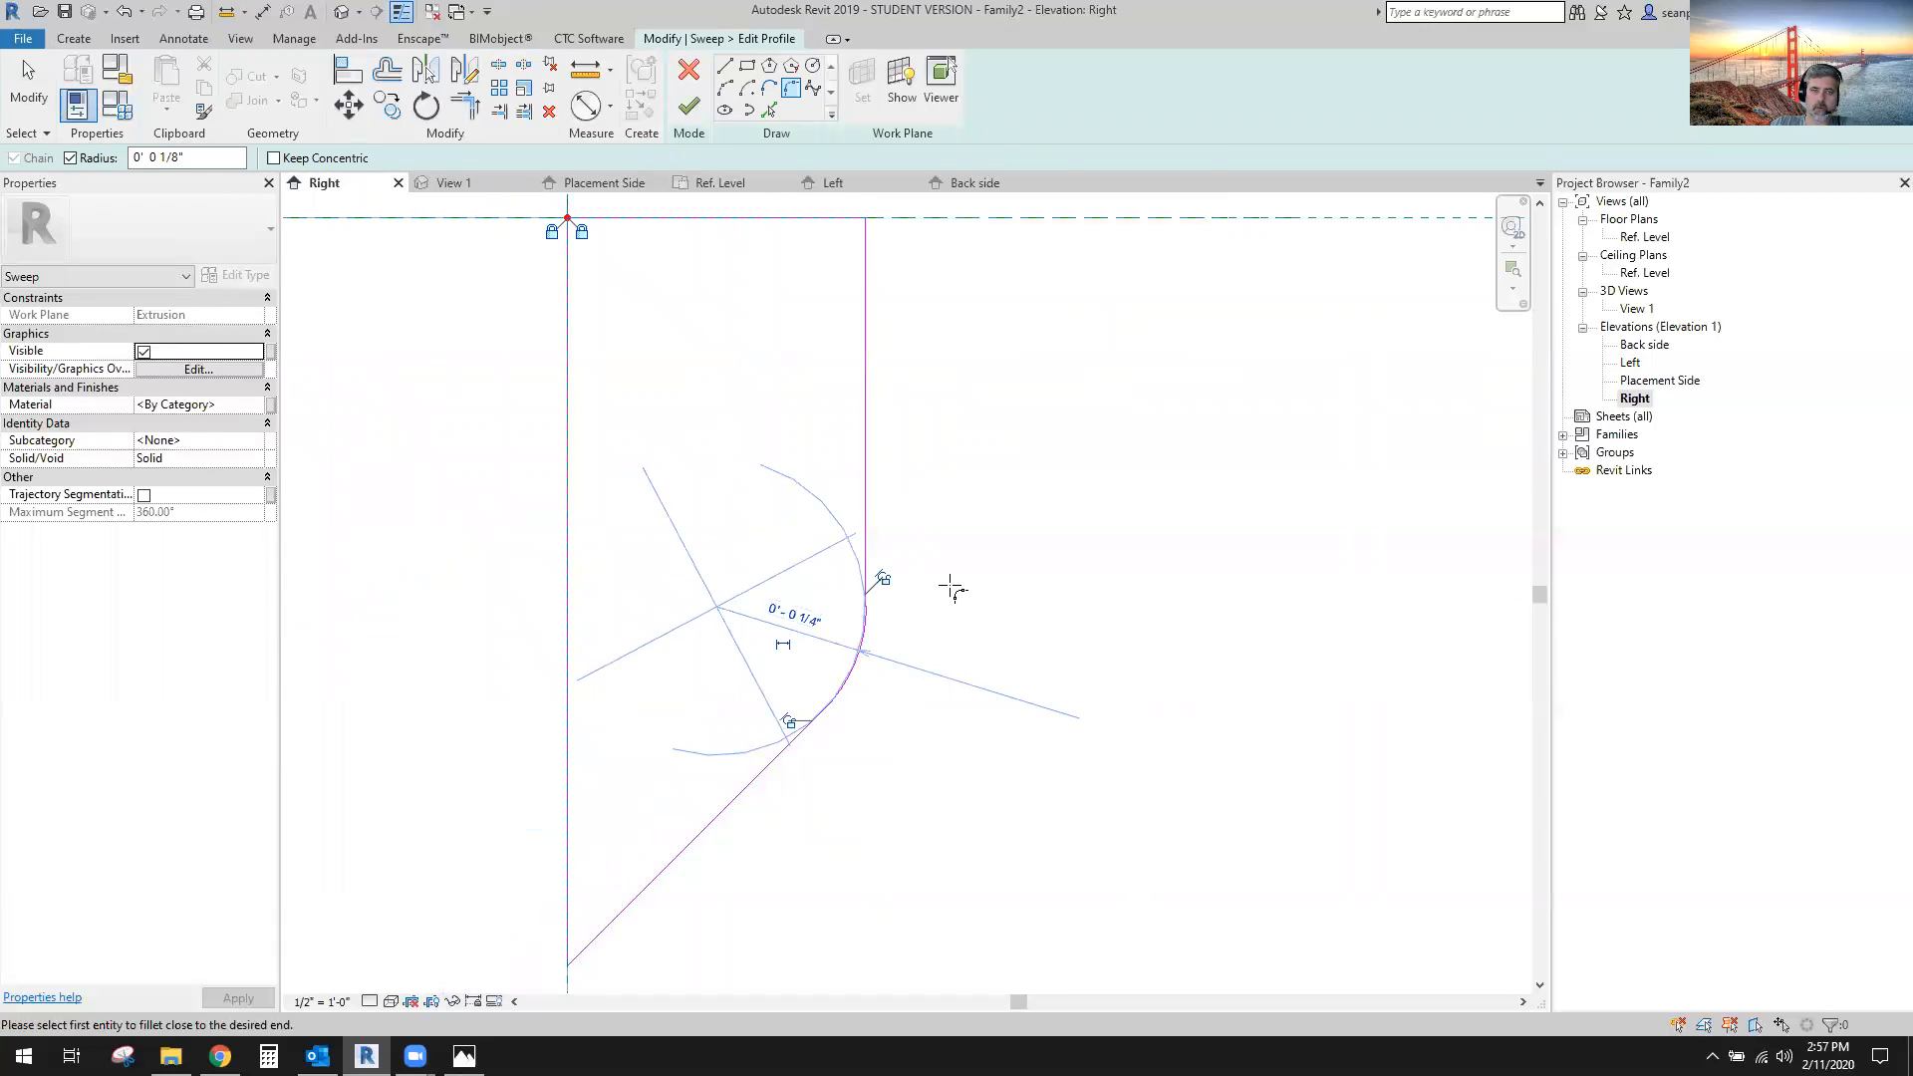
left_click(28, 91)
scroll(921, 632, "down", 2)
middle_click_drag(983, 603, 907, 616)
left_click(693, 105)
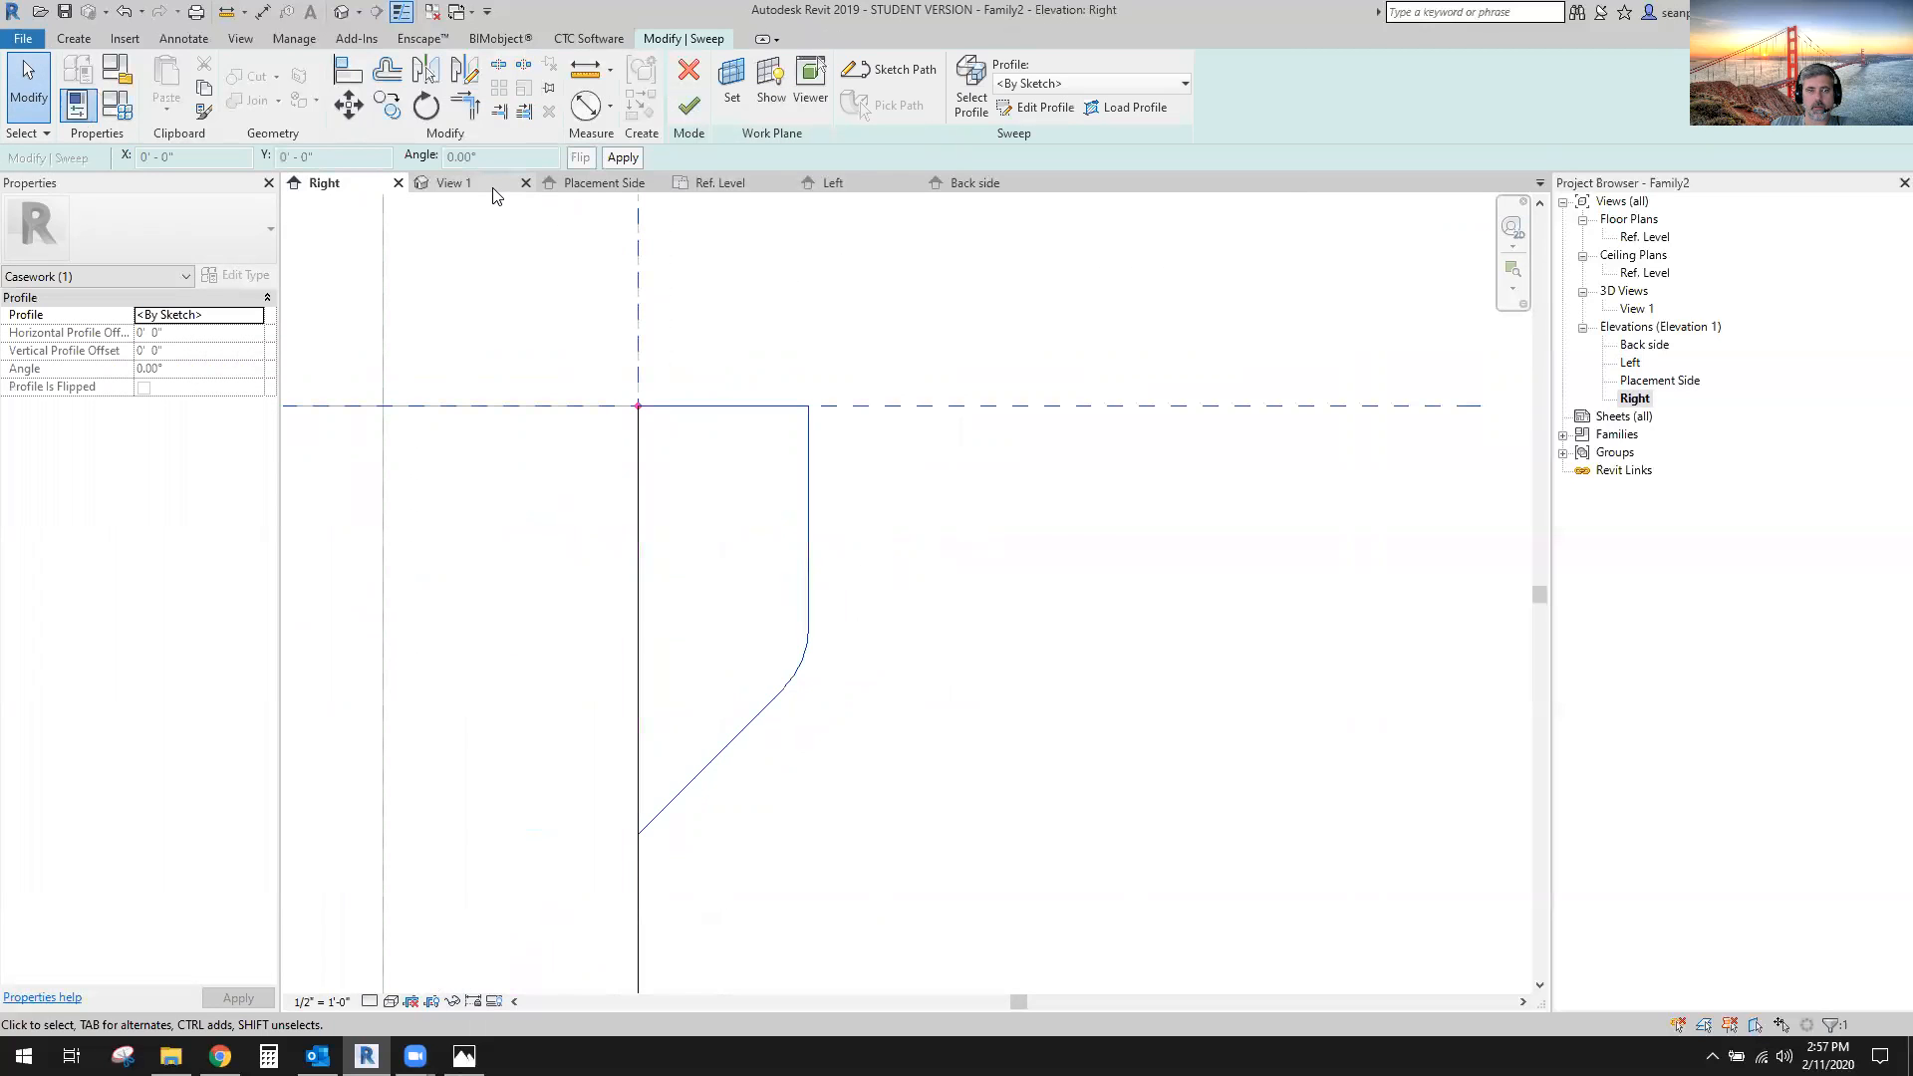
Finish the upper drawer front's edge sweep in View 1 and inspect it in 3D.
left_click(493, 188)
middle_click_drag(1080, 631, 922, 553, "shift")
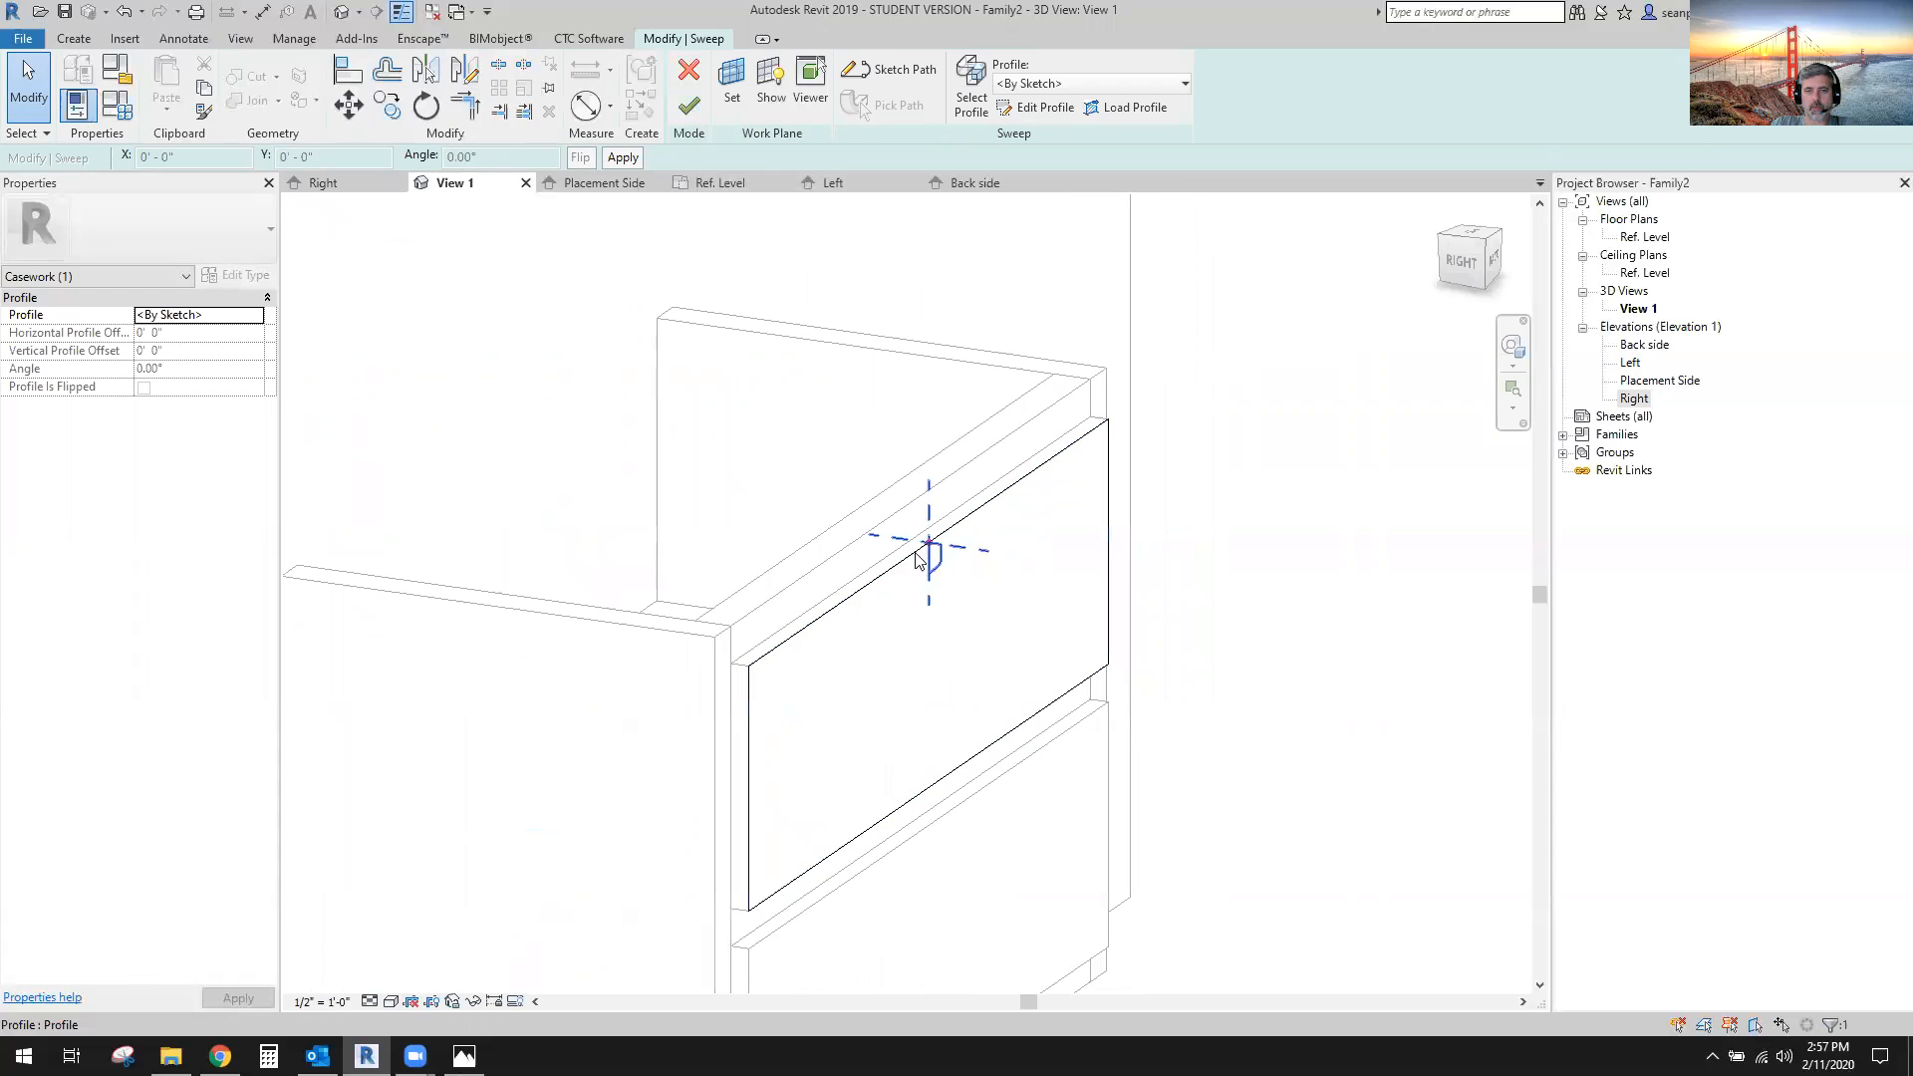
left_click(694, 108)
middle_click_drag(1285, 650, 910, 843, "shift")
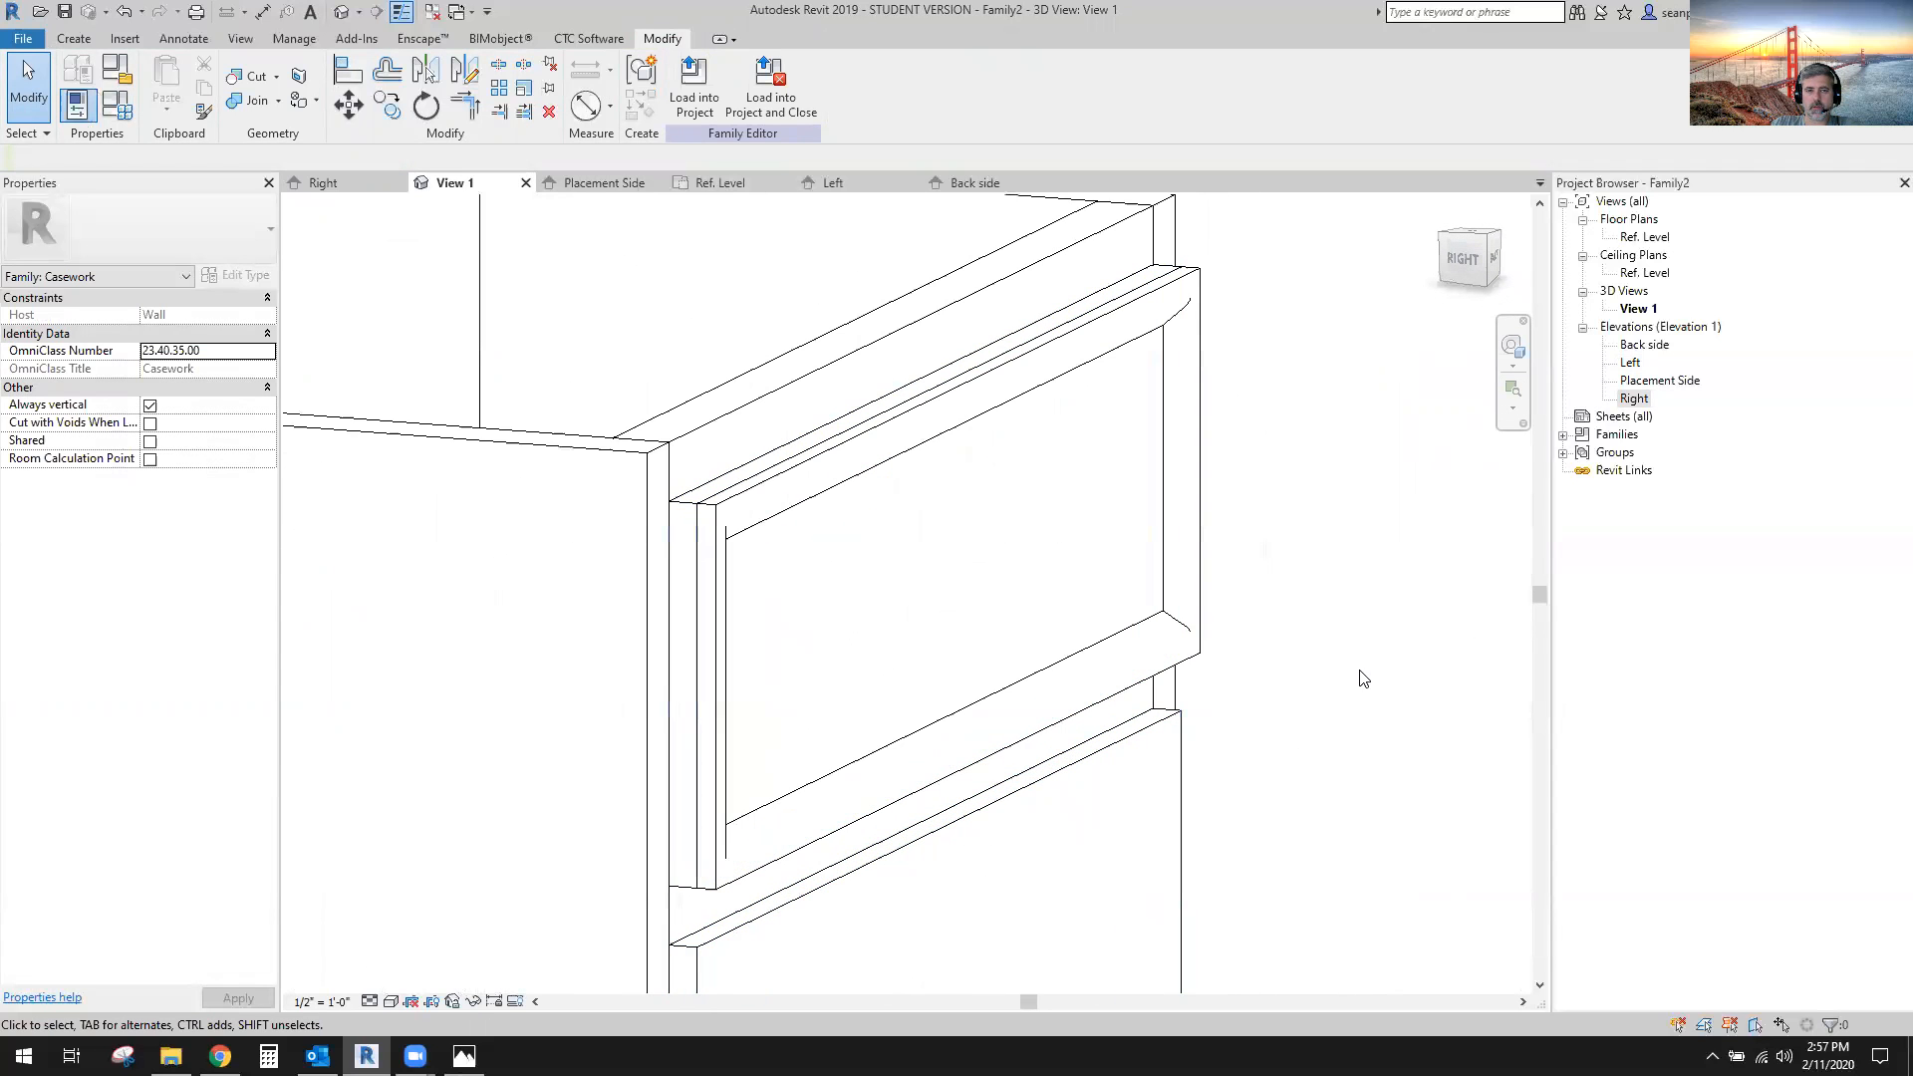
scroll(1363, 678, "down", 2)
Switch the 3D view to the Shaded visual style and examine the cabinet front with its edge sweep.
left_click(392, 1001)
left_click(446, 919)
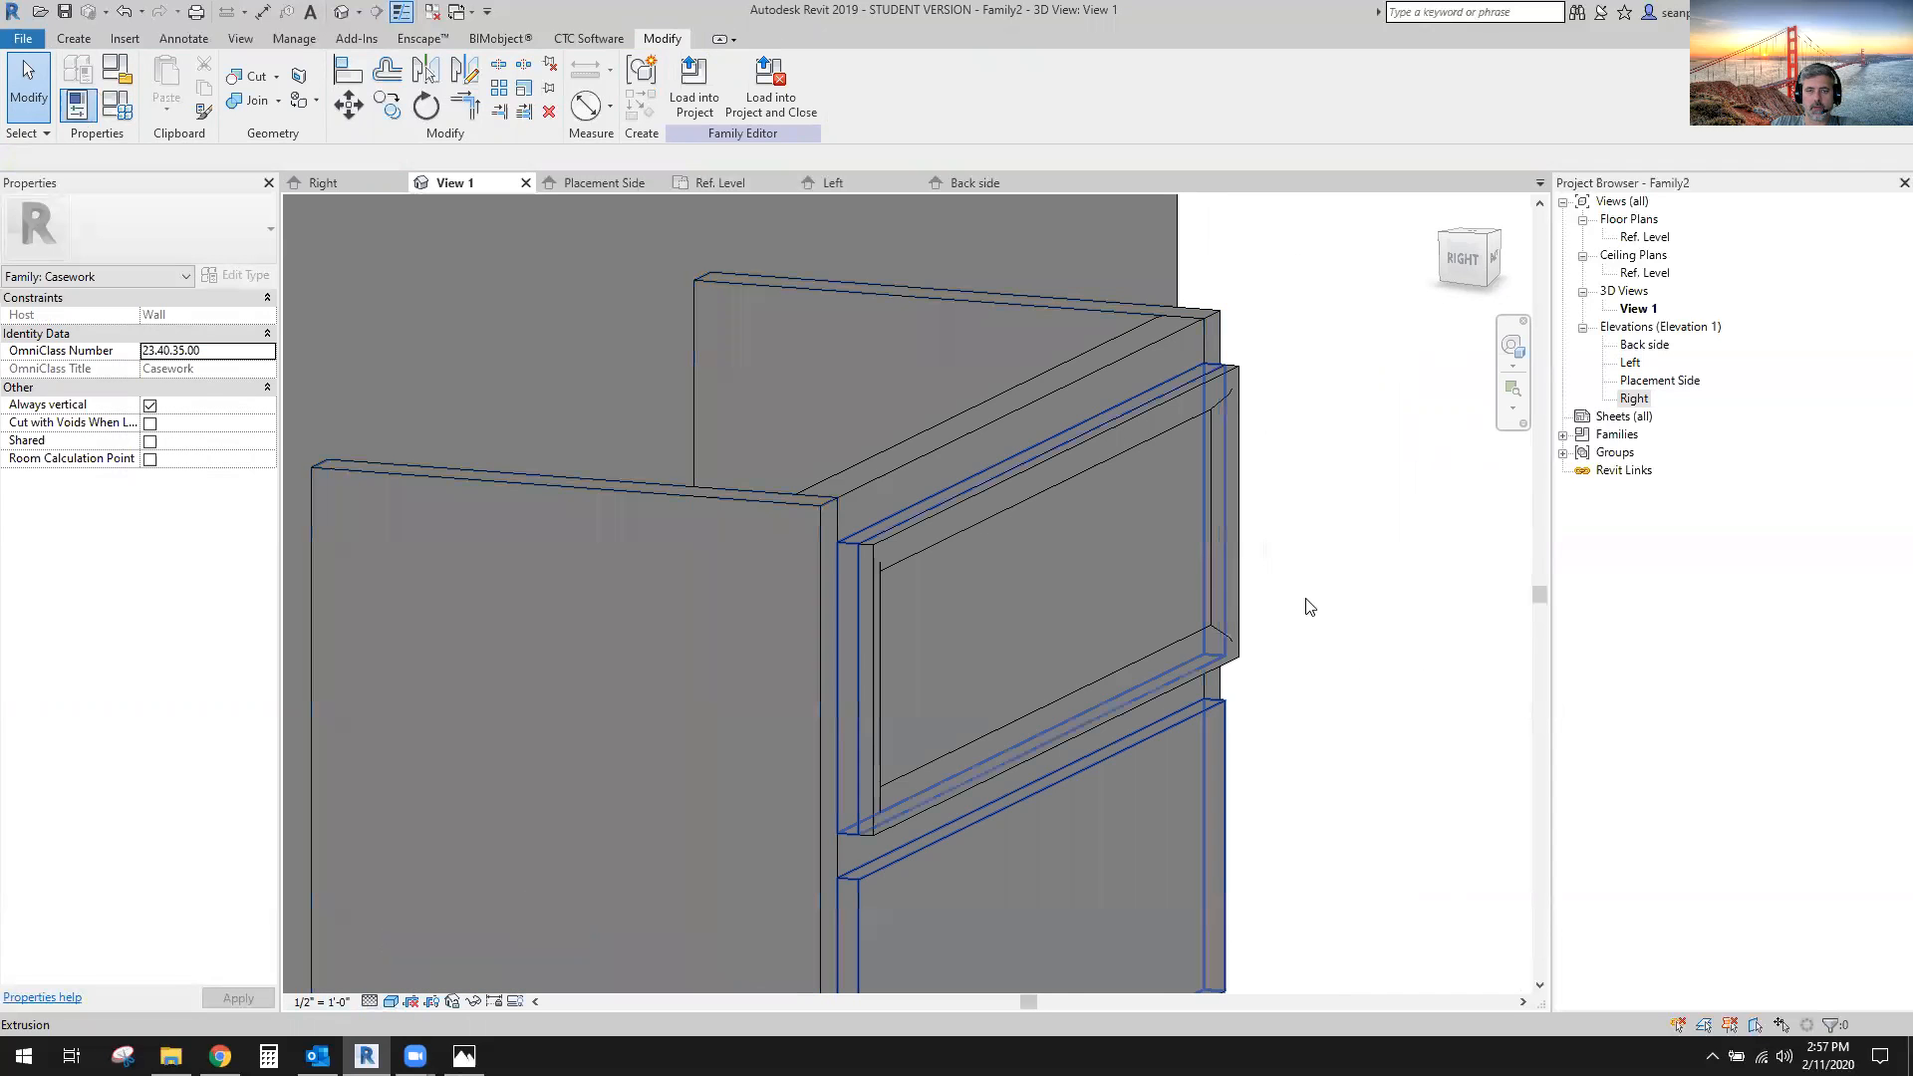
scroll(1325, 677, "down", 2)
middle_click_drag(1304, 704, 991, 803, "shift")
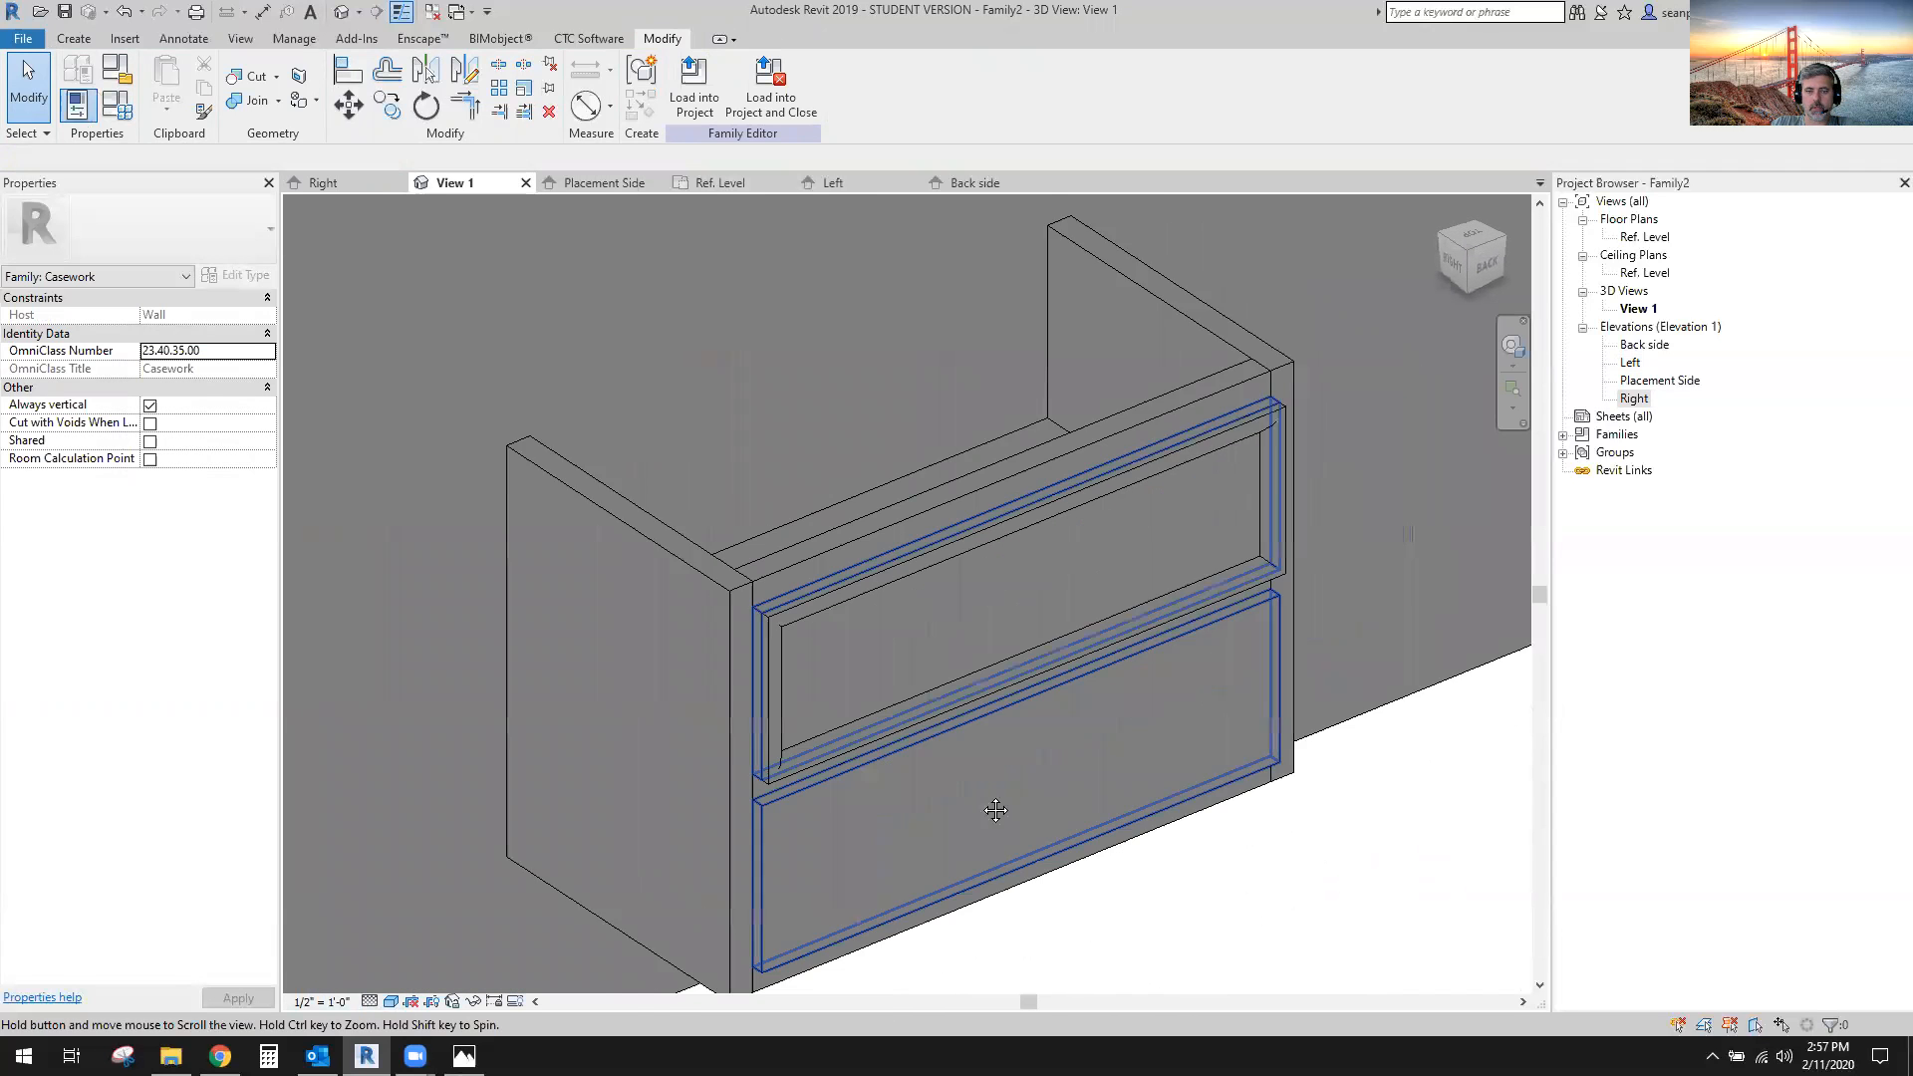
scroll(1255, 819, "up", 2)
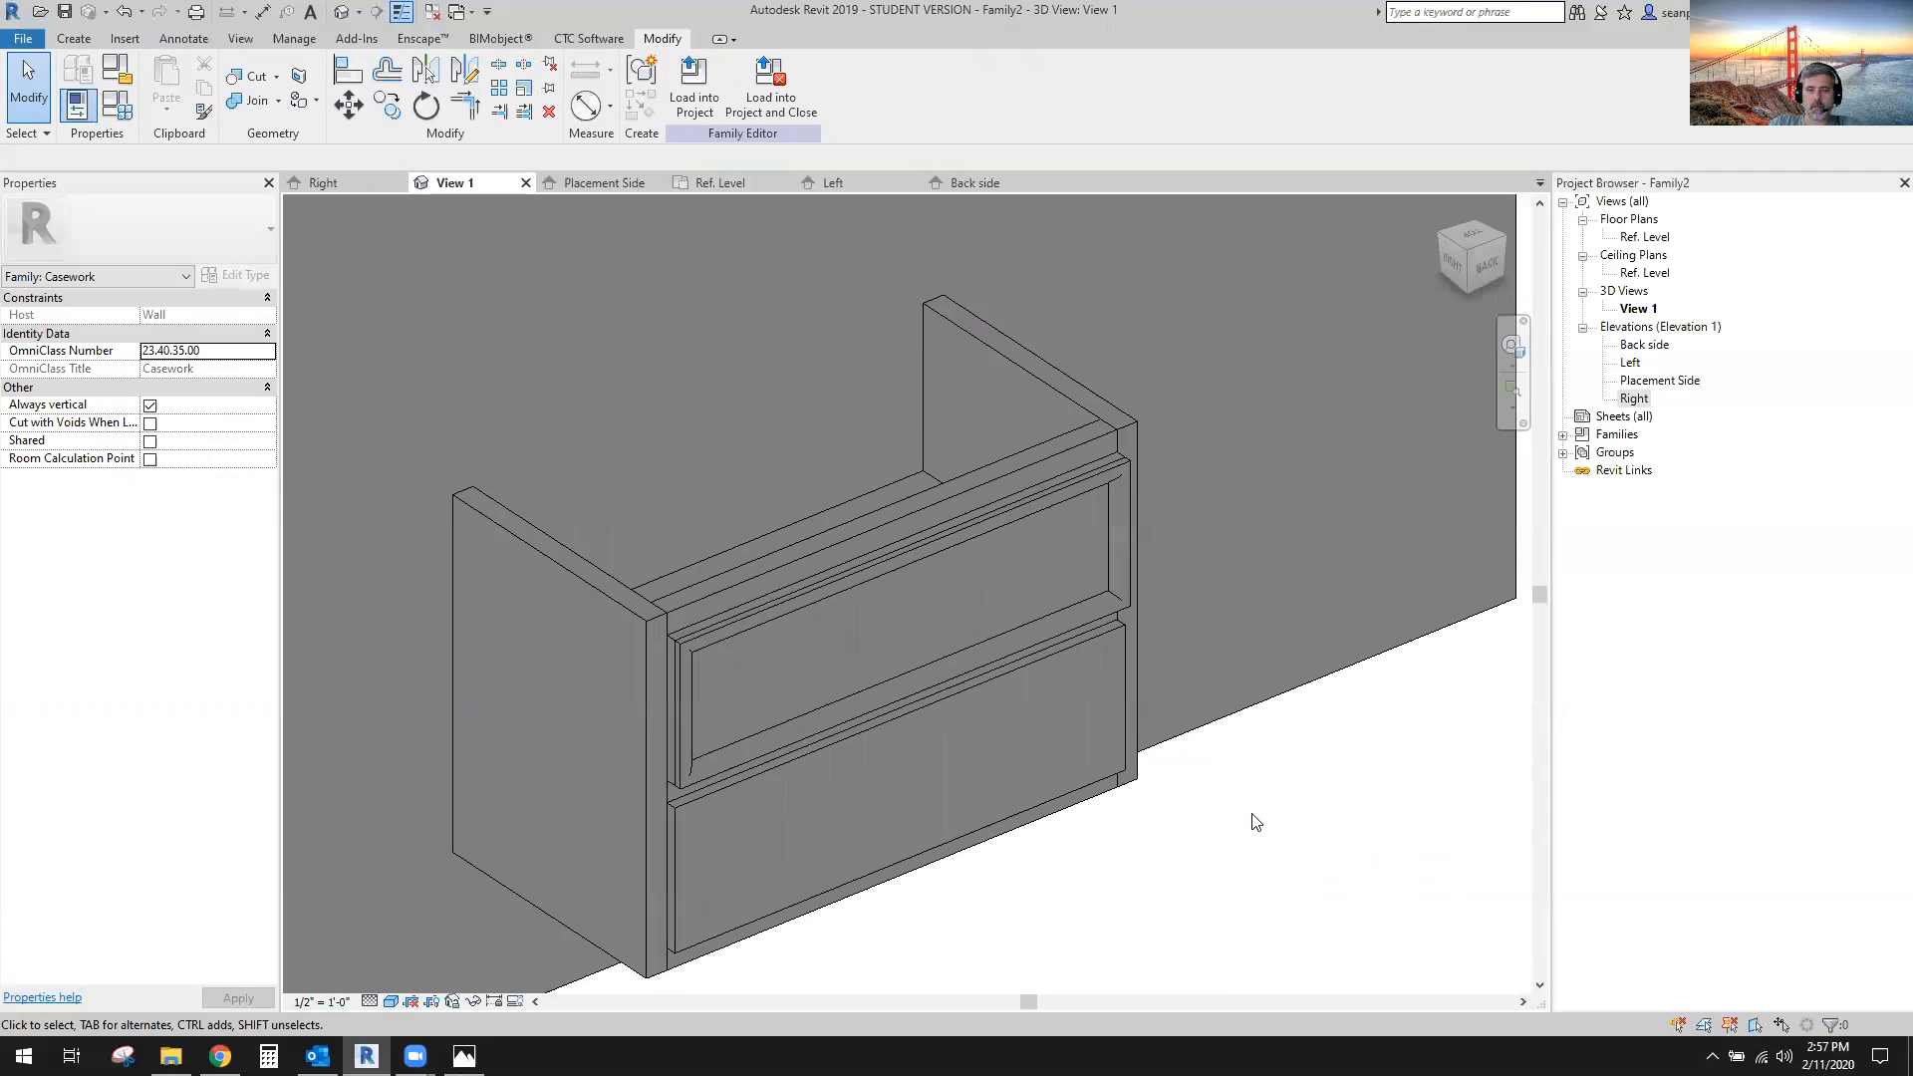
Copy the profile sketch of the upper drawer front's sweep to the clipboard, and exit sweep editing without changes.
left_click(807, 674)
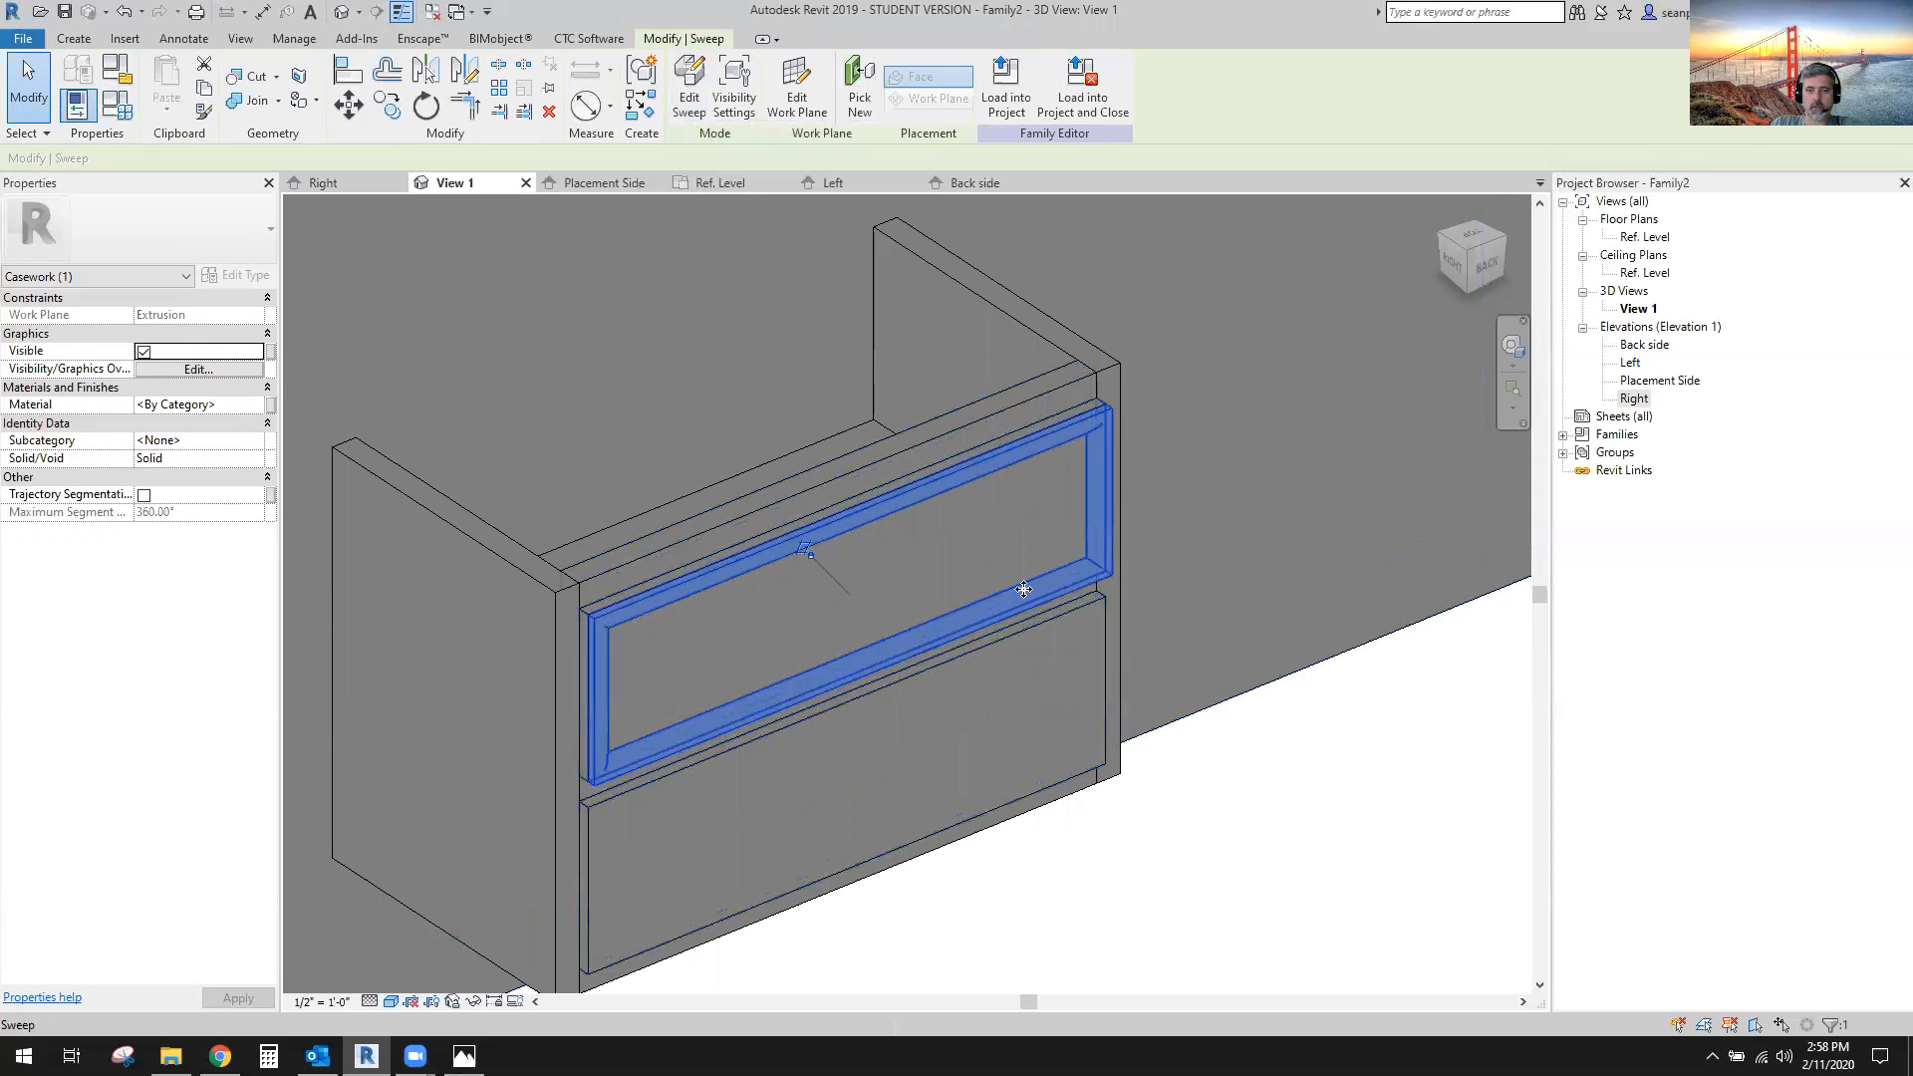
left_click(689, 85)
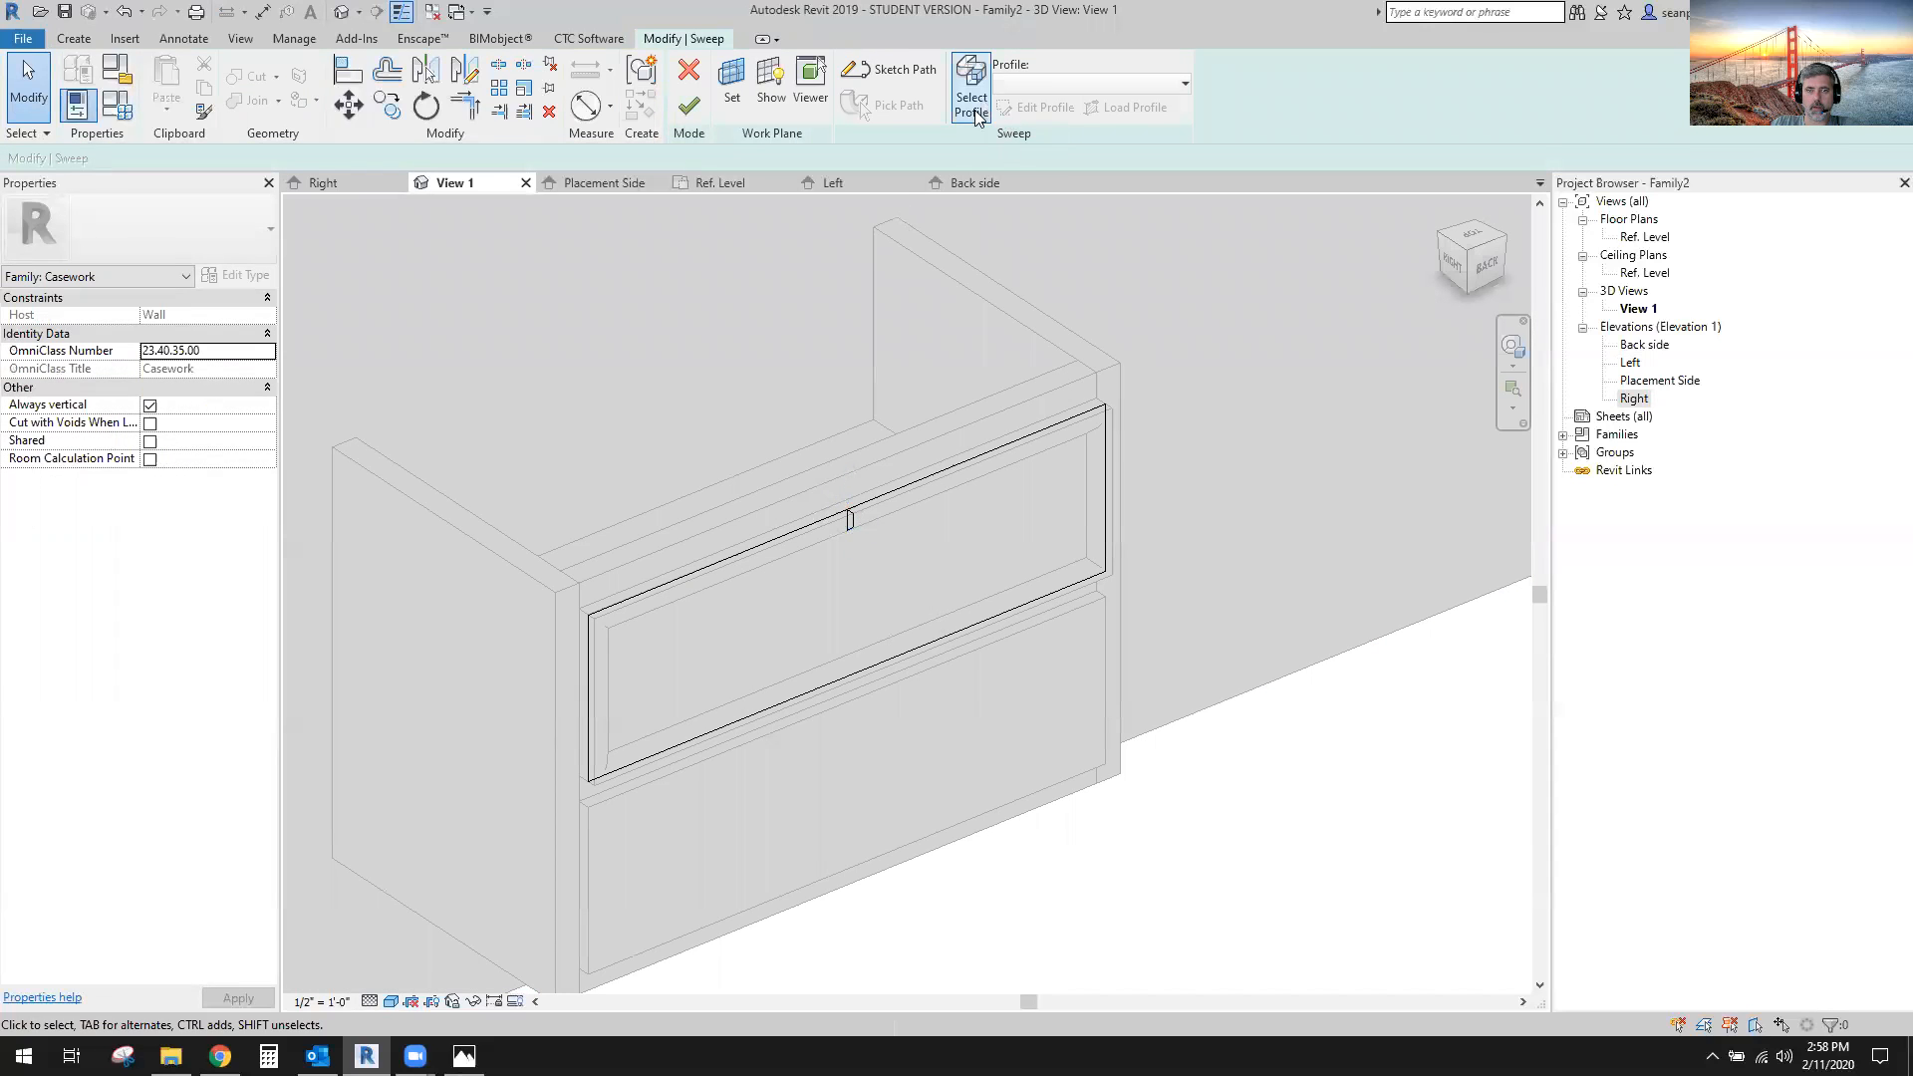
left_click(872, 492)
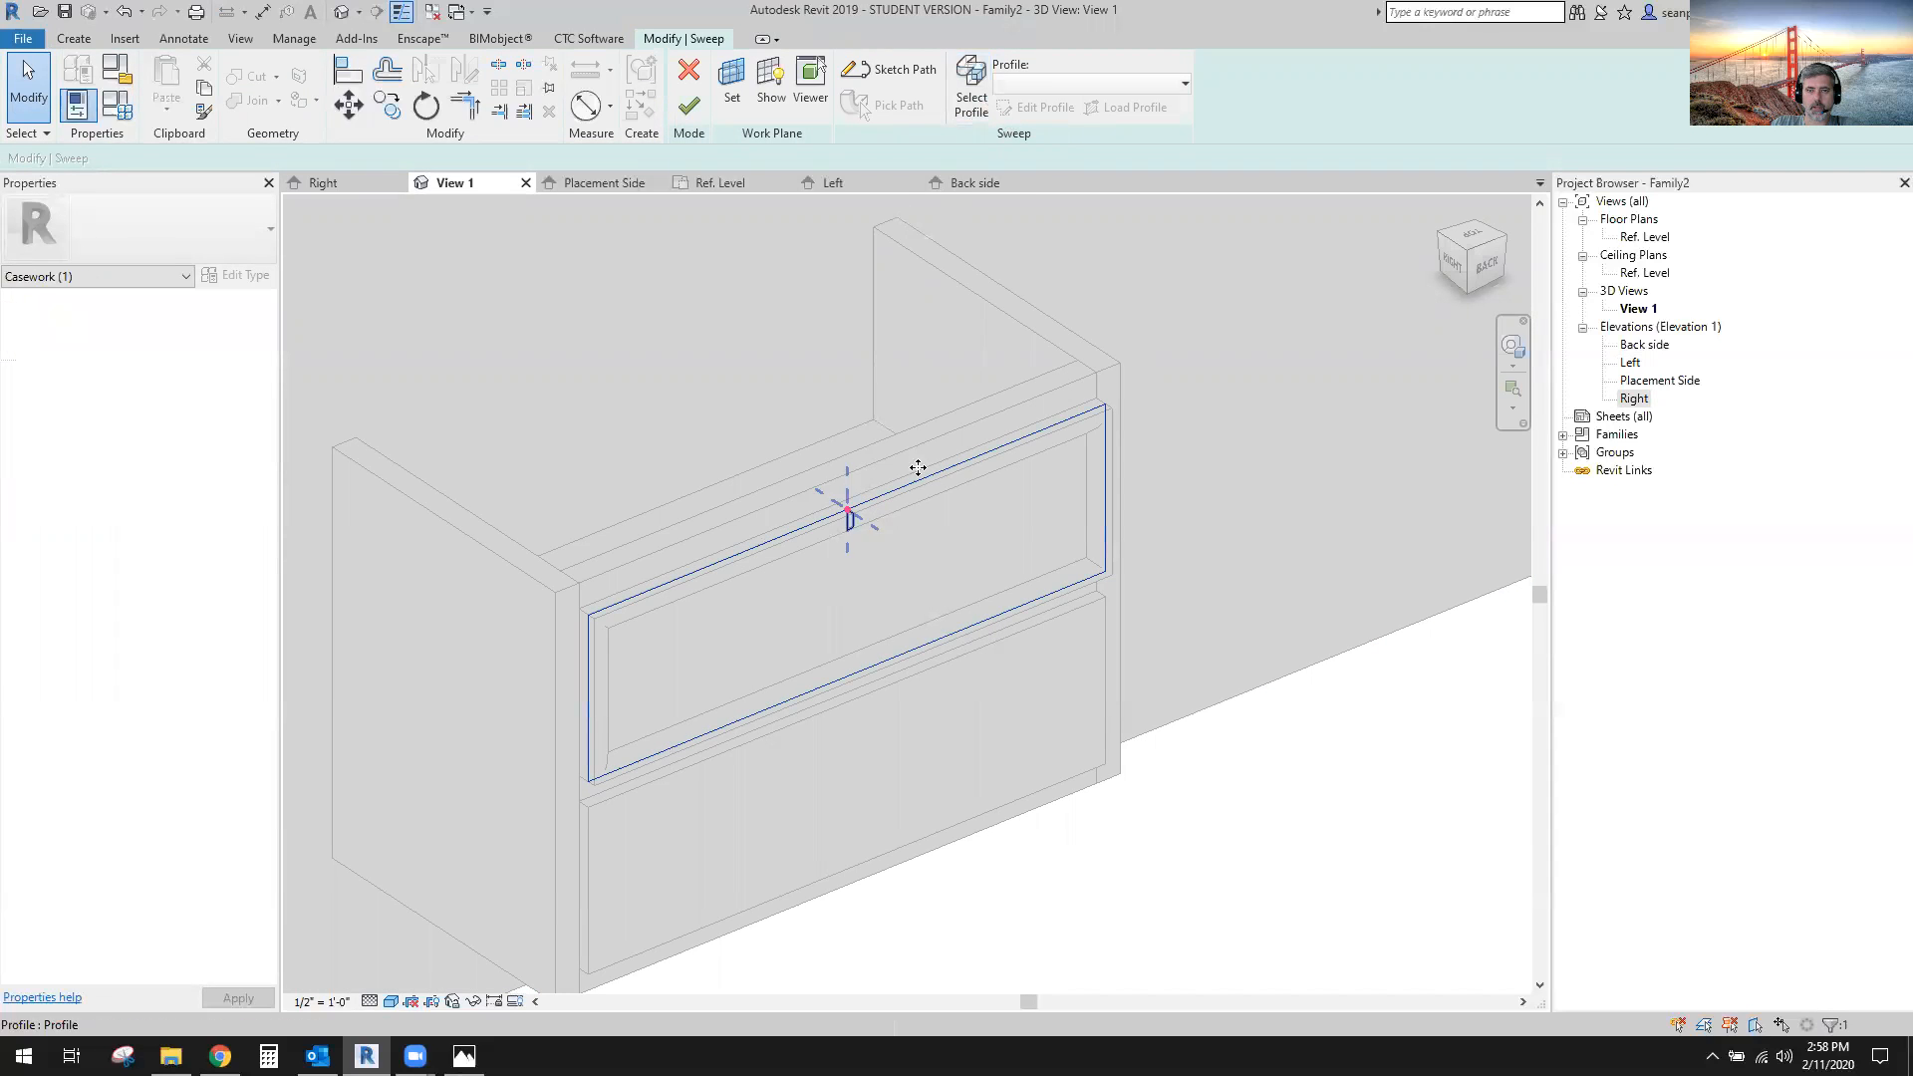
left_click(965, 108)
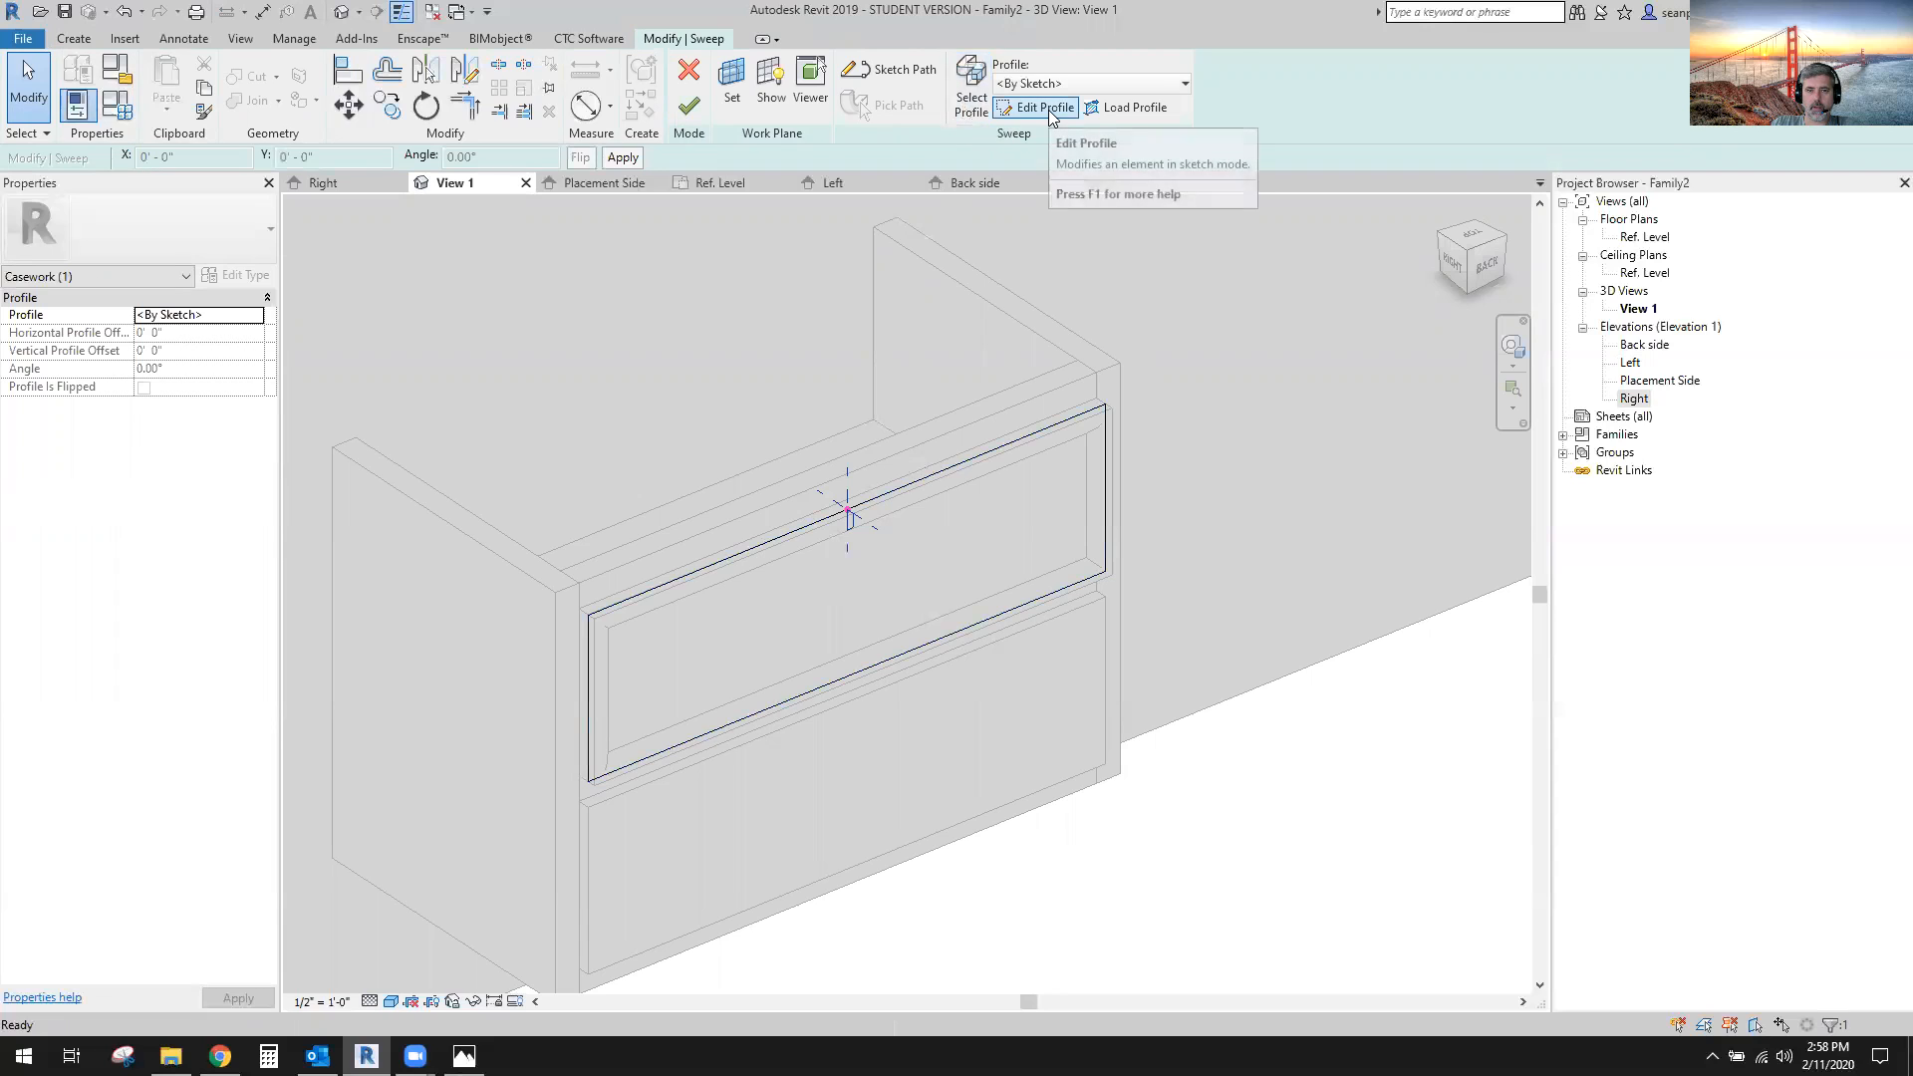
left_click(1044, 108)
left_click_drag(898, 602, 795, 403)
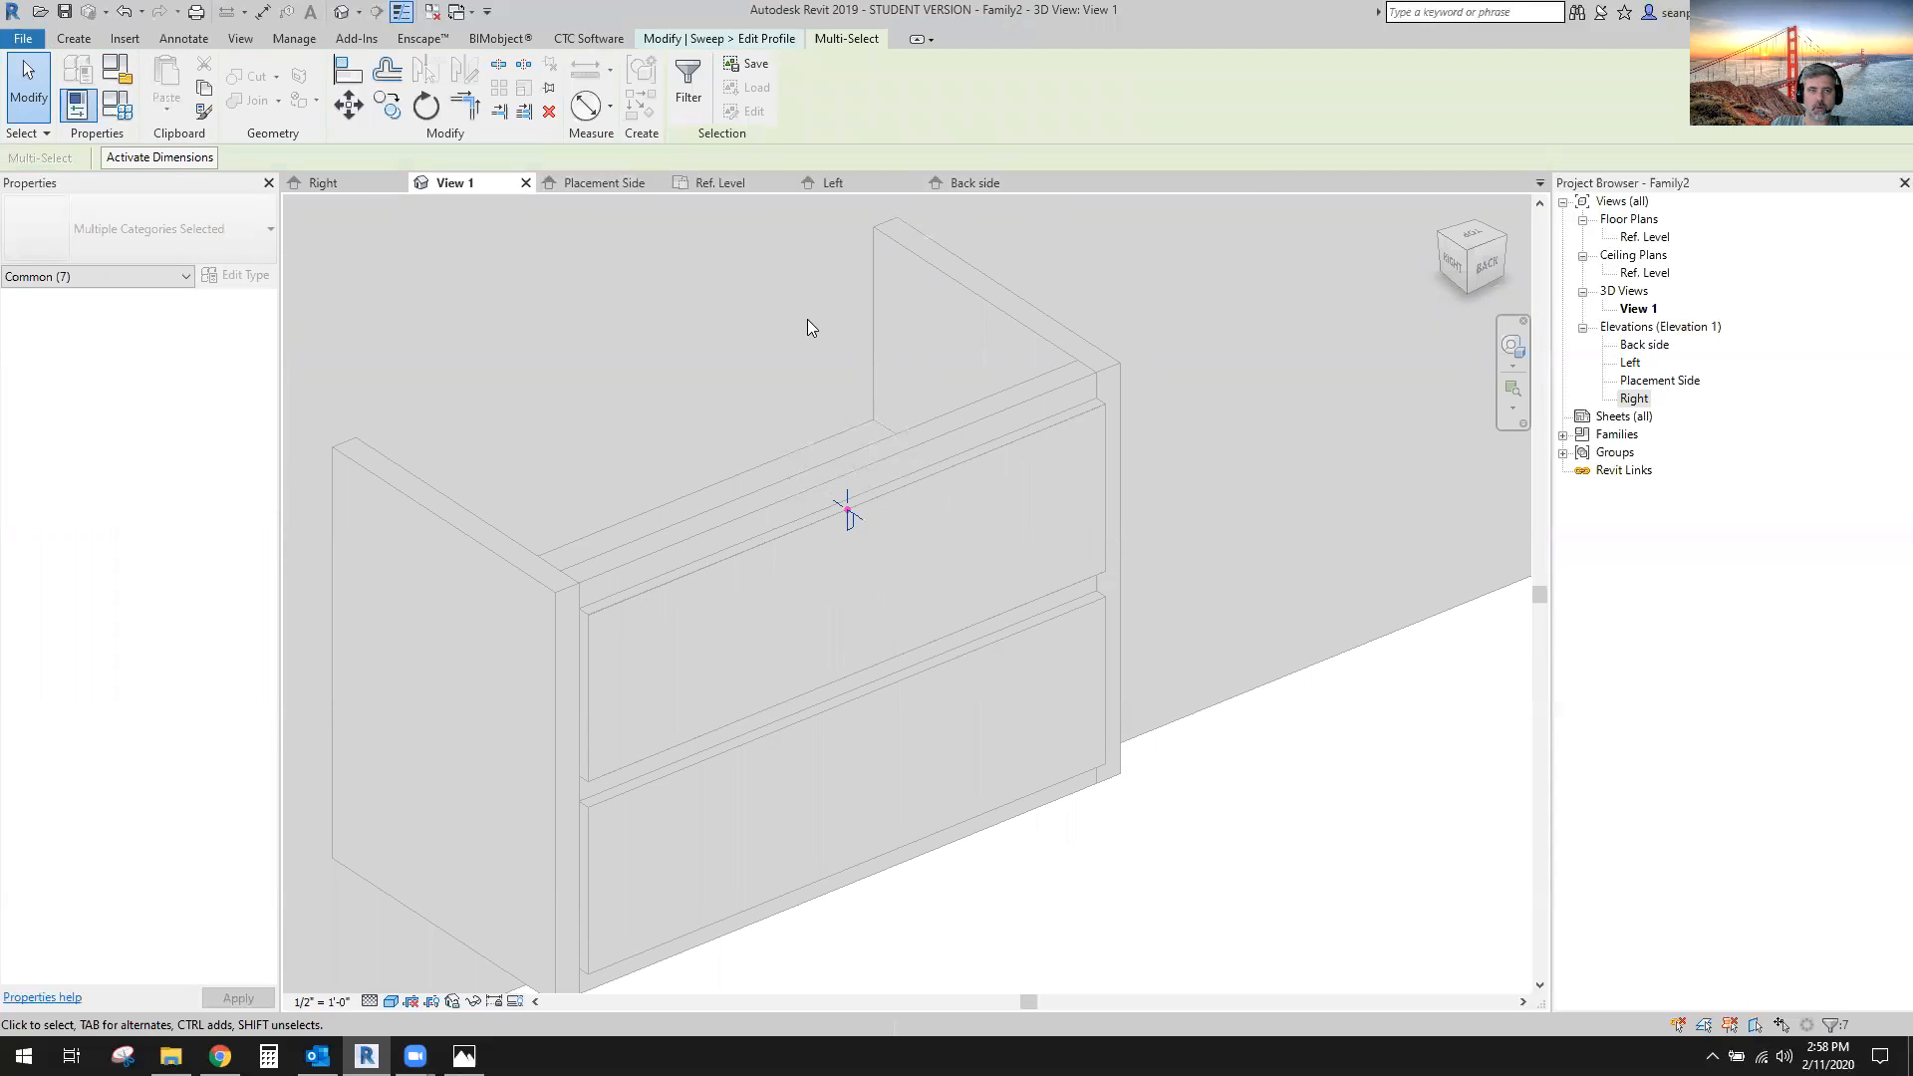
left_click(204, 91)
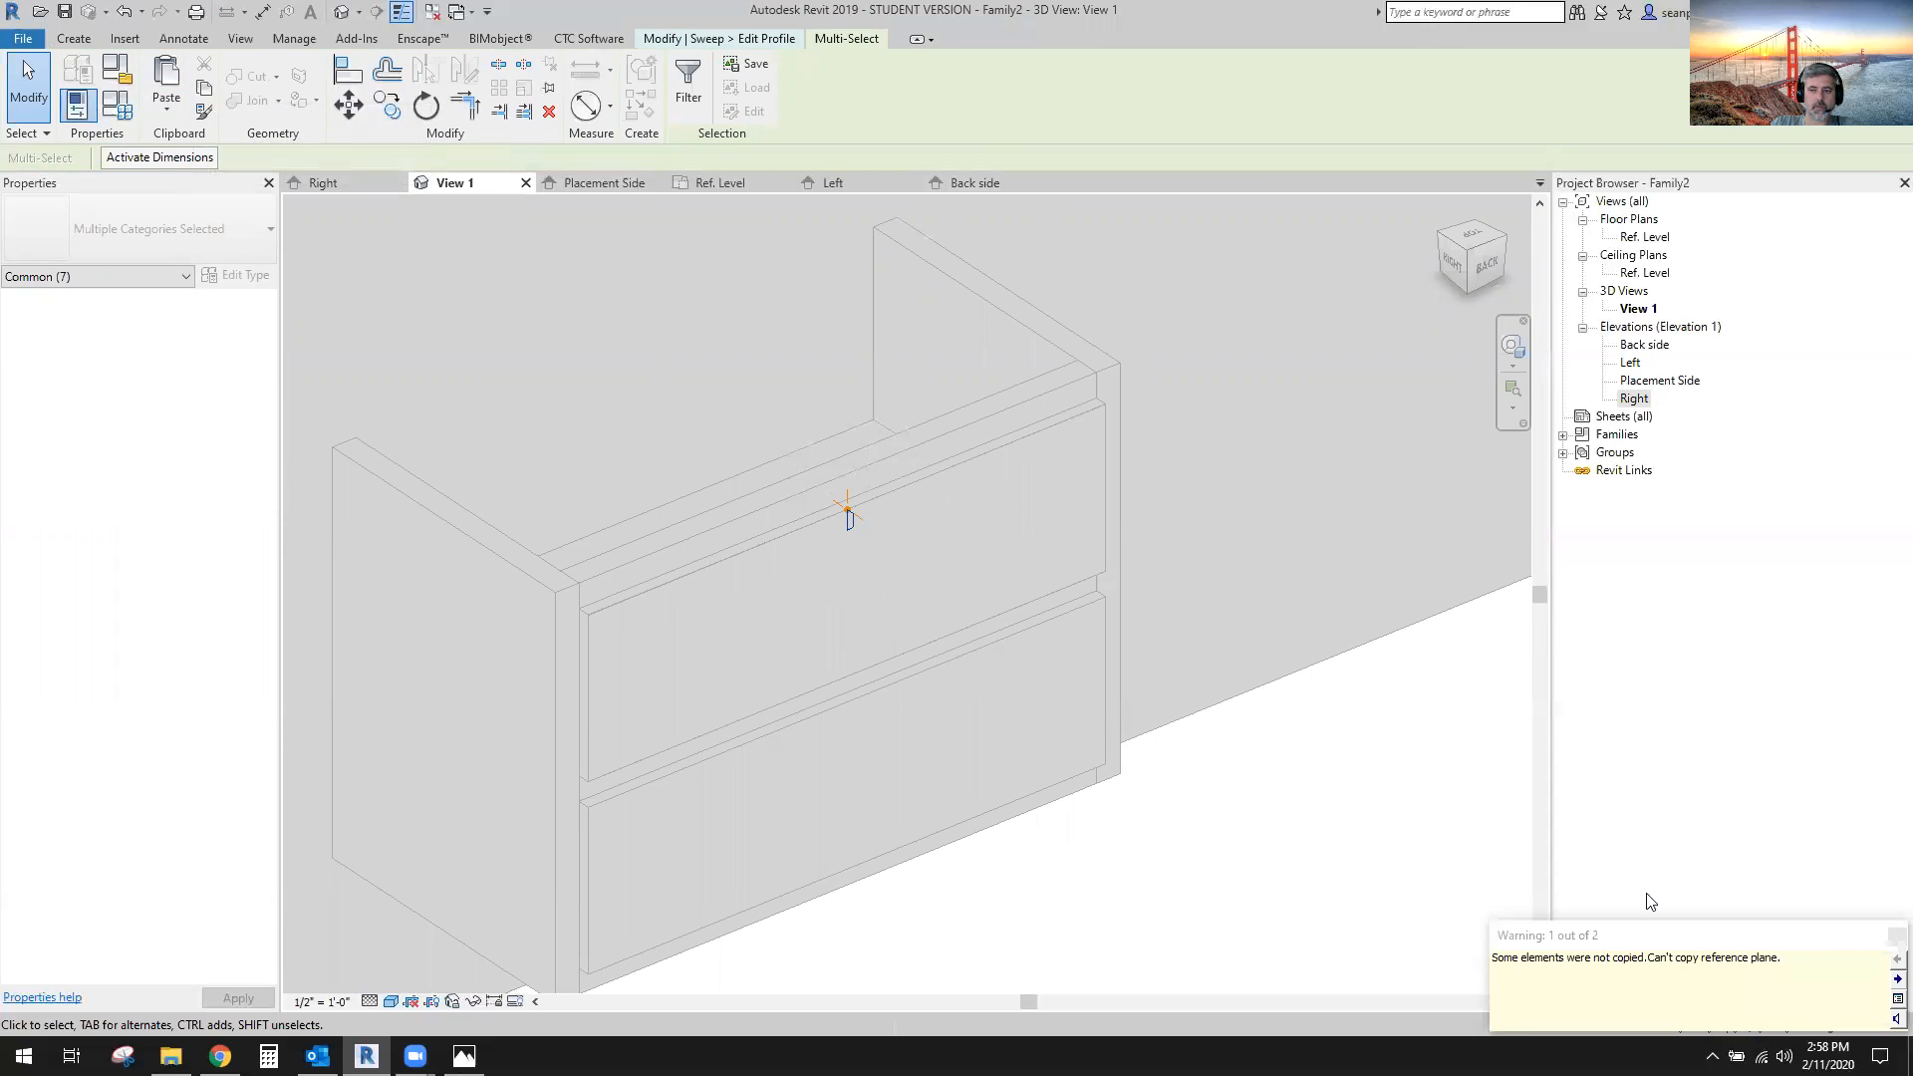
left_click(1897, 936)
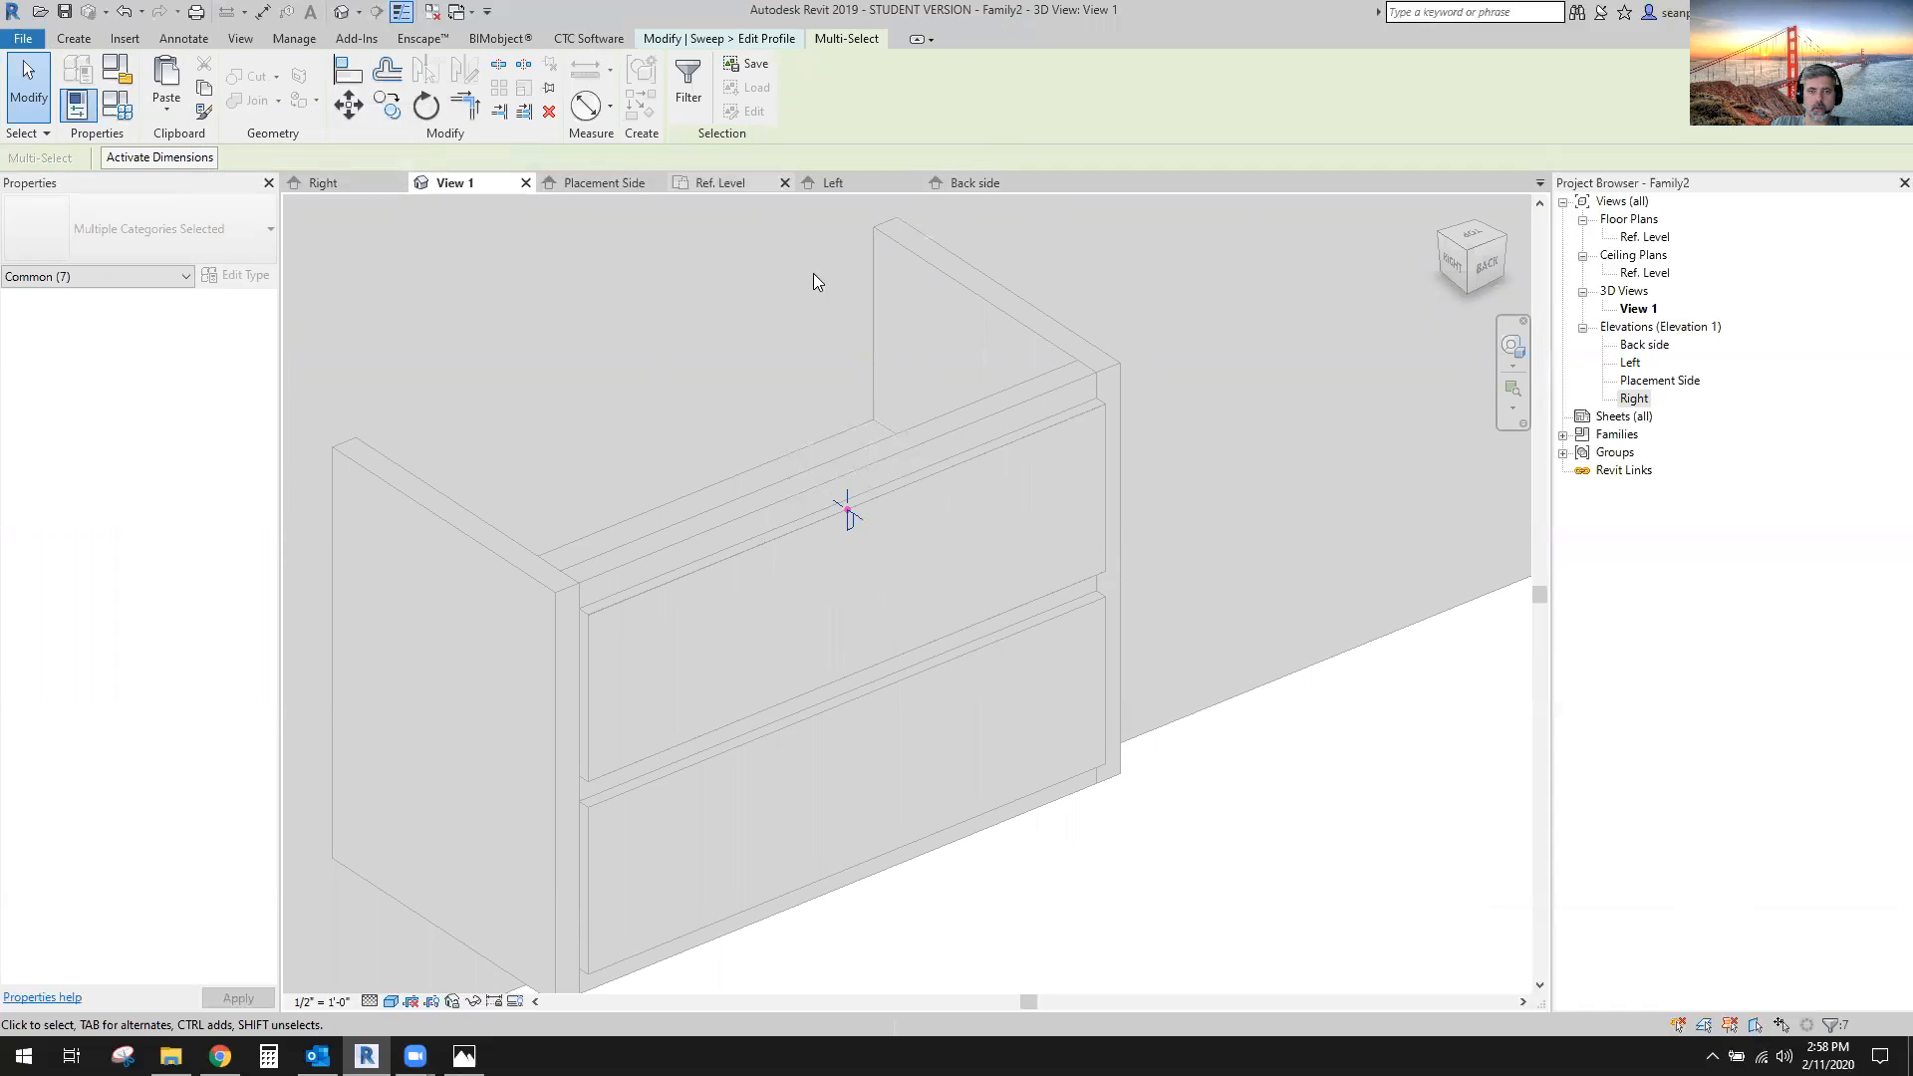
left_click(857, 355)
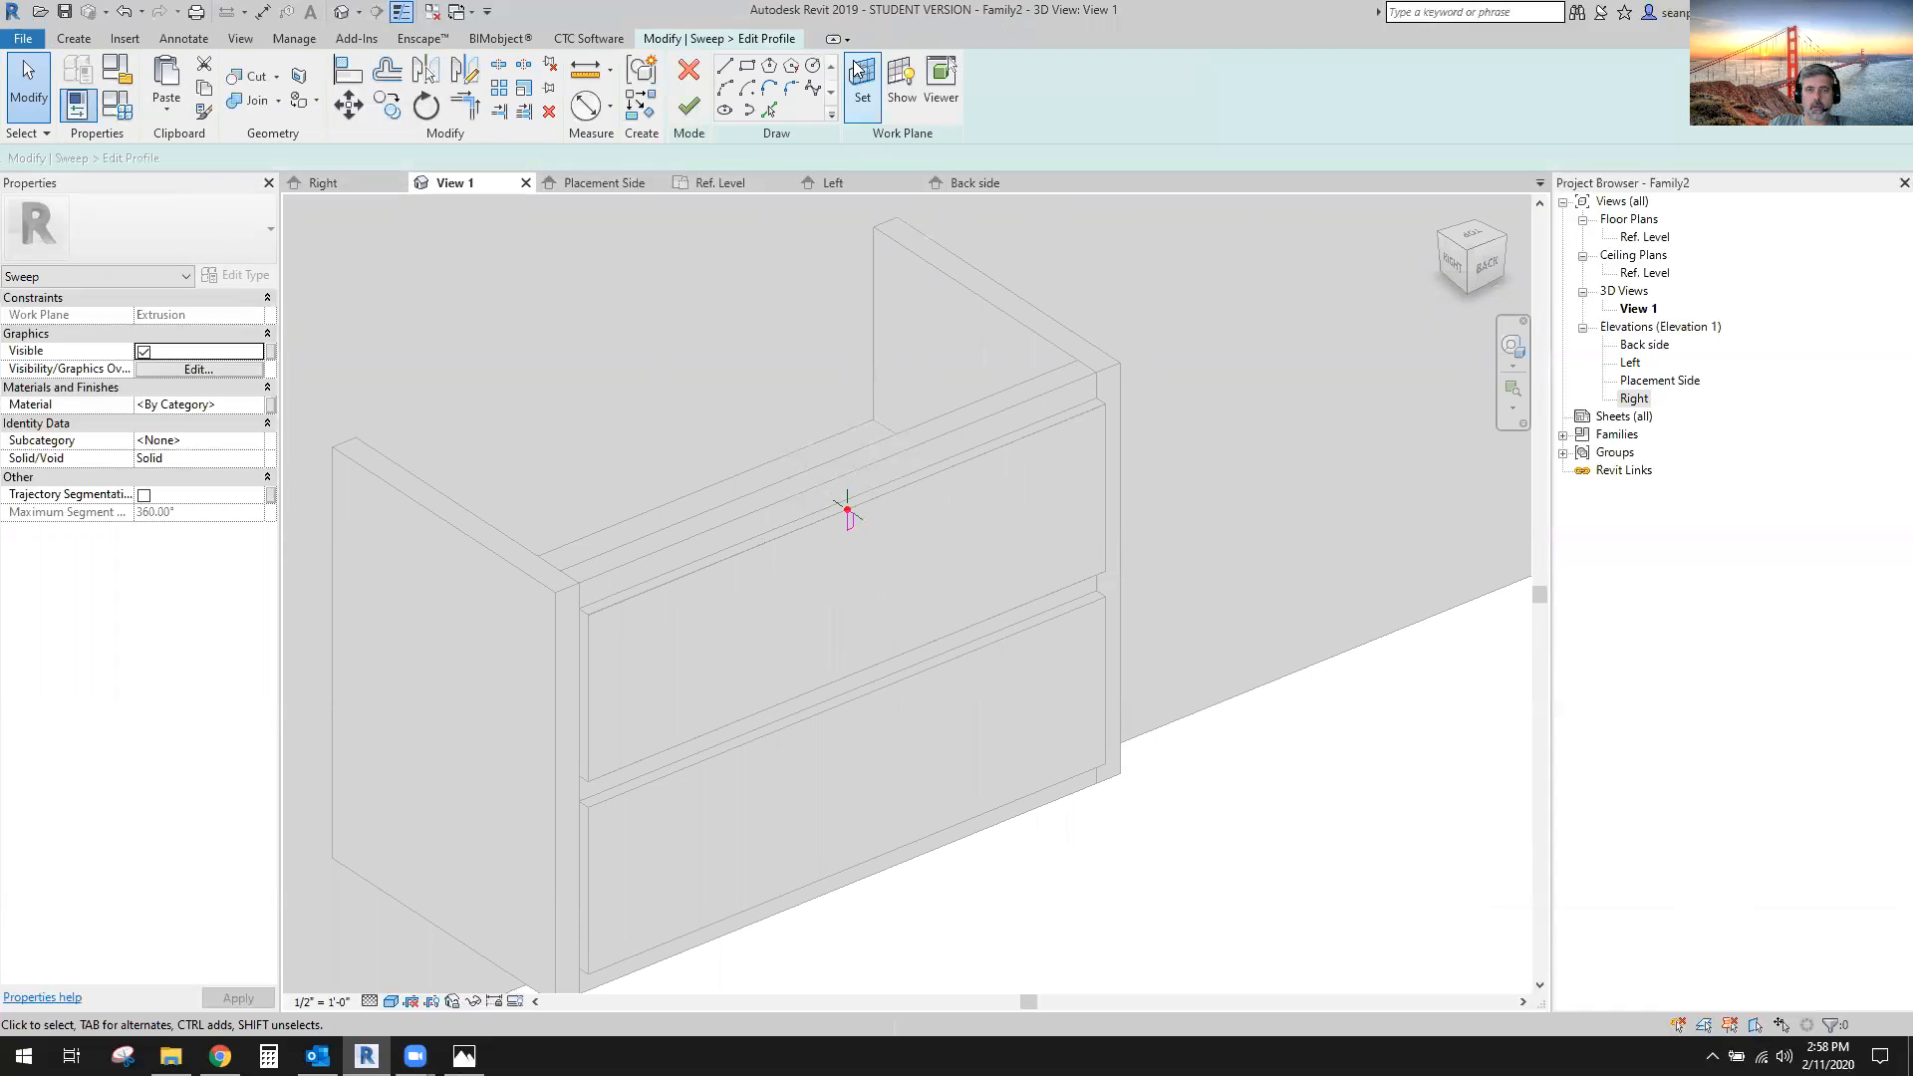
left_click(694, 70)
left_click(696, 71)
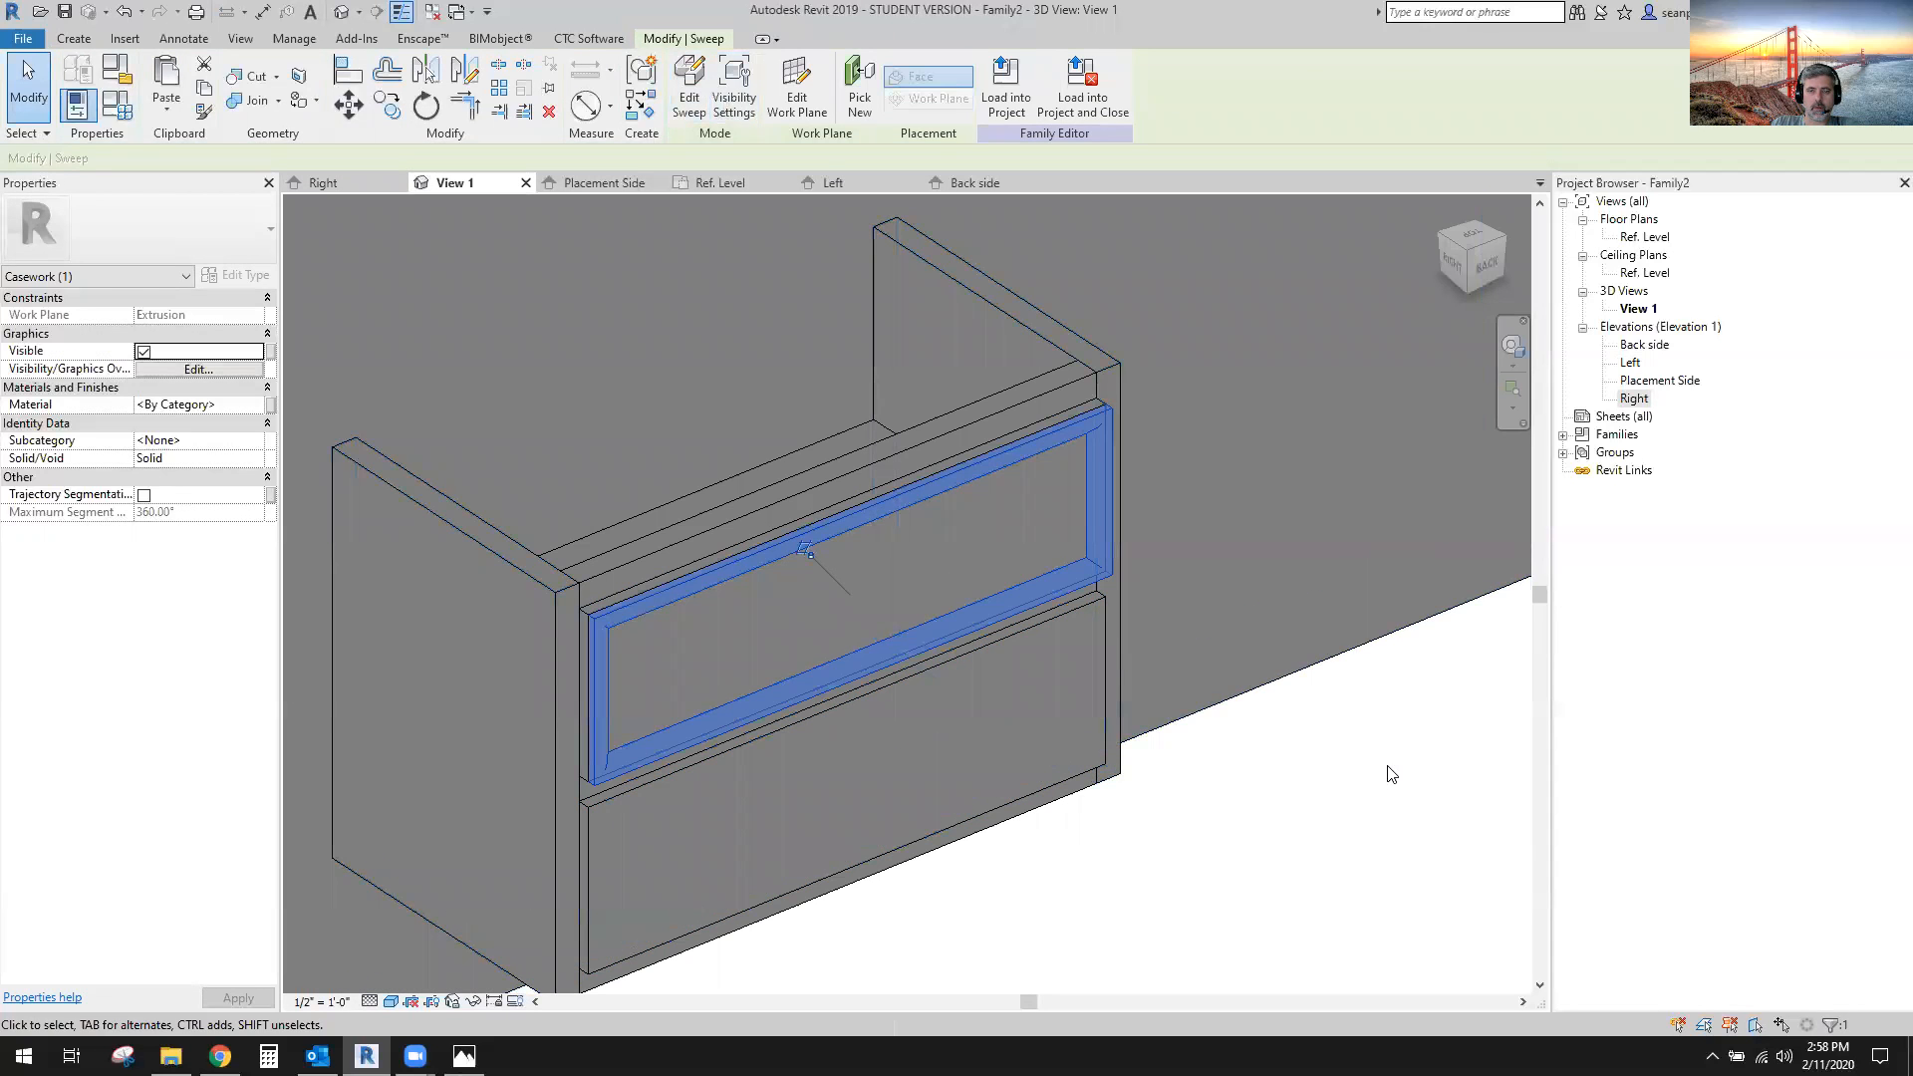
key("Escape")
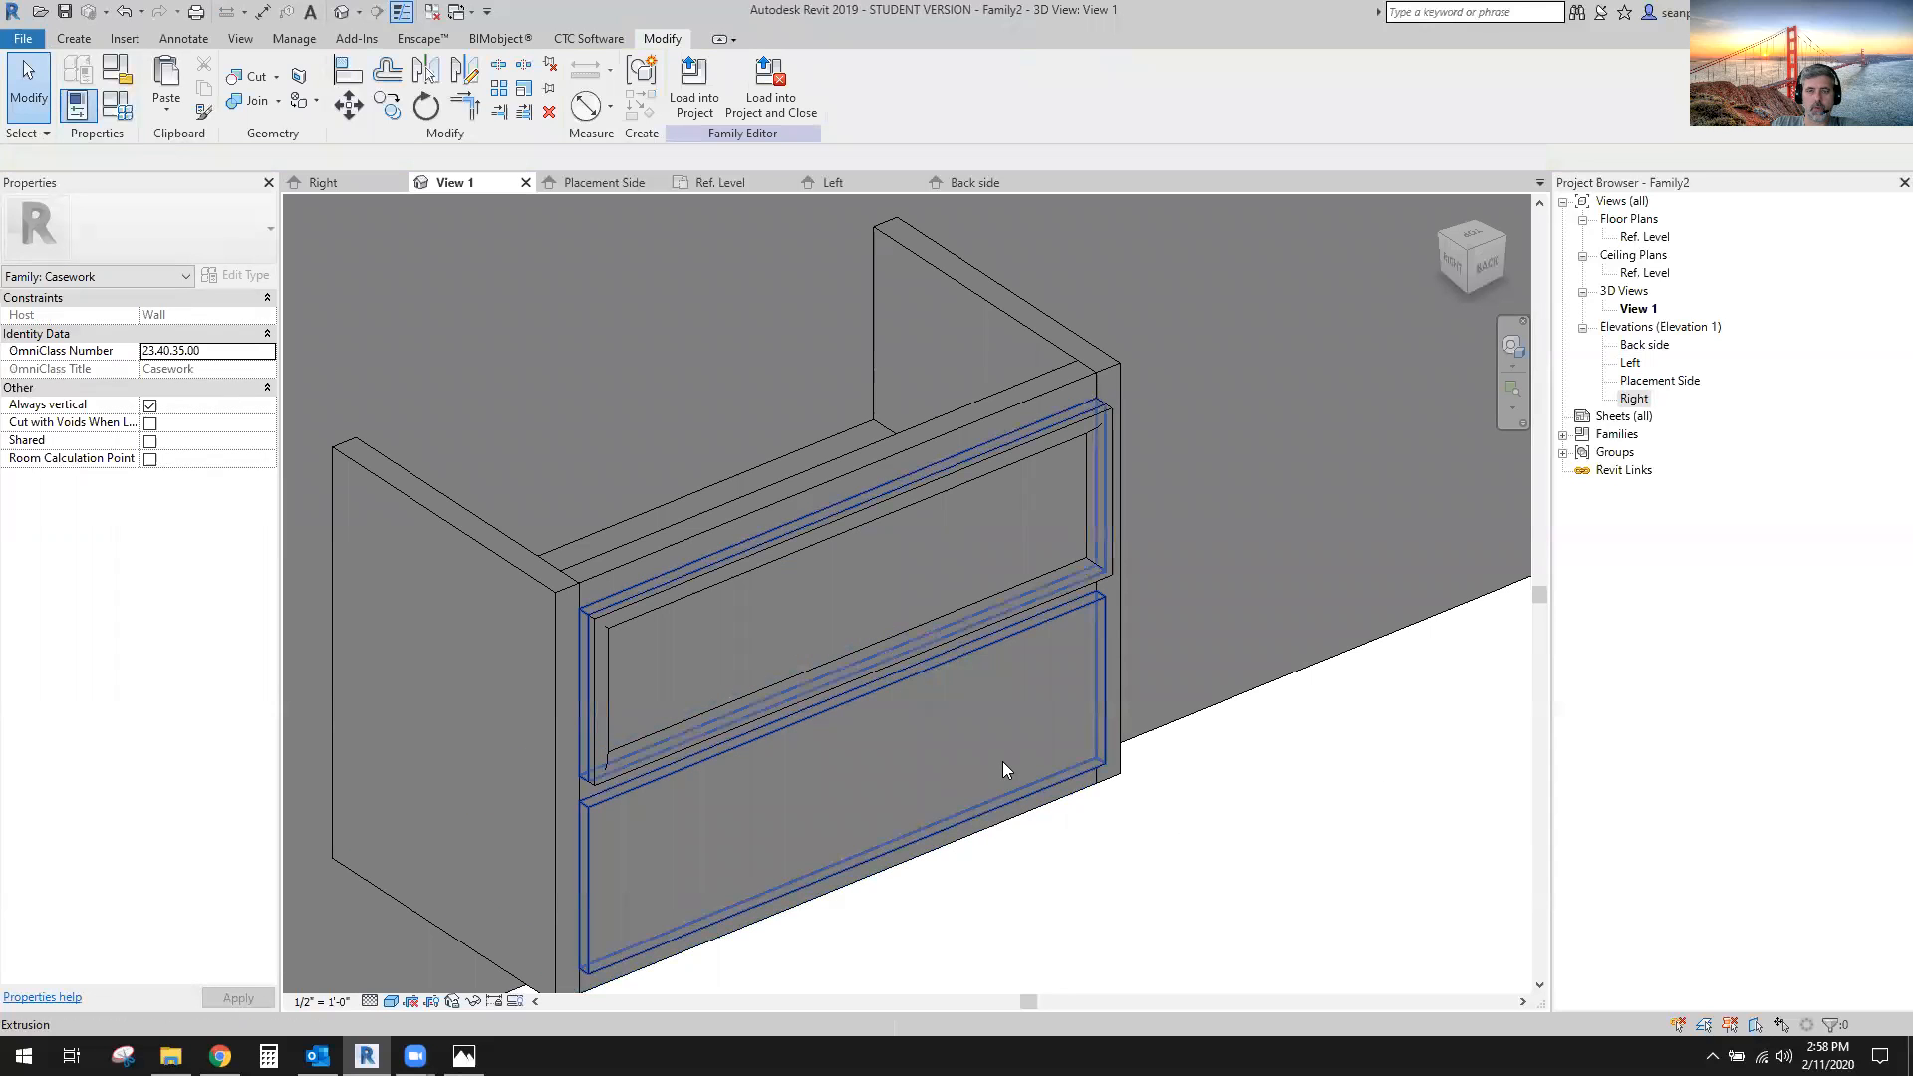
Start a new sweep with its work plane on the lower drawer front's face.
left_click(78, 38)
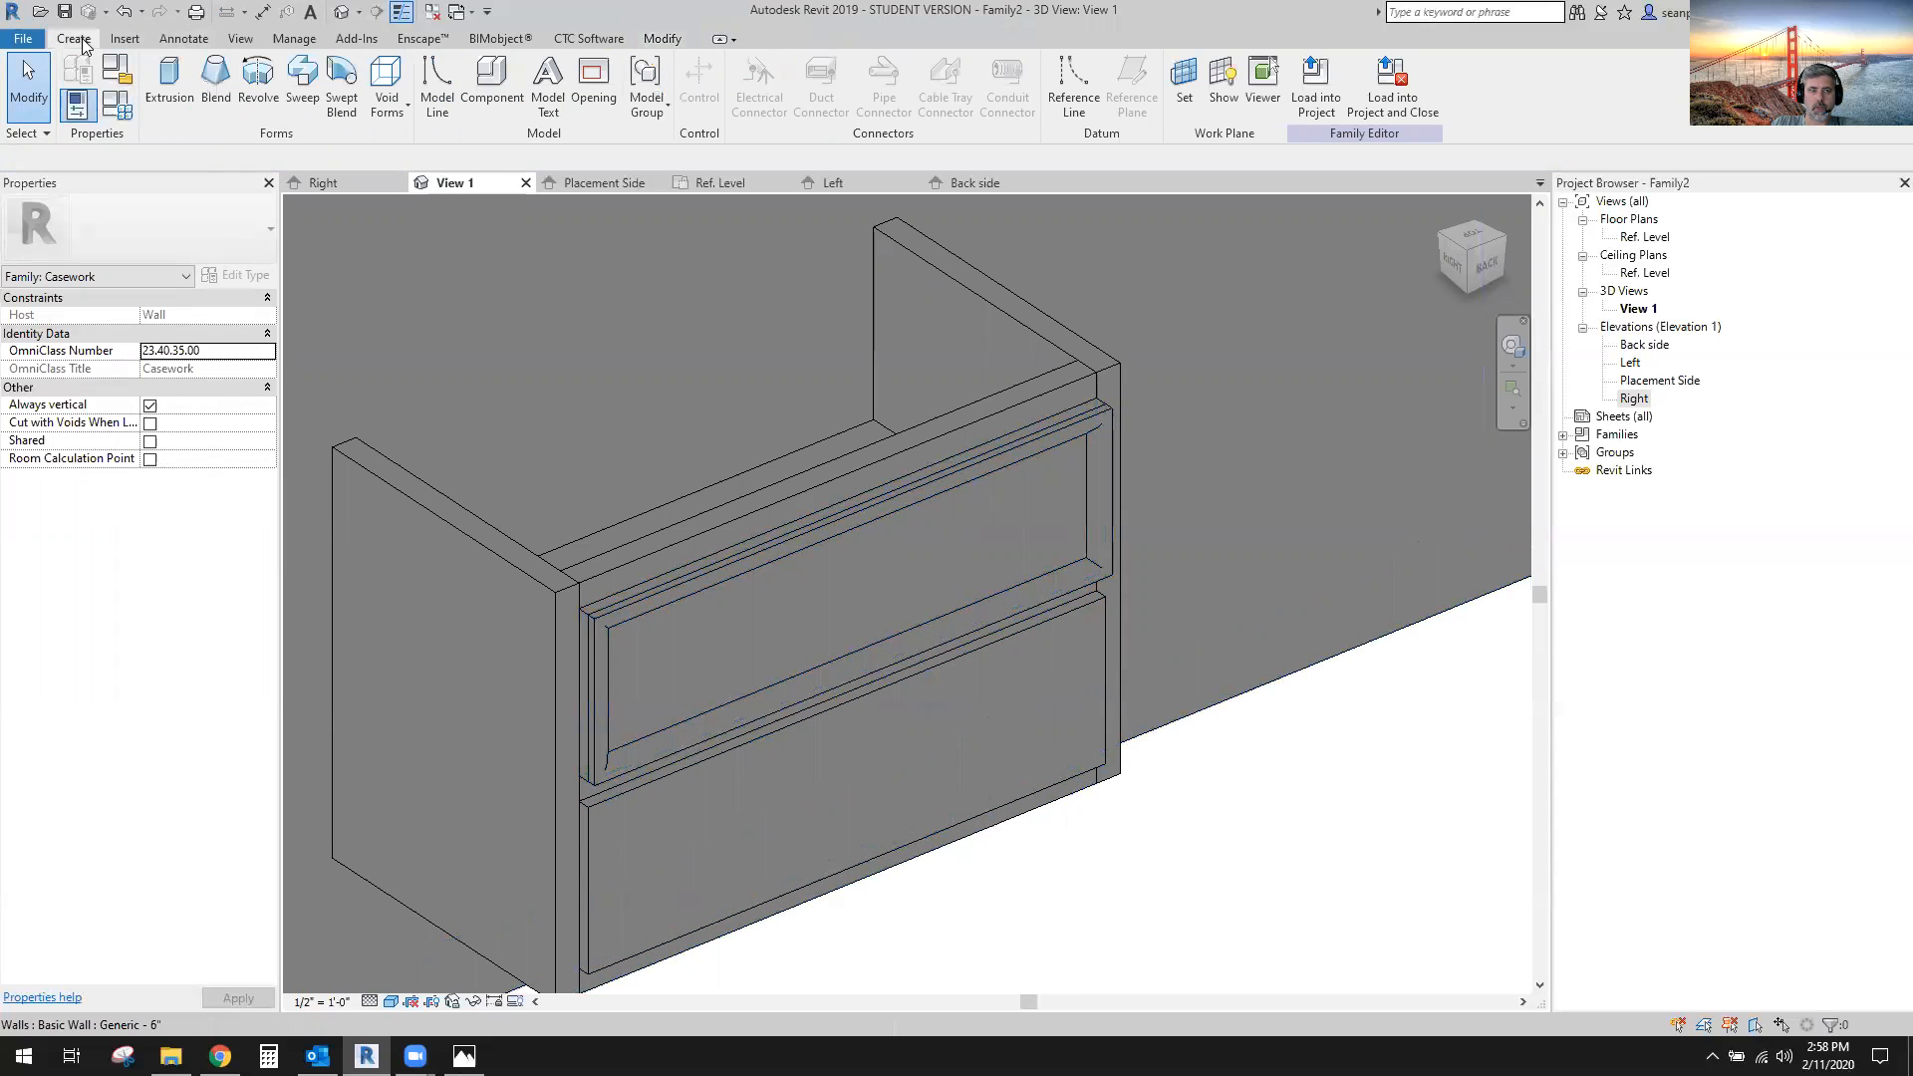
left_click(313, 103)
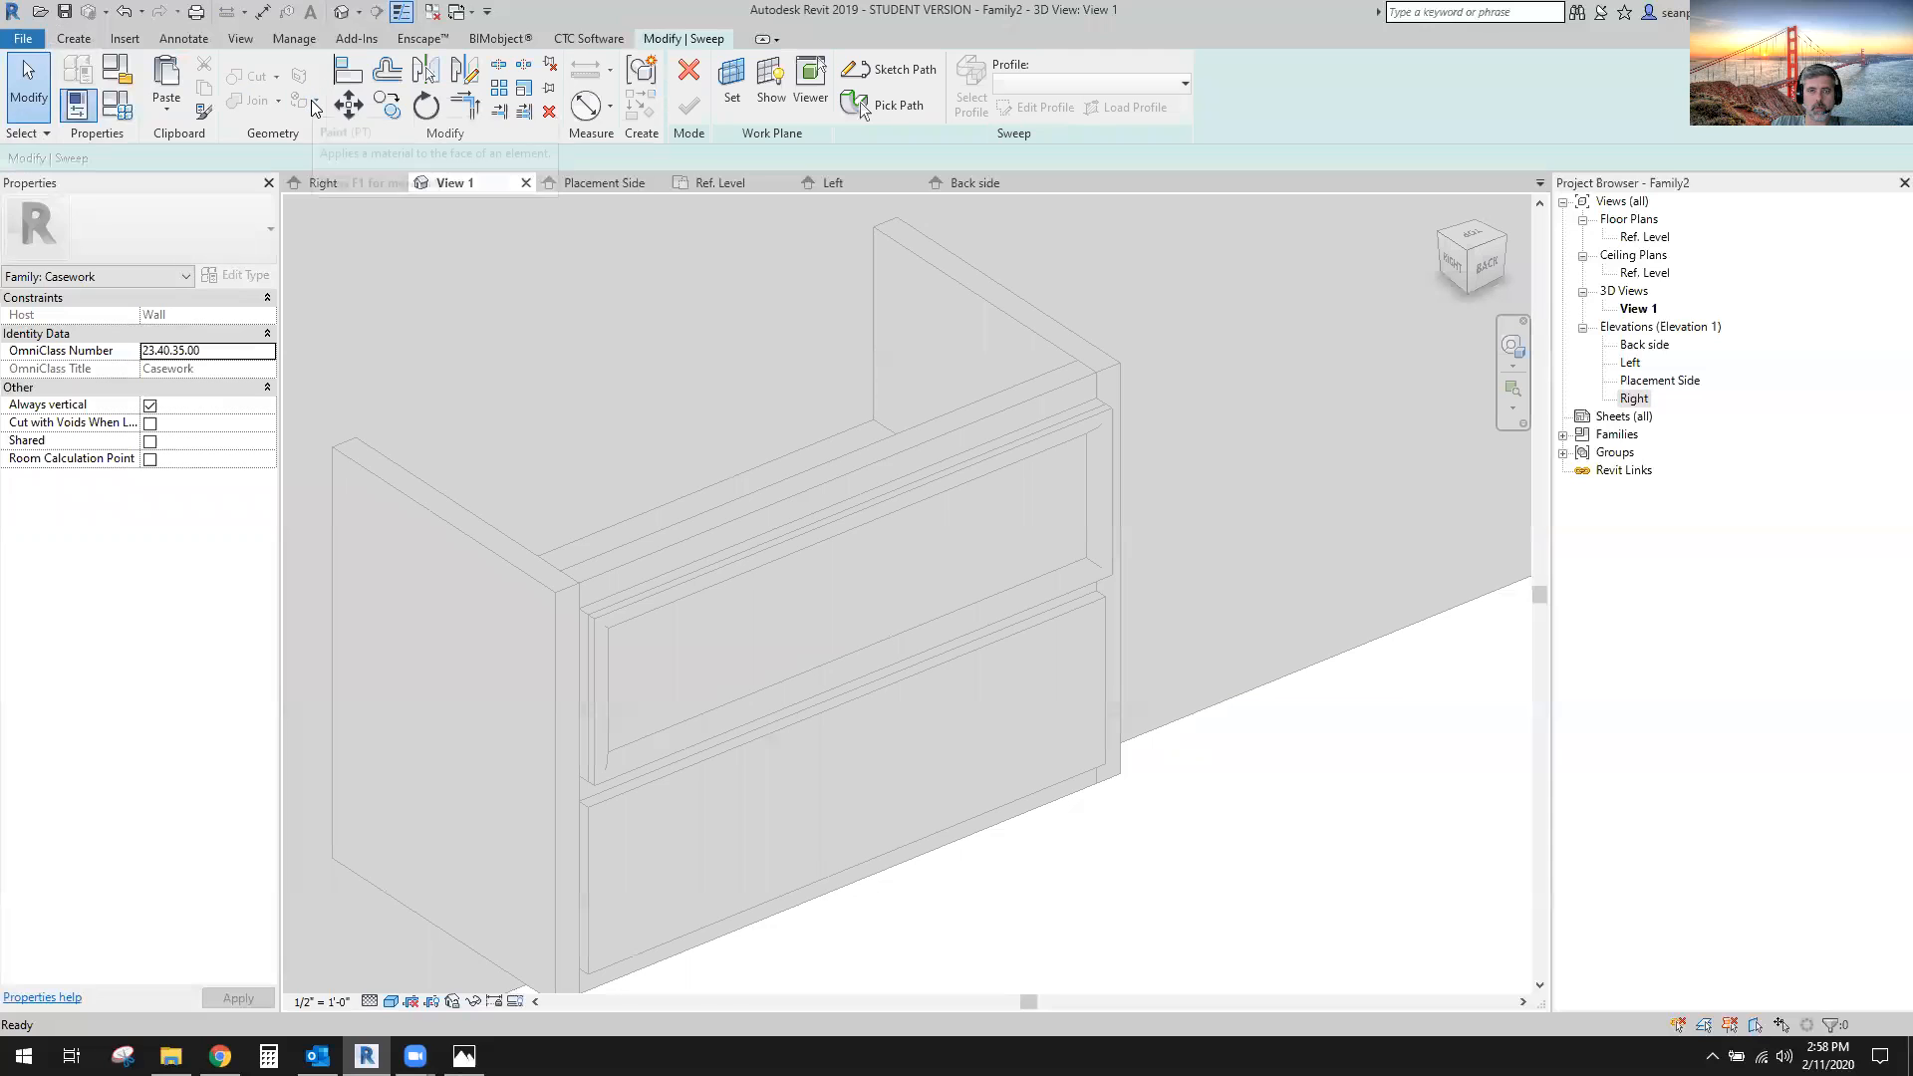
left_click(732, 85)
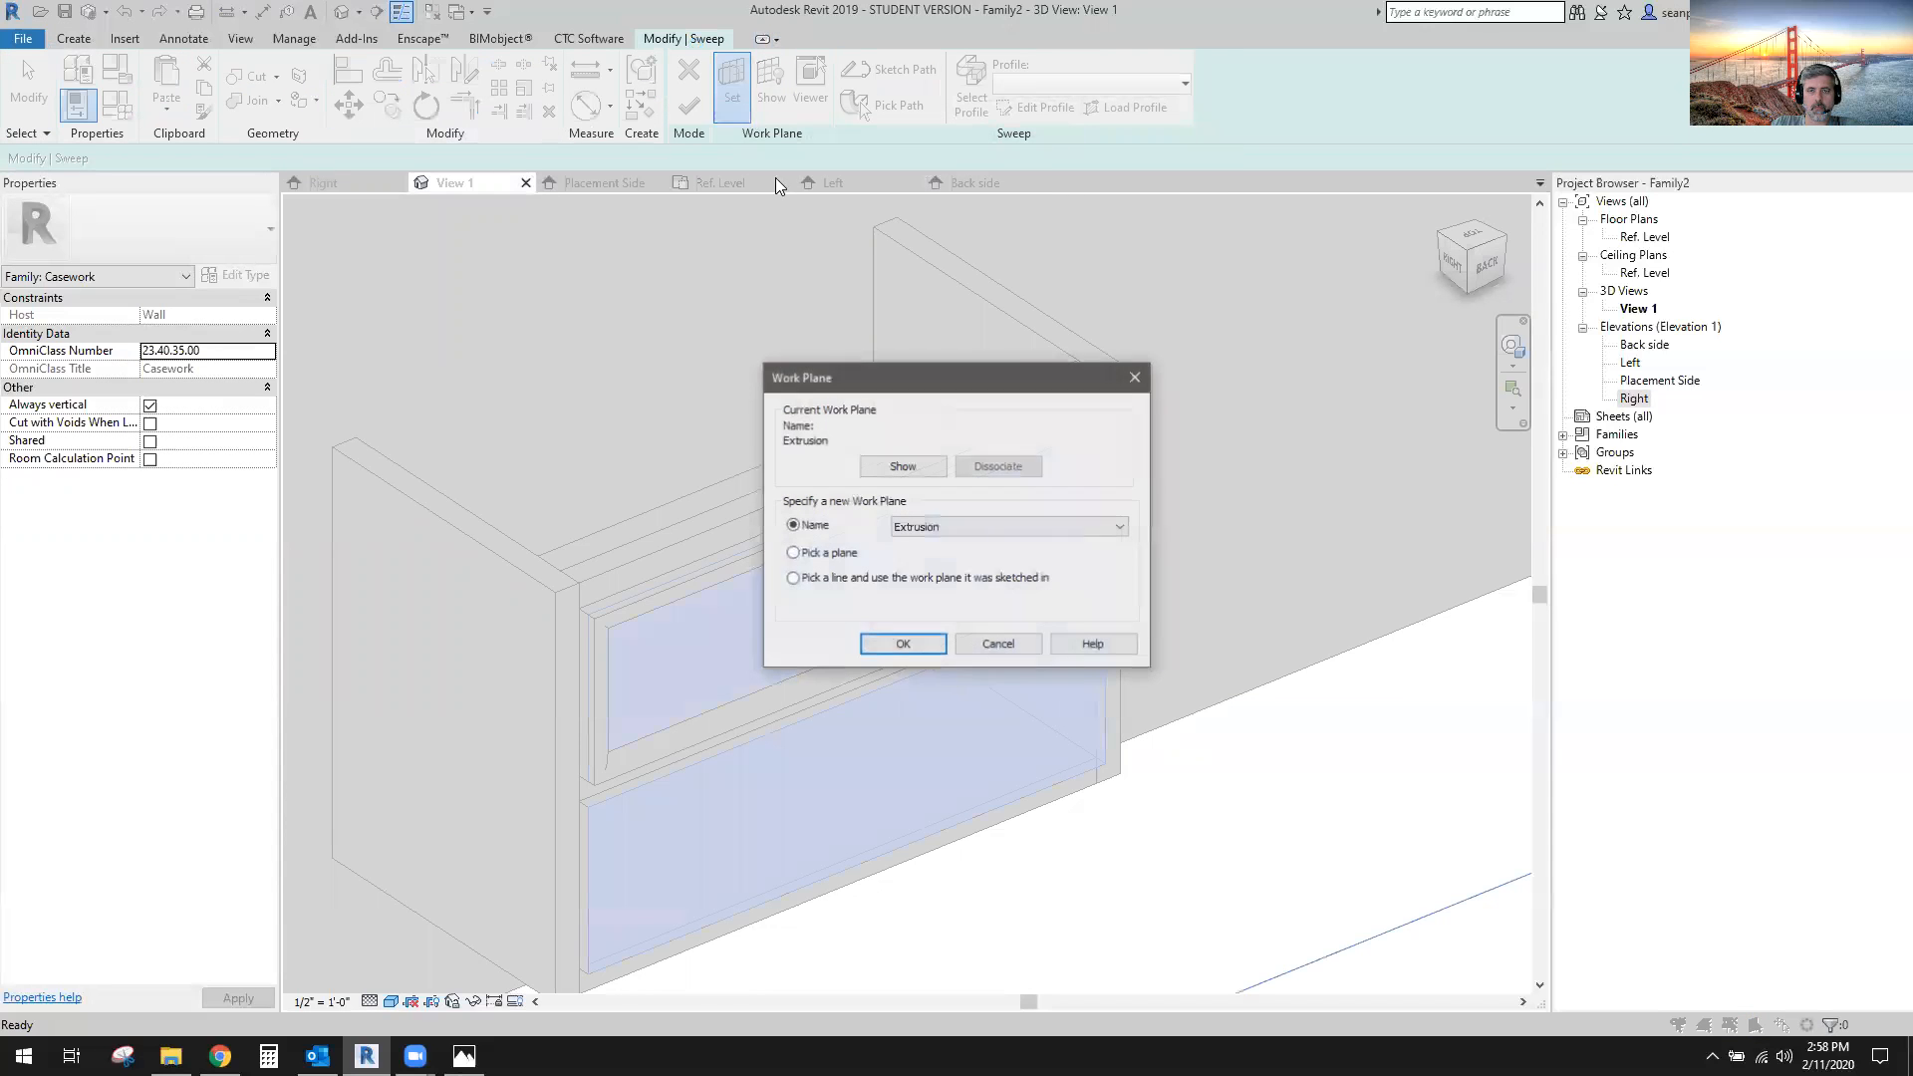
left_click(903, 644)
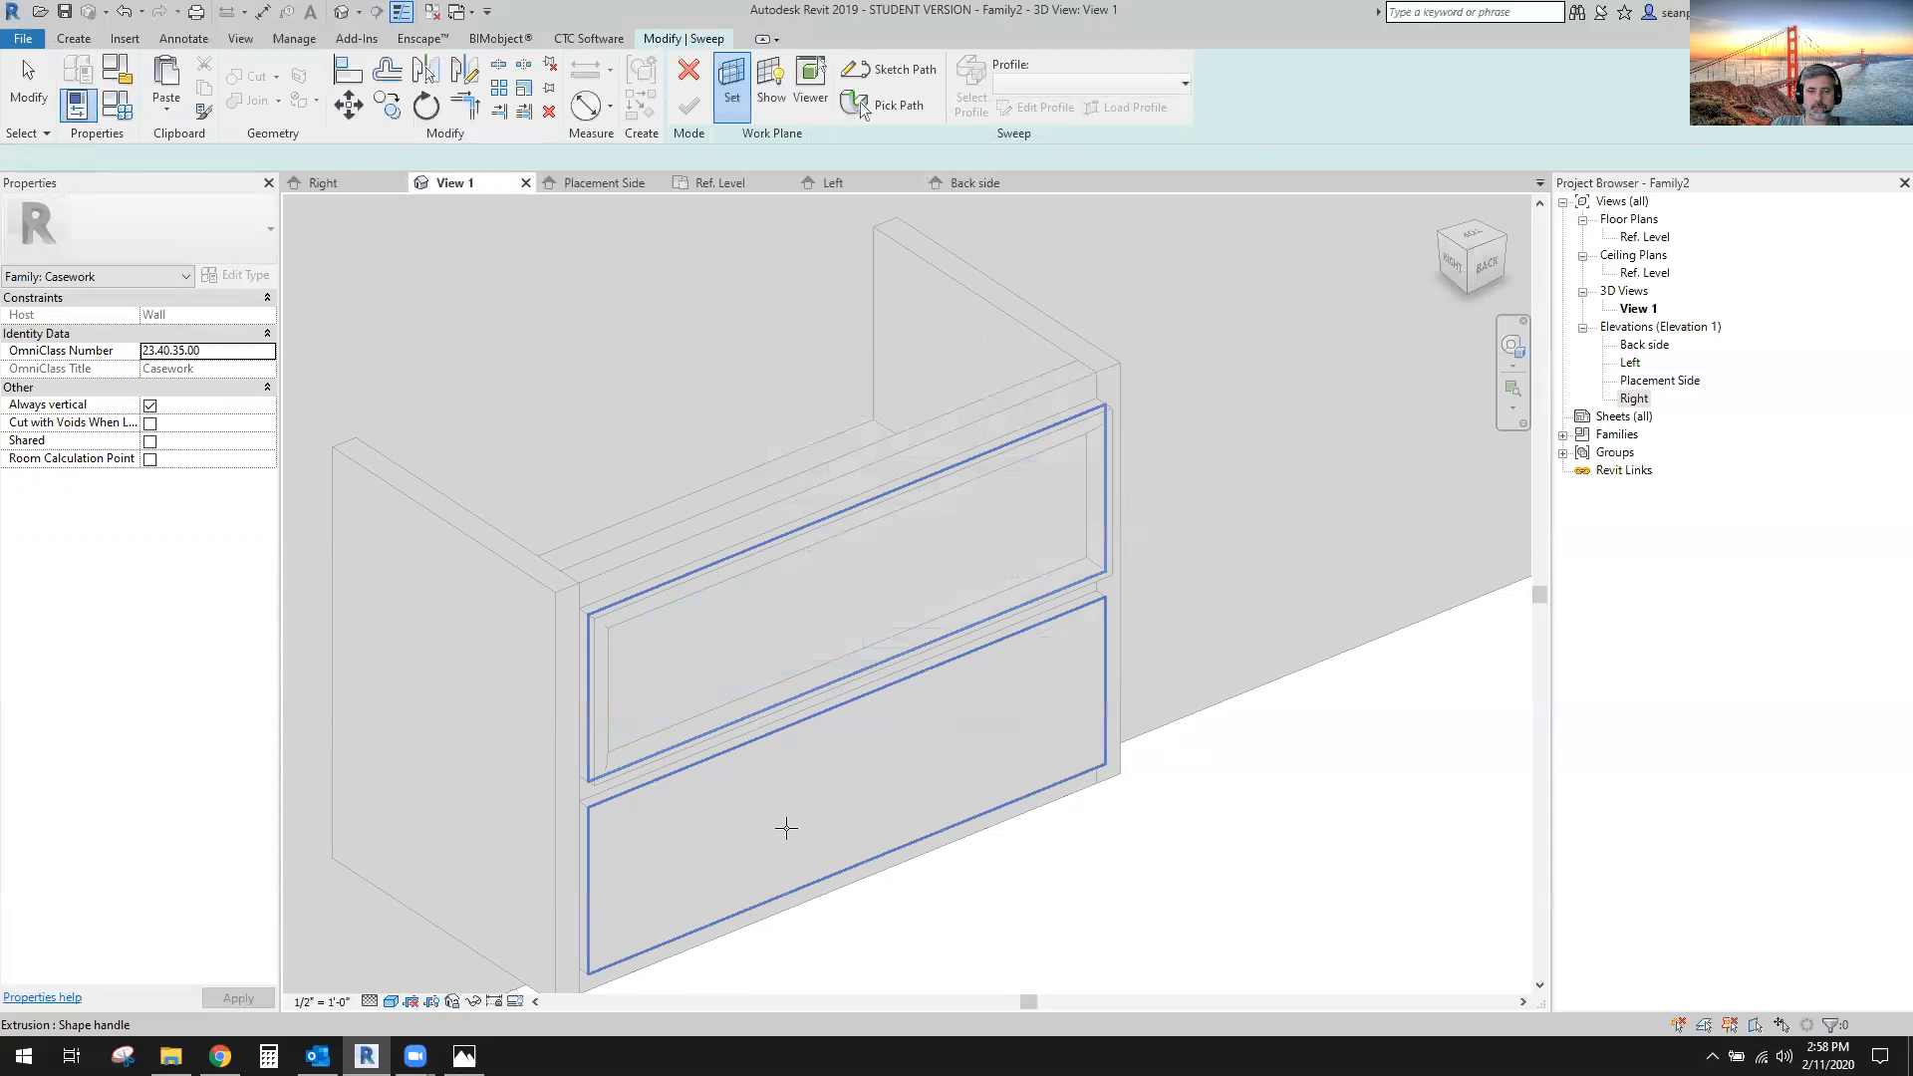
left_click(765, 827)
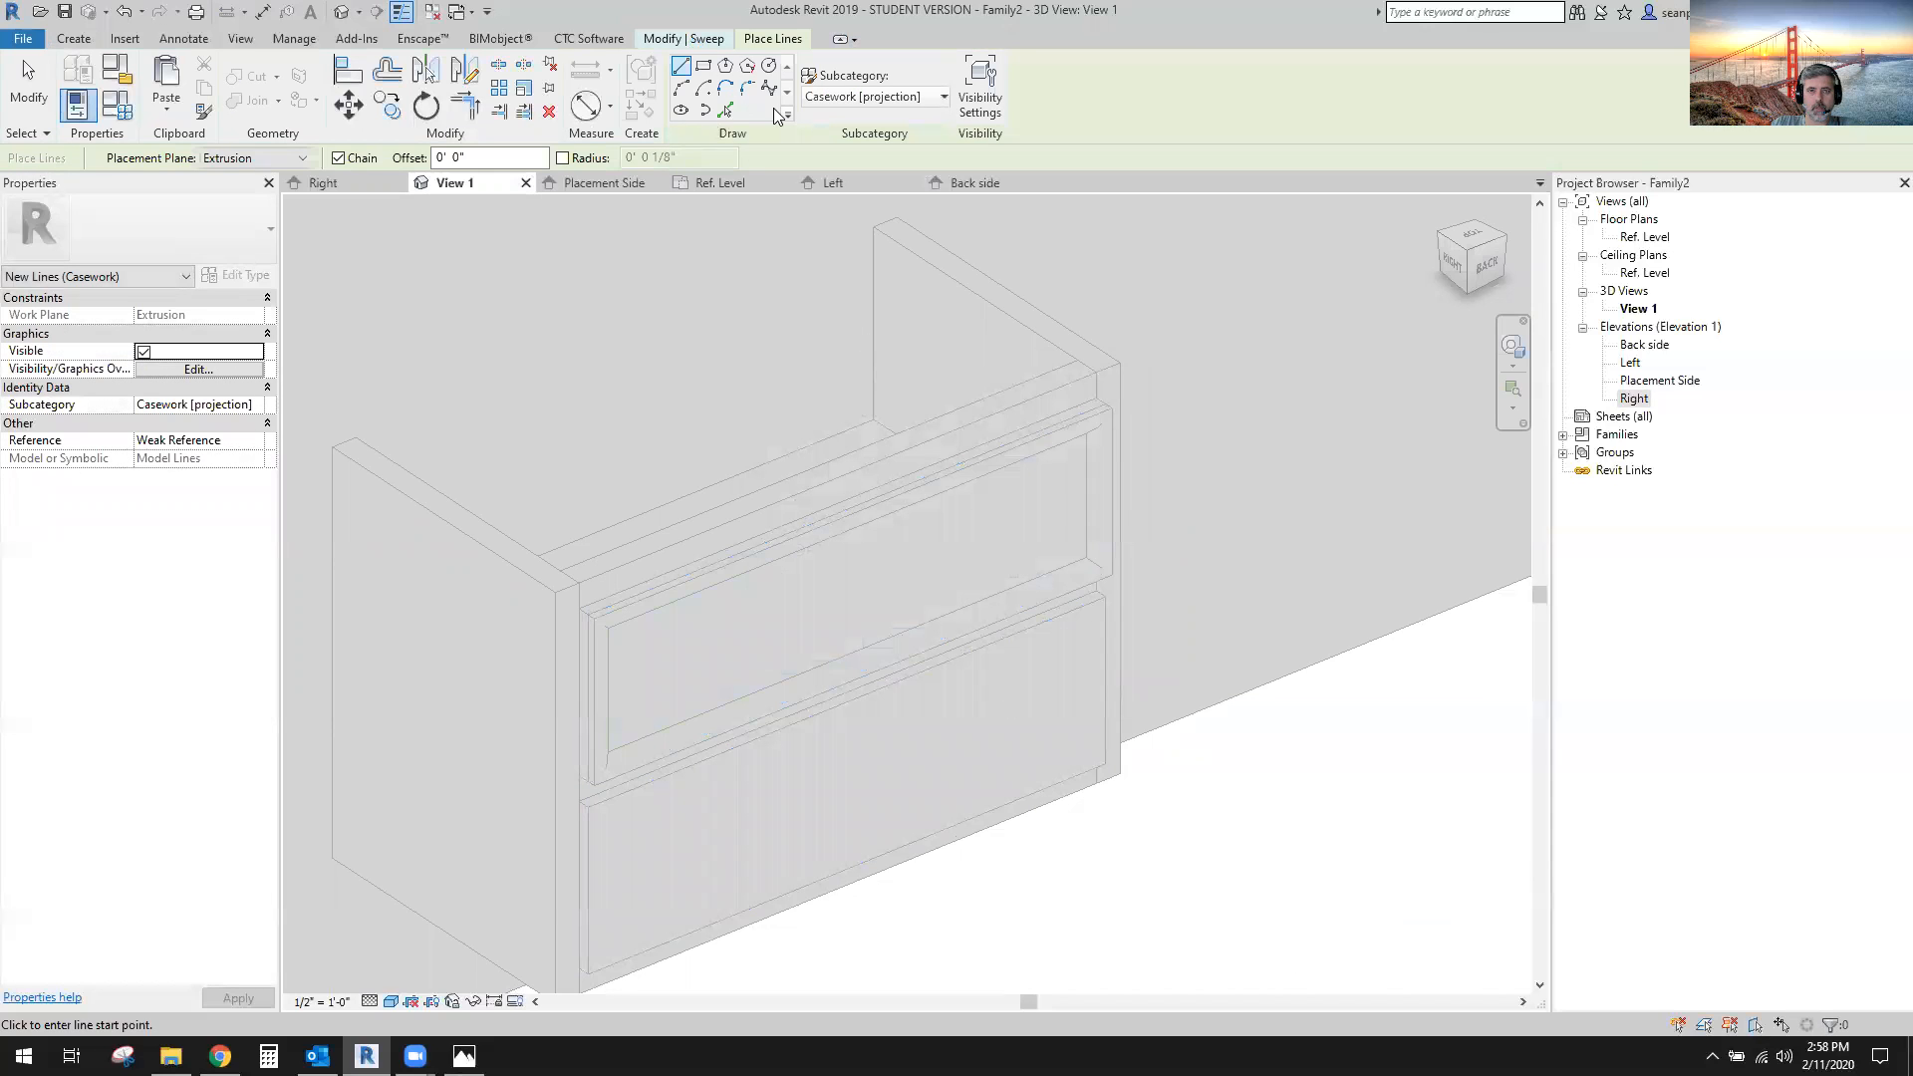
Sketch the sweep path by picking the lower drawer front's top, right, bottom and left edges, and finish the path.
left_click(687, 37)
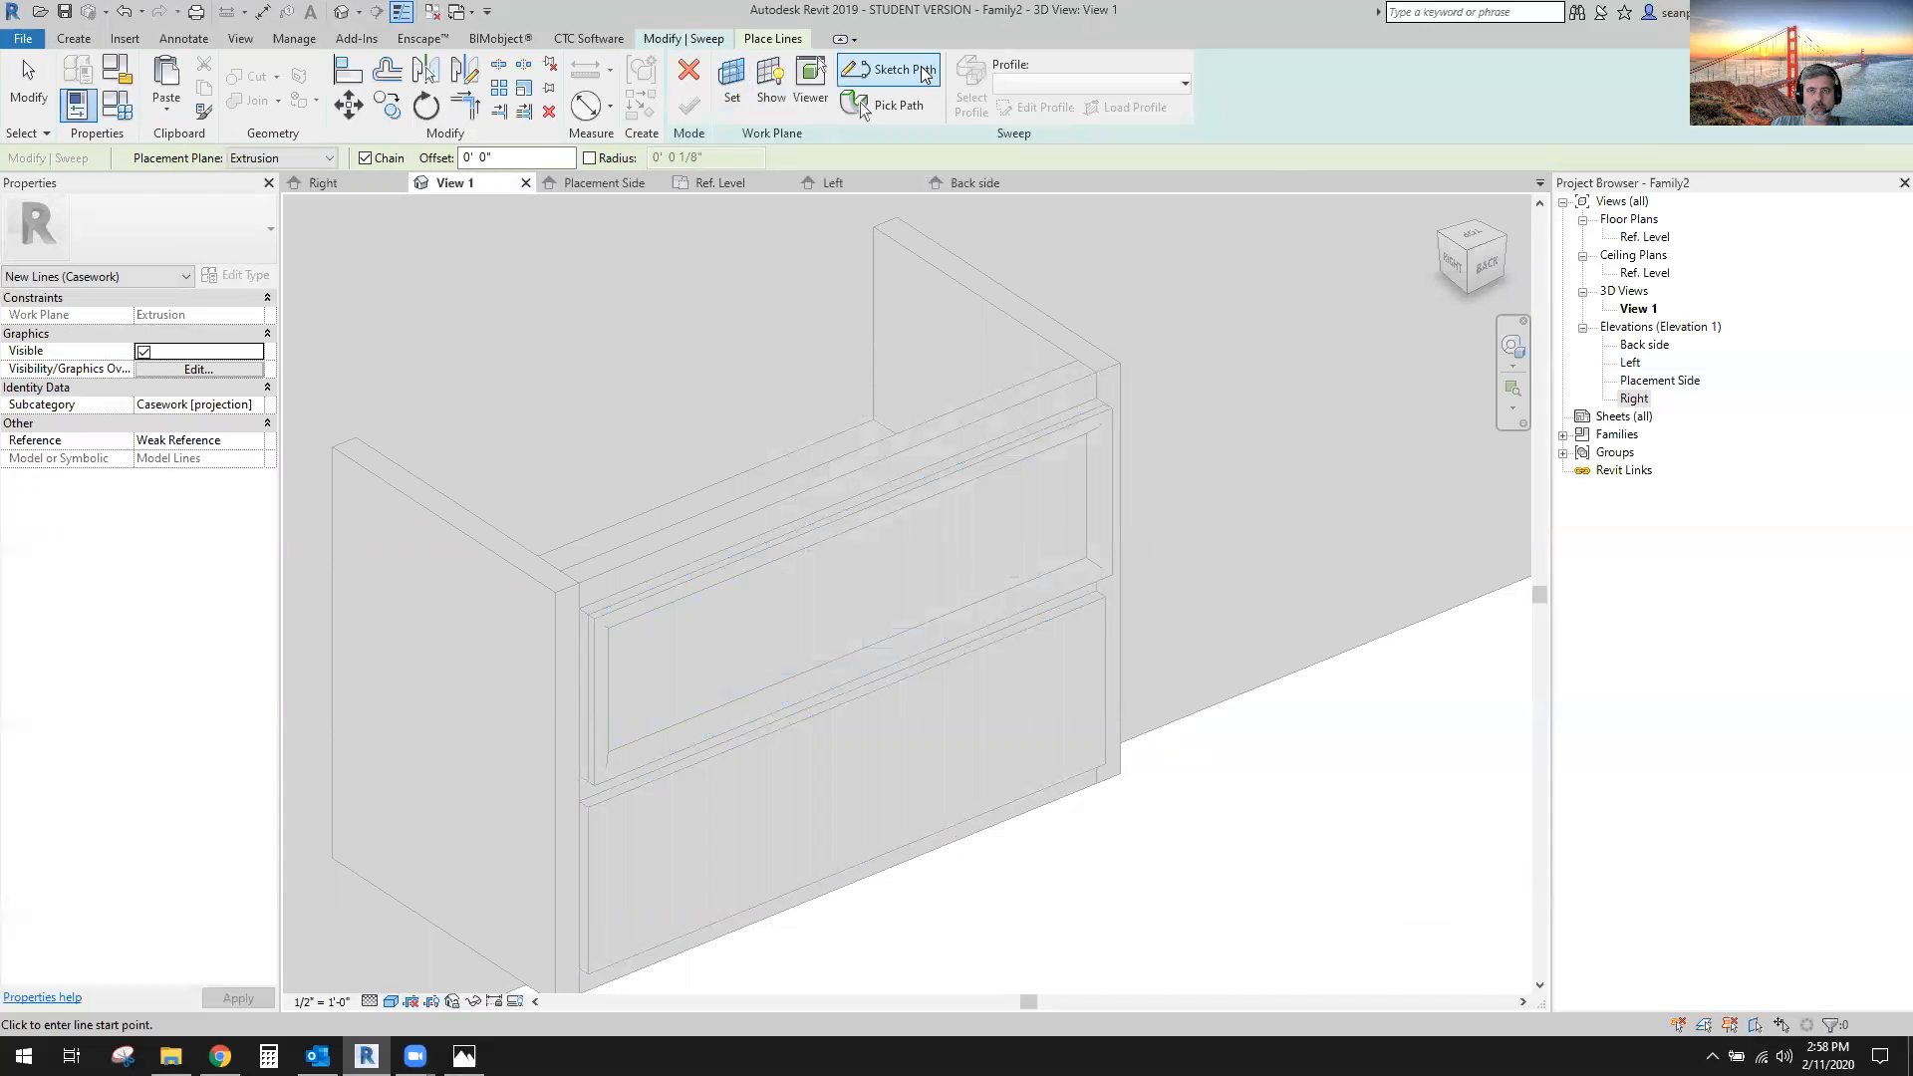
left_click(897, 69)
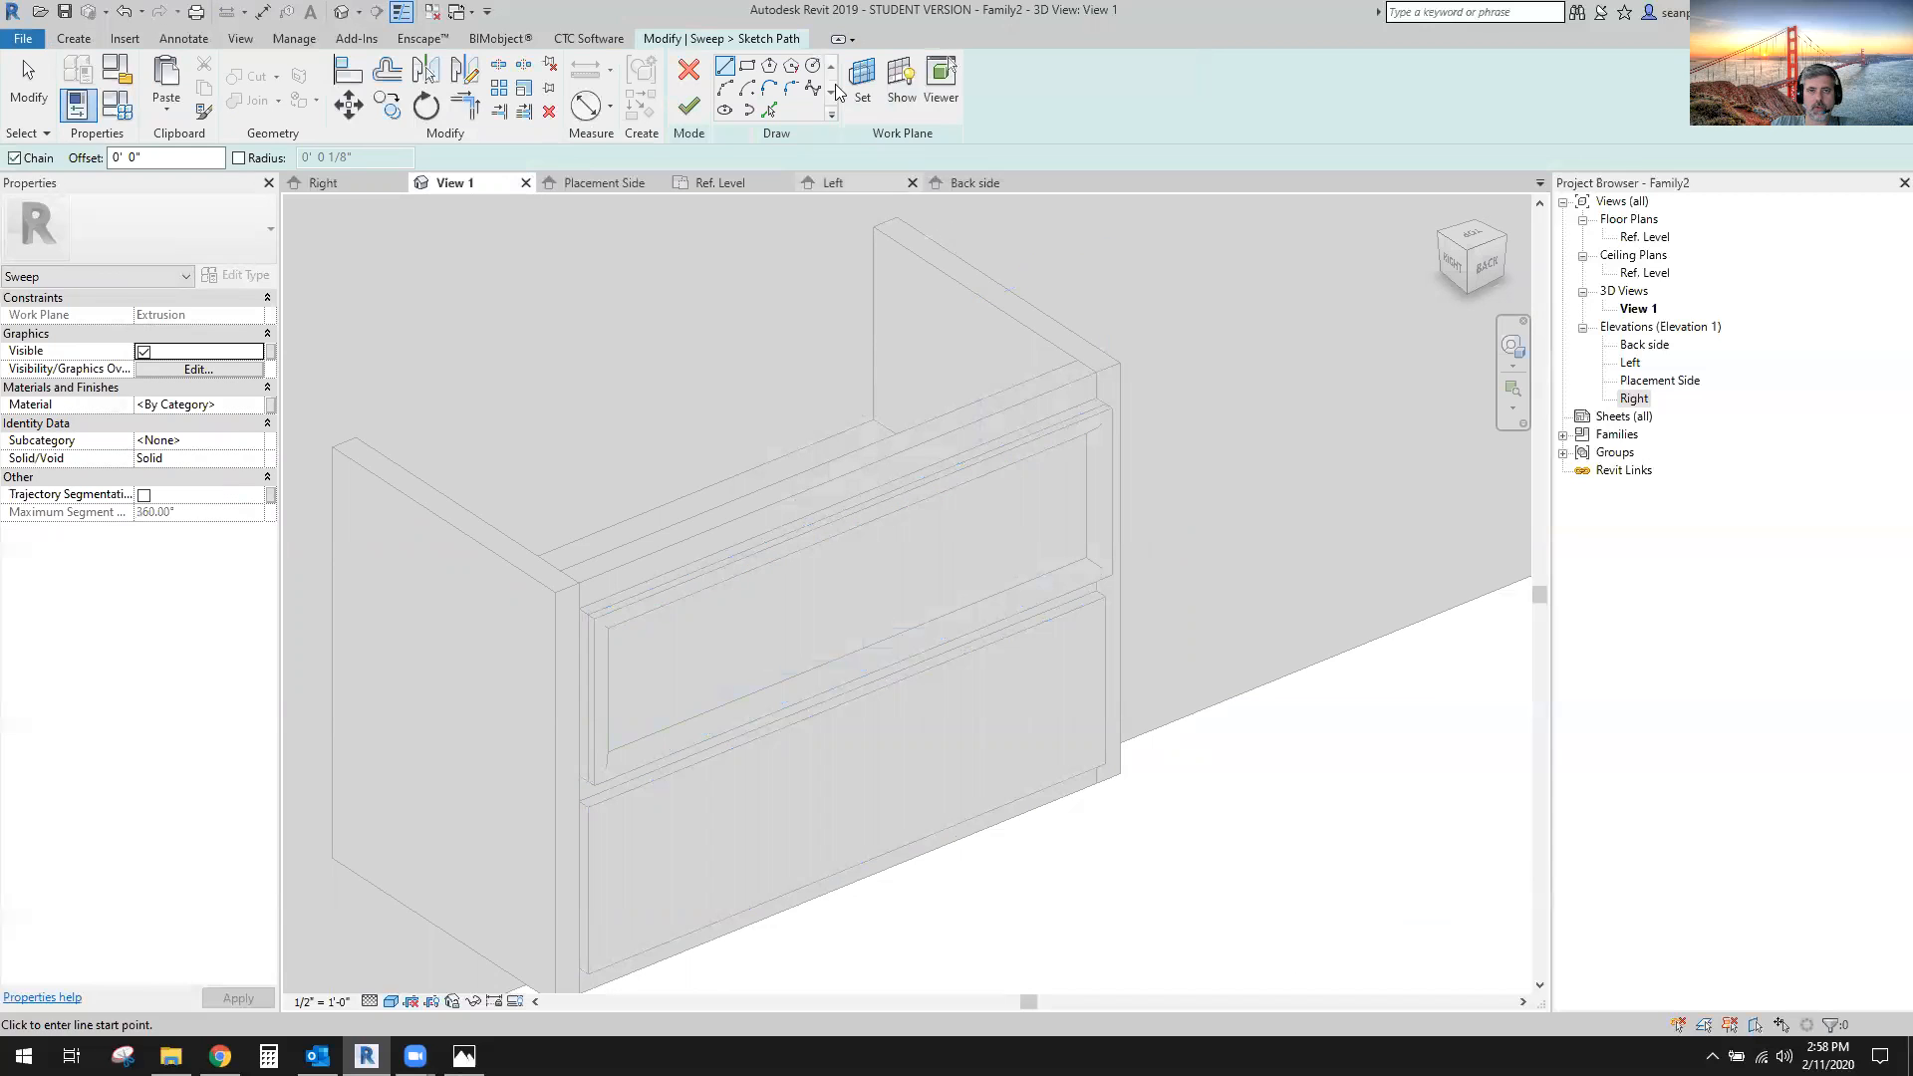
left_click(769, 109)
scroll(897, 657, "up", 3)
scroll(1029, 598, "down", 2)
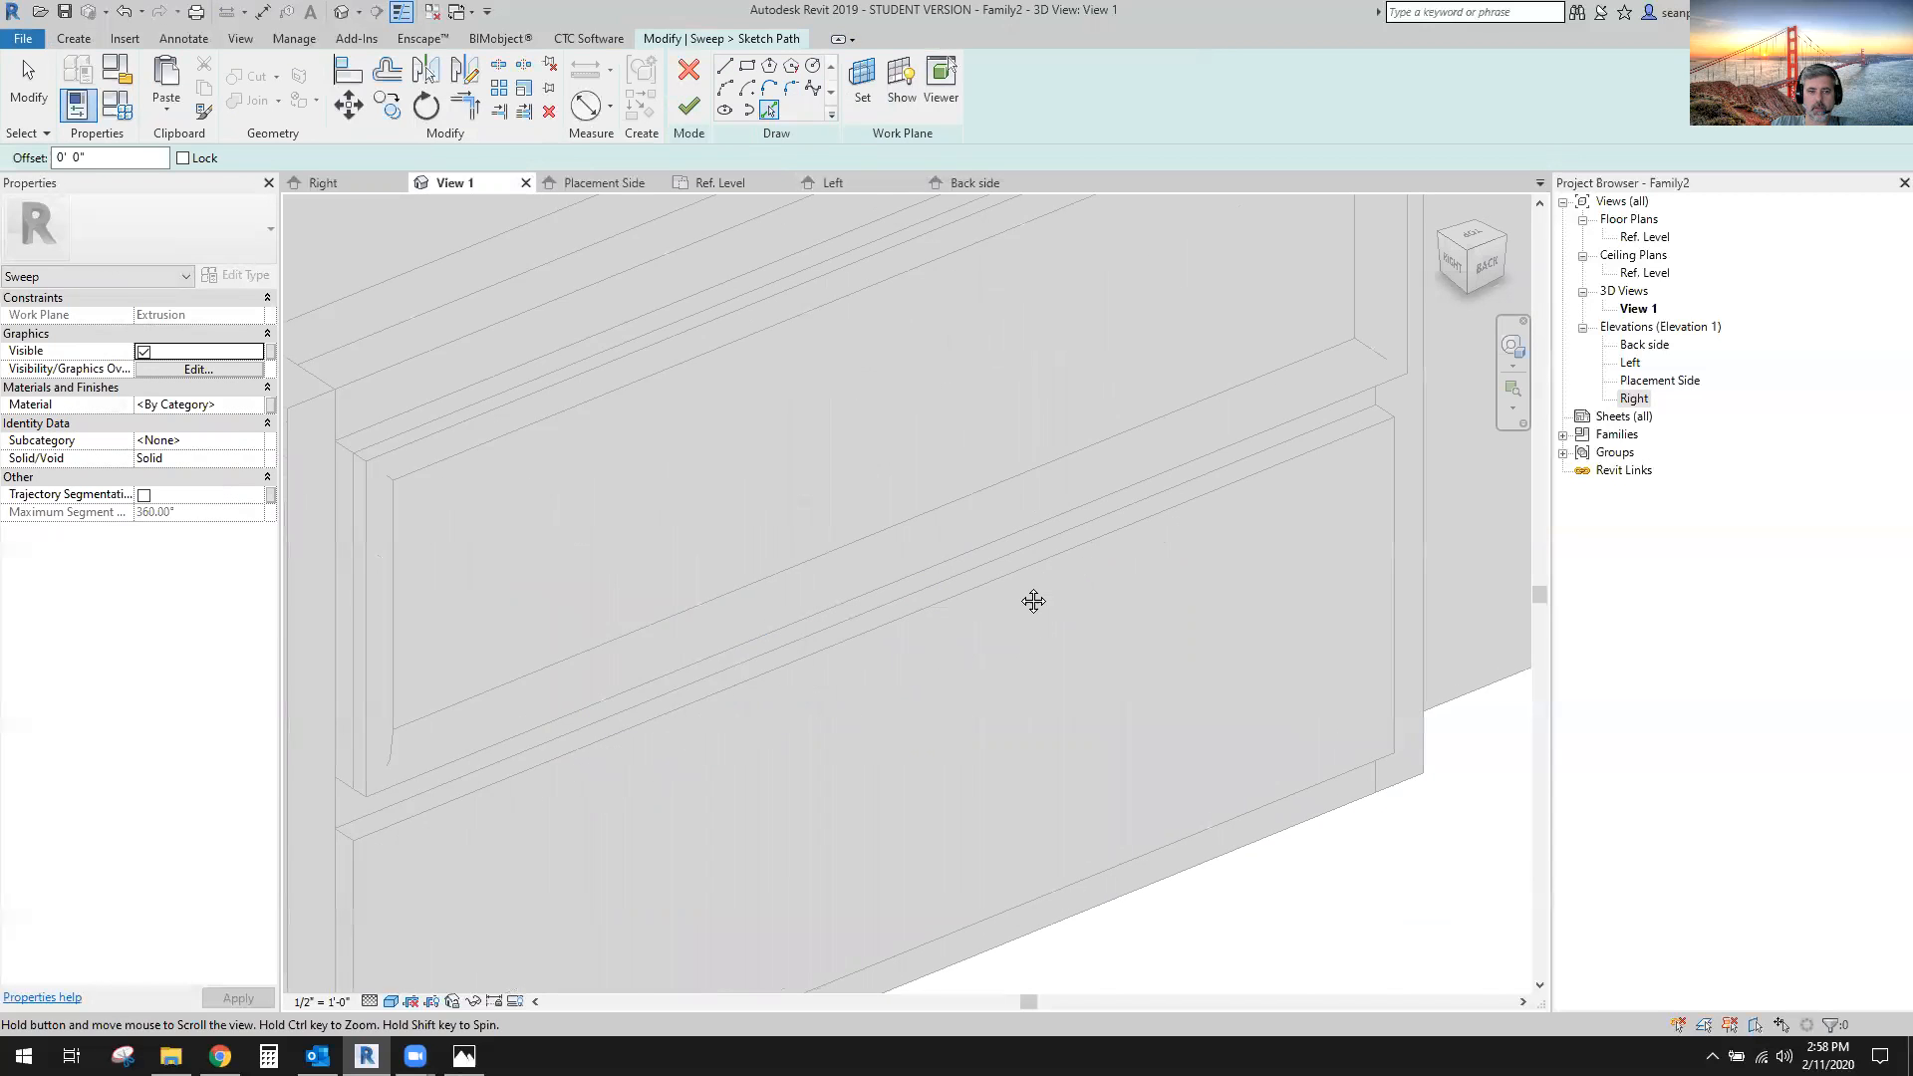
scroll(1026, 525, "up", 2)
left_click(1015, 503)
middle_click_drag(1002, 519, 441, 584)
left_click(921, 554)
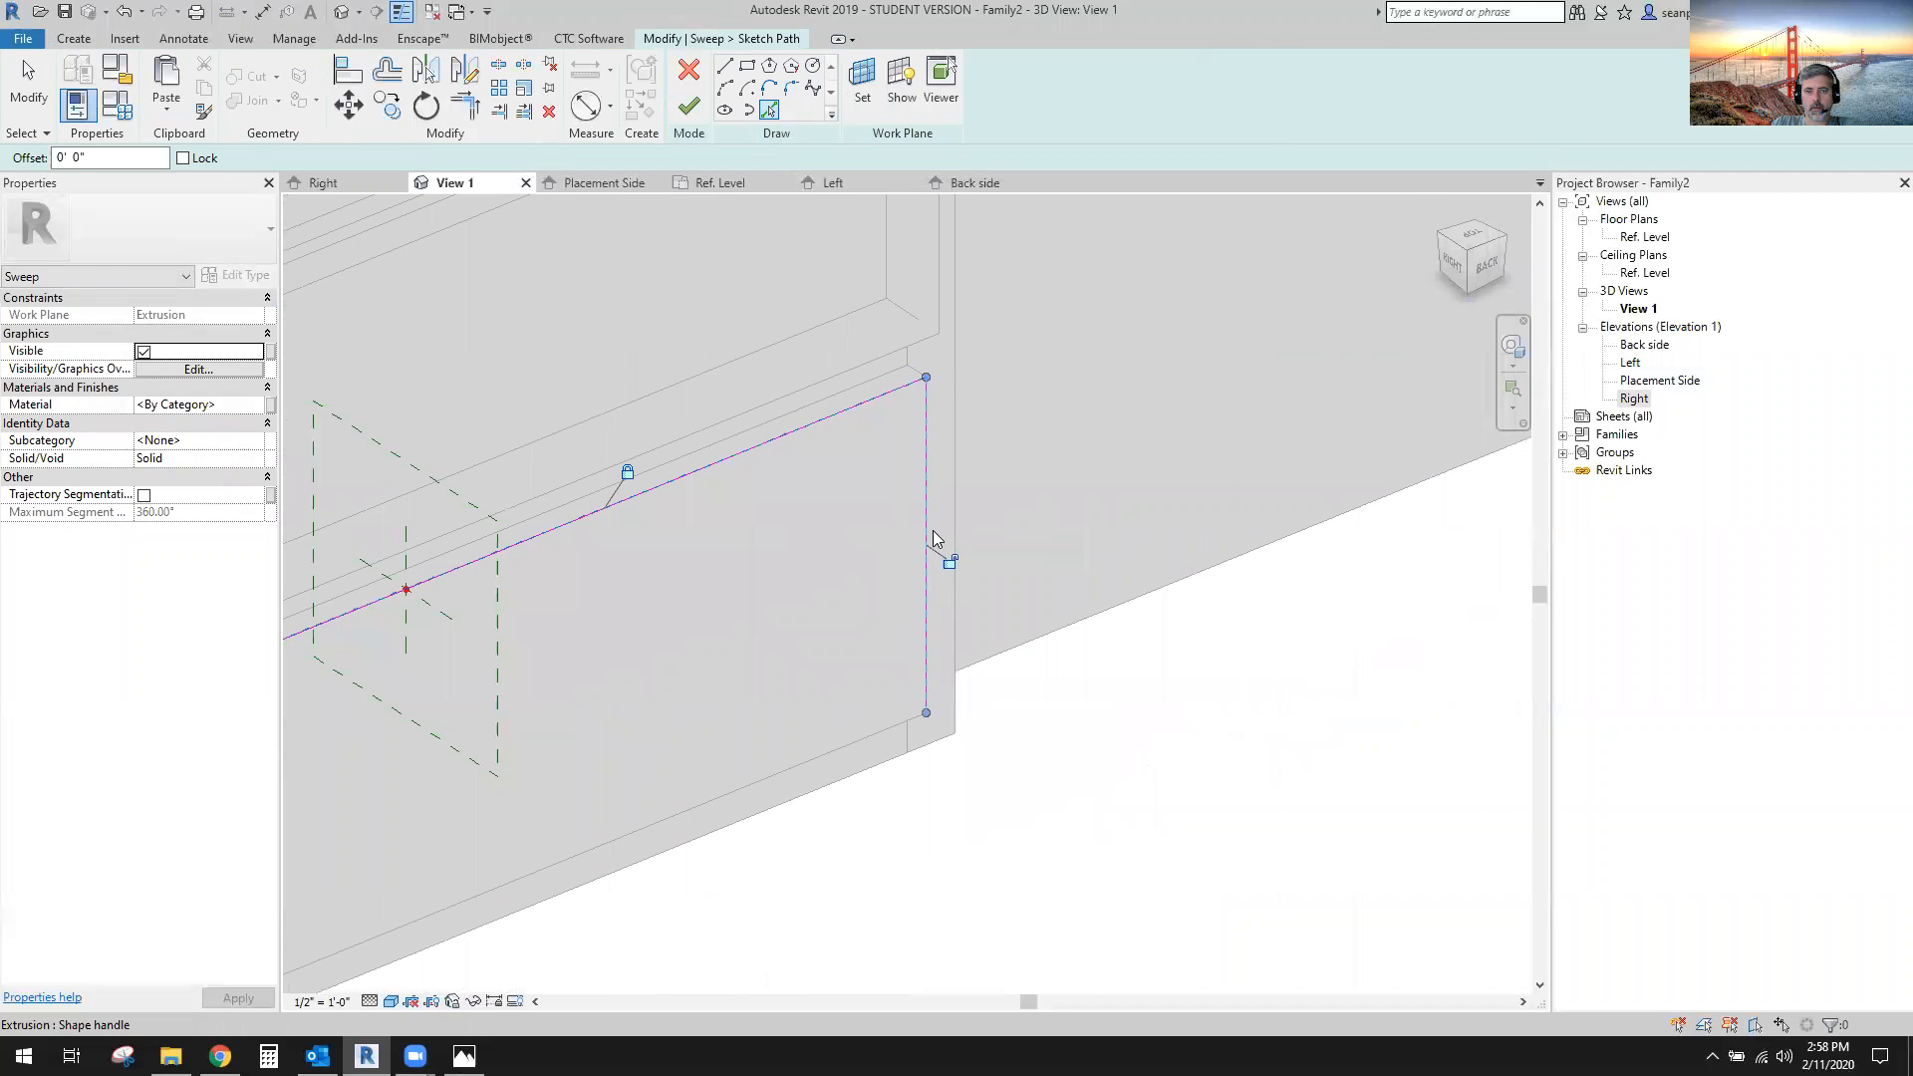
middle_click_drag(901, 727, 1046, 615)
left_click(1045, 605)
middle_click_drag(765, 881, 1217, 833)
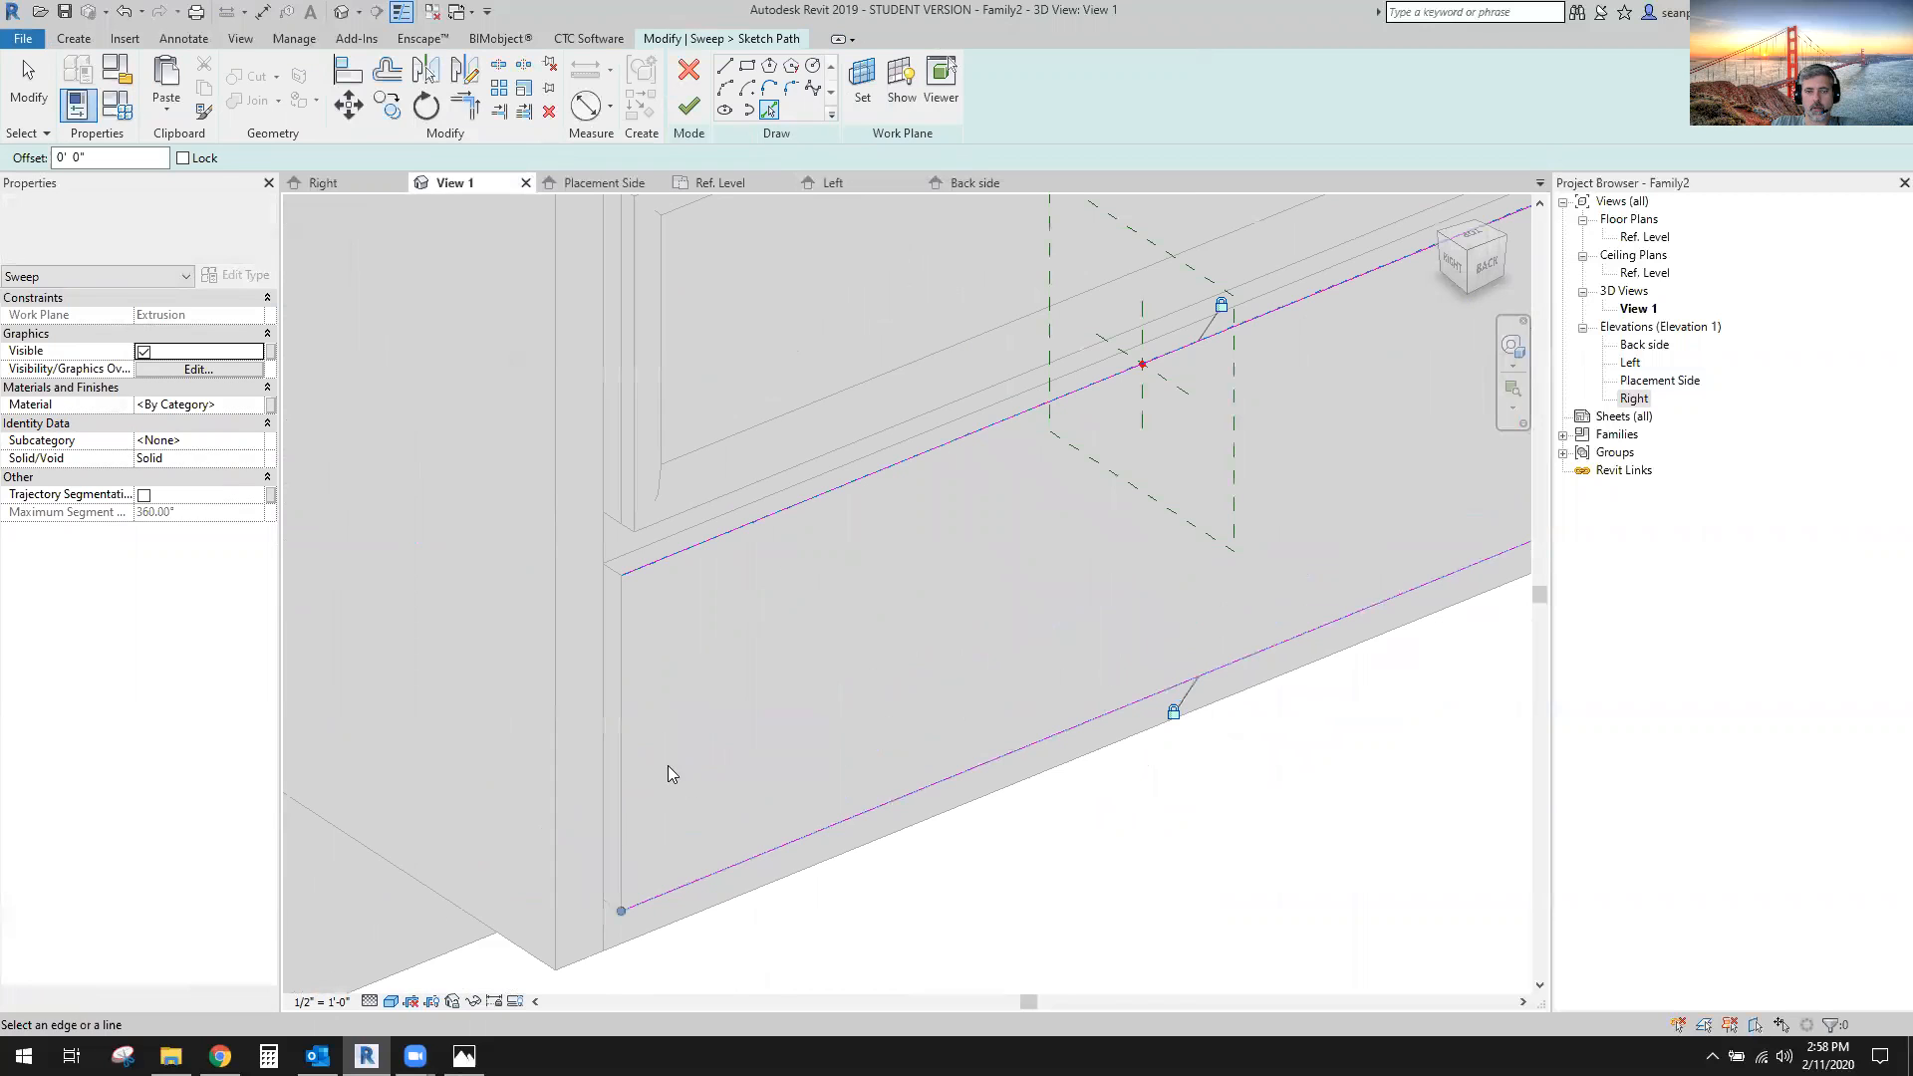
left_click(619, 760)
scroll(697, 759, "down", 2)
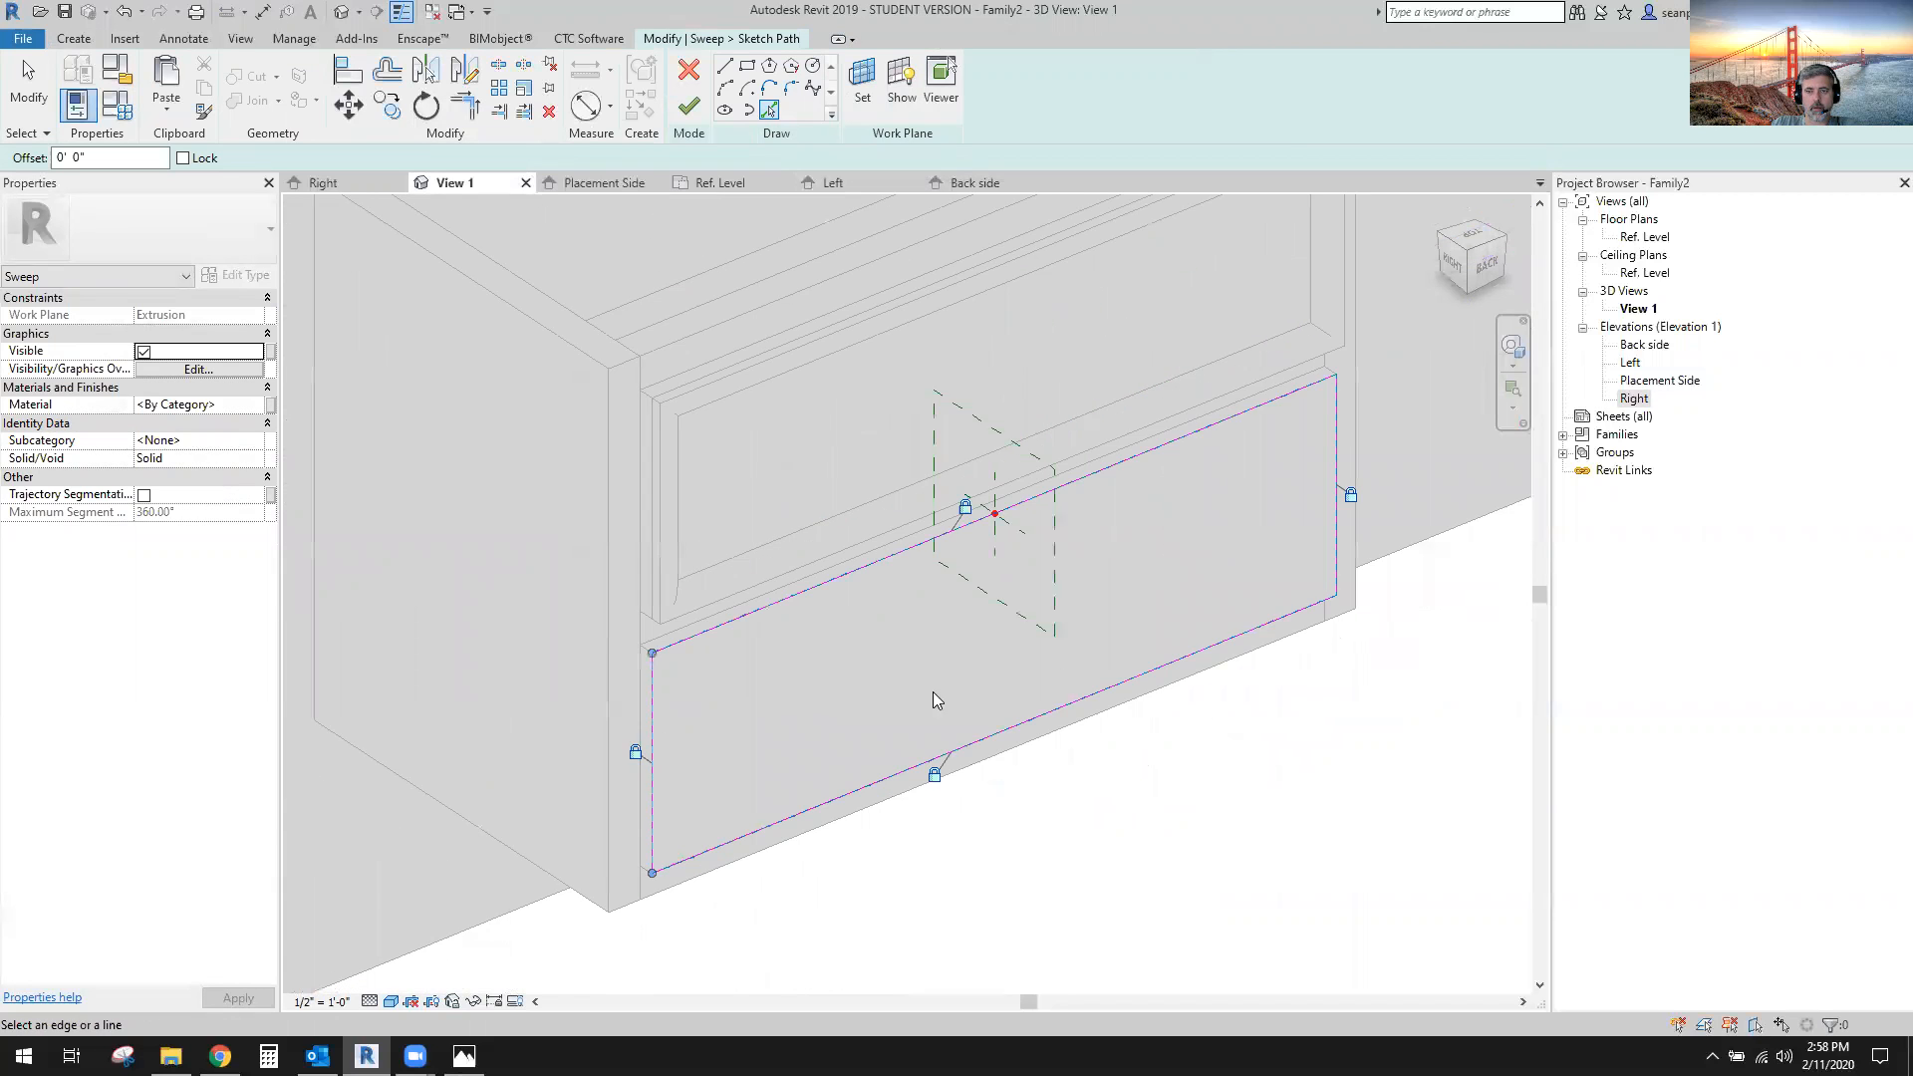
middle_click_drag(932, 691, 778, 716)
left_click(688, 107)
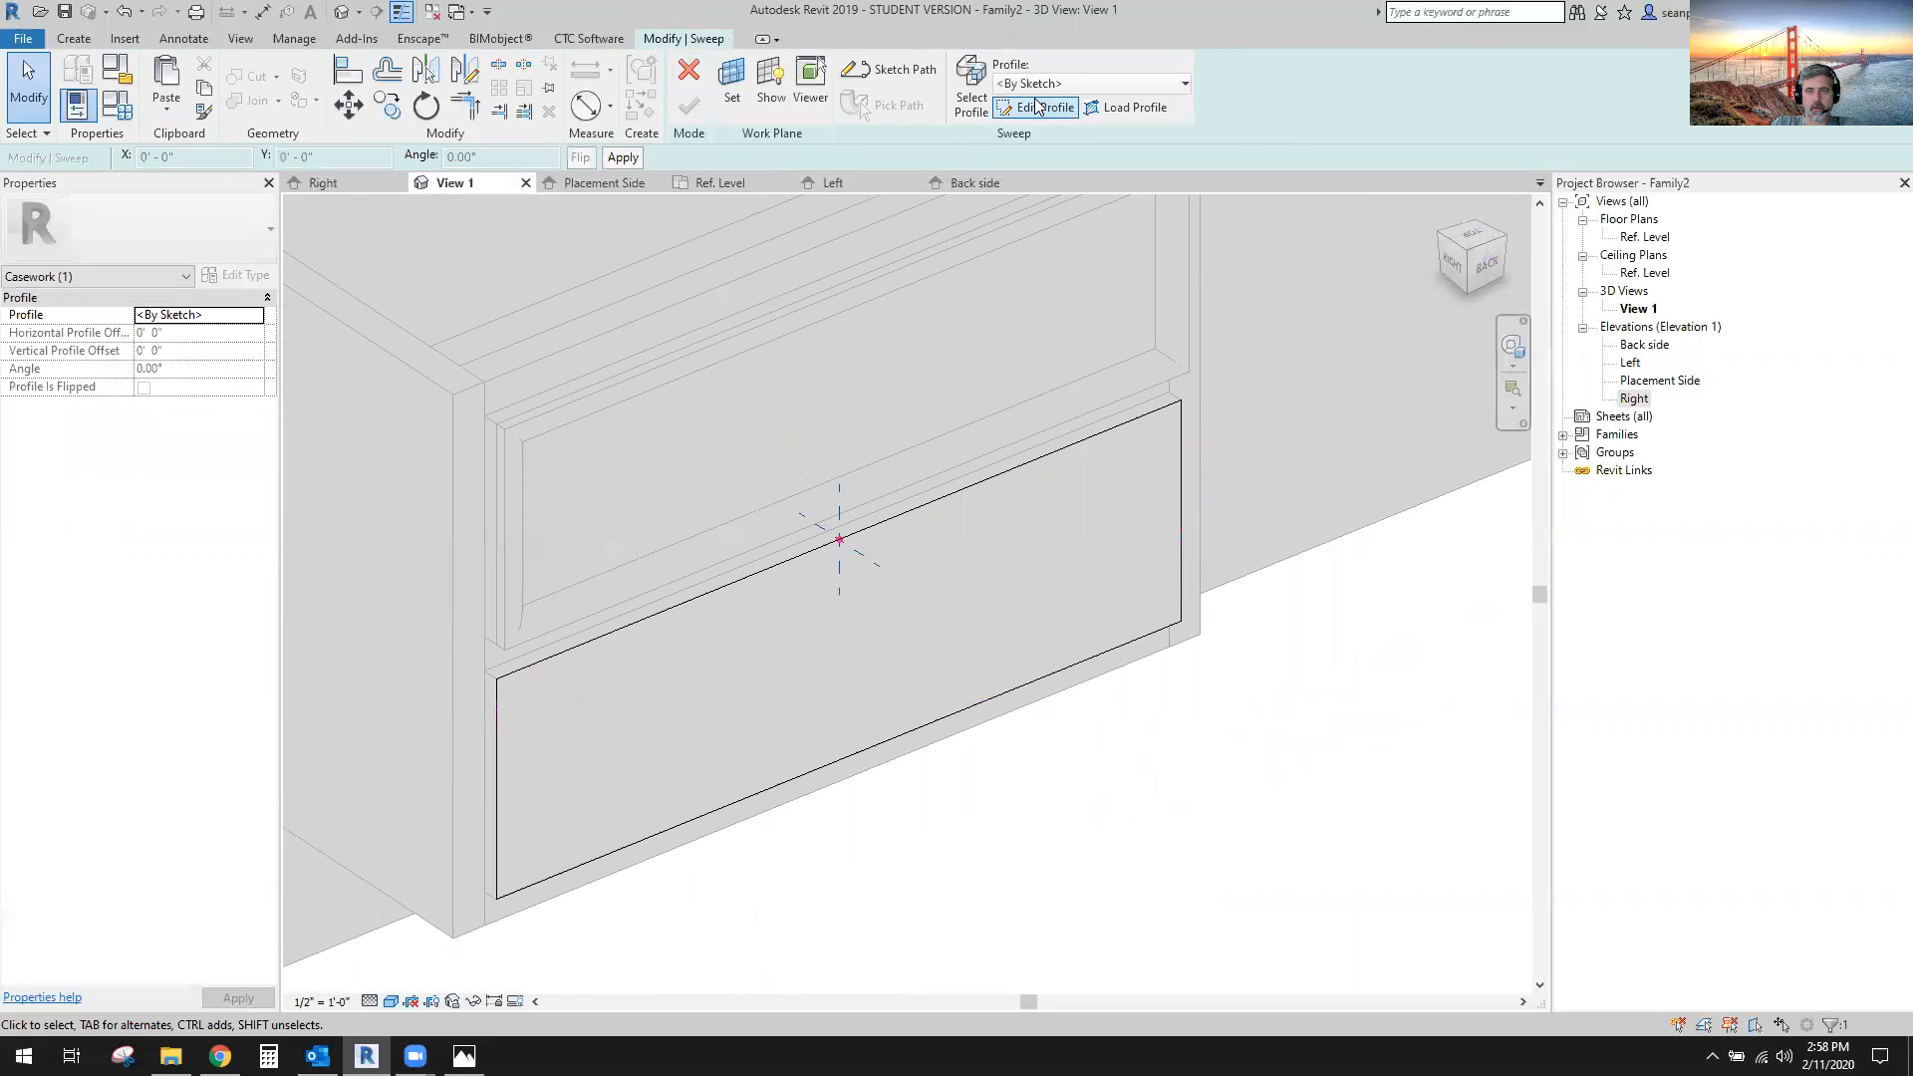
Open the lower sweep's profile for editing and display it in the Right elevation around the path's profile plane.
left_click(1036, 104)
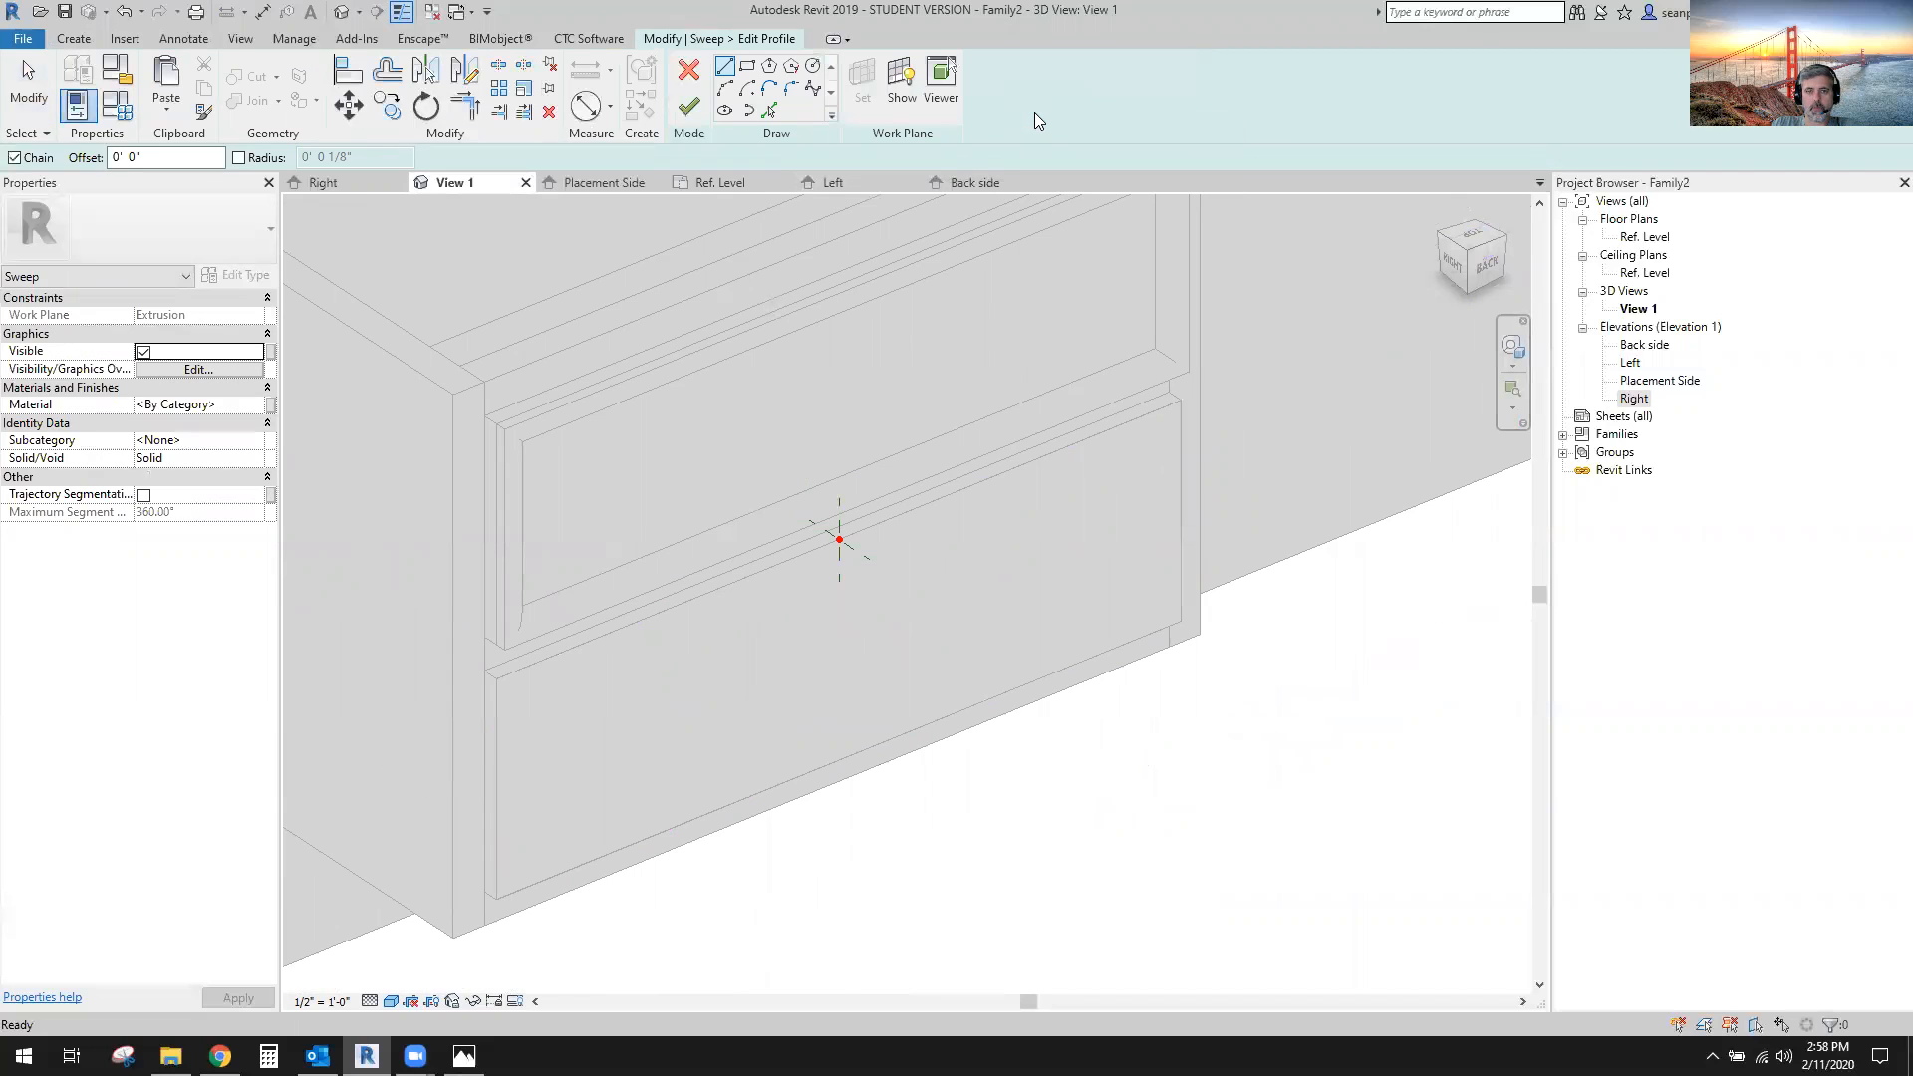
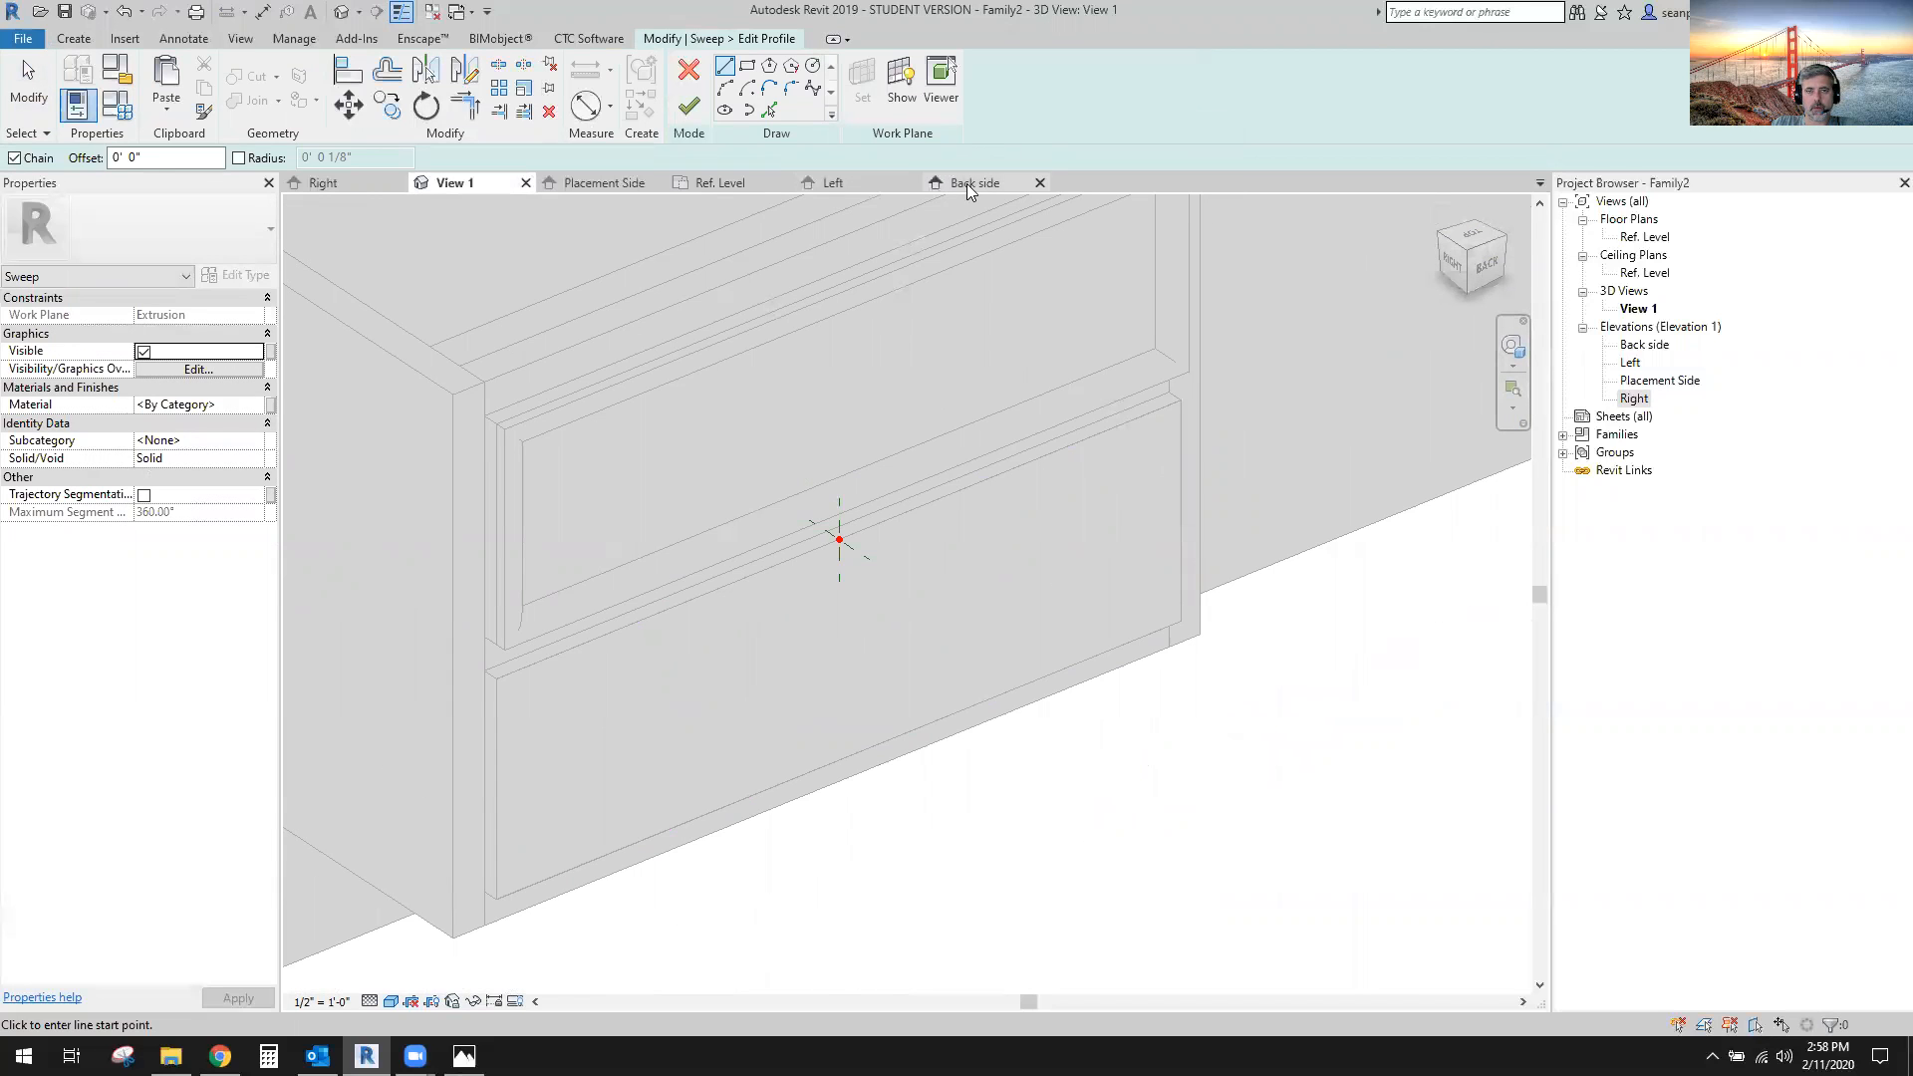
double_click(1635, 399)
scroll(919, 557, "down", 1)
middle_click_drag(943, 589, 861, 551)
scroll(827, 439, "down", 3)
middle_click_drag(854, 462, 877, 496)
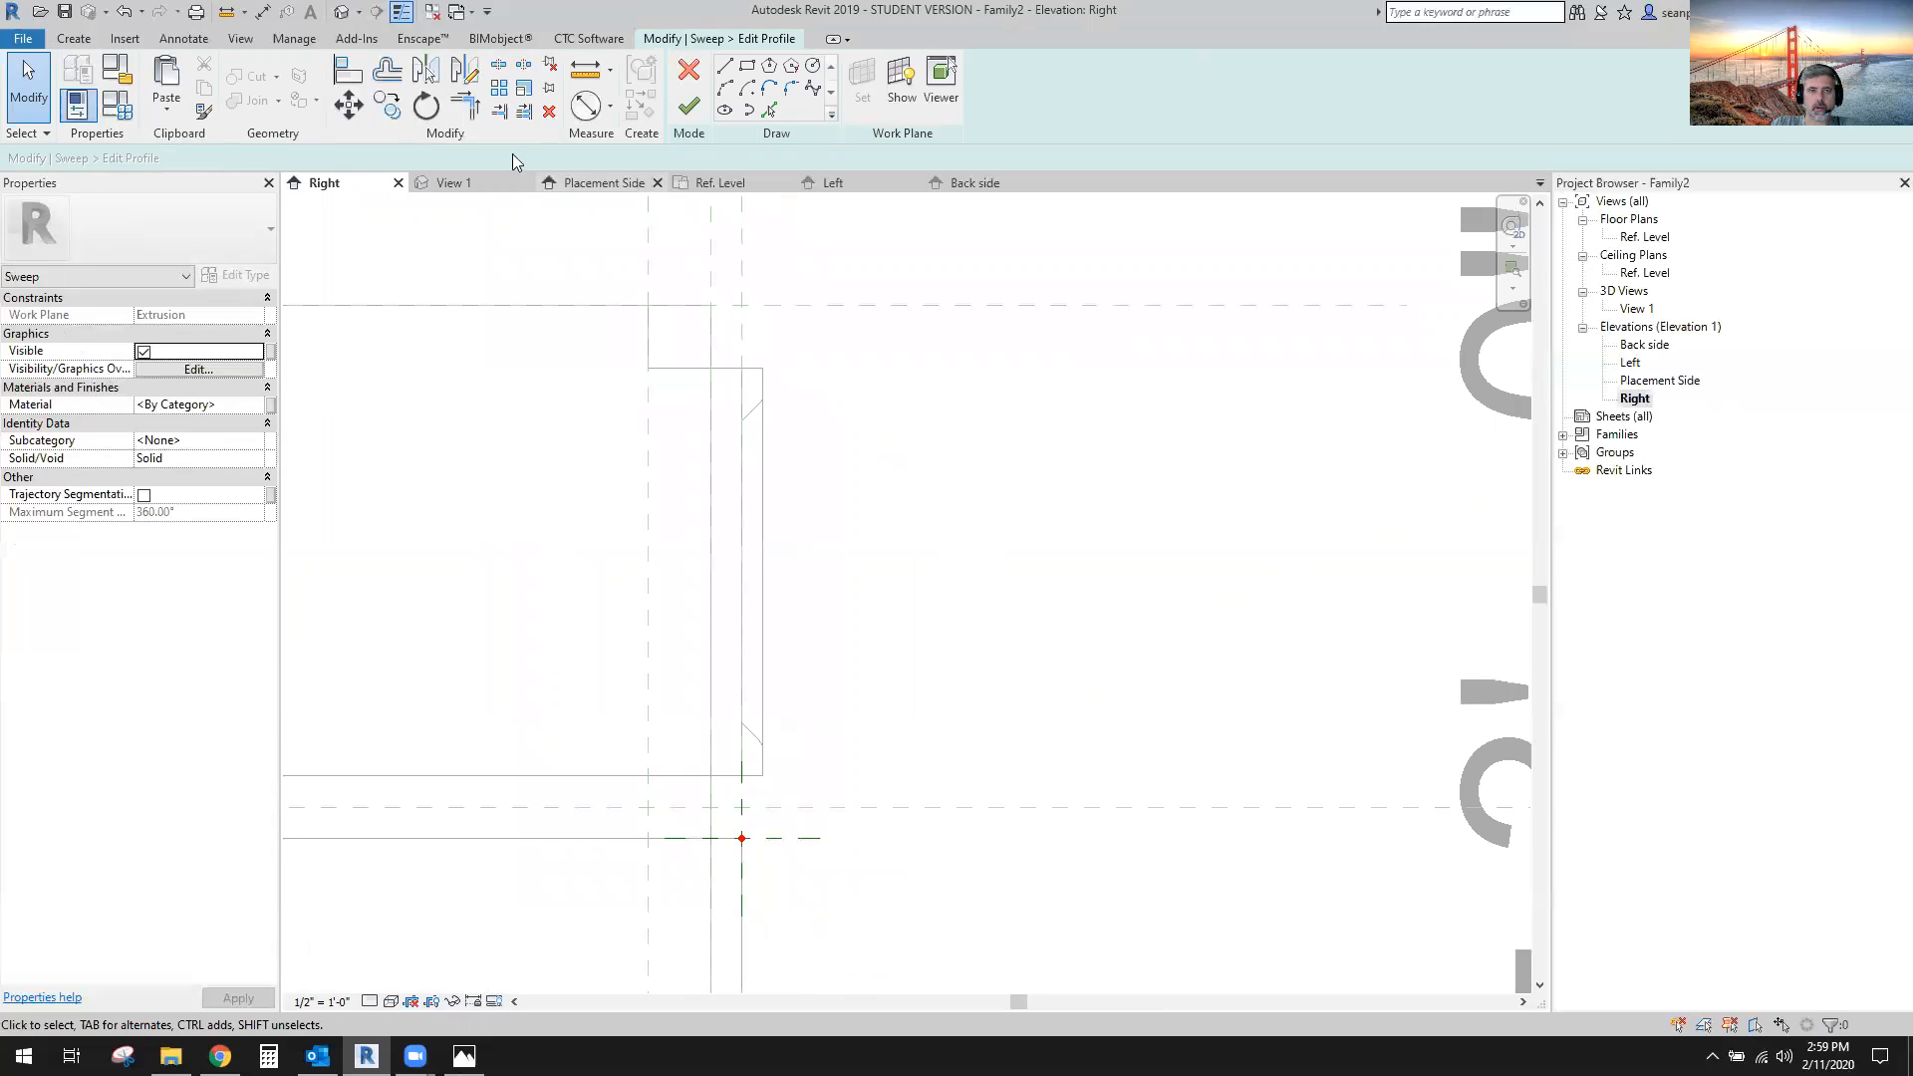
Paste the copied profile from the clipboard beside and below the lower sweep's profile origin.
left_click(169, 113)
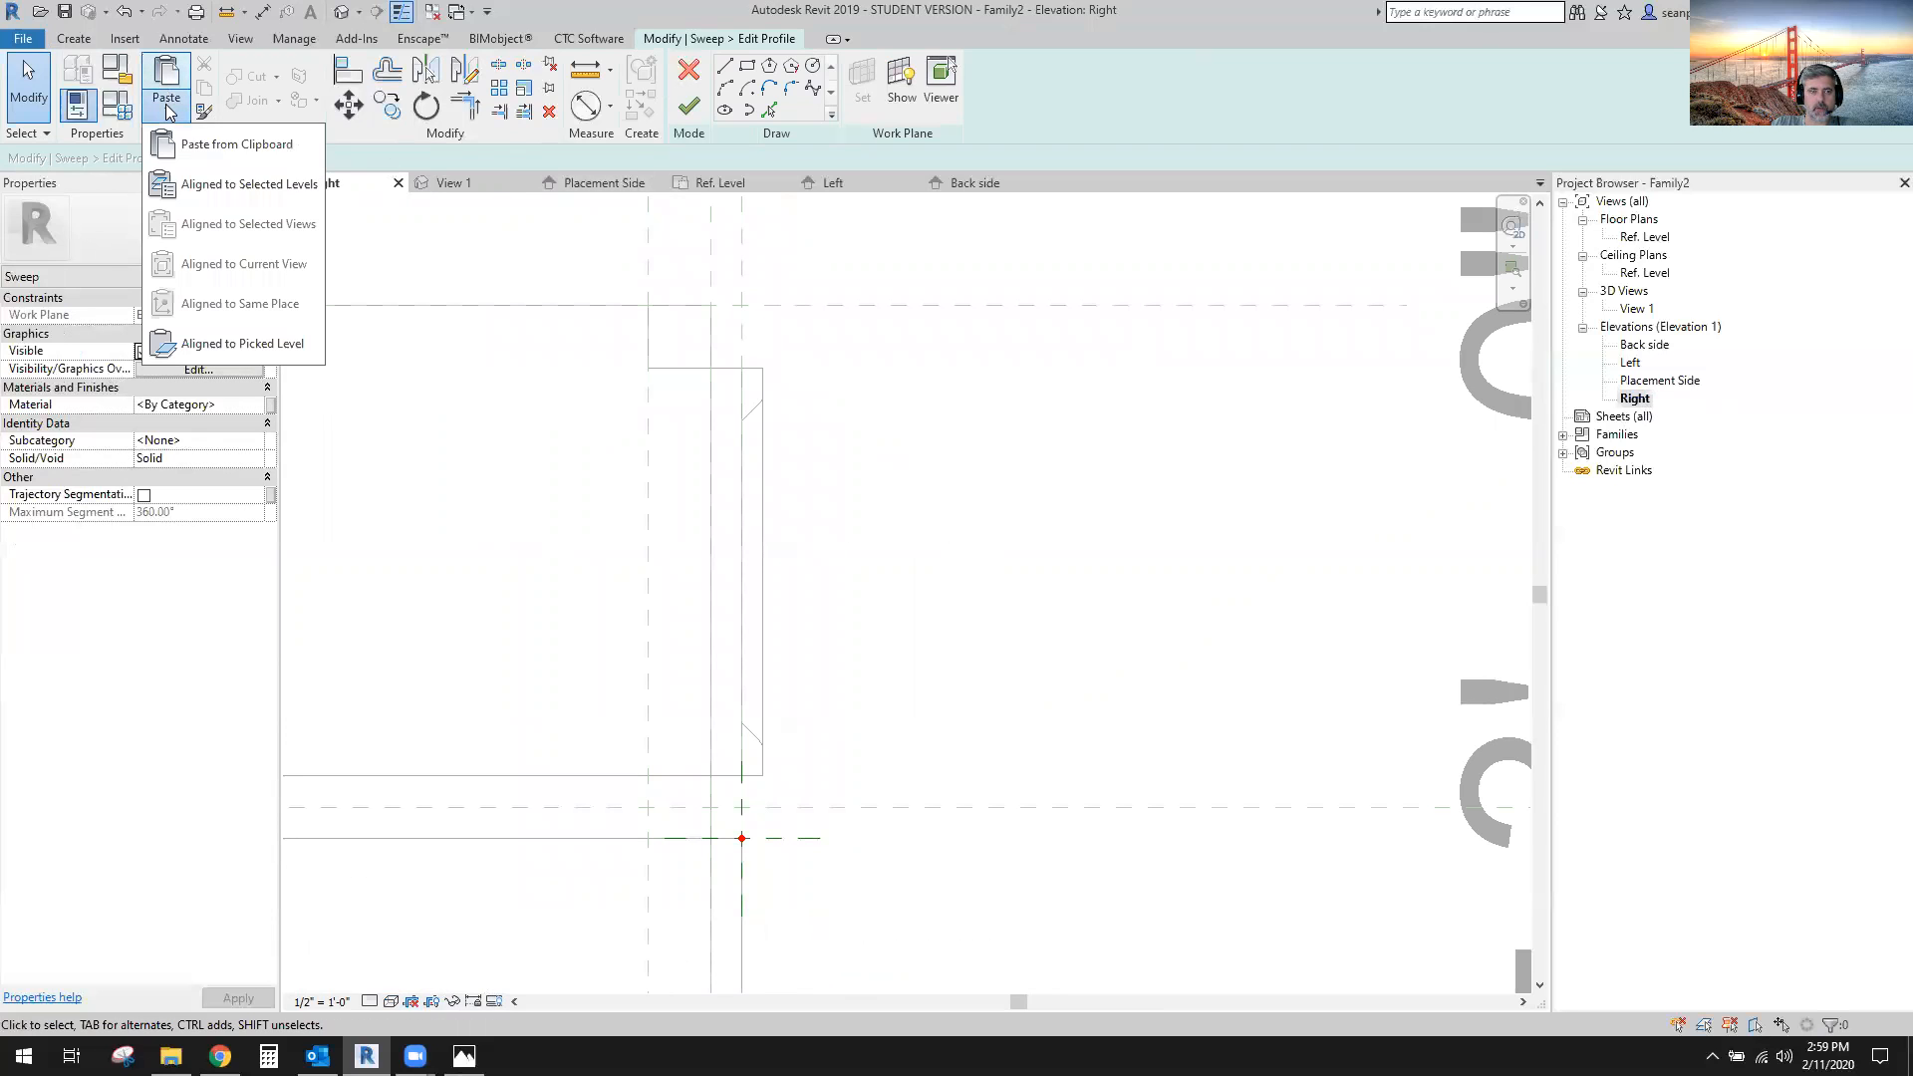
left_click(239, 159)
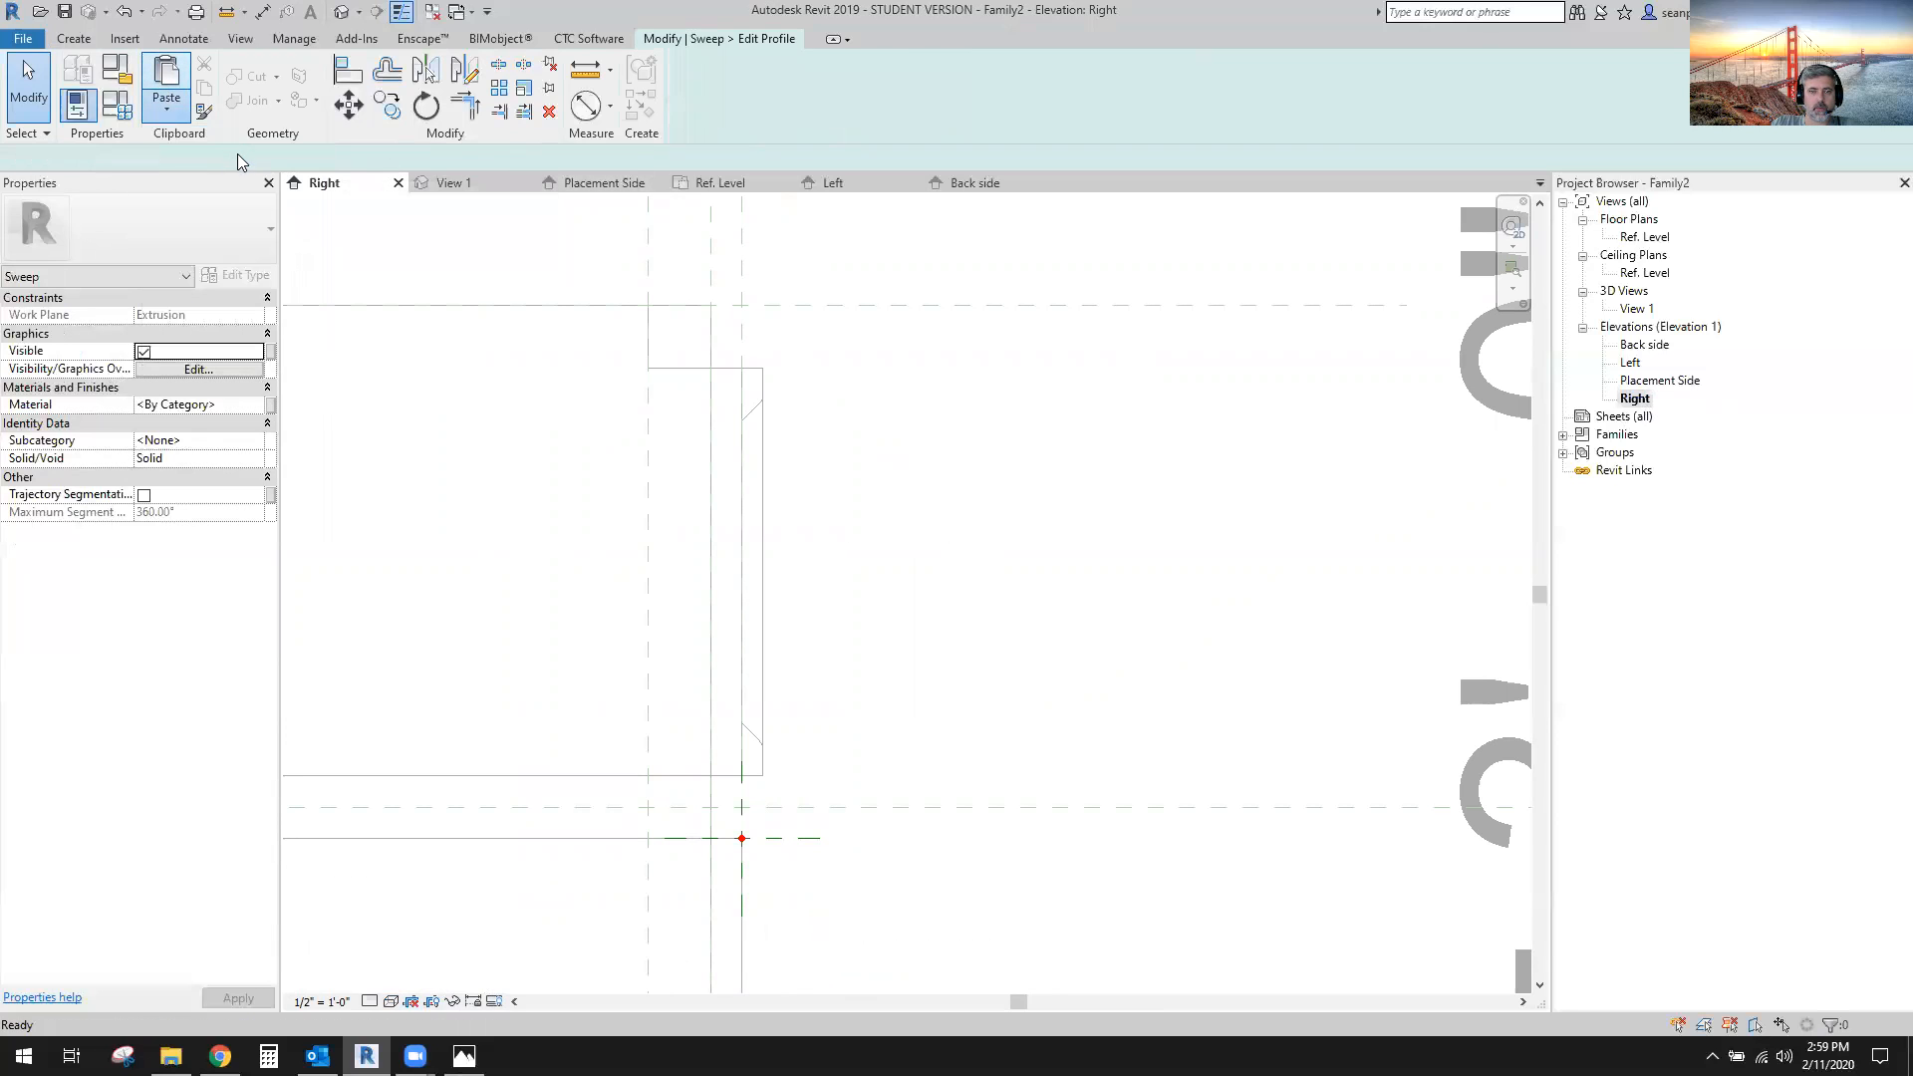
scroll(827, 849, "up", 1)
middle_click_drag(829, 845, 813, 612)
left_click(787, 725)
scroll(867, 757, "up", 2)
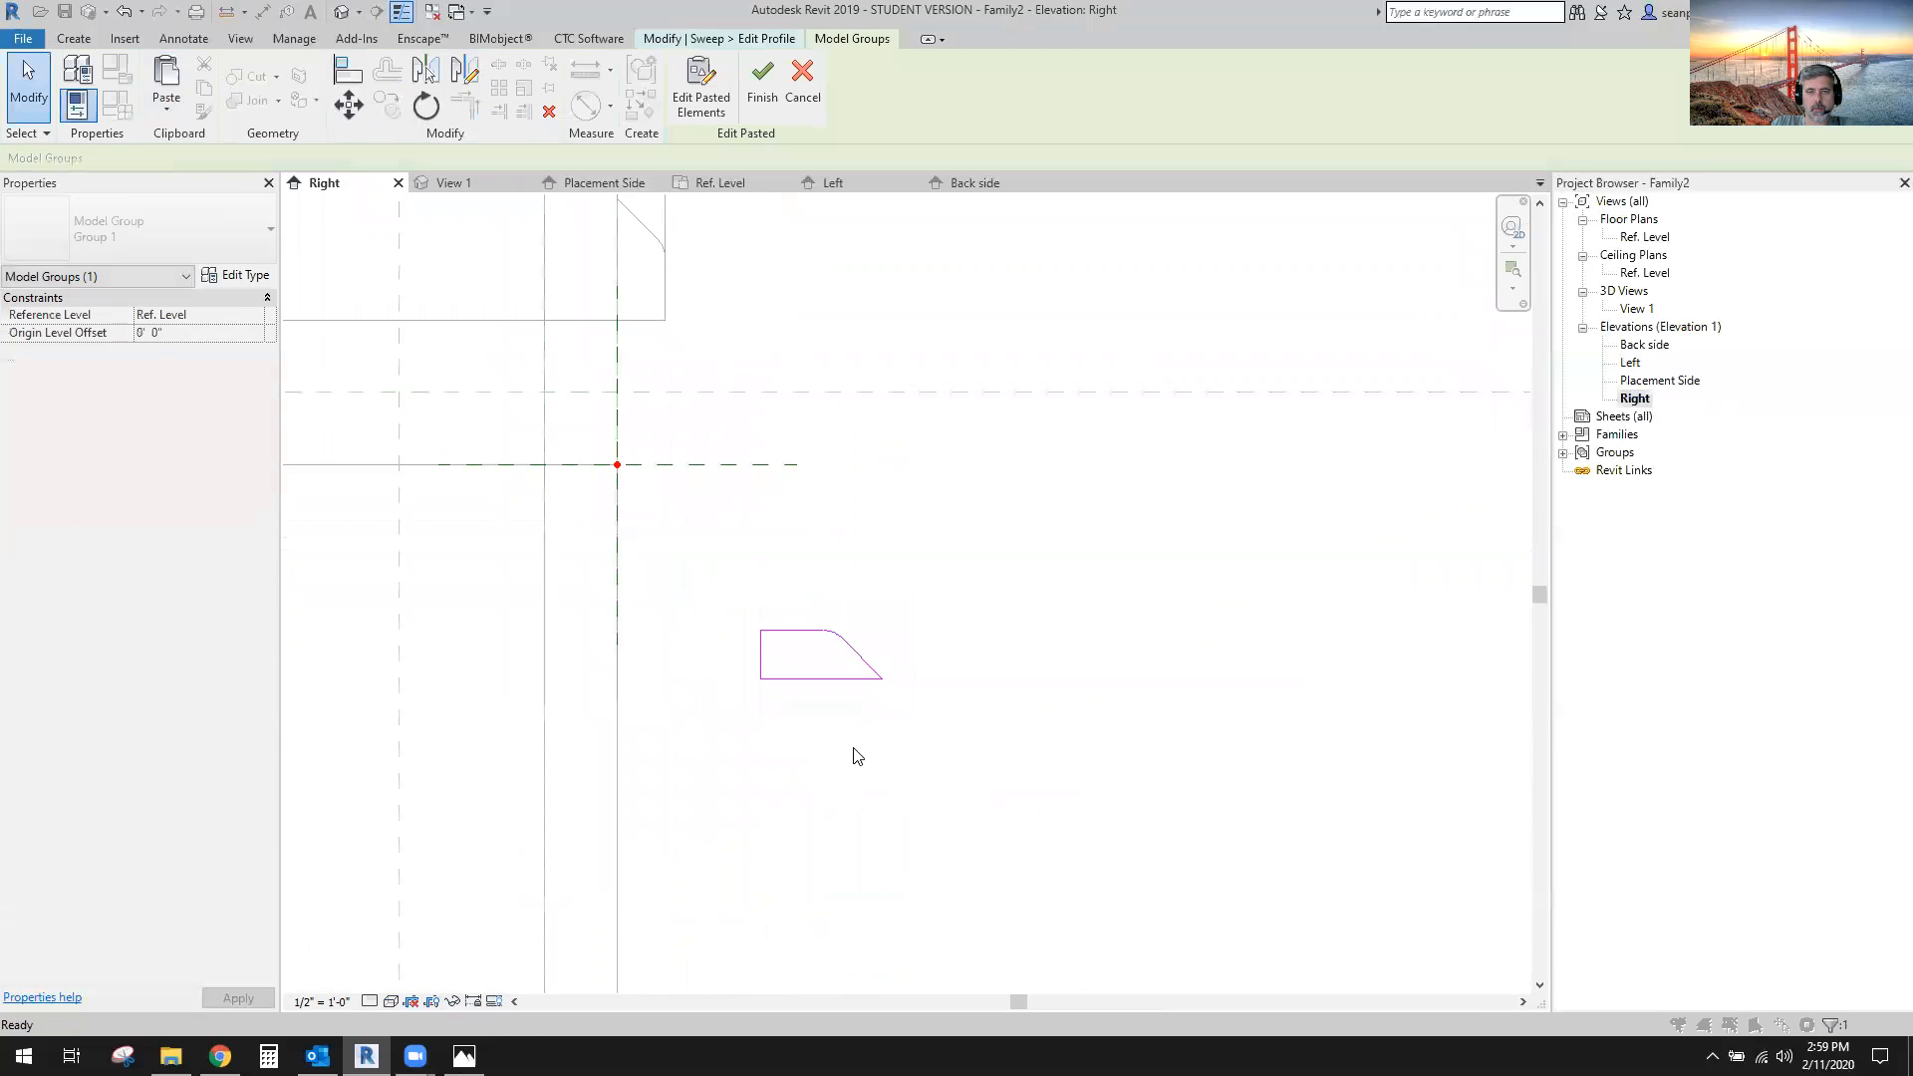
left_click(927, 754)
left_click_drag(930, 748, 679, 554)
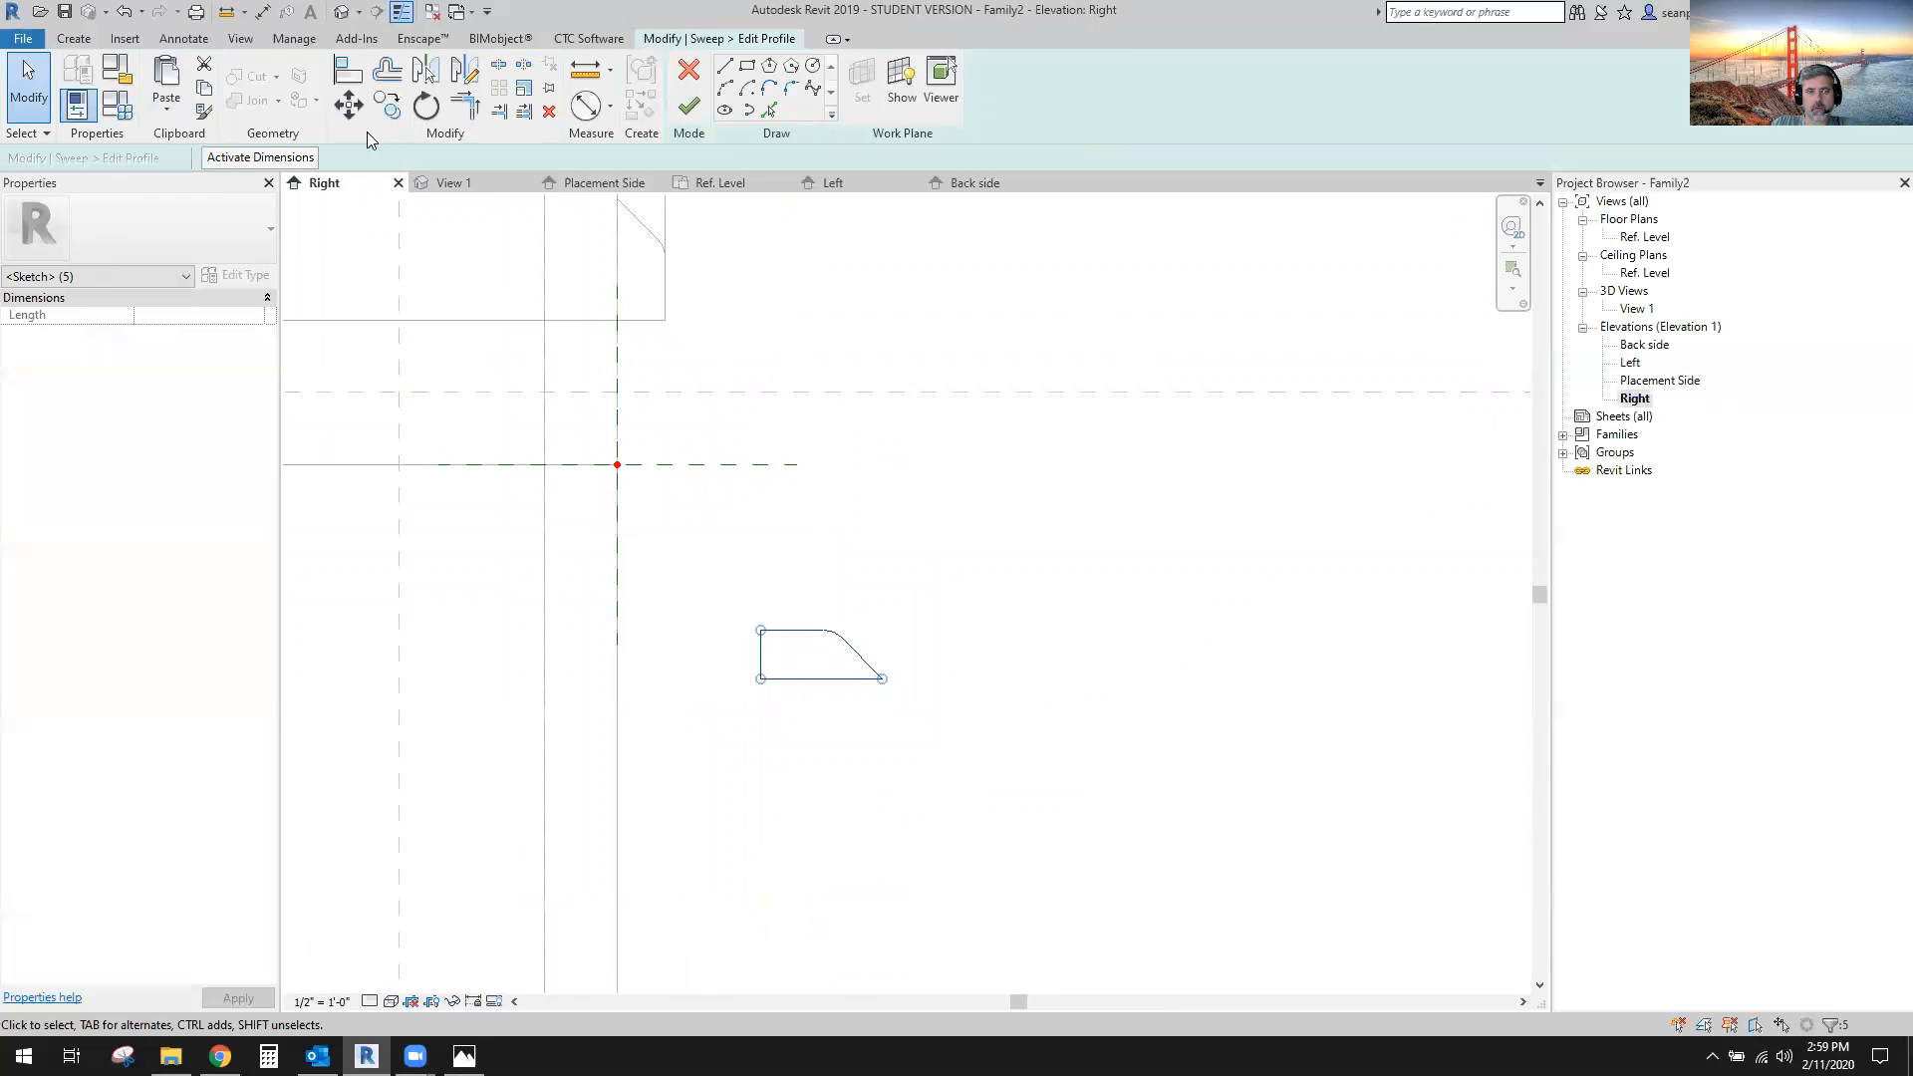
key("Escape")
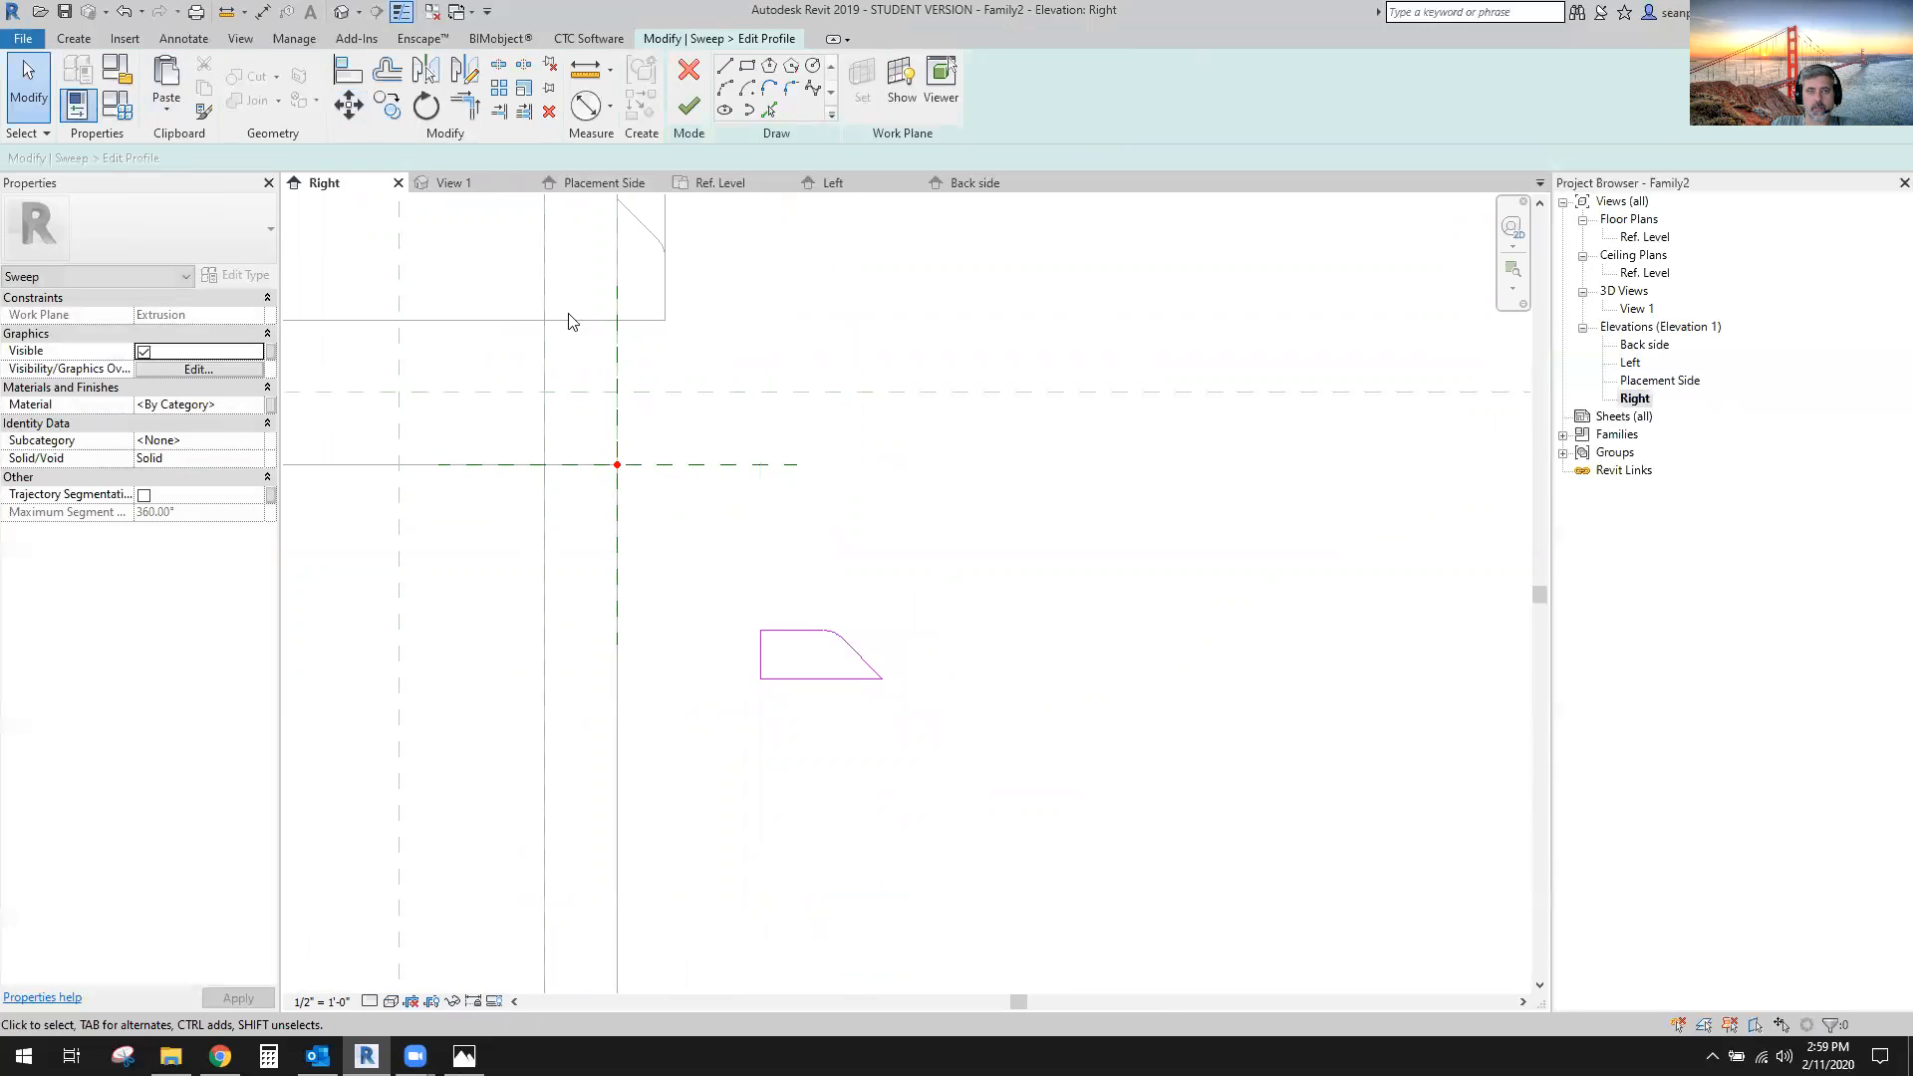
Try to align the pasted profile's left edge with the vertical reference line of the lower sweep's profile plane.
key("a")
key("l")
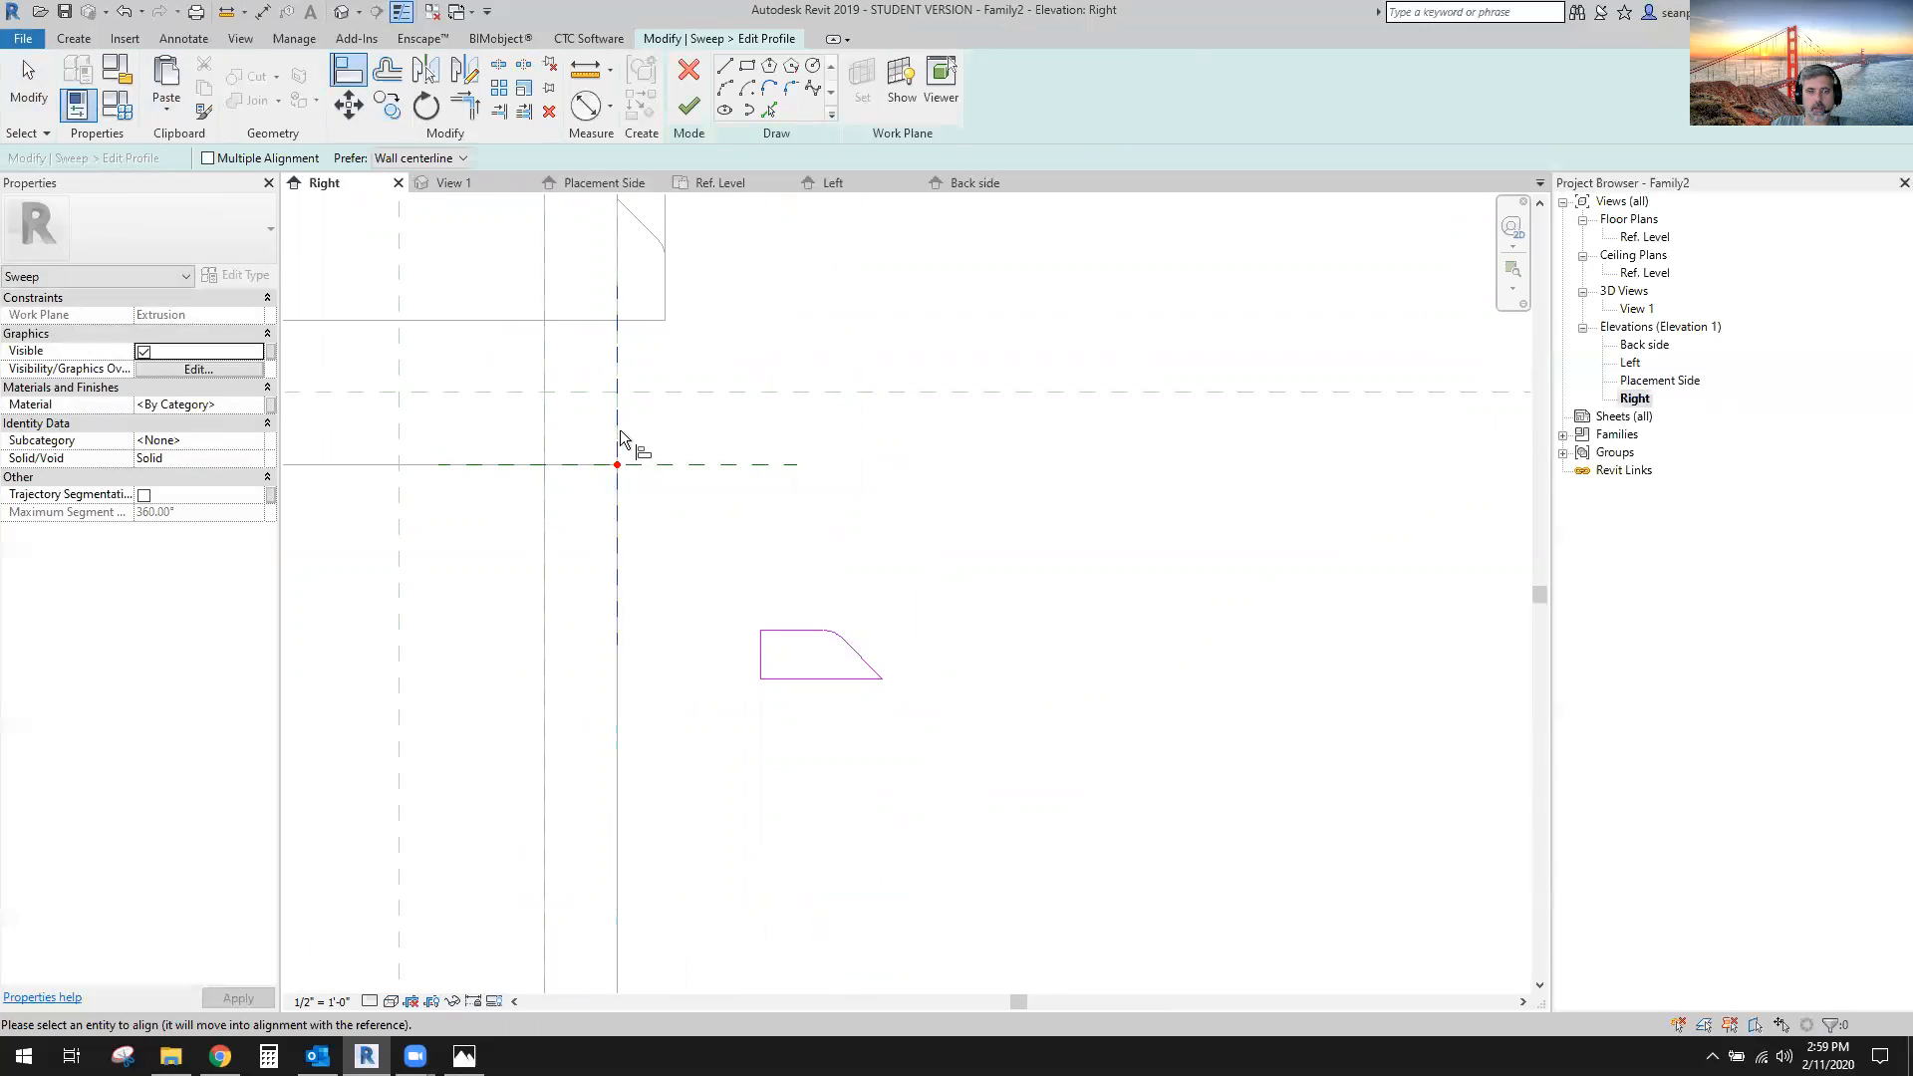
left_click(761, 653)
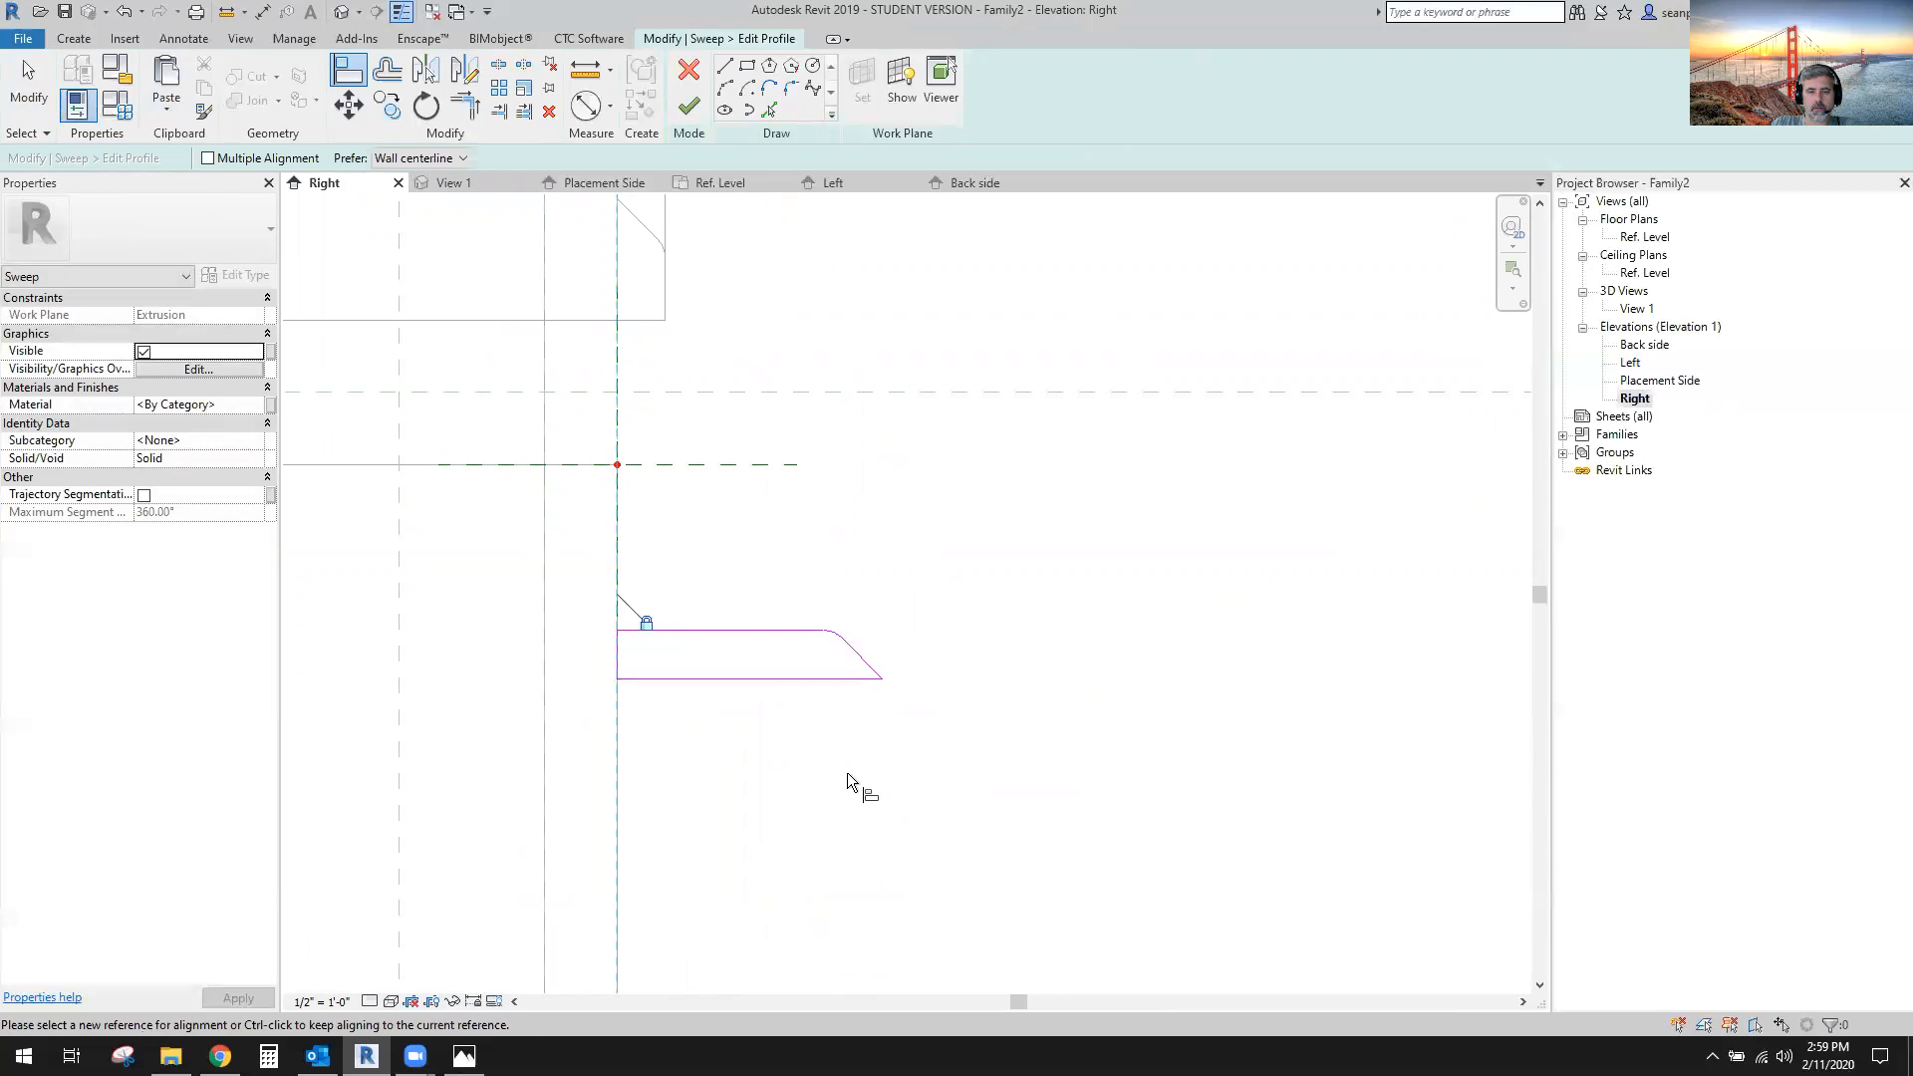
key("Escape")
key("Escape")
scroll(785, 690, "down", 8)
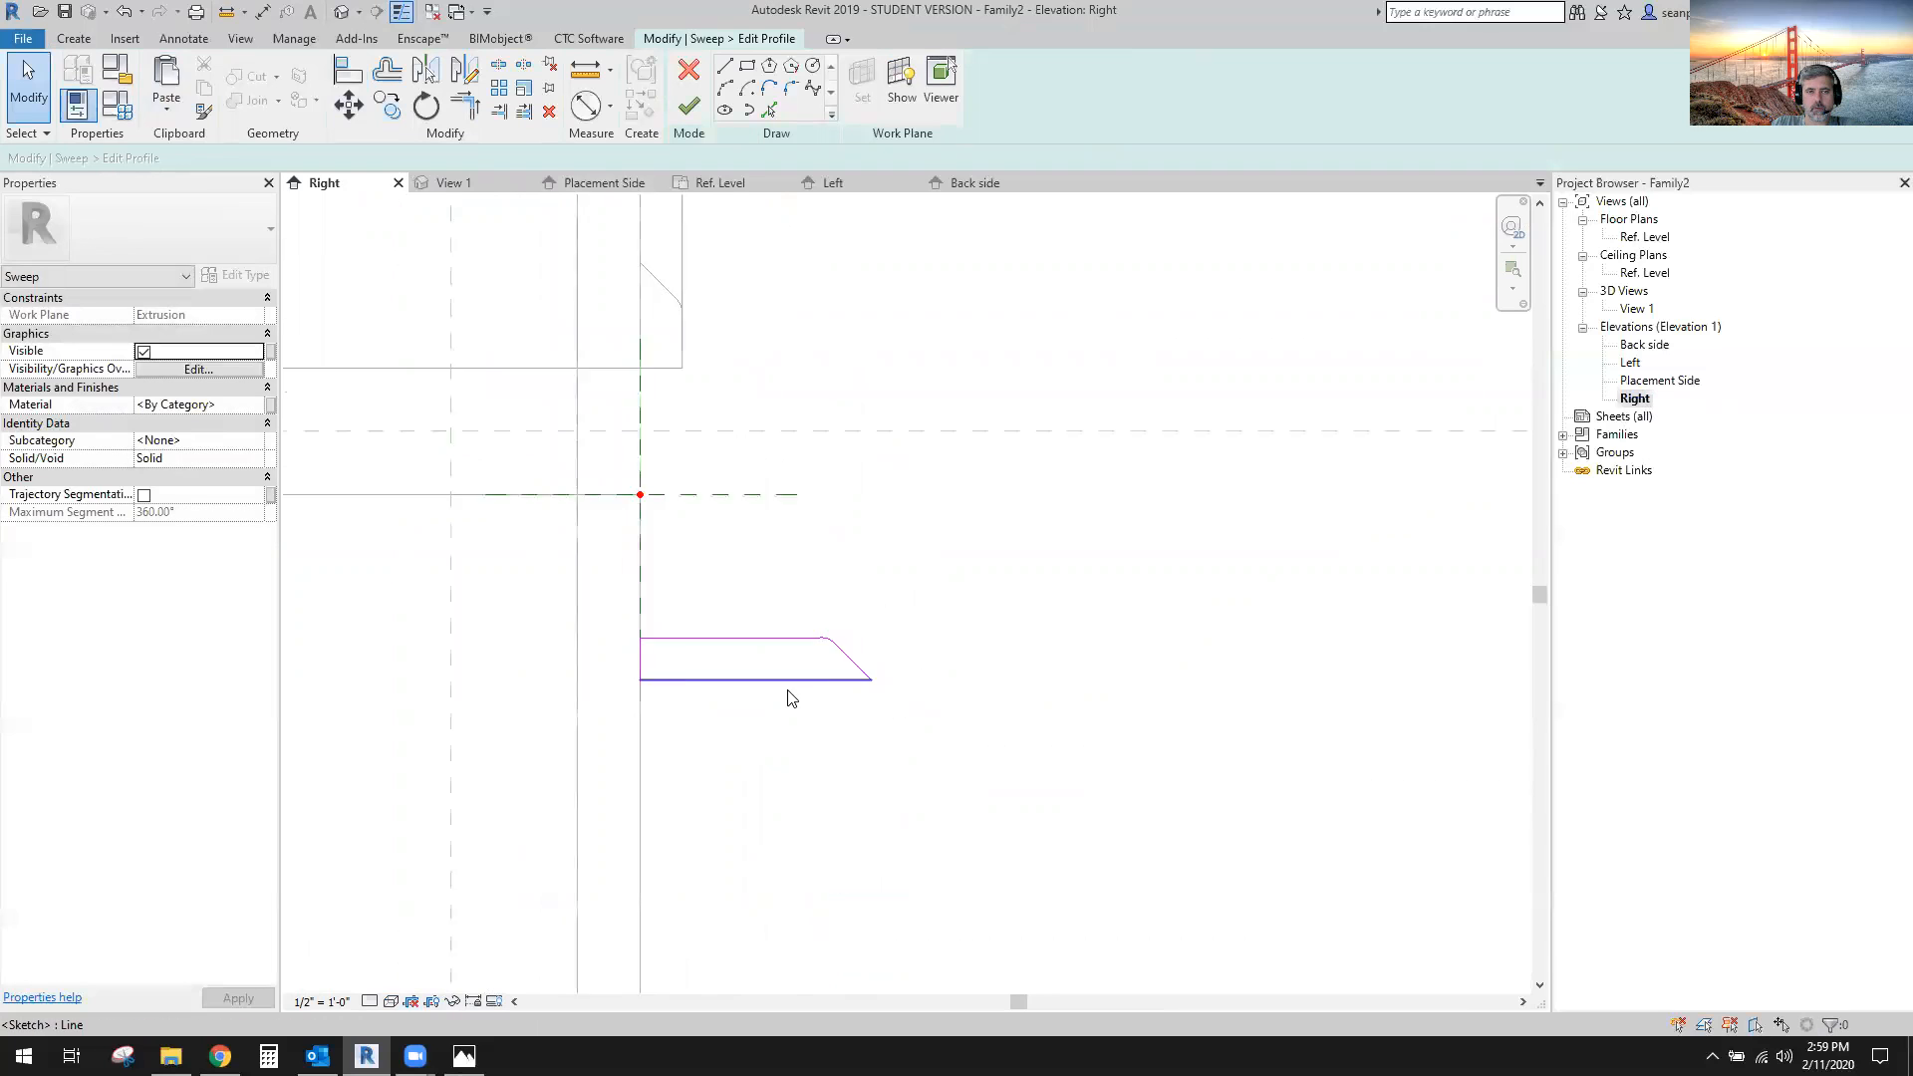
scroll(806, 715, "up", 6)
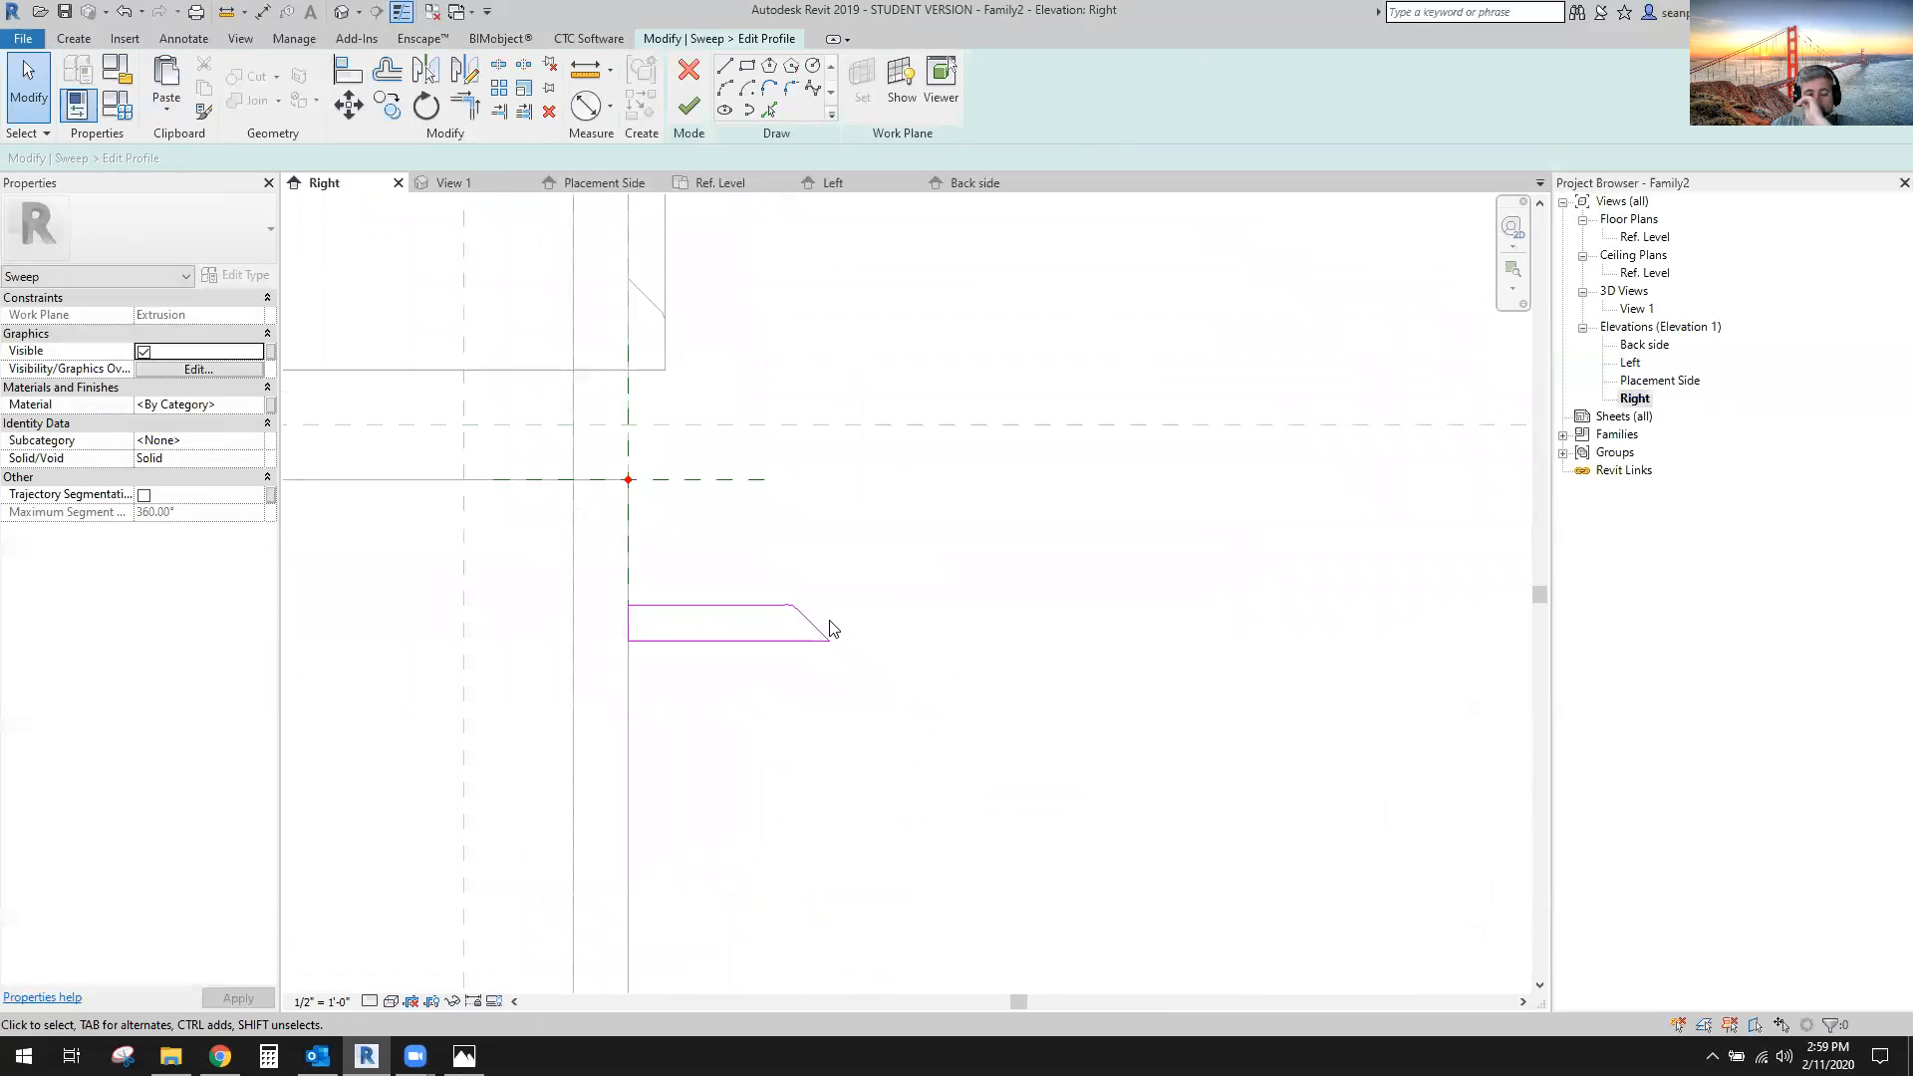
scroll(831, 628, "up", 1)
scroll(859, 650, "down", 3)
scroll(759, 406, "up", 1)
scroll(767, 408, "up", 3)
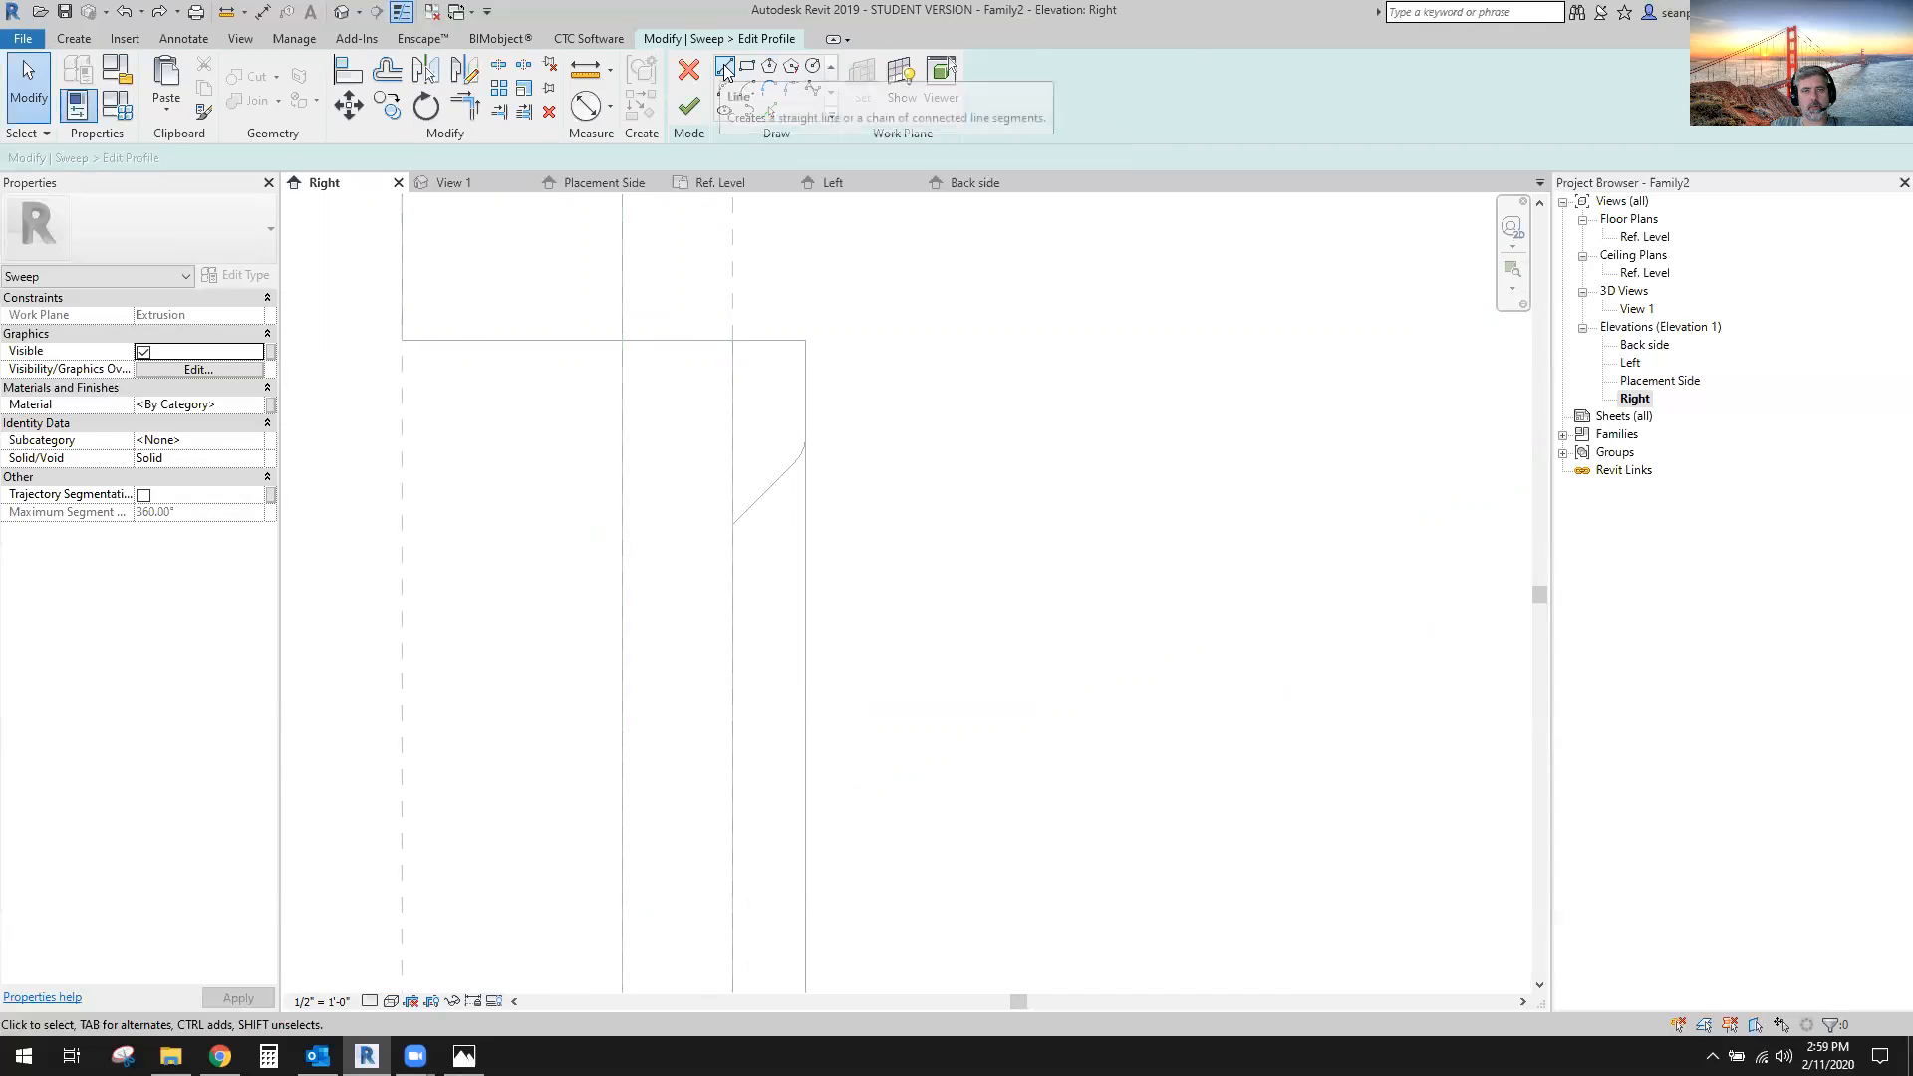
Trace the upper sweep's profile at its top end by picking the sloped, curved, right, top and left edges.
left_click(771, 111)
scroll(790, 376, "up", 2)
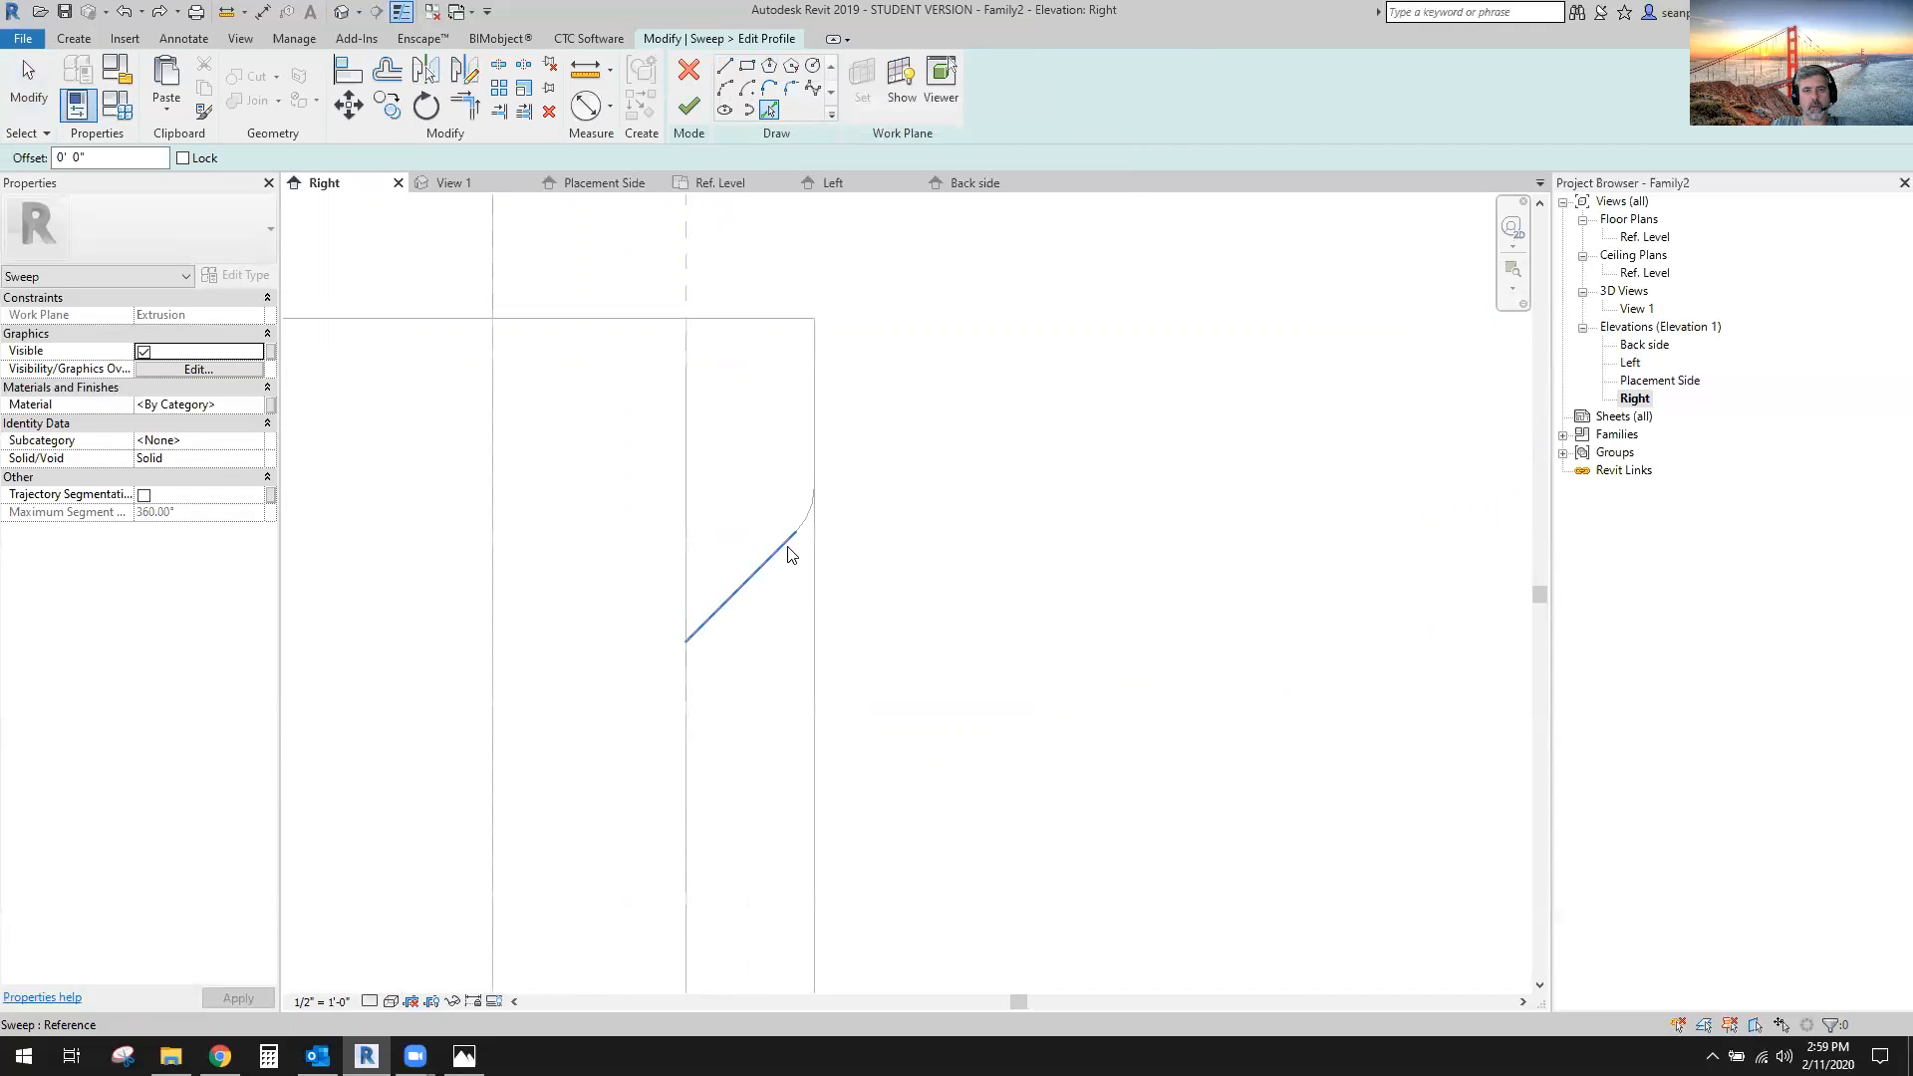
scroll(813, 531, "up", 1)
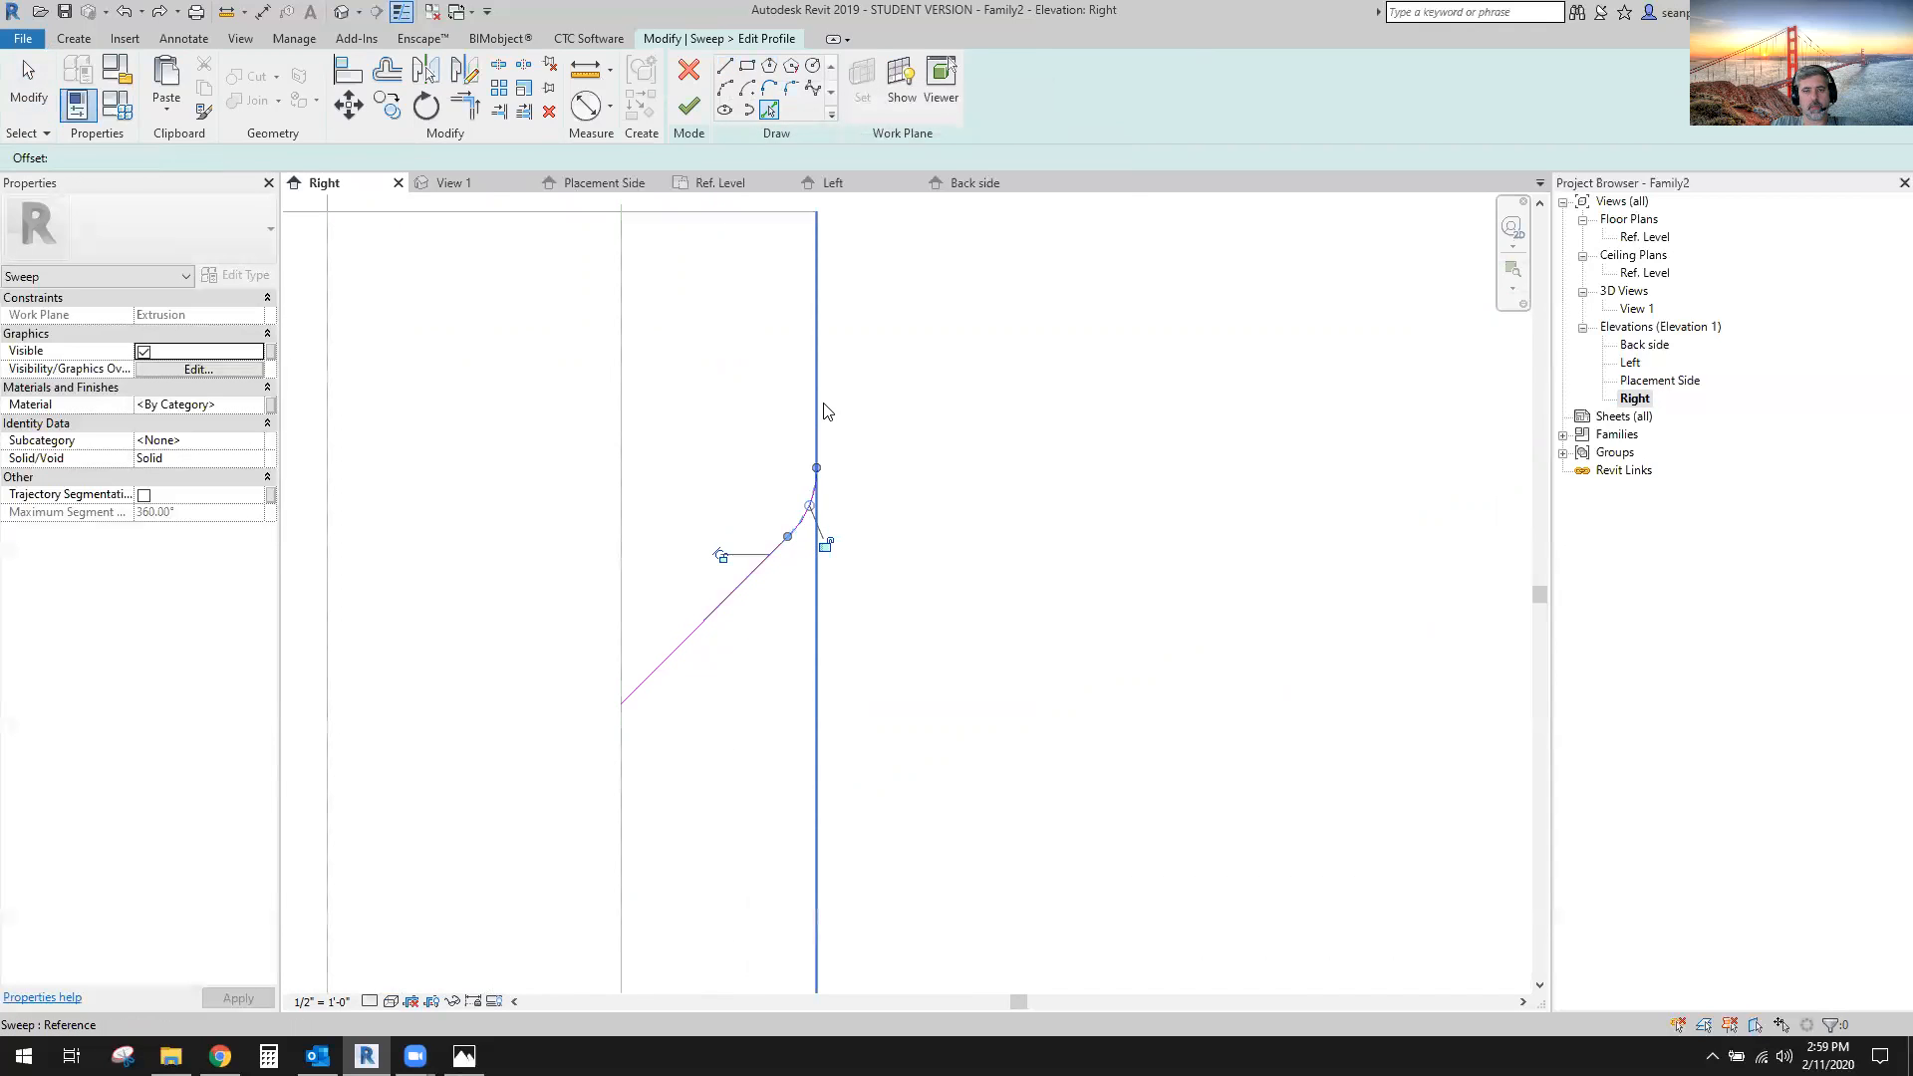
left_click(818, 413)
left_click(669, 349)
scroll(666, 369, "down", 1)
Trim the picked lines to their corners so they form a closed beveled profile.
left_click(464, 105)
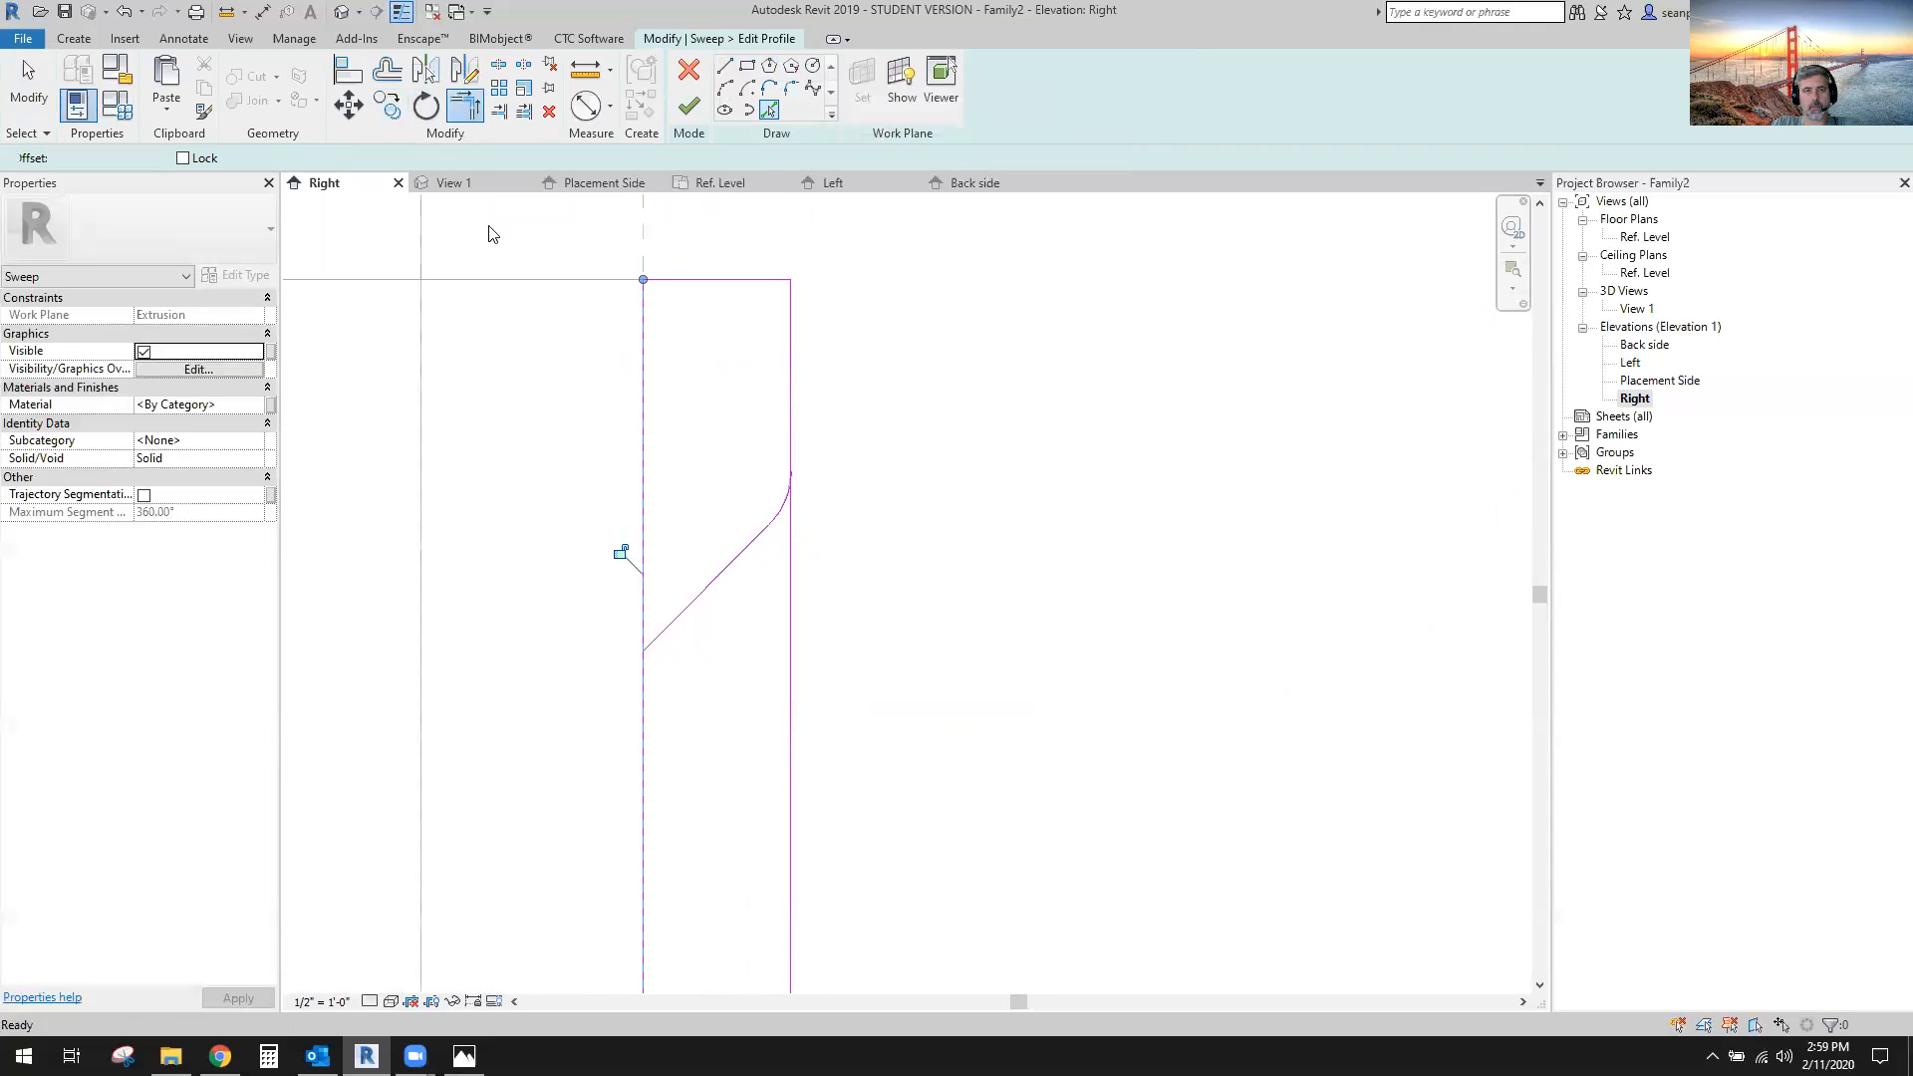
left_click(638, 477)
left_click(668, 626)
left_click(787, 455)
scroll(772, 502, "up", 2)
left_click(805, 516)
scroll(879, 492, "down", 5)
key("Escape")
Move the traced profile down beside the lower sweep's profile origin, just below the horizontal reference line.
left_click_drag(726, 290, 897, 621)
left_click(349, 105)
left_click(797, 399)
scroll(831, 590, "down", 3)
middle_click_drag(893, 679, 844, 340)
middle_click_drag(824, 782, 793, 476)
scroll(777, 494, "up", 5)
left_click(766, 478)
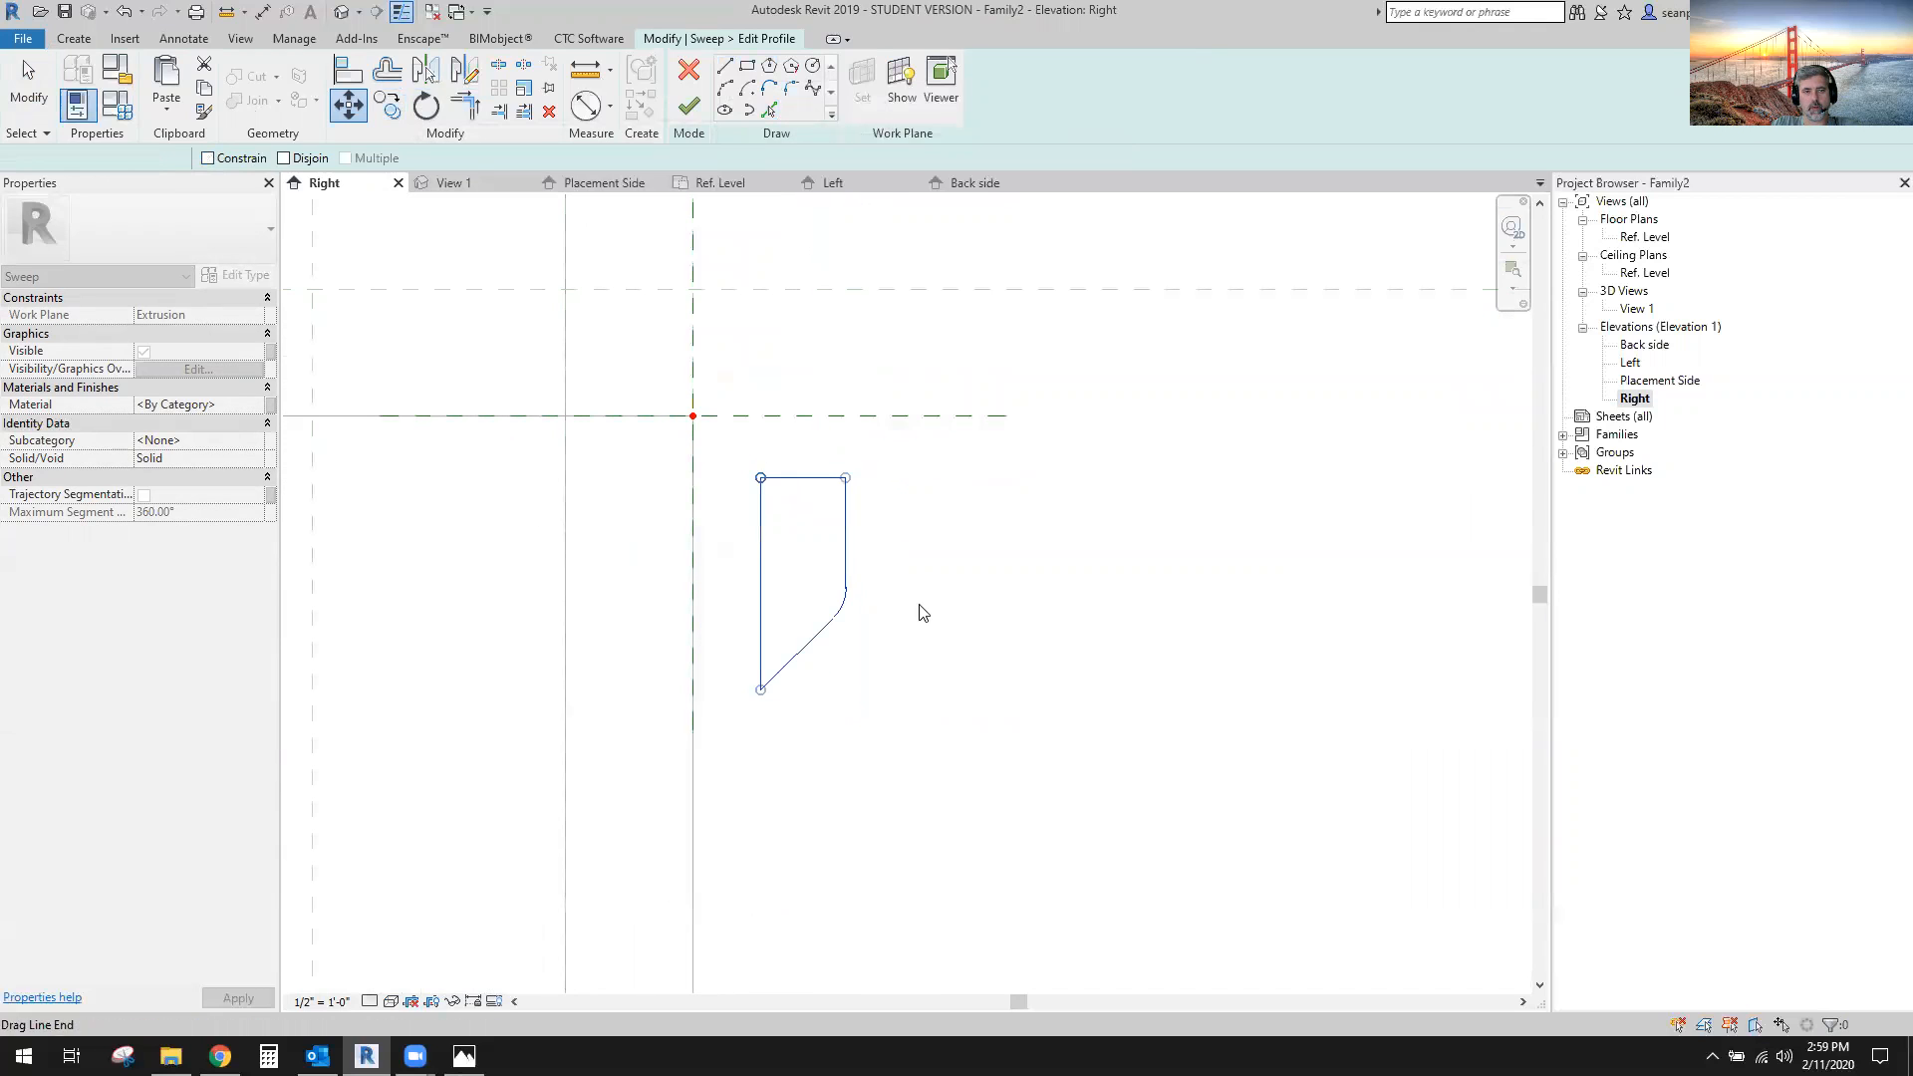
Dimension the width of the moved profile between its left and right edges.
scroll(852, 538, "up", 4)
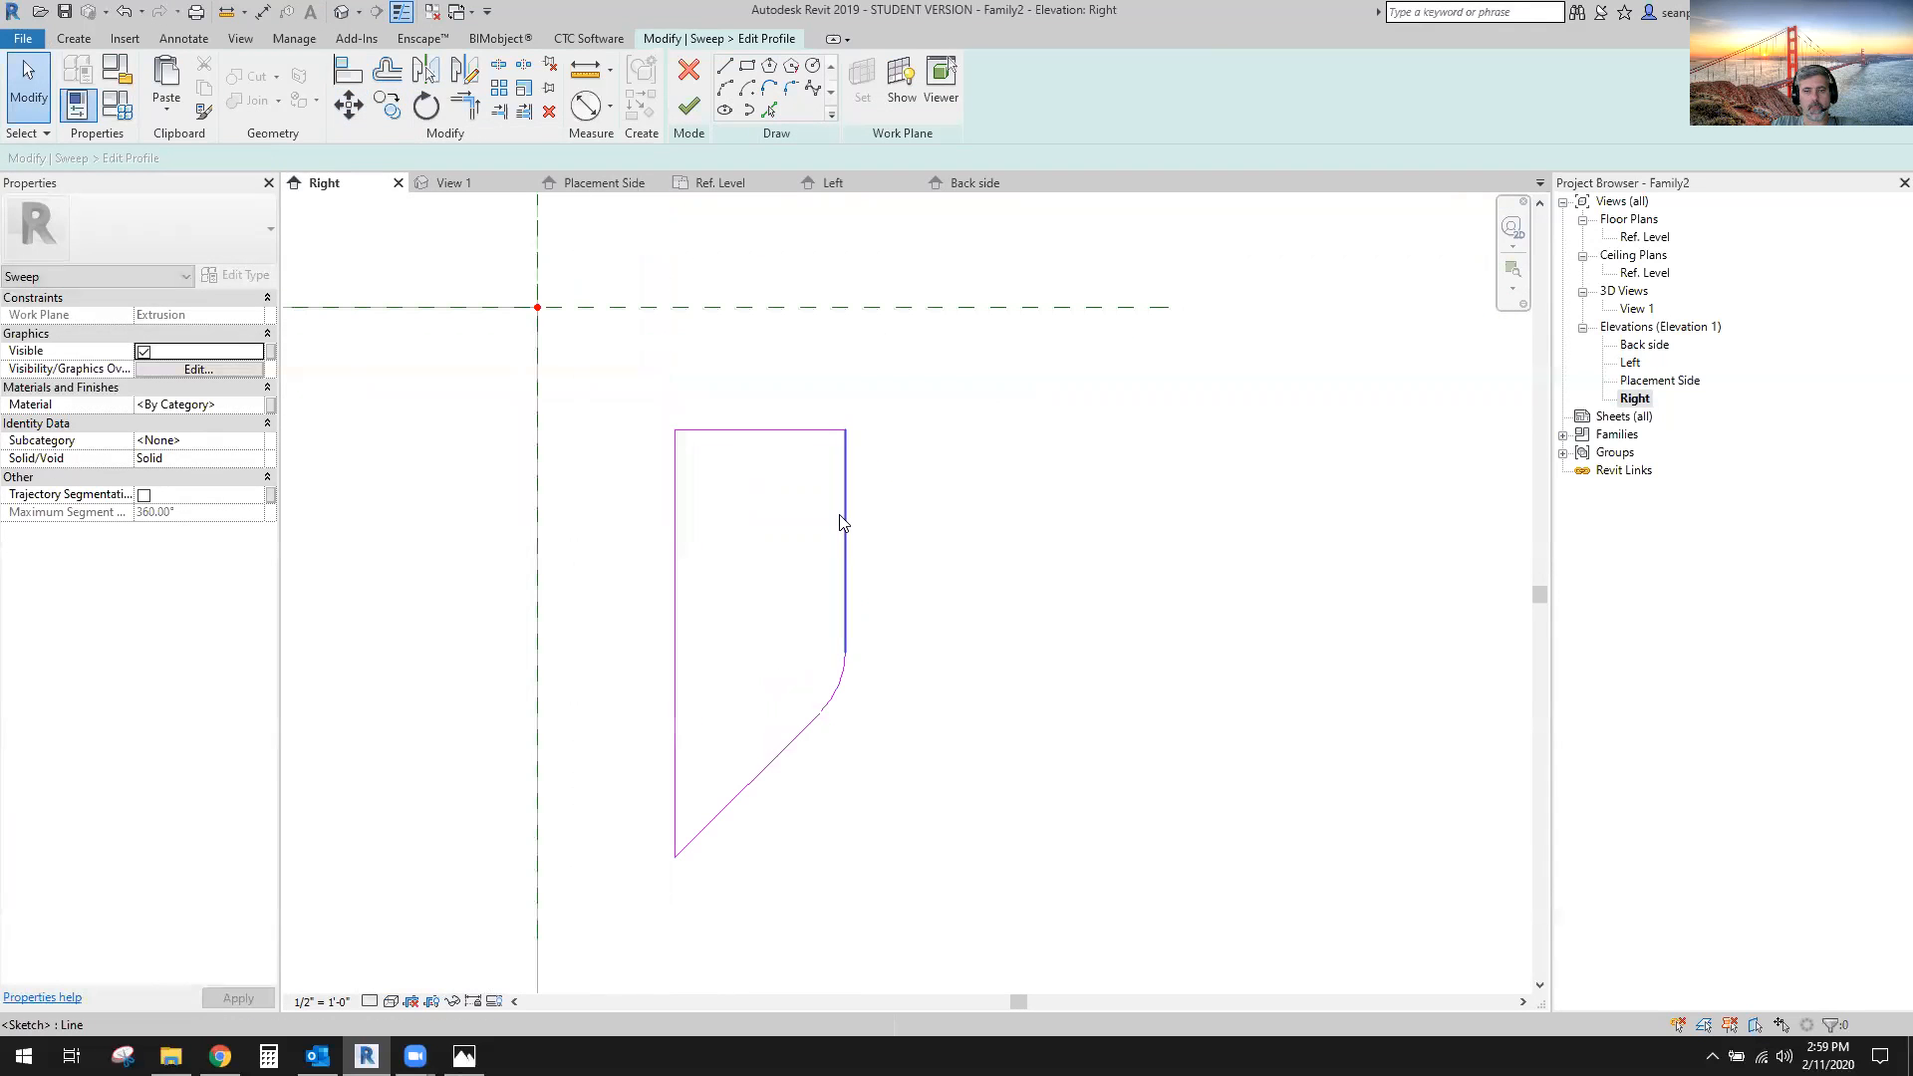
left_click(347, 77)
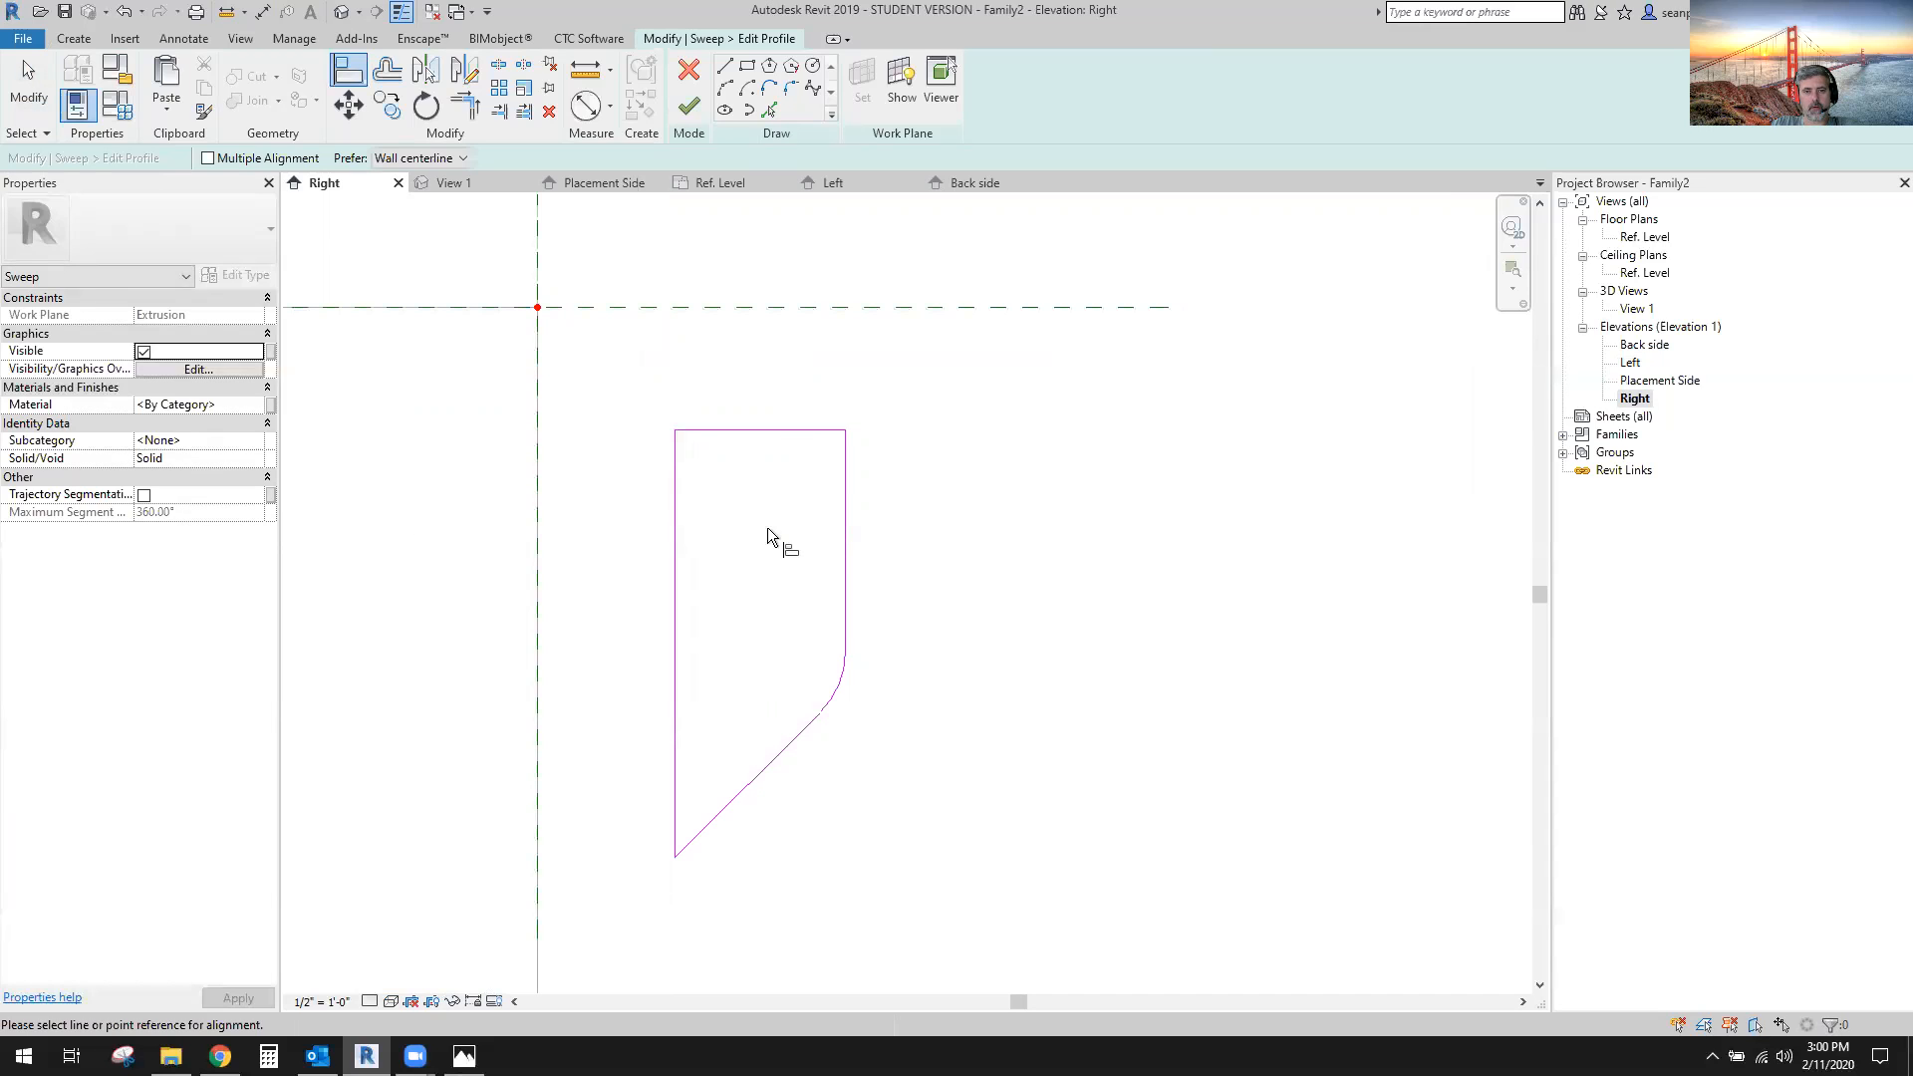
left_click(263, 12)
scroll(887, 553, "up", 5)
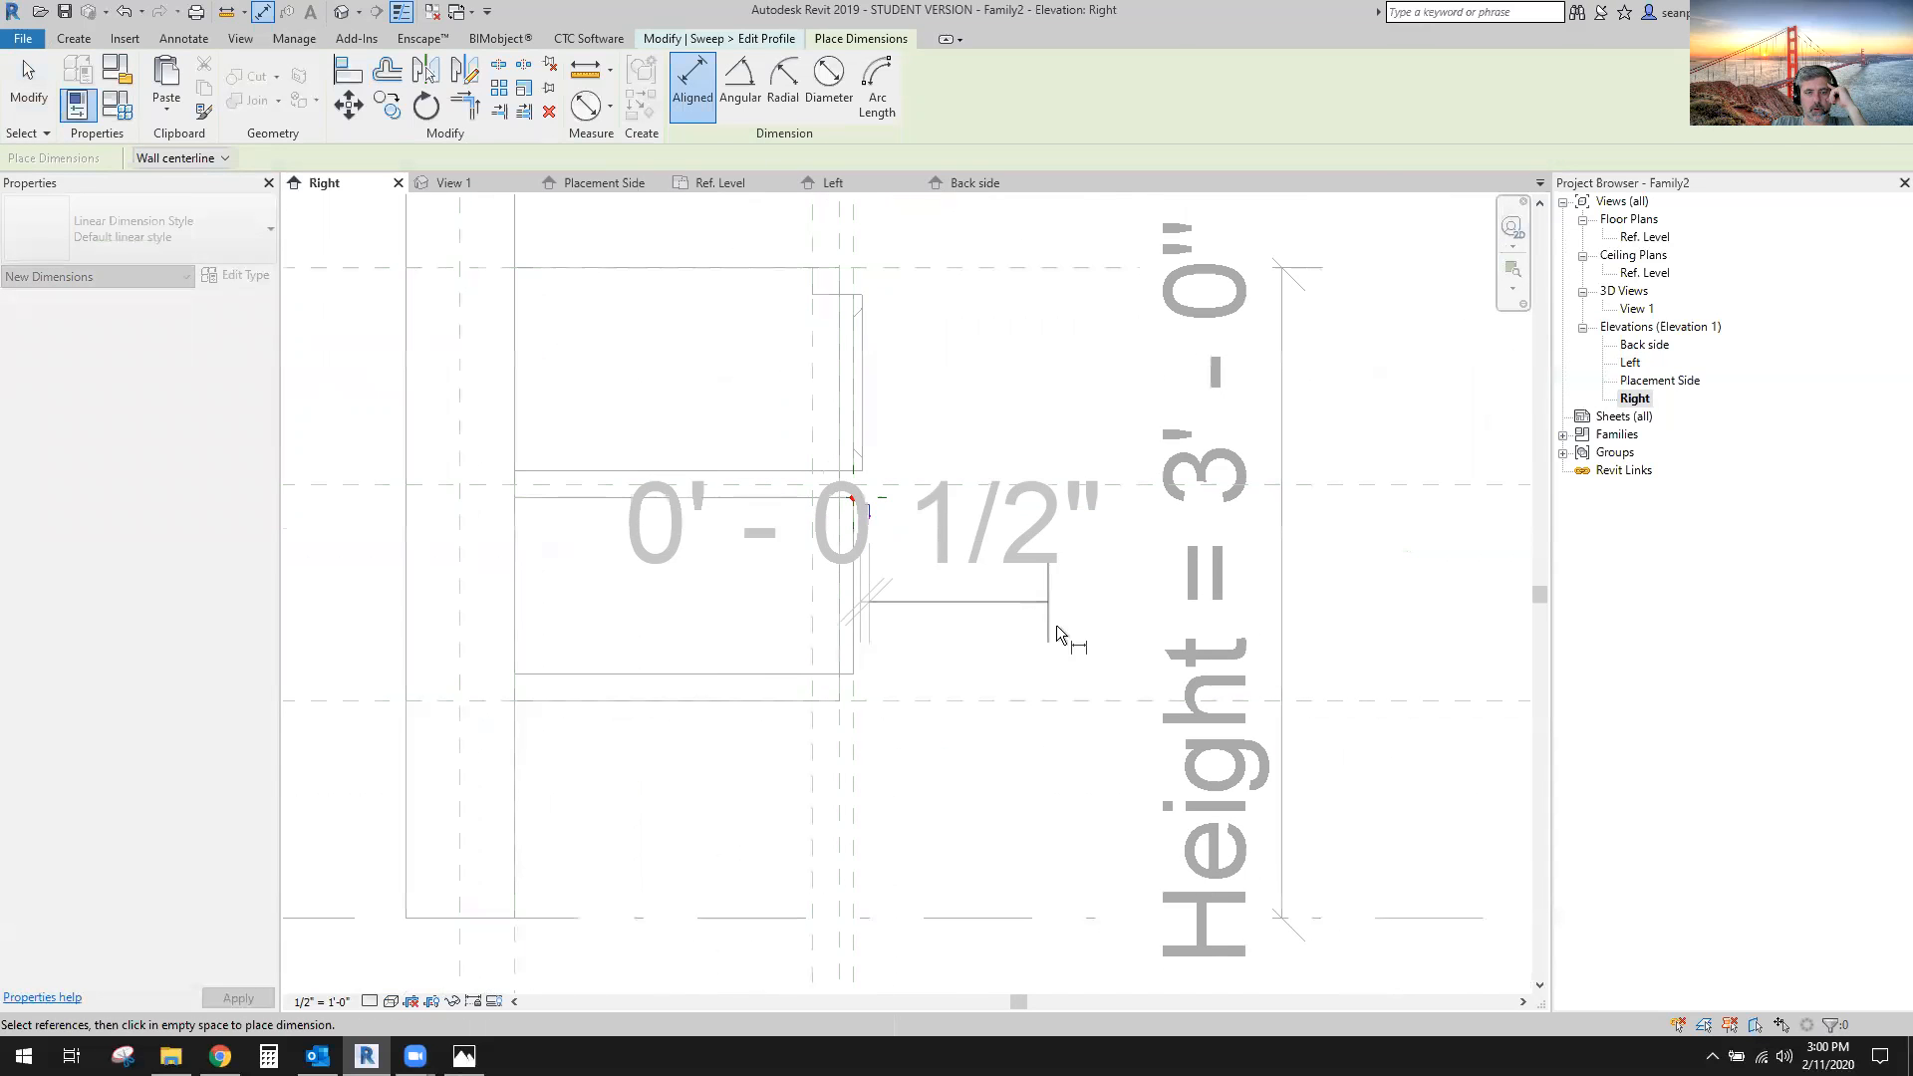
left_click(1277, 625)
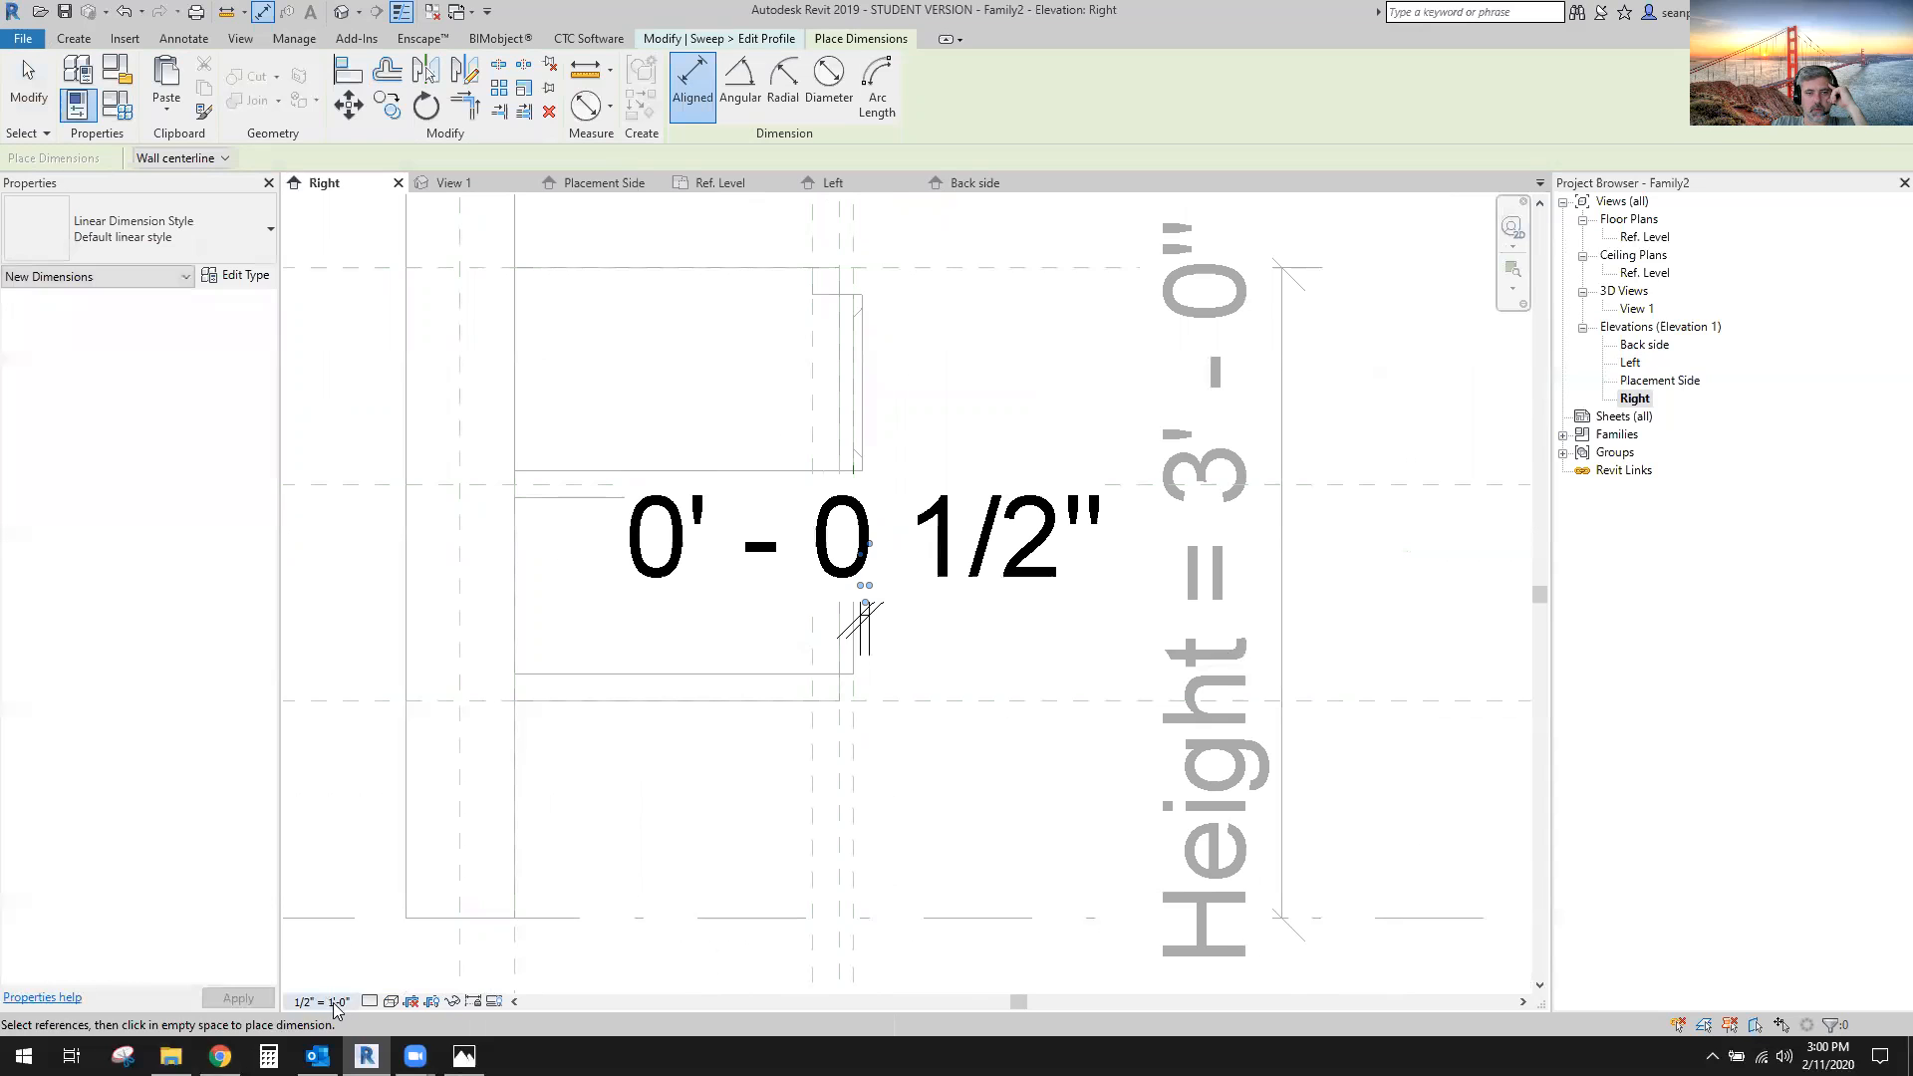
Set the view scale to 1 1/2" = 1'-0".
left_click(334, 1004)
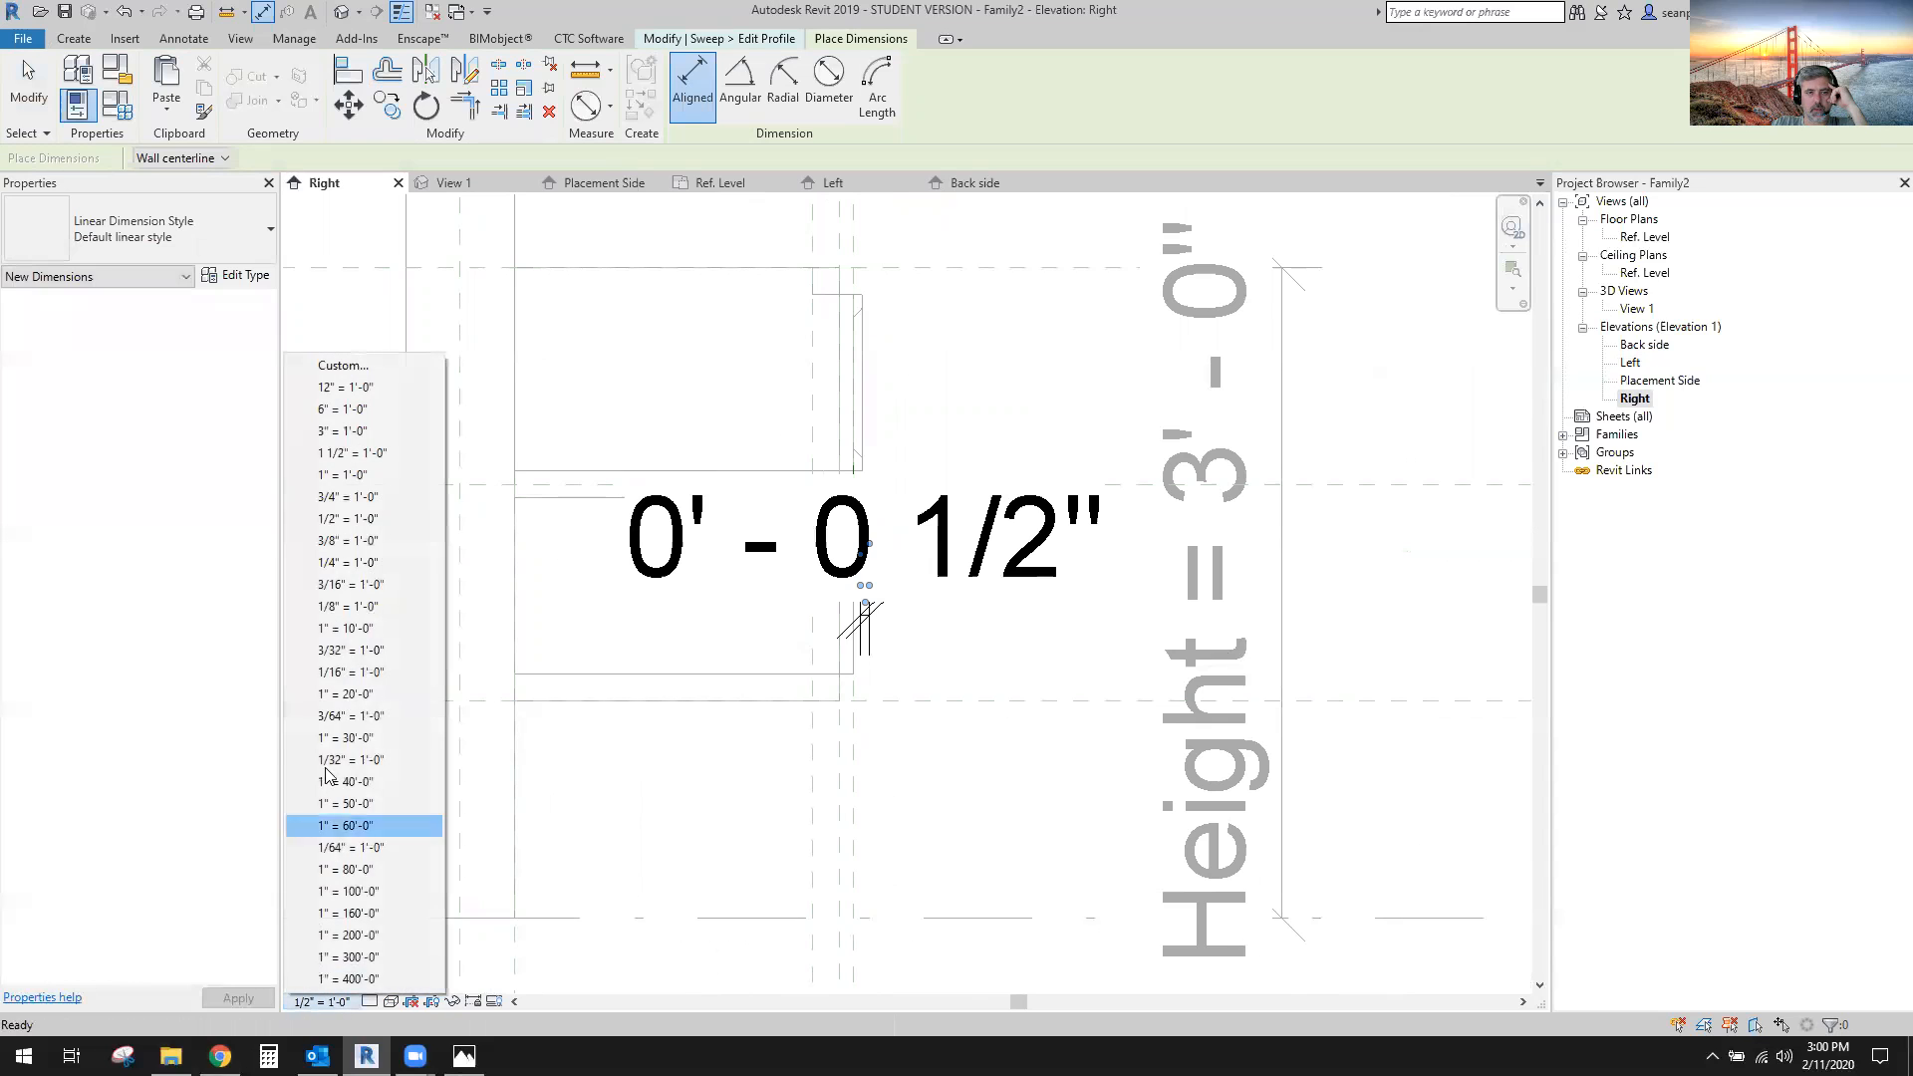
left_click(359, 453)
scroll(909, 524, "up", 3)
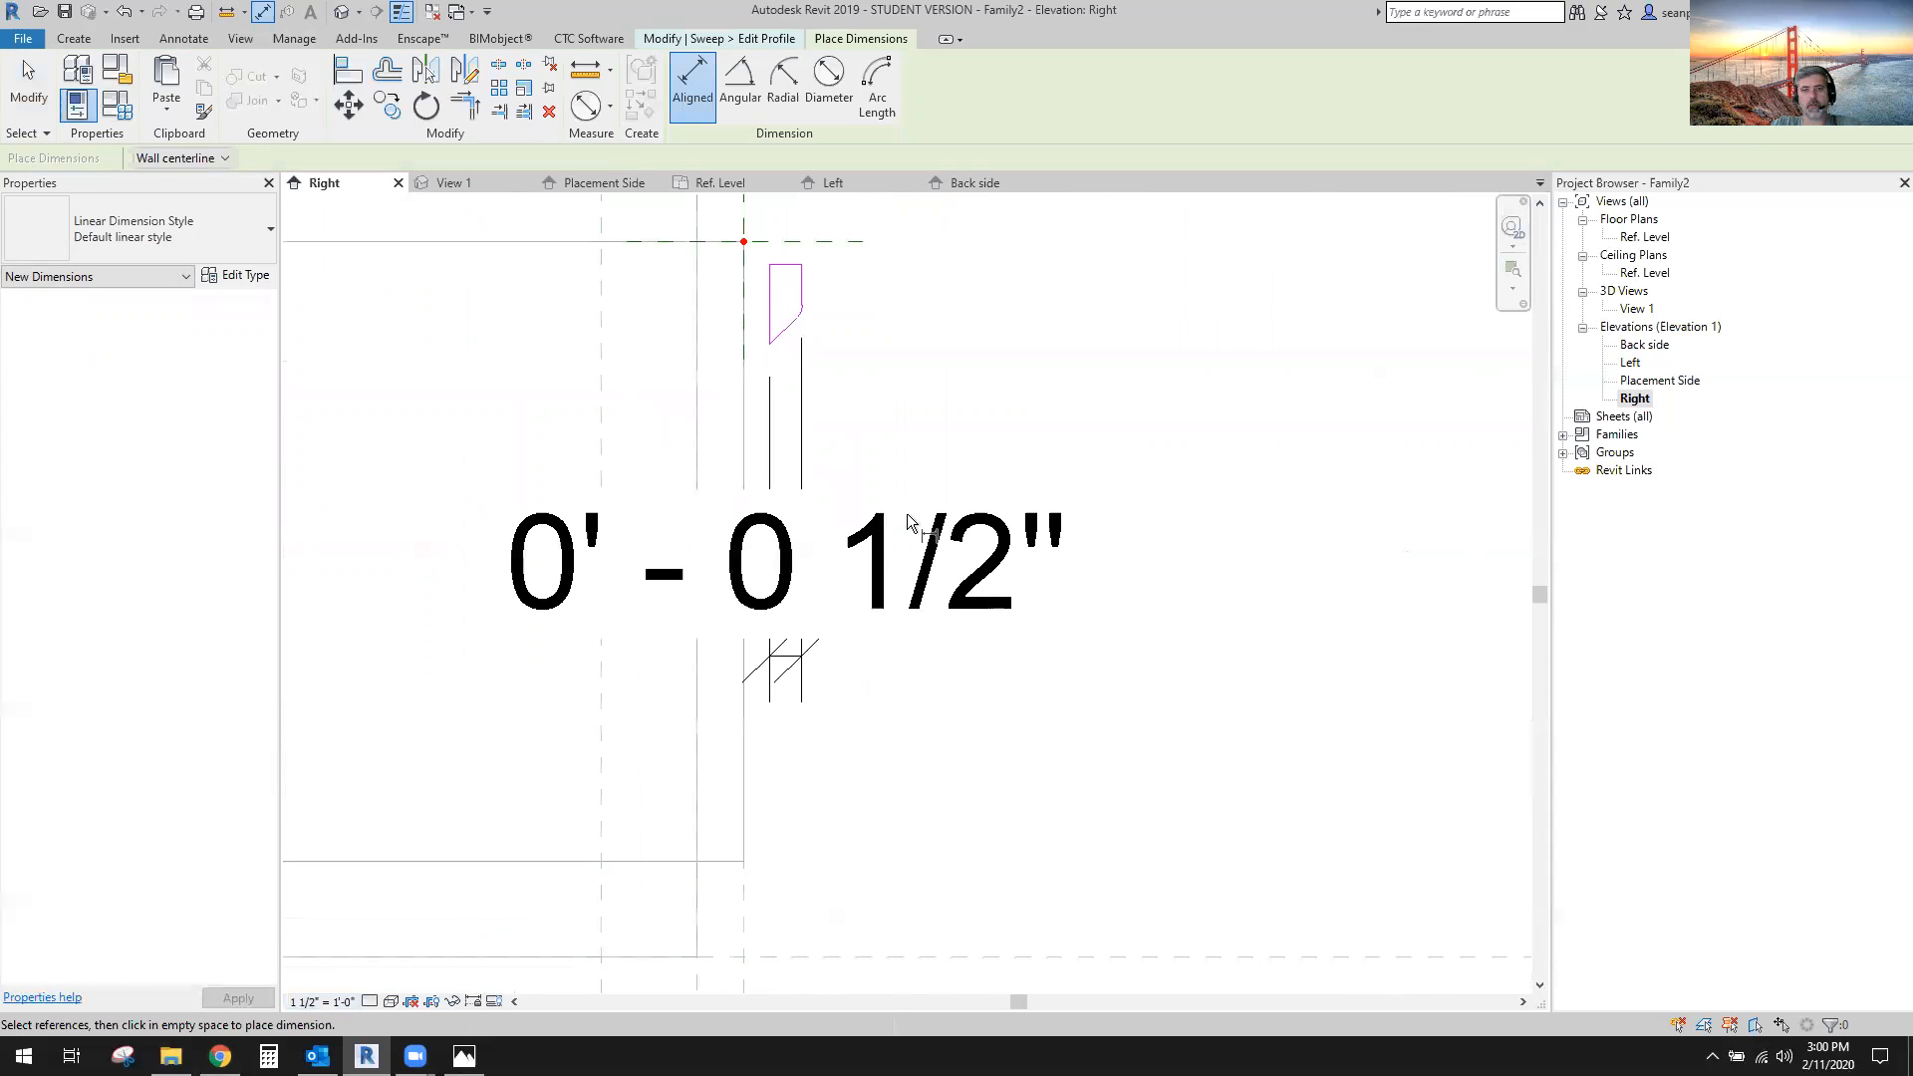
middle_click_drag(845, 422, 902, 548)
Lock the profile's width dimension.
key("Escape")
left_click(908, 699)
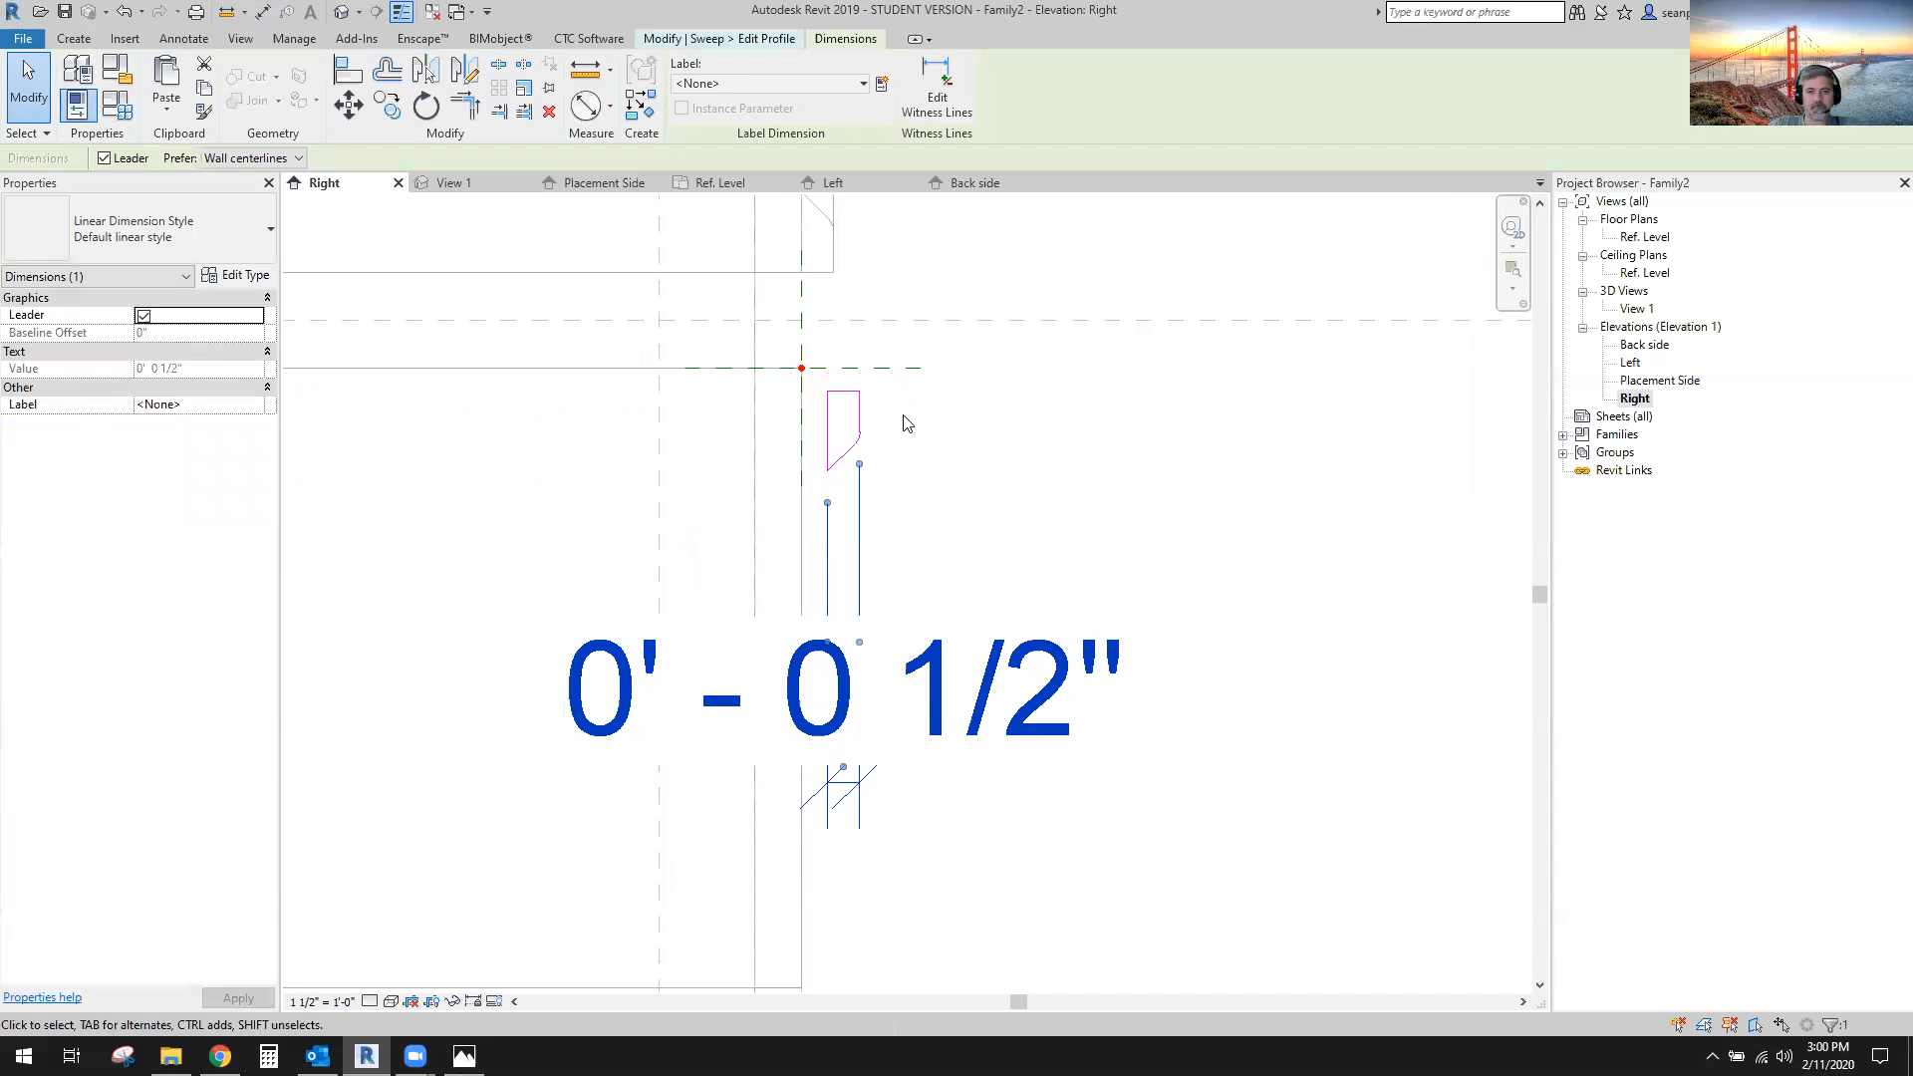
scroll(879, 760, "down", 8)
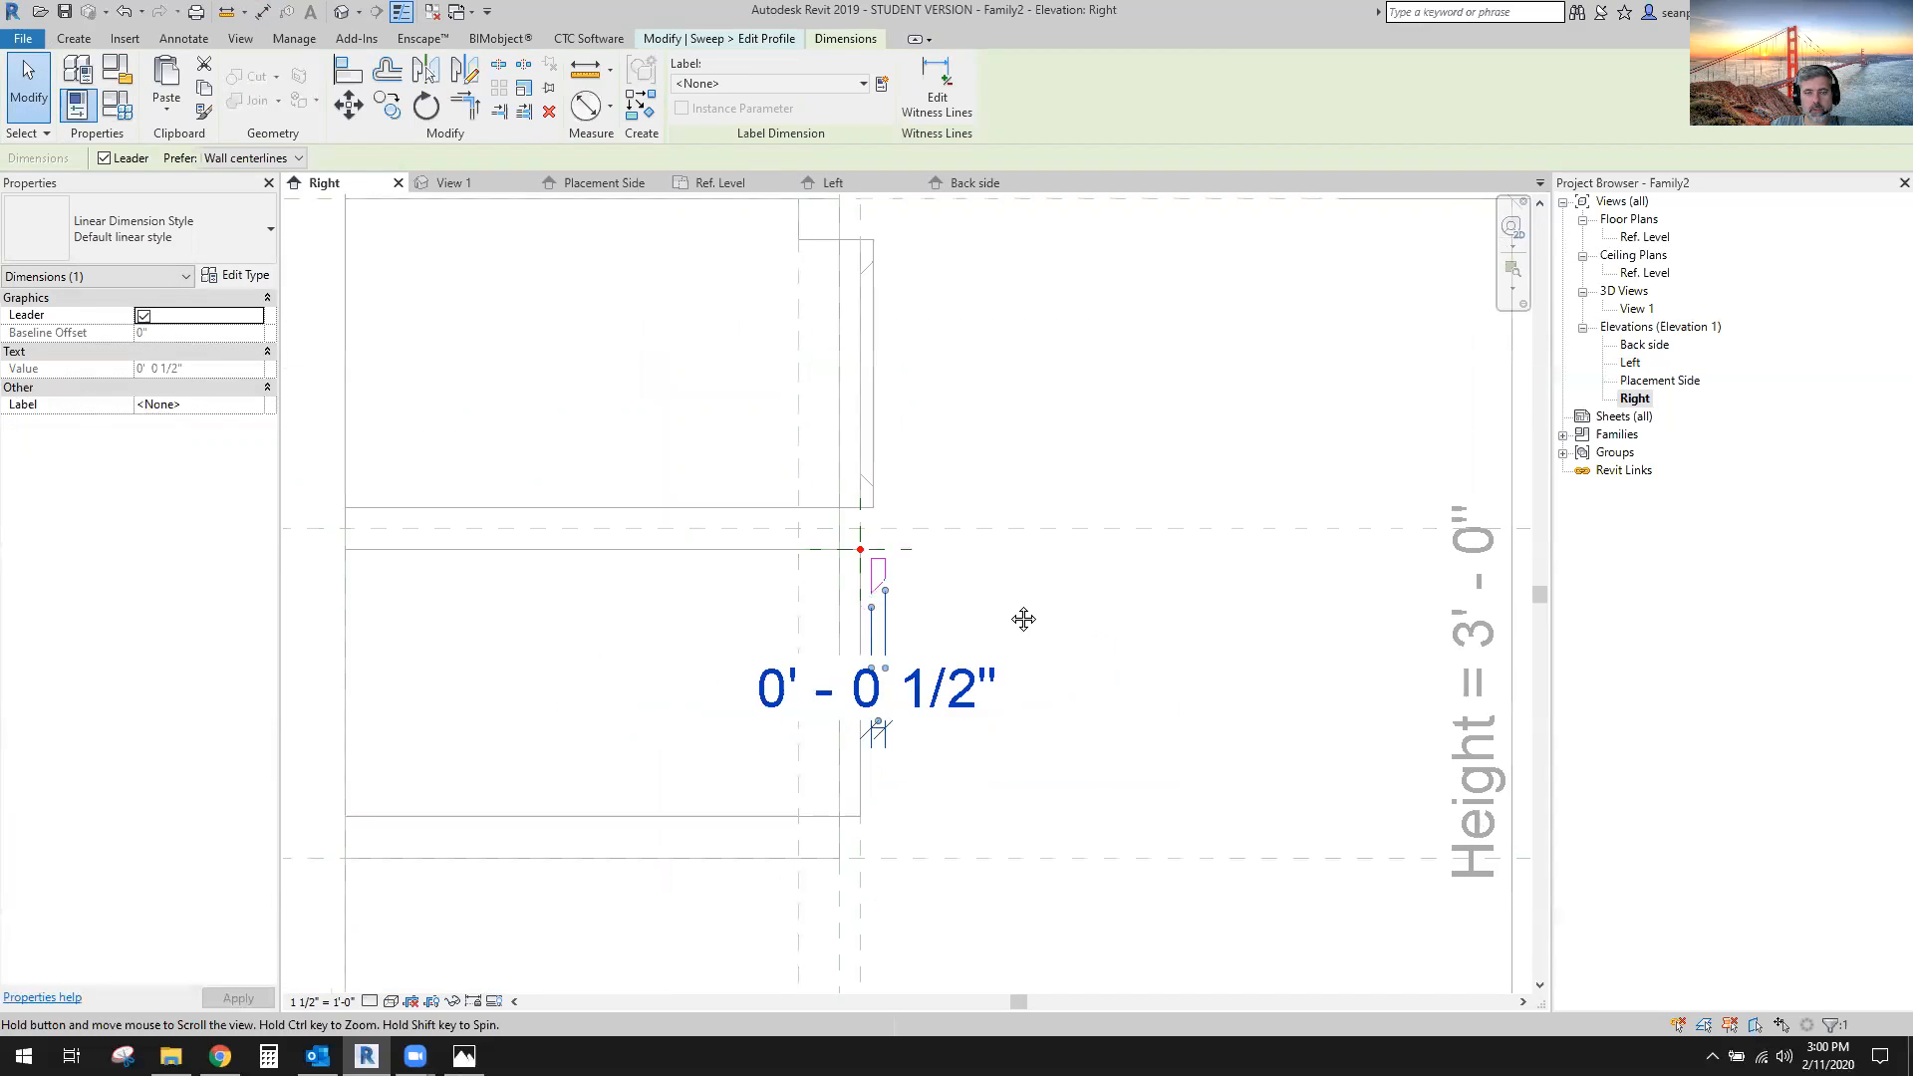
scroll(950, 453, "up", 5)
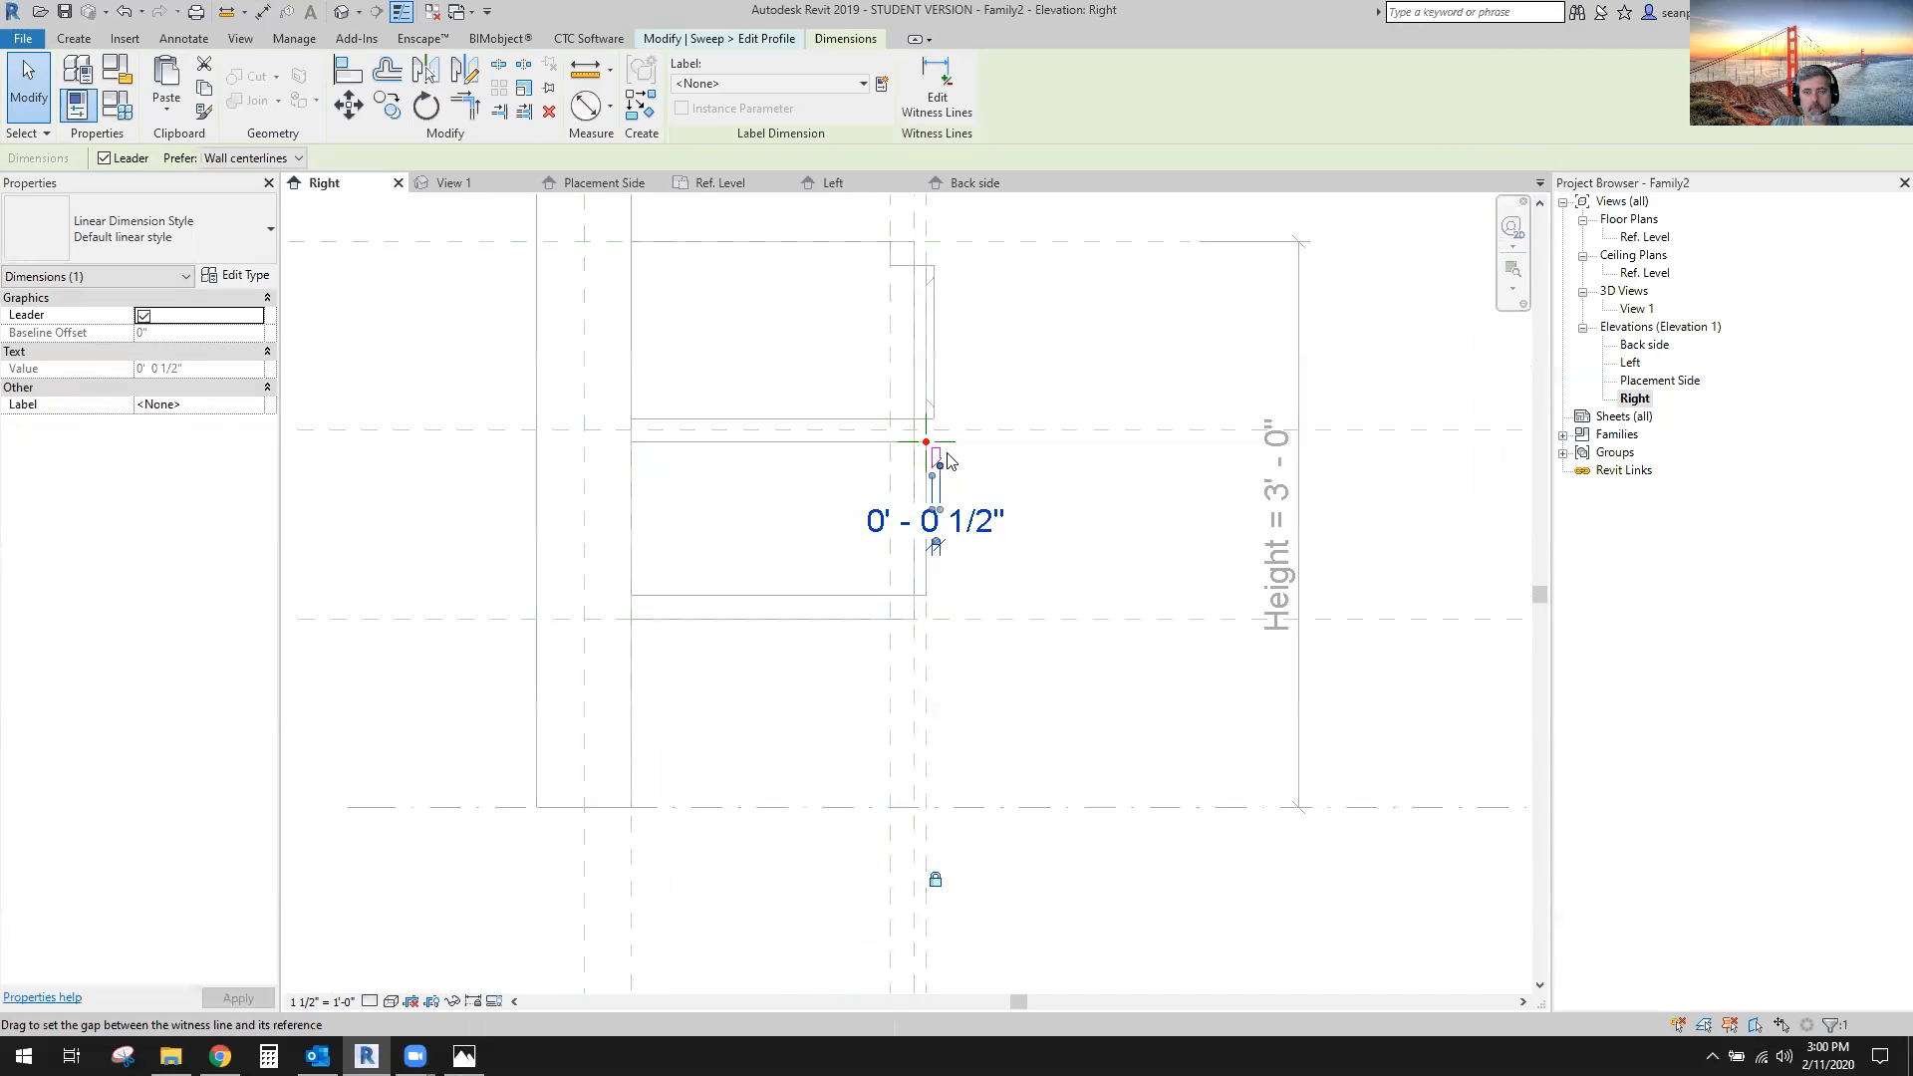
left_click(950, 453)
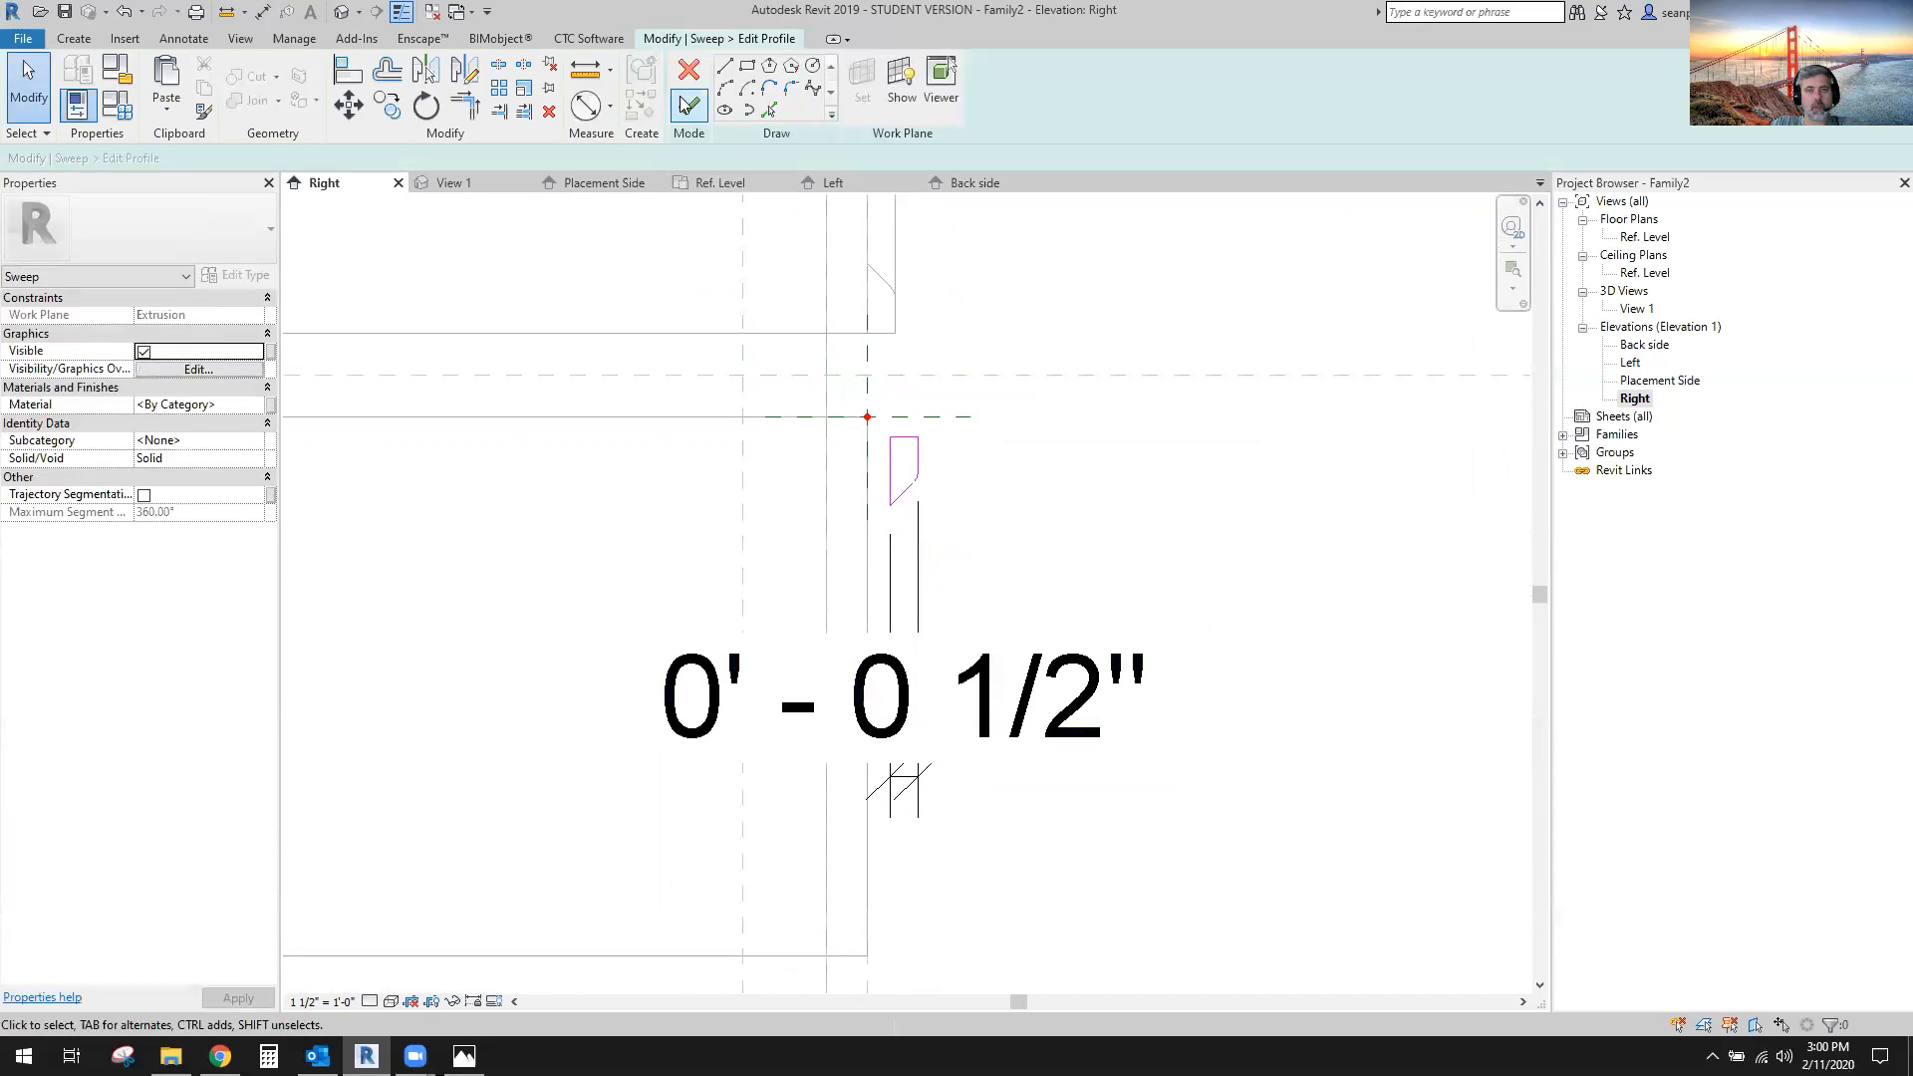
Dimension the profile's height from its top edge to its lower tip and lock that dimension.
left_click(262, 11)
scroll(880, 455, "up", 4)
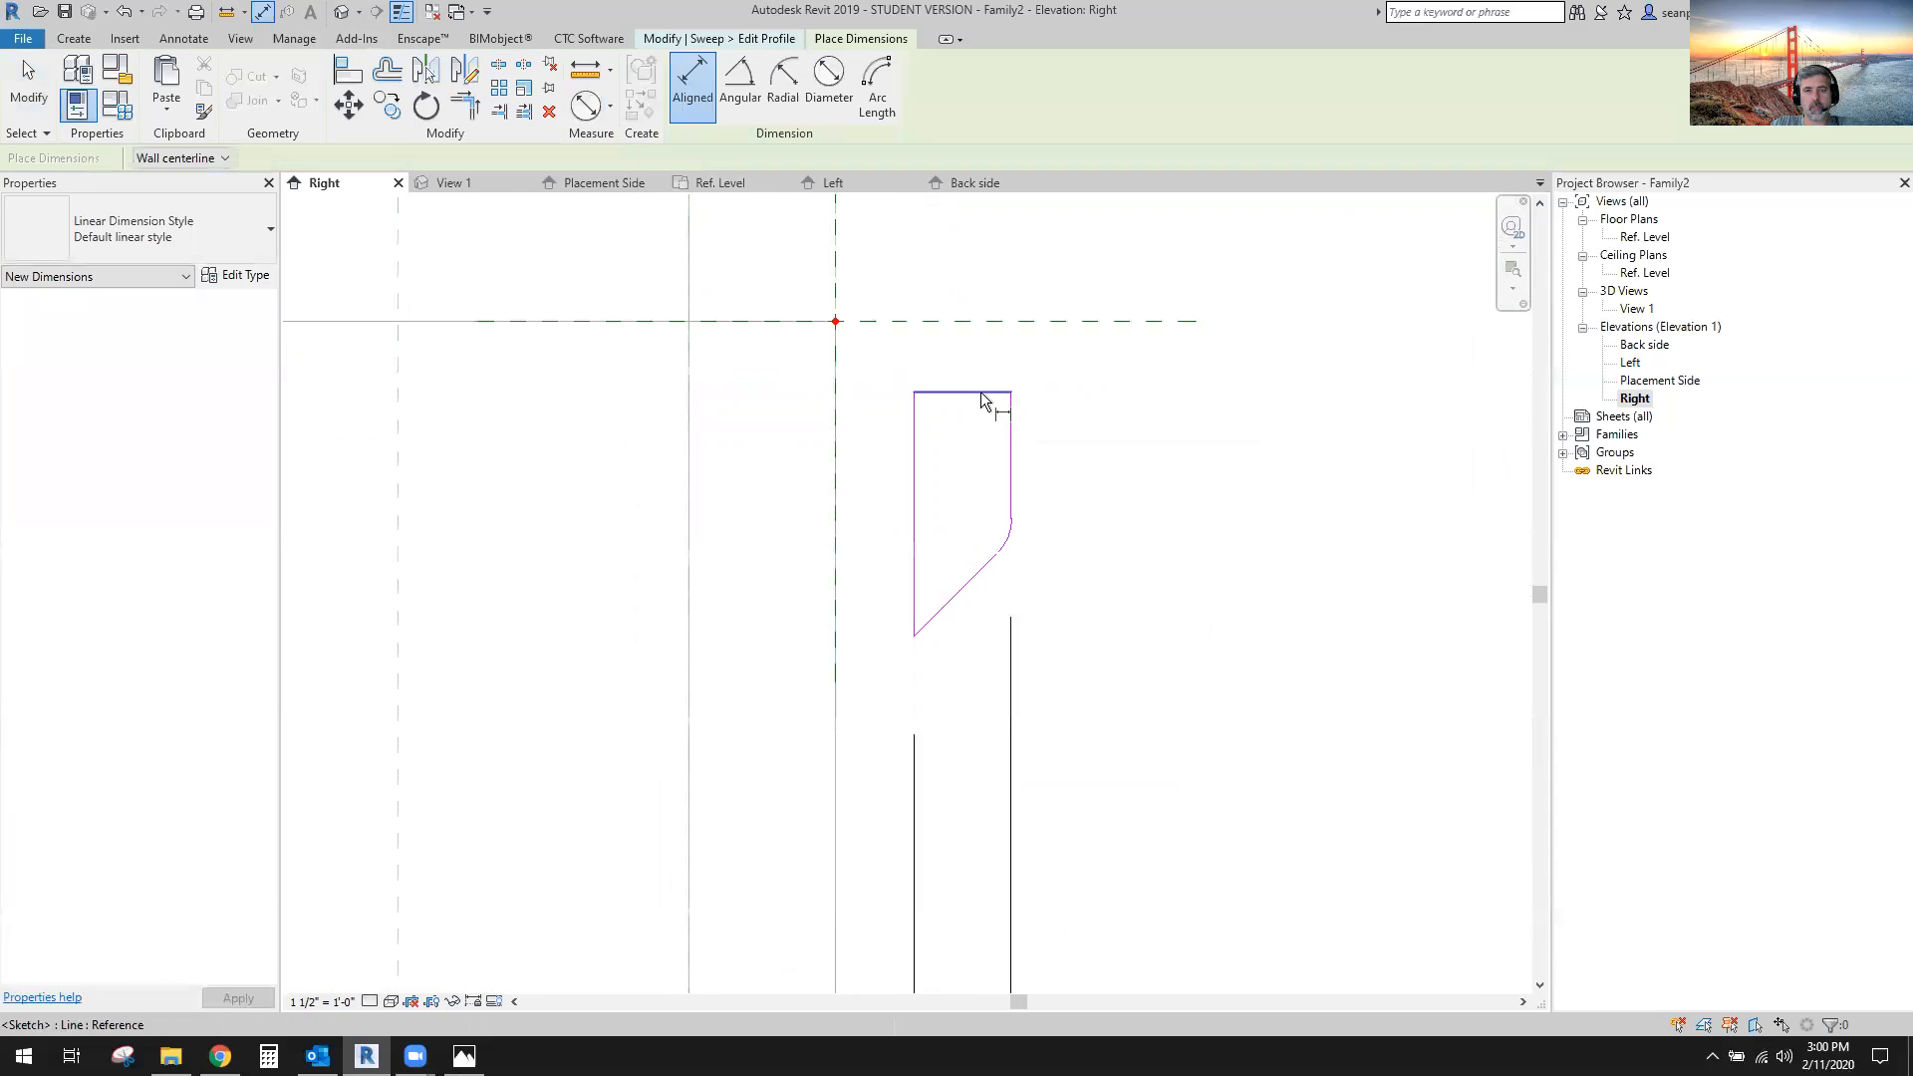
scroll(907, 637, "up", 3)
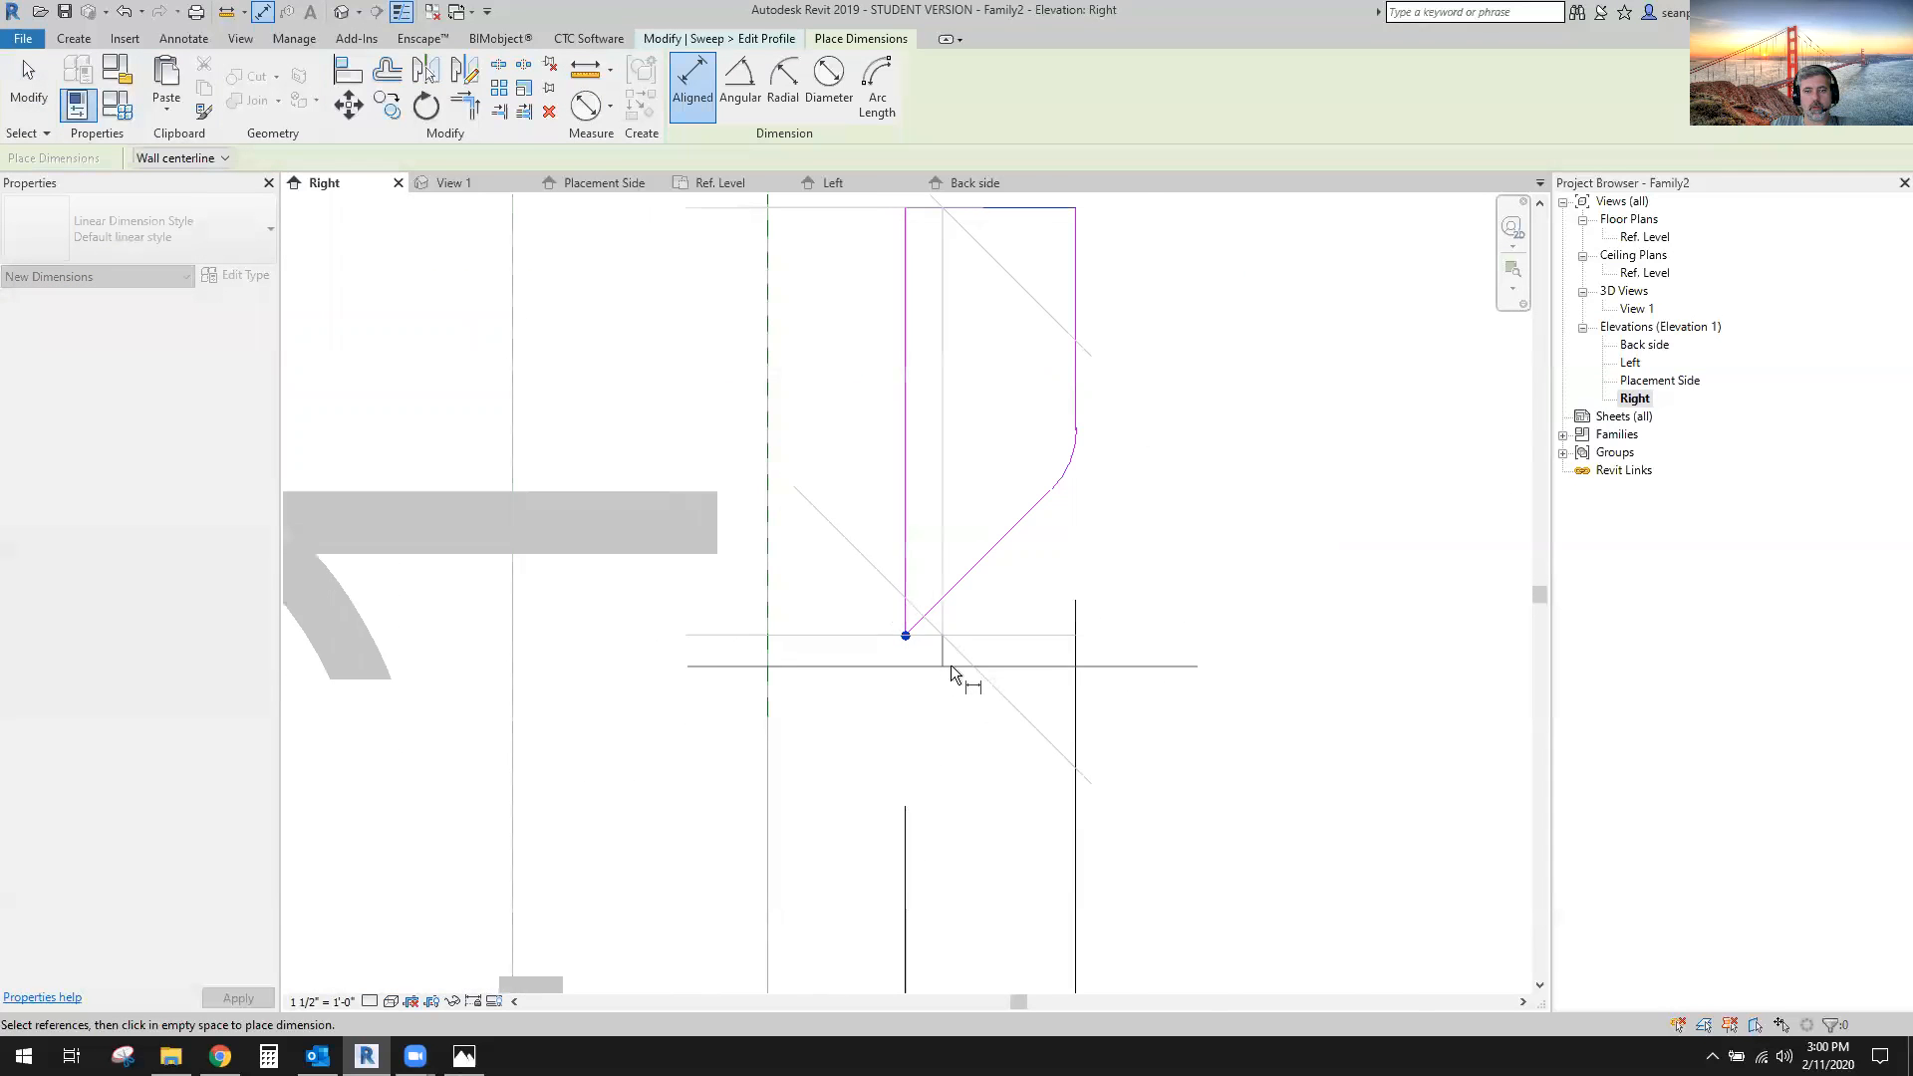
scroll(951, 667, "down", 5)
left_click(1365, 721)
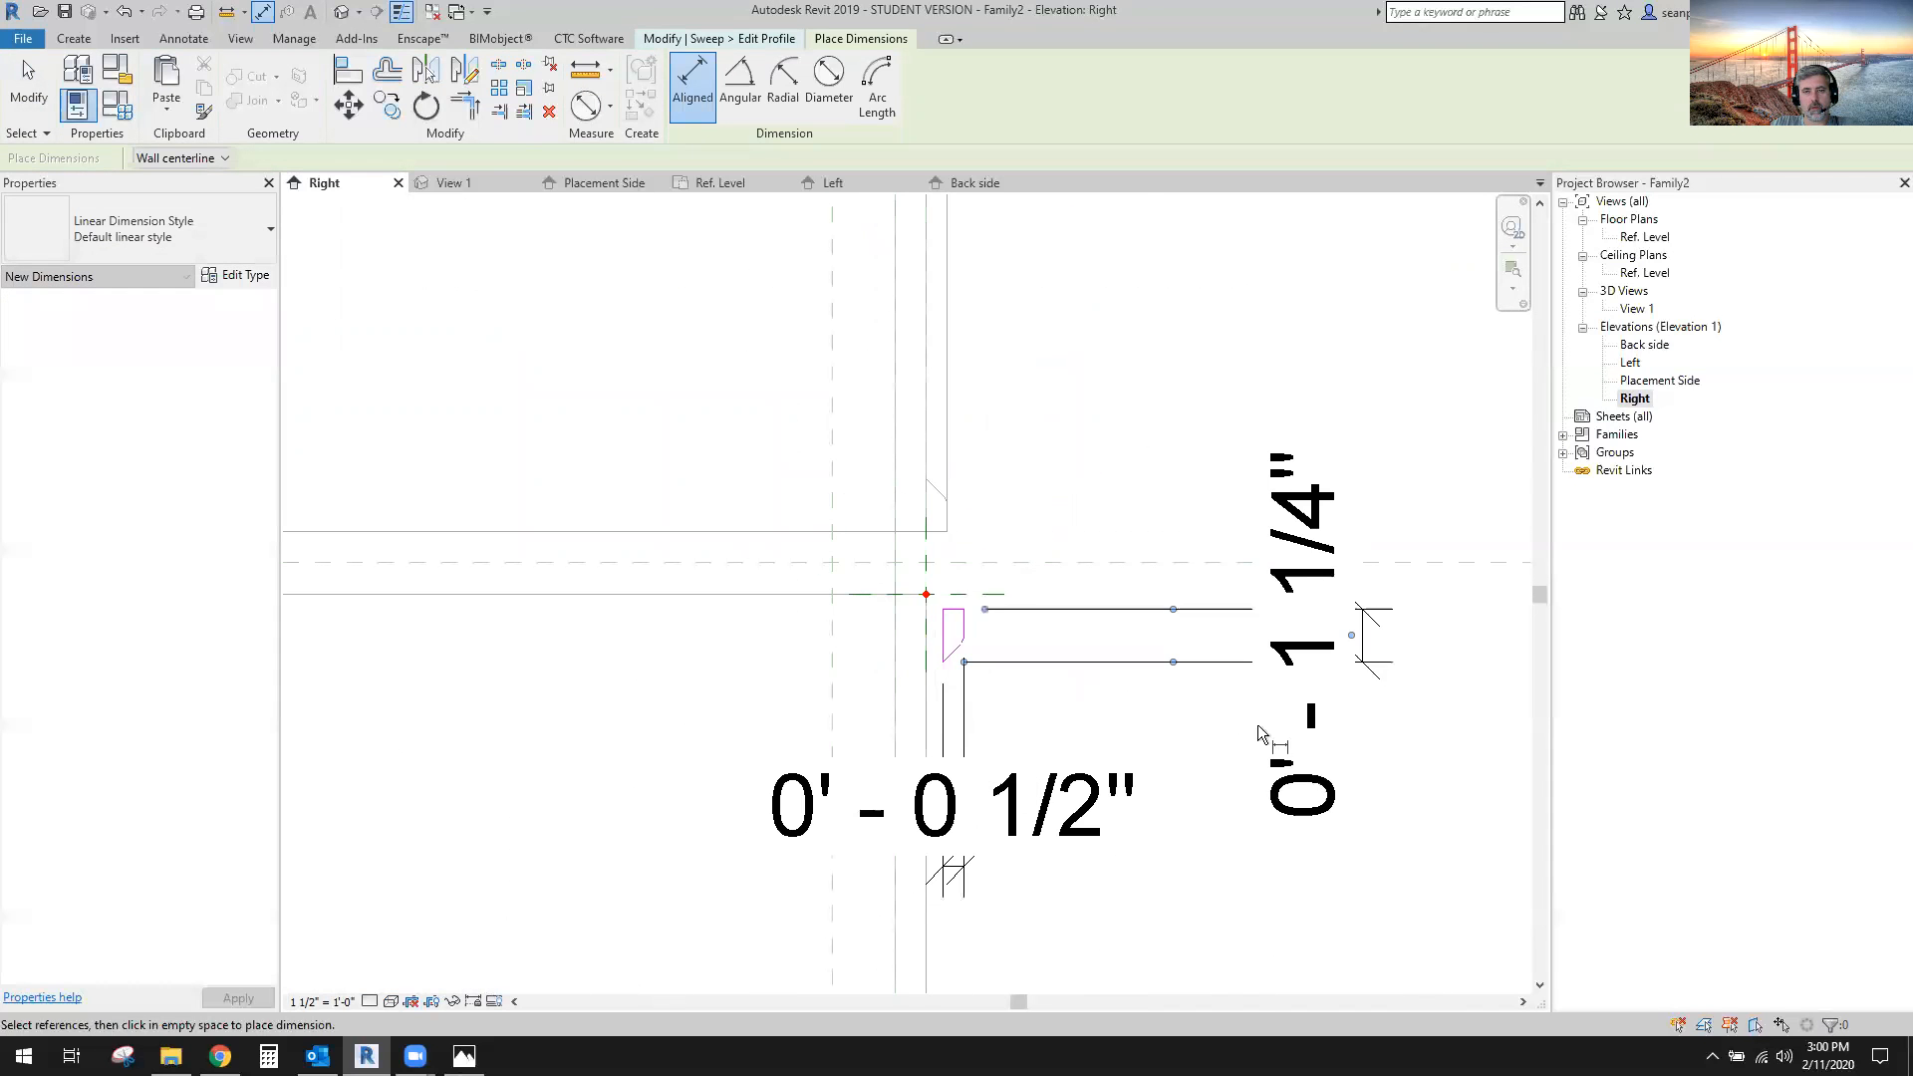
scroll(1235, 712, "down", 2)
middle_click_drag(1157, 727, 886, 723)
key("Escape")
left_click(1000, 695)
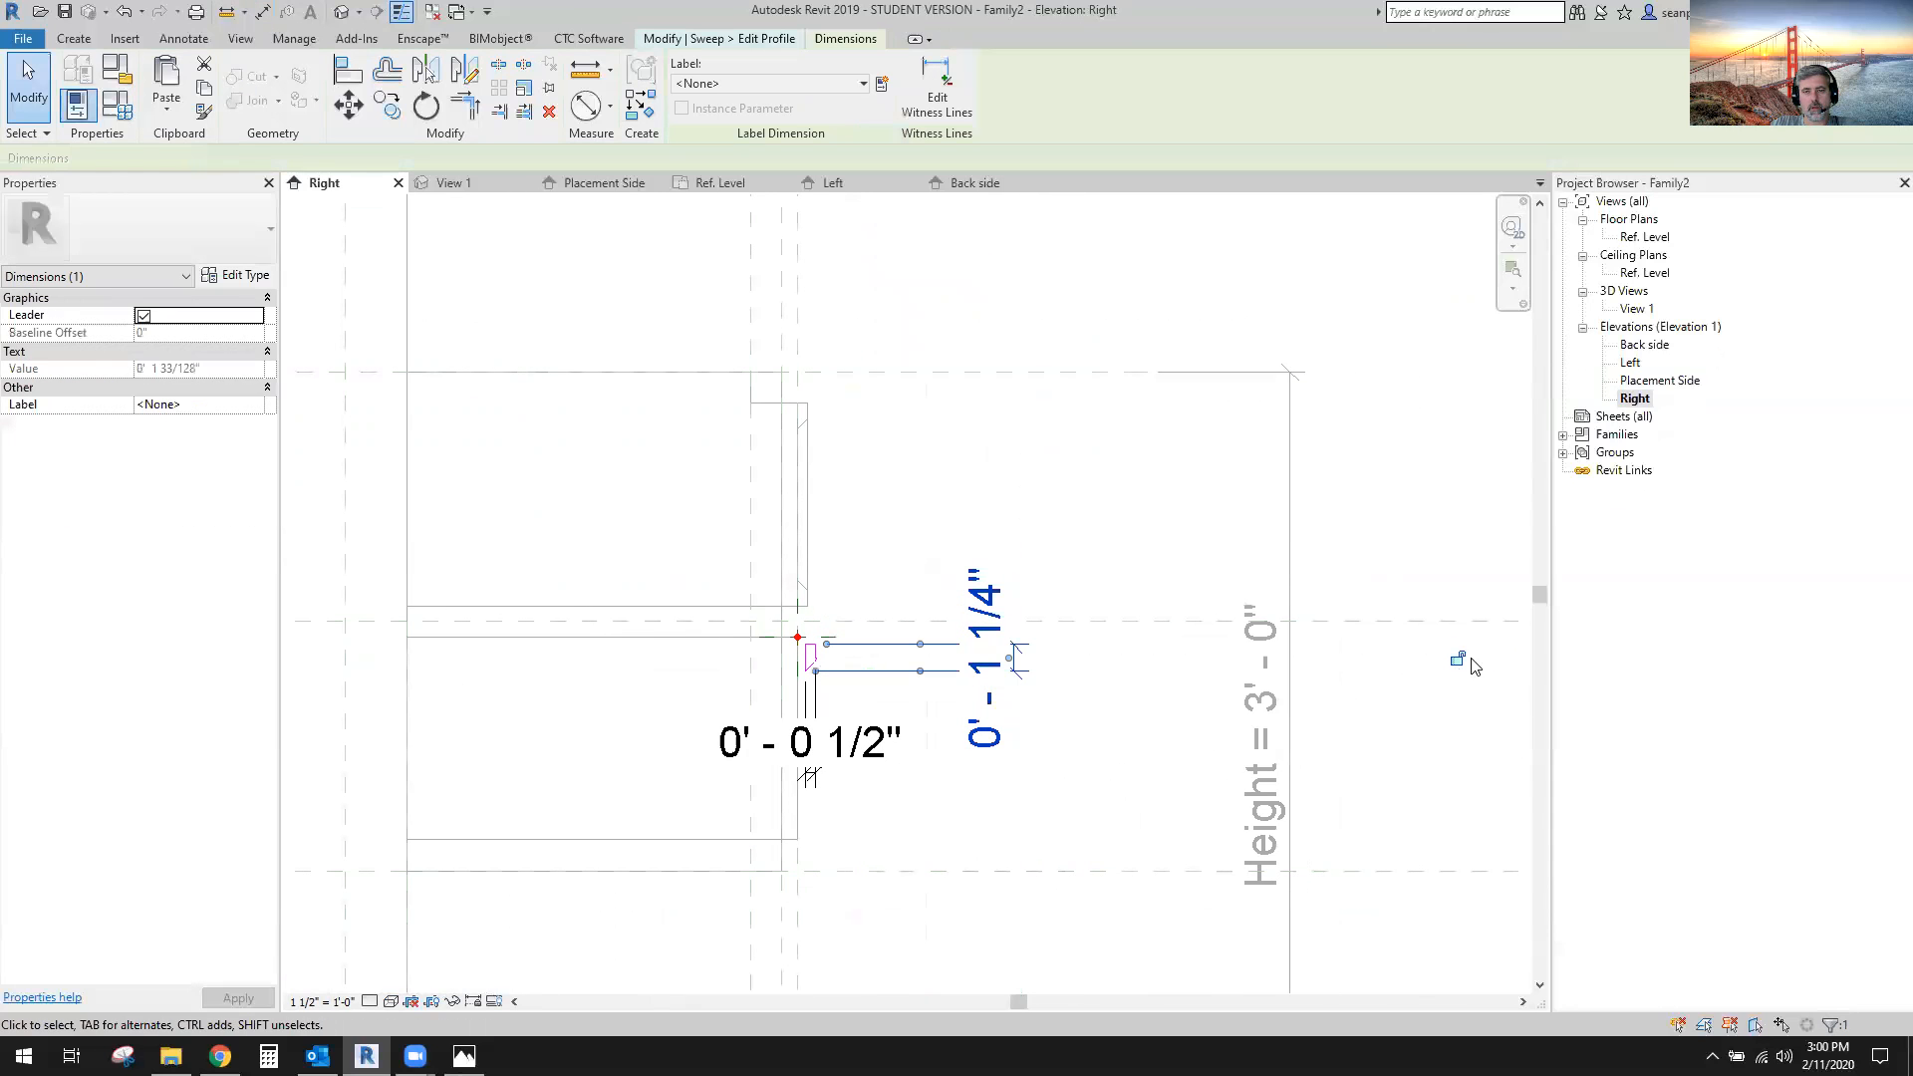
key("Escape")
Align the profile's top edge with the horizontal reference line through the profile origin and lock the alignment.
scroll(835, 619, "up", 5)
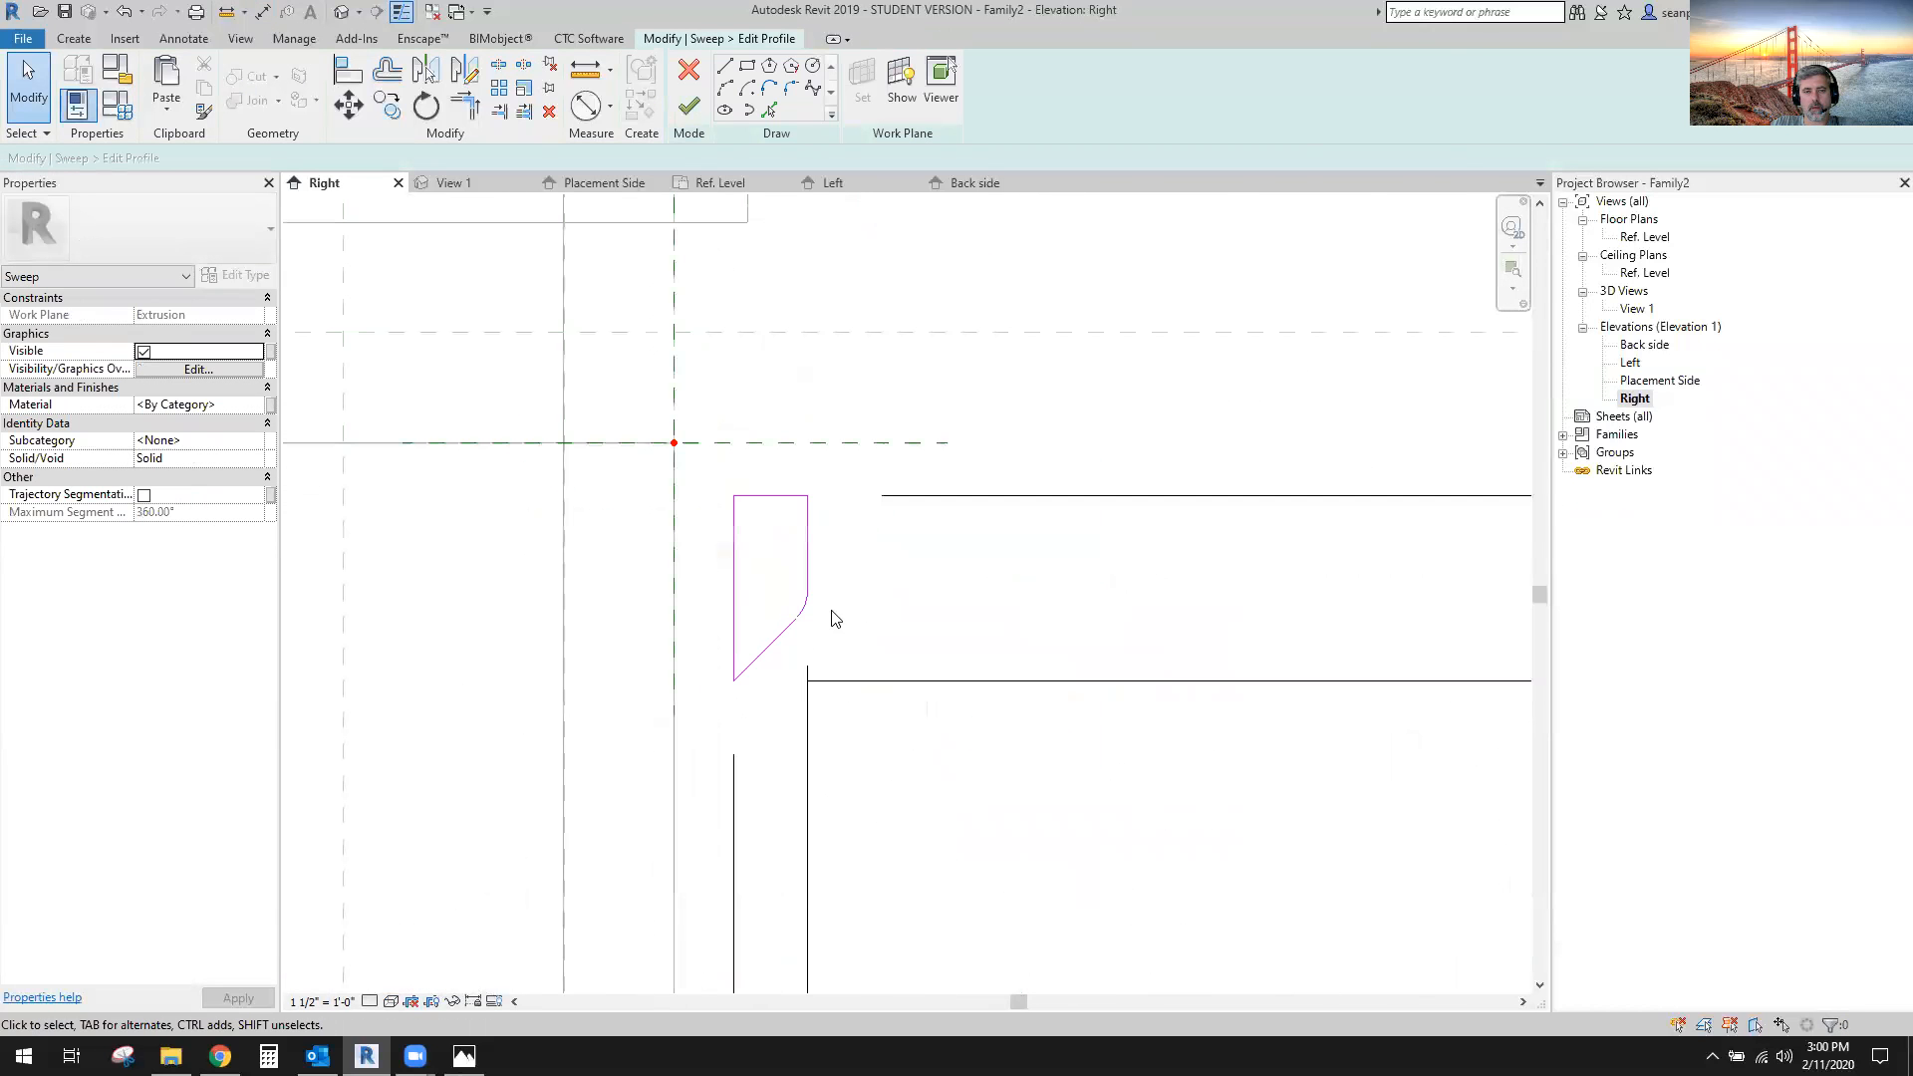
left_click(350, 72)
left_click(799, 443)
left_click(782, 495)
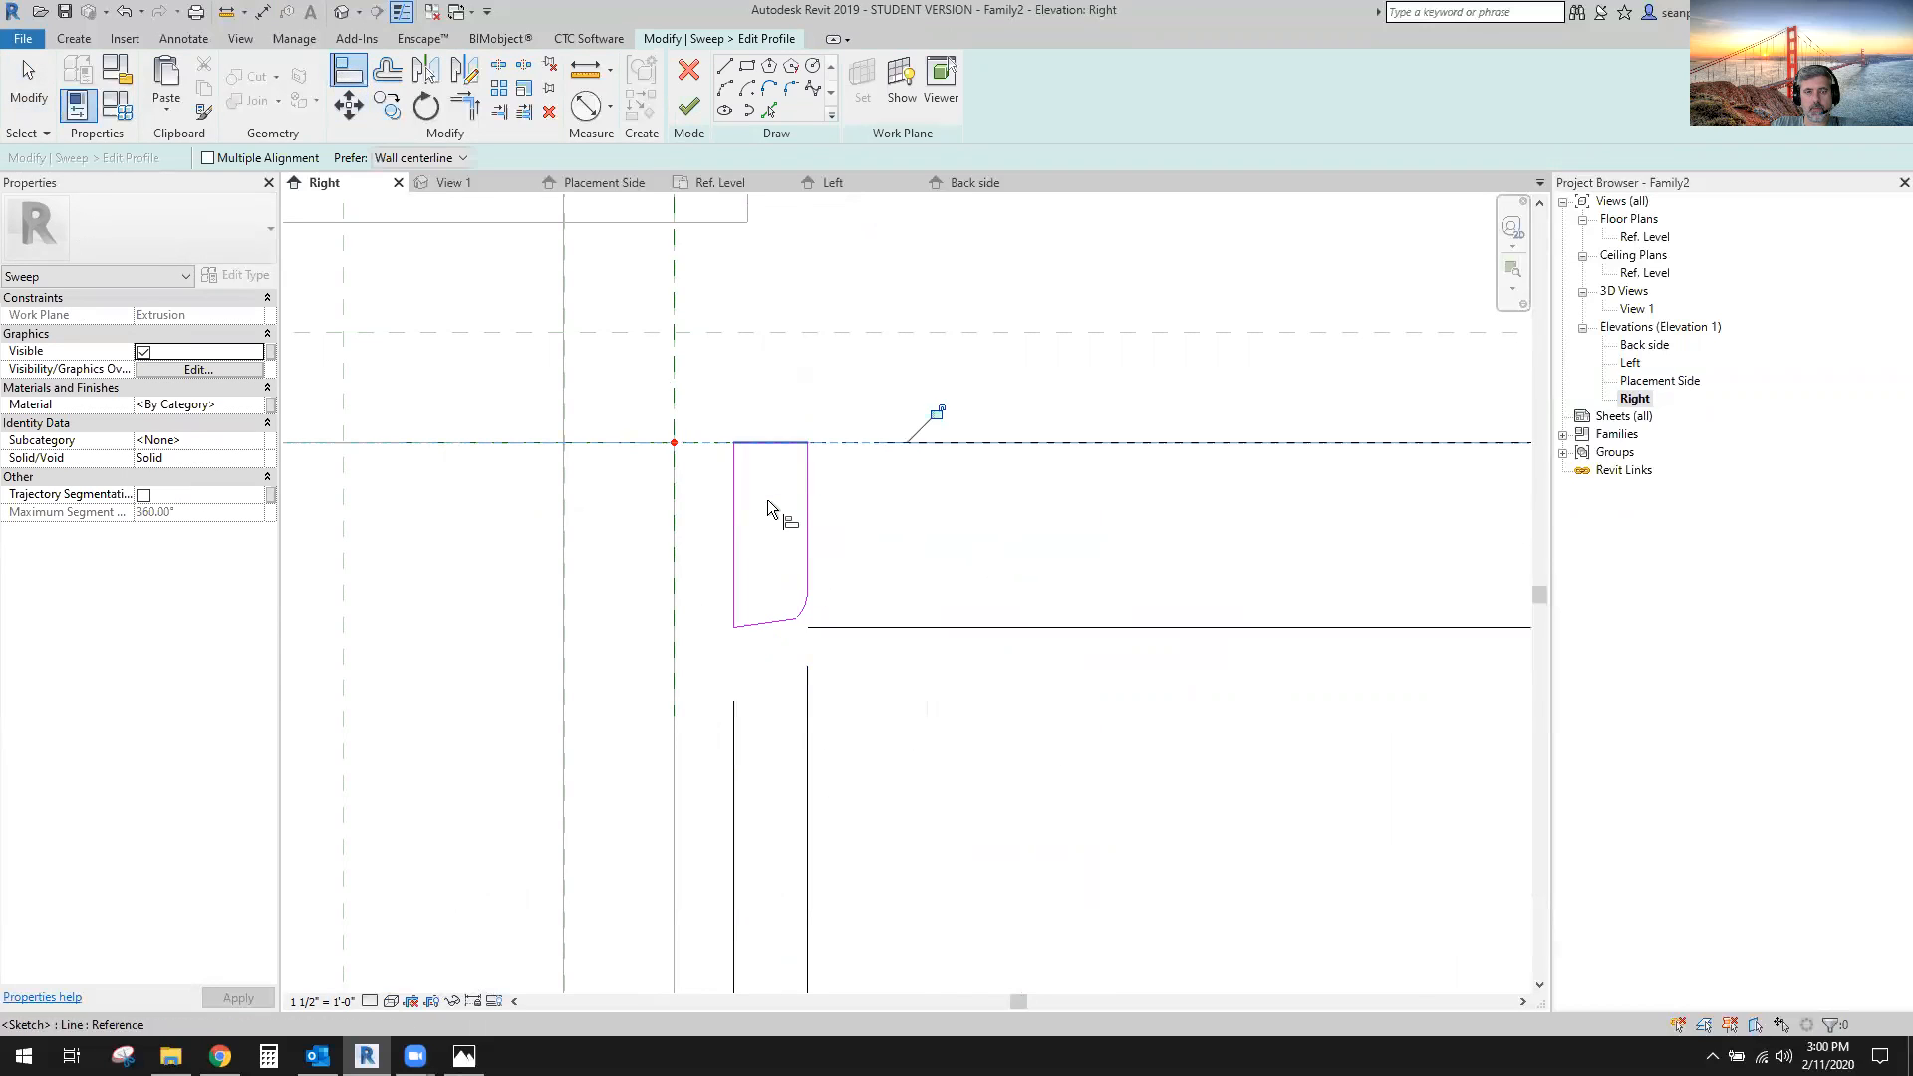
left_click(936, 412)
Align the profile's left edge with the vertical reference line through the origin, removing the conflicting constraints.
left_click(684, 371)
left_click(735, 499)
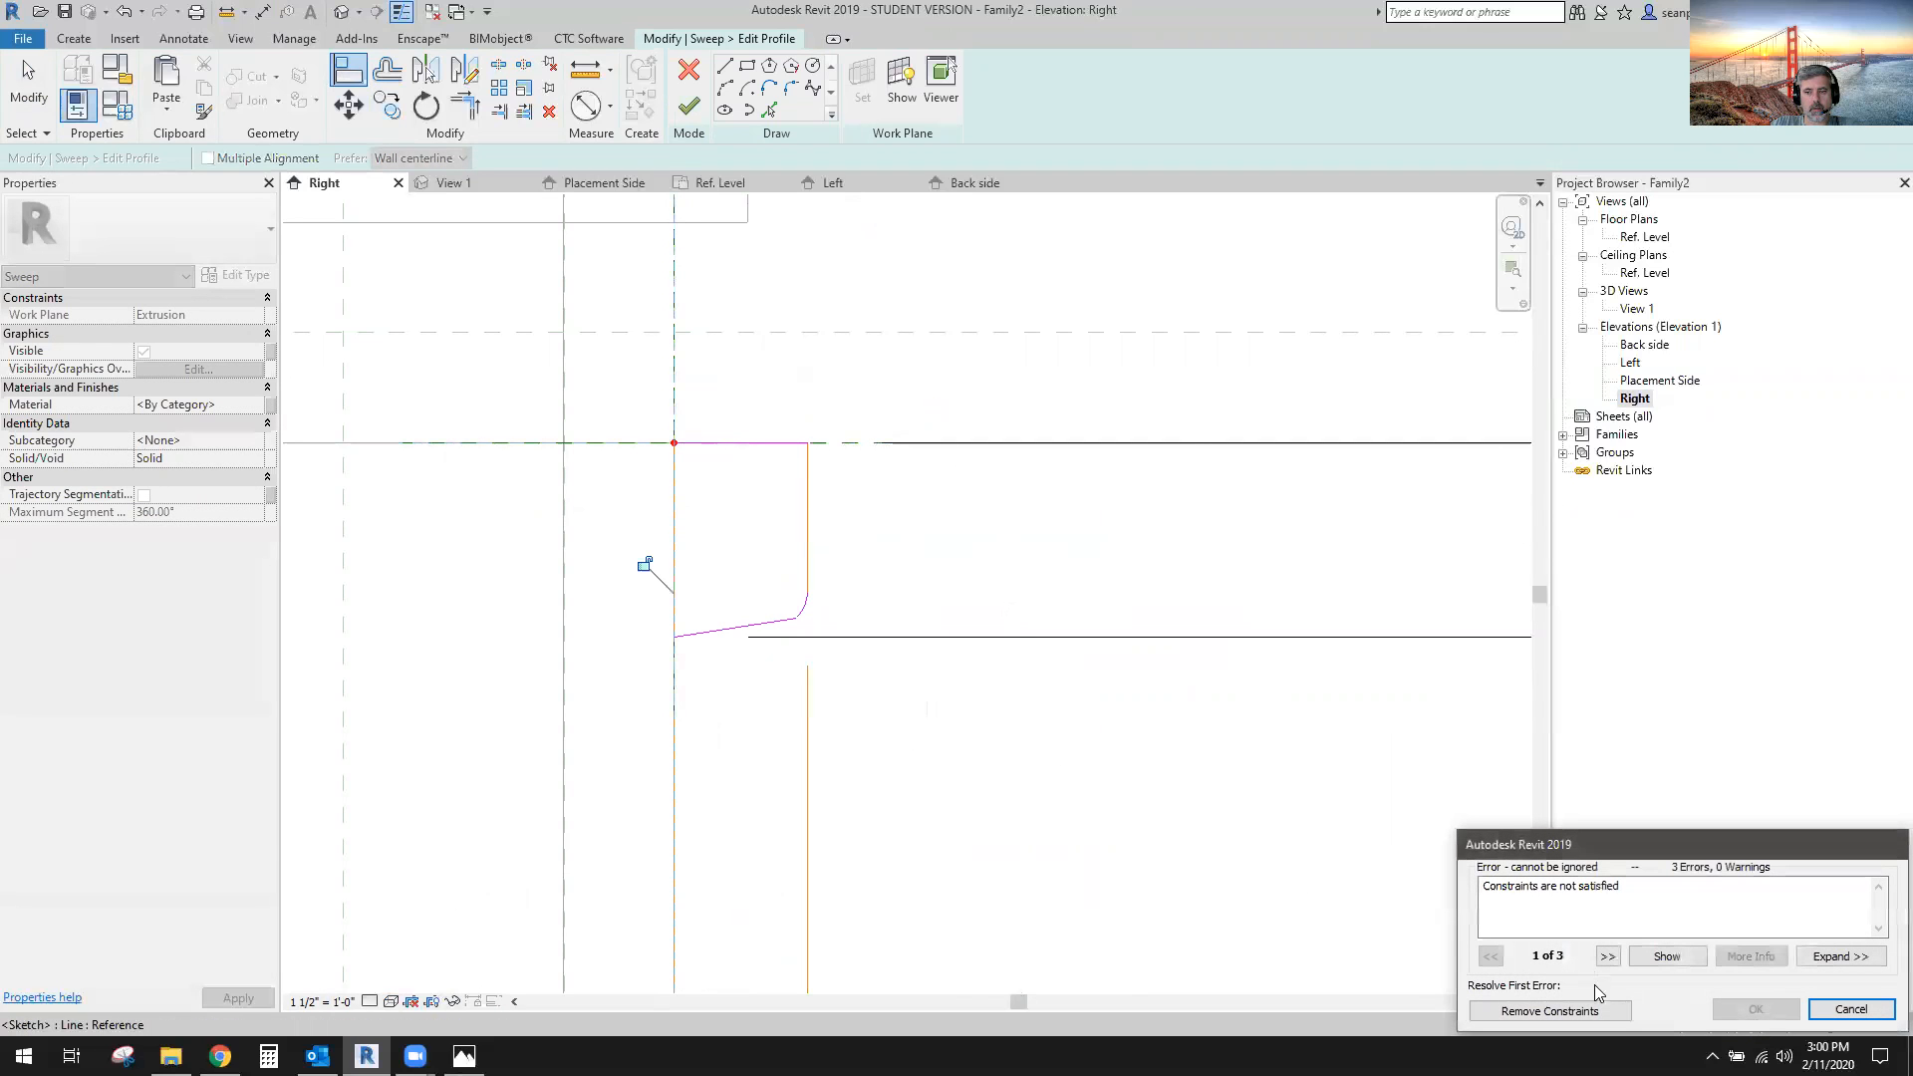
left_click(1584, 1009)
scroll(807, 647, "down", 3)
scroll(847, 638, "down", 2)
key("Escape")
scroll(747, 558, "down", 2)
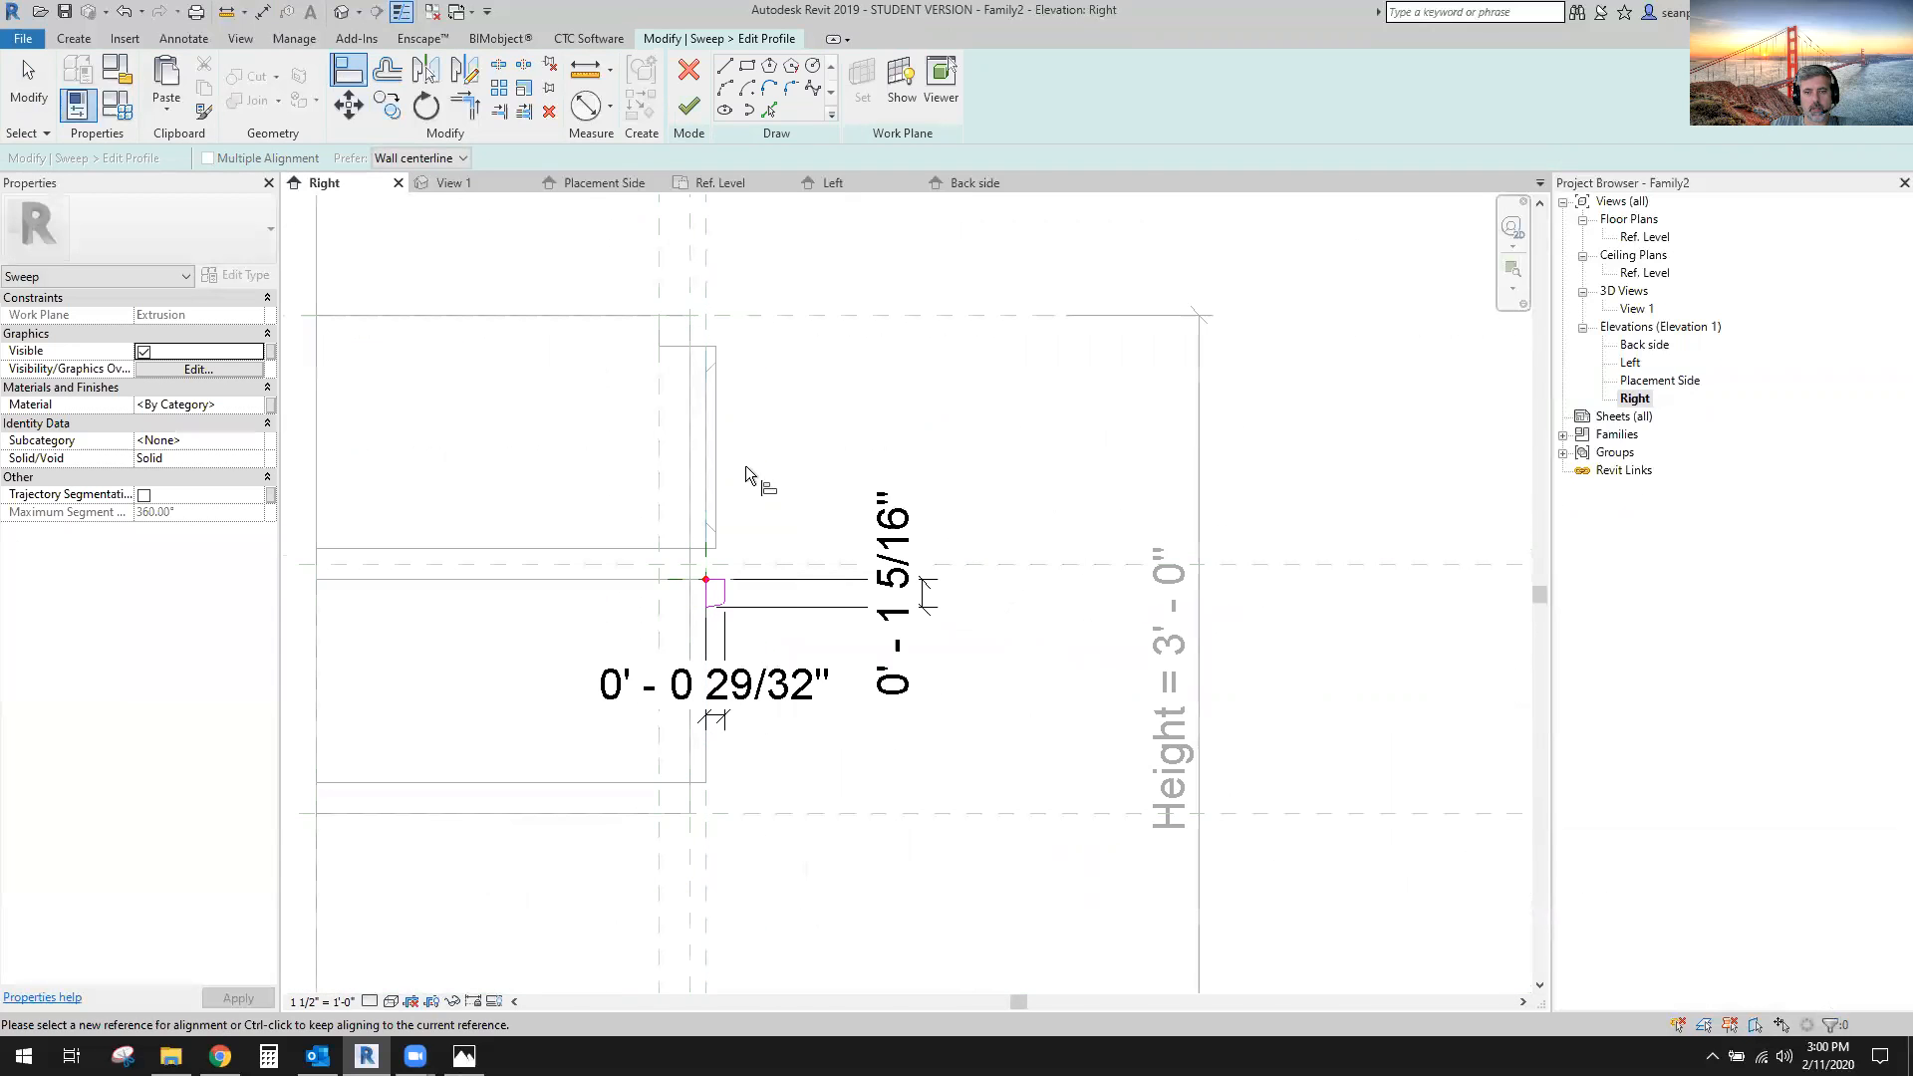
key("Escape")
Measure the upper sweep profile's height from its top edge to the lower tip with a temporary aligned dimension.
scroll(710, 513, "up", 4)
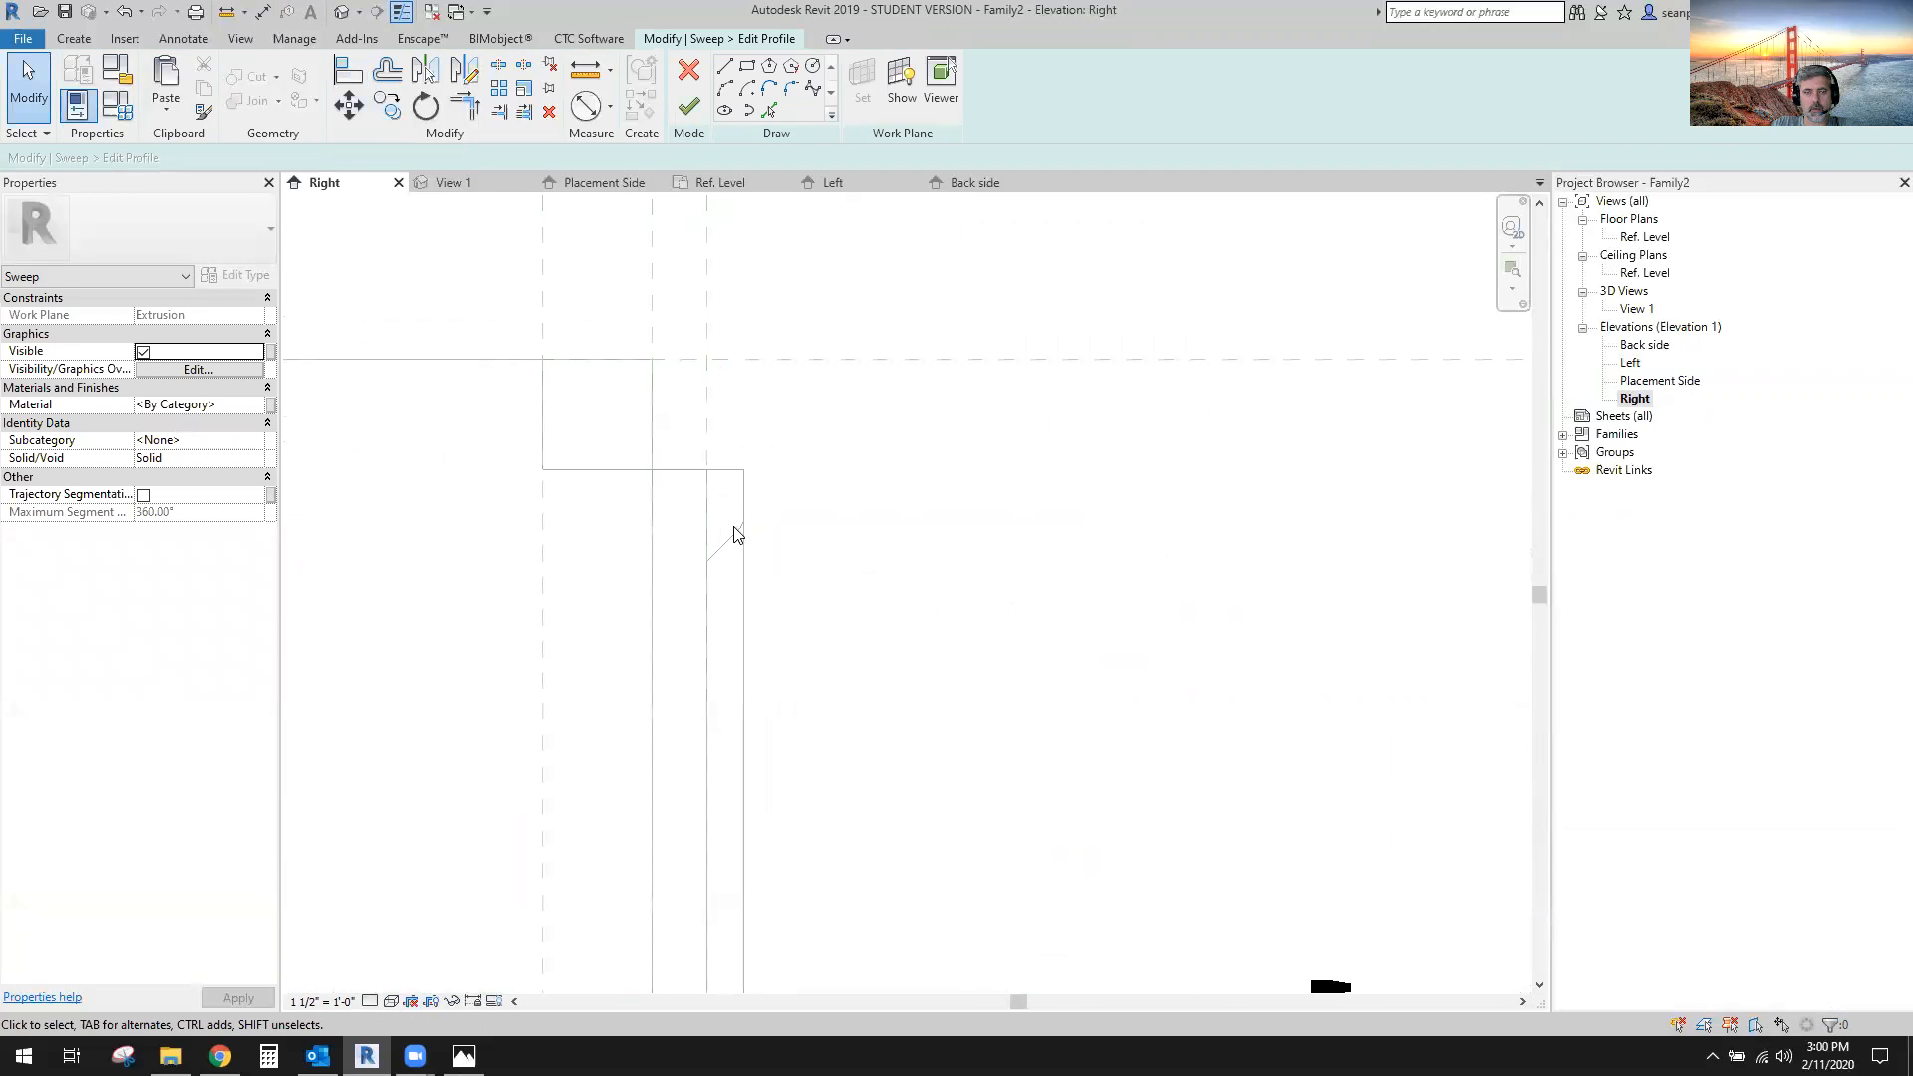
left_click(264, 17)
left_click(759, 691)
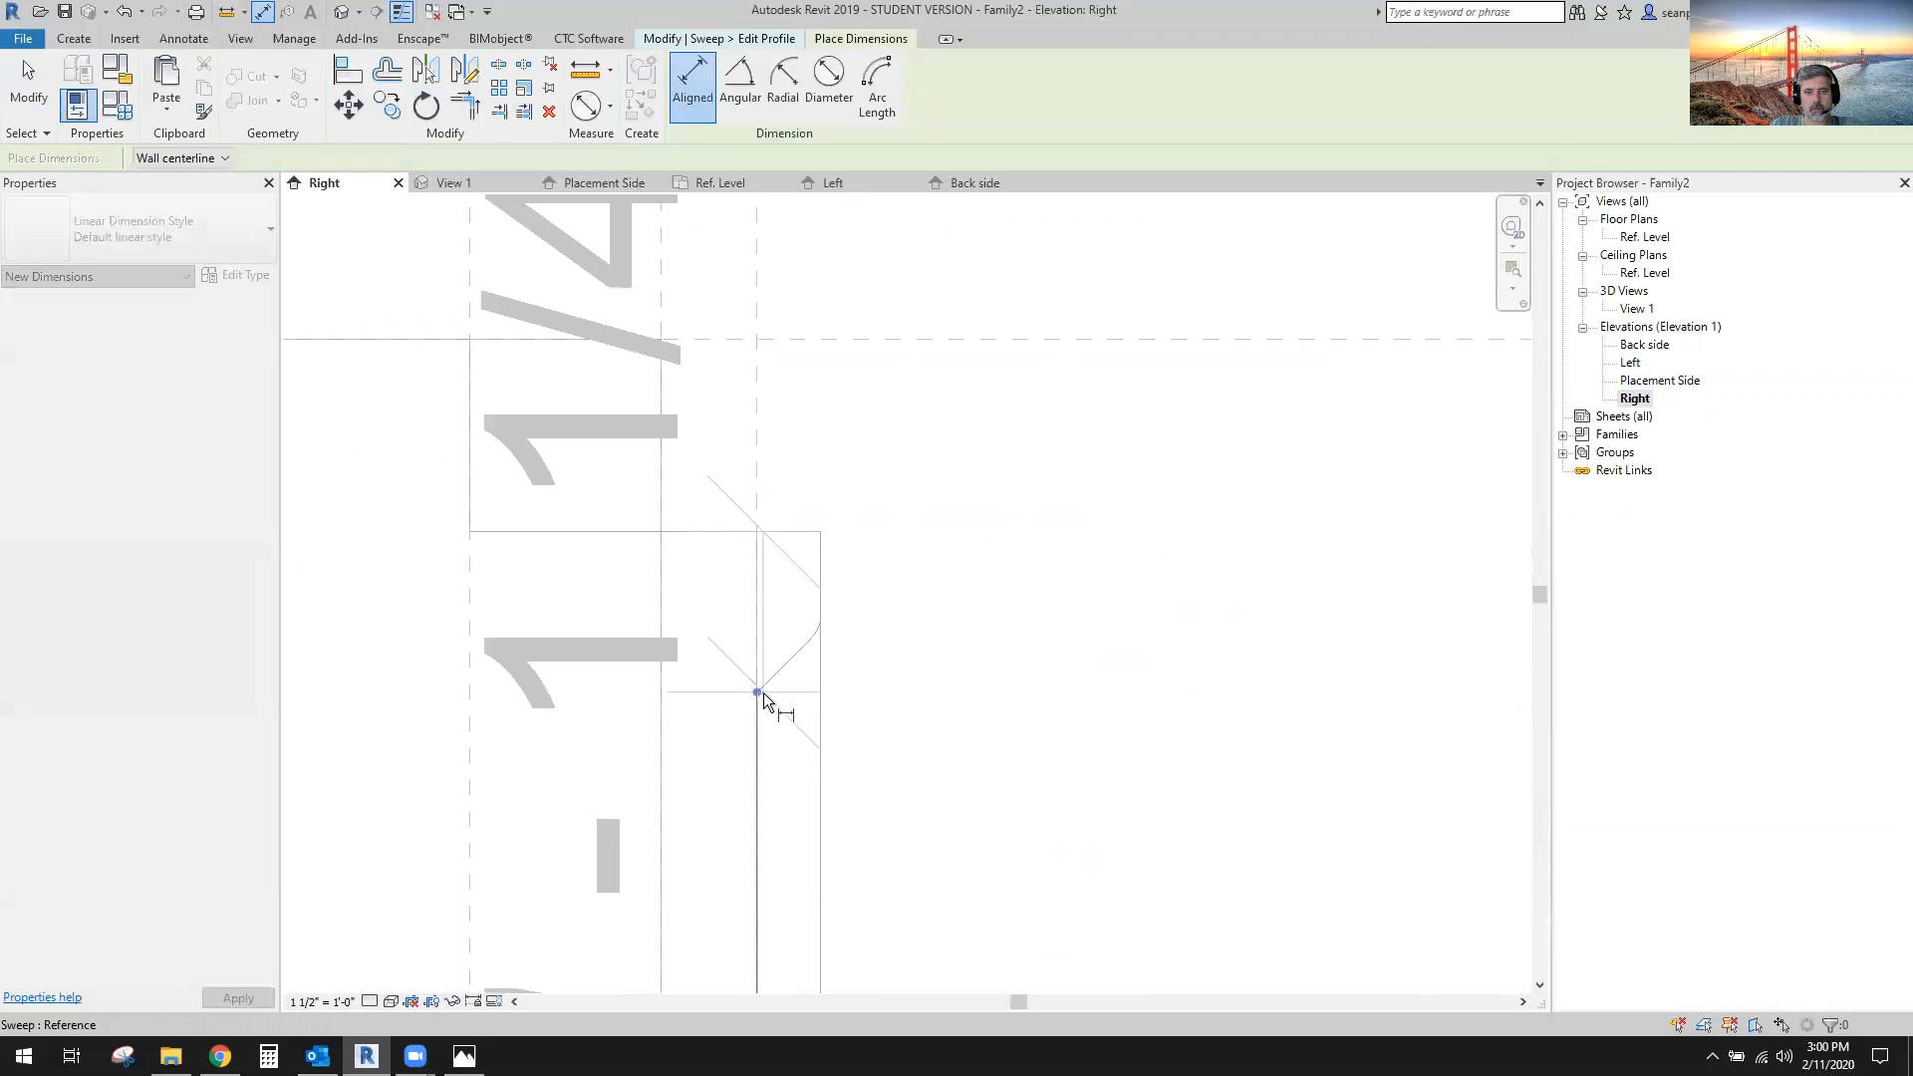
scroll(1150, 658, "down", 2)
key("Escape")
key("Escape")
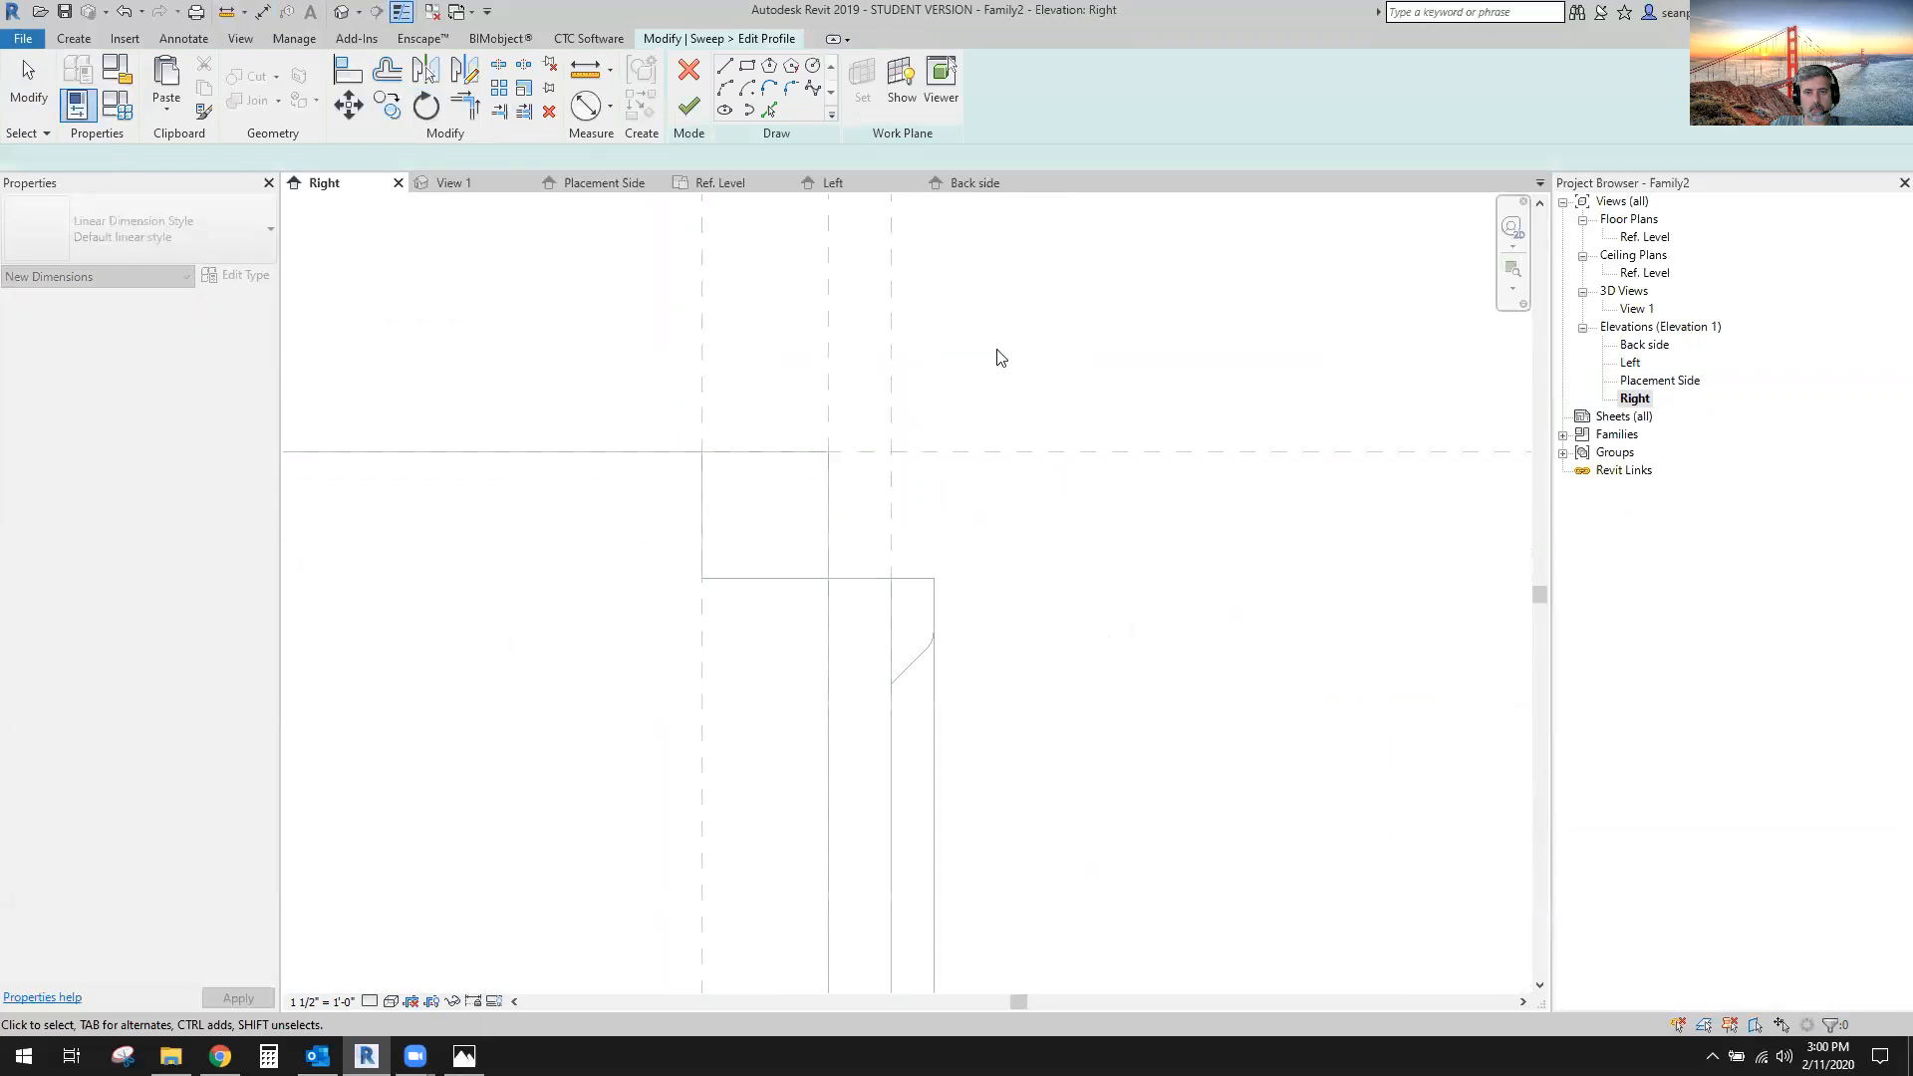
Try to set the lower profile's height dimension to 1 1/4" with its left edge selected.
scroll(979, 672, "up", 4)
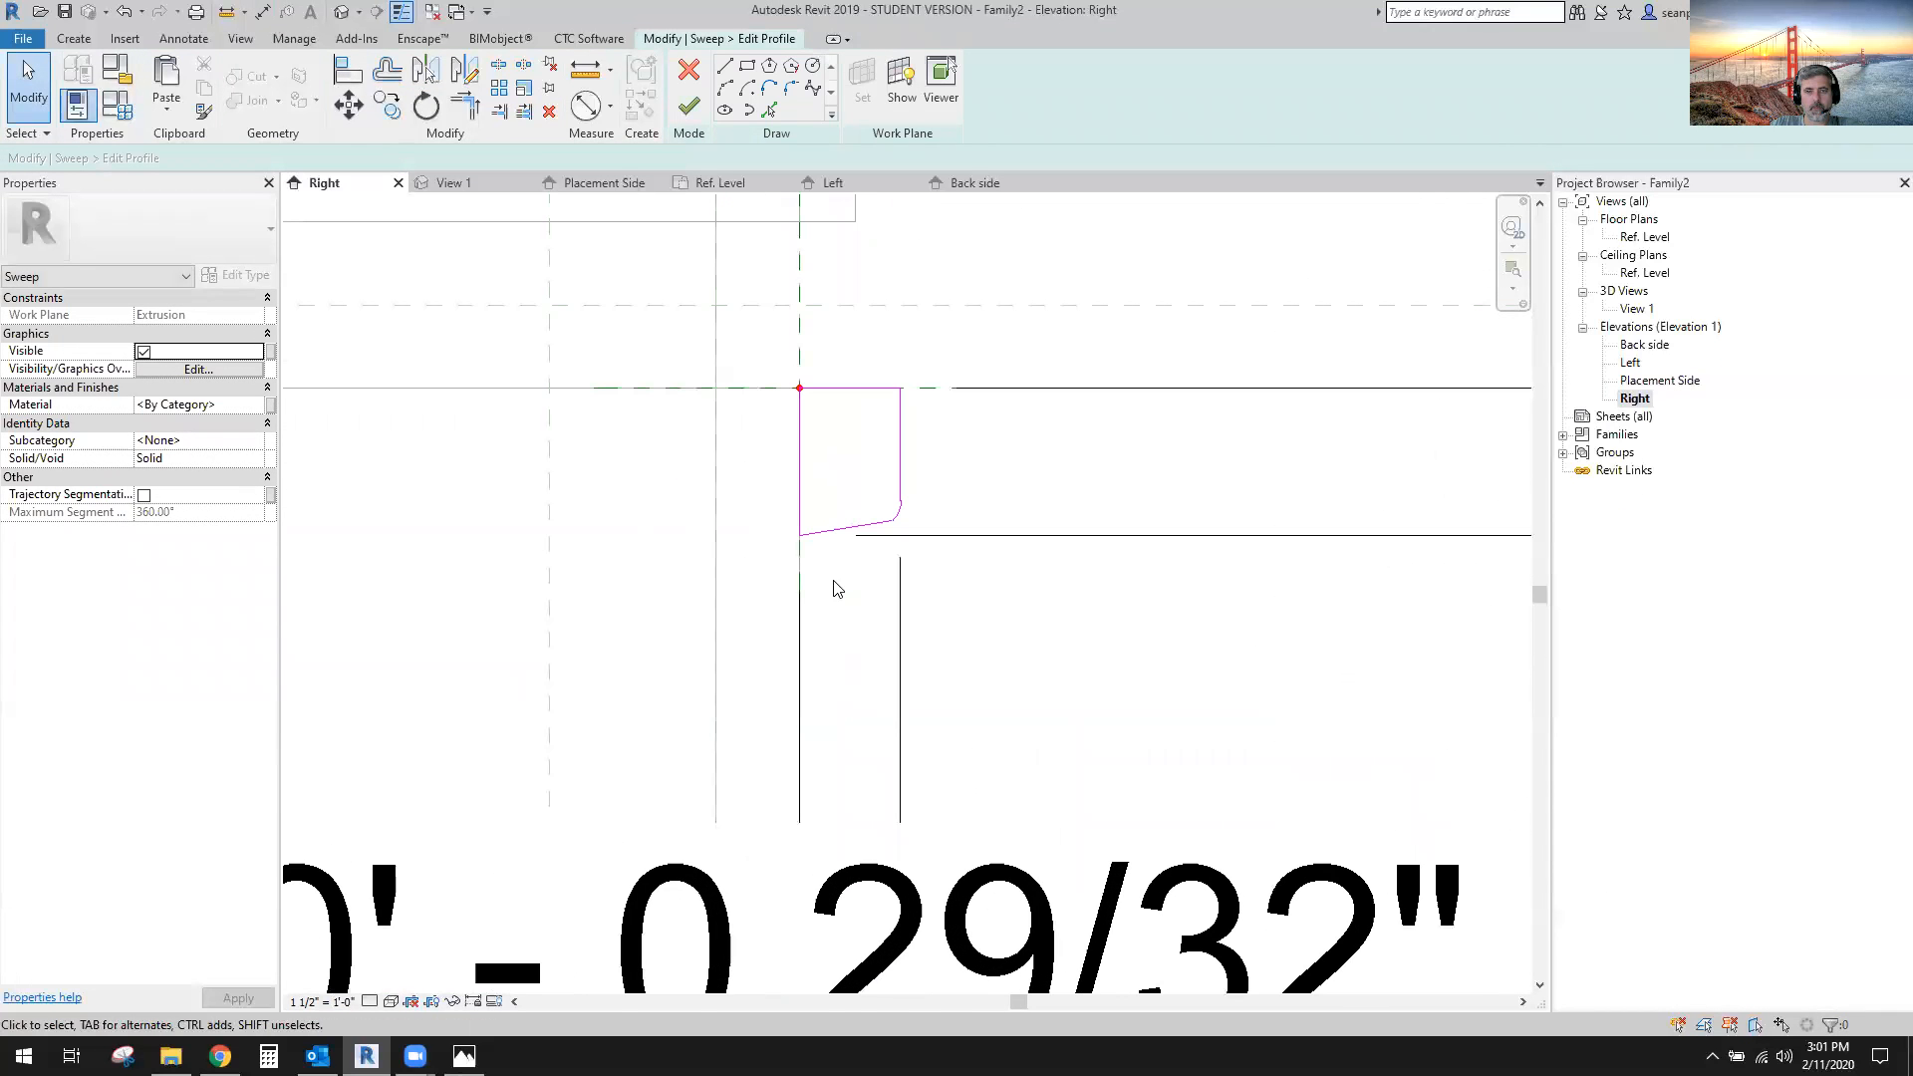
left_click(830, 537)
scroll(830, 598, "down", 4)
middle_click_drag(1013, 649, 941, 625)
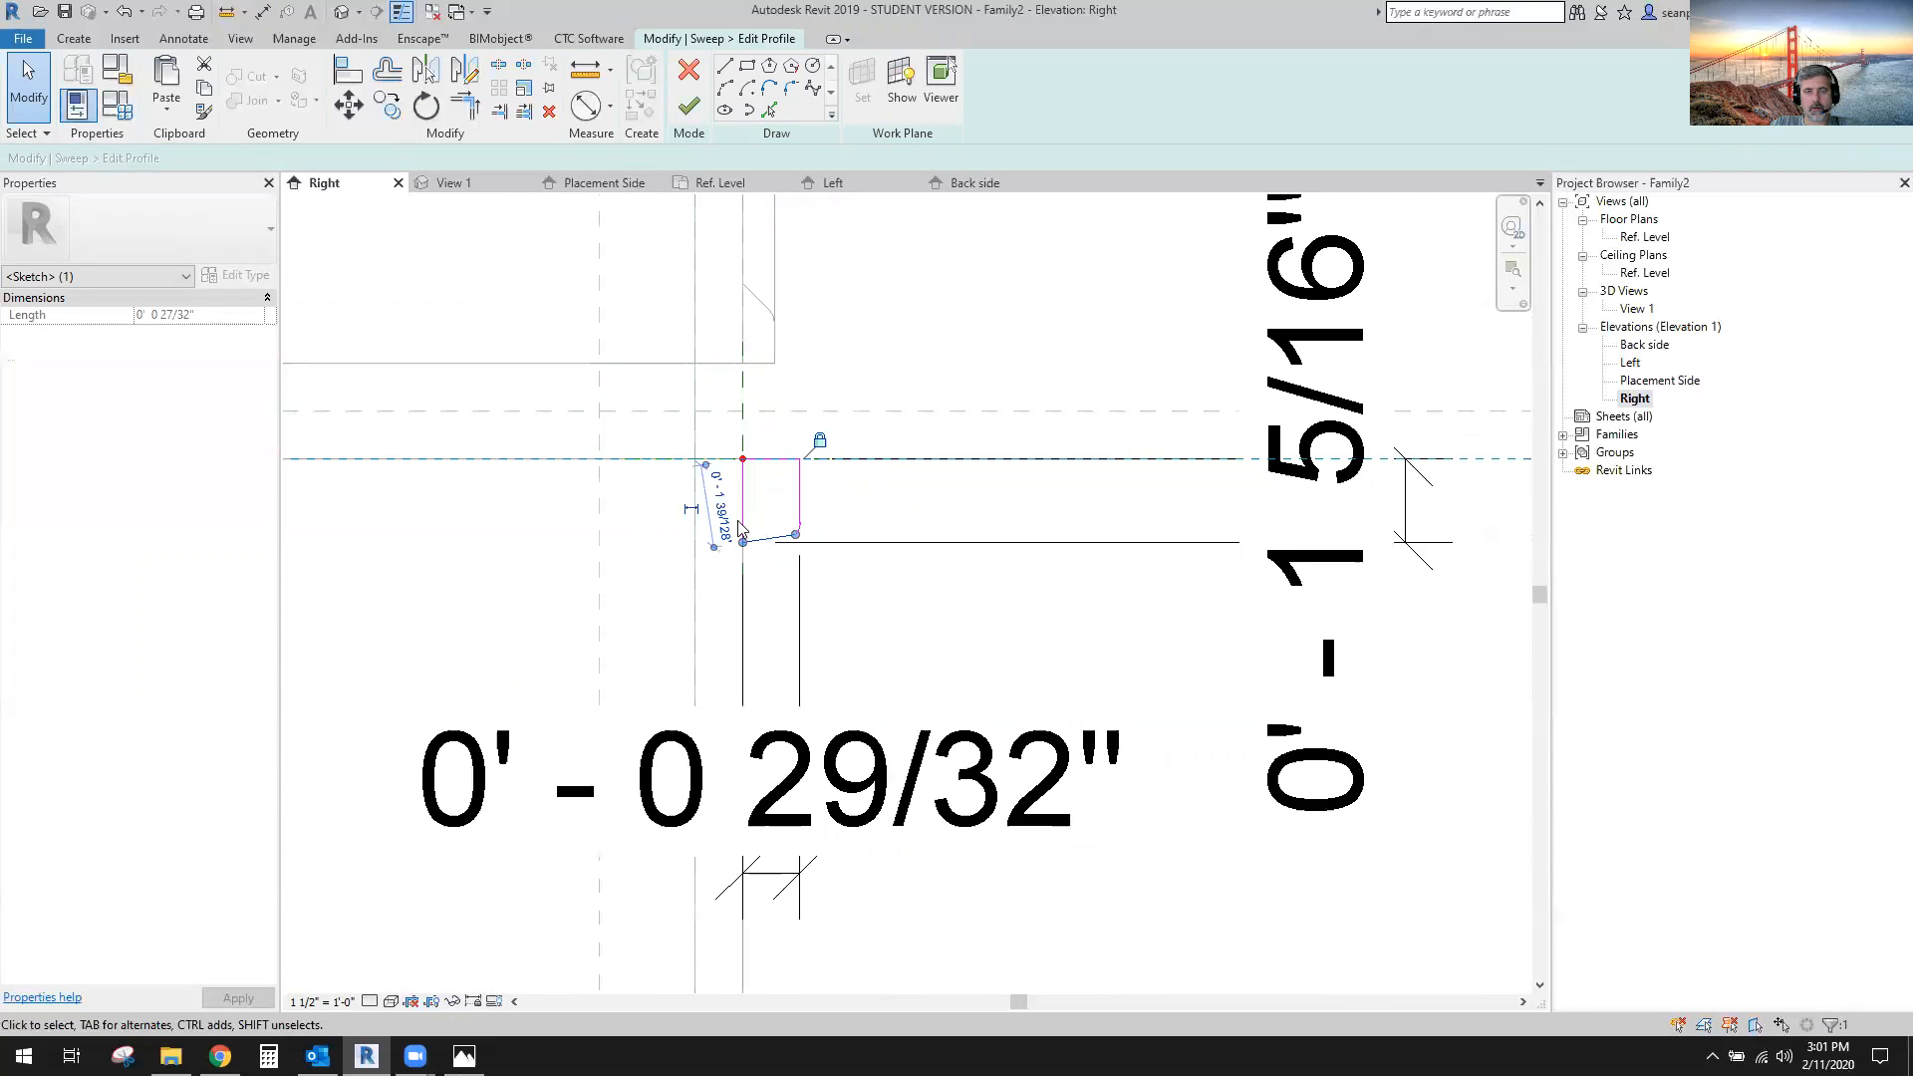
scroll(746, 508, "up", 1)
left_click(746, 506)
left_click(1479, 496)
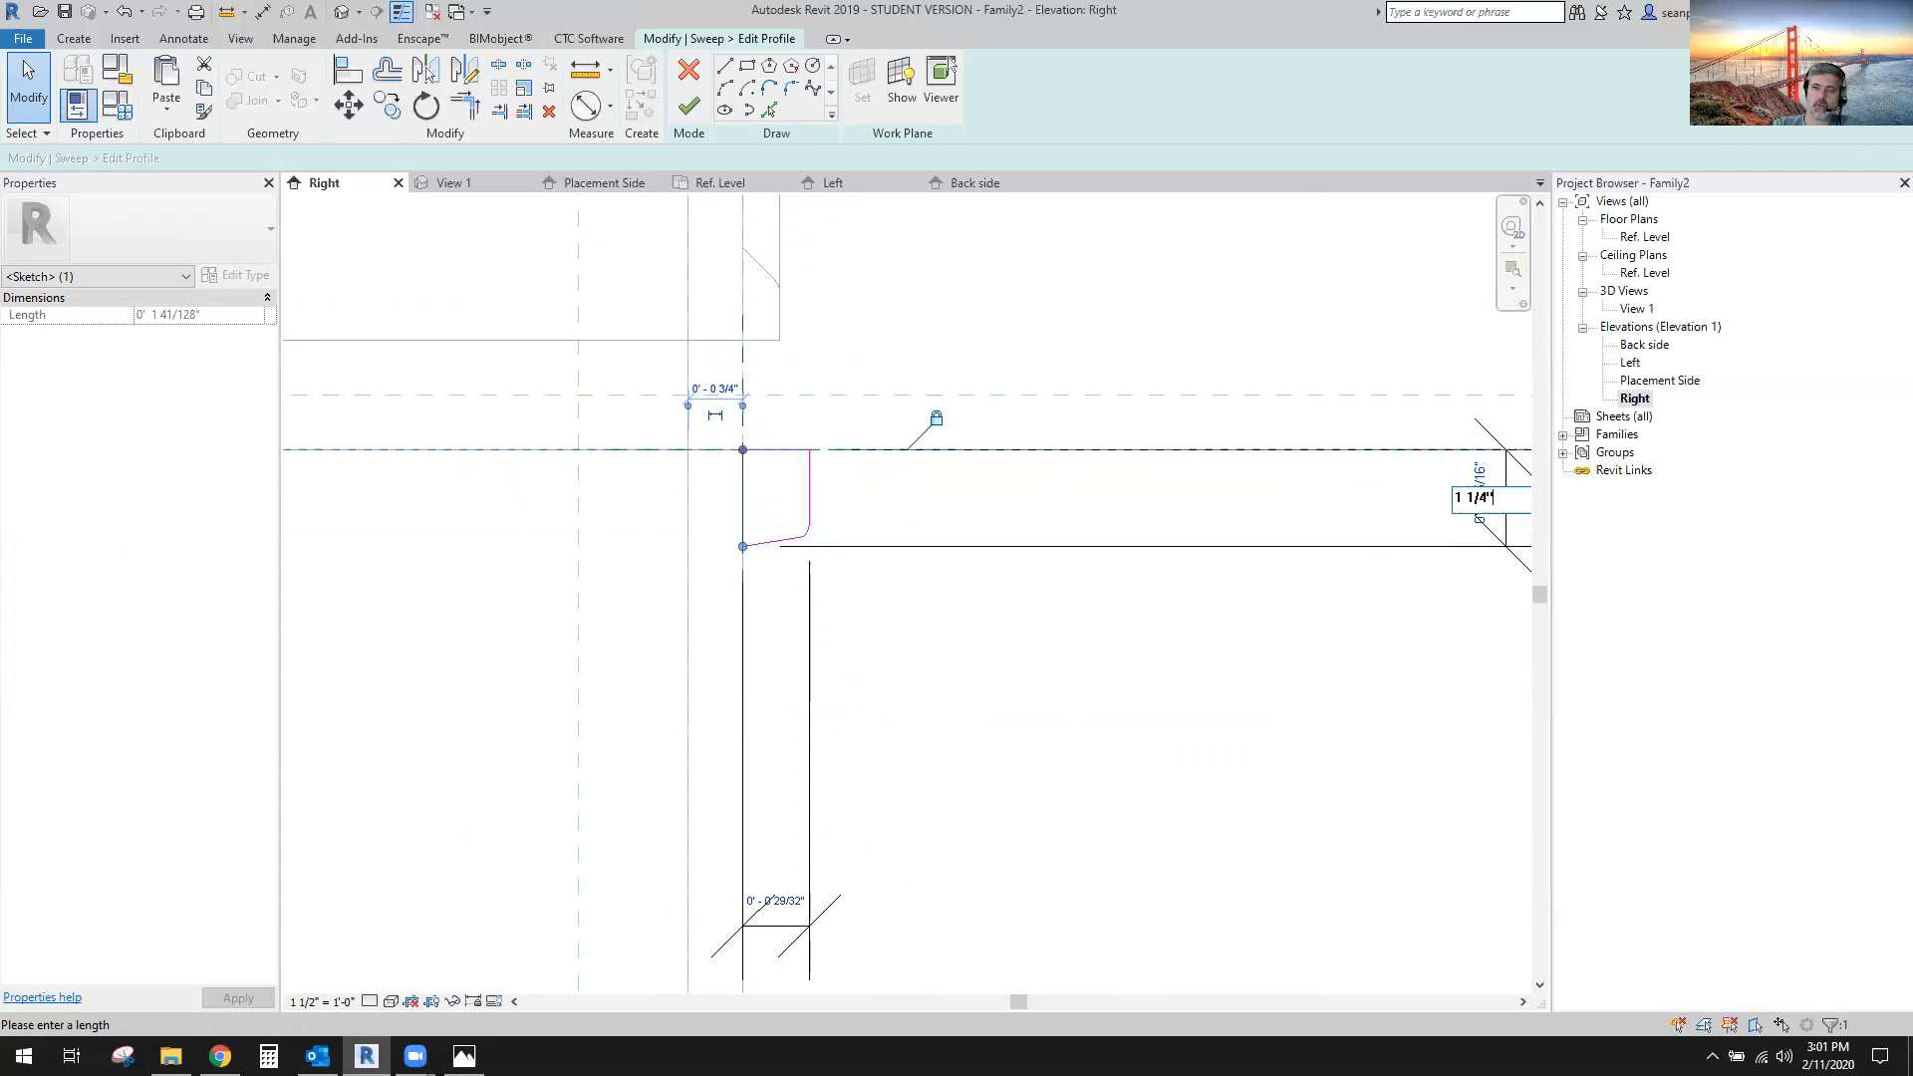
key("Return")
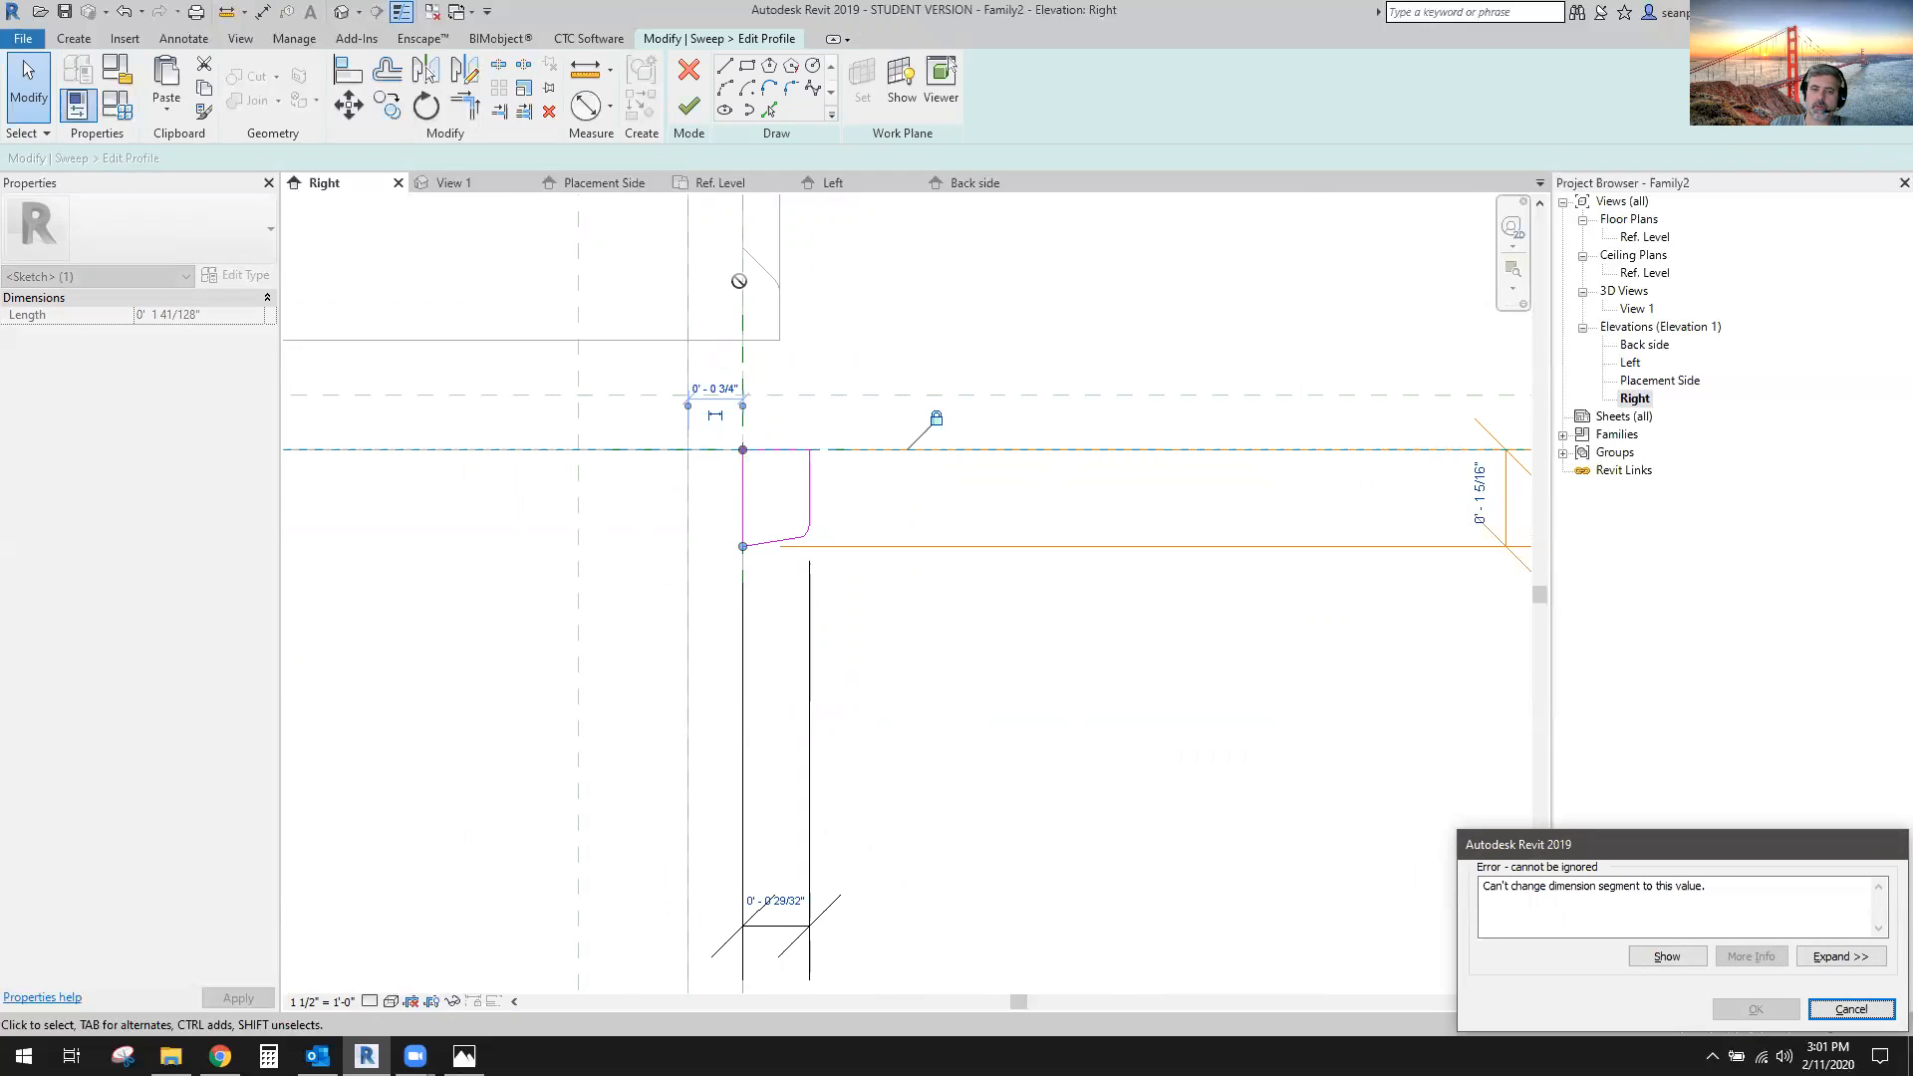
left_click(1851, 1004)
Stretch the lower profile's left edge downward from its lower end to a length of 1 1/2".
mouse_move(738, 546)
left_mouse_down()
mouse_move(739, 633)
mouse_move(739, 554)
mouse_move(749, 573)
left_mouse_up()
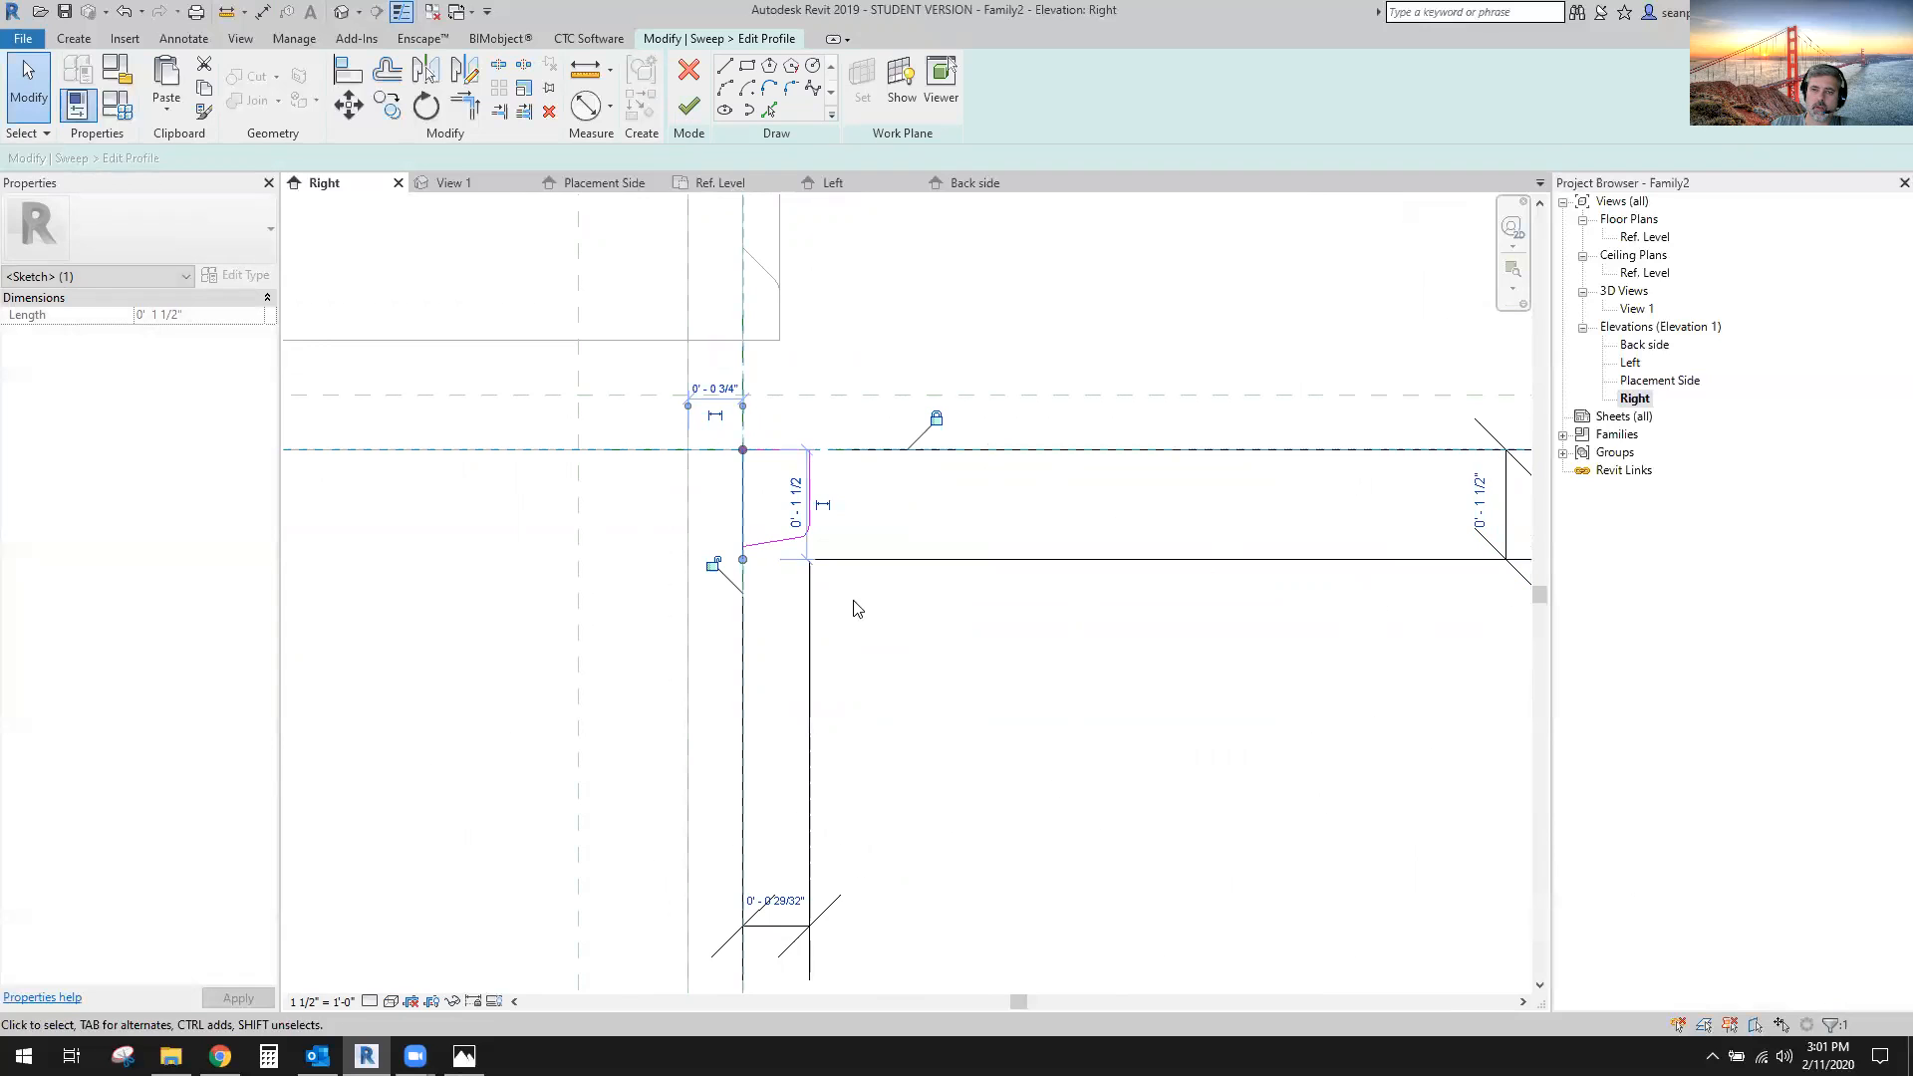
scroll(939, 545, "up", 2)
middle_click_drag(1072, 520, 1025, 547)
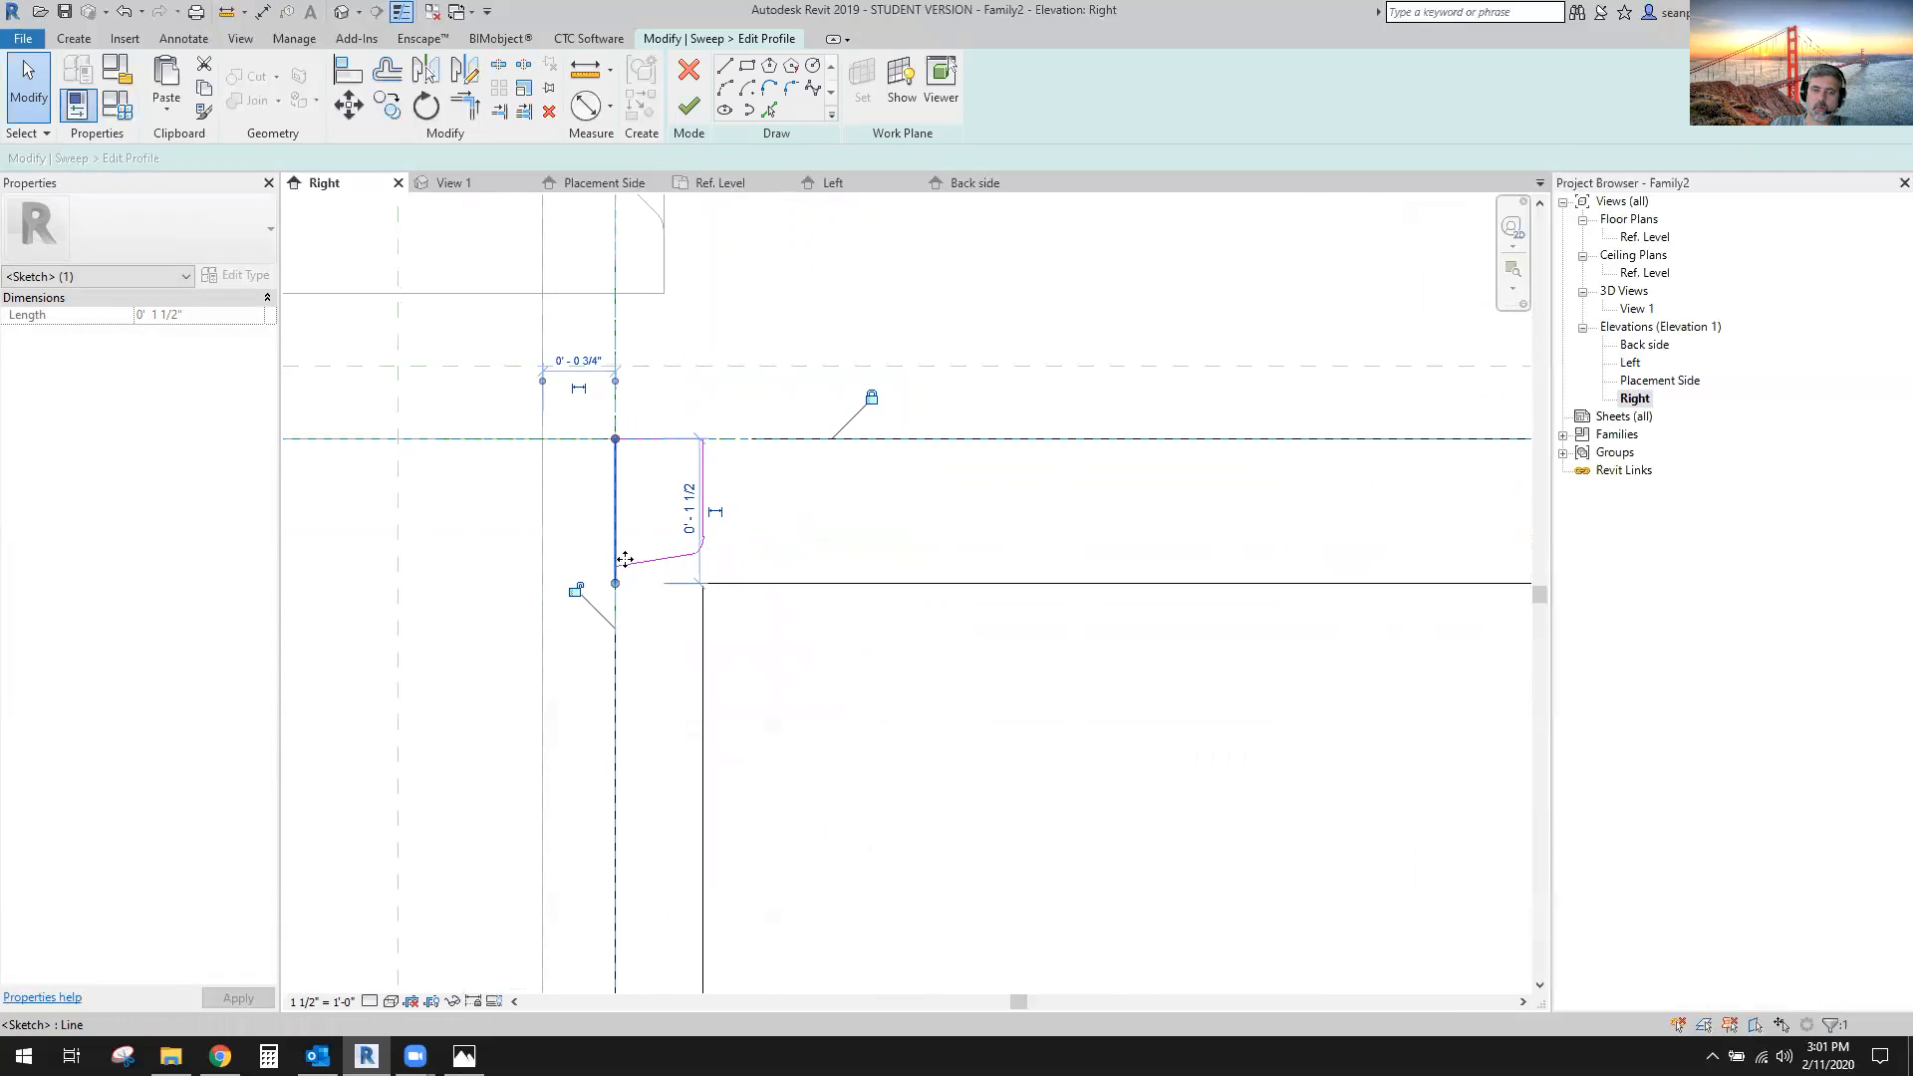
mouse_move(615, 590)
left_mouse_down()
mouse_move(615, 566)
mouse_move(616, 582)
left_mouse_up()
scroll(998, 558, "down", 2)
middle_click_drag(998, 558, 750, 594)
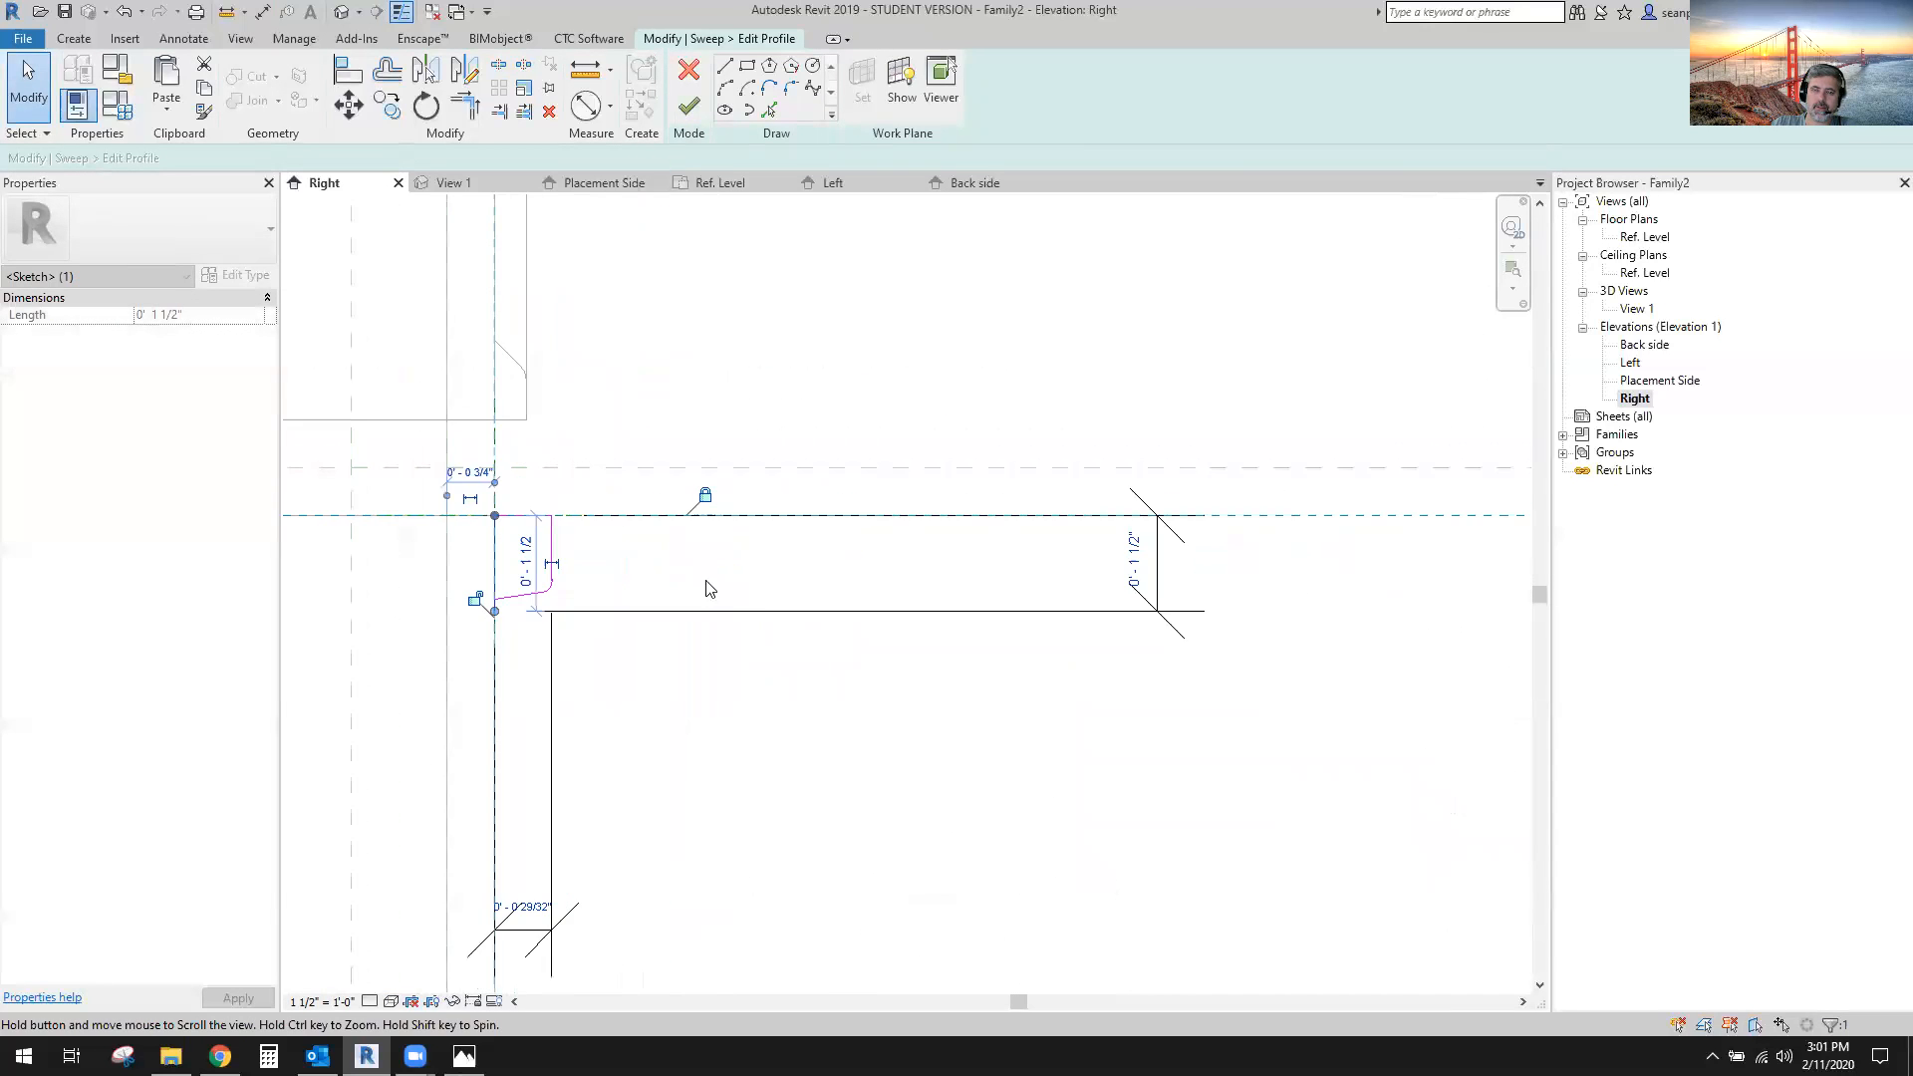
Delete the lower profile's slanted bottom line and the small rounded corner arc.
scroll(573, 582, "up", 1)
left_click(554, 610)
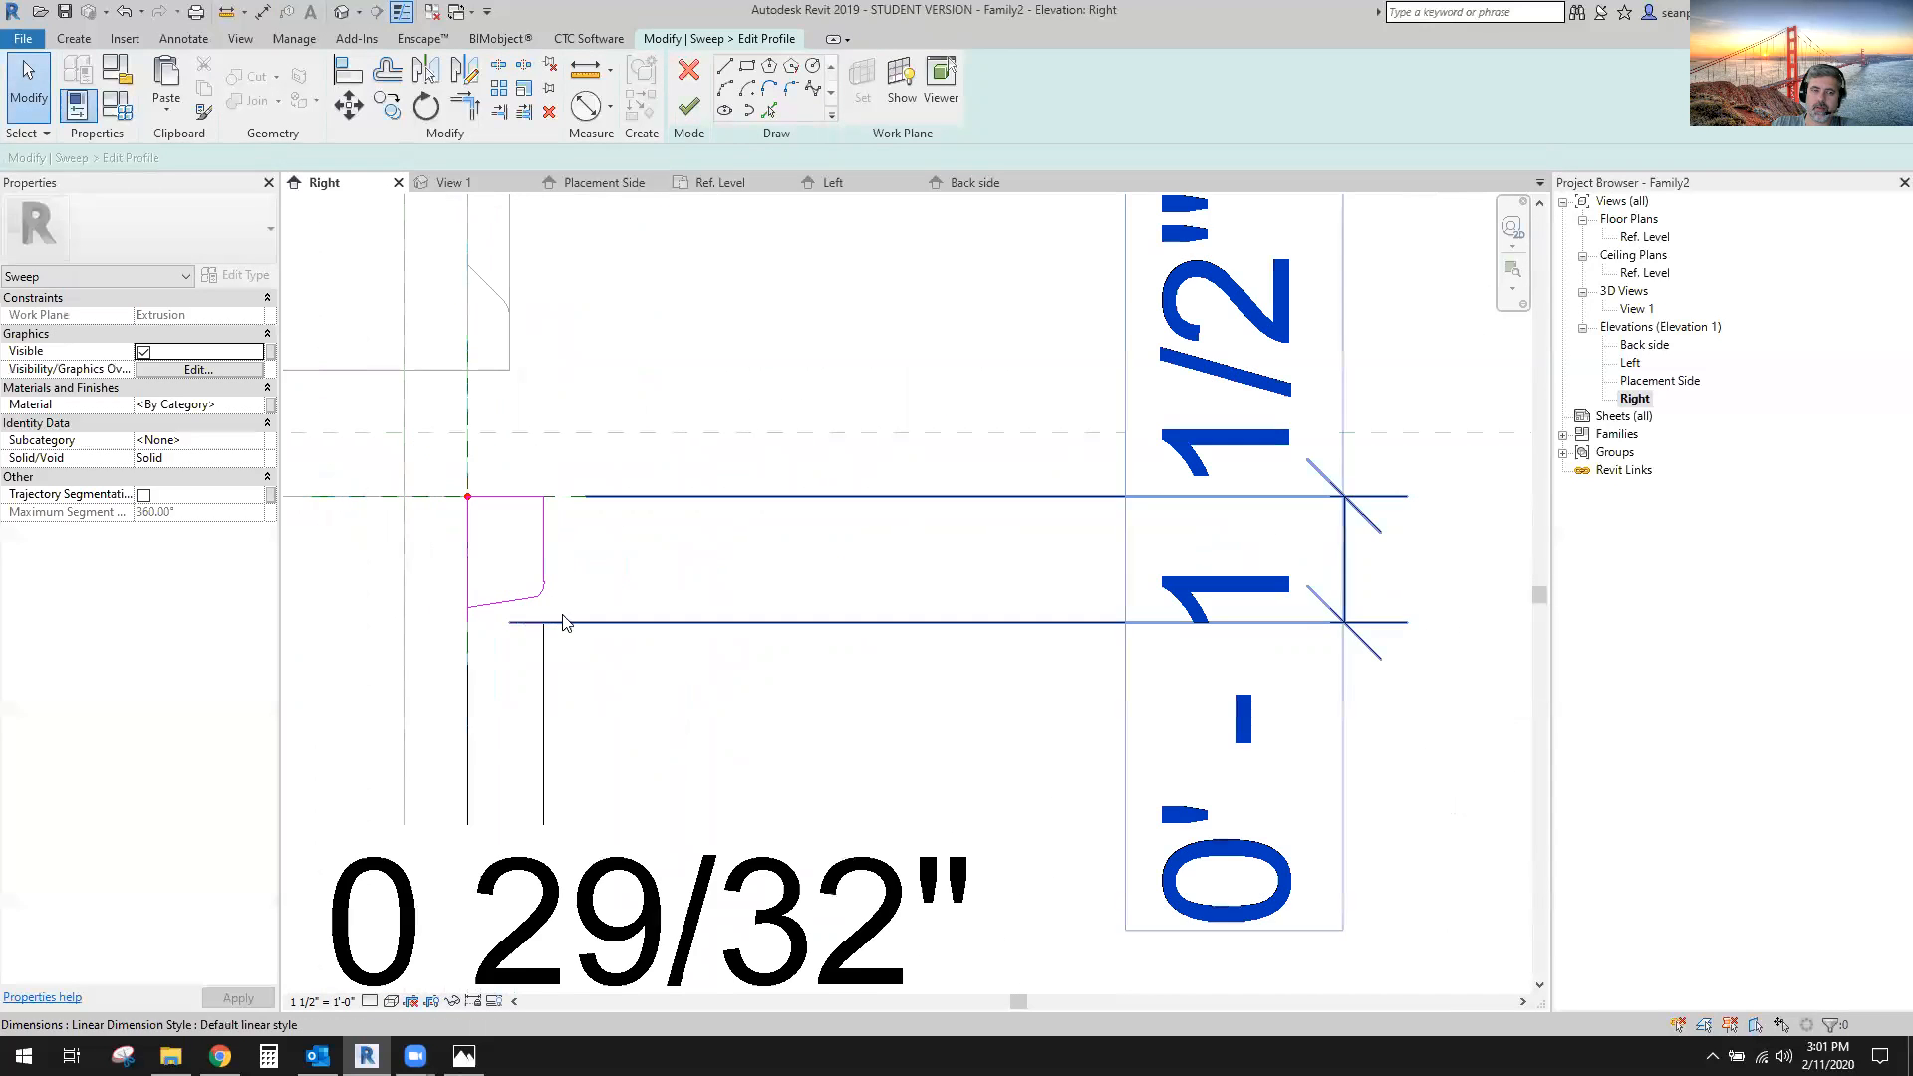
left_click(499, 604)
key("Delete")
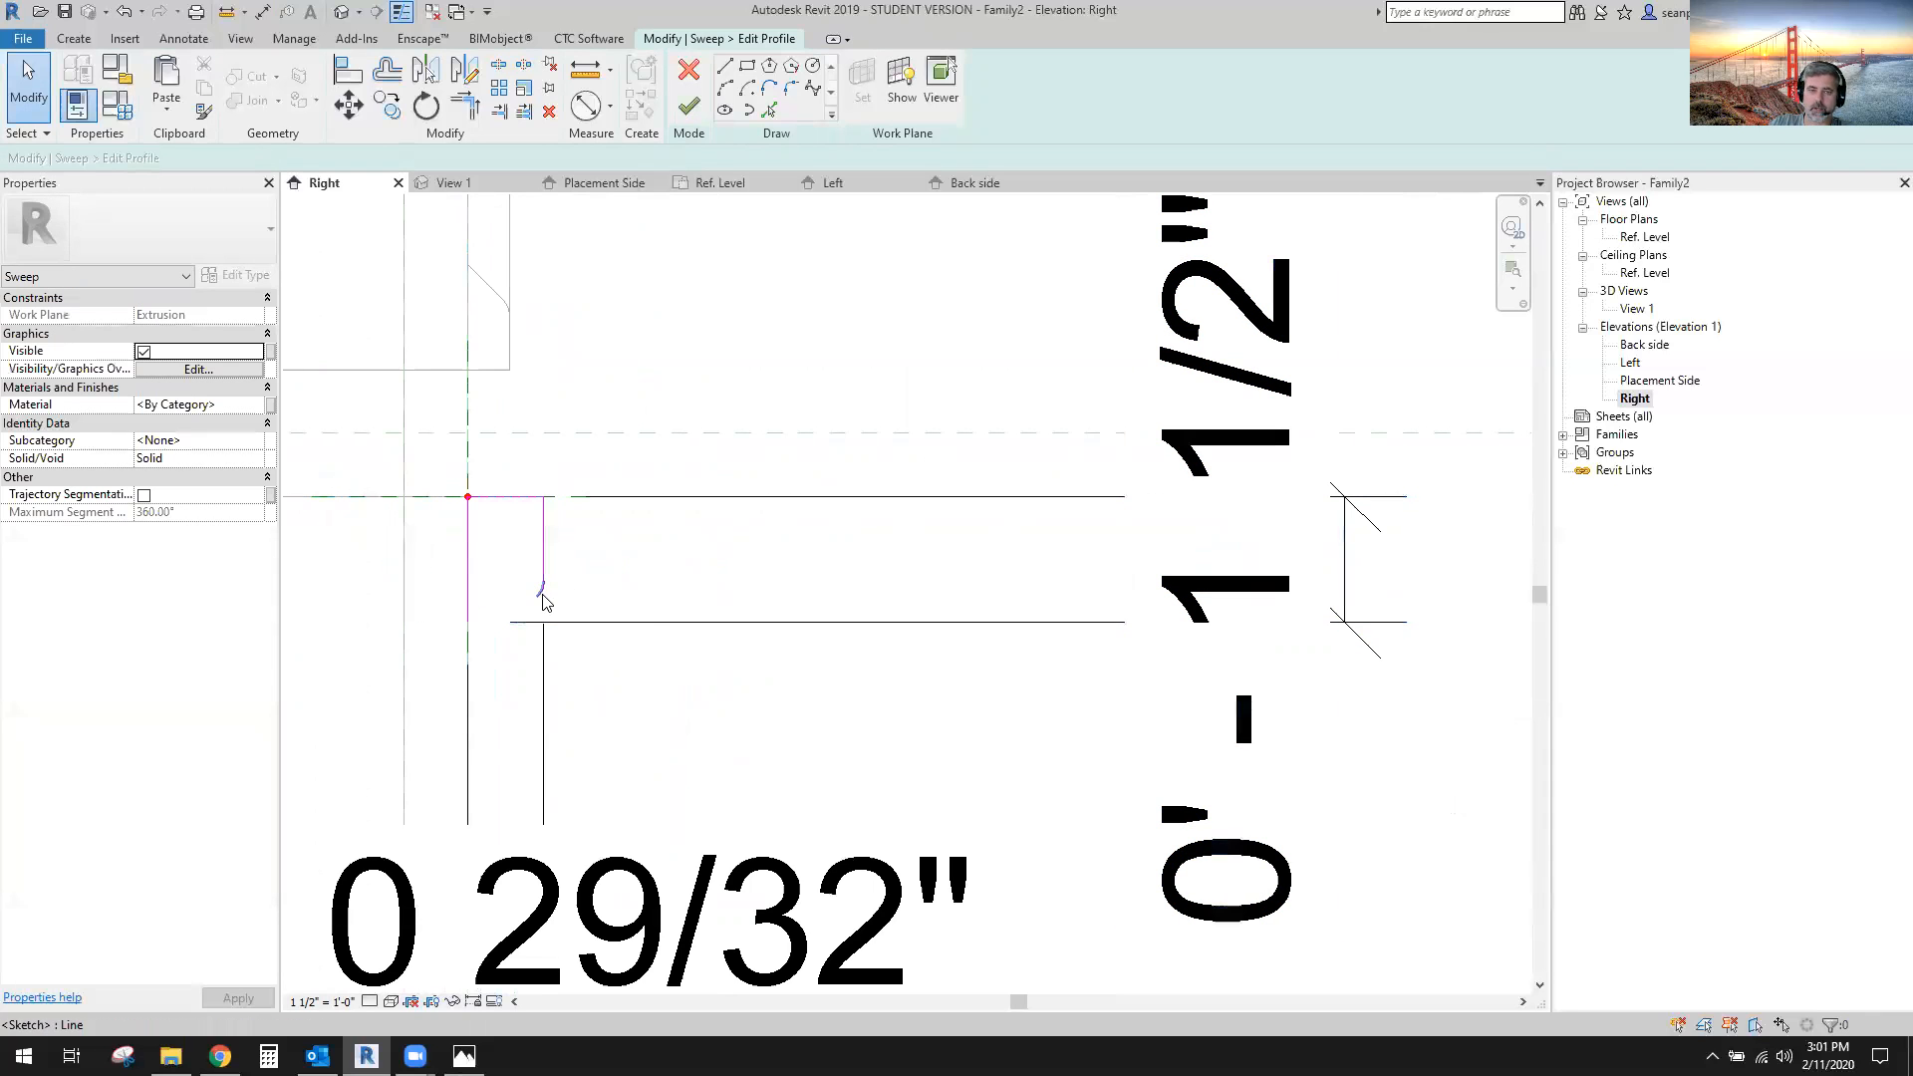
Set the height dimension of the lower profile's left edge to 1 1/4".
left_click(479, 553)
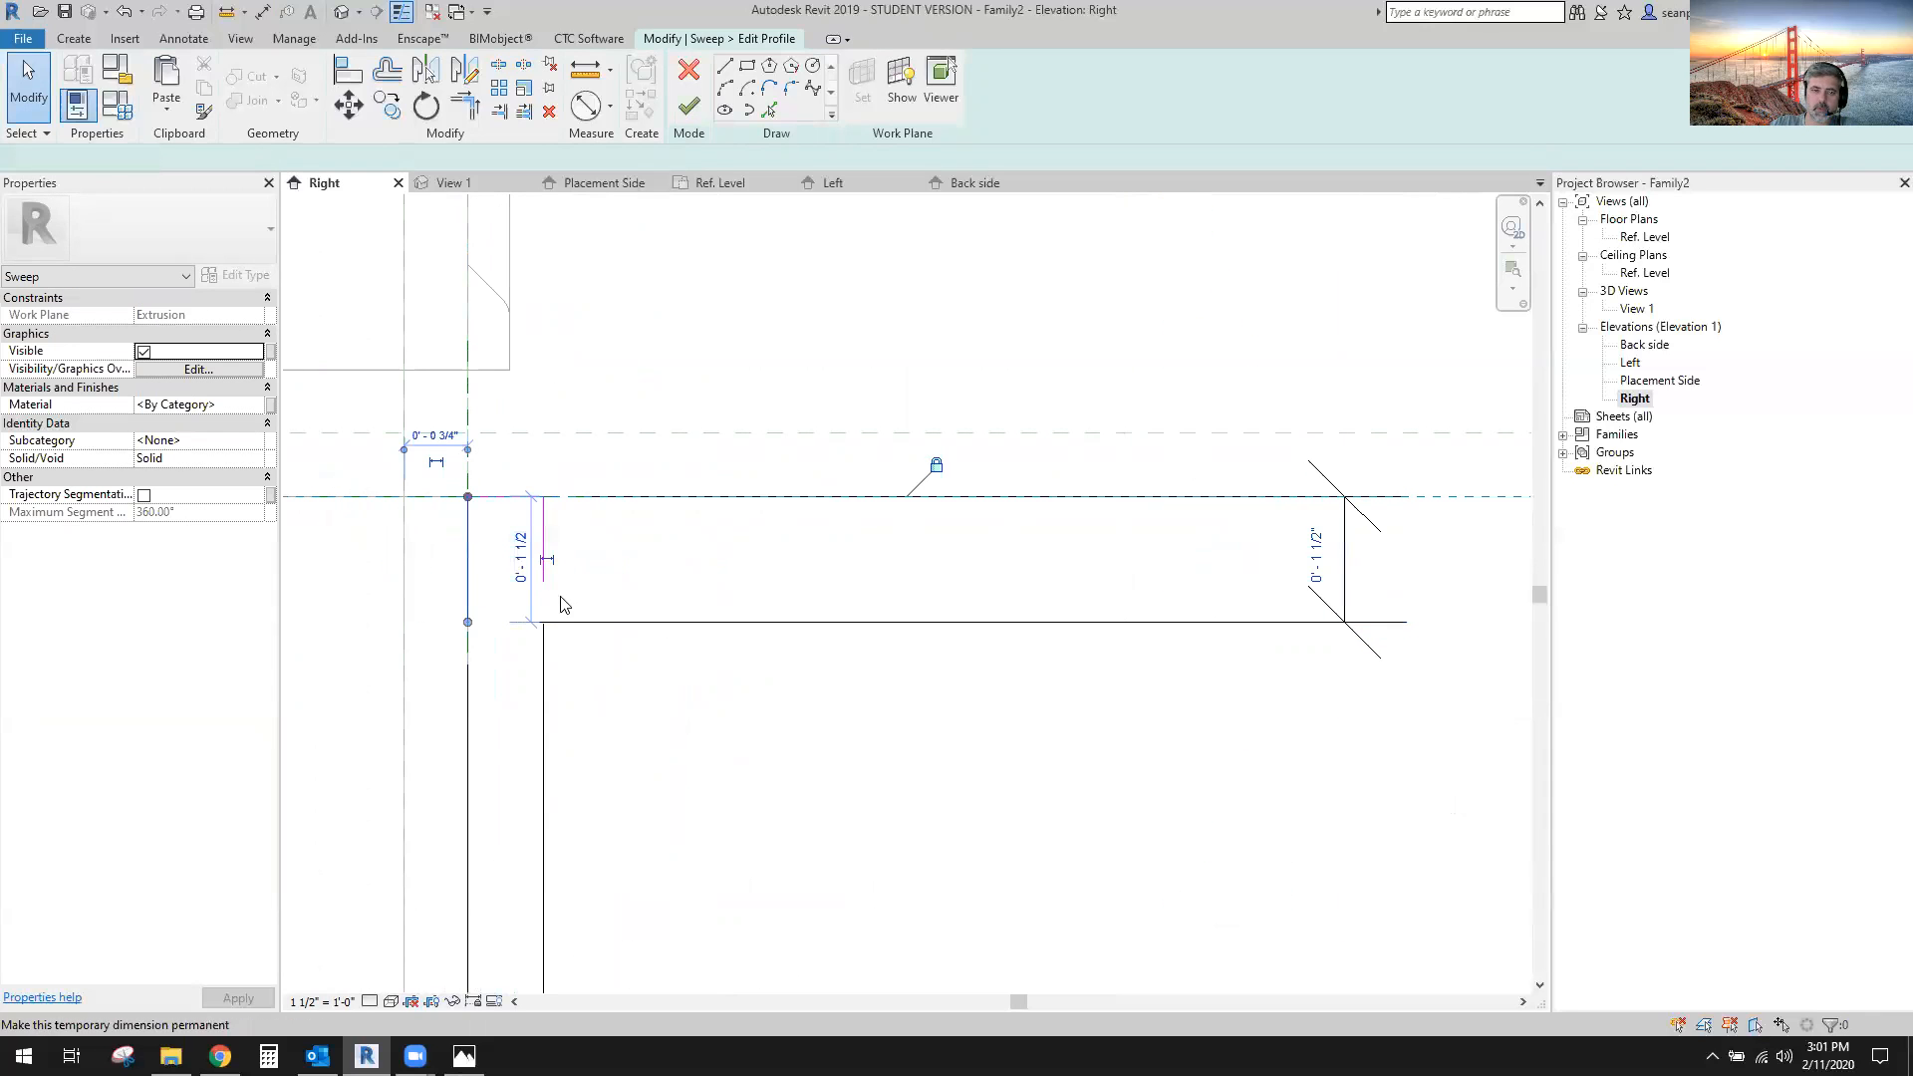
left_click(521, 560)
type("1' 0 1/4")
key("Return")
scroll(578, 652, "down", 4)
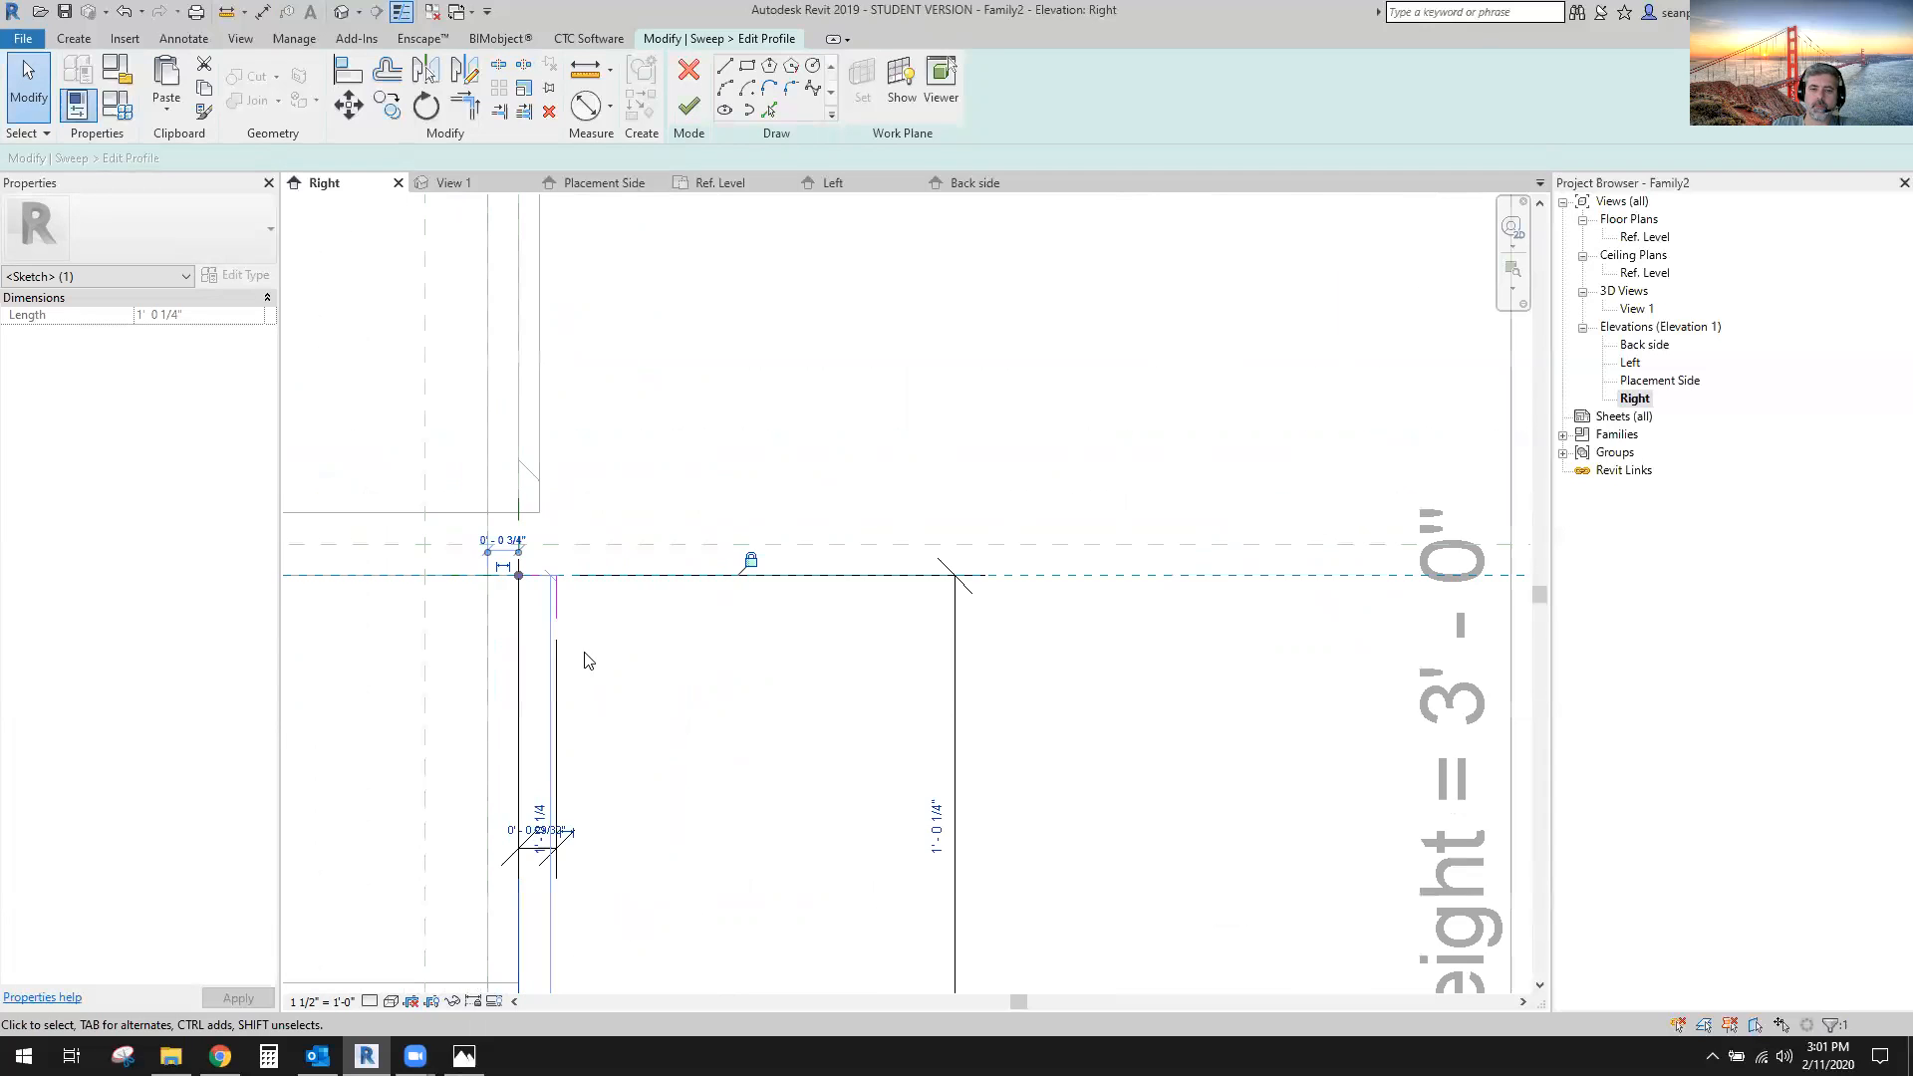
left_click(846, 797)
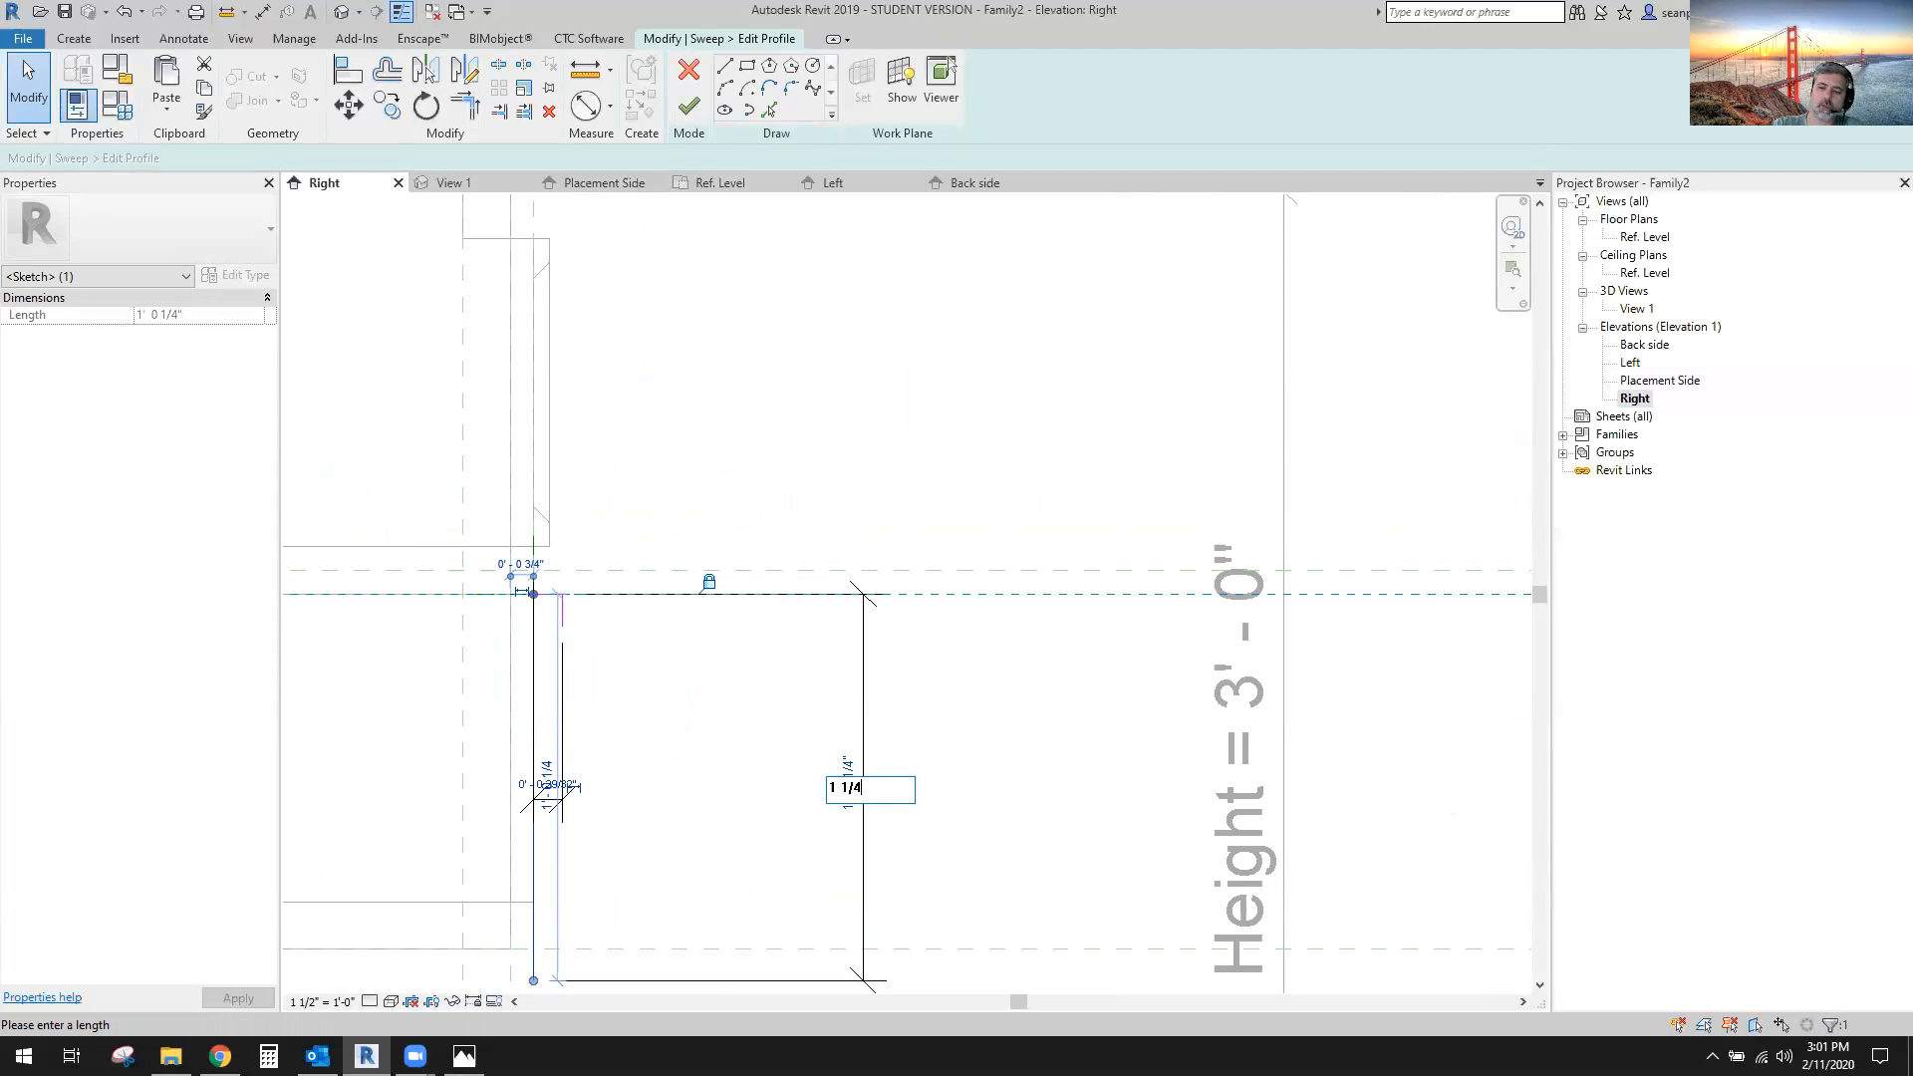
key("Return")
scroll(614, 594, "up", 4)
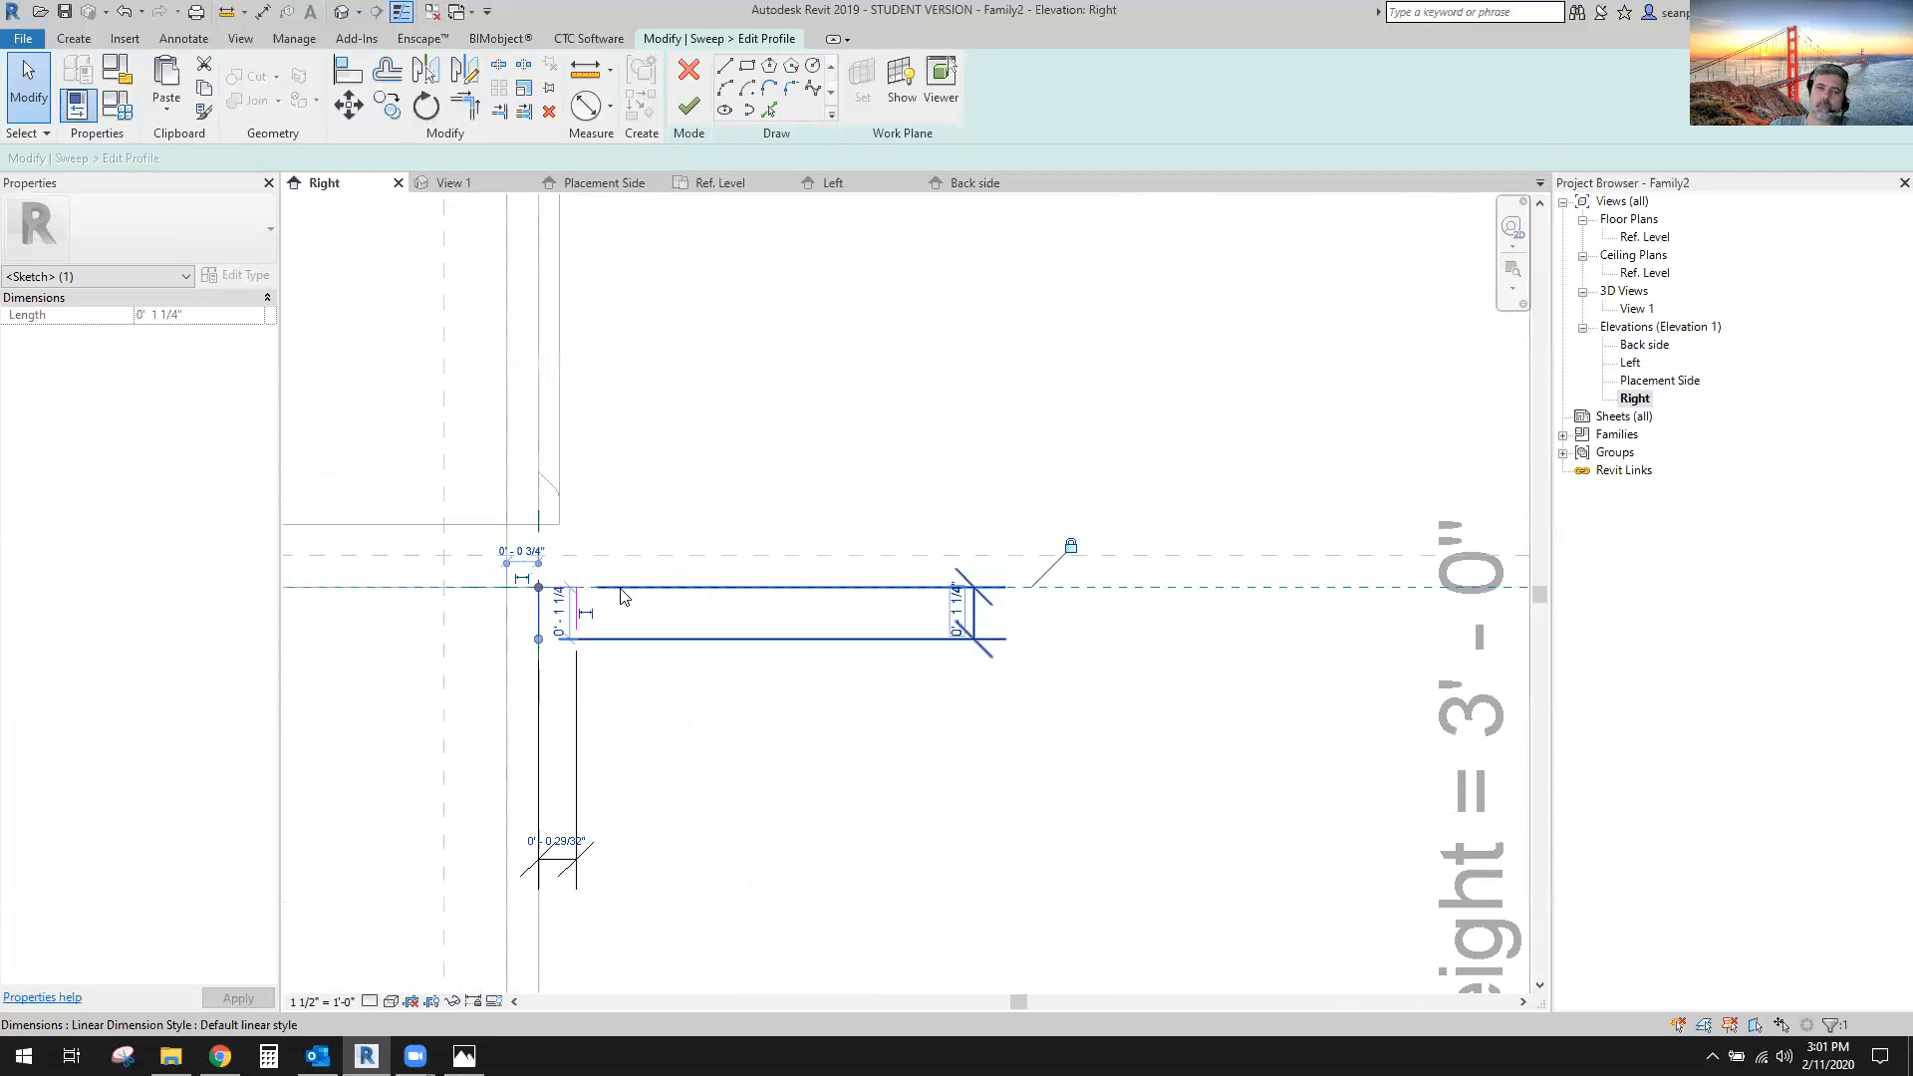
left_click(643, 704)
Draw a diagonal line from the lower end of the profile's left edge up to its right edge.
middle_click_drag(640, 718, 844, 704)
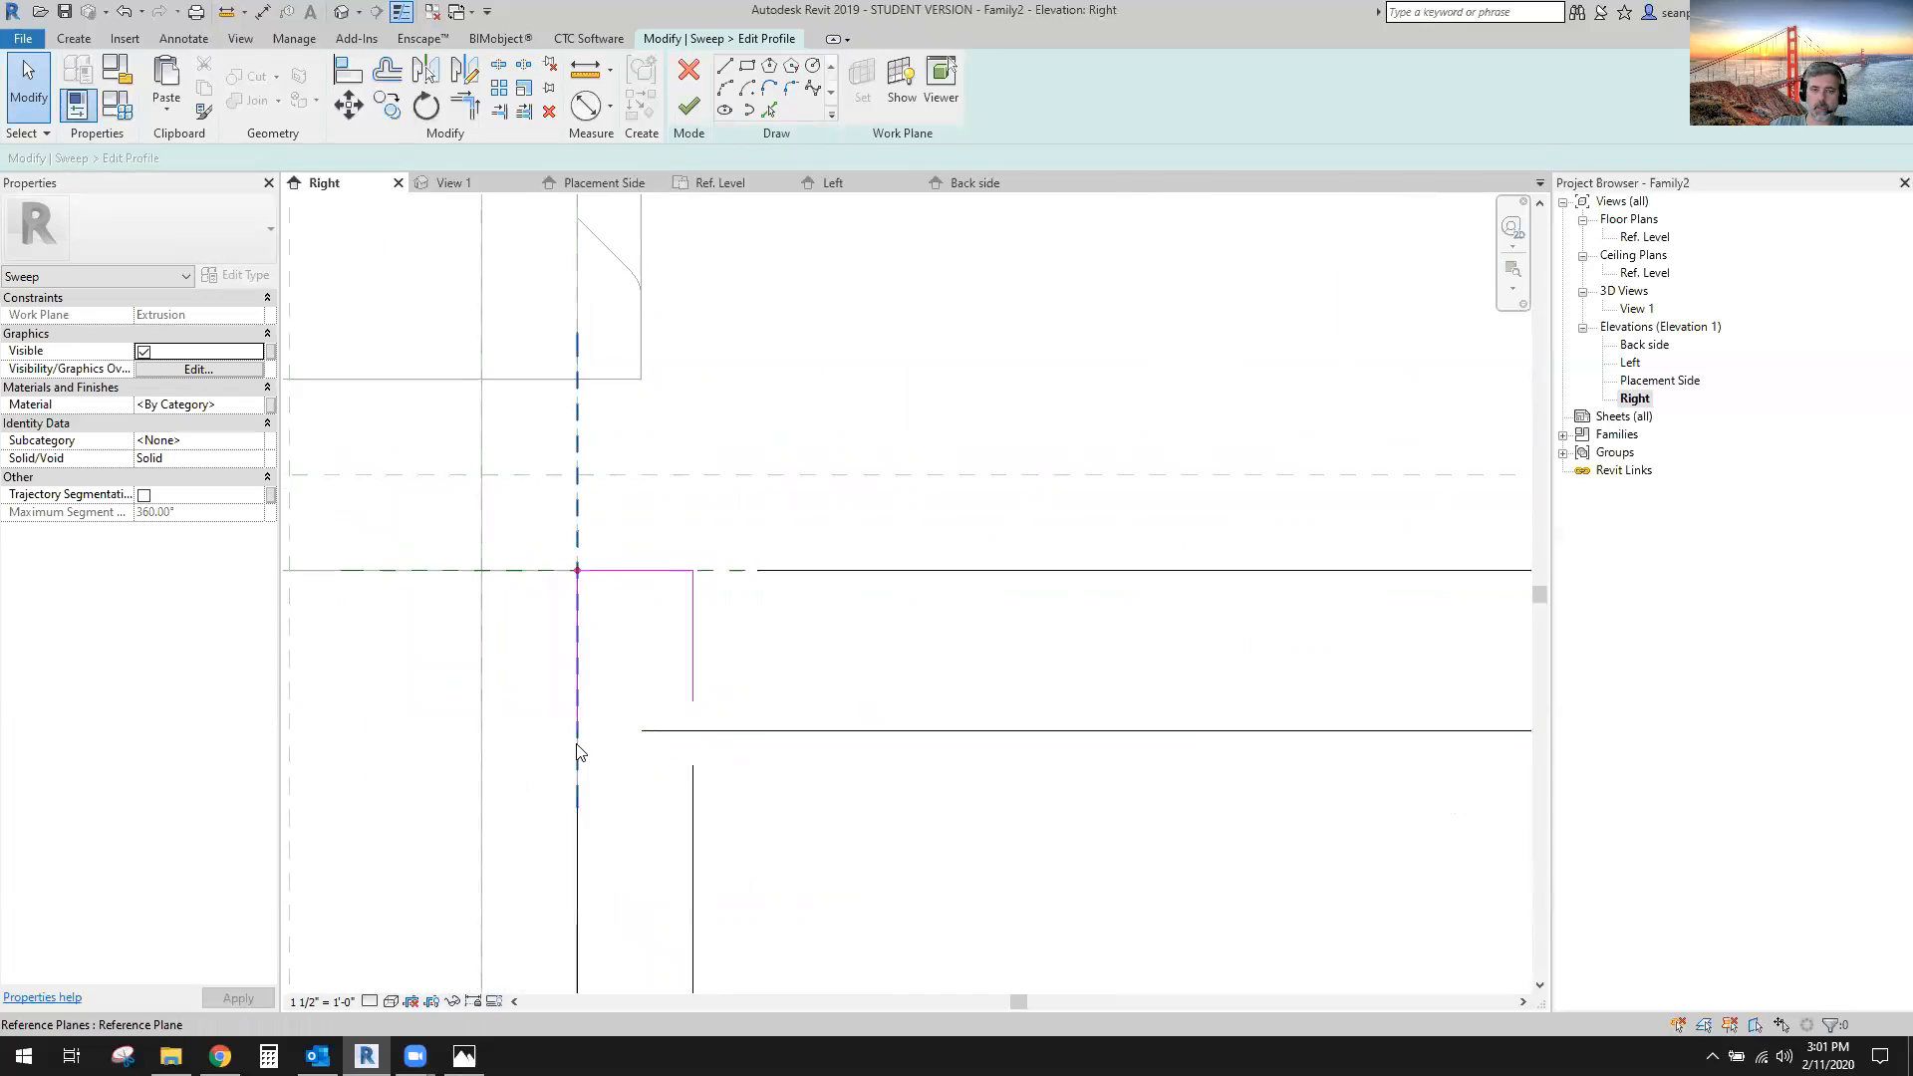
left_click(730, 80)
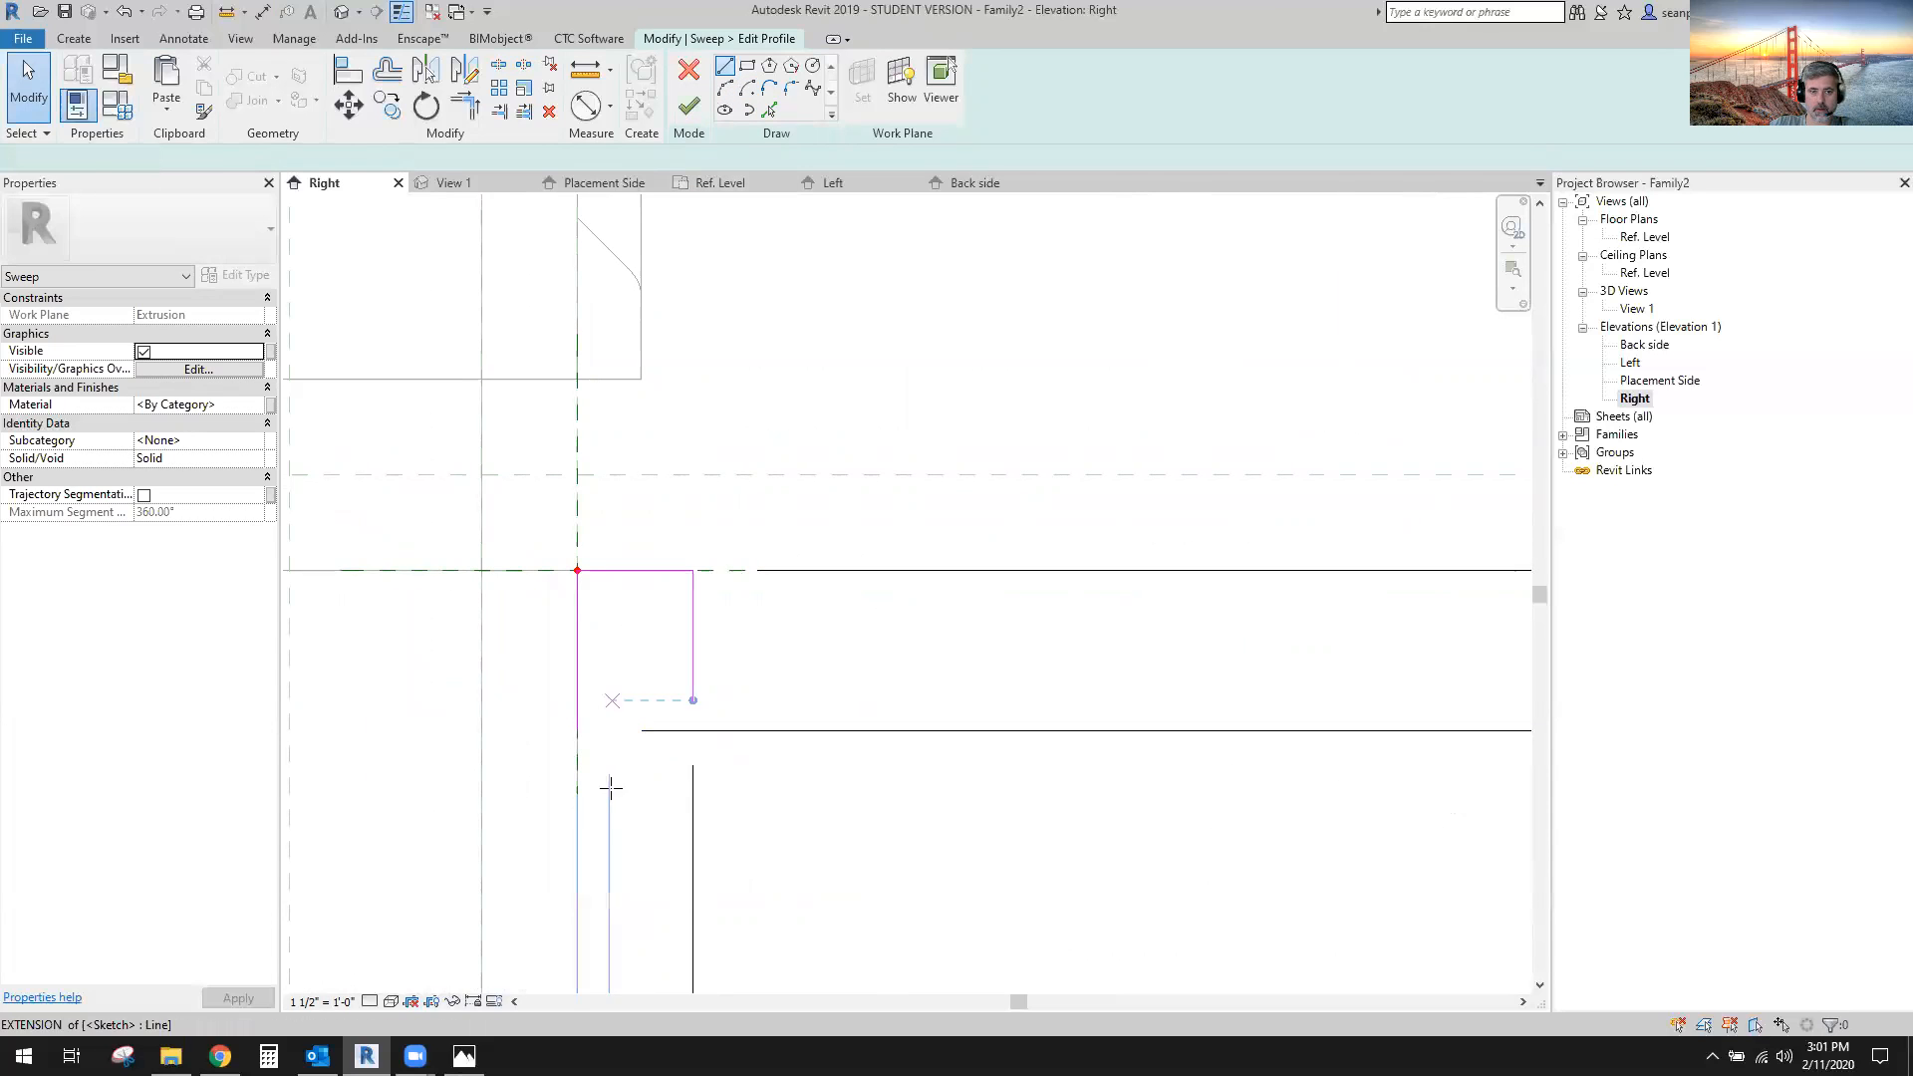
scroll(611, 781, "up", 1)
left_click(577, 731)
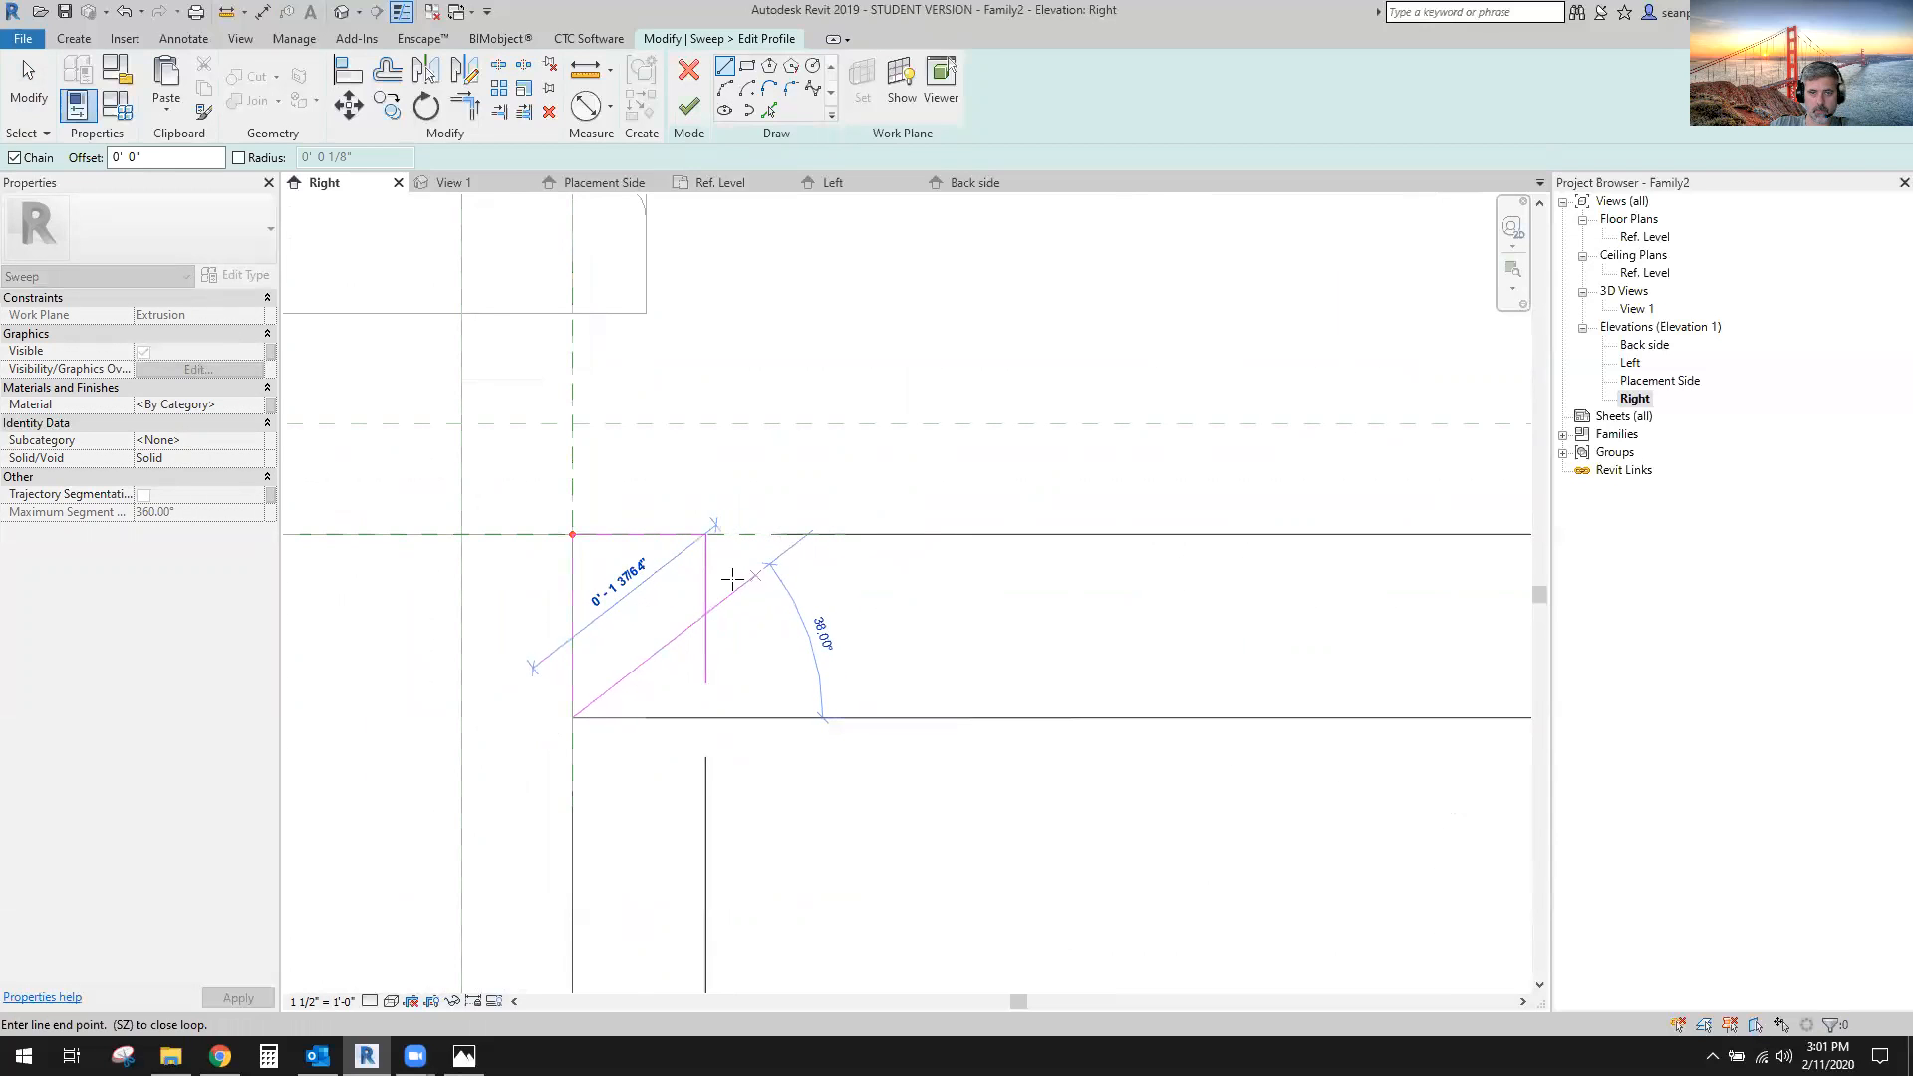
left_click(707, 587)
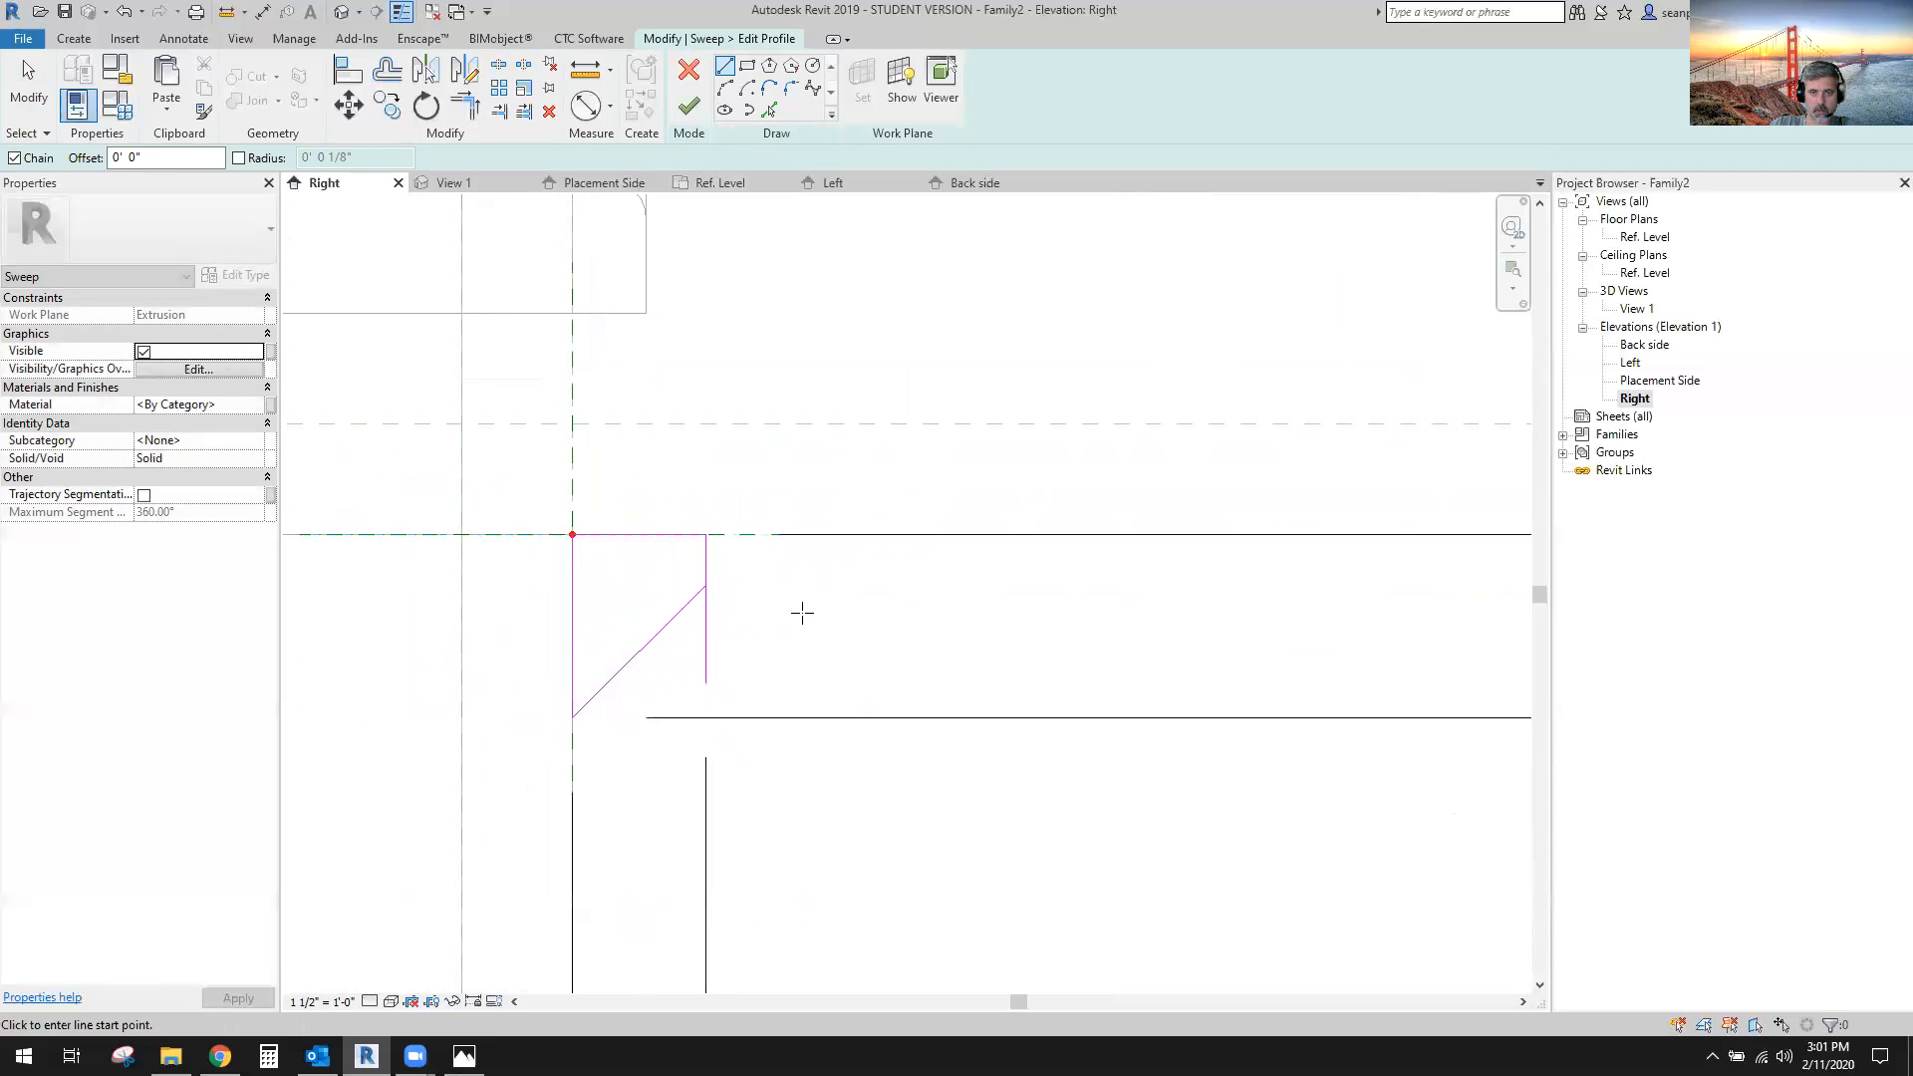
key("Escape")
key("Escape")
Trim the profile's right edge to the diagonal line, keeping the upper part to close the chamfered shape.
key("t")
key("r")
left_click(707, 567)
left_click(686, 604)
scroll(807, 674, "down", 2)
middle_click_drag(877, 691, 614, 728)
key("Escape")
key("Escape")
Delete the aligned height and width dimensions from the lower profile sketch.
left_click(845, 737)
key("Delete")
scroll(874, 763, "down", 3)
middle_click_drag(741, 967, 772, 835)
left_click(772, 842)
key("Delete")
Align the lower profile's right edge with the outer face of the upper drawer front's sweep.
scroll(850, 709, "down", 2)
middle_click_drag(850, 709, 905, 850)
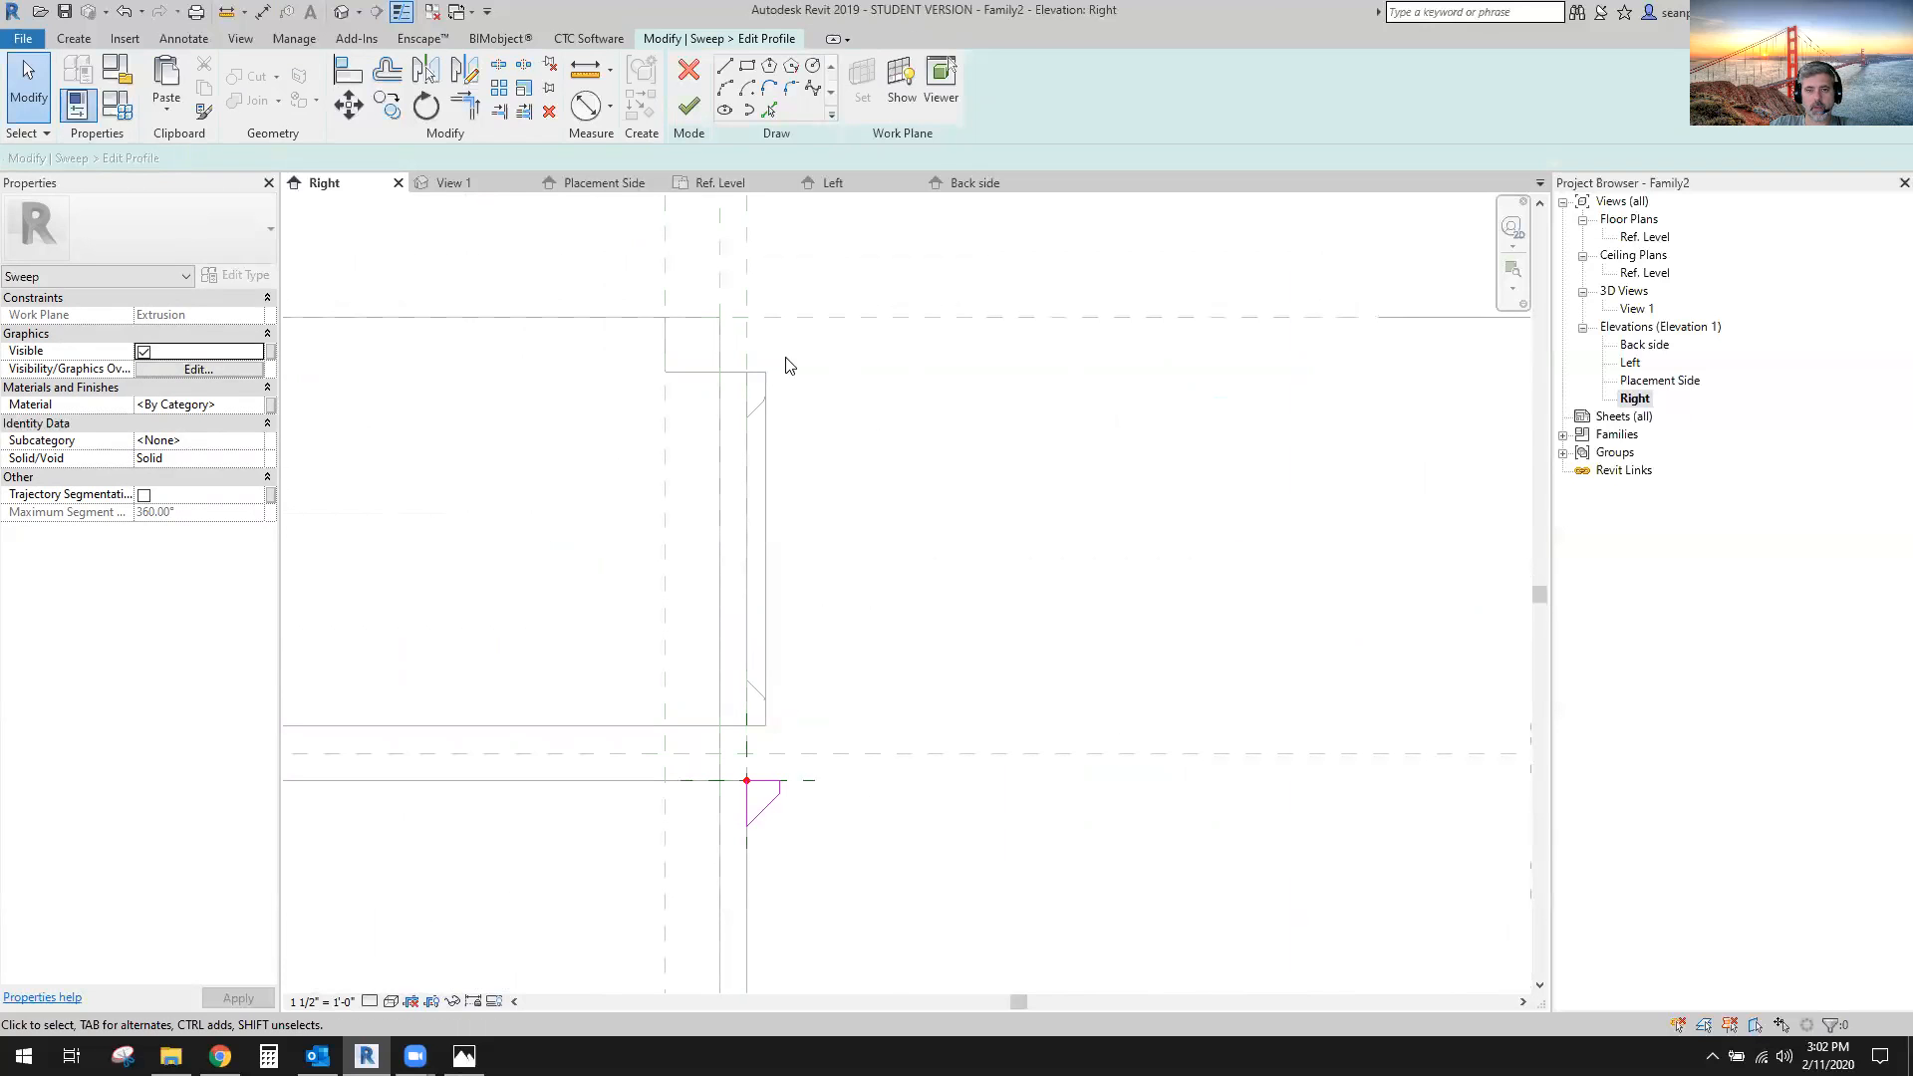
left_click(349, 67)
scroll(801, 398, "up", 2)
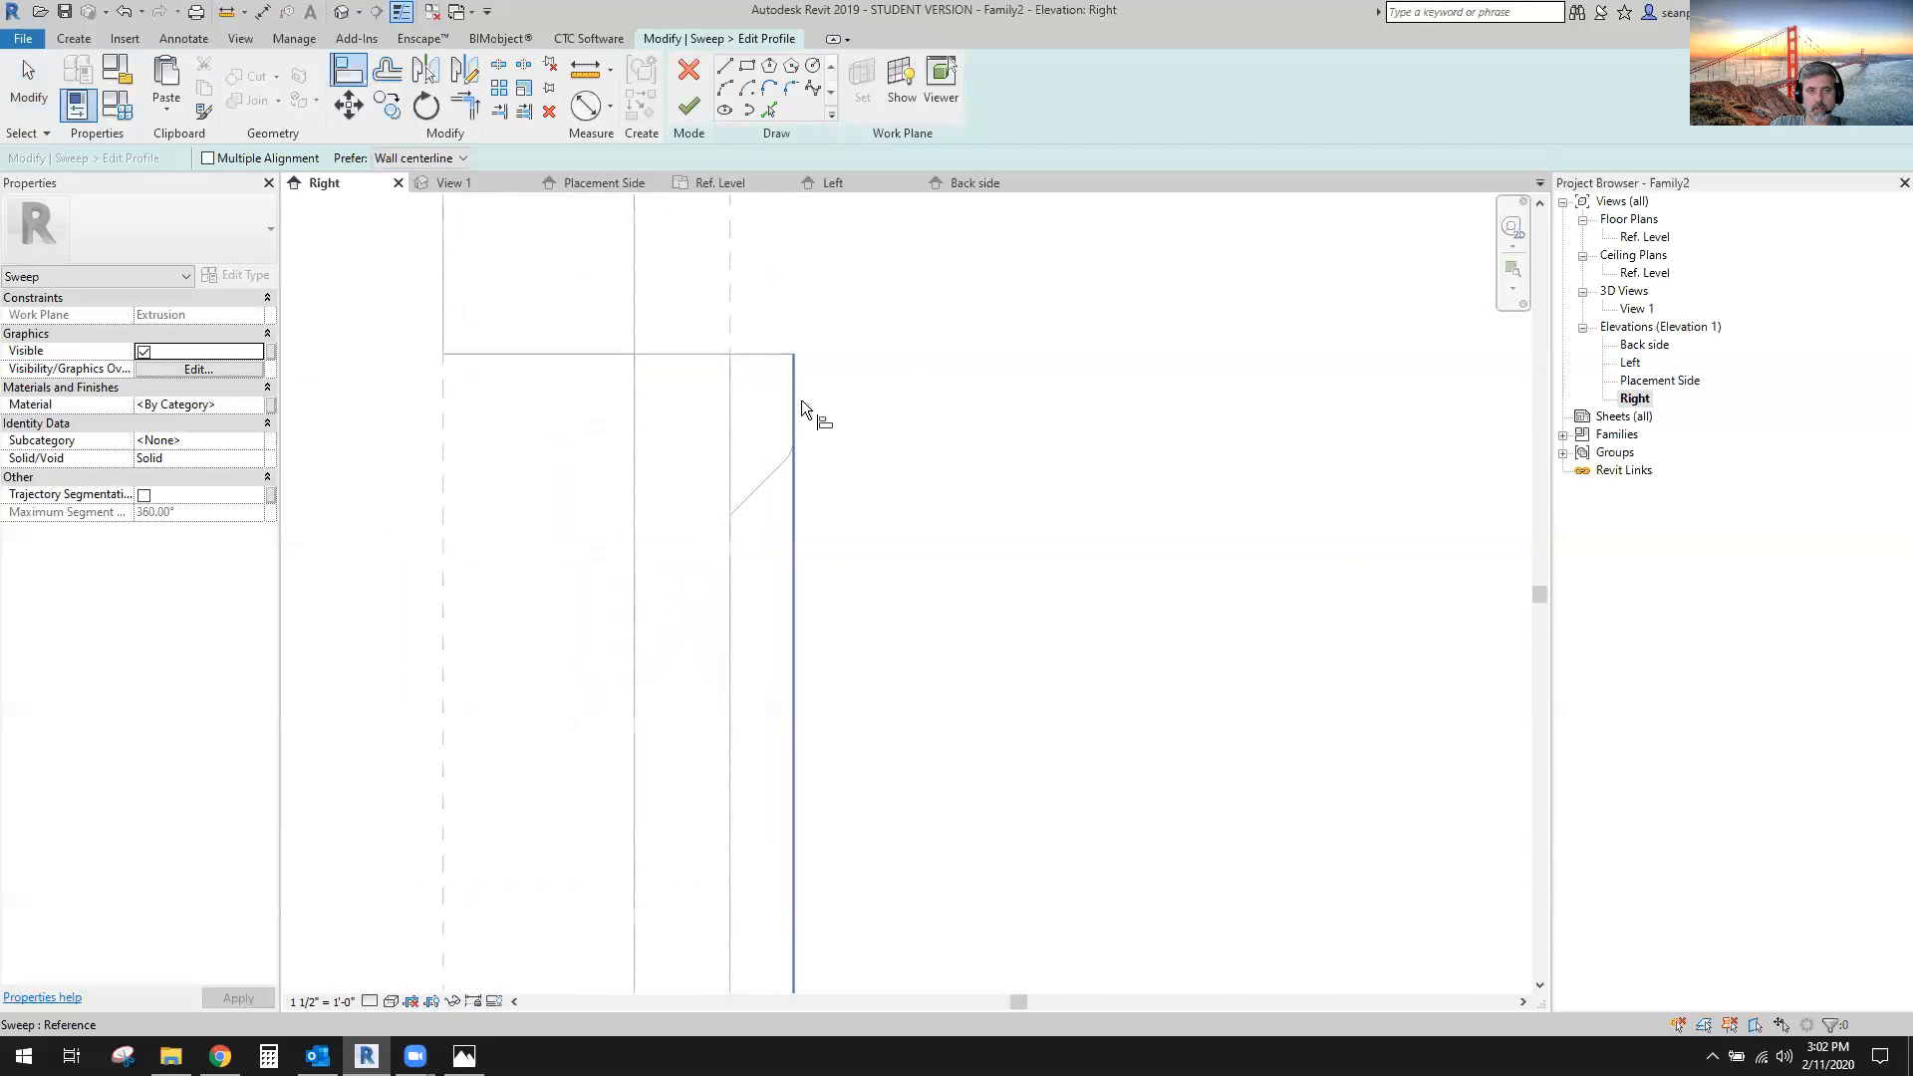
scroll(921, 679, "down", 2)
scroll(921, 679, "up", 5)
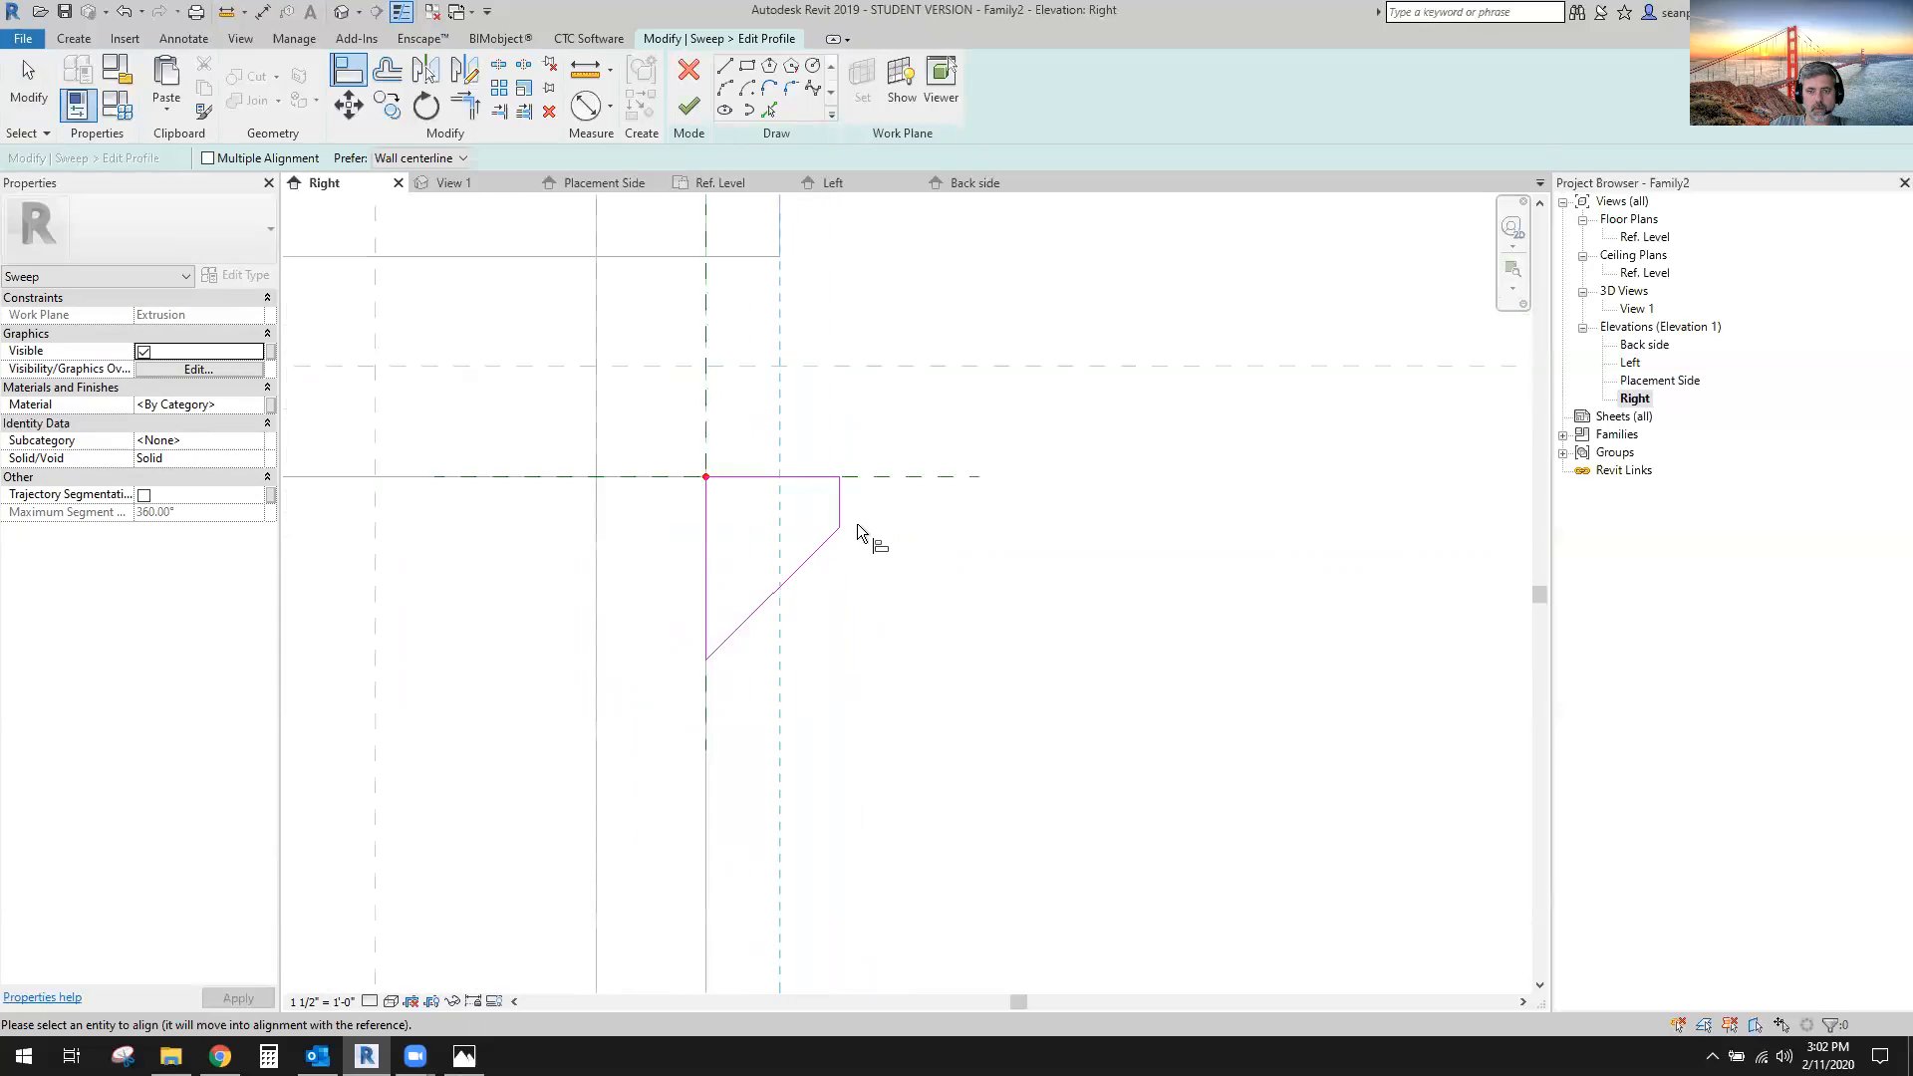
left_click(827, 483)
scroll(908, 624, "down", 2)
key("Escape")
scroll(1000, 654, "down", 3)
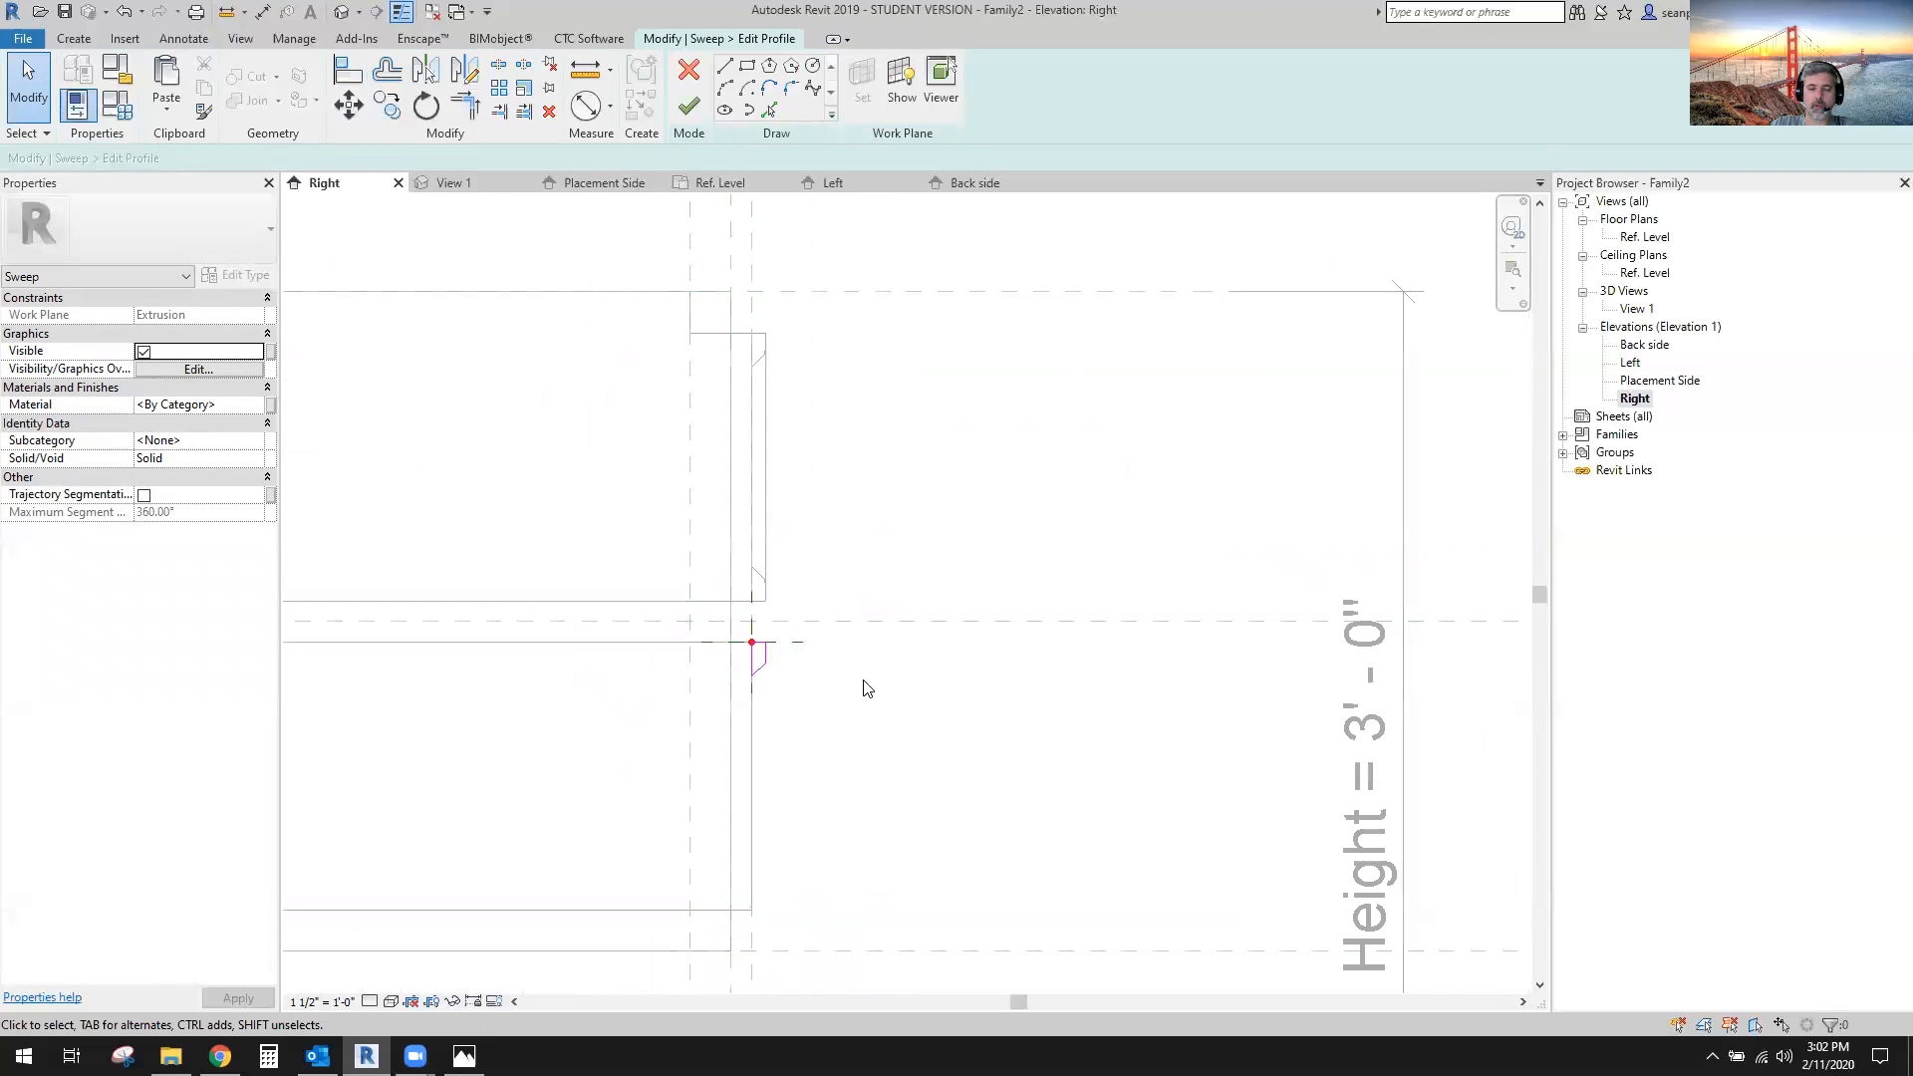
Finish the sketched sweep profile and browse the Imperial Library to the Finish Carpentry folder under Profiles for a loadable profile family.
left_click(688, 105)
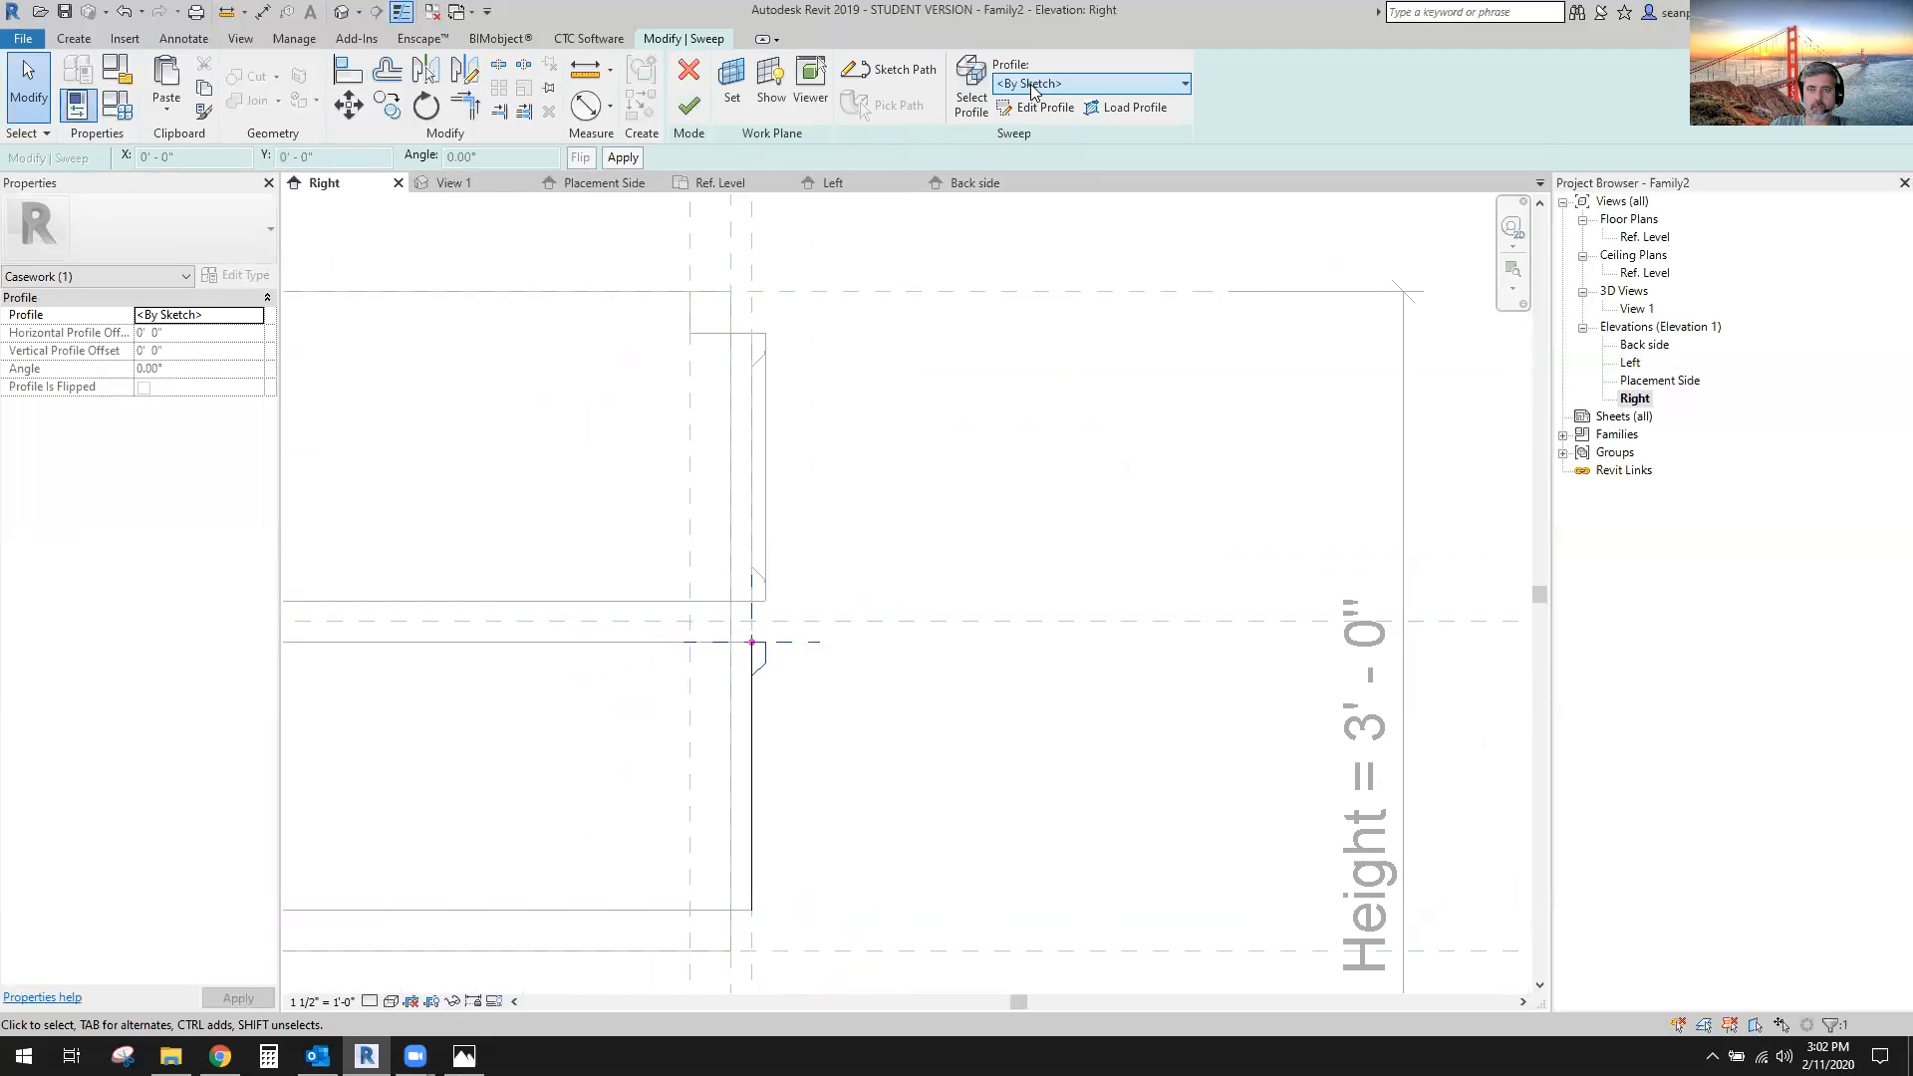
left_click(1034, 84)
left_click(1033, 86)
left_click(1136, 108)
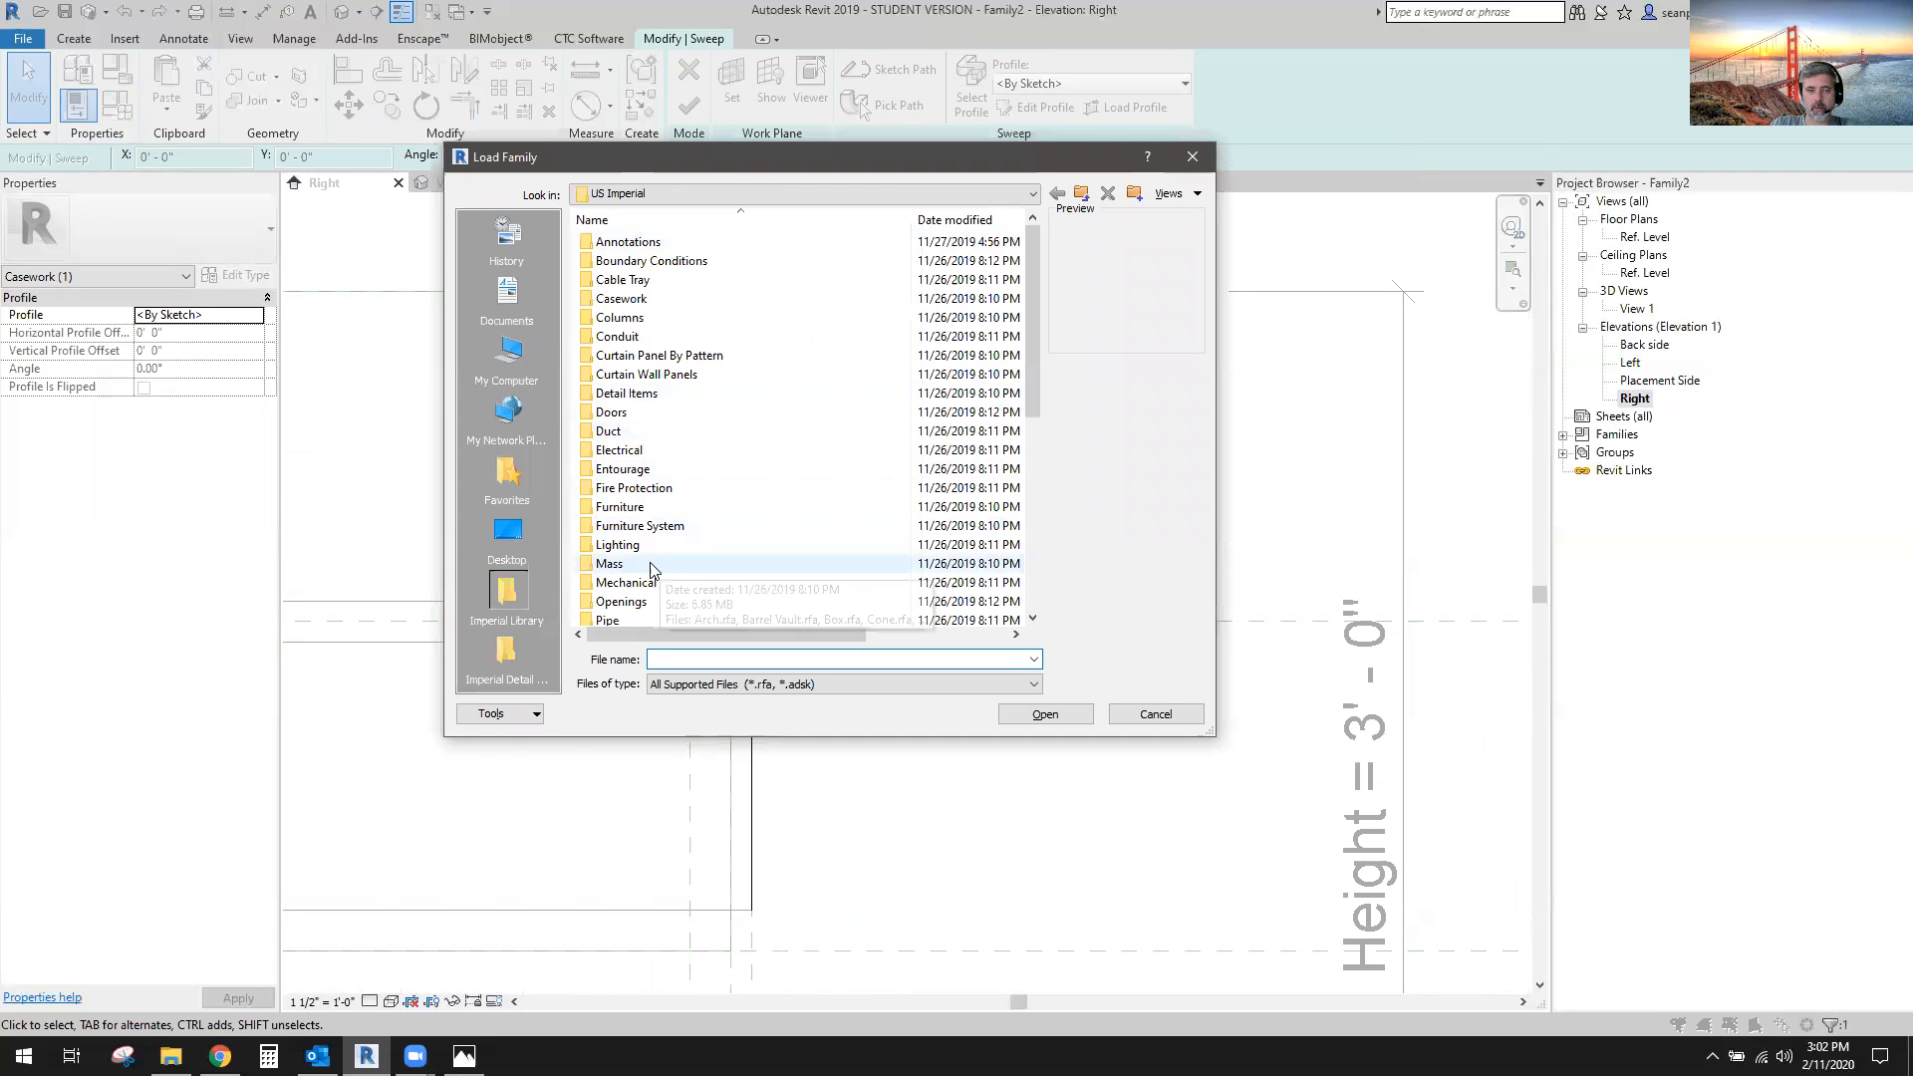
scroll(657, 572, "down", 2)
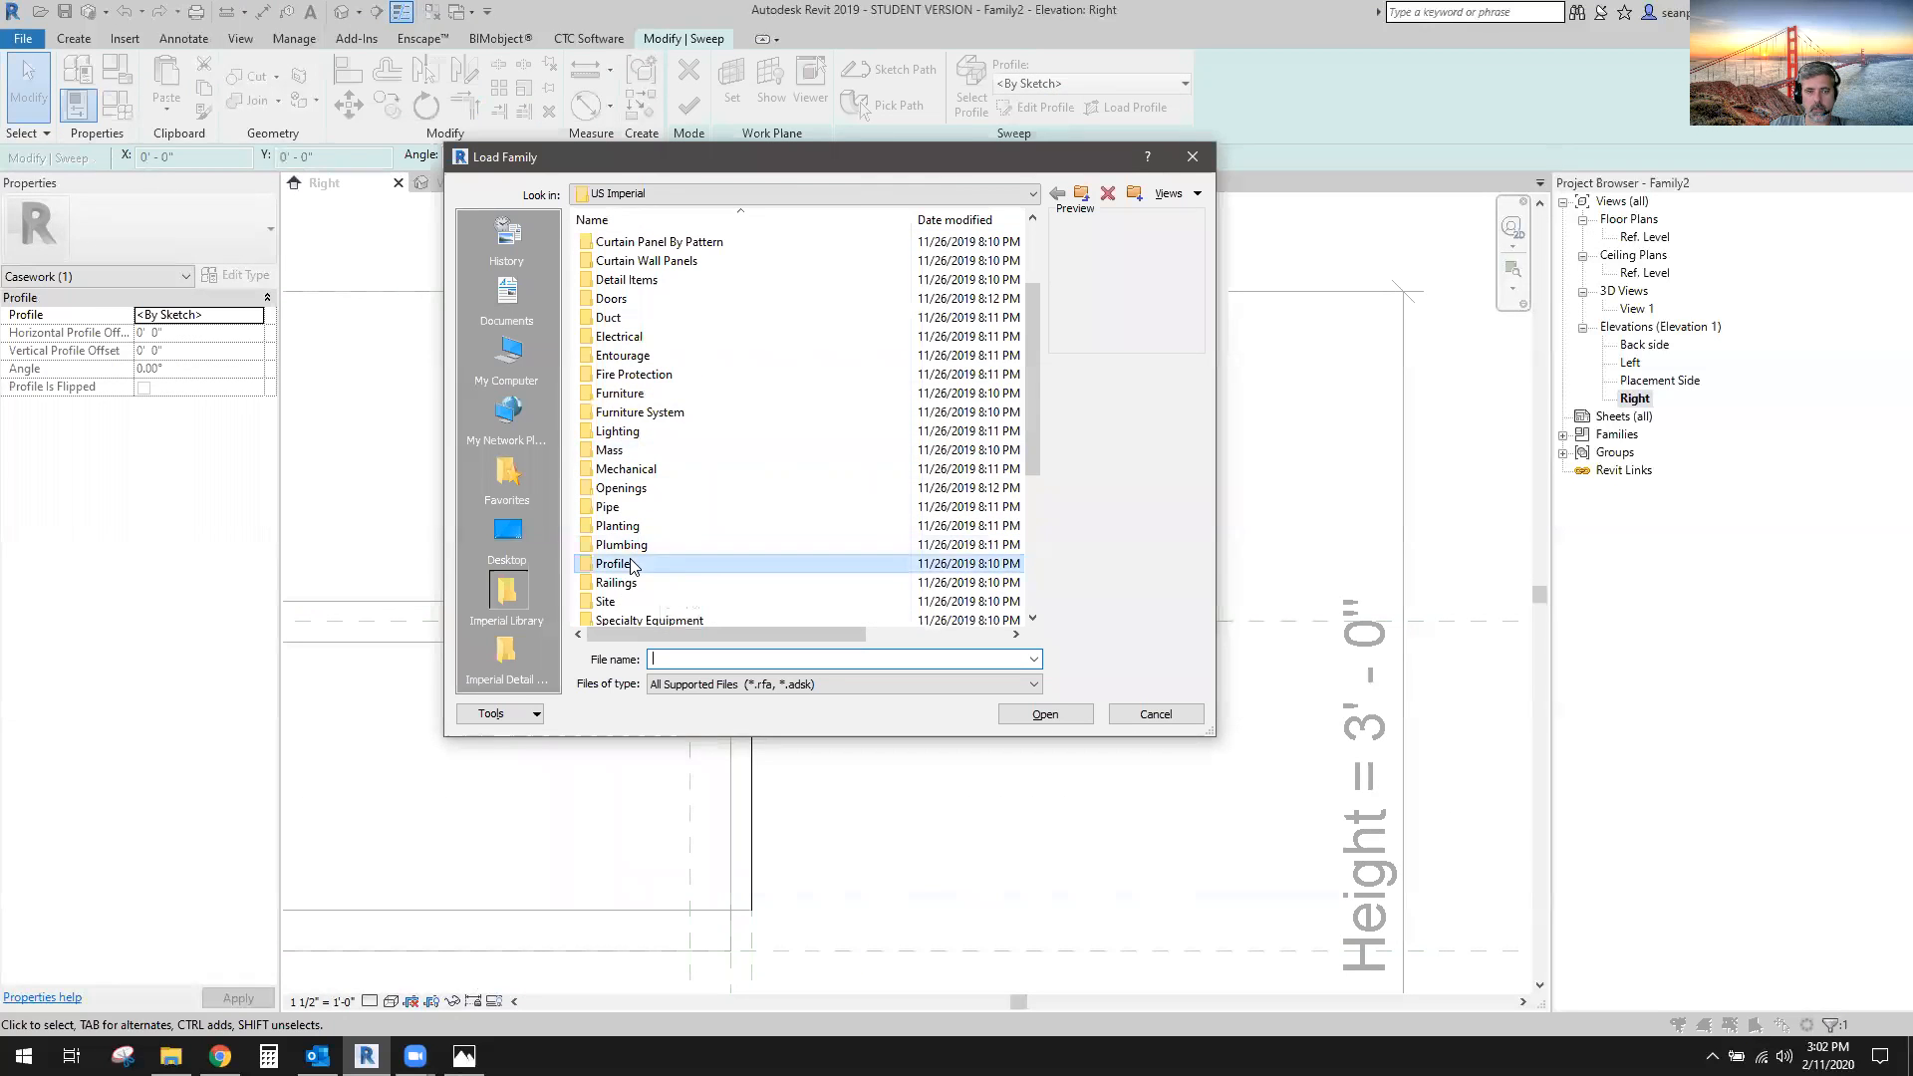
double_click(636, 558)
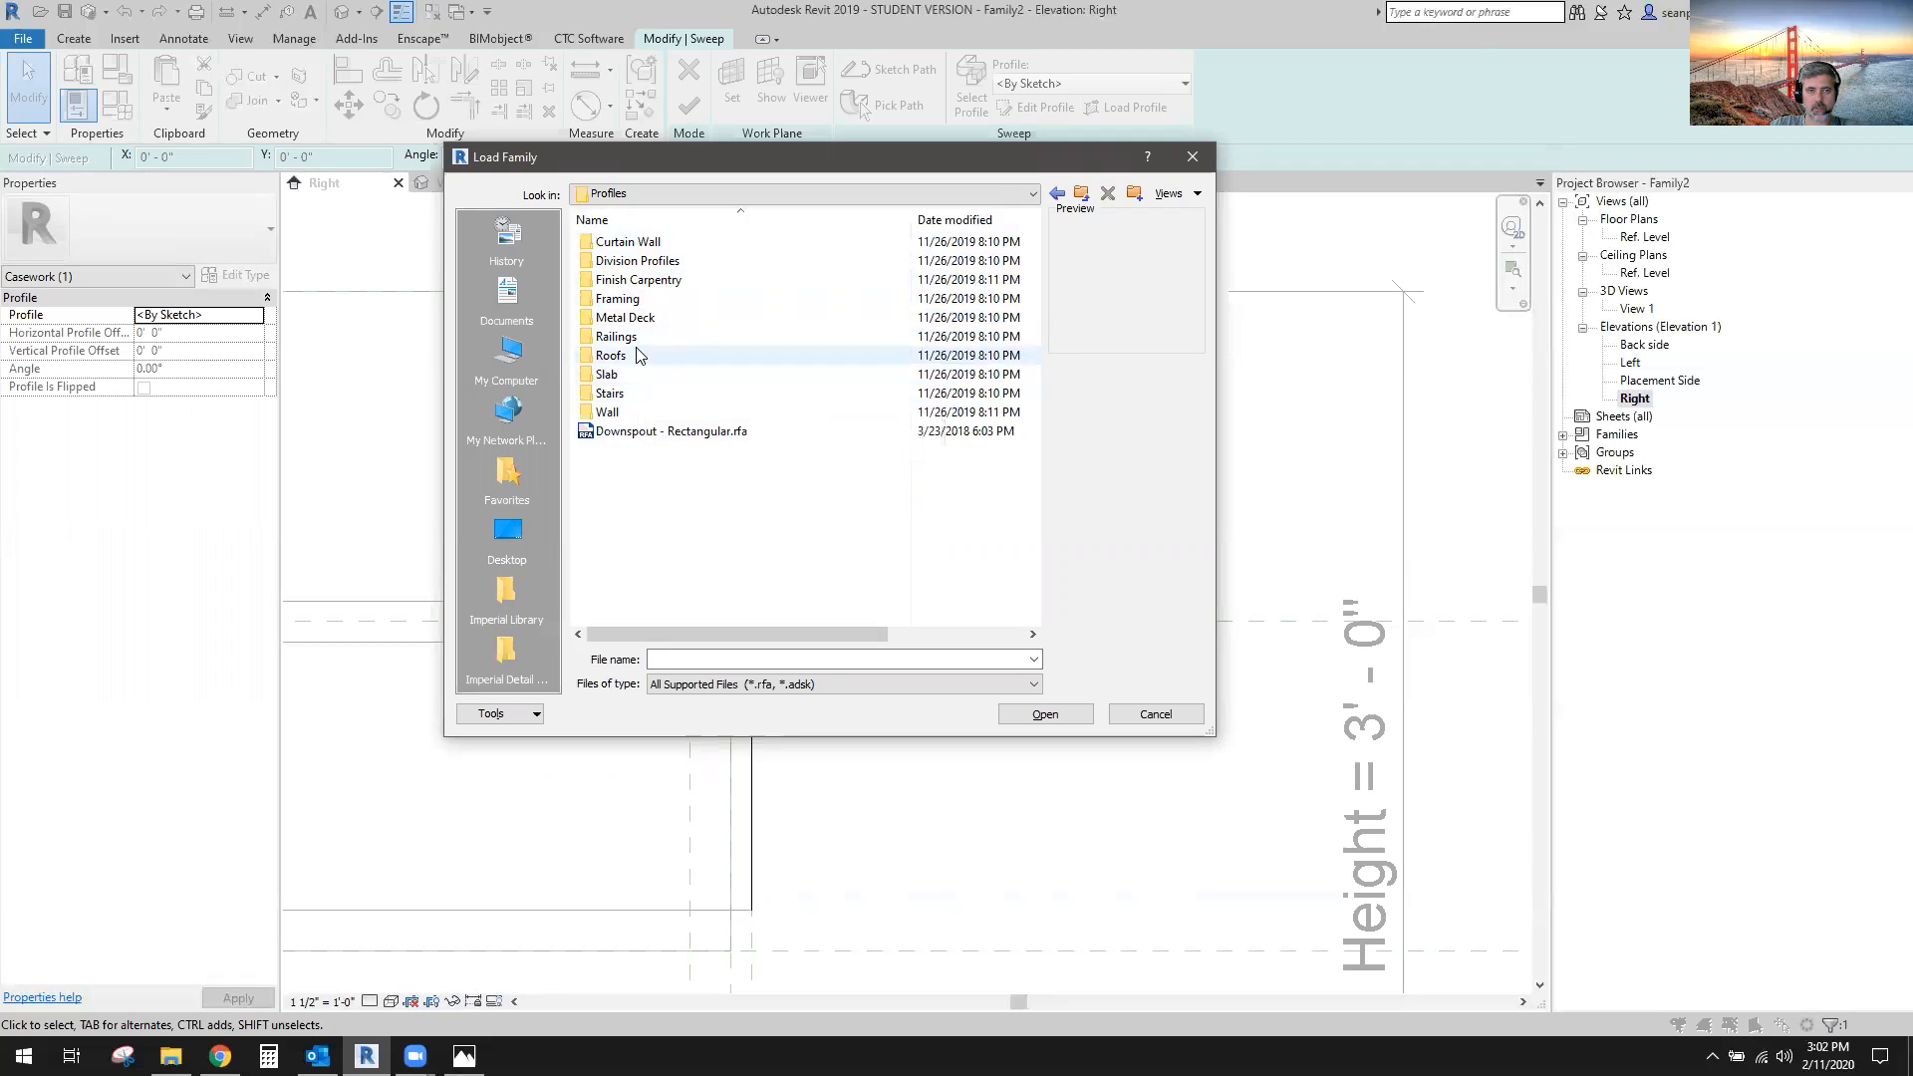
double_click(642, 280)
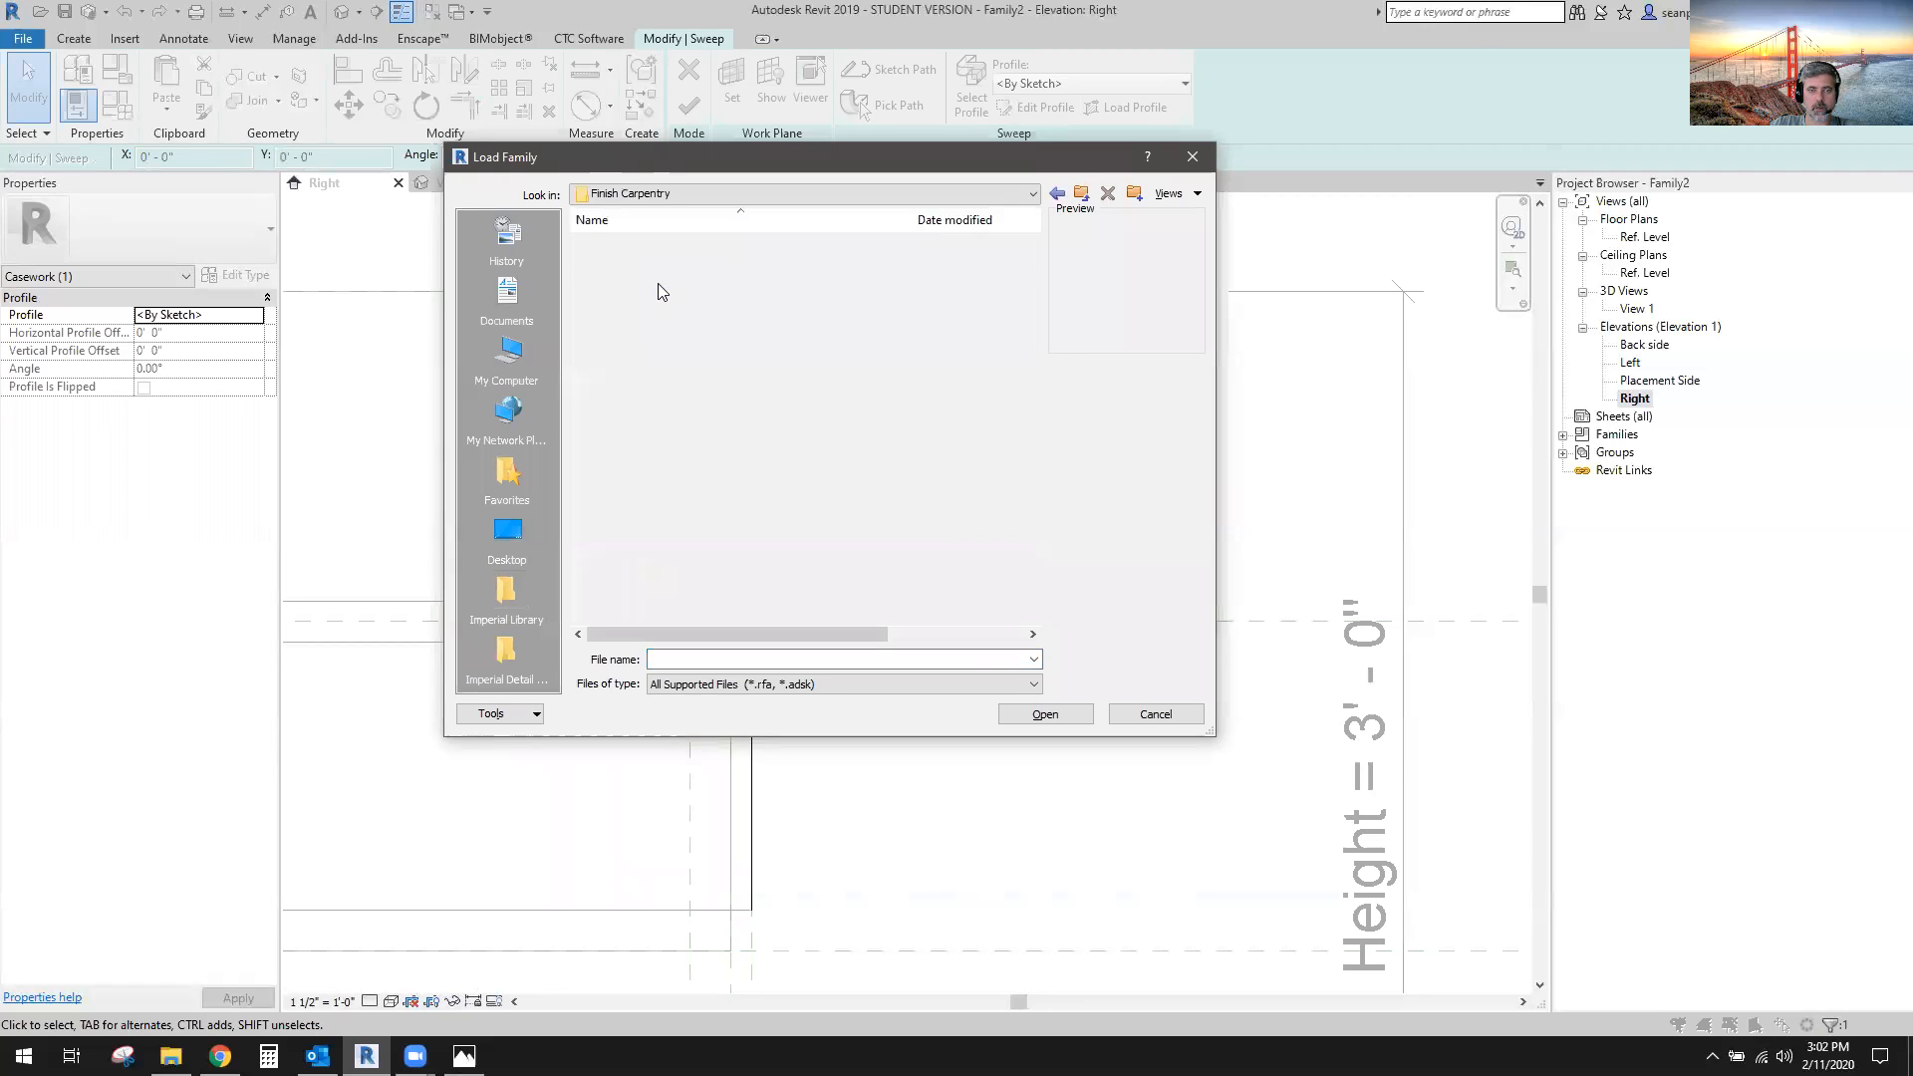
Preview the Finish Carpentry profile families, from Base 1 through the casing, cove and crown profiles to Scotia, and leave without loading one.
left_click(651, 245)
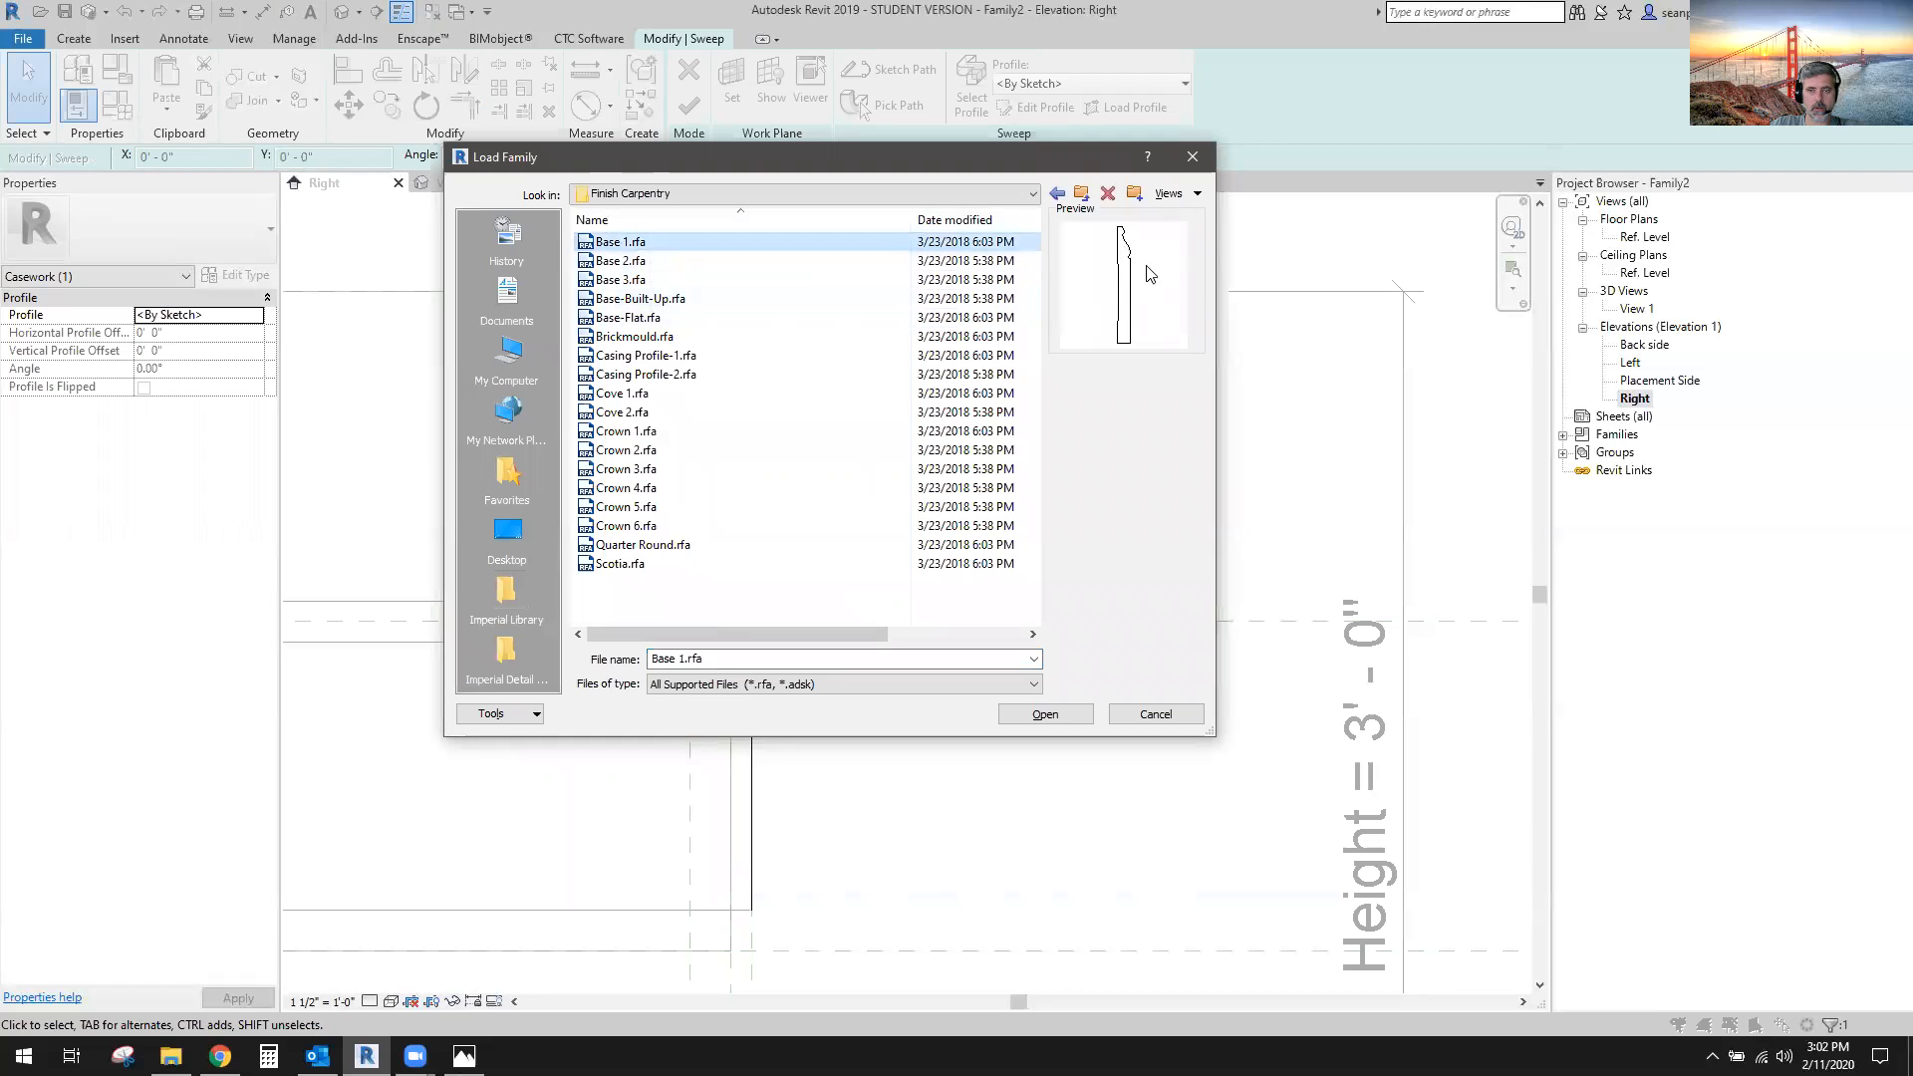
left_click(658, 261)
left_click(636, 337)
left_click(629, 356)
left_click(630, 375)
left_click(620, 393)
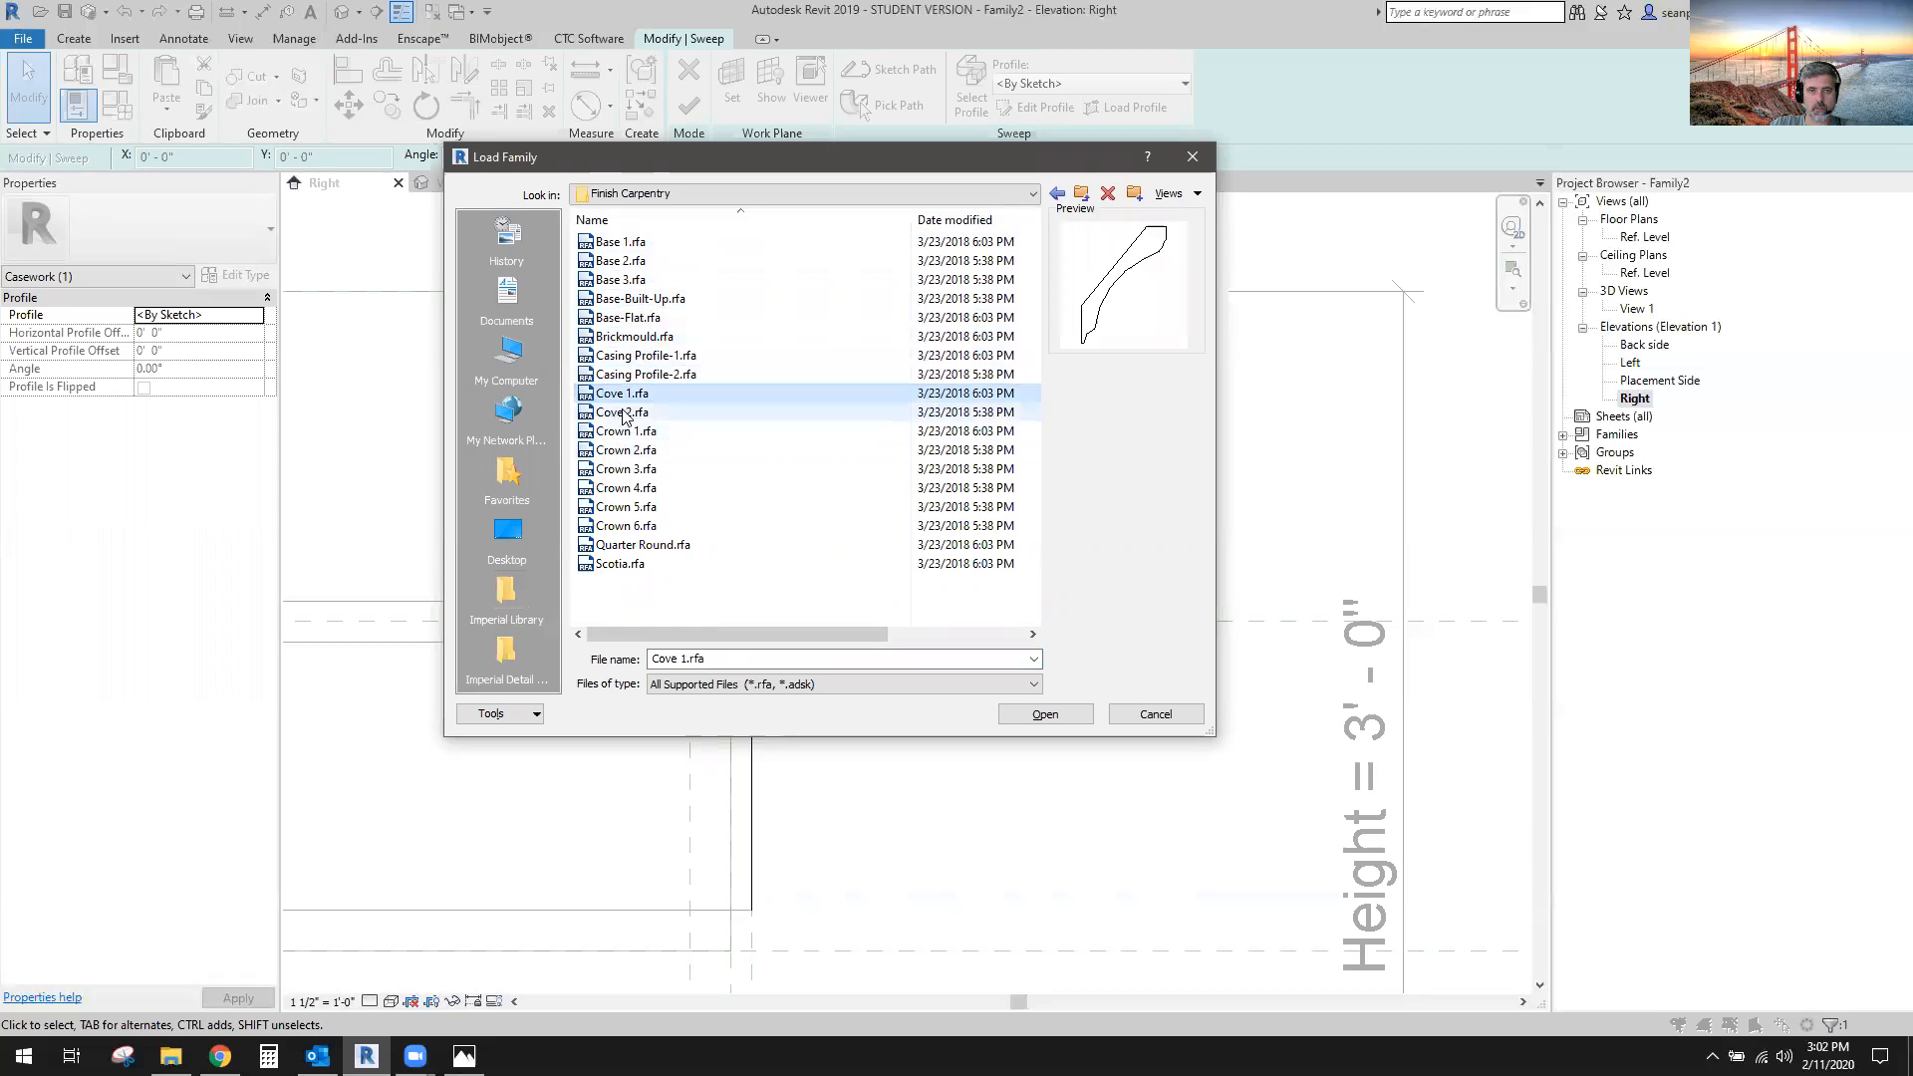
left_click(620, 413)
left_click(625, 432)
left_click(626, 450)
left_click(626, 469)
left_click(626, 488)
left_click(626, 507)
left_click(626, 526)
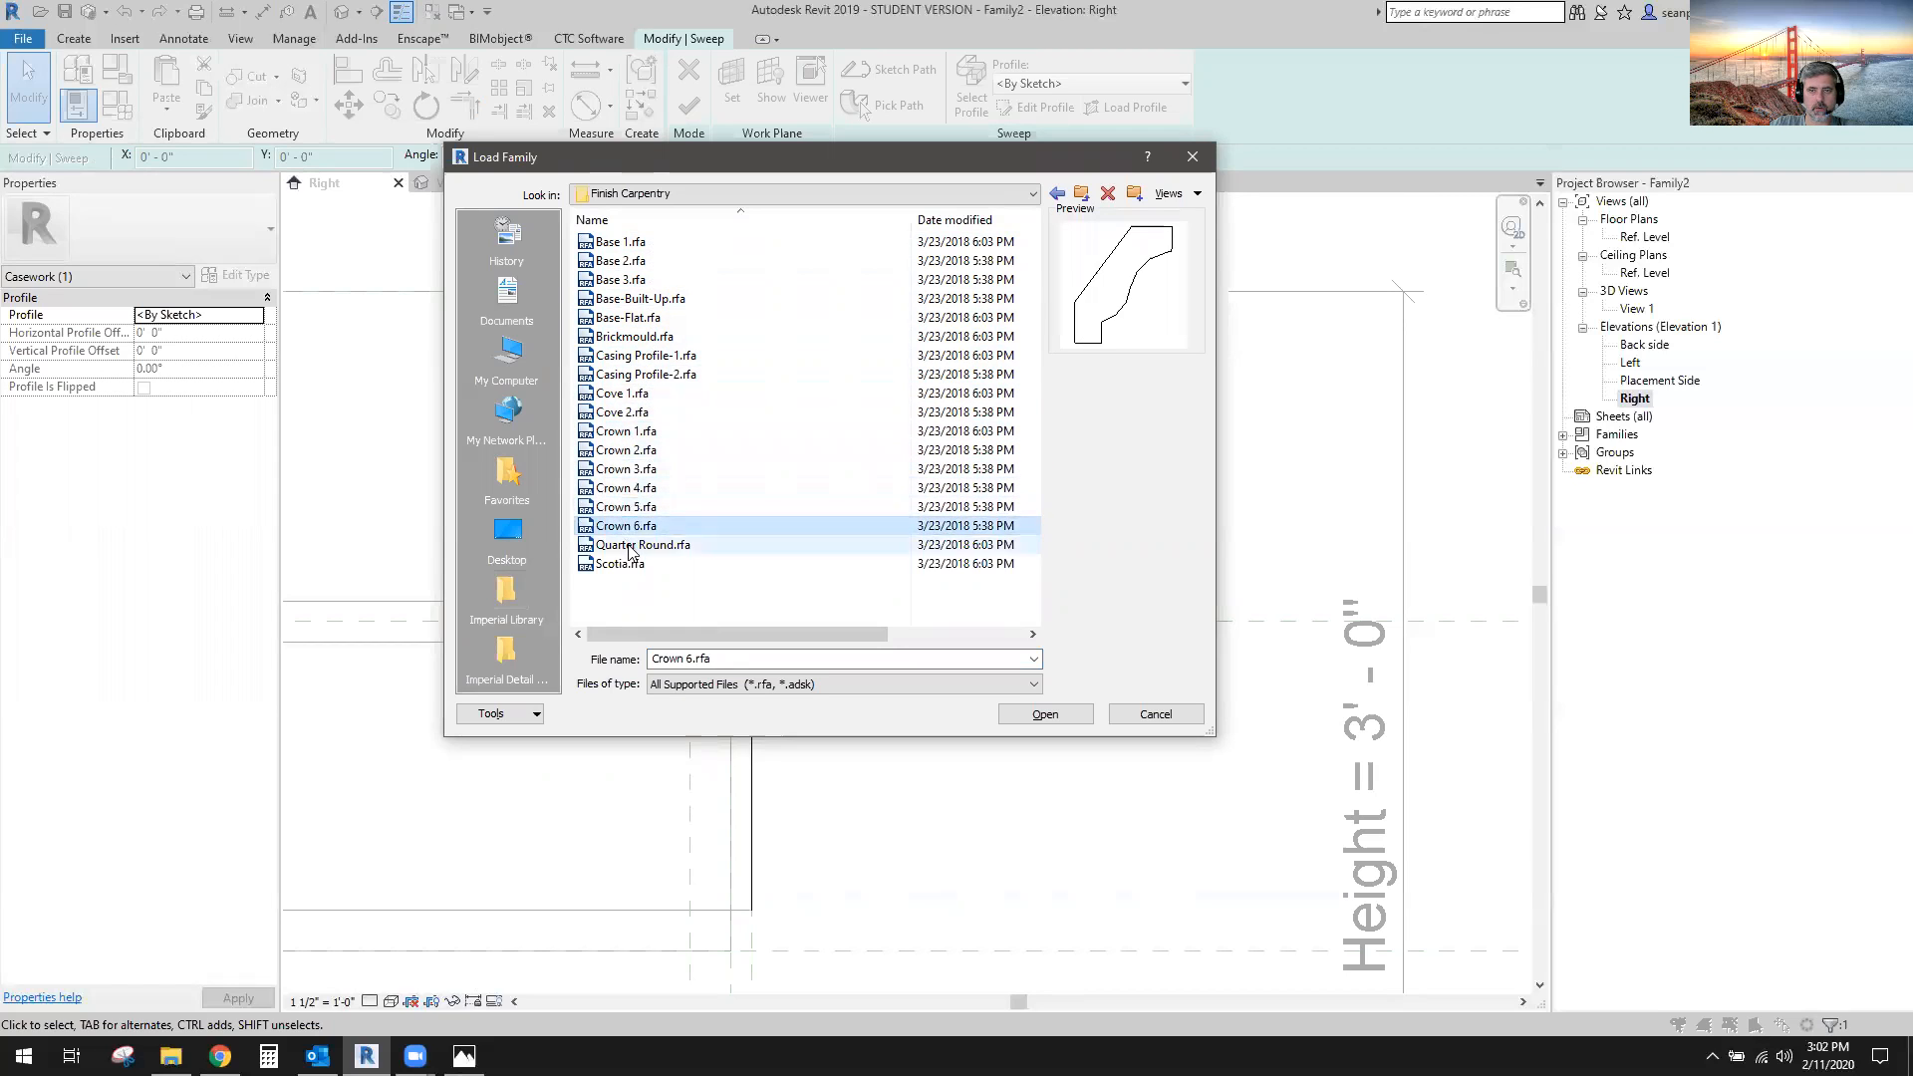
left_click(626, 545)
left_click(620, 564)
left_click(622, 564)
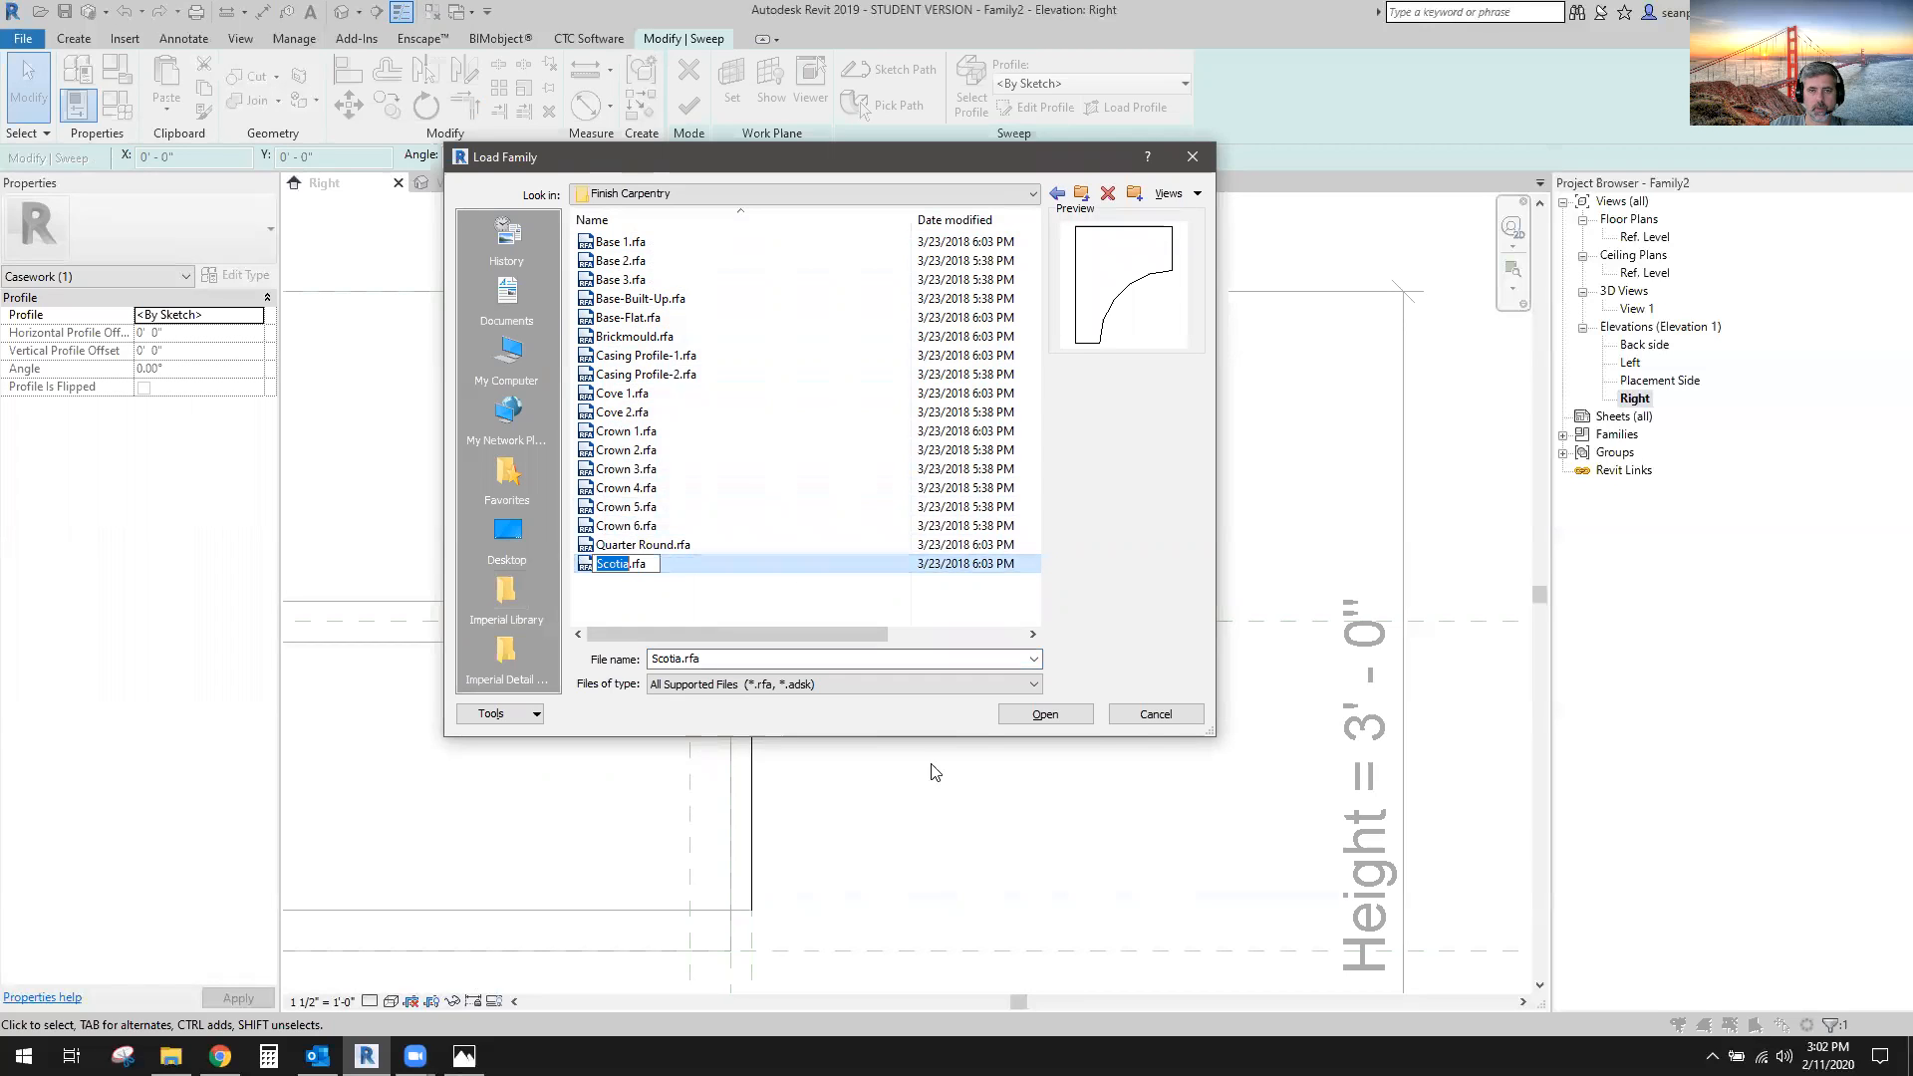
left_click(1150, 720)
left_click(1152, 716)
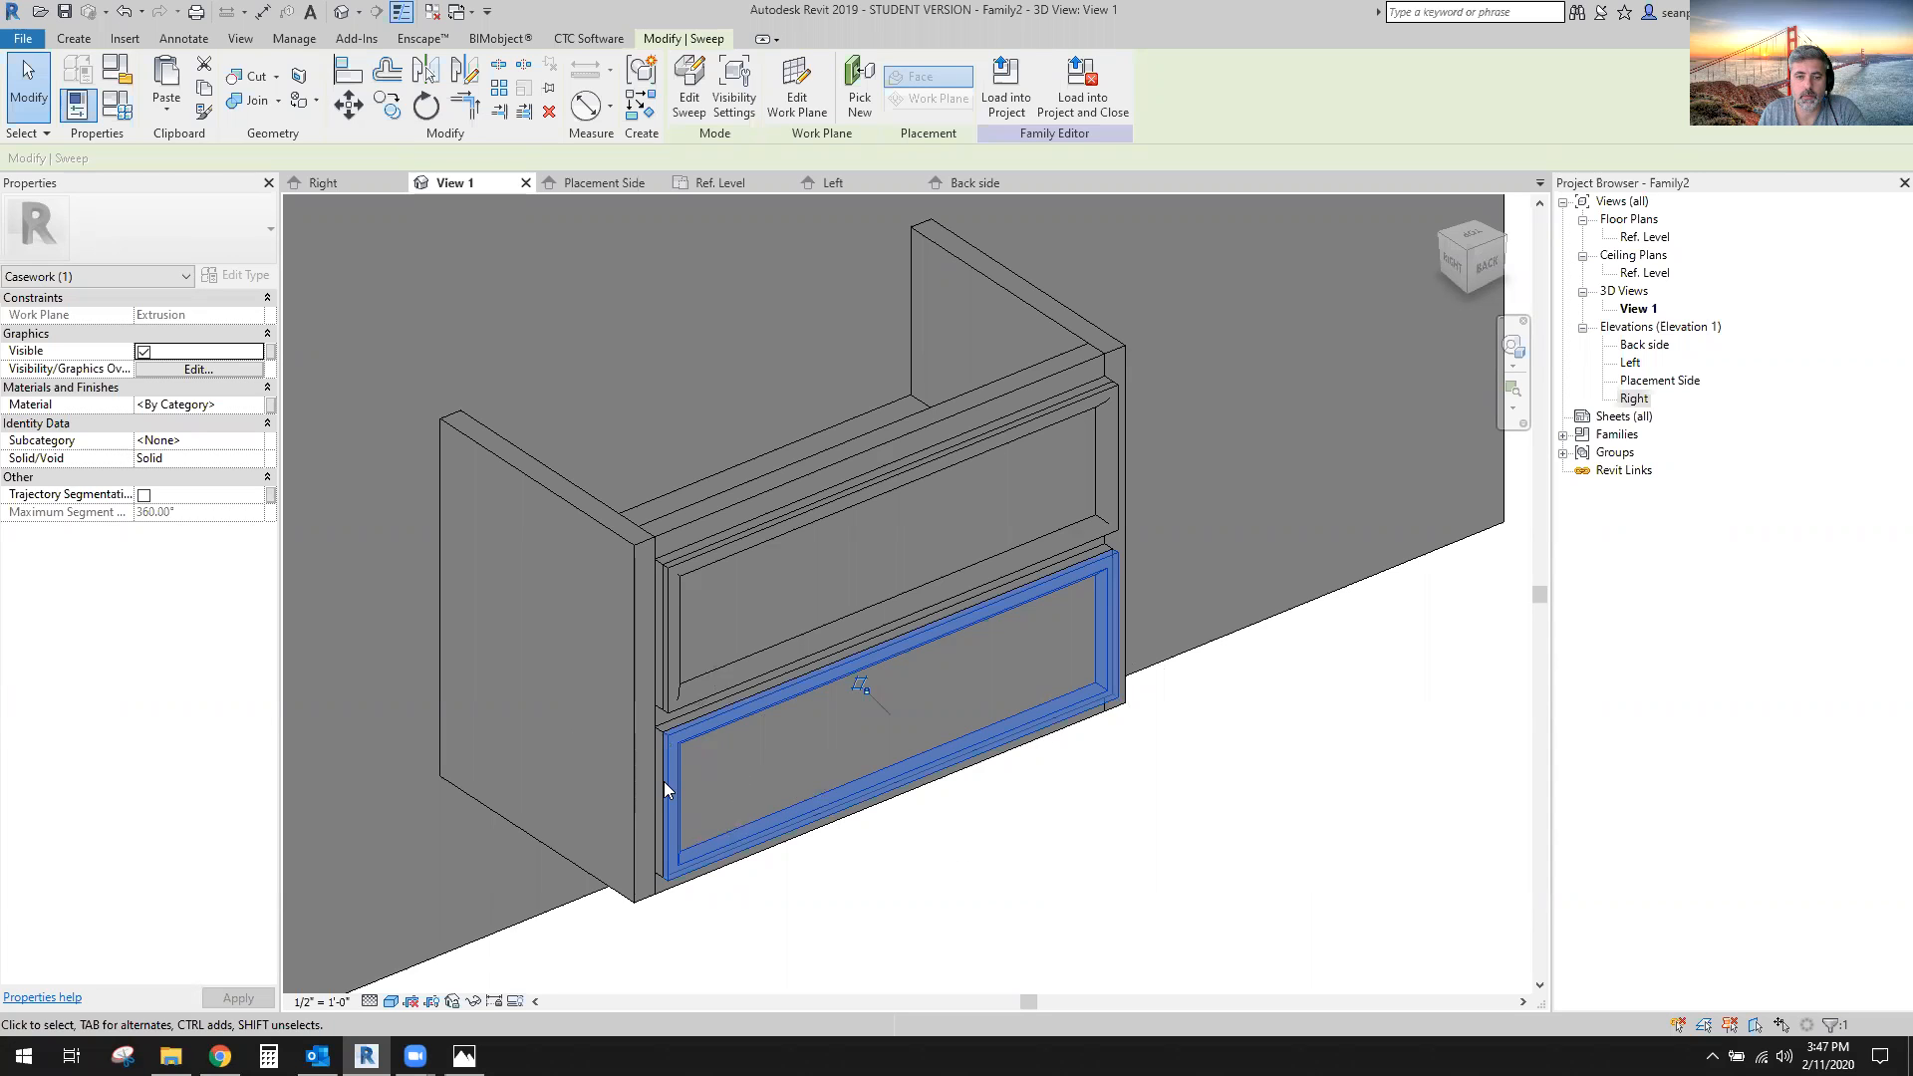
Deselect the drawer-front sweep, open the family types and apply a Length of 4' 0" to the cabinet.
middle_click_drag(1186, 837, 1264, 858, "shift")
left_click(1157, 895)
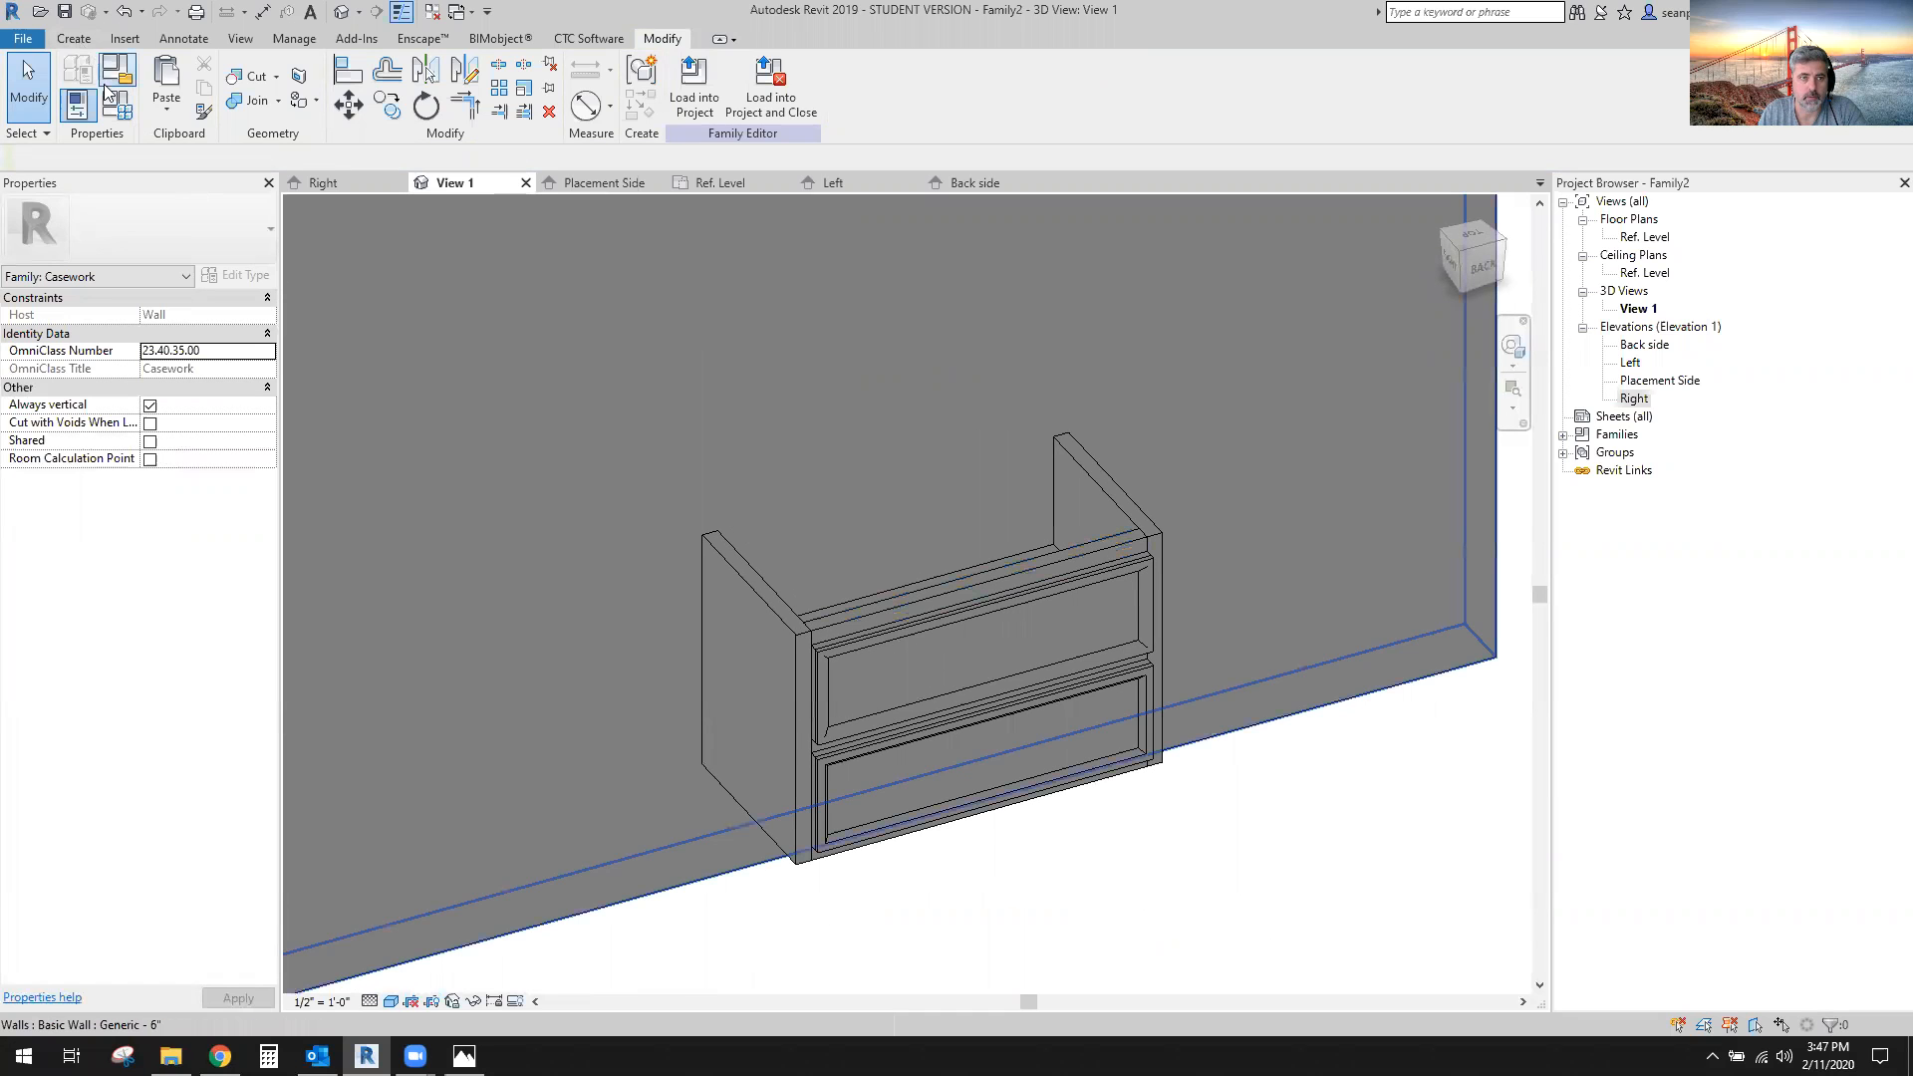
left_click(1086, 606)
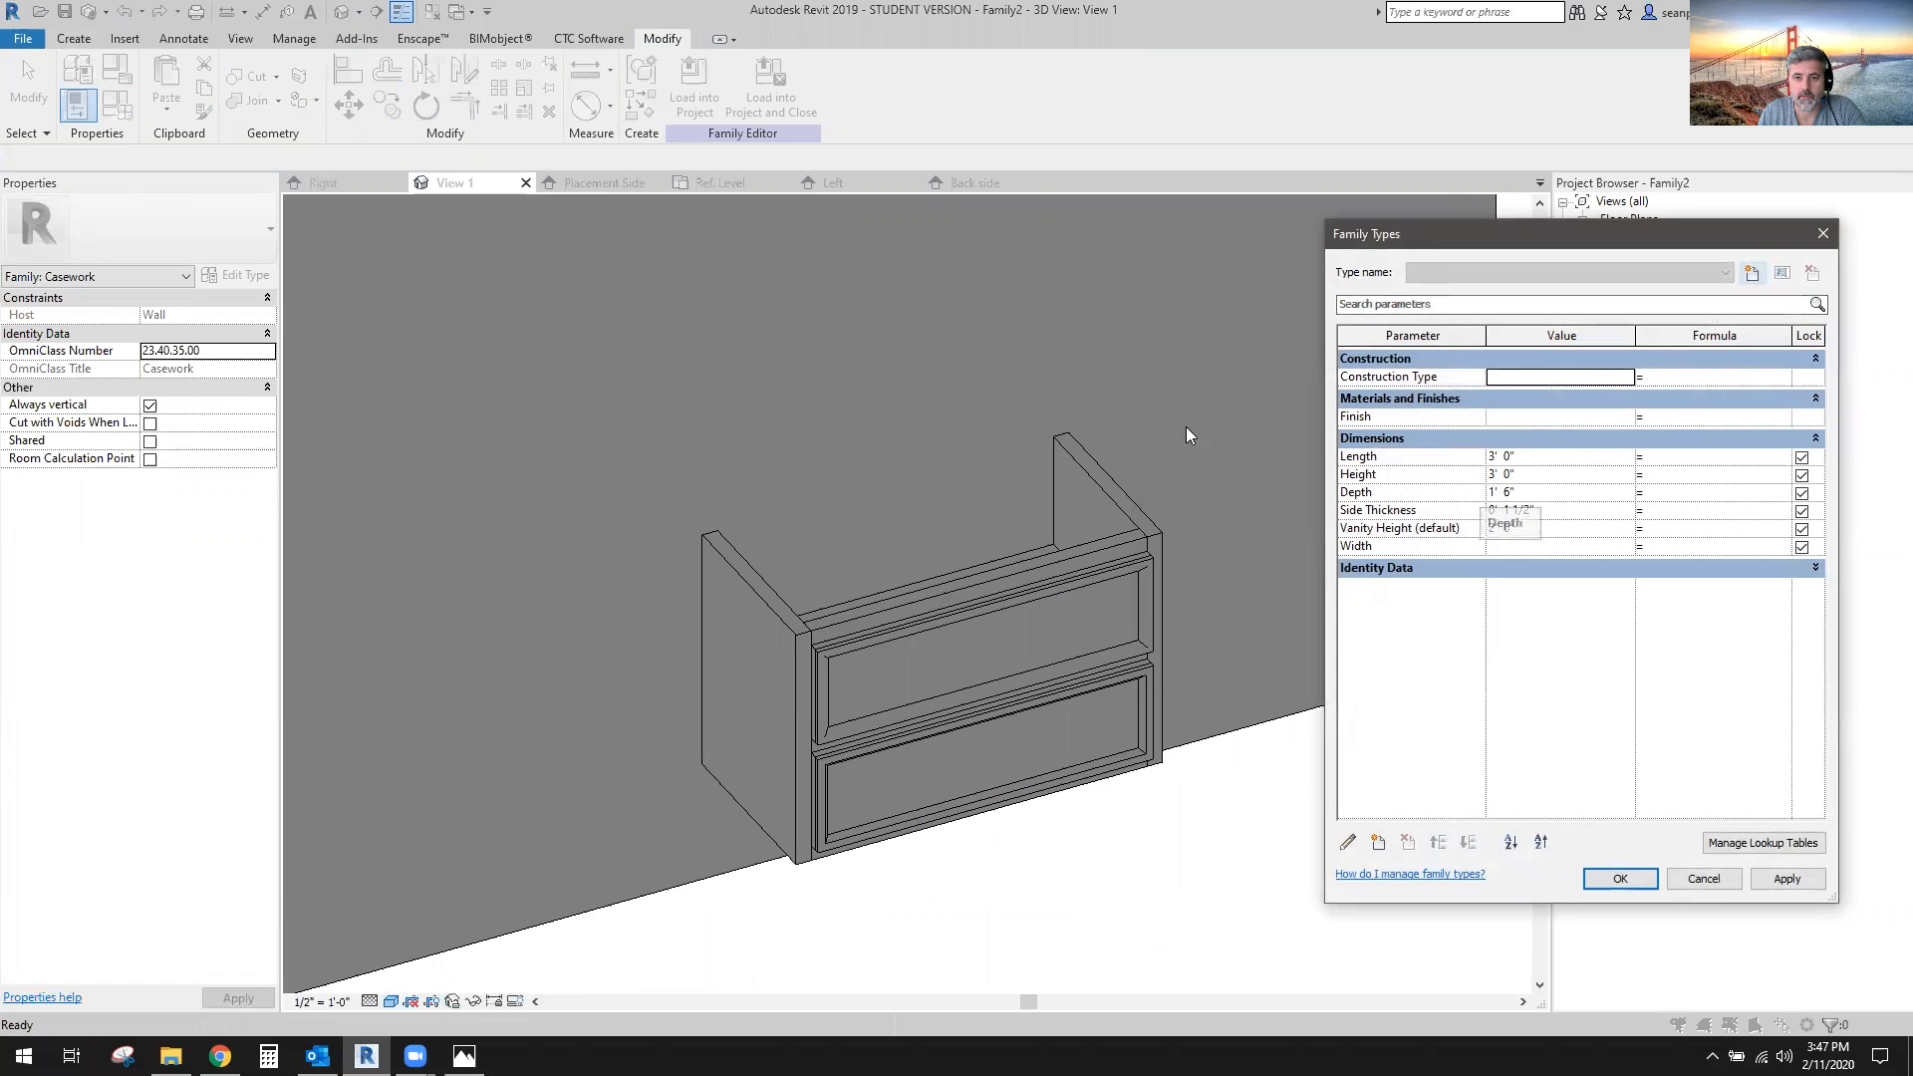
left_click(1544, 458)
key("Tab")
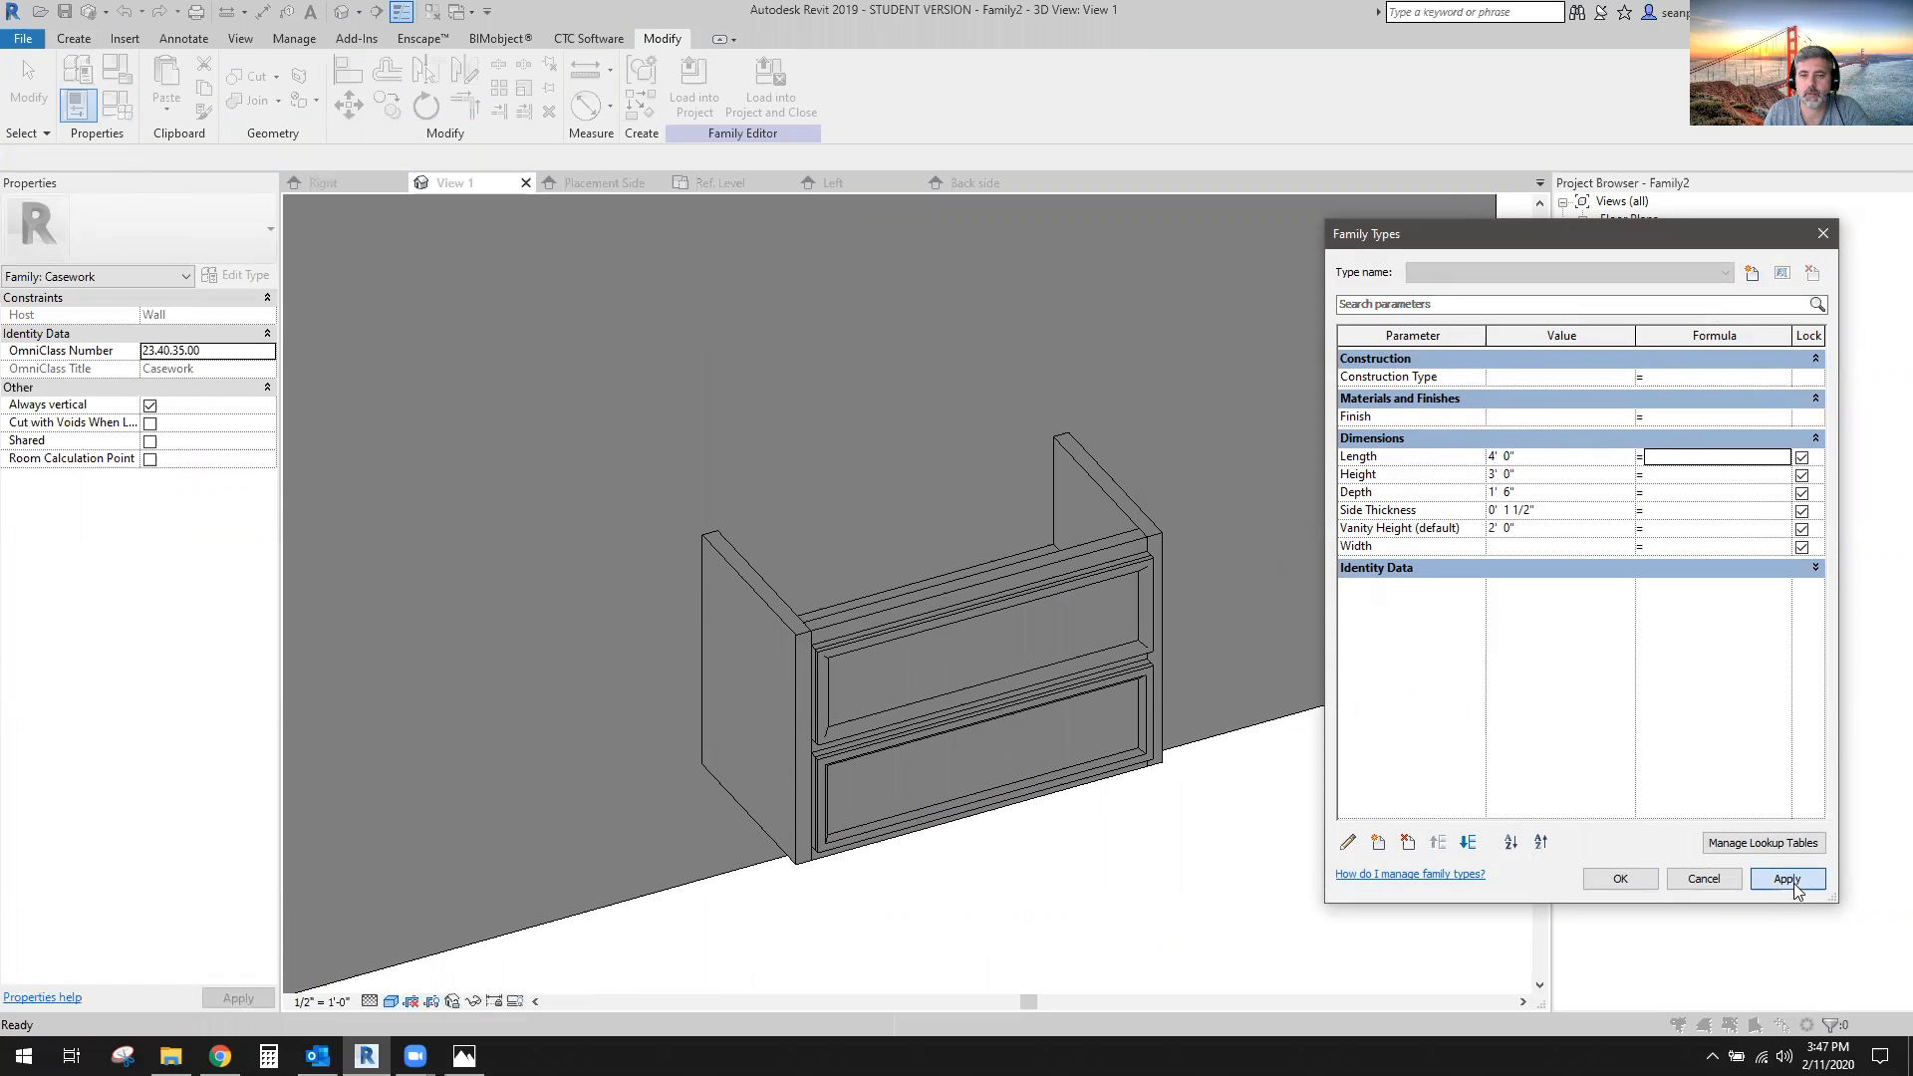
left_click(1792, 881)
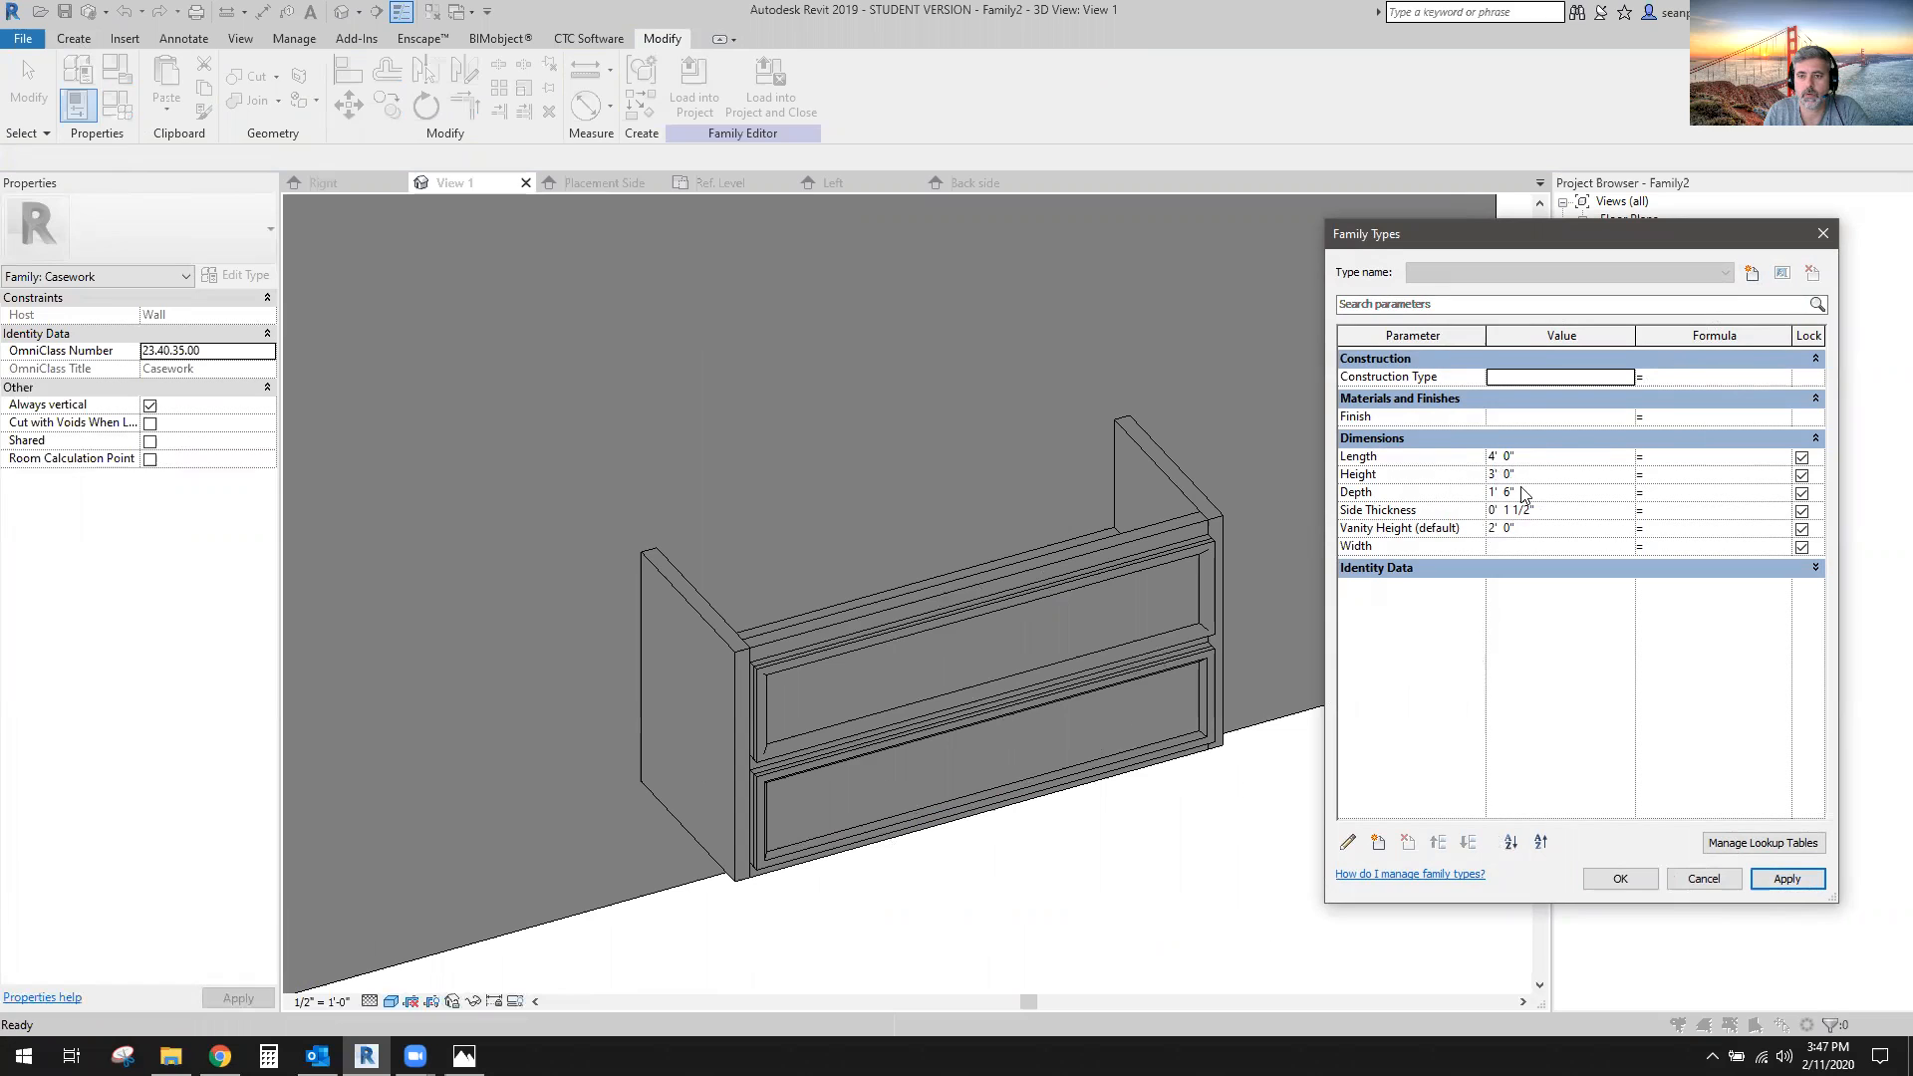
Set the Vanity Height parameter to 3' 0" and apply it to the cabinet.
left_click(1550, 527)
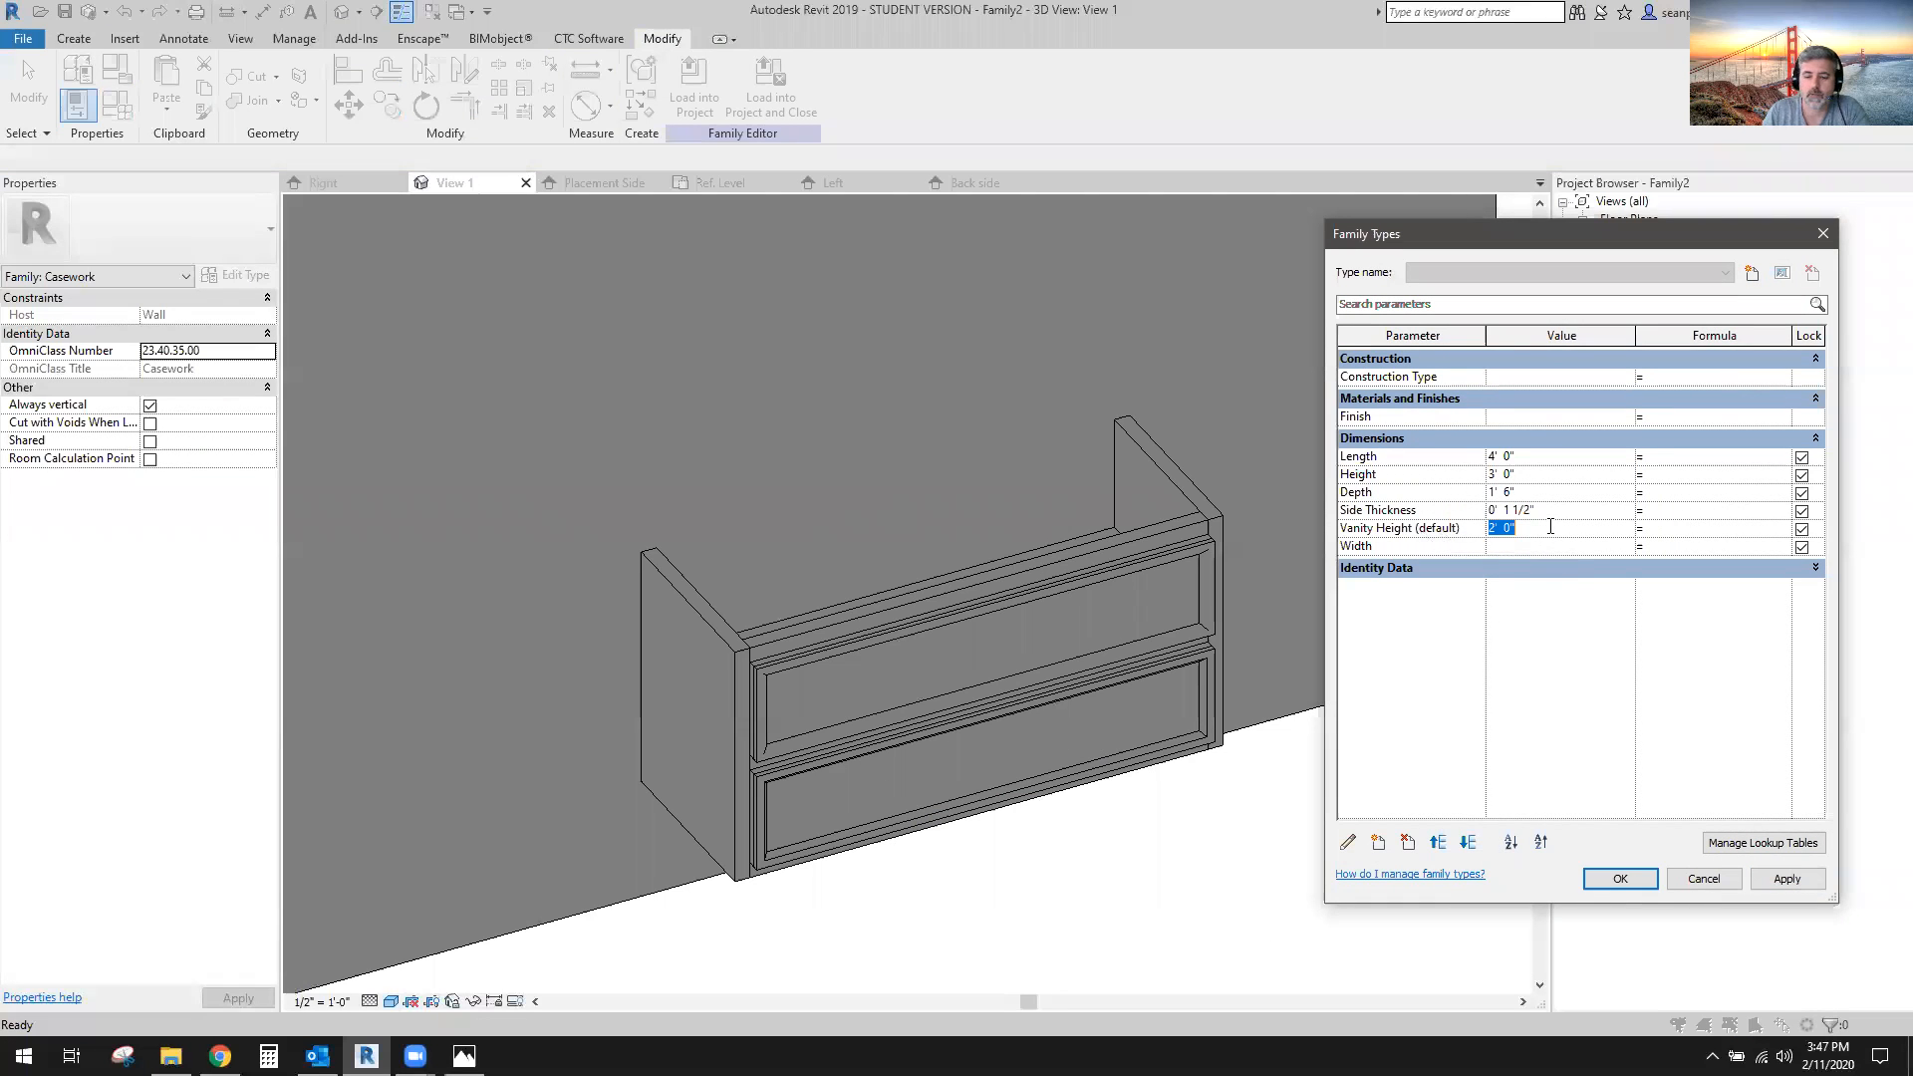
key("Tab")
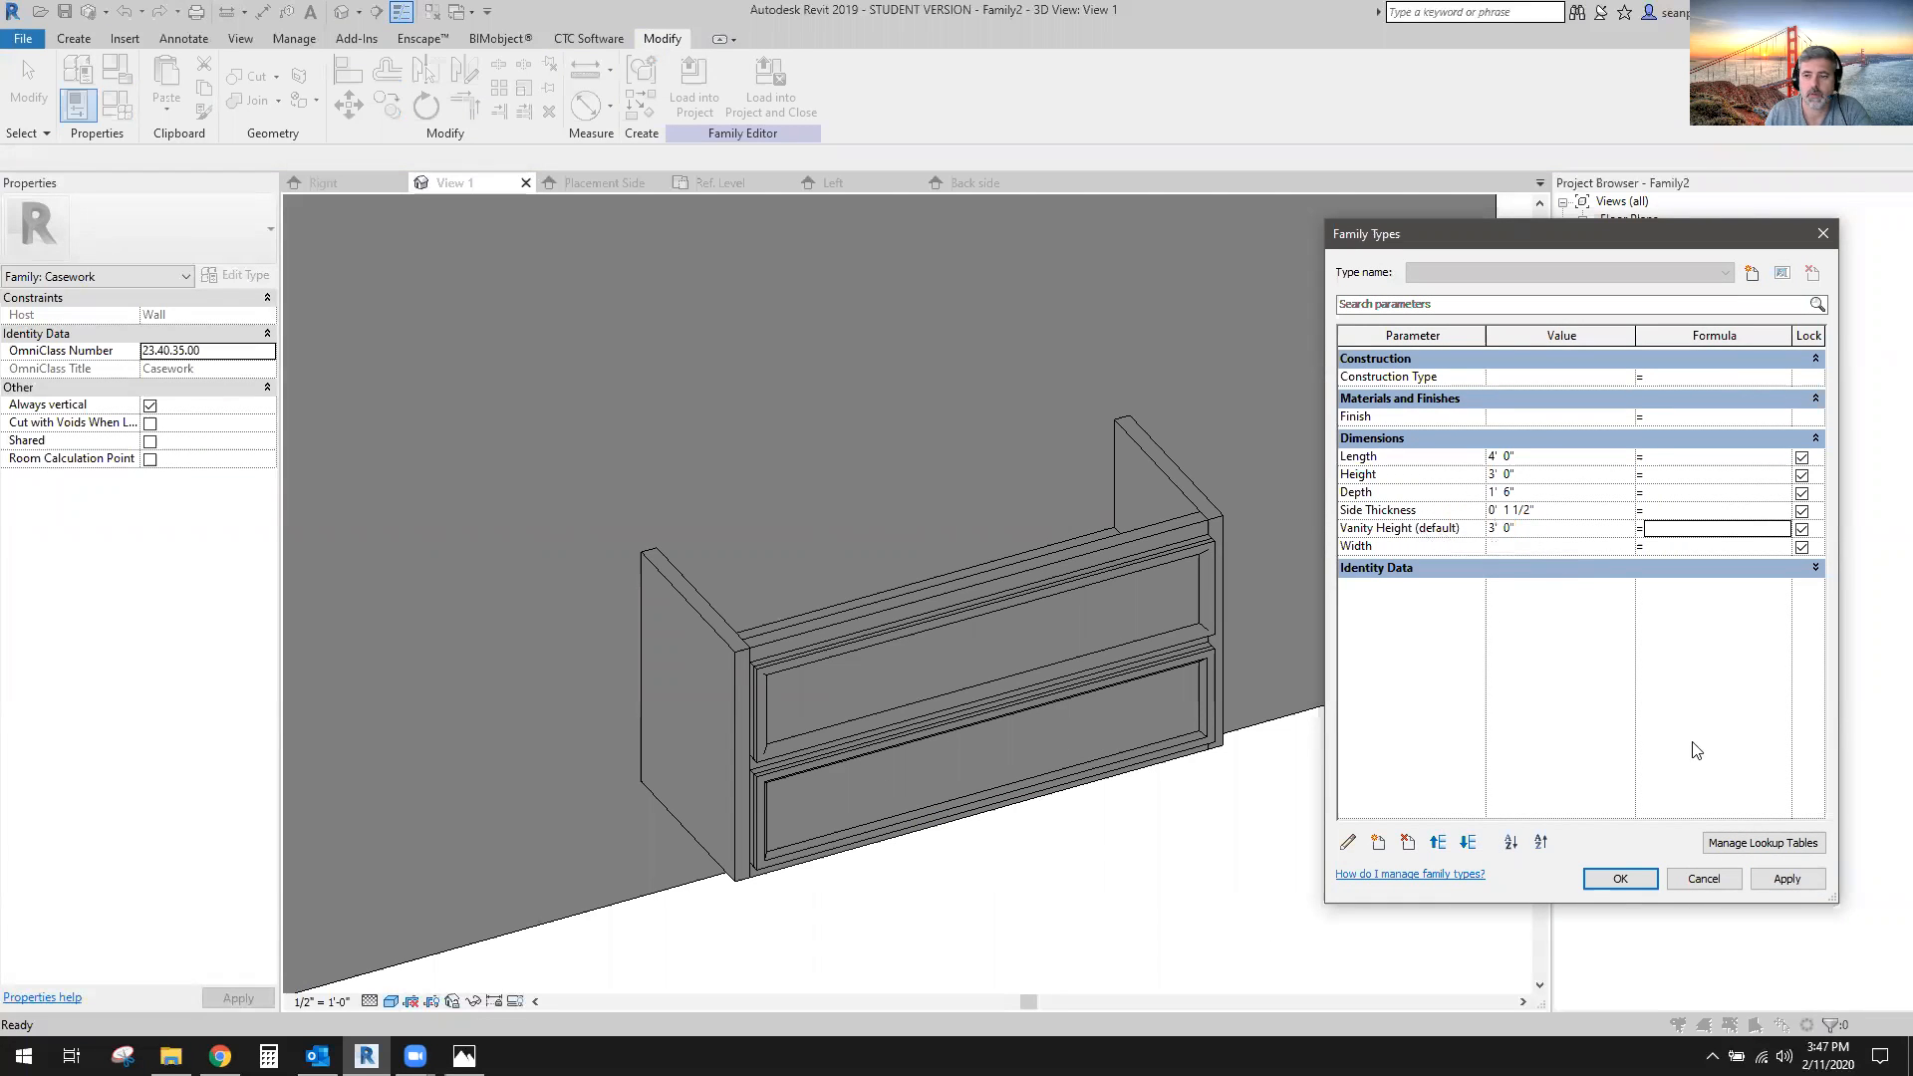
left_click(1787, 879)
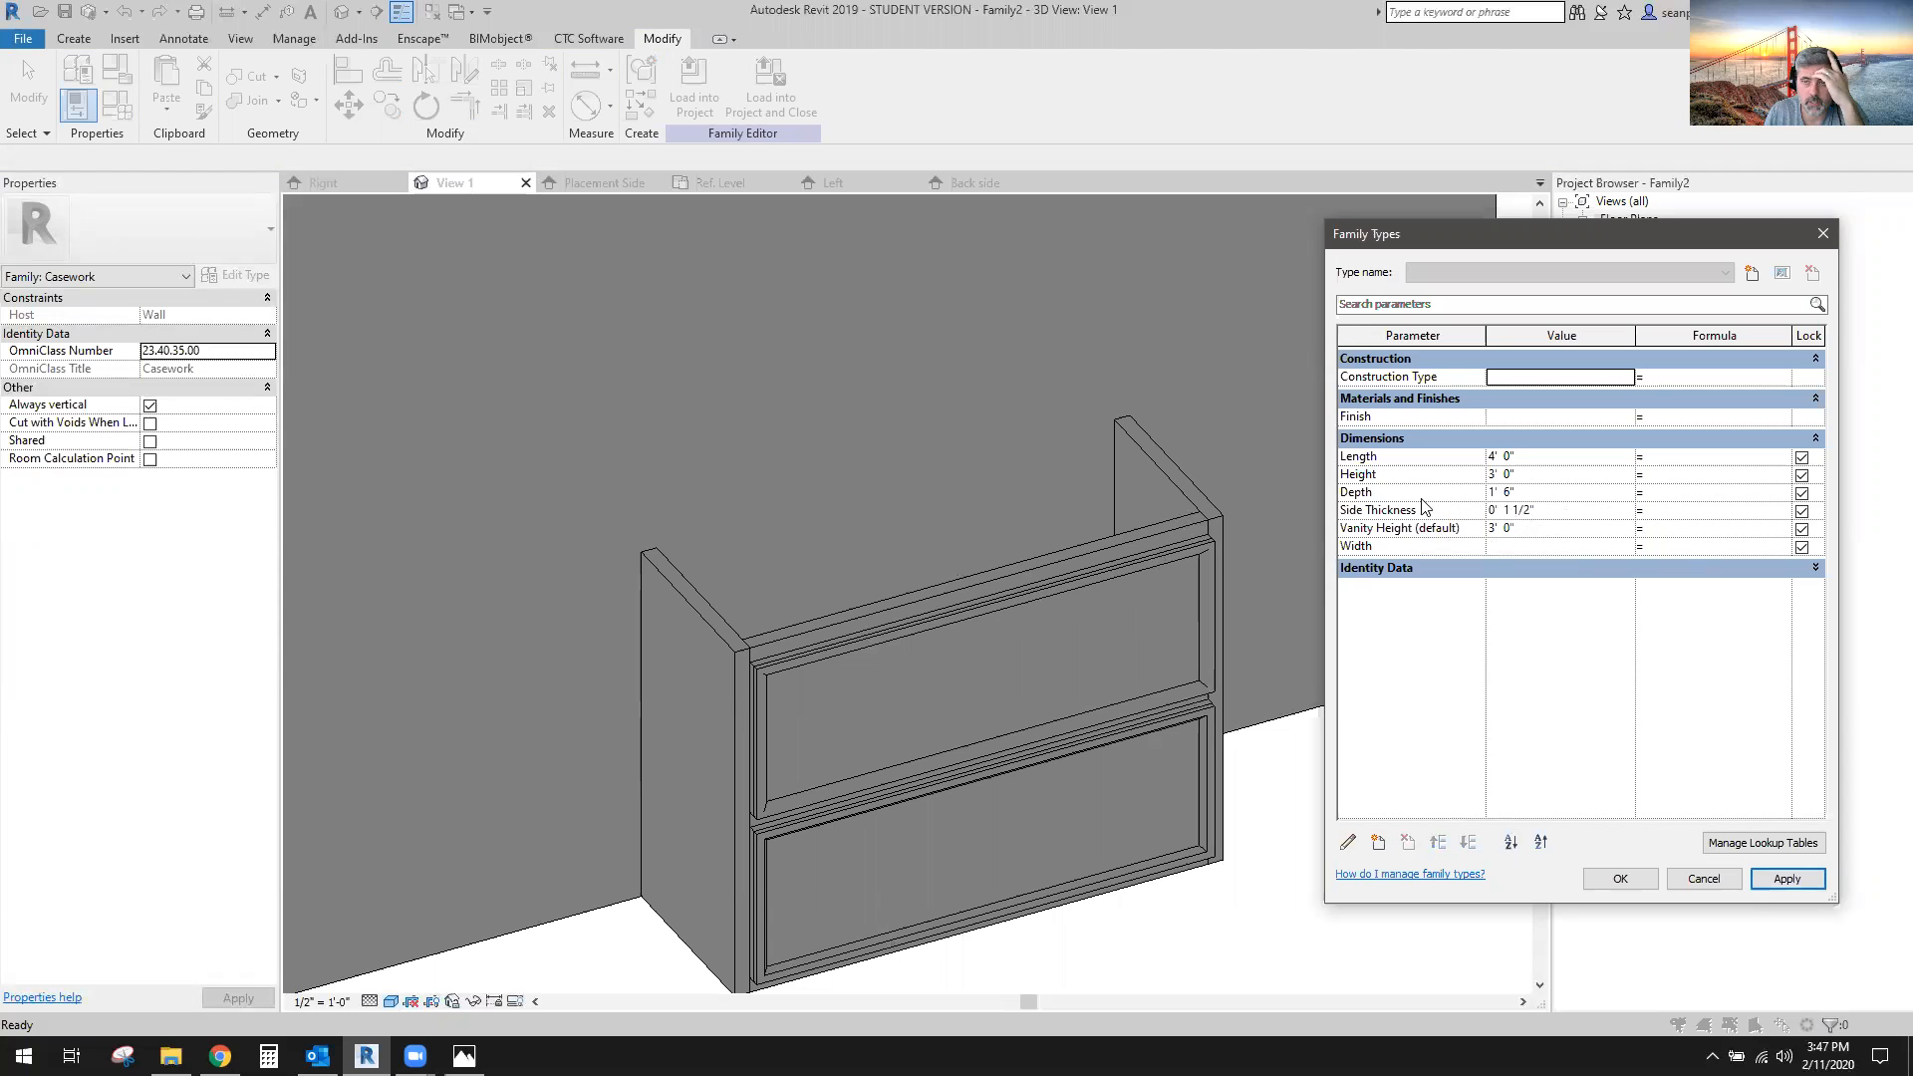
Set the Depth parameter to 2' 0", apply it and accept the family type values.
left_click(1542, 493)
type("2")
key("Tab")
left_click(1762, 878)
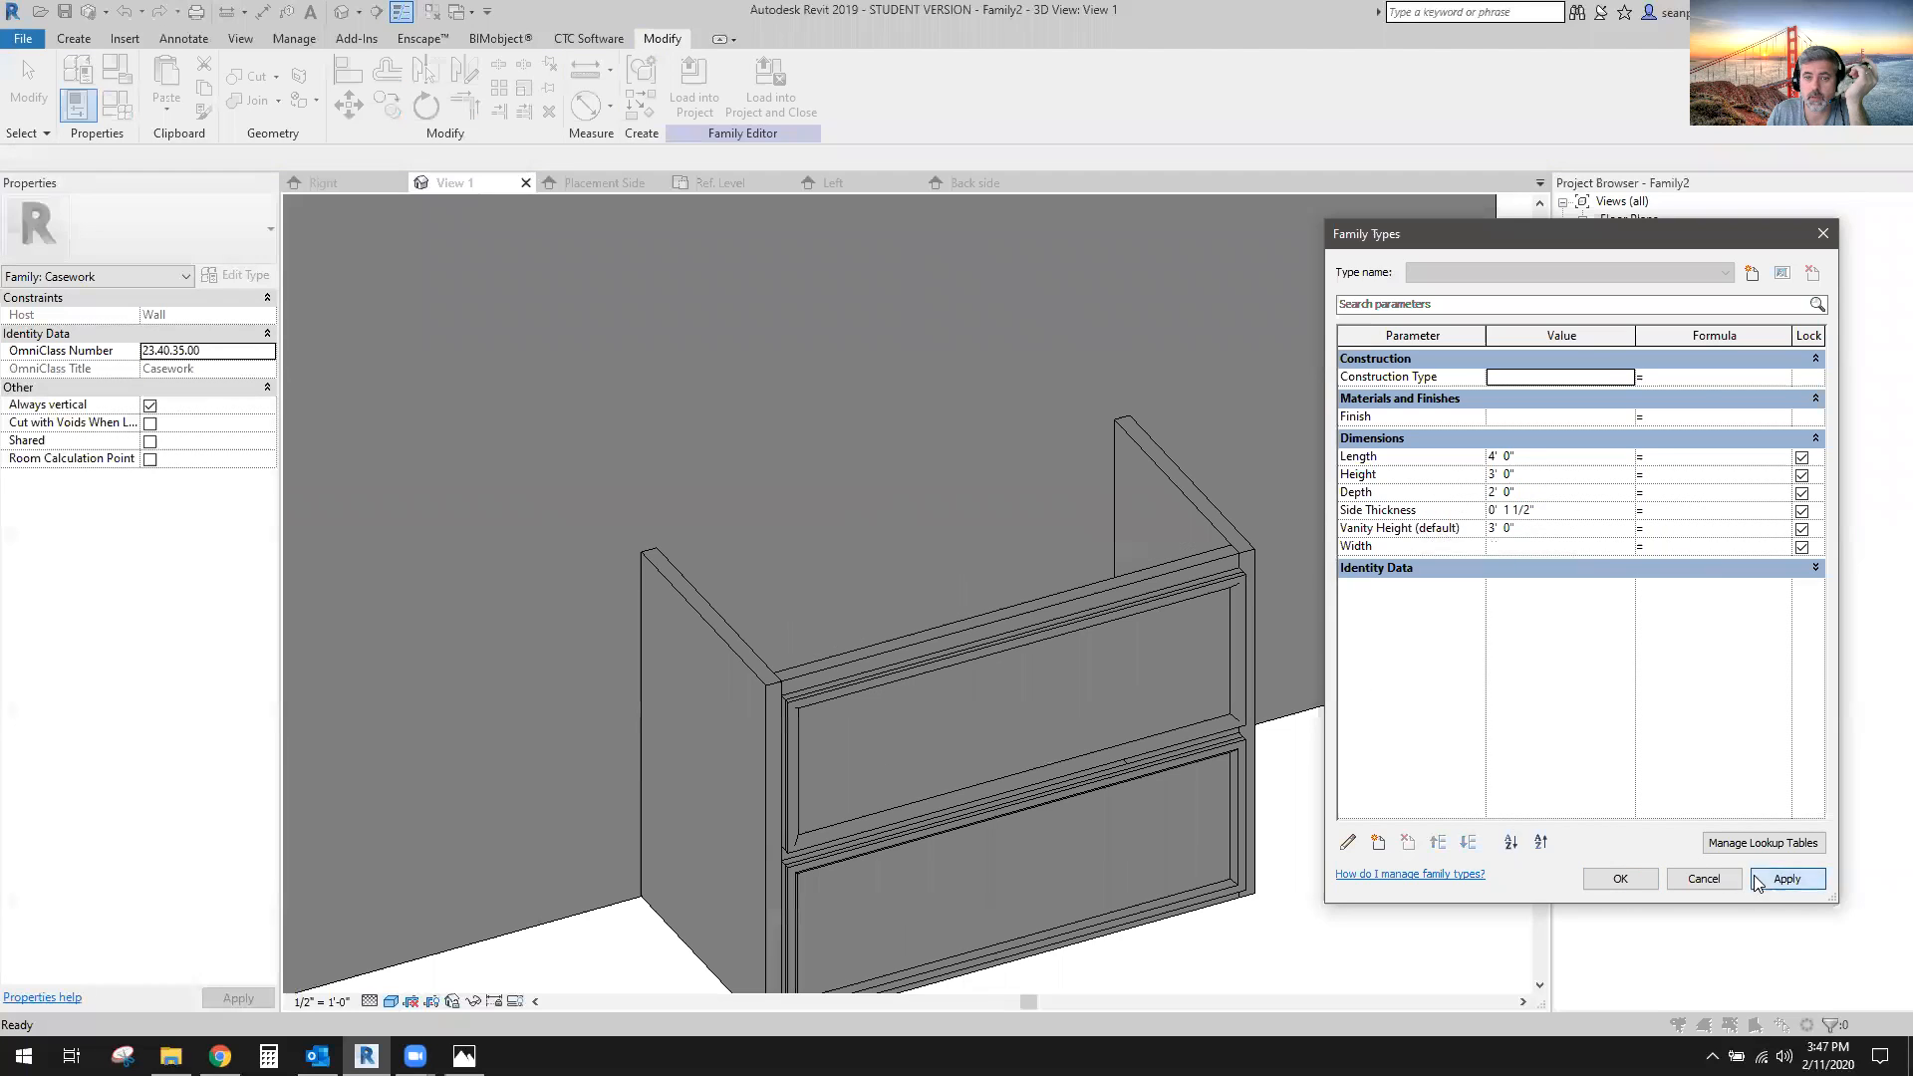
left_click(1621, 878)
Align the front edge of the cabinet's bottom panel extrusion with the reference plane just behind the Front plane in the Ref. Level plan.
middle_click_drag(1202, 594, 827, 162, "shift")
left_click(1079, 870)
middle_click_drag(1146, 676, 996, 894, "shift")
left_click(1102, 798)
middle_click_drag(1102, 798, 831, 310, "shift")
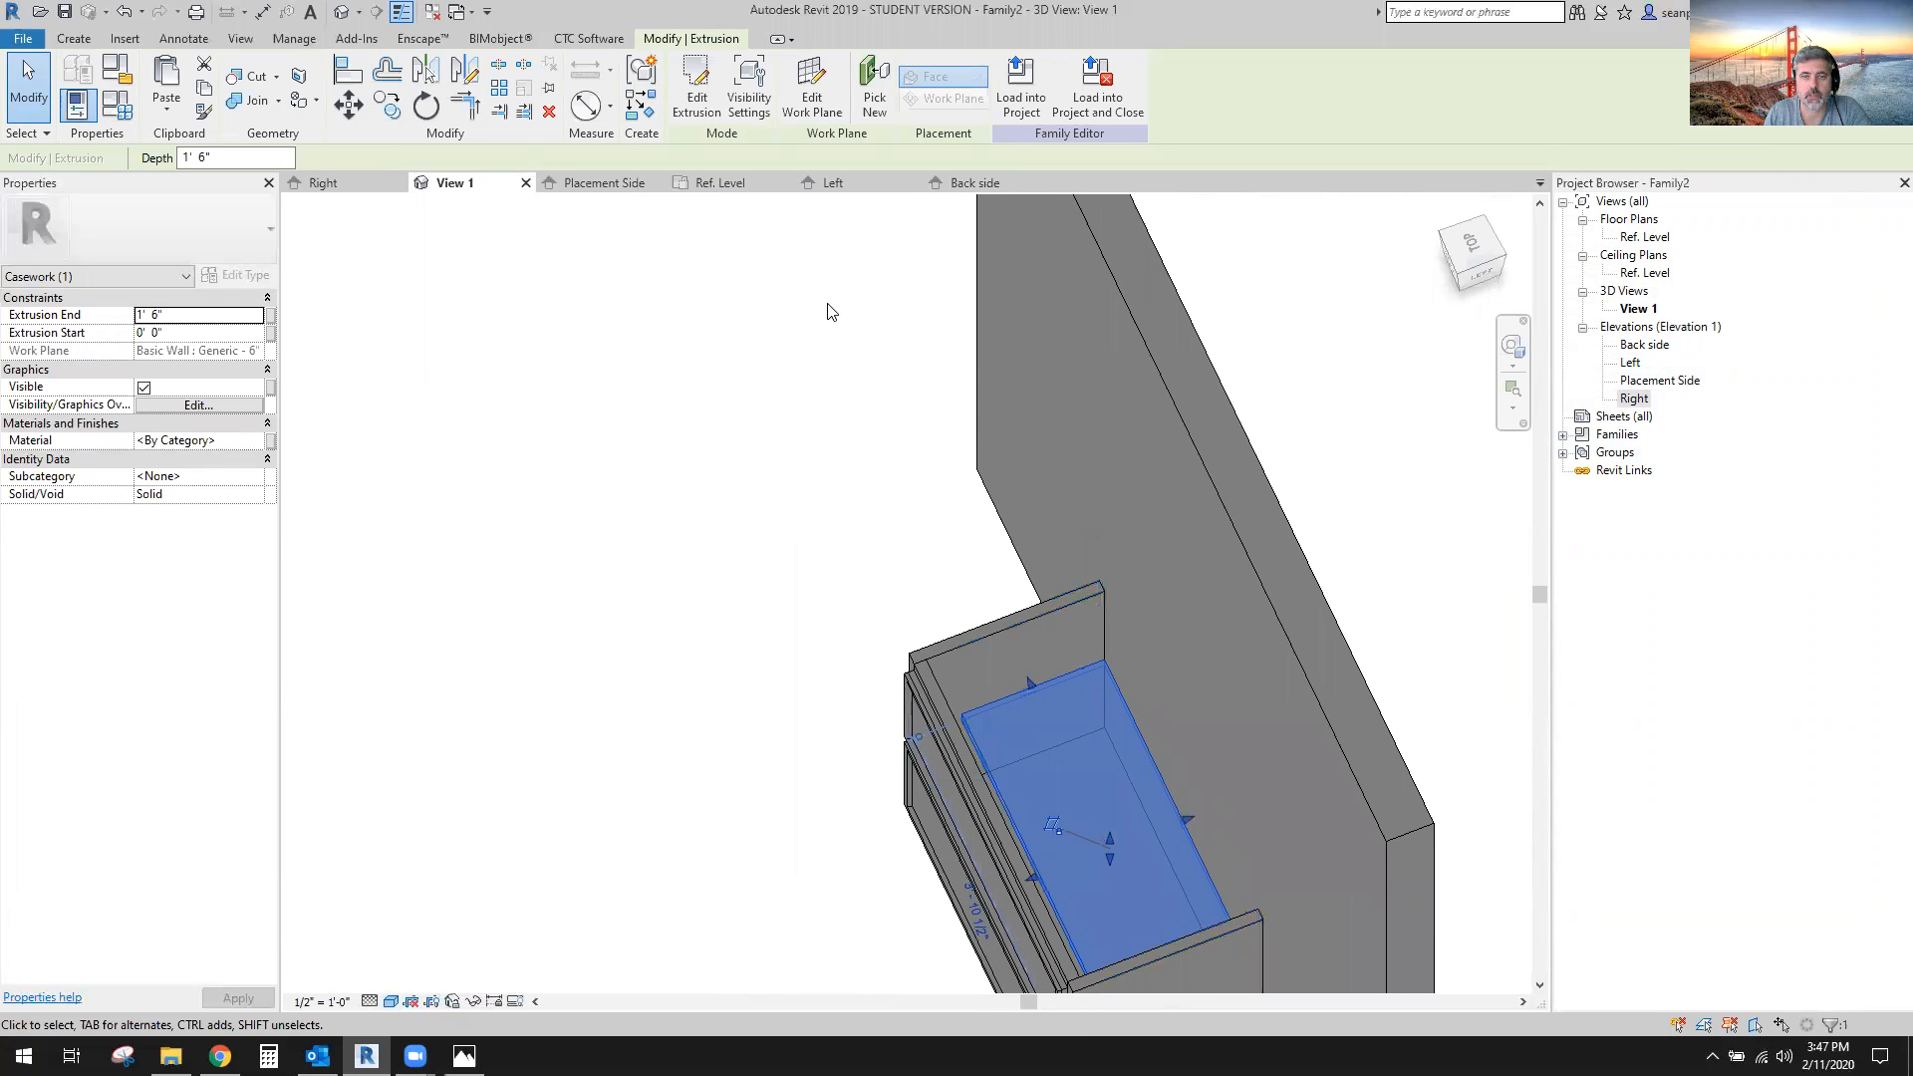
left_click(720, 183)
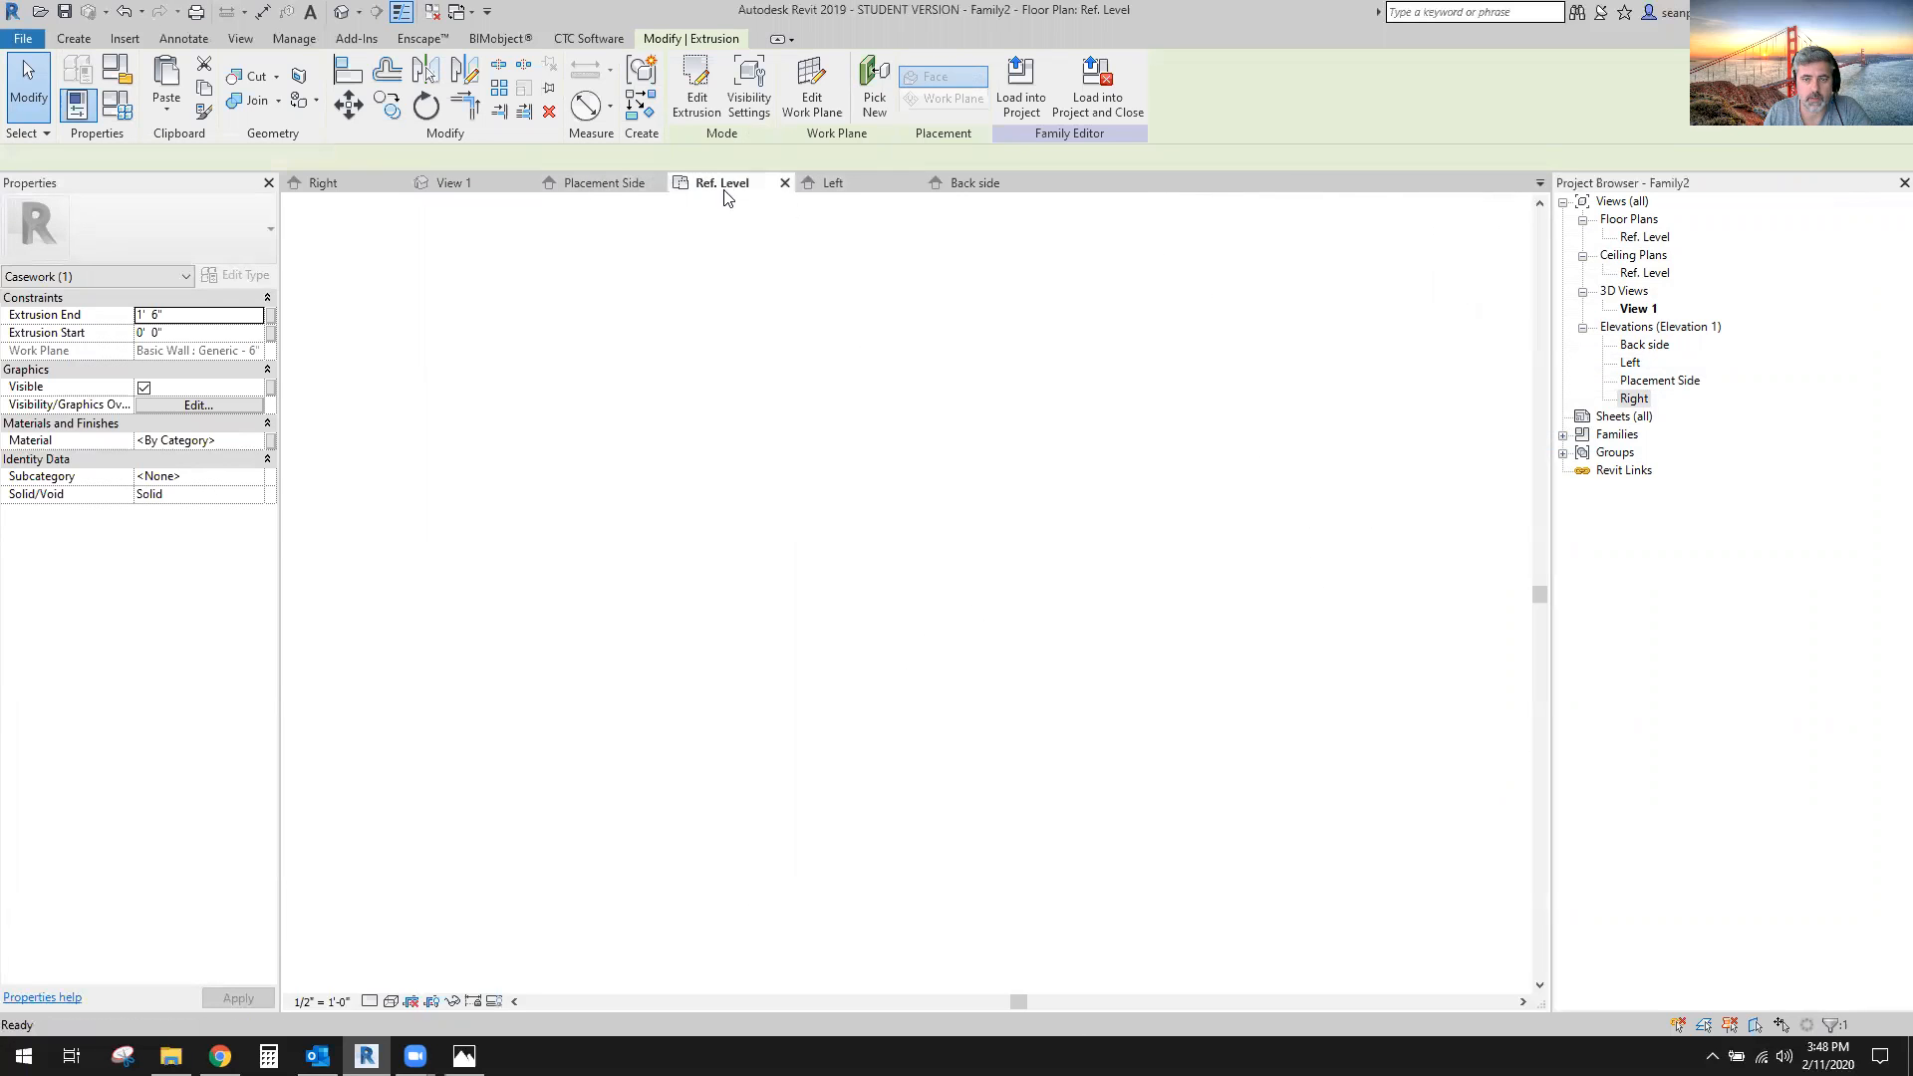
scroll(923, 538, "up", 4)
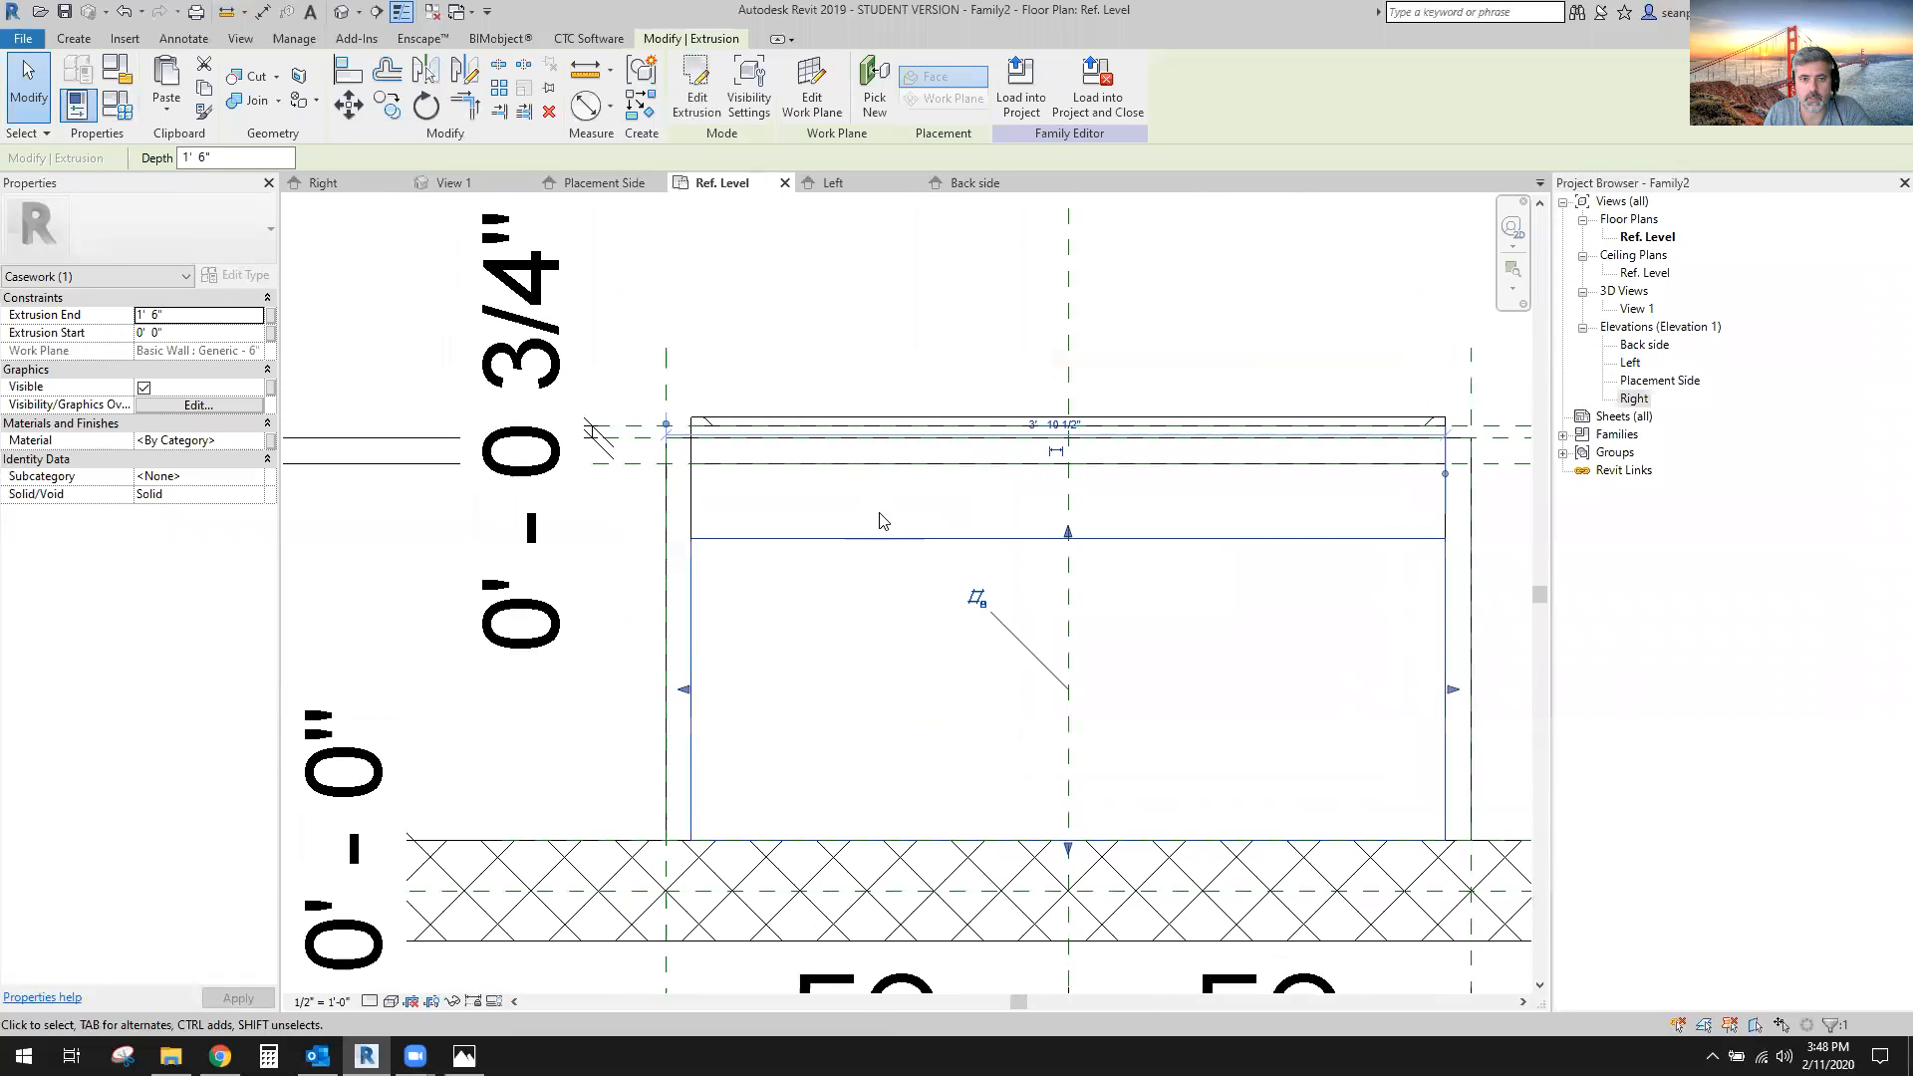
middle_click_drag(894, 516, 823, 564)
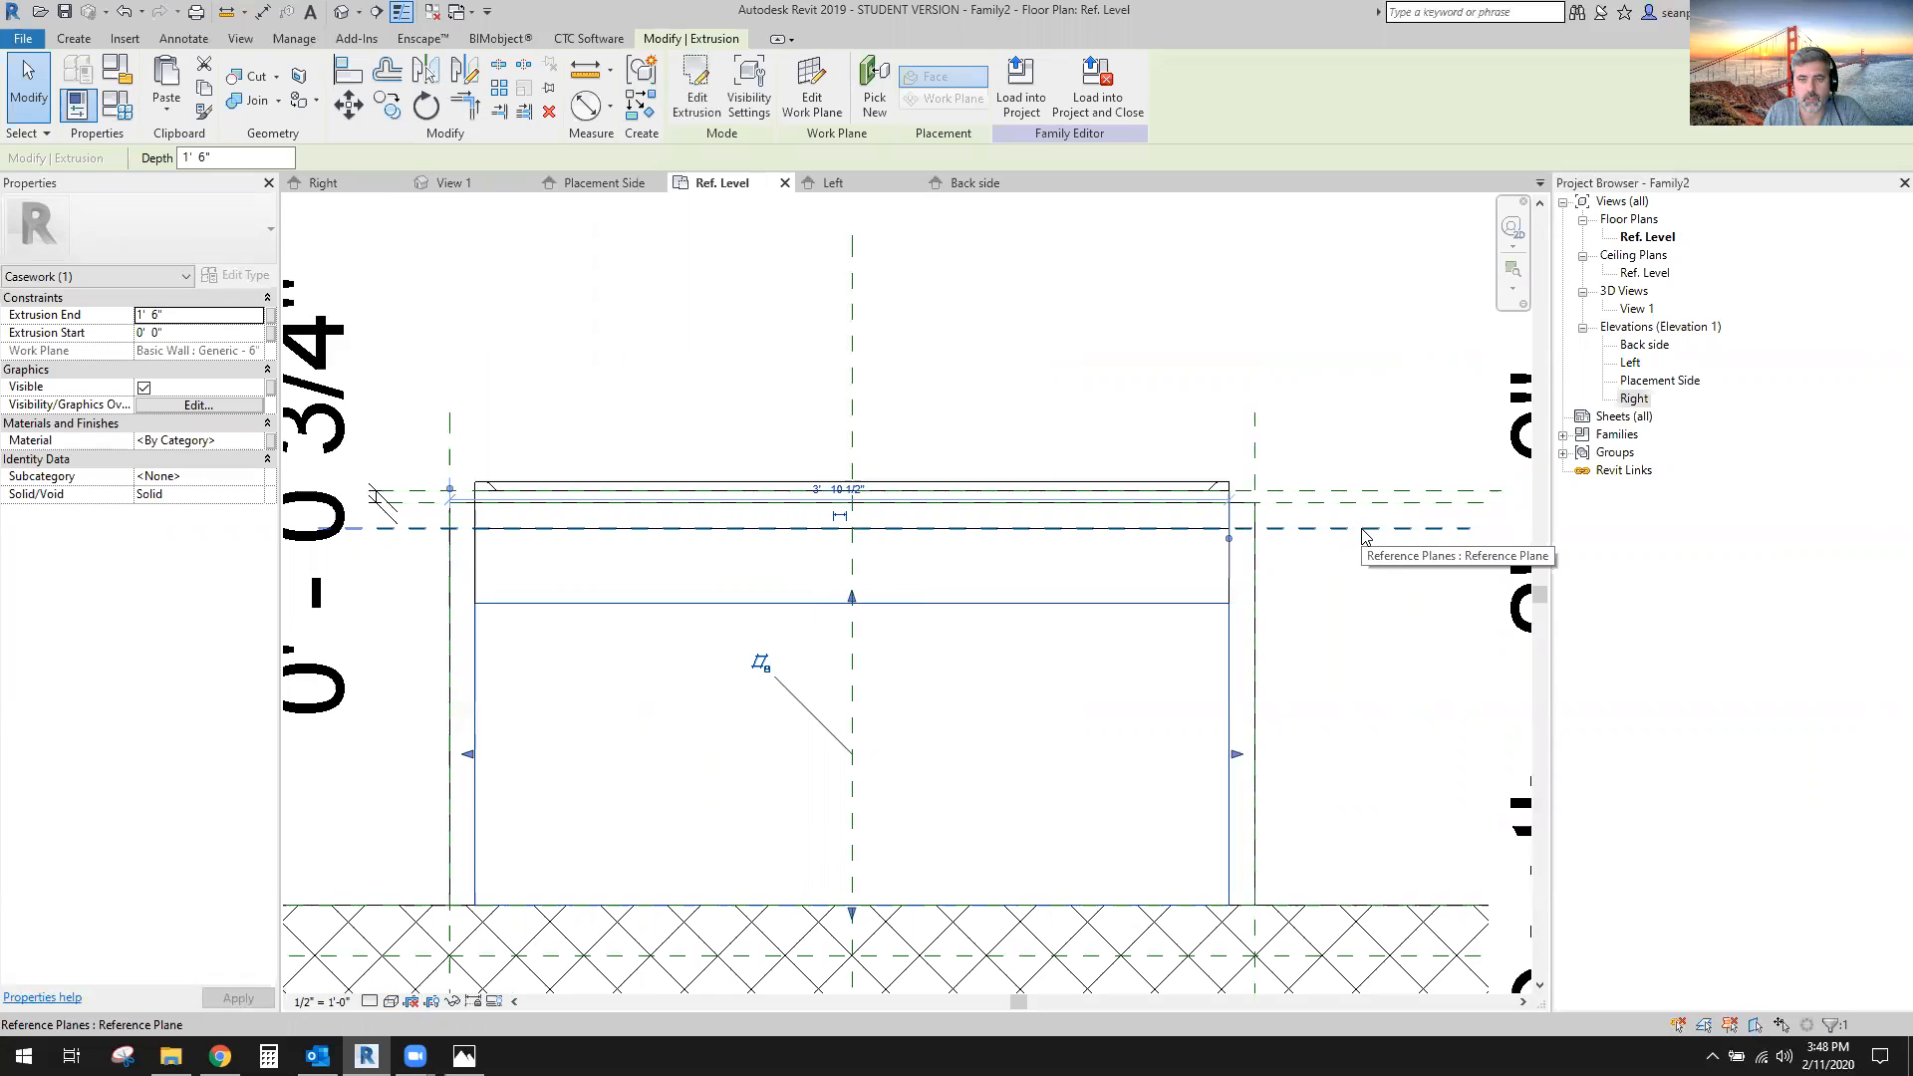
key("a")
key("l")
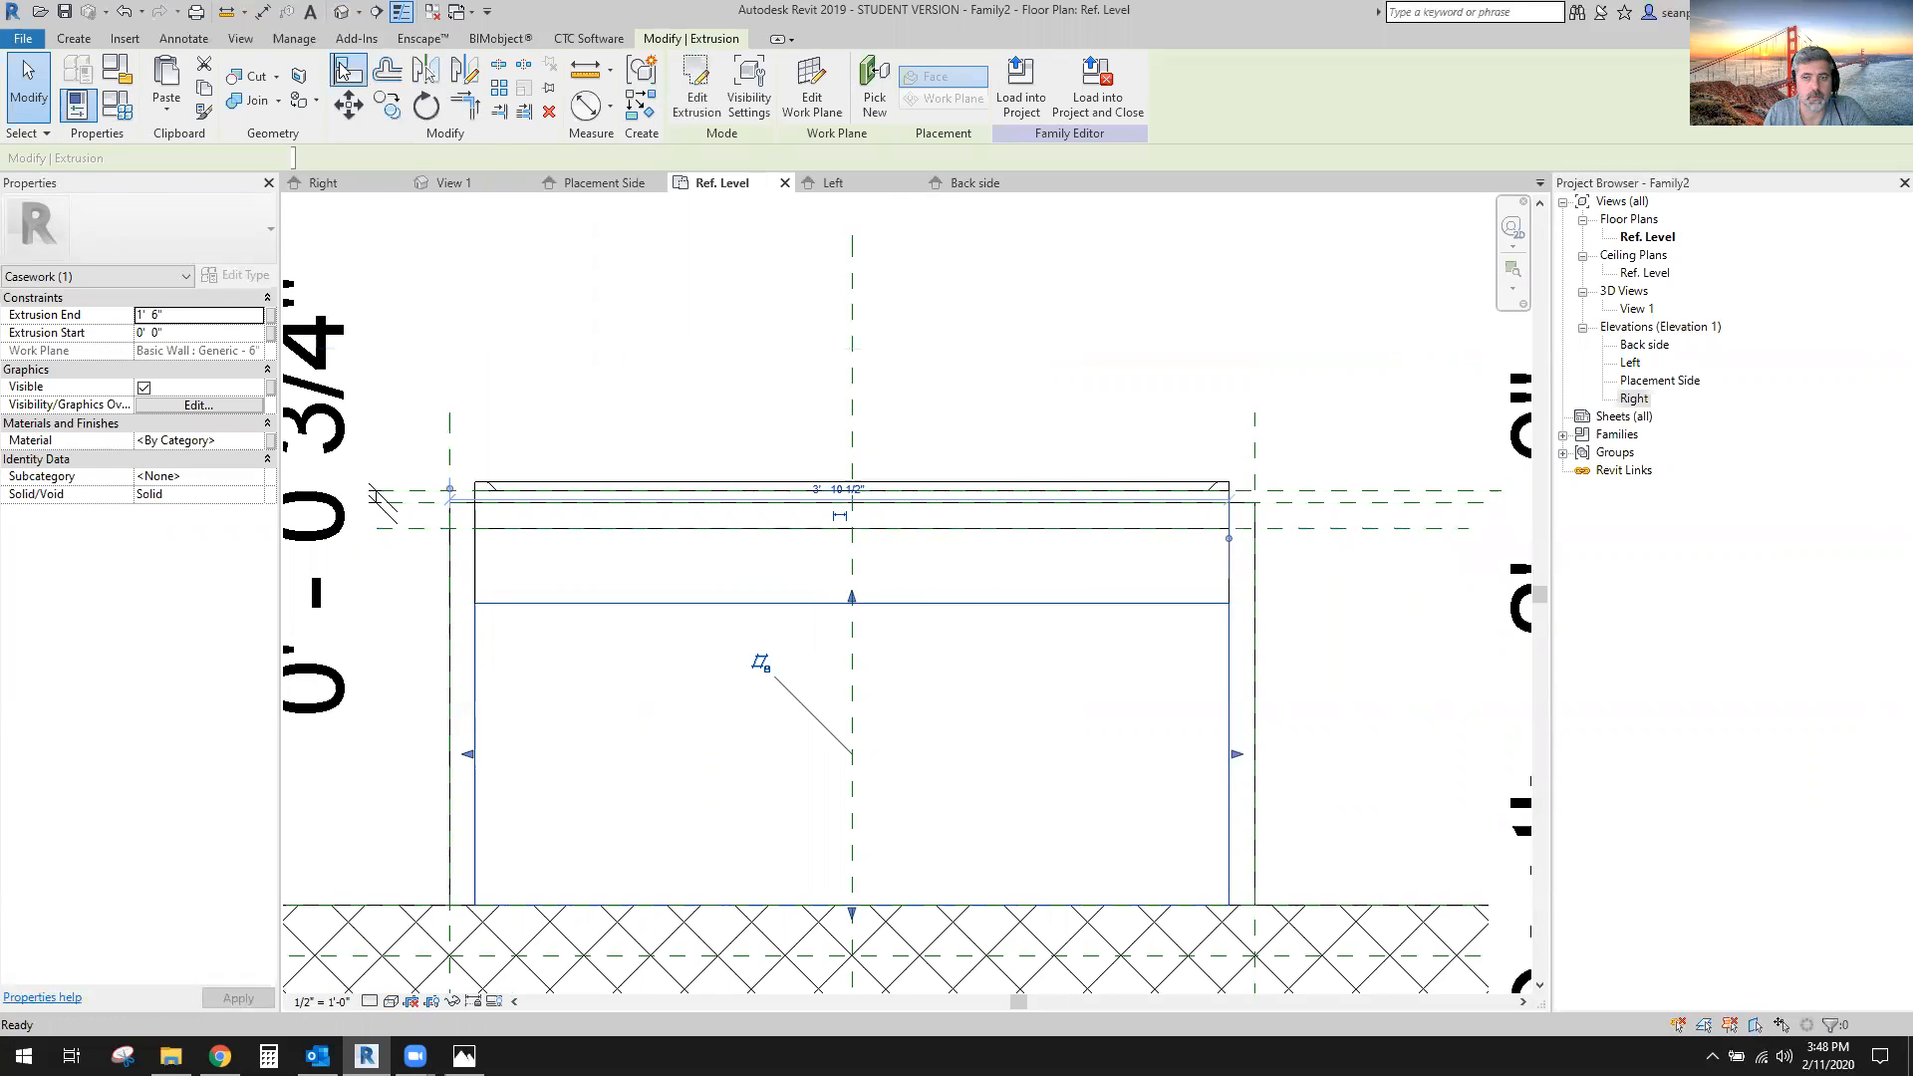
left_click(1104, 603)
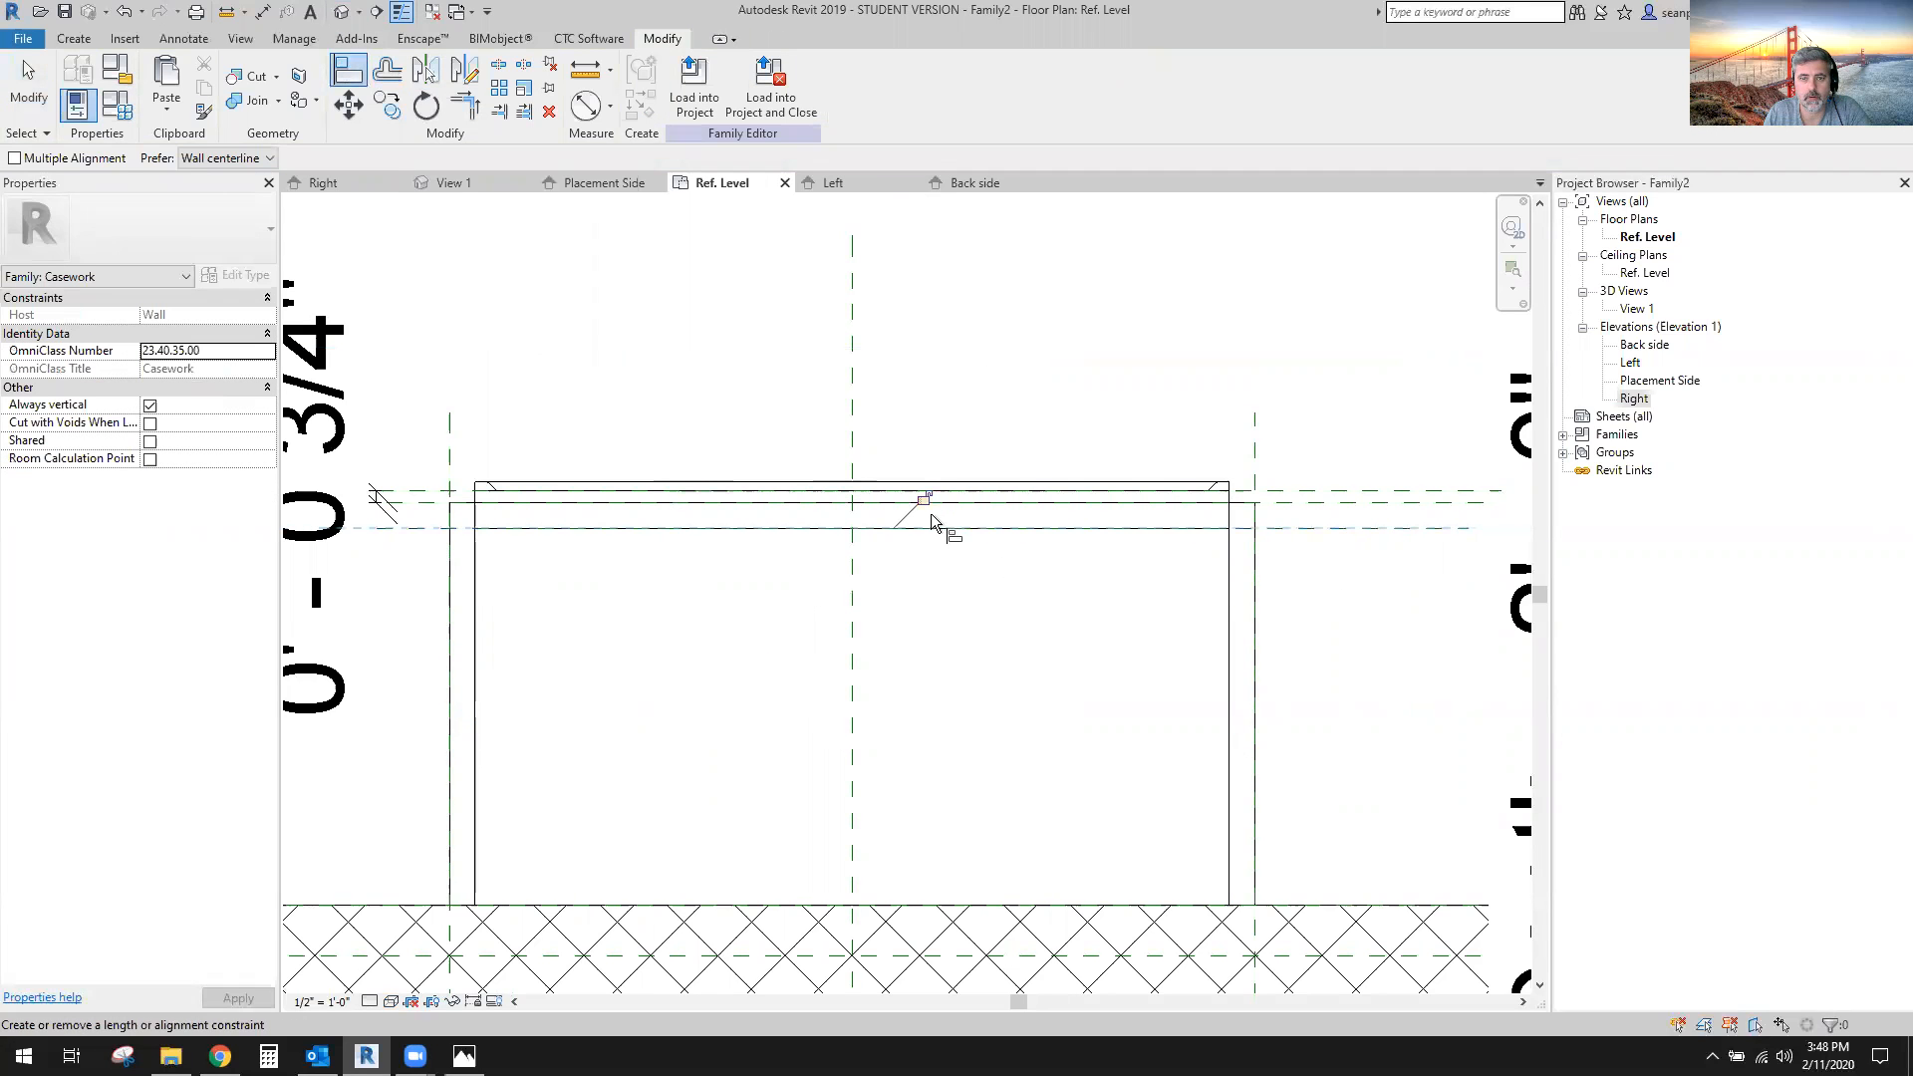
left_click(29, 88)
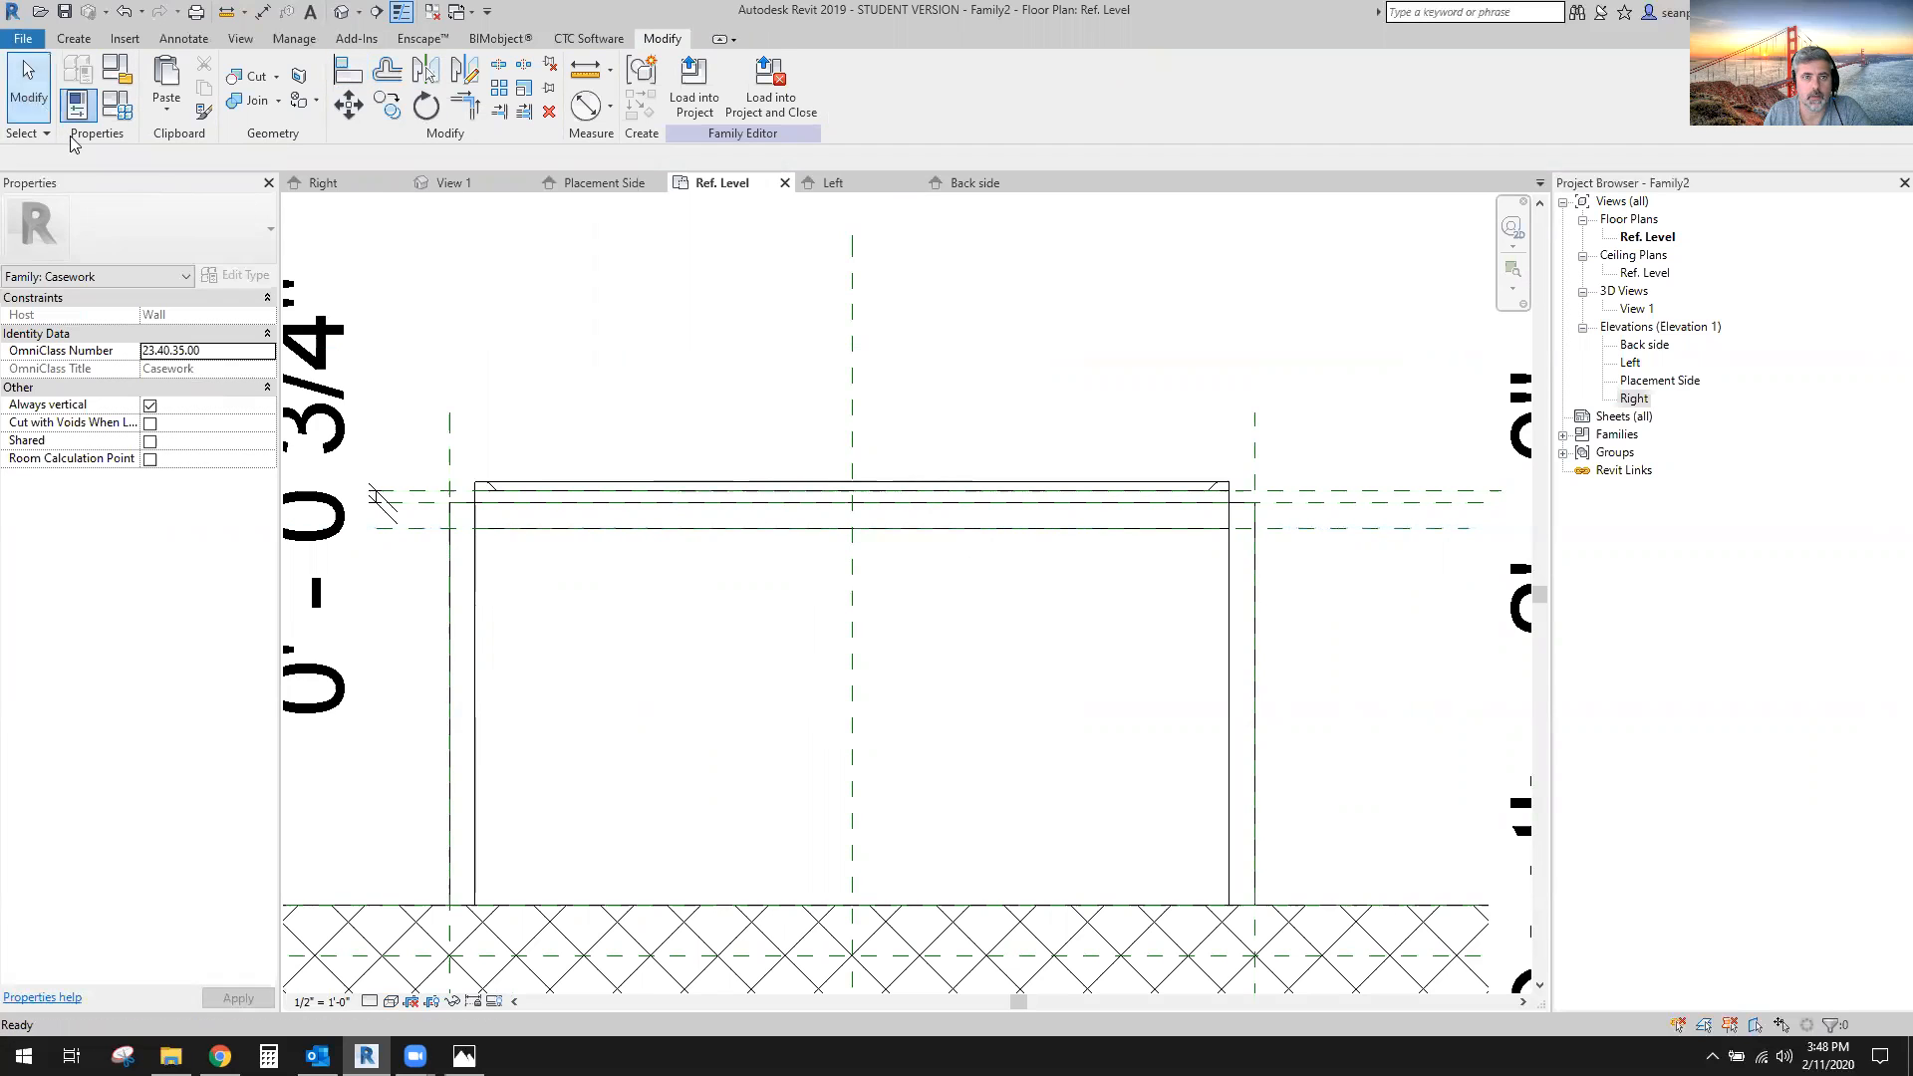
Examine in the 3D view how the bottom panel meets the back of the drawer fronts.
left_click(450, 183)
middle_click_drag(1261, 745, 1033, 849, "shift")
scroll(1146, 729, "up", 5)
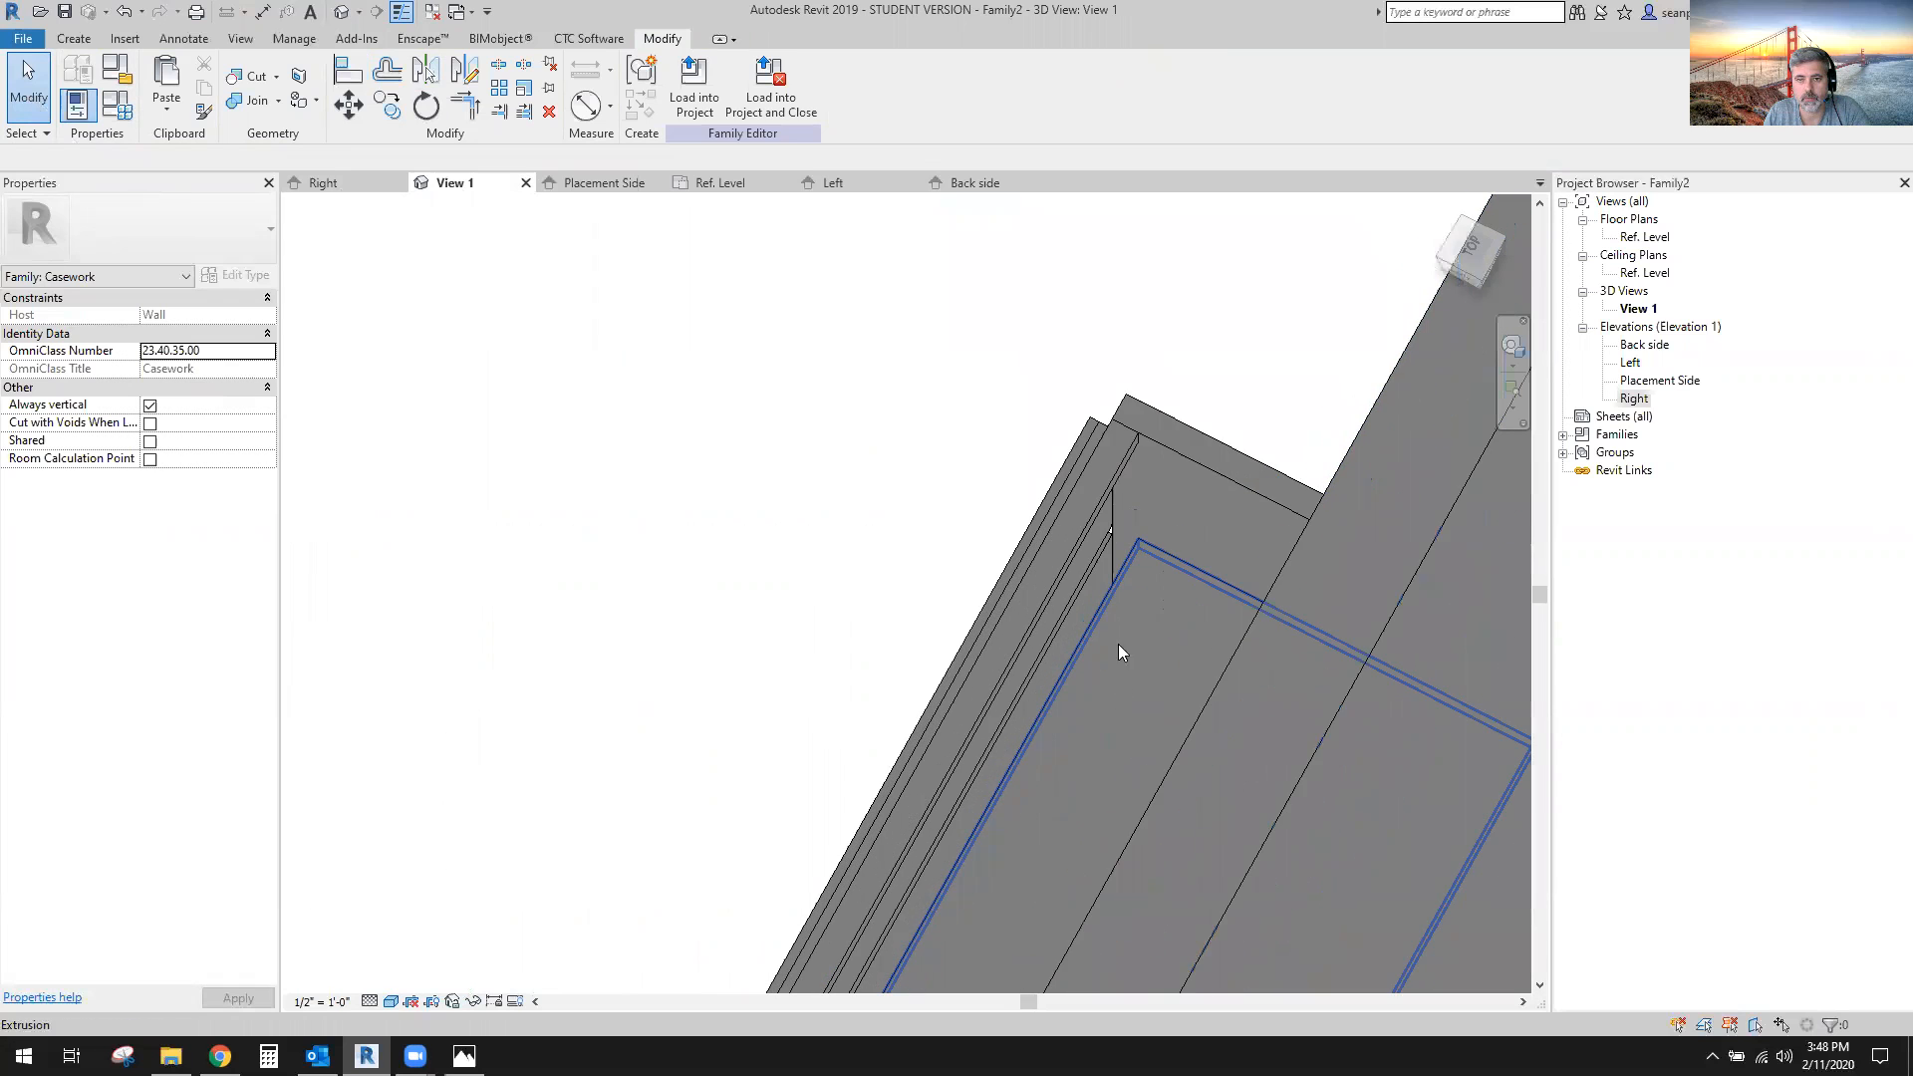
left_click(1118, 644)
middle_click_drag(1175, 687, 1009, 487, "shift")
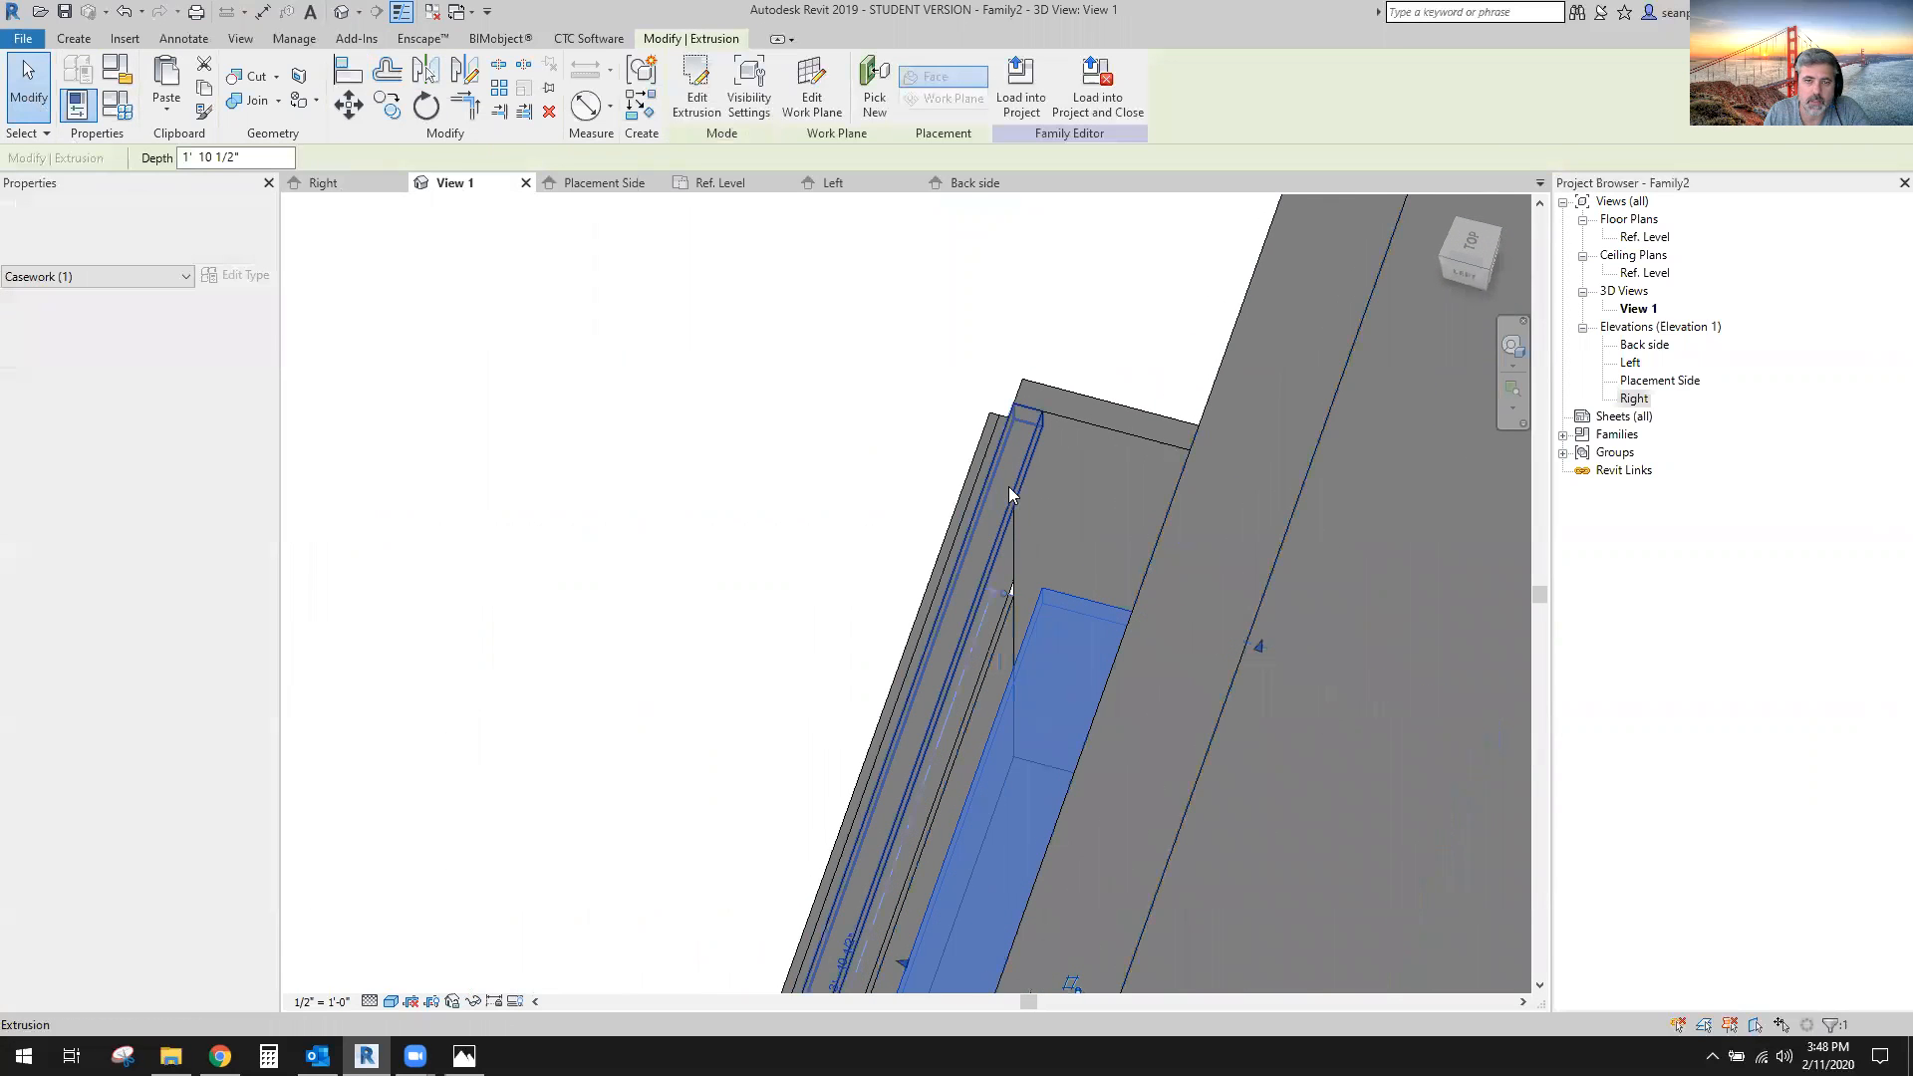
scroll(1027, 593, "up", 5)
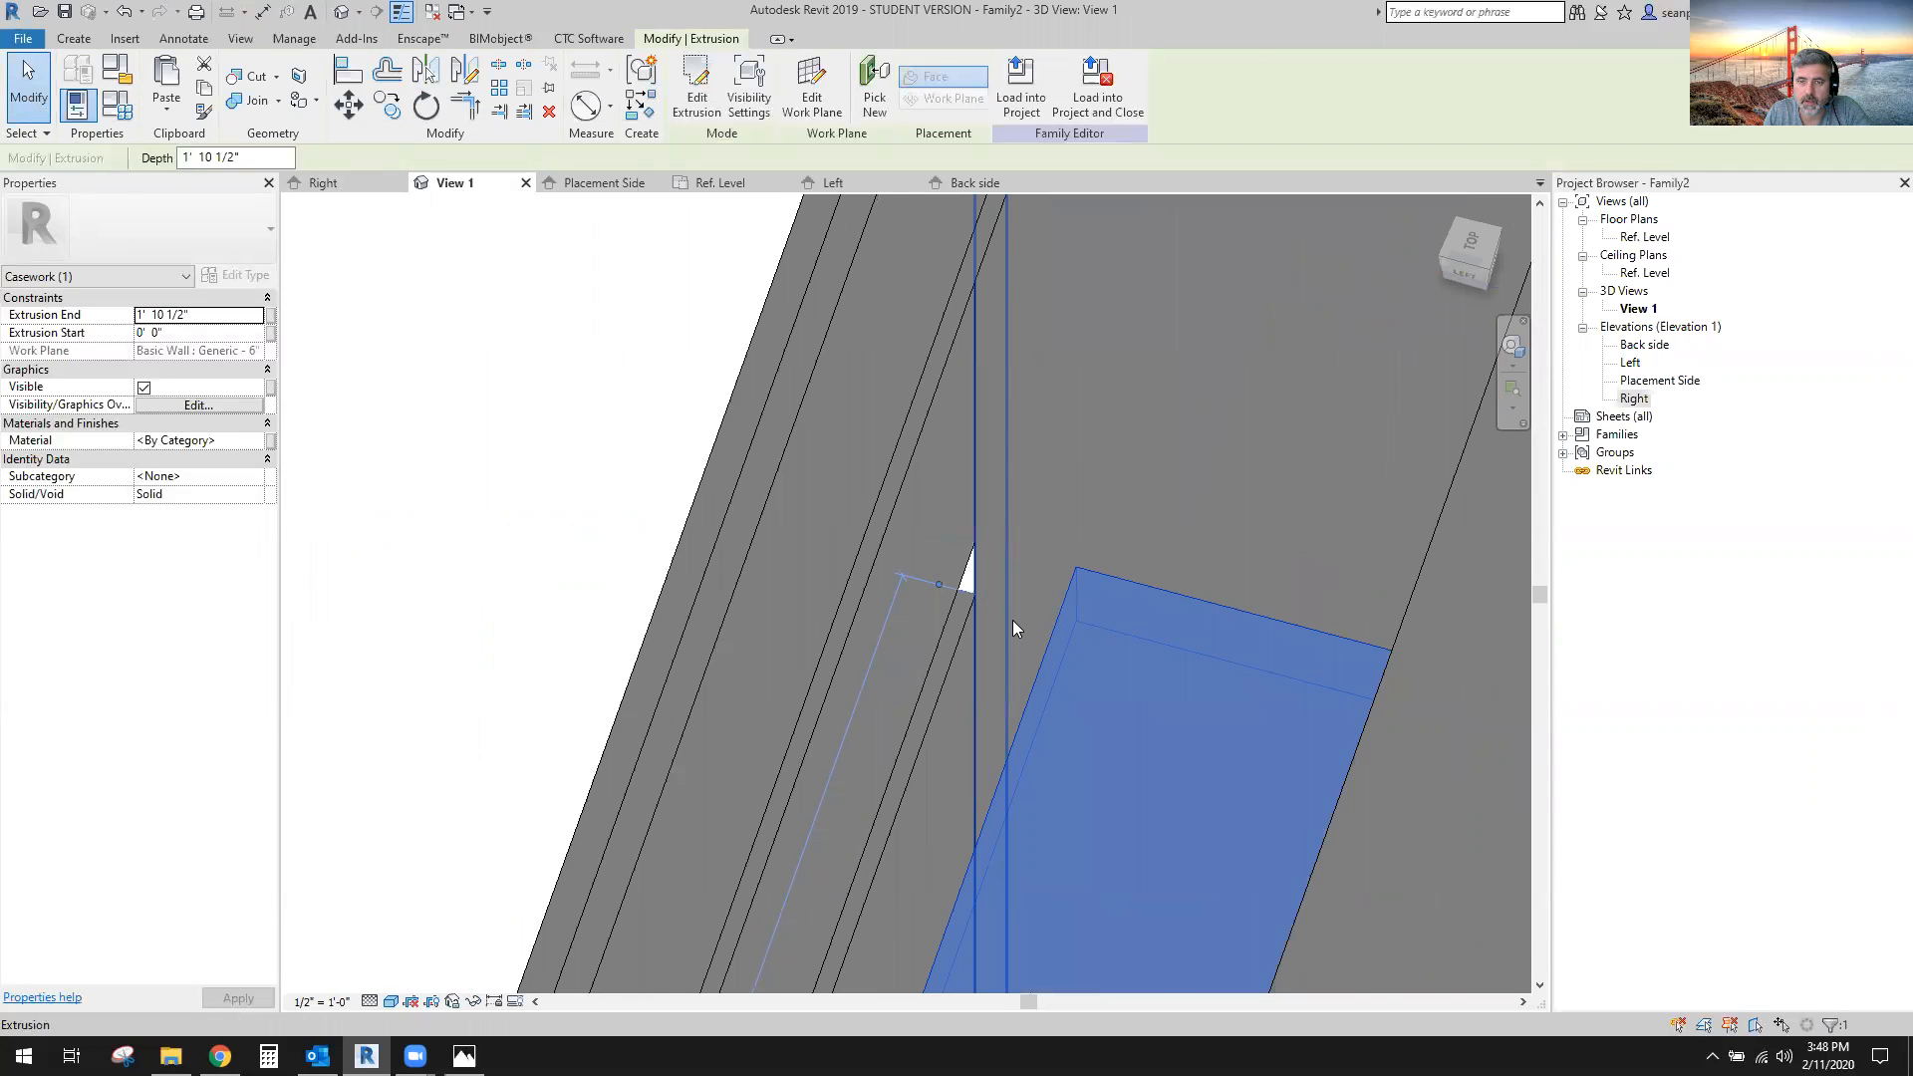
scroll(1012, 620, "down", 4)
In the Ref. Level plan, shorten the bottom panel extrusion to about 1' 7" and align its front edge with the Front reference plane.
left_click(737, 184)
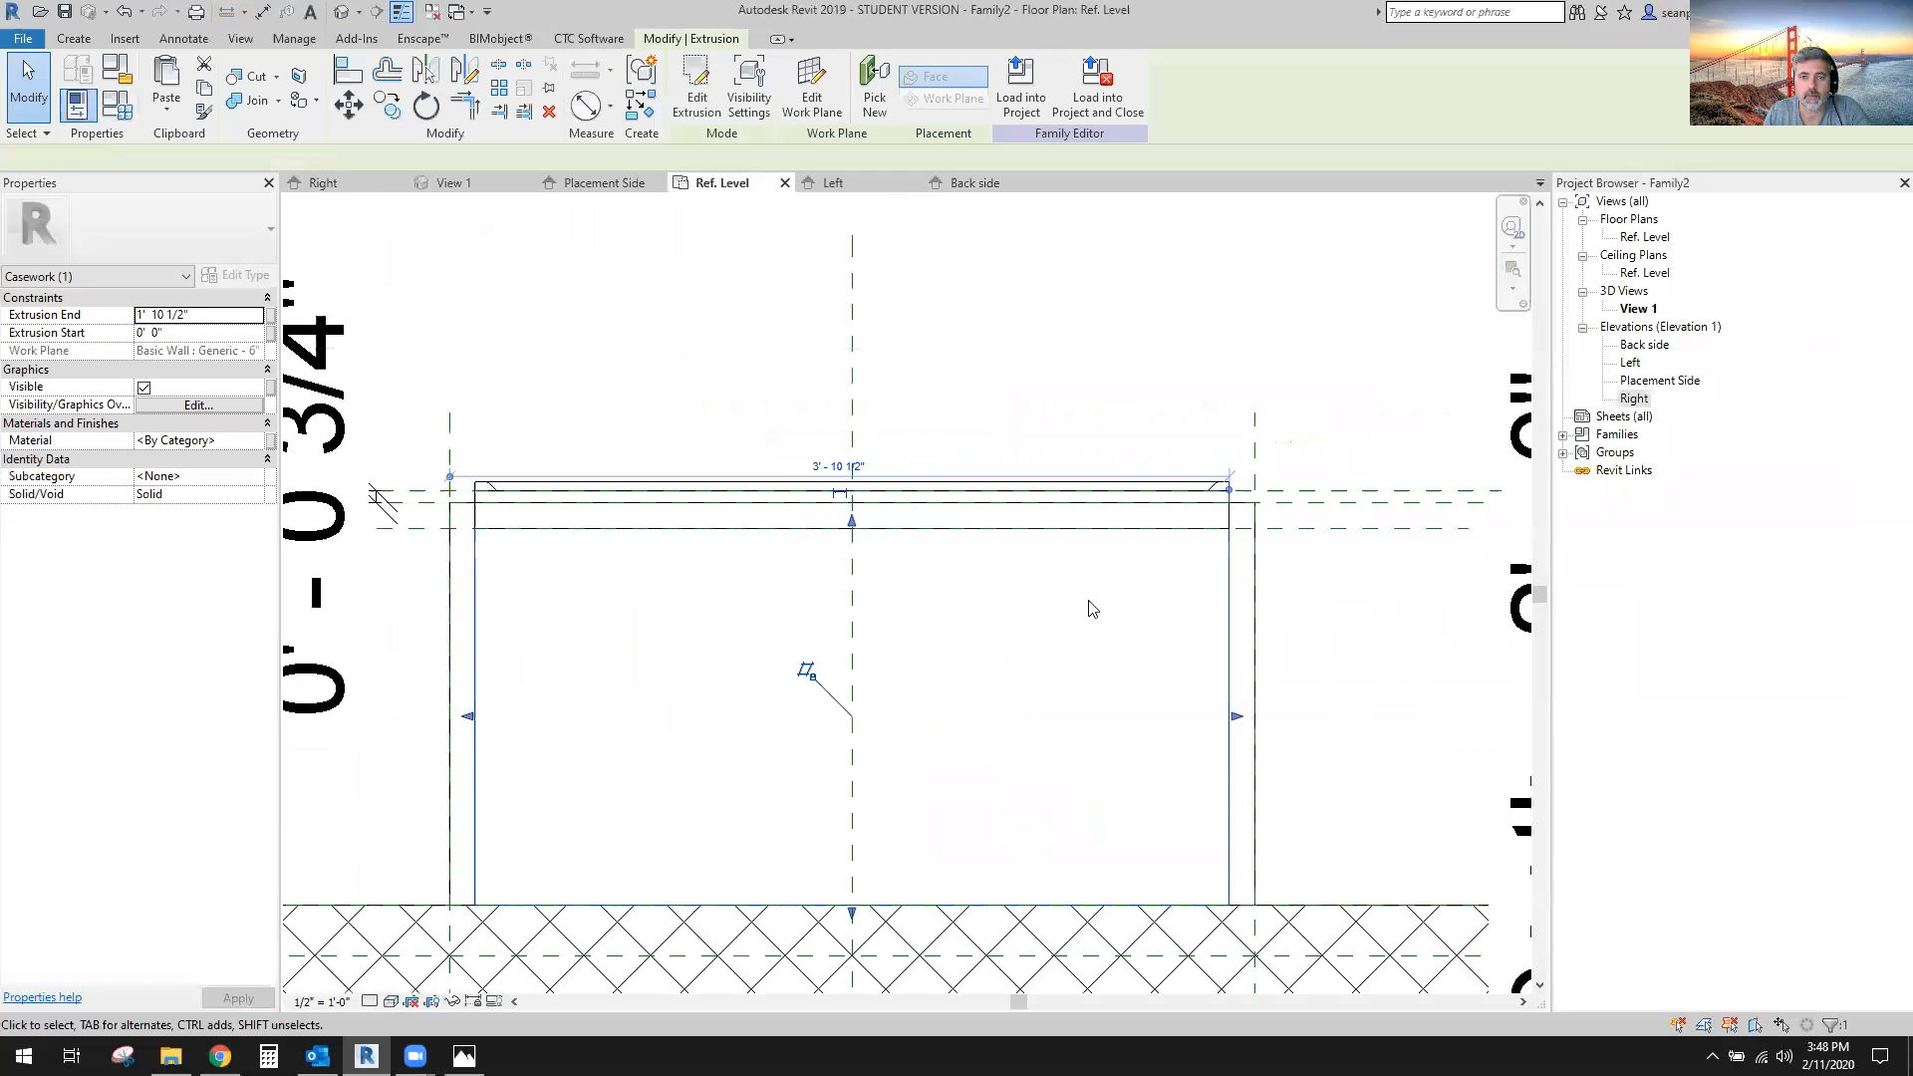
scroll(866, 536, "up", 2)
left_click_drag(860, 535, 861, 606)
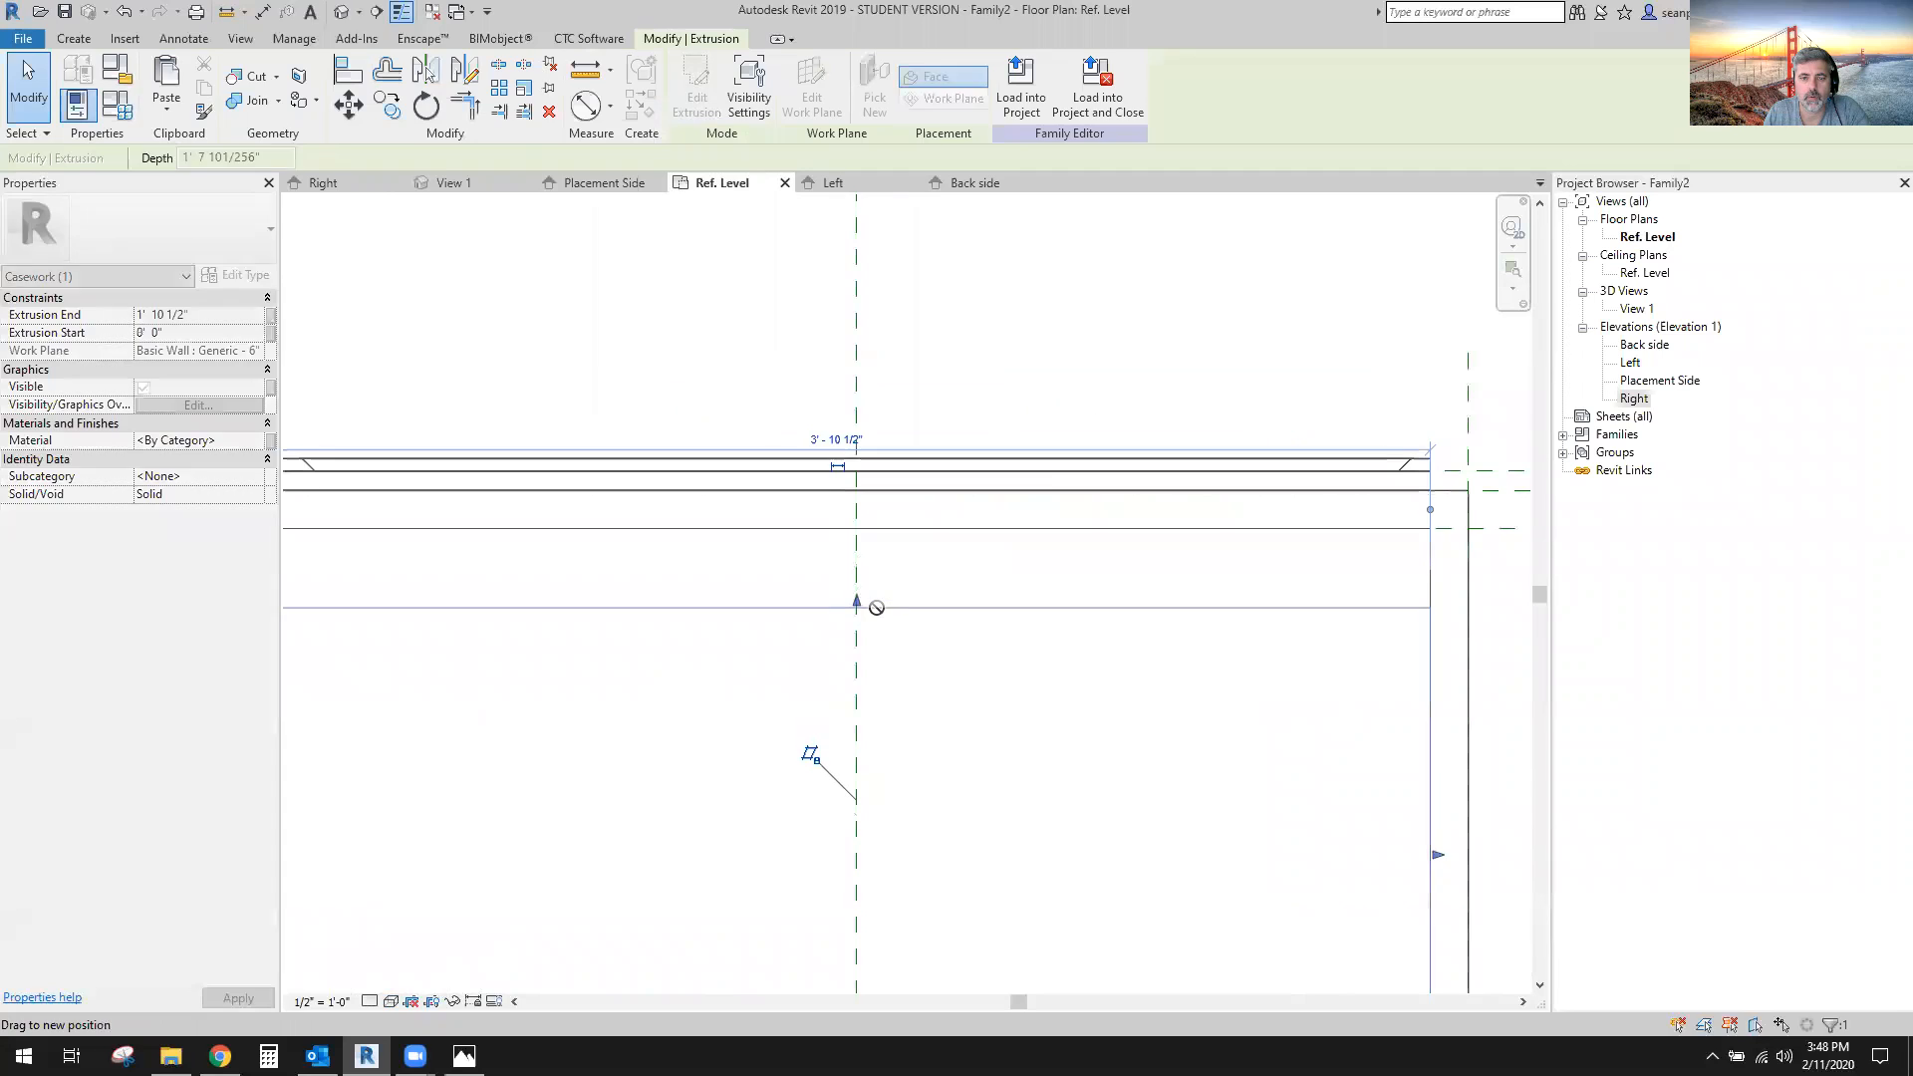
left_click(1565, 1011)
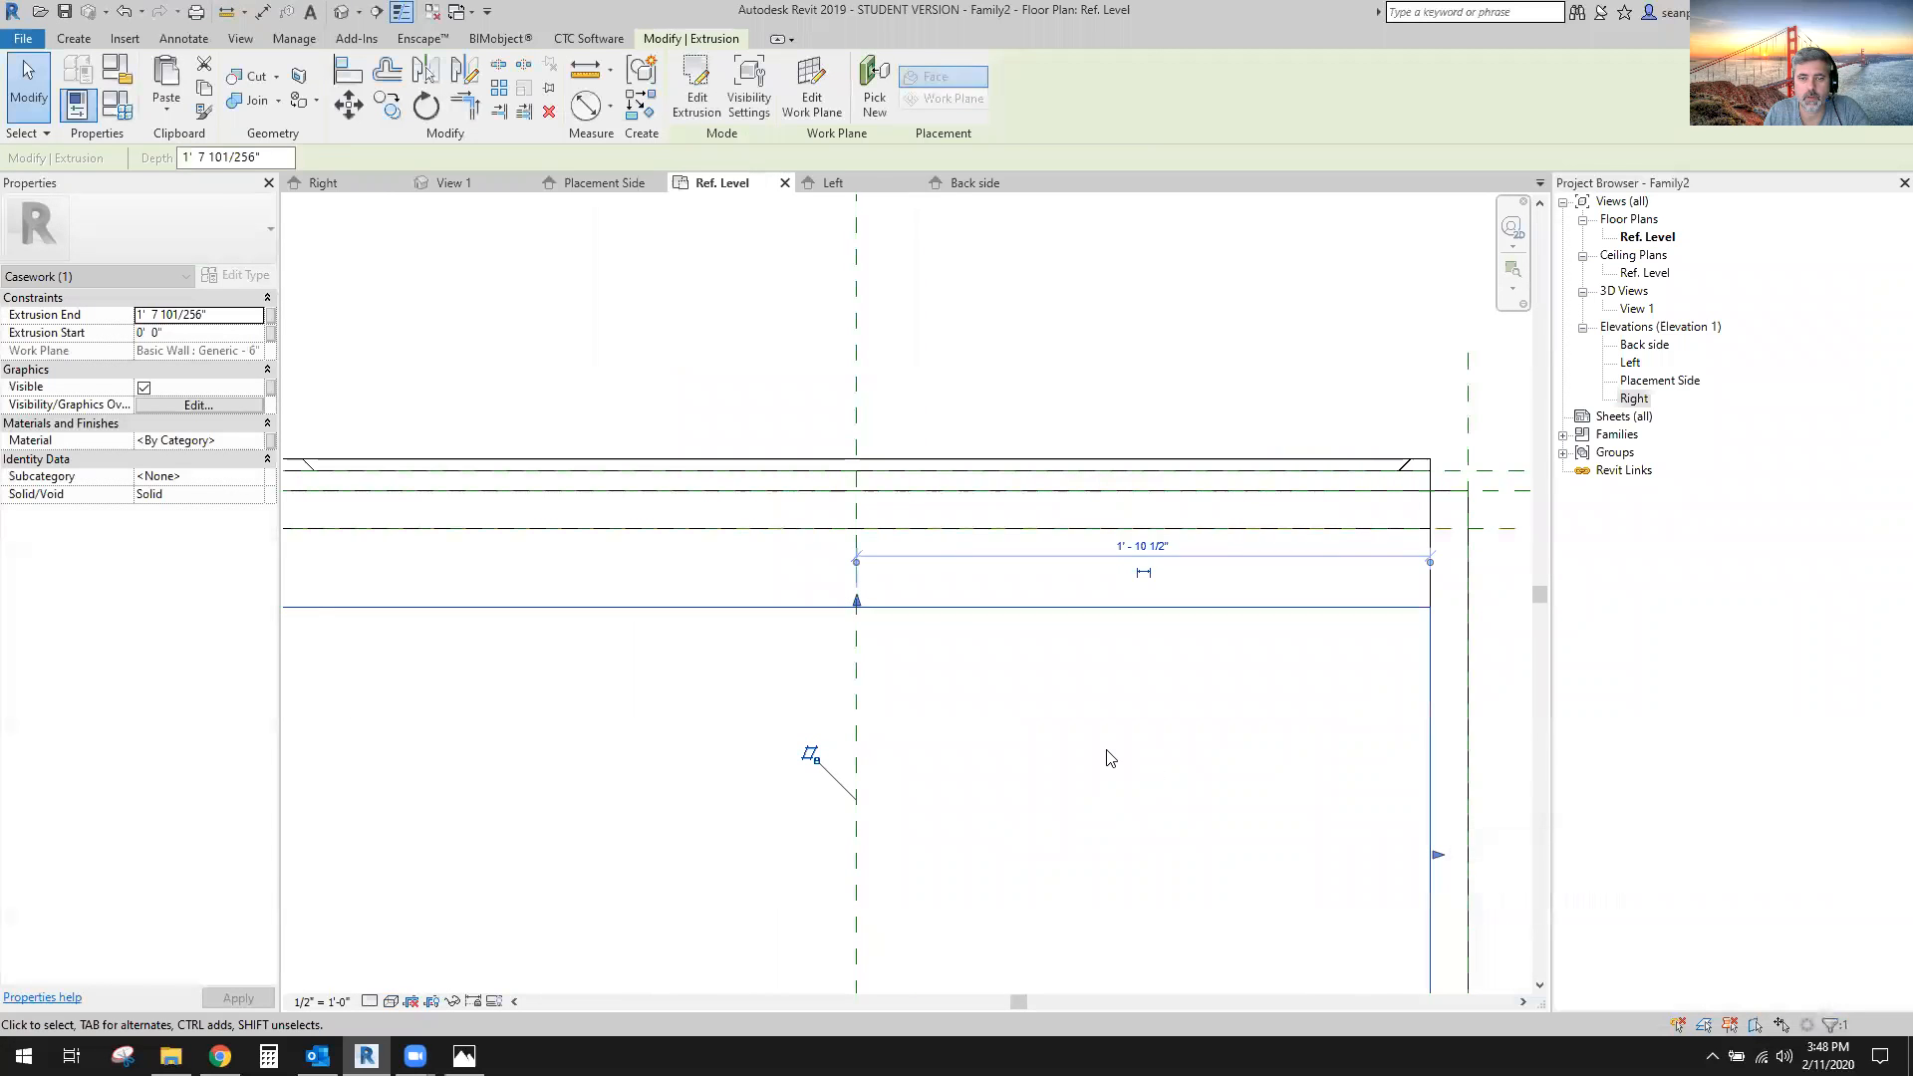
scroll(1086, 747, "down", 3)
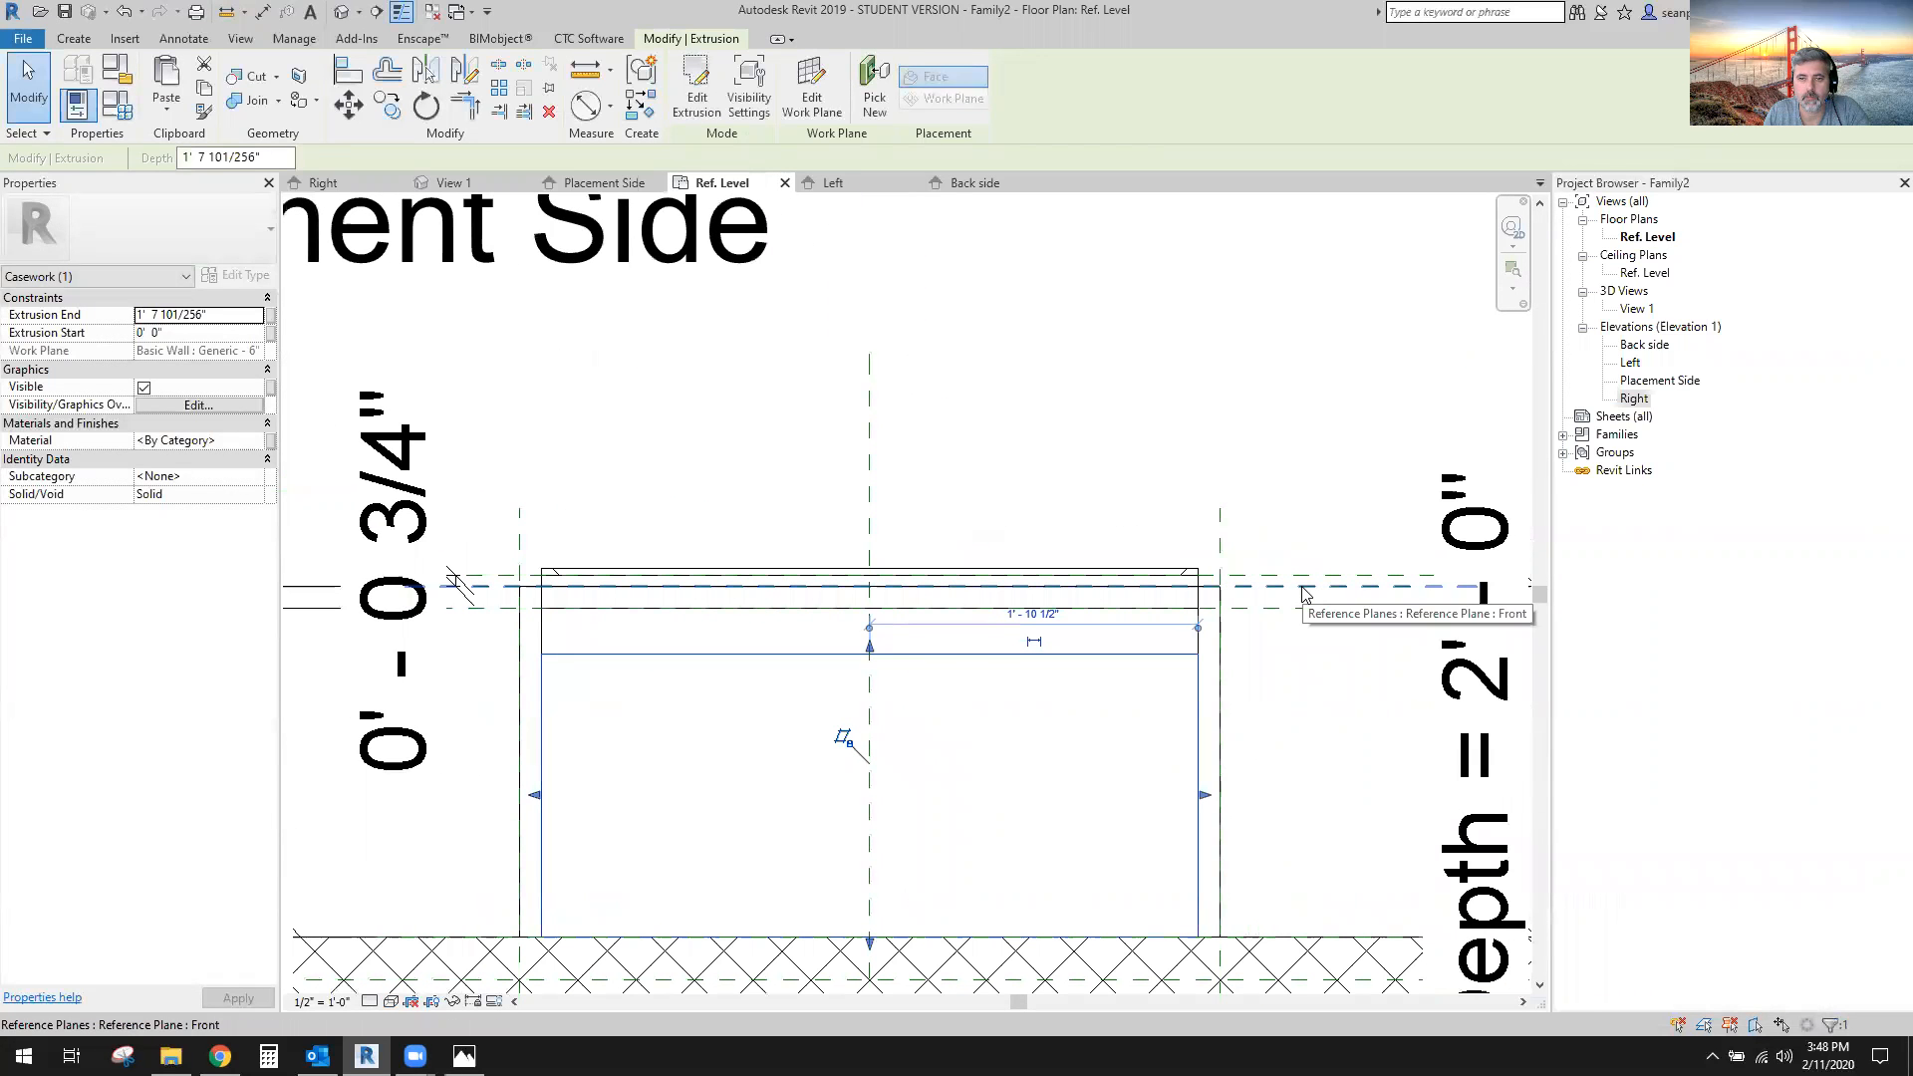
key("a")
key("l")
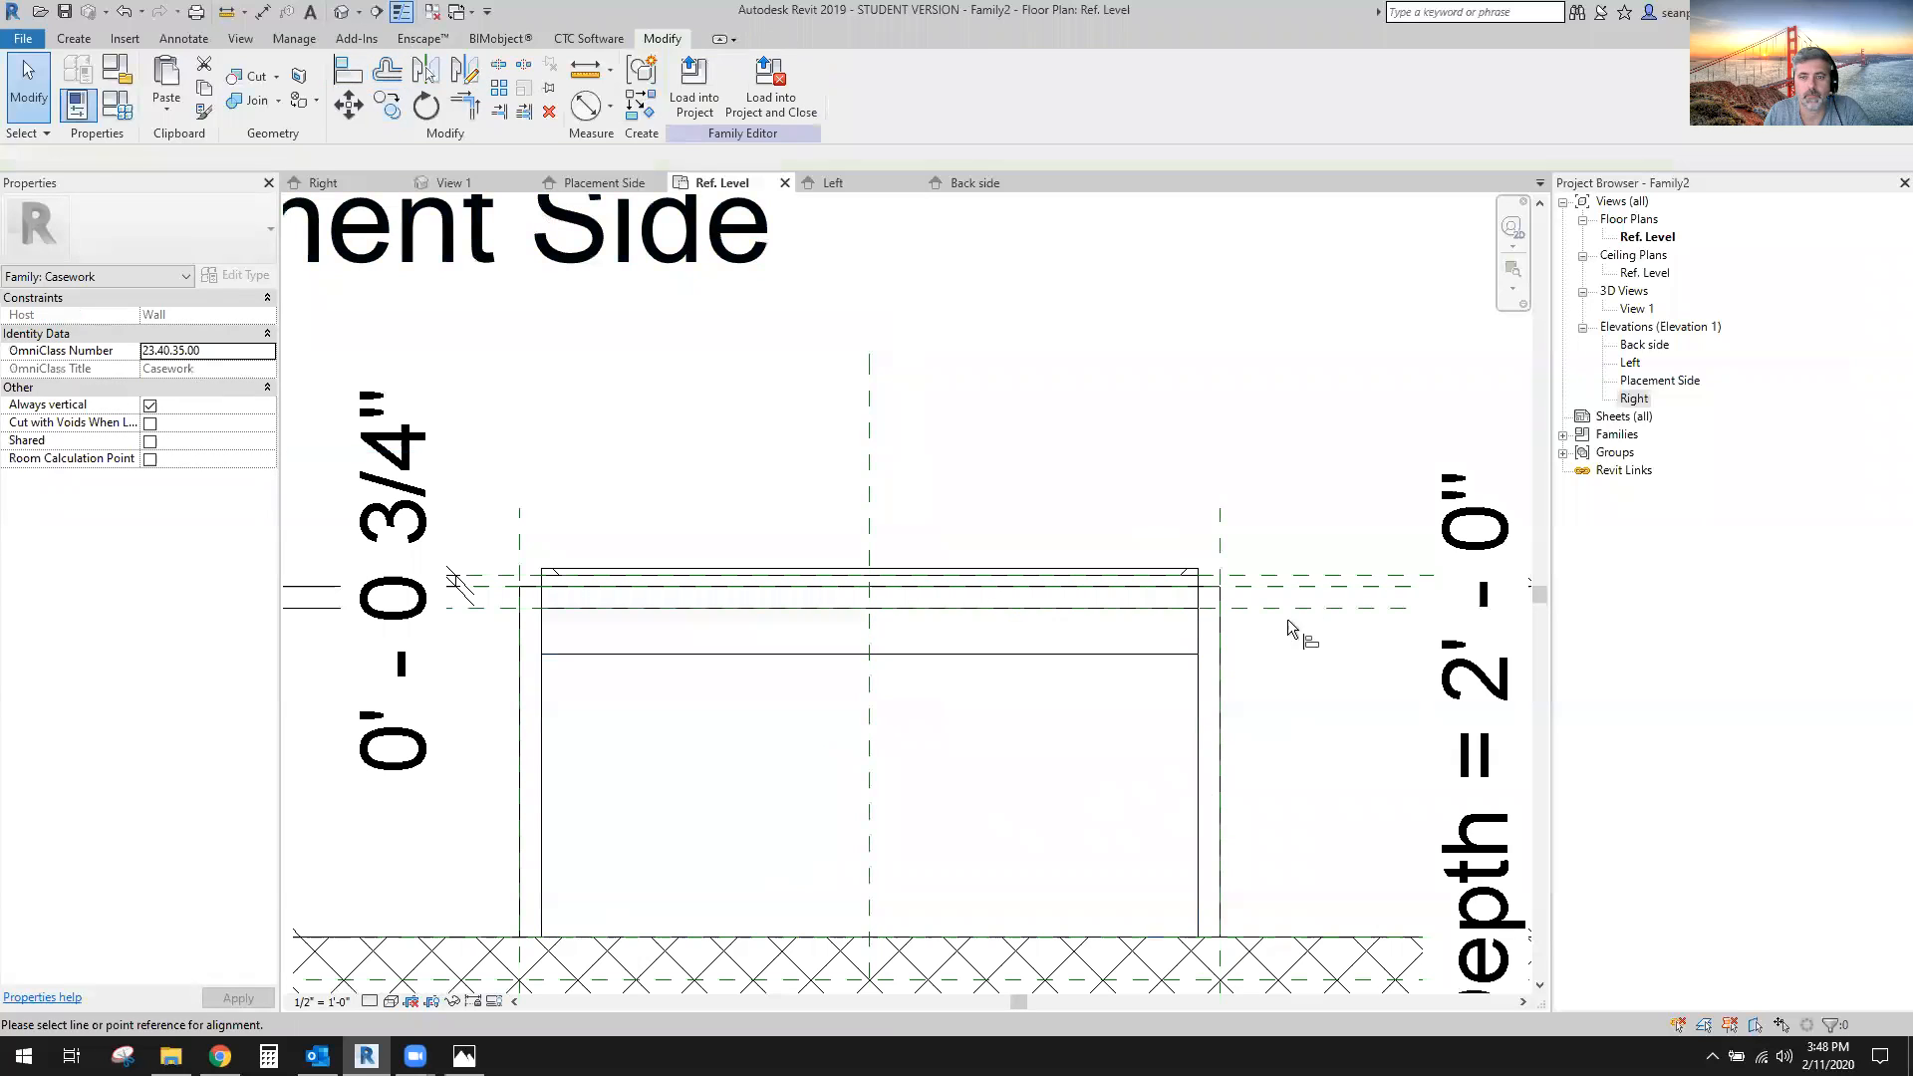
left_click(1305, 592)
left_click(1050, 650)
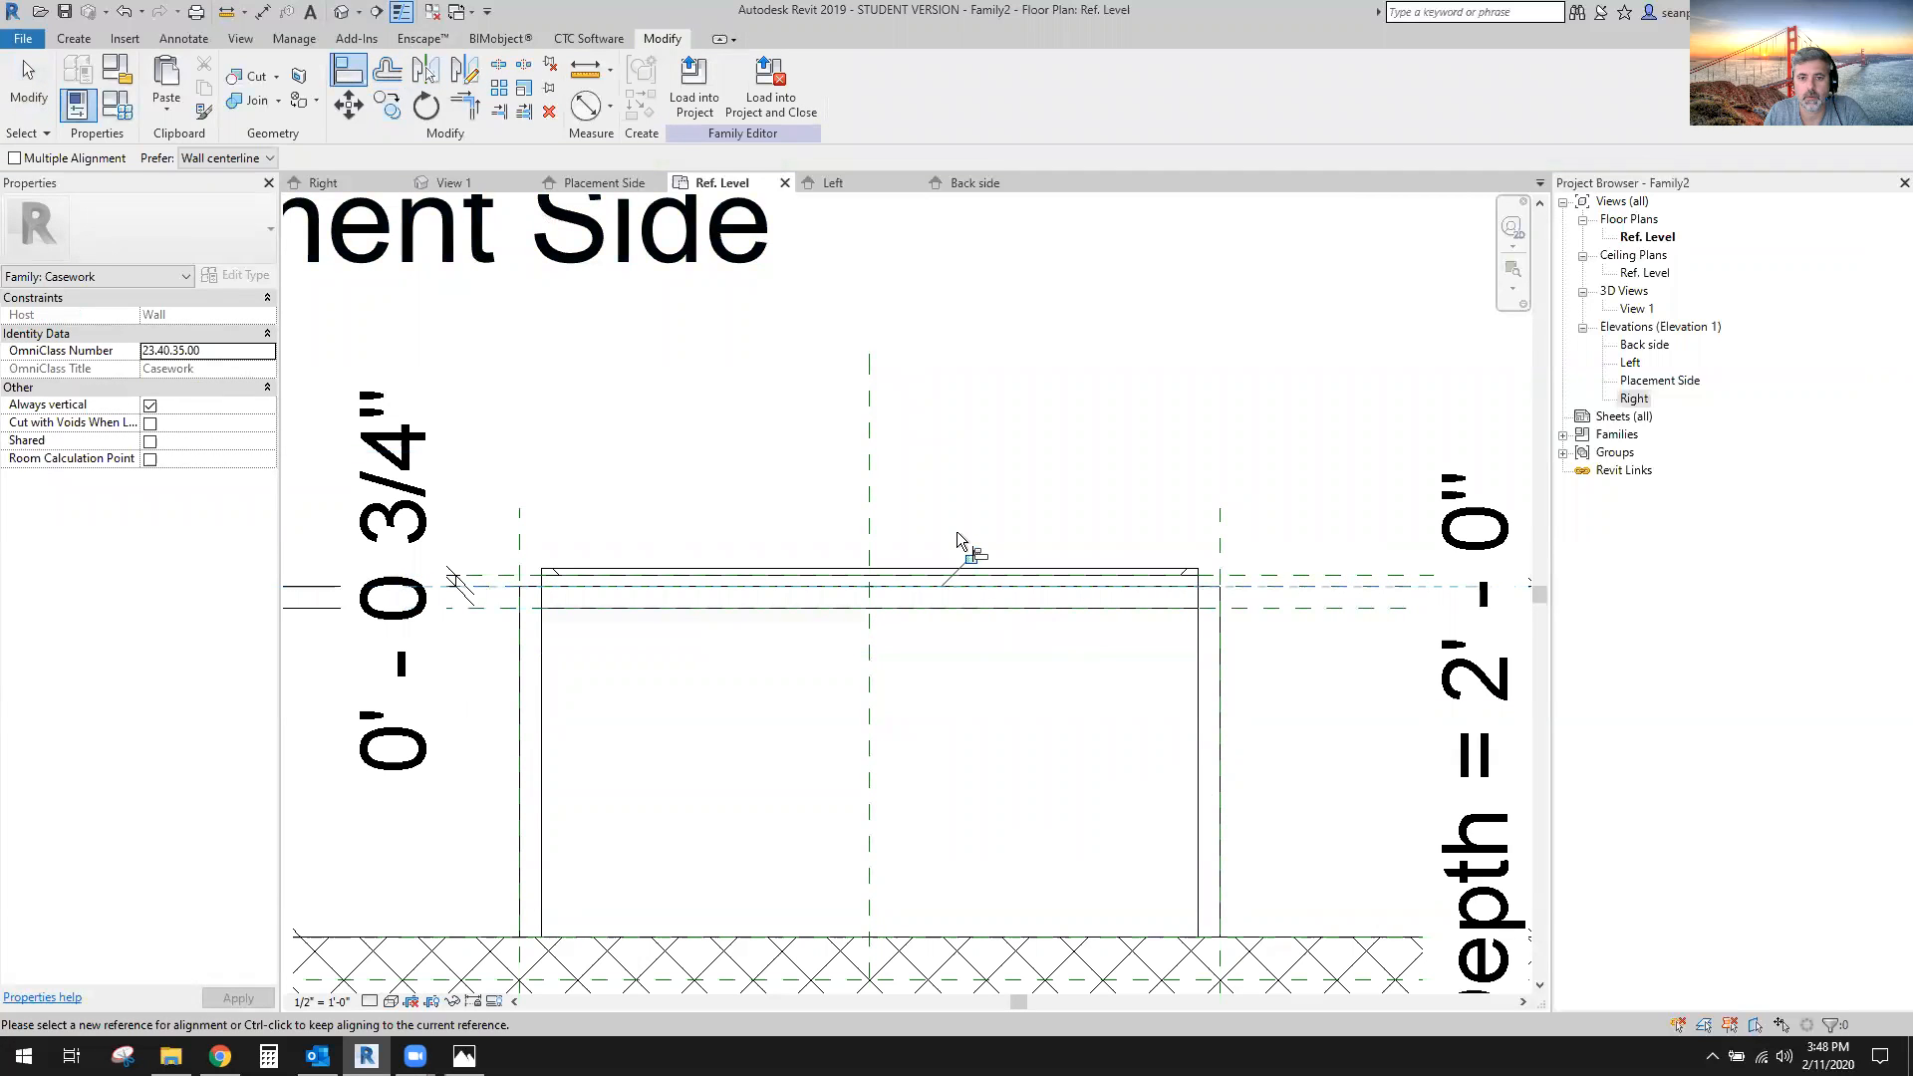
left_click(451, 185)
scroll(833, 638, "down", 6)
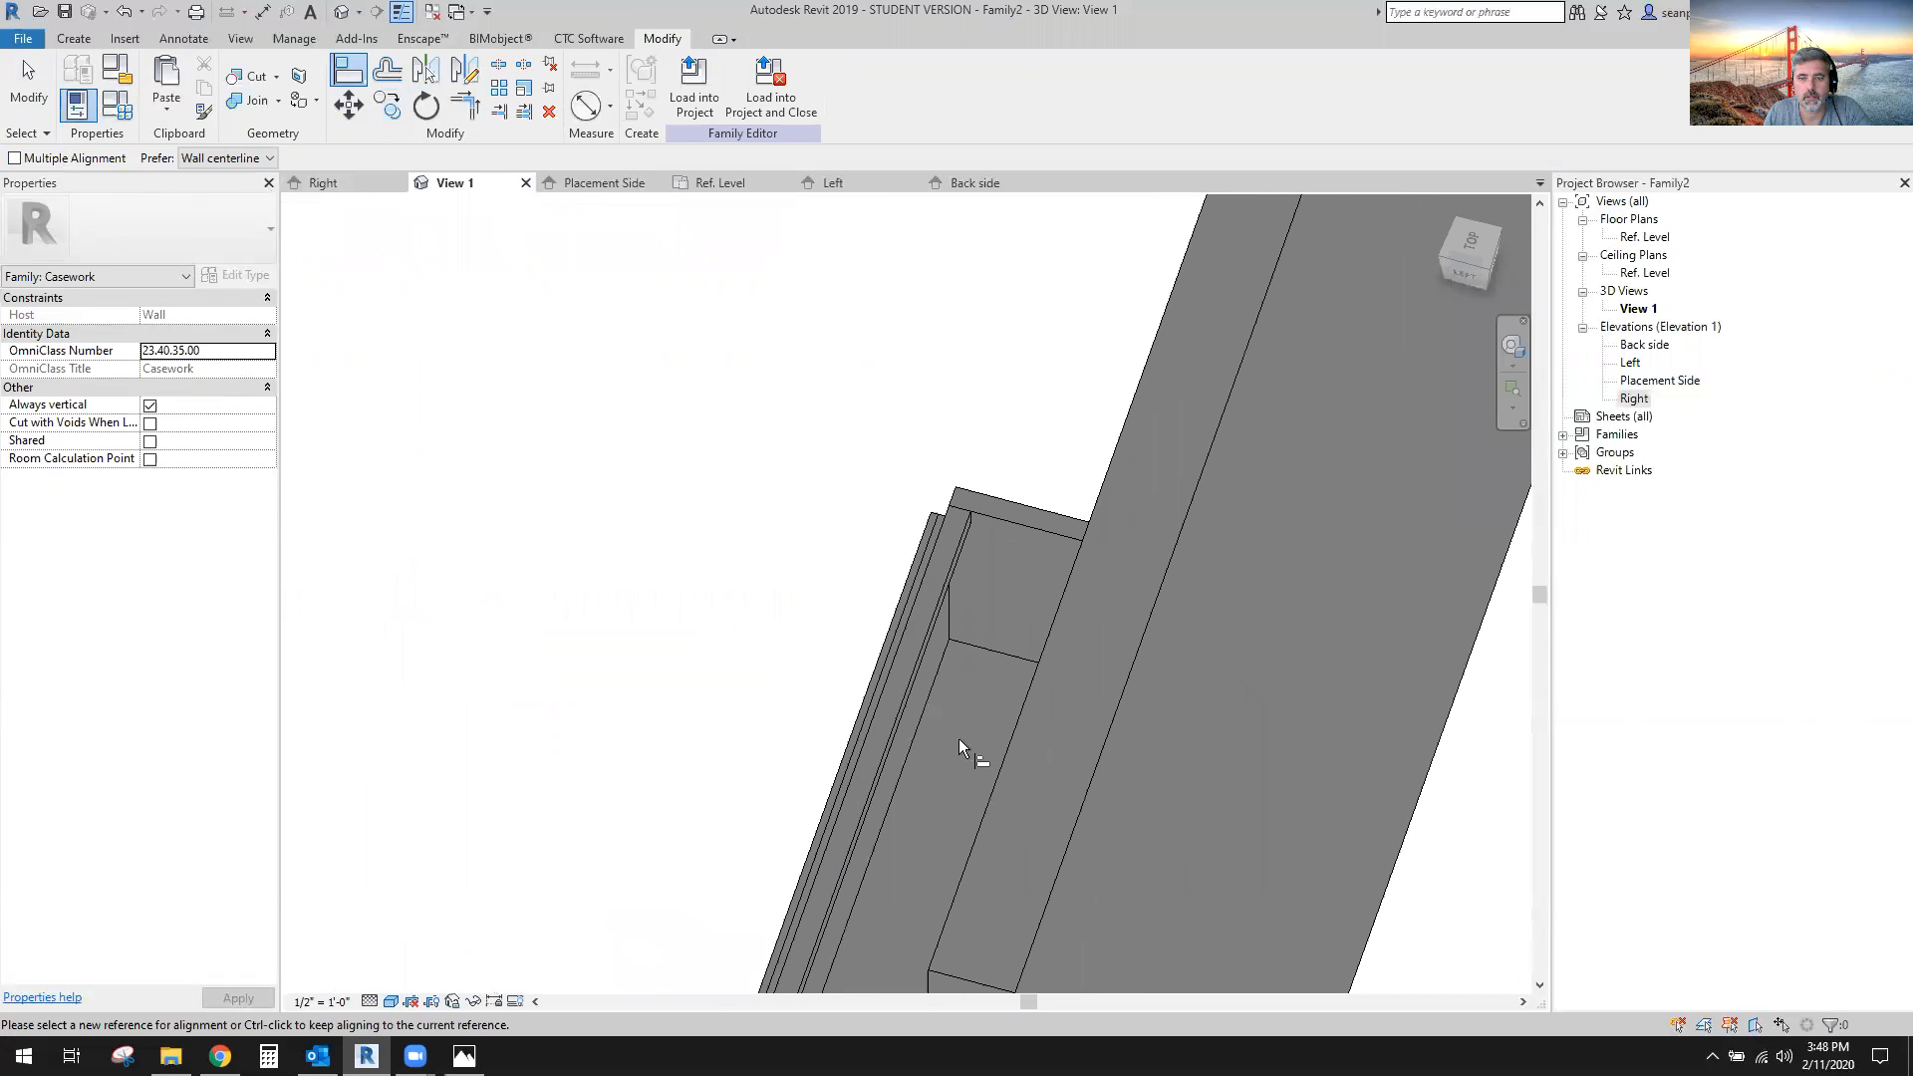
Leave the Align tool, select the drawer front panel extrusion in the 3D view and open the family types.
left_click(22, 100)
left_click(971, 709)
middle_click_drag(971, 709, 1298, 628, "shift")
left_click(1294, 627)
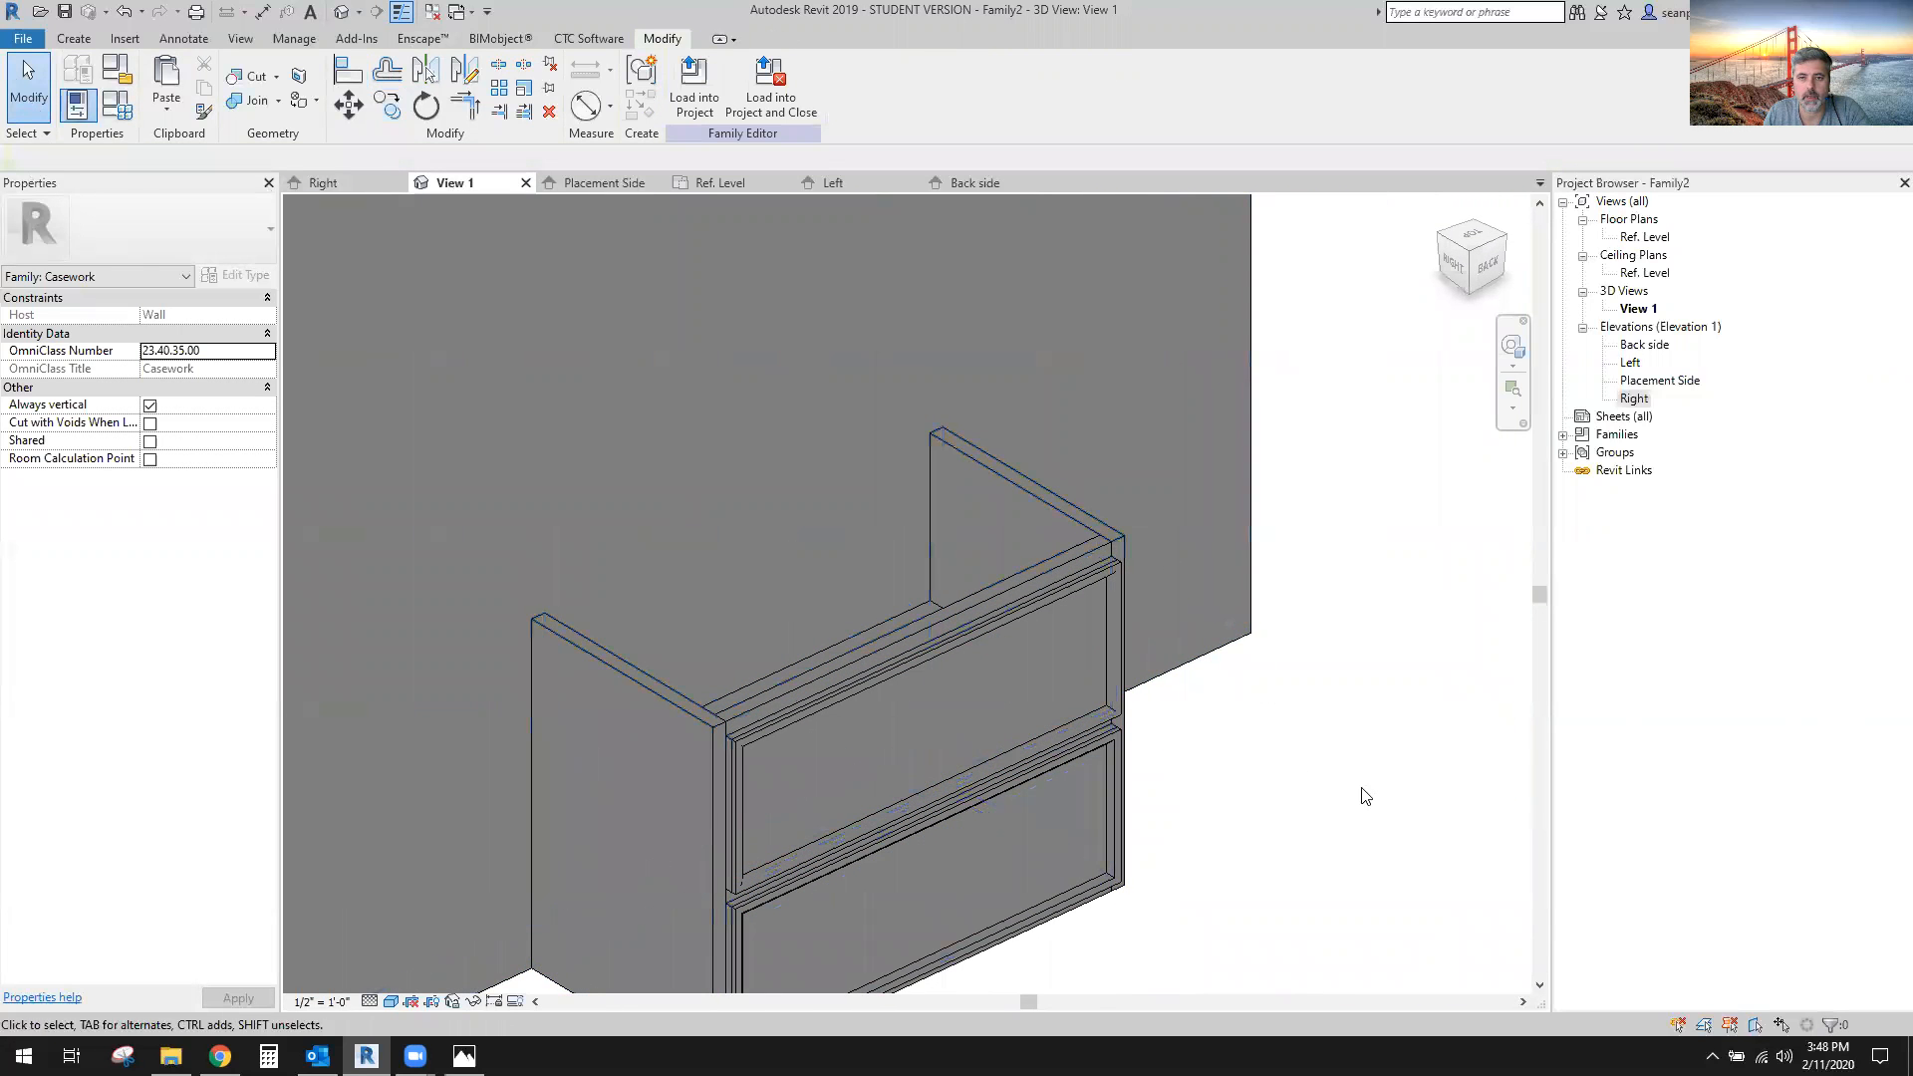
scroll(1307, 837, "down", 1)
middle_click_drag(1308, 829, 1187, 901, "shift")
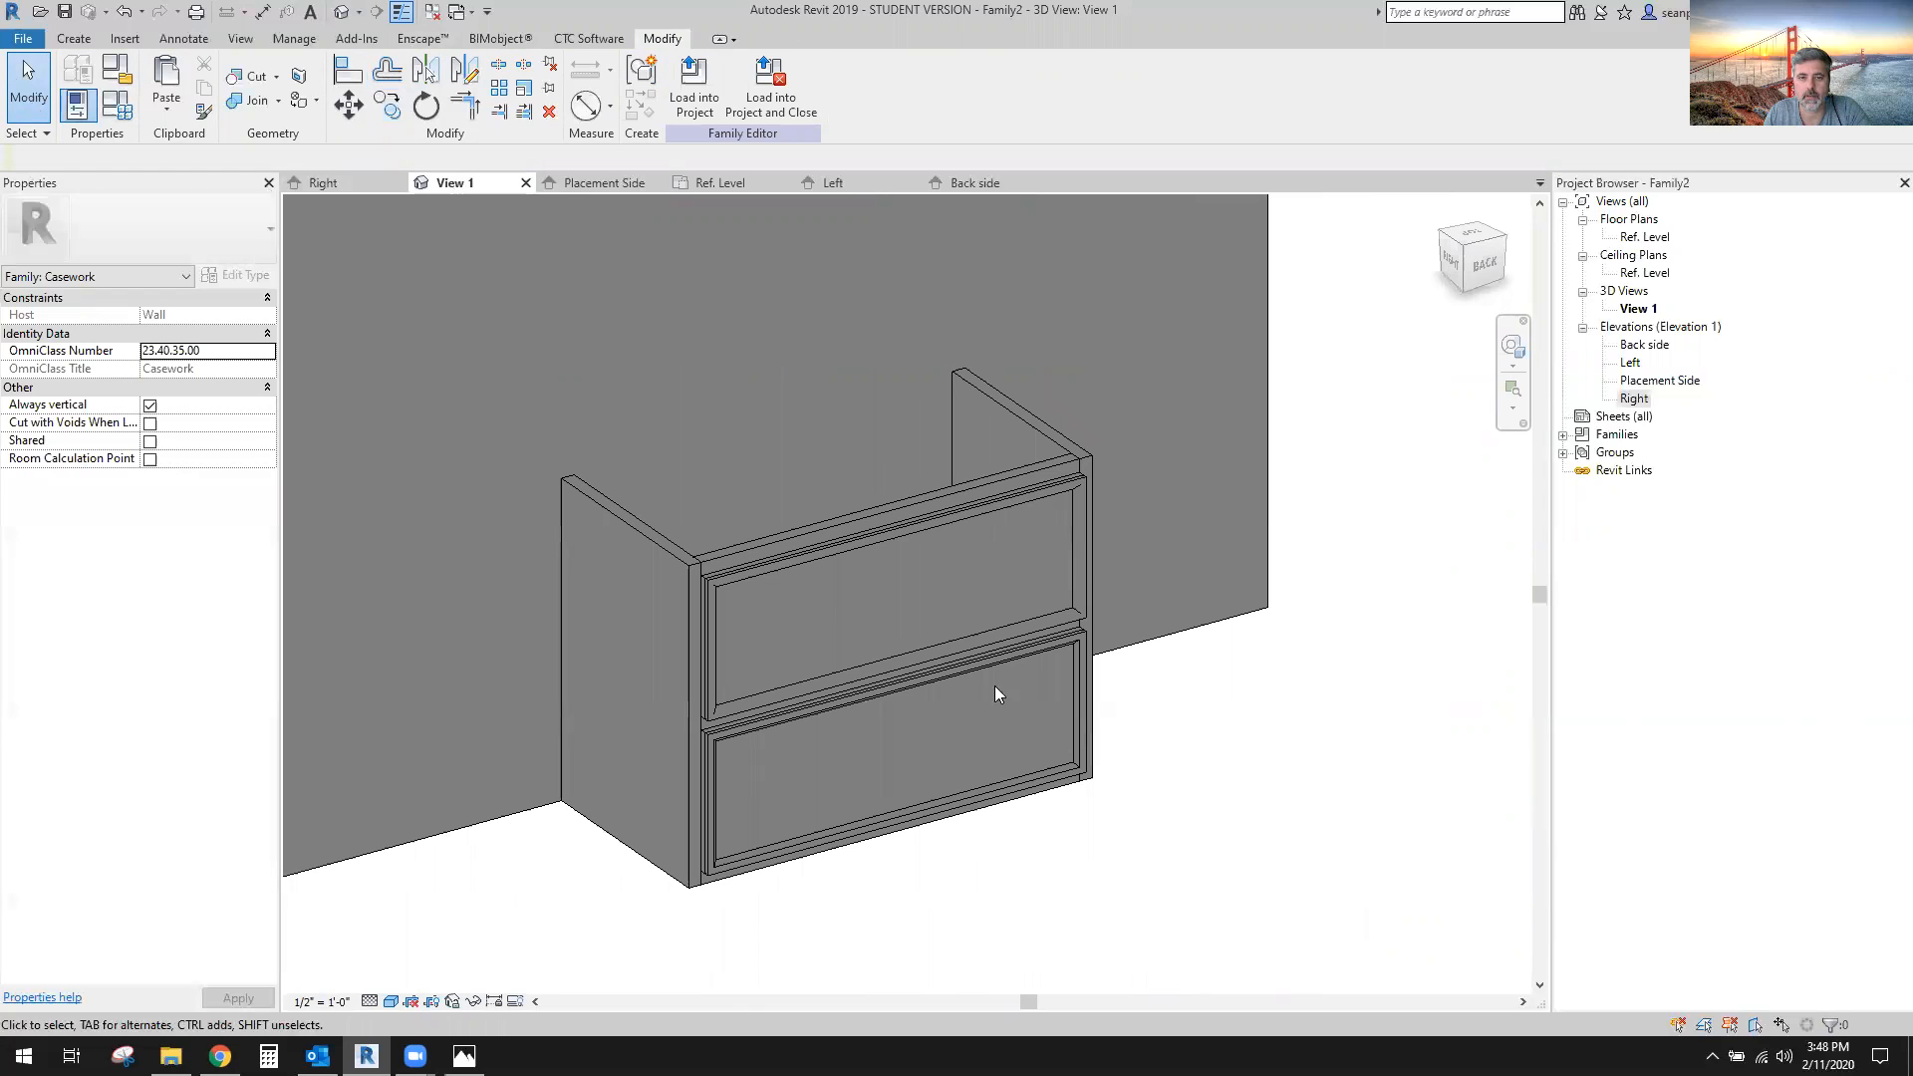
left_click(786, 604)
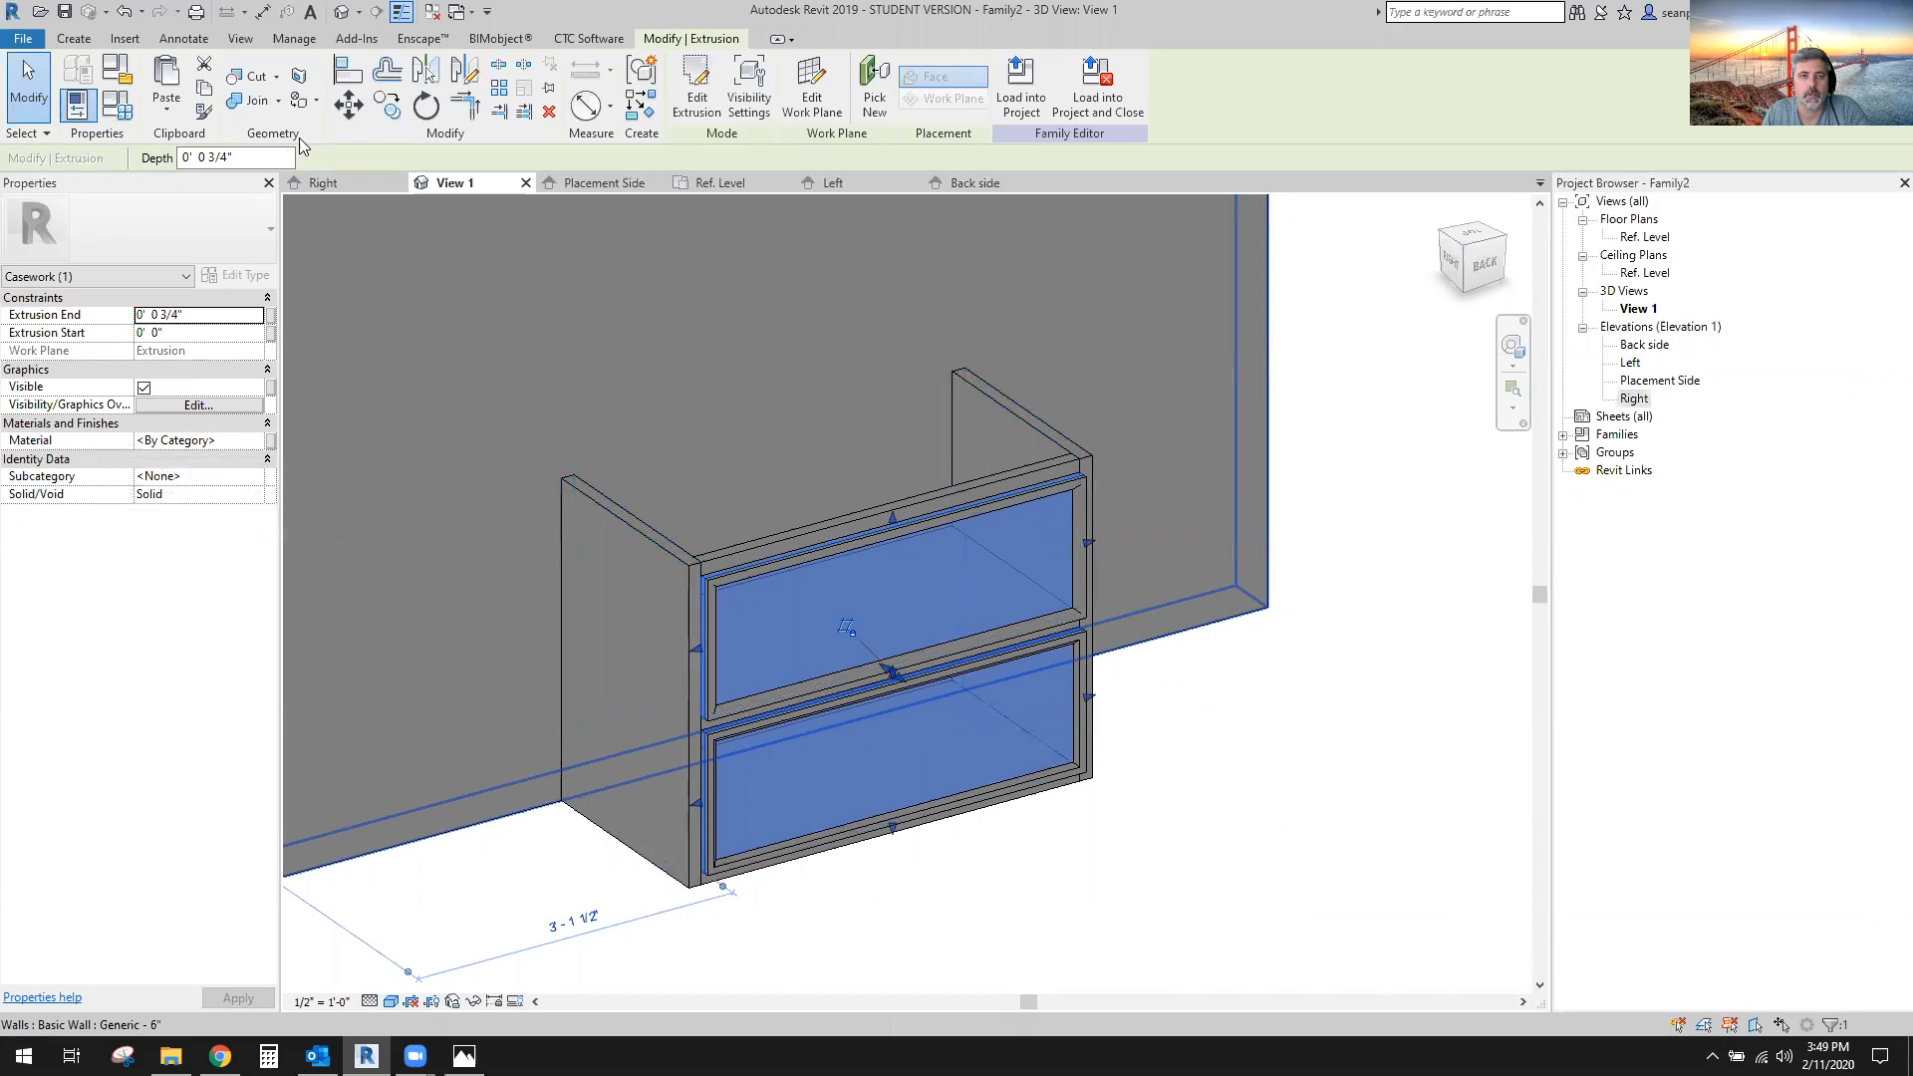
left_click(116, 103)
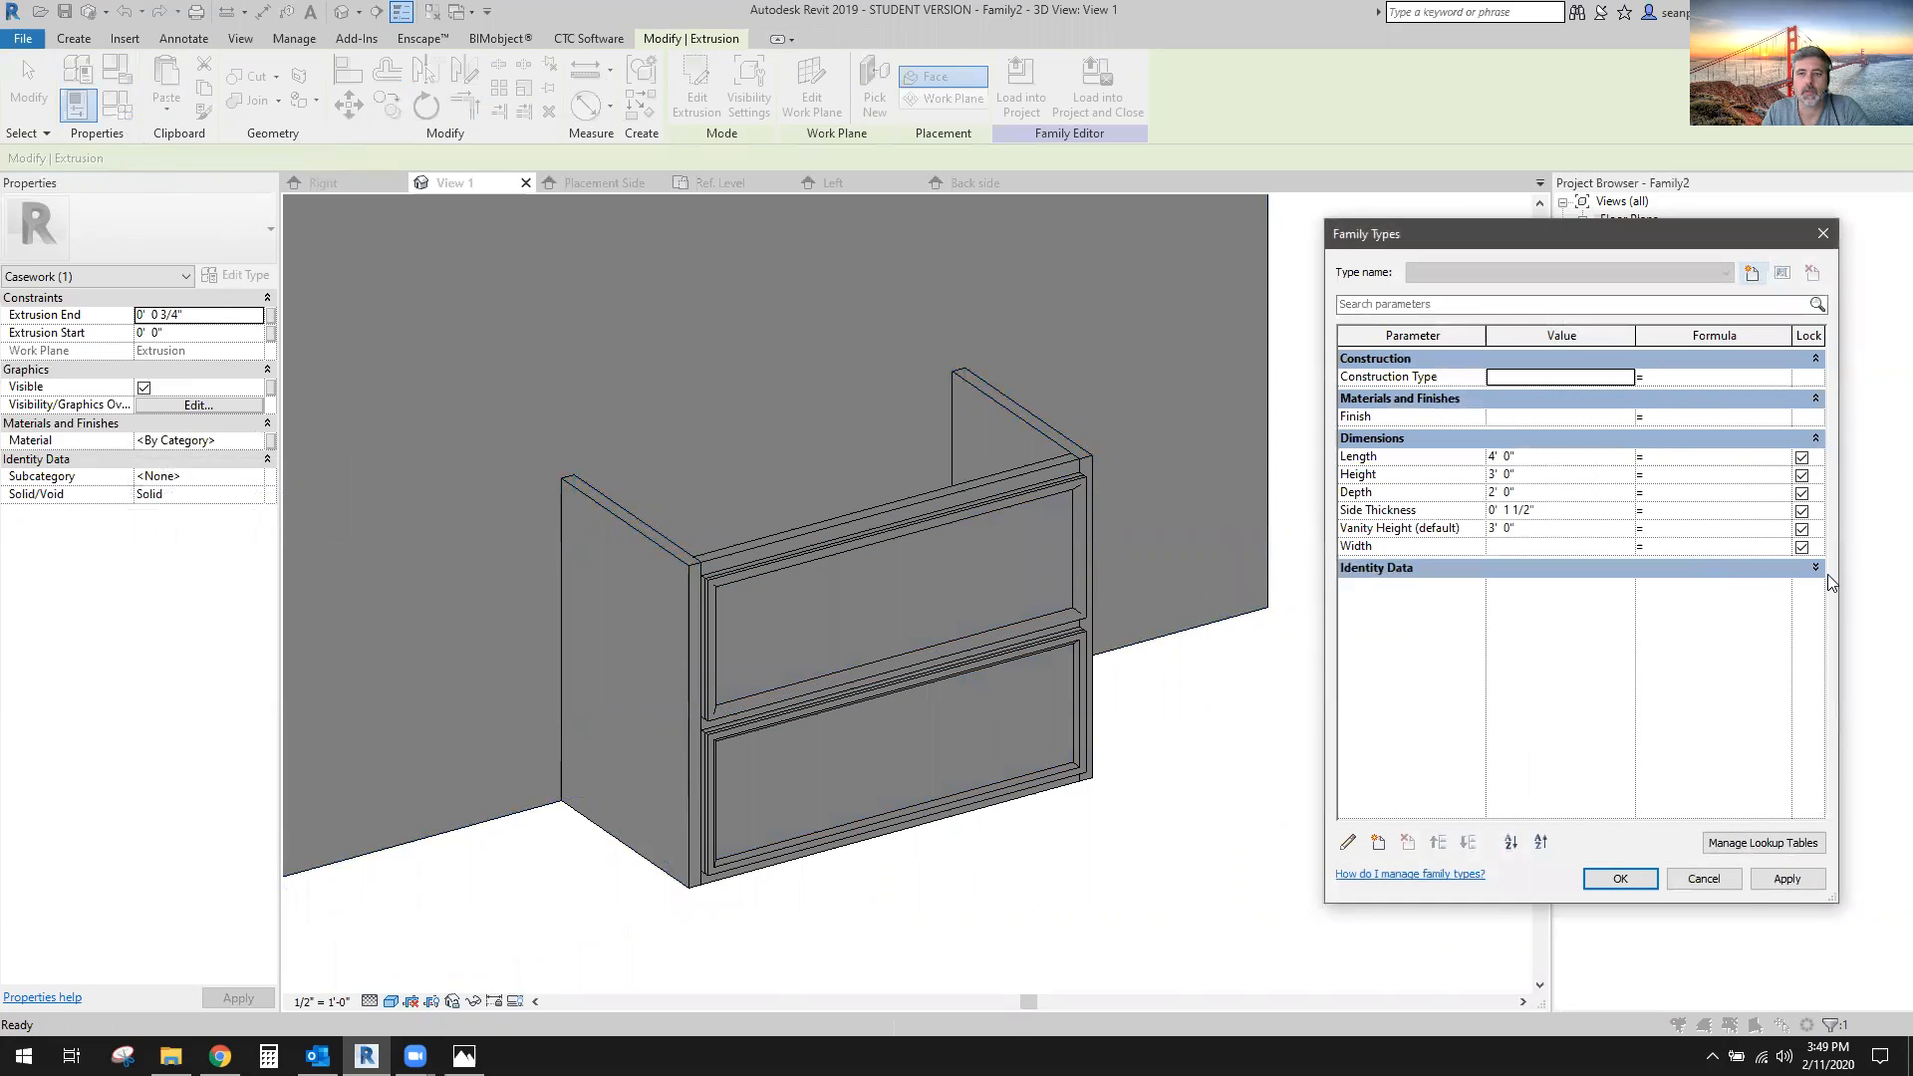
left_click(1347, 844)
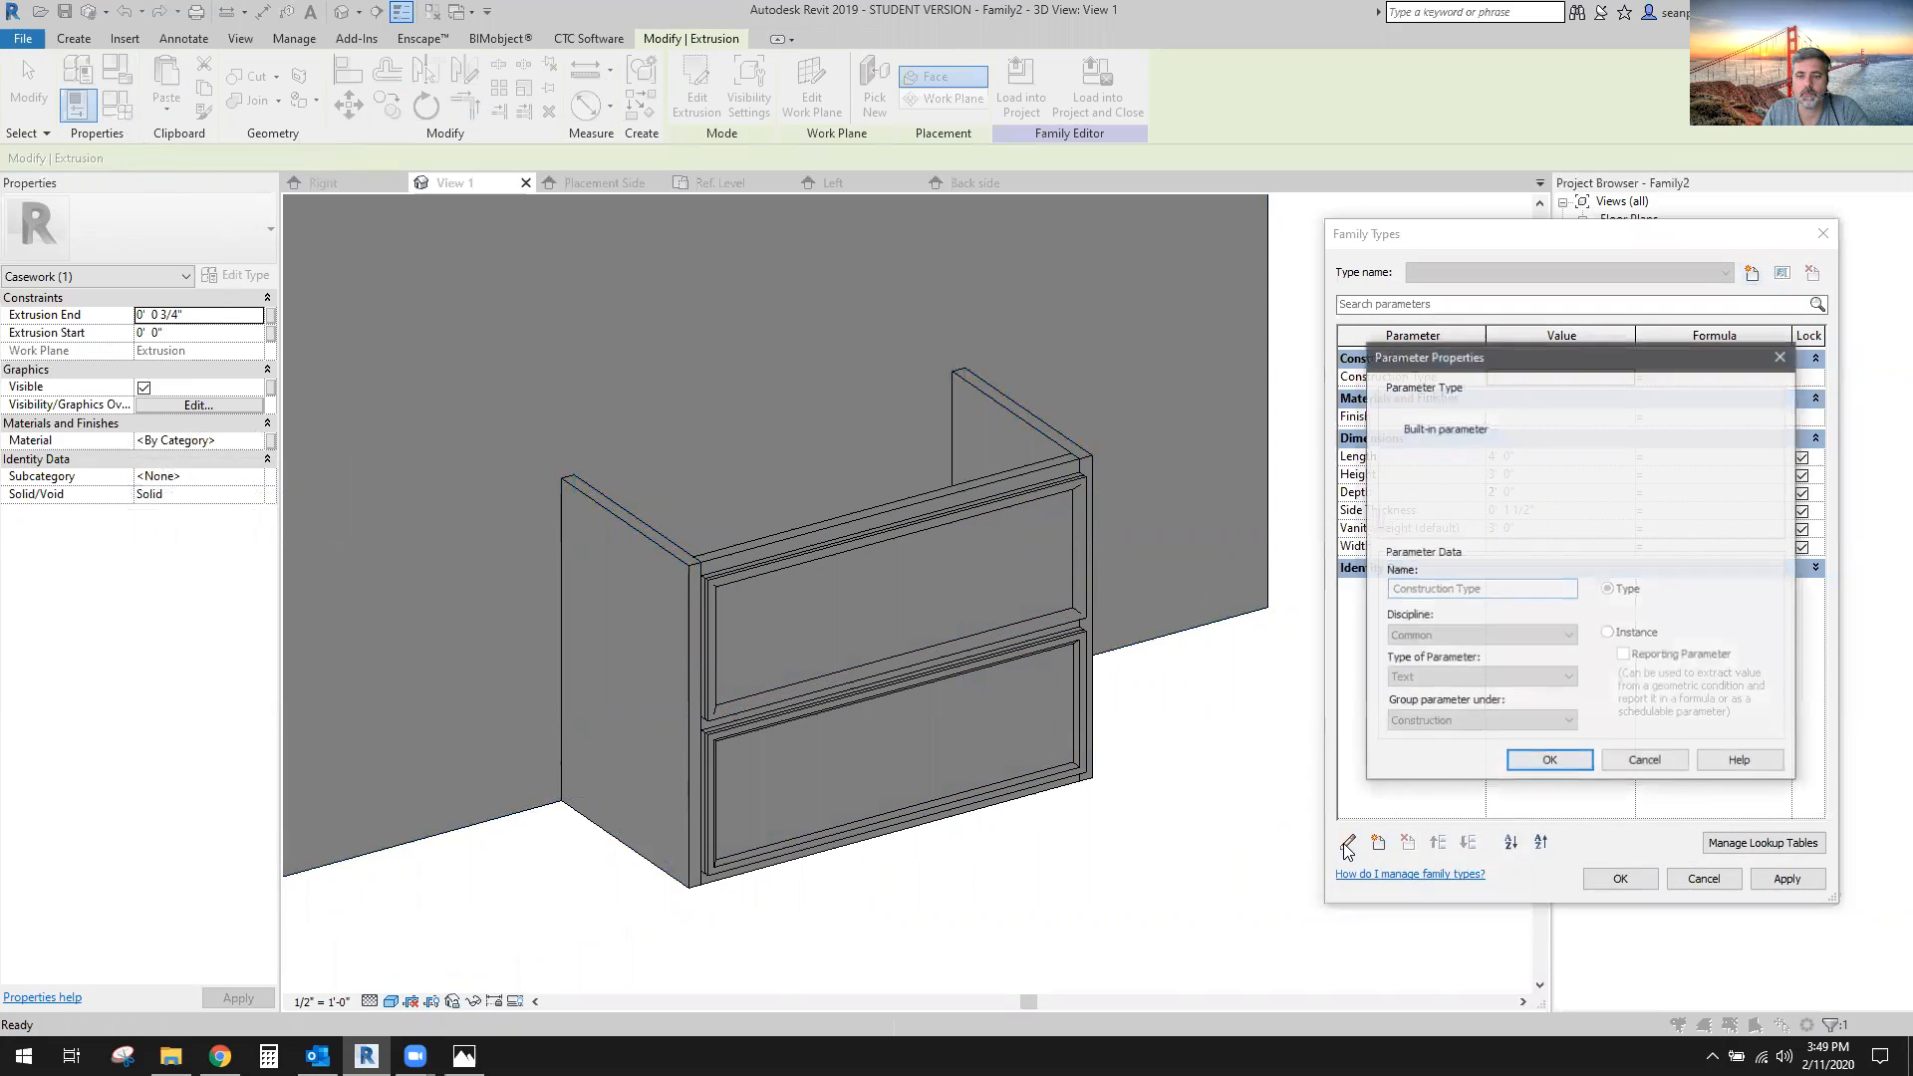
left_click_drag(1531, 372, 1100, 432)
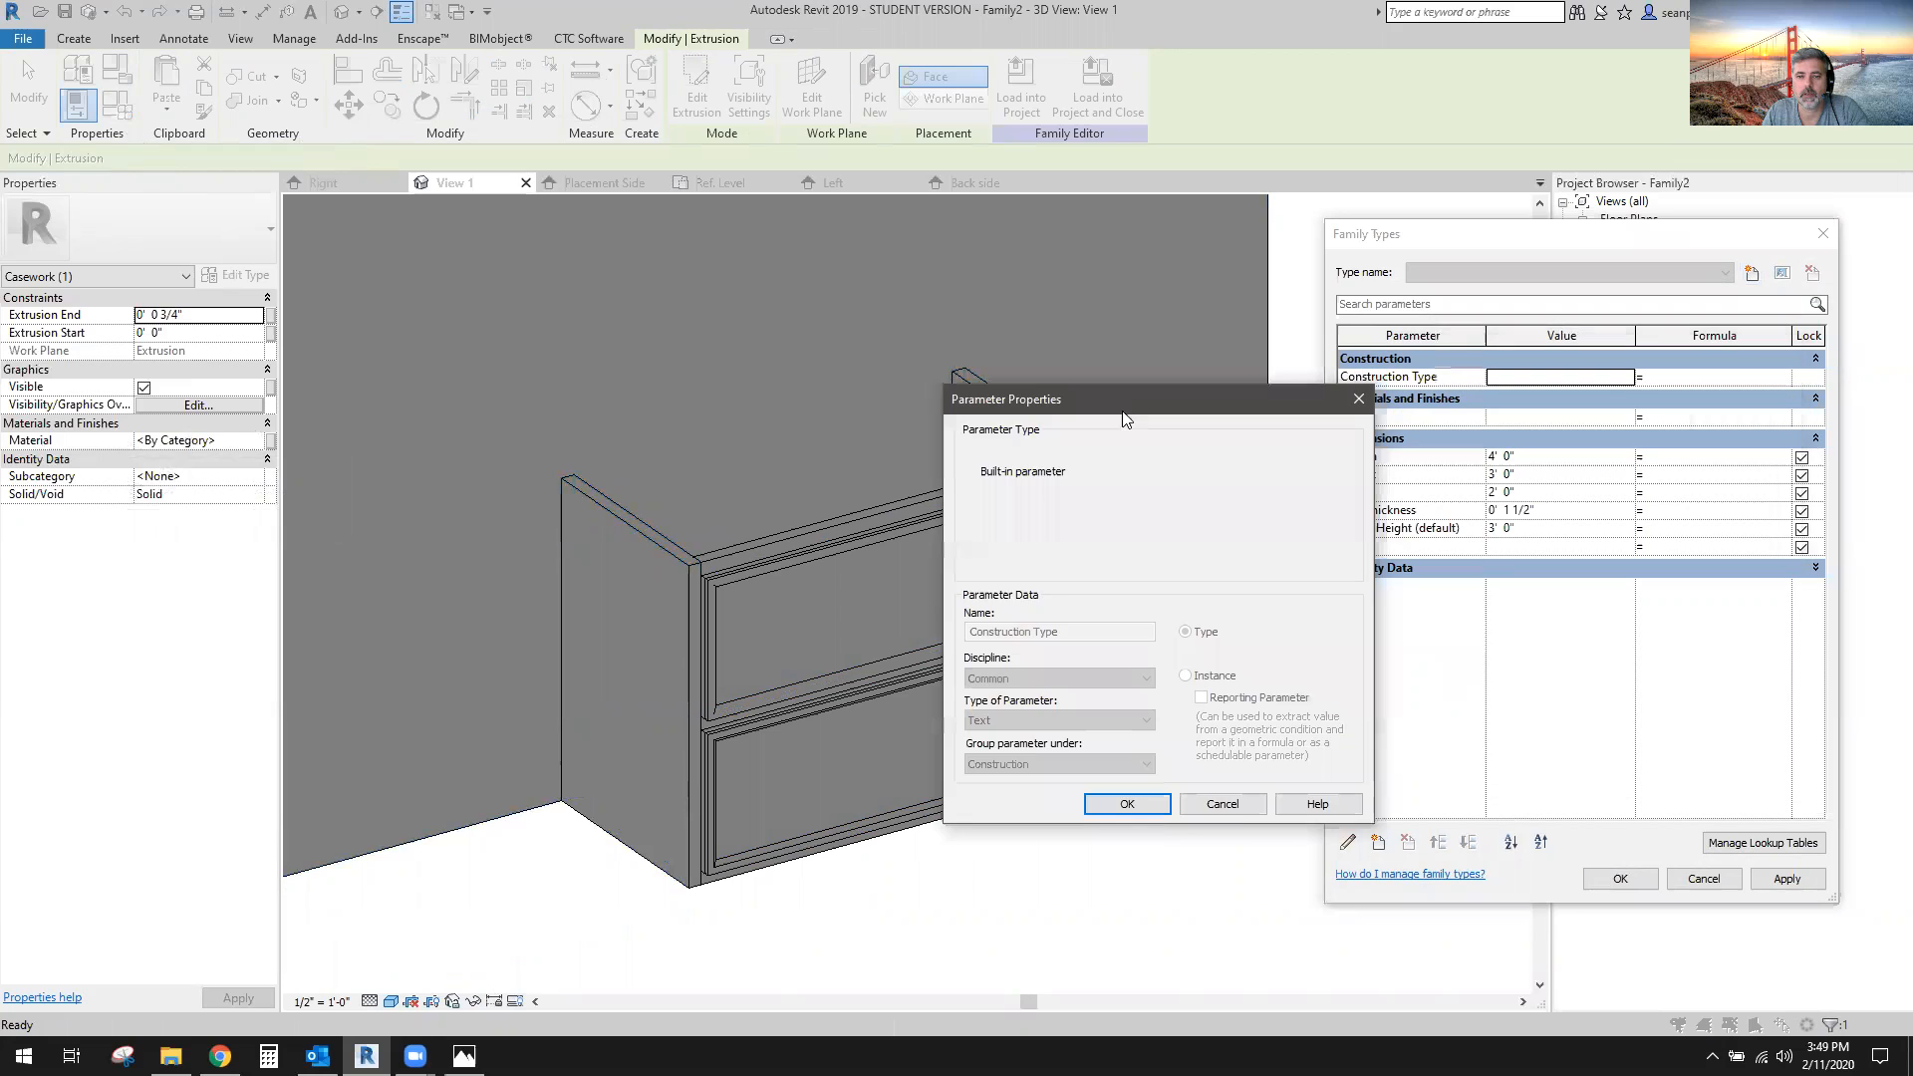
left_click(1235, 813)
Add a Yes/No instance parameter named Top drawer, grouped under Visibility, leave it enabled and accept the family types.
left_click(1378, 842)
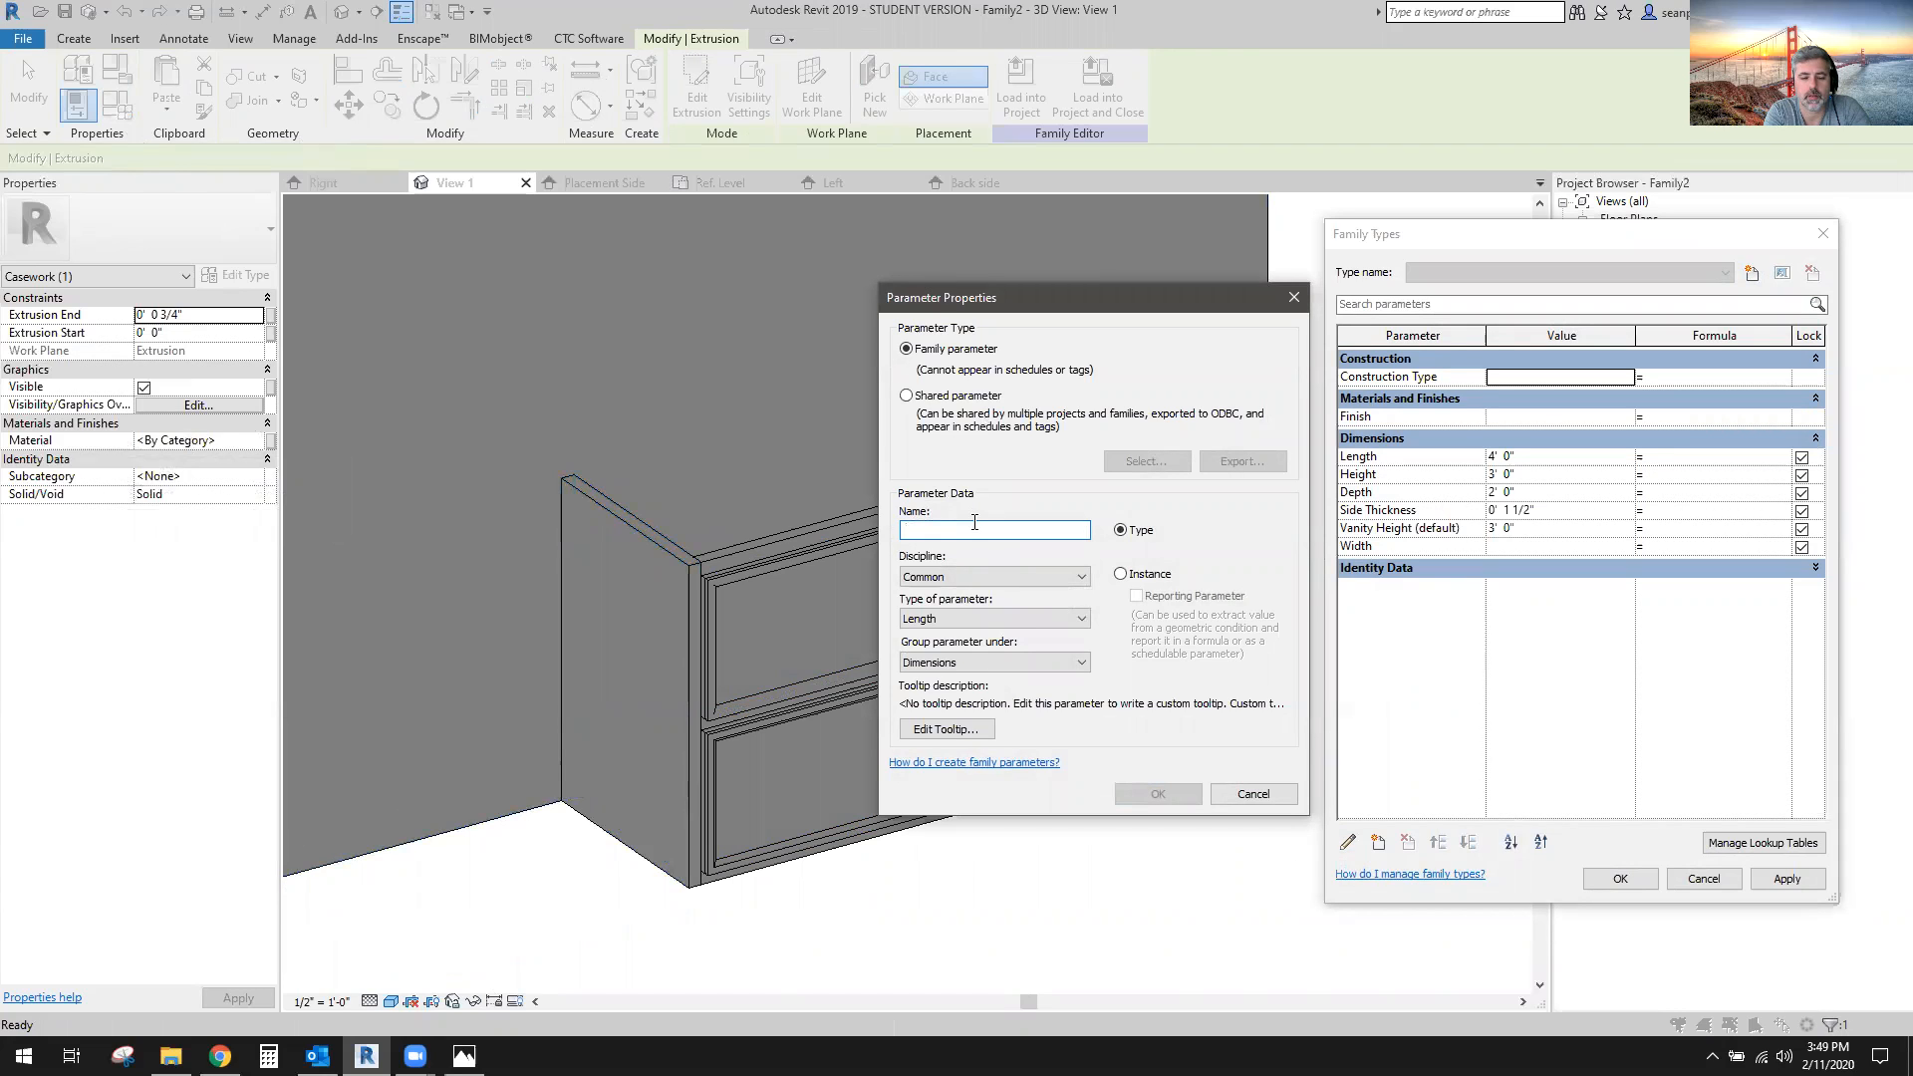
key("BackSpace")
type("Top drawer")
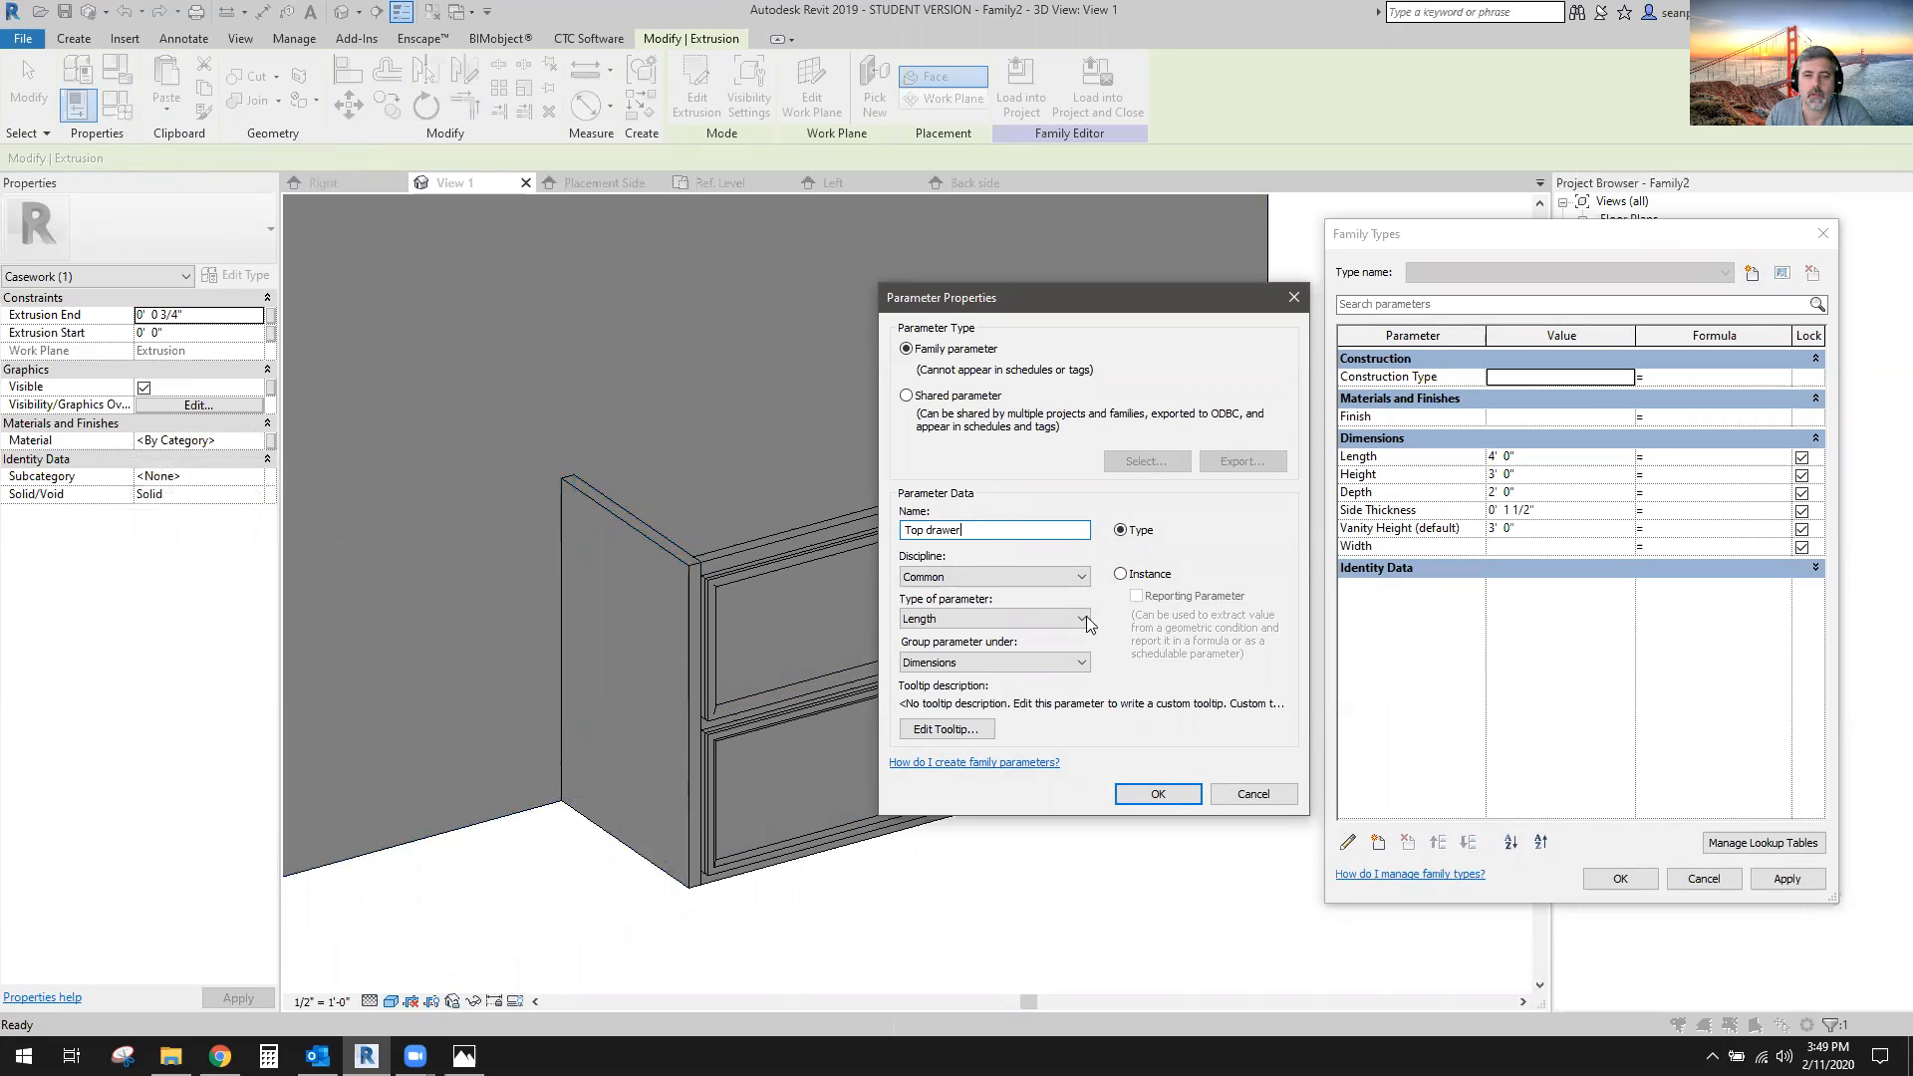
left_click(1132, 577)
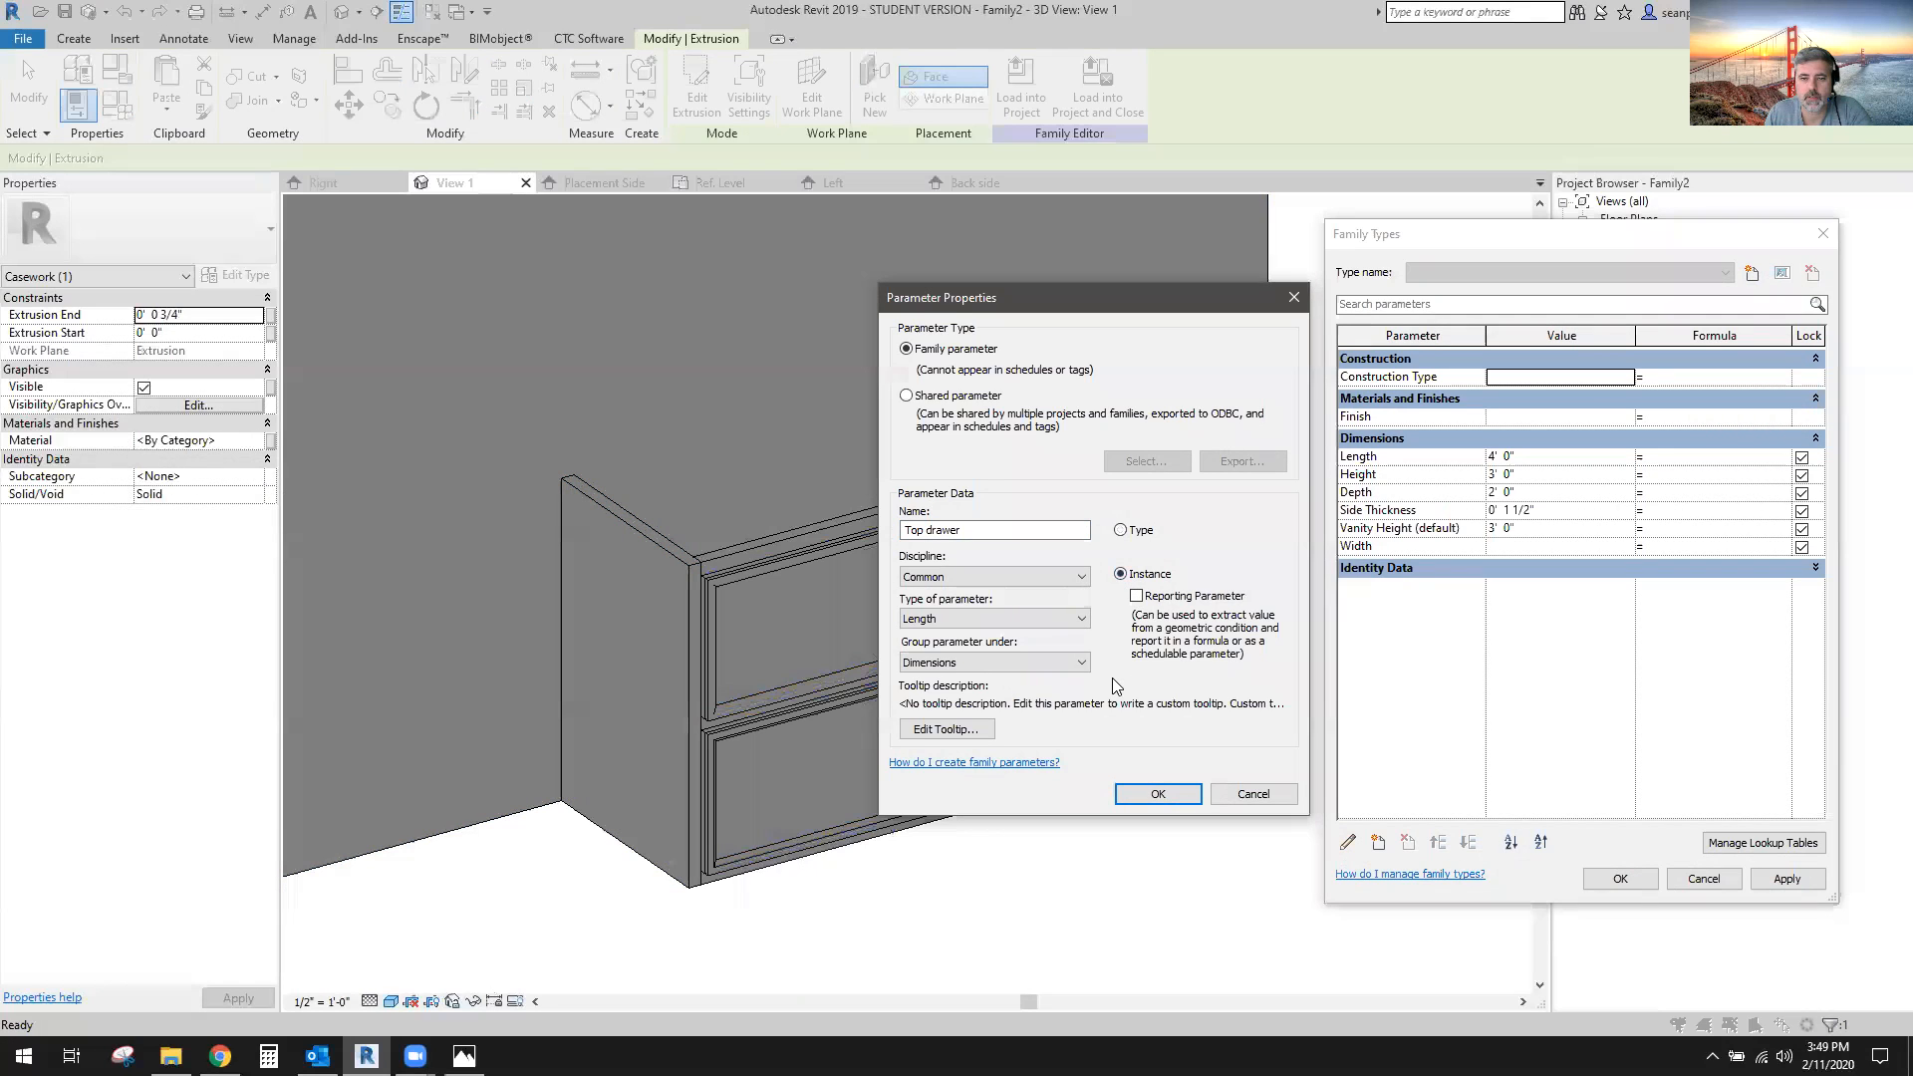
left_click(1060, 618)
left_click(950, 795)
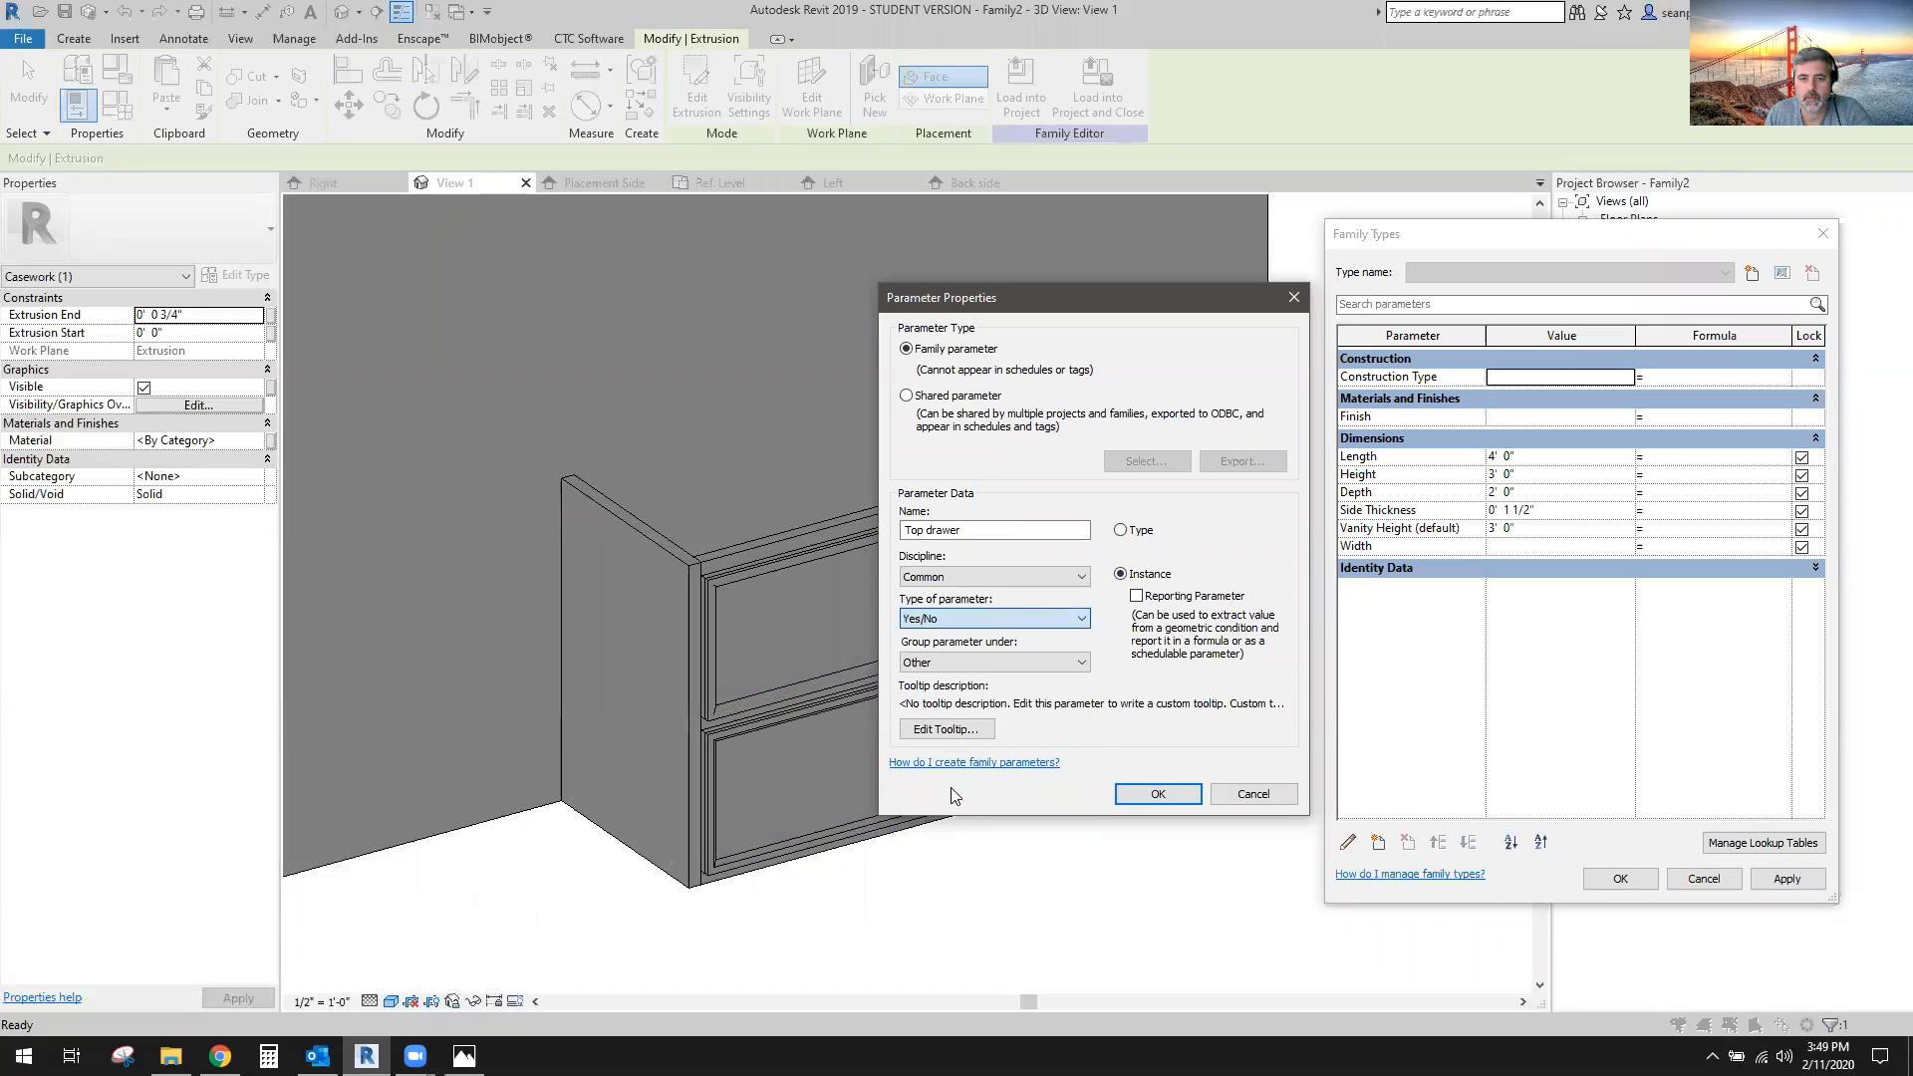
left_click(985, 664)
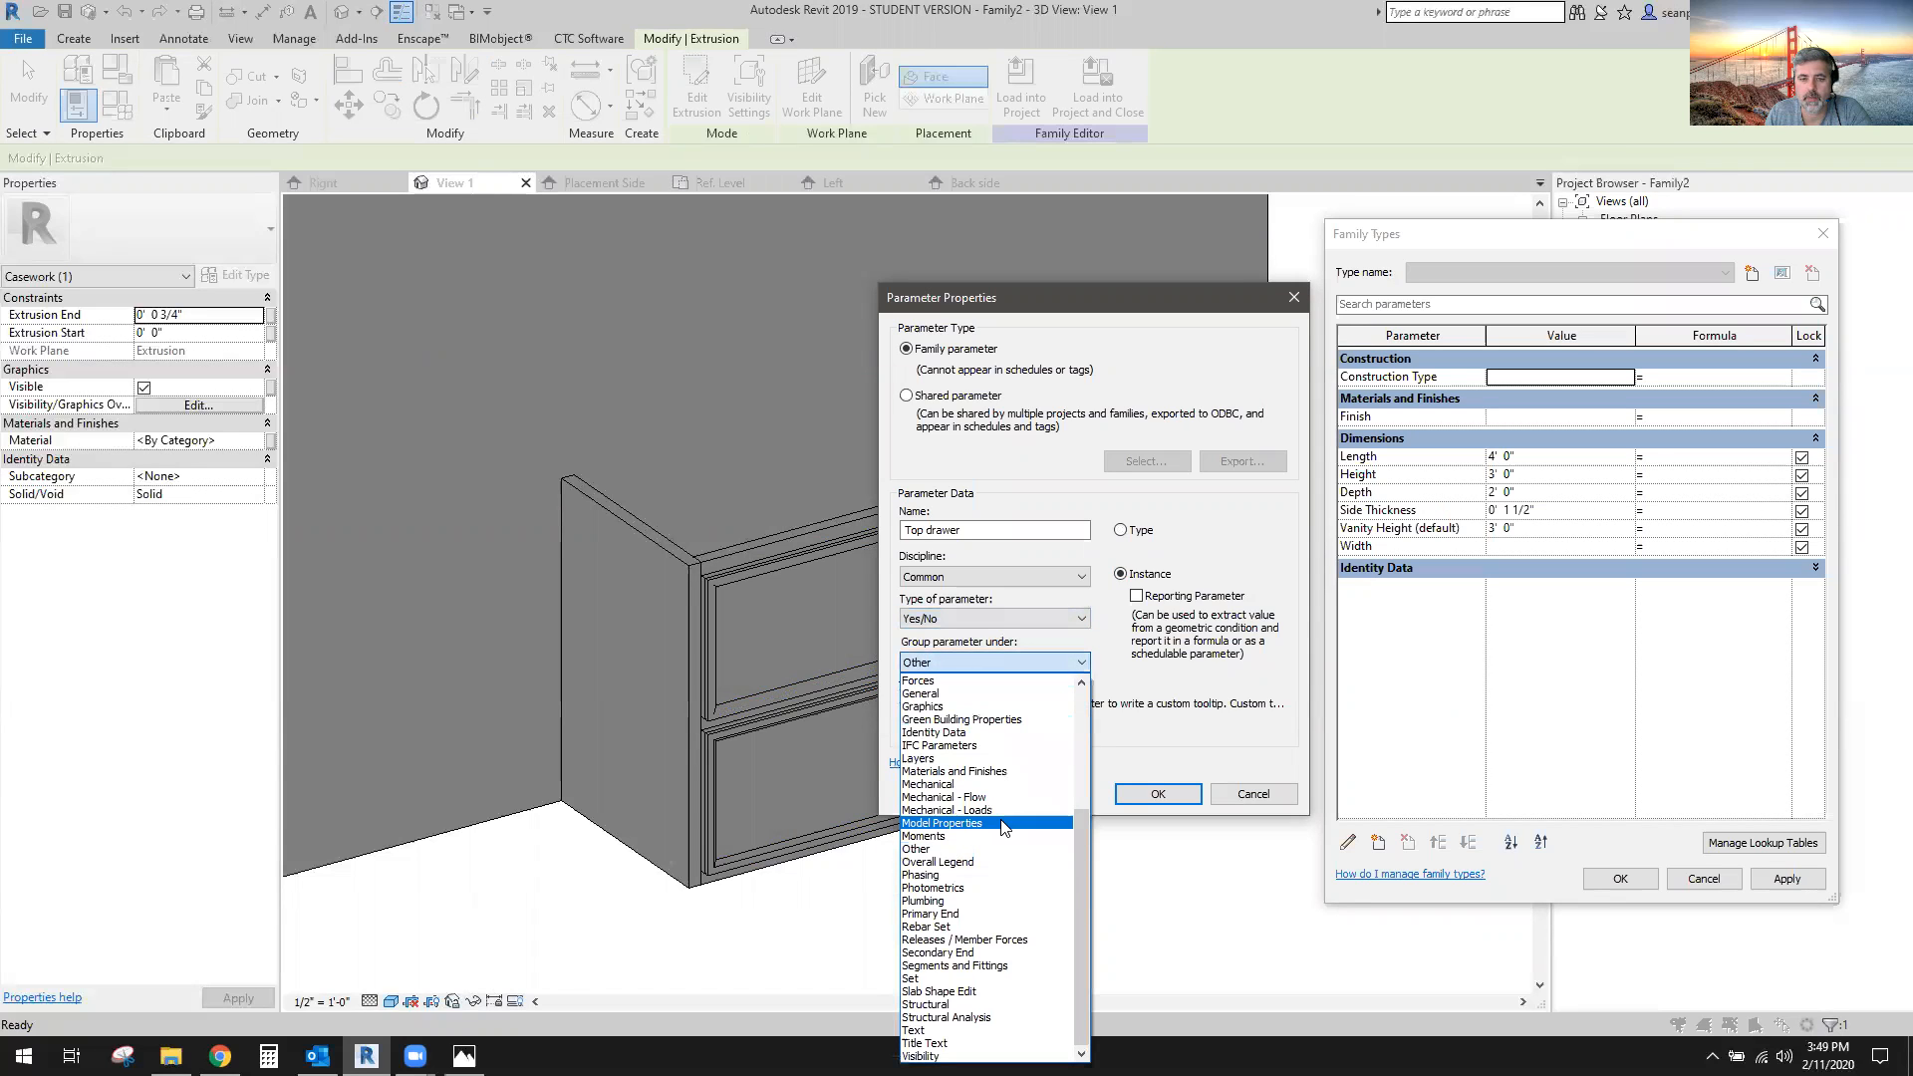
left_click(947, 1055)
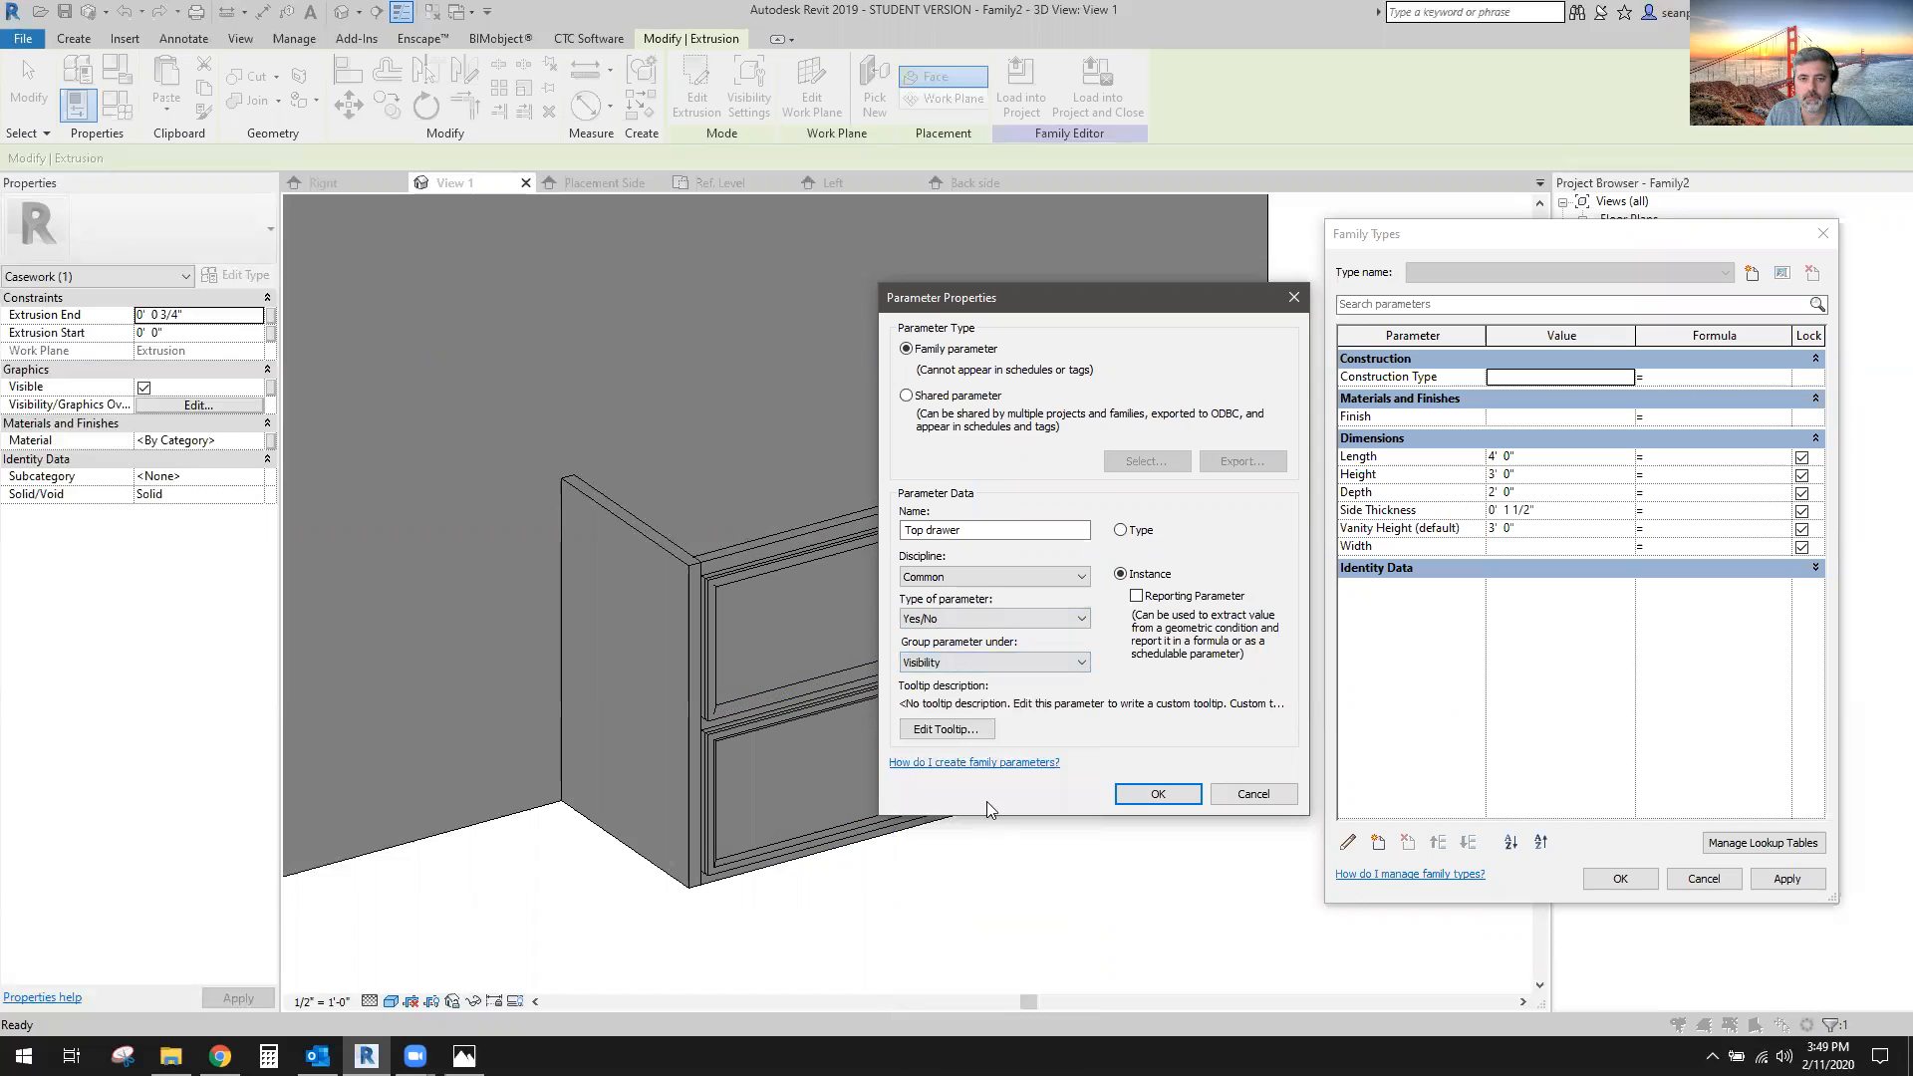
left_click(1136, 794)
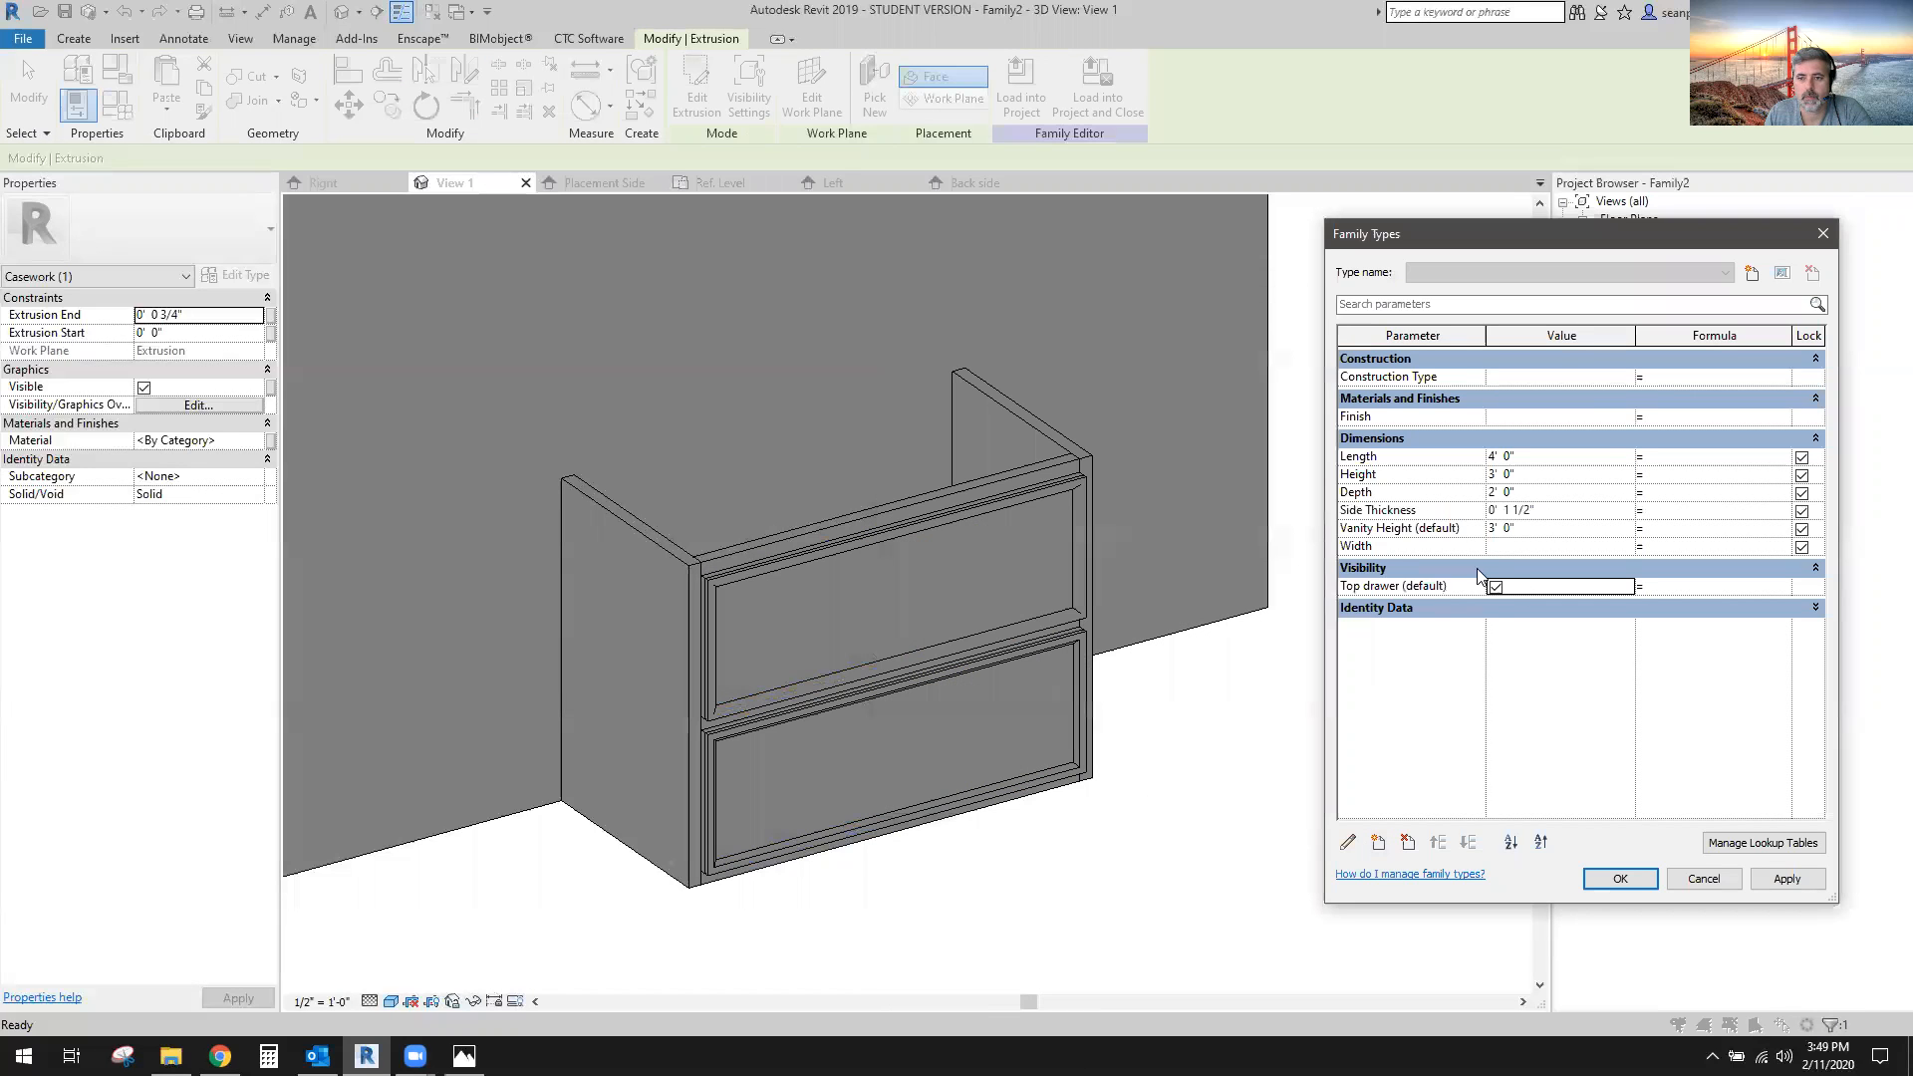
left_click(1495, 587)
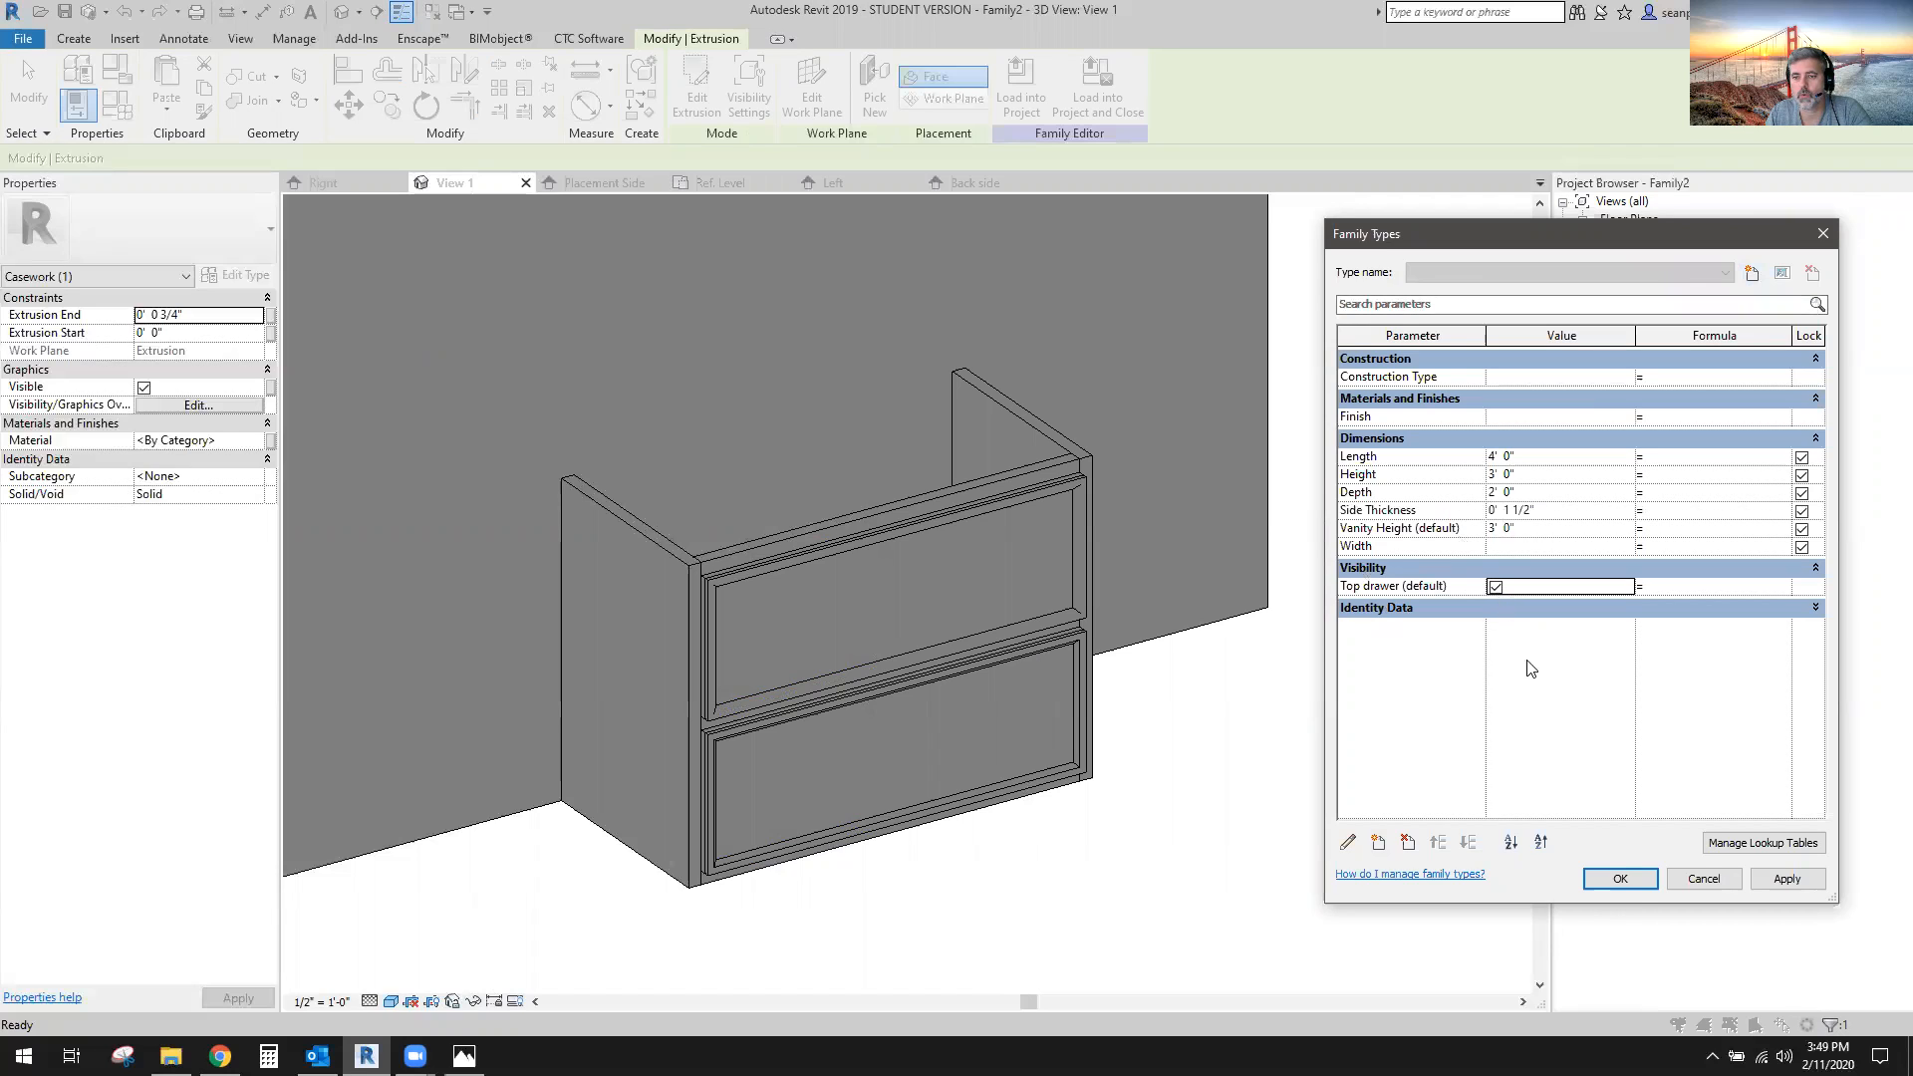
left_click(1640, 888)
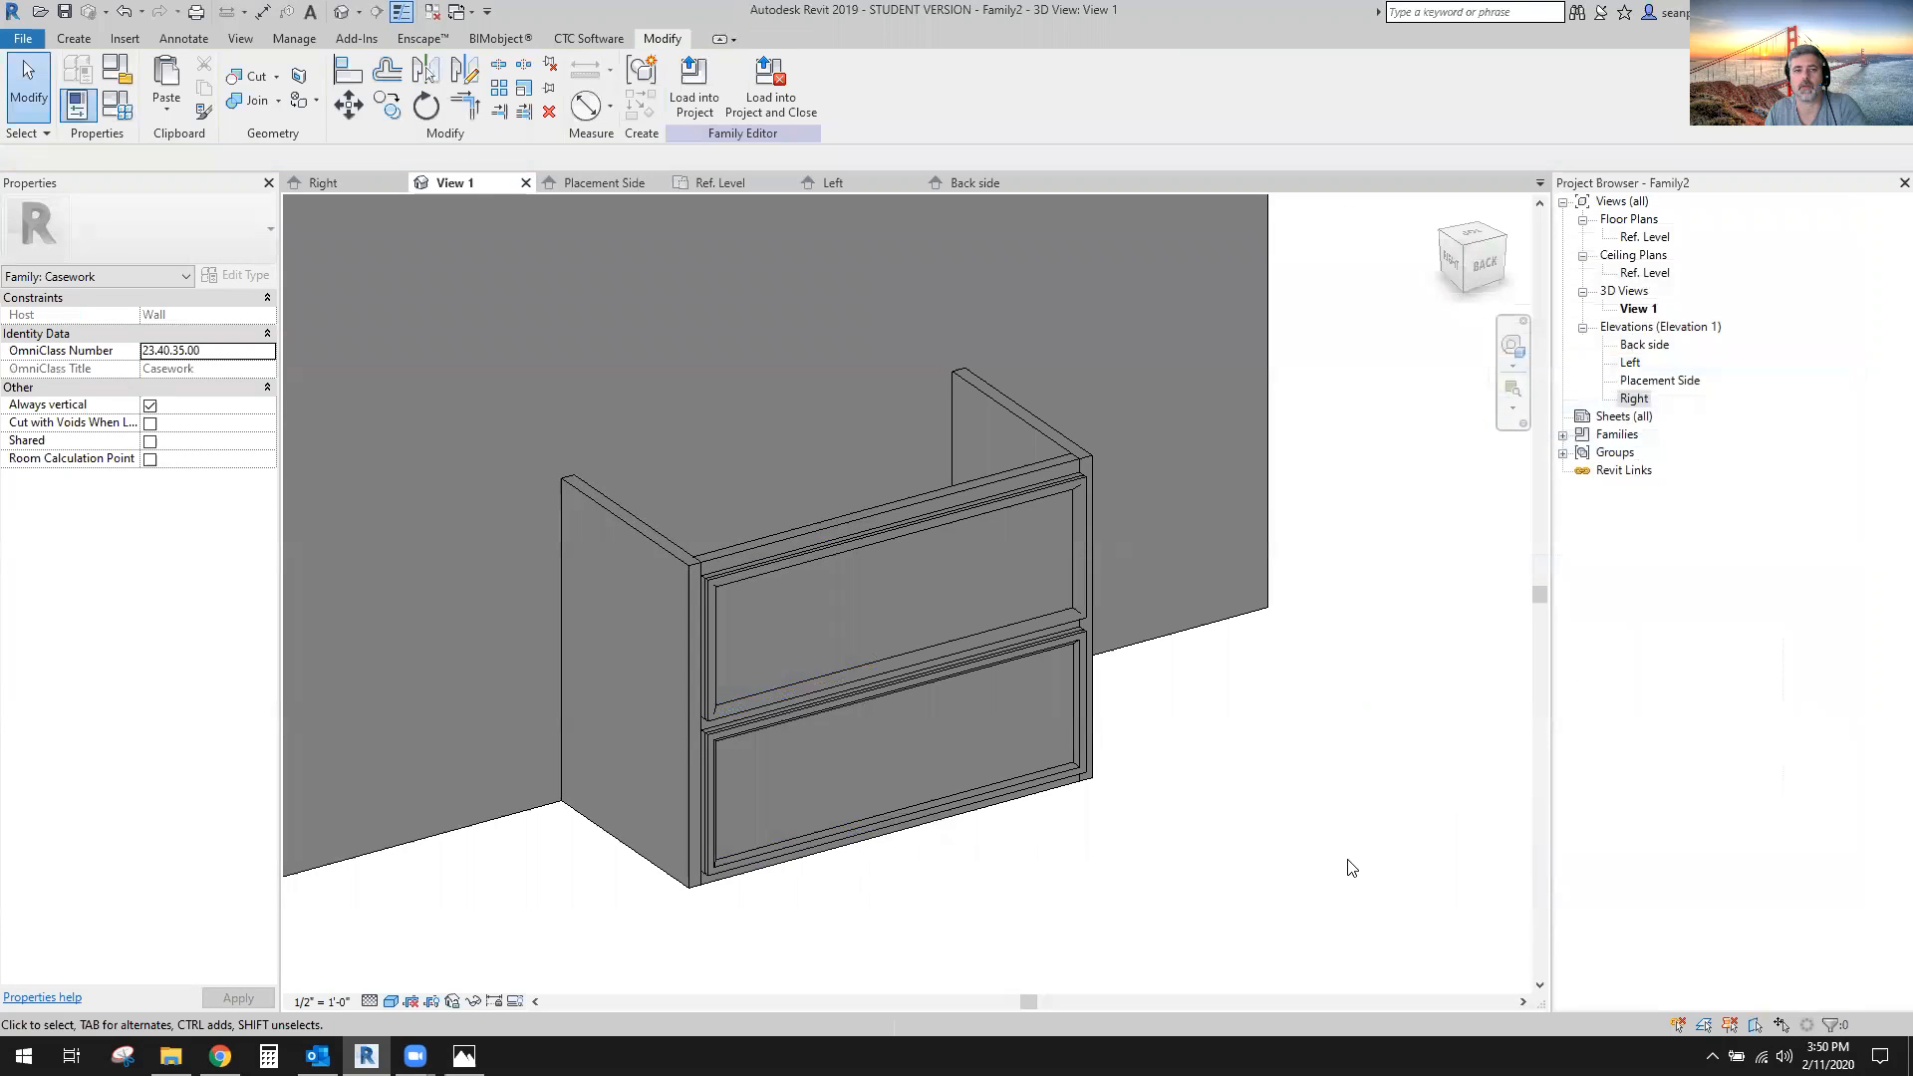
Associate the Visible property of the drawer front panel extrusion with the Top drawer parameter.
left_click(912, 601)
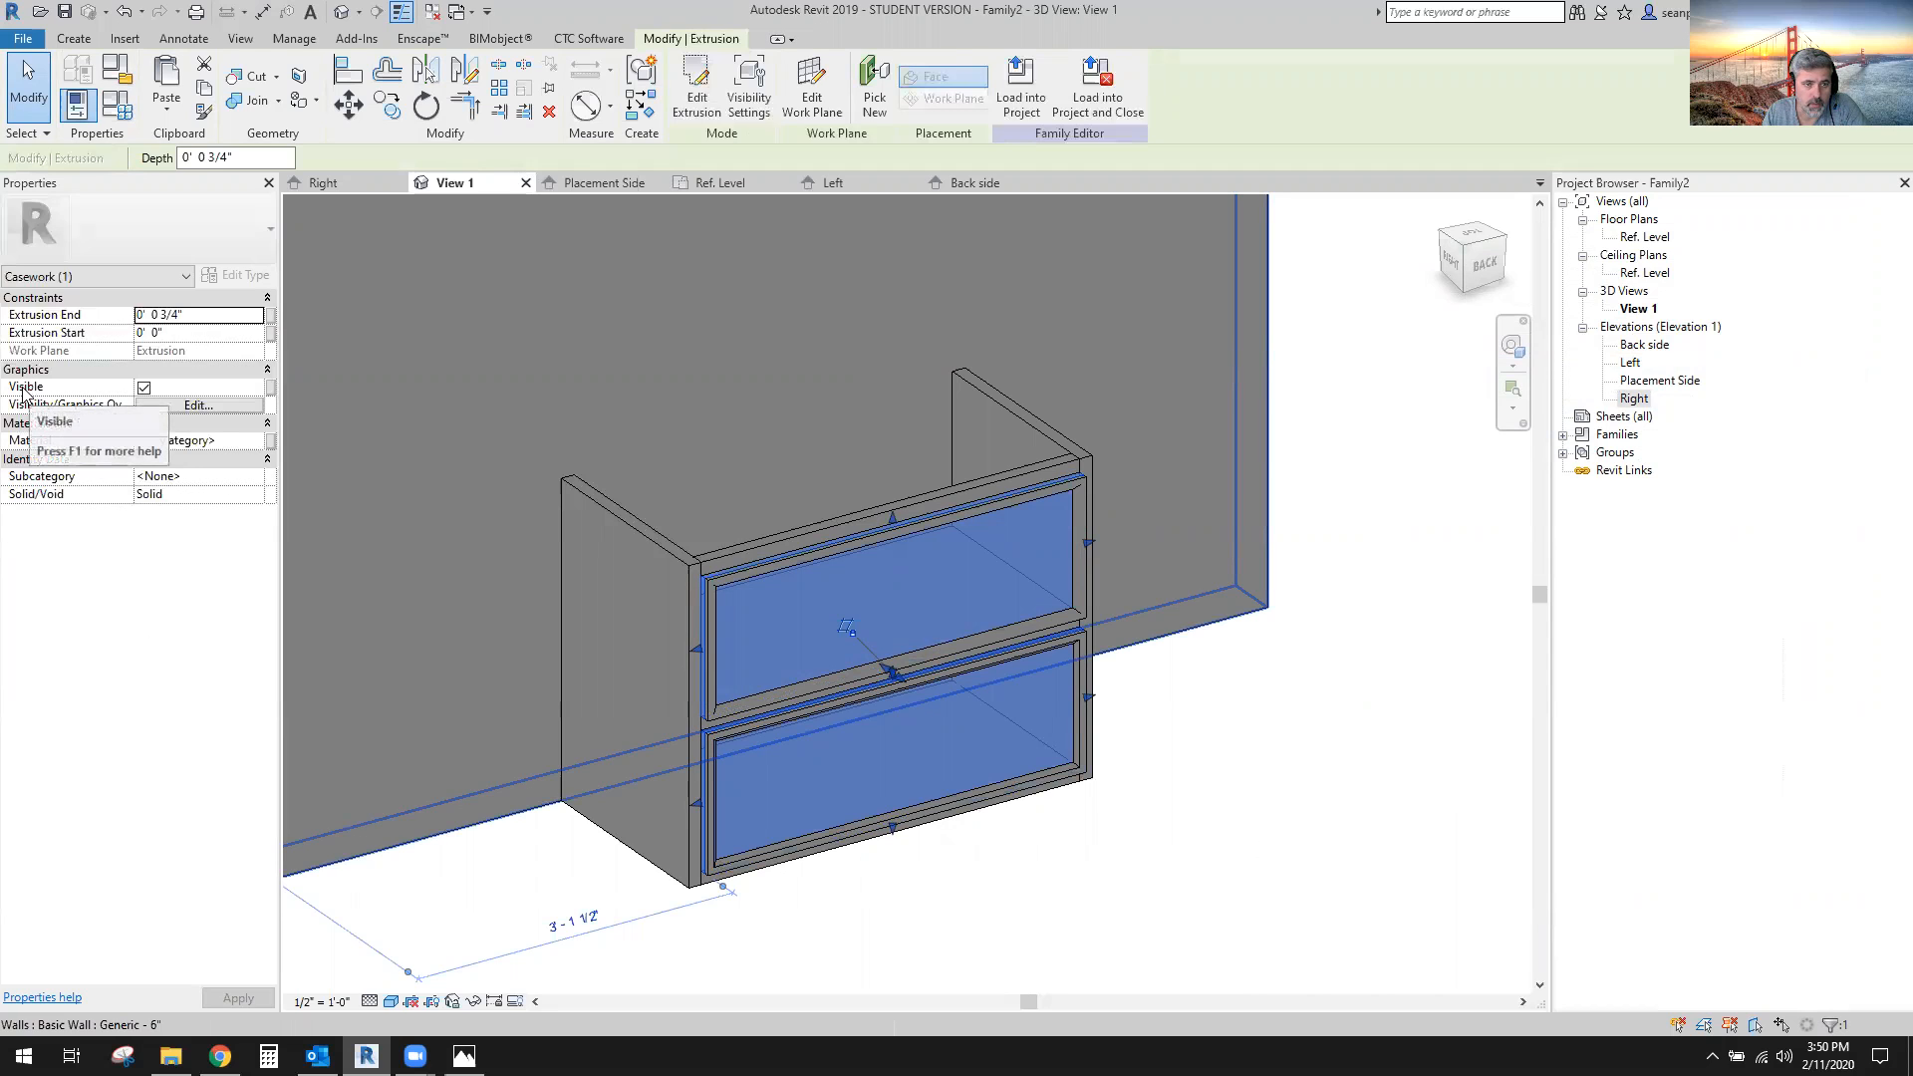
left_click(271, 395)
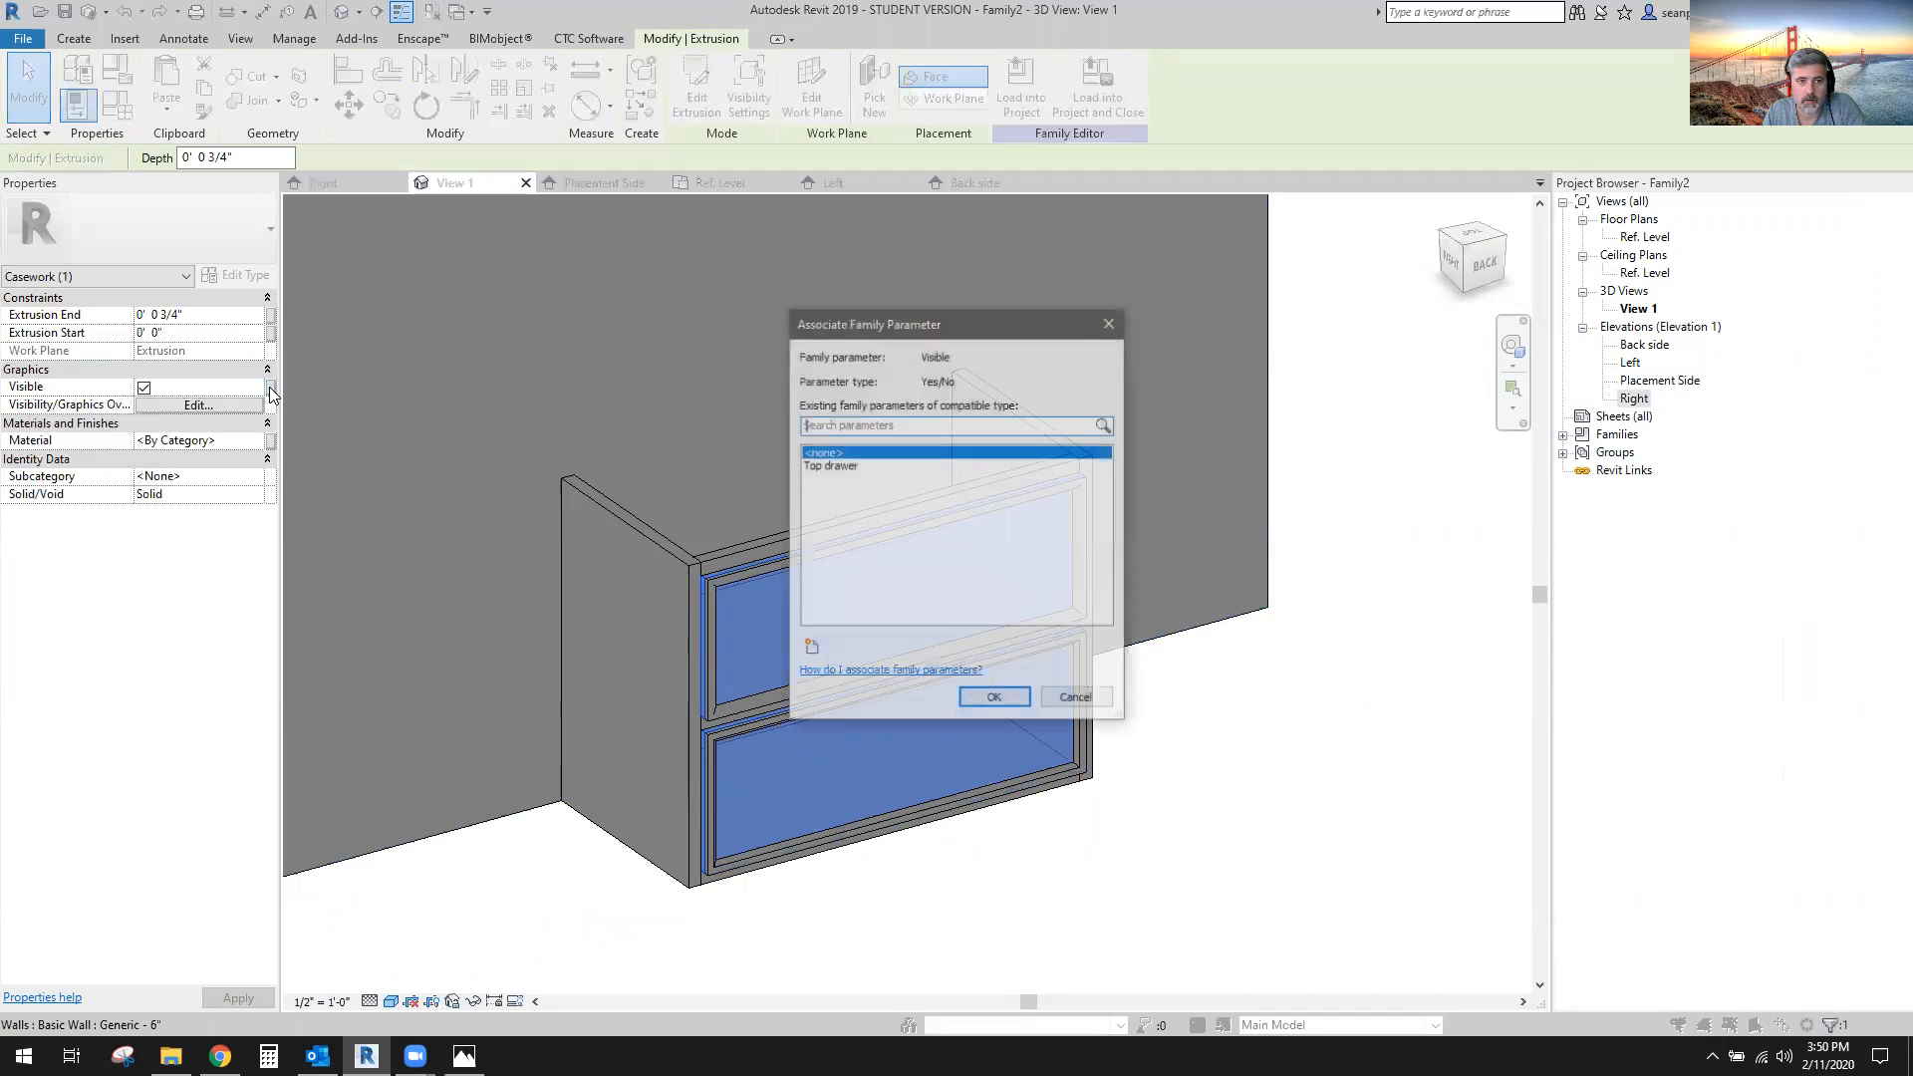
left_click(840, 465)
left_click(994, 698)
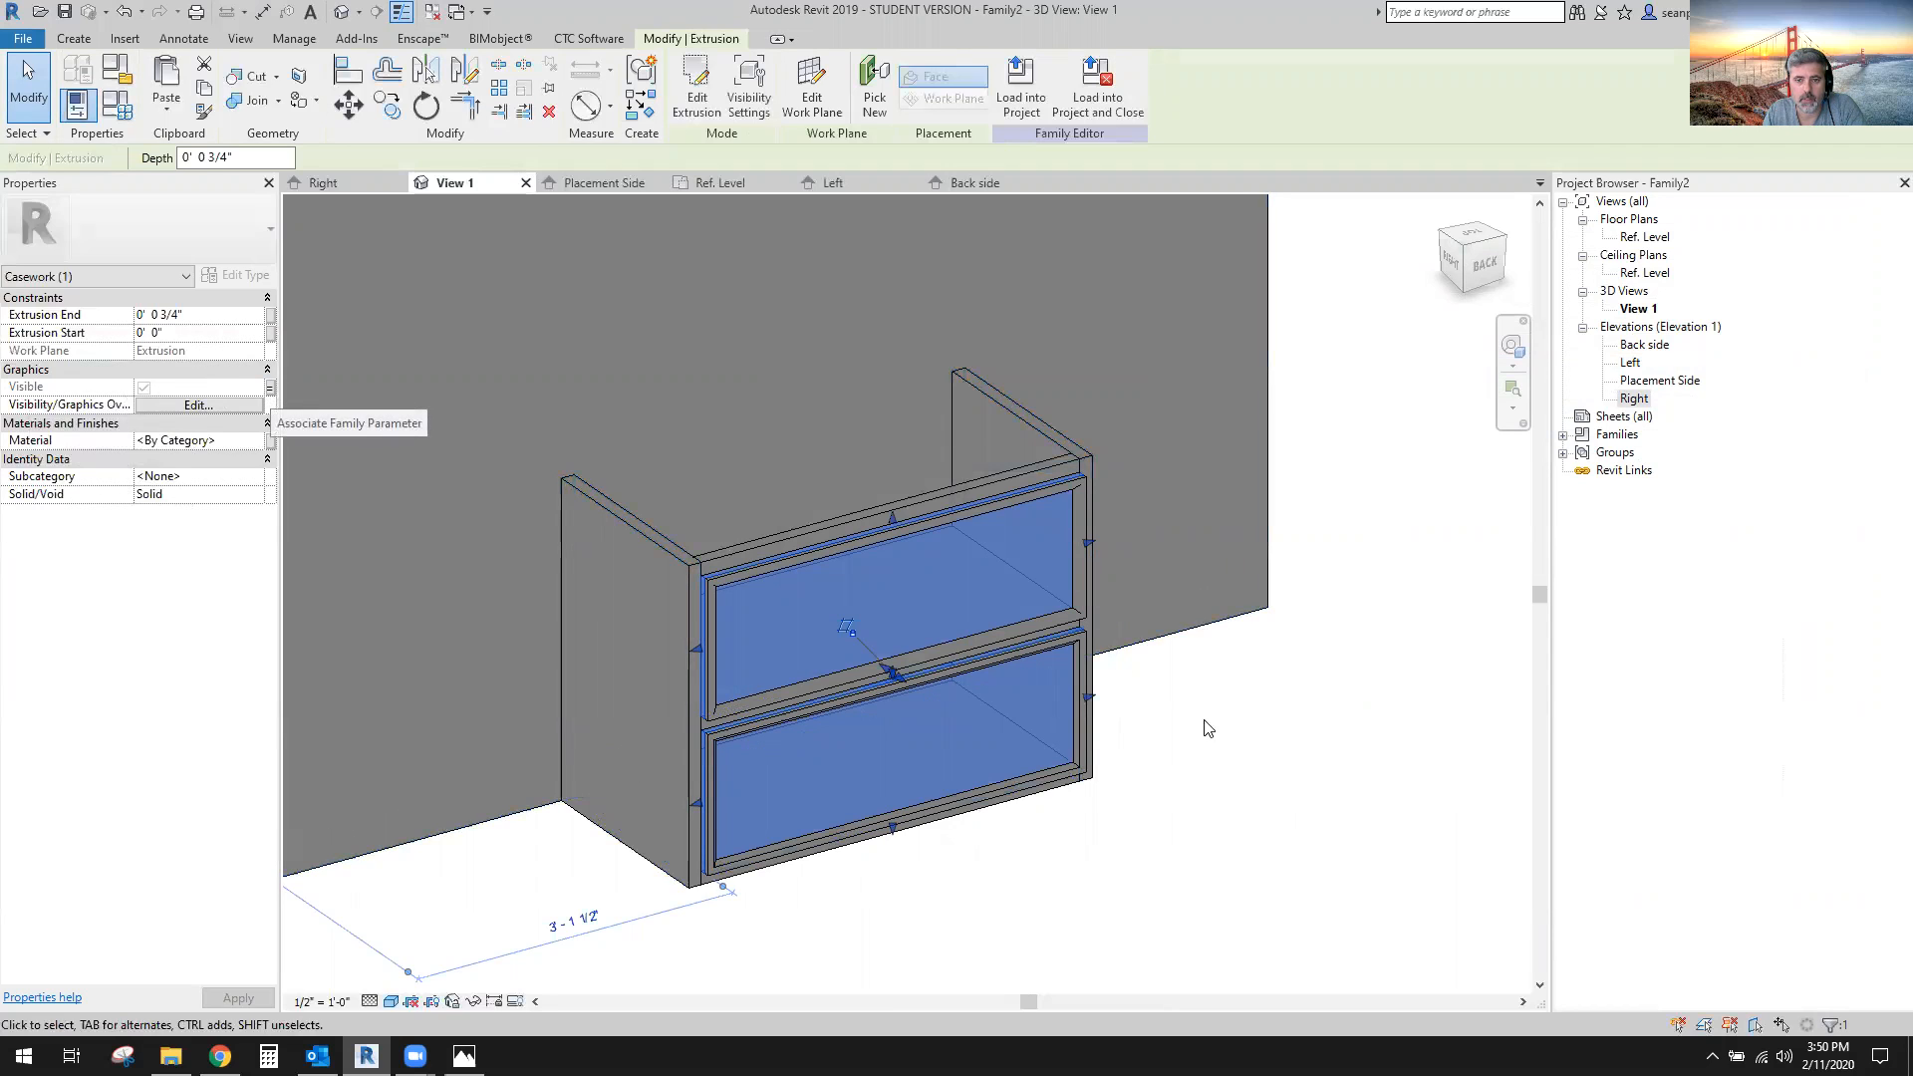
left_click(1196, 757)
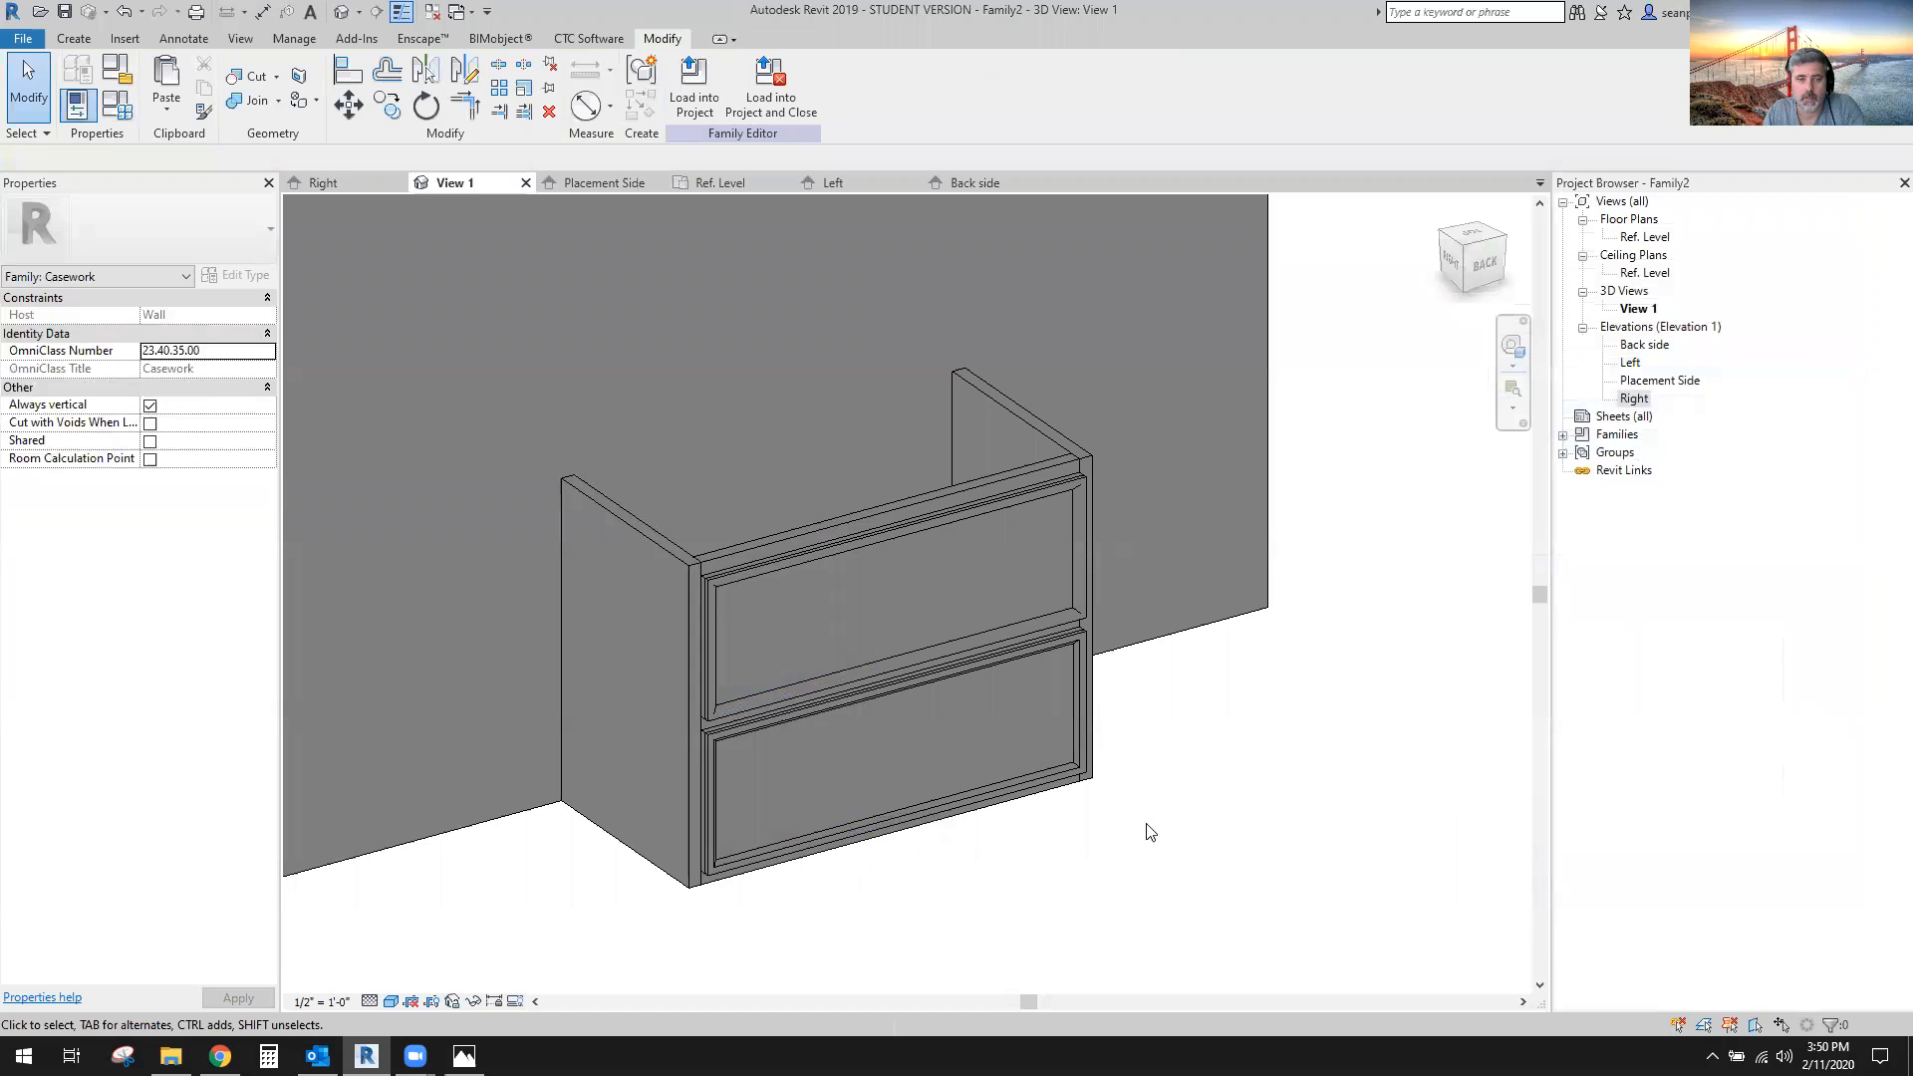
Turn on Preview Visibility in the 3D view, then disable the Top drawer parameter and apply it in the family types.
left_click(516, 1001)
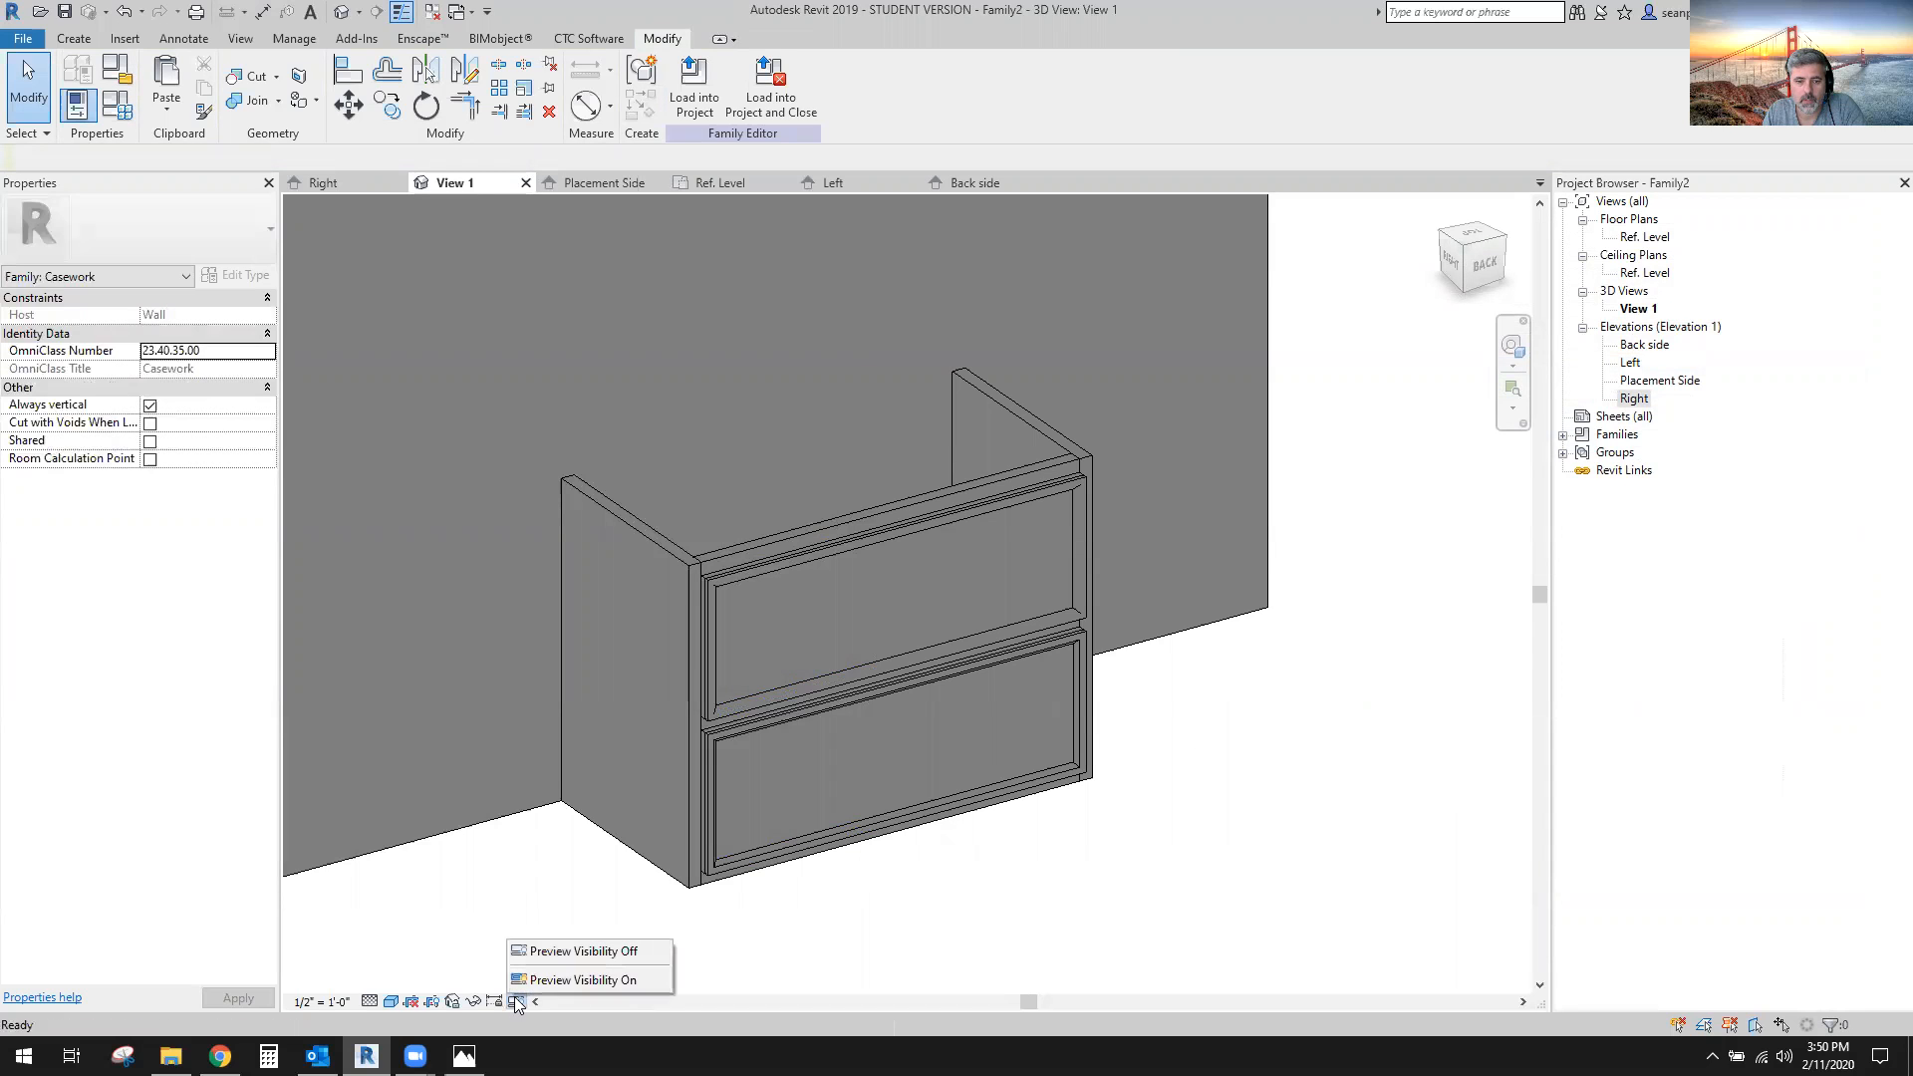
left_click(578, 979)
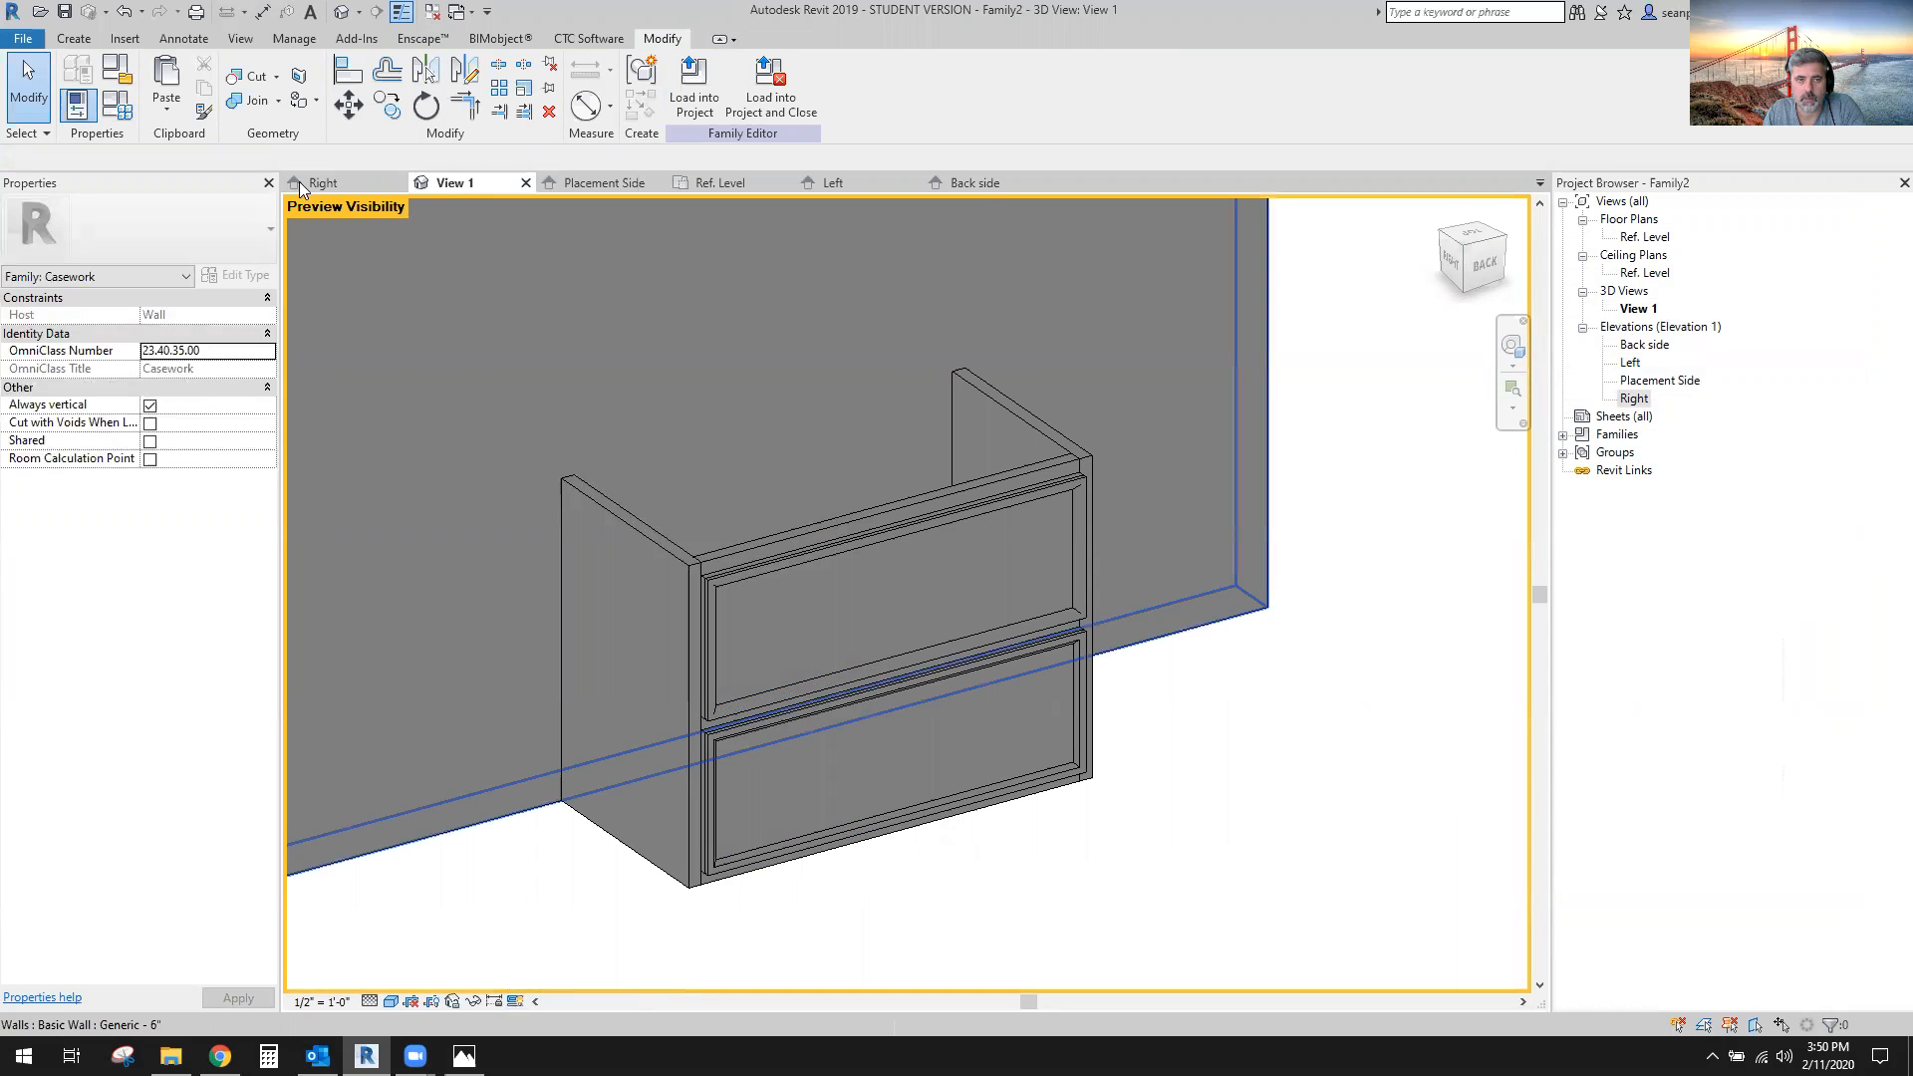
left_click(116, 103)
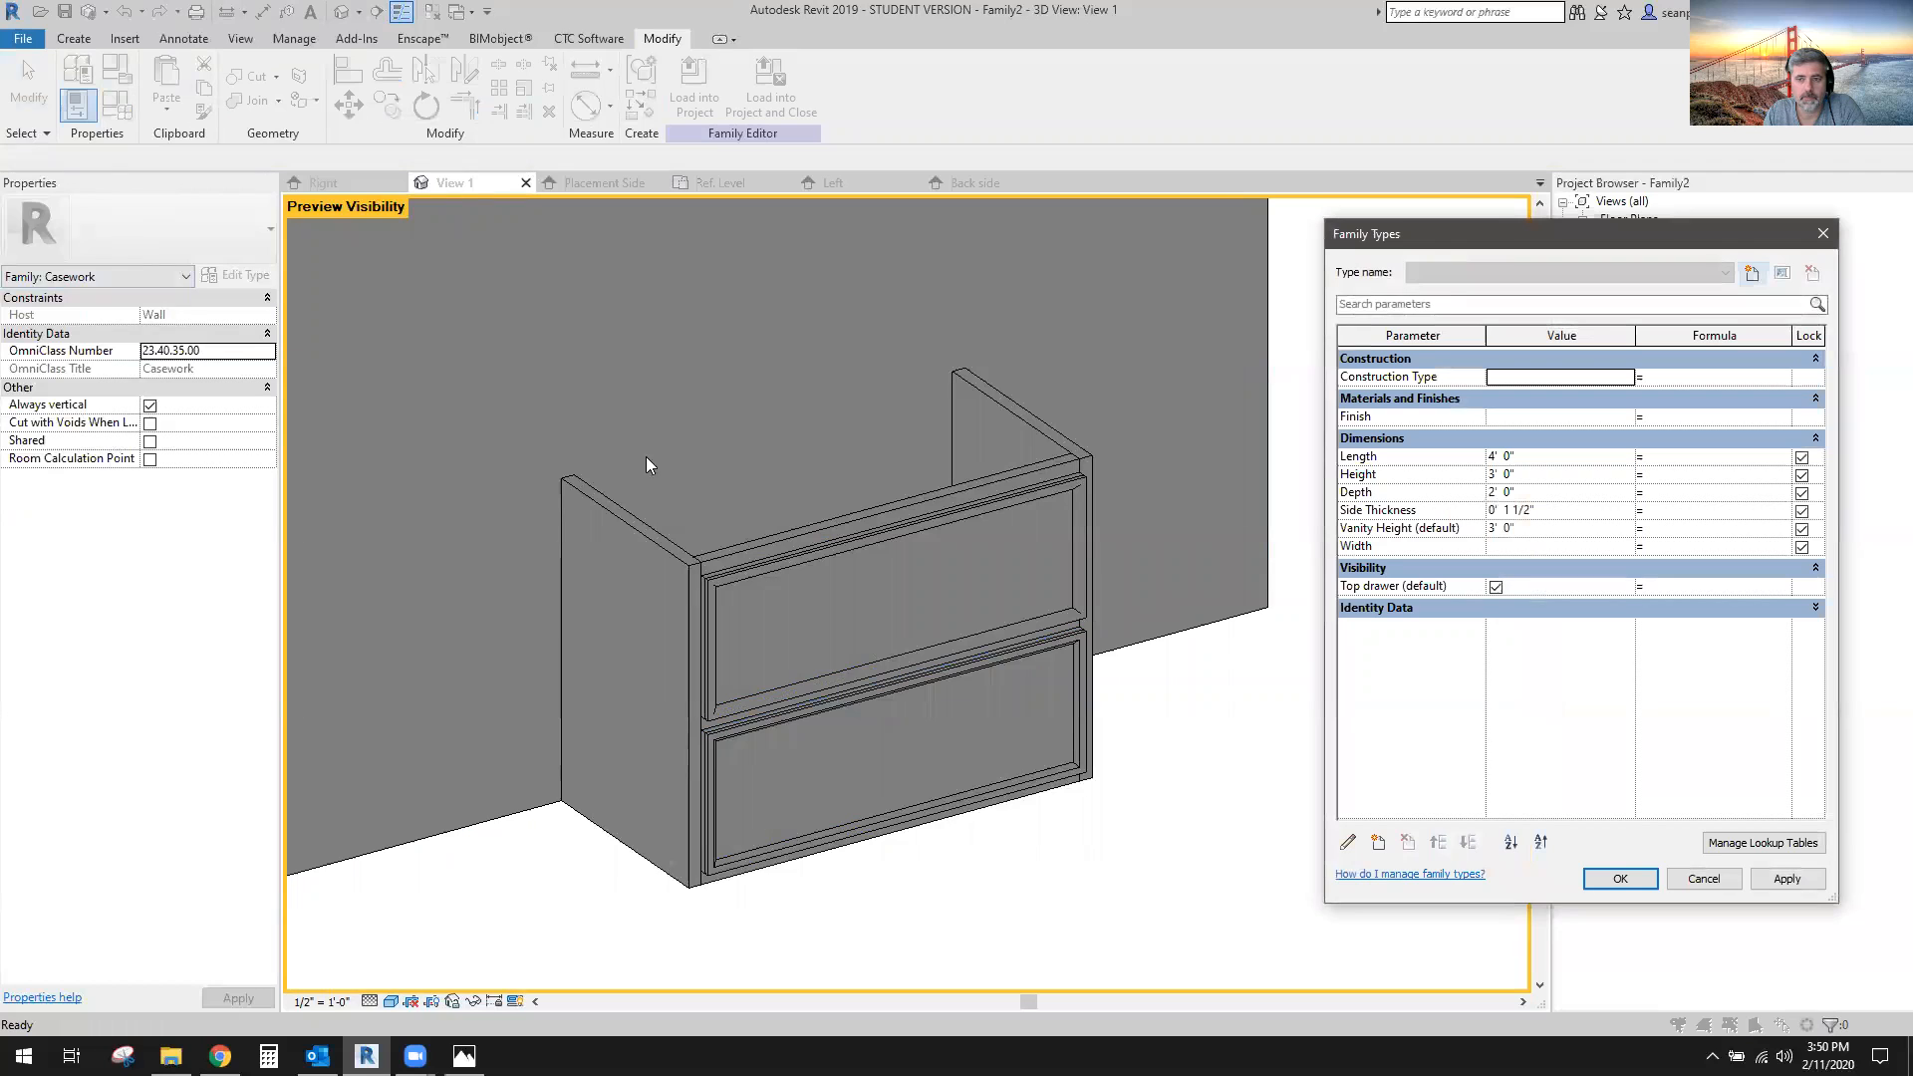
left_click(1495, 586)
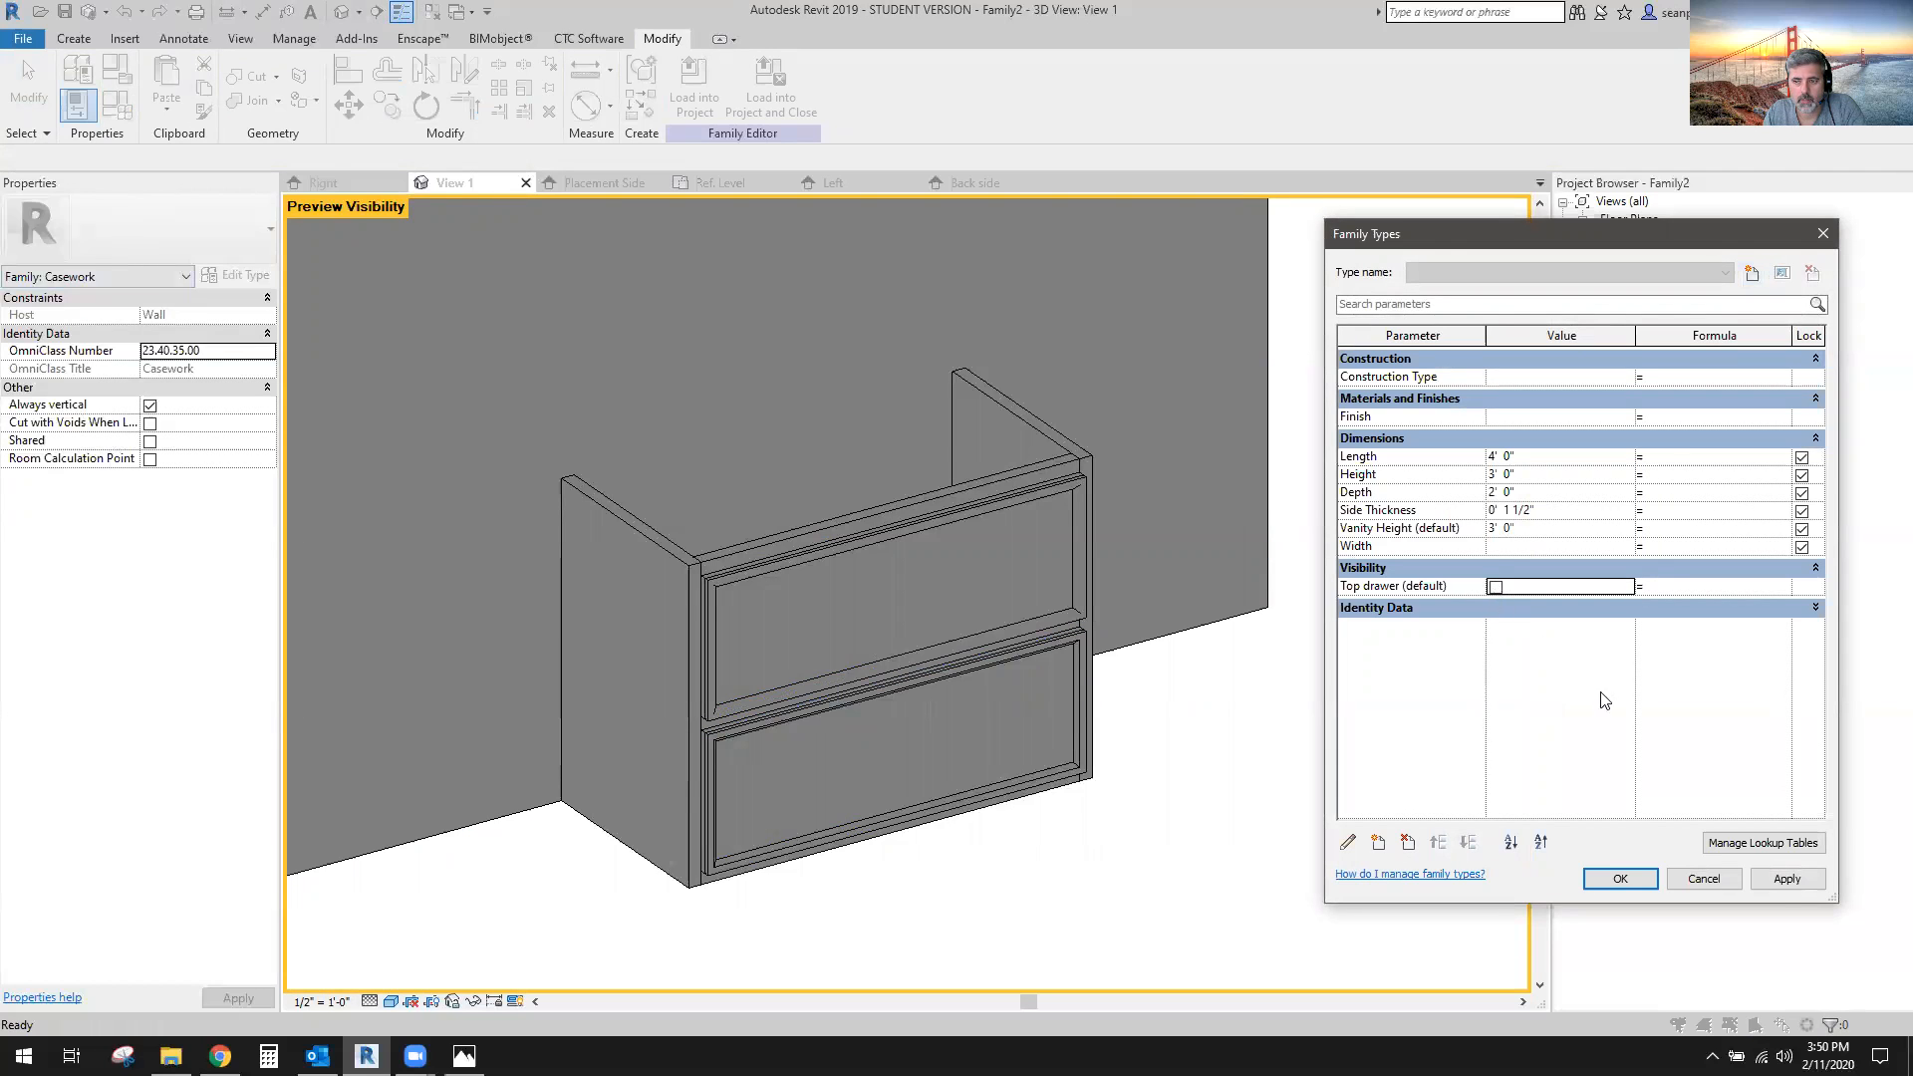
left_click(1780, 883)
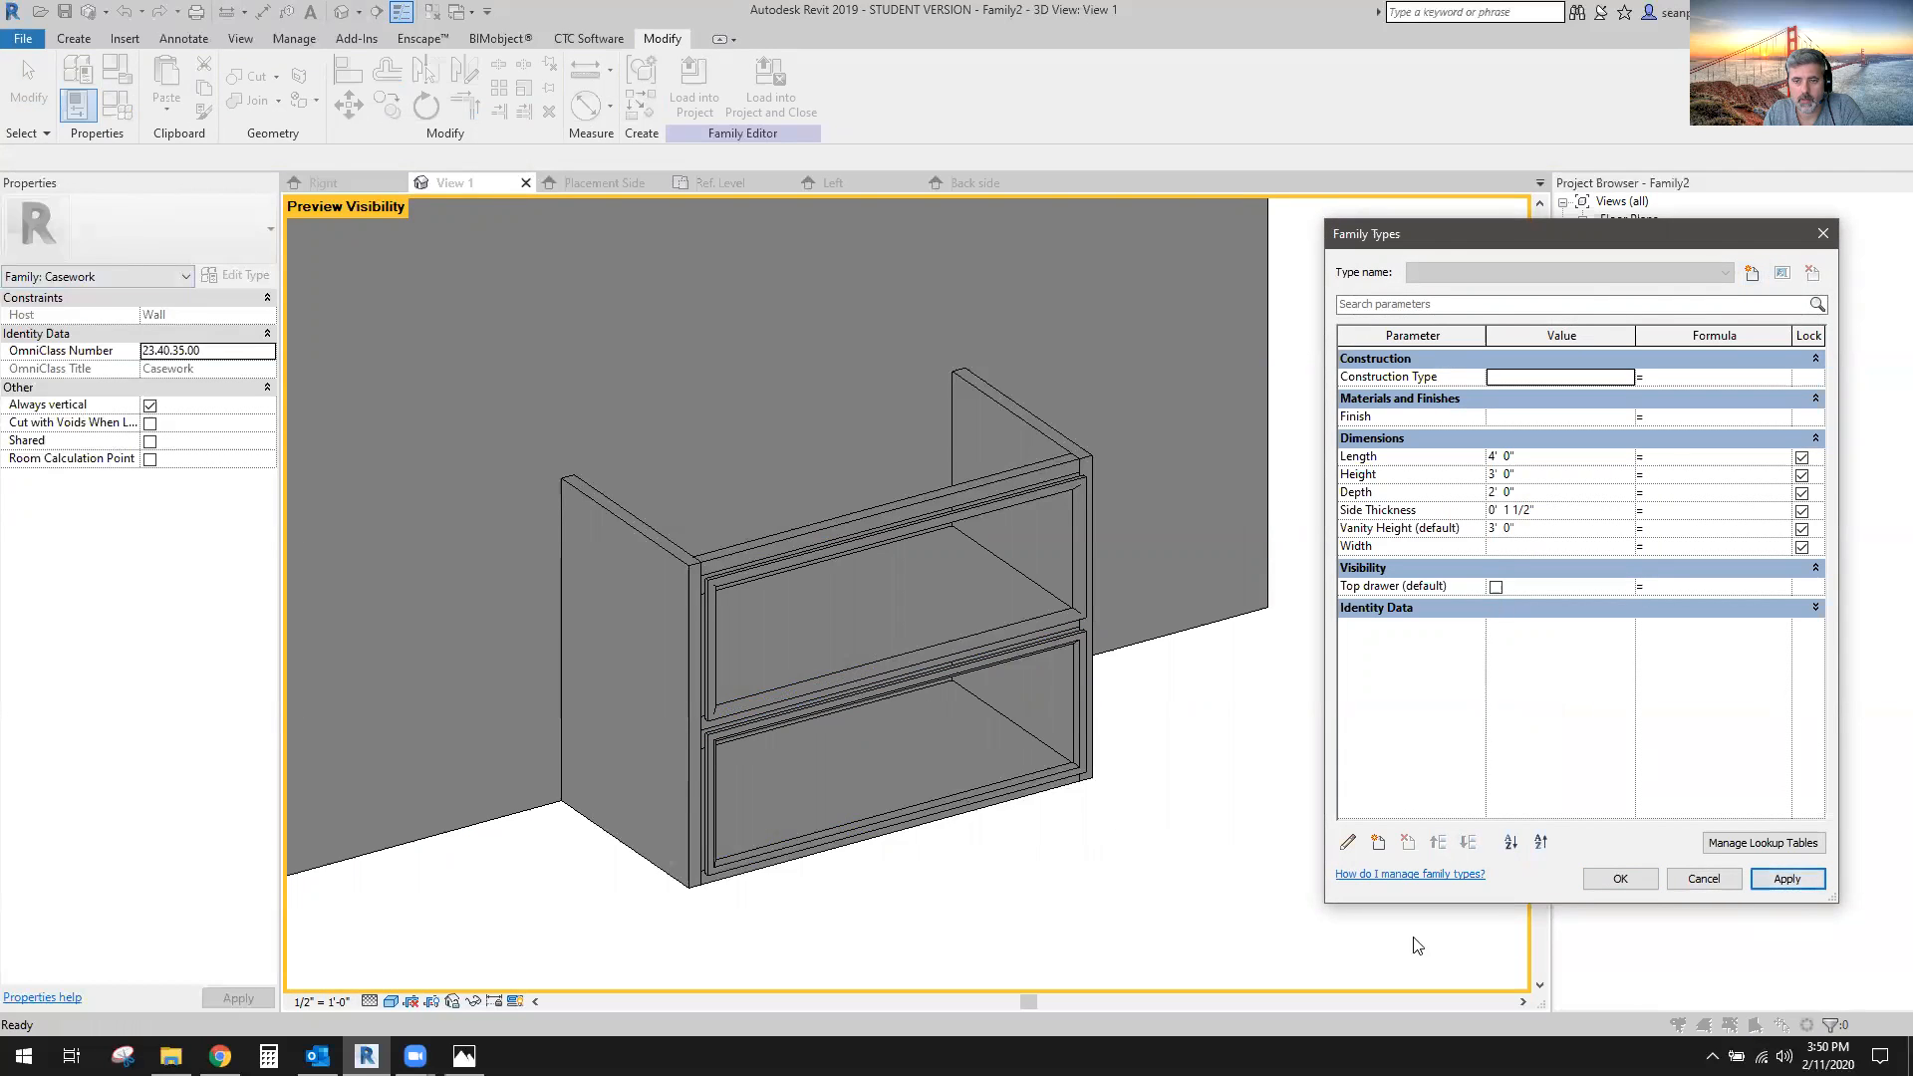
left_click(1634, 877)
Associate the Visible property of the upper drawer's frame sweep with the Top drawer parameter.
middle_click_drag(1265, 875, 1336, 773, "shift")
scroll(901, 644, "up", 5)
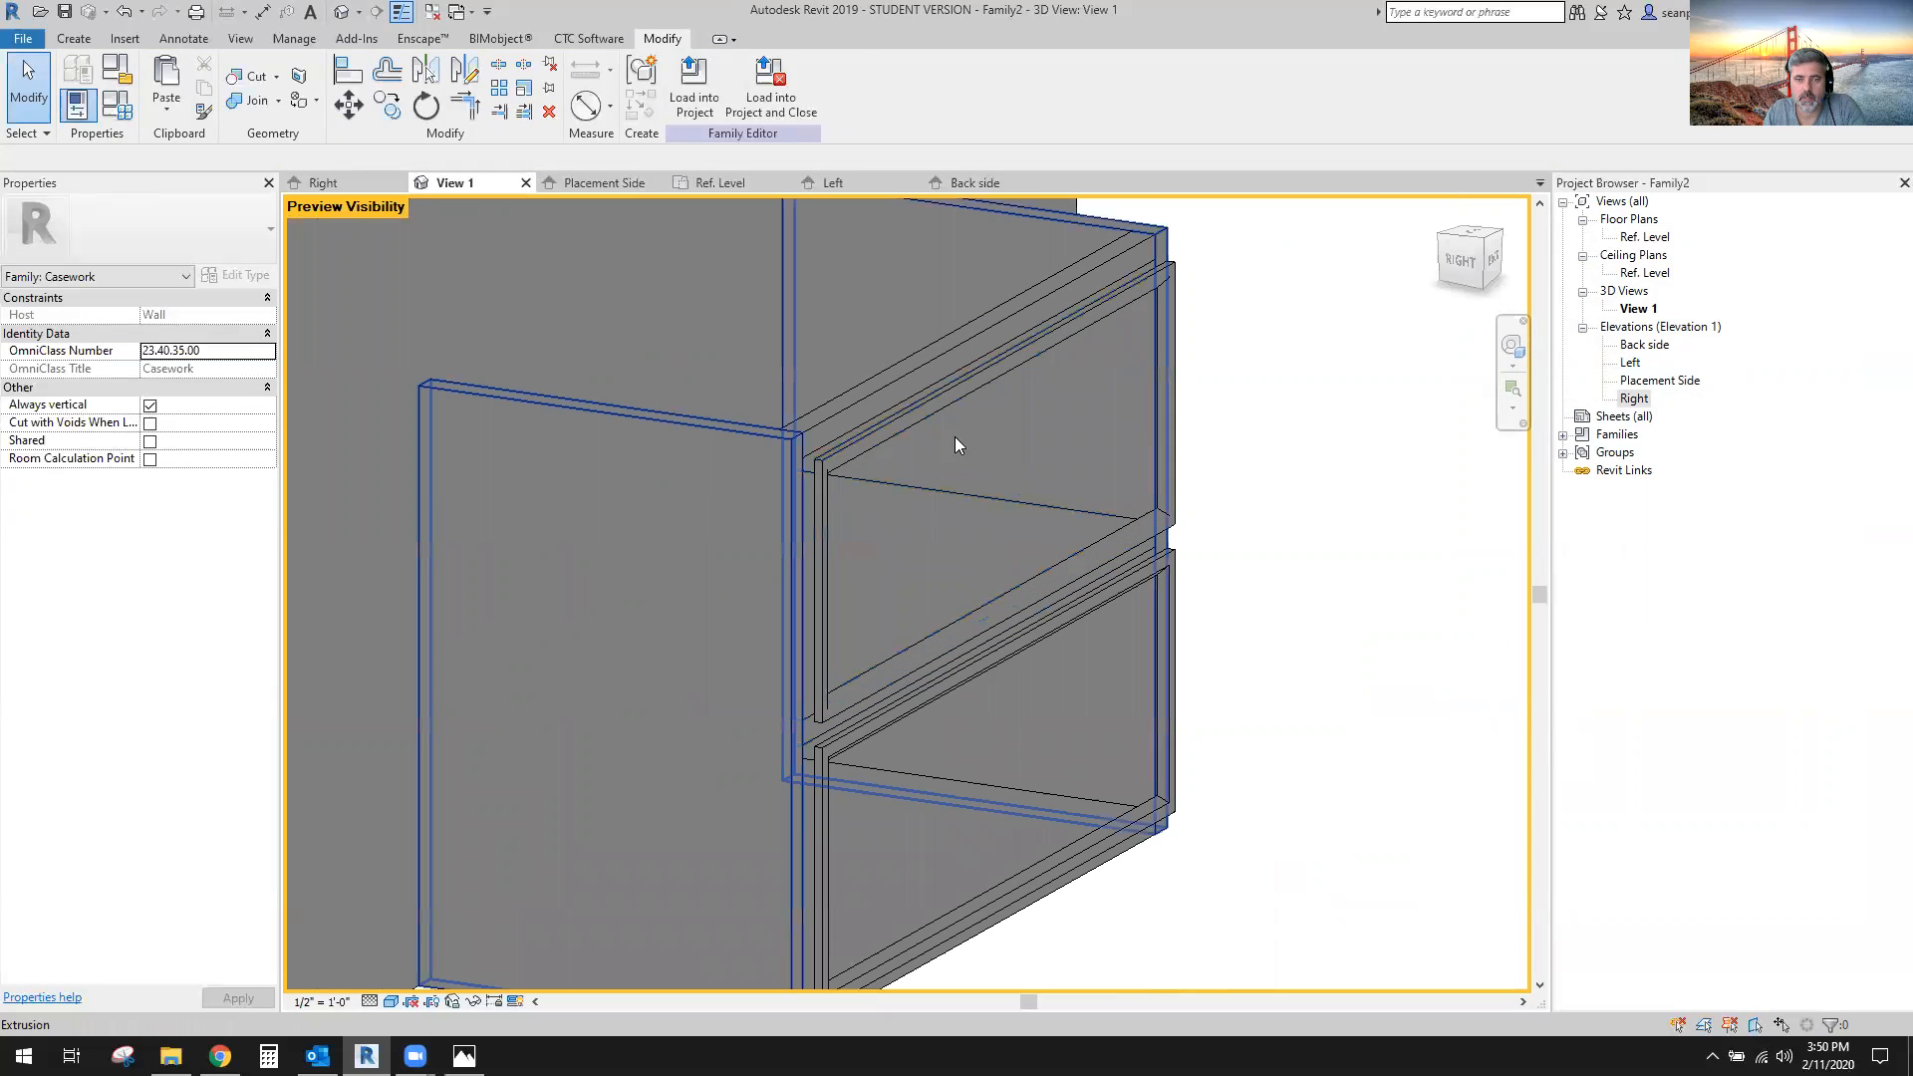
left_click(948, 411)
middle_click_drag(948, 410, 1162, 730, "shift")
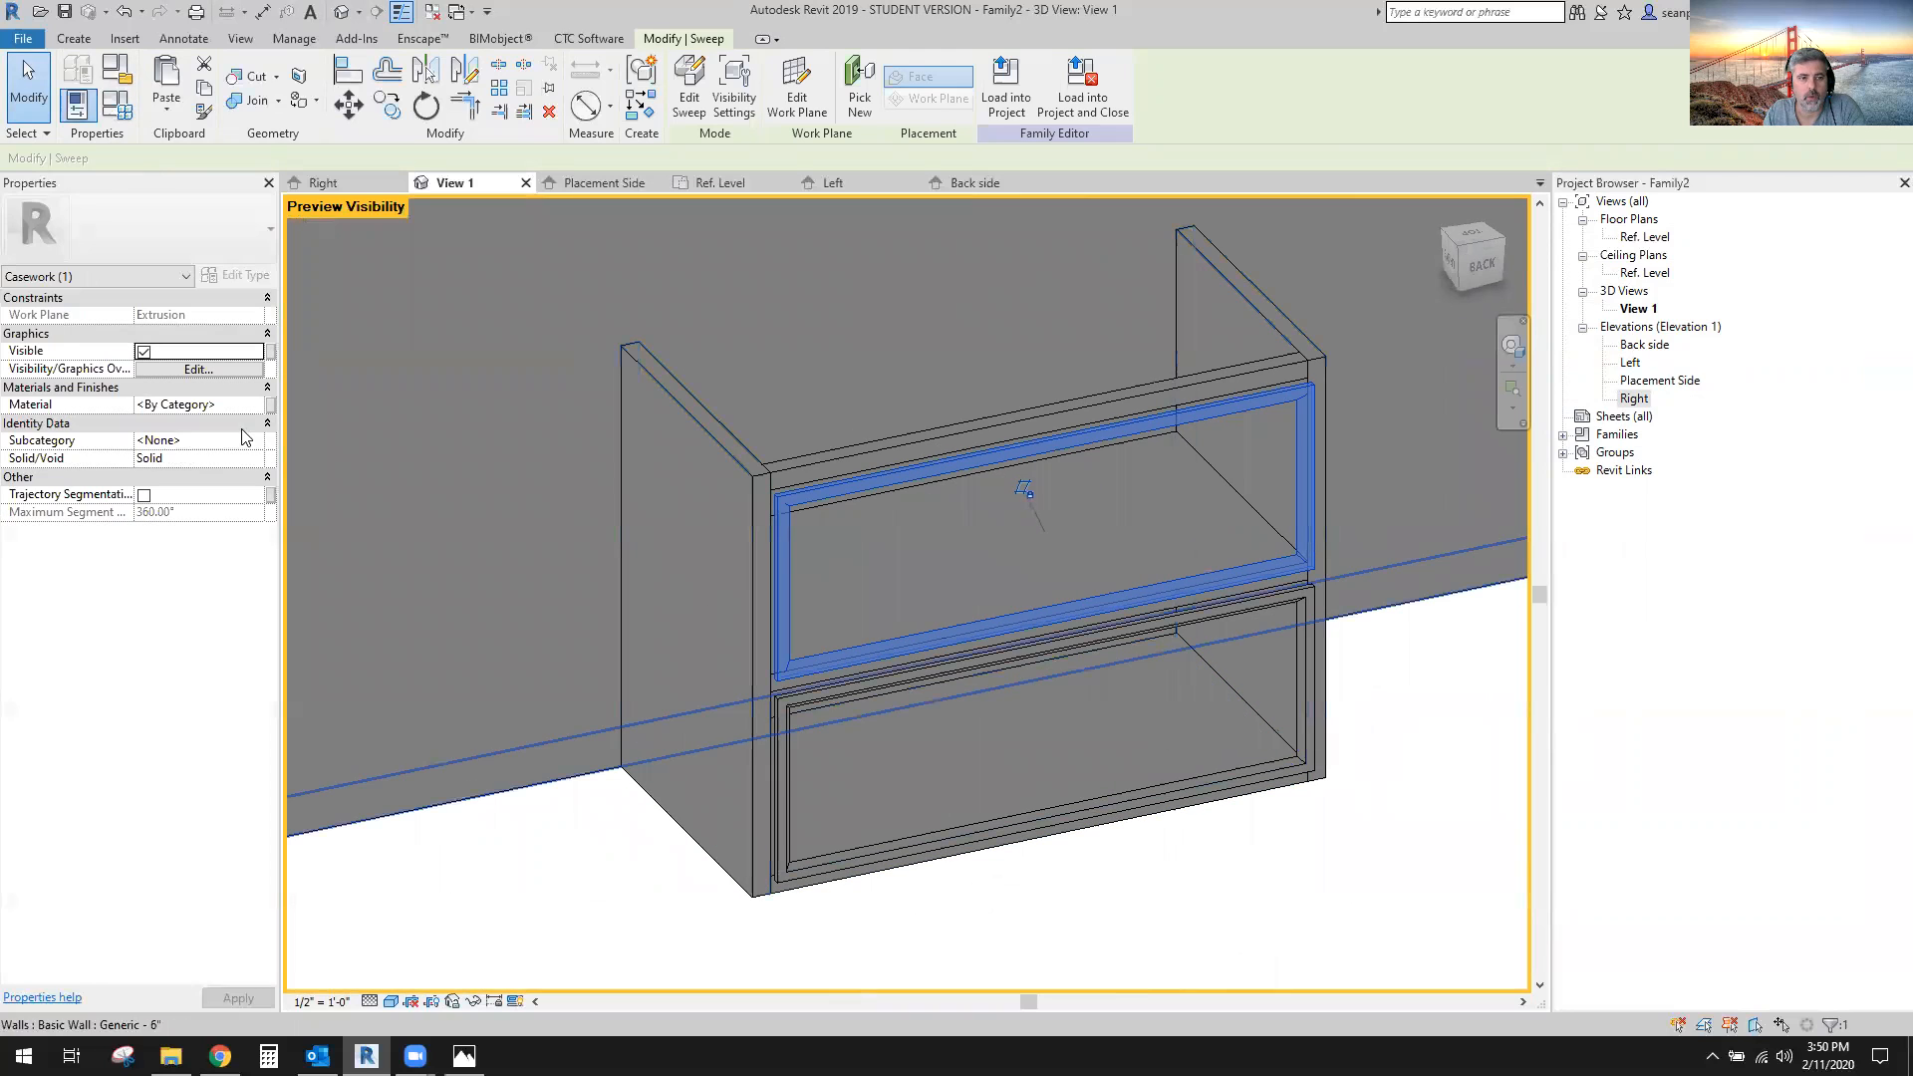
left_click(270, 352)
left_click(849, 466)
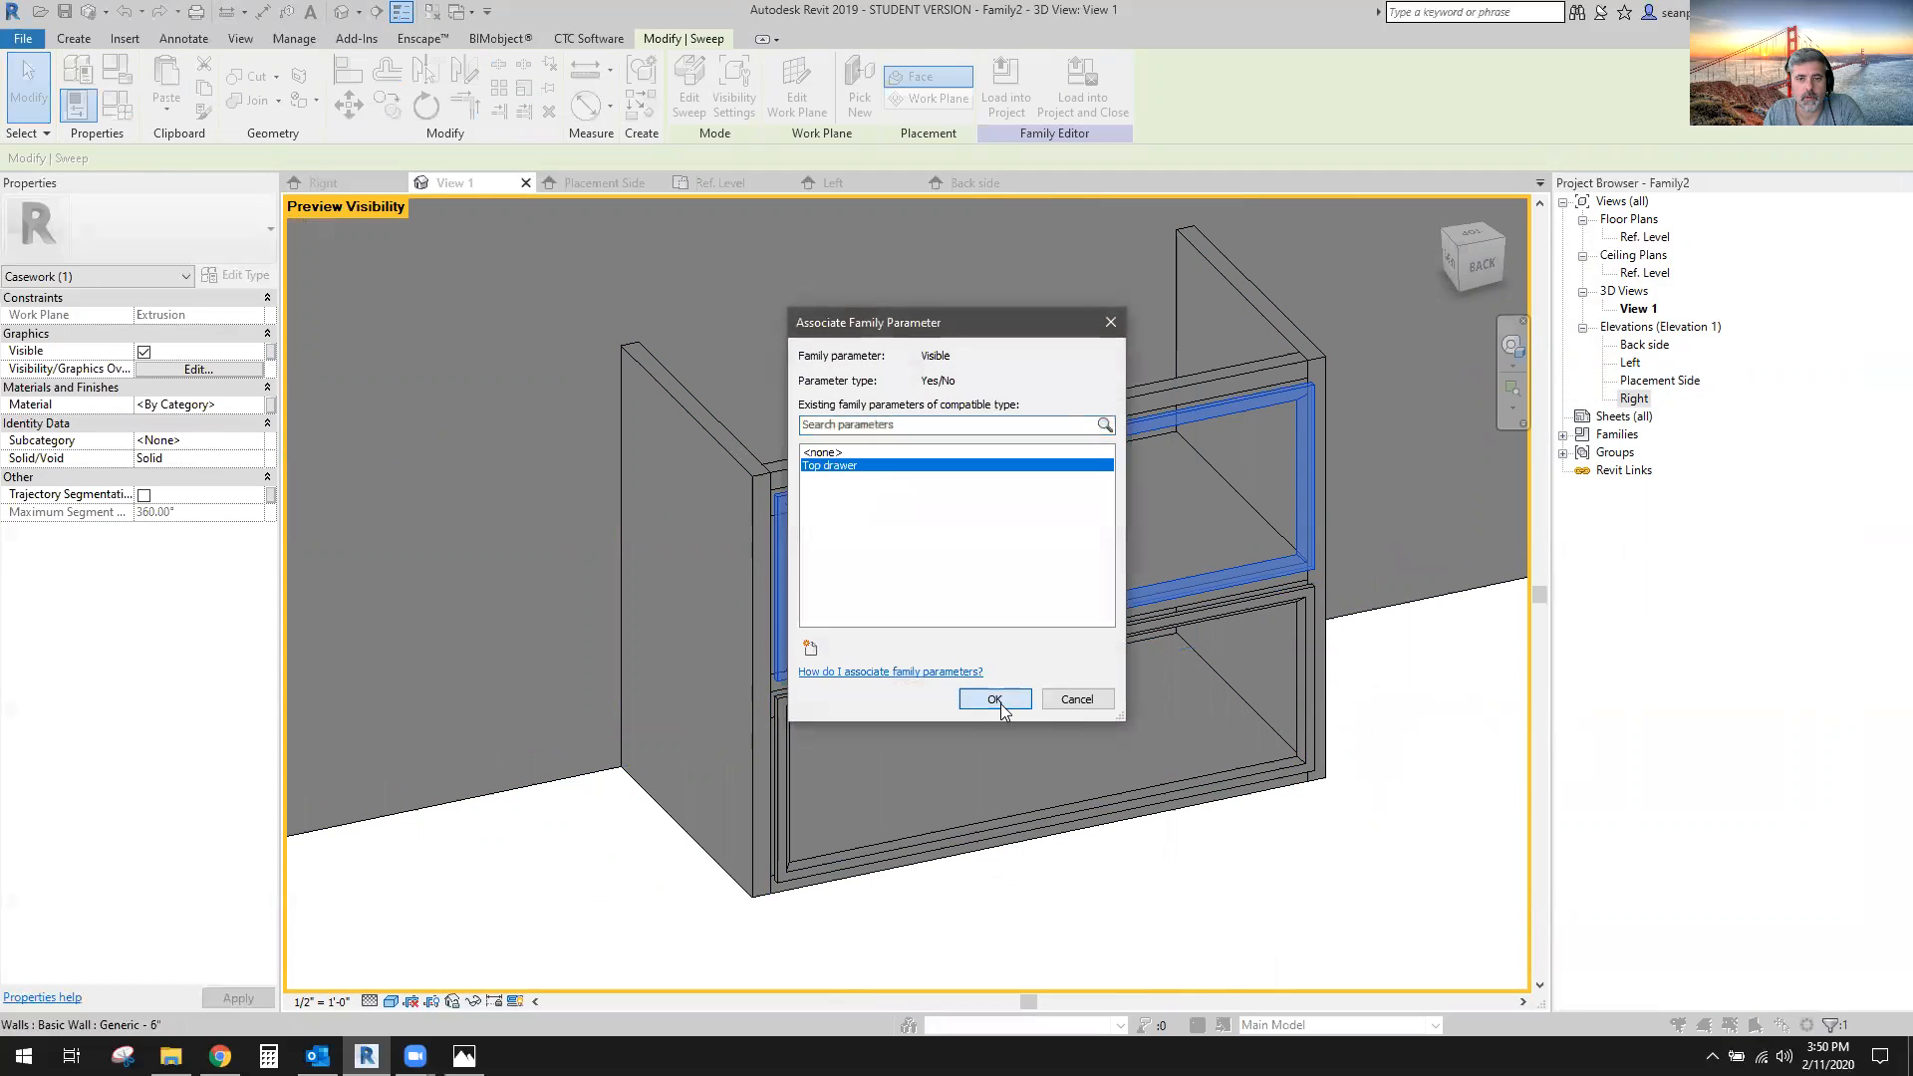
left_click(995, 699)
Examine the cabinet front from both sides in the 3D view with the Top drawer parameter off.
middle_click_drag(1136, 887, 1224, 876, "shift")
scroll(1193, 586, "up", 2)
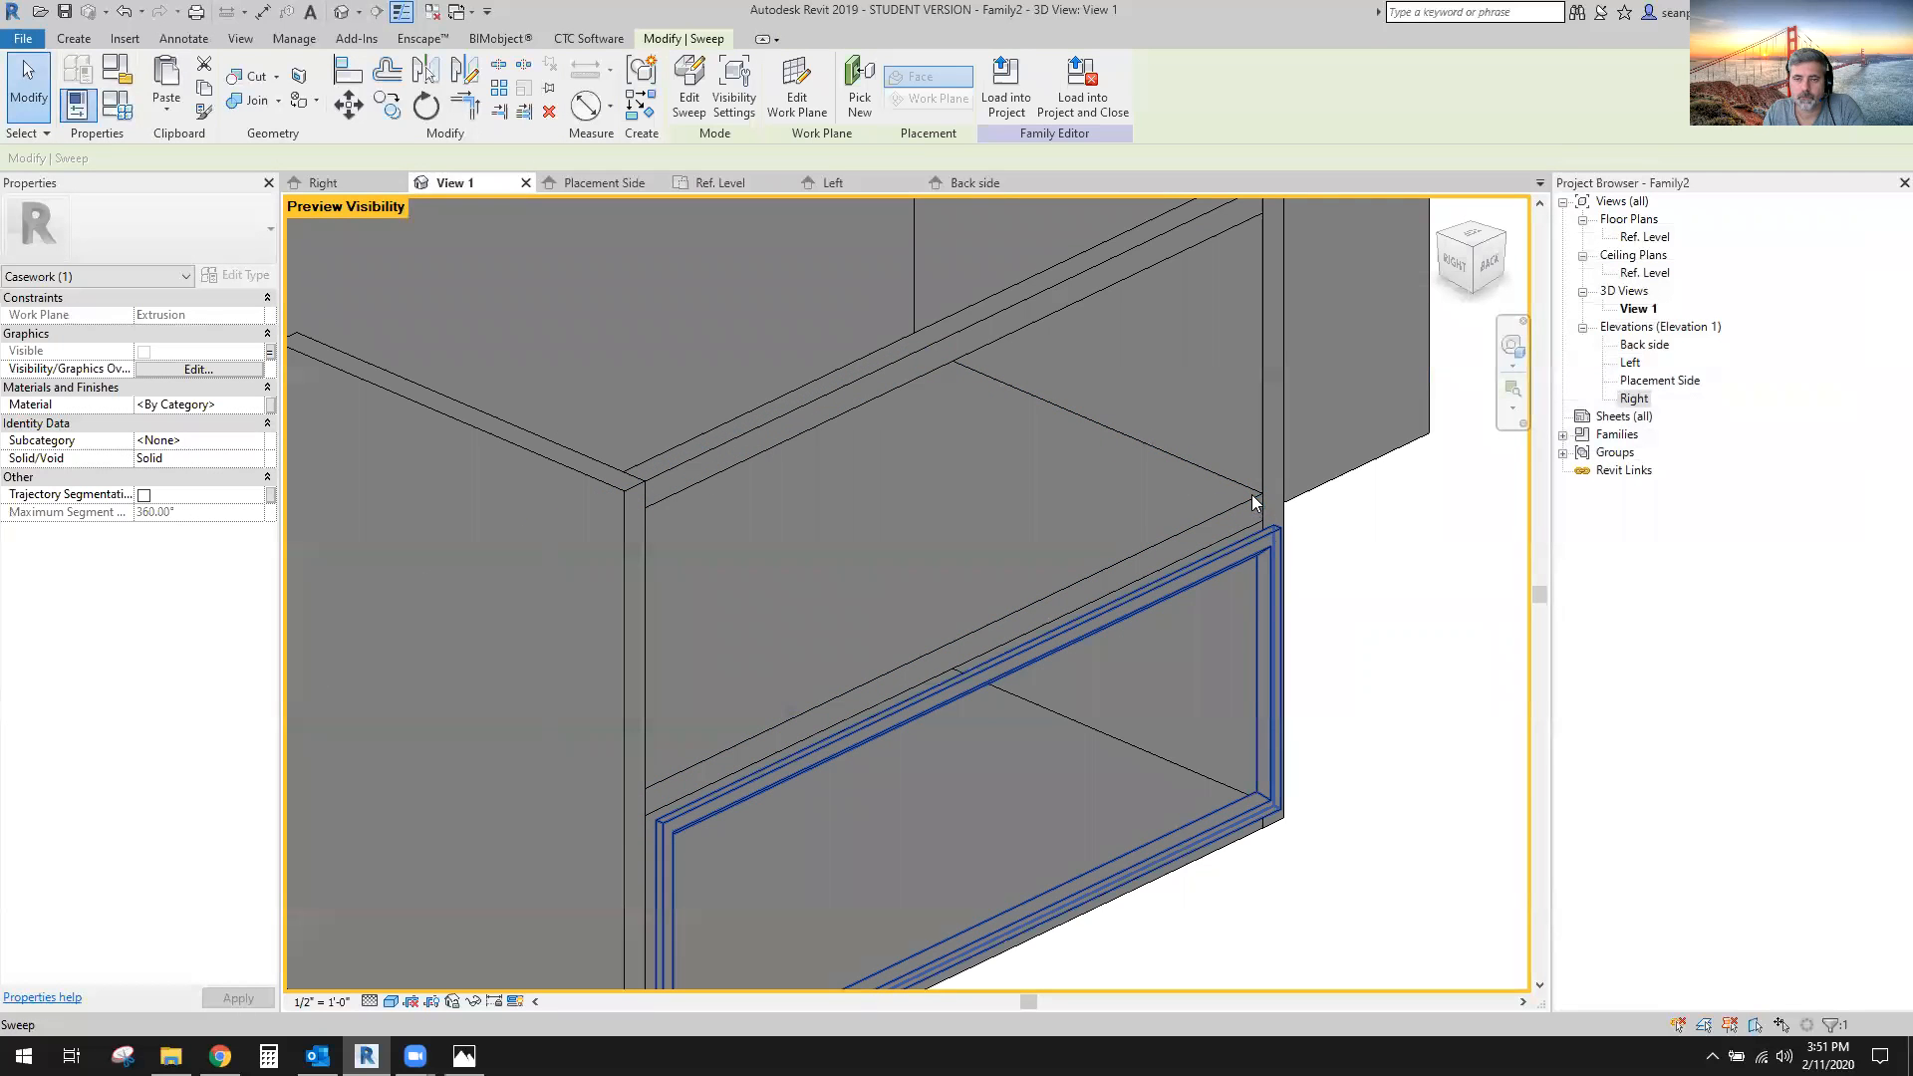
scroll(626, 885, "down", 2)
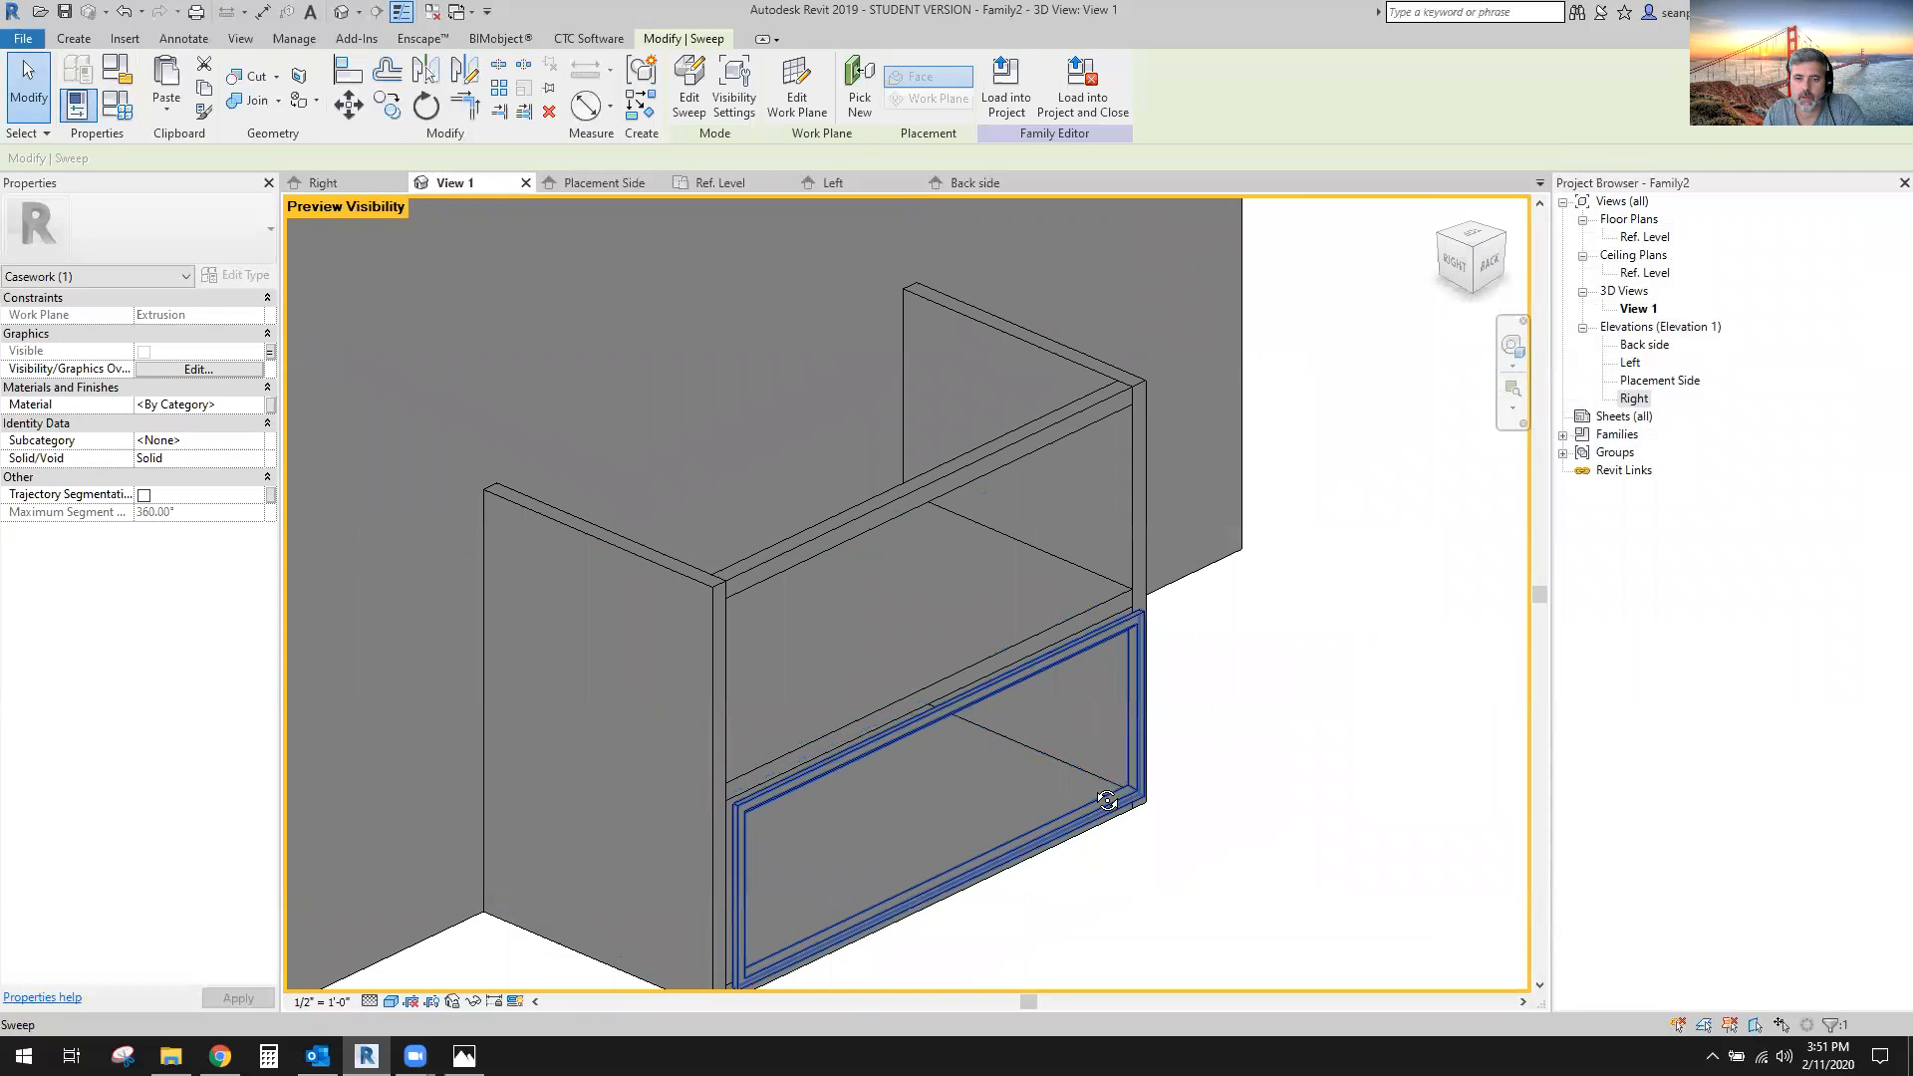
middle_click_drag(1101, 794, 811, 841, "shift")
scroll(760, 790, "down", 3)
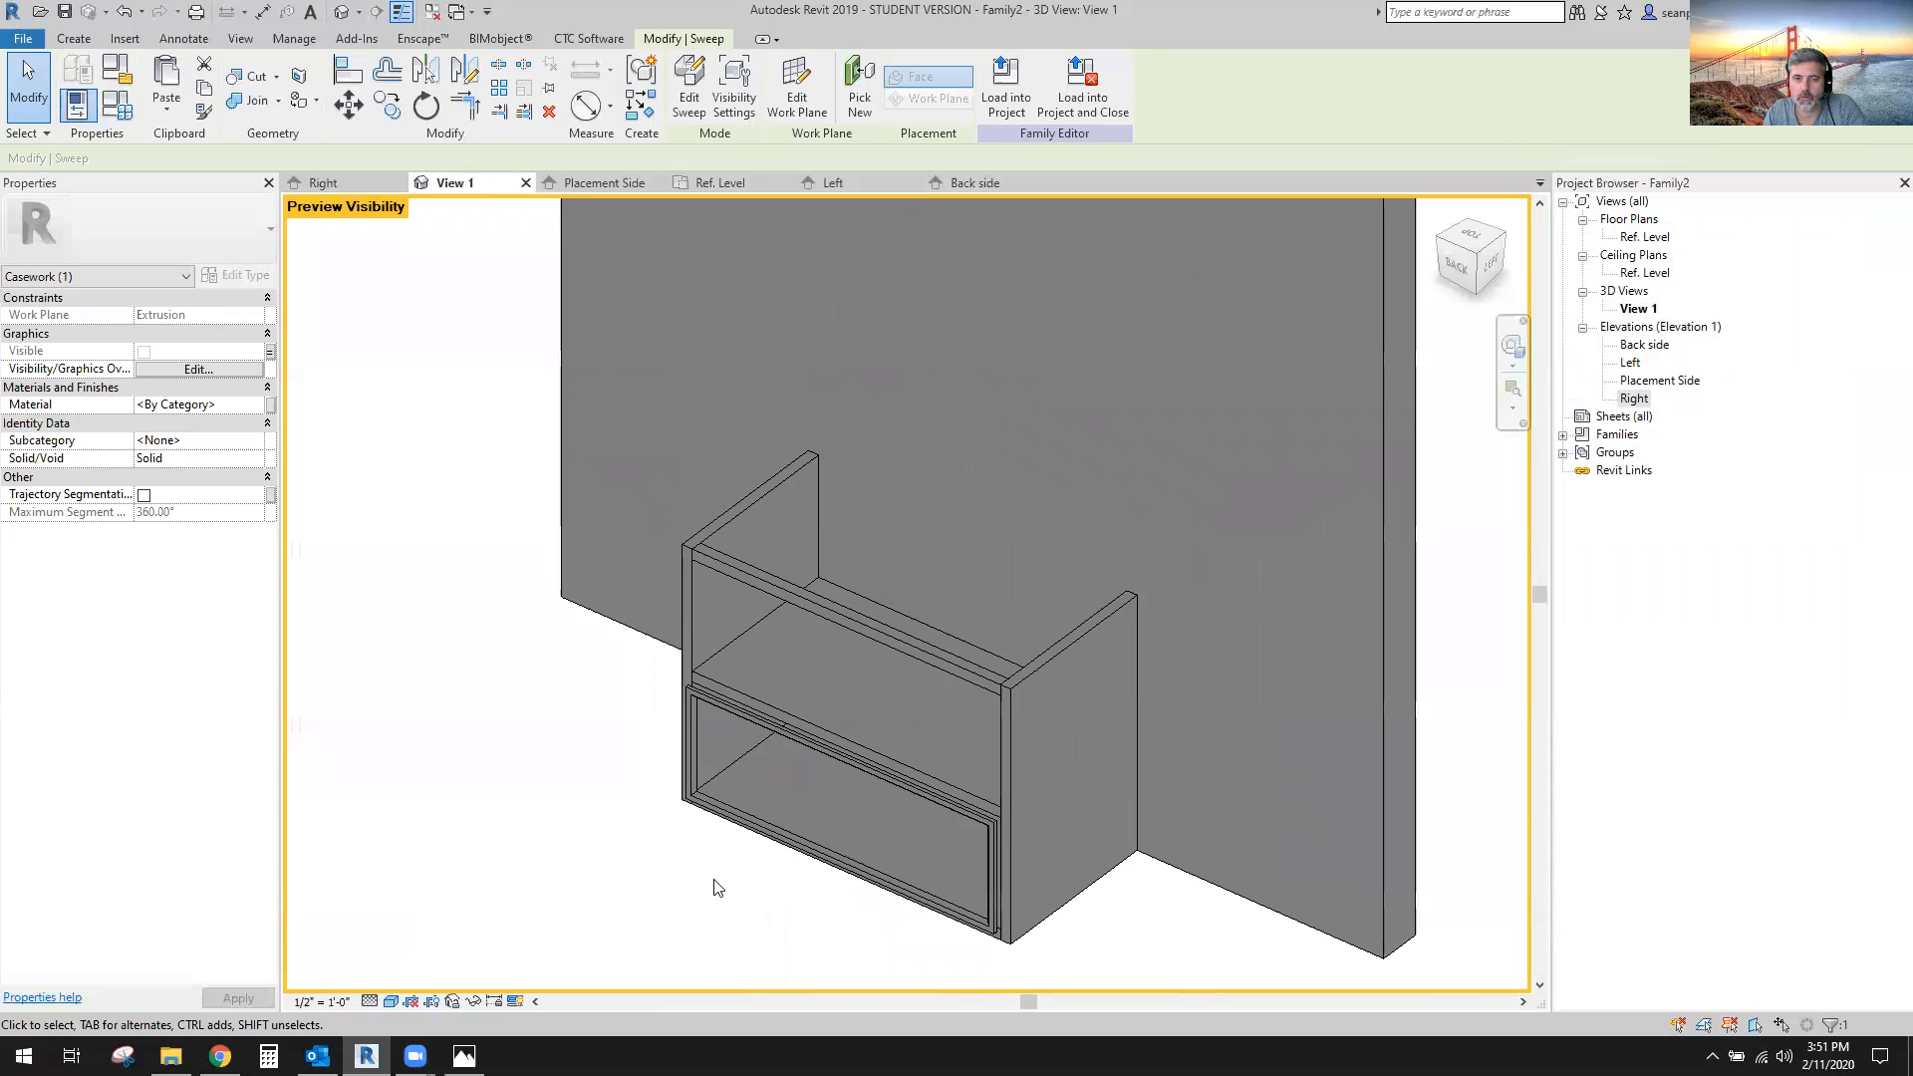
left_click(639, 852)
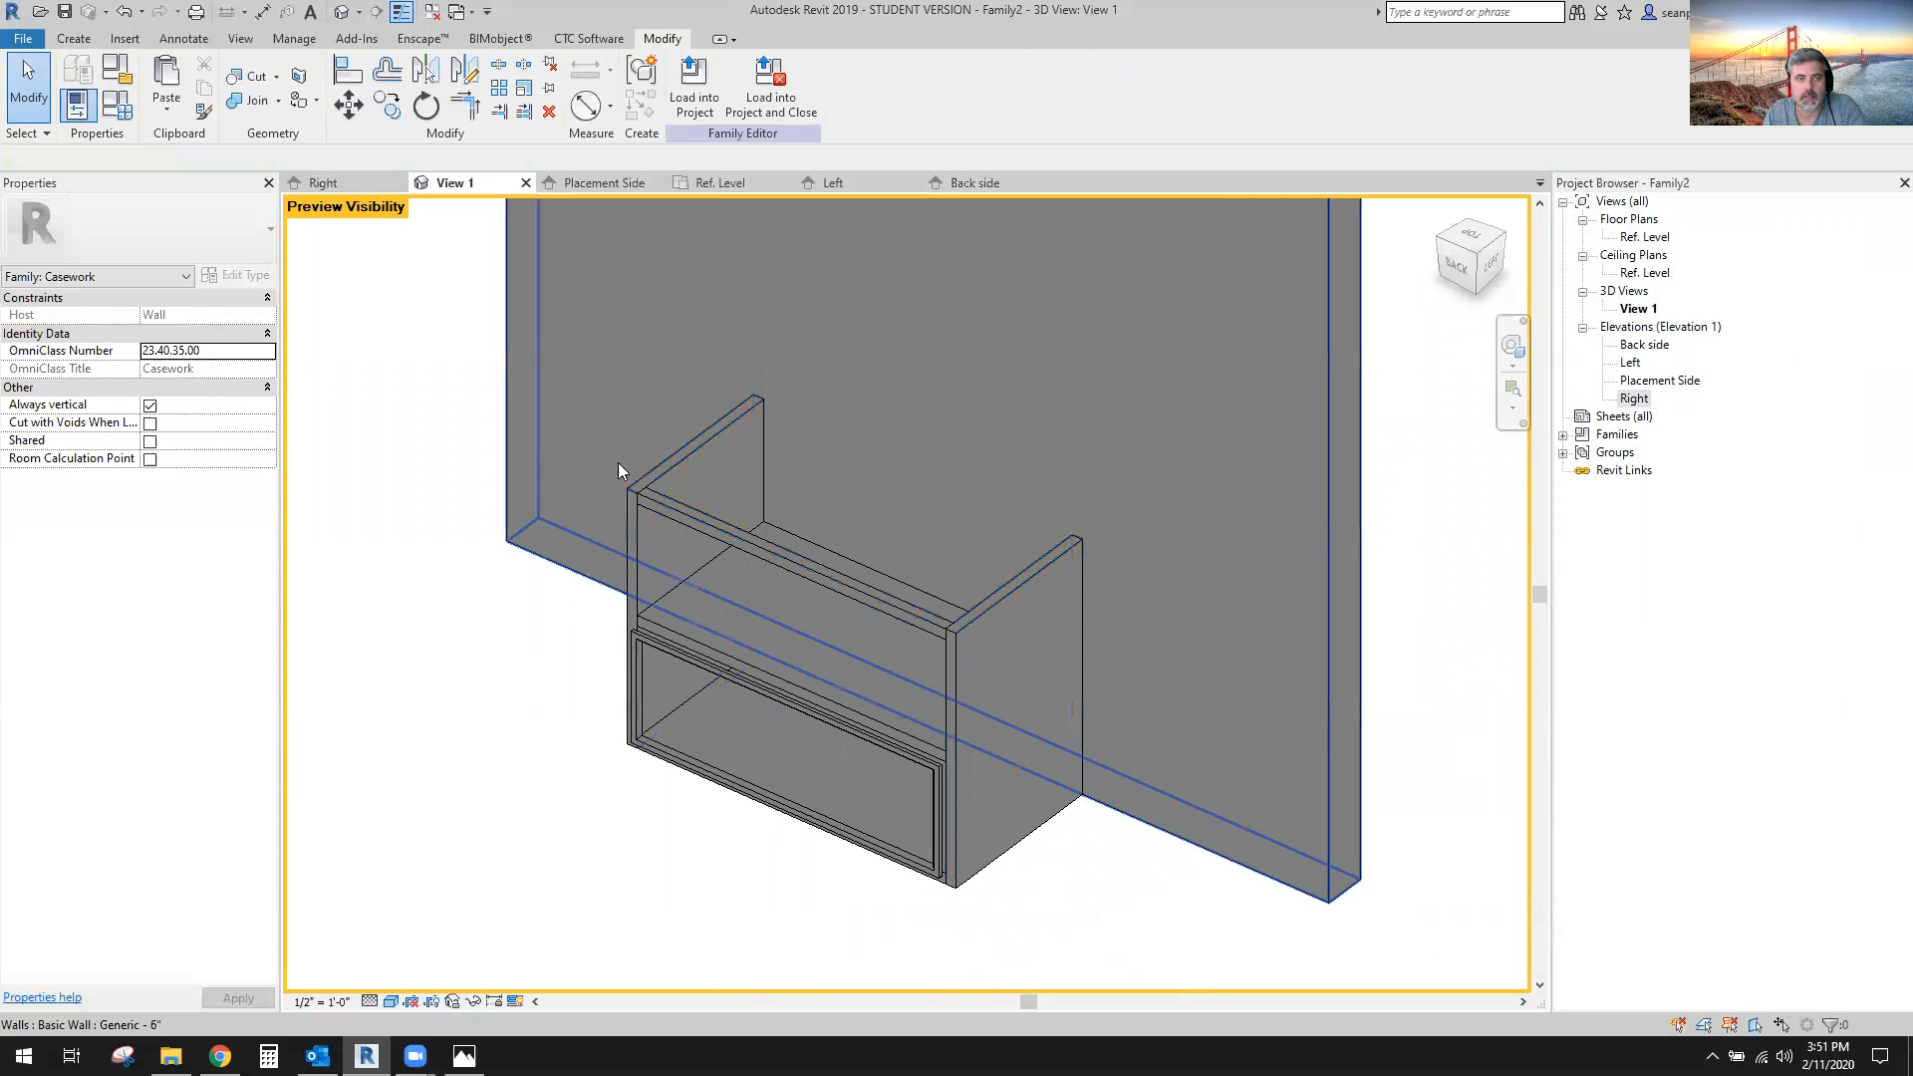
left_click(126, 114)
left_click(1551, 460)
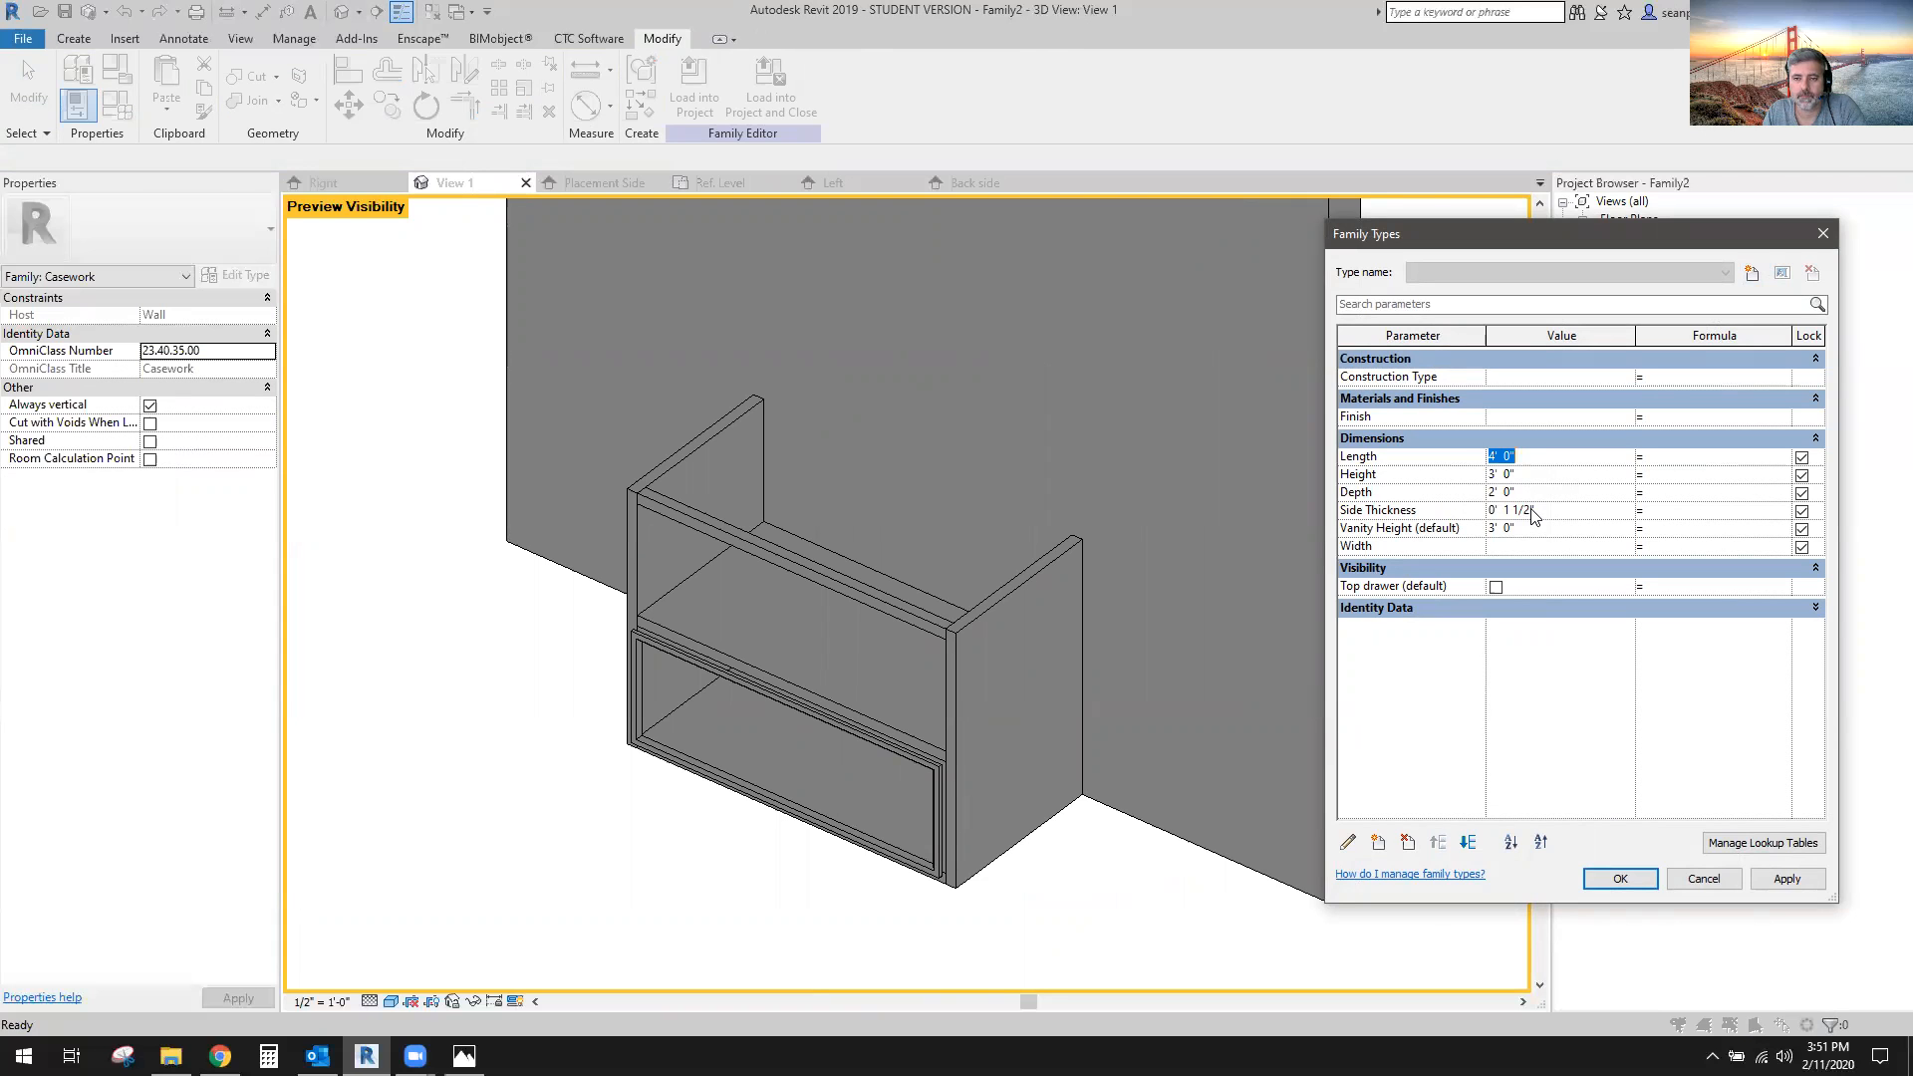
left_click(1722, 875)
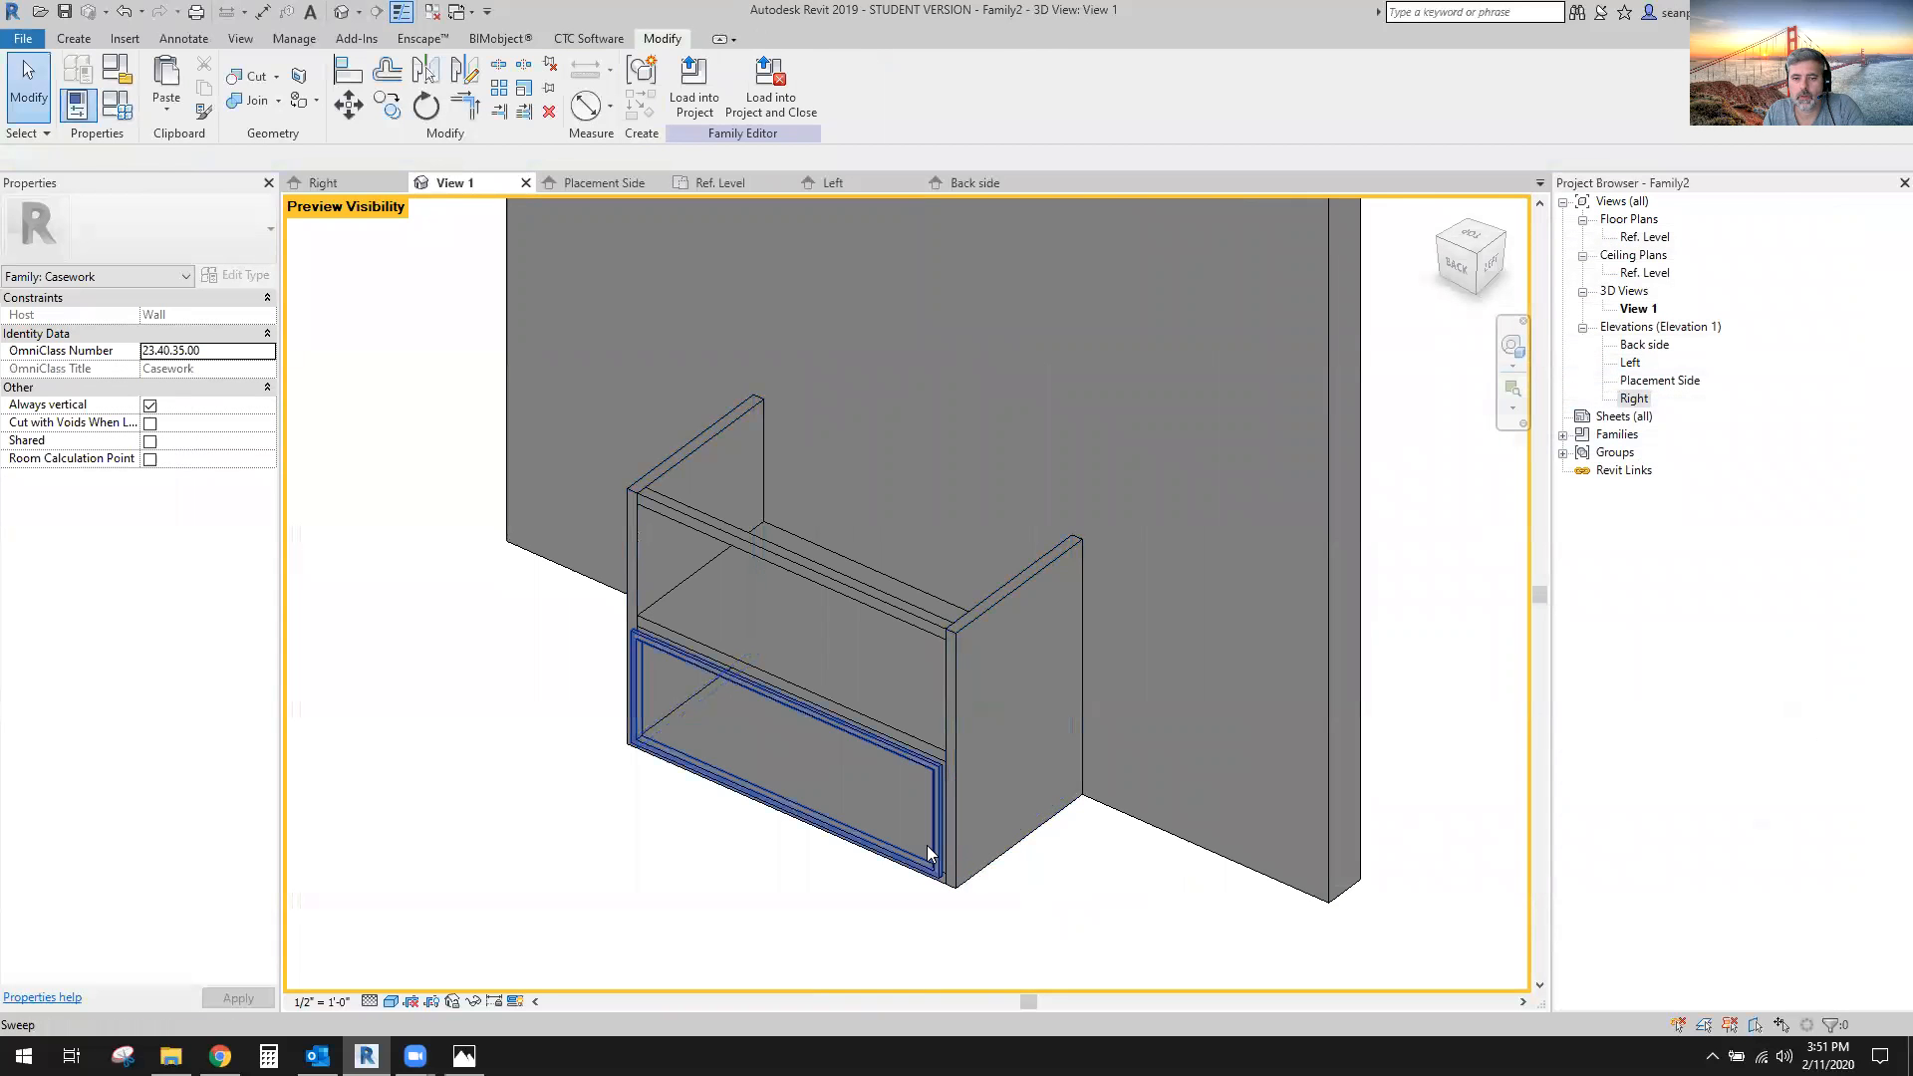
Inspect the lower drawer's frame sweep and its properties in the 3D view, then clear the selection.
left_click(927, 852)
middle_click_drag(508, 747, 945, 840, "shift")
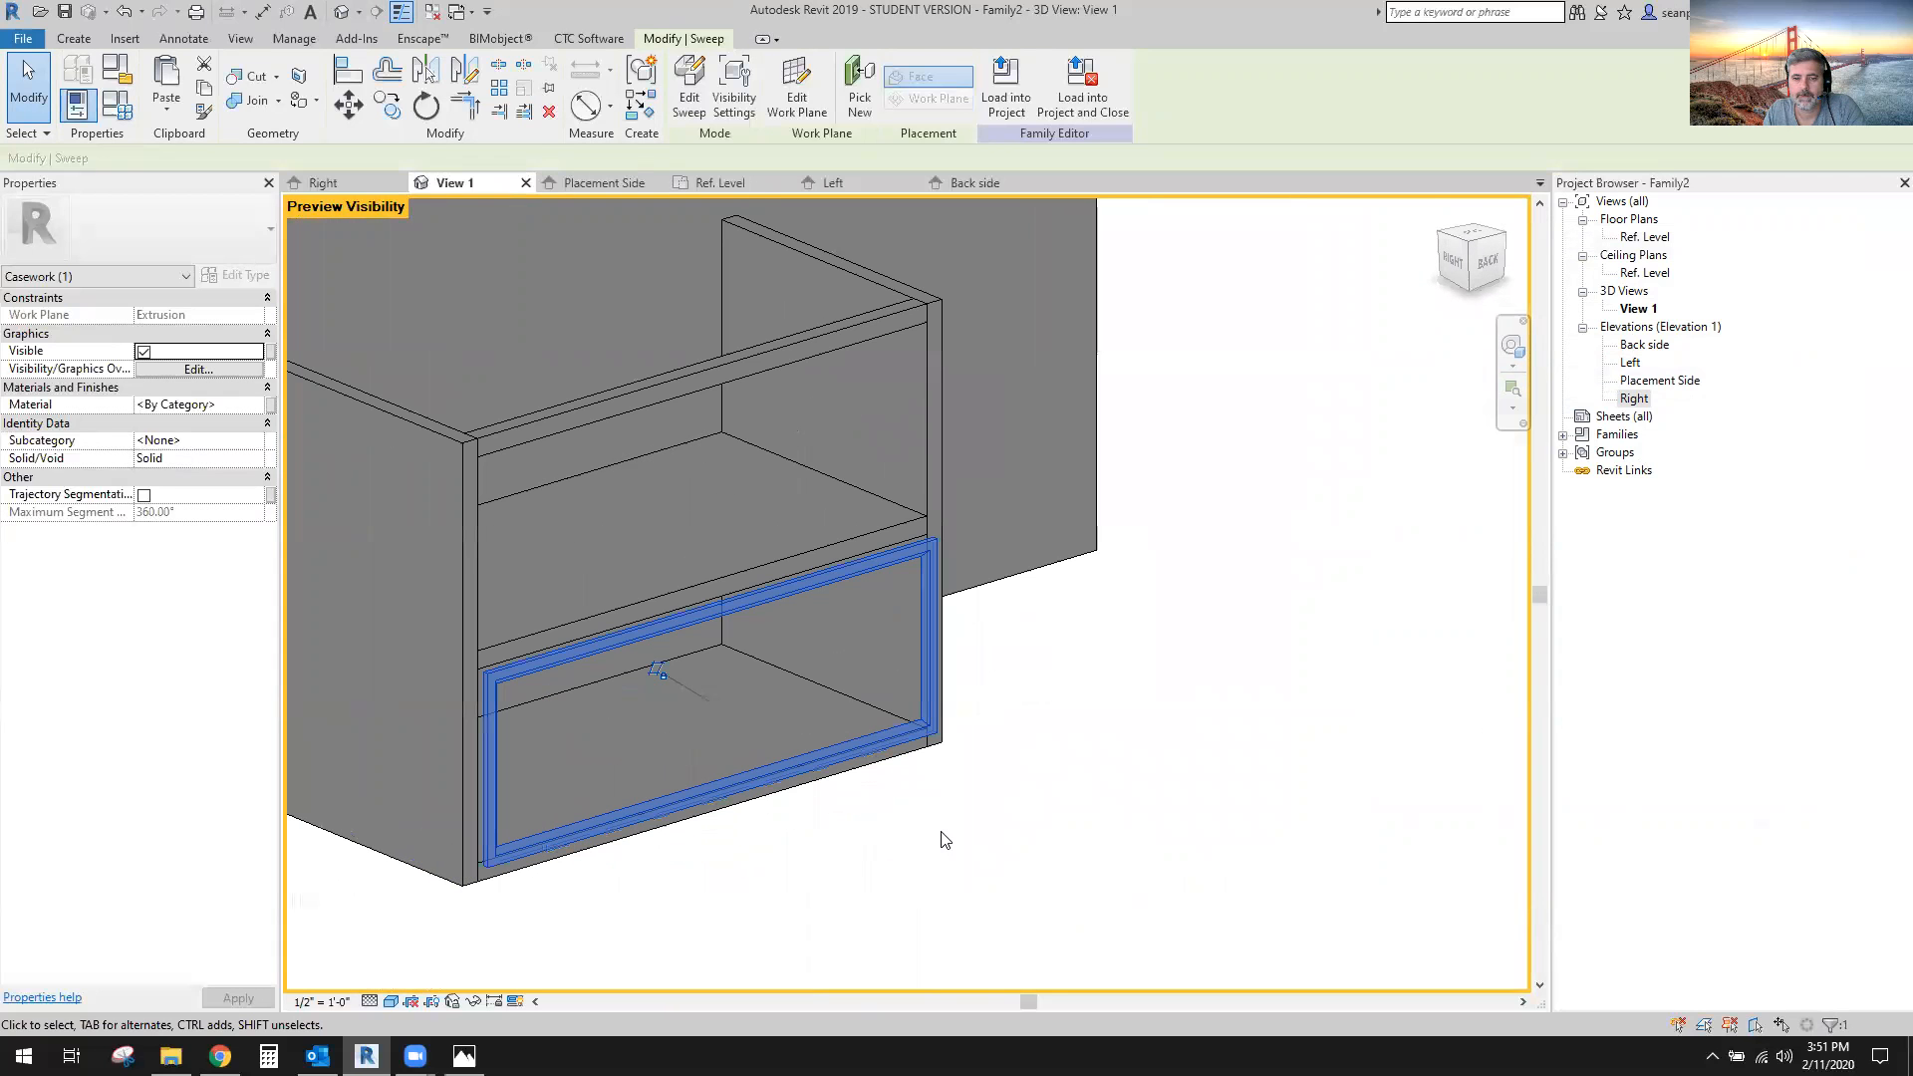
left_click(1085, 776)
middle_click_drag(1081, 773, 1226, 742, "shift")
scroll(1128, 780, "down", 1)
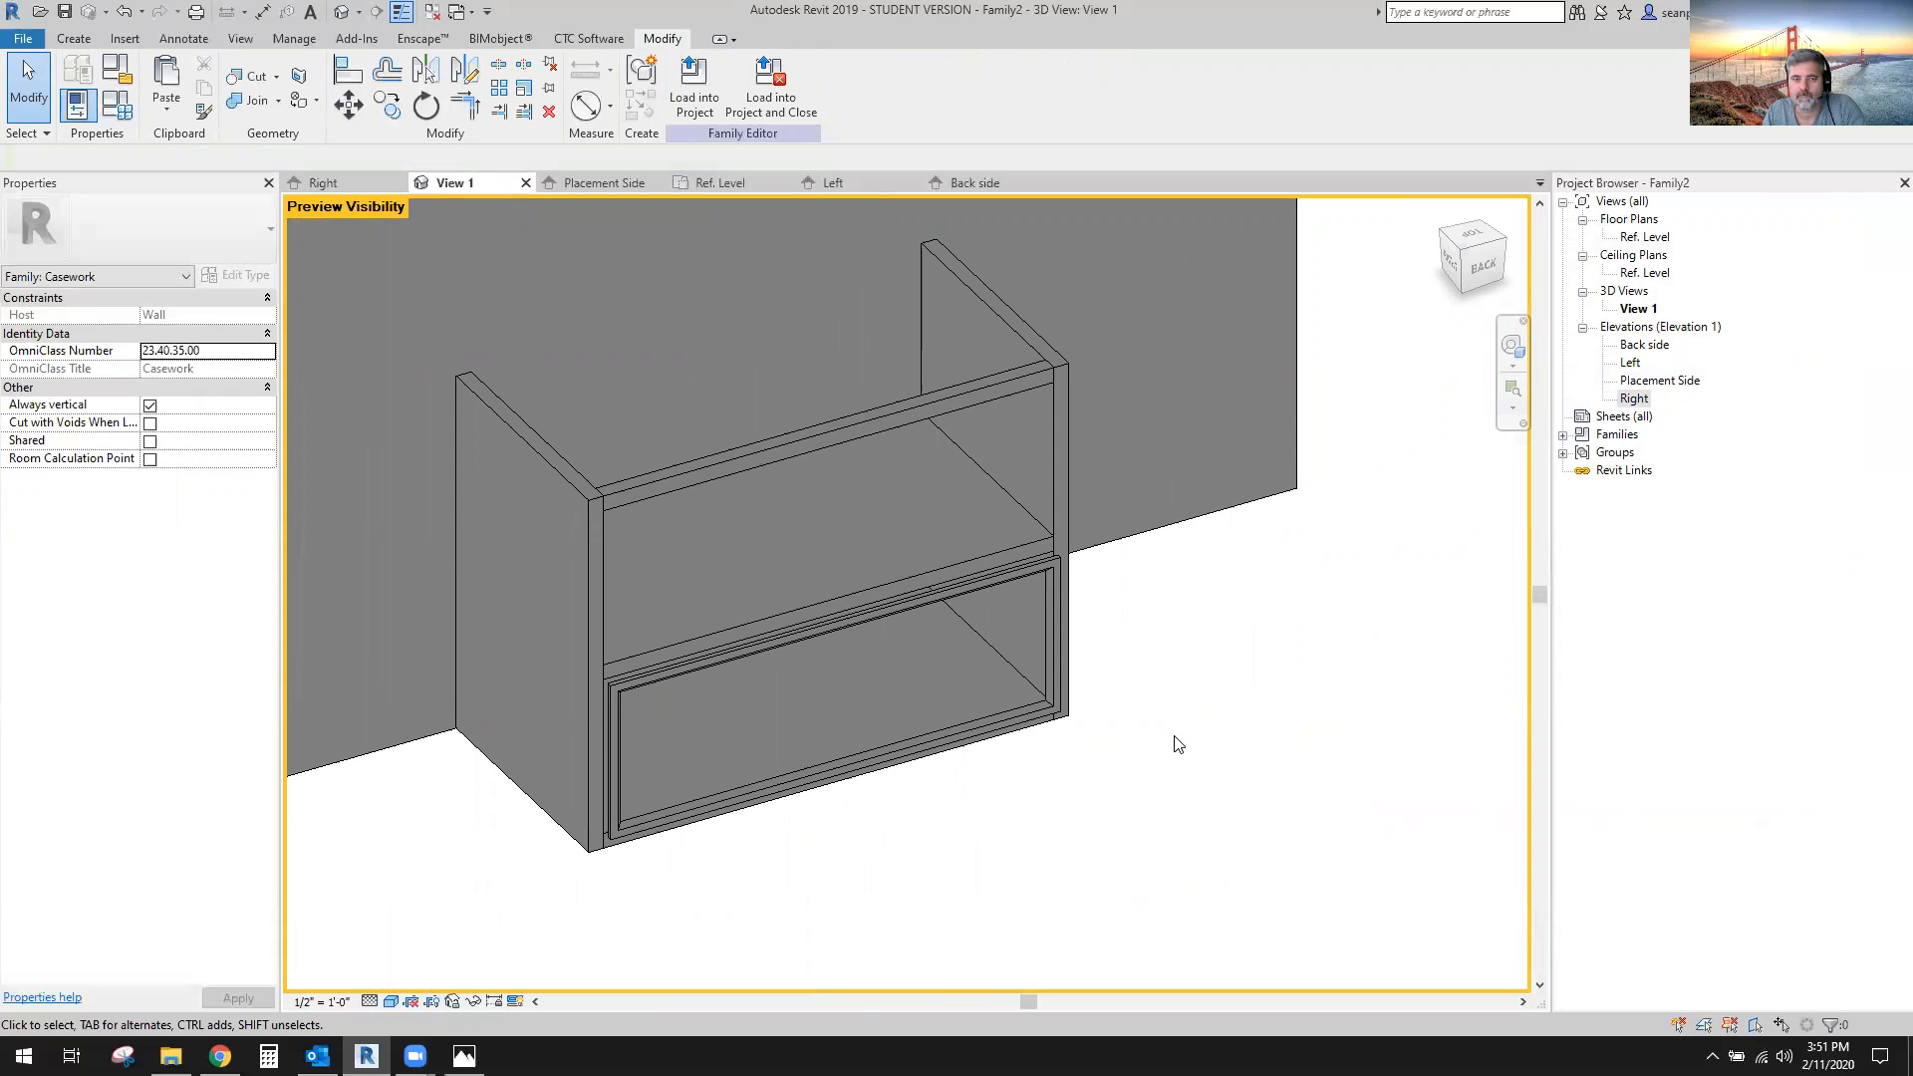
left_click(127, 116)
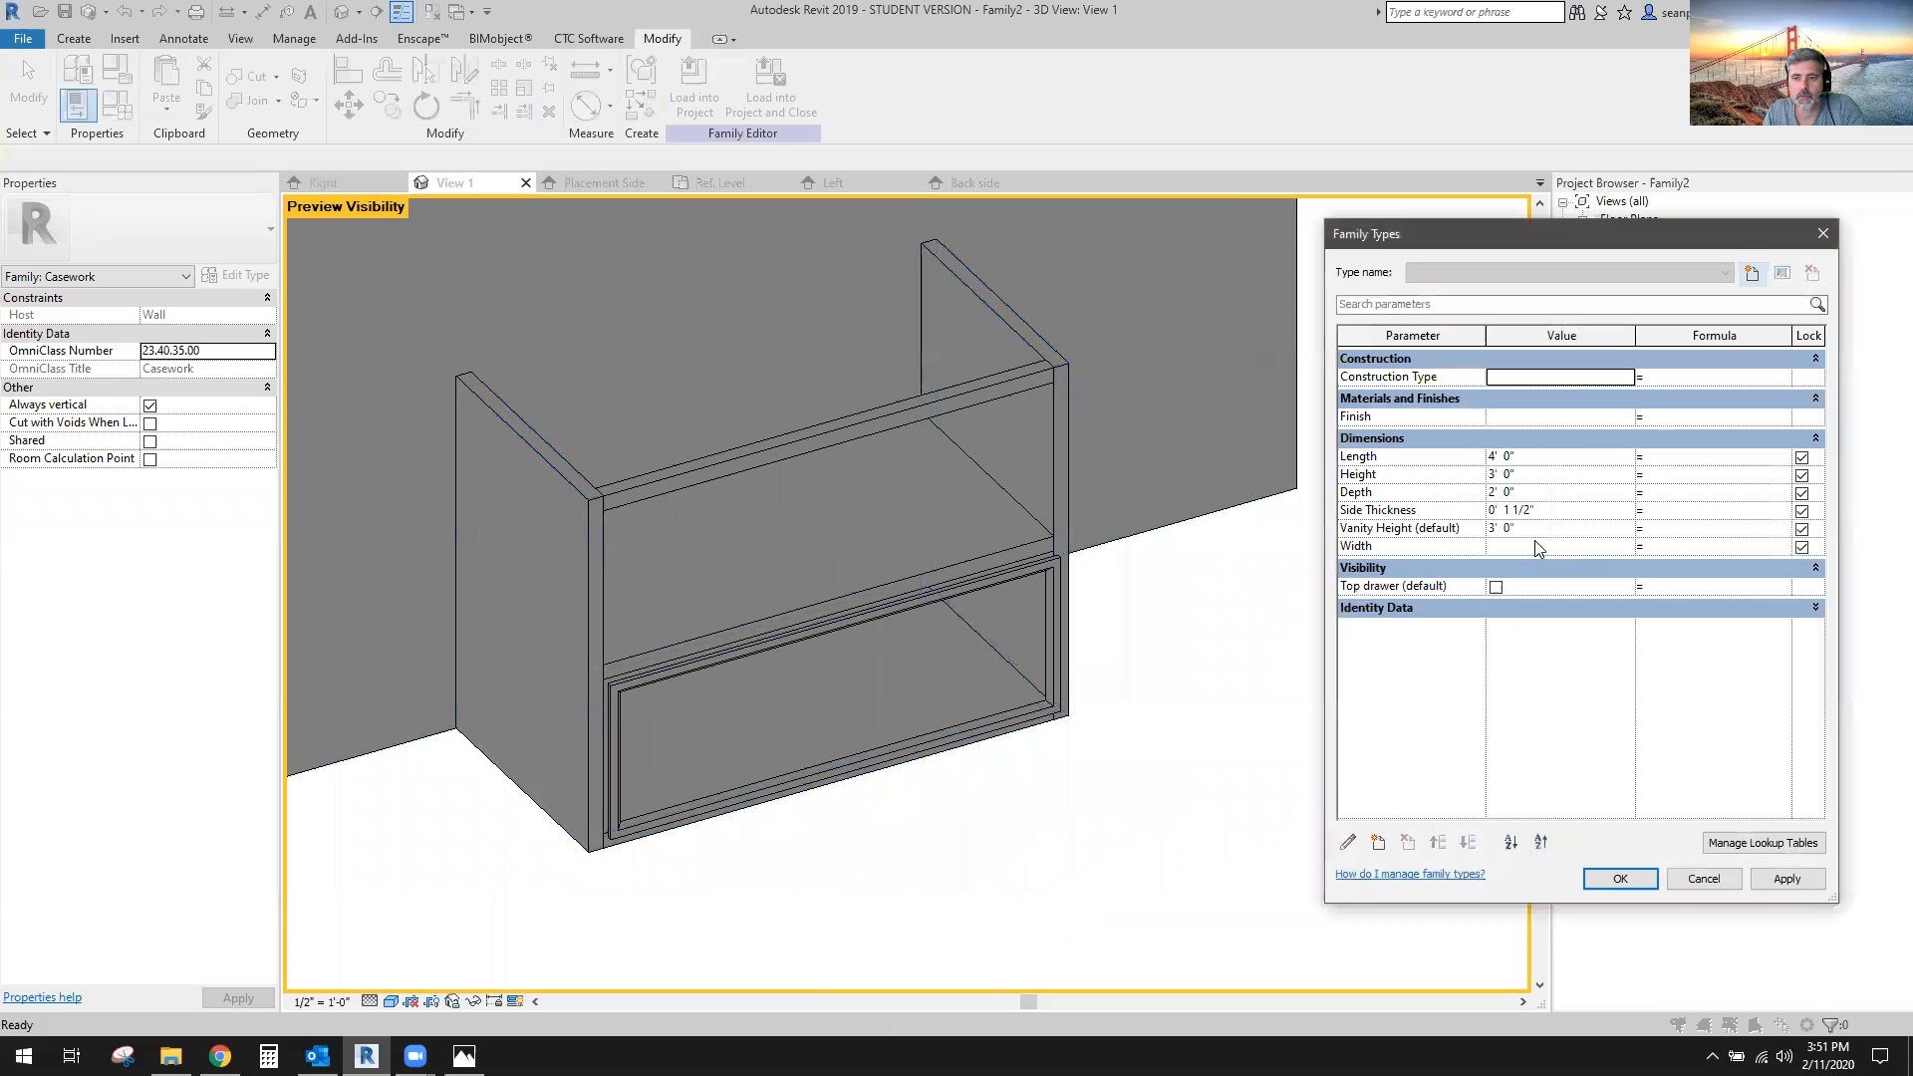
left_click(1430, 588)
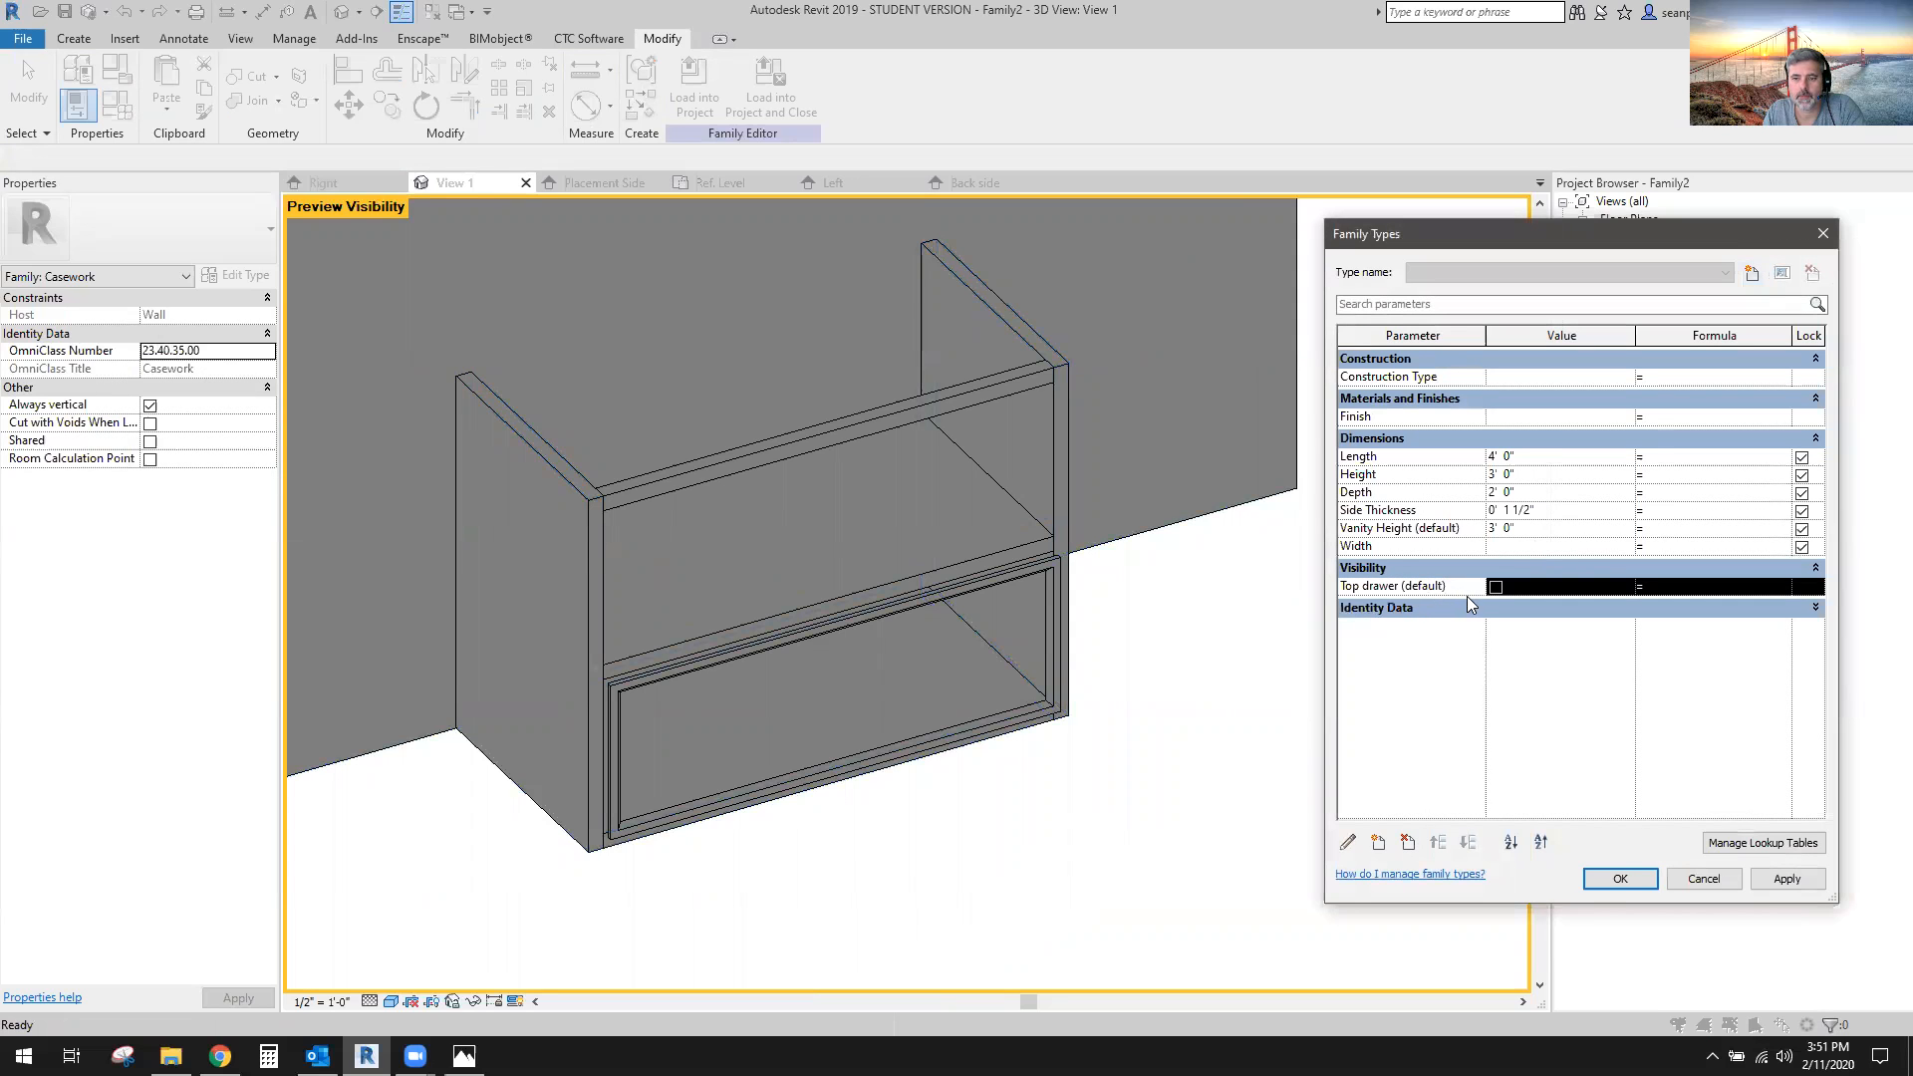
left_click(1347, 844)
left_click_drag(1004, 531, 837, 531)
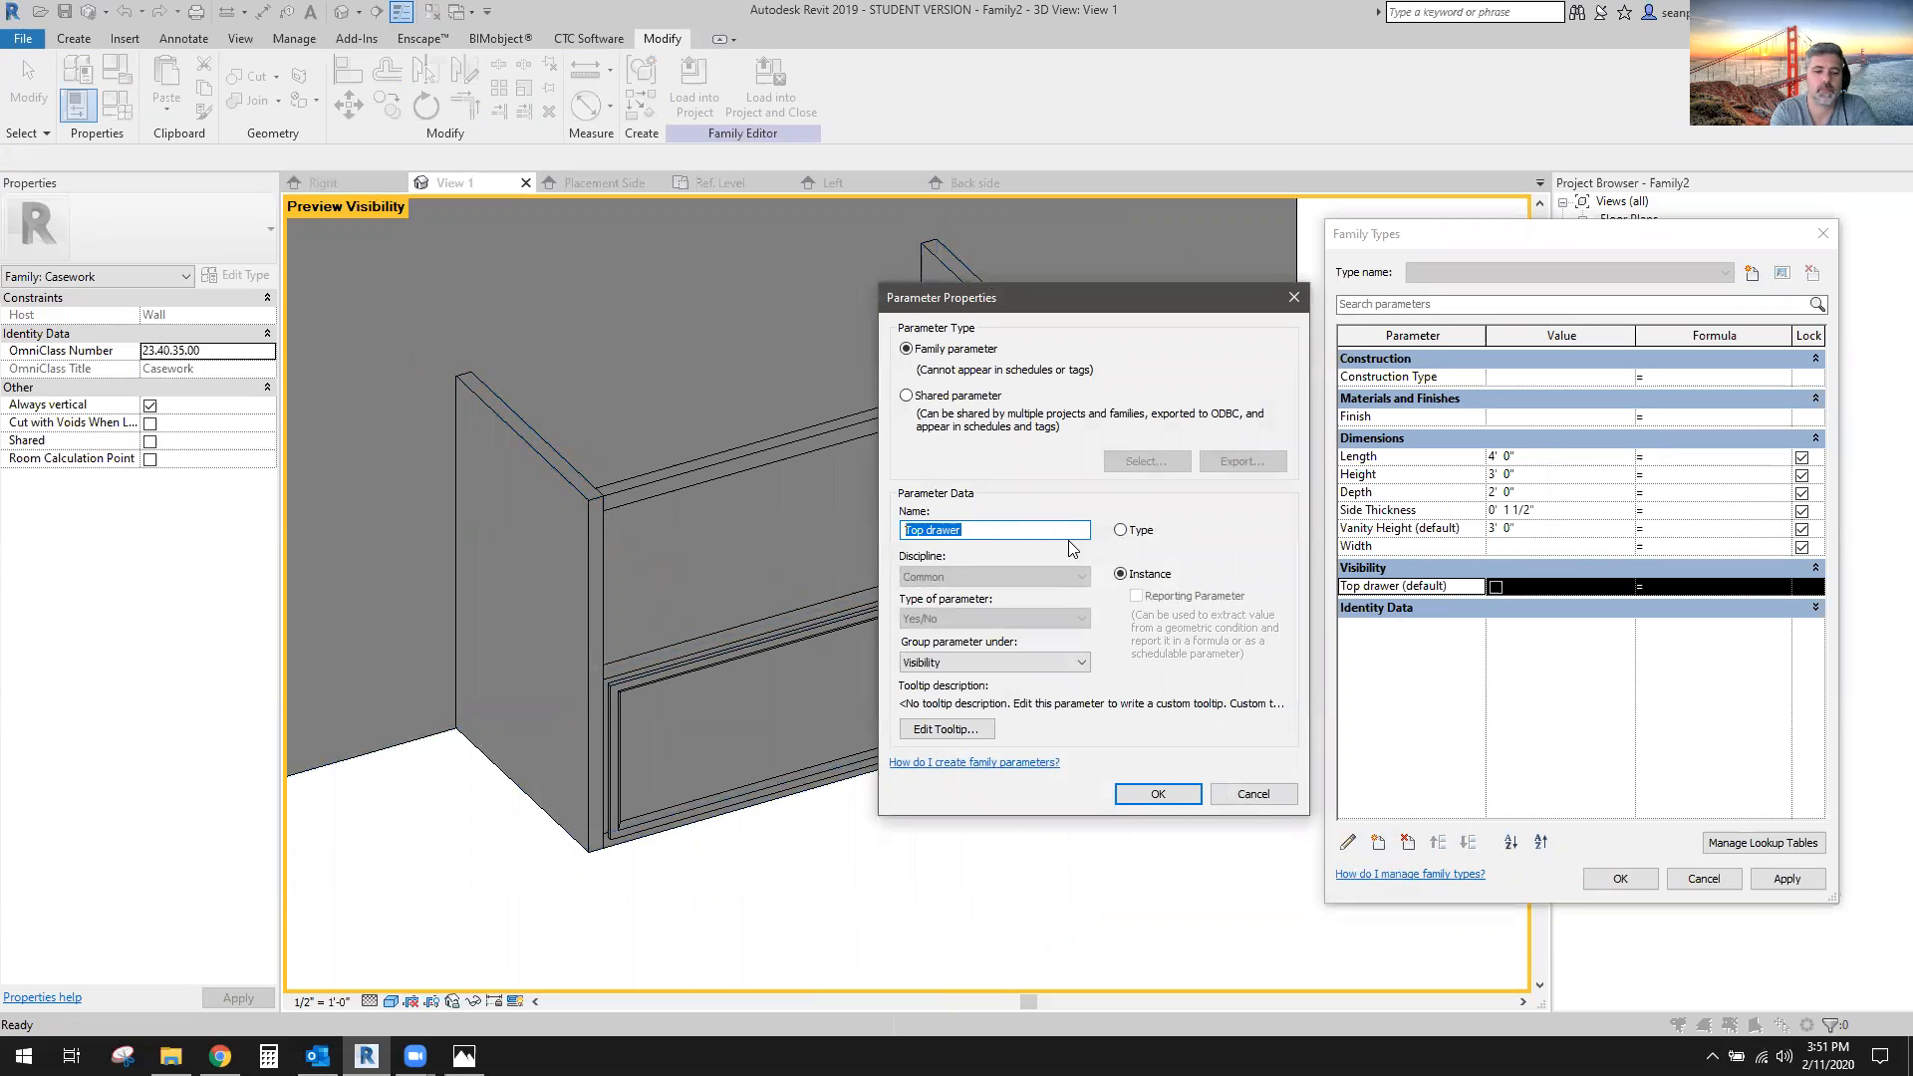
type("1")
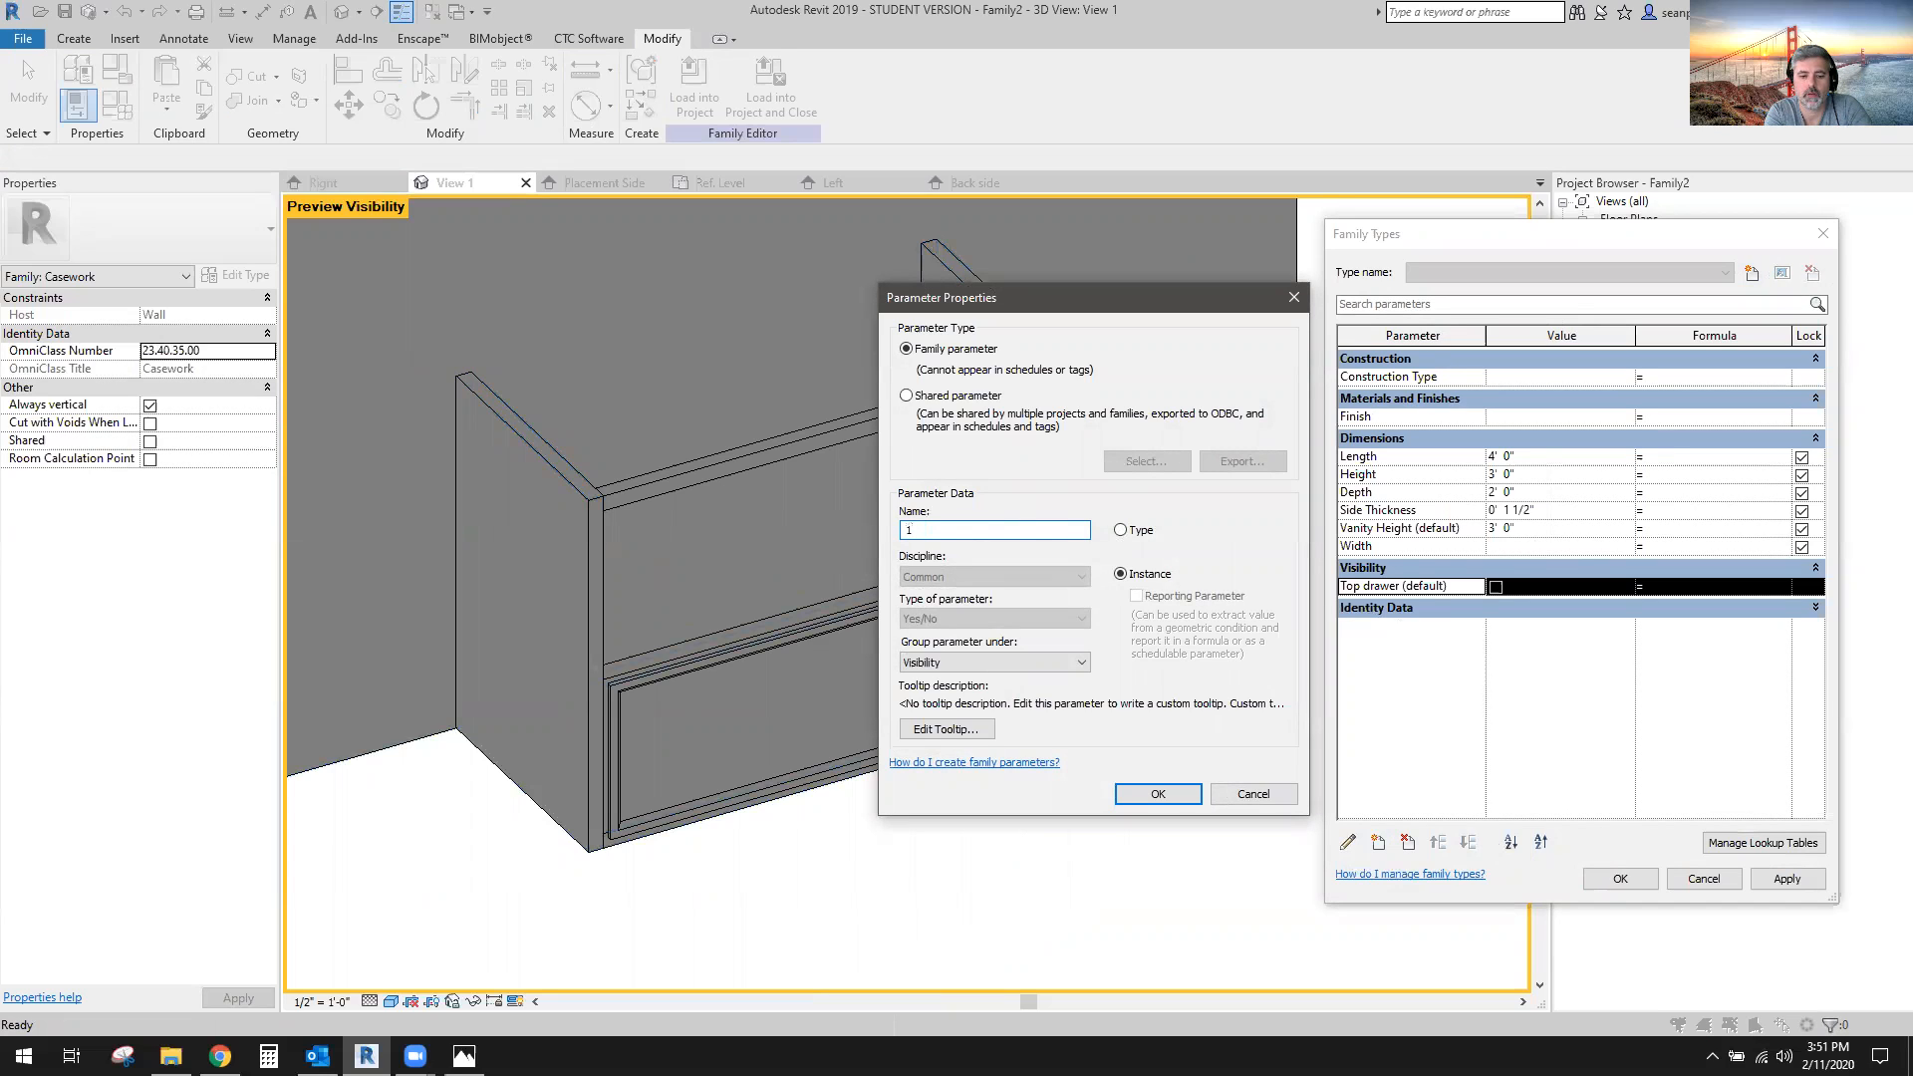
key("BackSpace")
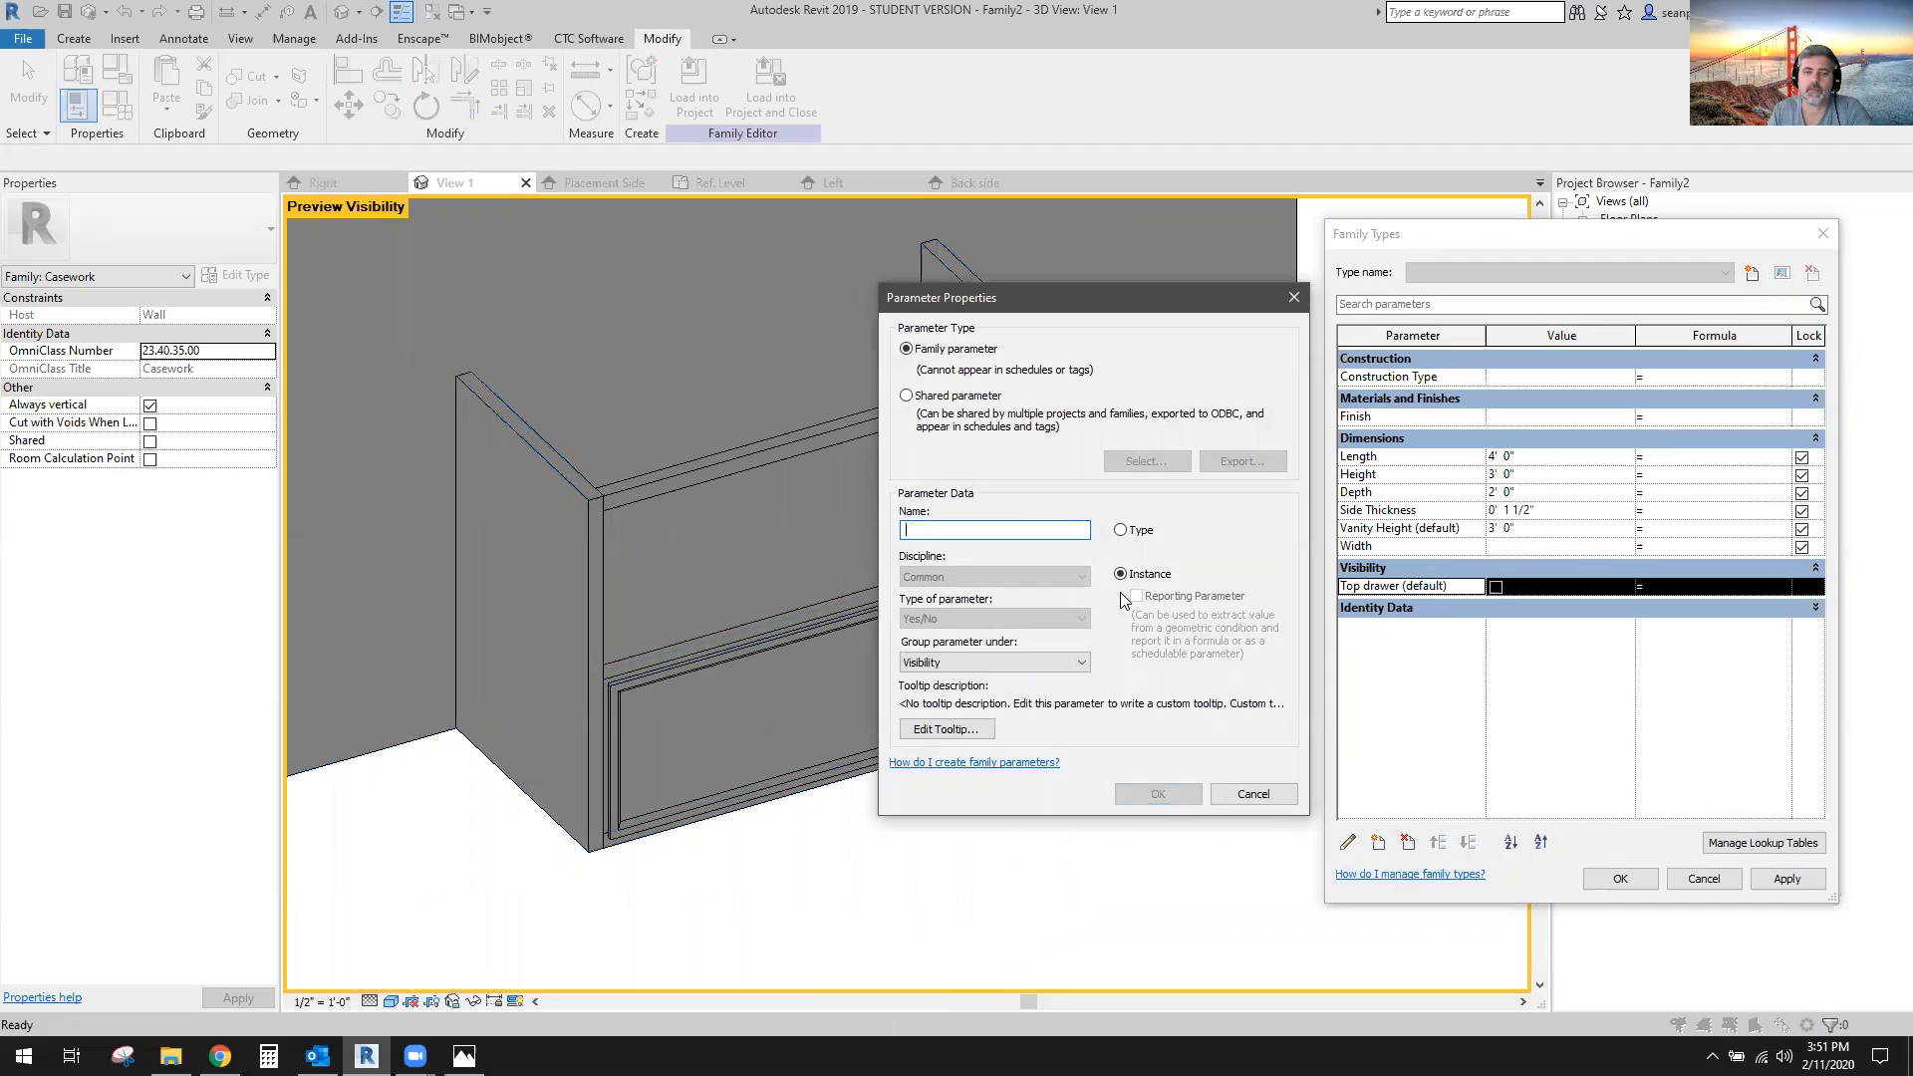
left_click(1254, 794)
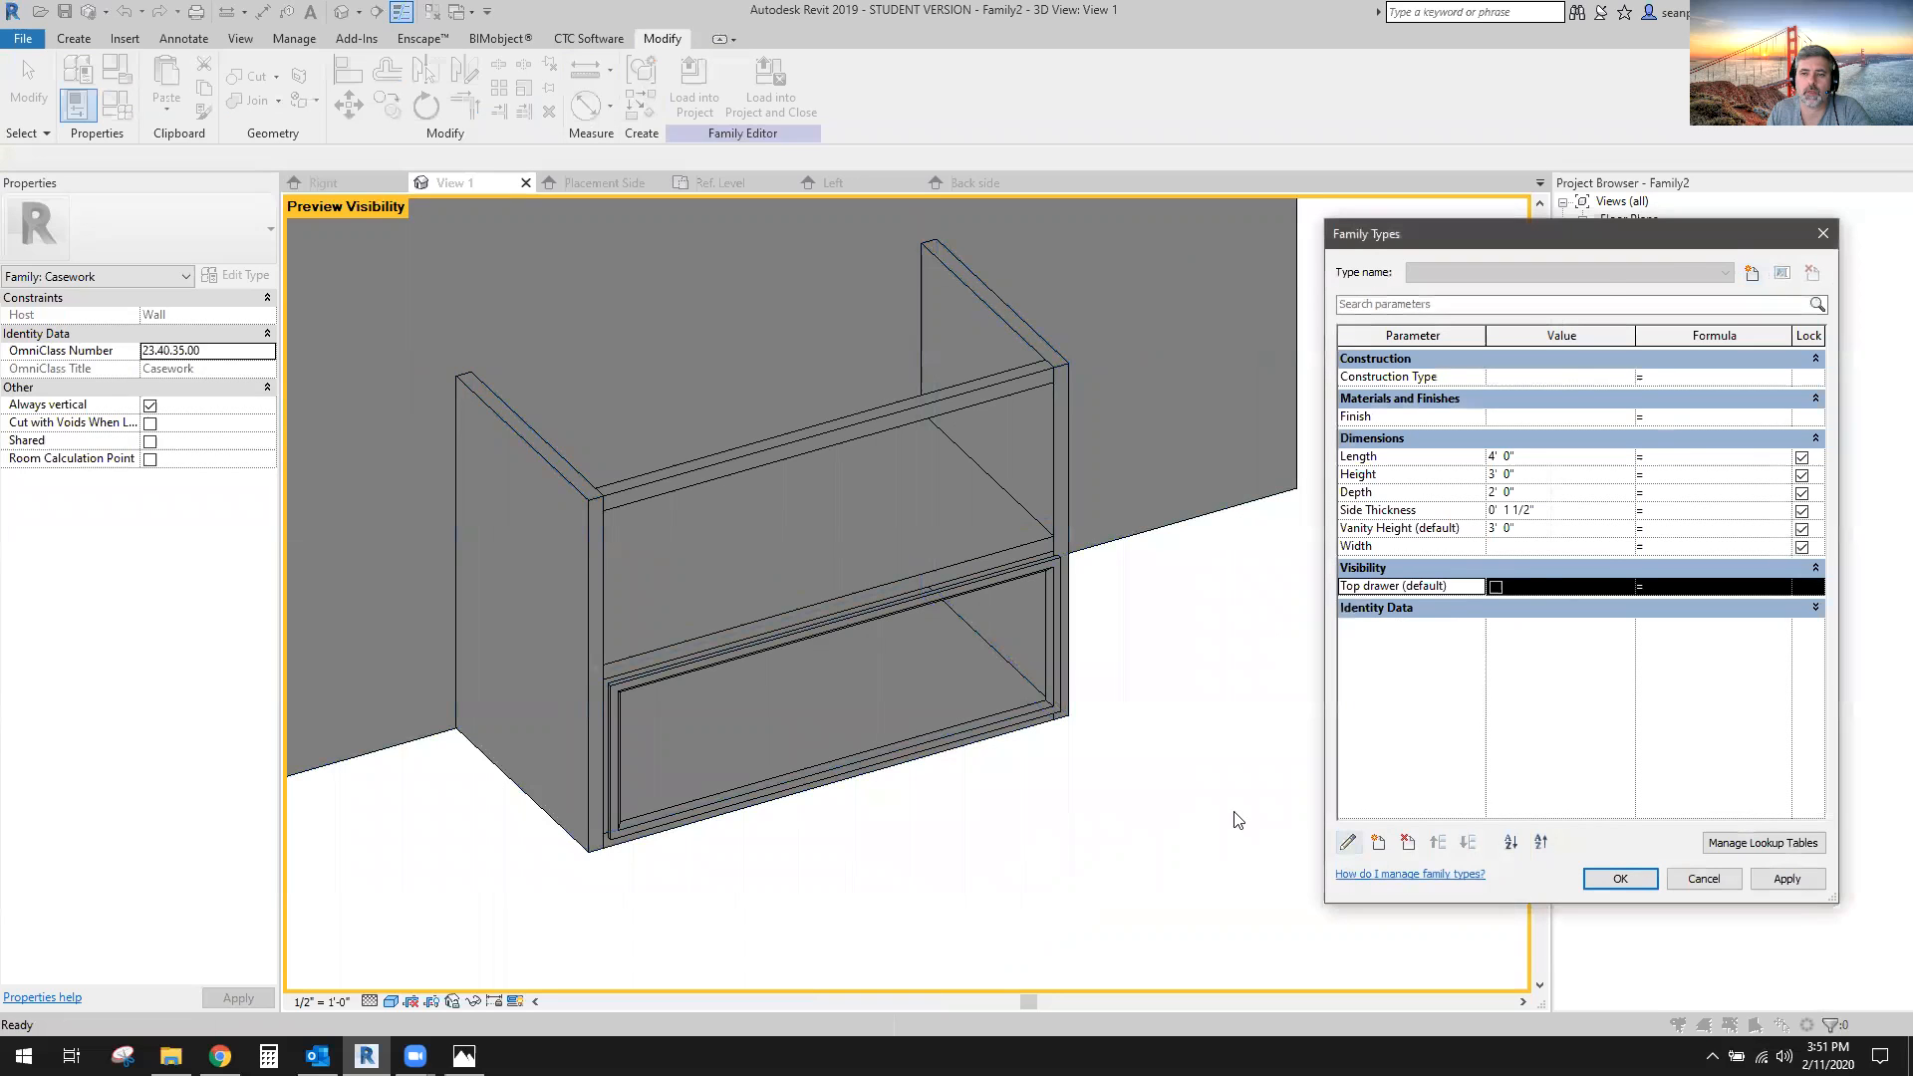
Create two new family types named "2 Drawer" and "1 Drawer".
left_click(1752, 272)
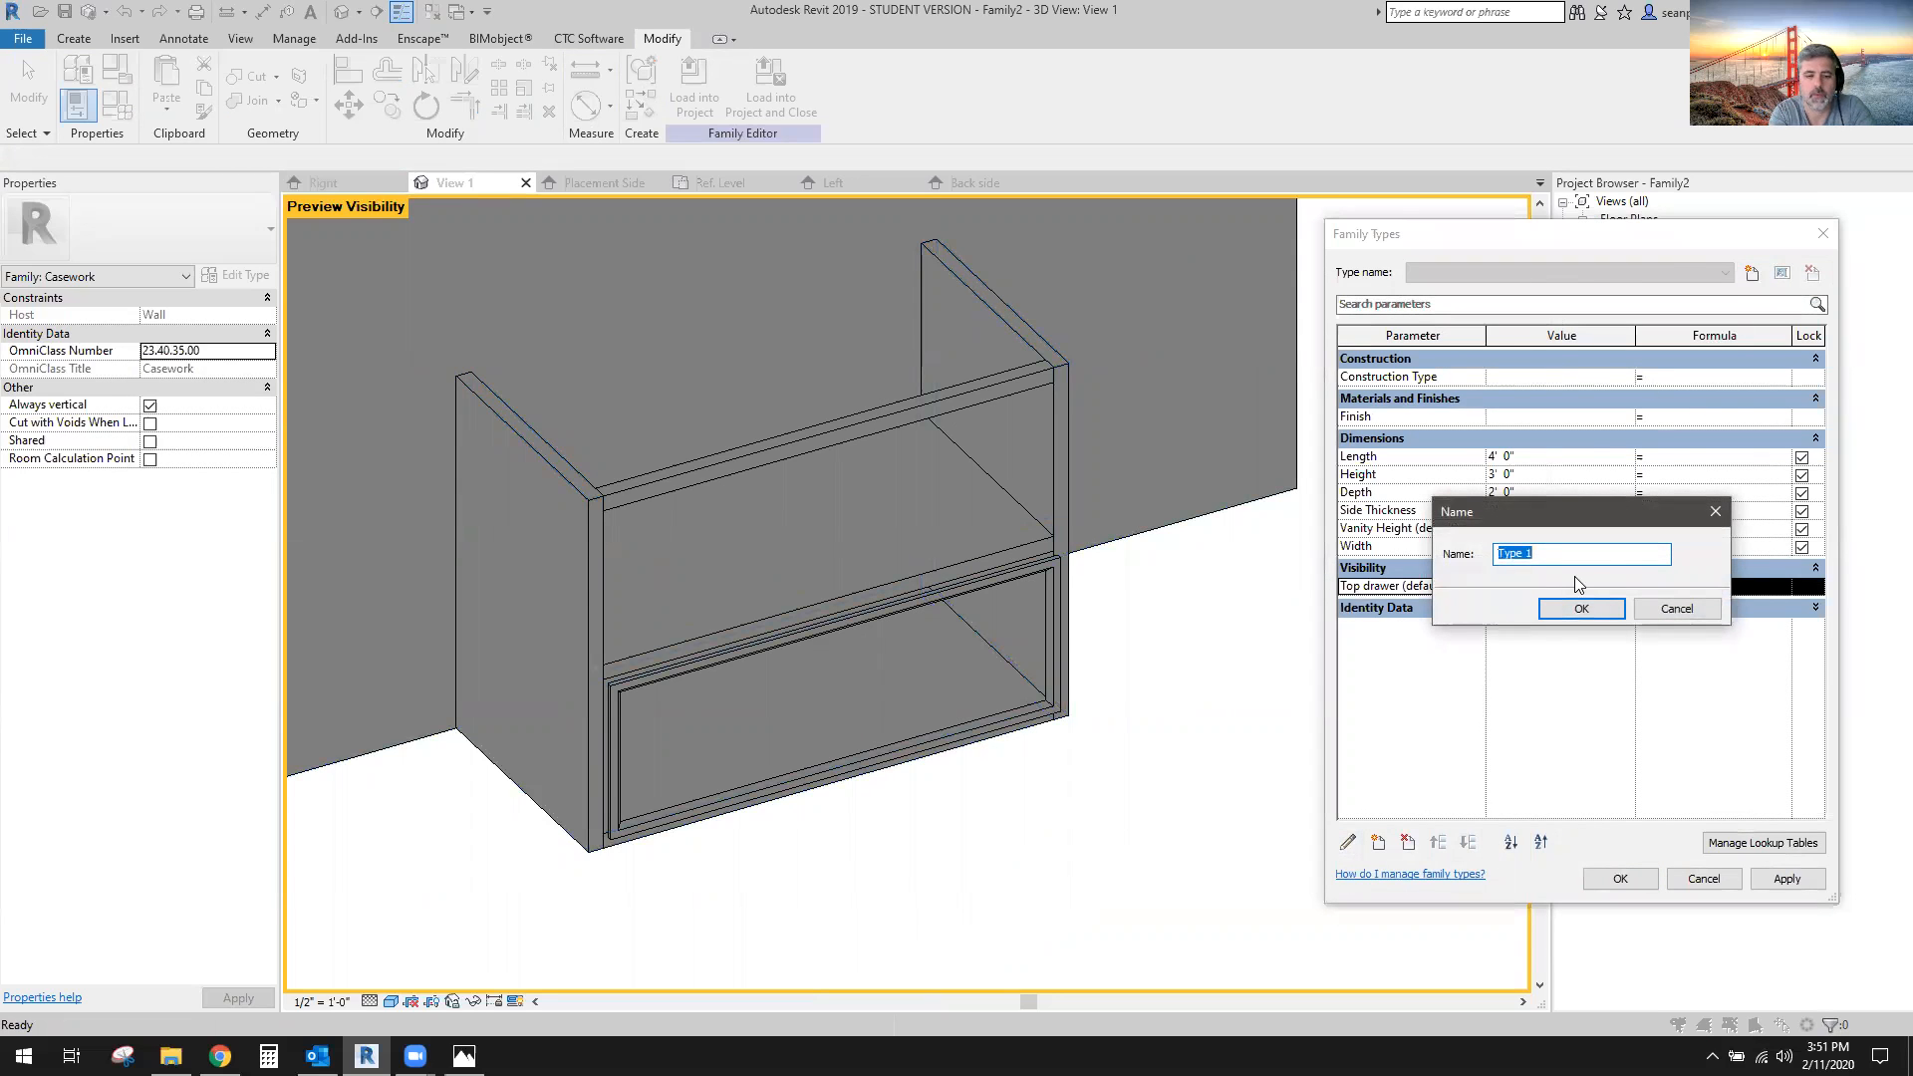
type("@")
key("BackSpace")
type("2 Drawer")
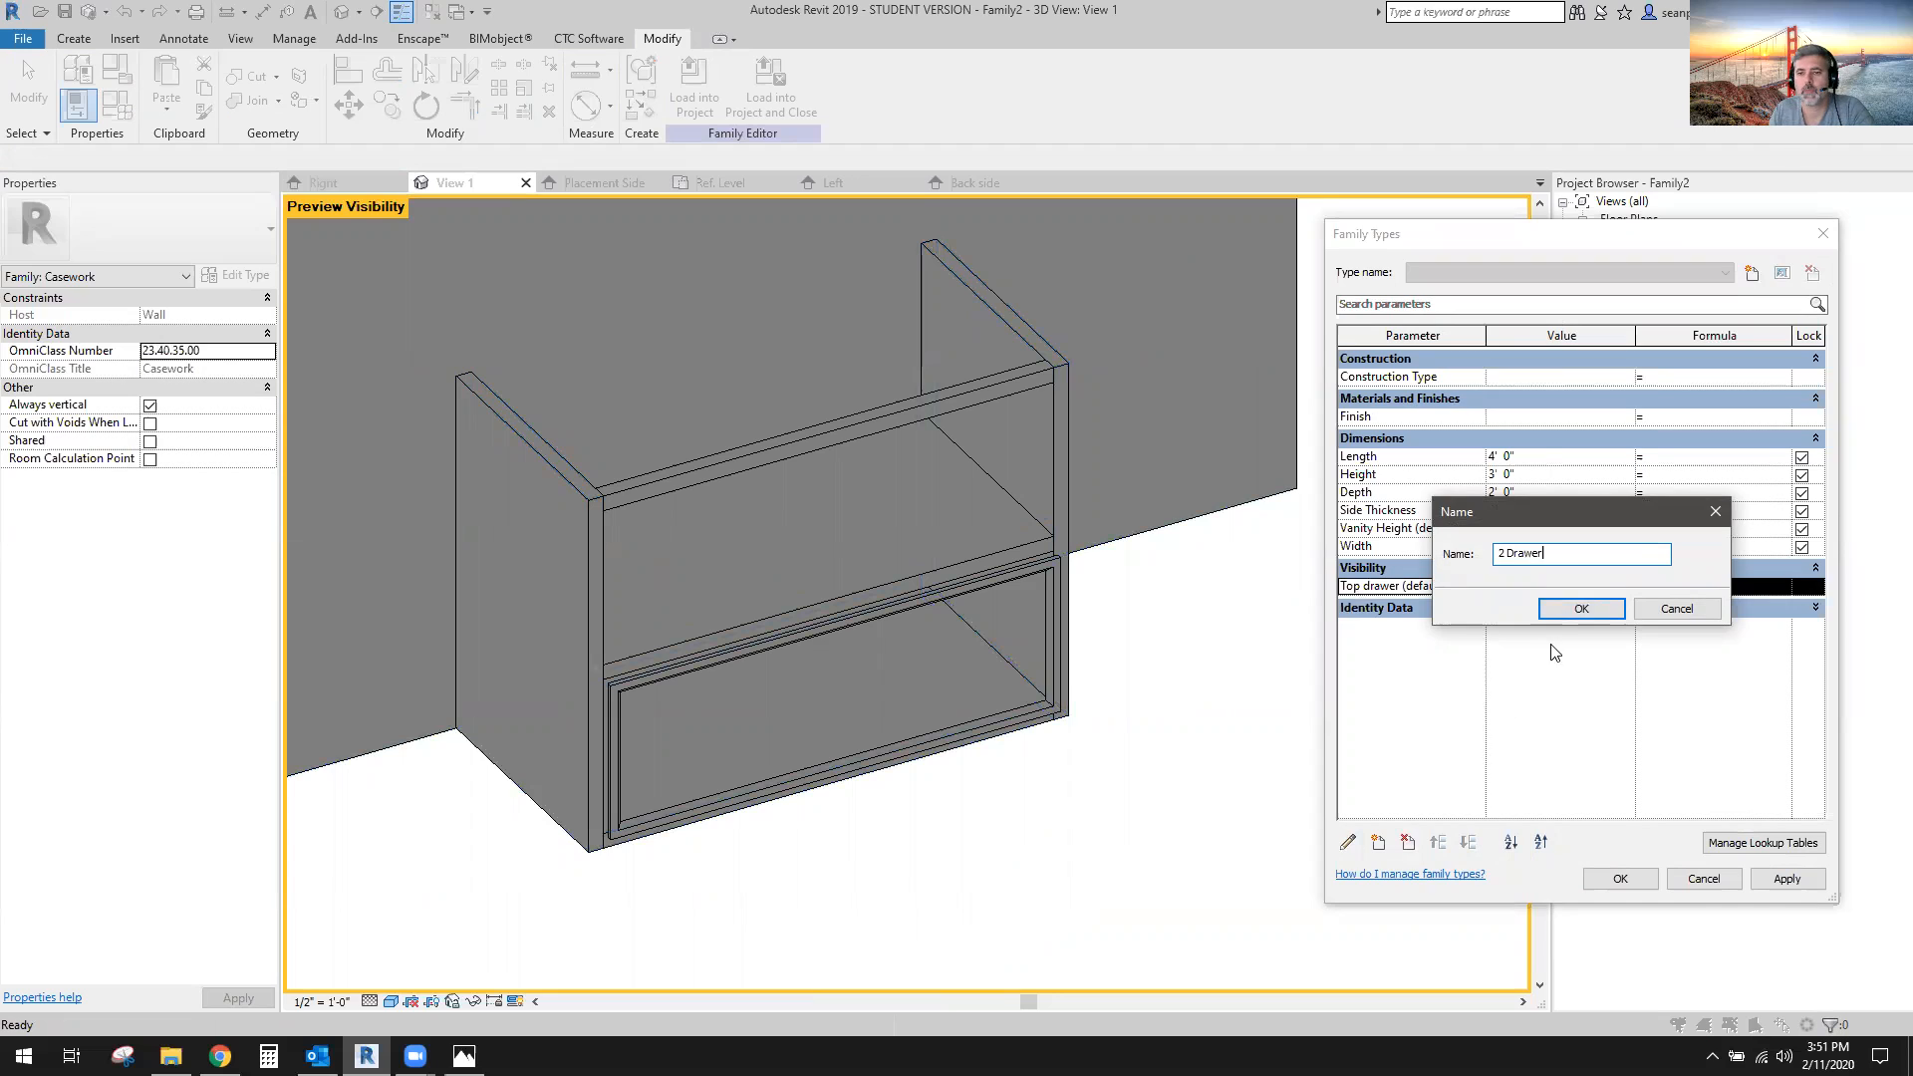
left_click(1581, 608)
left_click(1752, 272)
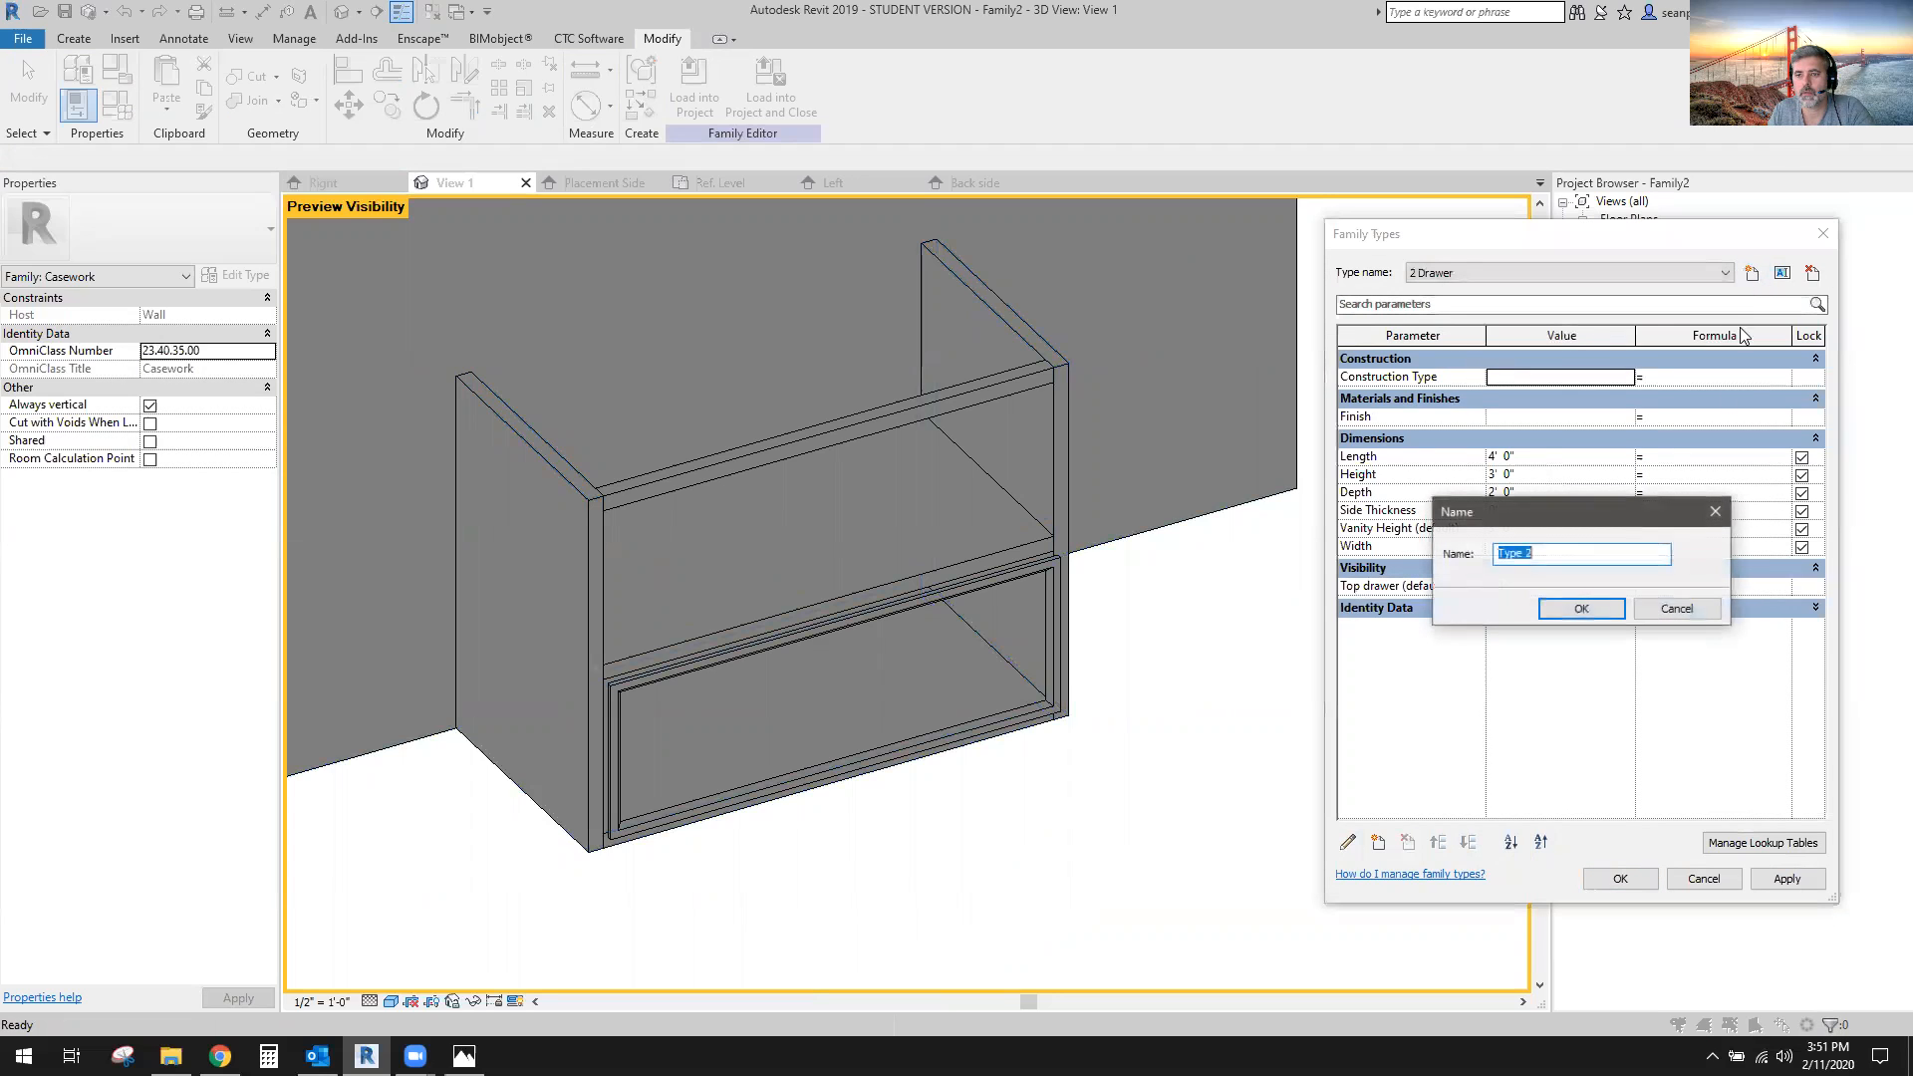
type("1 ")
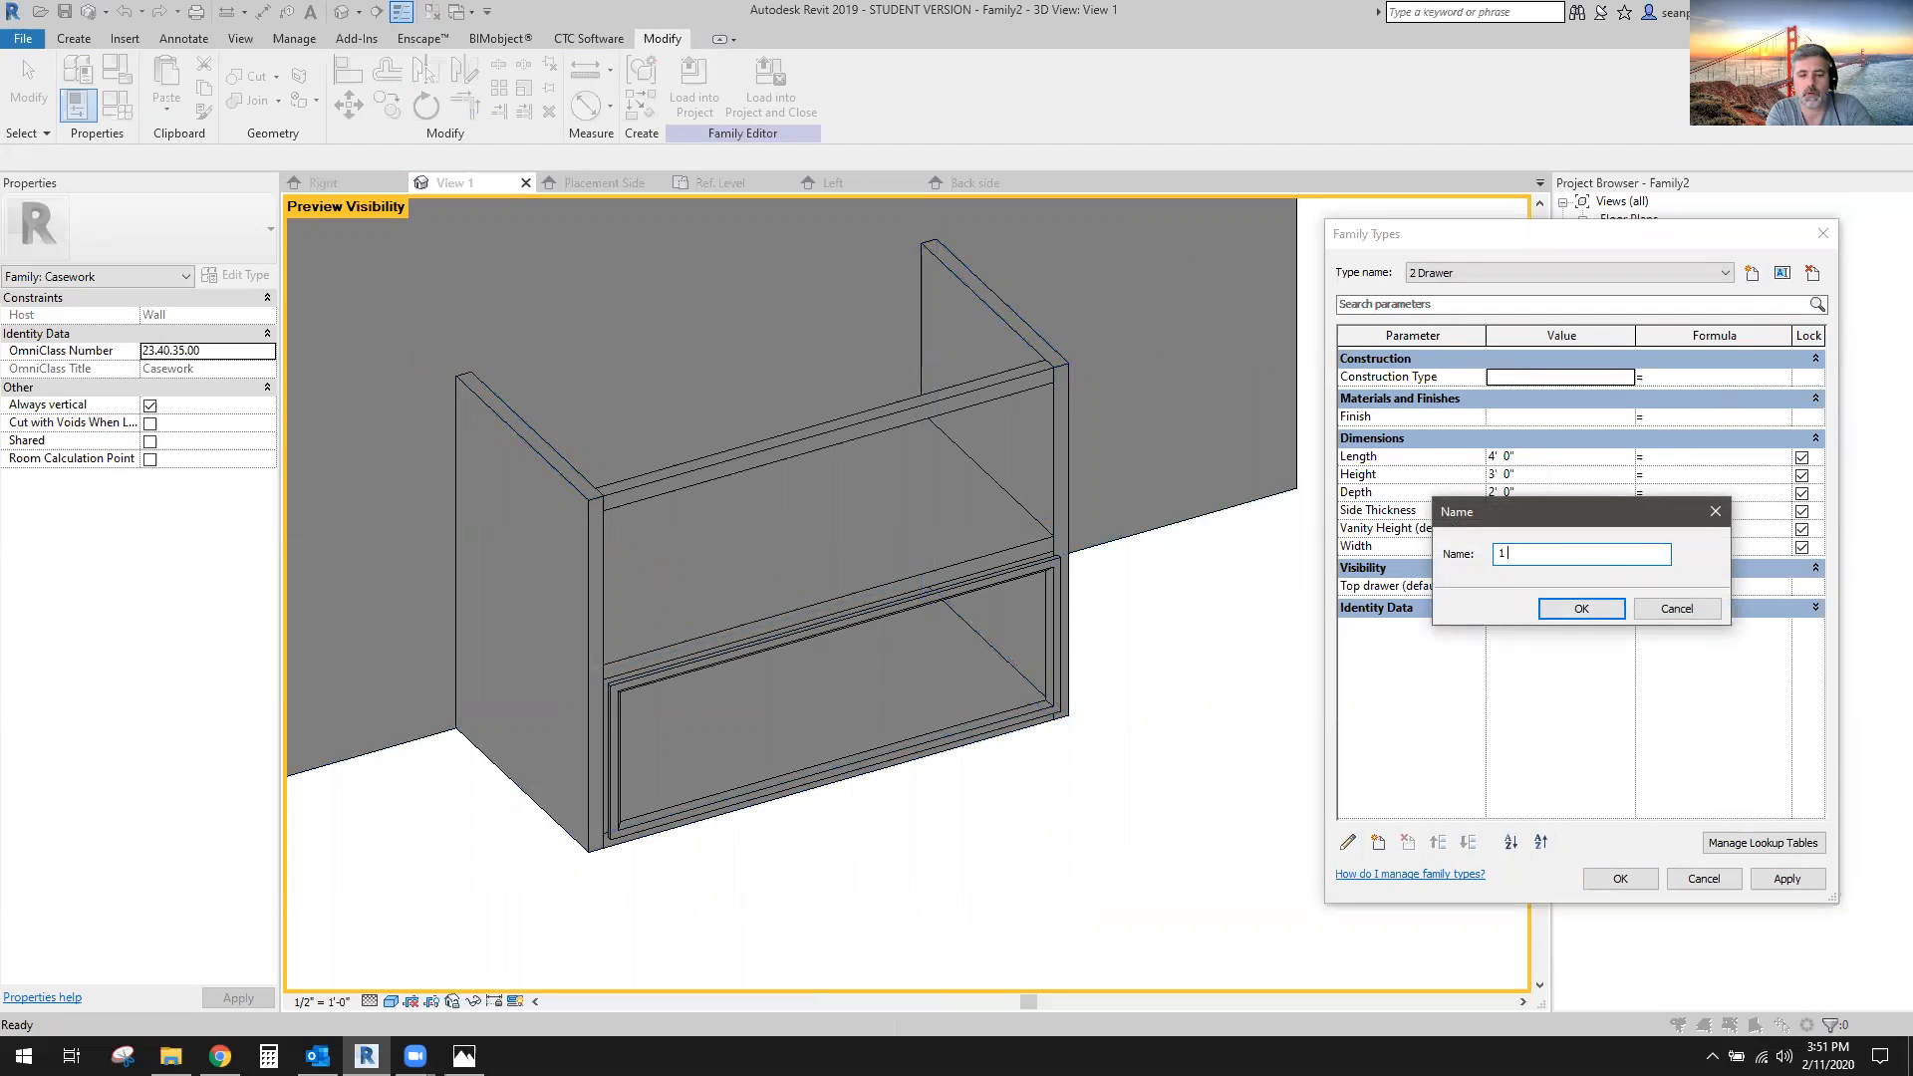
type("Drawer")
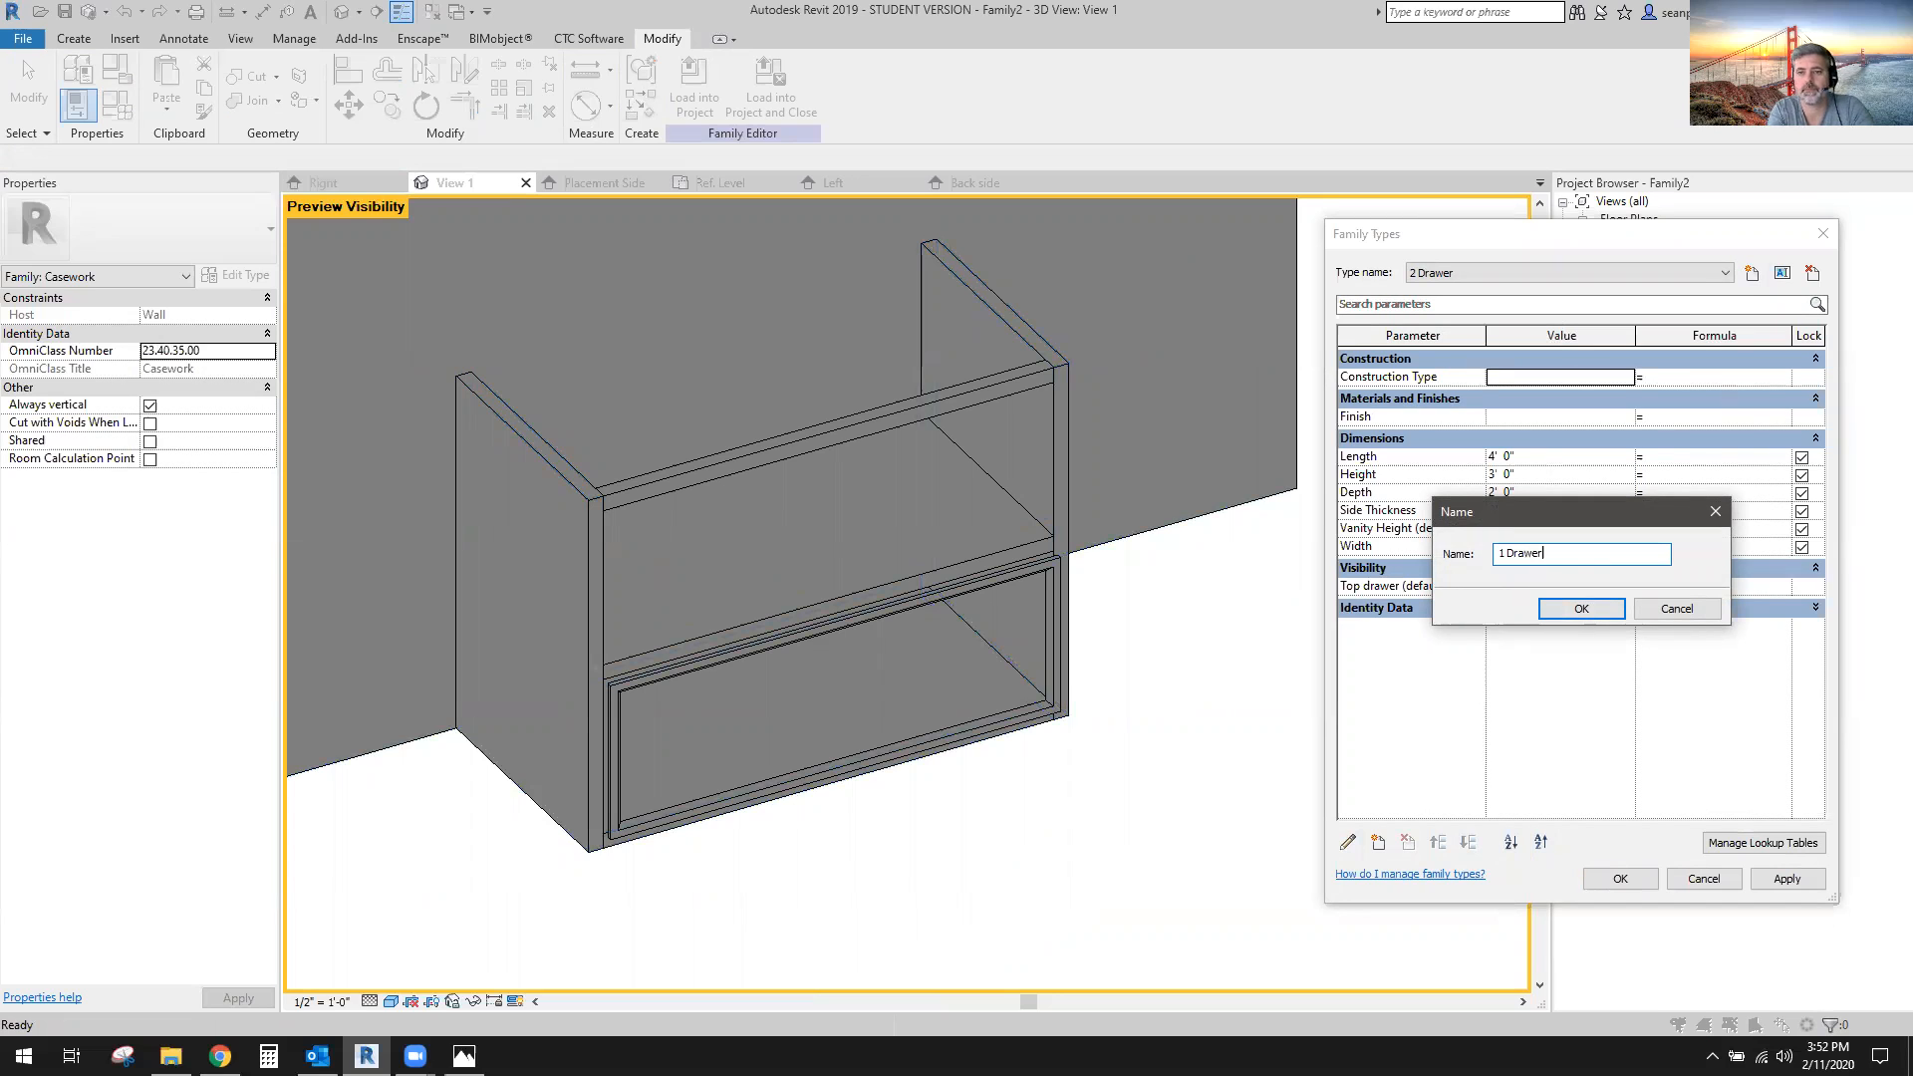
left_click(1590, 608)
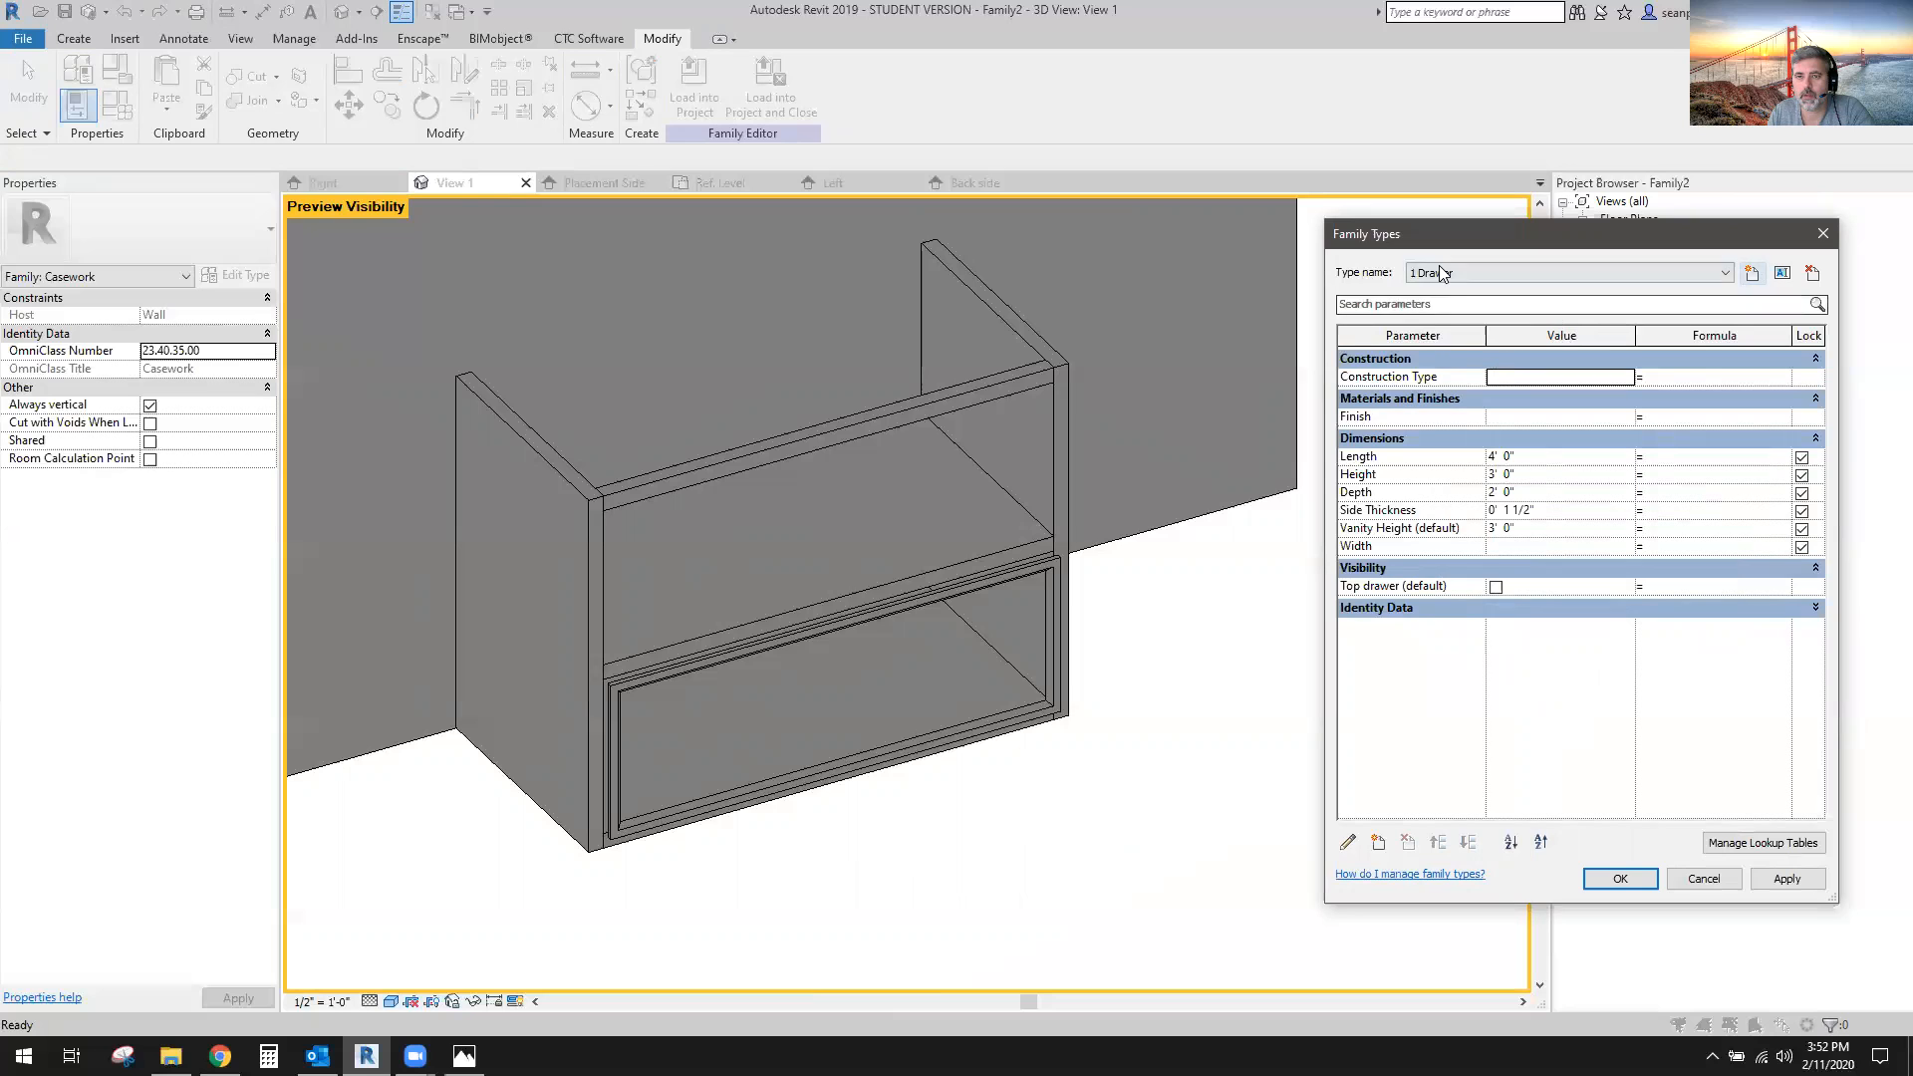
Enable the Top drawer visibility parameter for the 2 Drawer family type and accept the change.
left_click(1484, 273)
left_click(1483, 303)
left_click(1495, 586)
left_click(1622, 881)
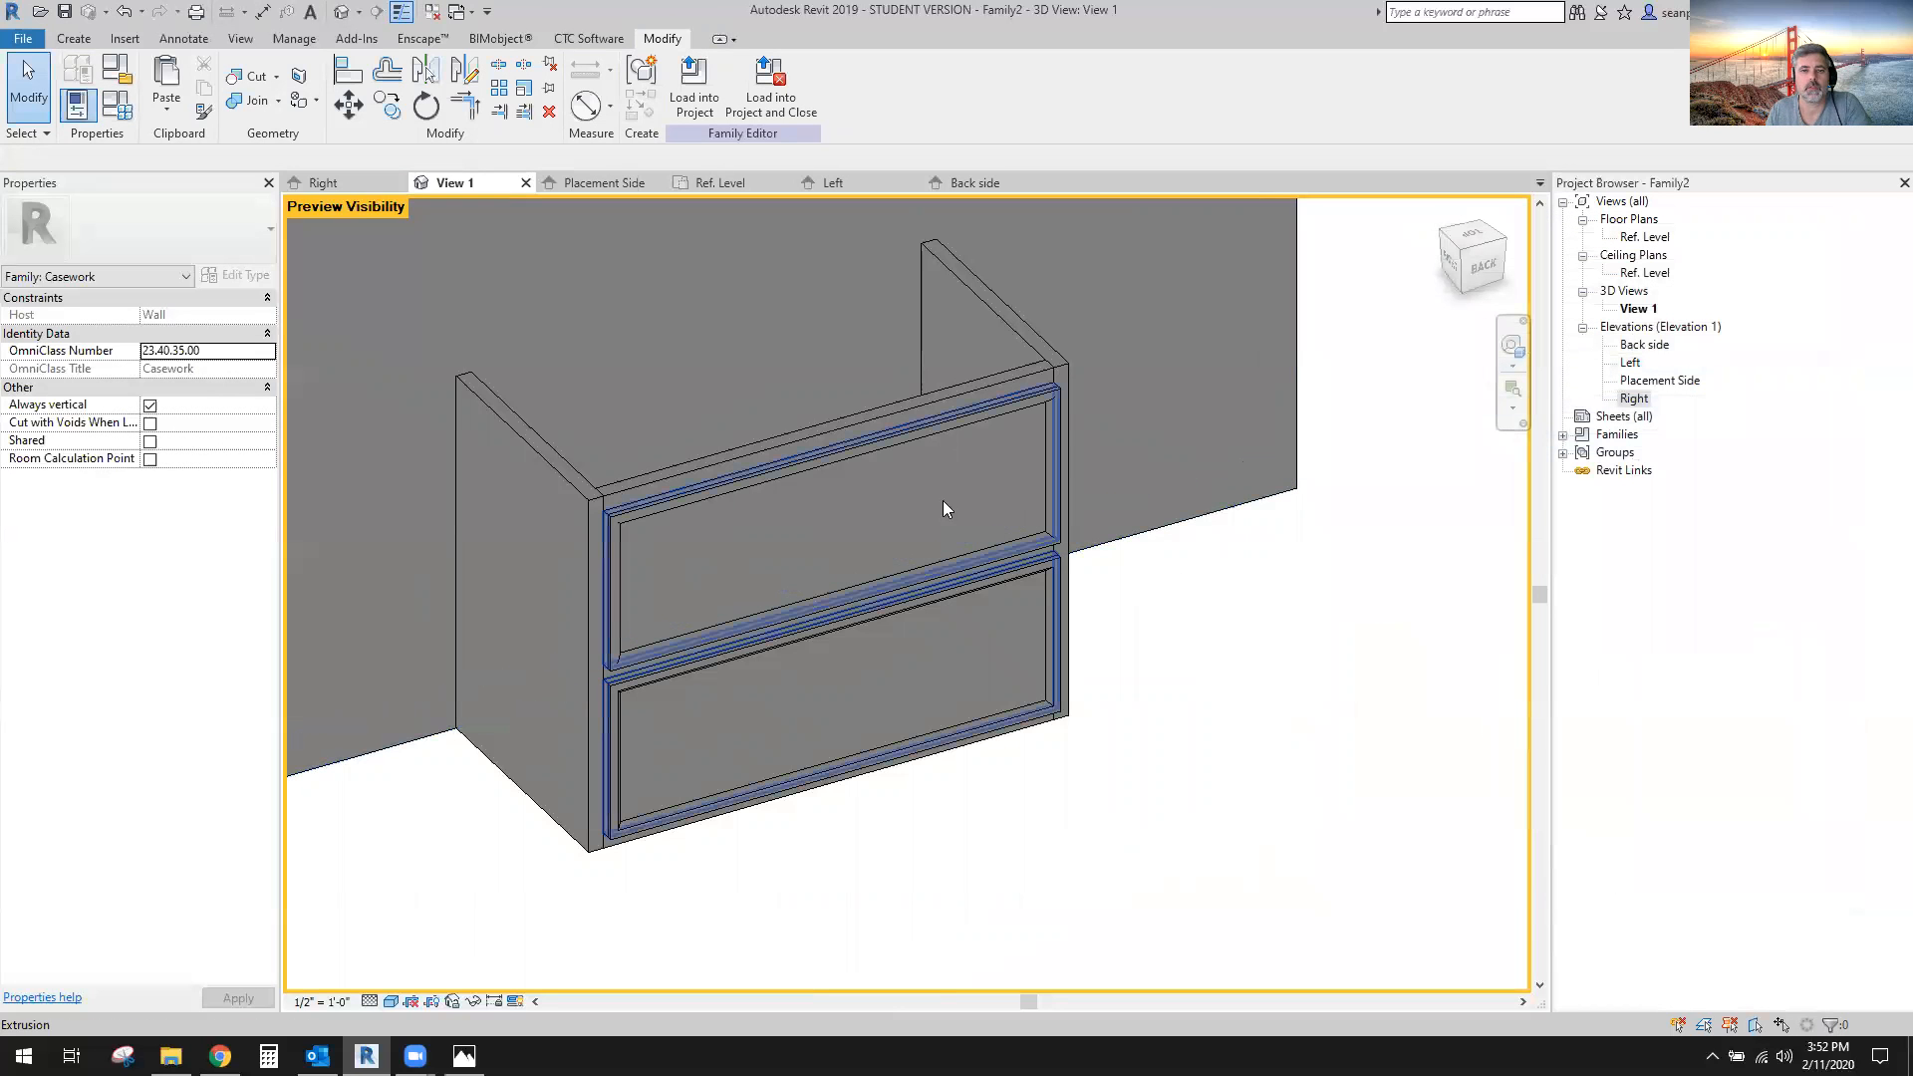
Check which family parameter controls the Visible property of the drawer panel extrusion.
left_click(915, 510)
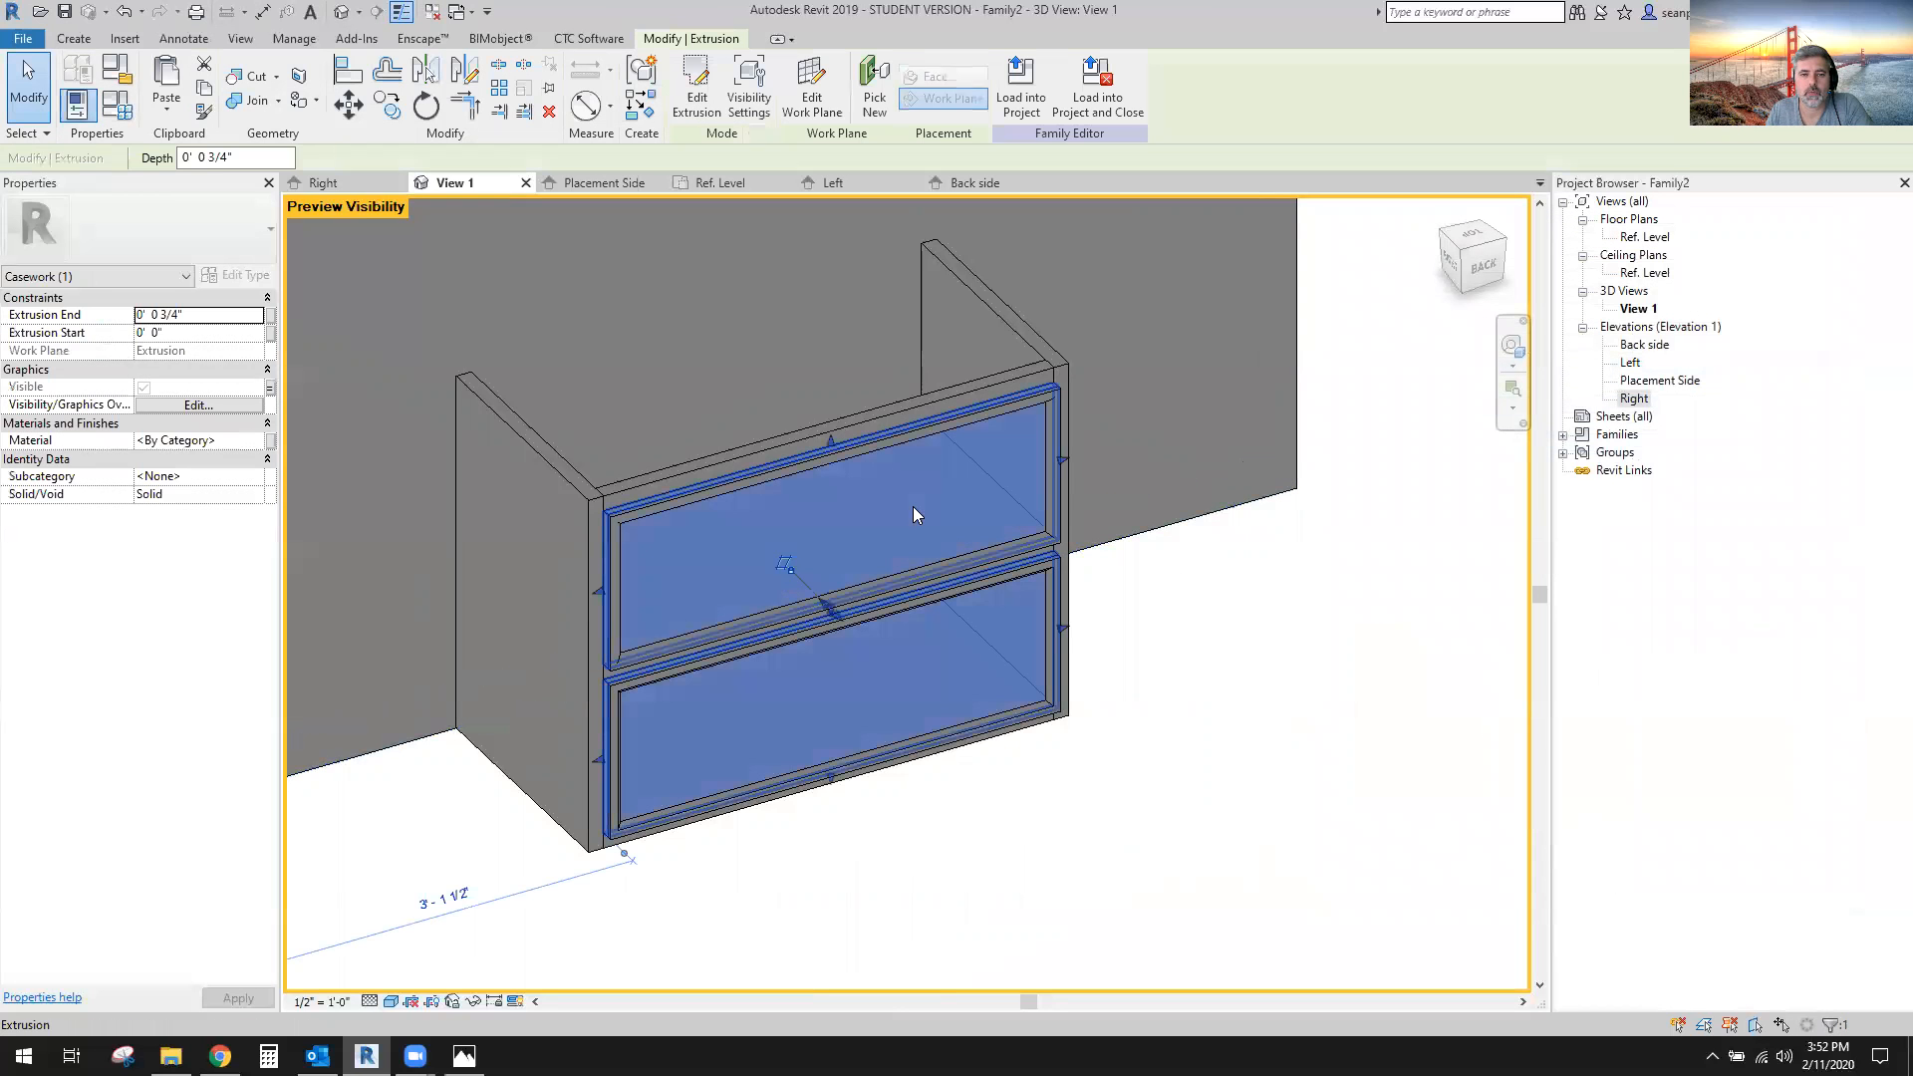
left_click(270, 388)
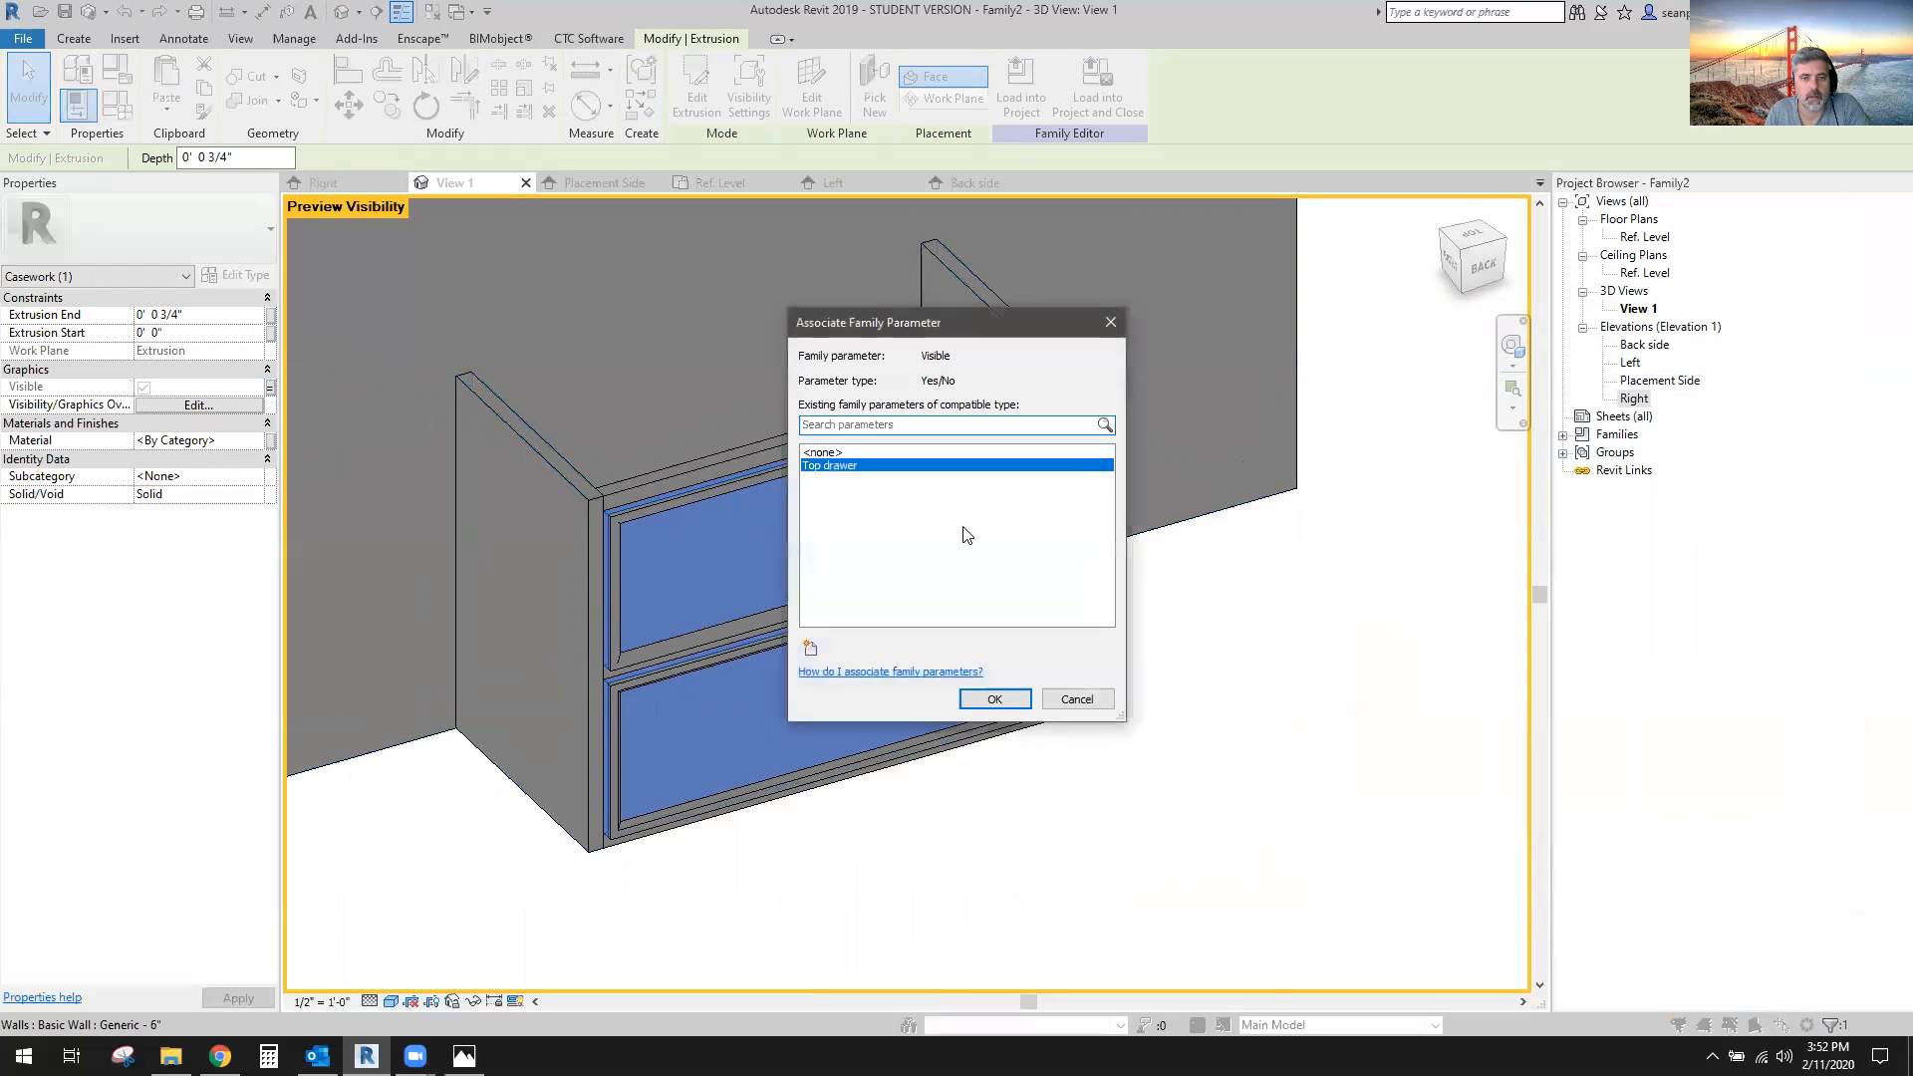
left_click(994, 699)
left_click(1209, 833)
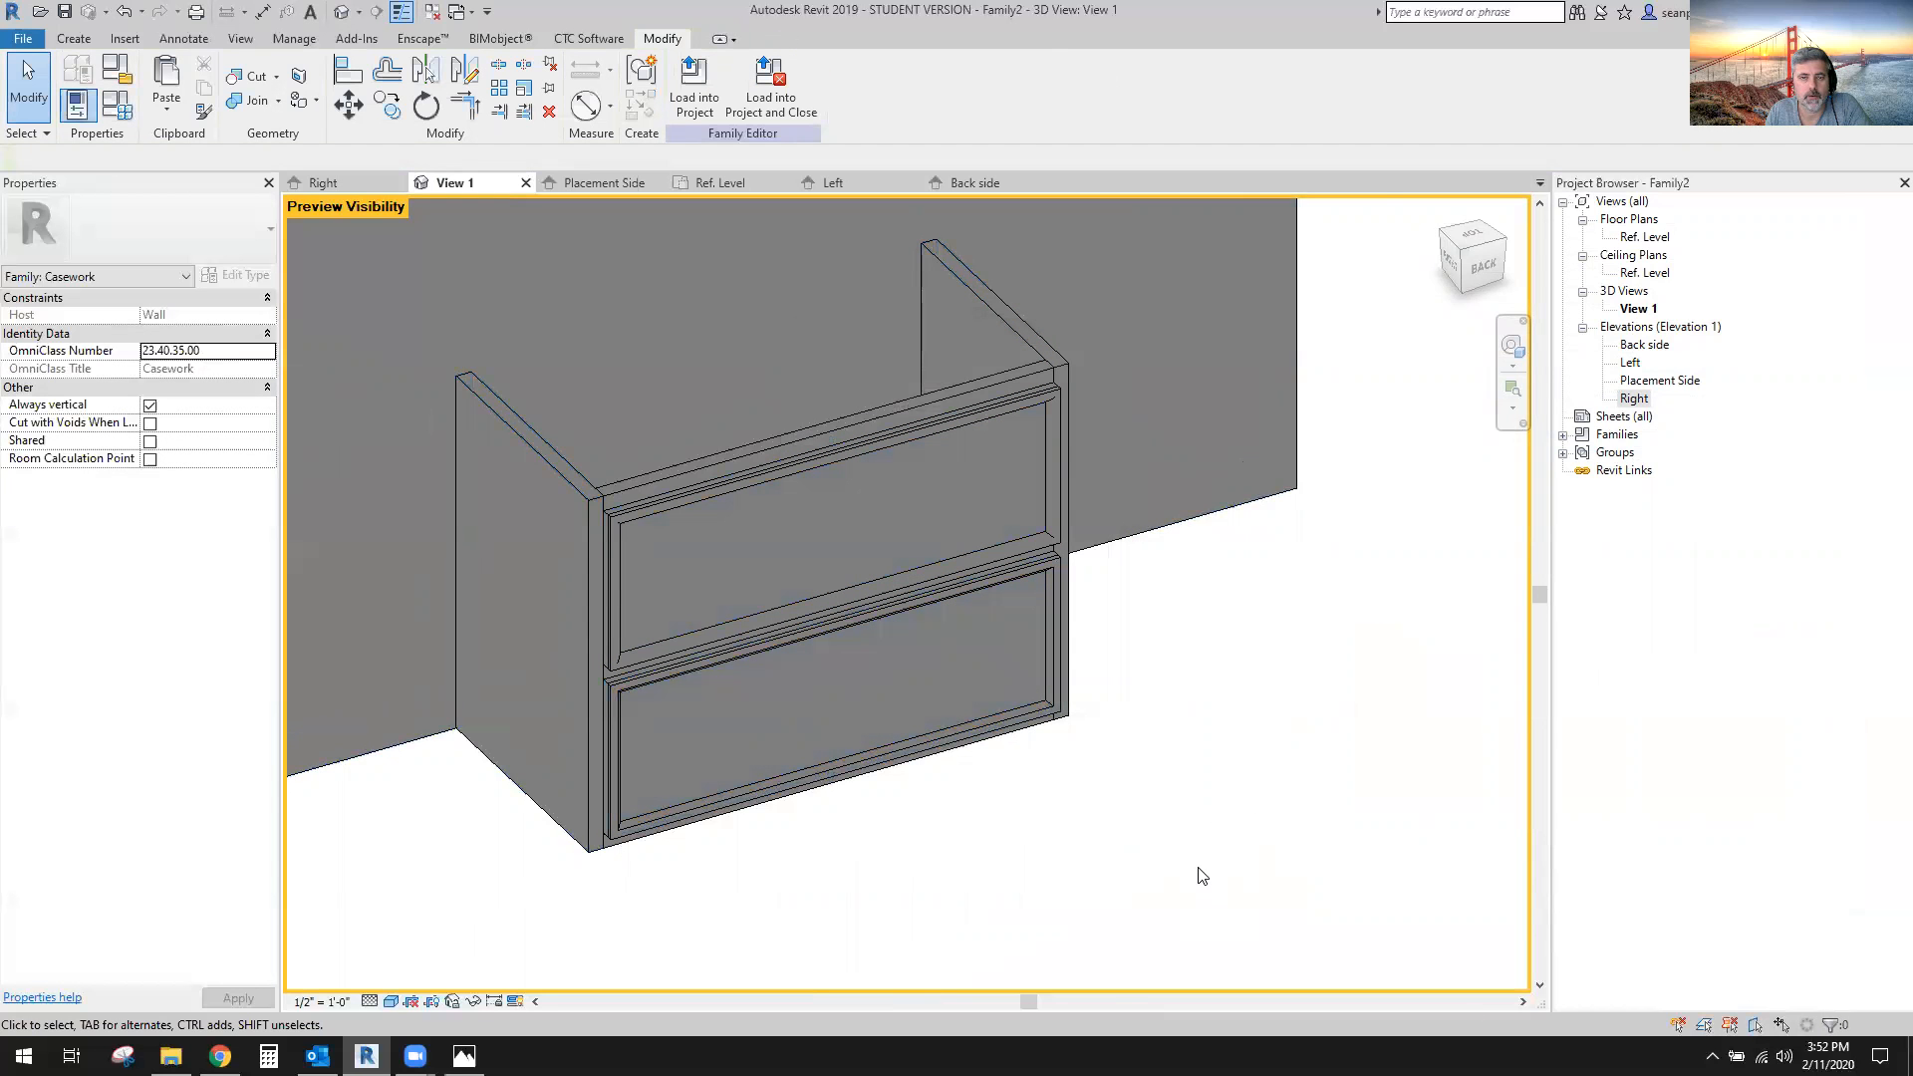
Check which family parameter controls the Visible property of the upper drawer's frame sweep.
middle_click_drag(1312, 735, 1384, 782, "shift")
scroll(704, 624, "up", 2)
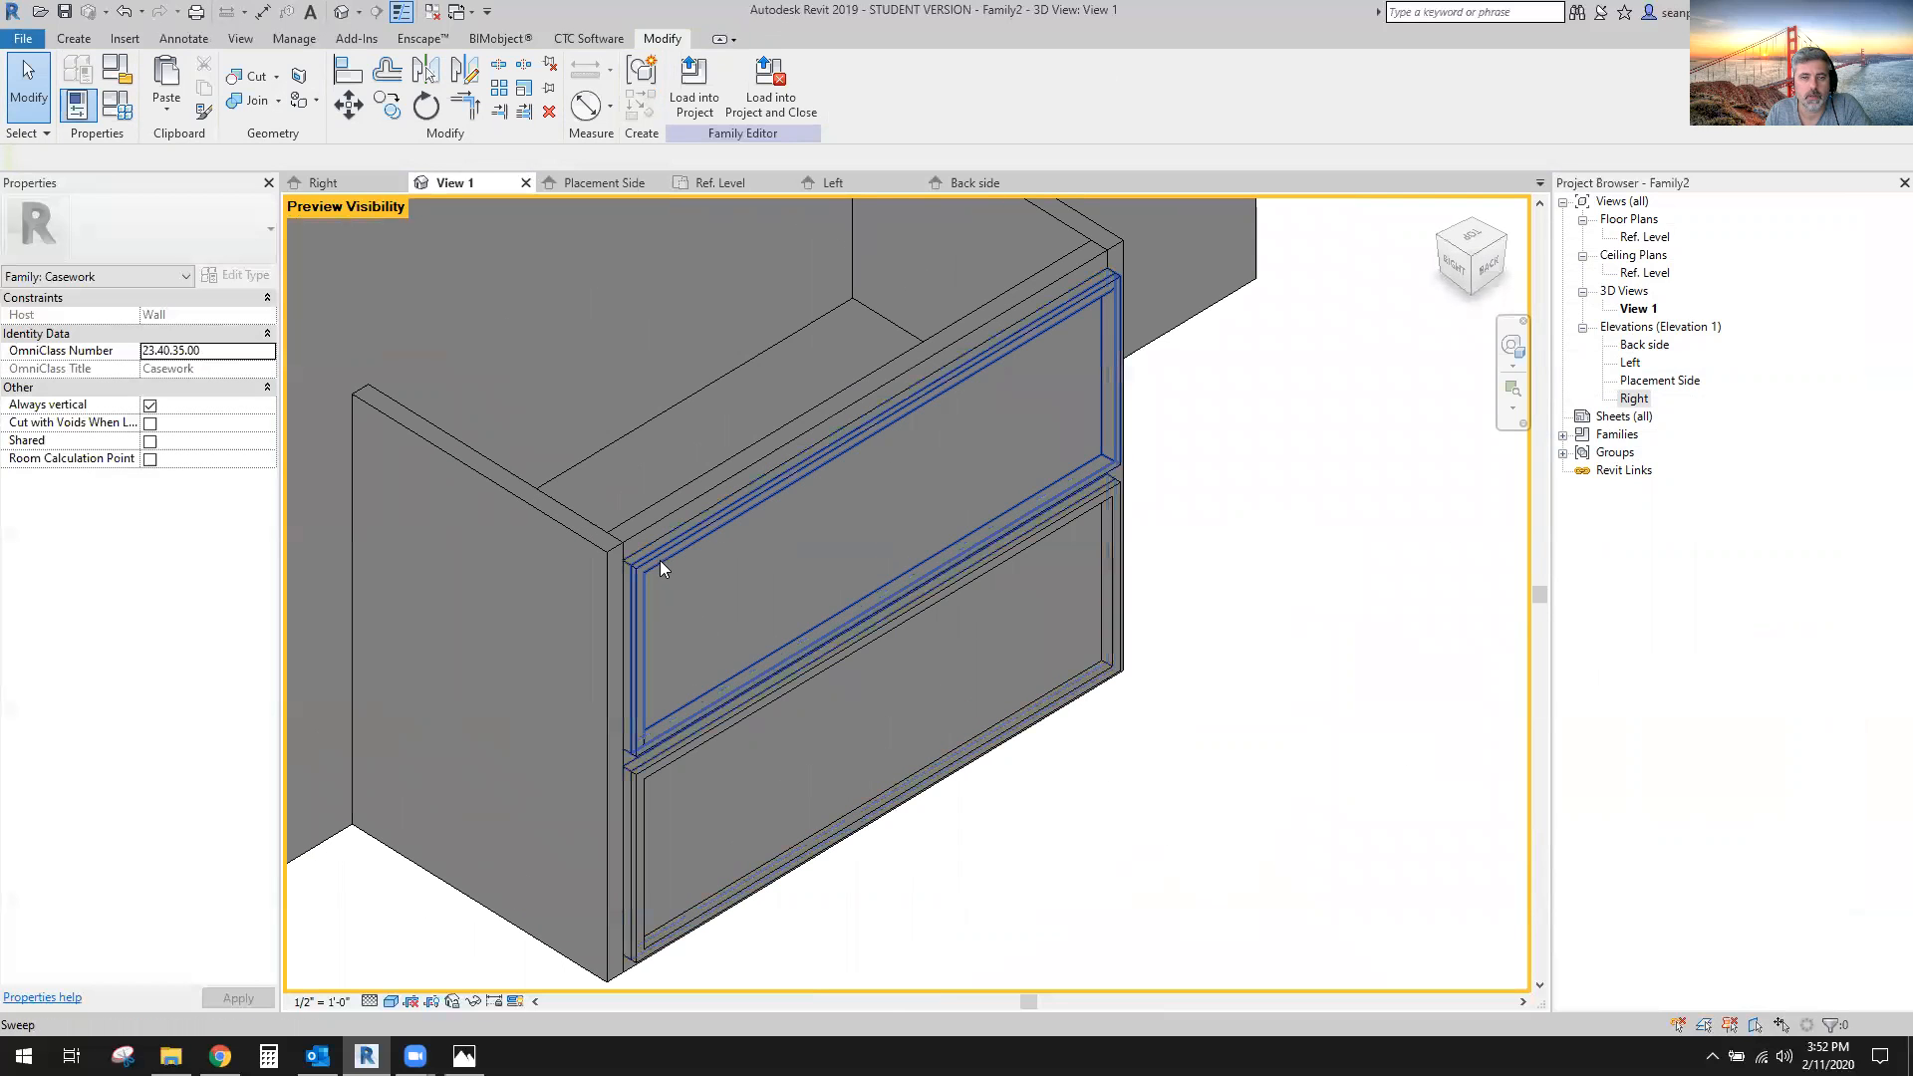
left_click(650, 558)
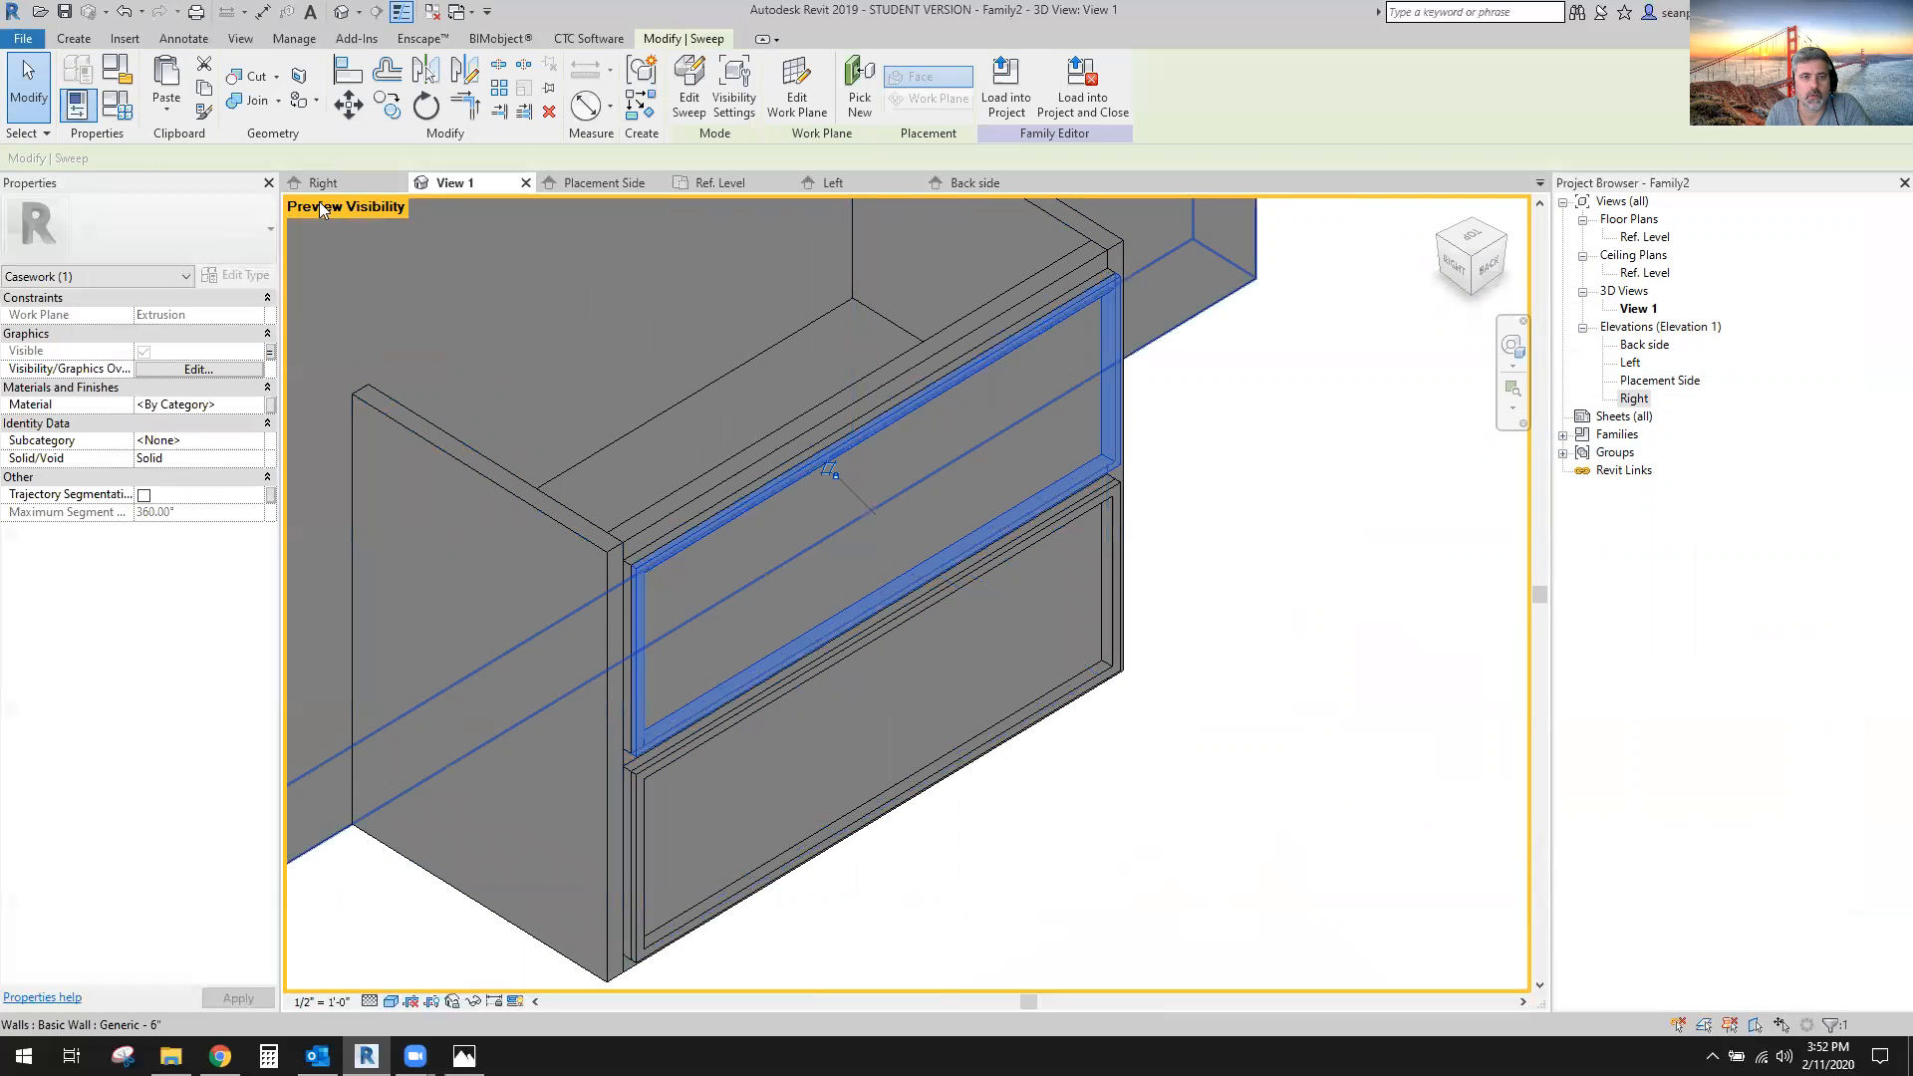
left_click(269, 352)
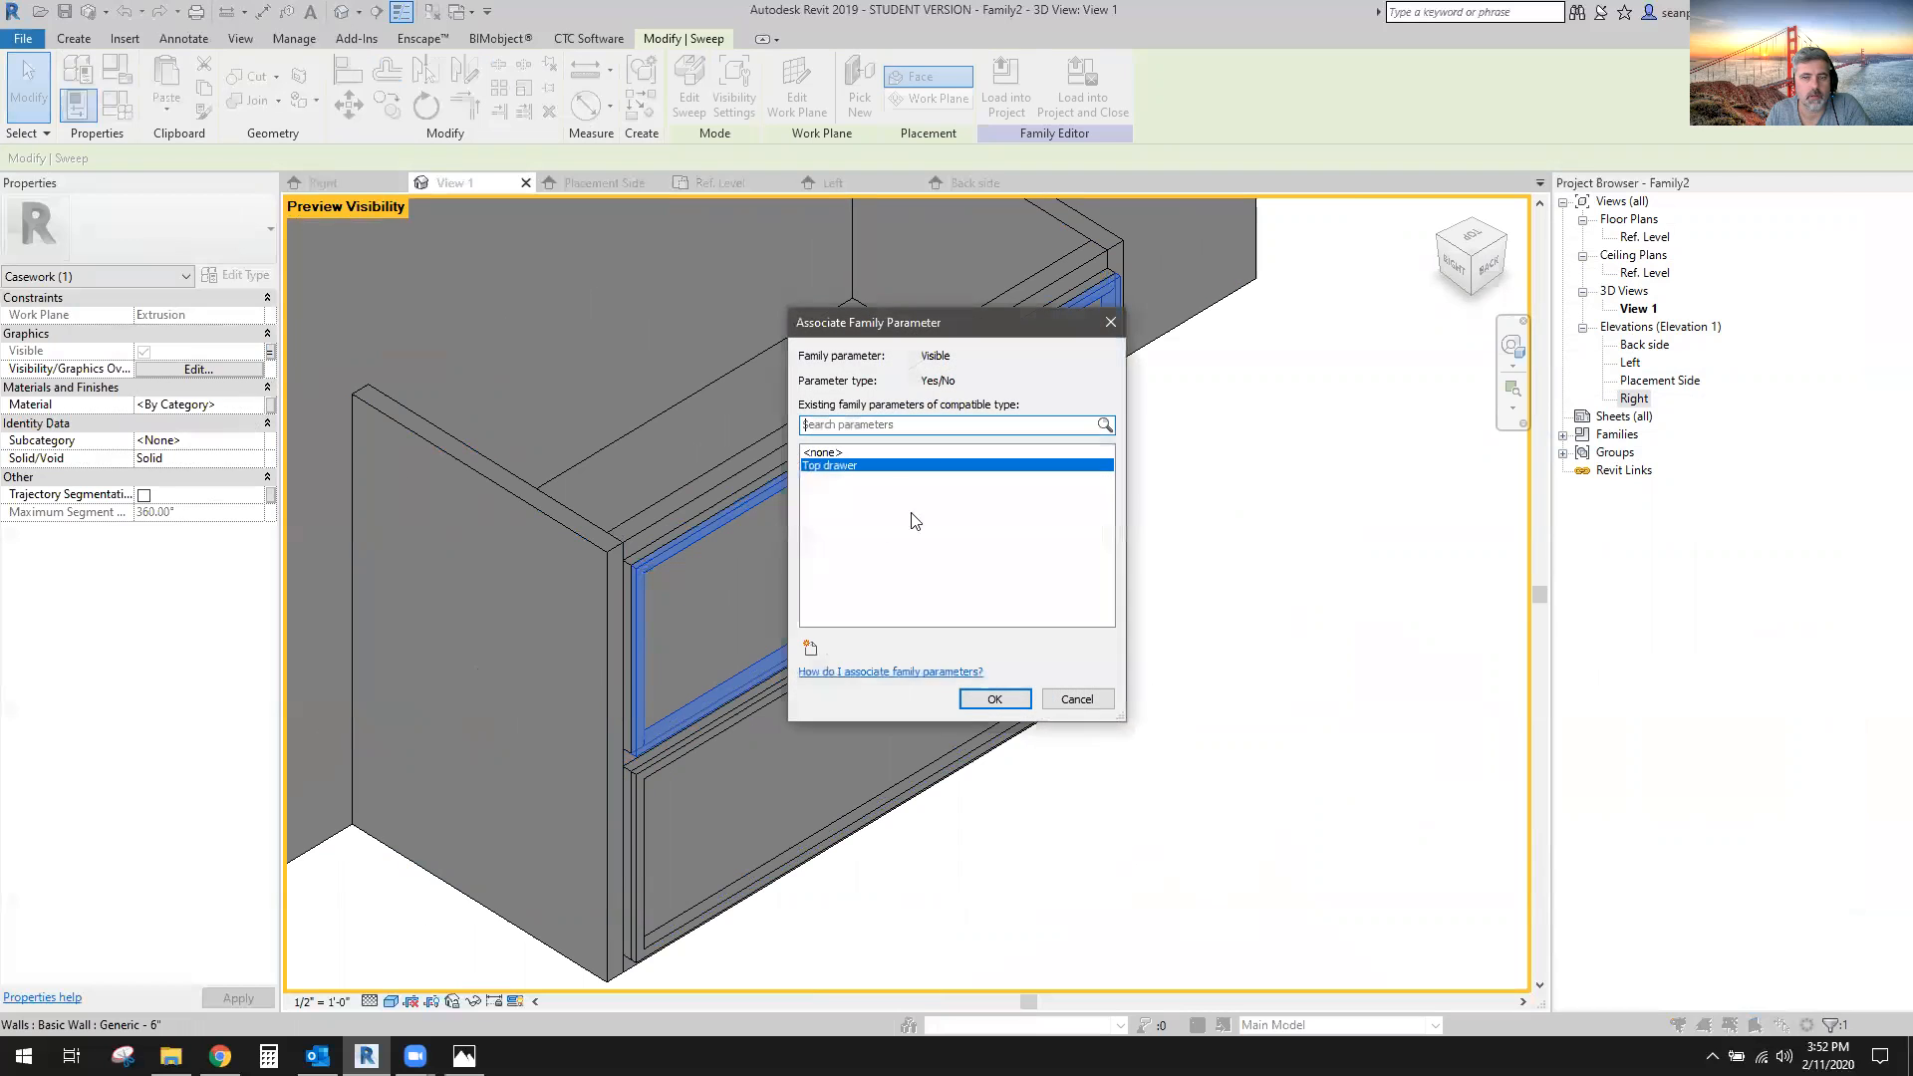
left_click(994, 698)
left_click(1302, 773)
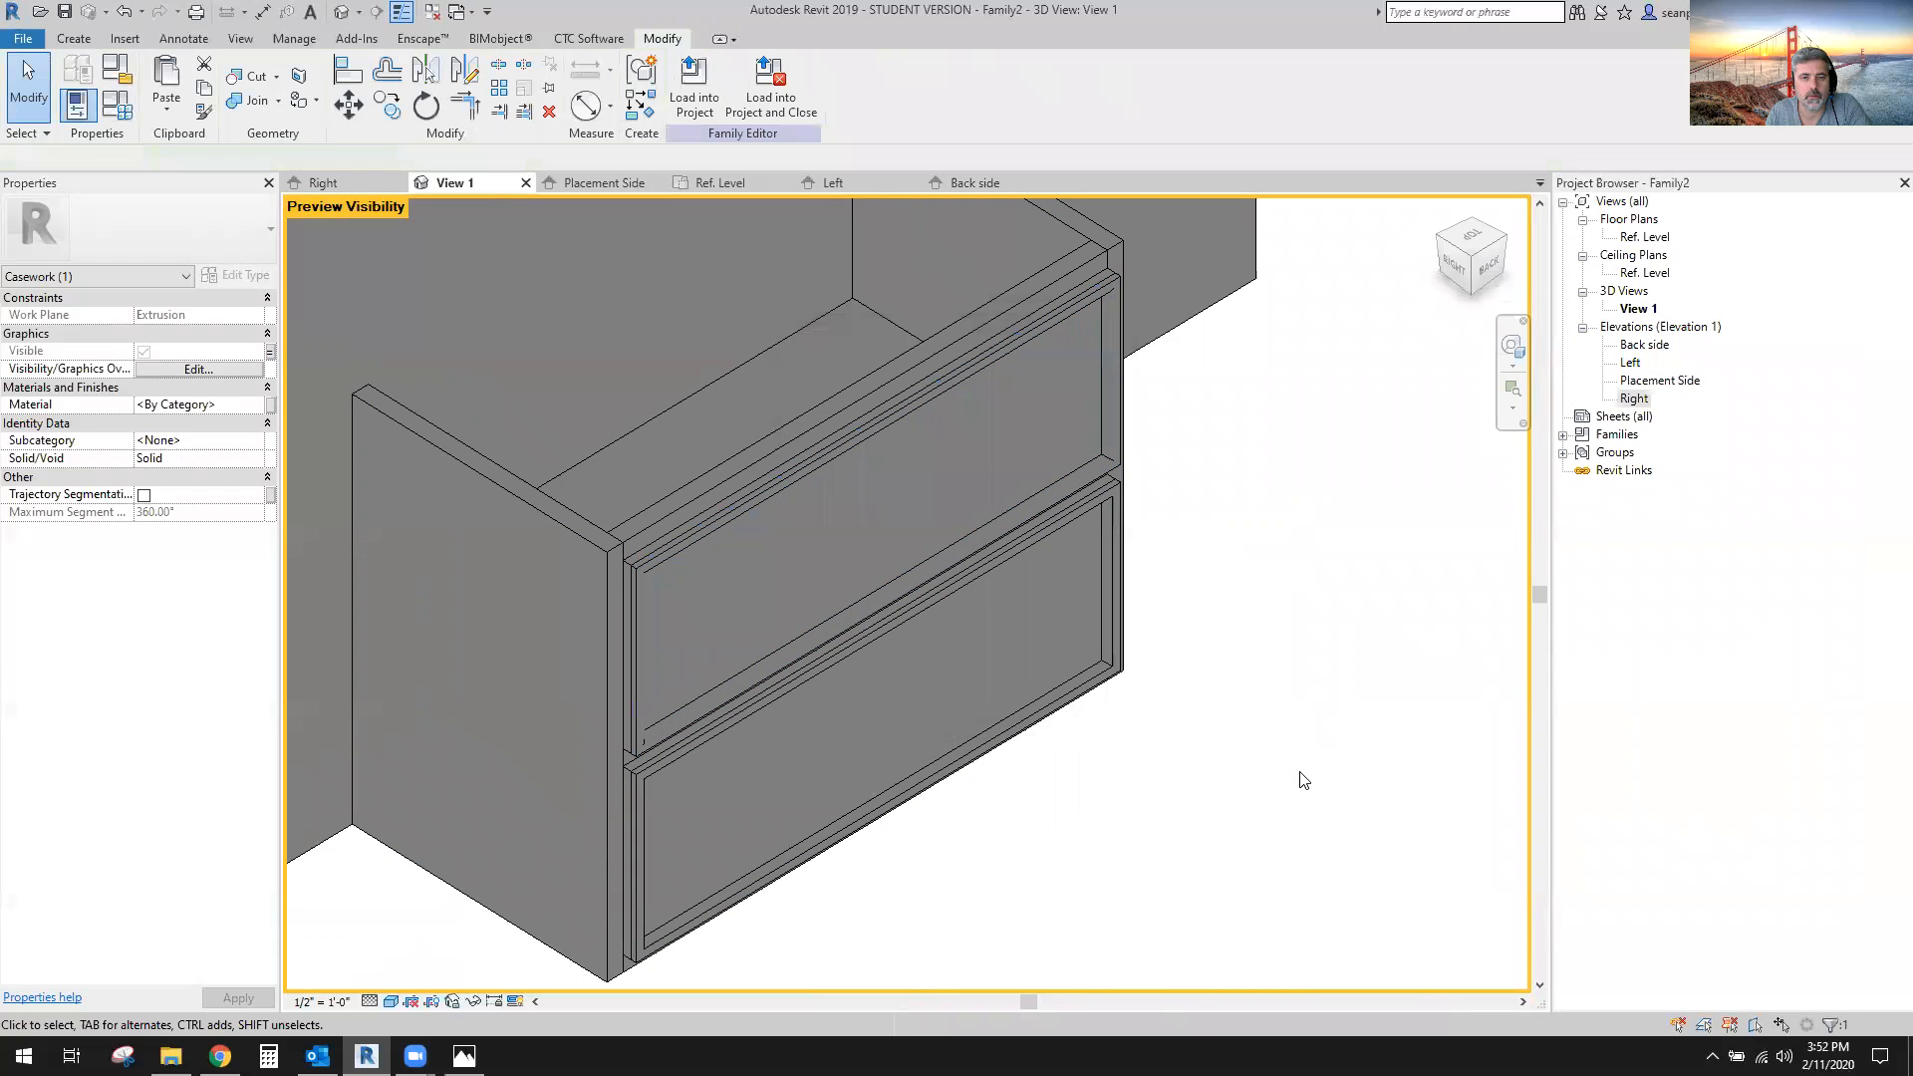
Test the drawer visibility by applying the 1 Drawer family type to the cabinet.
middle_click_drag(1303, 688, 1246, 784, "shift")
left_click(126, 114)
left_click(1495, 273)
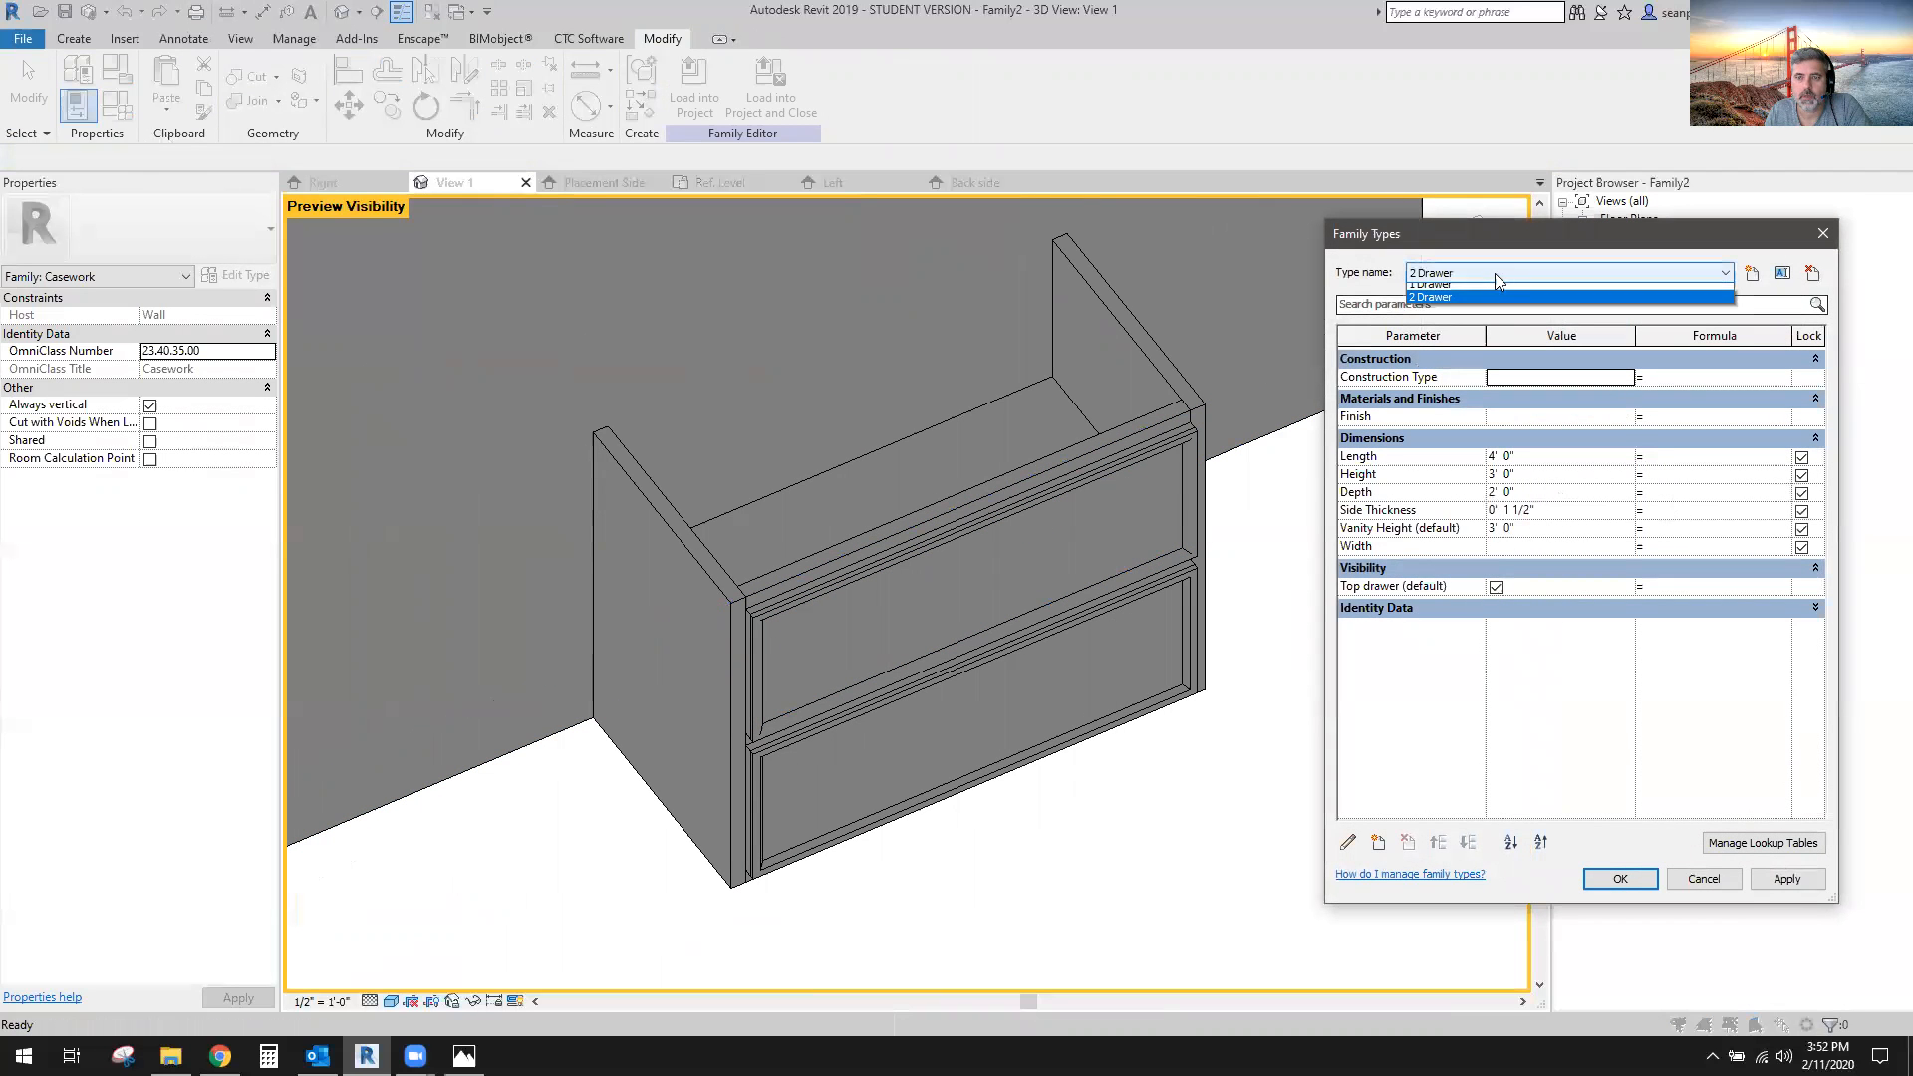
left_click(1474, 296)
left_click(1787, 877)
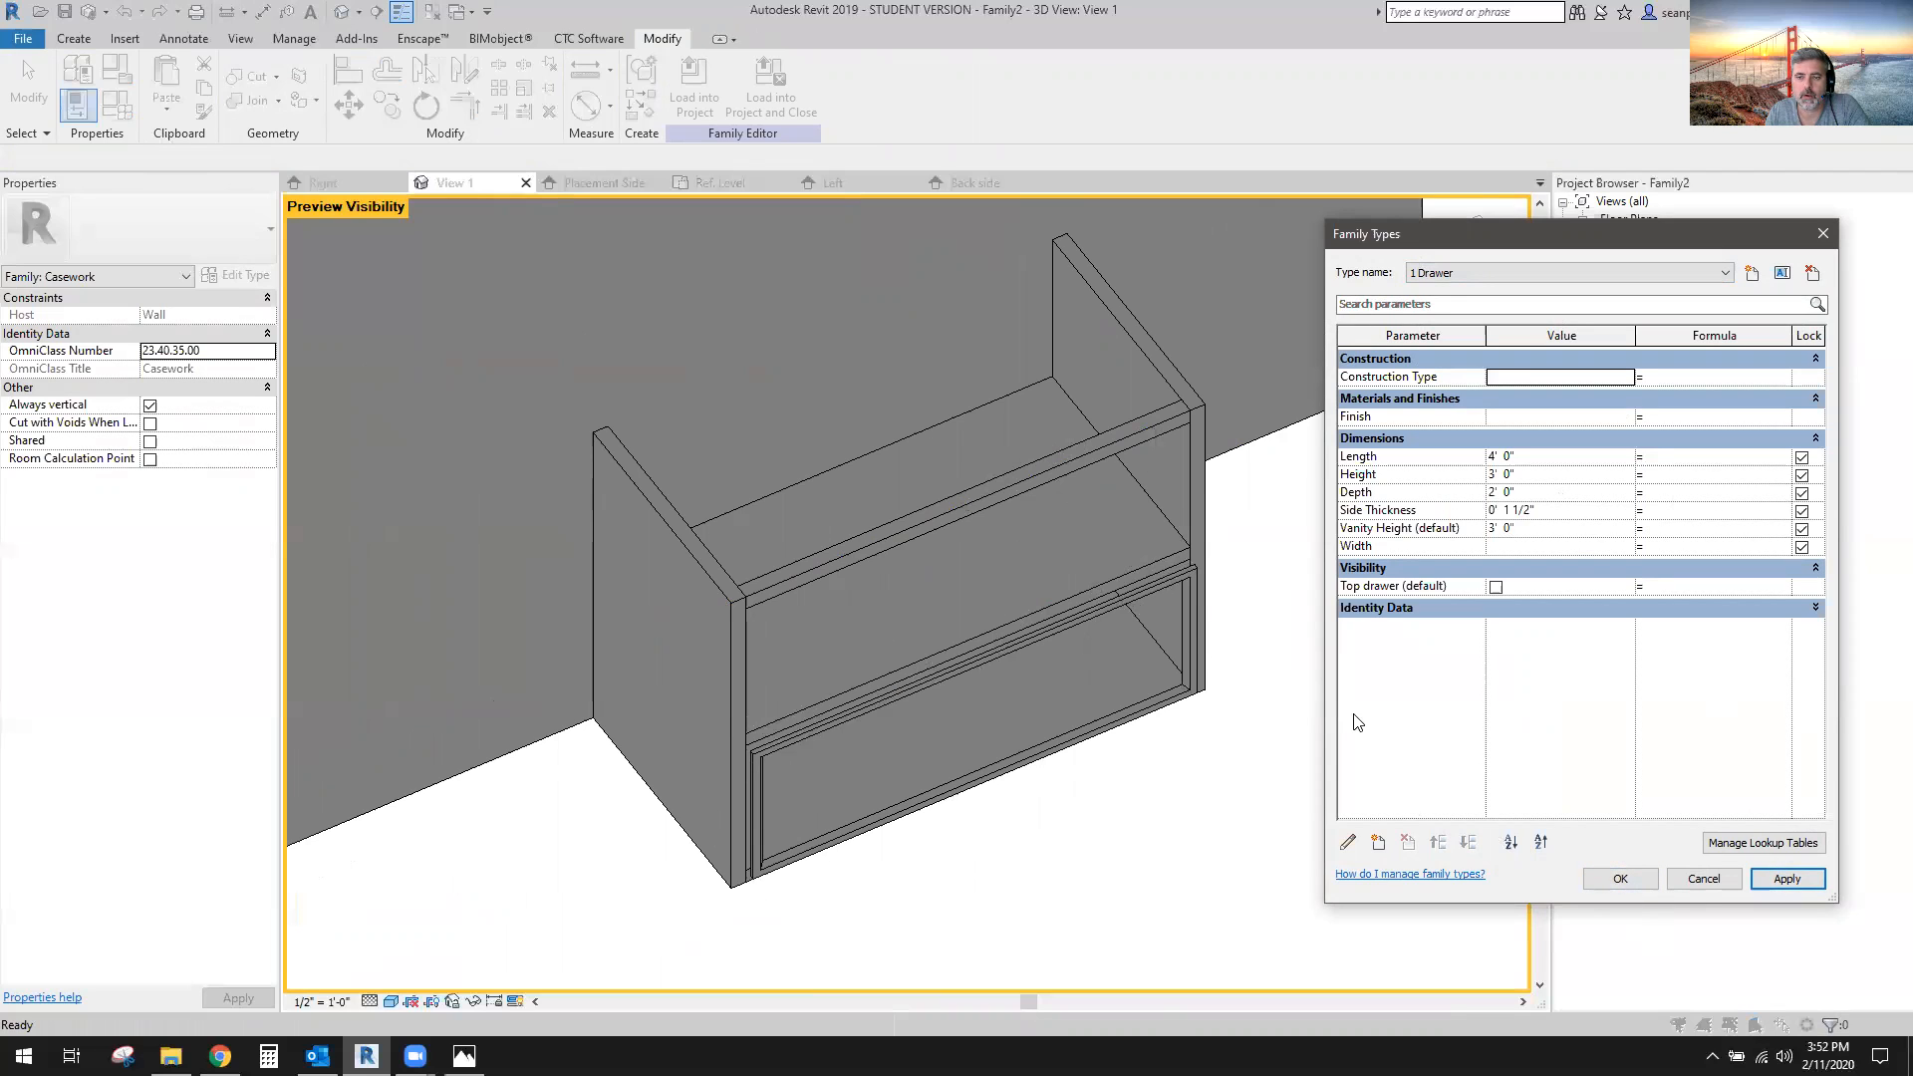
Switch the cabinet back to the 2 Drawer family type and turn off Preview Visibility in the 3D view.
left_click(1555, 272)
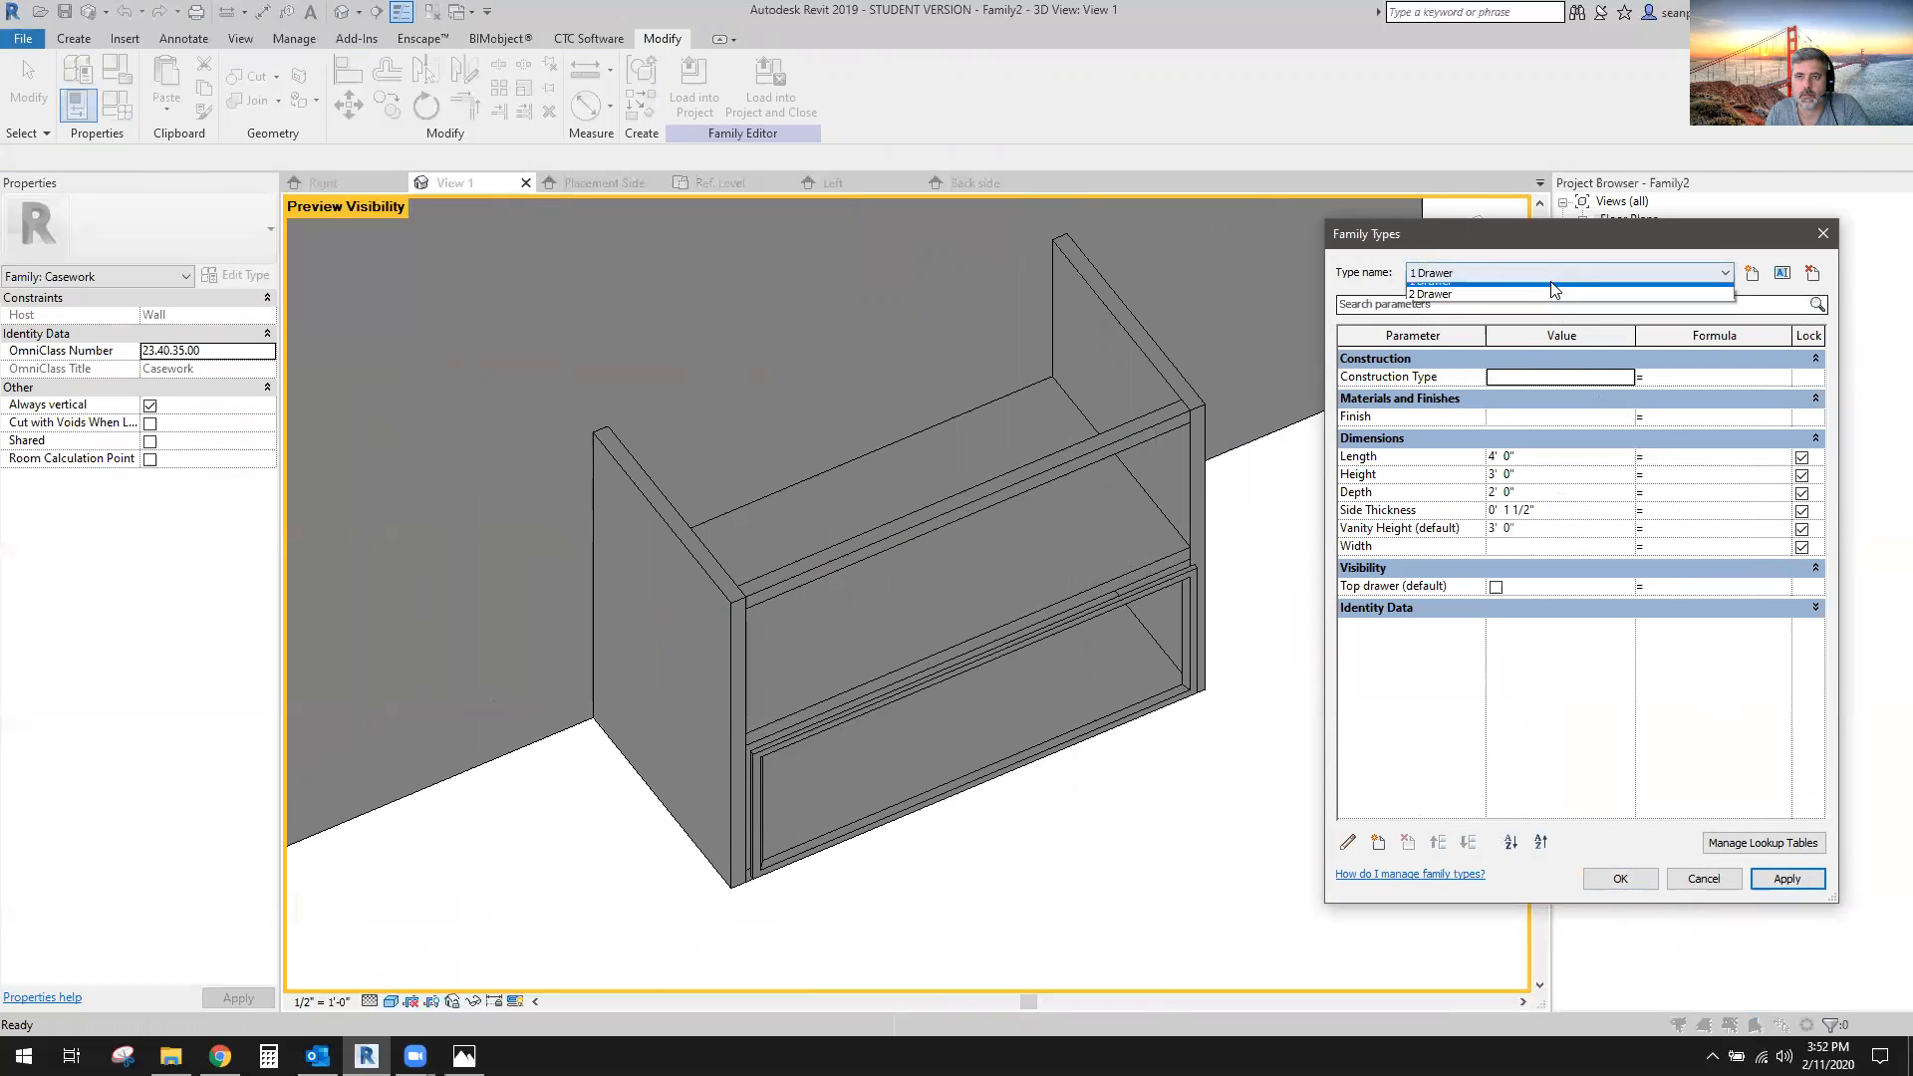
left_click(1508, 301)
left_click(1620, 878)
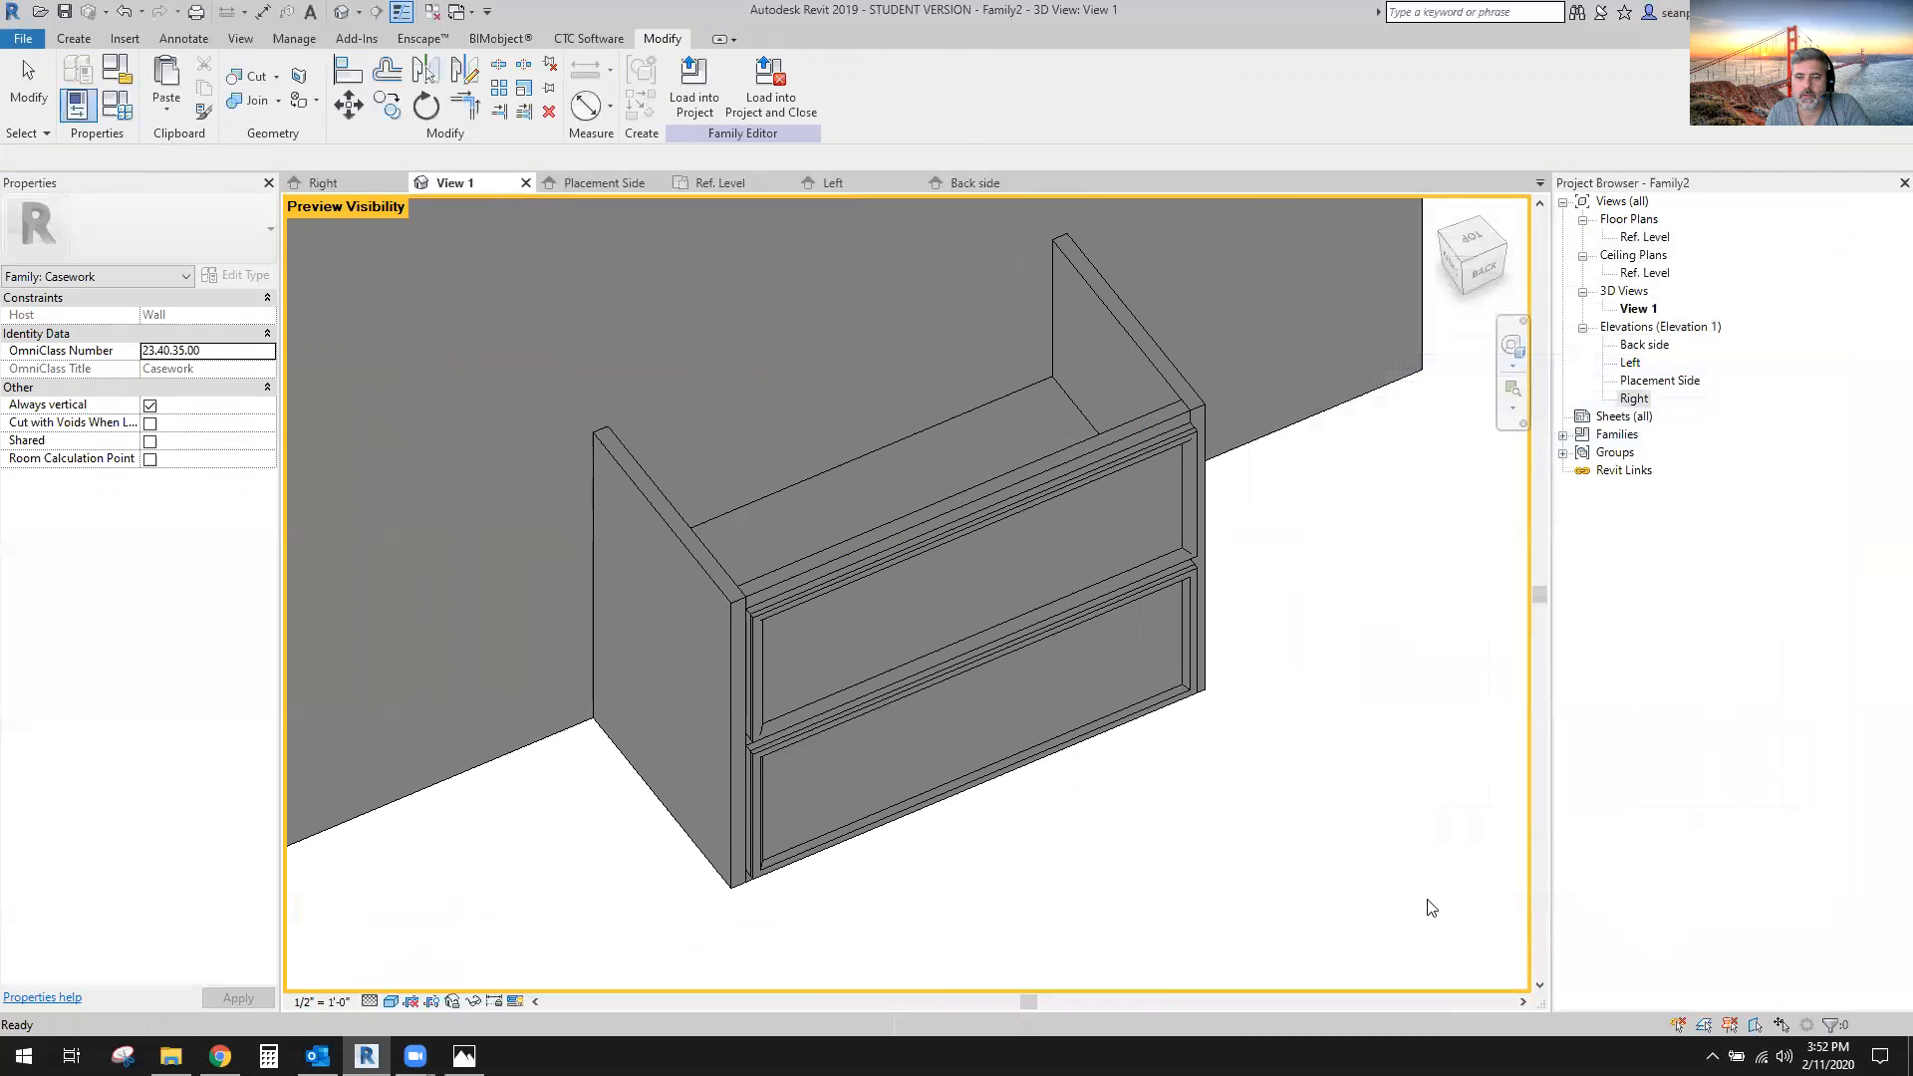
left_click(516, 1002)
left_click(563, 951)
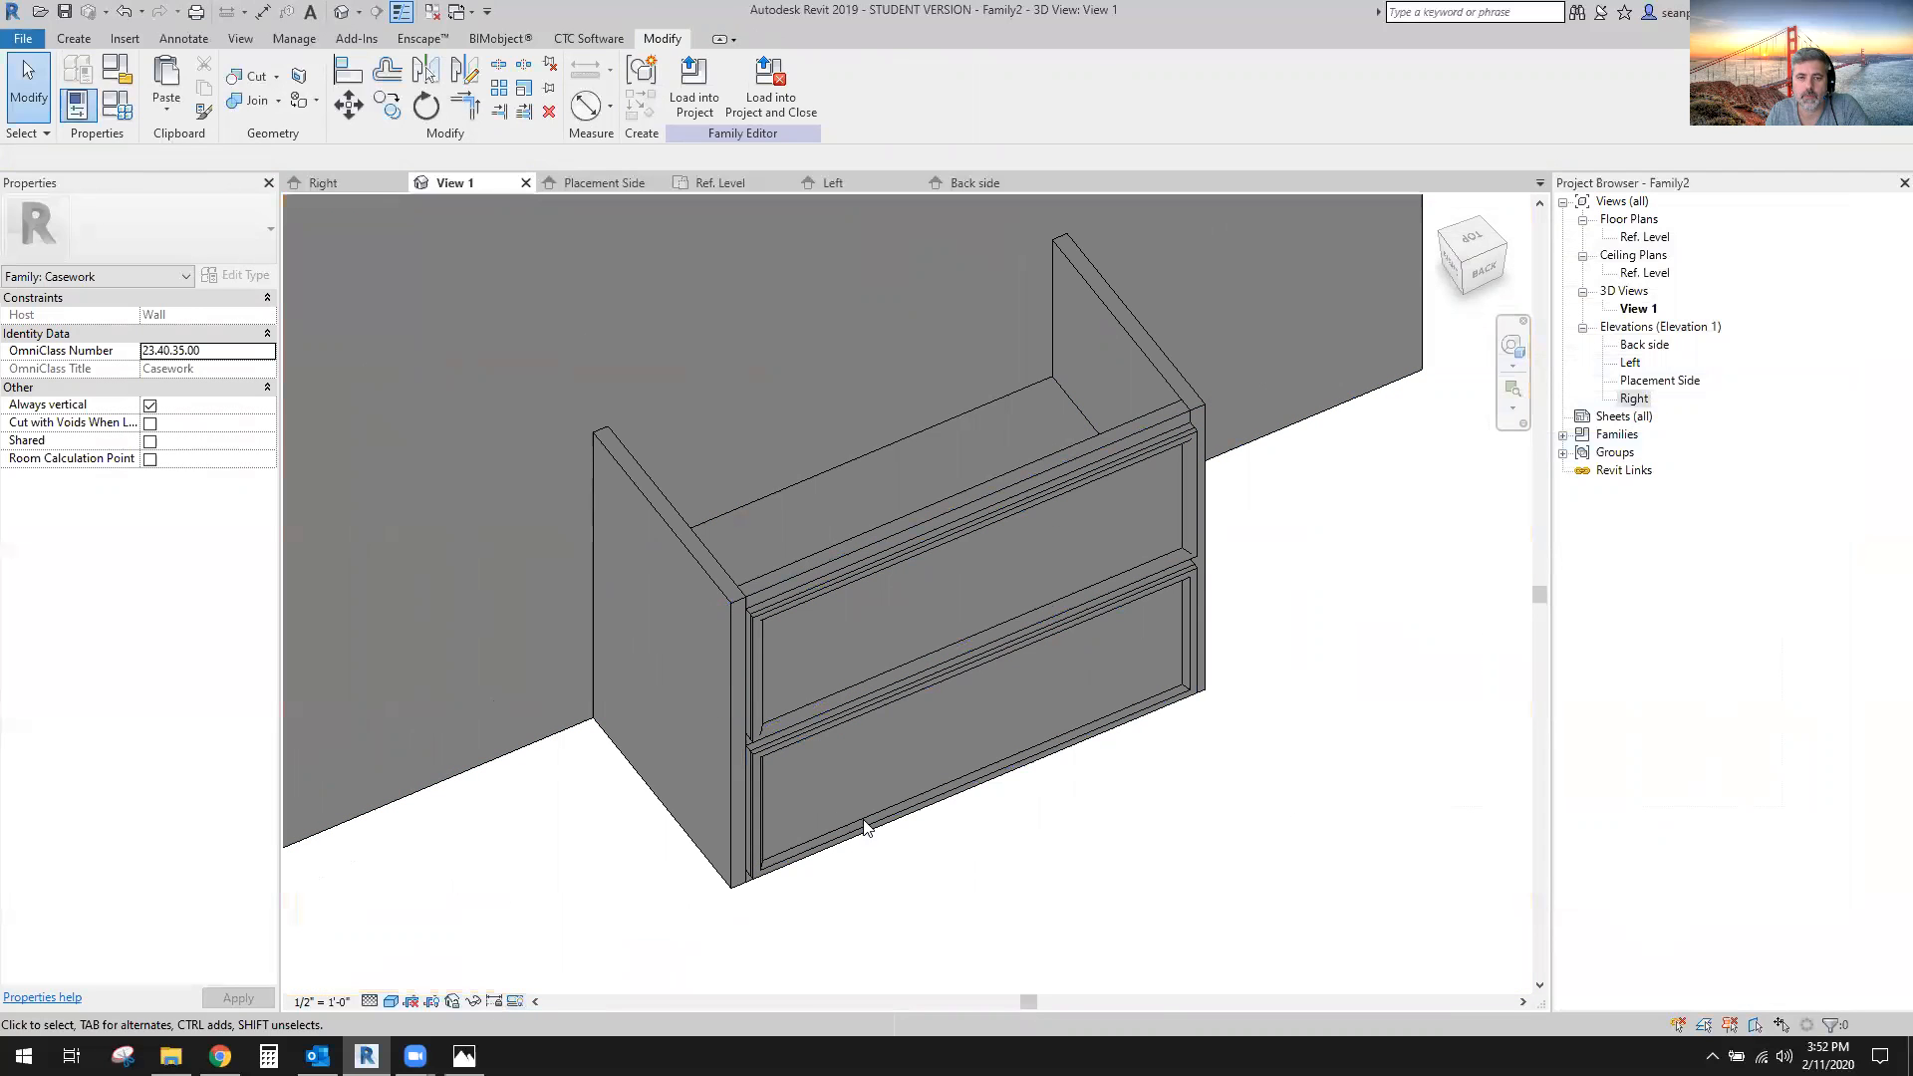
Try to remove the lower drawer's rectangle from the drawer panel extrusion's sketch, then discard the sketch edits.
left_click(817, 796)
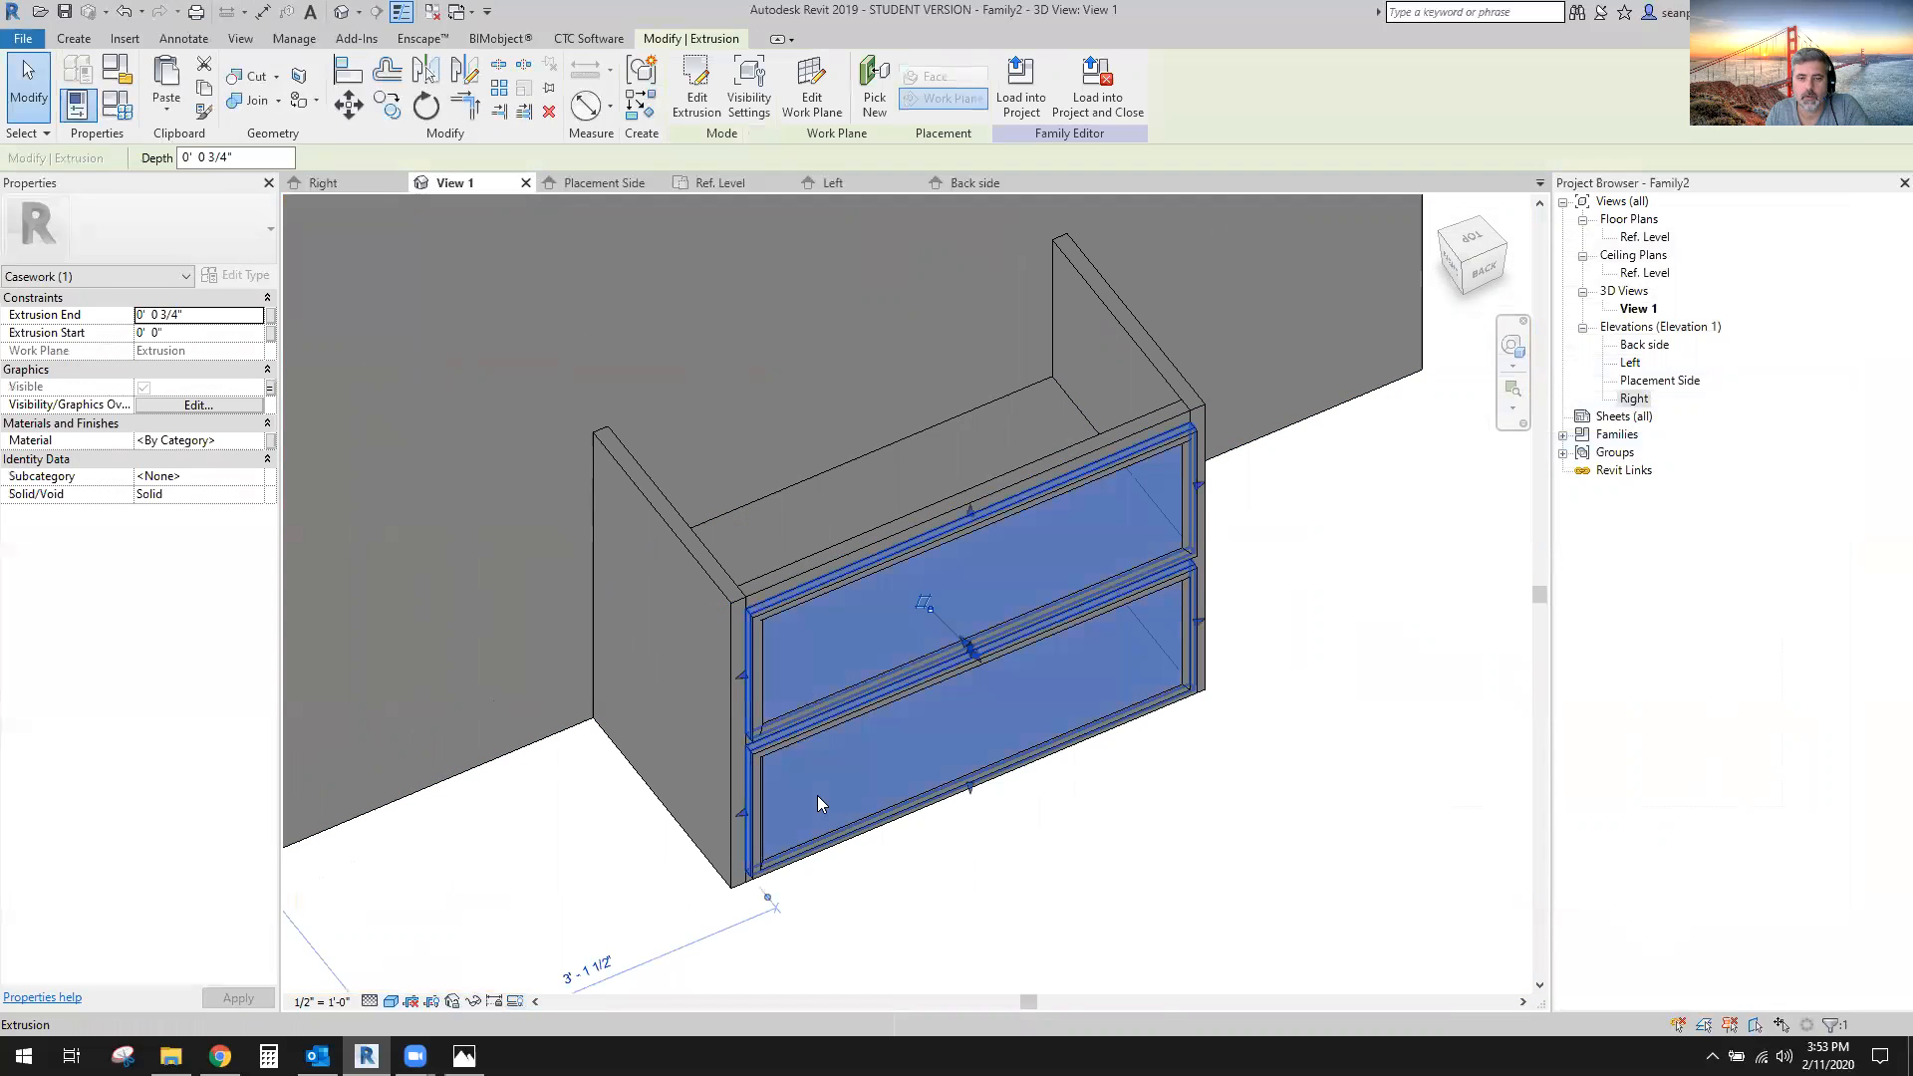
left_click(697, 89)
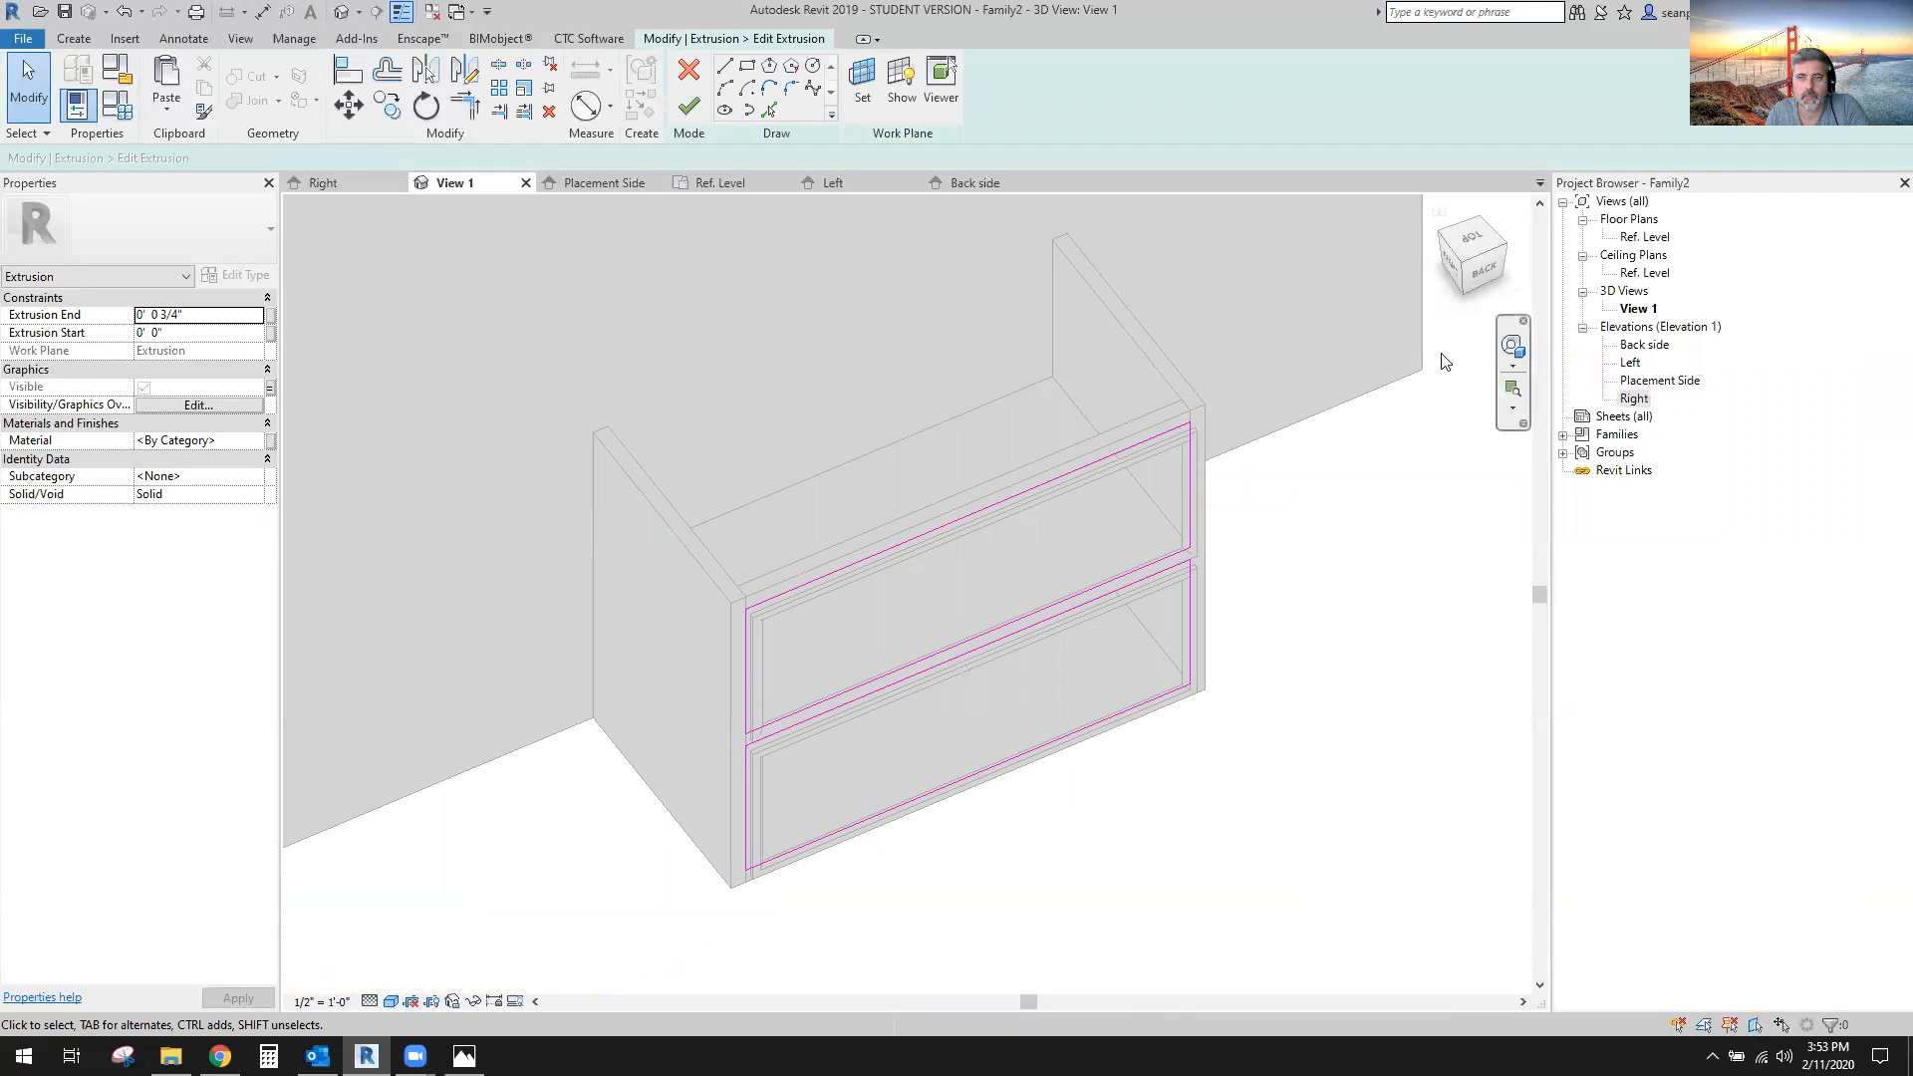
left_click(1482, 267)
scroll(843, 911, "up", 5)
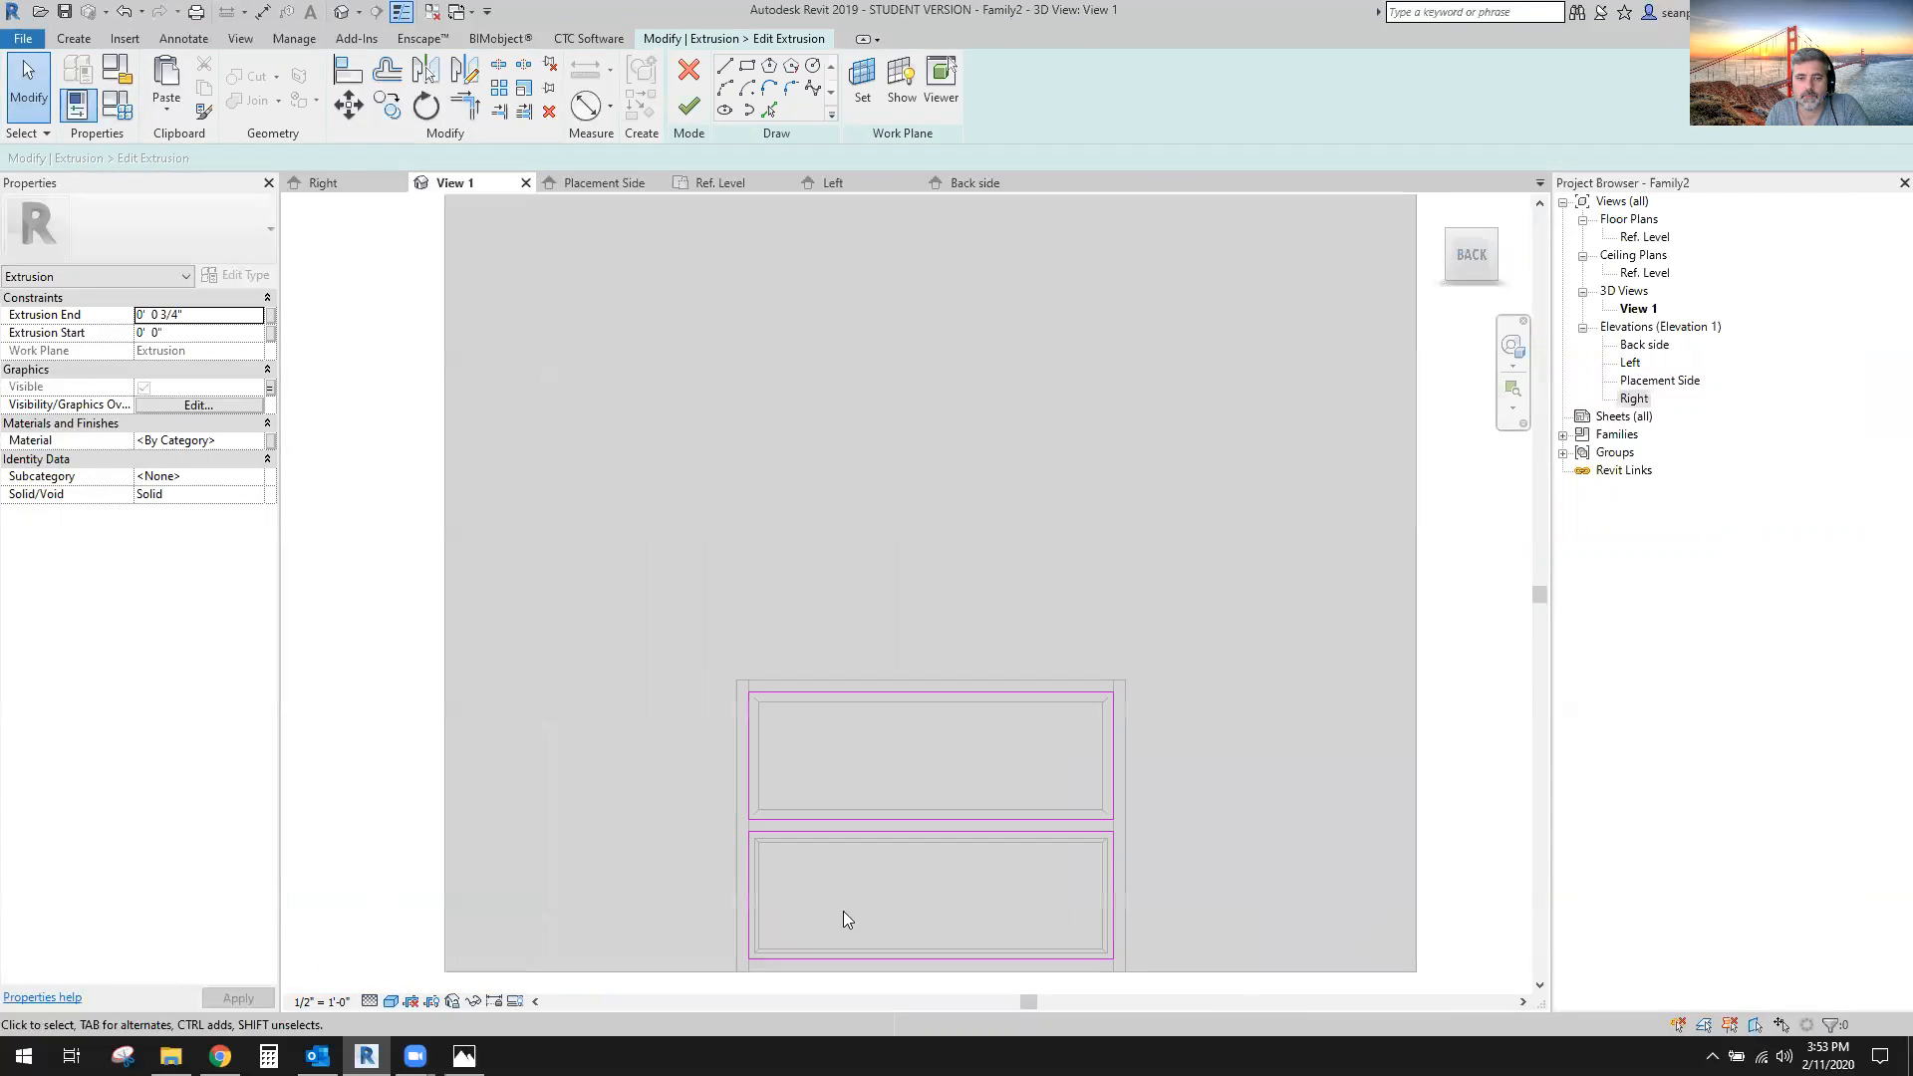
mouse_move(542, 509)
left_mouse_down()
mouse_move(1177, 694)
mouse_move(1287, 801)
left_mouse_up()
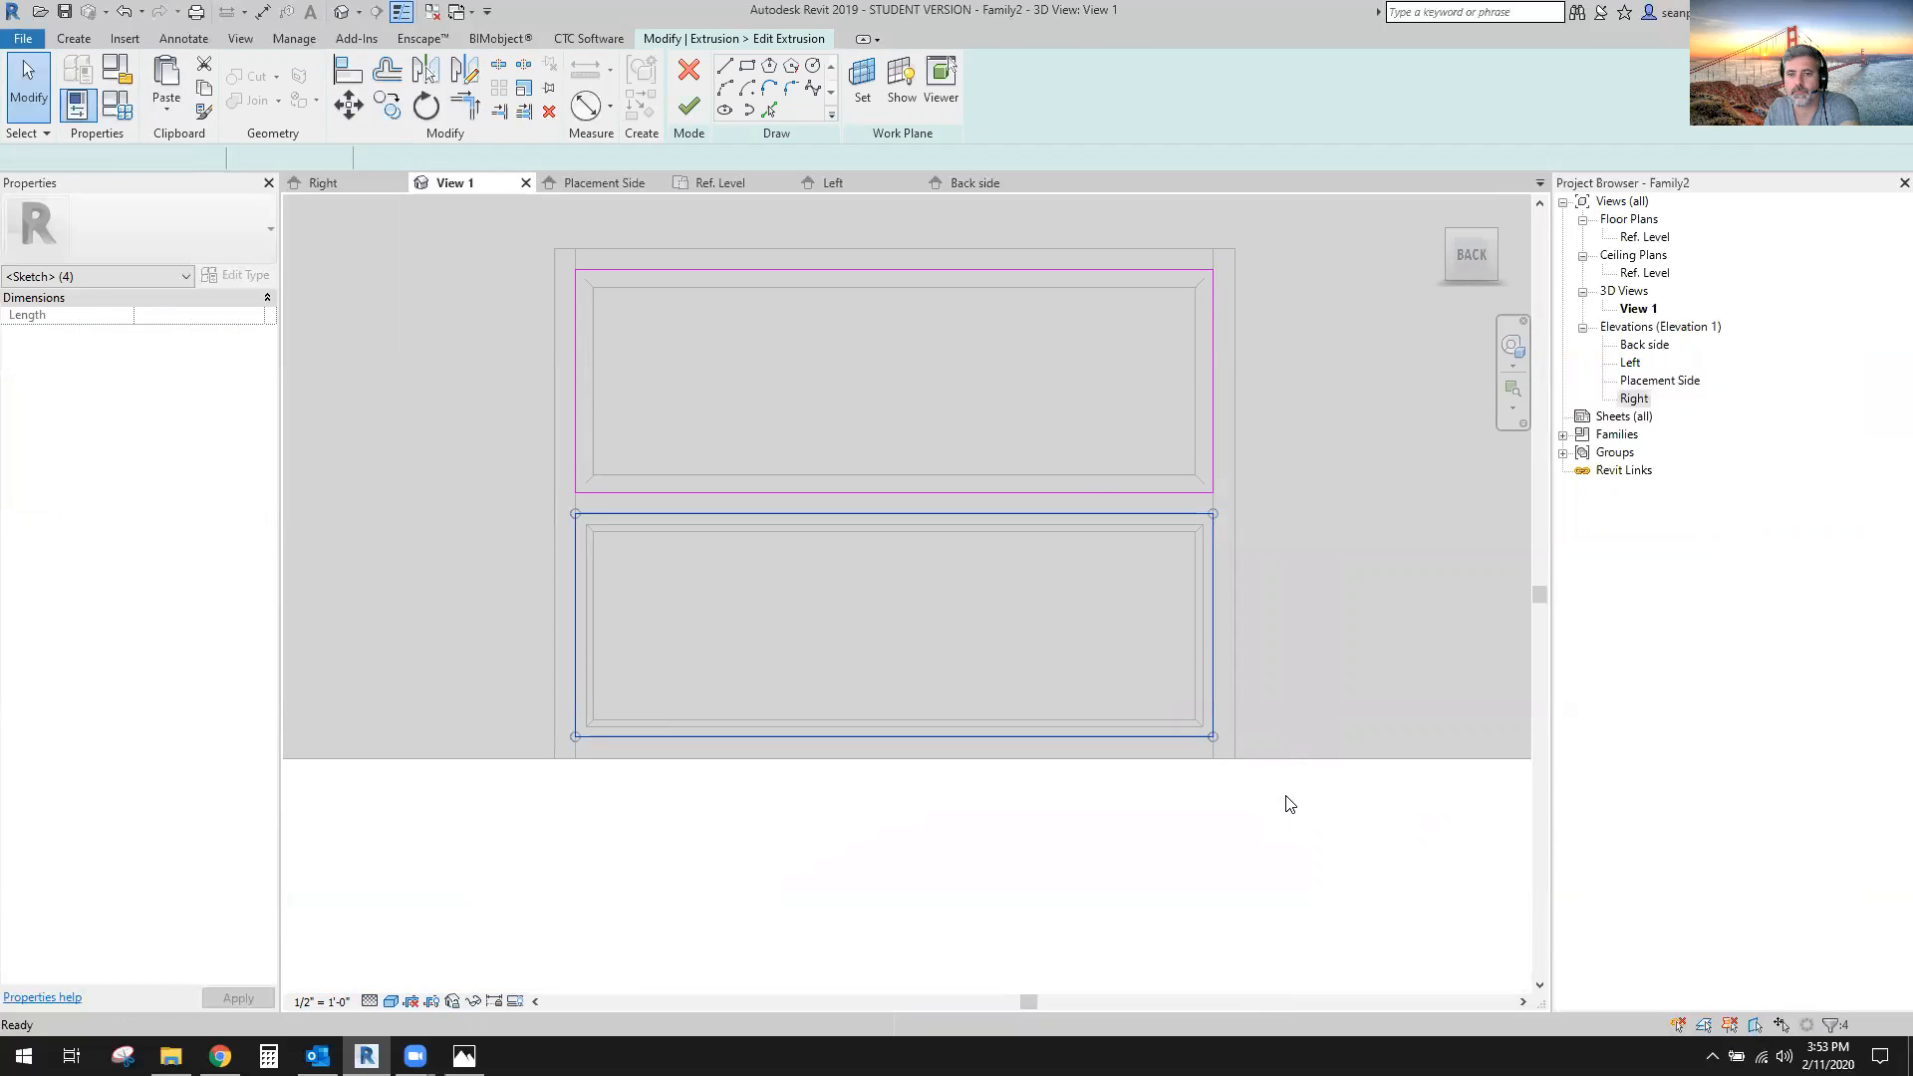
key("Delete")
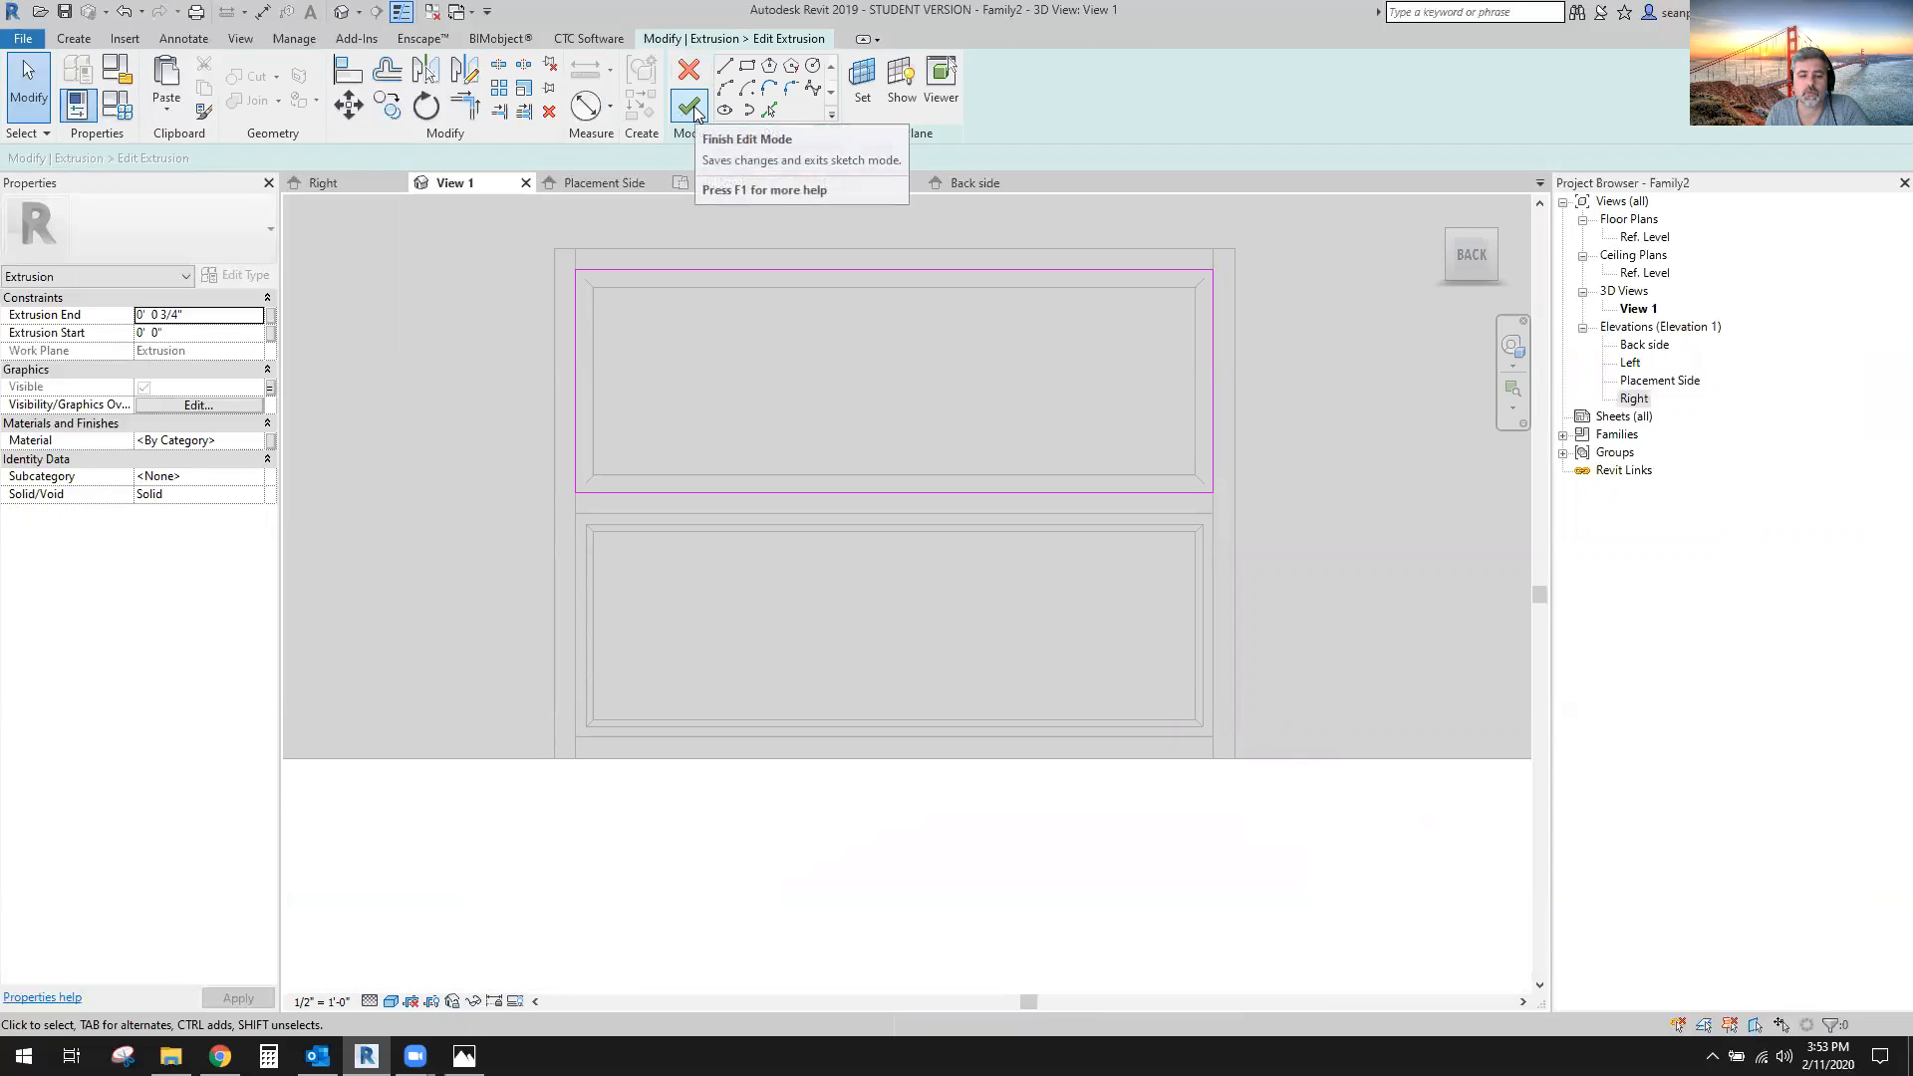
key("ctrl+z")
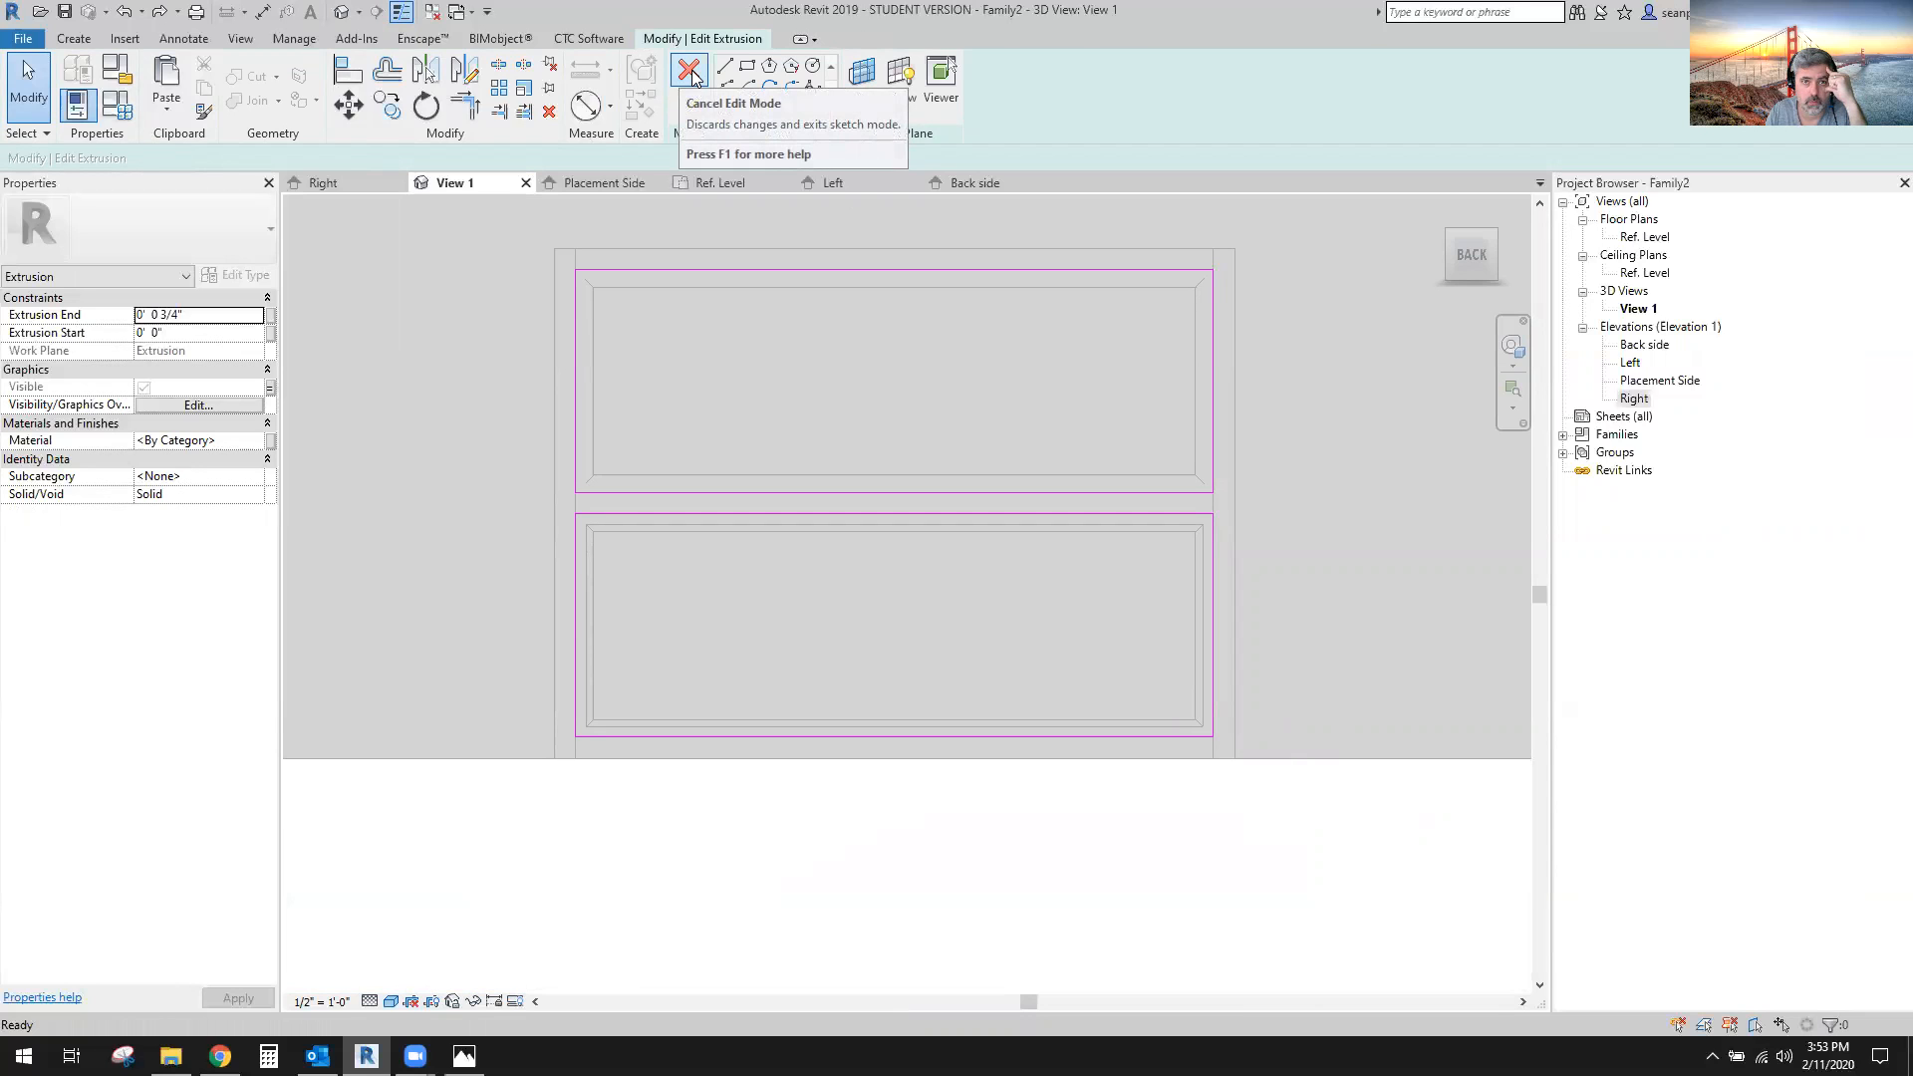
left_click(691, 71)
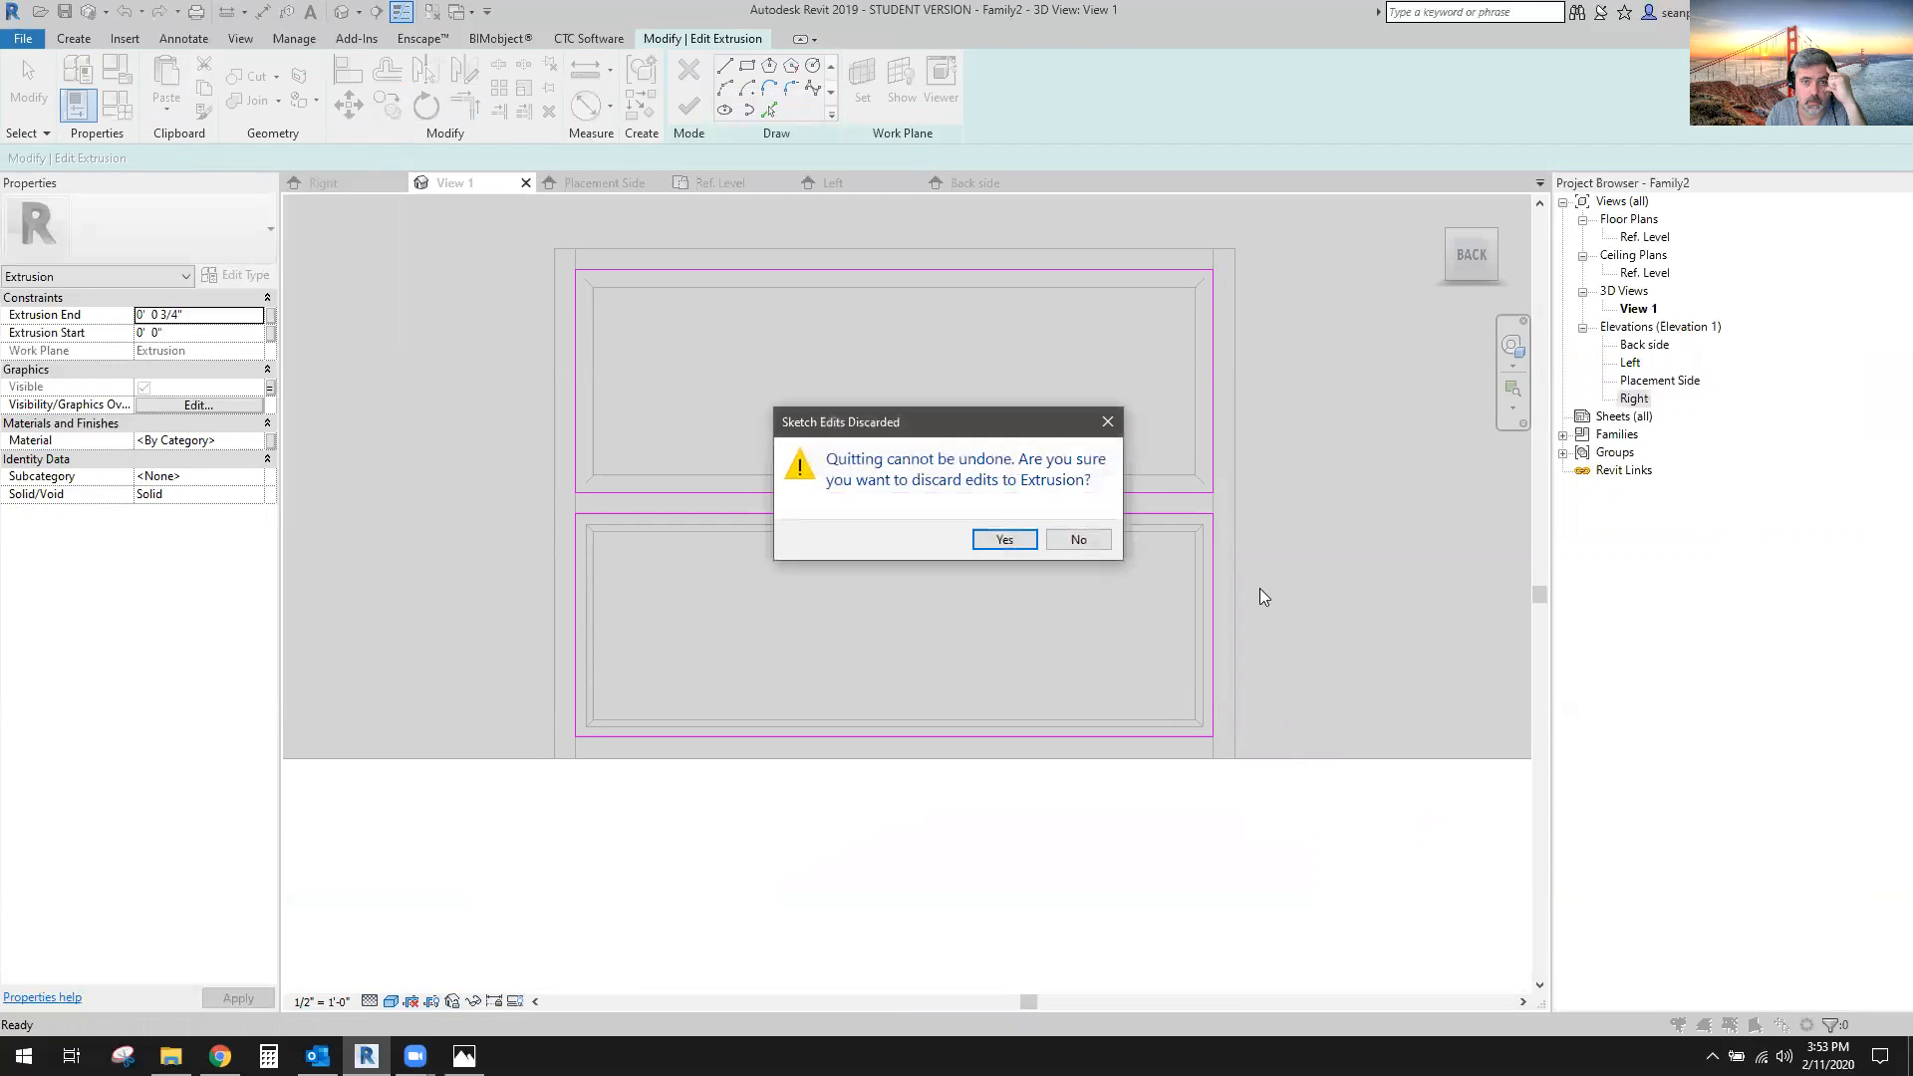
left_click(1001, 538)
Apply the 1 Drawer family type to the cabinet and turn on Preview Visibility in the 3D view.
scroll(1202, 717, "down", 5)
middle_click_drag(1123, 696, 1199, 910, "shift")
key("Escape")
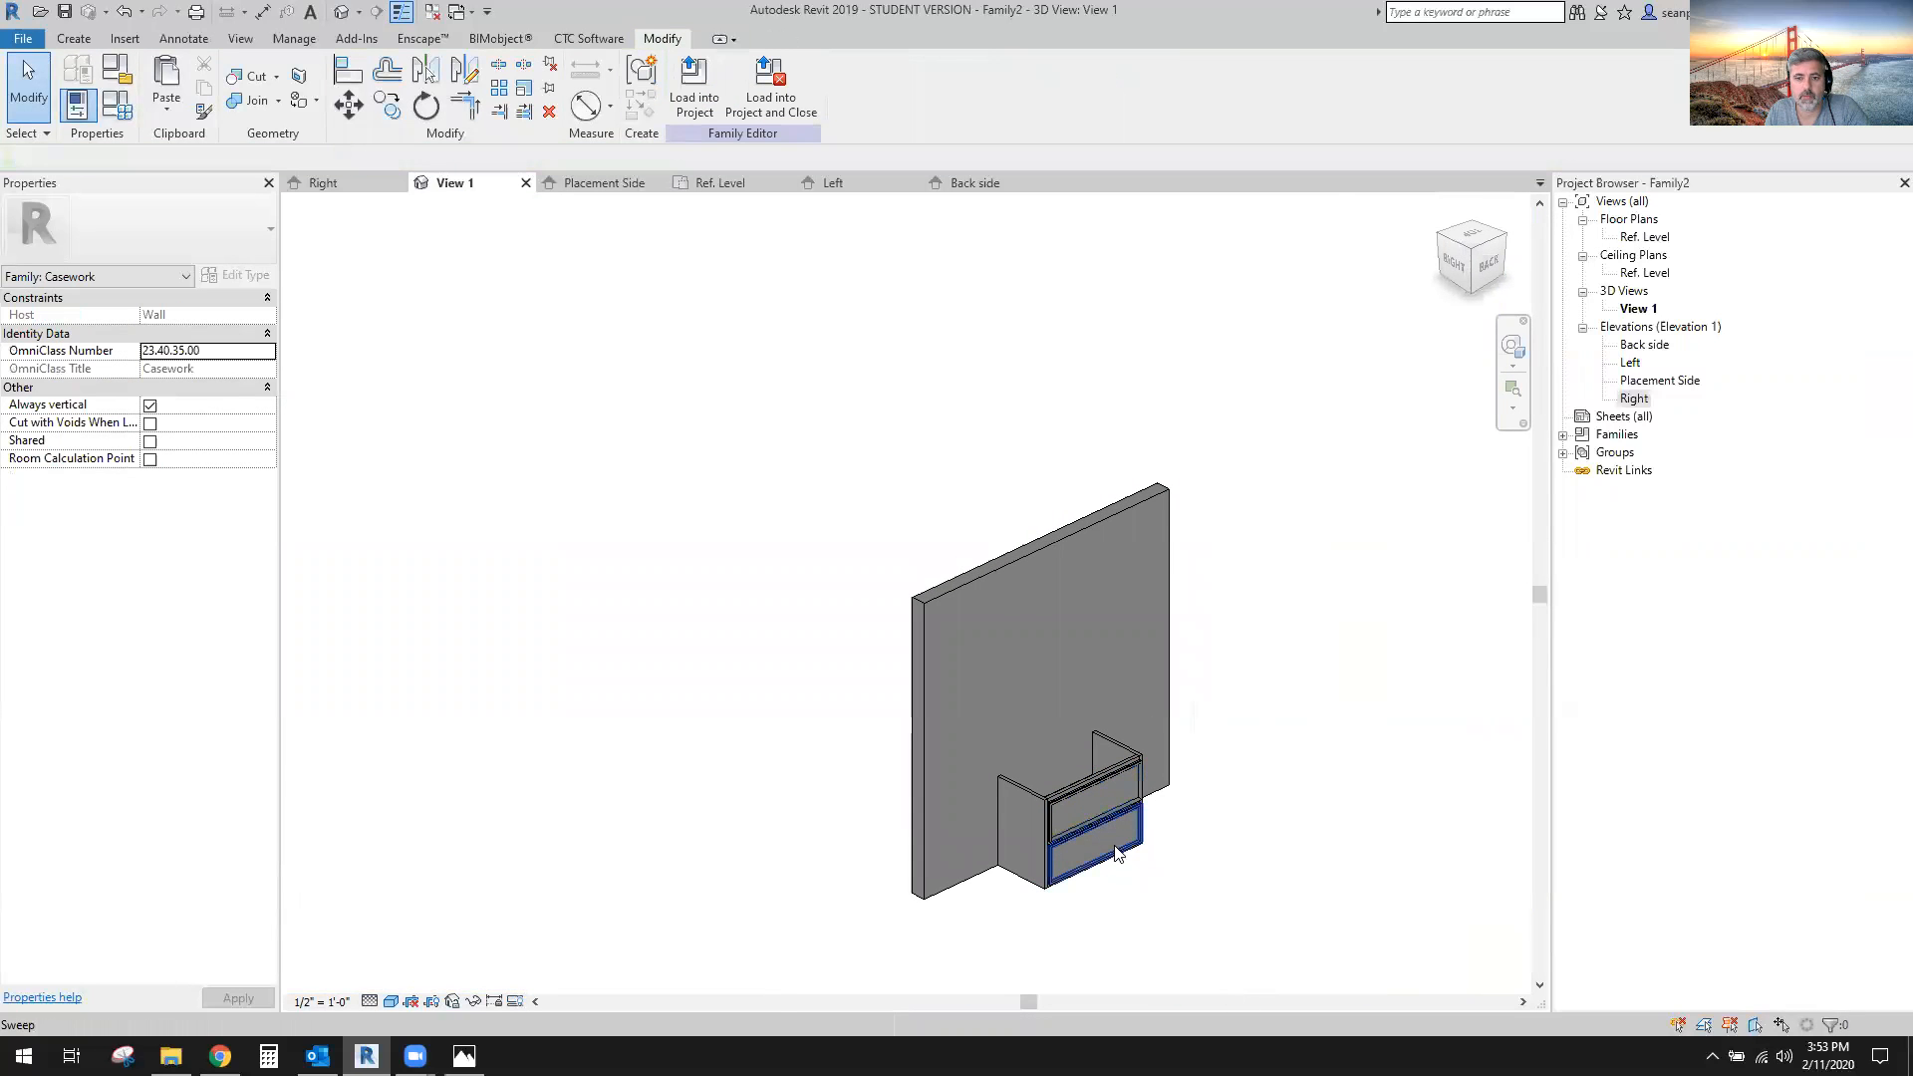
scroll(1096, 832, "up", 6)
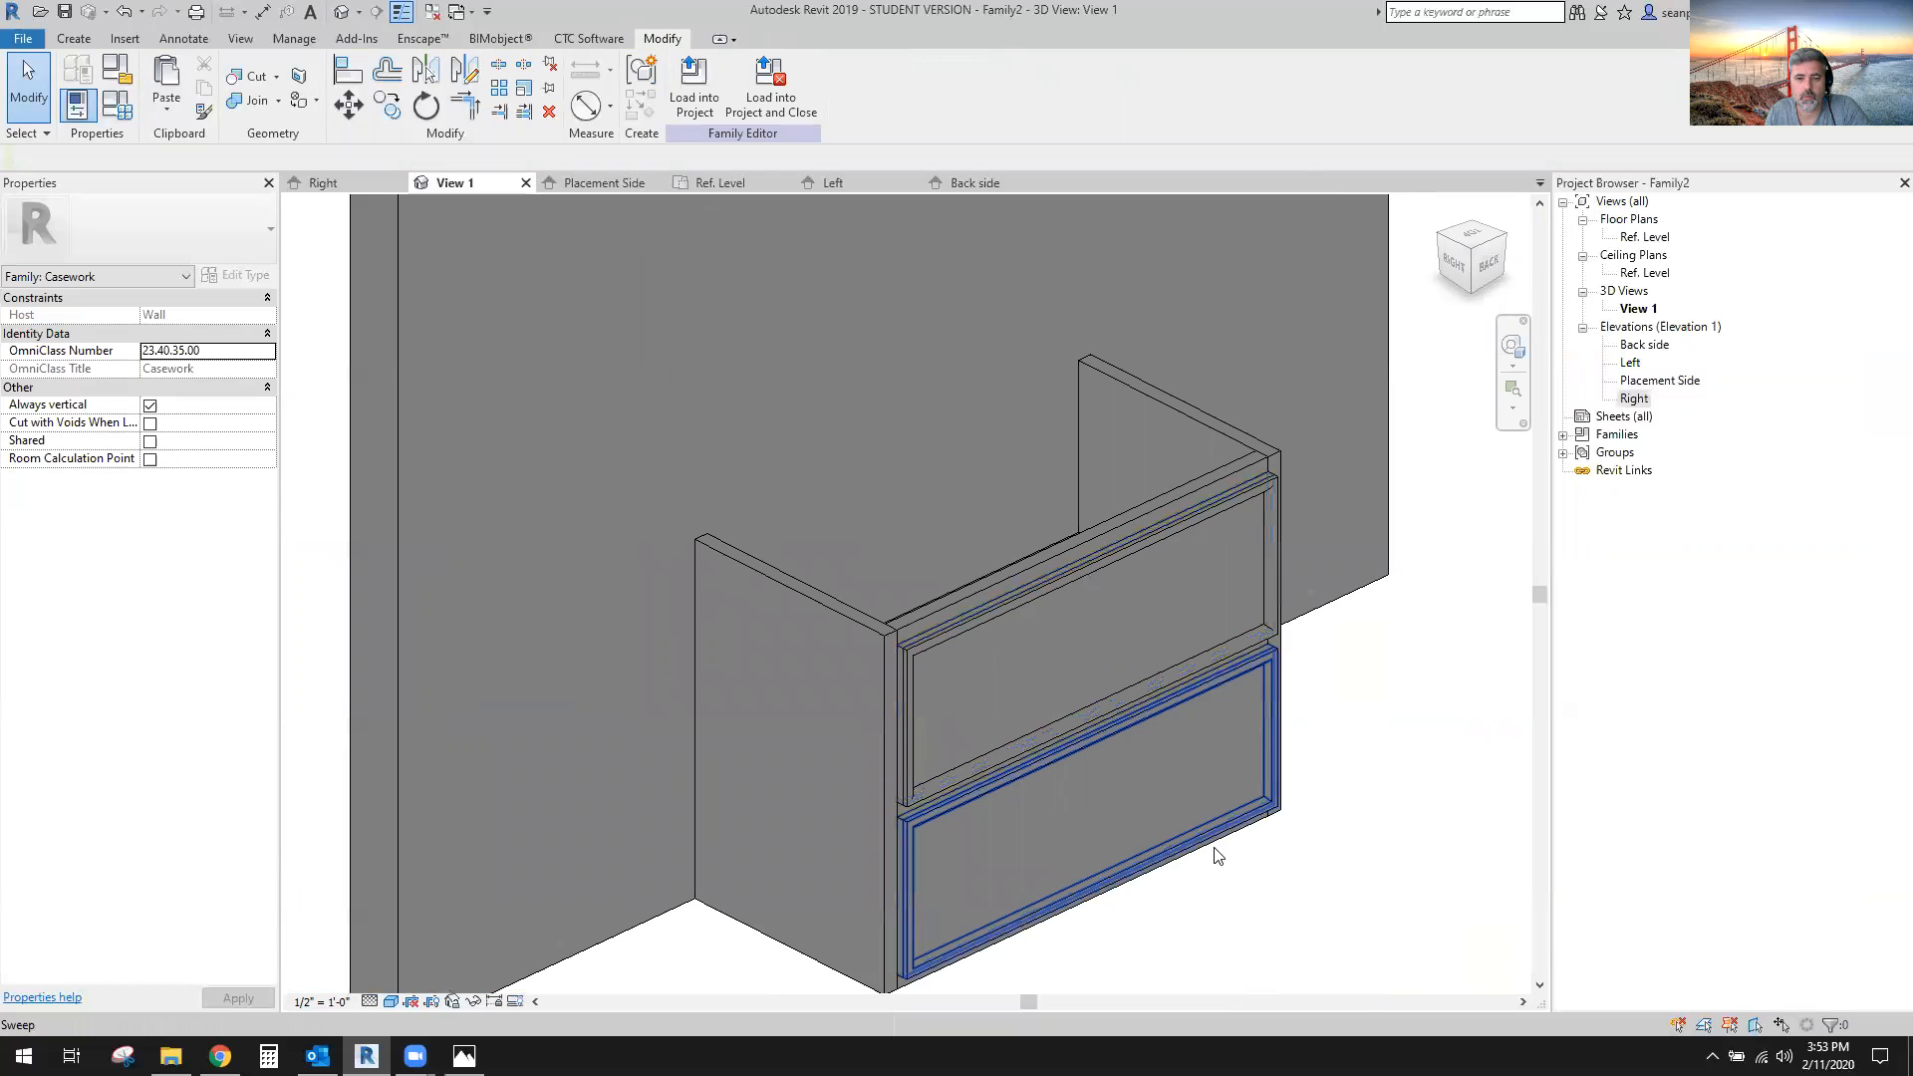
middle_click_drag(1267, 874, 1145, 760)
left_click(1024, 661)
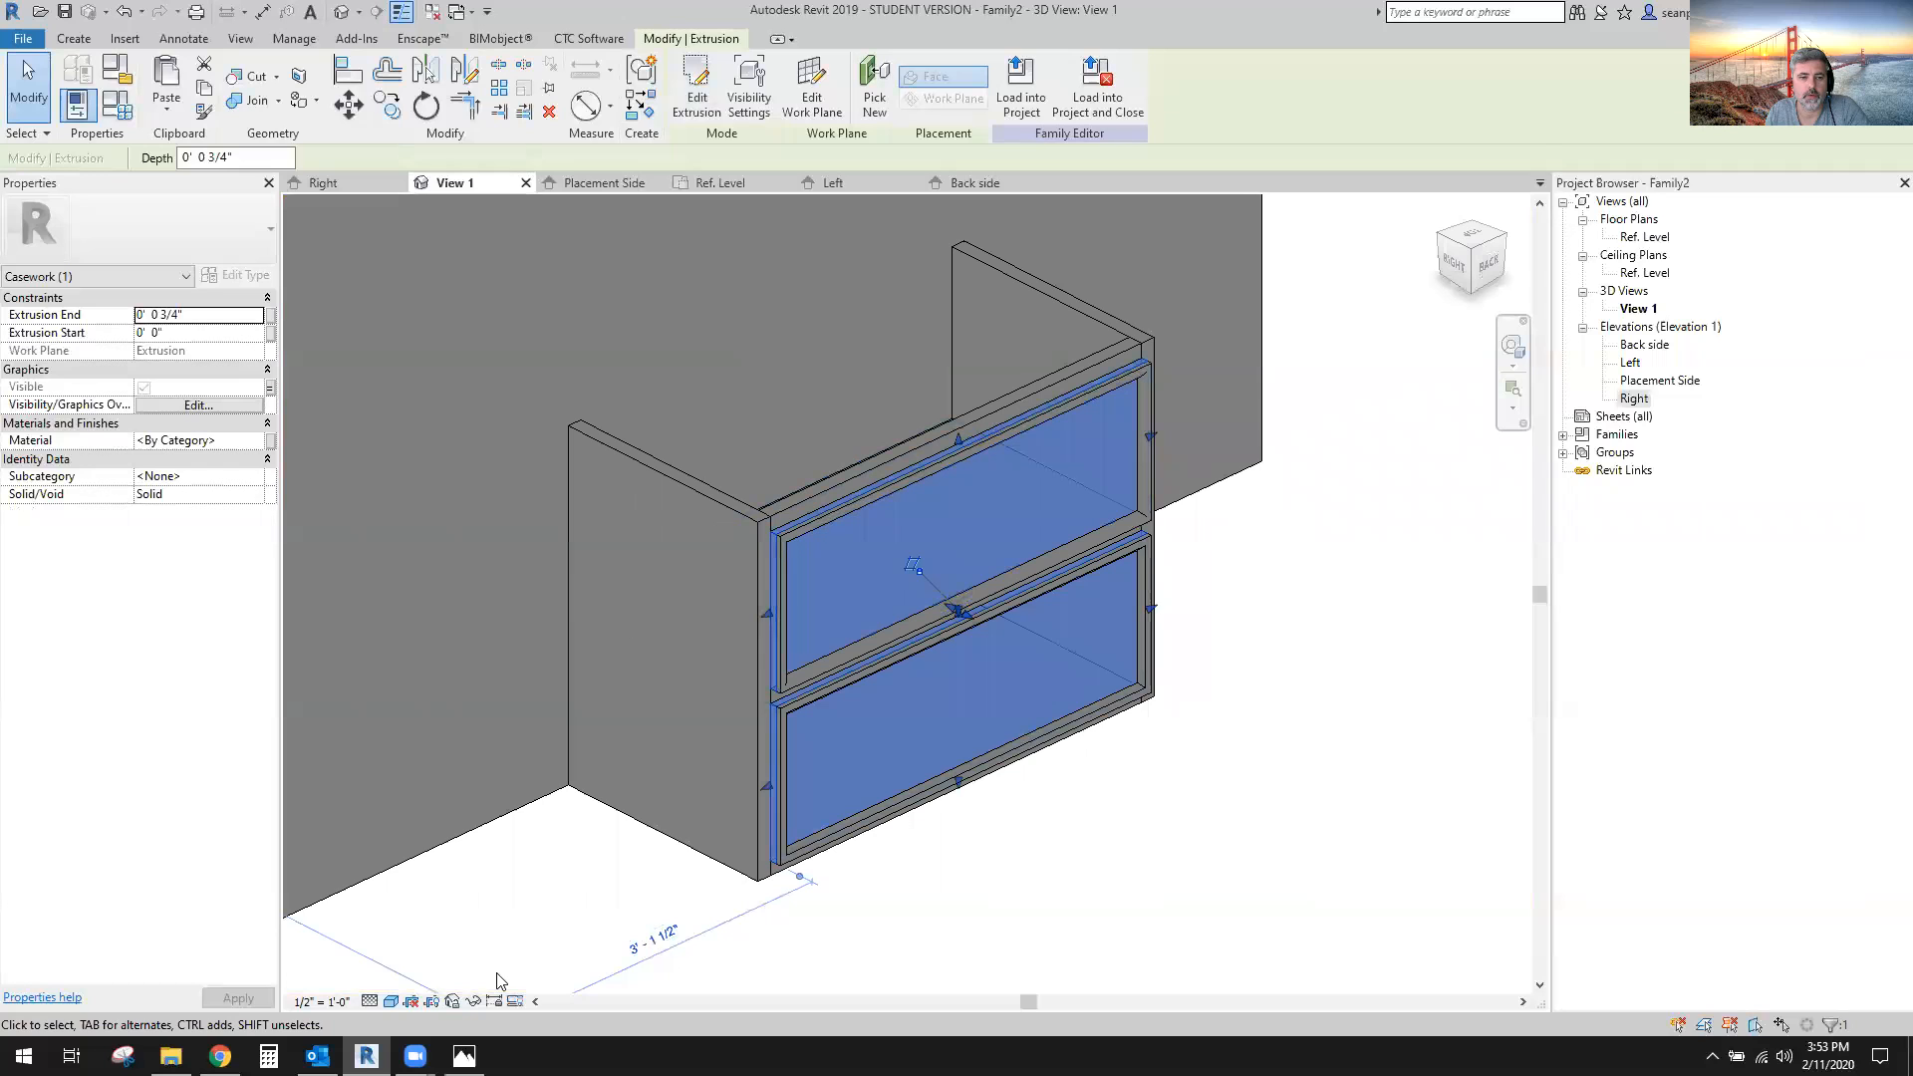
left_click(116, 104)
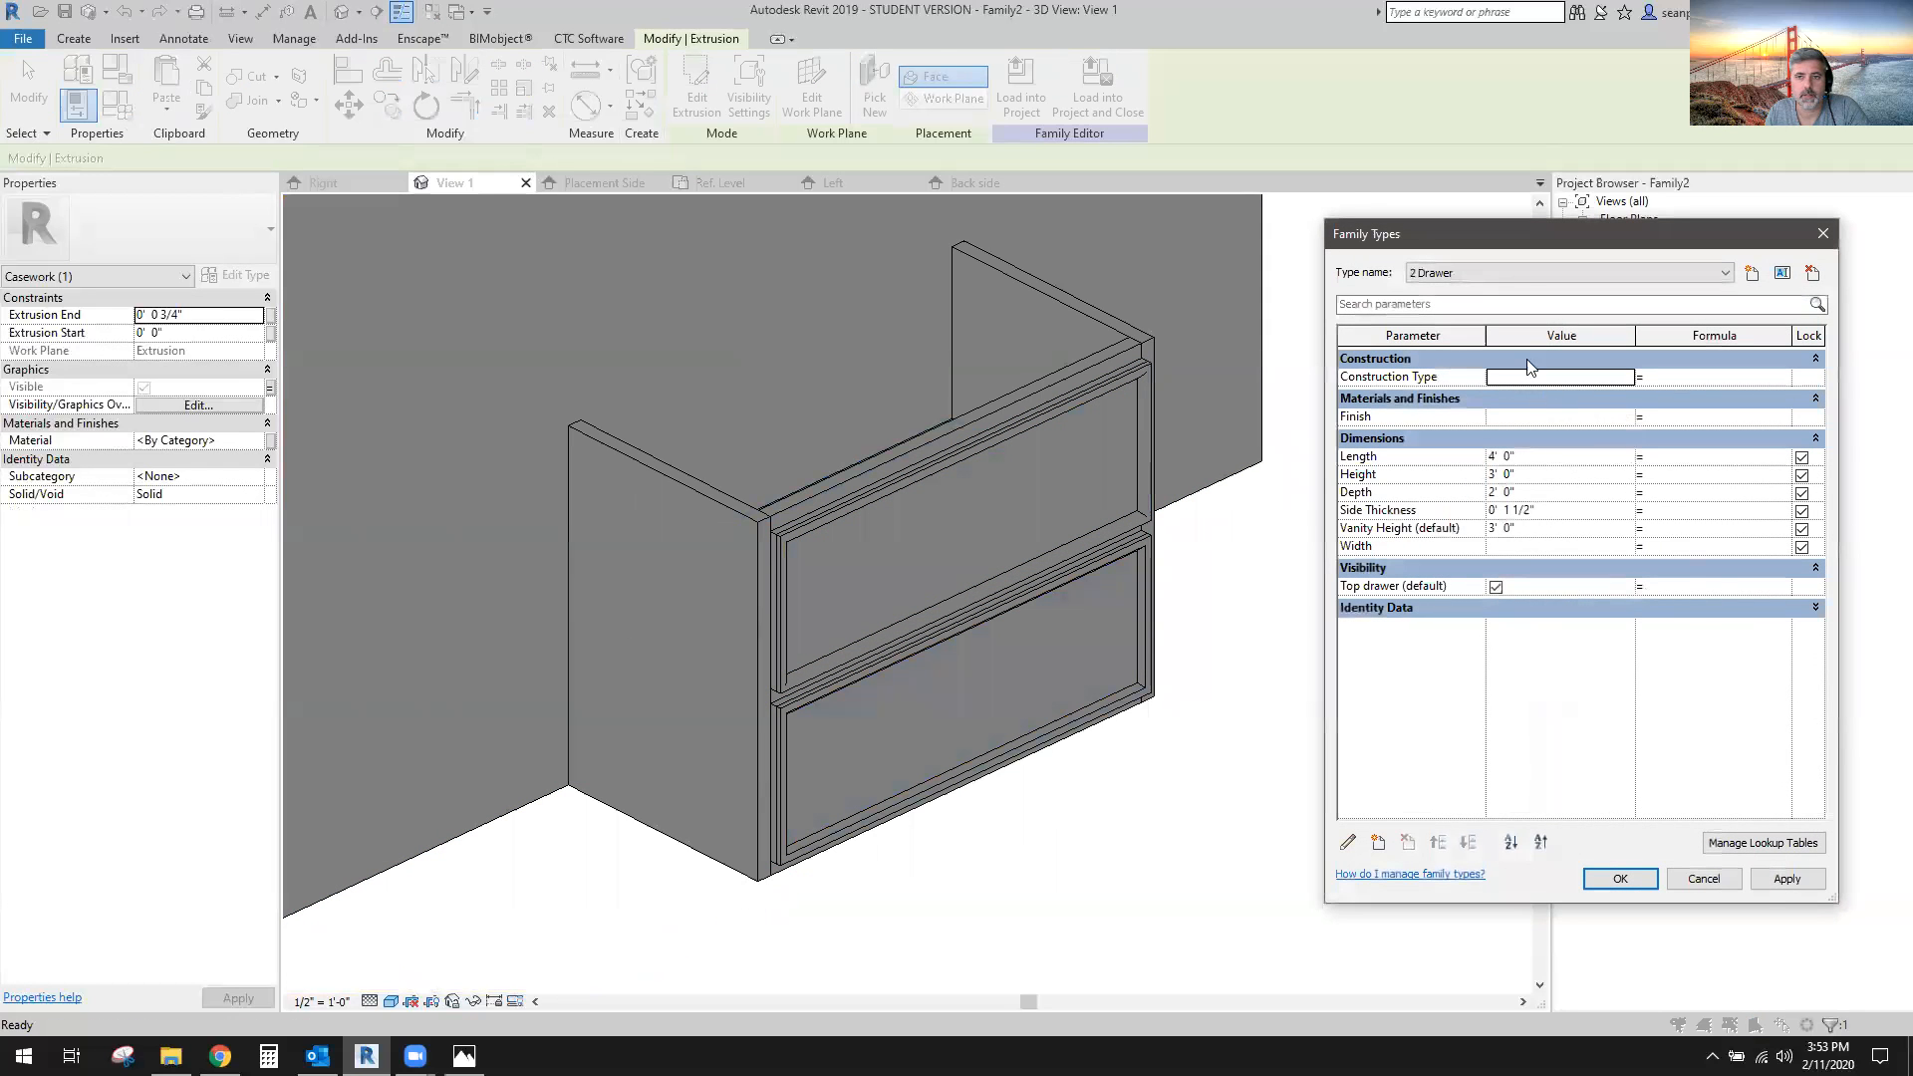
left_click(1490, 272)
left_click(1435, 285)
left_click(1620, 879)
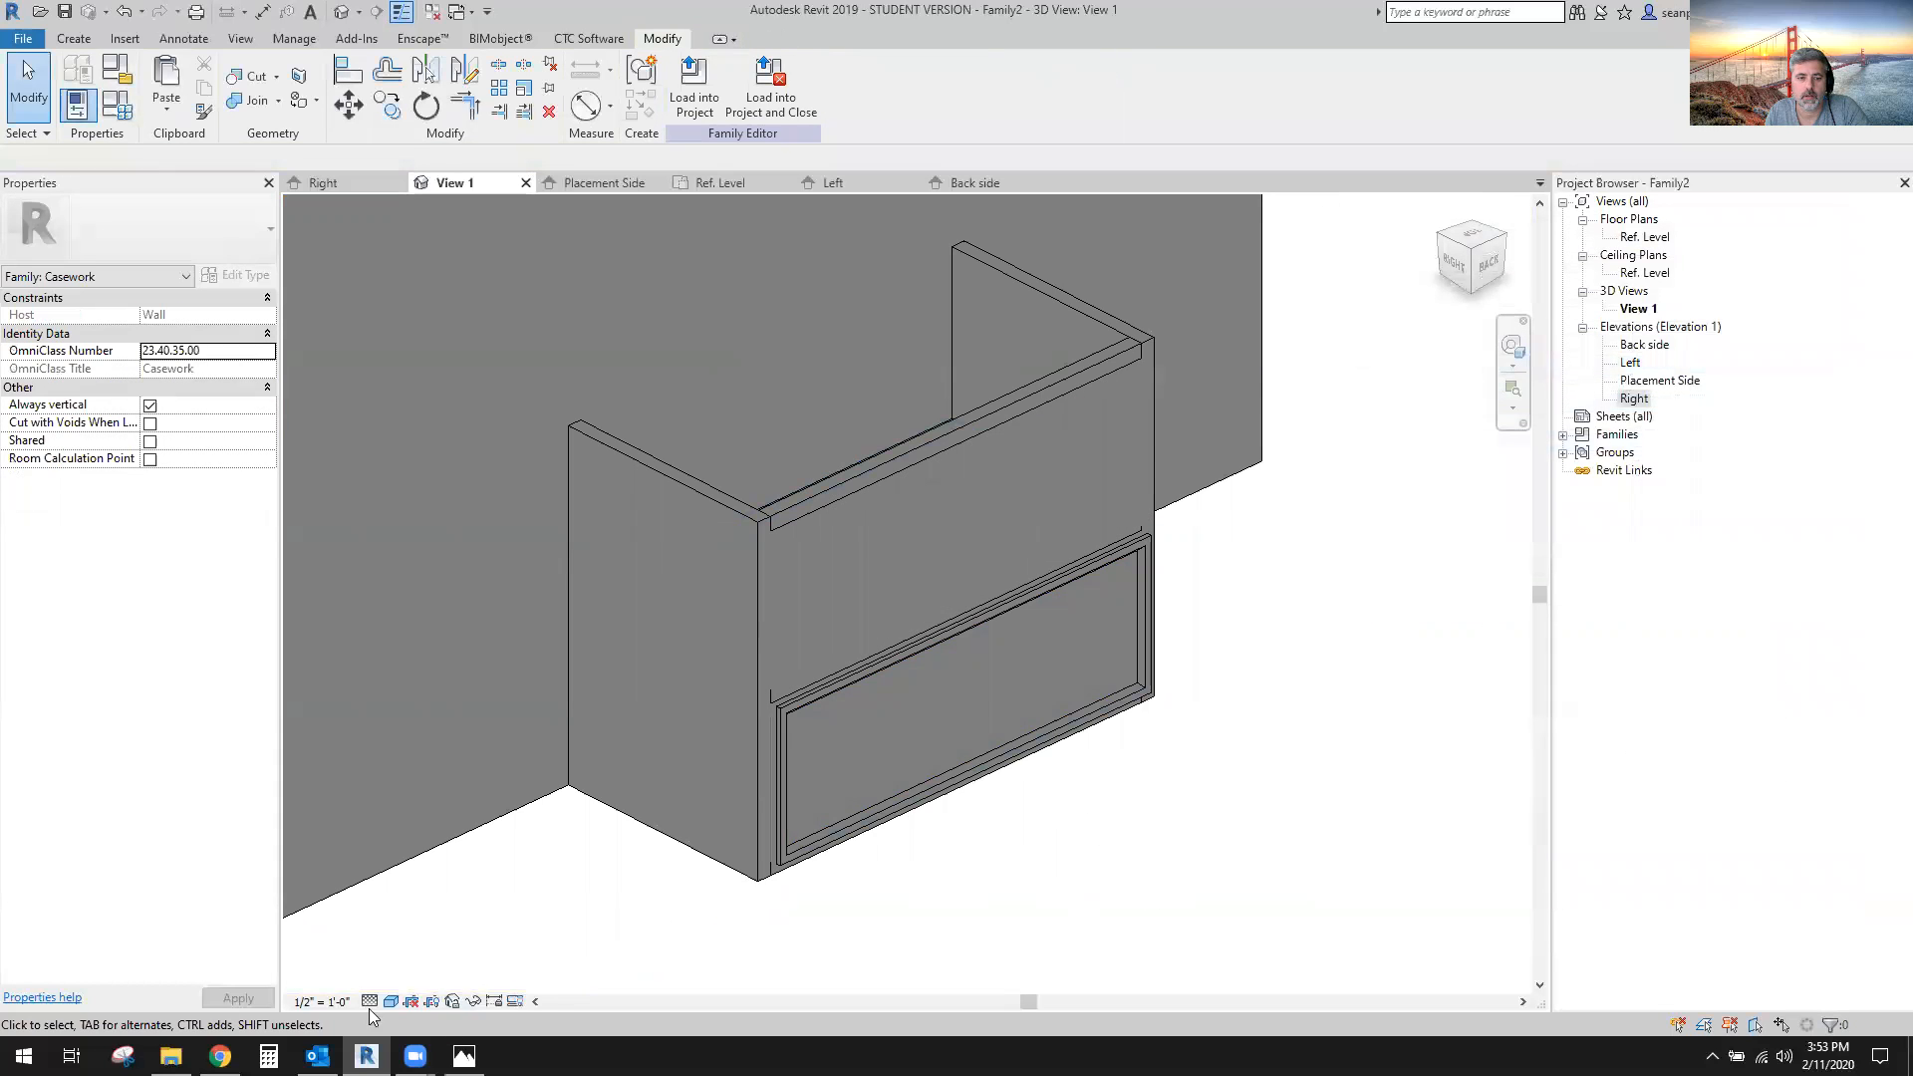
left_click(515, 1002)
left_click(560, 978)
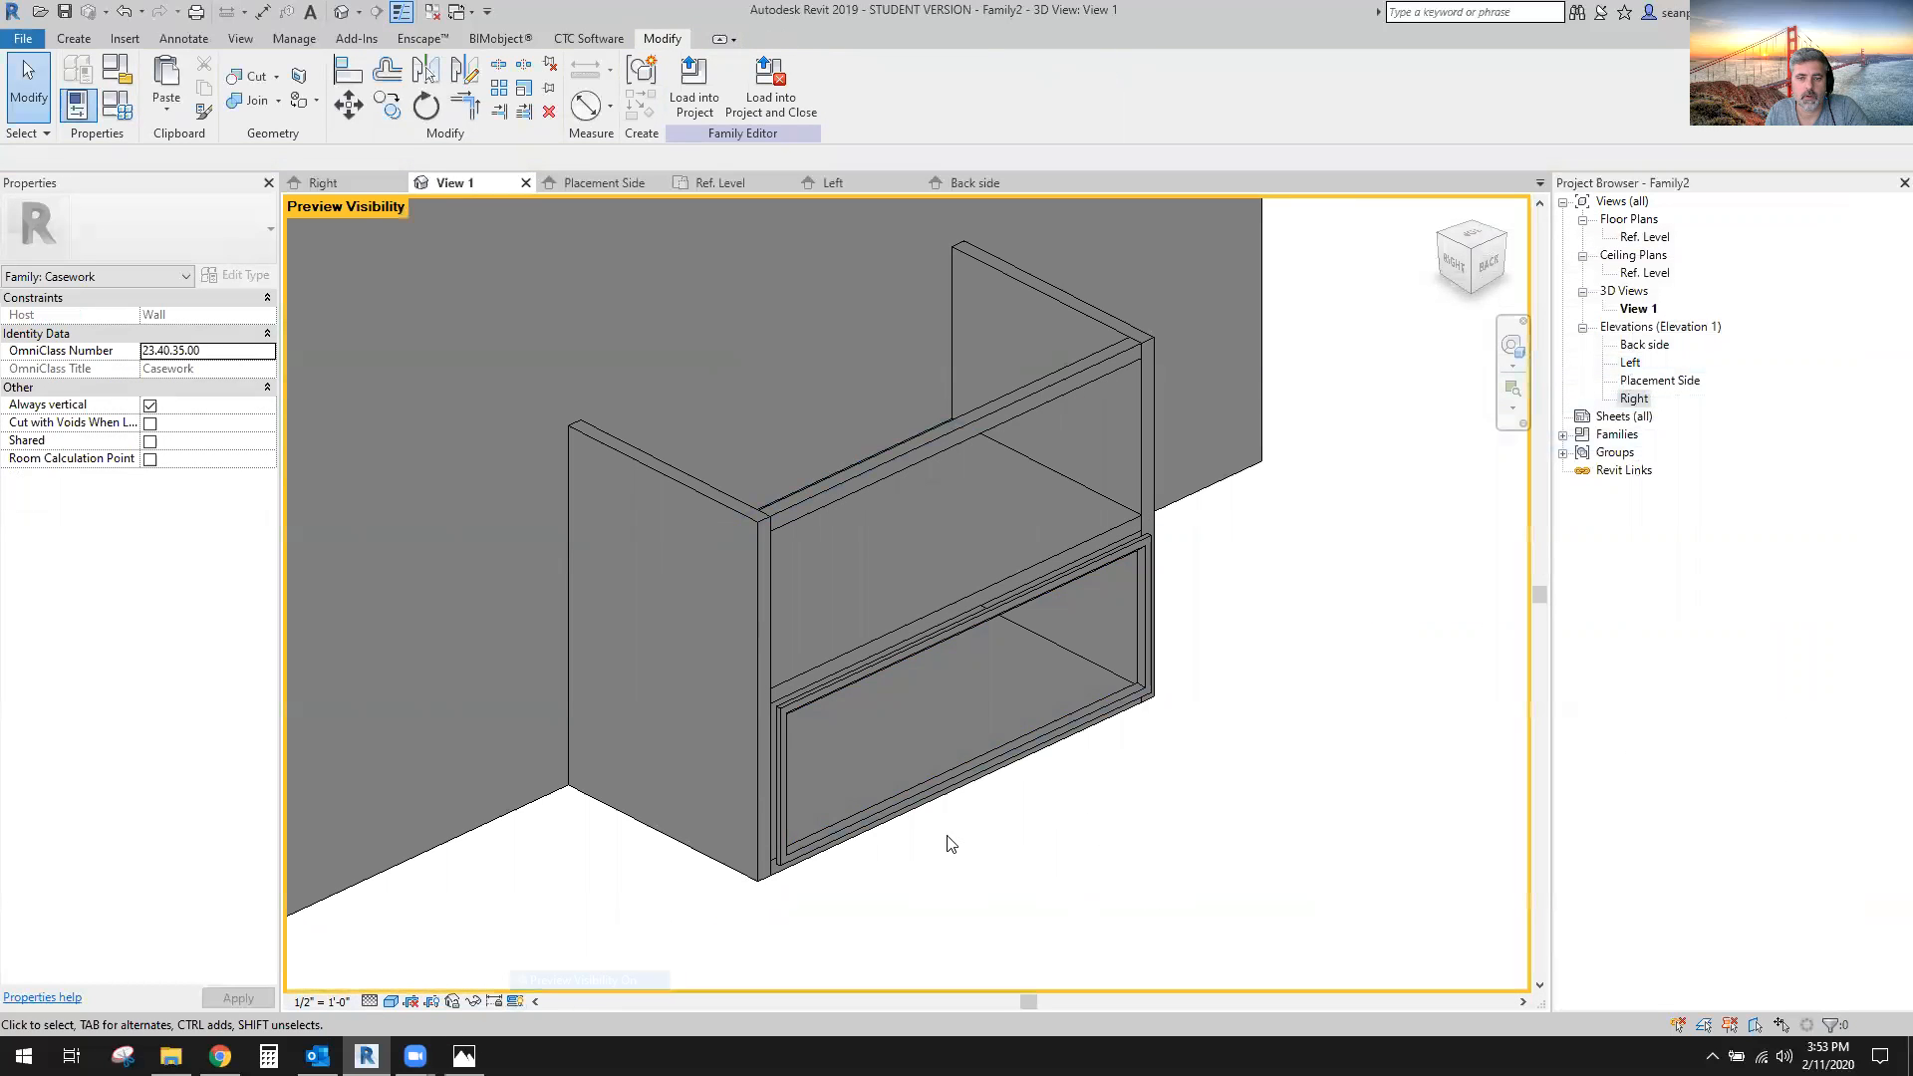
Inspect the lower drawer front in 3D and check the properties of its frame sweep.
middle_click_drag(1416, 770, 1263, 845, "shift")
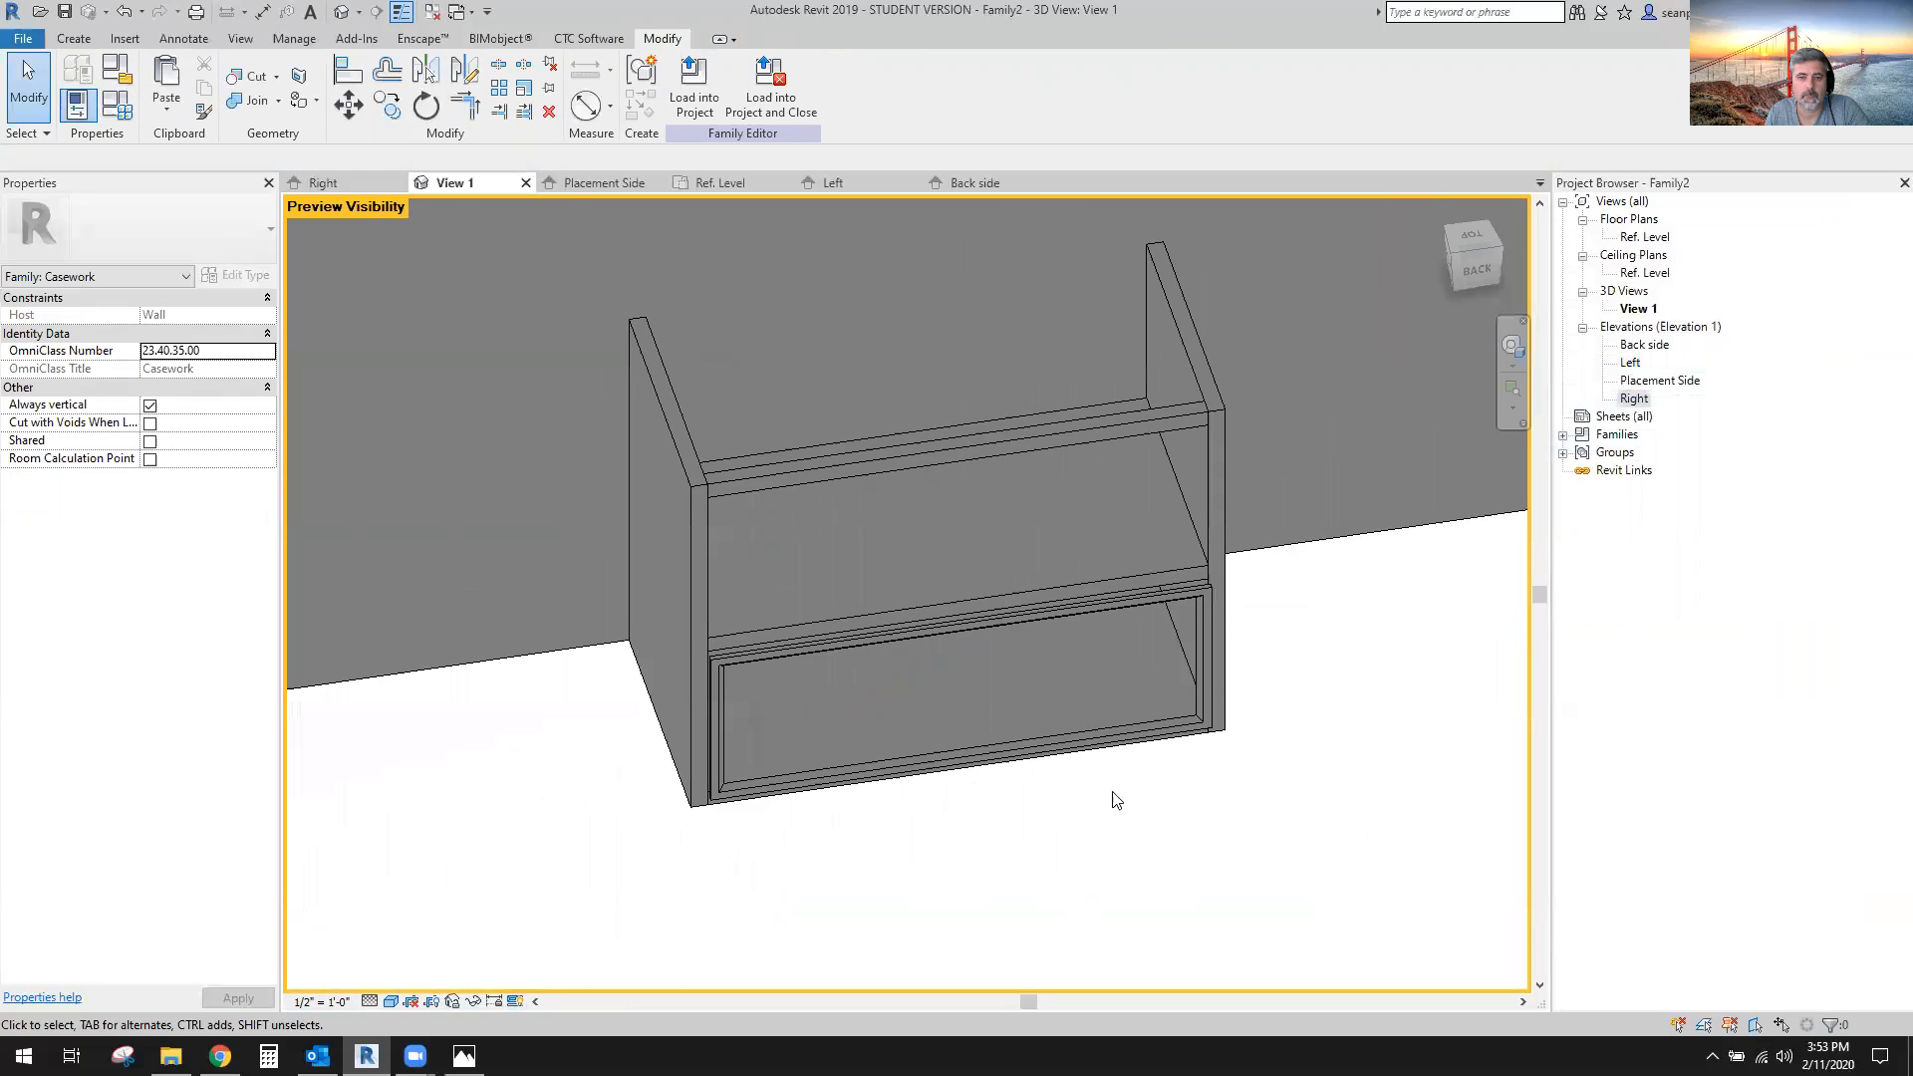
scroll(737, 678, "up", 2)
left_click(737, 654)
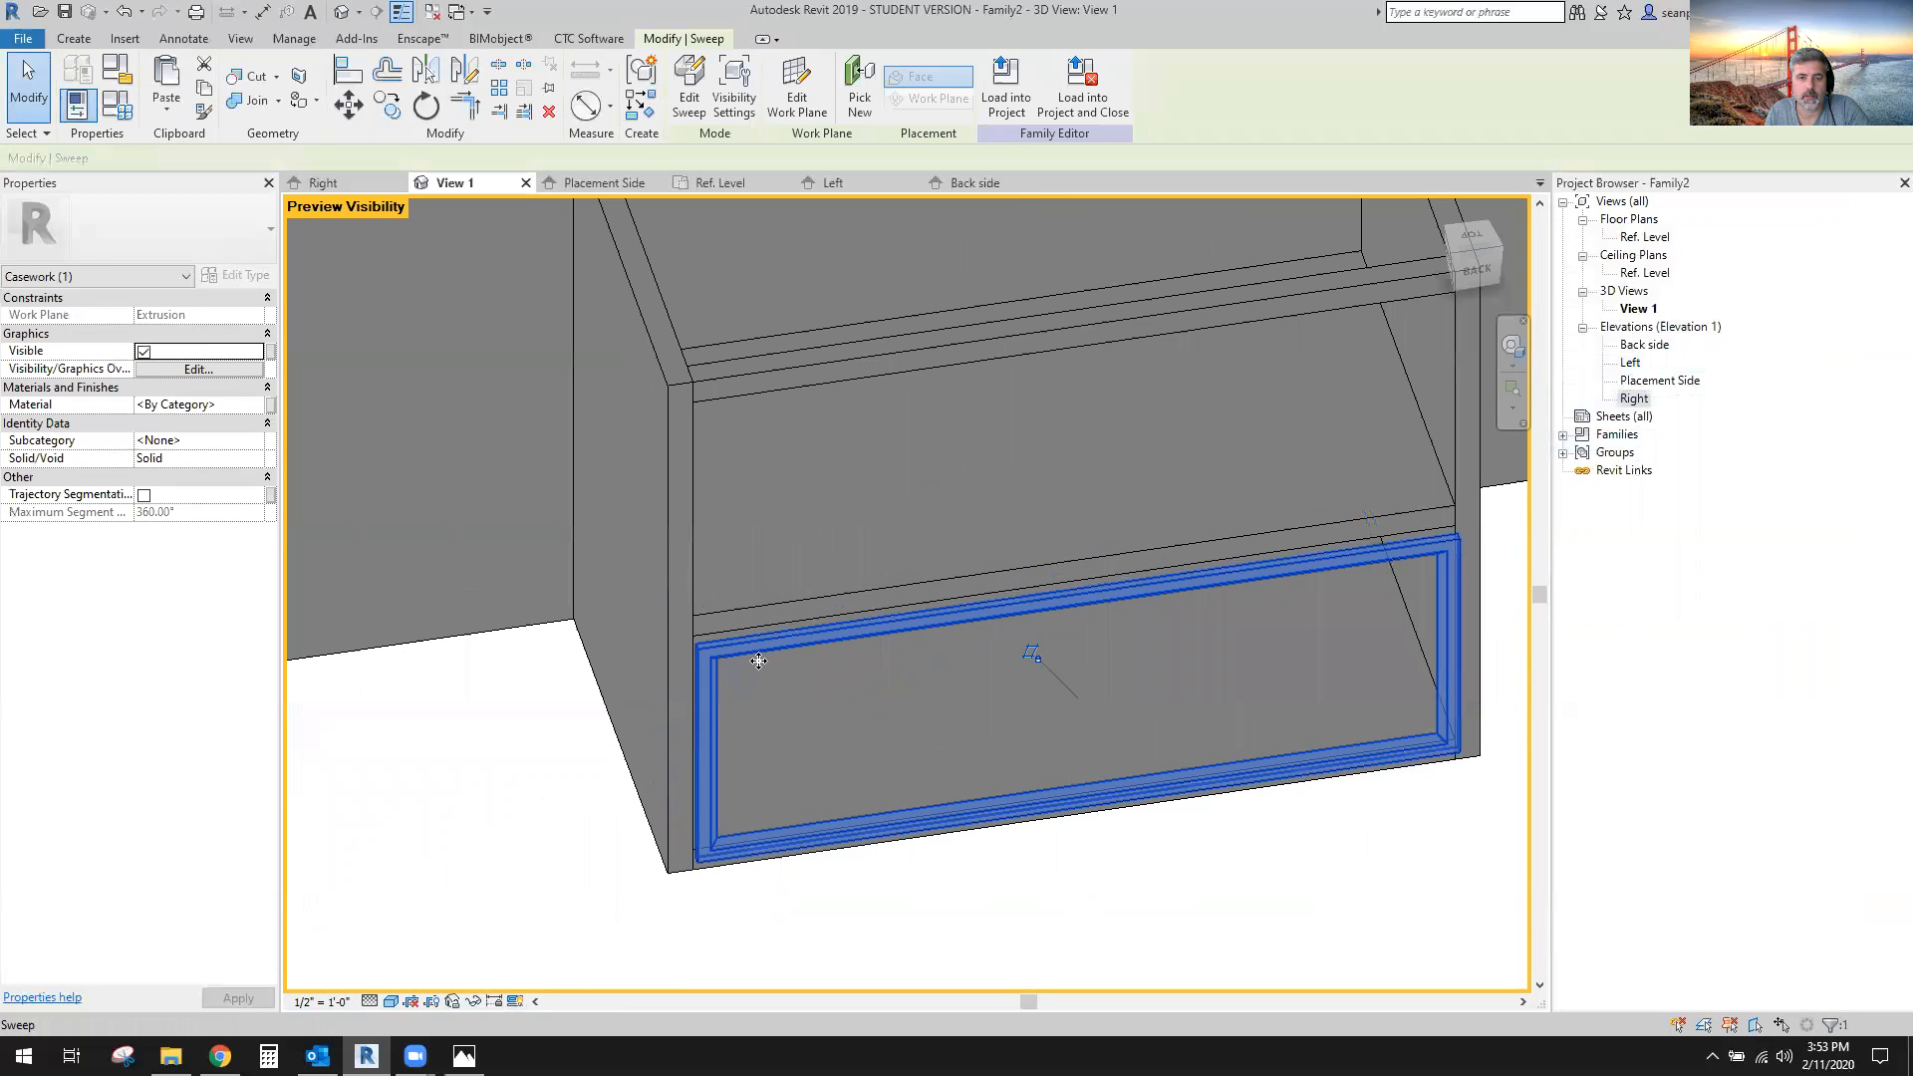
left_click(1237, 882)
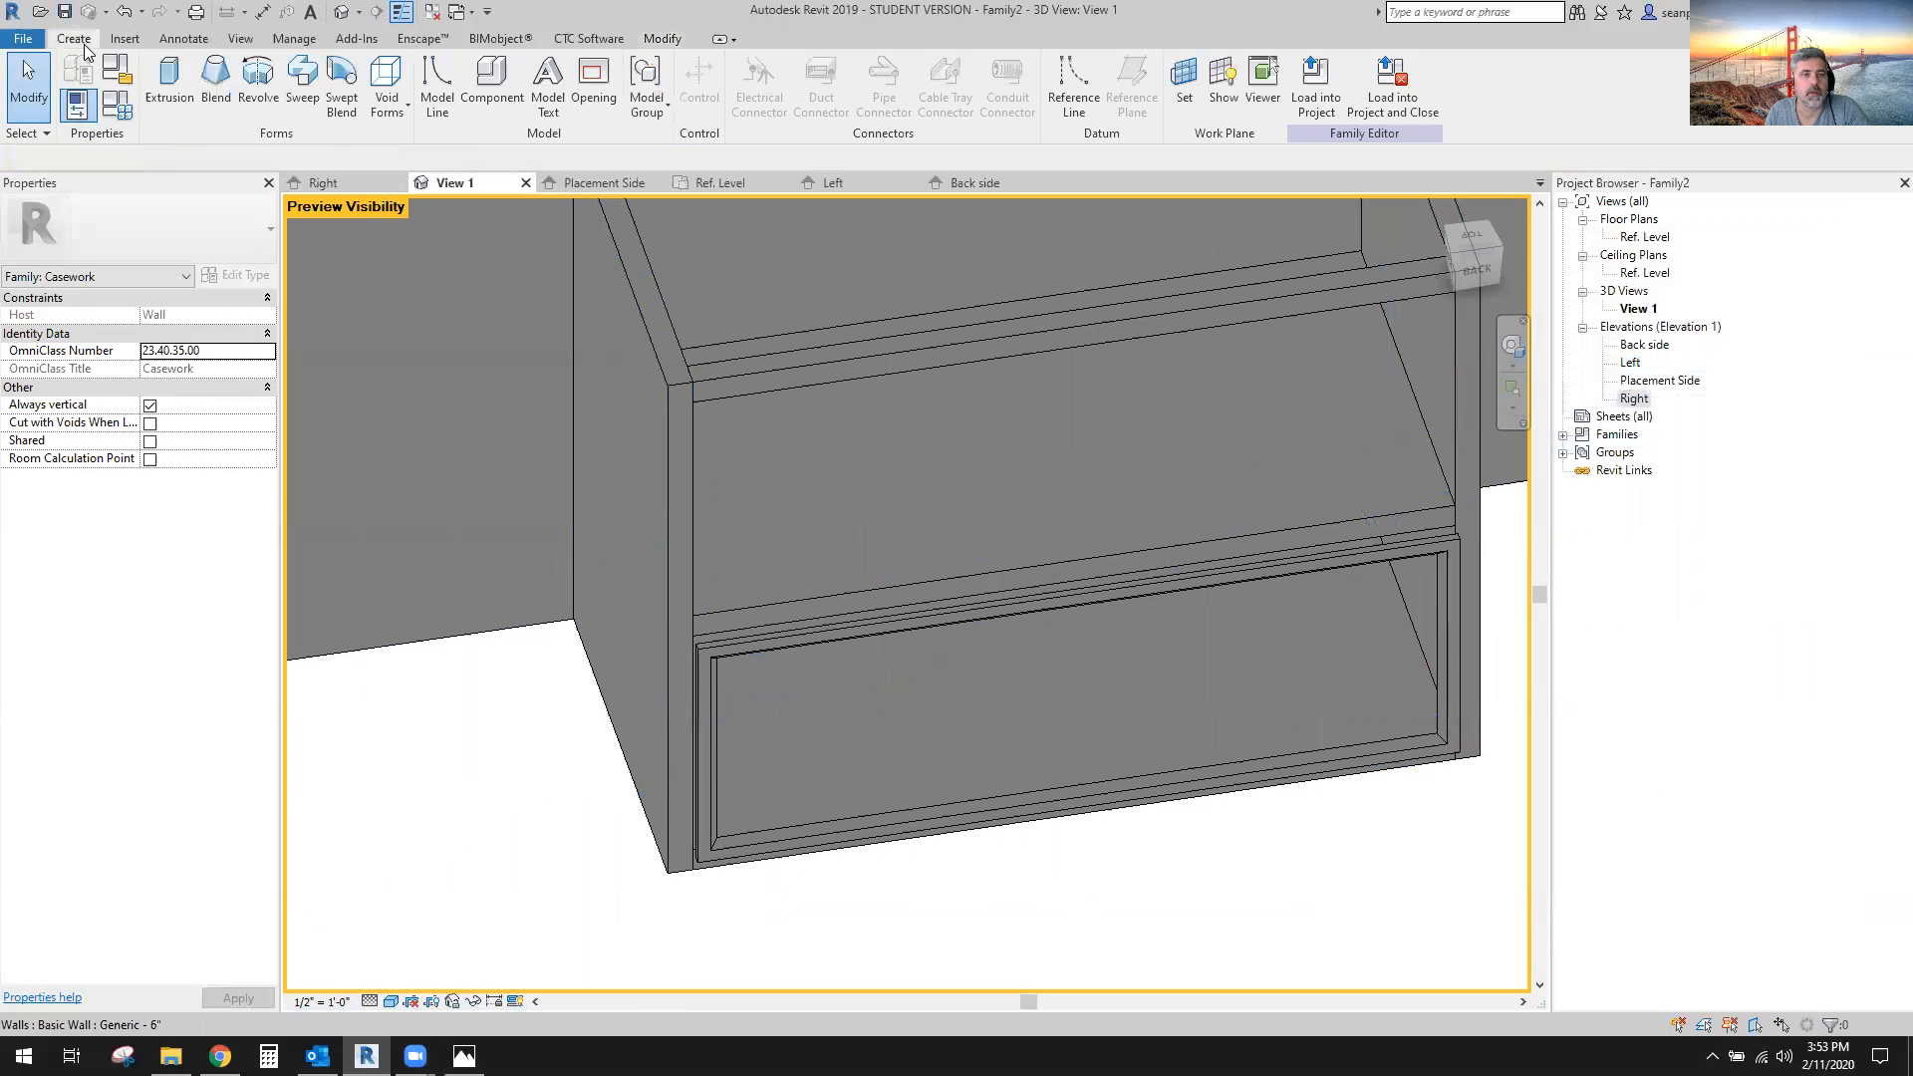
Start a new extrusion with the front face of the cabinet's side panel as its work plane.
left_click(170, 85)
left_click(853, 82)
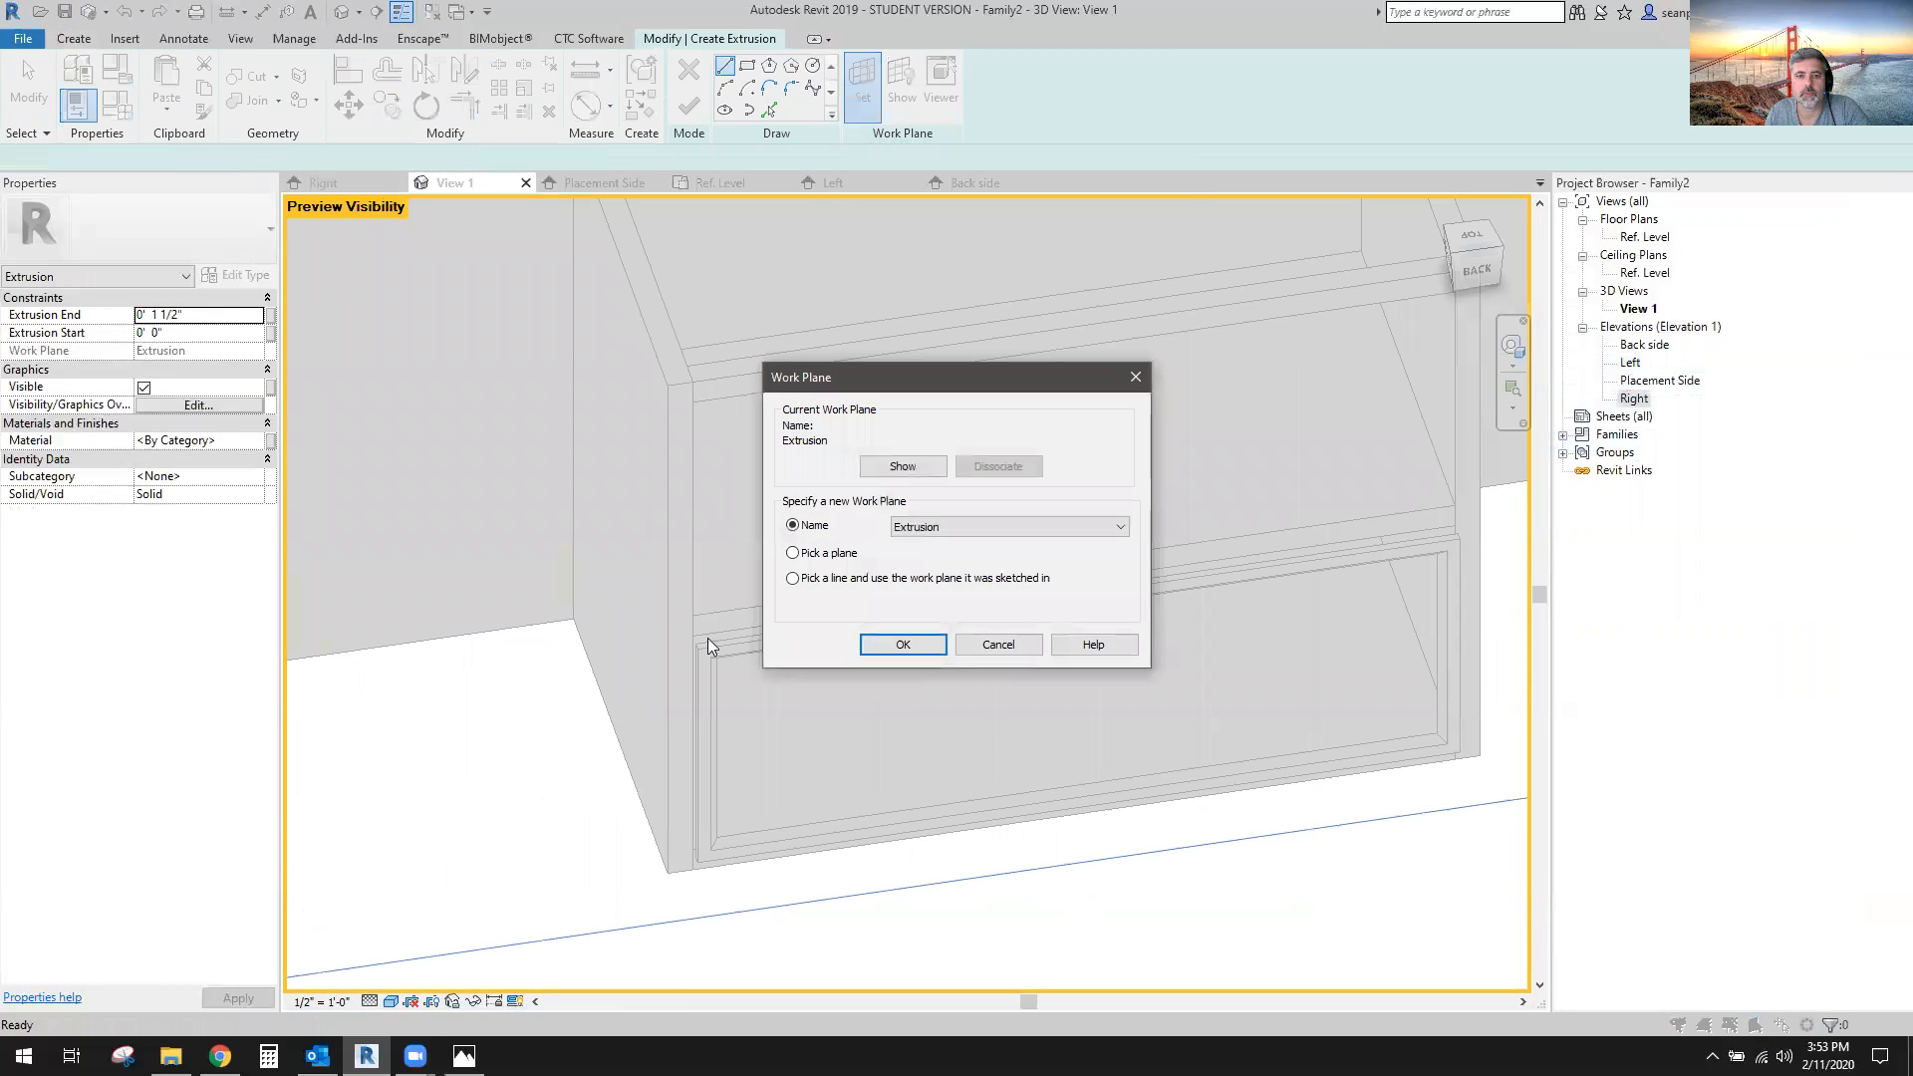
left_click(902, 646)
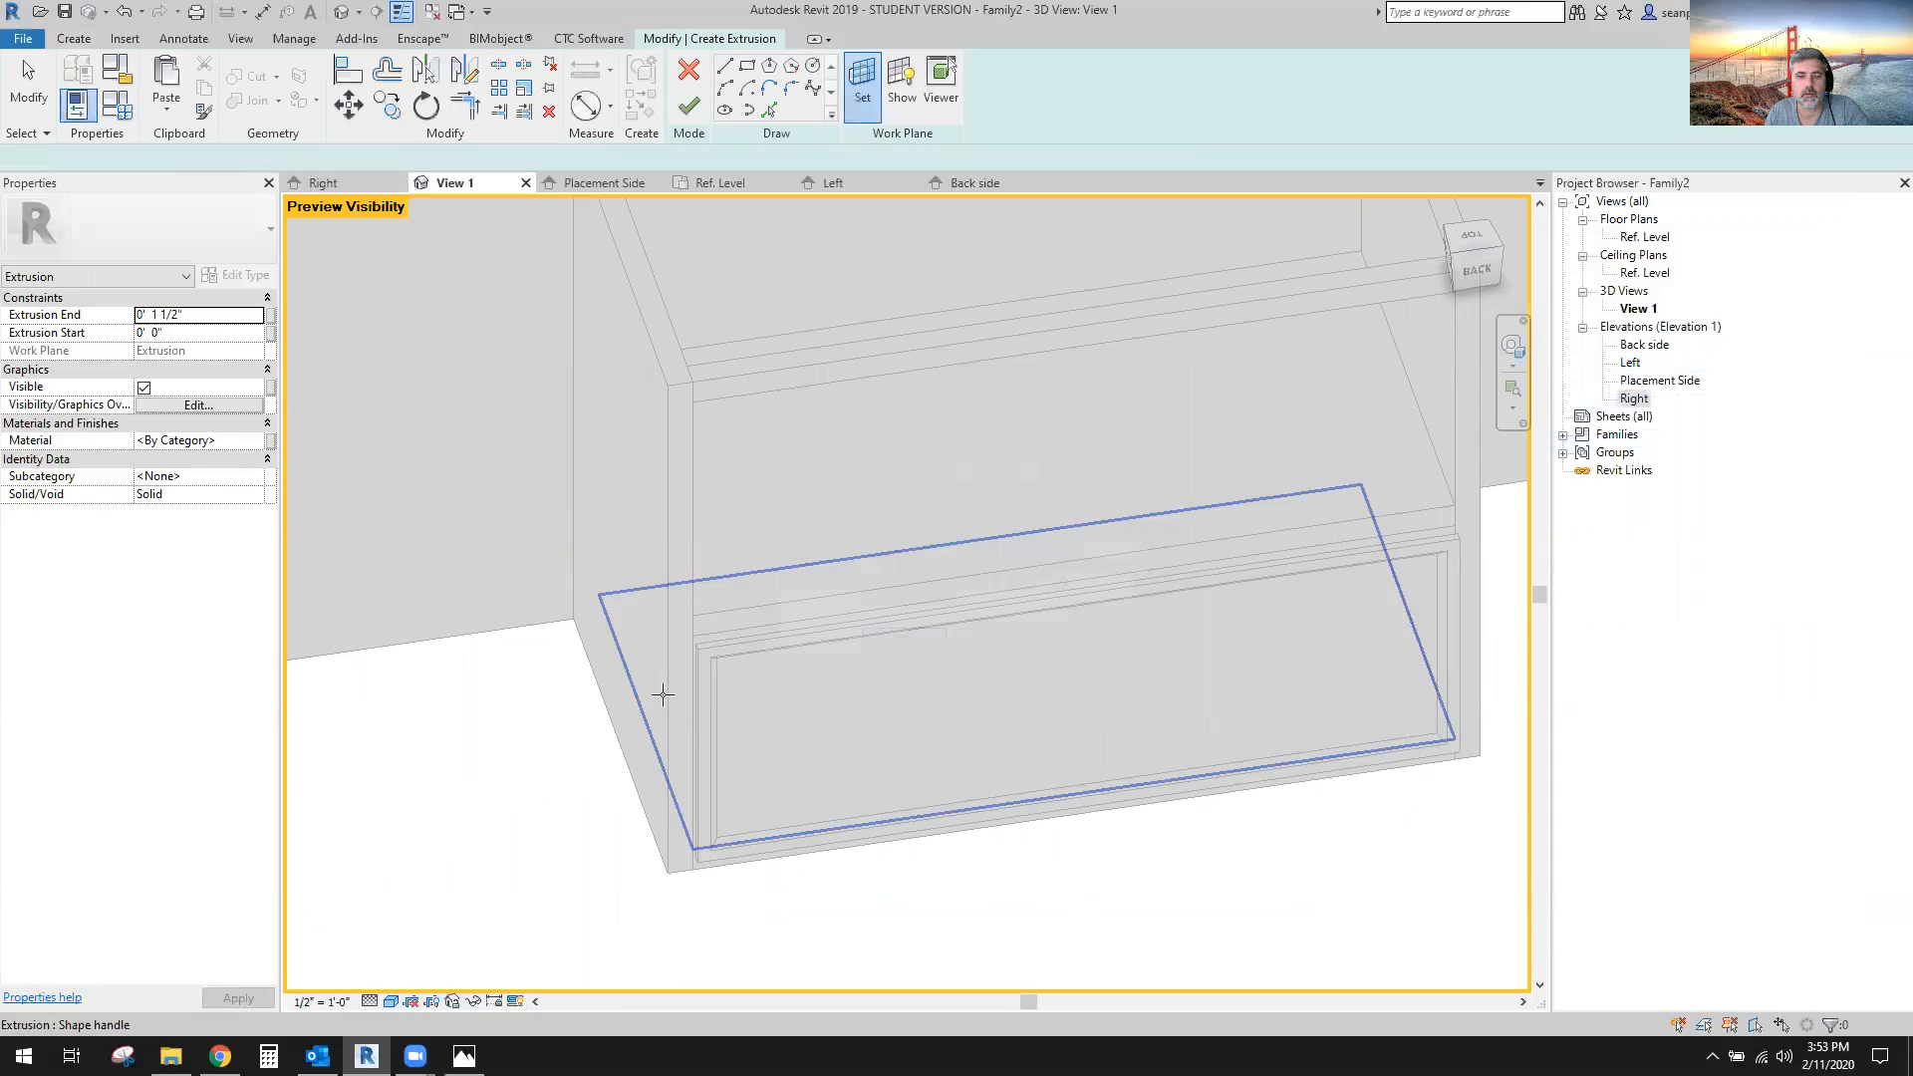
scroll(668, 687, "up", 5)
left_click(687, 669)
scroll(812, 659, "down", 5)
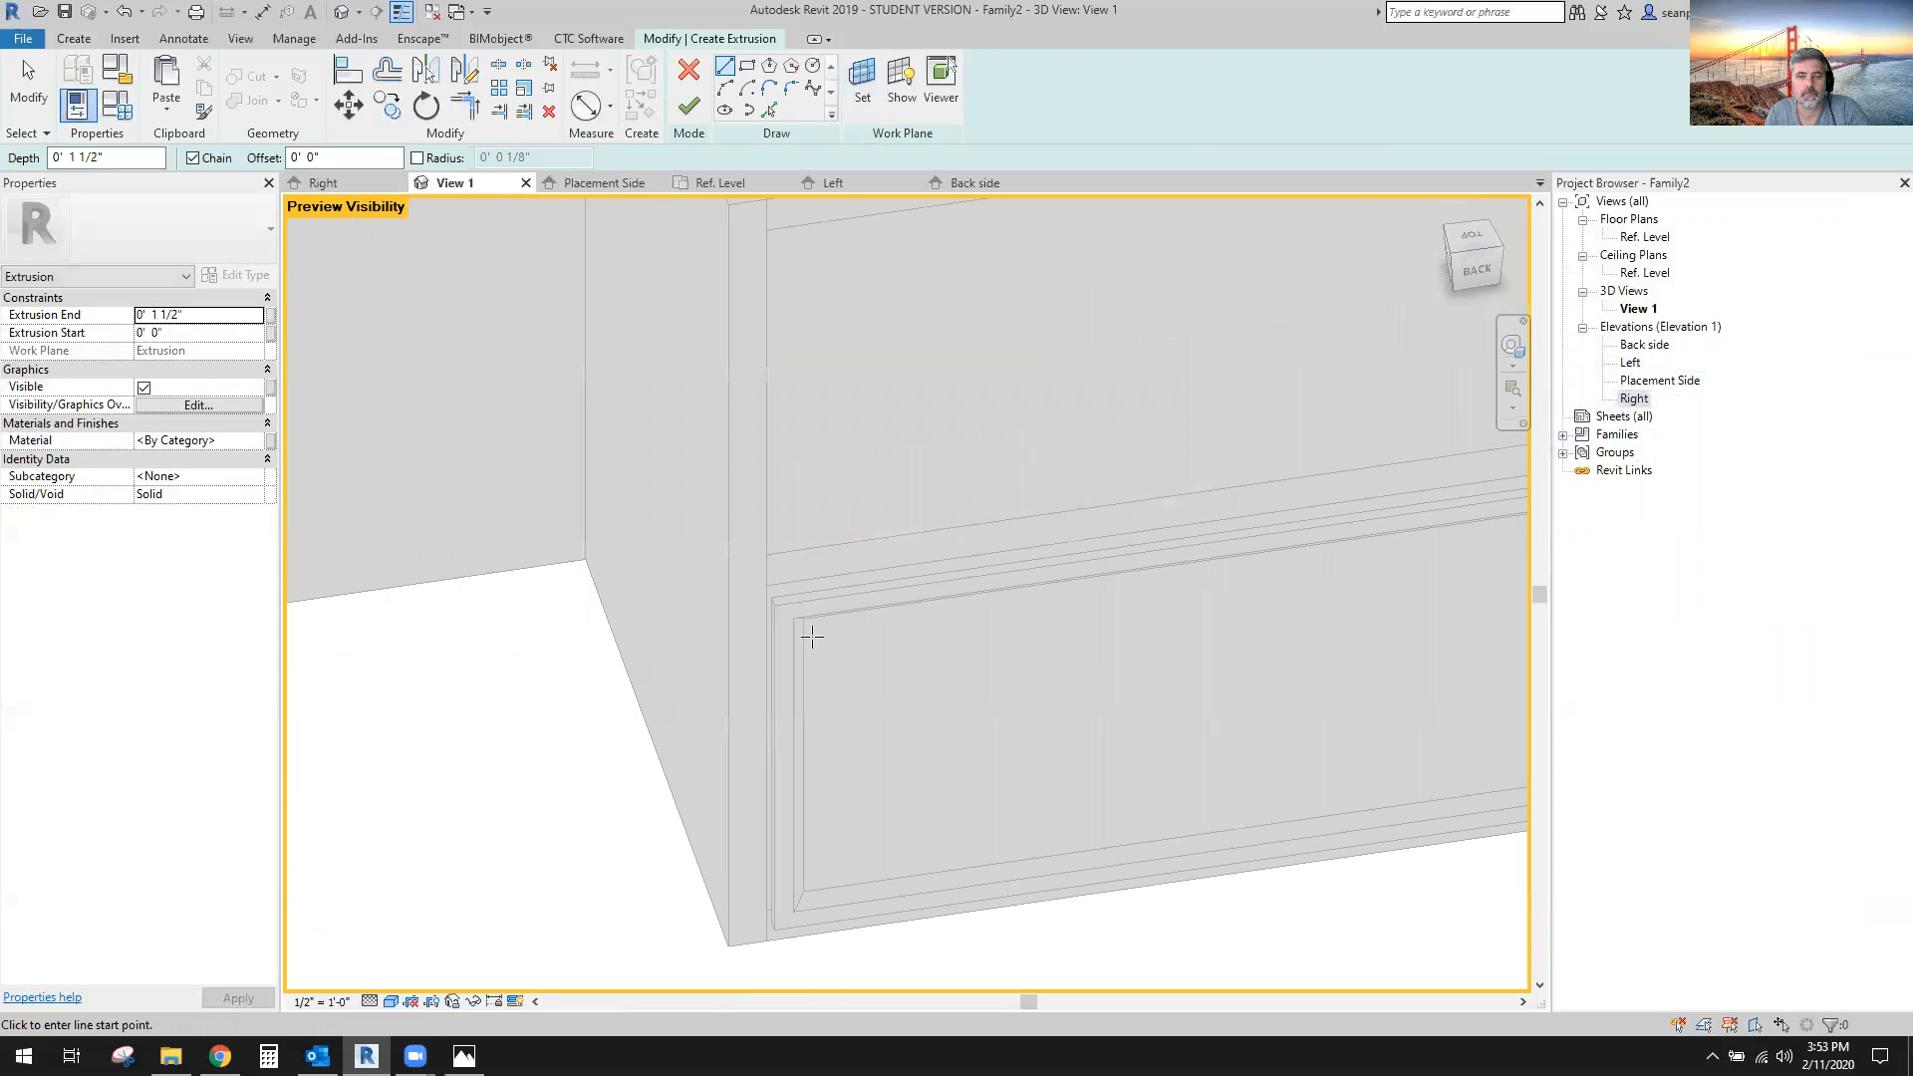
Sketch a rectangle inside the lower drawer frame in the Placement Side elevation for the new panel.
left_click(749, 66)
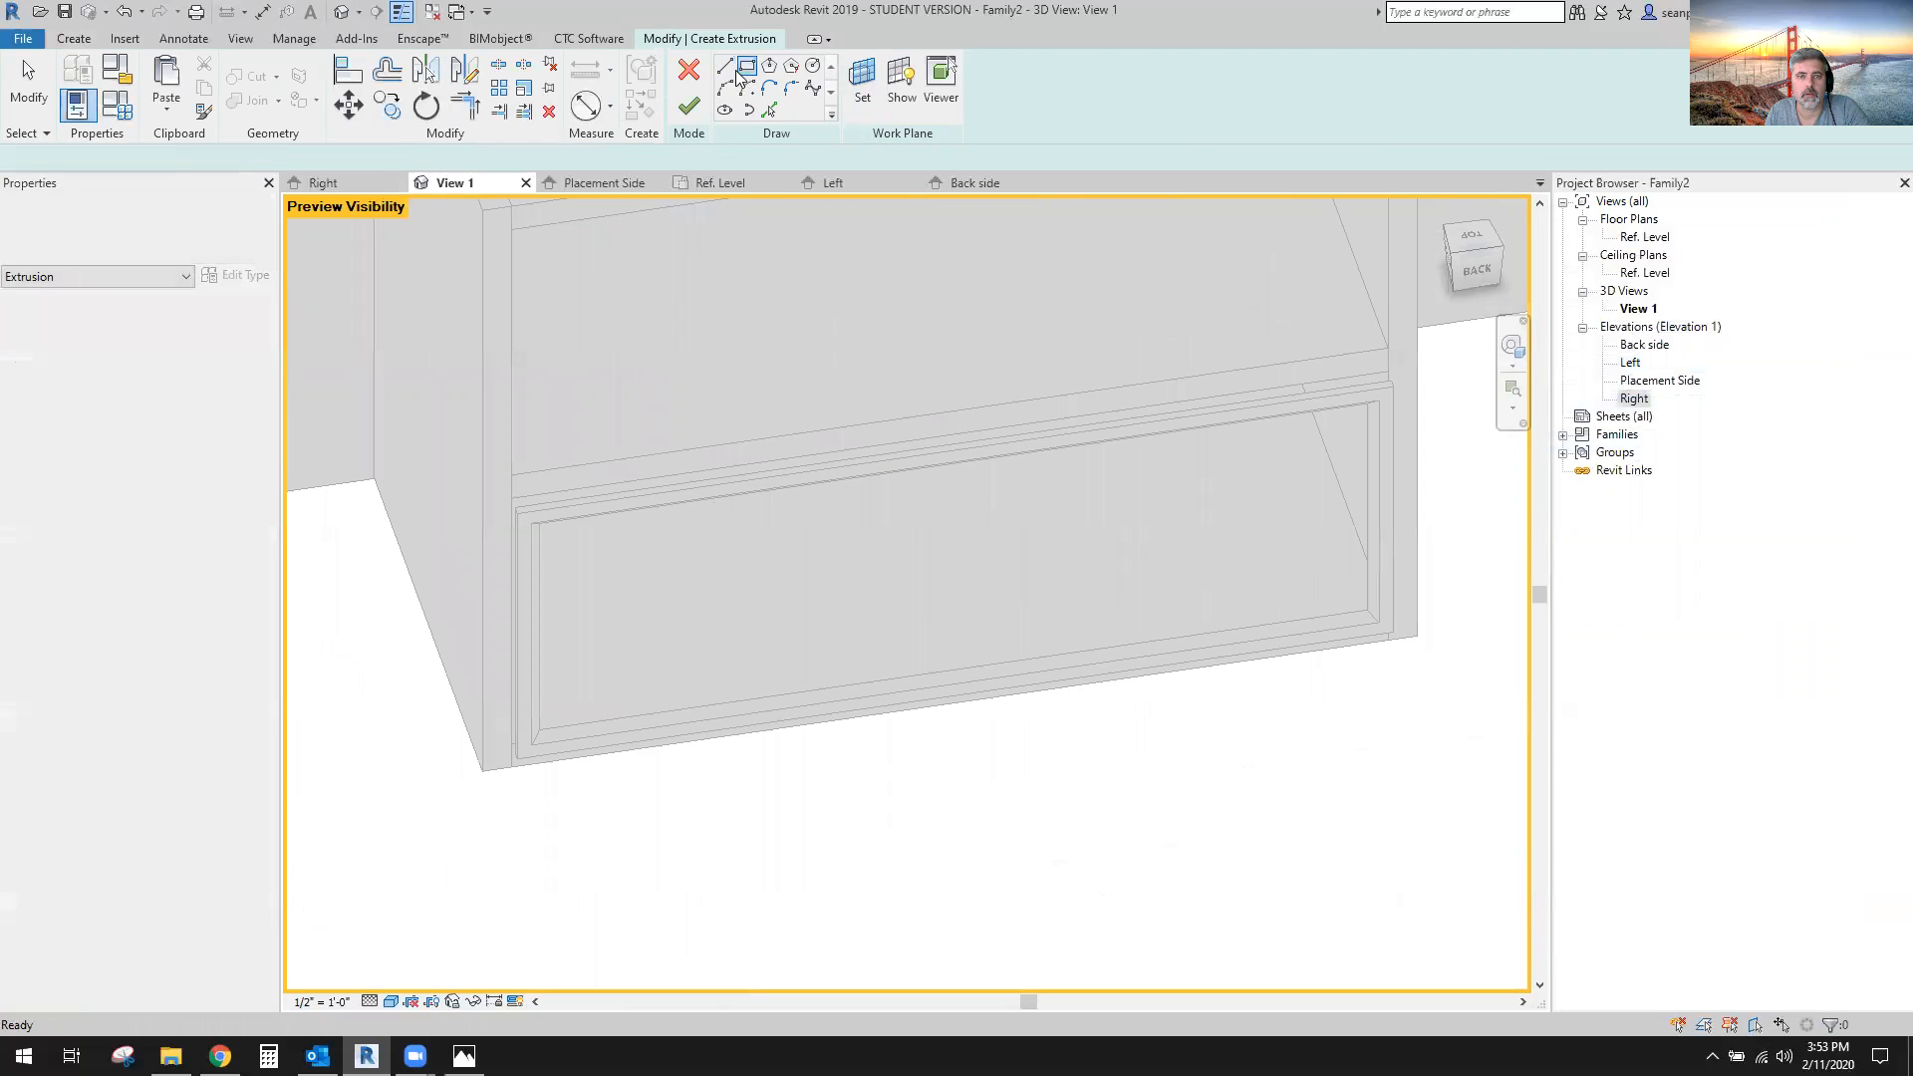
left_click(604, 183)
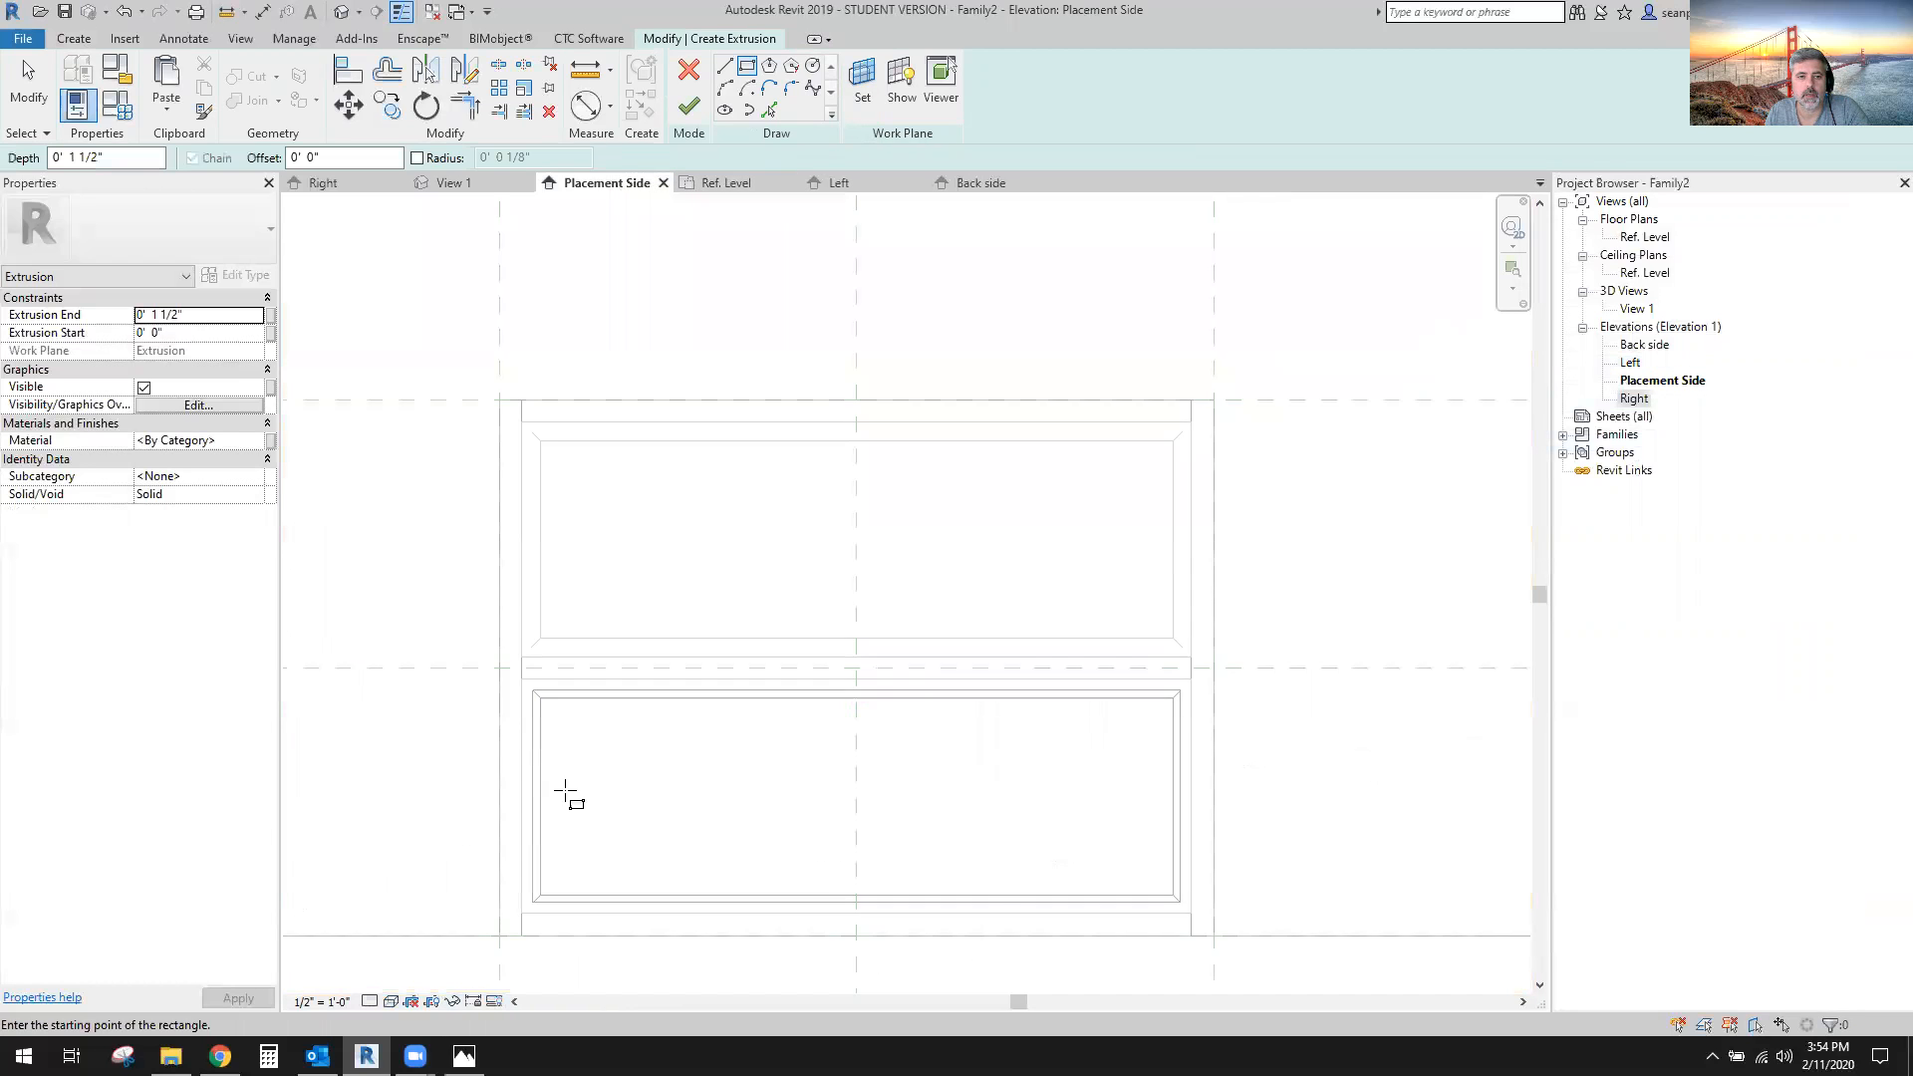
scroll(560, 667, "down", 2)
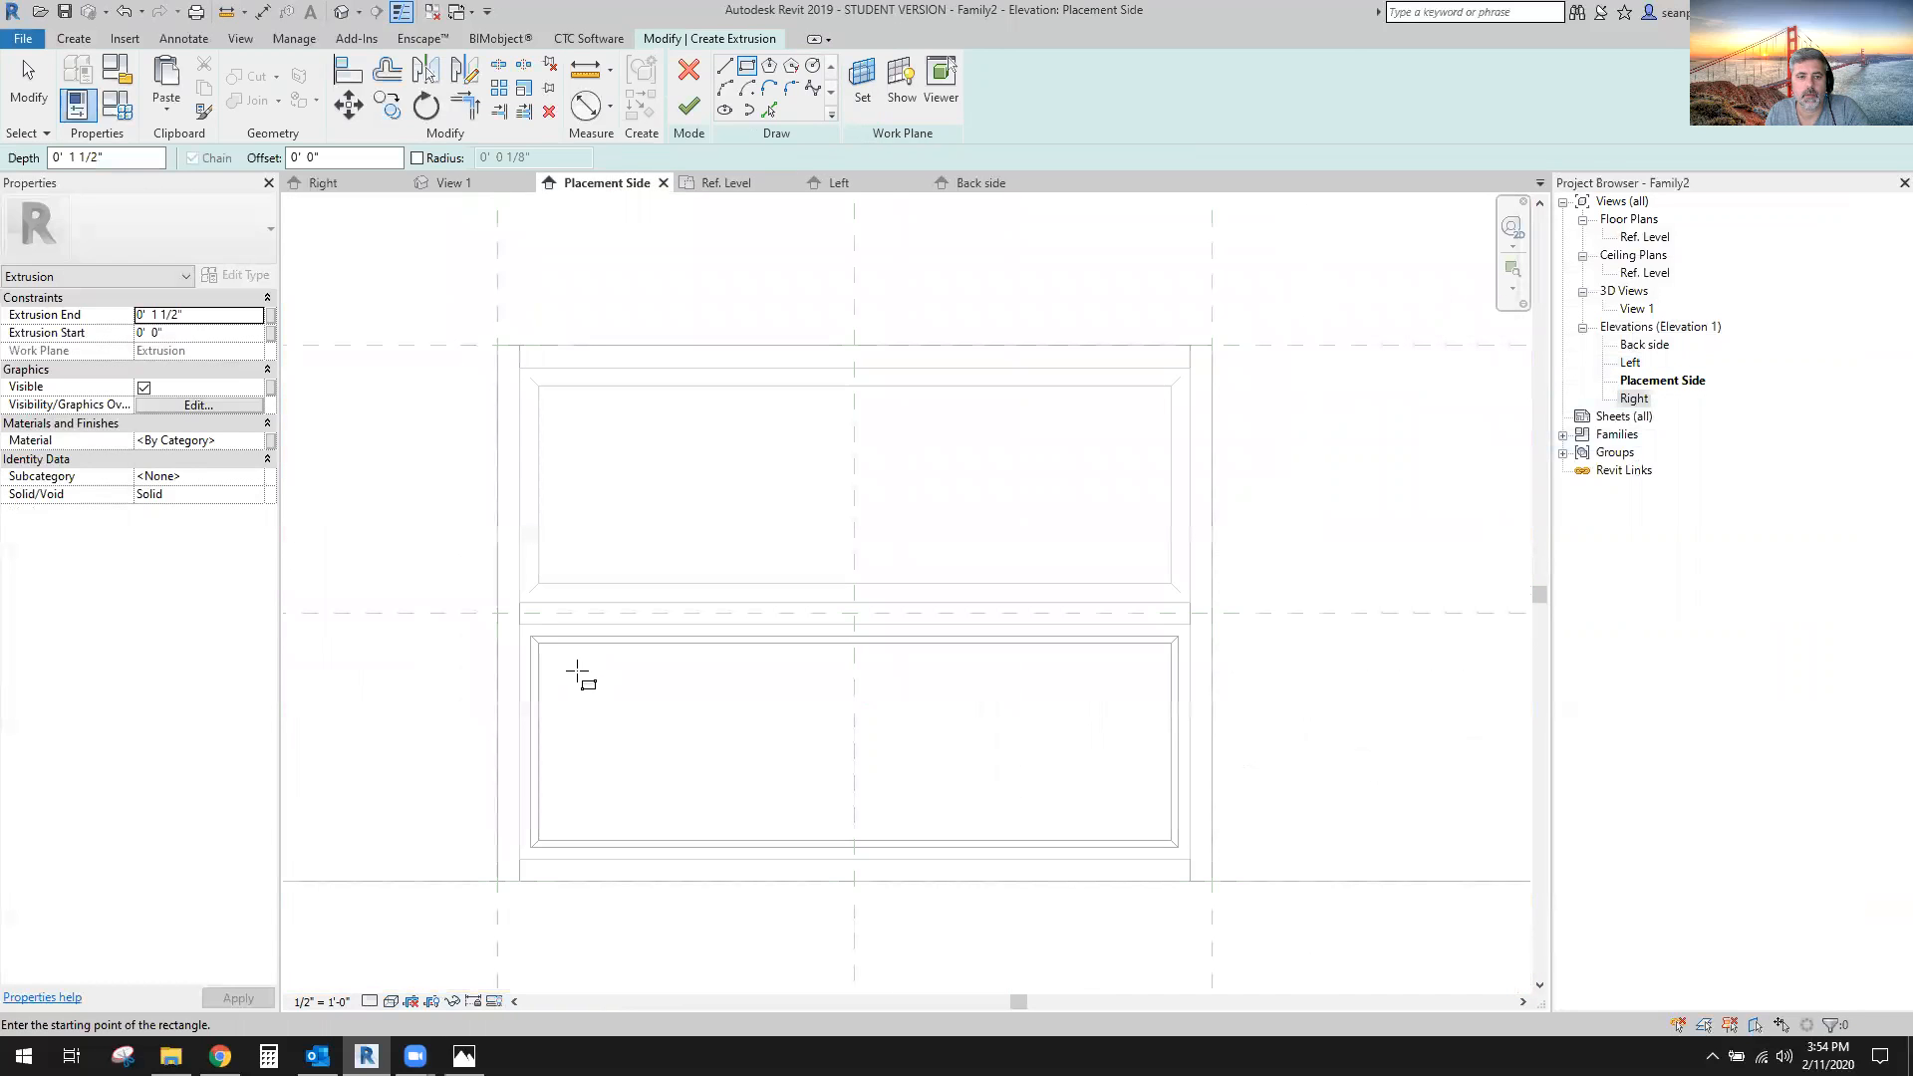
left_click(570, 671)
left_click(1135, 805)
Align the rectangle's four sides to the edges of the lower drawer opening and lock them.
left_click(351, 75)
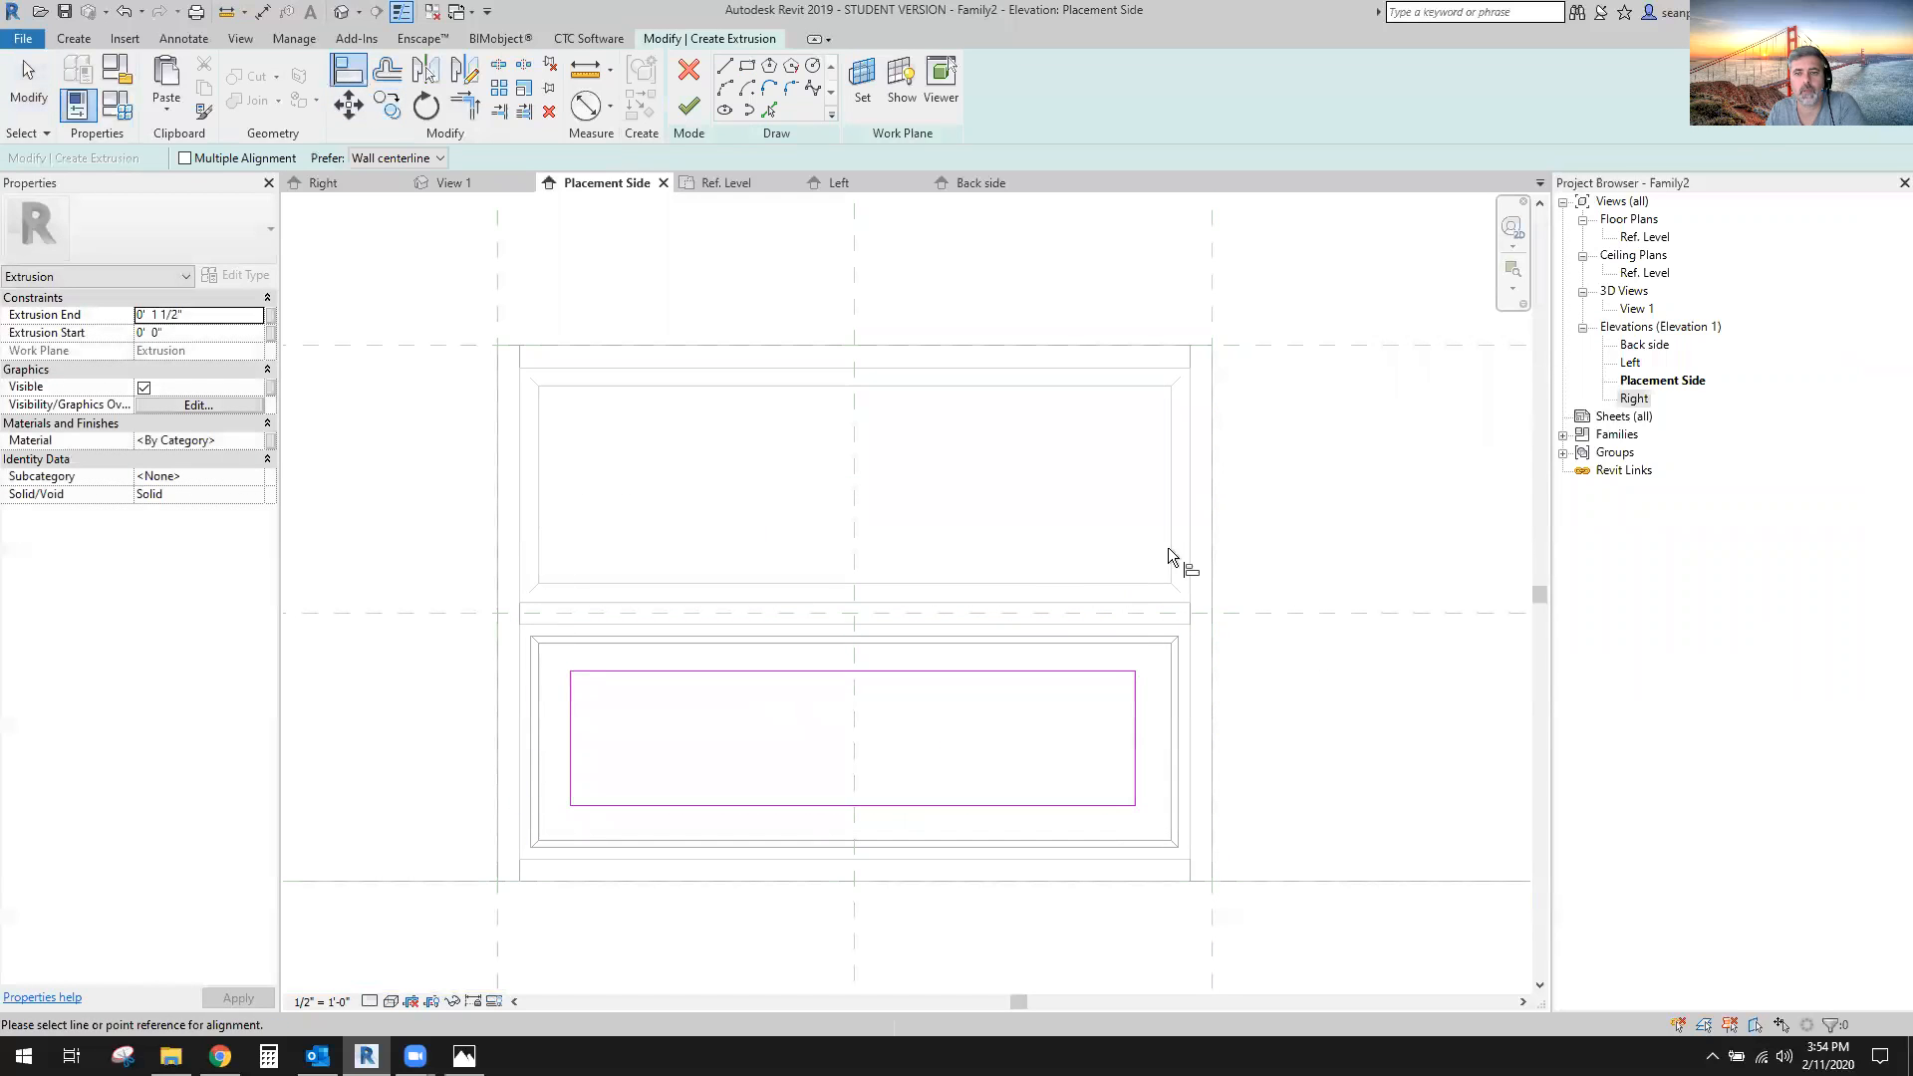
scroll(1191, 761, "up", 1)
scroll(1181, 727, "up", 2)
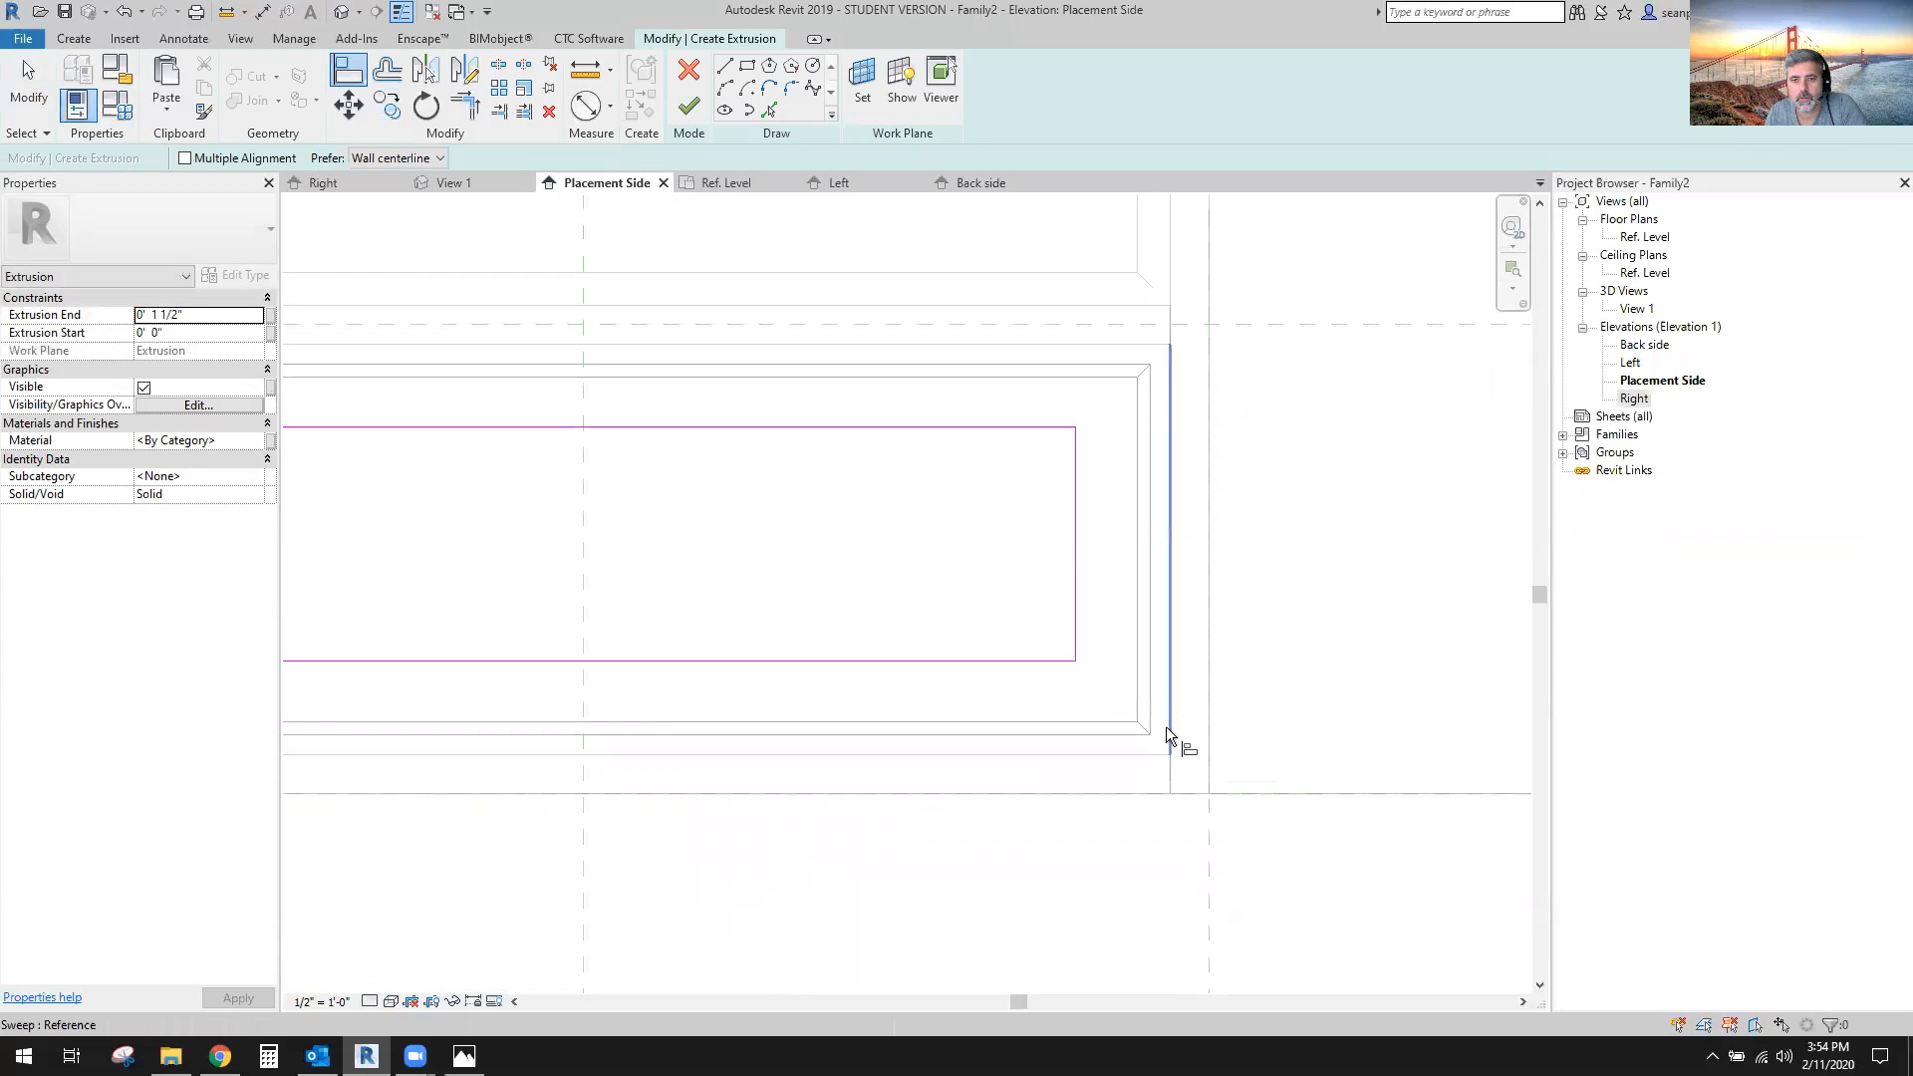
left_click(1167, 725)
left_click(1076, 596)
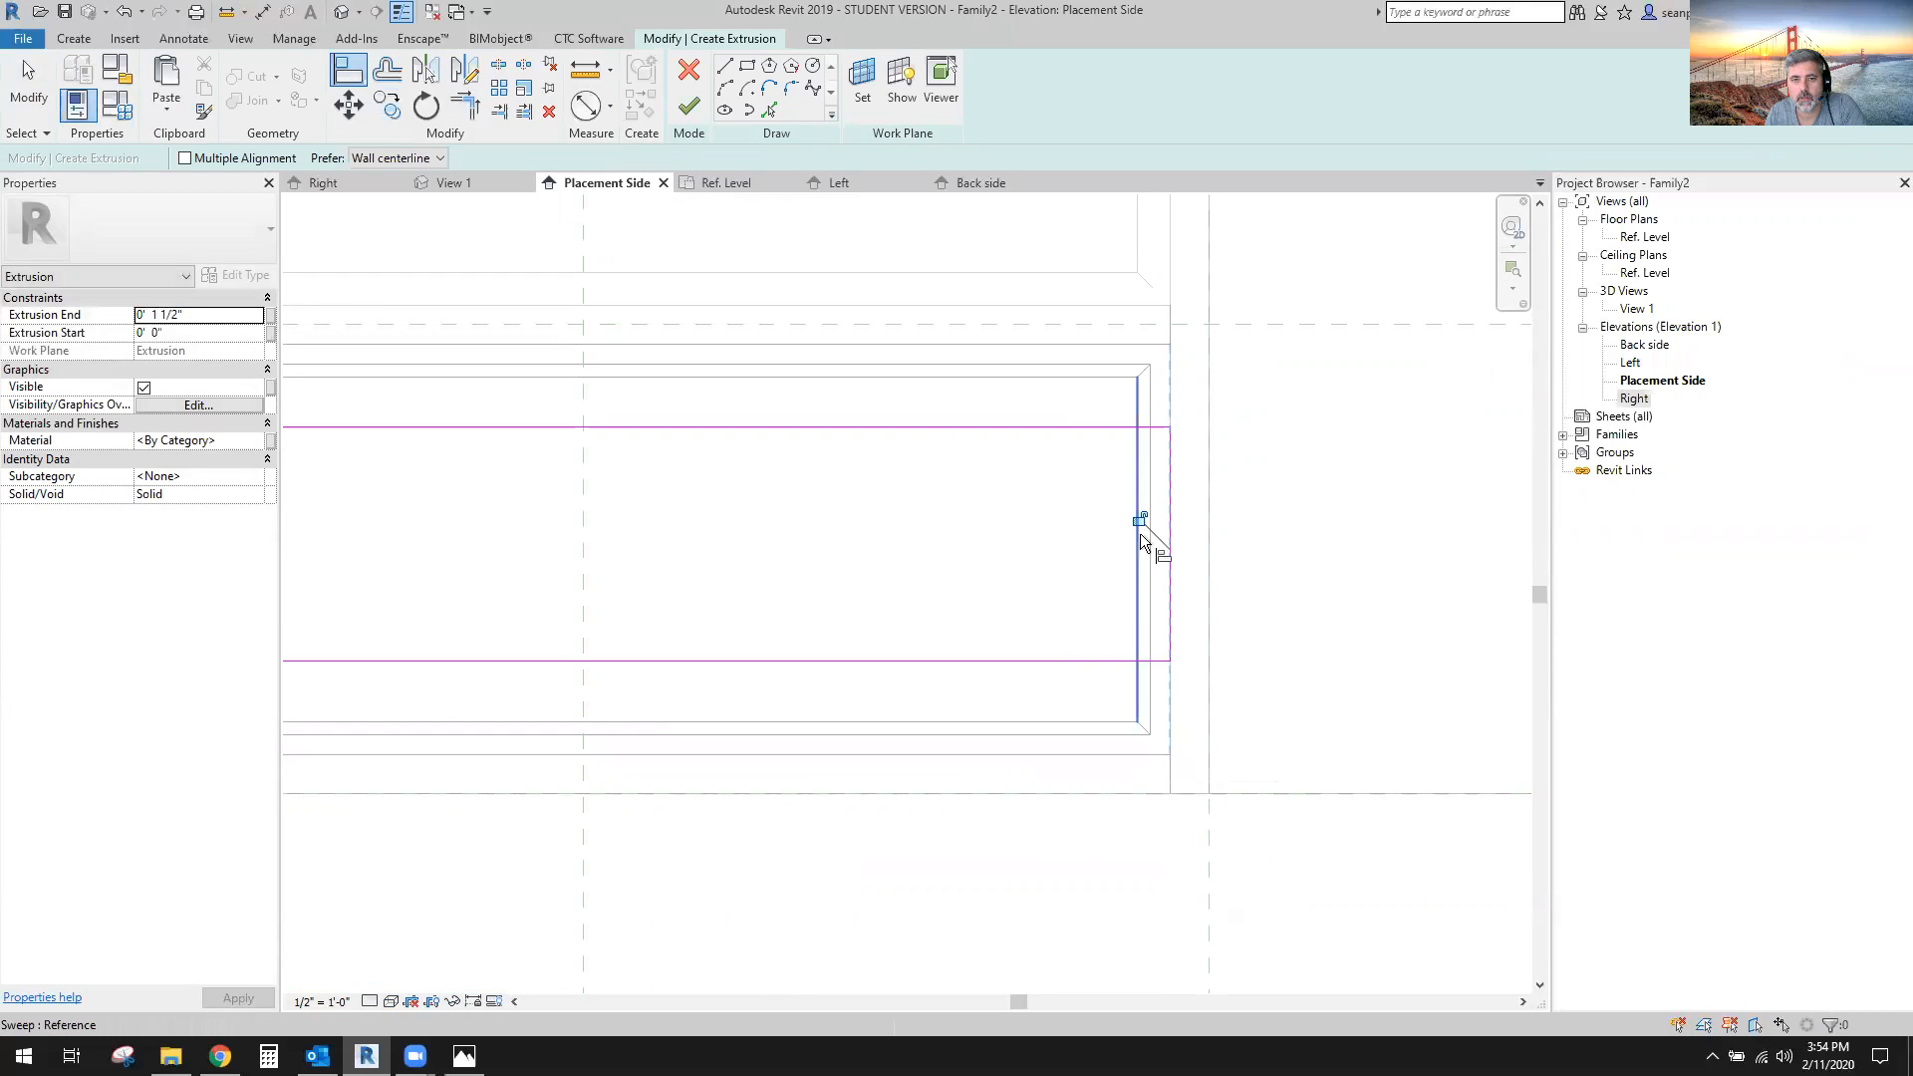
left_click(1098, 342)
left_click(1033, 435)
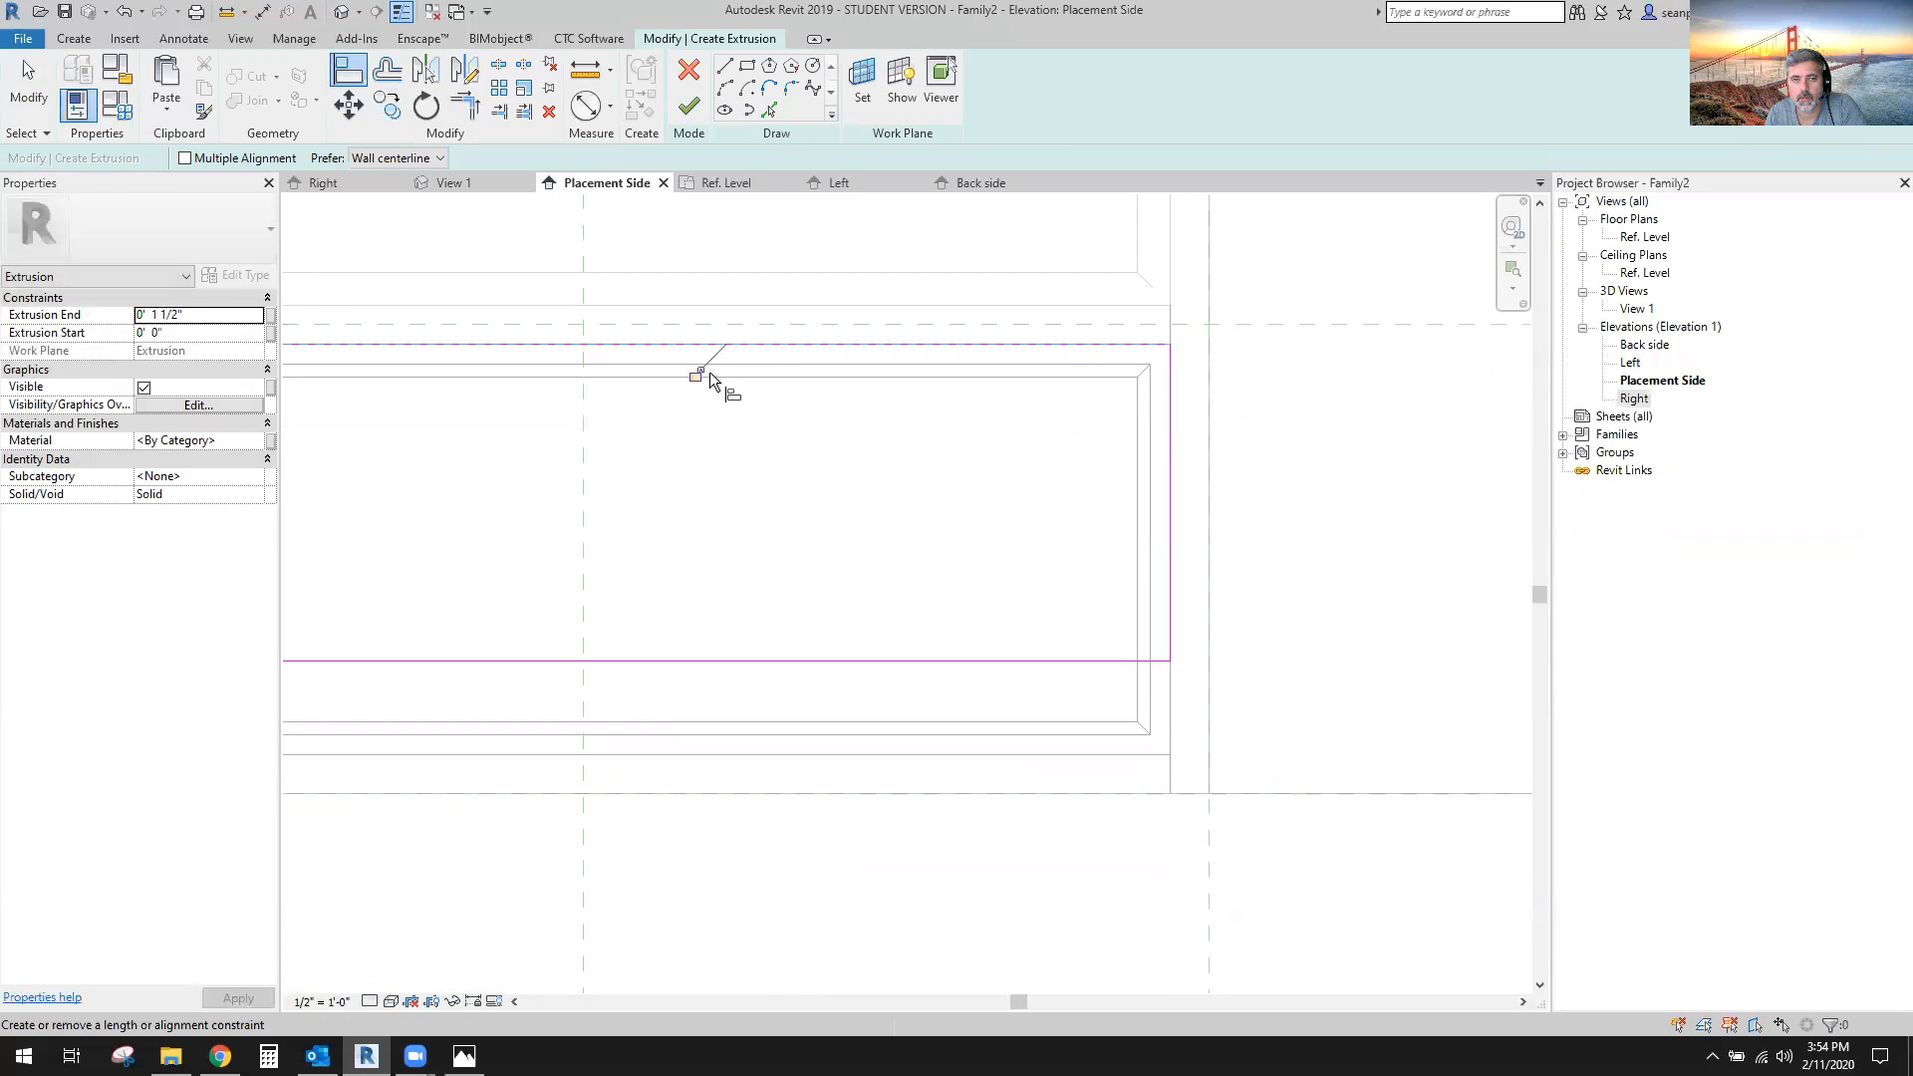
left_click(1083, 754)
left_click(1046, 661)
scroll(719, 757, "down", 2)
middle_click_drag(719, 757, 1161, 779)
scroll(761, 722, "up", 2)
left_click(768, 733)
left_click(853, 648)
scroll(988, 714, "down", 2)
middle_click_drag(1164, 652, 931, 678)
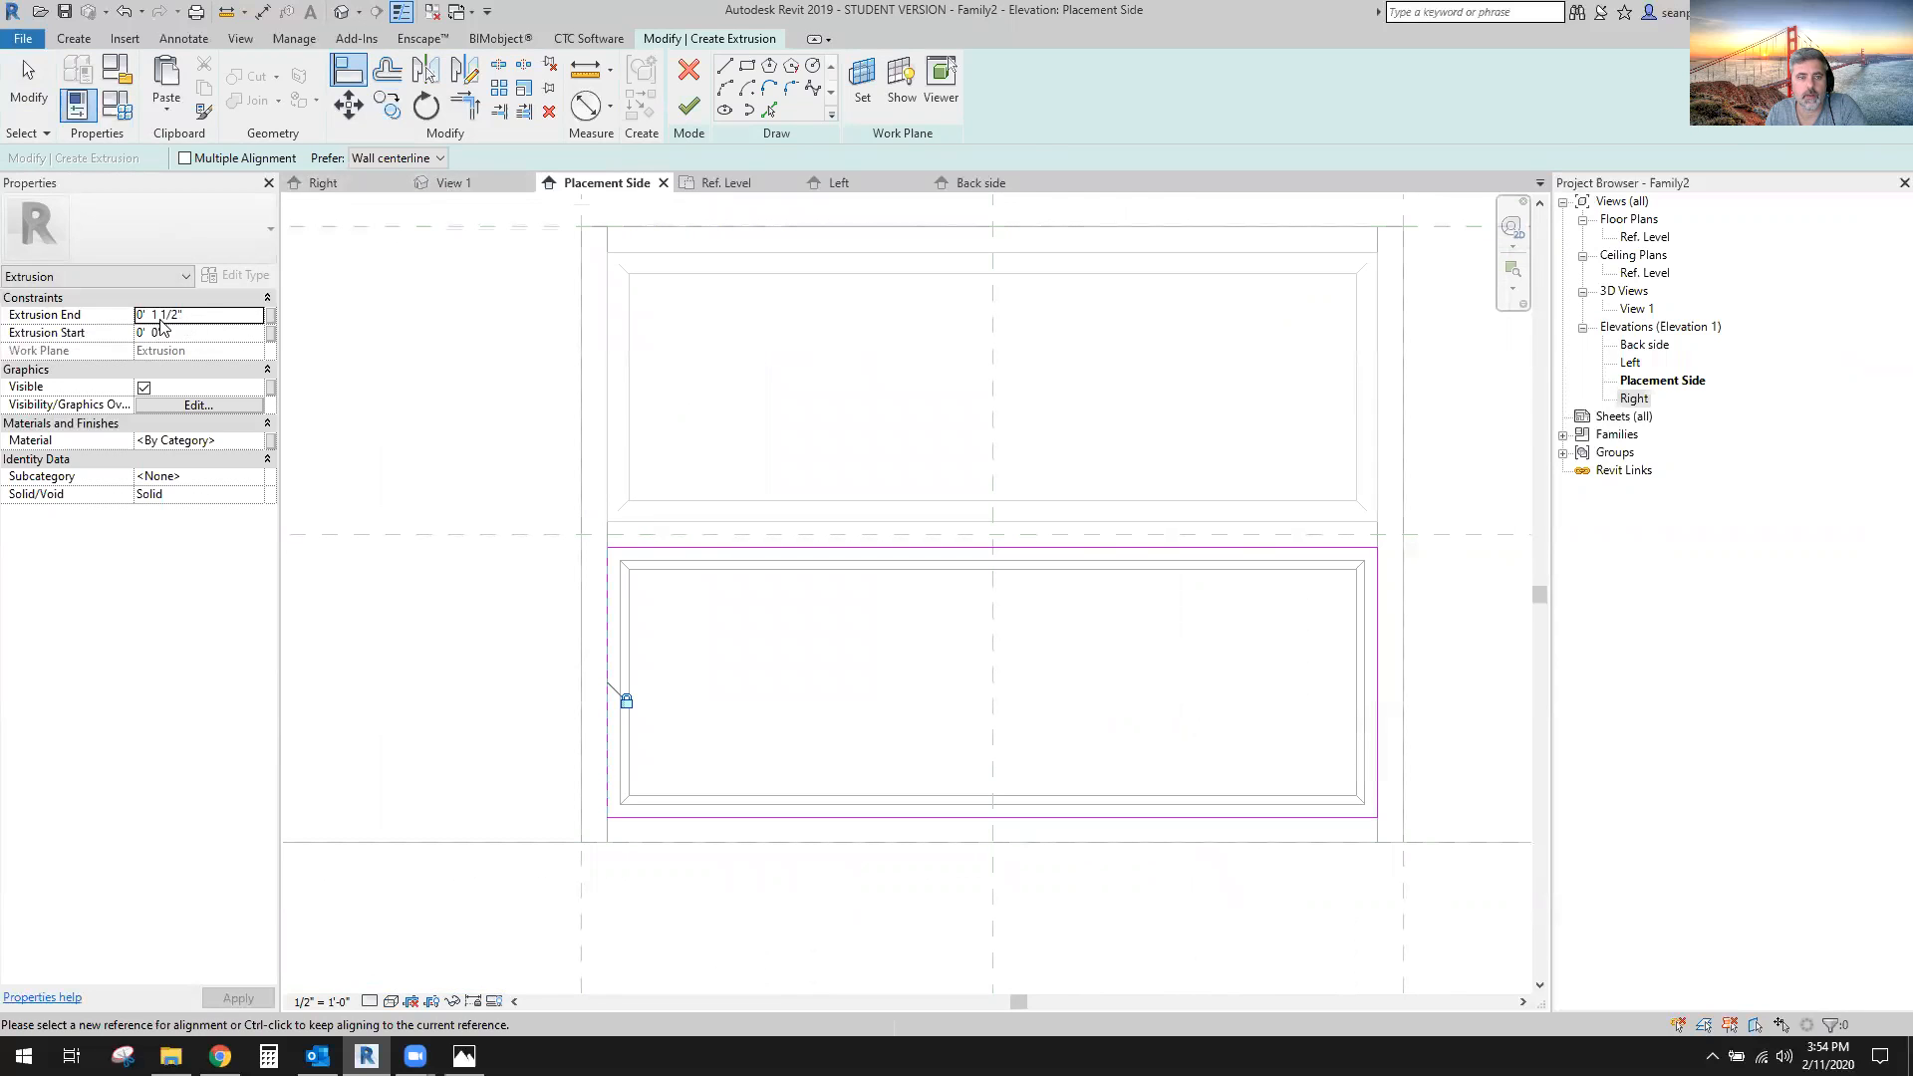
left_click(270, 316)
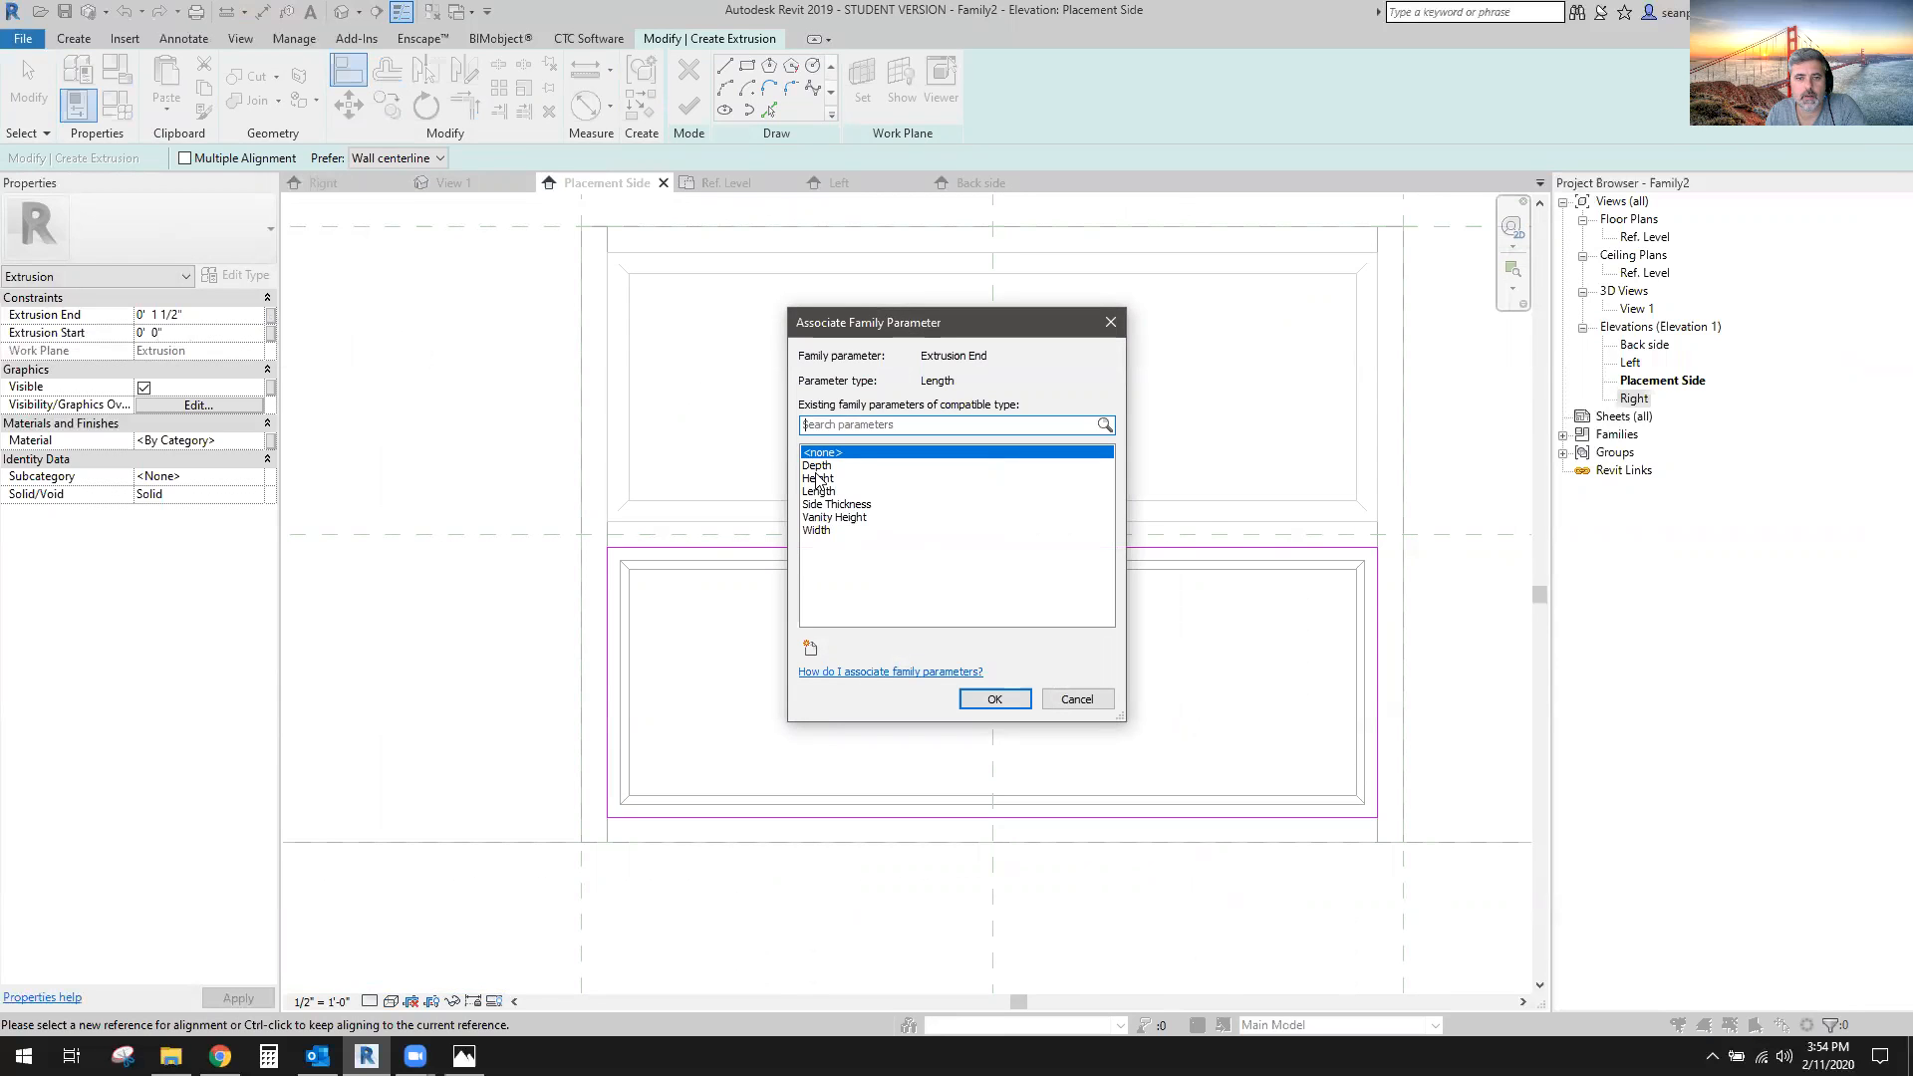
left_click(1076, 699)
key("Escape")
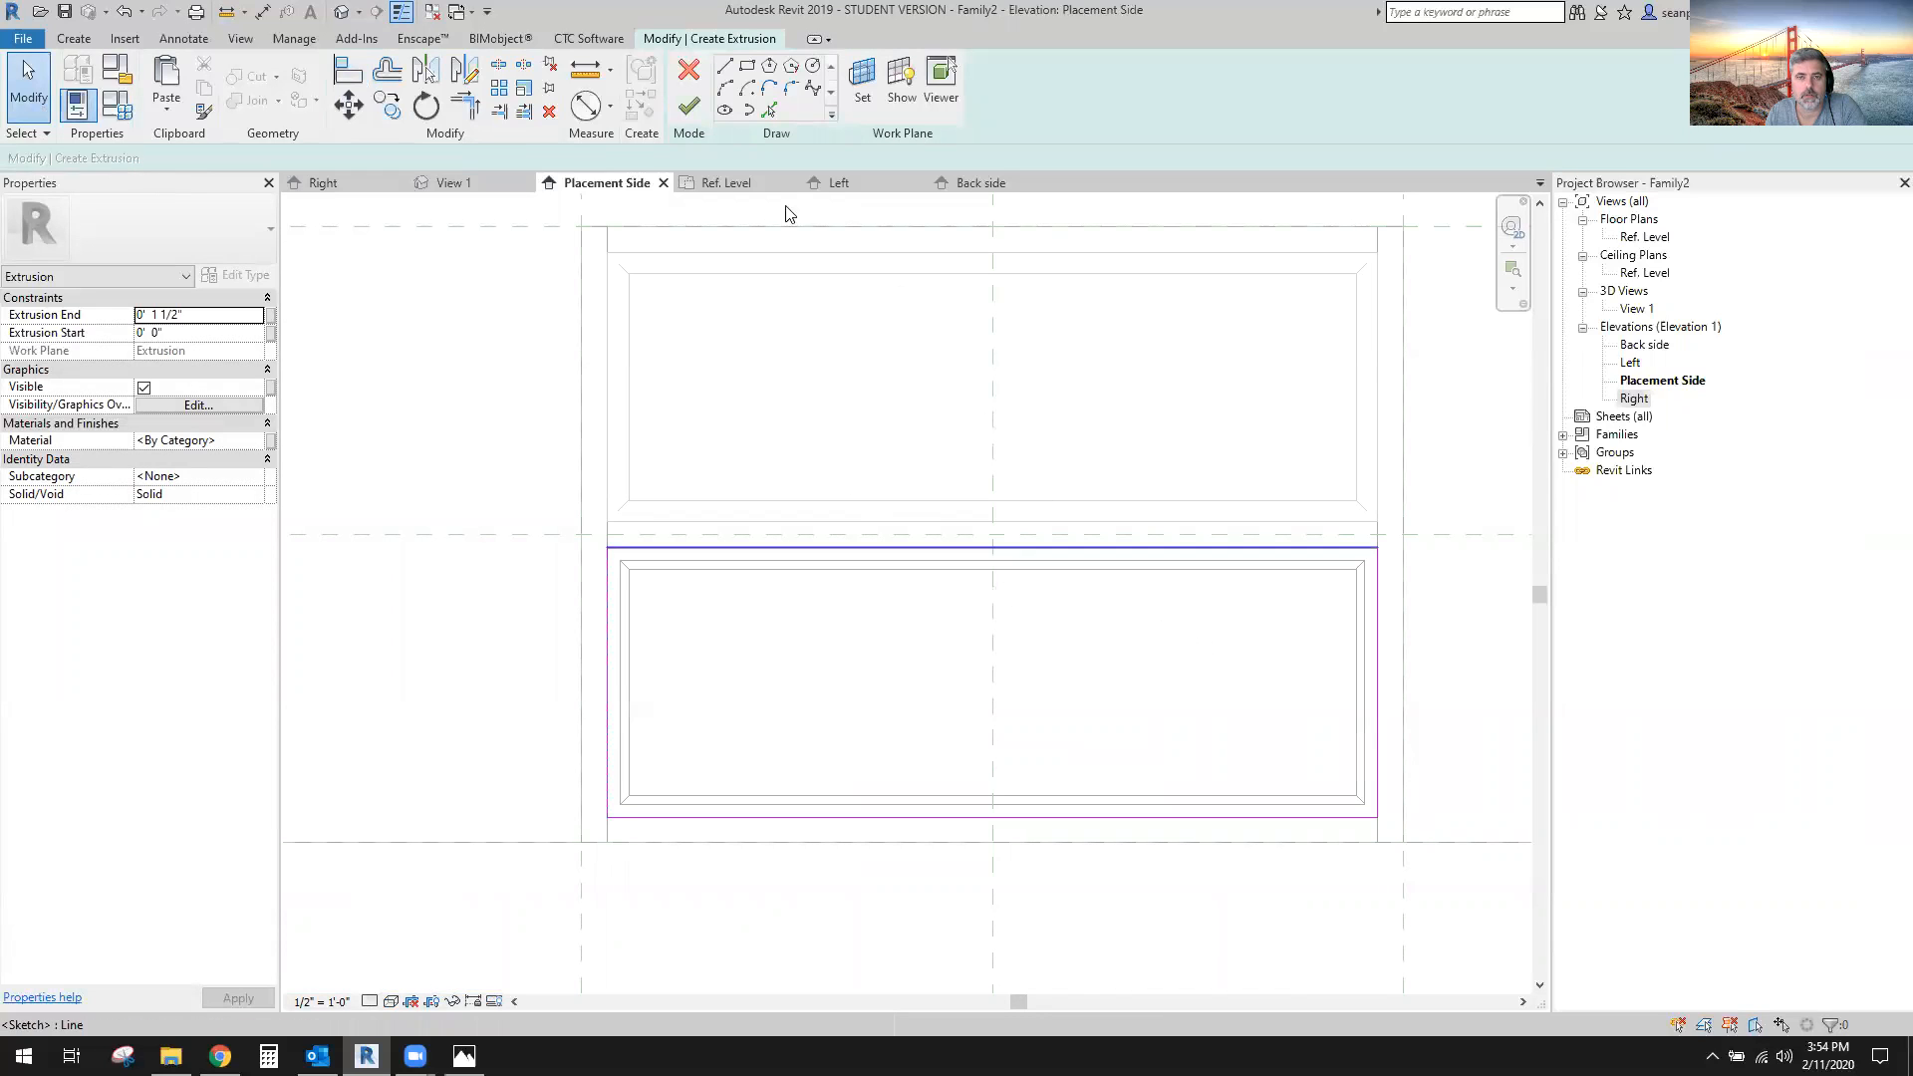
Finish the extrusion and pull the new panel's front and back faces clear of the cabinet in the Ref. Level plan.
left_click(738, 182)
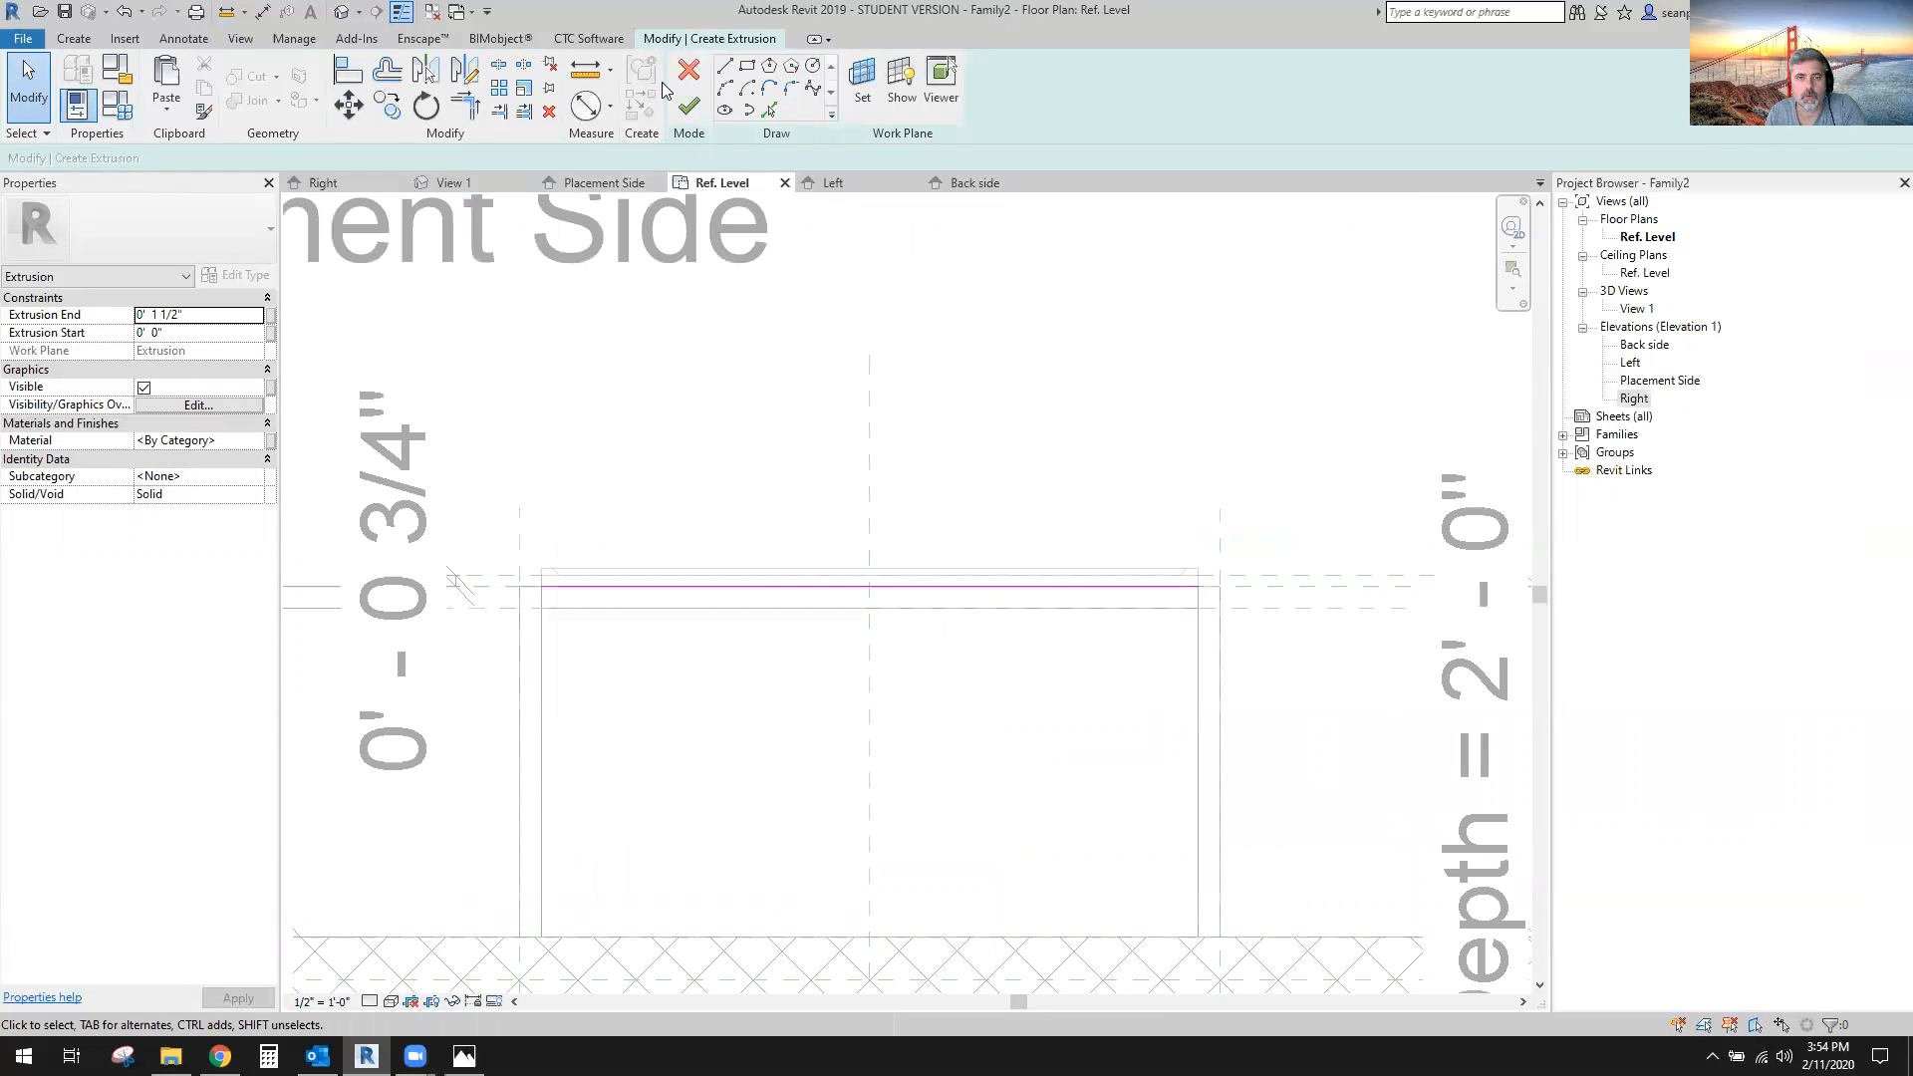
left_click(687, 105)
scroll(916, 578, "up", 1)
scroll(916, 578, "up", 2)
left_click_drag(937, 539, 936, 350)
left_click_drag(935, 601, 938, 449)
left_click(1152, 506)
scroll(1087, 546, "down", 2)
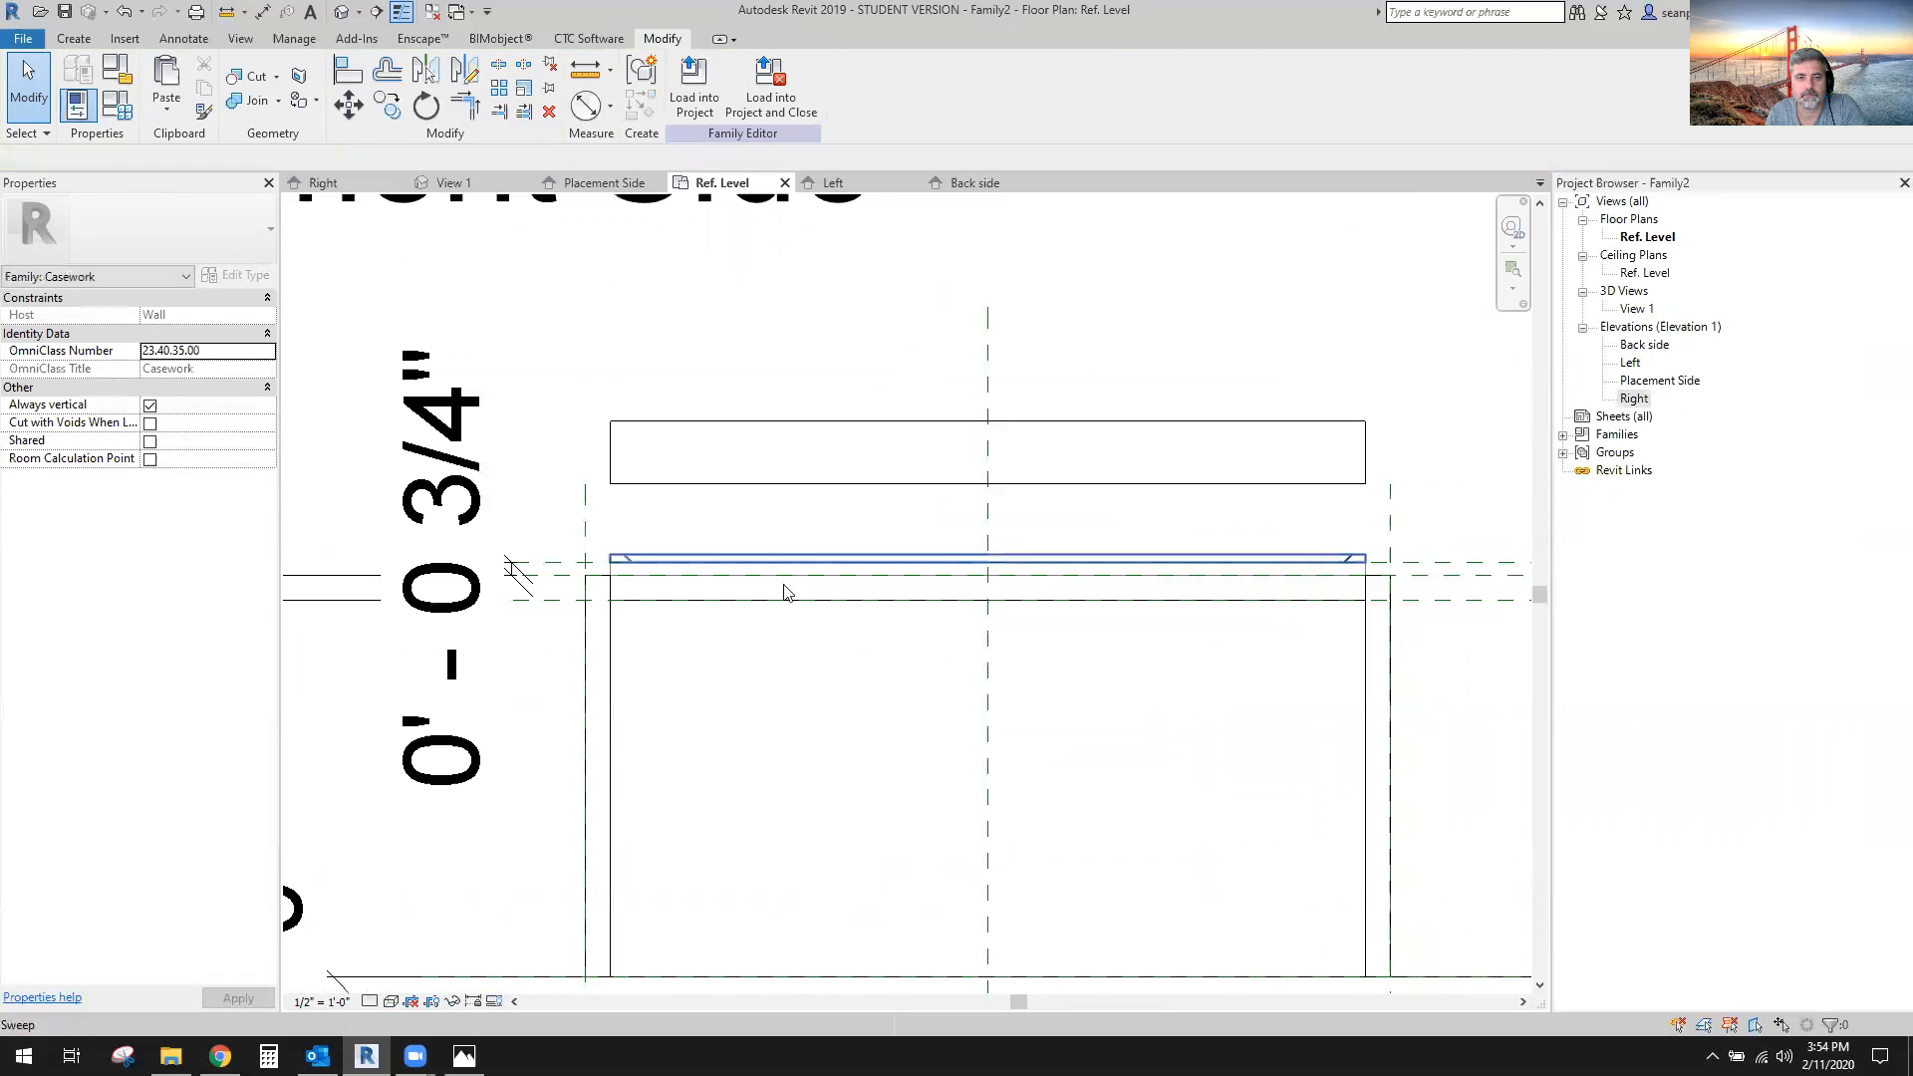
Align and lock the new panel's back and front faces to the reference planes at the cabinet front, making it 3/4" thick.
scroll(598, 616, "up", 1)
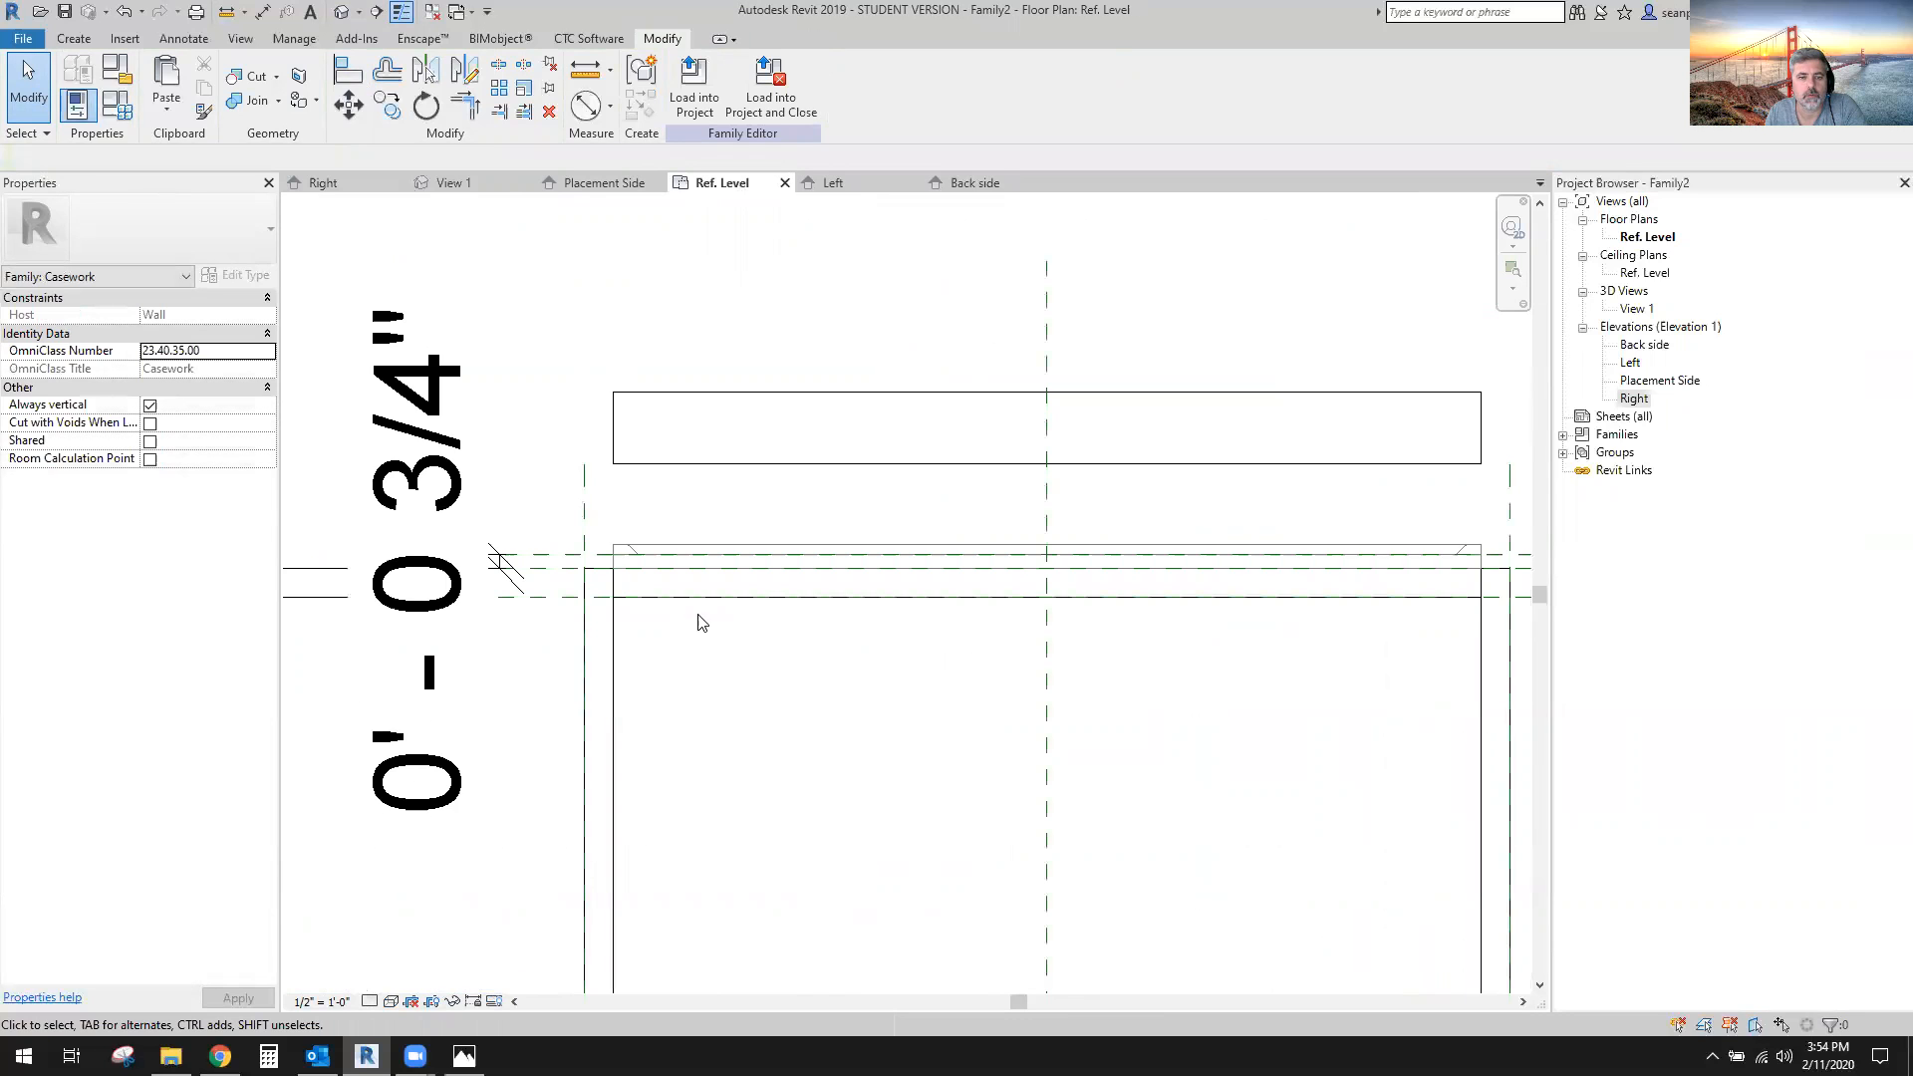
scroll(560, 570, "up", 2)
key("a")
key("l")
left_click(498, 569)
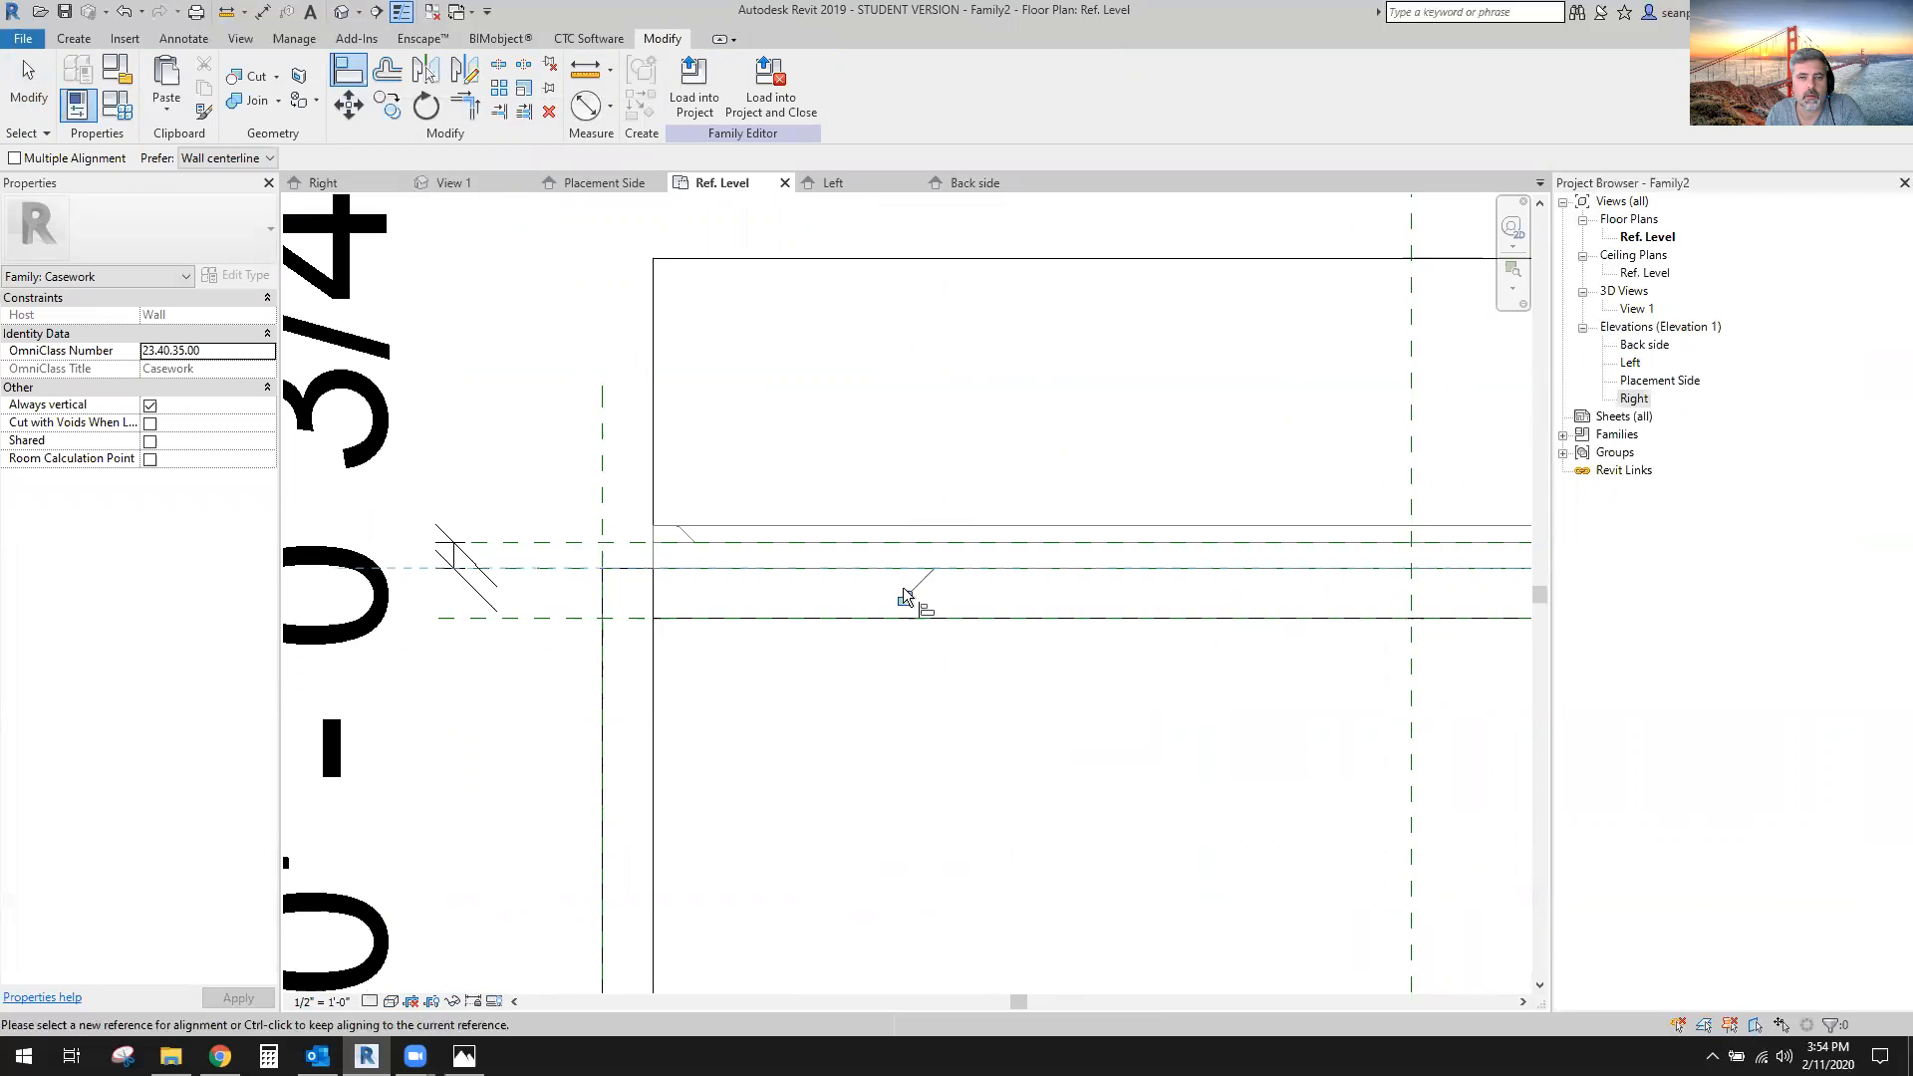
left_click(580, 545)
left_click(797, 267)
key("Escape")
key("Escape")
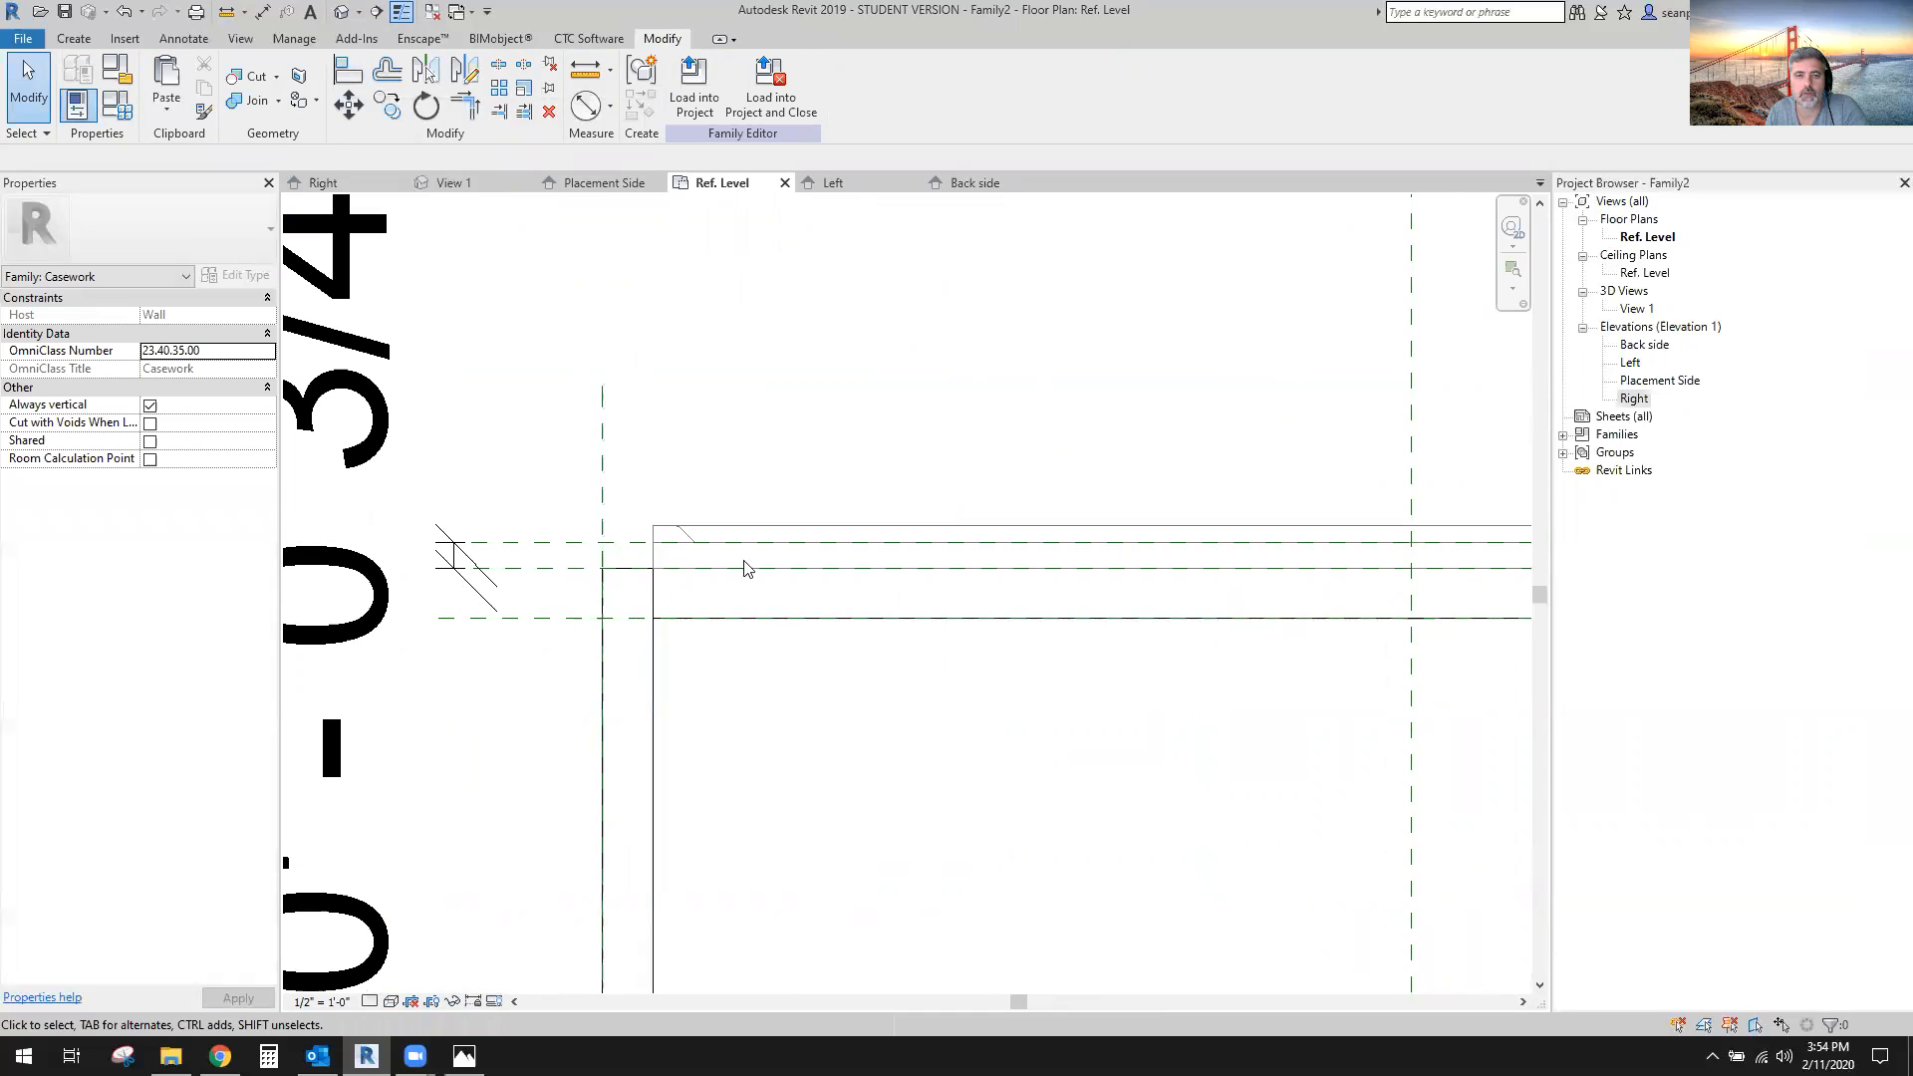
Examine the new lower drawer panel in 3D and check which family parameters are available for its Visible property.
left_click(464, 181)
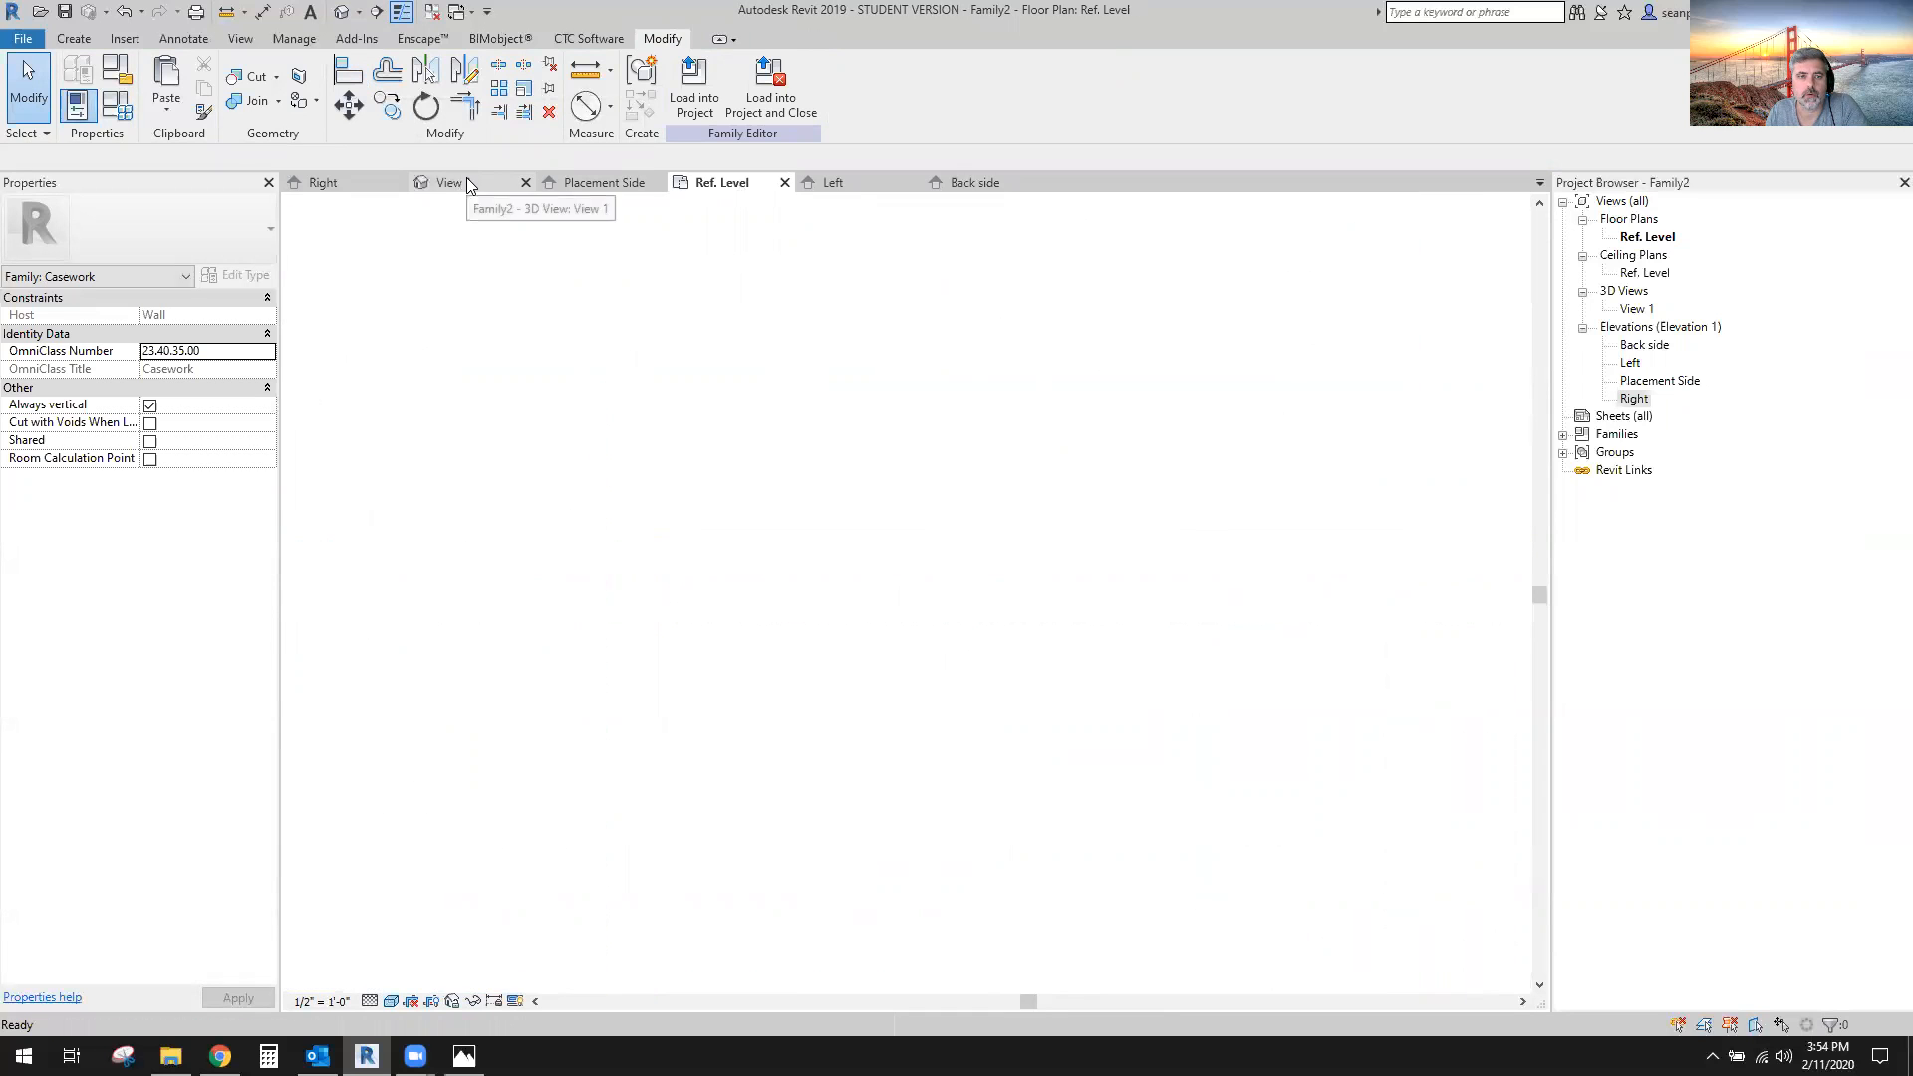
middle_click_drag(941, 797, 1035, 778, "shift")
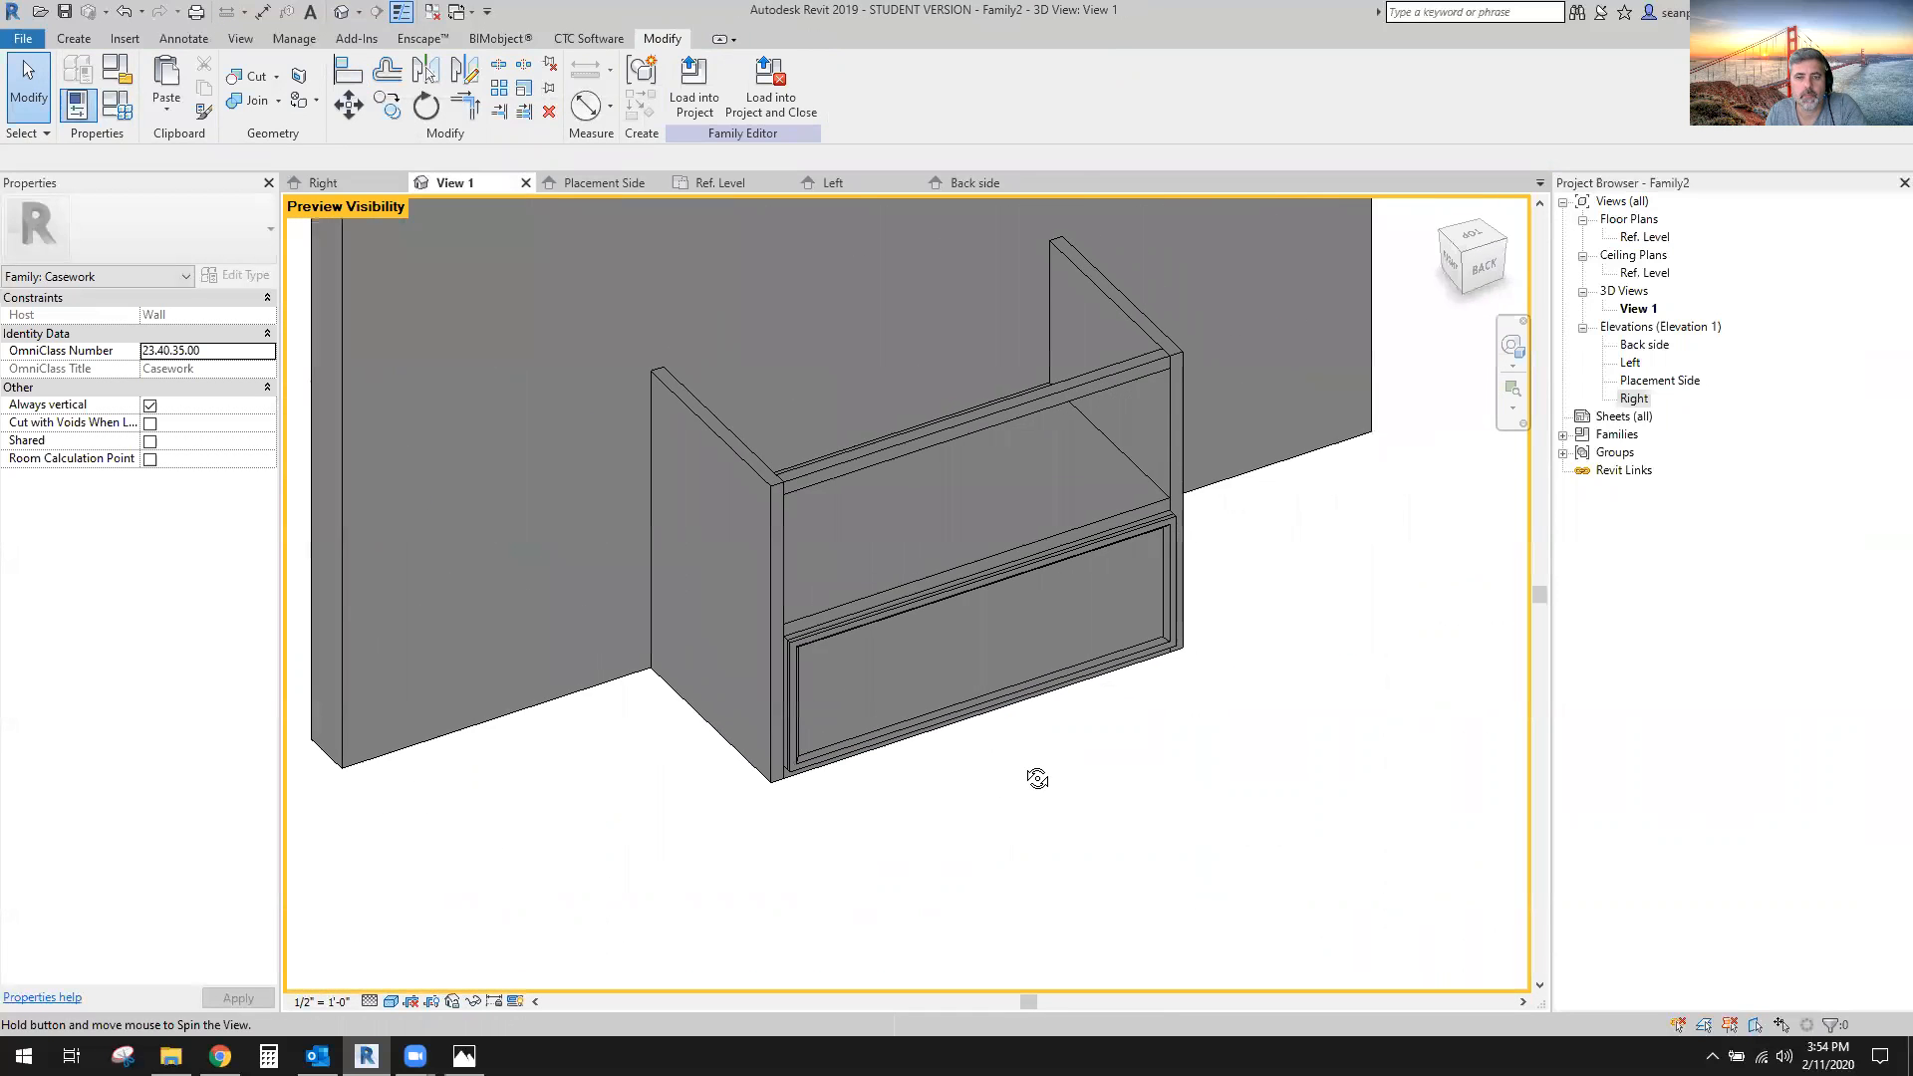
scroll(1251, 700, "up", 1)
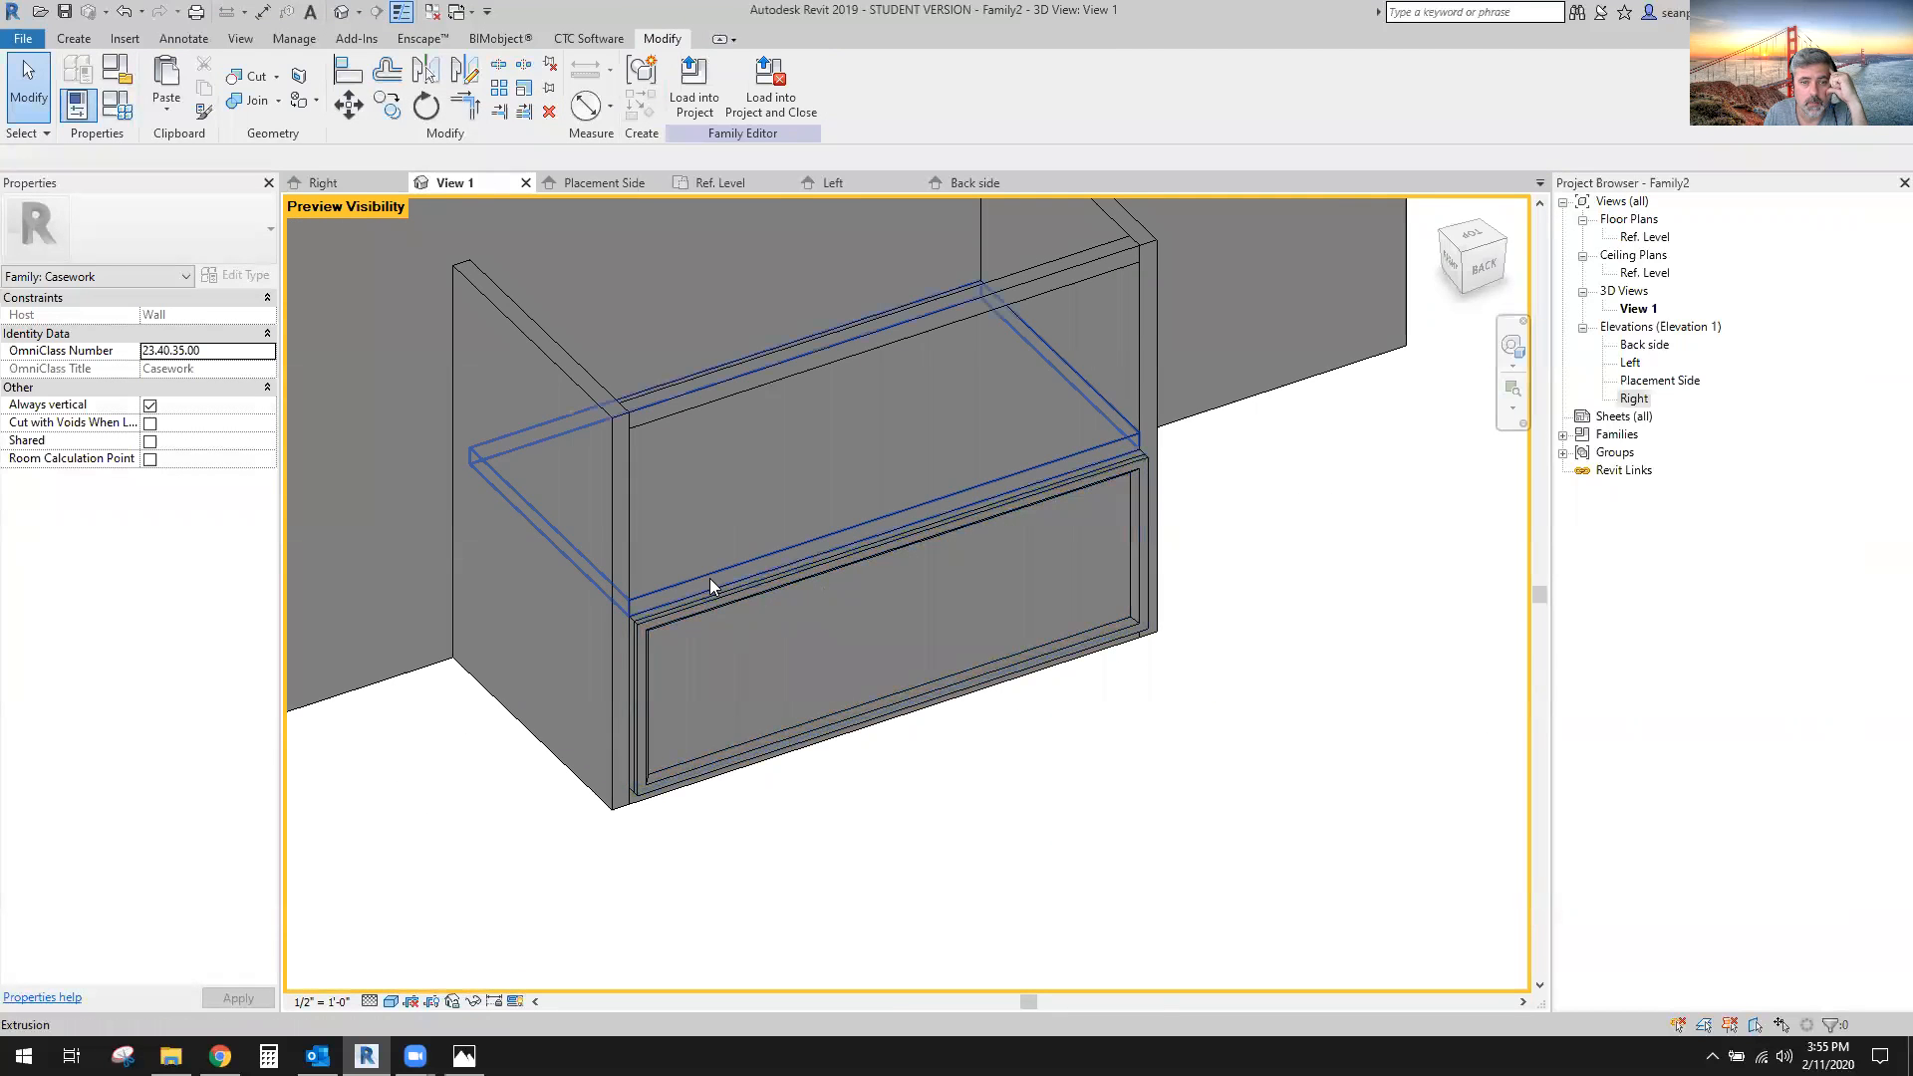
scroll(663, 612, "up", 2)
scroll(564, 630, "up", 2)
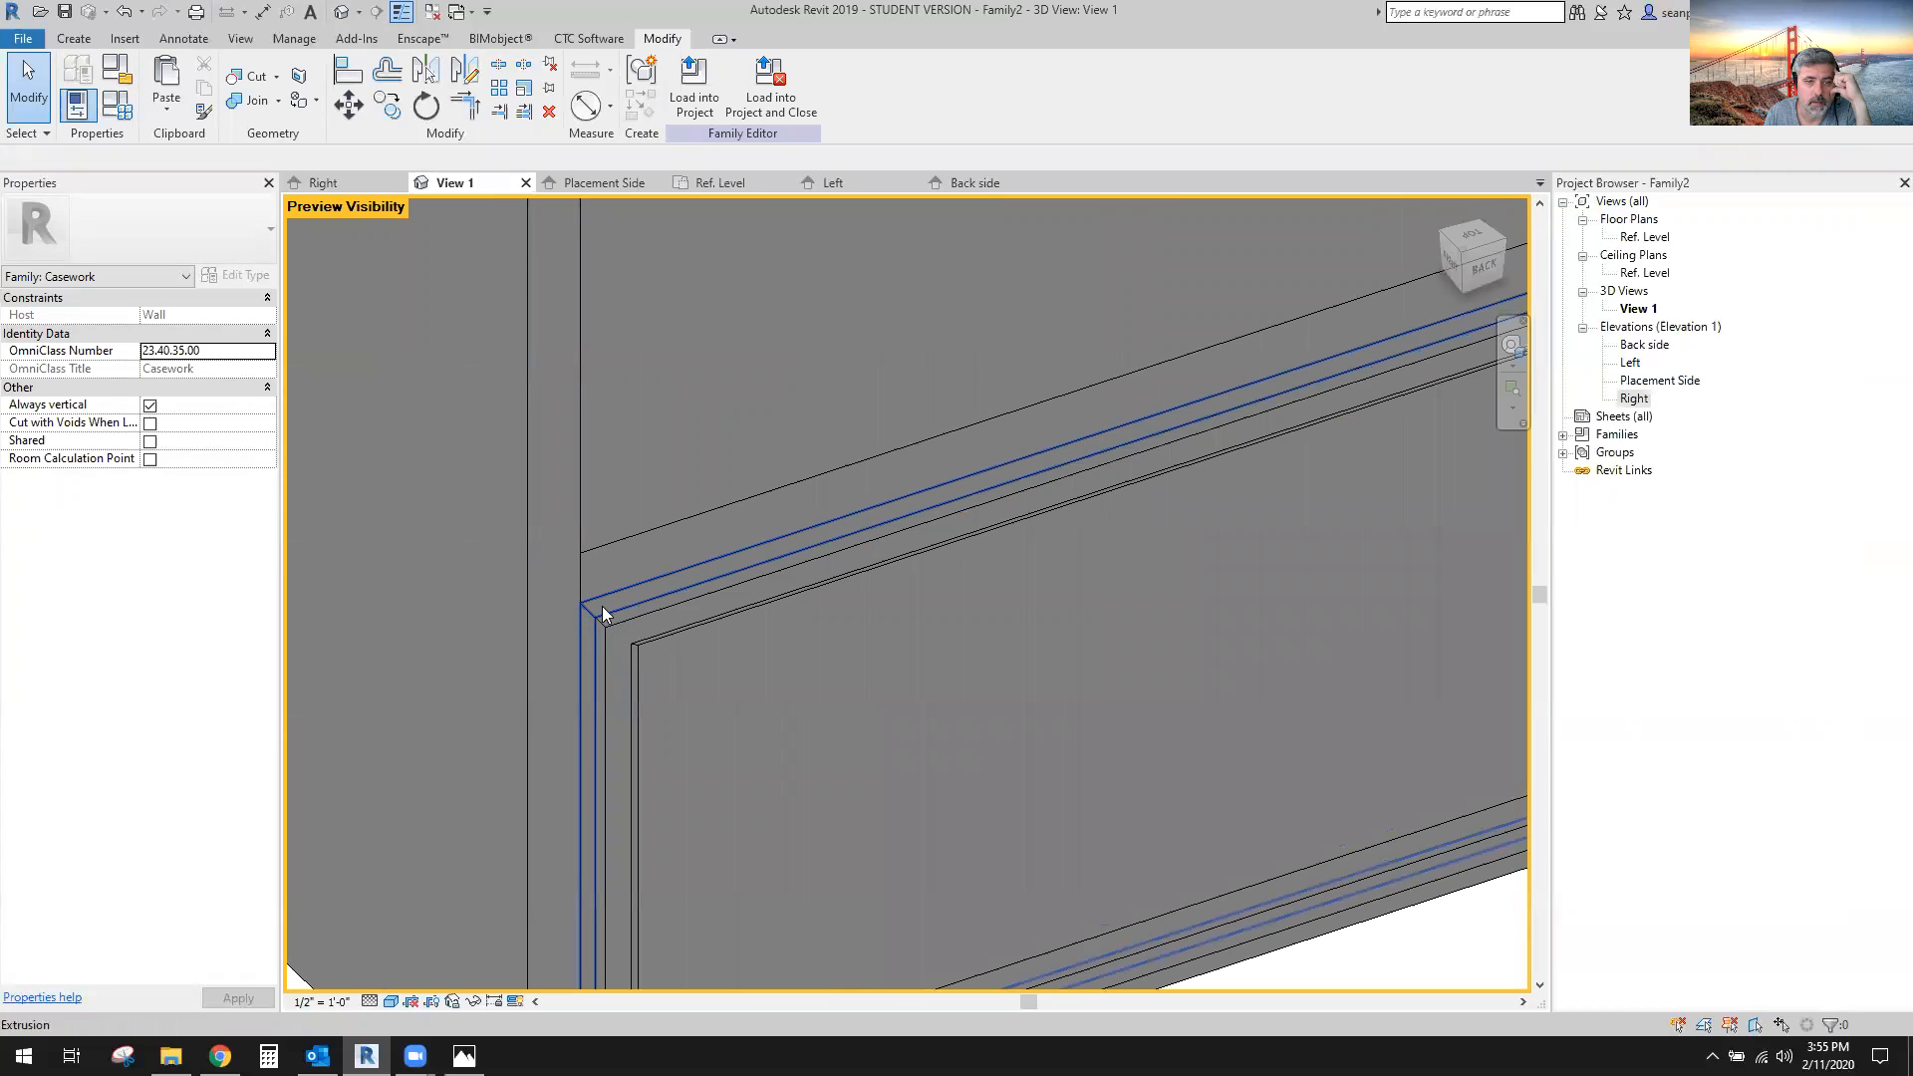
left_click(602, 606)
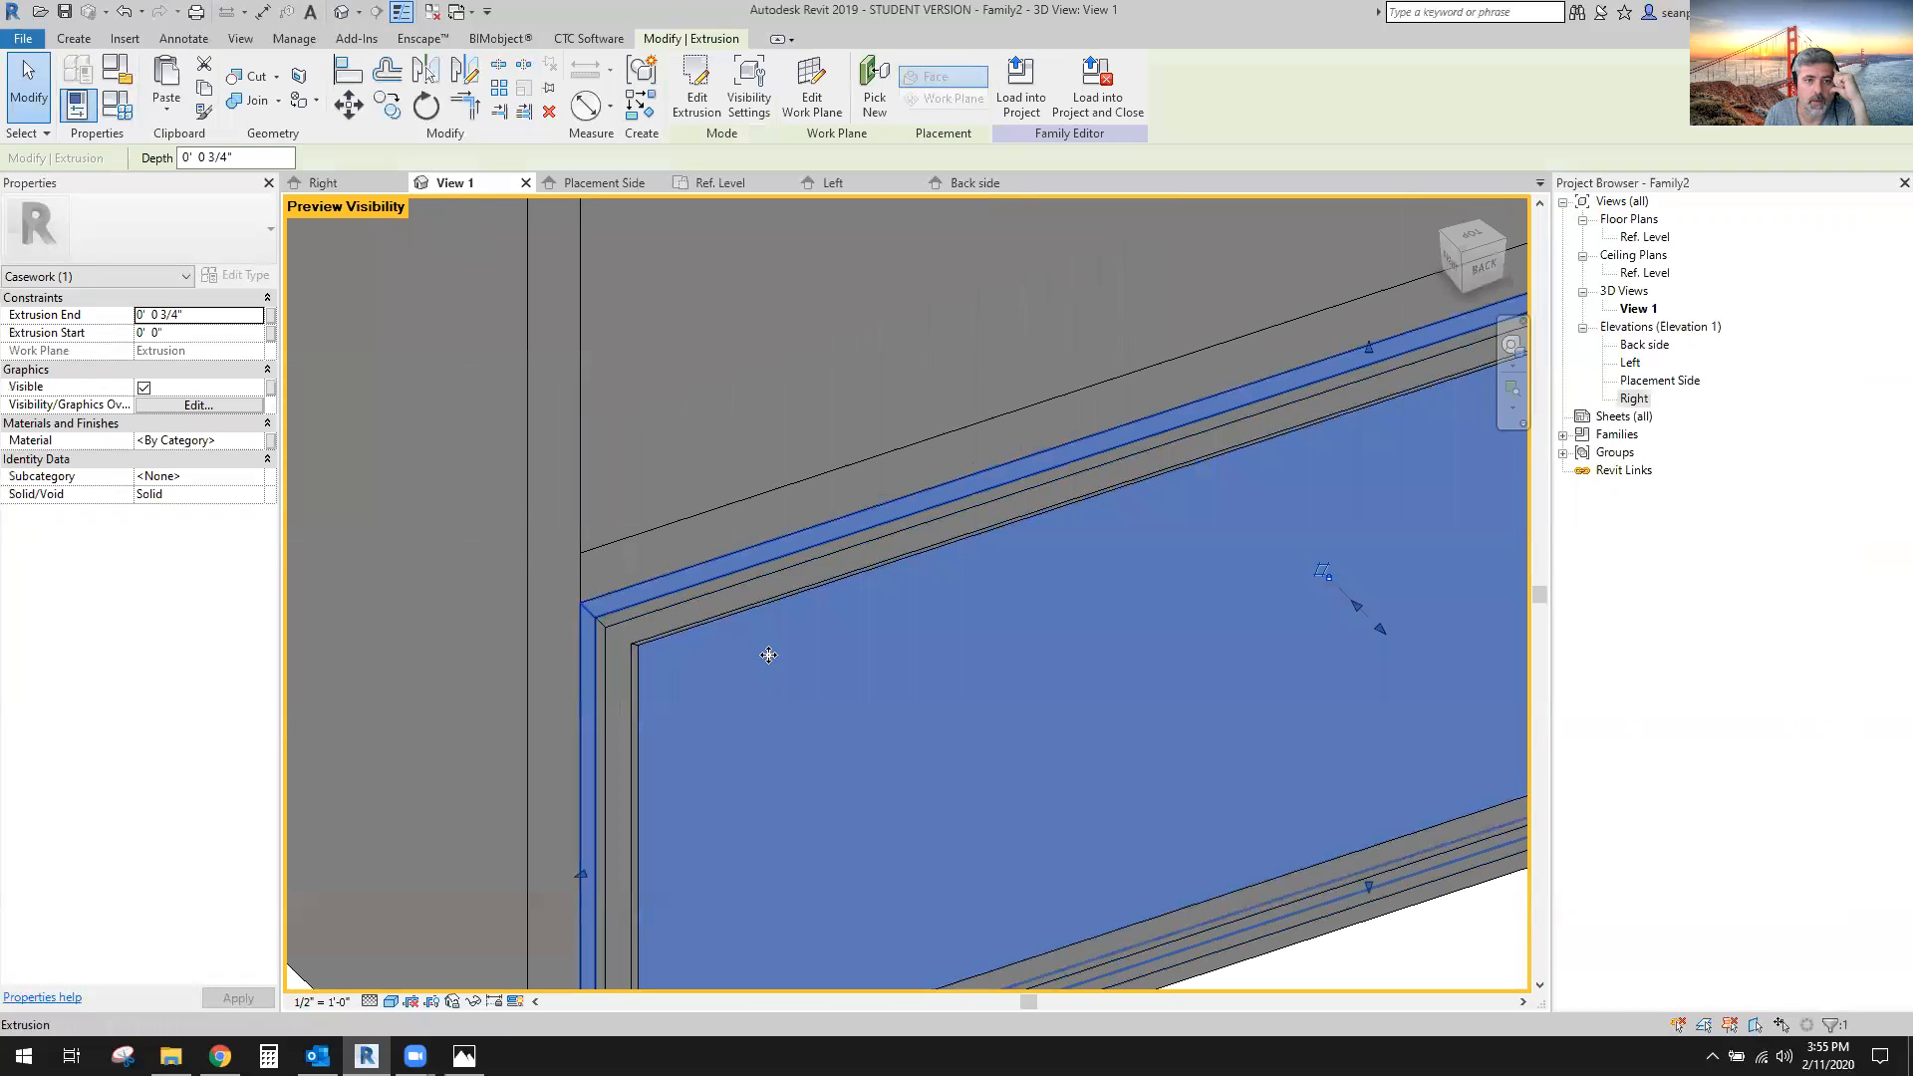
left_click(272, 390)
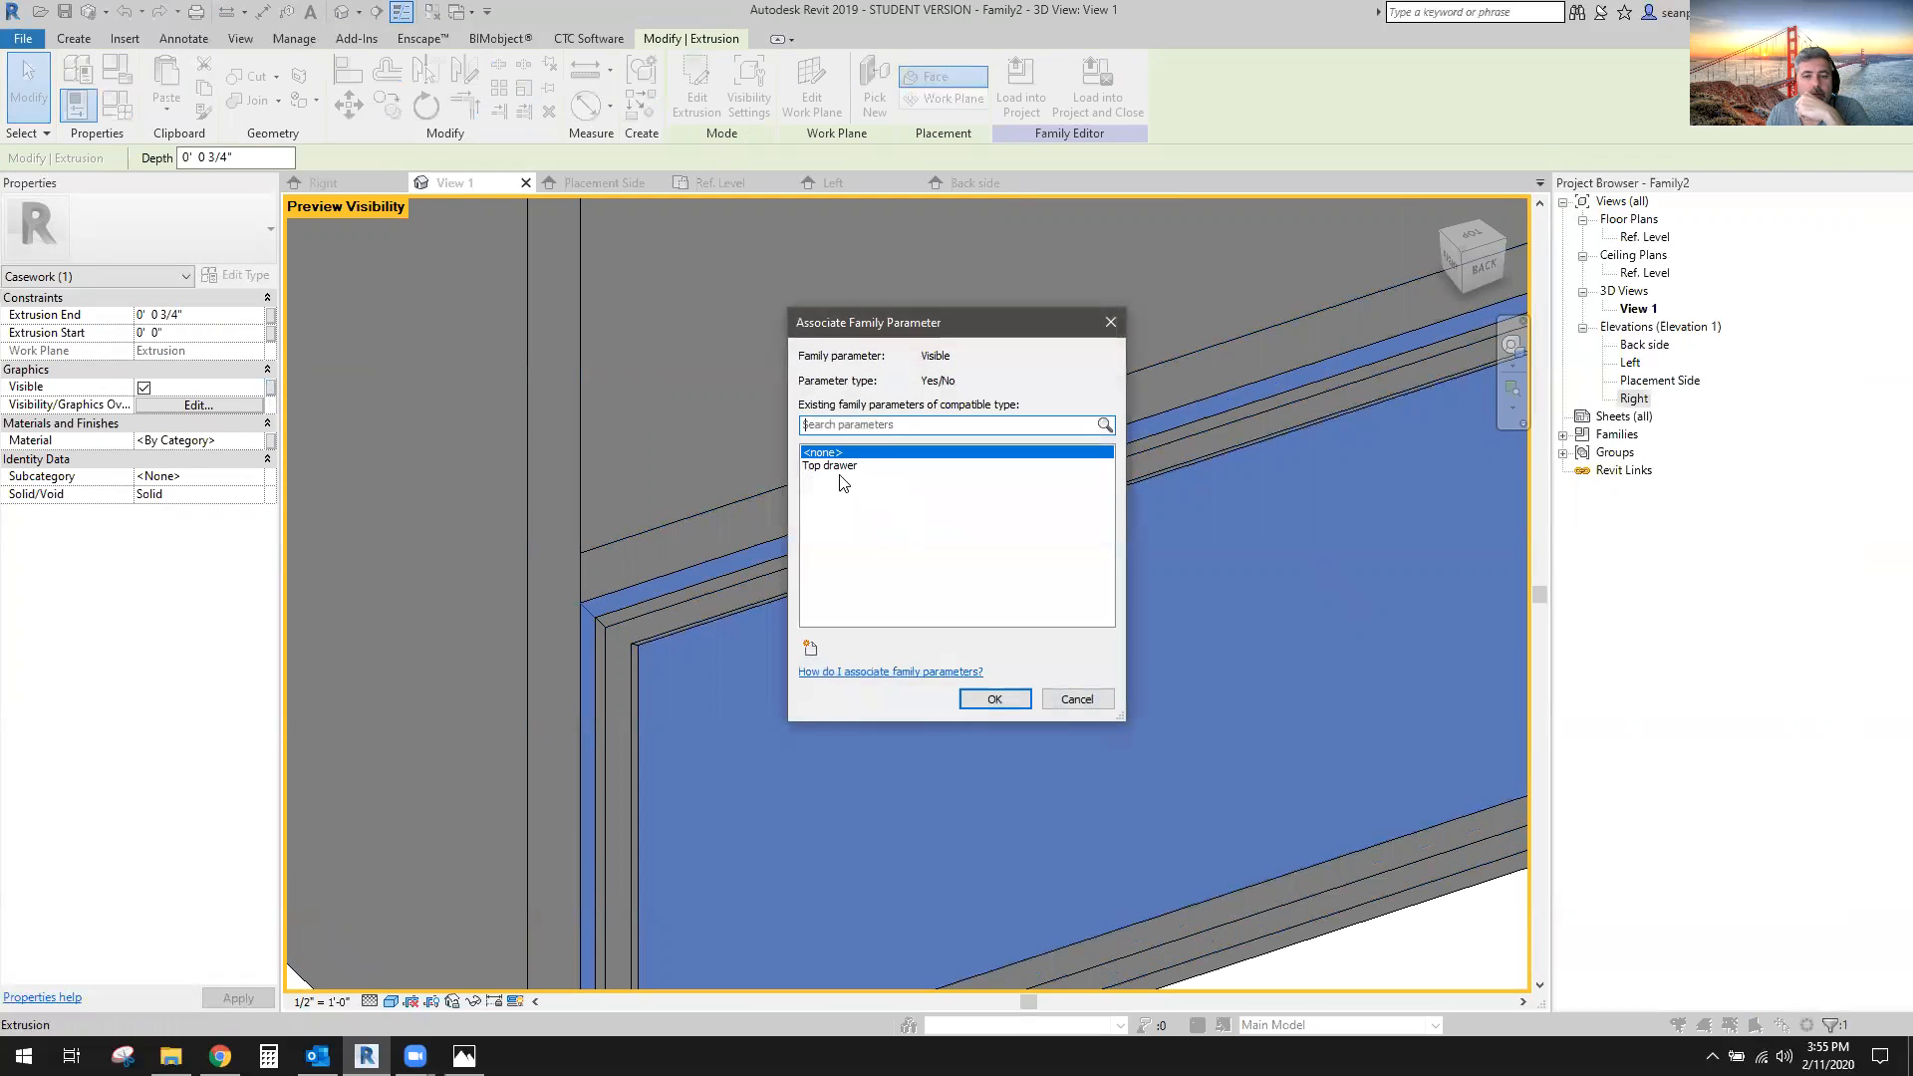
left_click(1077, 699)
scroll(1089, 704, "down", 4)
key("Escape")
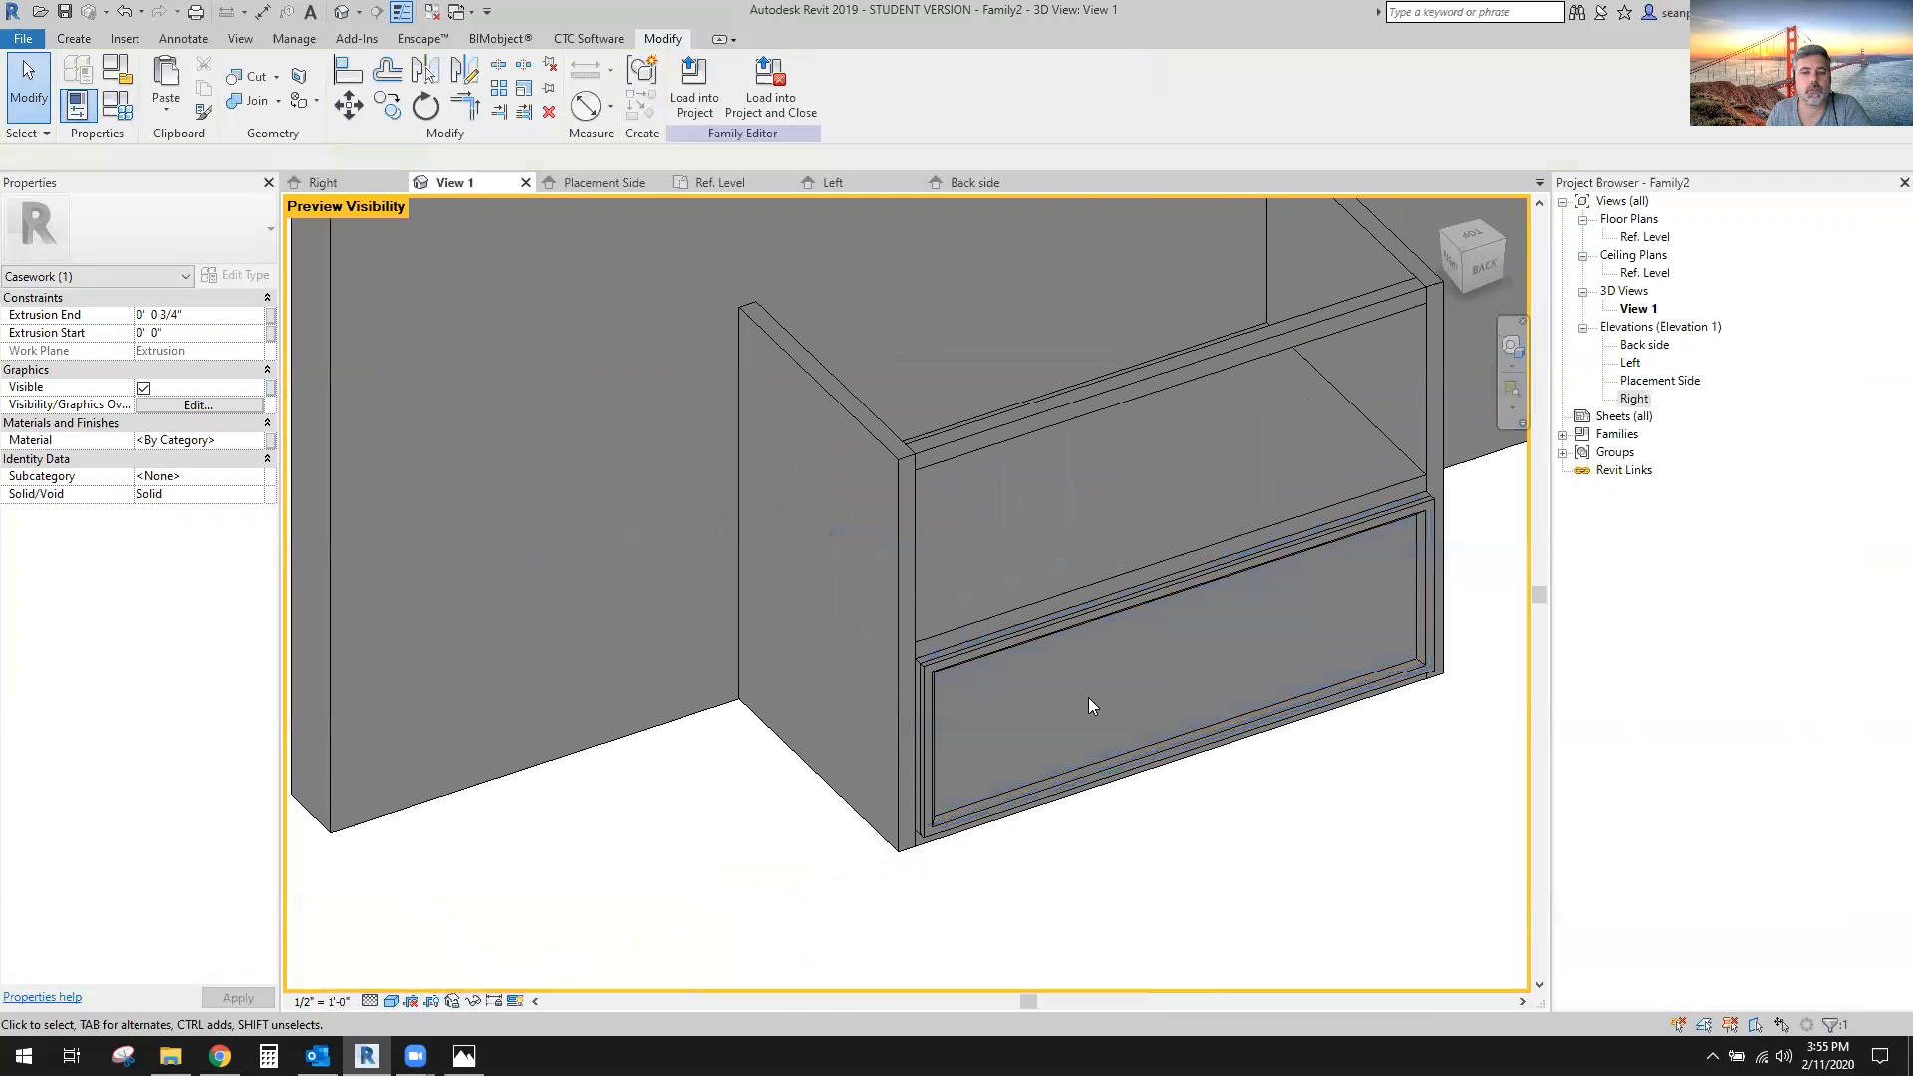
Rename the Top drawer visibility parameter to "1 drawer" and make it a type parameter.
left_click(76, 104)
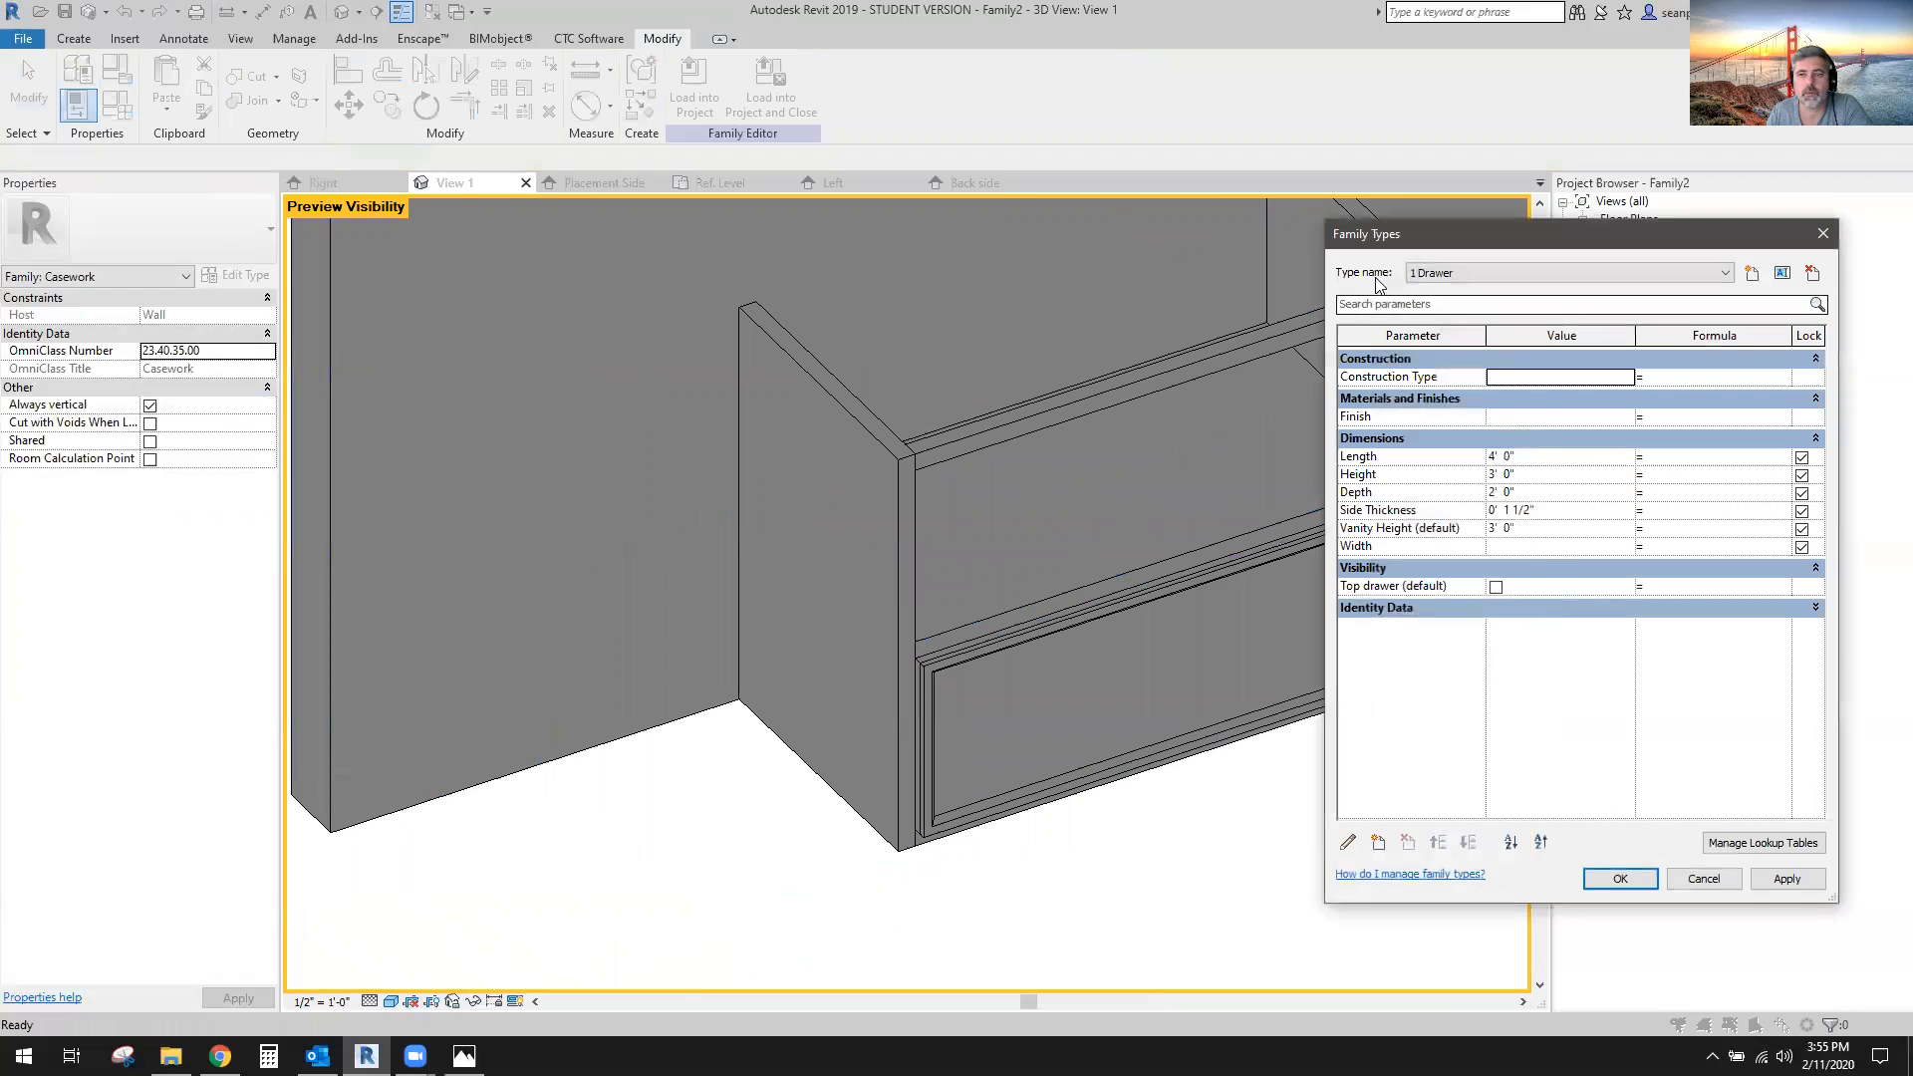
left_click(1431, 587)
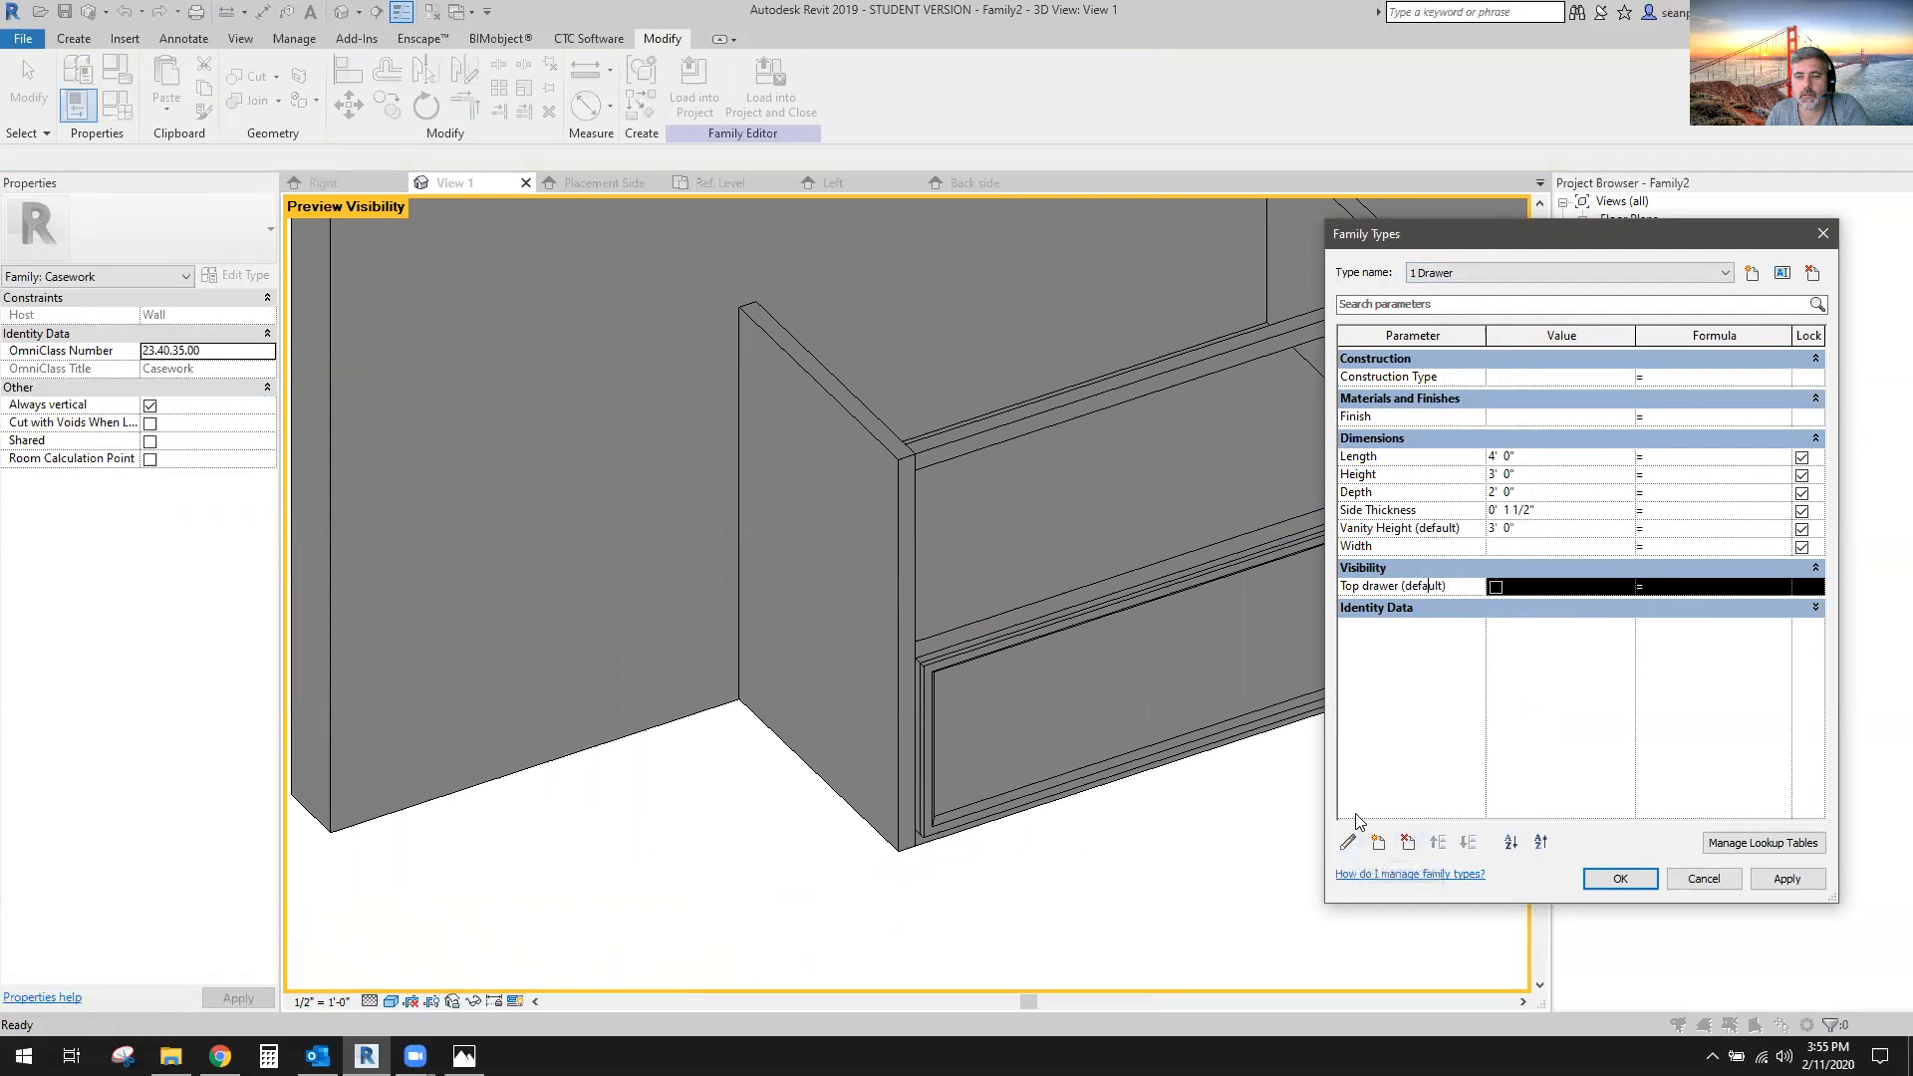
left_click(1348, 845)
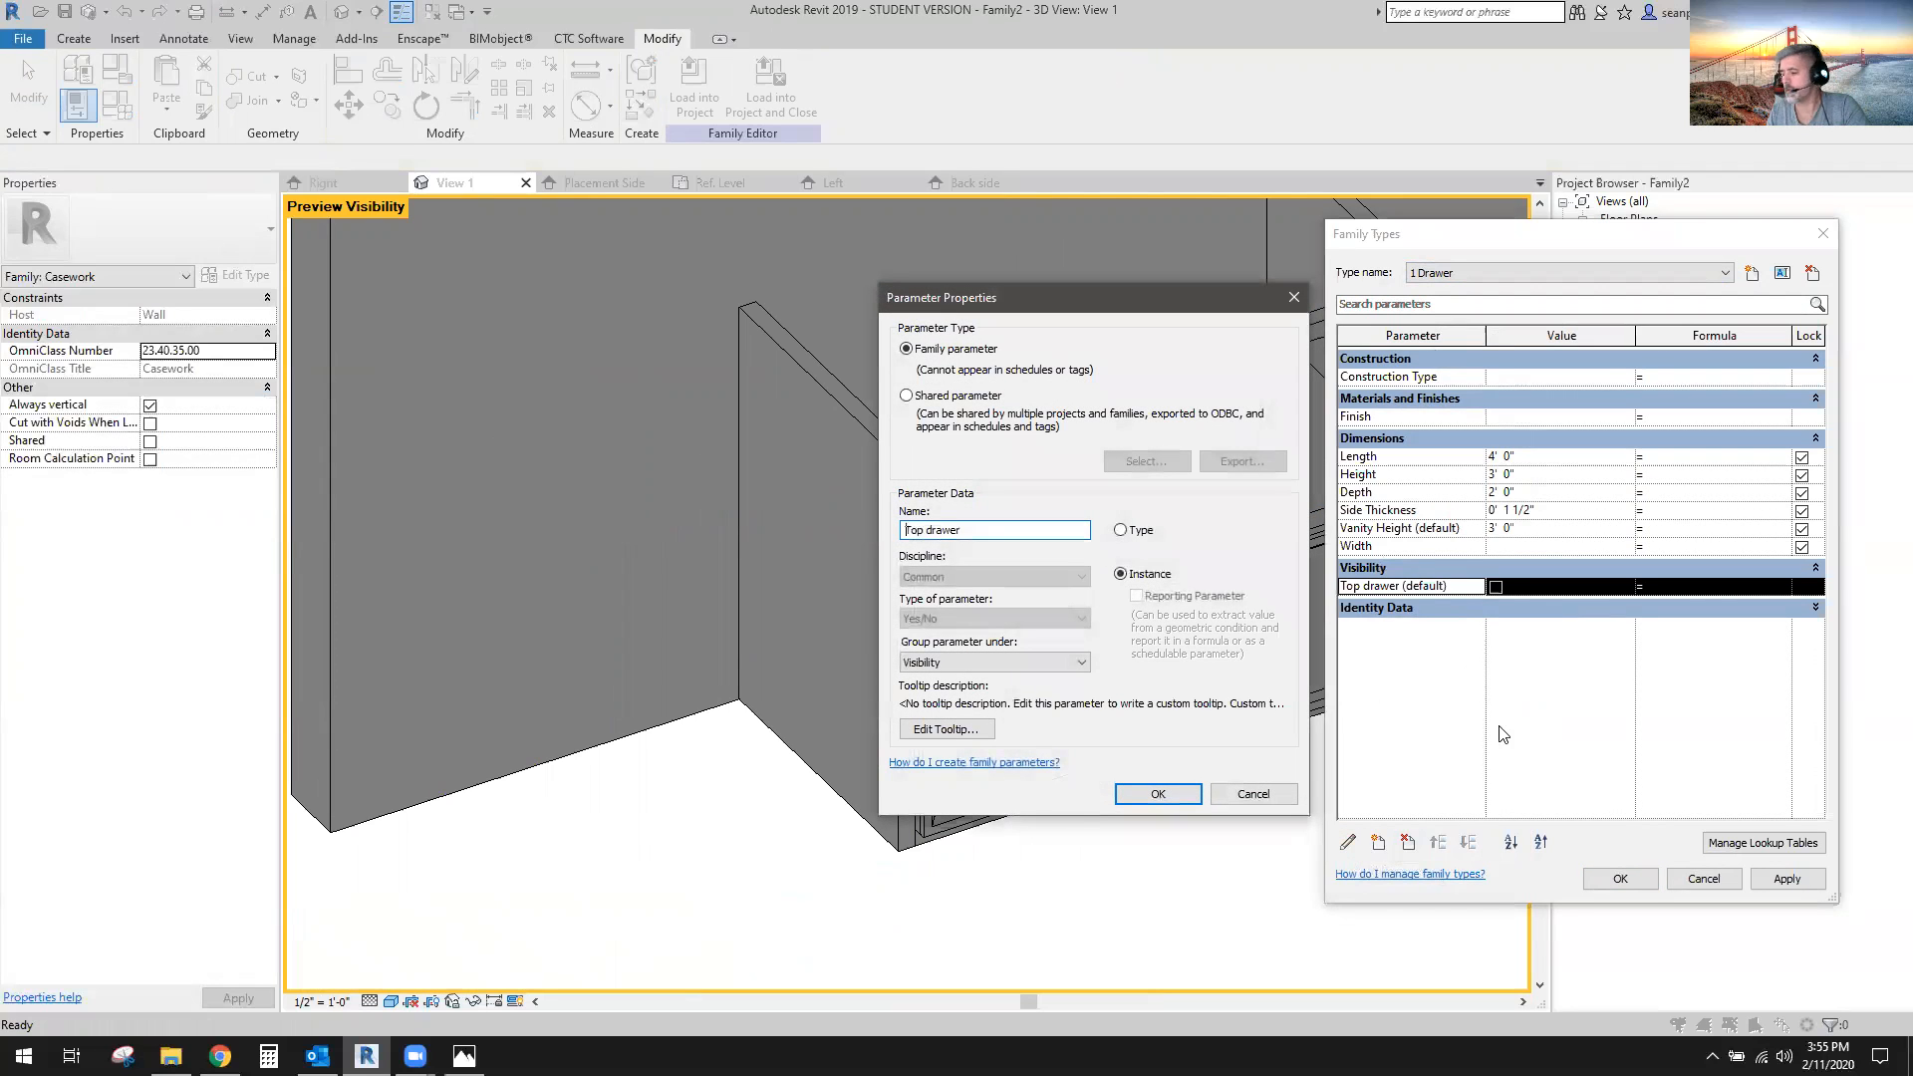
key("shift+Home")
type("1")
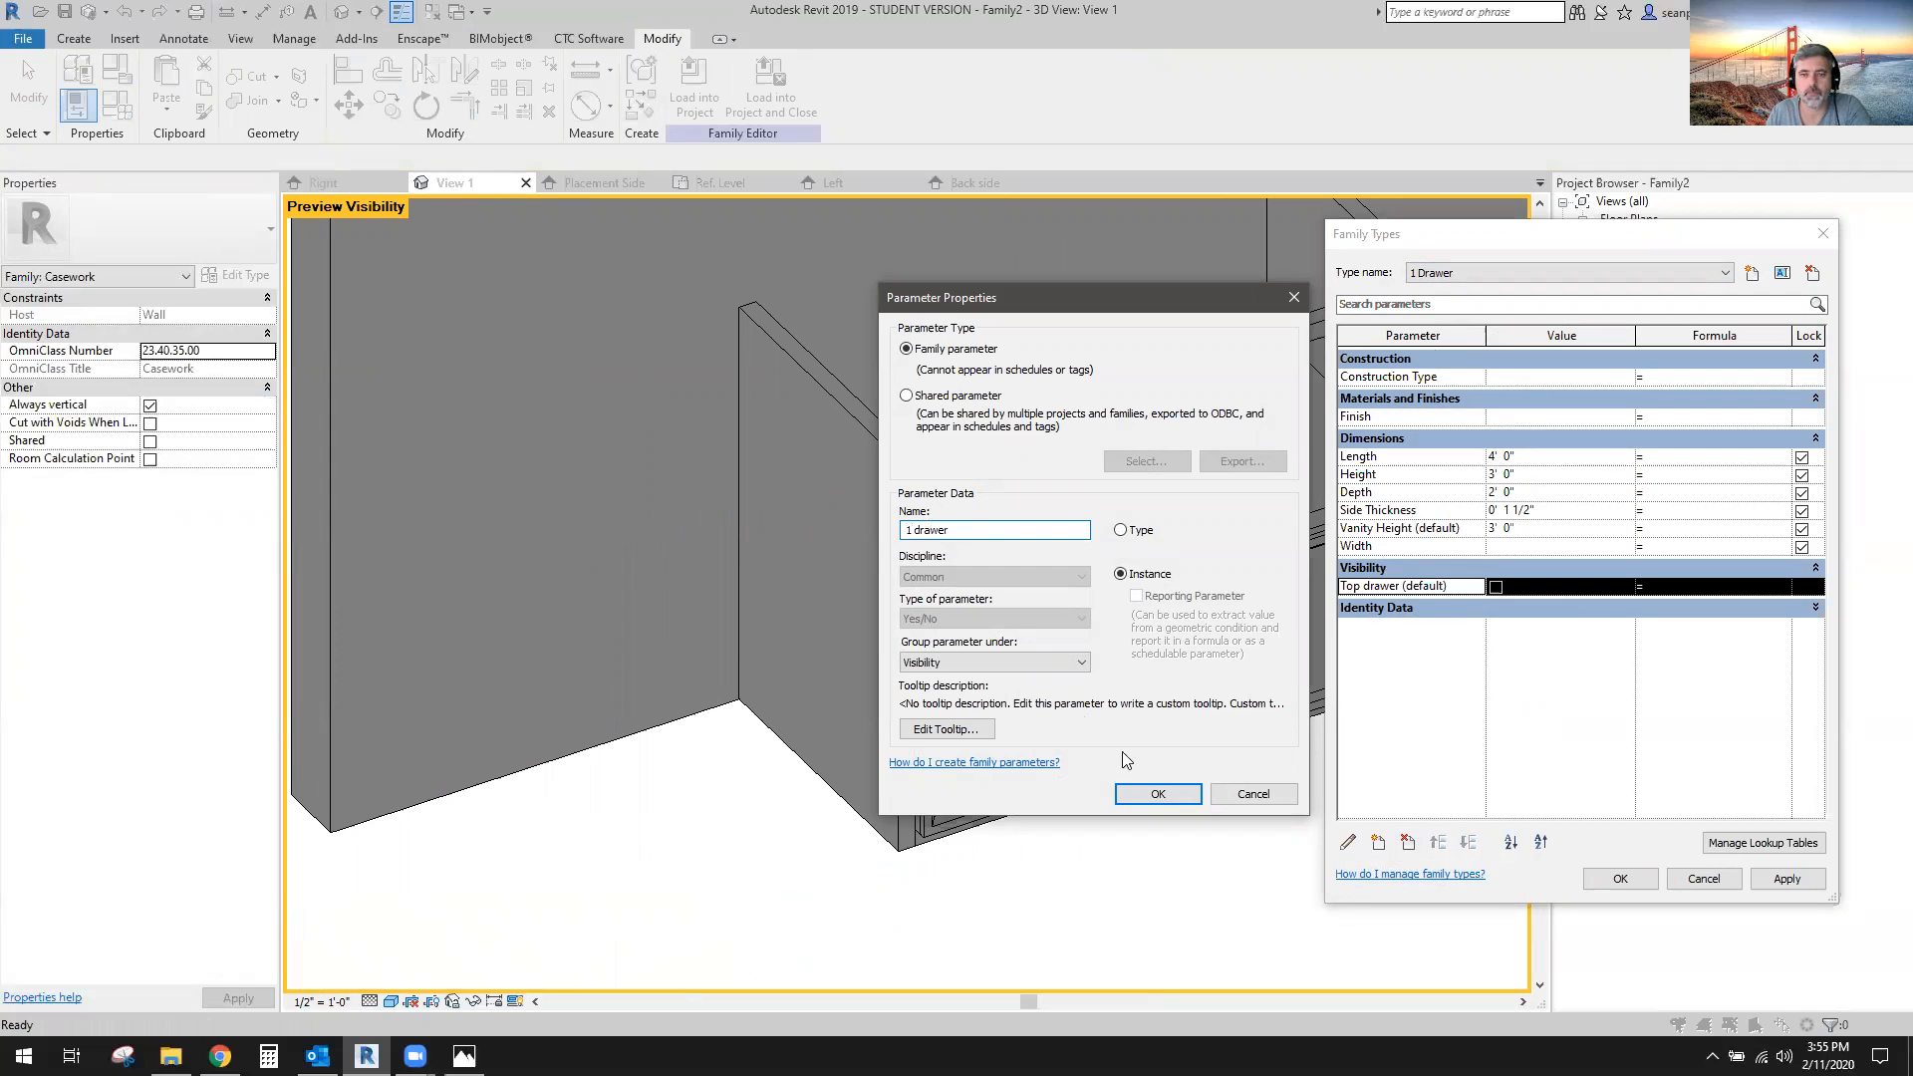
left_click(1157, 794)
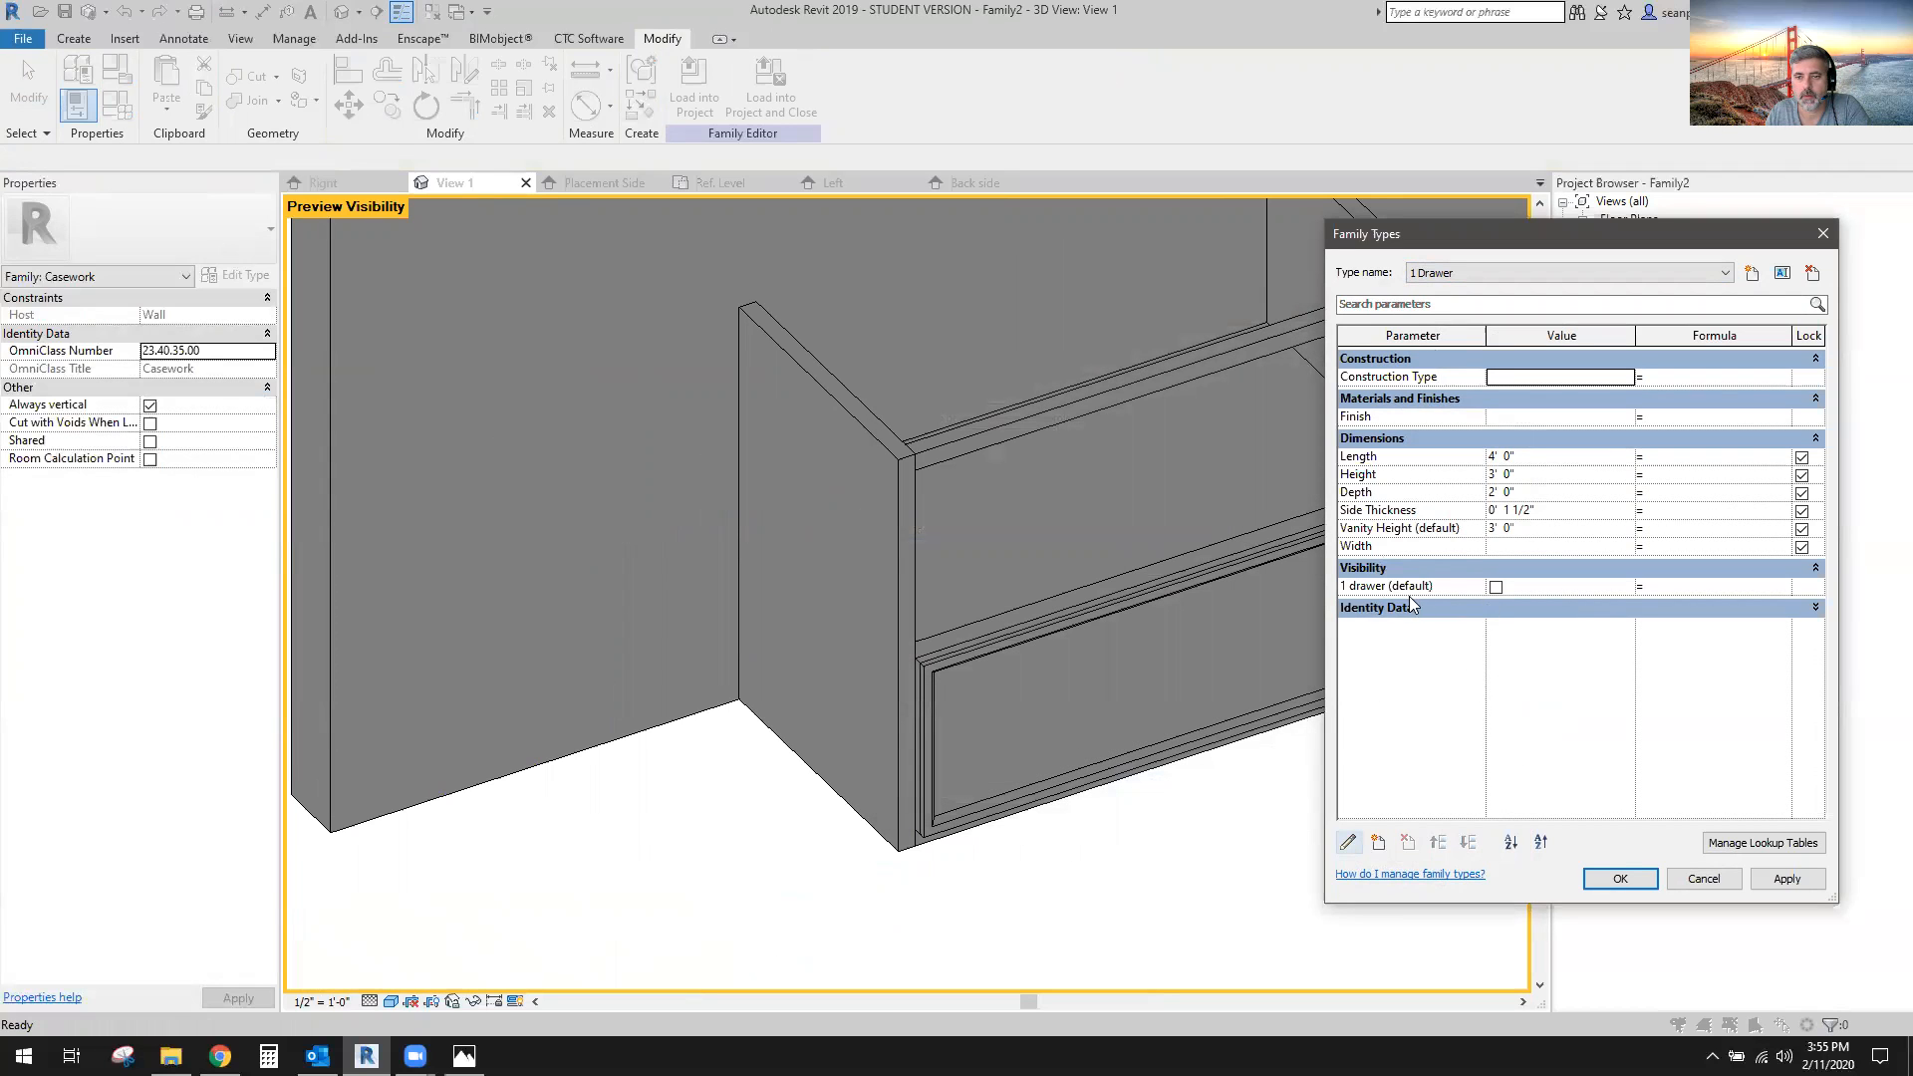
left_click(1345, 589)
left_click(1348, 842)
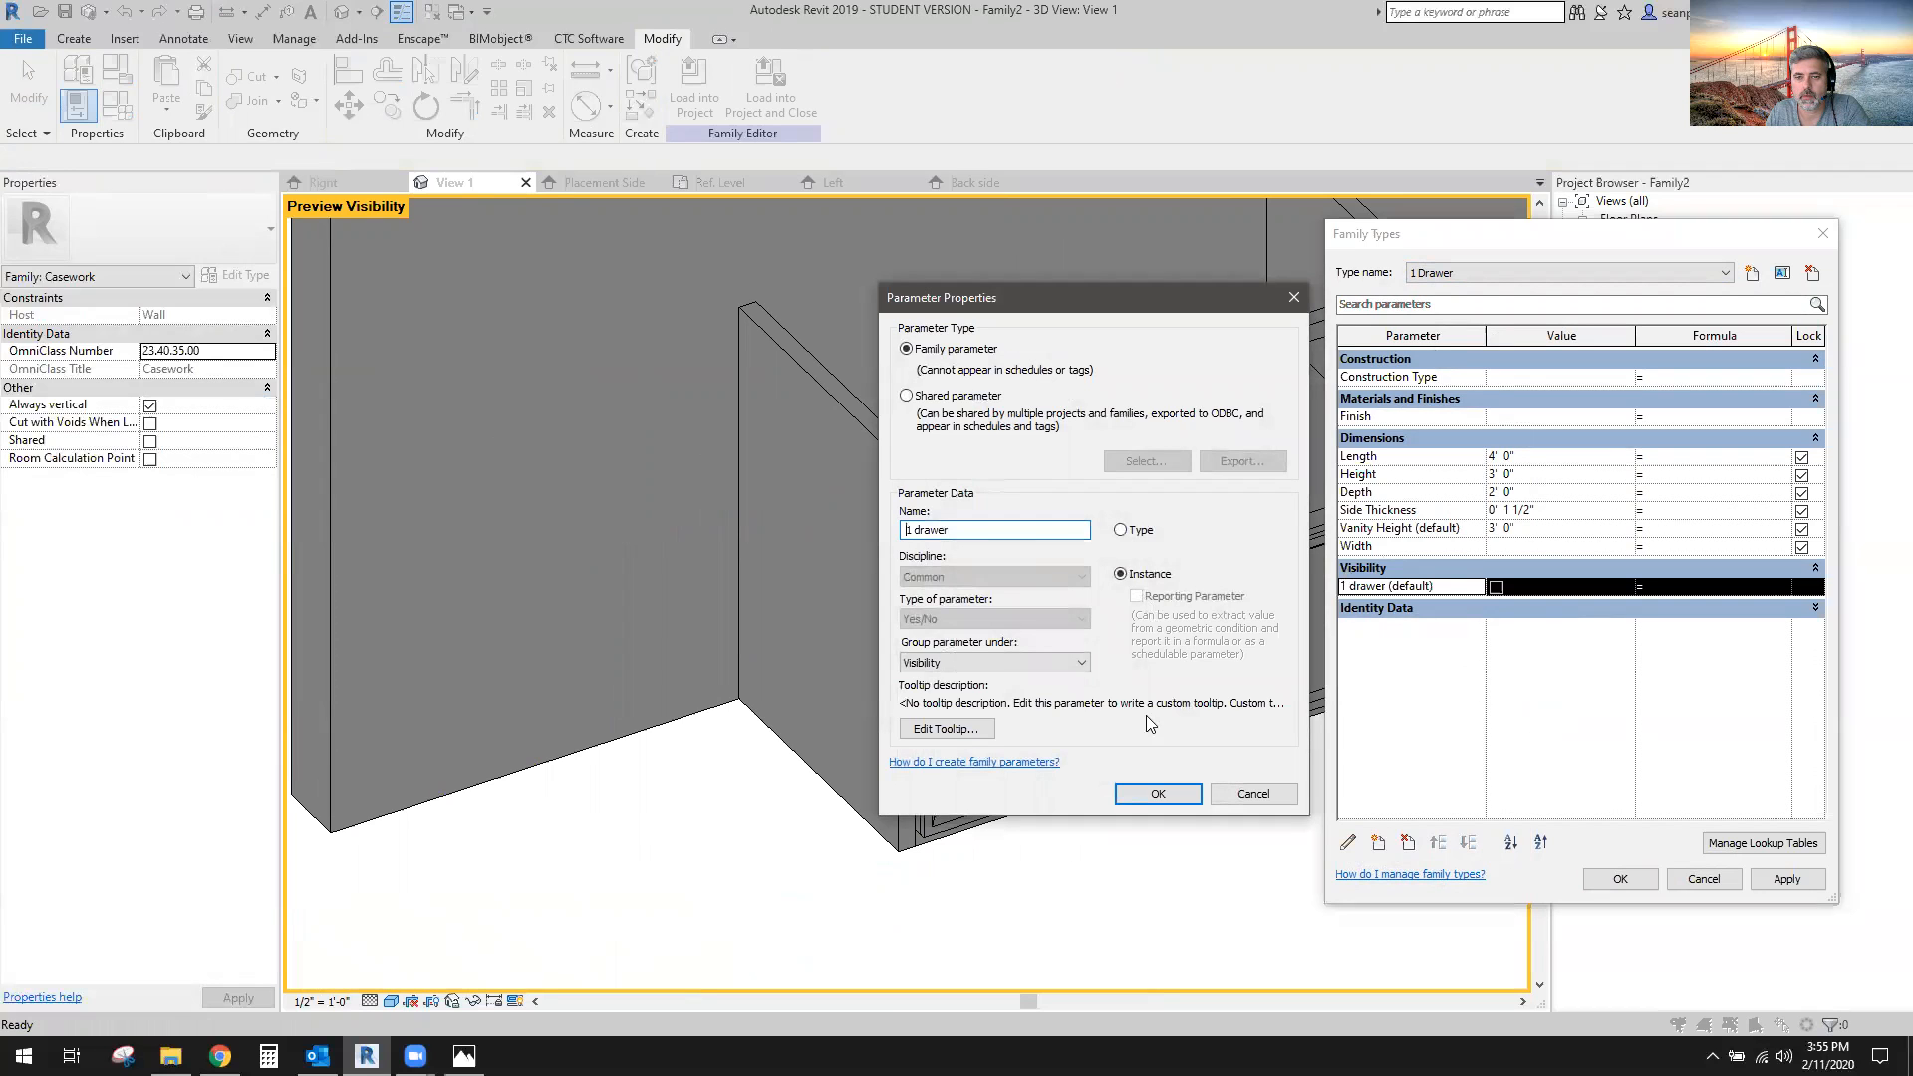
left_click(1157, 793)
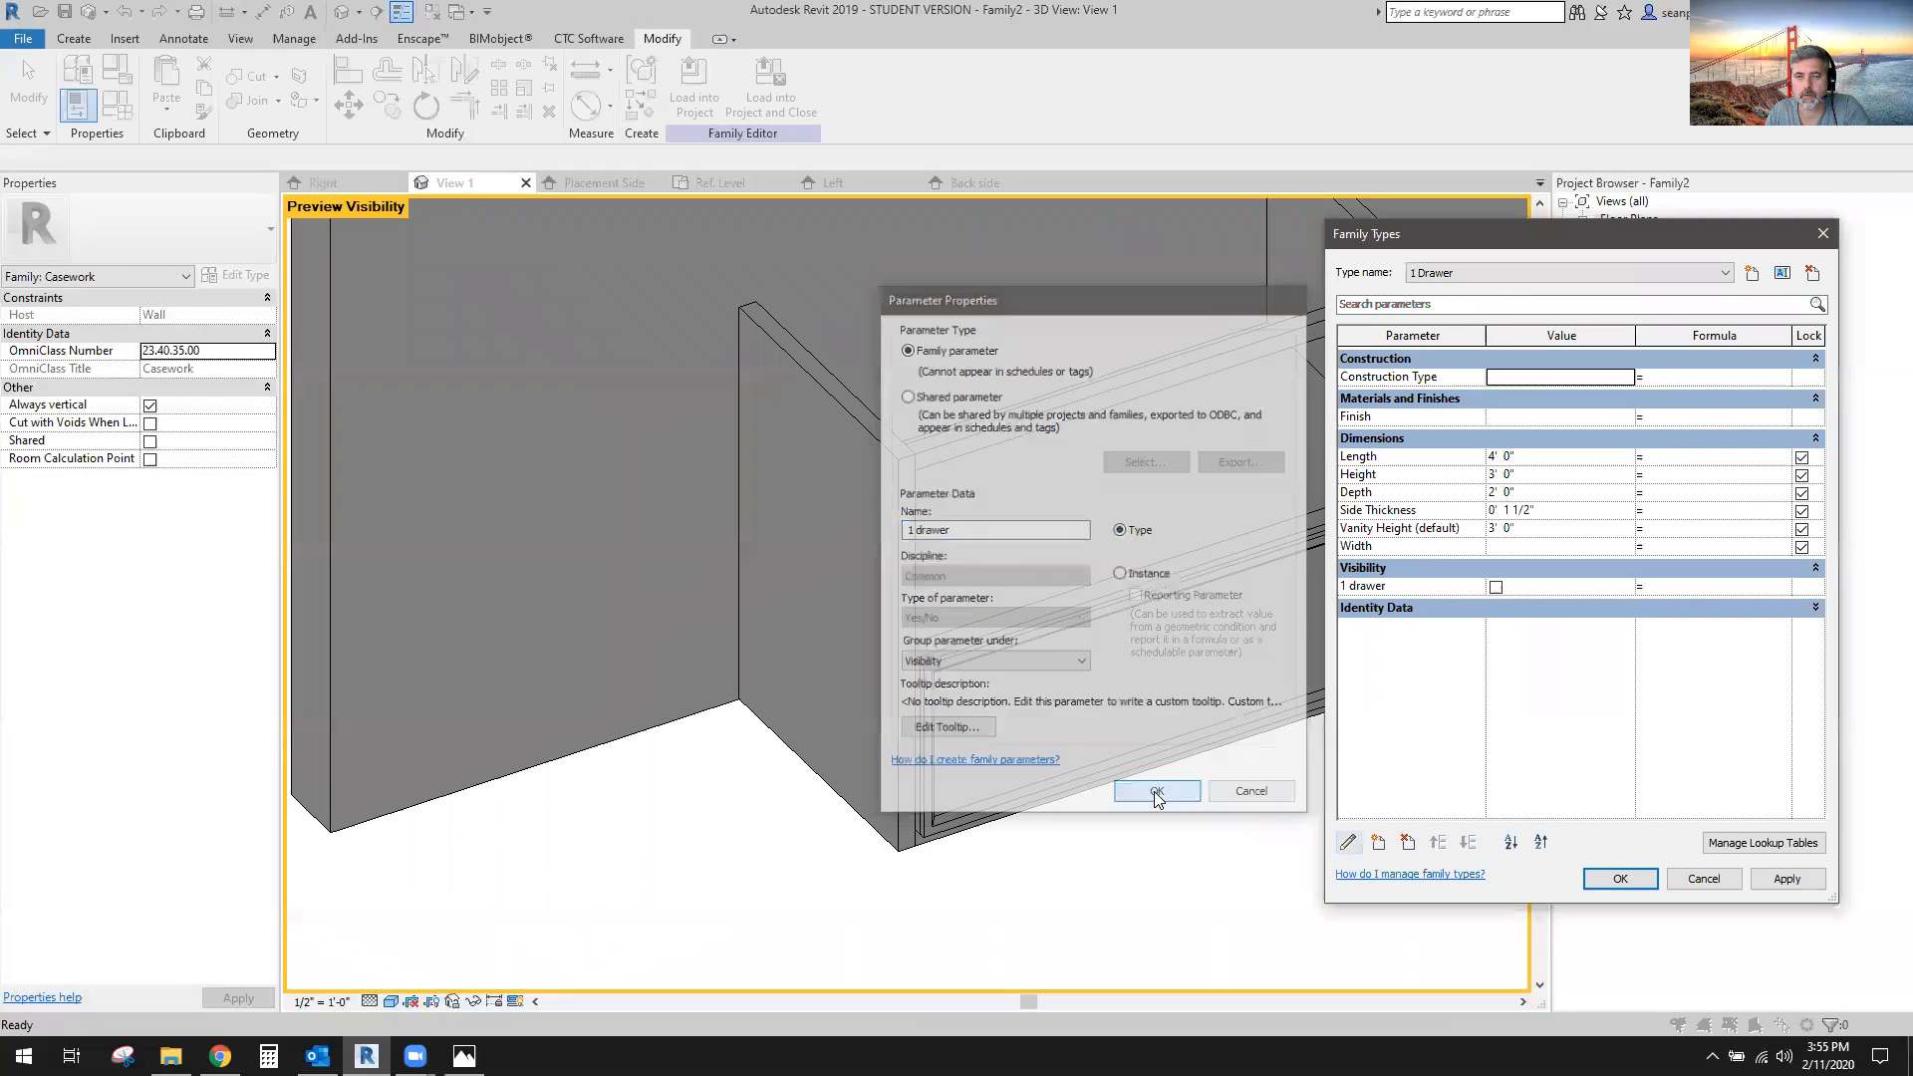
Add a Yes/No type parameter named "2 Drawer" grouped under Visibility.
left_click(1378, 843)
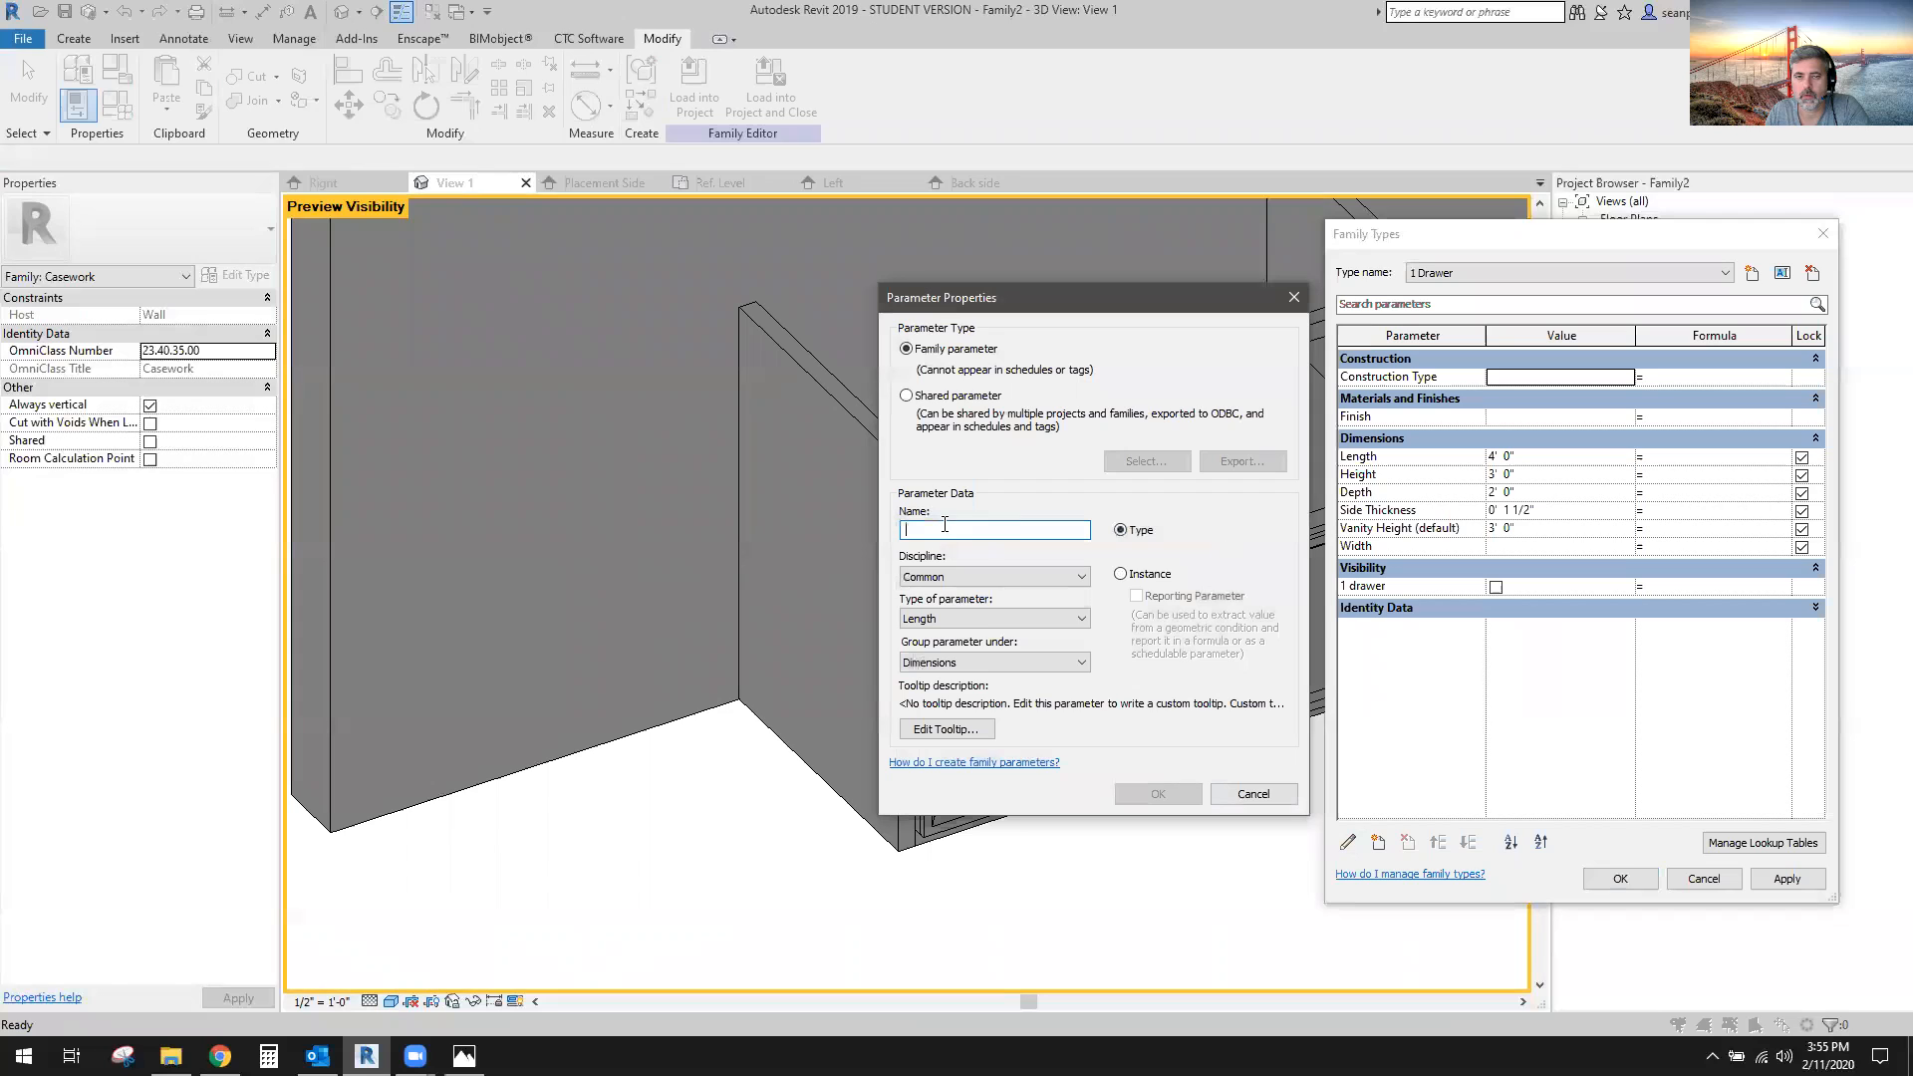
type("2 Drawer")
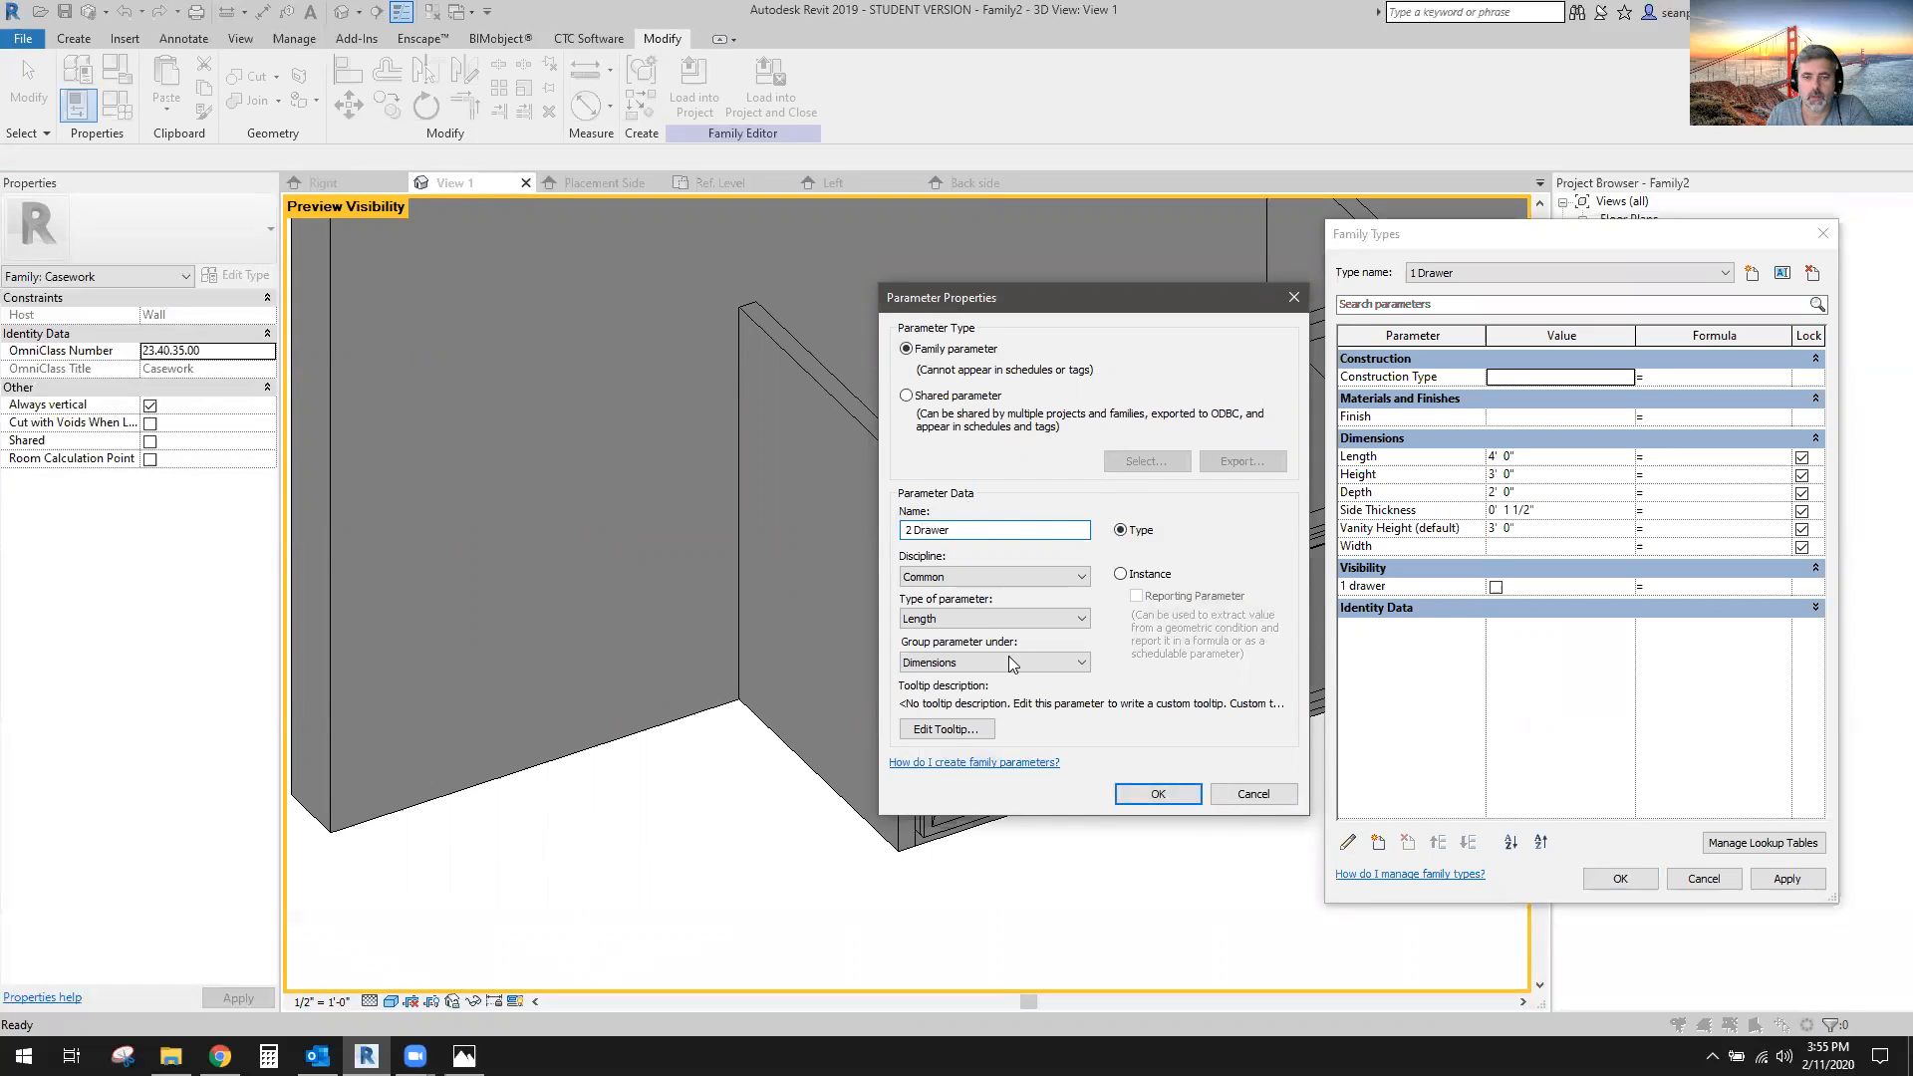
left_click(1003, 622)
left_click(954, 812)
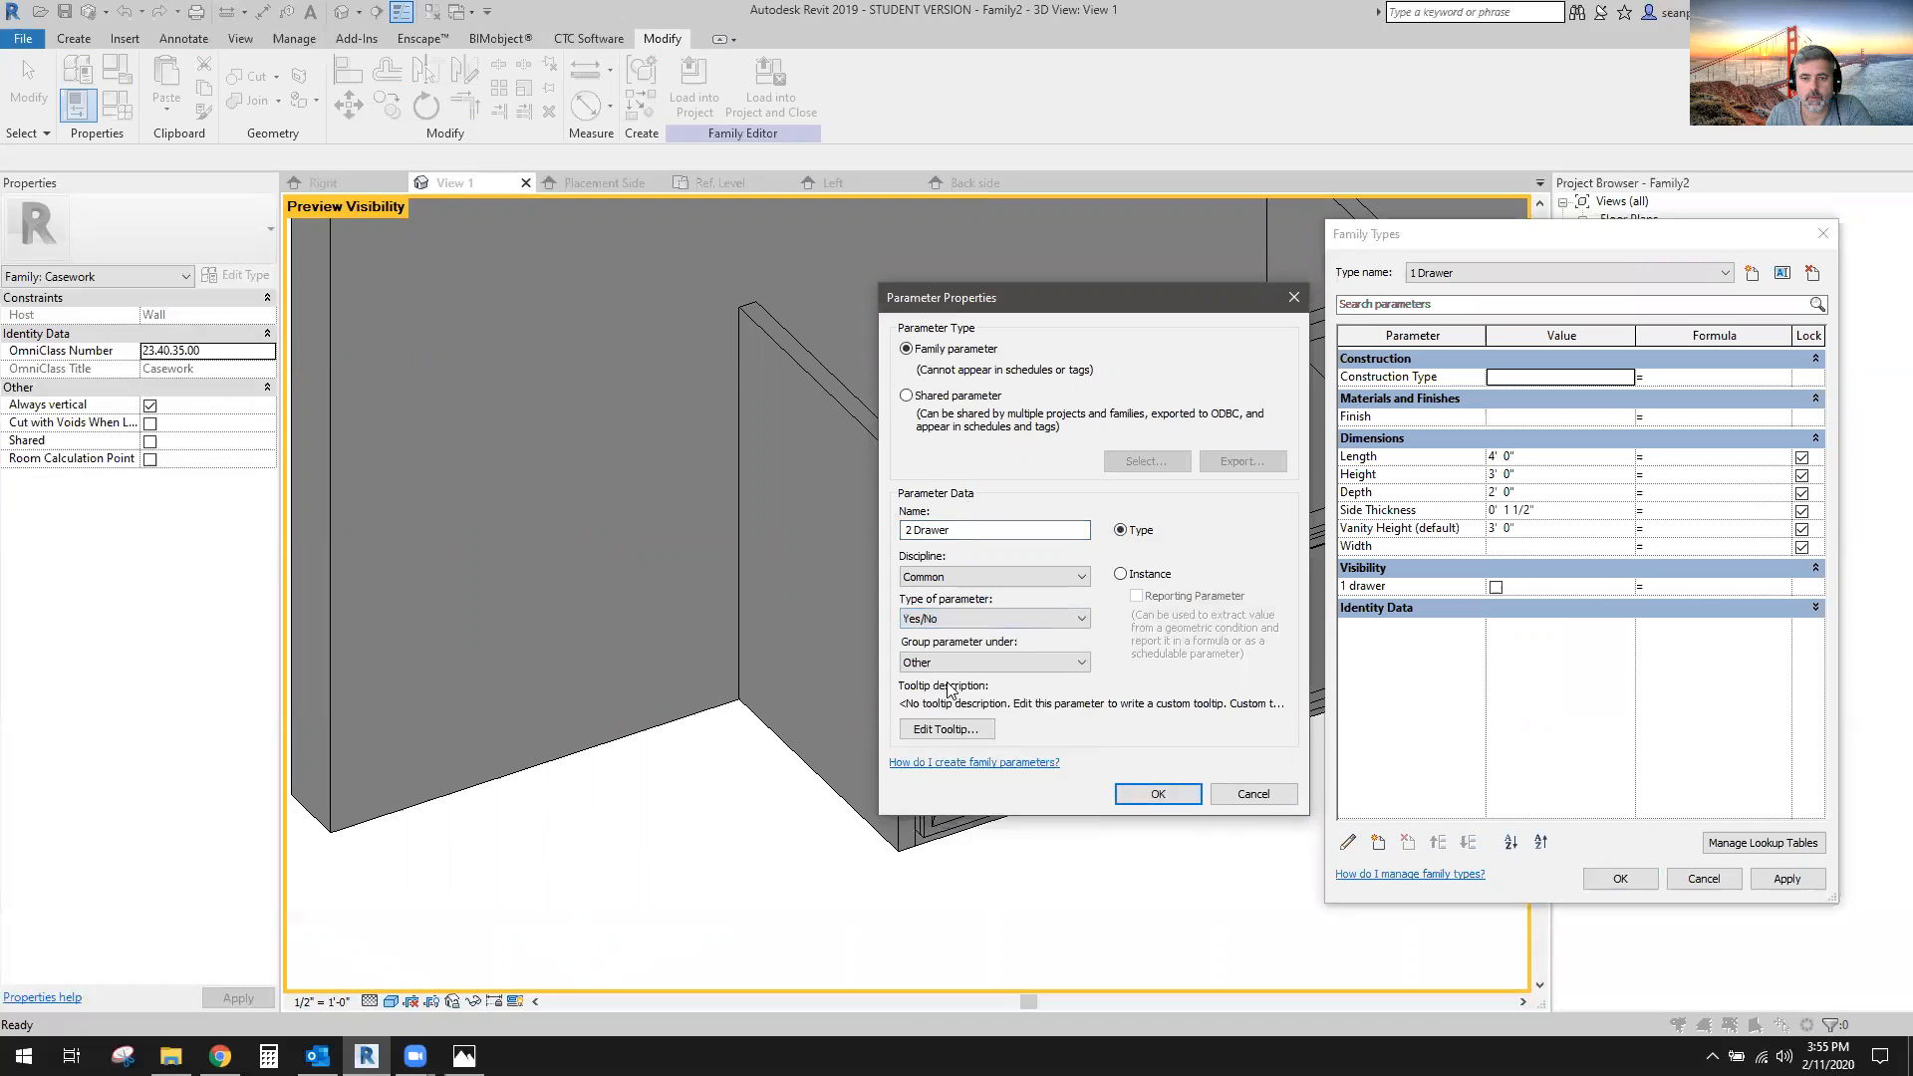
left_click(955, 663)
left_click(957, 1052)
left_click(1158, 794)
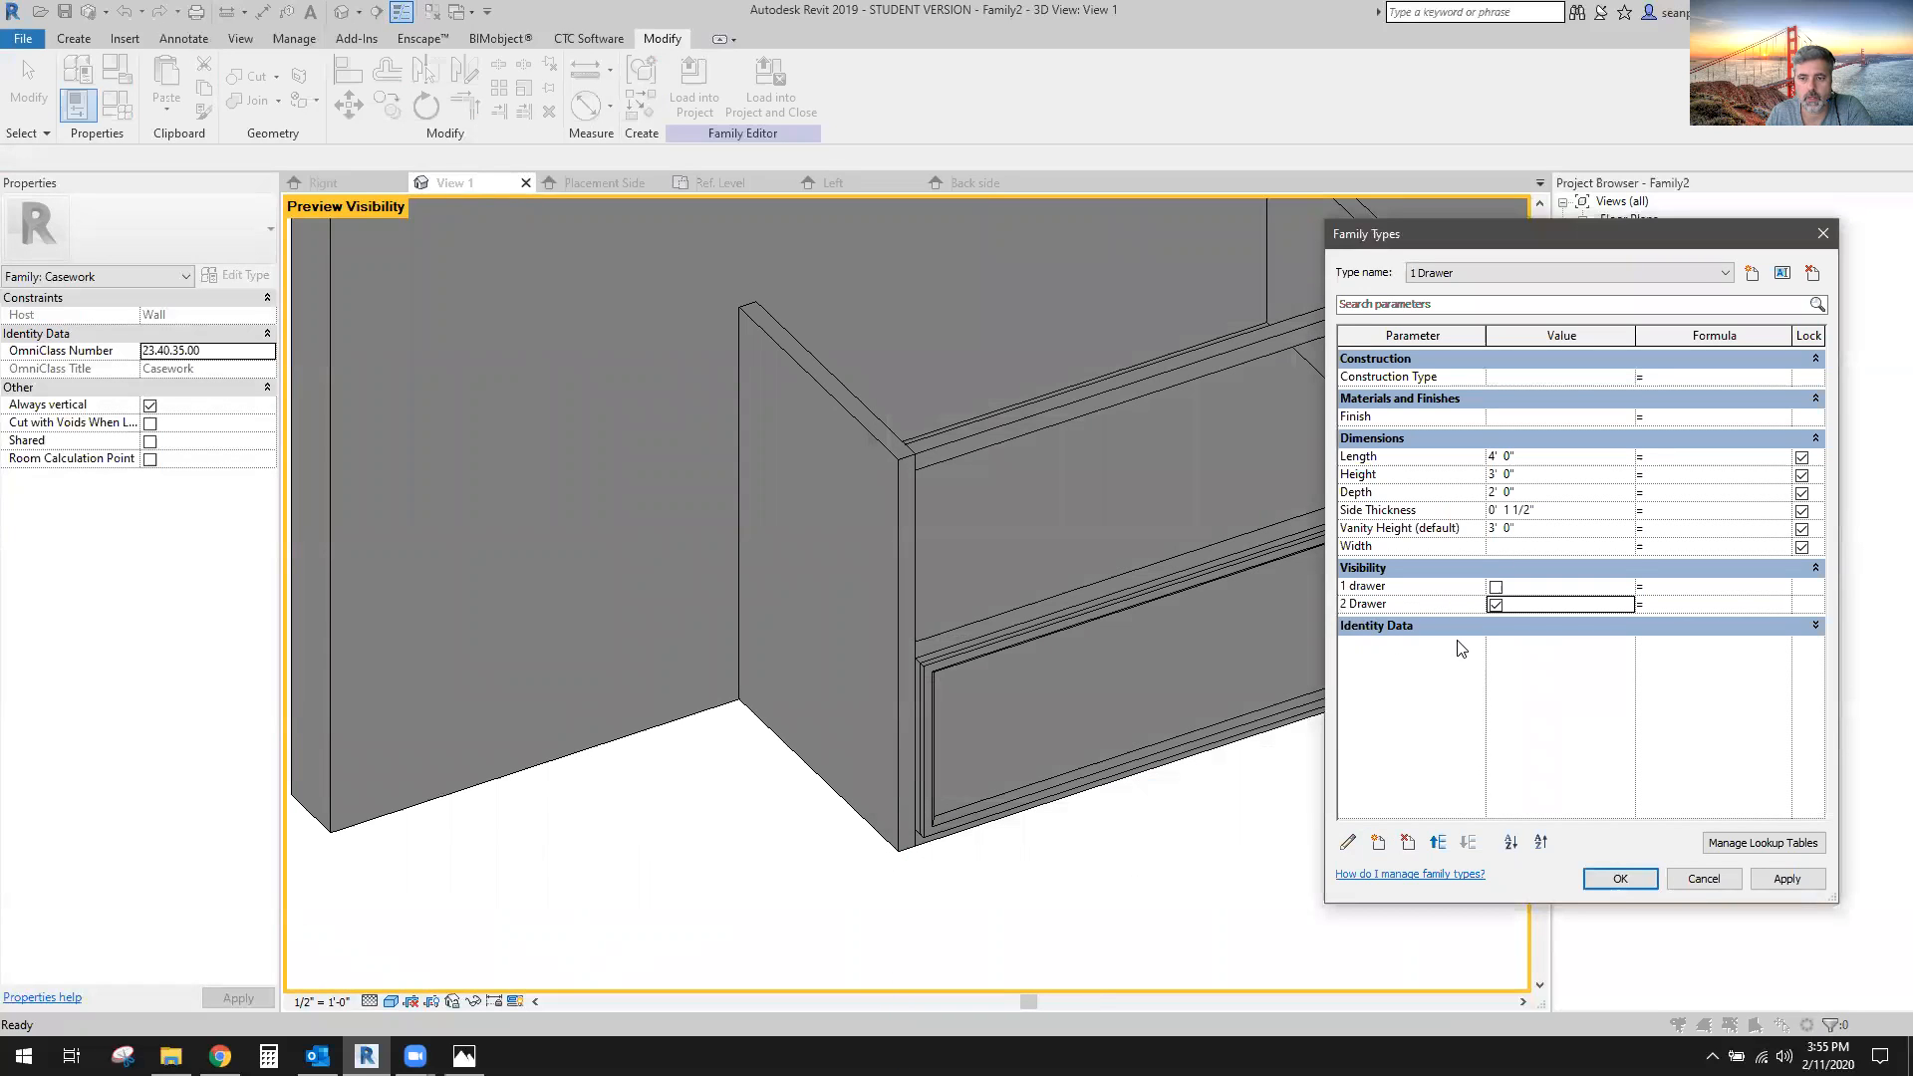
For the 1 Drawer type, turn the 1 drawer parameter on and the 2 Drawer parameter off.
left_click(1495, 589)
left_click(1496, 604)
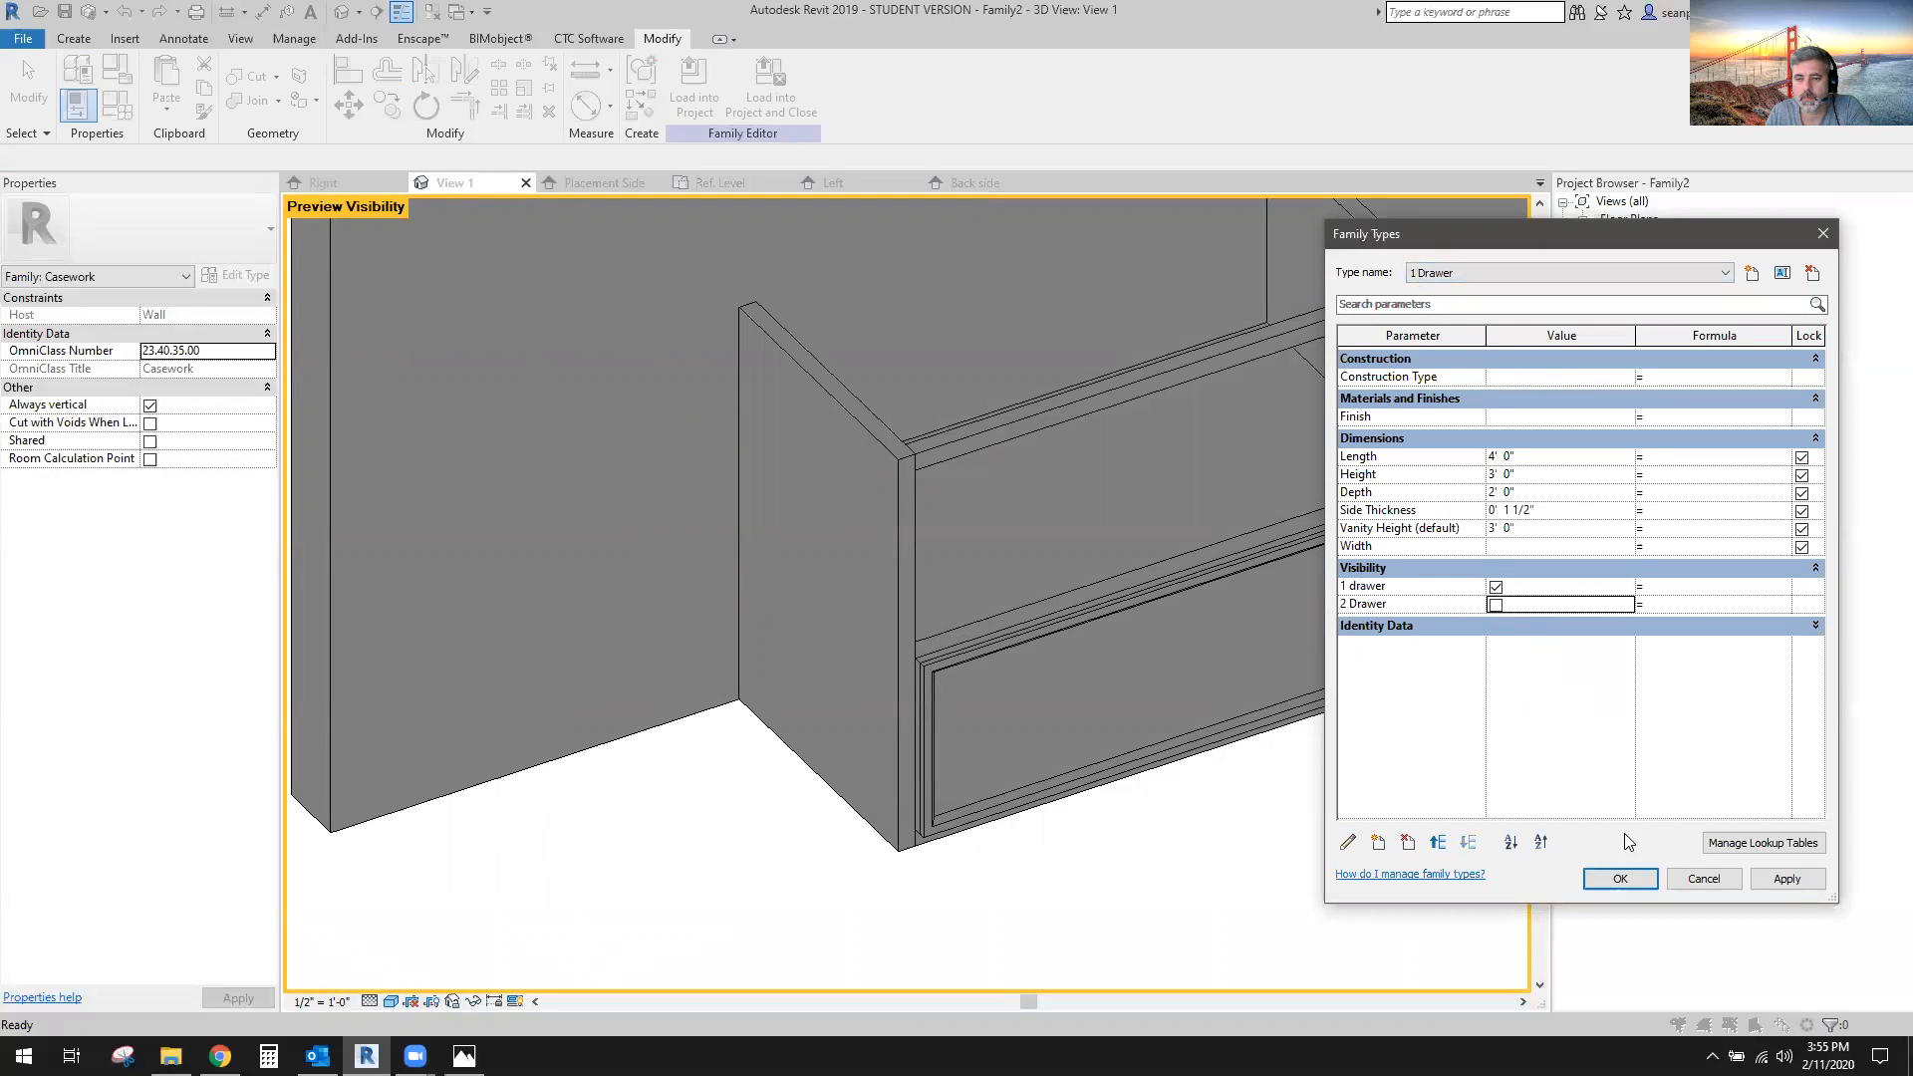
left_click(1621, 879)
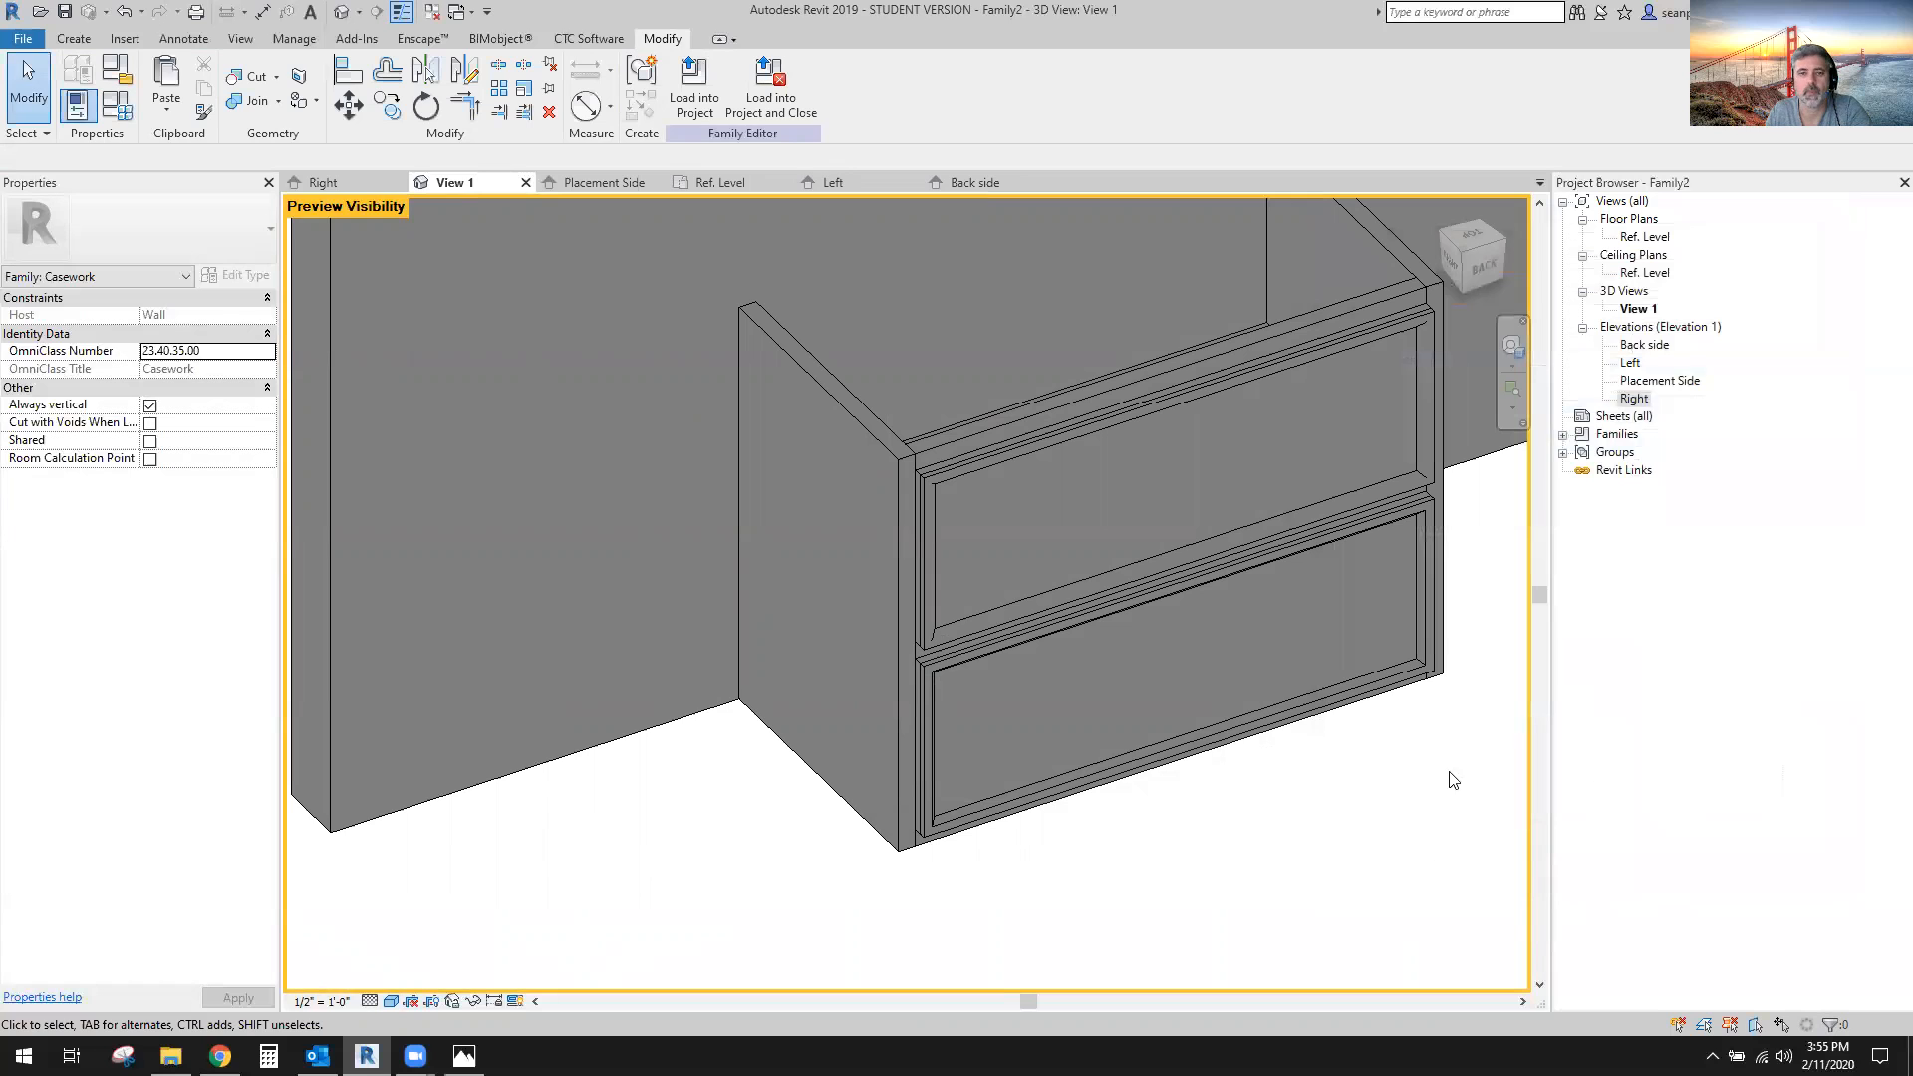
Associate the lower drawer panel's Visible property with the 1 drawer parameter.
left_click(1191, 654)
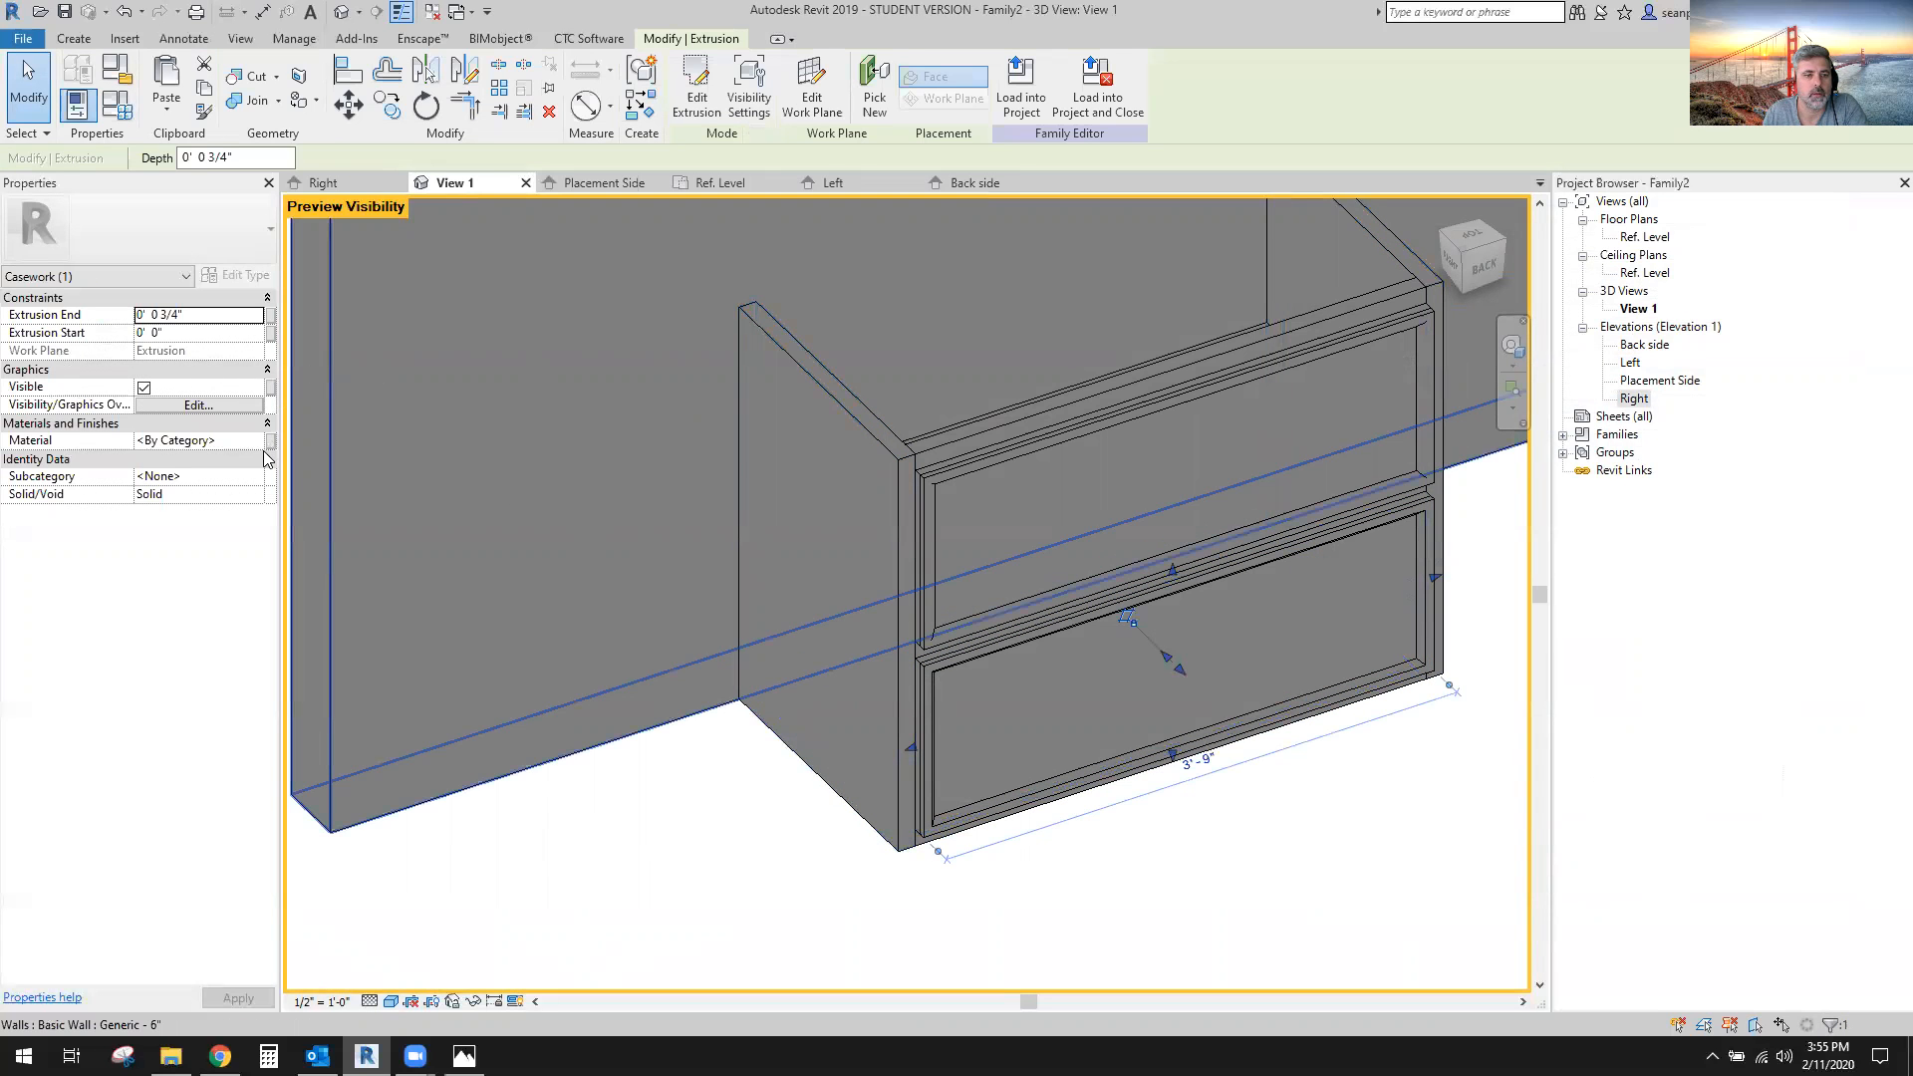
left_click(271, 388)
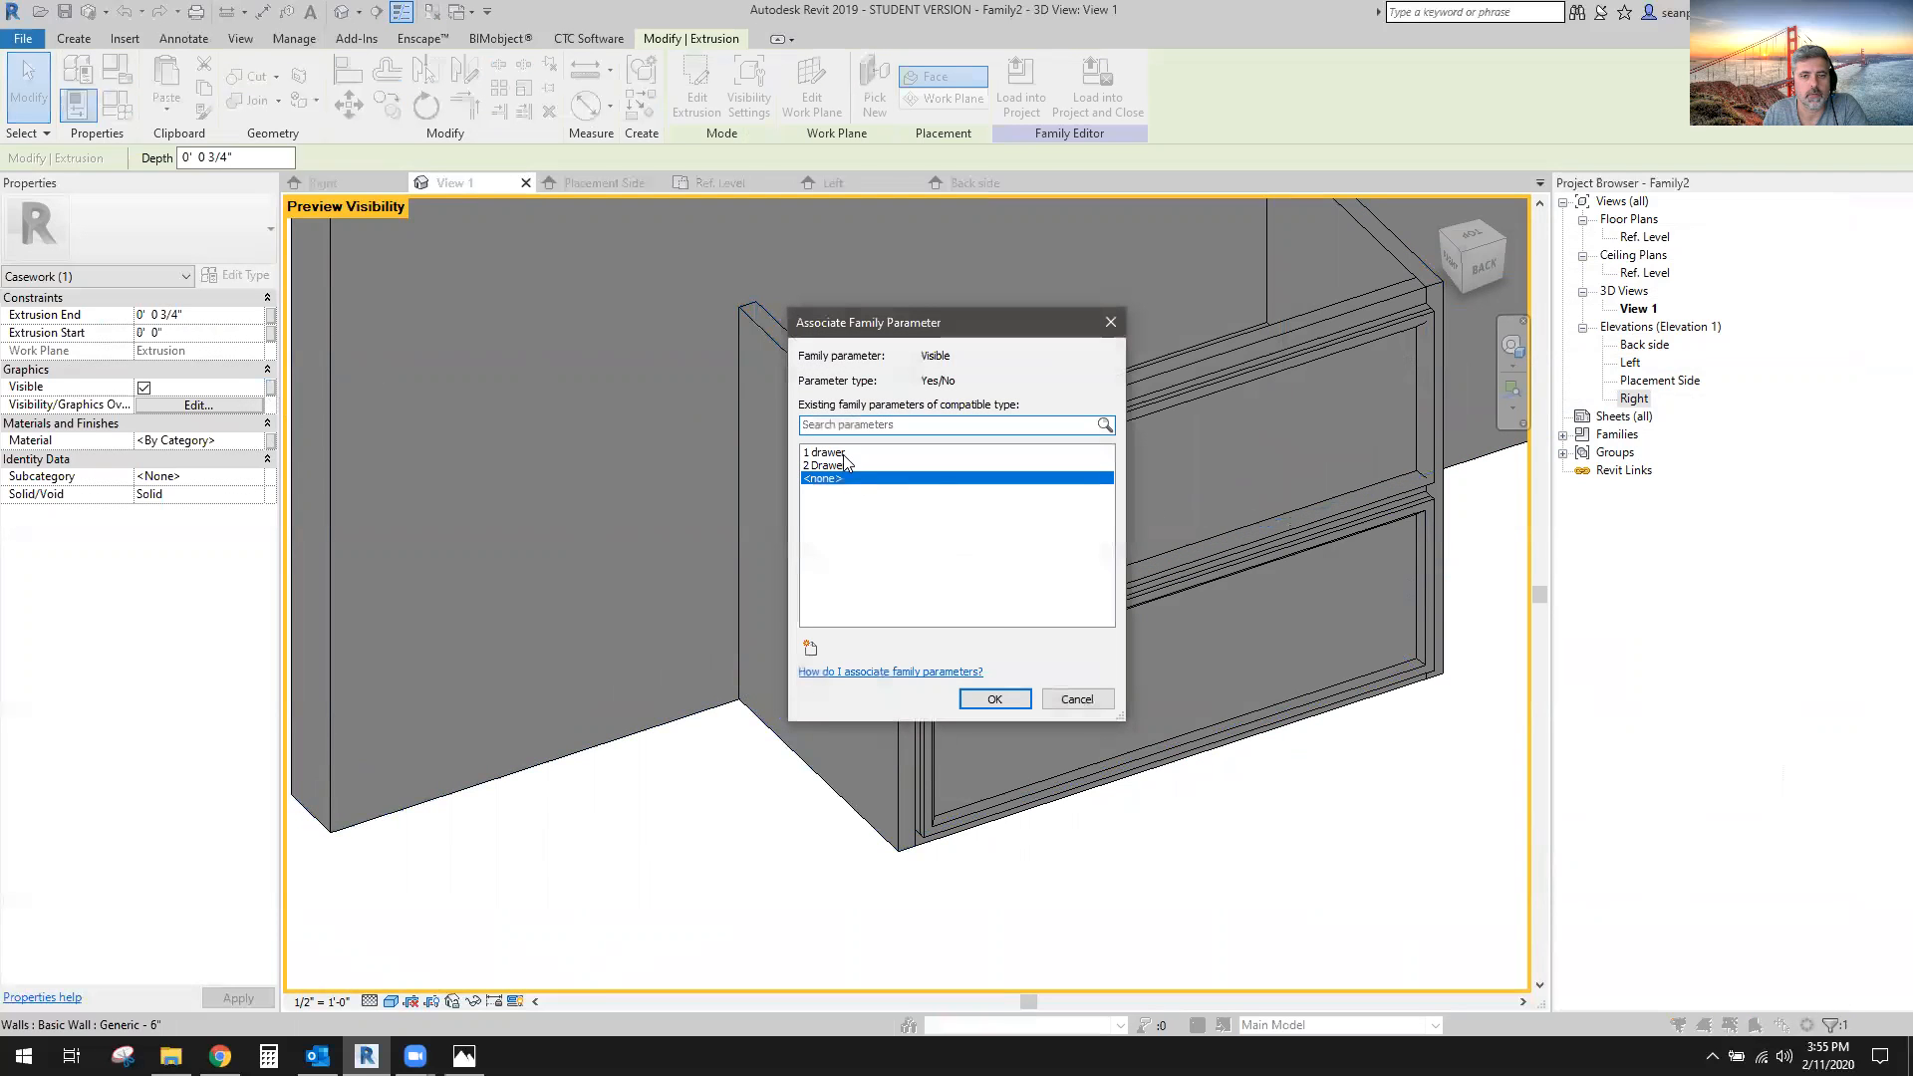
left_click(840, 453)
left_click(995, 699)
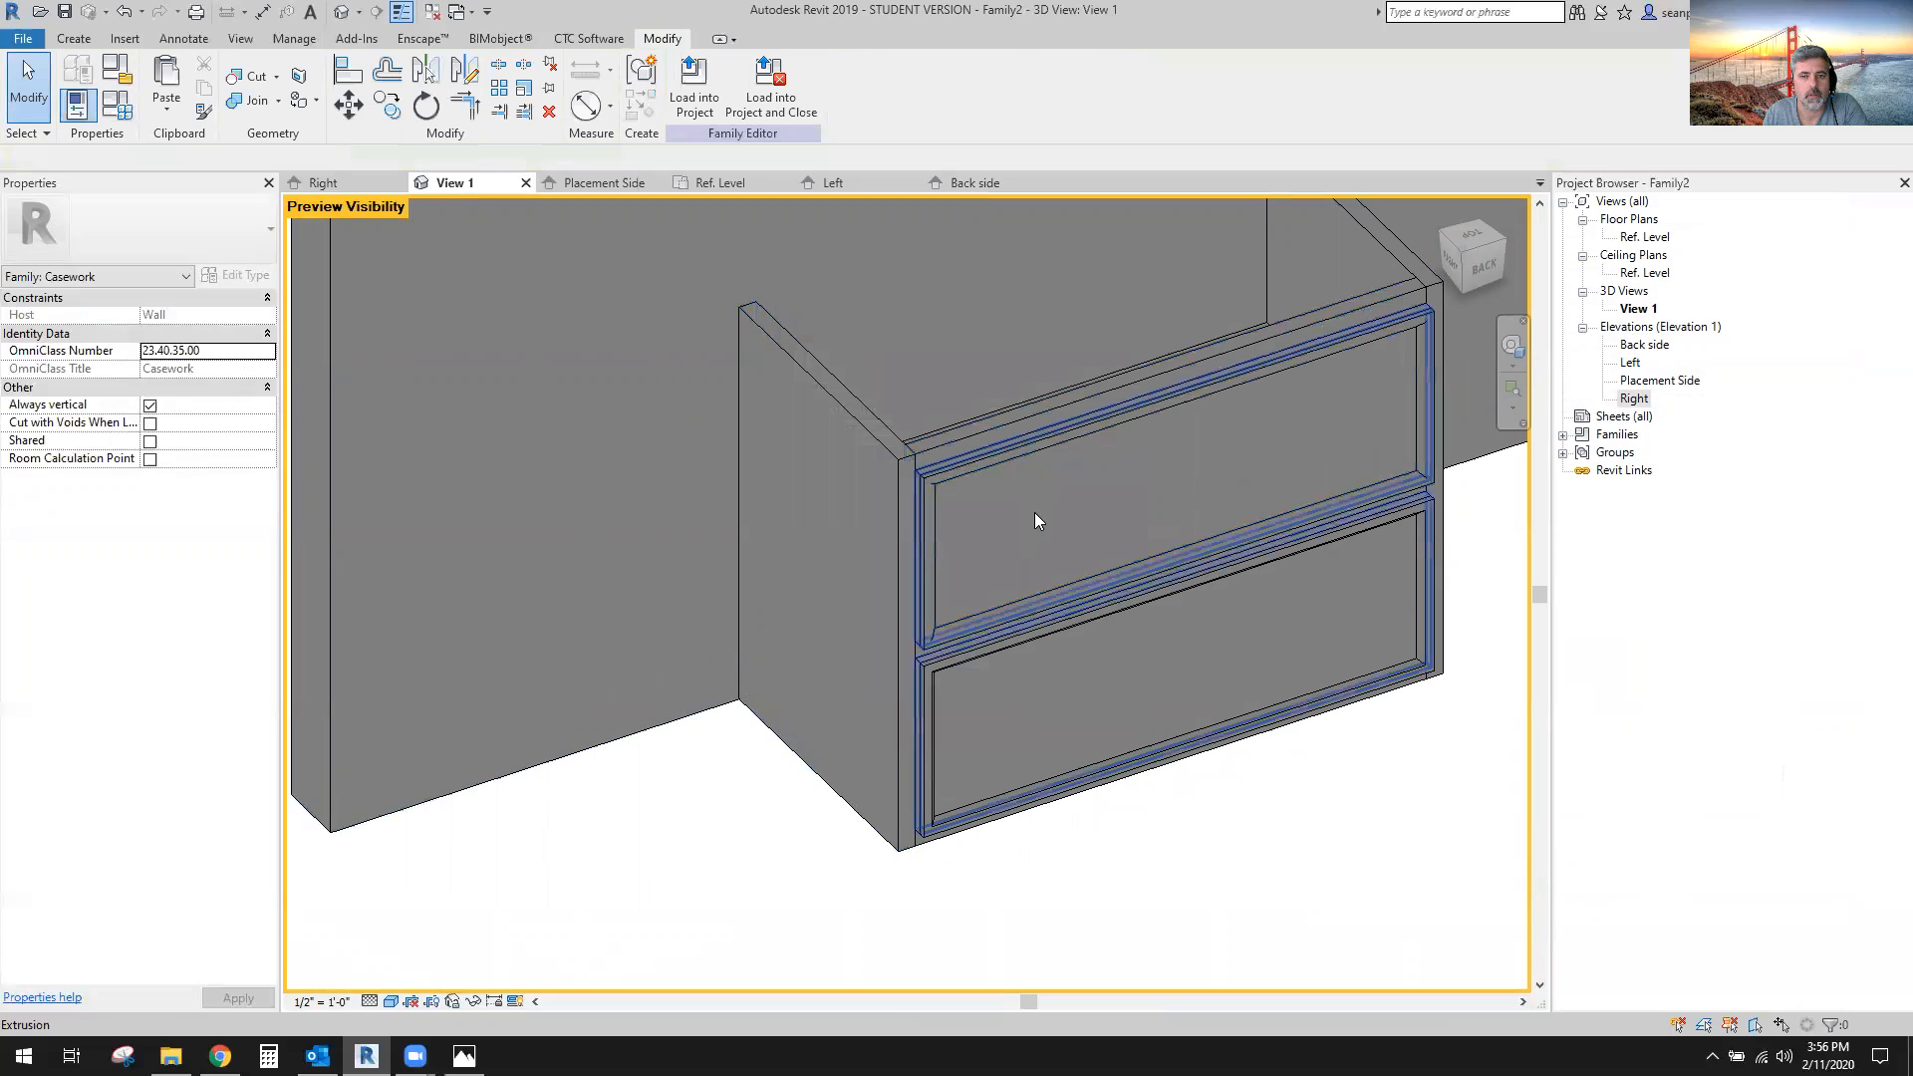
Associate the Visible property of the full-height panel spanning both drawer openings with the 2 Drawer parameter.
left_click(1036, 518)
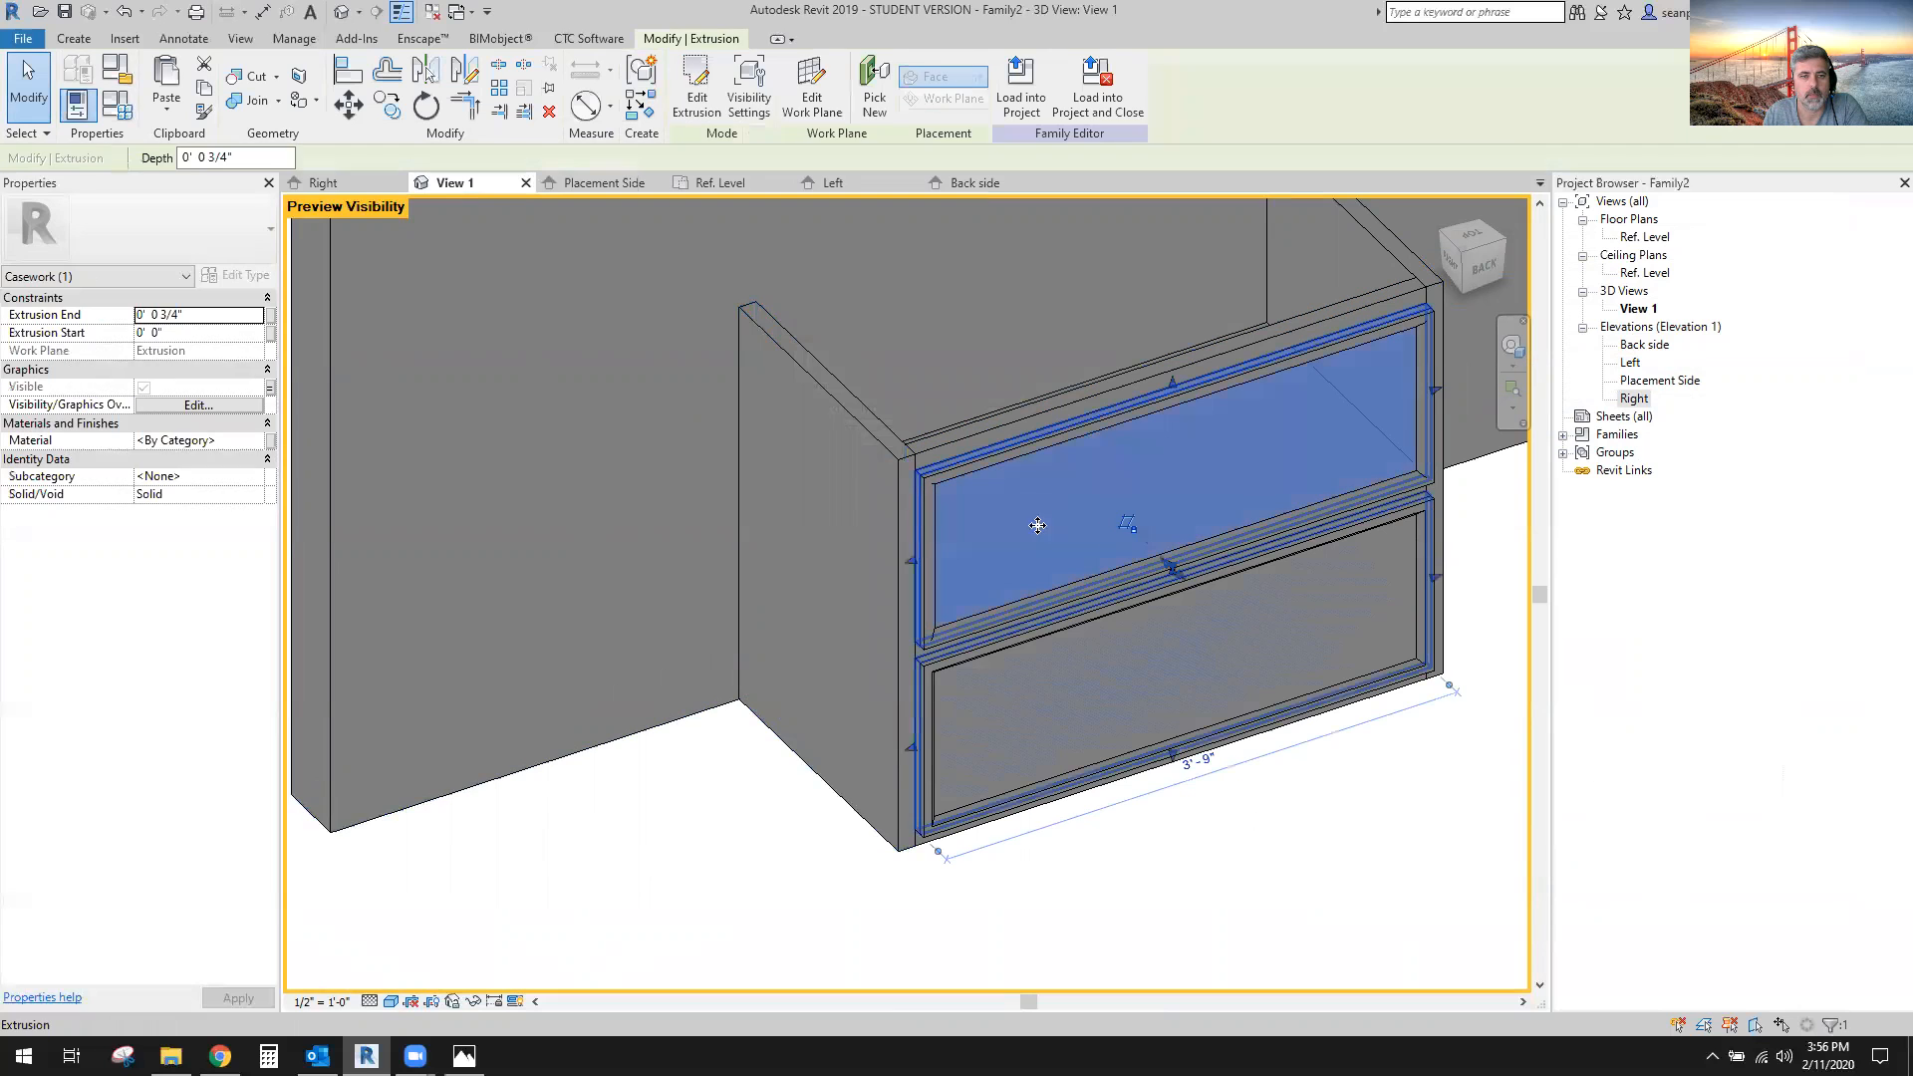
left_click(270, 387)
left_click(830, 467)
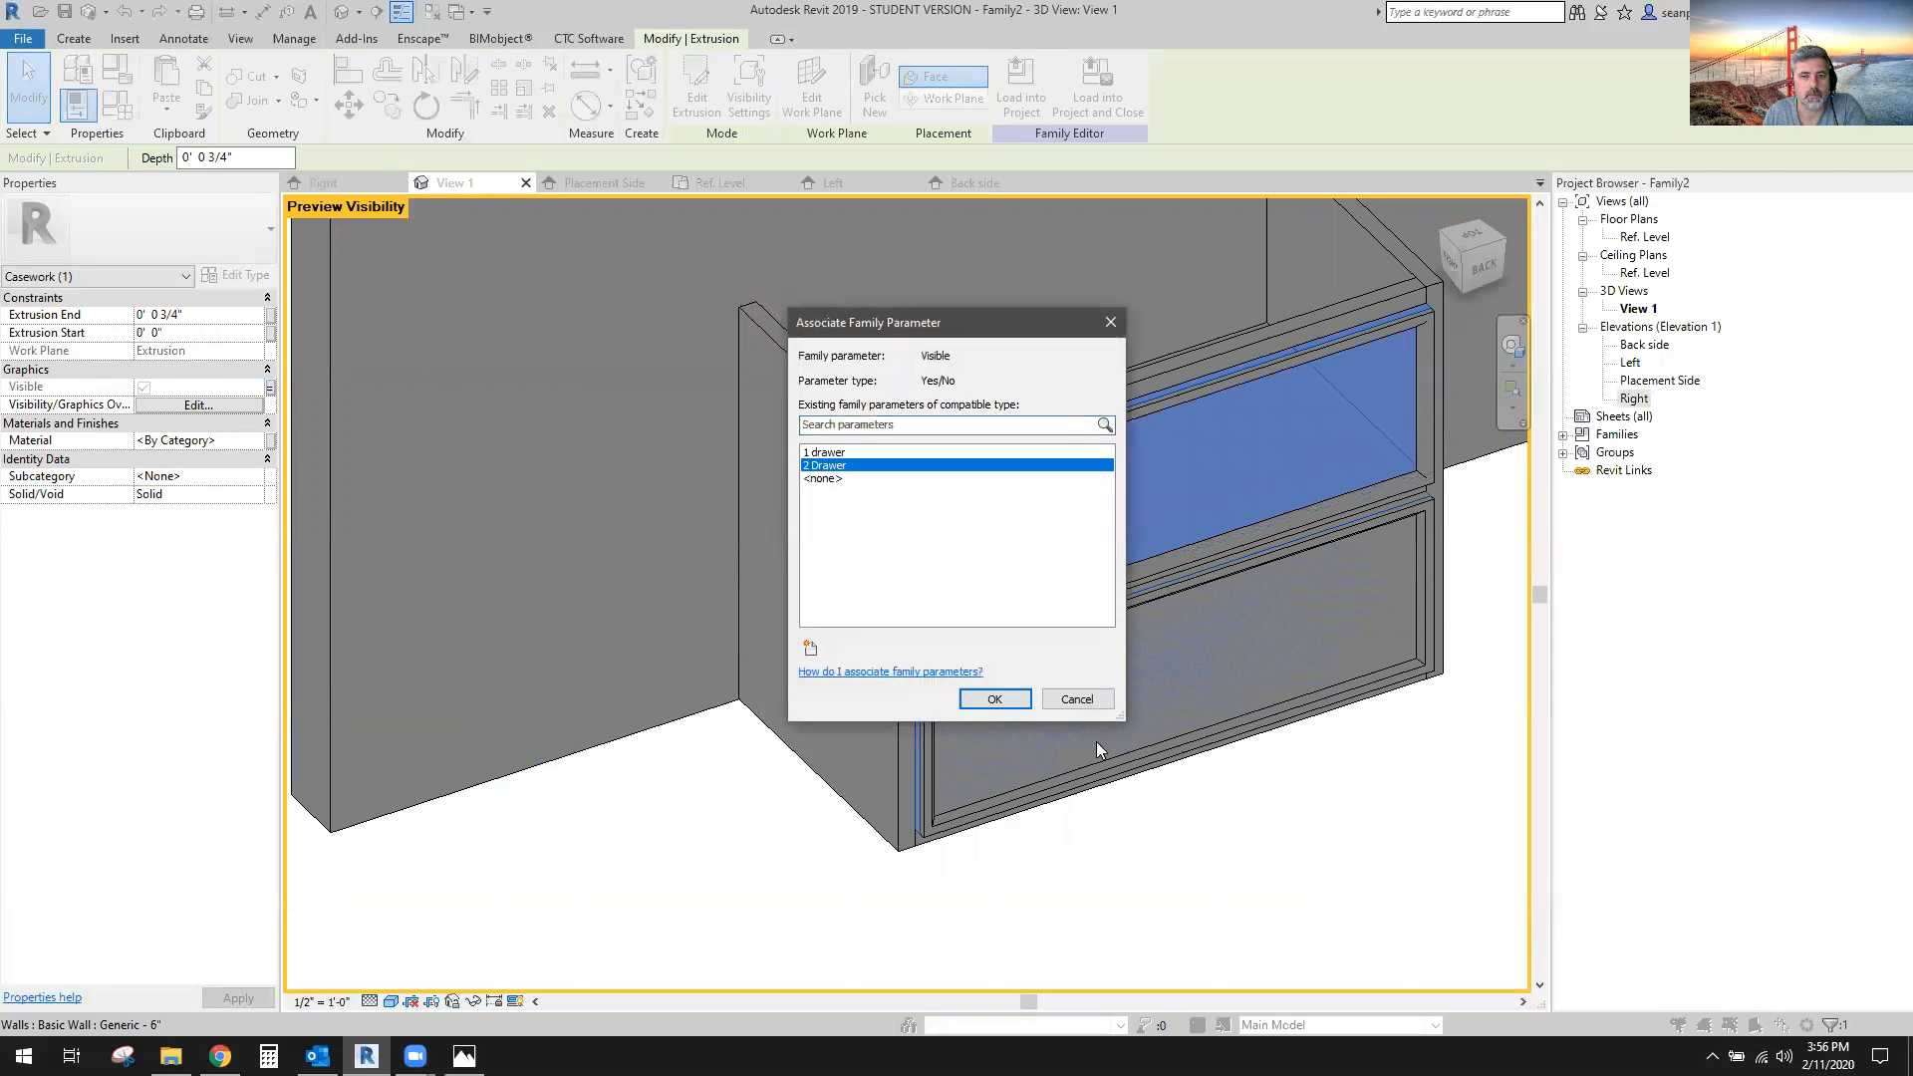
left_click(995, 699)
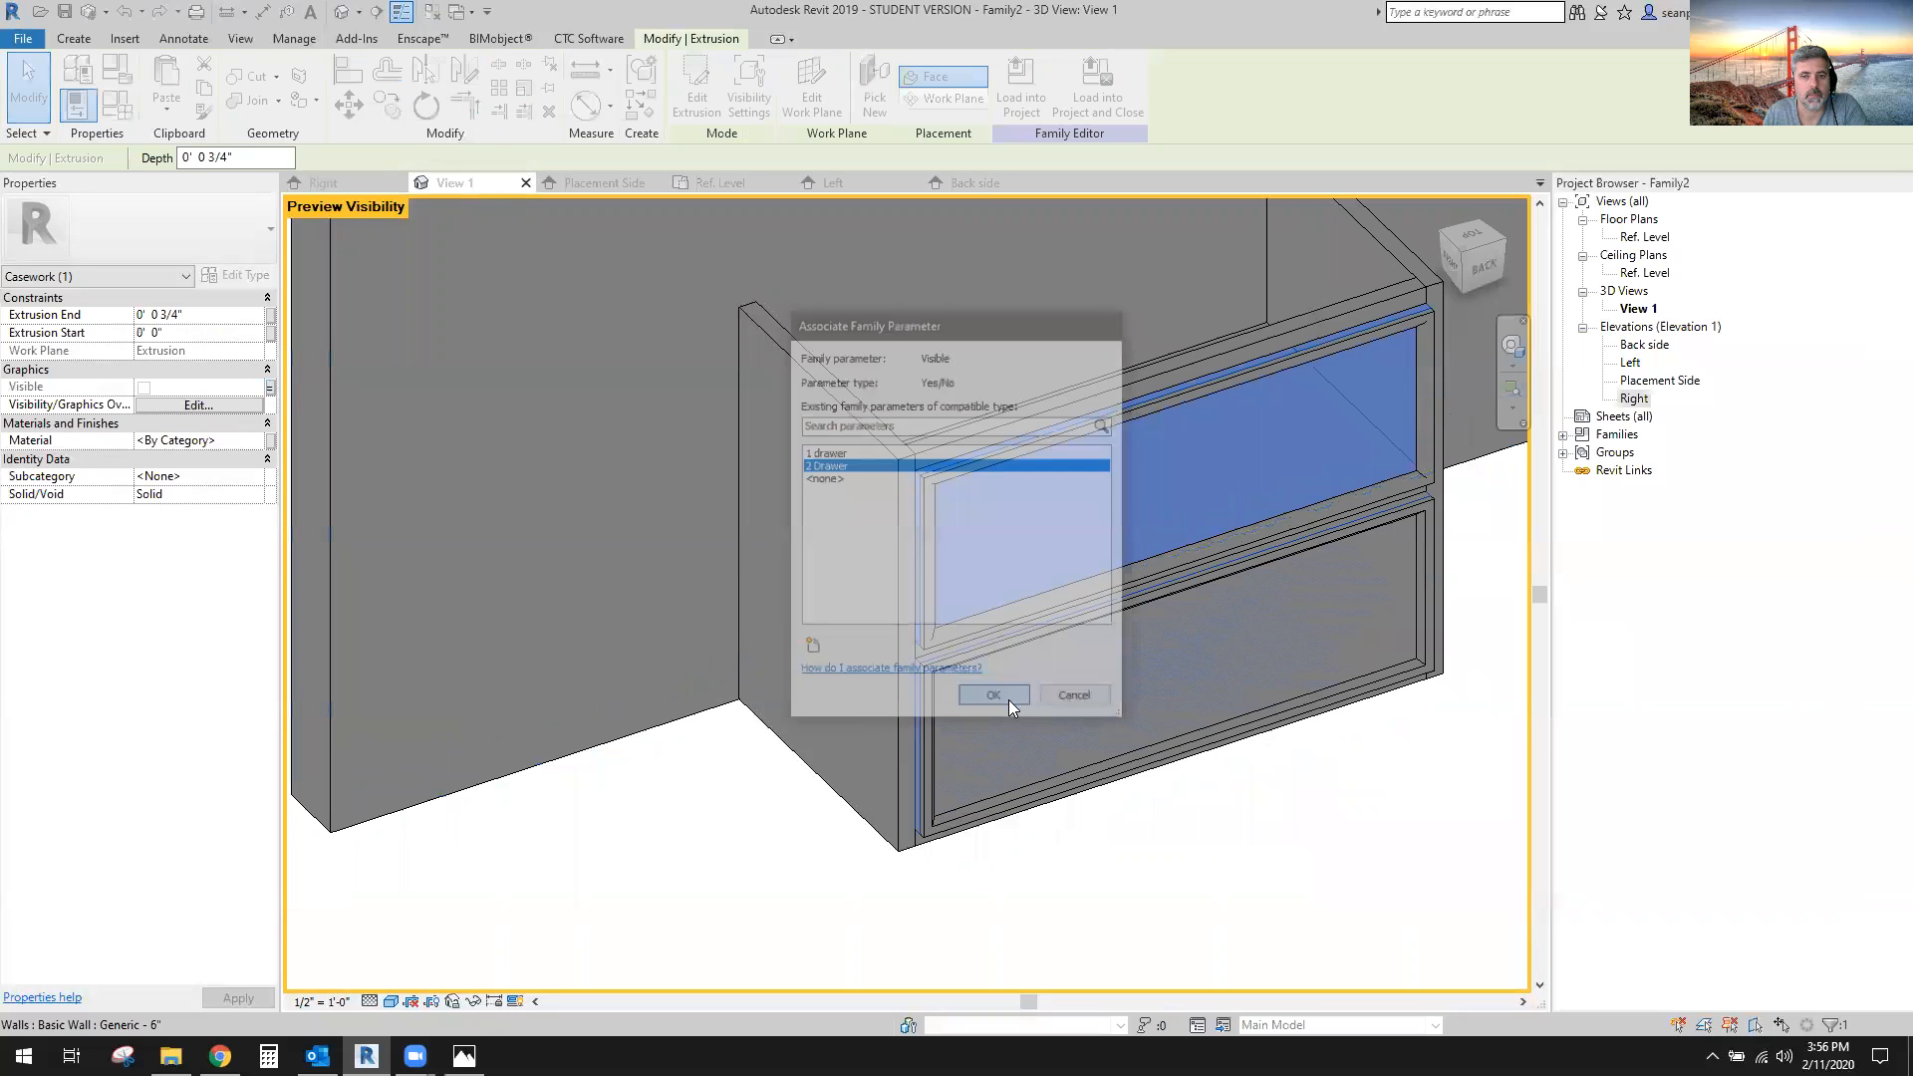
left_click(513, 911)
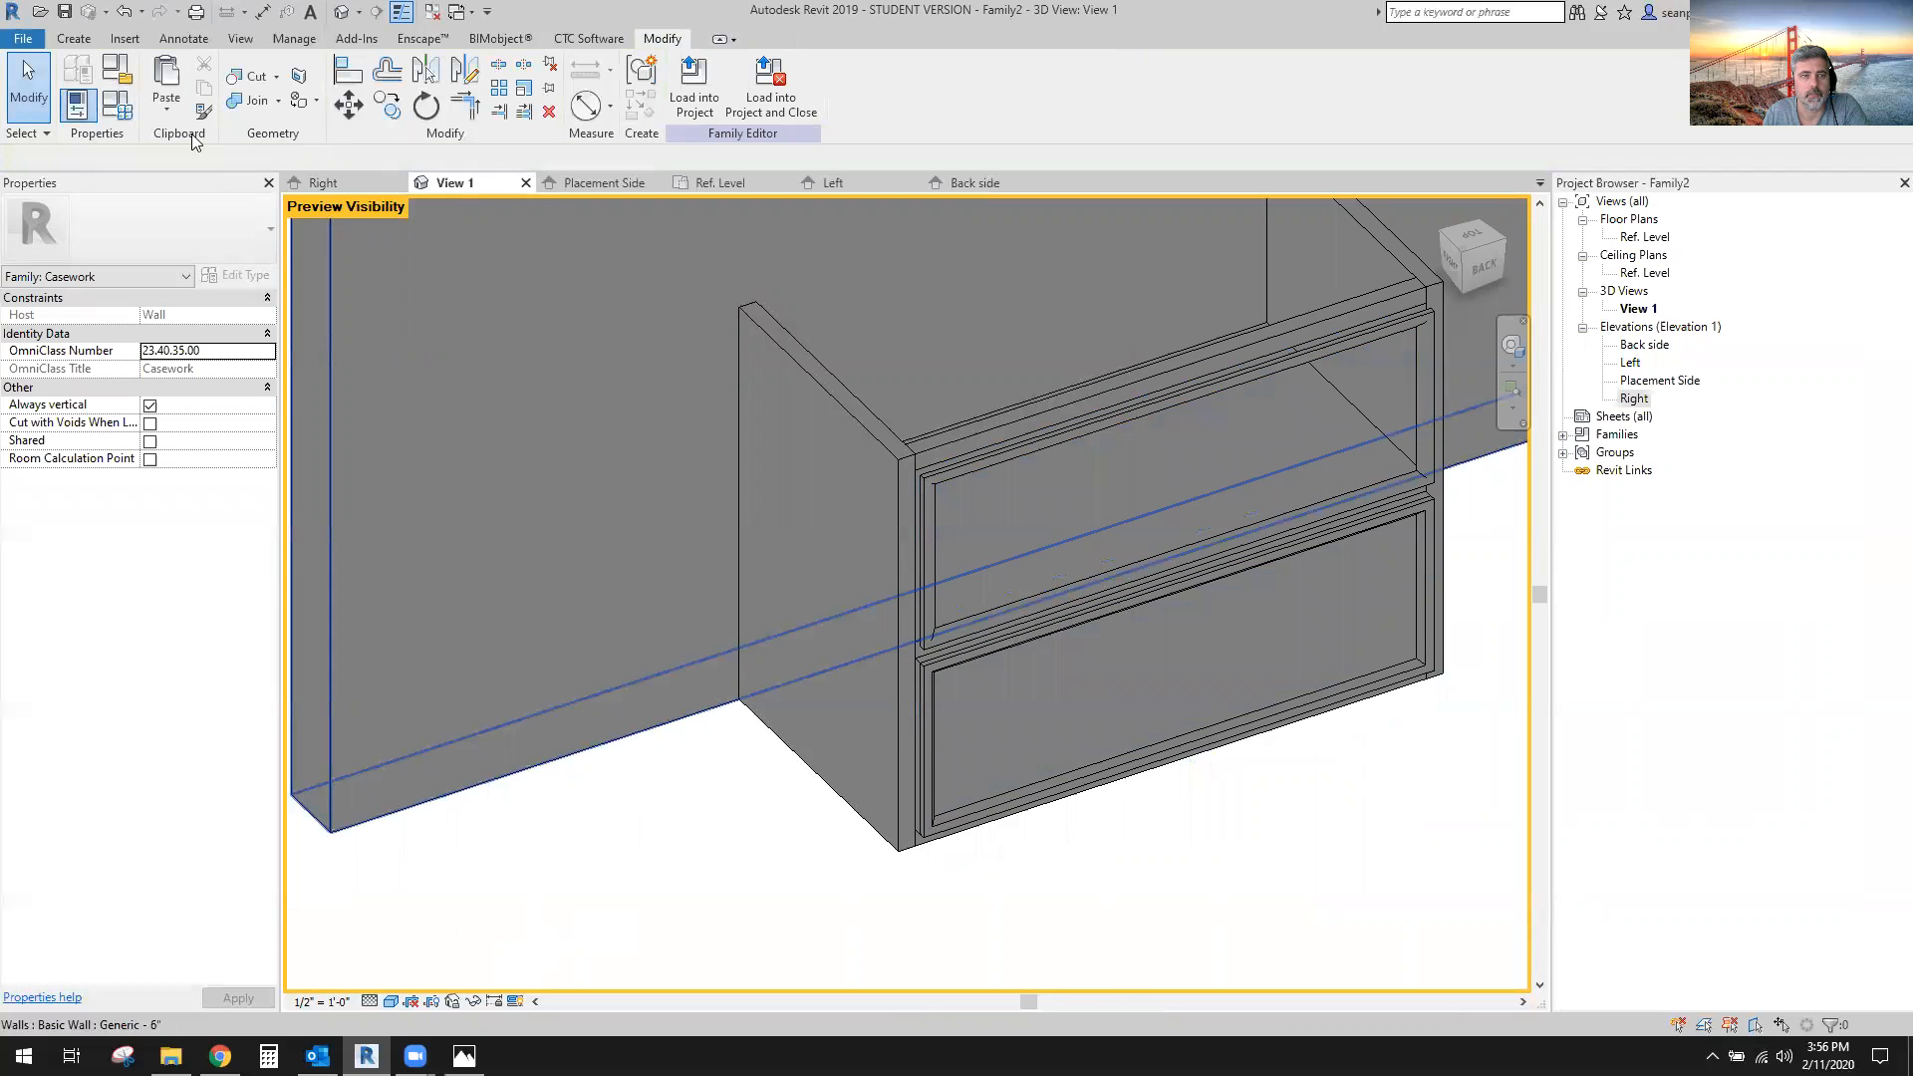
Check the 1 Drawer type's visibility values in Family Types, keeping the dialog clear of the cabinet, and leave without changes.
left_click(130, 105)
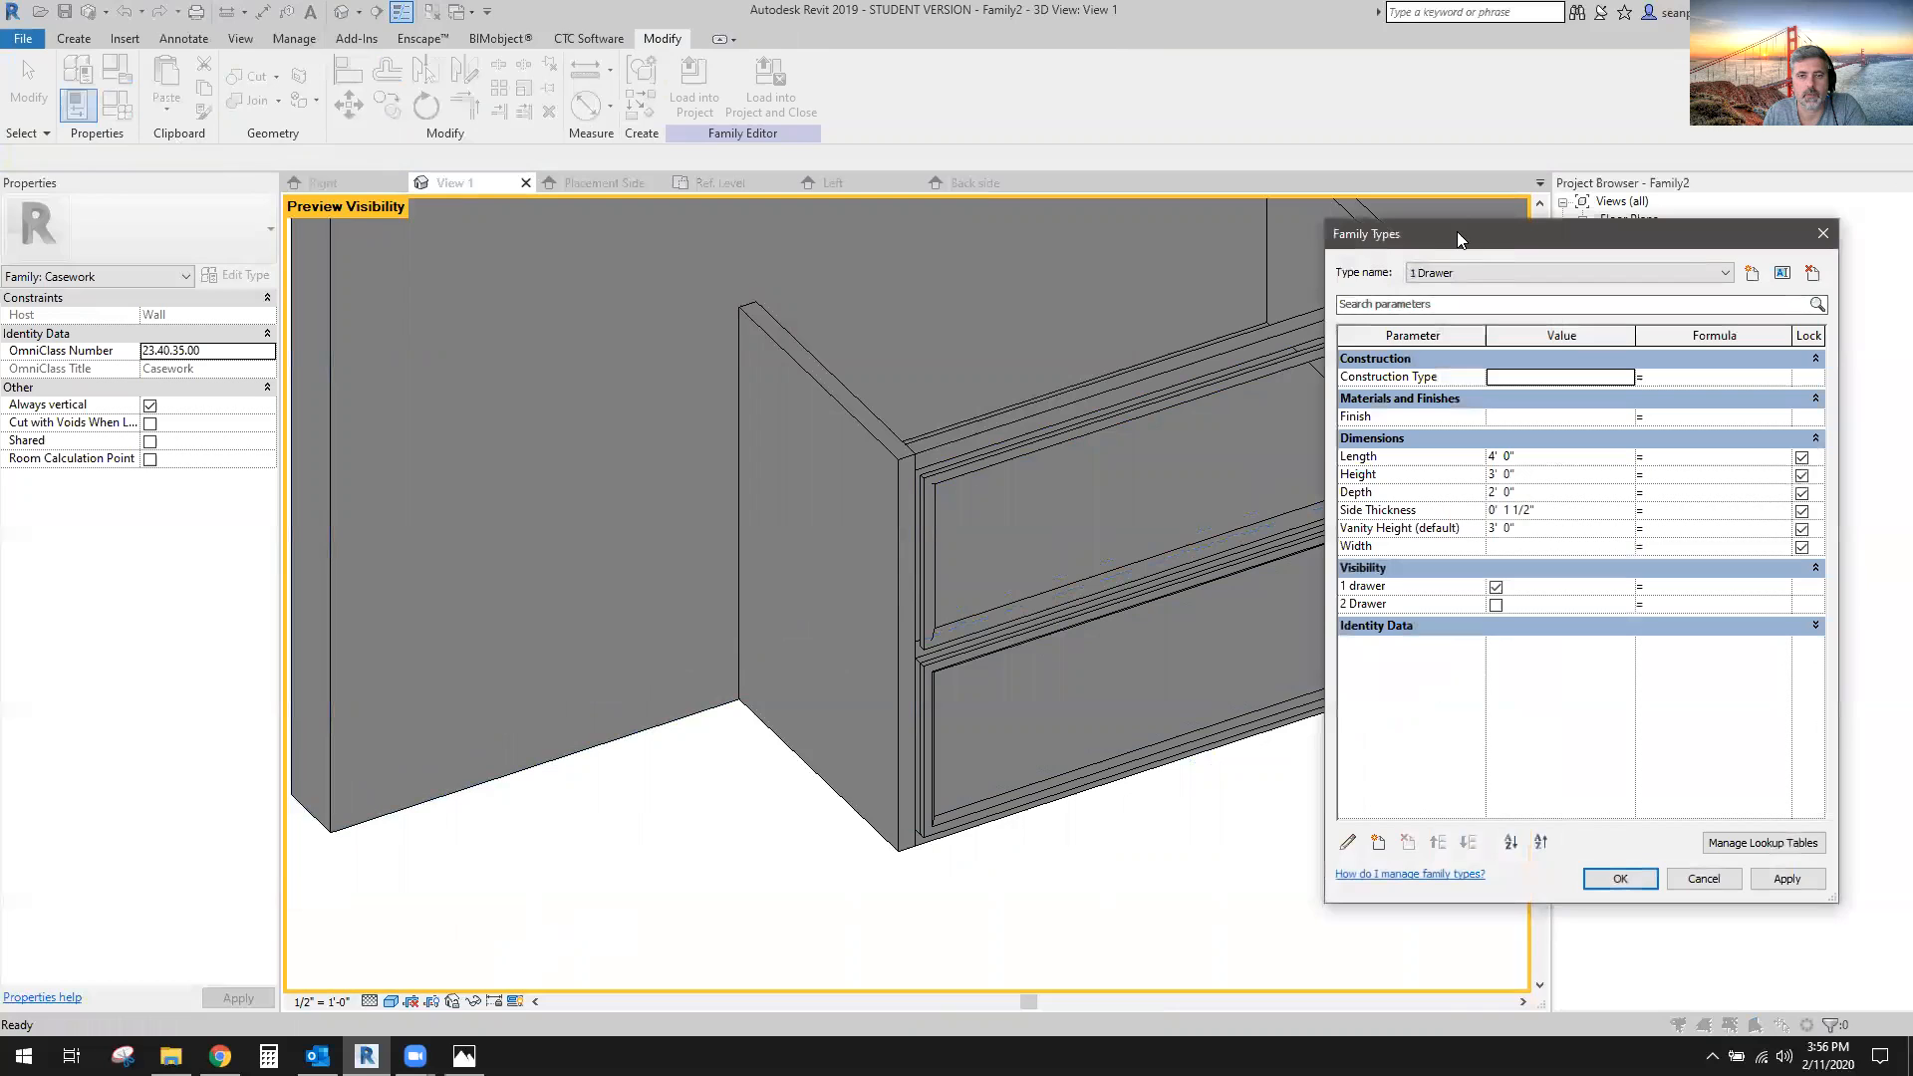
left_click_drag(1457, 232, 308, 194)
left_click(357, 237)
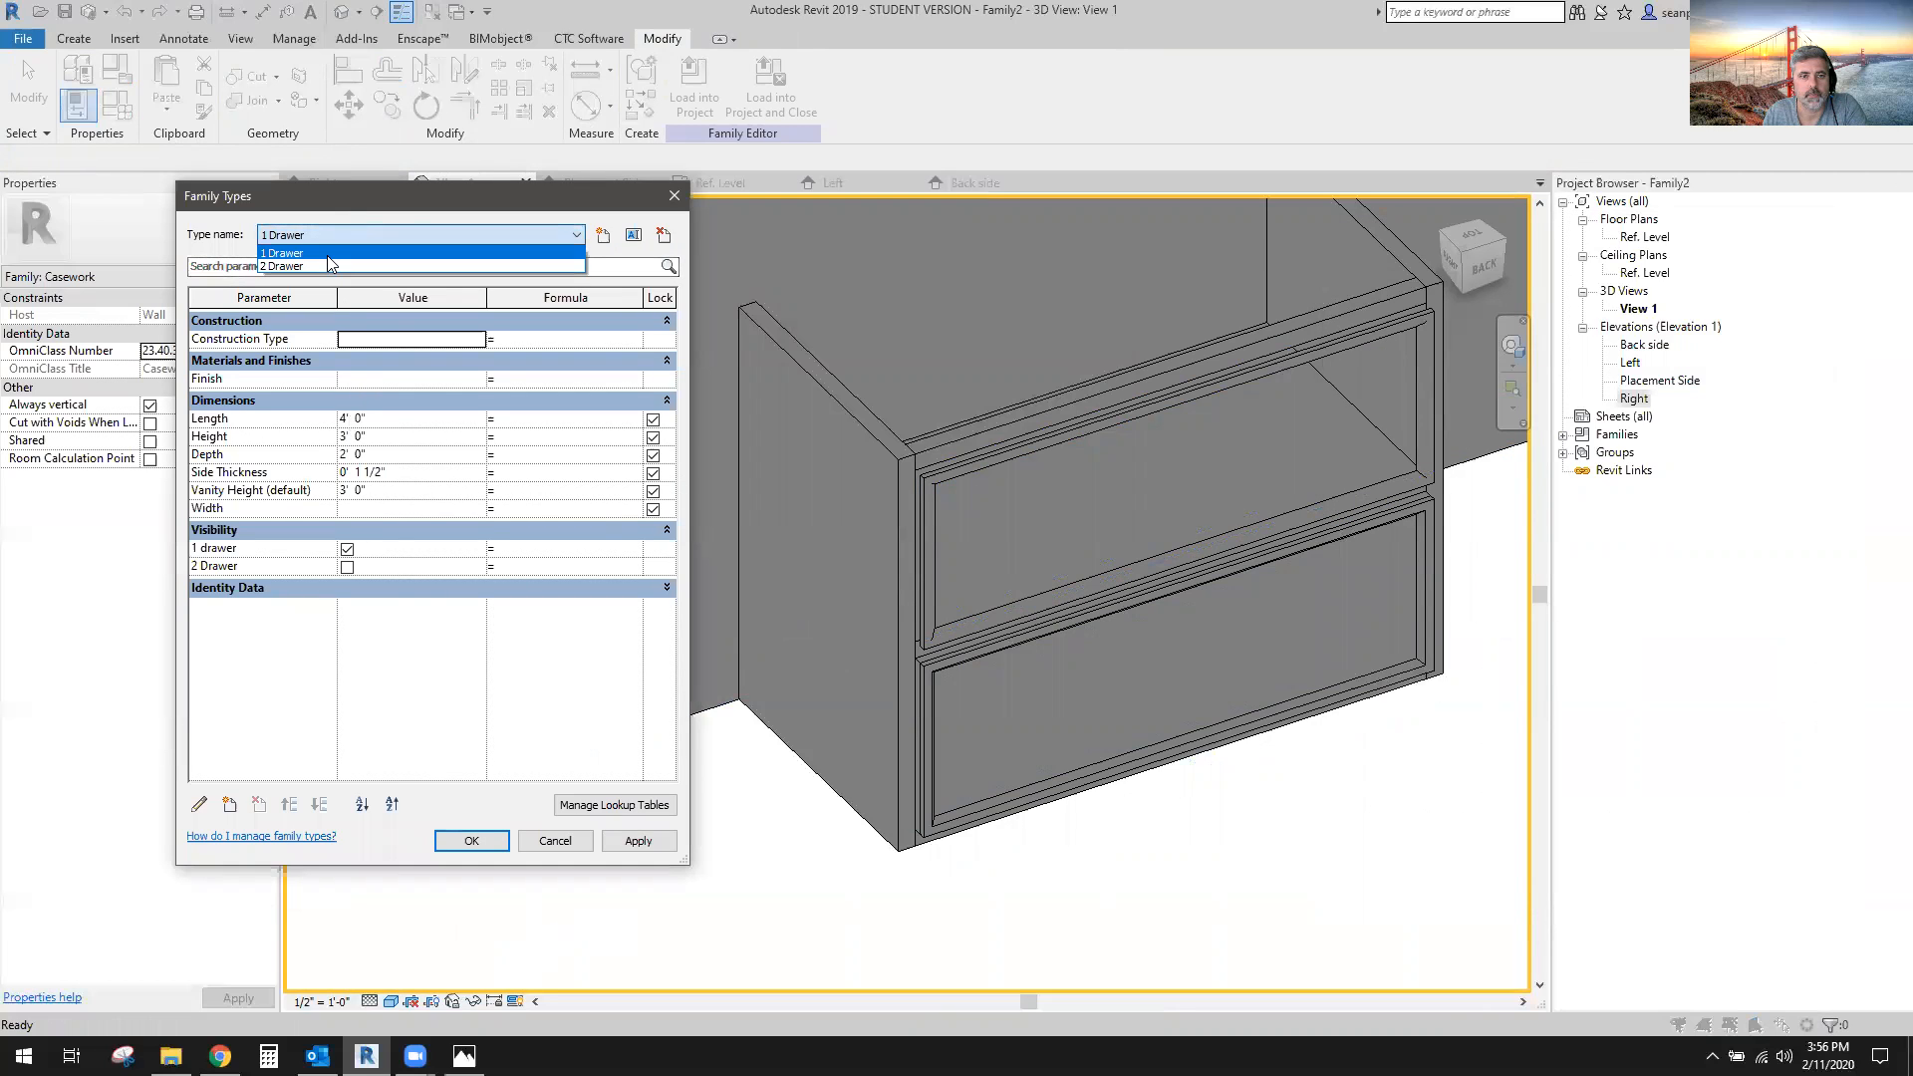
left_click(326, 255)
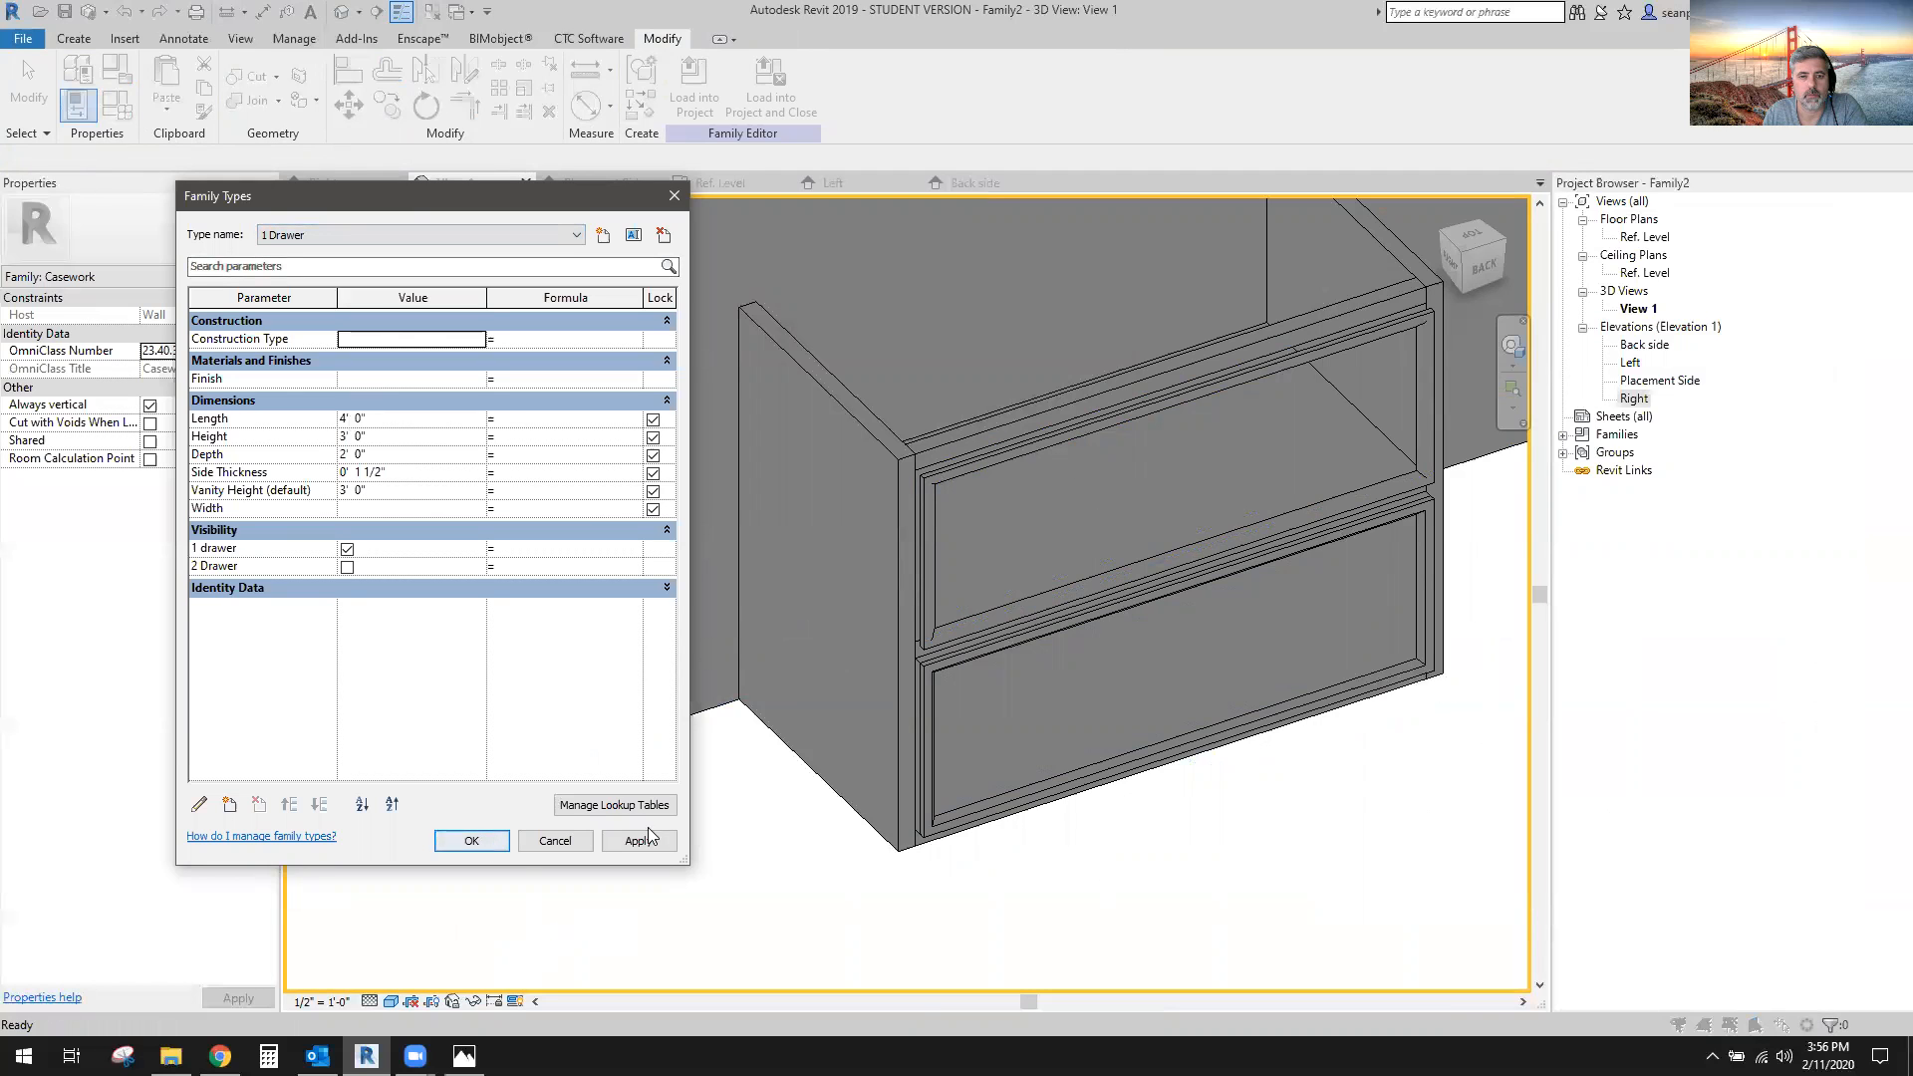
left_click(580, 840)
Check which family parameter drives the upper drawer frame's Visible property.
left_click(942, 481)
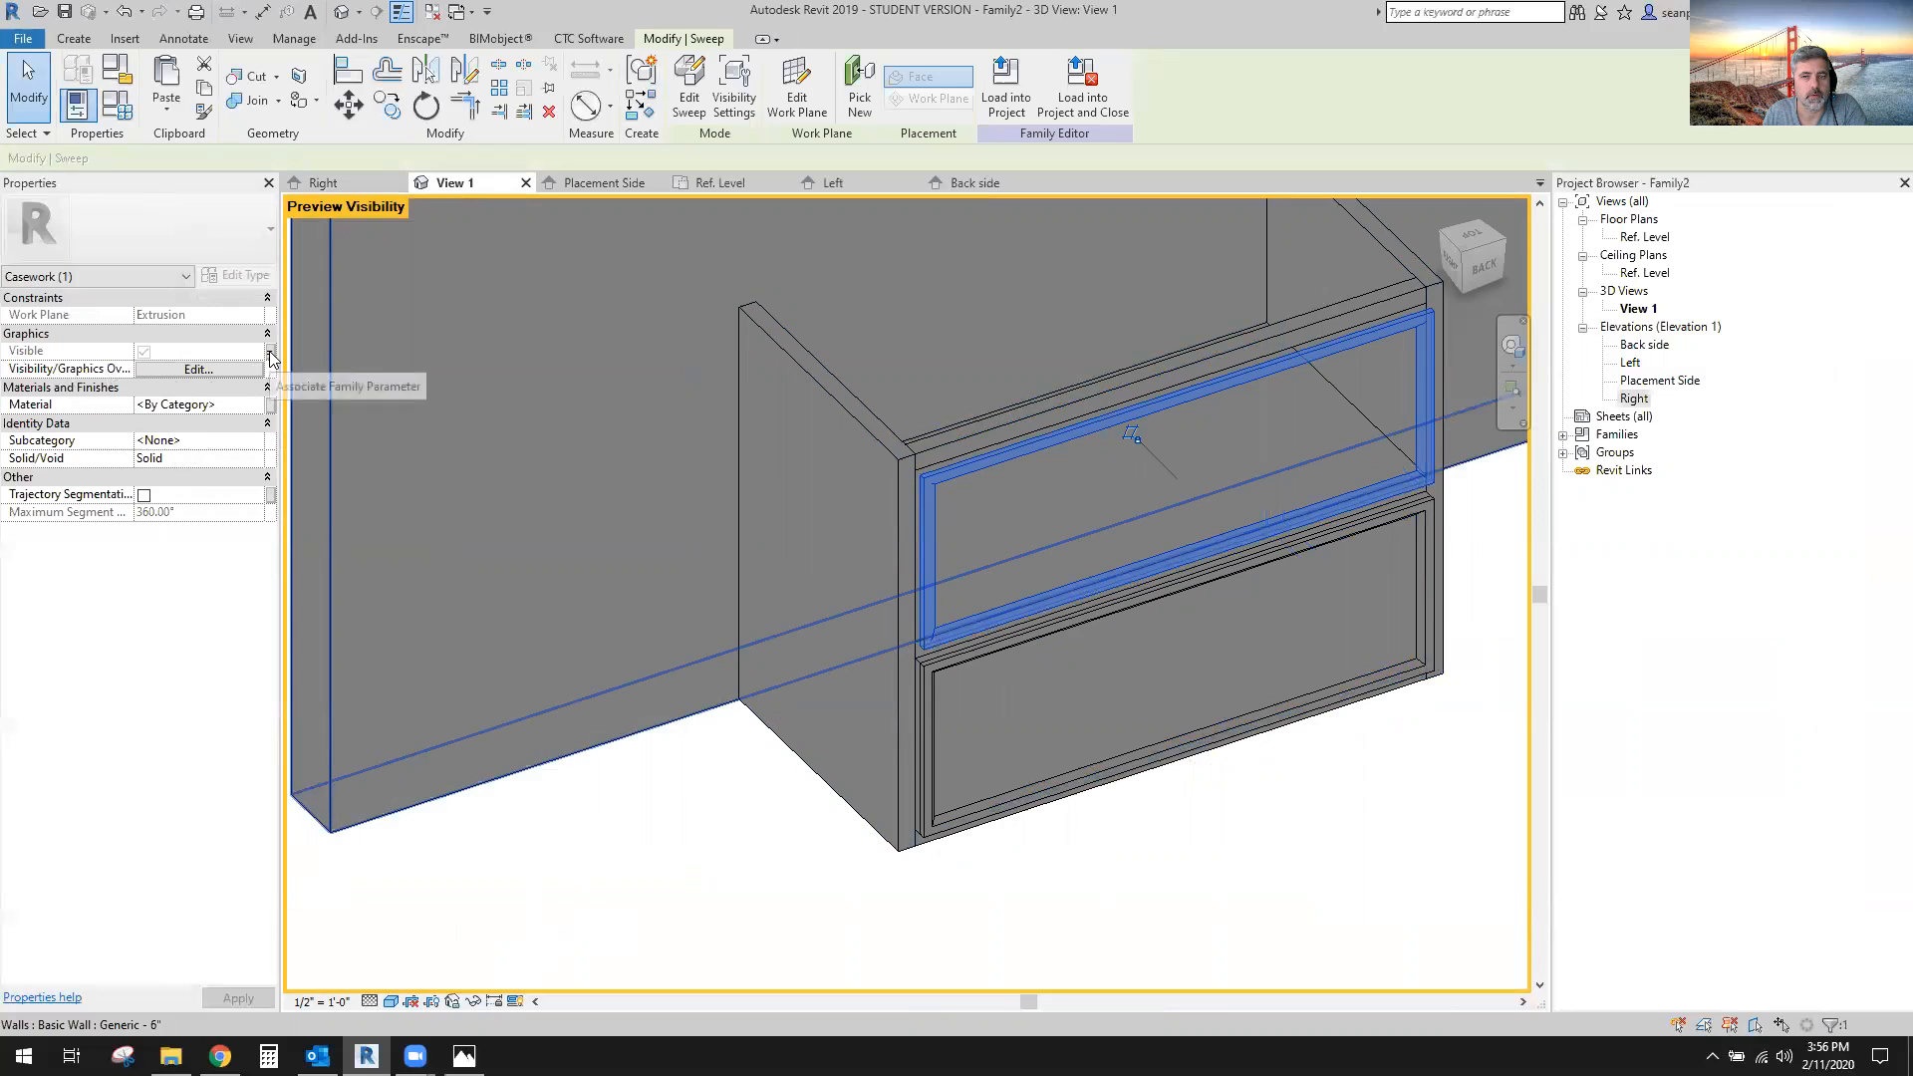
left_click(269, 351)
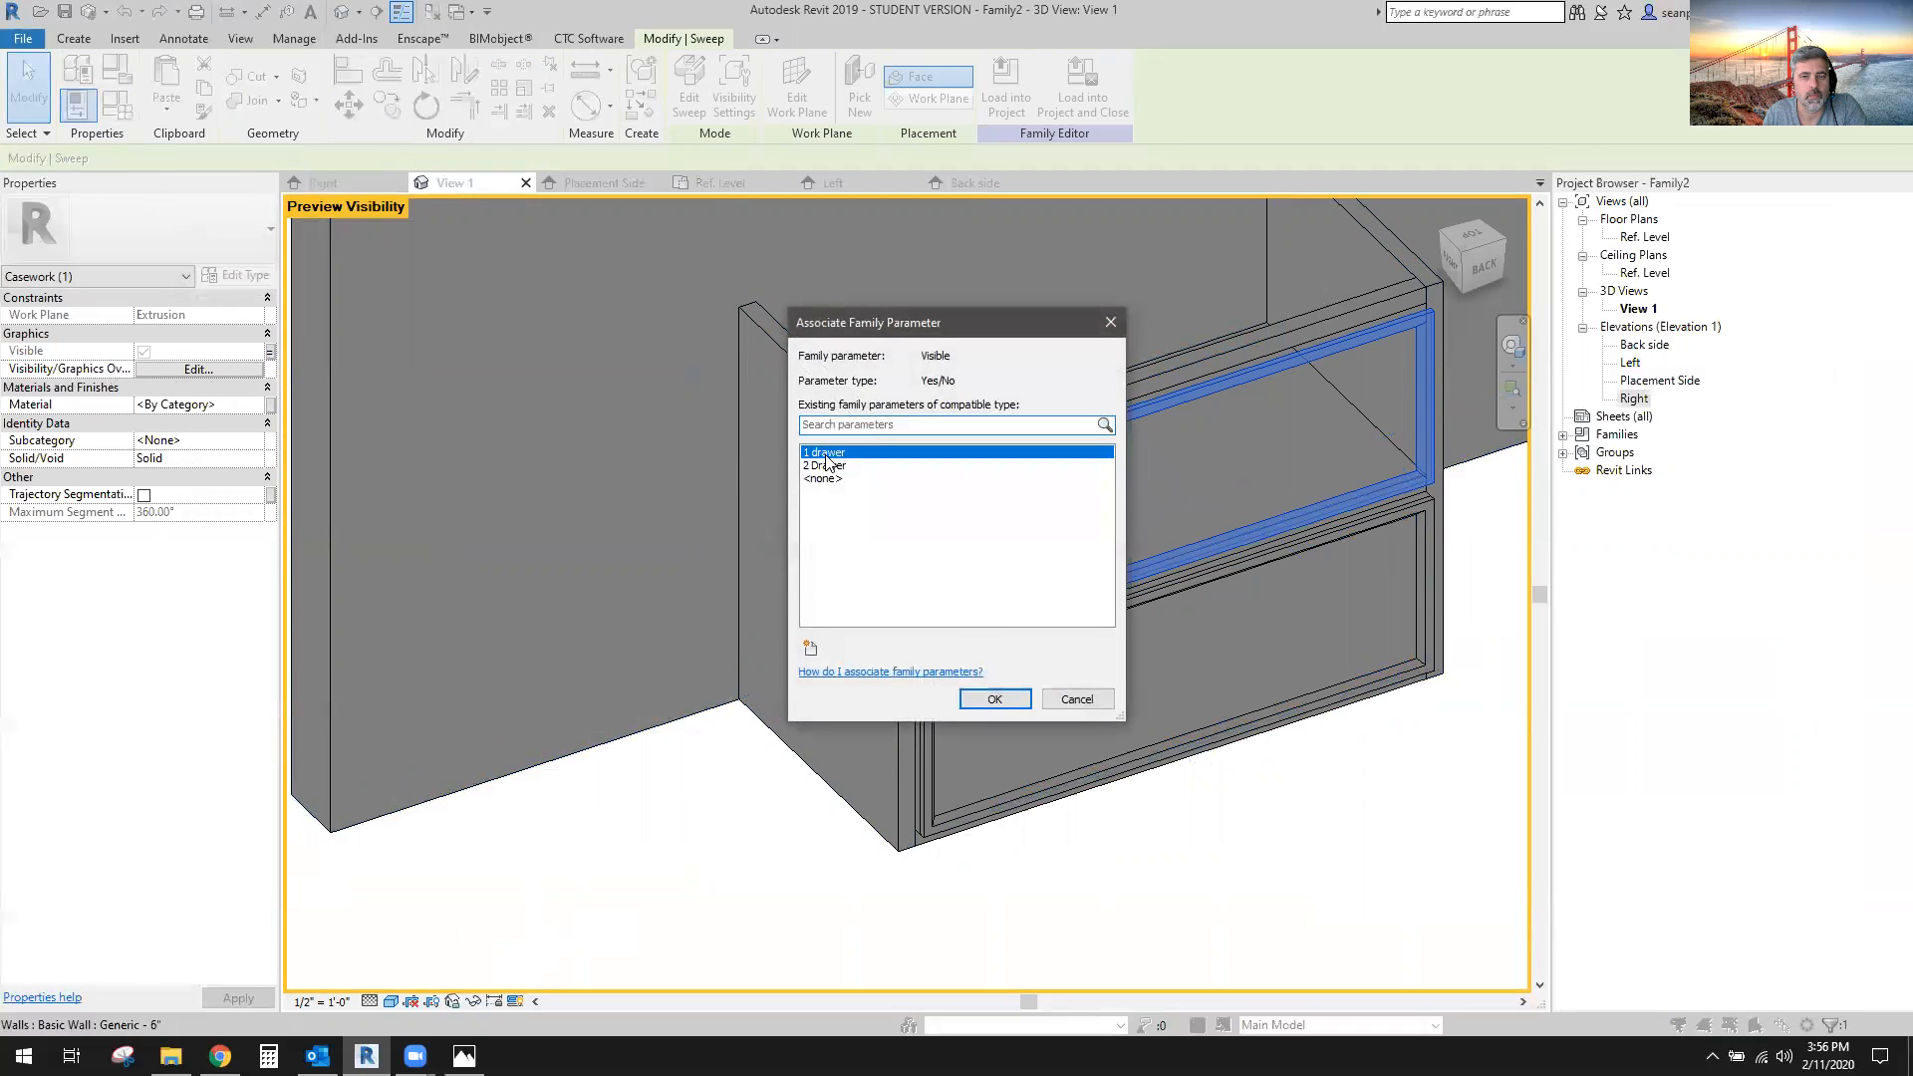
left_click(995, 700)
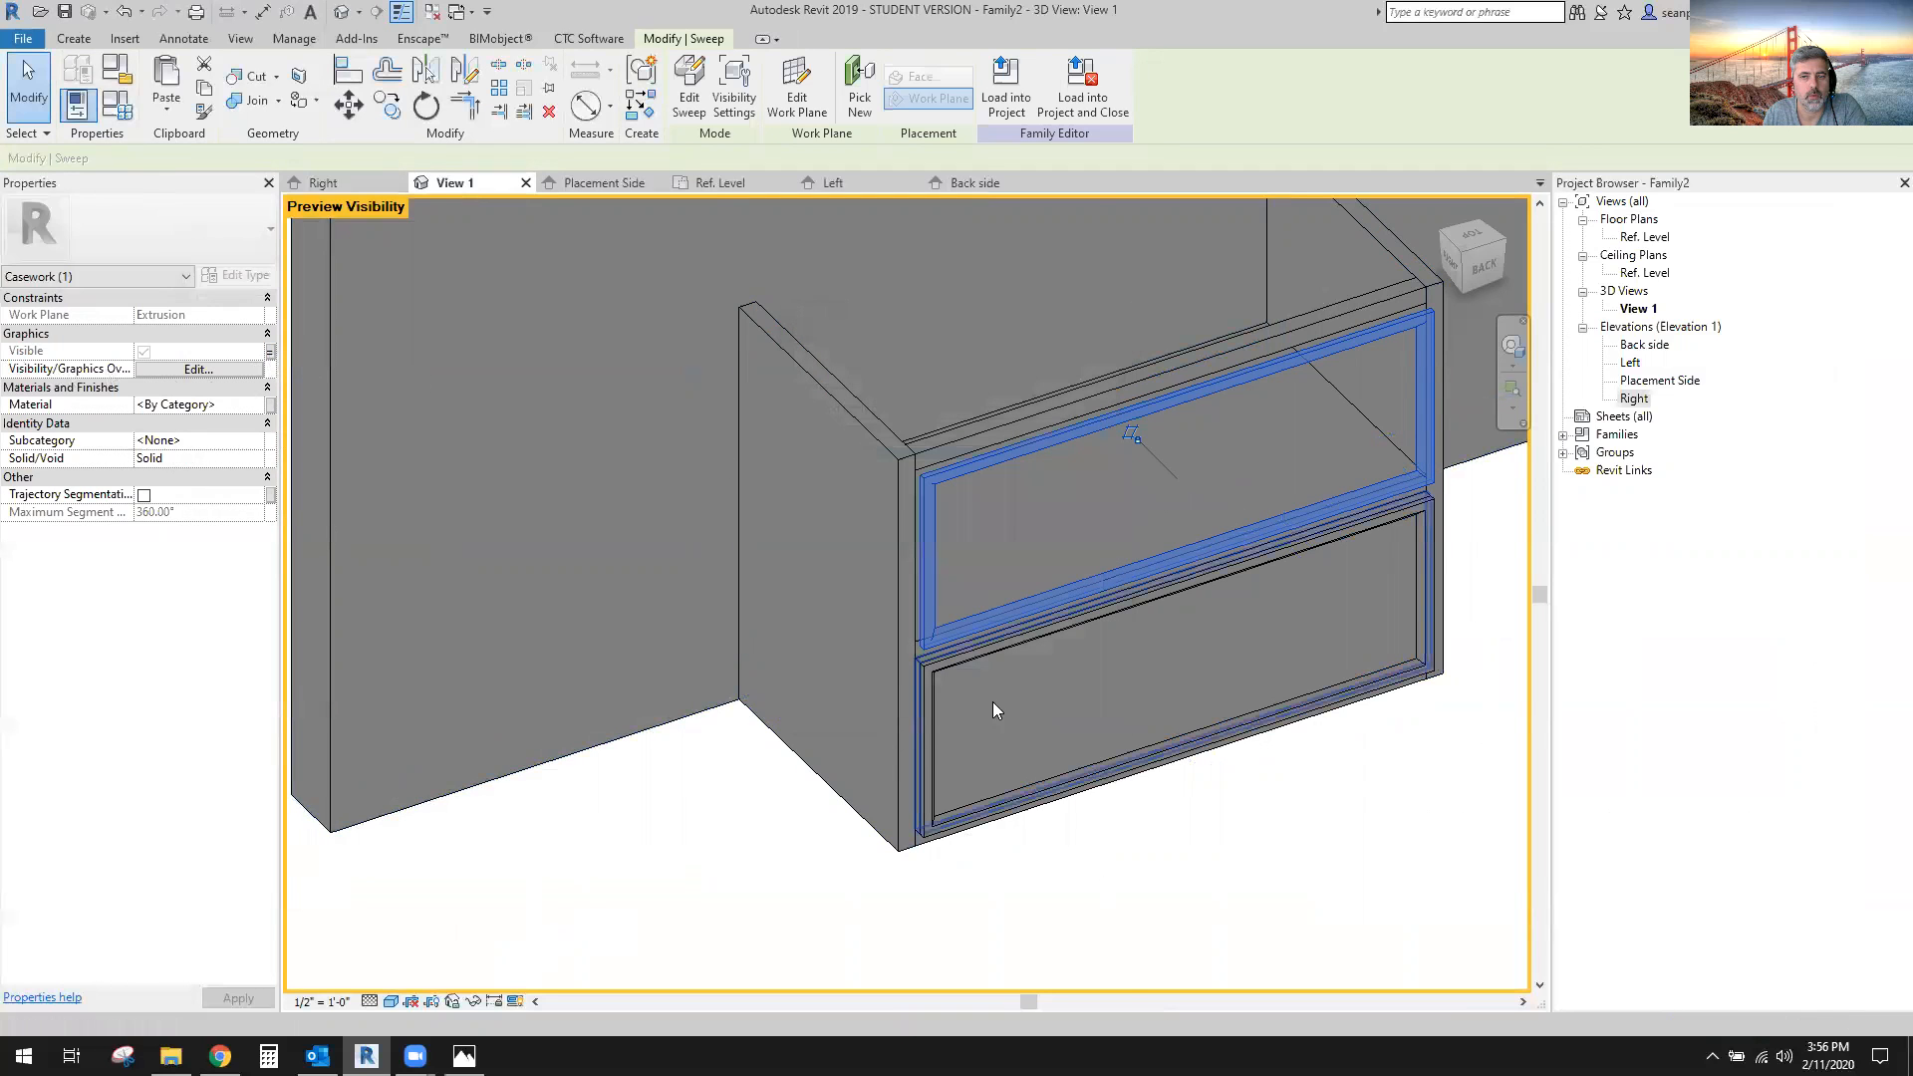
left_click(752, 829)
Make 2 Drawer the current family type and test its 1 drawer parameter off and back on, applying each change.
left_click(117, 106)
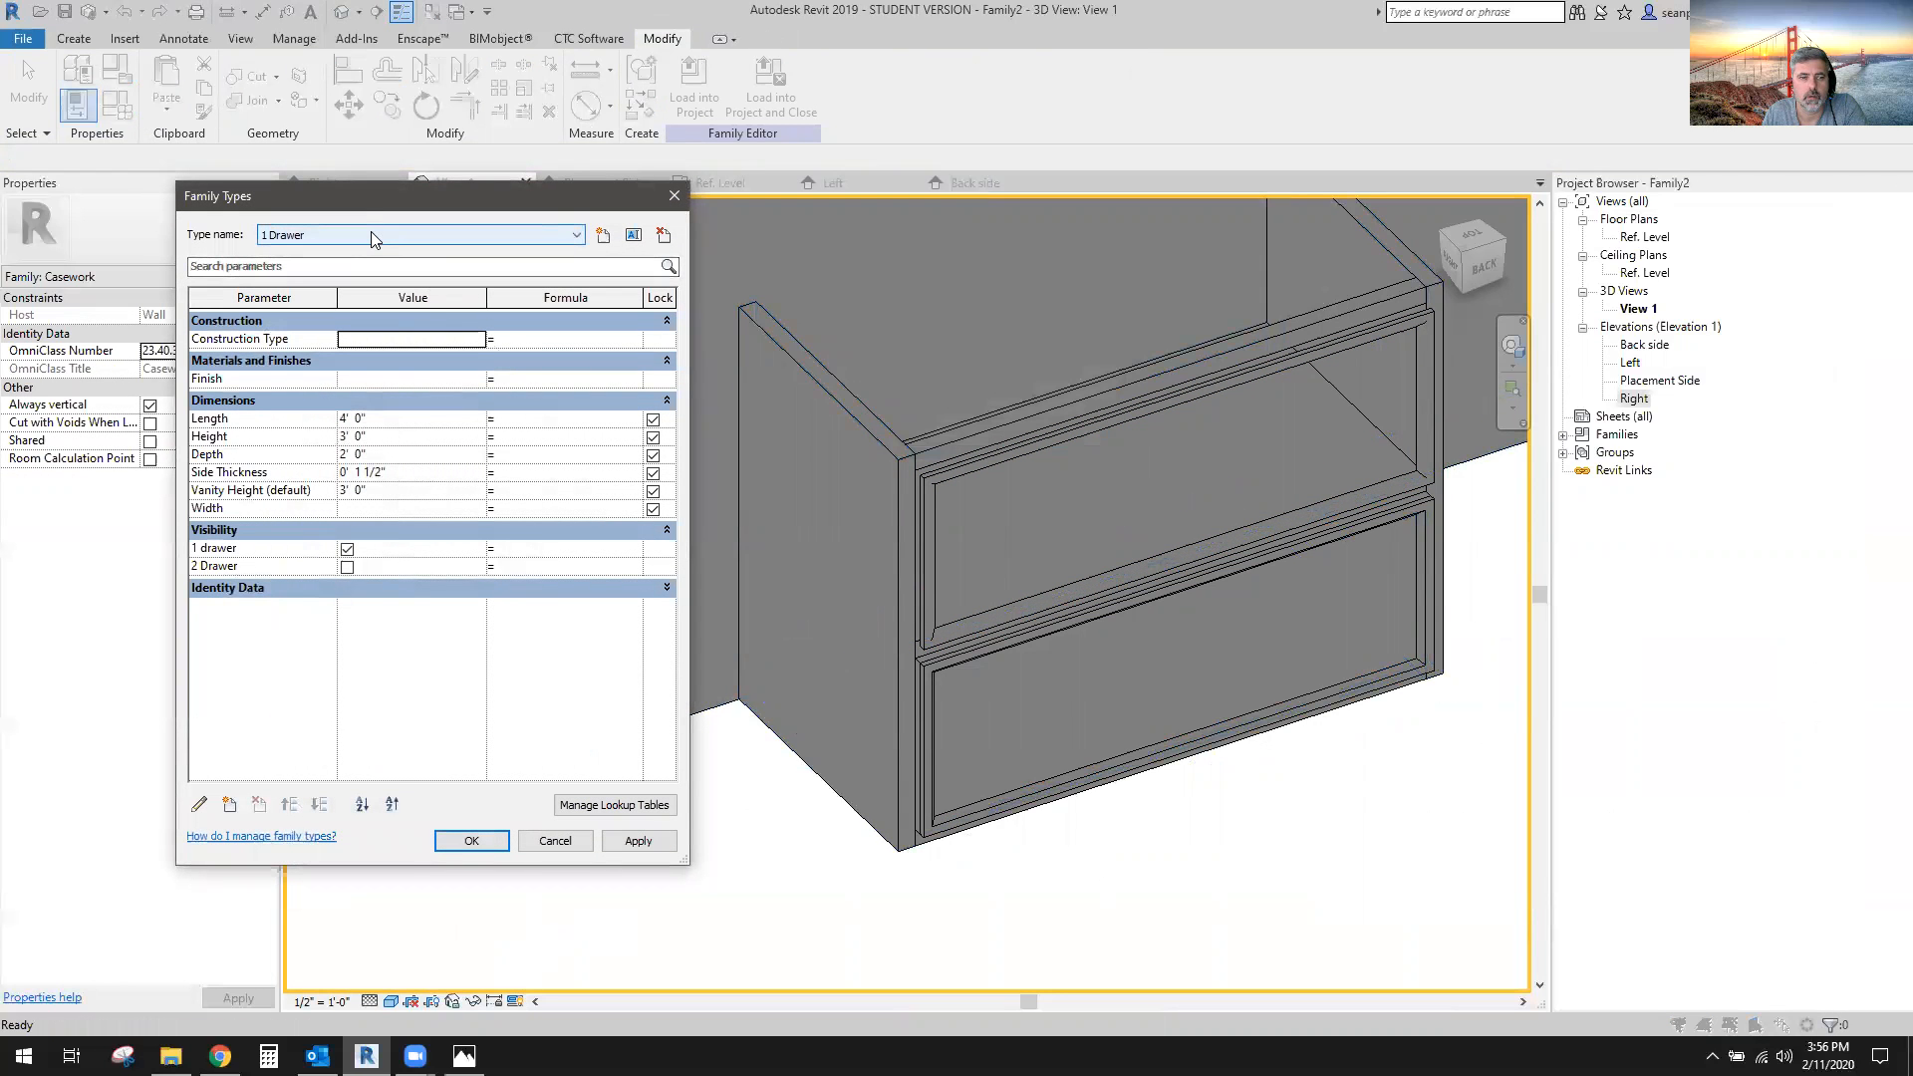
left_click(371, 235)
left_click(347, 263)
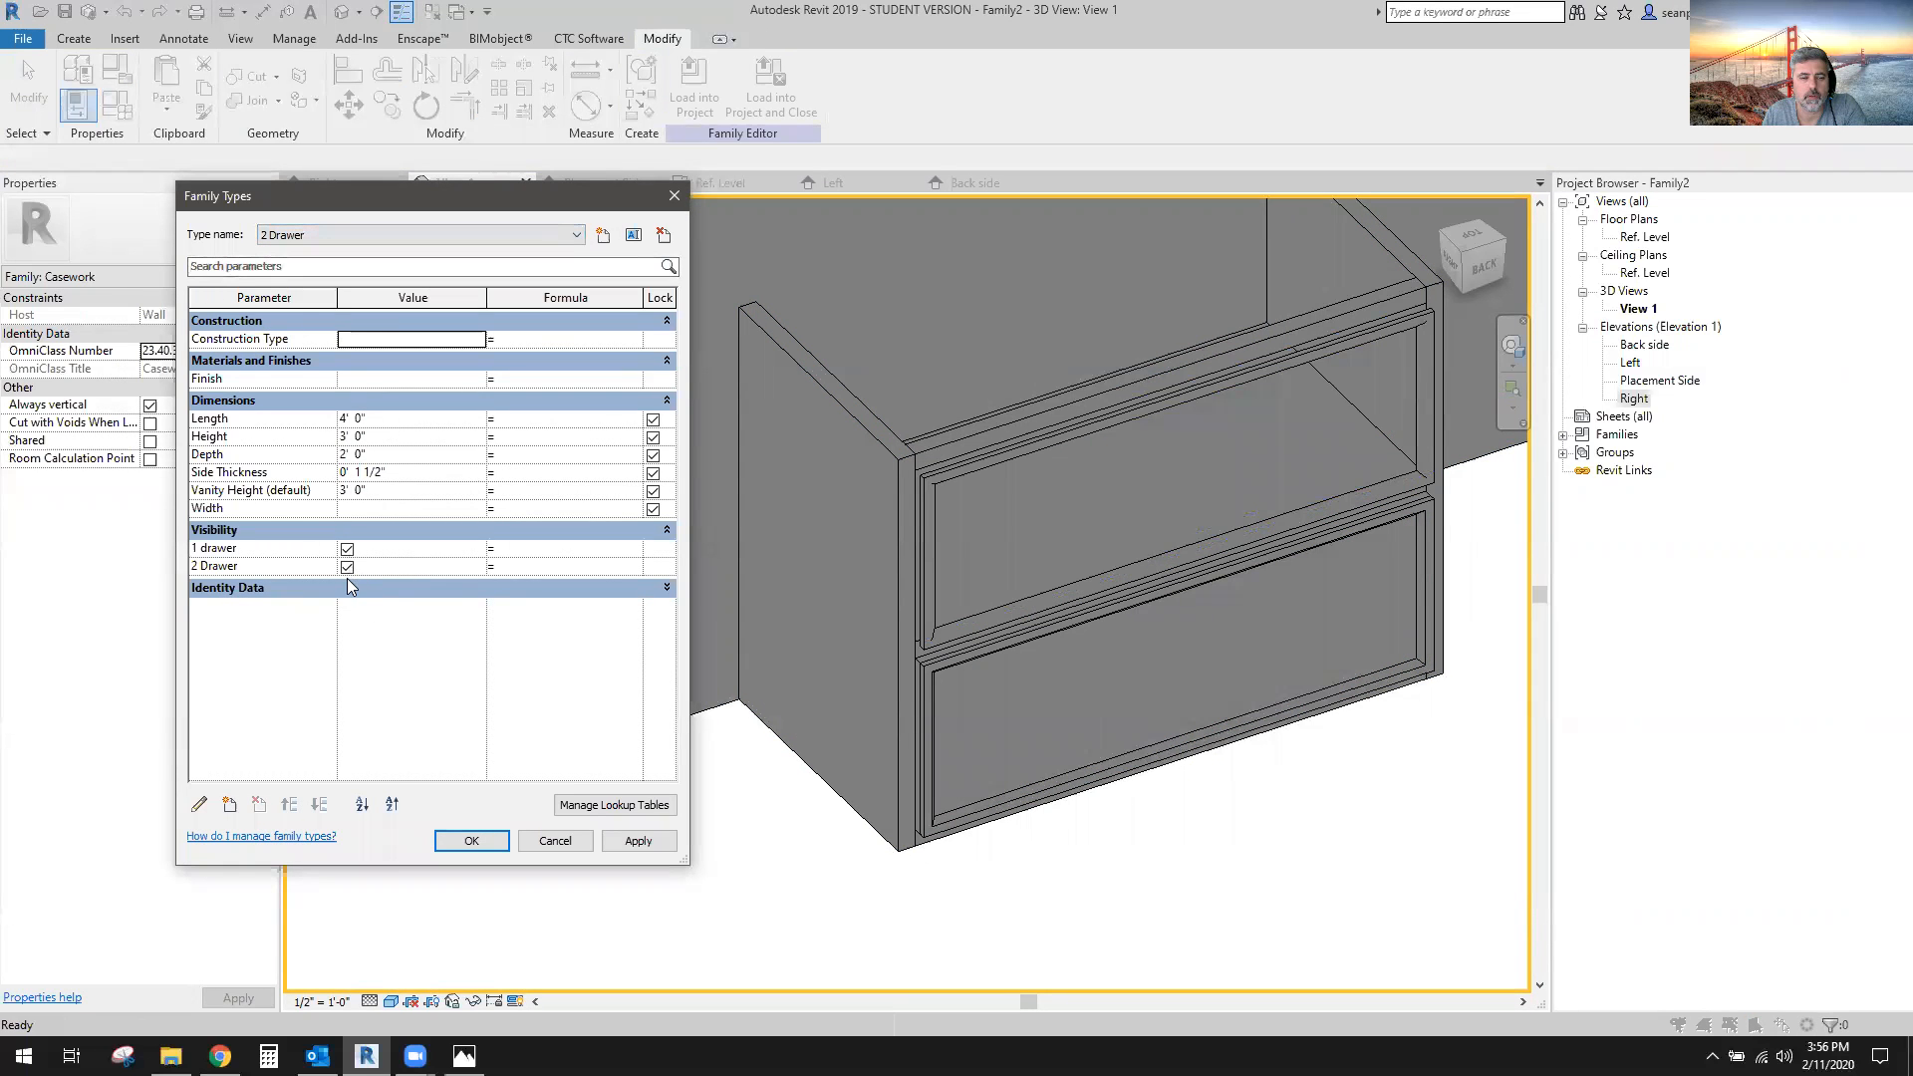
left_click(347, 549)
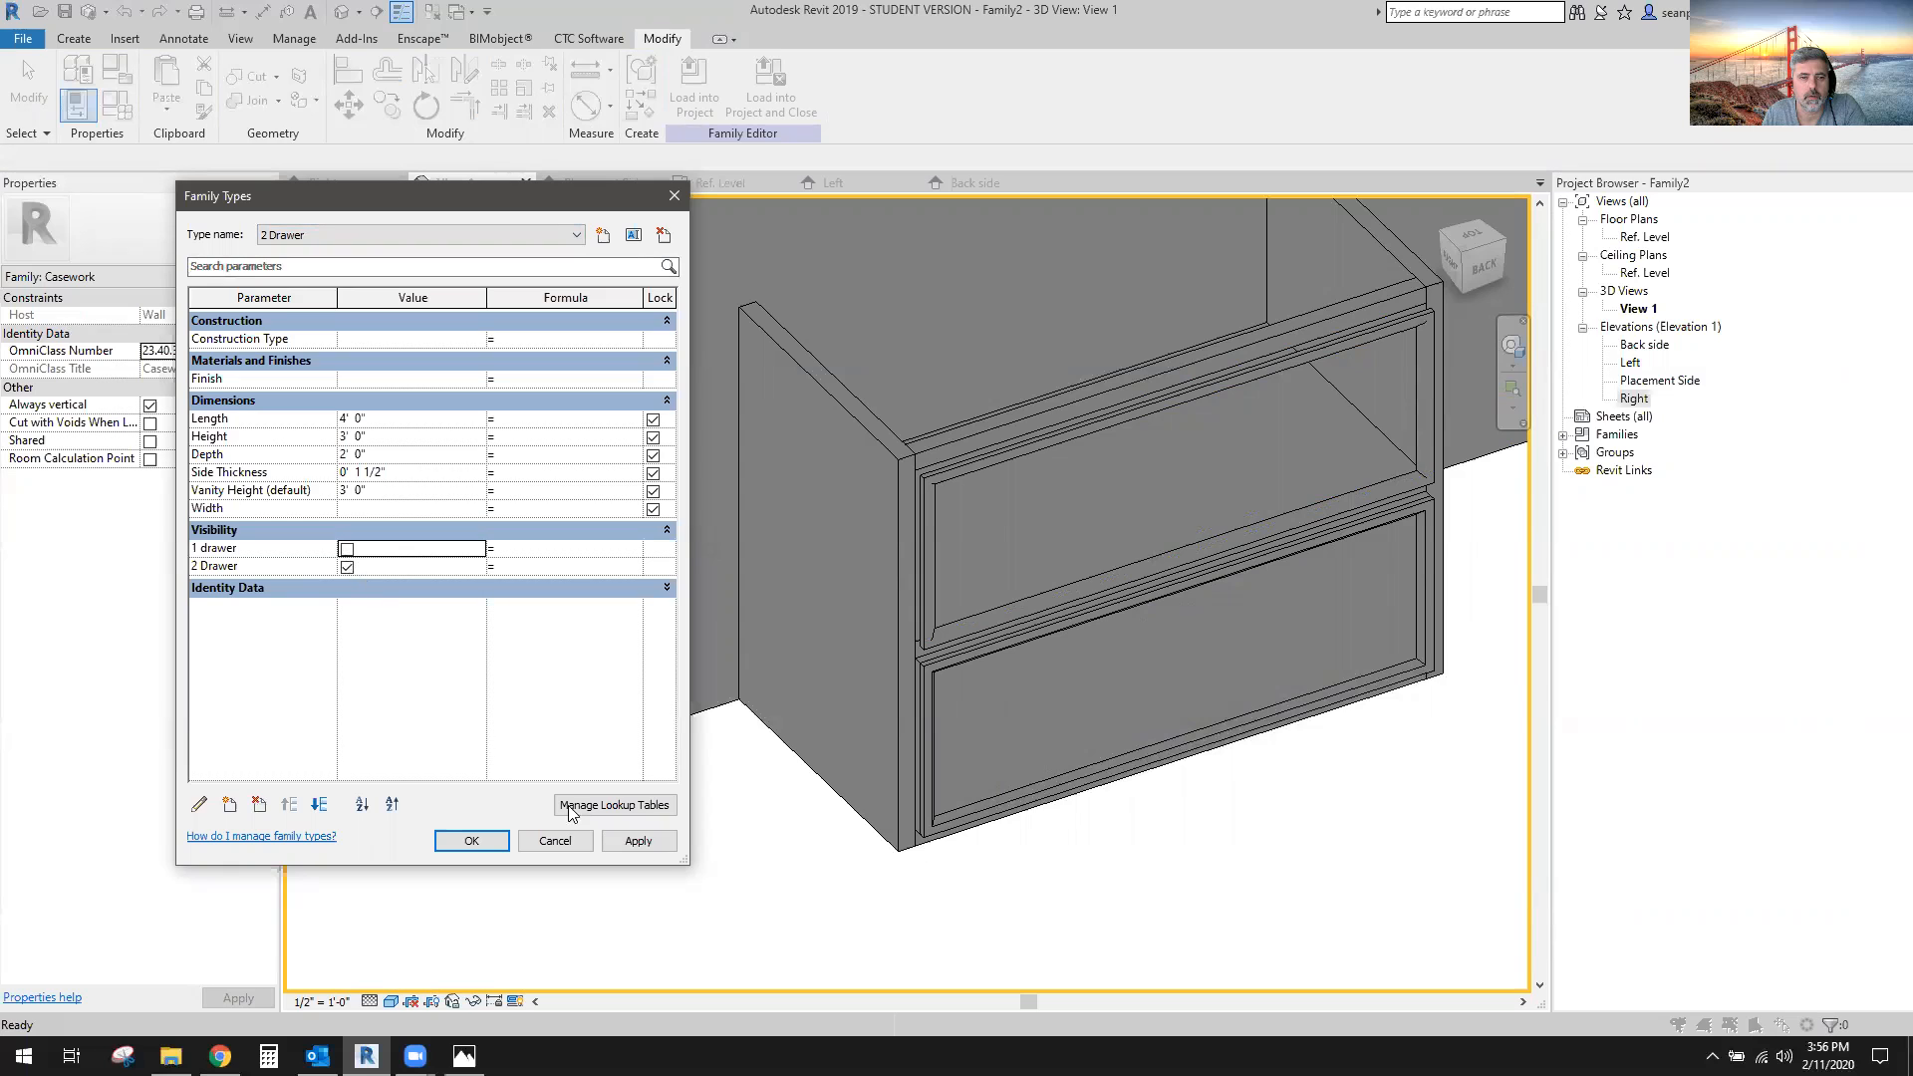
left_click(639, 842)
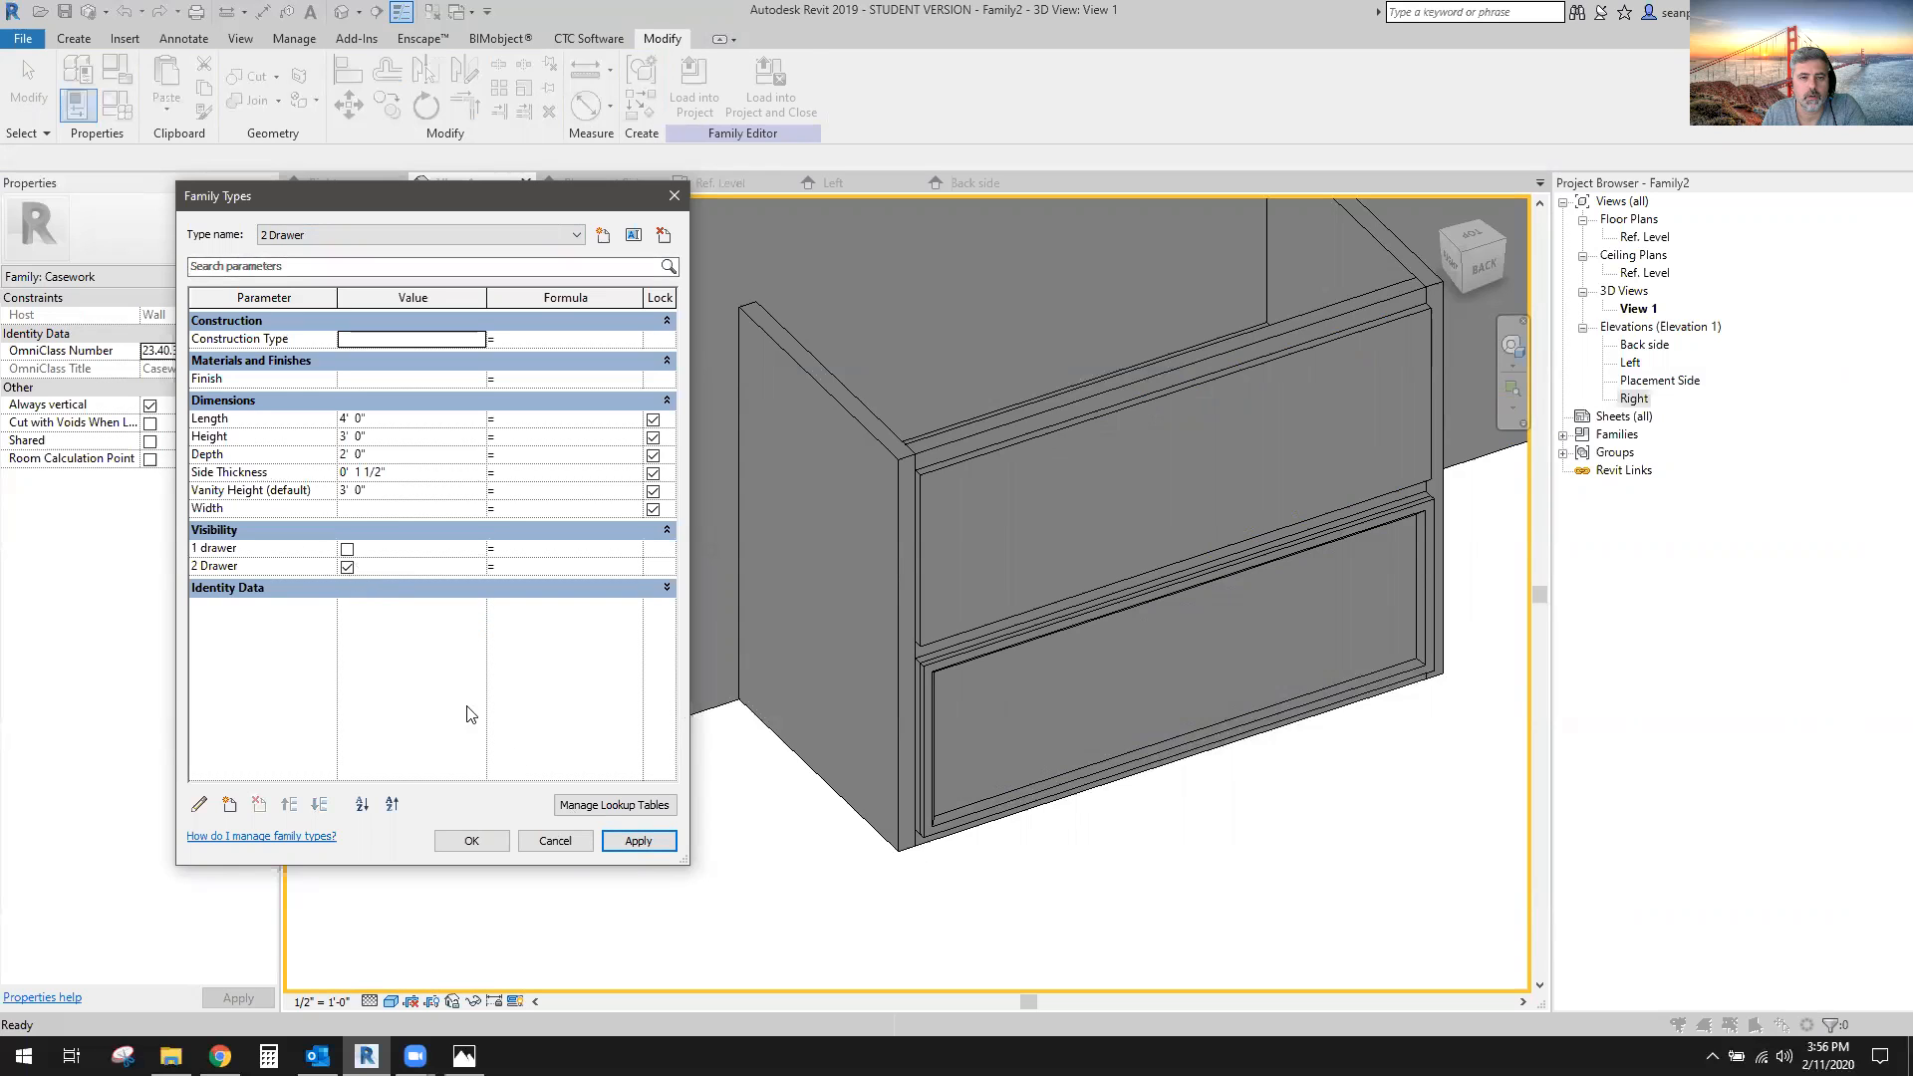
left_click(347, 549)
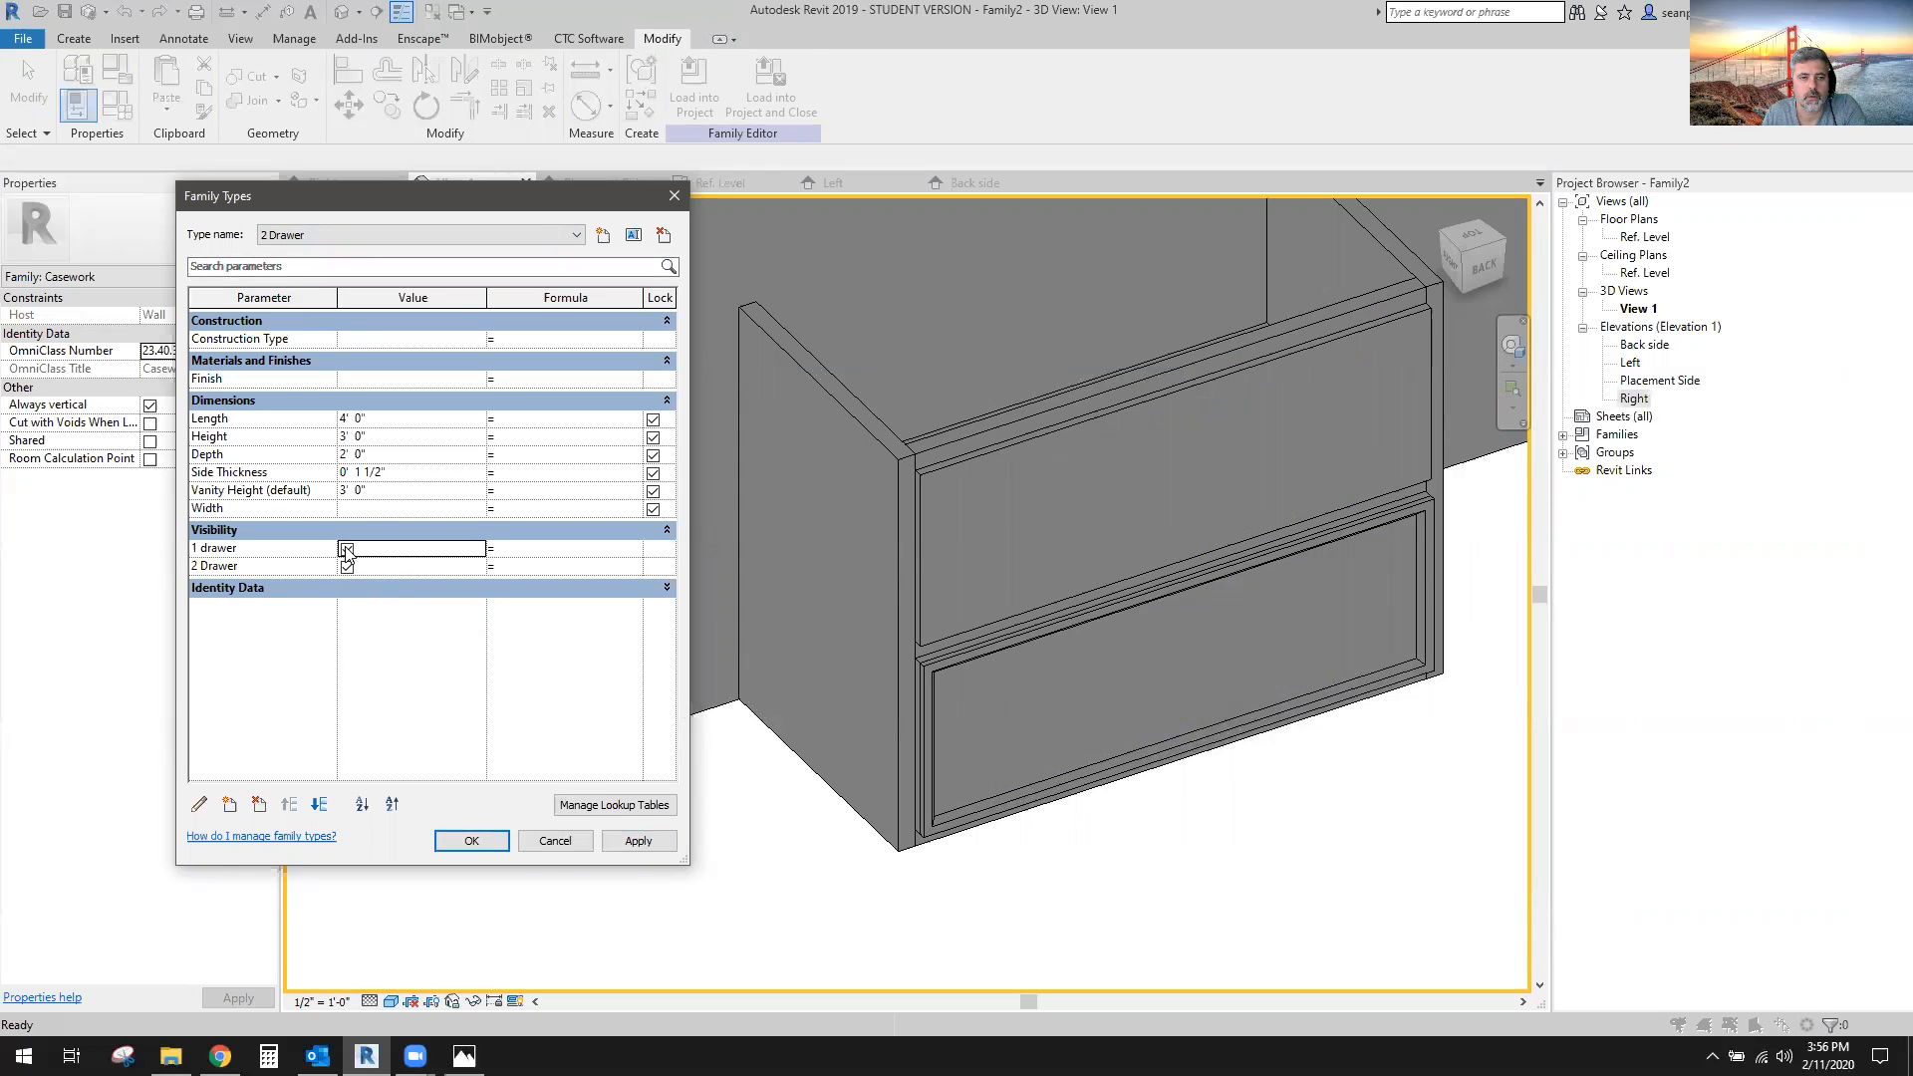
left_click(638, 843)
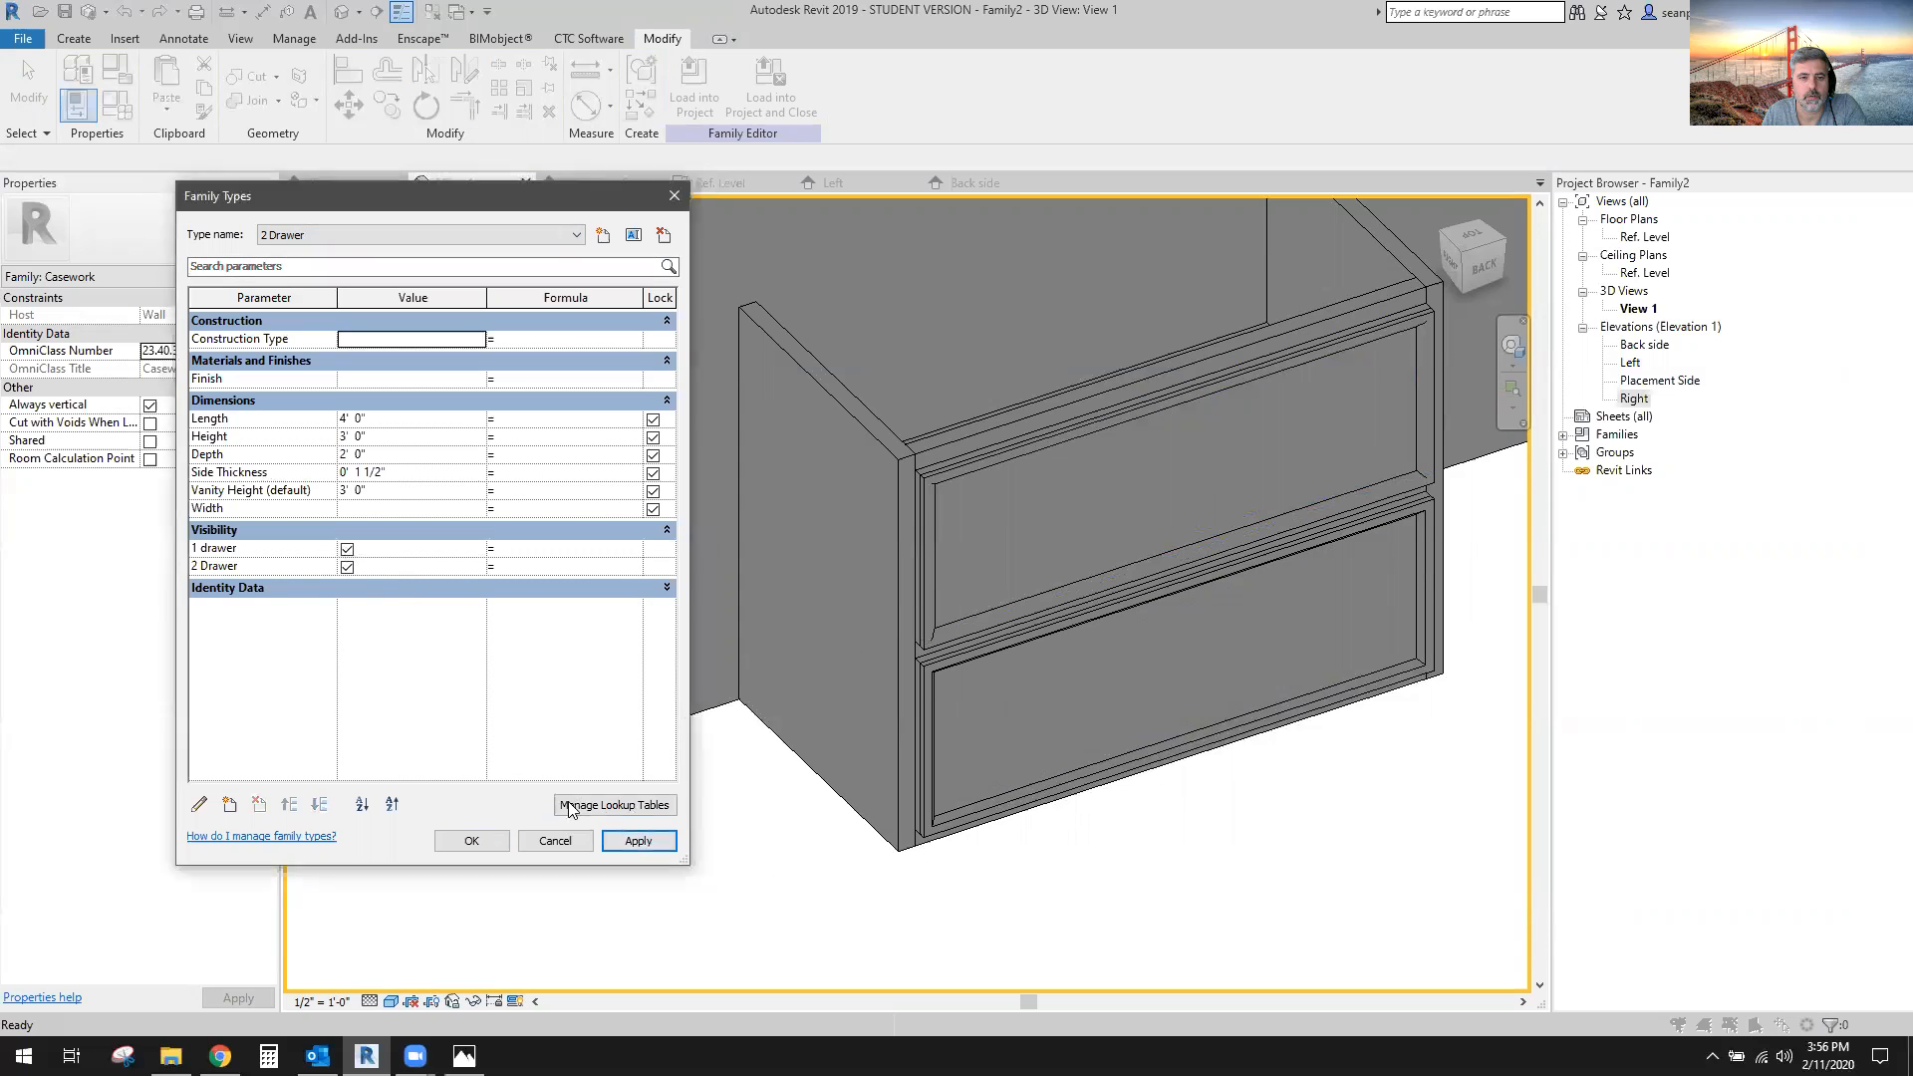
left_click(472, 841)
Associate the upper drawer frame's Visible property with the 2 Drawer parameter.
left_click(929, 516)
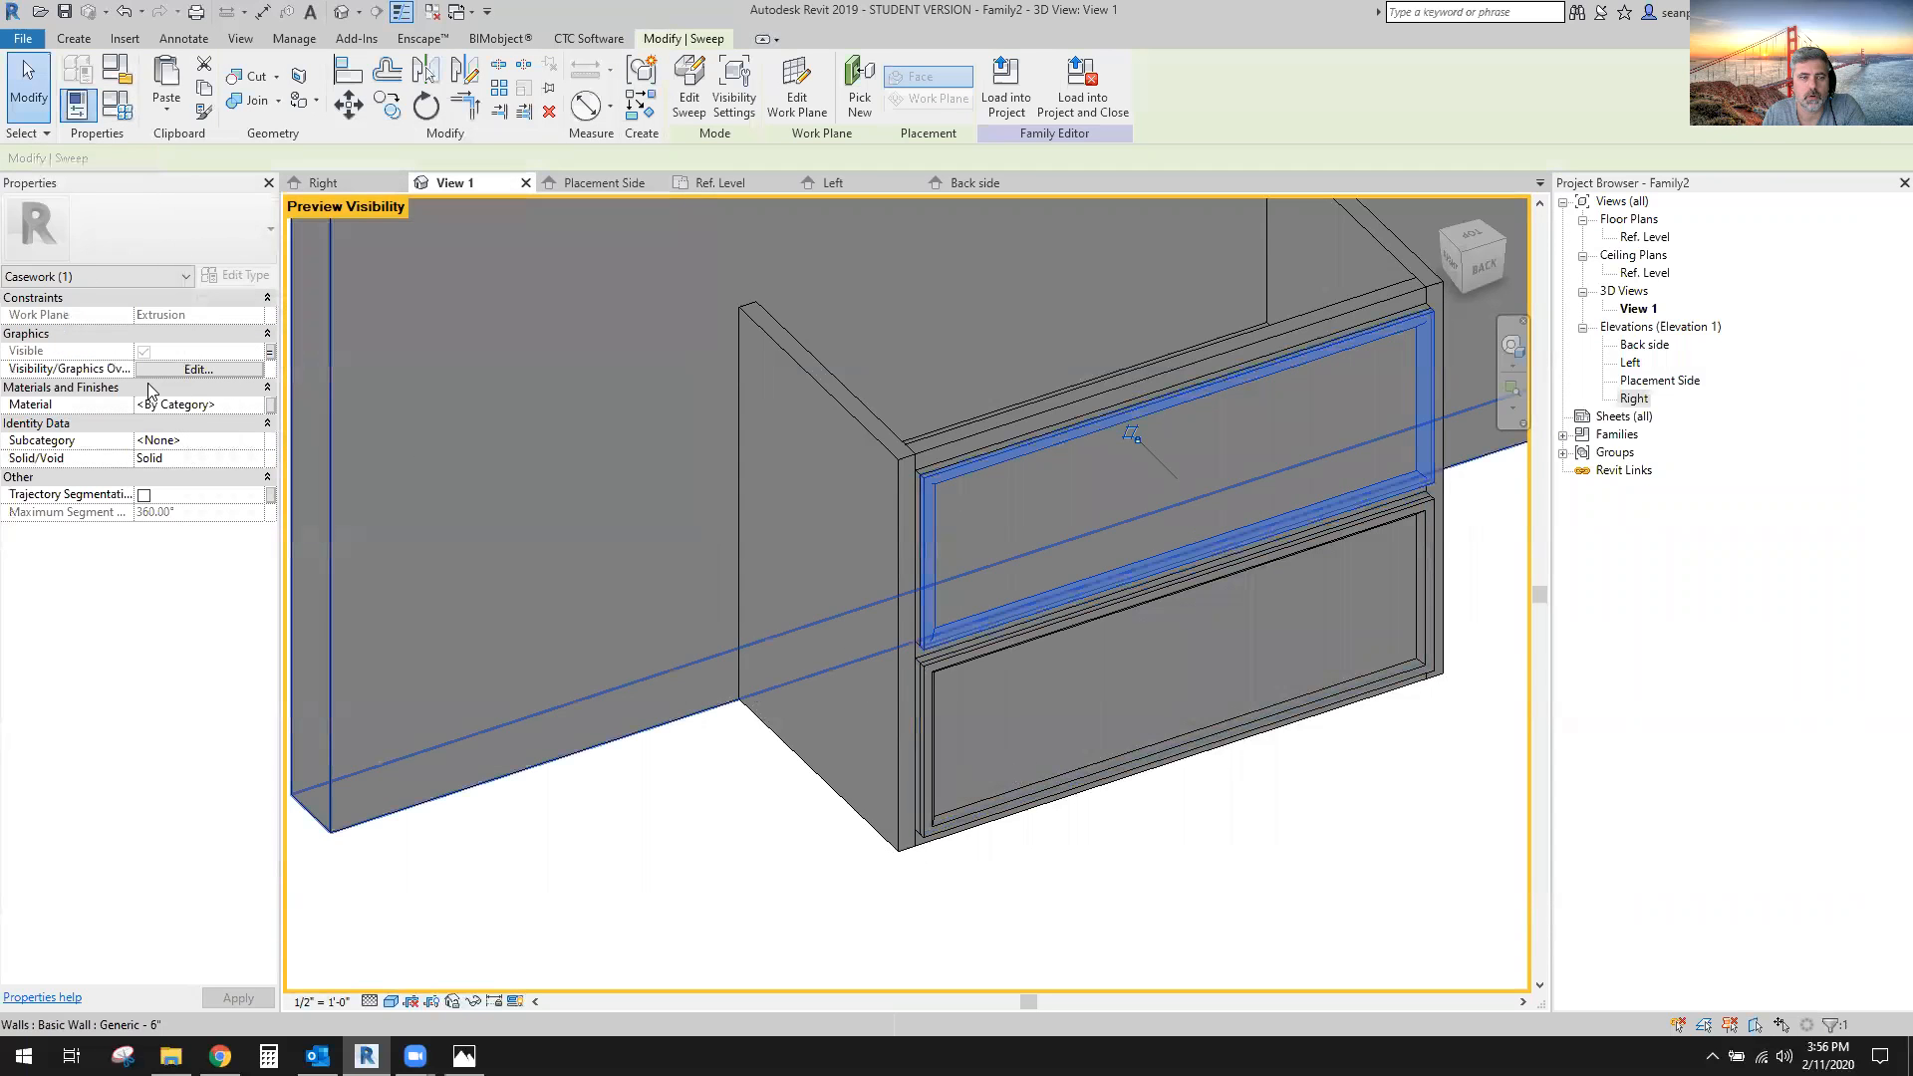
left_click(269, 354)
left_click(825, 466)
left_click(996, 700)
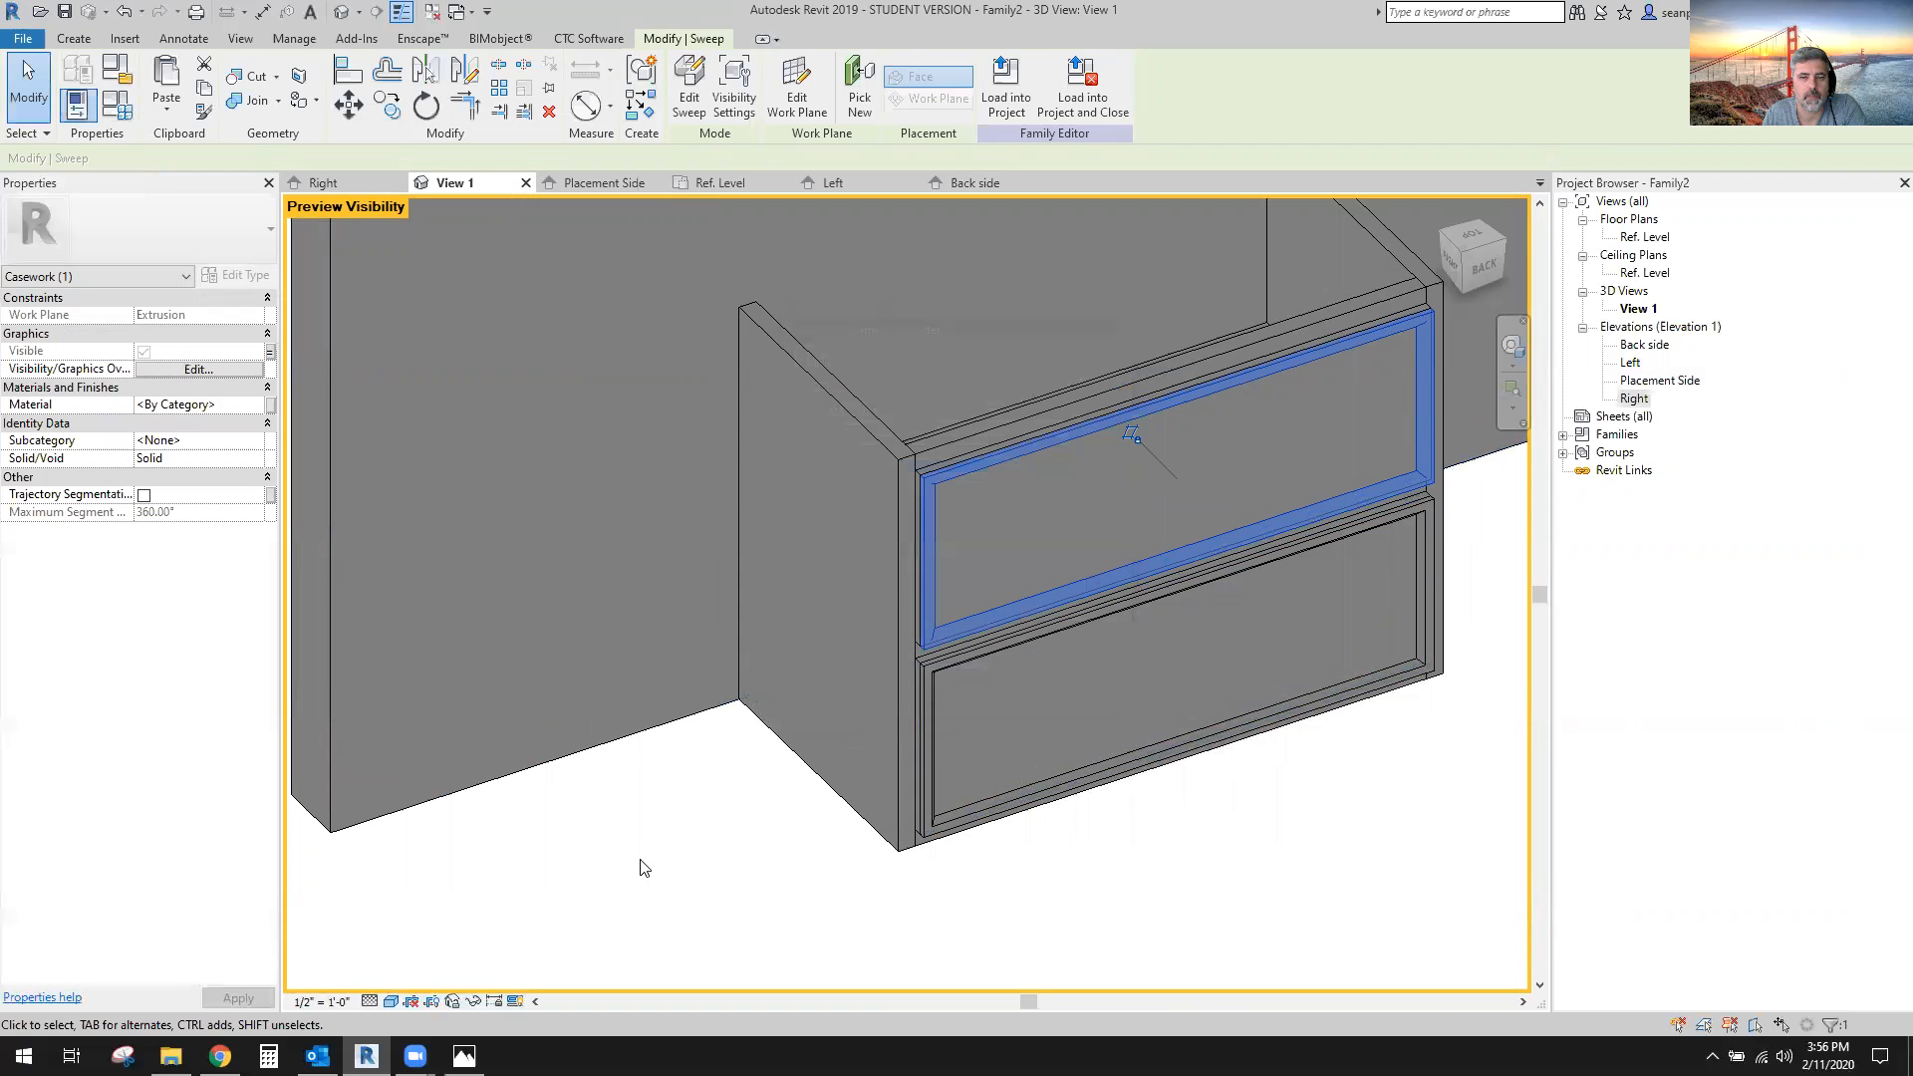
left_click(698, 859)
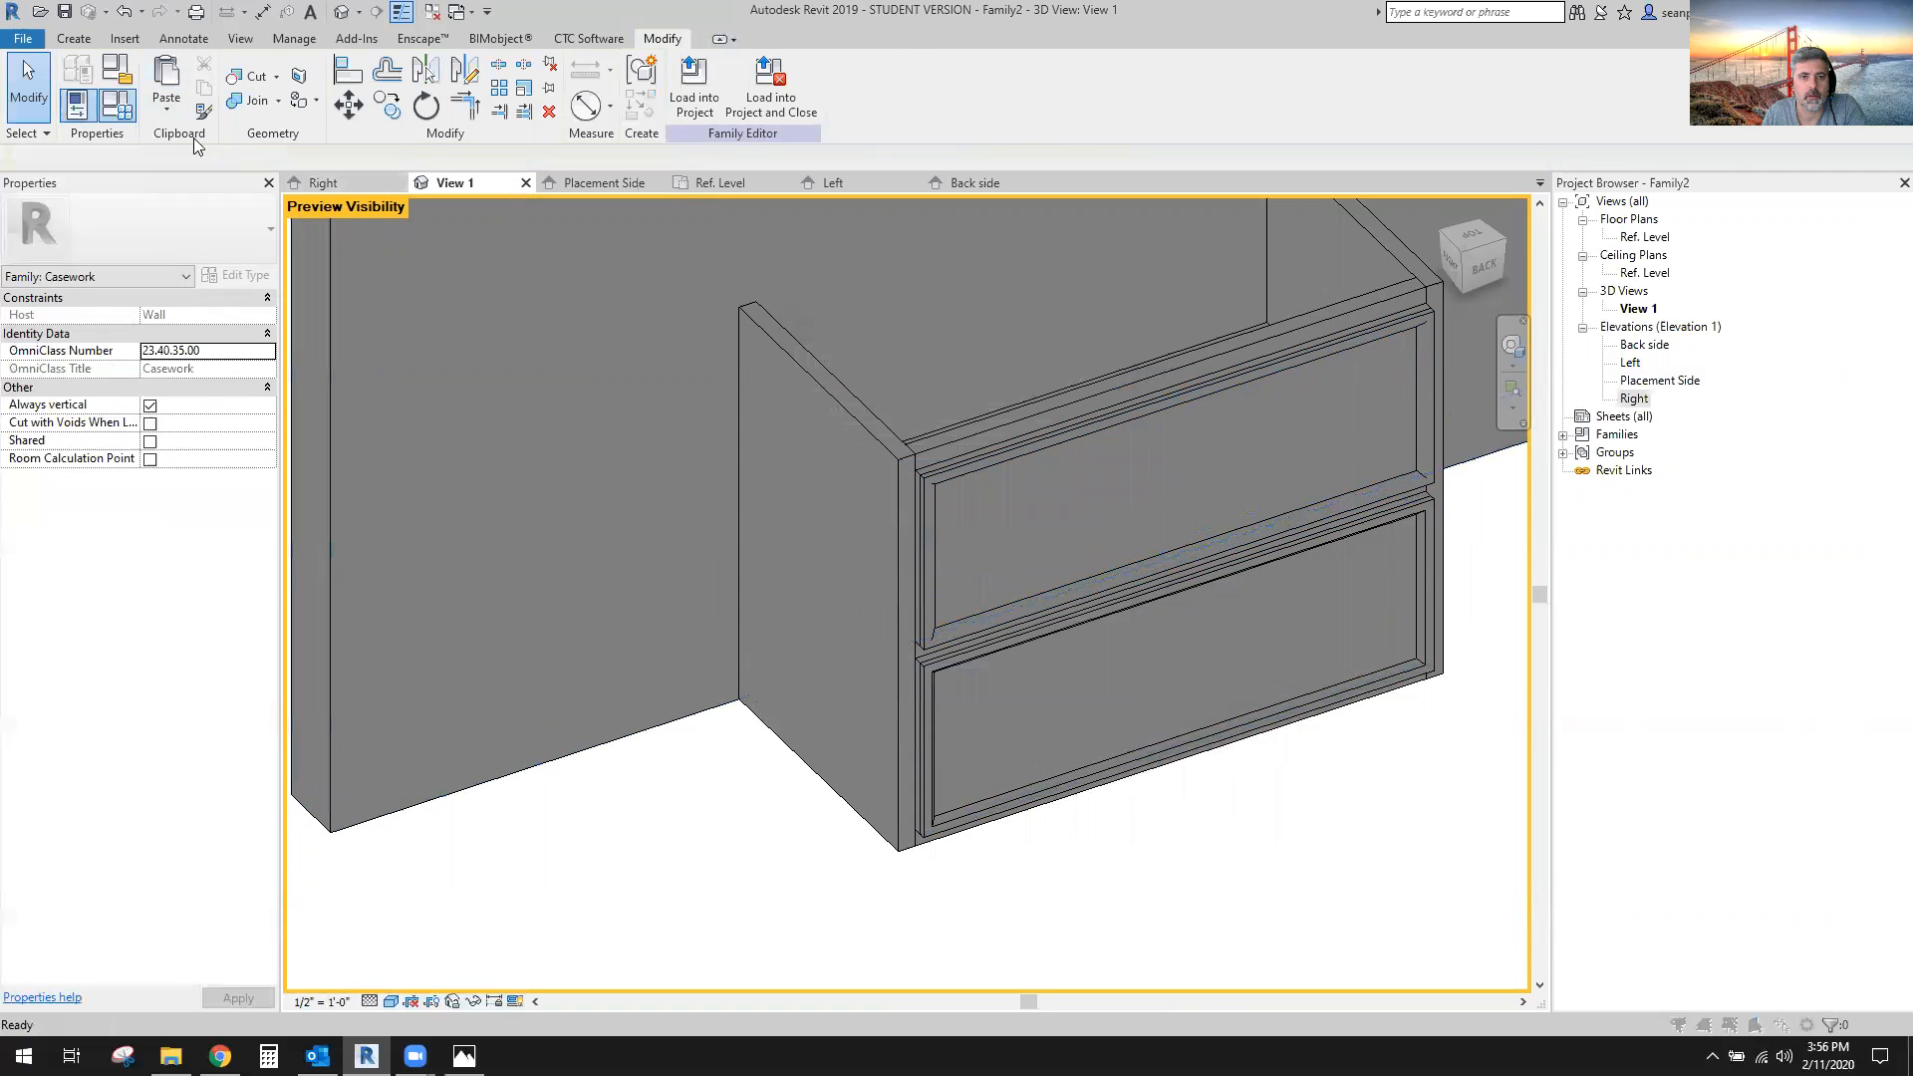
Turn off the 1 drawer visibility parameter for the 2 Drawer family type and apply it.
left_click(116, 104)
left_click(347, 549)
left_click(638, 842)
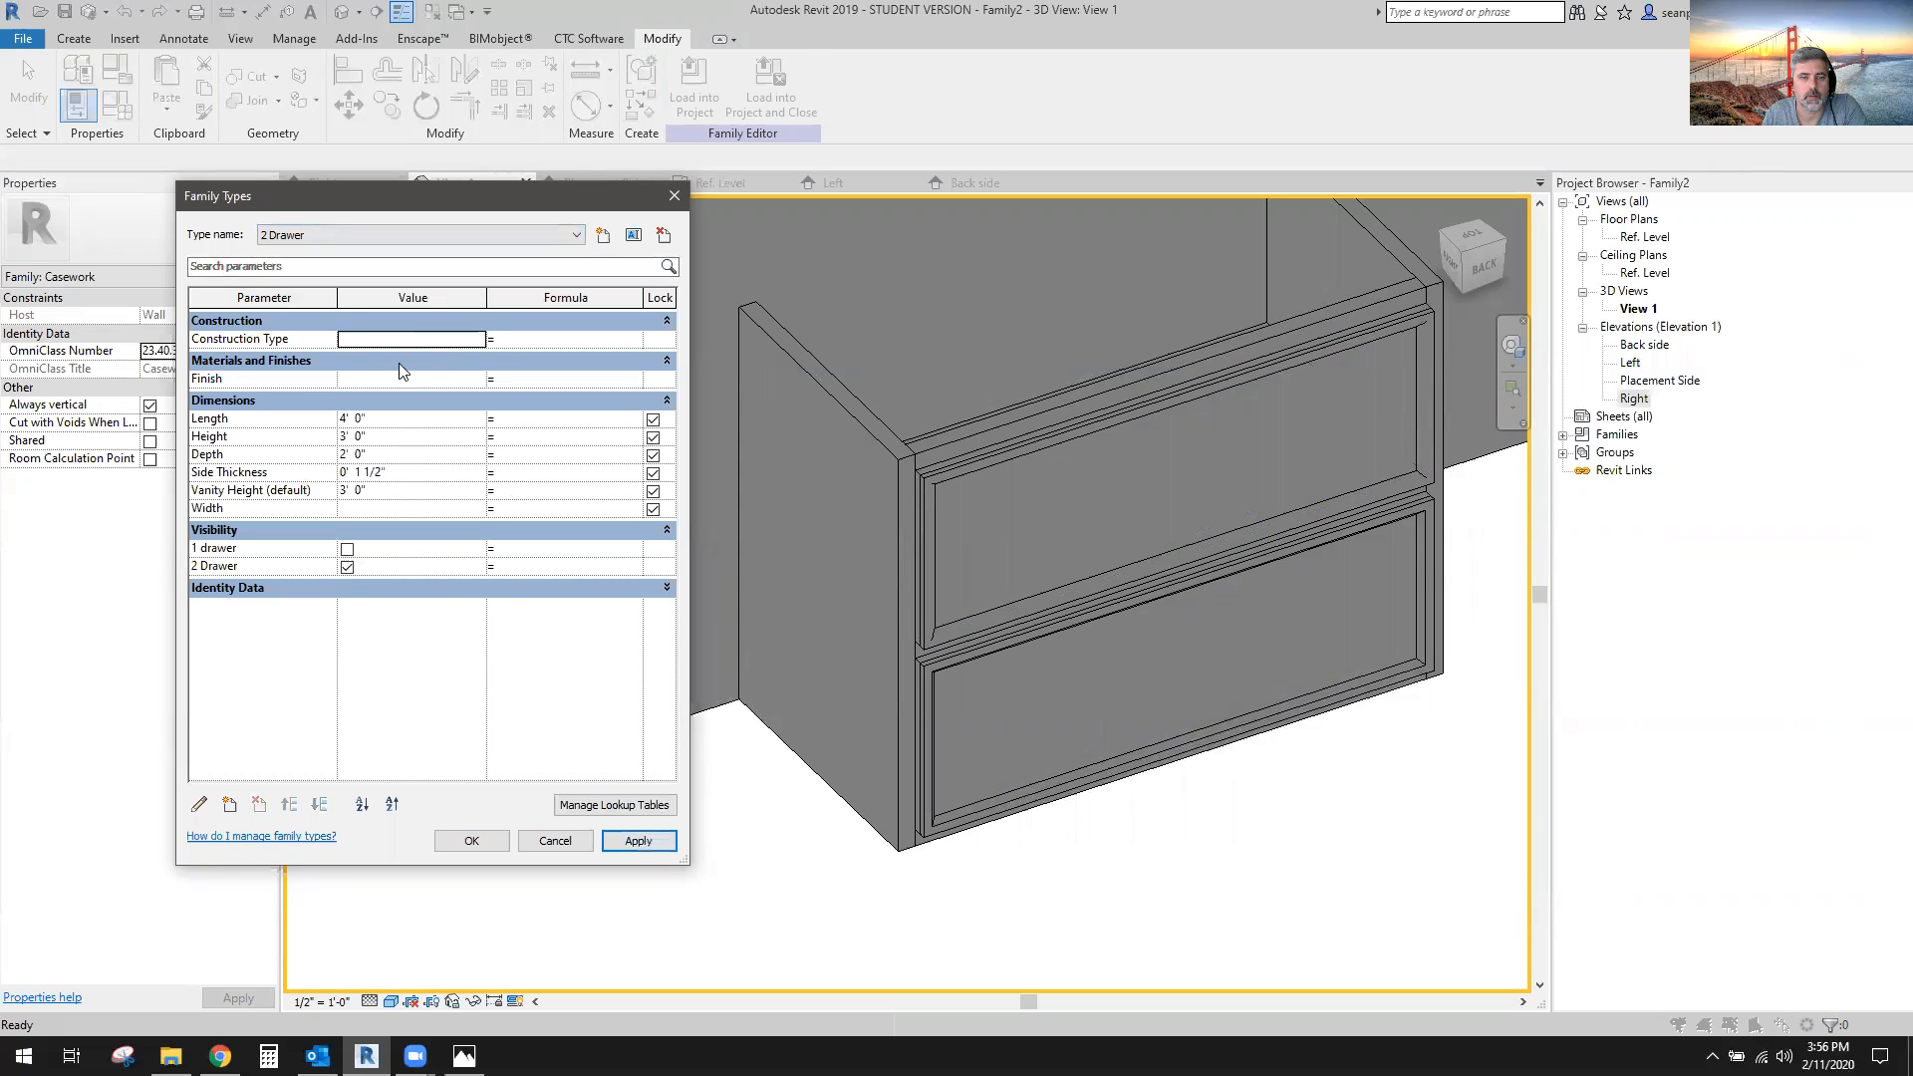
Make 1 Drawer the current family type and inspect the cabinet's upper drawer opening from several angles.
left_click(384, 236)
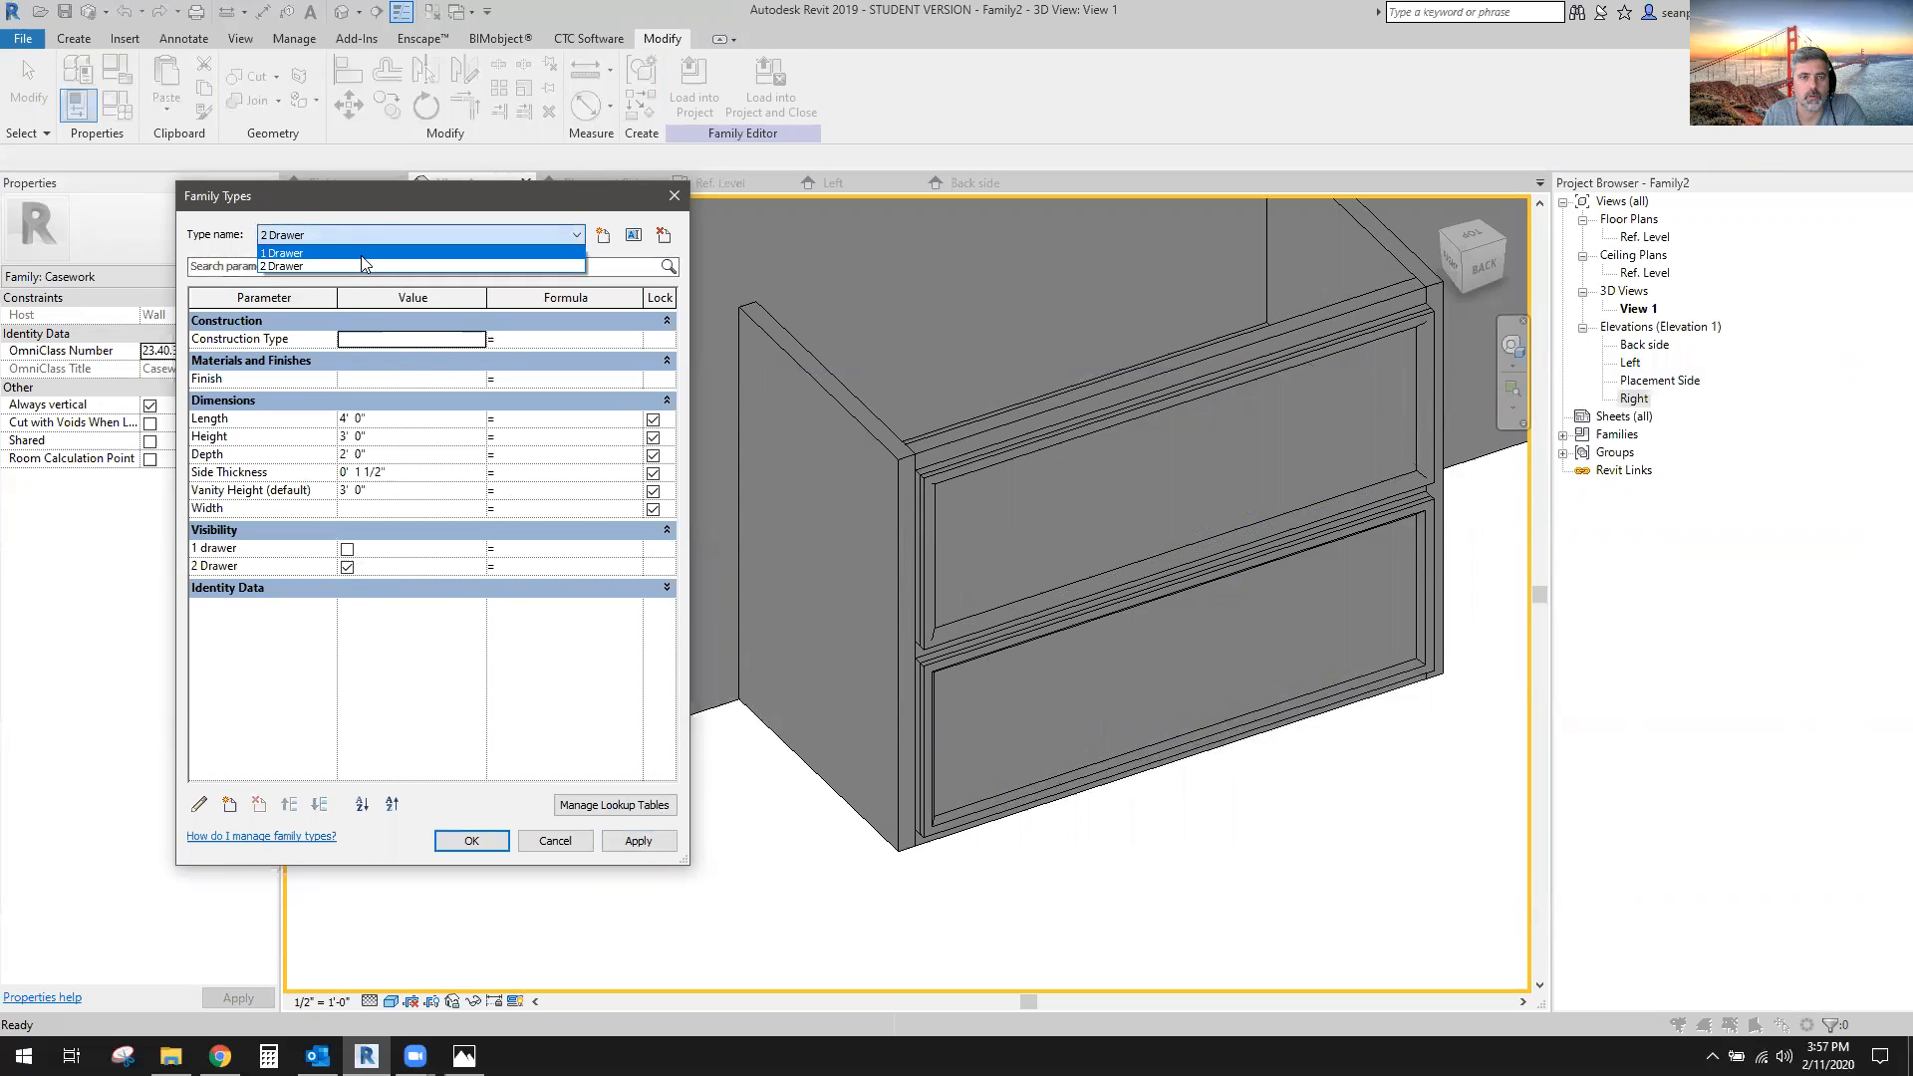
left_click(361, 255)
left_click(639, 841)
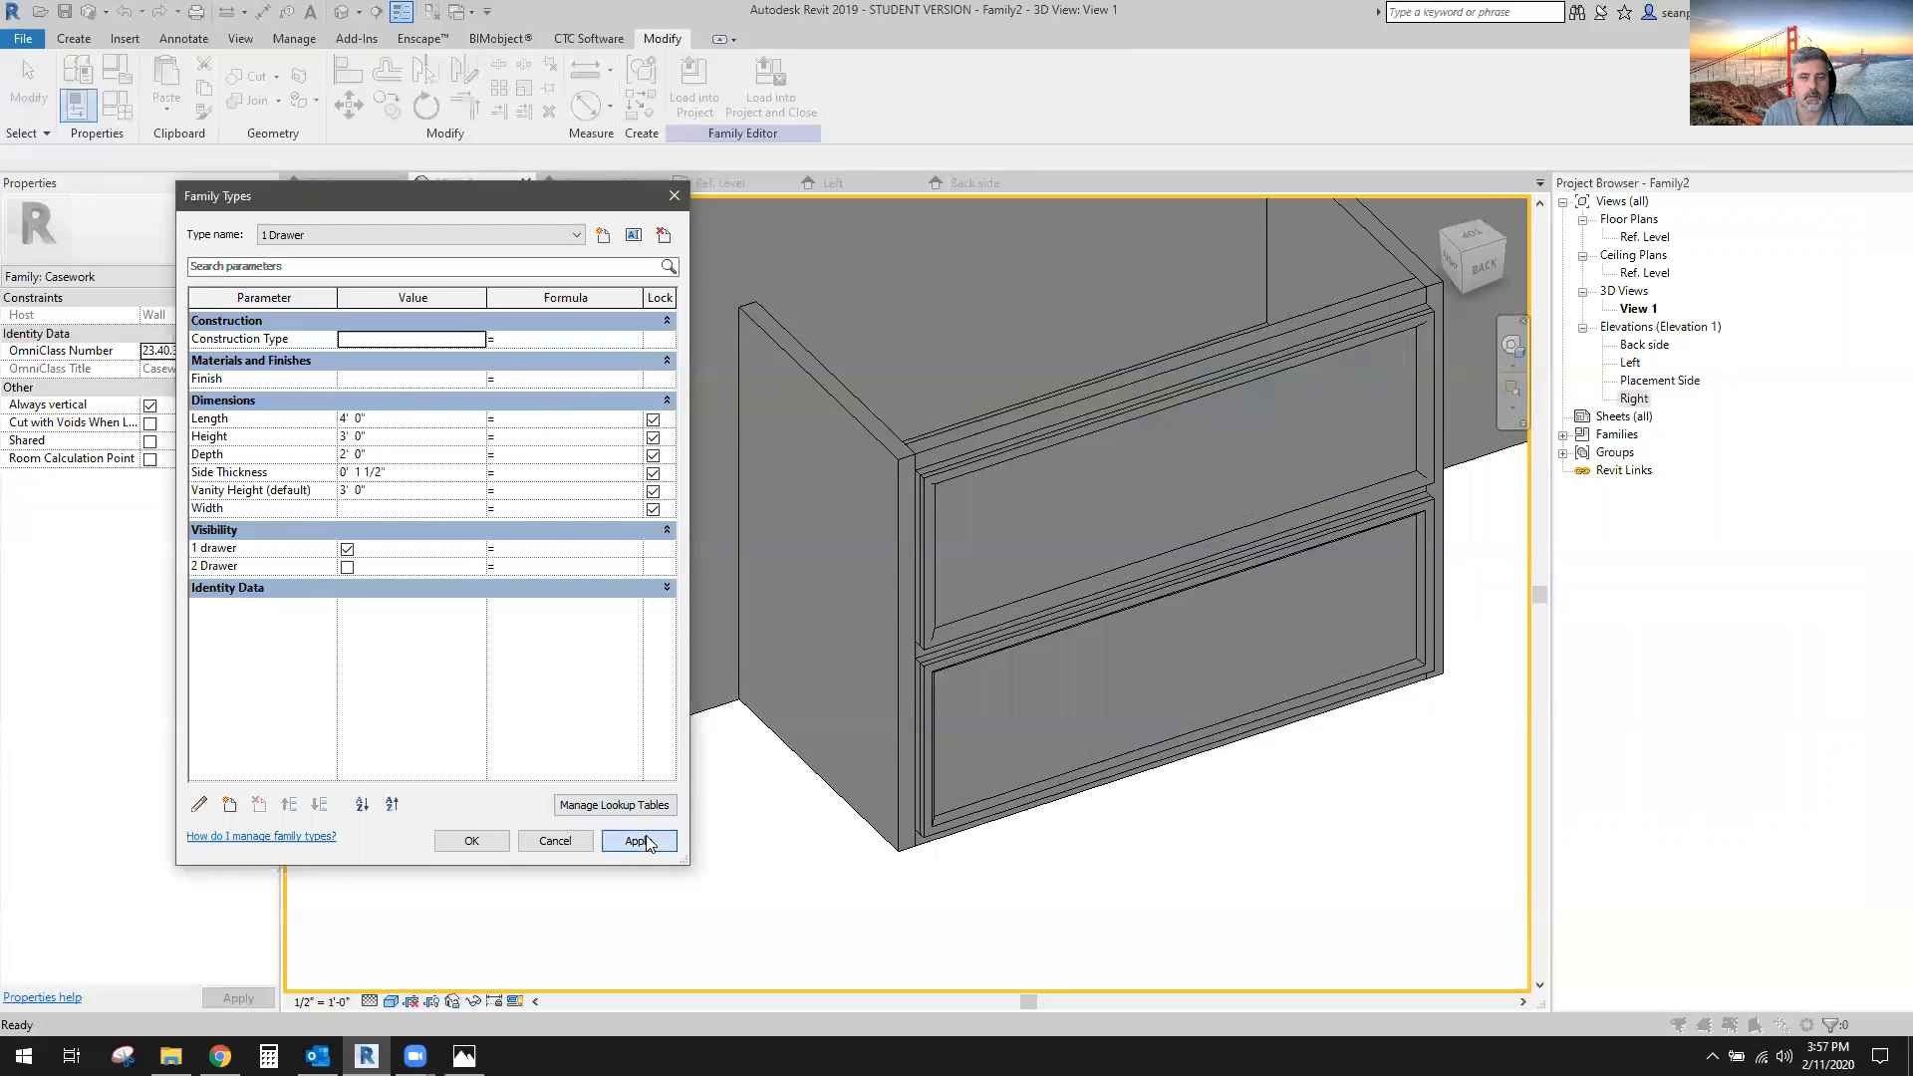
left_click(472, 841)
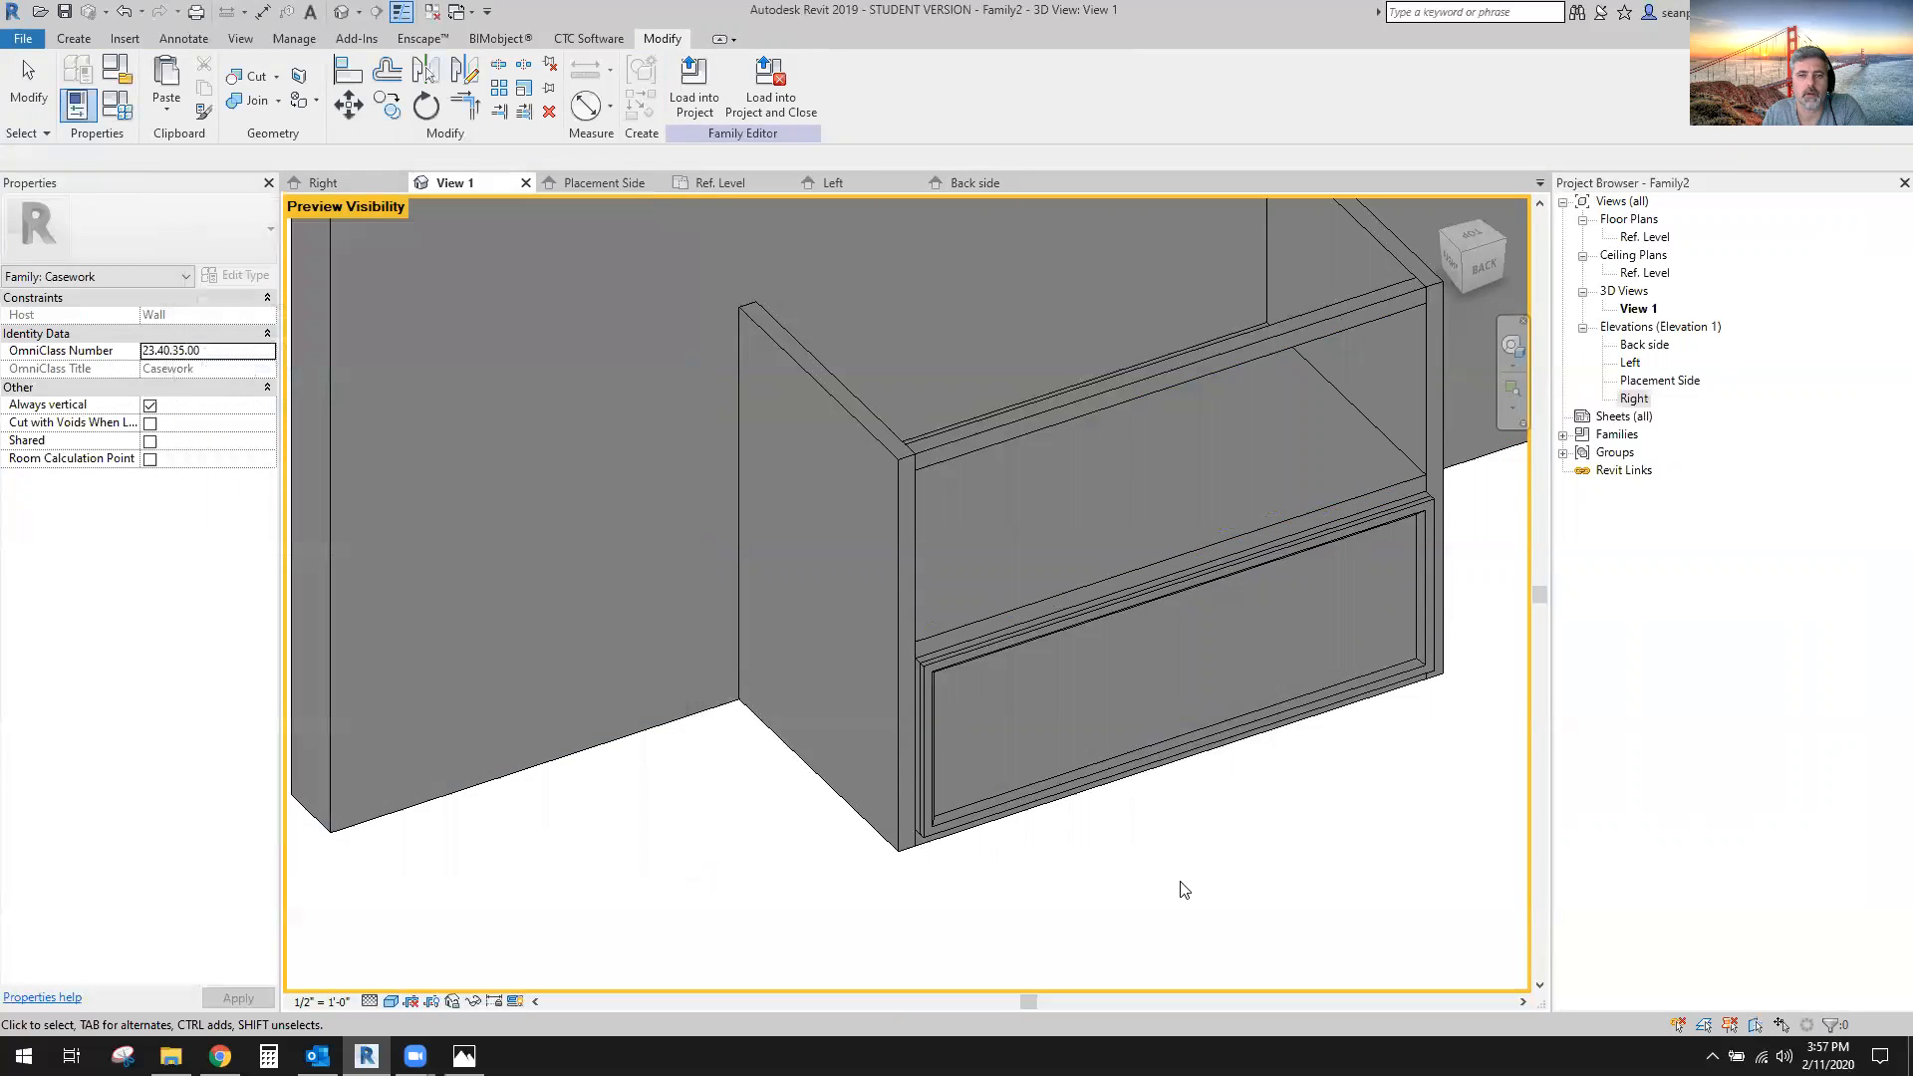
scroll(1162, 842, "down", 3)
middle_click_drag(1307, 804, 1226, 850)
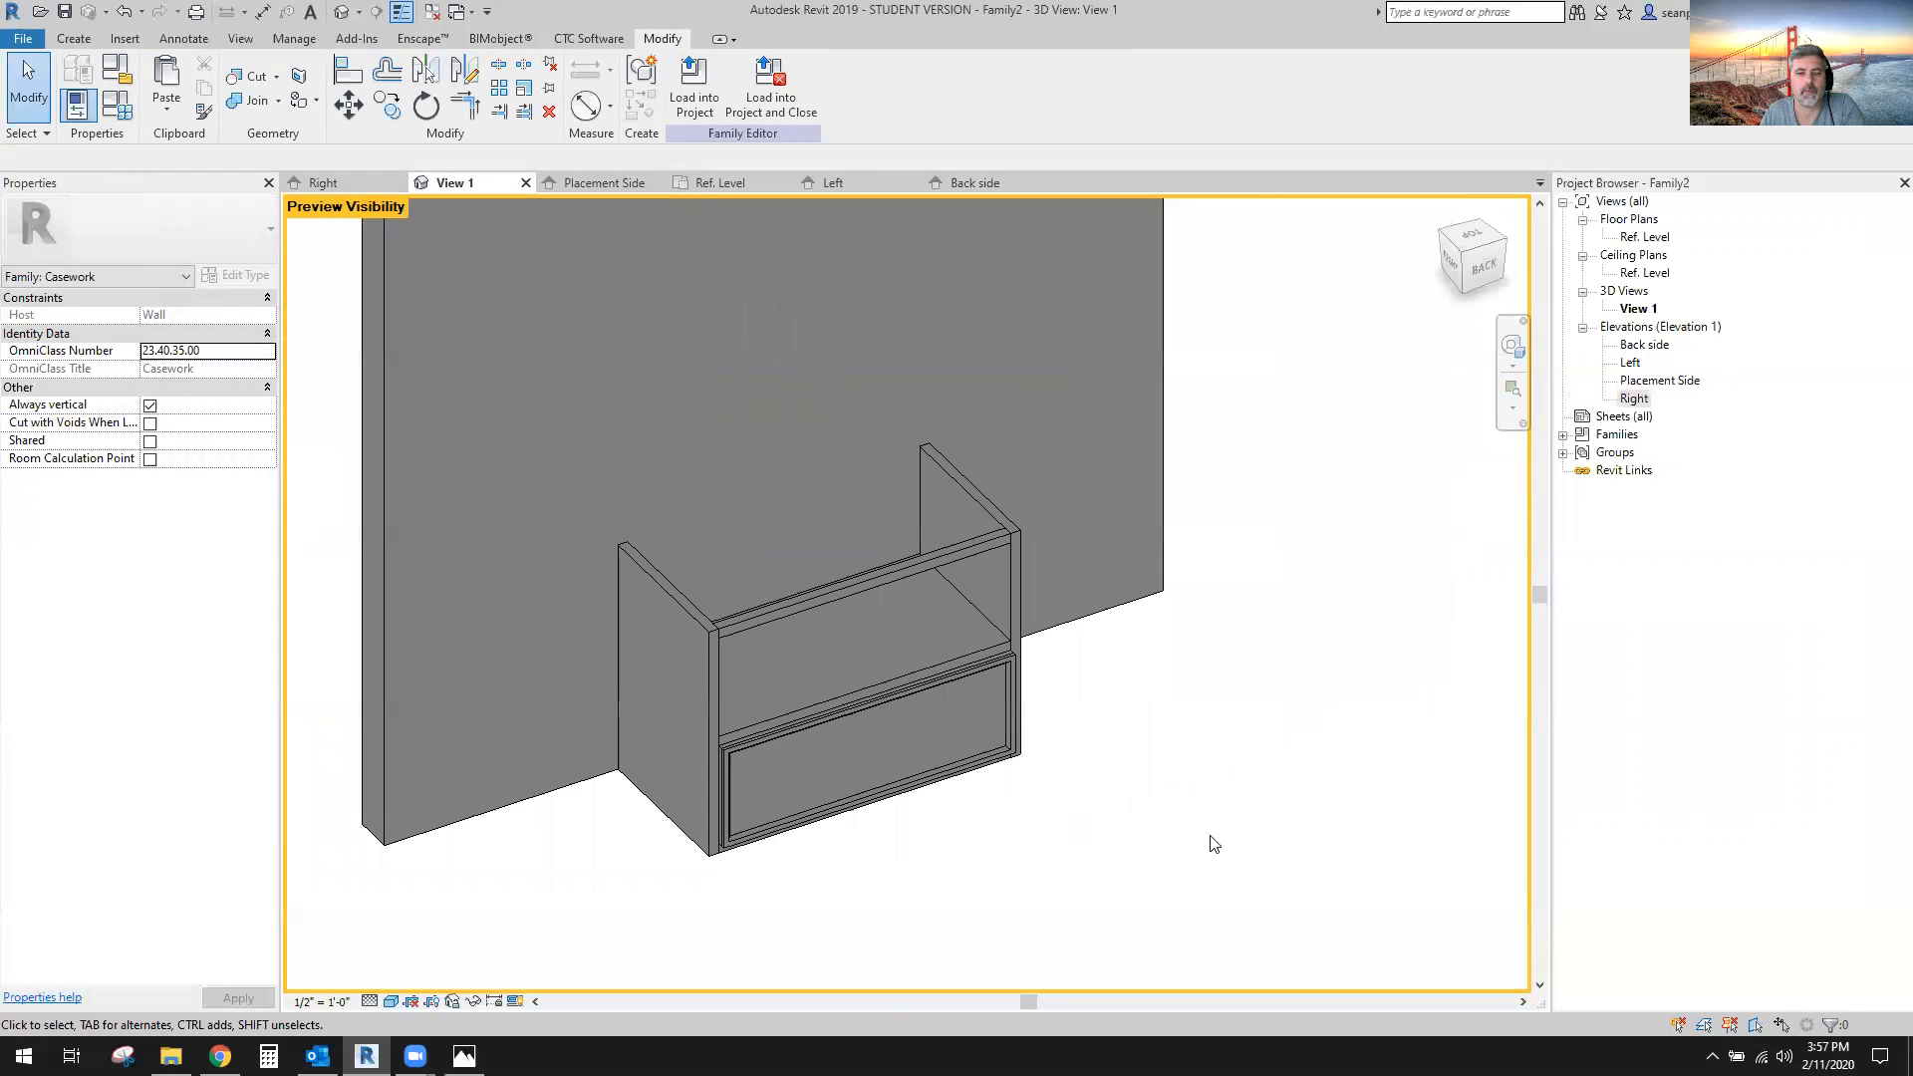
scroll(703, 947, "up", 3)
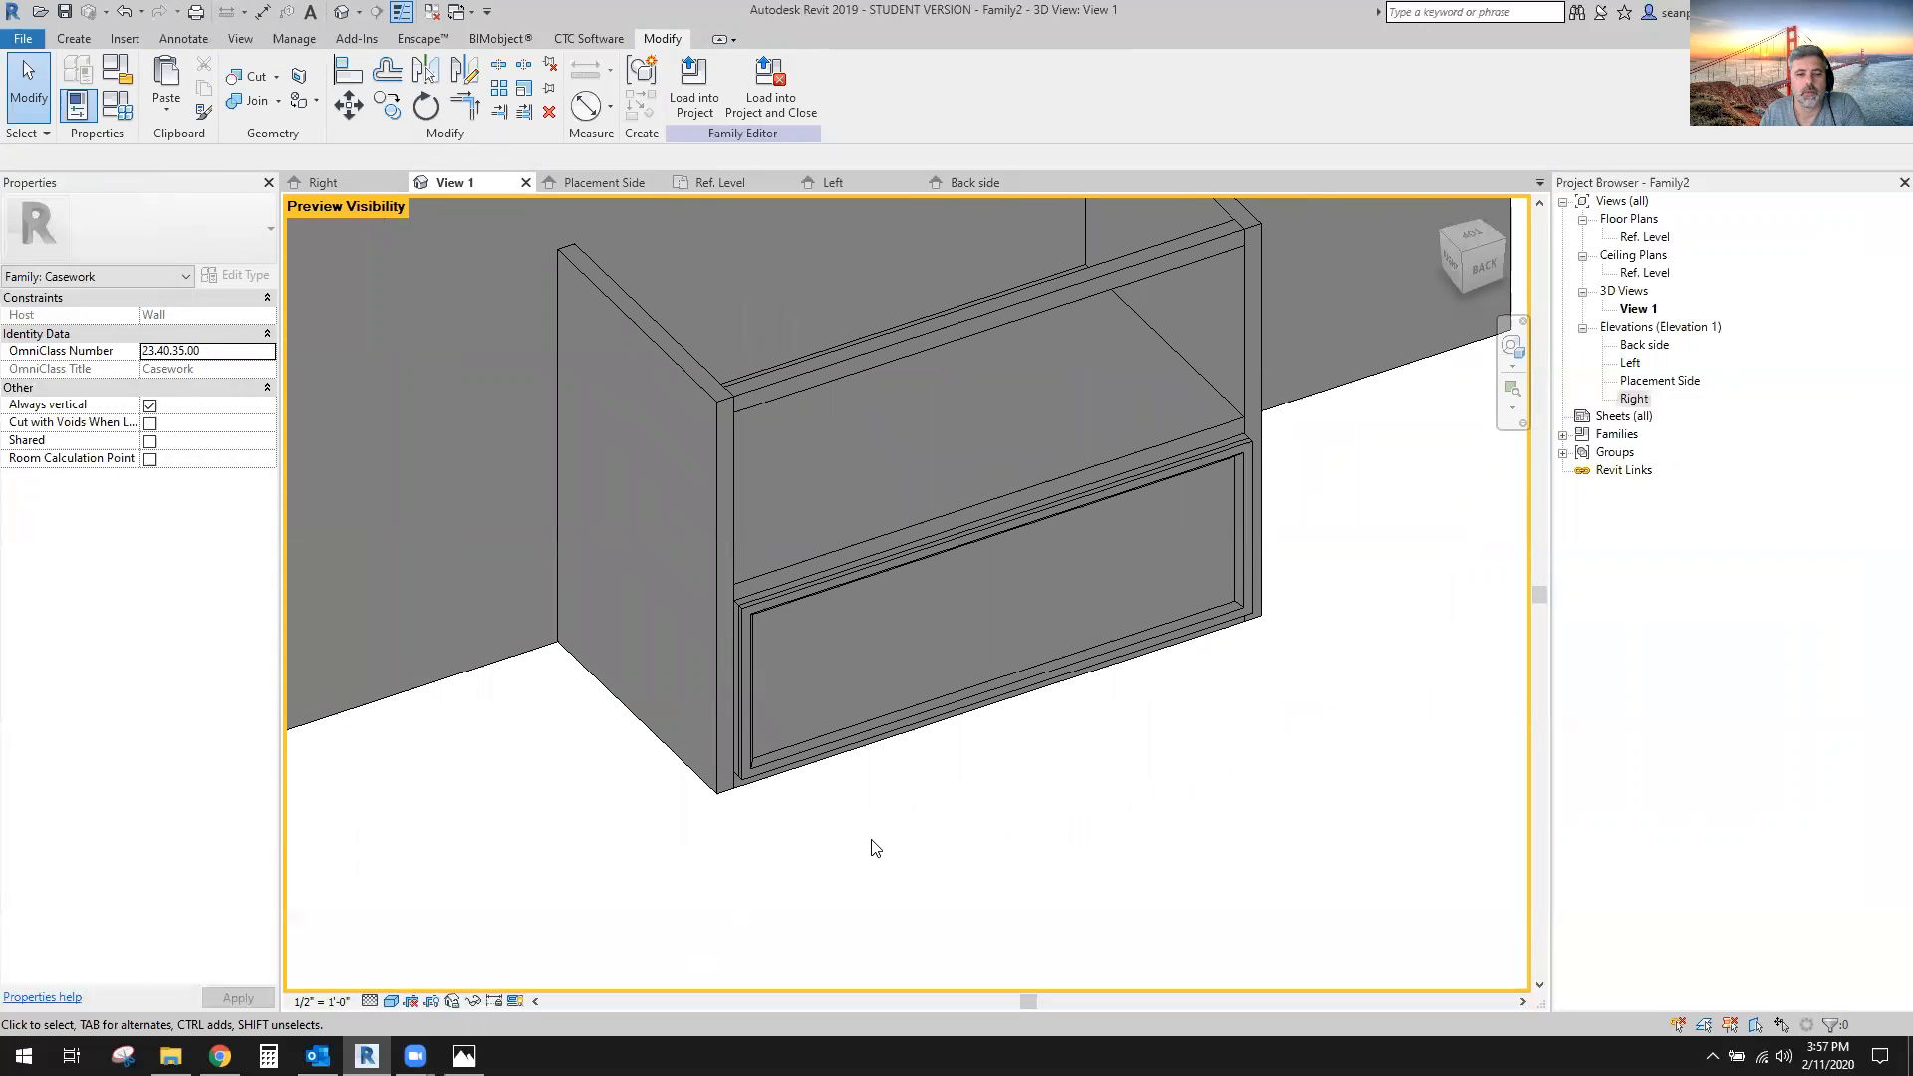
scroll(877, 848, "down", 3)
middle_click_drag(877, 848, 1096, 777, "shift")
scroll(755, 676, "up", 2)
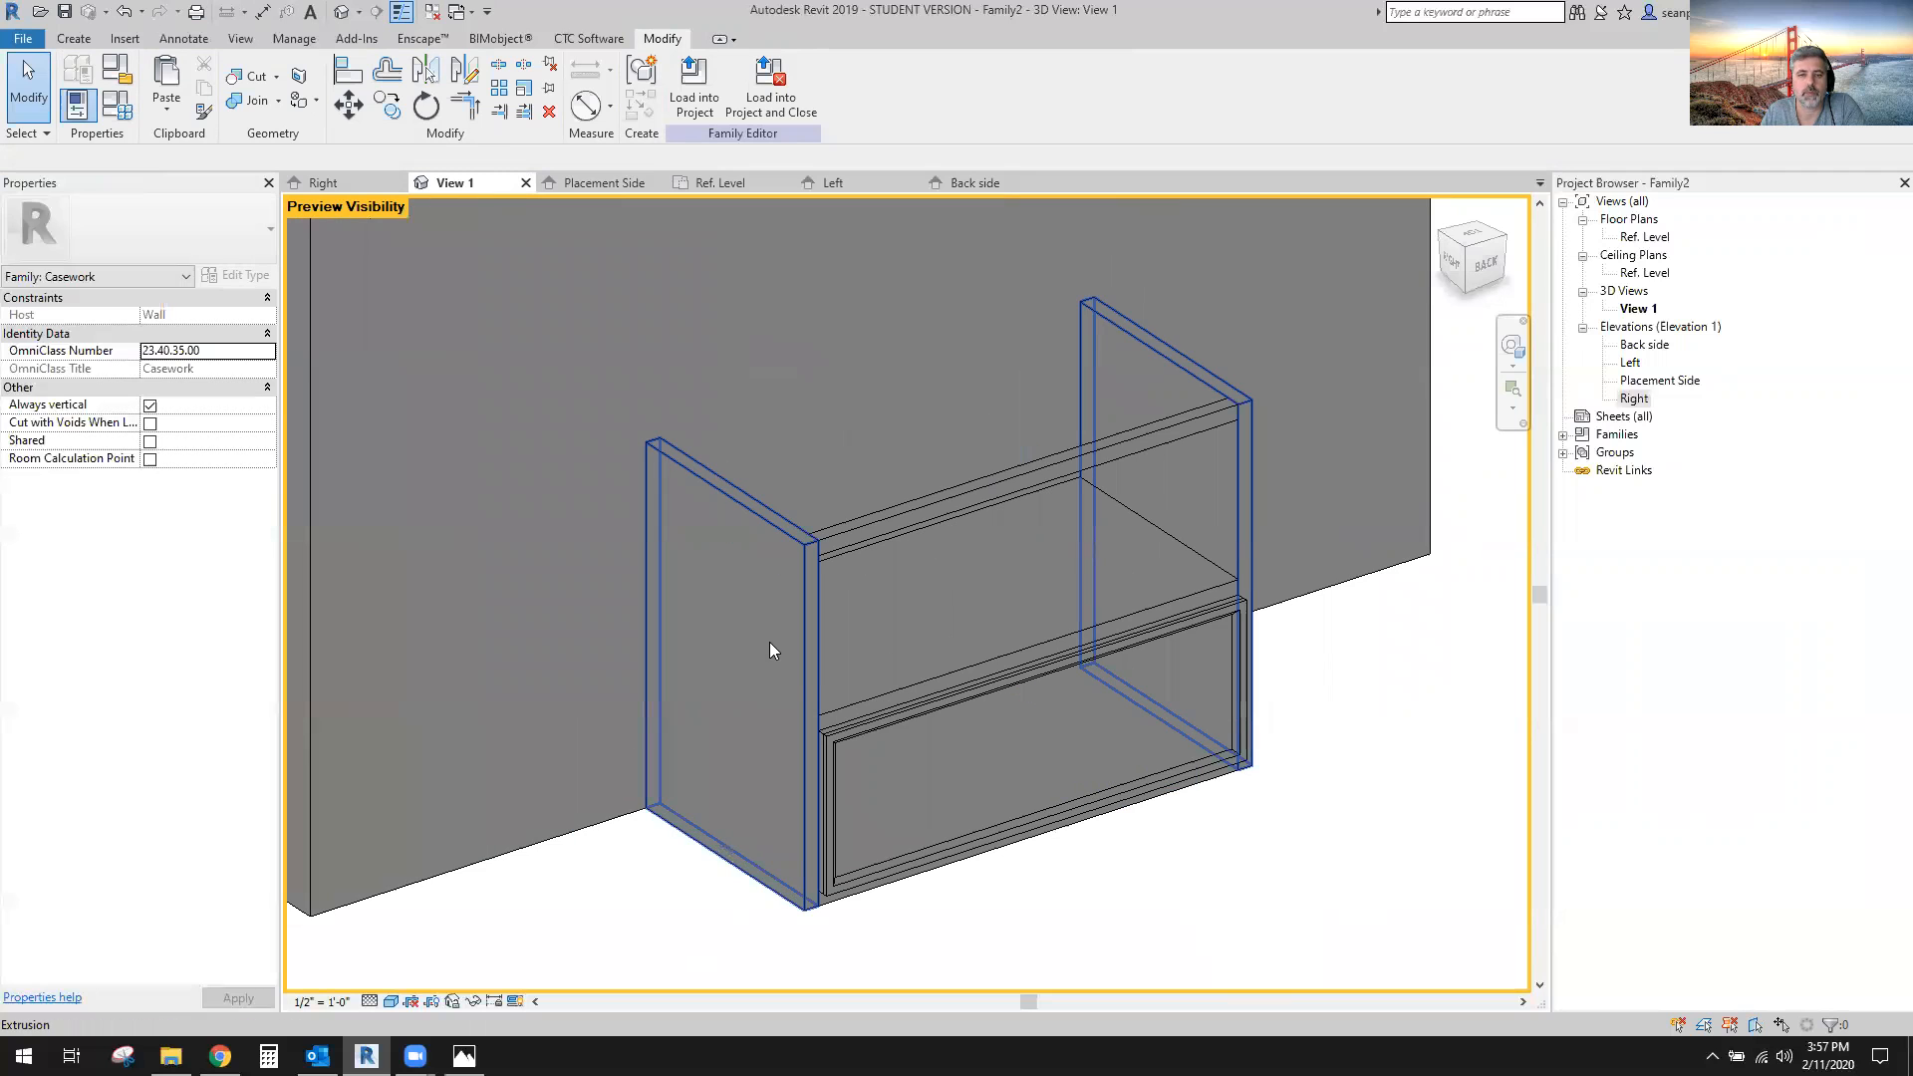
left_click(769, 641)
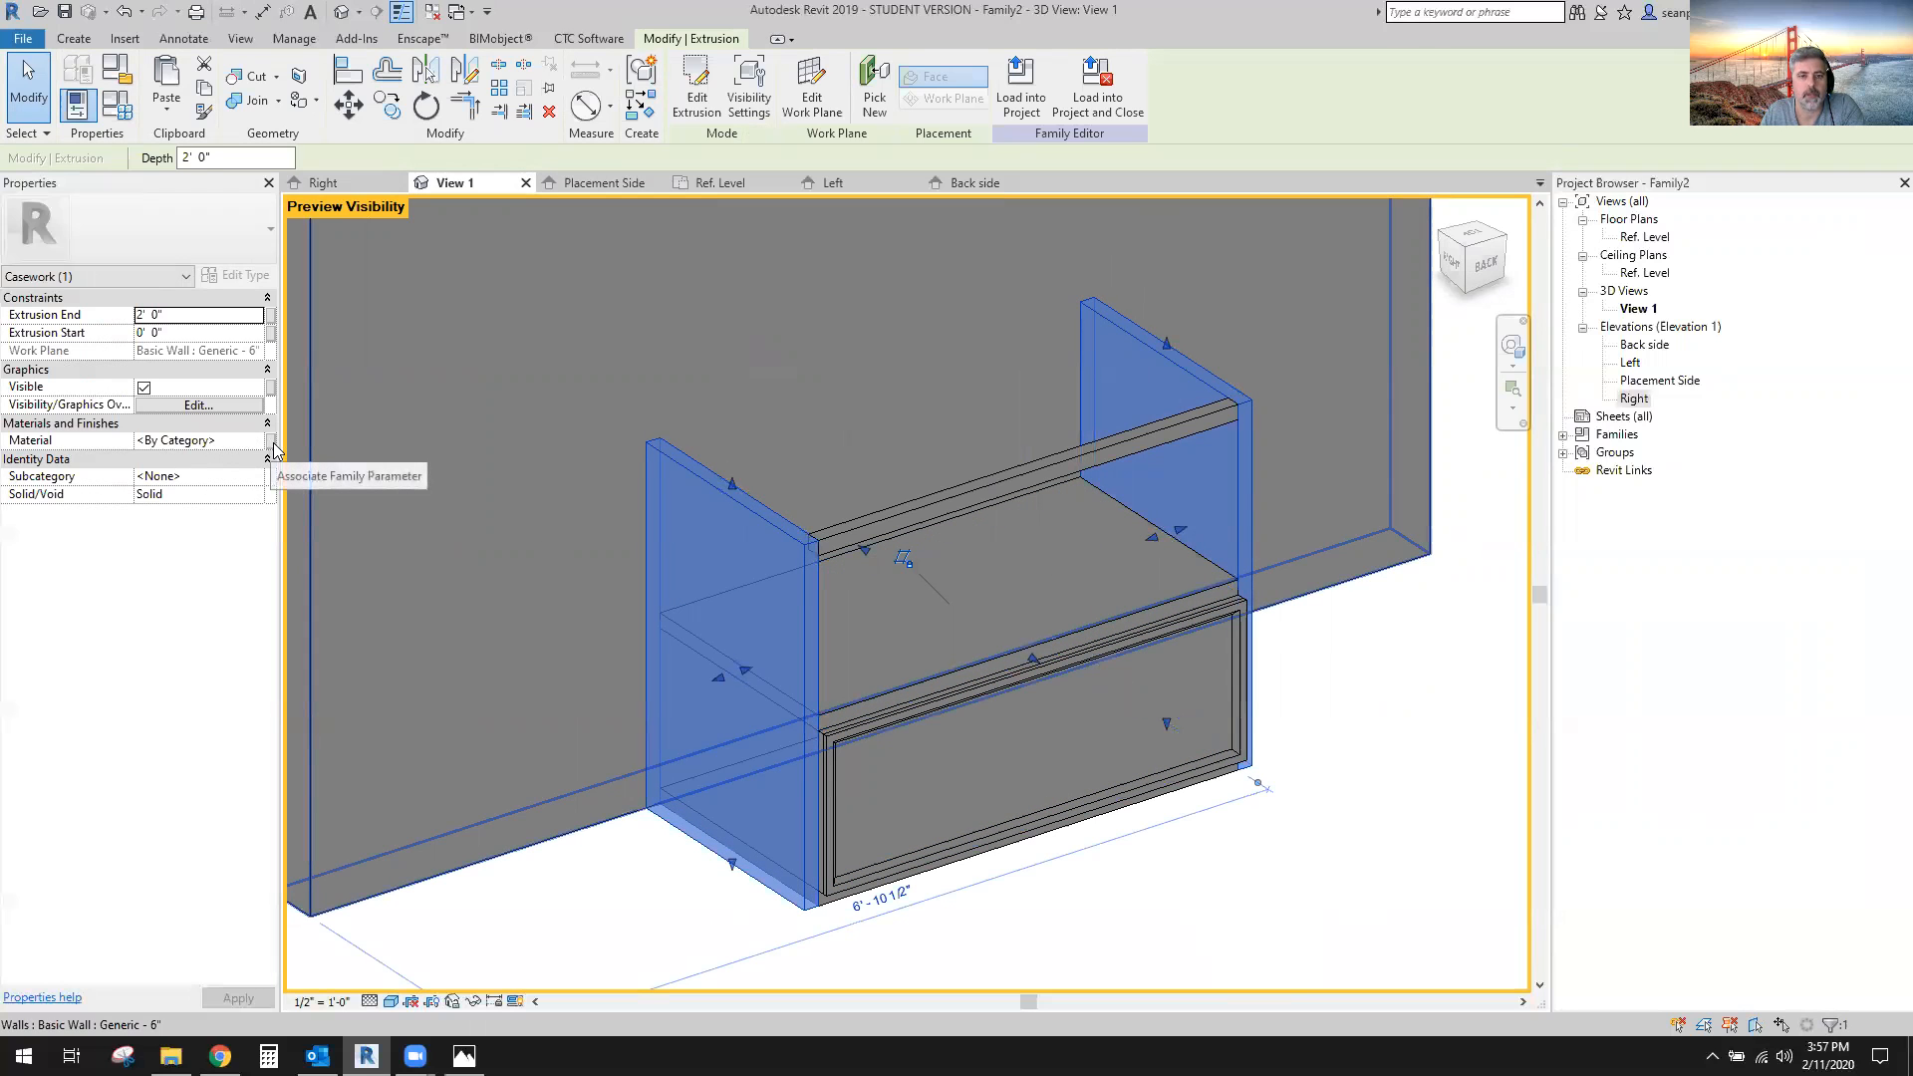
left_click(1377, 706)
scroll(1306, 772, "down", 2)
middle_click_drag(1325, 757, 1194, 971, "shift")
left_click_drag(1408, 841, 892, 619)
left_click(1041, 879)
Make 2 Drawer the current family type again.
left_click(127, 111)
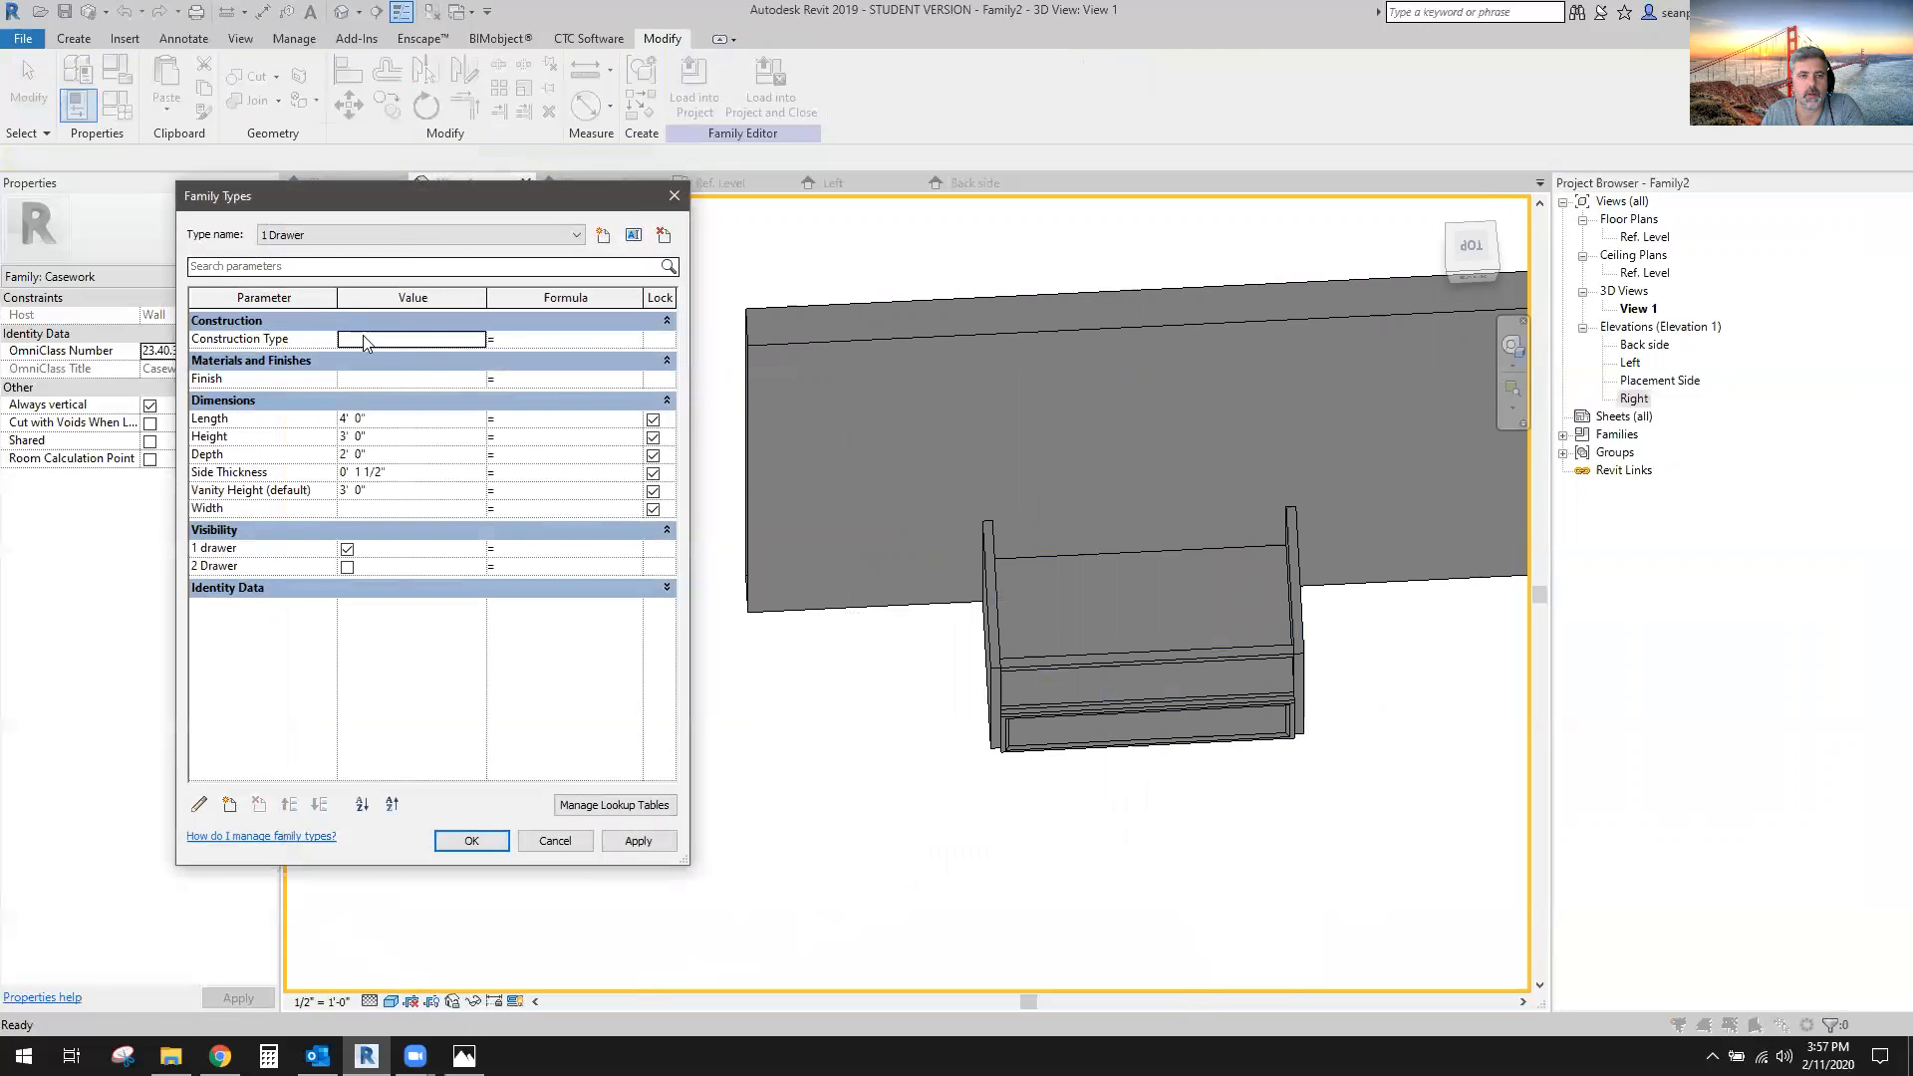
left_click(394, 233)
left_click(283, 265)
left_click(471, 840)
Associate the Material property of all cabinet parts with a new type parameter named Finsh, grouped under Materials and Finishes.
left_click_drag(1433, 827, 905, 618)
middle_click_drag(867, 853, 957, 798, "shift")
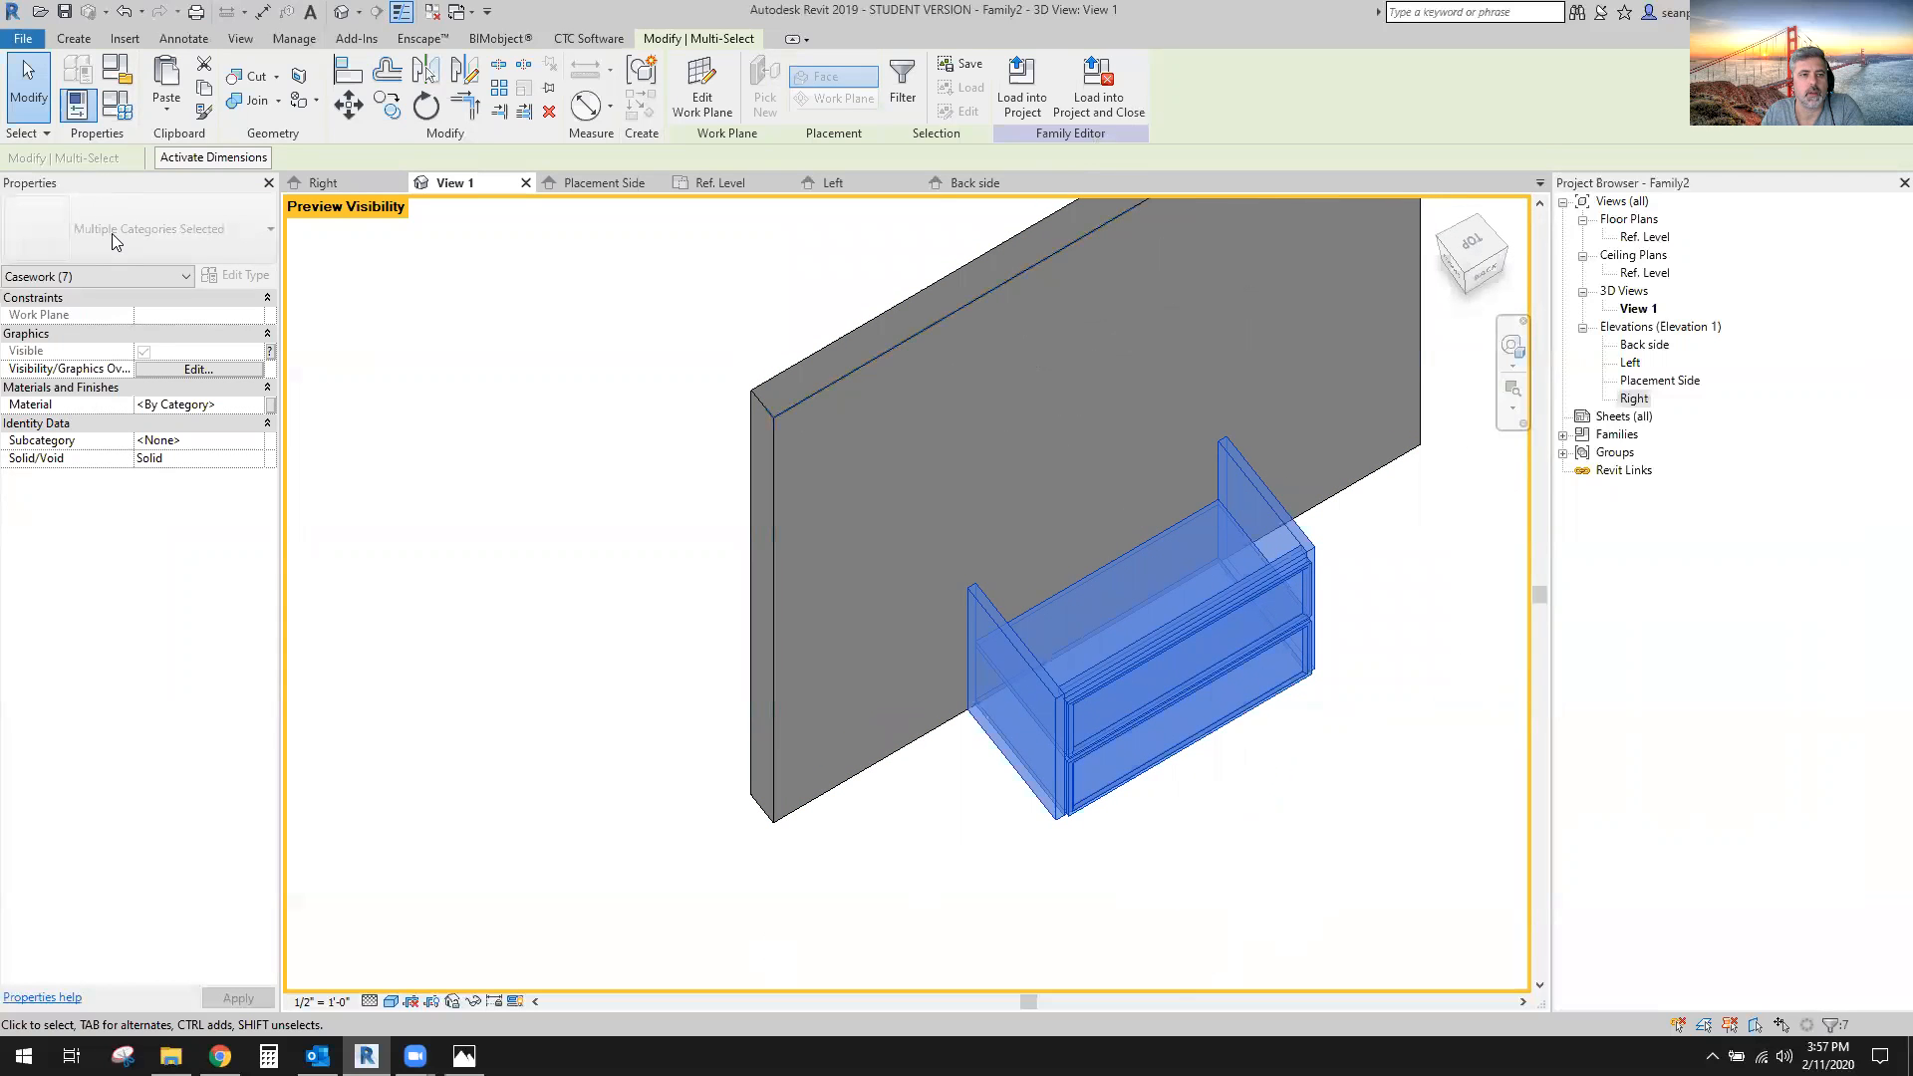
left_click(270, 404)
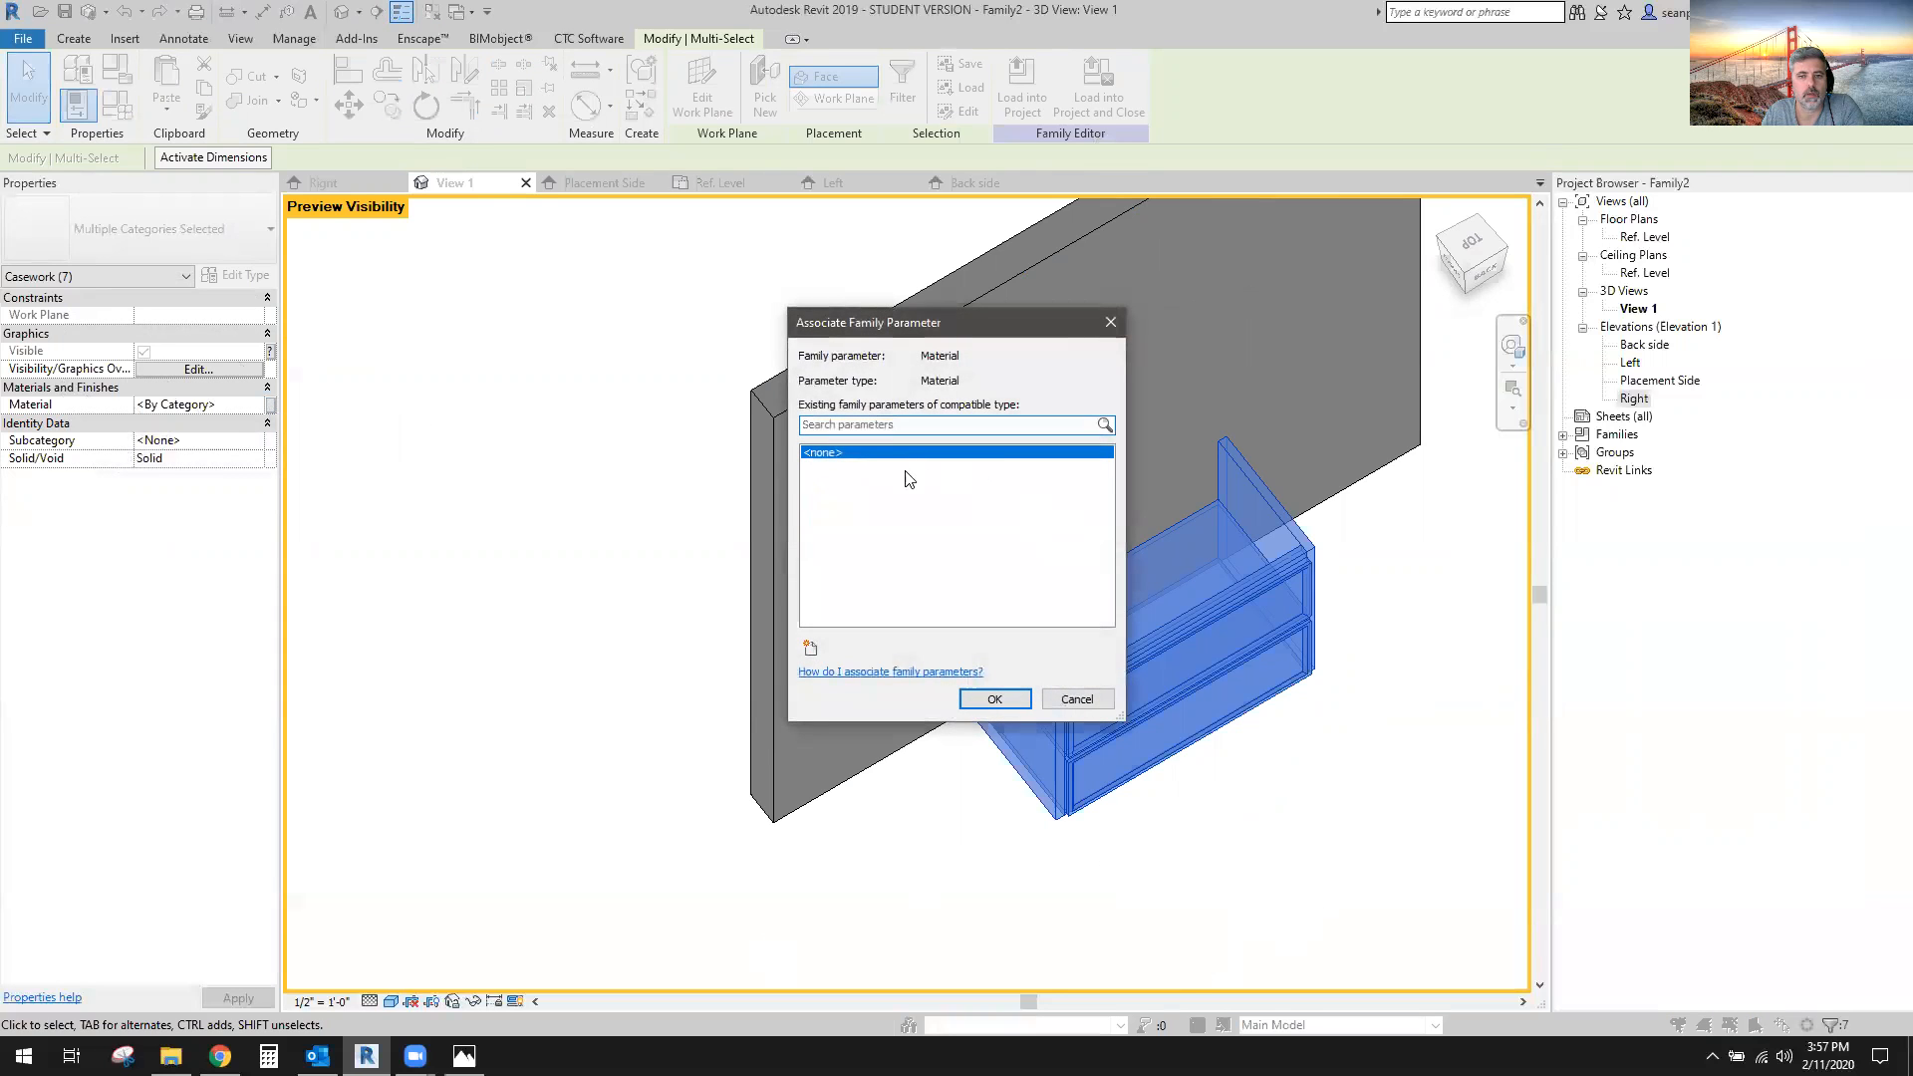
left_click(810, 648)
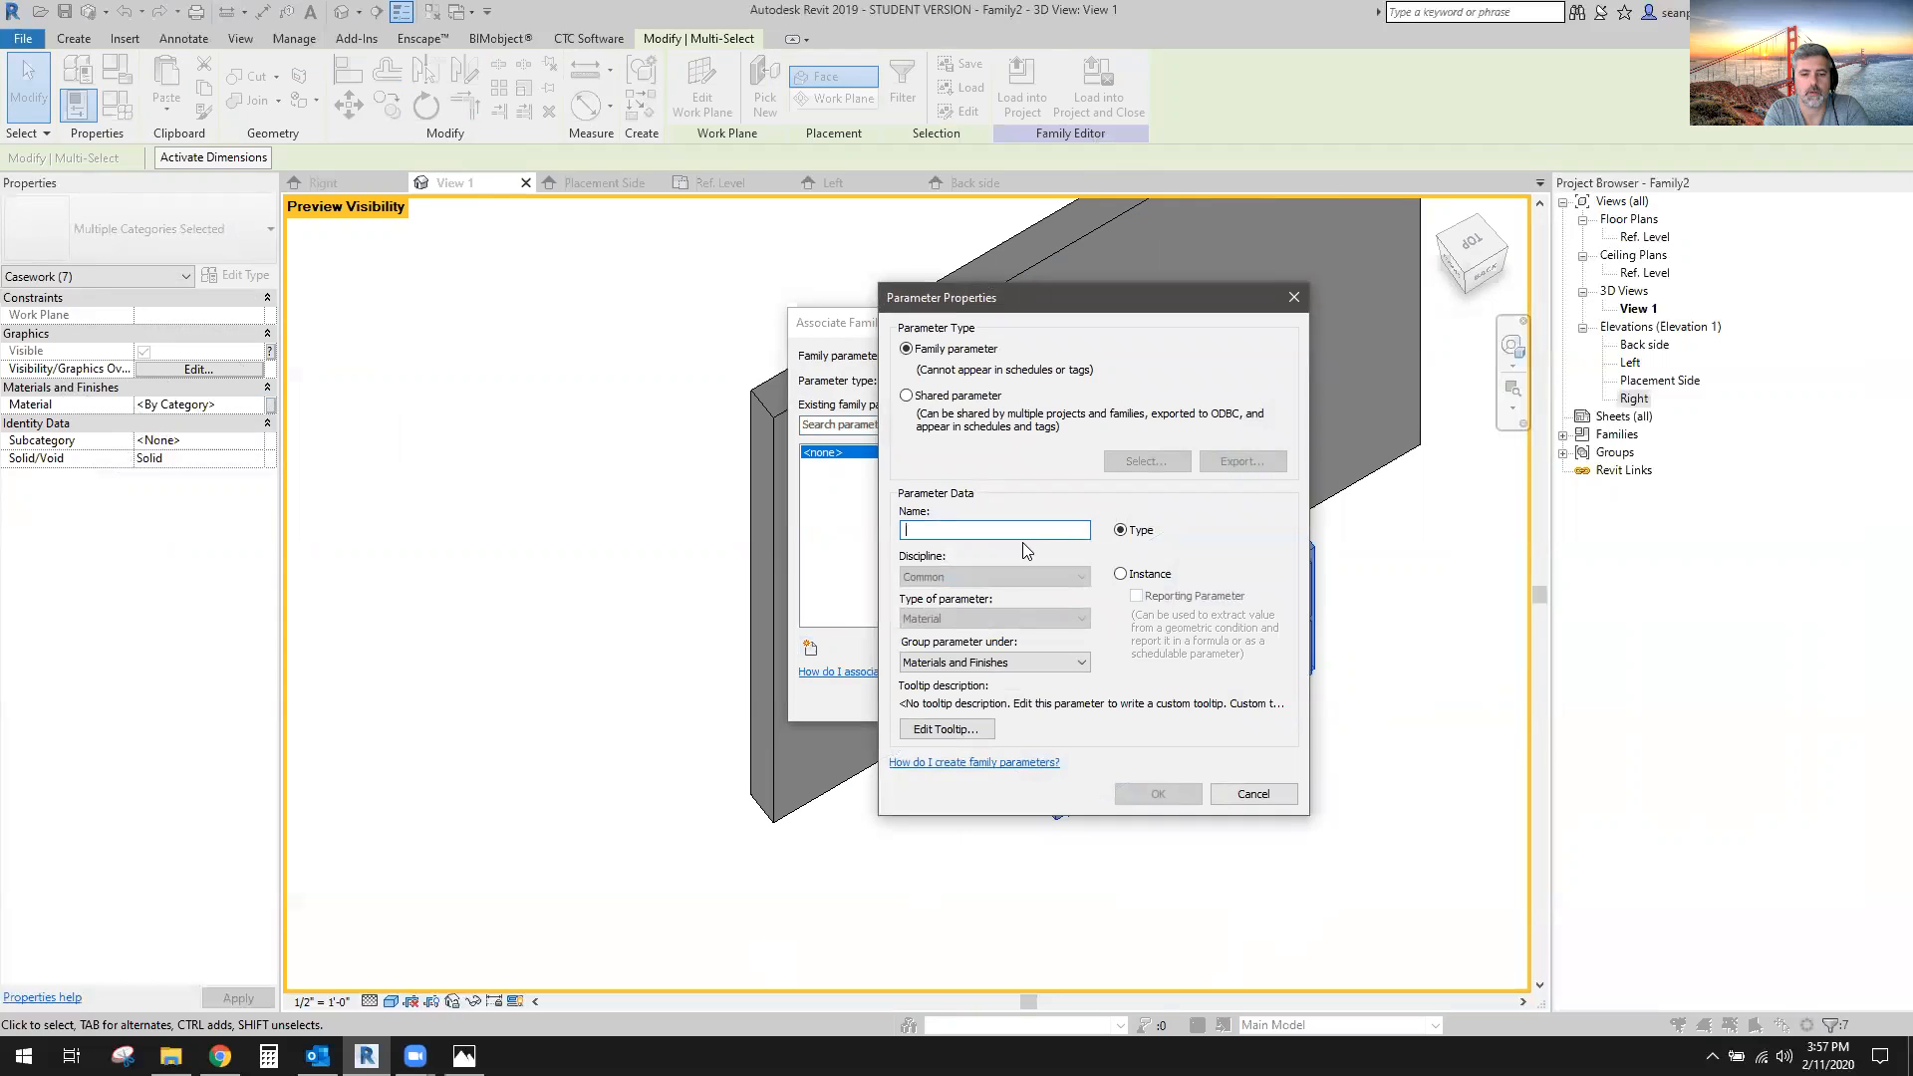
type("Finsh")
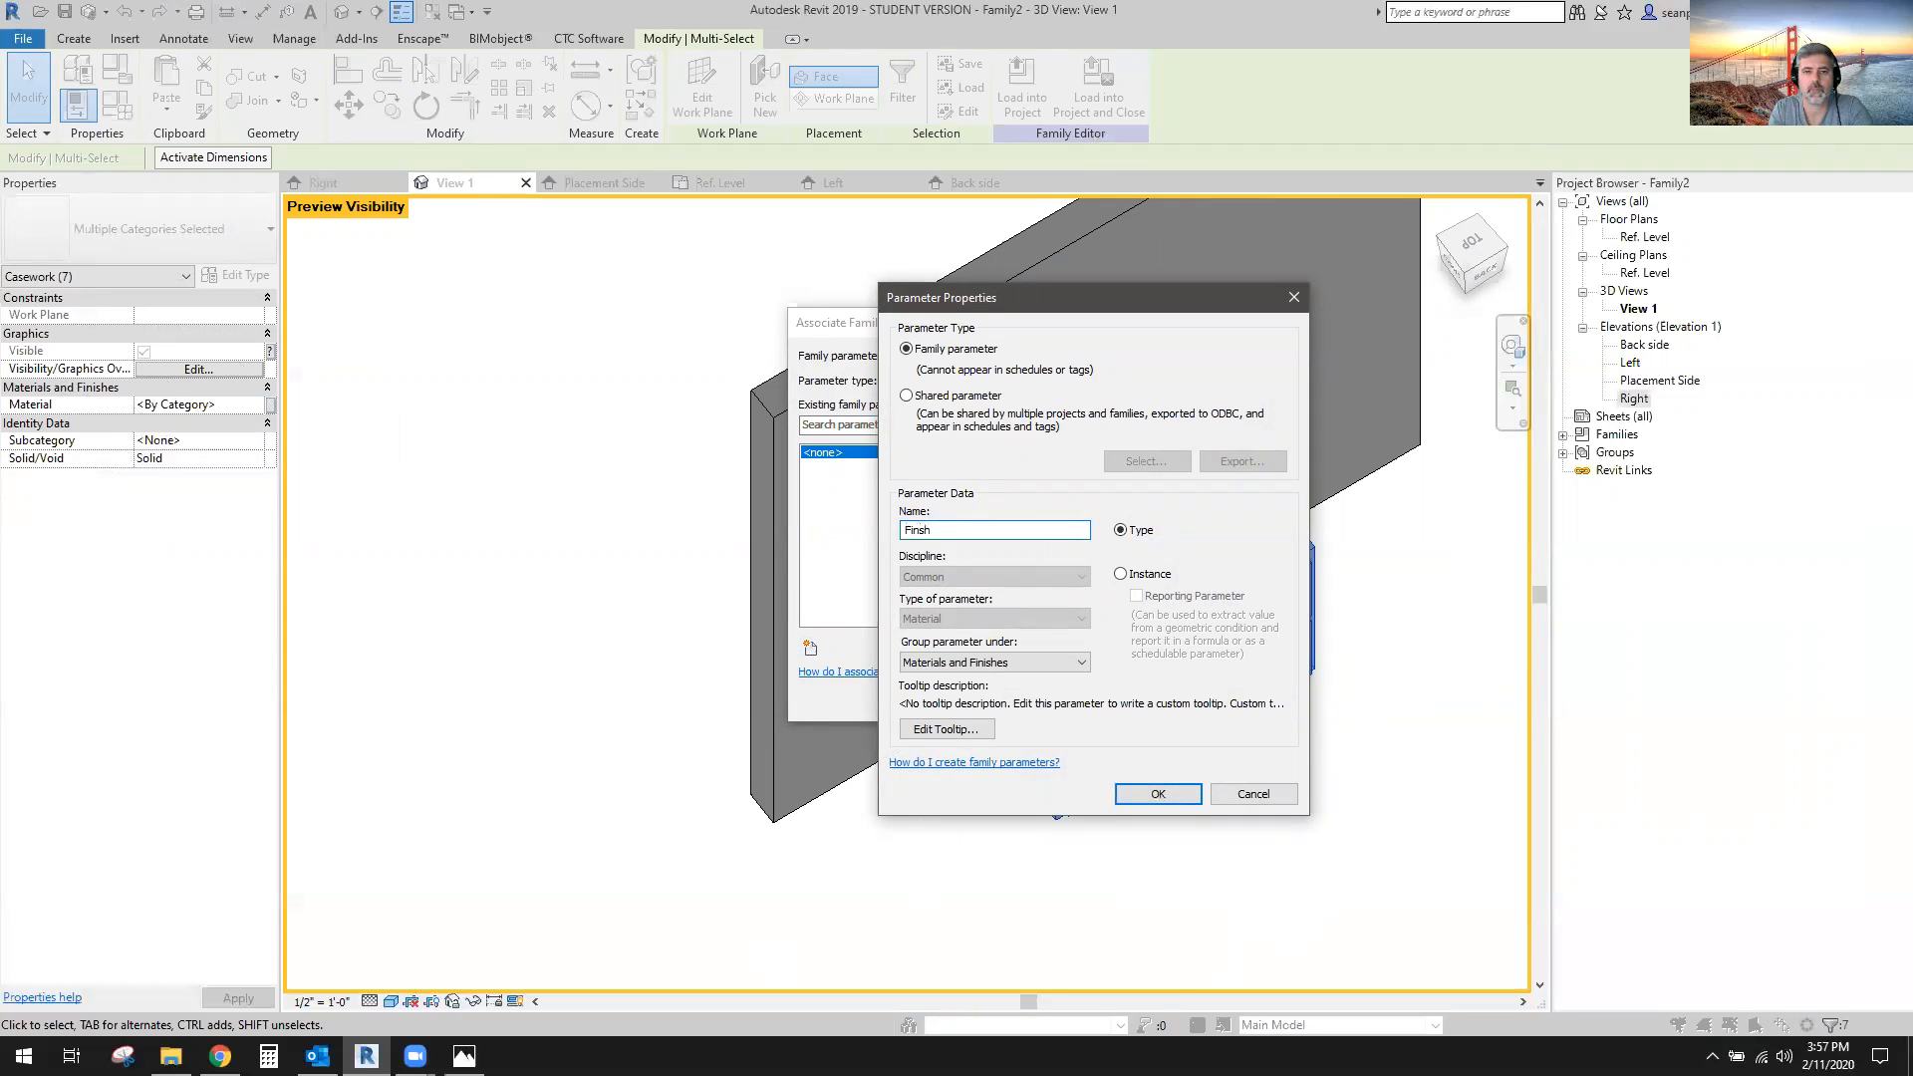
left_click(1144, 796)
left_click(992, 701)
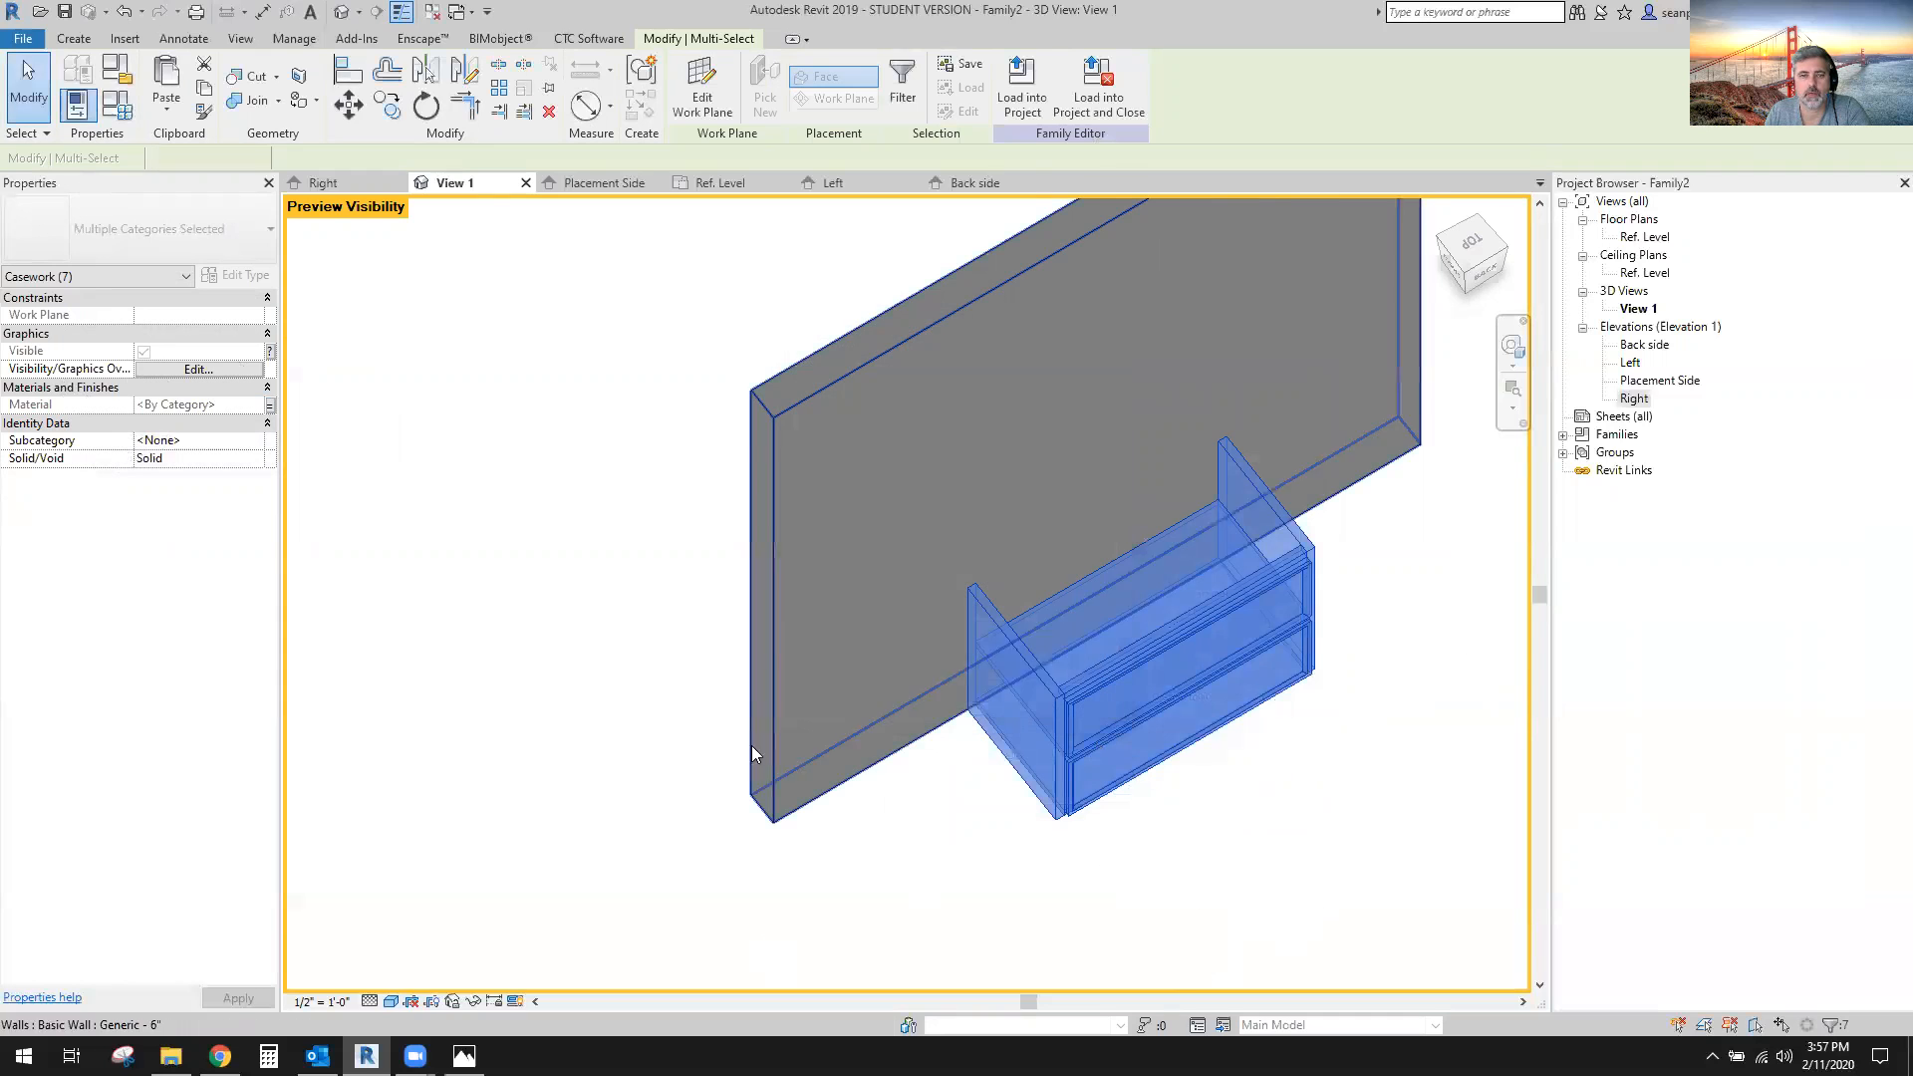
left_click(482, 508)
Open the material choice for the 2 Drawer type's Finsh parameter and glance through the appearance asset library.
left_click(116, 105)
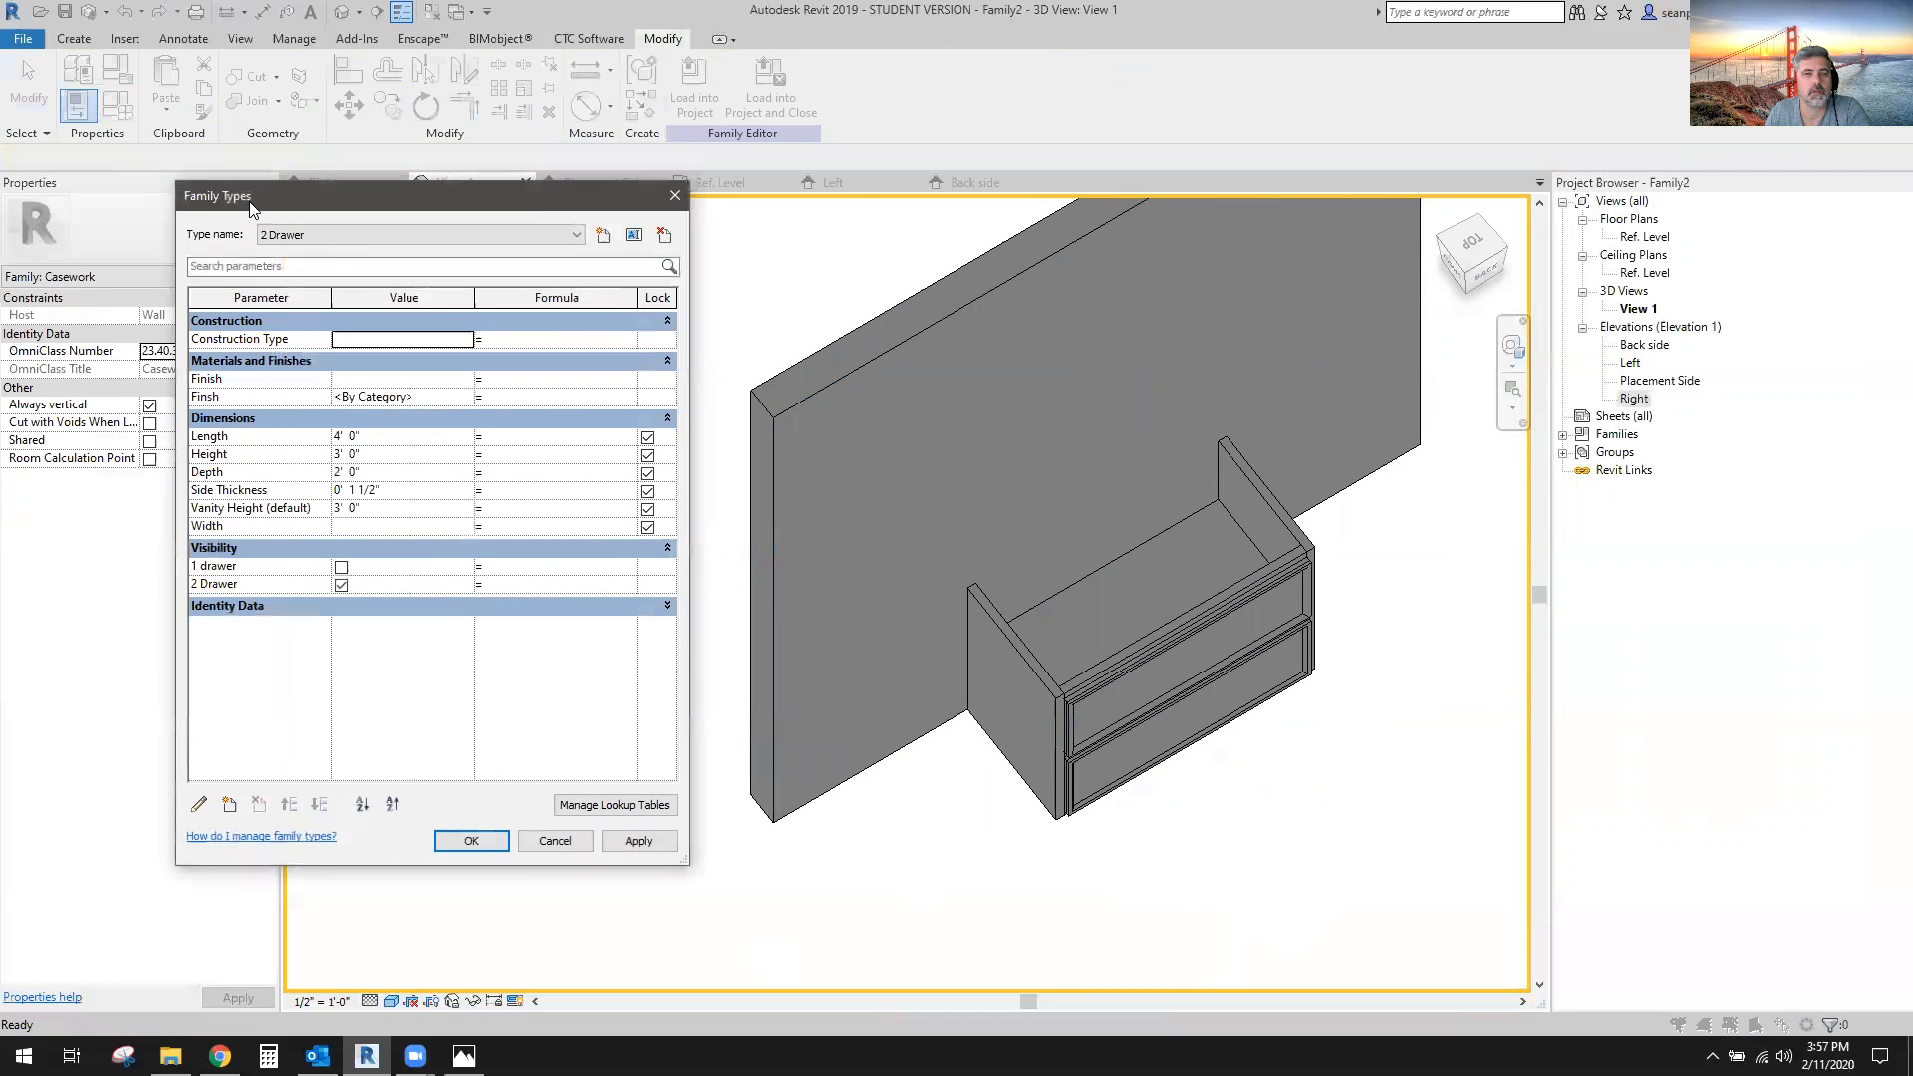
left_click_drag(251, 206, 410, 168)
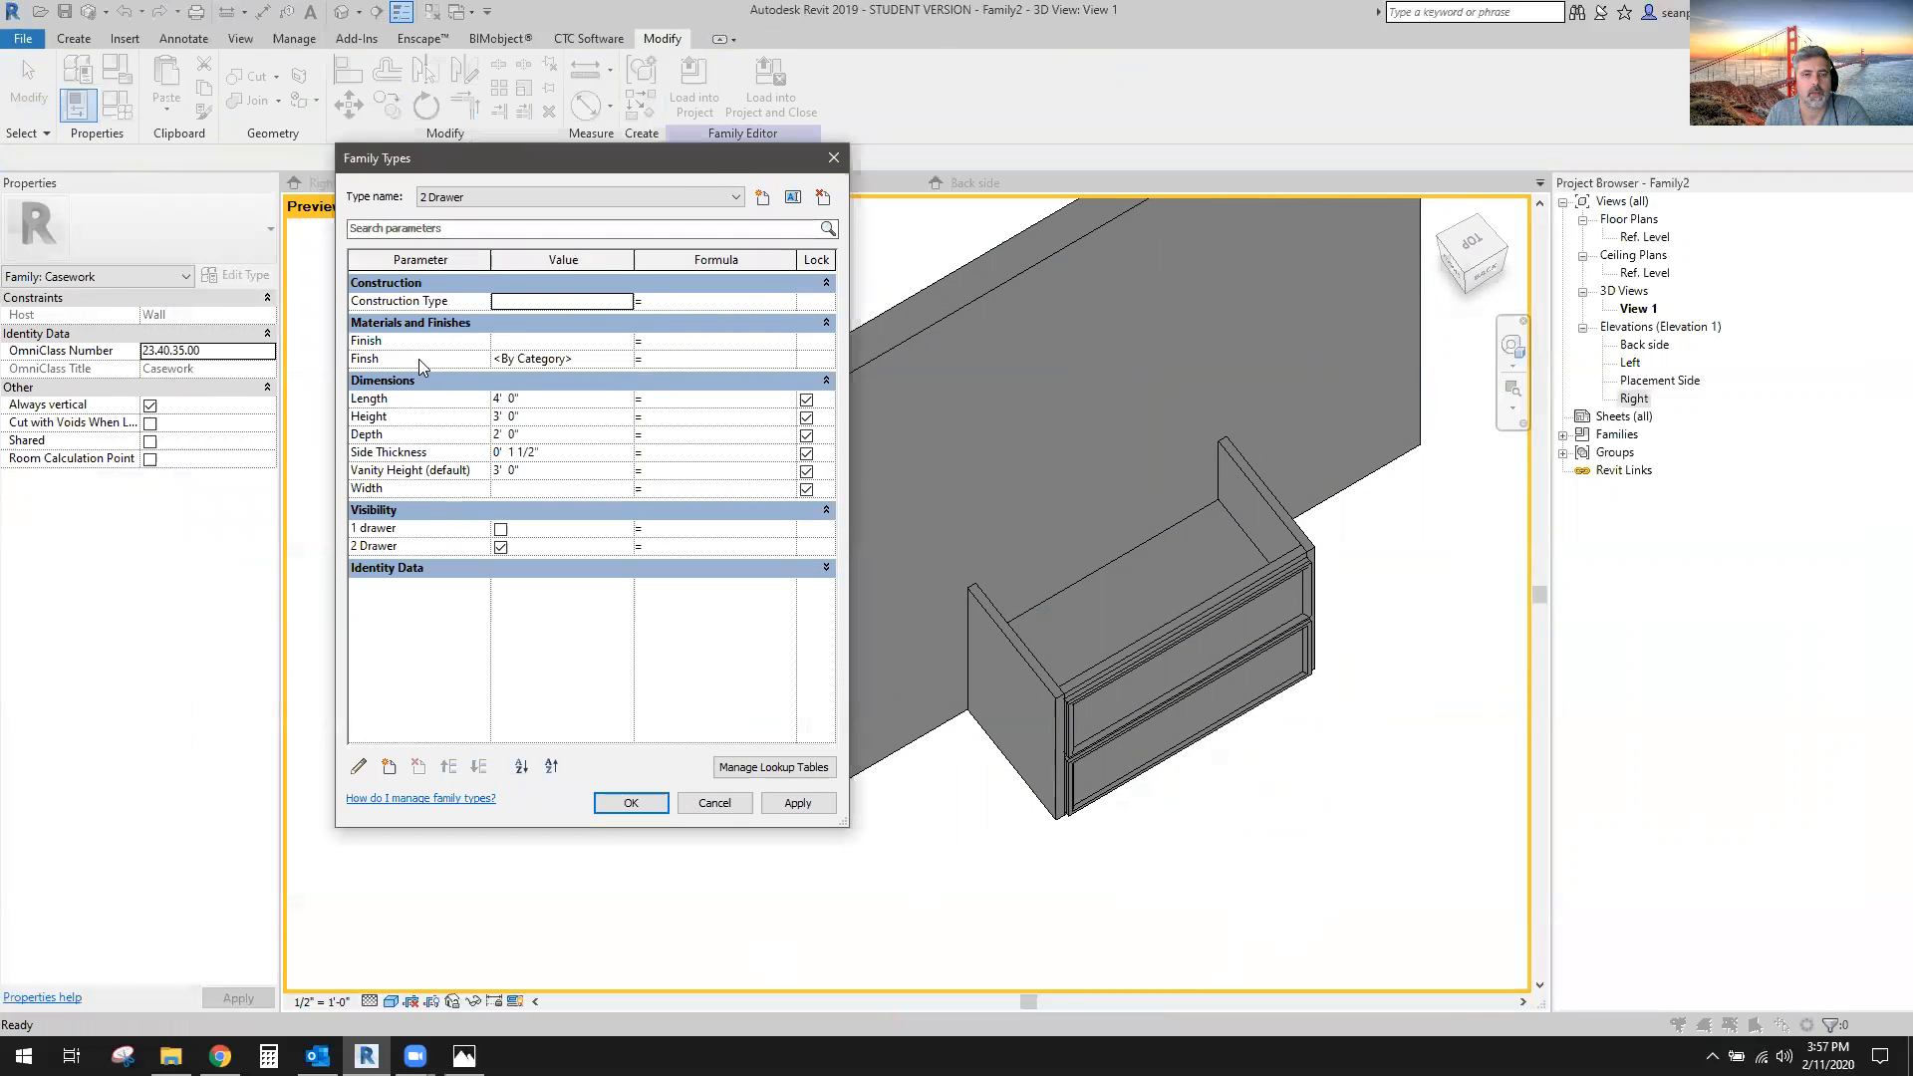
left_click(628, 361)
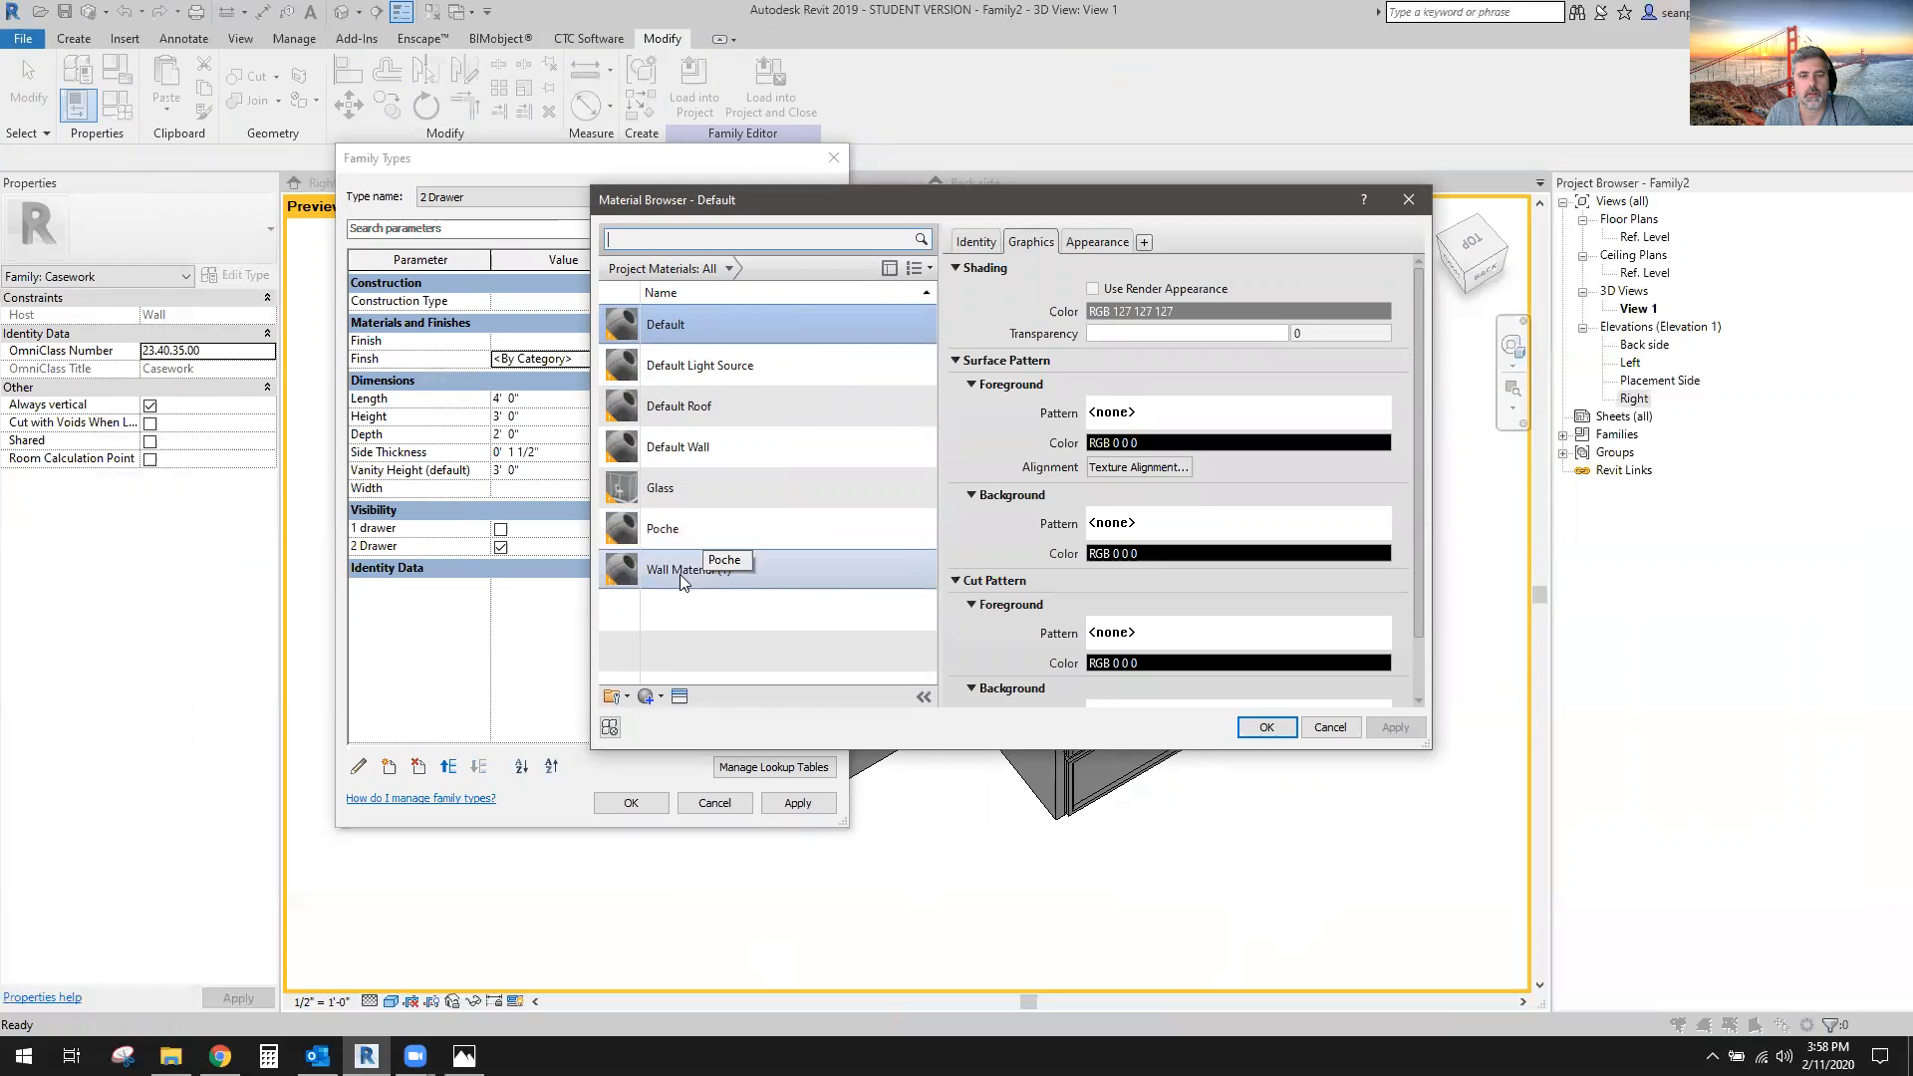
left_click(679, 696)
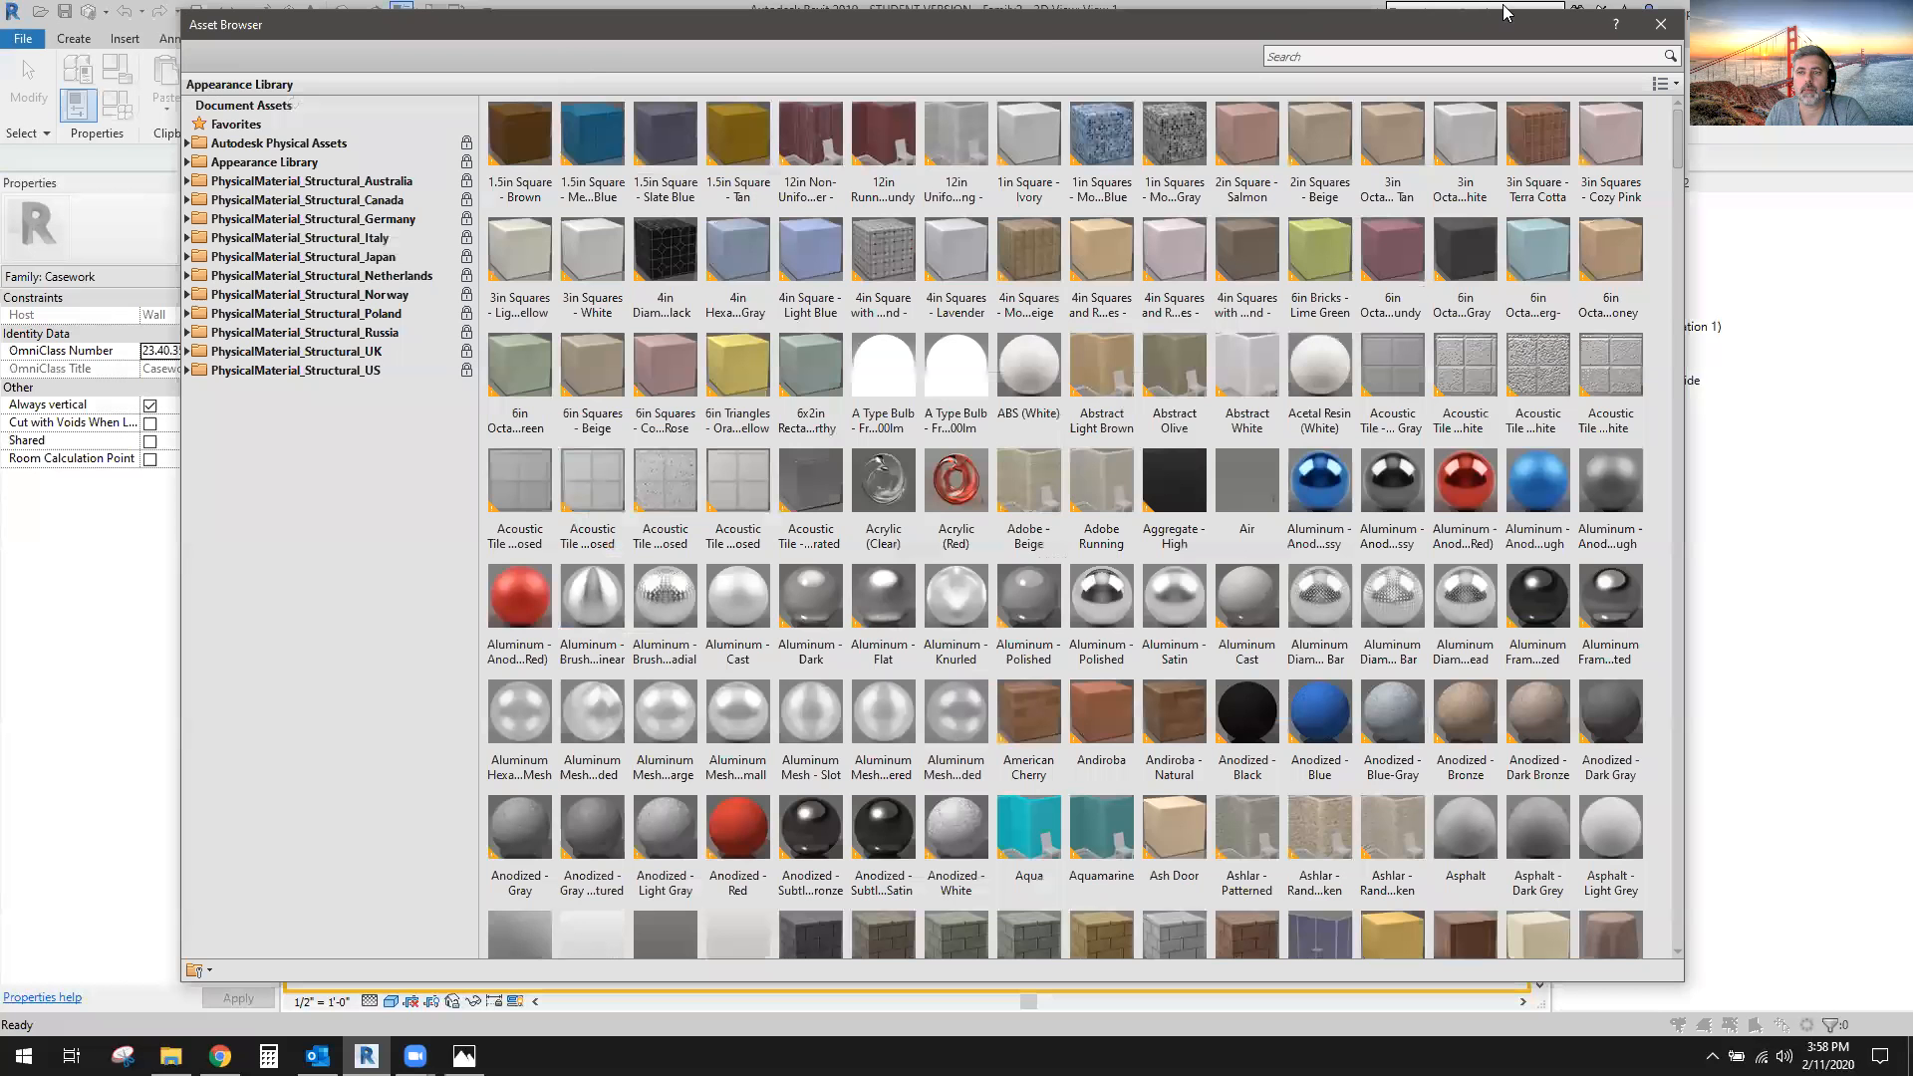
left_click(1661, 27)
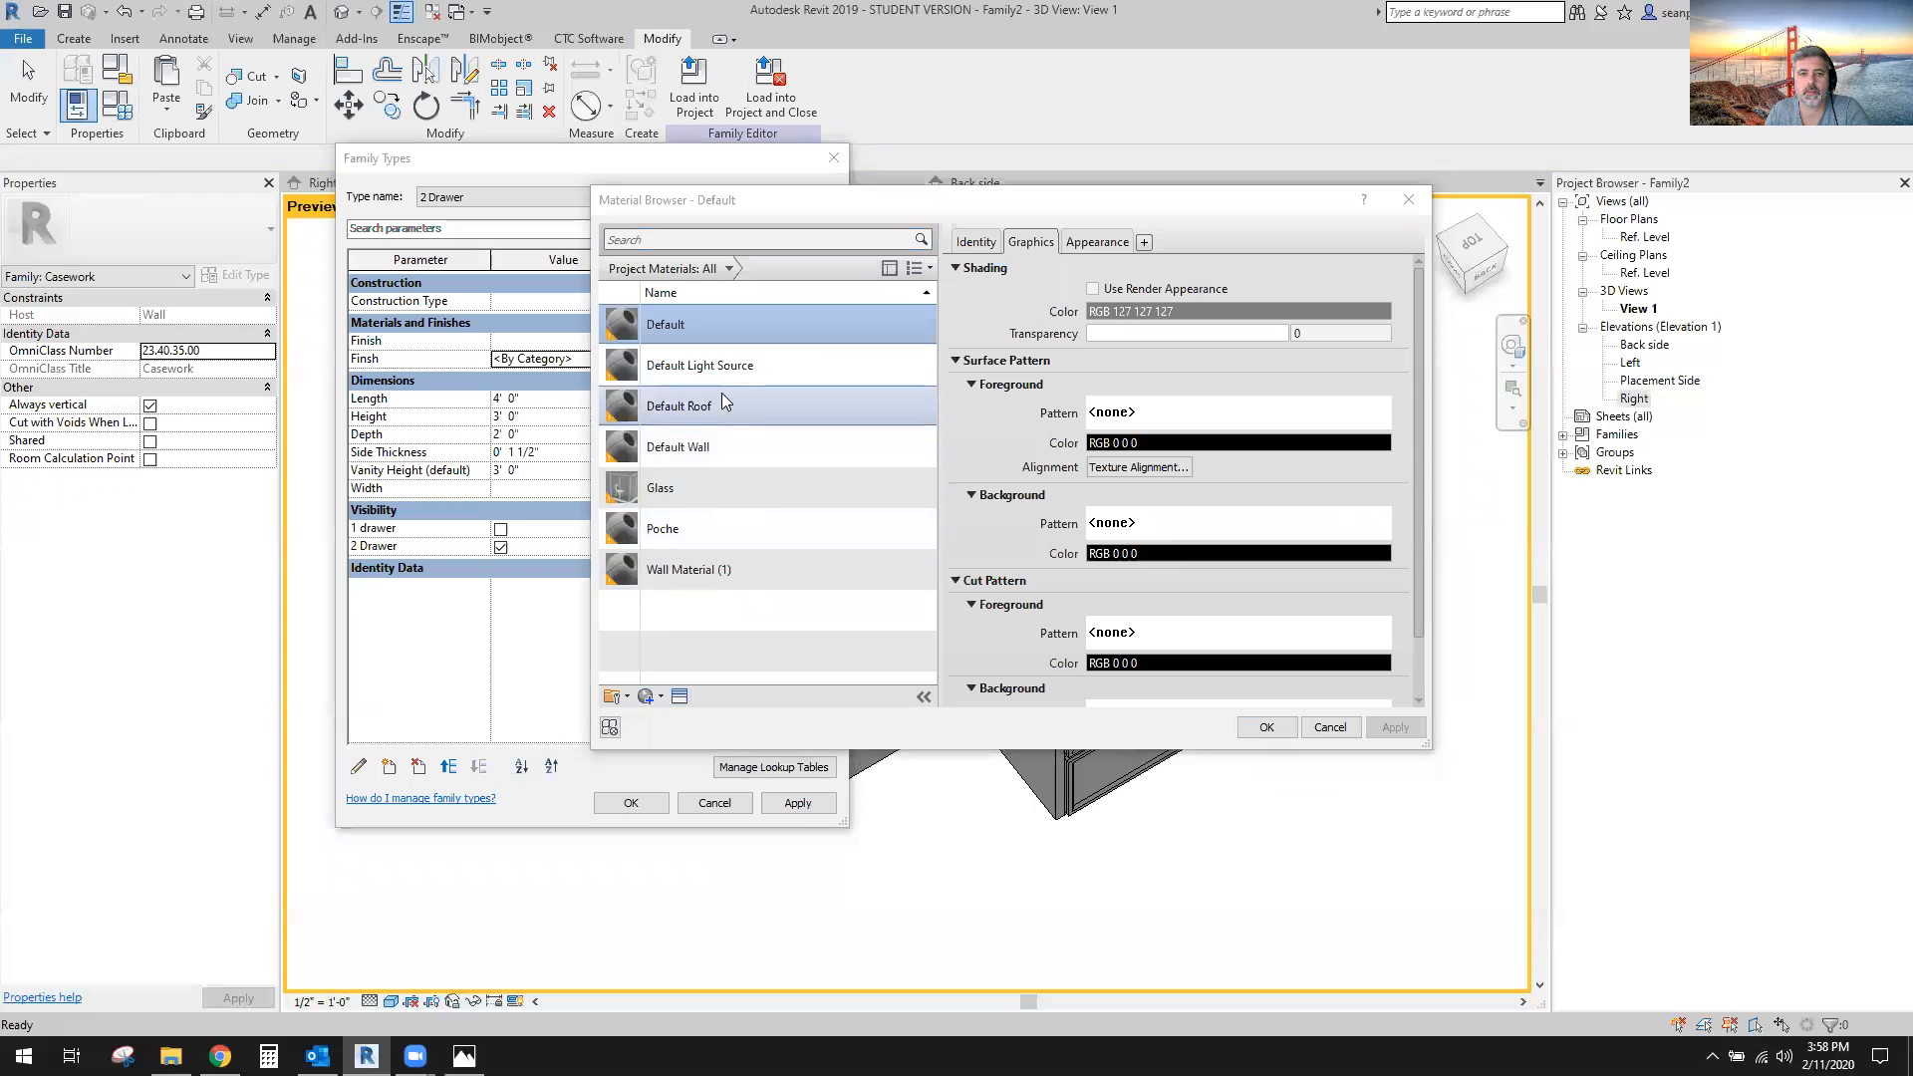
Create a new material and rename it Vanity Finsh Color.
left_click(648, 696)
left_click(704, 715)
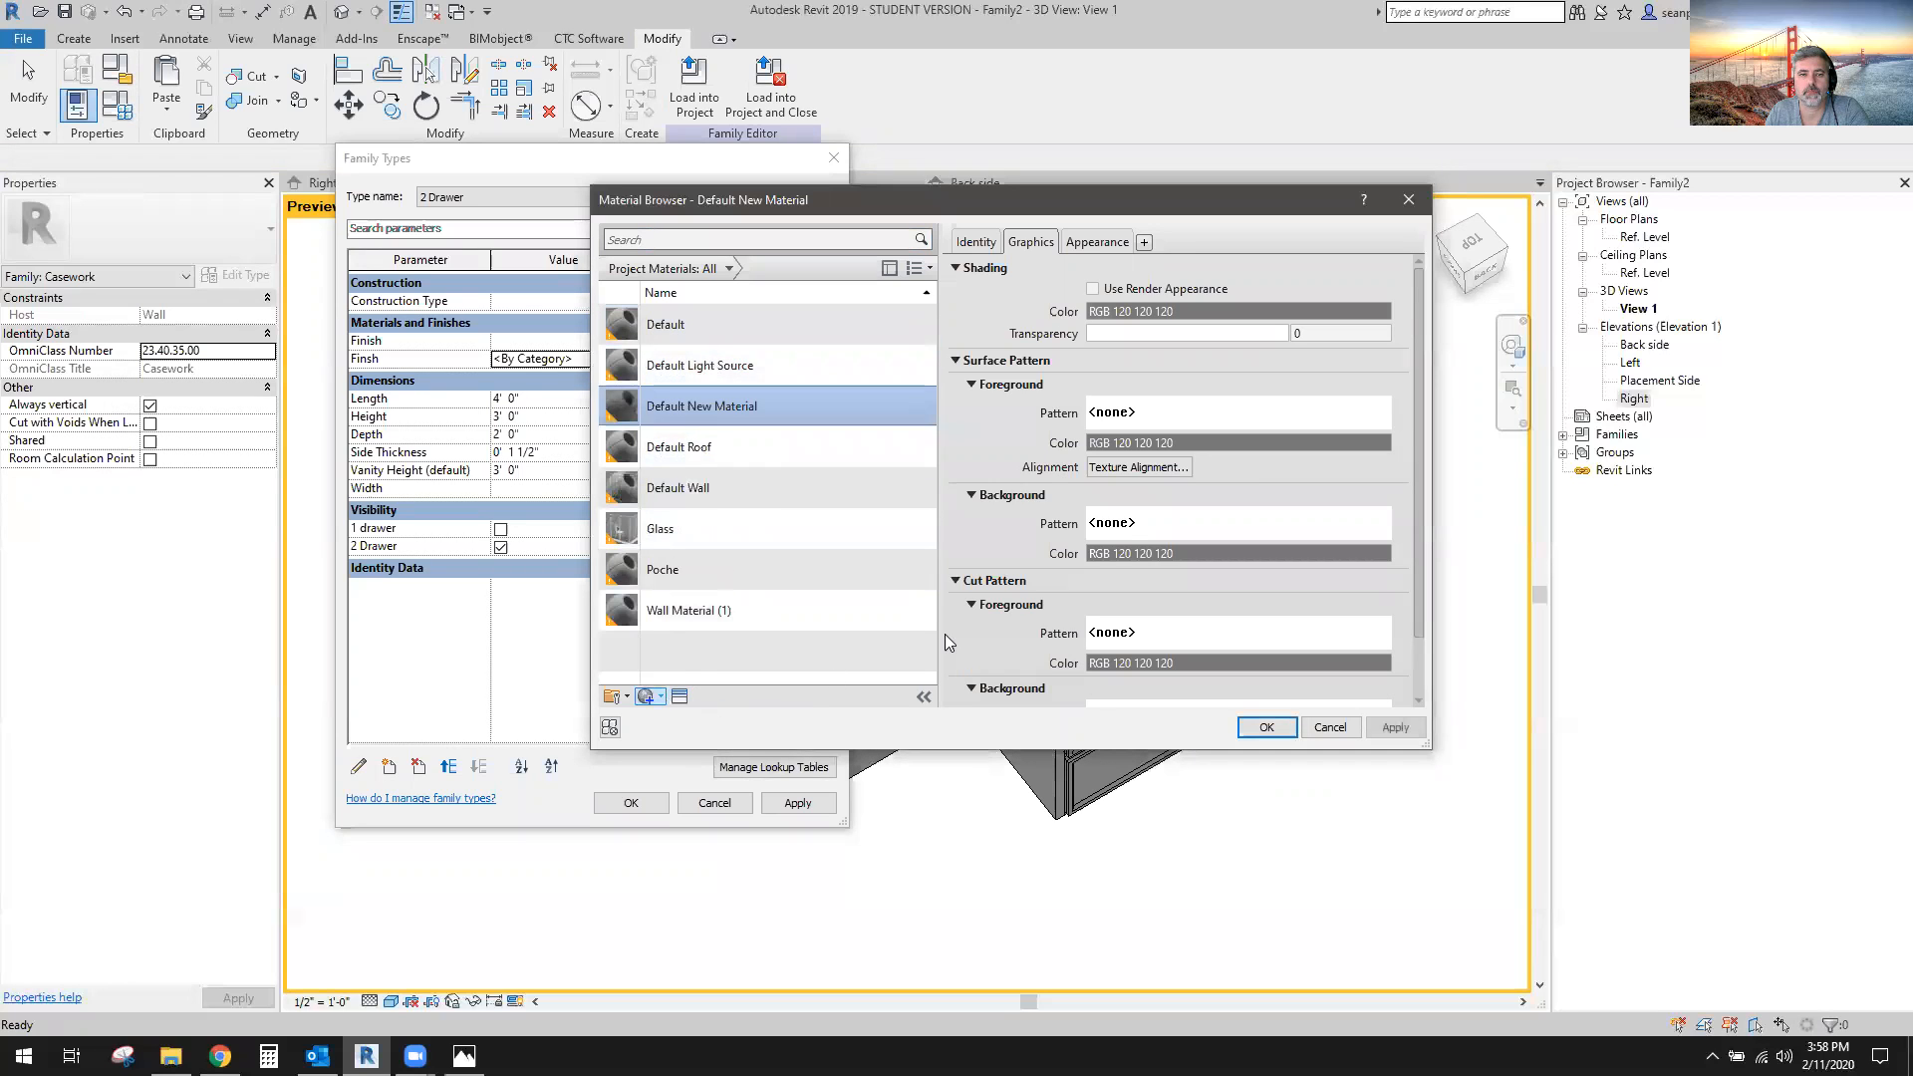
right_click(677, 426)
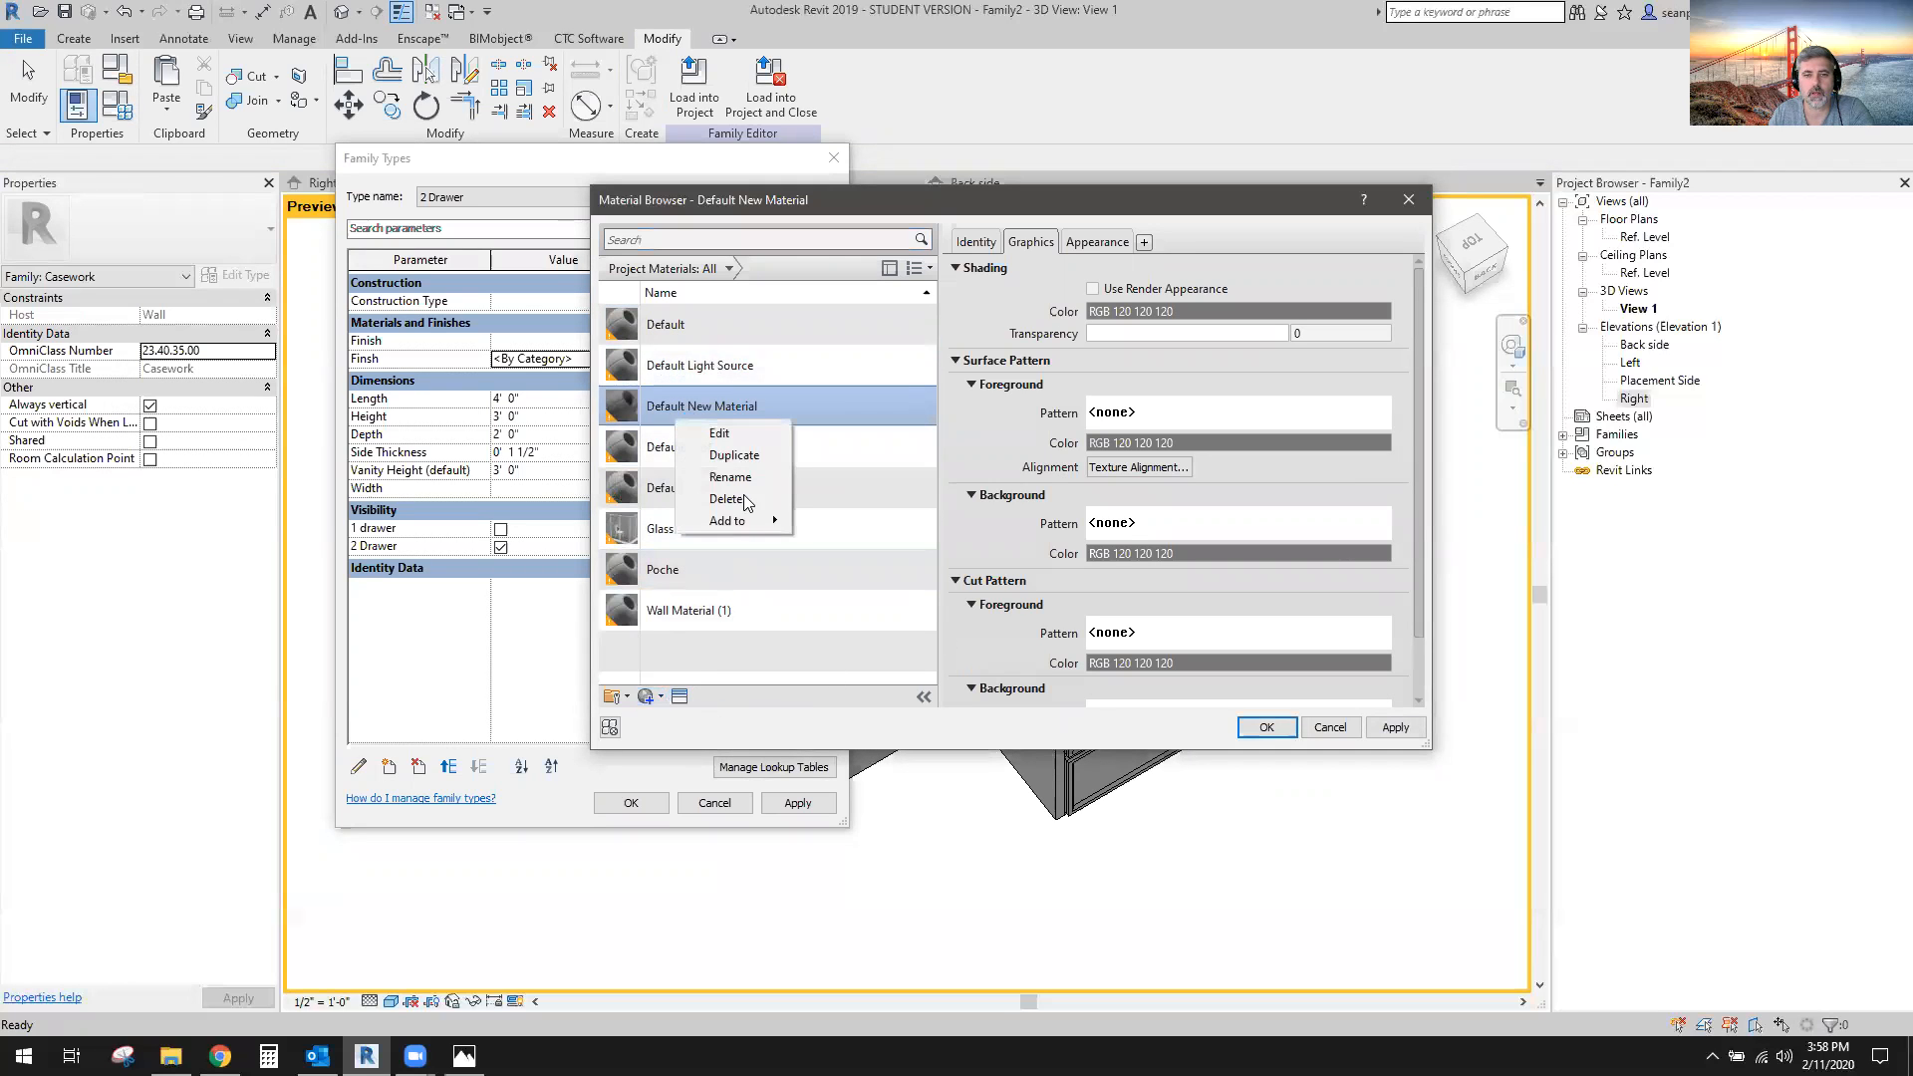
left_click(729, 478)
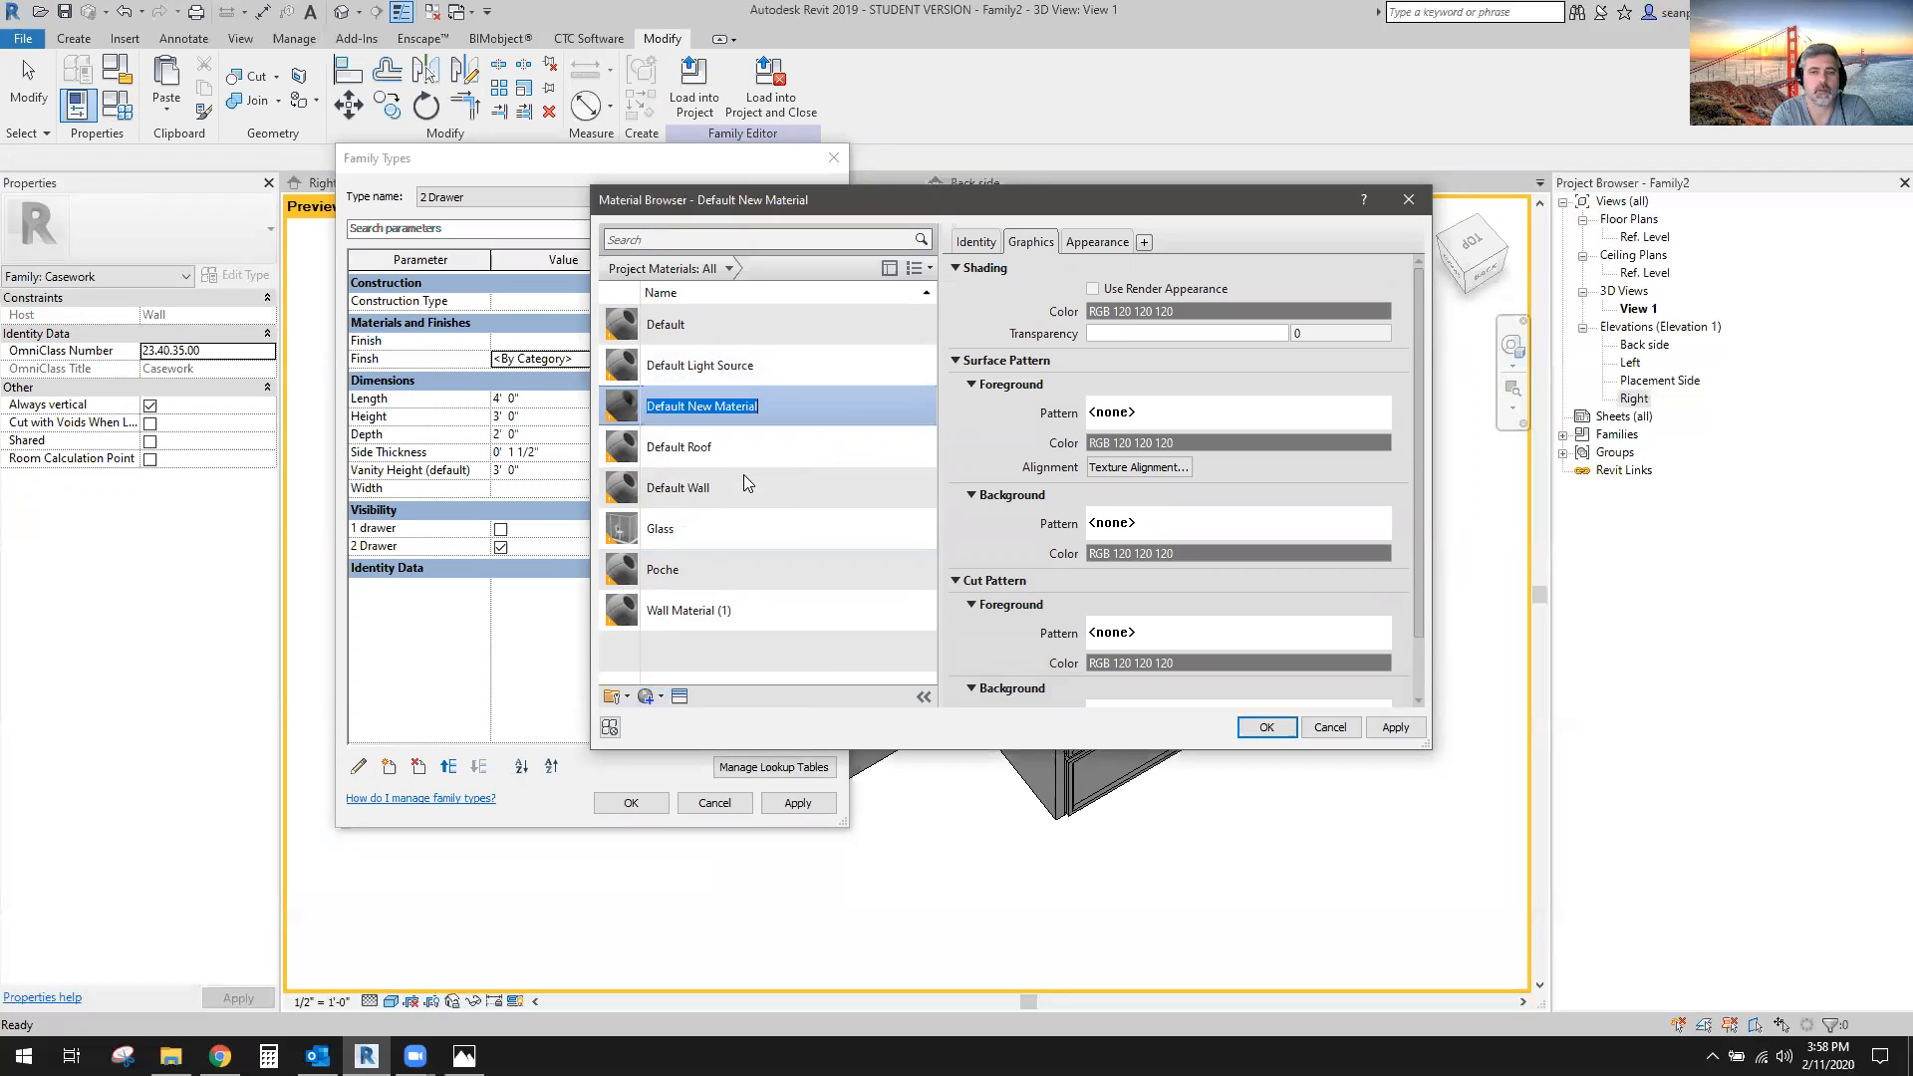
key("BackSpace")
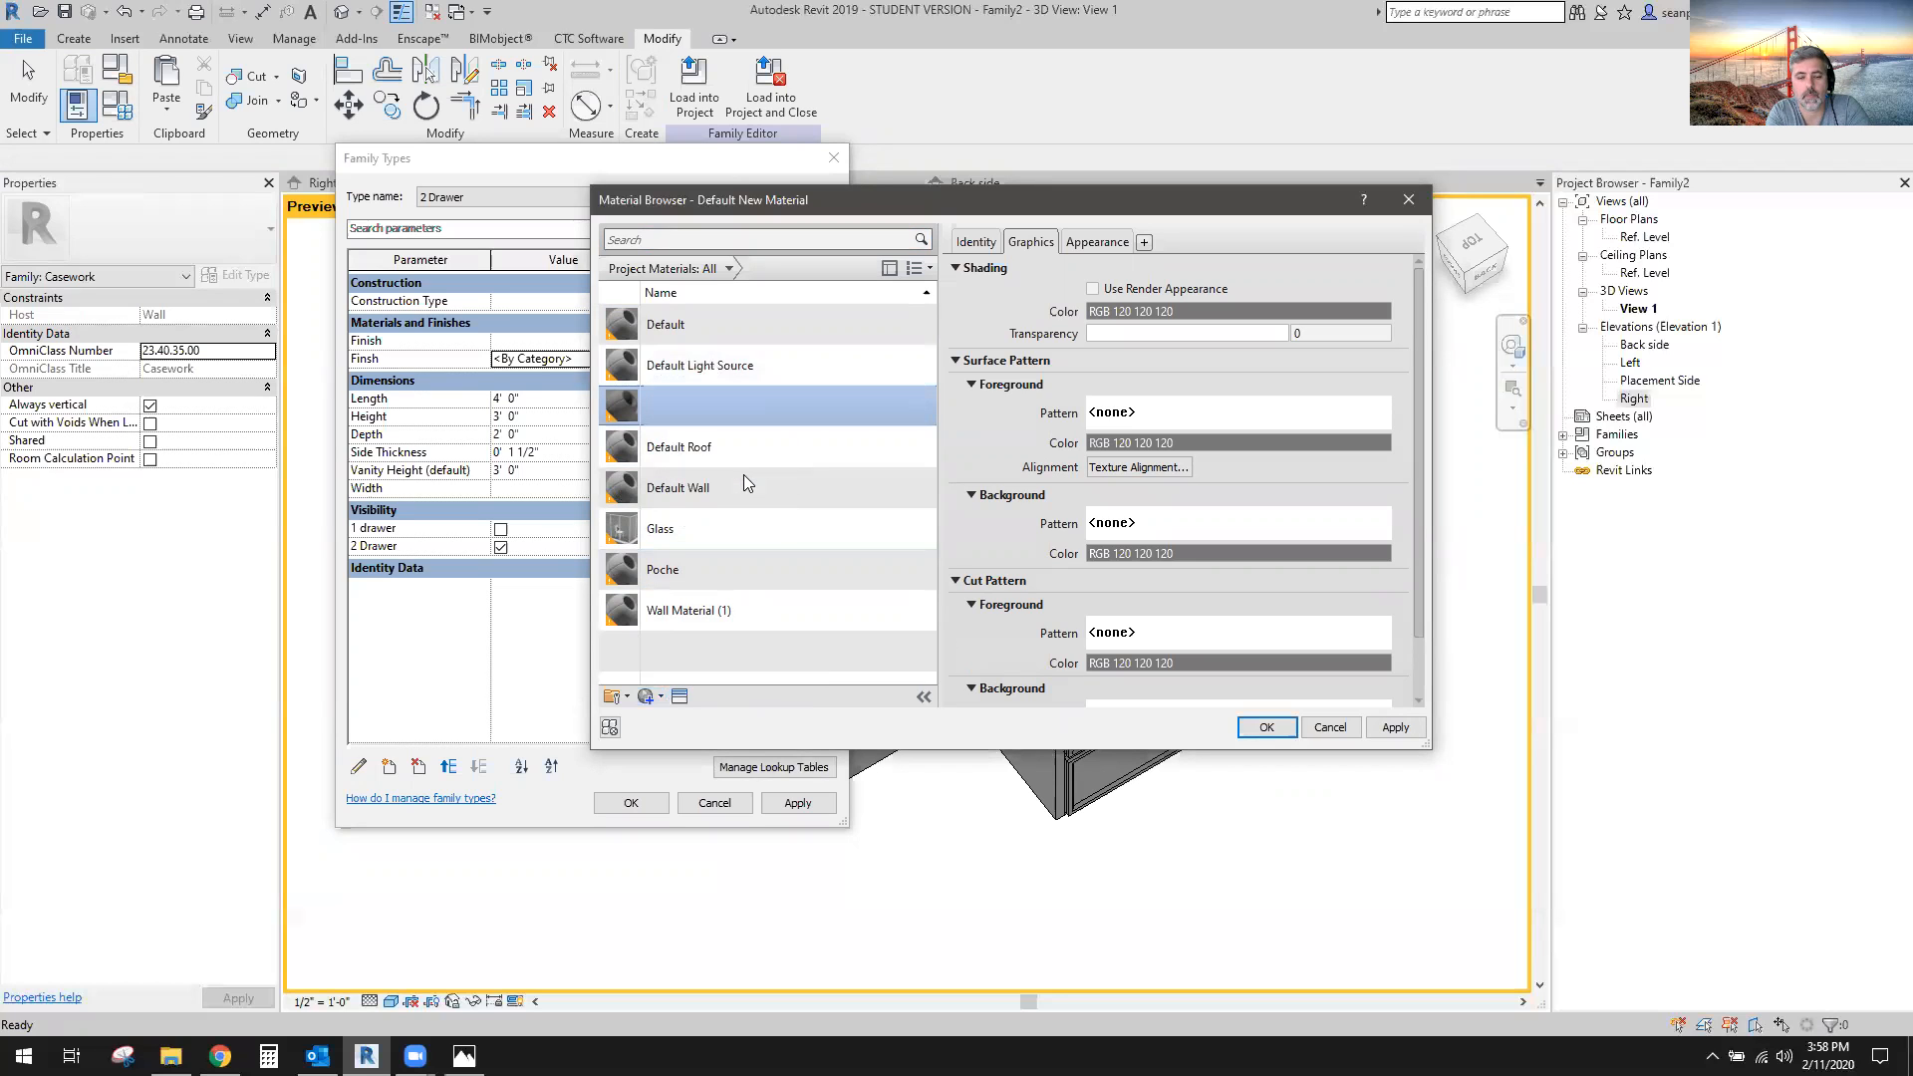
type("Vanity")
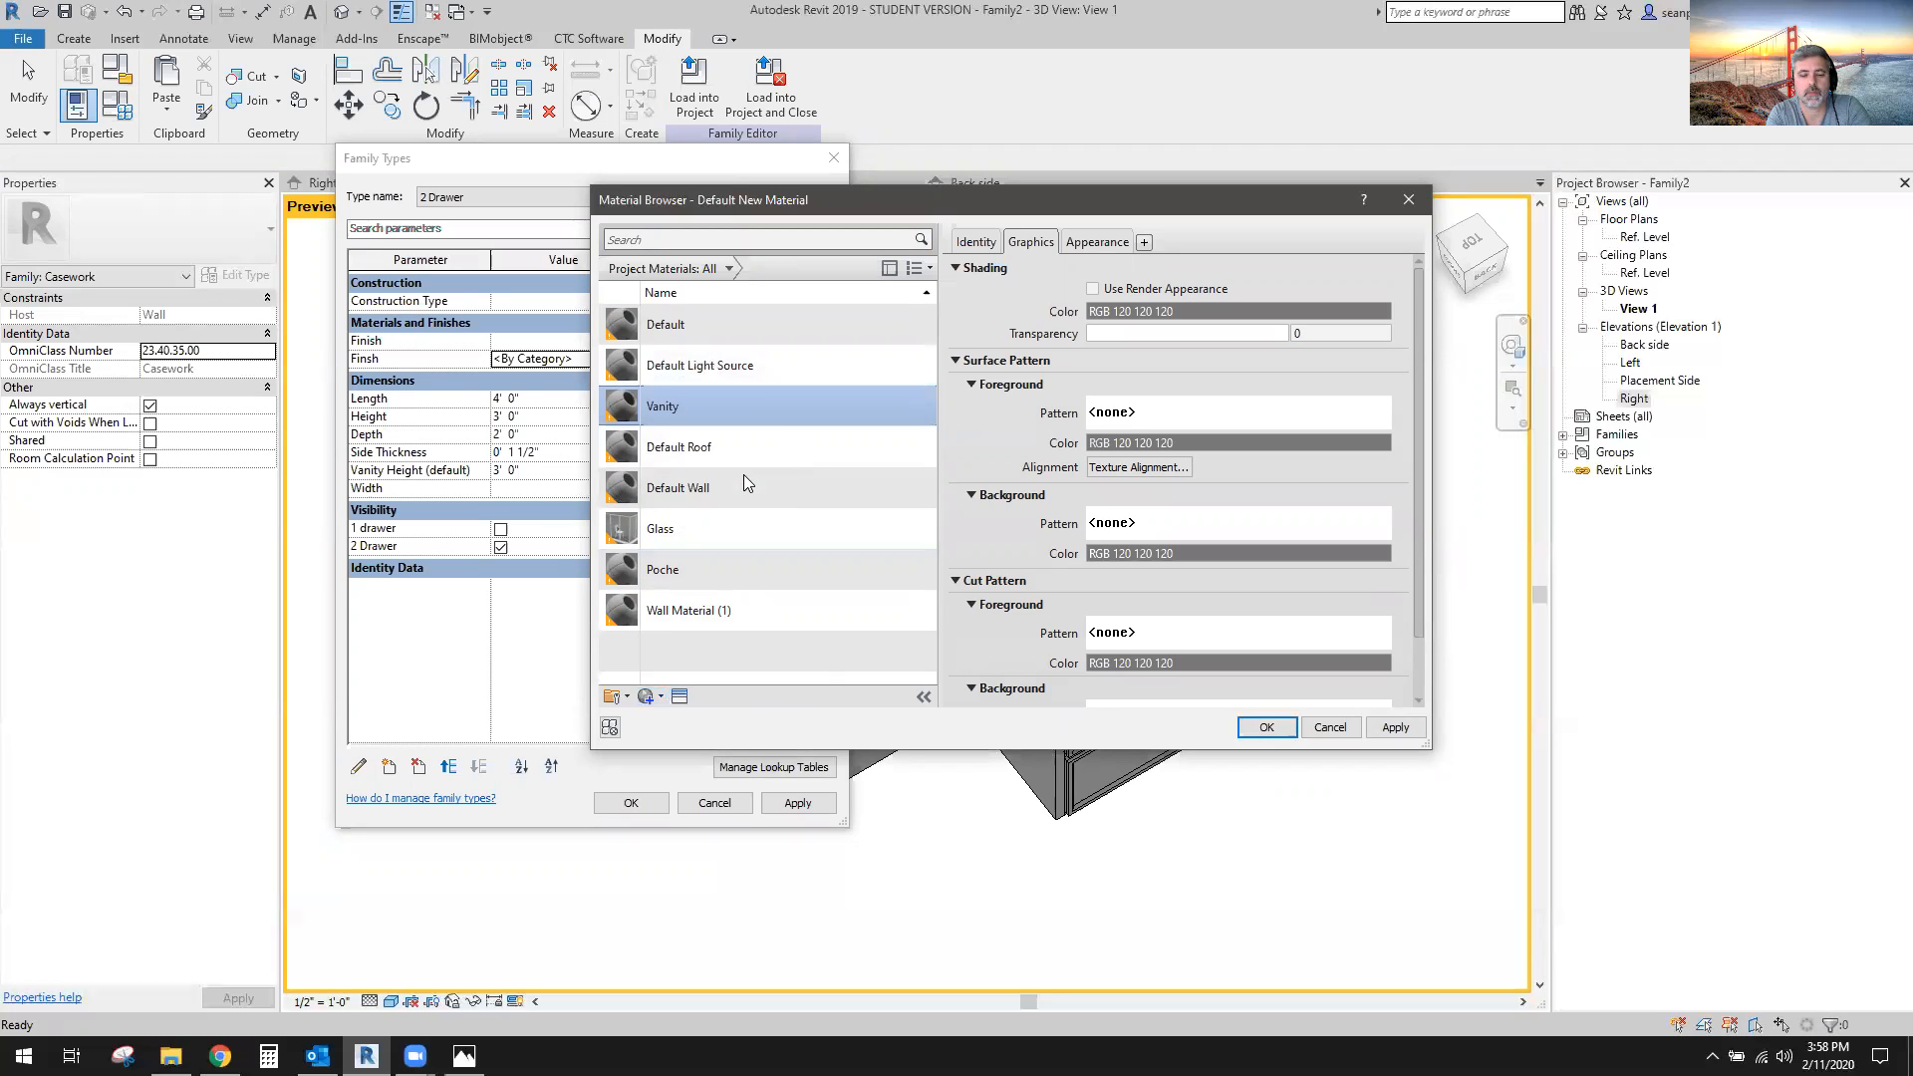
type(" Finsh Color")
key("Return")
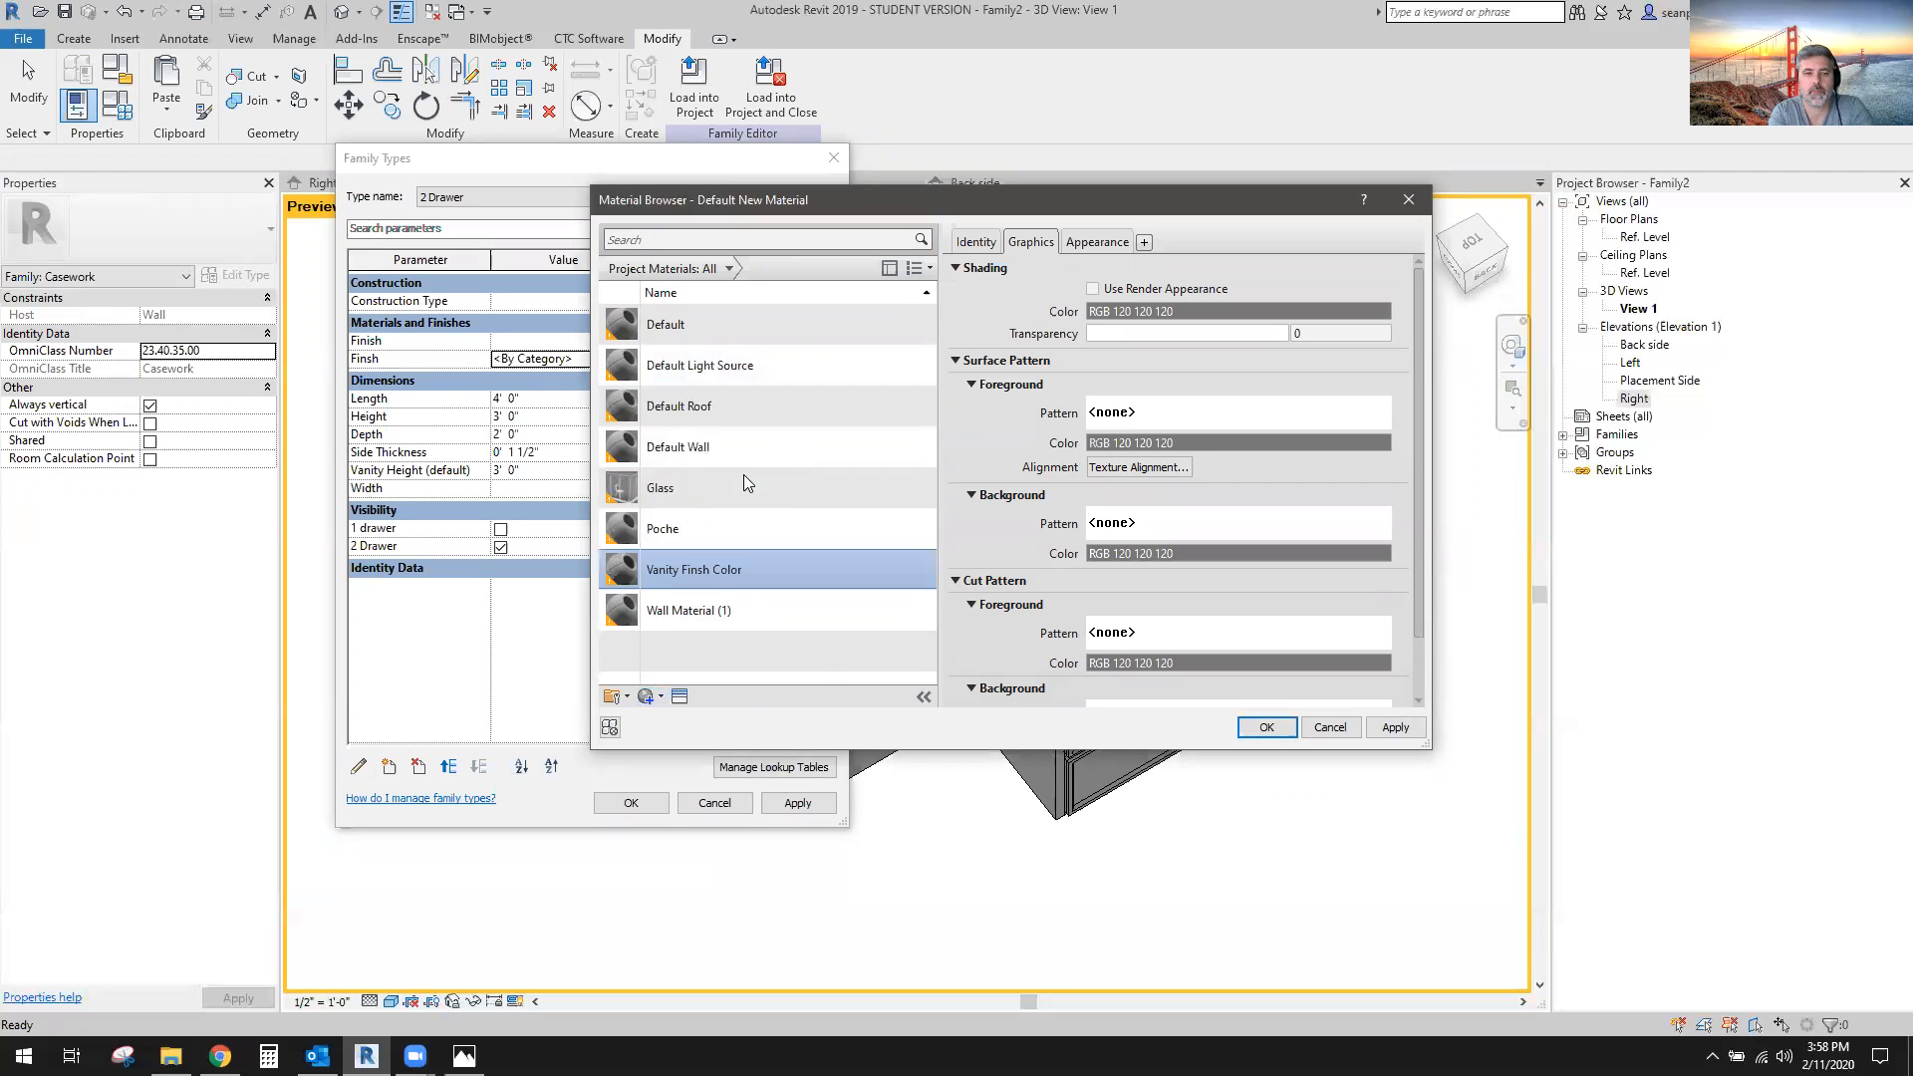
Search the asset library for "wood white" and browse the wood, plastic and siding categories.
left_click(679, 697)
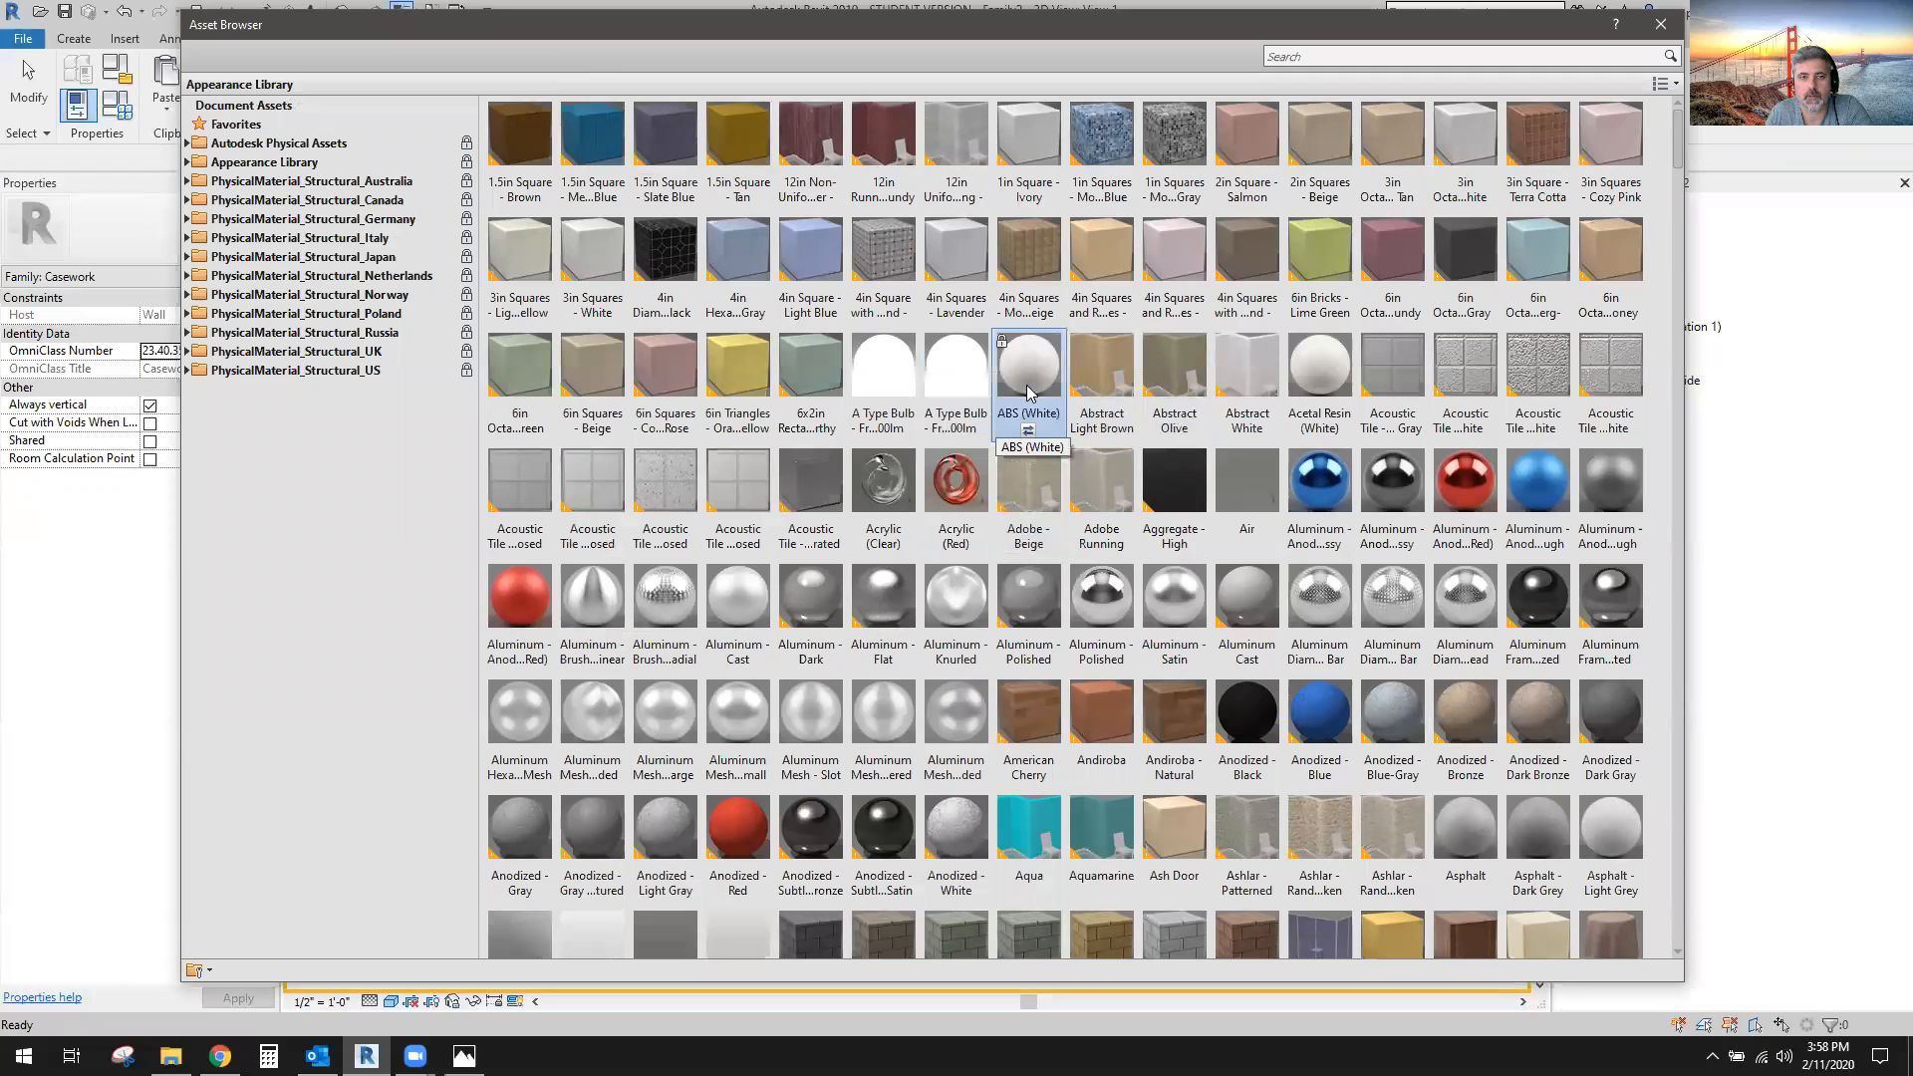
left_click(1399, 58)
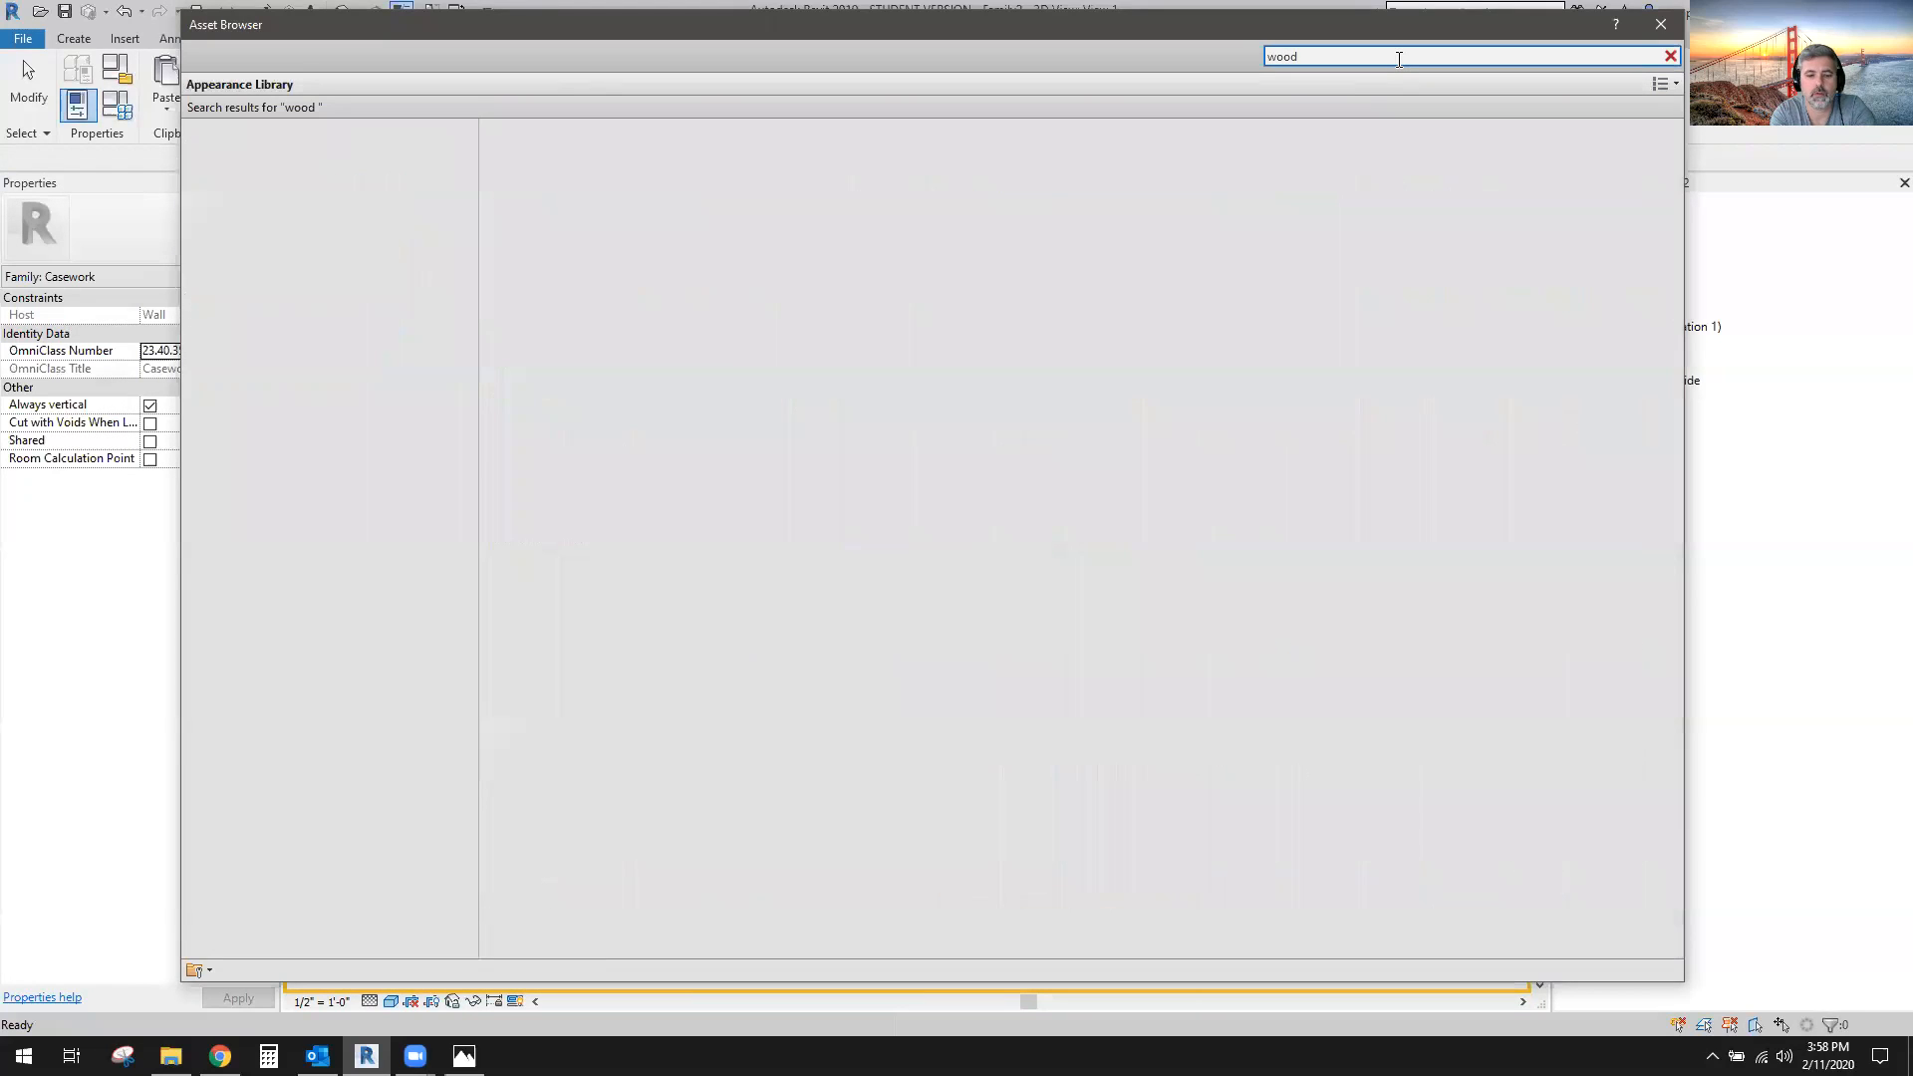
key("Return")
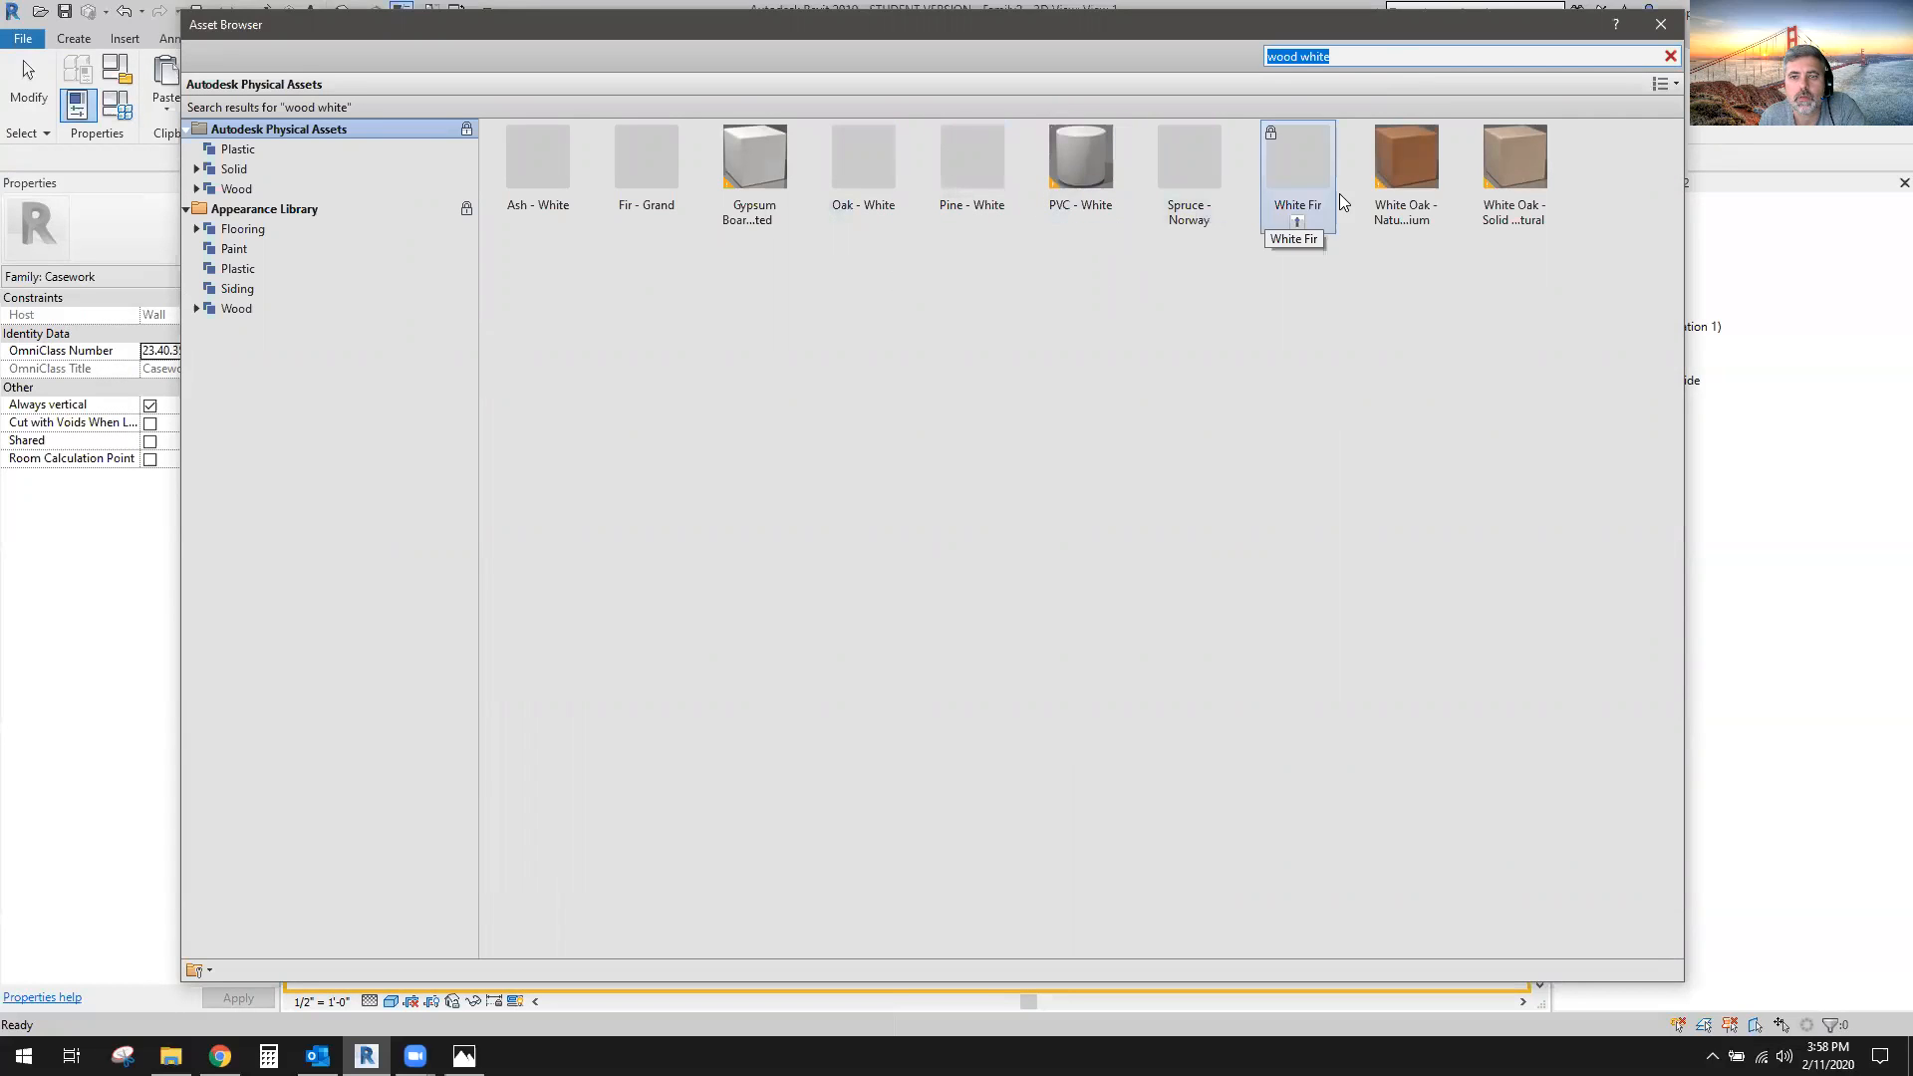
left_click(245, 187)
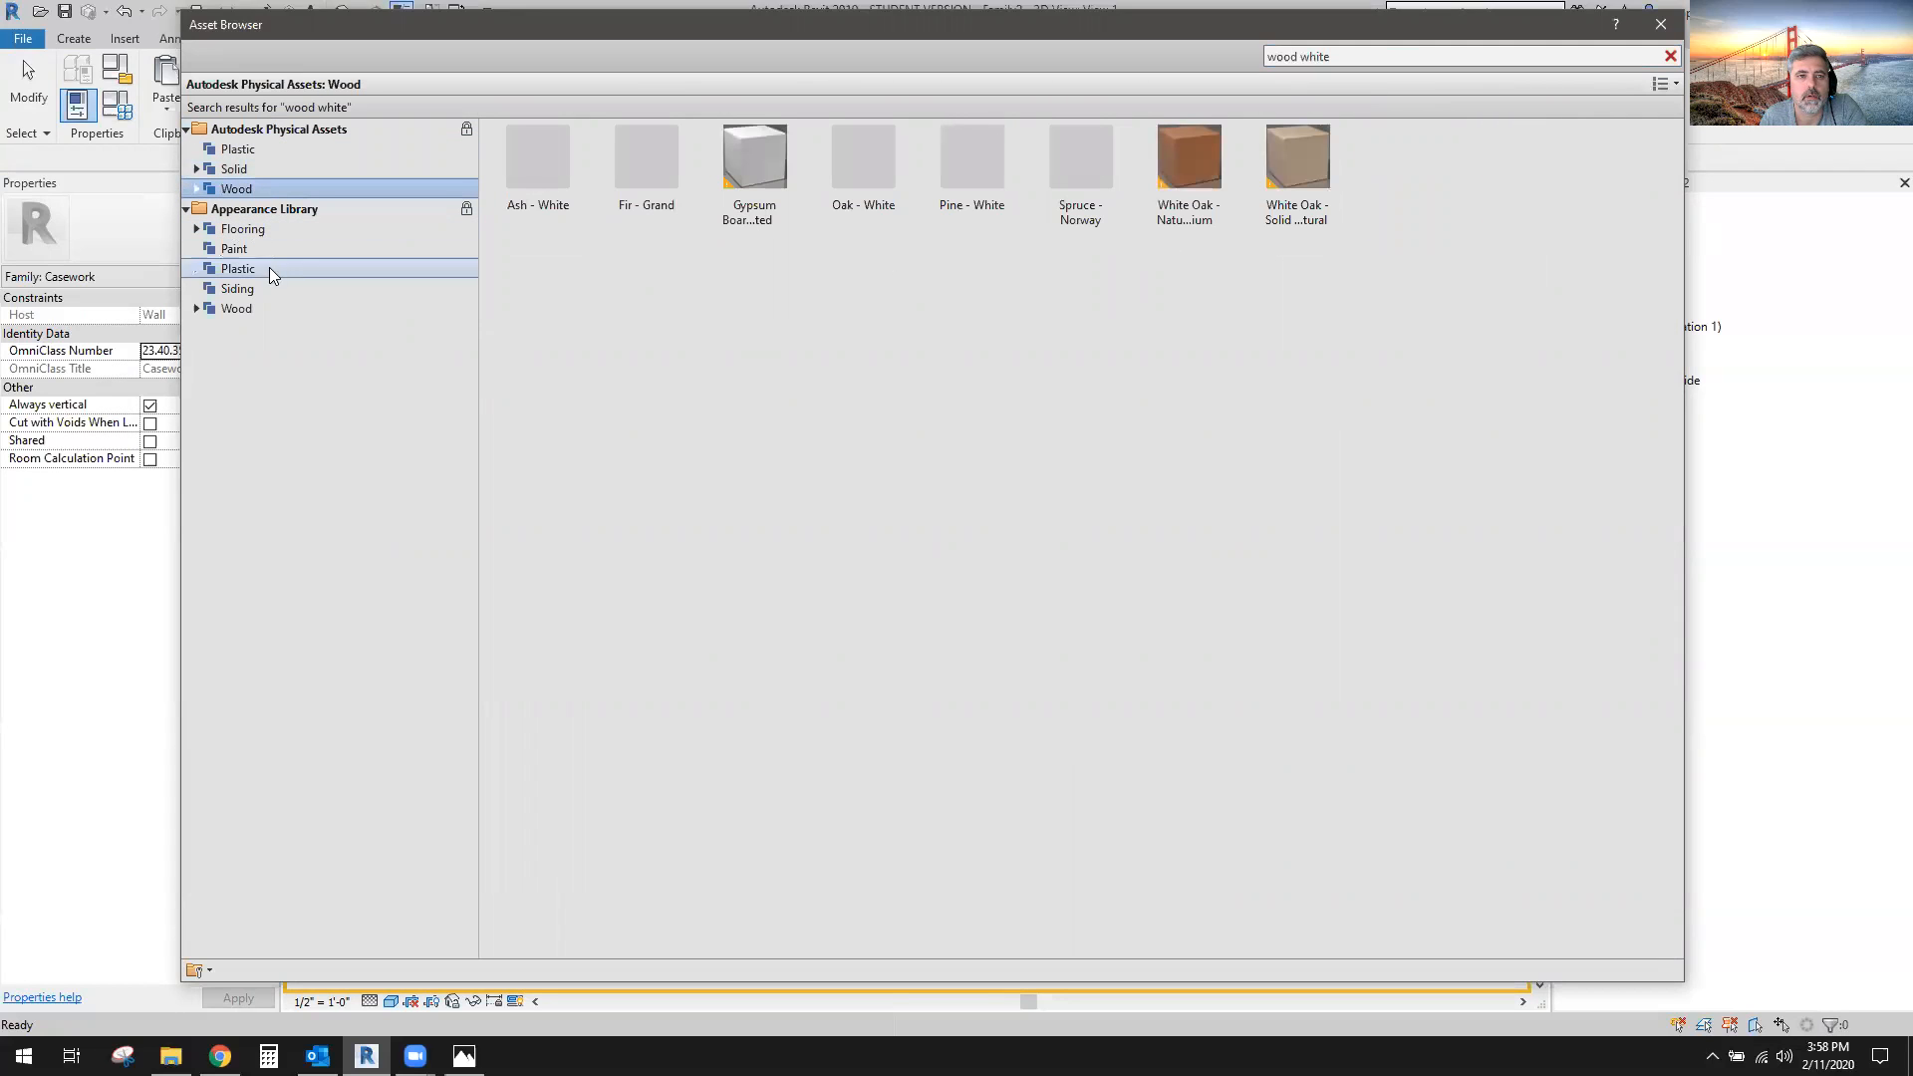
left_click(254, 308)
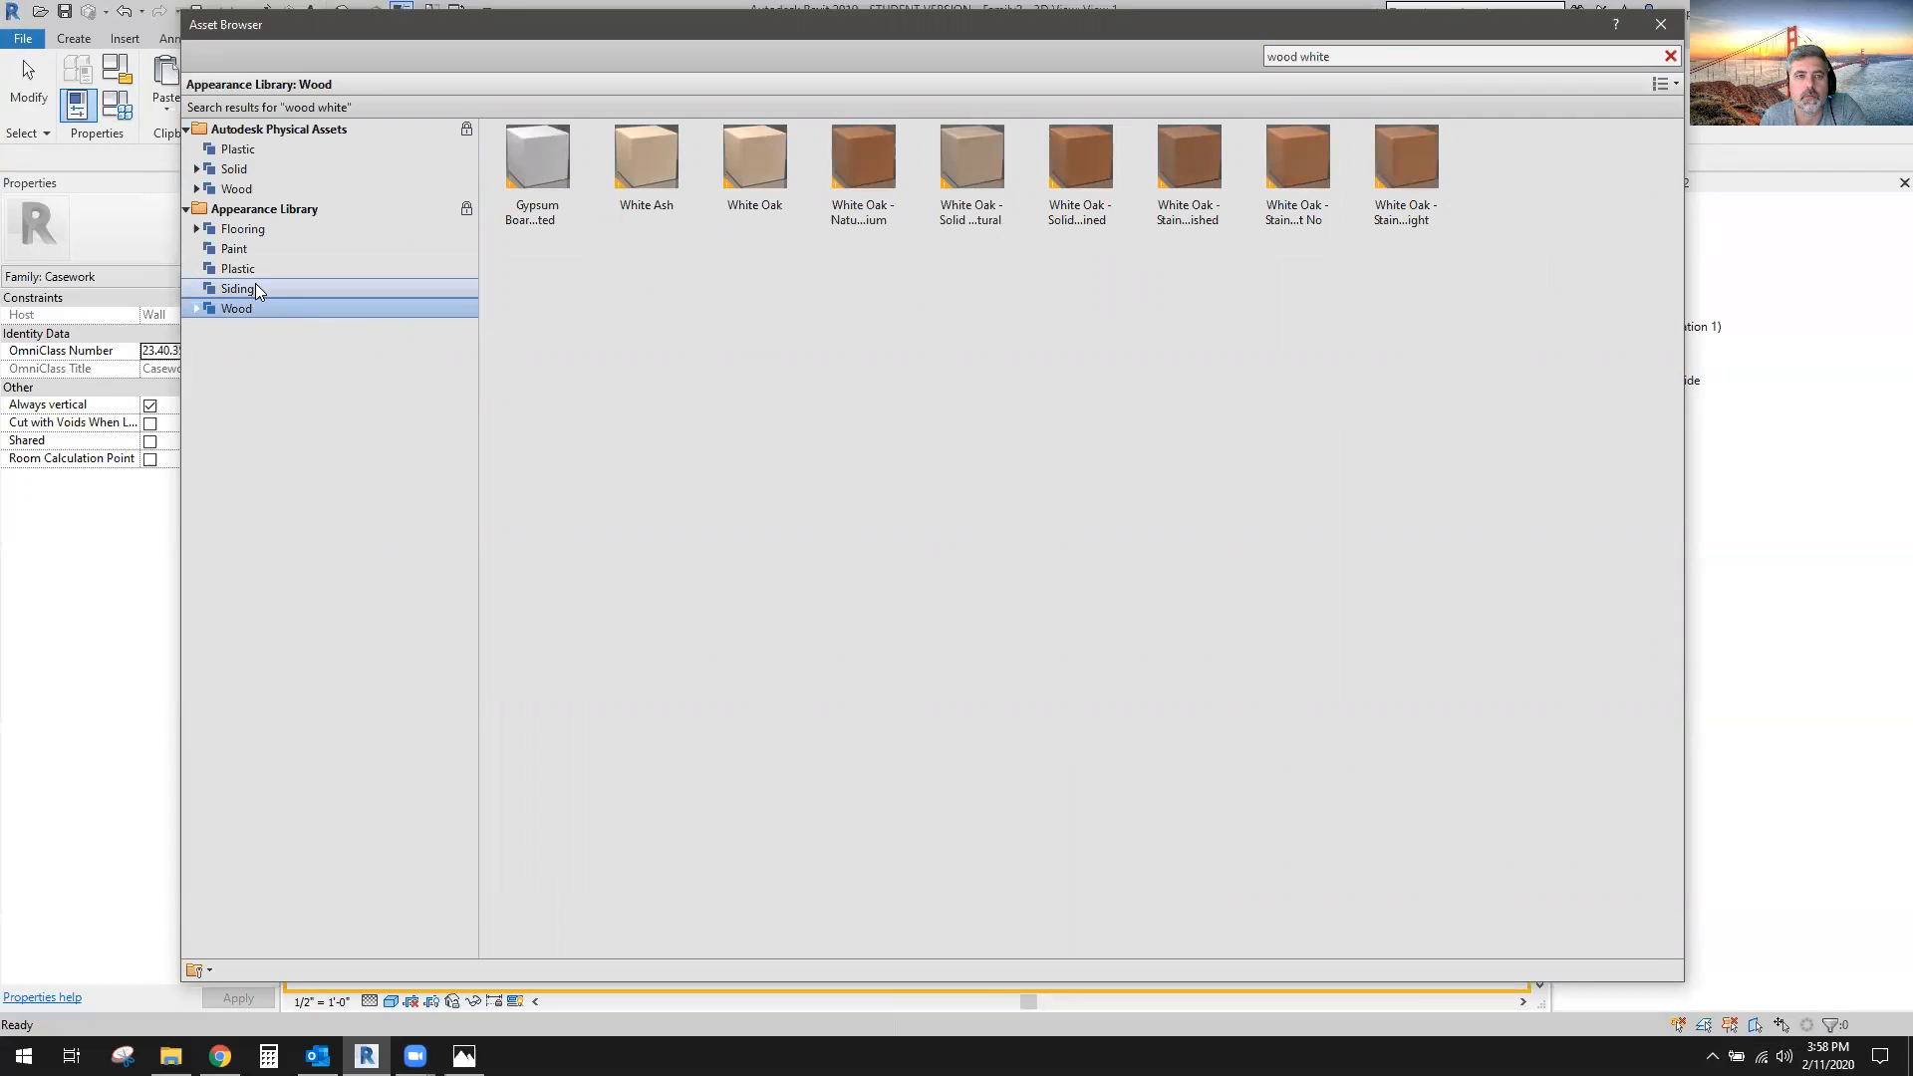
left_click(256, 271)
left_click(254, 289)
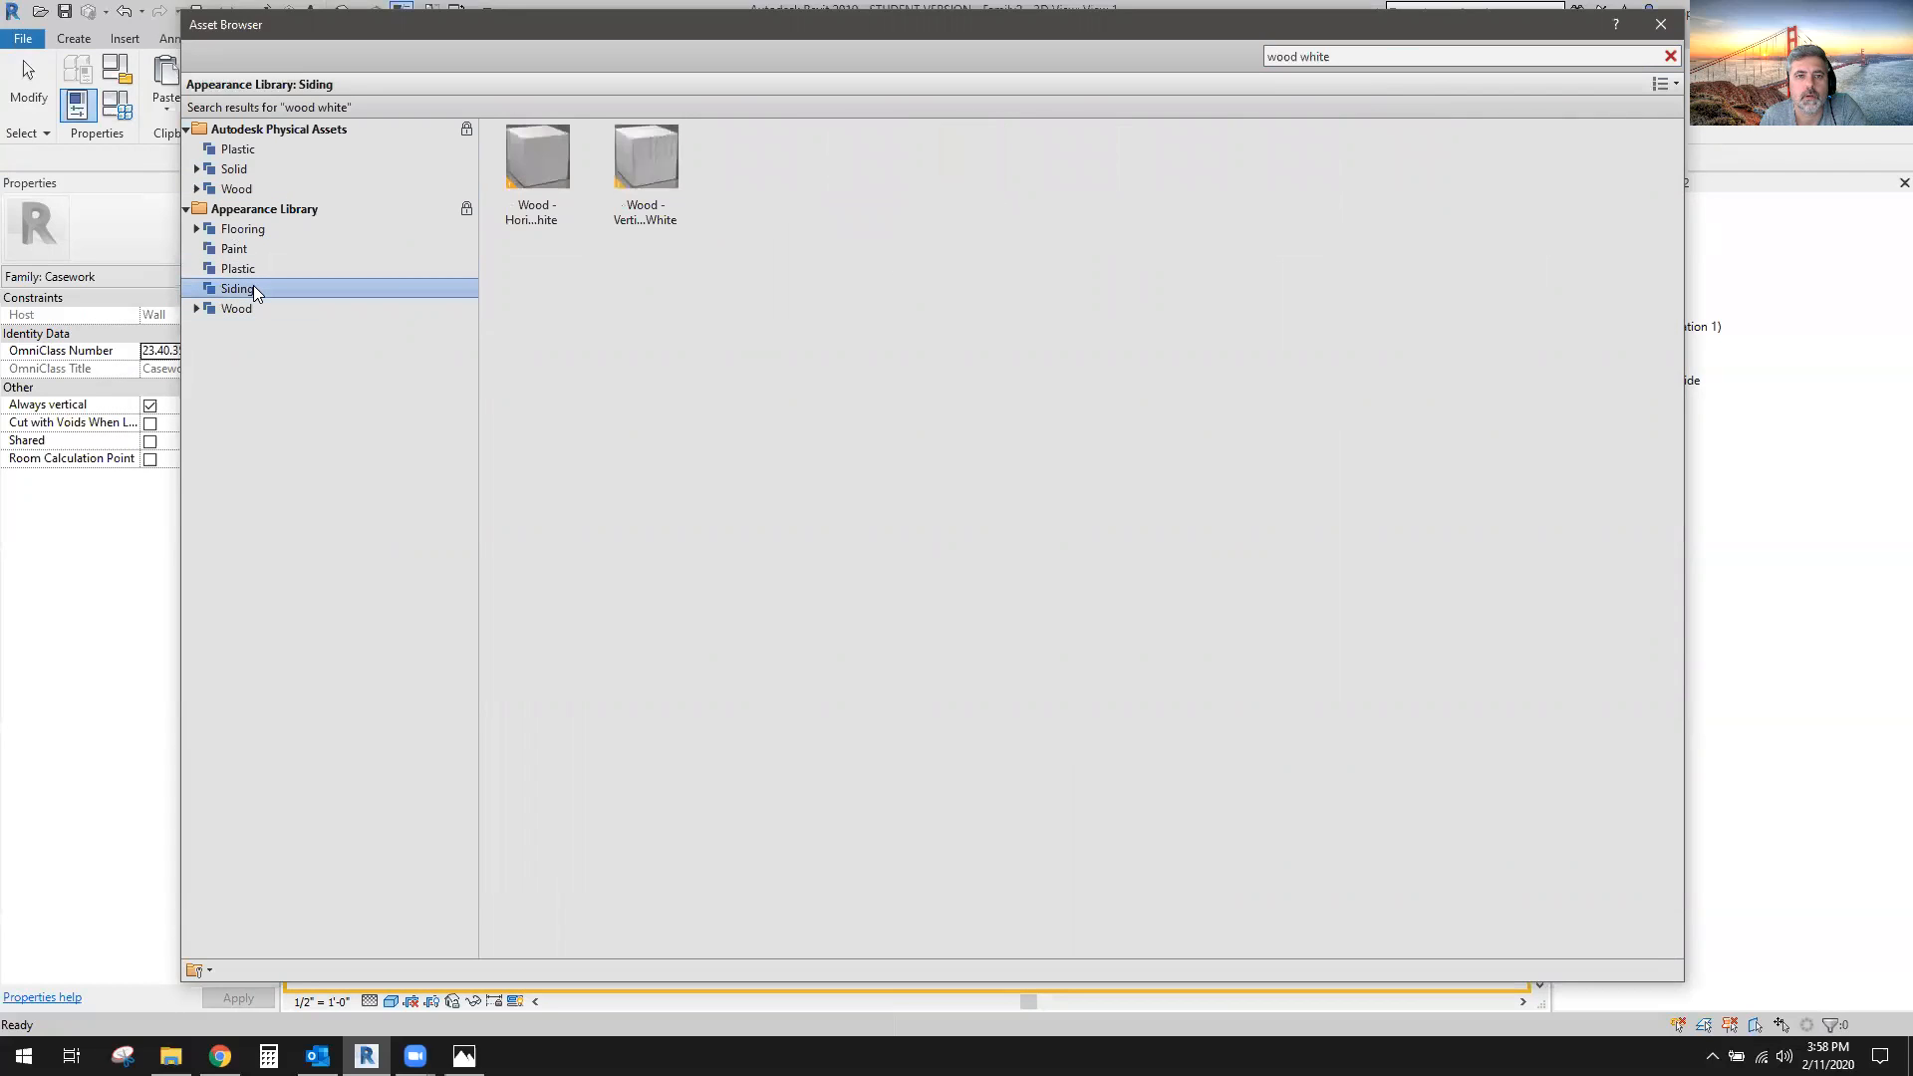
Replace the Vanity Finsh Color material's appearance with the PVC - White plastic asset from Autodesk Physical Assets.
left_click(249, 149)
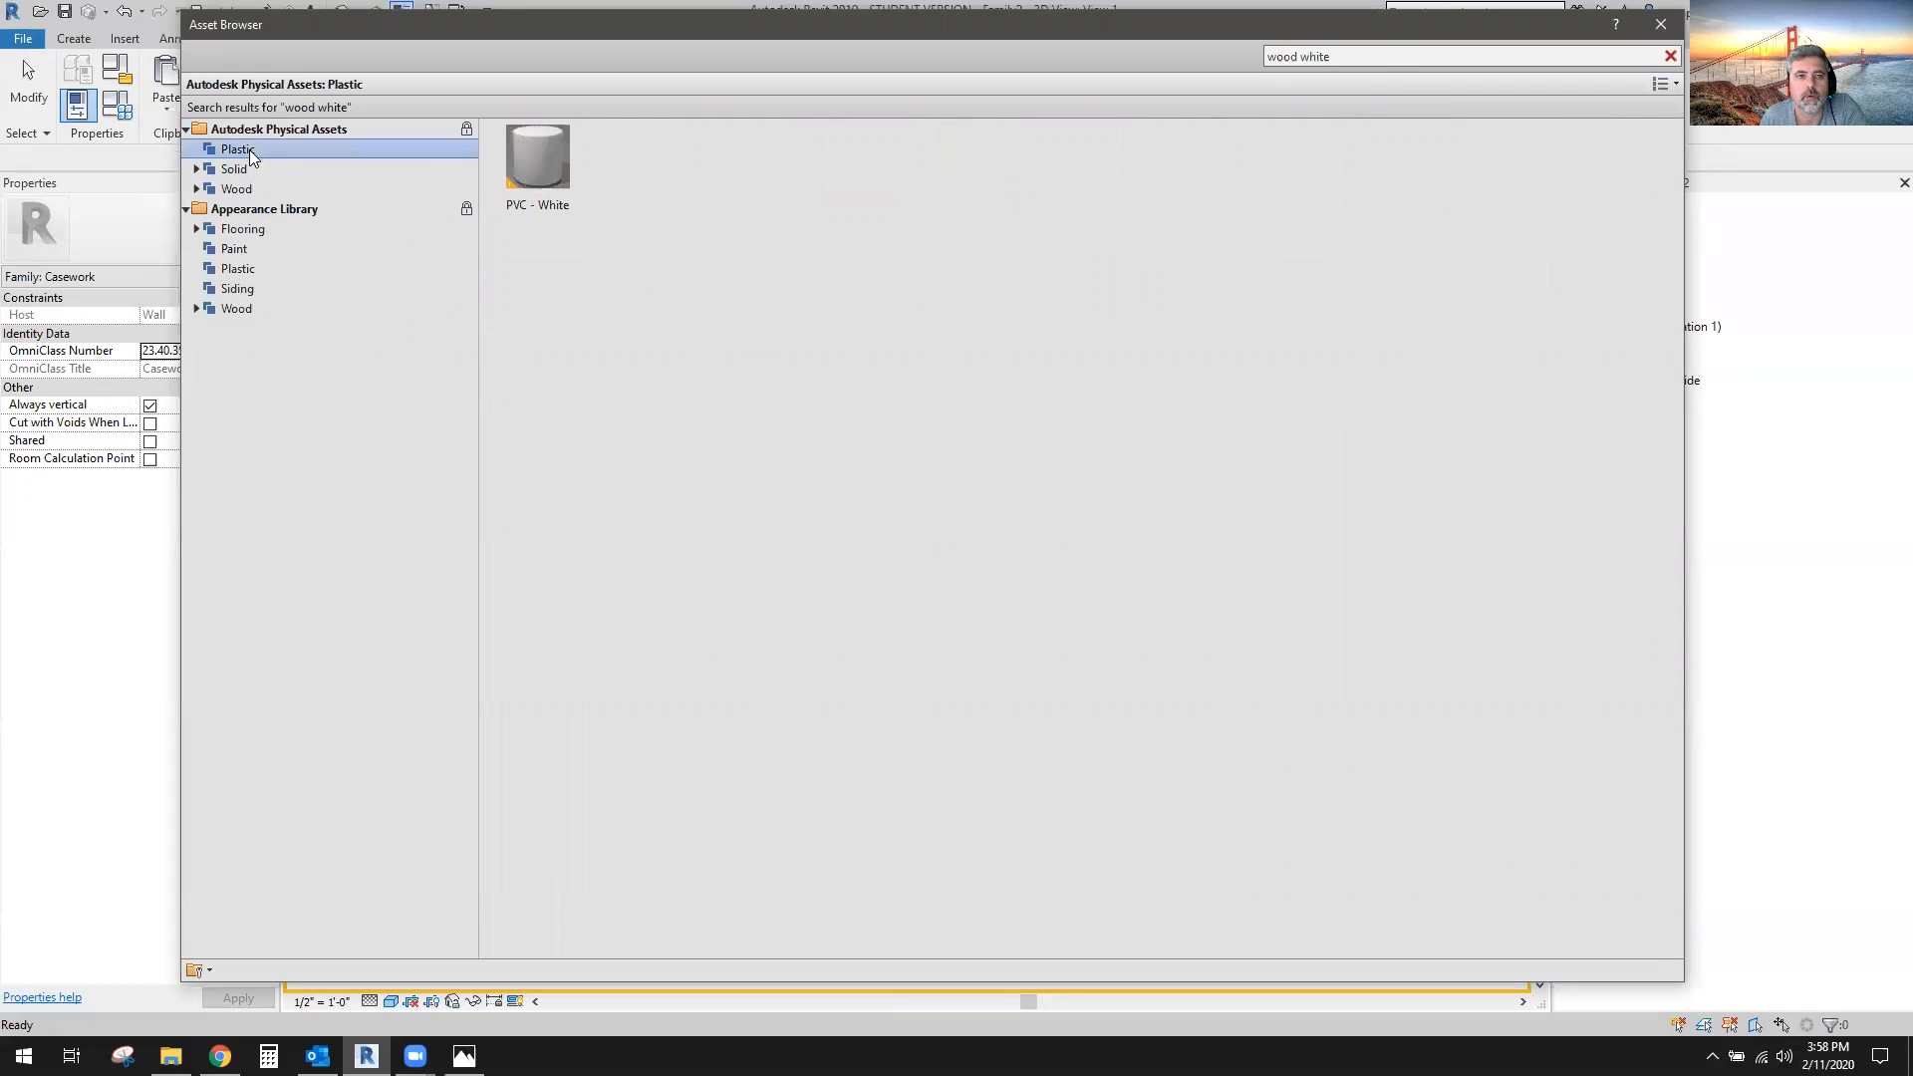
mouse_move(537, 199)
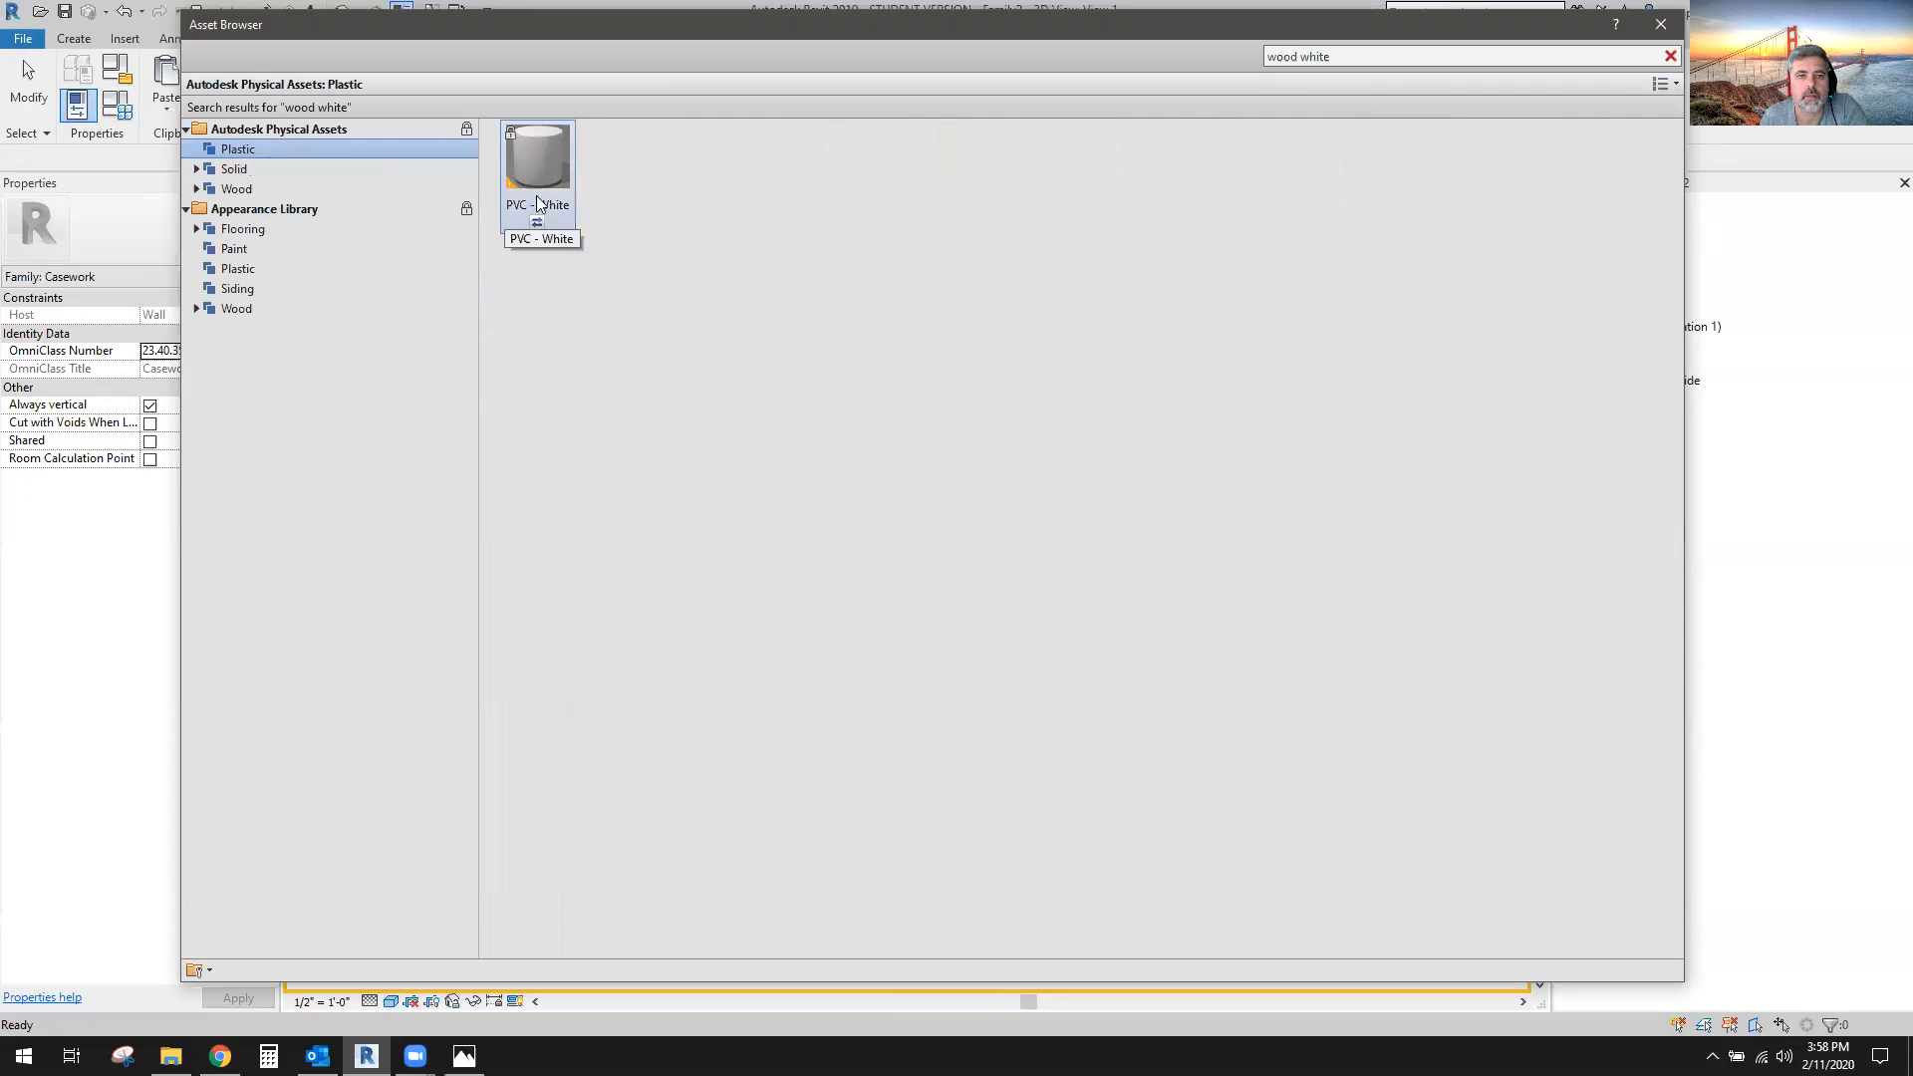
left_click(239, 169)
left_click(275, 150)
mouse_move(540, 158)
left_click(534, 221)
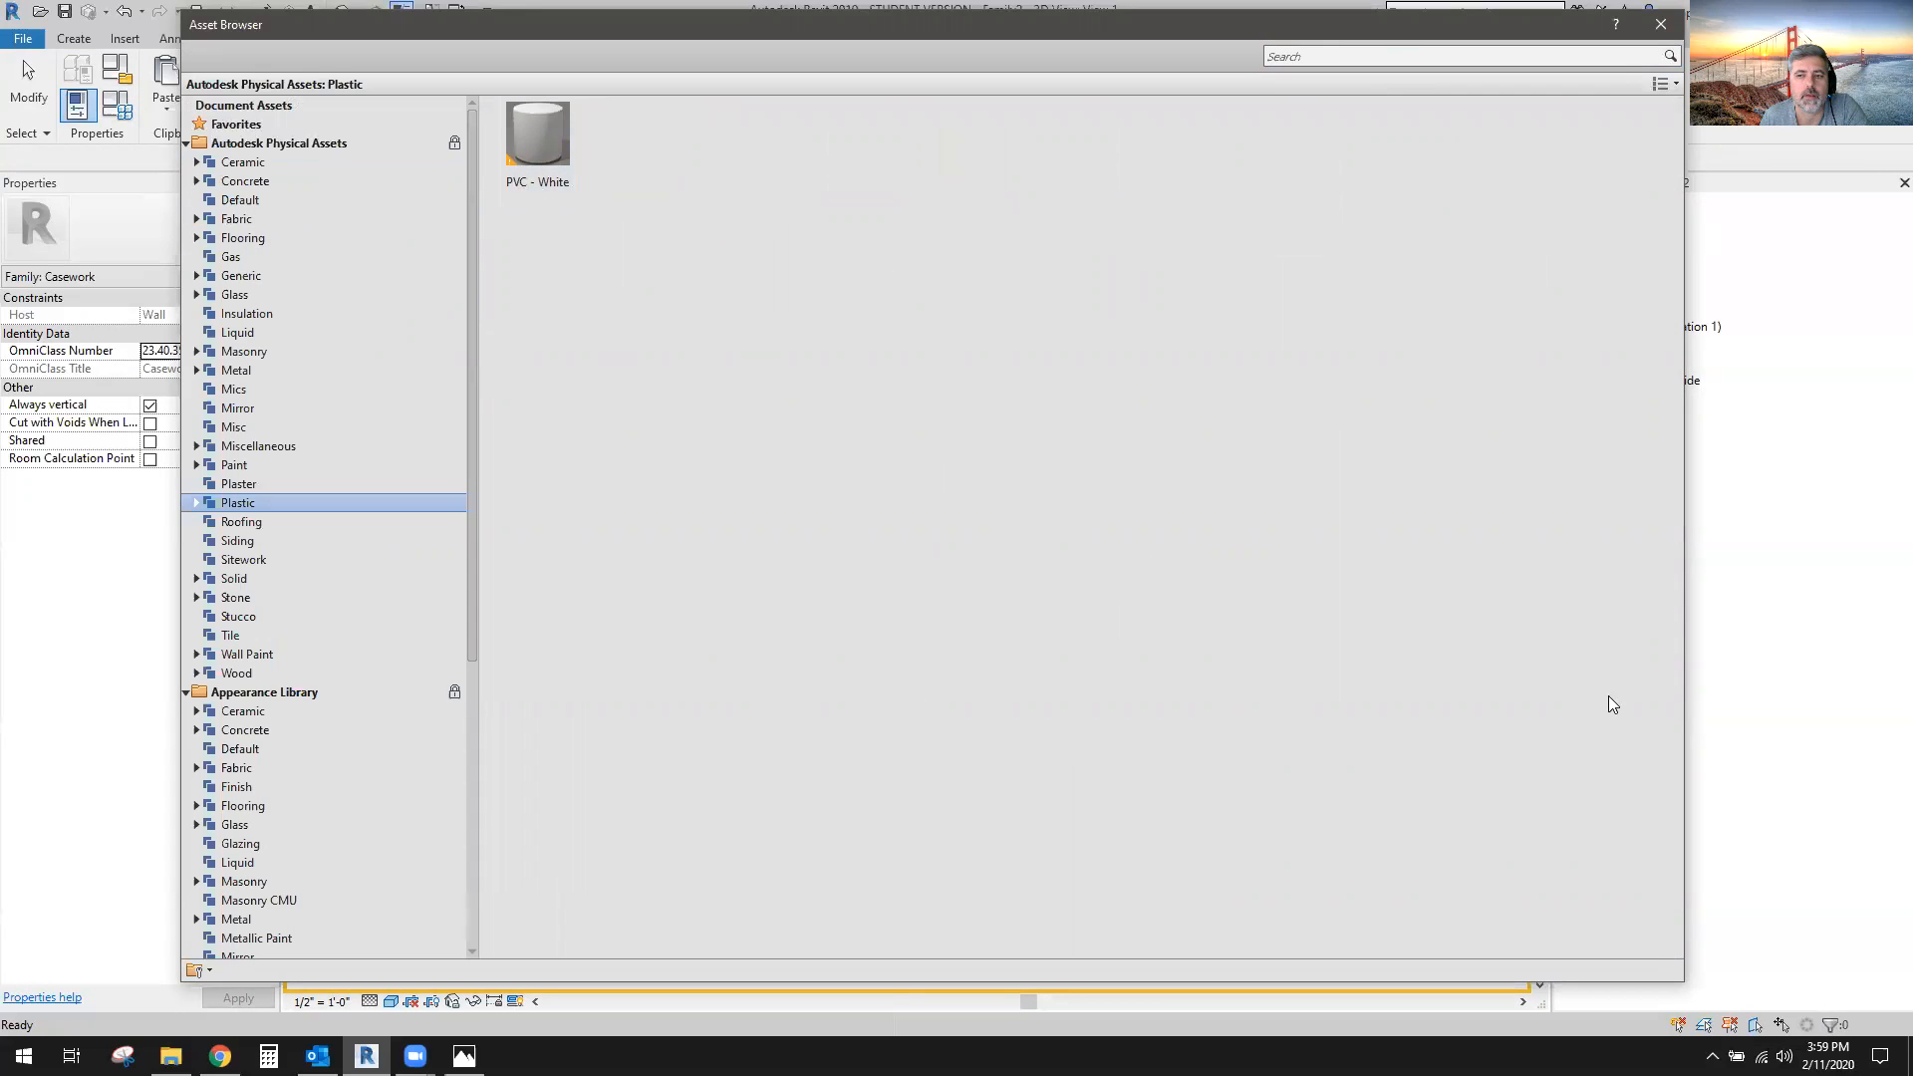
left_click(1660, 24)
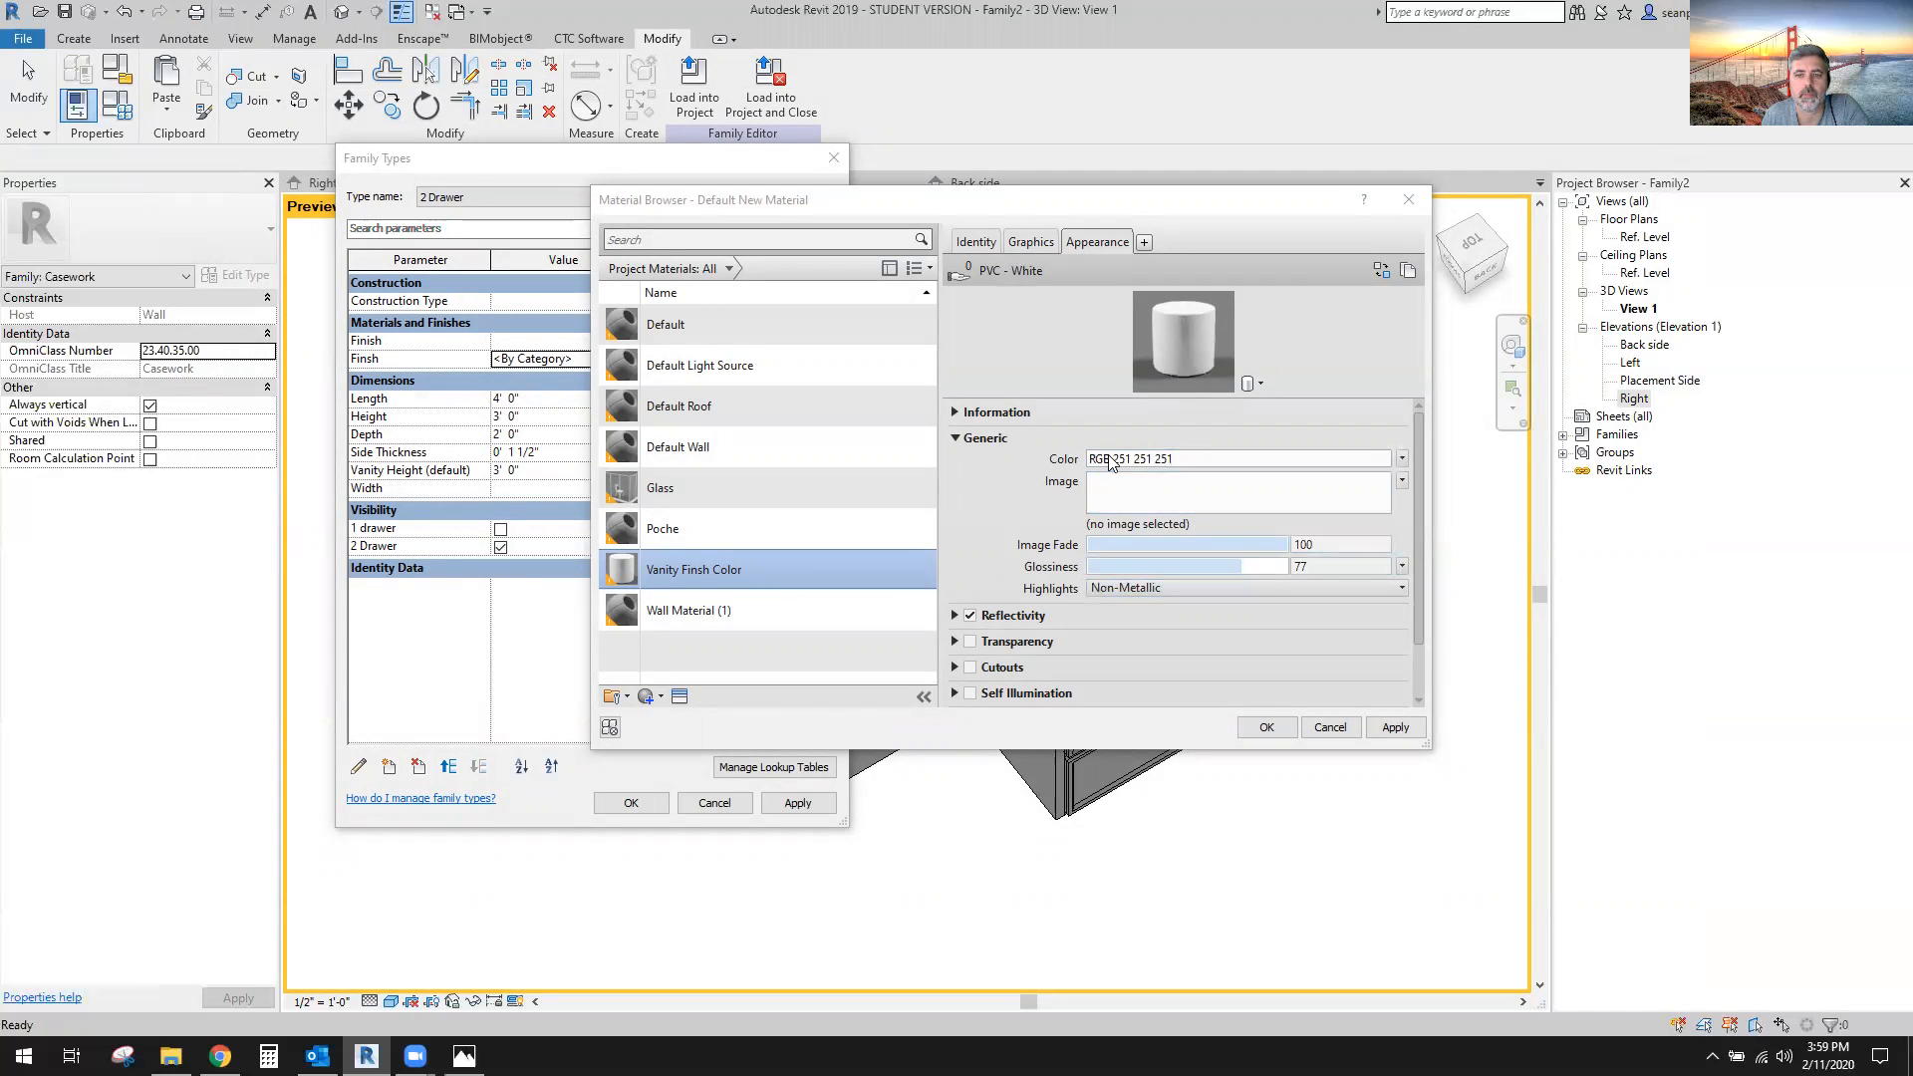
Assign the Vanity Finsh Color material to the 2 Drawer type's Finsh parameter and apply the family type changes.
left_click(1267, 728)
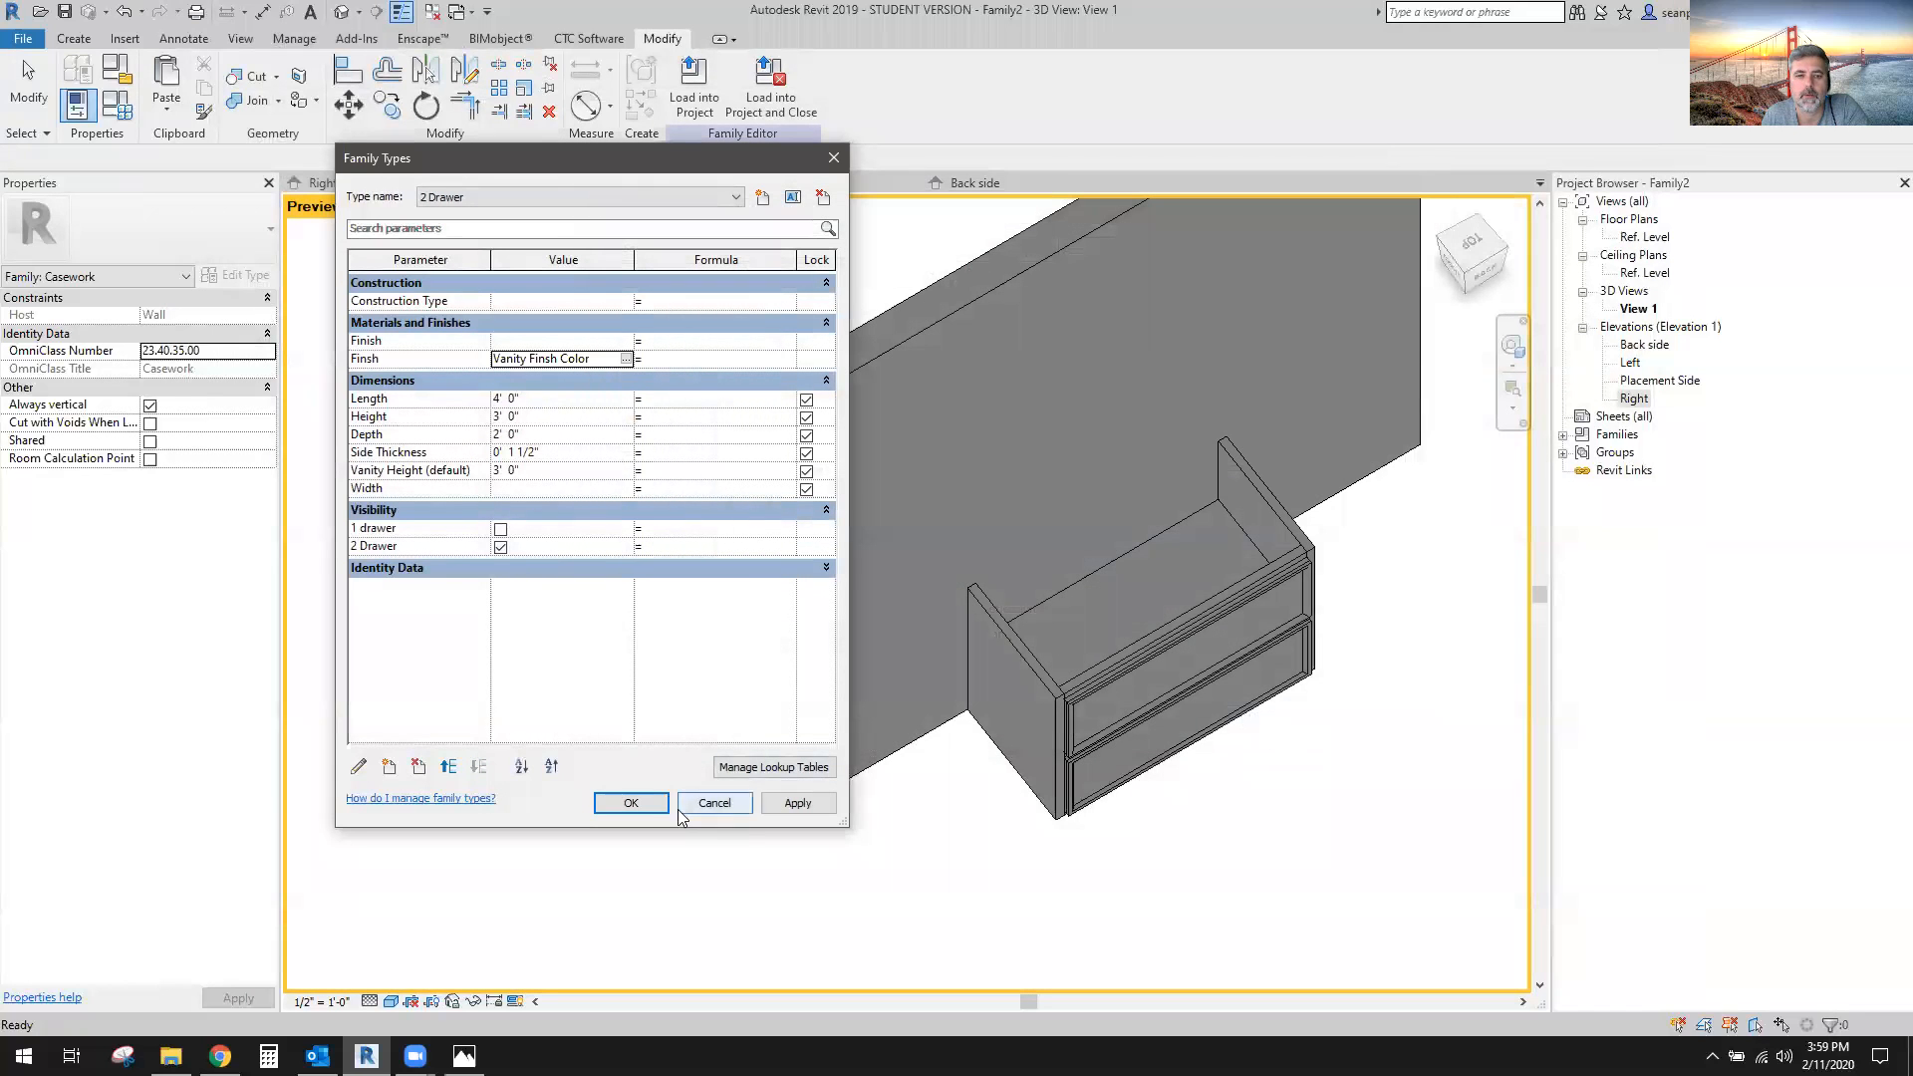
left_click(797, 804)
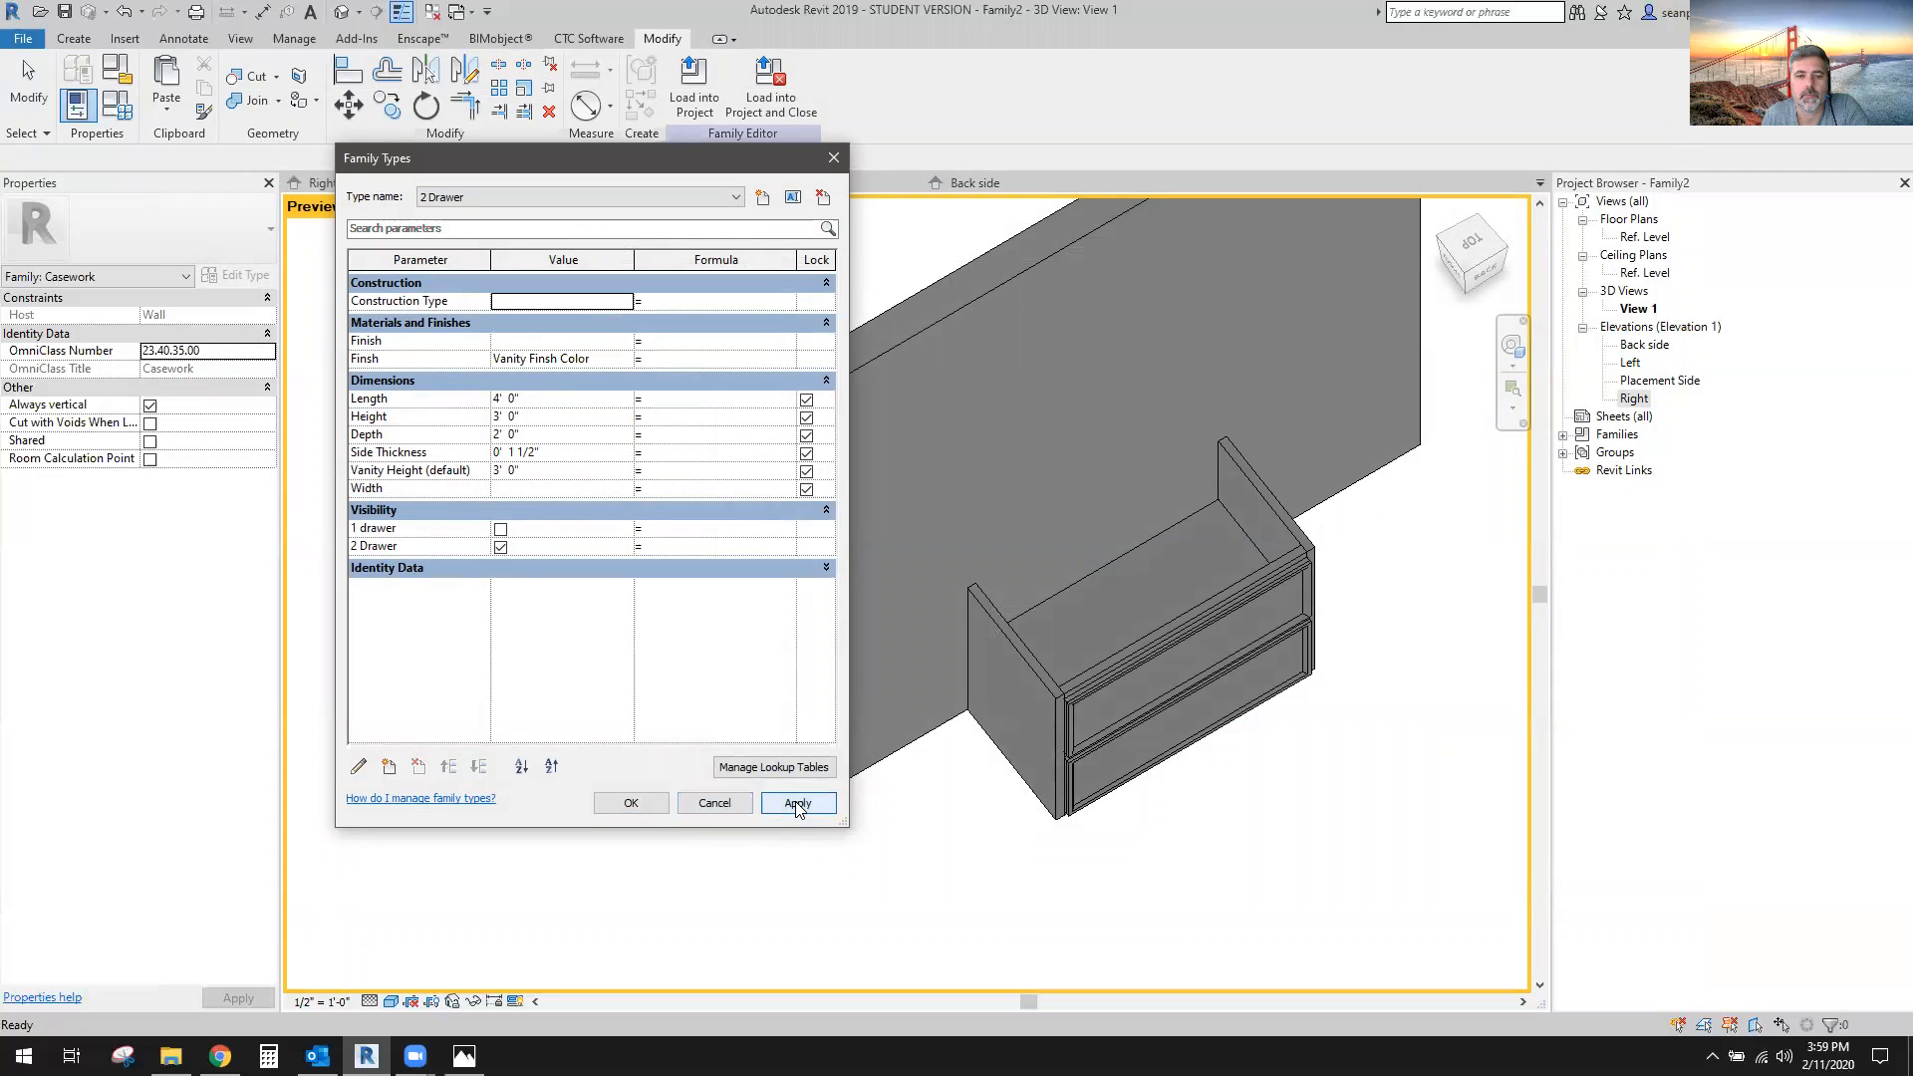
left_click(629, 806)
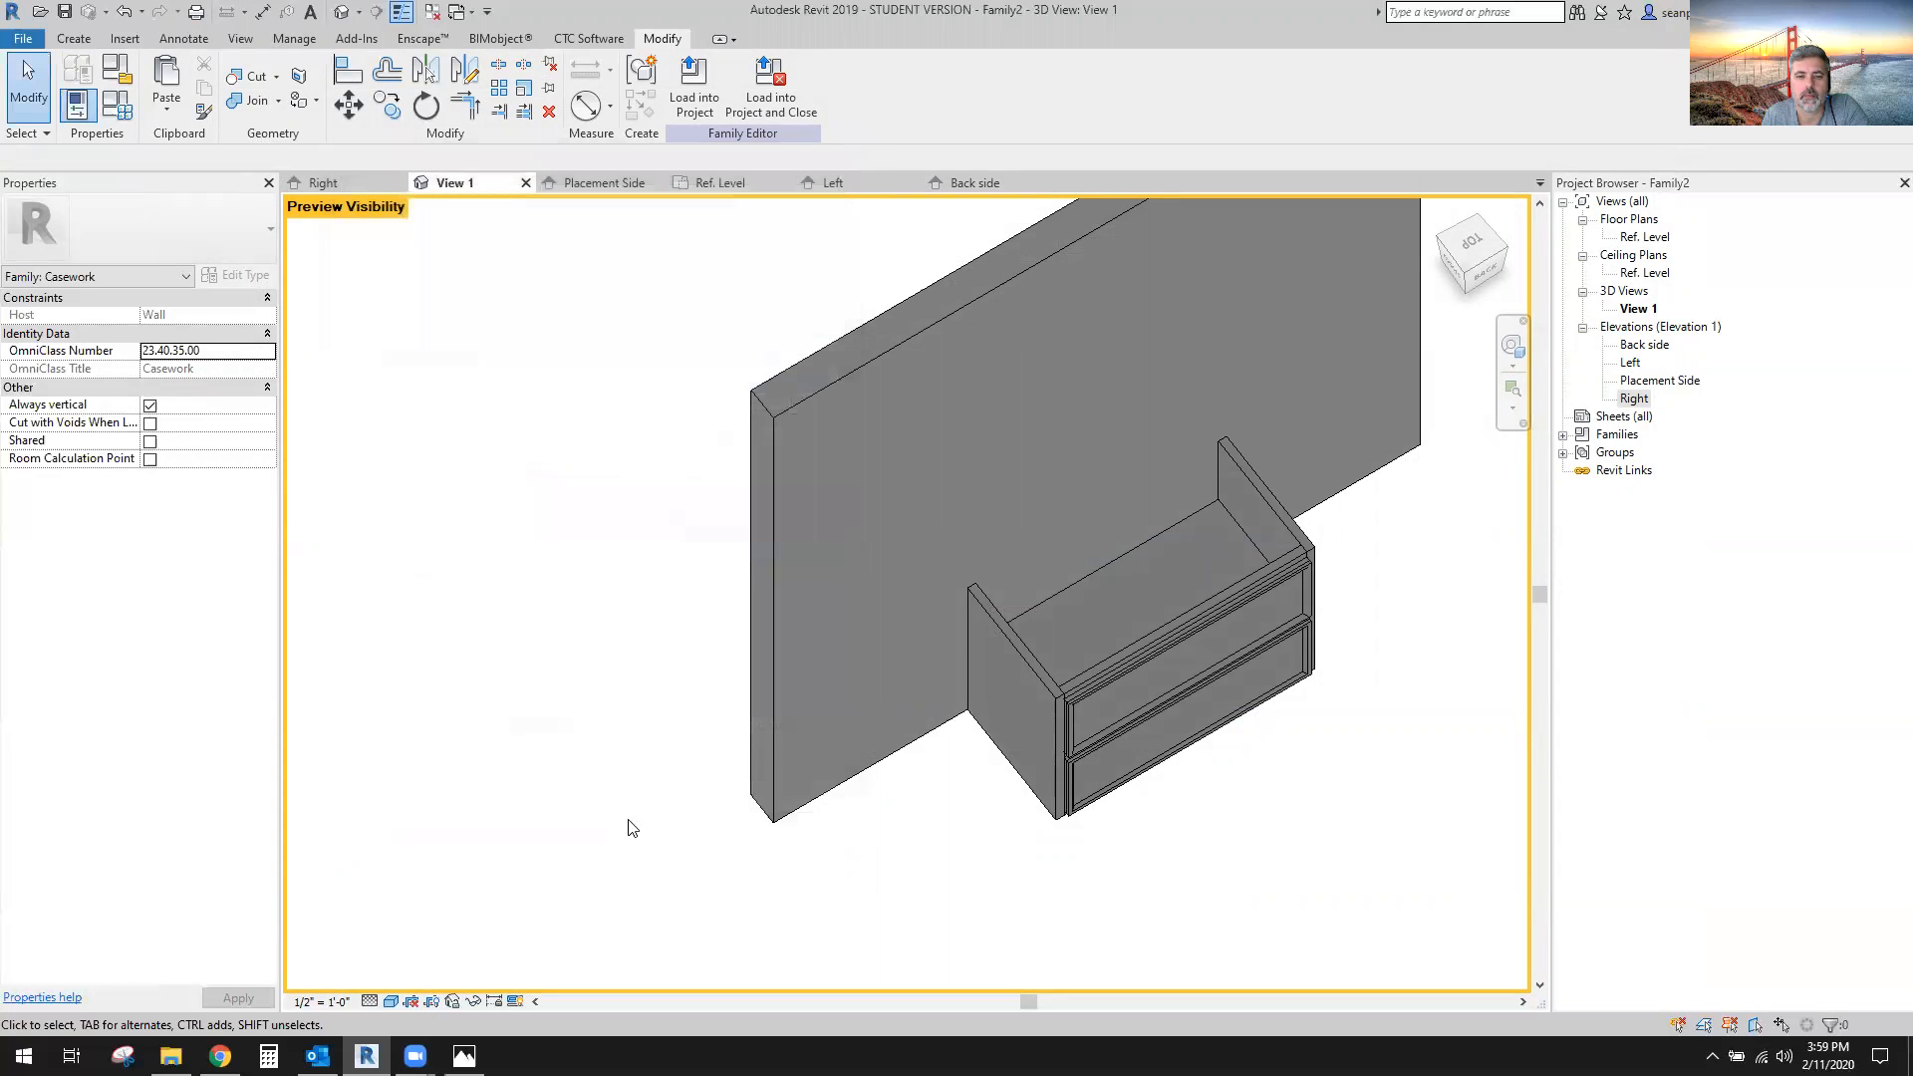
Set the family's 3D view to the Realistic visual style and inspect the vanity's finish from the front and side.
left_click(403, 1008)
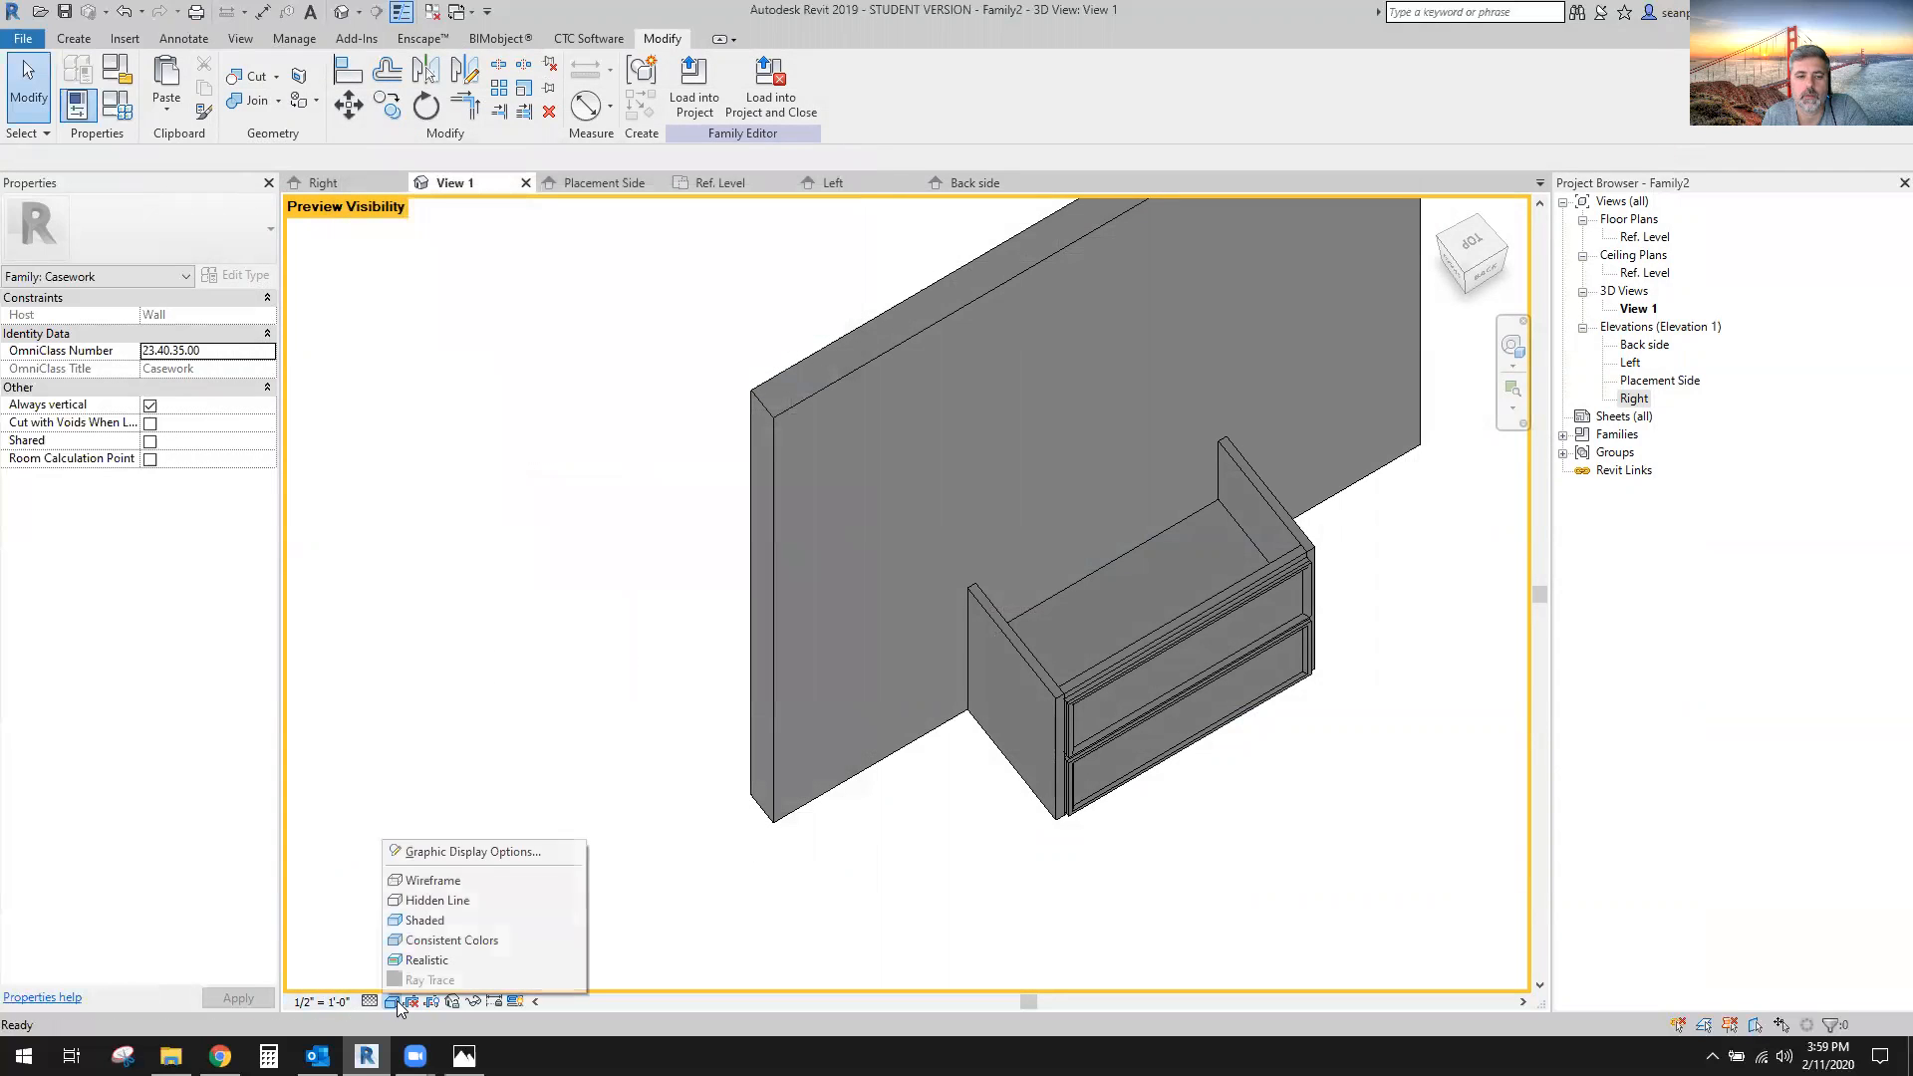
left_click(444, 964)
middle_click_drag(1375, 782, 1435, 529, "shift")
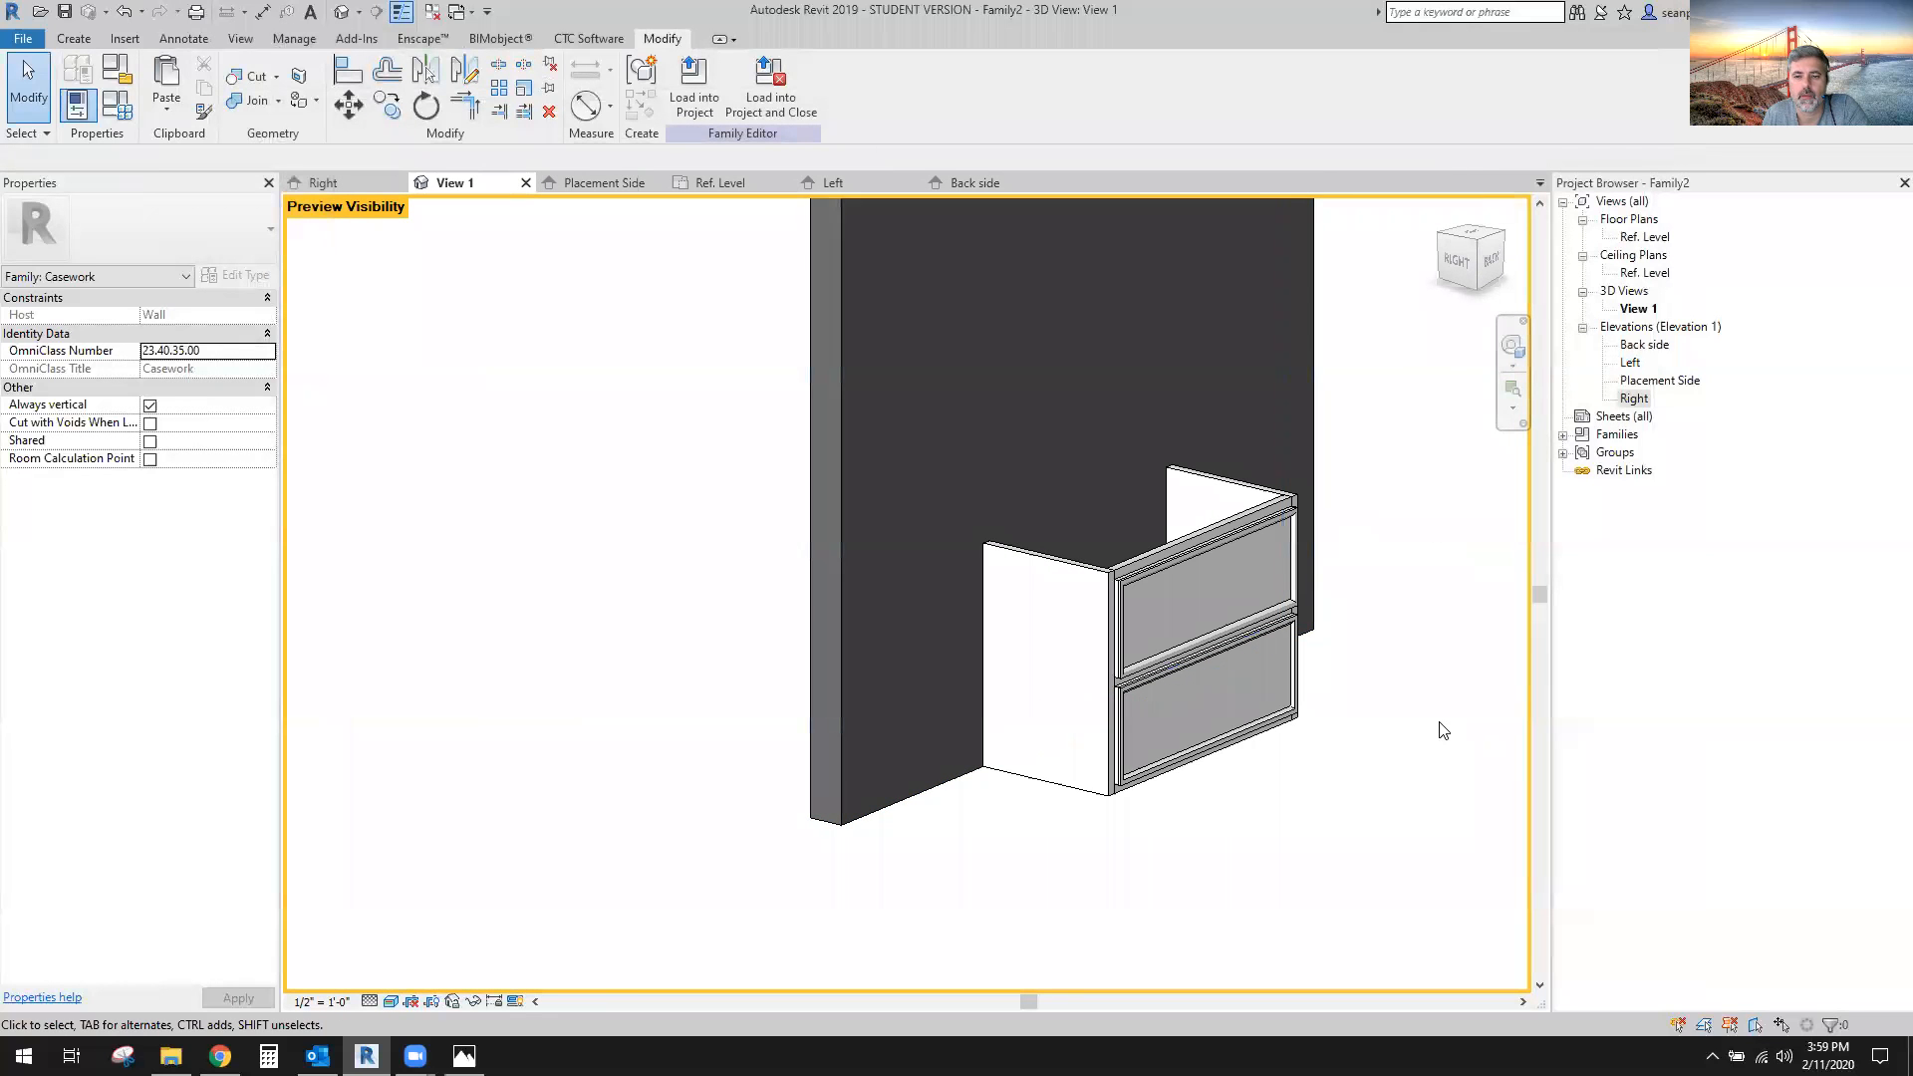
mouse_move(1406, 722)
middle_mouse_down("shift")
mouse_move(1016, 786)
mouse_move(1388, 798)
middle_mouse_up("shift")
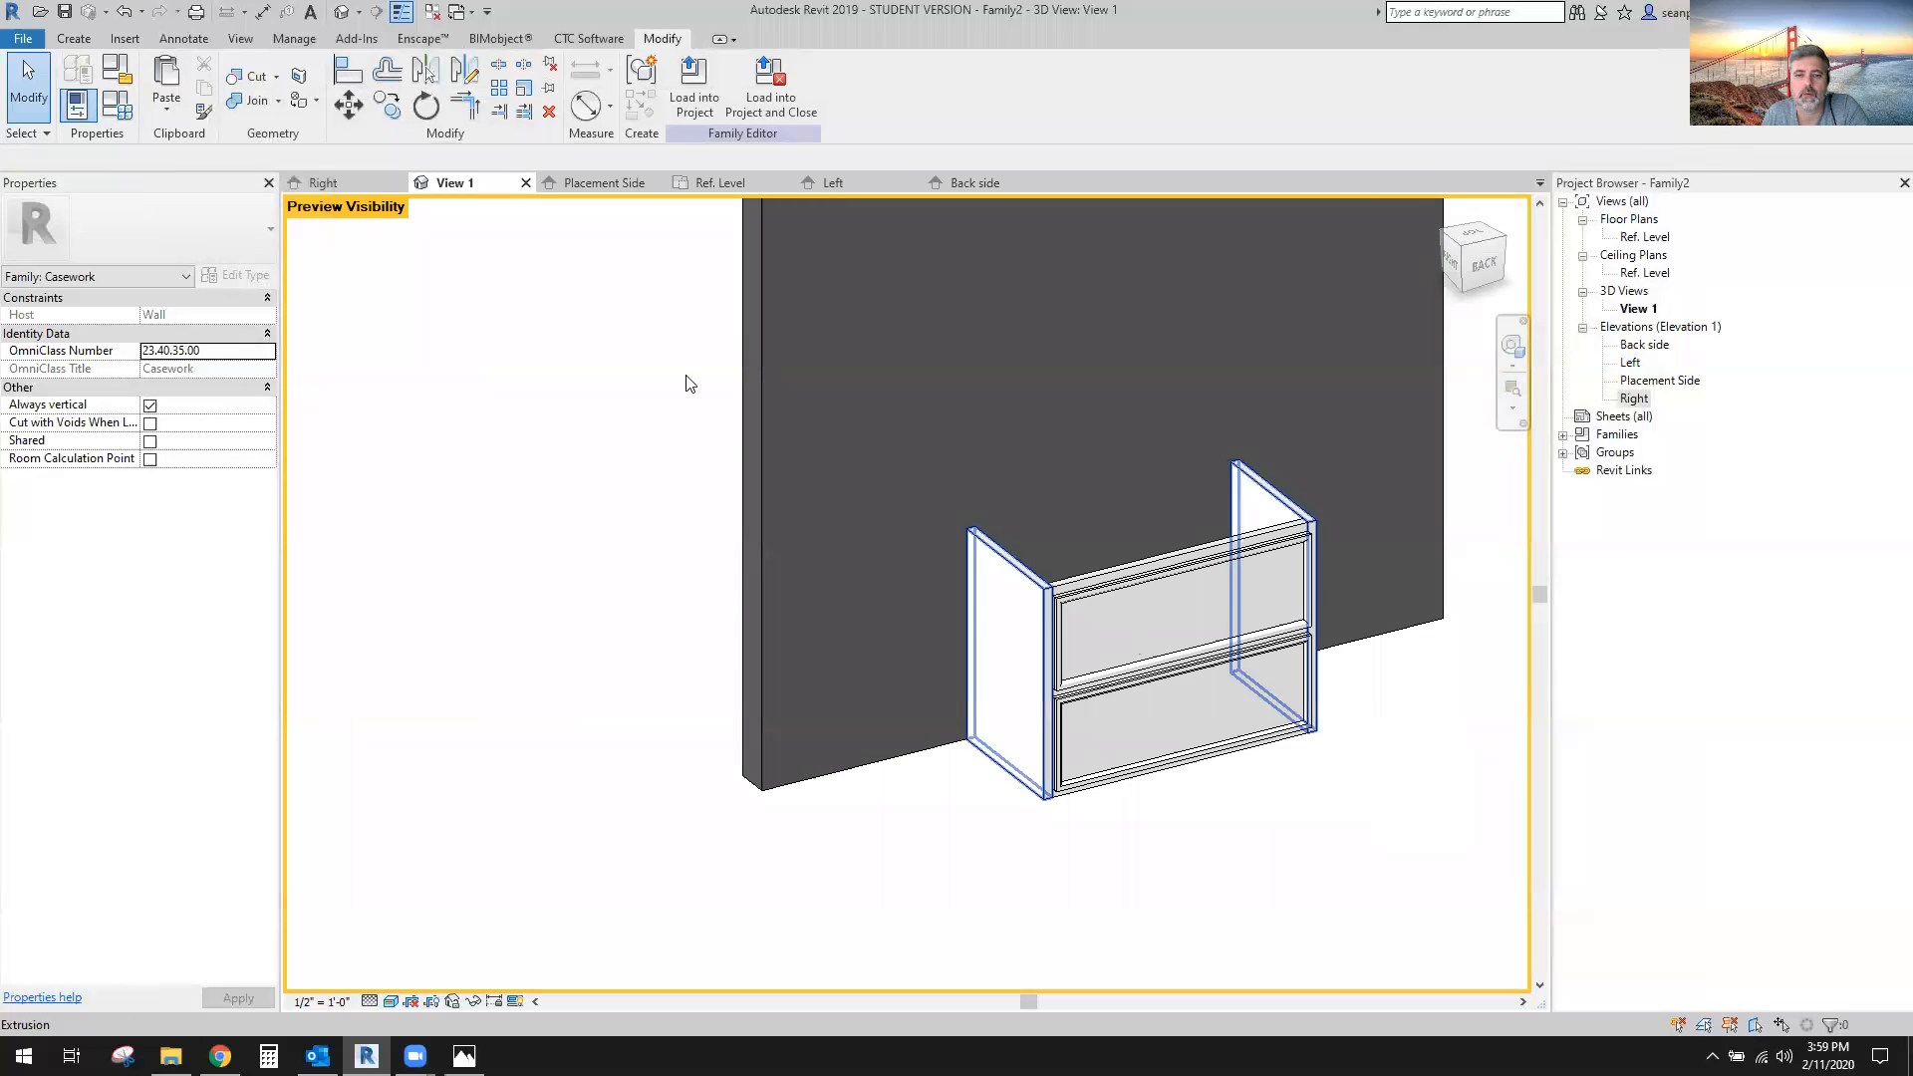
Save the family as "Vanity - Custom Parametric" in the client's Revit families folder on the Revit Tutoring Services (D:) drive.
left_click(23, 38)
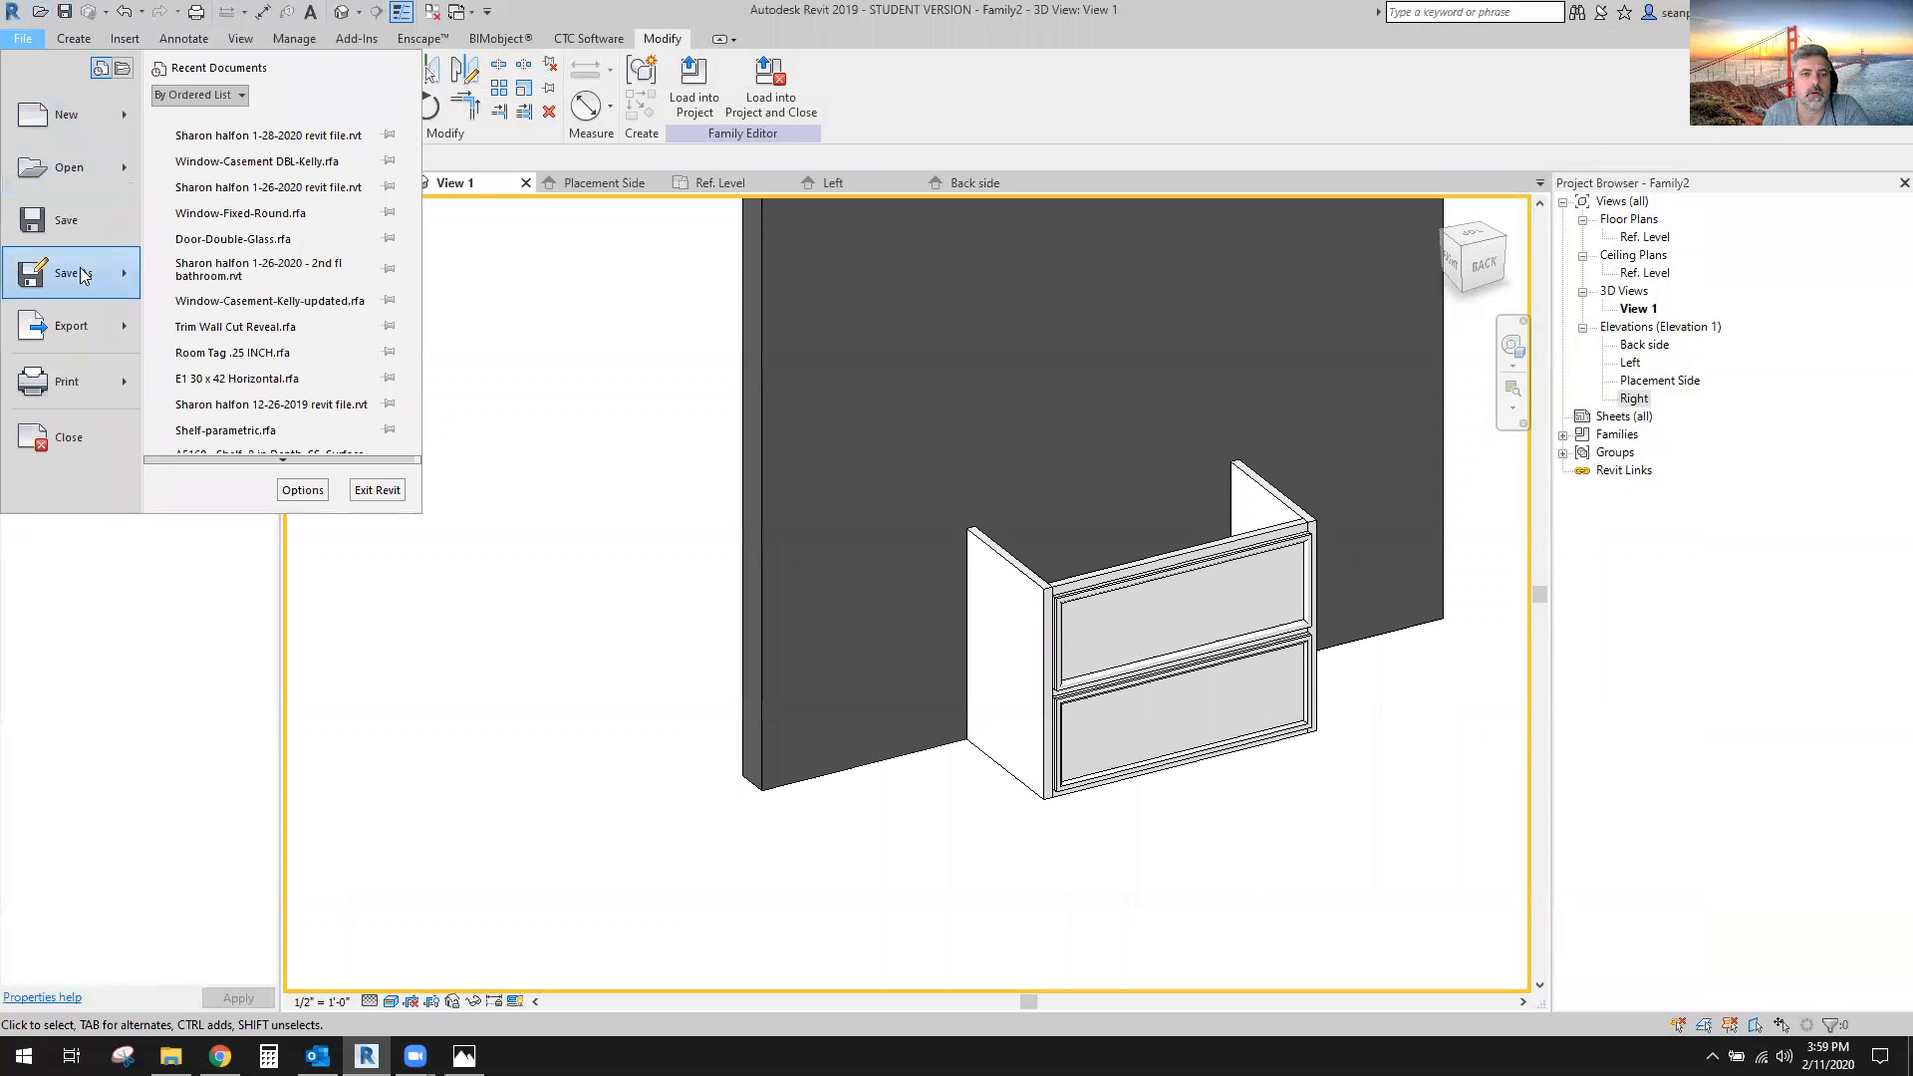
mouse_move(87, 279)
left_click(241, 213)
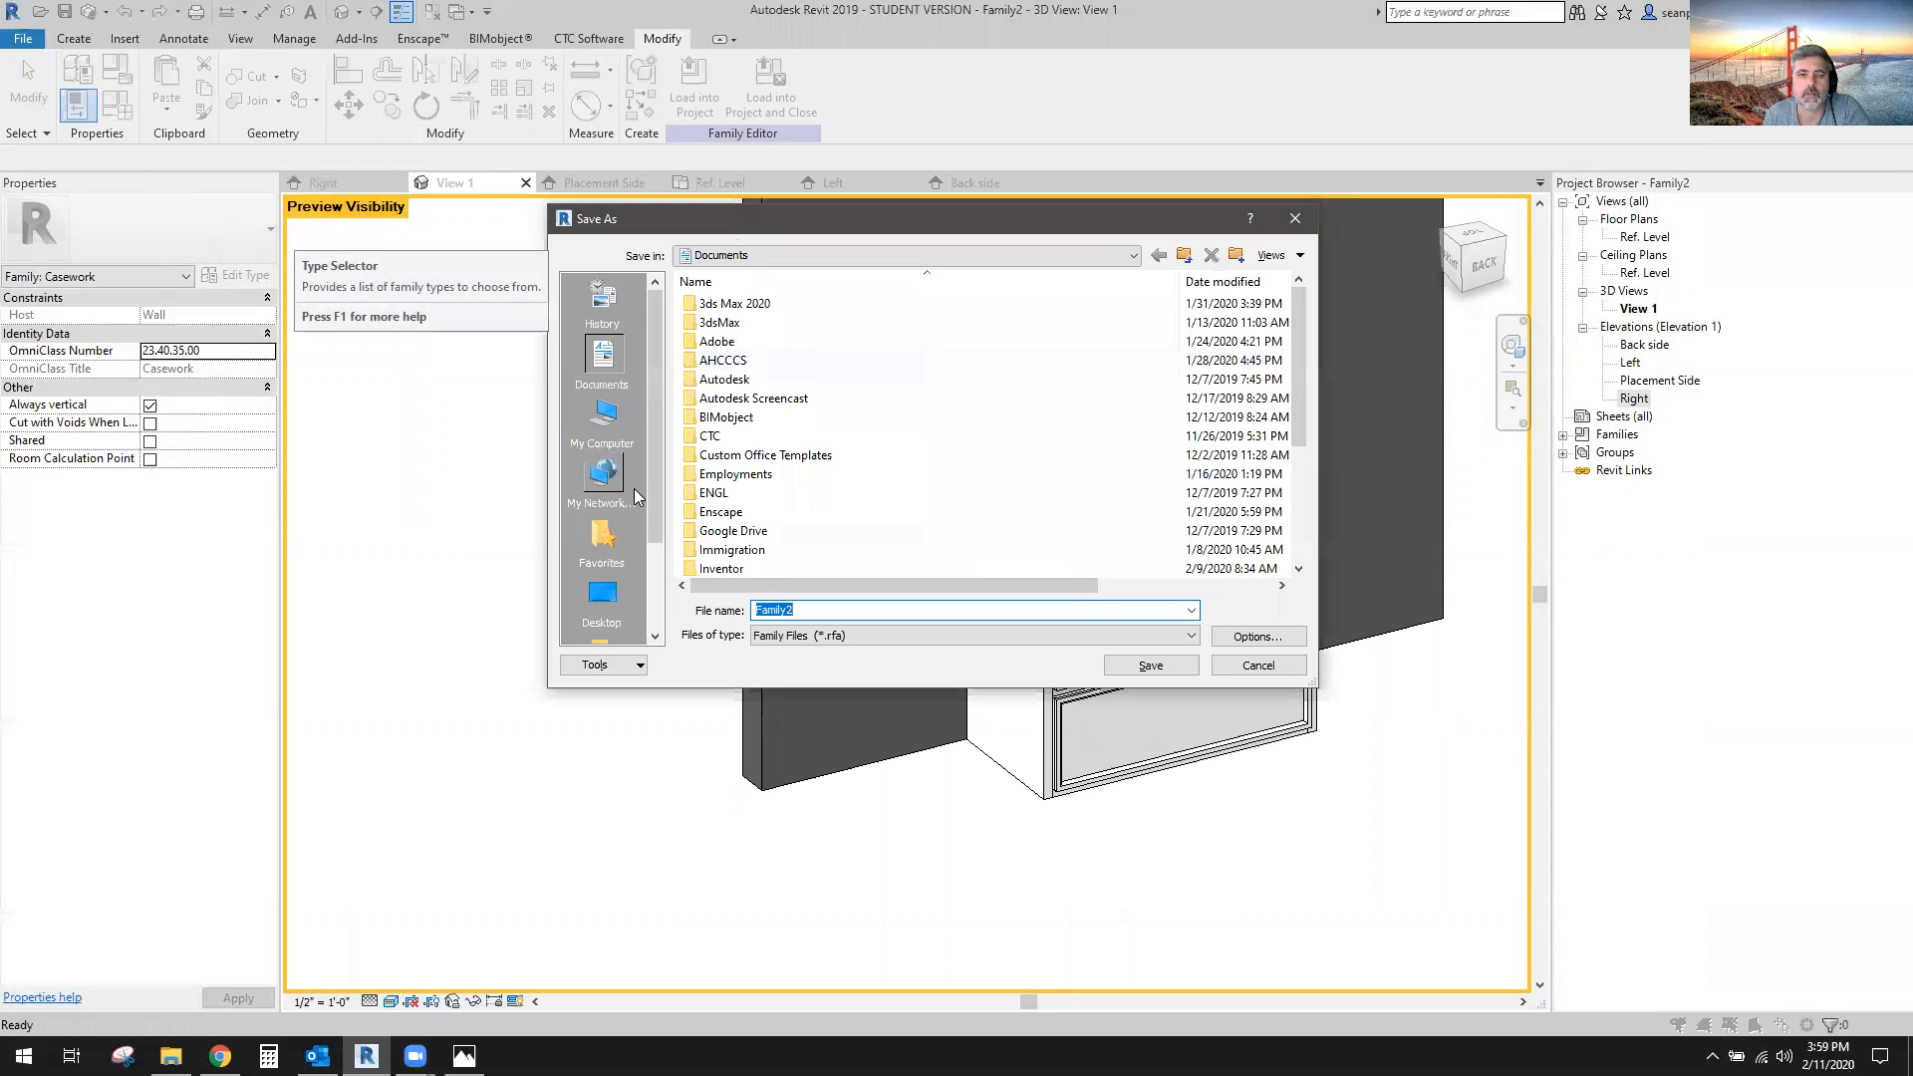
left_click(610, 411)
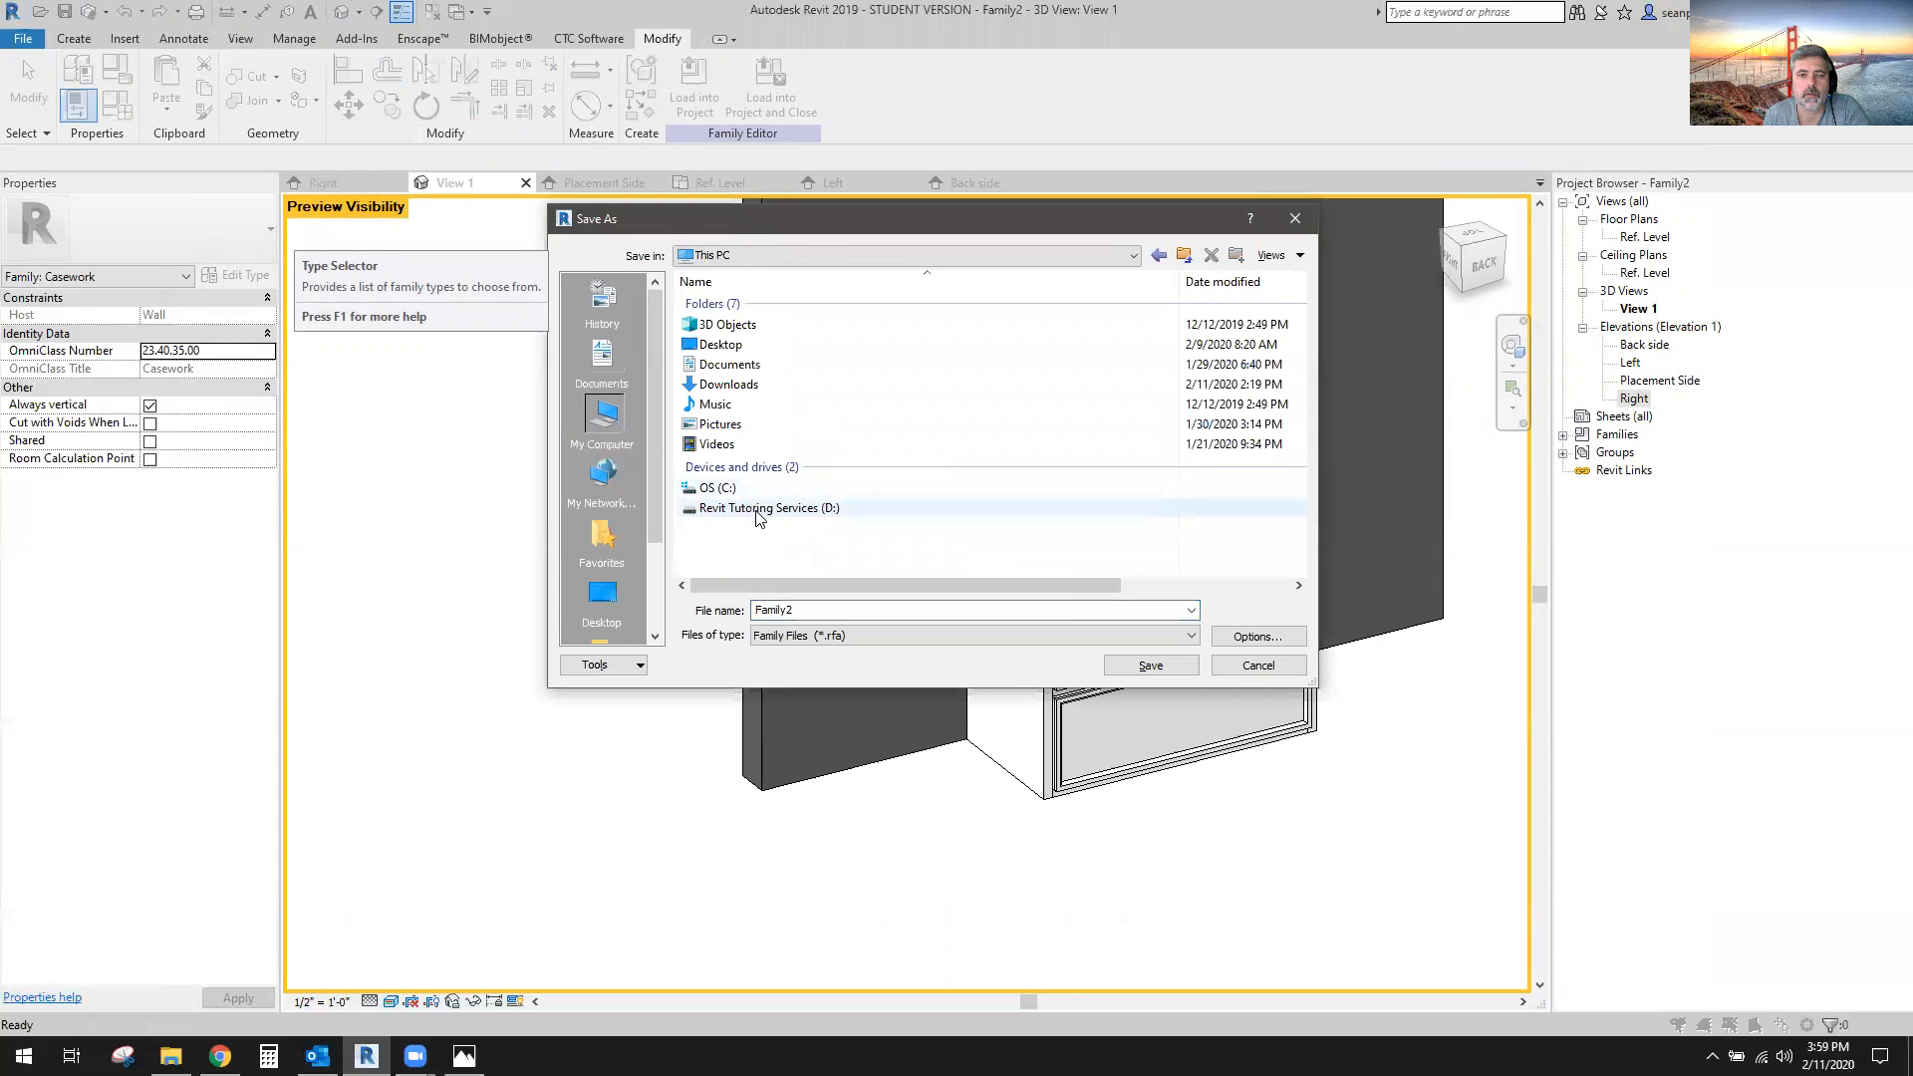
double_click(758, 507)
double_click(738, 418)
scroll(757, 518, "down", 2)
double_click(743, 484)
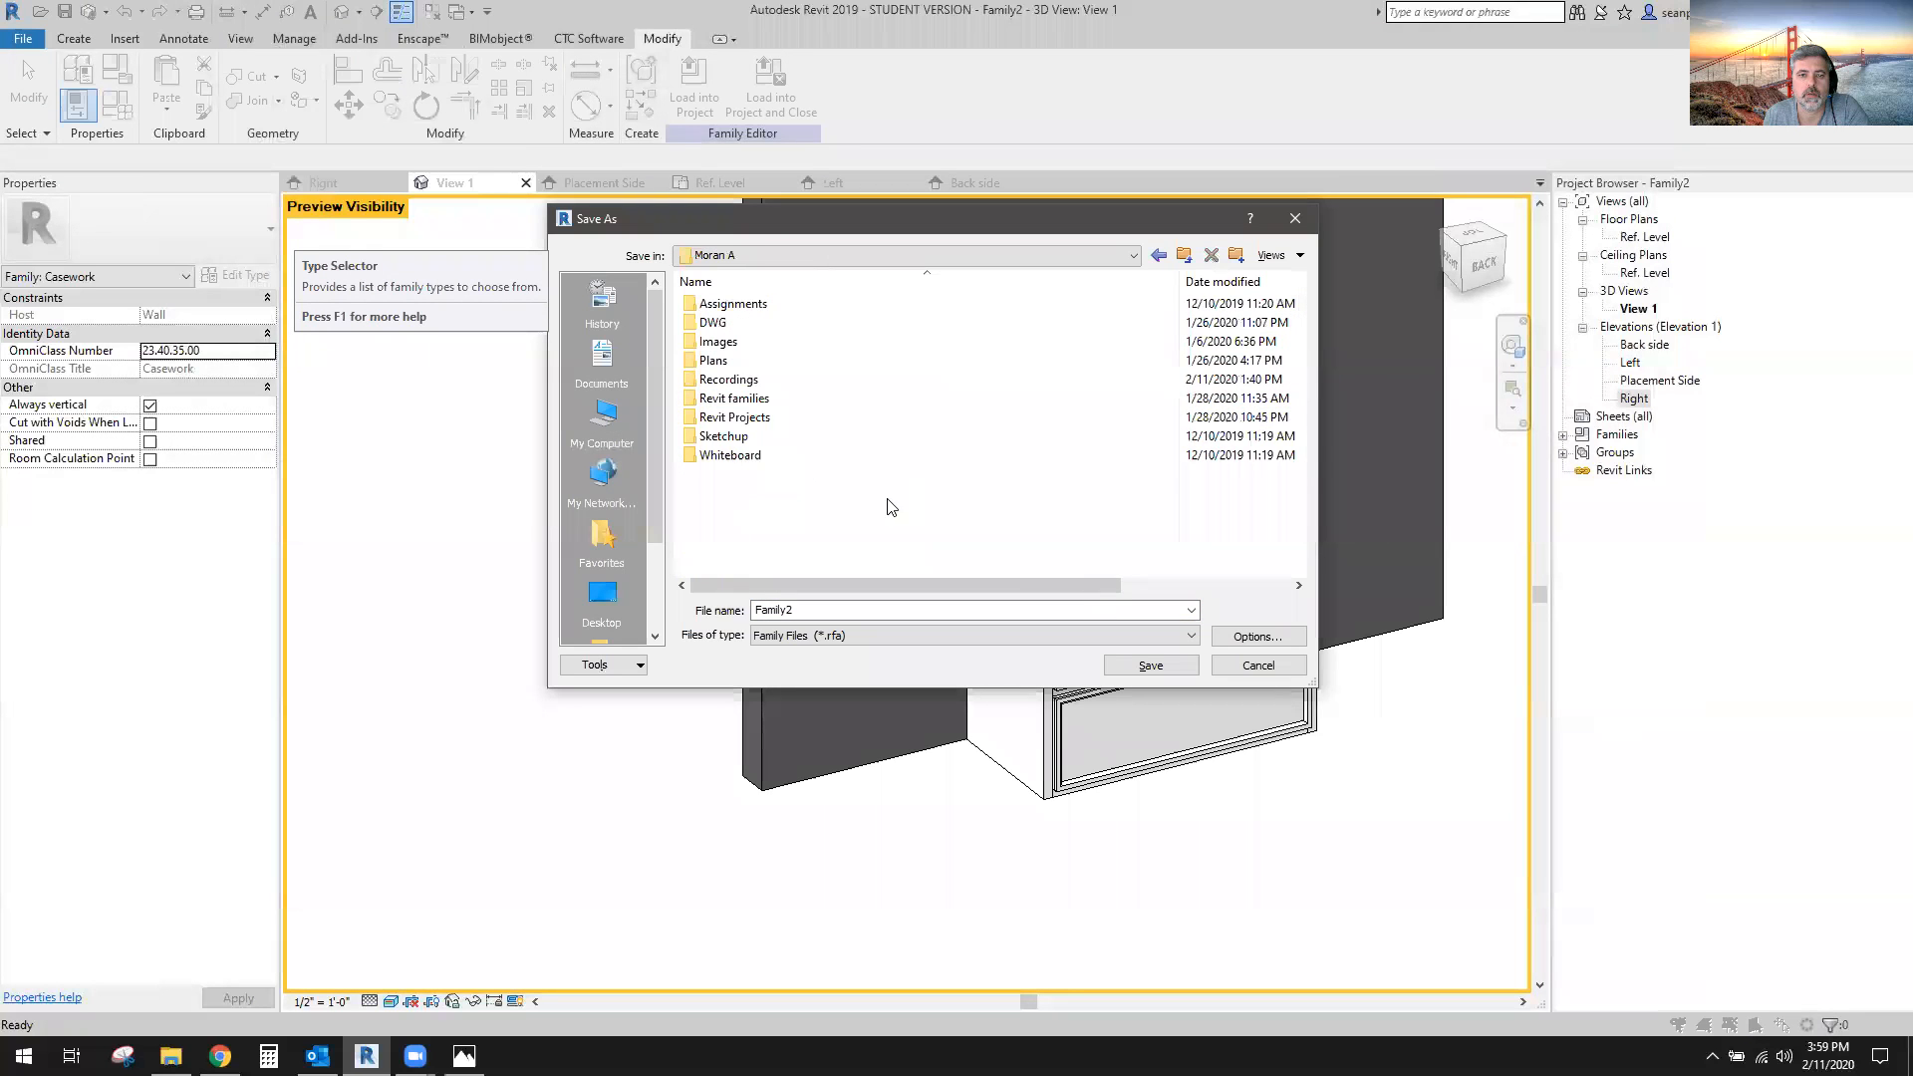
double_click(797, 397)
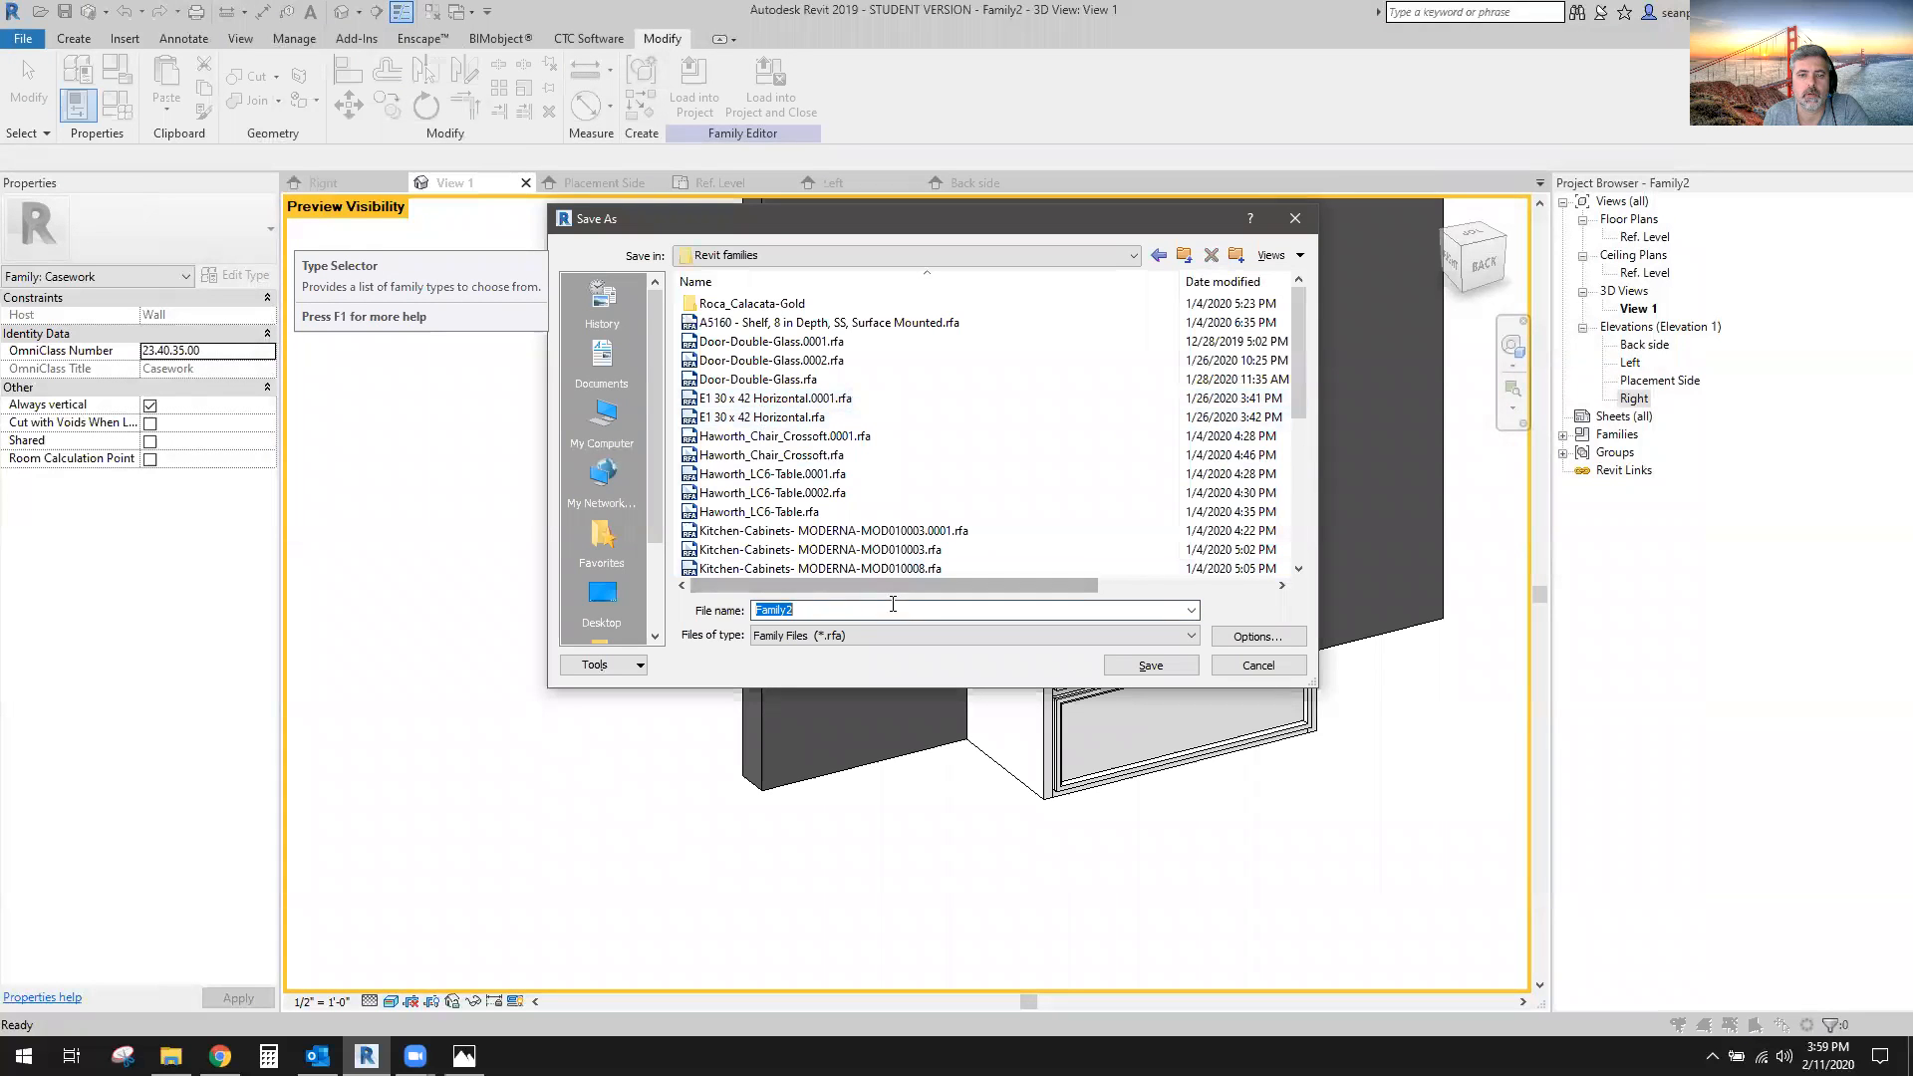
type("Vanity - Custom Parametric")
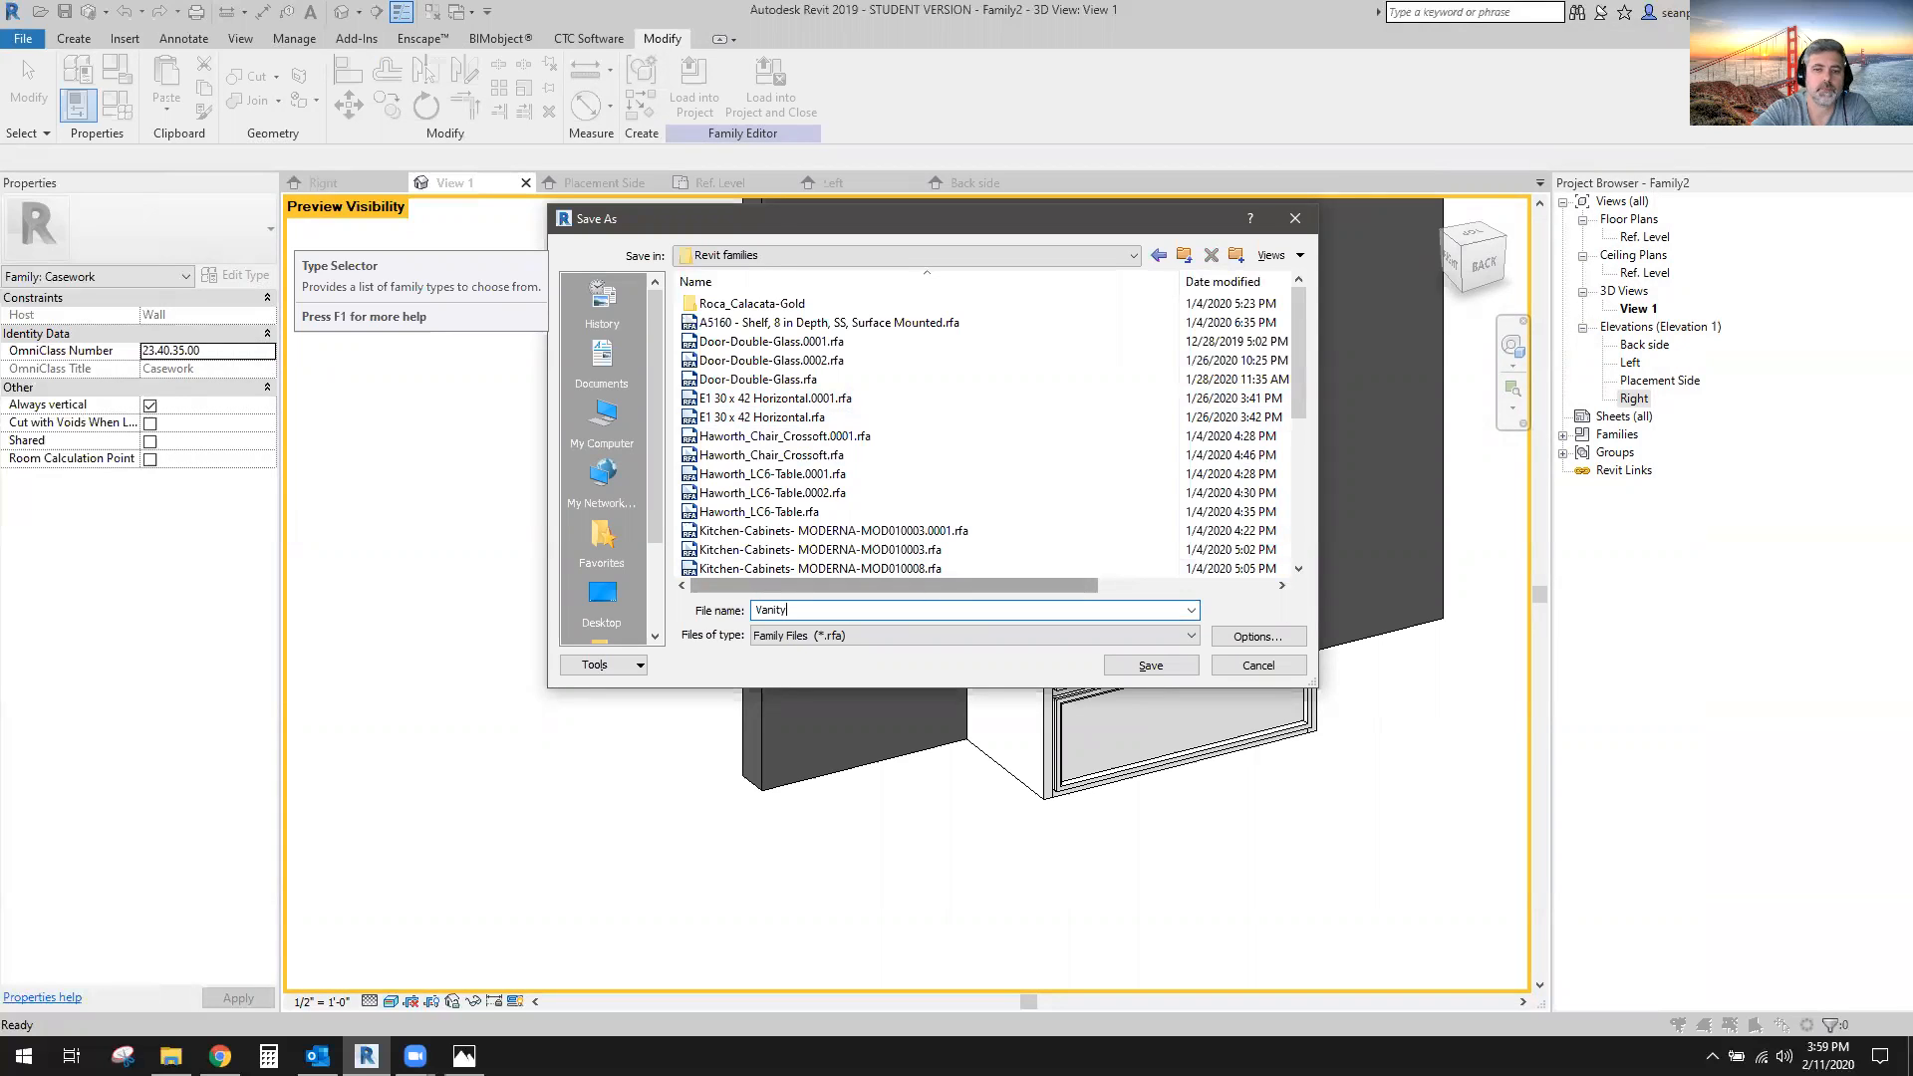
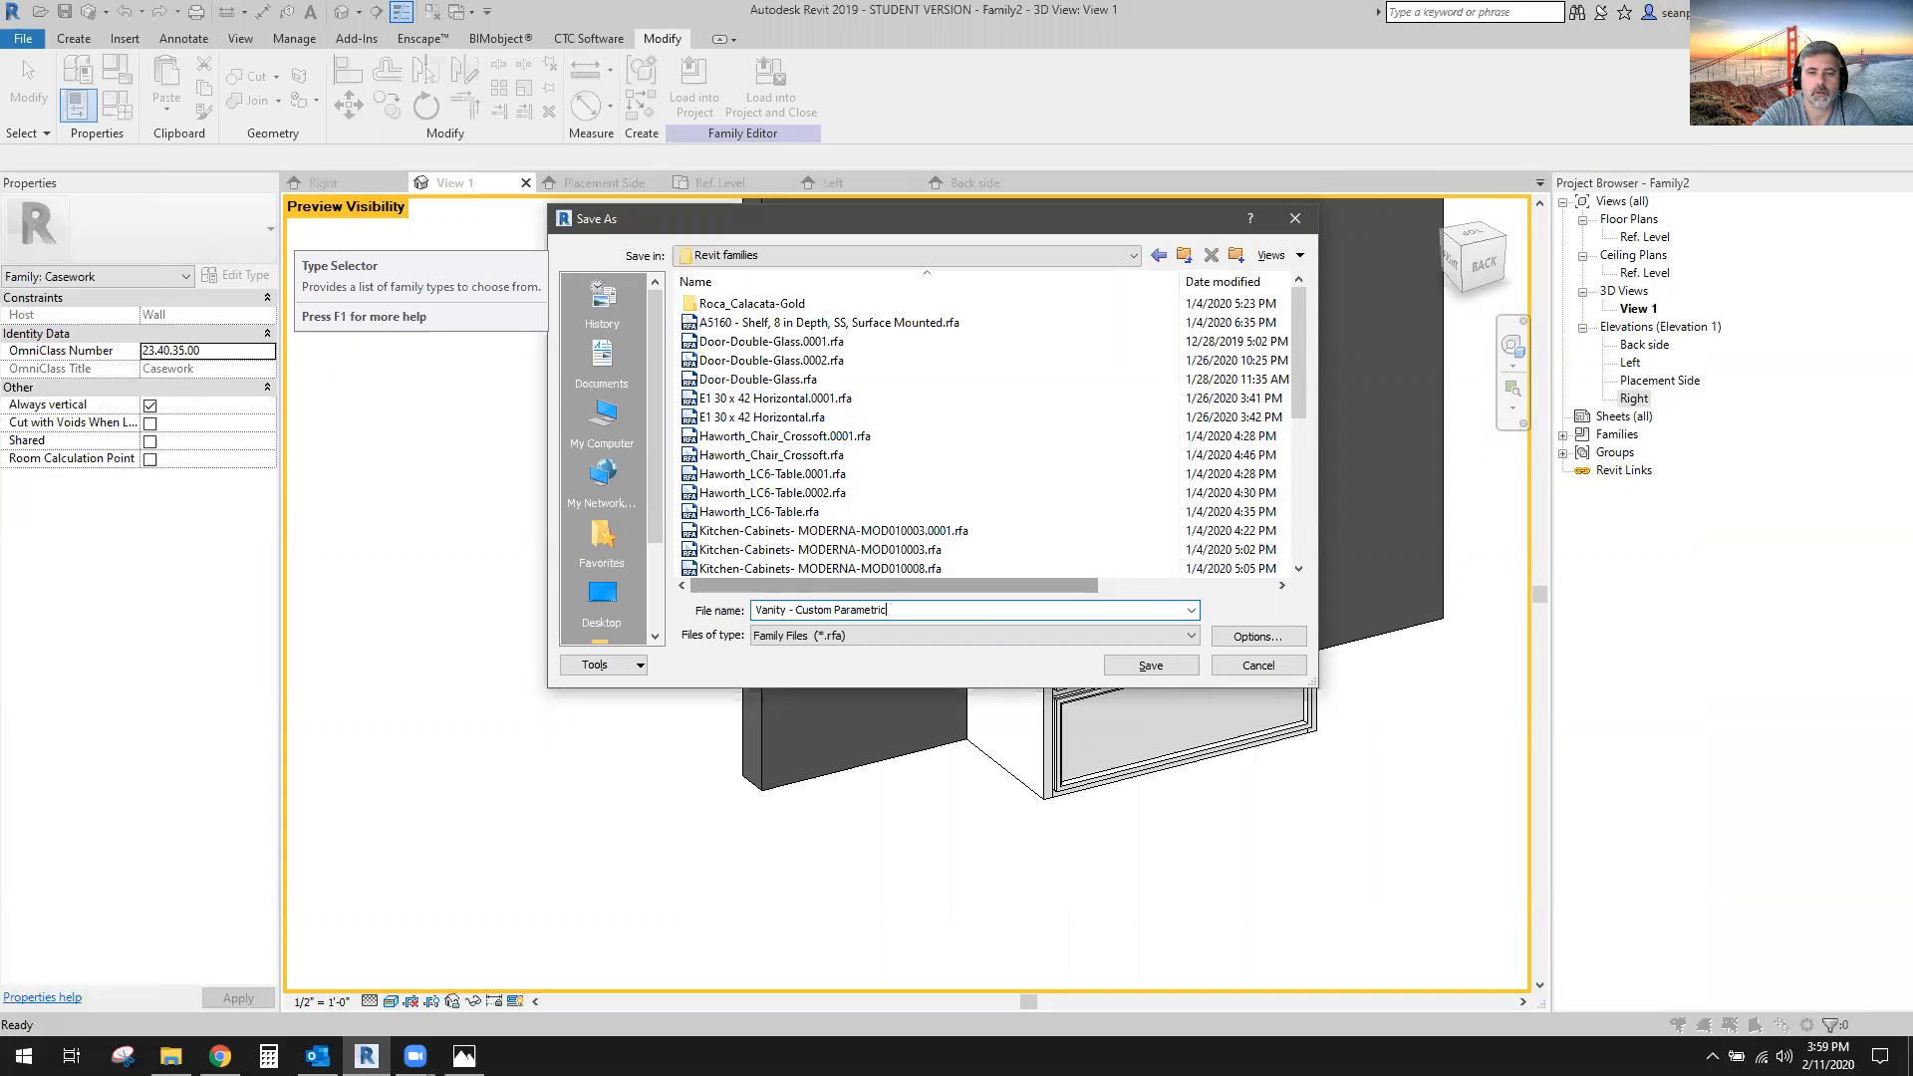
key("Return")
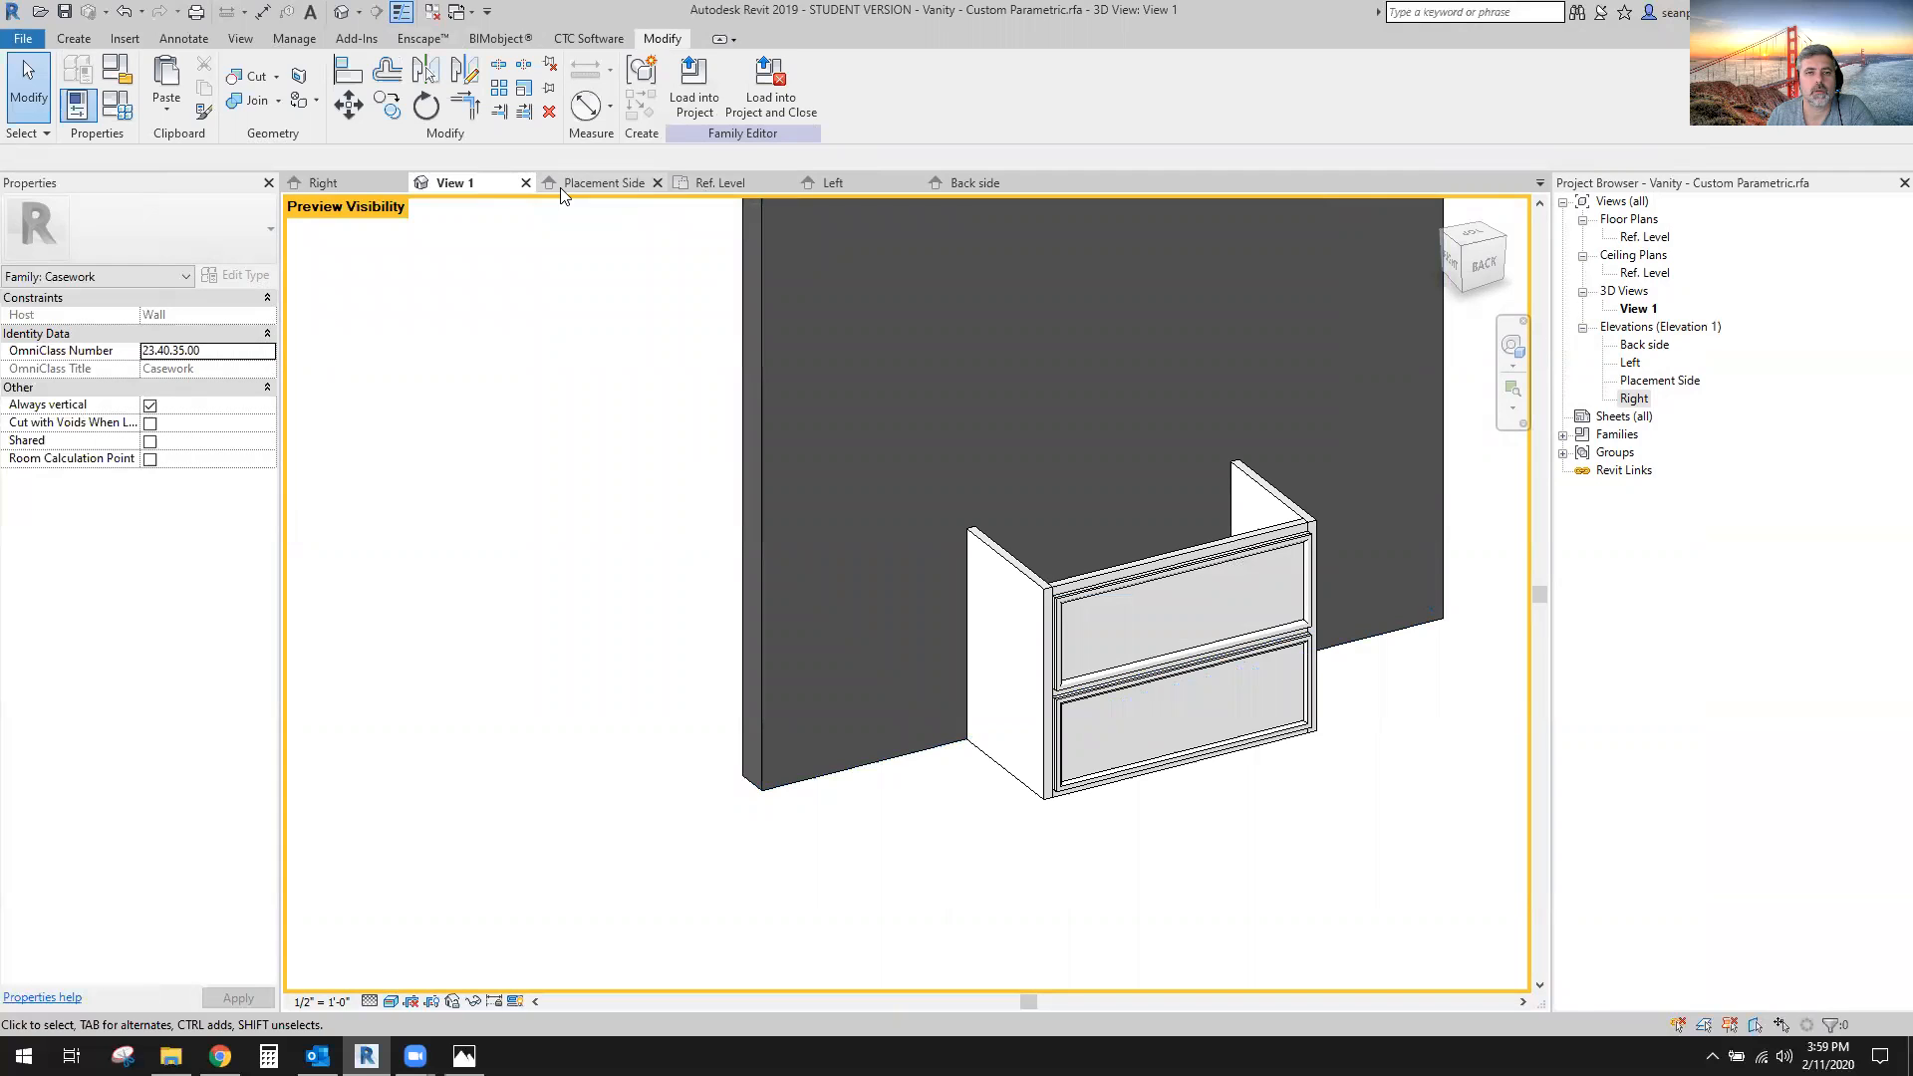
Turn off Preview Visibility in the family's 3D view.
left_click(515, 1000)
left_click(516, 1000)
left_click(516, 1001)
left_click(564, 955)
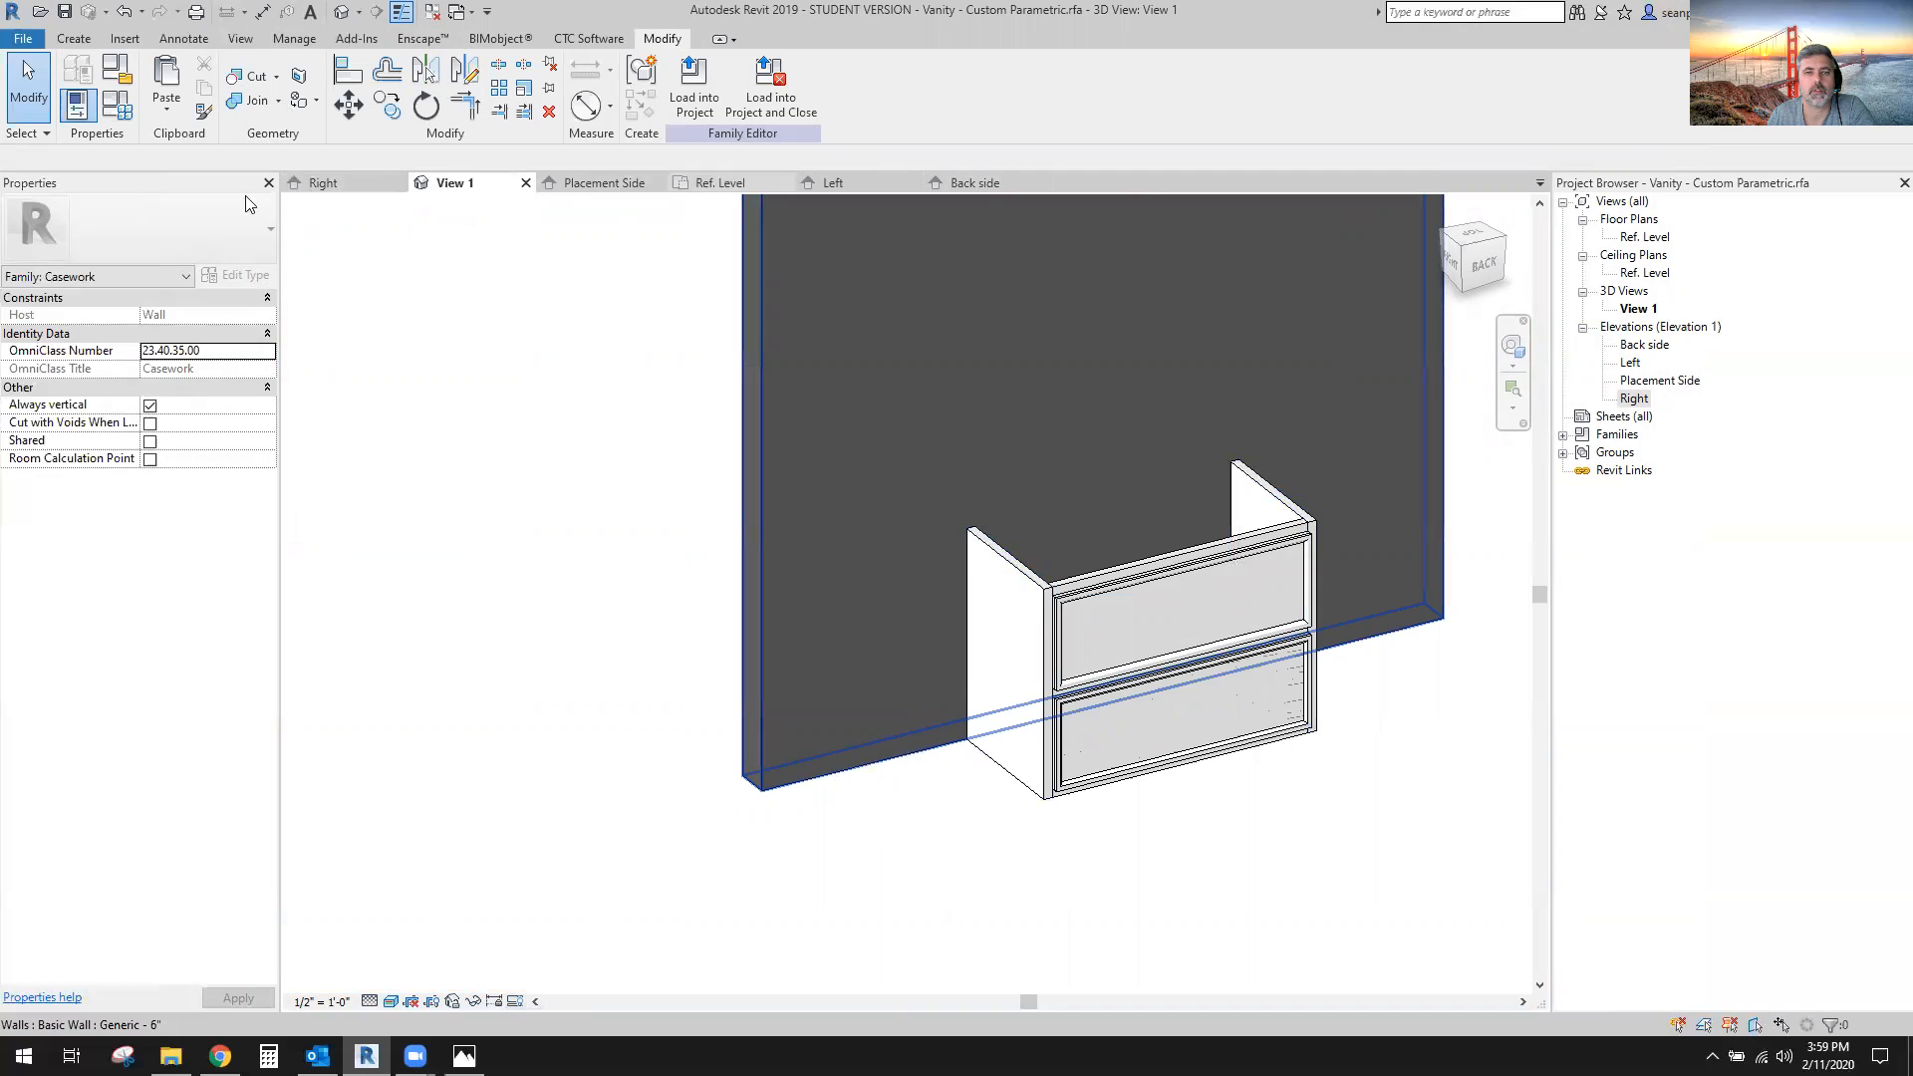
Create a new project from a template for testing the vanity family.
left_click(428, 15)
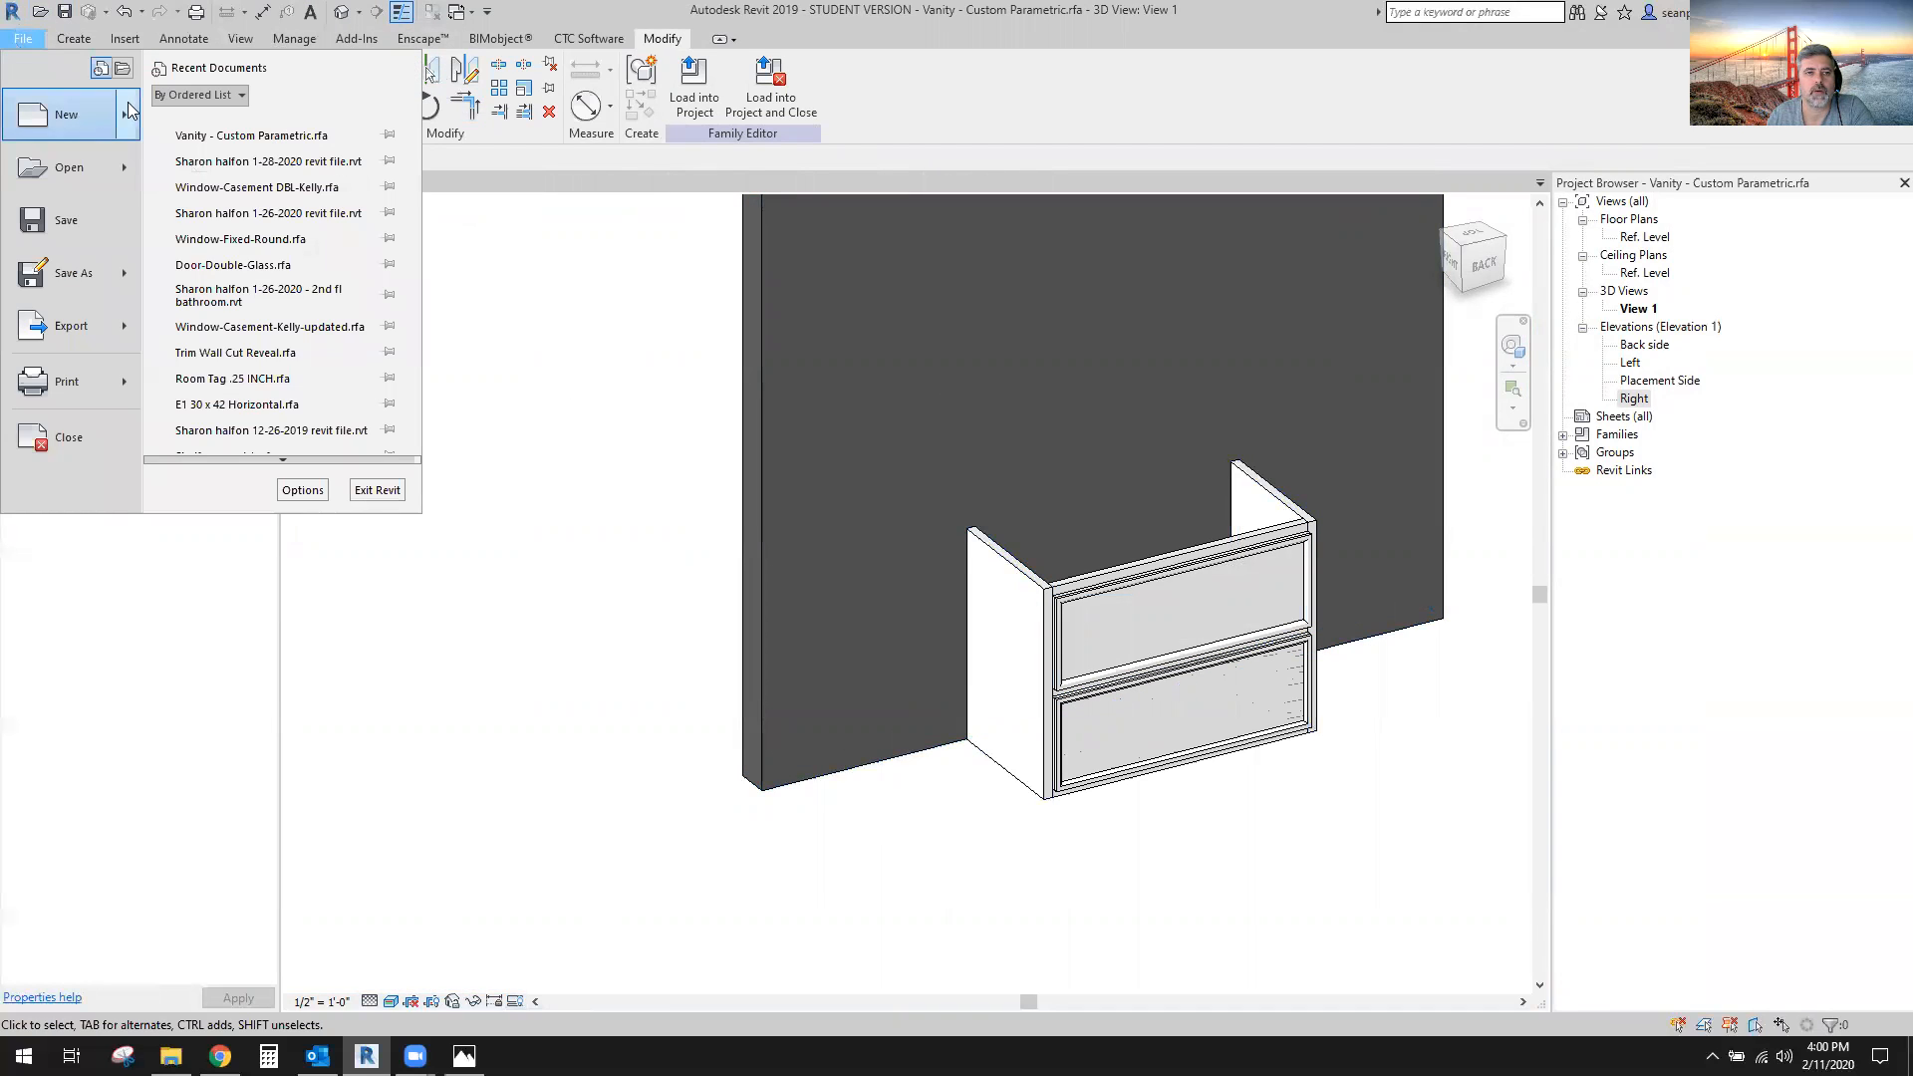
mouse_move(126, 116)
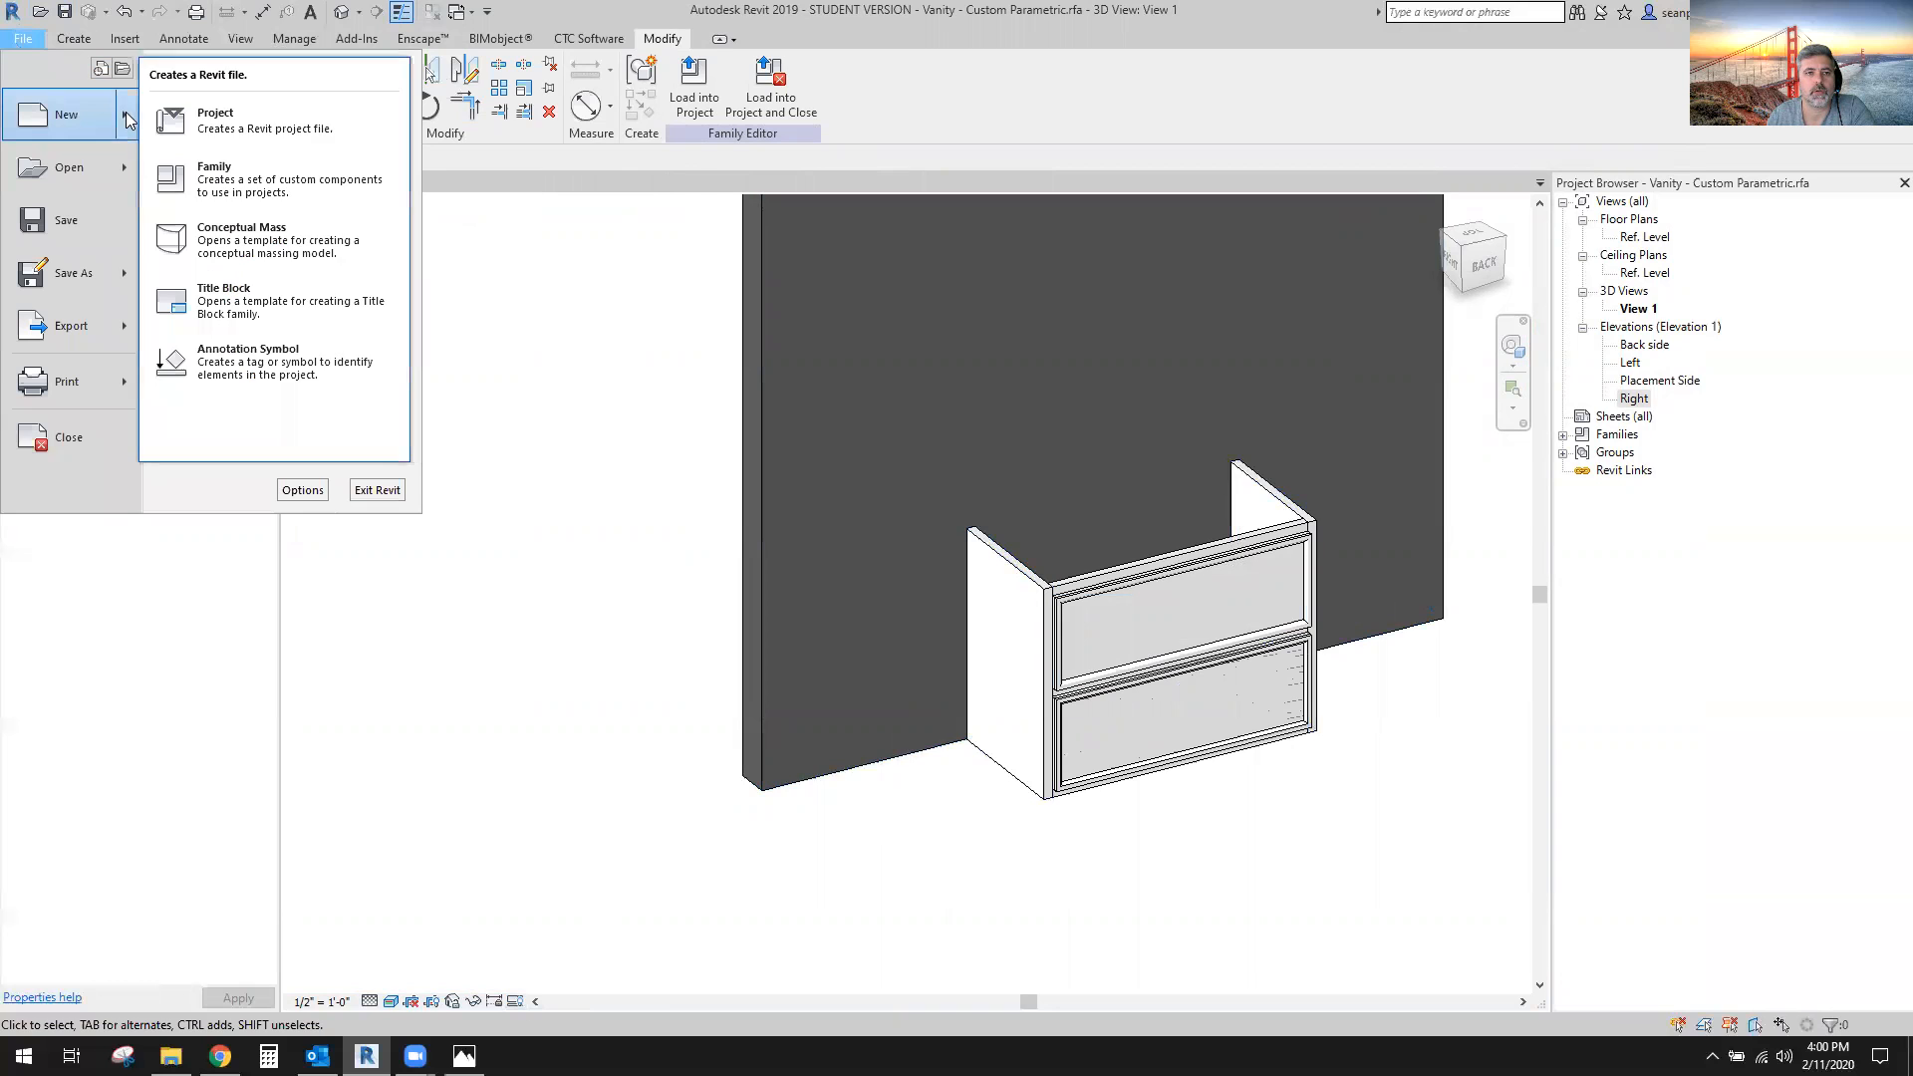
left_click(233, 117)
left_click(1024, 485)
left_click(847, 510)
left_click(909, 596)
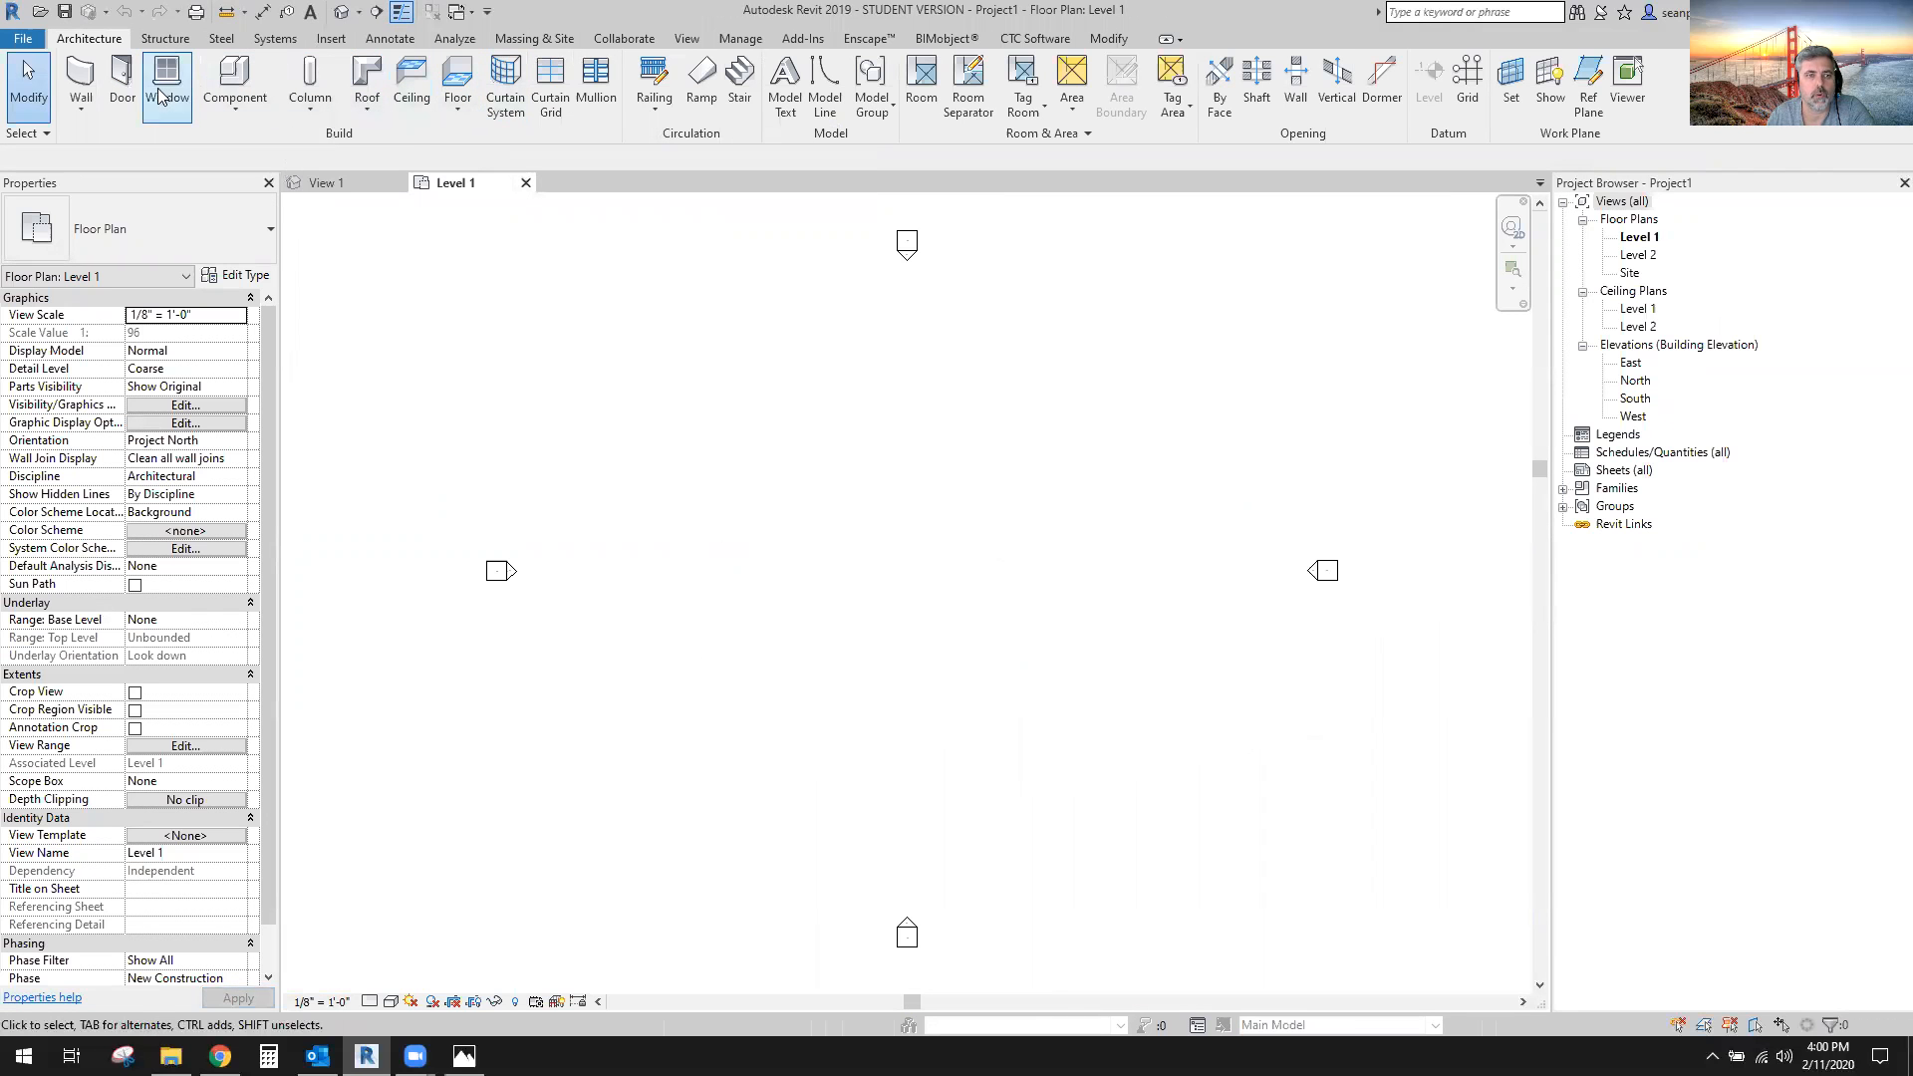
Draw a straight vertical Generic - 8" architectural wall about 32 feet long in the middle of the Level 1 plan.
left_click(84, 111)
left_click(131, 141)
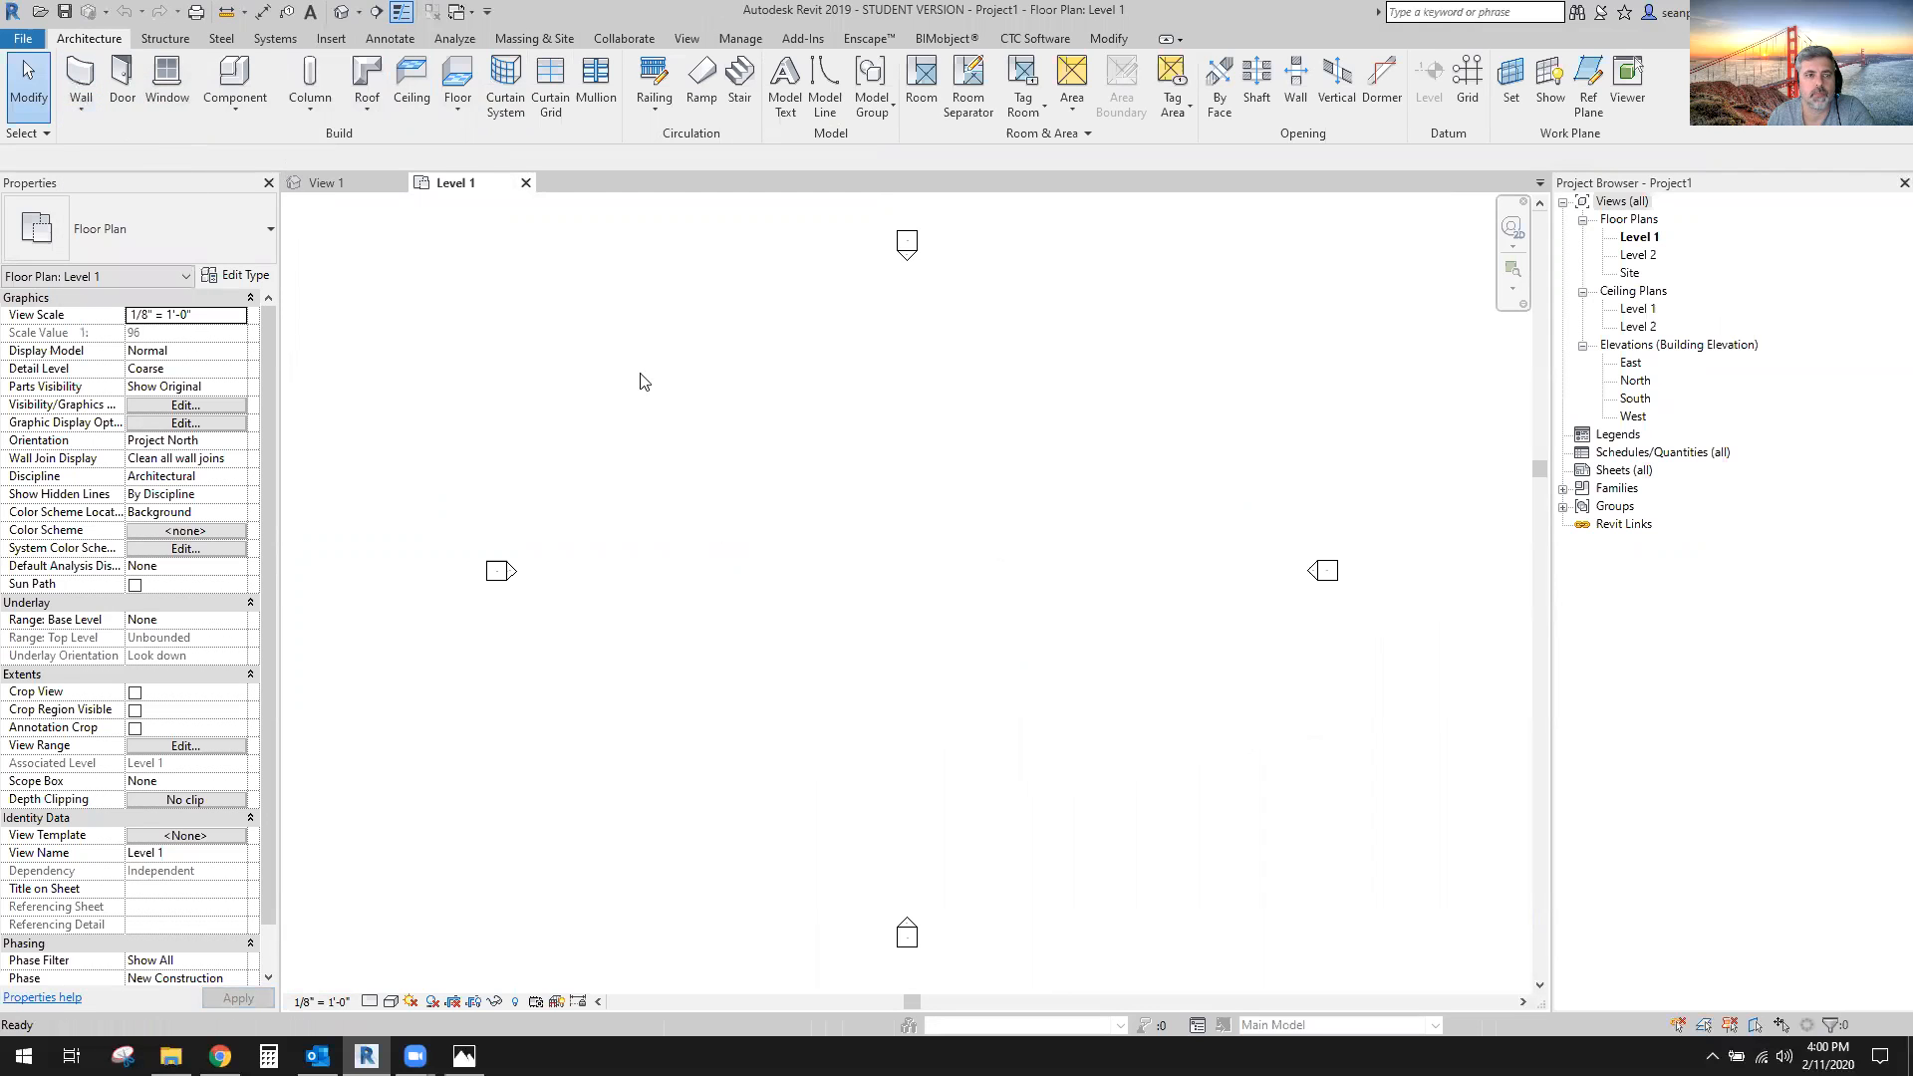
left_click(915, 701)
left_click(917, 543)
key("Escape")
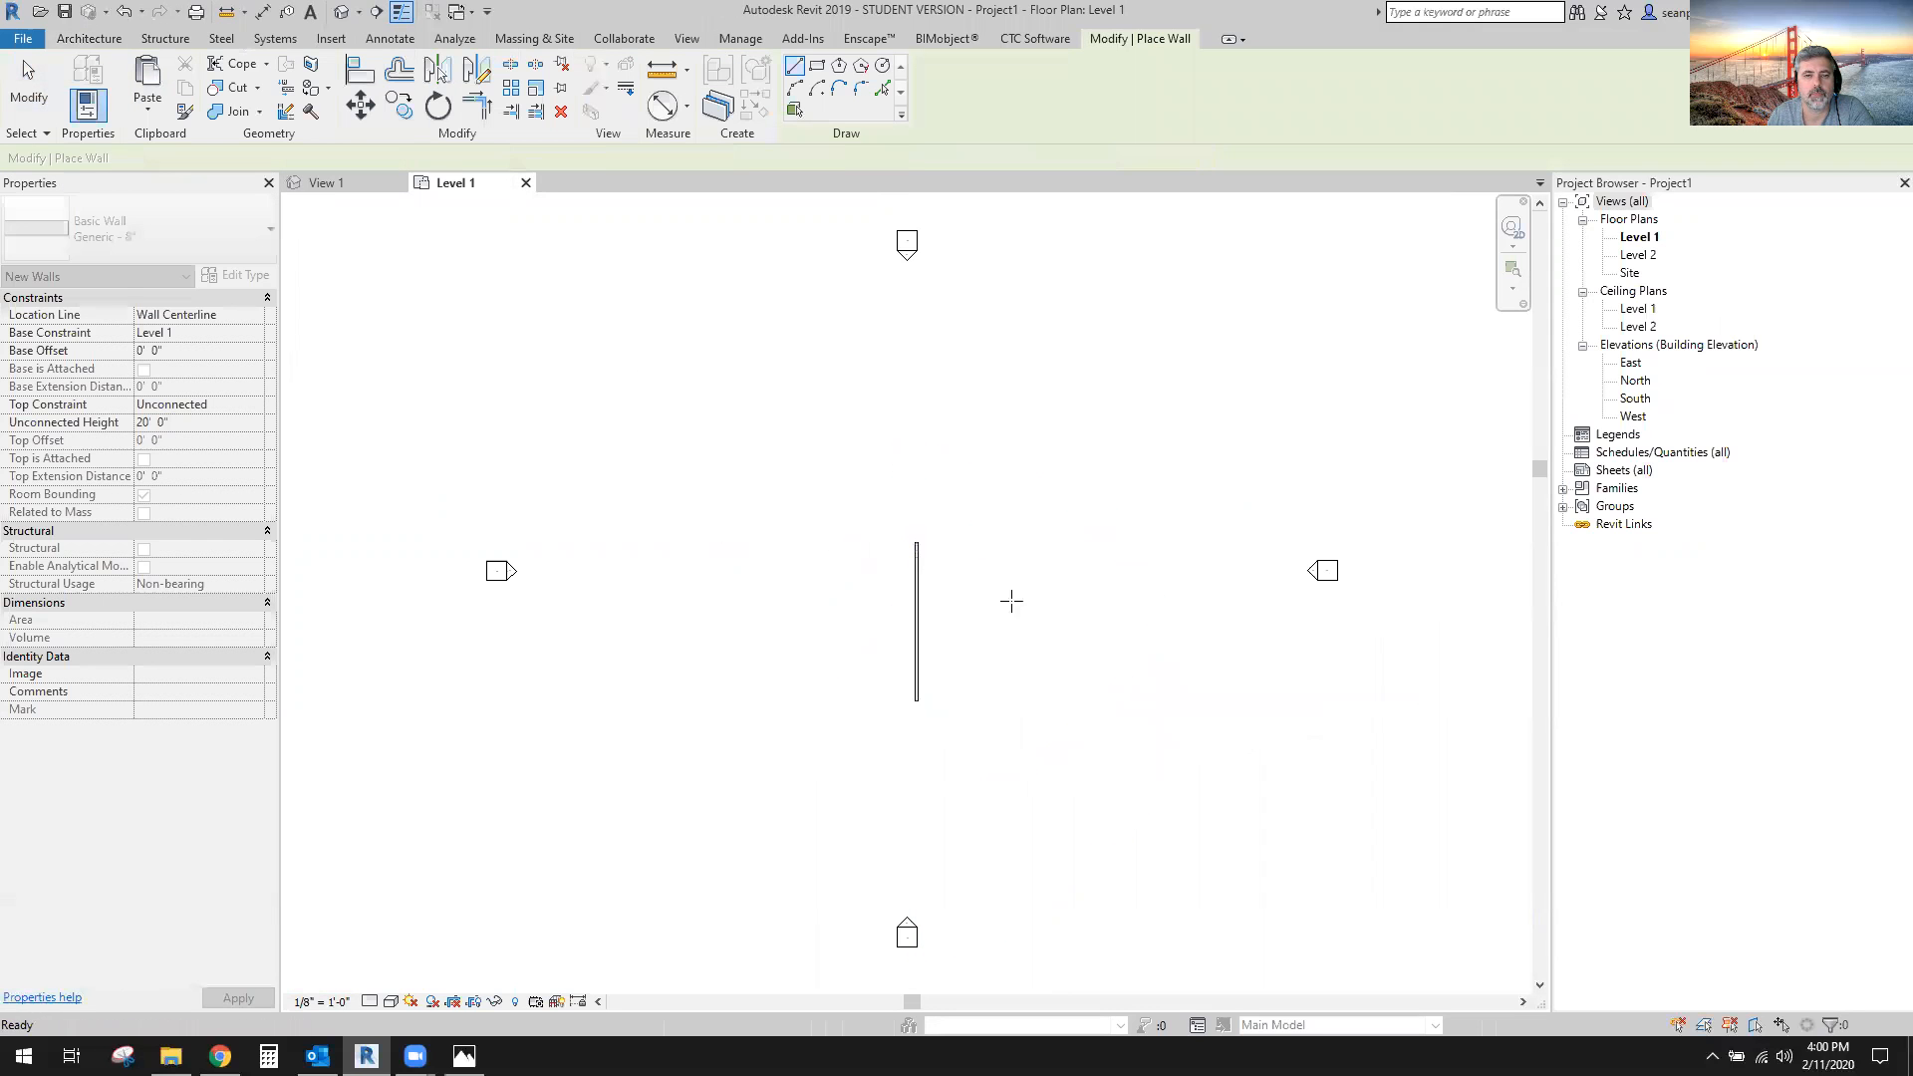
Create a rectangular 6" Foundation Slab on Level 1 that spans the wall's length and extends to both sides of it.
left_click(89, 38)
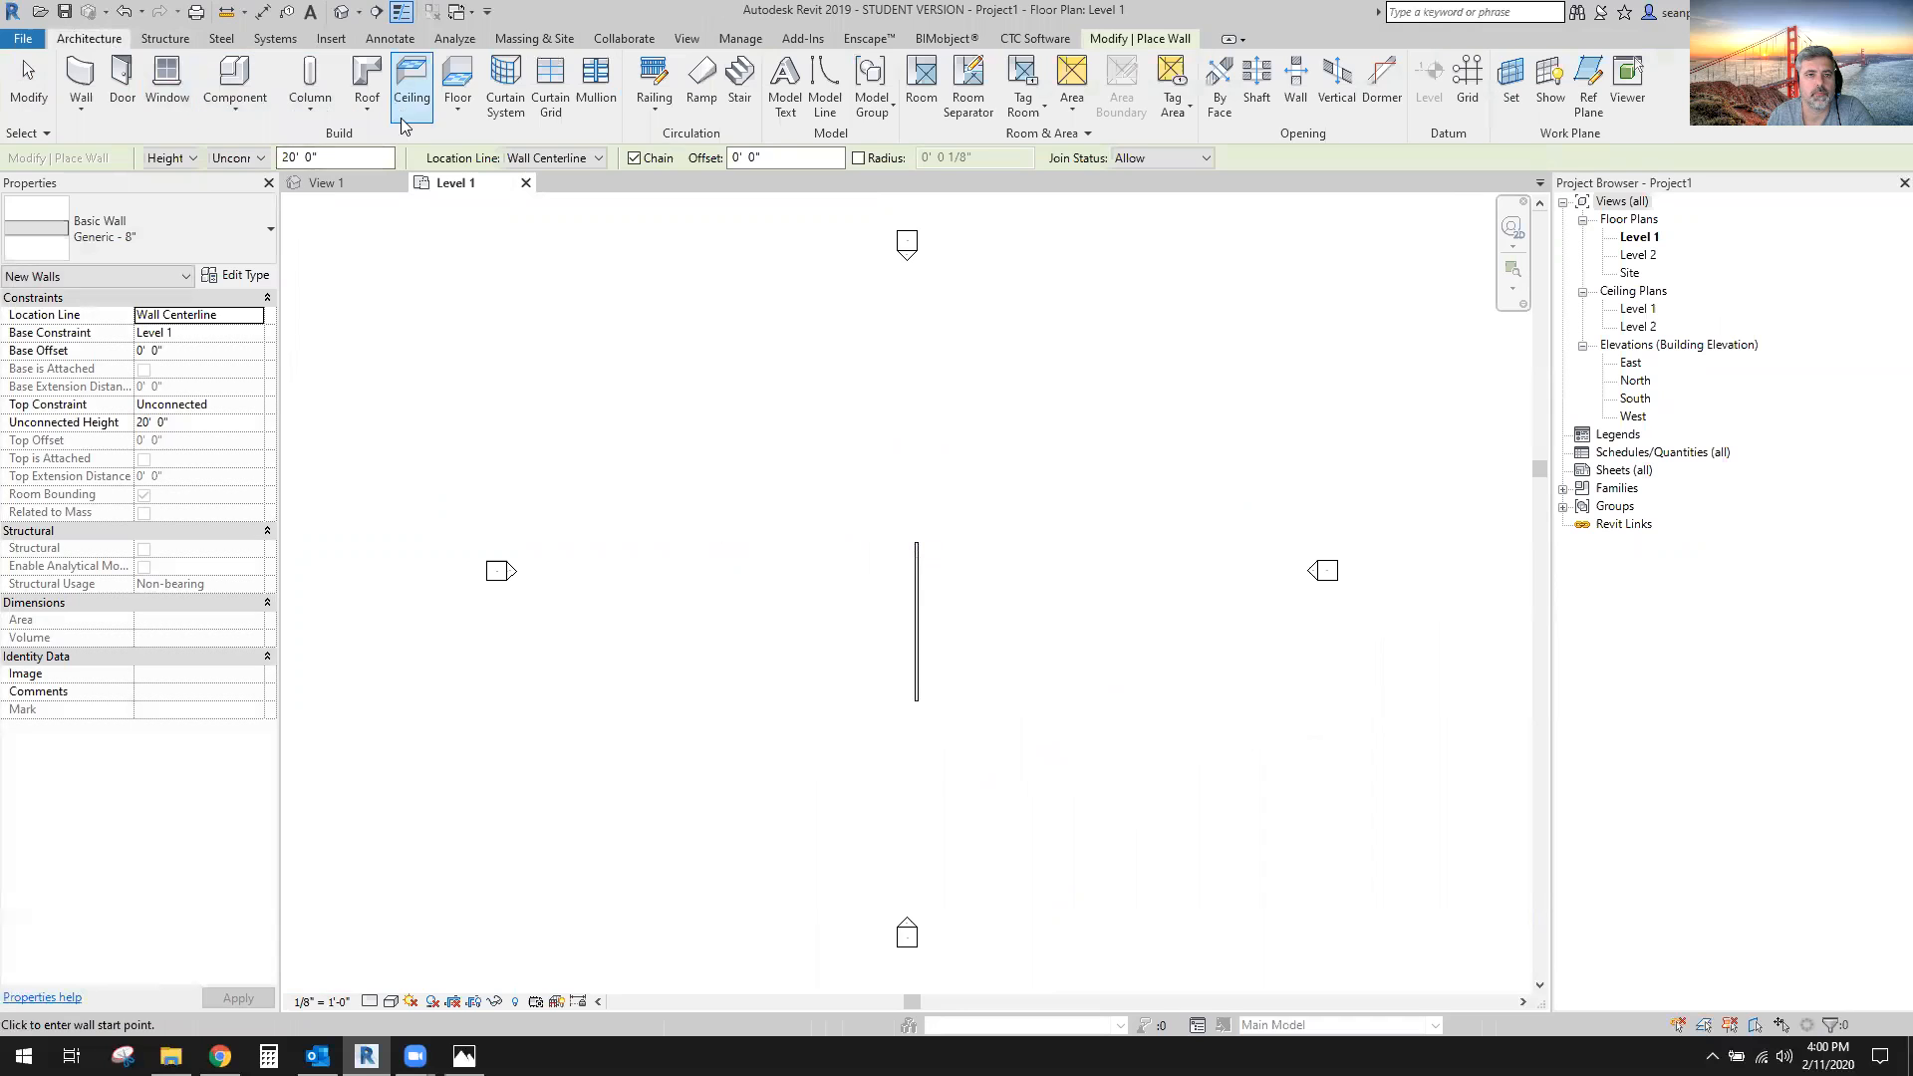
left_click(457, 108)
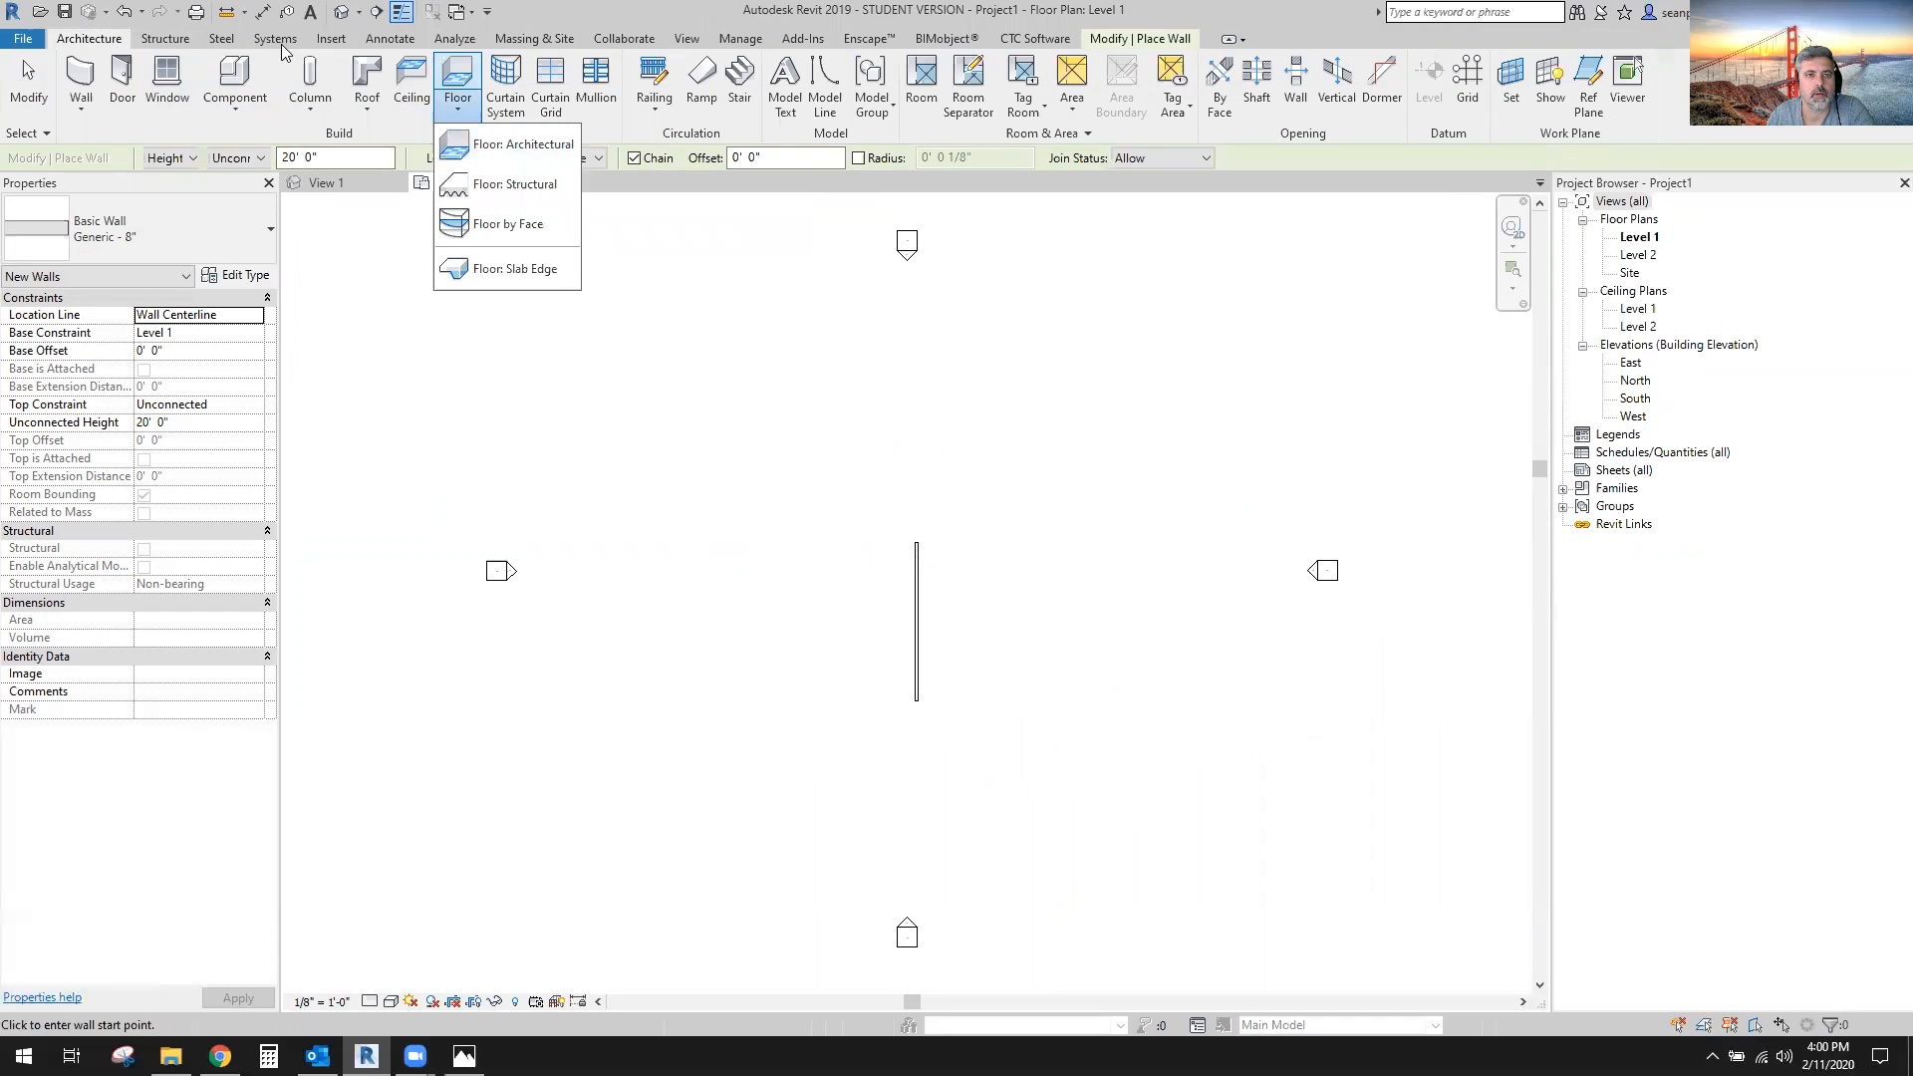
left_click(164, 39)
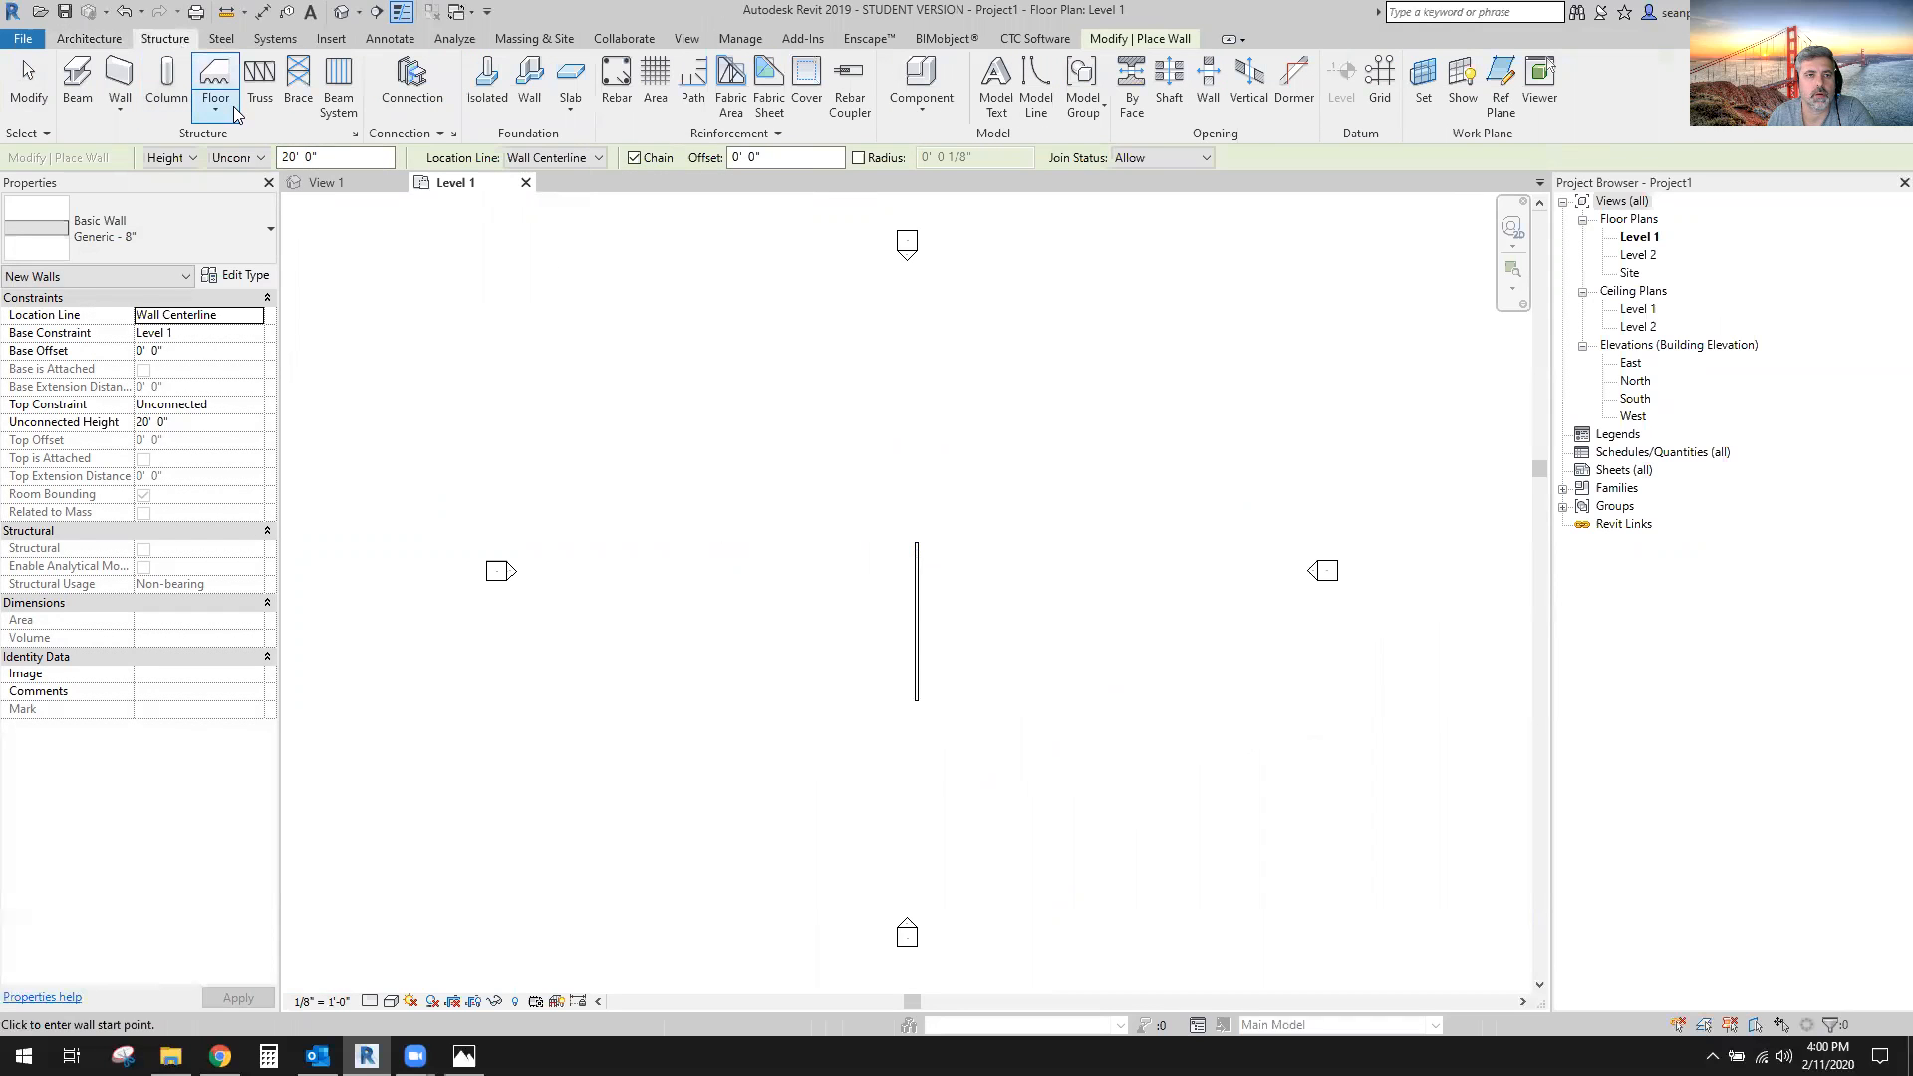
left_click(570, 76)
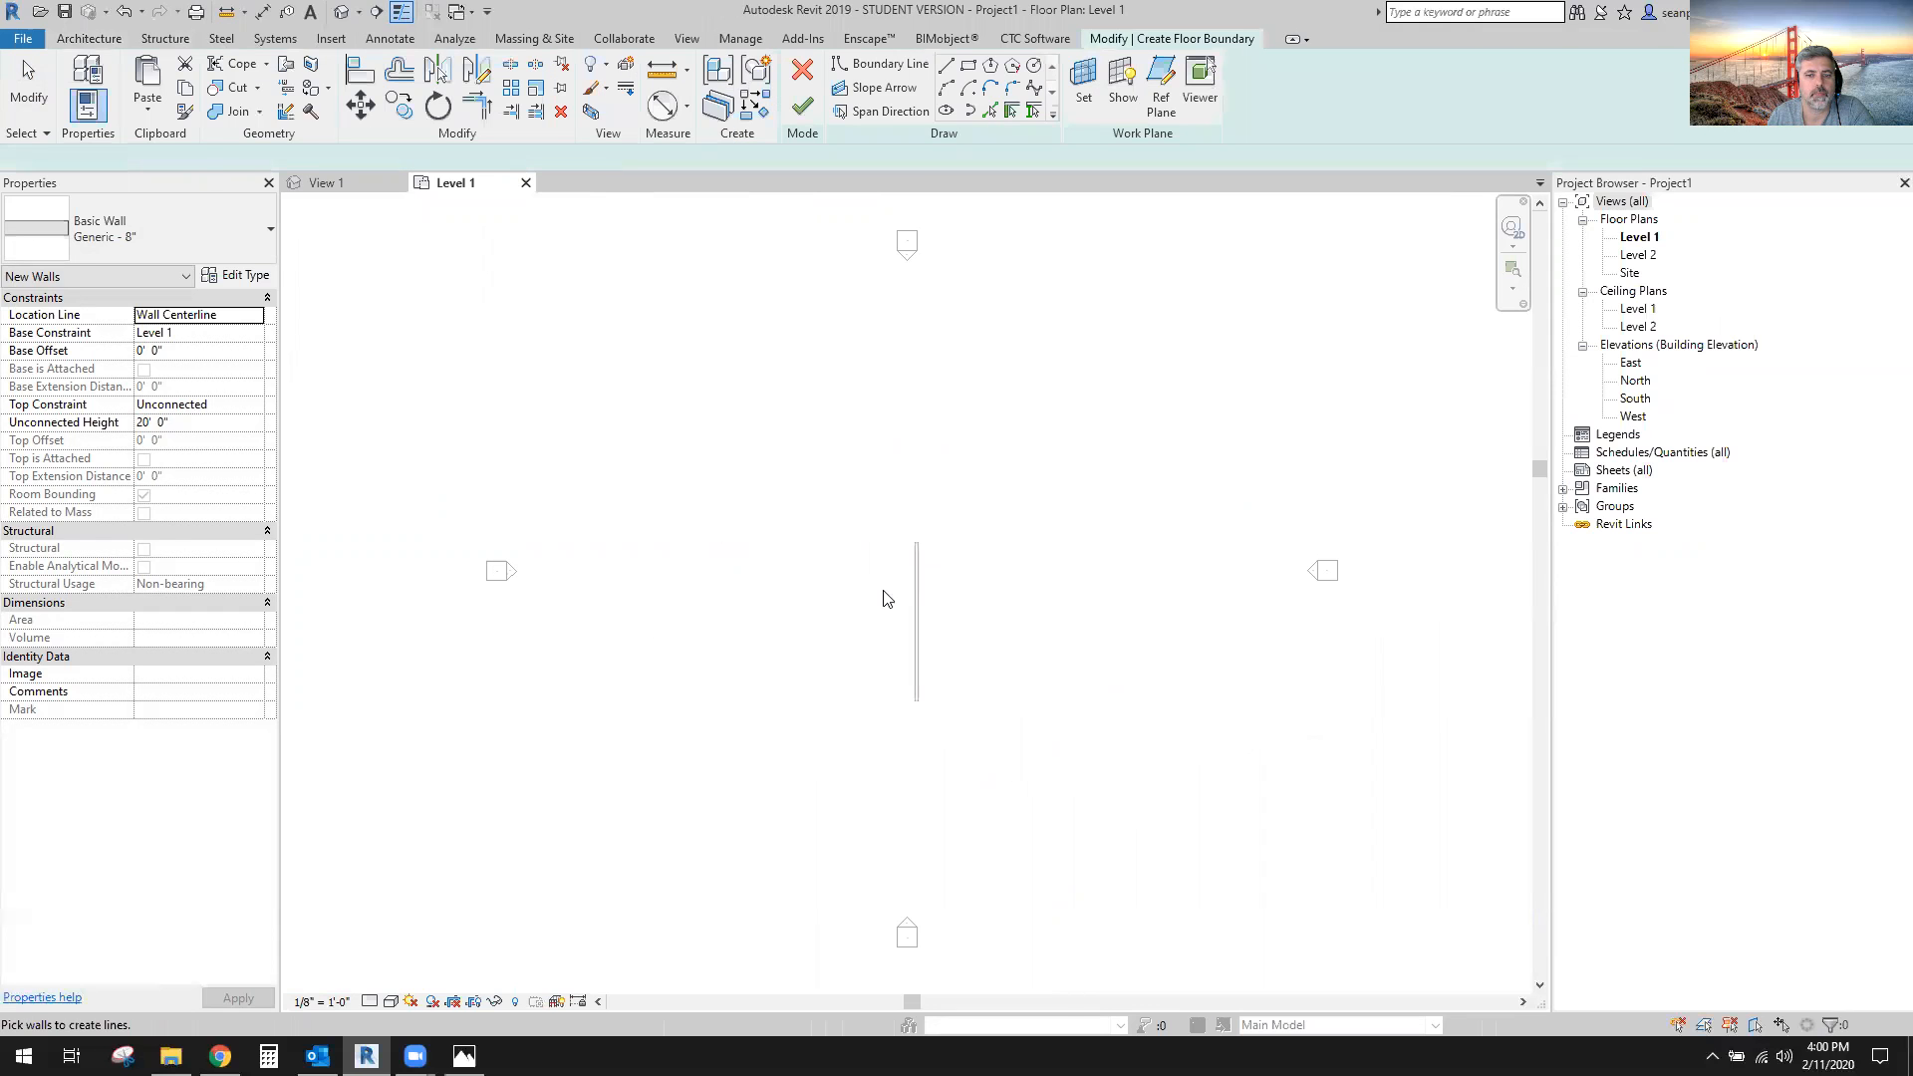
scroll(884, 594, "up", 2)
left_click(756, 507)
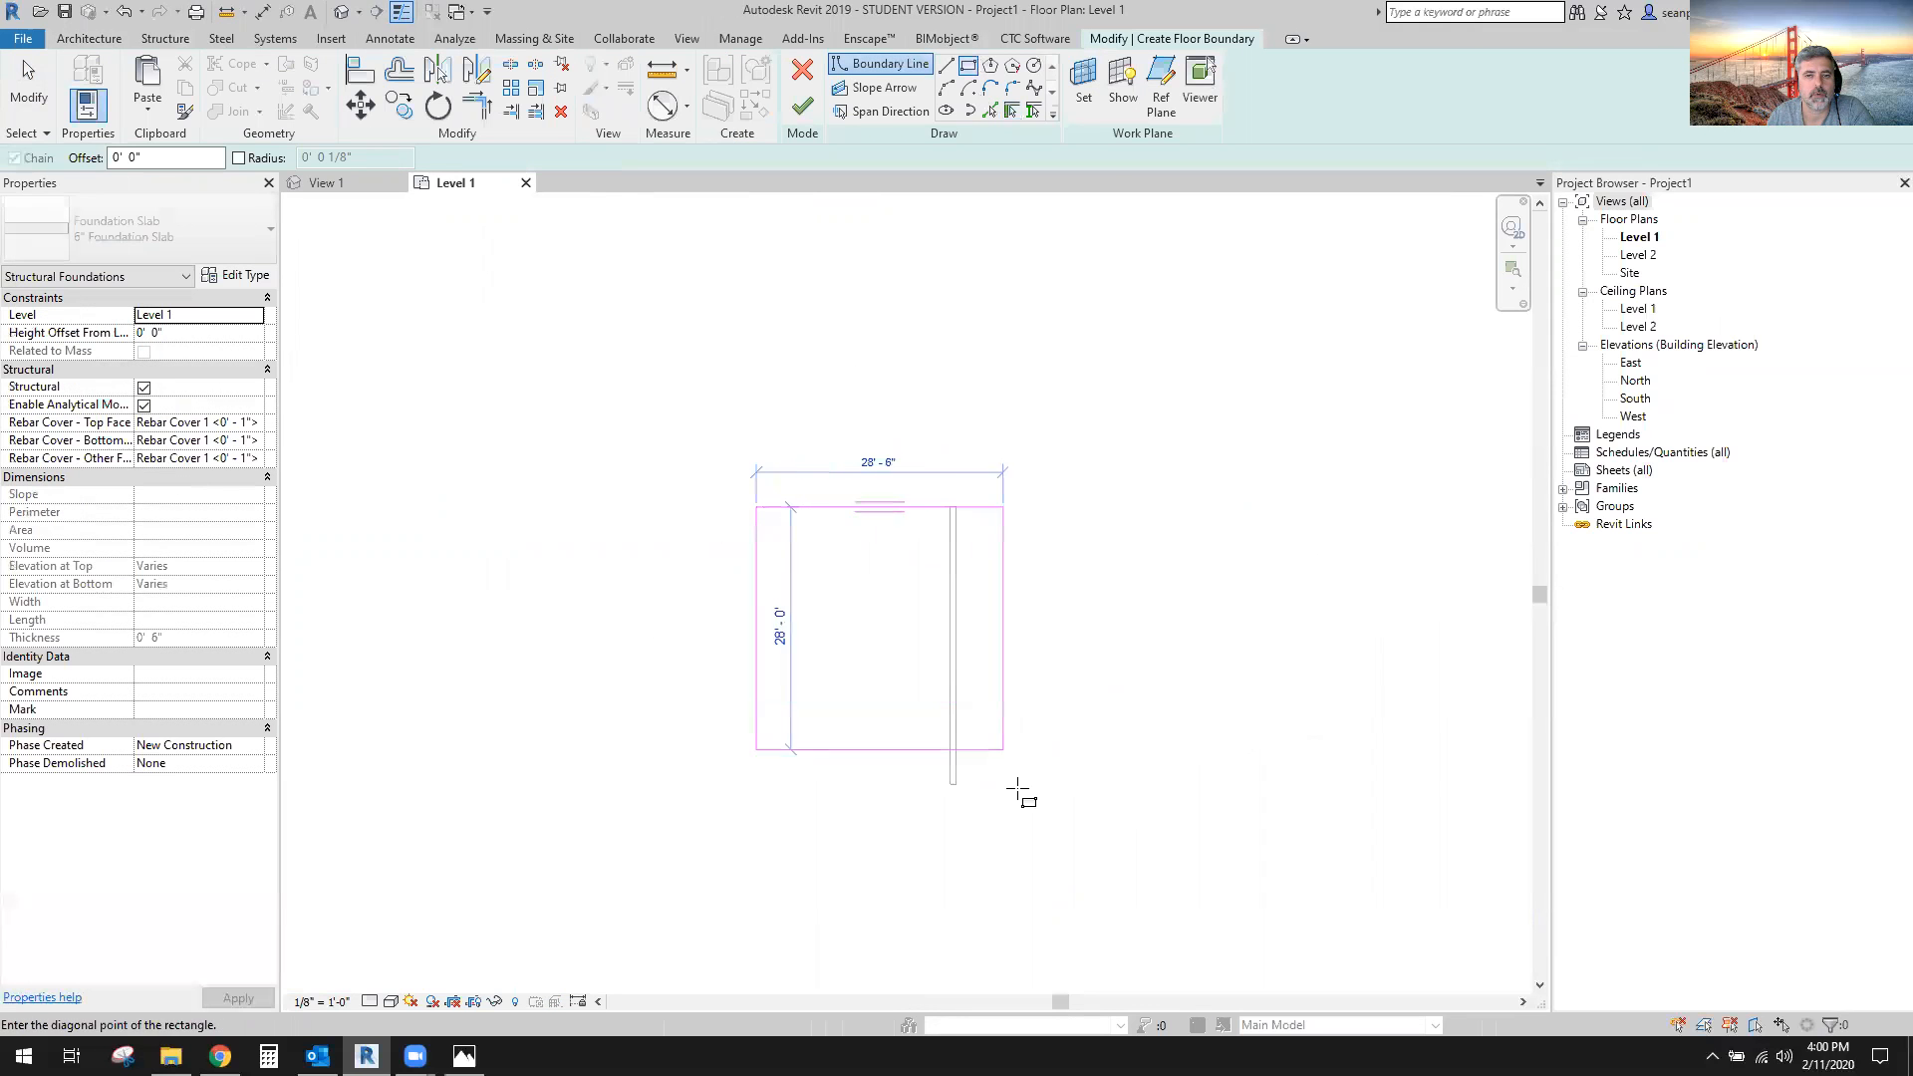
left_click(1059, 784)
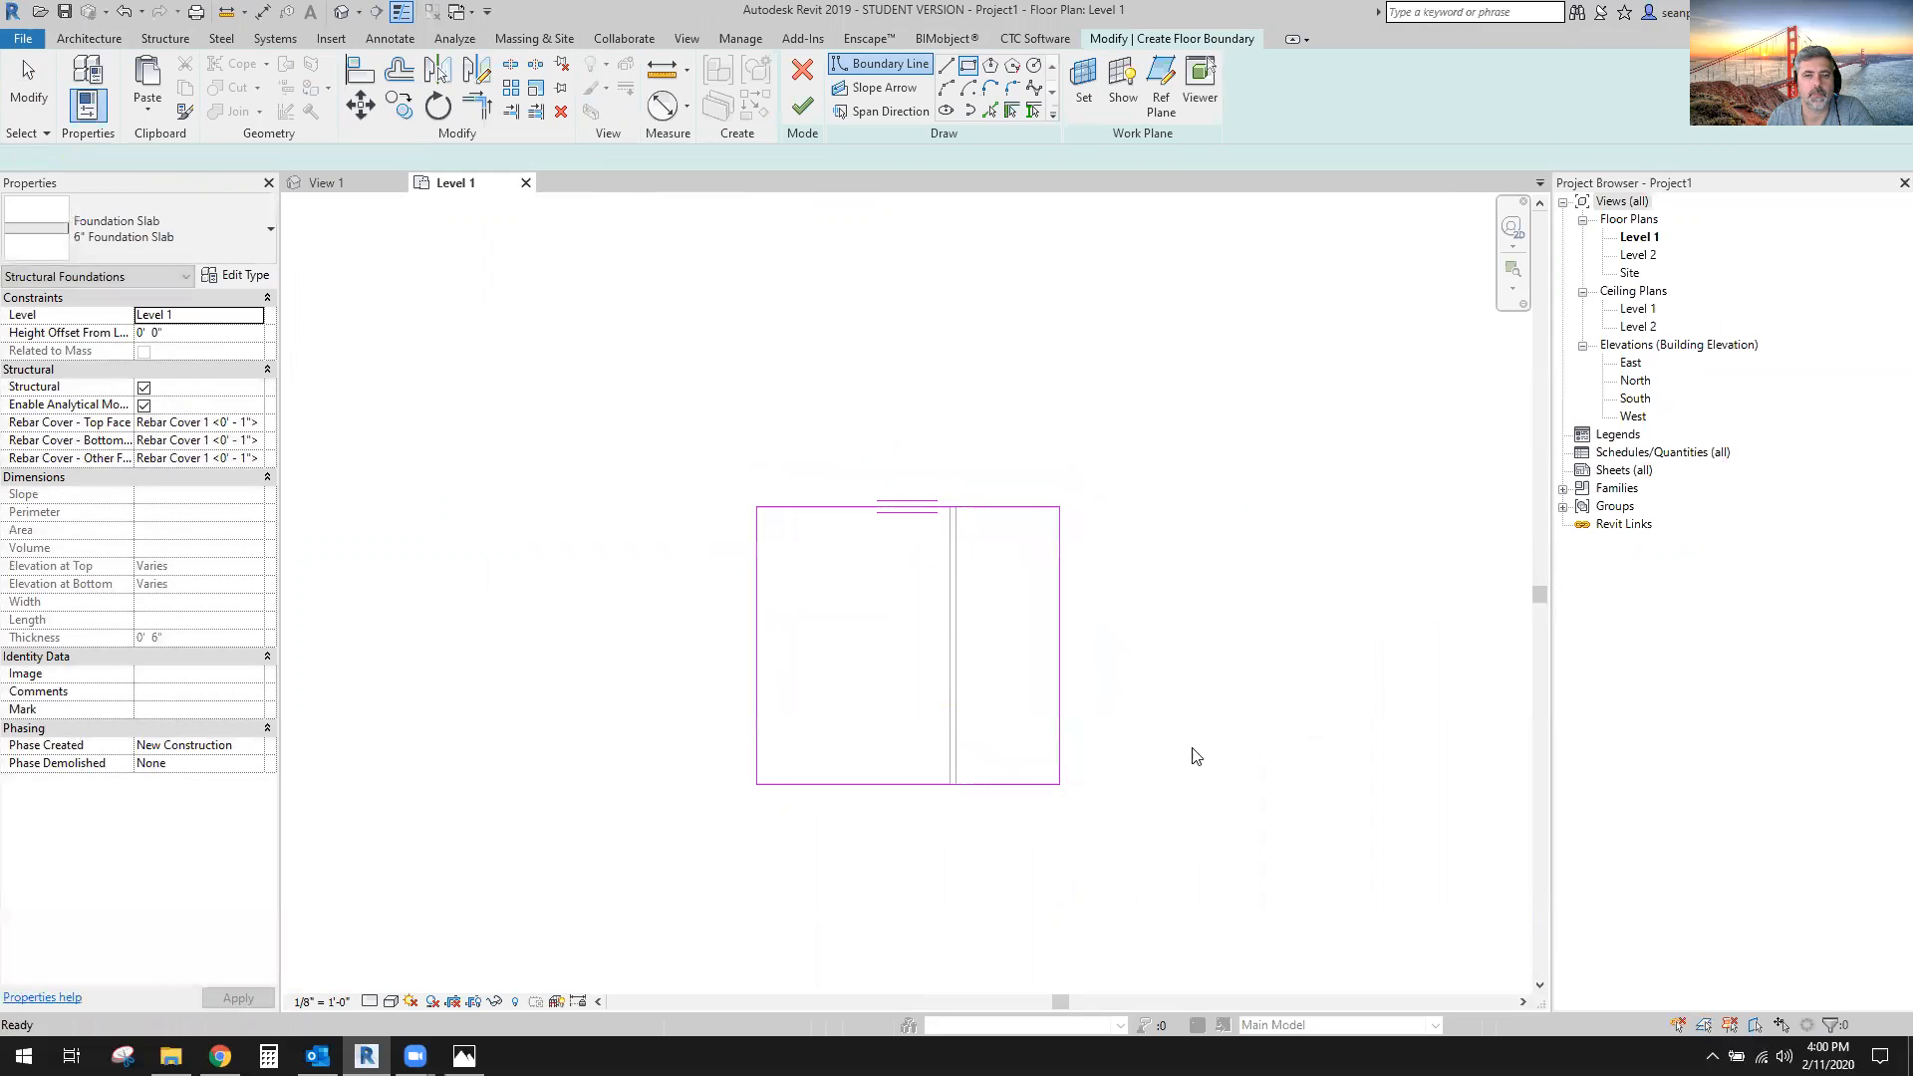
left_click(802, 105)
left_click(1186, 702)
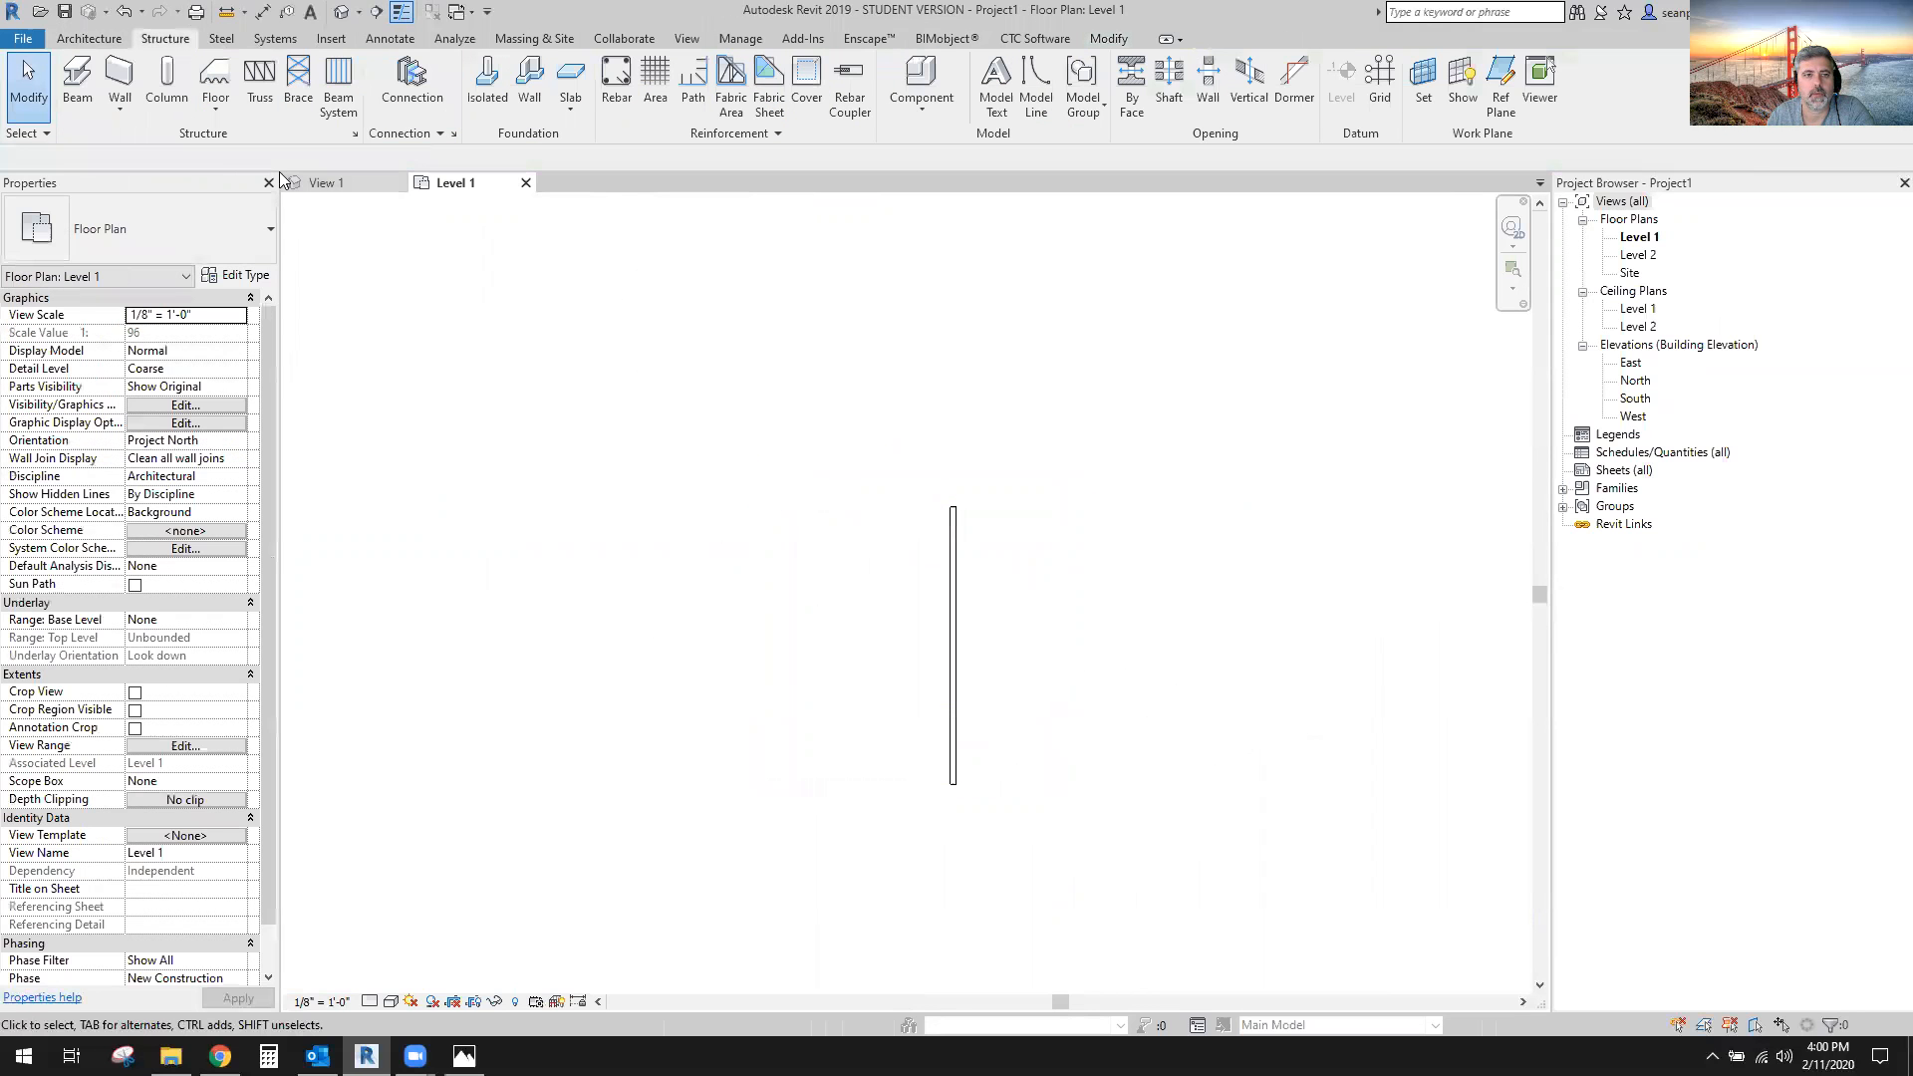
Open the project's default 3D view and frame the wall and slab.
left_click(334, 181)
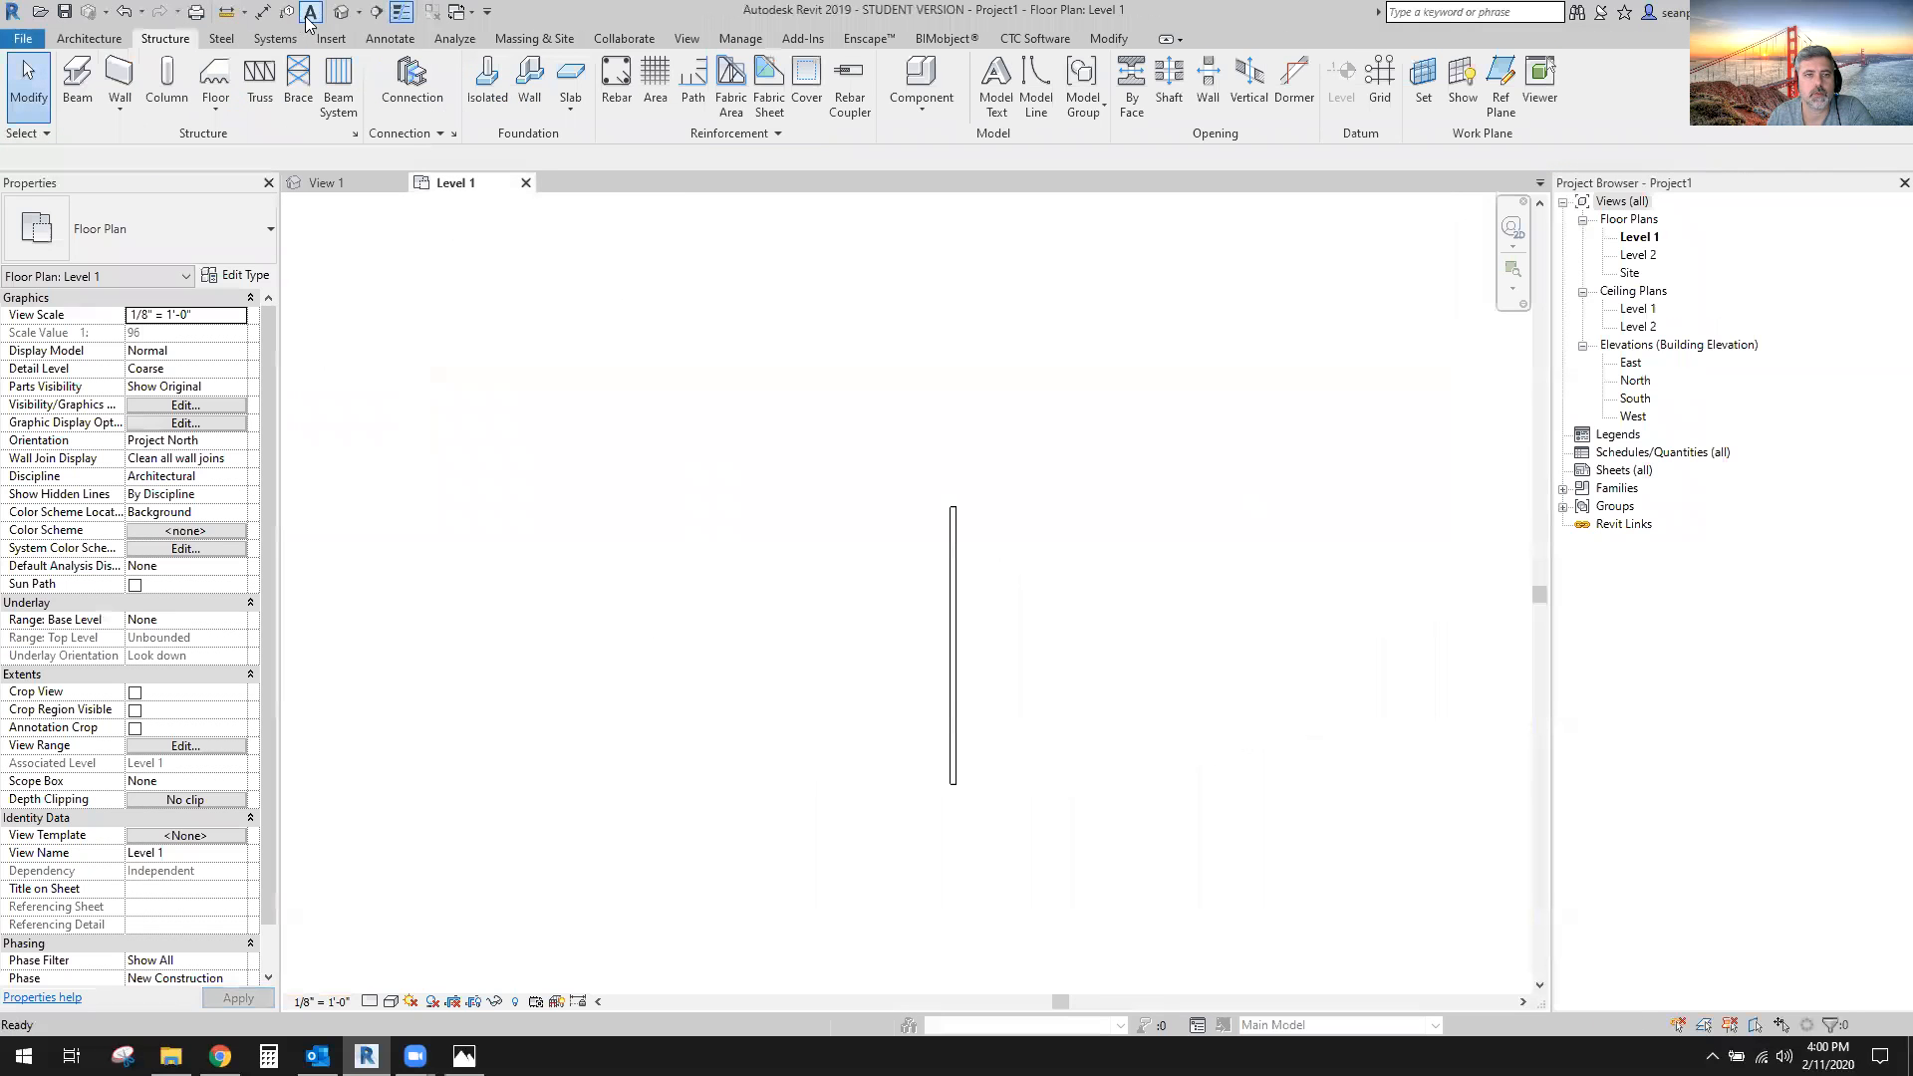
left_click(340, 11)
scroll(812, 696, "up", 10)
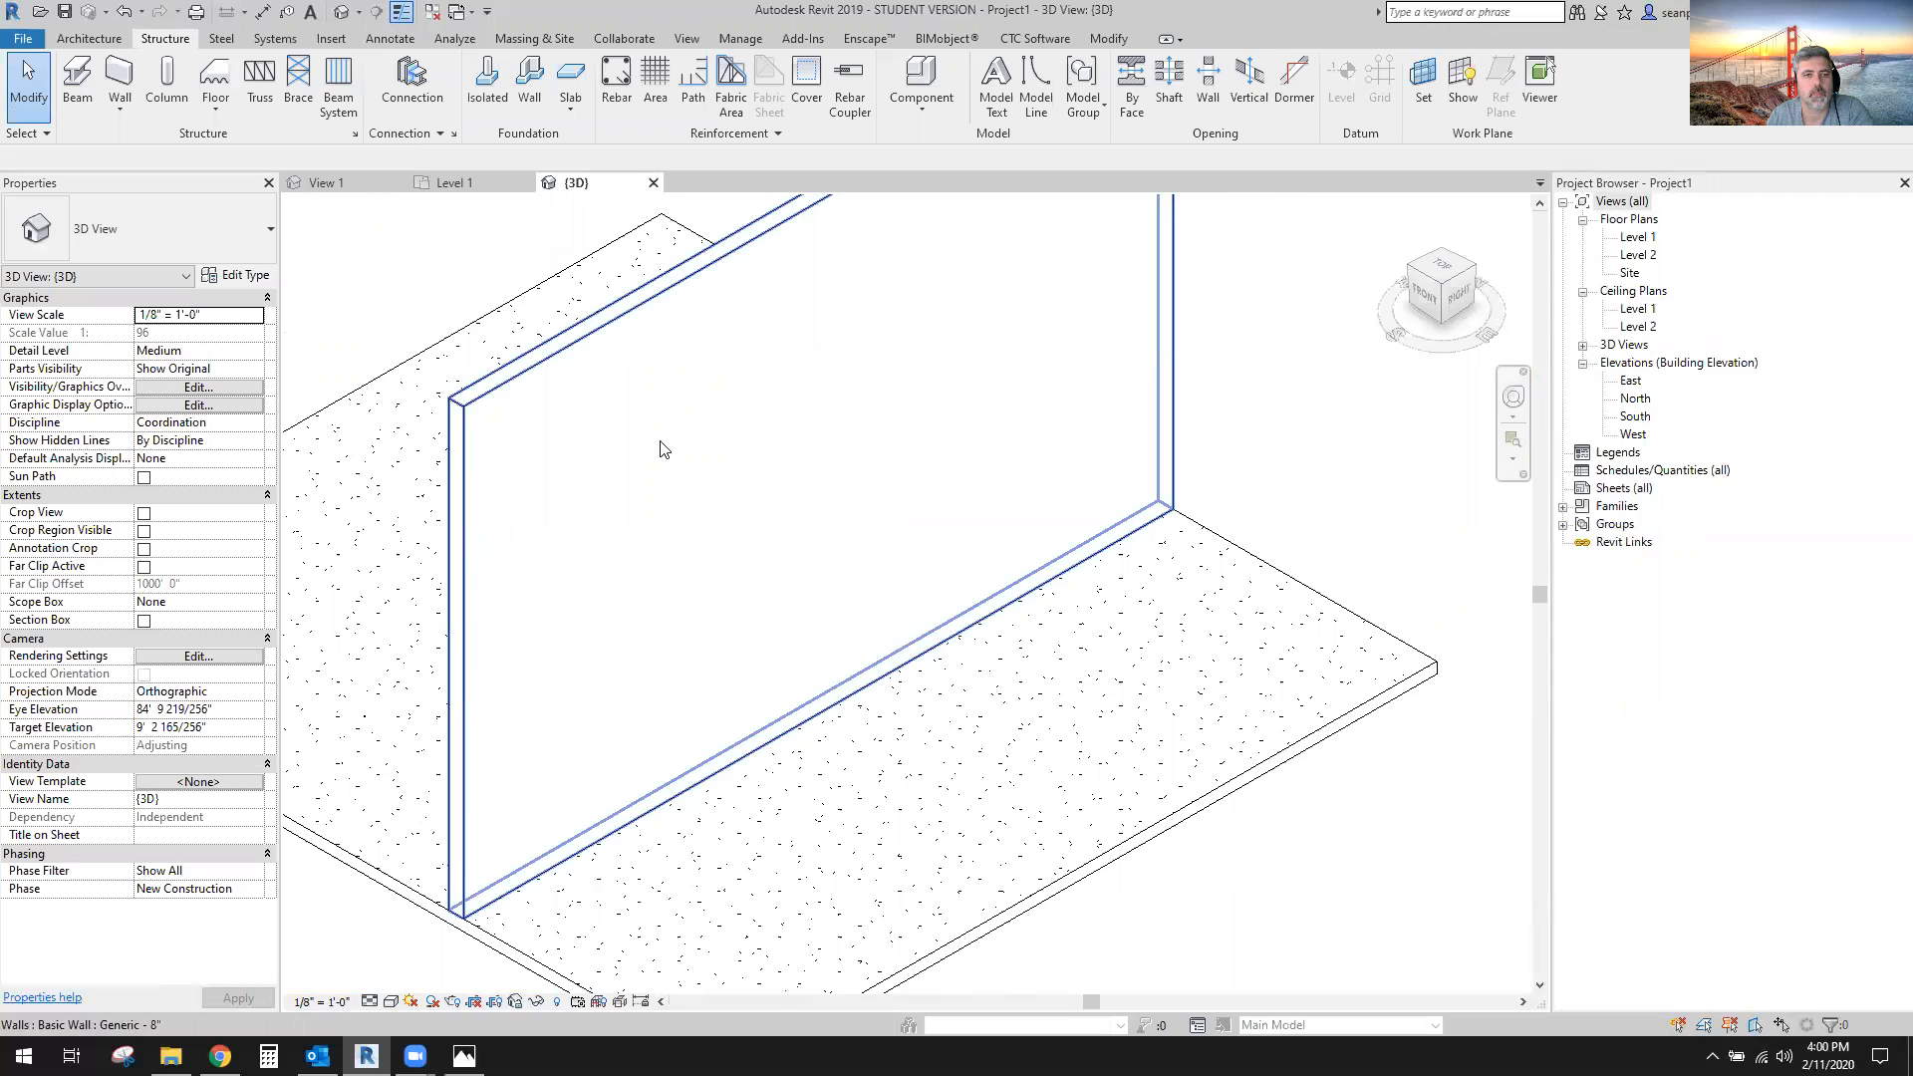
Load the vanity family into the project while closing the family file, and place one 2 Drawer vanity on the wall.
left_click(325, 182)
left_click(523, 184)
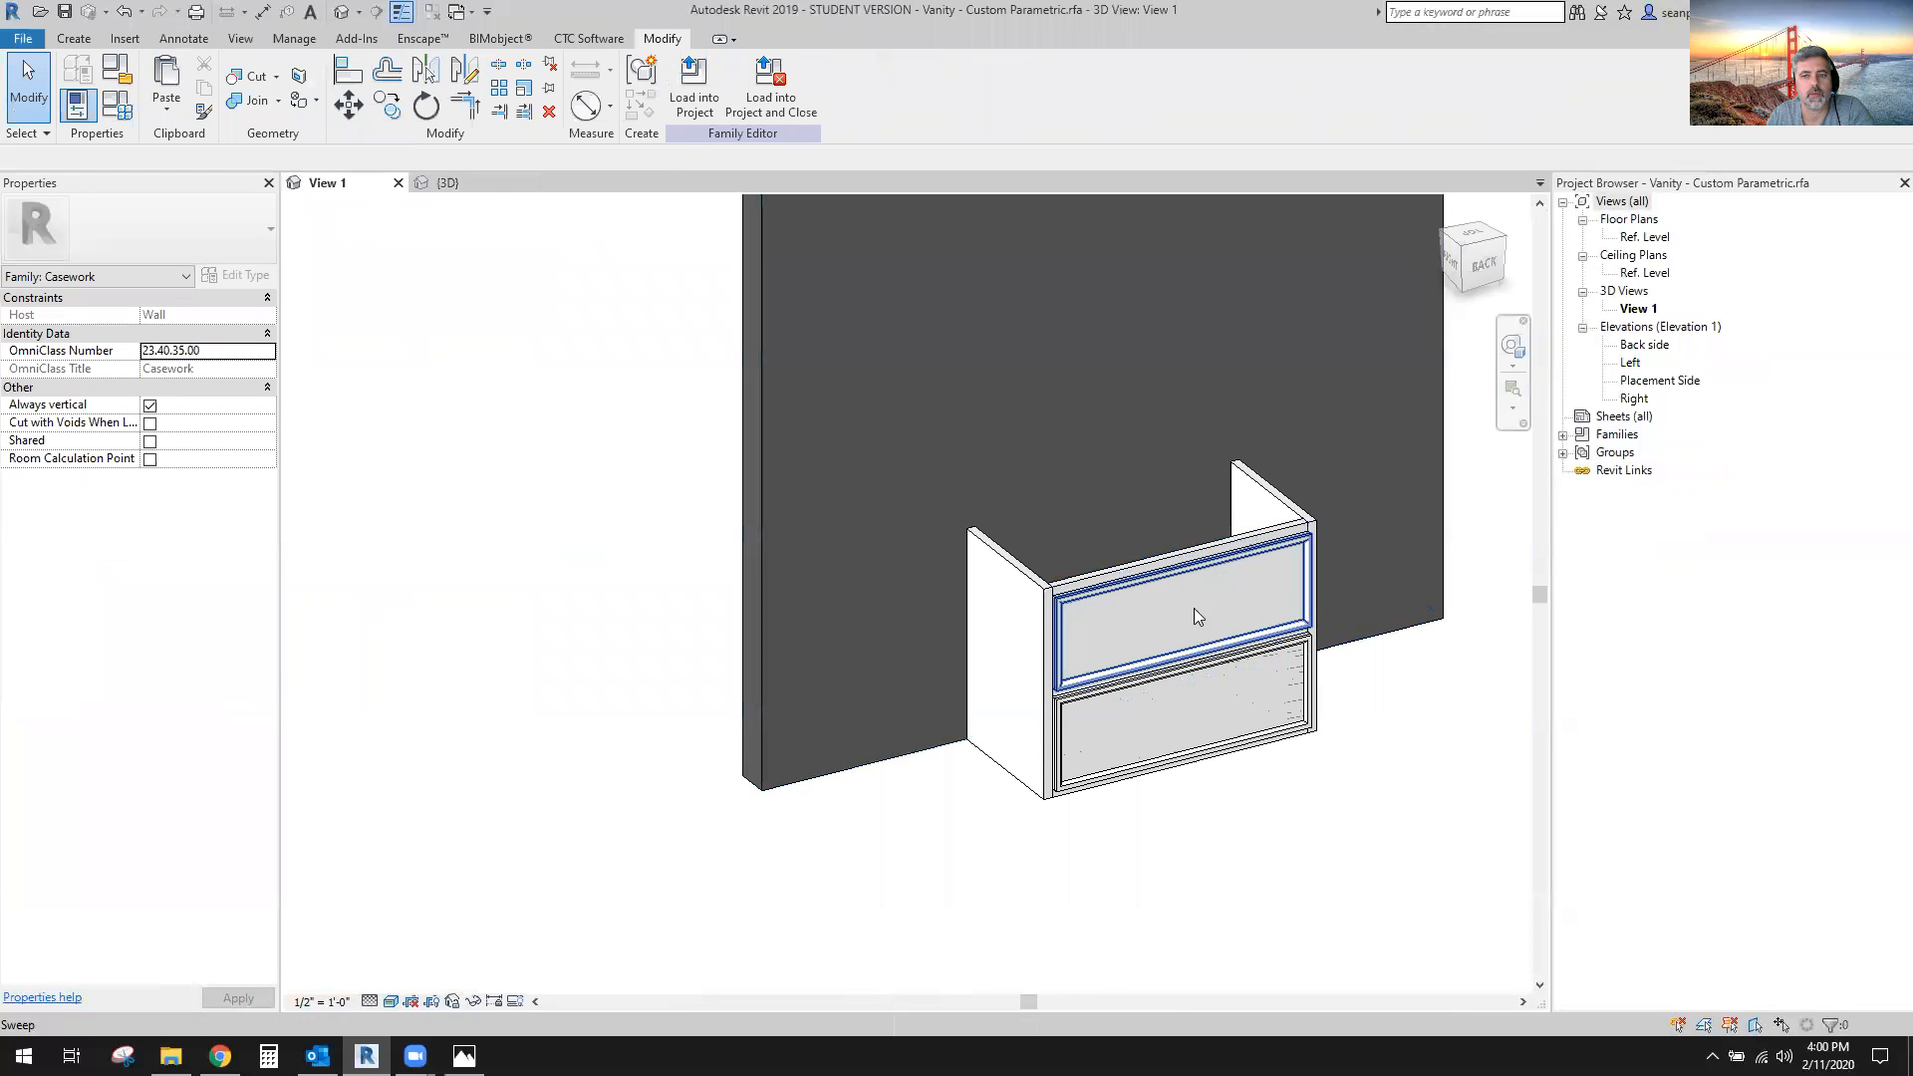
left_click(778, 101)
left_click(924, 545)
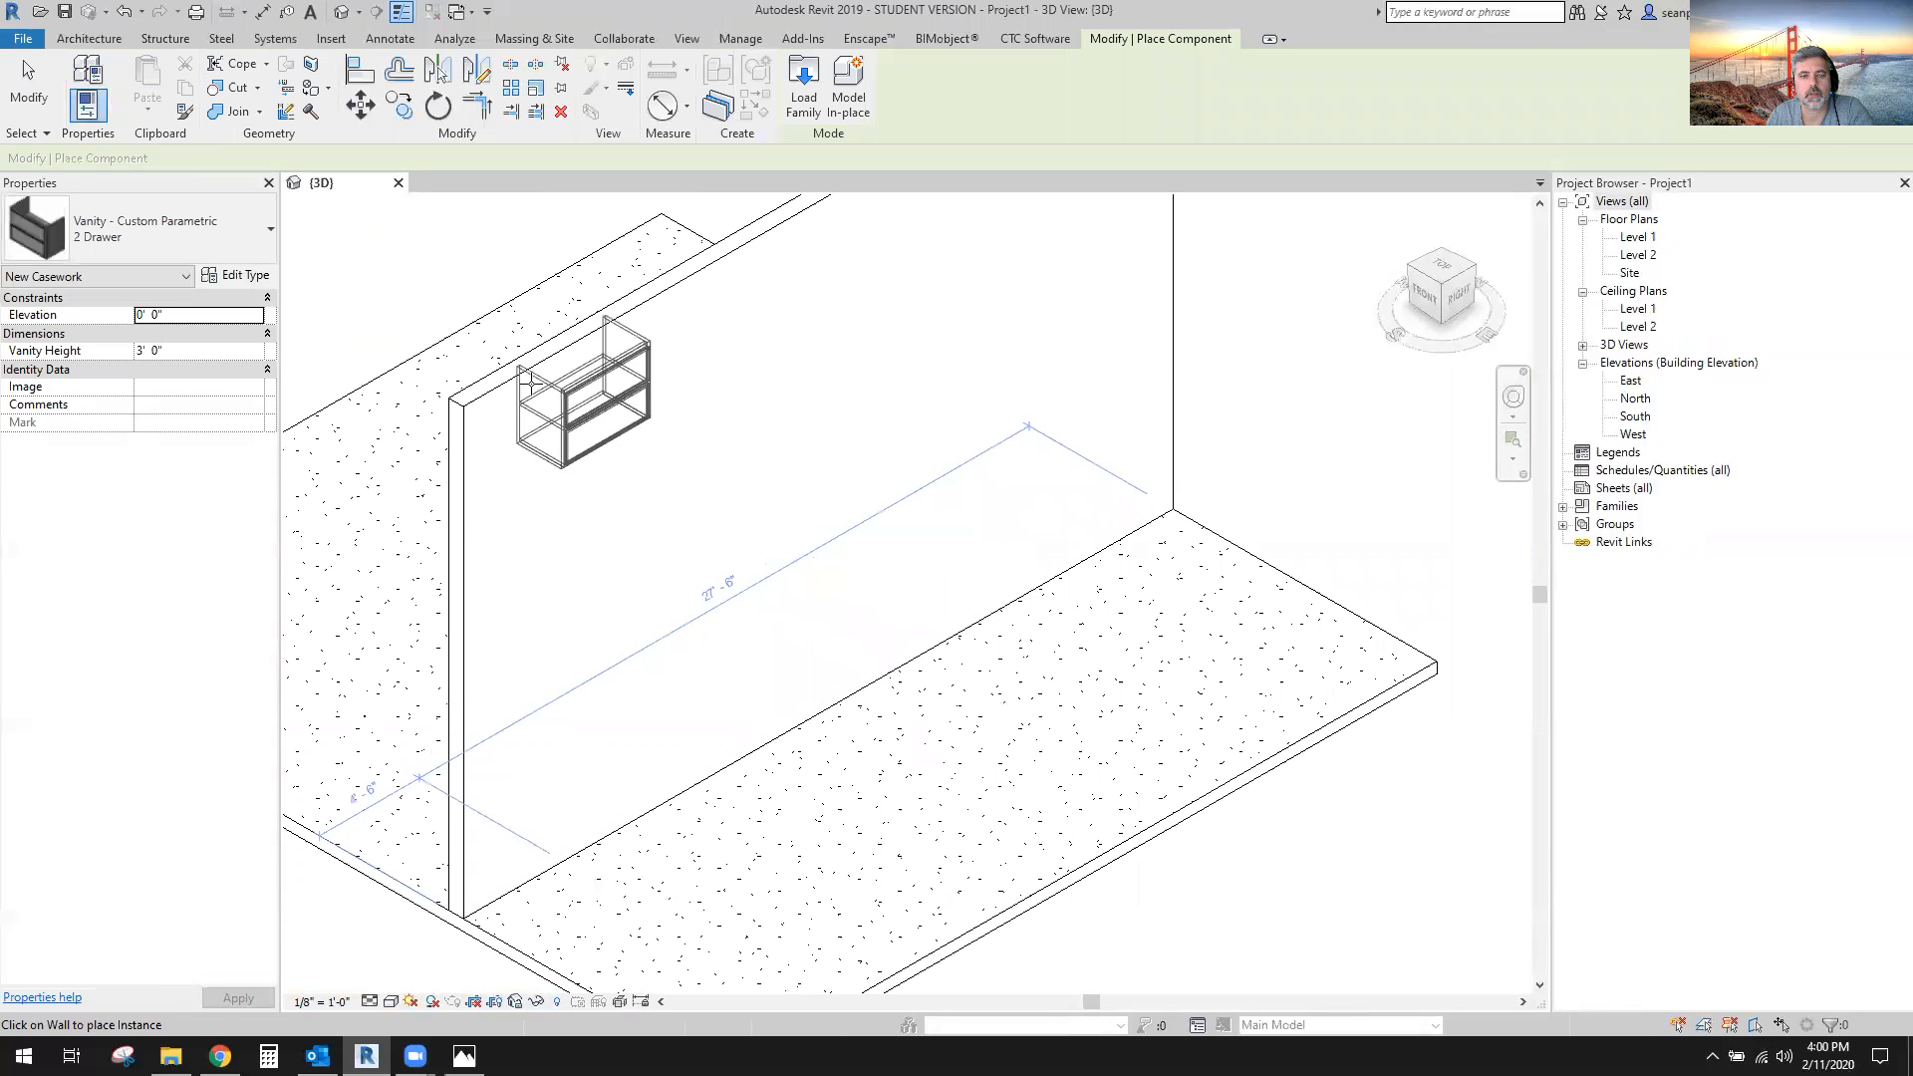
left_click(859, 596)
key("Escape")
key("Escape")
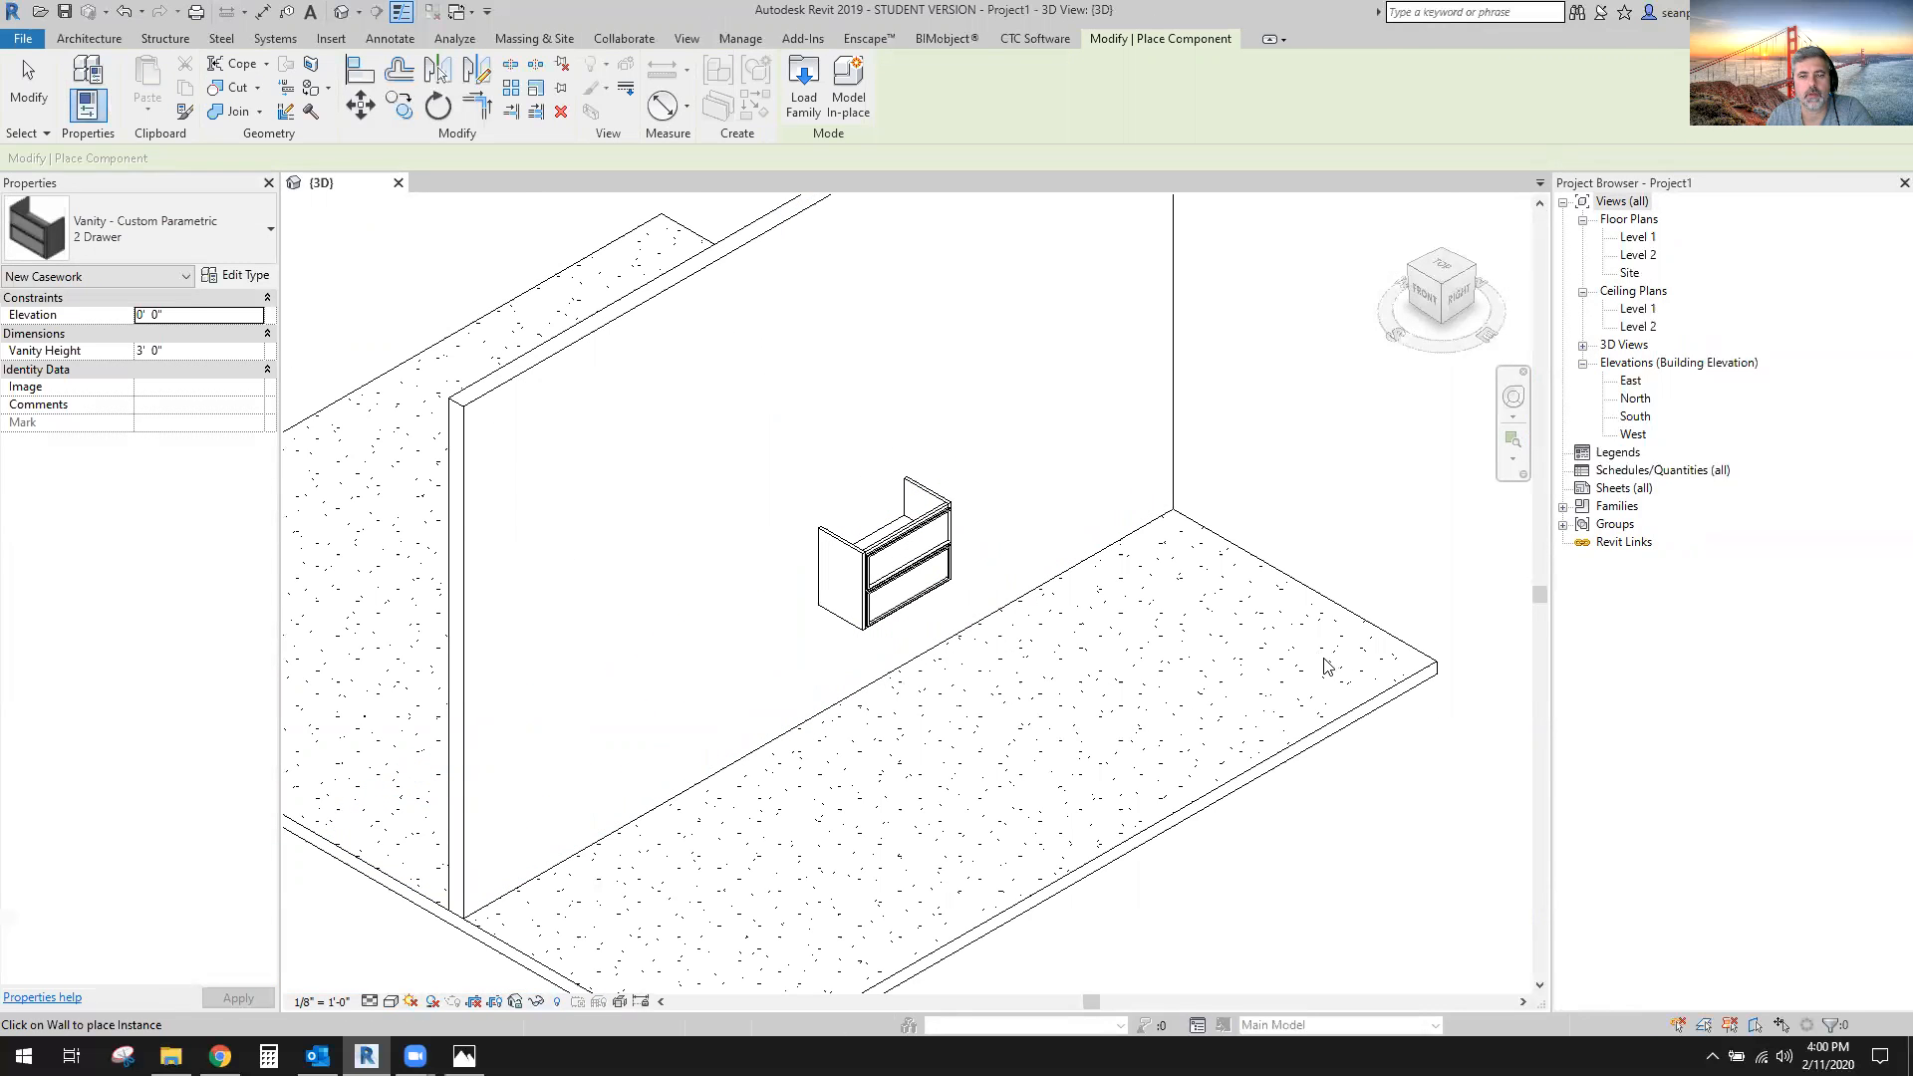
Set the project's 3D view to Fine detail level and the Realistic visual style.
scroll(884, 641, "up", 2)
left_click(369, 1002)
left_click(403, 980)
left_click(391, 1001)
left_click(419, 965)
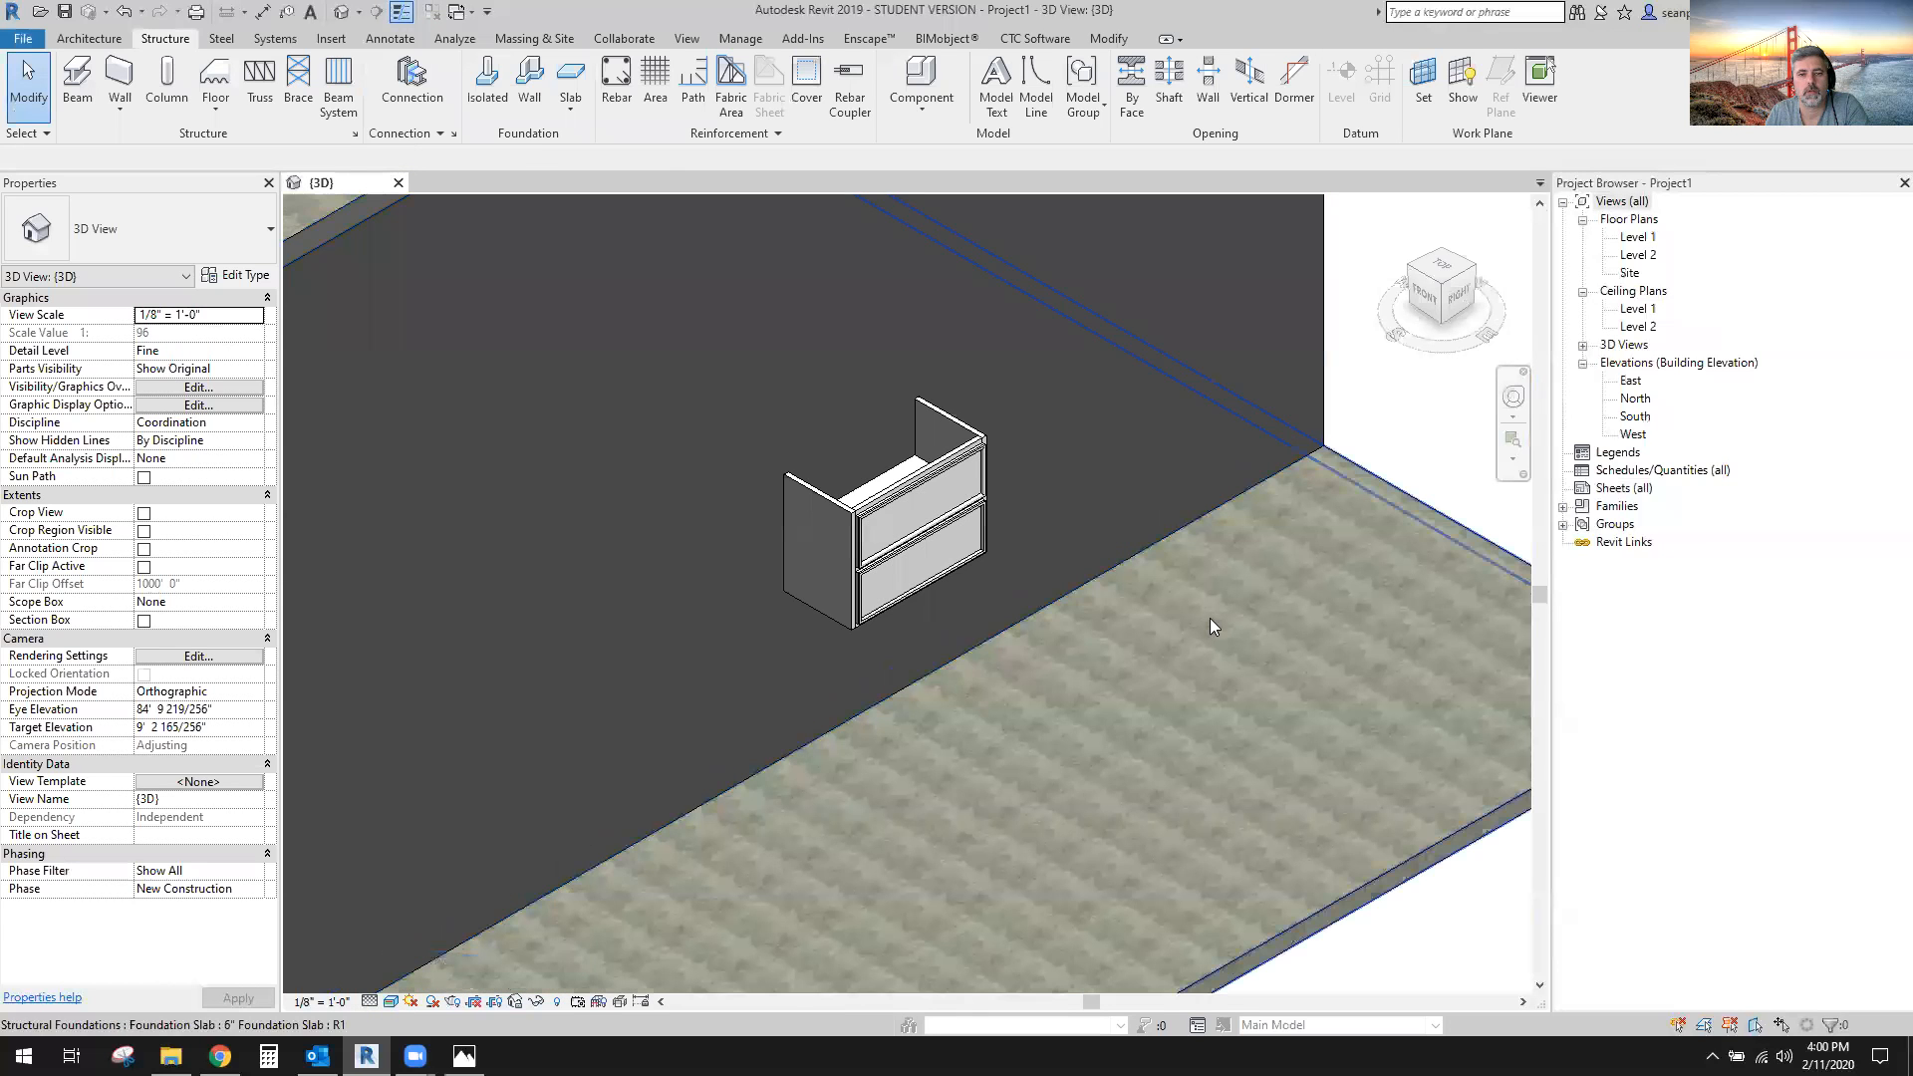
Set the placed vanity's Vanity Height to 4' 0".
left_click(921, 587)
left_click(194, 367)
type("4'  0\"")
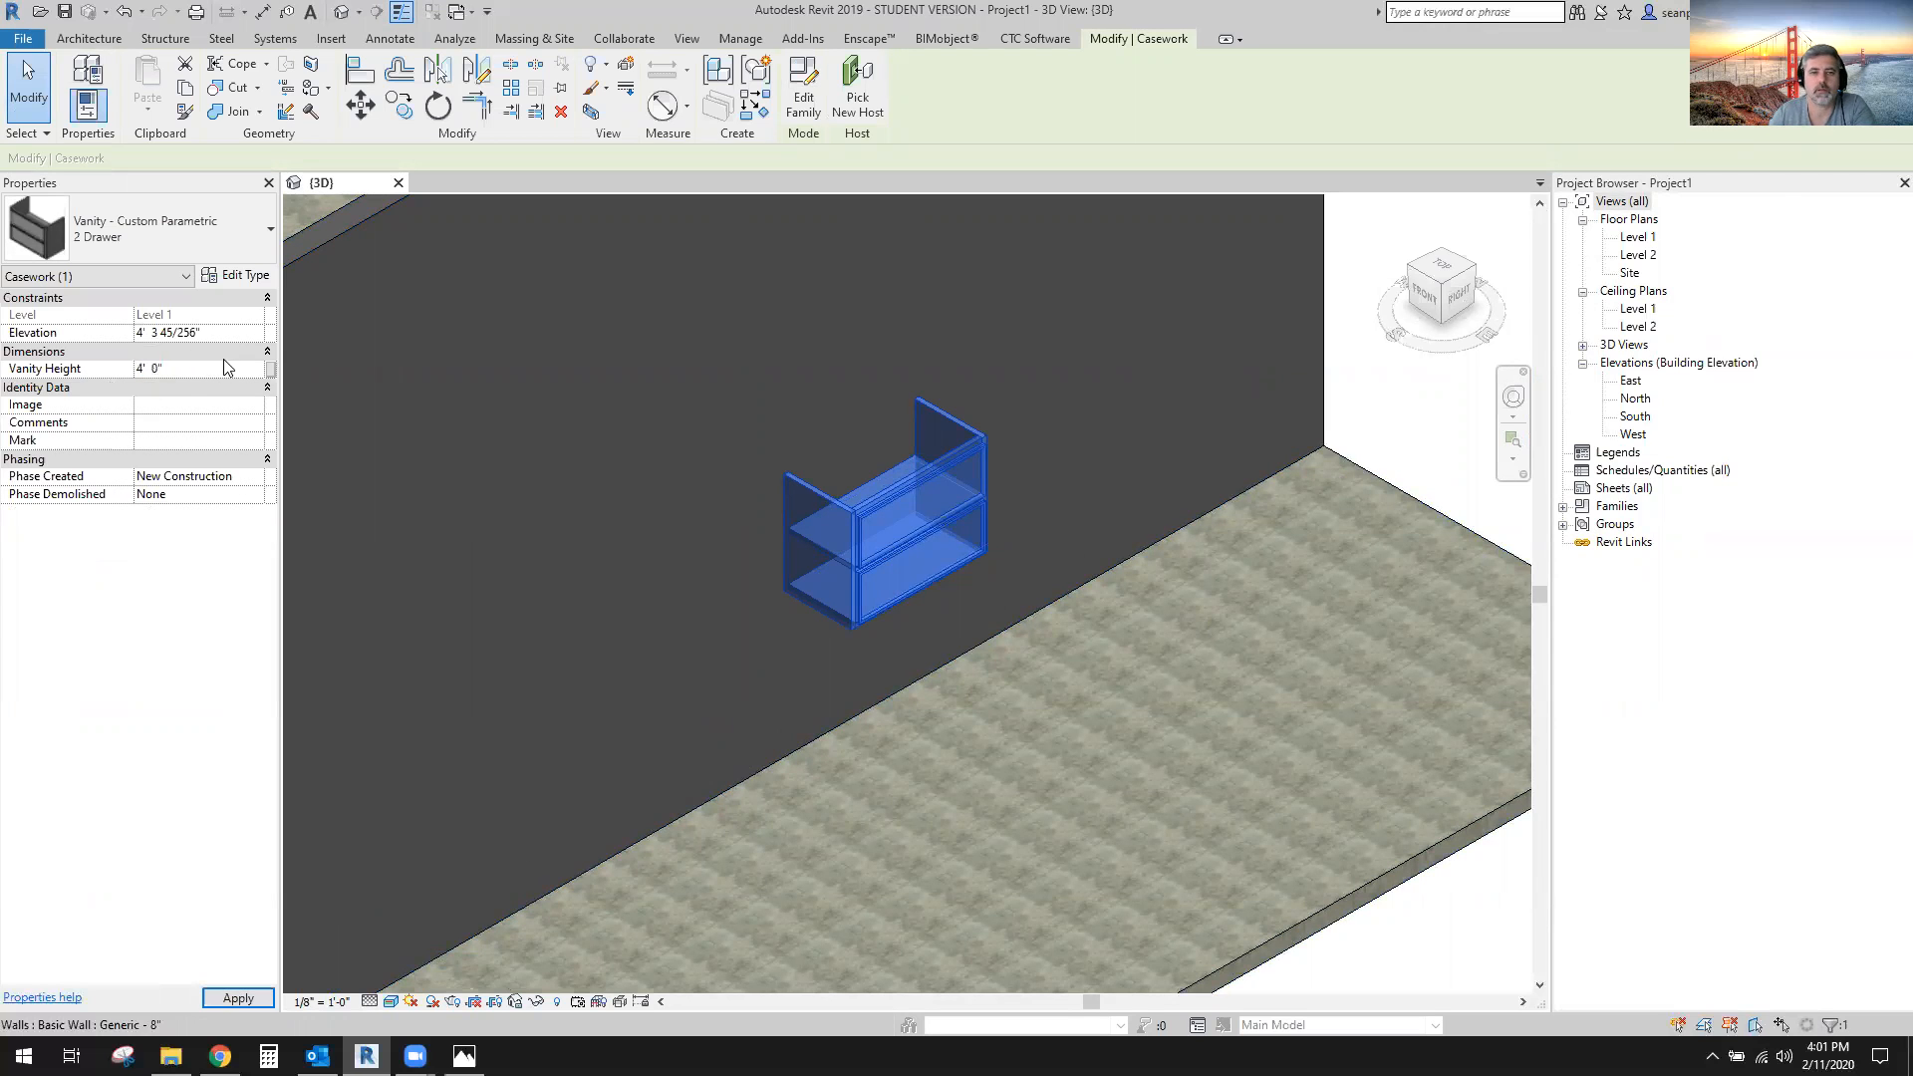
key("Return")
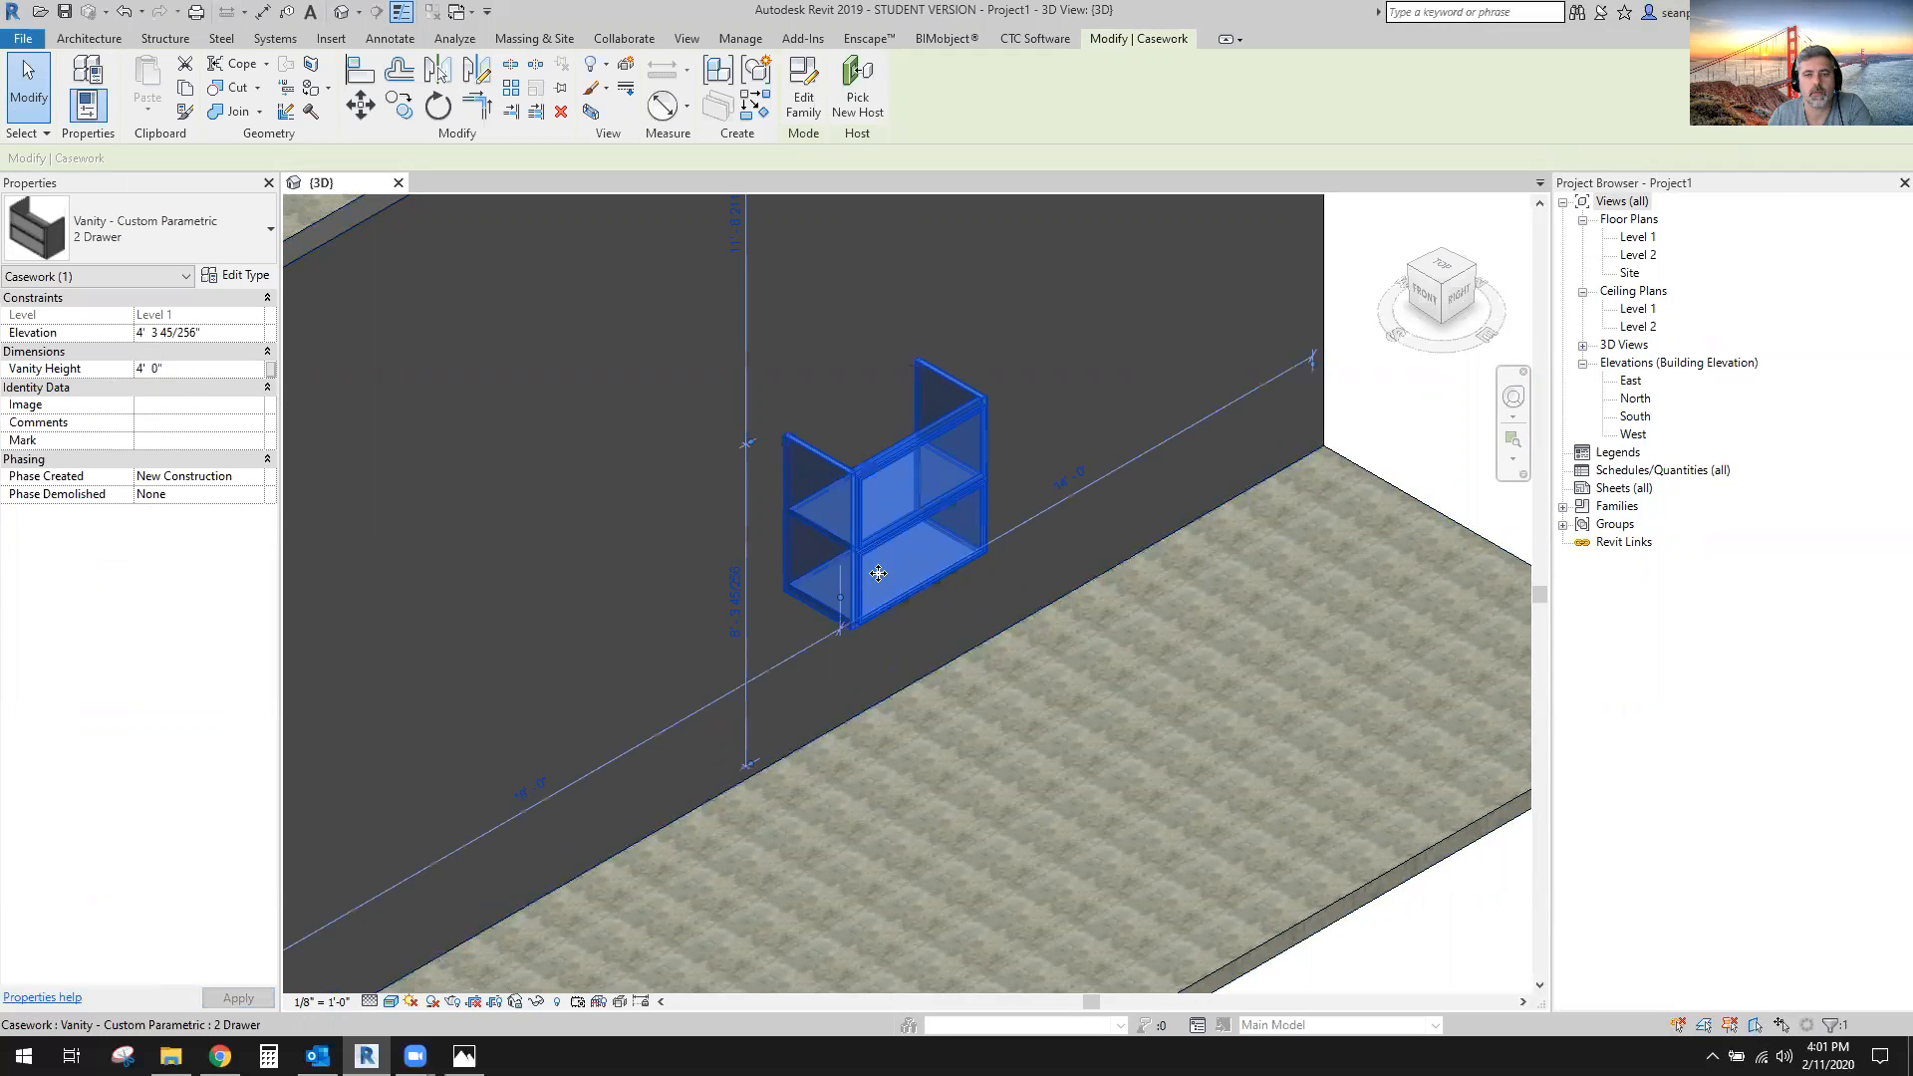
Set the placed vanity's Elevation to 0' 0".
left_click(211, 334)
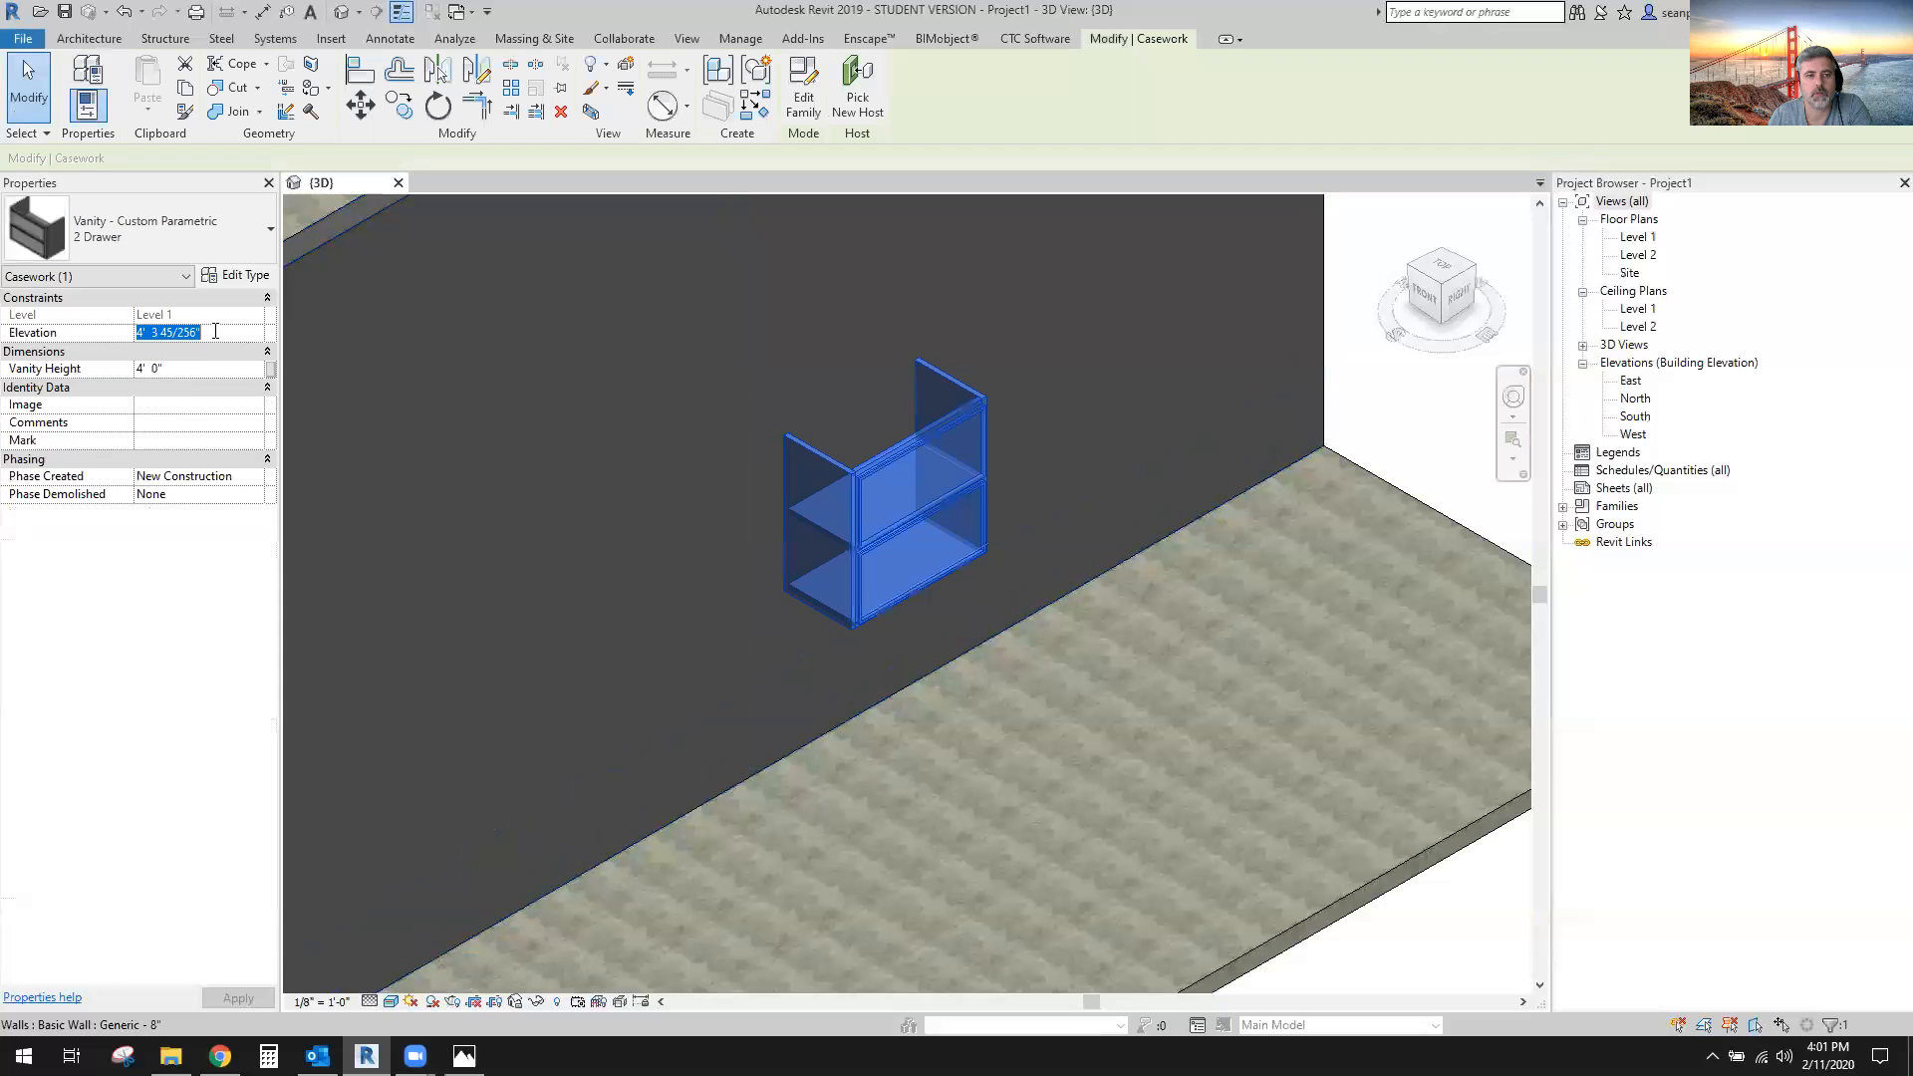
type("0' 0\"")
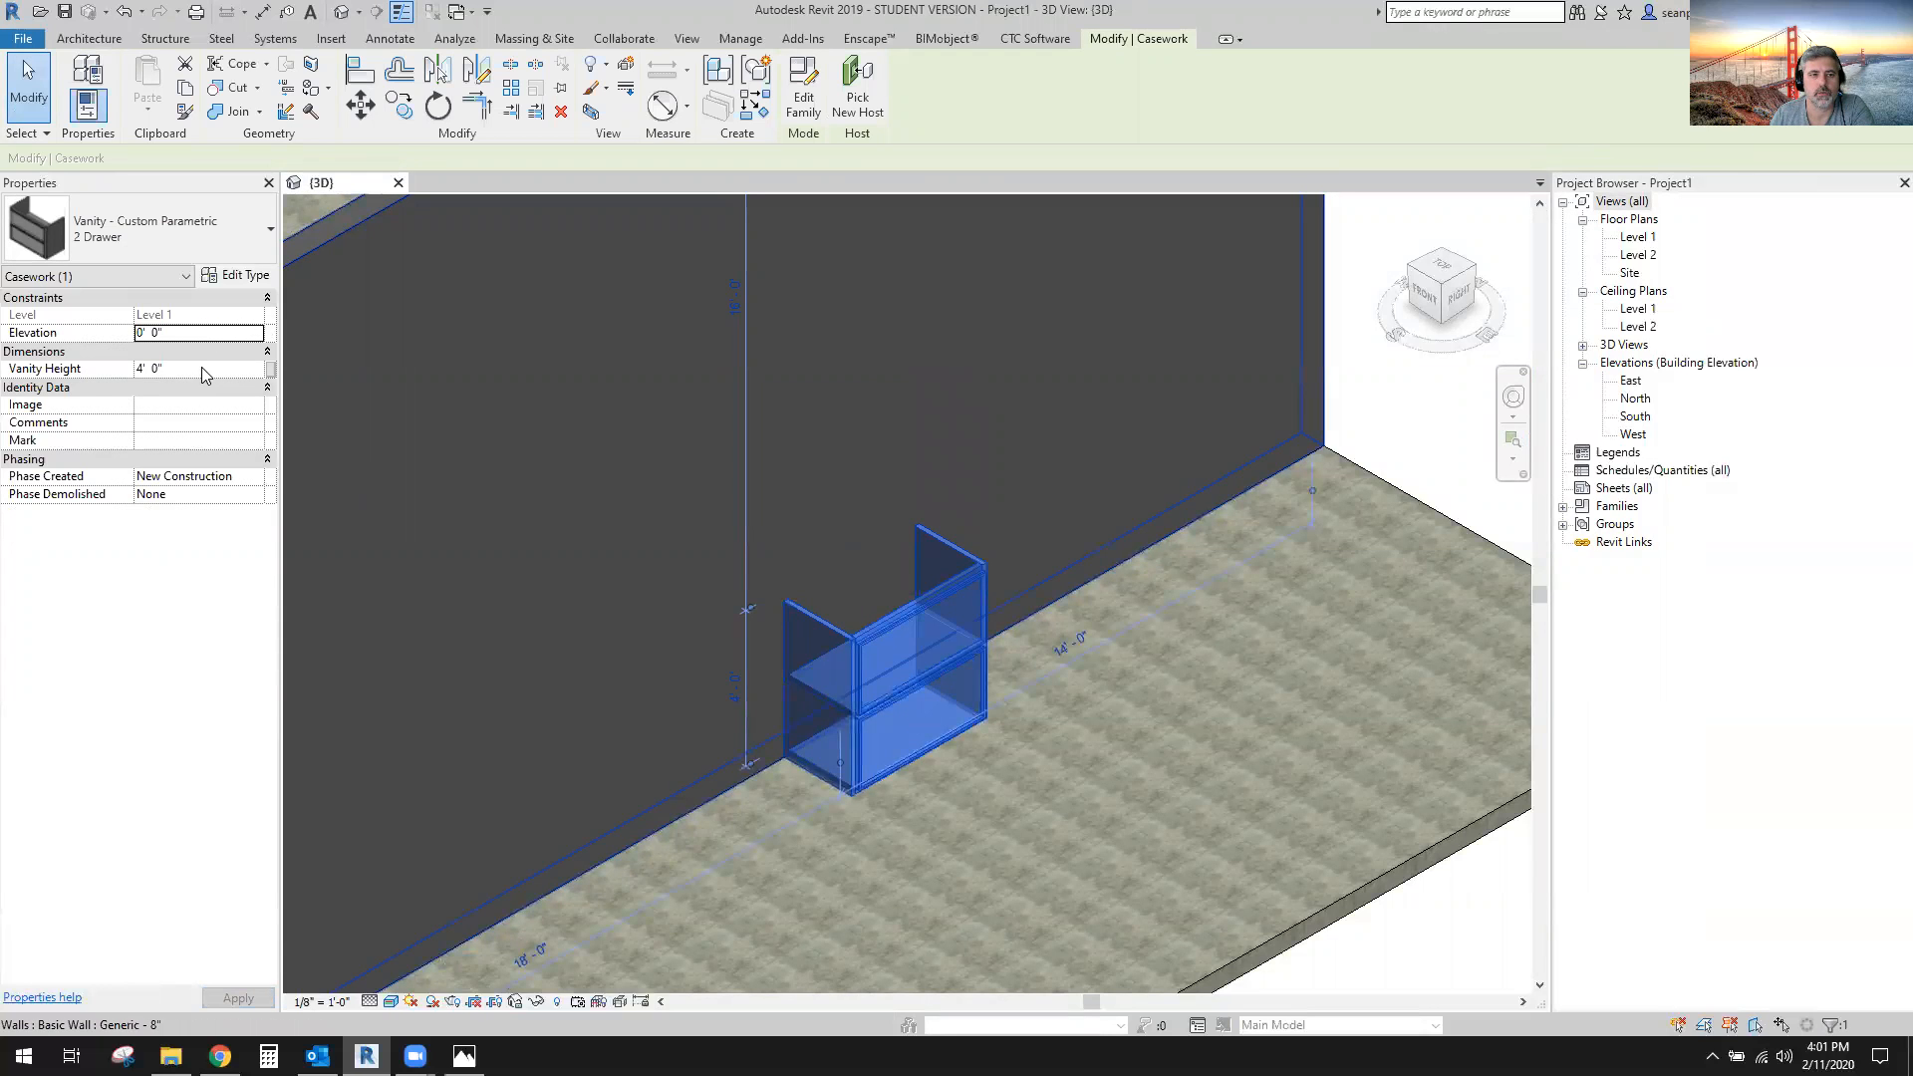
left_click(190, 369)
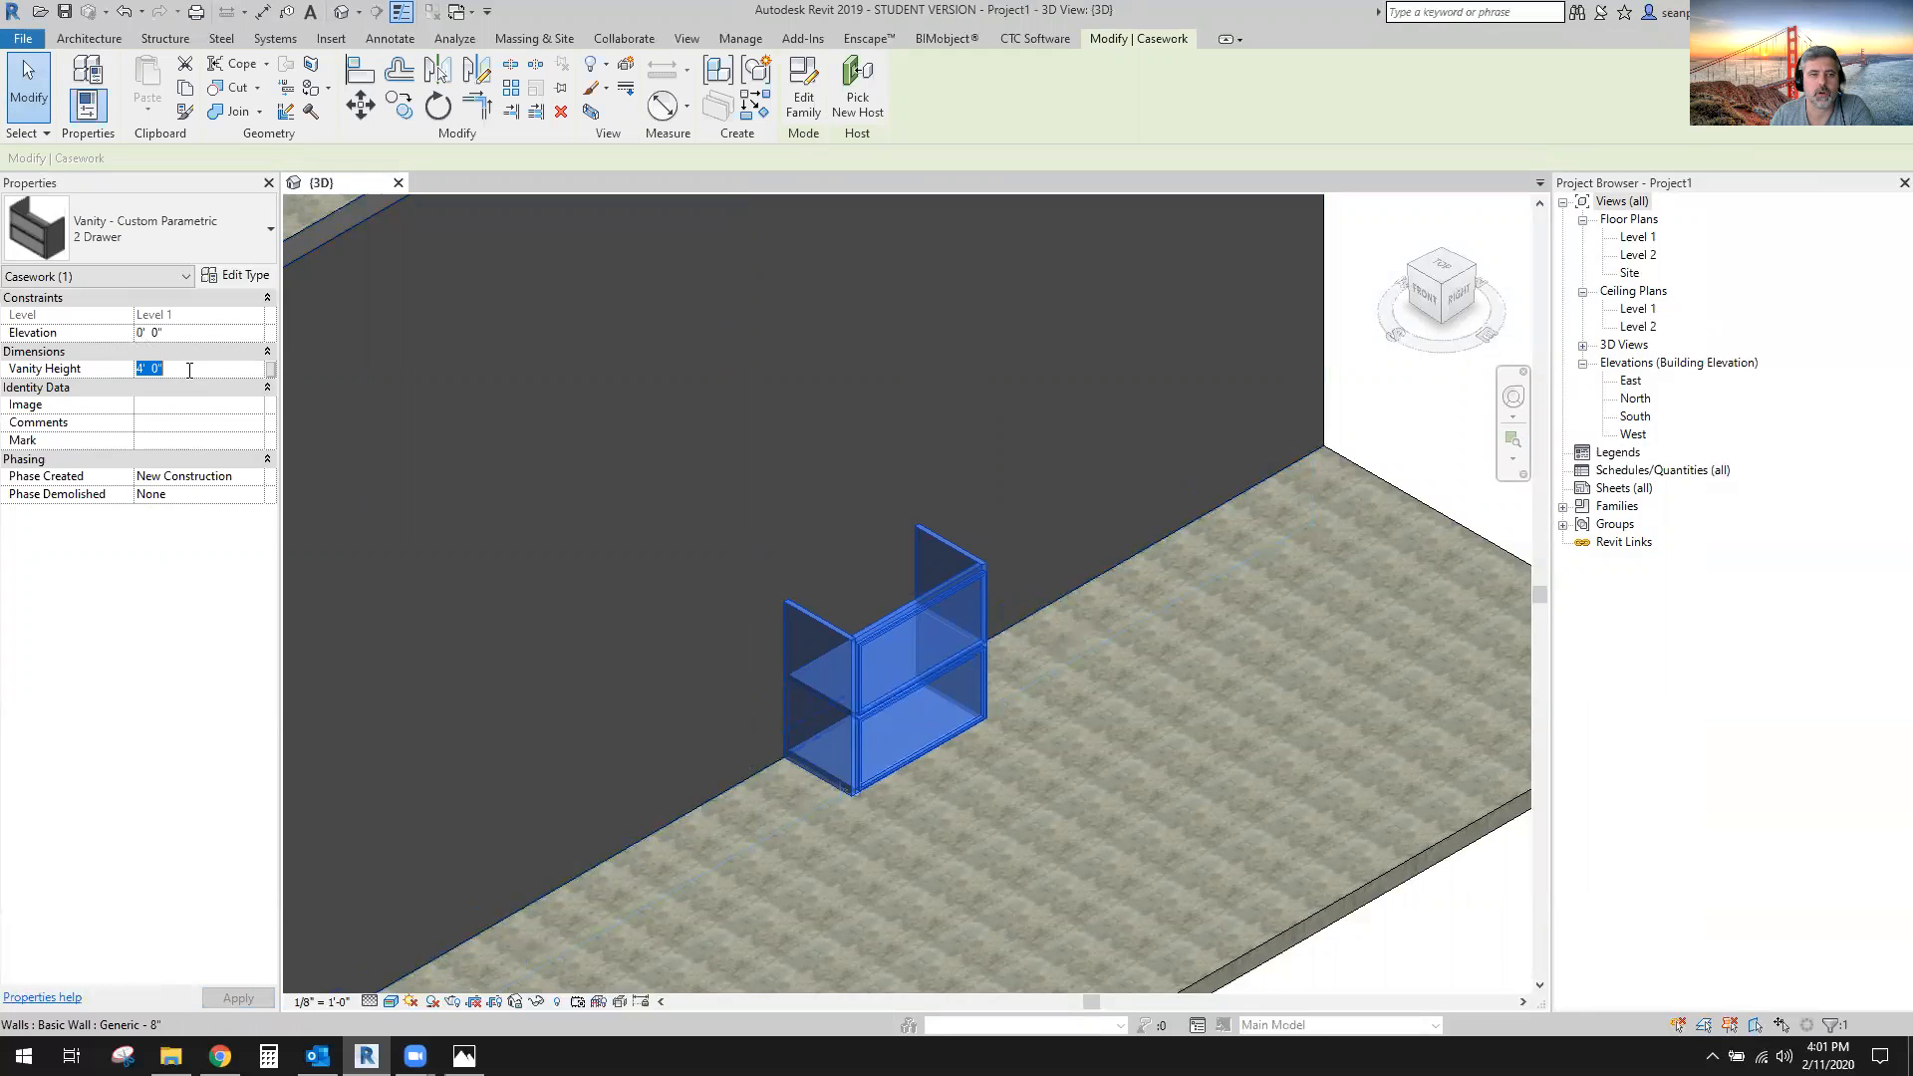
left_click(1435, 948)
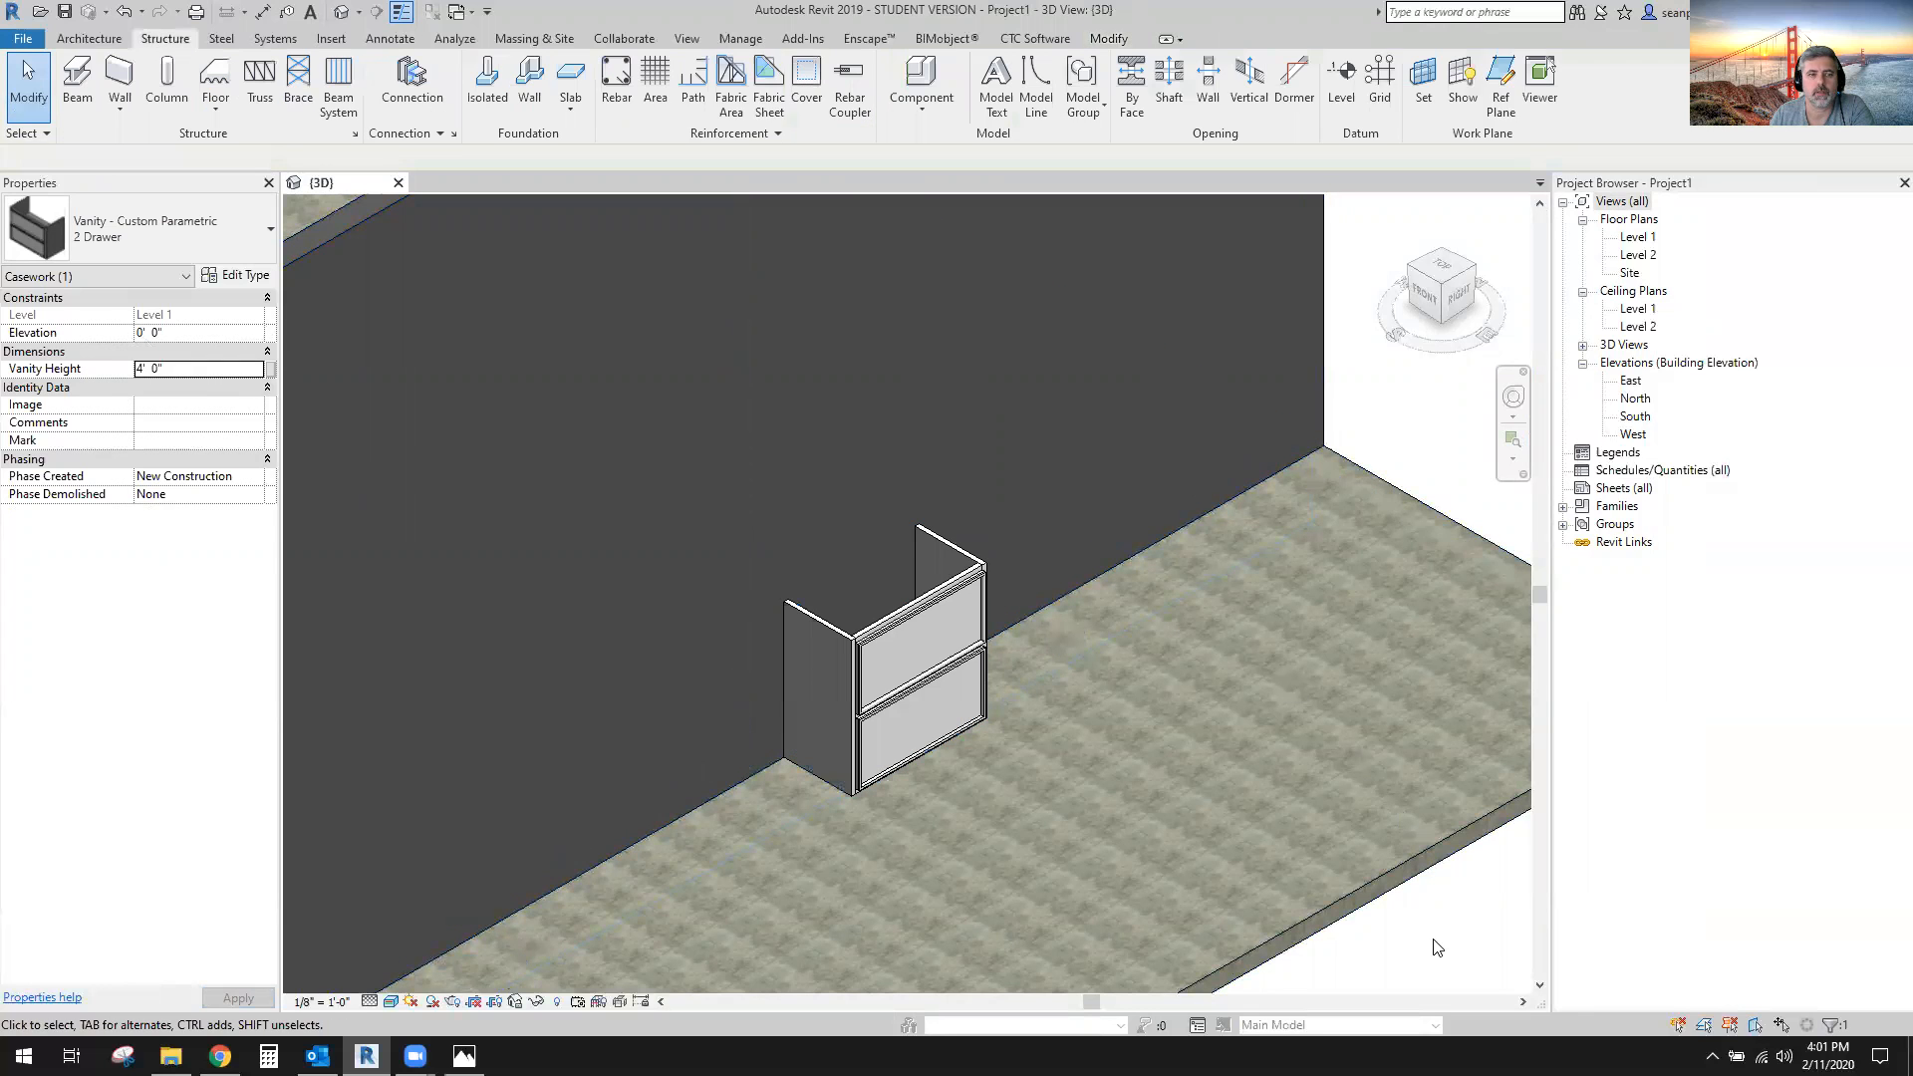
Switch the placed vanity to the 1 Drawer type.
left_click(935, 697)
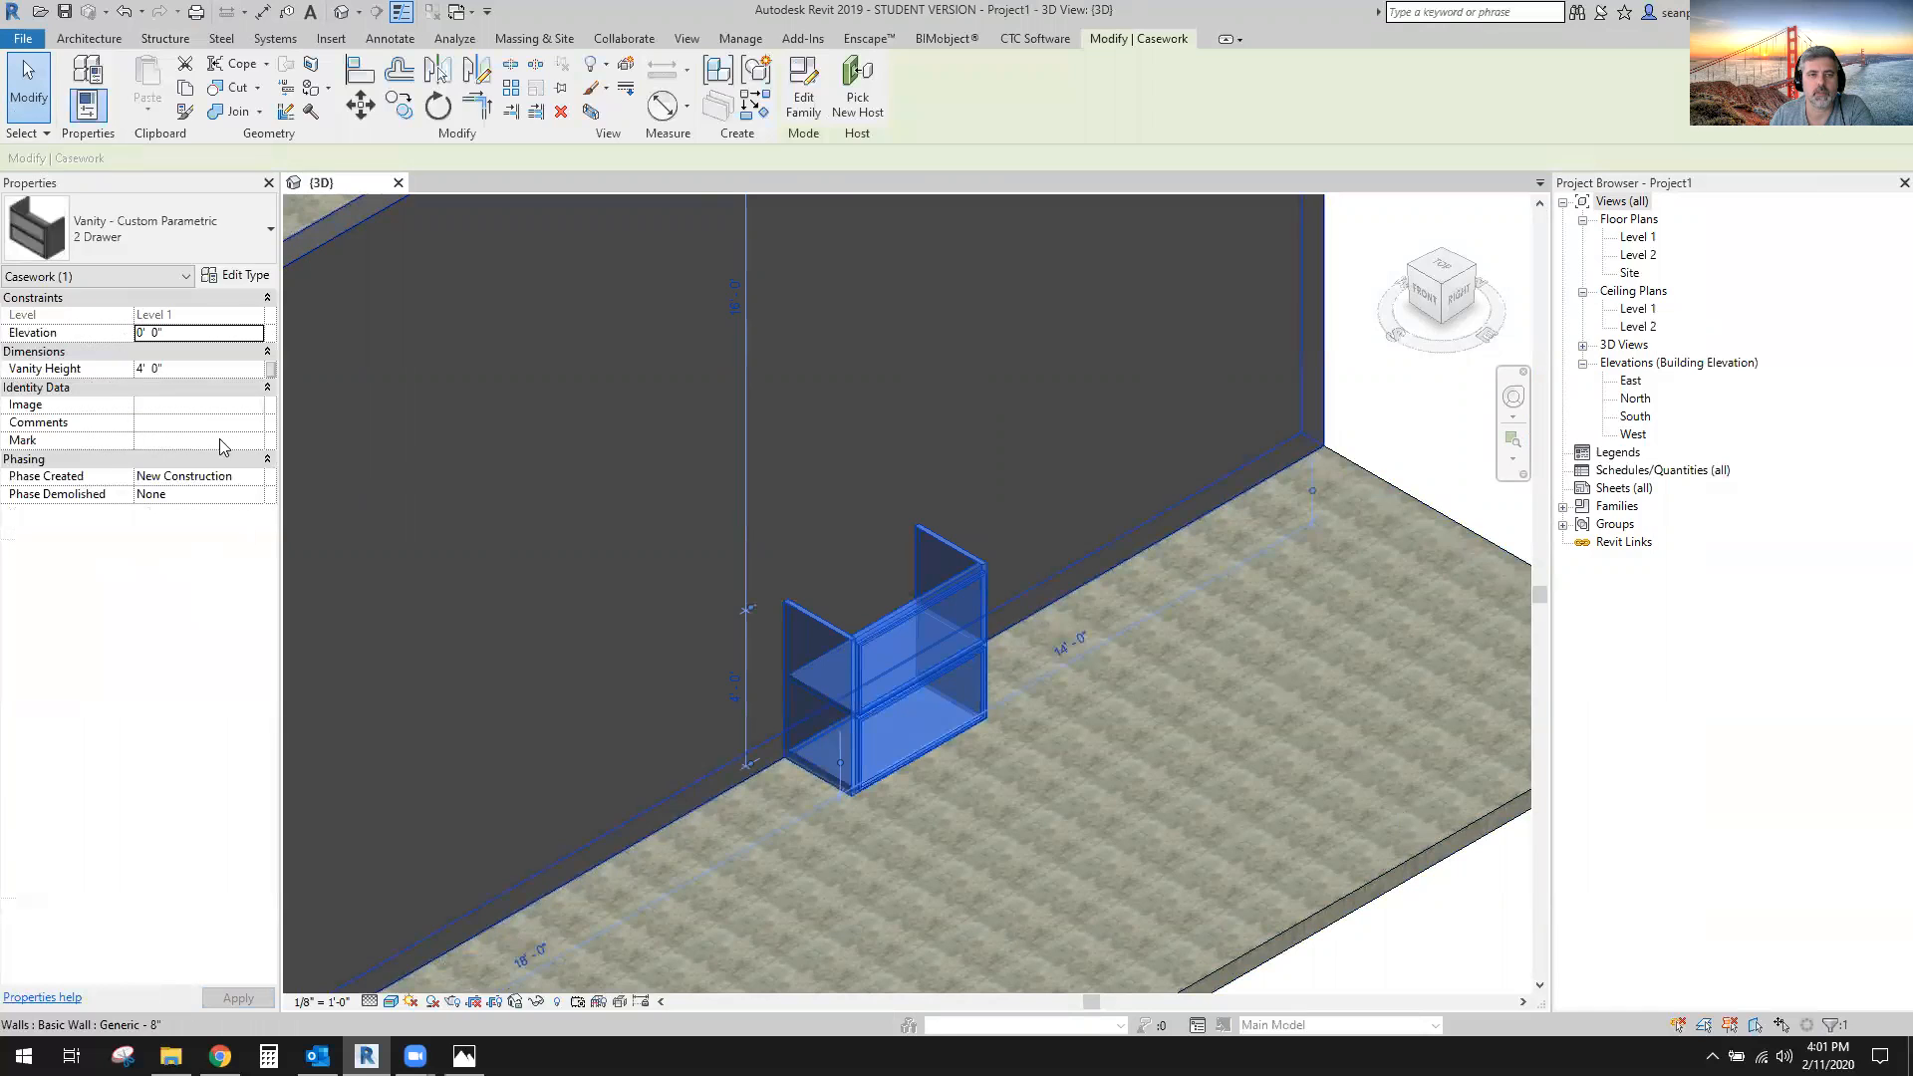
left_click(131, 238)
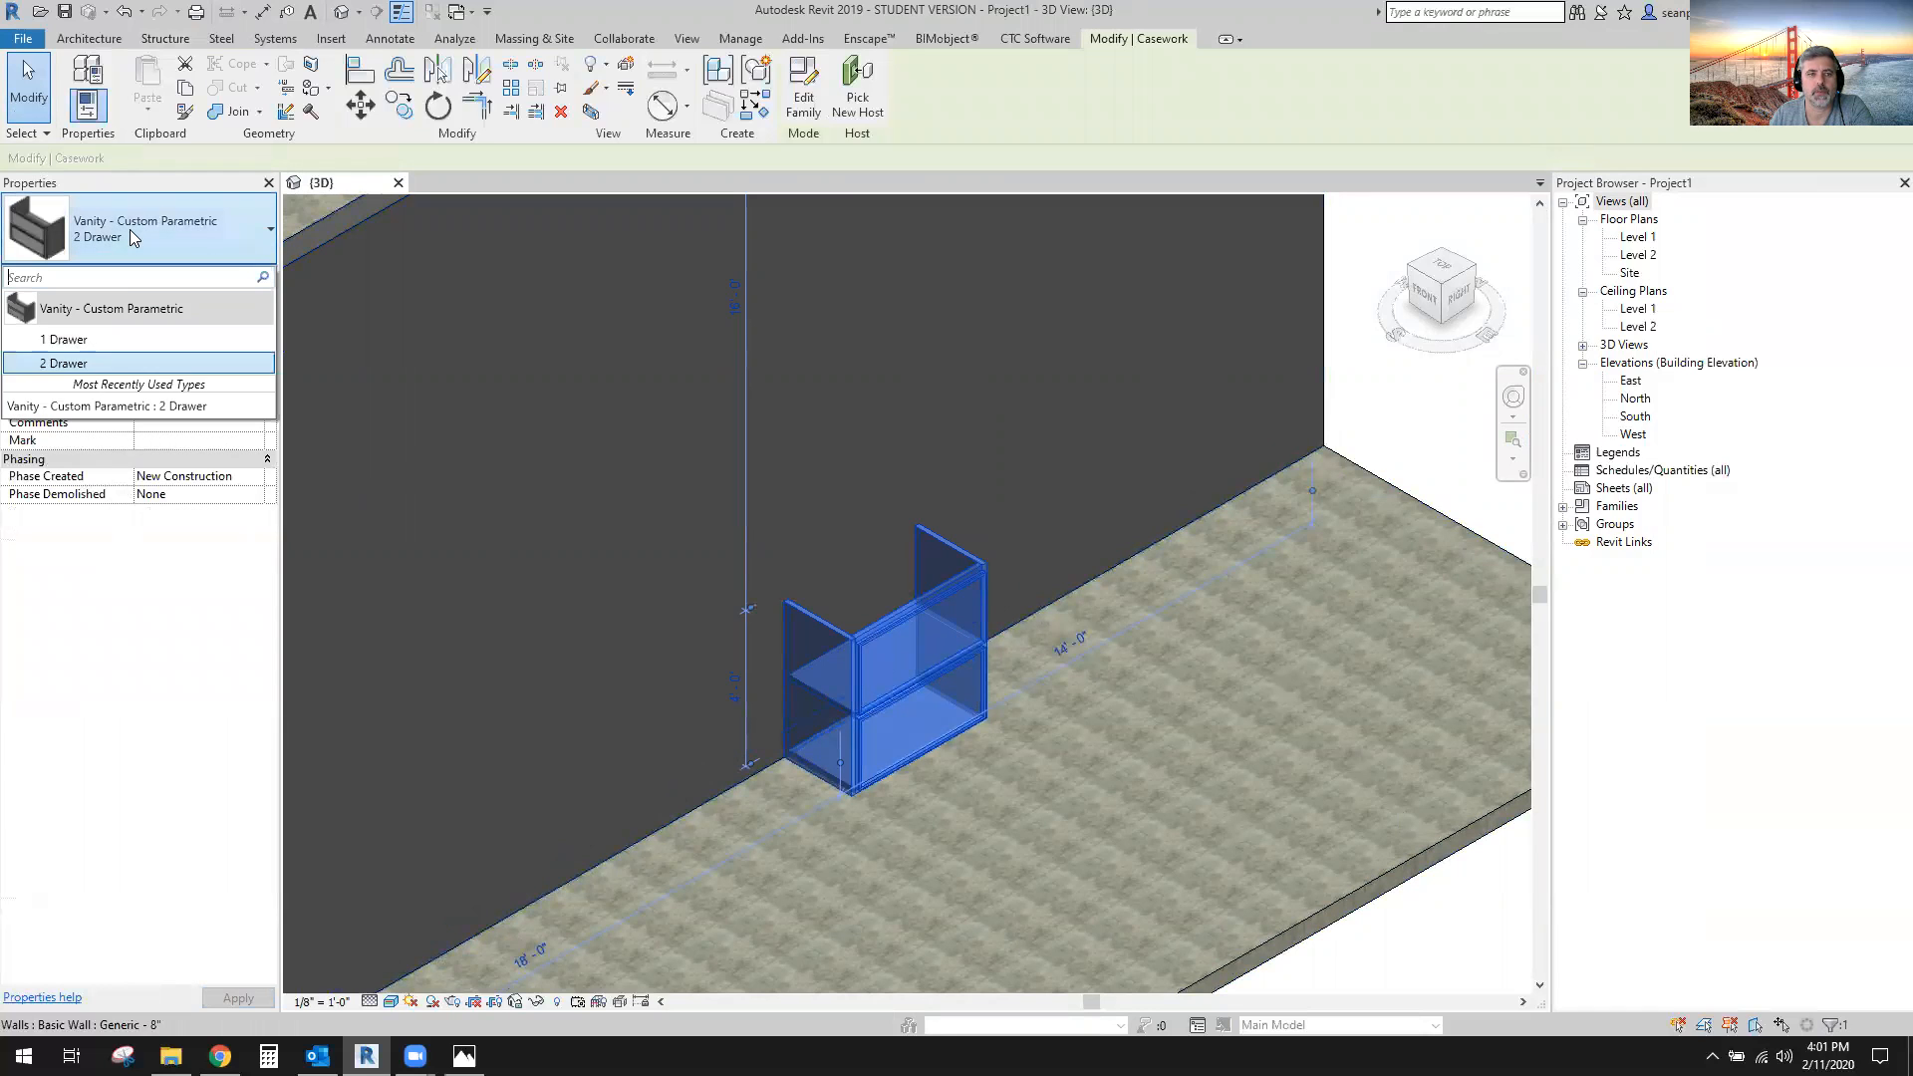
left_click(103, 342)
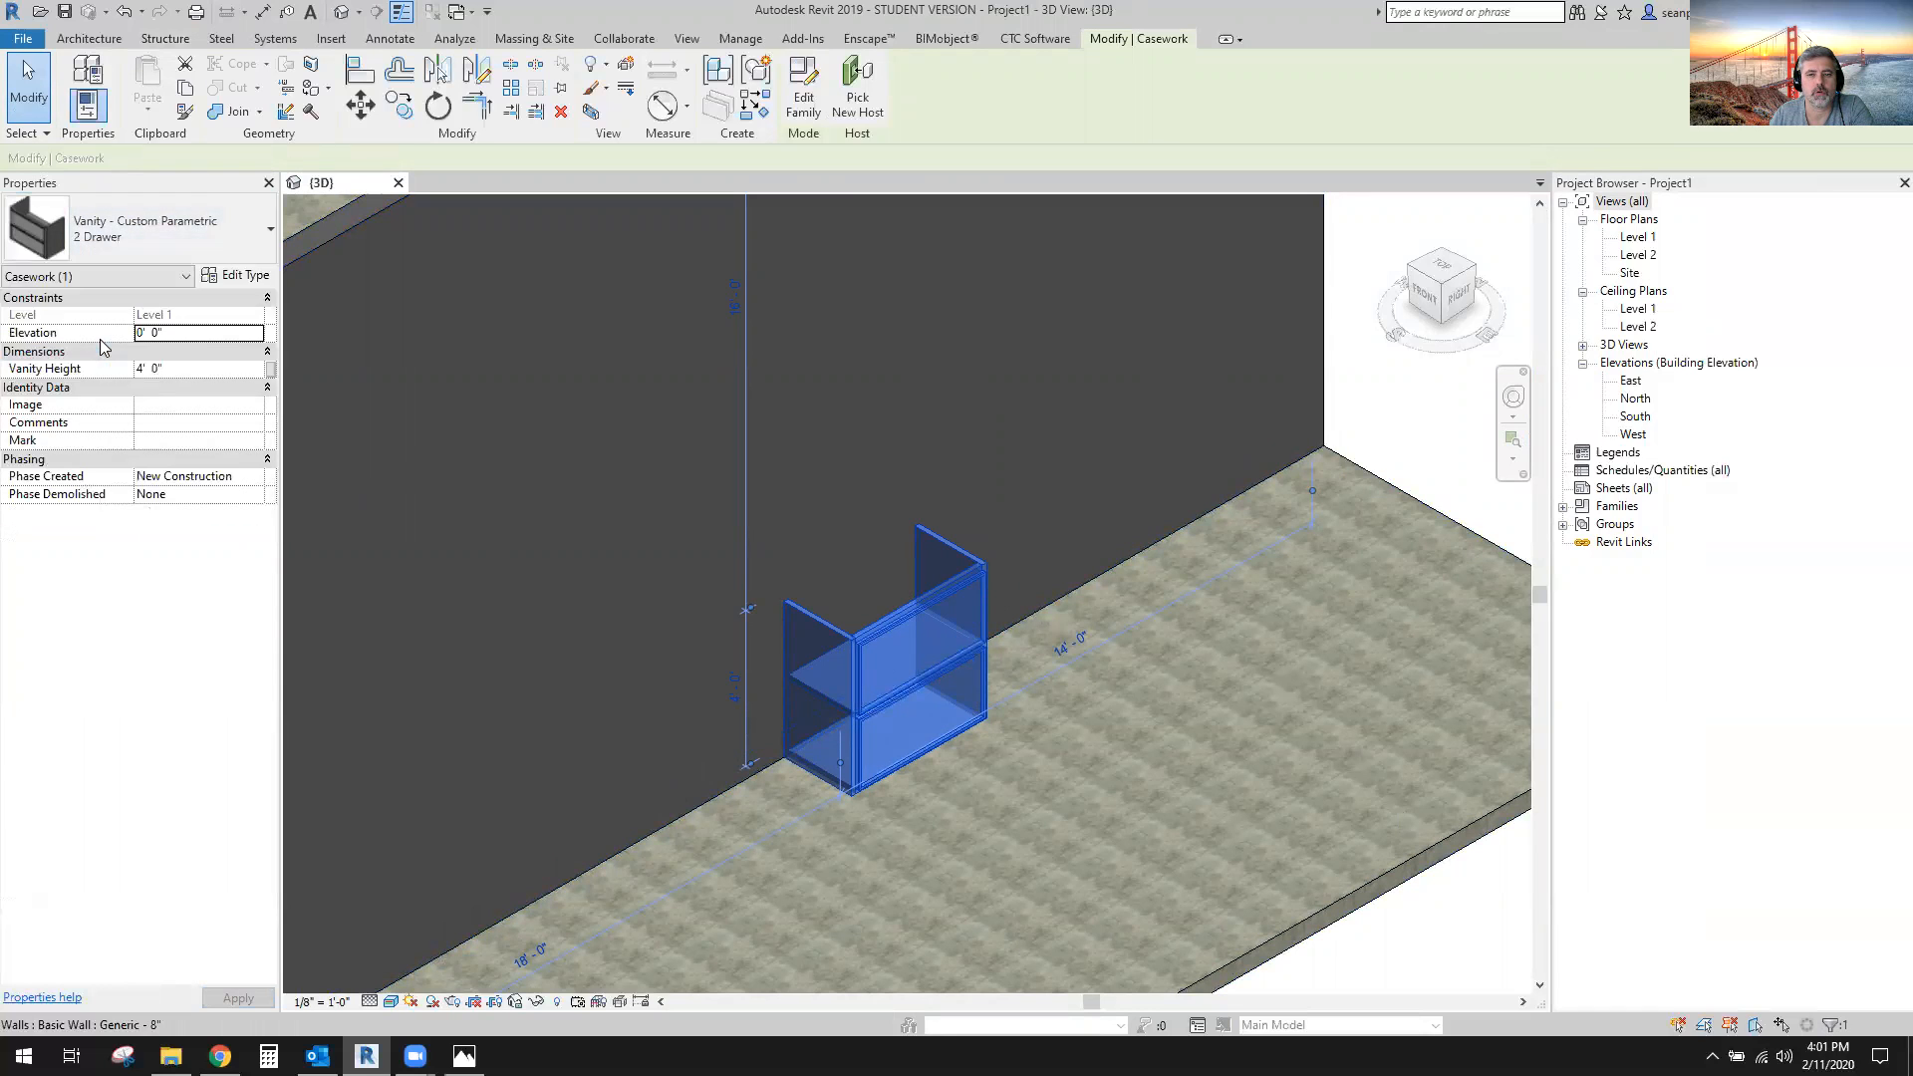
left_click(1409, 909)
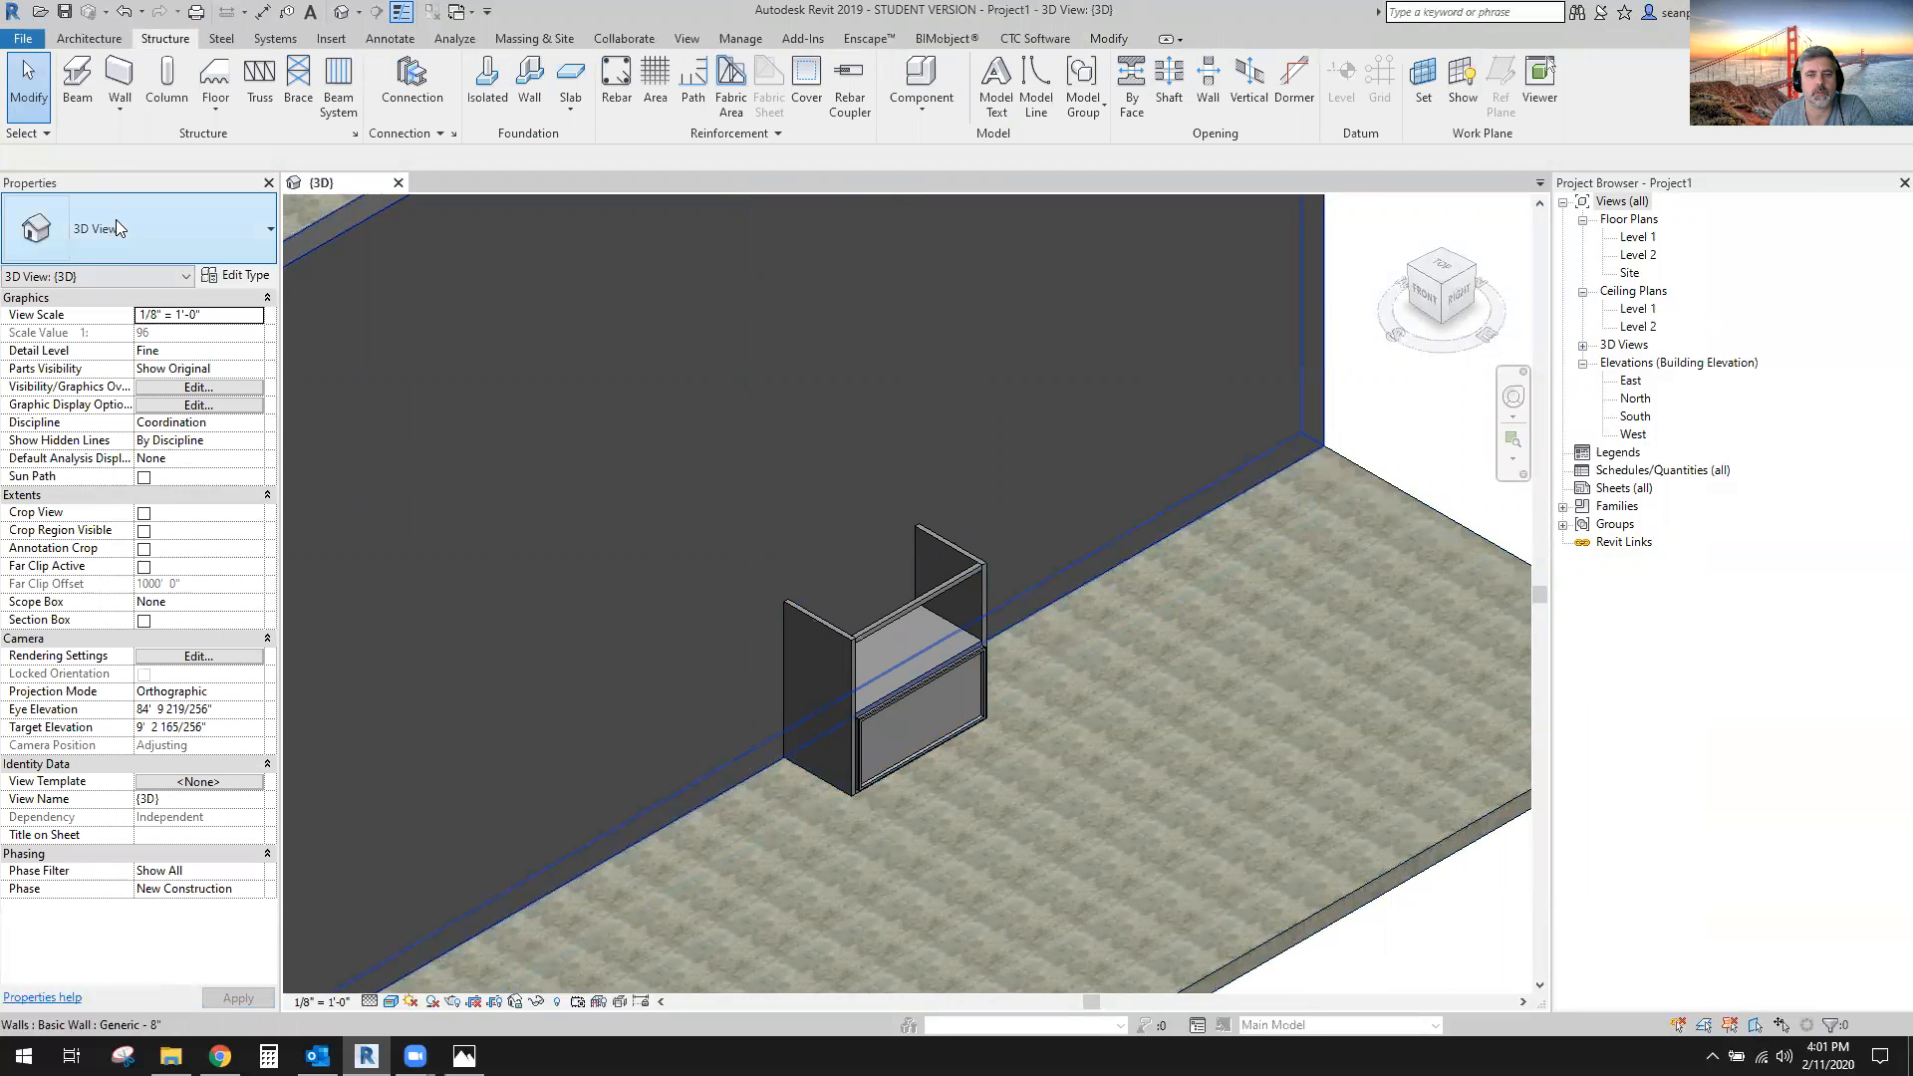
Review the placed vanity's type parameters without changing them, and open its family for editing.
left_click(928, 750)
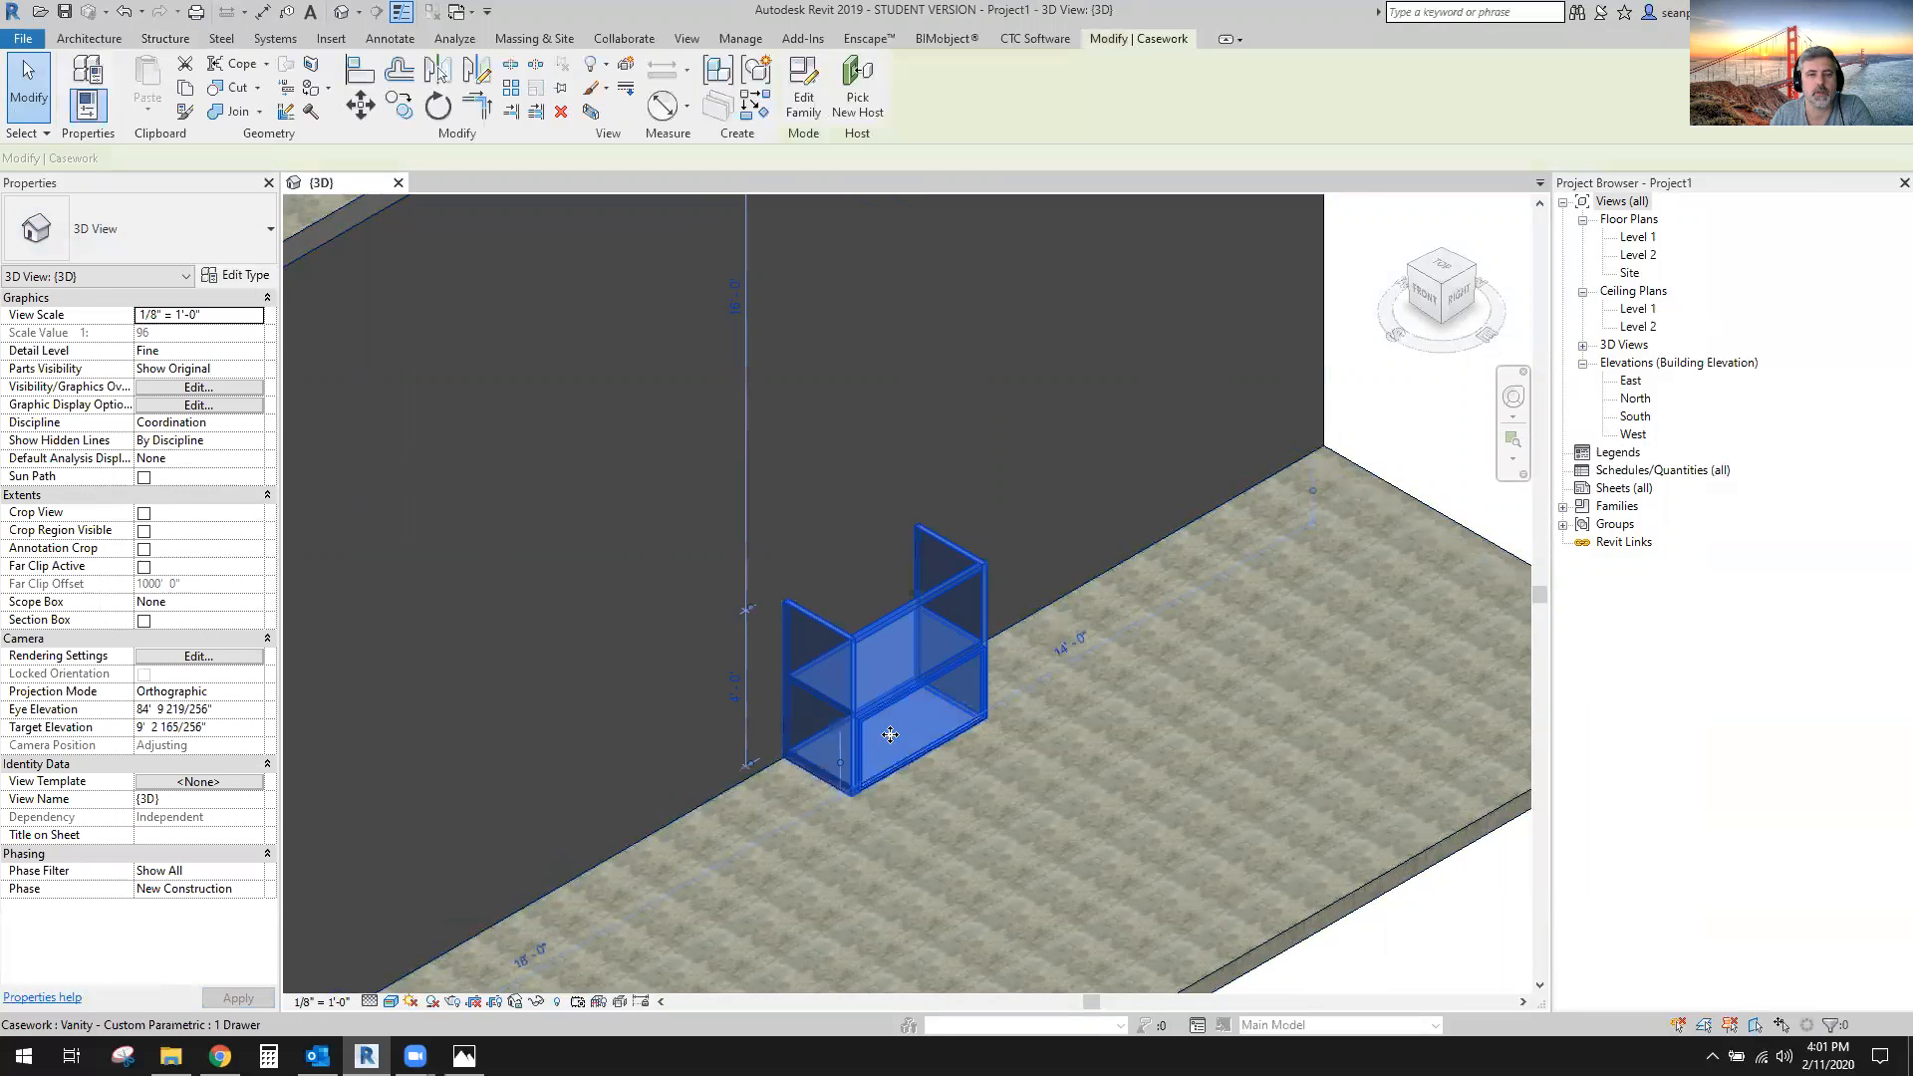
left_click(261, 283)
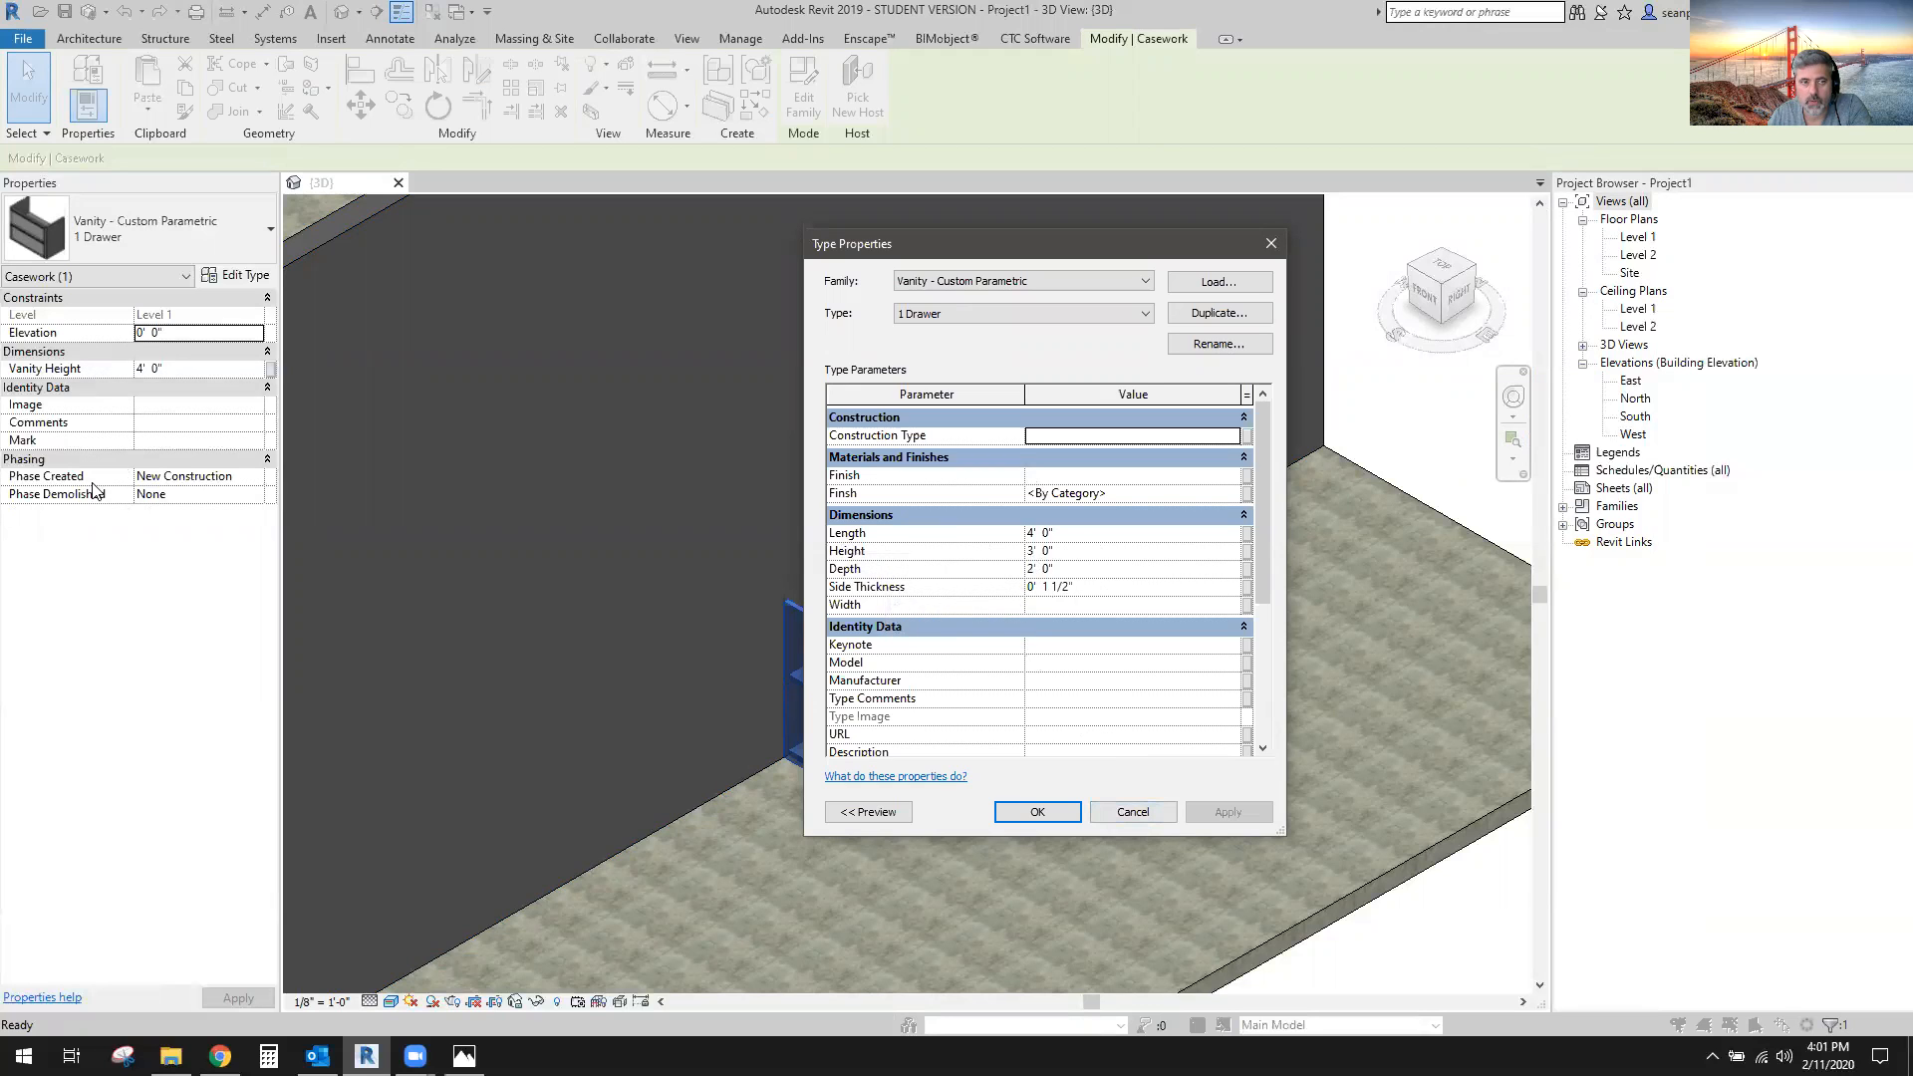
left_click(1133, 811)
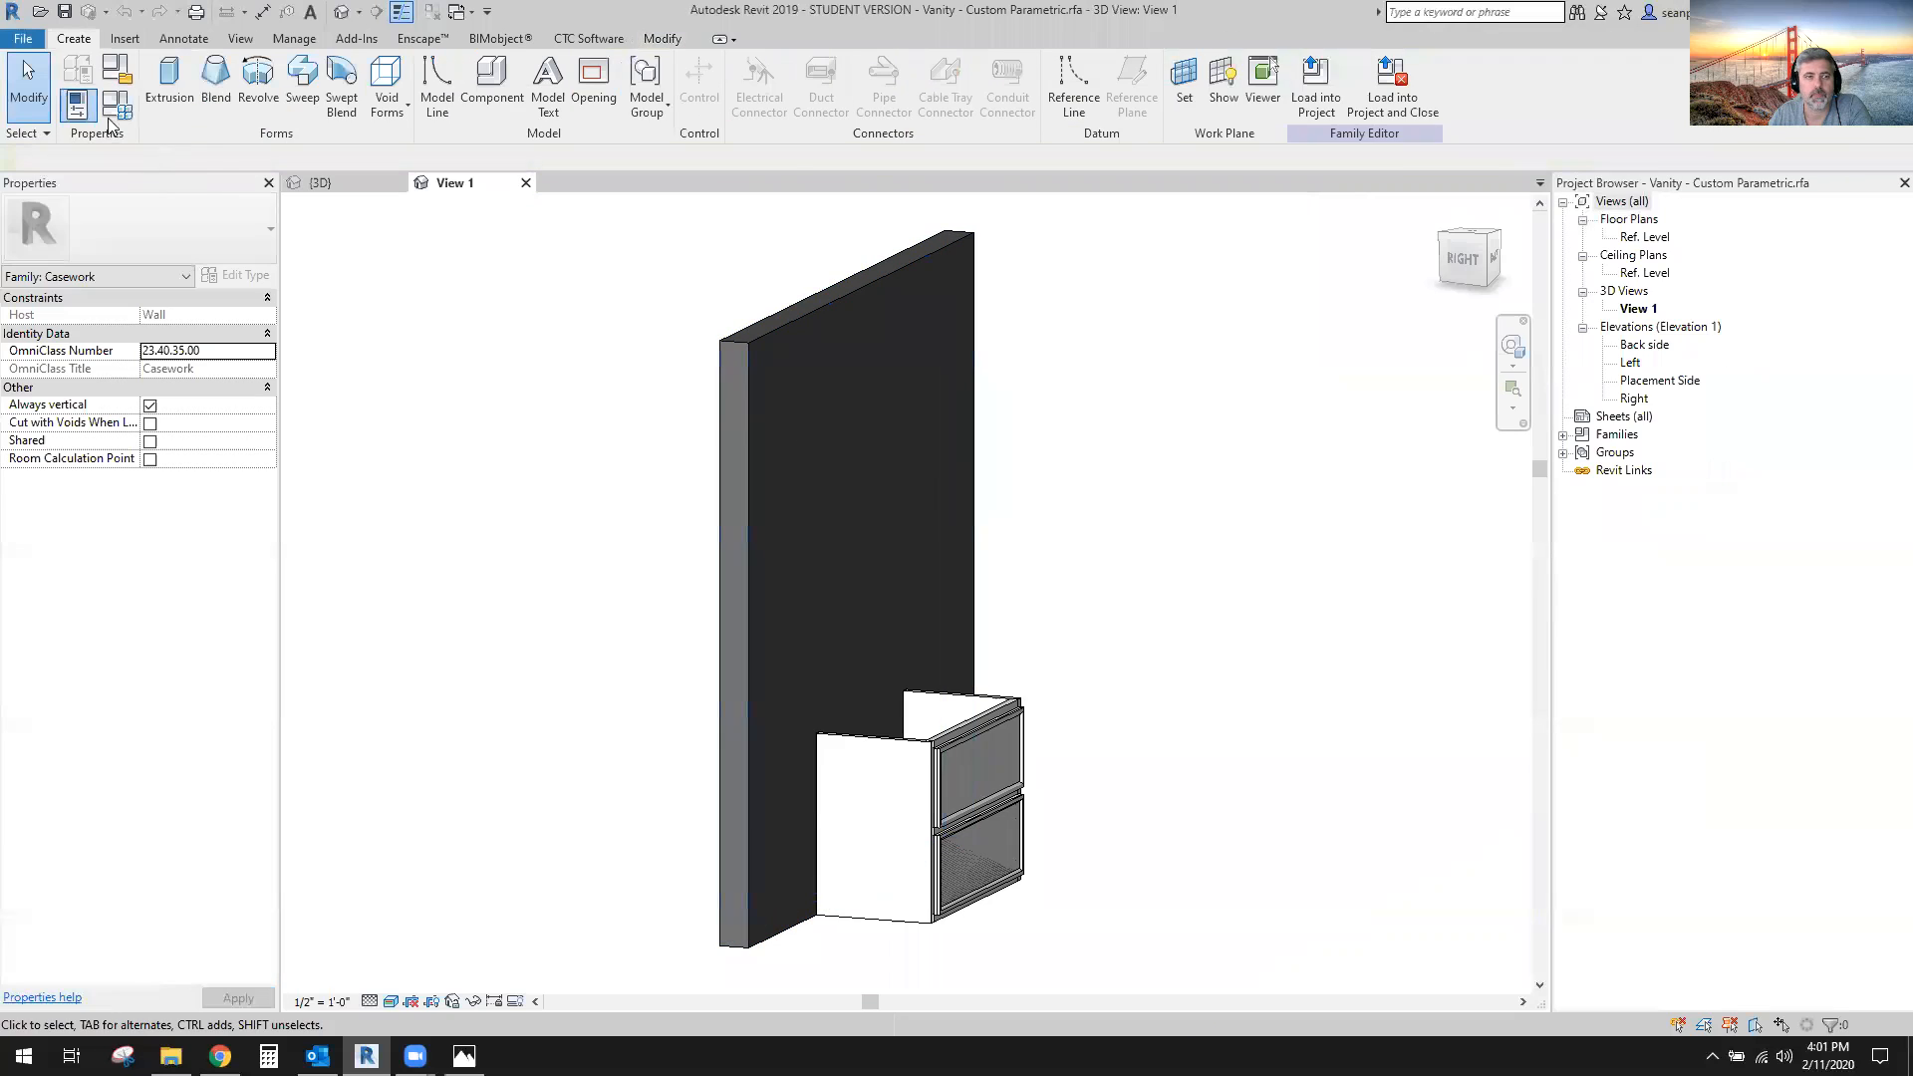
Change the vanity family's Length from a type parameter to an instance parameter.
left_click(116, 112)
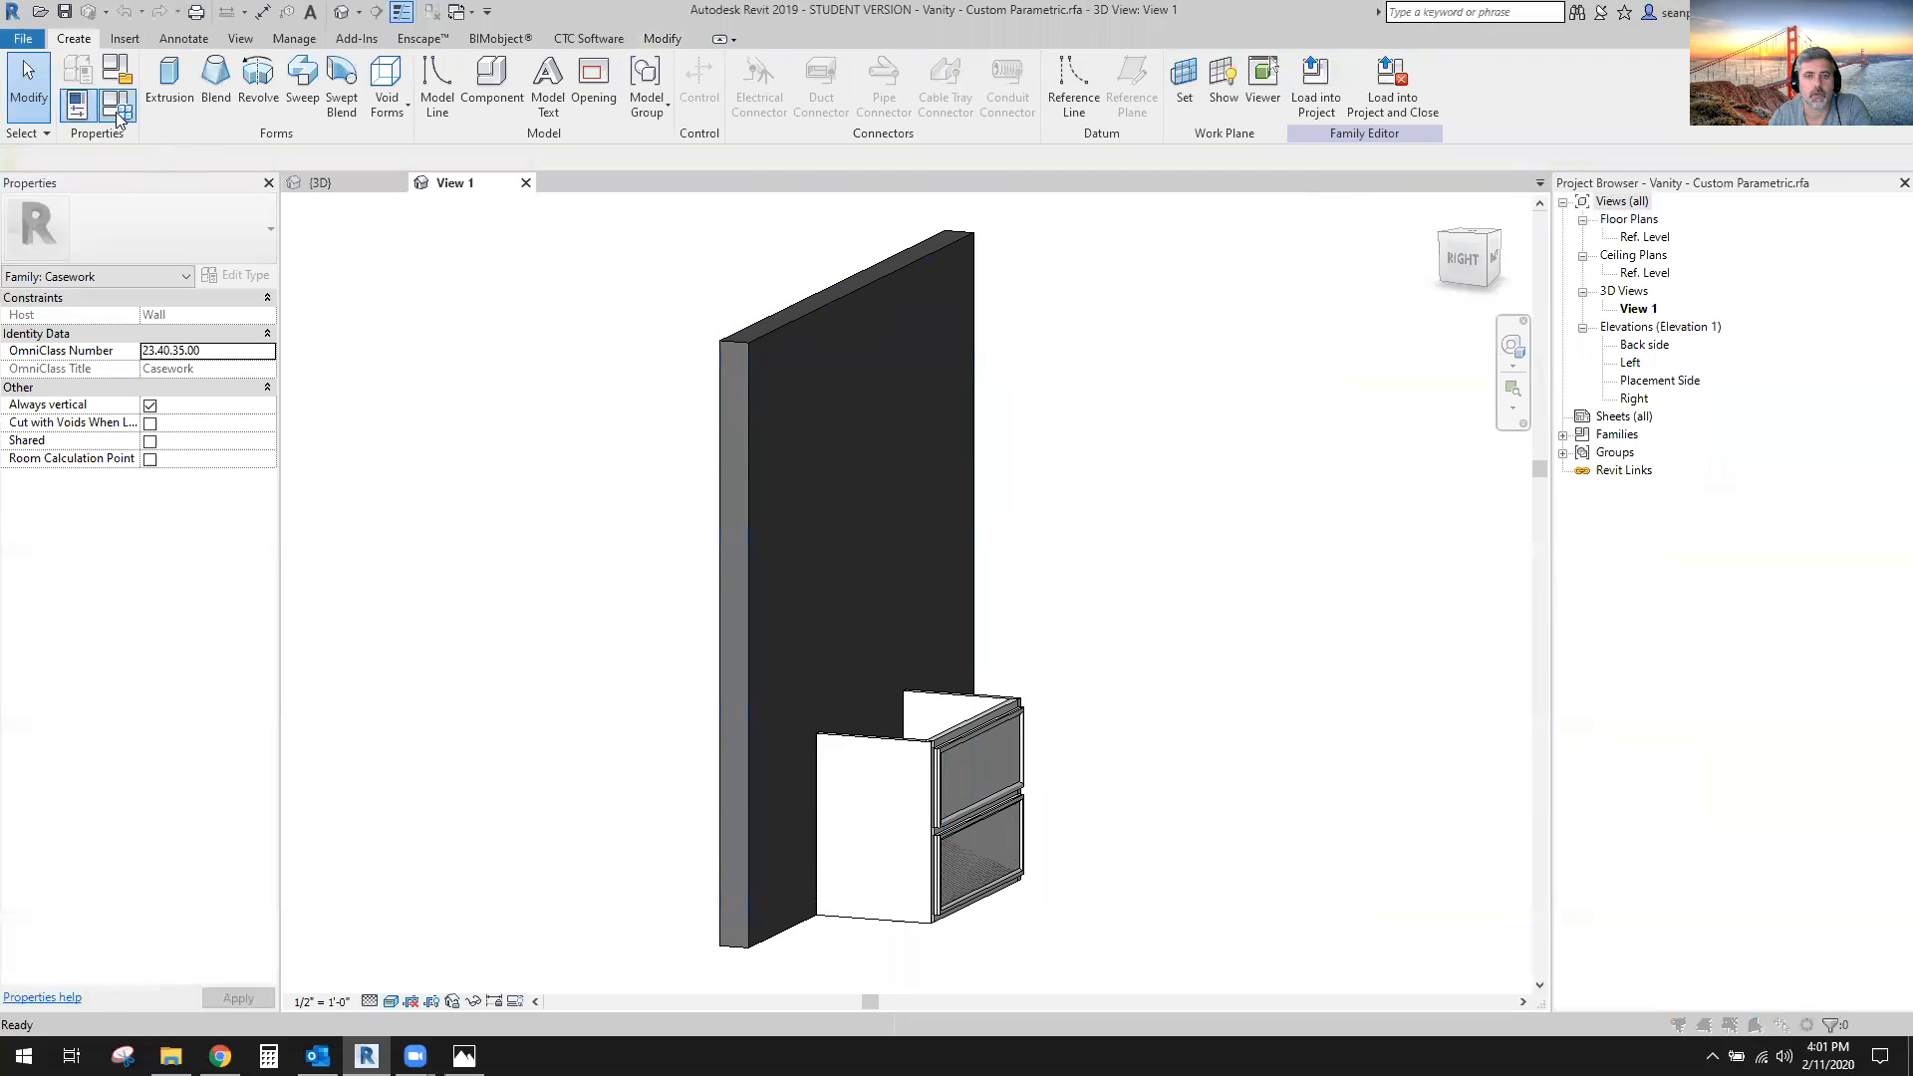
left_click(369, 399)
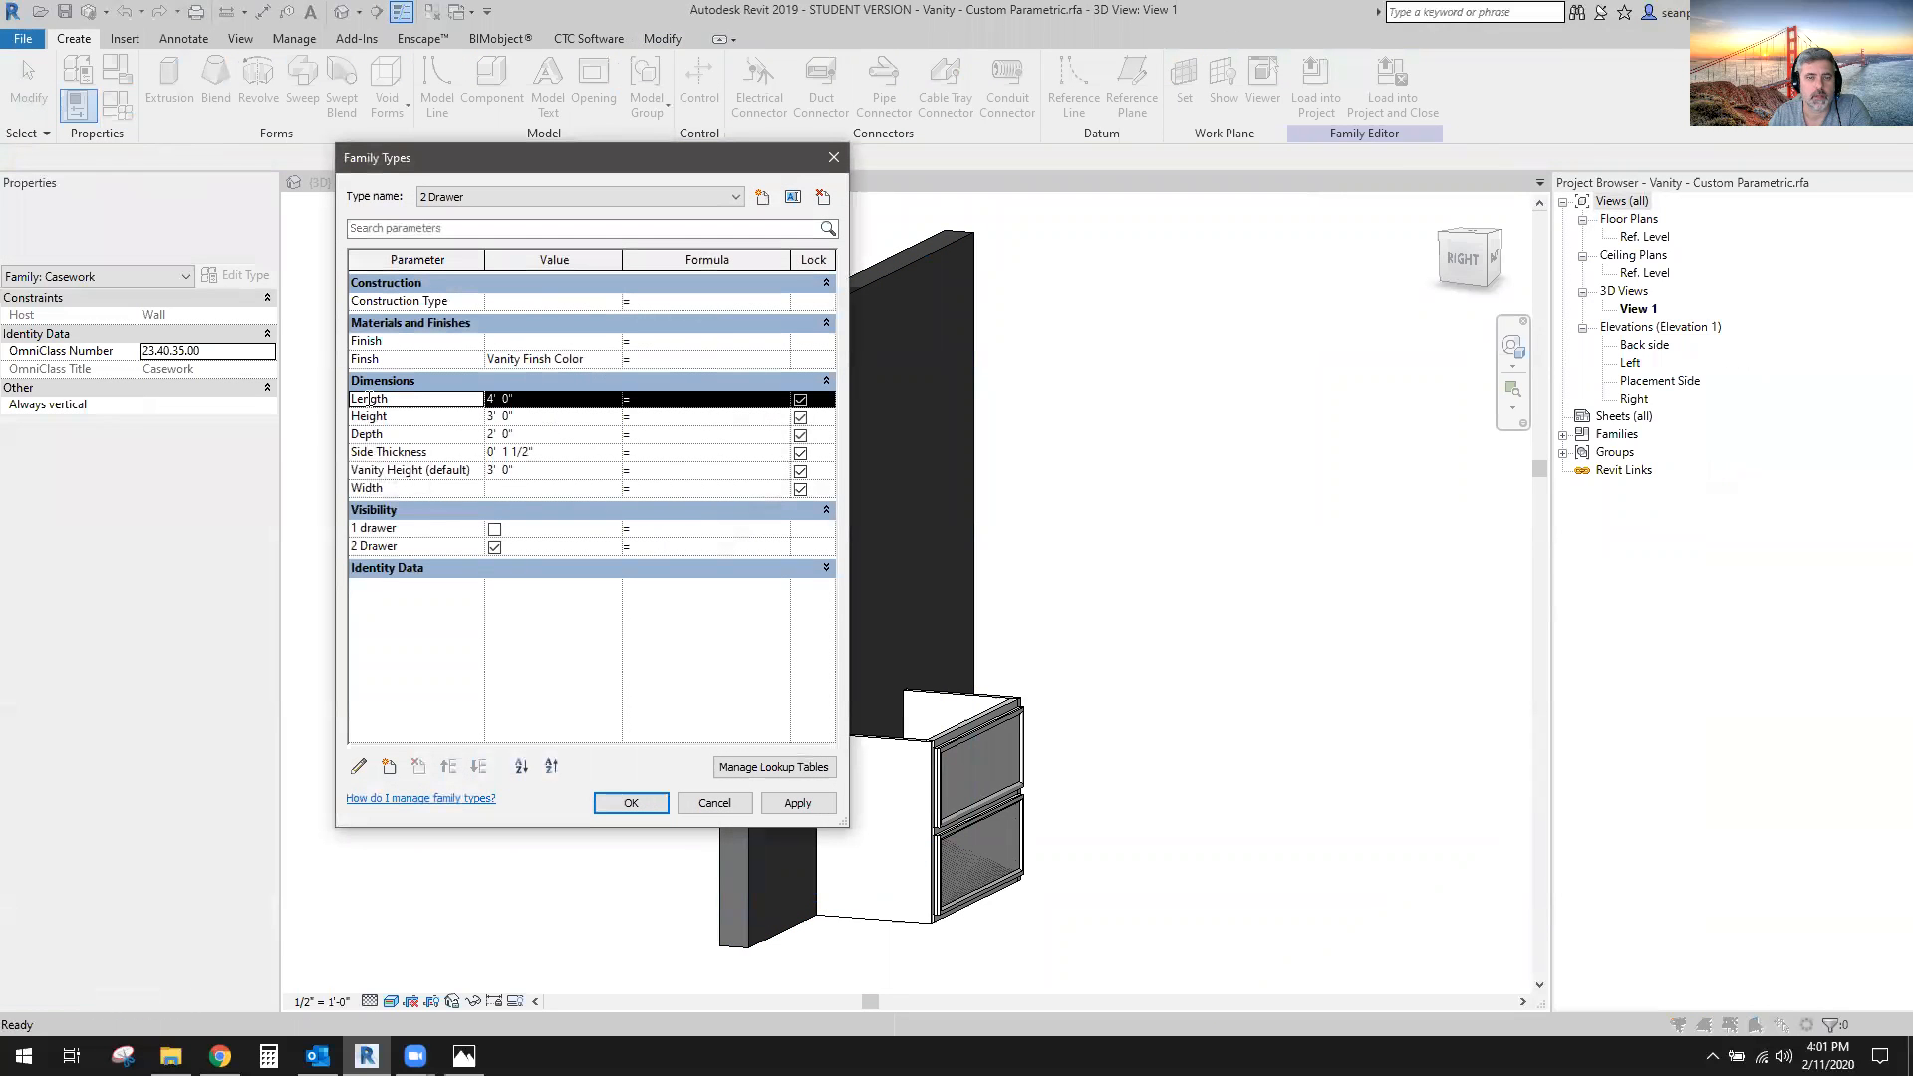
left_click(359, 767)
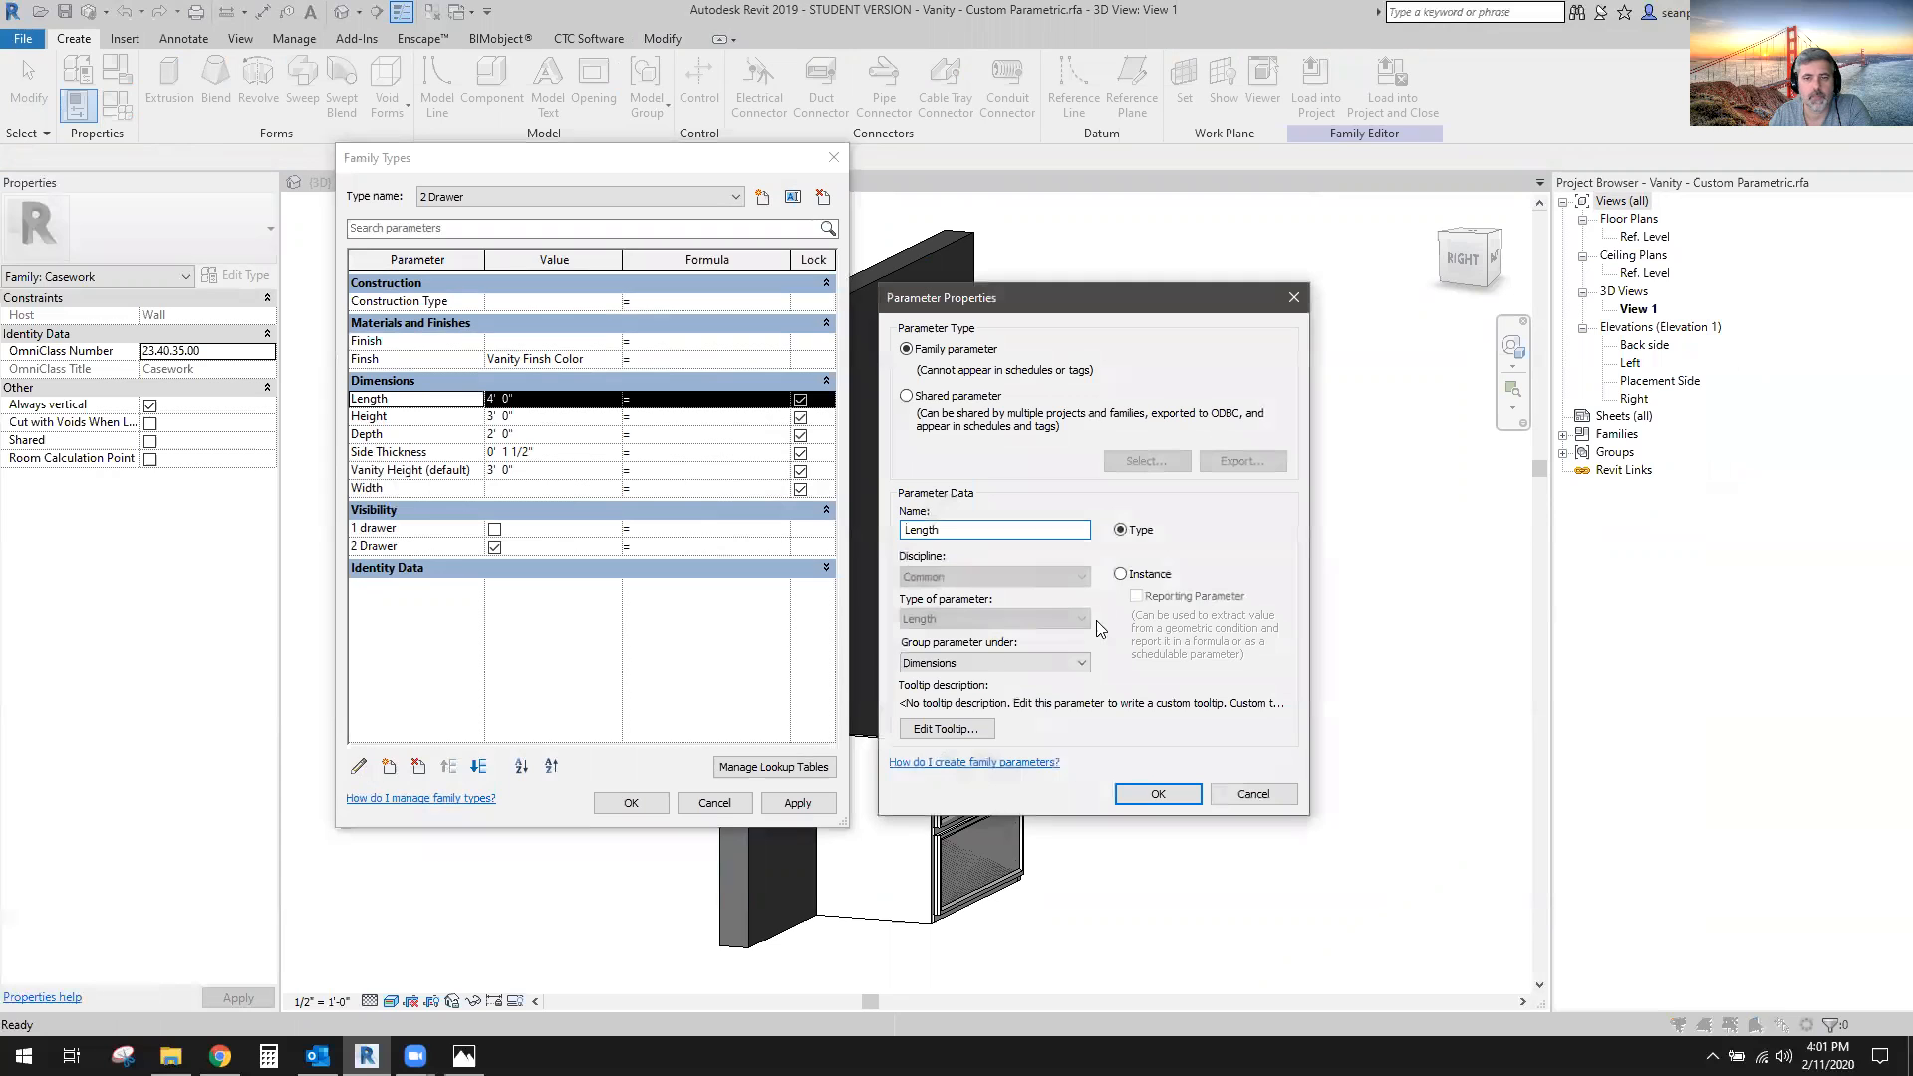
left_click(1120, 575)
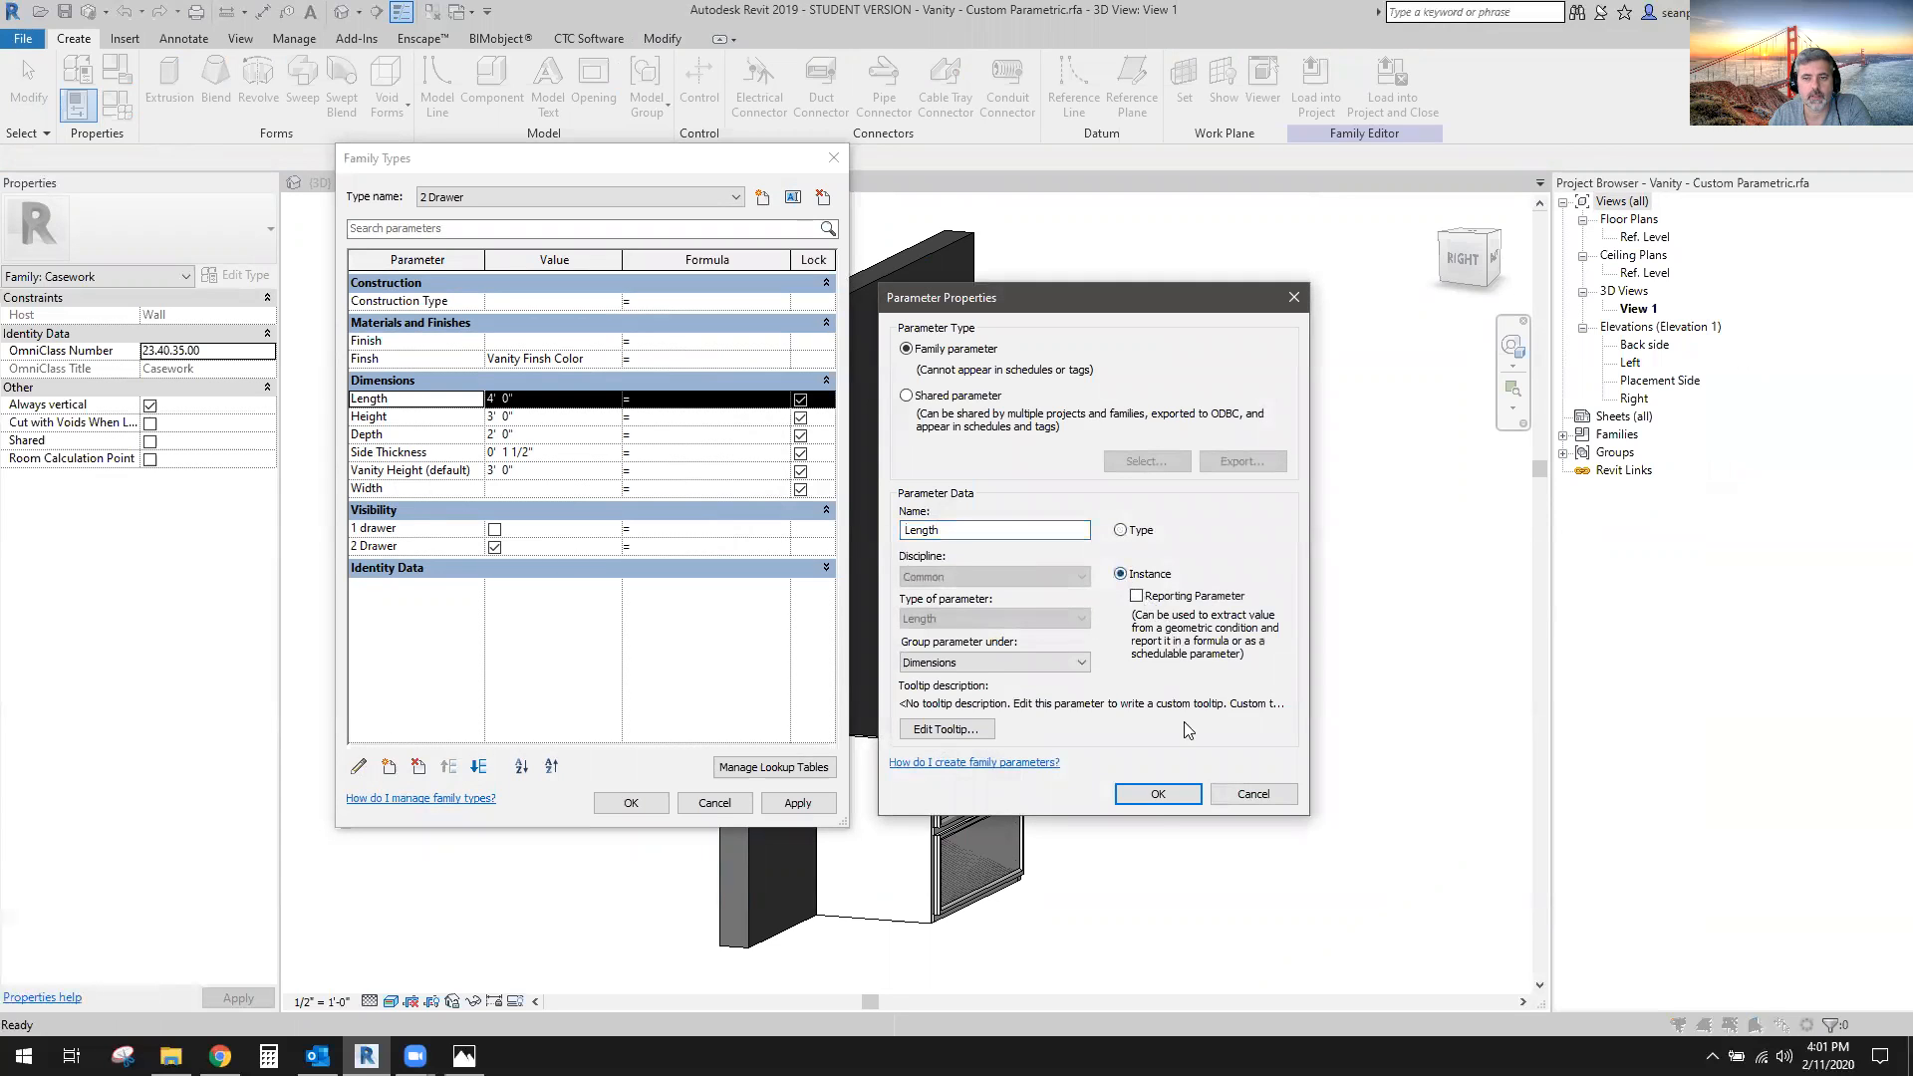
left_click(1158, 794)
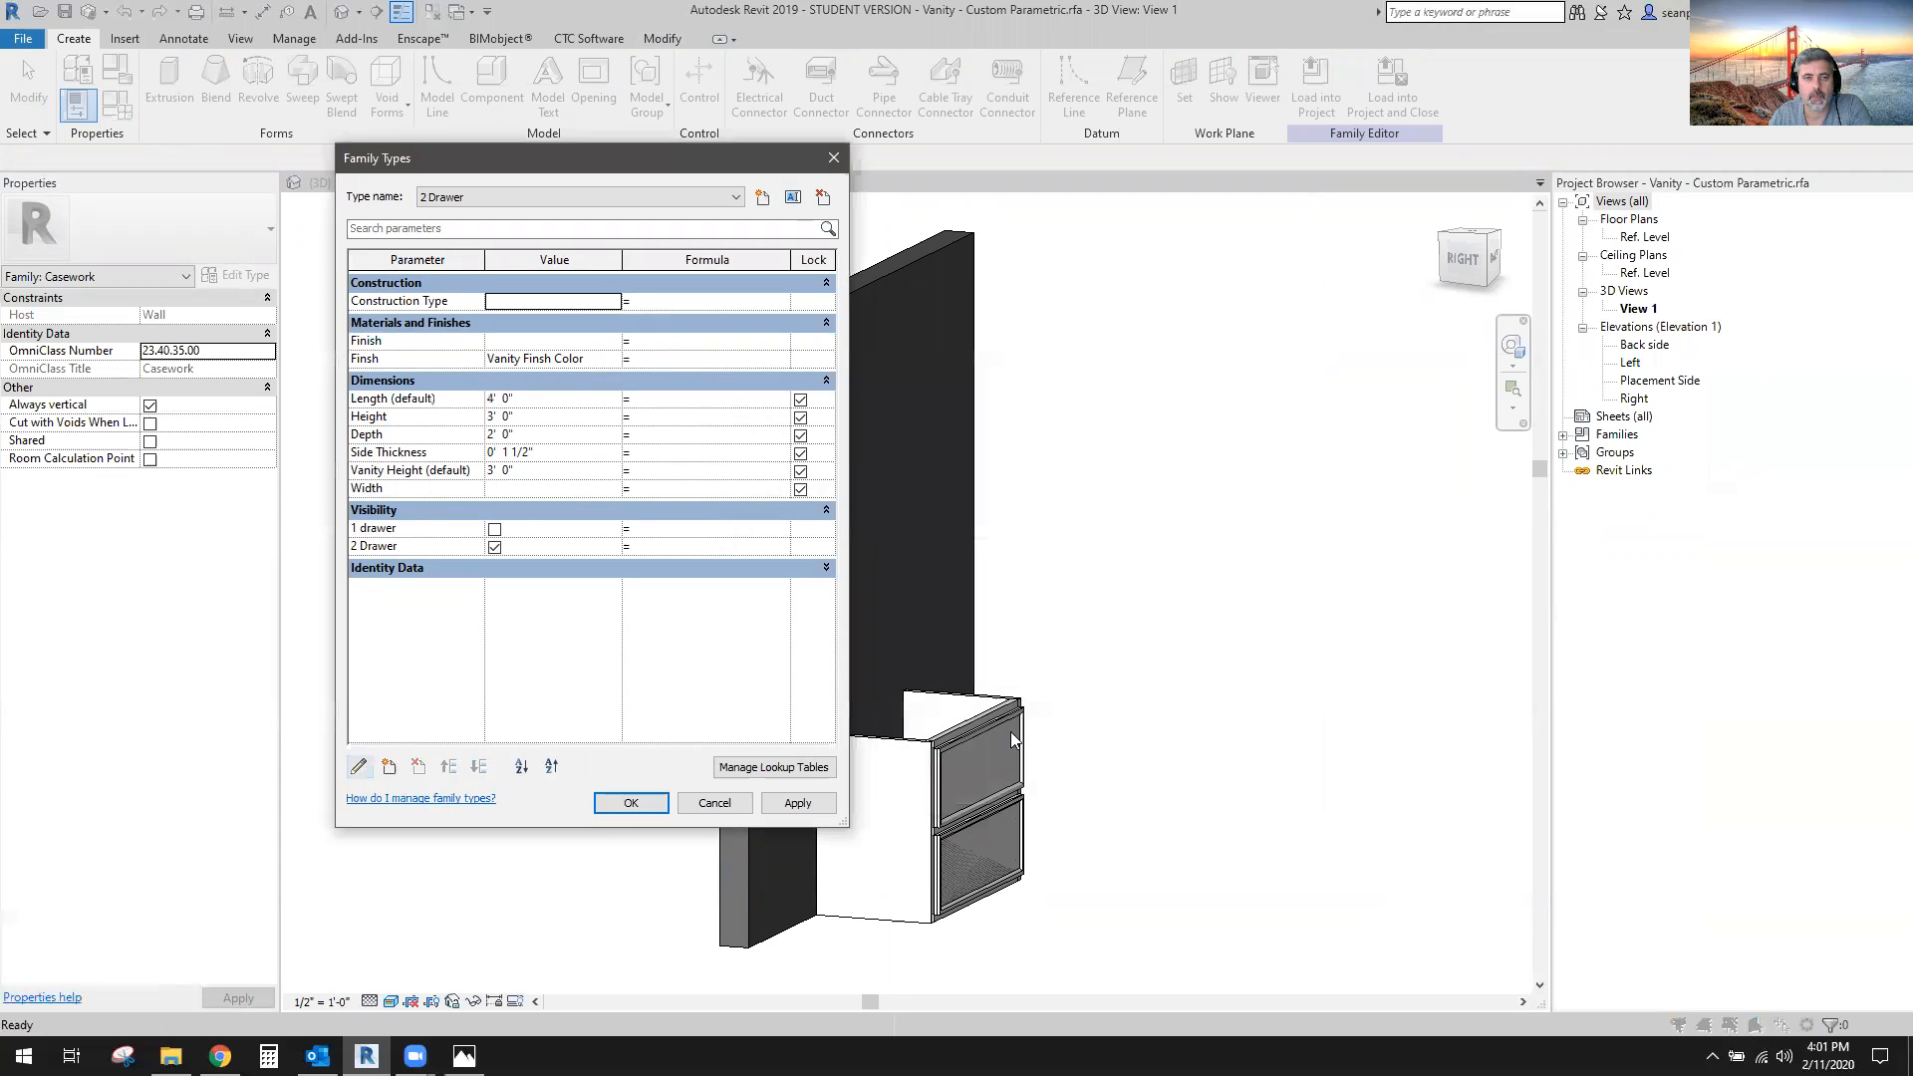
Check the parameter properties of Depth, Vanity Height and Height for their type or instance setting.
left_click(367, 435)
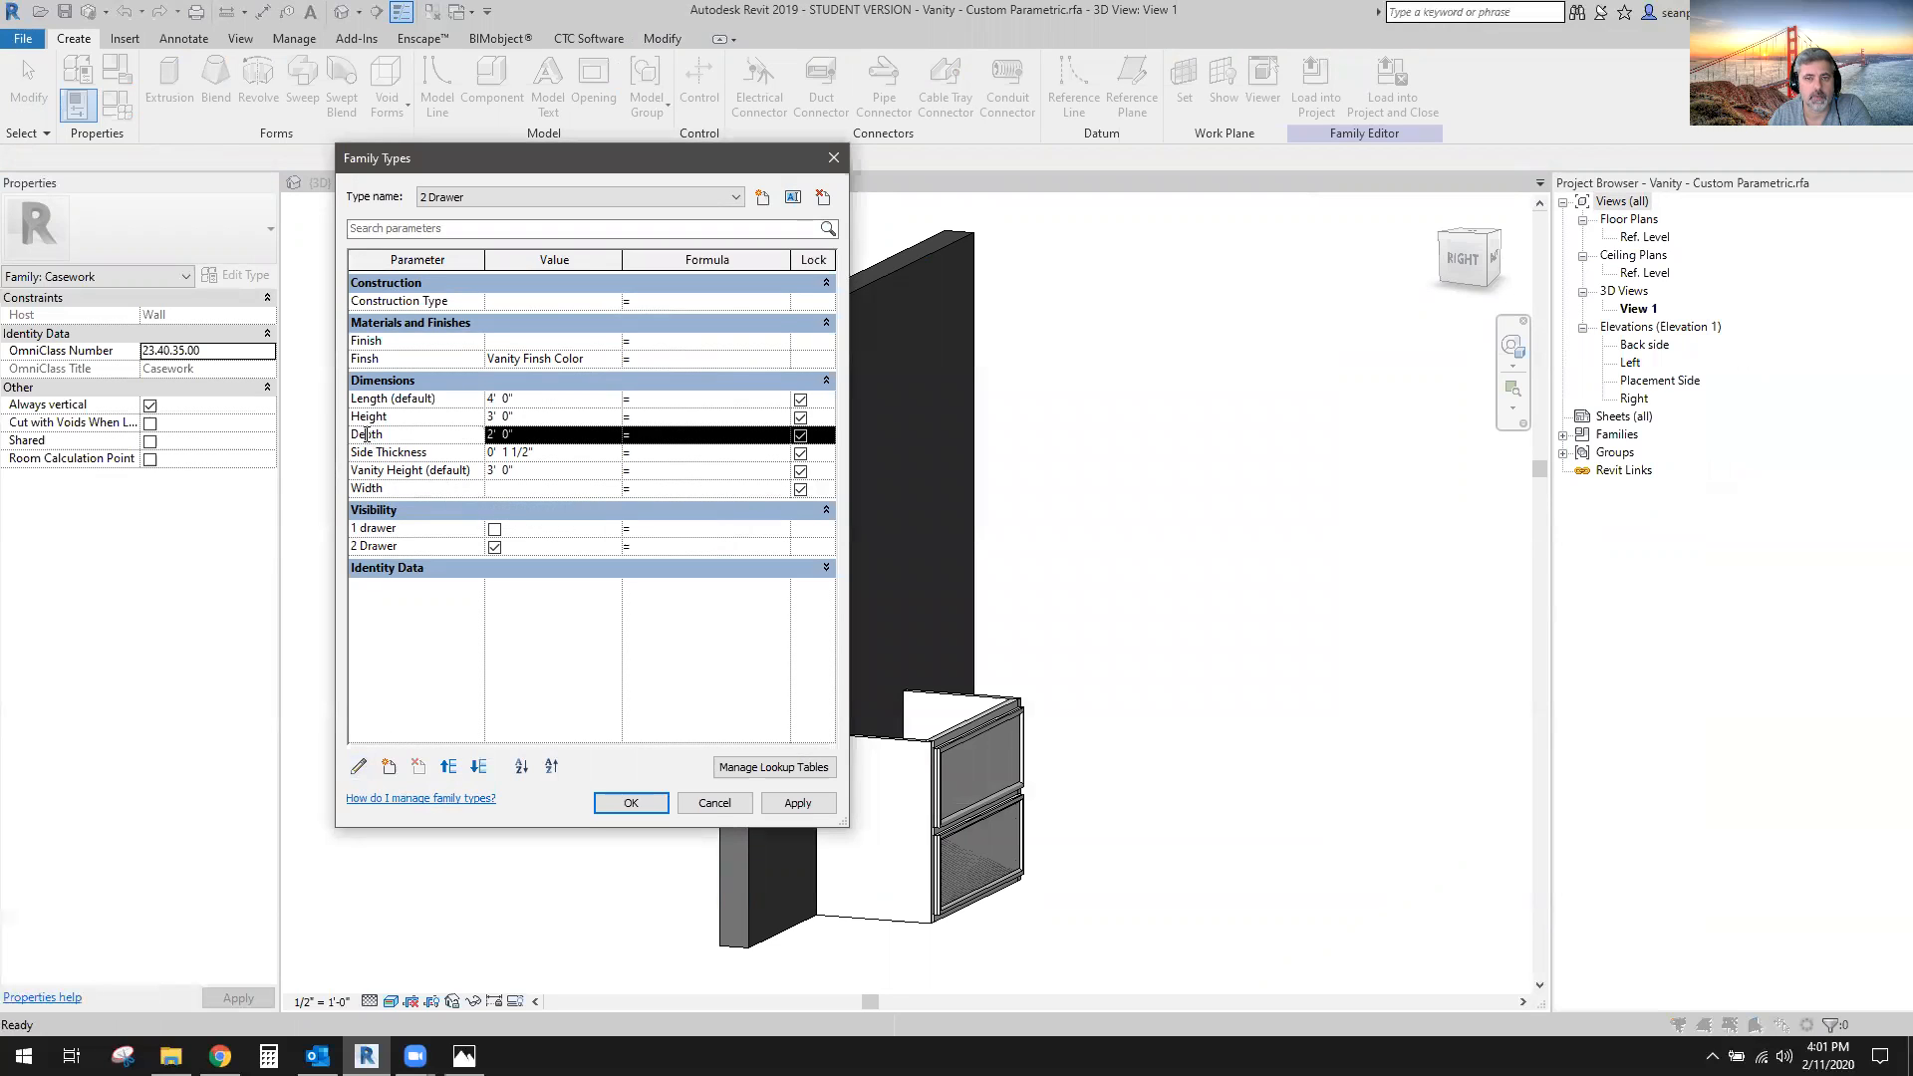
left_click(360, 768)
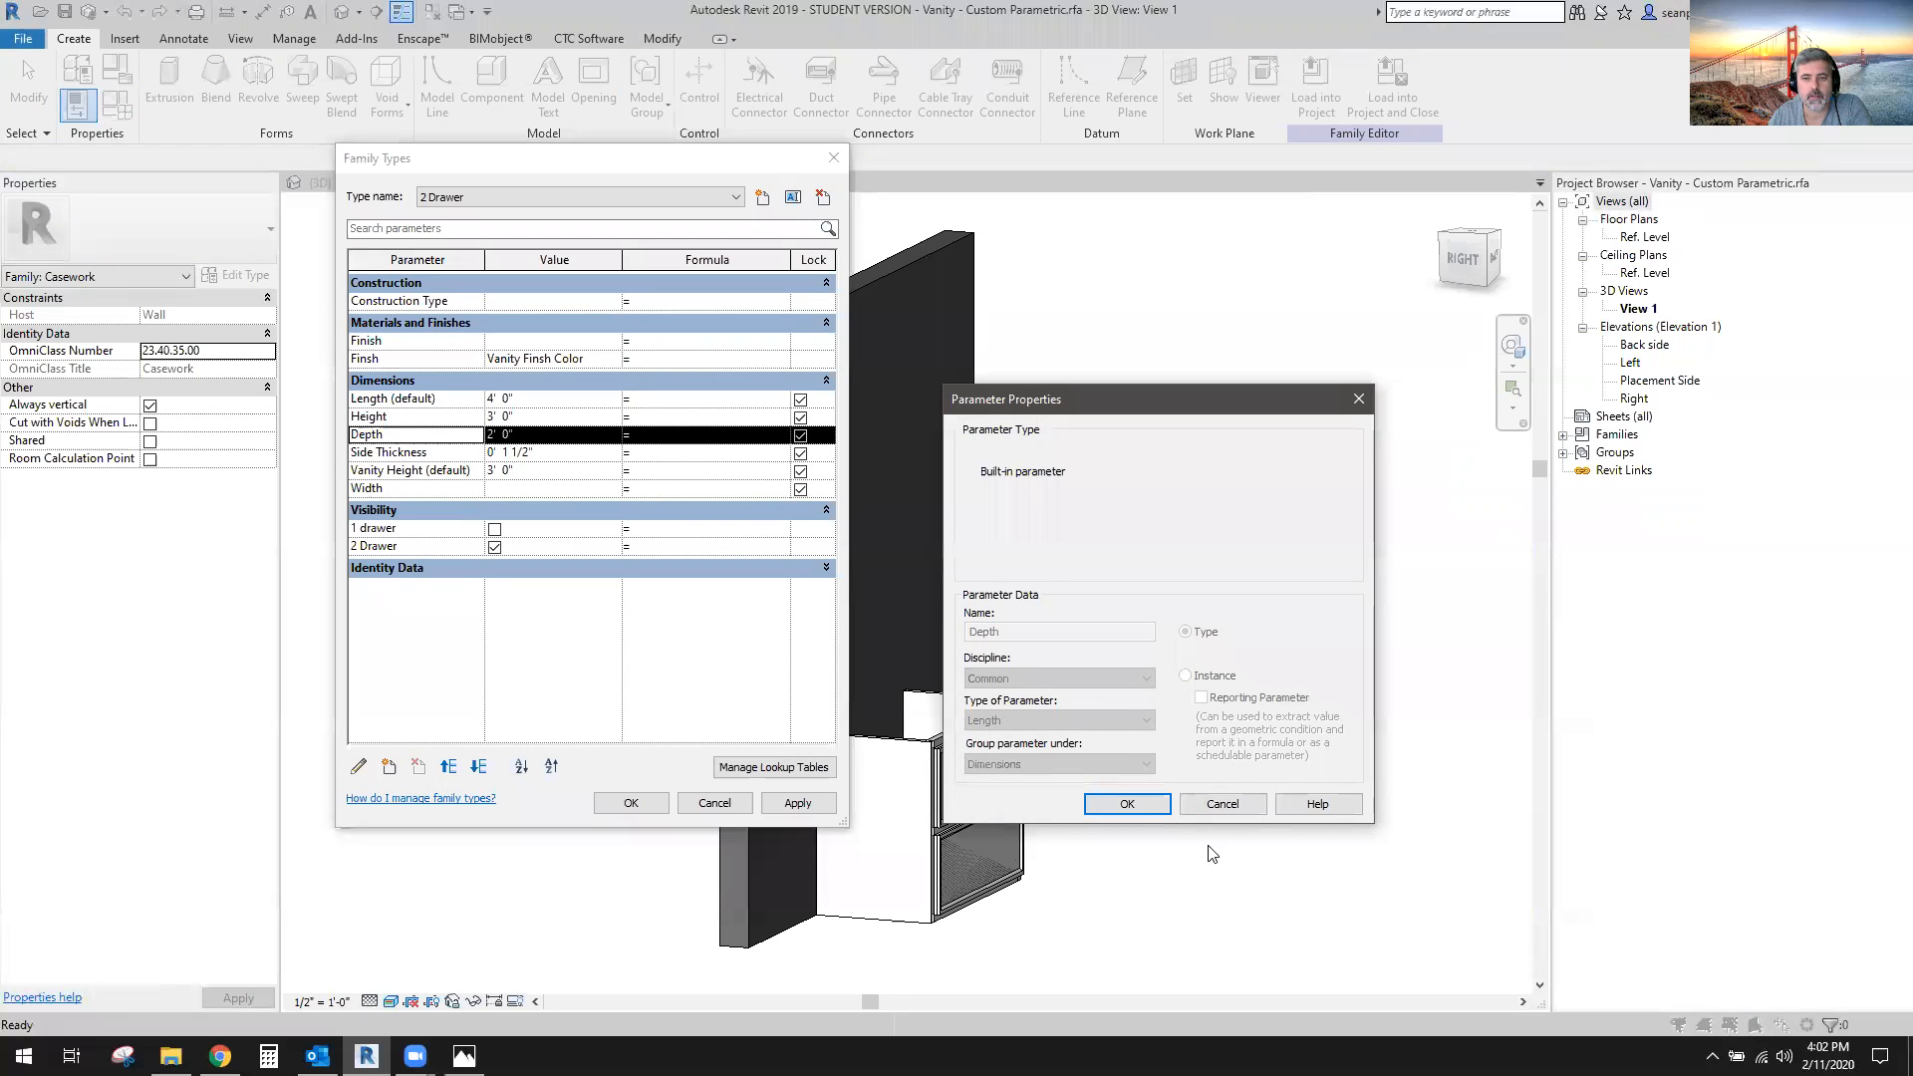
left_click(1142, 815)
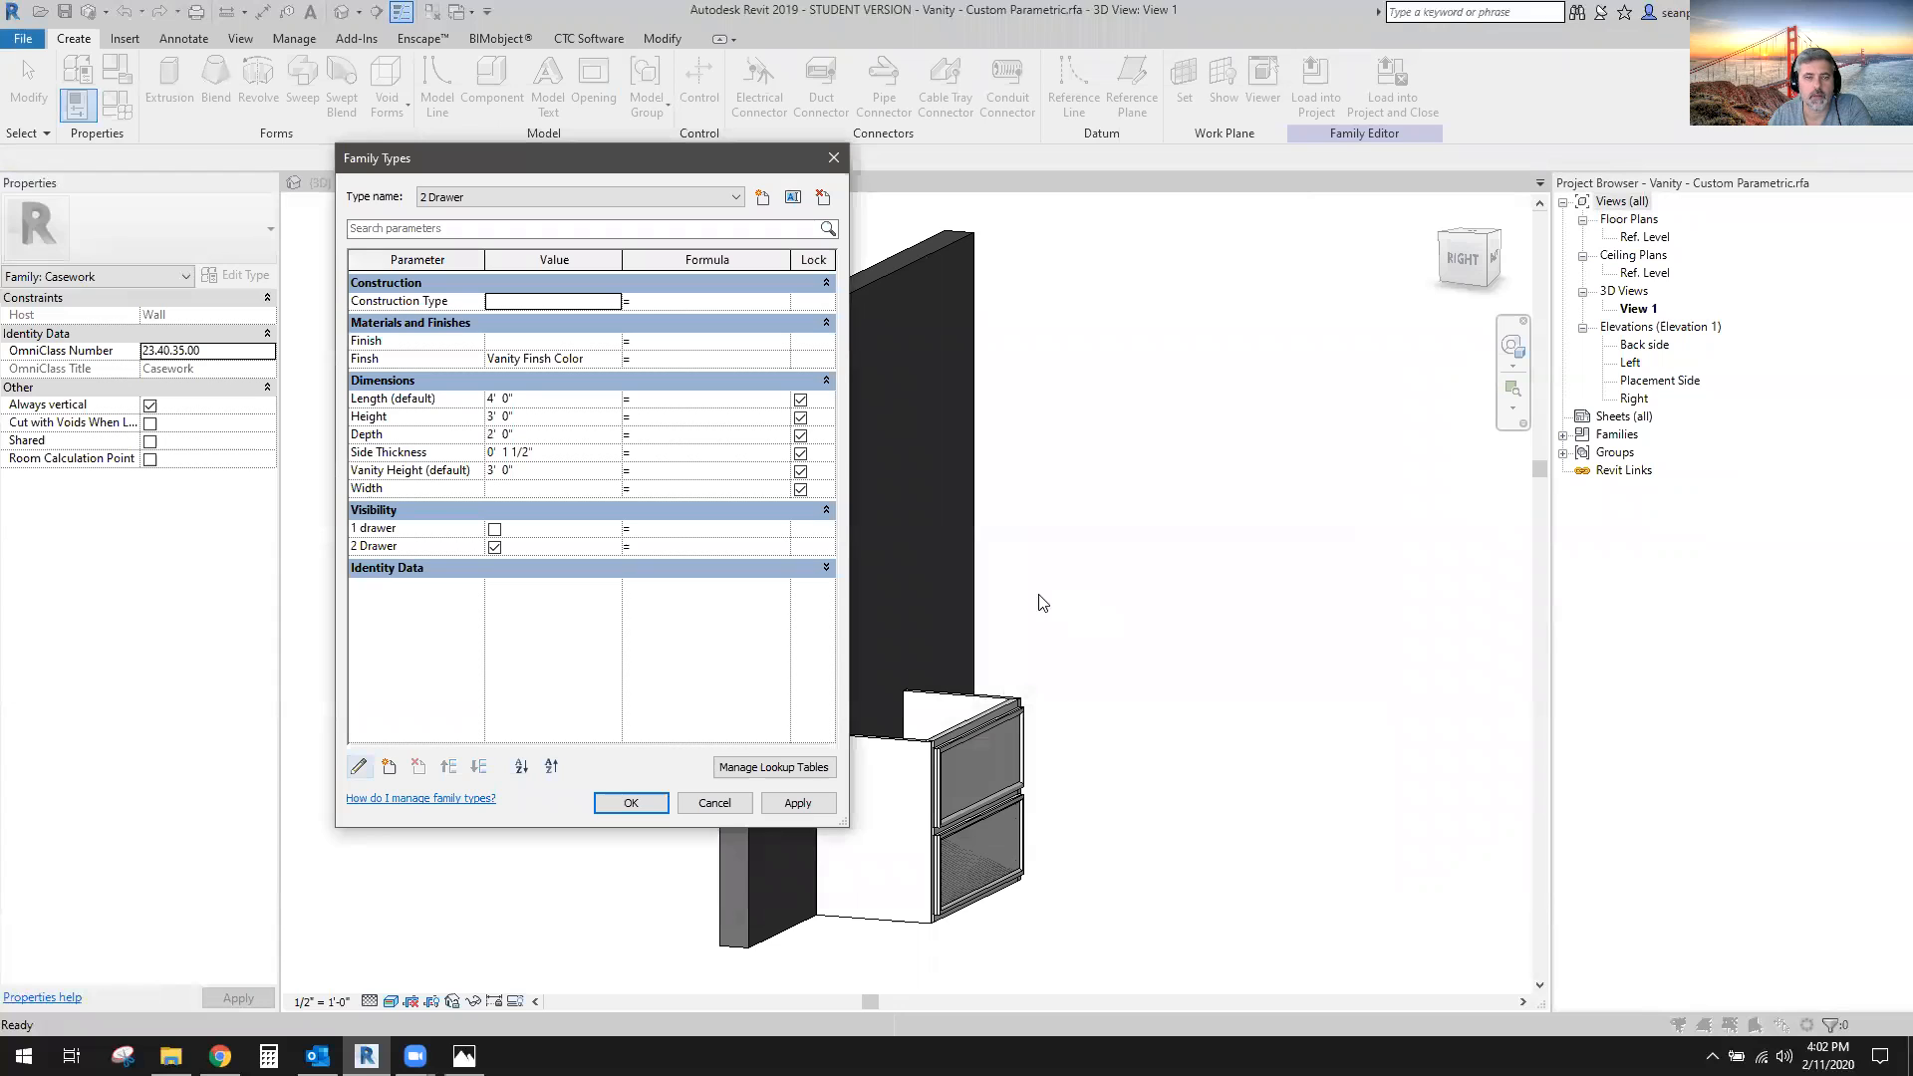
left_click(358, 472)
left_click(388, 766)
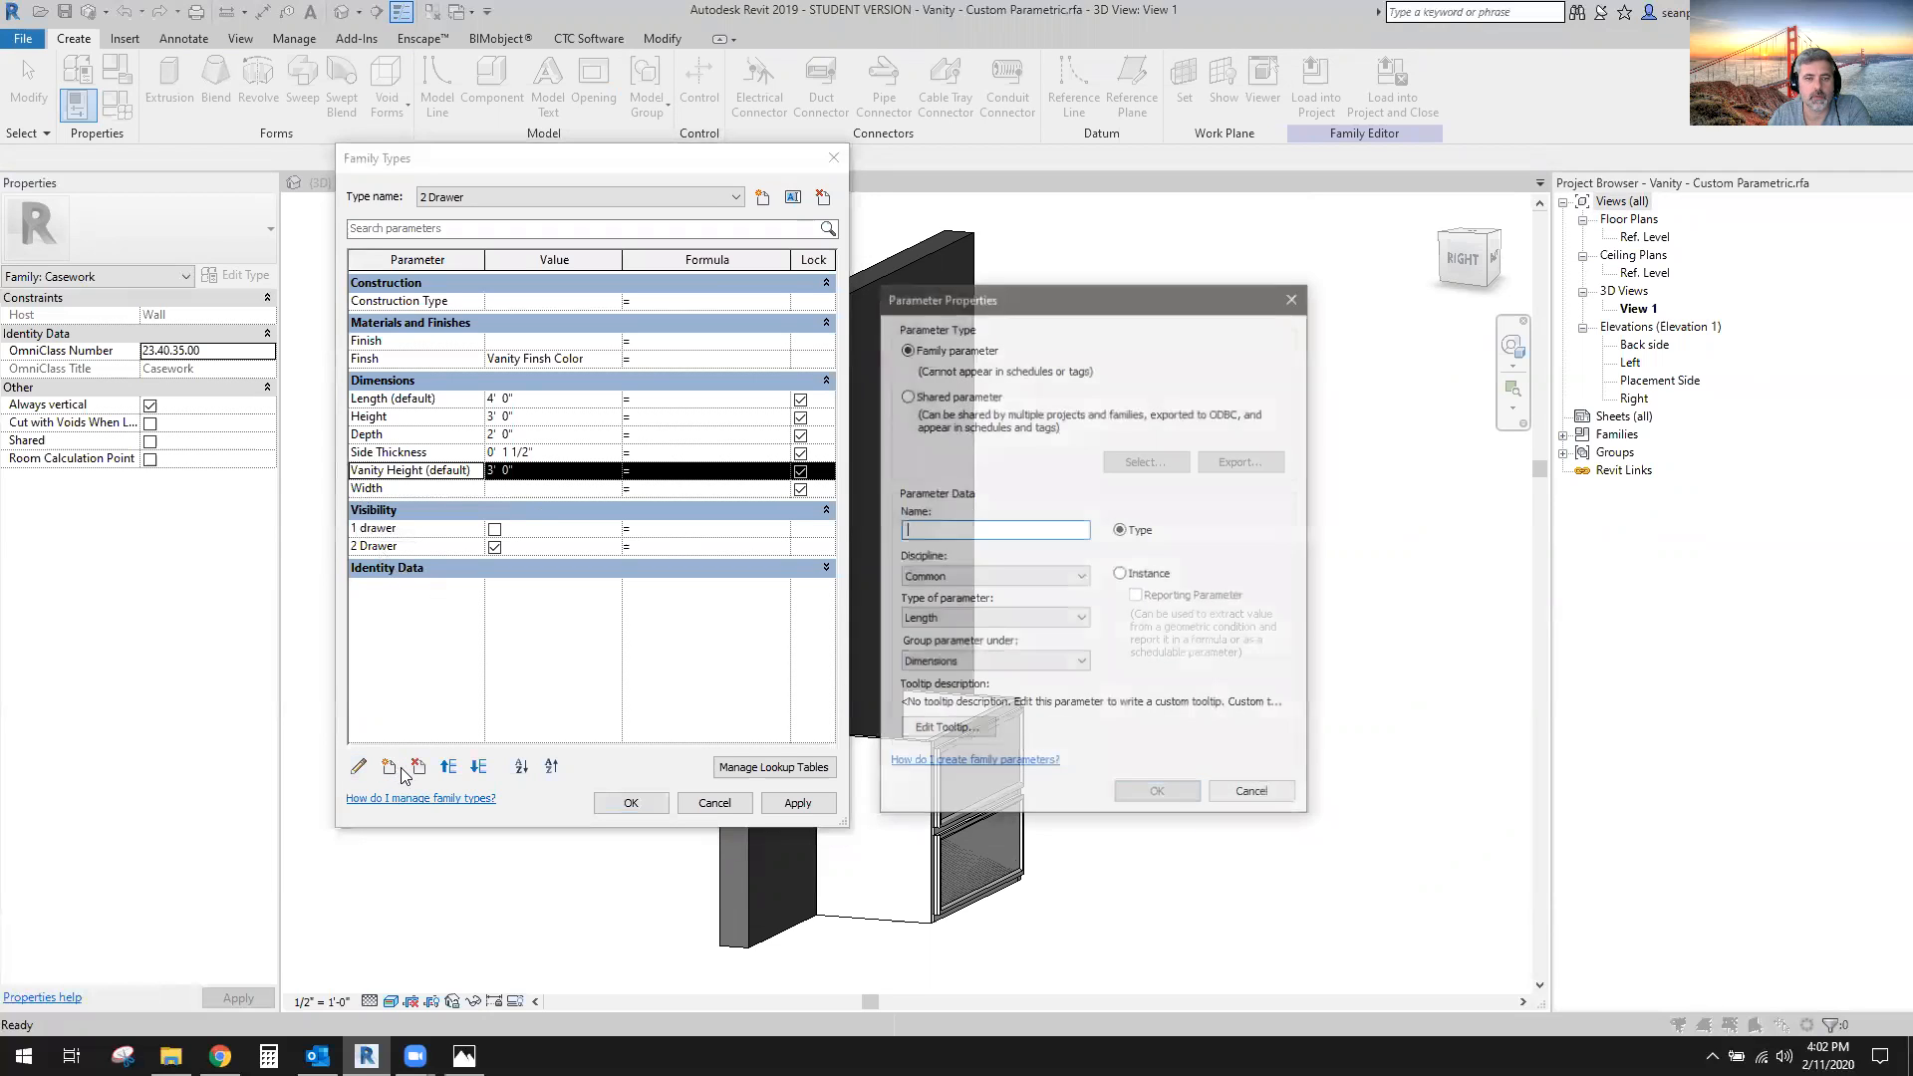
left_click(1251, 795)
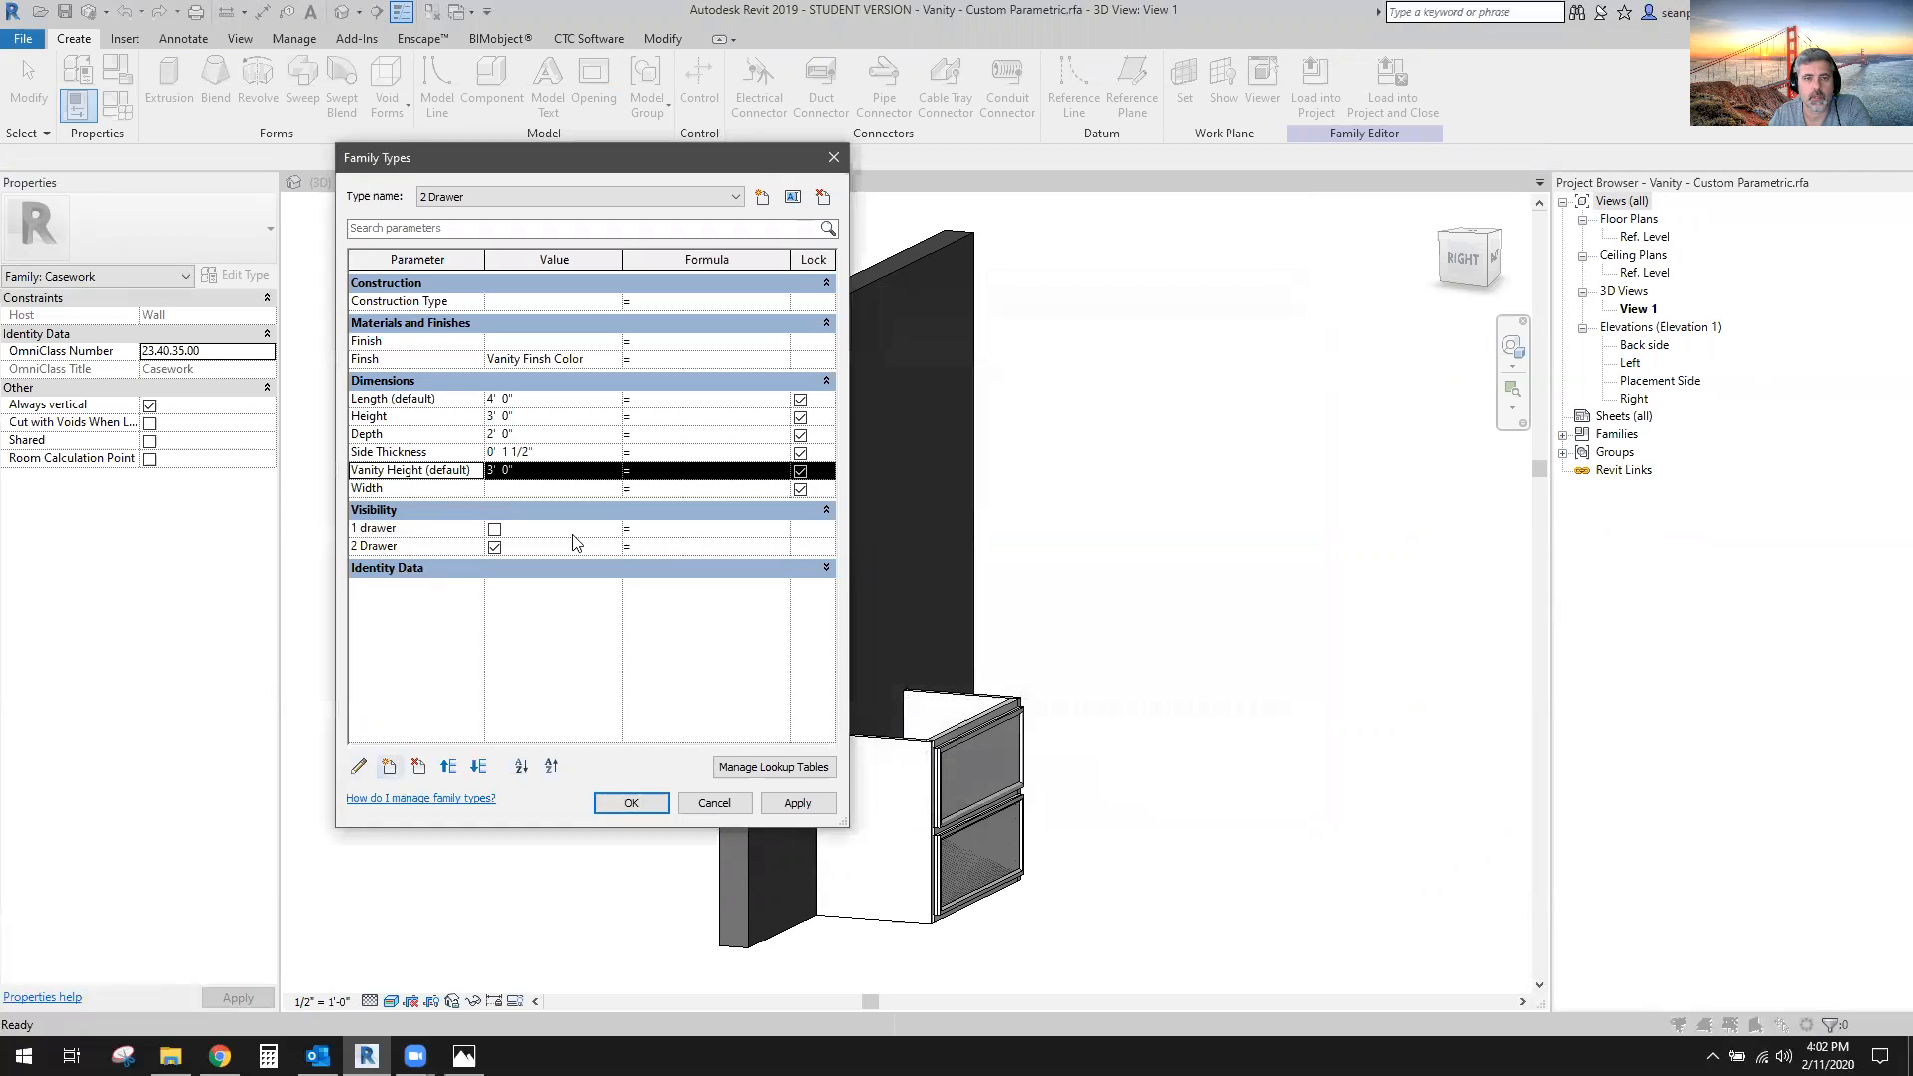
left_click(358, 766)
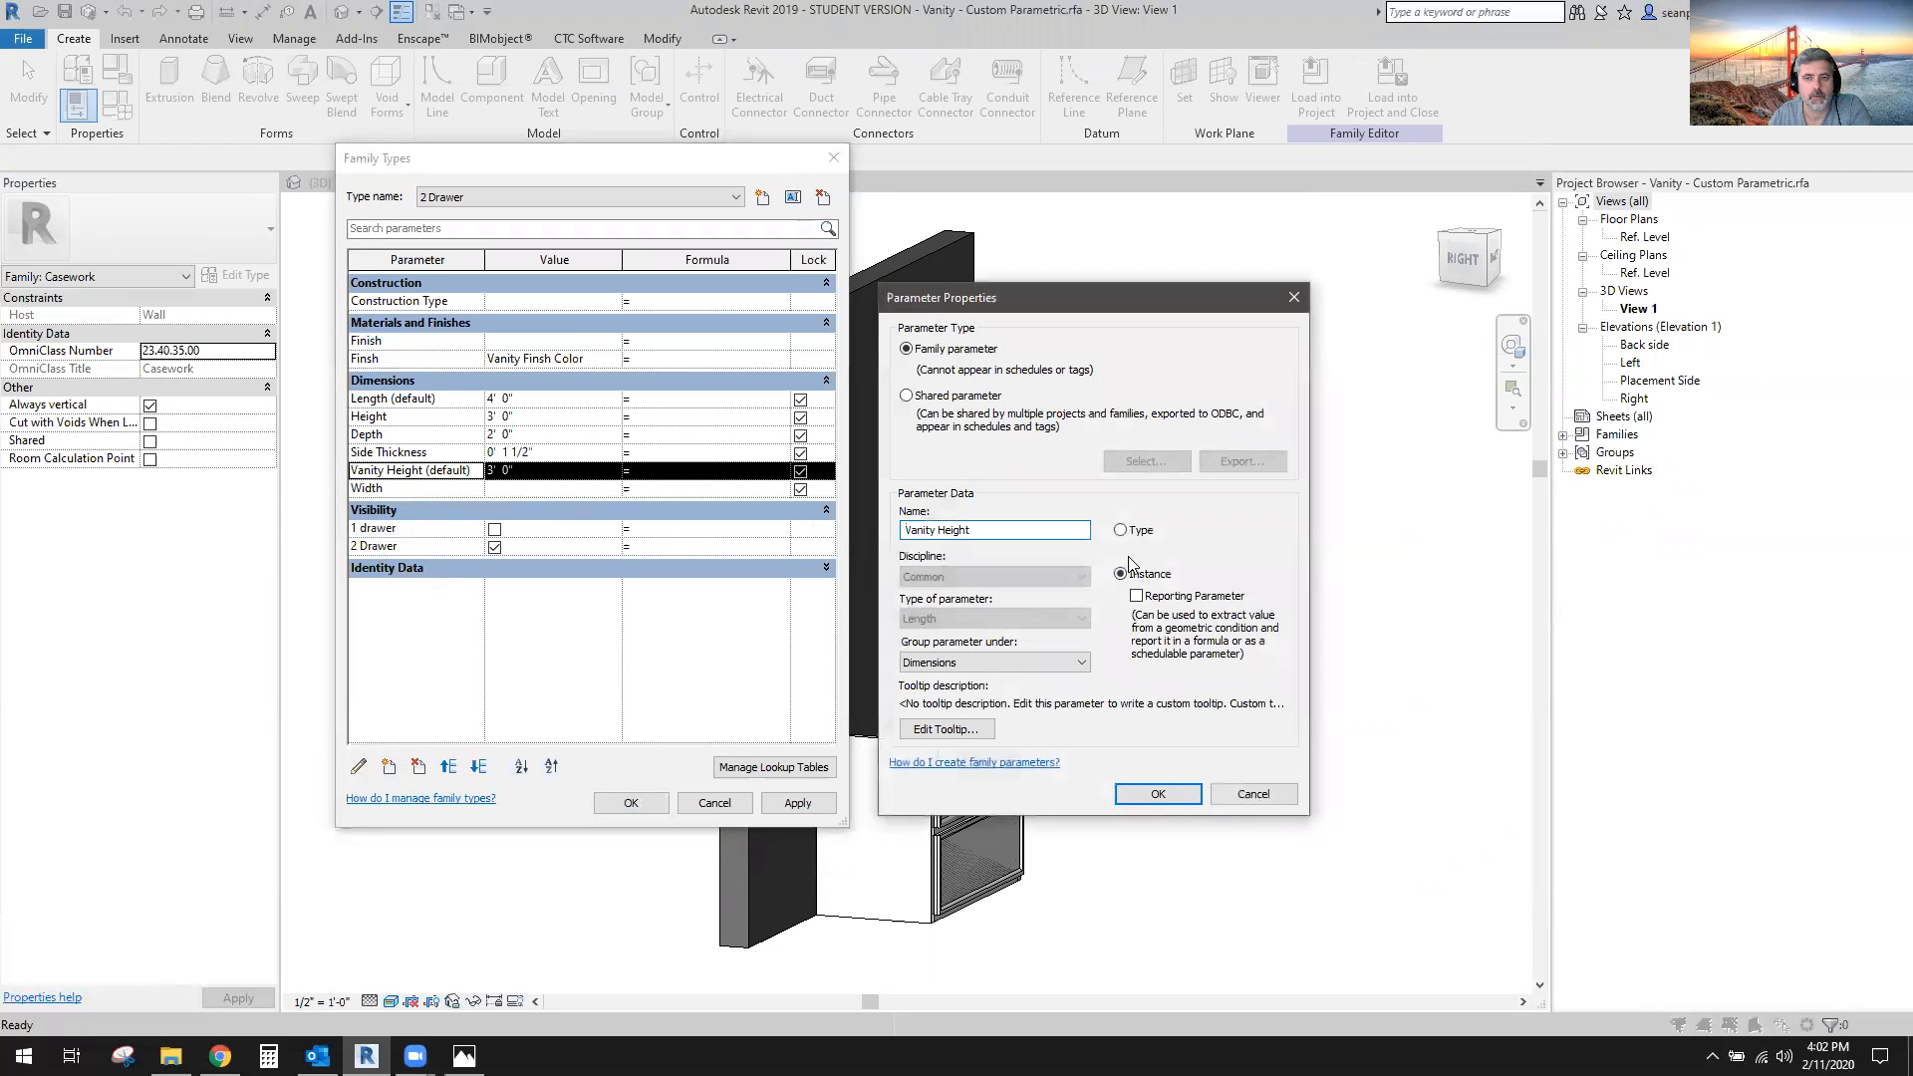
left_click(1158, 795)
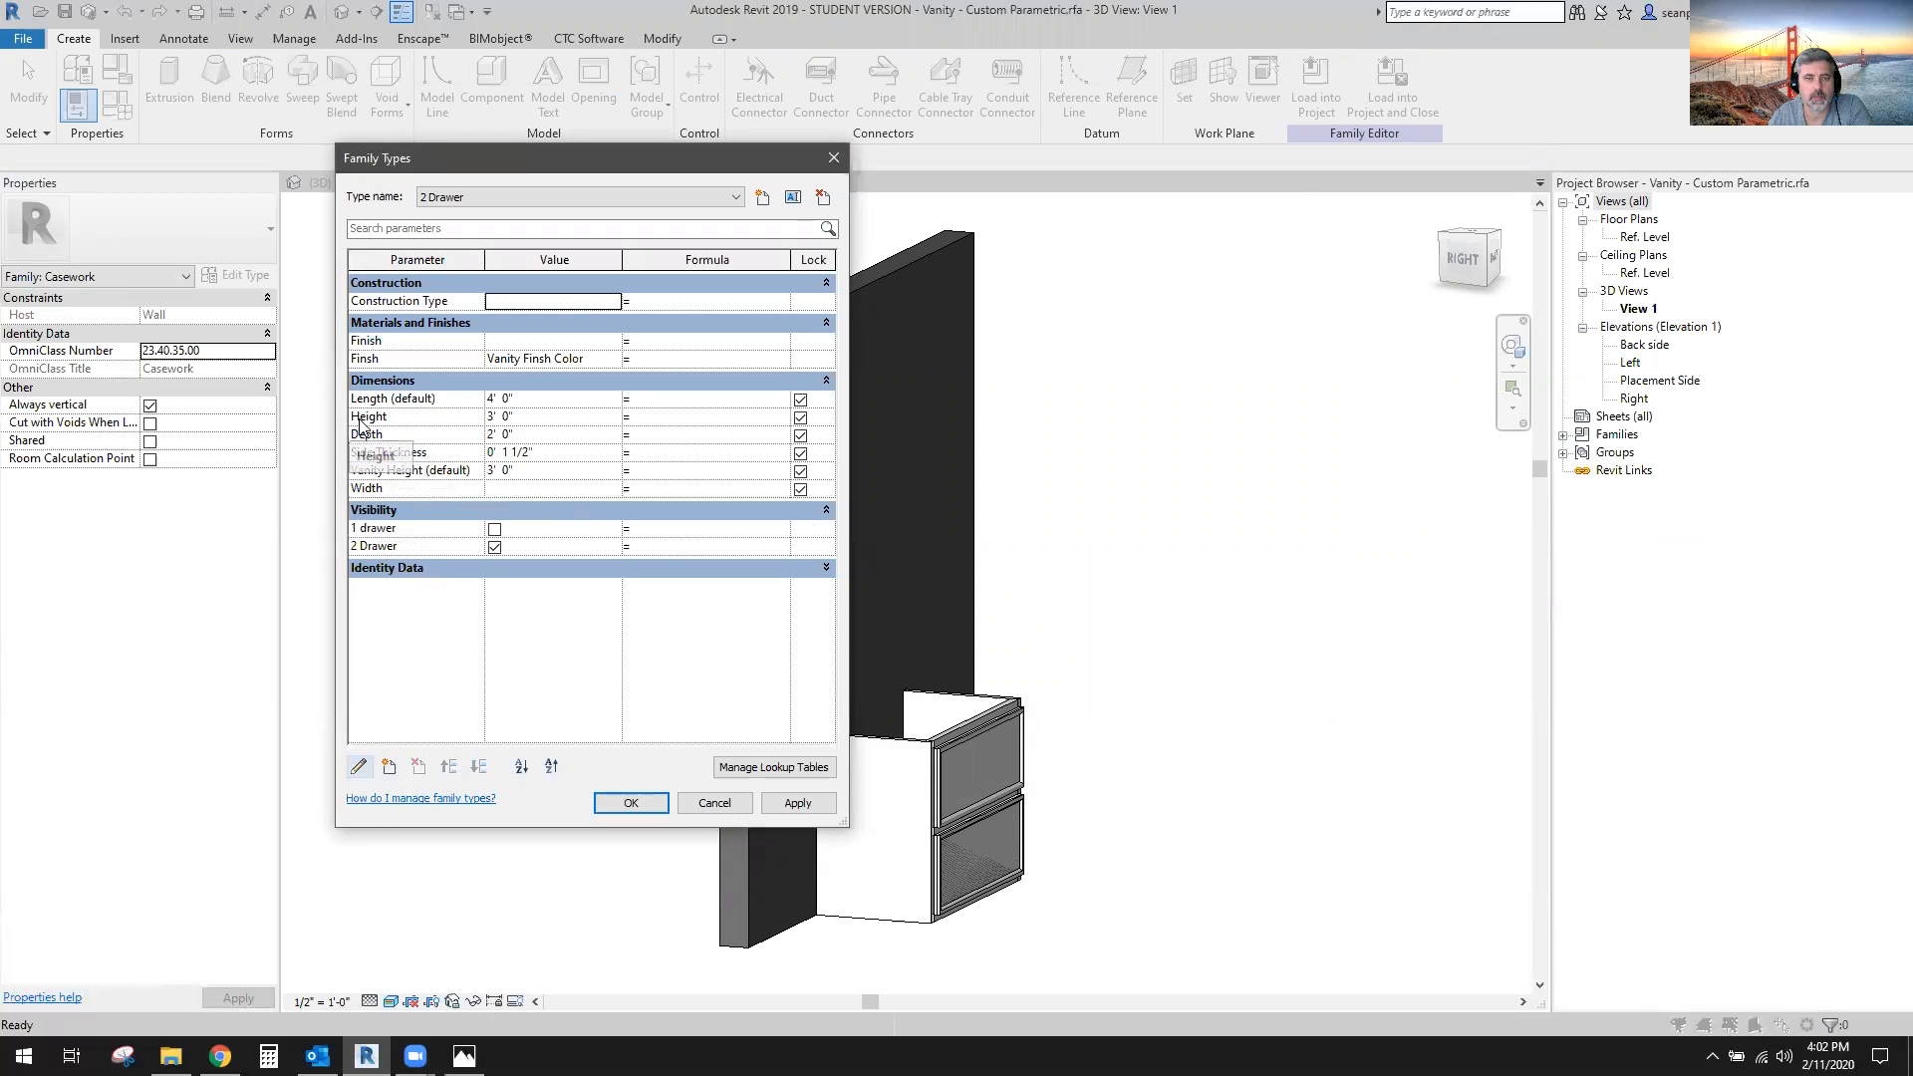
left_click(361, 417)
left_click(357, 766)
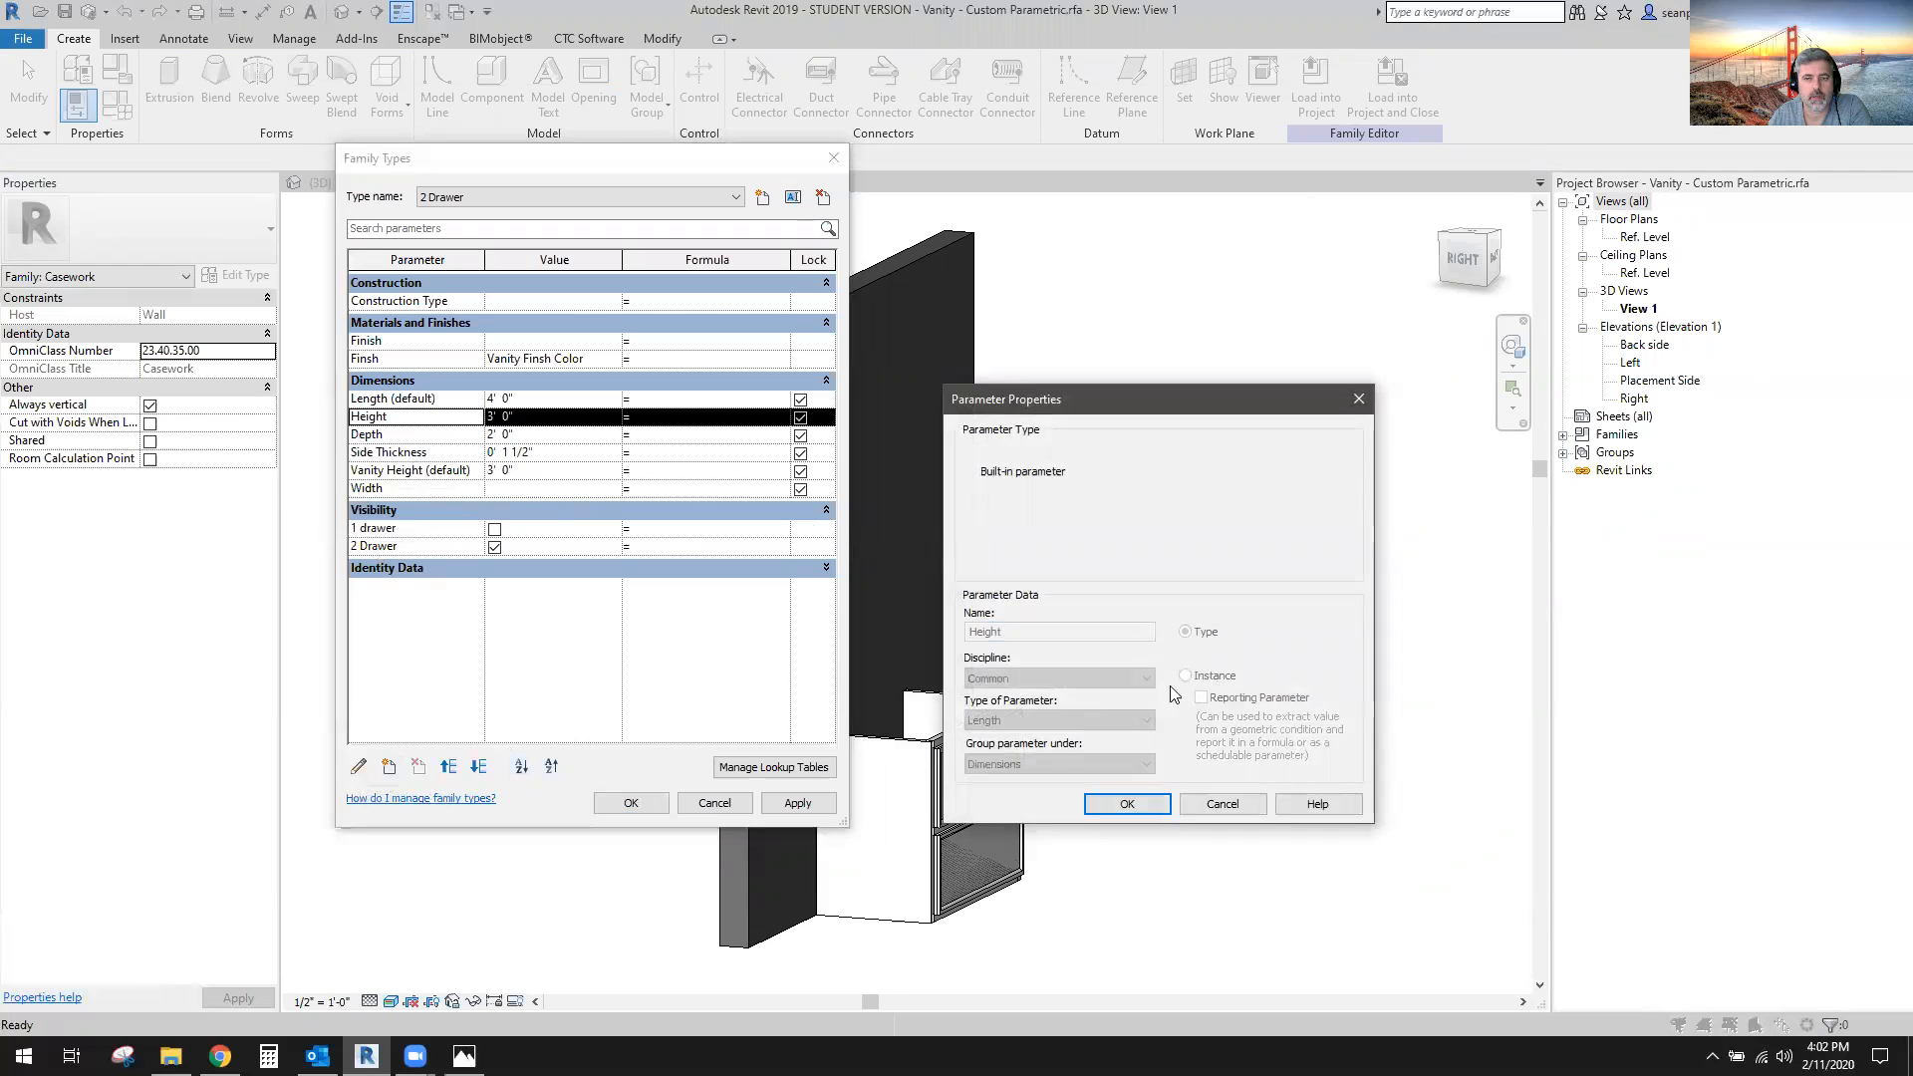
left_click(1223, 805)
Accept the family types, save over the existing family file, and reload it into the project while closing it, overwriting the existing version and its parameter values.
left_click(631, 803)
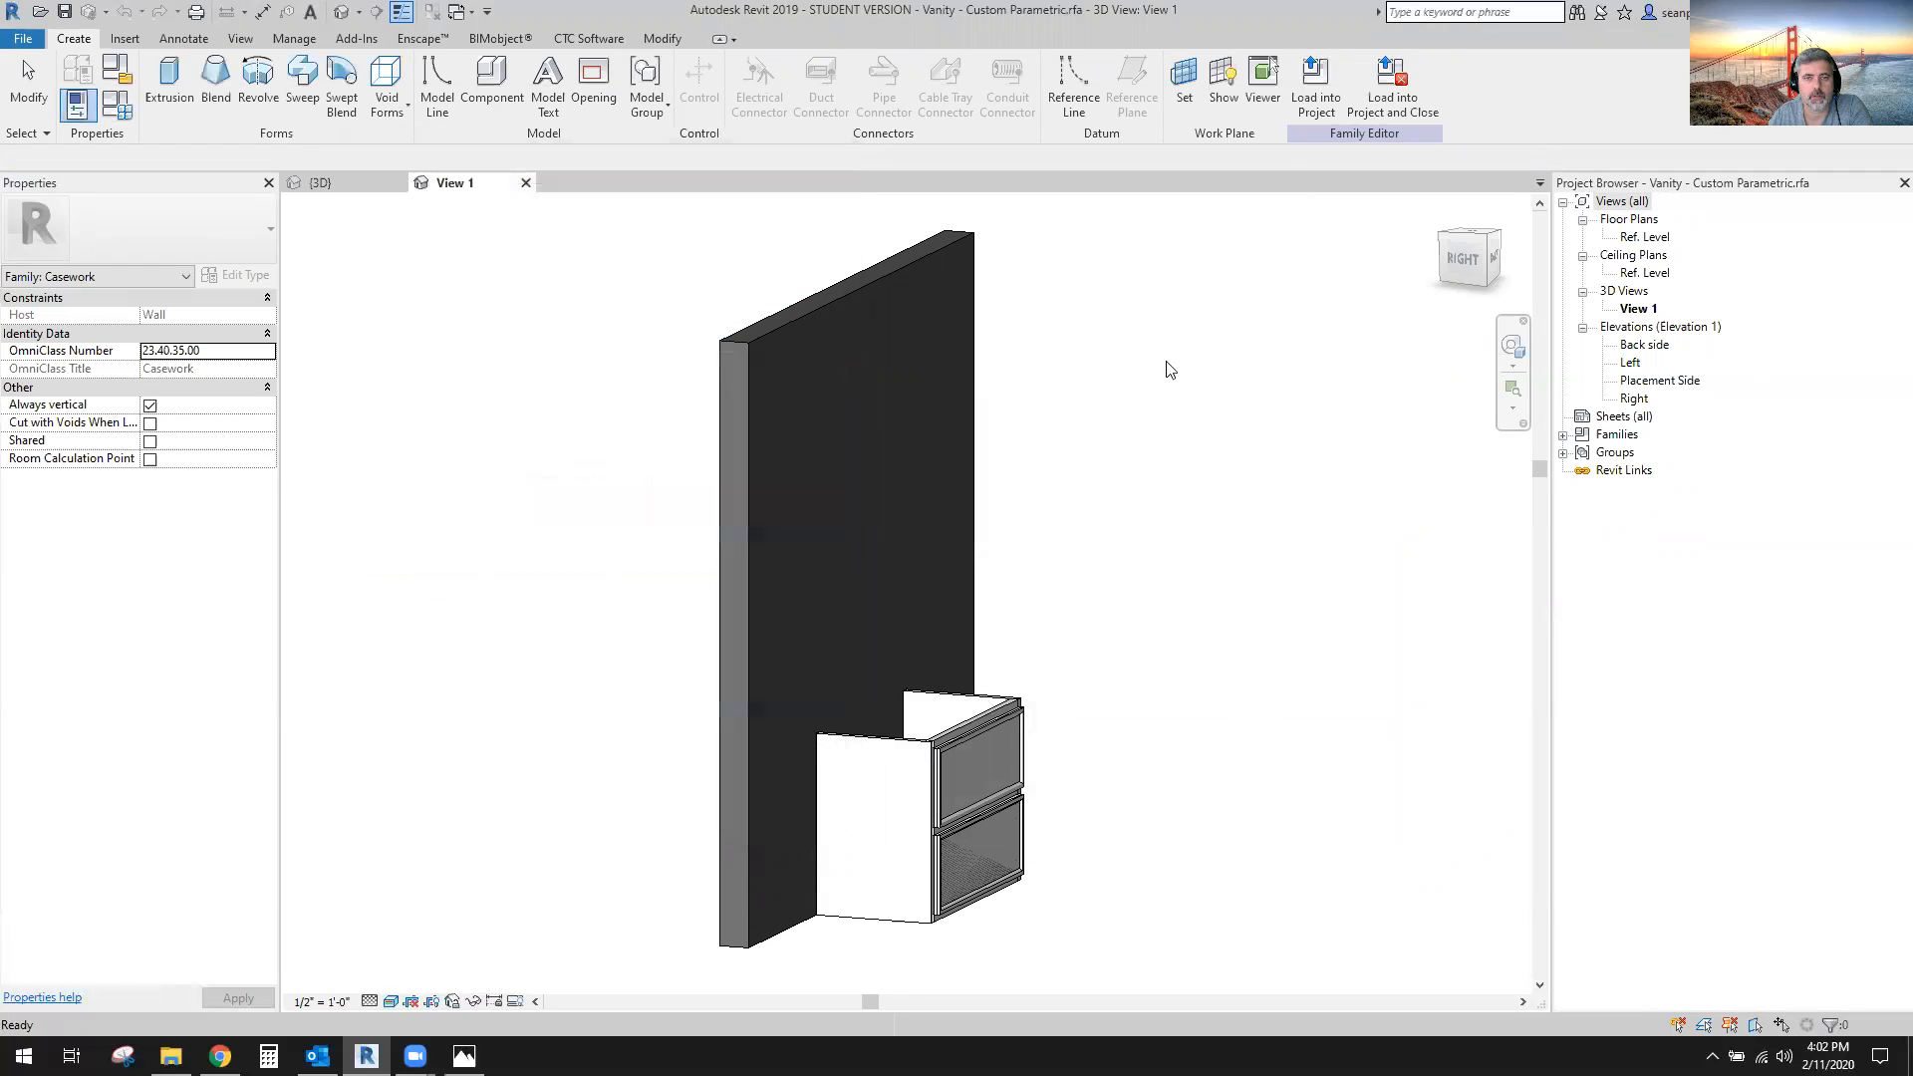
left_click(1391, 112)
left_click(926, 539)
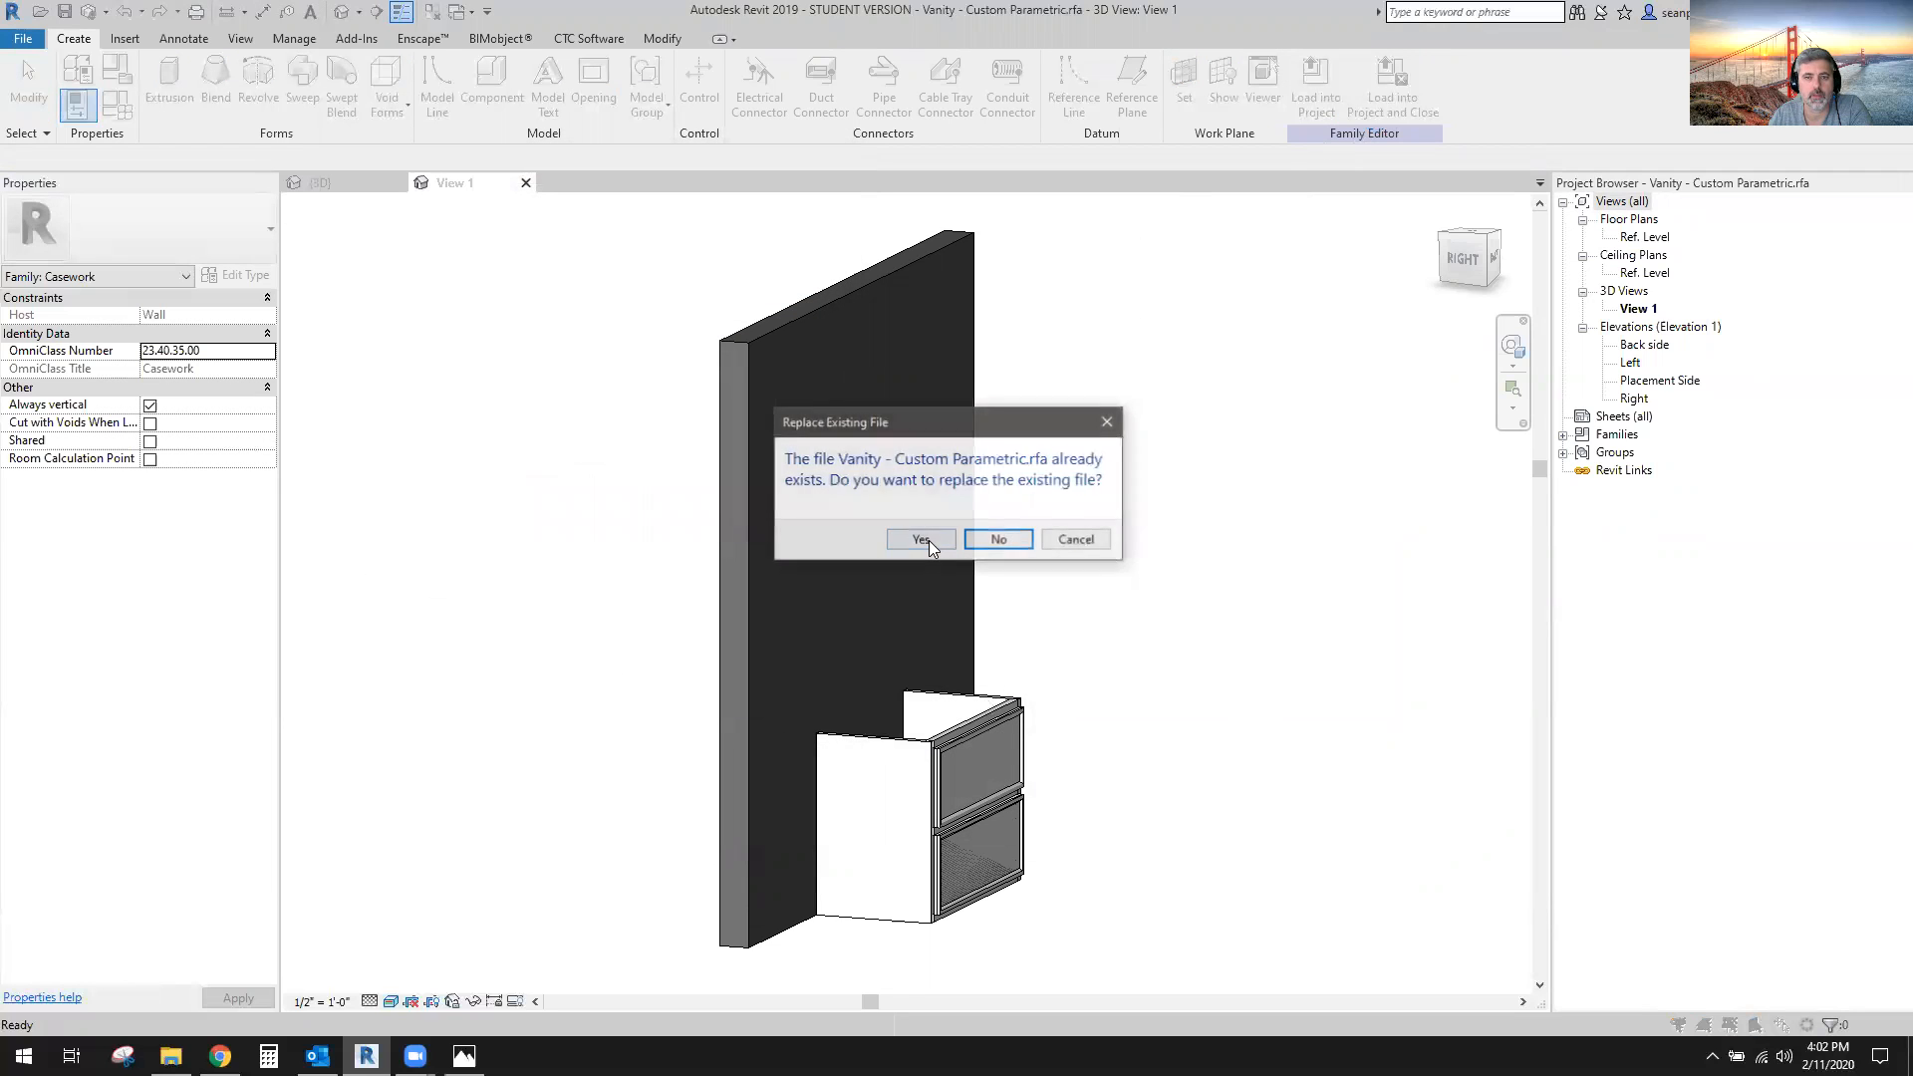
left_click(921, 539)
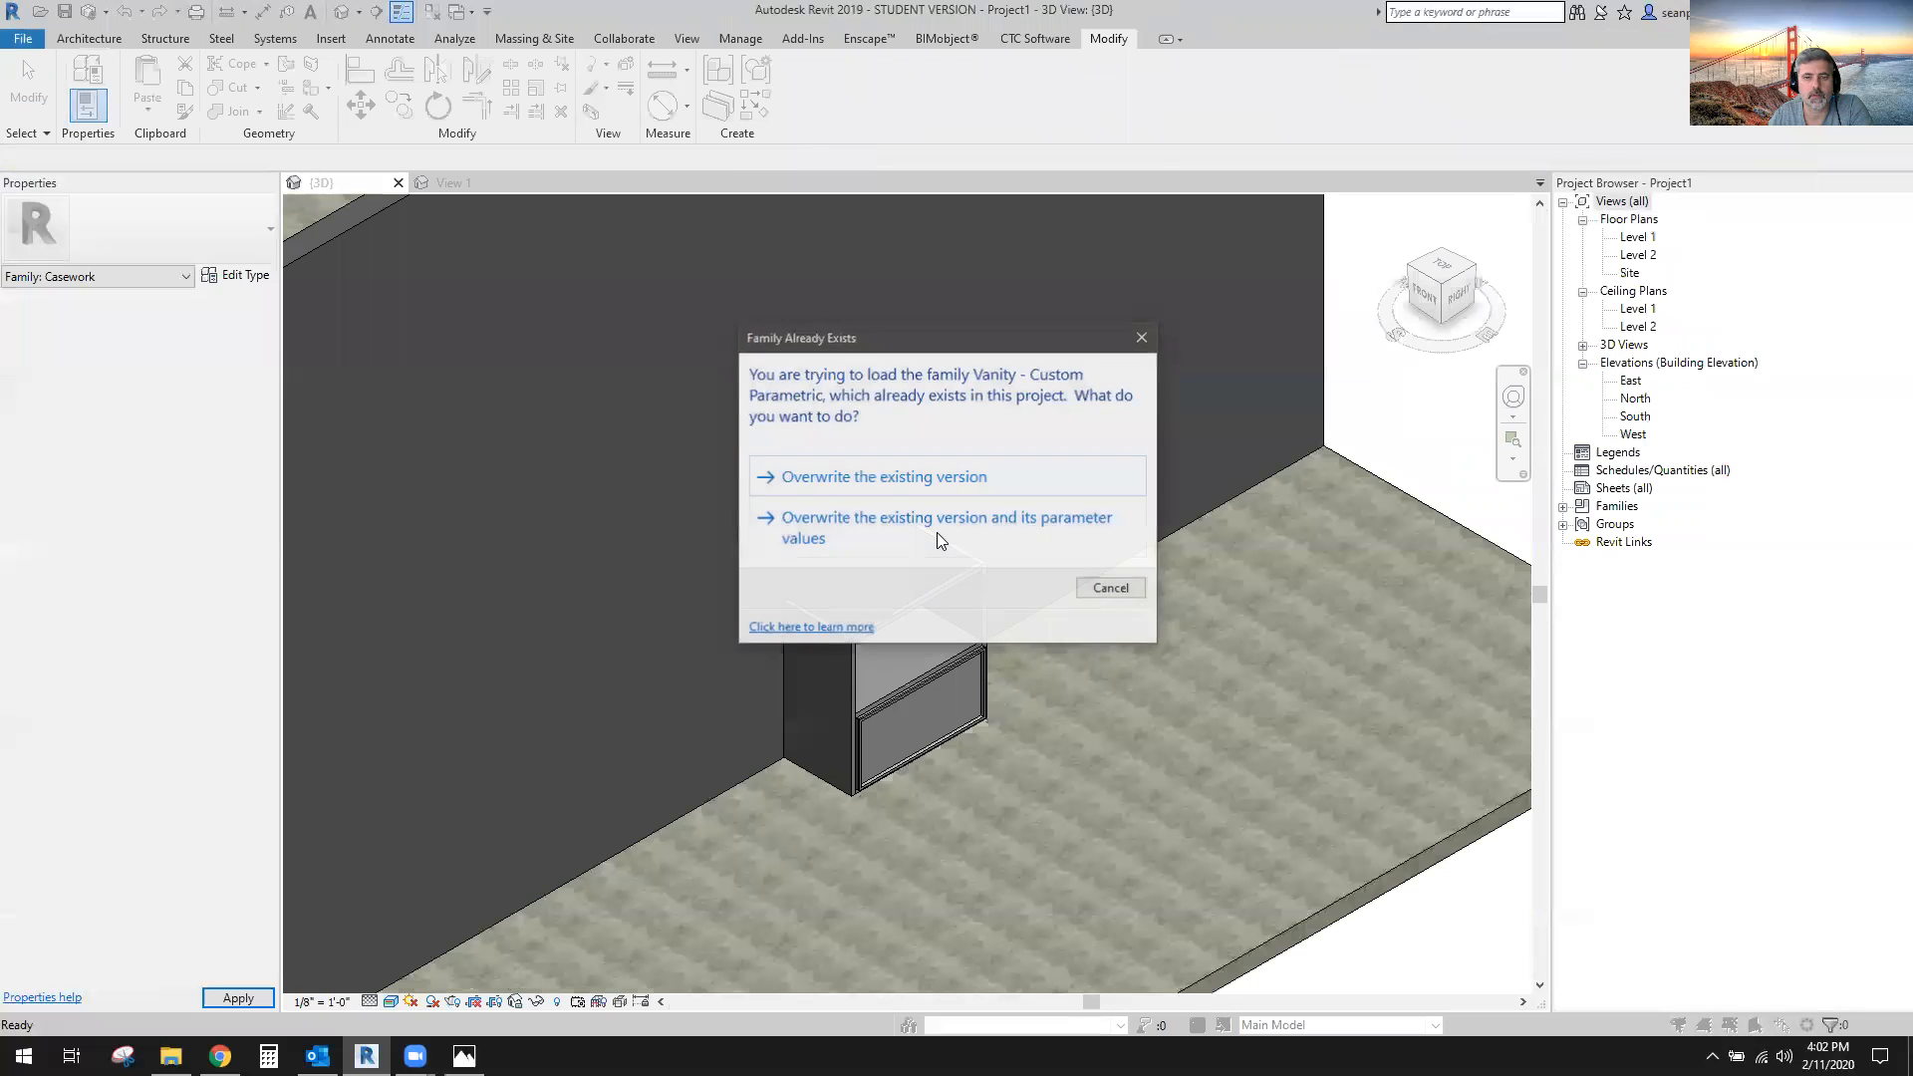
left_click(936, 534)
Set the placed 1 Drawer vanity's Length to 3' 0".
left_click(901, 720)
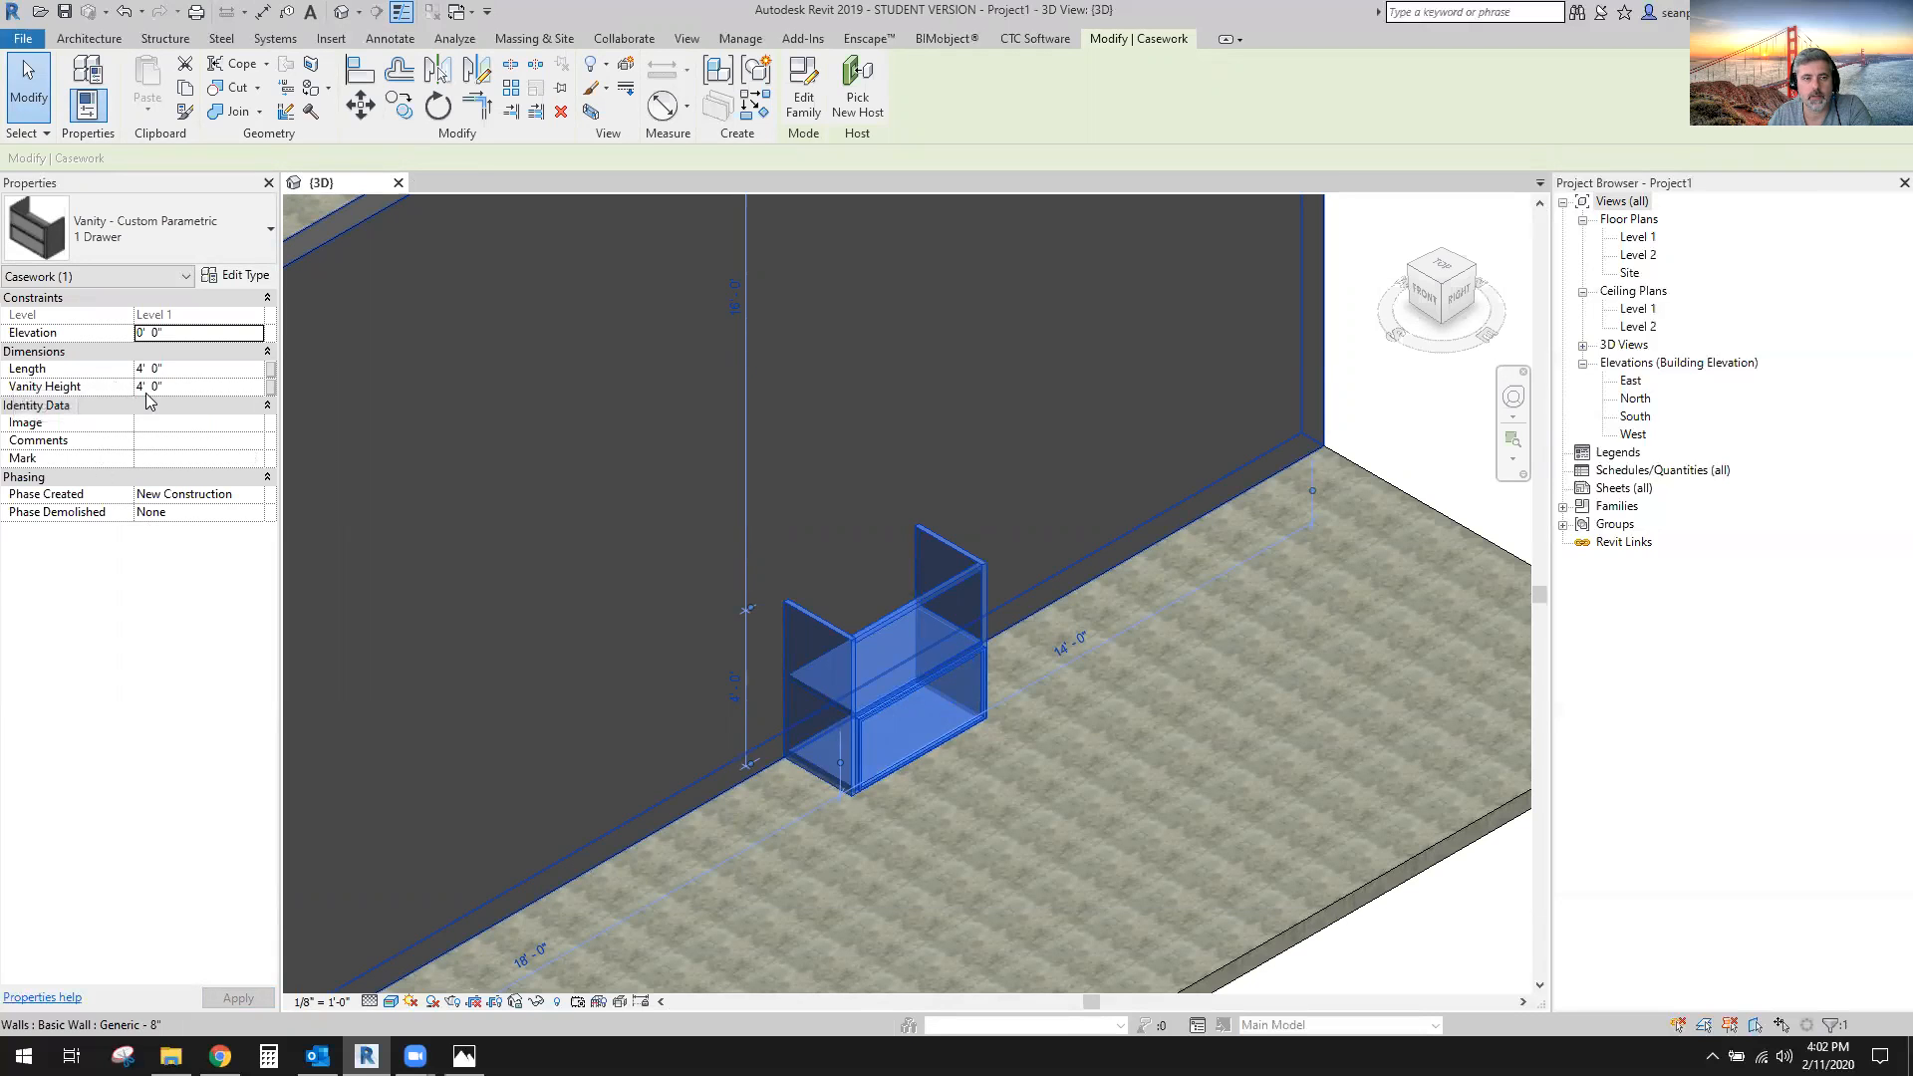
left_click(198, 369)
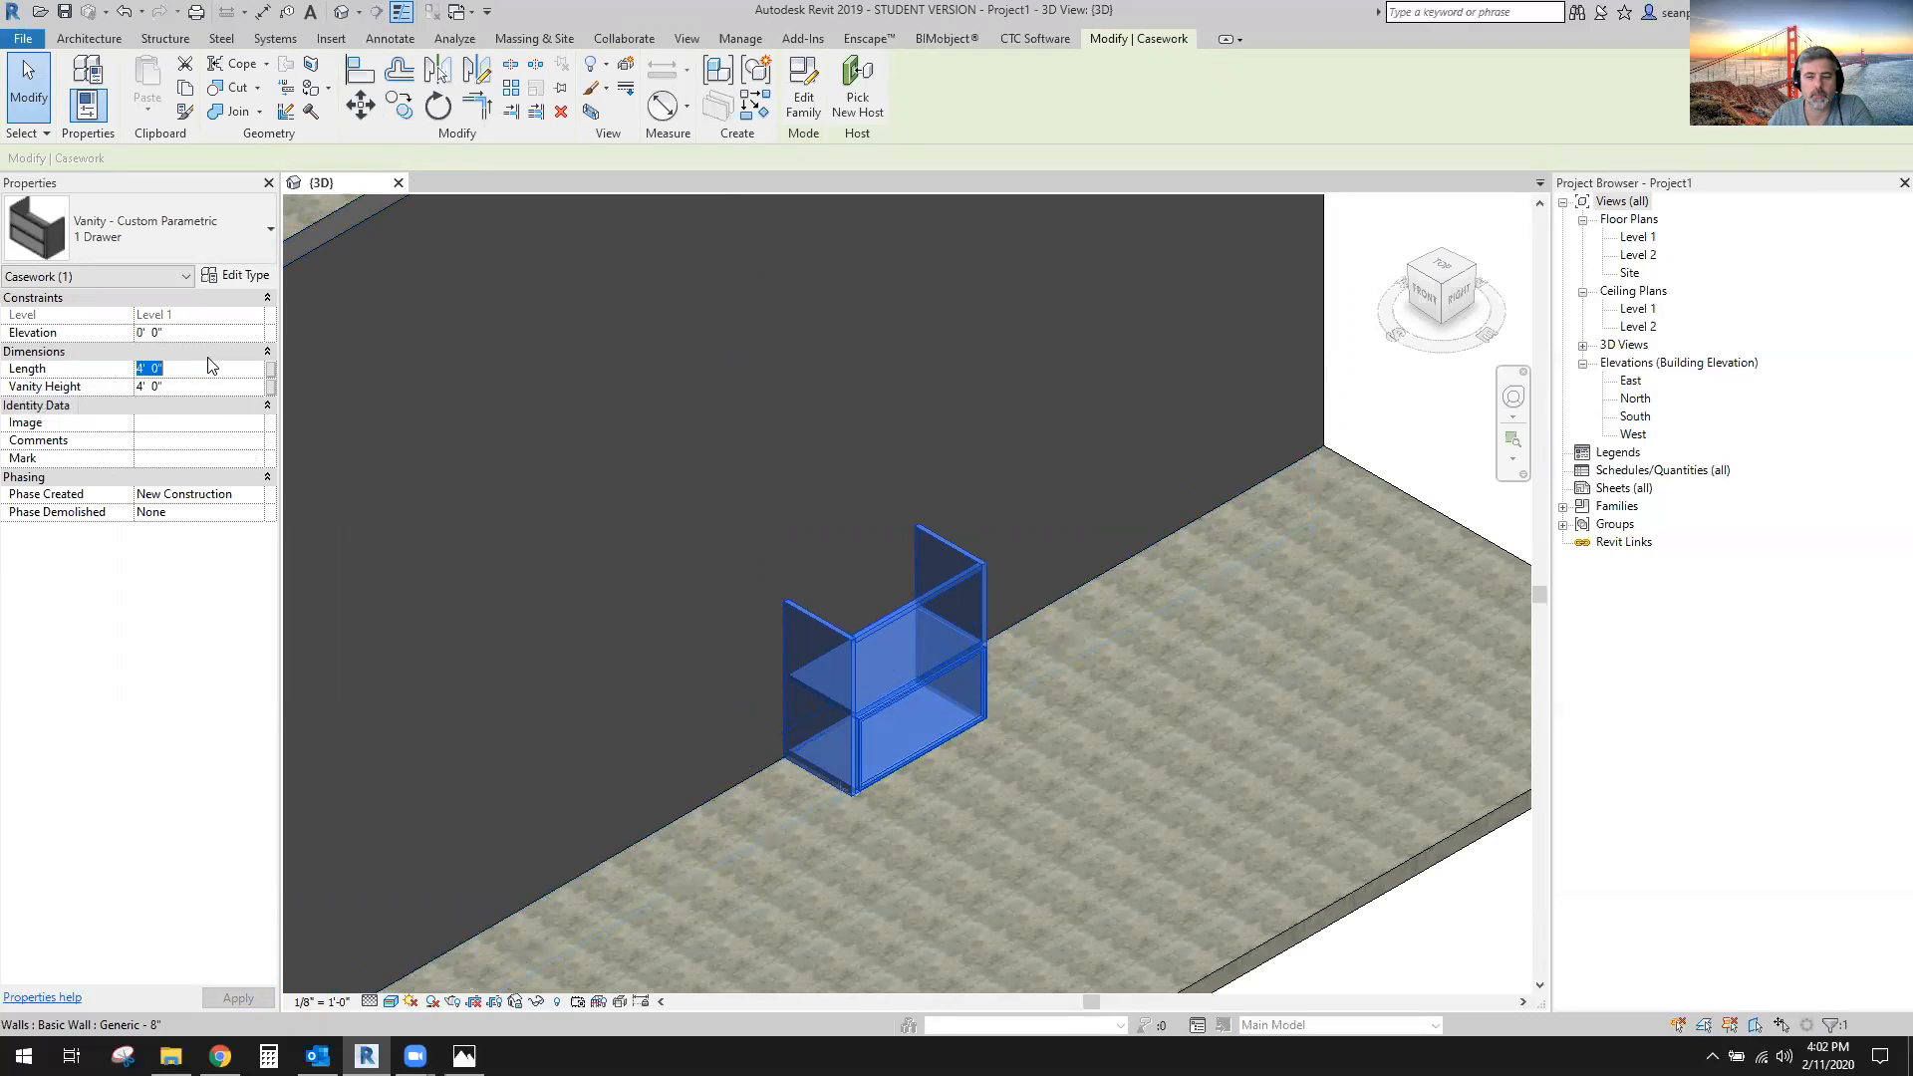
type("3")
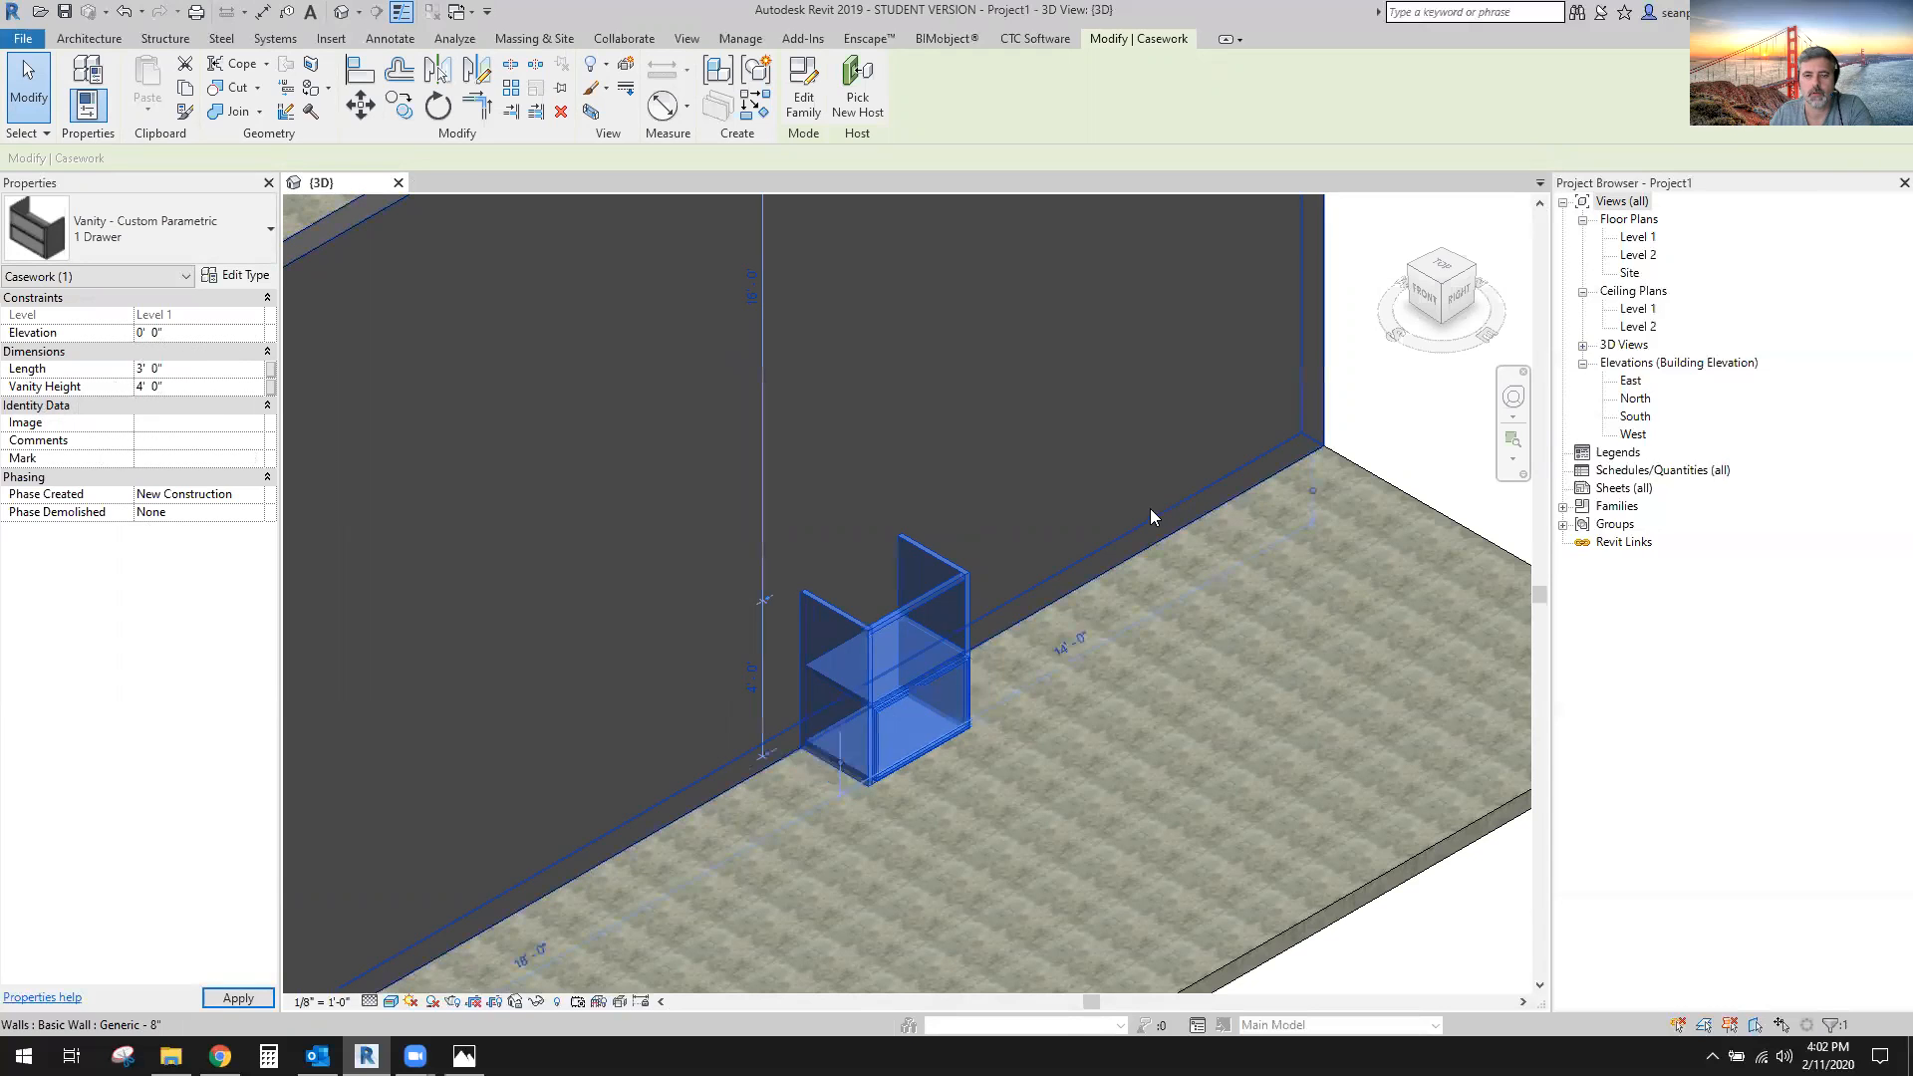
key("Escape")
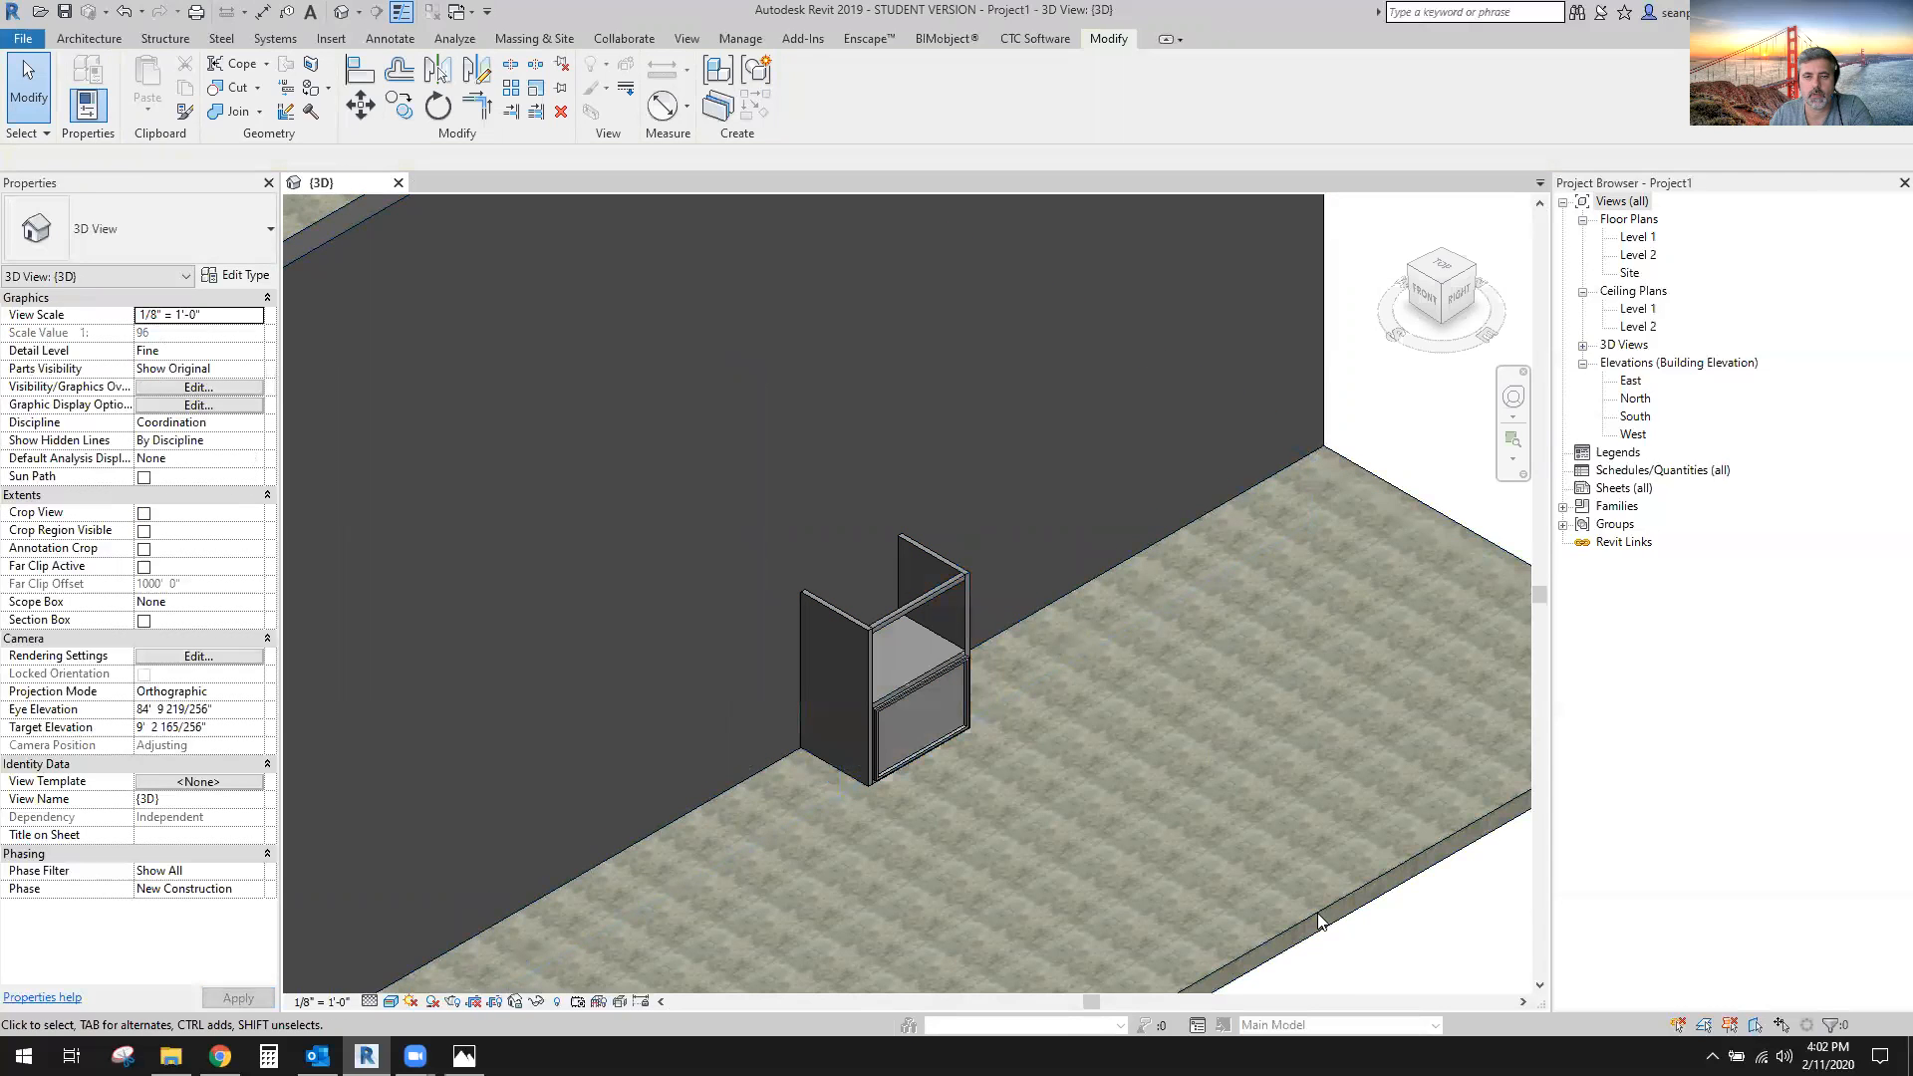
Set the placed vanity's Vanity Height to 2' 6".
left_click(879, 722)
left_click(209, 387)
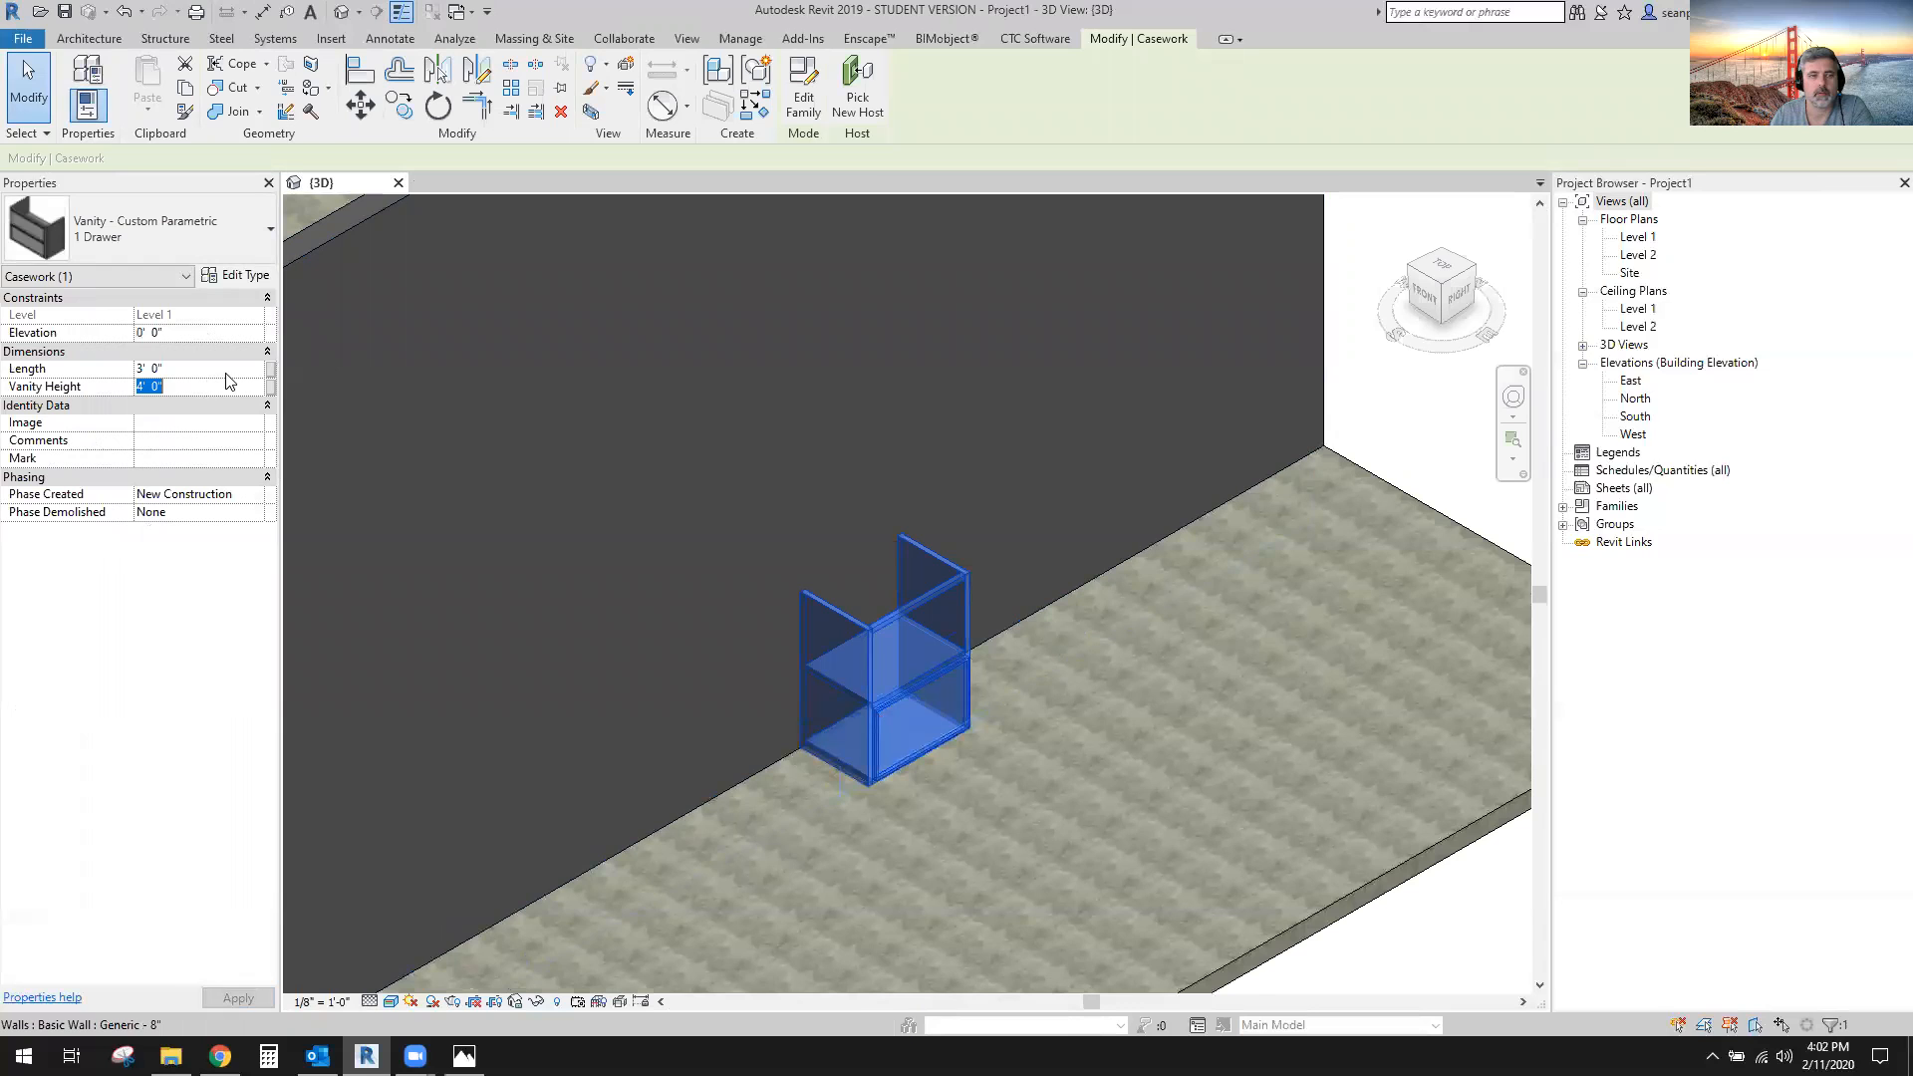
type("2")
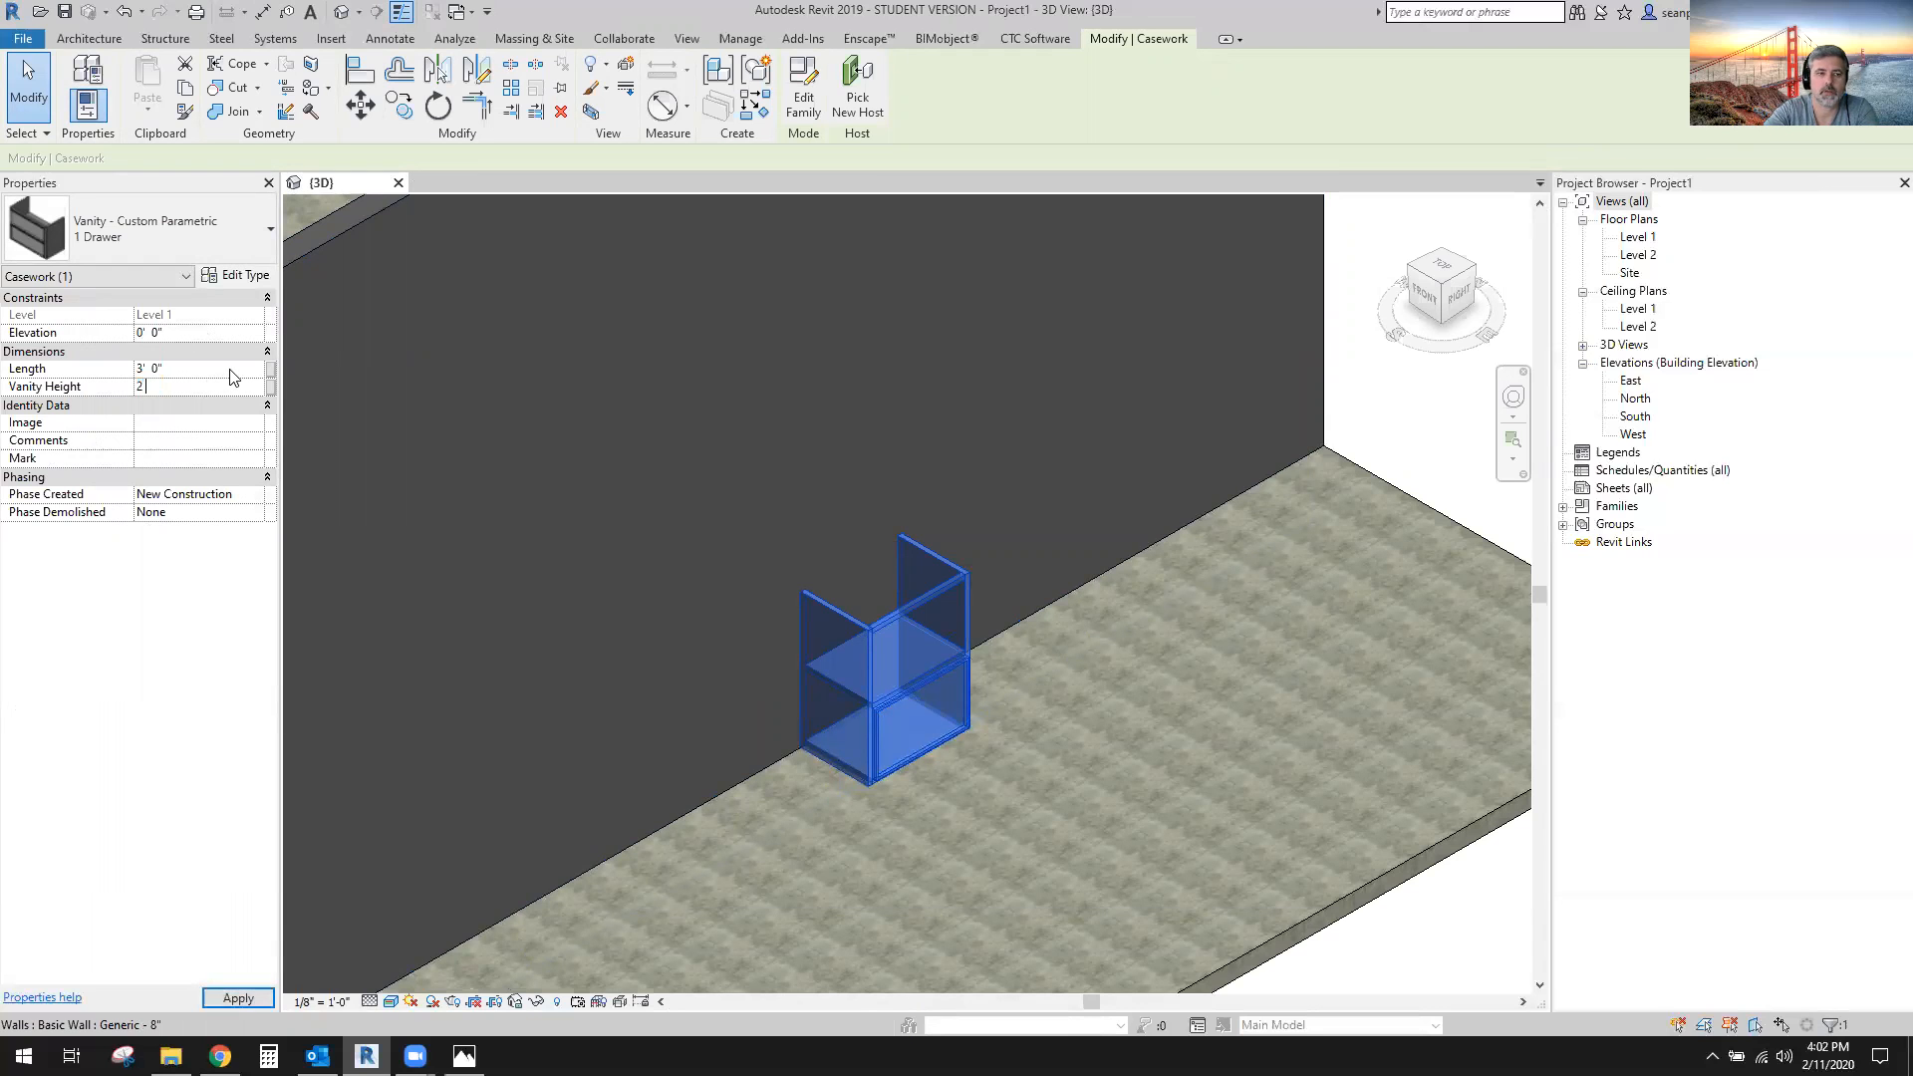
key("Return")
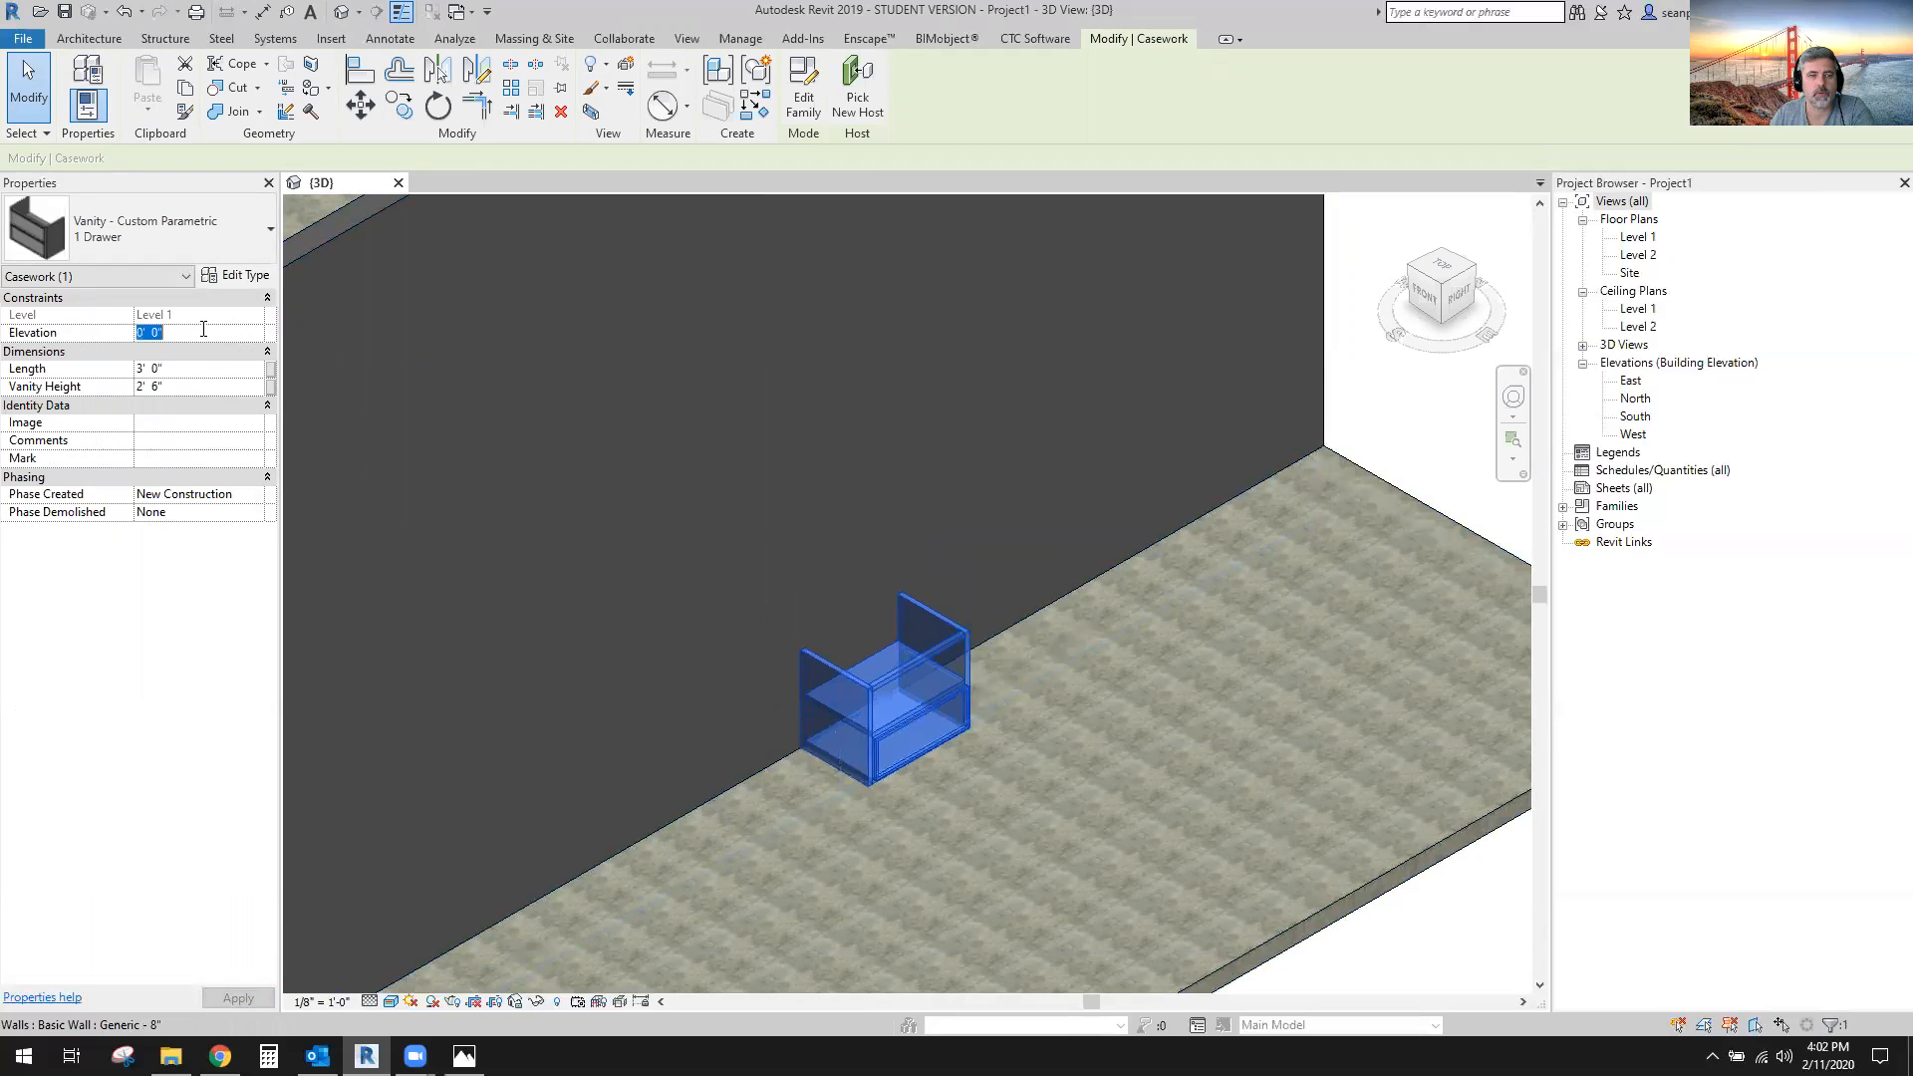
Raise the placed vanity on the wall by setting its Elevation to 3' 0".
type("3")
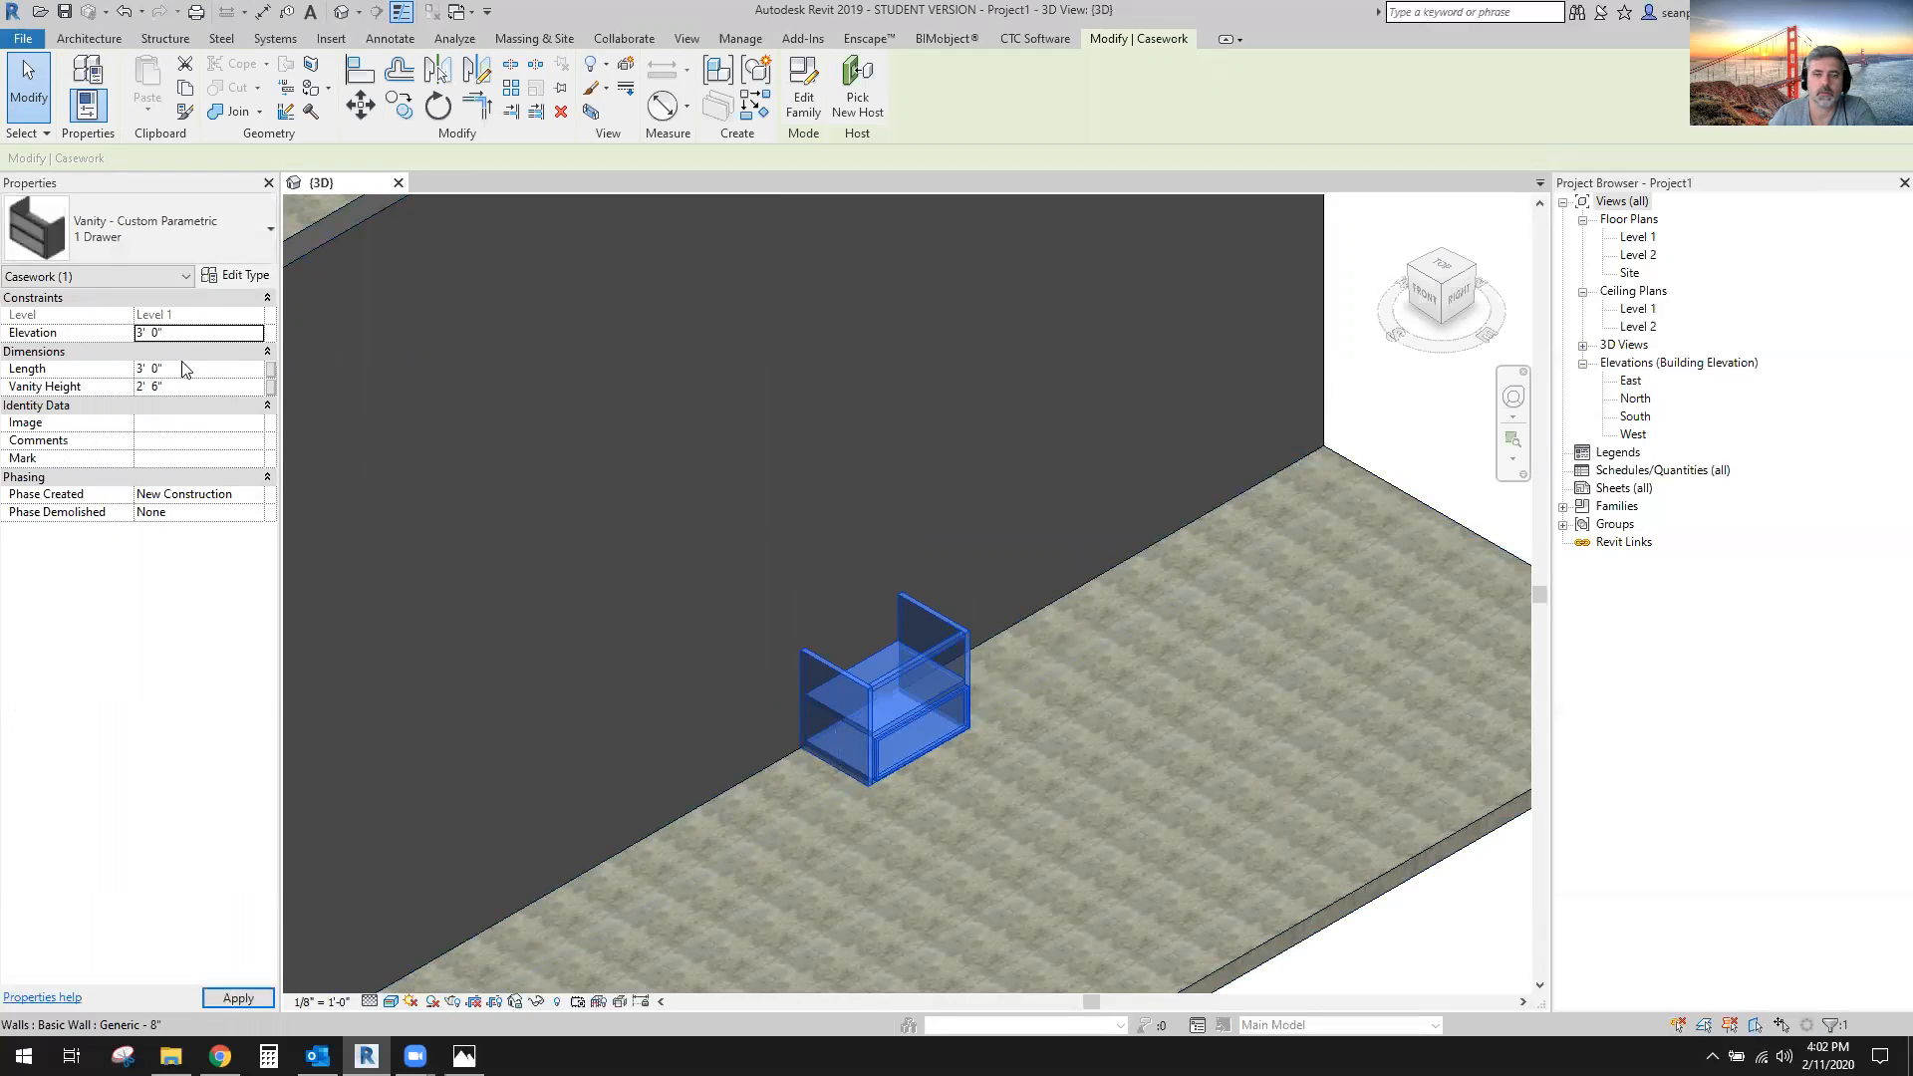
left_click(1391, 950)
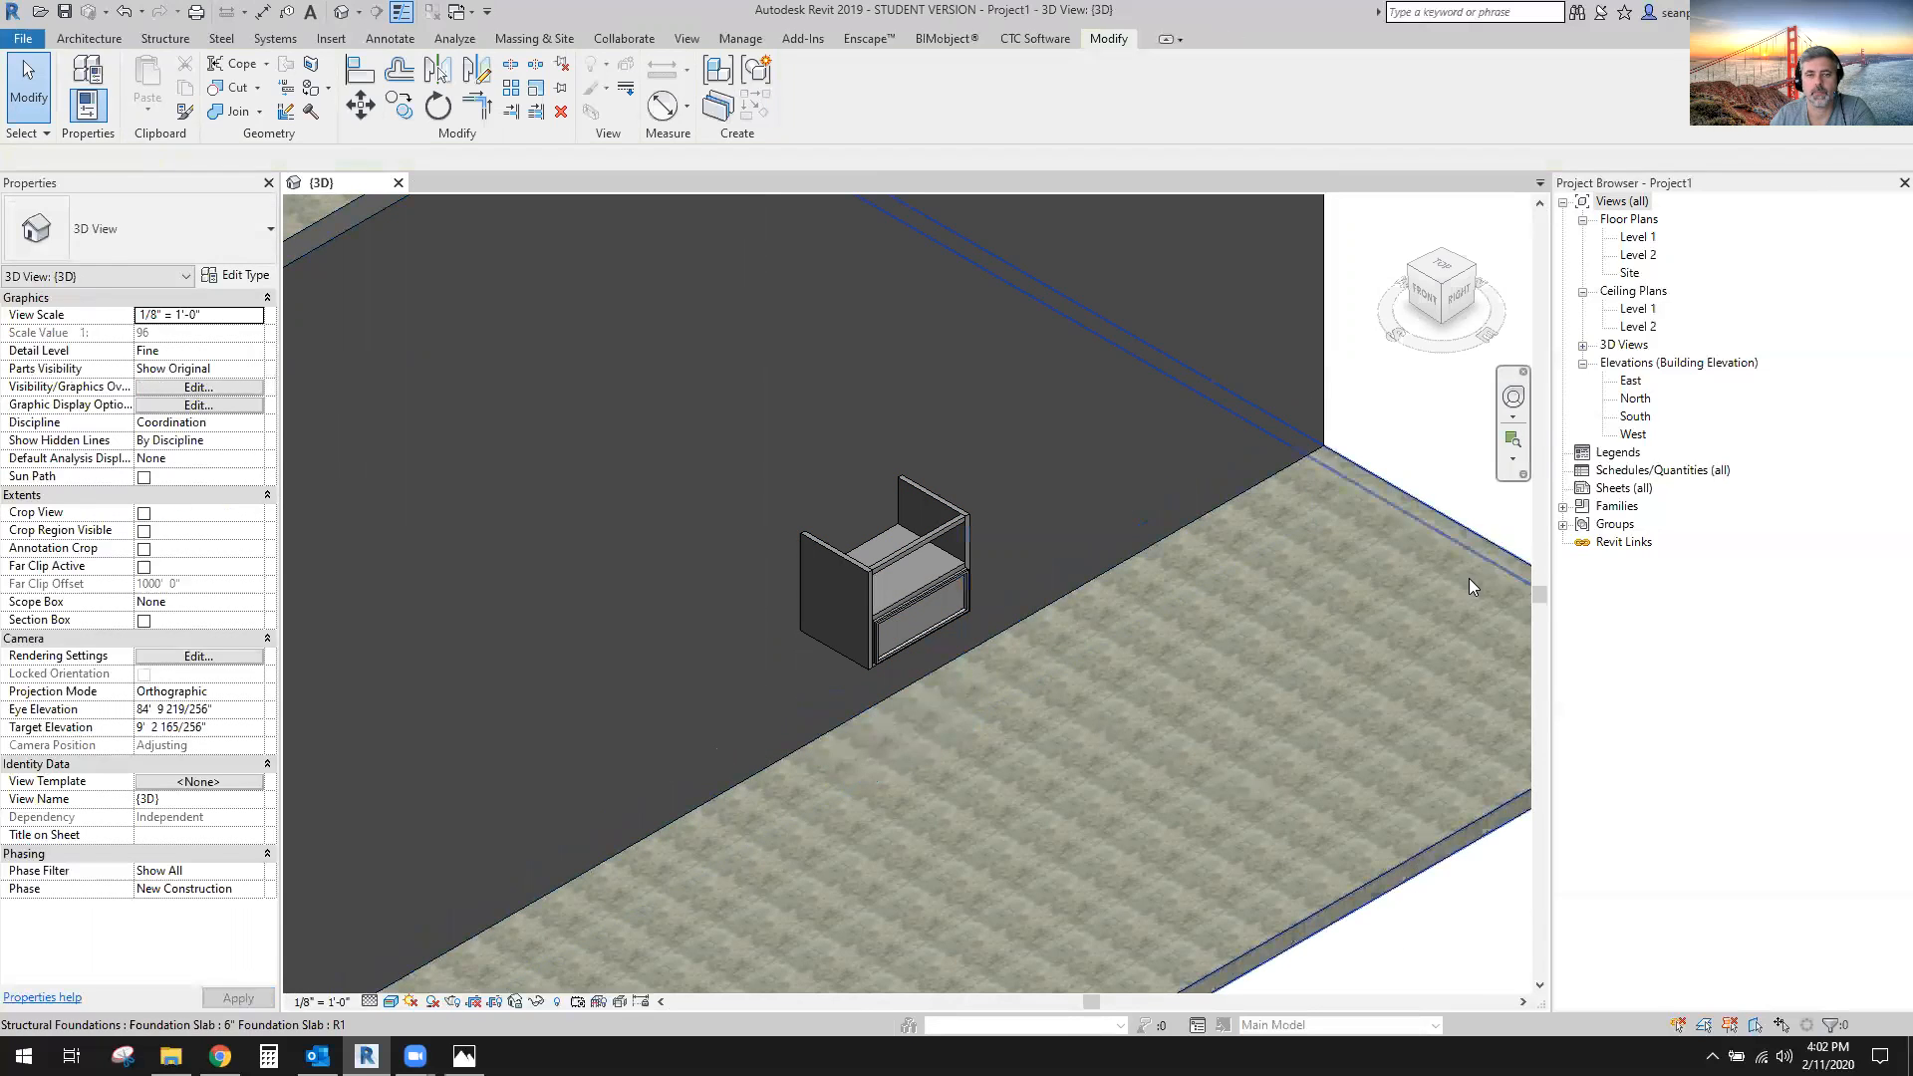
mouse_move(970, 739)
middle_mouse_down("shift")
mouse_move(836, 725)
mouse_move(662, 658)
mouse_move(684, 589)
mouse_move(1072, 597)
mouse_move(1032, 647)
mouse_move(761, 684)
mouse_move(1038, 700)
mouse_move(981, 706)
middle_mouse_up("shift")
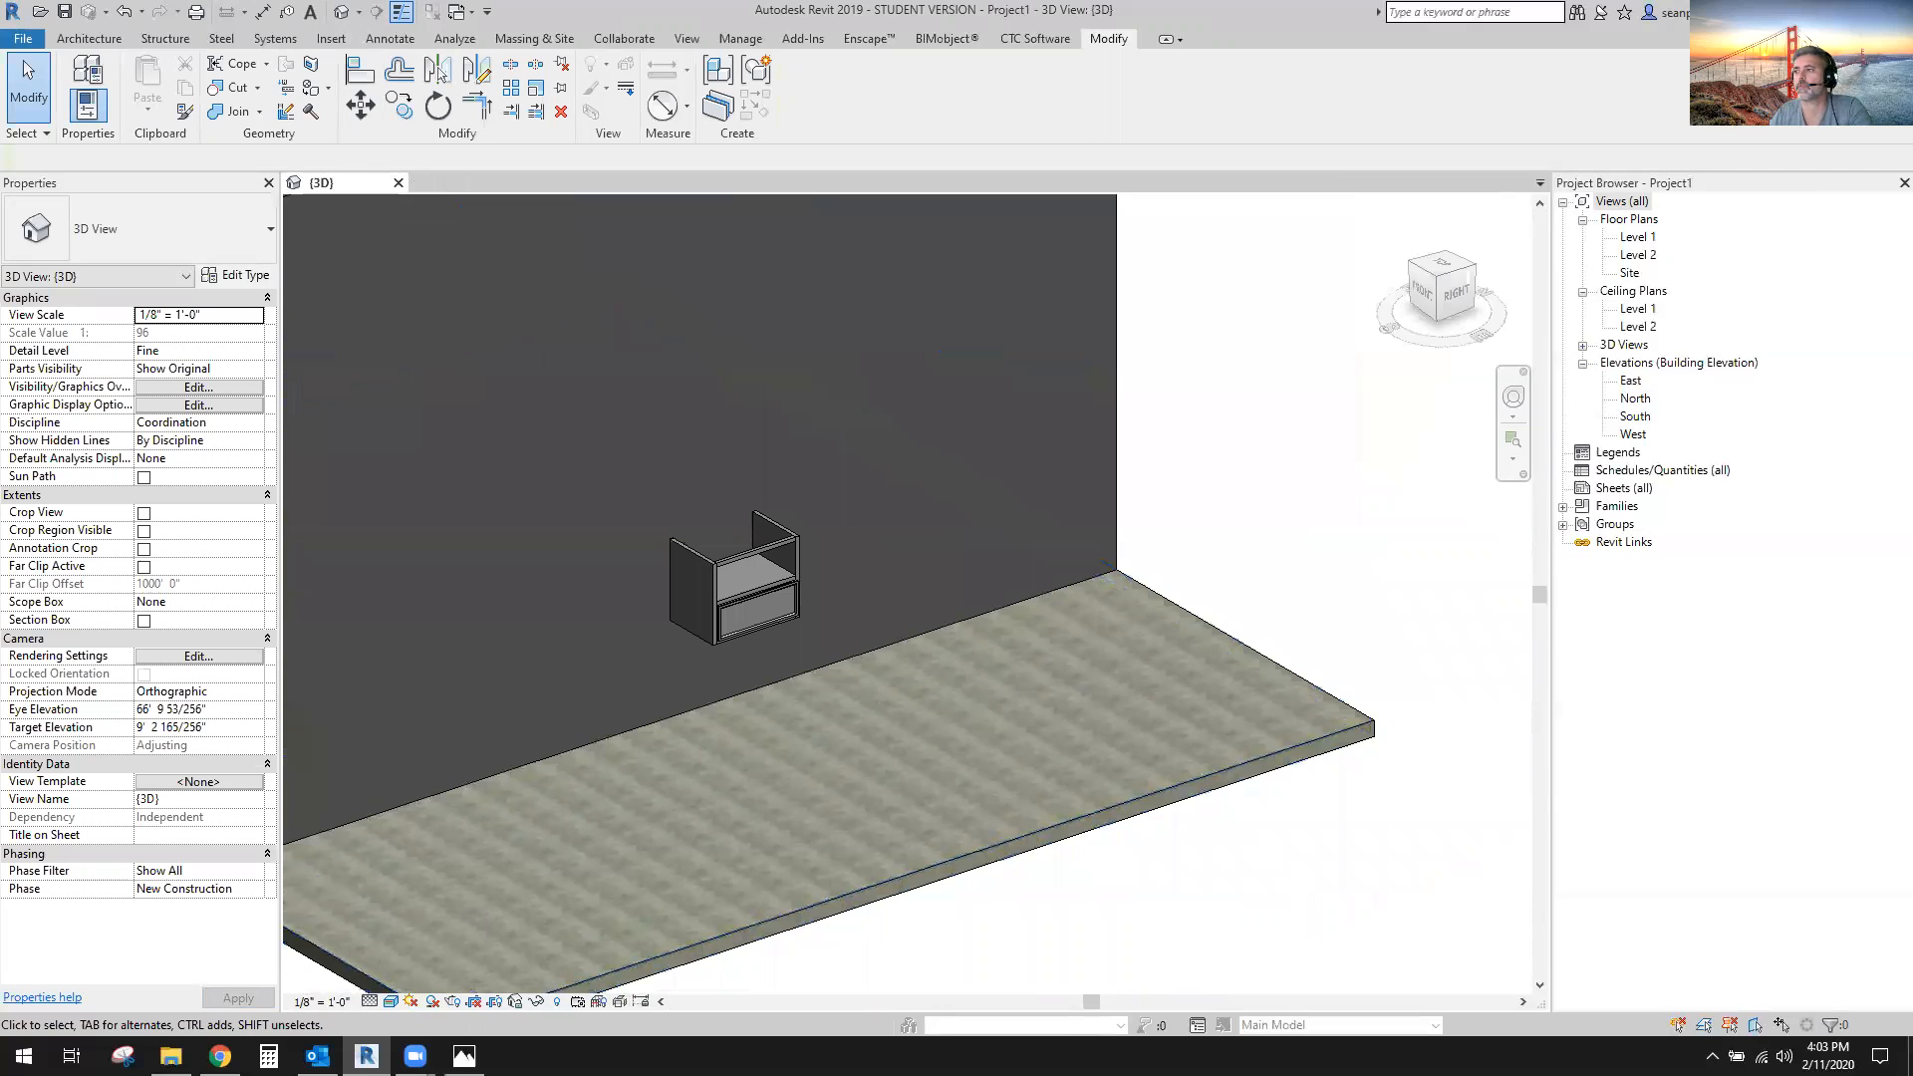